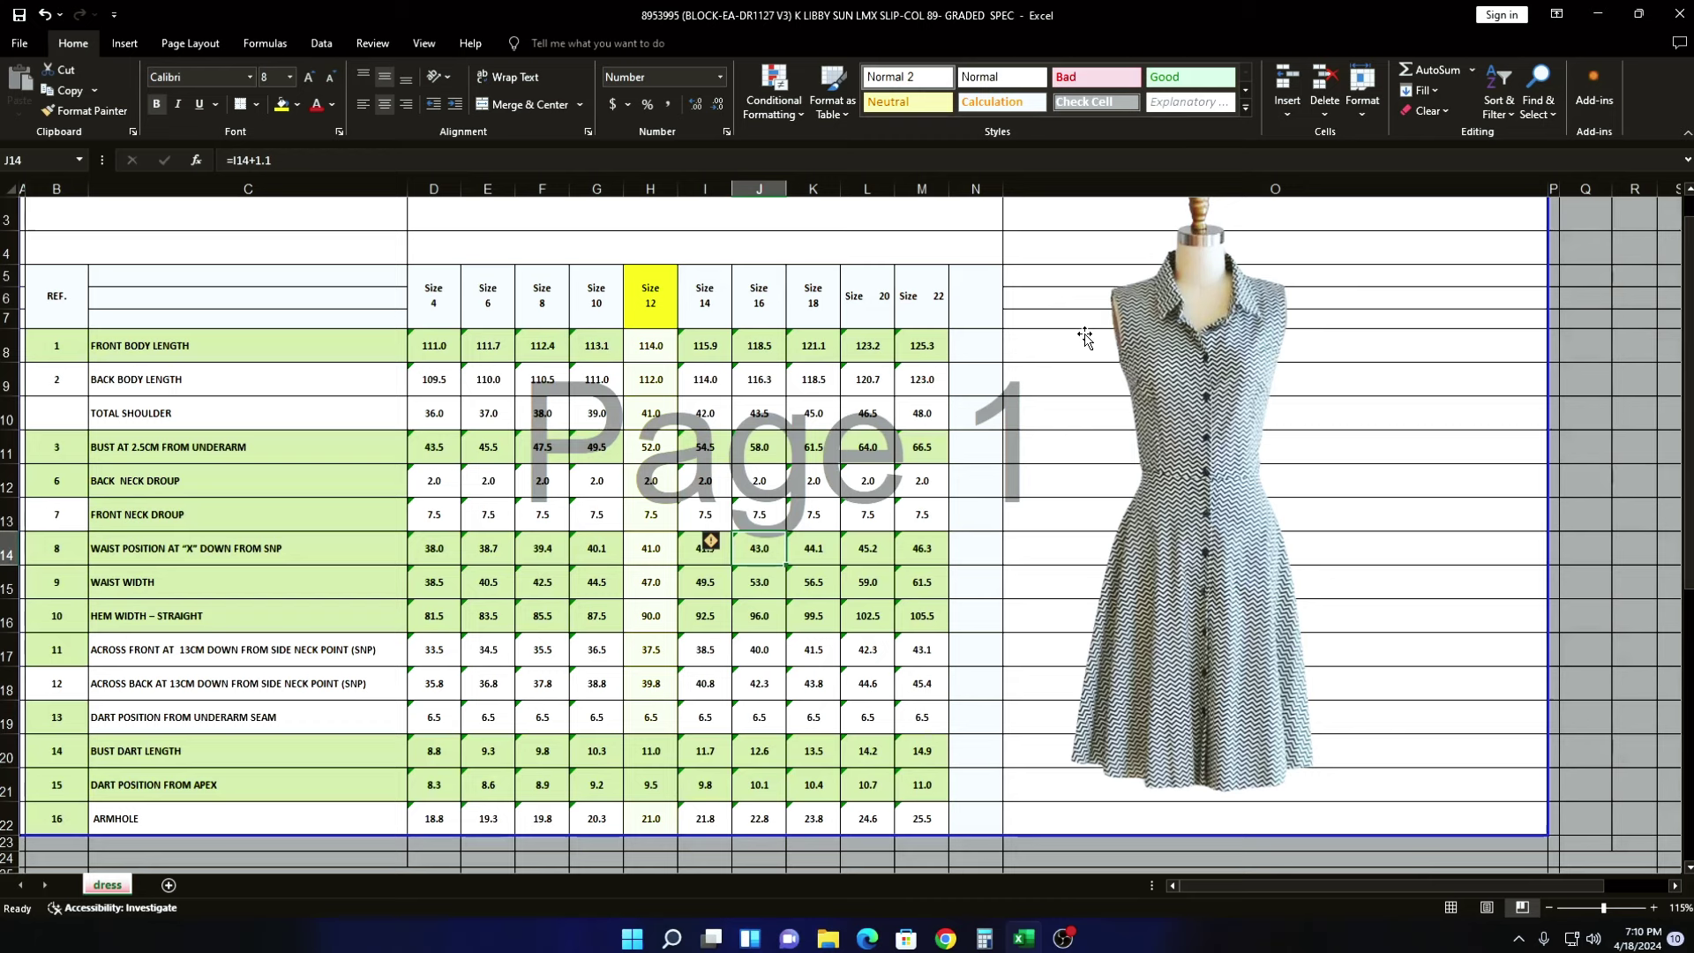
- Fill the FRONT BODY LENGTH row (B8:M8) of the dress spec yellow
{"action": "left_click", "coordinate": [1141, 596]}
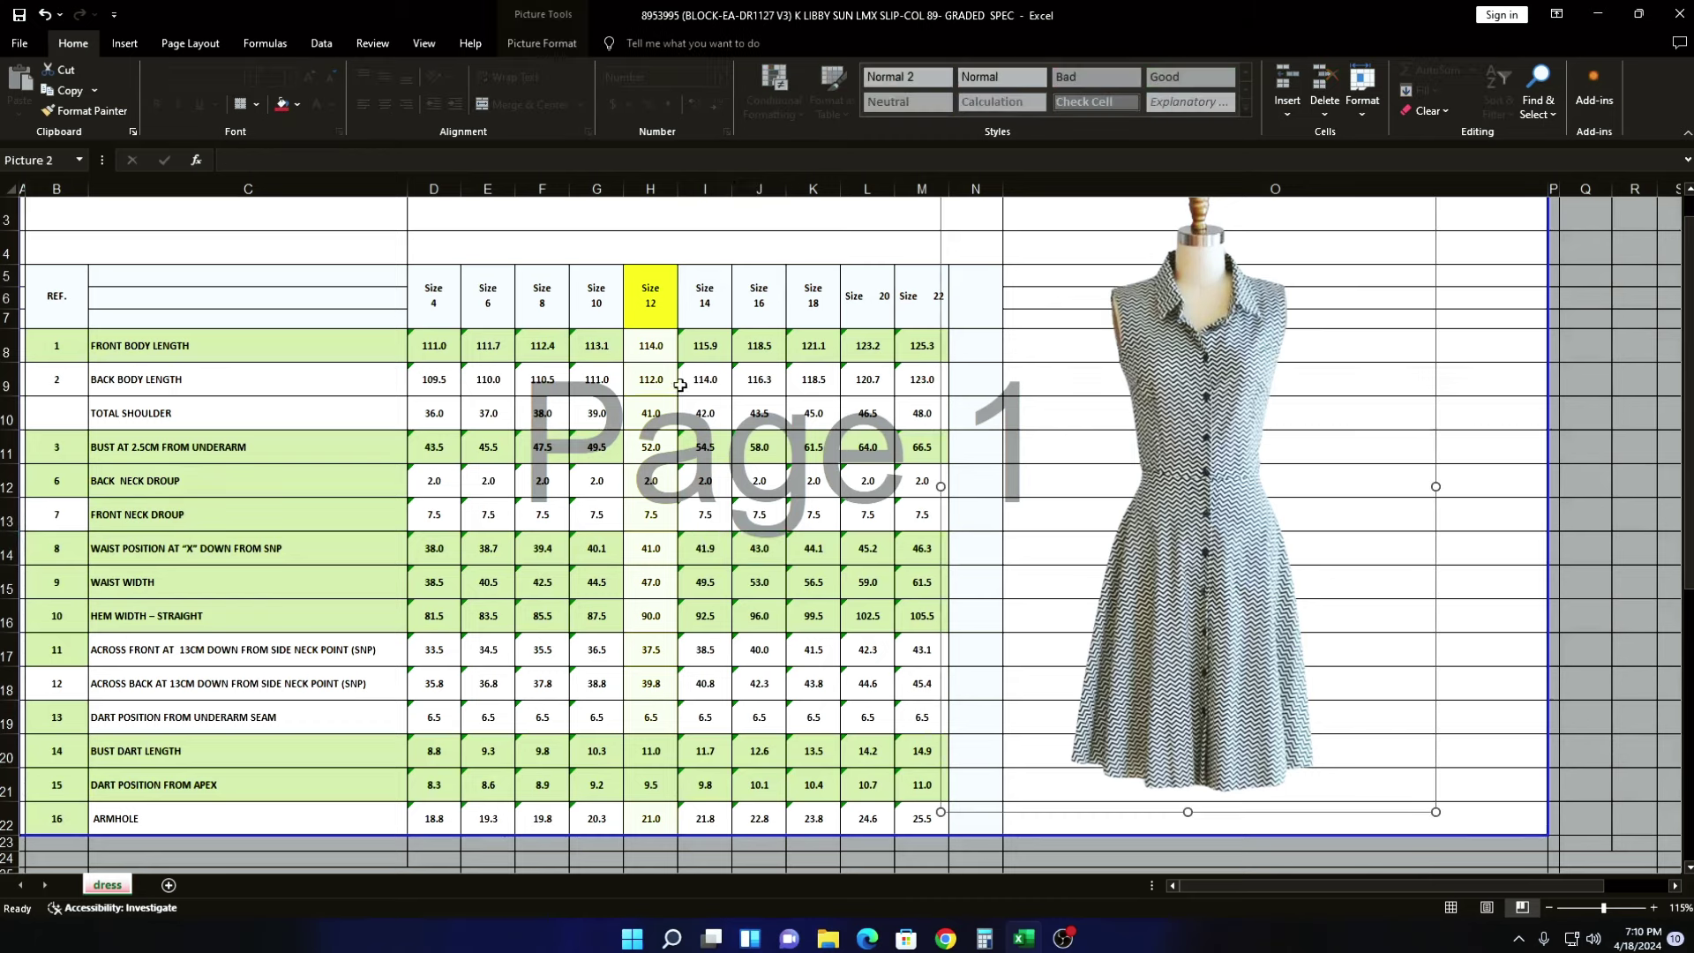
{"action": "left_click", "coordinate": [660, 353]}
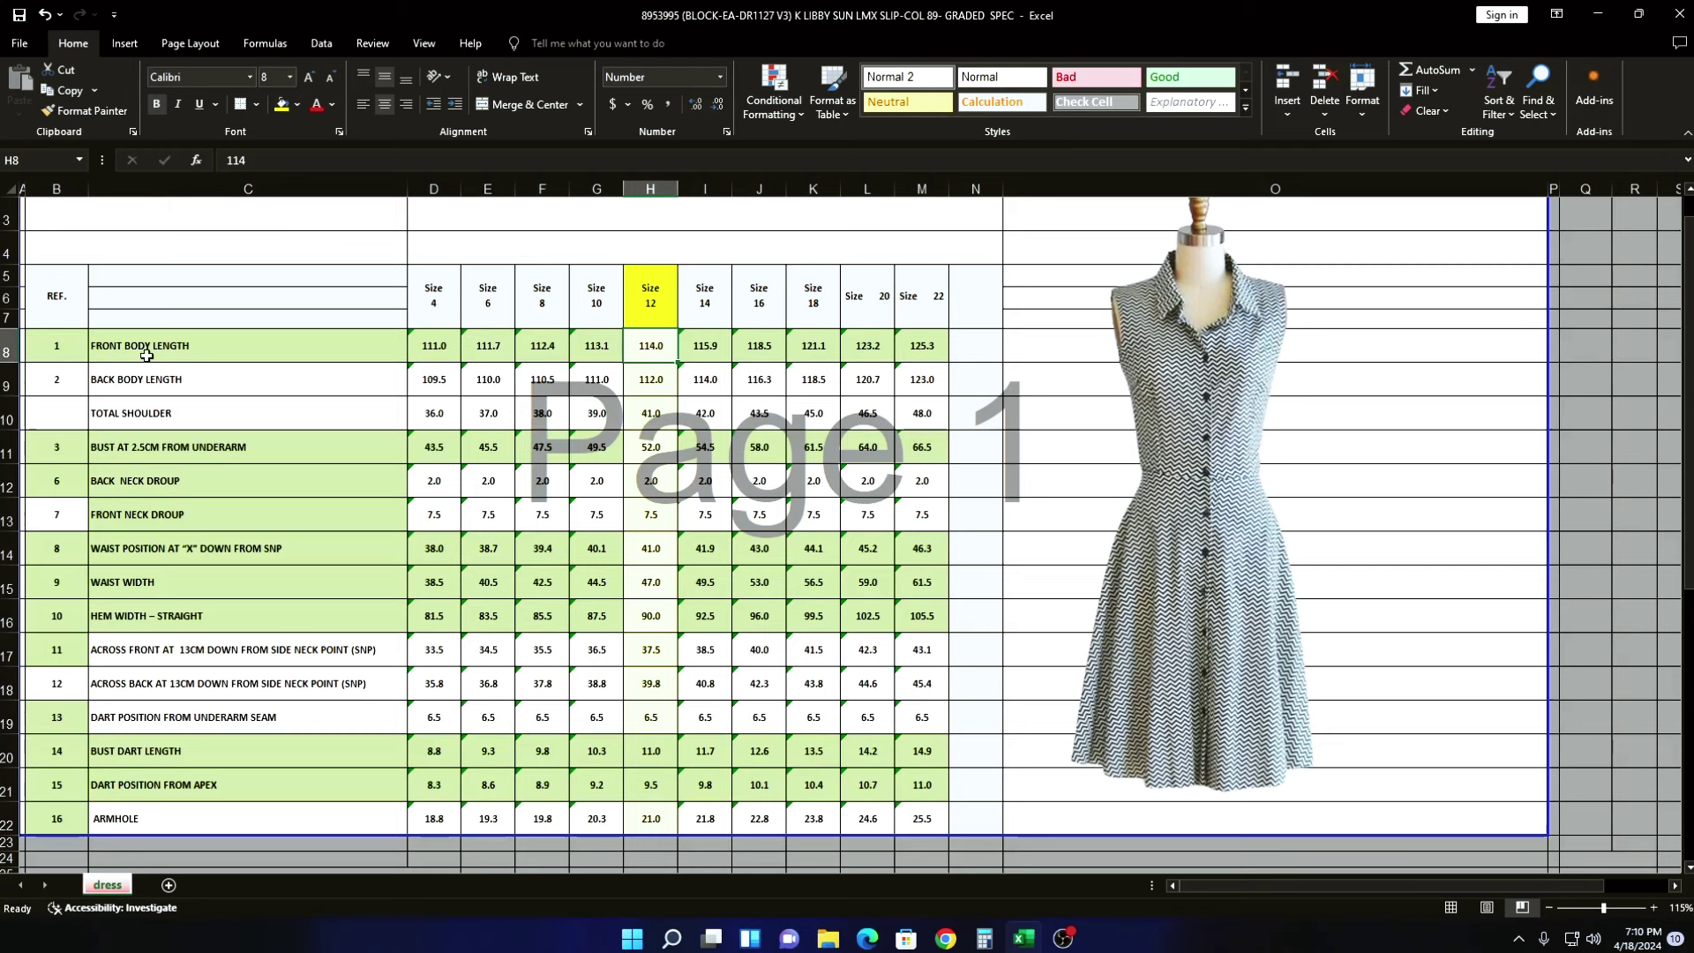
{"action": "left_click", "coordinate": [280, 106]}
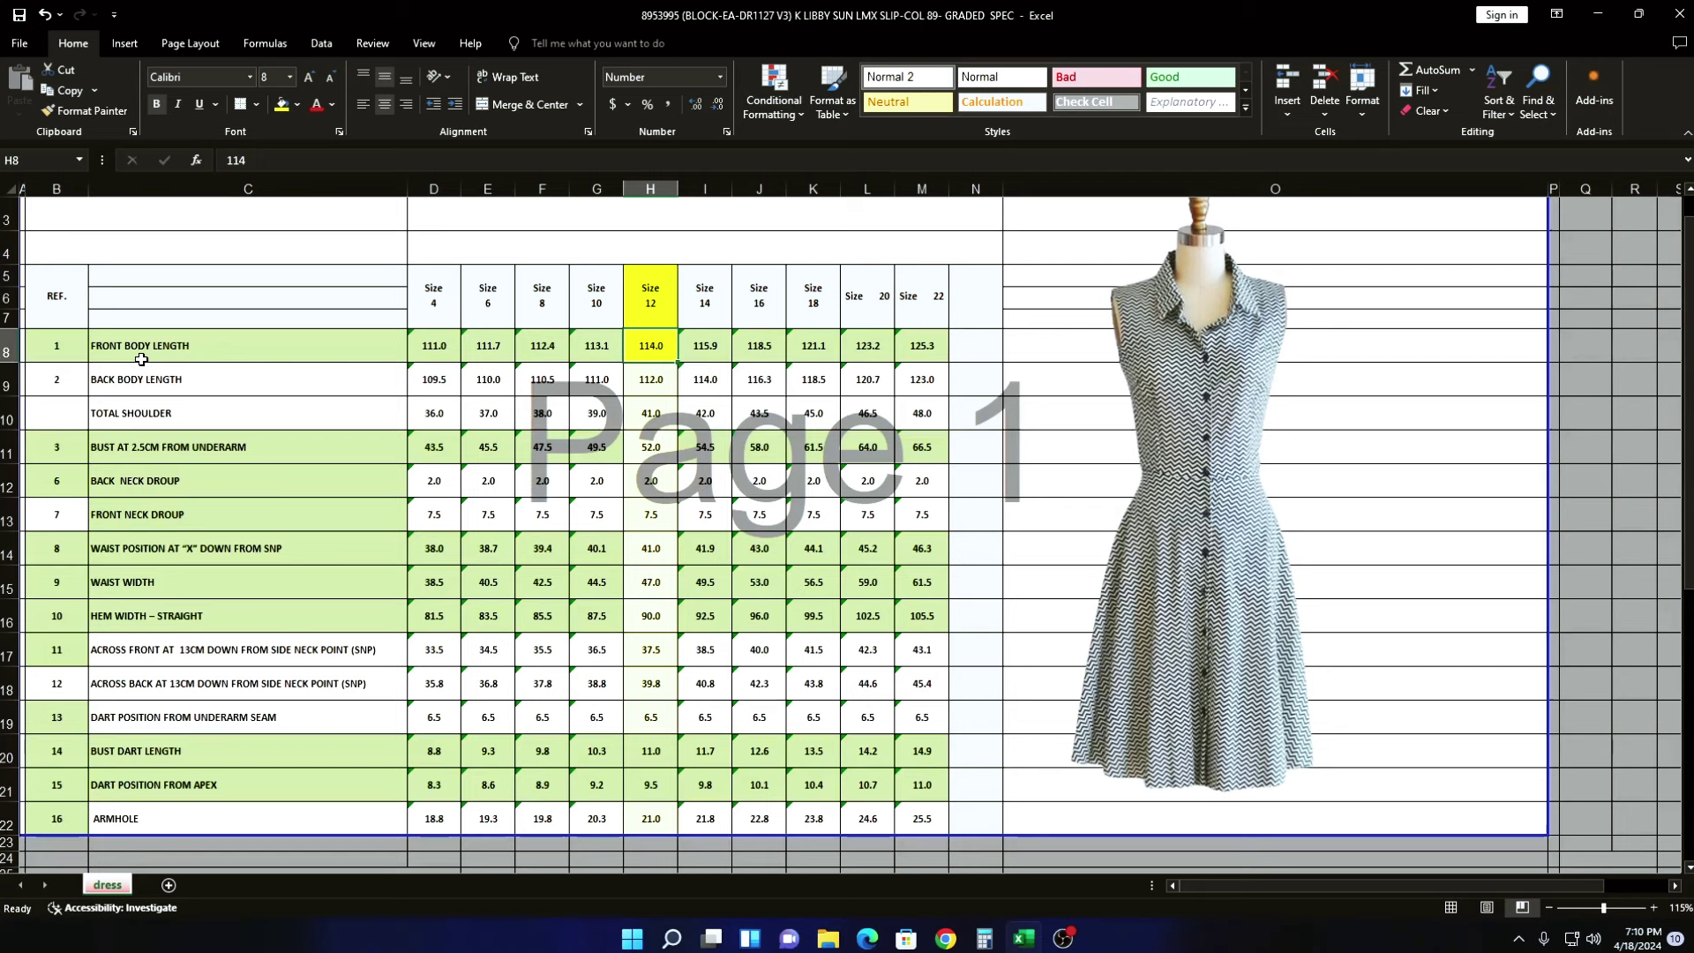
{"action": "left_click_drag", "start_coordinate": [56, 349], "coordinate": [918, 349]}
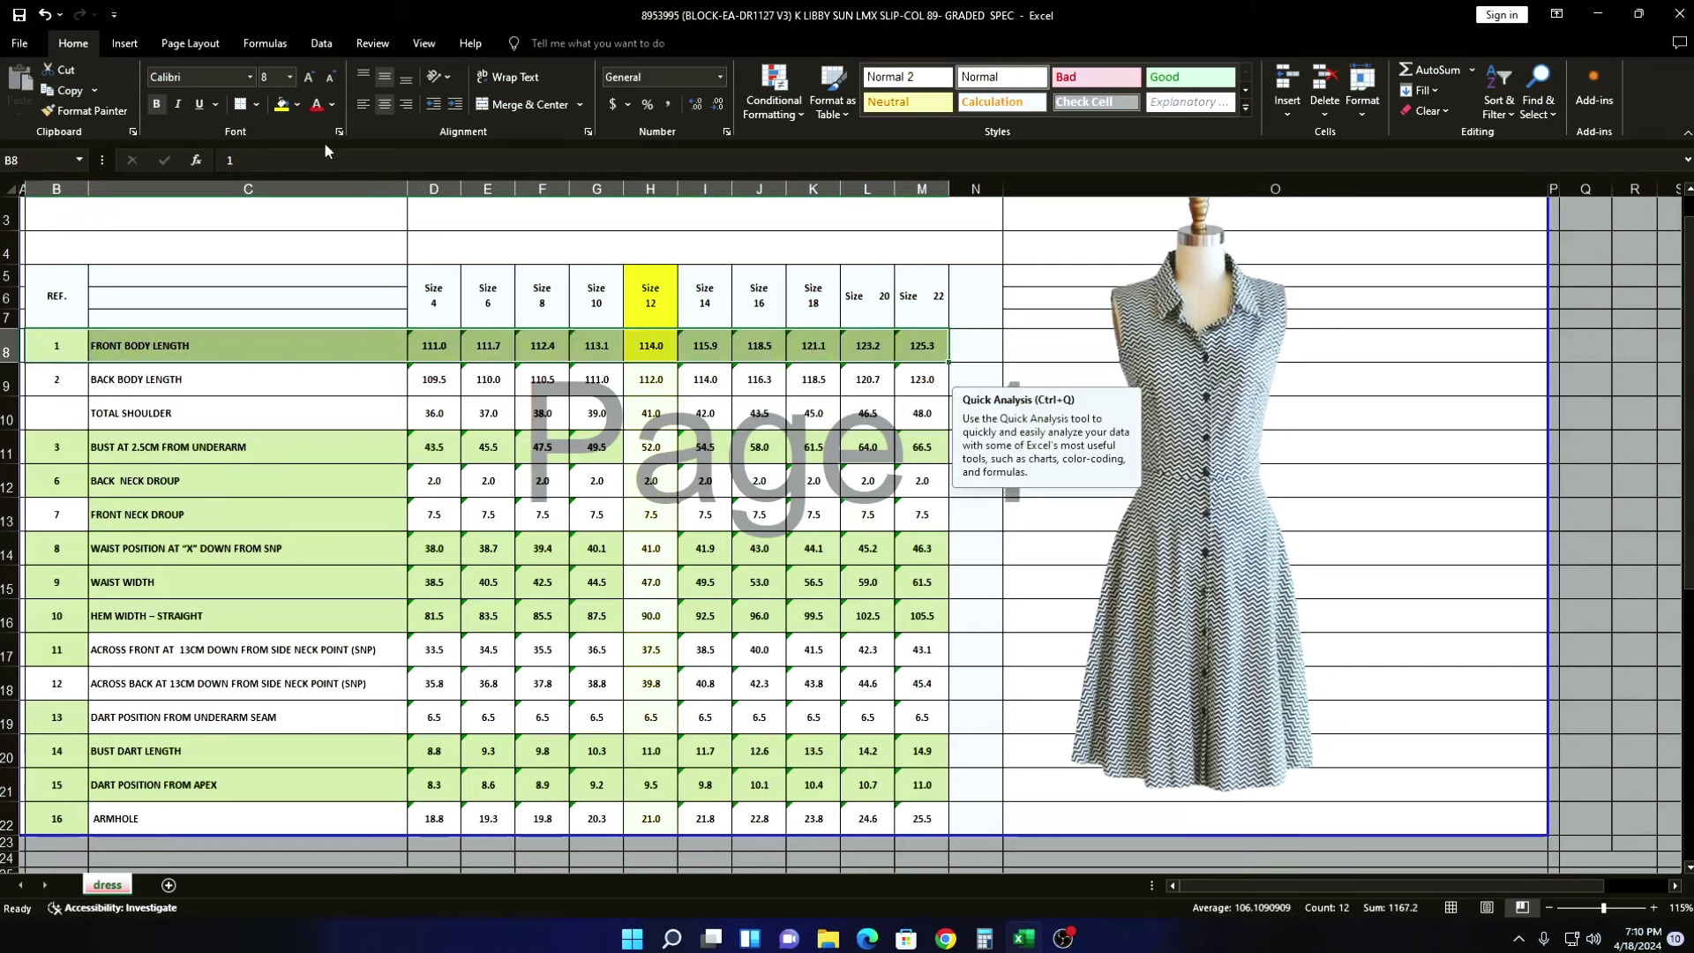
{"action": "left_click", "coordinate": [280, 111]}
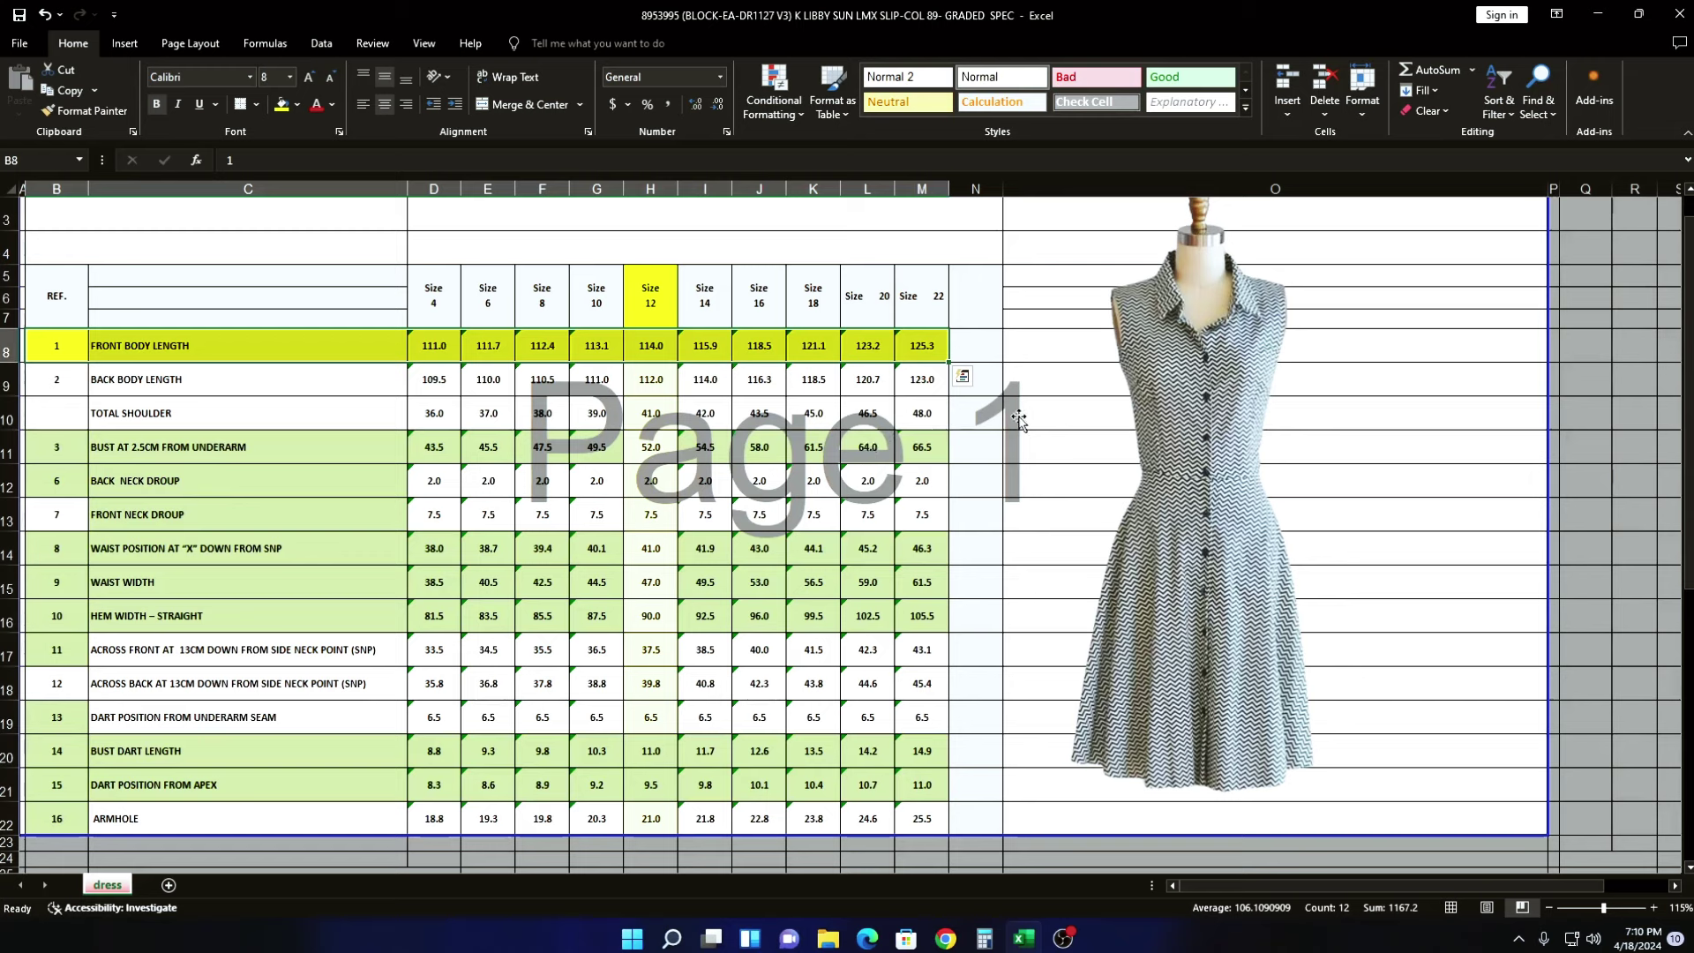
{"action": "left_click", "coordinate": [963, 372]}
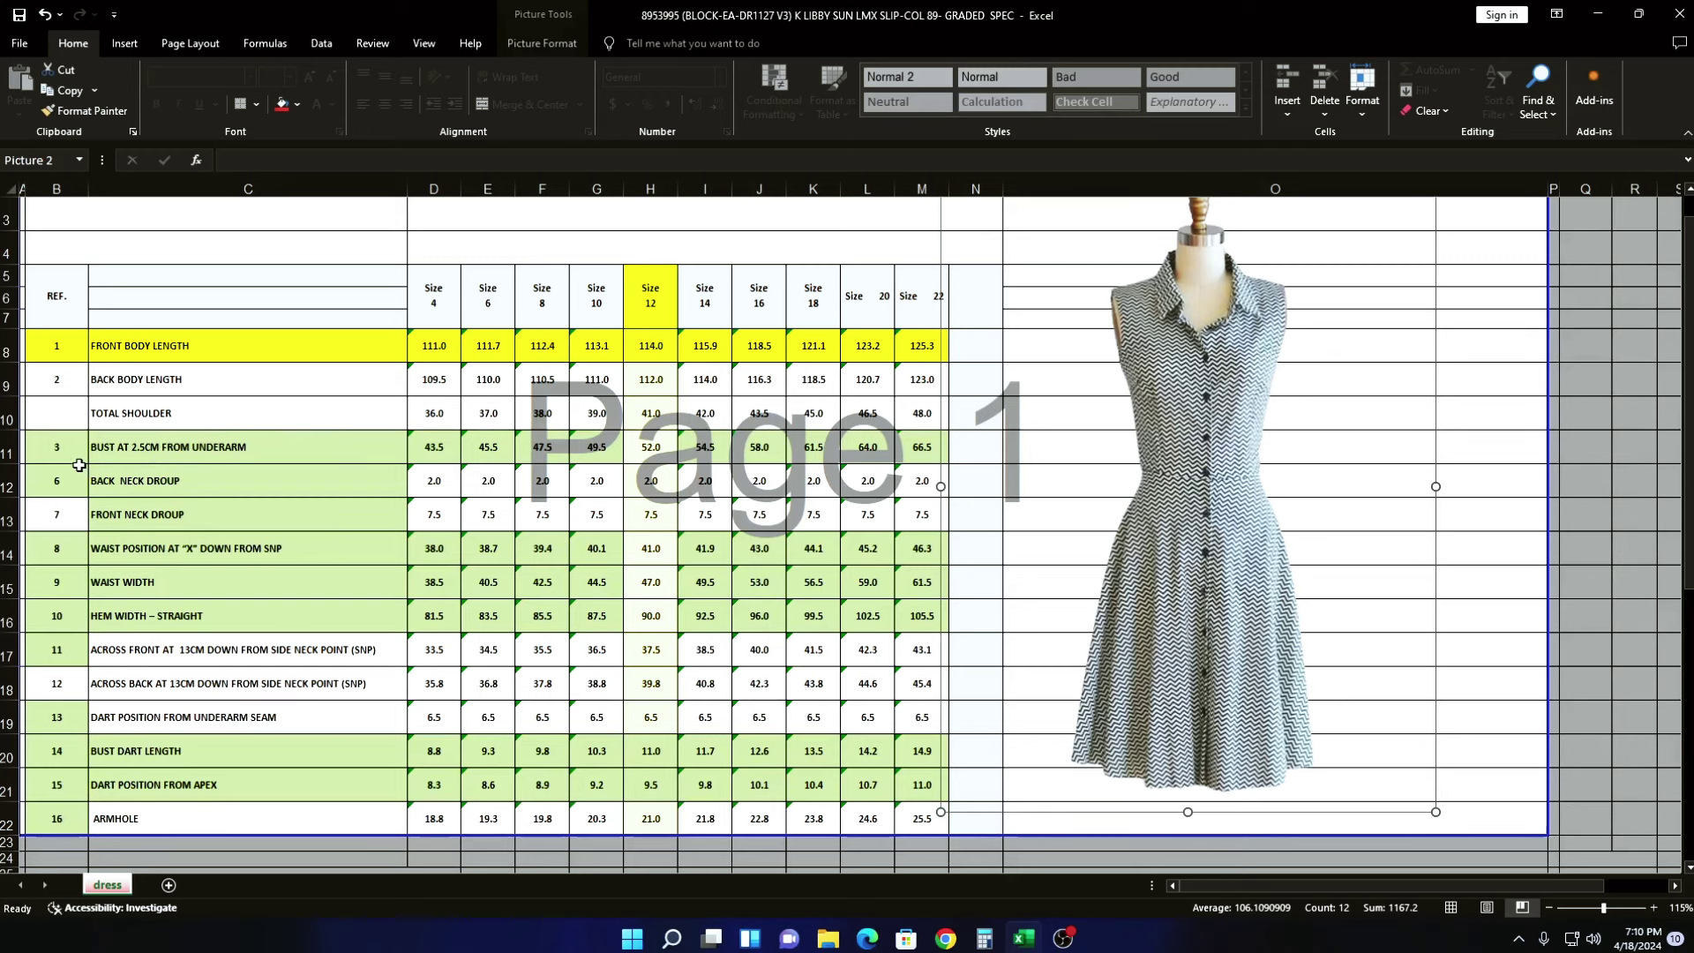
- Fill the BUST AT 2.5CM FROM UNDERARM row (B11:M11) yellow, then minimise Excel
{"action": "left_click_drag", "start_coordinate": [61, 451], "coordinate": [899, 451]}
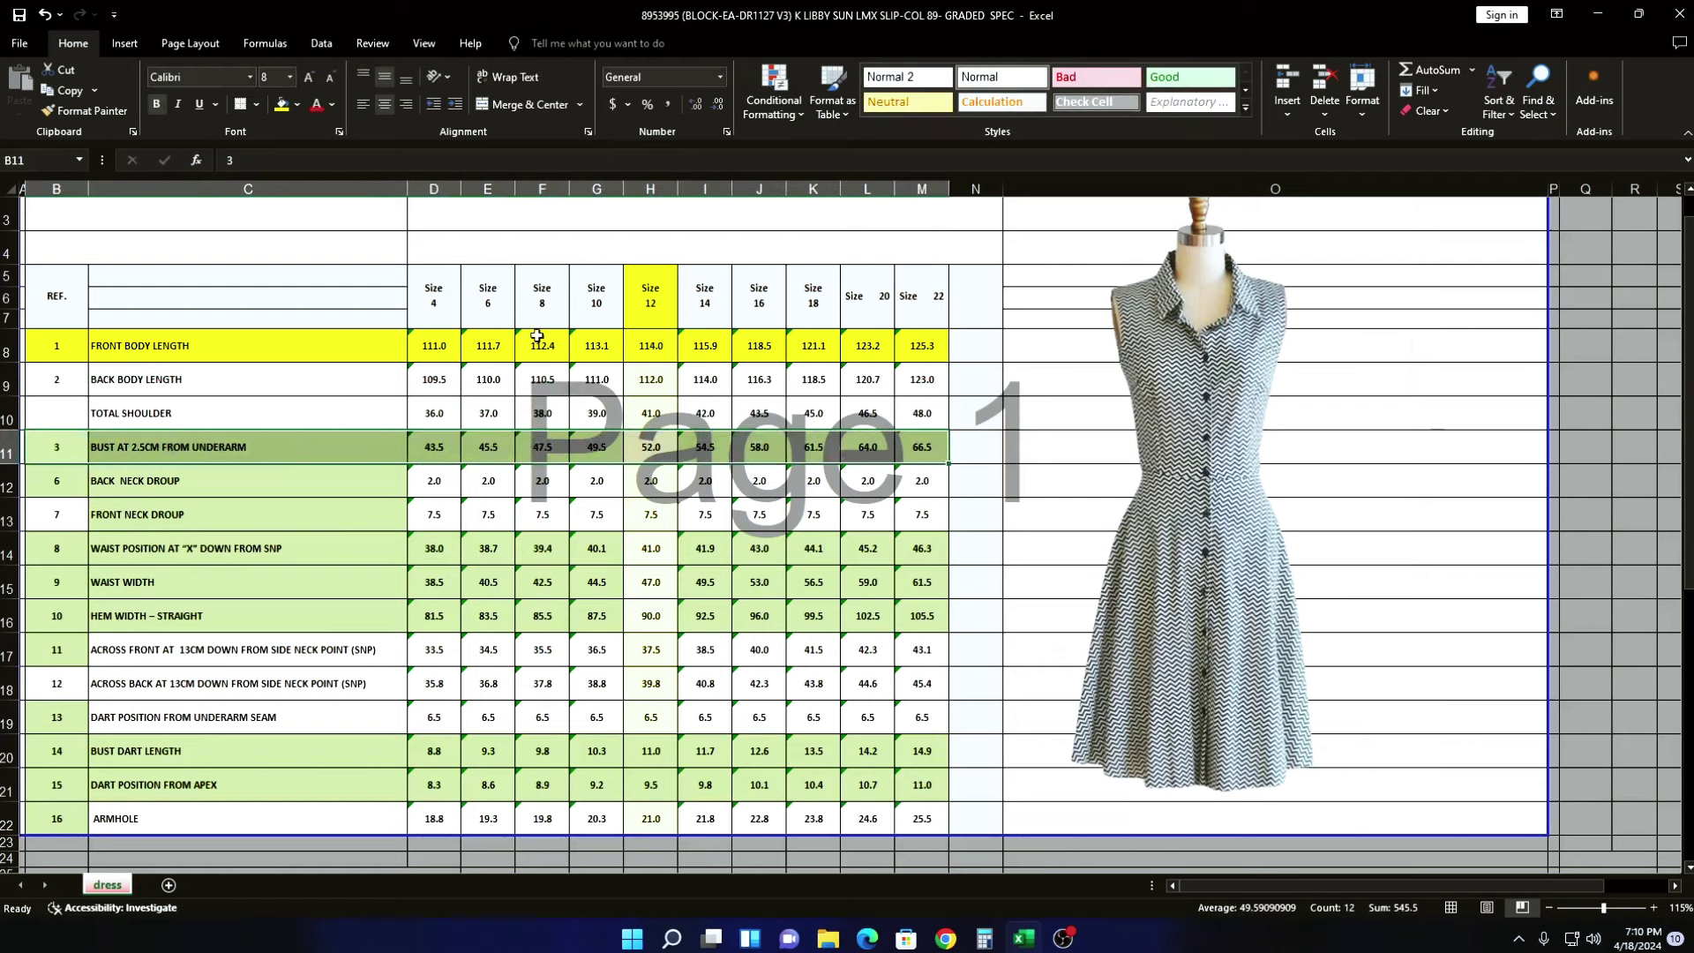
{"action": "left_click", "coordinate": [282, 113]}
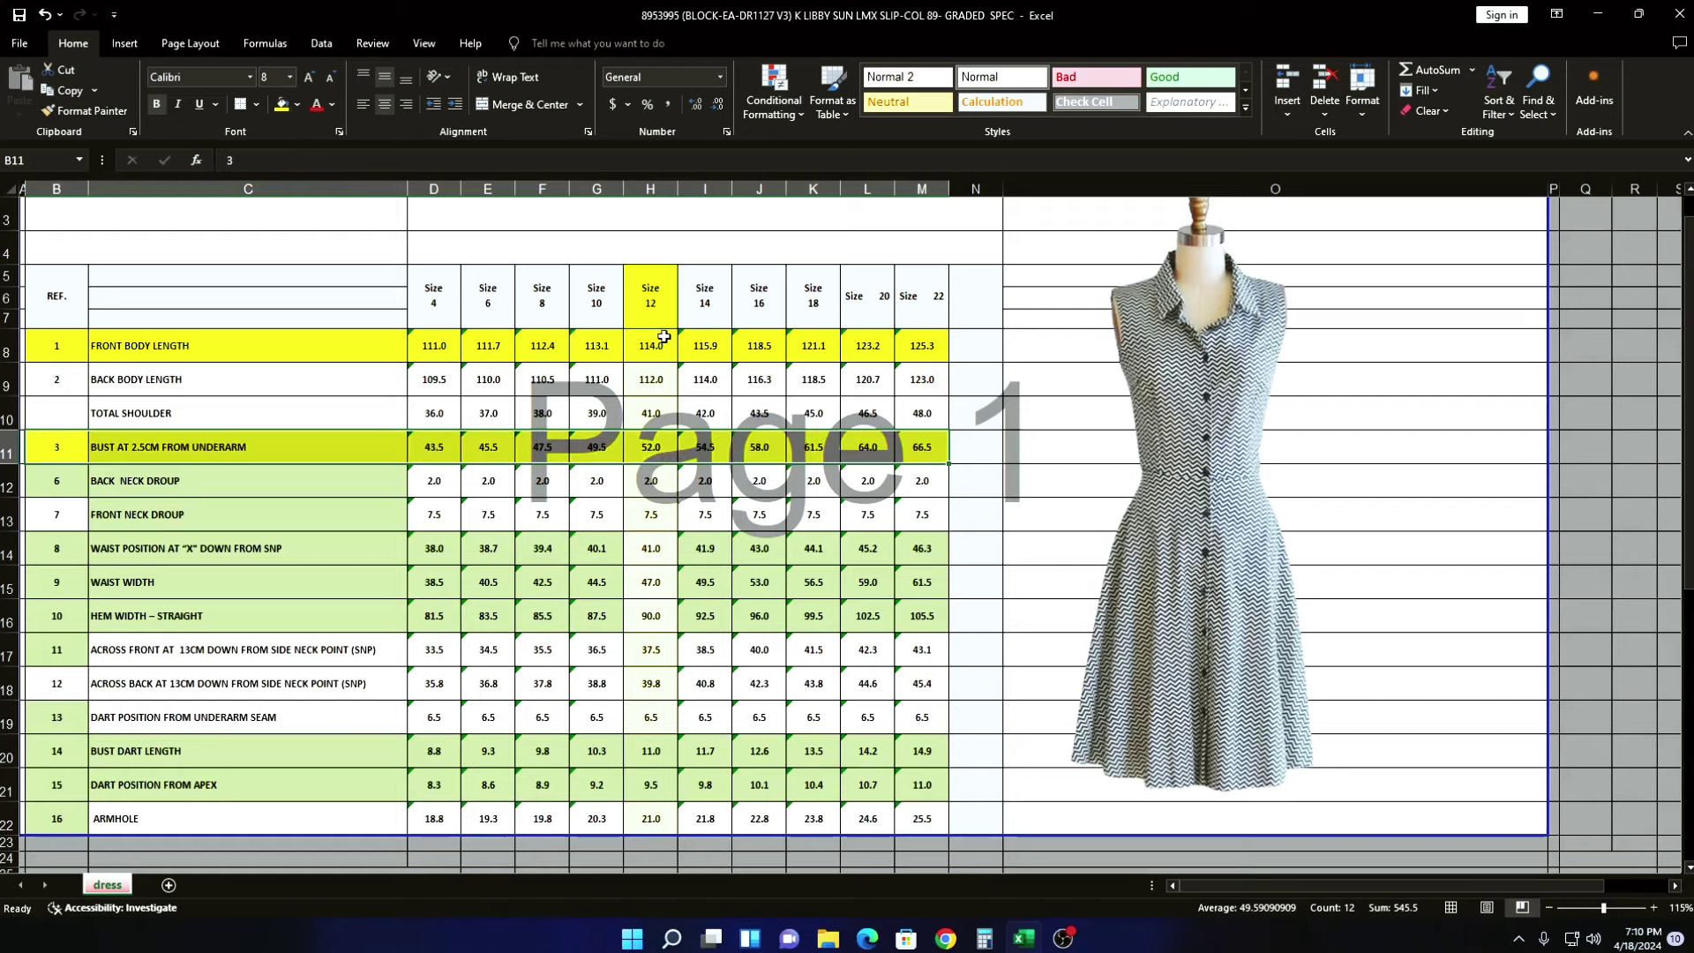
{"action": "left_click", "coordinate": [1597, 16]}
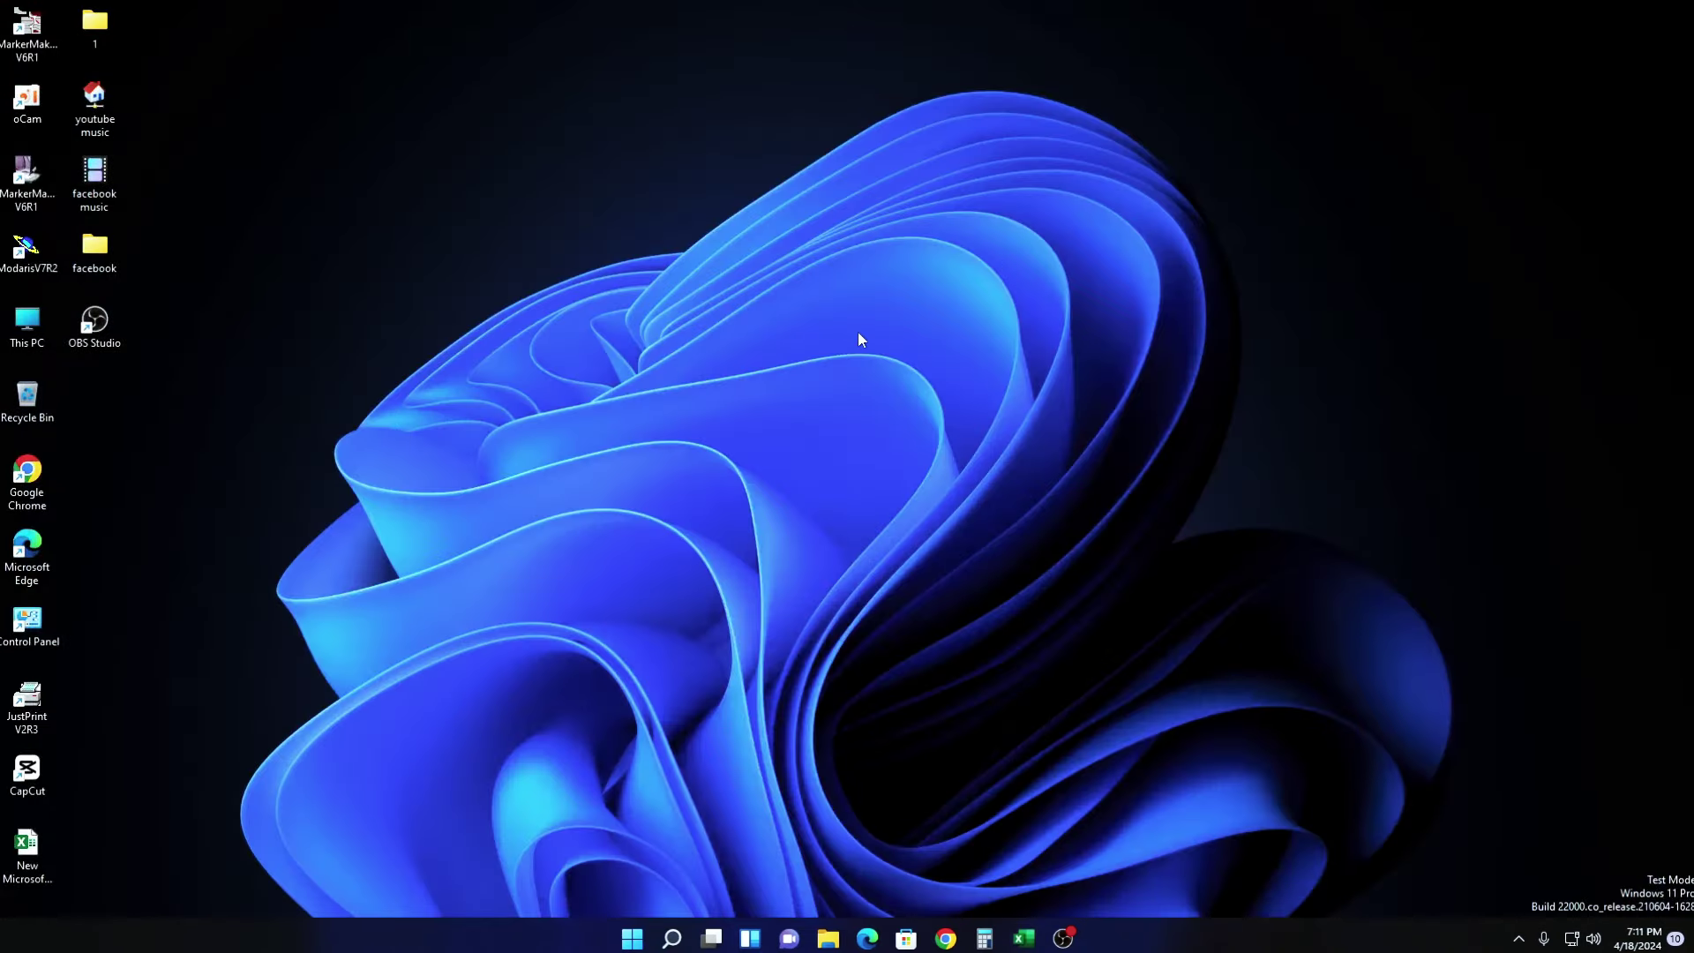
- Refresh the Windows desktop twice from its right-click menu
{"action": "right_click", "coordinate": [861, 340]}
{"action": "left_click", "coordinate": [943, 411]}
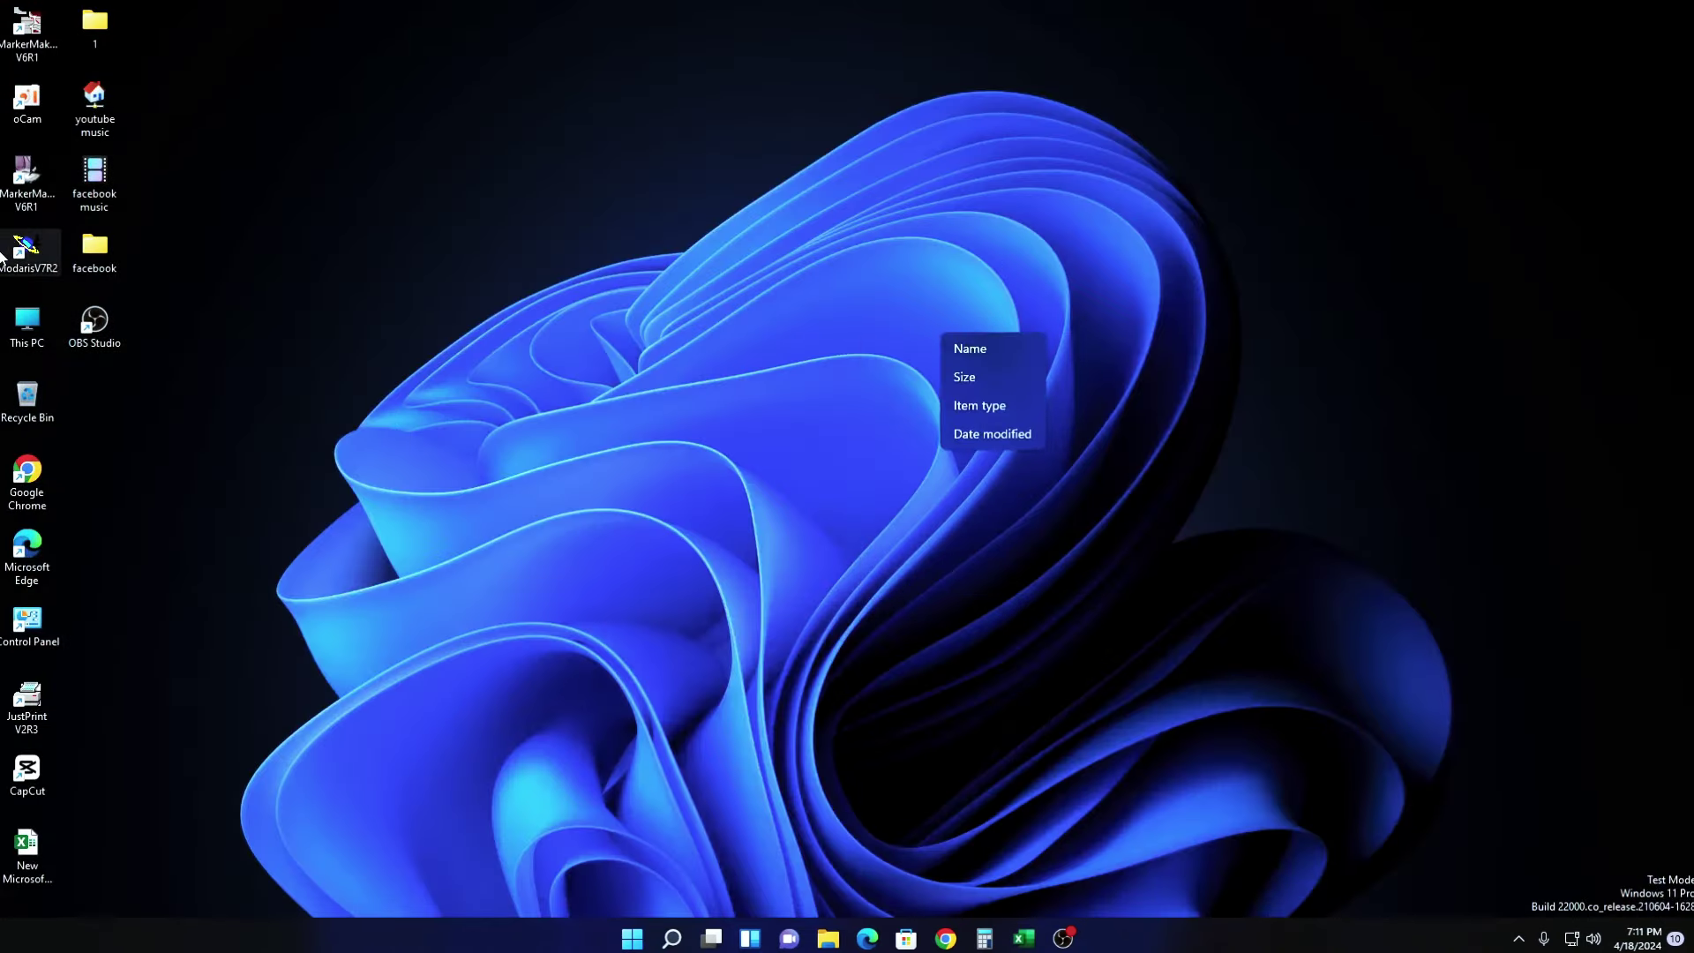
{"action": "right_click", "coordinate": [589, 212]}
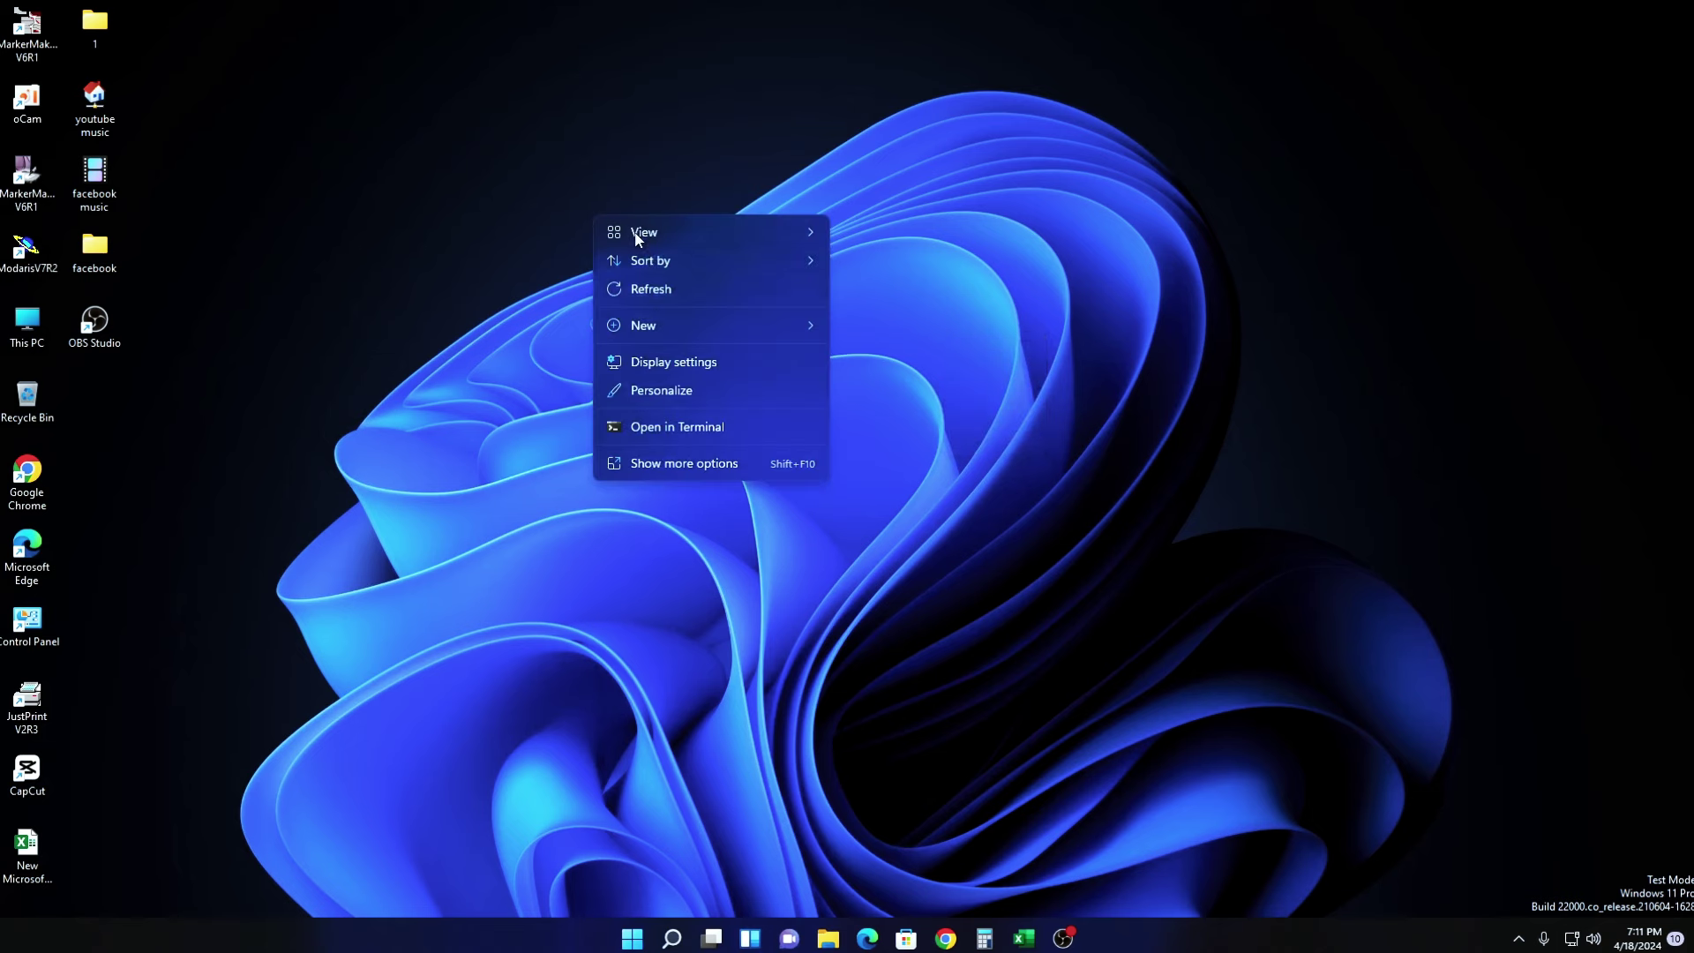
{"action": "left_click", "coordinate": [660, 289]}
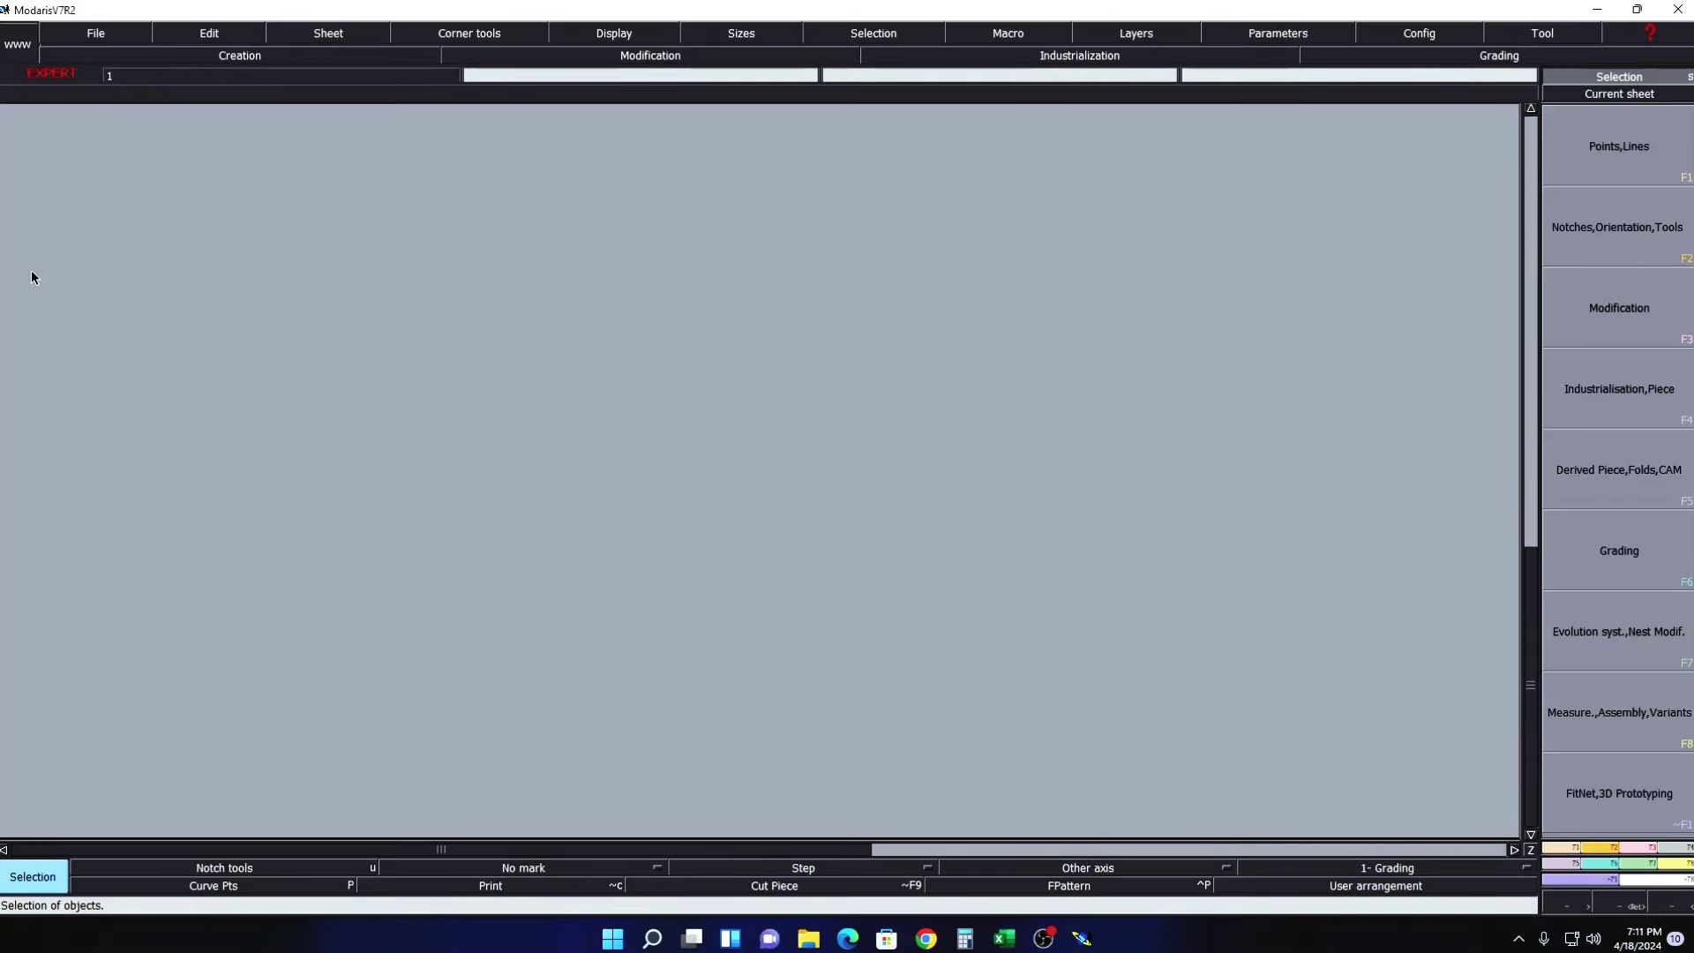
- Create a new Modaris model named M DRESS
{"action": "left_click", "coordinate": [99, 34]}
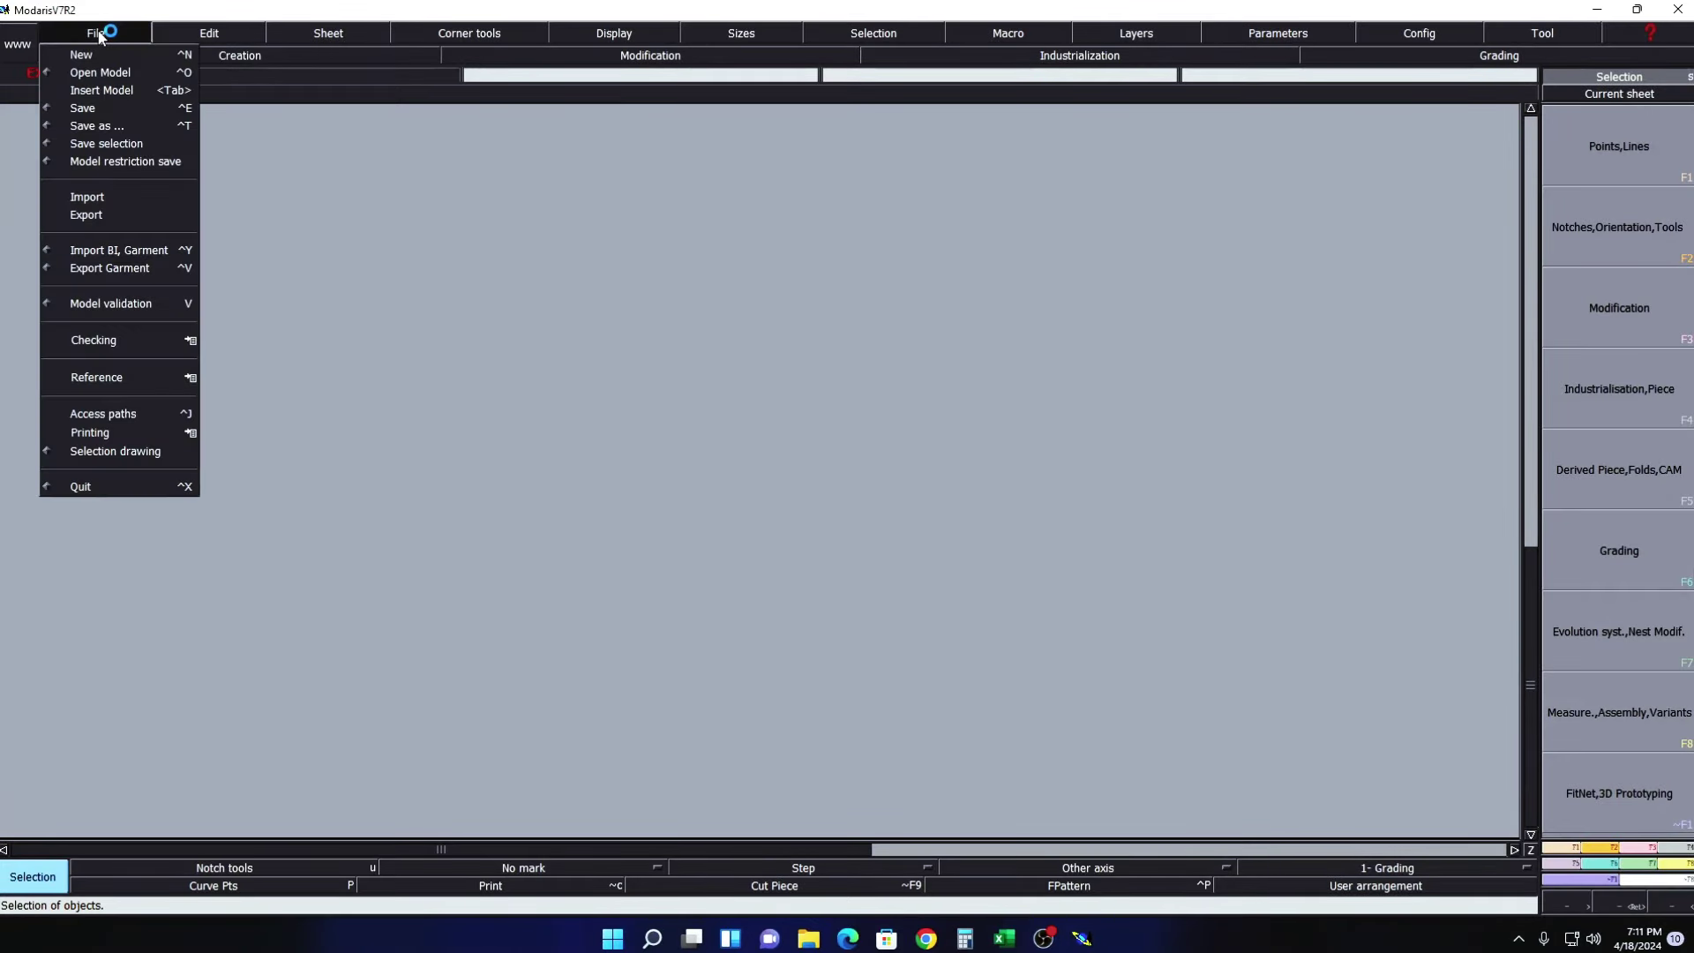
{"action": "left_click", "coordinate": [92, 55]}
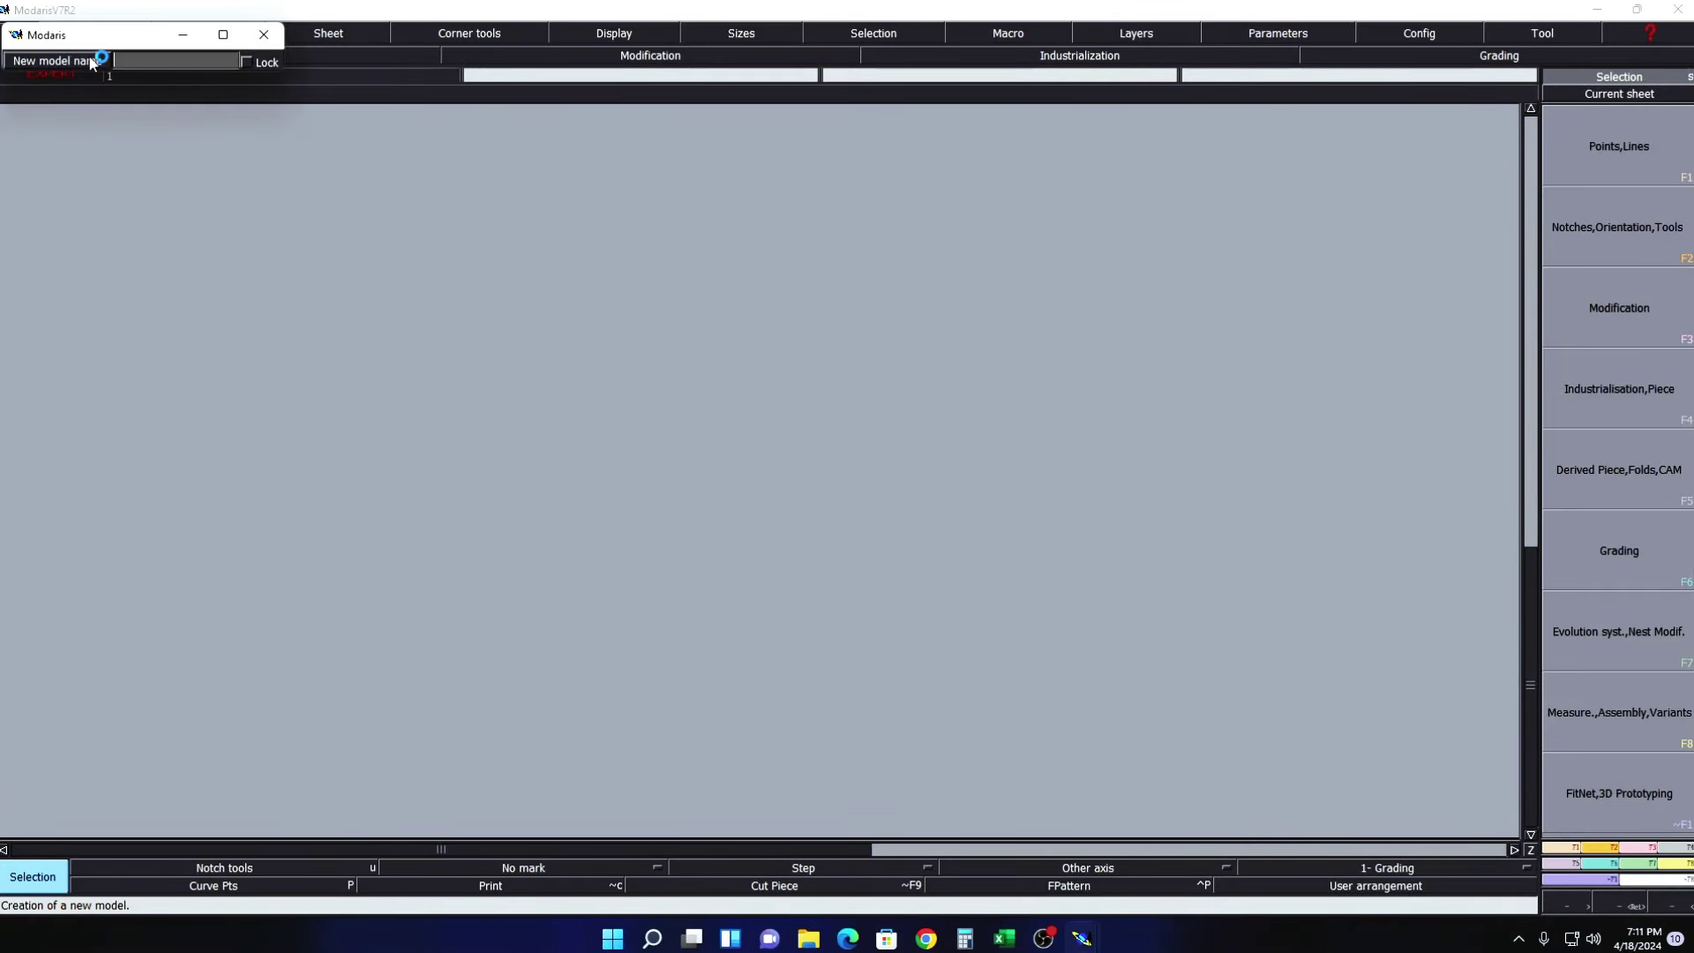
{"action": "type", "text": "M DRESS"}
{"action": "key", "text": "Return"}
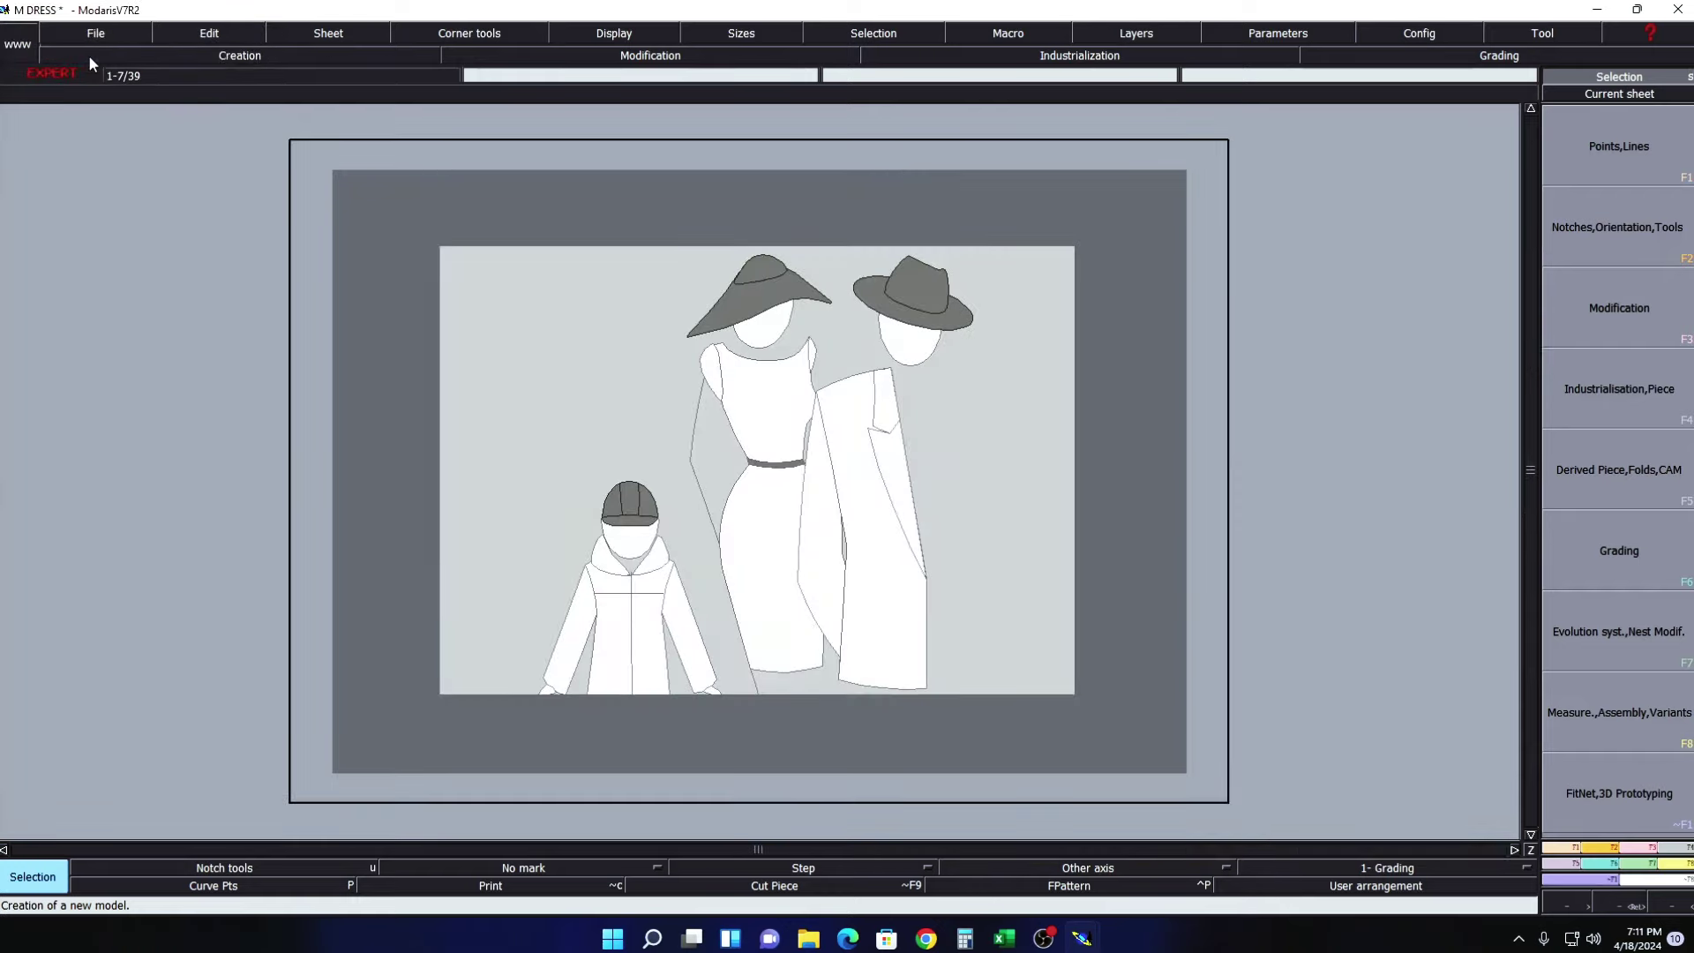
- Add a blank sheet, show its title block, and arrange all sheets on the desk
{"action": "left_click", "coordinate": [338, 40]}
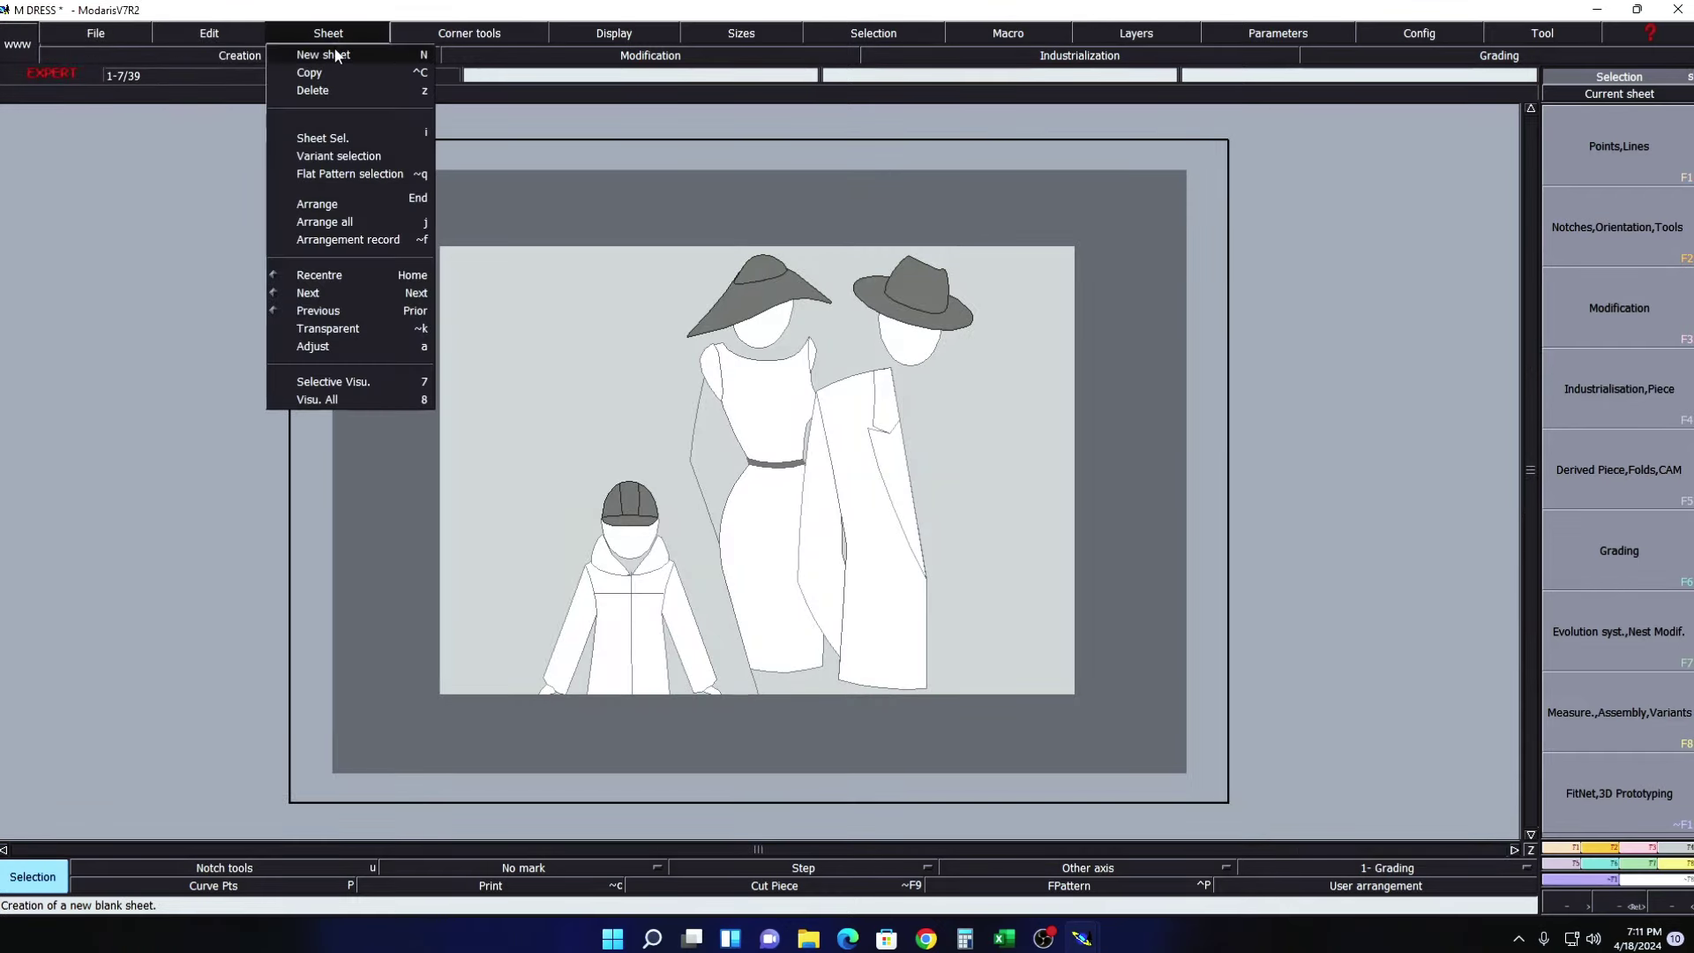
{"action": "left_click", "coordinate": [333, 53]}
{"action": "left_click", "coordinate": [621, 39]}
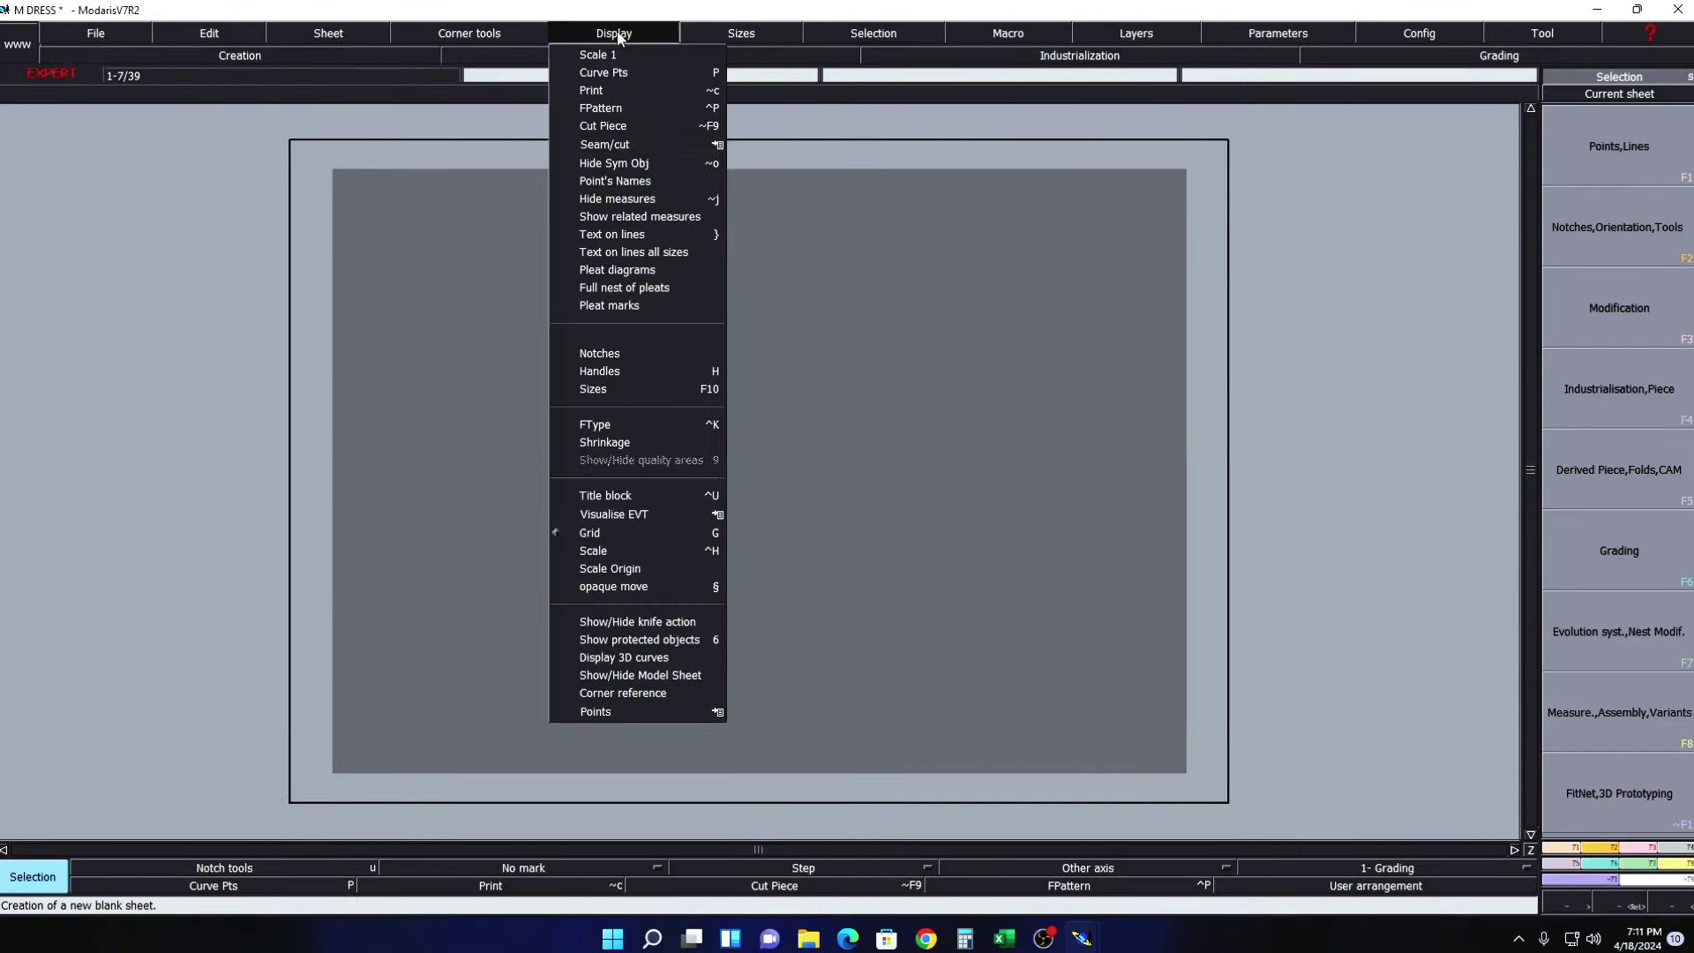
{"action": "left_click", "coordinate": [596, 392]}
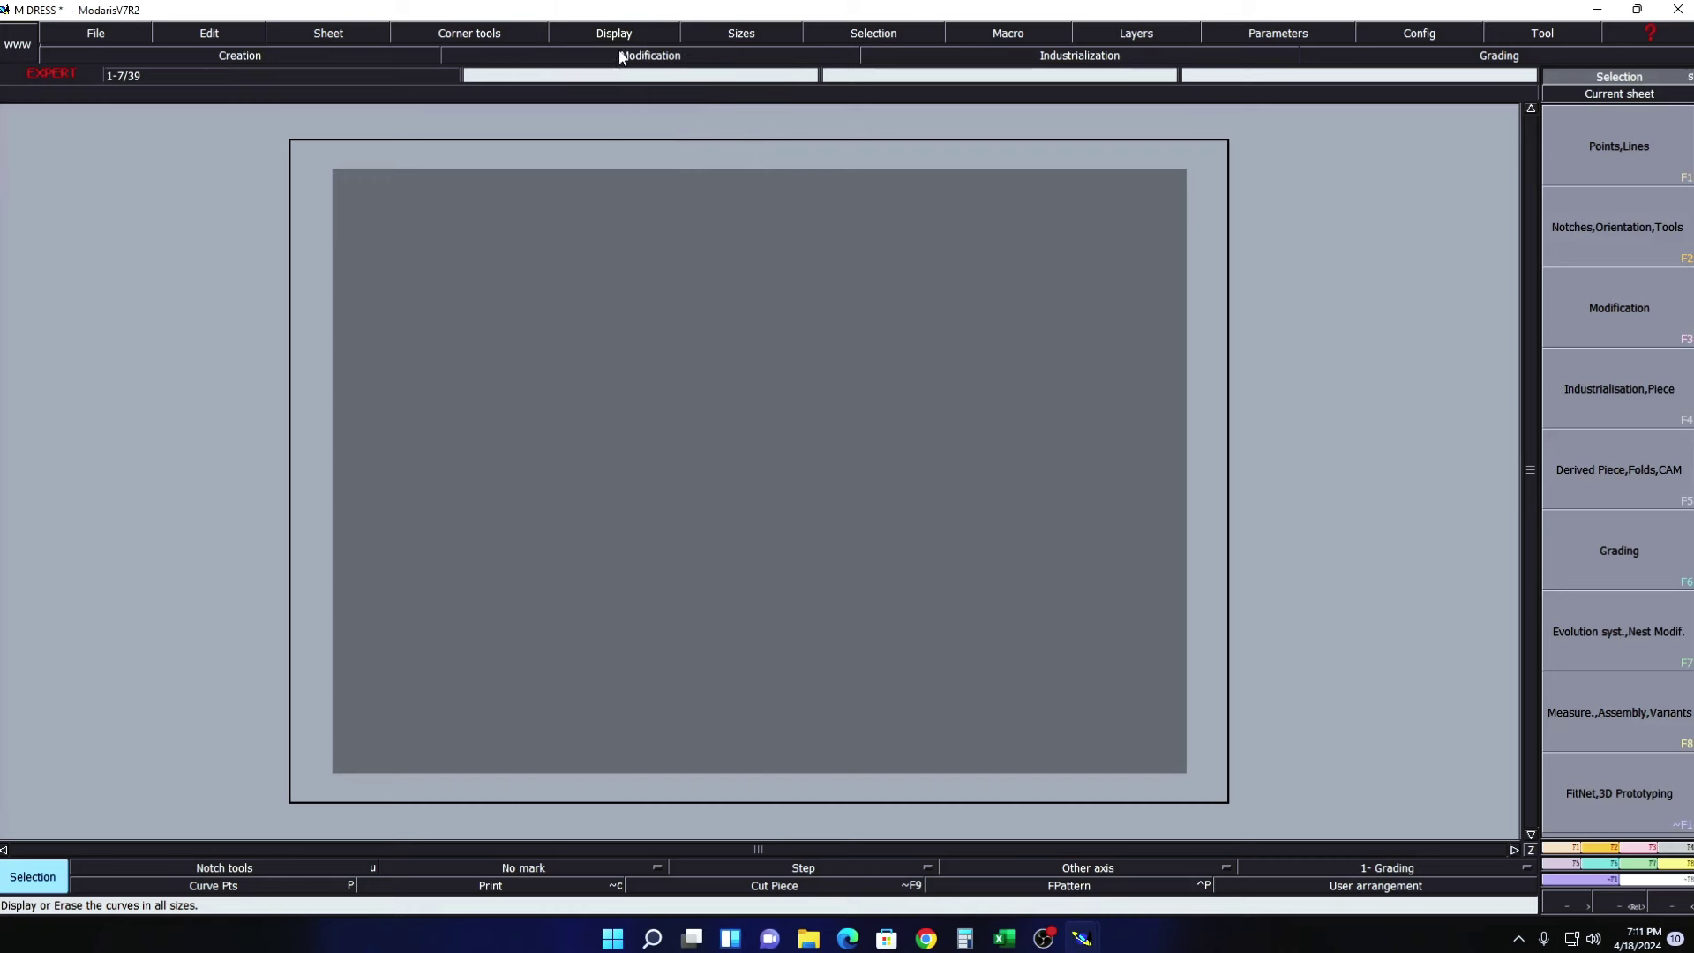
{"action": "left_click", "coordinate": [617, 35]}
{"action": "left_click", "coordinate": [634, 373]}
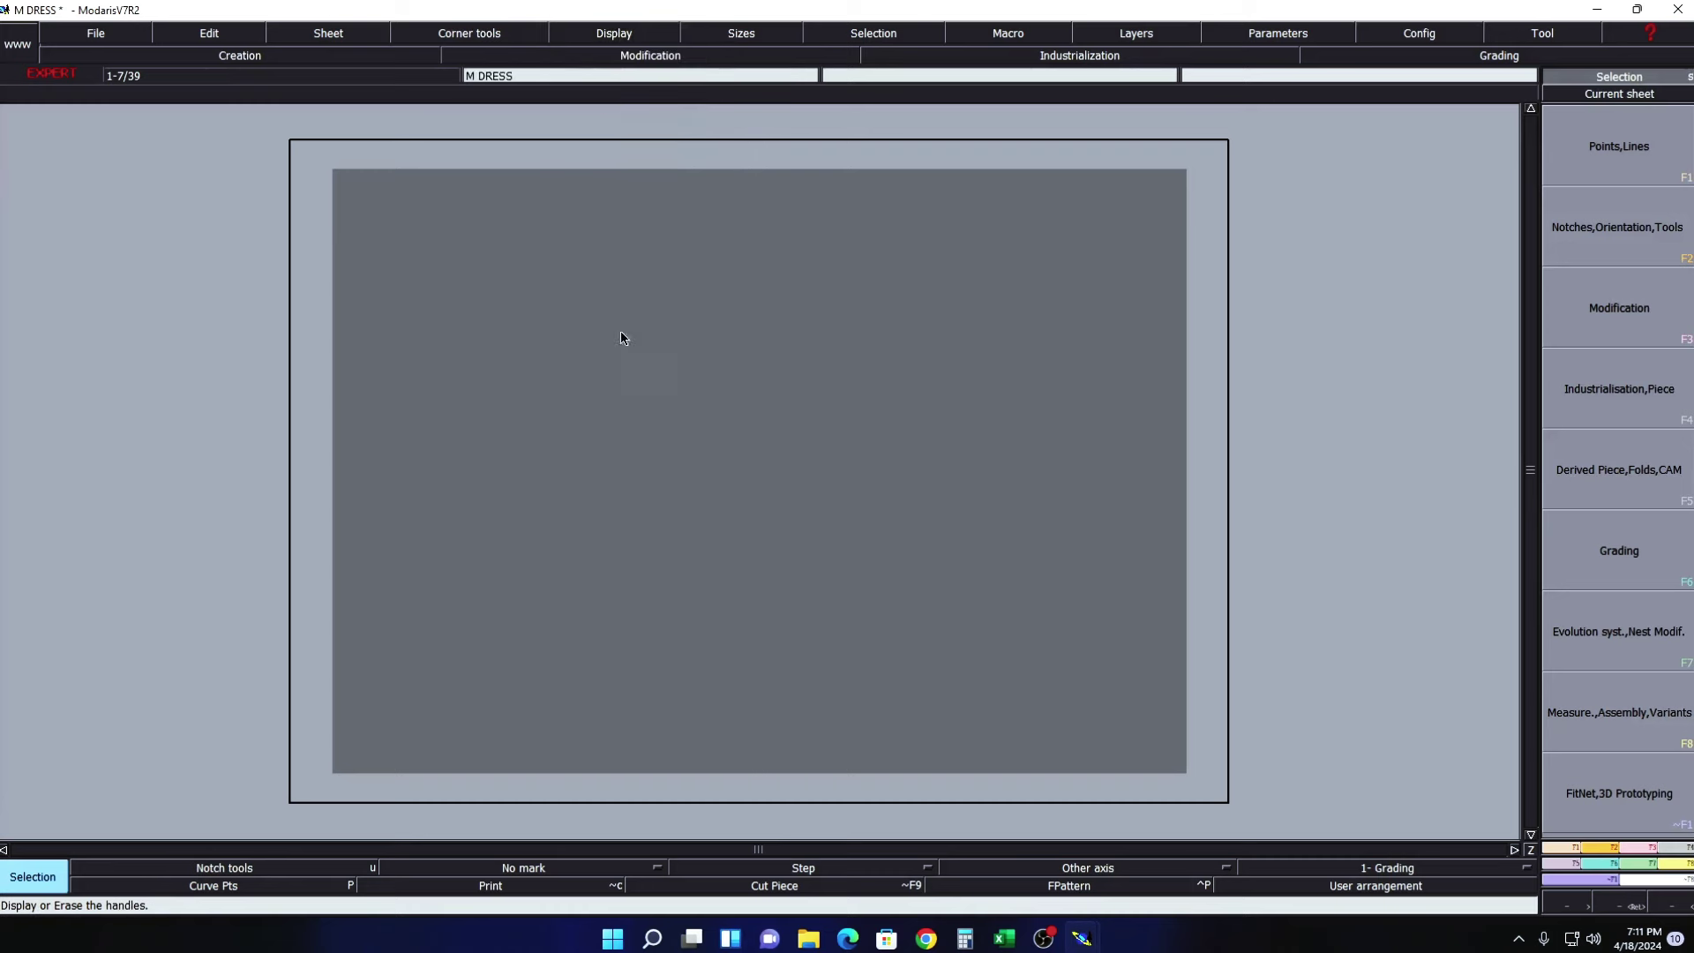
{"action": "left_click", "coordinate": [618, 35]}
{"action": "left_click", "coordinate": [605, 497]}
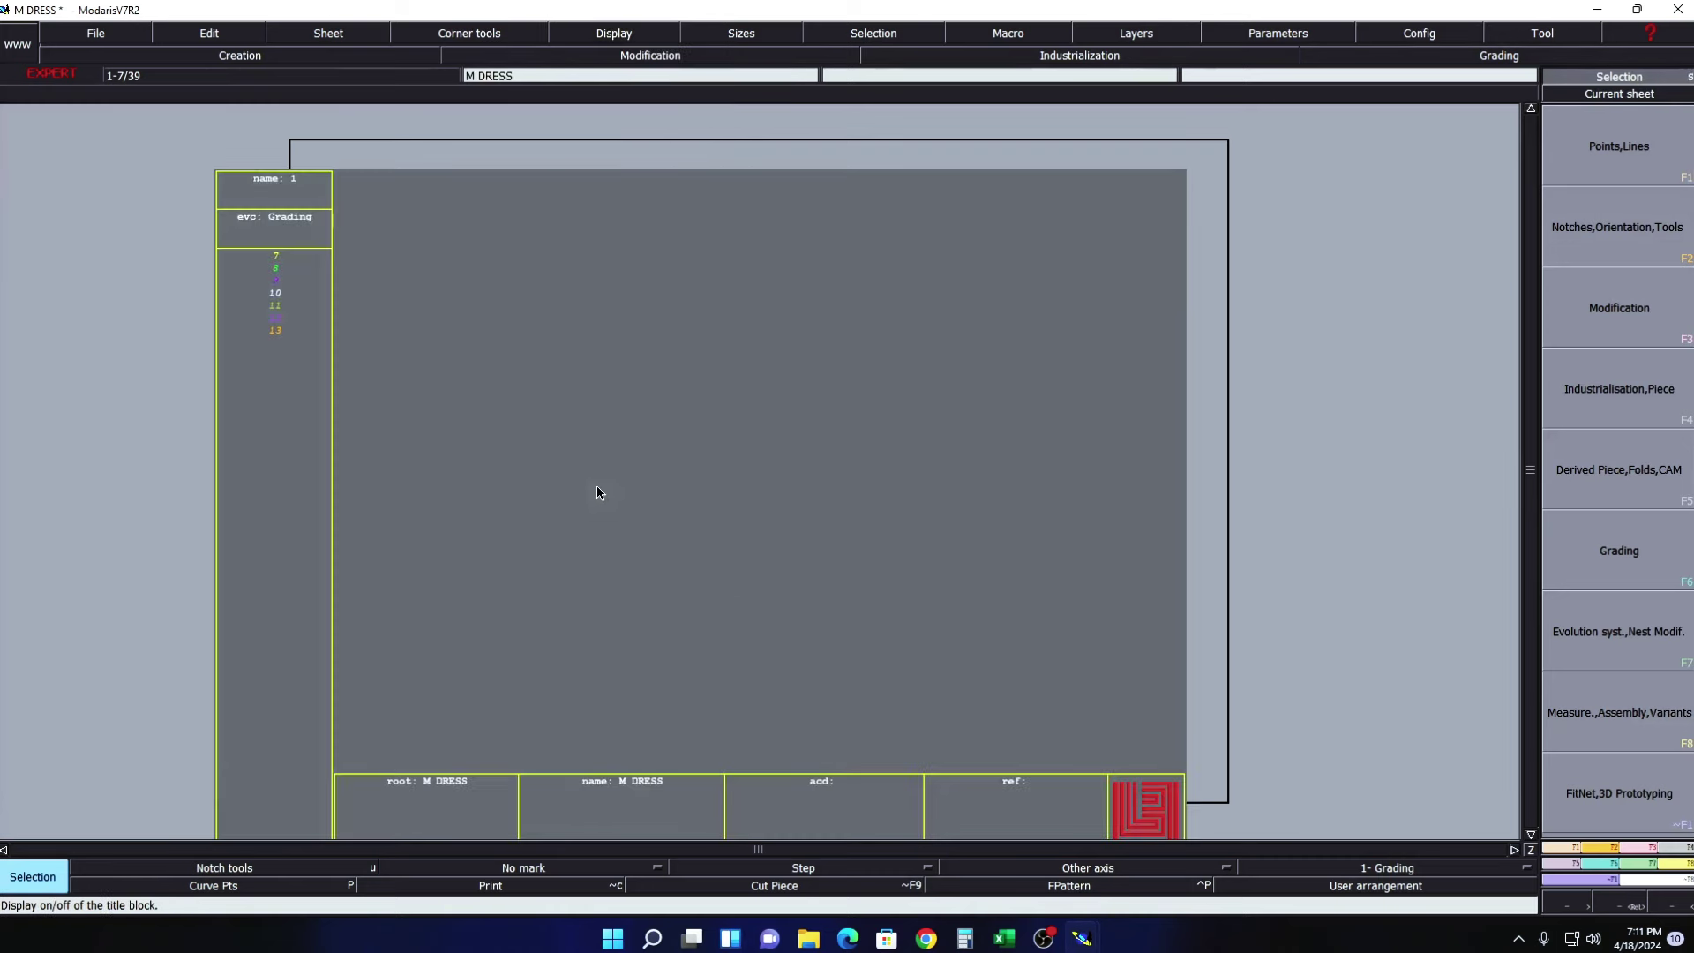
{"action": "key", "text": "space"}
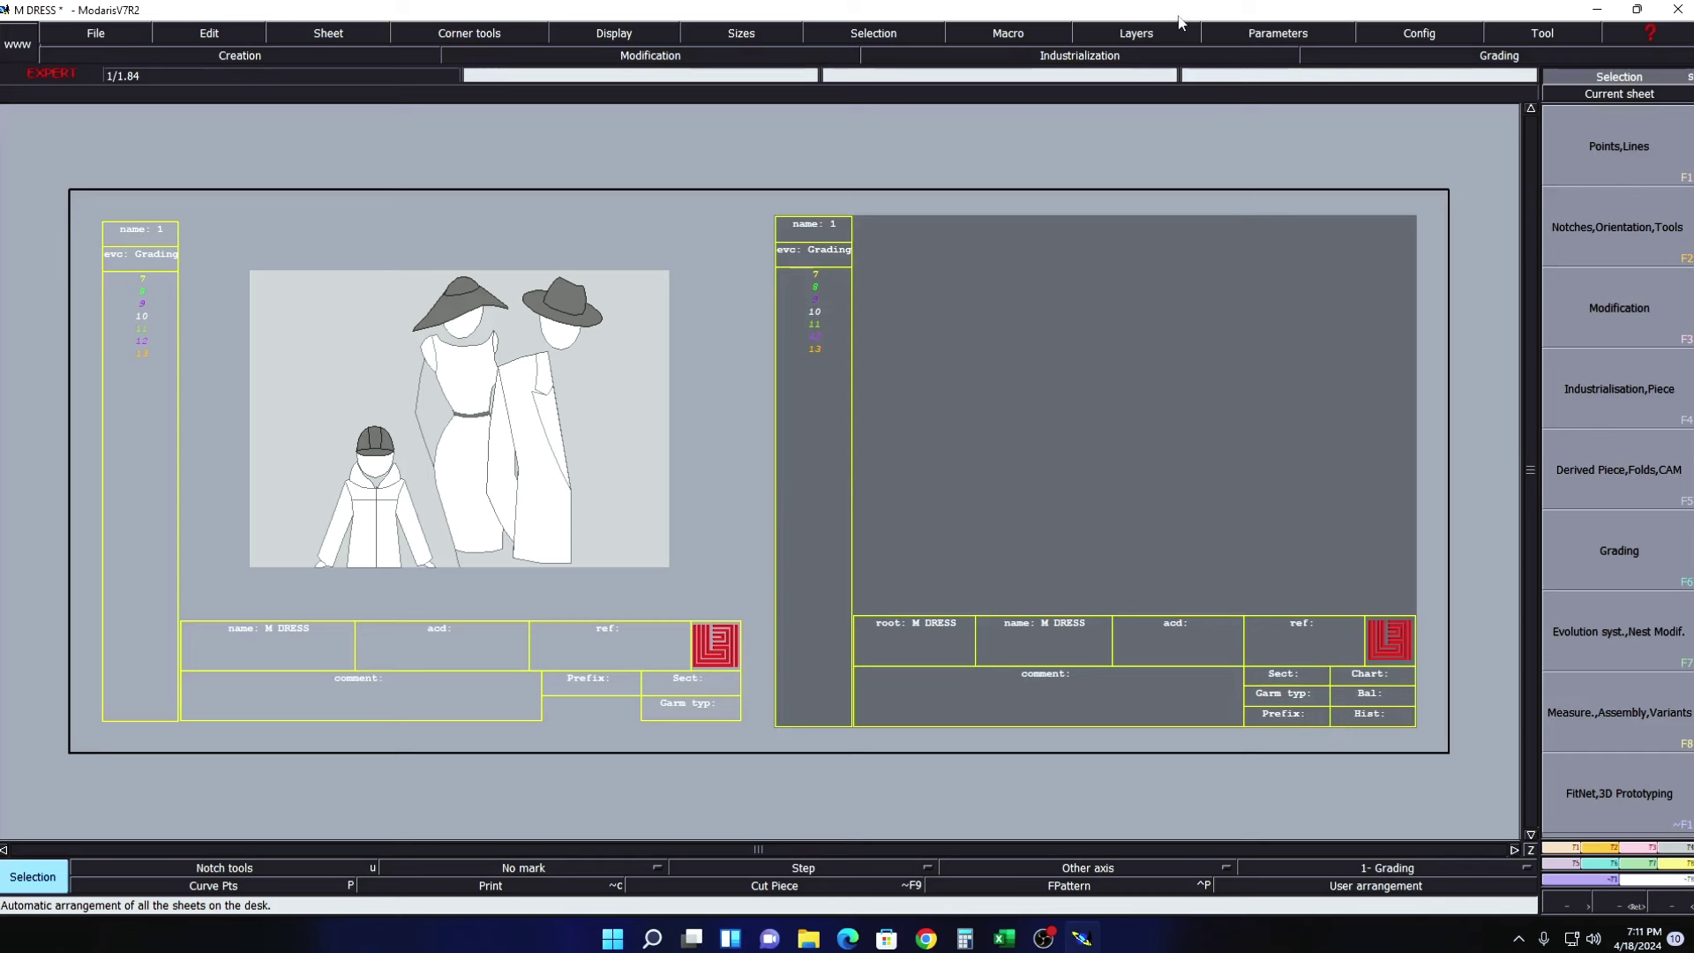
- Set the Modaris length unit to cm
{"action": "left_click", "coordinate": [1277, 32]}
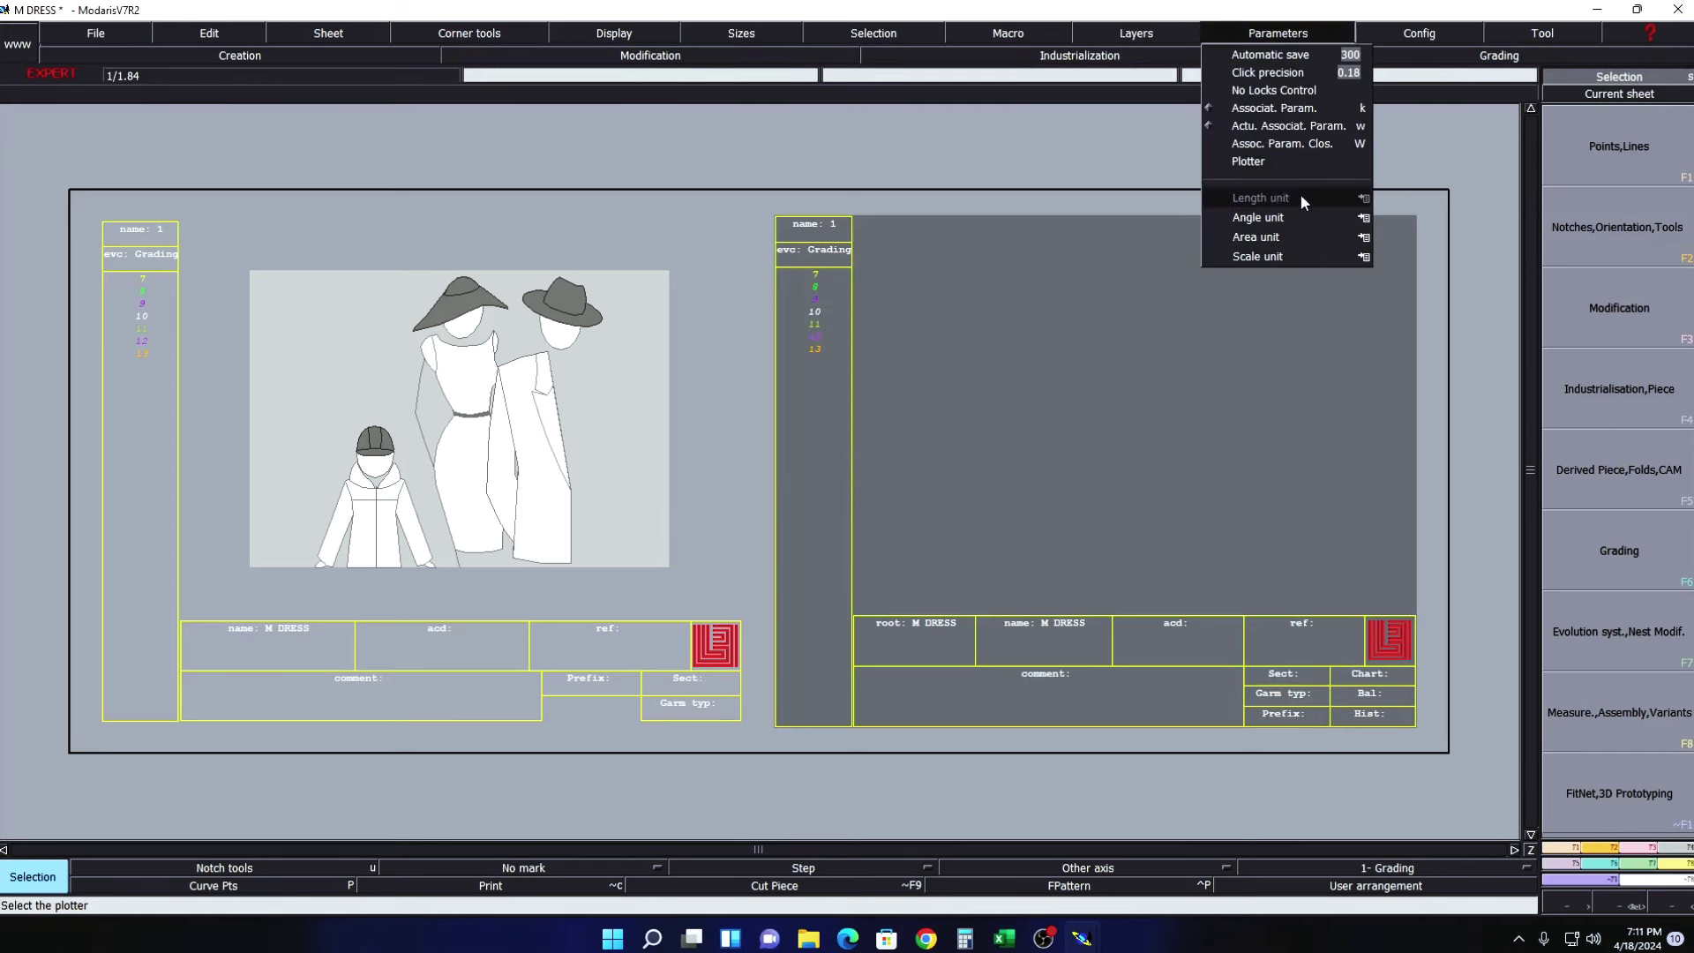
{"action": "mouse_move", "coordinate": [1259, 197]}
{"action": "left_click", "coordinate": [1414, 254]}
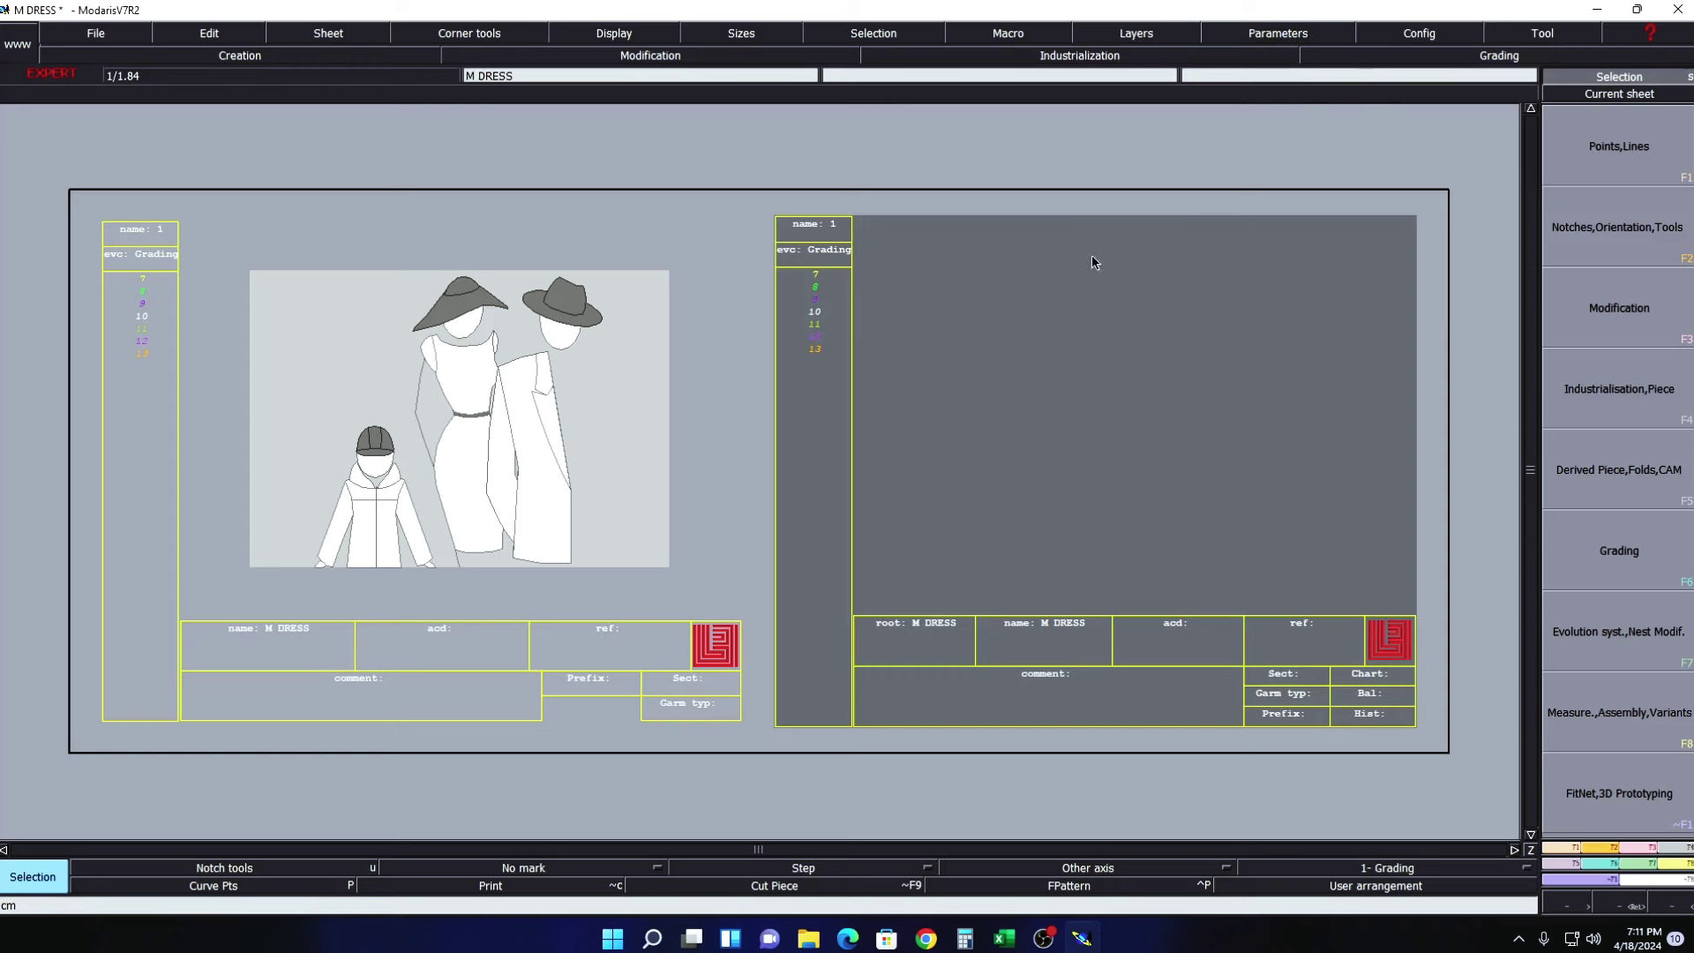
{"action": "left_click", "coordinate": [106, 30]}
{"action": "left_click", "coordinate": [74, 411]}
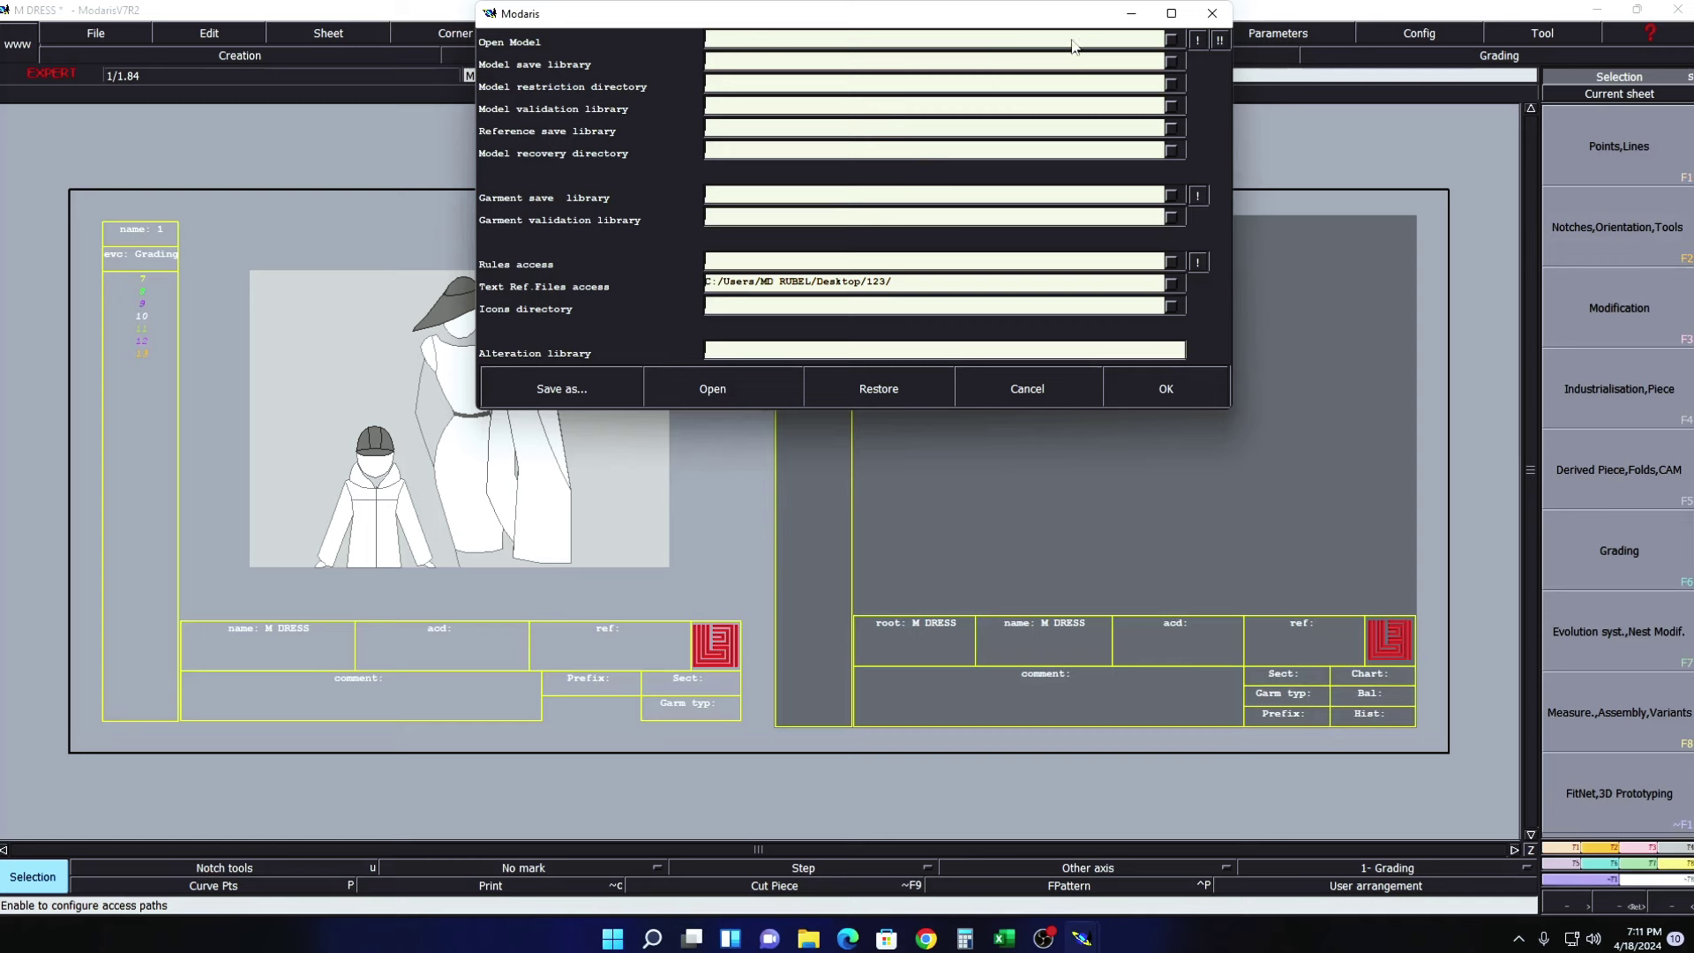
- Point the Open Model access path to desktop folder 1, copy it to all paths, and confirm
{"action": "left_click", "coordinate": [1073, 46]}
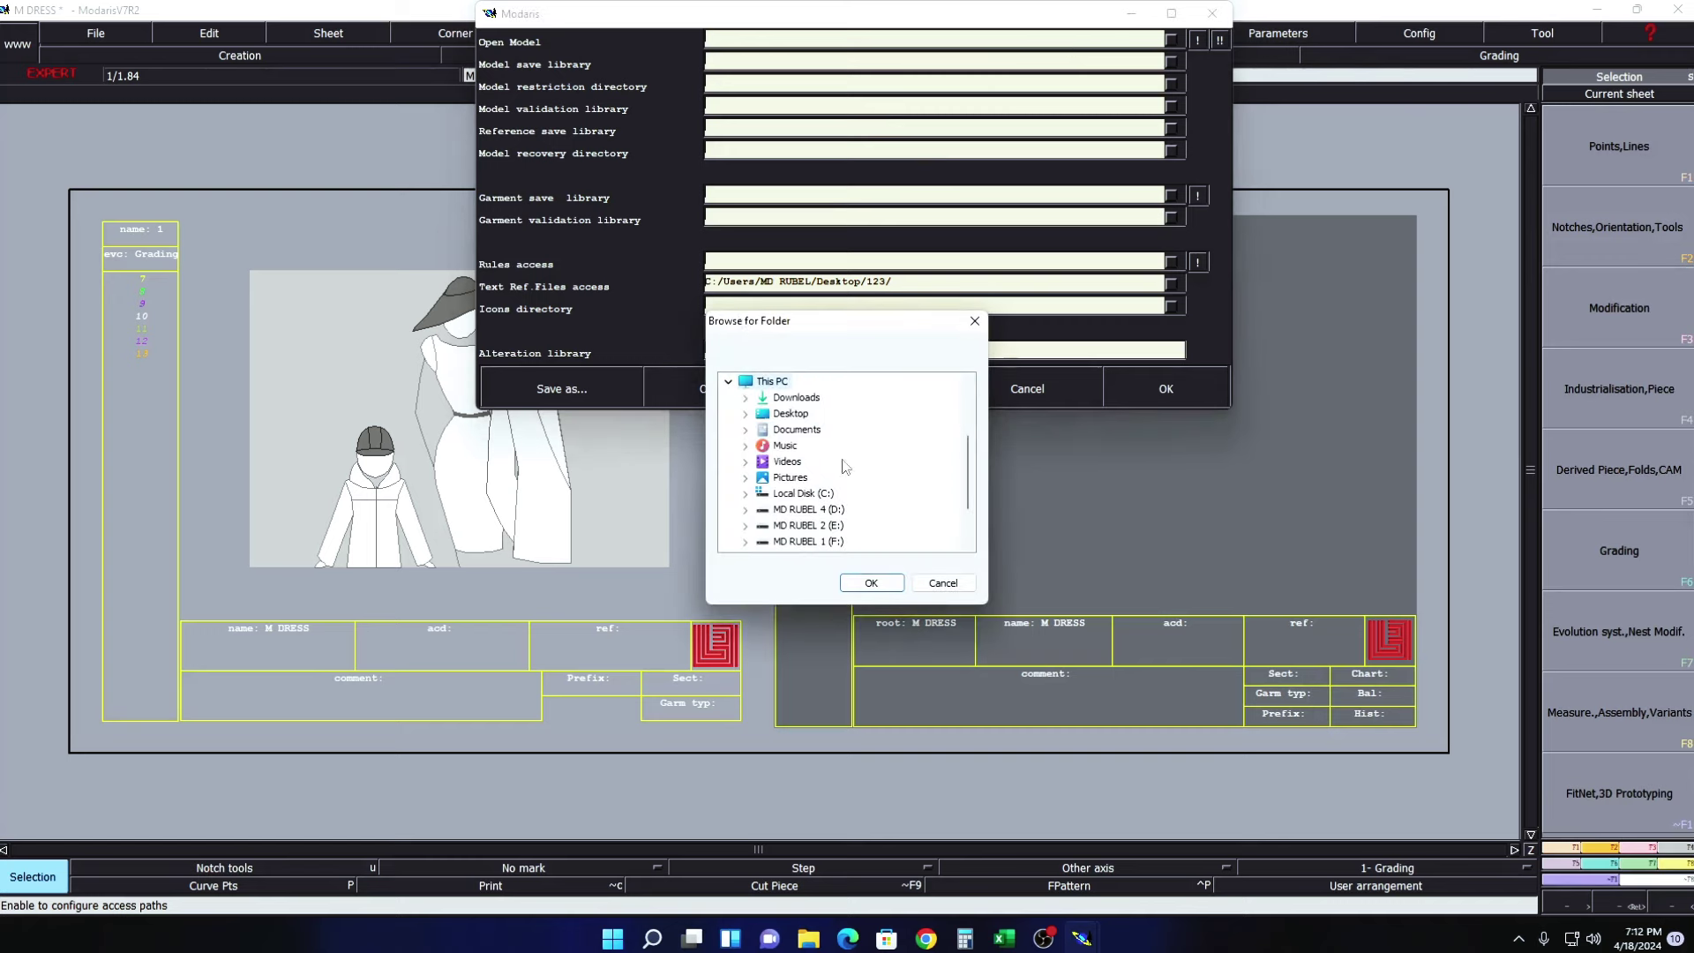
{"action": "left_click", "coordinate": [727, 381]}
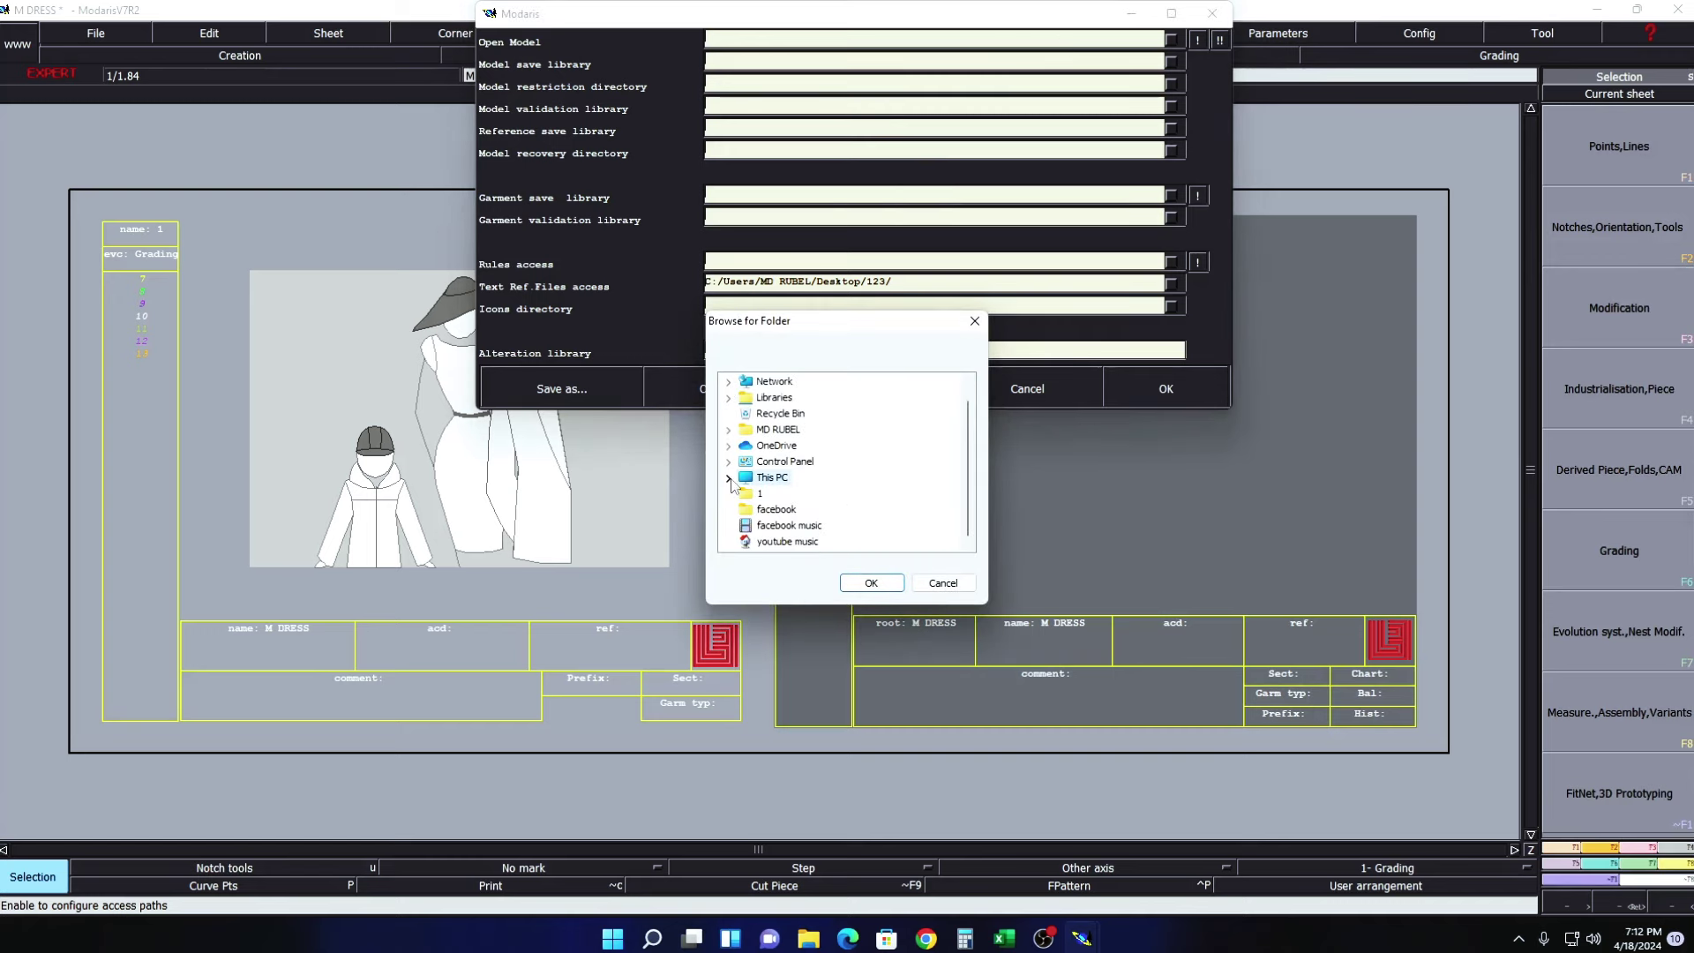
{"action": "left_click", "coordinate": [753, 495]}
{"action": "left_click", "coordinate": [726, 478]}
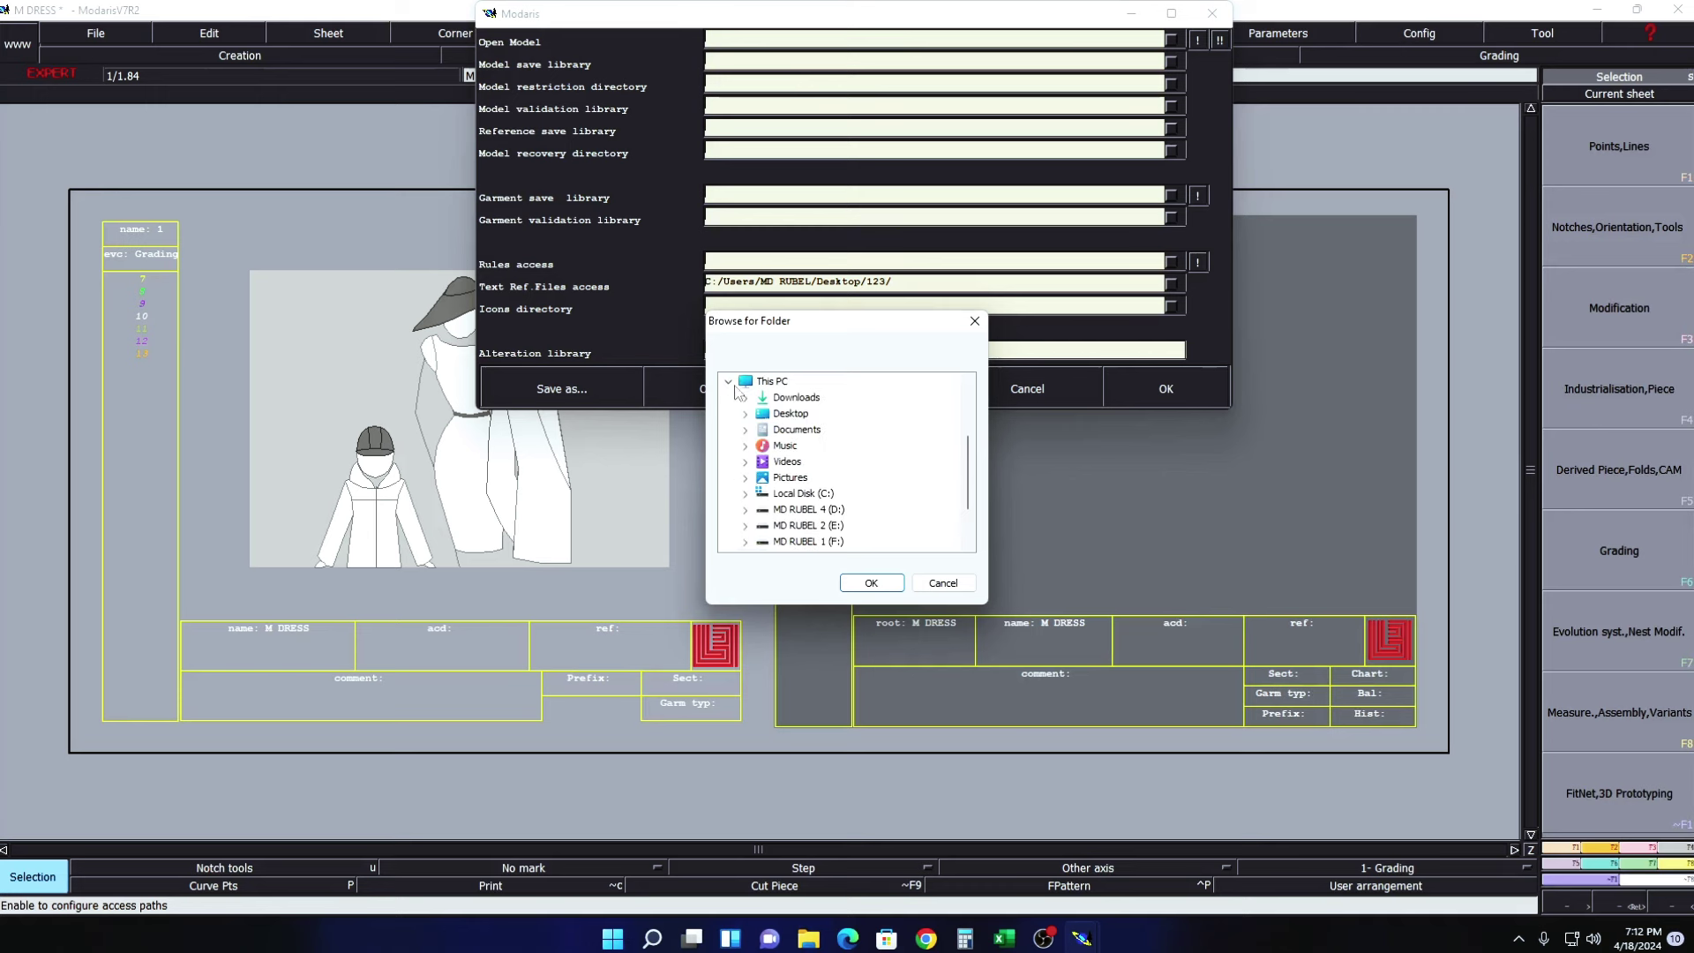
{"action": "left_click", "coordinate": [728, 382]}
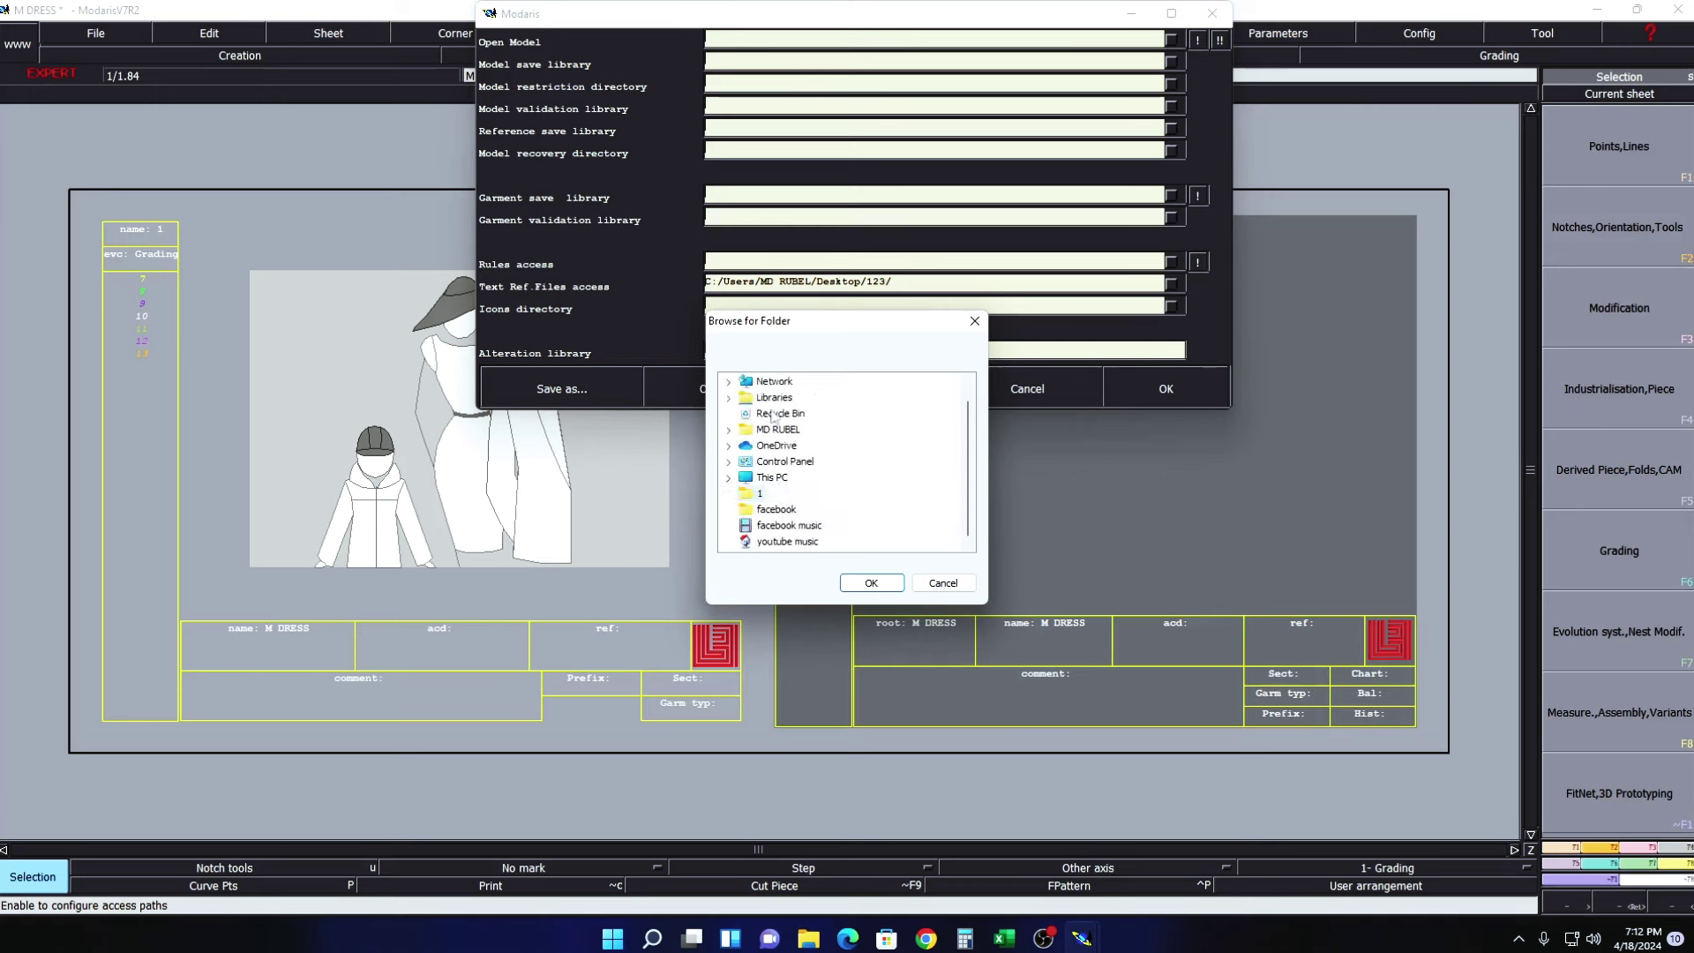
{"action": "left_click", "coordinate": [871, 584]}
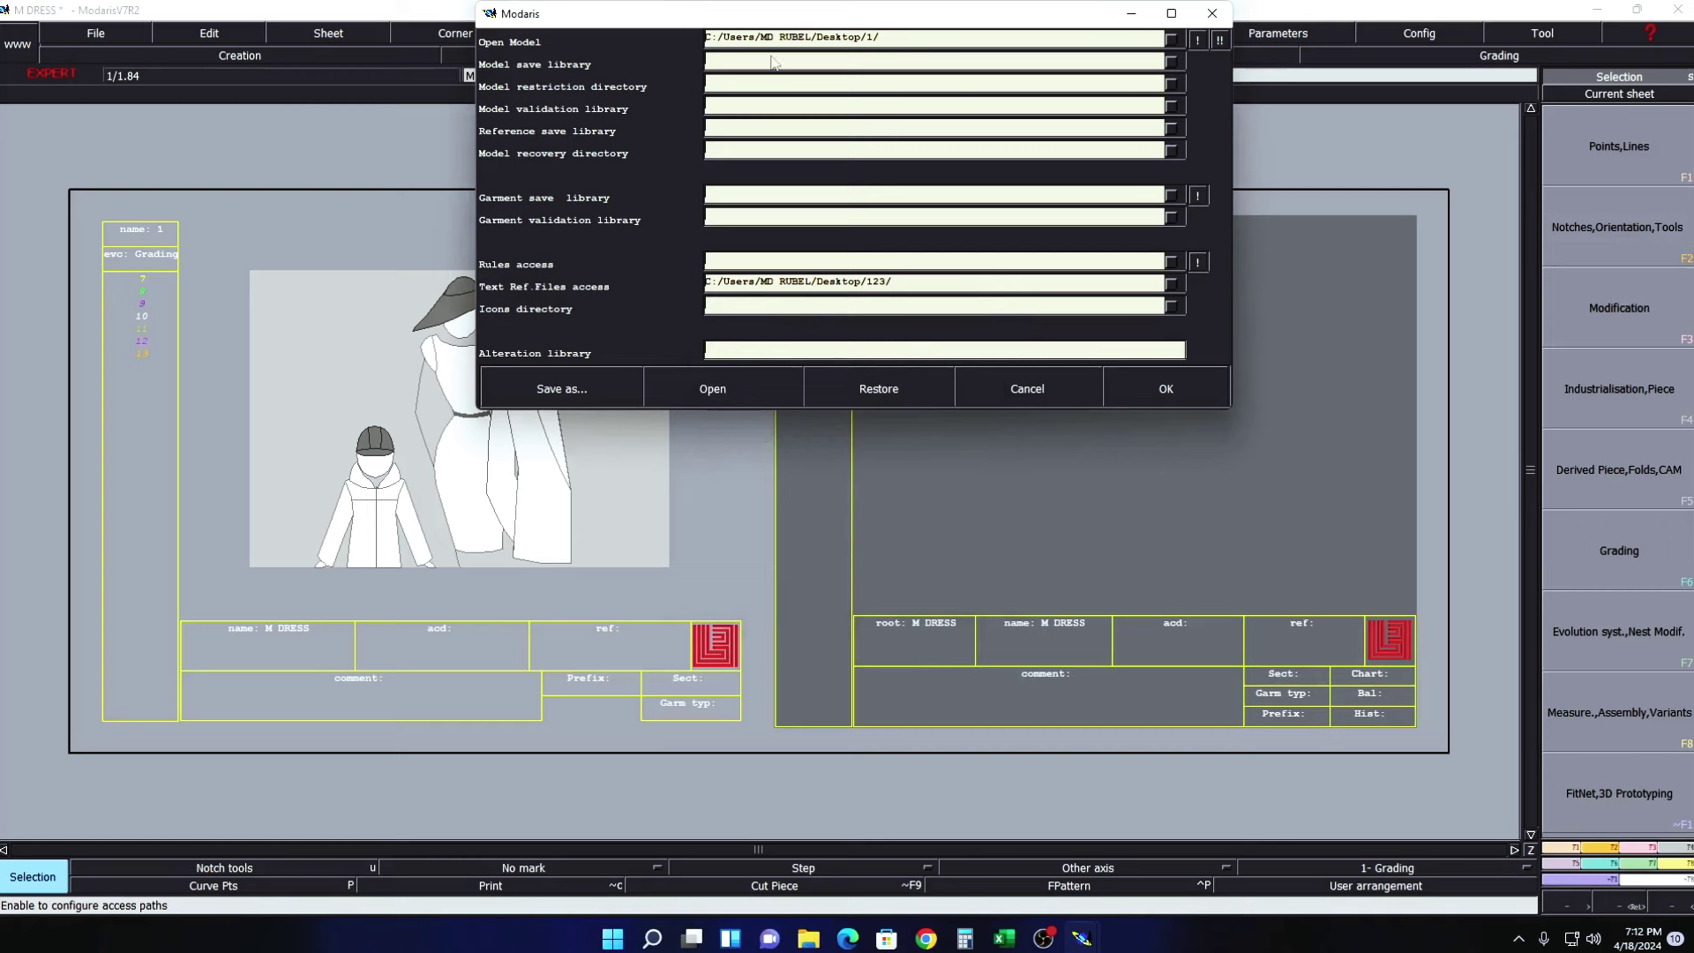
{"action": "left_click", "coordinate": [1197, 42]}
{"action": "left_click", "coordinate": [1219, 41]}
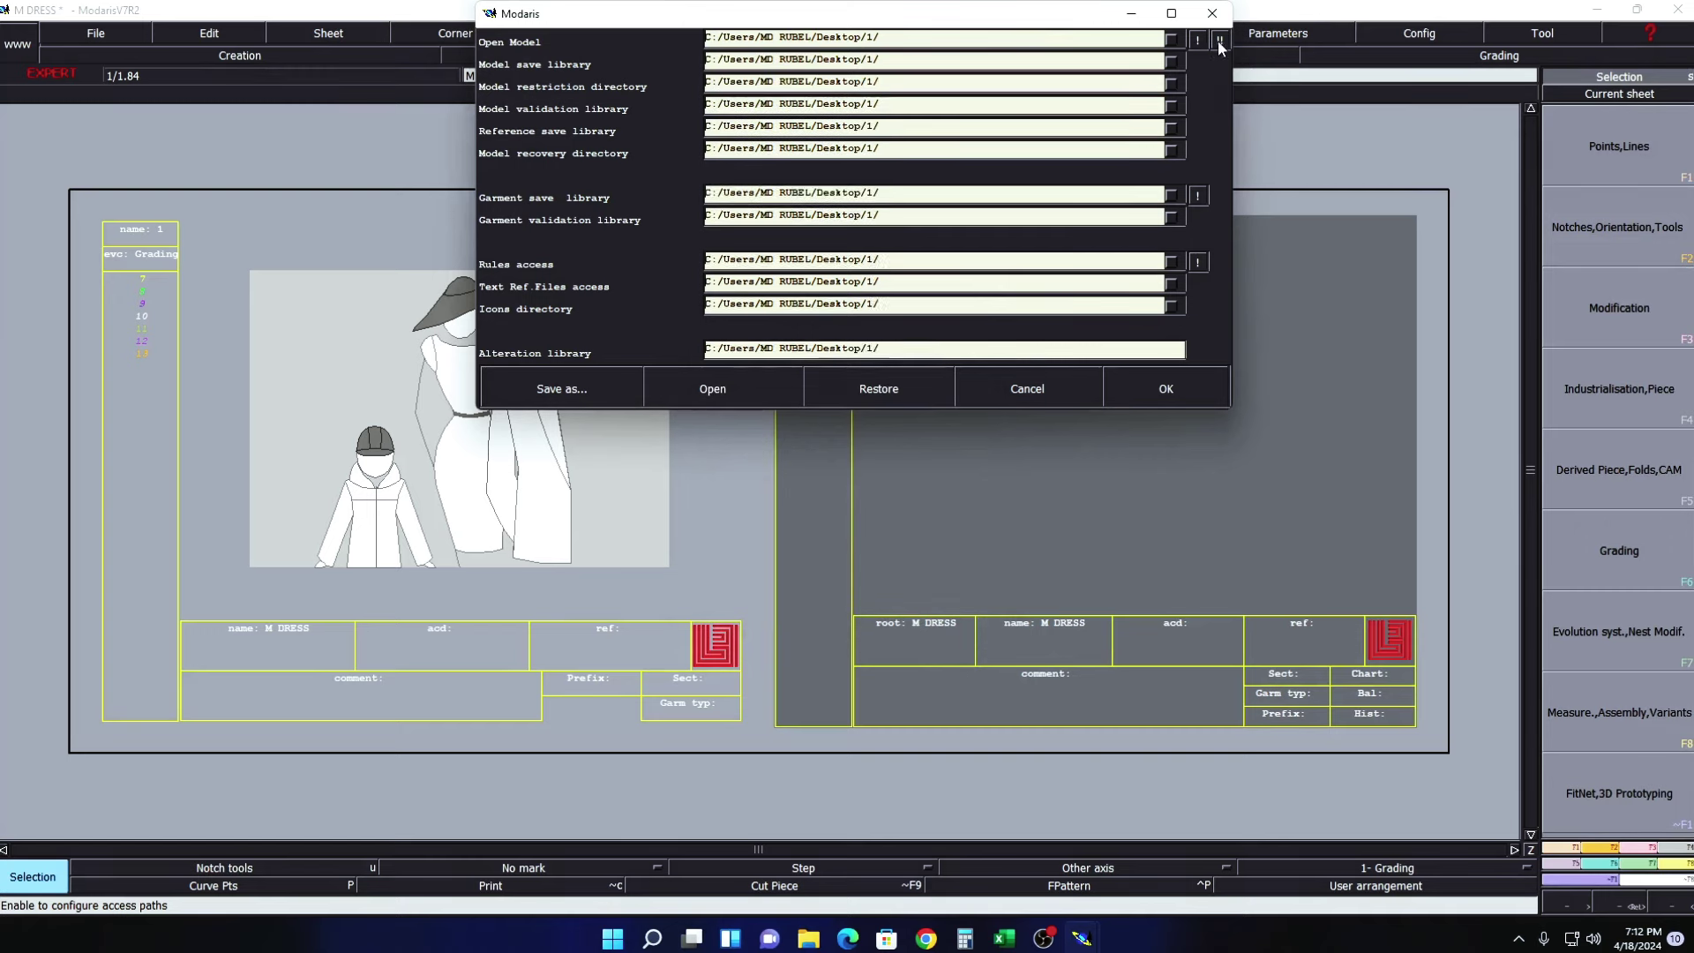
{"action": "left_click", "coordinate": [1177, 384]}
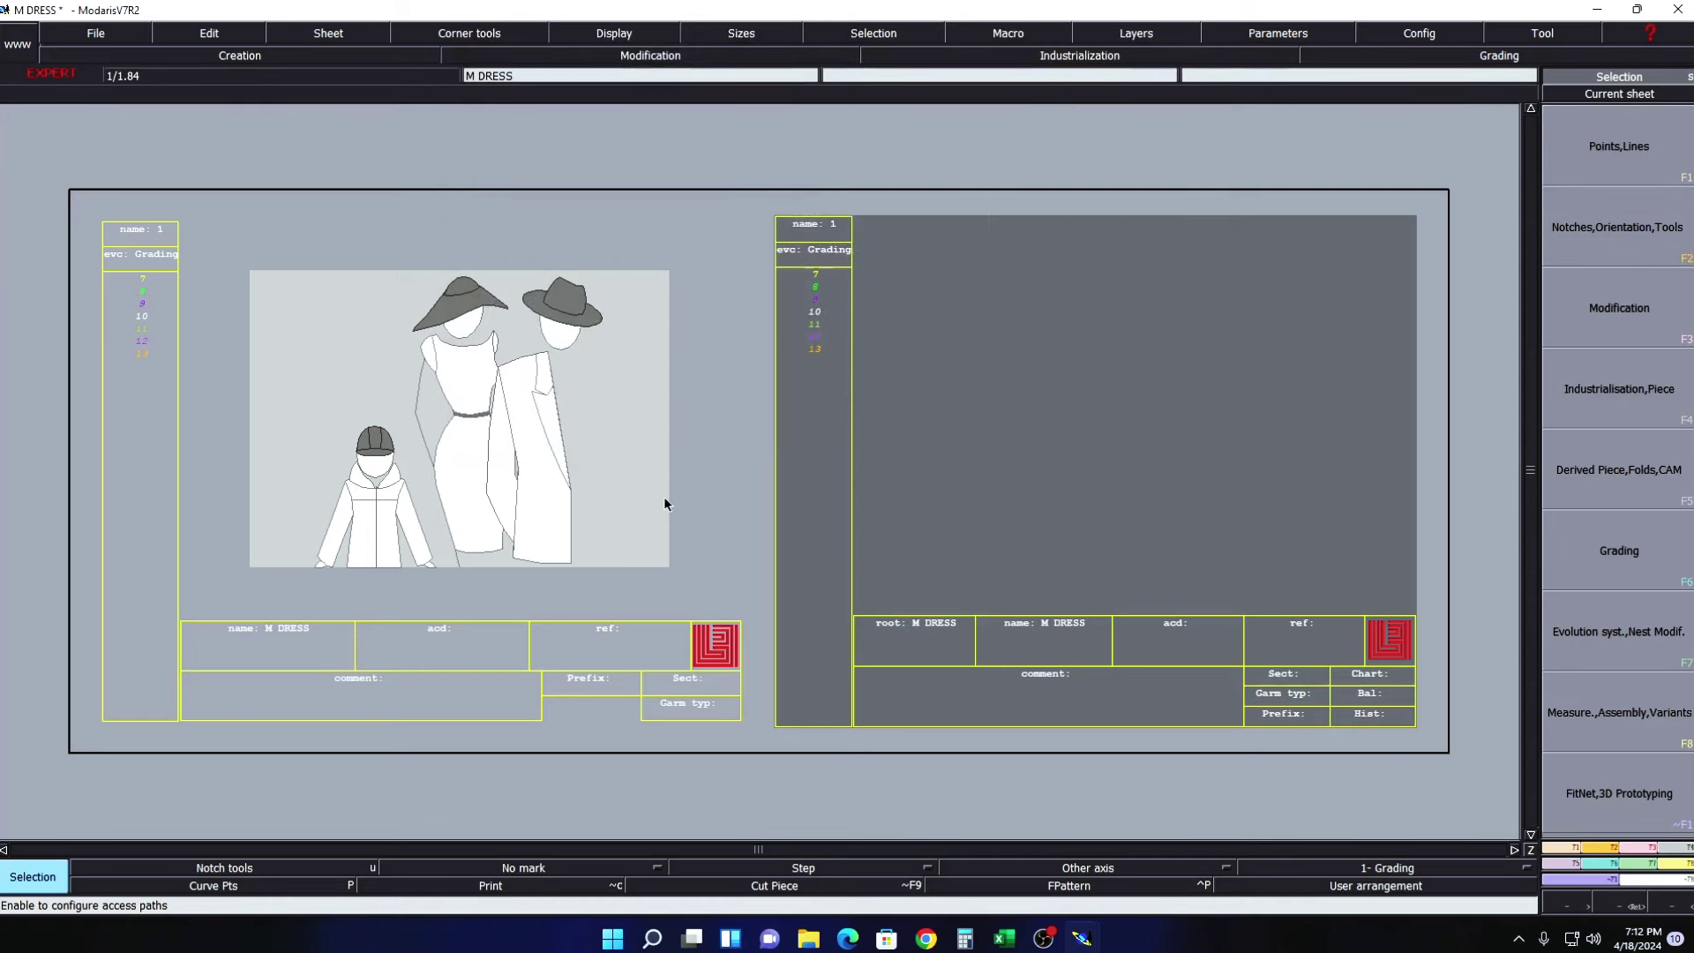
- Save M DRESS to the save library, continuing past the anomaly and existing-file warnings
{"action": "key", "text": "ctrl+s"}
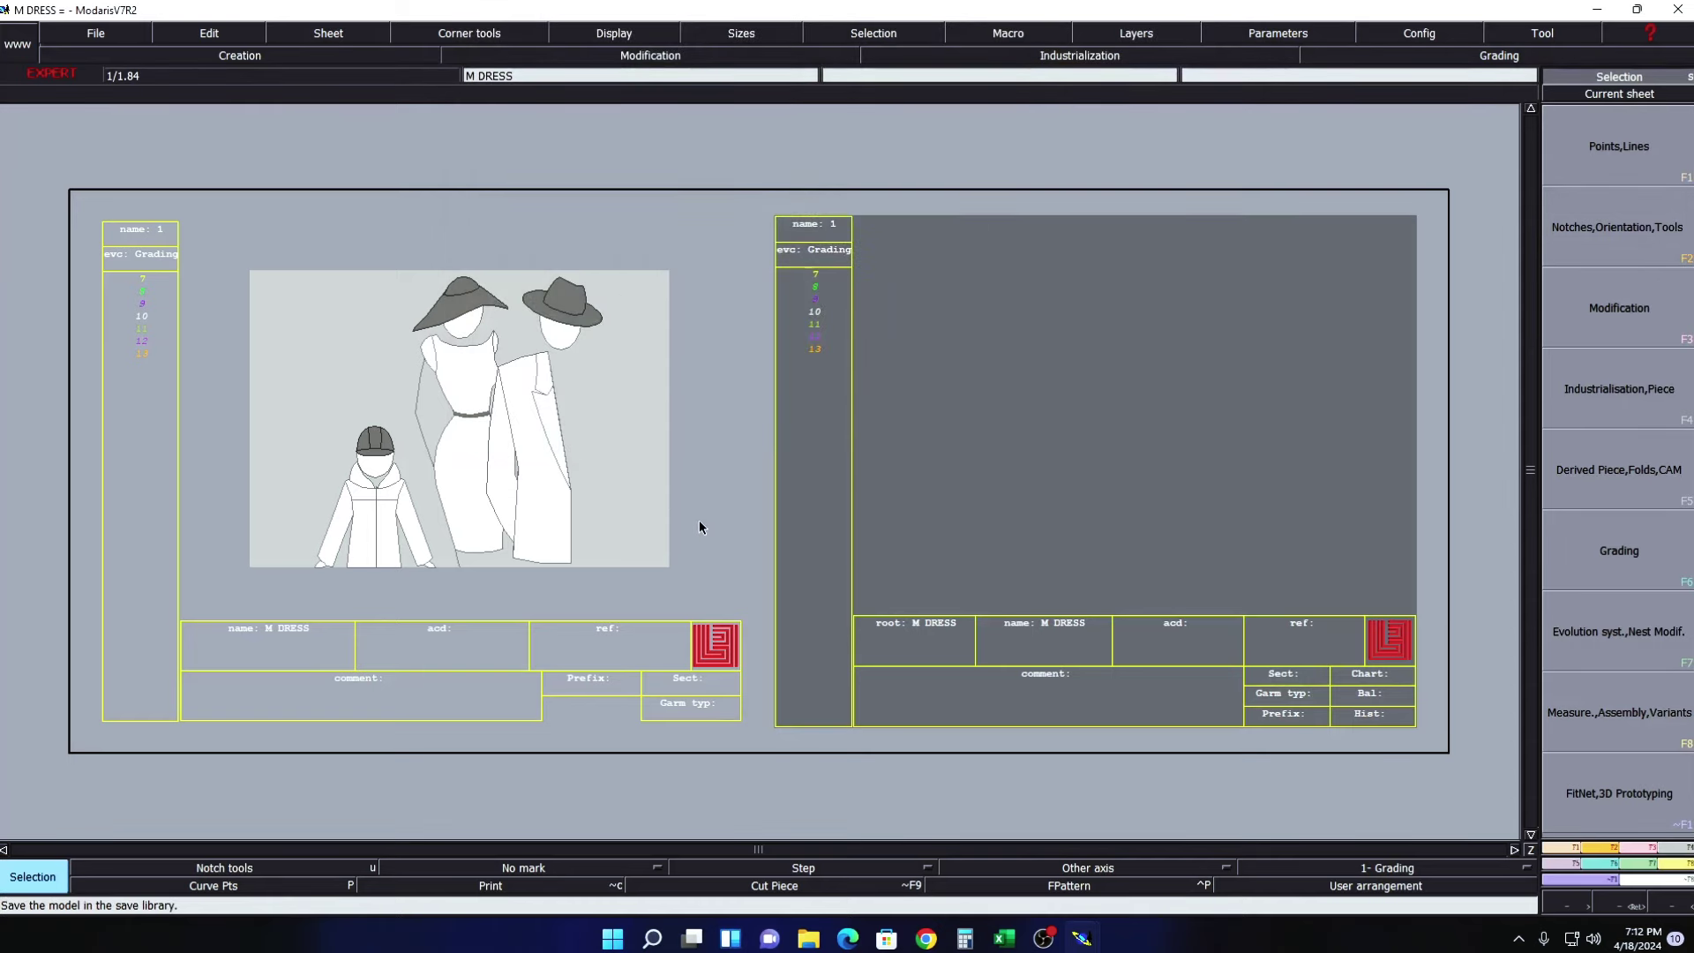
{"action": "left_click", "coordinate": [757, 563]}
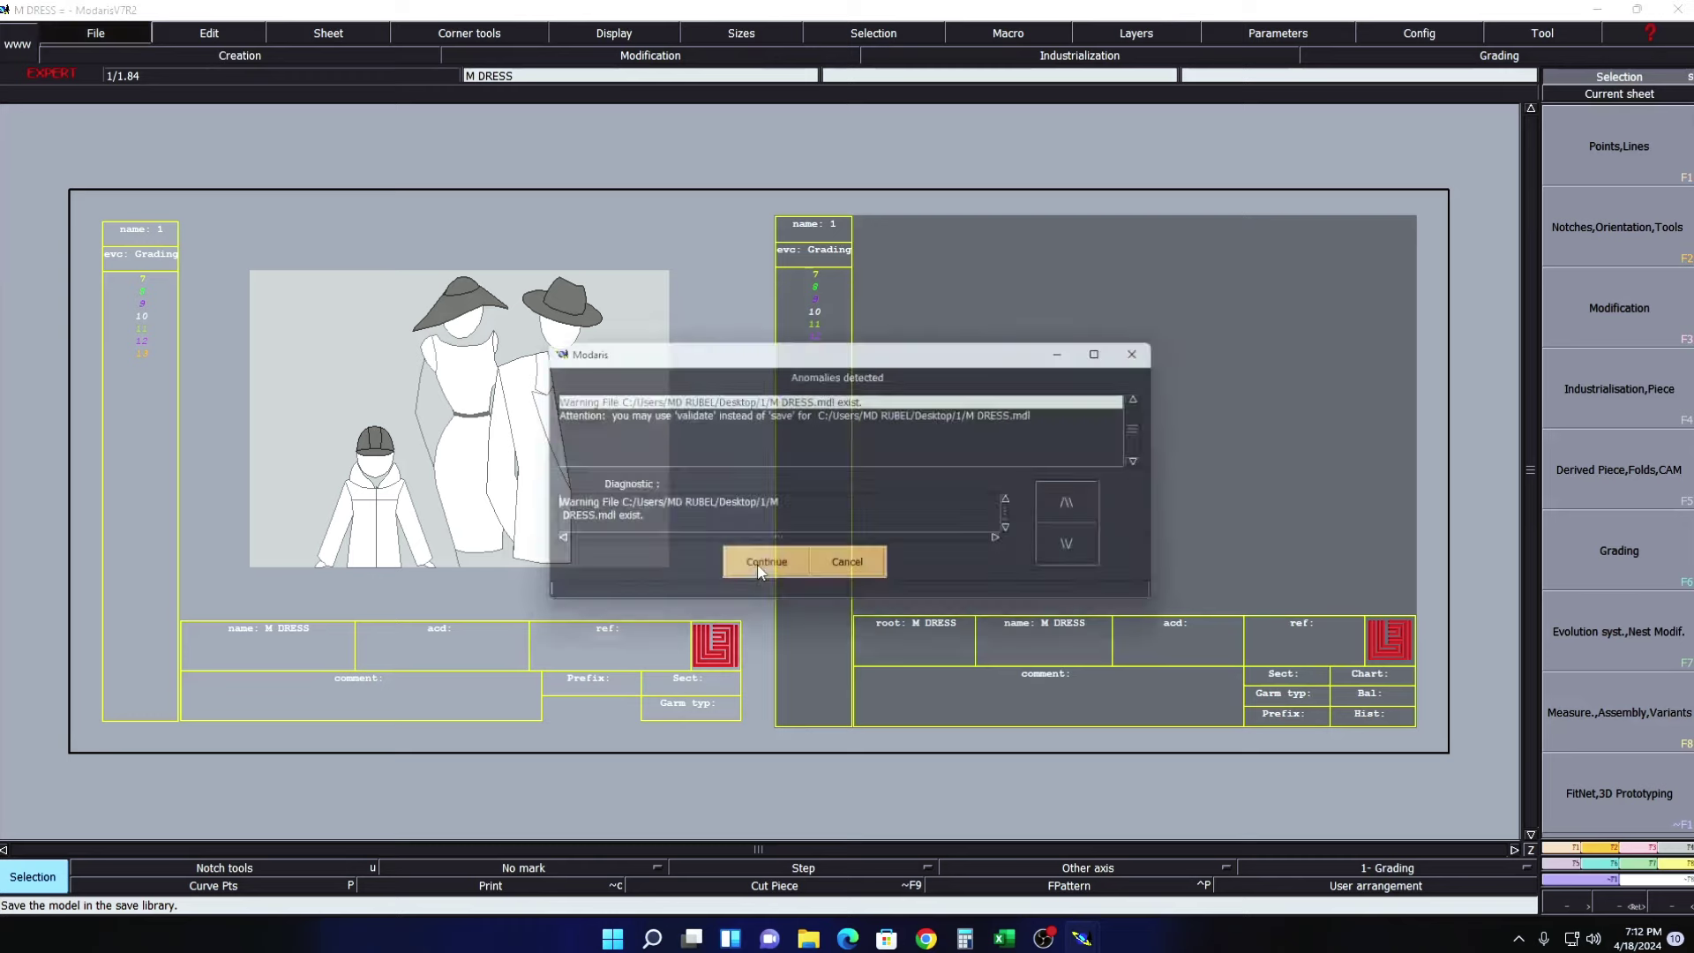
{"action": "left_click", "coordinate": [757, 565]}
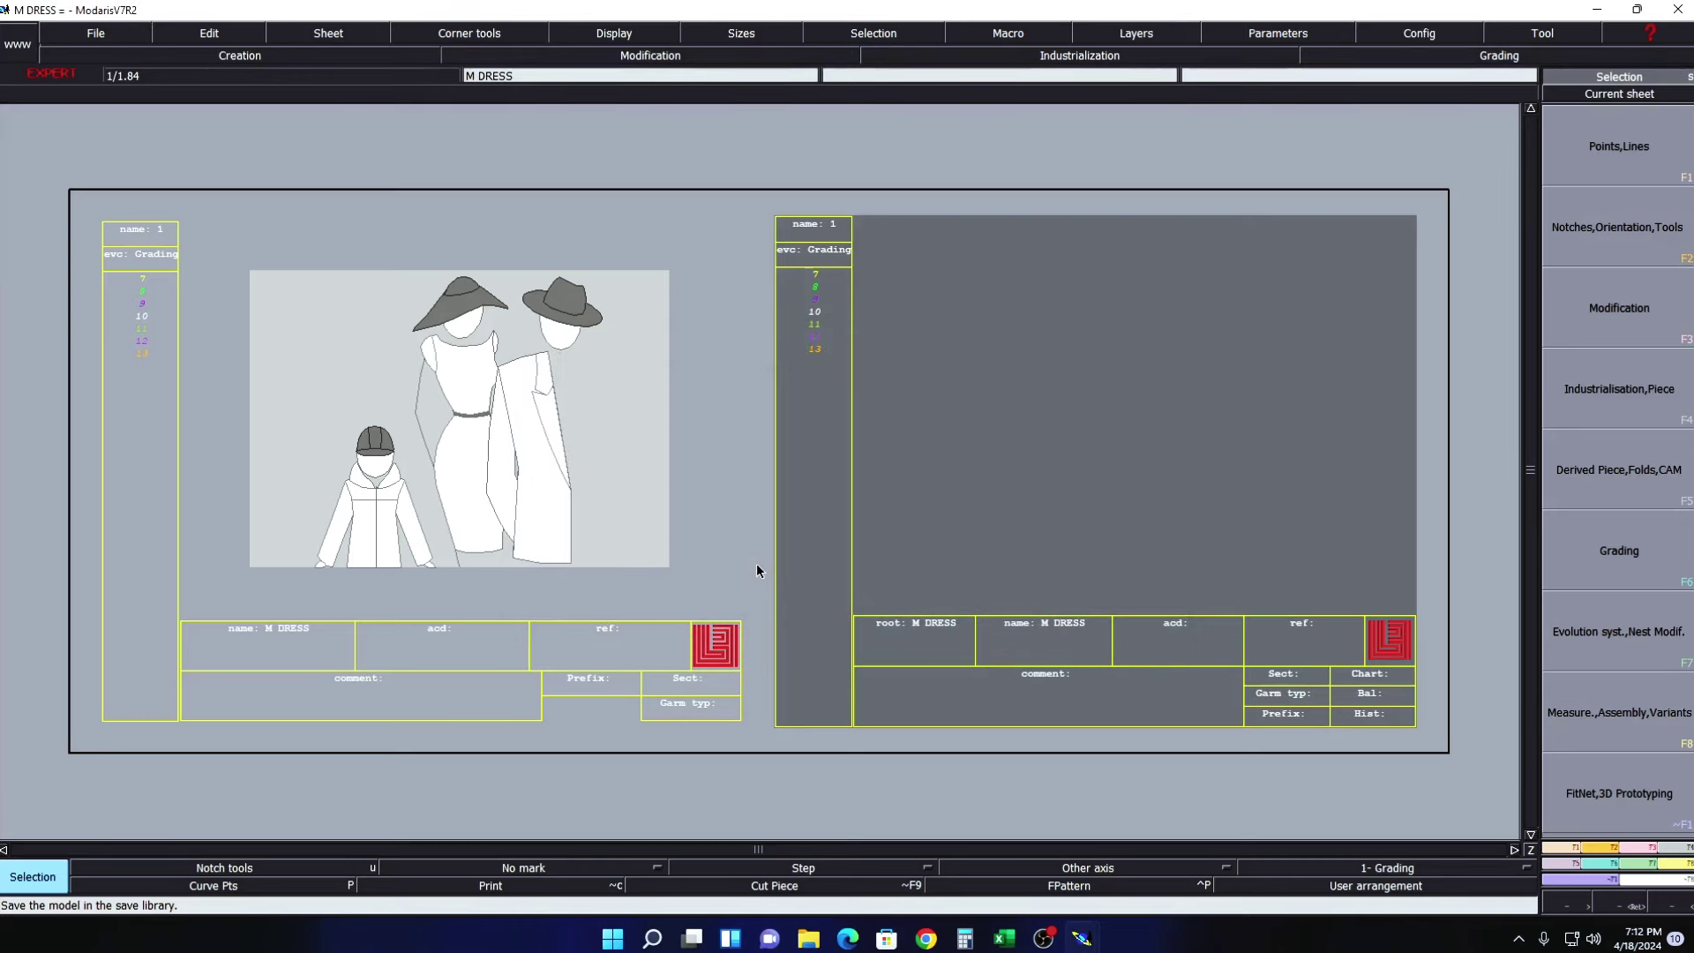
{"action": "left_click", "coordinate": [107, 33]}
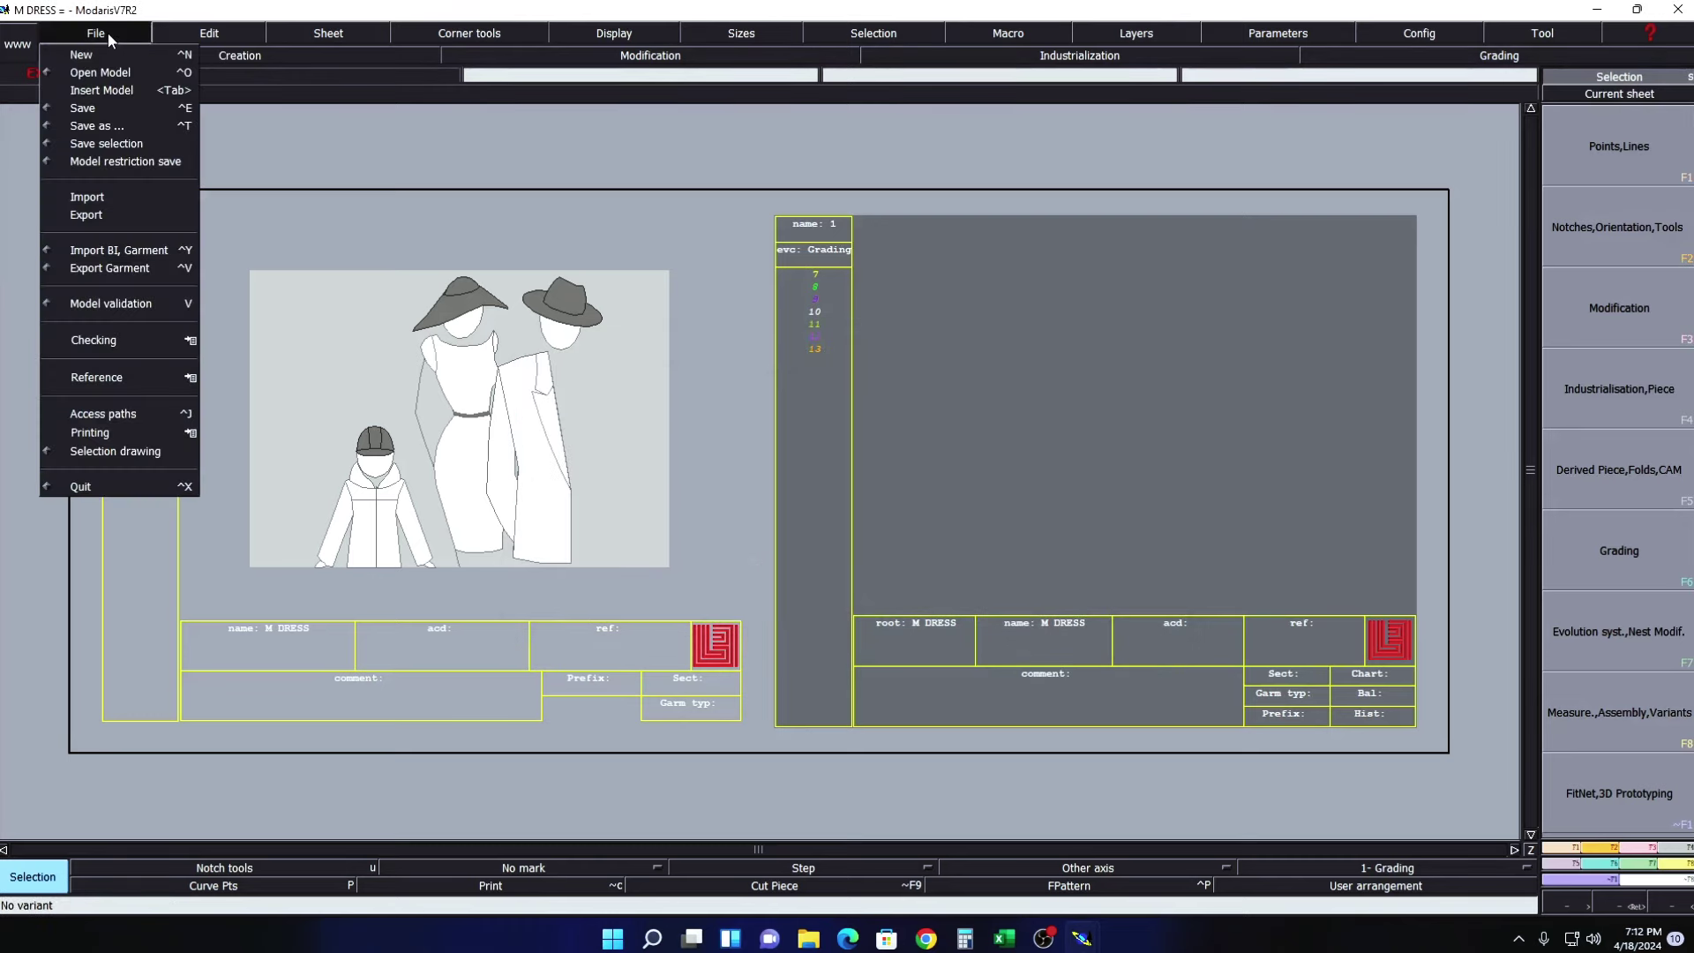
{"action": "left_click", "coordinate": [81, 106]}
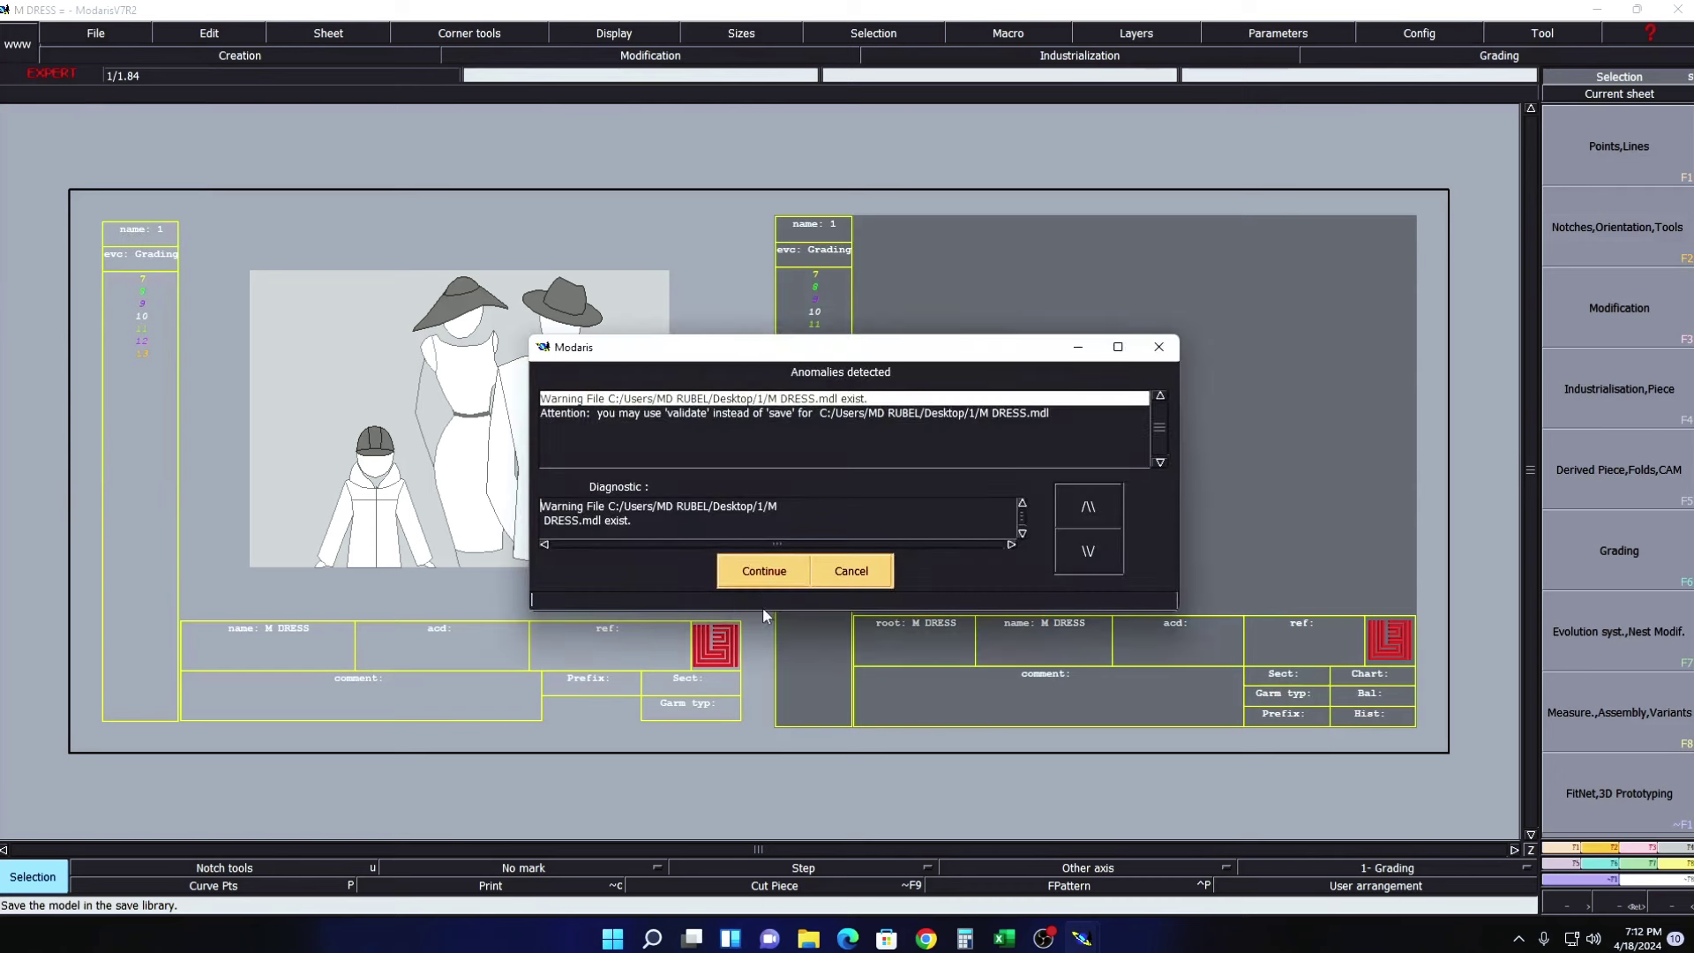
{"action": "left_click", "coordinate": [762, 576]}
- Save the model once more, then check the Excel size spec and minimise it
{"action": "left_click", "coordinate": [93, 35]}
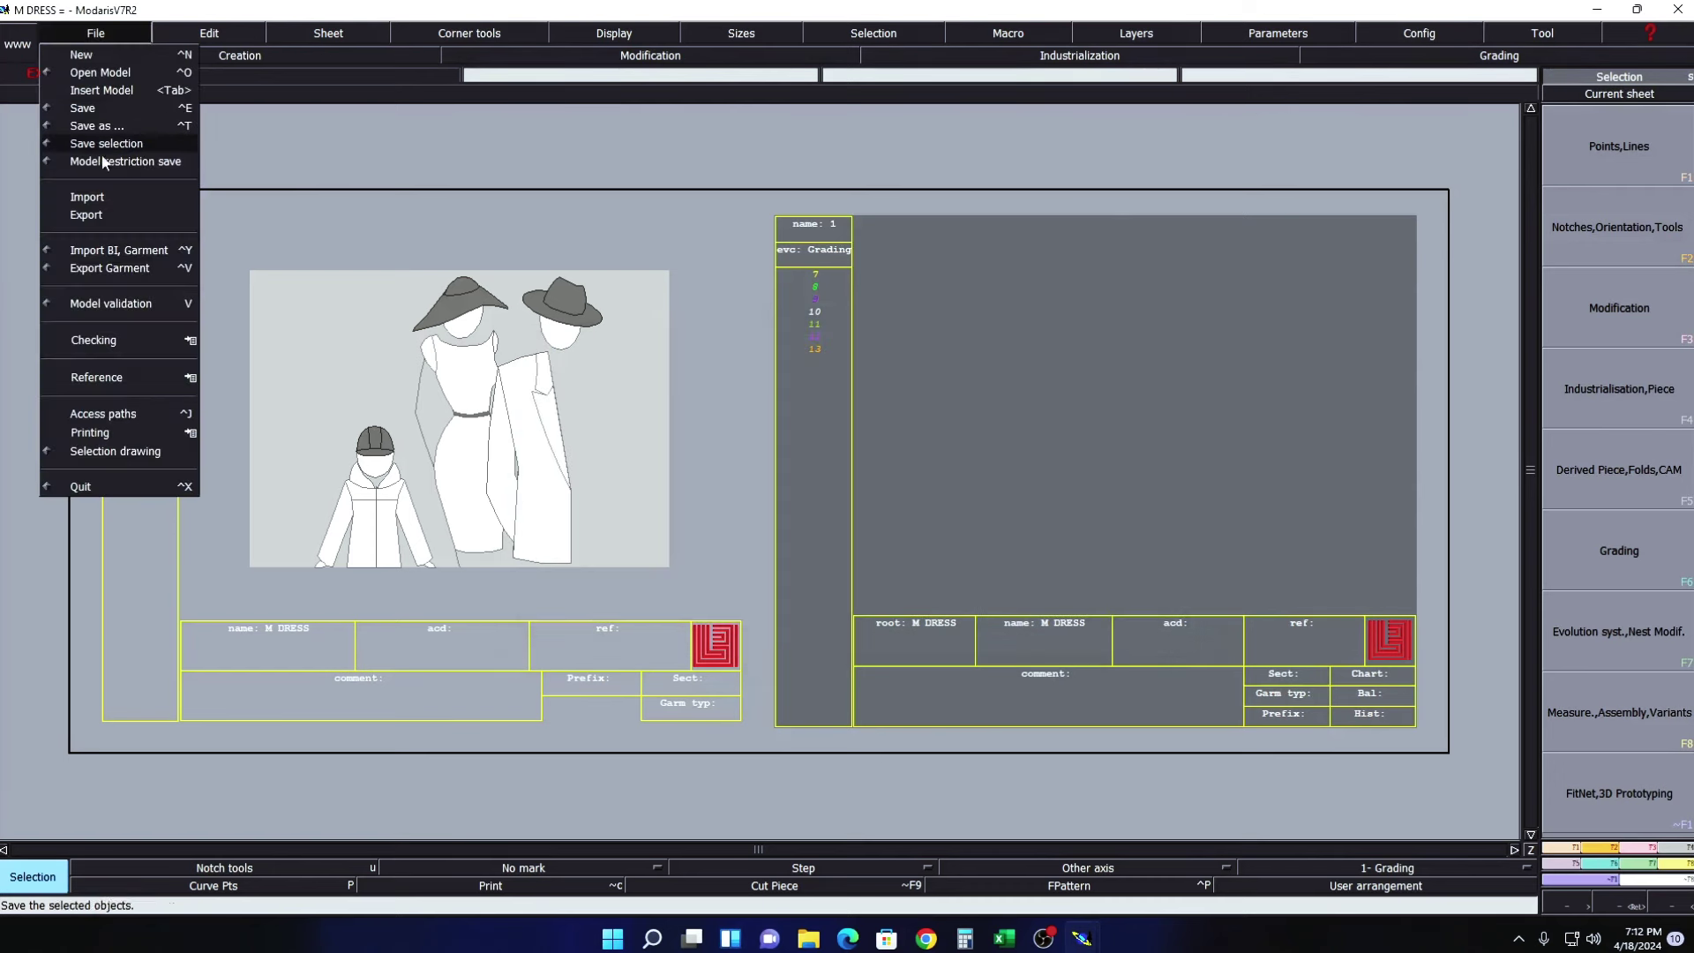
{"action": "left_click", "coordinate": [81, 108]}
{"action": "left_click", "coordinate": [760, 573]}
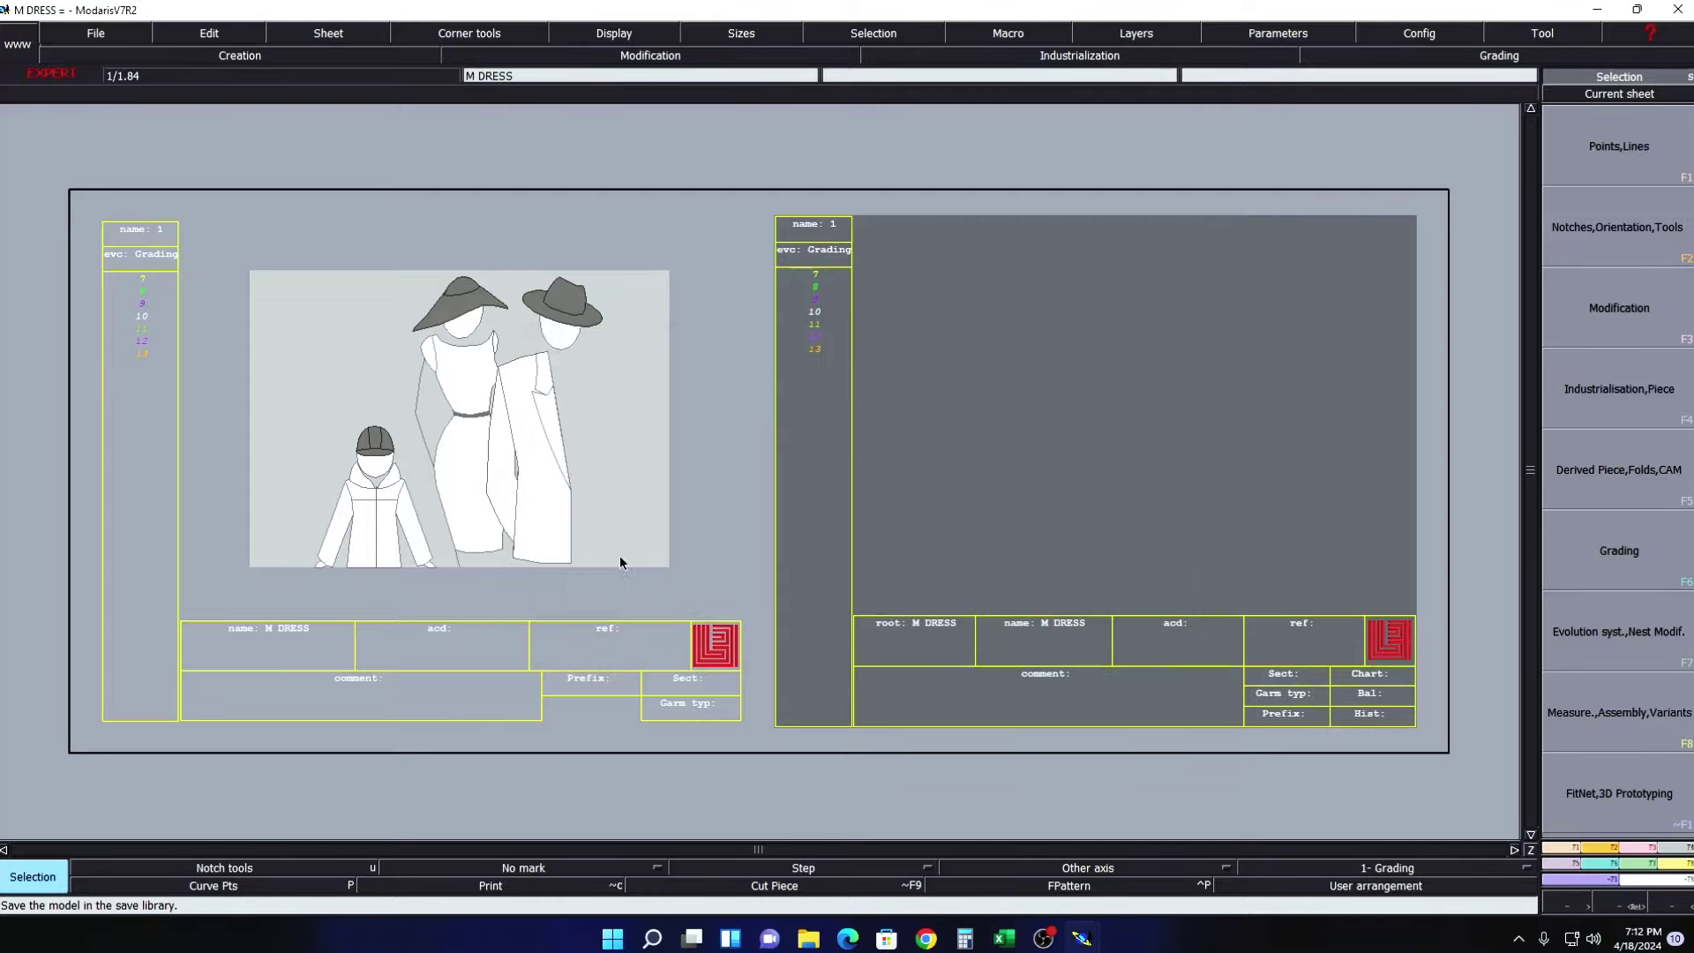
{"action": "left_click", "coordinate": [1004, 939]}
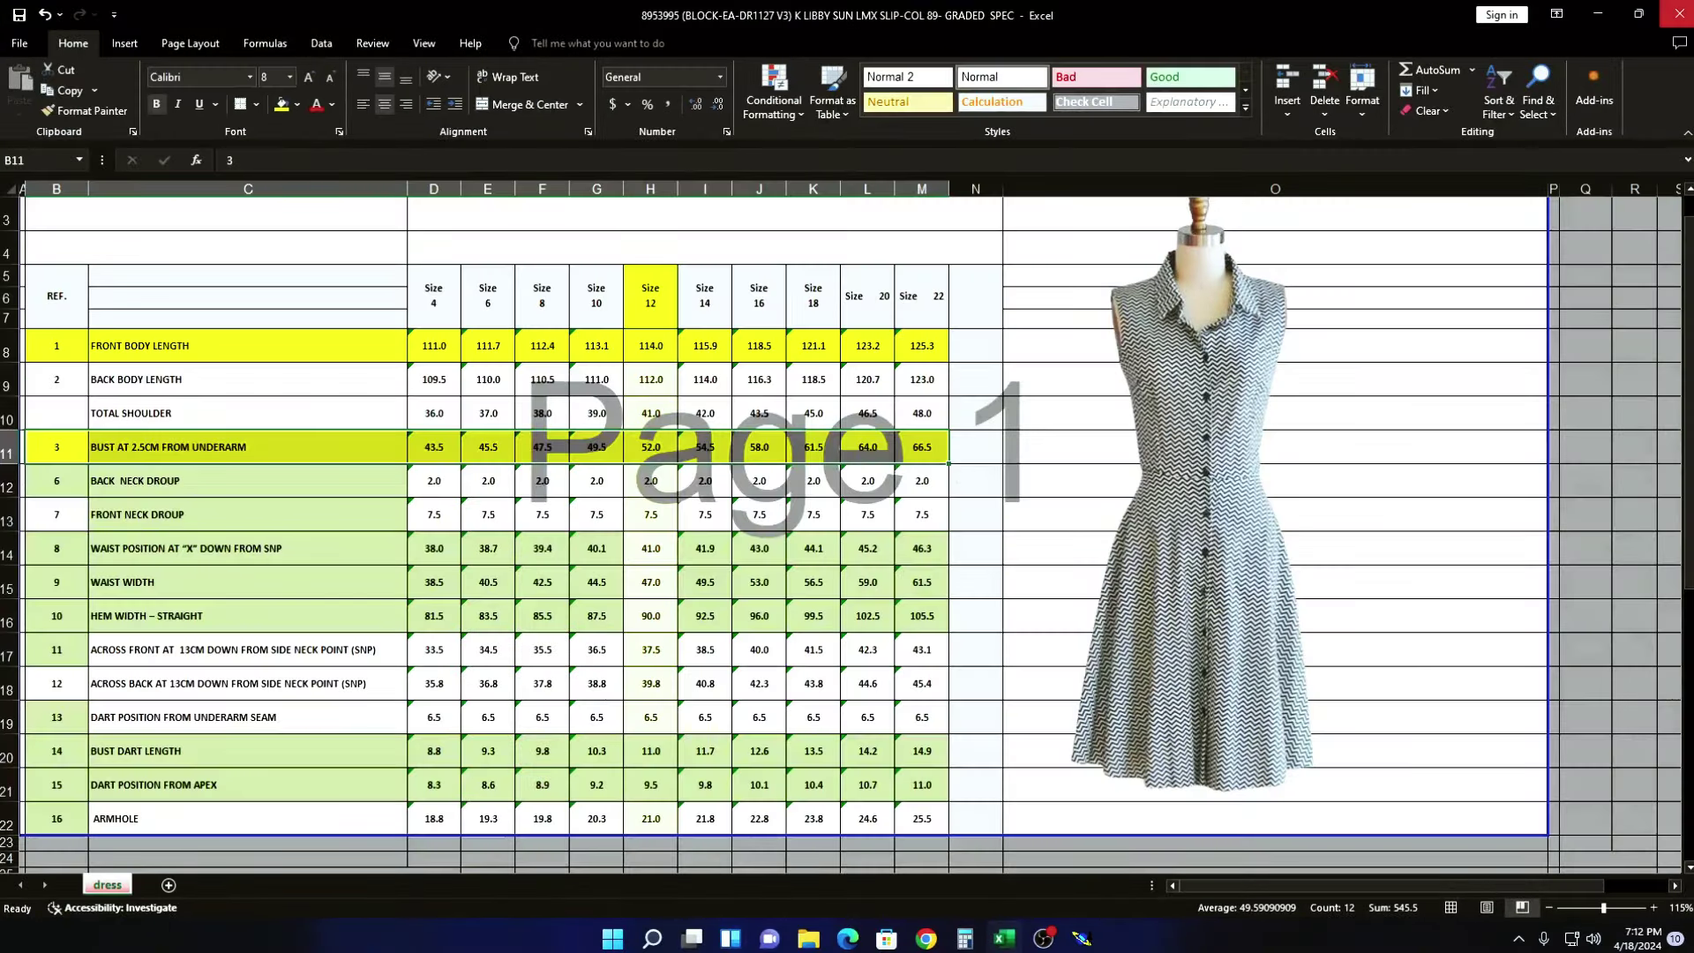
{"action": "left_click", "coordinate": [1595, 16]}
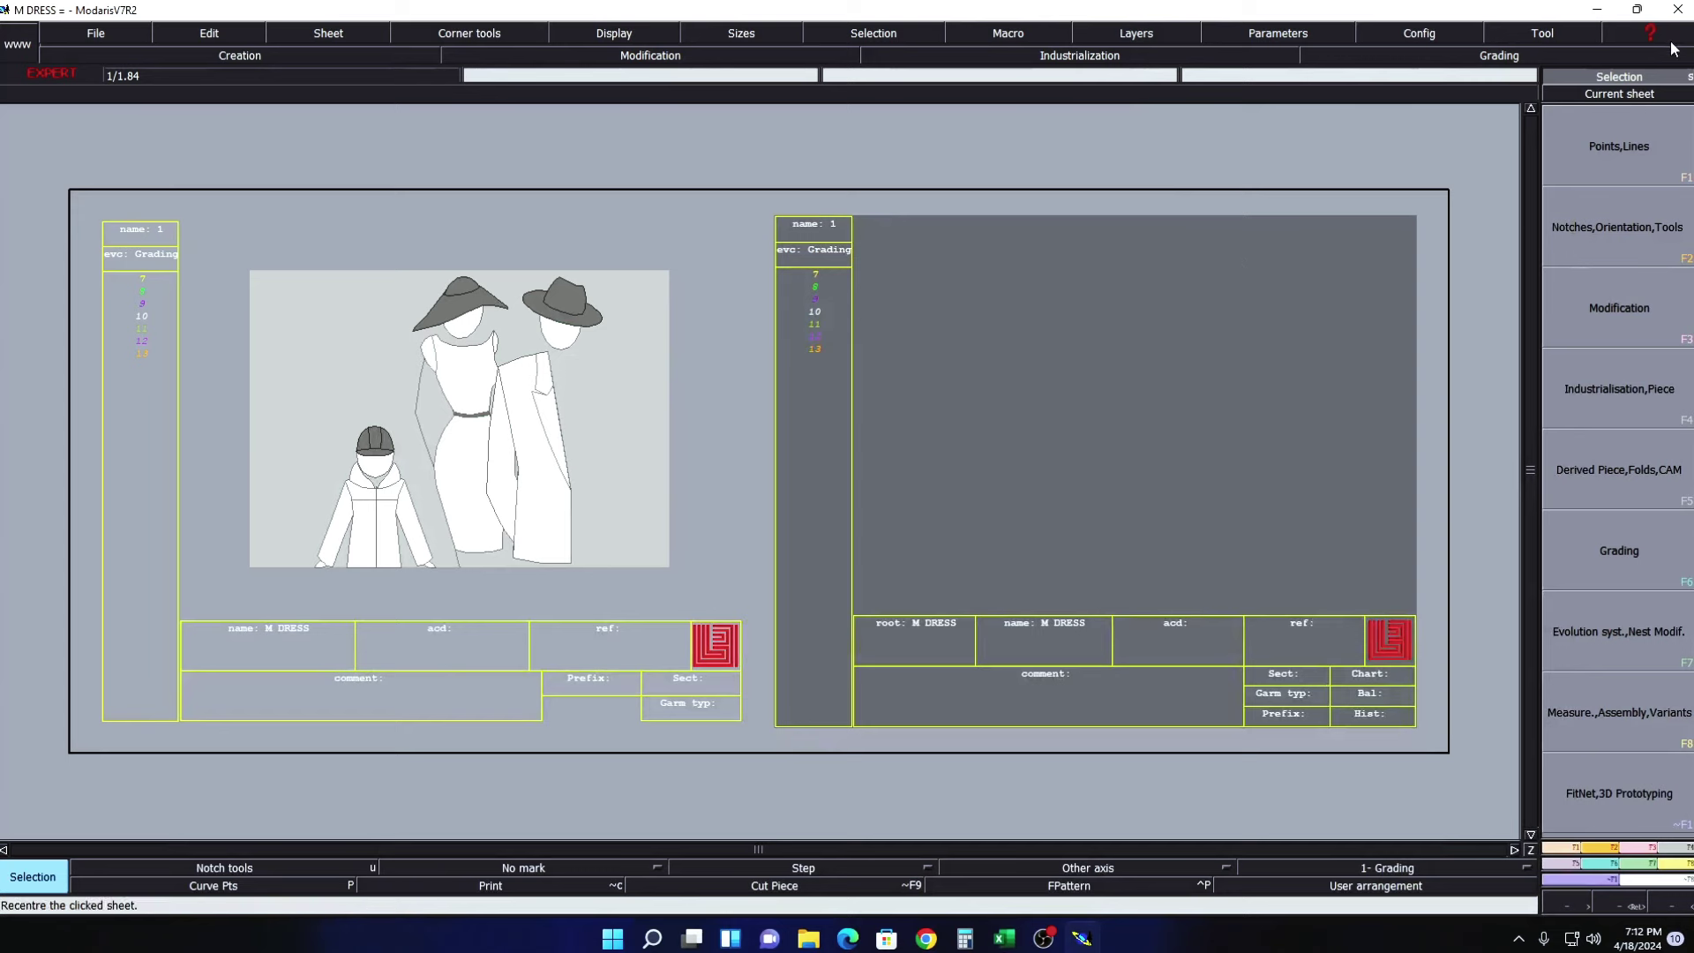
- Draw a 114 × 26 cm rectangle on the pattern sheet
{"action": "scroll", "coordinate": [1120, 432], "scroll_direction": "up", "scroll_amount": 1}
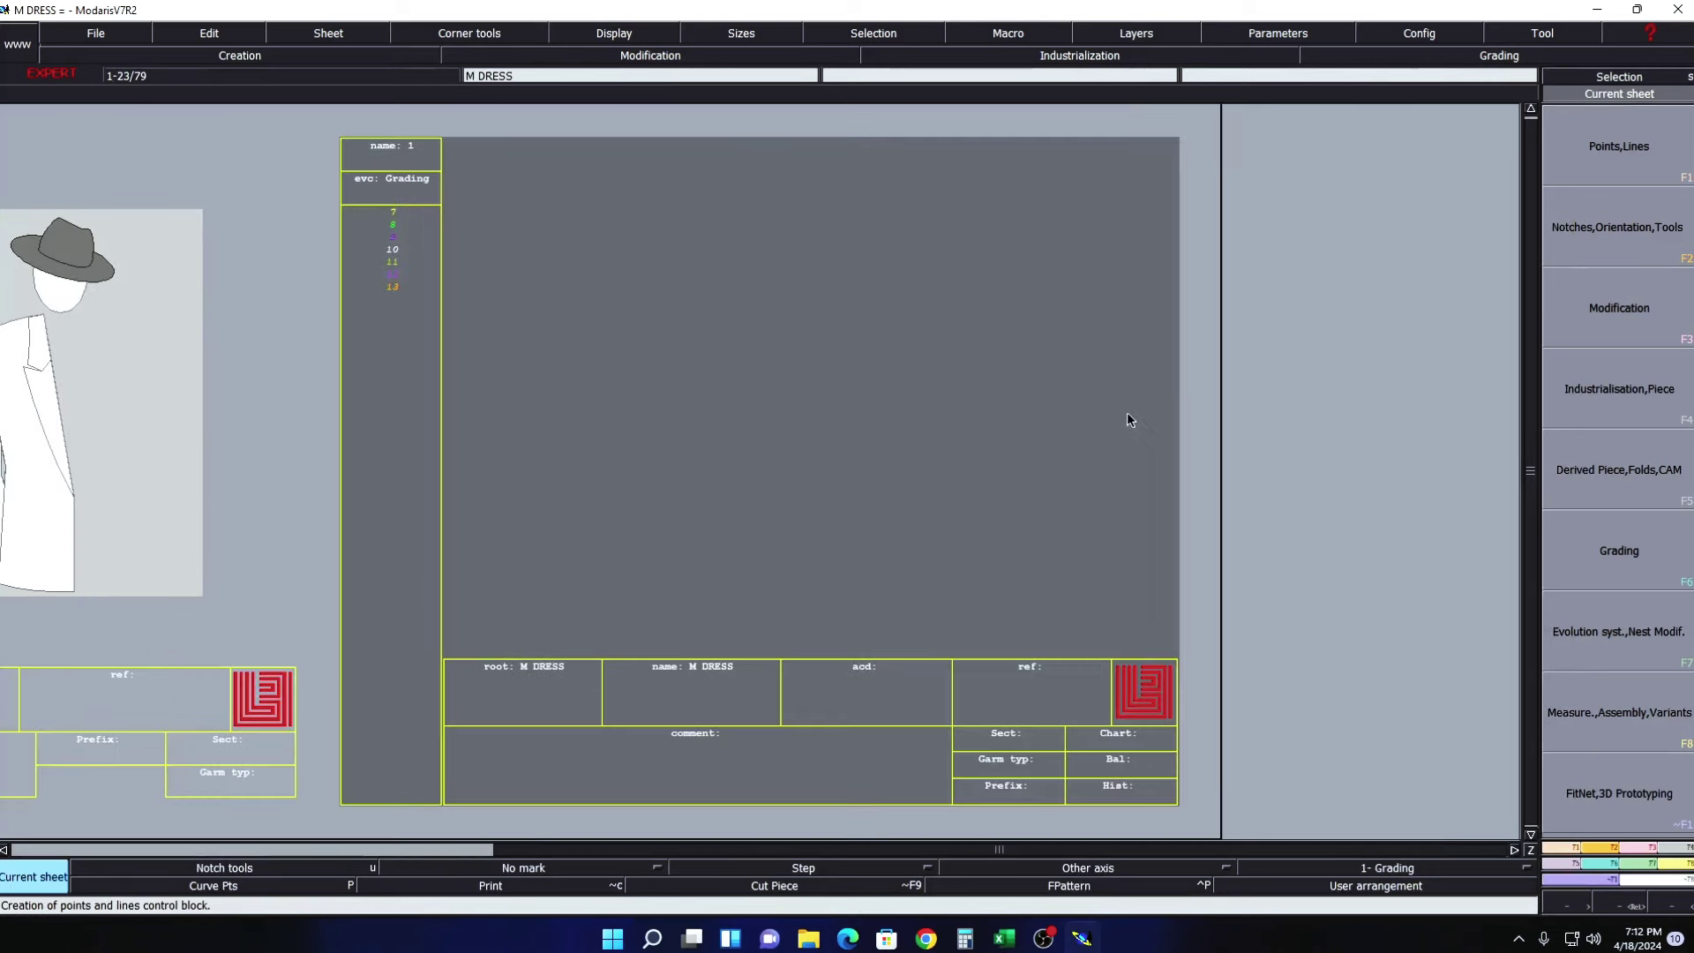
{"action": "left_click", "coordinate": [1617, 227]}
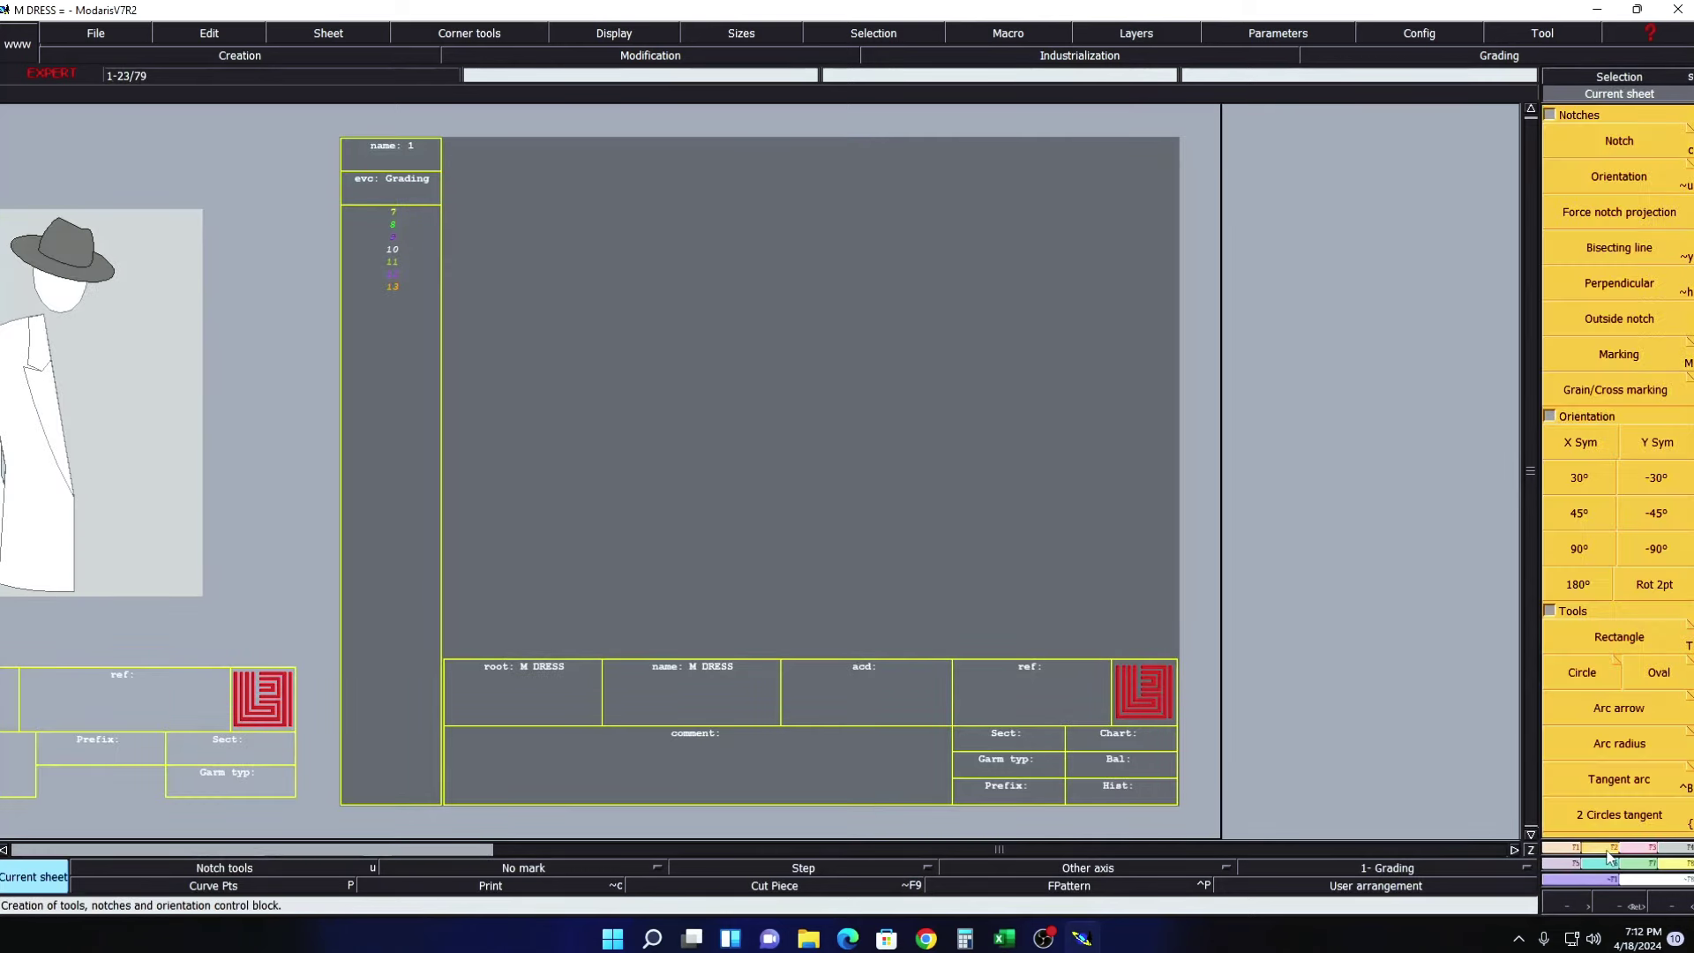
{"action": "left_click", "coordinate": [1620, 639]}
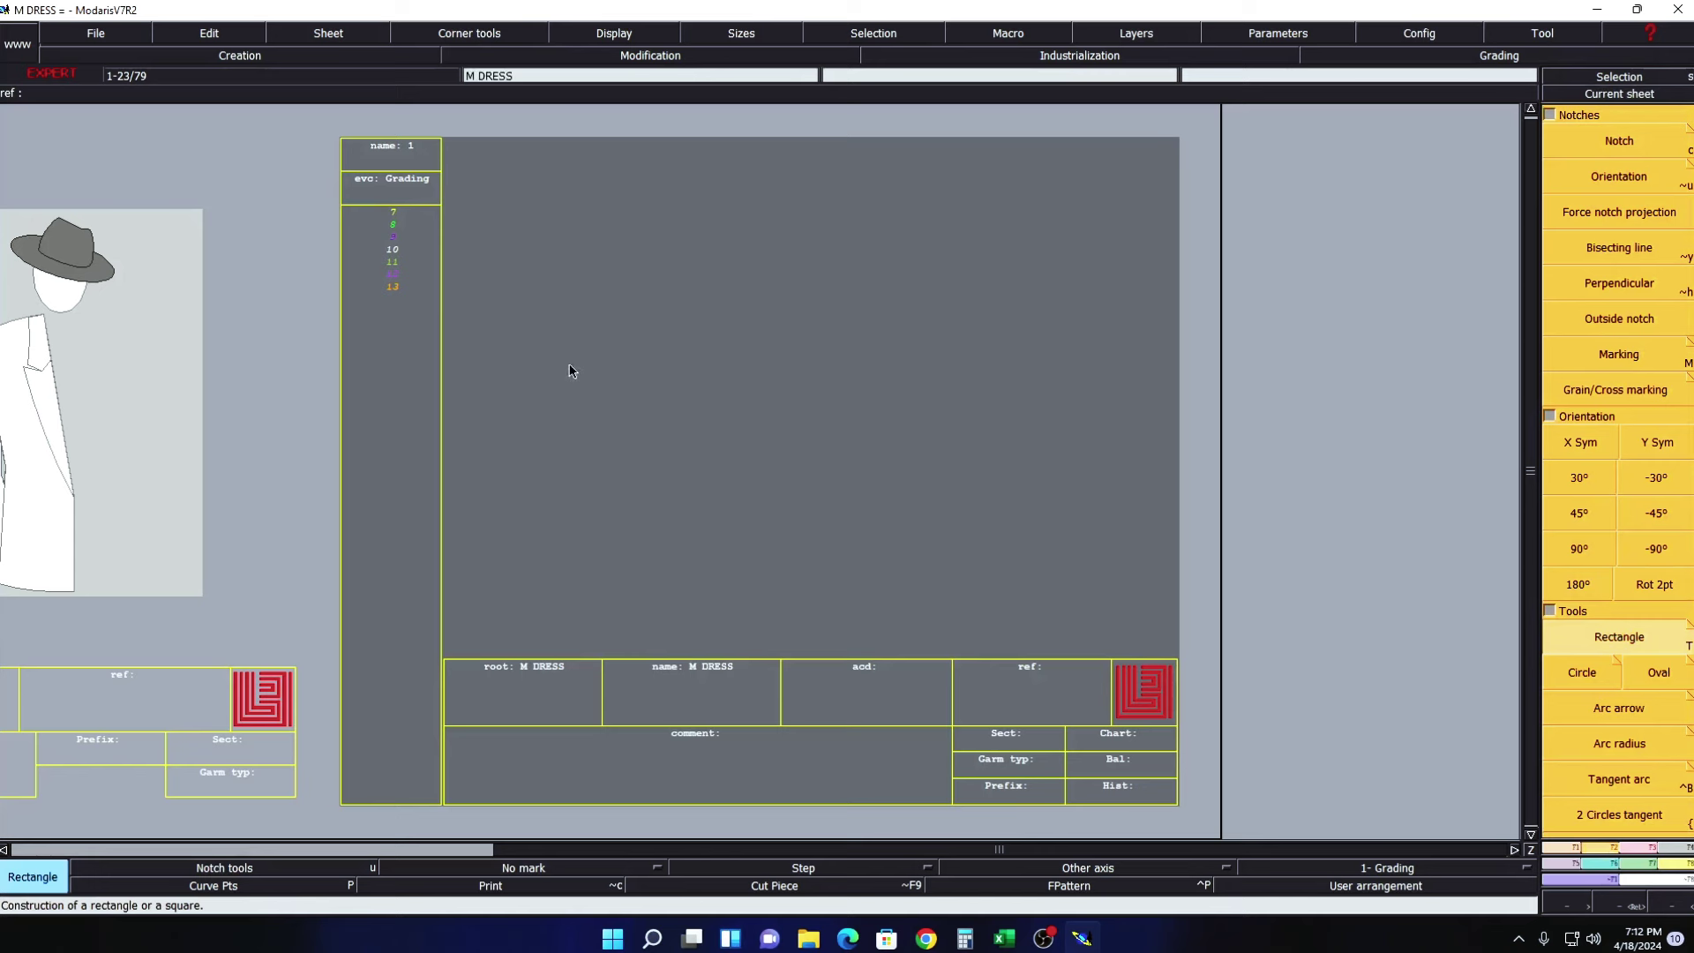
{"action": "left_click", "coordinate": [990, 508]}
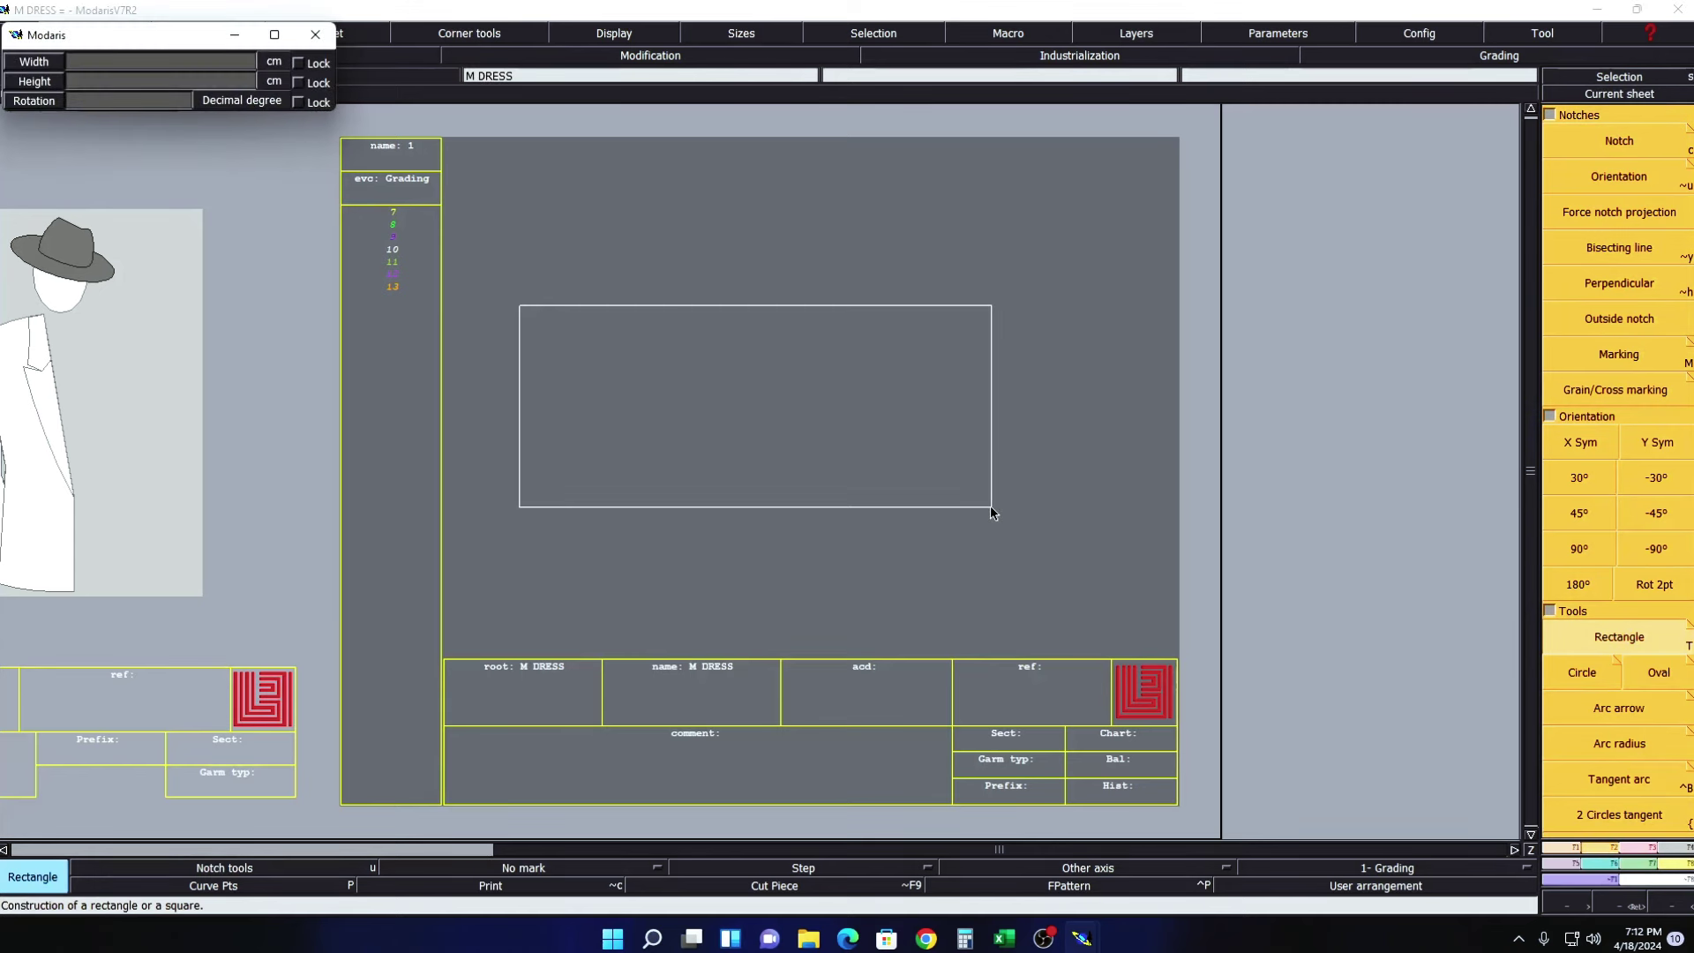
{"action": "type", "text": "26"}
{"action": "key", "text": "Return"}
{"action": "type", "text": "114"}
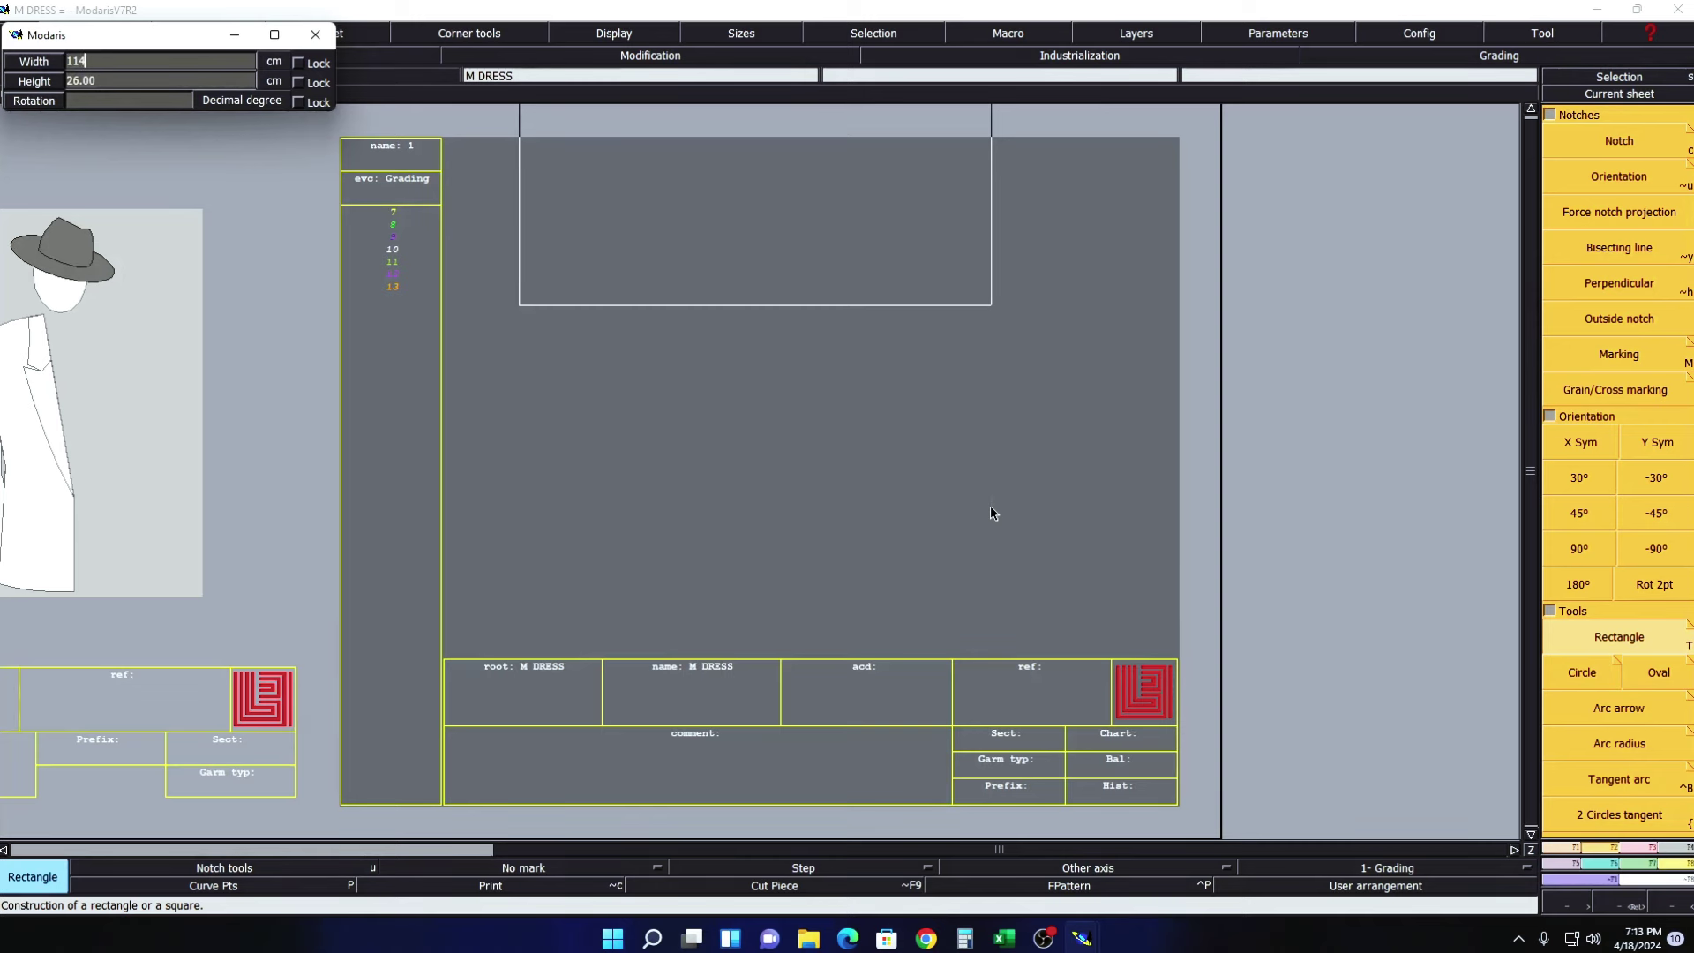
{"action": "key", "text": "Return"}
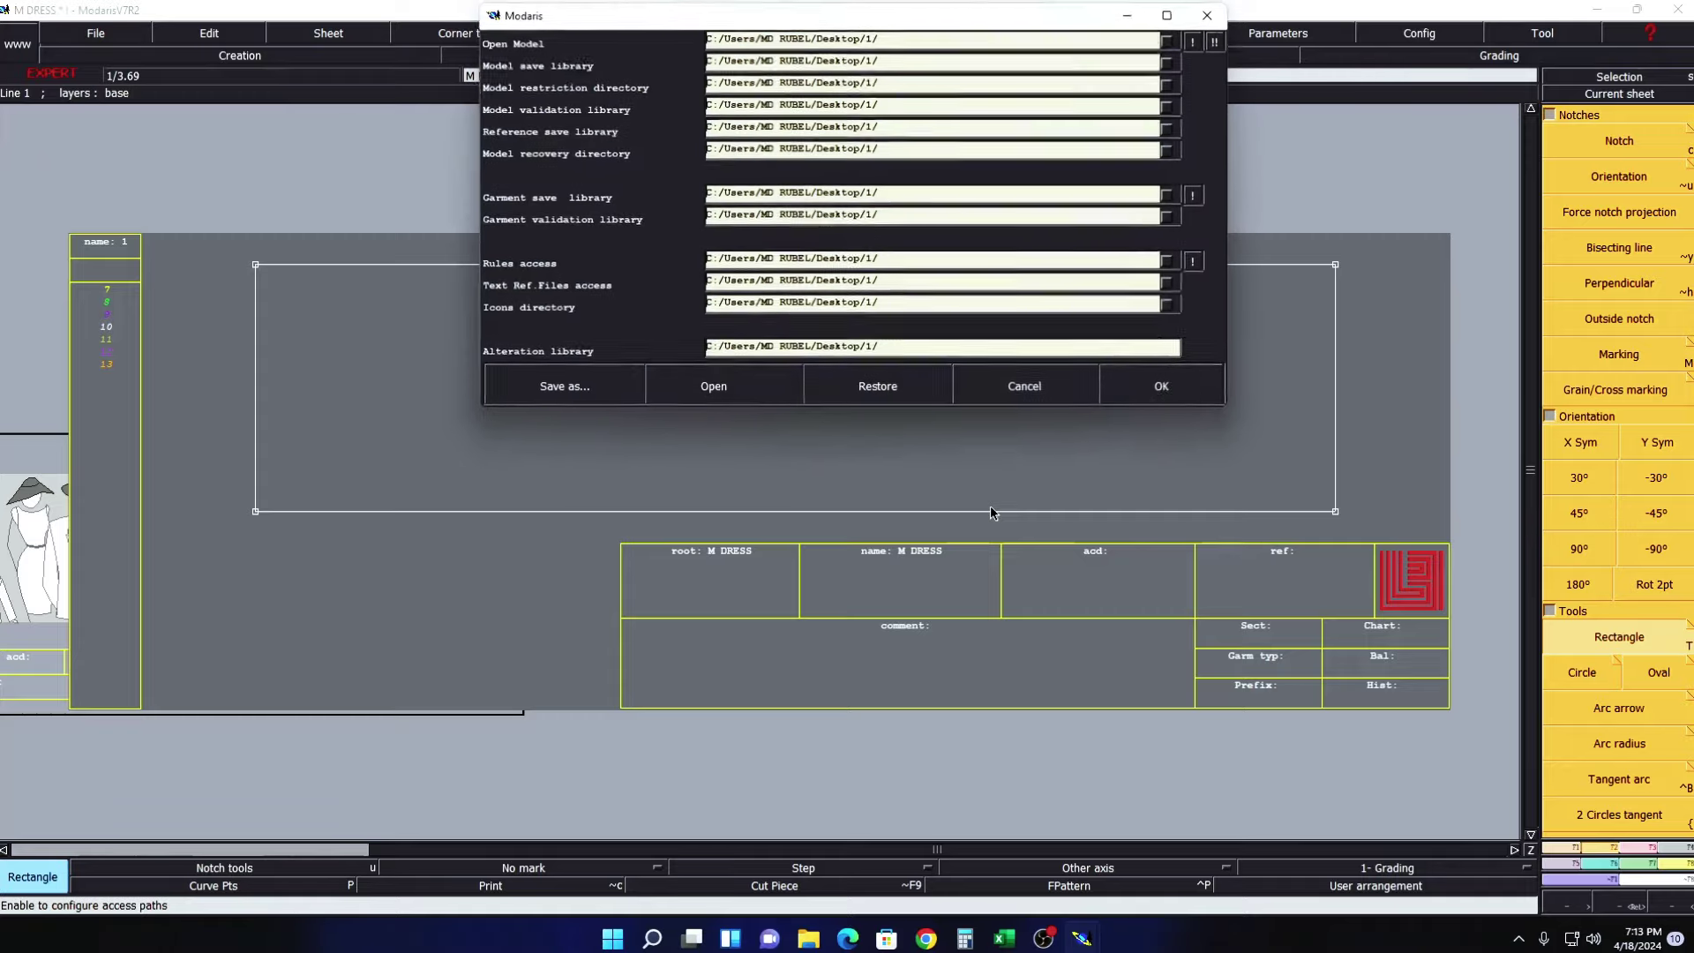
- Save the model past the path and validation prompts, then switch to the Excel spec
{"action": "left_click", "coordinate": [1166, 391]}
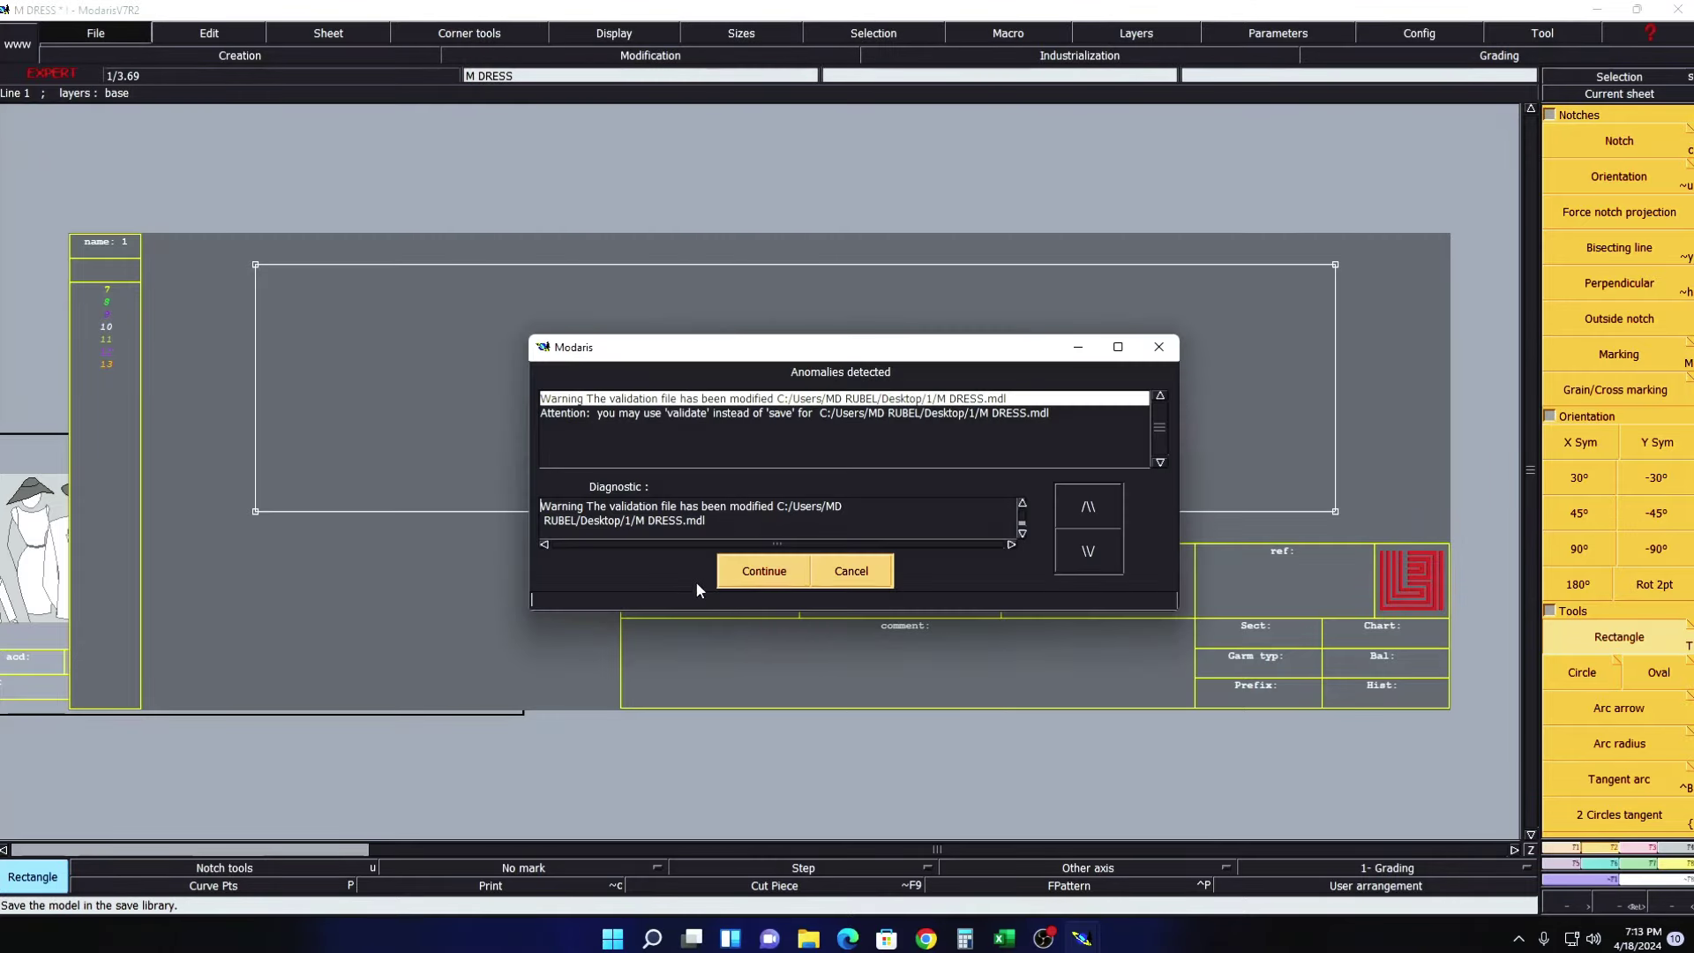
{"action": "left_click", "coordinate": [756, 571]}
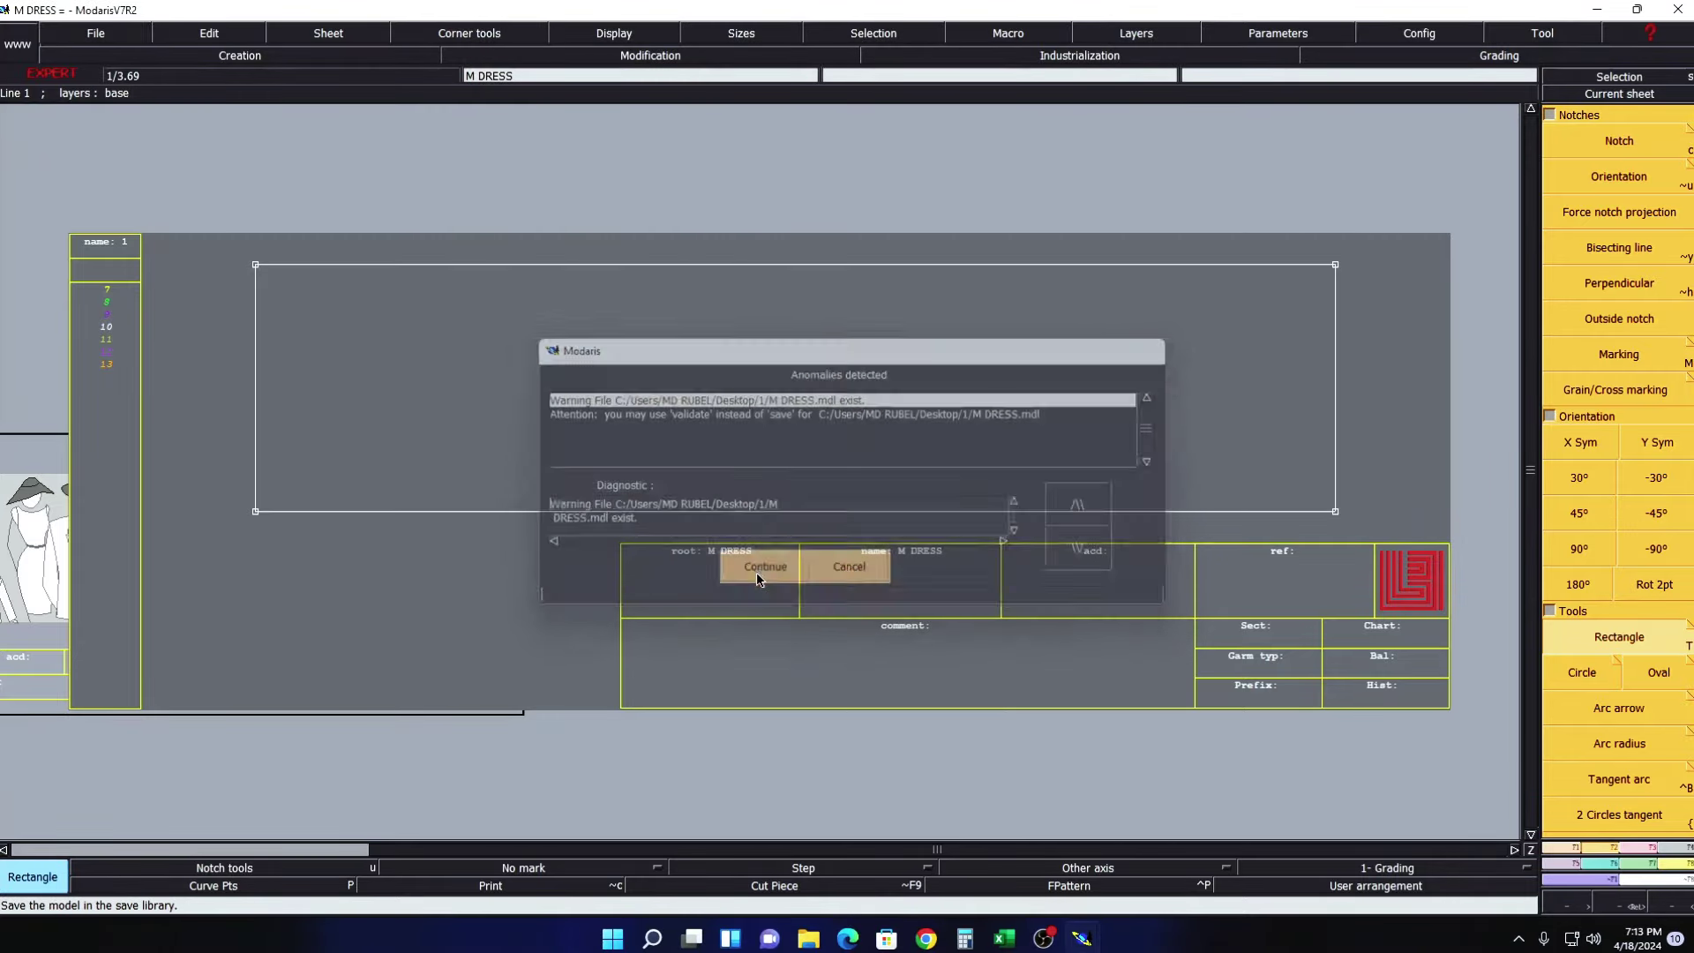
{"action": "left_click", "coordinate": [1004, 937]}
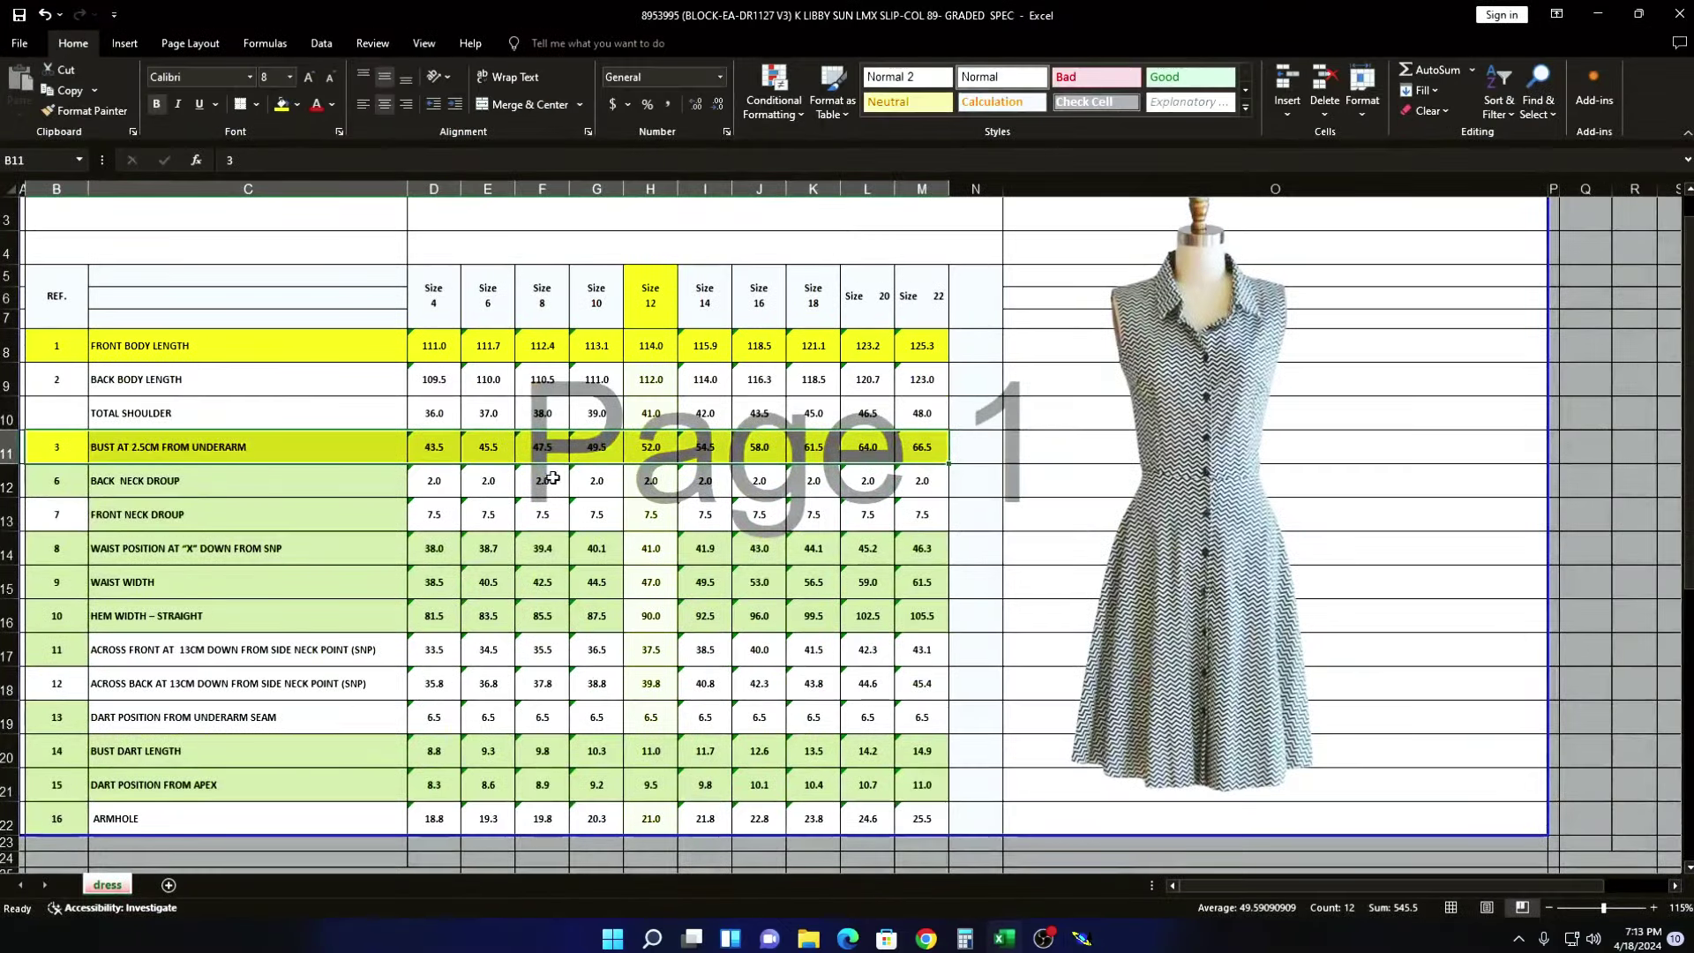
- Highlight the BACK NECK DROUP row (B12:M12) yellow, then return to Modaris
{"action": "left_click_drag", "start_coordinate": [56, 488], "coordinate": [926, 490]}
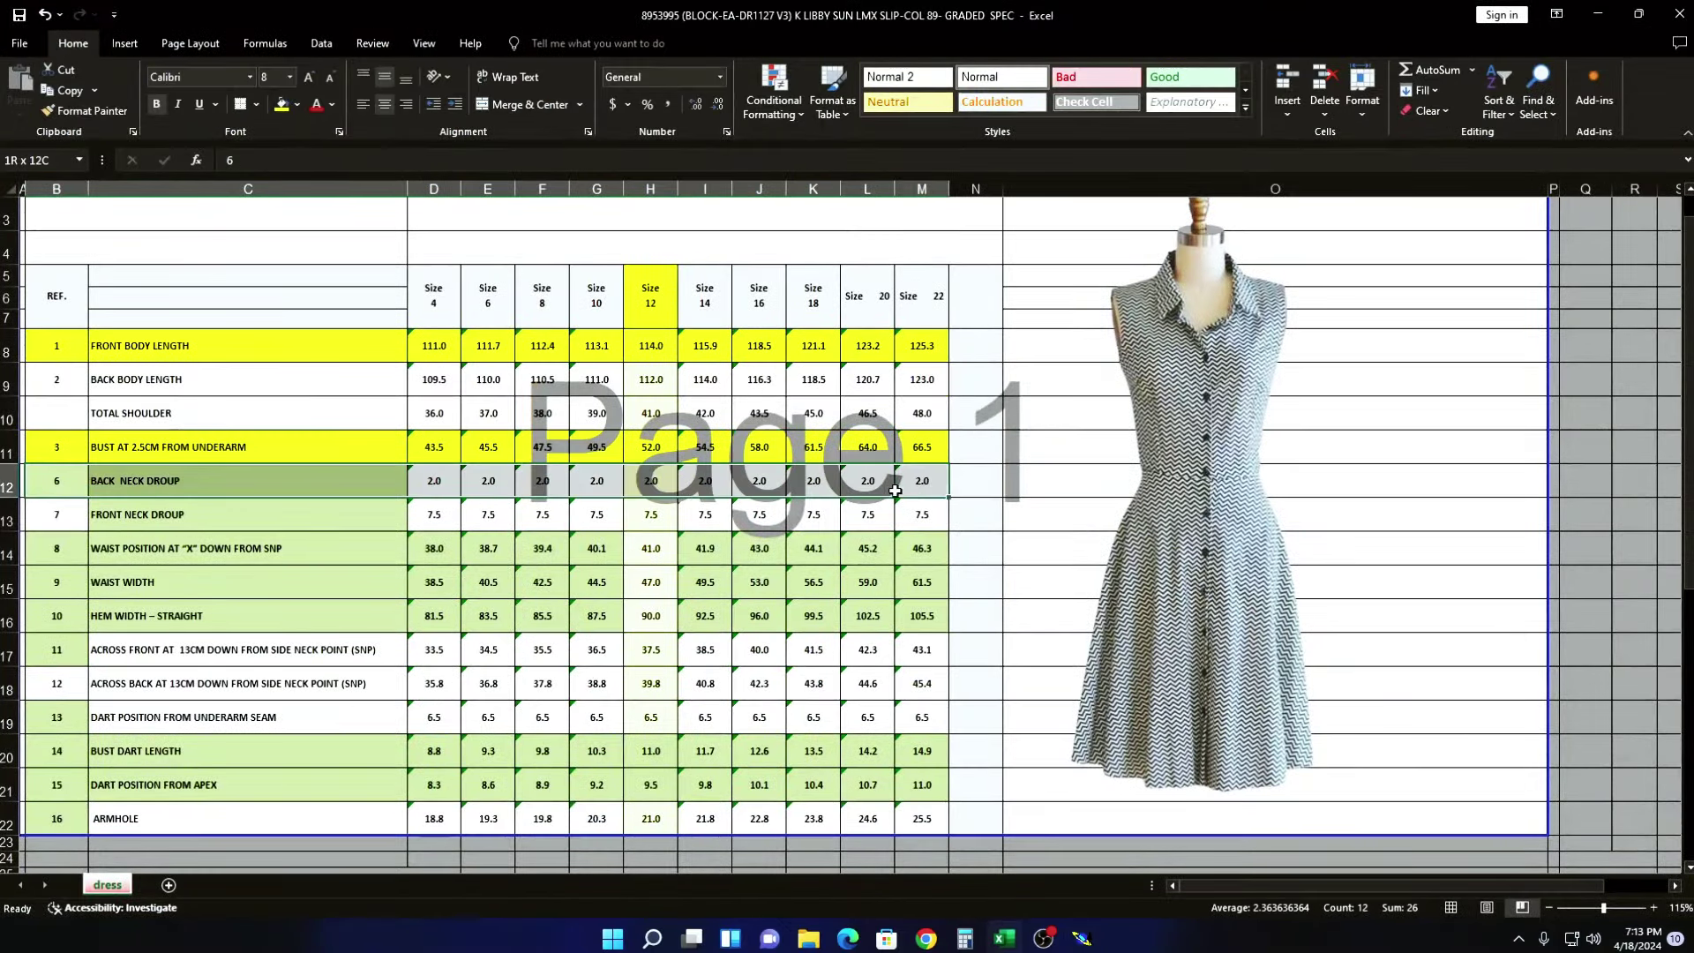
{"action": "left_click", "coordinate": [280, 112]}
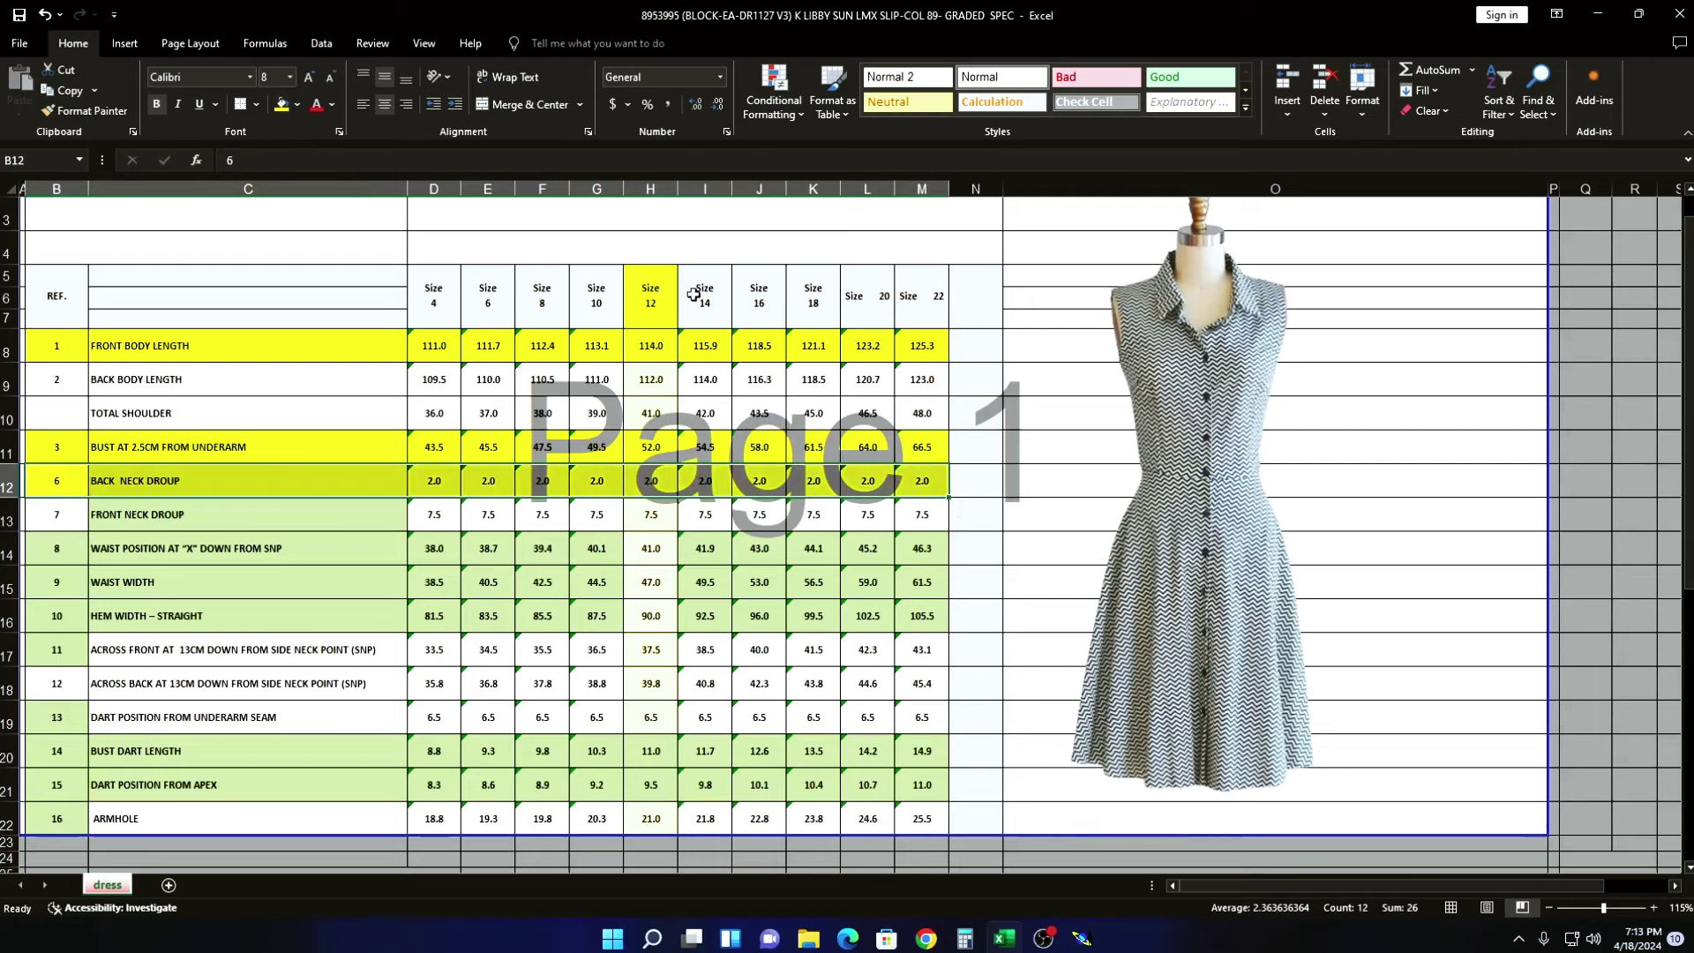
{"action": "left_click", "coordinate": [1085, 936]}
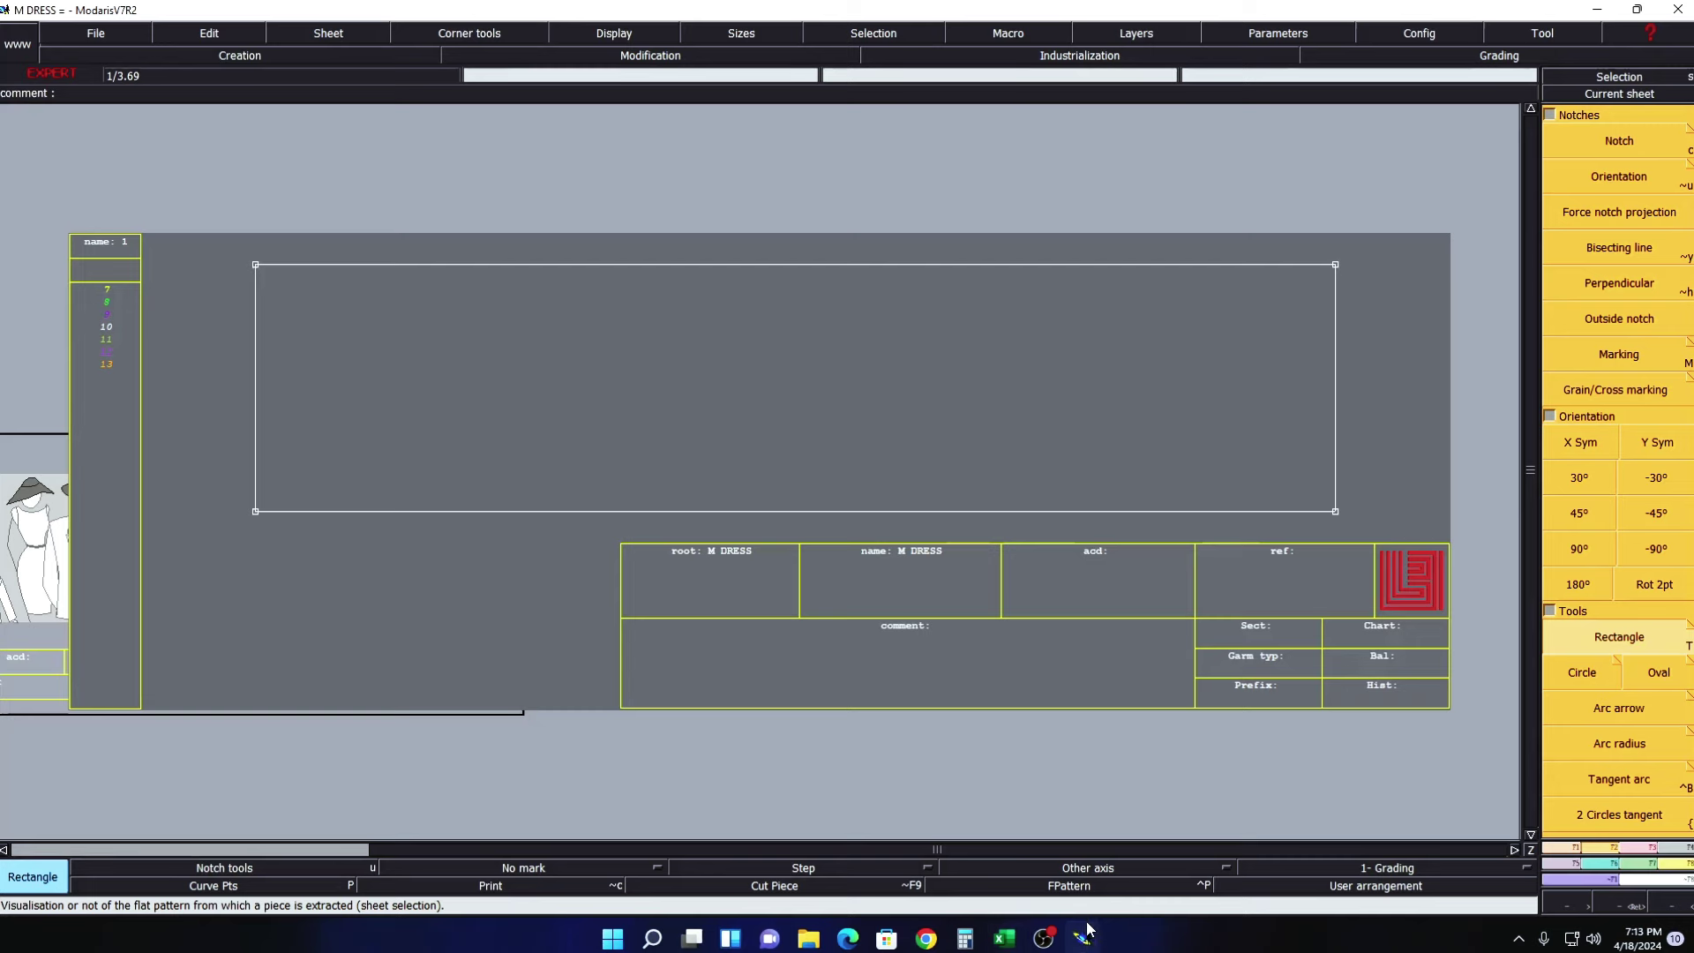
{"action": "key", "text": "equal"}
{"action": "left_click", "coordinate": [254, 394]}
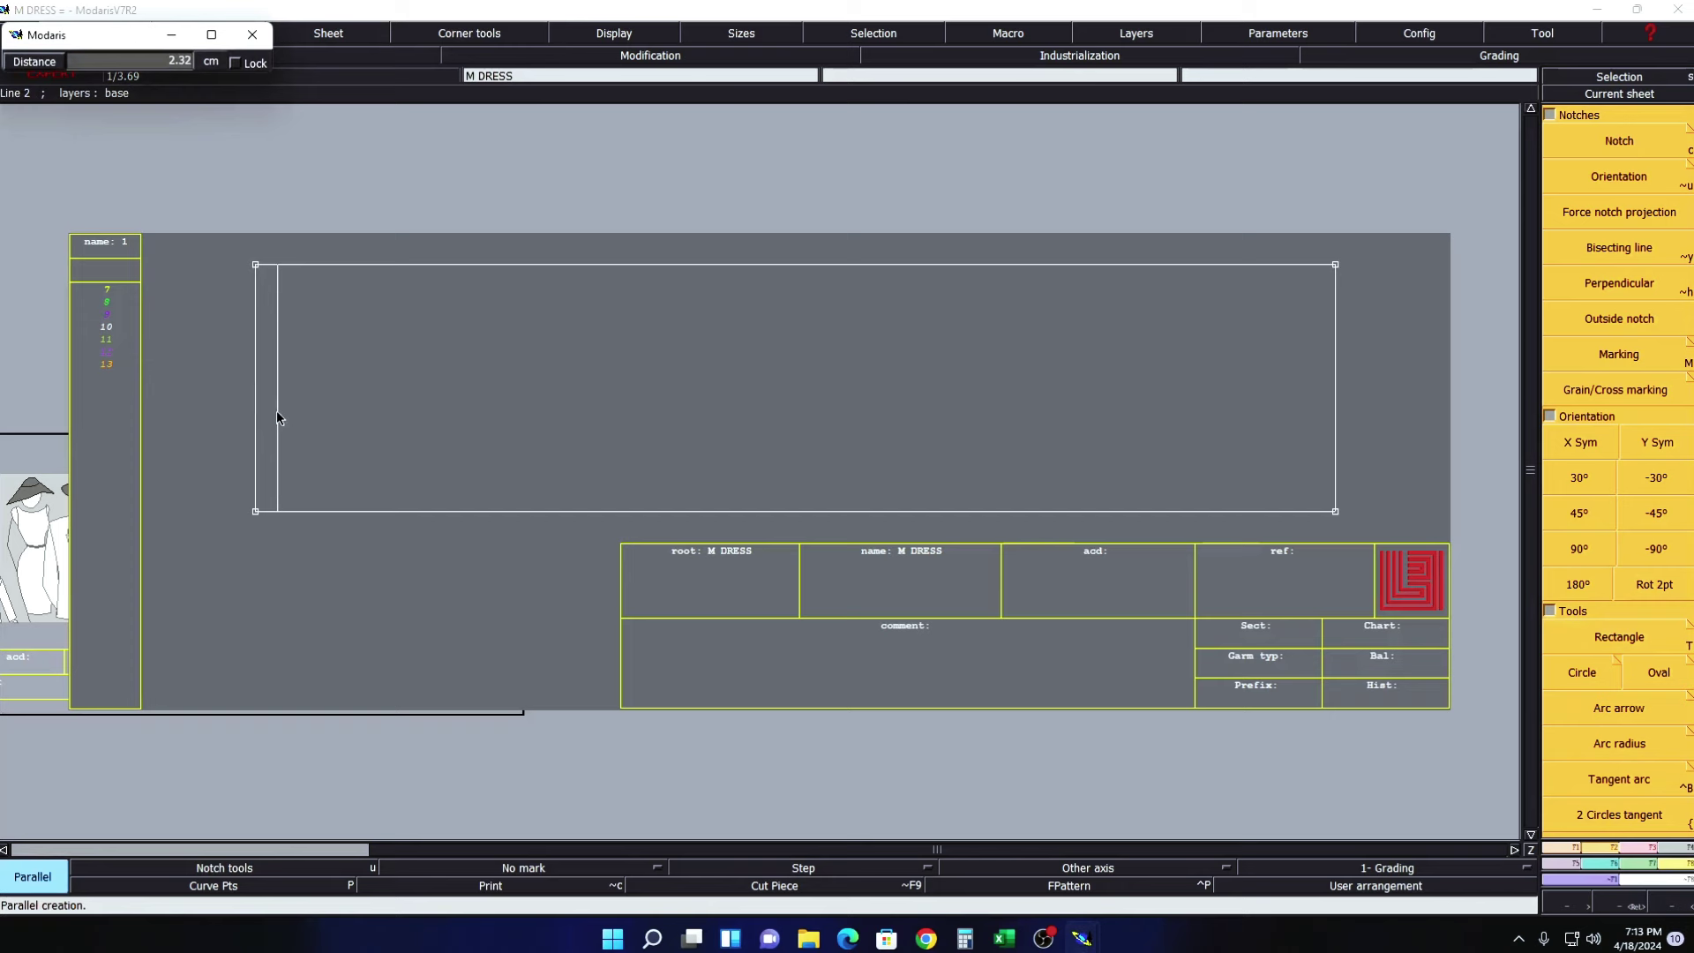
{"action": "type", "text": "2"}
{"action": "key", "text": "Return"}
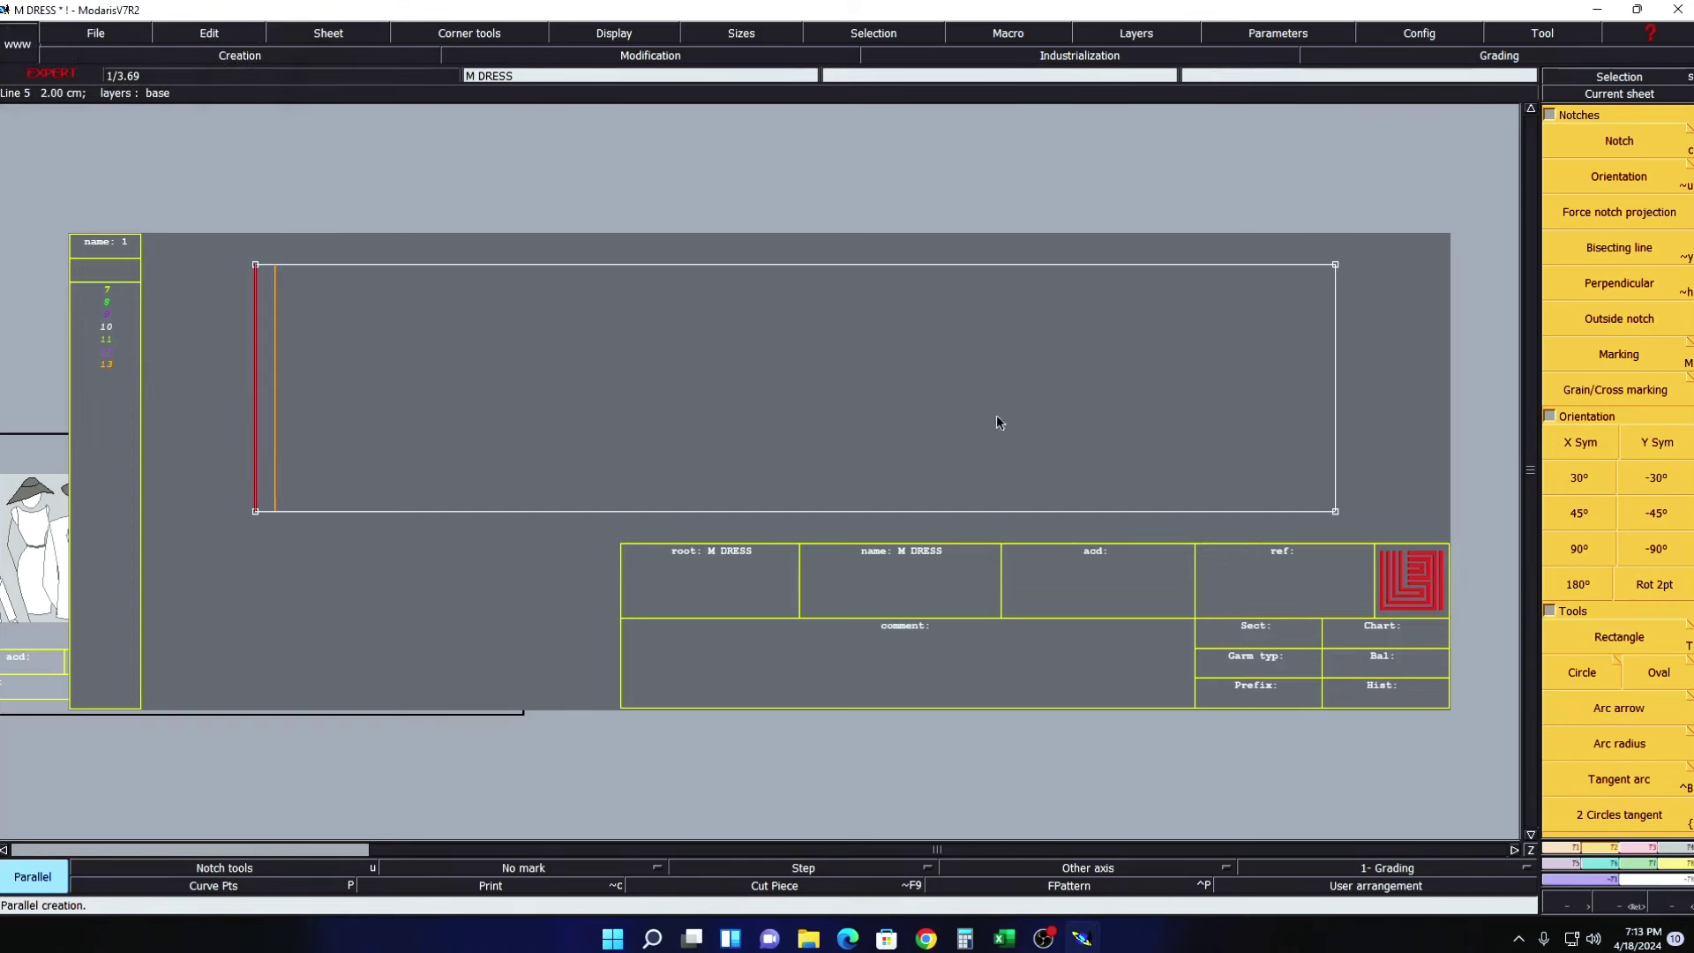
{"action": "scroll", "coordinate": [1604, 516], "scroll_direction": "up", "scroll_amount": 3}
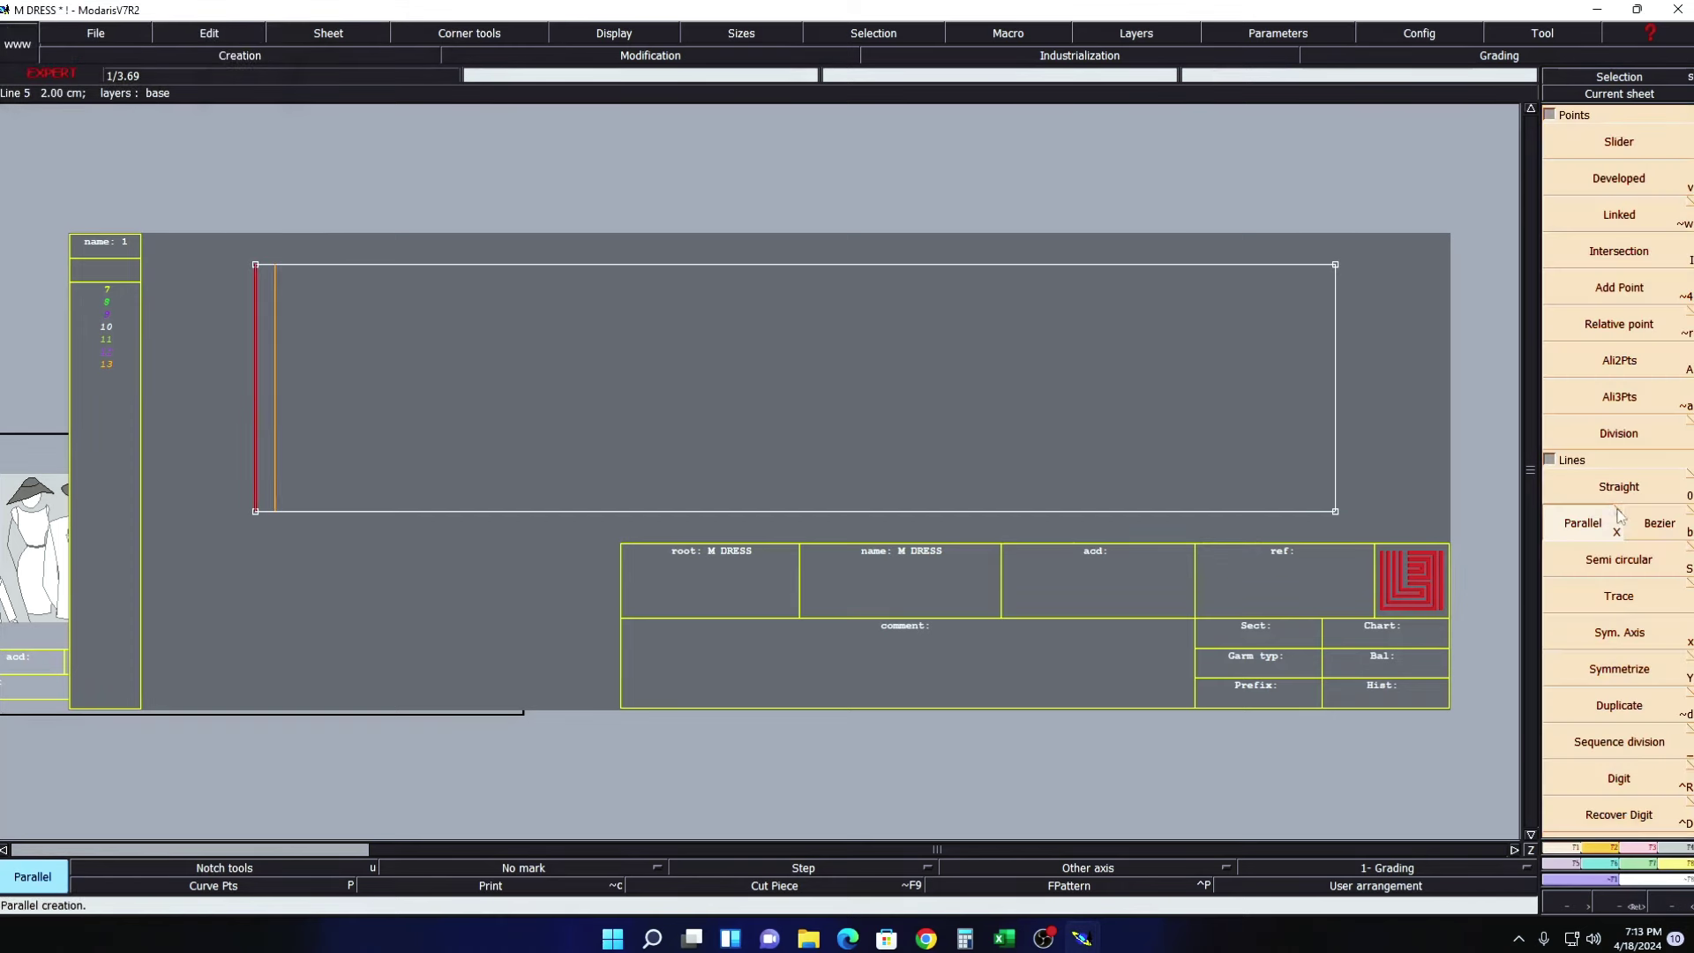
{"action": "right_click", "coordinate": [1619, 516]}
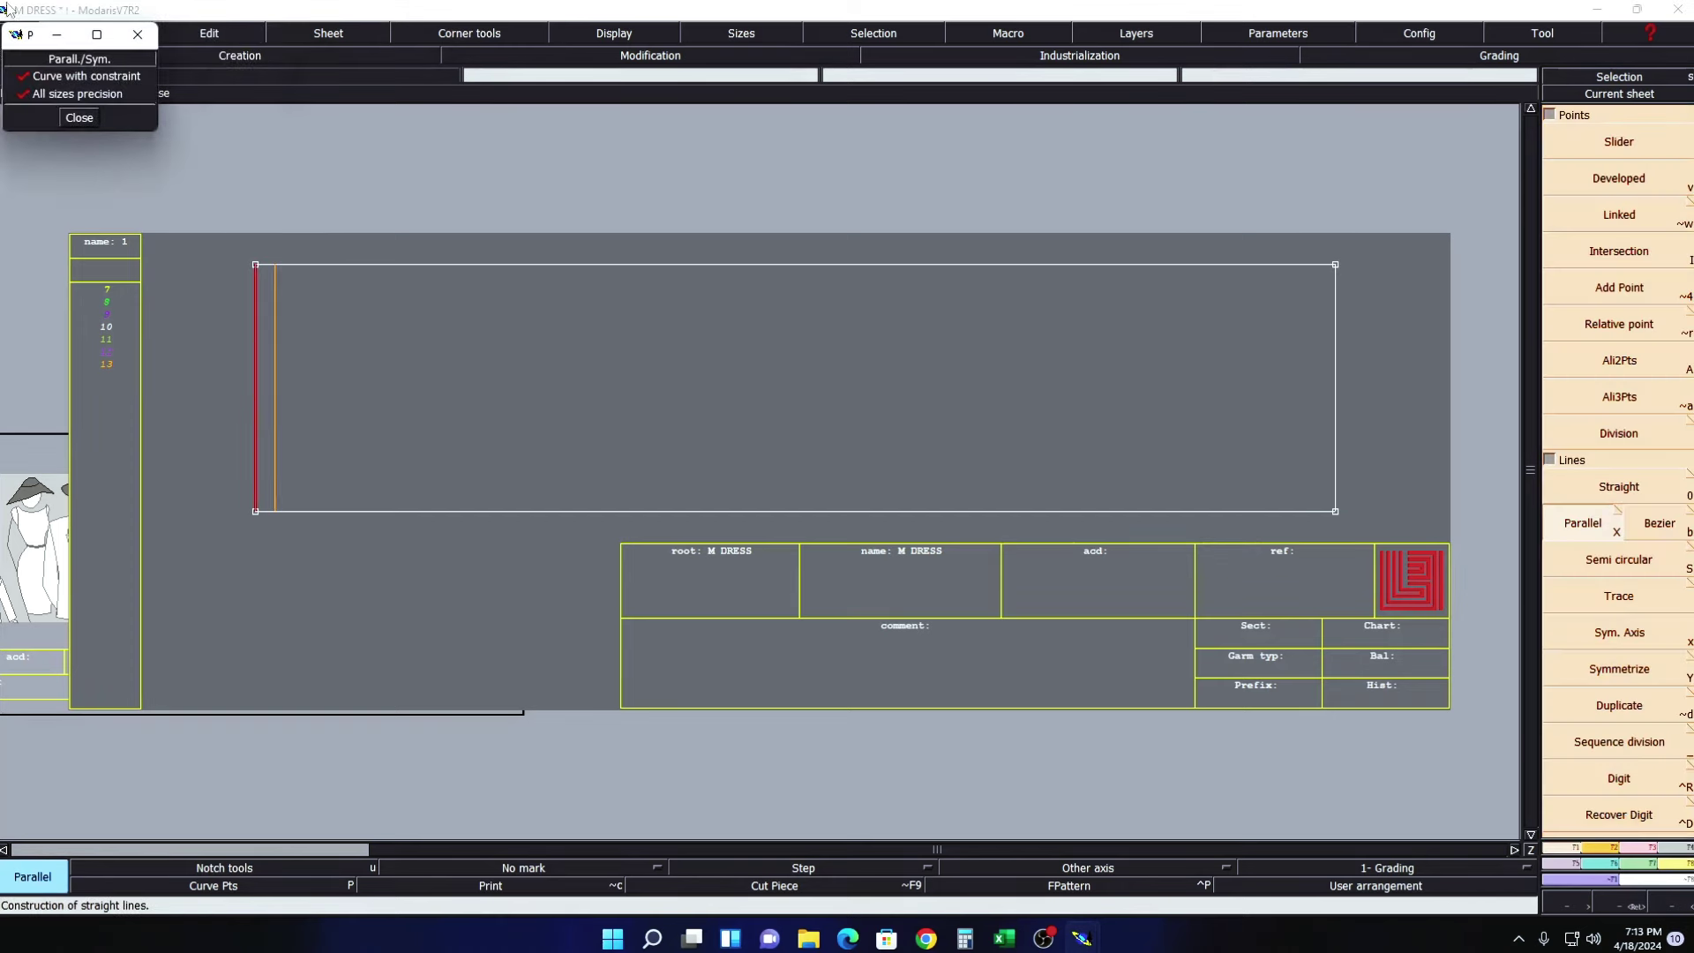
{"action": "left_click", "coordinate": [81, 120]}
{"action": "key", "text": "Delete"}
{"action": "left_click", "coordinate": [275, 340]}
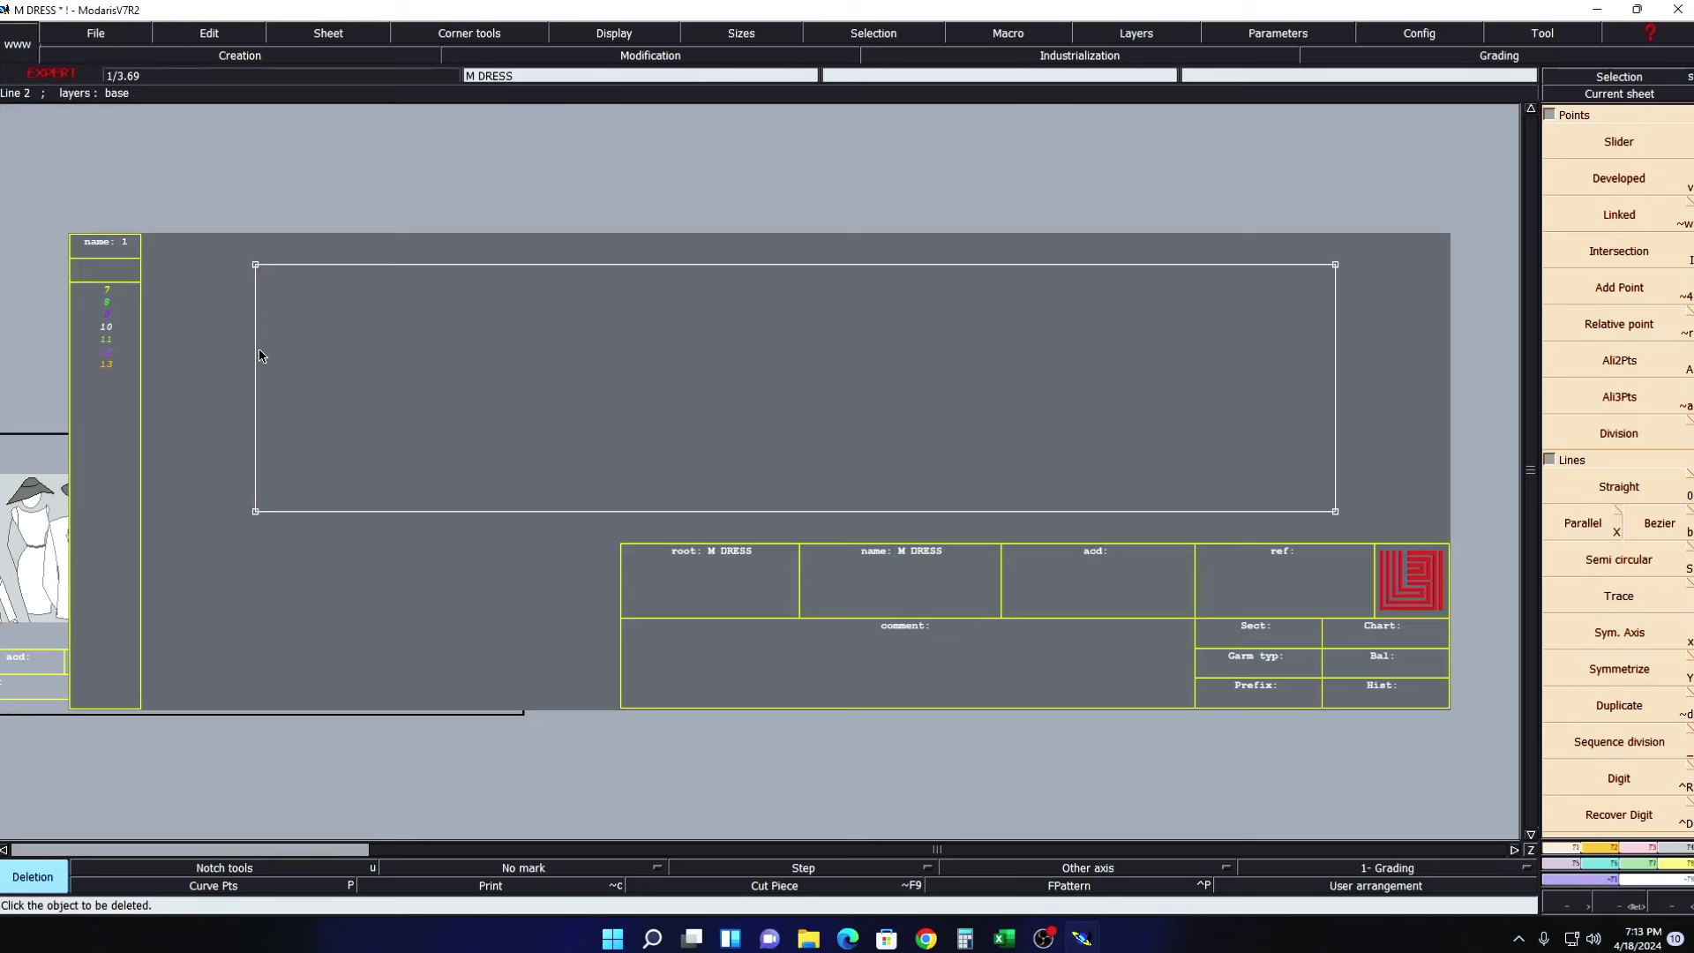
{"action": "key", "text": "z"}
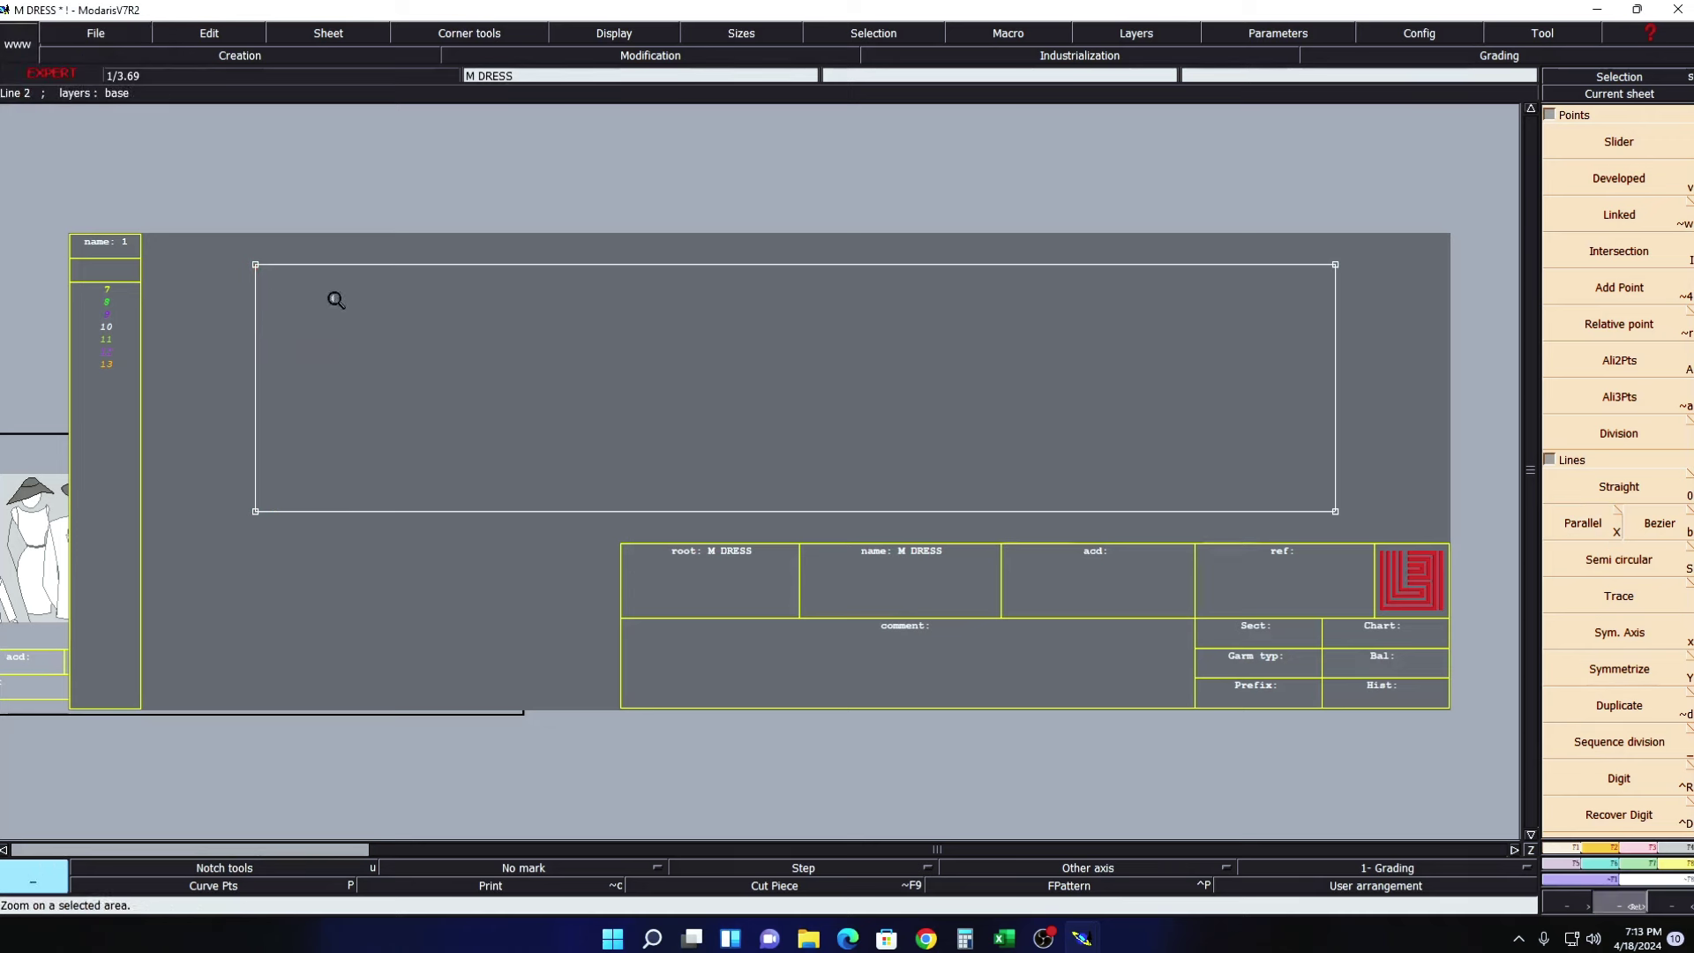
{"action": "left_click_drag", "start_coordinate": [1373, 544], "coordinate": [164, 230]}
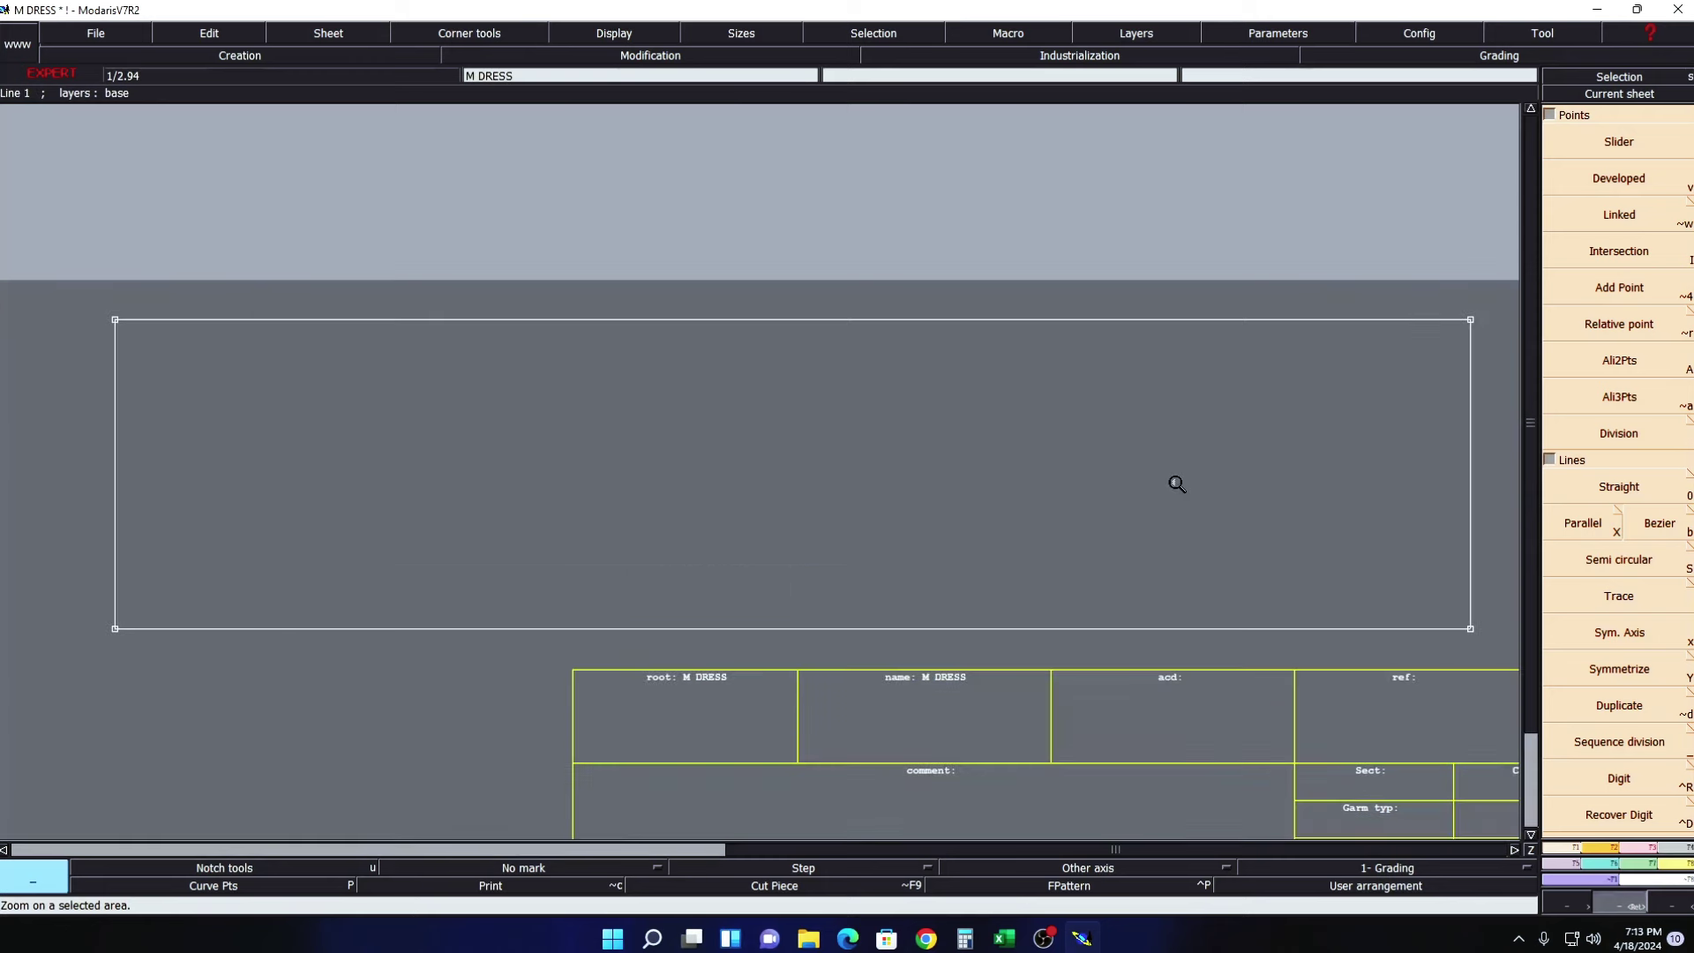
{"action": "key", "text": "shift+s"}
{"action": "key", "text": "shift+x"}
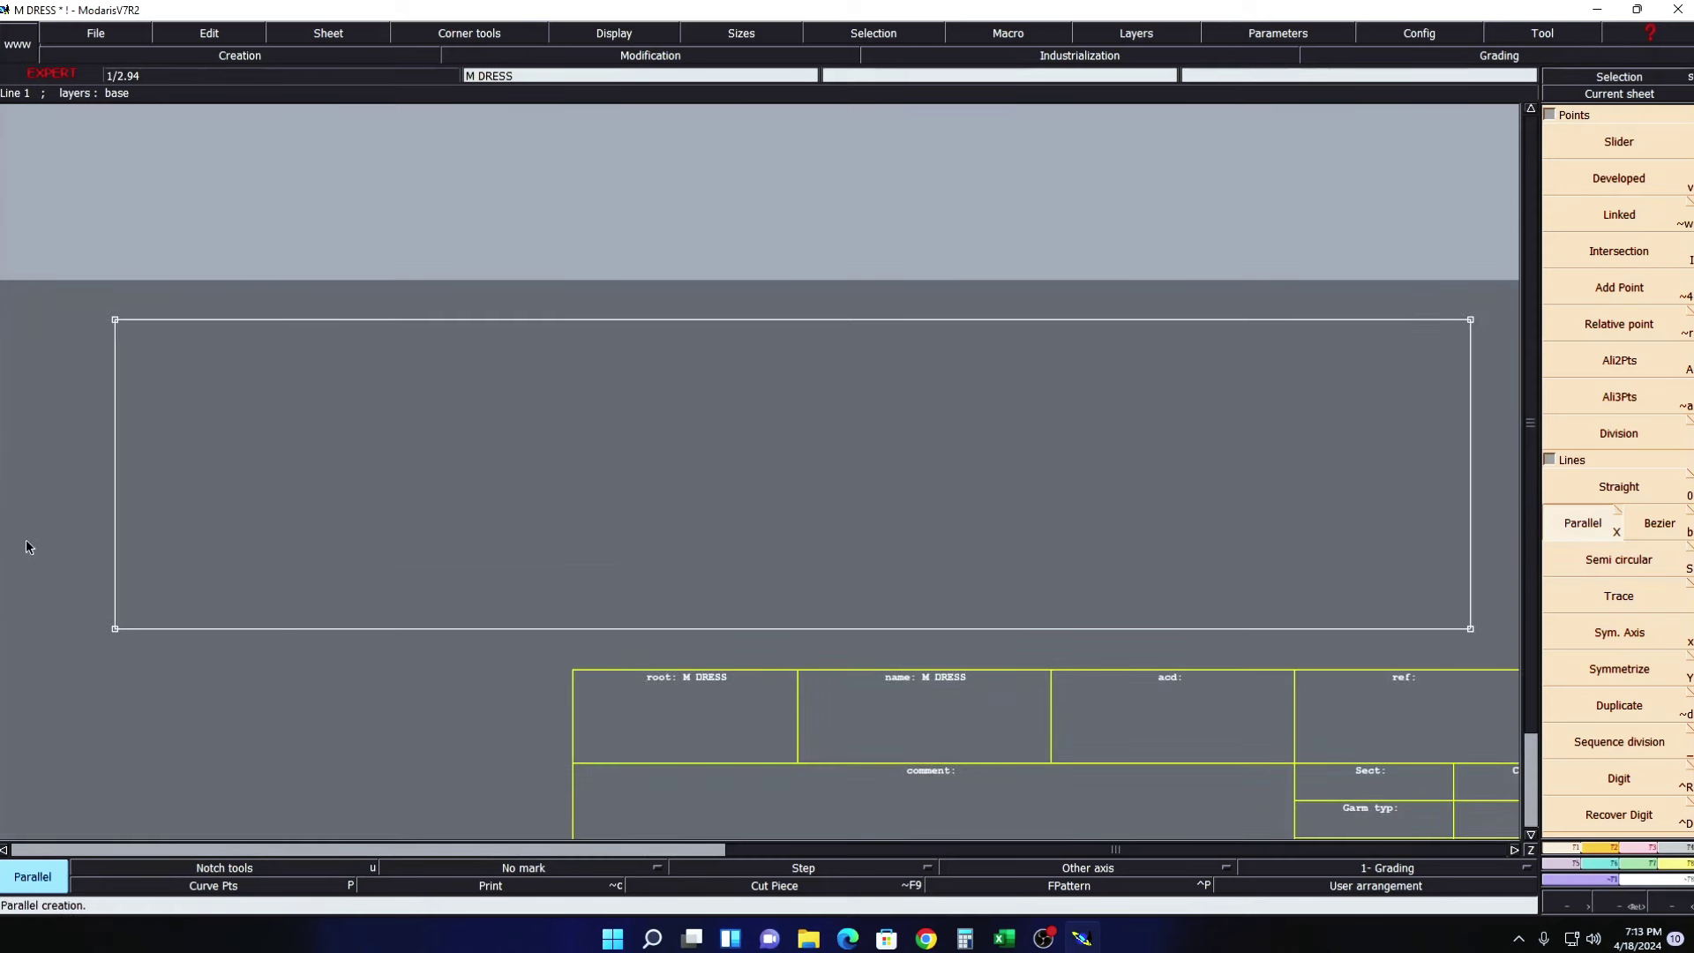
{"action": "left_click", "coordinate": [117, 524]}
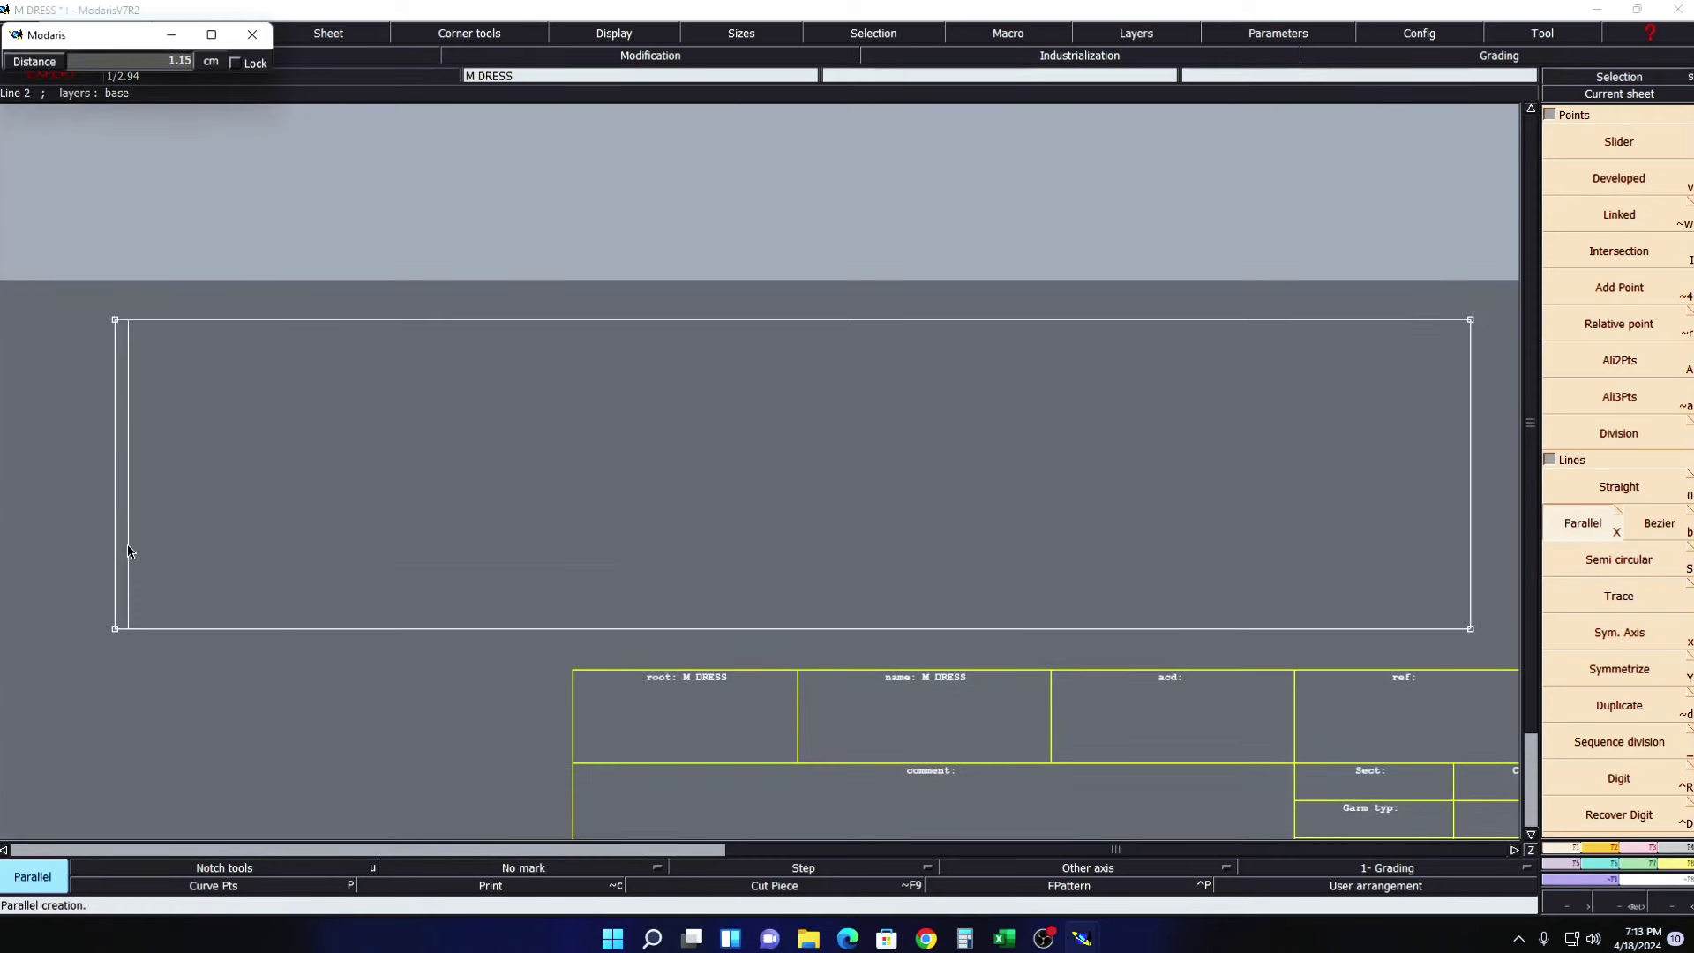
{"action": "type", "text": "2"}
{"action": "key", "text": "Return"}
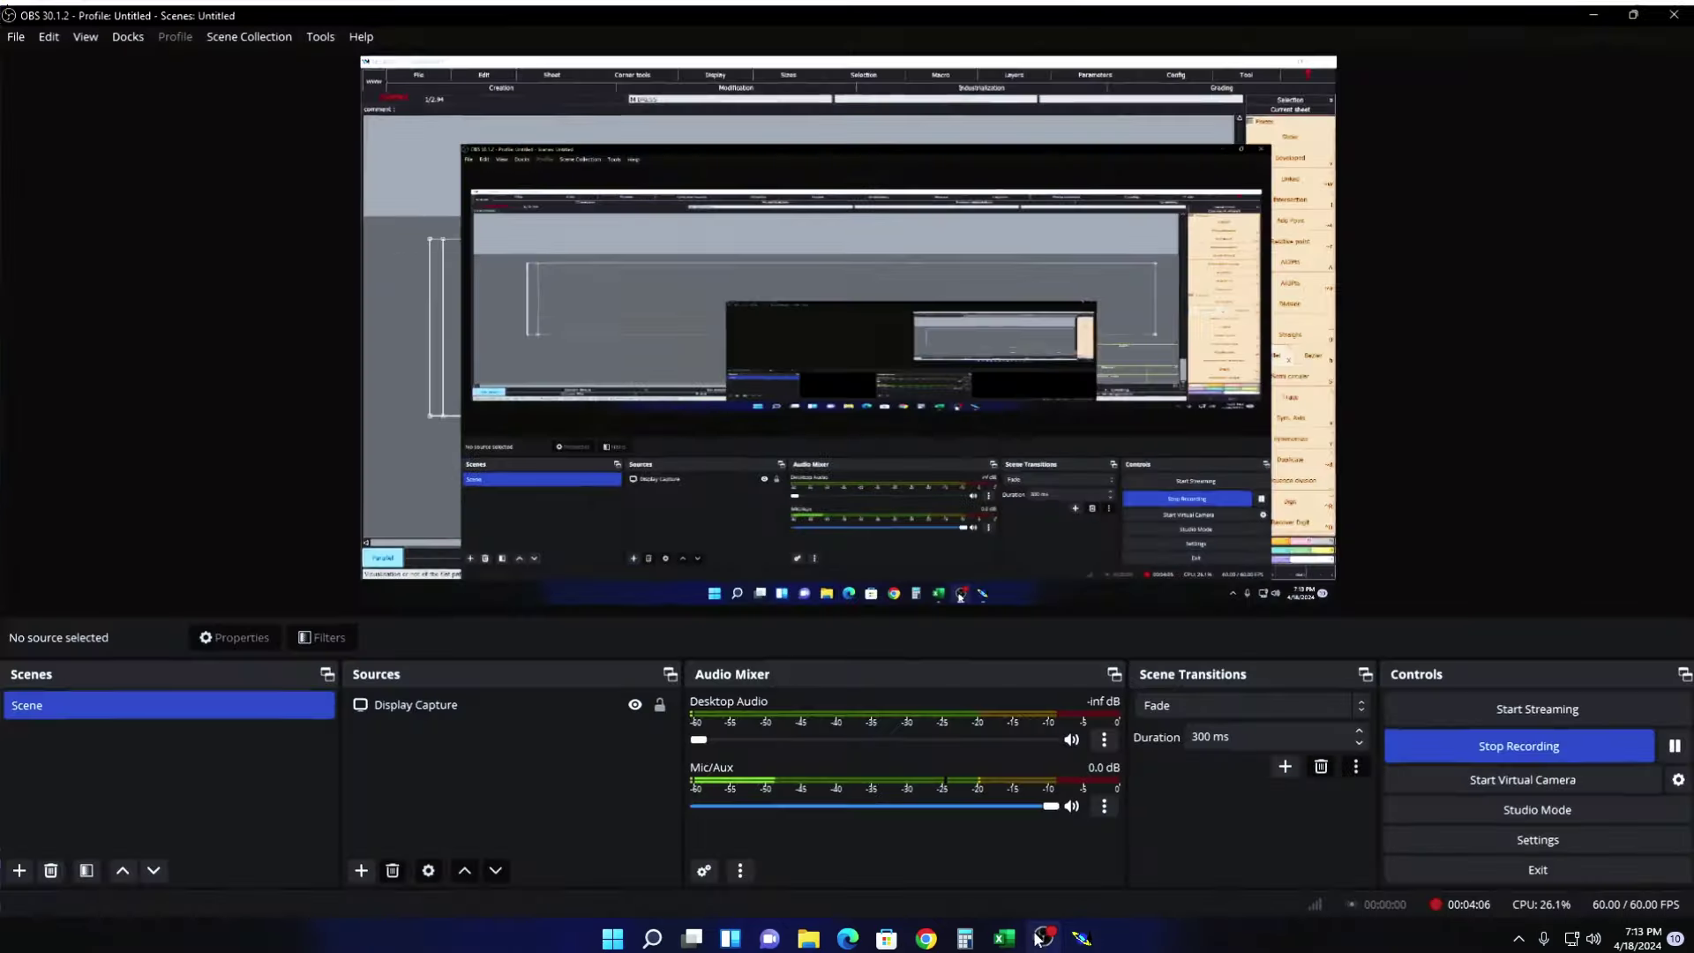
{"action": "left_click", "coordinate": [1044, 938]}
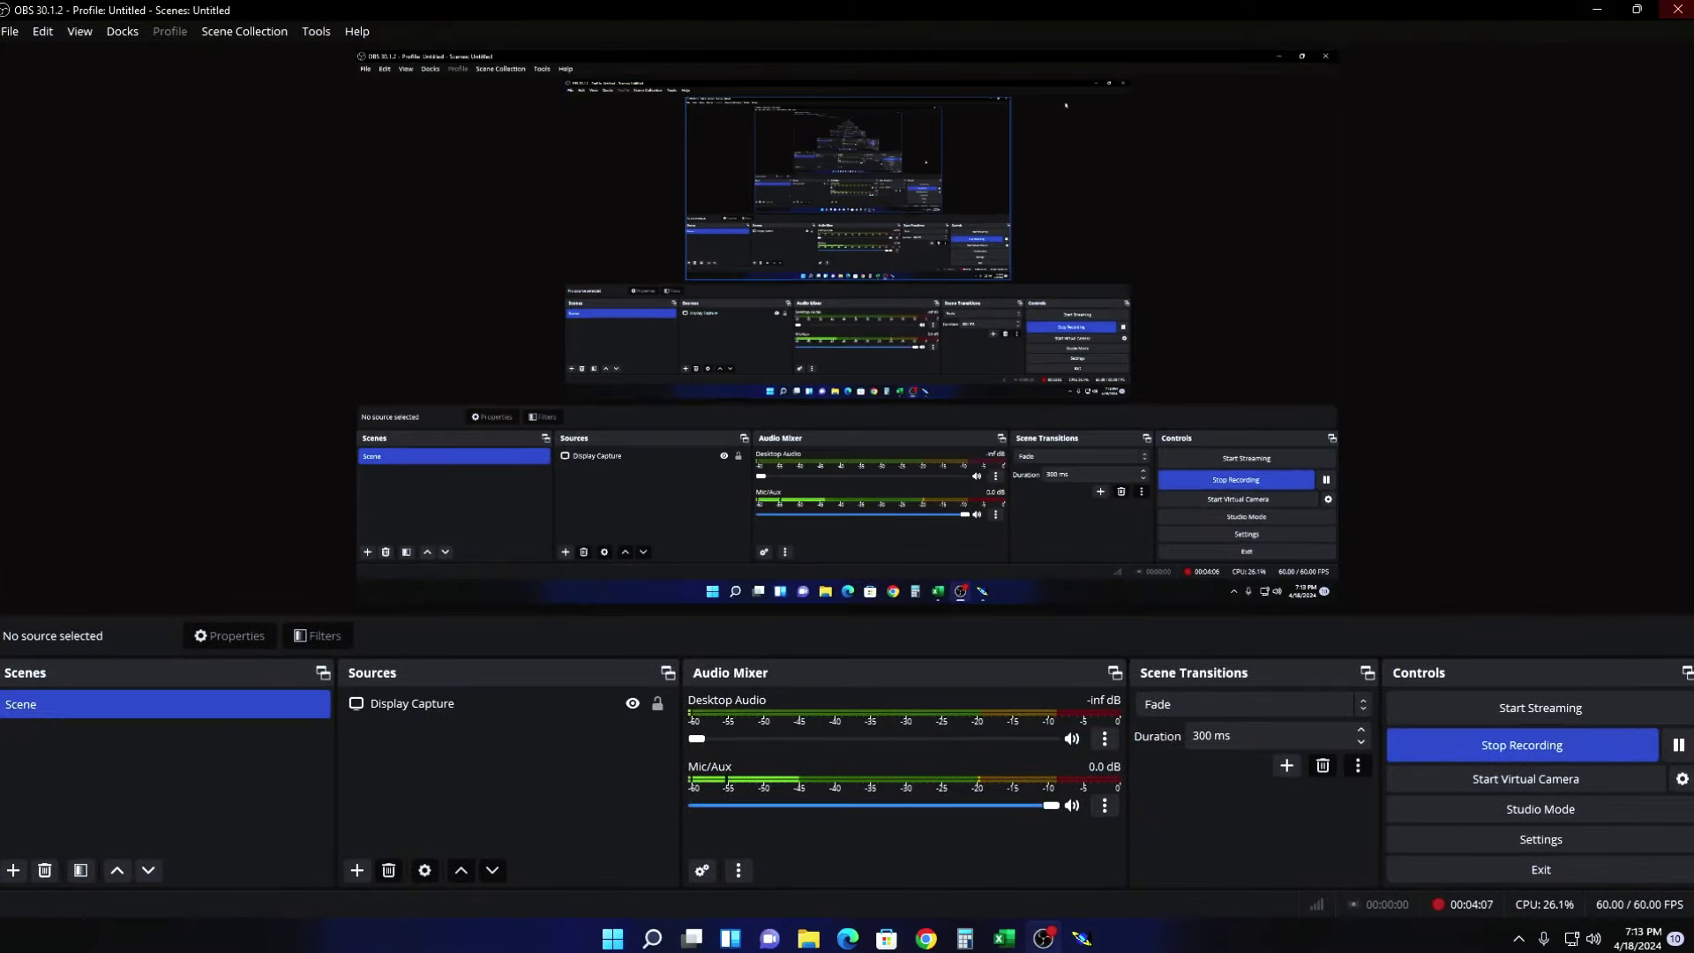
{"action": "left_click", "coordinate": [1043, 938]}
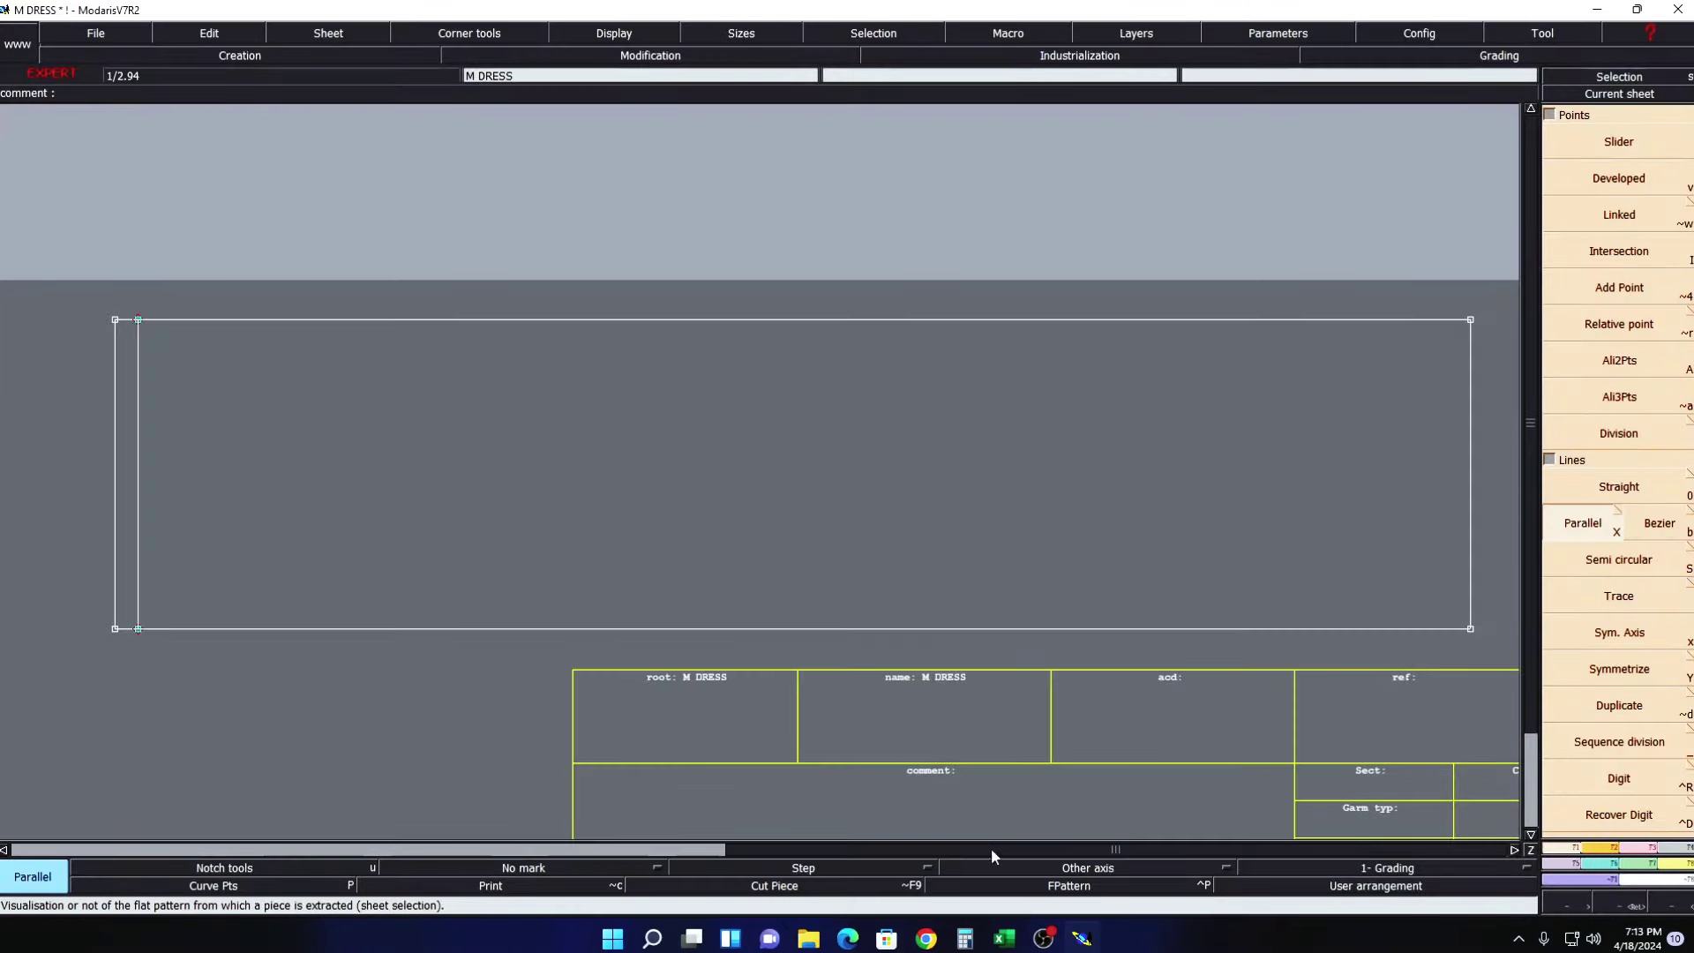
- Fill the FRONT NECK DROUP row (B13:M13) yellow in Excel, then go back to Modaris
{"action": "left_click", "coordinate": [1003, 937]}
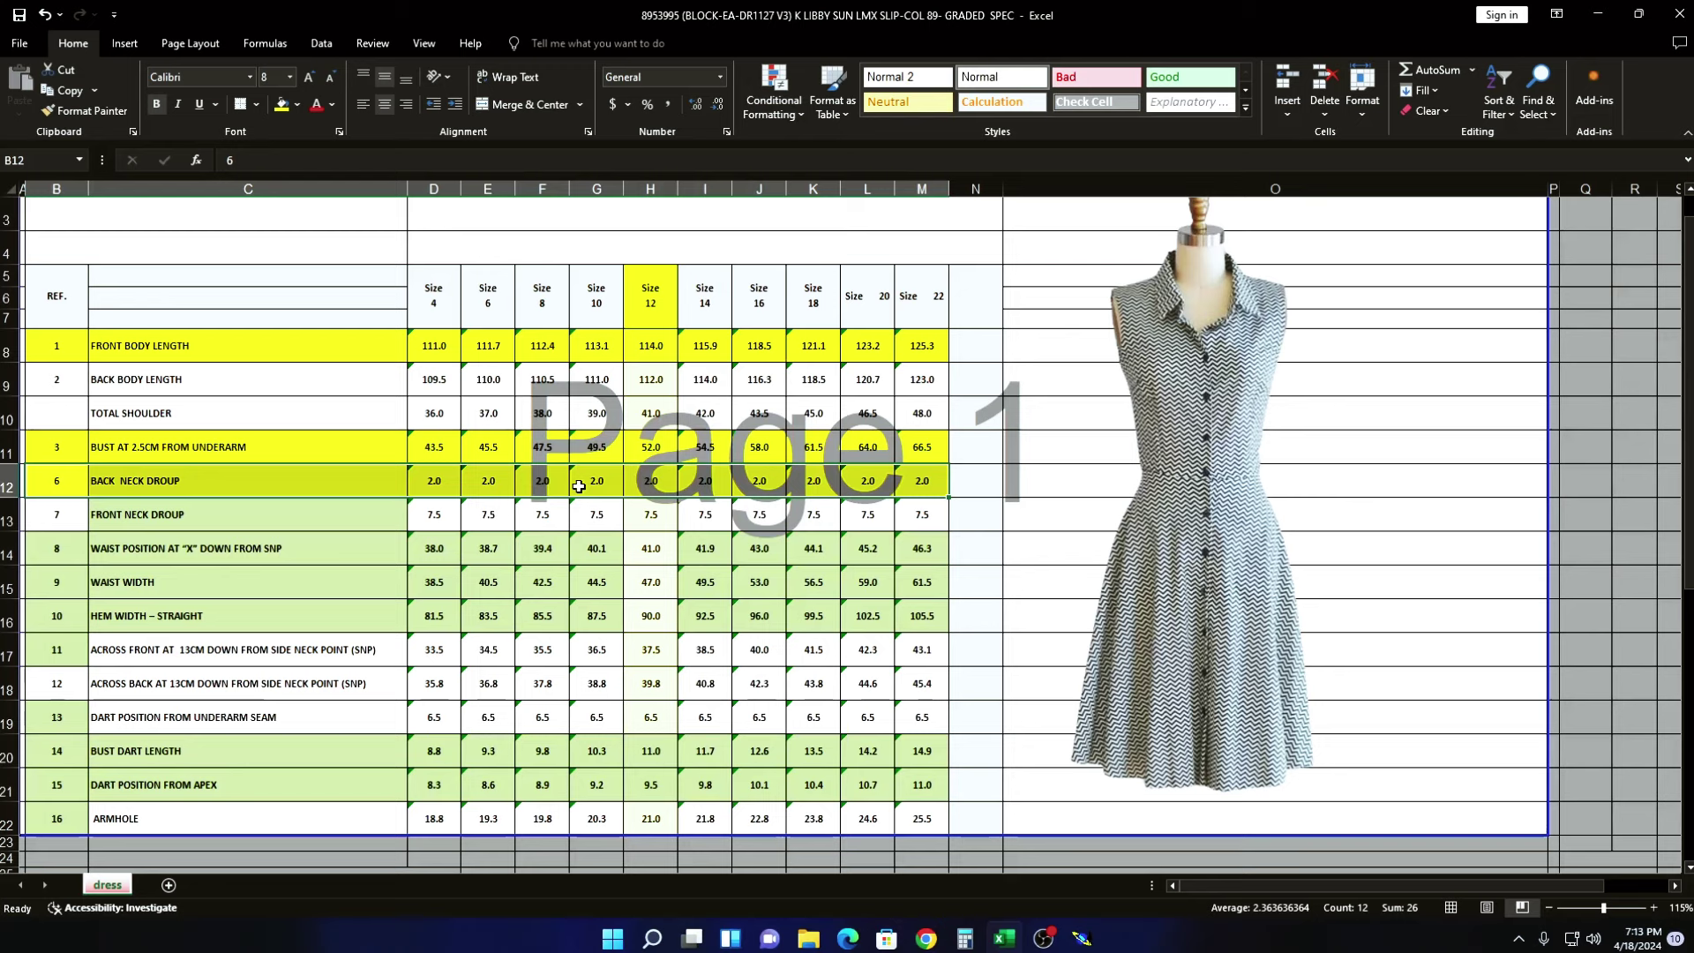
{"action": "left_click_drag", "start_coordinate": [56, 514], "coordinate": [926, 514]}
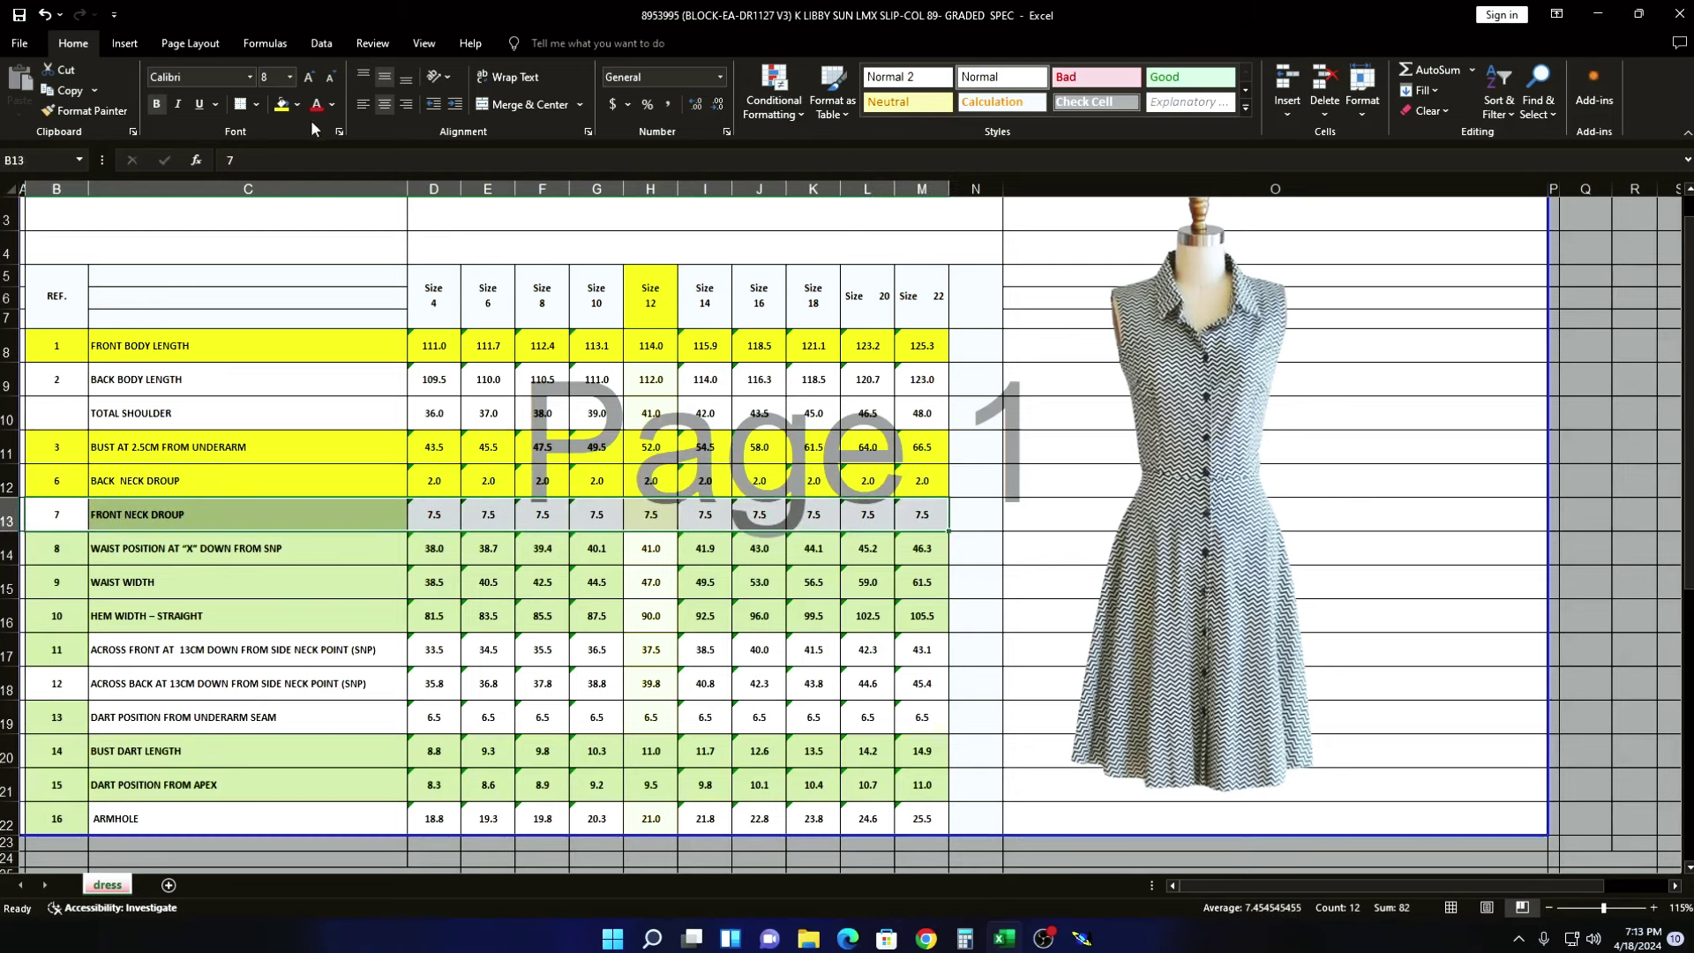
{"action": "left_click", "coordinate": [284, 109]}
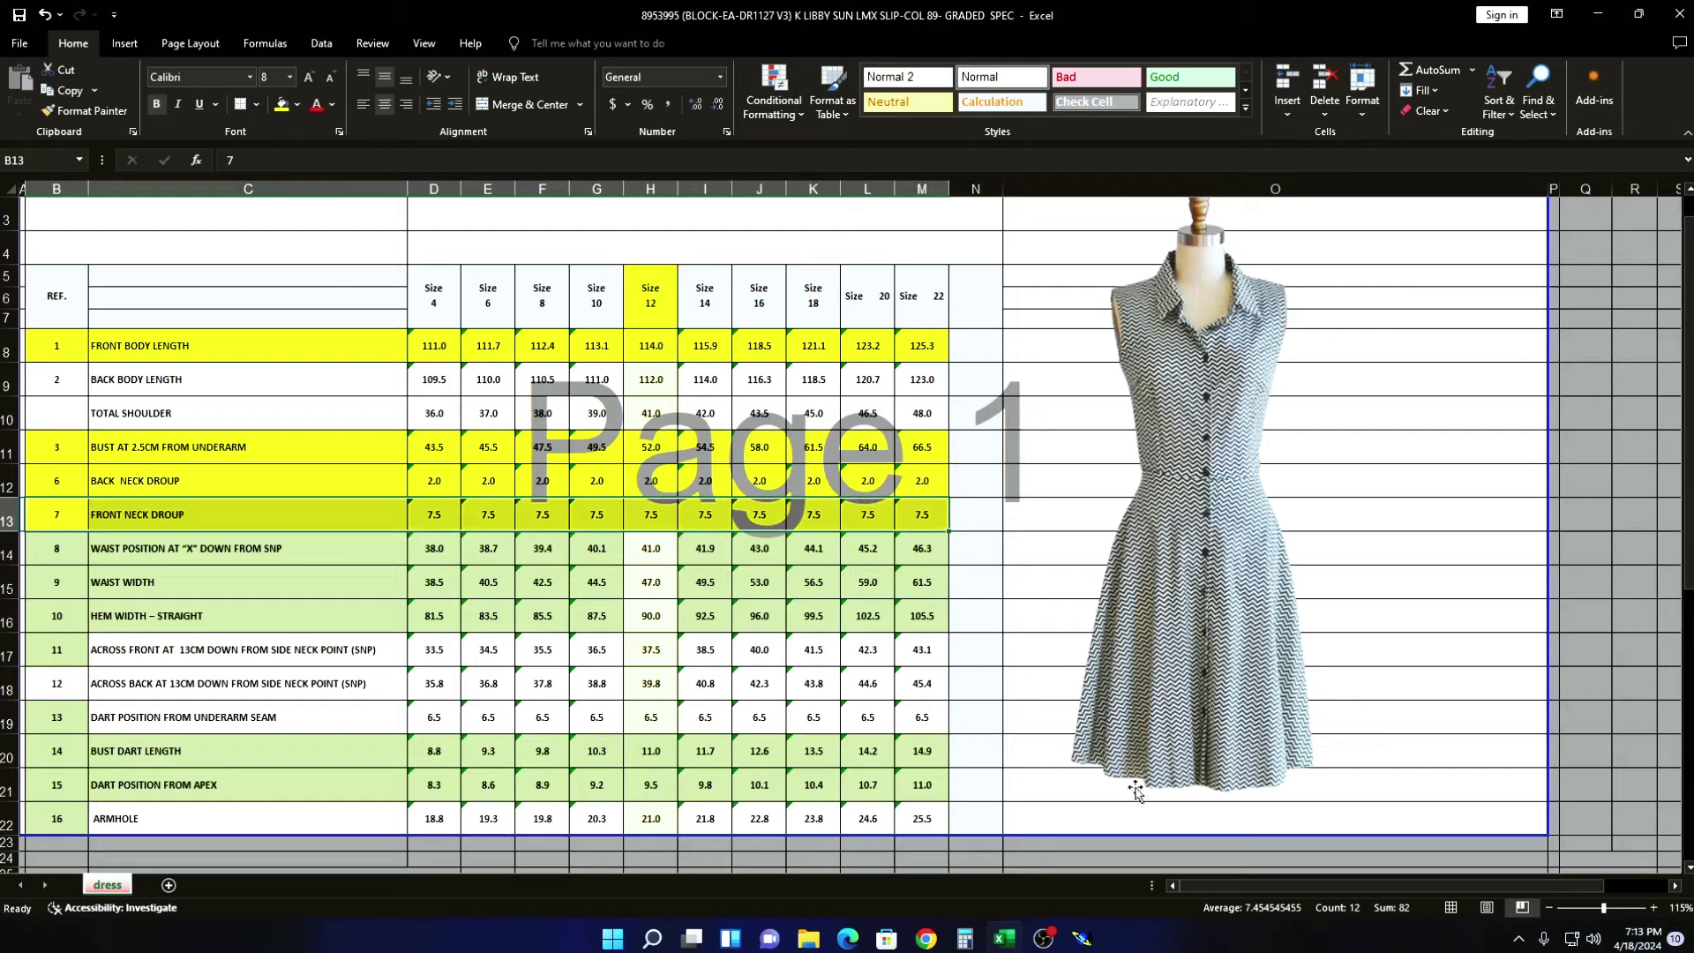
{"action": "left_click", "coordinate": [1081, 938]}
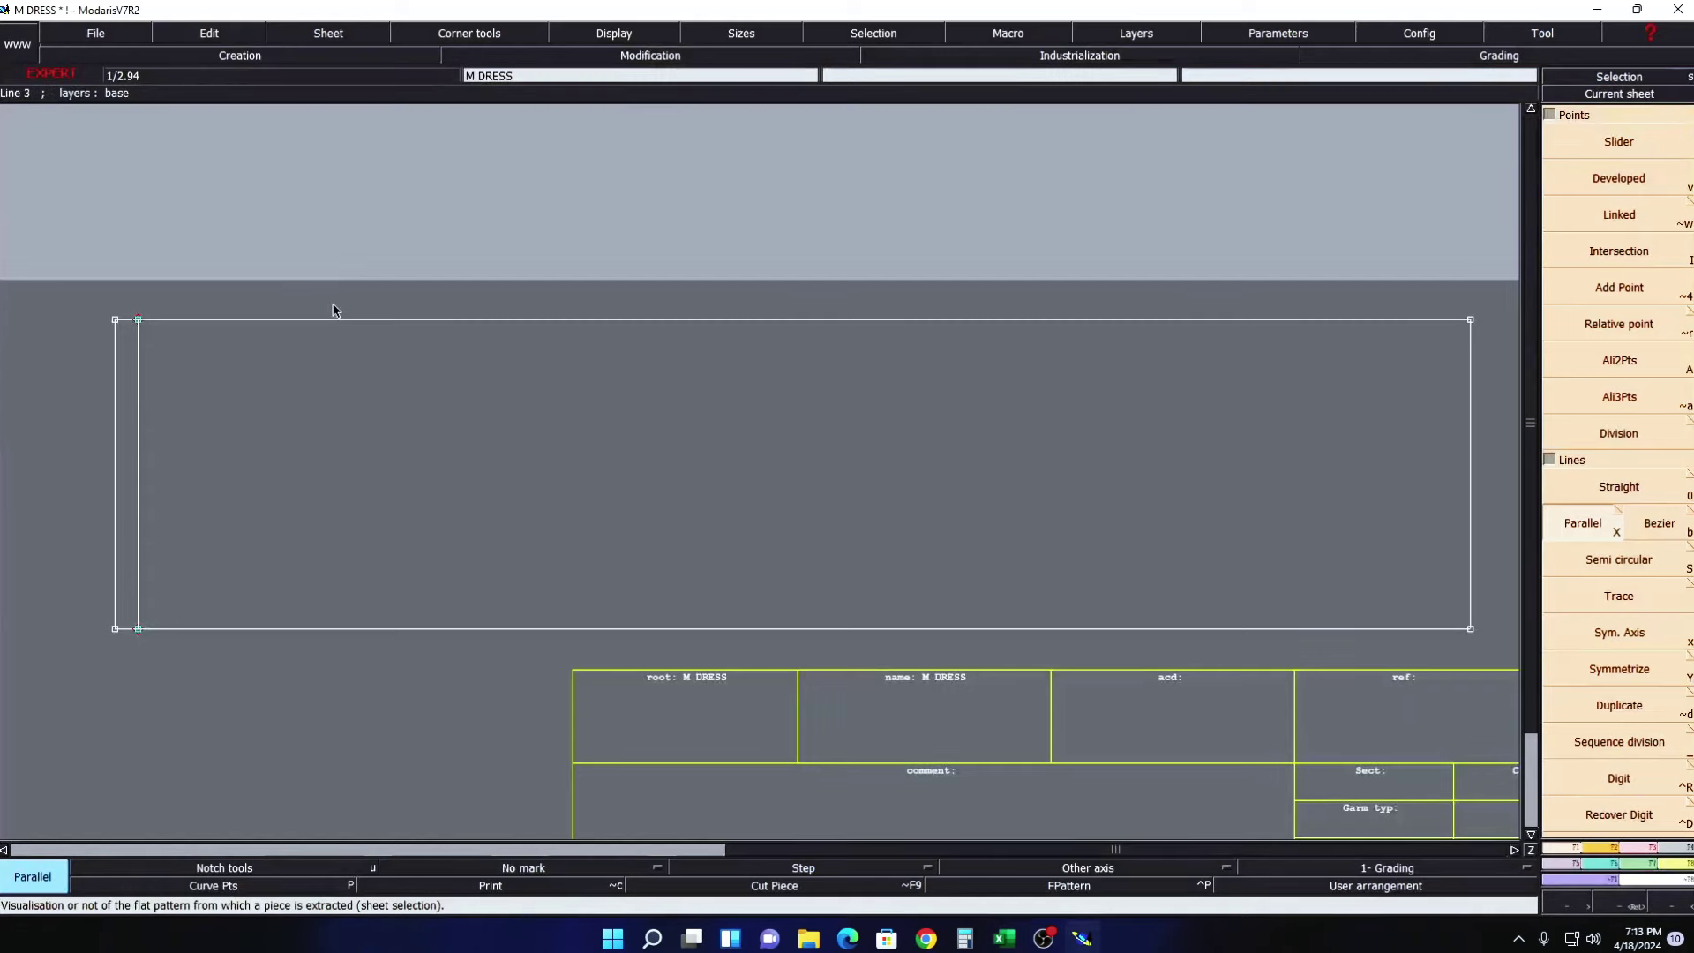
- Add a parallel line 7.5 cm inside the rectangle's left edge, then switch to Excel
{"action": "left_click", "coordinate": [115, 459]}
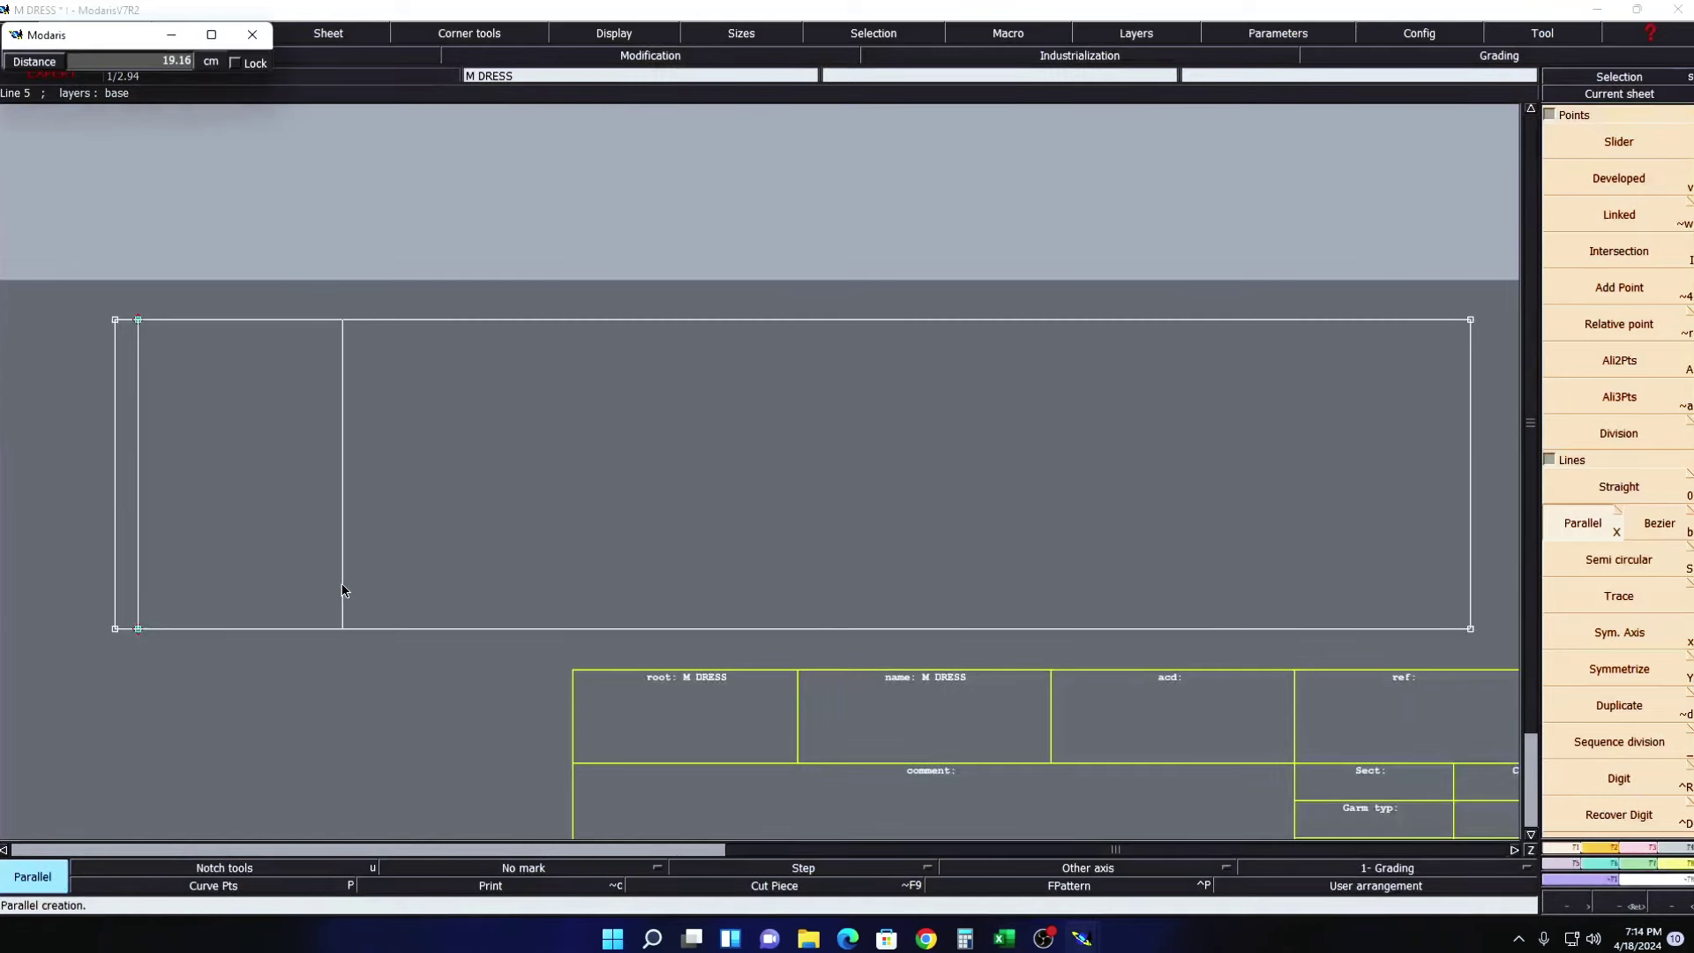
{"action": "type", "text": "2"}
{"action": "key", "text": "Return"}
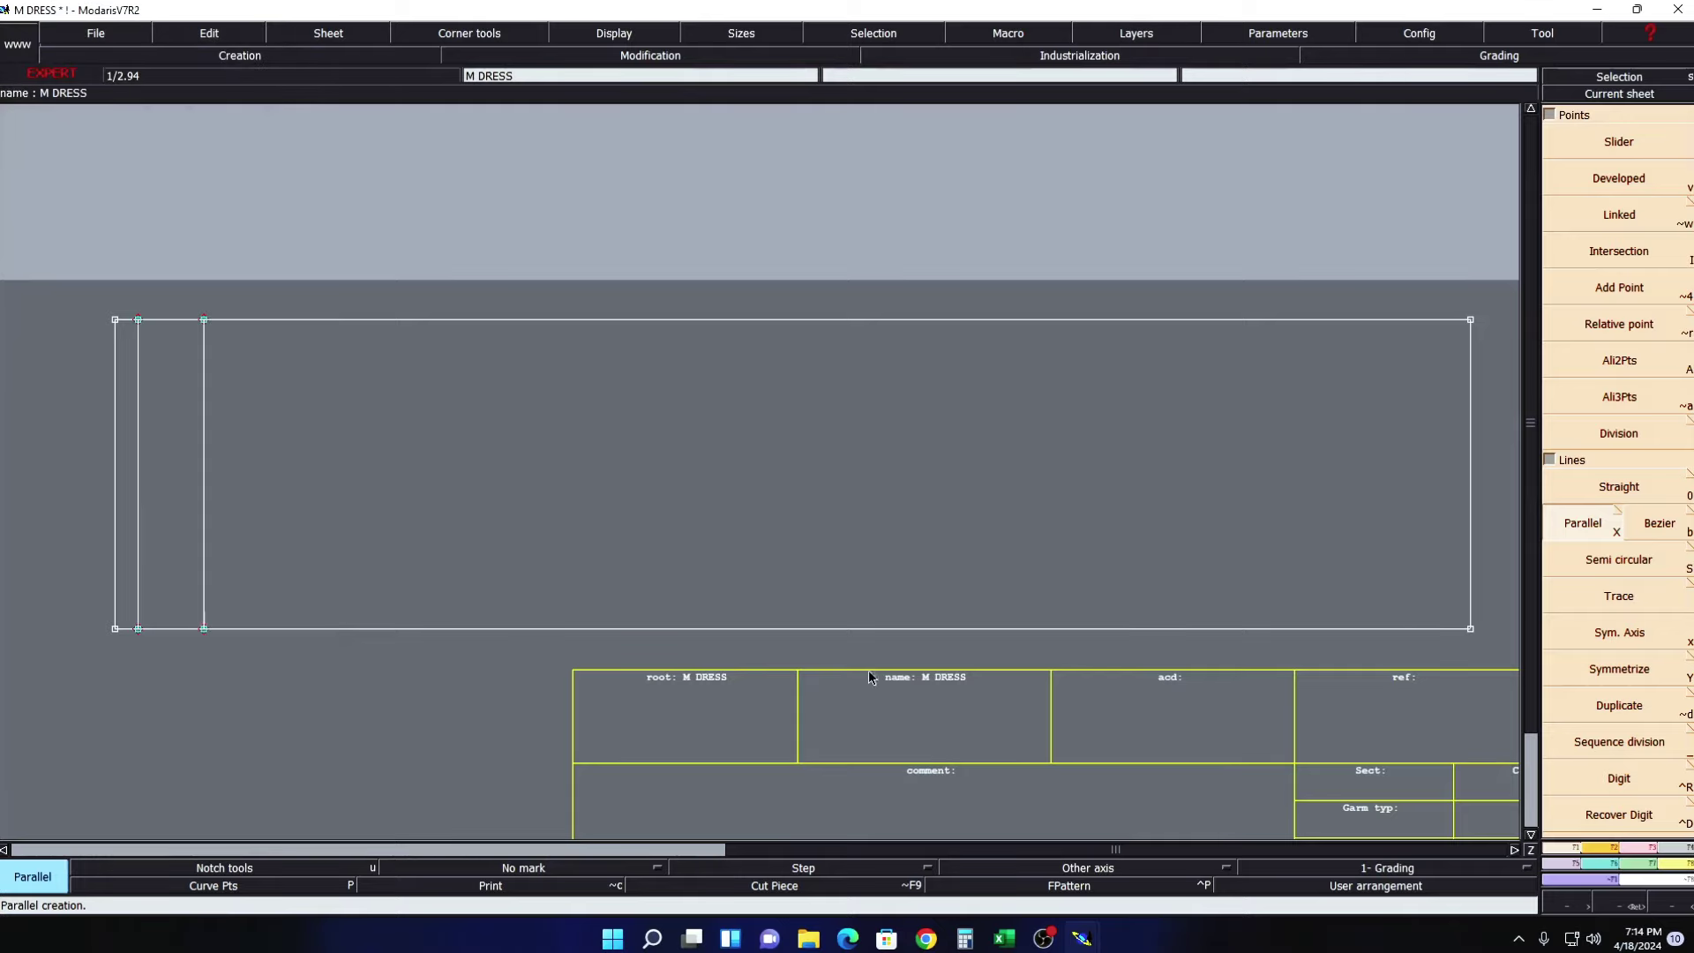
{"action": "left_click", "coordinate": [1006, 940]}
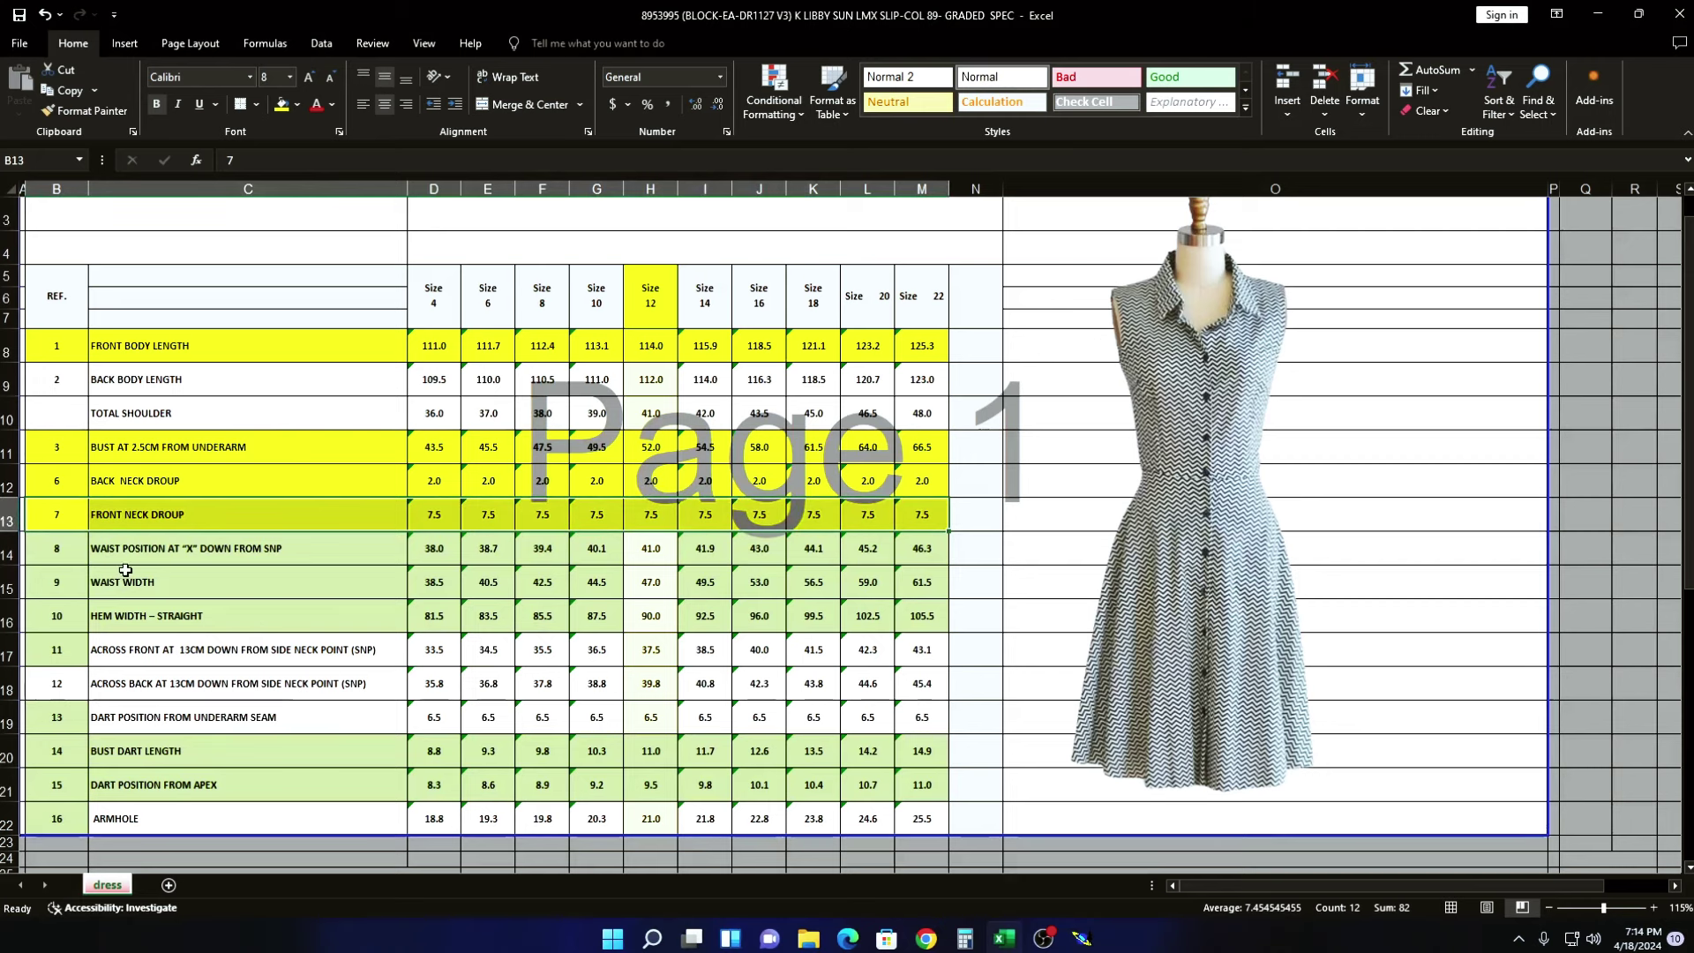
- Fill the WAIST POSITION AT "X" DOWN FROM SNP row (B14:M14) yellow, then return to Modaris
{"action": "left_click", "coordinate": [44, 554]}
{"action": "left_click_drag", "start_coordinate": [44, 554], "coordinate": [905, 556]}
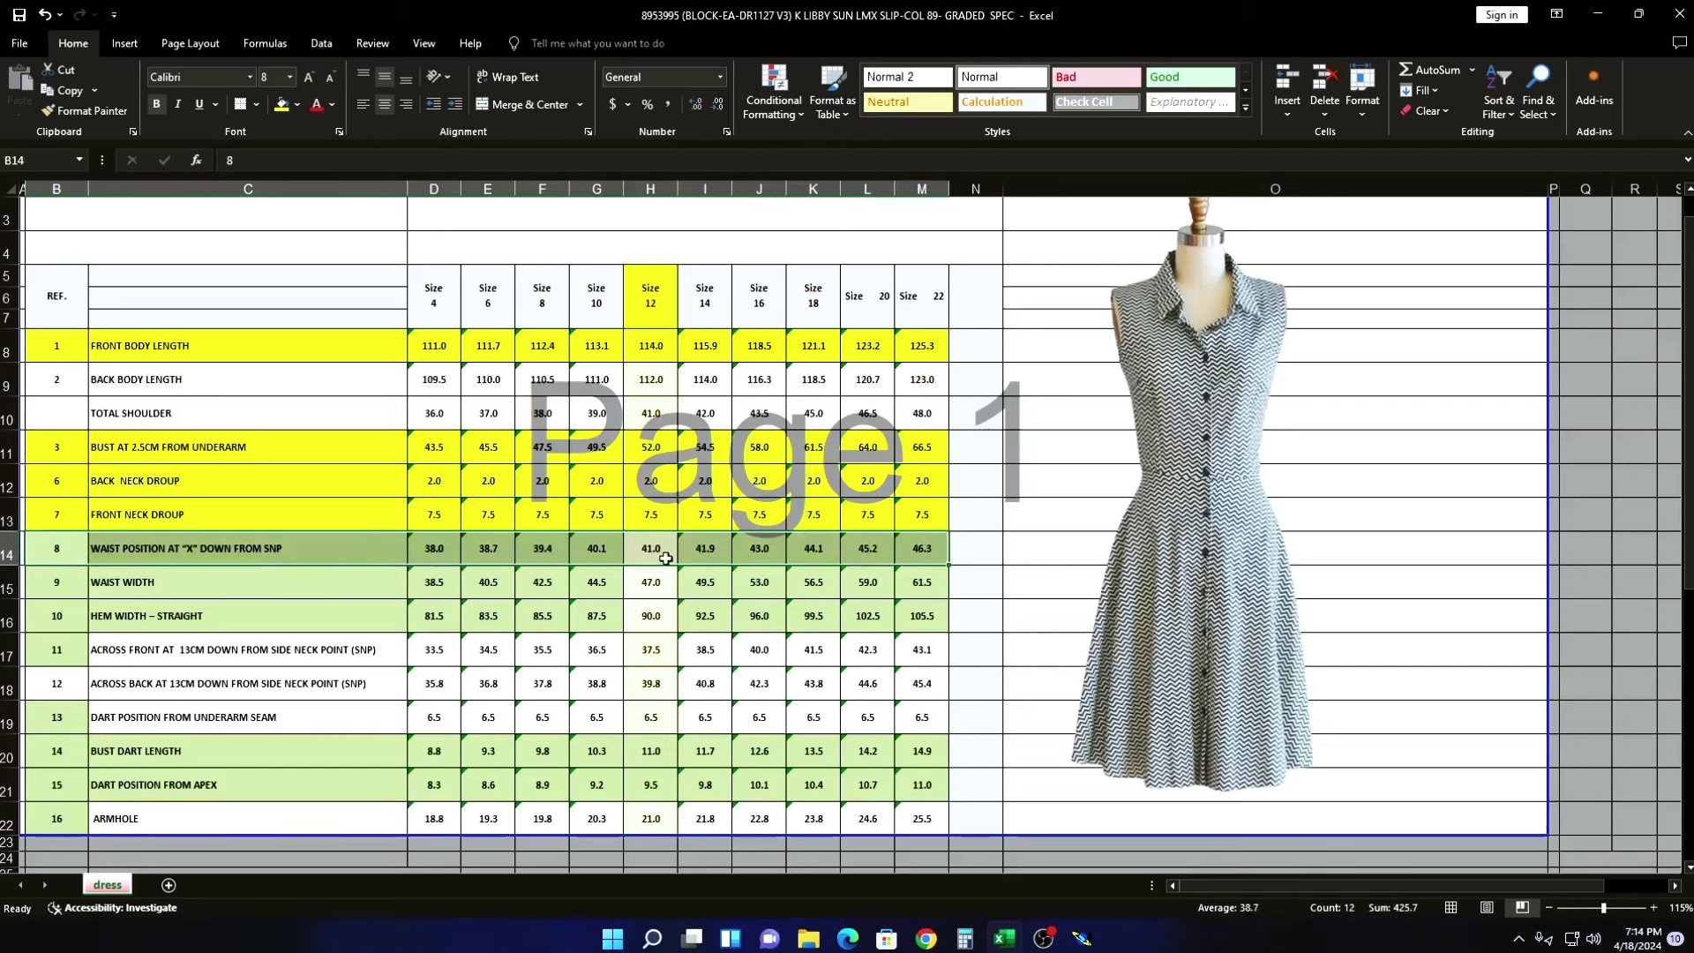
{"action": "left_click", "coordinate": [284, 110]}
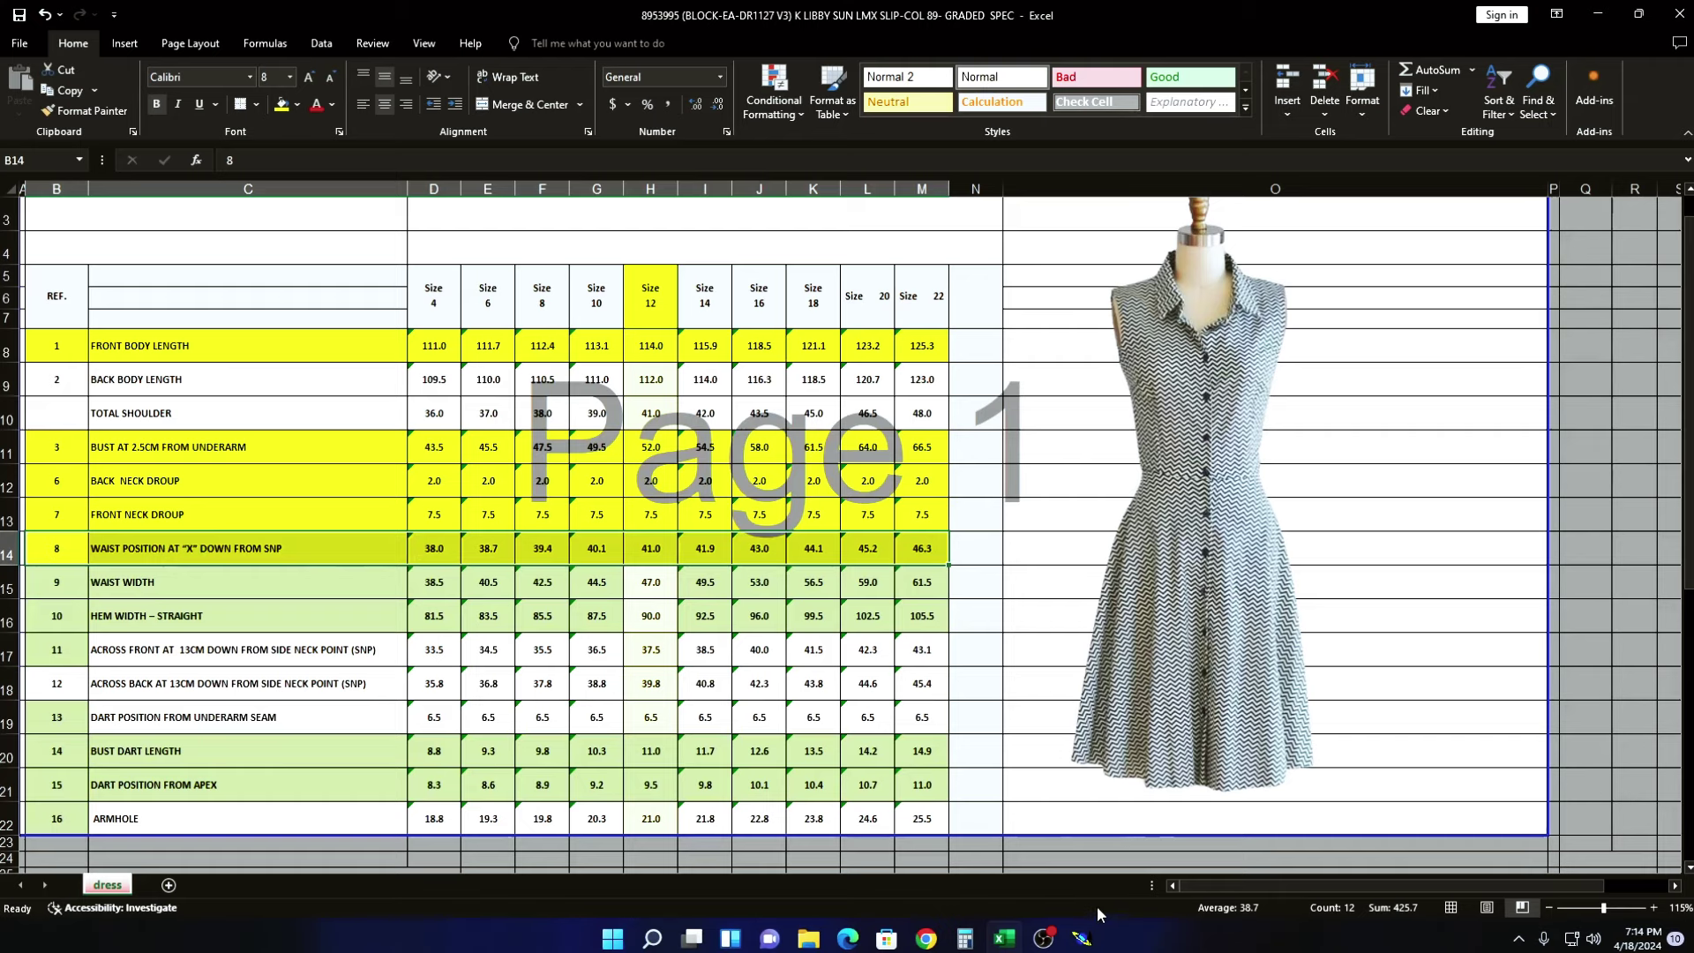
{"action": "left_click", "coordinate": [1082, 938]}
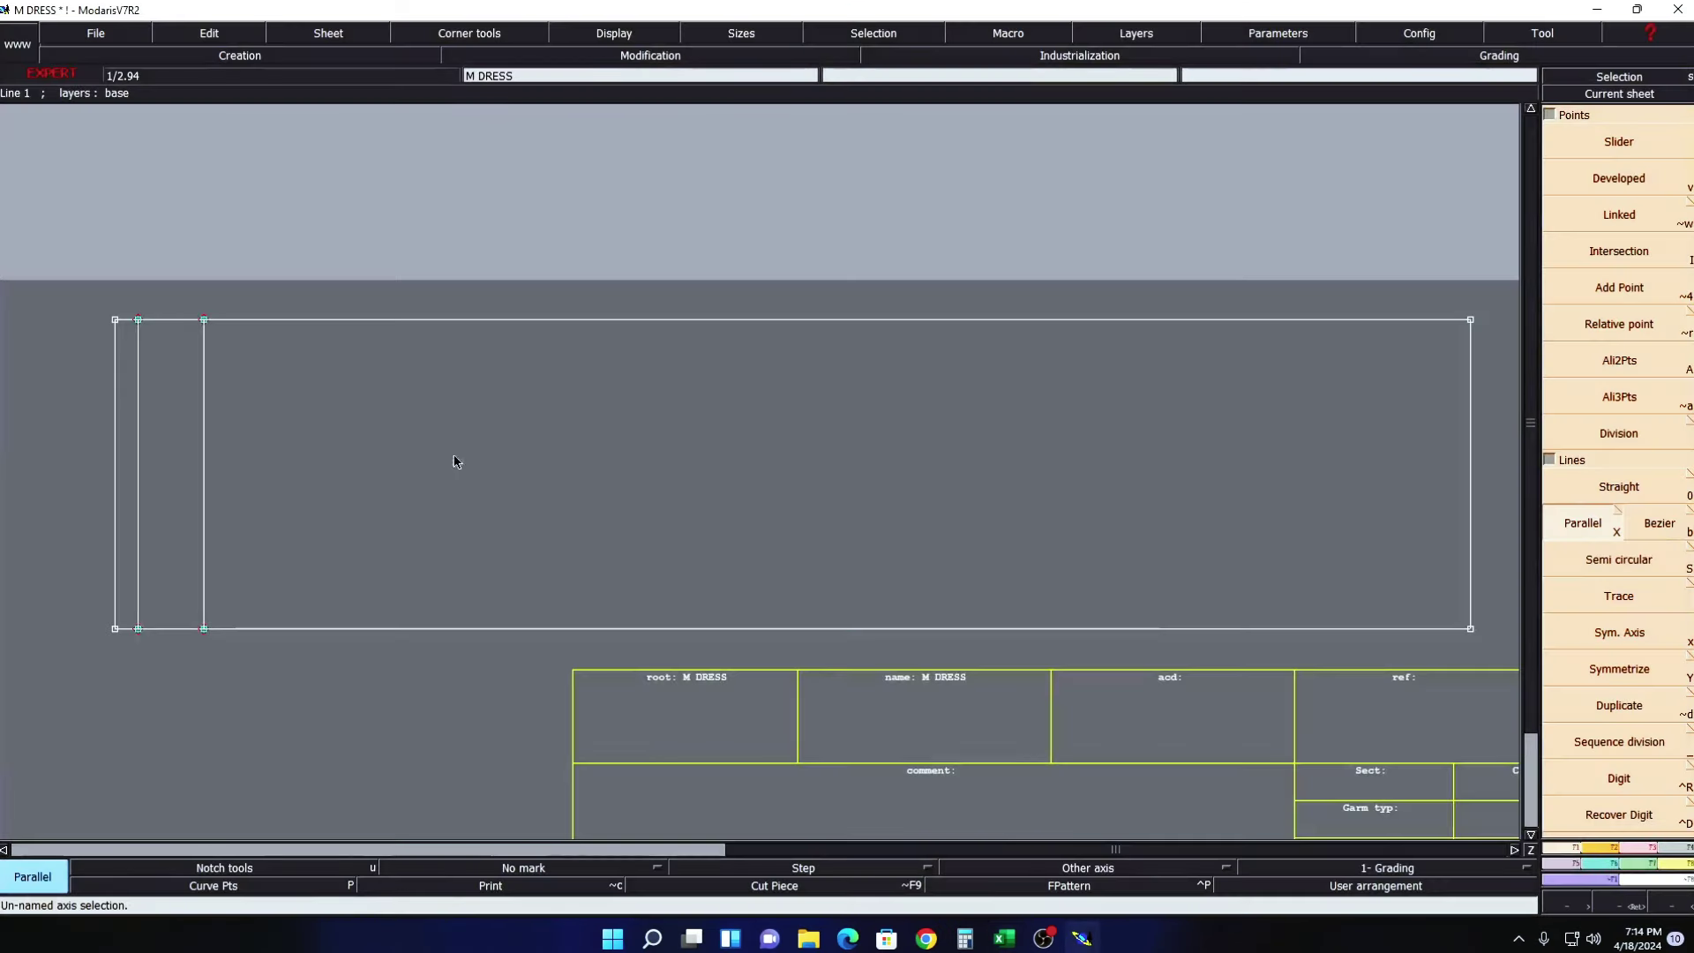
- Offset a 41 cm waist line from the block's left edge and bring the Excel spec sheet forward
{"action": "left_click", "coordinate": [115, 464]}
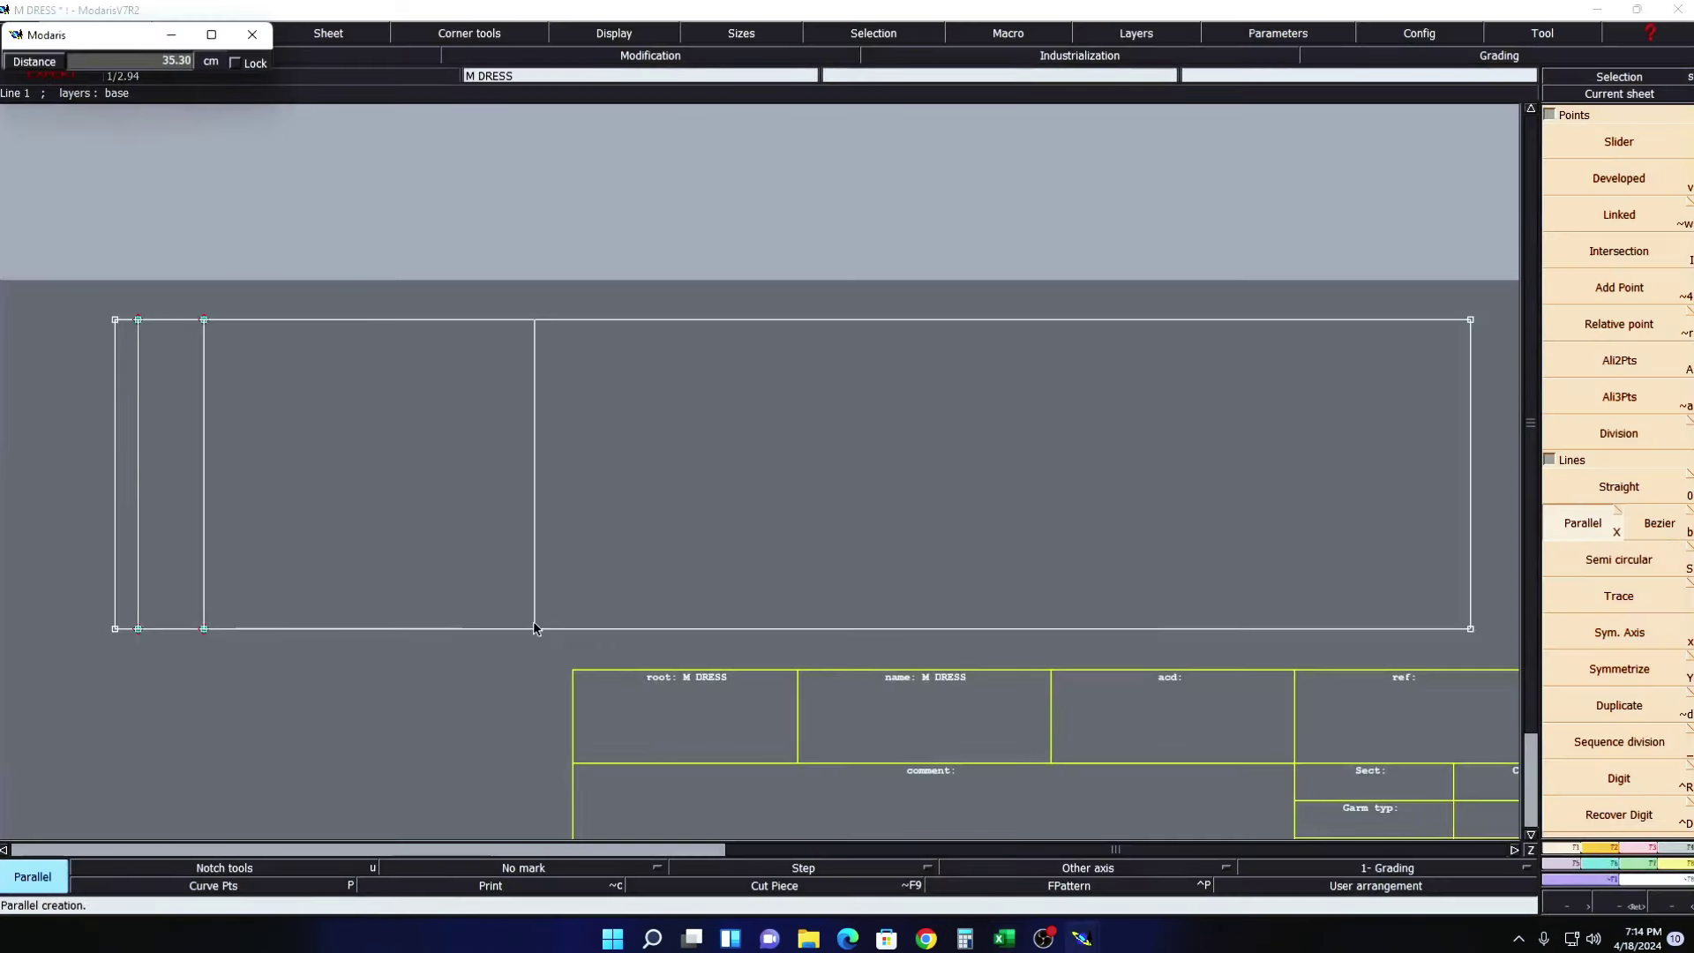
{"action": "type", "text": "7.50"}
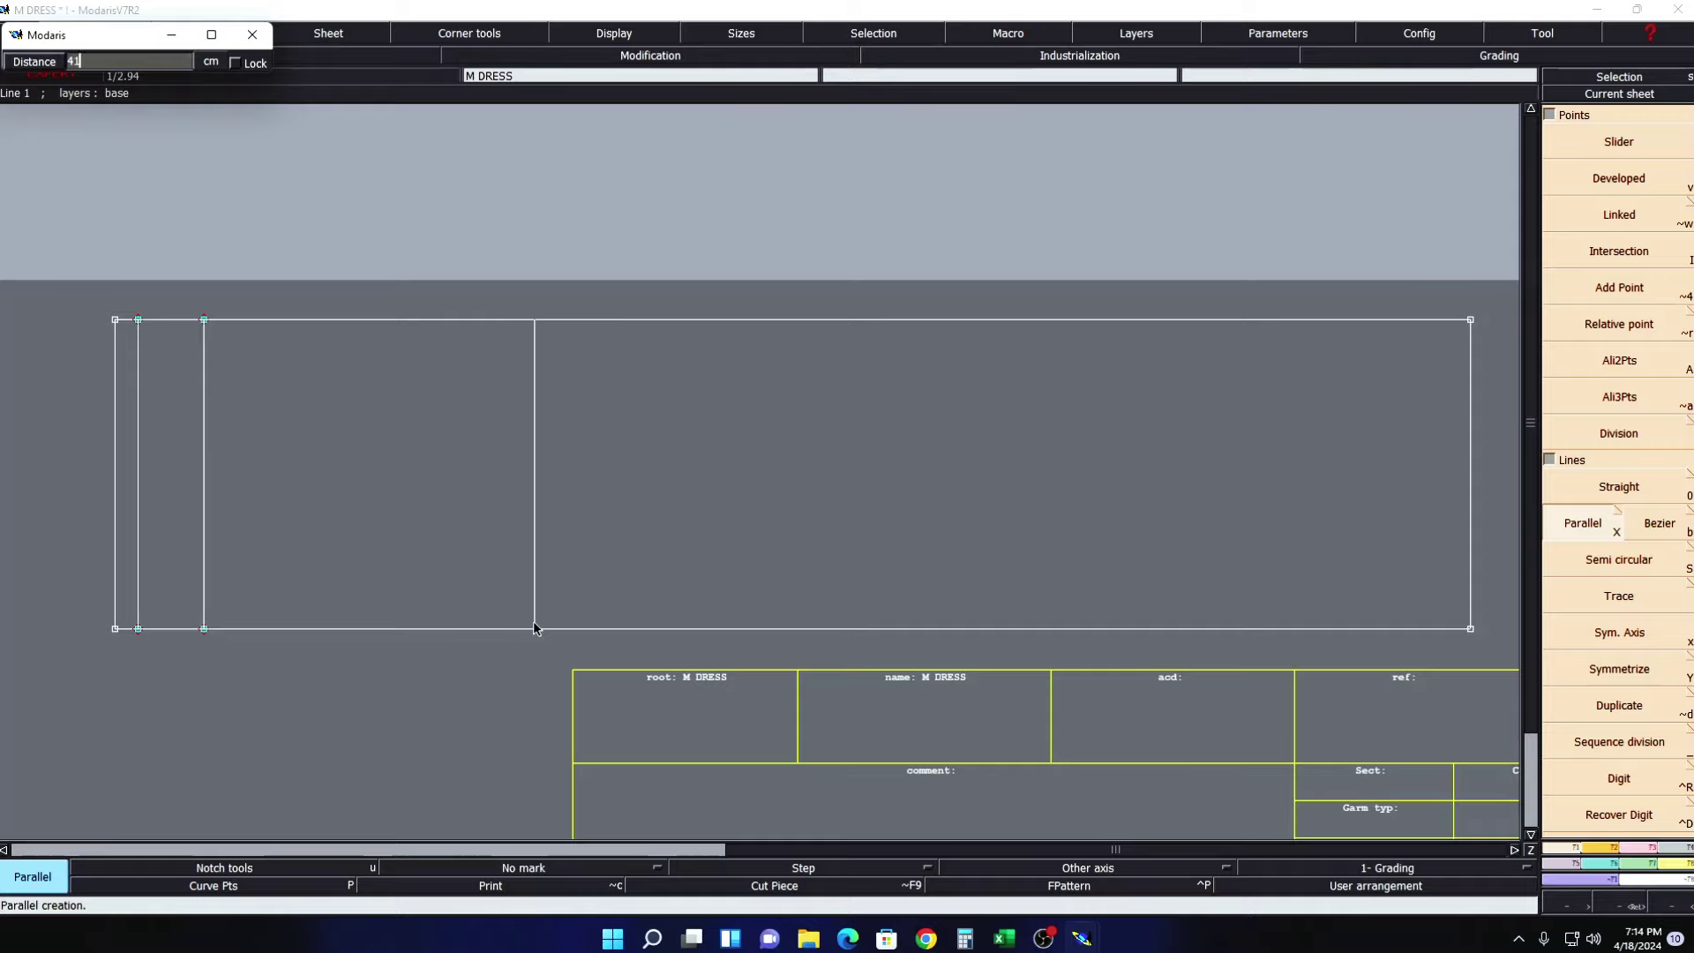
{"action": "key", "text": "Return"}
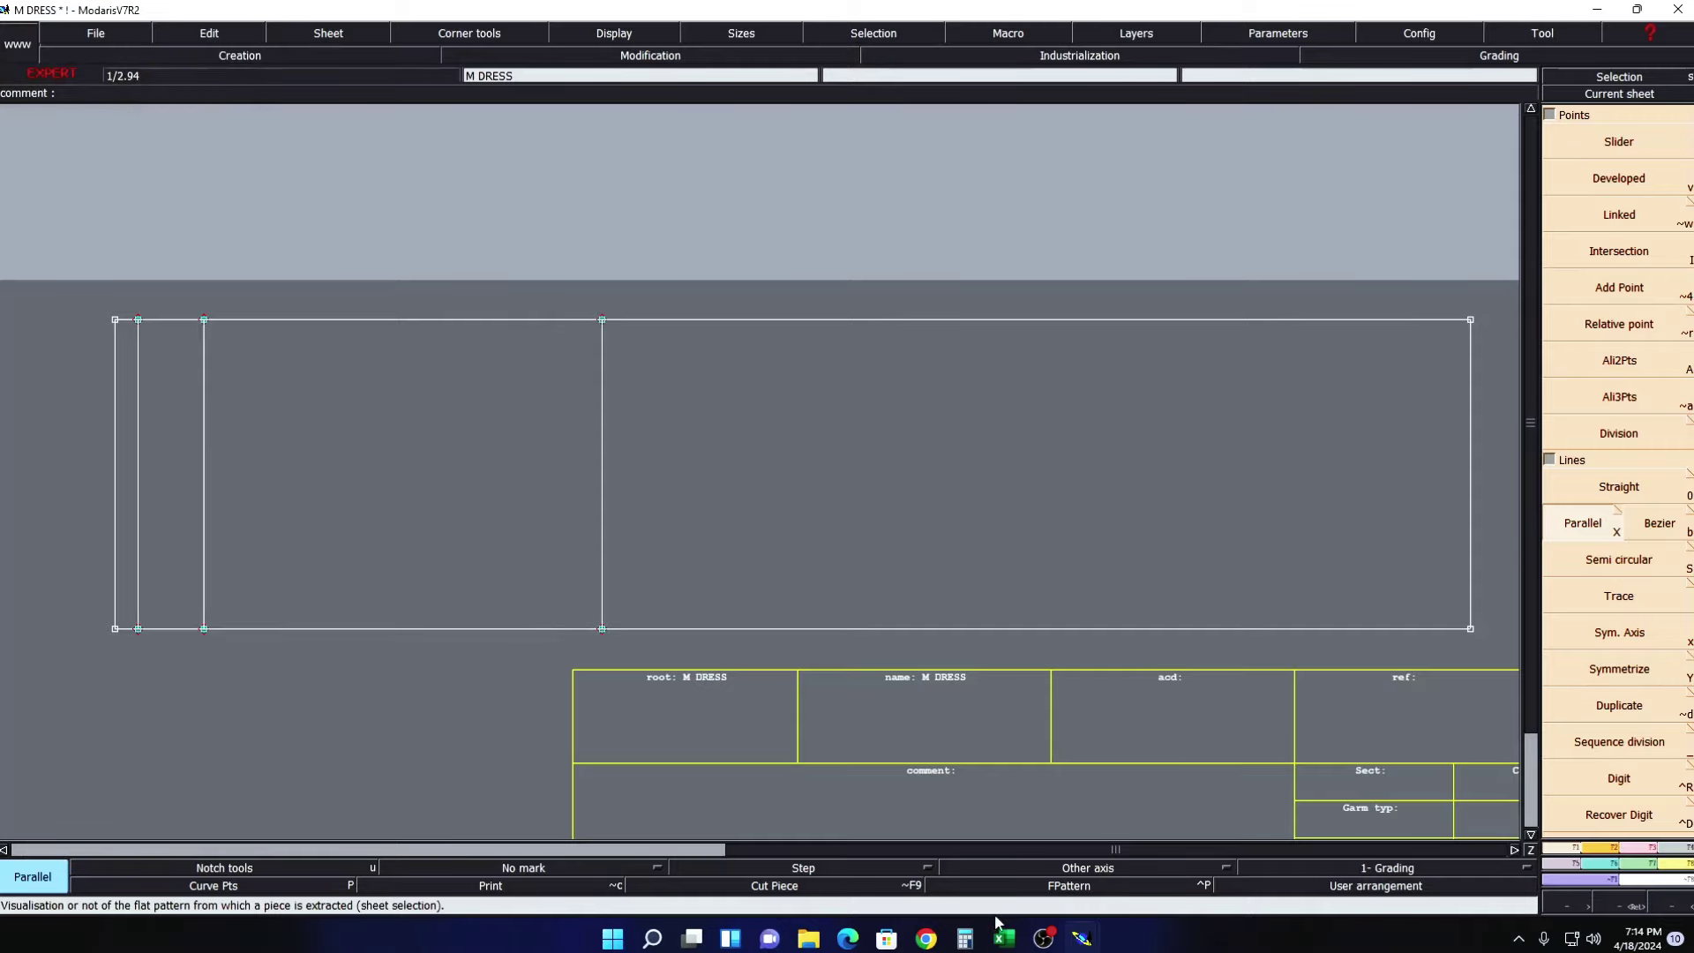
{"action": "left_click", "coordinate": [1004, 942]}
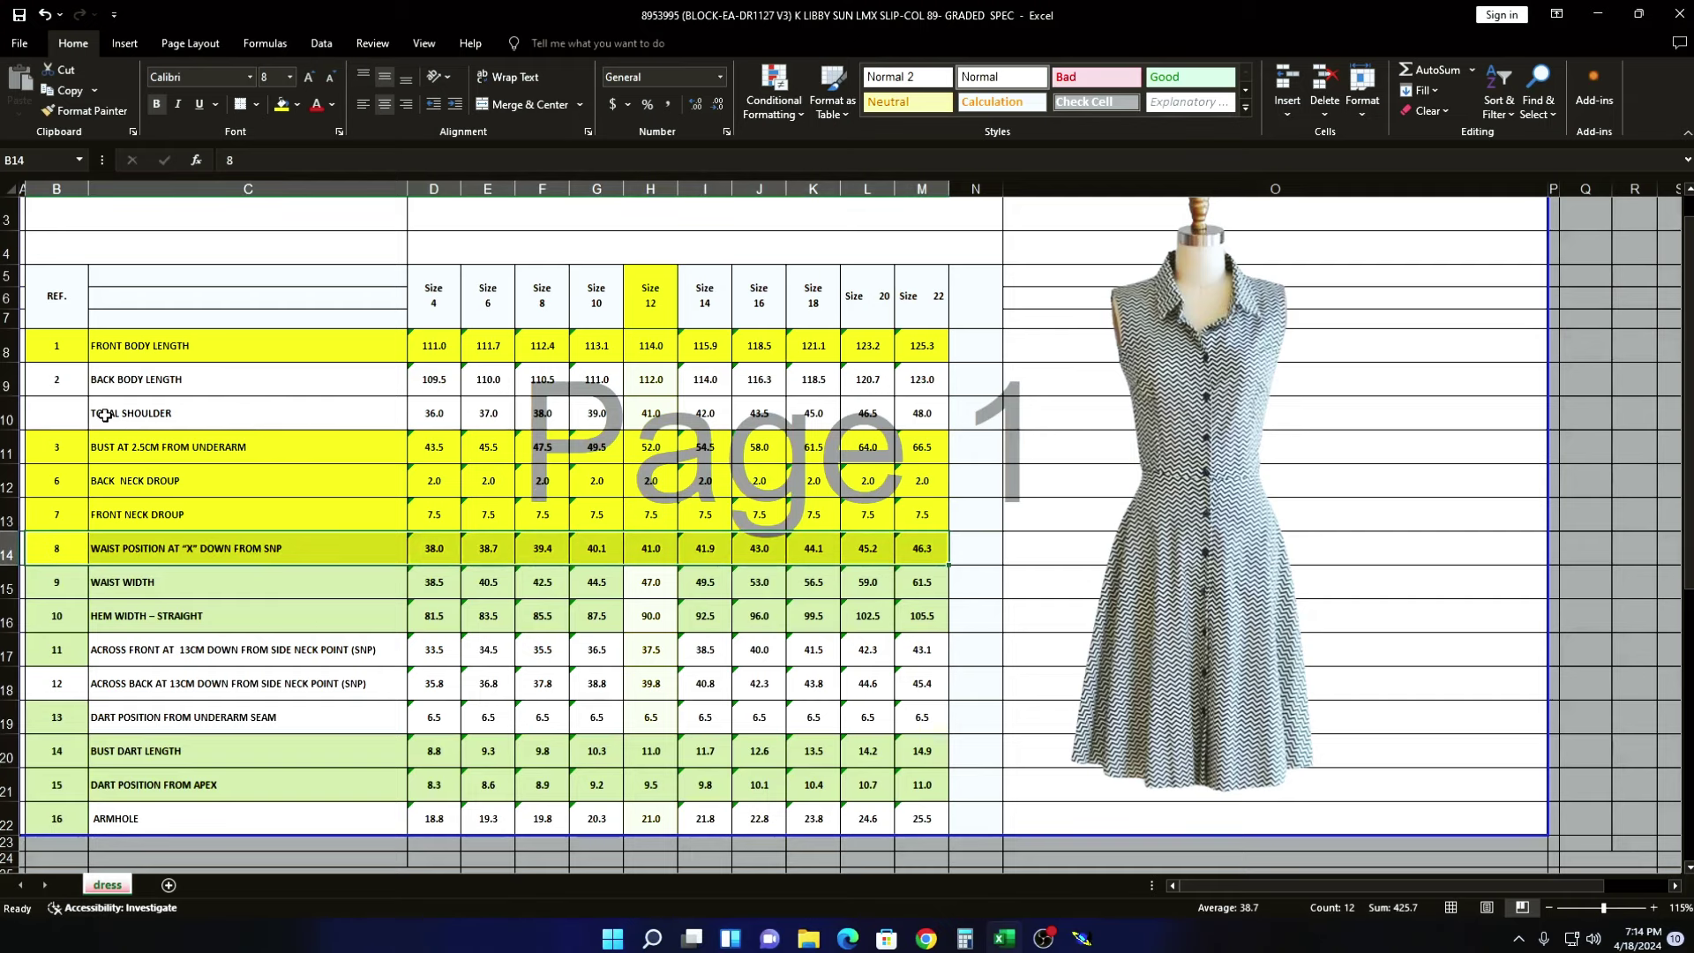
- Scroll down and back up through the size spec table, then minimise Excel to show the Modaris pattern
{"action": "scroll", "coordinate": [794, 519], "scroll_direction": "down", "scroll_amount": 1}
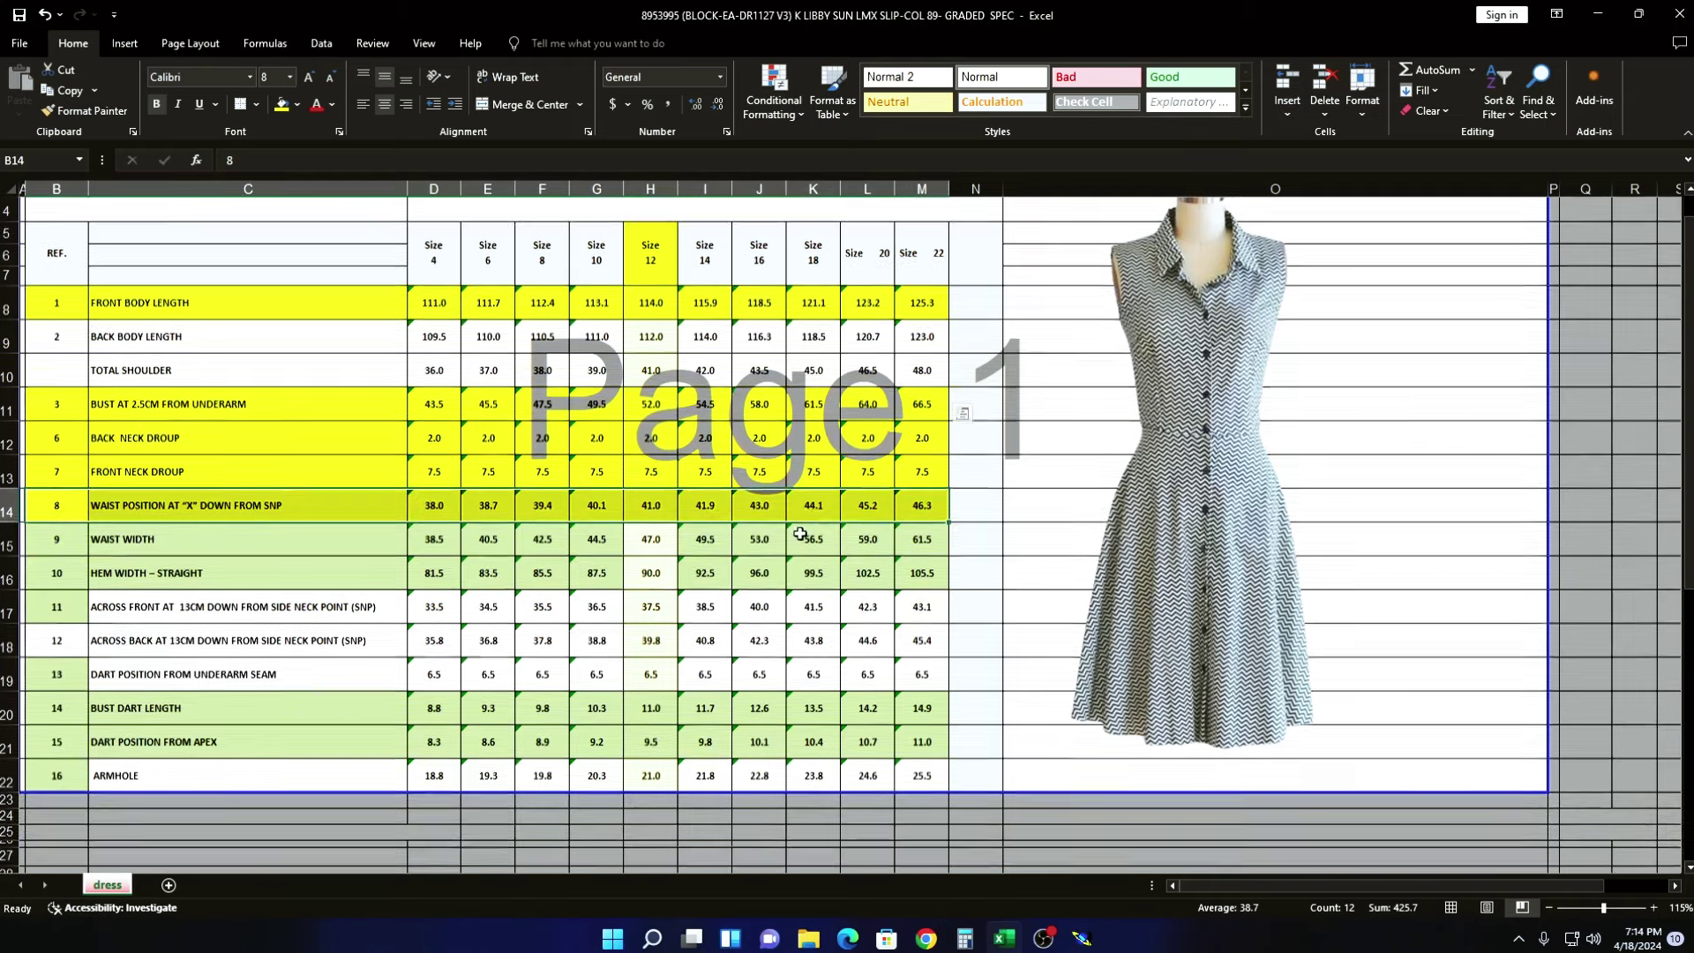
{"action": "scroll", "coordinate": [758, 538], "scroll_direction": "down", "scroll_amount": 1}
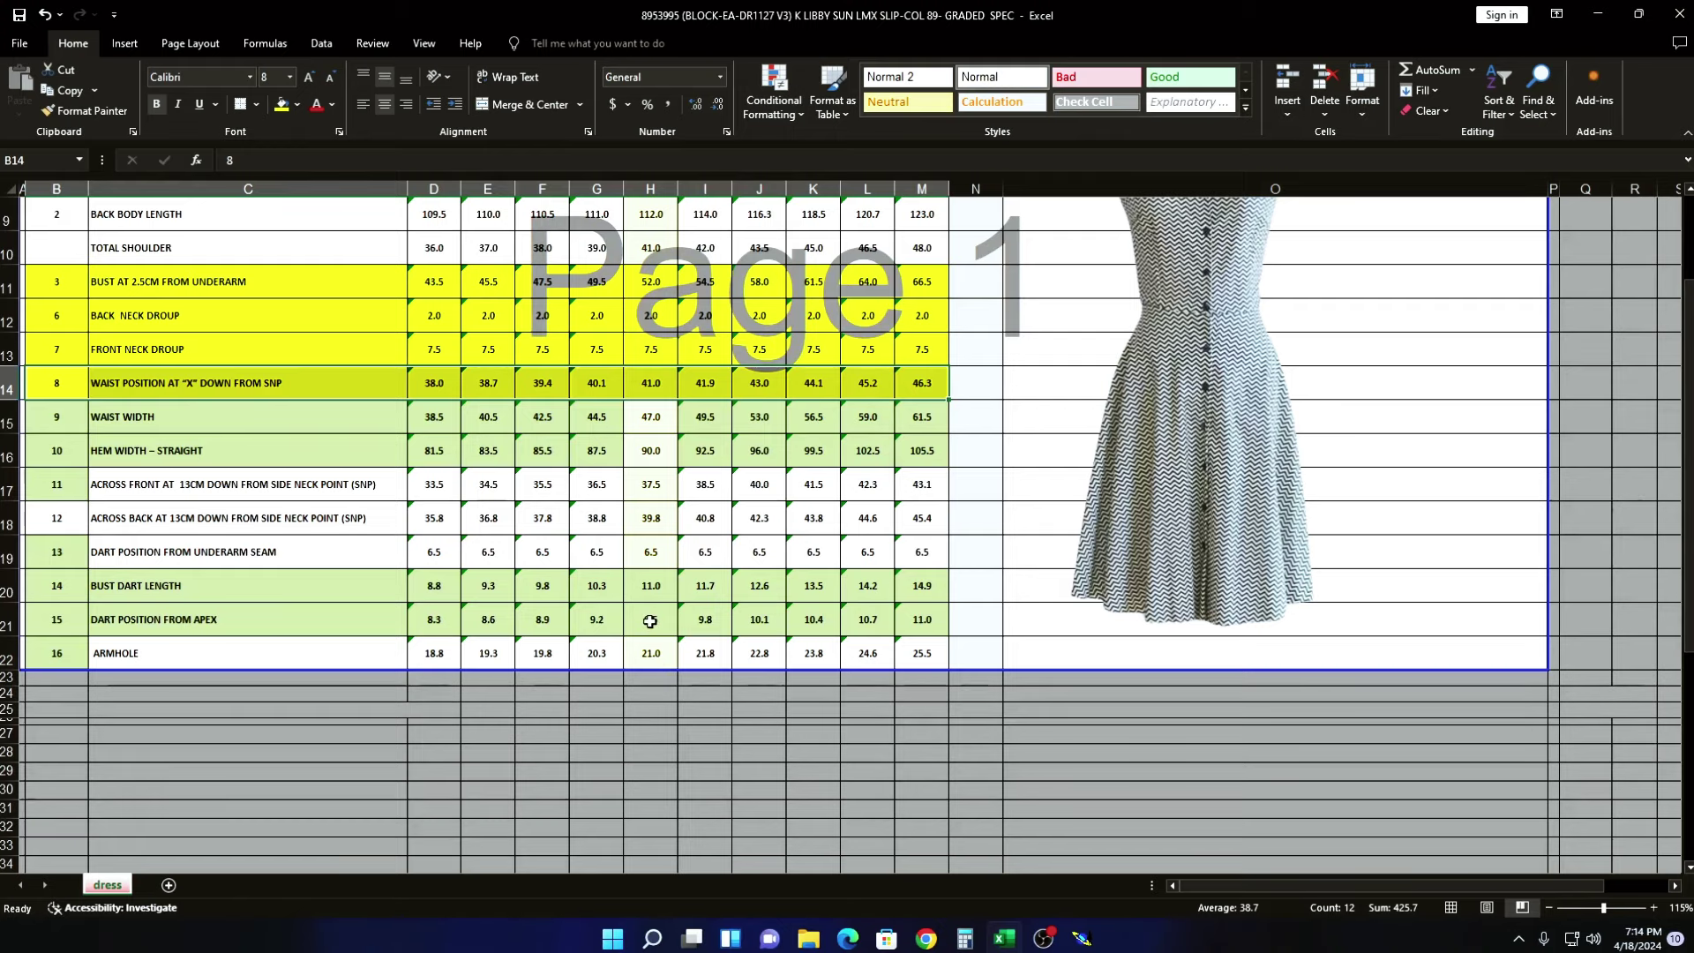
{"action": "scroll", "coordinate": [650, 621], "scroll_direction": "up", "scroll_amount": 1}
{"action": "scroll", "coordinate": [646, 495], "scroll_direction": "up", "scroll_amount": 1}
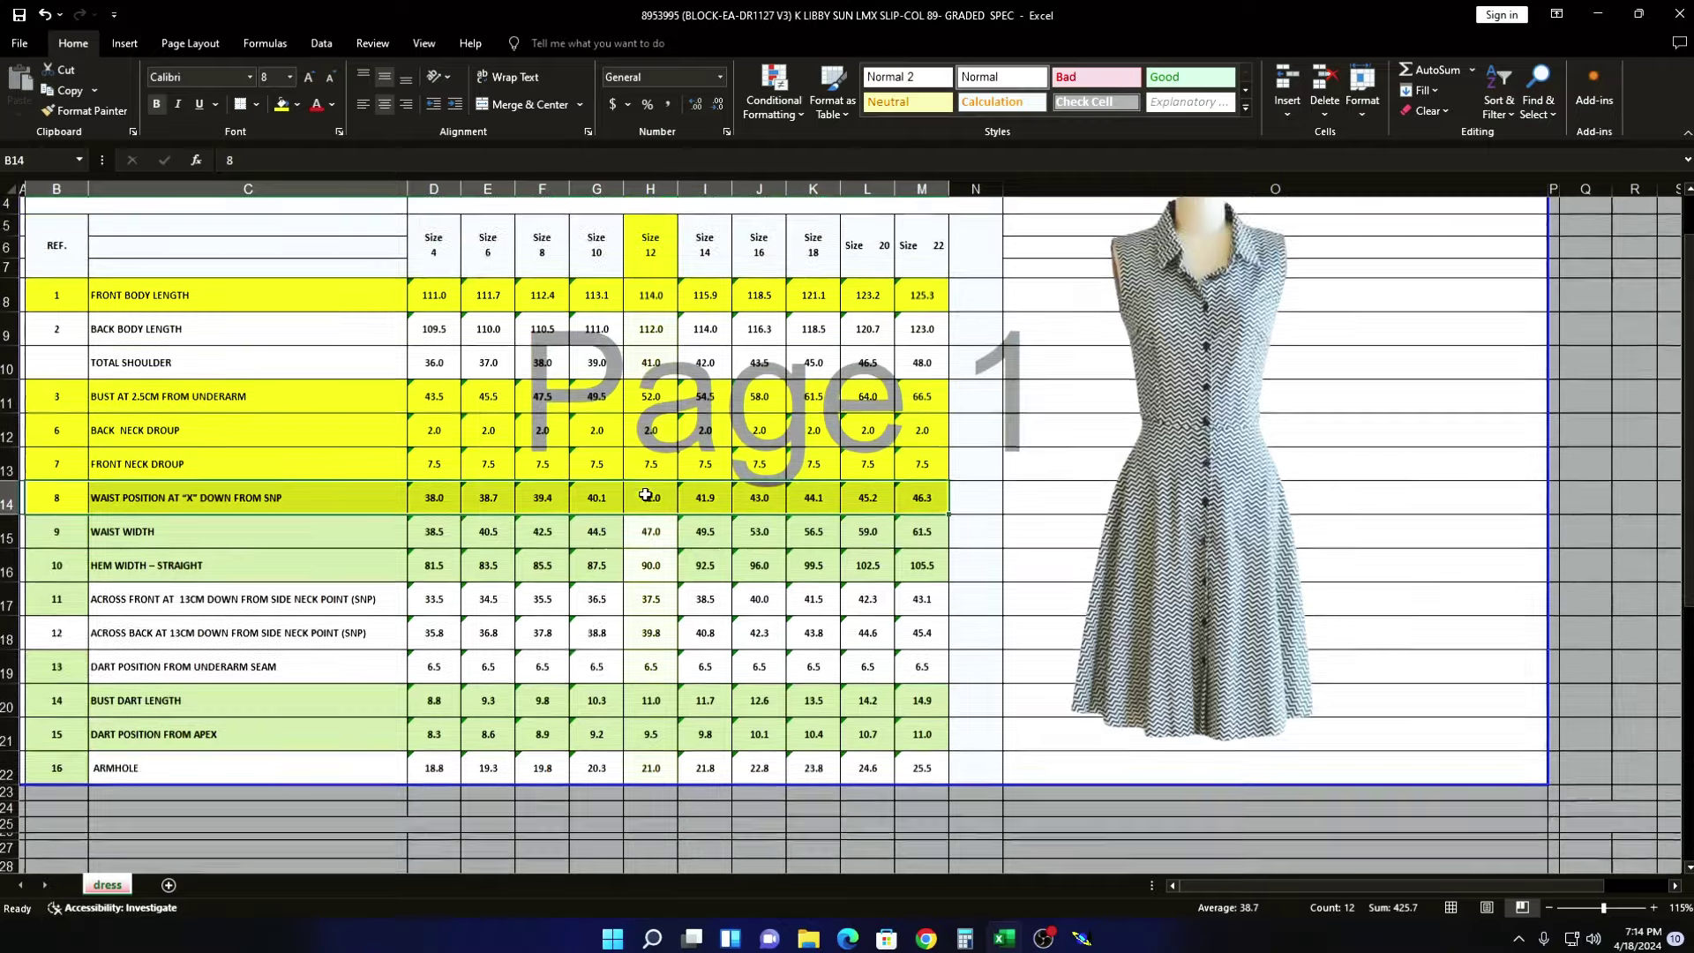
{"action": "scroll", "coordinate": [646, 495], "scroll_direction": "up", "scroll_amount": 1}
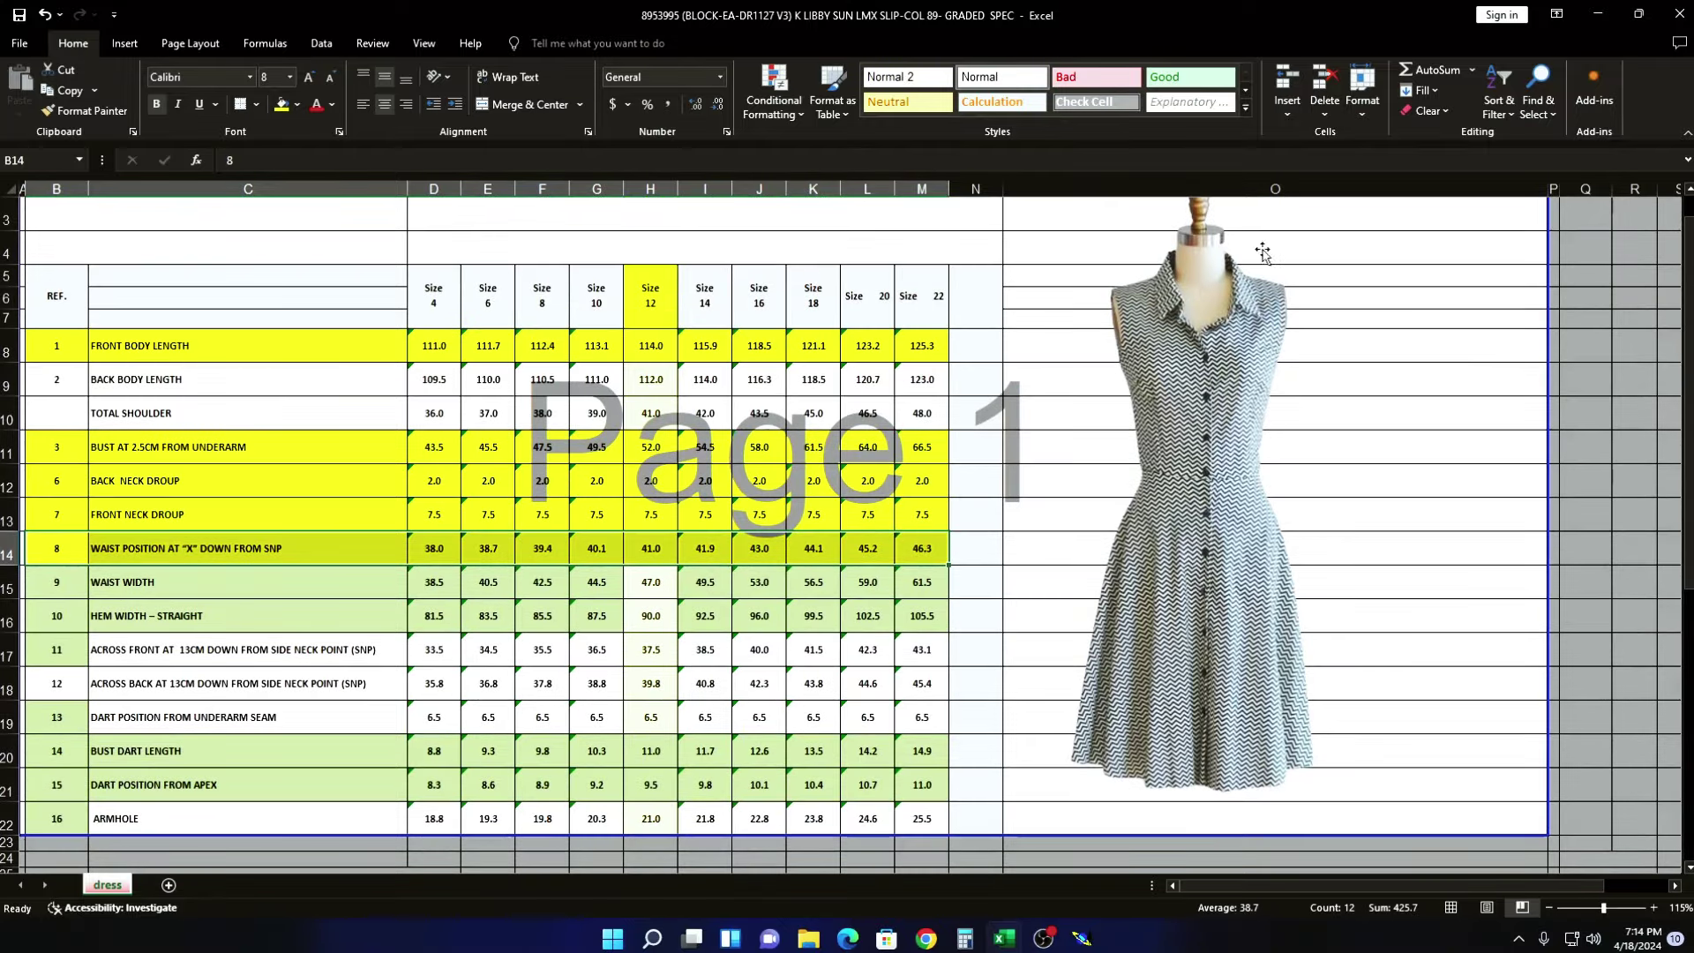
{"action": "left_click", "coordinate": [1596, 15]}
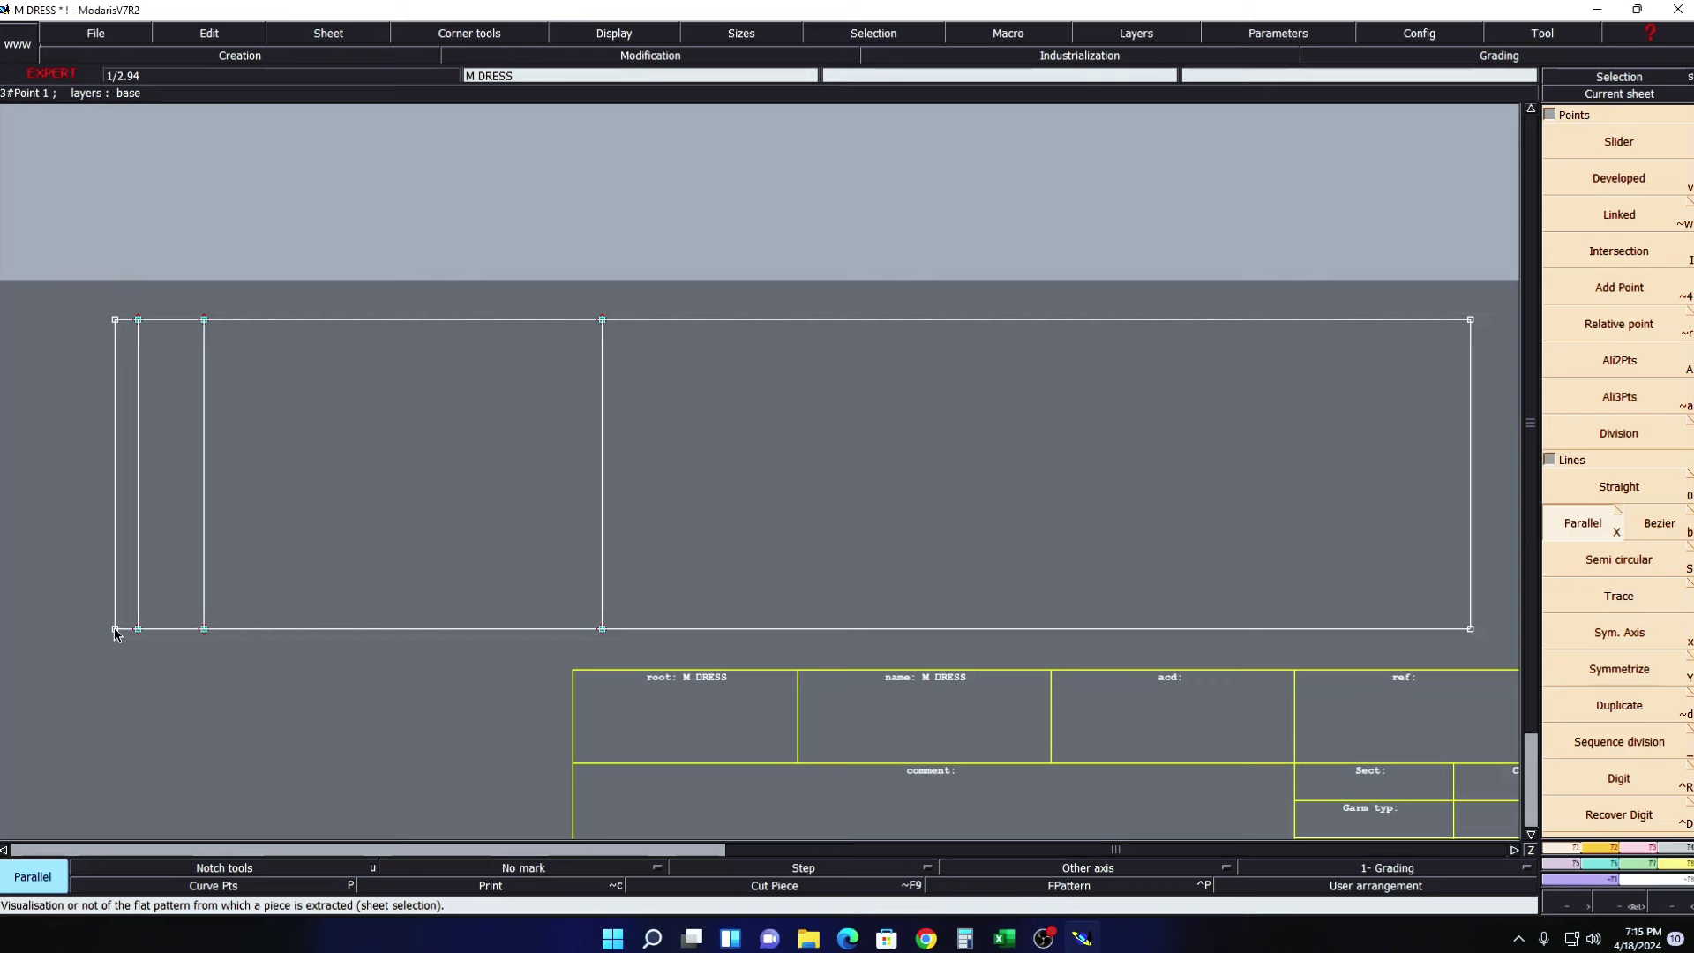
- Save the dress block past the validation warning and mark a point 7.5 cm along the left edge
{"action": "key", "text": "ctrl+s"}
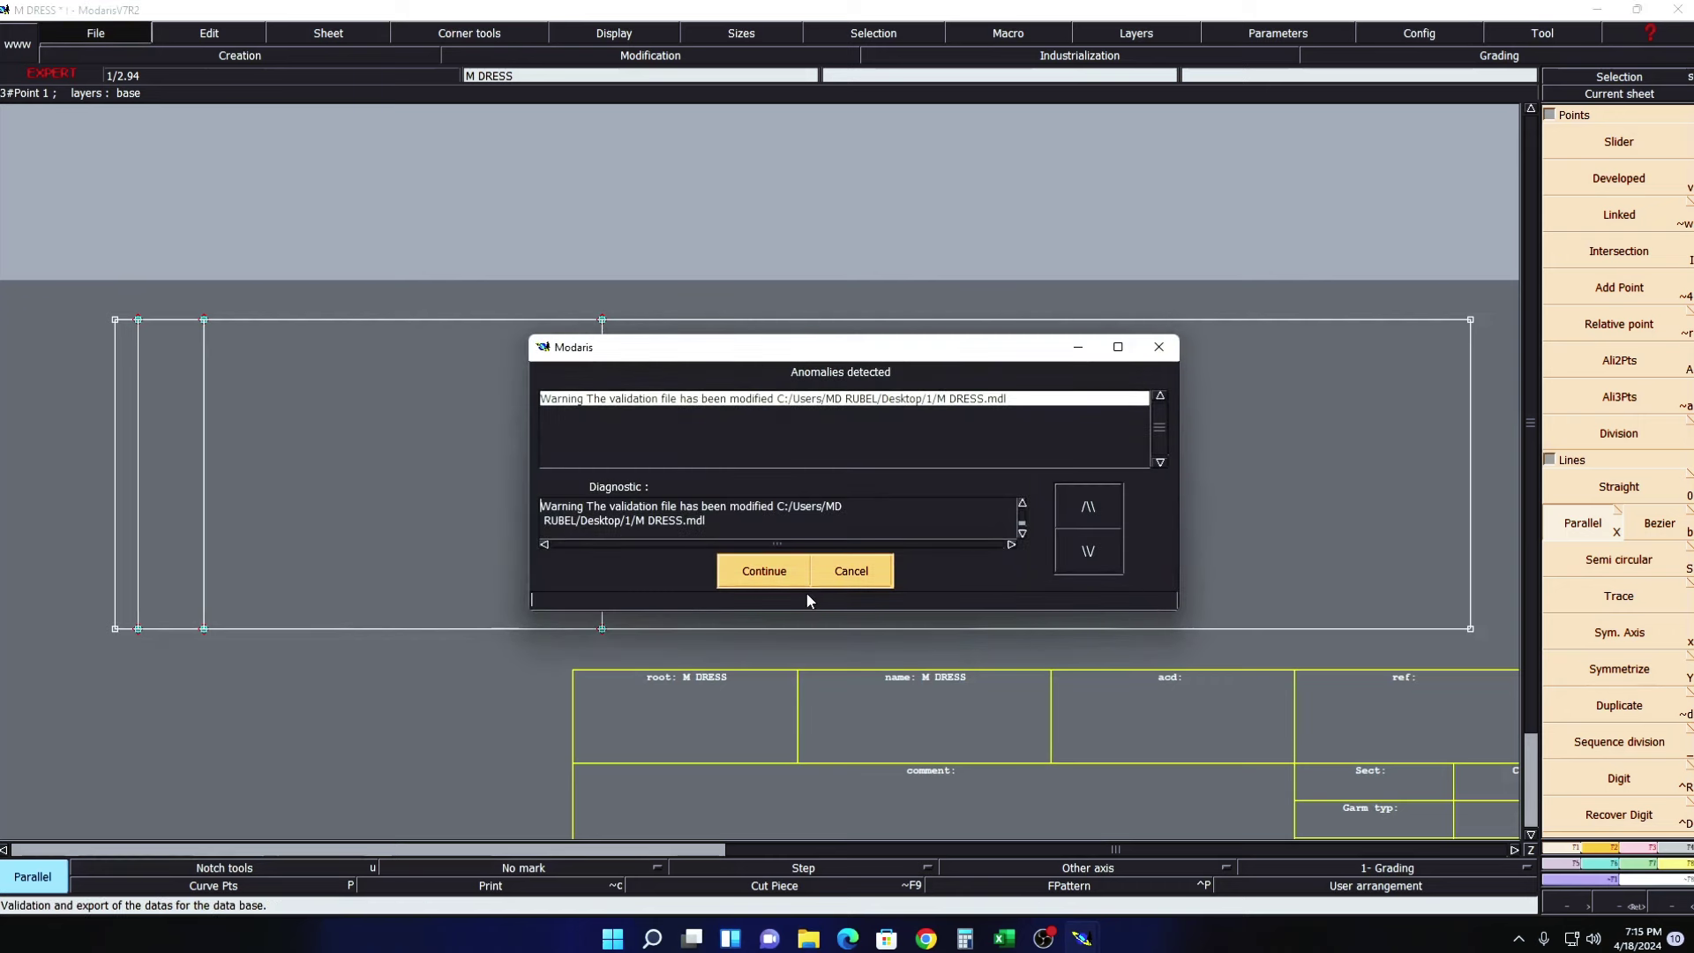
{"action": "left_click", "coordinate": [761, 571]}
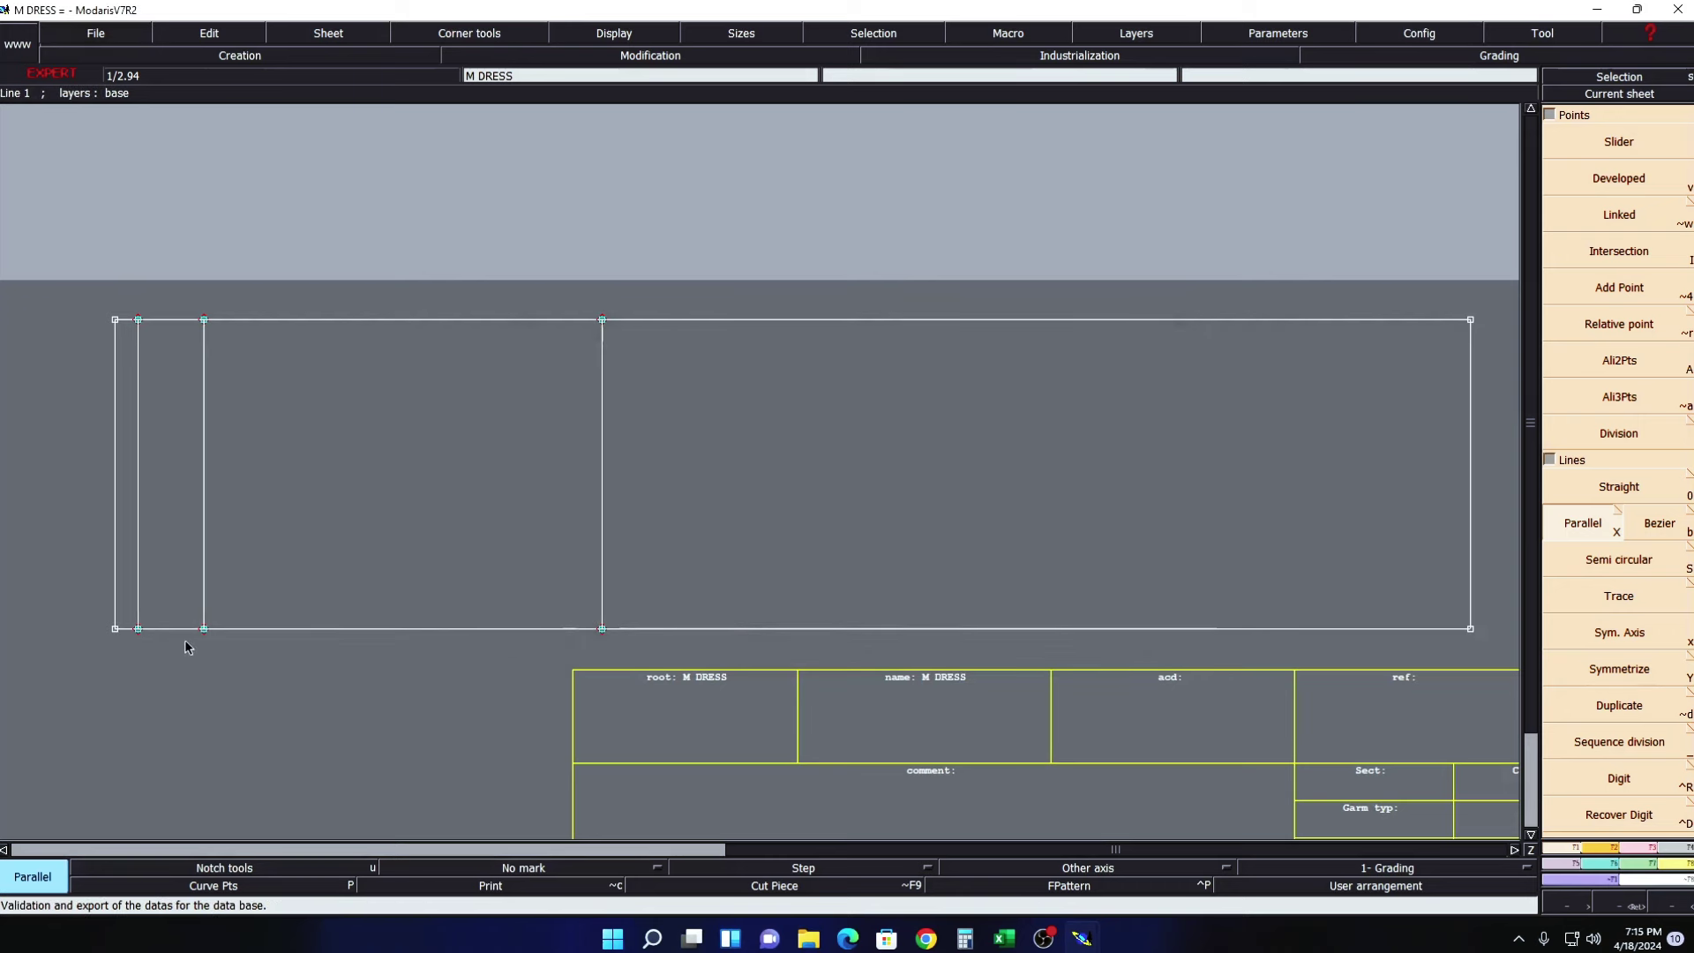
{"action": "key", "text": "v"}
{"action": "left_click", "coordinate": [114, 623]}
{"action": "type", "text": "-4.5"}
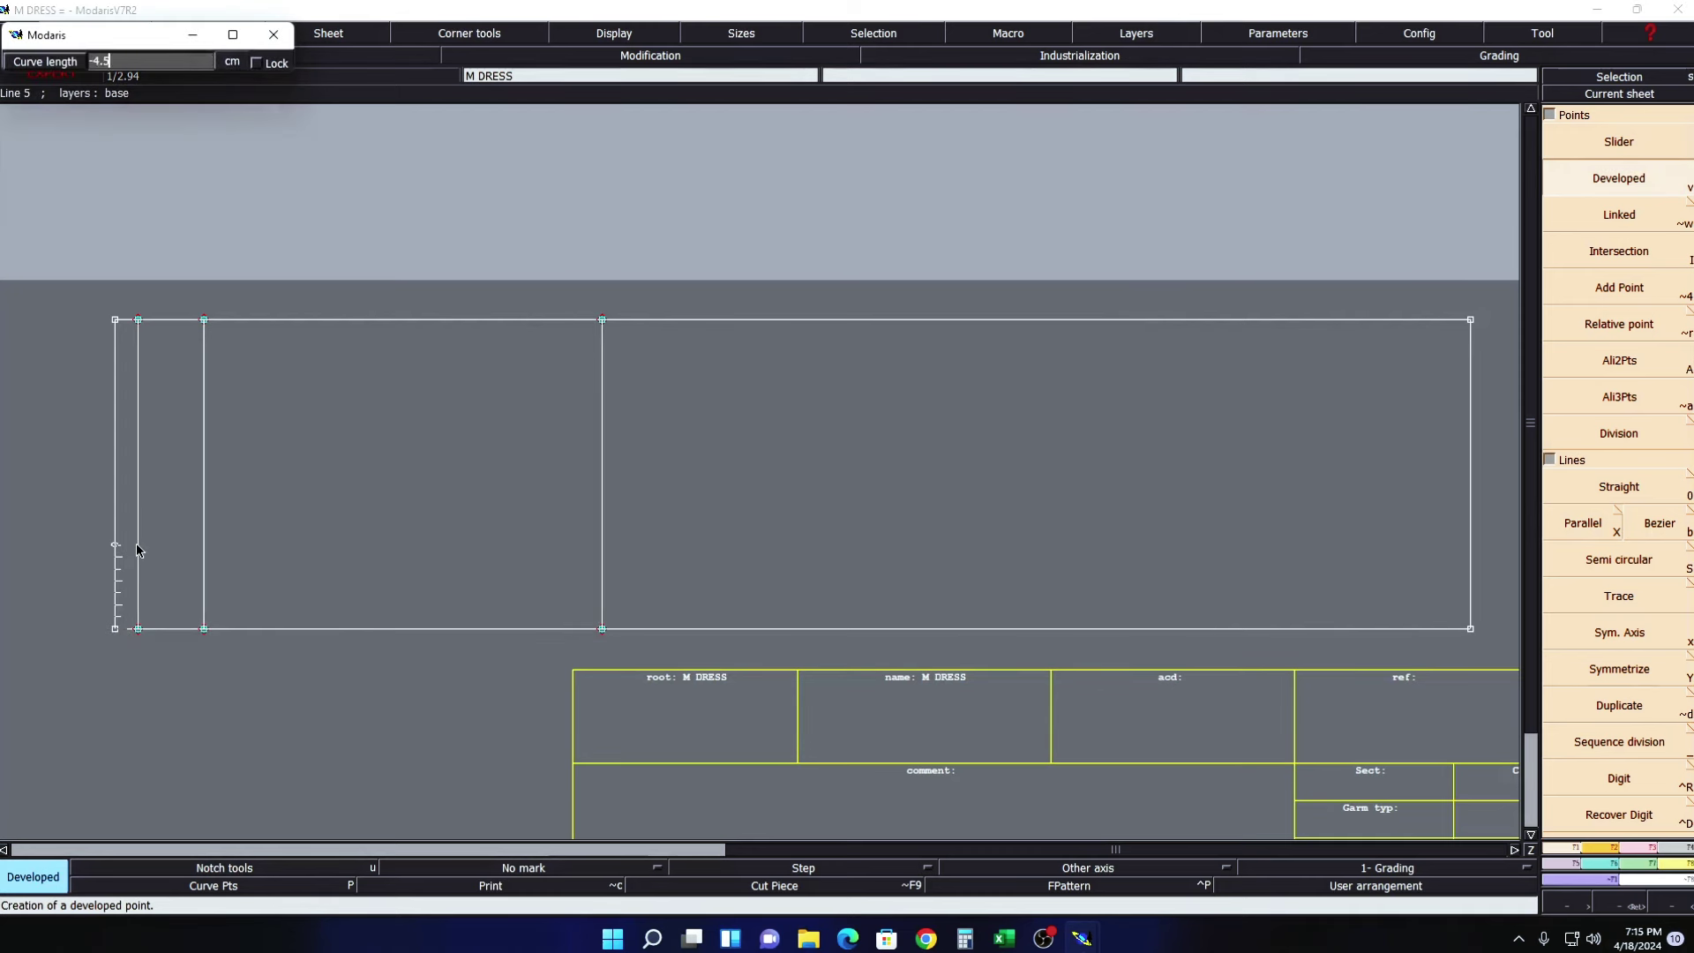
{"action": "left_click", "coordinate": [123, 573]}
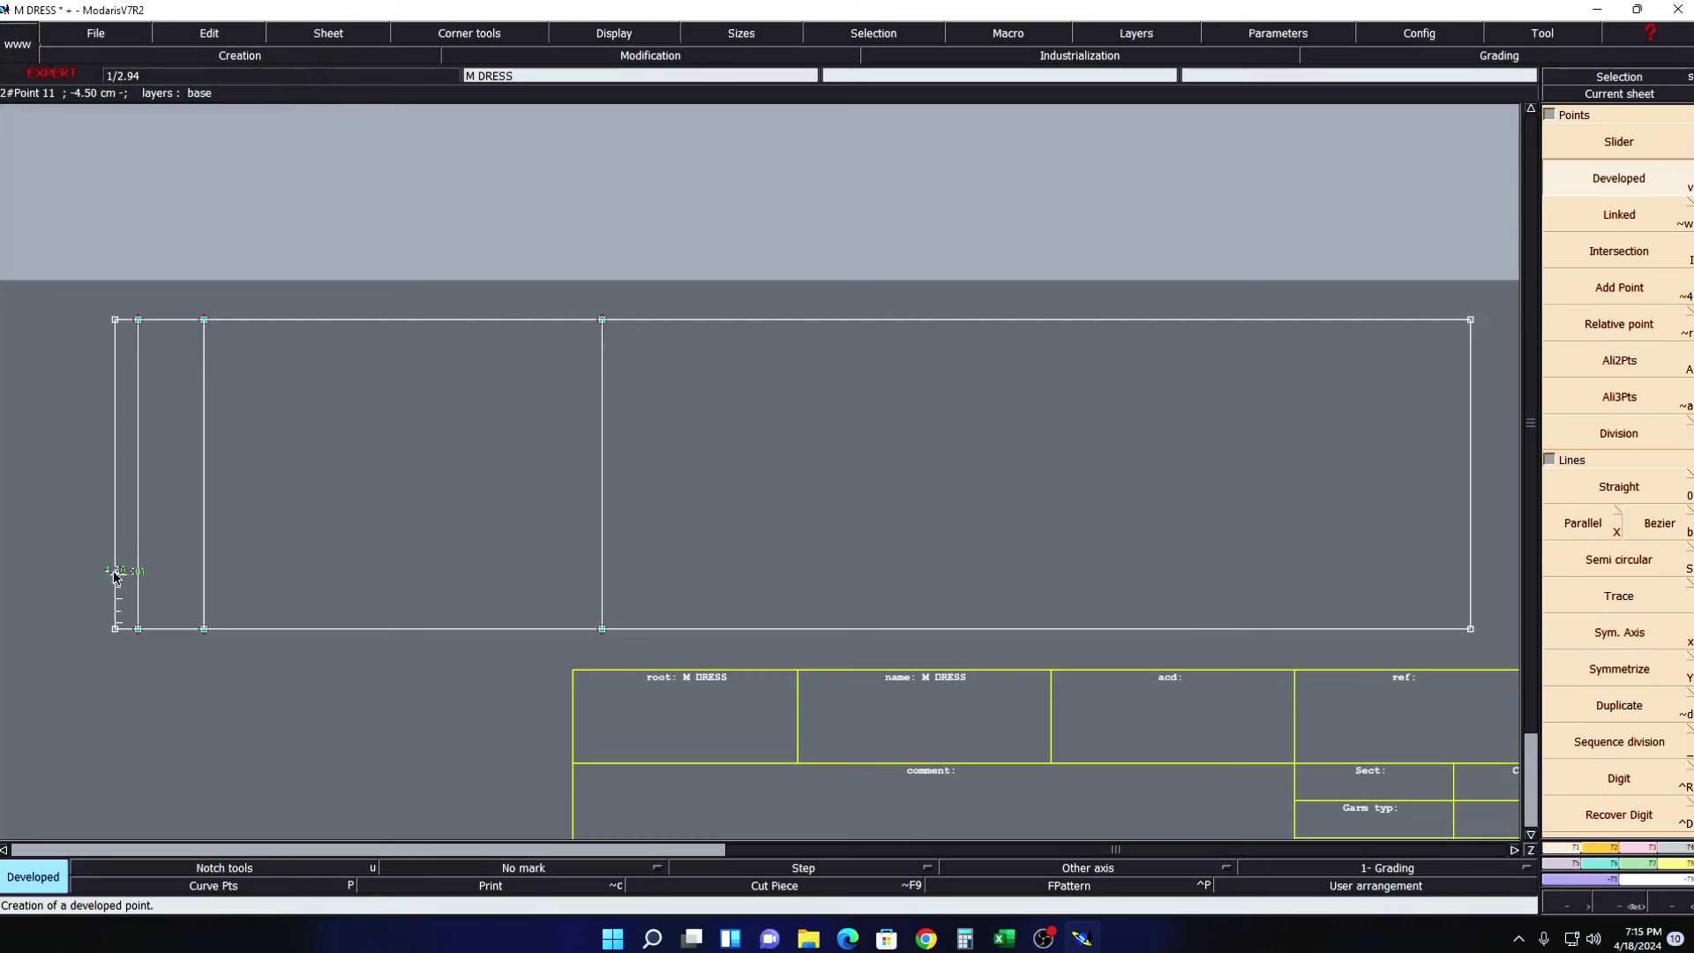
{"action": "key", "text": "Escape"}
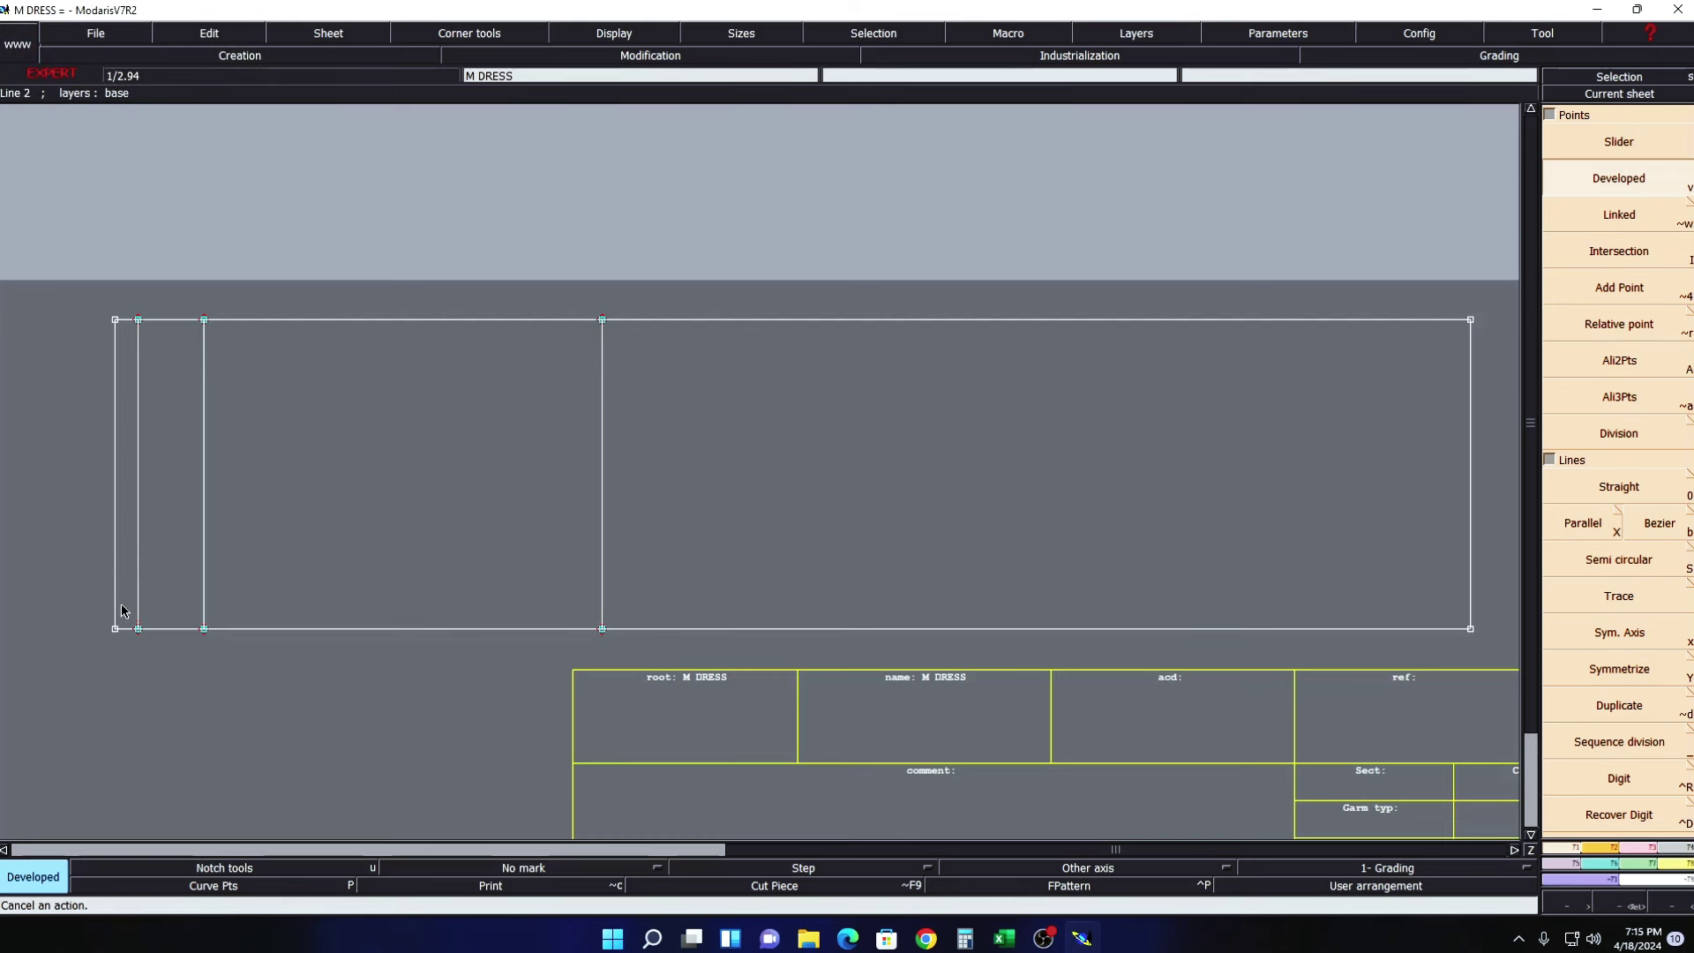
{"action": "left_click", "coordinate": [114, 621]}
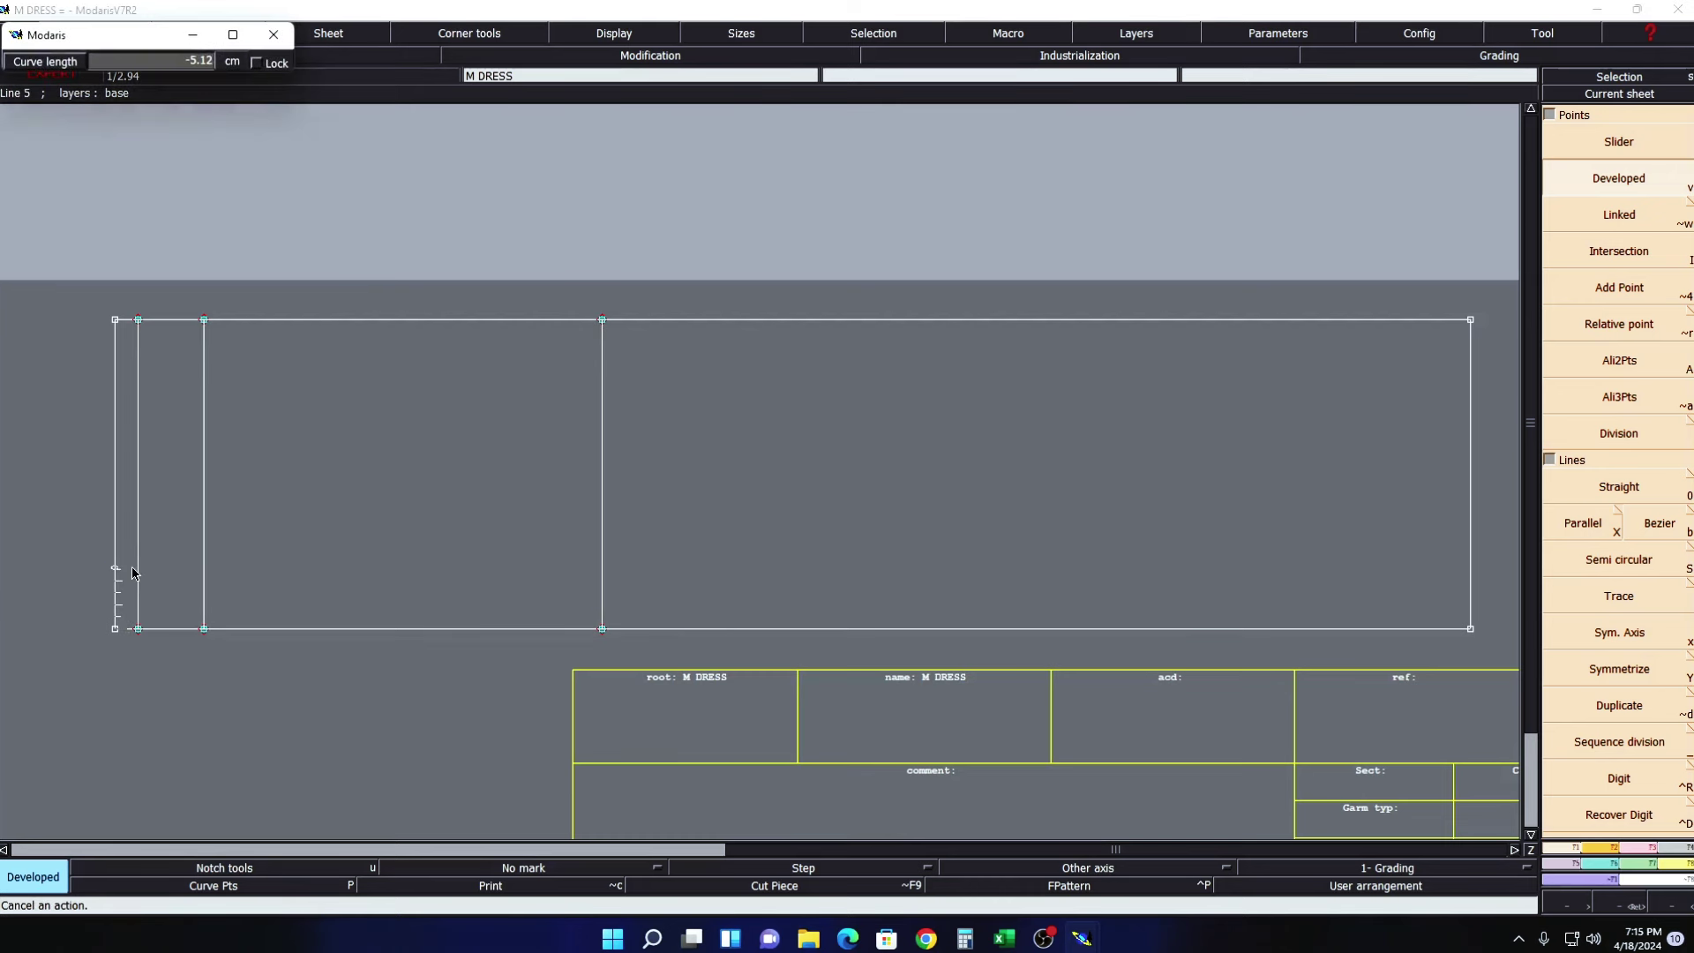
{"action": "key", "text": "BackSpace"}
{"action": "key", "text": "Return"}
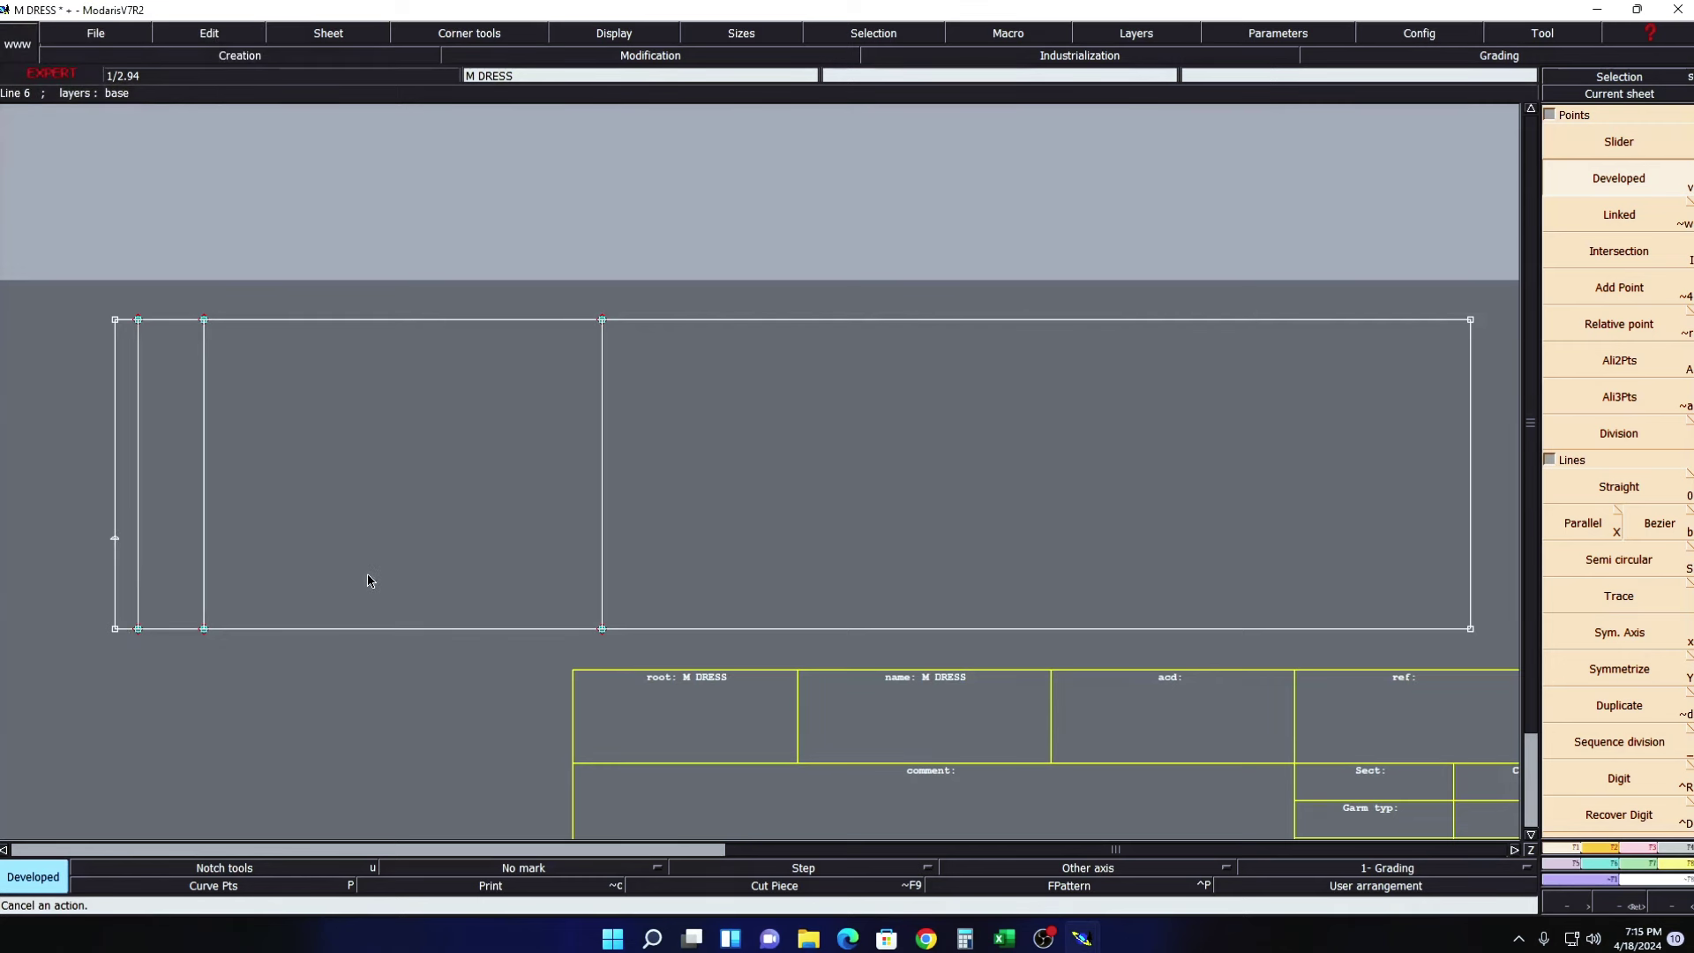
- Insert the new point into the left edge and start a Bezier curve from it to the first inner line's bottom
{"action": "key", "text": "i"}
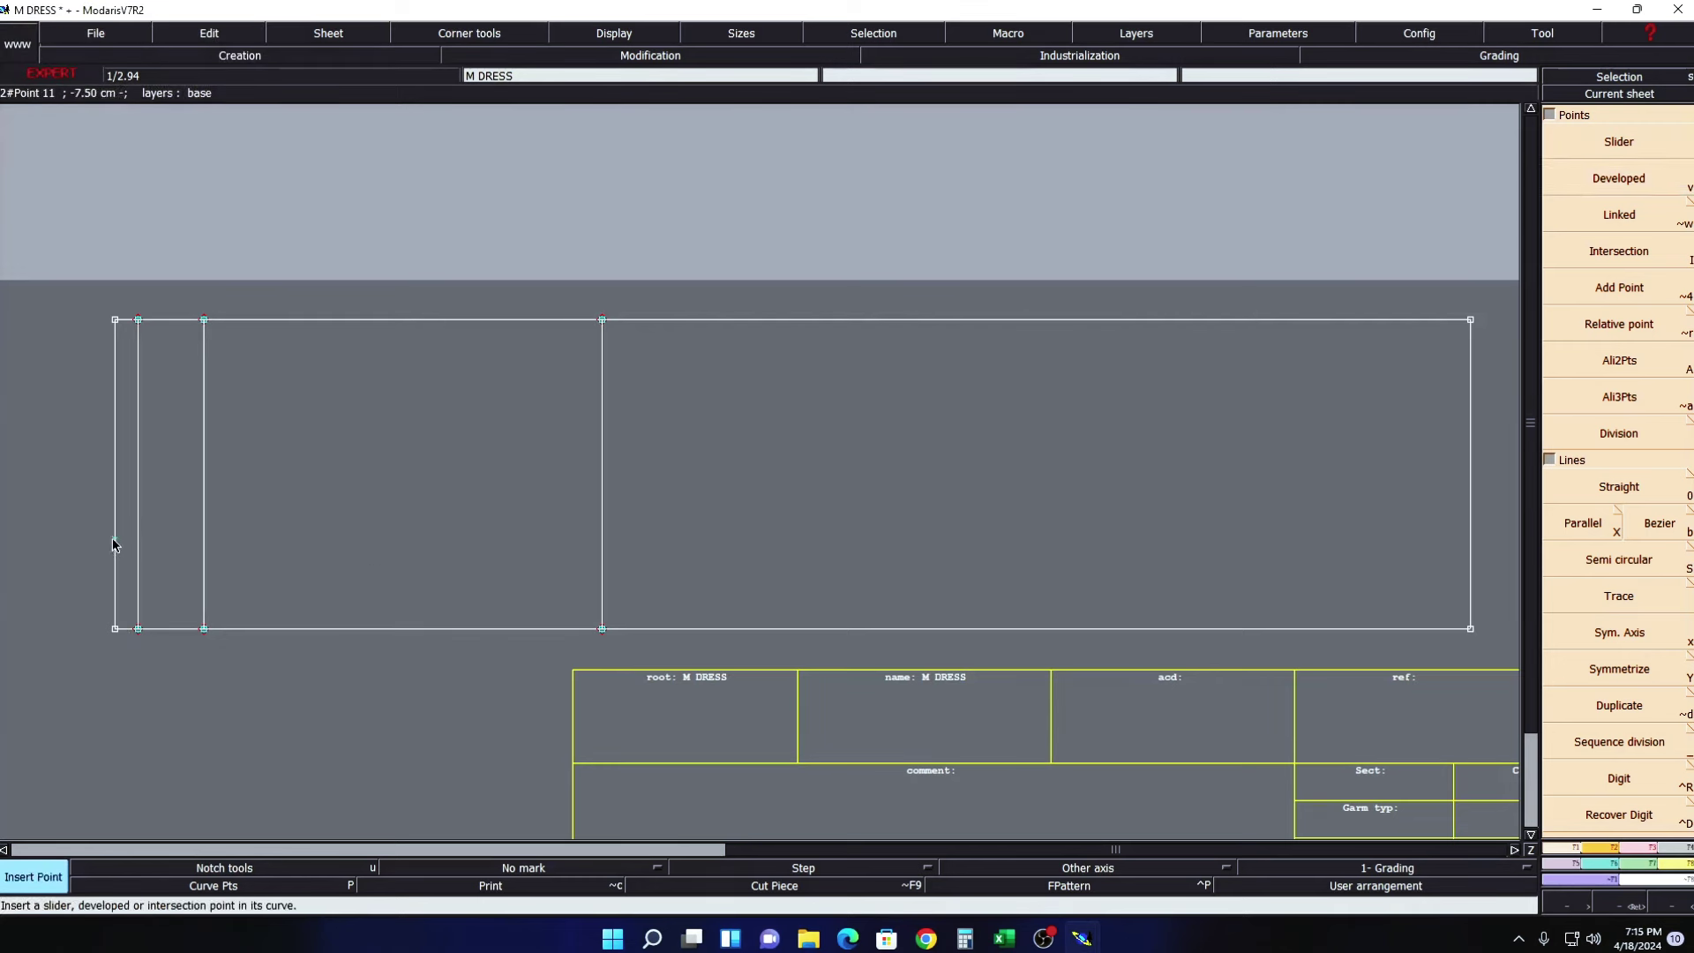
{"action": "key", "text": "b"}
{"action": "left_click", "coordinate": [115, 541]}
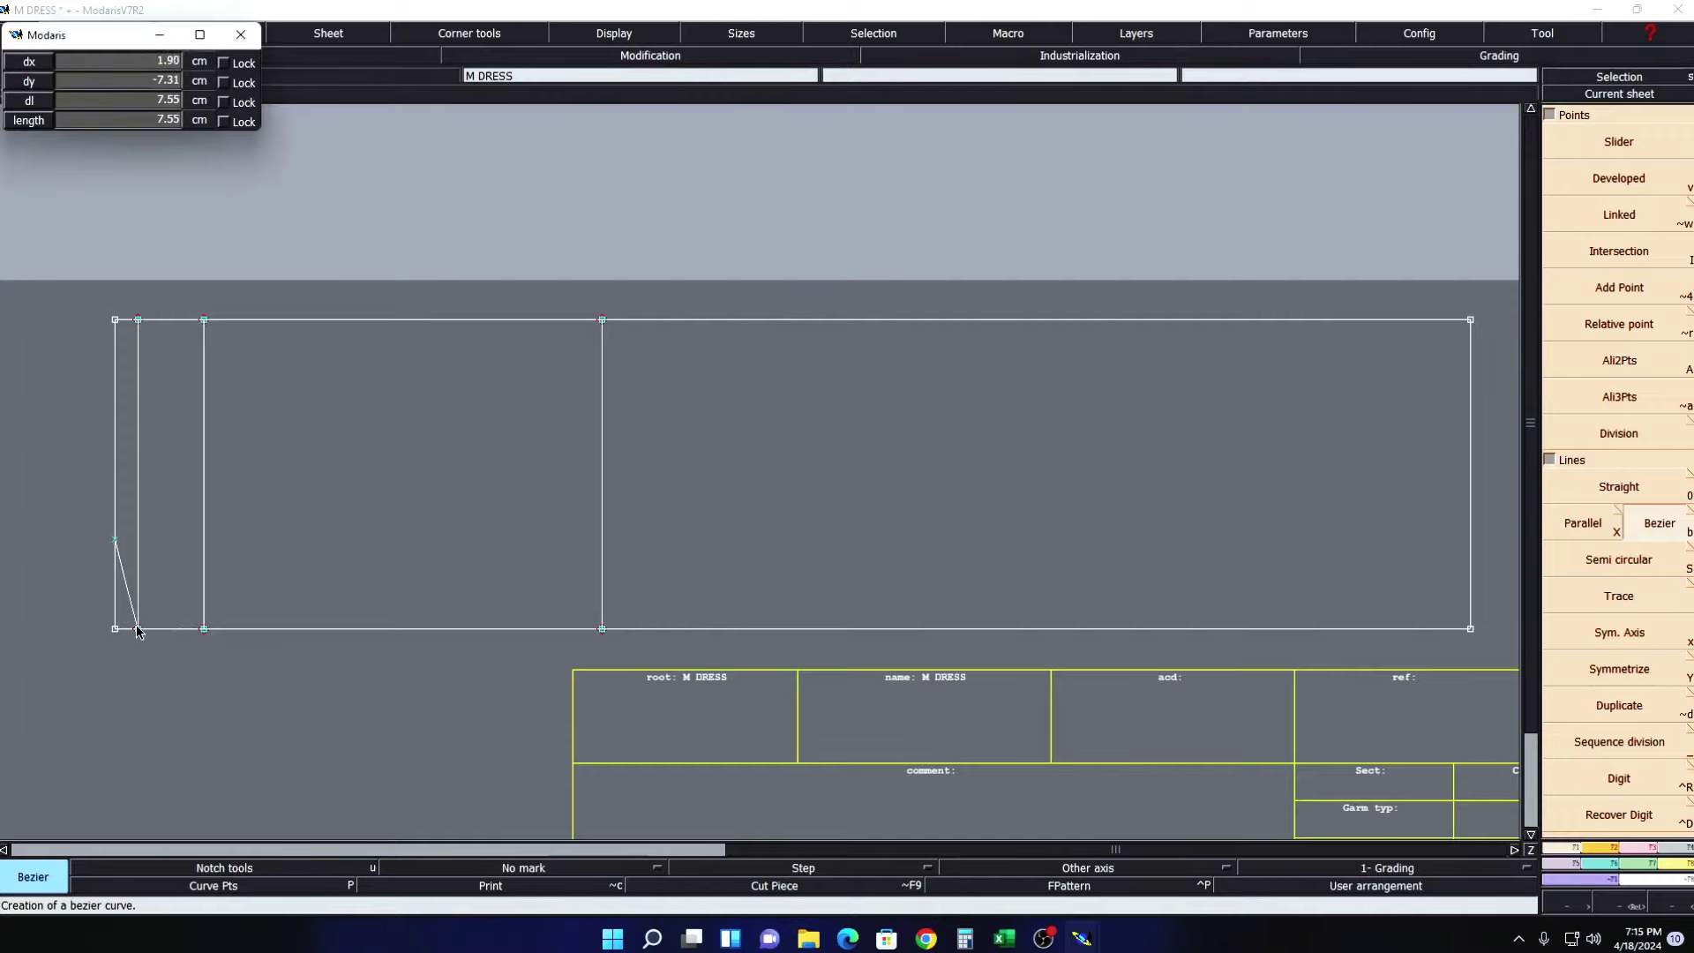
{"action": "left_click", "coordinate": [137, 629]}
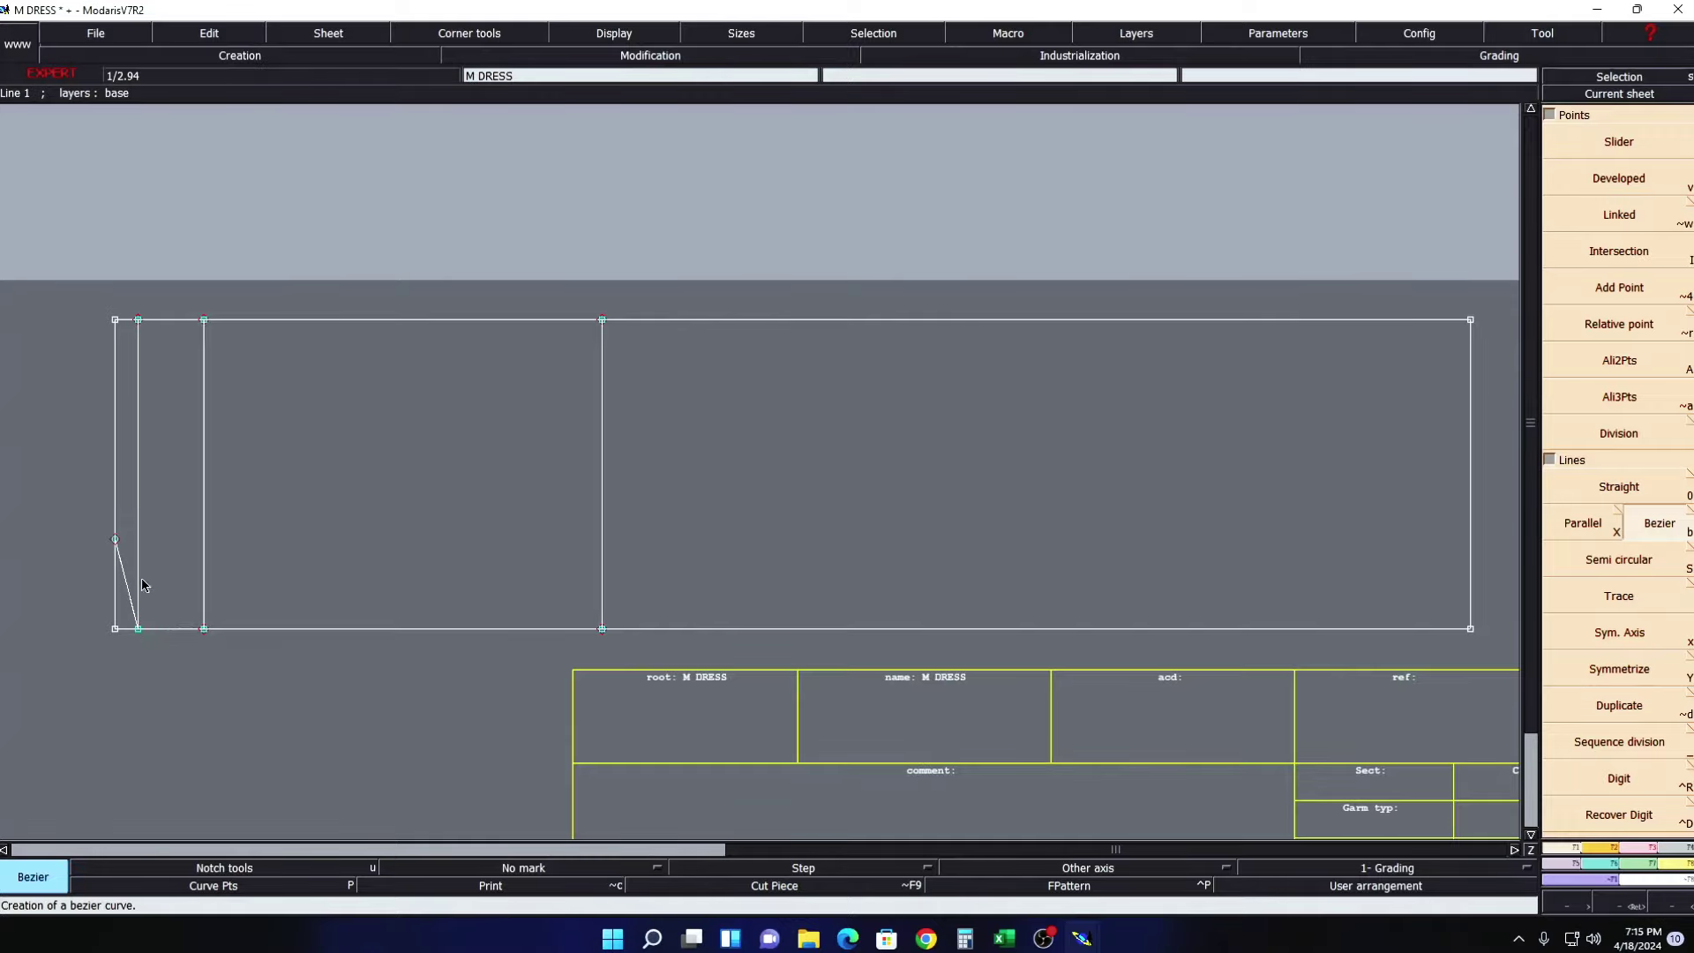
- Extend the neck curve to the second inner line's bottom and zoom in on the block's left end
{"action": "left_click", "coordinate": [204, 629]}
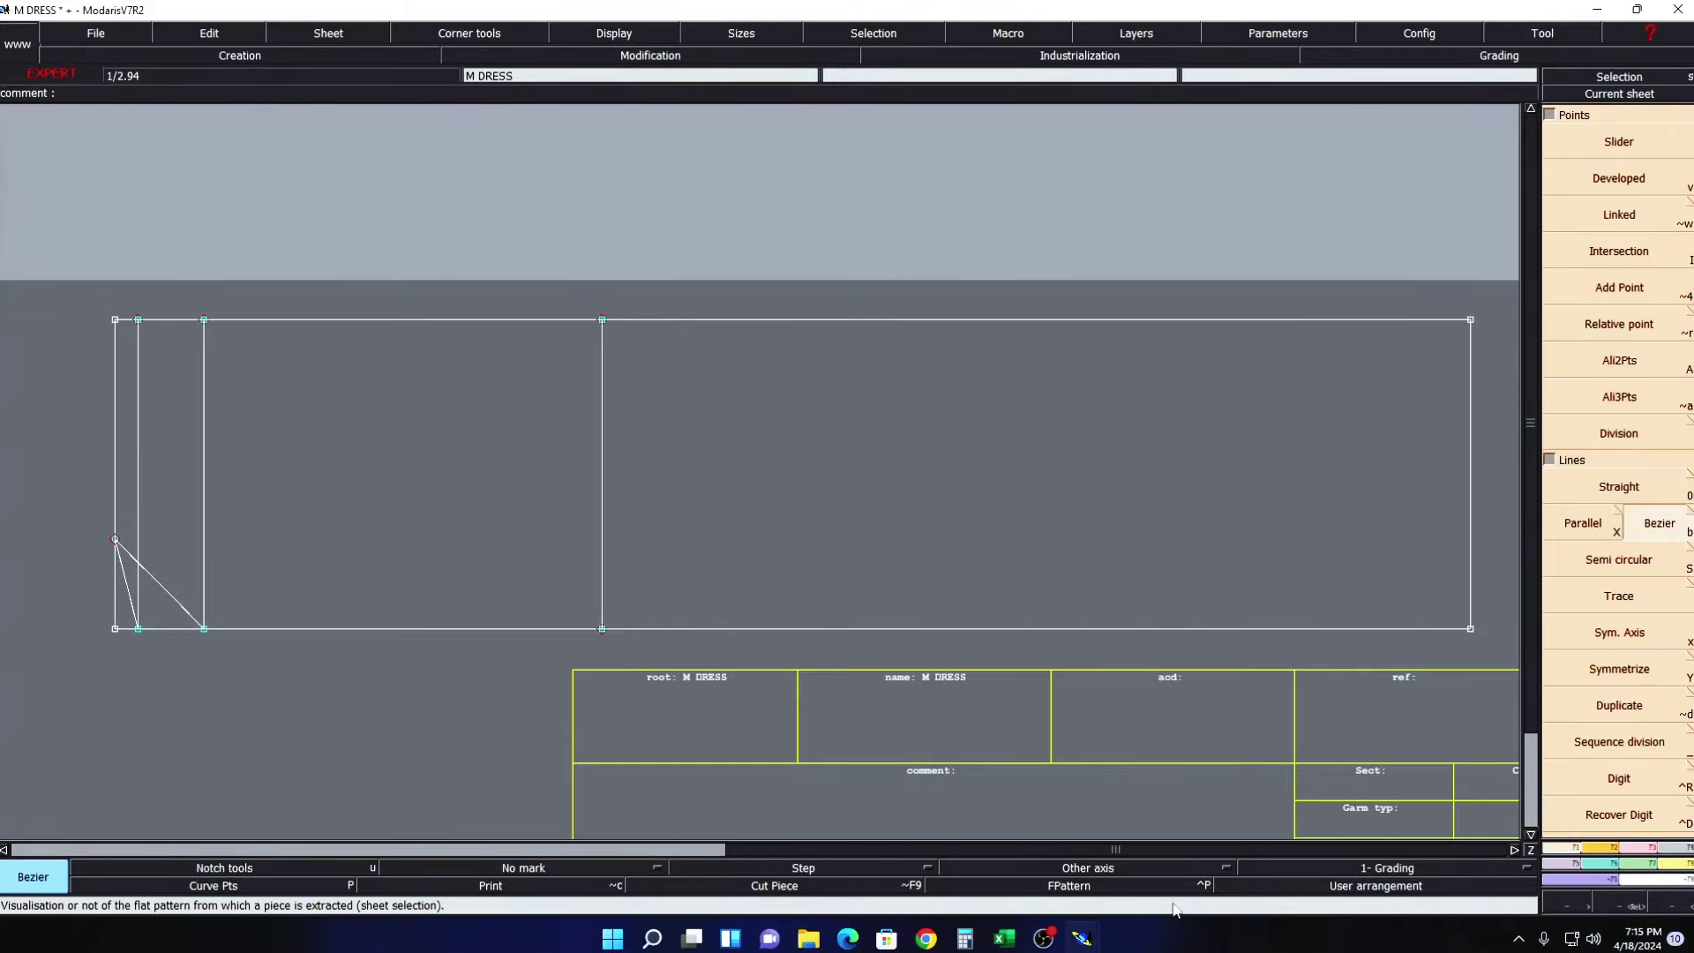
{"action": "left_click", "coordinate": [1003, 938]}
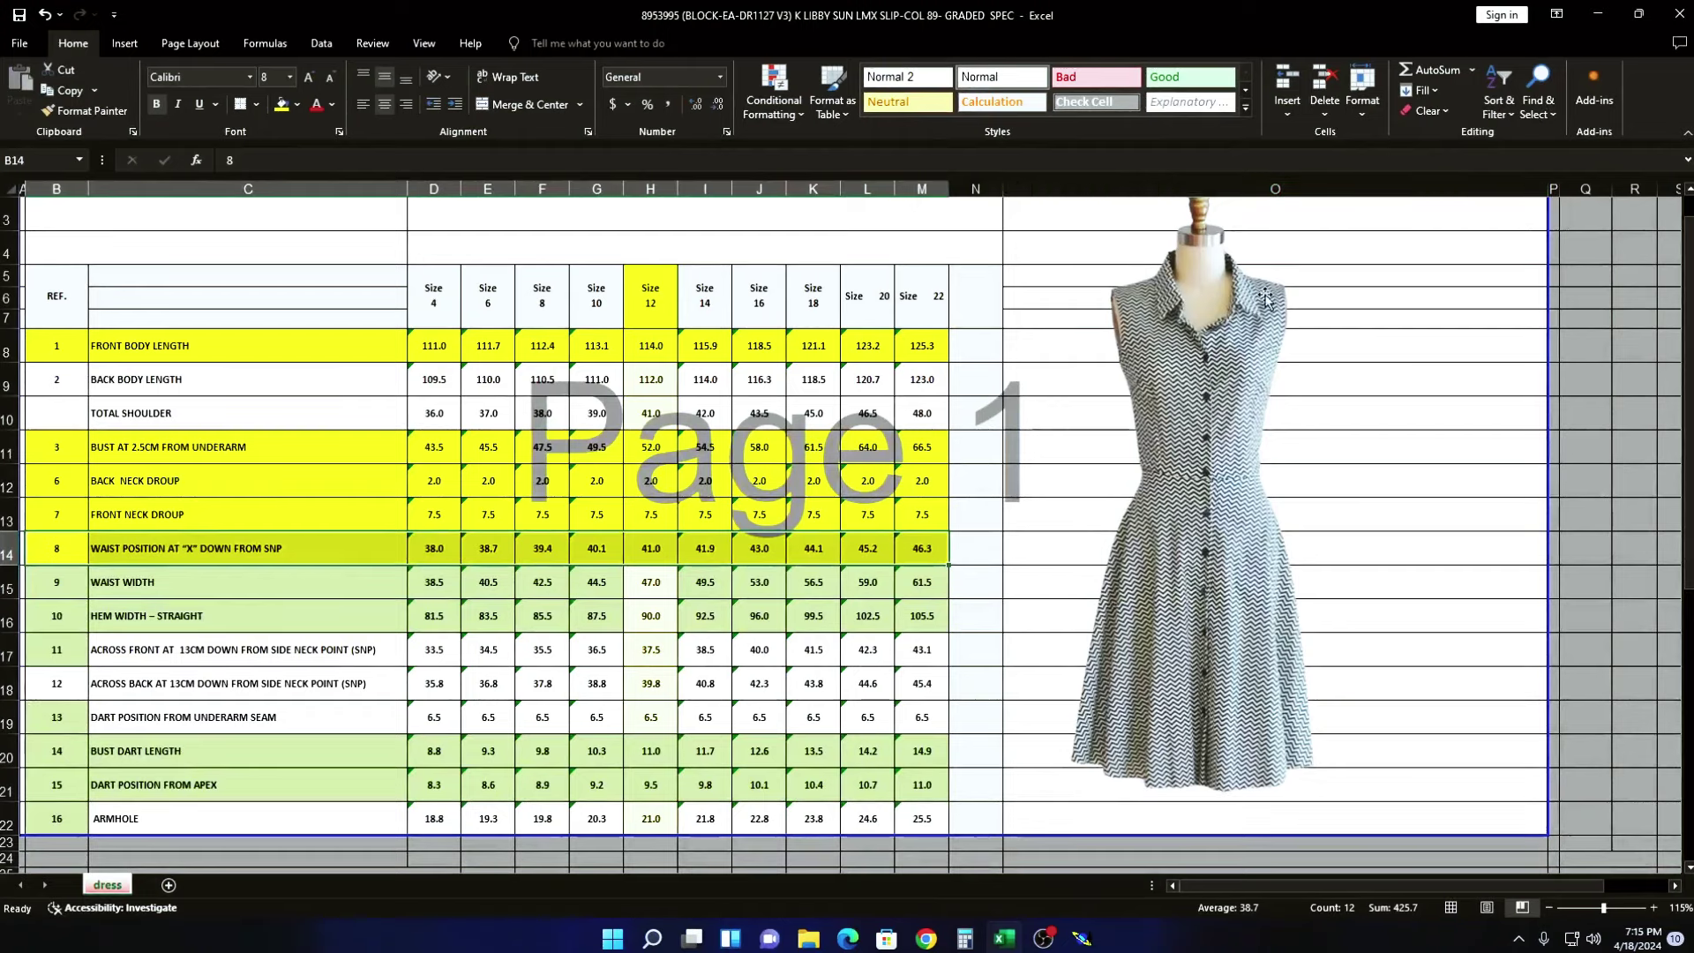
{"action": "left_click", "coordinate": [1611, 11]}
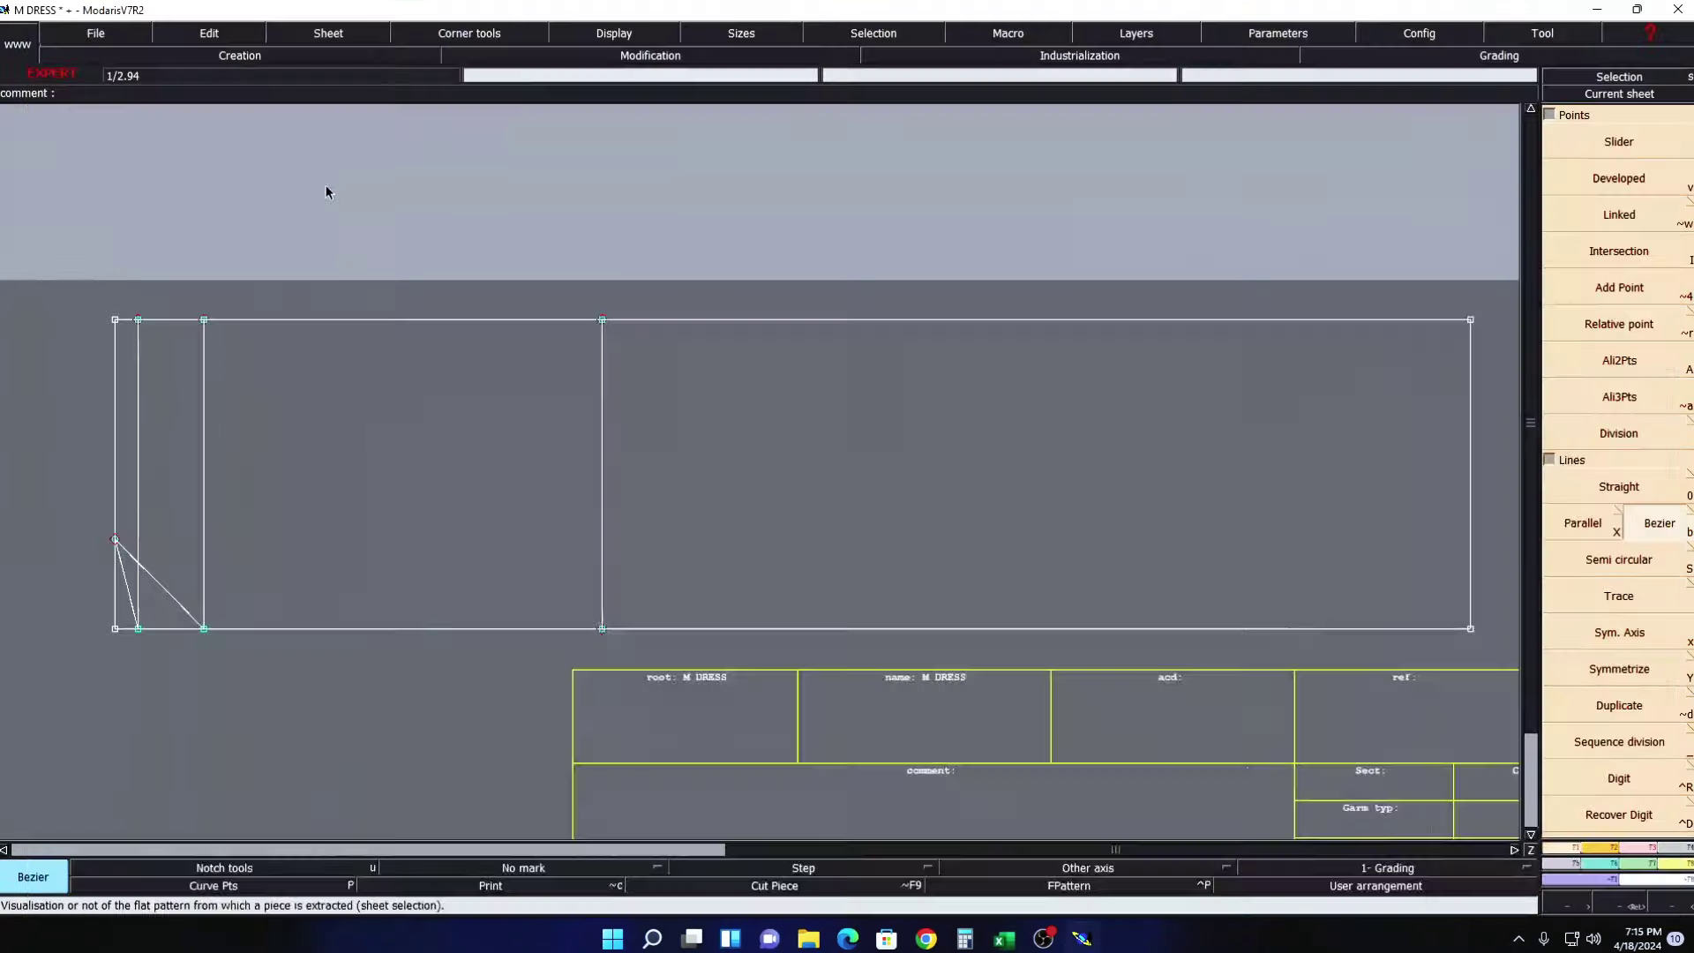
{"action": "key", "text": "z"}
{"action": "left_click_drag", "start_coordinate": [12, 279], "coordinate": [796, 774]}
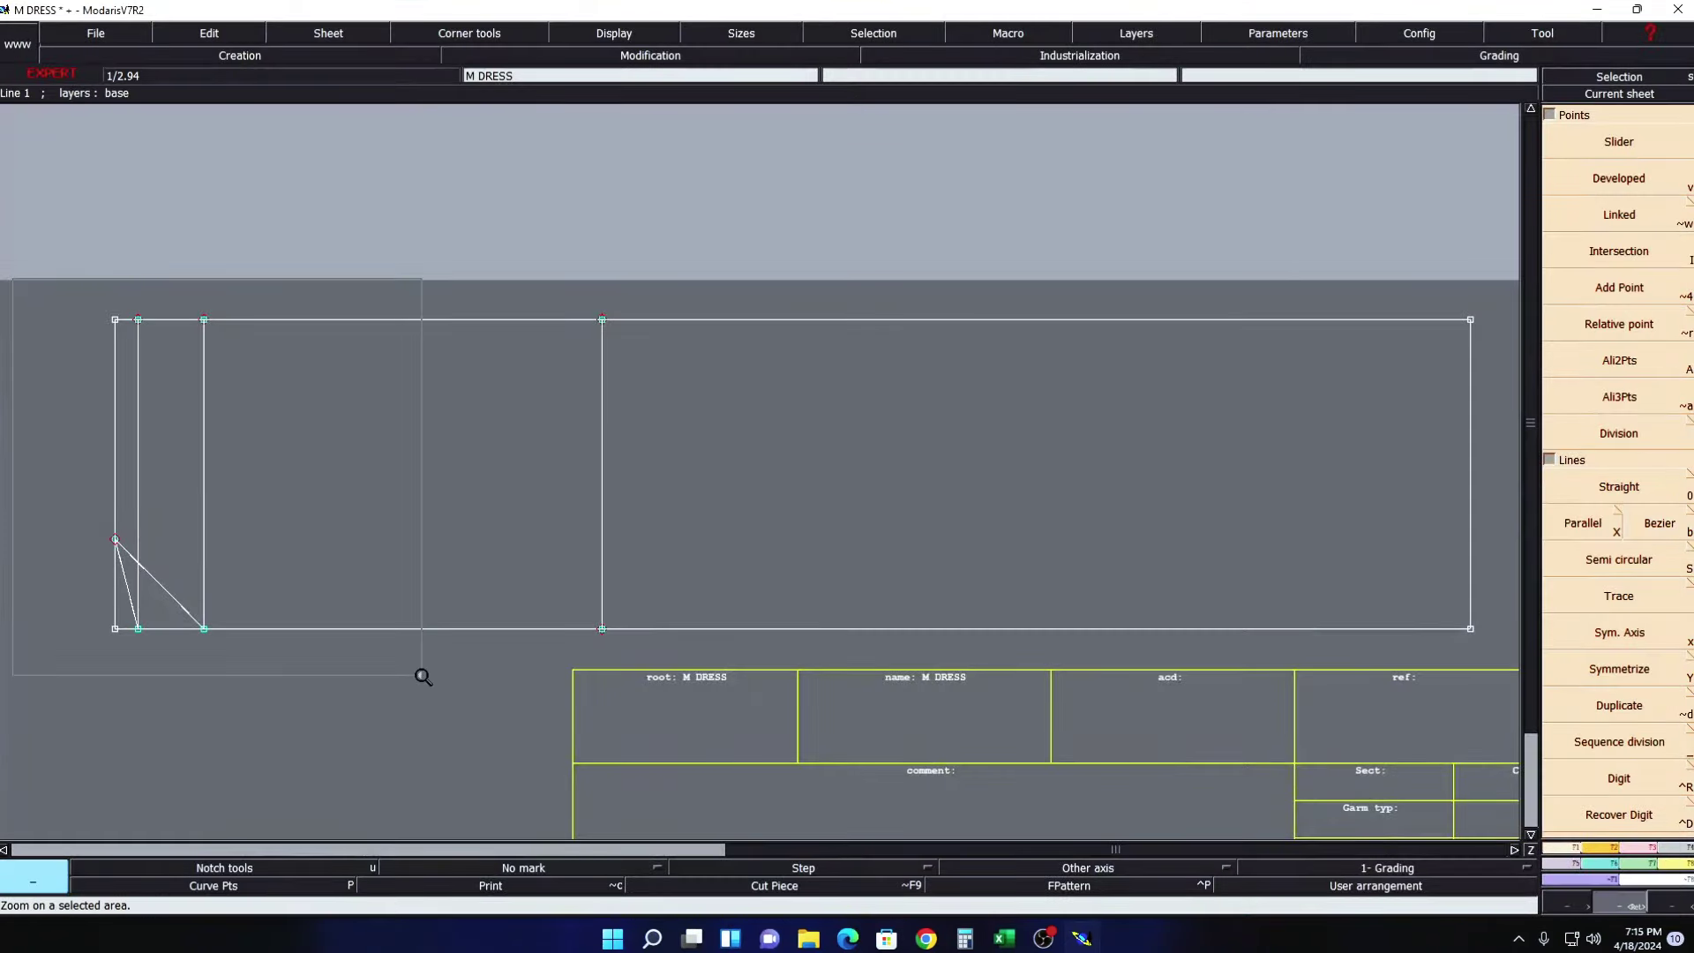
{"action": "left_click", "coordinate": [797, 773]}
- Highlight the TOTAL SHOULDER row yellow across all sizes in the spec sheet
{"action": "key", "text": "x"}
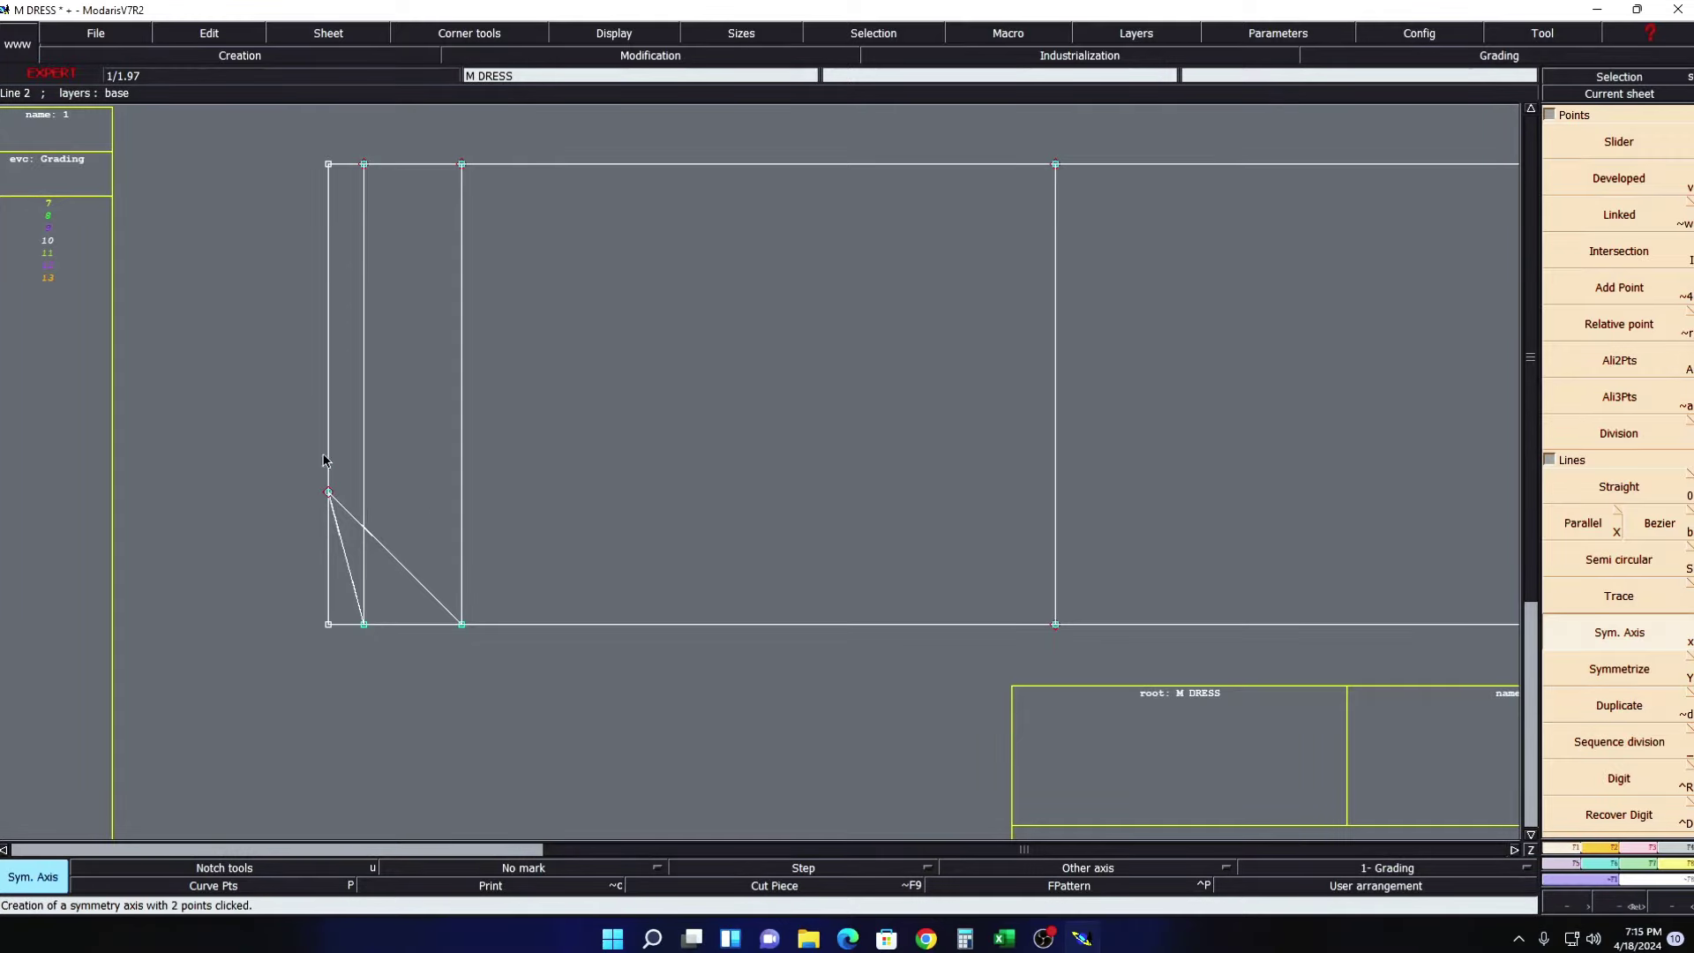
{"action": "left_click", "coordinate": [1004, 937]}
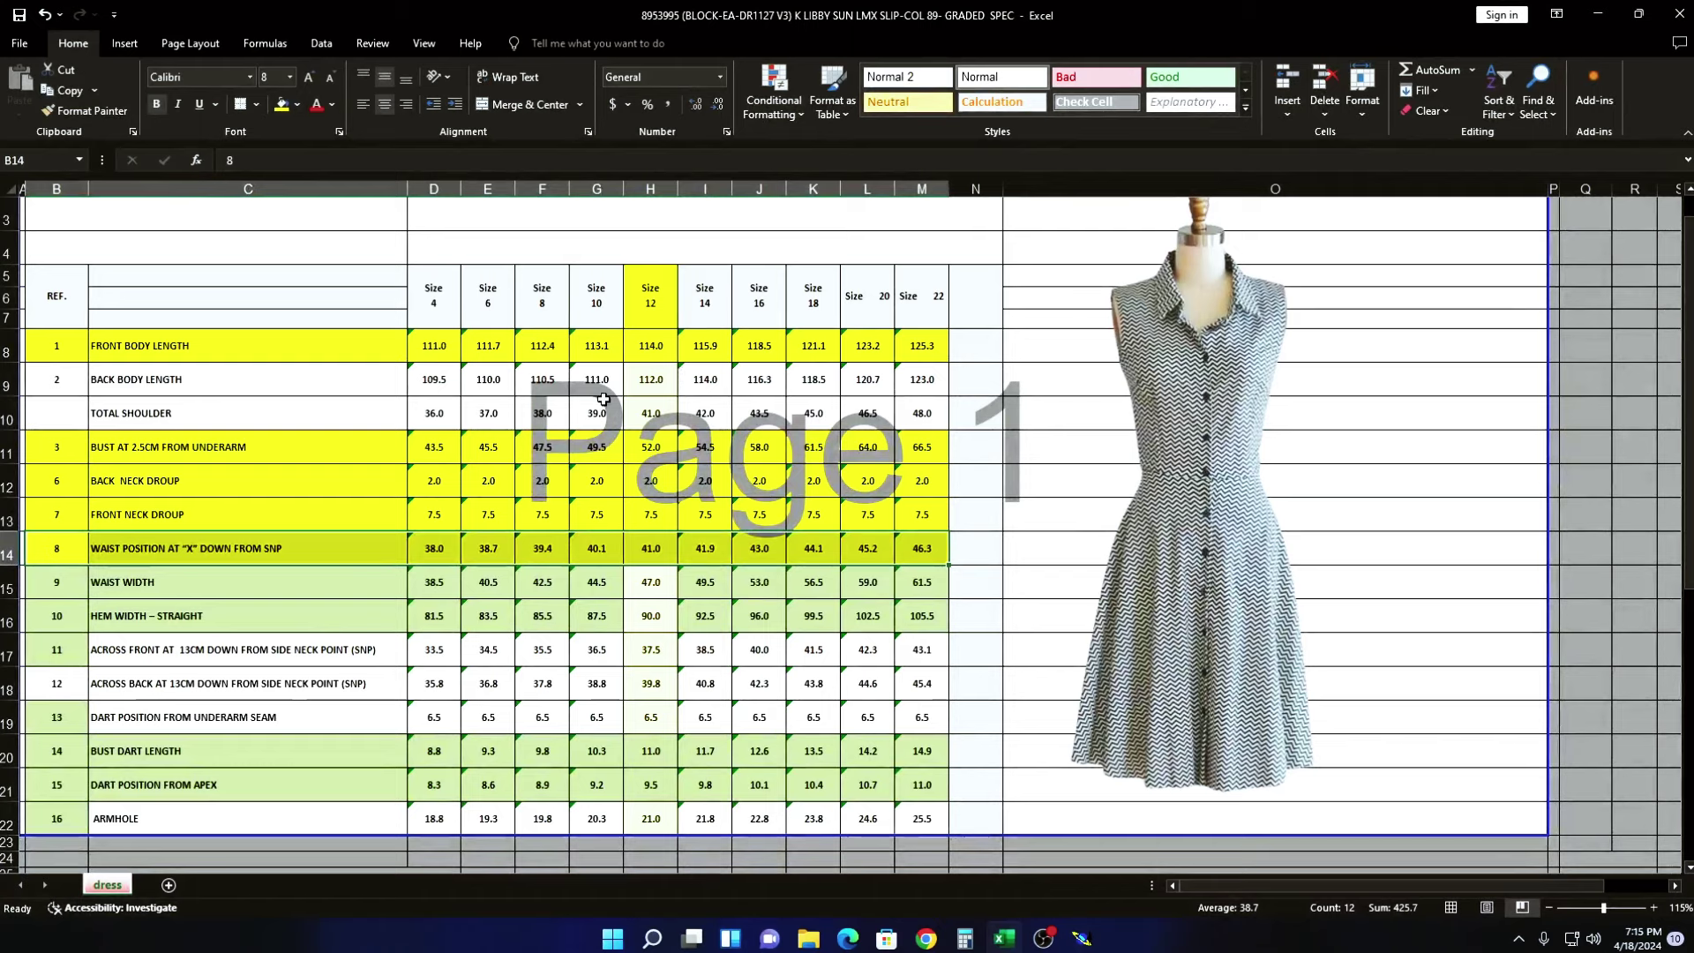
{"action": "left_click_drag", "start_coordinate": [57, 413], "coordinate": [908, 423]}
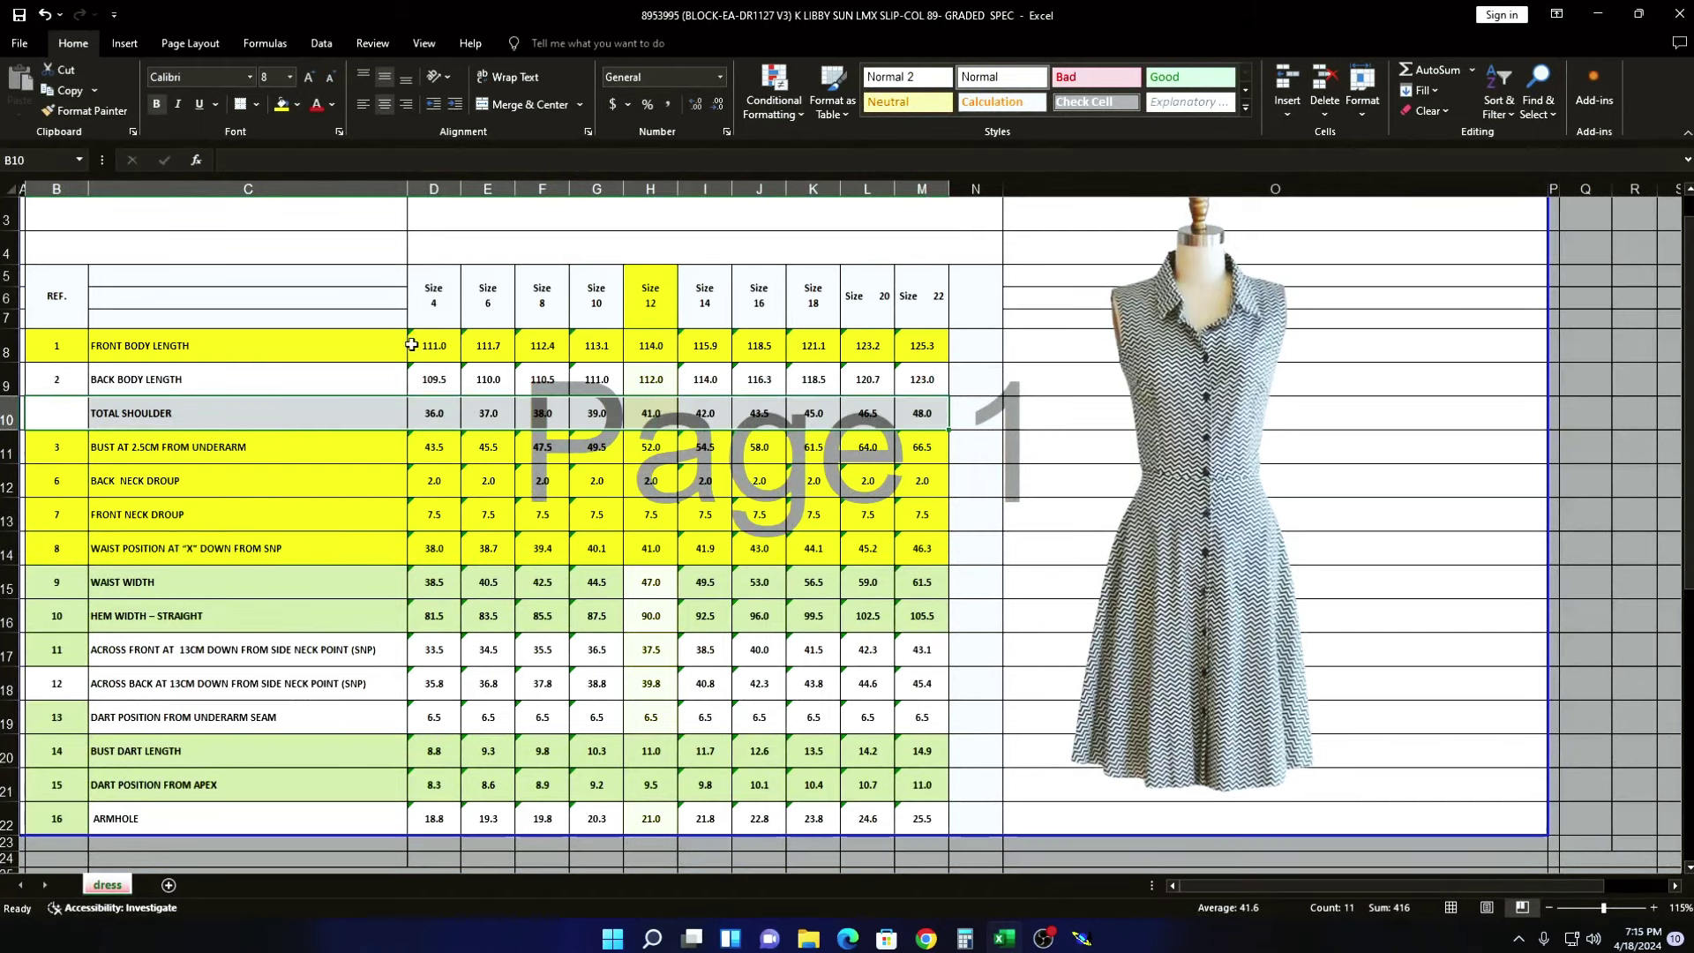
{"action": "left_click", "coordinate": [280, 104]}
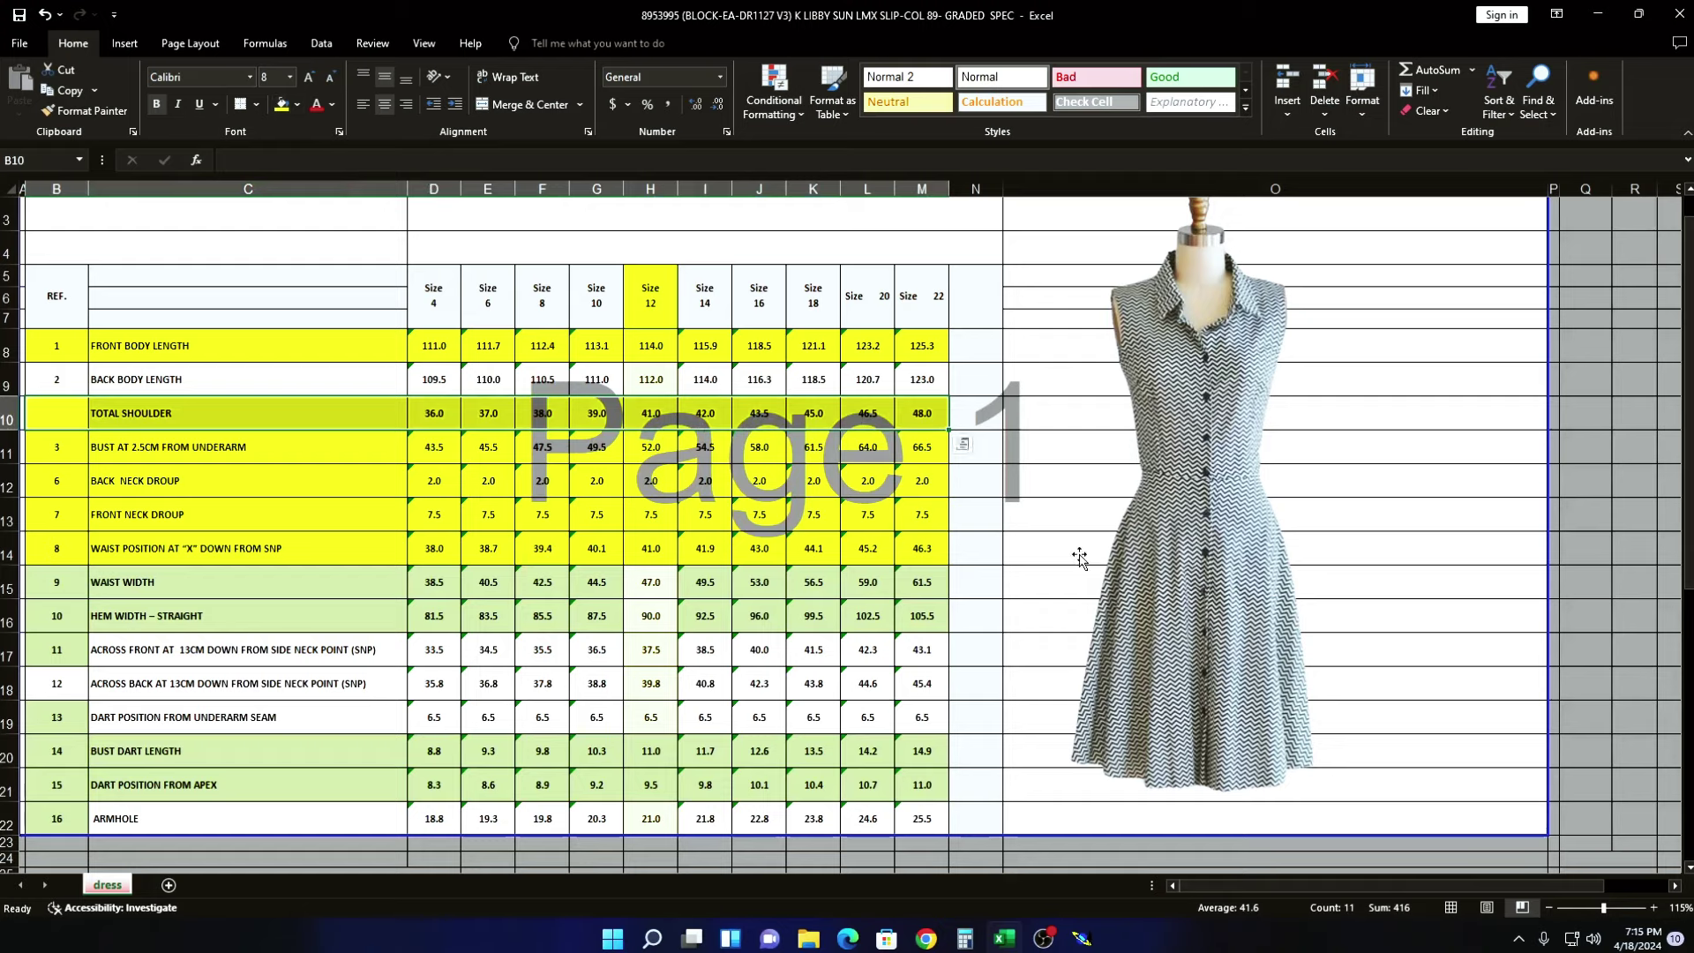
{"action": "left_click", "coordinate": [1597, 15]}
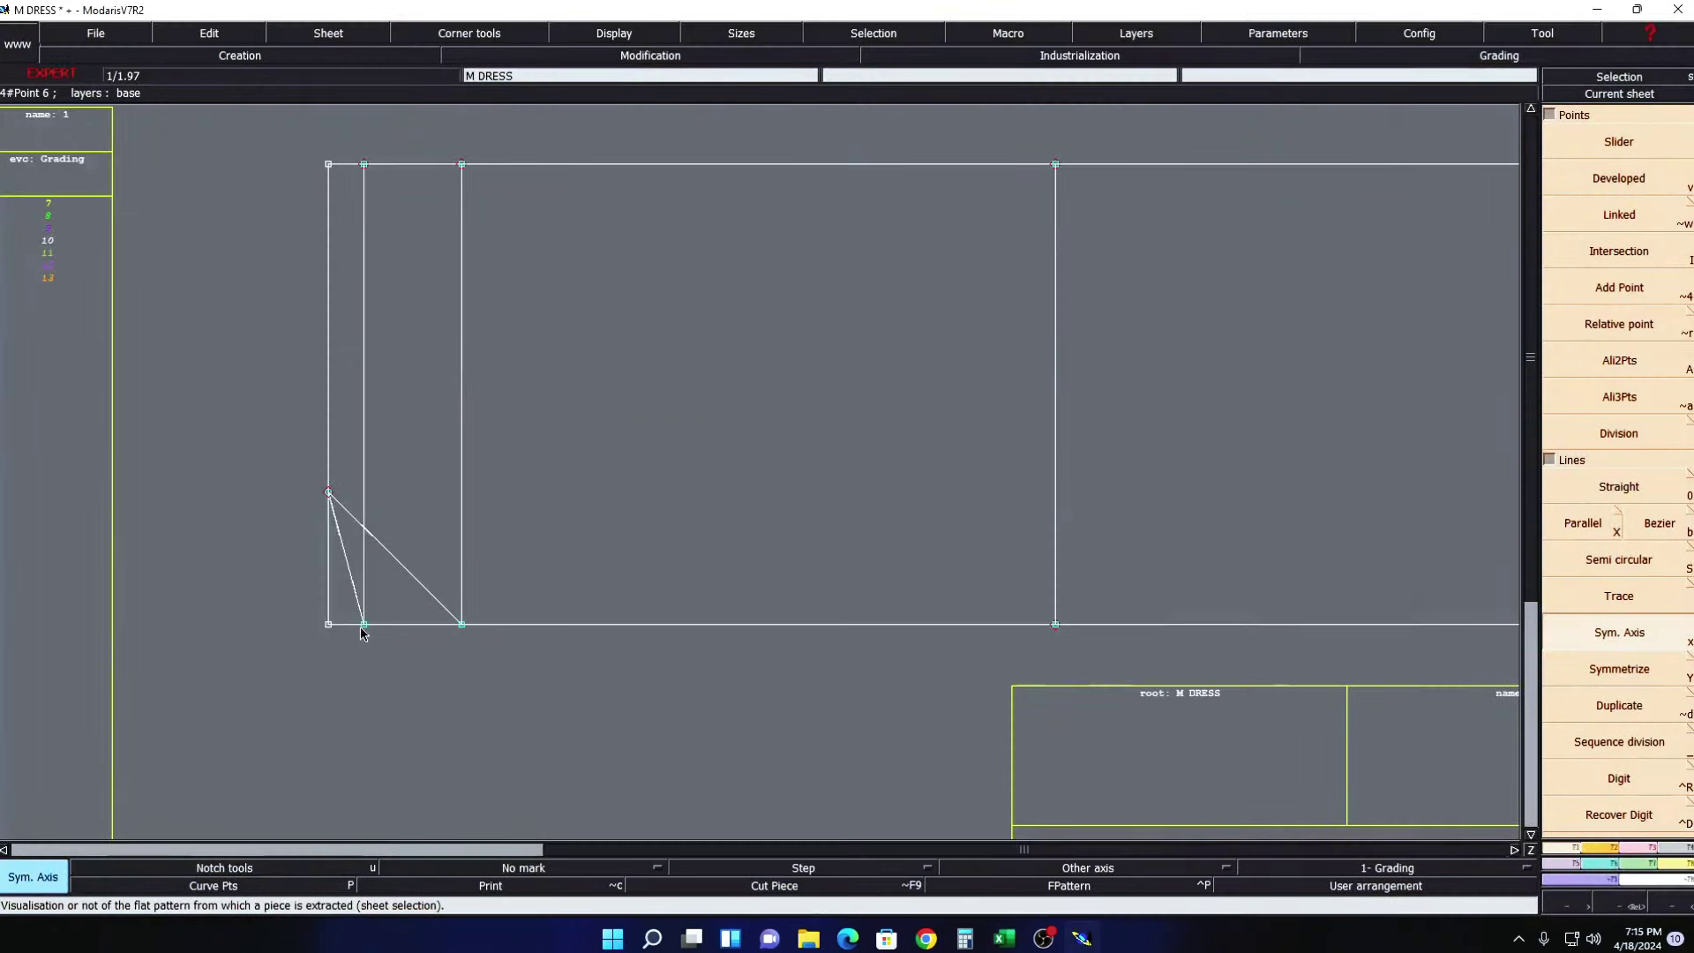
- Mark a point 21 cm along the inner vertical line and insert it into that line
{"action": "key", "text": "v"}
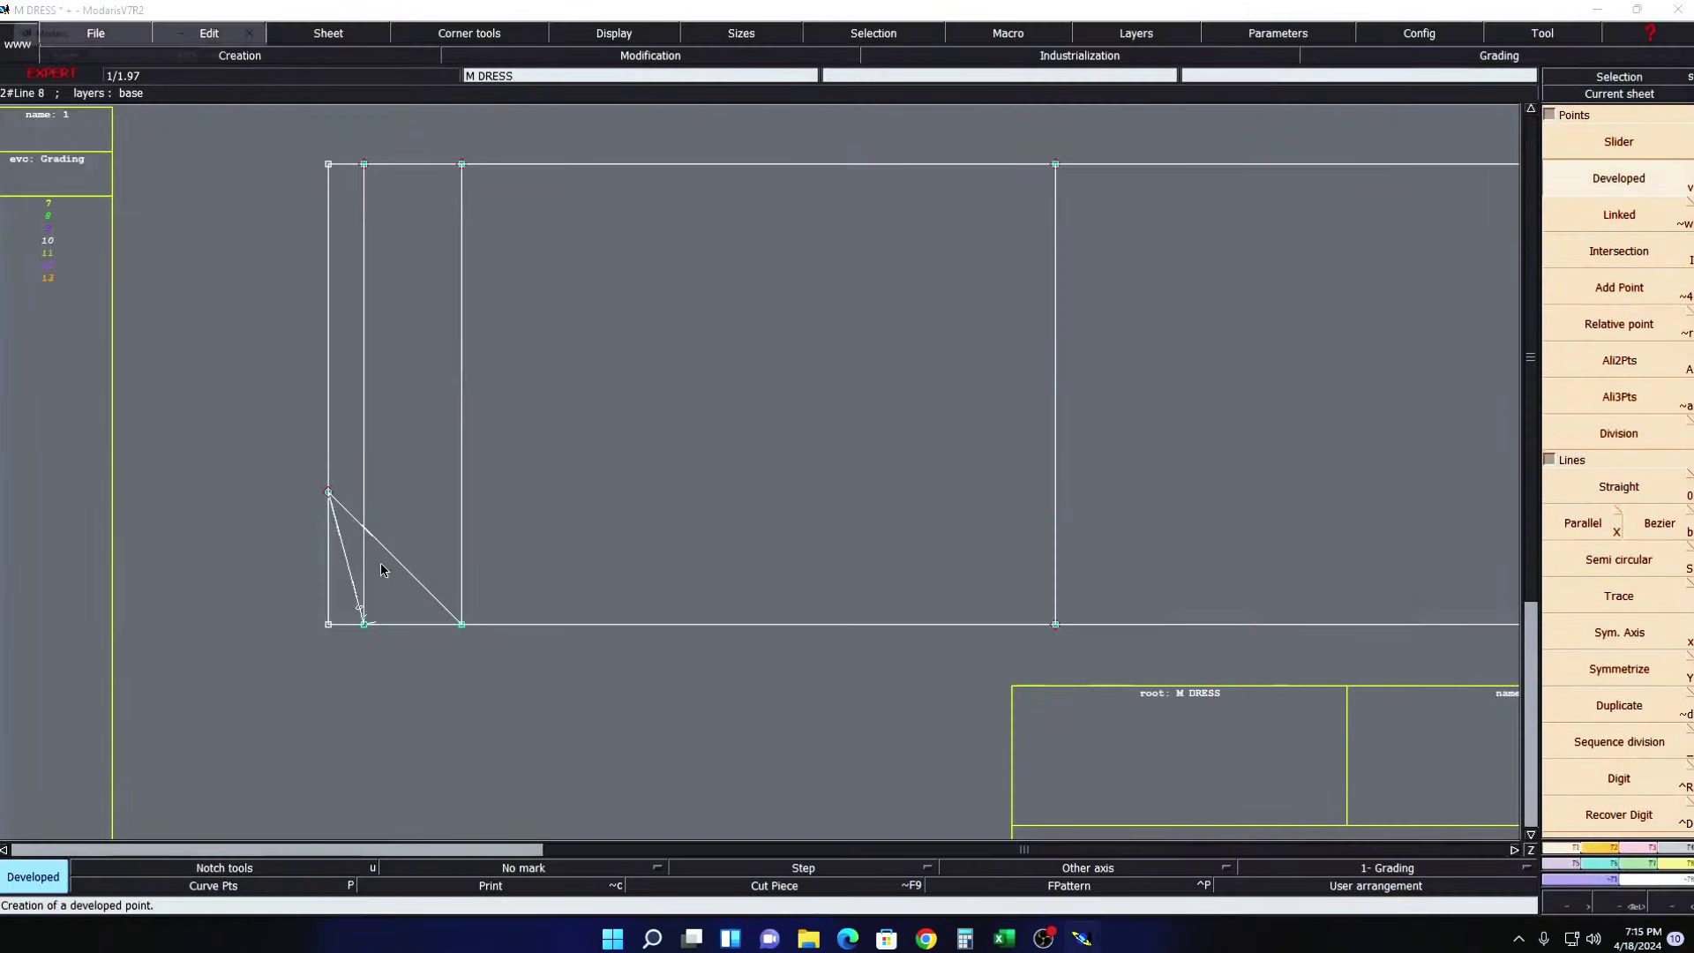
{"action": "left_click", "coordinate": [381, 567]}
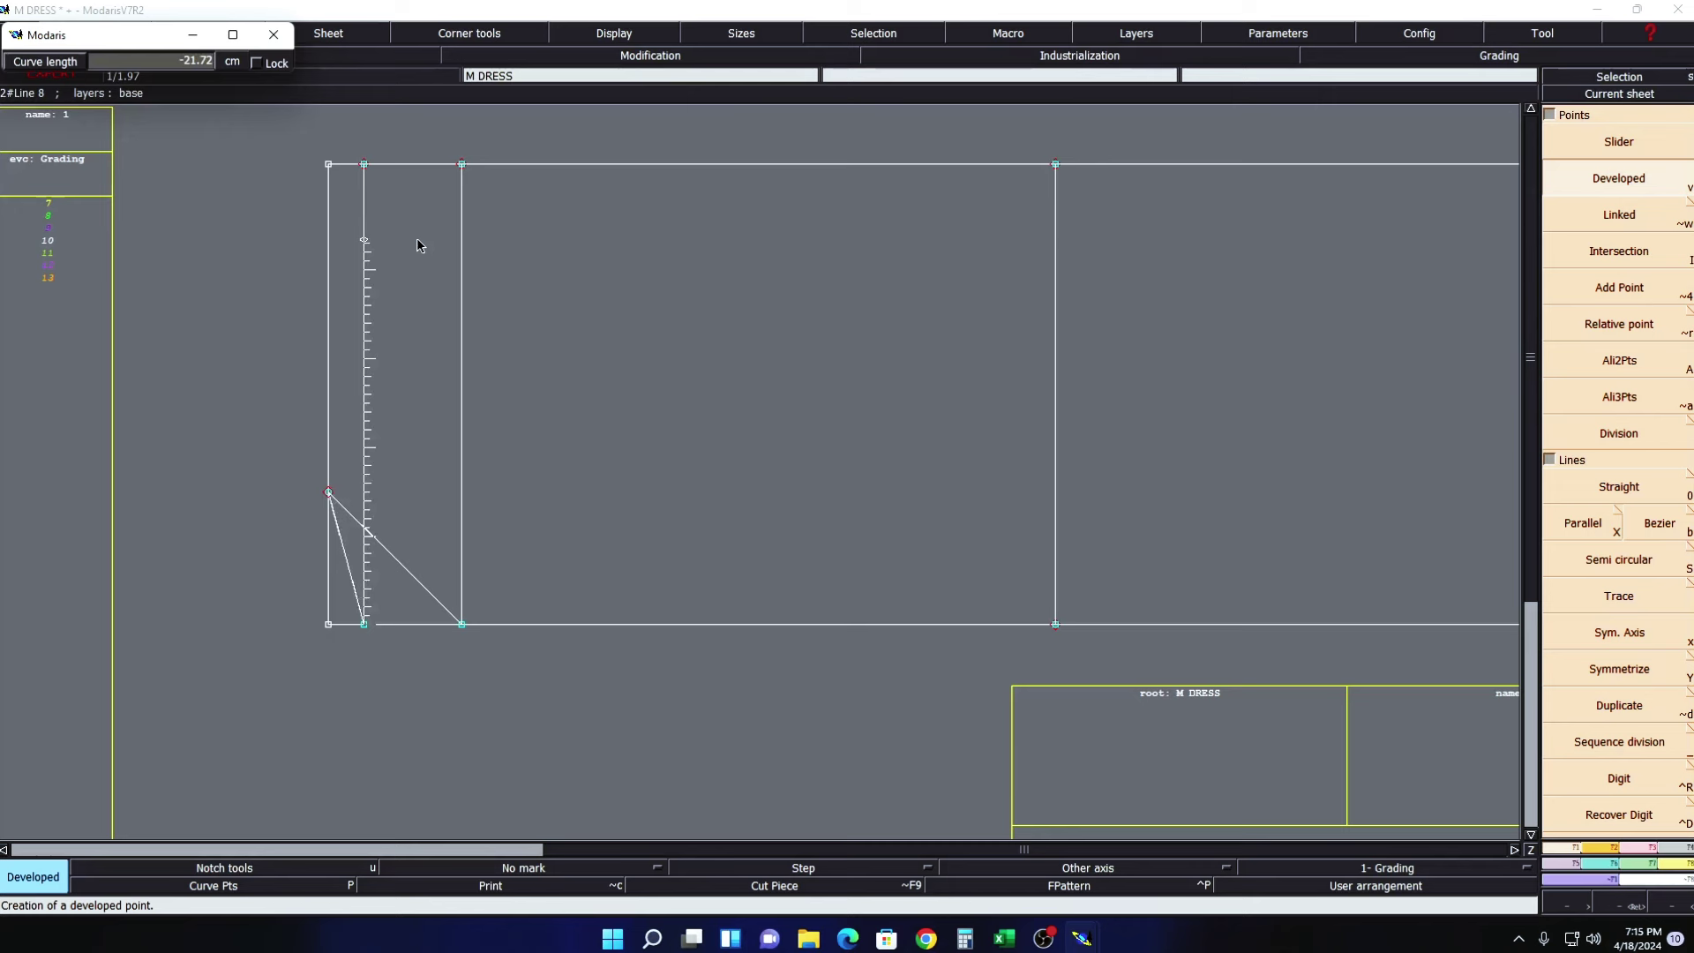
{"action": "key", "text": "BackSpace"}
{"action": "key", "text": "Return"}
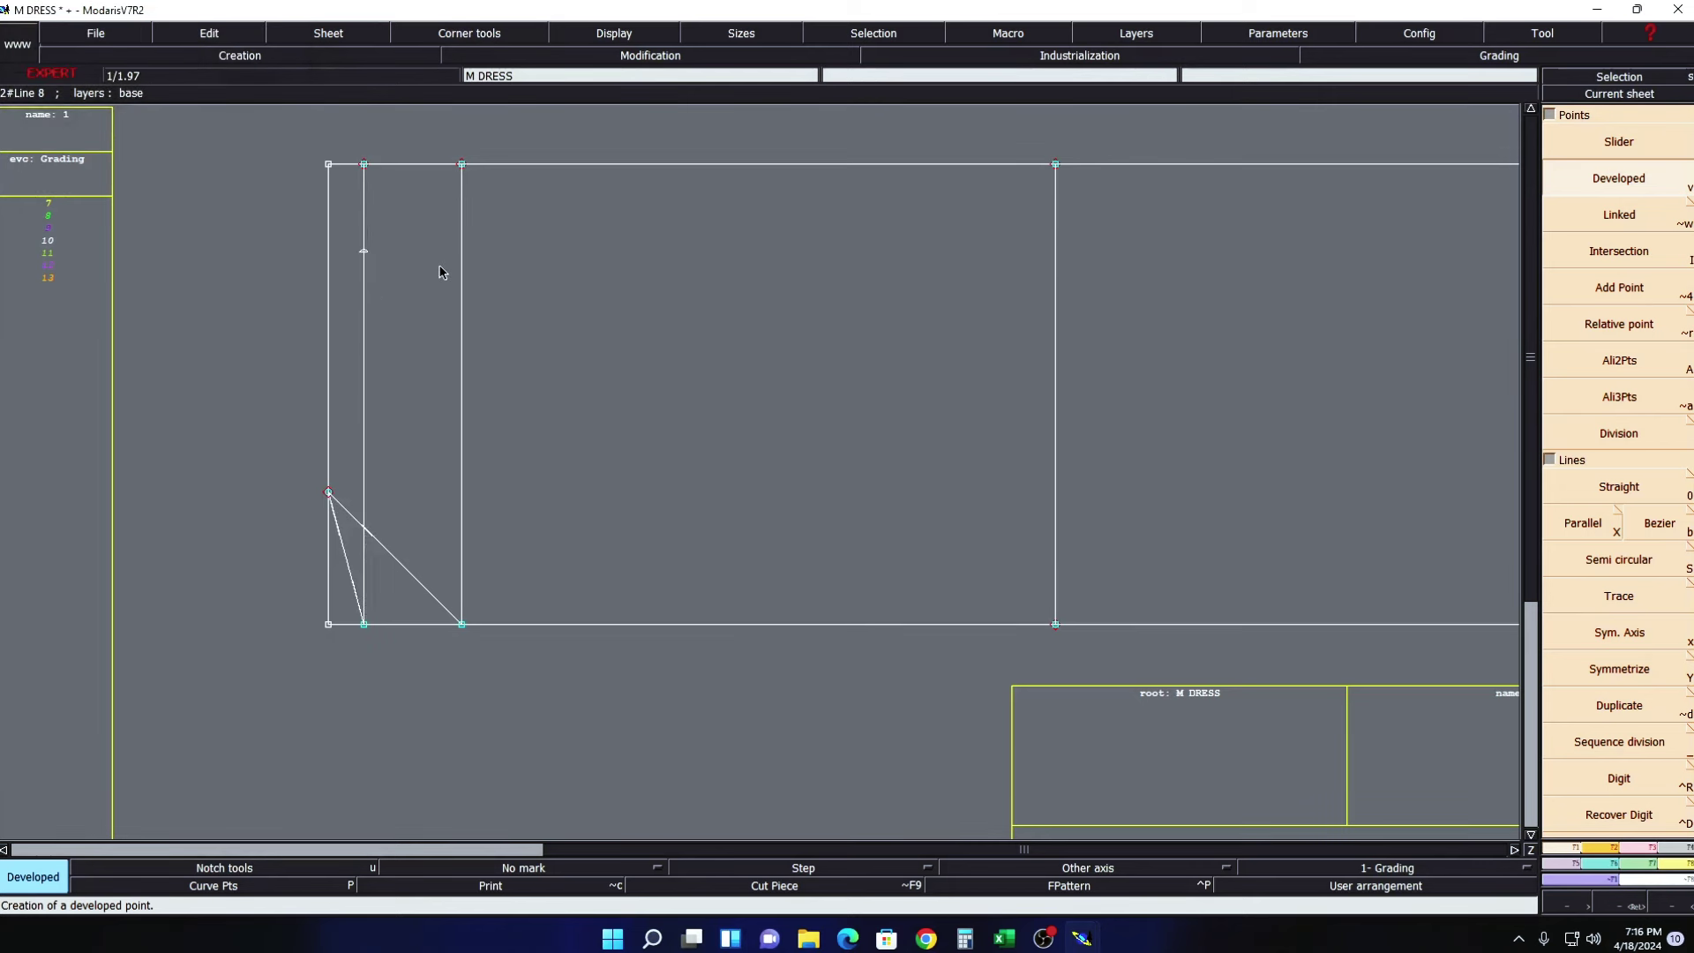
{"action": "key", "text": "ctrl+i"}
{"action": "left_click", "coordinate": [363, 253]}
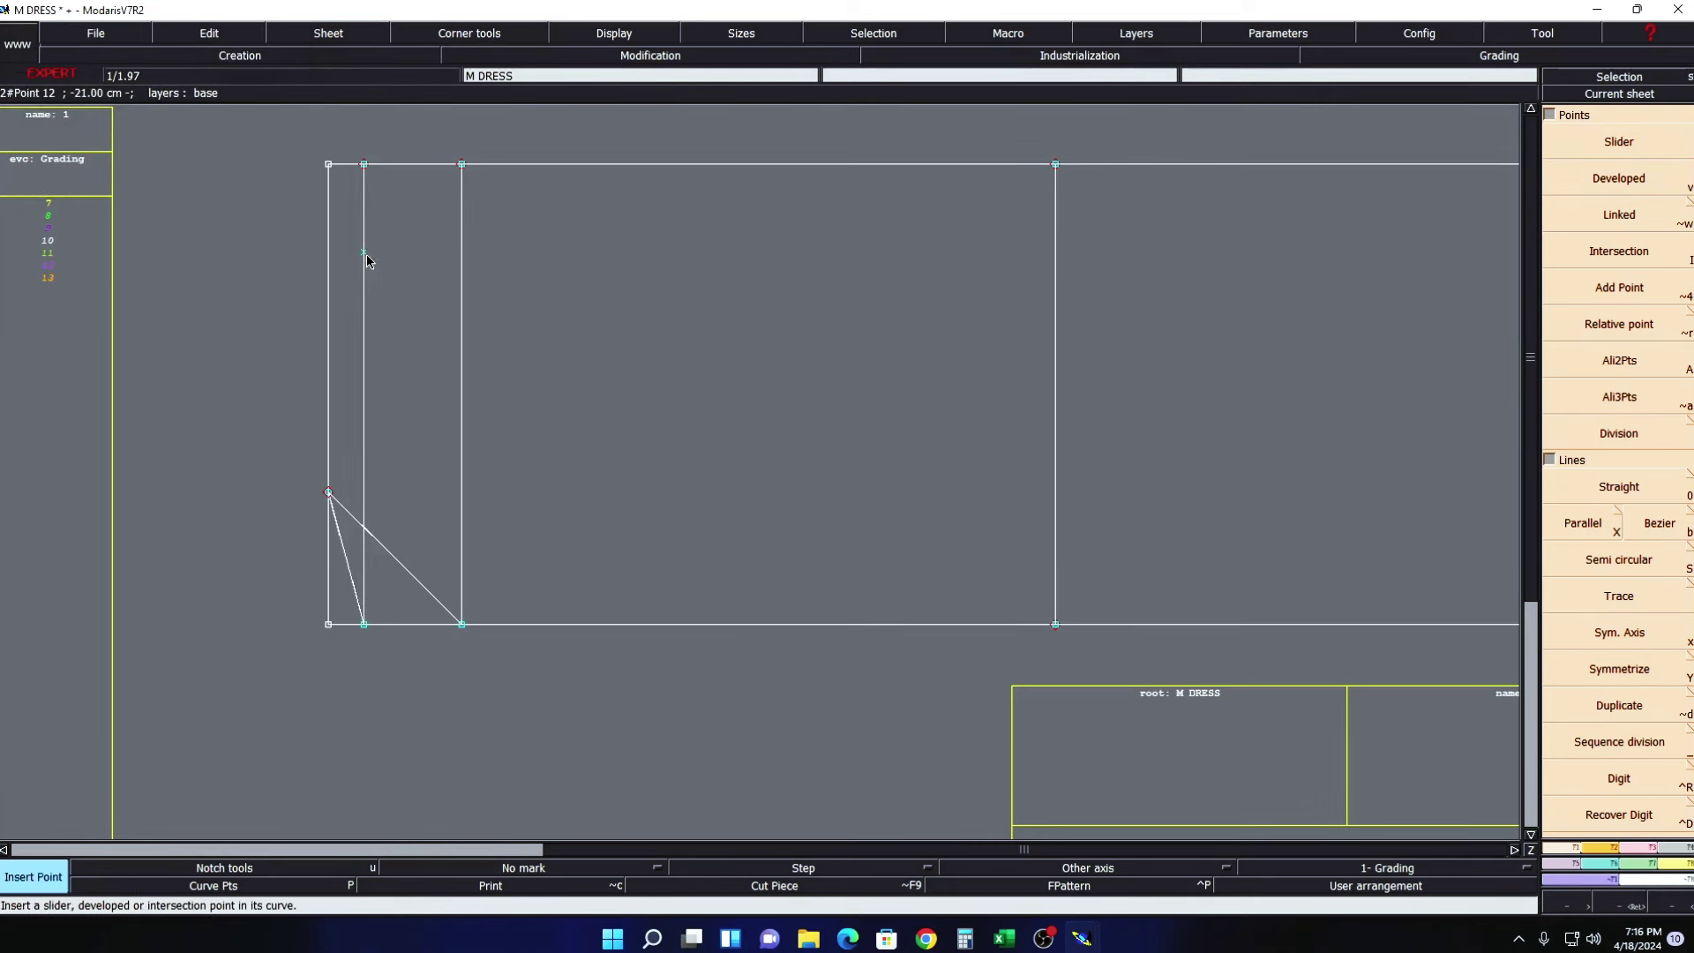
- Join the left-edge point to the new inner-line point with a Bezier line
{"action": "key", "text": "b"}
{"action": "left_click", "coordinate": [328, 492]}
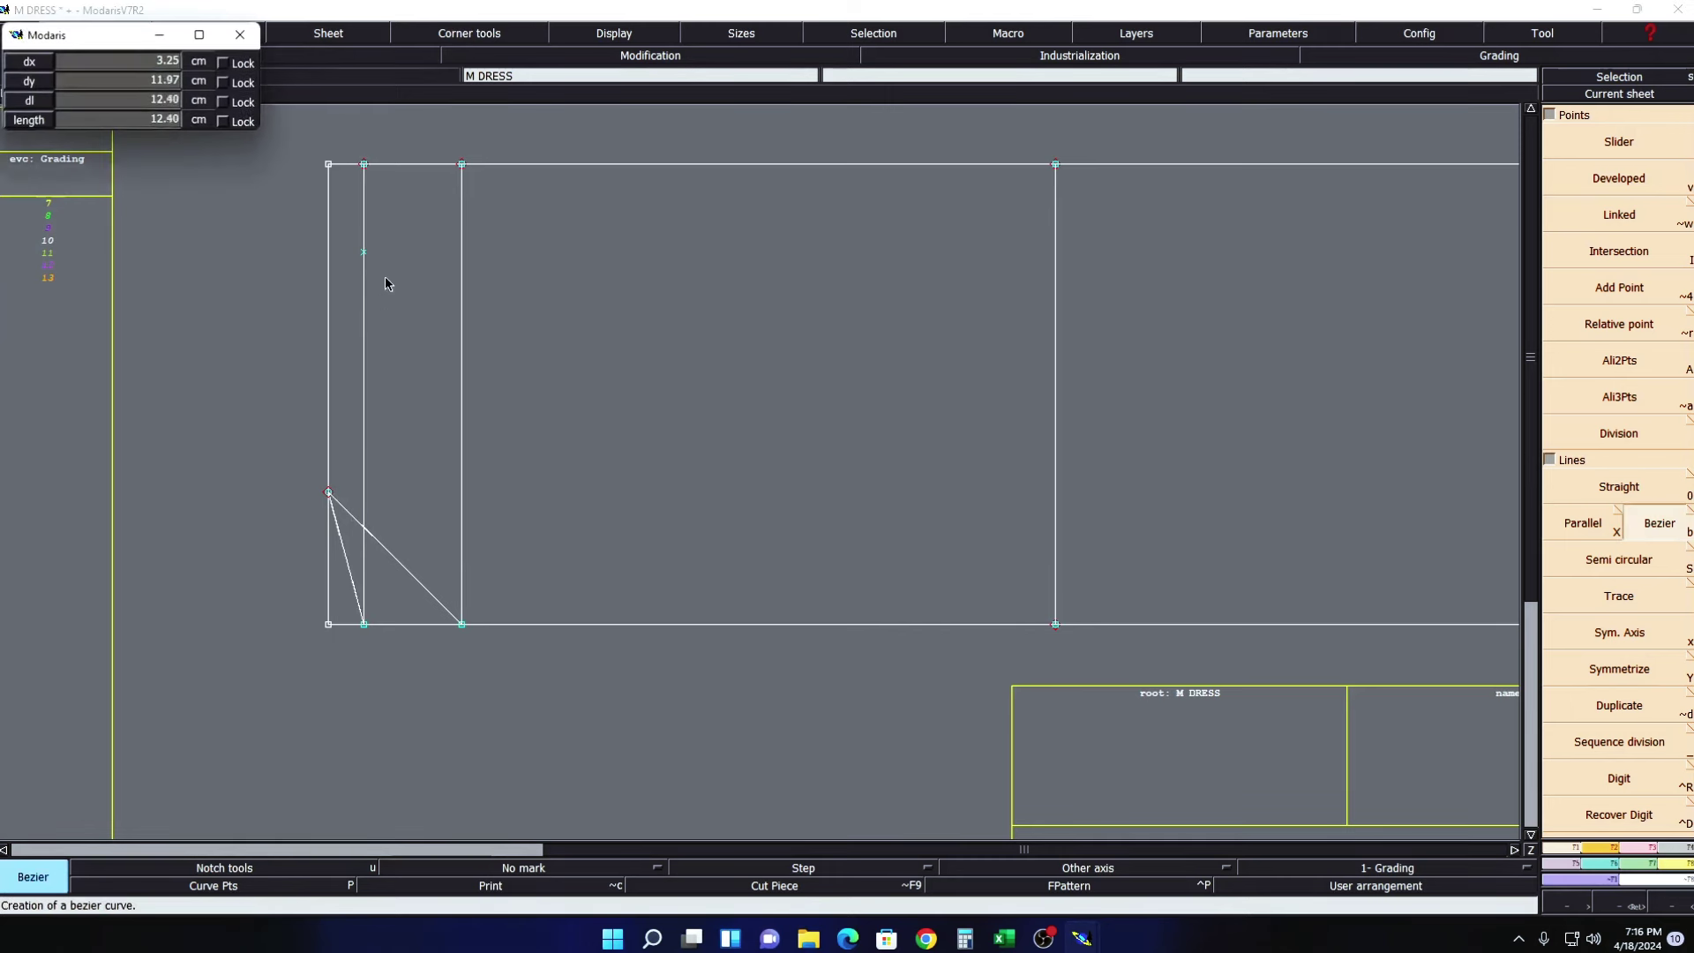
{"action": "left_click", "coordinate": [364, 252]}
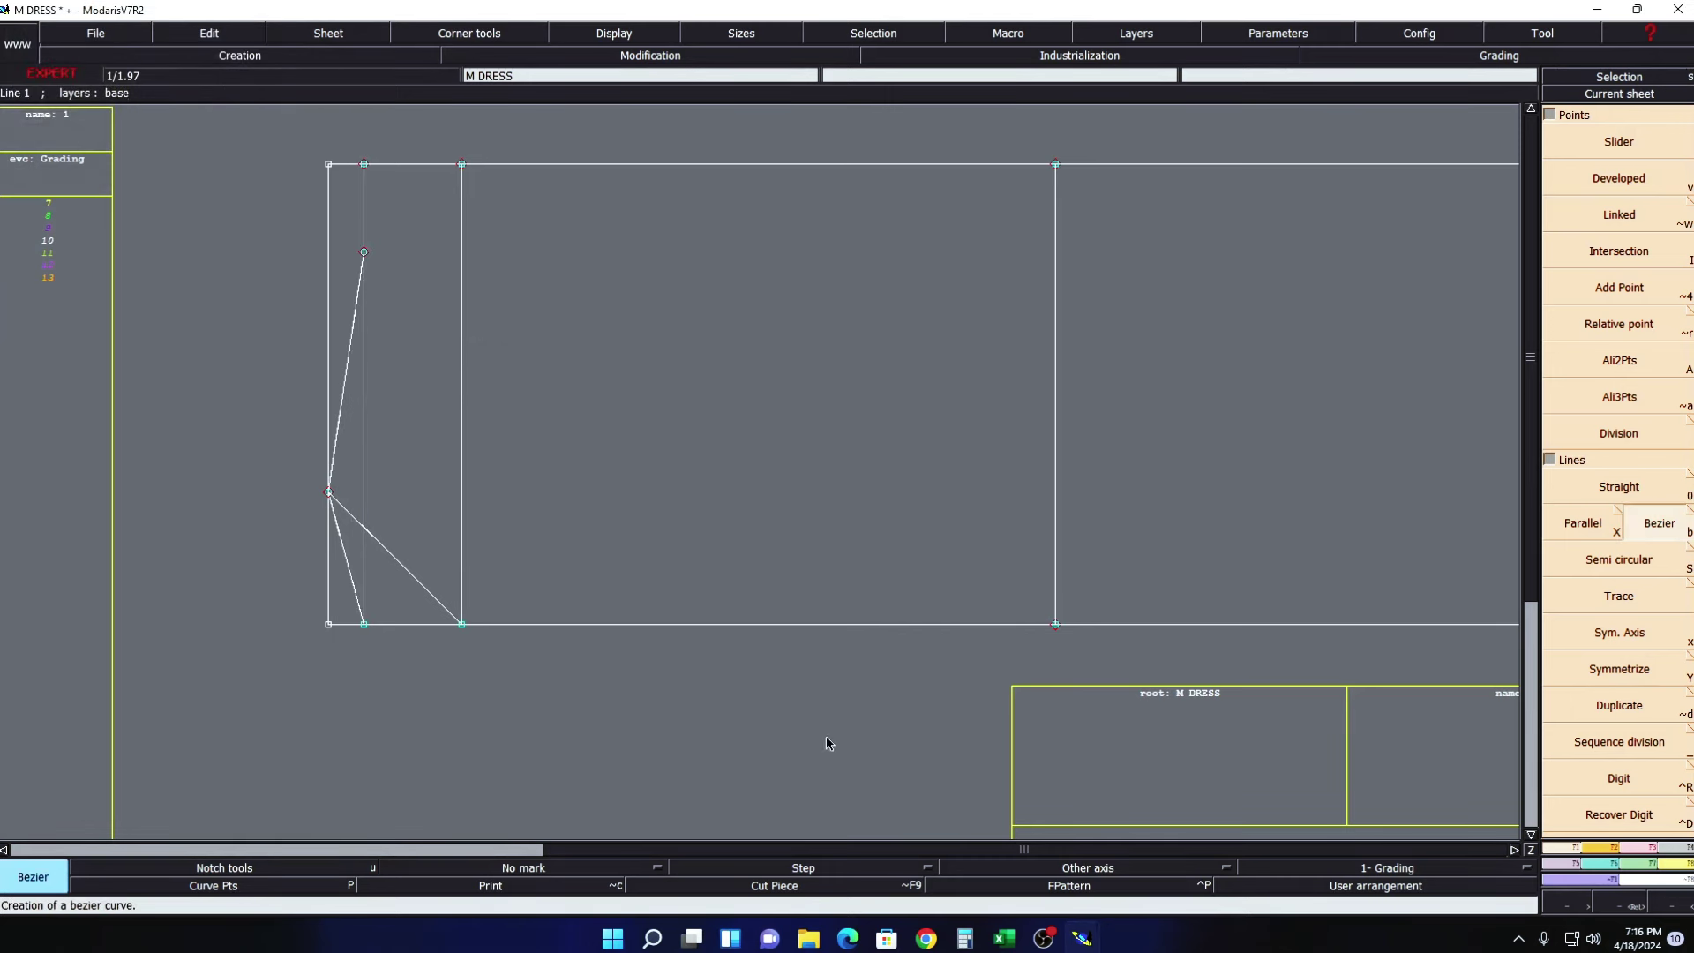
{"action": "left_click", "coordinate": [1004, 941]}
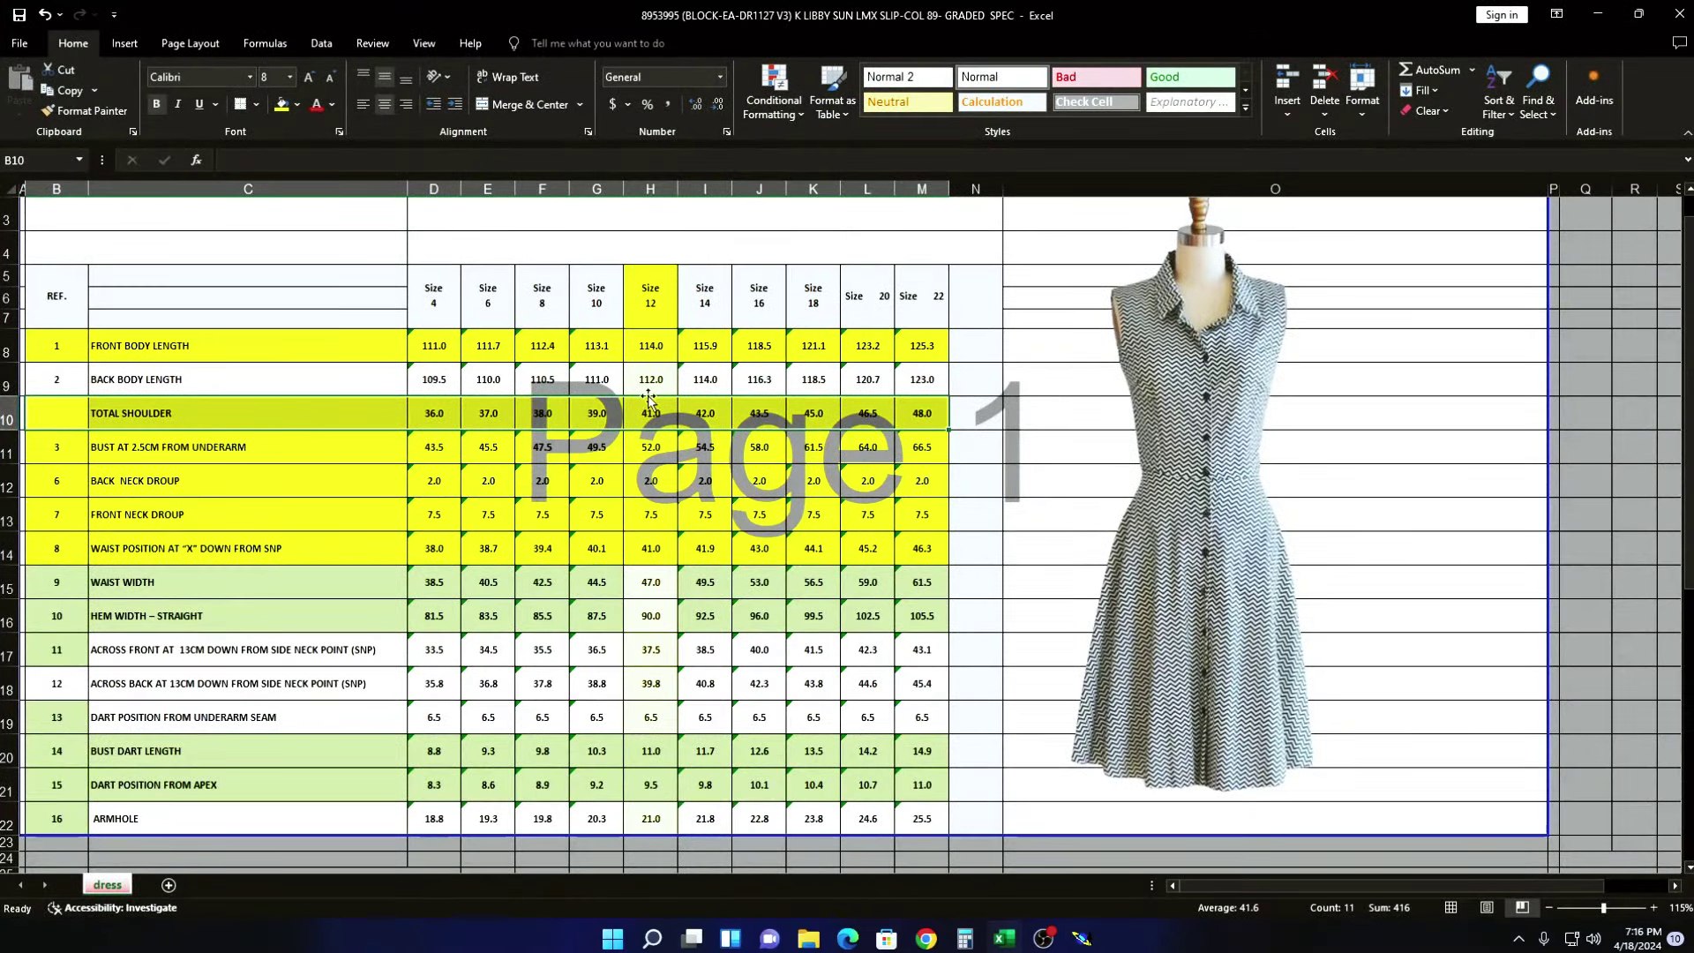
- Highlight the BACK BODY LENGTH row yellow across all sizes and recentre the Modaris view
{"action": "left_click_drag", "start_coordinate": [62, 377], "coordinate": [912, 380]}
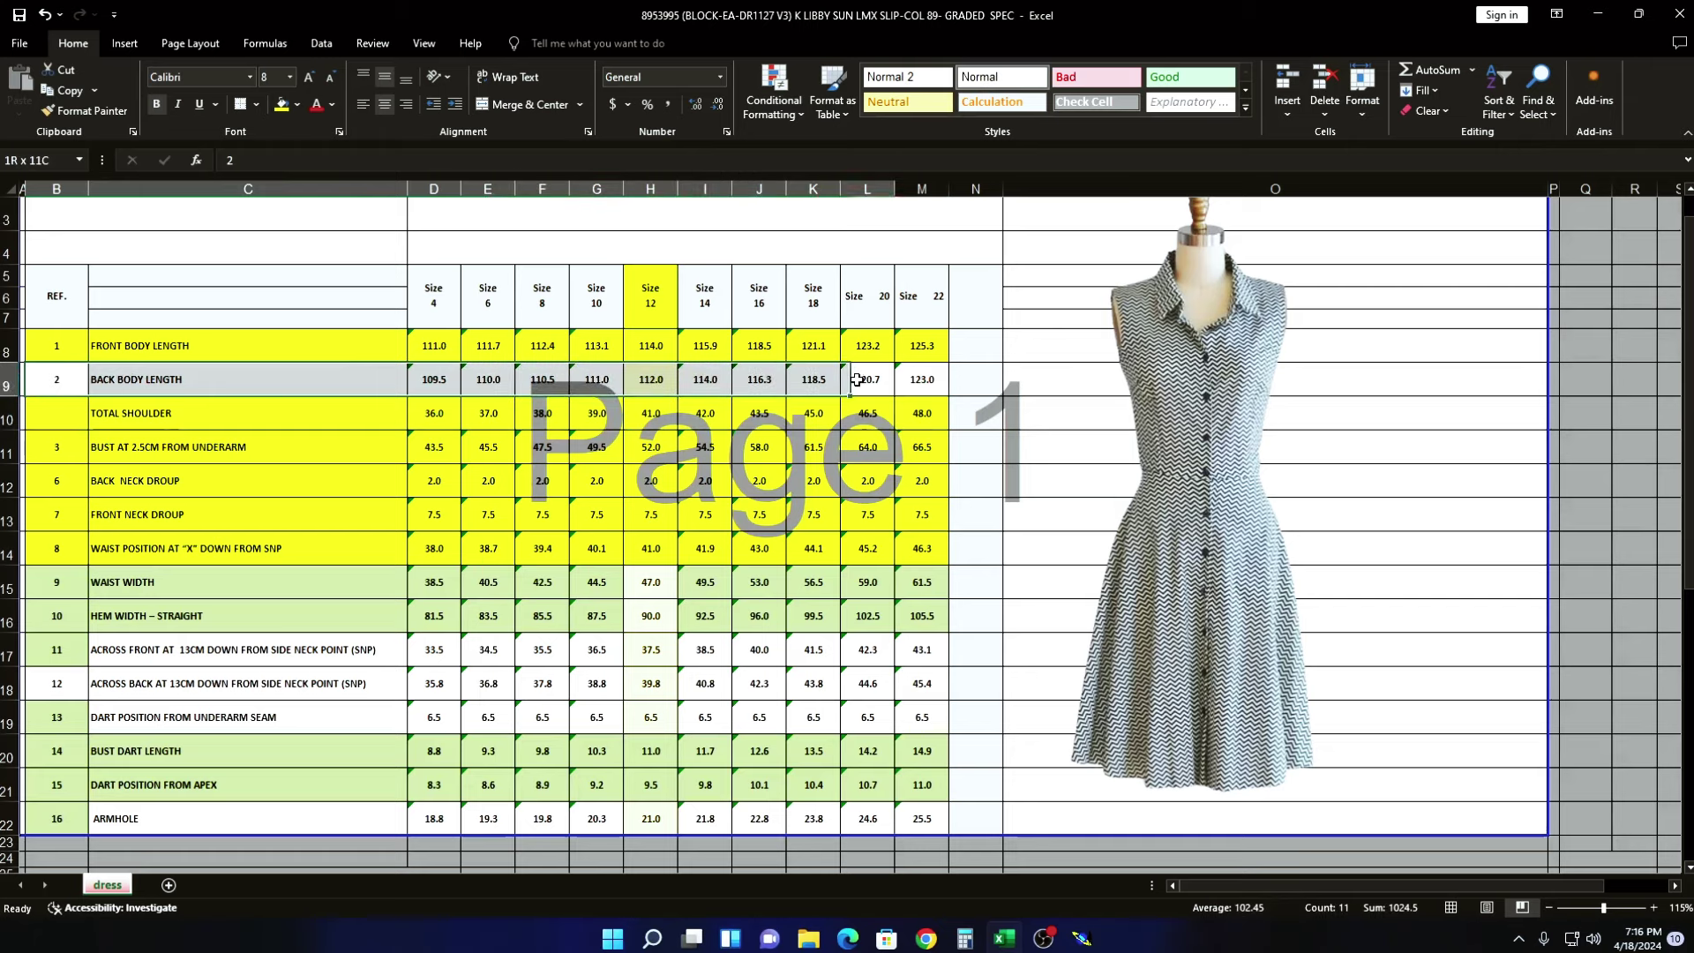
{"action": "left_click", "coordinate": [280, 105]}
{"action": "left_click", "coordinate": [1082, 937]}
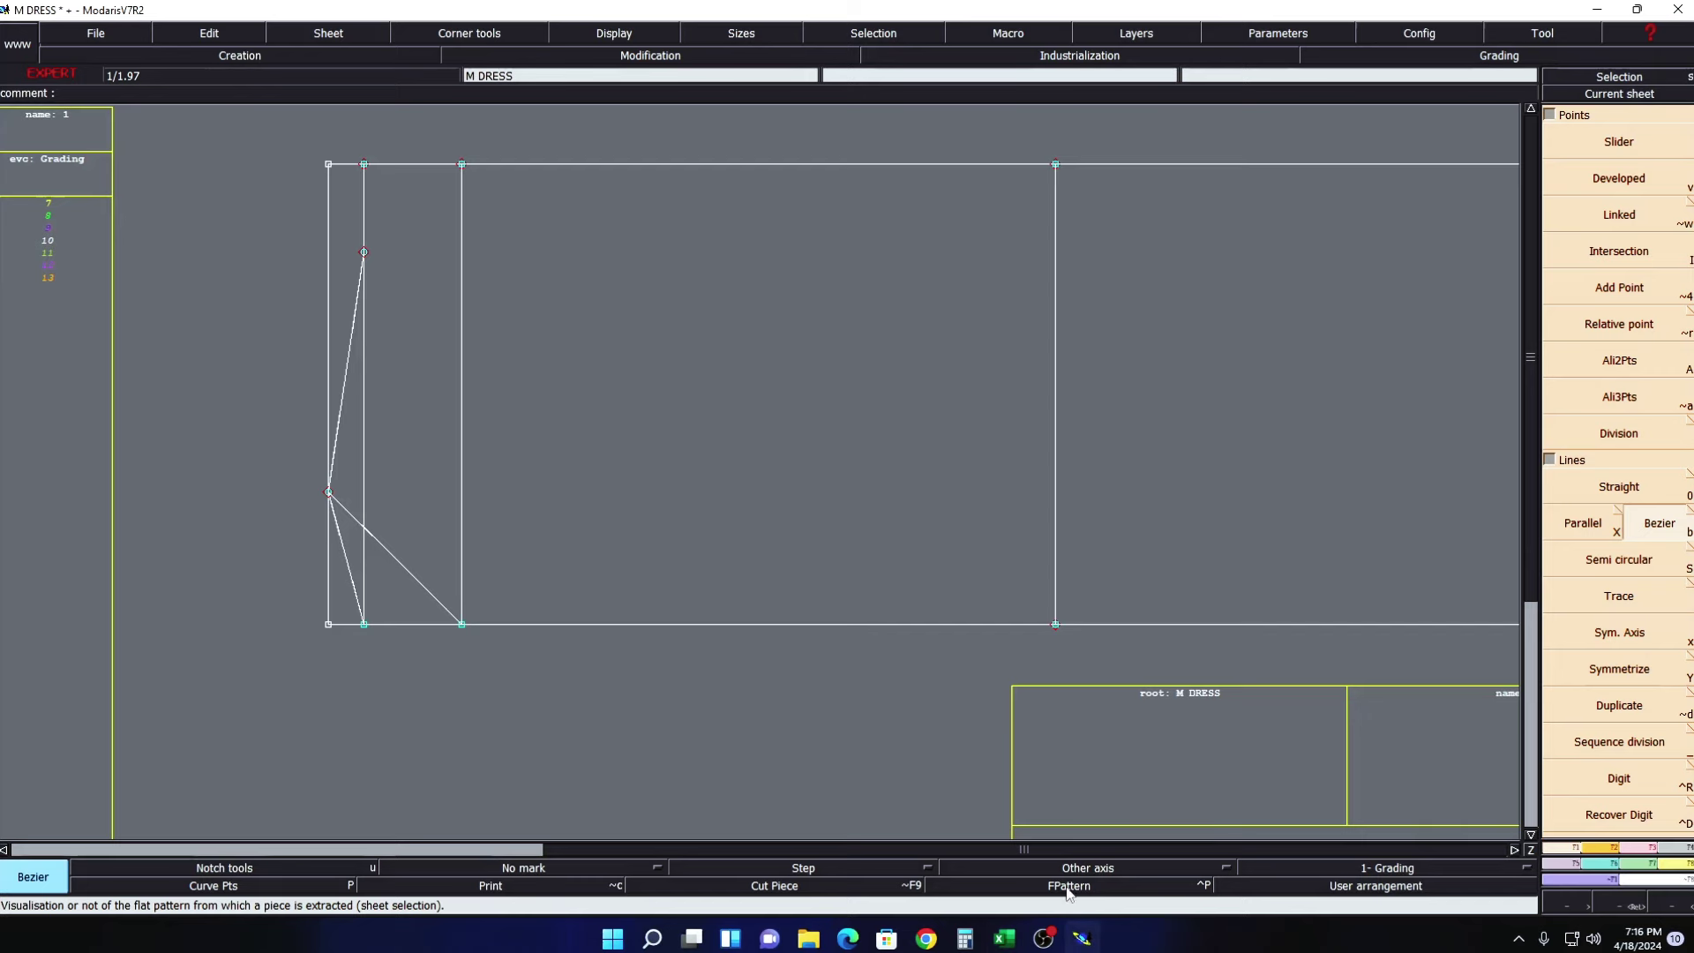
{"action": "key", "text": "space"}
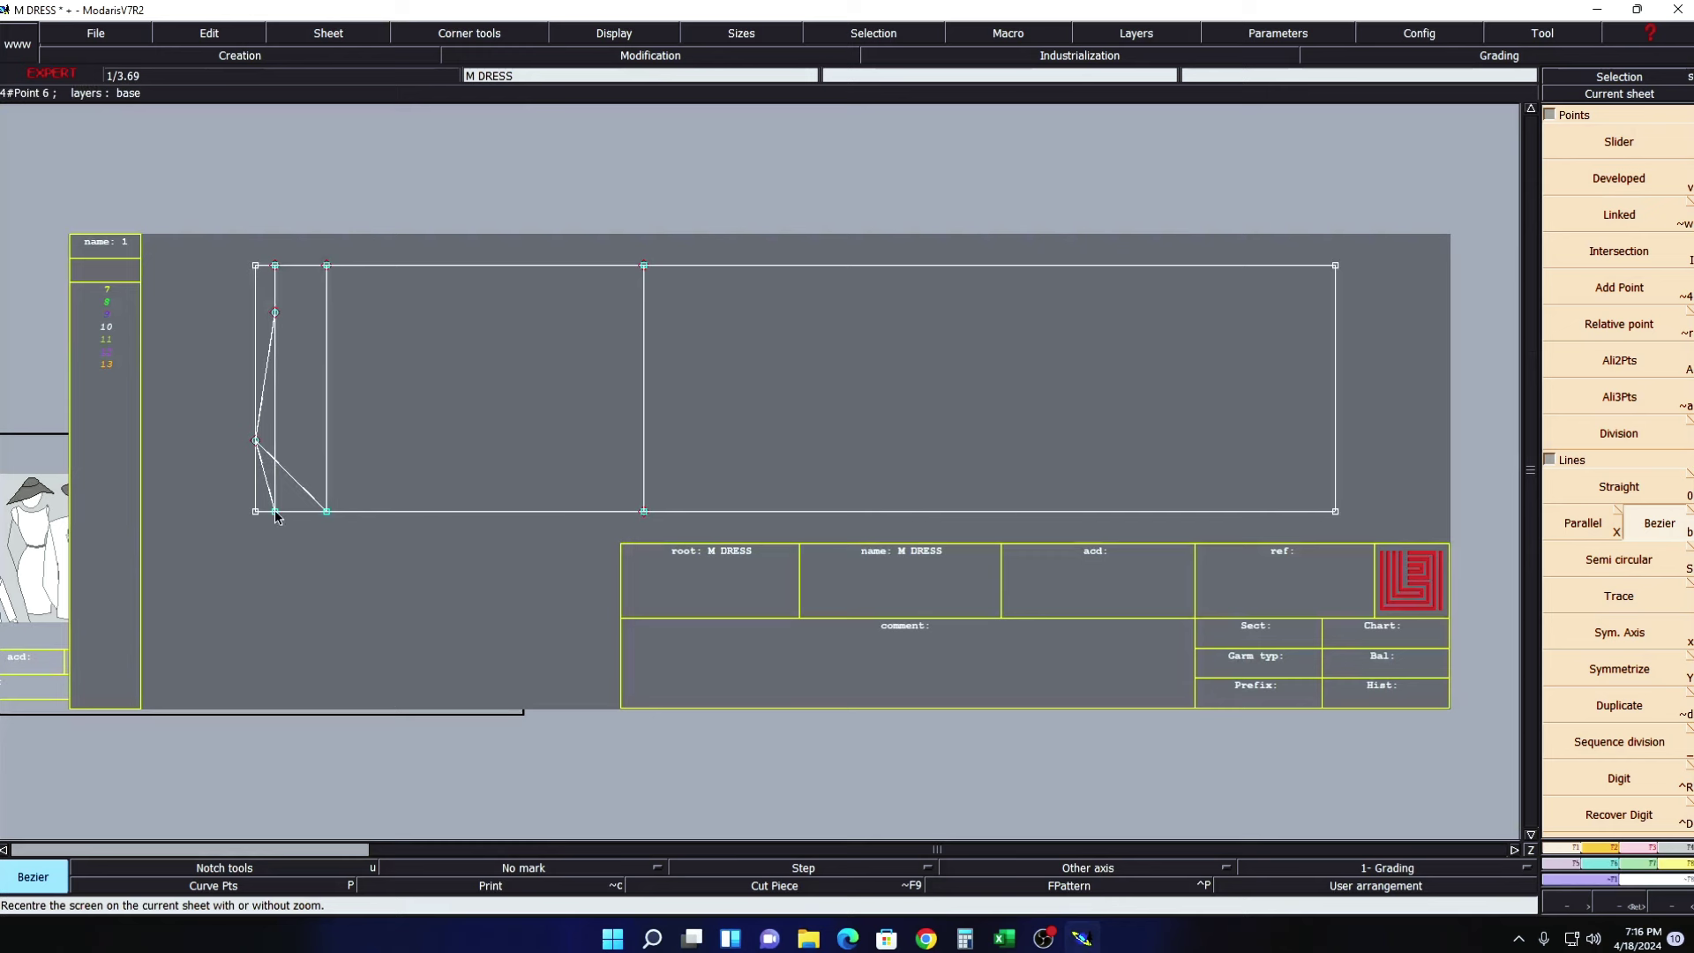
- Measure the block's bottom line to the bottom-right corner, confirming 112.00
{"action": "key", "text": "m"}
{"action": "left_click", "coordinate": [276, 511]}
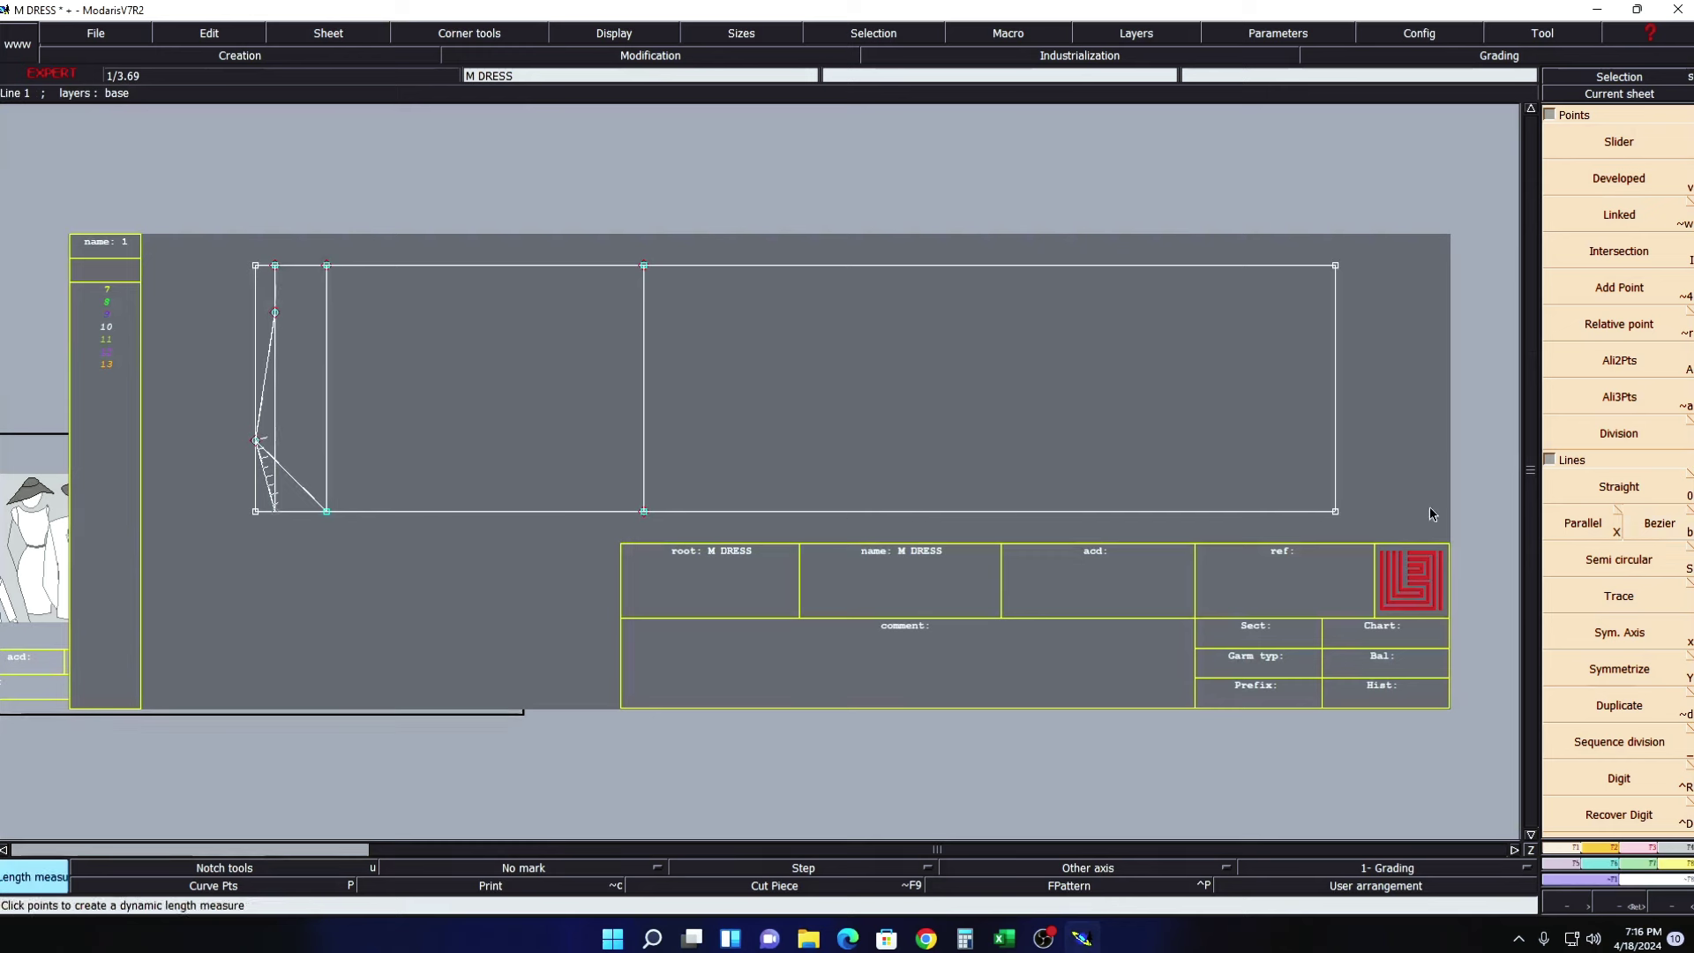
{"action": "left_click", "coordinate": [1338, 517]}
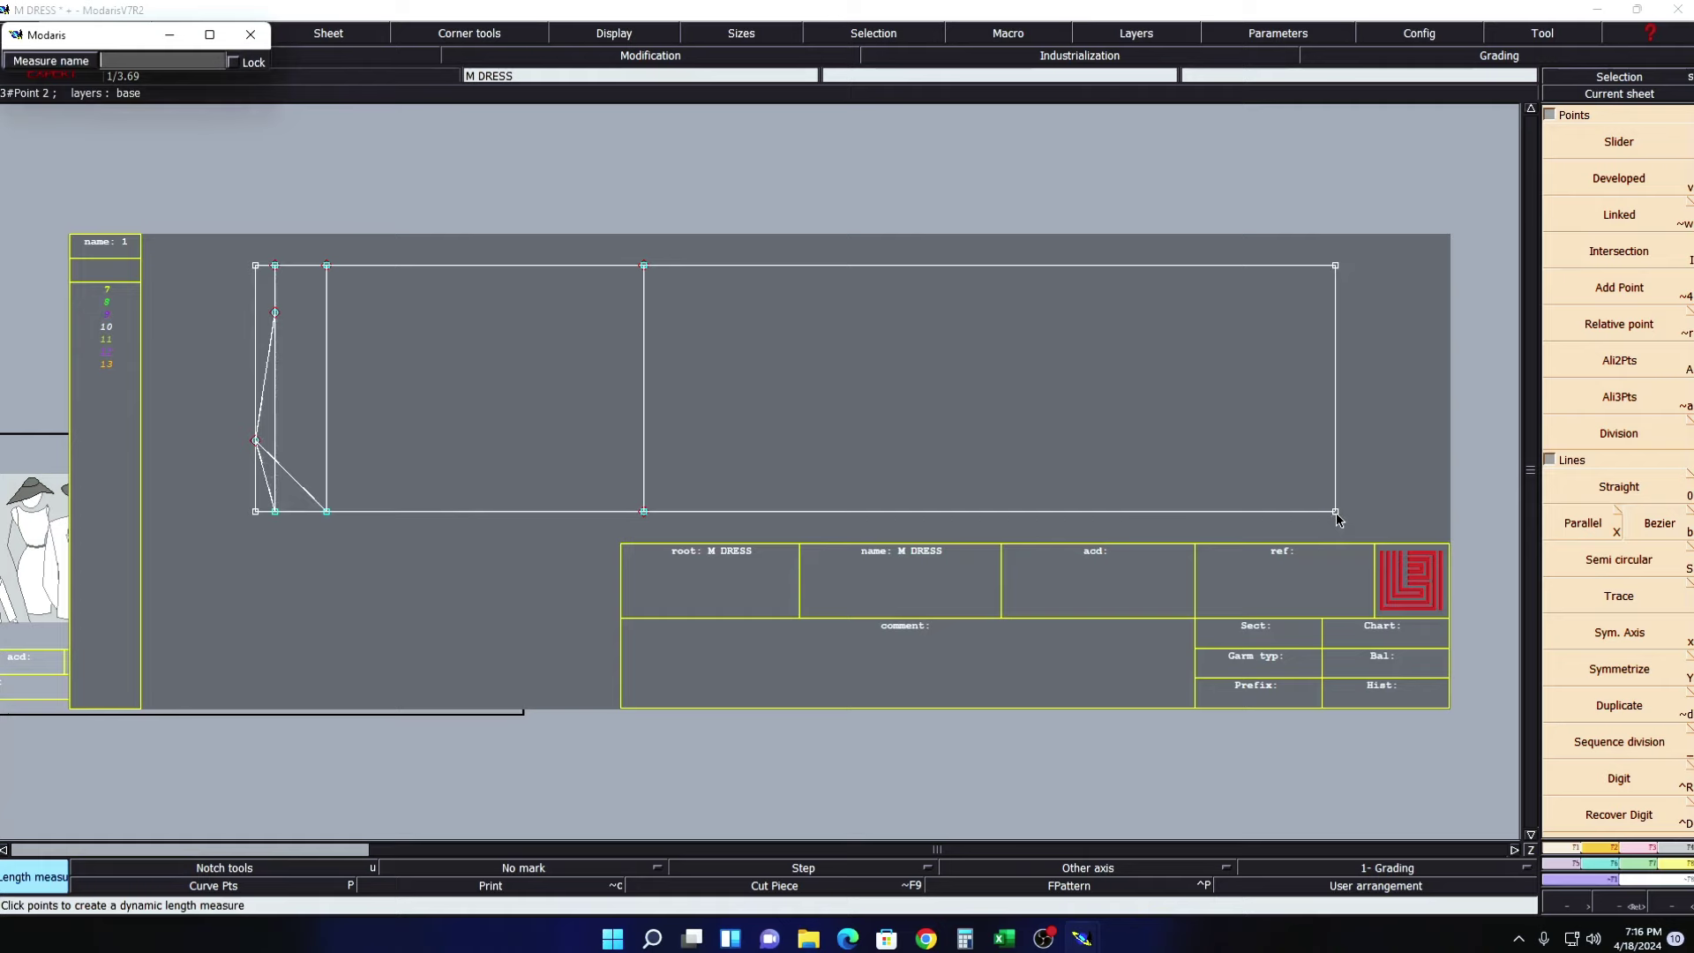
{"action": "key", "text": "Return"}
{"action": "key", "text": "Escape"}
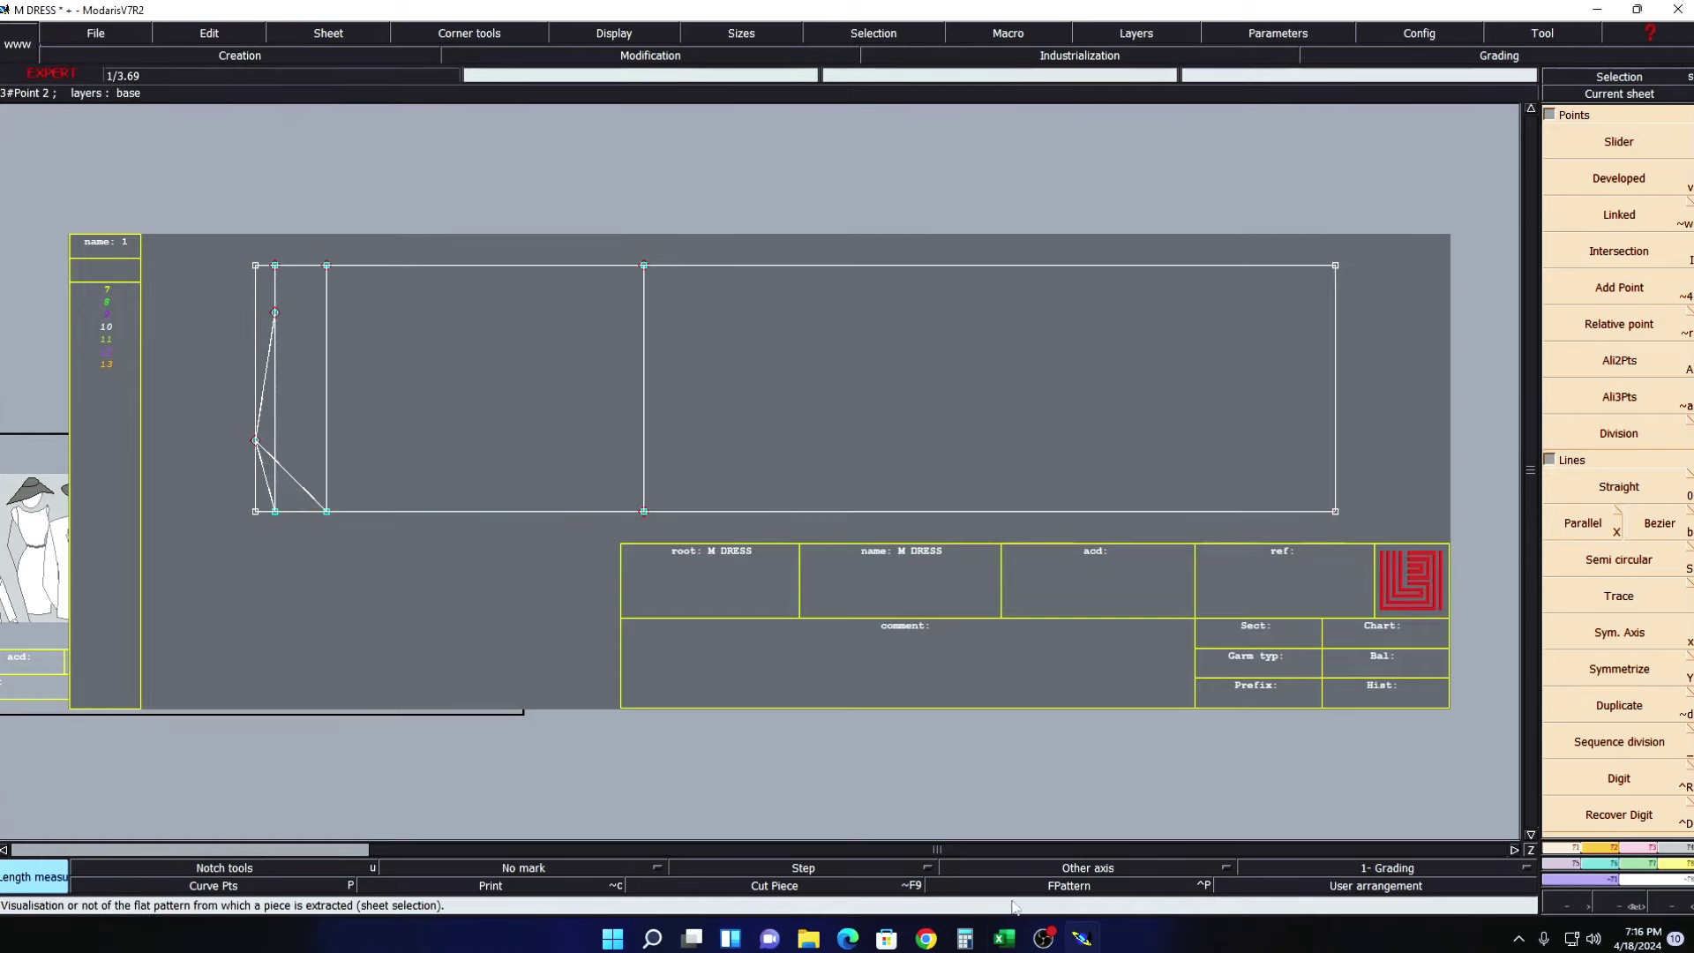
- Highlight the WAIST WIDTH row yellow across all sizes in the spec sheet
{"action": "left_click", "coordinate": [1003, 938]}
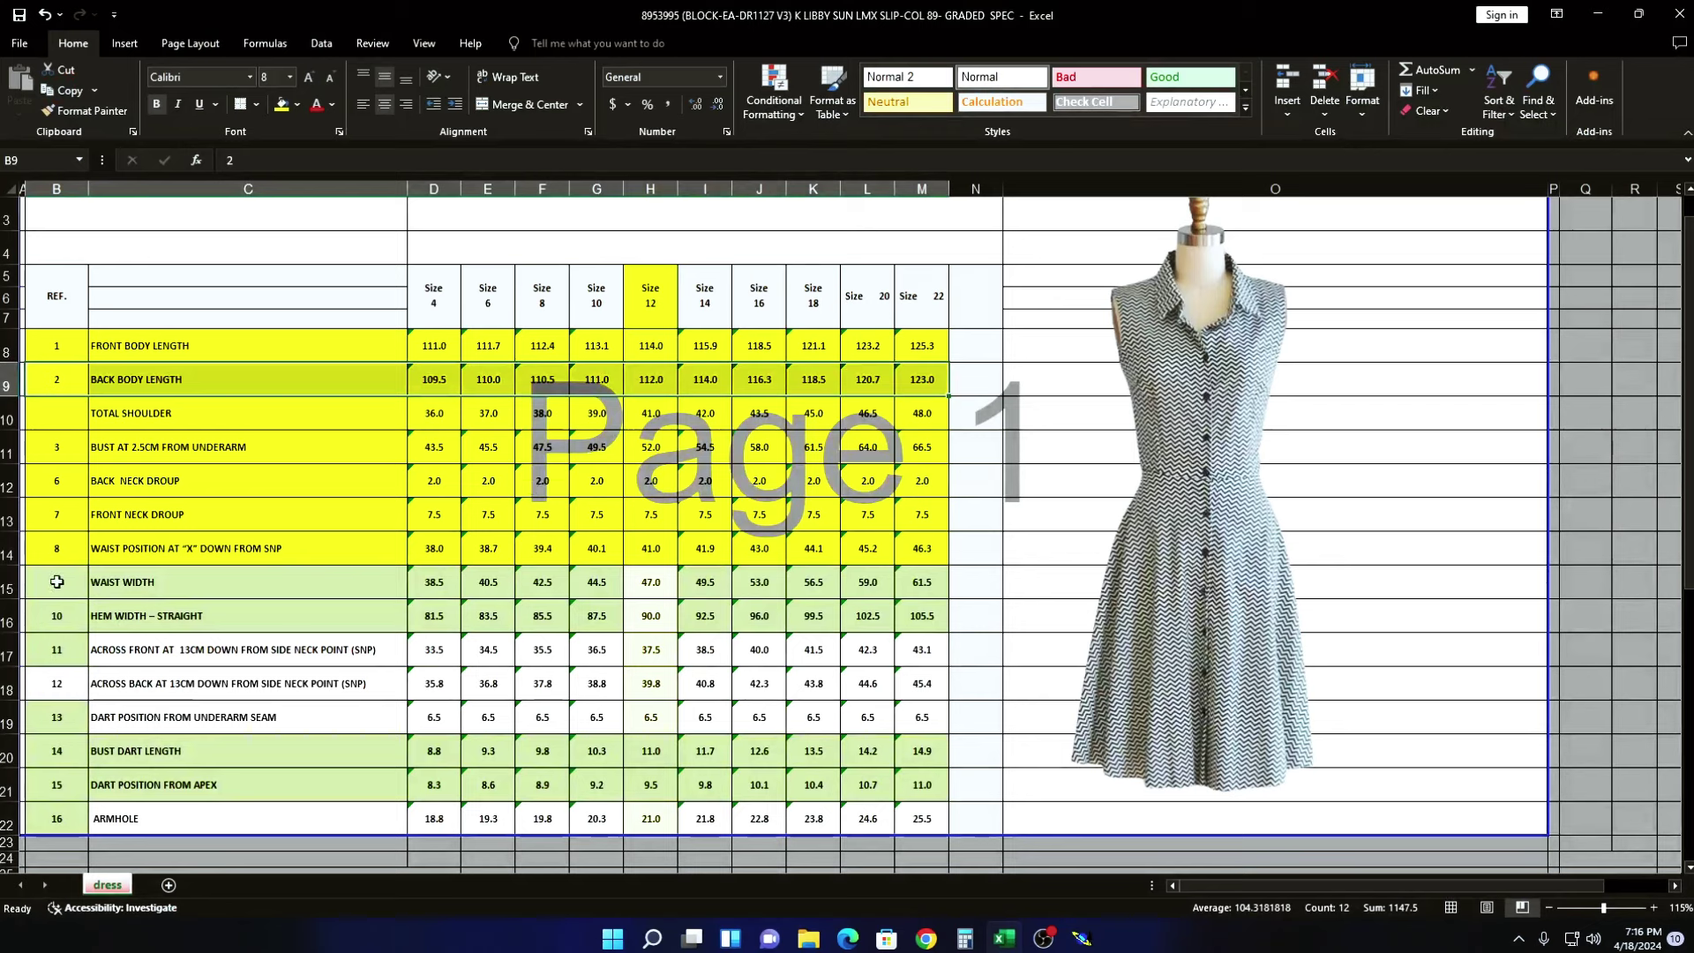
{"action": "left_click_drag", "start_coordinate": [57, 582], "coordinate": [930, 590]}
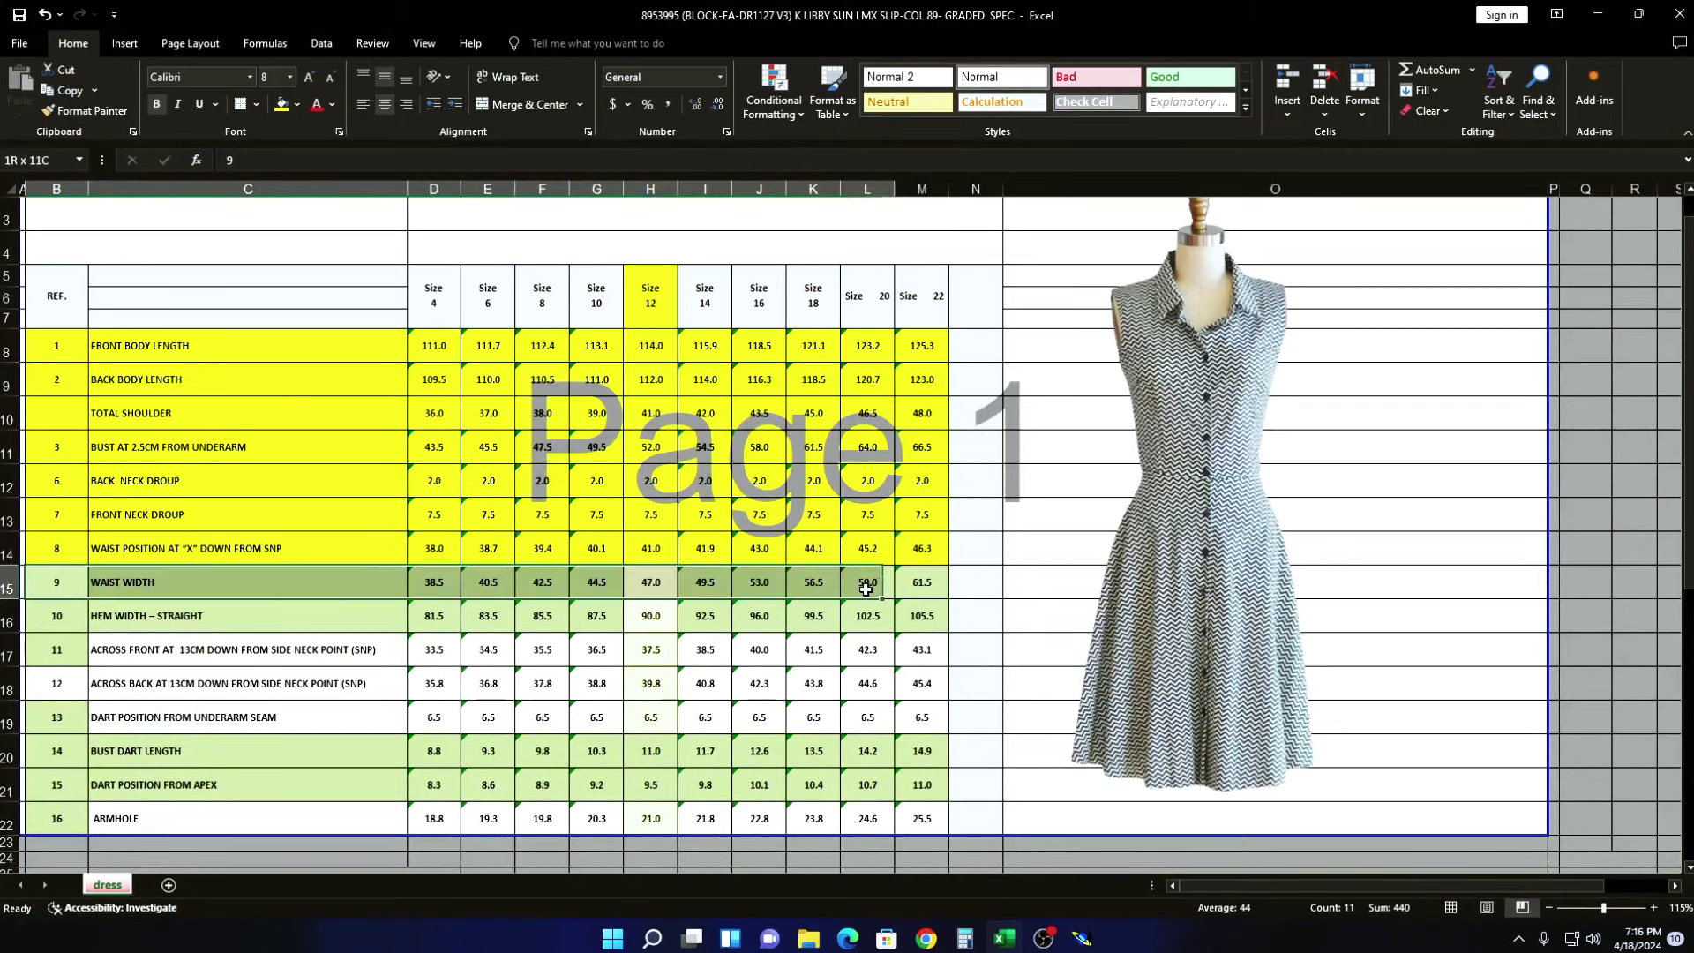
{"action": "left_click", "coordinate": [285, 111]}
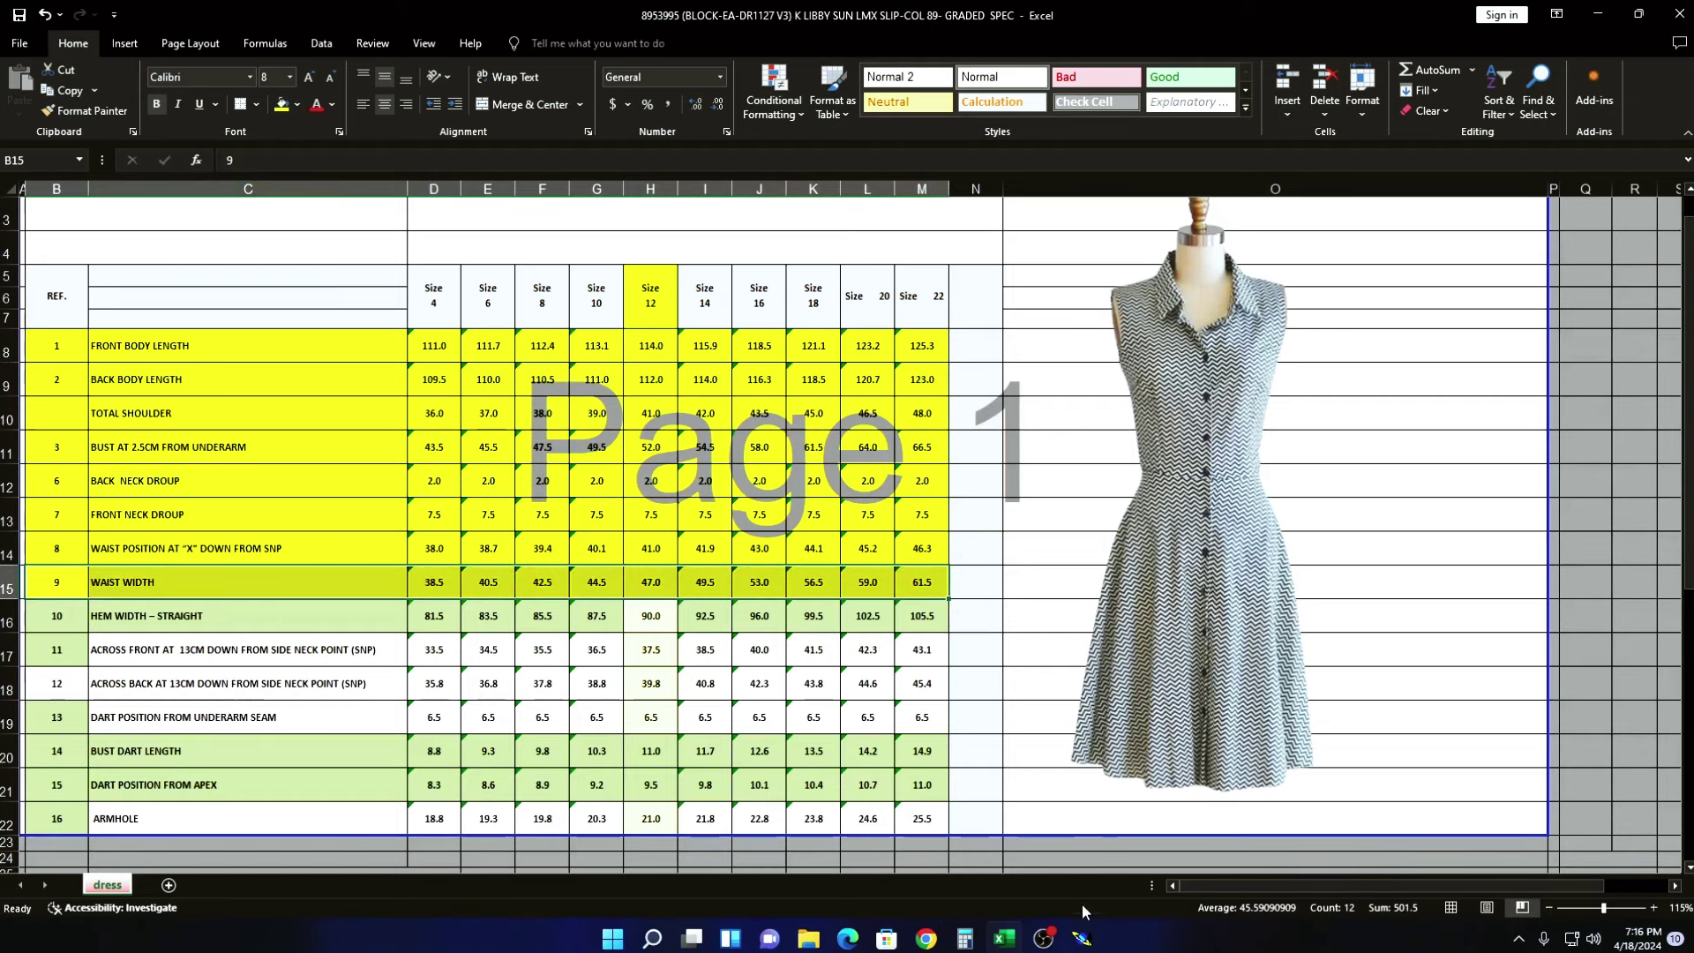
{"action": "left_click", "coordinate": [1082, 938]}
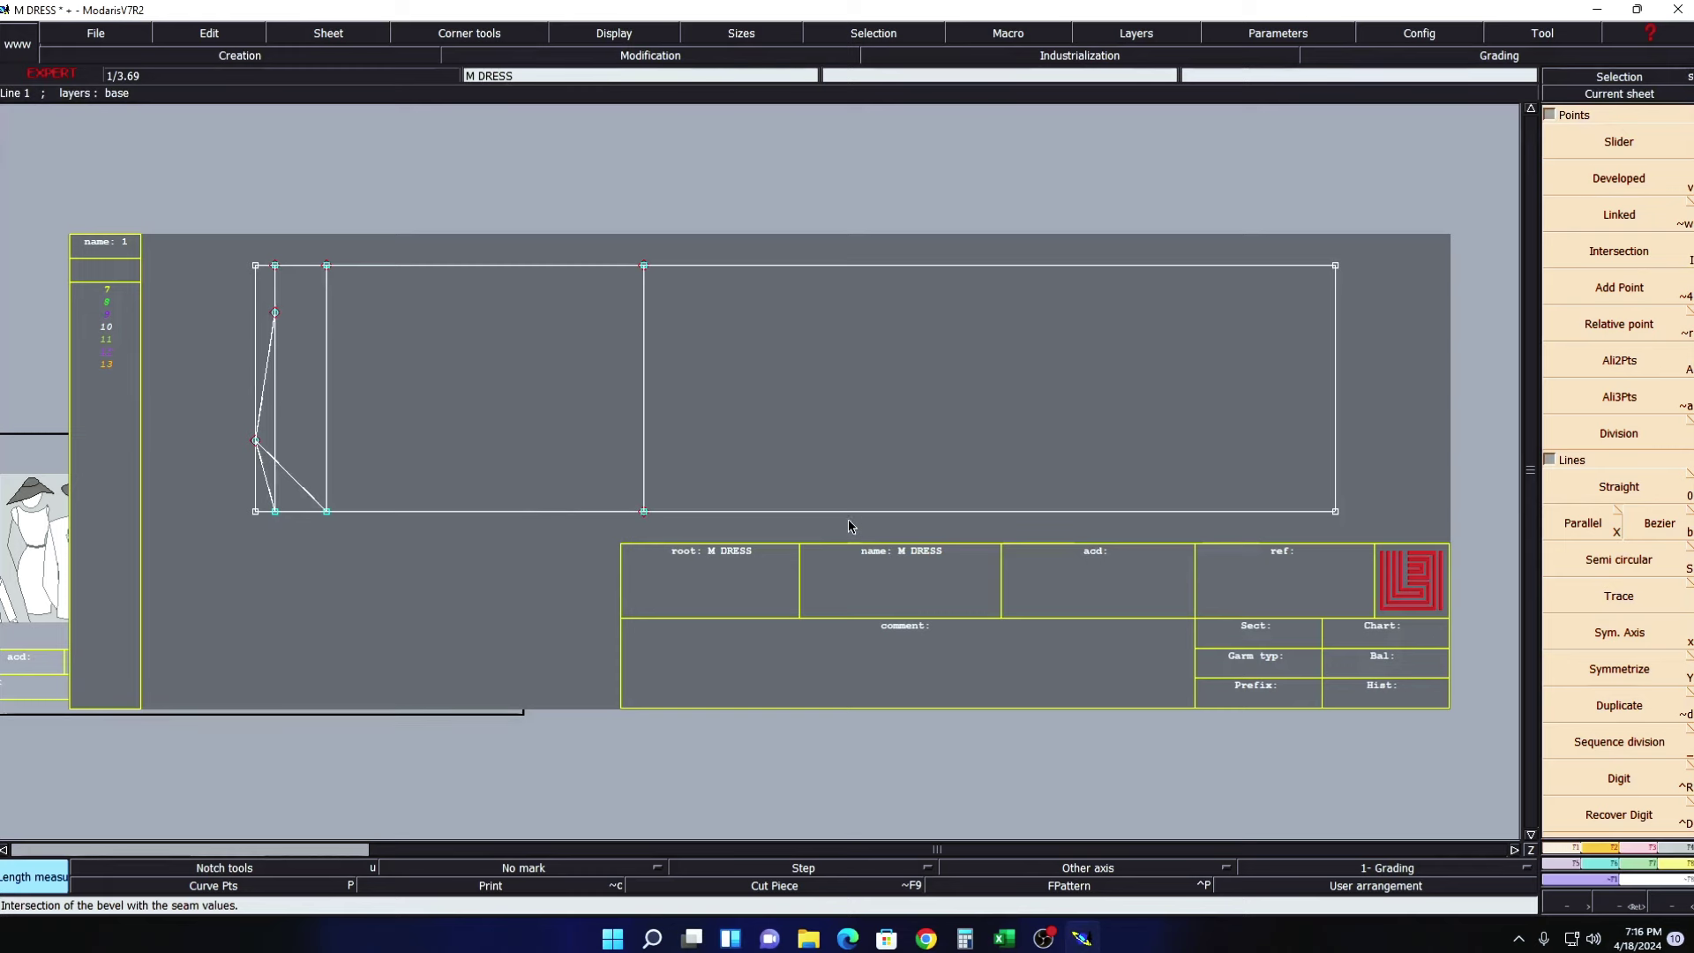
- Place a point at length -21.00-2 along the middle vertical line and insert it into the line
{"action": "key", "text": "v"}
{"action": "left_click", "coordinate": [642, 514]}
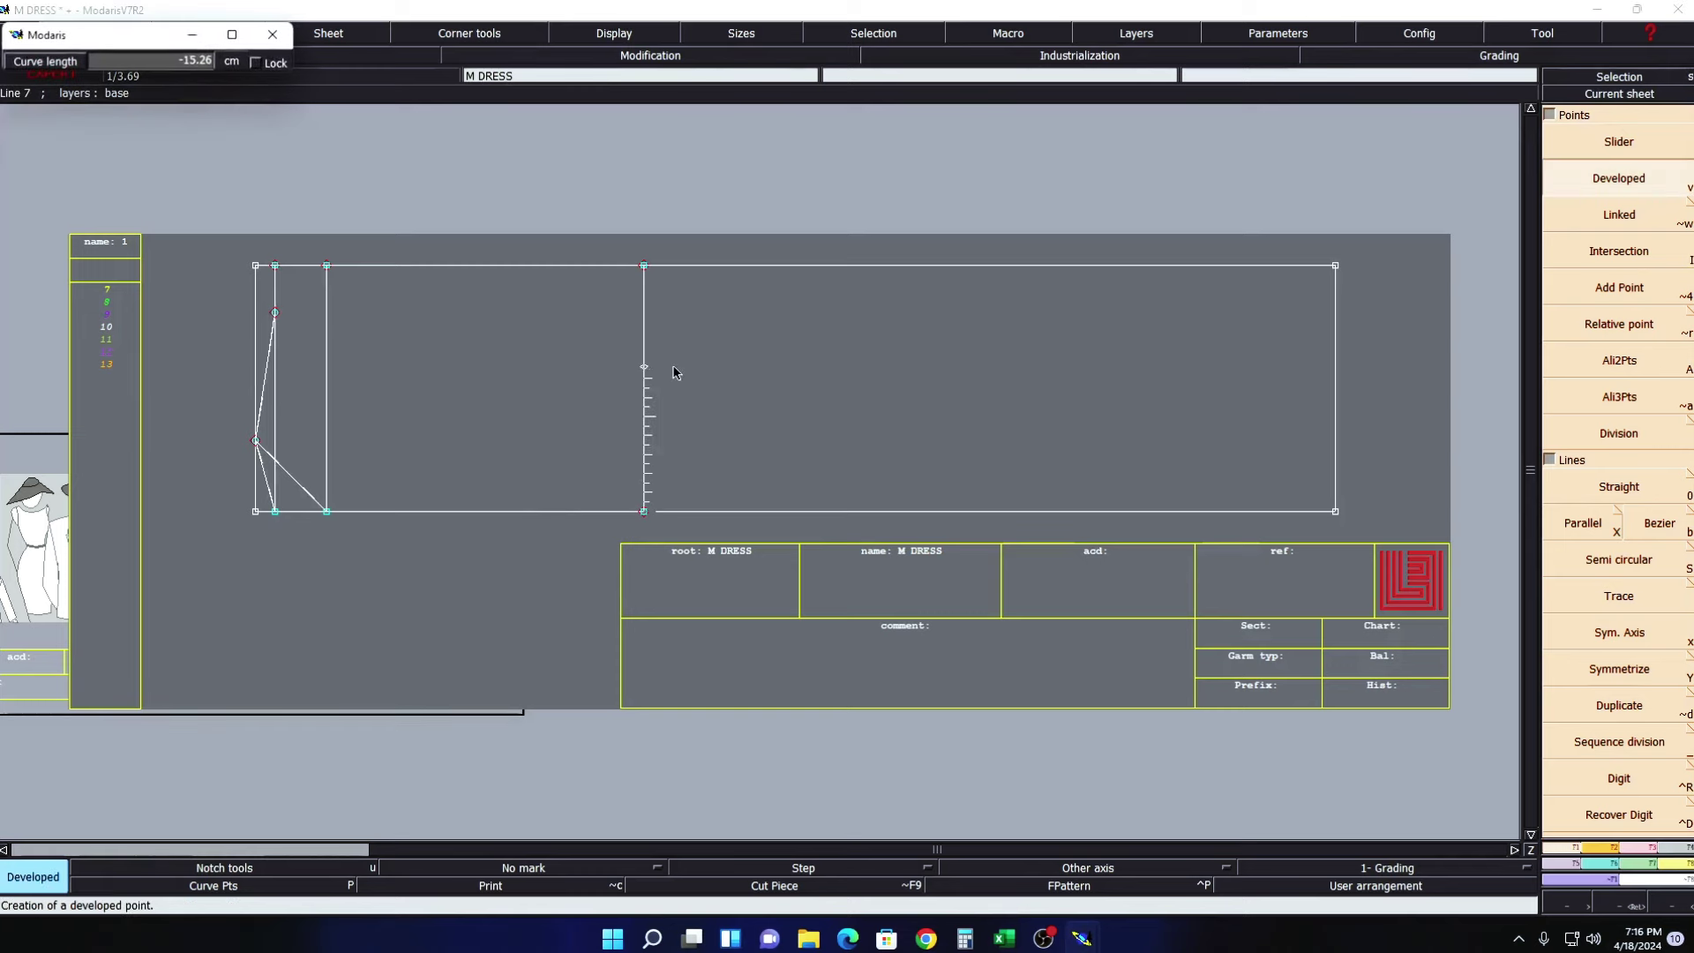
{"action": "type", "text": "-21.00"}
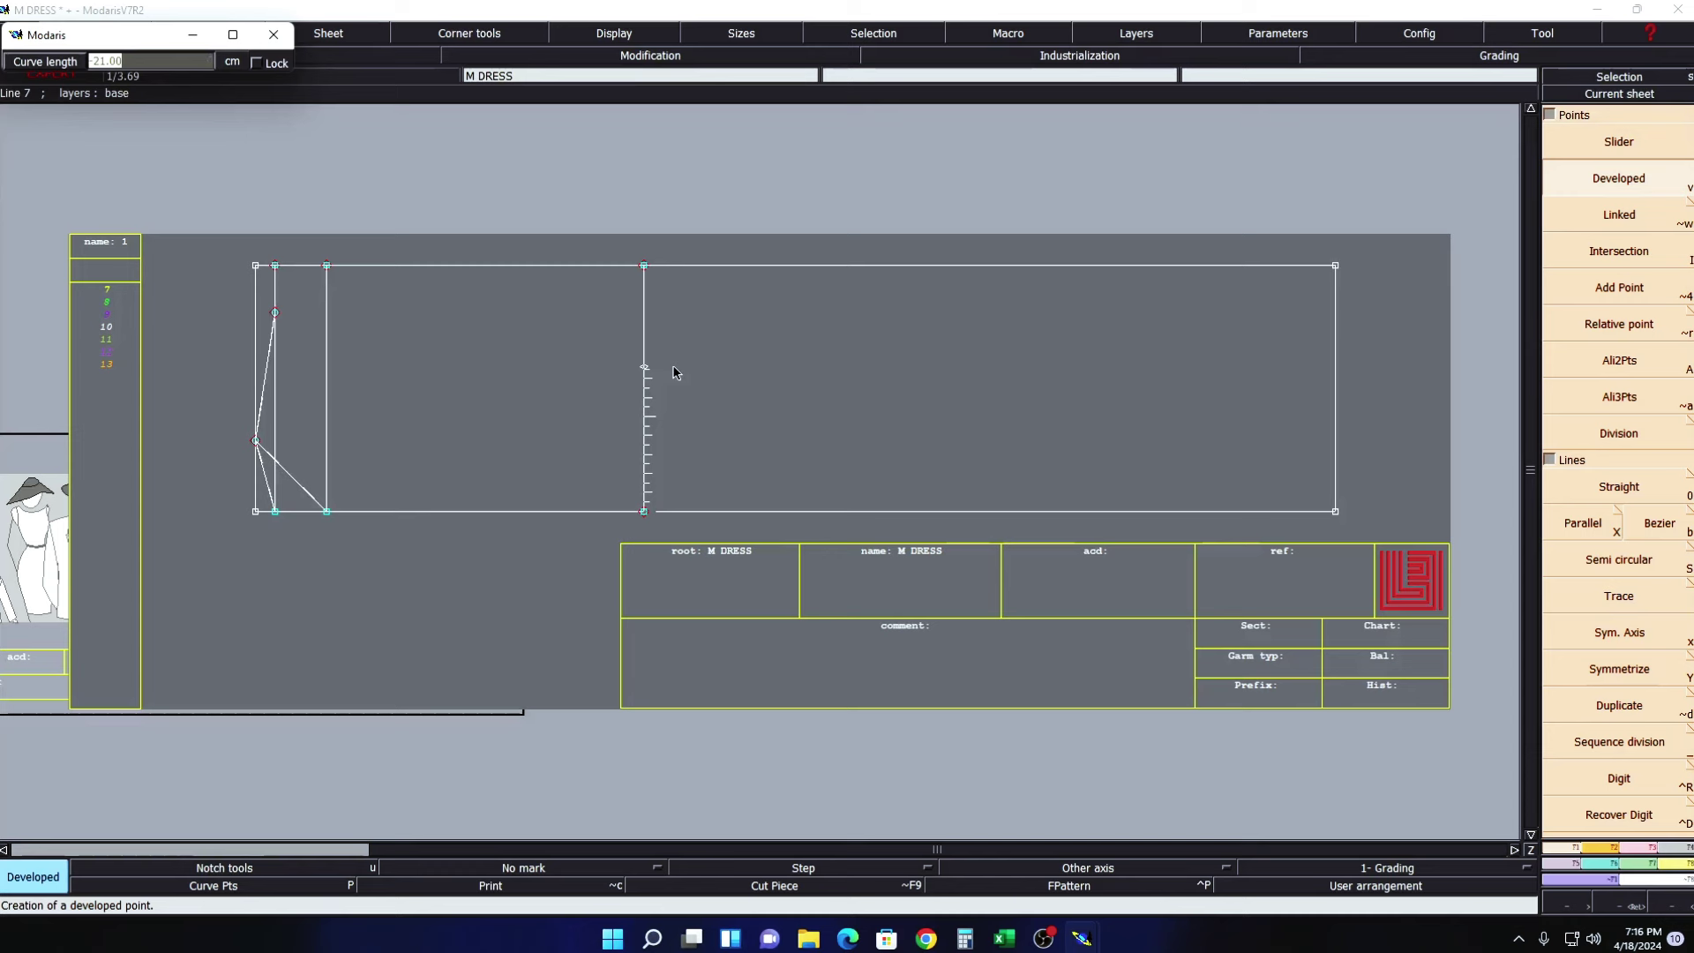
{"action": "type", "text": "-2"}
{"action": "key", "text": "Return"}
{"action": "key", "text": "i"}
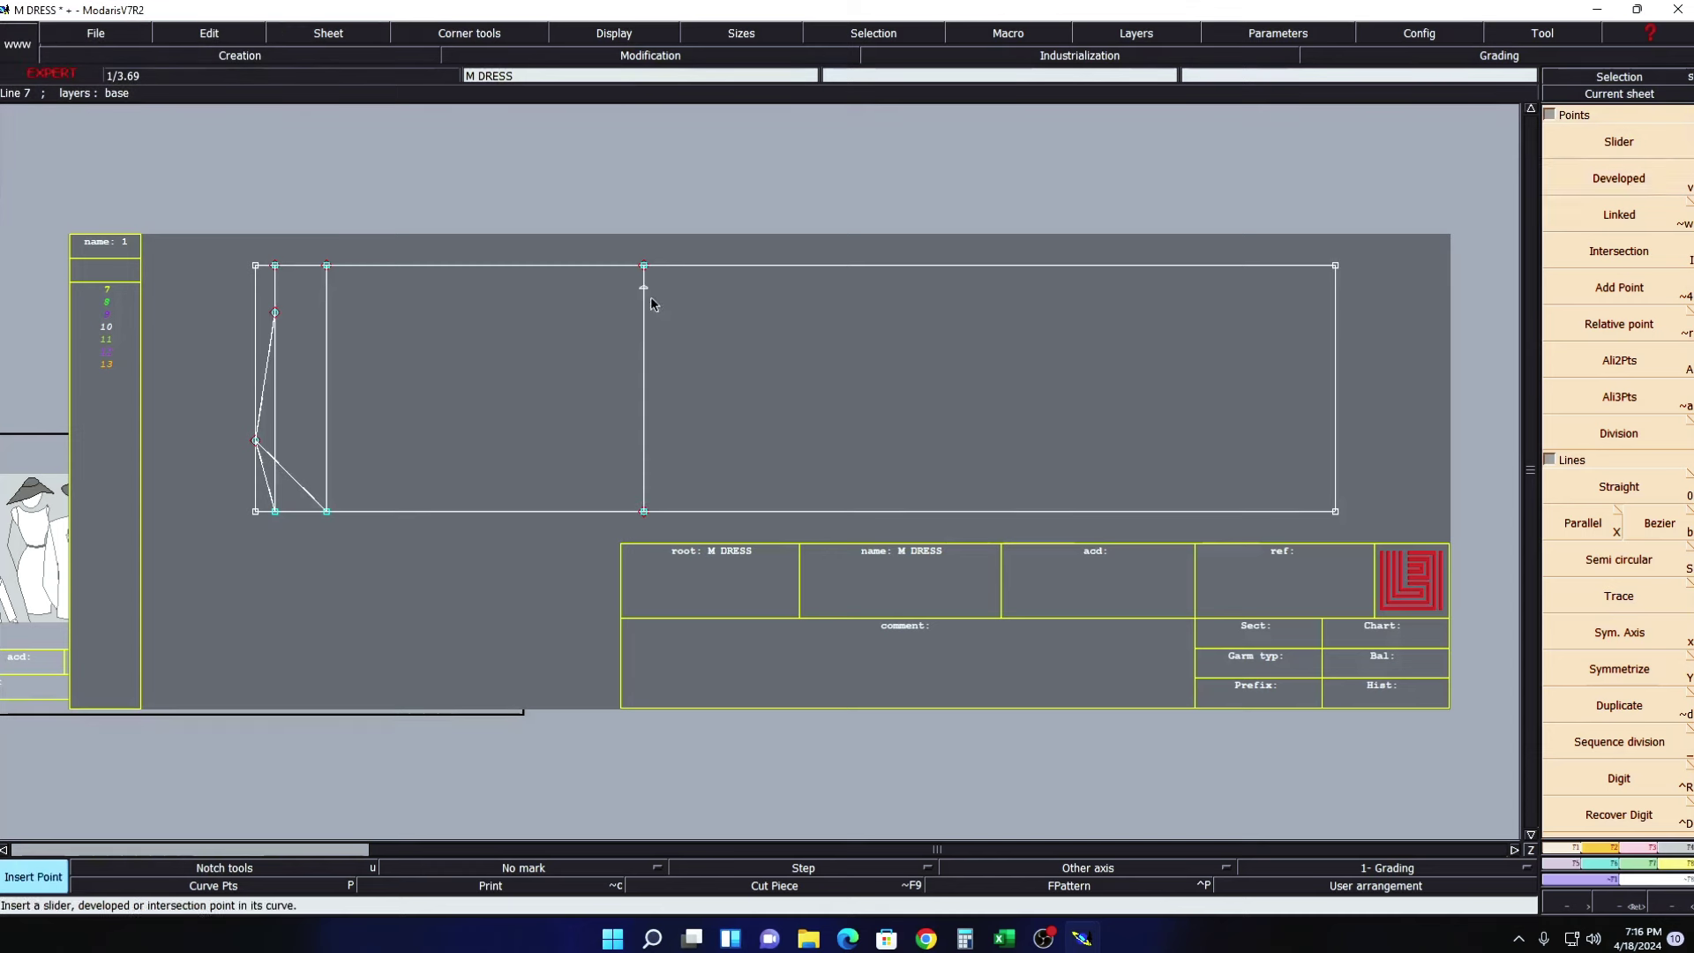
{"action": "left_click", "coordinate": [646, 290]}
- Fill the ARMHOLE row B22:M22 yellow in the spec sheet
{"action": "left_click", "coordinate": [1003, 939]}
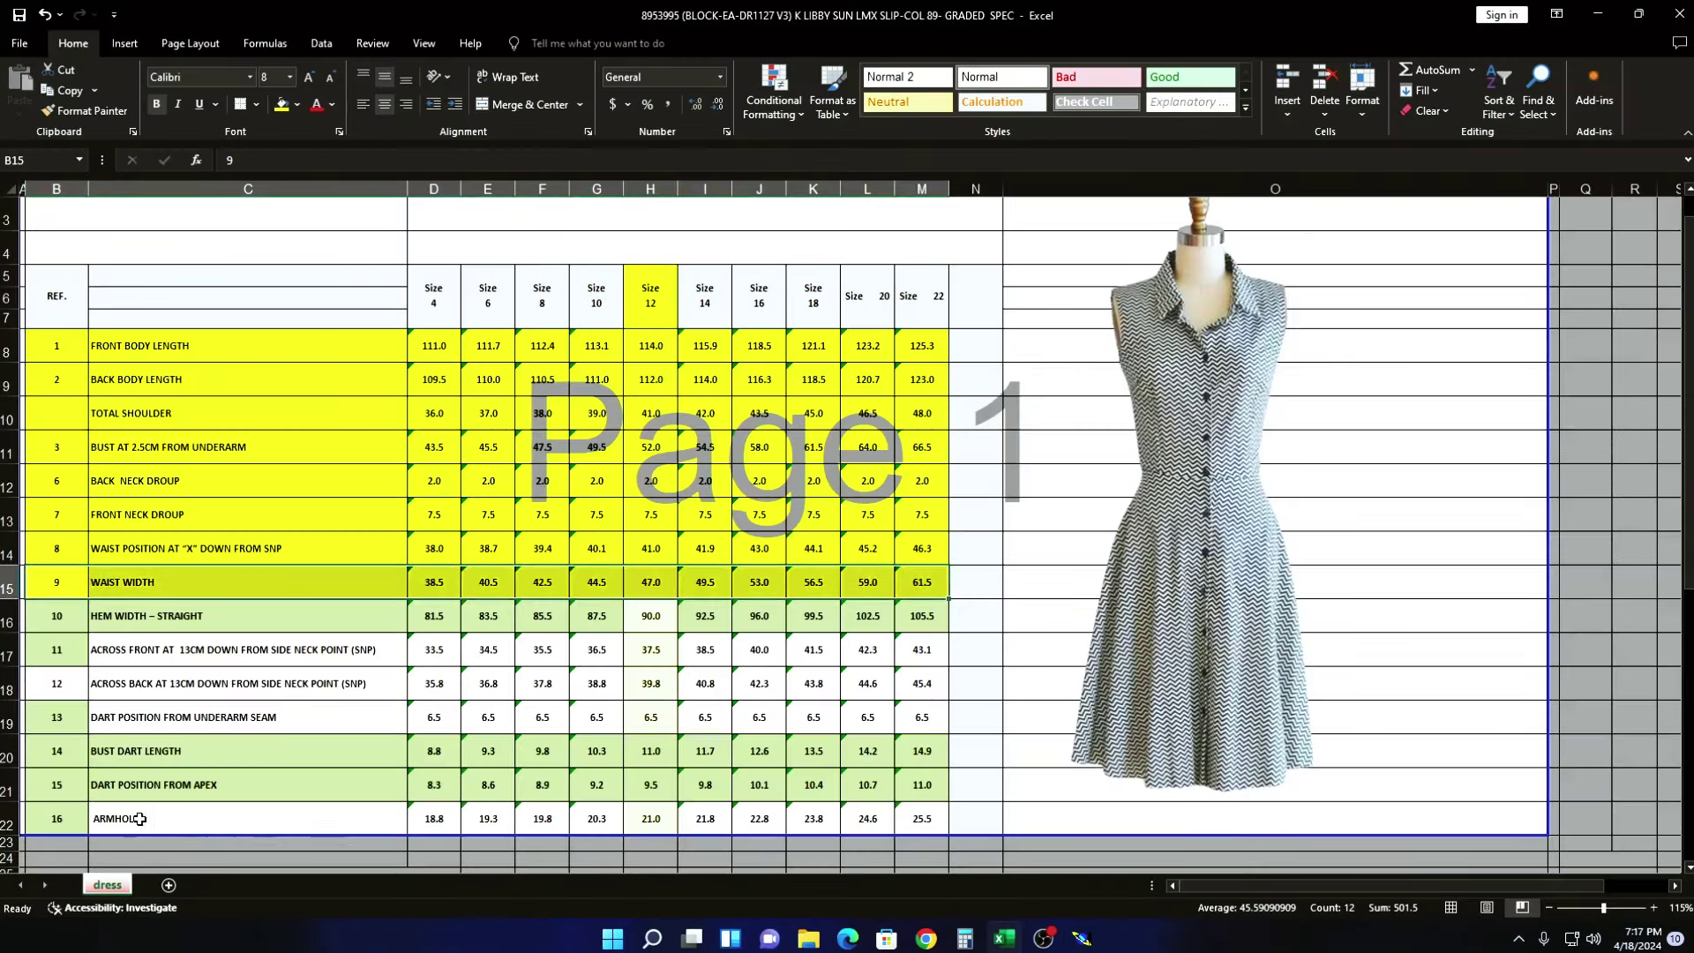
{"action": "left_click", "coordinate": [70, 818]}
{"action": "left_click_drag", "start_coordinate": [110, 818], "coordinate": [922, 818]}
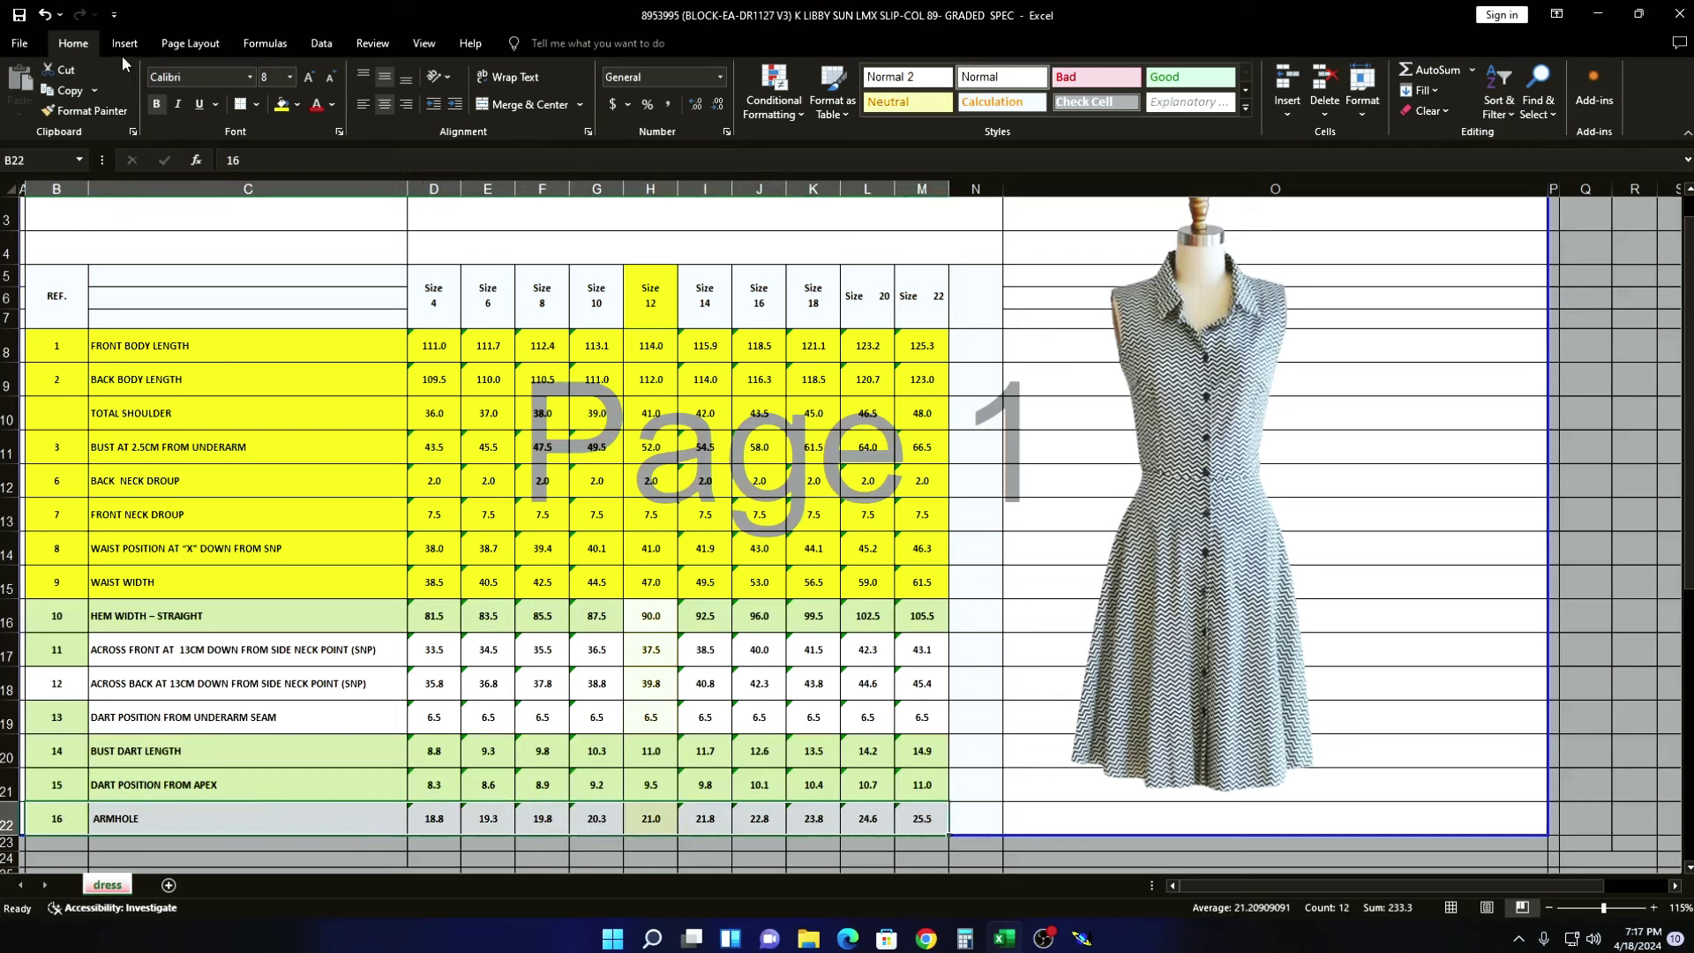
{"action": "left_click", "coordinate": [281, 112]}
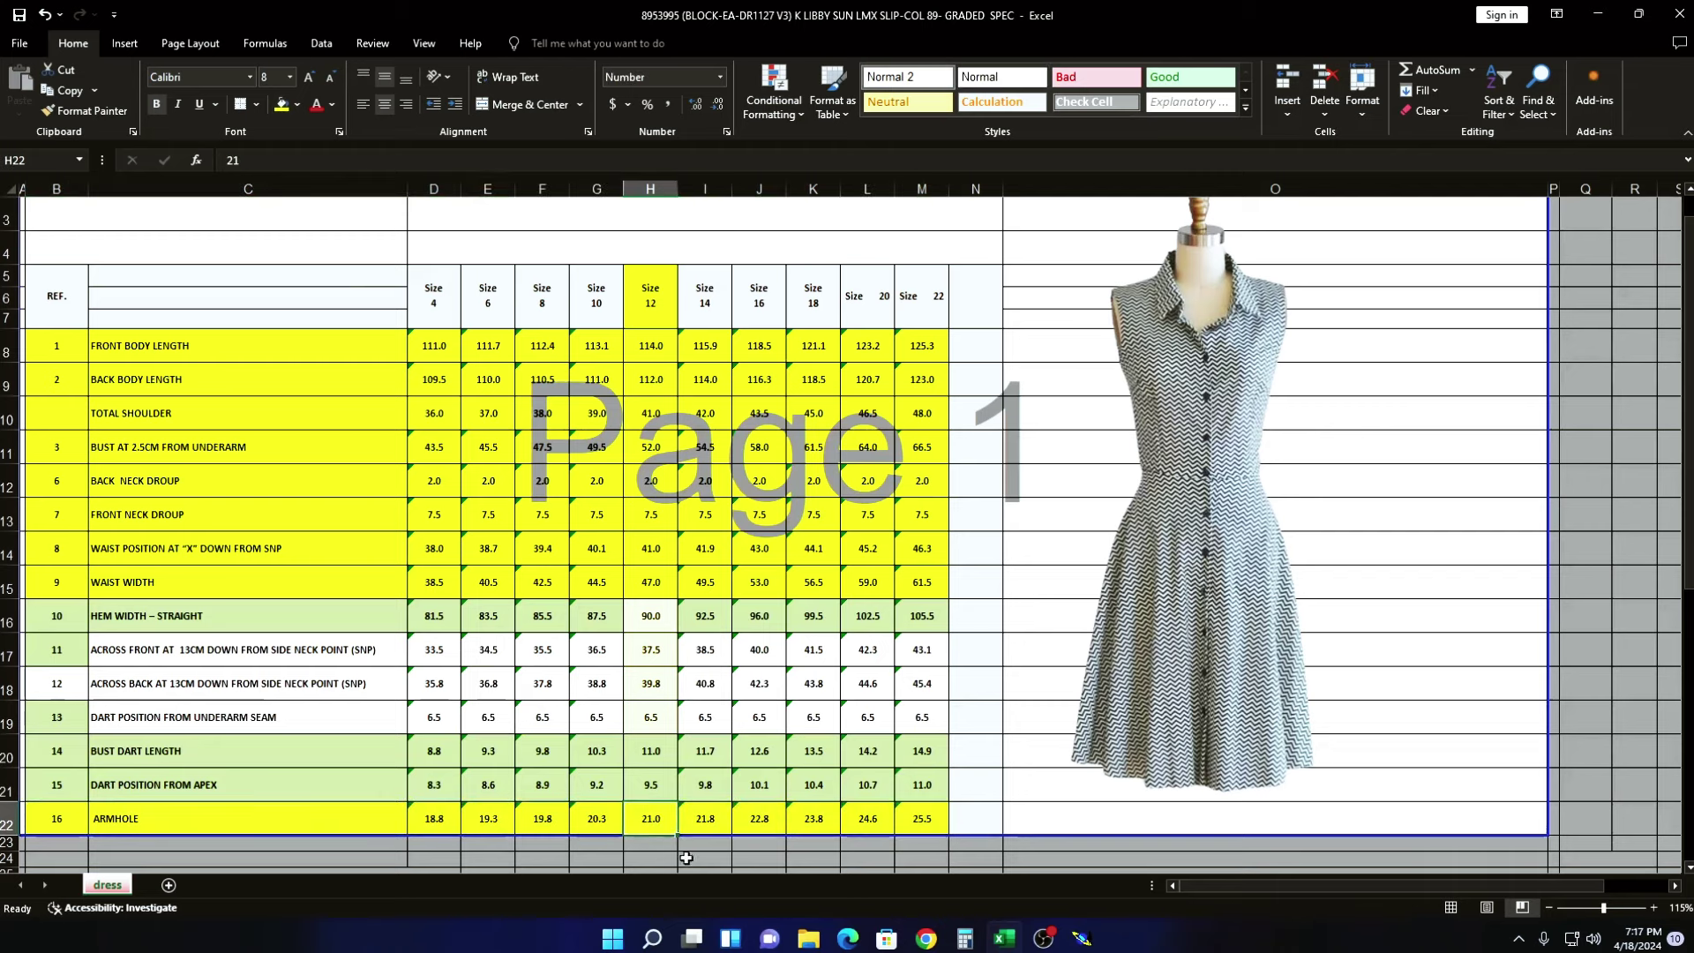
{"action": "left_click", "coordinate": [1090, 942]}
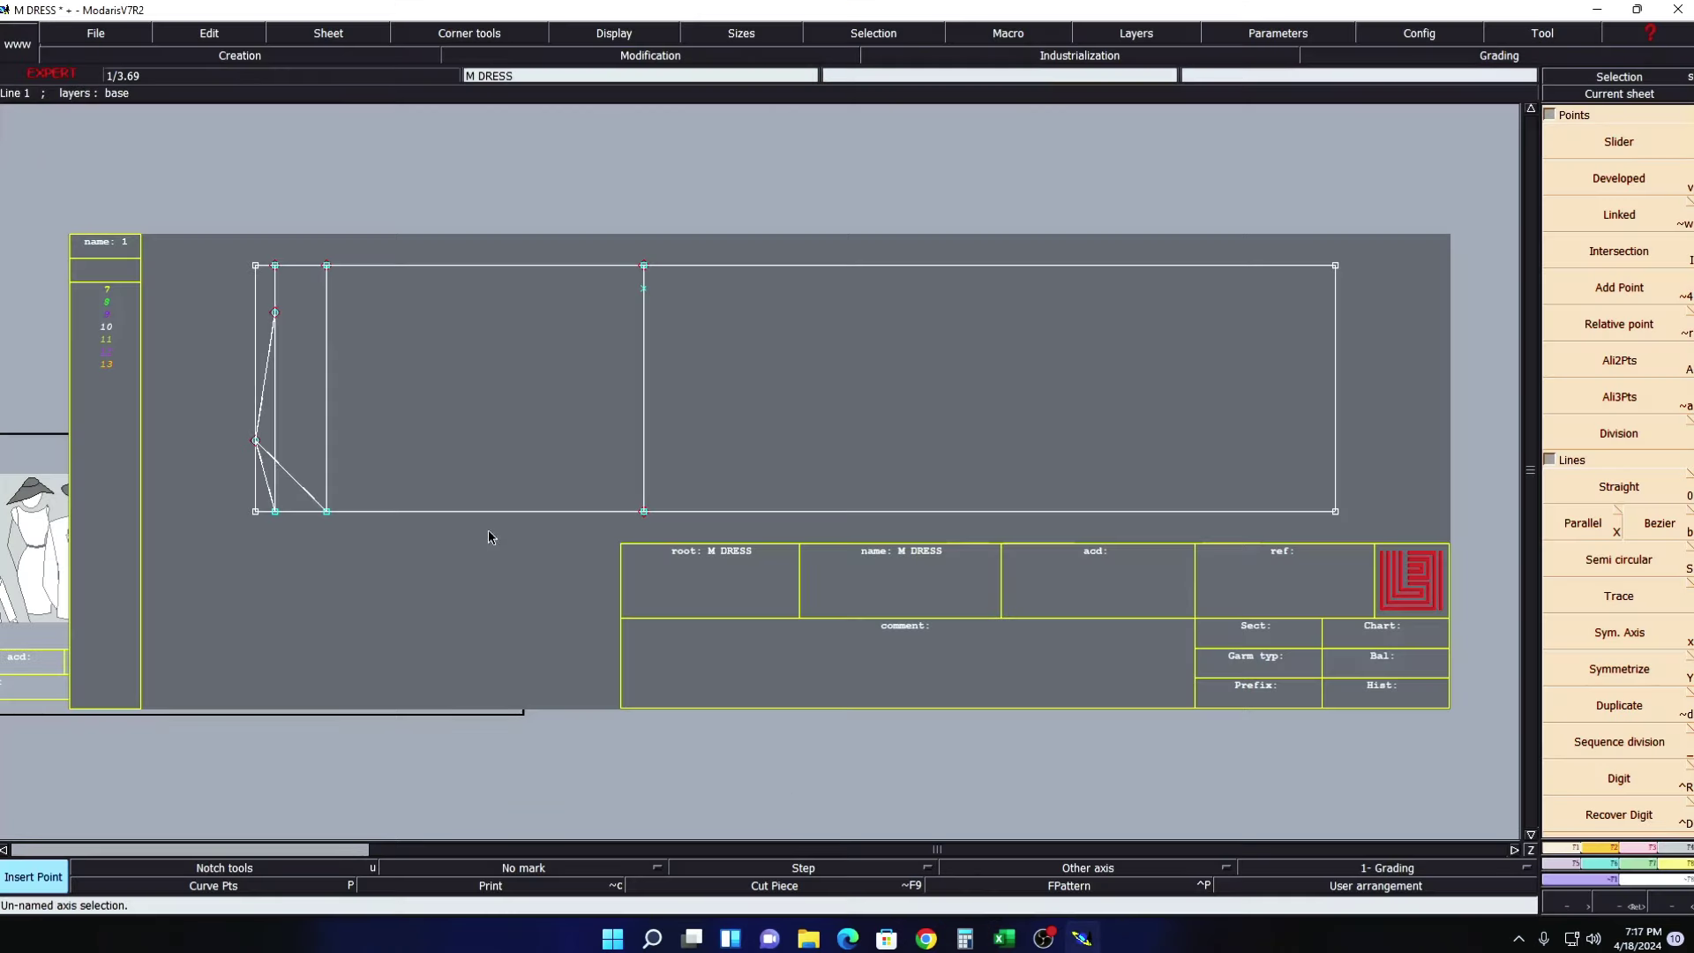
- Add a parallel line offset 21 cm from the chosen vertical line
{"action": "key", "text": "x"}
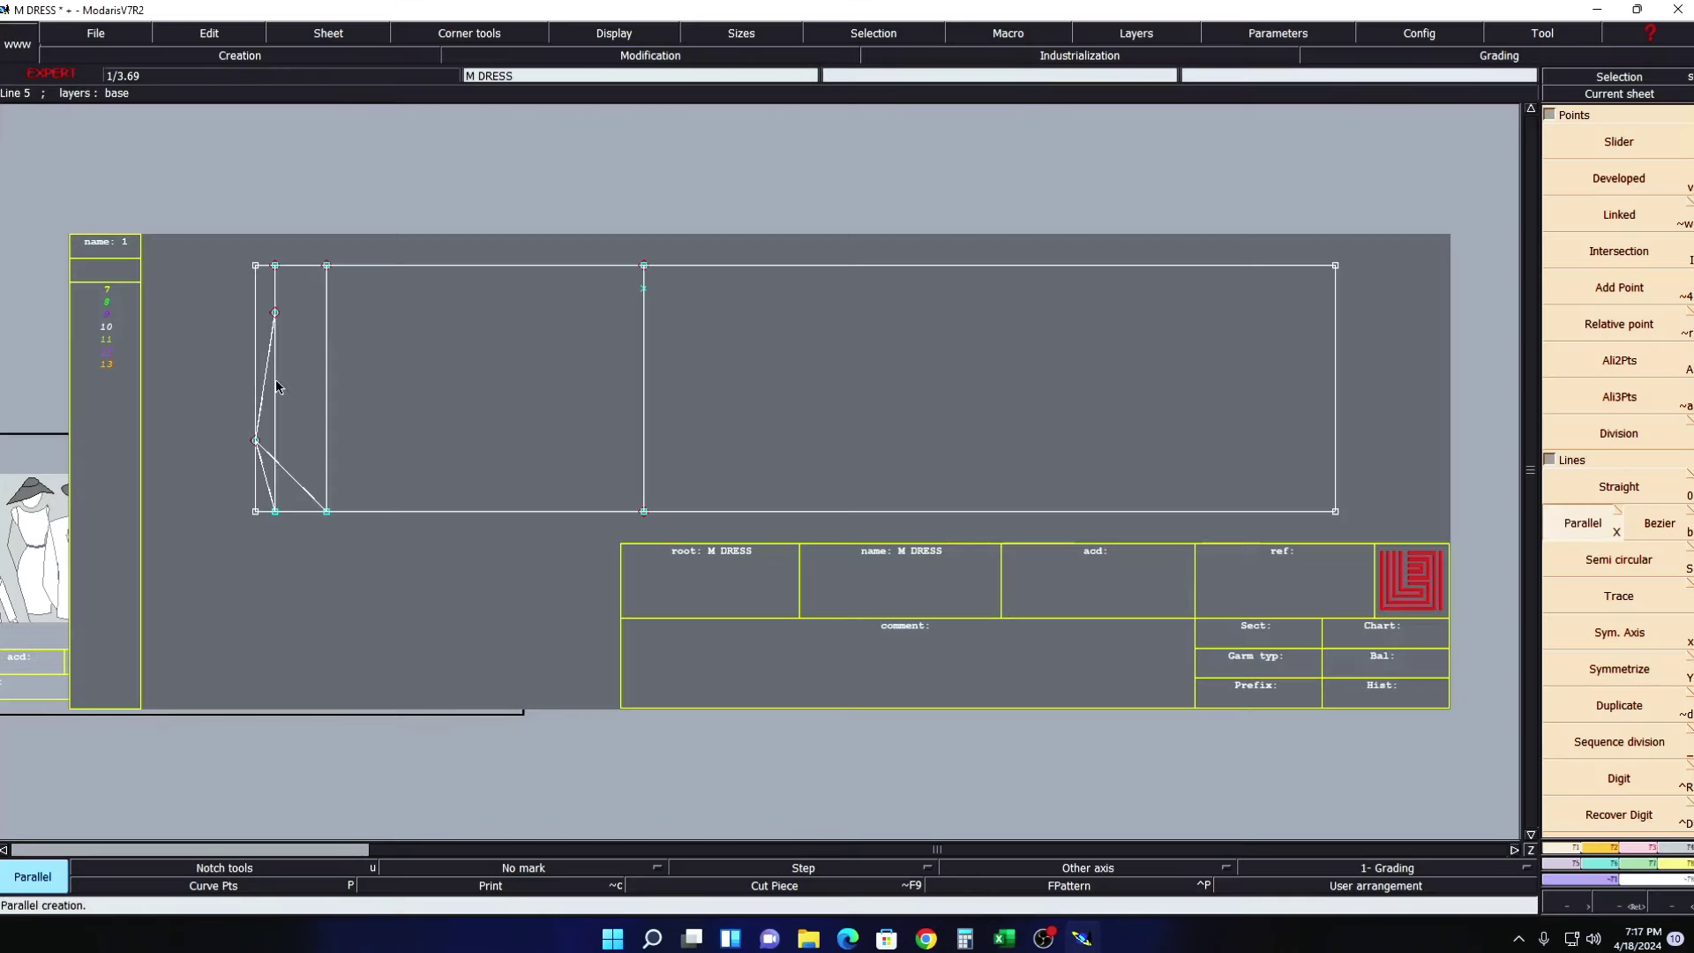
{"action": "left_click", "coordinate": [276, 387]}
{"action": "type", "text": "2"}
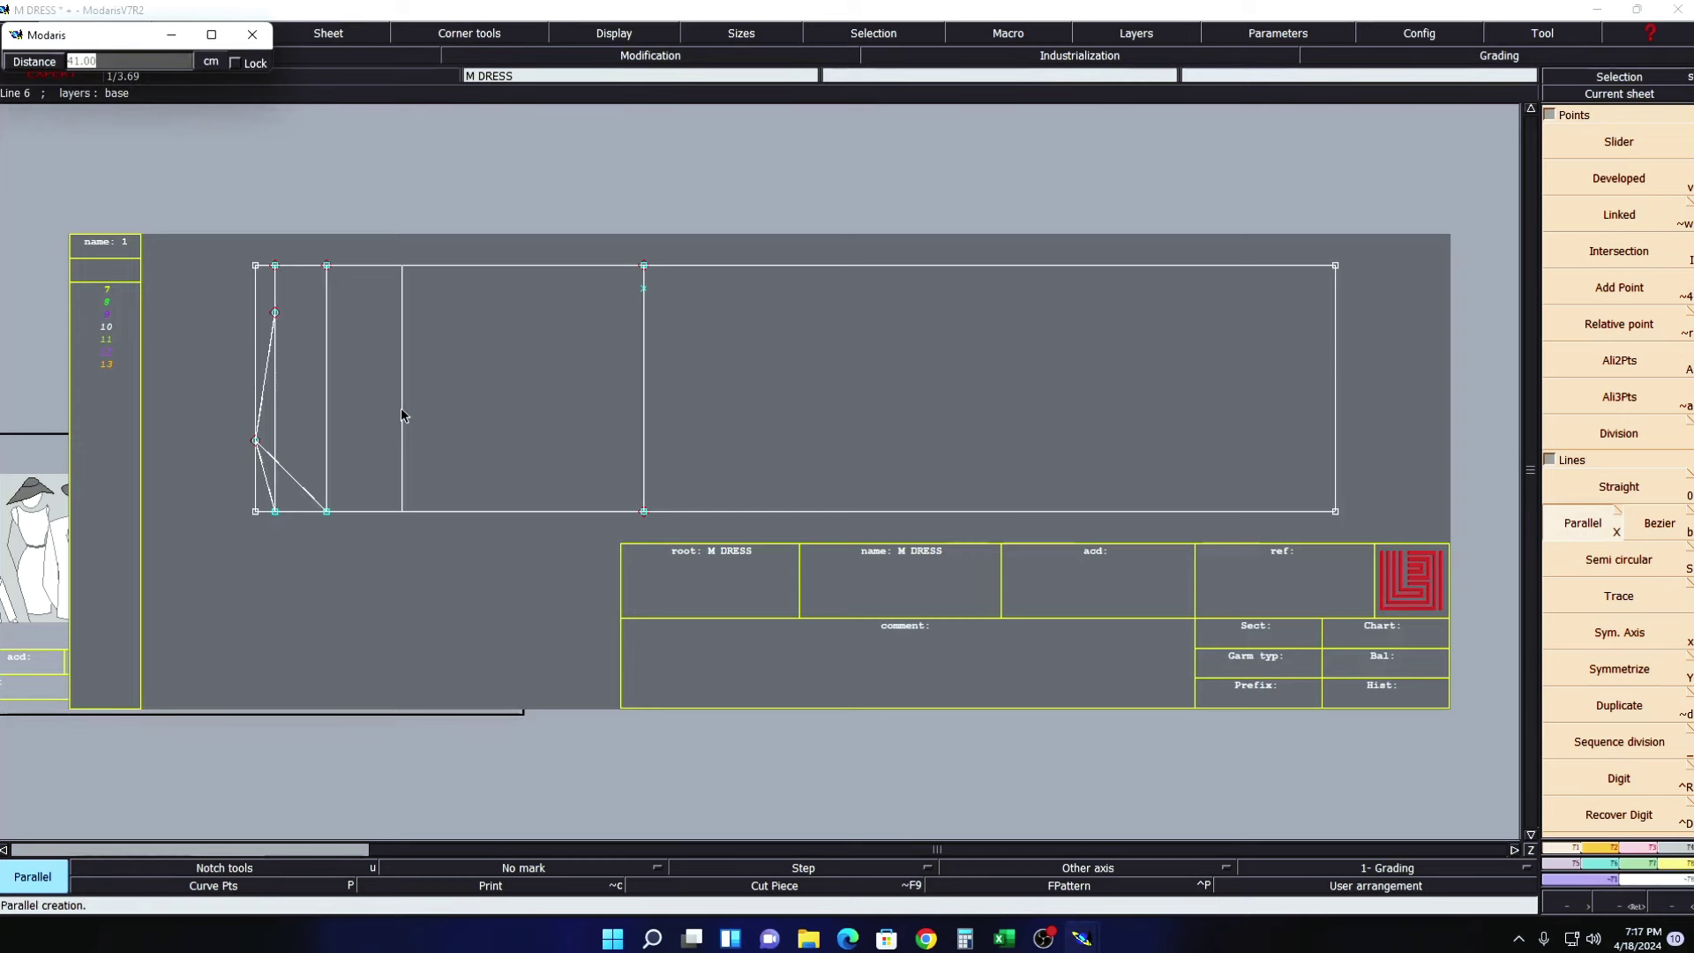
{"action": "type", "text": "1"}
{"action": "key", "text": "Return"}
{"action": "key", "text": "Delete"}
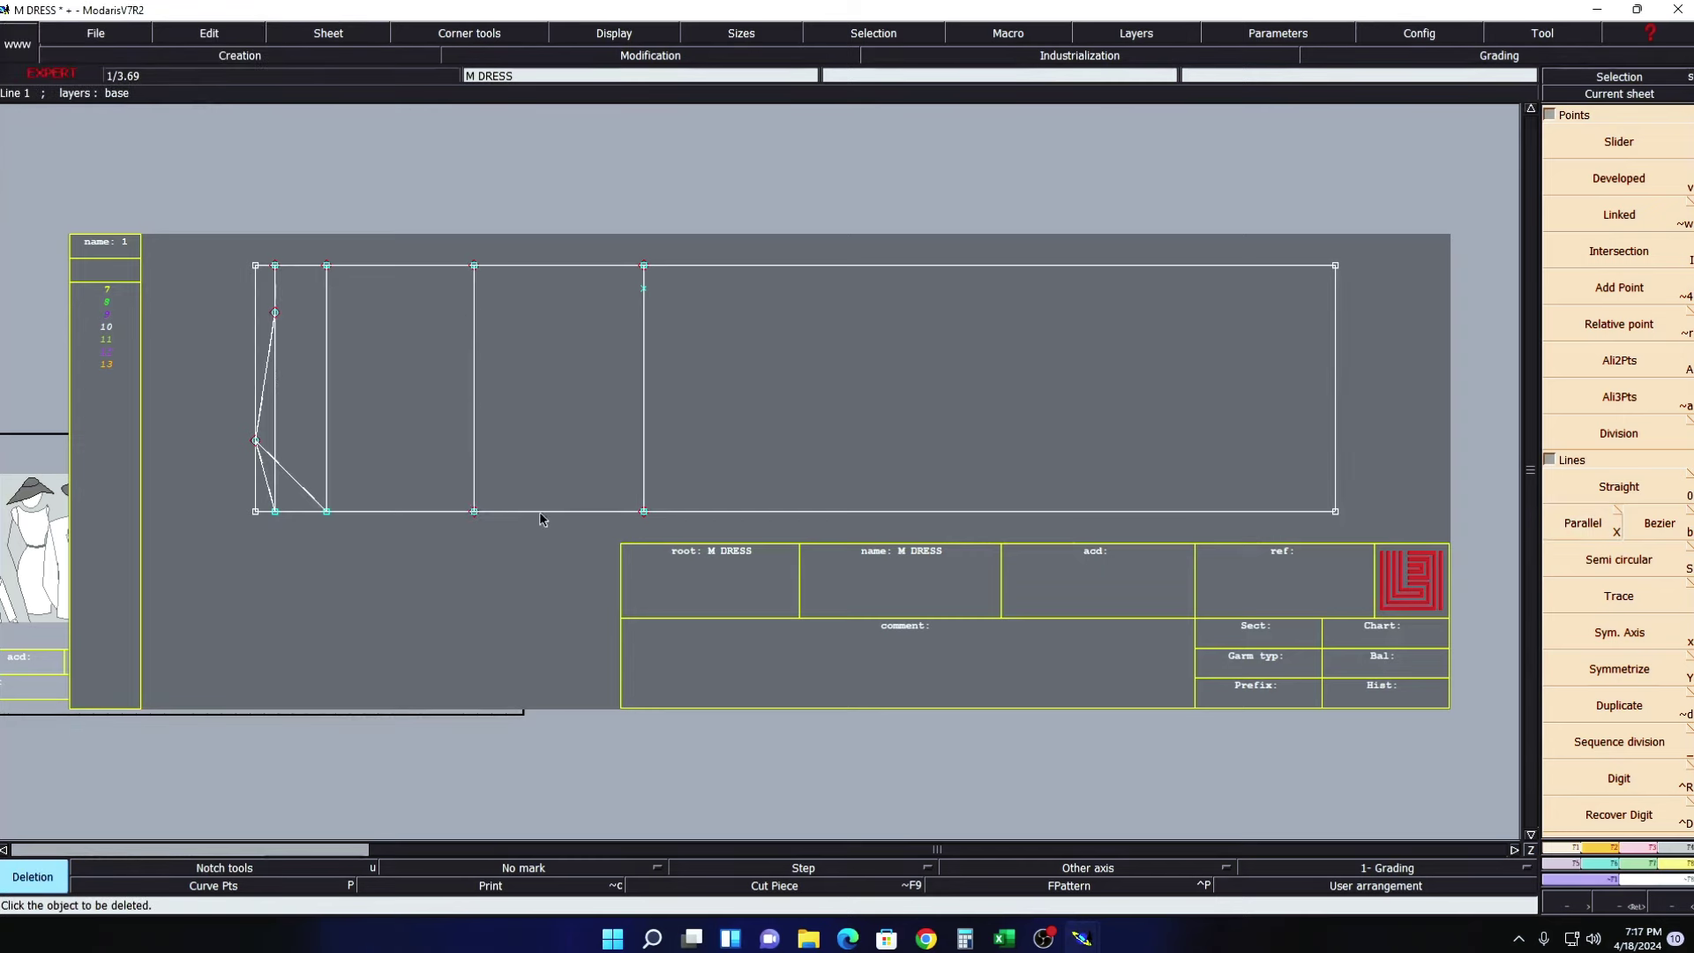
- Fill spec sheet row 17 (B17:M17) yellow
{"action": "left_click", "coordinate": [1004, 937]}
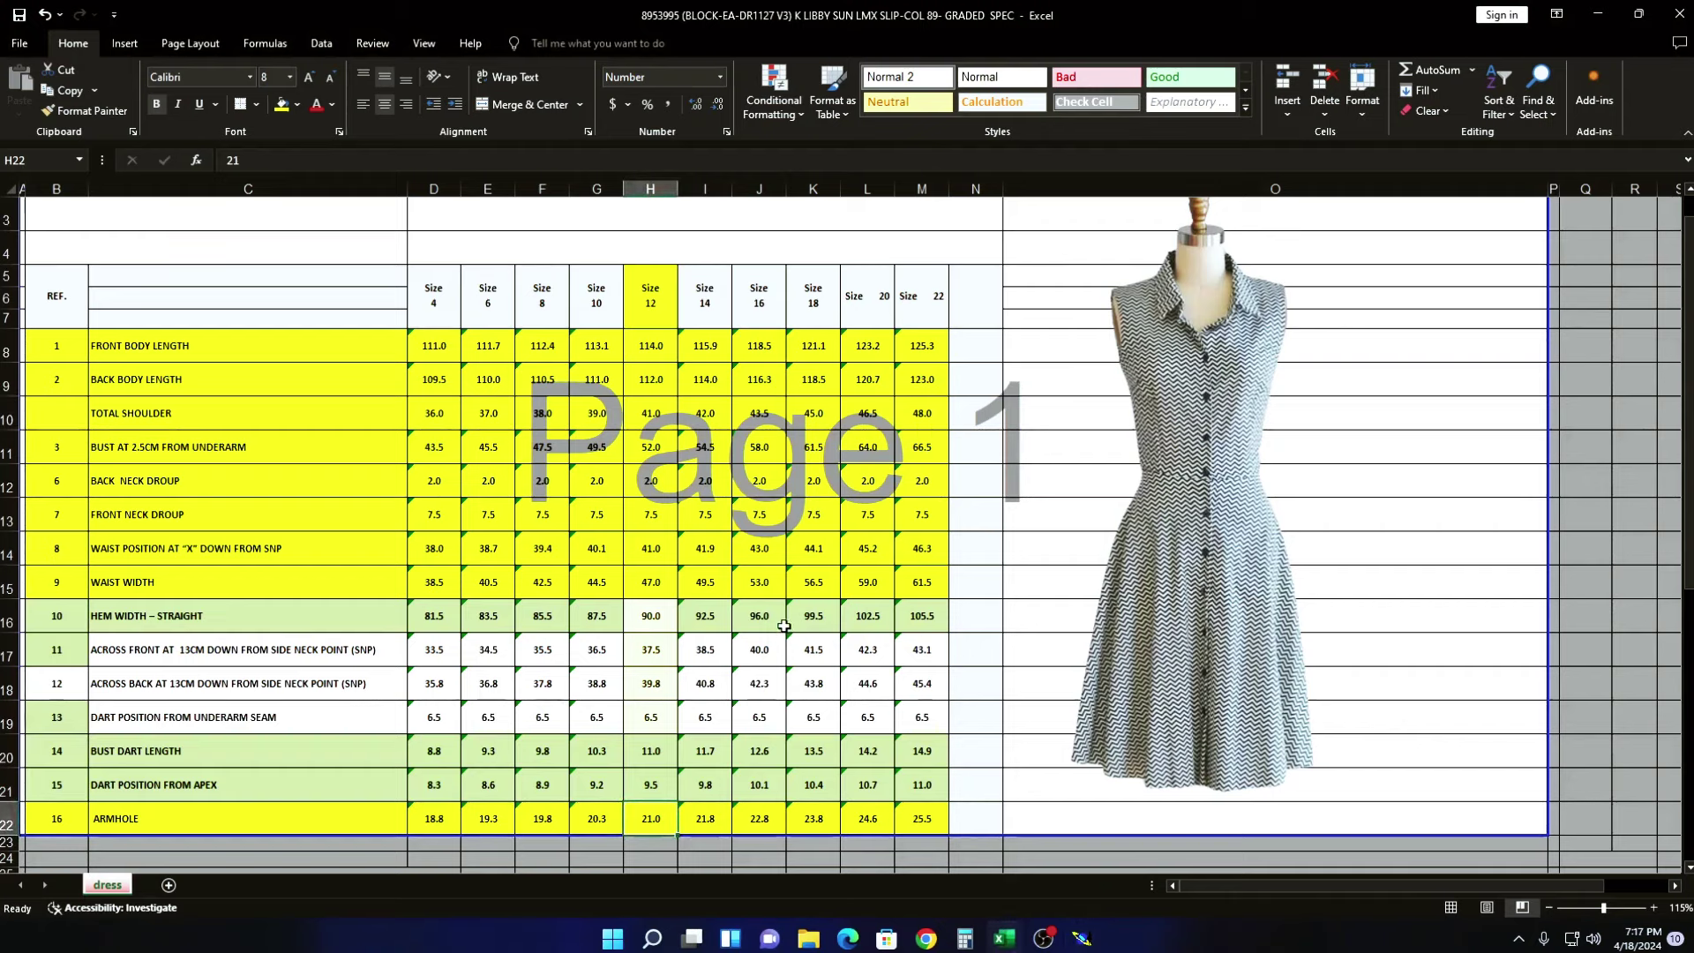
{"action": "scroll", "coordinate": [766, 639], "scroll_direction": "down", "scroll_amount": 1}
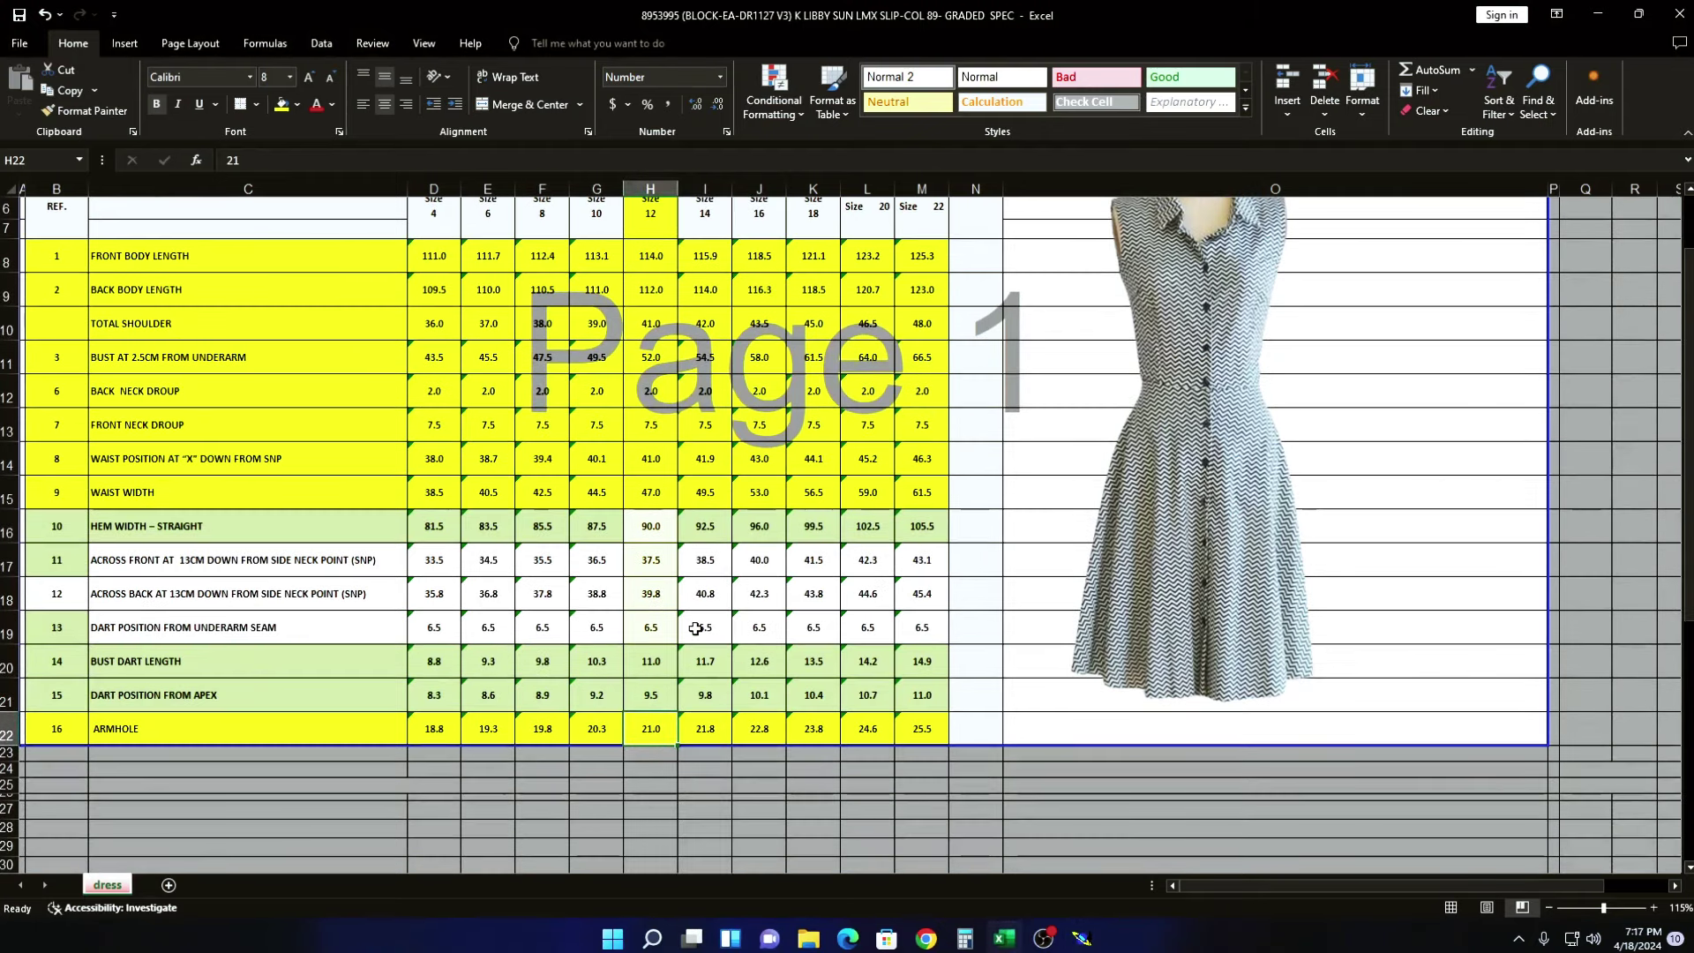
{"action": "left_click", "coordinate": [48, 559]}
{"action": "left_click_drag", "start_coordinate": [49, 559], "coordinate": [902, 559]}
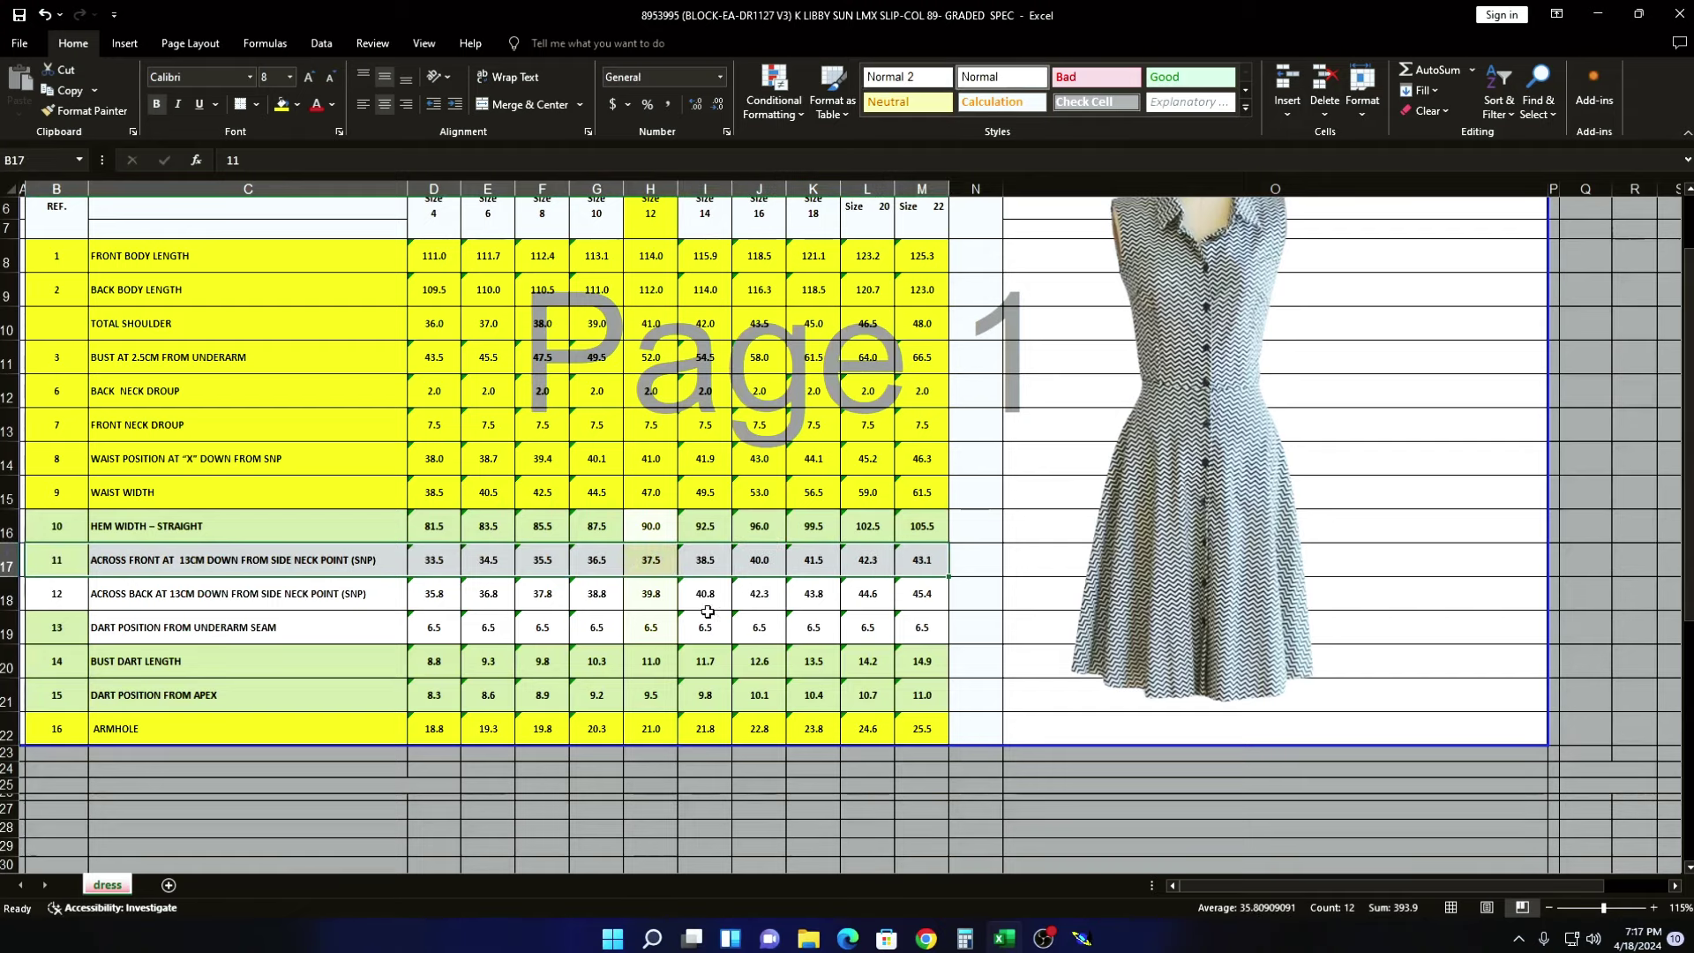
{"action": "scroll", "coordinate": [679, 618], "scroll_direction": "up", "scroll_amount": 1}
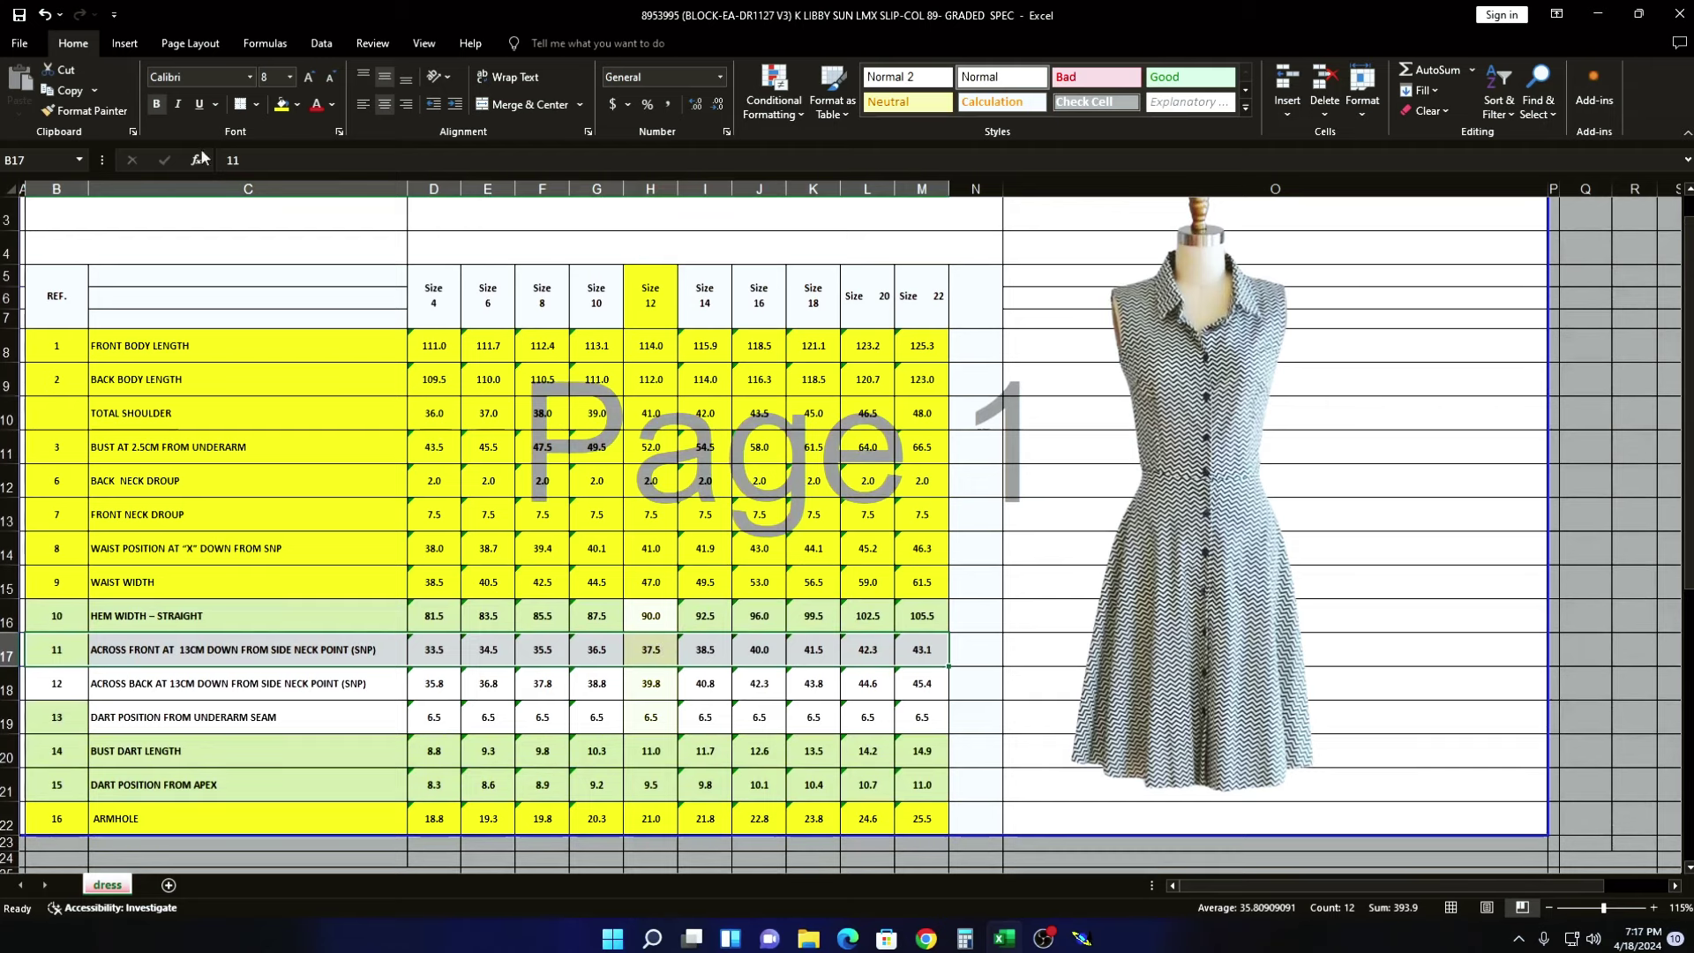
{"action": "left_click", "coordinate": [280, 105]}
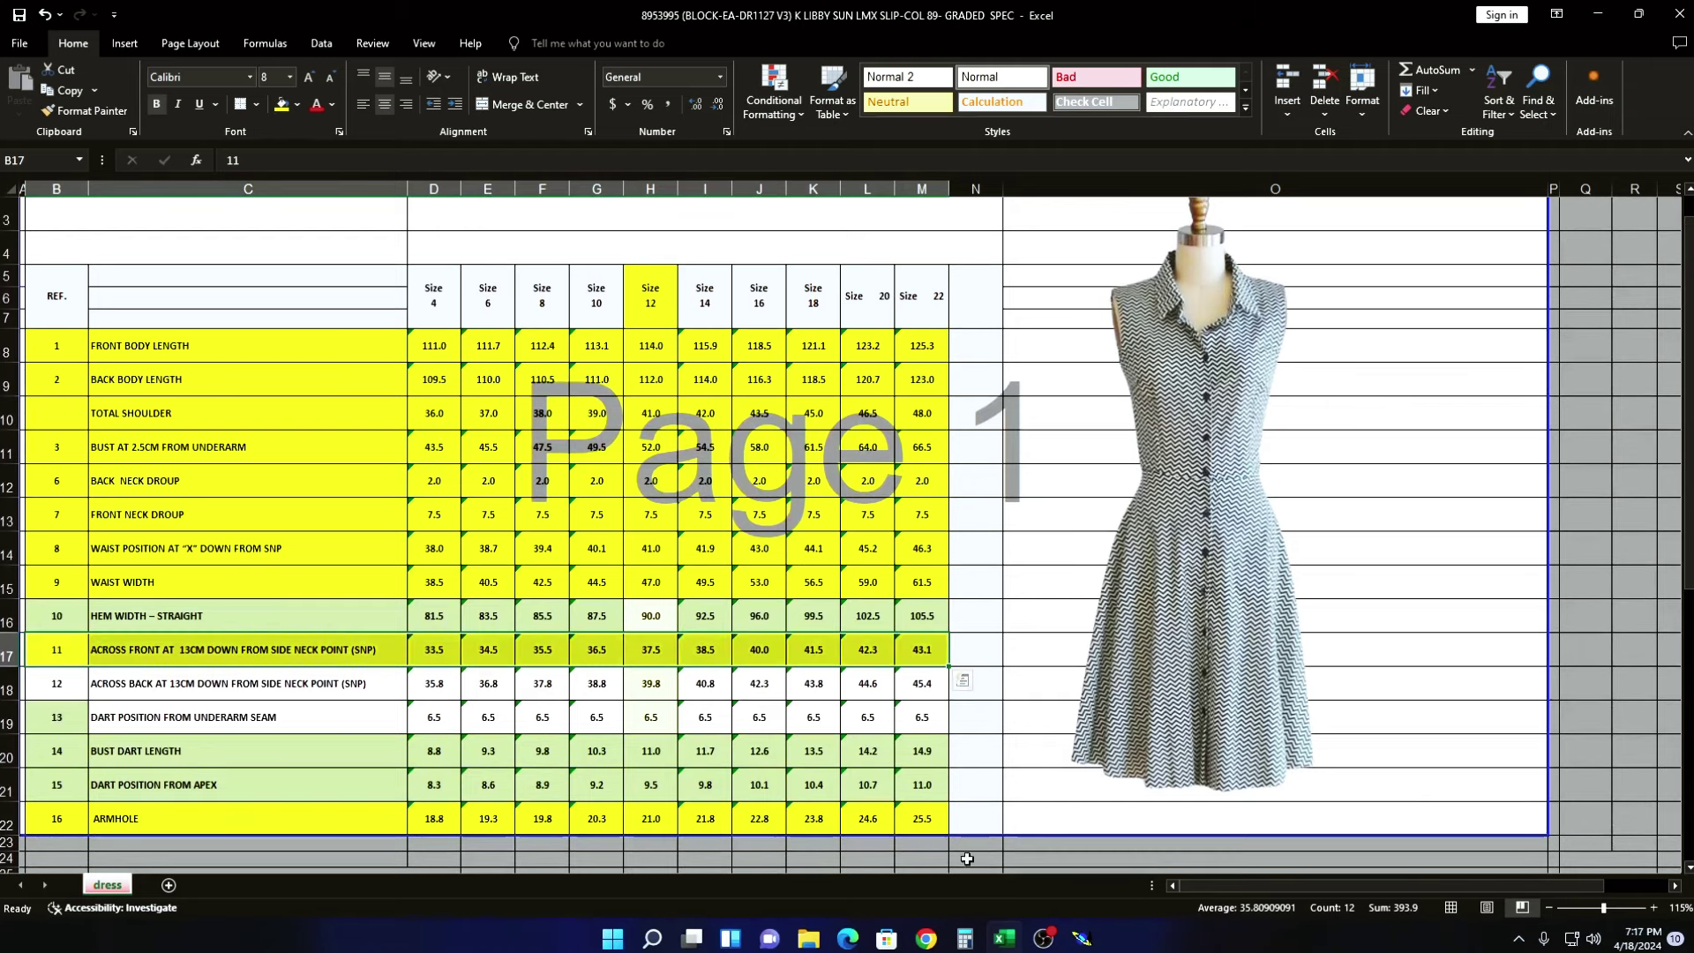
{"action": "left_click", "coordinate": [1082, 938]}
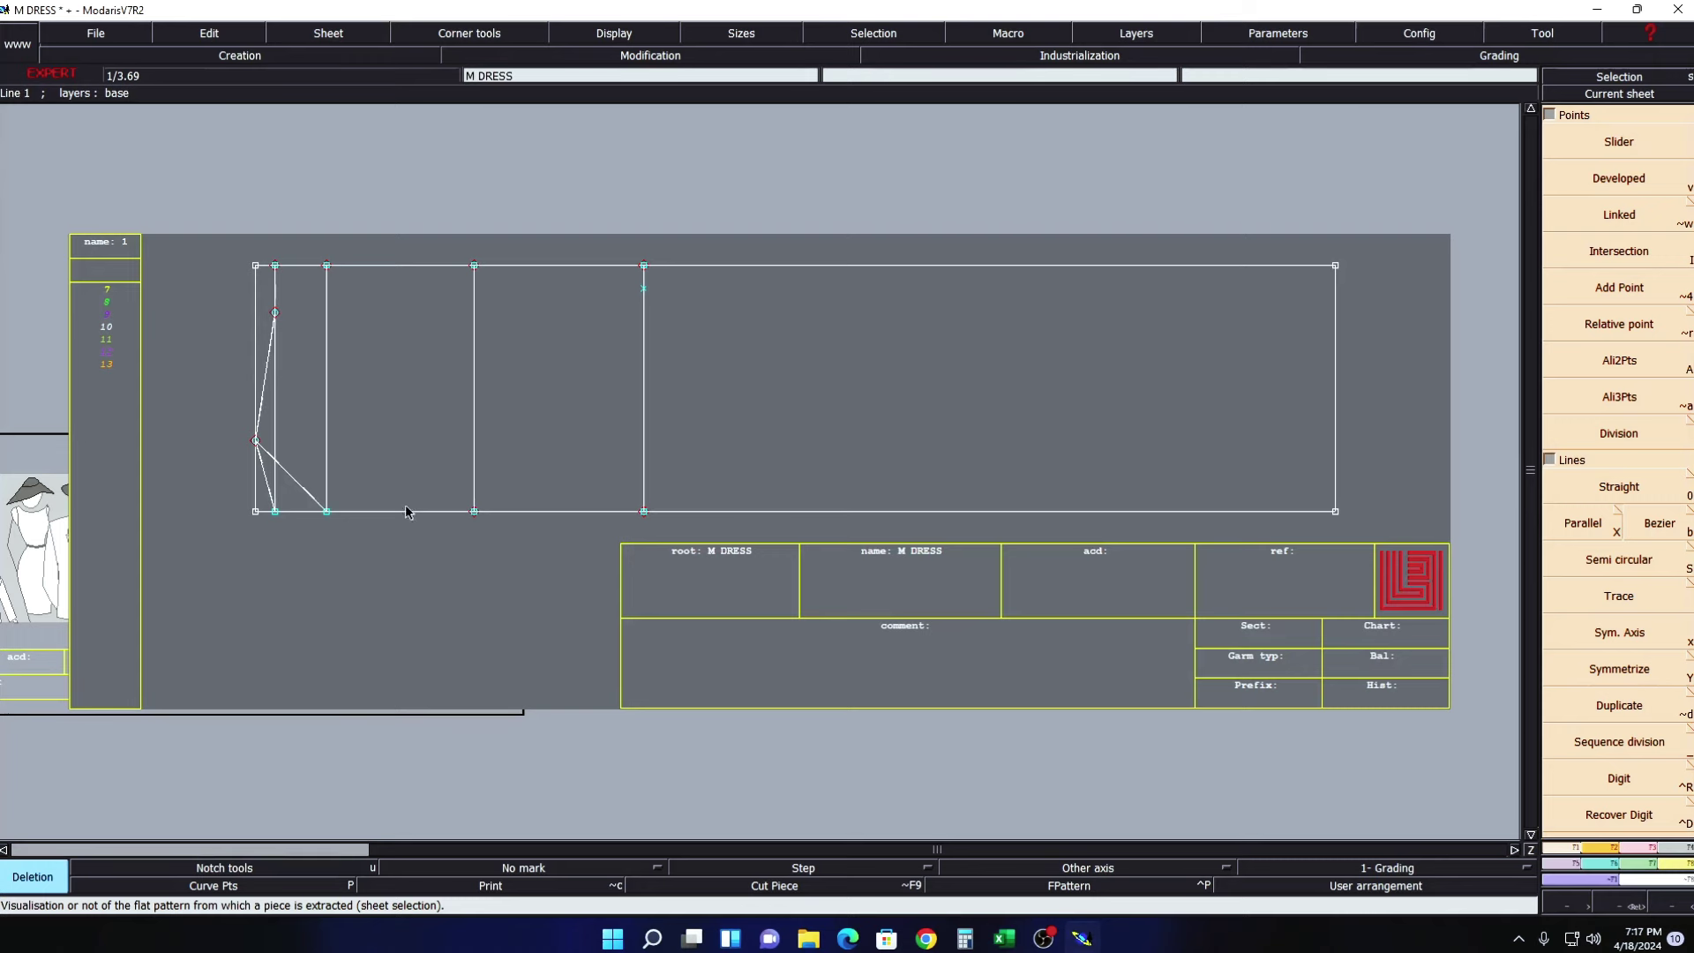
- Add a second parallel line offset 13 cm across the dress block
{"action": "key", "text": "x"}
{"action": "left_click", "coordinate": [254, 404]}
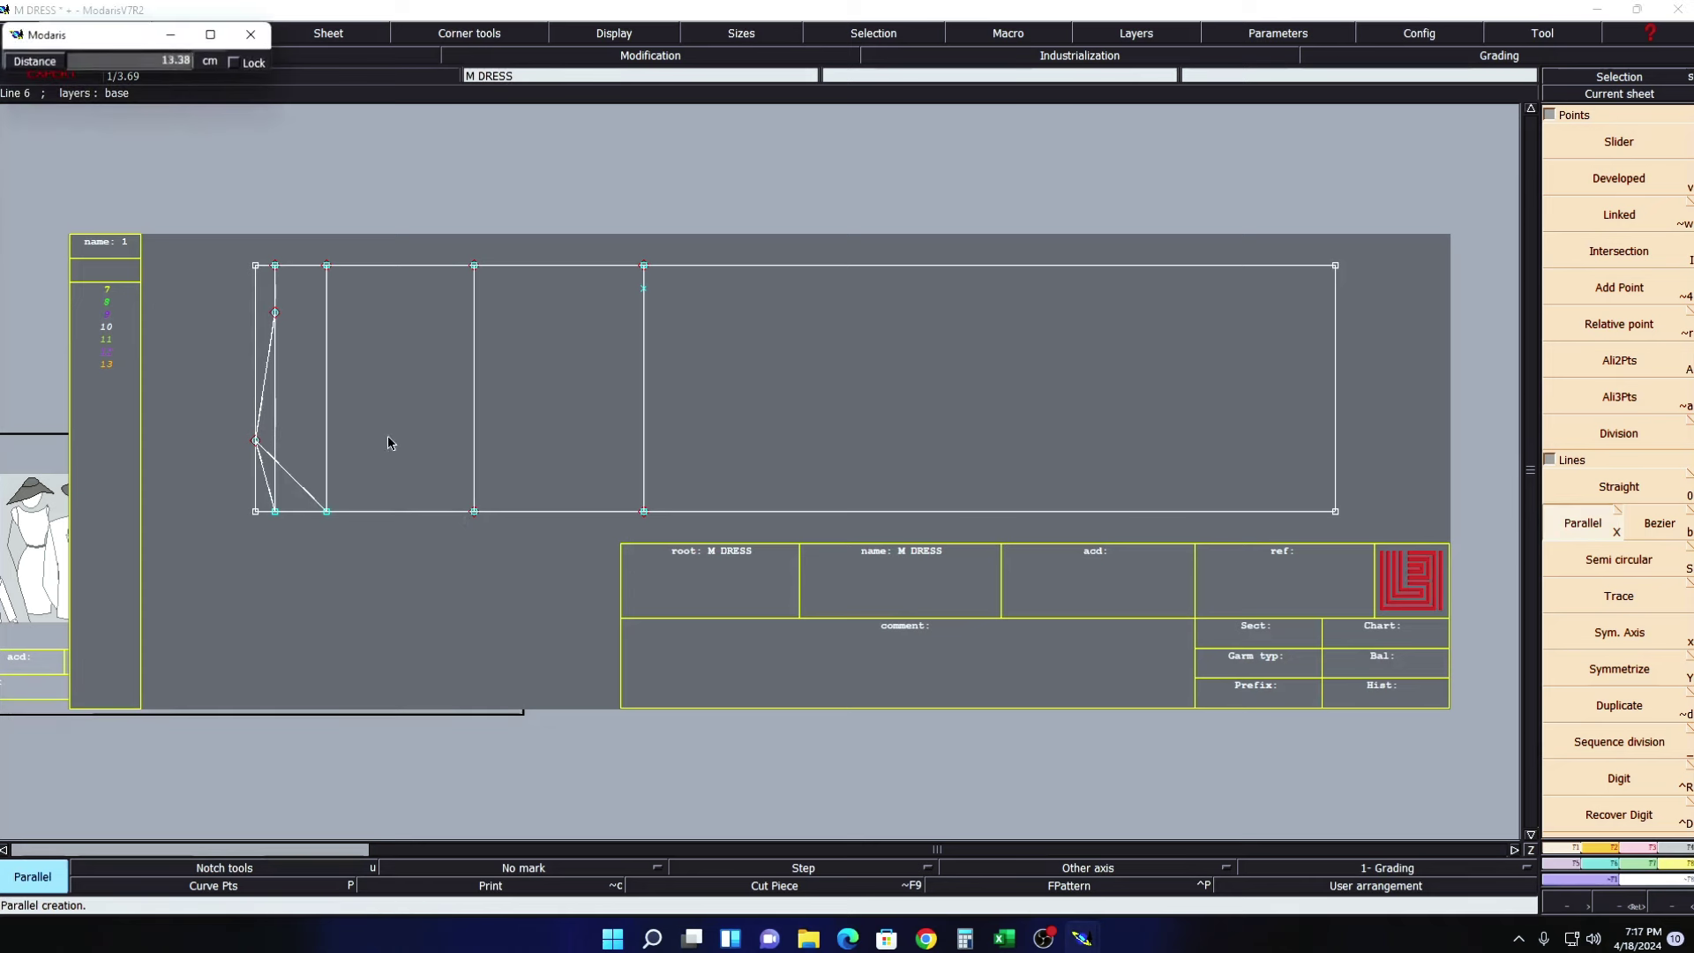
{"action": "type", "text": "13"}
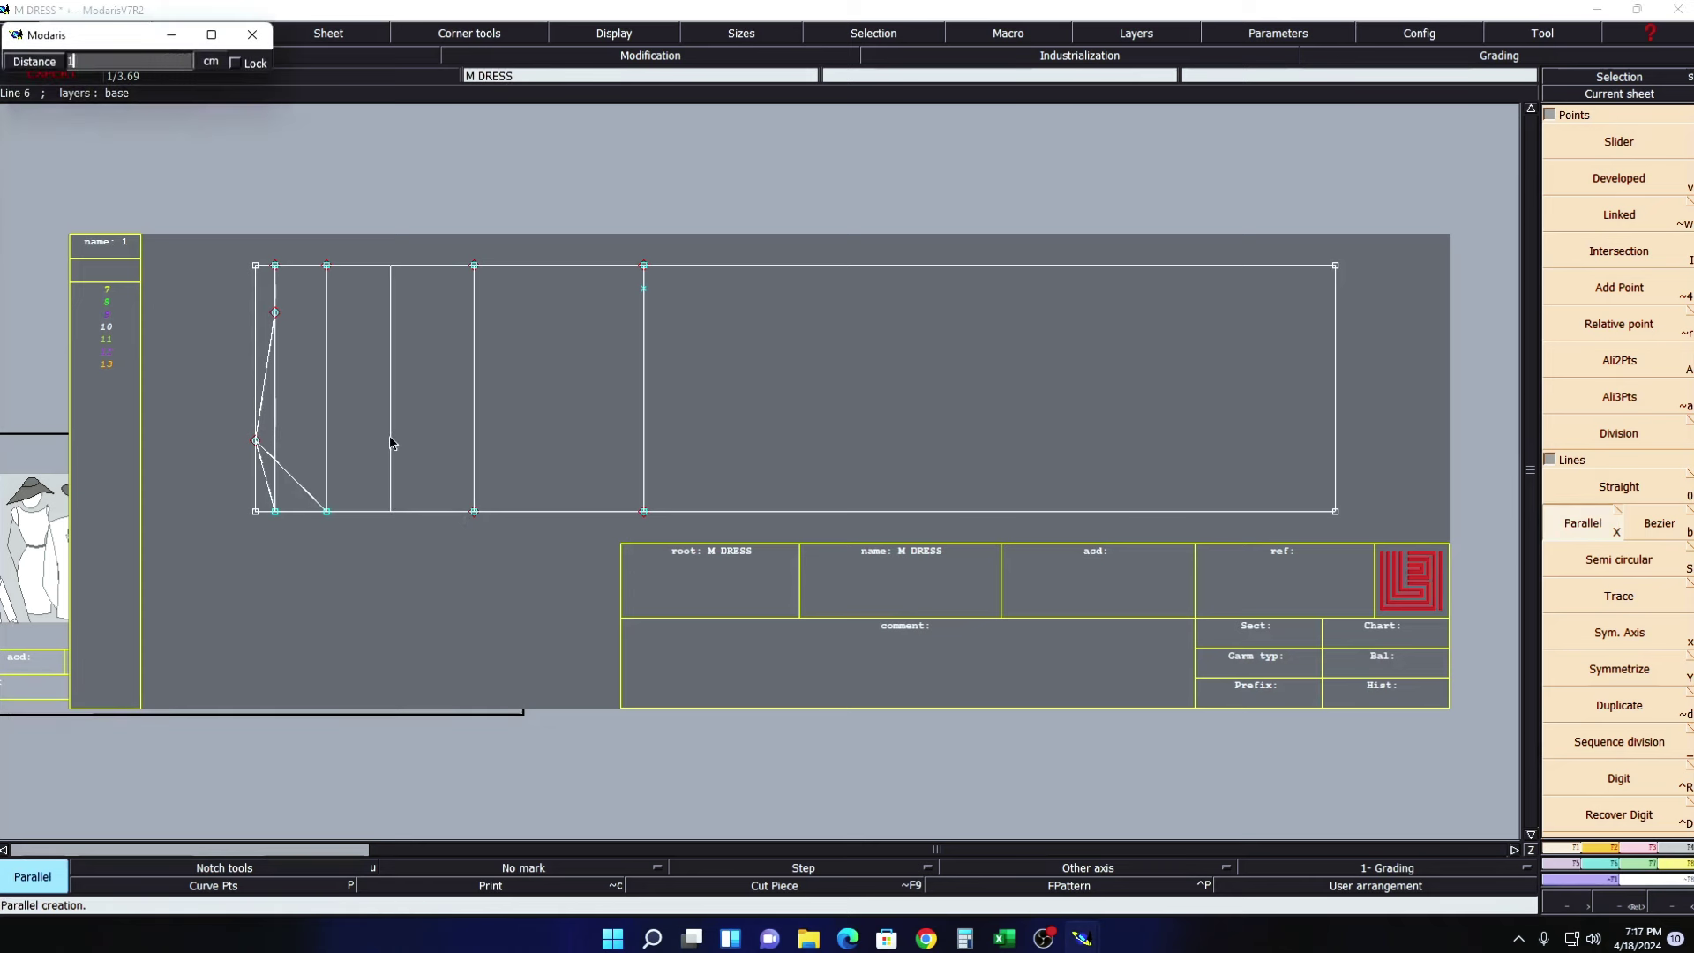
{"action": "key", "text": "Return"}
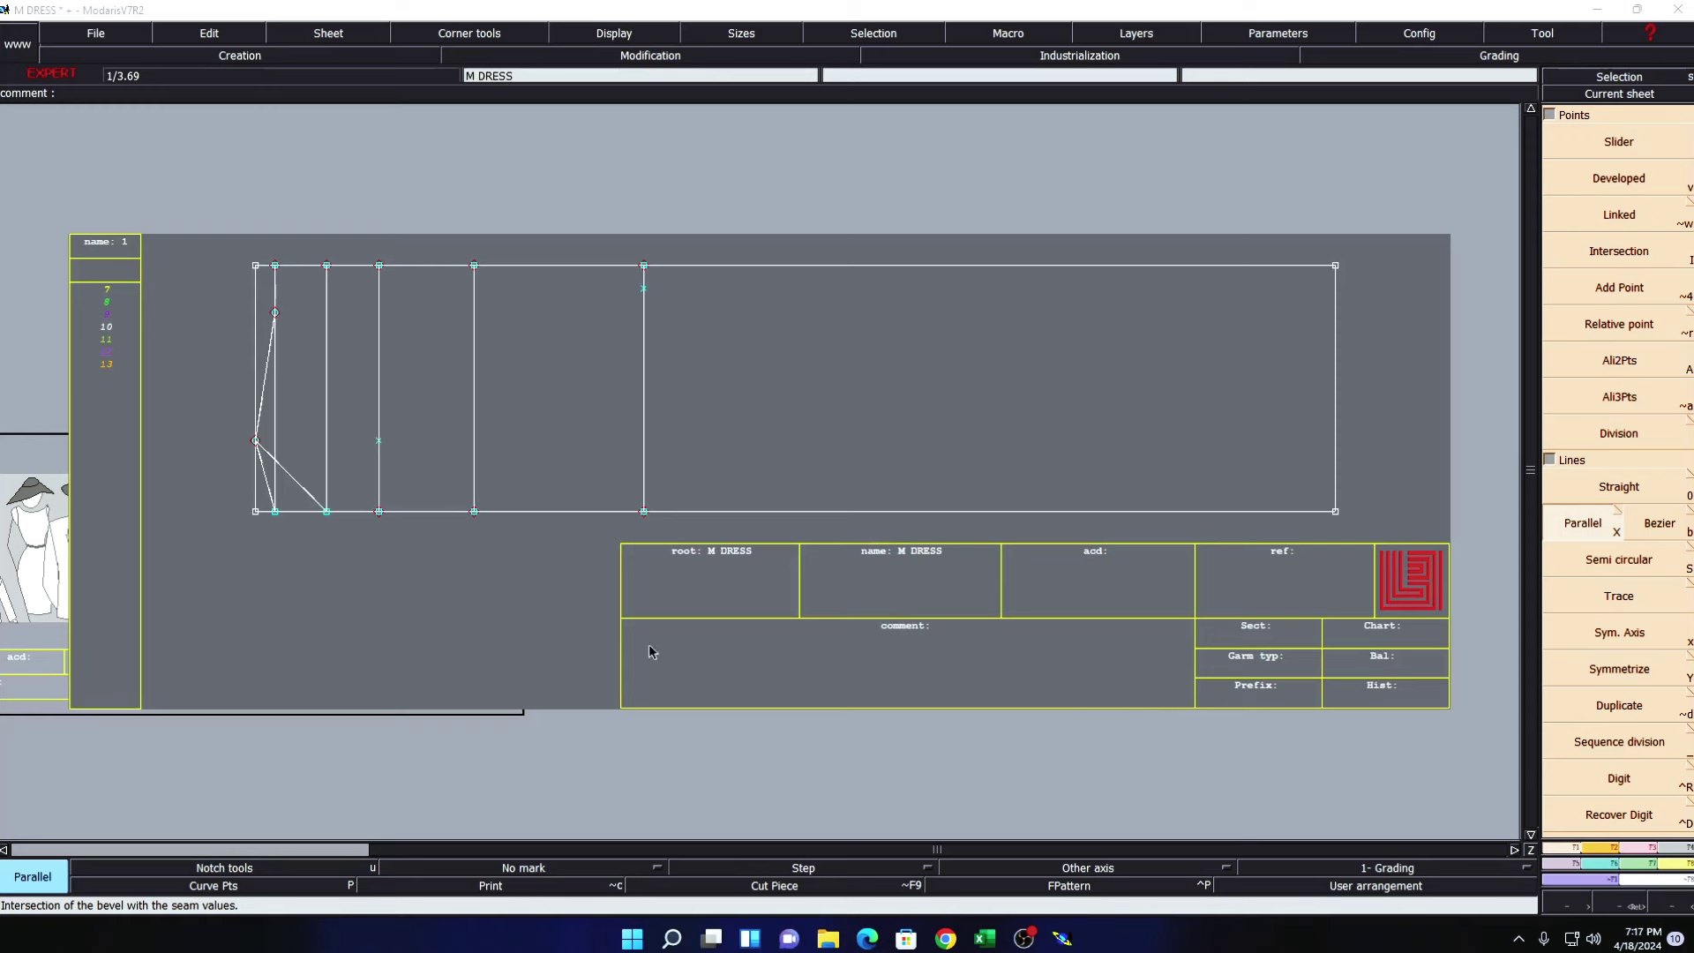
{"action": "left_click", "coordinate": [632, 938]}
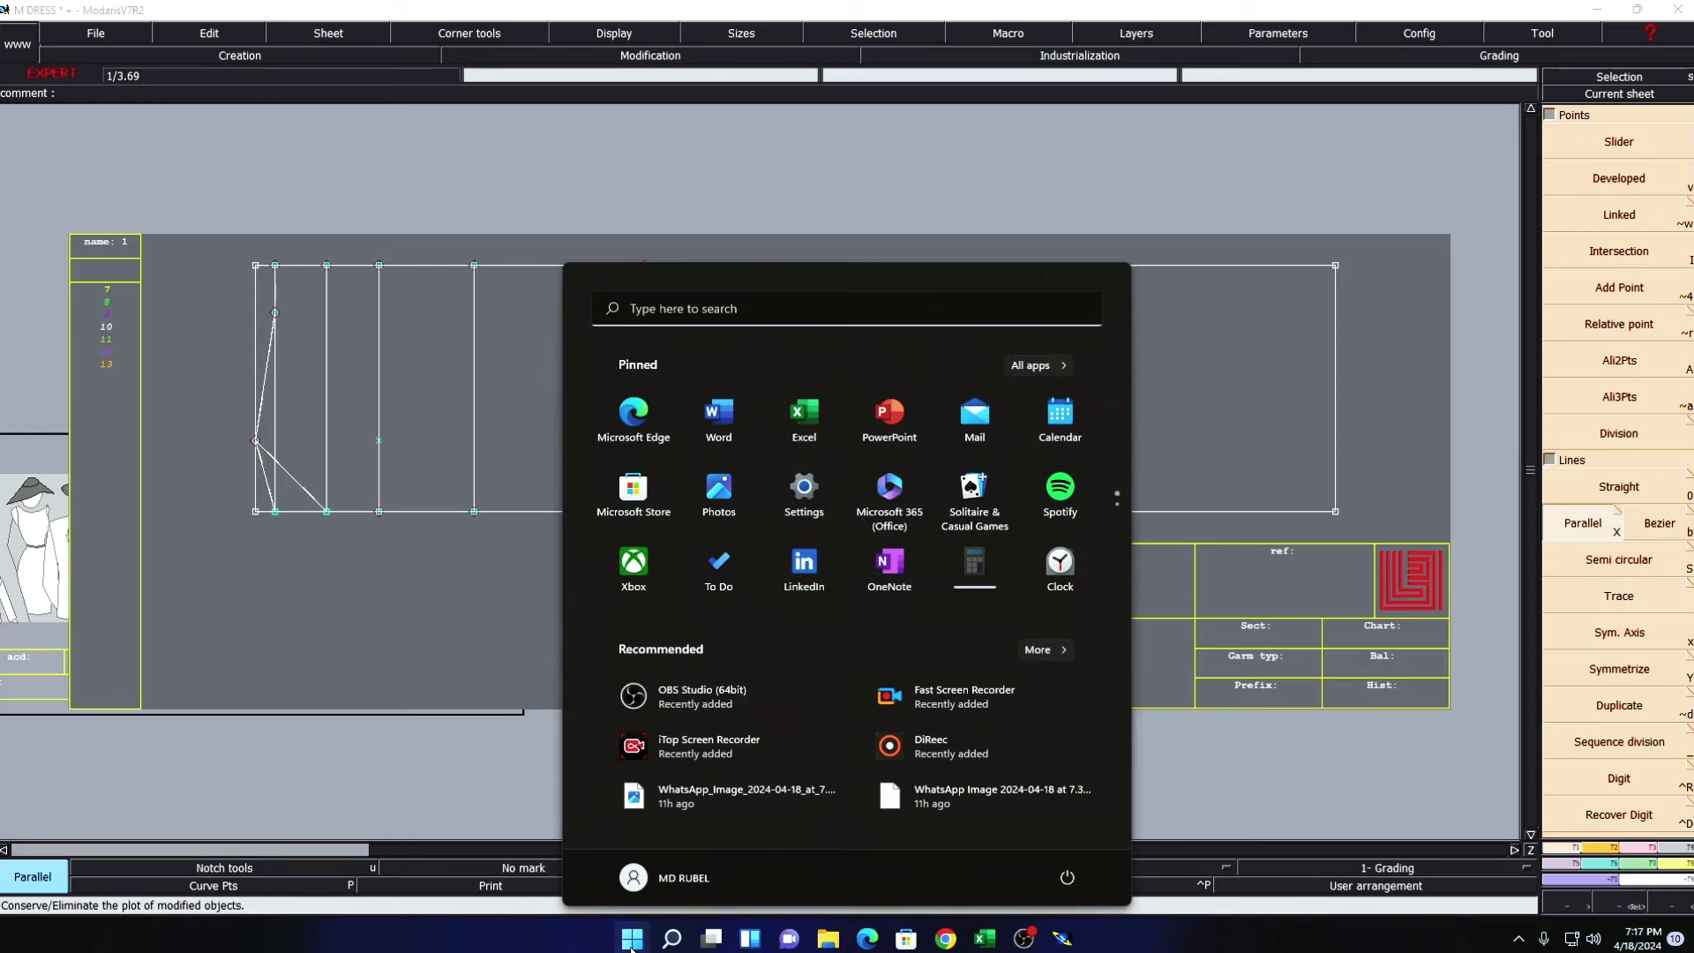
- Find Calculator by searching 'c', unpin it from Start and pin it to the taskbar
{"action": "left_click", "coordinate": [650, 308]}
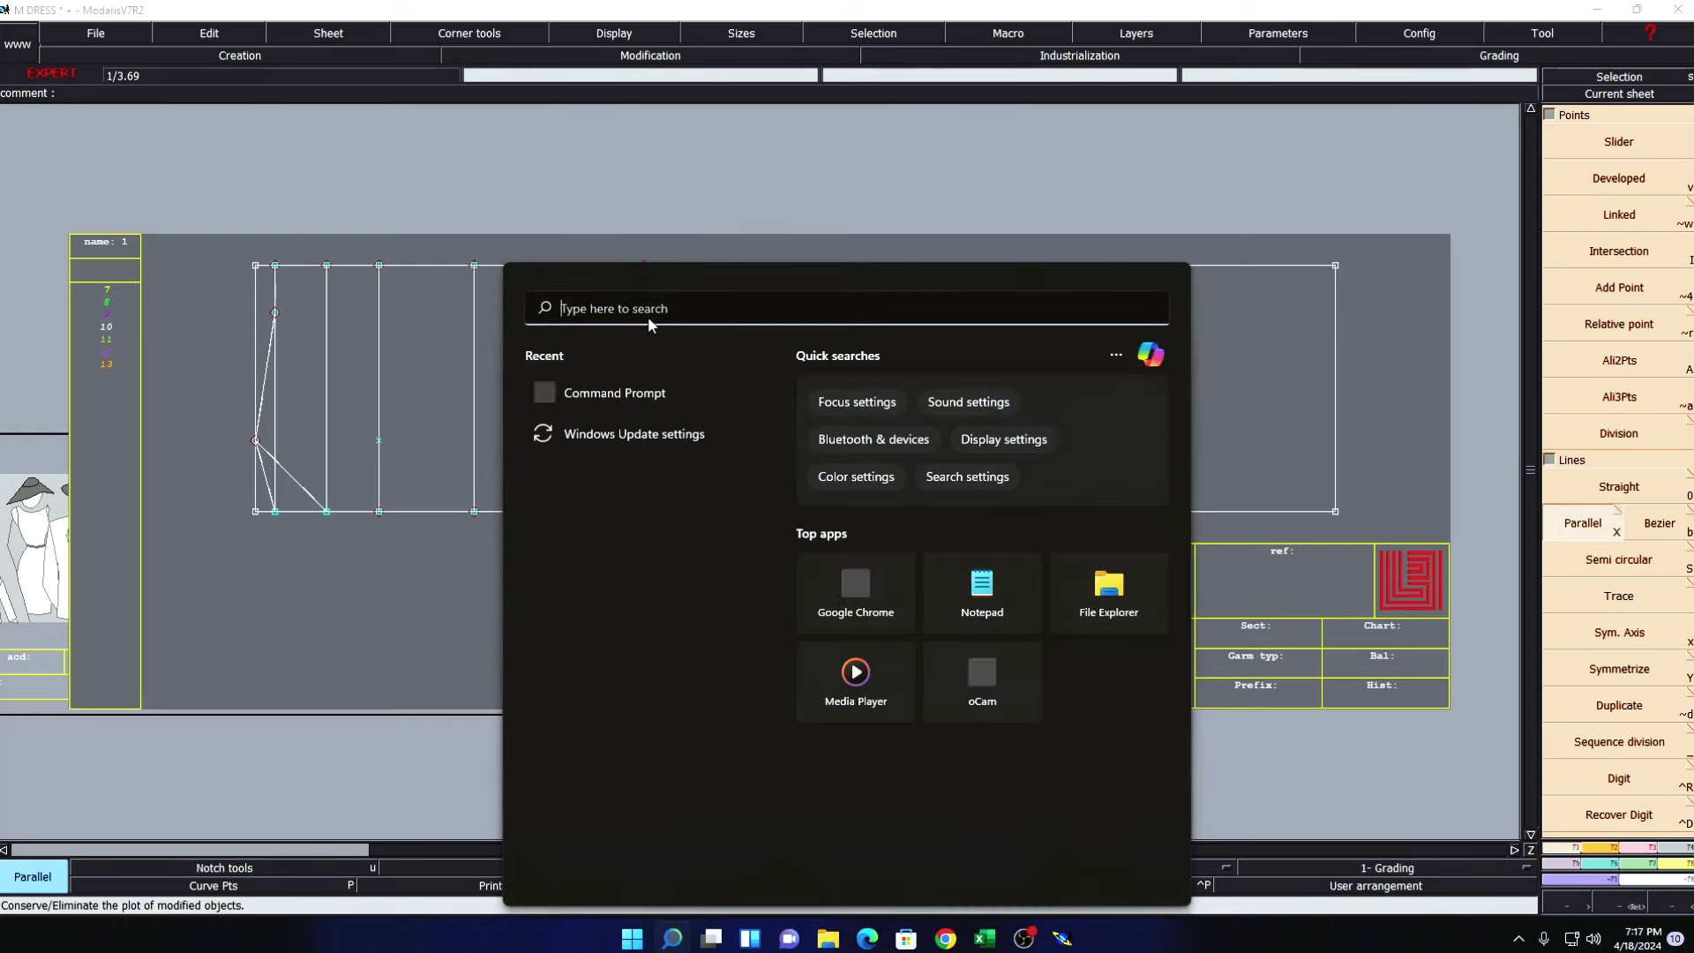
{"action": "type", "text": "c"}
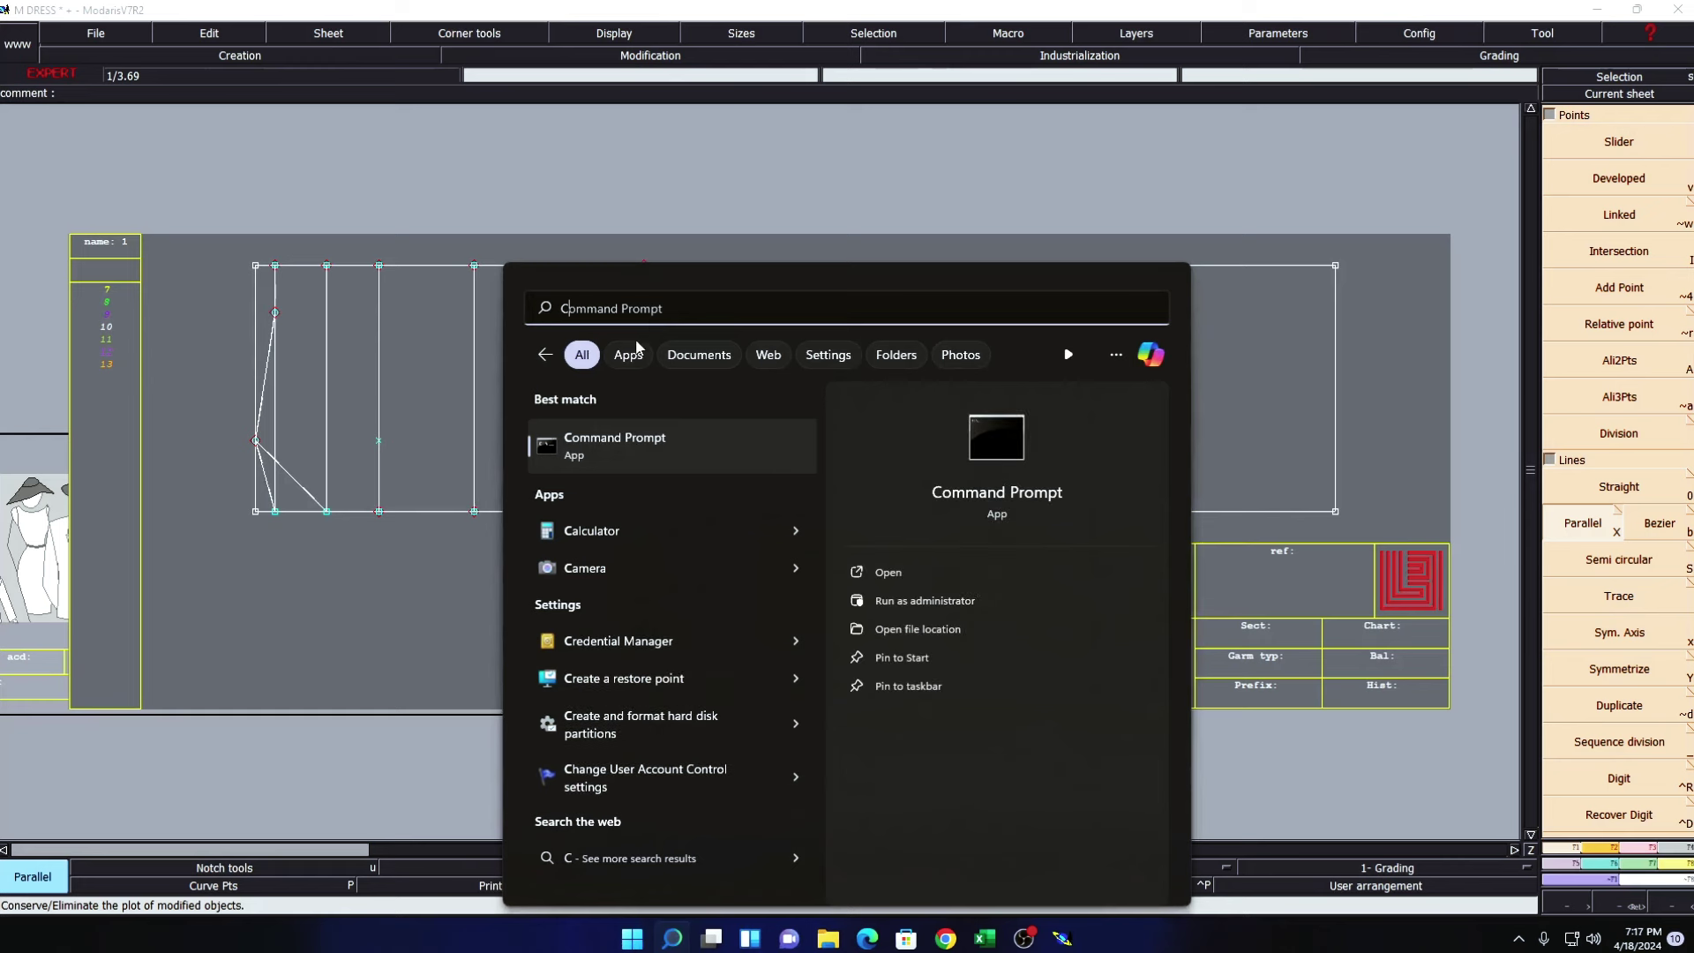
{"action": "right_click", "coordinate": [585, 538]}
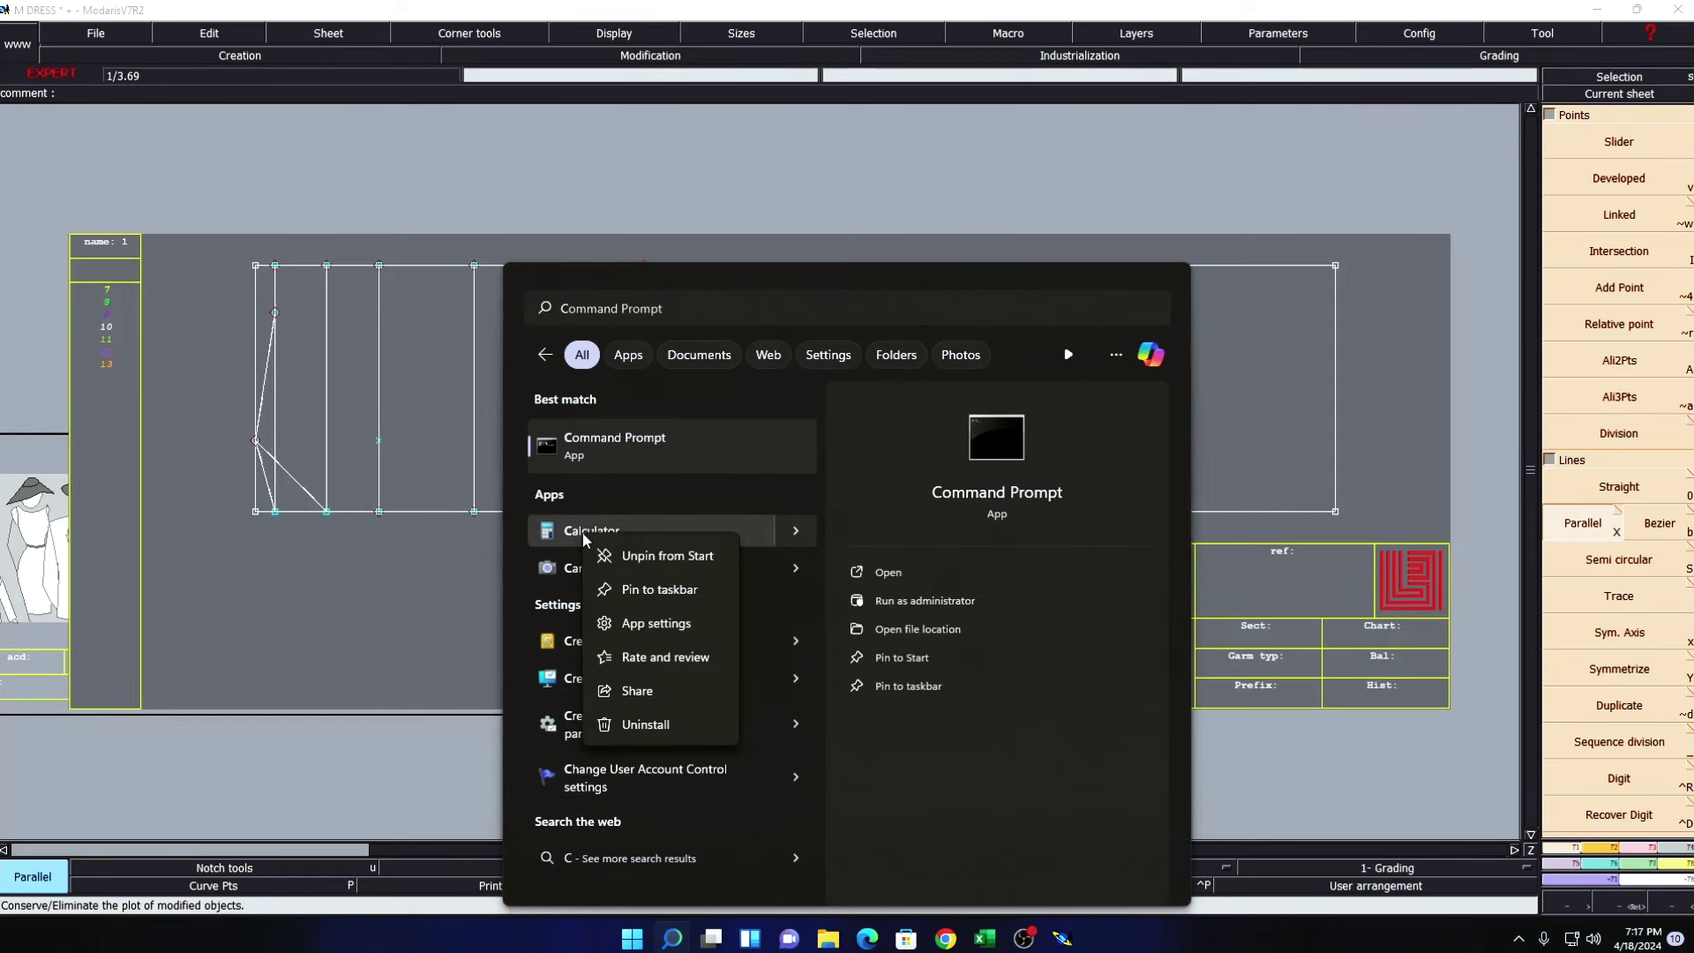
{"action": "left_click", "coordinate": [634, 562]}
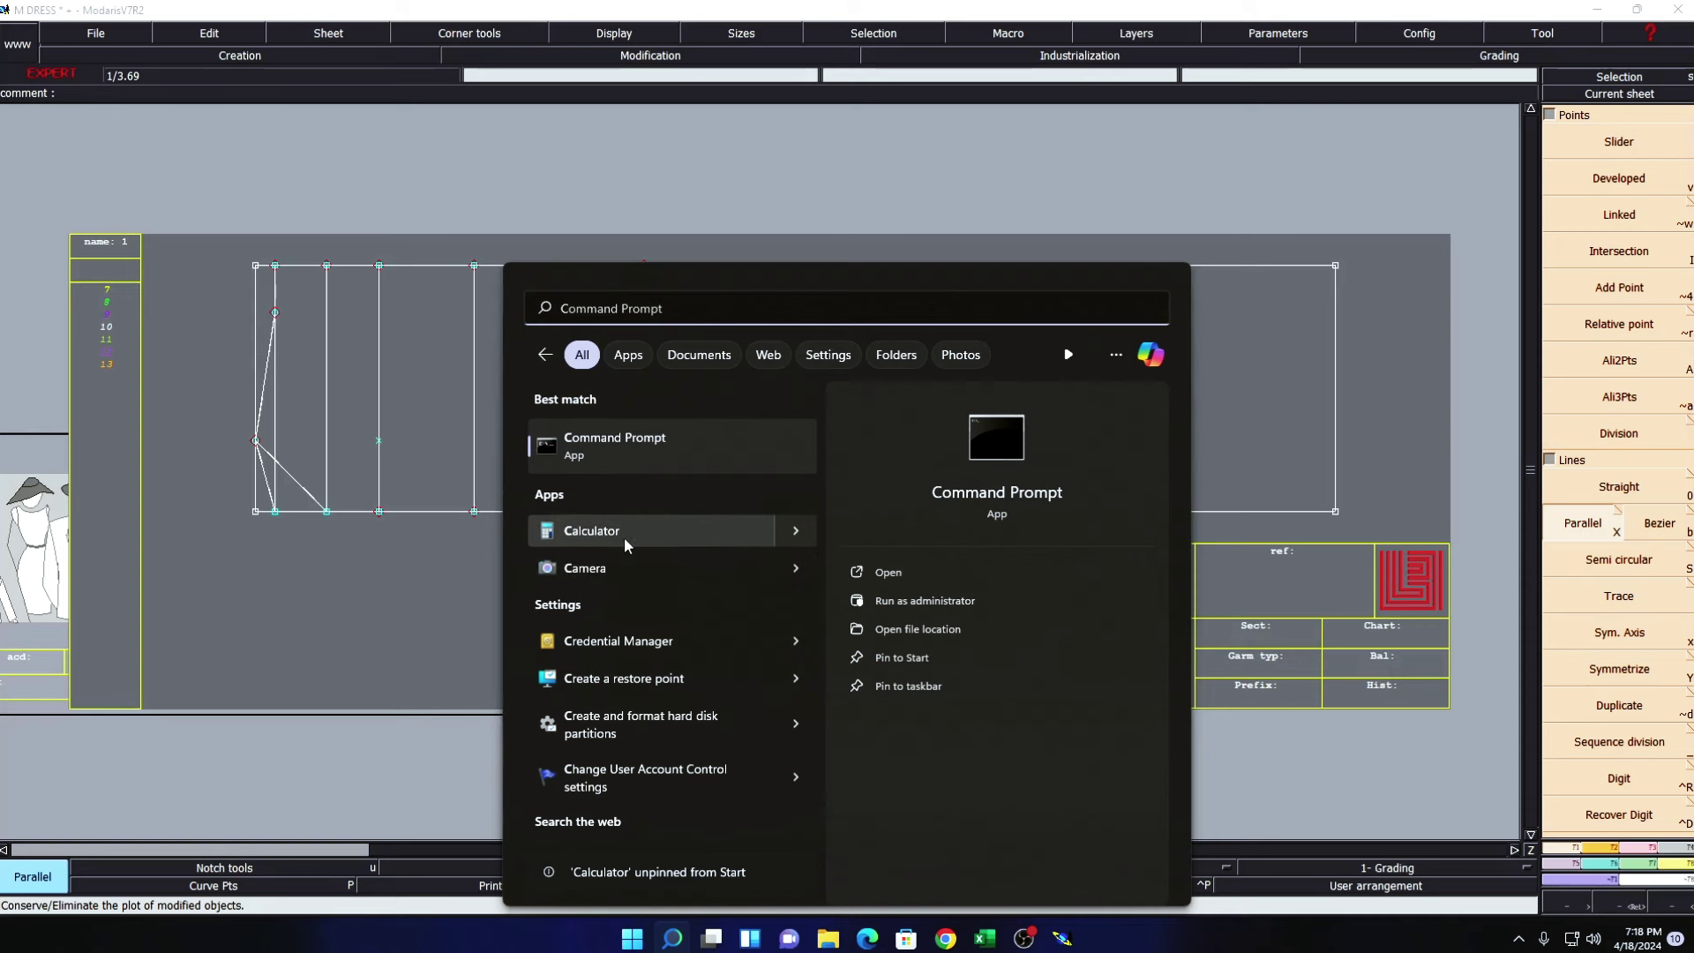
{"action": "right_click", "coordinate": [711, 528]}
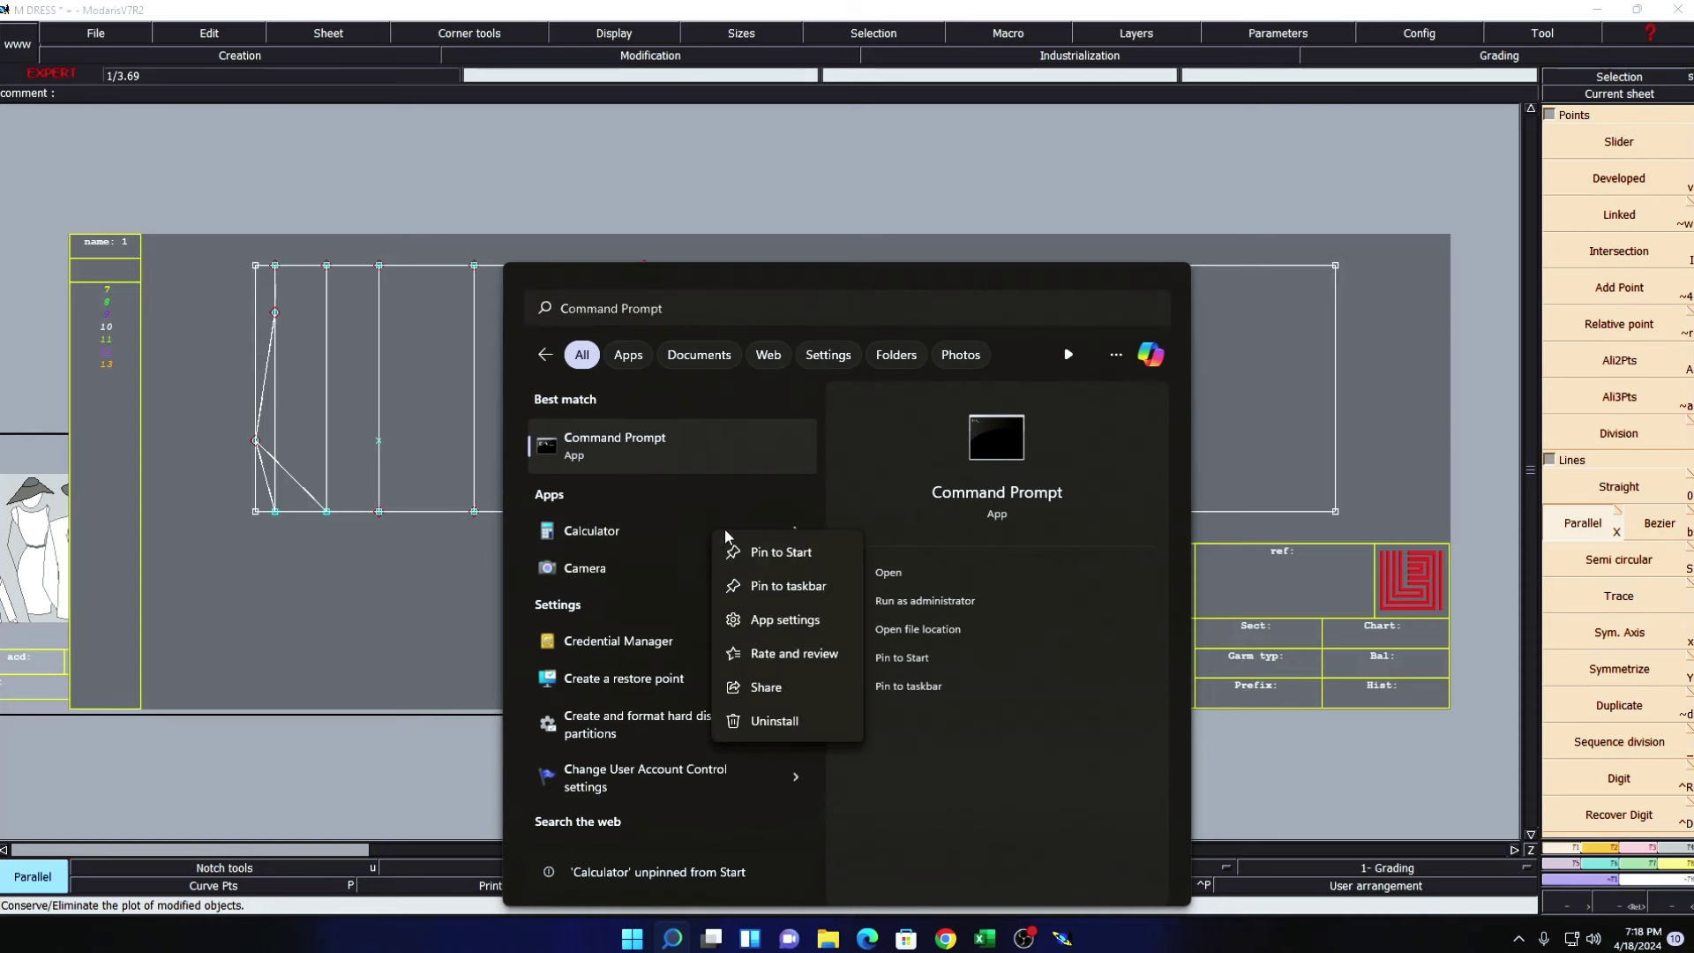
{"action": "left_click", "coordinate": [782, 585]}
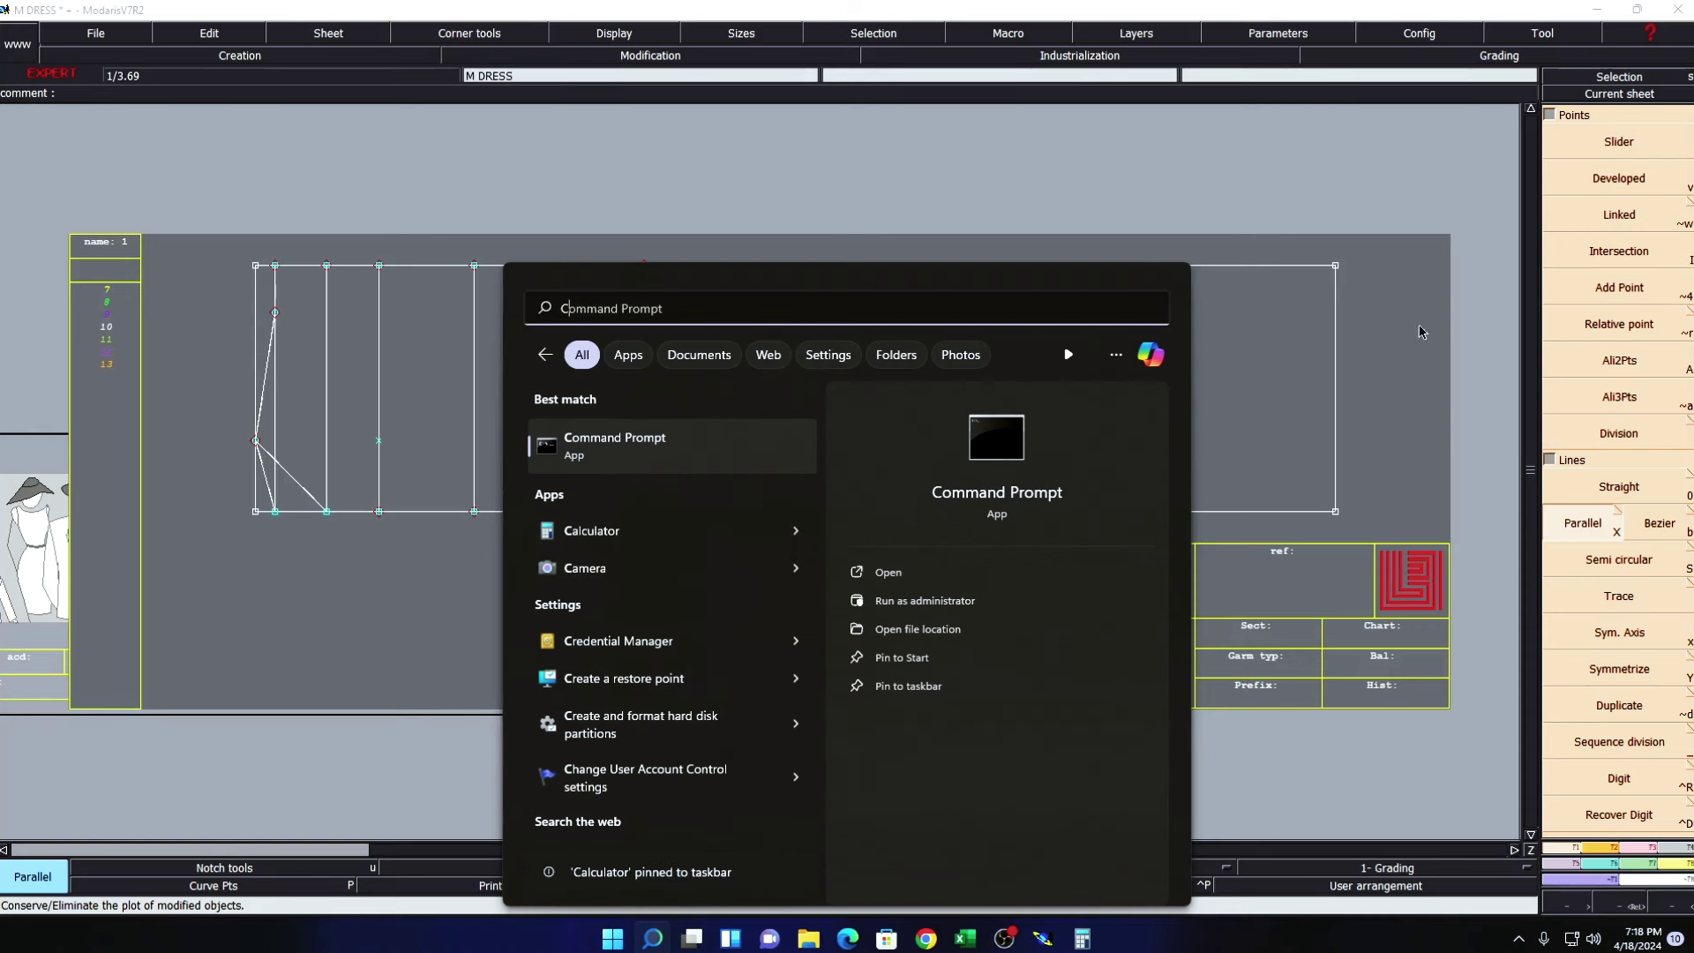
{"action": "left_click", "coordinate": [1301, 208]}
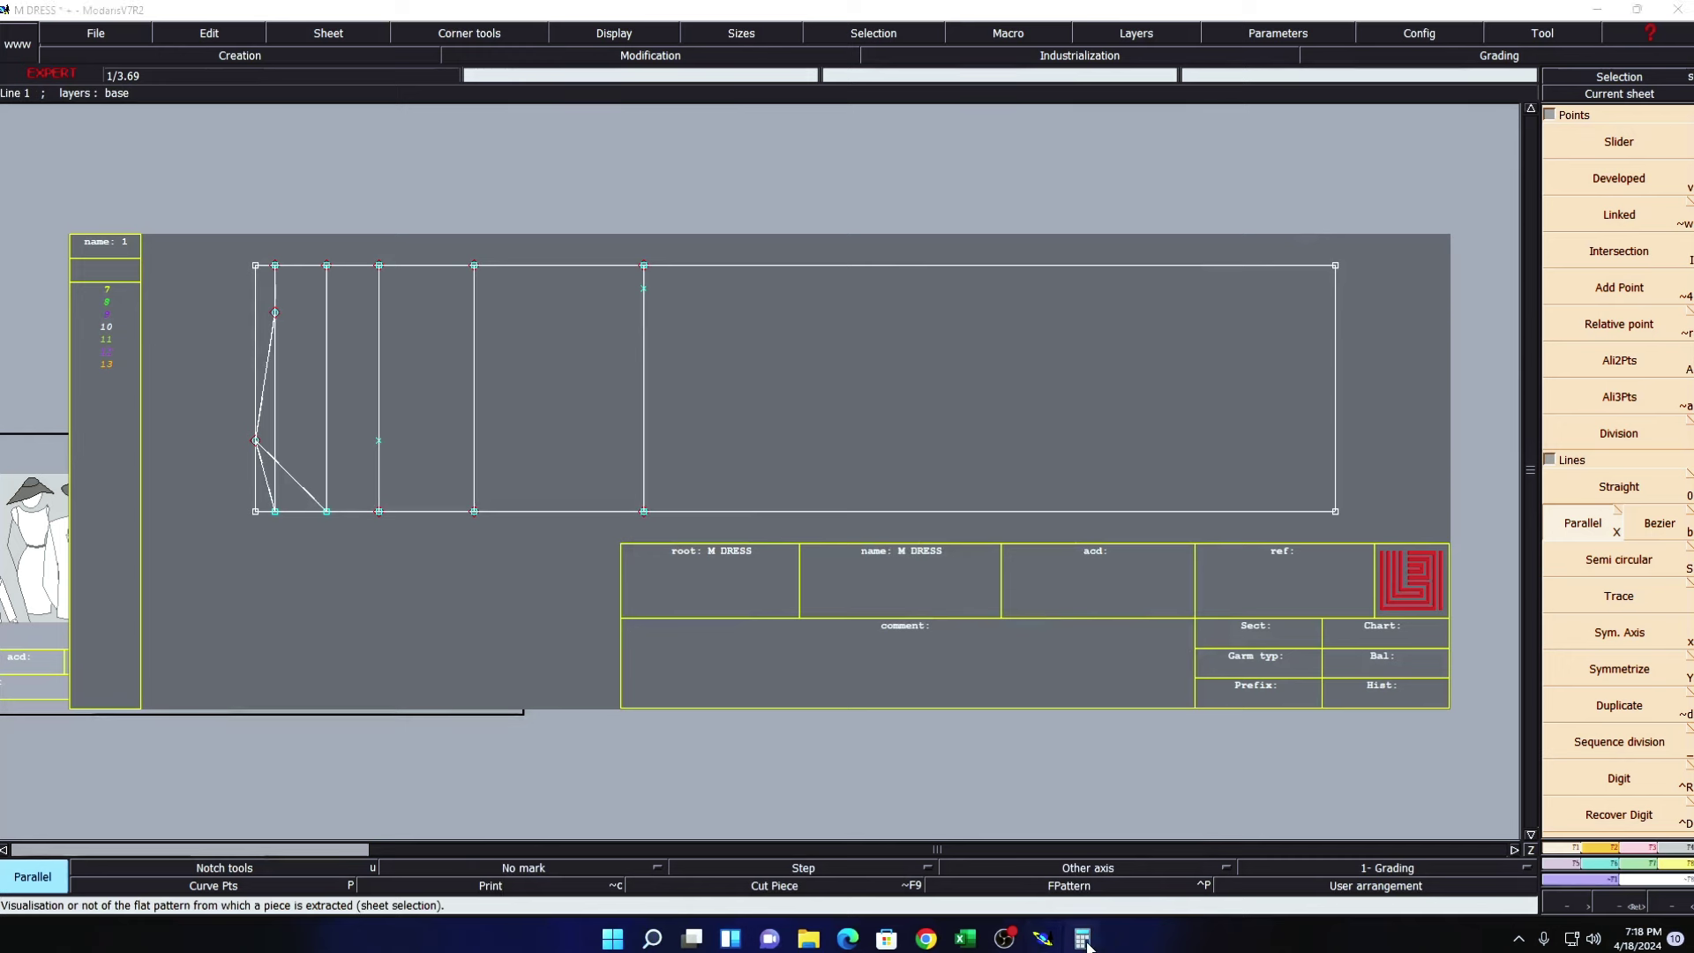
- Launch Calculator from the taskbar, then minimise Modaris and Excel to reveal the desktop
{"action": "left_click", "coordinate": [1088, 947]}
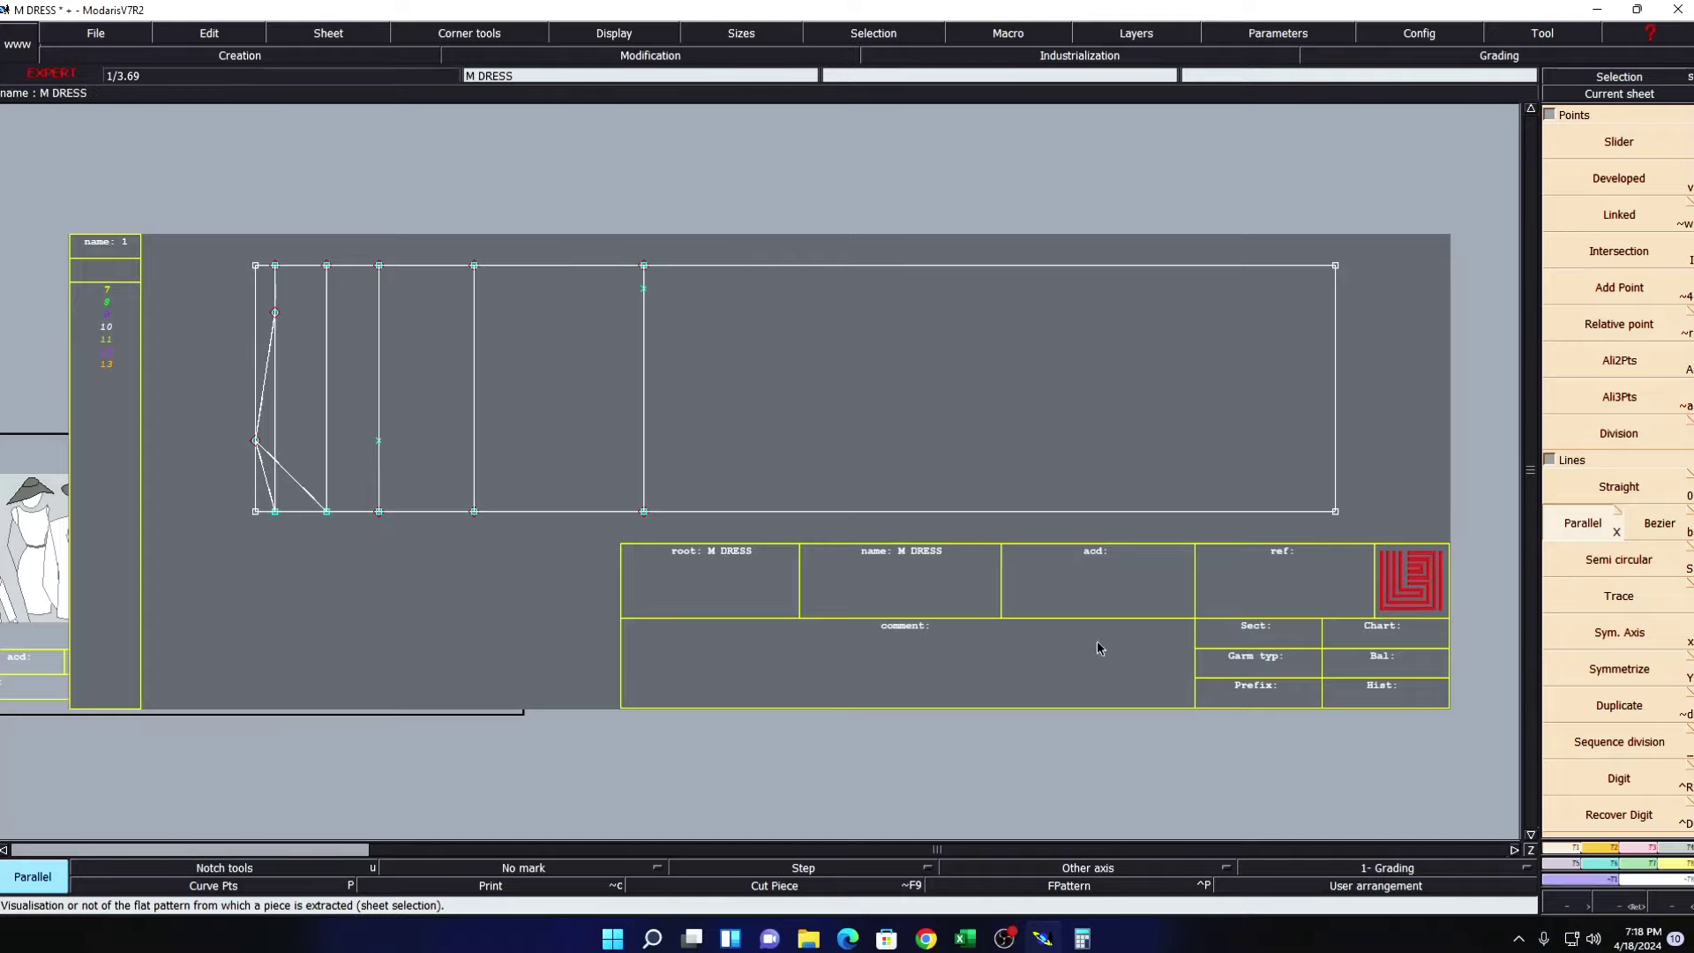
{"action": "left_click", "coordinate": [1594, 10]}
{"action": "left_click", "coordinate": [1593, 15]}
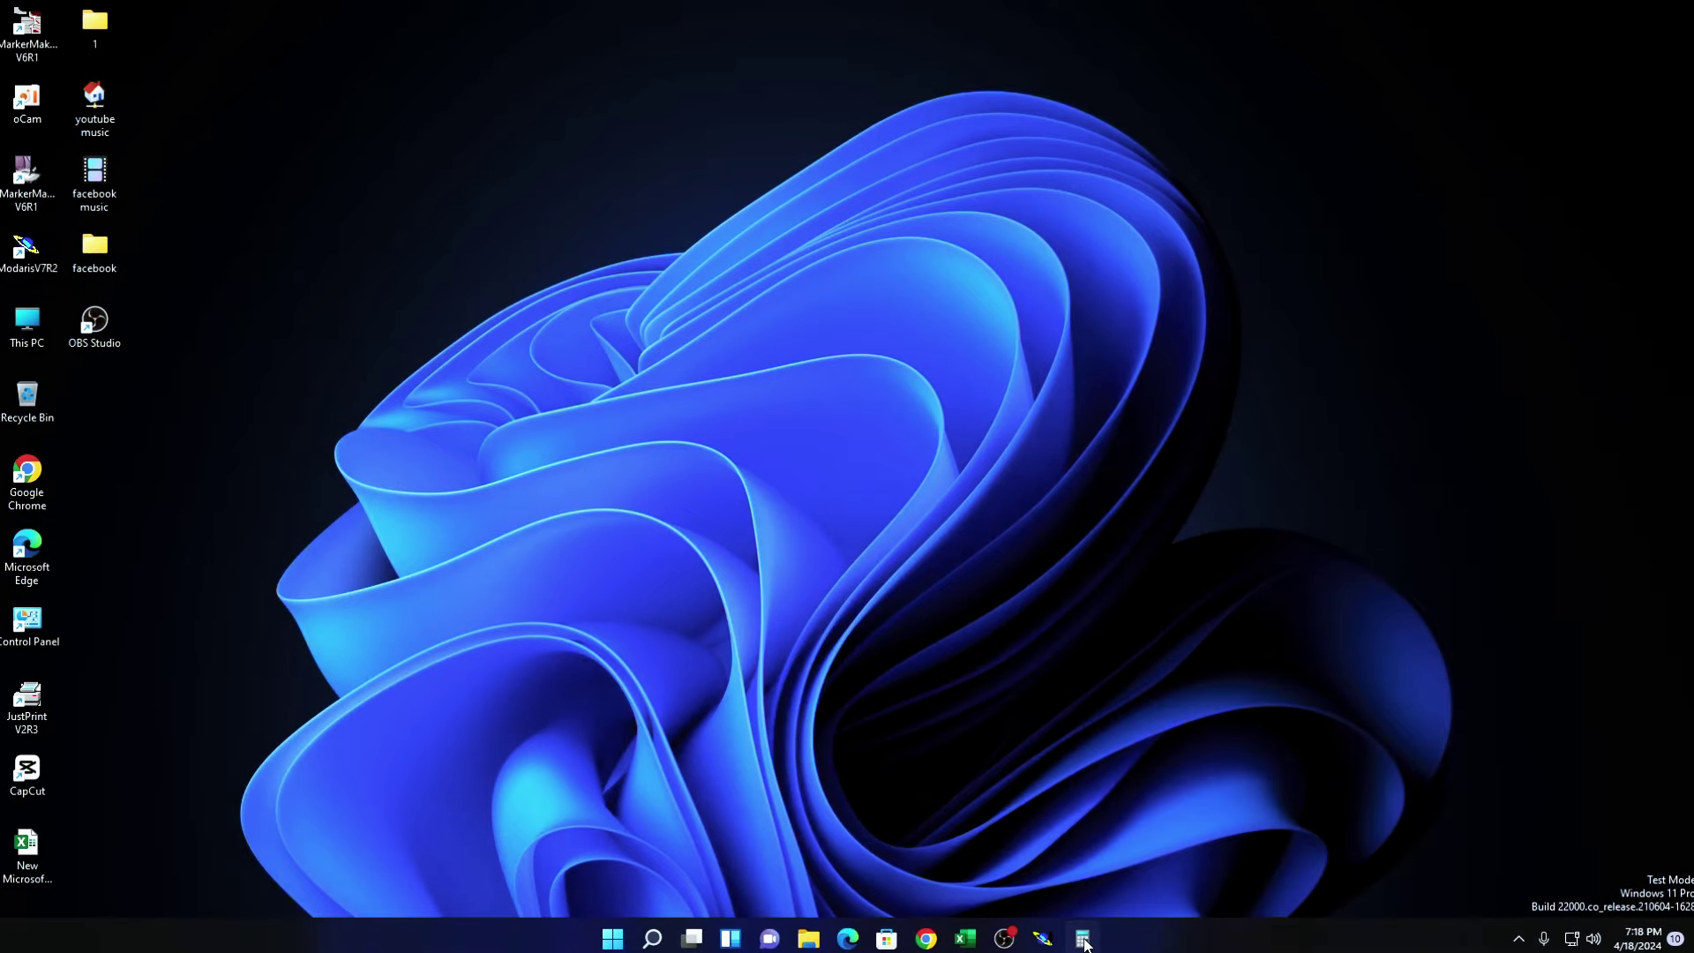
- Unpin Calculator from the taskbar and bring the Excel spec sheet back up
{"action": "right_click", "coordinate": [1084, 940]}
{"action": "left_click", "coordinate": [1077, 889]}
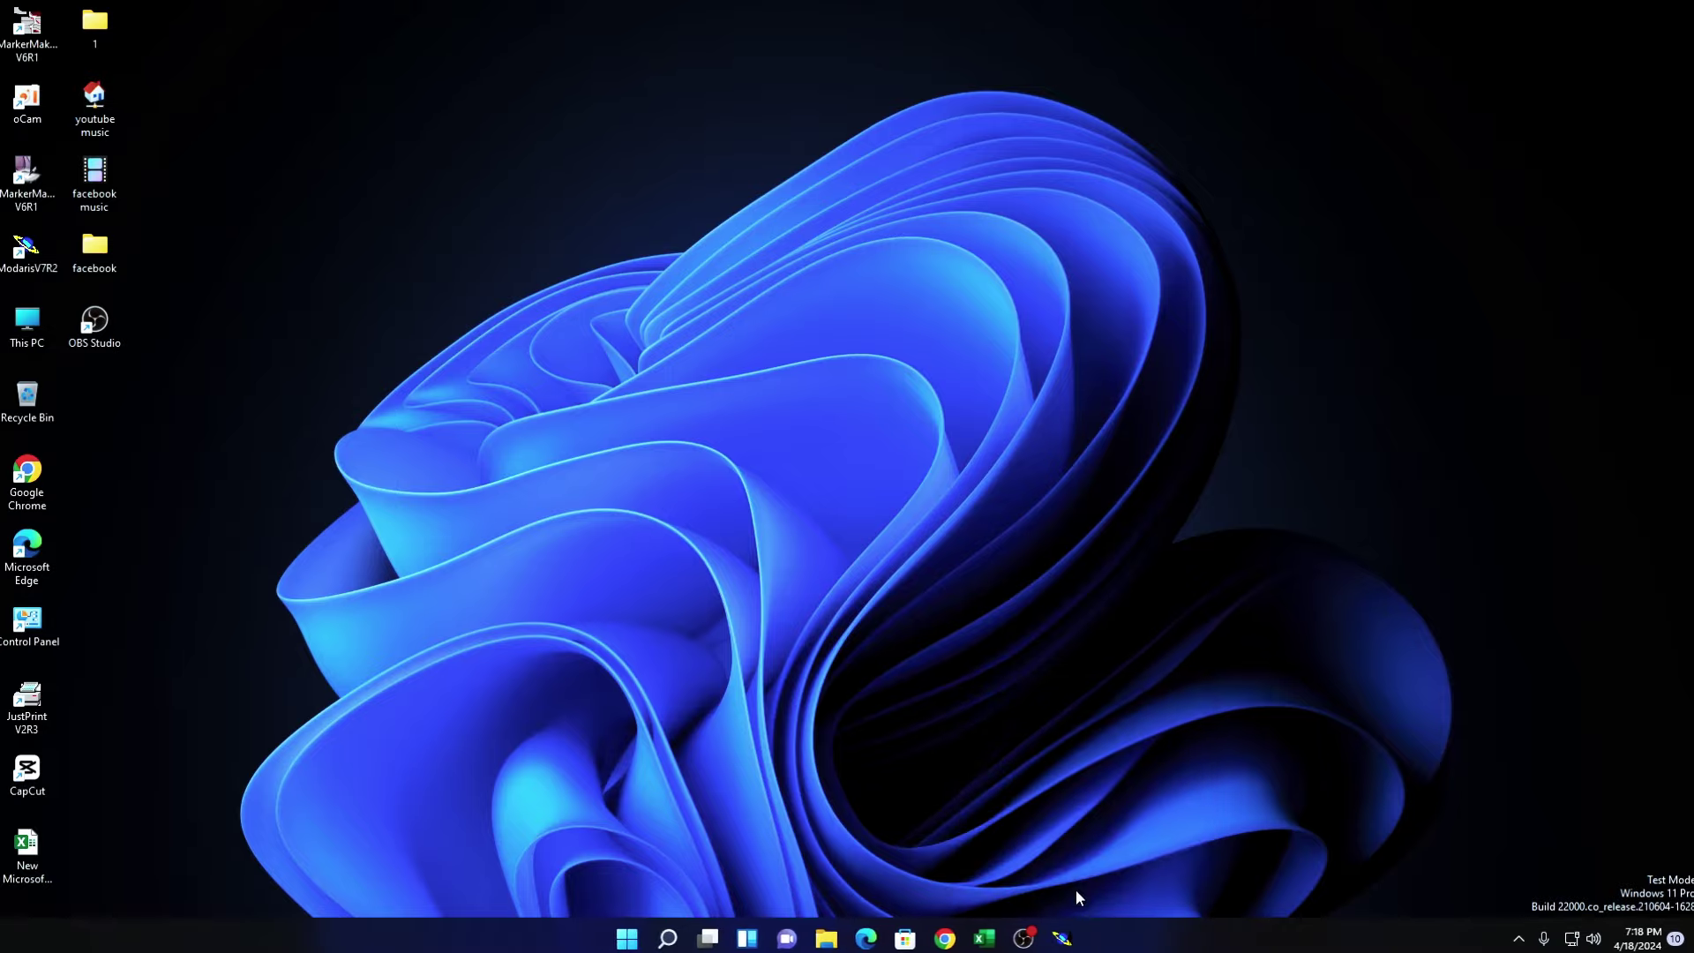
{"action": "right_click", "coordinate": [1067, 686]}
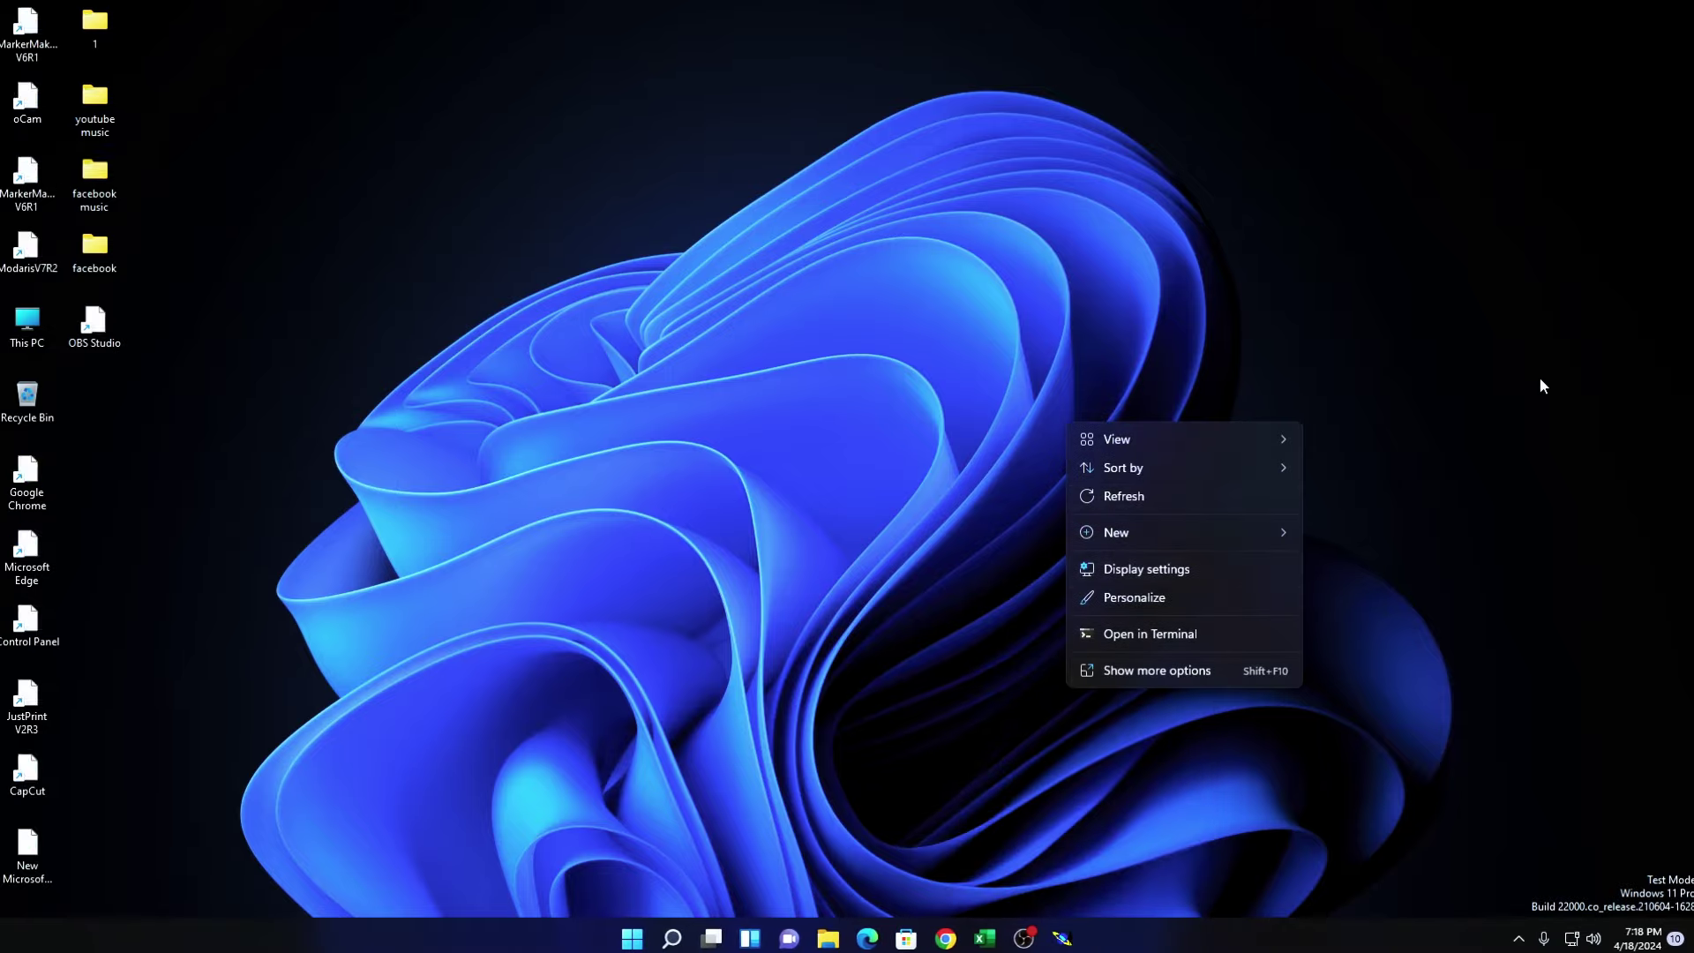
{"action": "left_click", "coordinate": [1124, 753]}
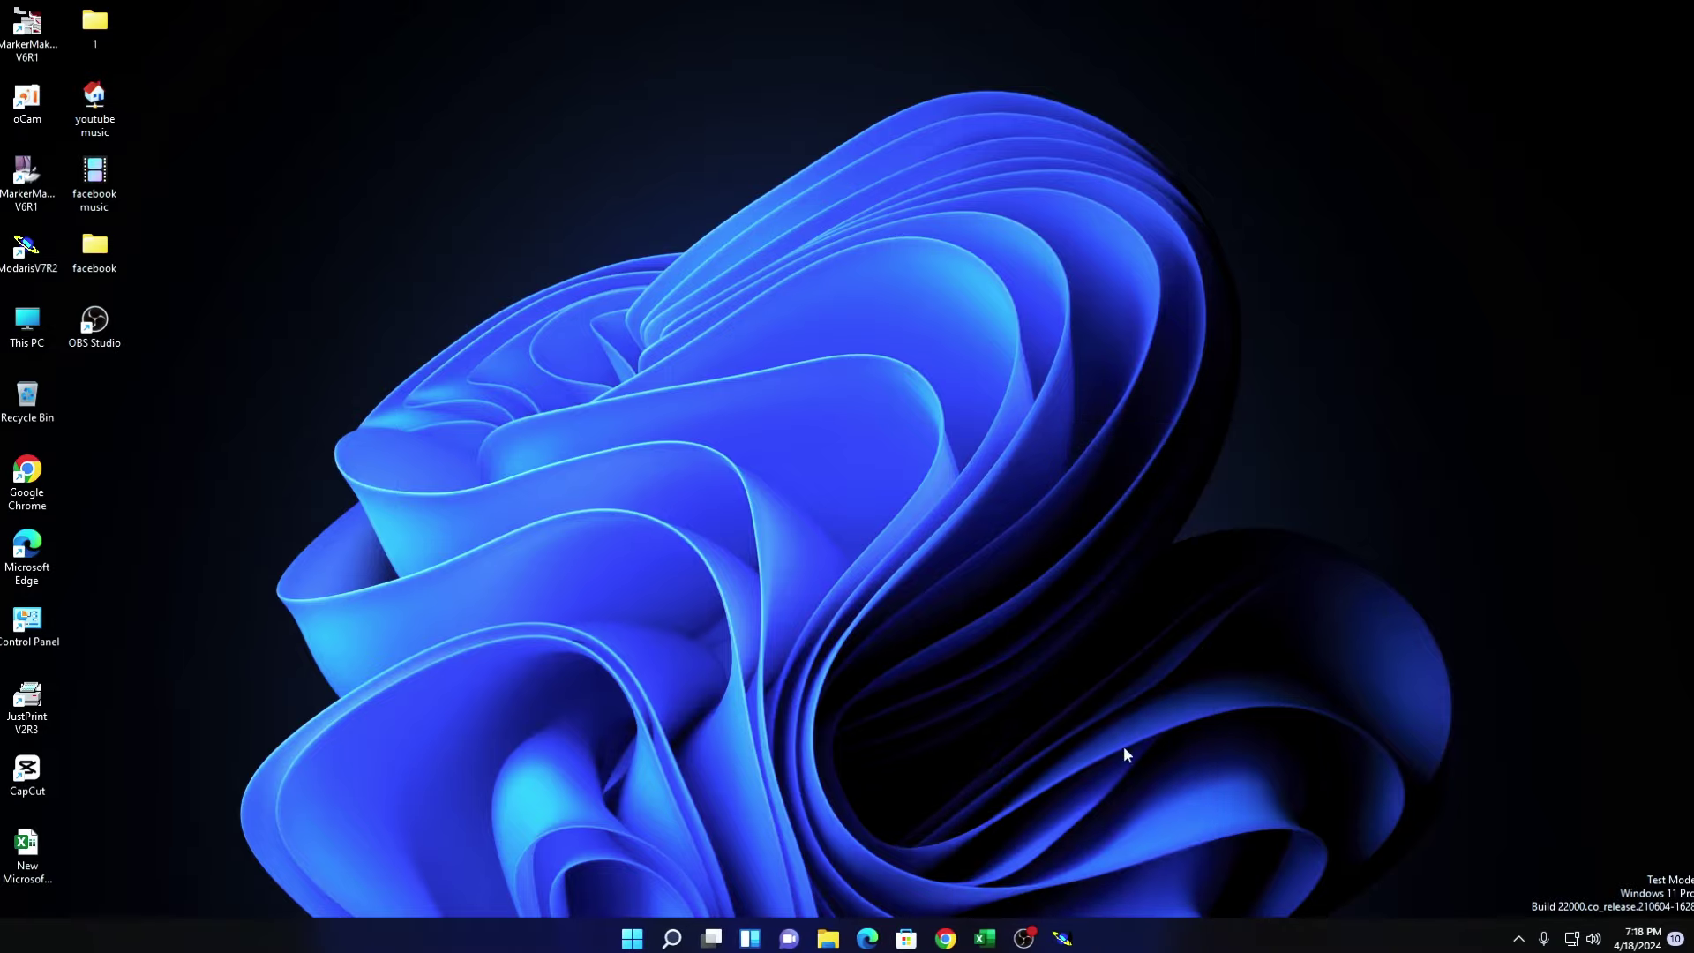
{"action": "left_click", "coordinate": [975, 941]}
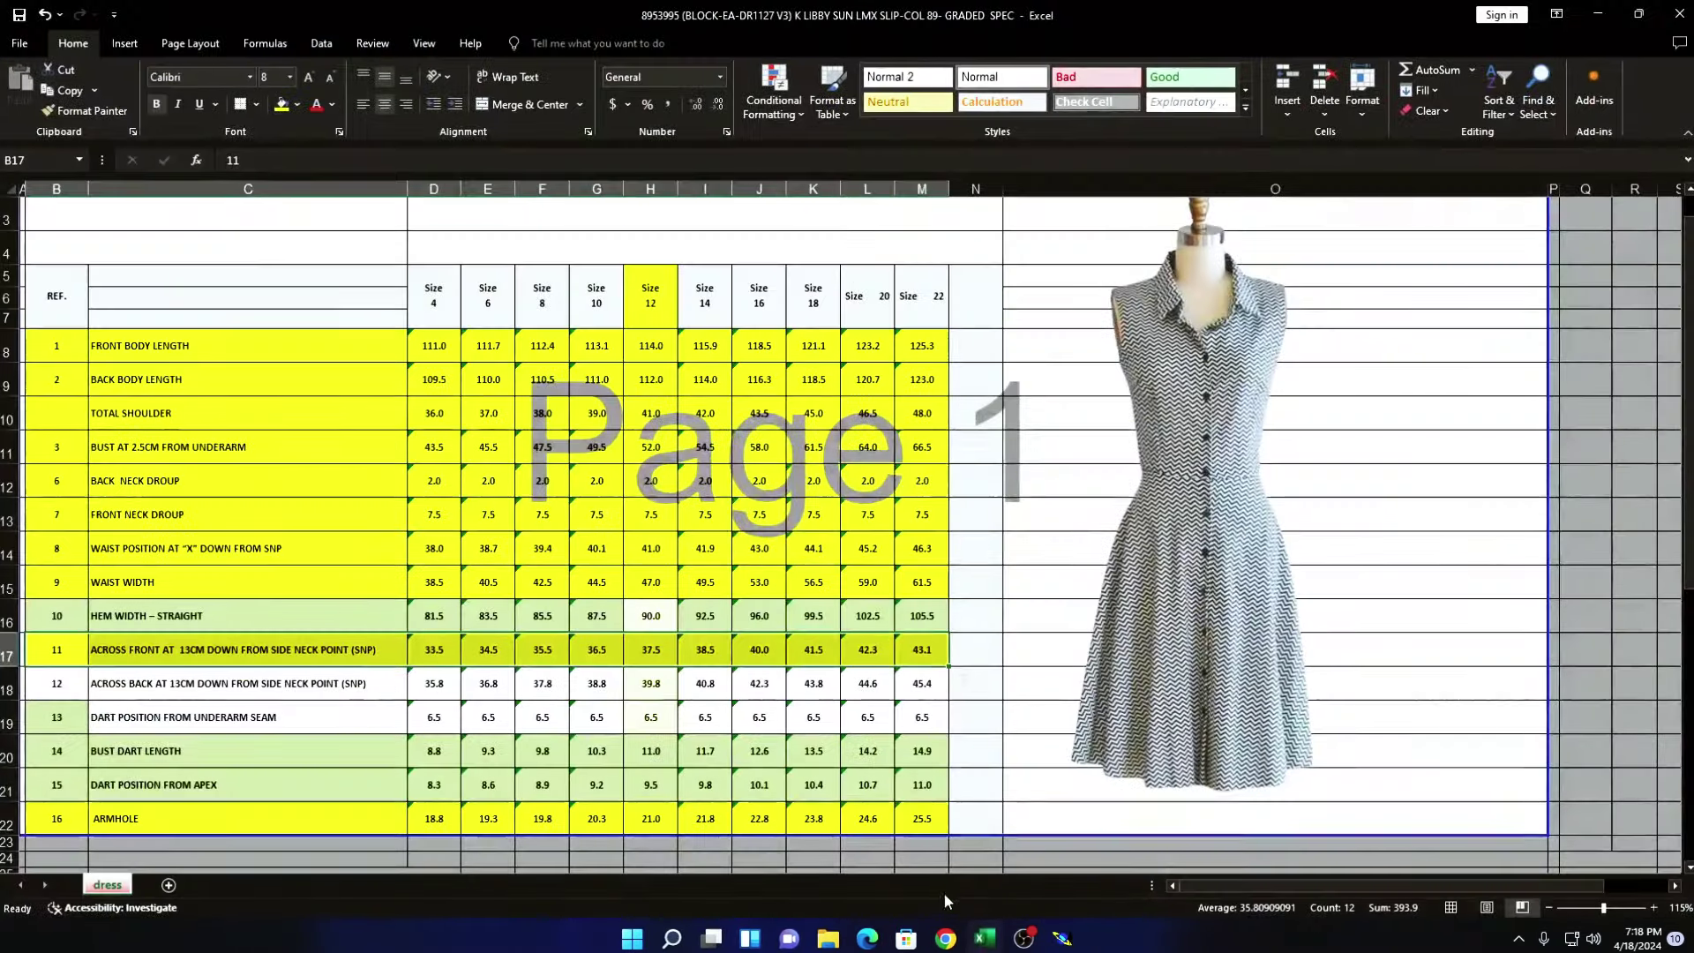
- Widen column N and move the dress picture further right
{"action": "left_click", "coordinate": [1028, 244]}
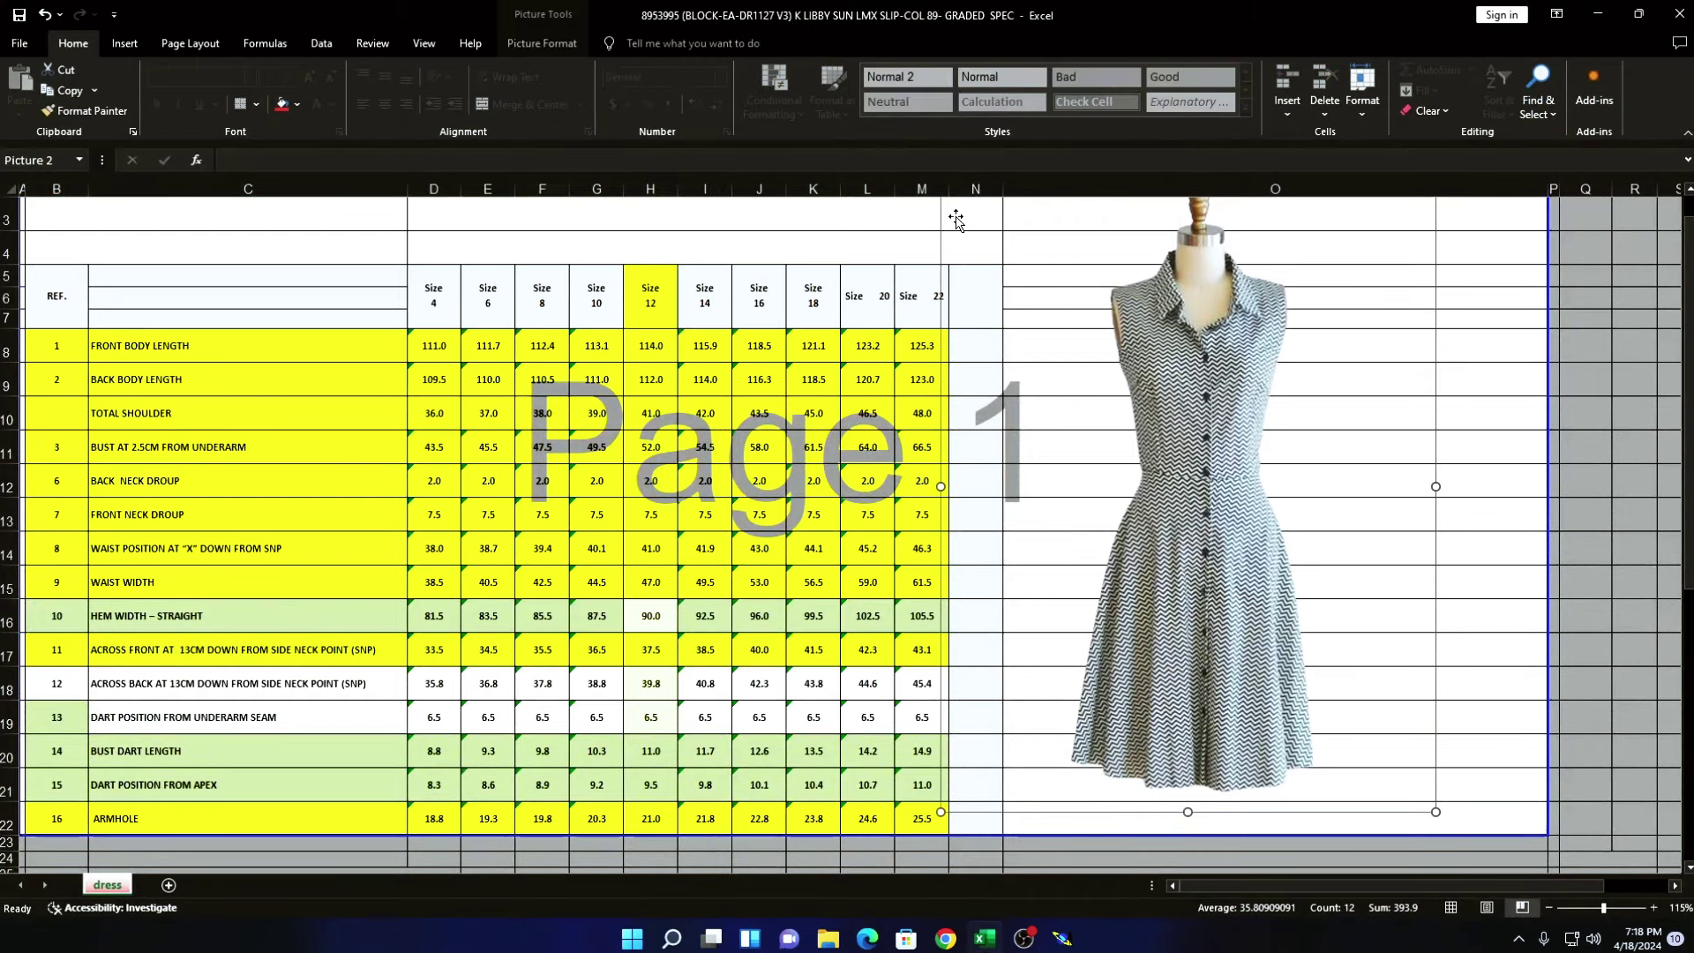
{"action": "left_click_drag", "start_coordinate": [949, 189], "coordinate": [1063, 189]}
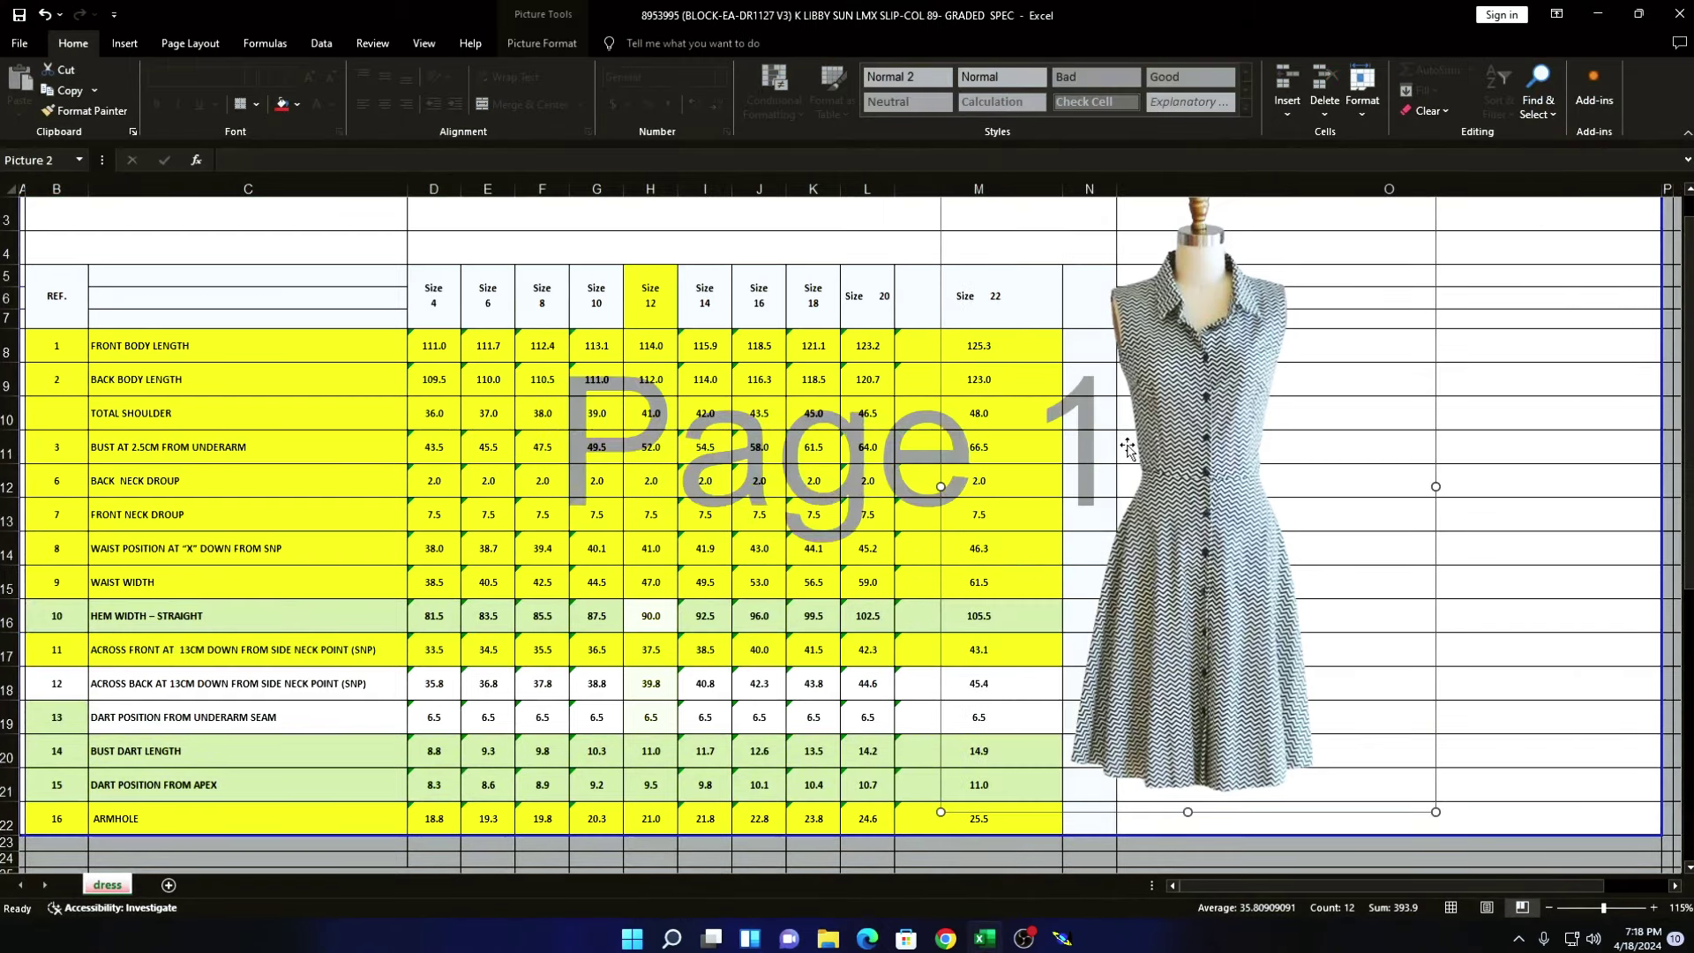
{"action": "key", "text": "ctrl+z"}
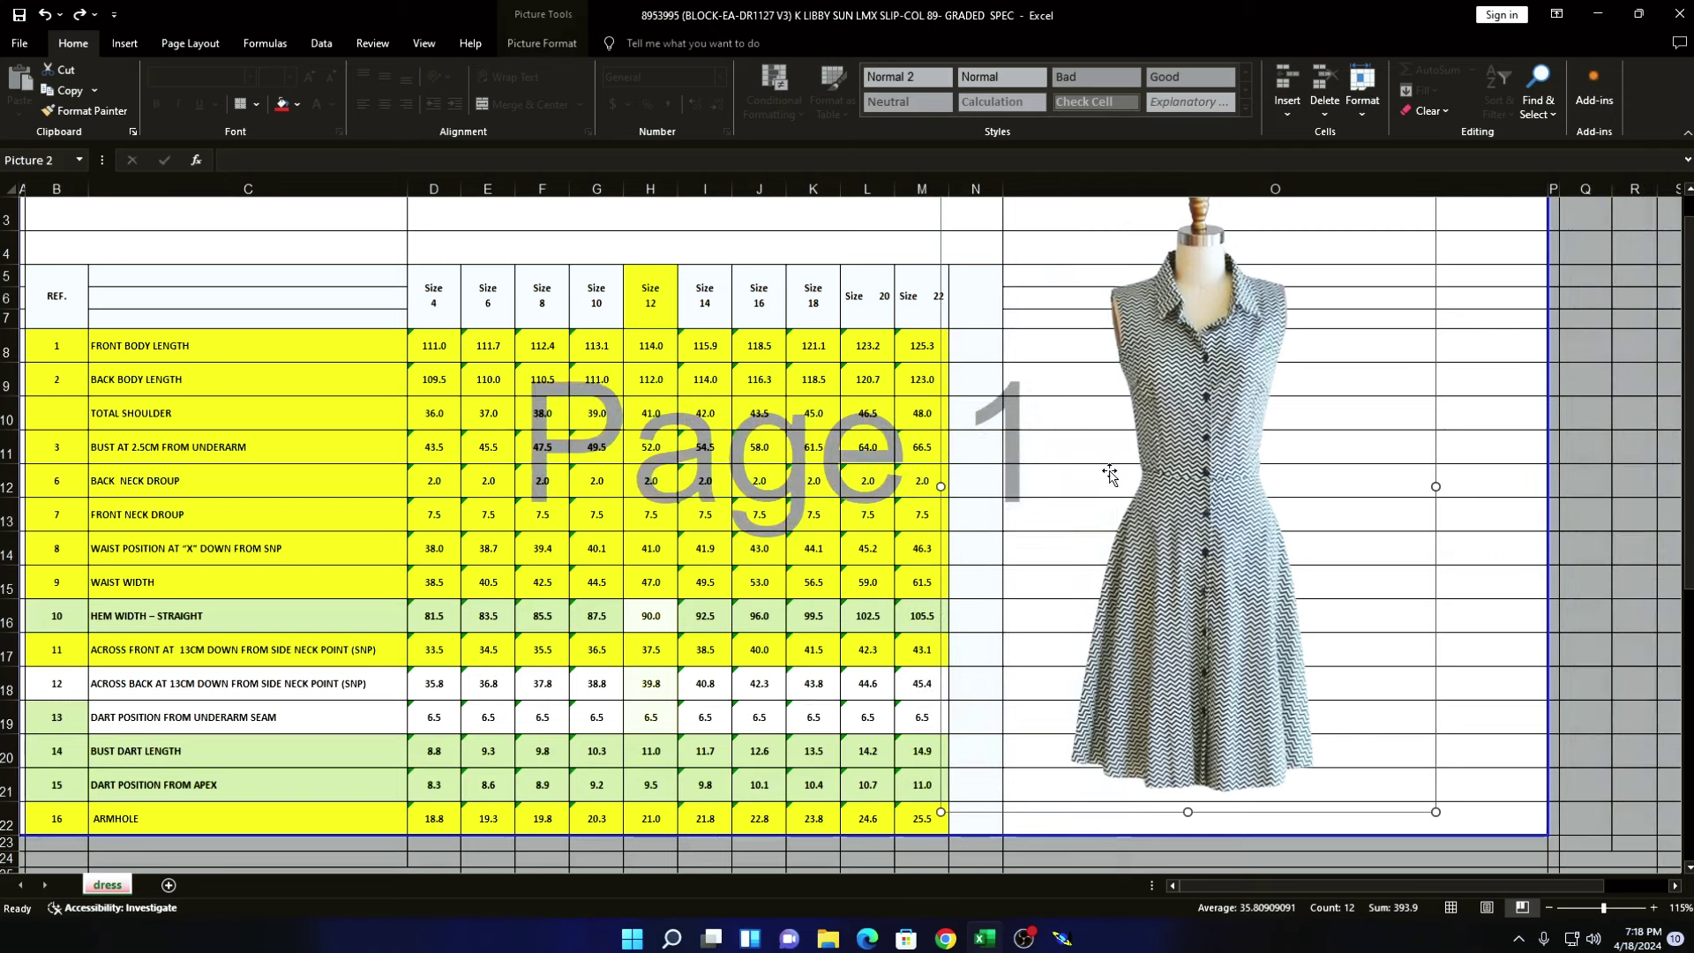
{"action": "left_click_drag", "start_coordinate": [1002, 197], "coordinate": [1103, 197]}
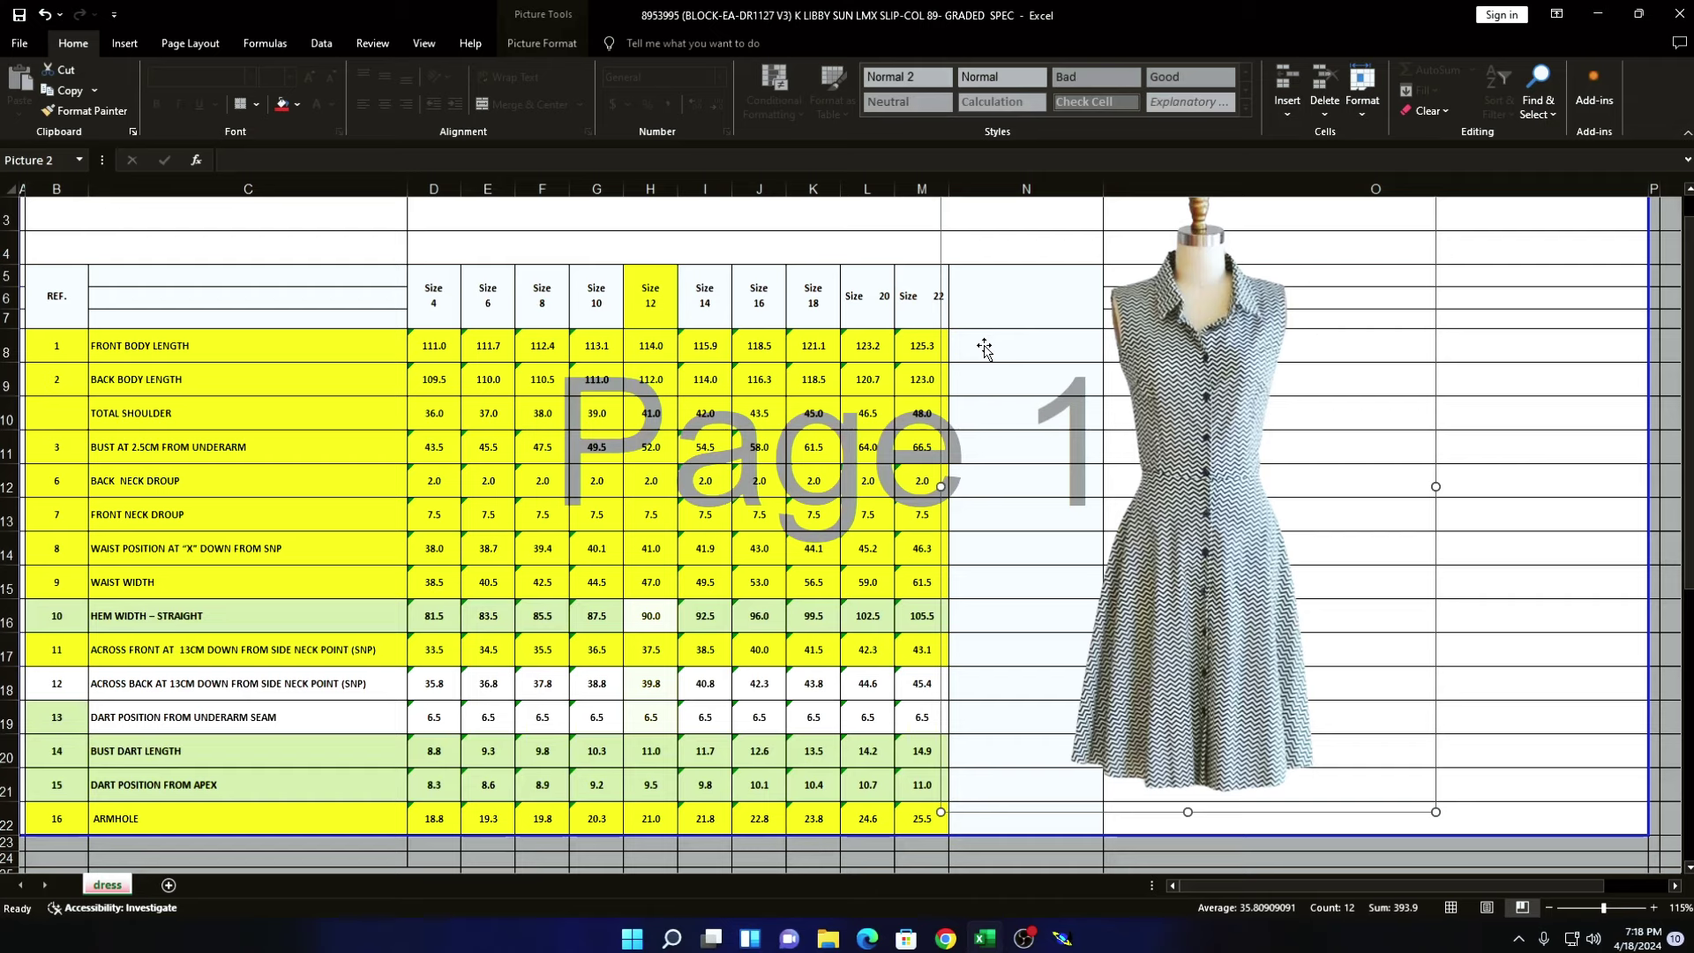
{"action": "left_click_drag", "start_coordinate": [1284, 441], "coordinate": [1483, 444]}
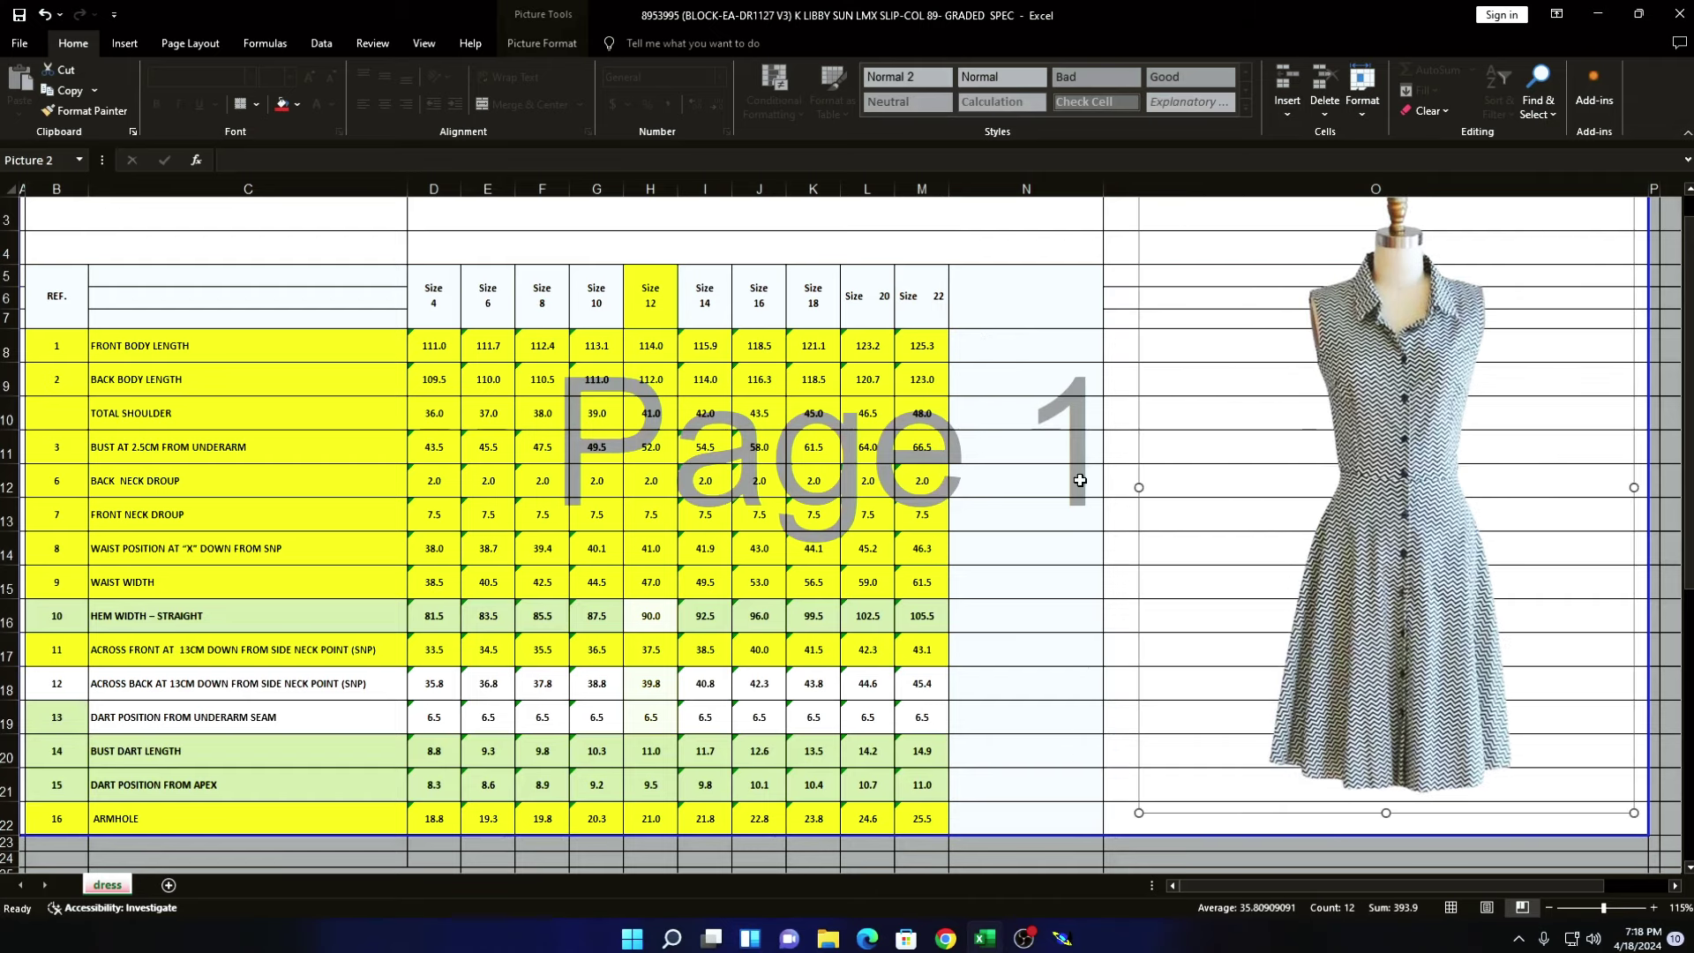
- Enter =H17/2 in cell N8 to get half the size 12 across-front, 18.8
{"action": "left_click", "coordinate": [1016, 353]}
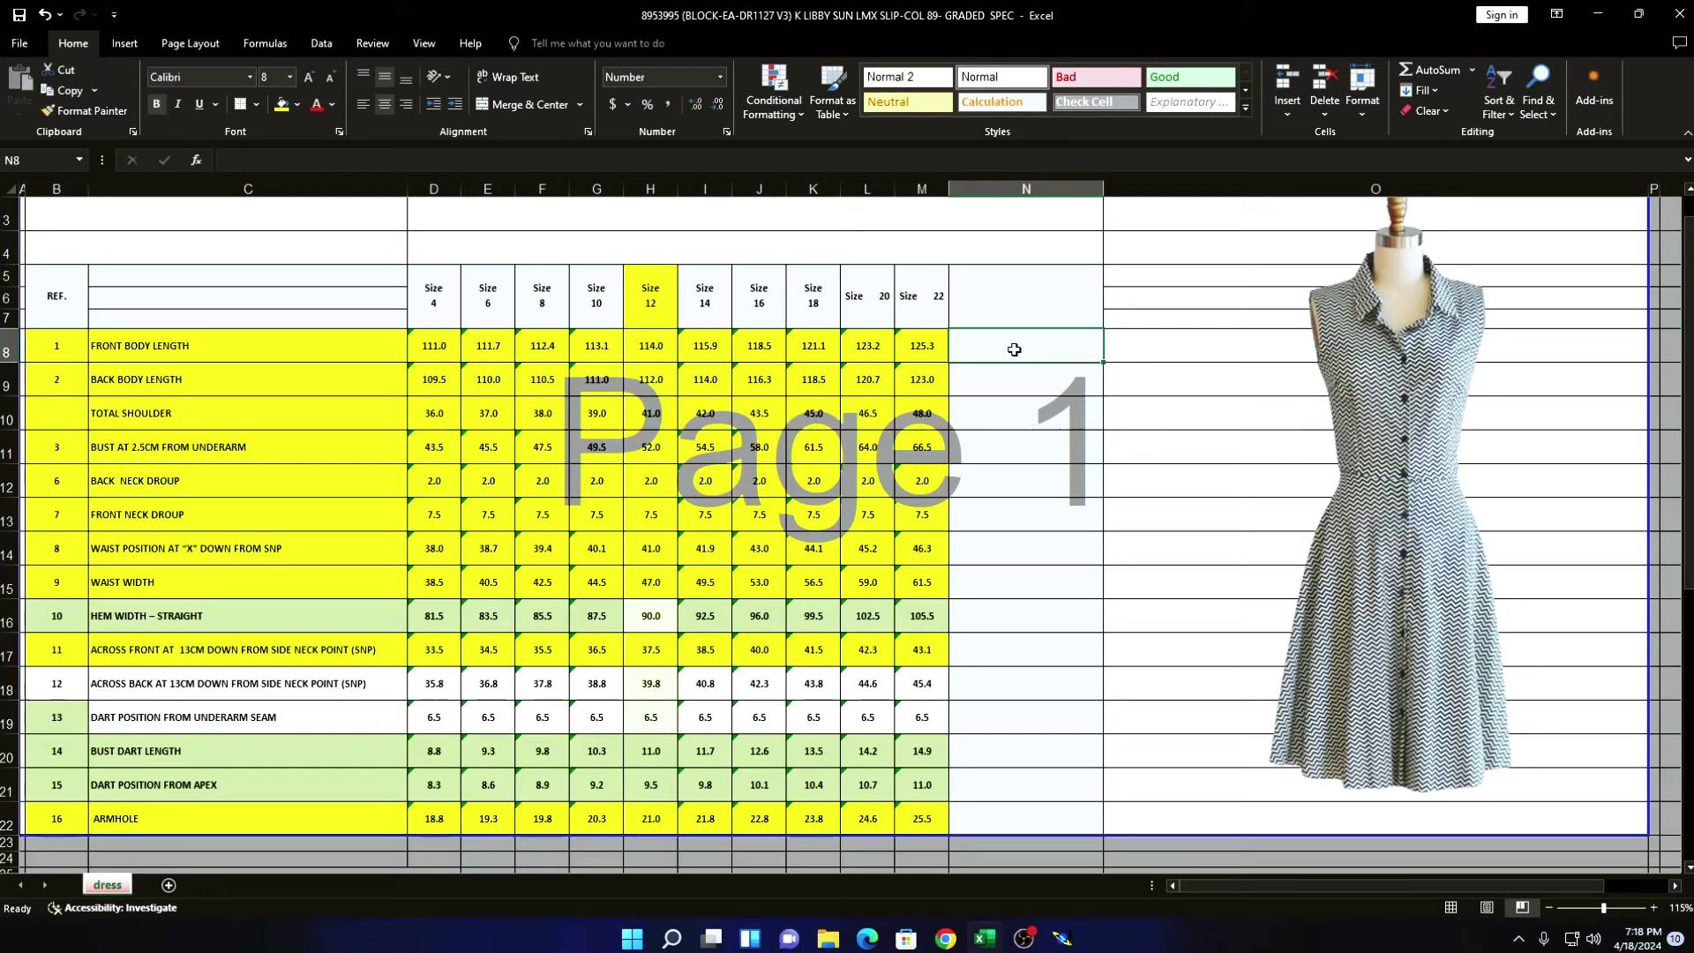
{"action": "type", "text": "="}
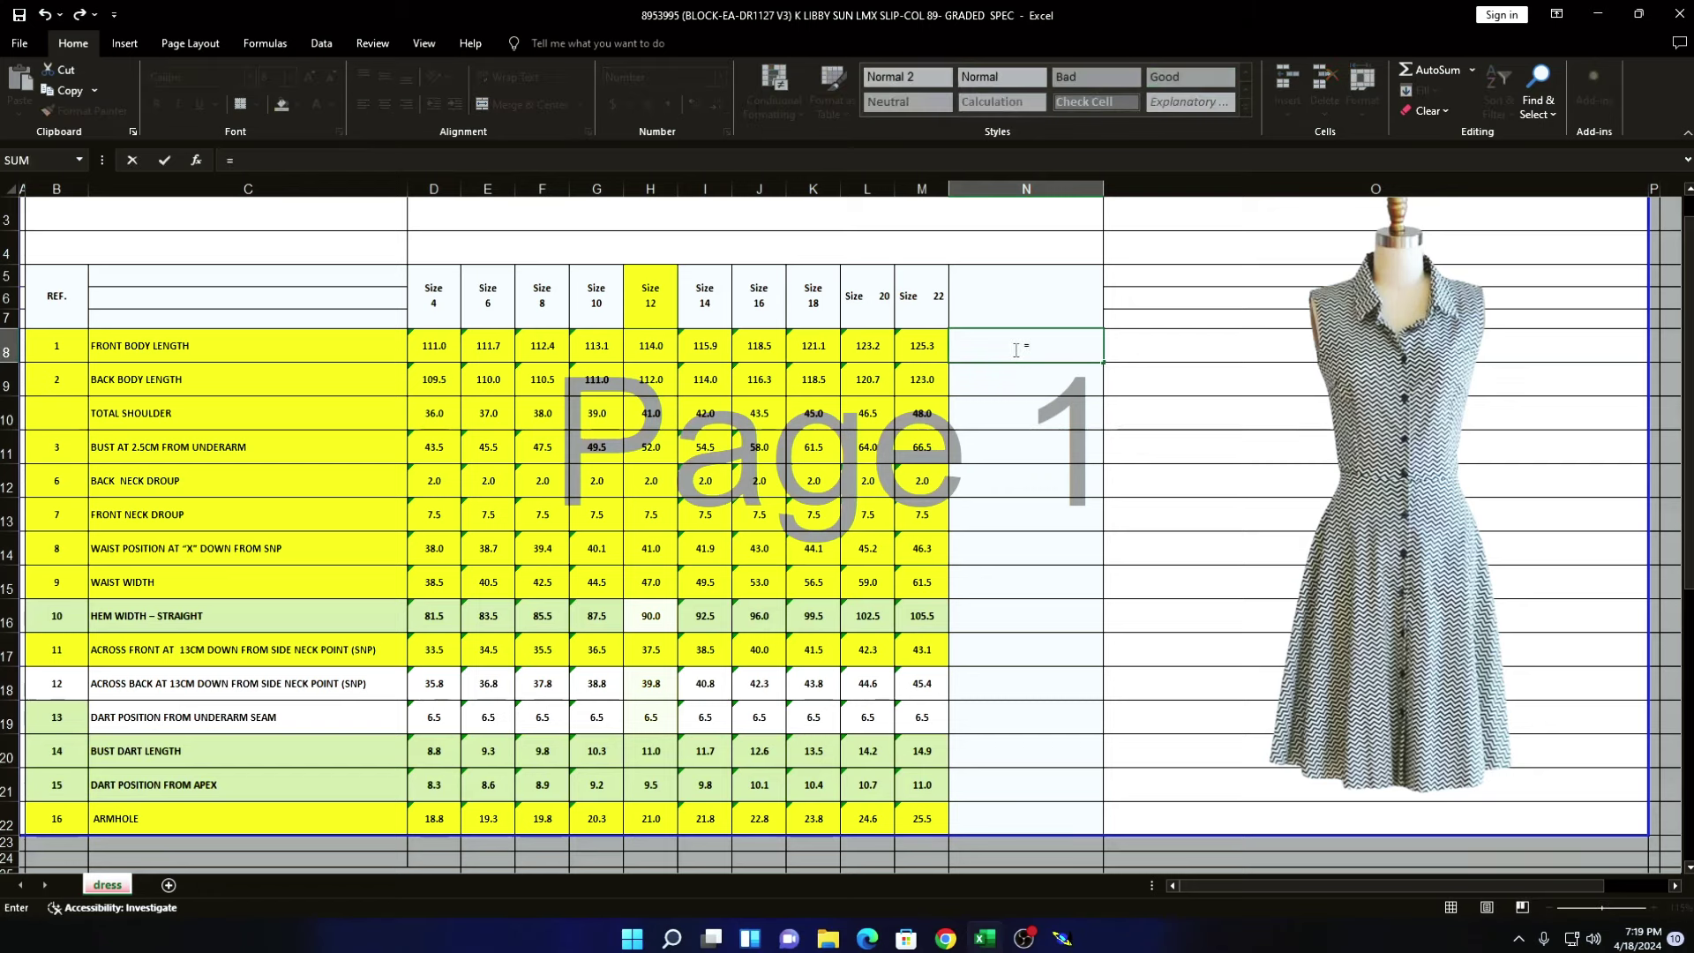
{"action": "left_click", "coordinate": [657, 661]}
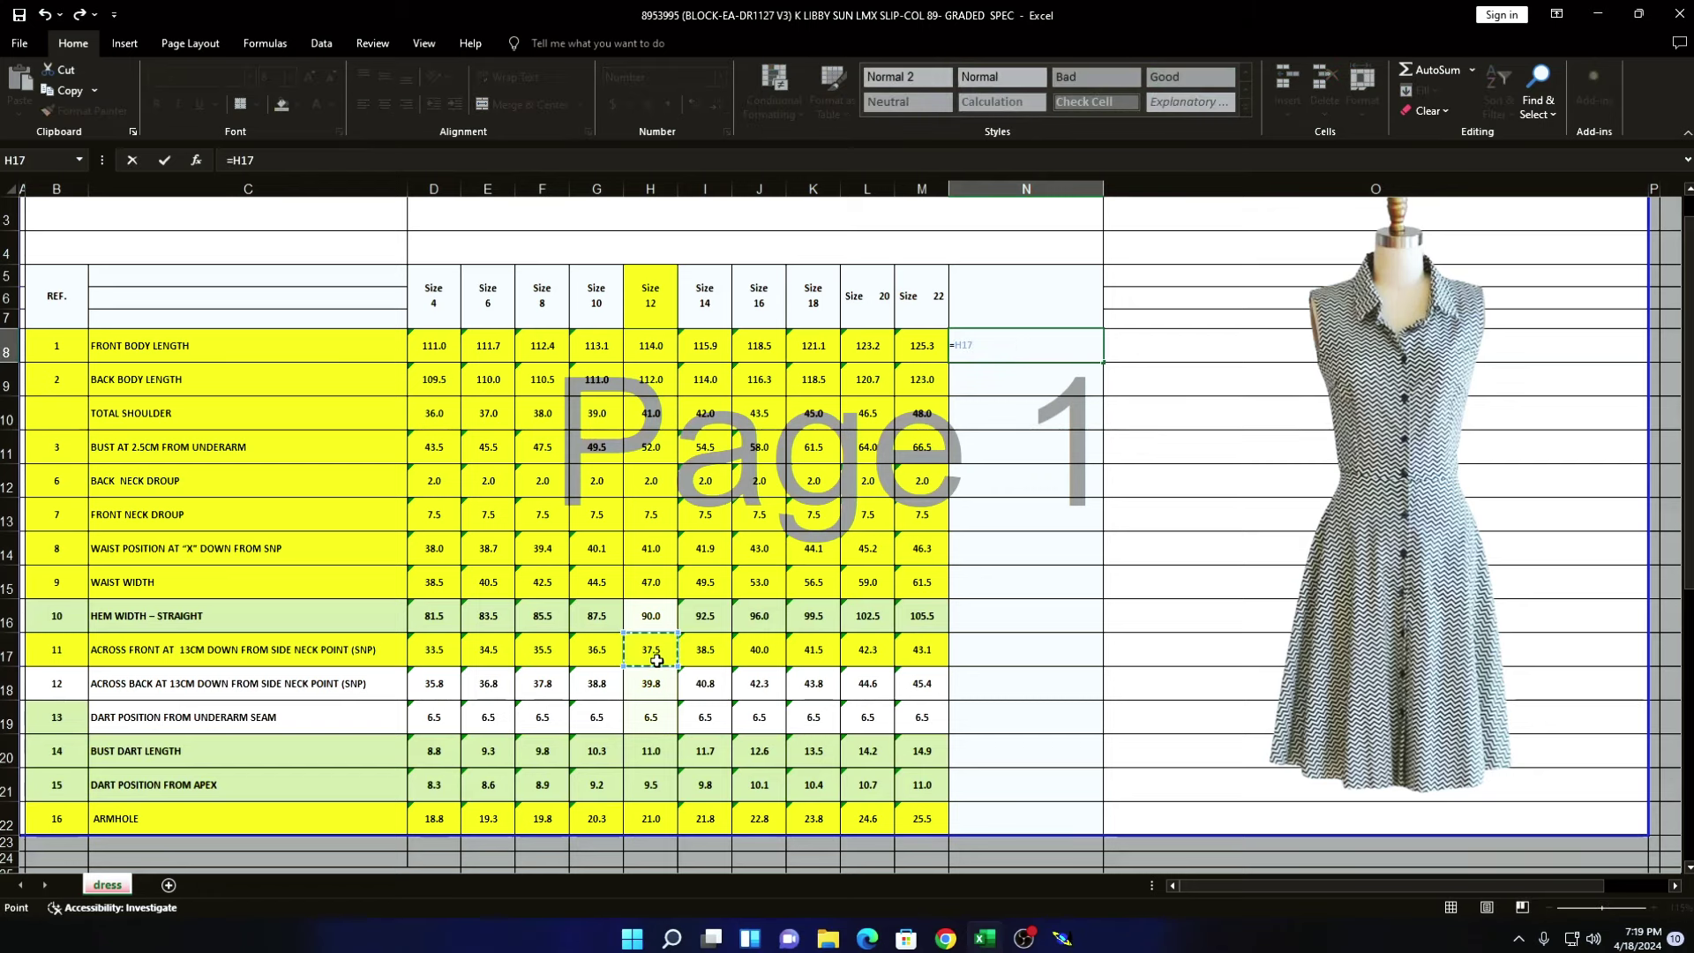
{"action": "type", "text": "/2"}
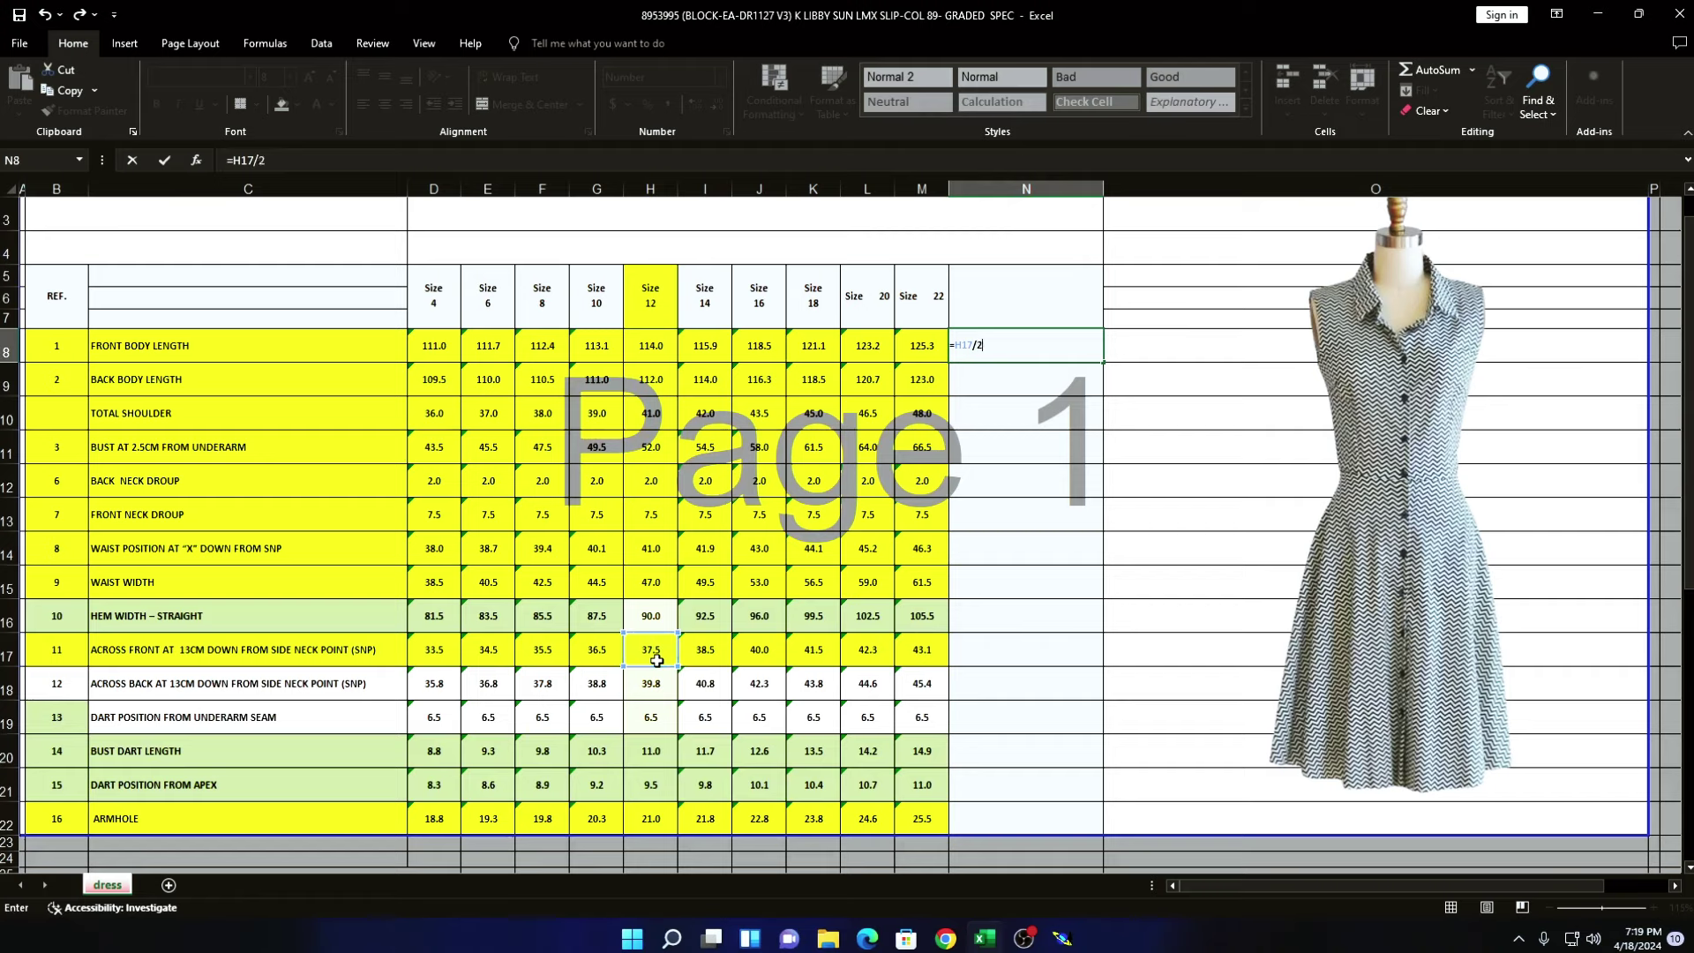
{"action": "key", "text": "Return"}
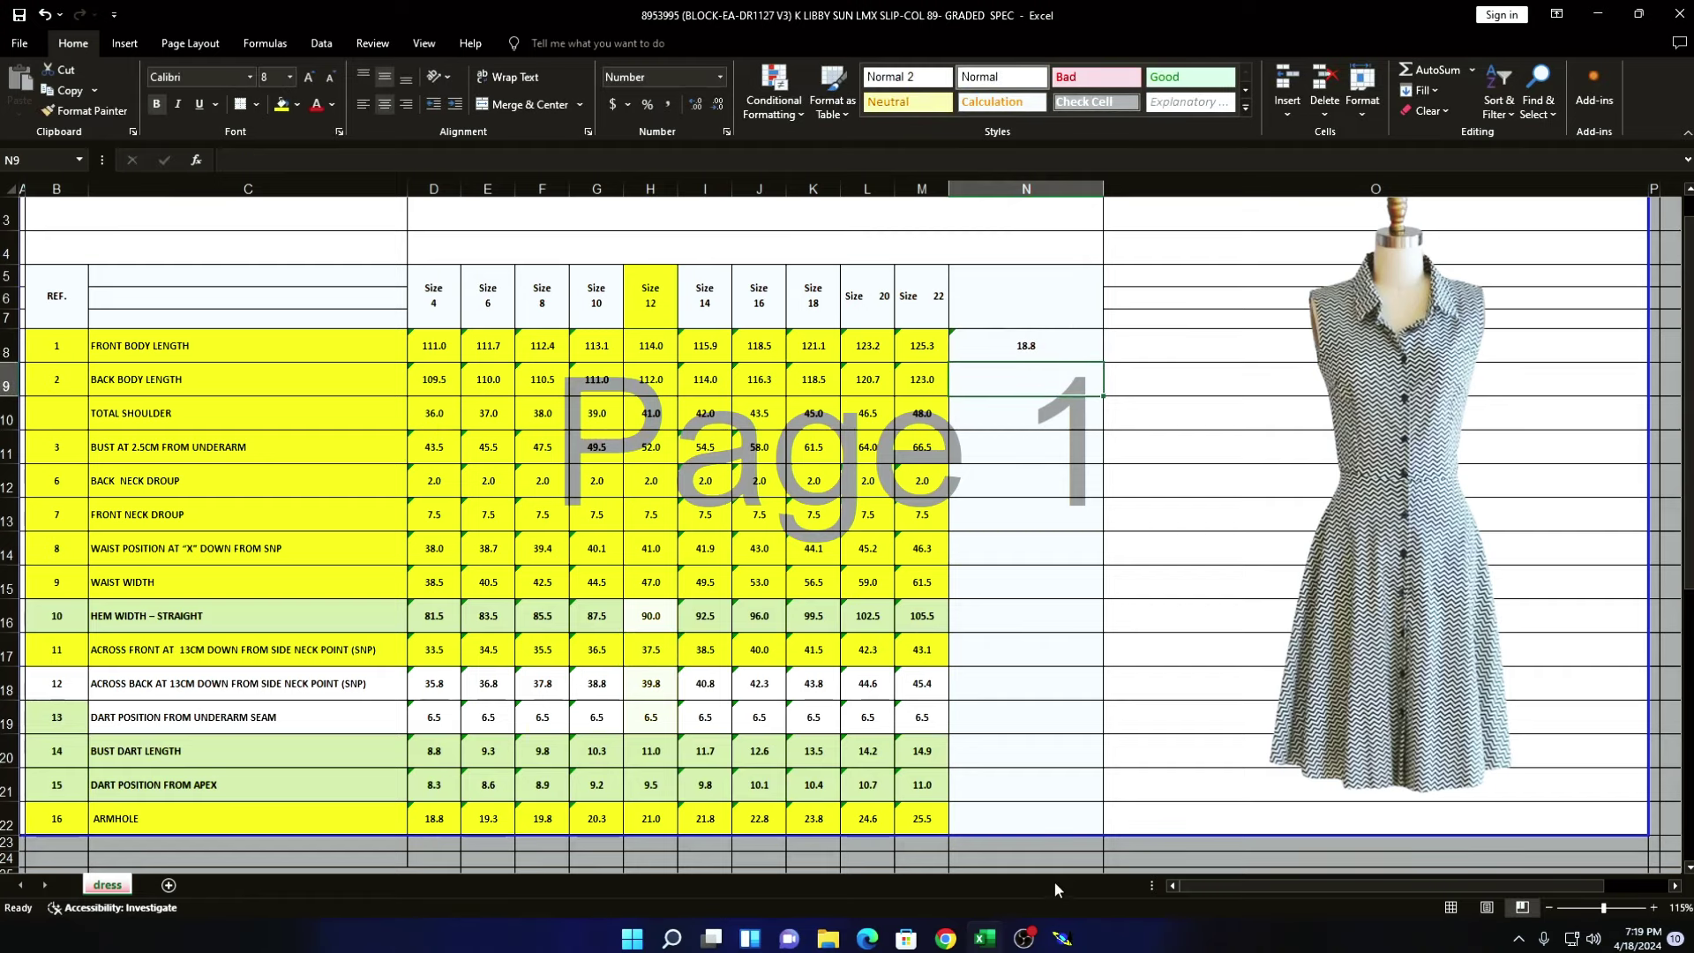
{"action": "left_click", "coordinate": [1061, 937]}
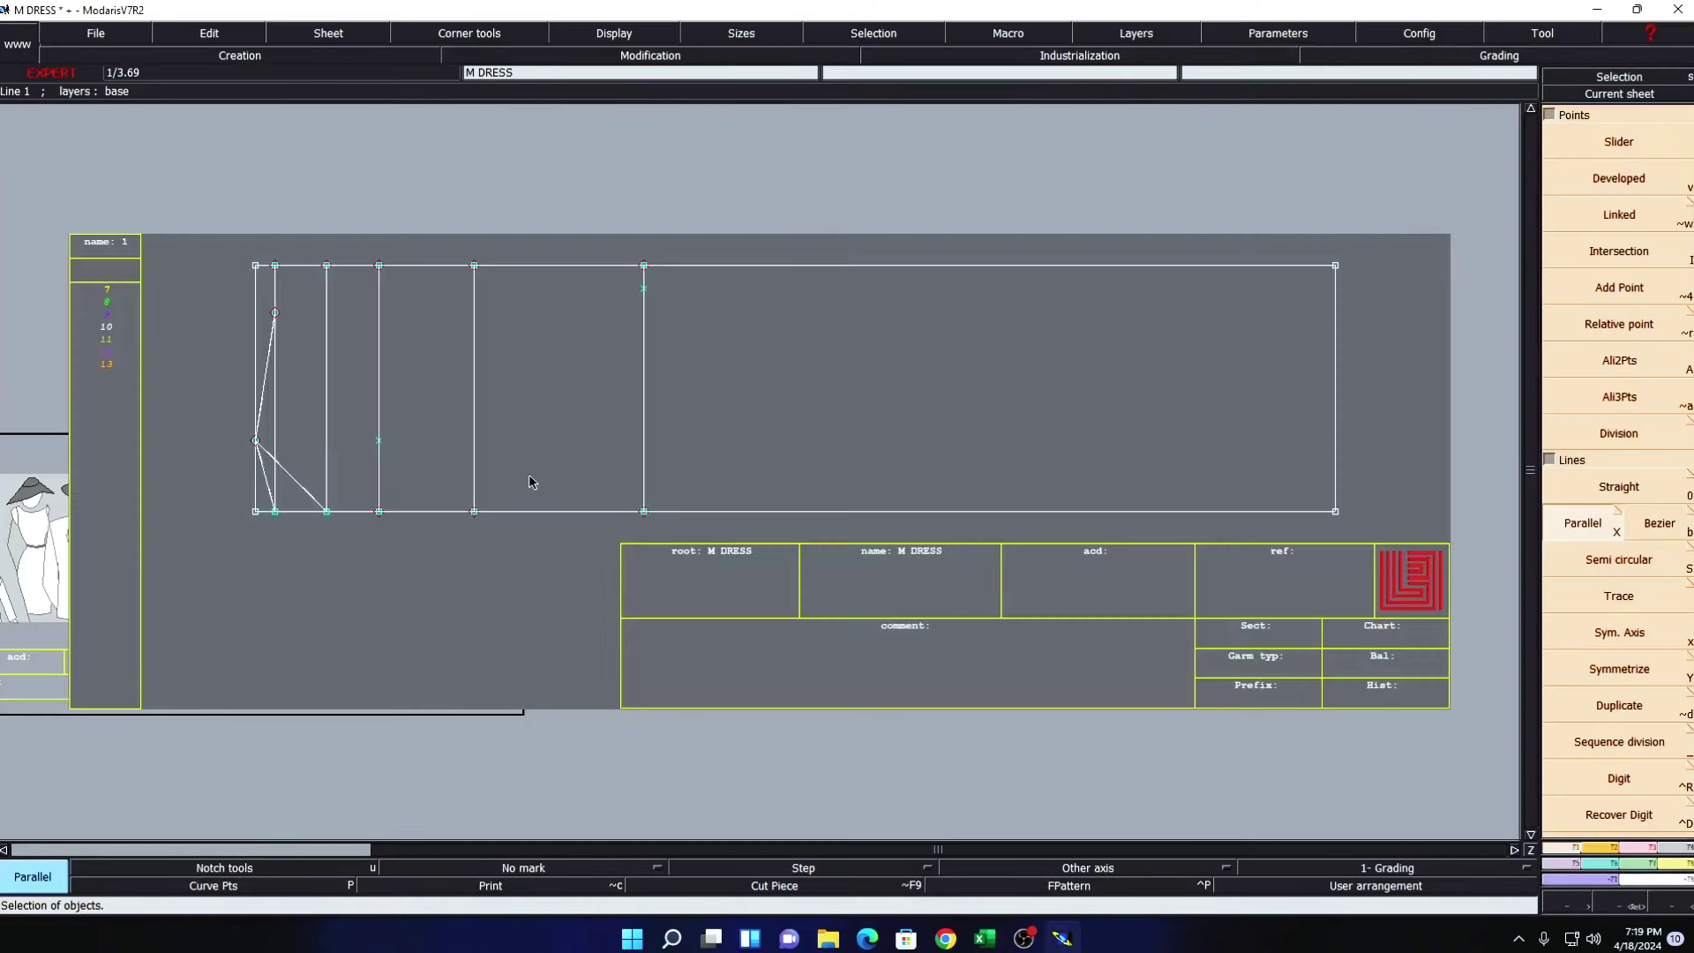
- Place an 18.80 cm developed point on a vertical line, then cancel it as misplaced
{"action": "key", "text": "v"}
{"action": "left_click", "coordinate": [473, 511]}
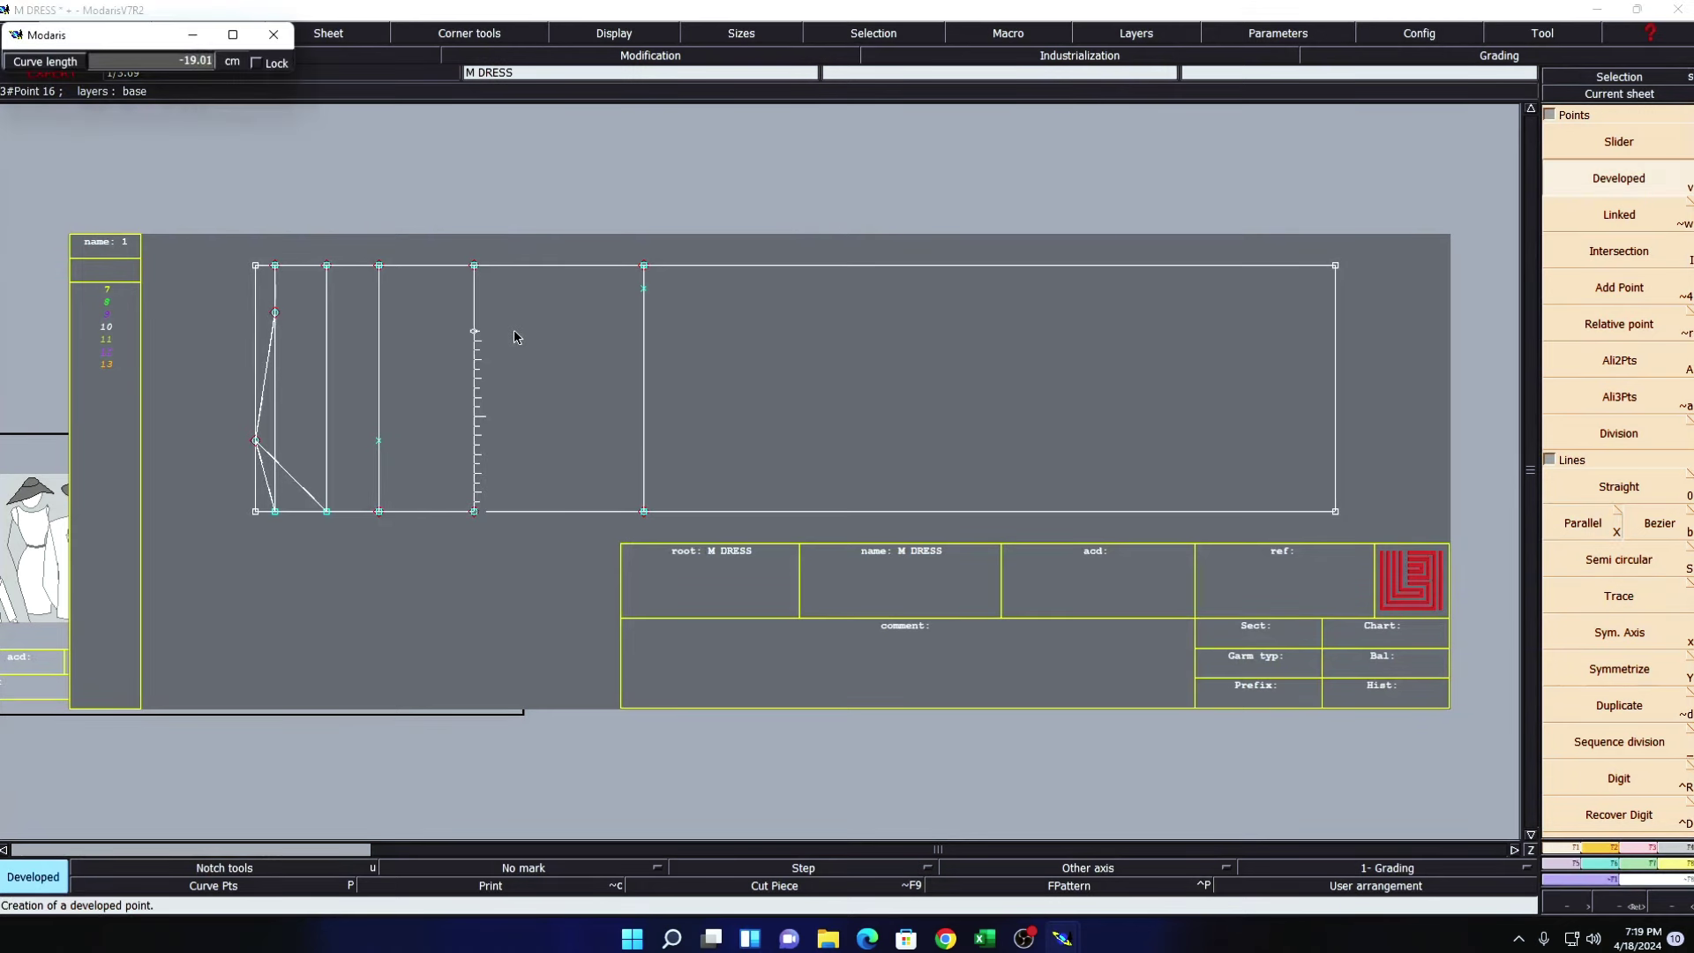
{"action": "key", "text": "BackSpace"}
{"action": "type", "text": "8"}
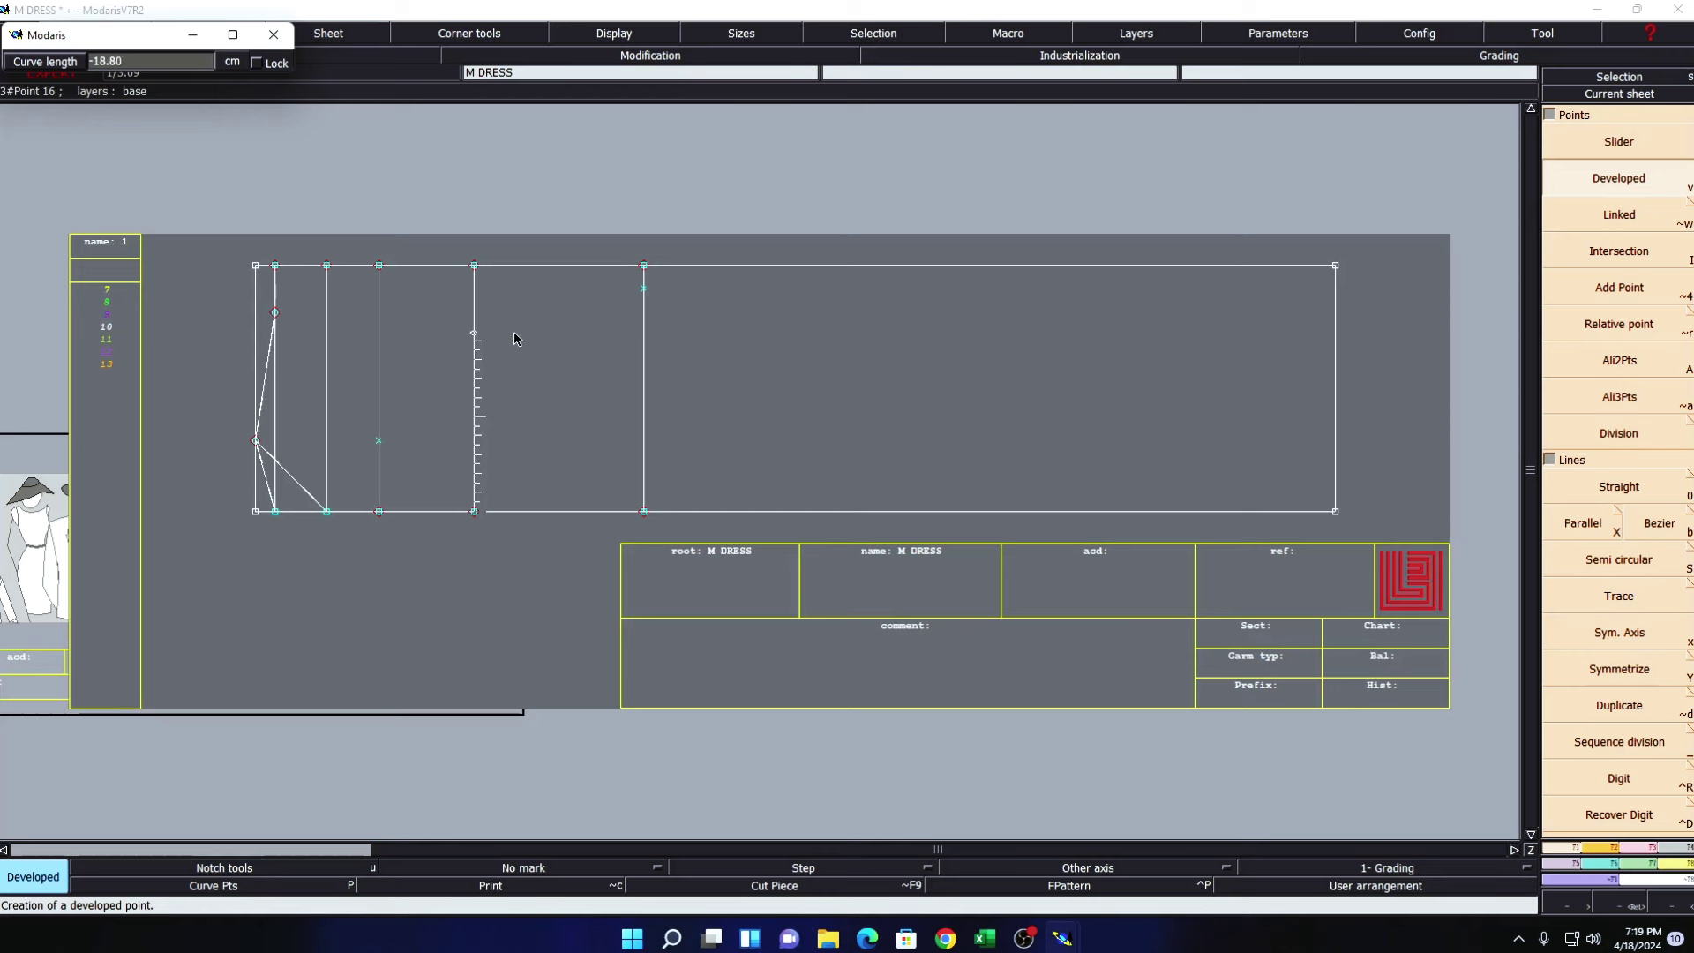
{"action": "key", "text": "Return"}
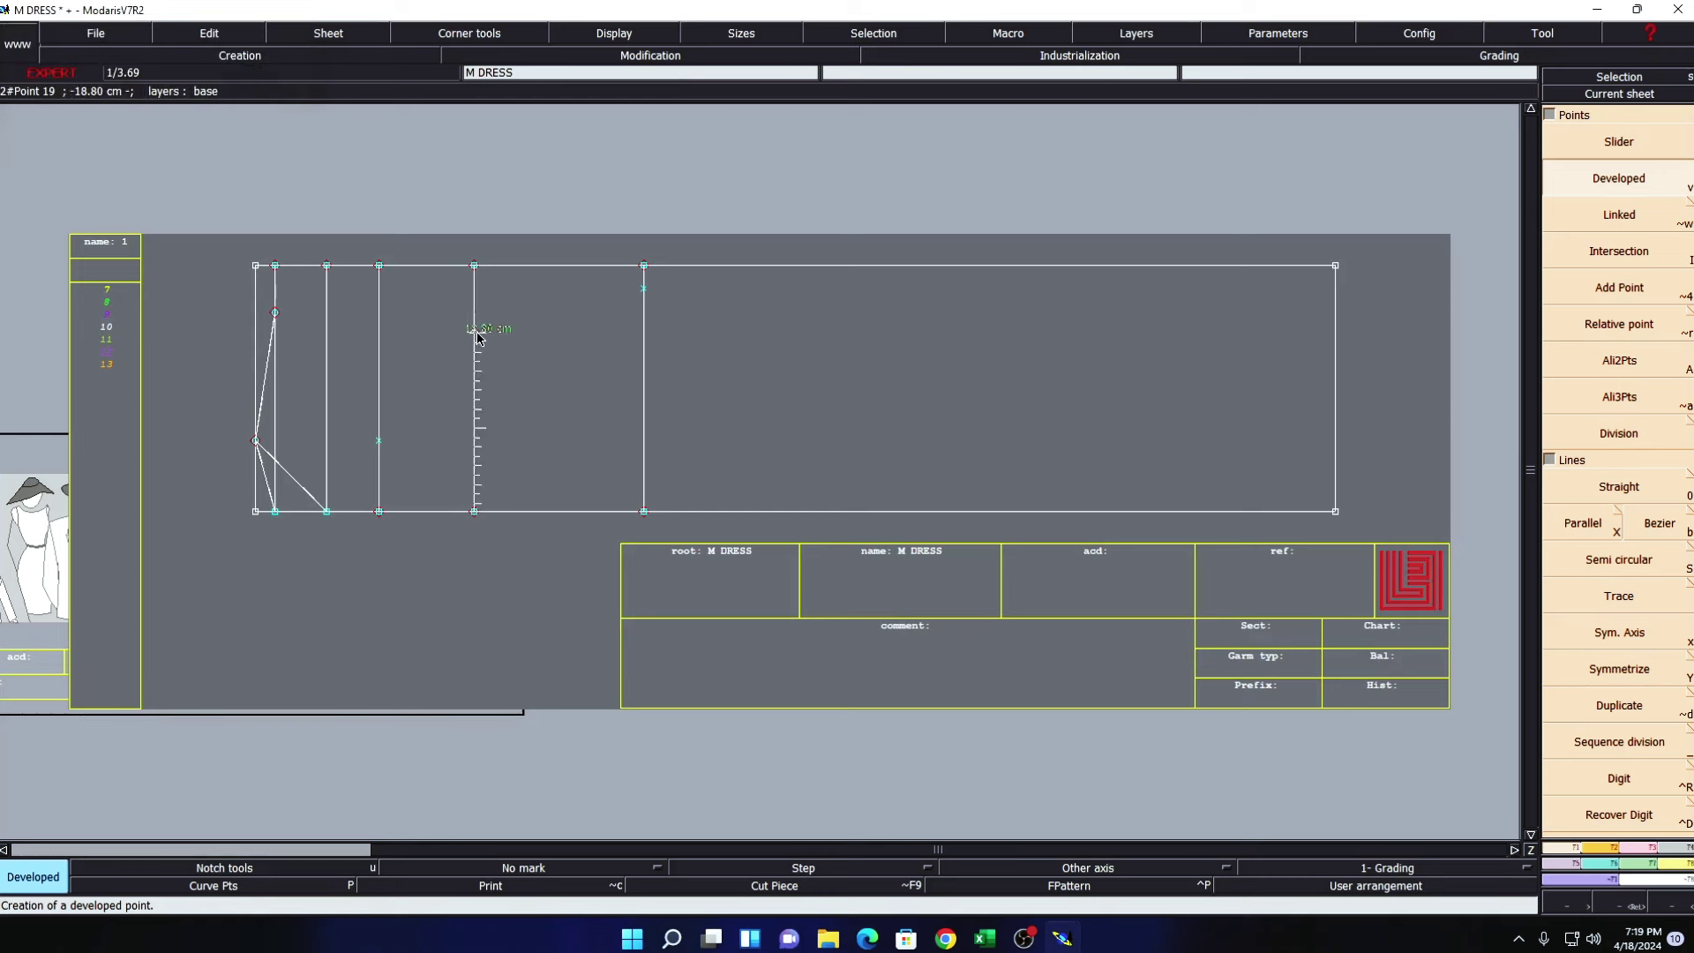
{"action": "left_click", "coordinate": [478, 338]}
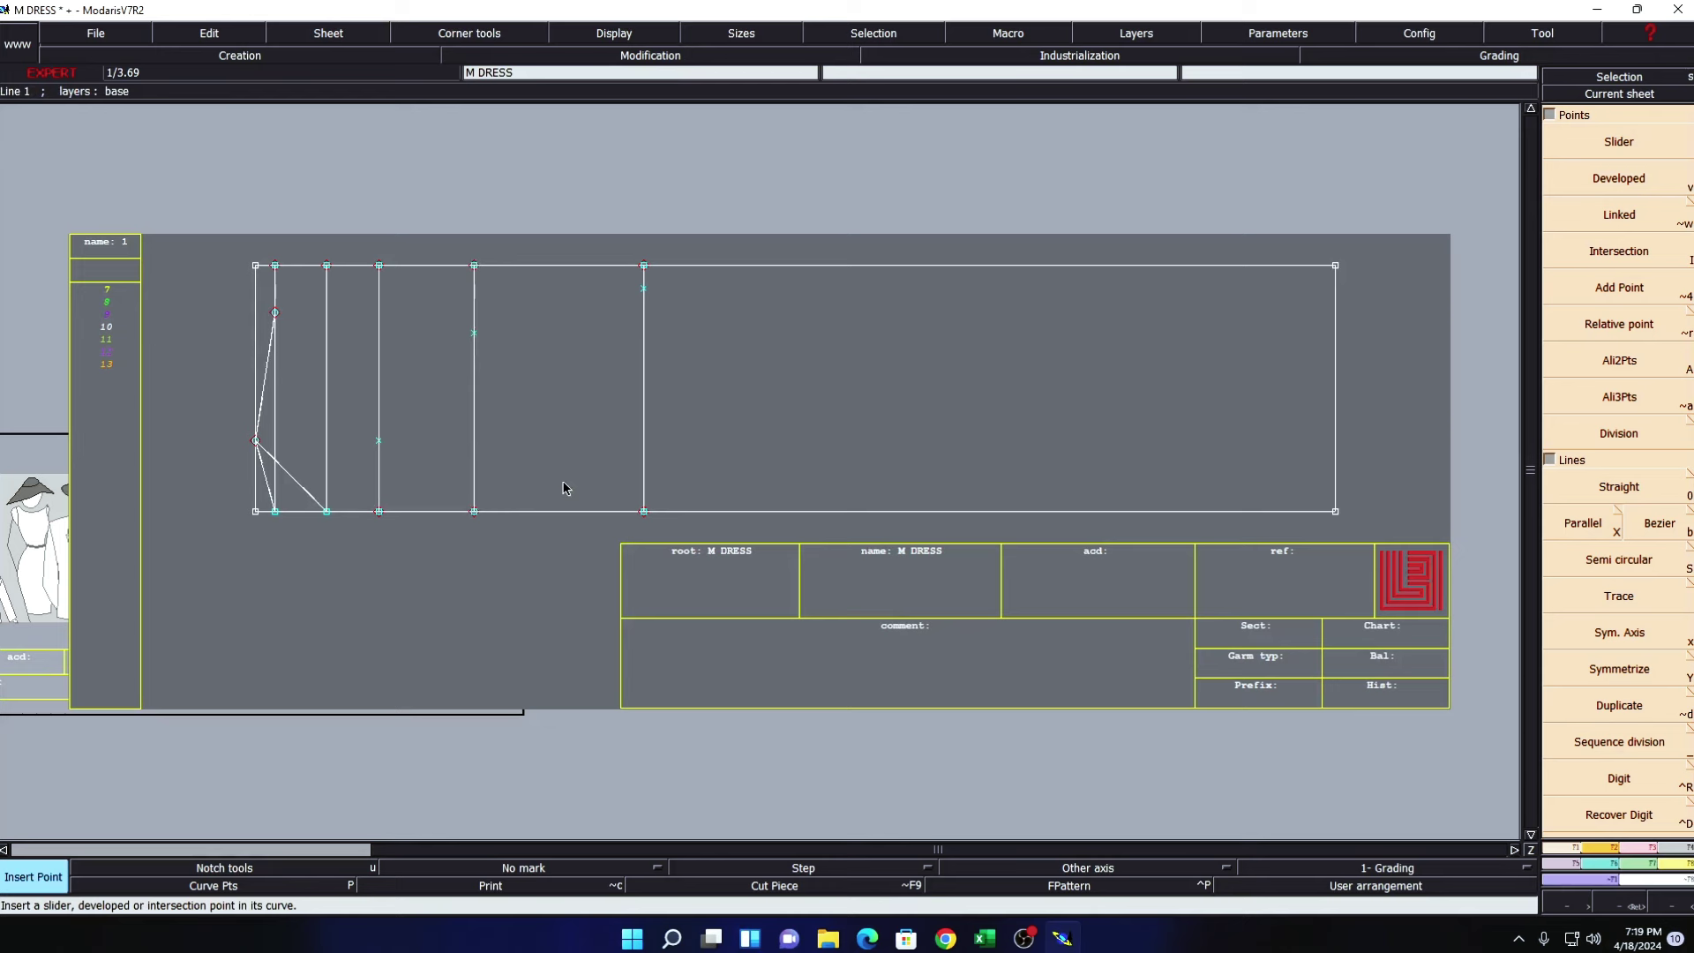
{"action": "key", "text": "Escape"}
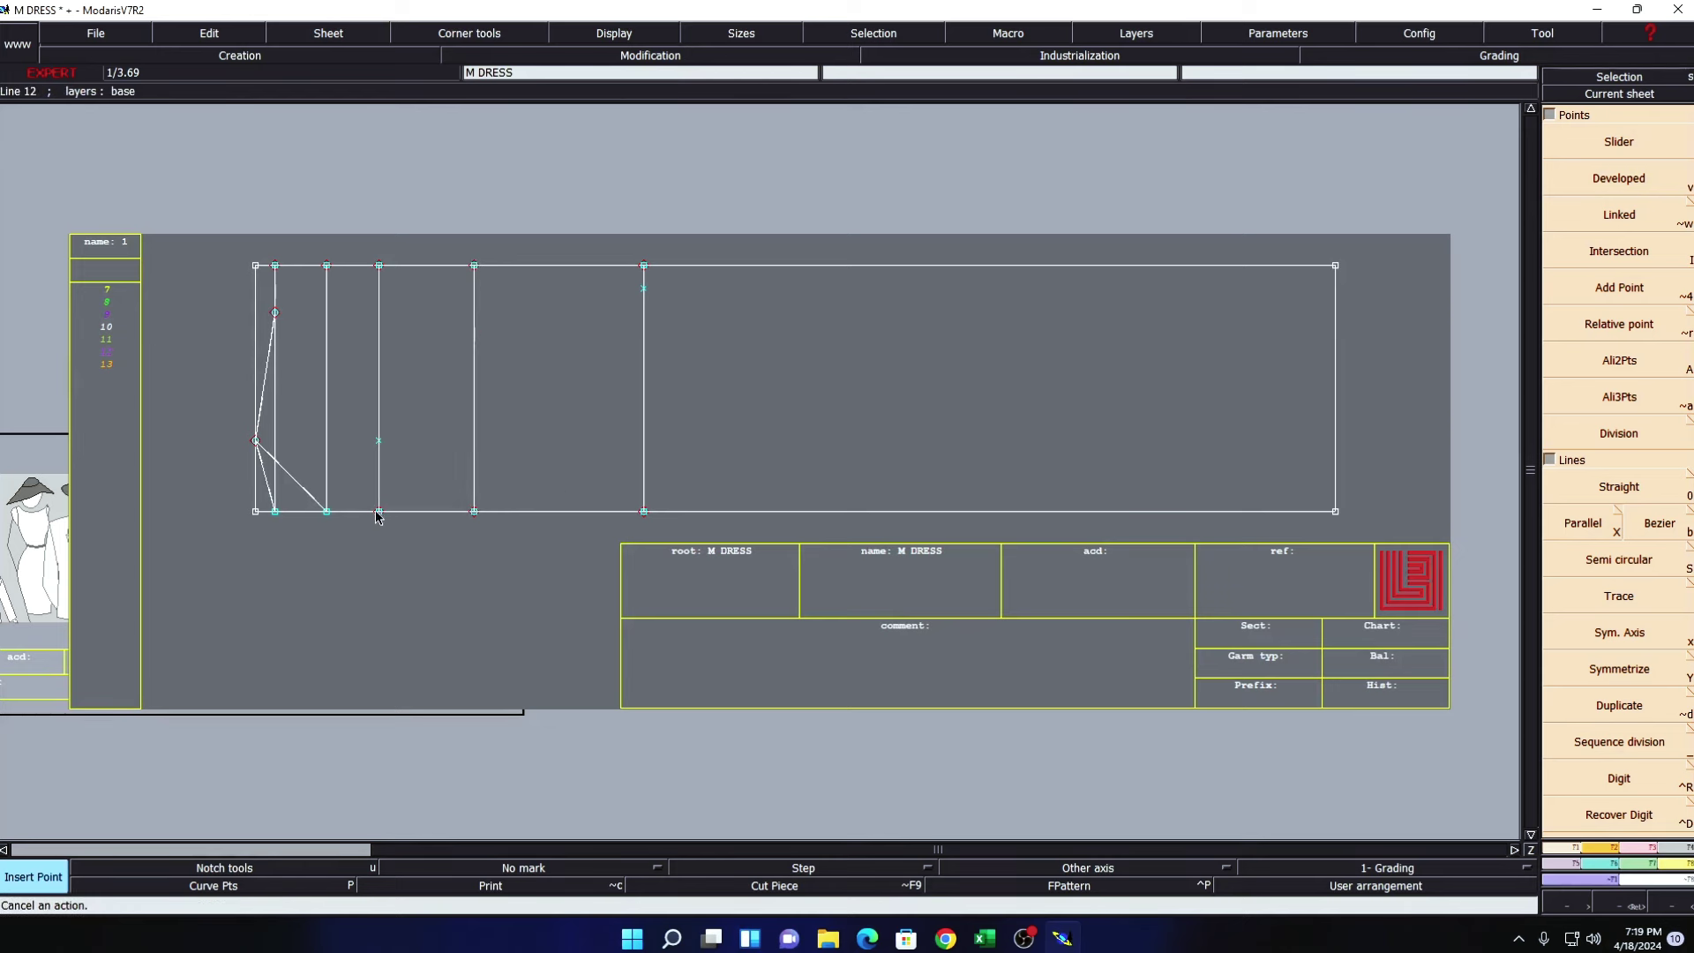
- Redo the 18.80 cm point on the neighbouring across-front vertical line and fix it
{"action": "key", "text": "v"}
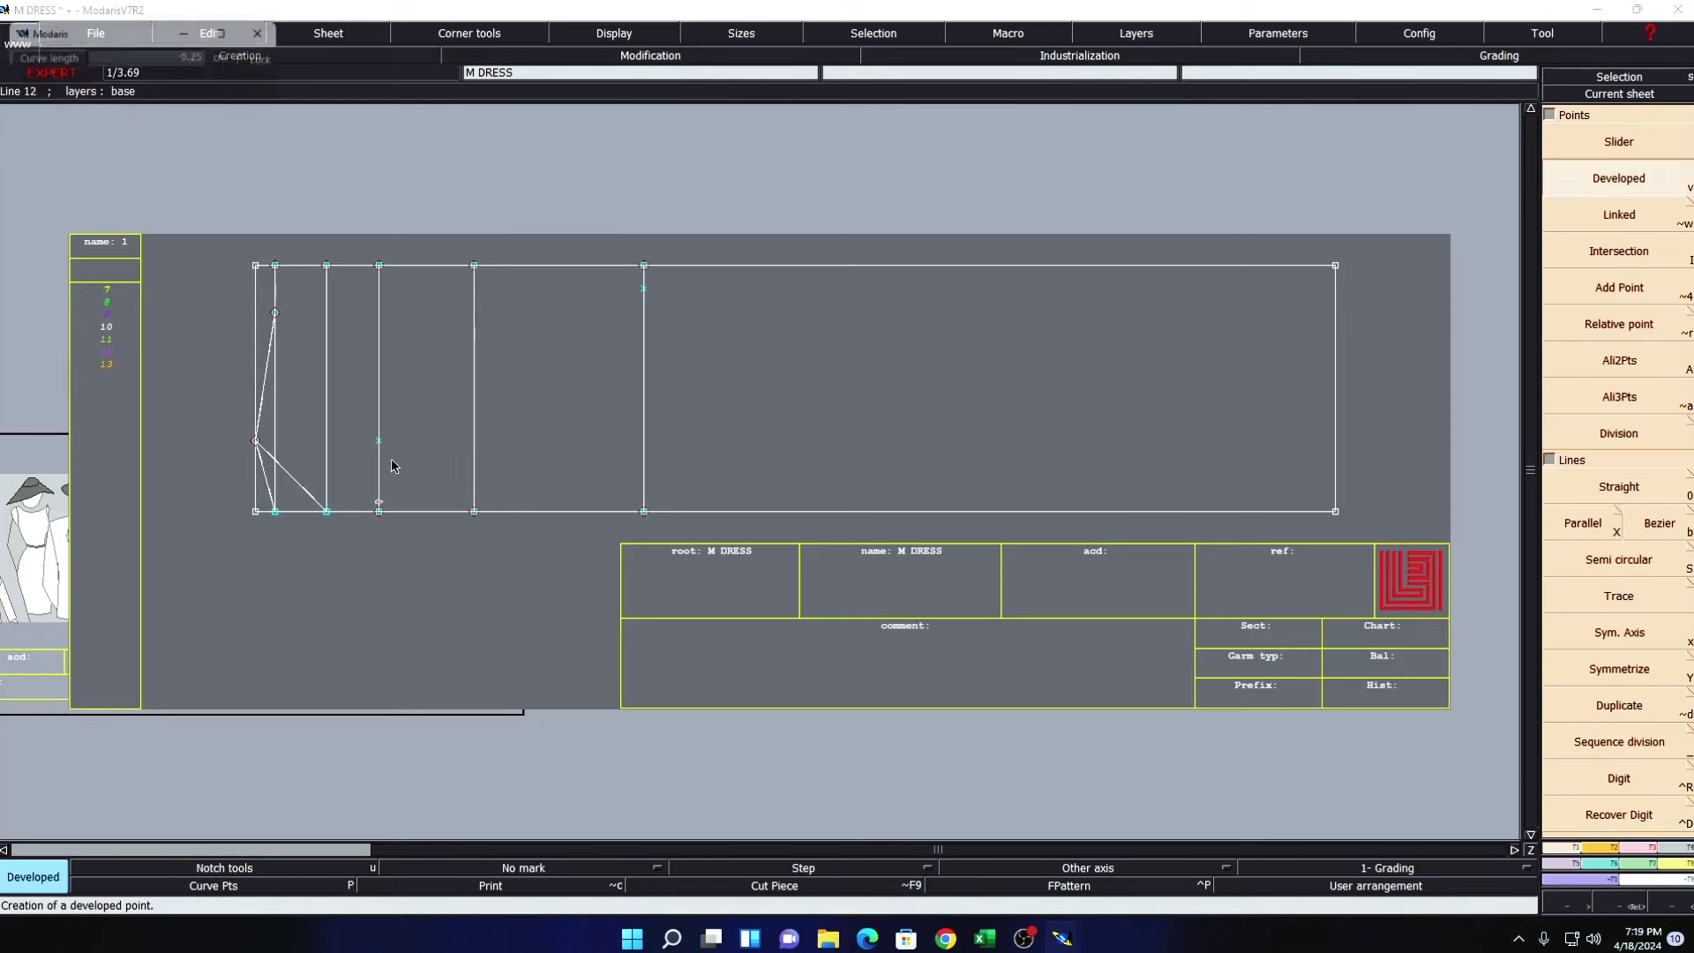
{"action": "left_click", "coordinate": [379, 450]}
{"action": "type", "text": "18.80"}
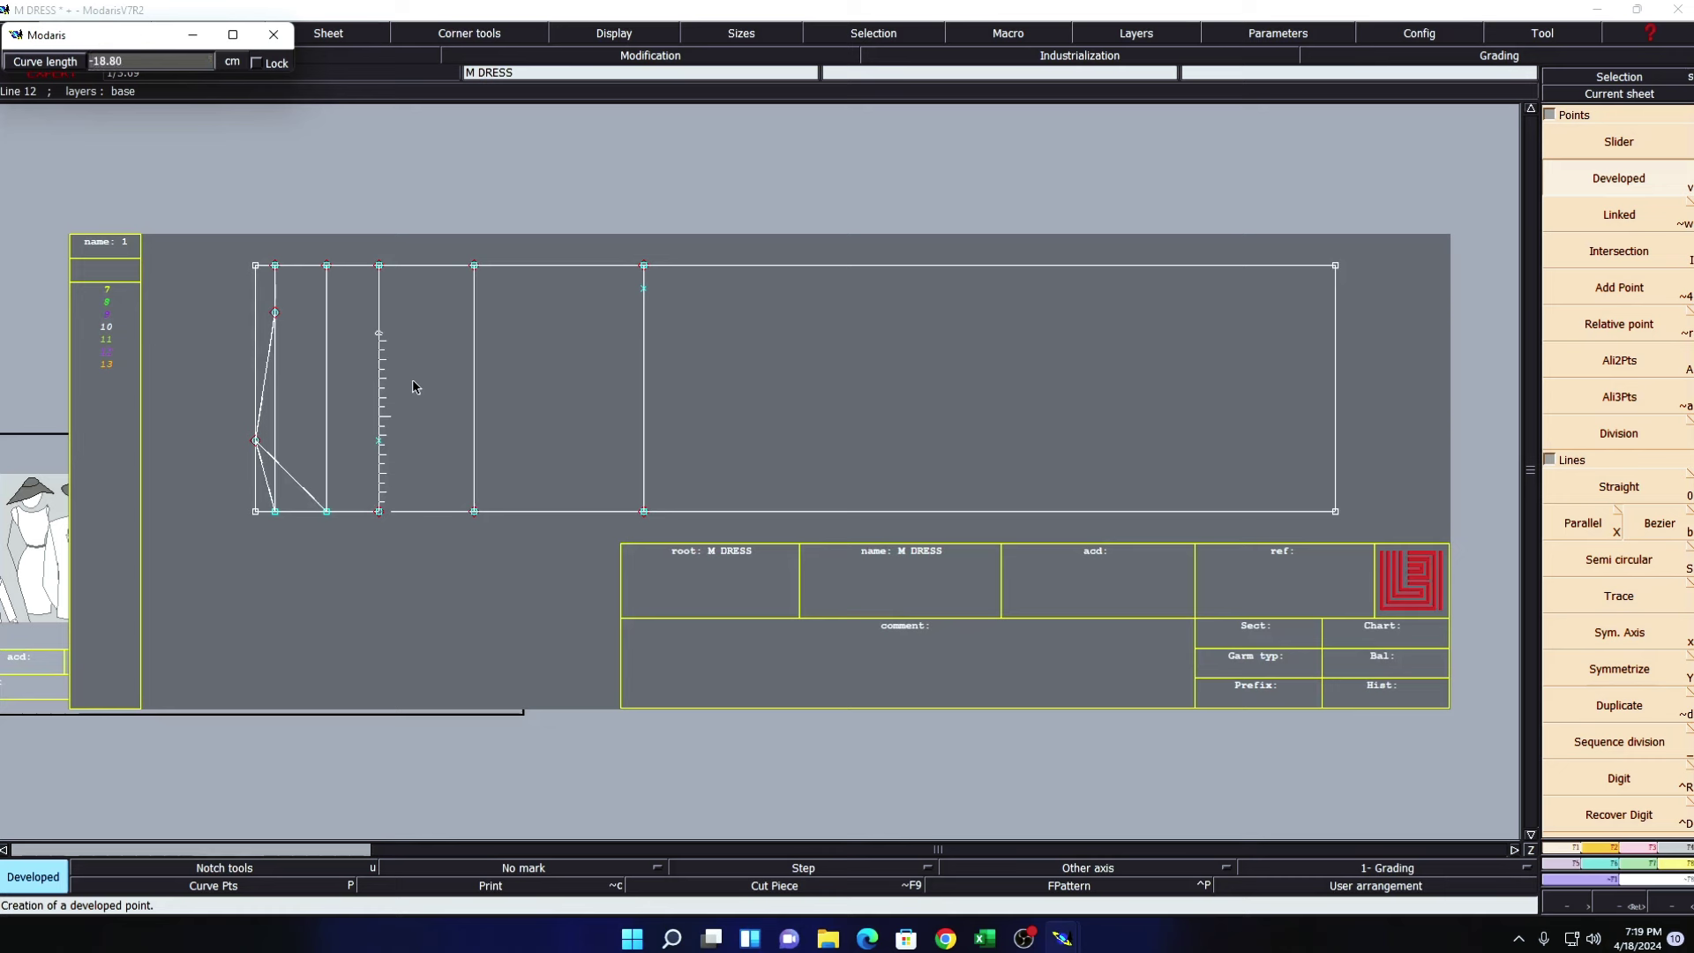
{"action": "key", "text": "Return"}
{"action": "key", "text": "i"}
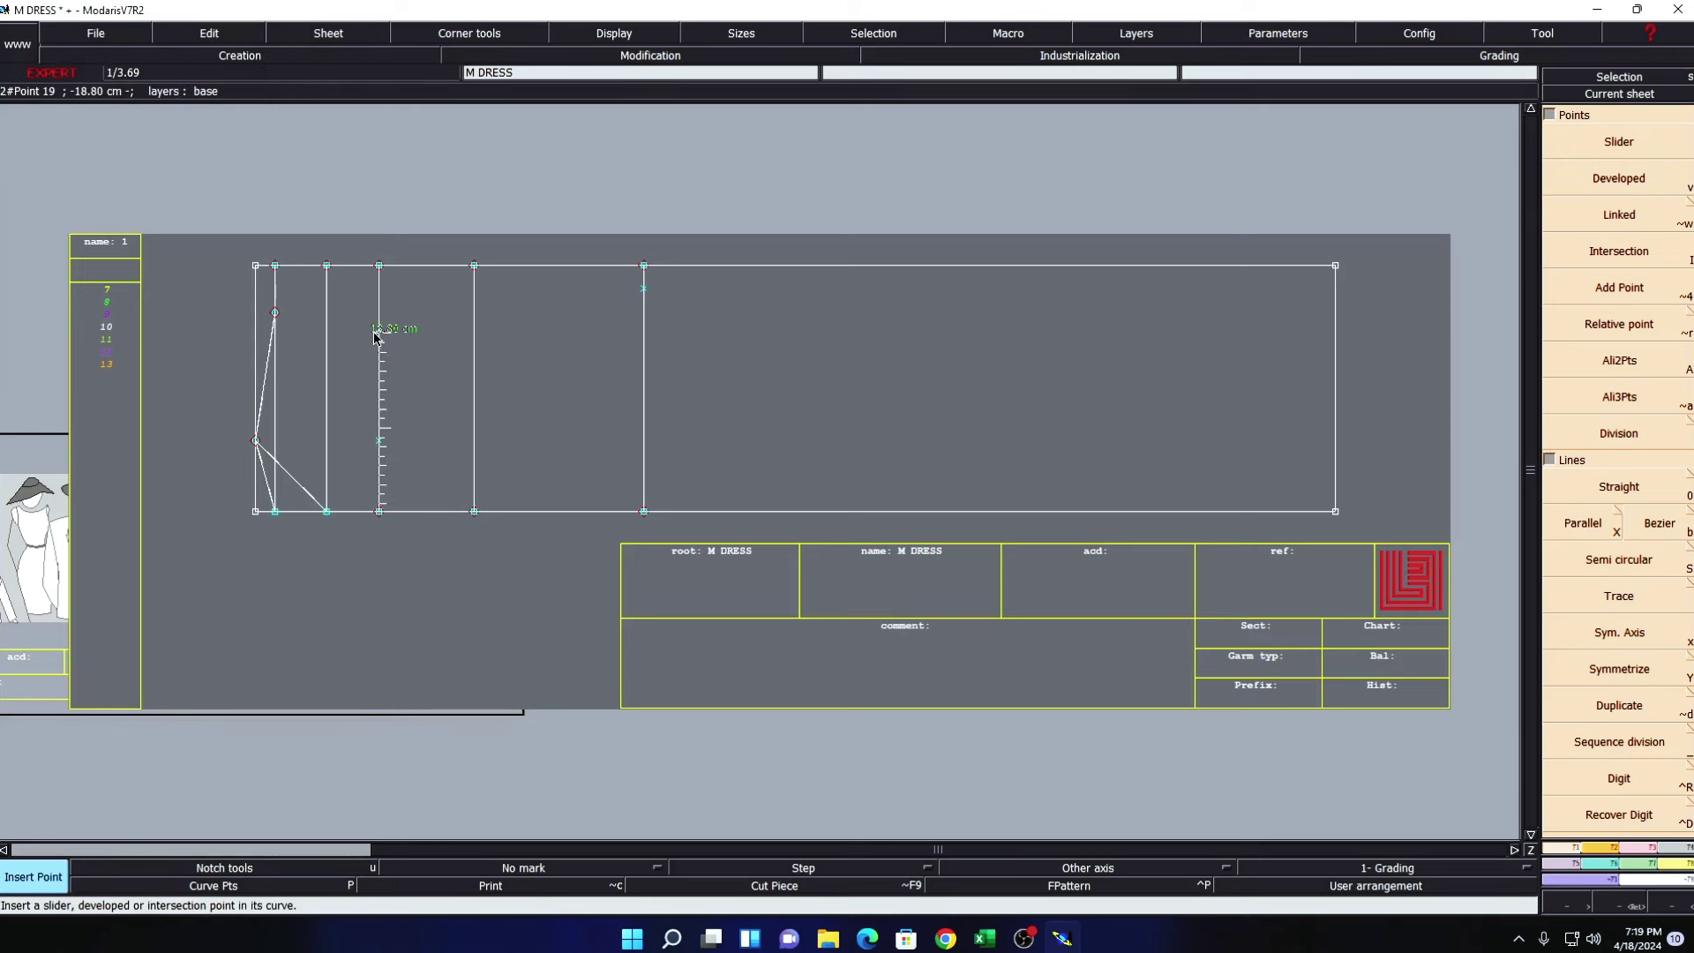
{"action": "key", "text": "Delete"}
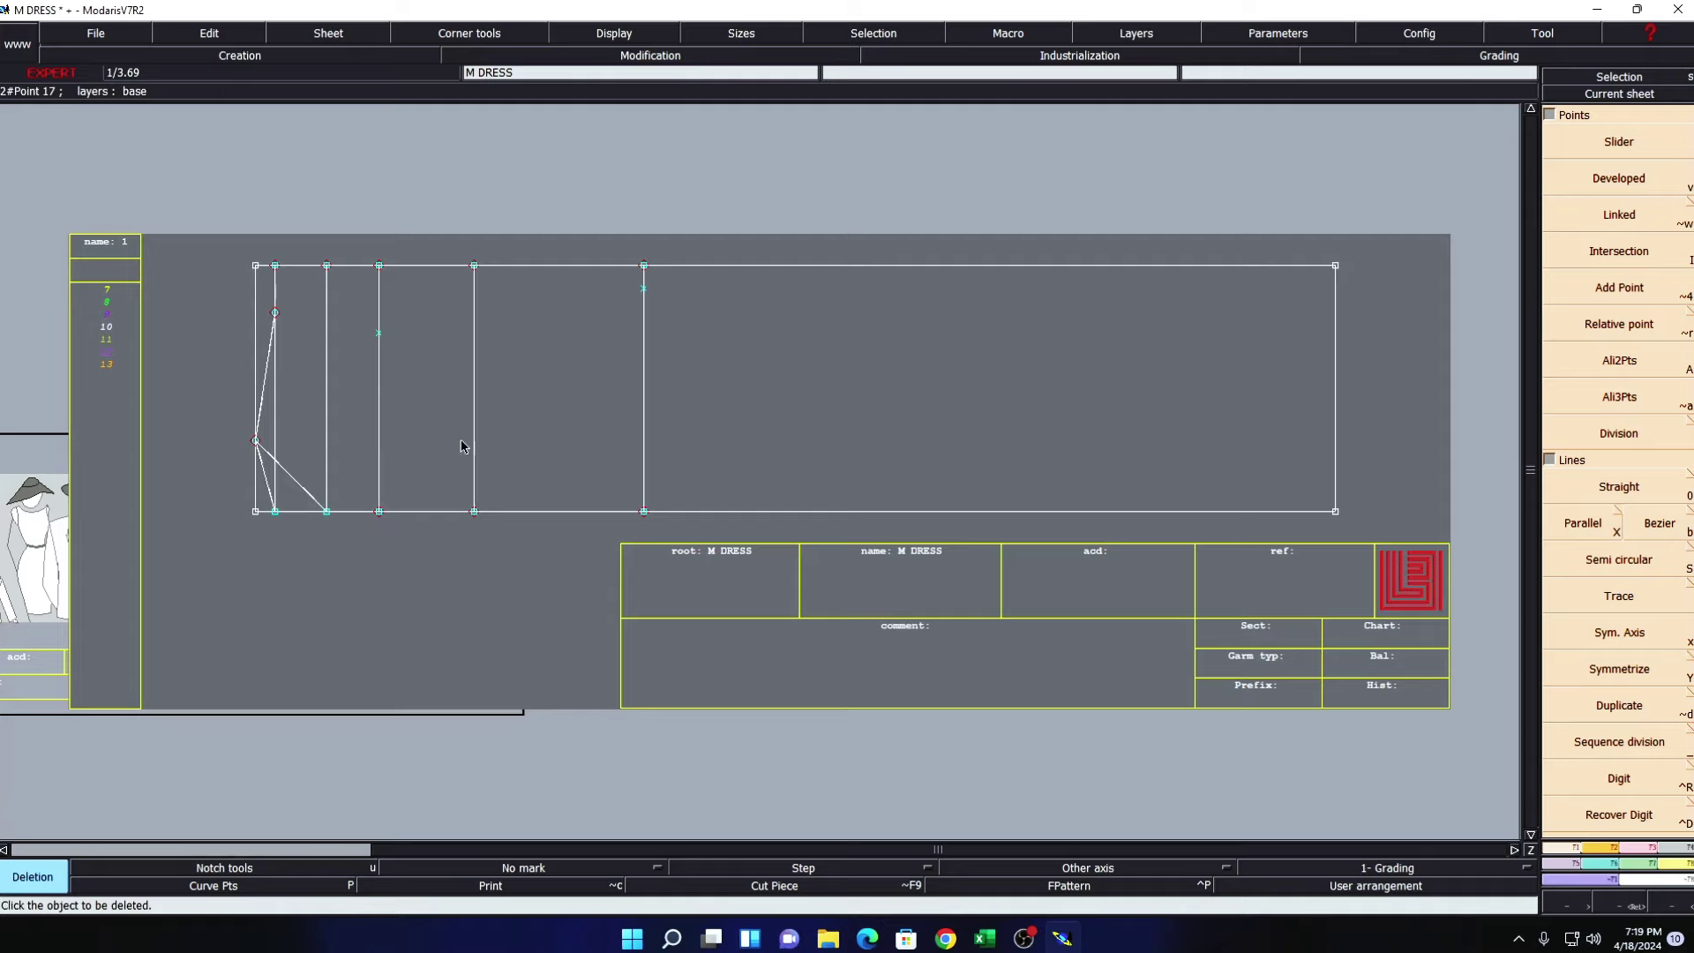
{"action": "left_click", "coordinate": [985, 938]}
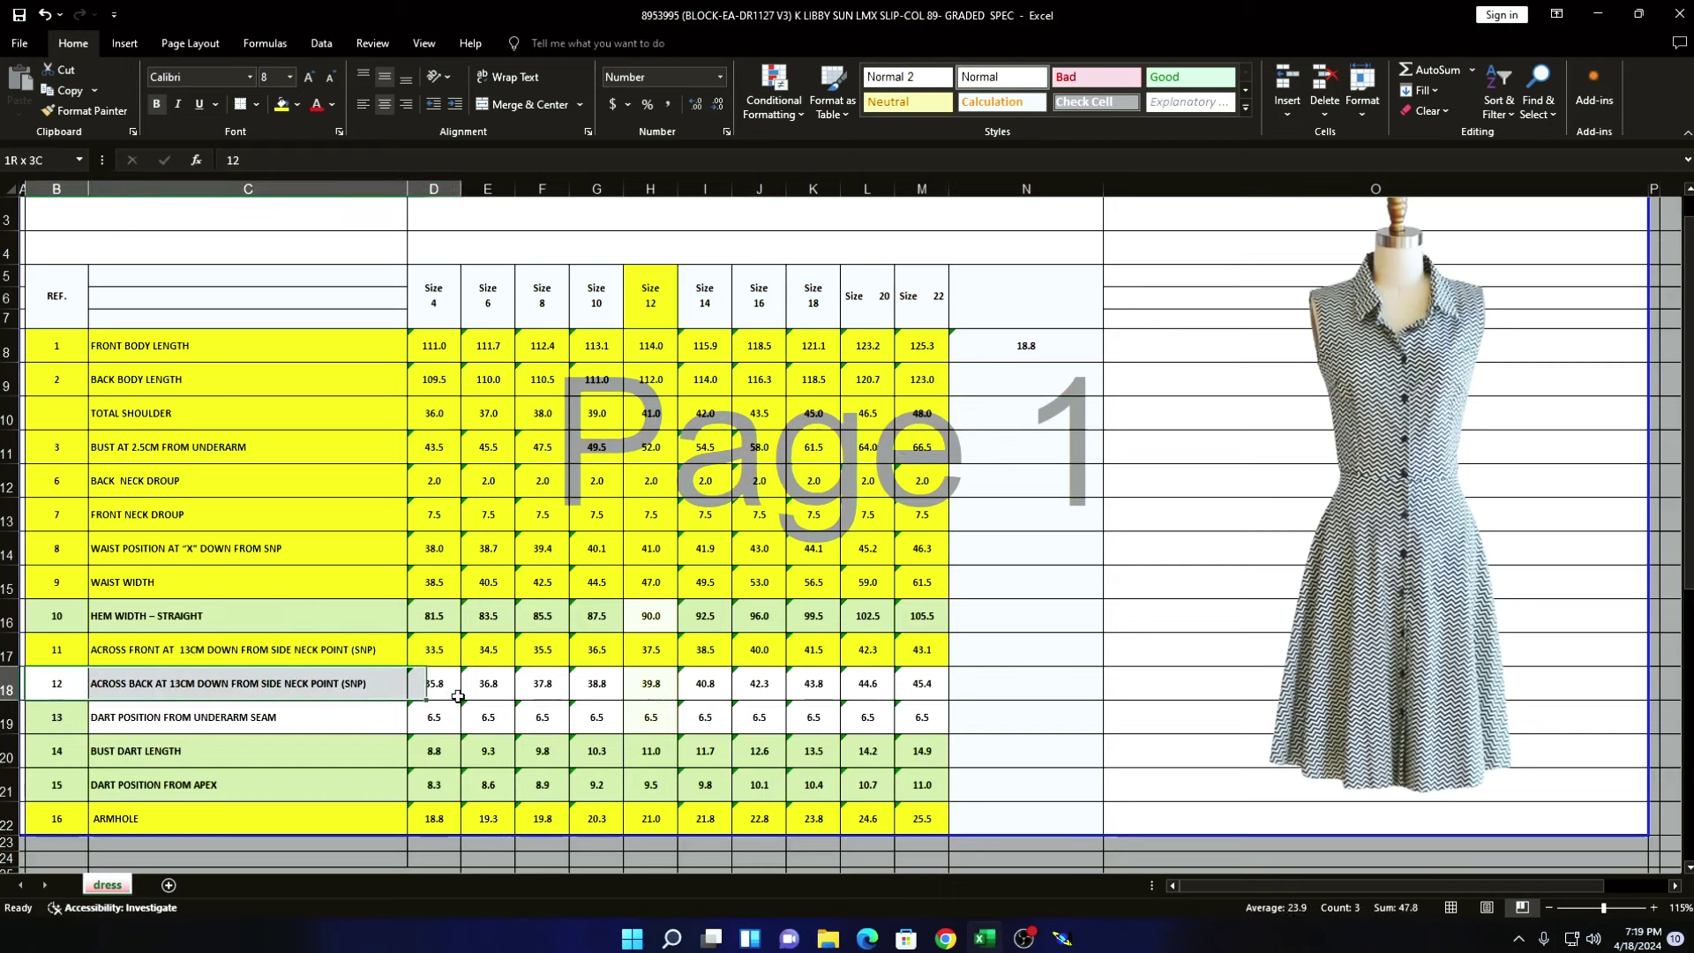
{"action": "left_click_drag", "start_coordinate": [67, 688], "coordinate": [820, 684]}
{"action": "left_click", "coordinate": [867, 684]}
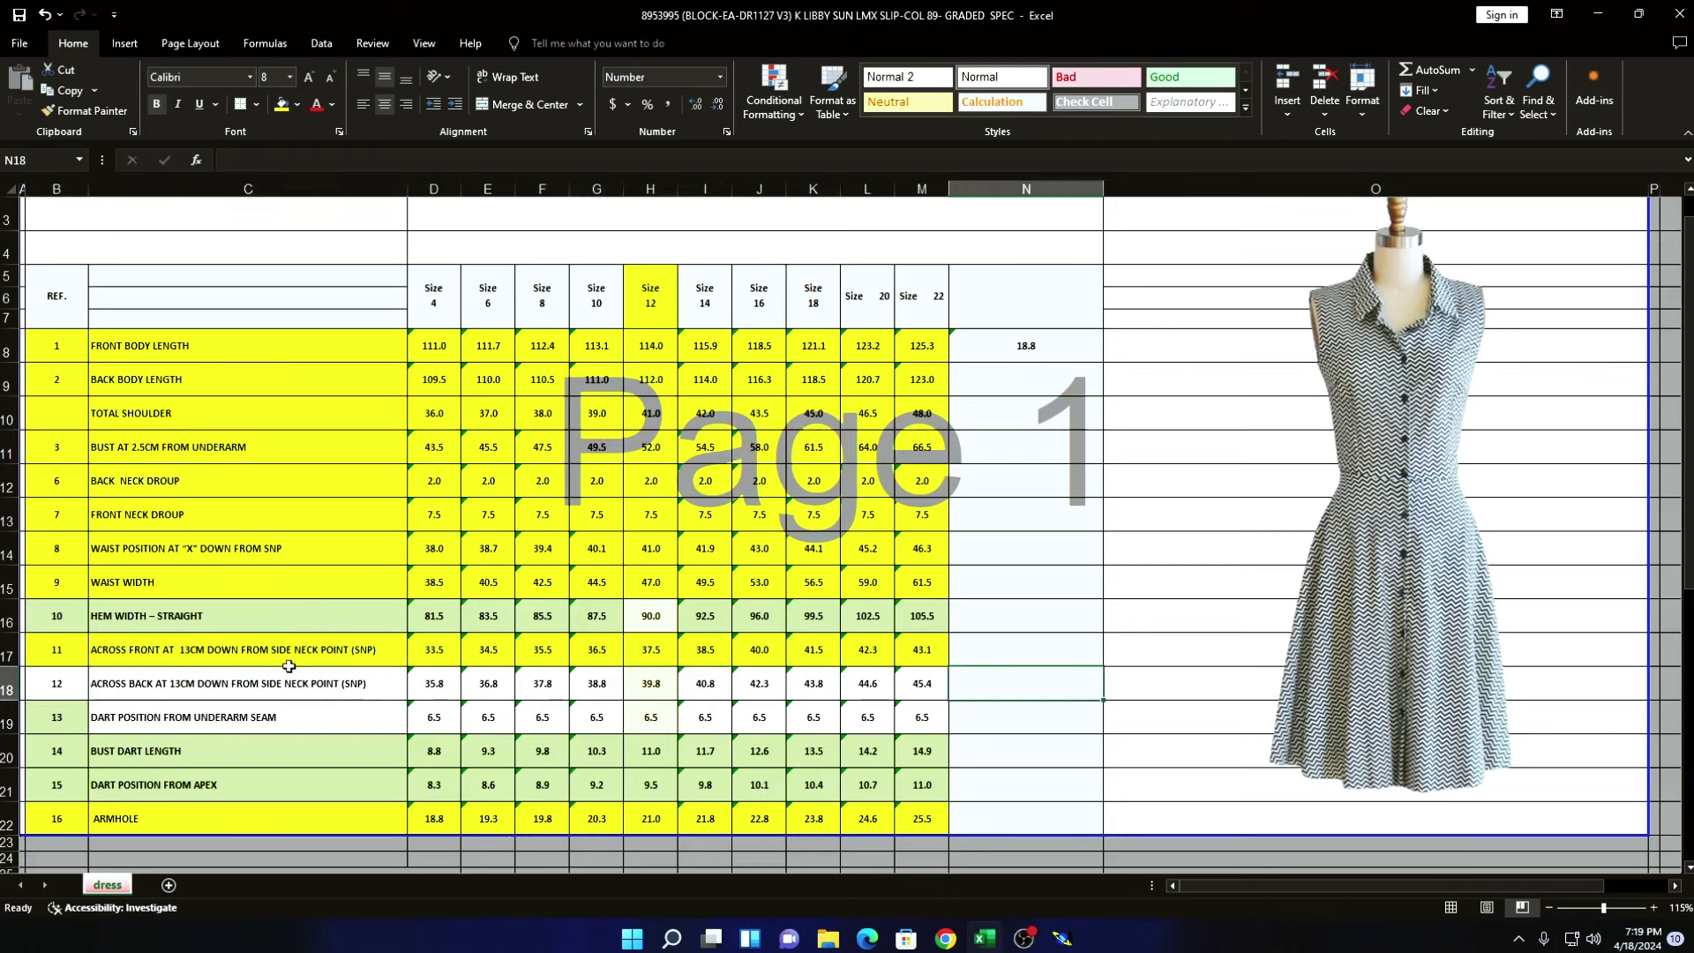
{"action": "left_click_drag", "start_coordinate": [62, 686], "coordinate": [909, 688]}
{"action": "key", "text": "alt+Tab"}
- Place and fix a second developed point 19.90 cm along the same vertical line
{"action": "left_click", "coordinate": [379, 381]}
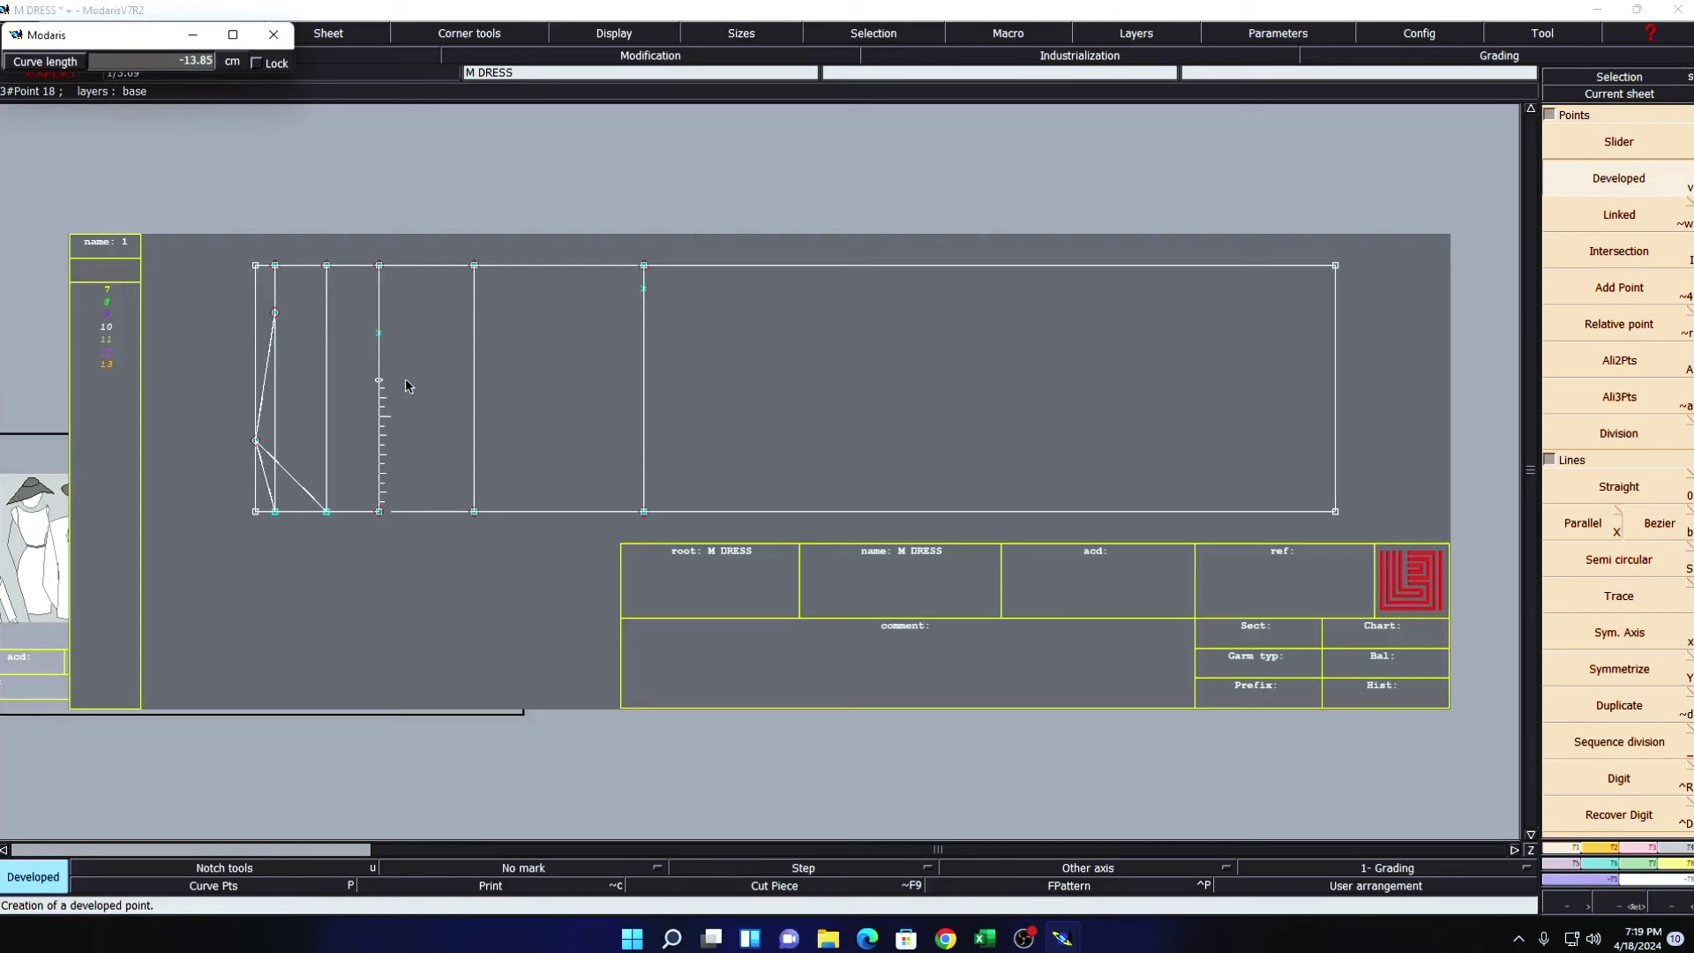
{"action": "type", "text": "-1"}
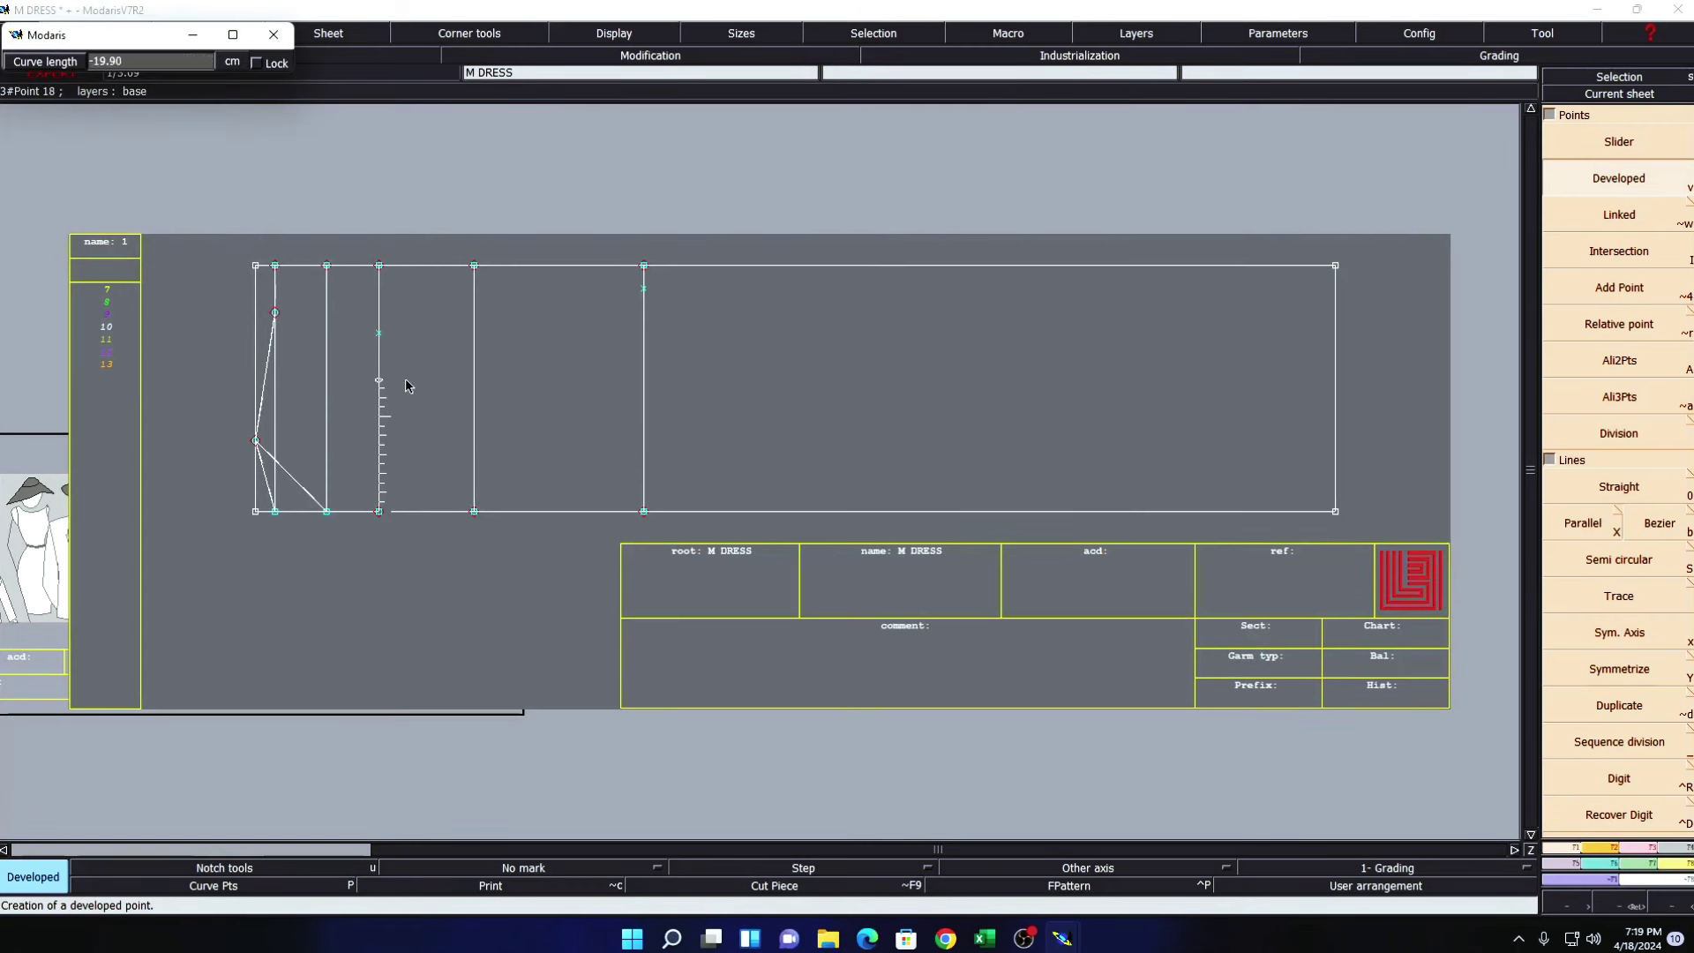
{"action": "key", "text": "Return"}
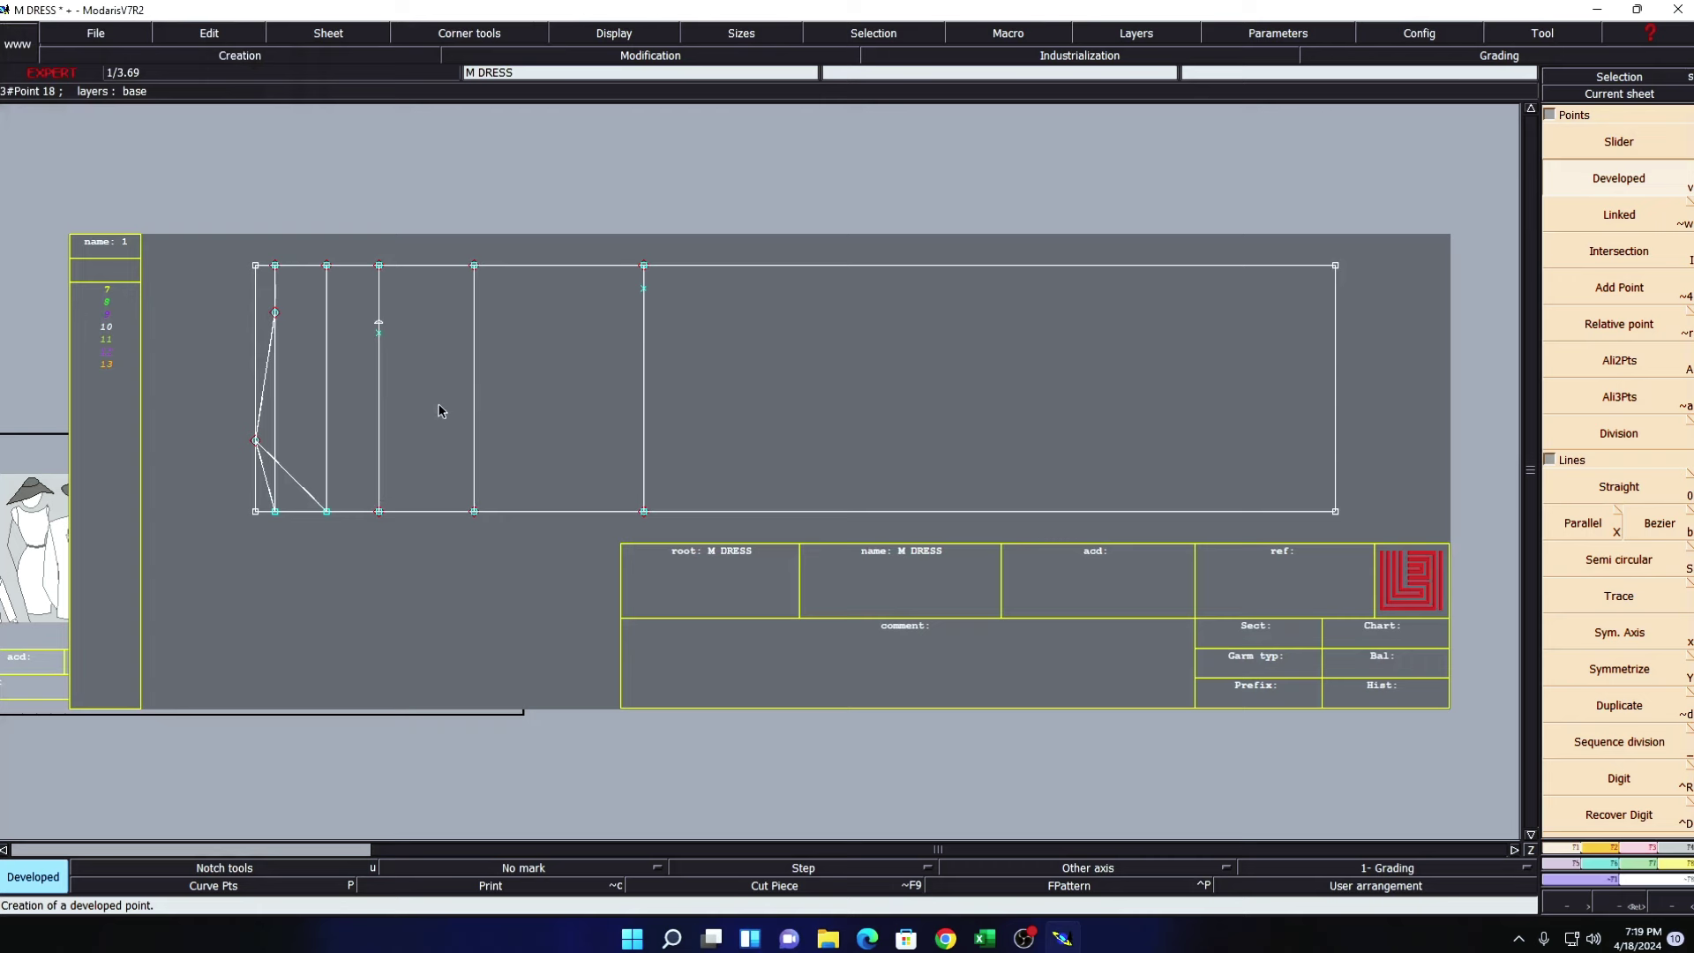
{"action": "key", "text": "i"}
{"action": "left_click", "coordinate": [378, 323]}
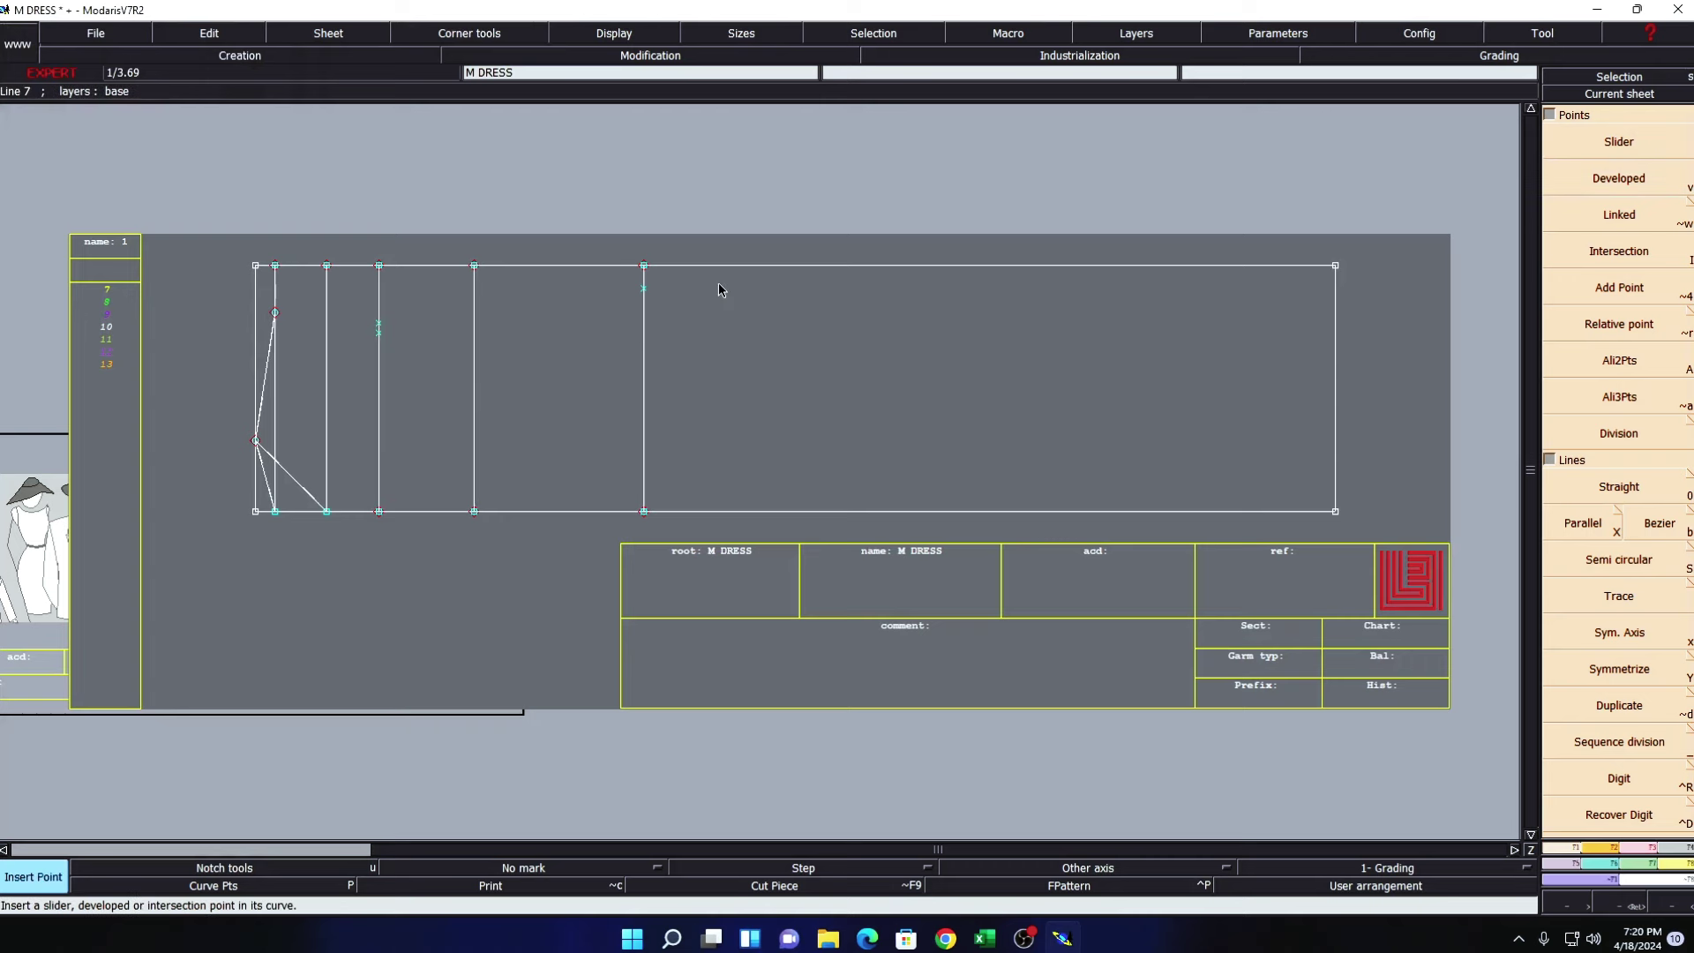
- Zoom into the armhole and draw a Bezier curve from the underarm through the upper point
{"action": "key", "text": "z"}
{"action": "left_click_drag", "start_coordinate": [143, 193], "coordinate": [824, 559]}
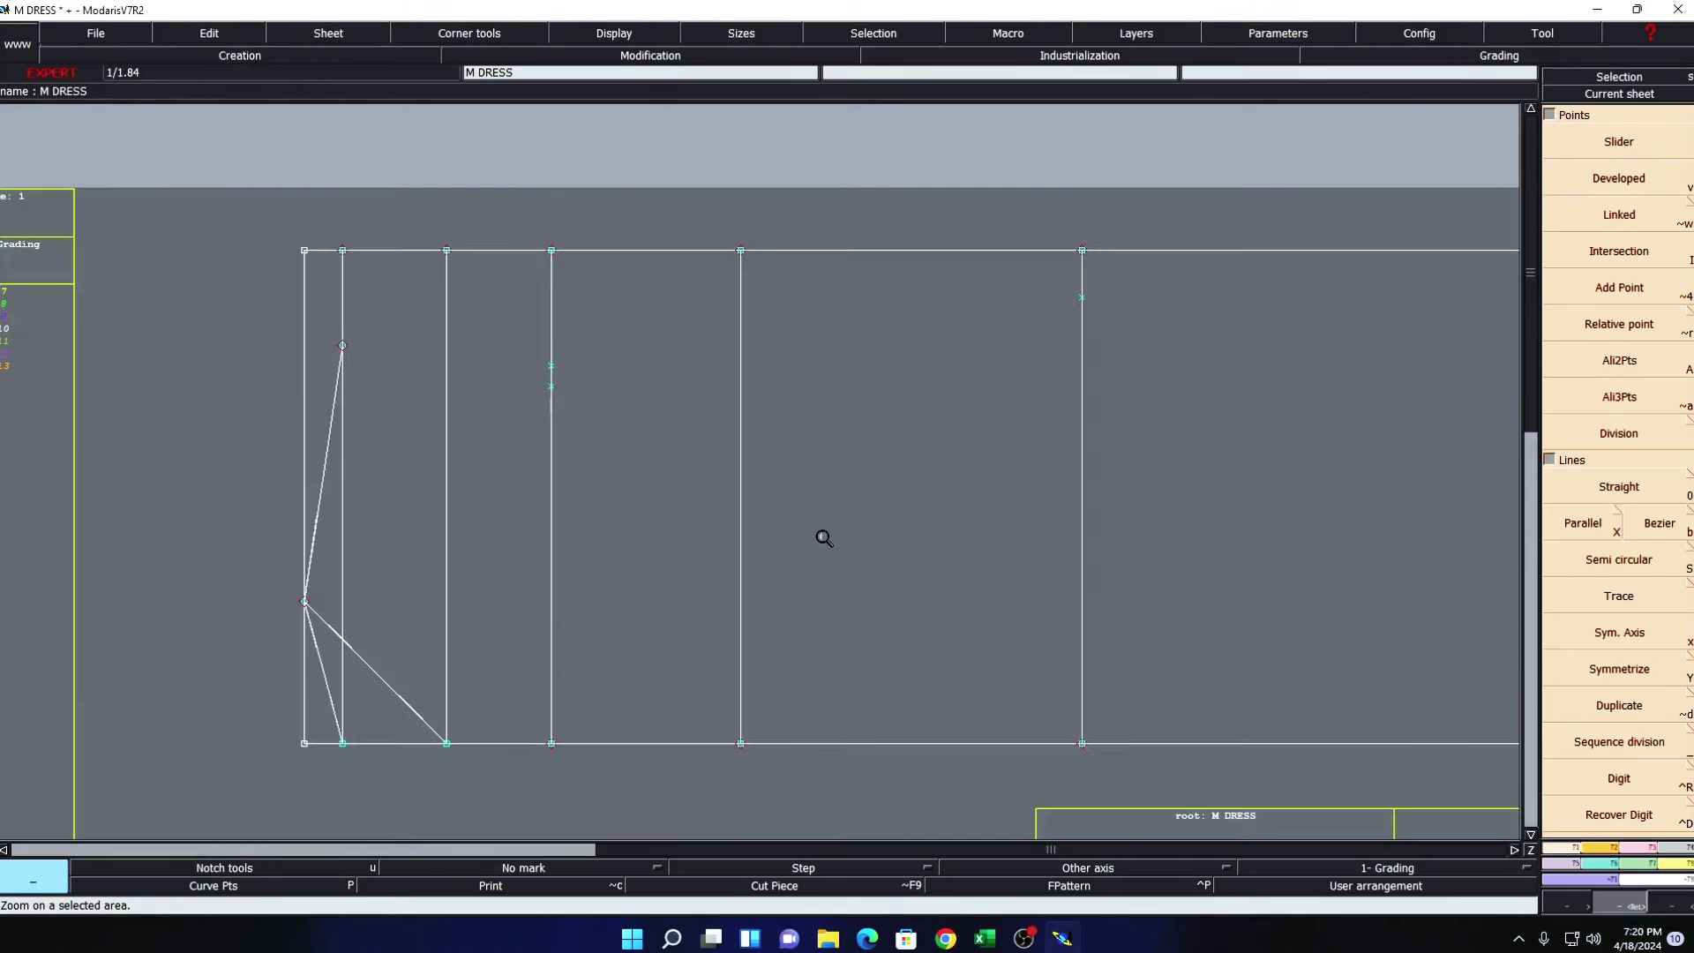
{"action": "key", "text": "s"}
{"action": "key", "text": "b"}
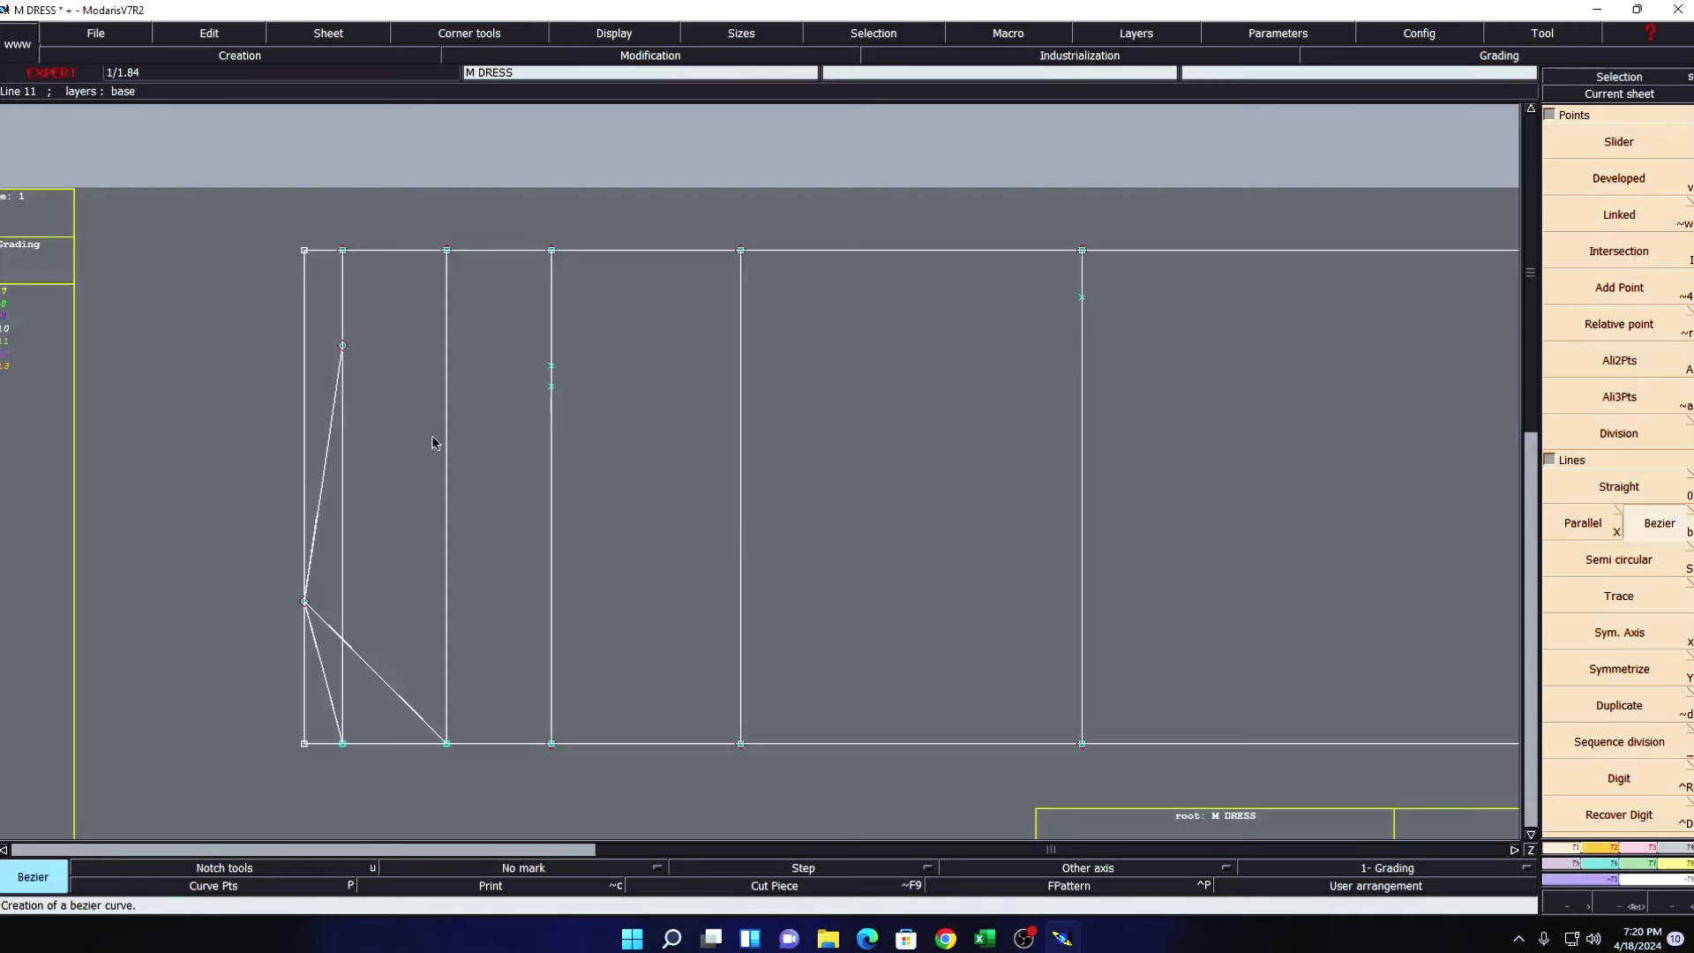
{"action": "left_click", "coordinate": [343, 345]}
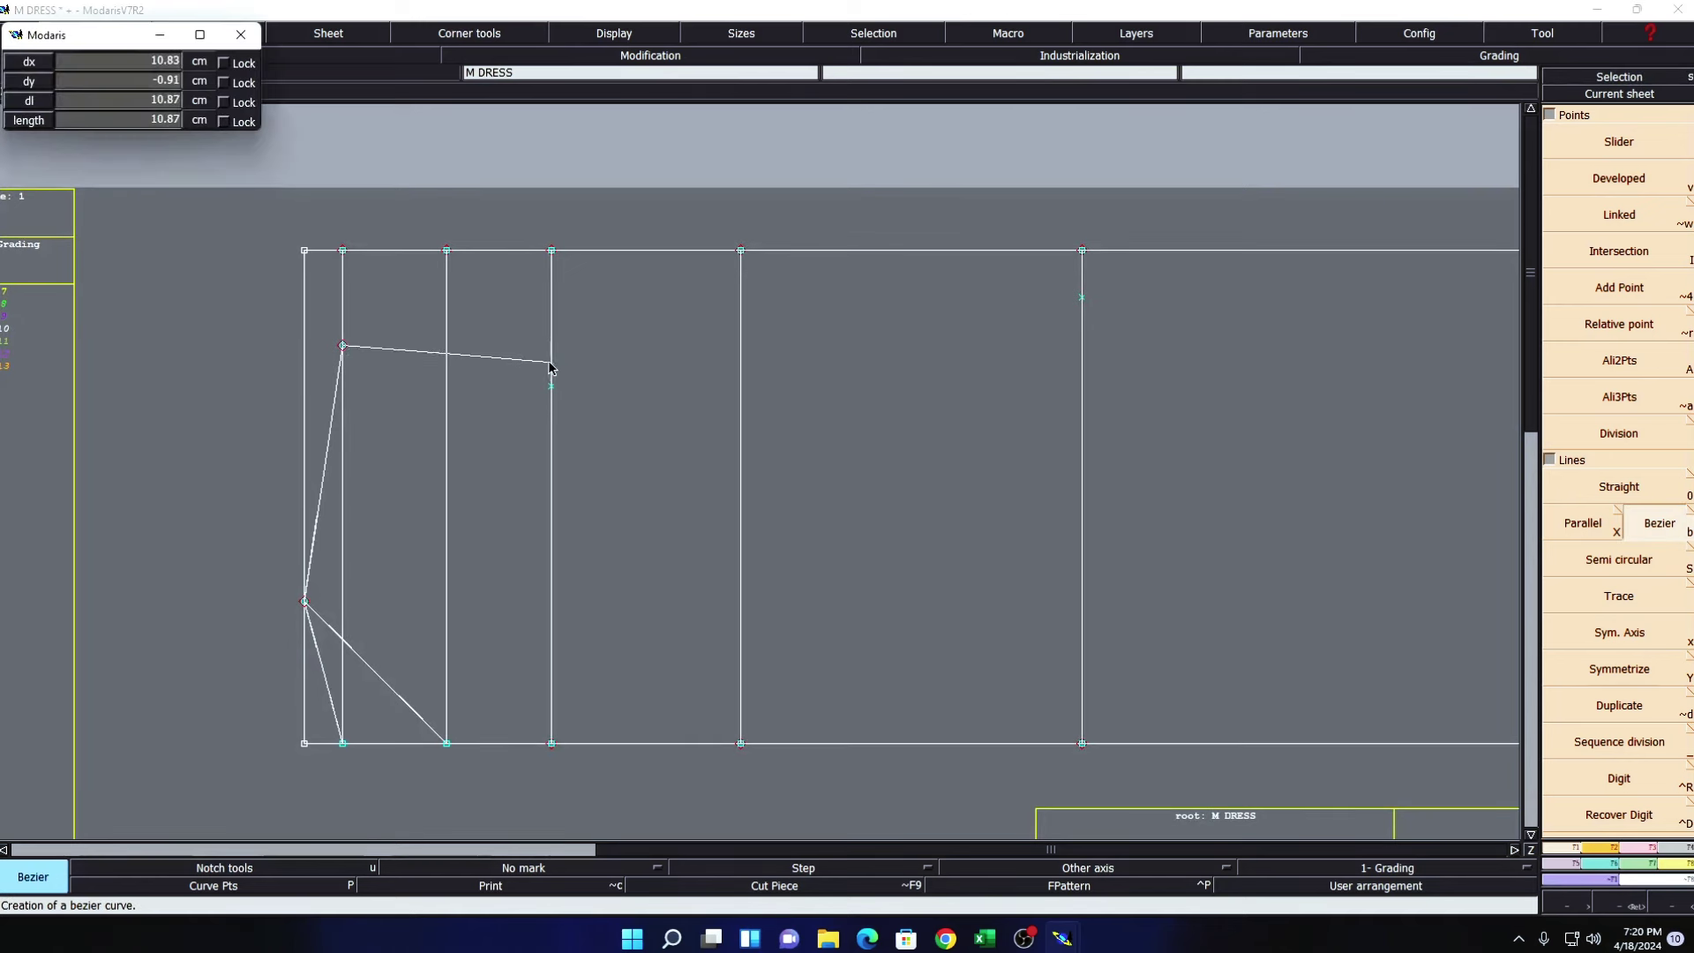
{"action": "left_click", "coordinate": [551, 364]}
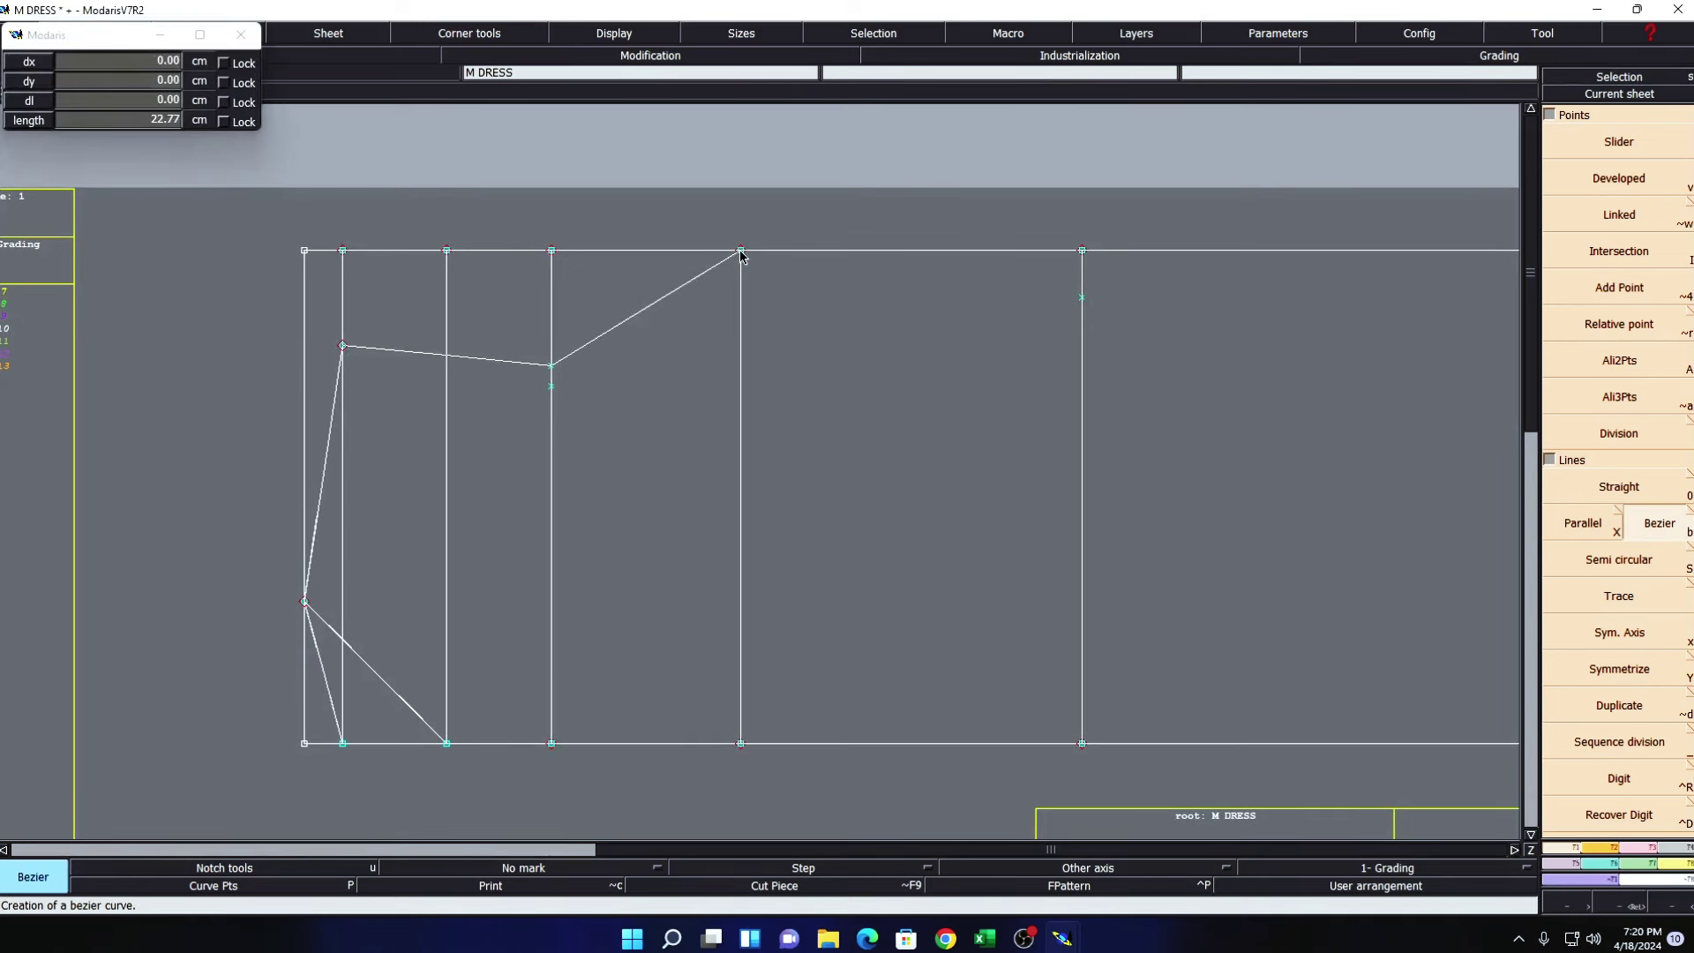
{"action": "left_click", "coordinate": [740, 250]}
- Draw the second armhole curve through the lower point, plus a curve to the right-hand point
{"action": "left_click", "coordinate": [342, 345]}
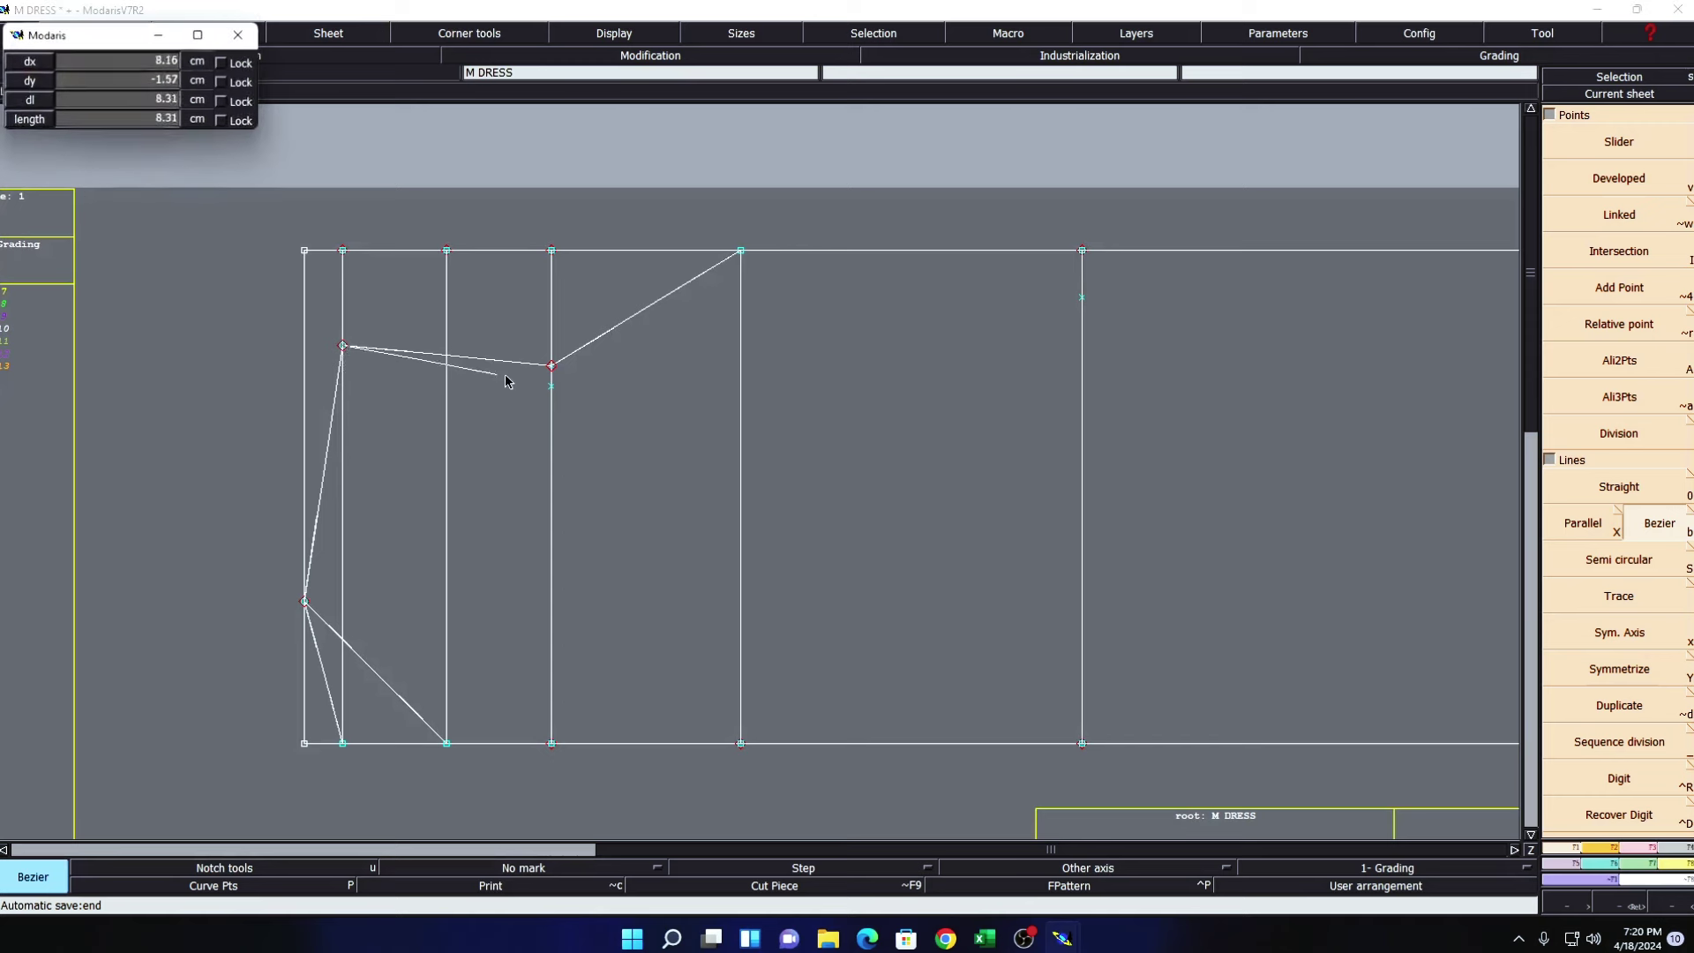
{"action": "left_click", "coordinate": [550, 387]}
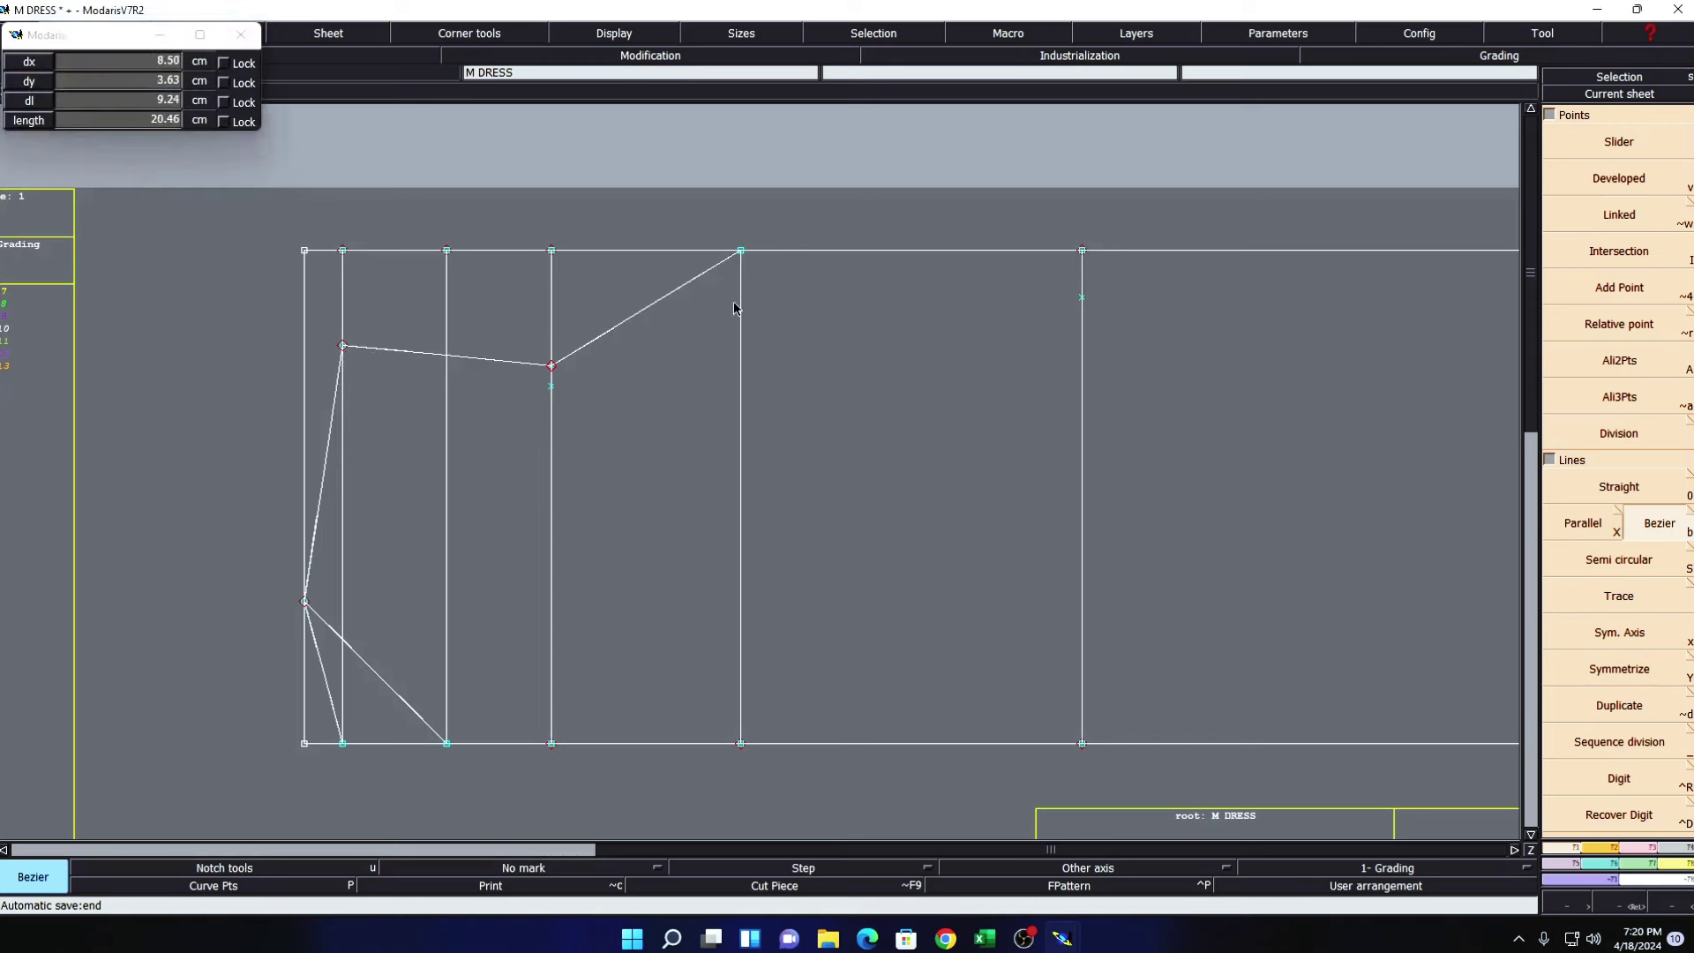
{"action": "left_click", "coordinate": [741, 252]}
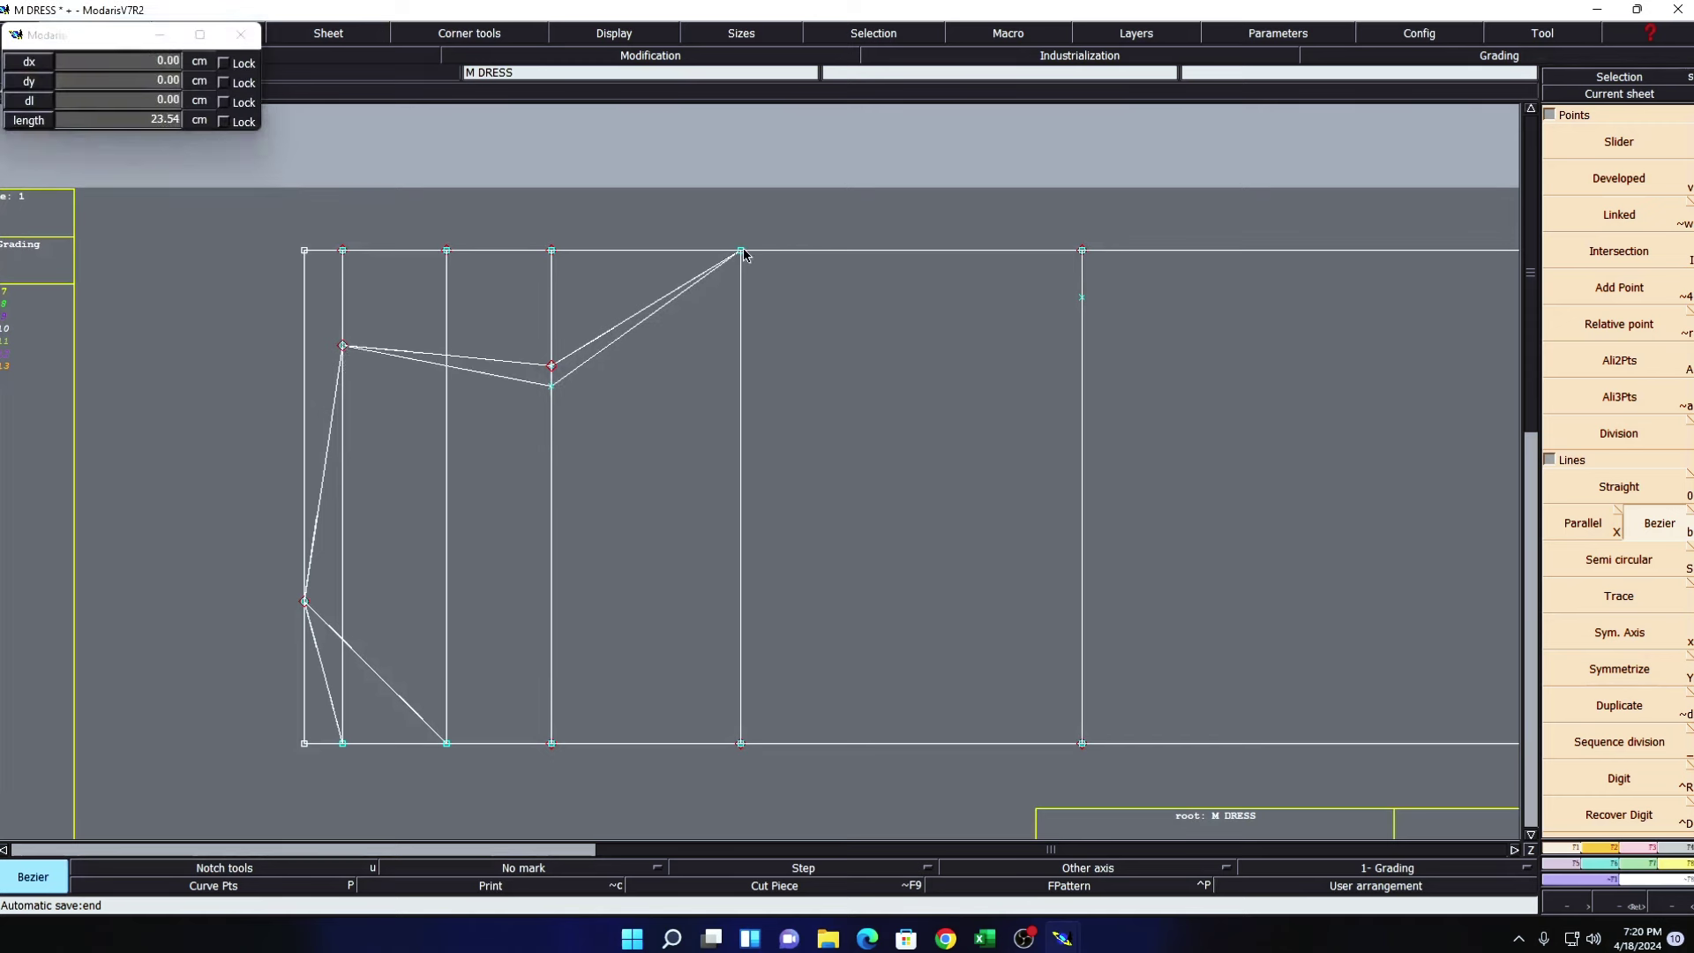
{"action": "left_click", "coordinate": [1081, 297]}
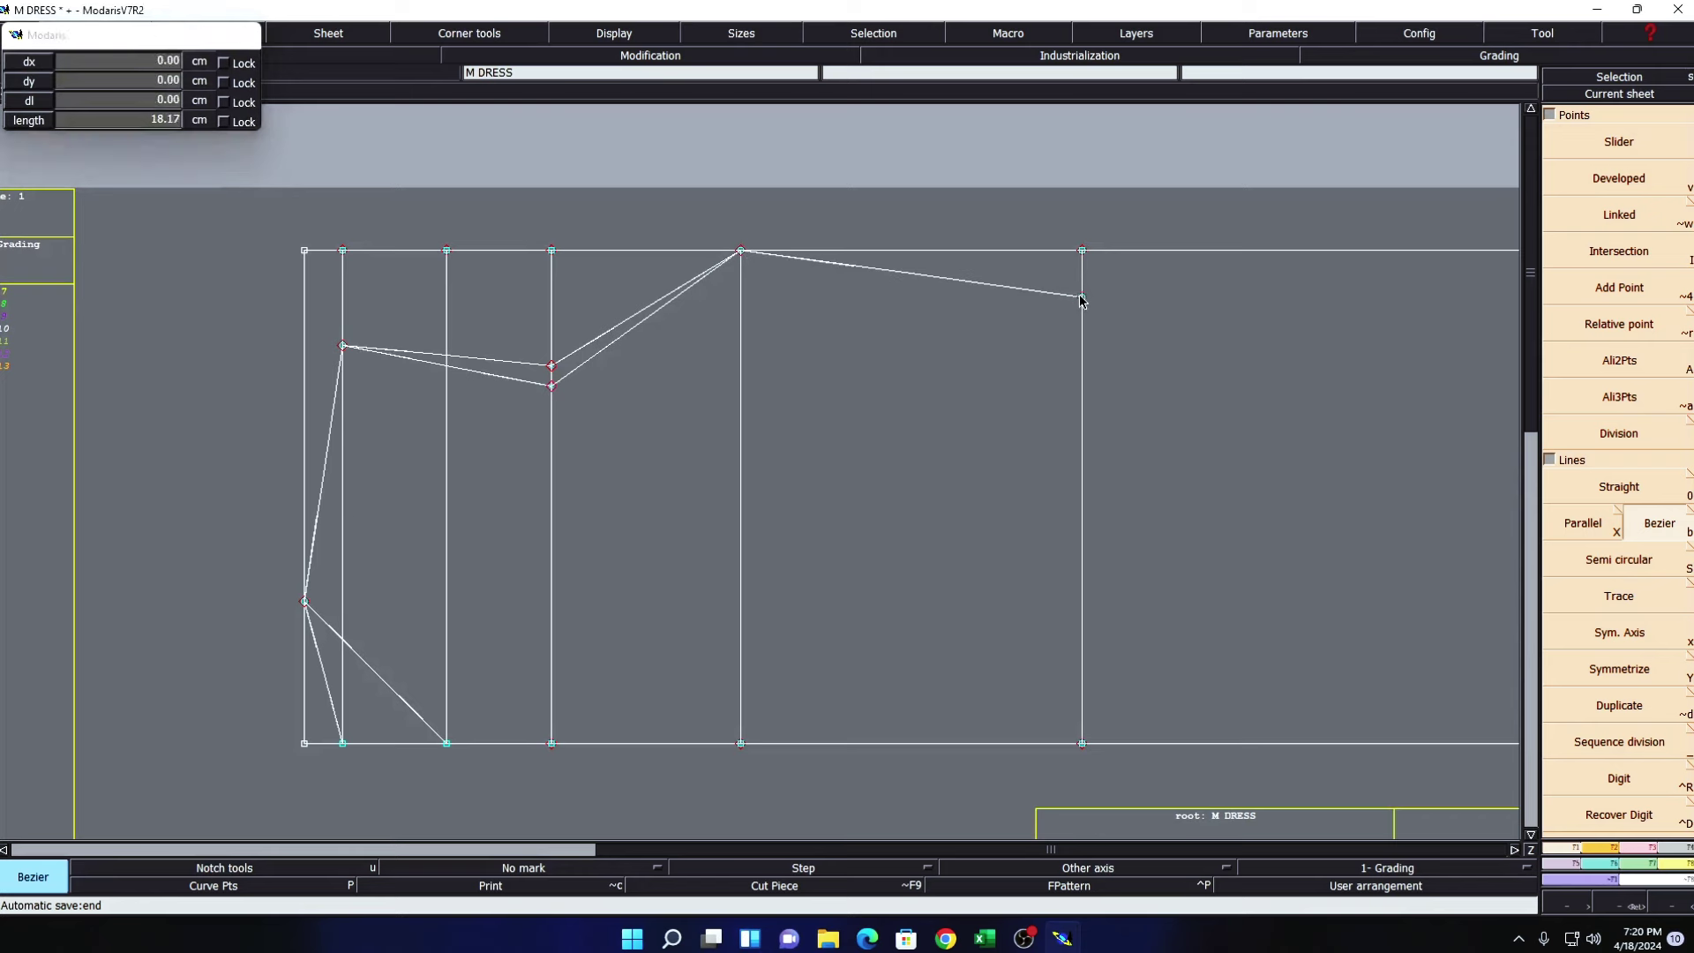
{"action": "key", "text": "Home"}
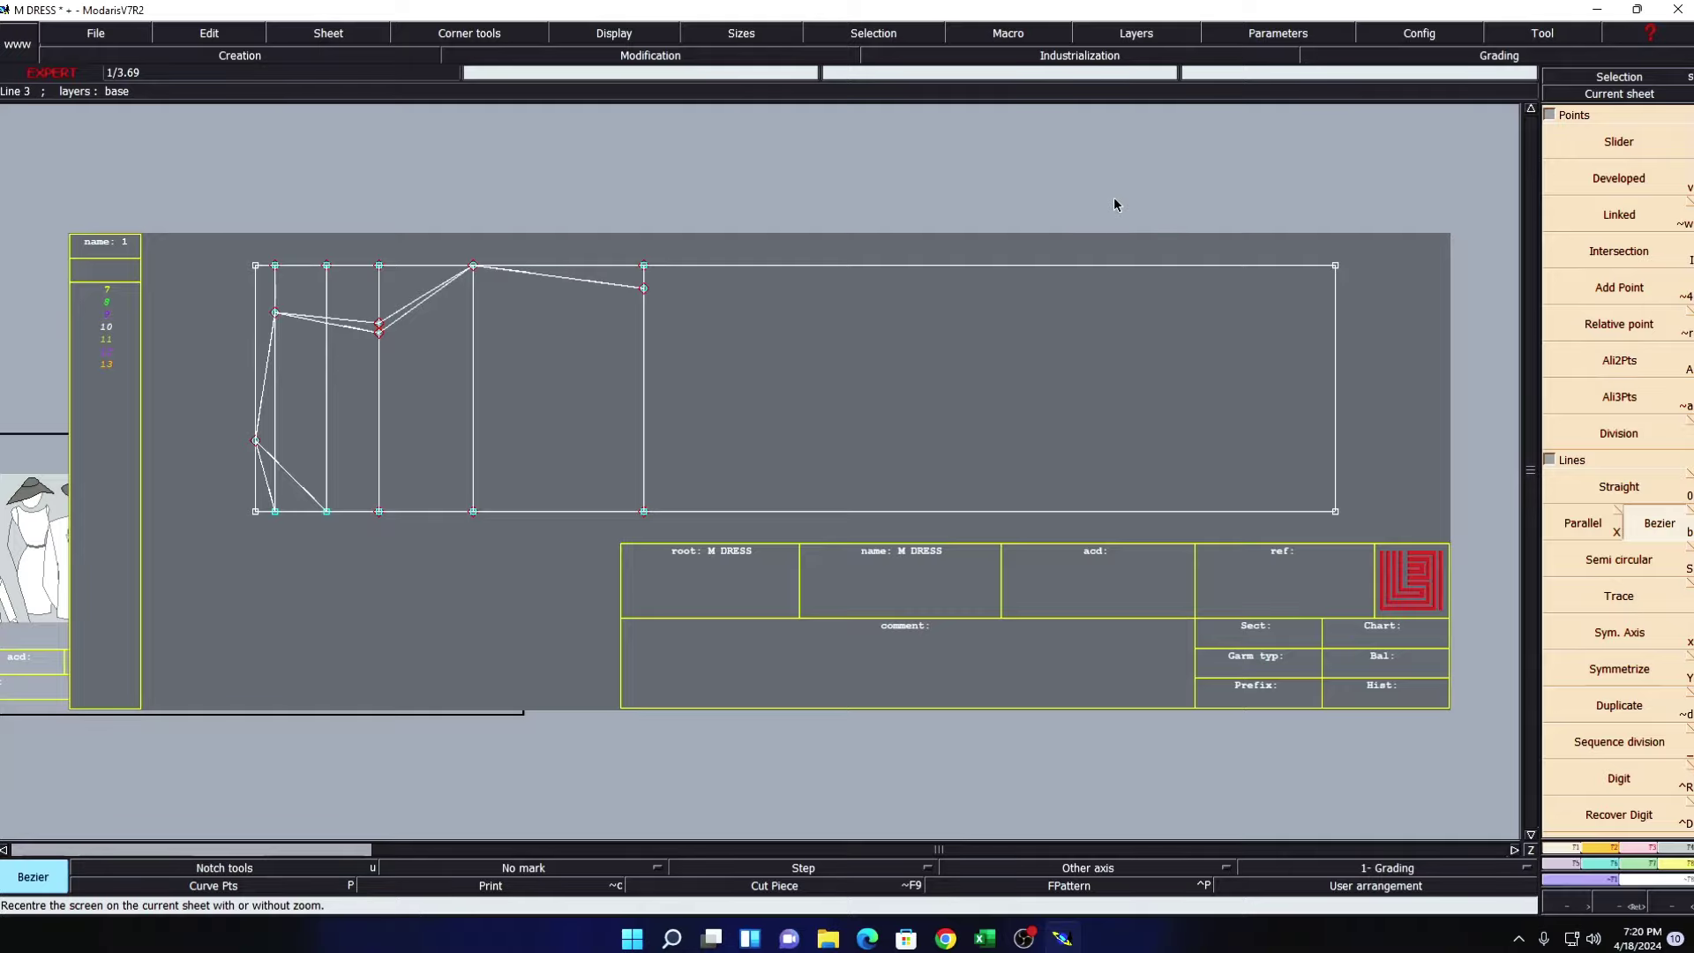
{"action": "left_click", "coordinate": [984, 938]}
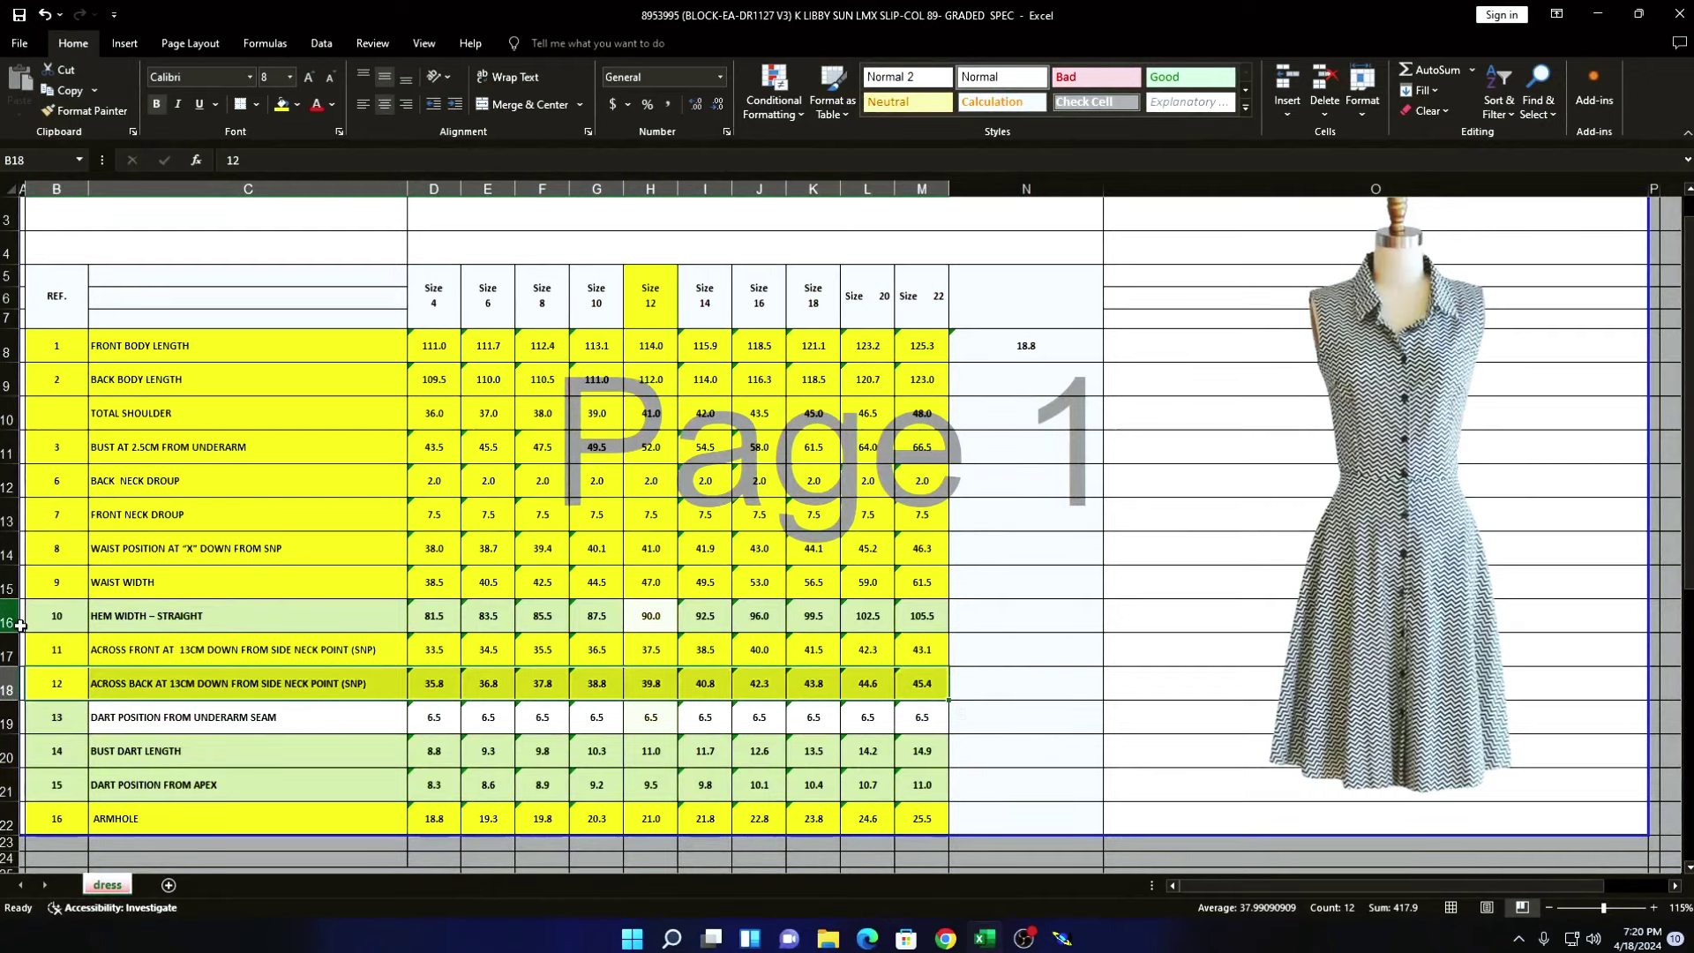
- Highlight the HEM WIDTH – STRAIGHT row across all sizes, then minimise Excel
{"action": "left_click_drag", "start_coordinate": [56, 615], "coordinate": [946, 616]}
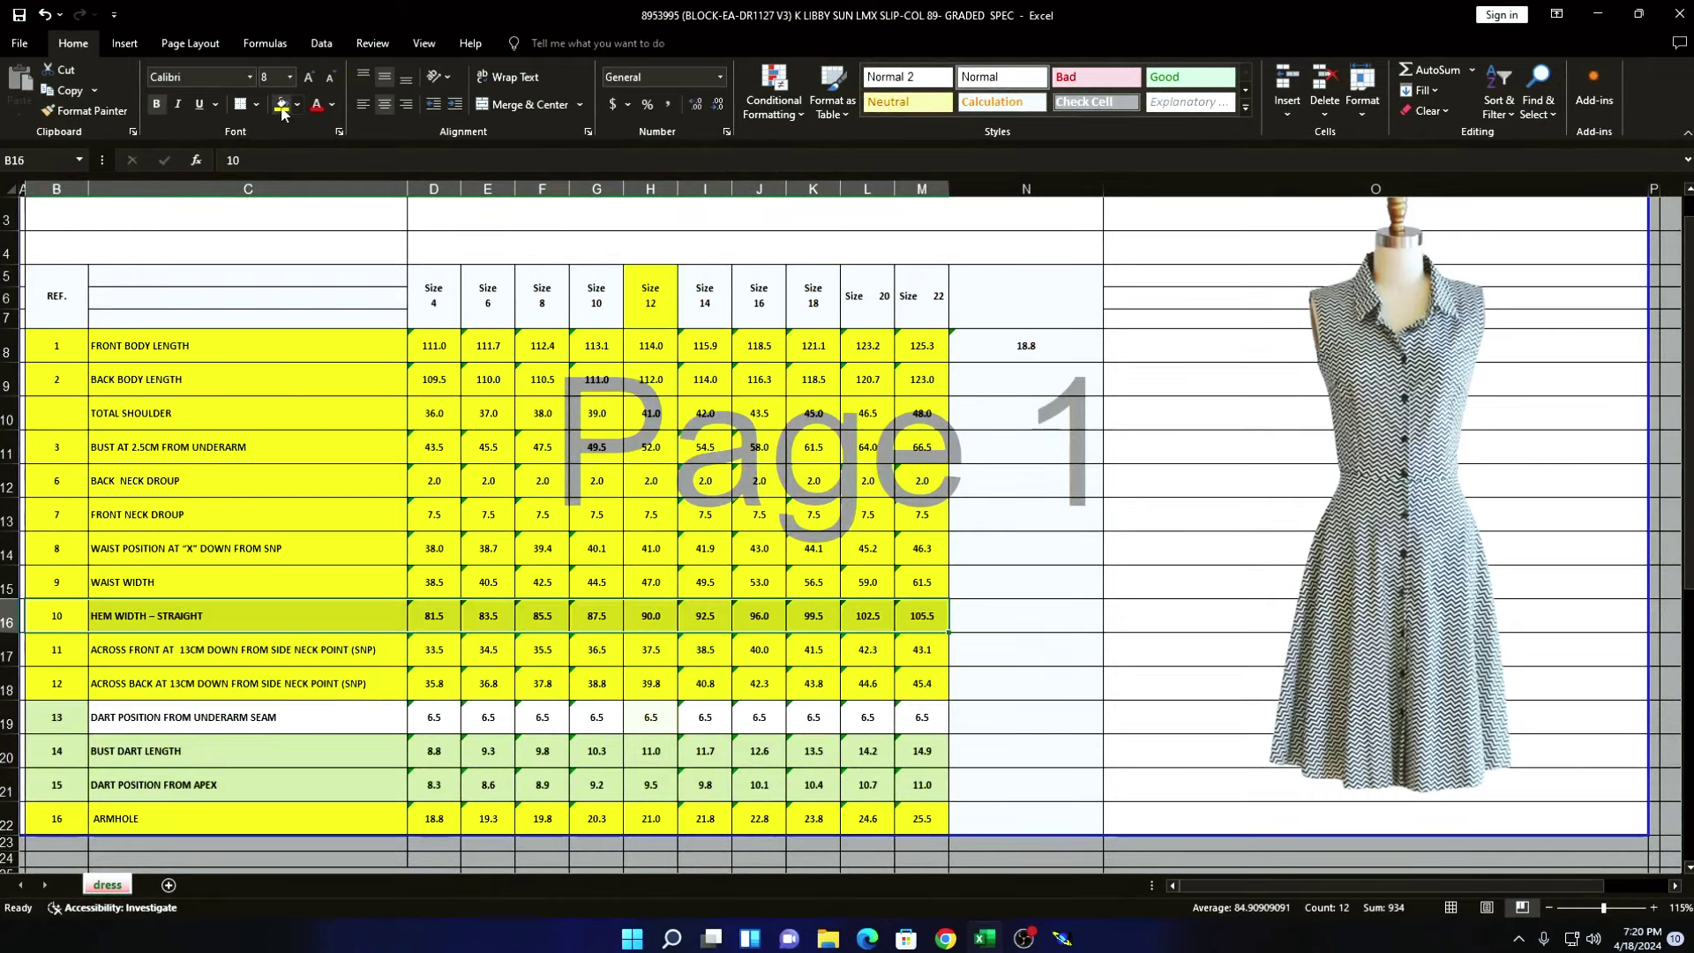
{"action": "left_click", "coordinate": [1594, 14]}
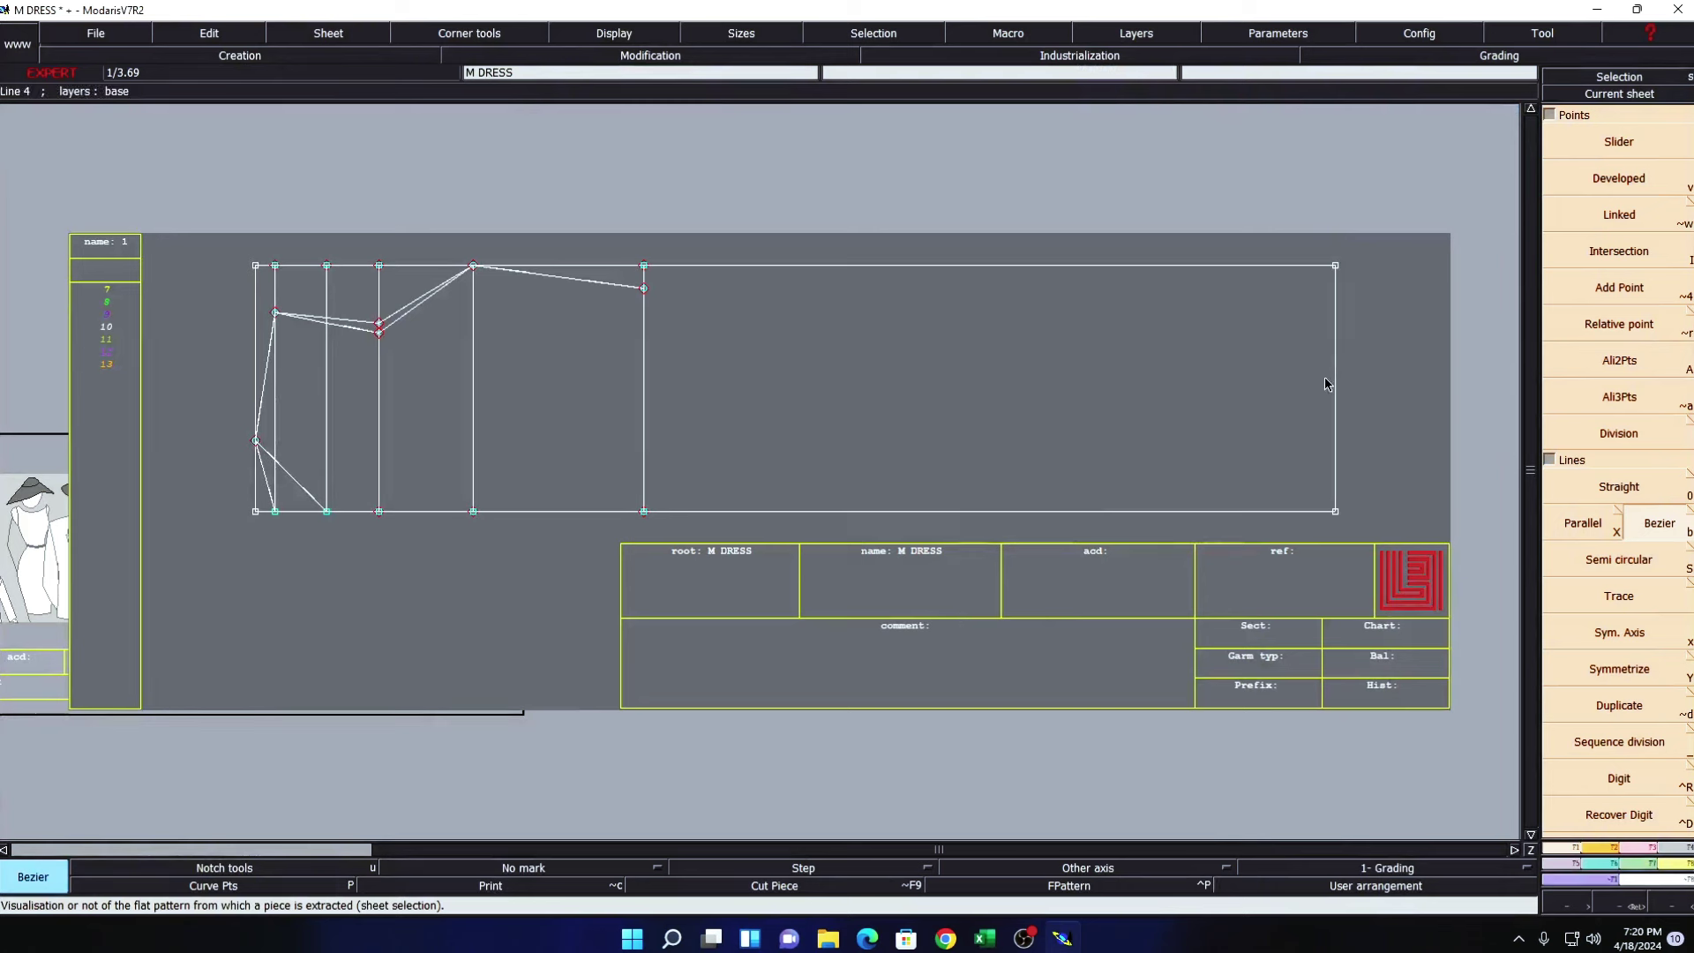
- Add a 13 cm parallel to the pattern's right edge and extend it upward
{"action": "key", "text": "shift+x"}
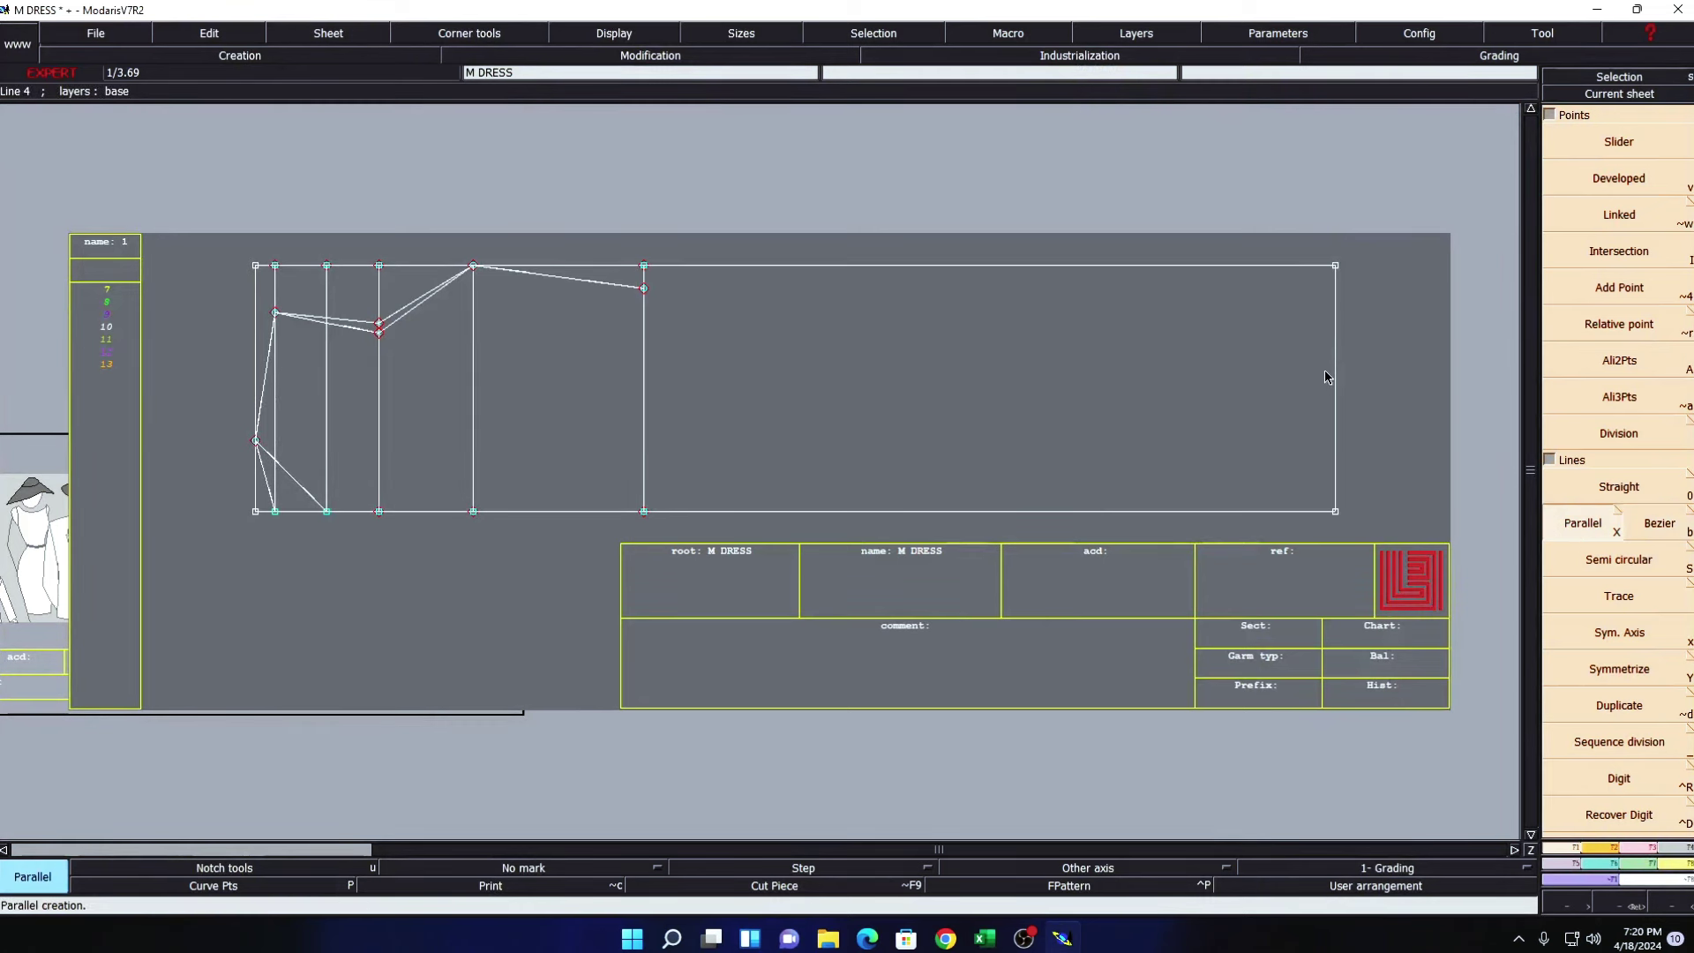
{"action": "left_click", "coordinate": [1337, 373]}
{"action": "type", "text": "13.00"}
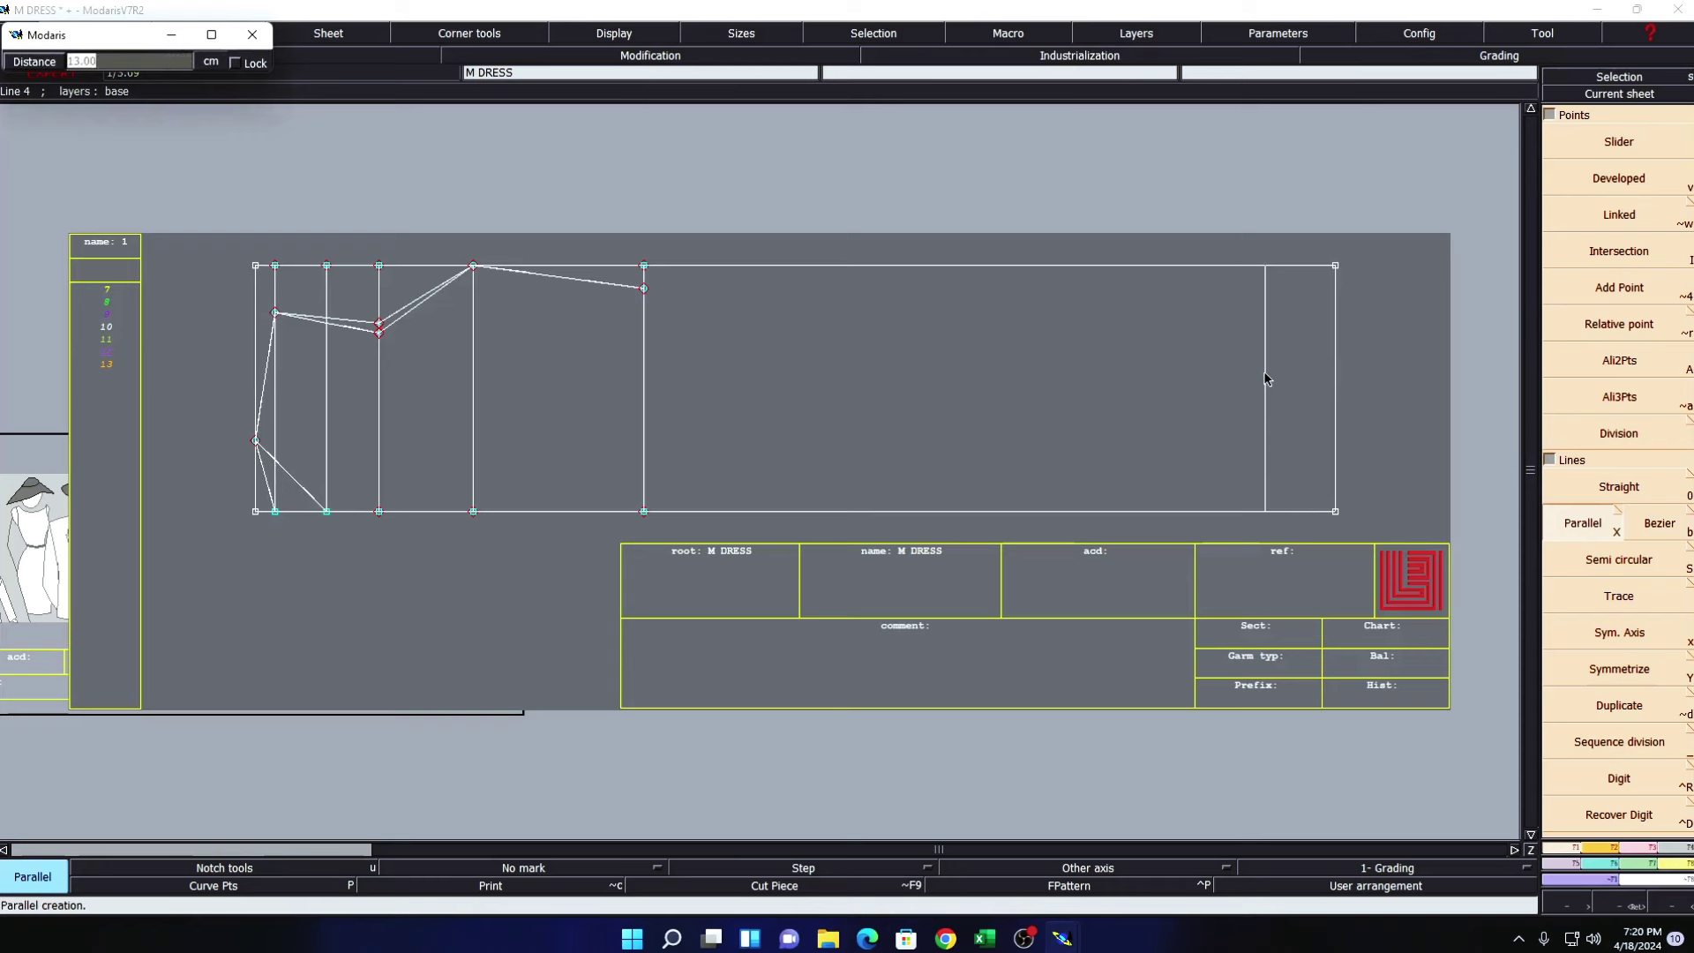
{"action": "key", "text": "Return"}
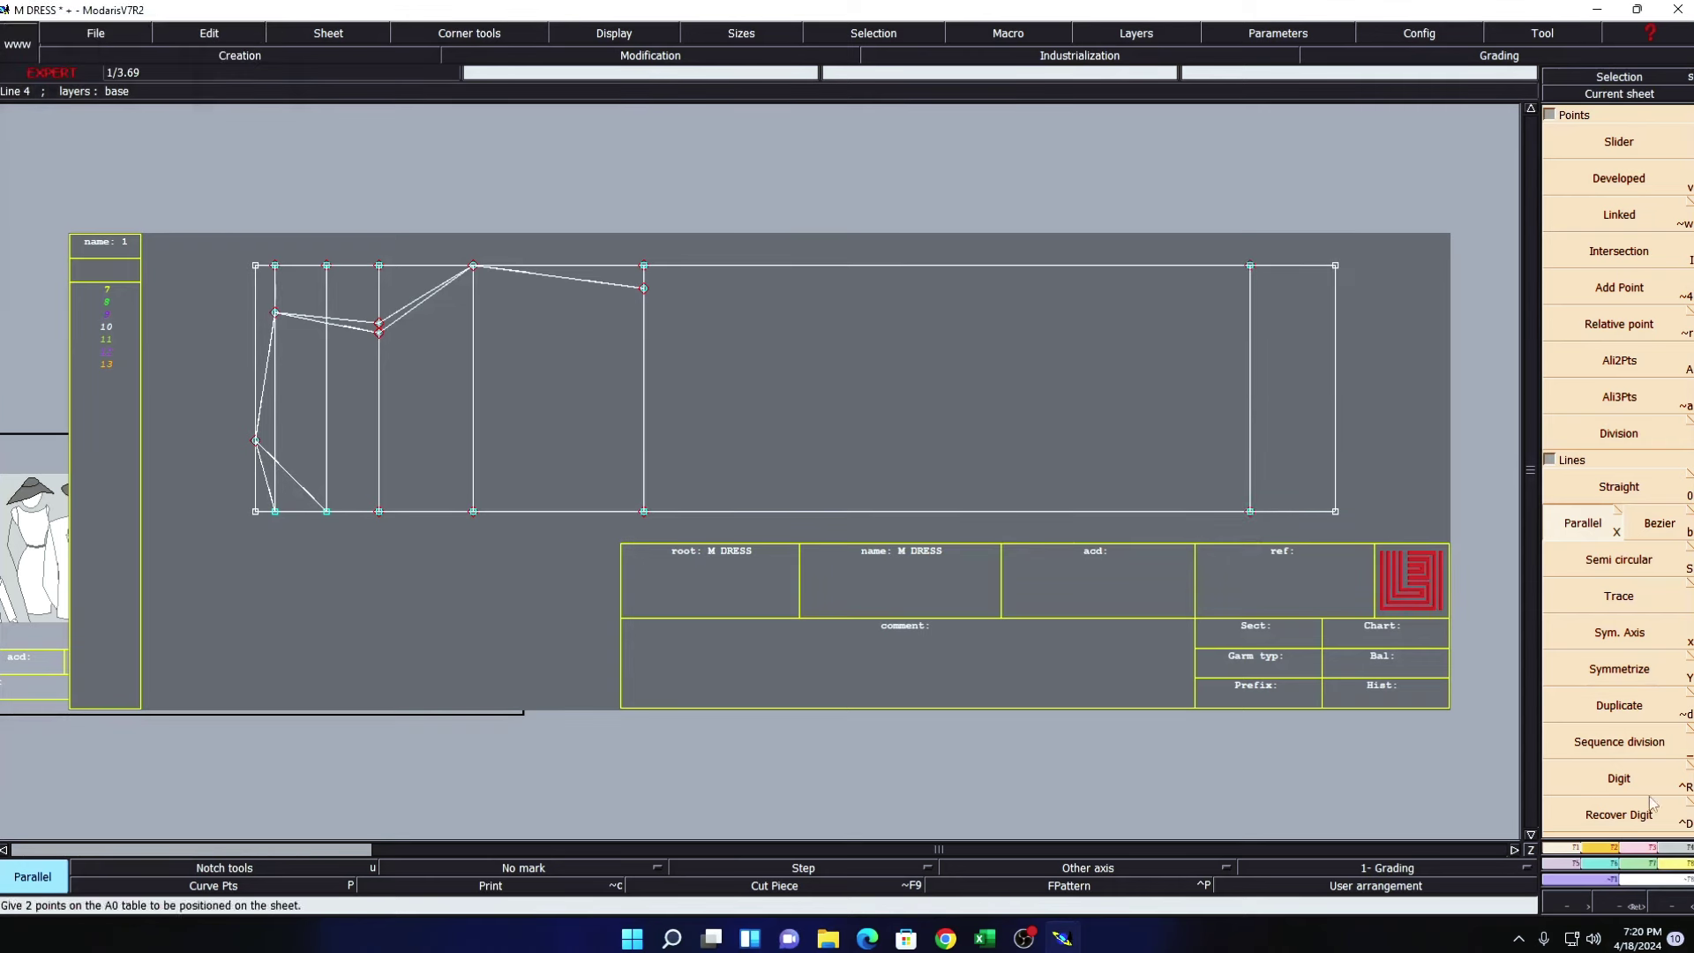
{"action": "key", "text": "F2"}
{"action": "left_click", "coordinate": [1618, 299]}
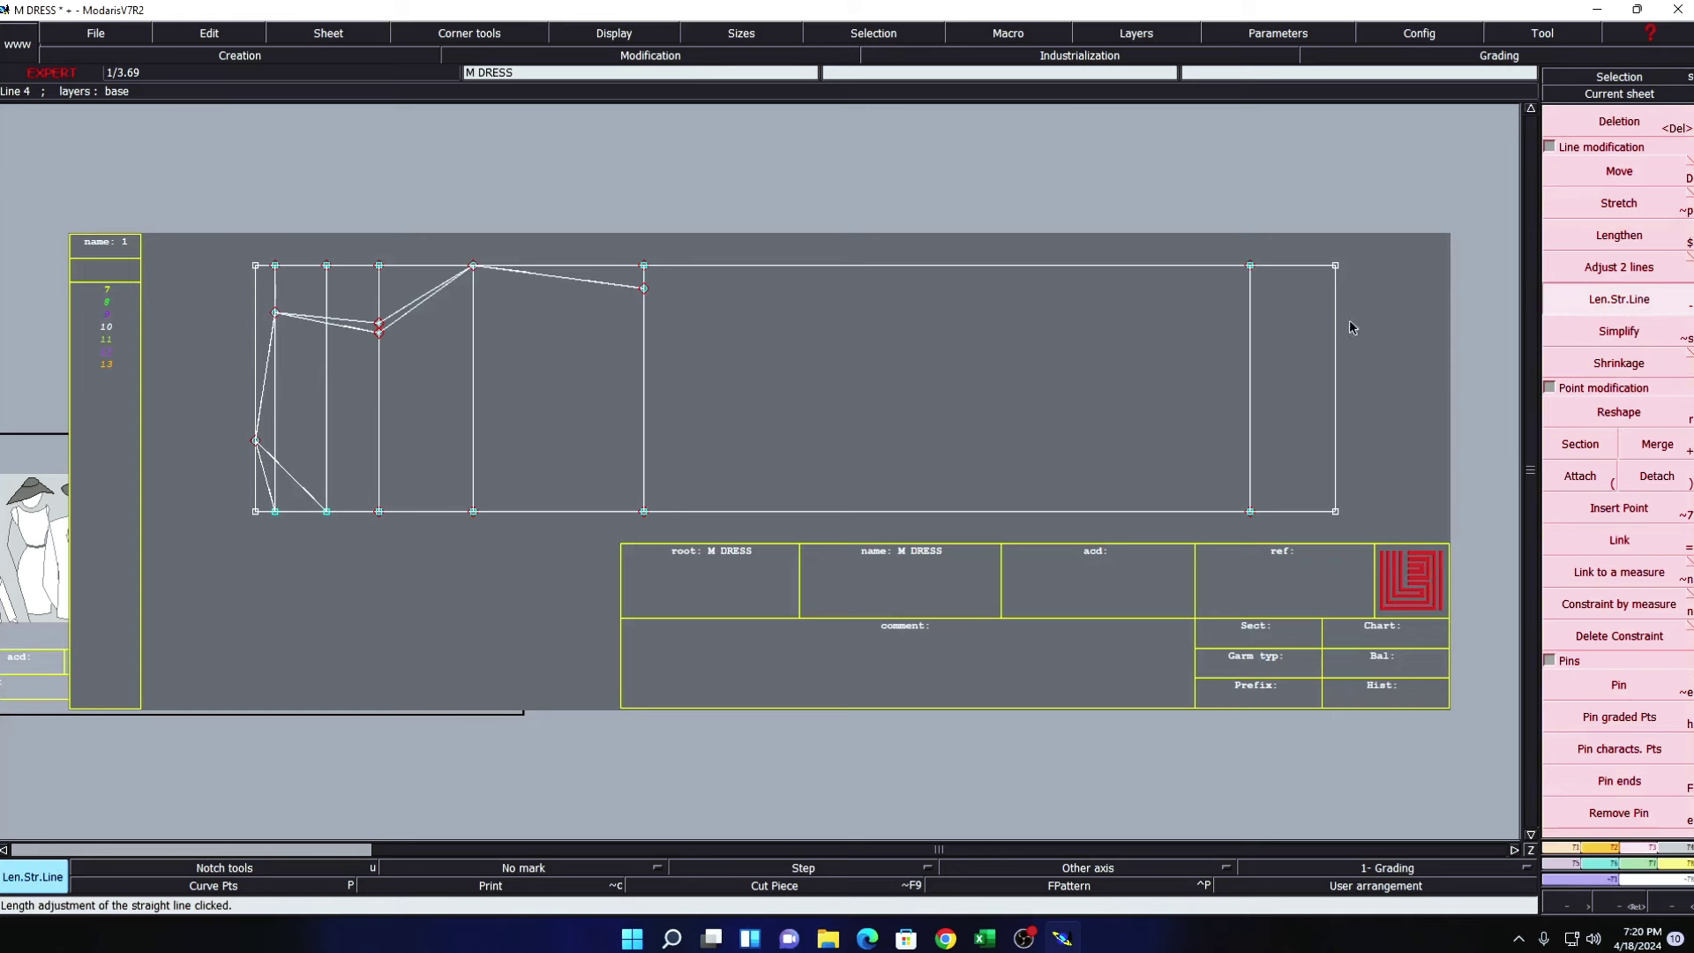
{"action": "left_click", "coordinate": [1253, 343]}
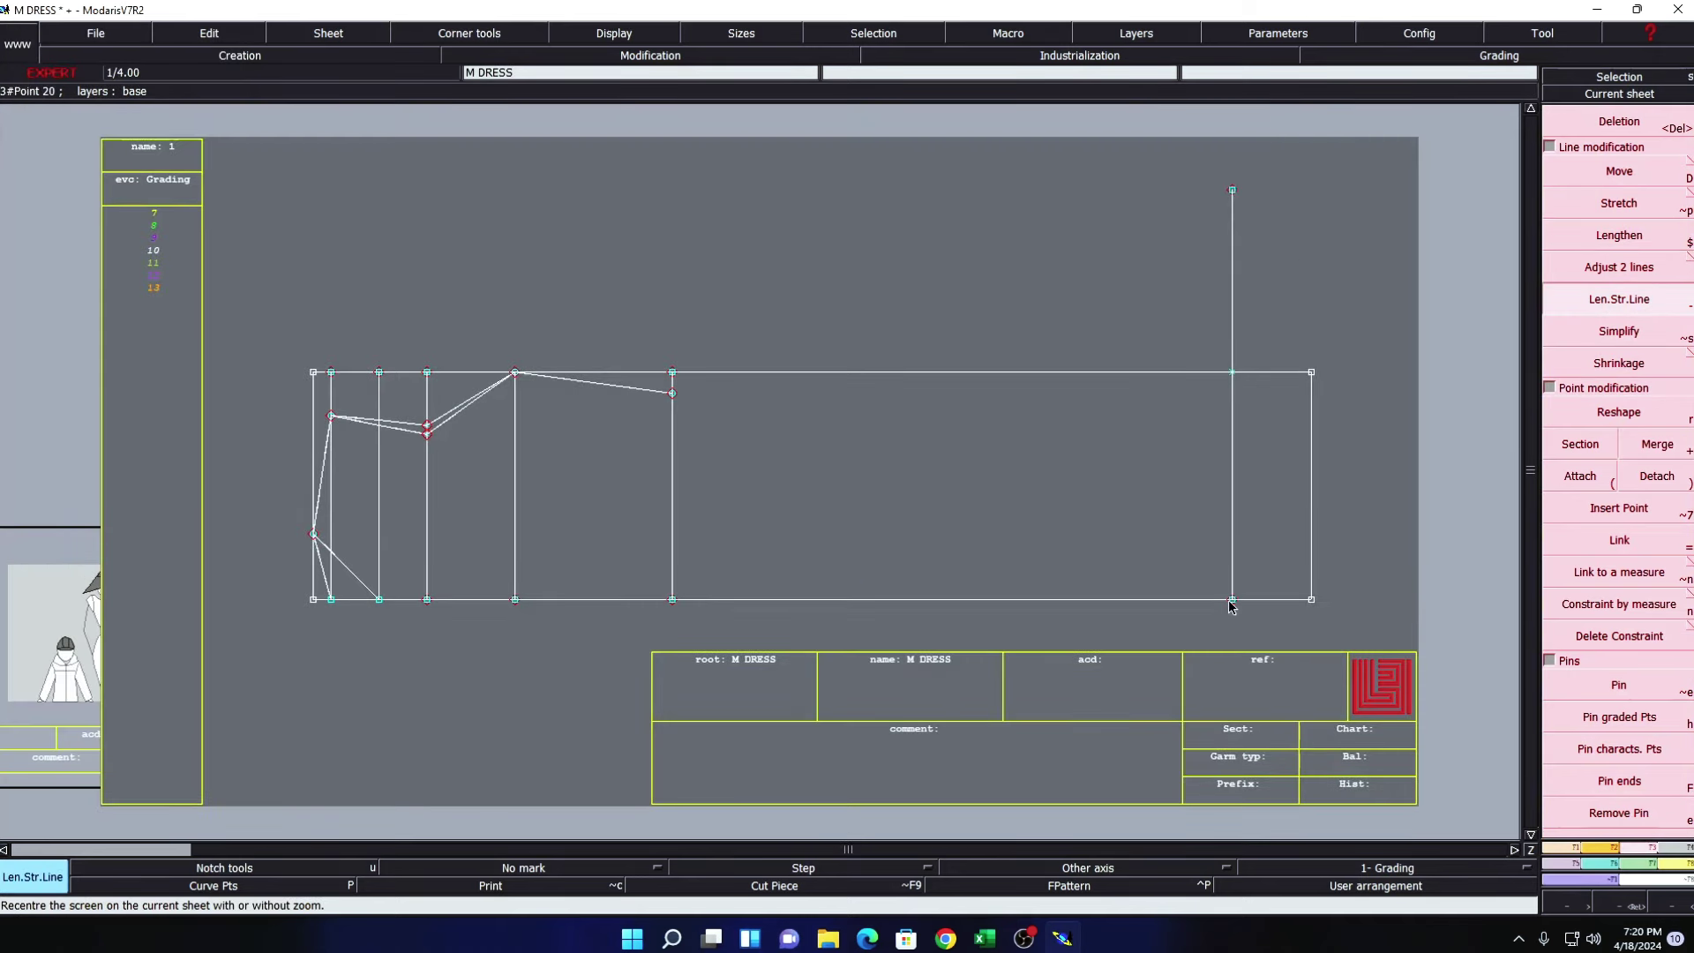
- Place a developed point 19.904 cm along the new line near its top
{"action": "left_click", "coordinate": [1231, 601]}
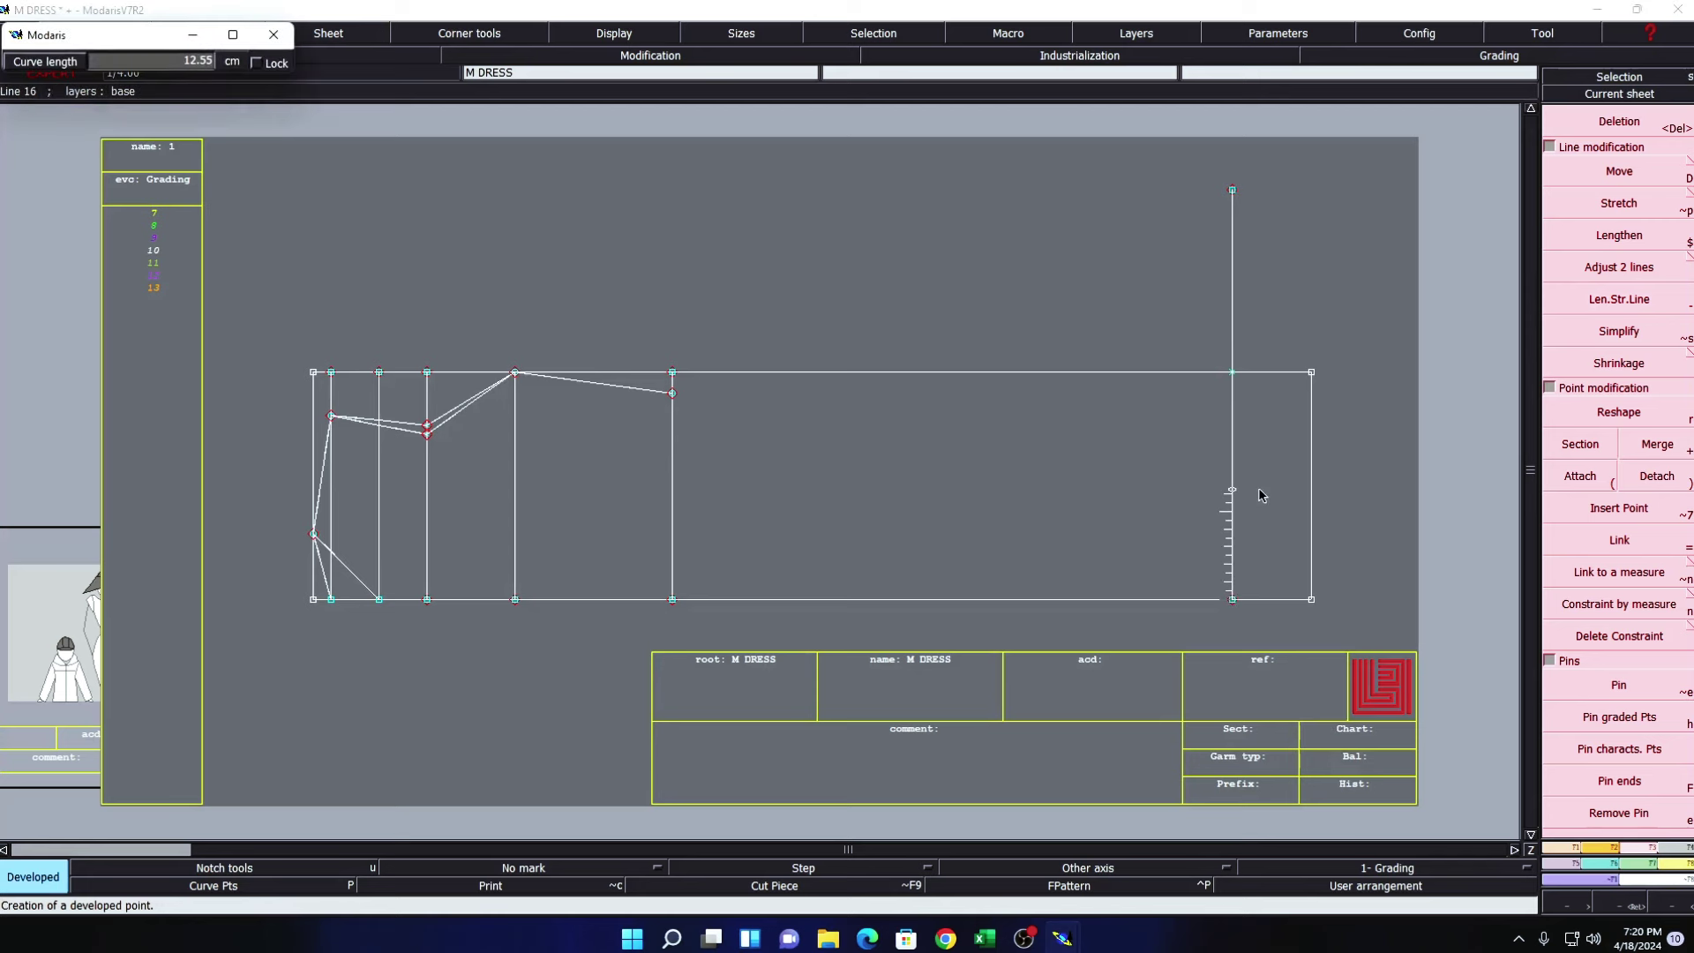
{"action": "type", "text": "-19.90"}
{"action": "type", "text": "45.00"}
{"action": "key", "text": "Return"}
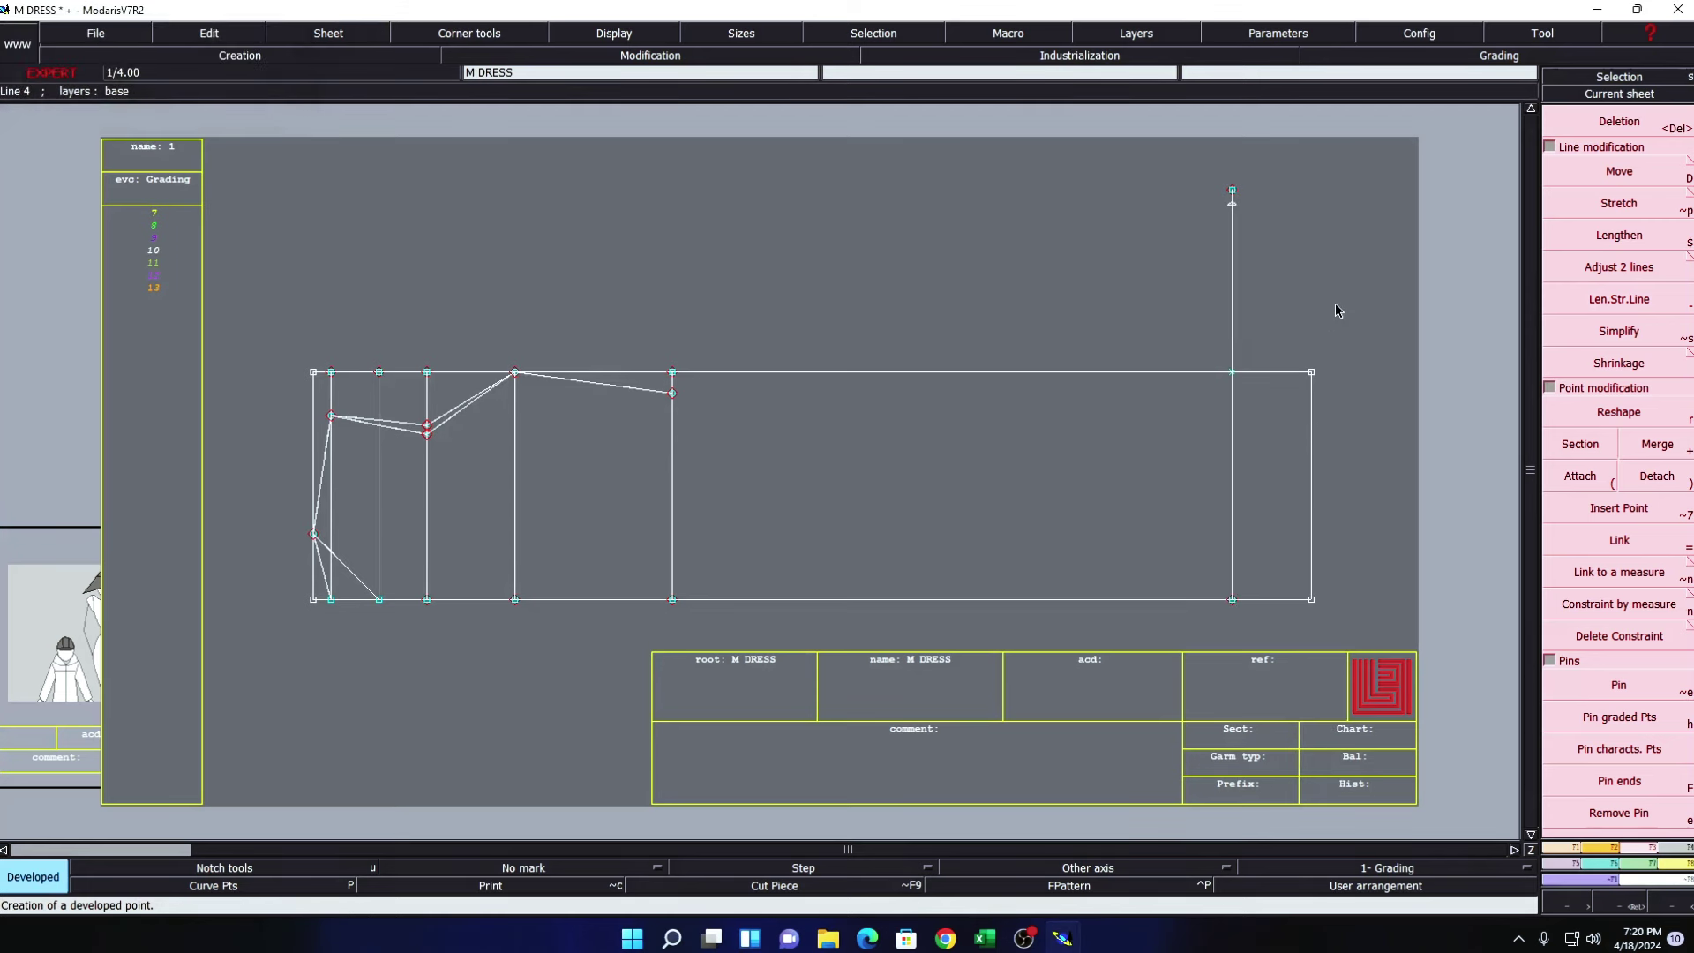
{"action": "key", "text": "alt+7"}
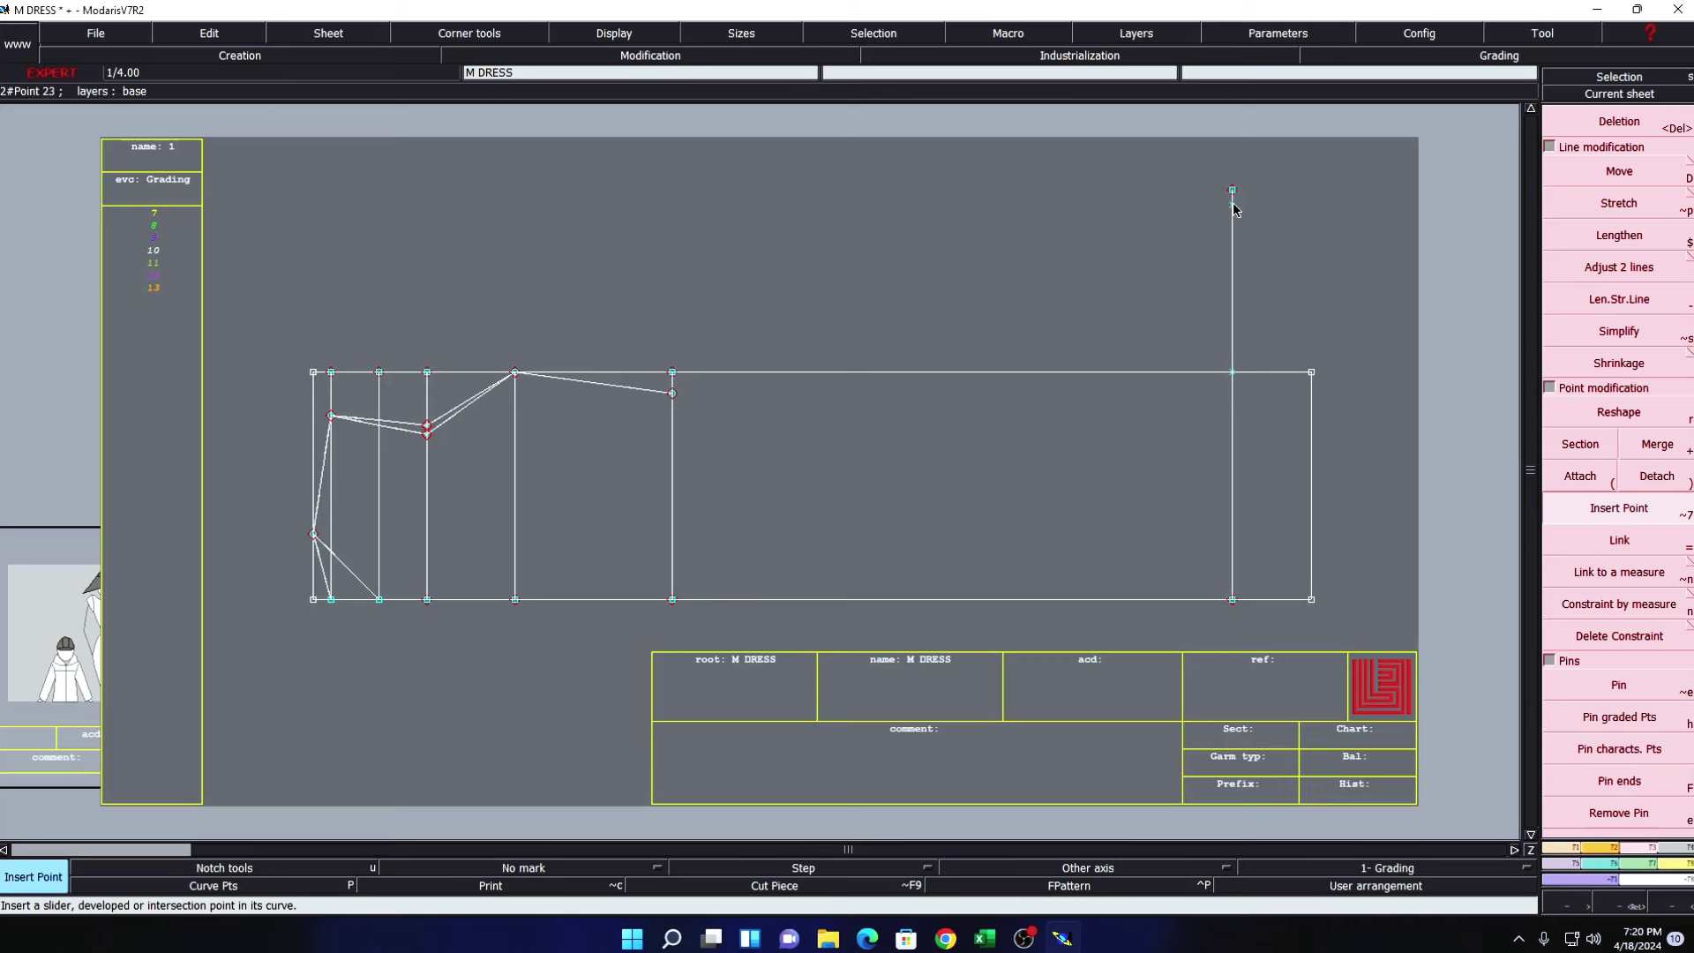
{"action": "key", "text": "Delete"}
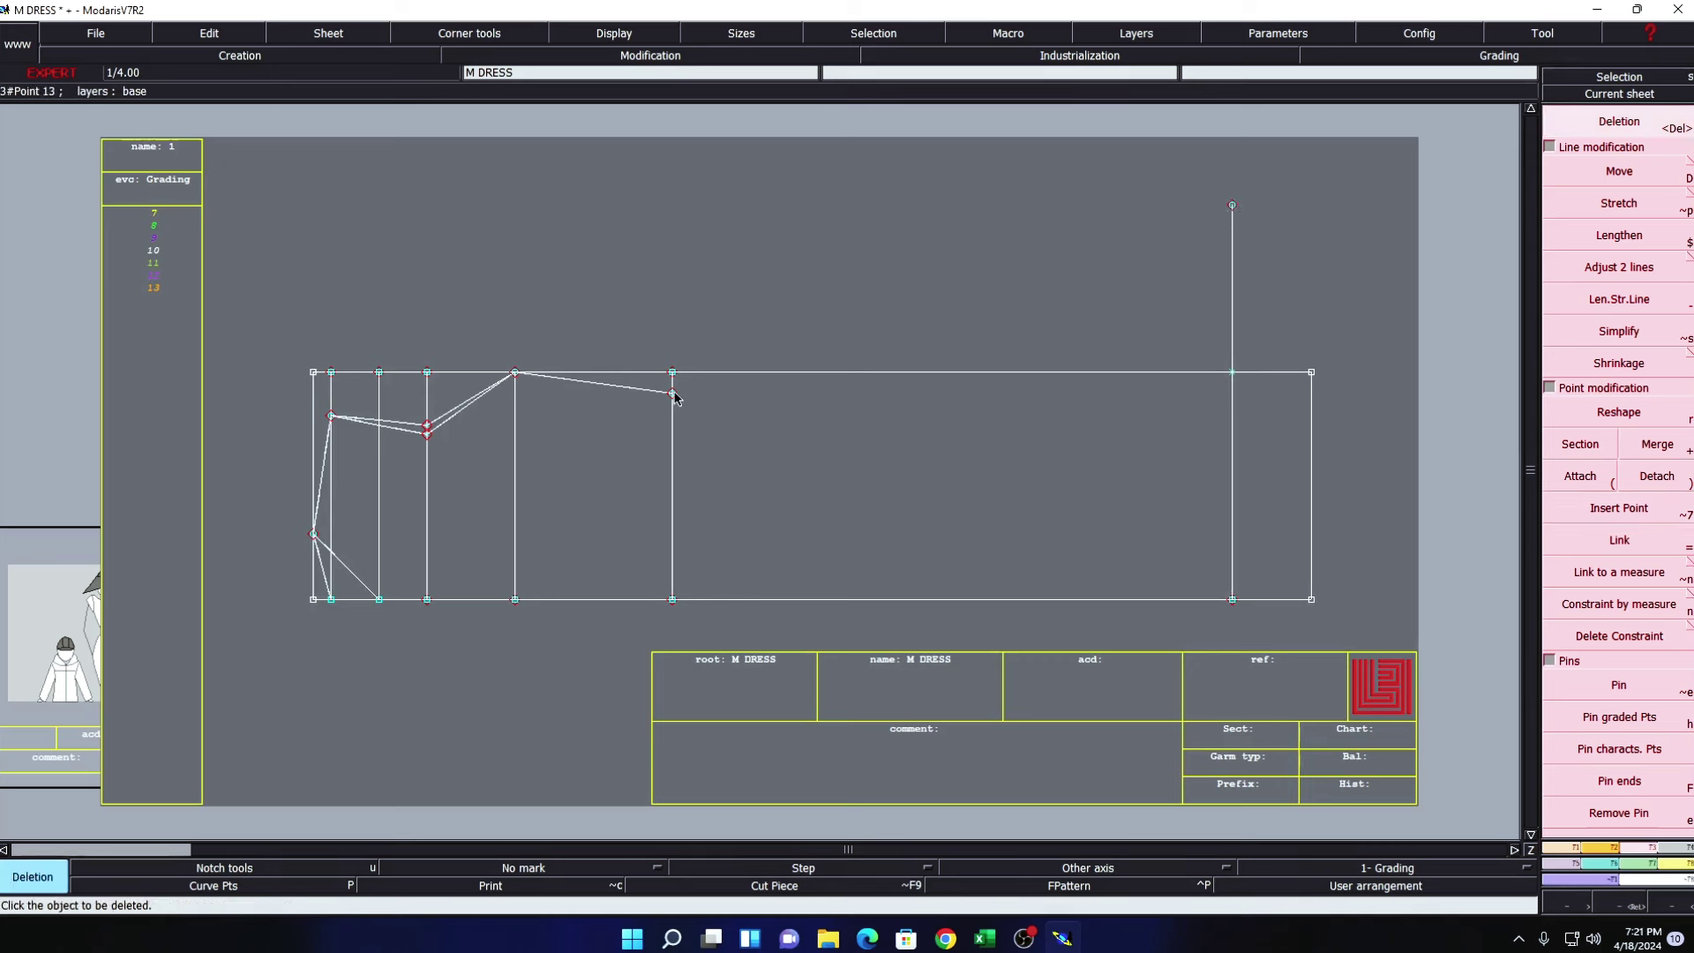
- Draw the Bezier flared side seam up to the raised point and the hem line to the corner
{"action": "key", "text": "b"}
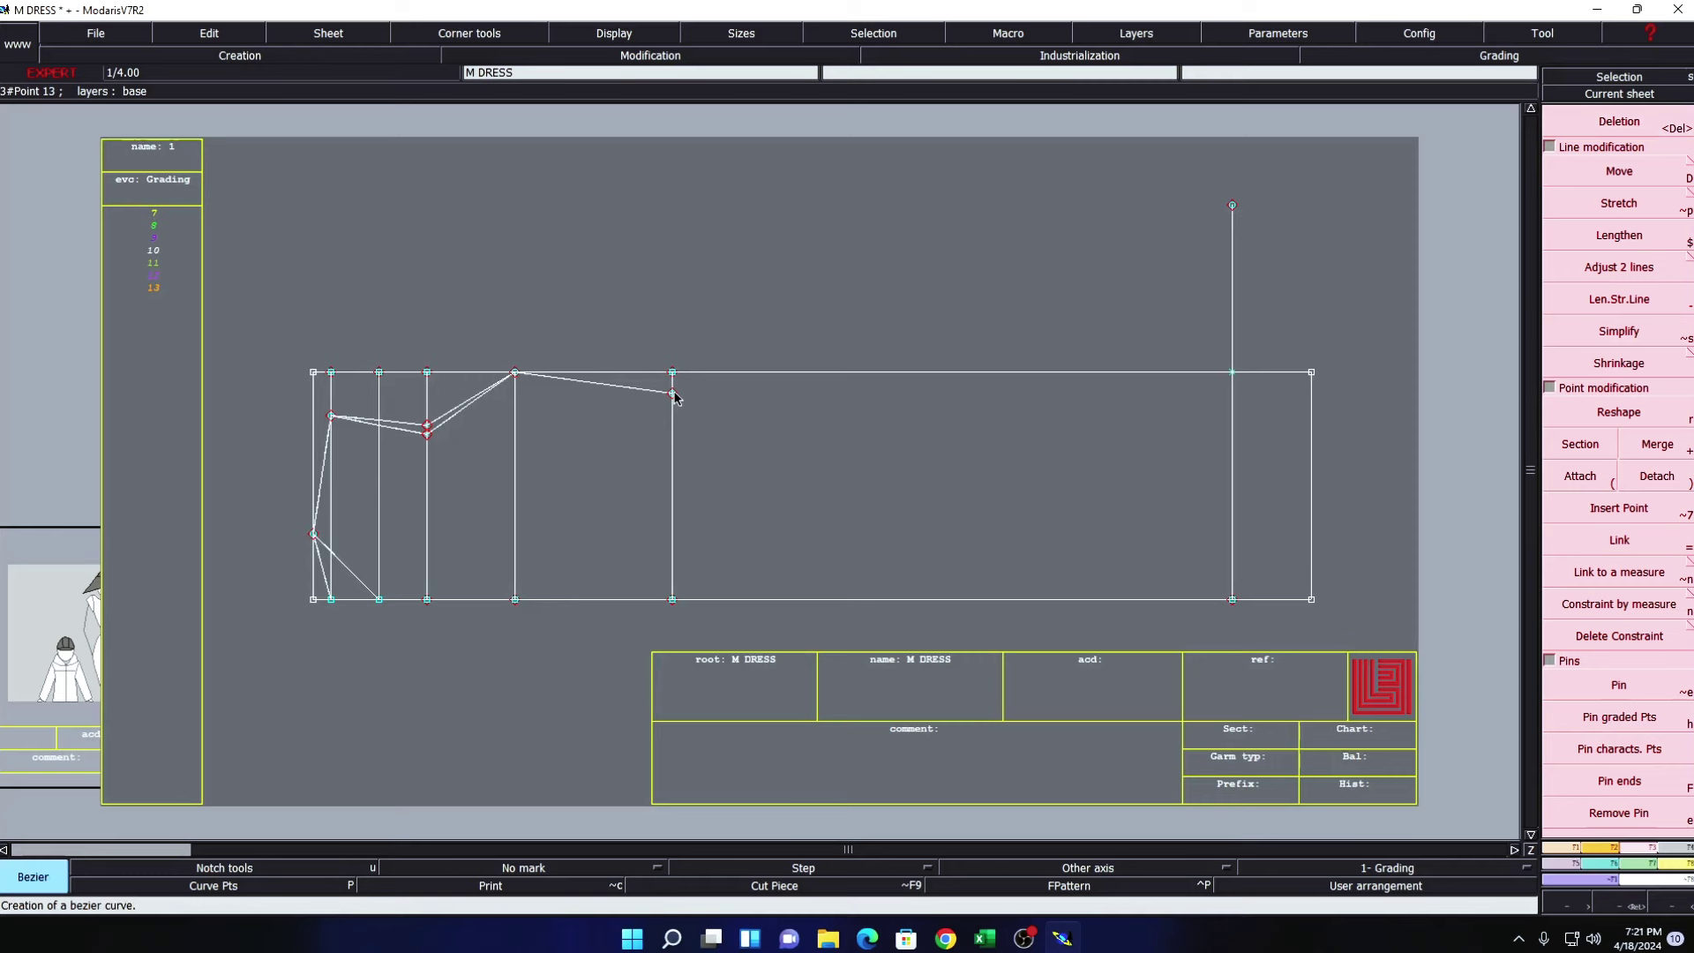
{"action": "left_click", "coordinate": [672, 393]}
{"action": "left_click", "coordinate": [1232, 205]}
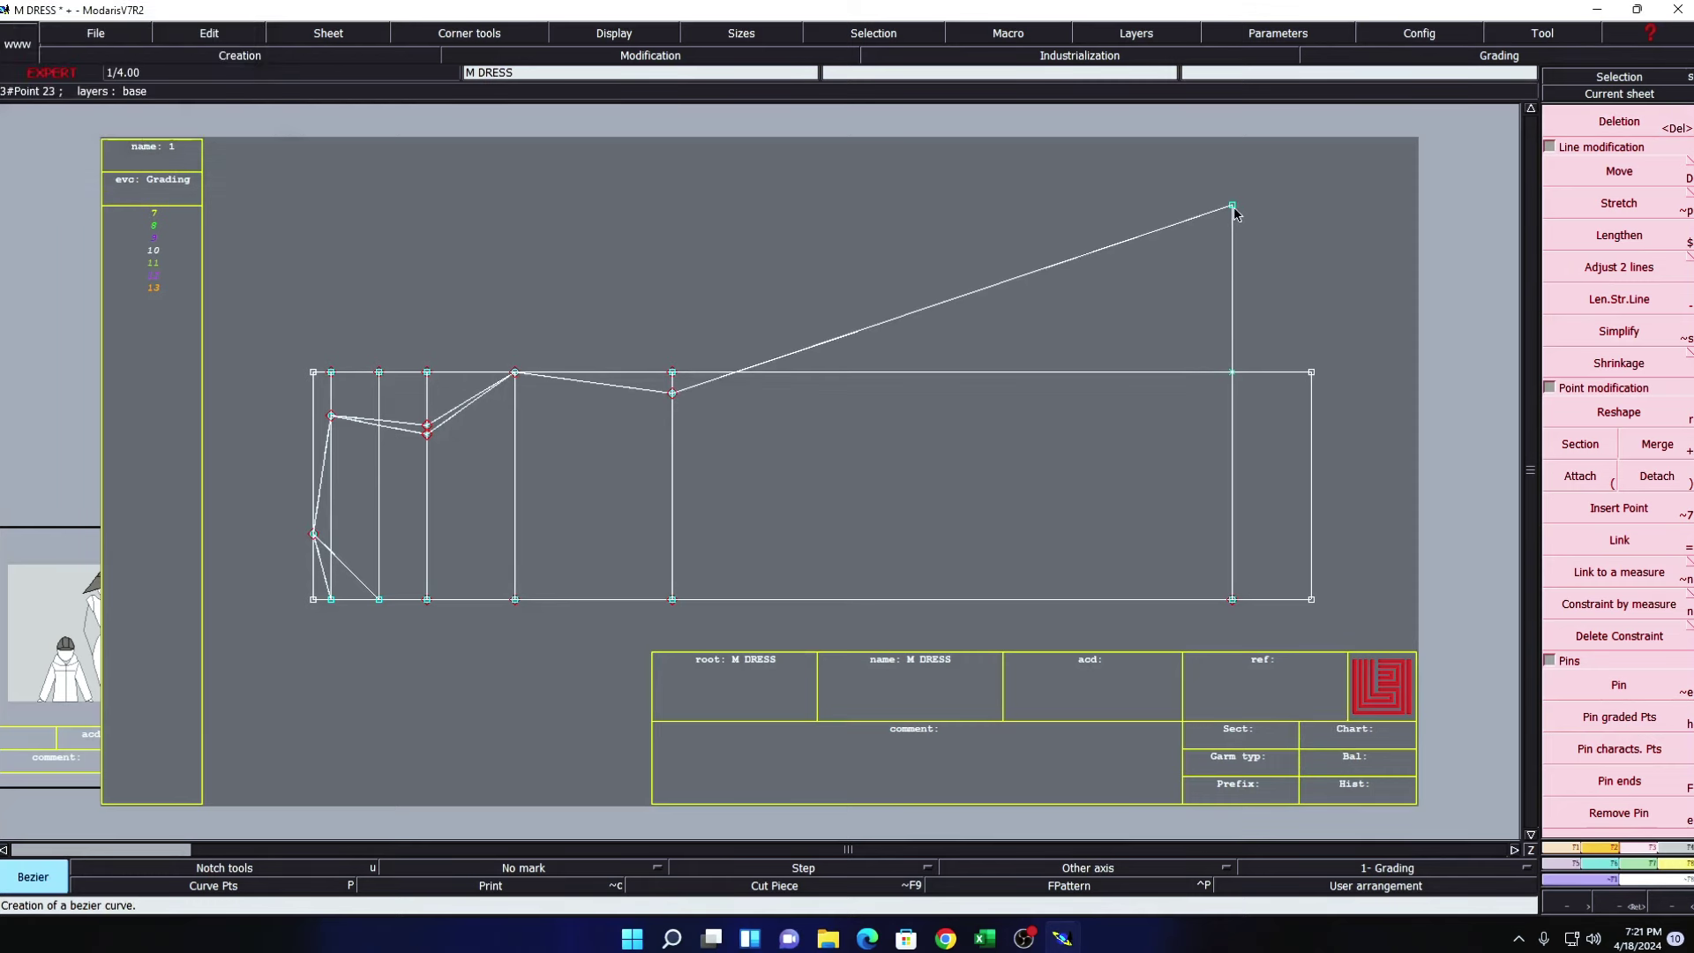
{"action": "left_click", "coordinate": [1312, 600]}
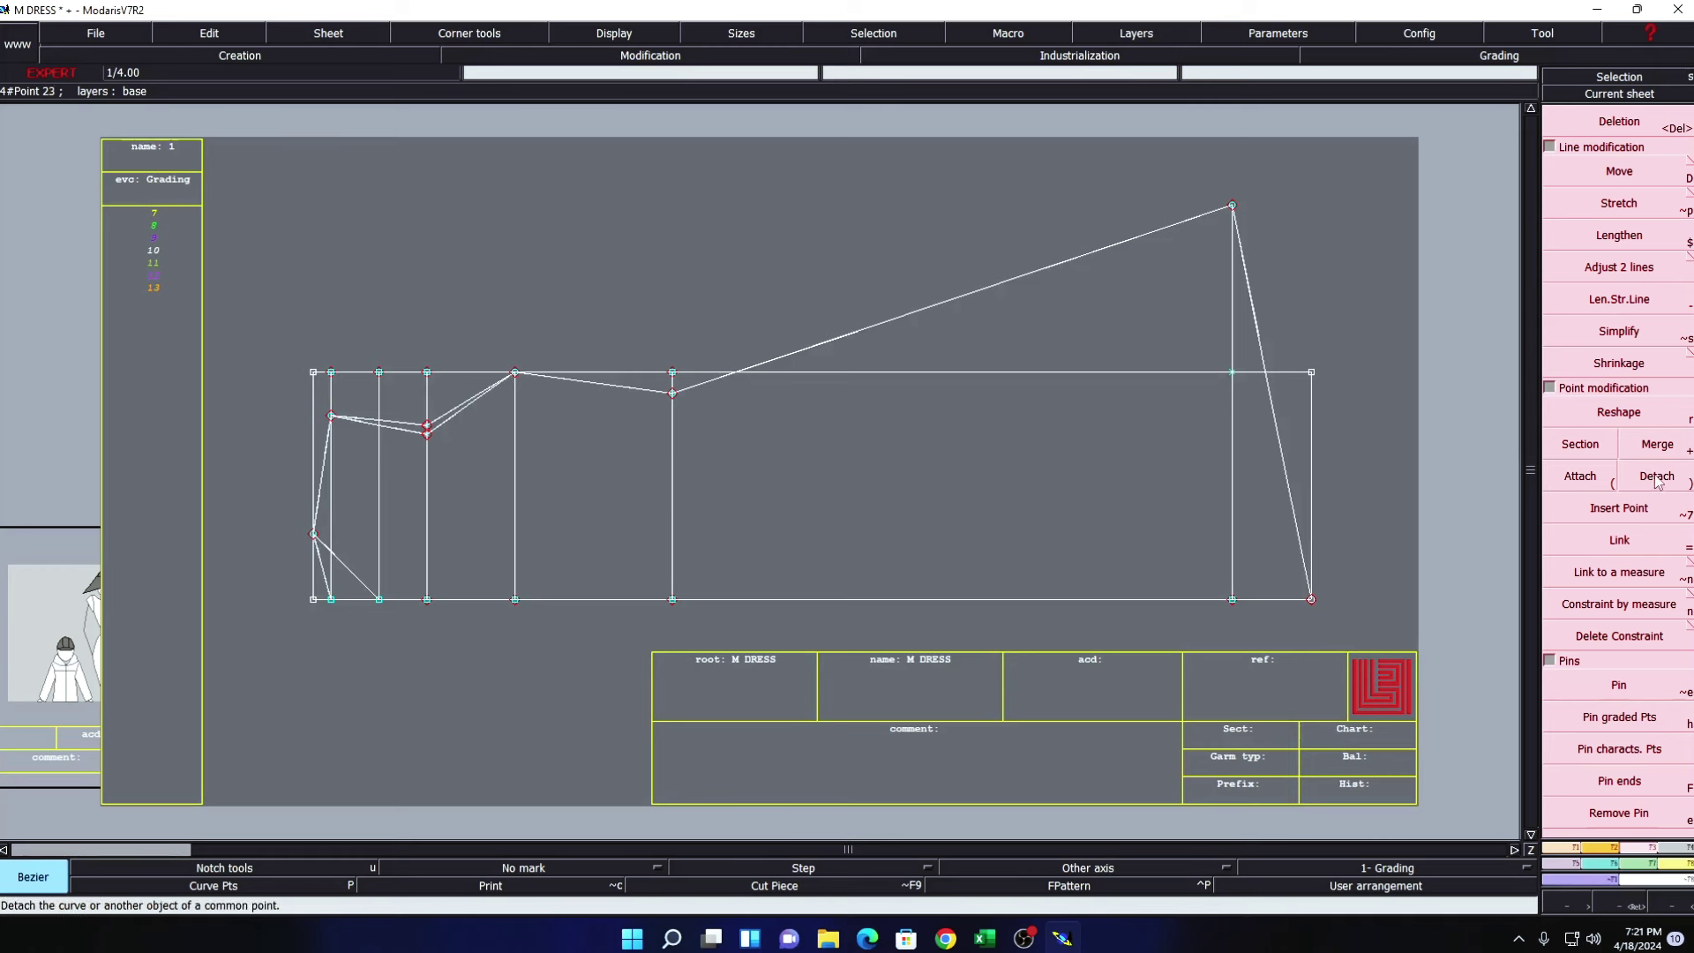
{"action": "key", "text": "0"}
{"action": "left_click", "coordinate": [1619, 516]}
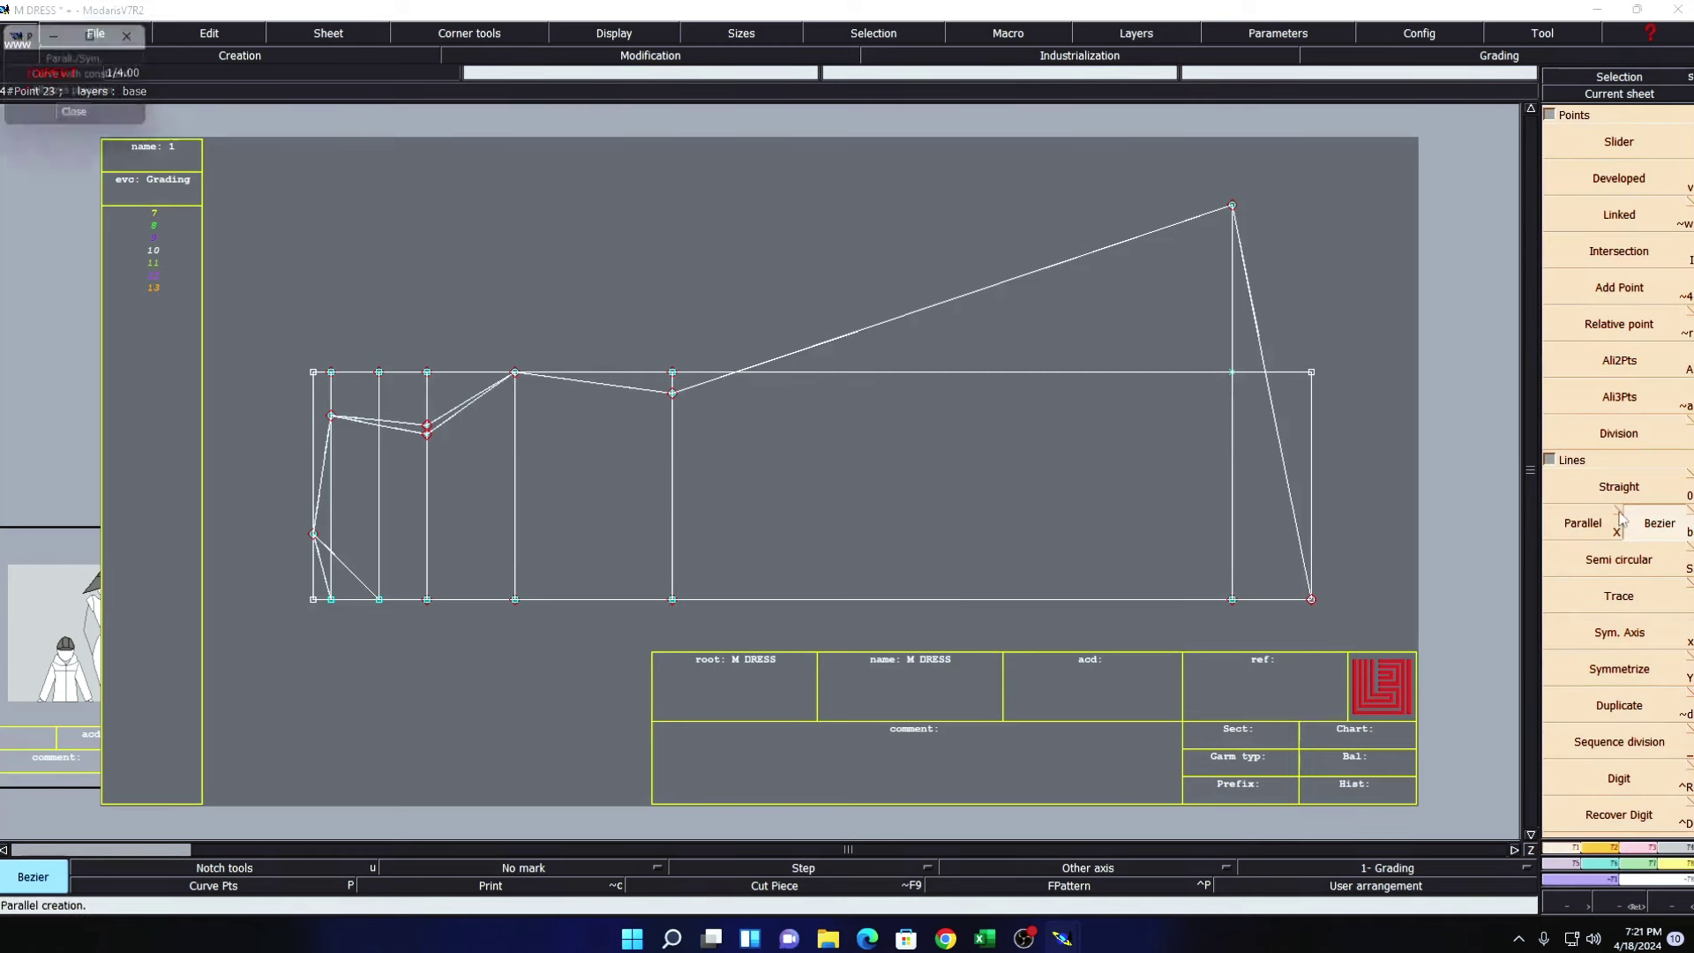
{"action": "left_click", "coordinate": [79, 117]}
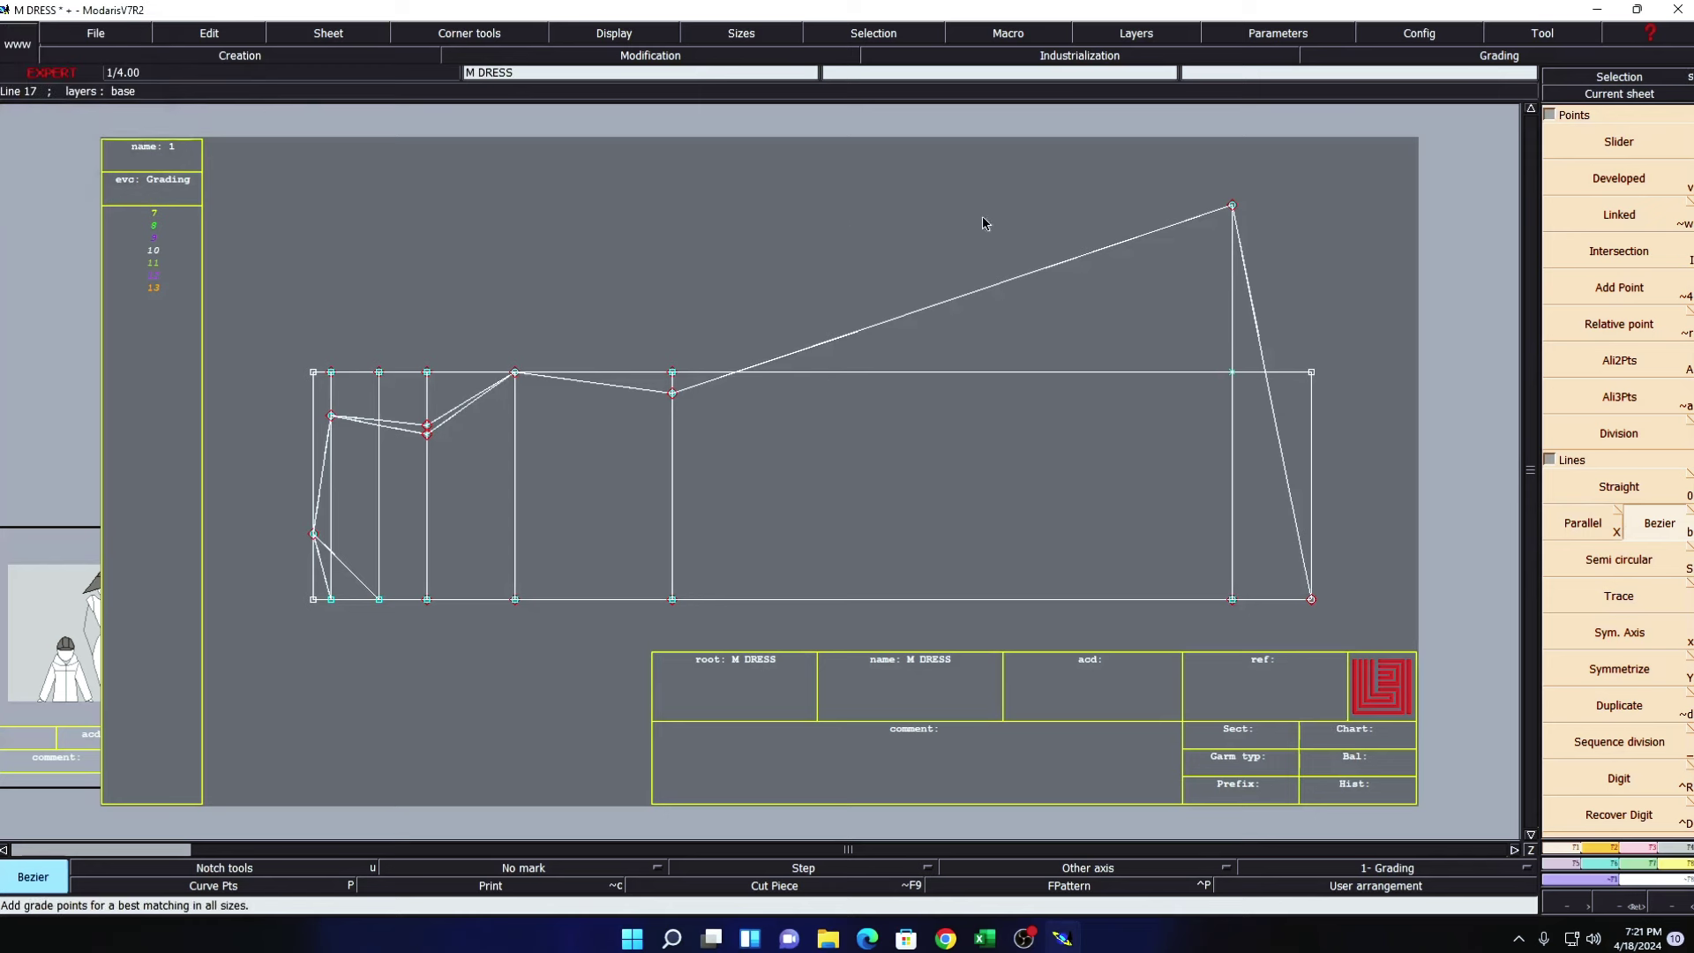
- Define a symmetry axis along the flared seam and mirror the hem line across it
{"action": "key", "text": "x"}
{"action": "left_click", "coordinate": [1232, 205]}
{"action": "left_click", "coordinate": [1145, 235]}
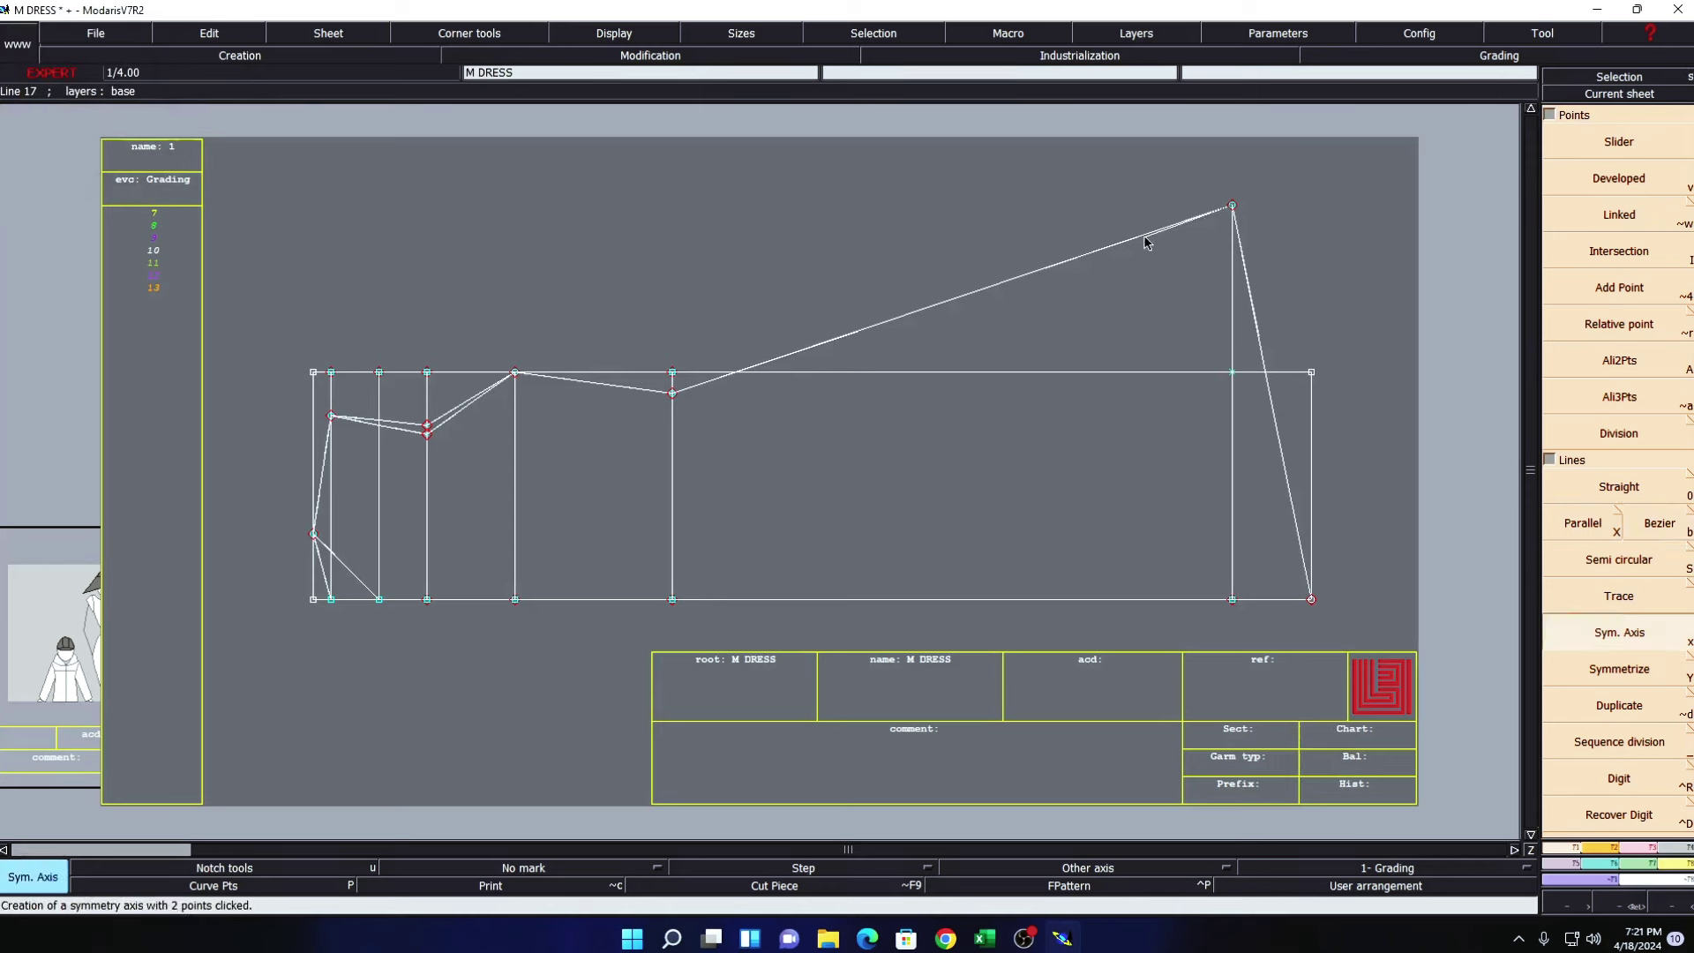
{"action": "key", "text": "shift+y"}
{"action": "left_click", "coordinate": [1274, 424]}
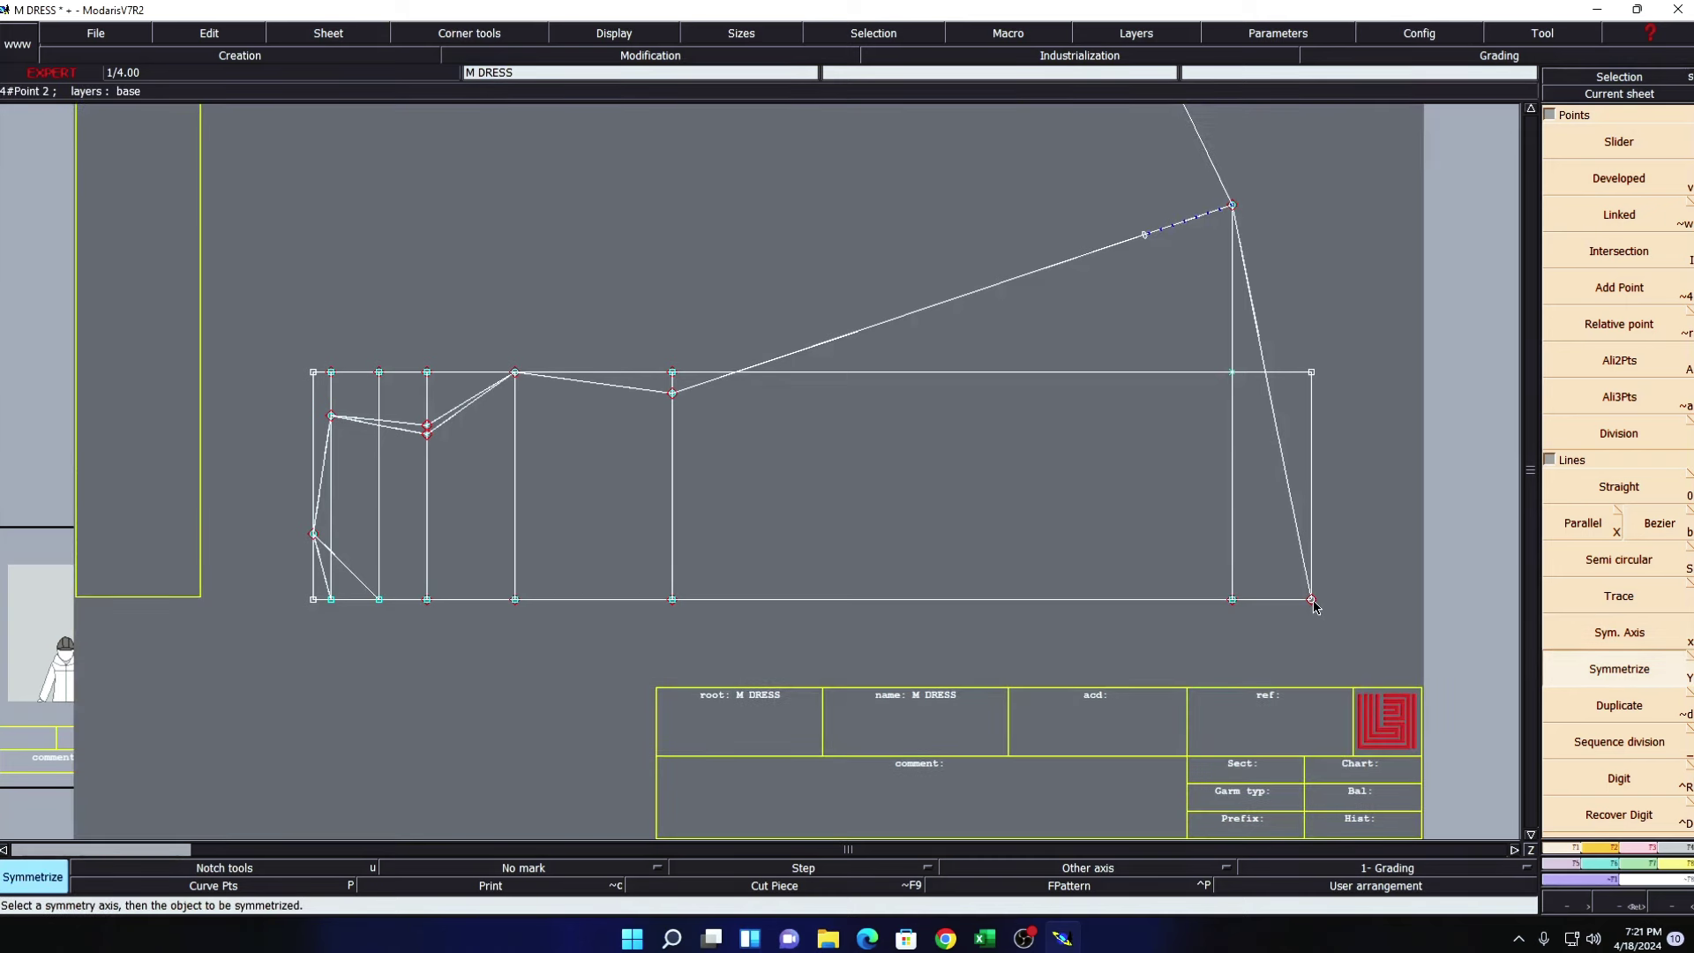
- Define a symmetry axis on the bottom edge and mirror the hem line below it
{"action": "key", "text": "shift+x"}
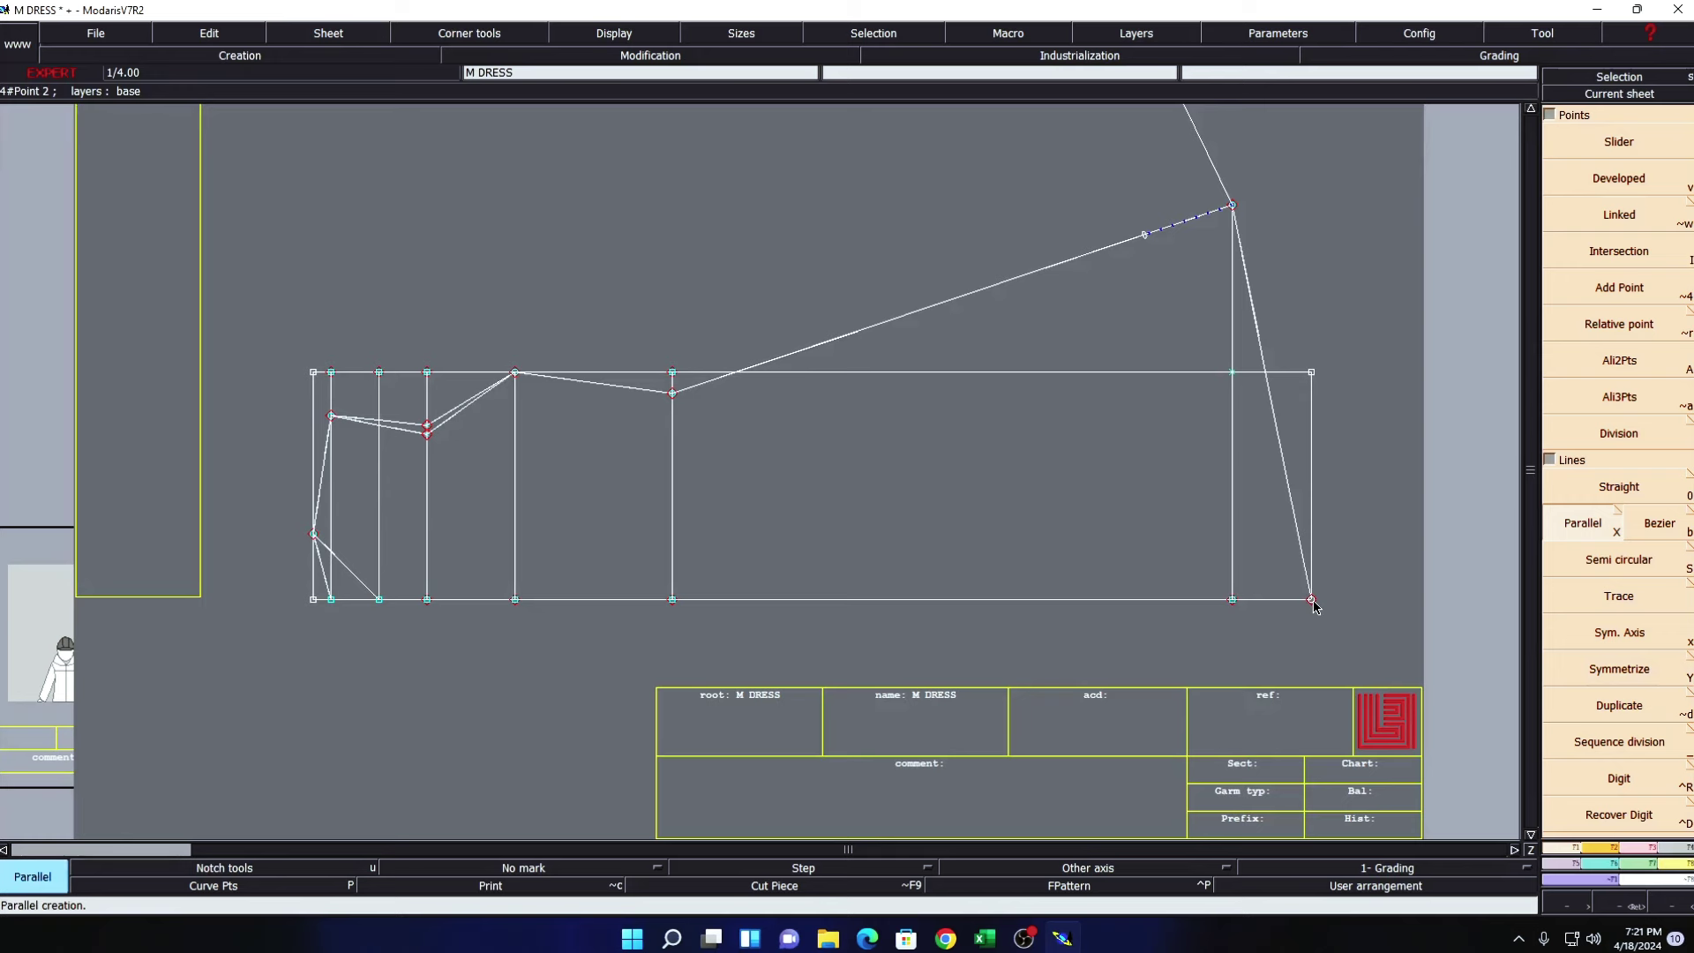
{"action": "key", "text": "x"}
{"action": "left_click", "coordinate": [1311, 599]}
{"action": "left_click", "coordinate": [1203, 599]}
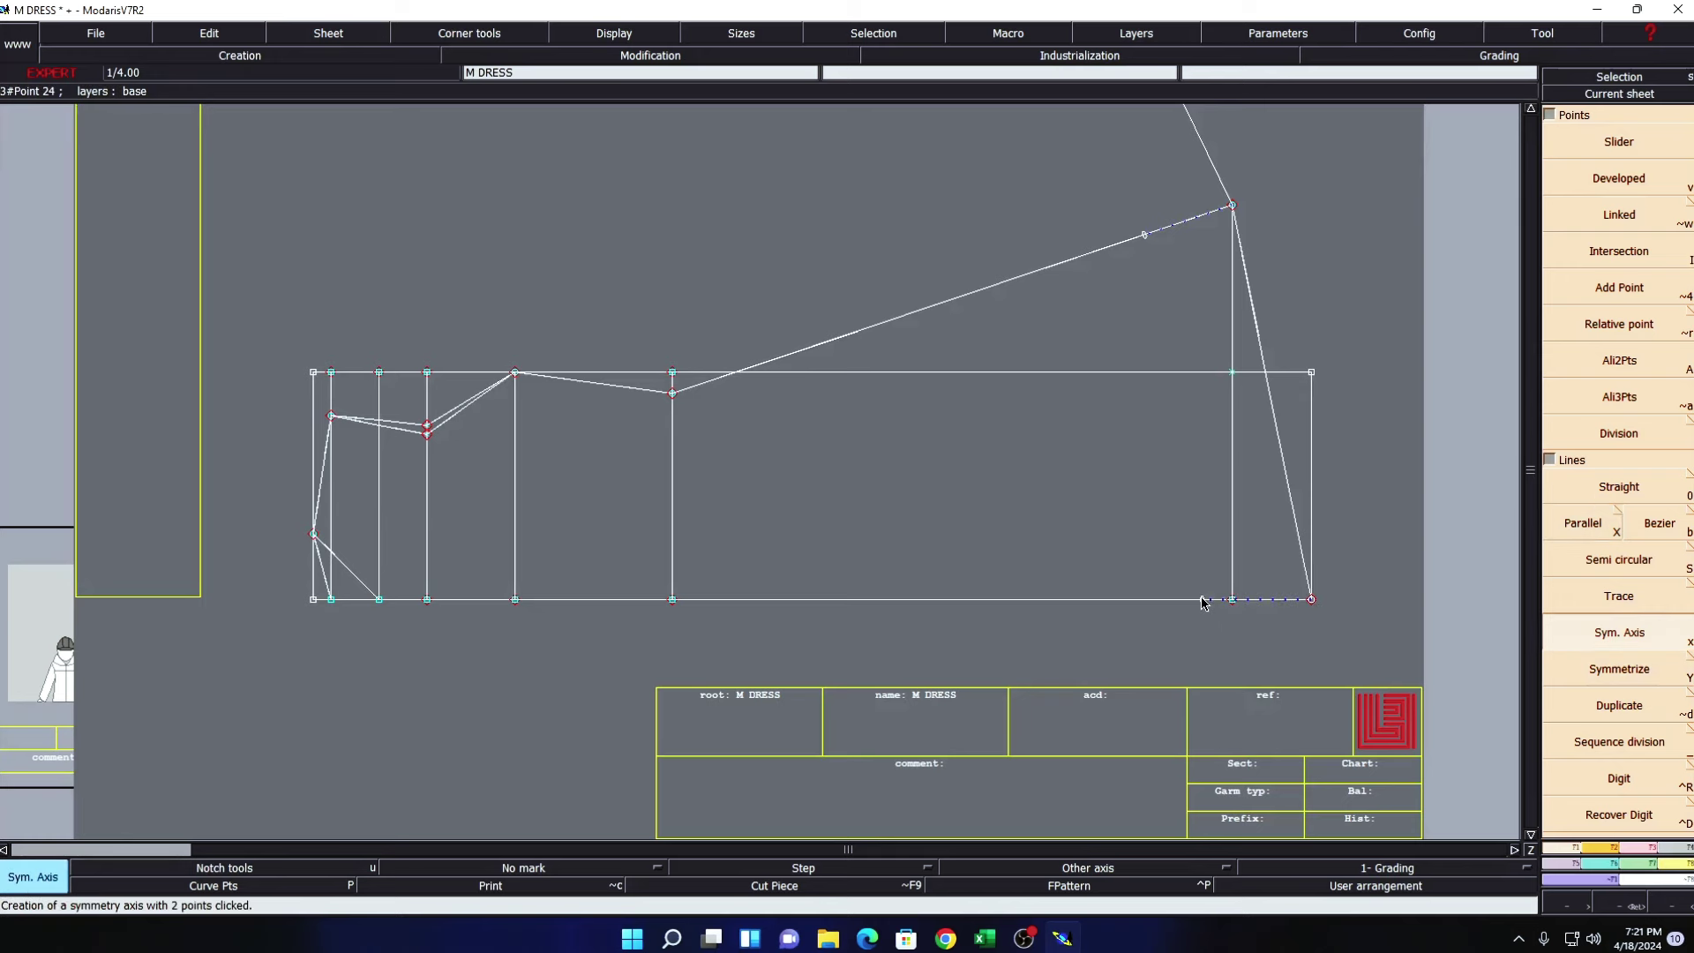
{"action": "key", "text": "shift+y"}
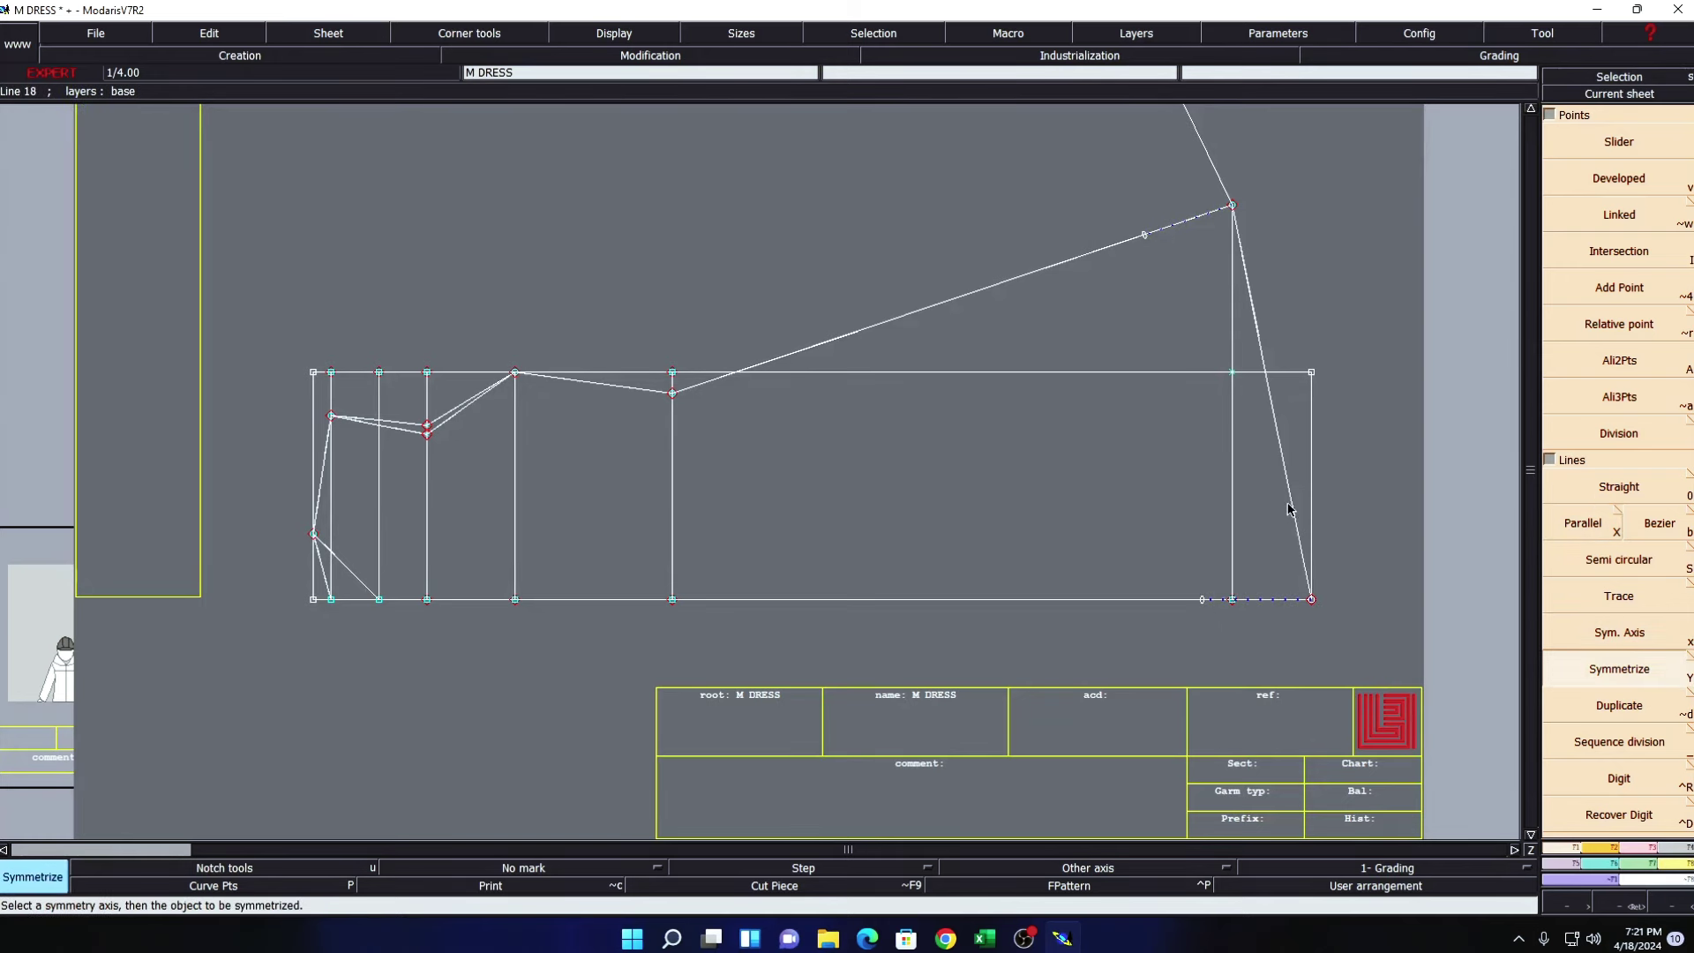
{"action": "left_click", "coordinate": [1293, 511]}
{"action": "key", "text": "Home"}
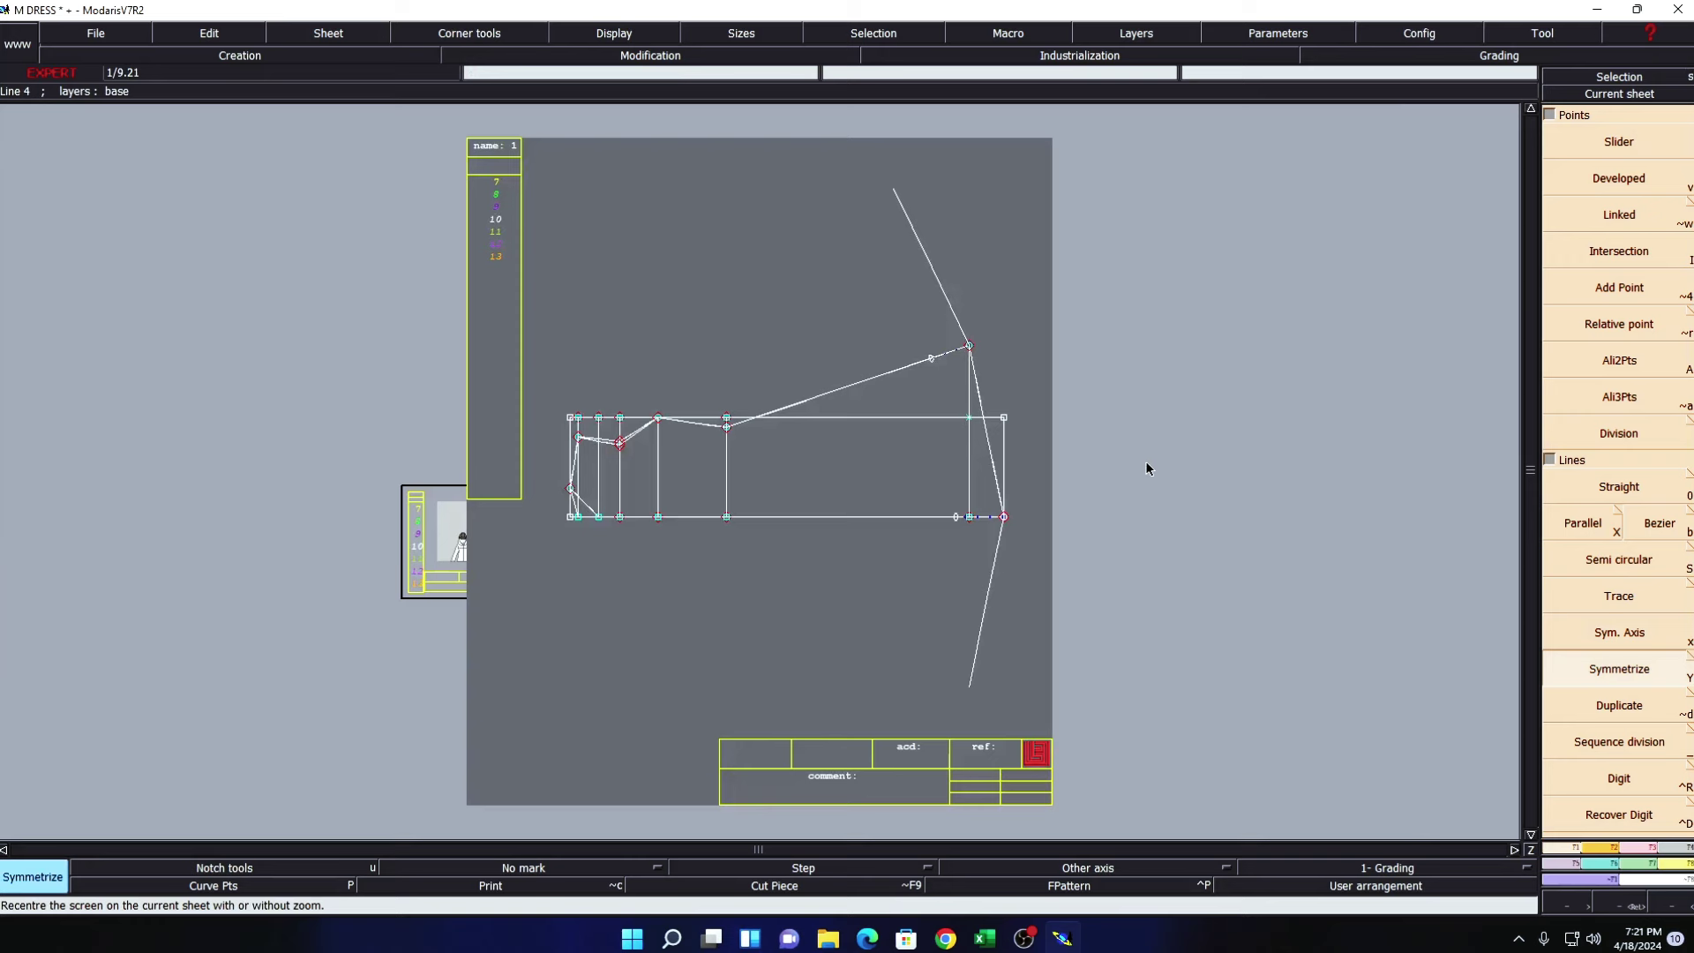
{"action": "key", "text": "F2"}
- Rotate the sheet 90° and zoom in on the dress block
{"action": "left_click", "coordinate": [1656, 547]}
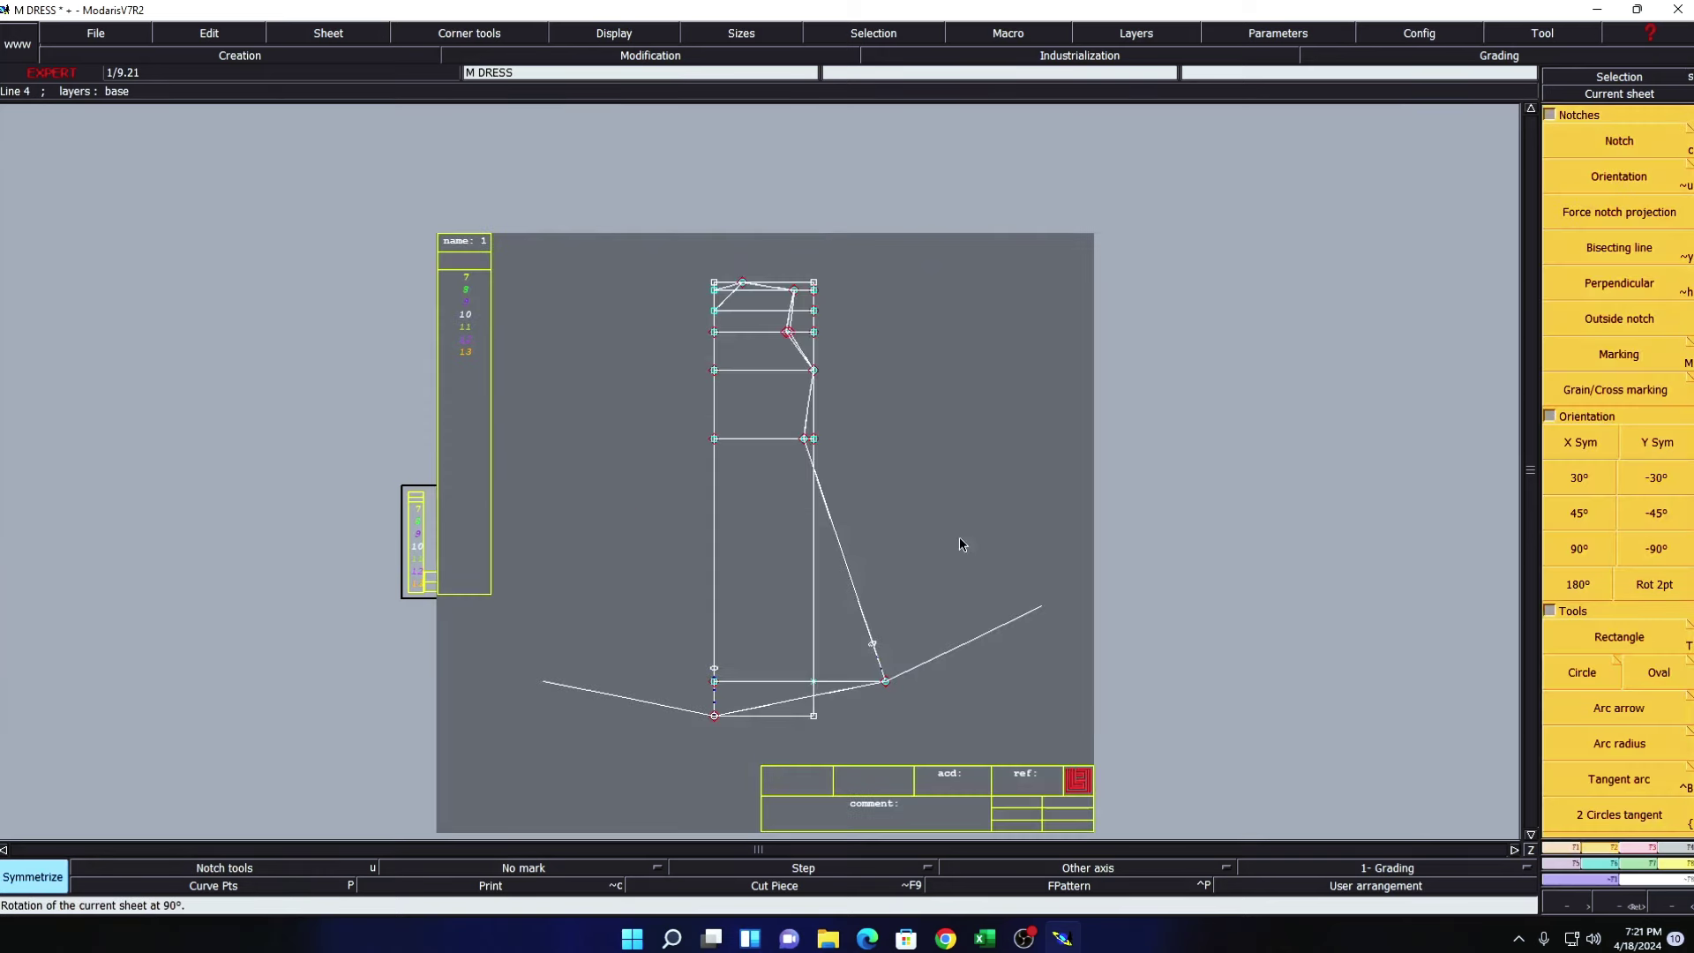
{"action": "key", "text": "F3"}
{"action": "left_click_drag", "start_coordinate": [452, 255], "coordinate": [997, 773]}
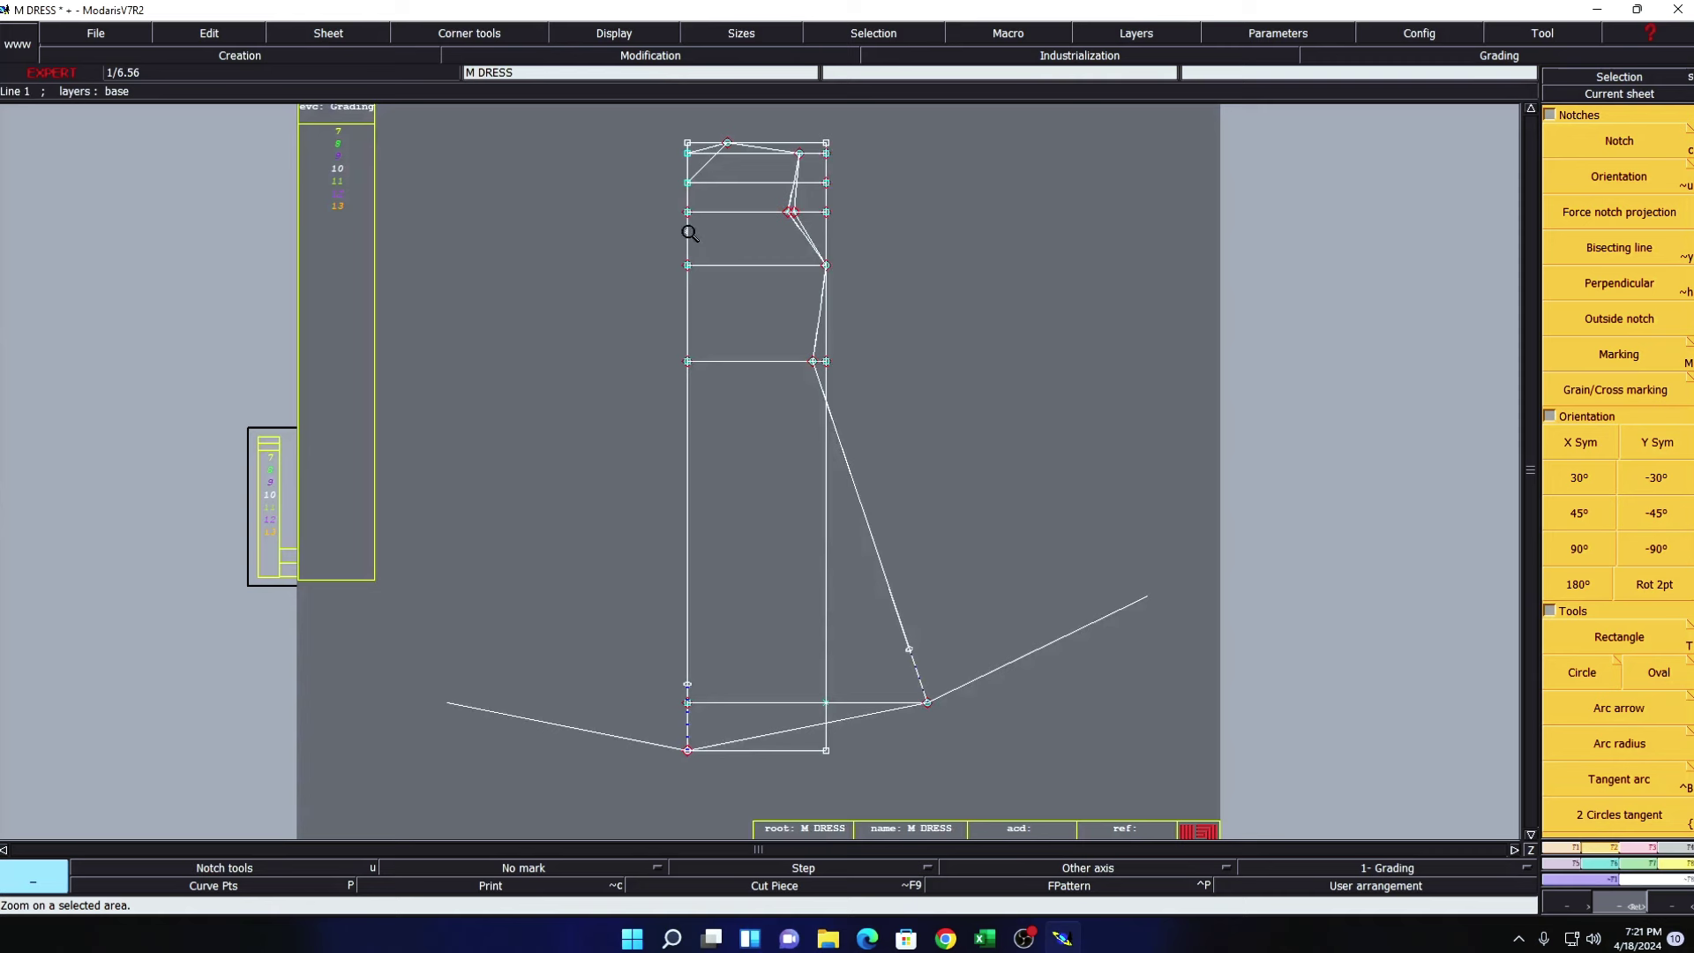
{"action": "left_click", "coordinate": [611, 32]}
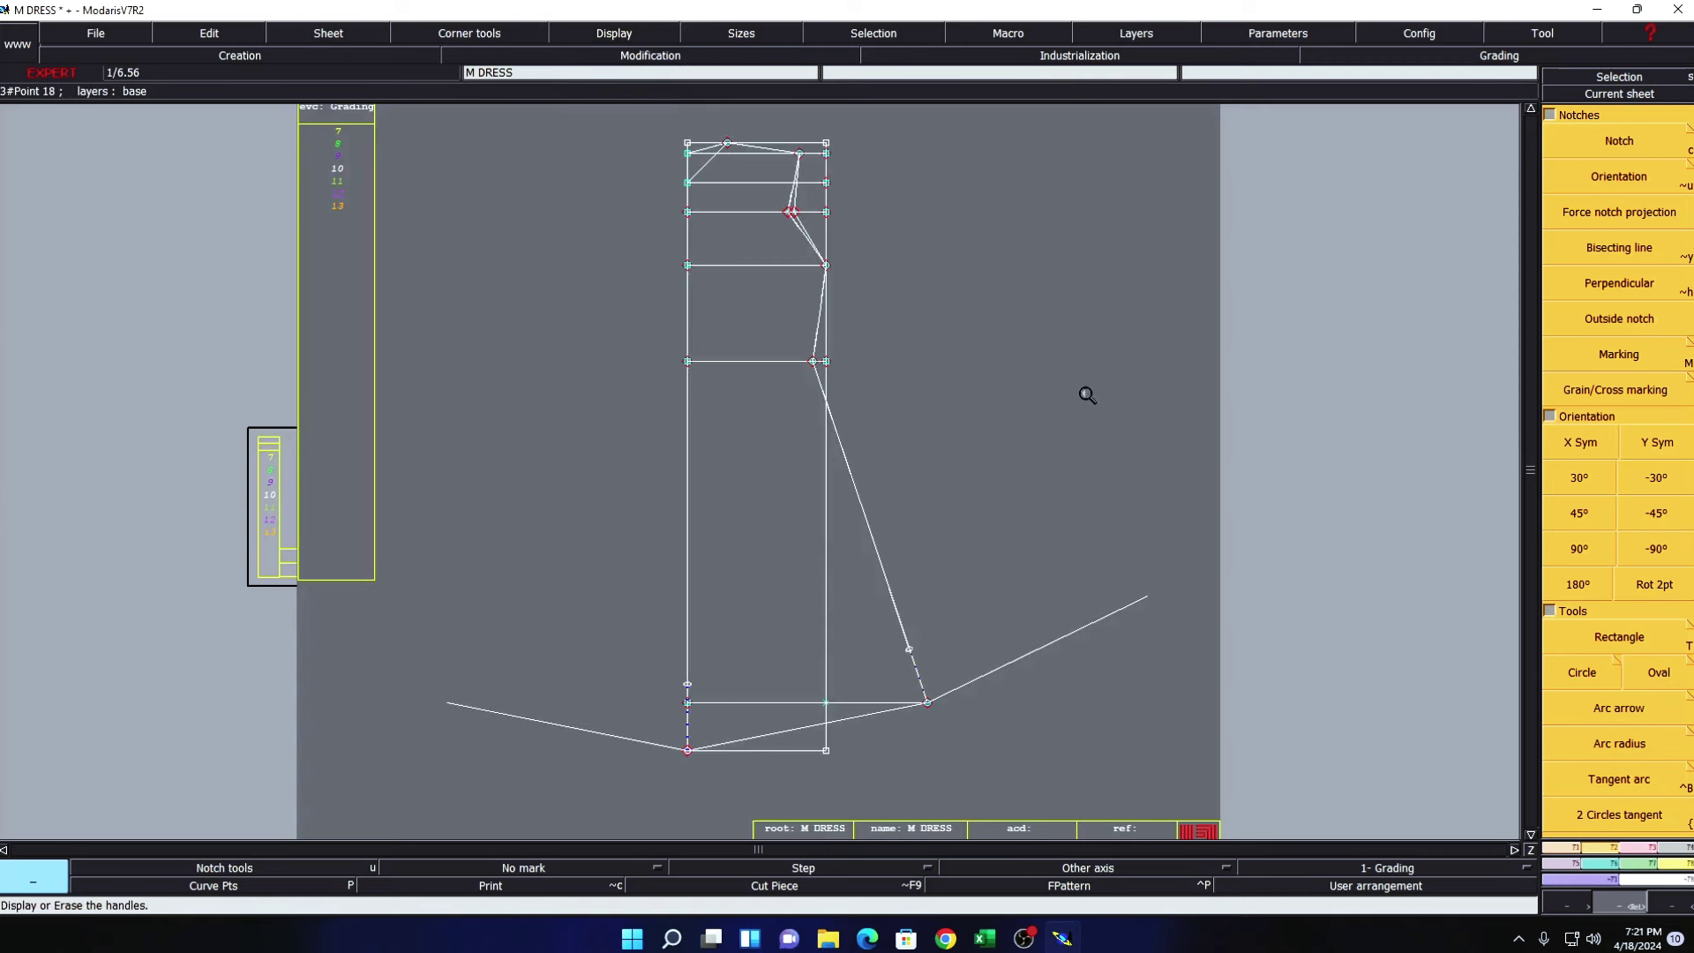
{"action": "key", "text": "e"}
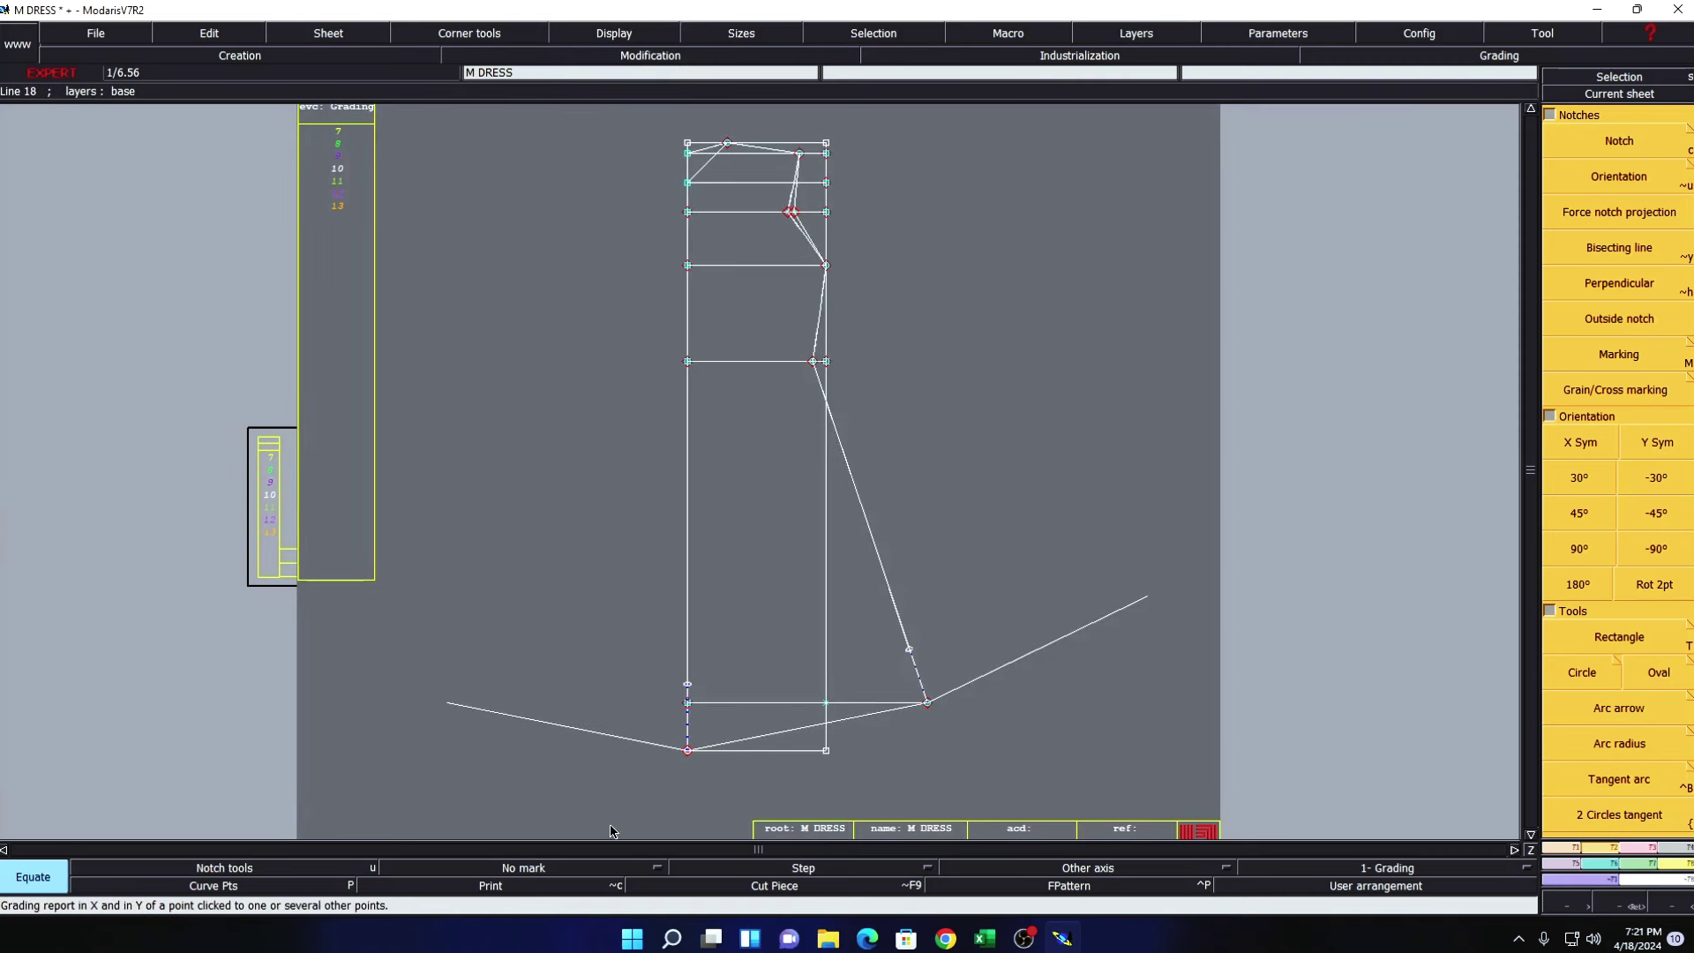
- Reshape the hem into one curved arc and adjust the side-seam hem point
{"action": "key", "text": "r"}
{"action": "left_click", "coordinate": [720, 746]}
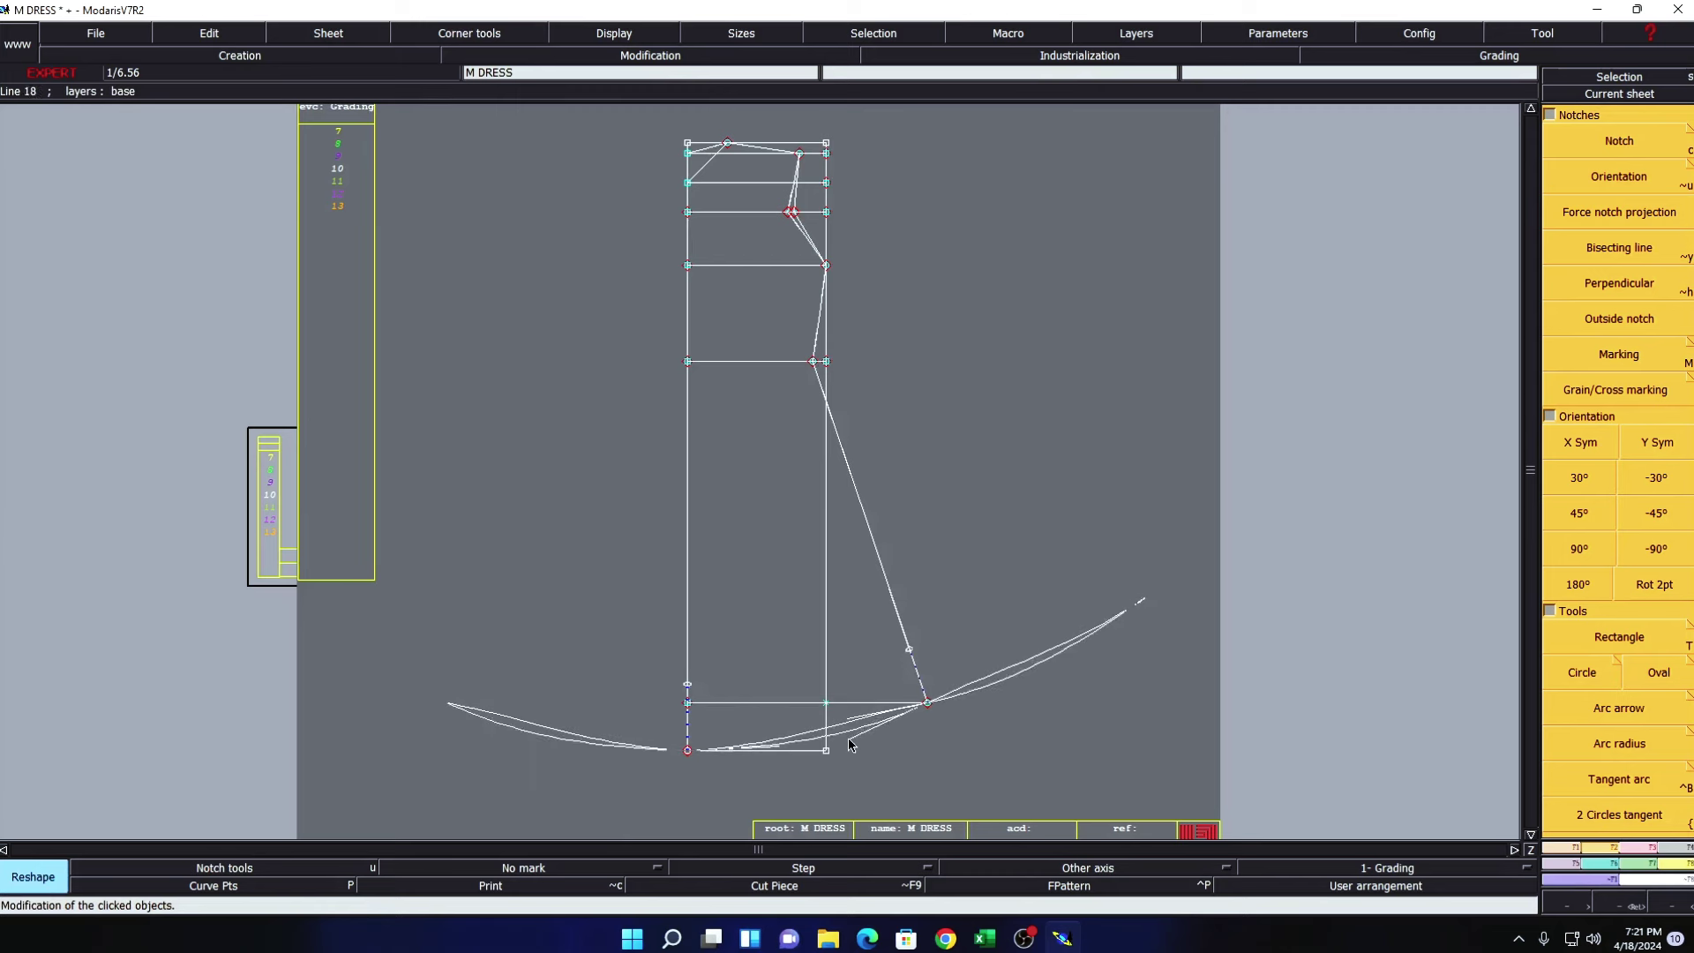
{"action": "left_click", "coordinate": [923, 722]}
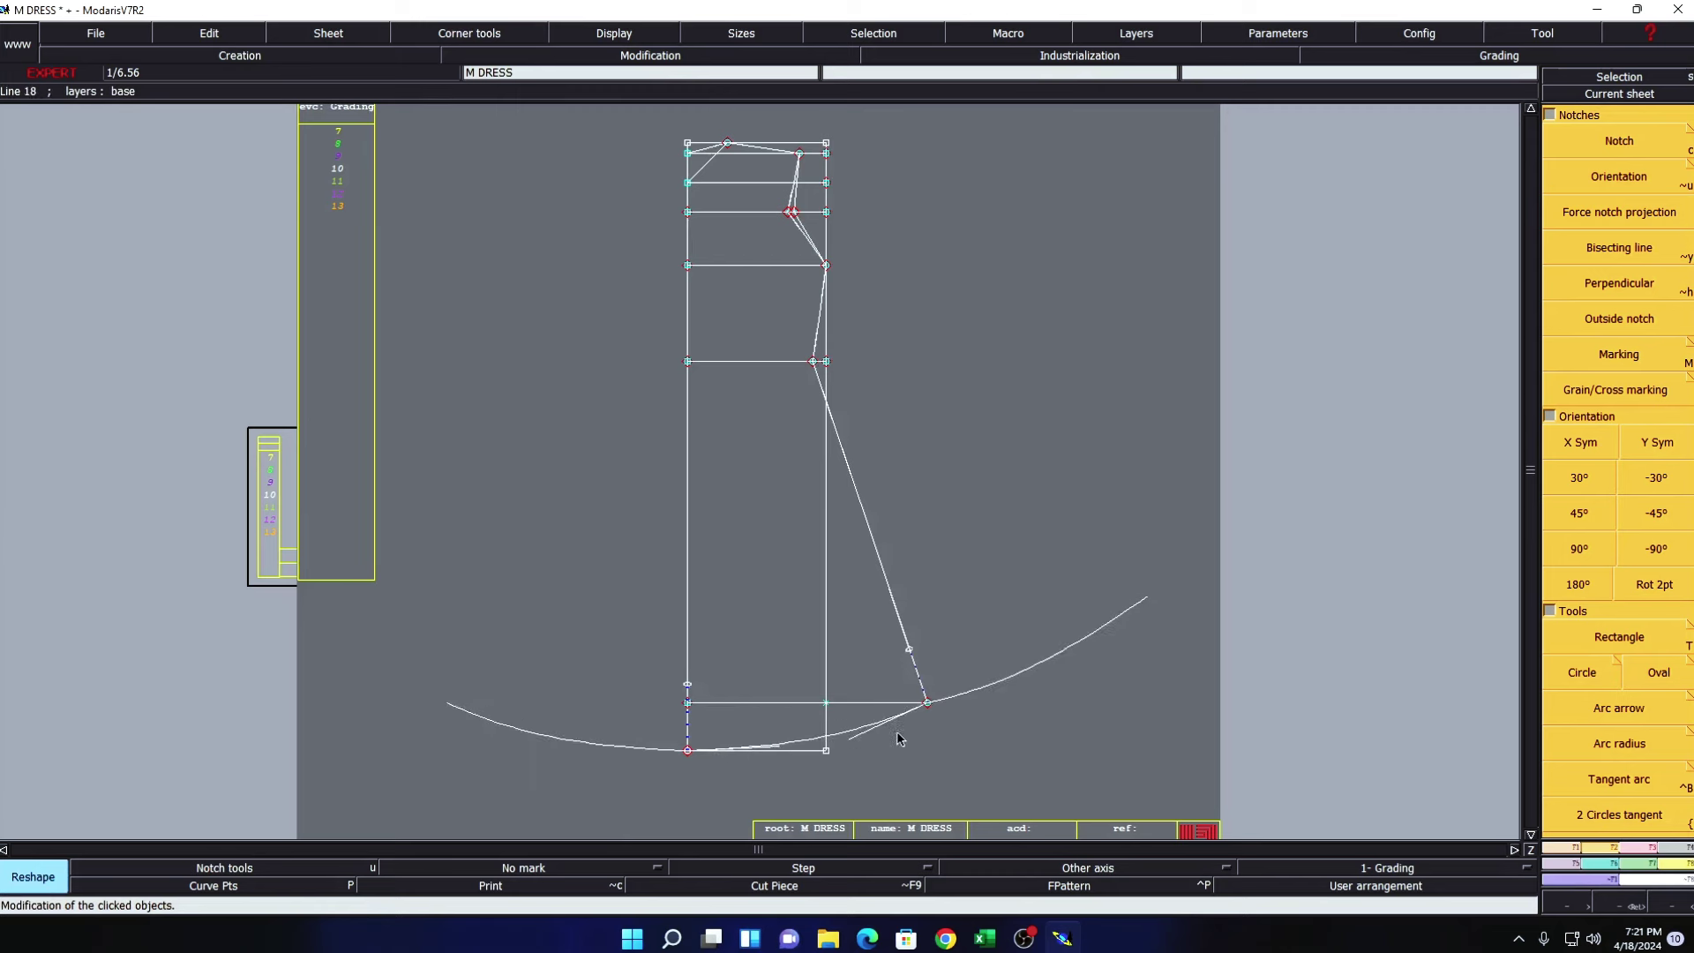
{"action": "left_click", "coordinate": [1640, 849]}
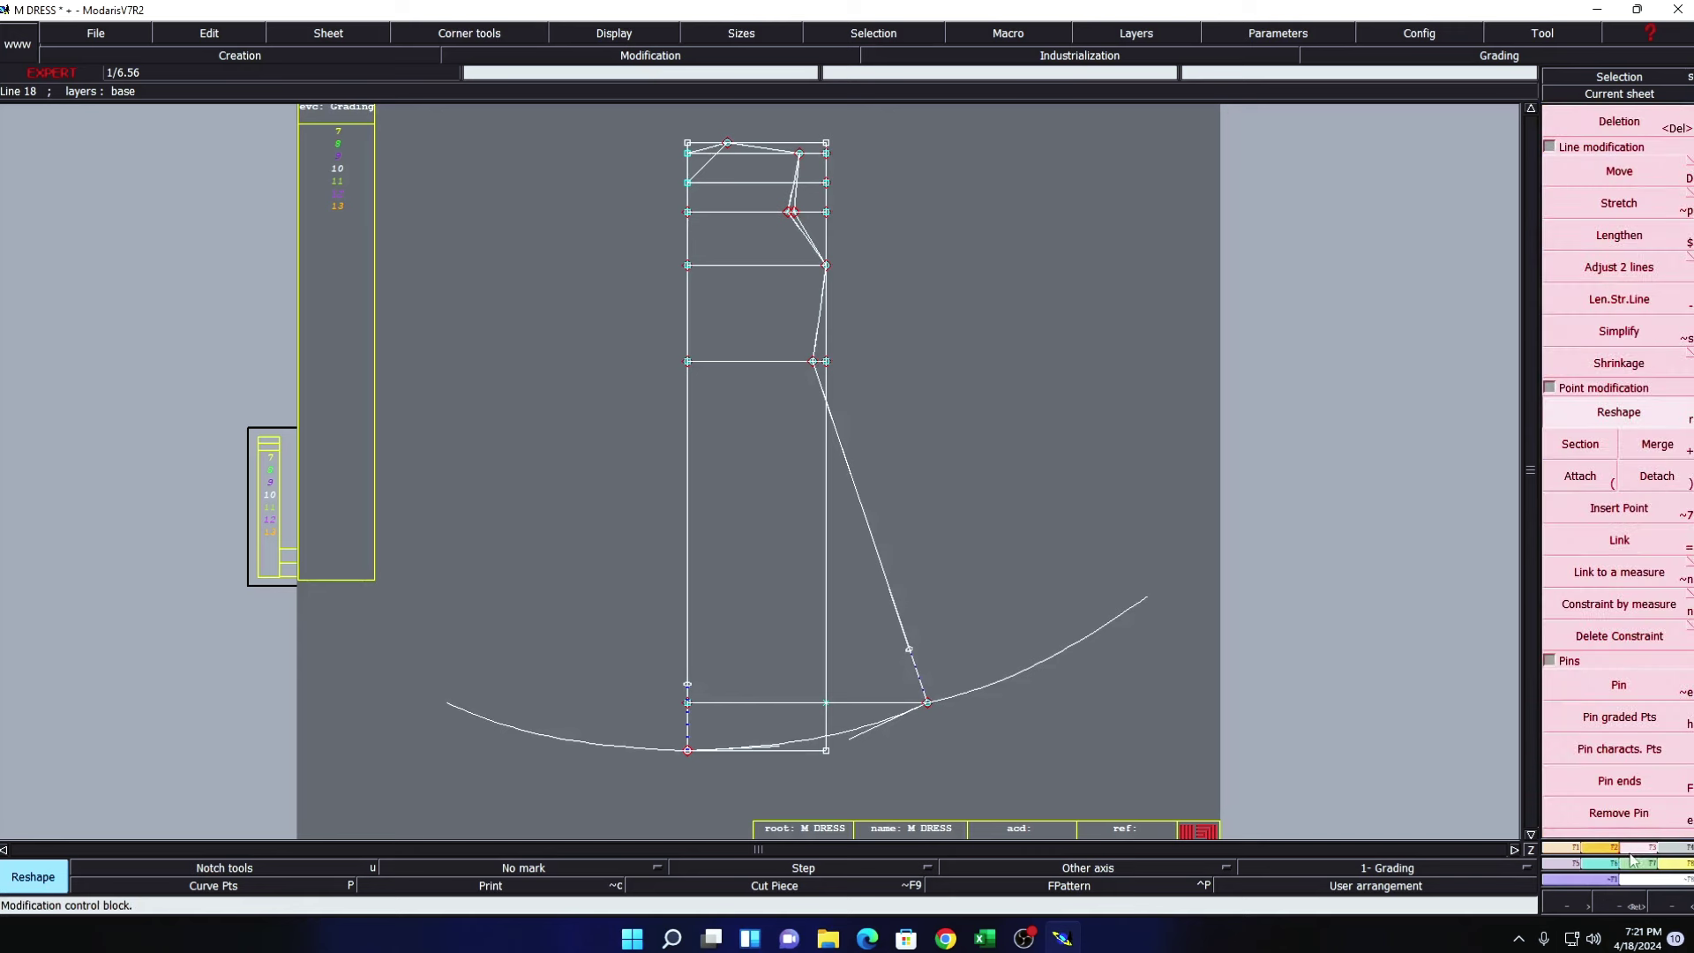
{"action": "left_click", "coordinate": [504, 886]}
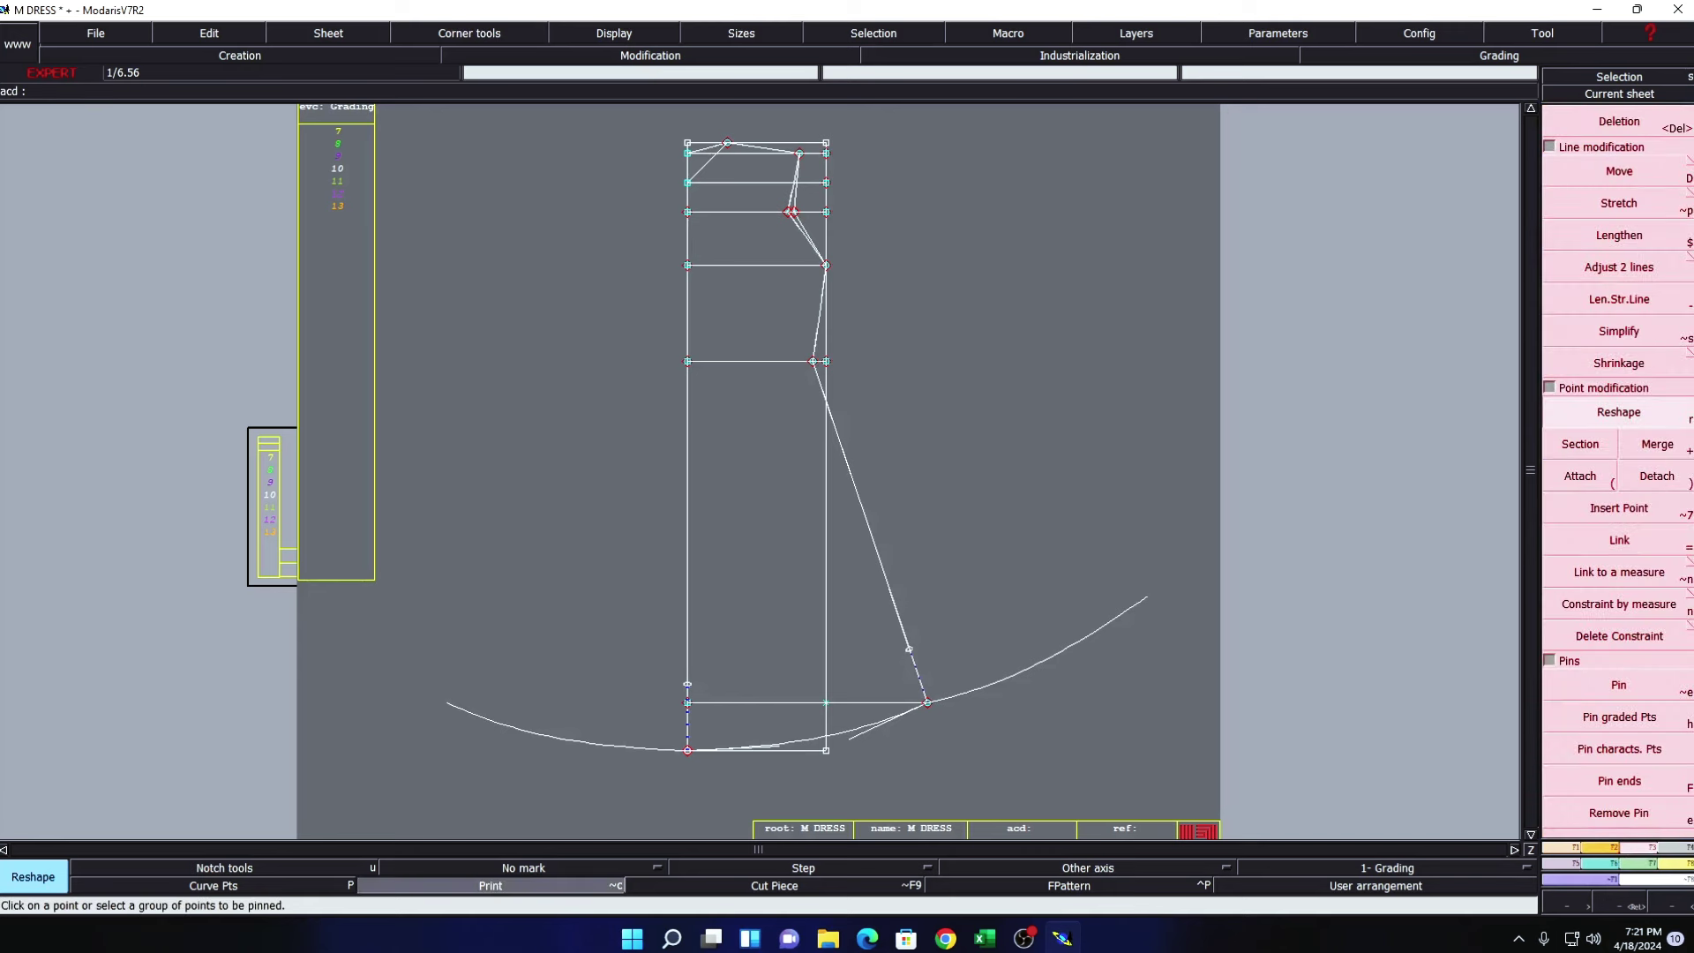
{"action": "left_click", "coordinate": [929, 707]}
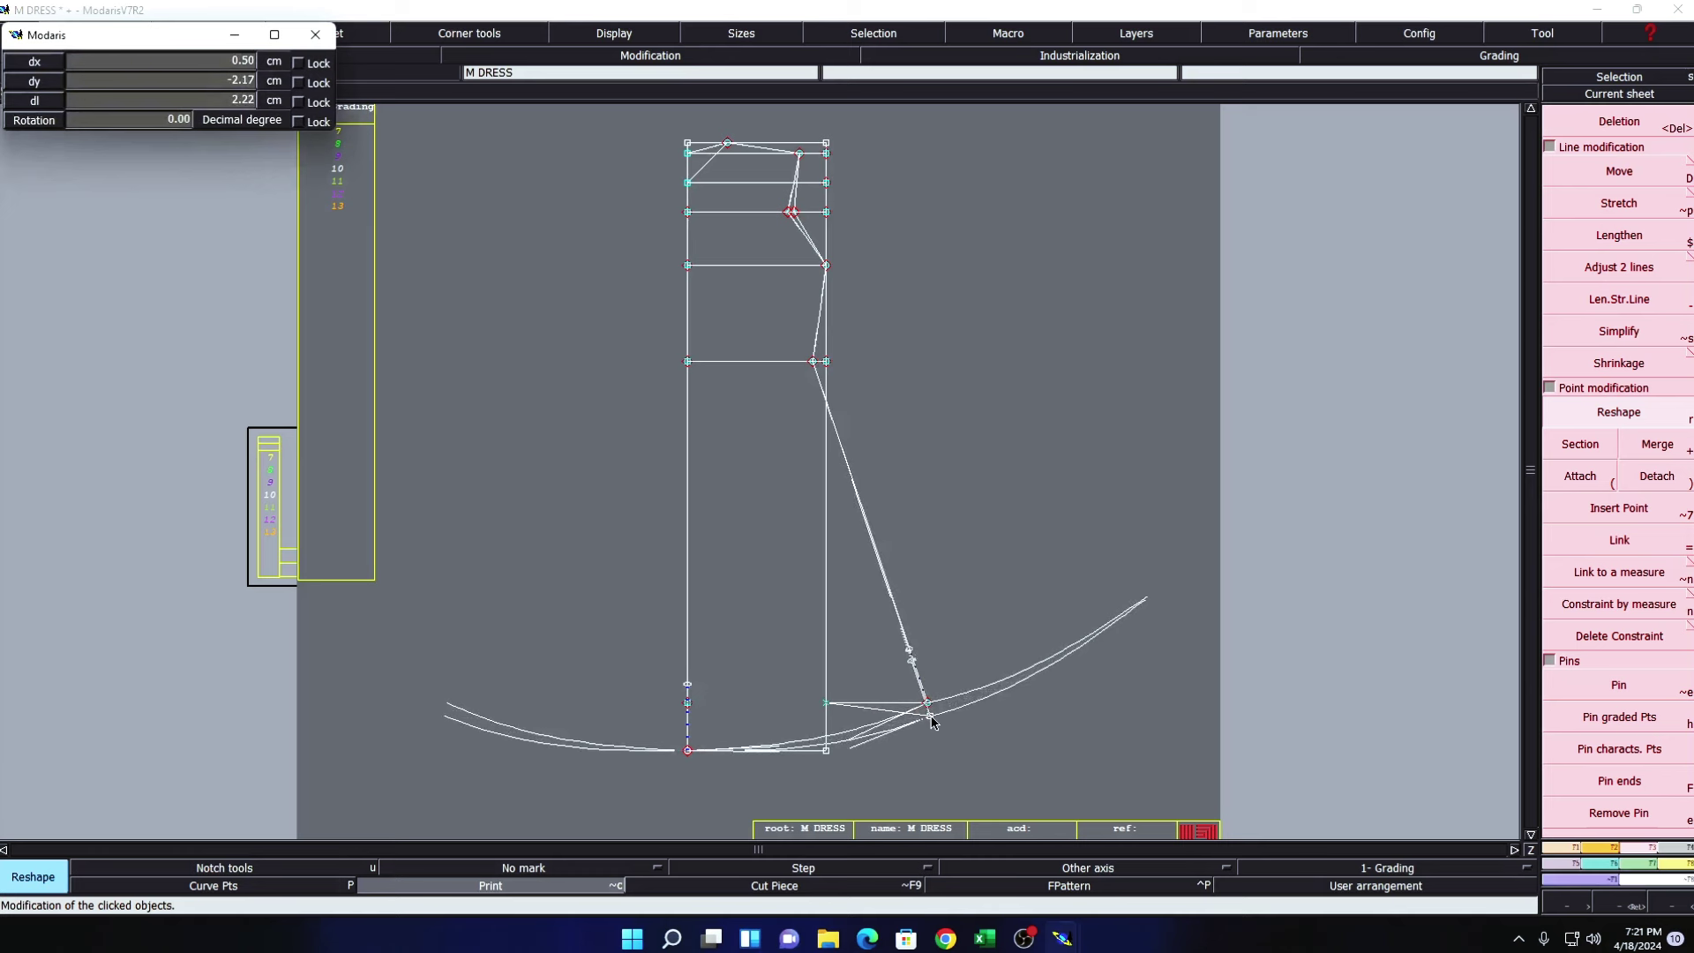
{"action": "left_click", "coordinate": [932, 718]}
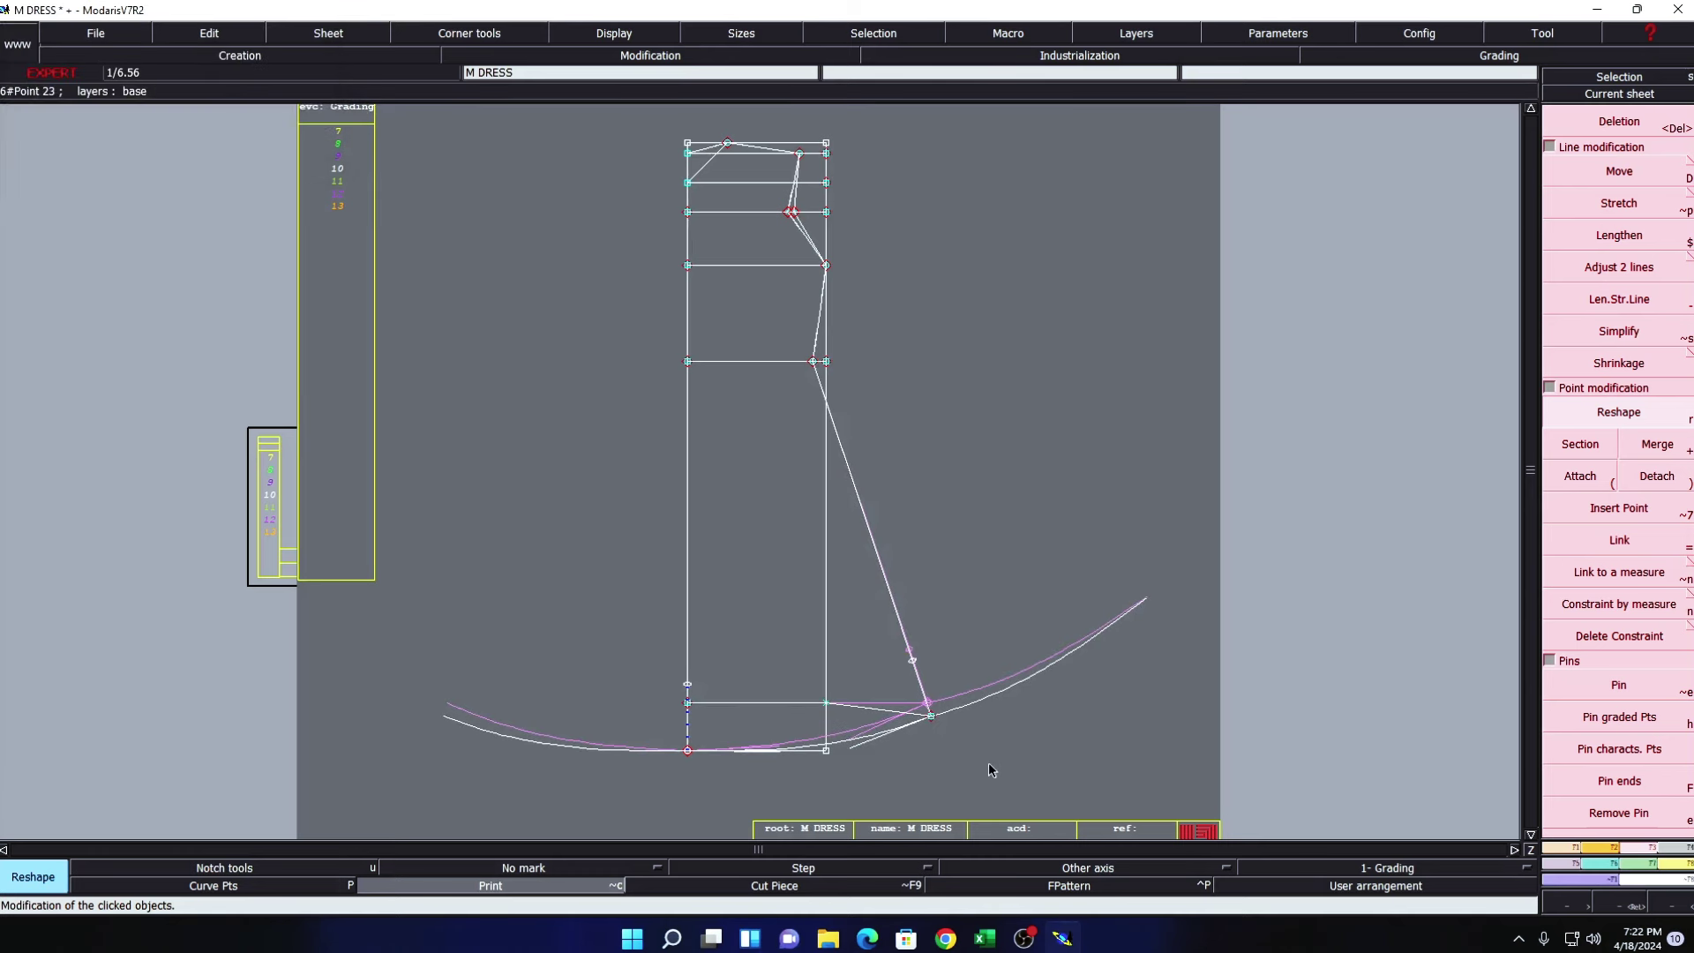
{"action": "left_click", "coordinate": [565, 893]}
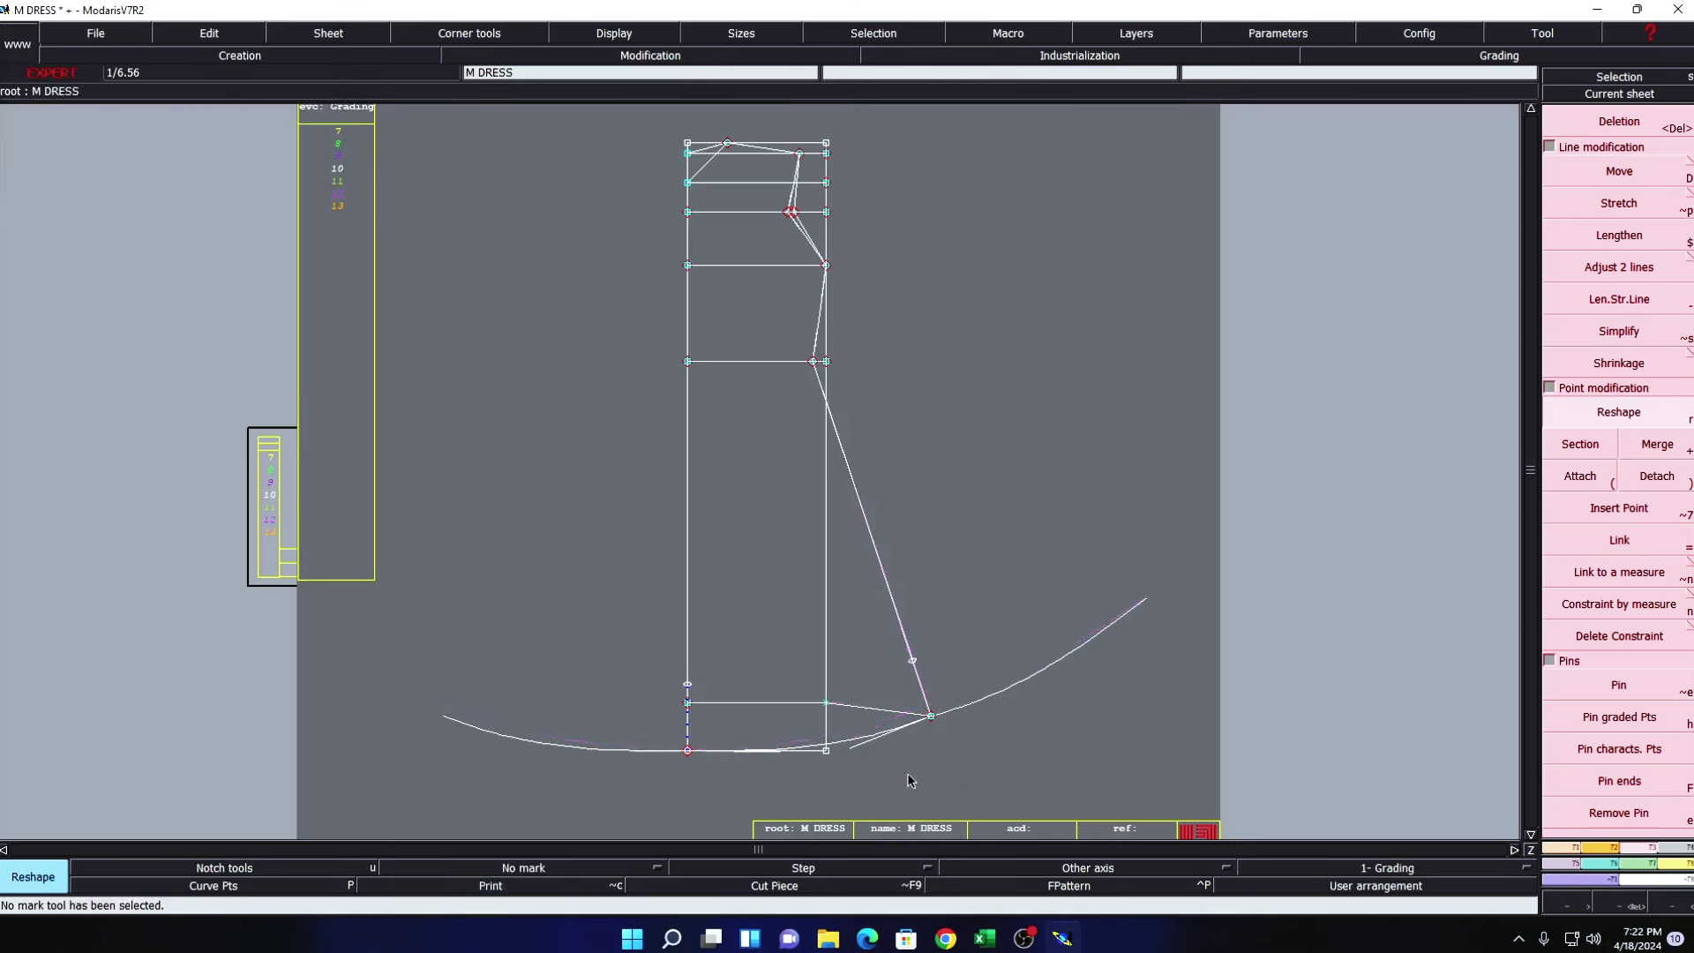
- Delete the old straight hem lines and reshape the hem curve to meet the side seam
{"action": "key", "text": "Delete"}
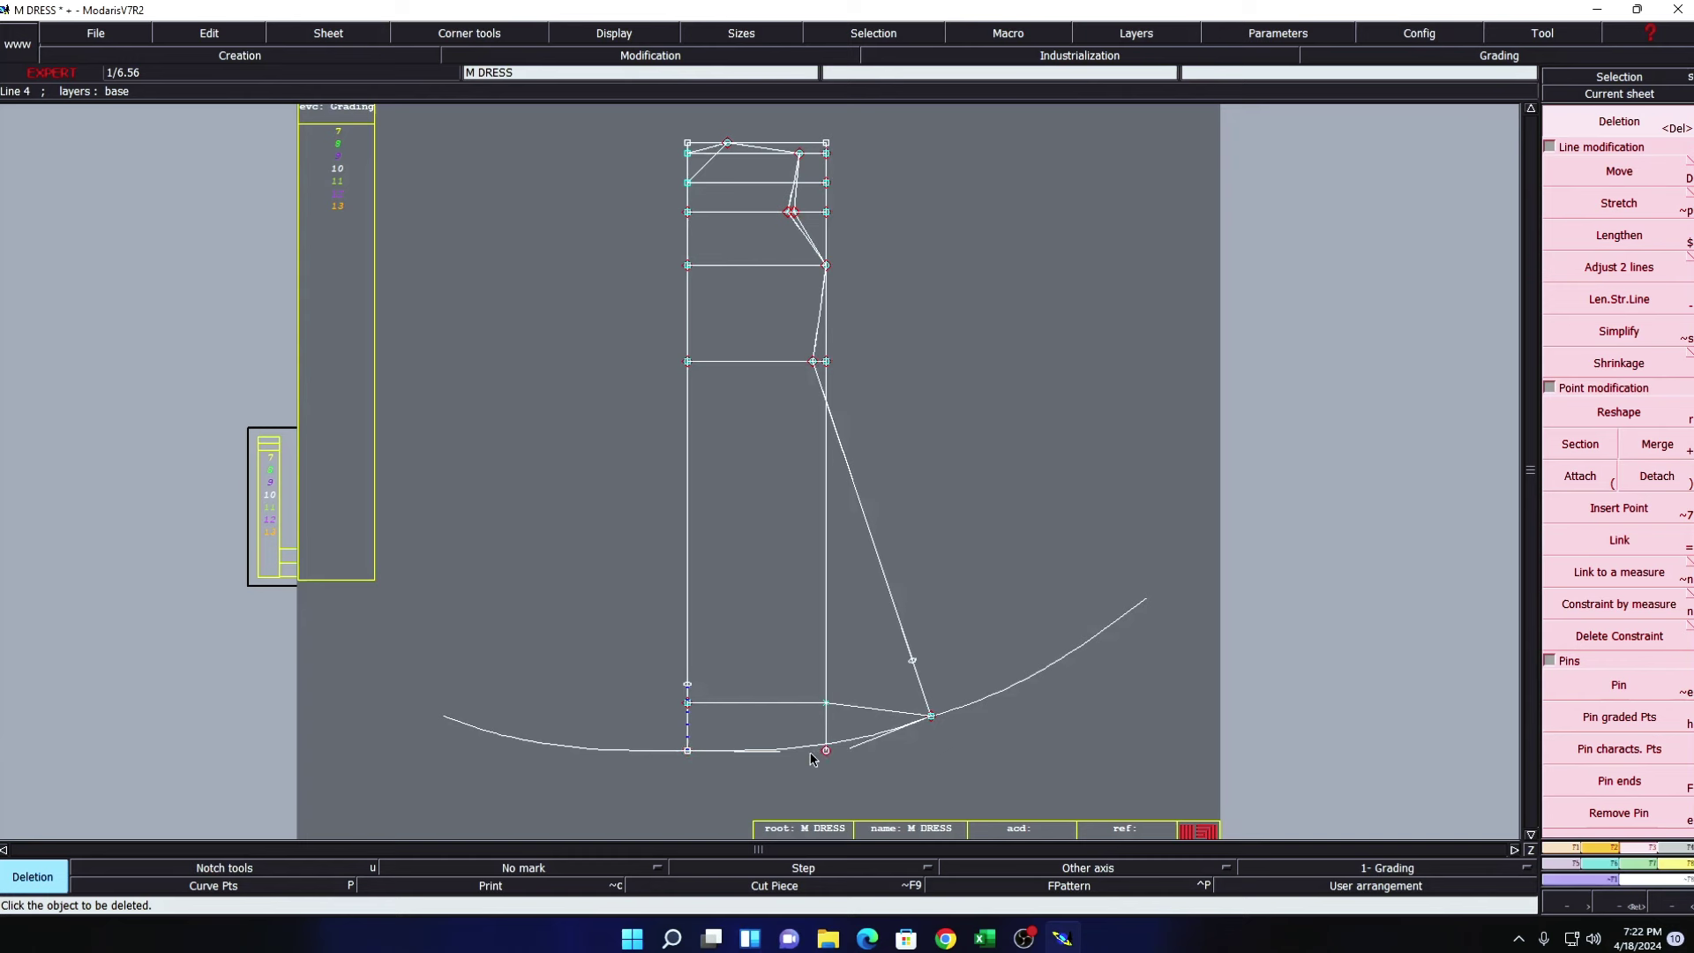
{"action": "left_click", "coordinate": [826, 684]}
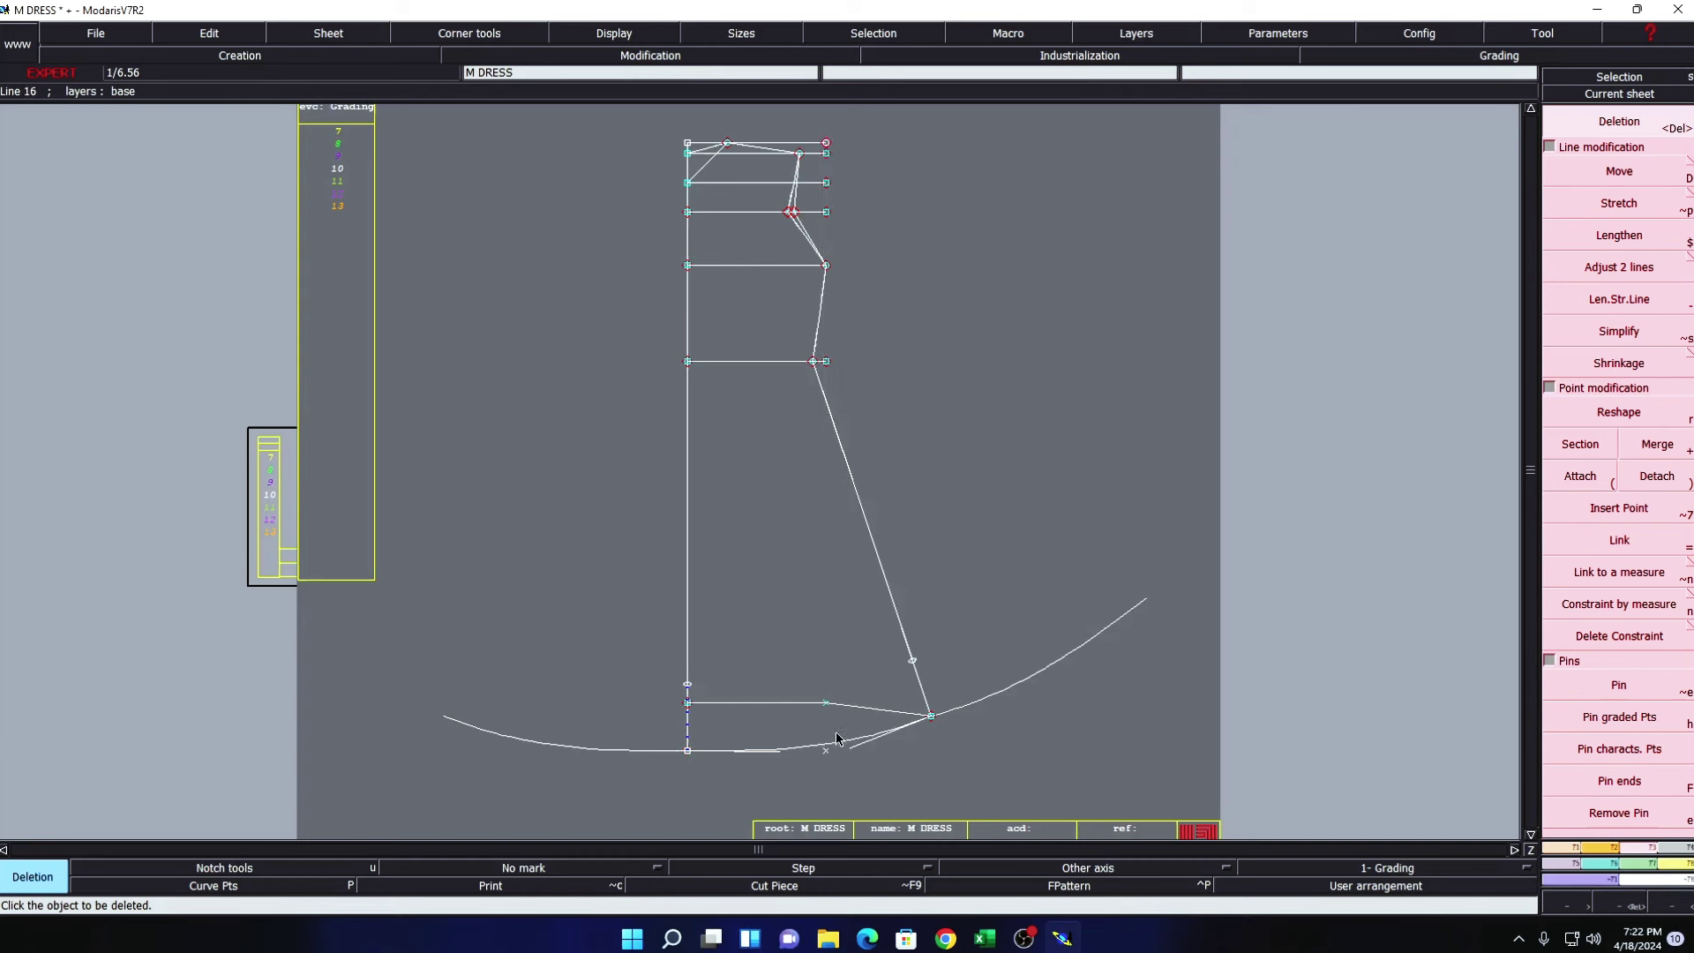
{"action": "left_click", "coordinate": [826, 705]}
{"action": "left_click", "coordinate": [824, 709]}
{"action": "key", "text": "r"}
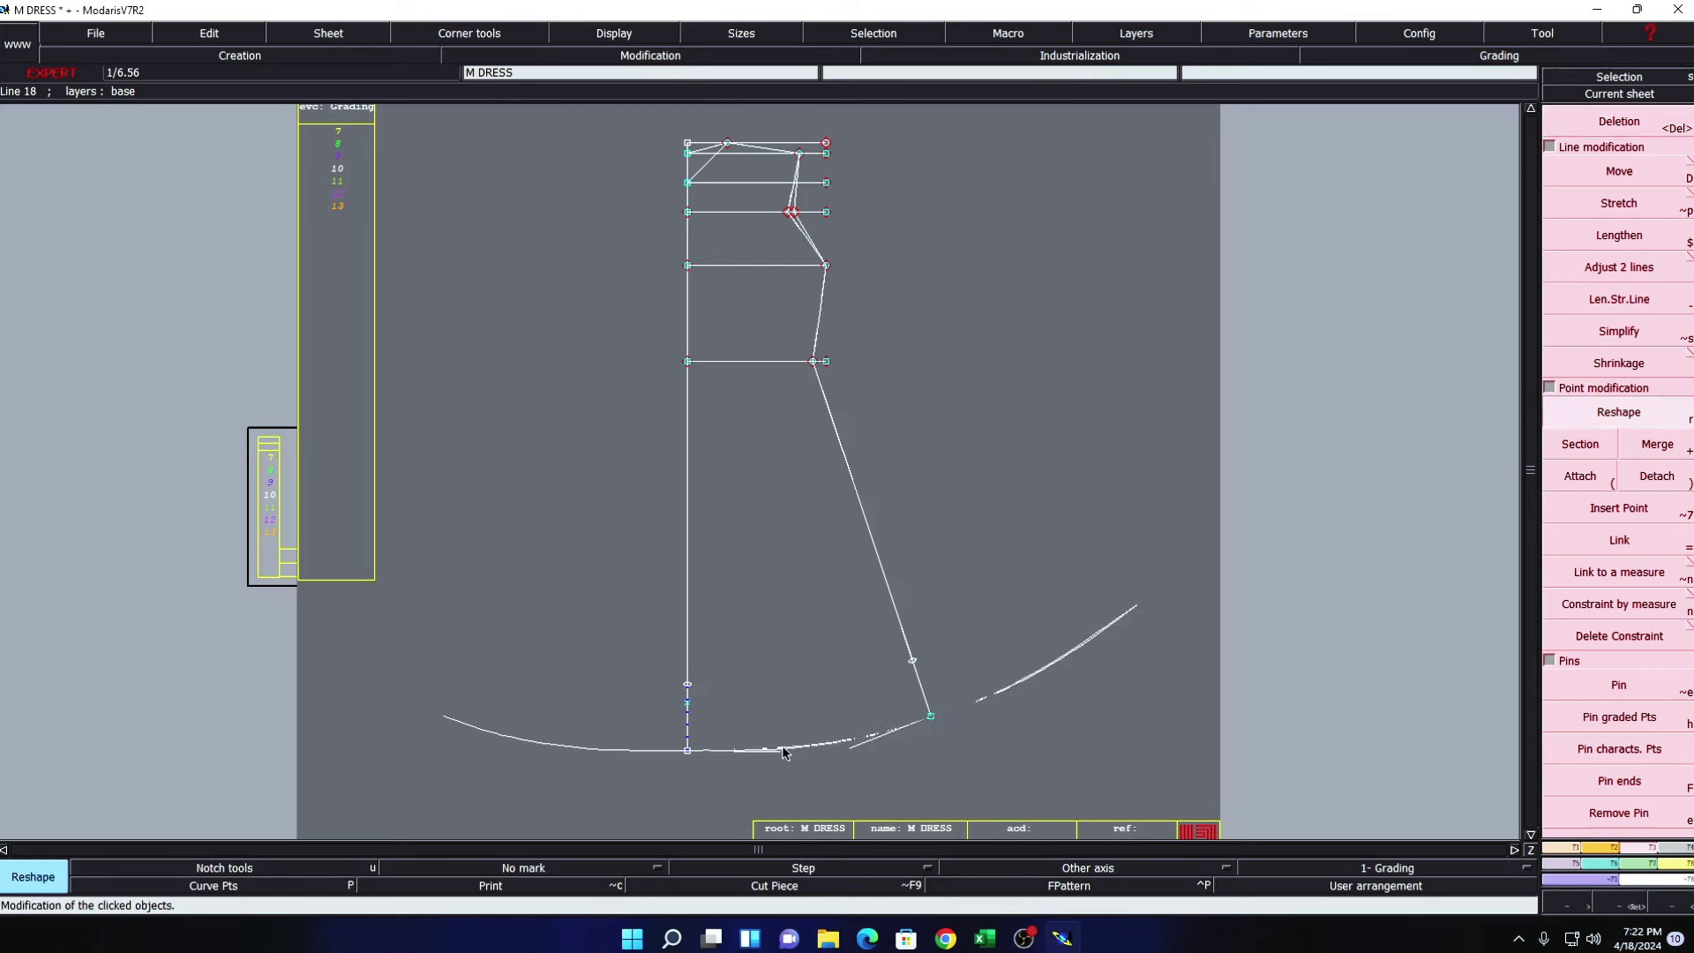
{"action": "left_click_drag", "start_coordinate": [872, 749], "coordinate": [863, 738]}
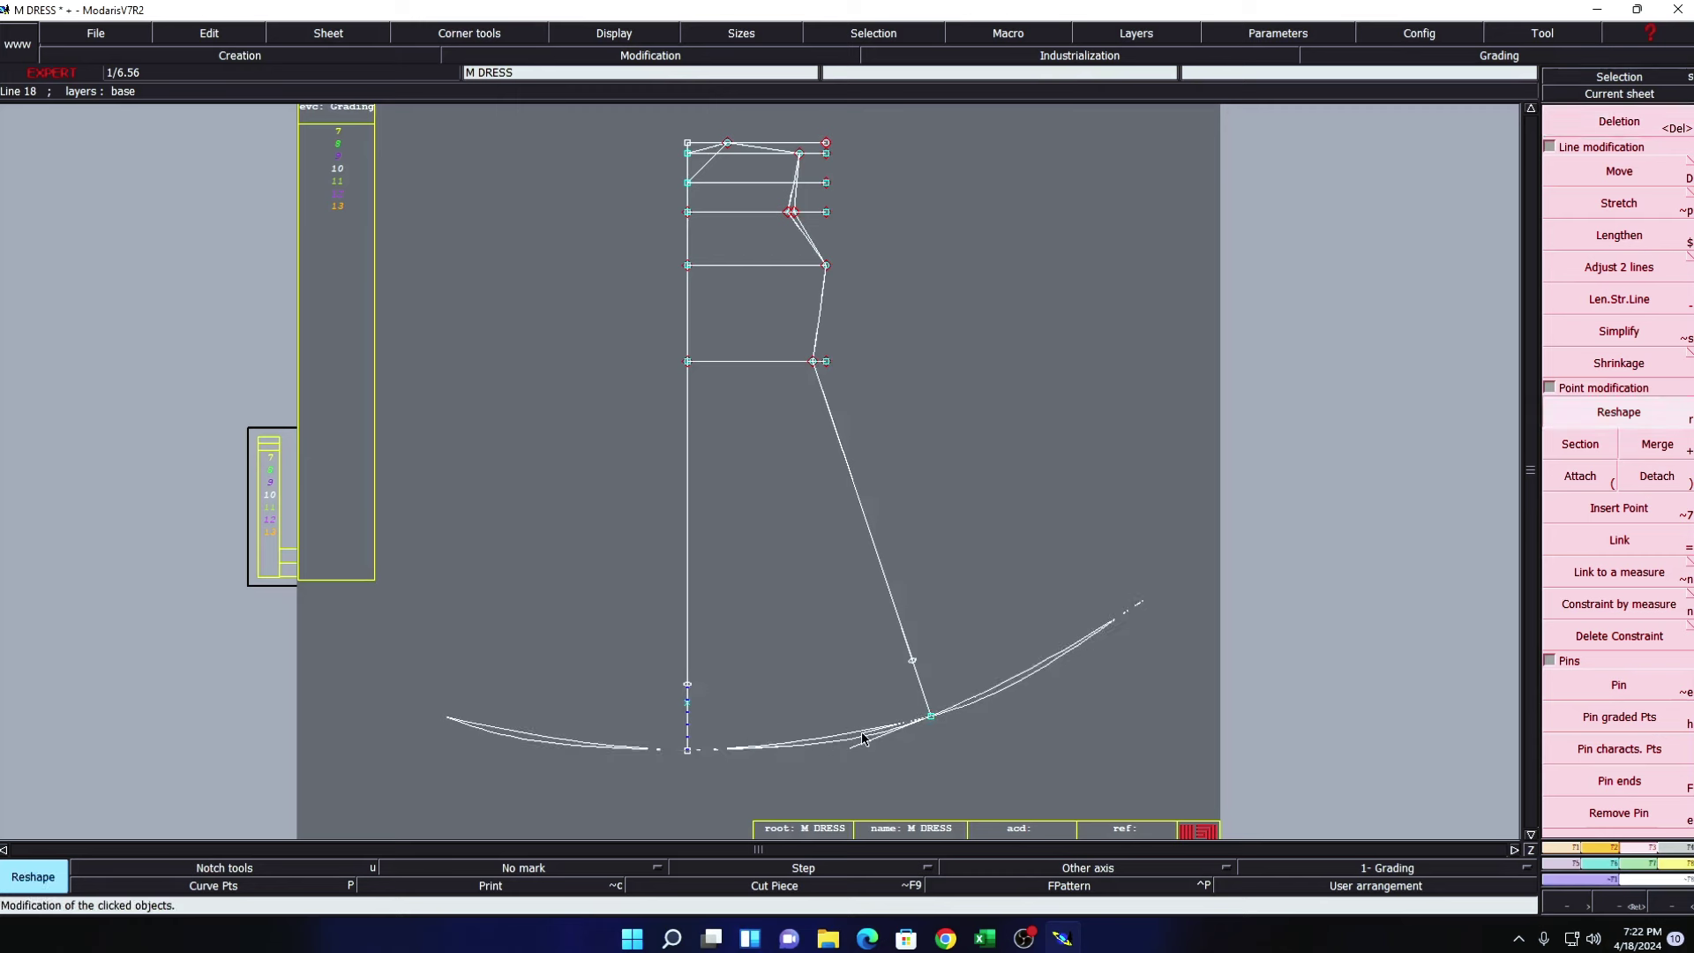
{"action": "left_click", "coordinate": [856, 735]}
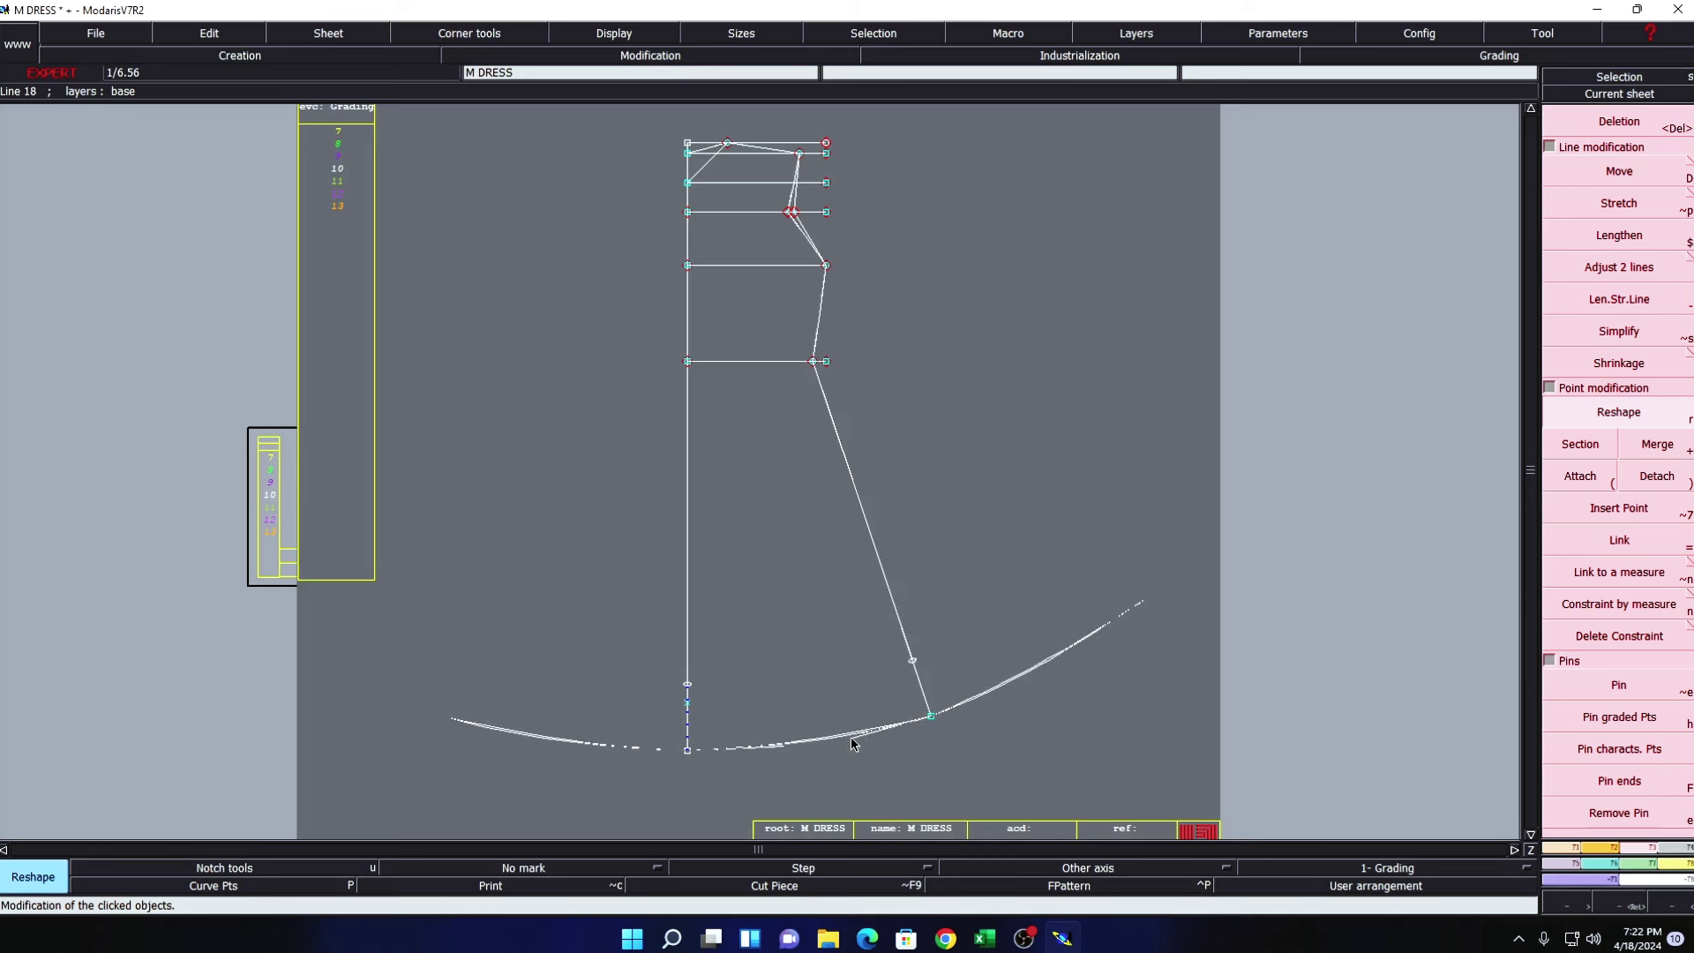
{"action": "left_click", "coordinate": [791, 754]}
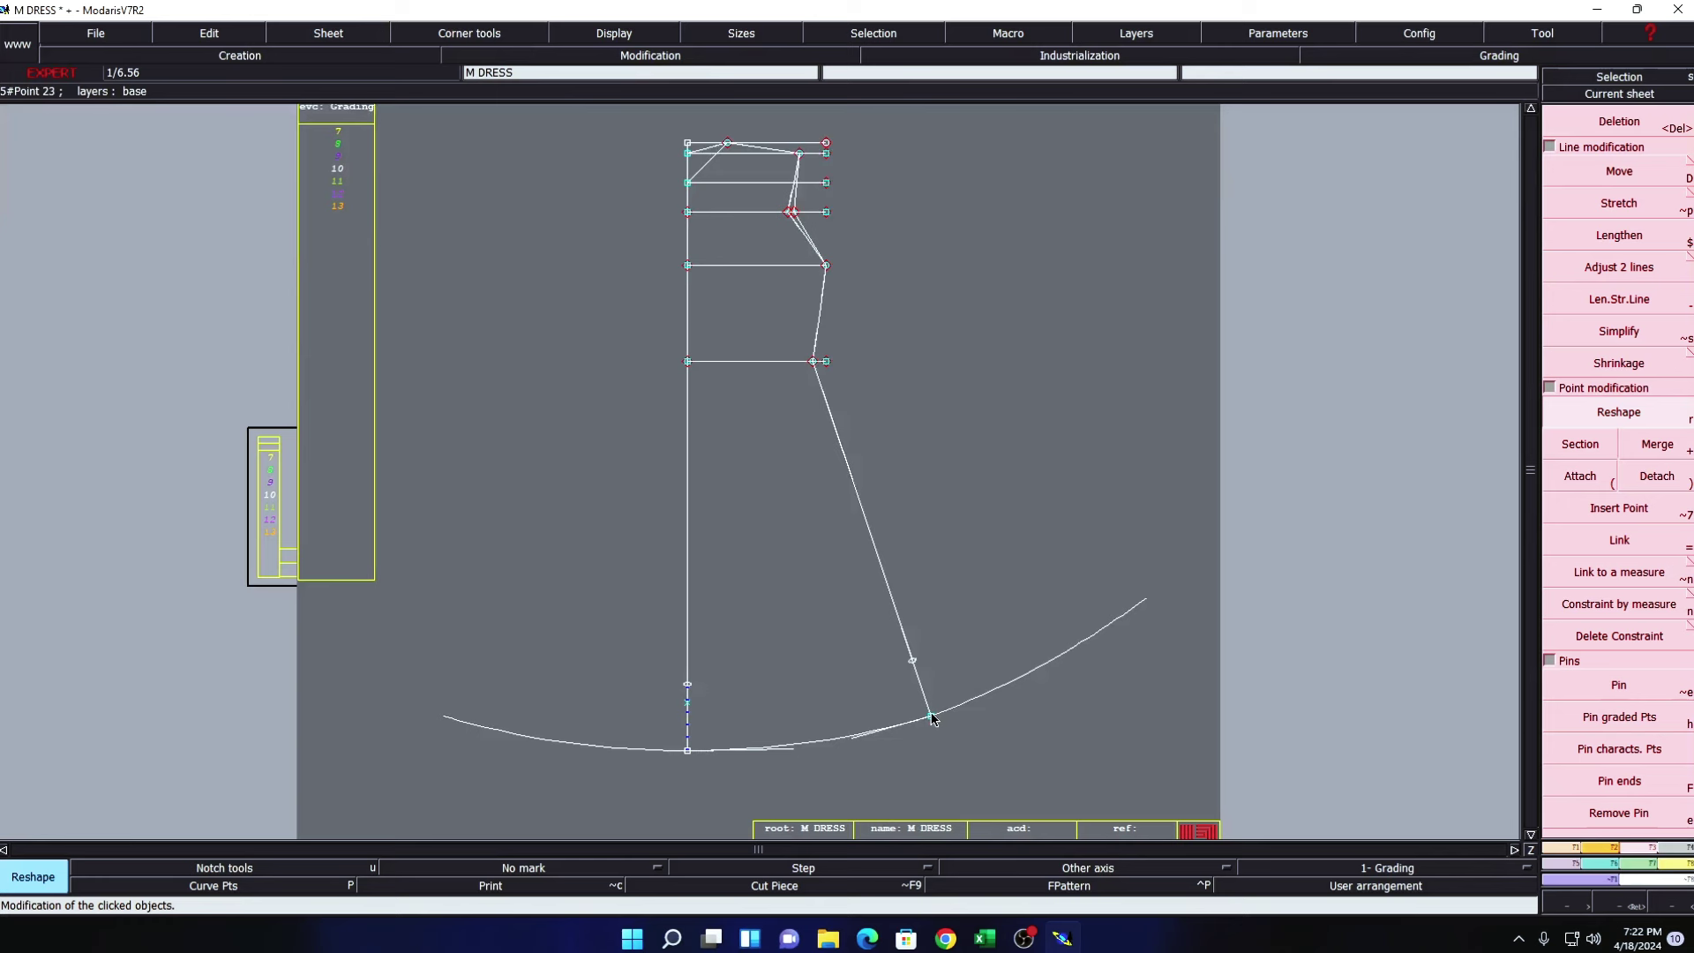
- Add a length measure of the hem width from the side seam to the centre line
{"action": "key", "text": "l"}
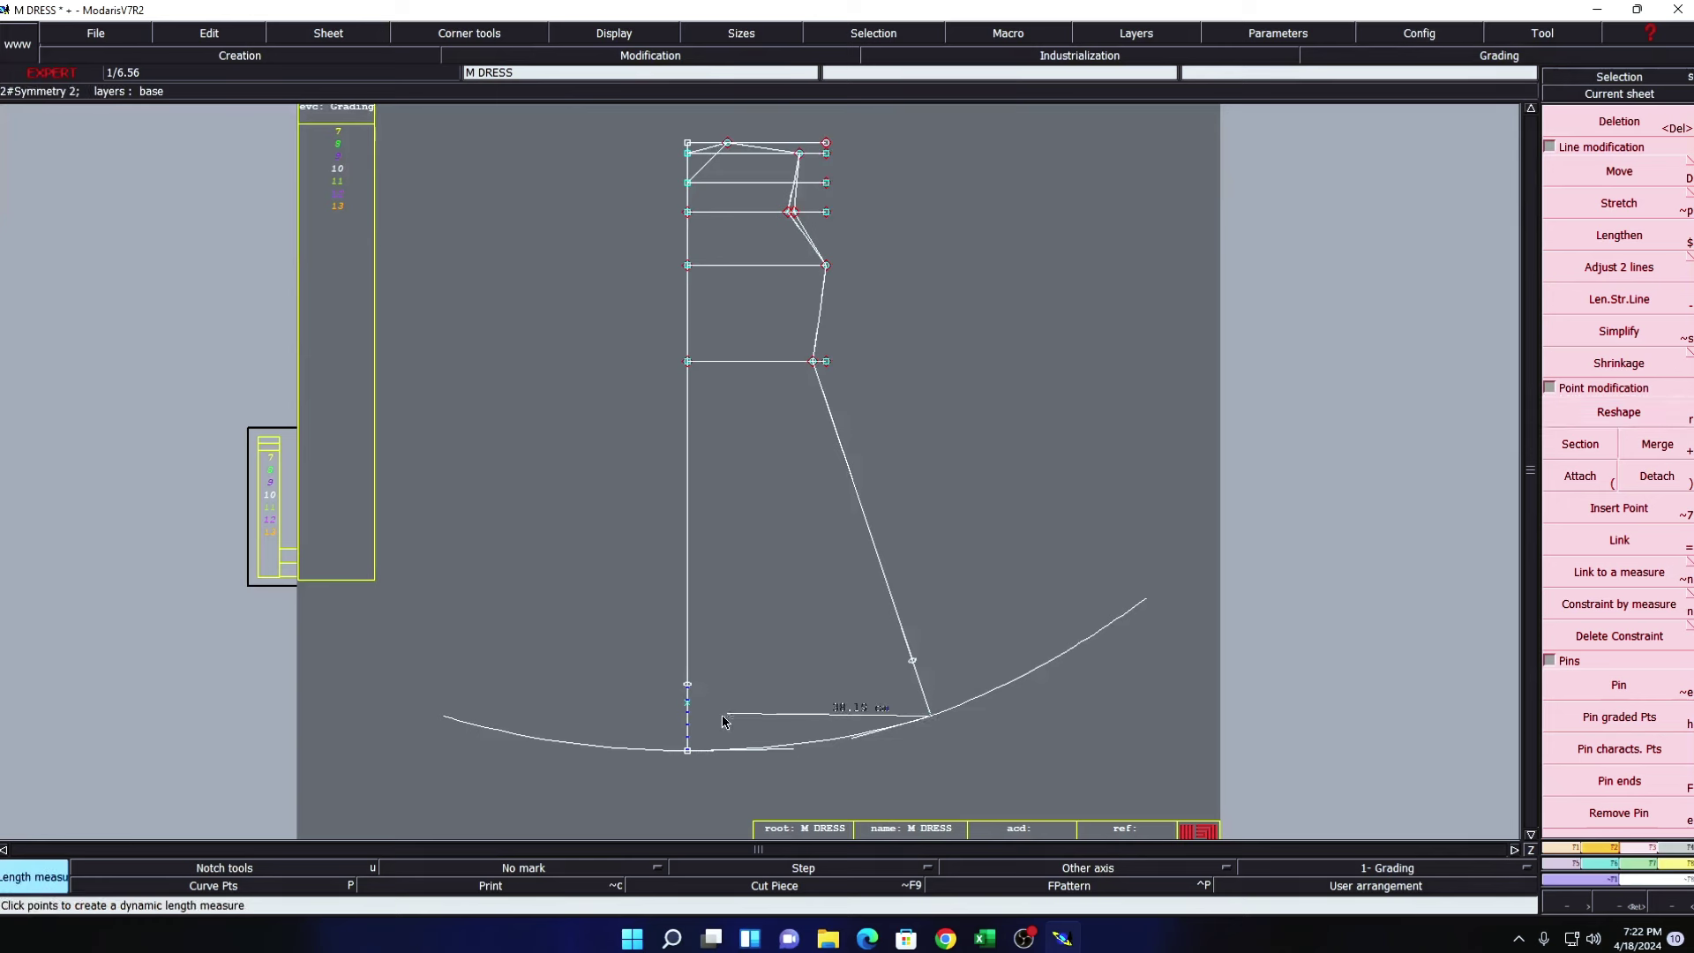
{"action": "left_click", "coordinate": [687, 713]}
{"action": "left_click", "coordinate": [681, 735]}
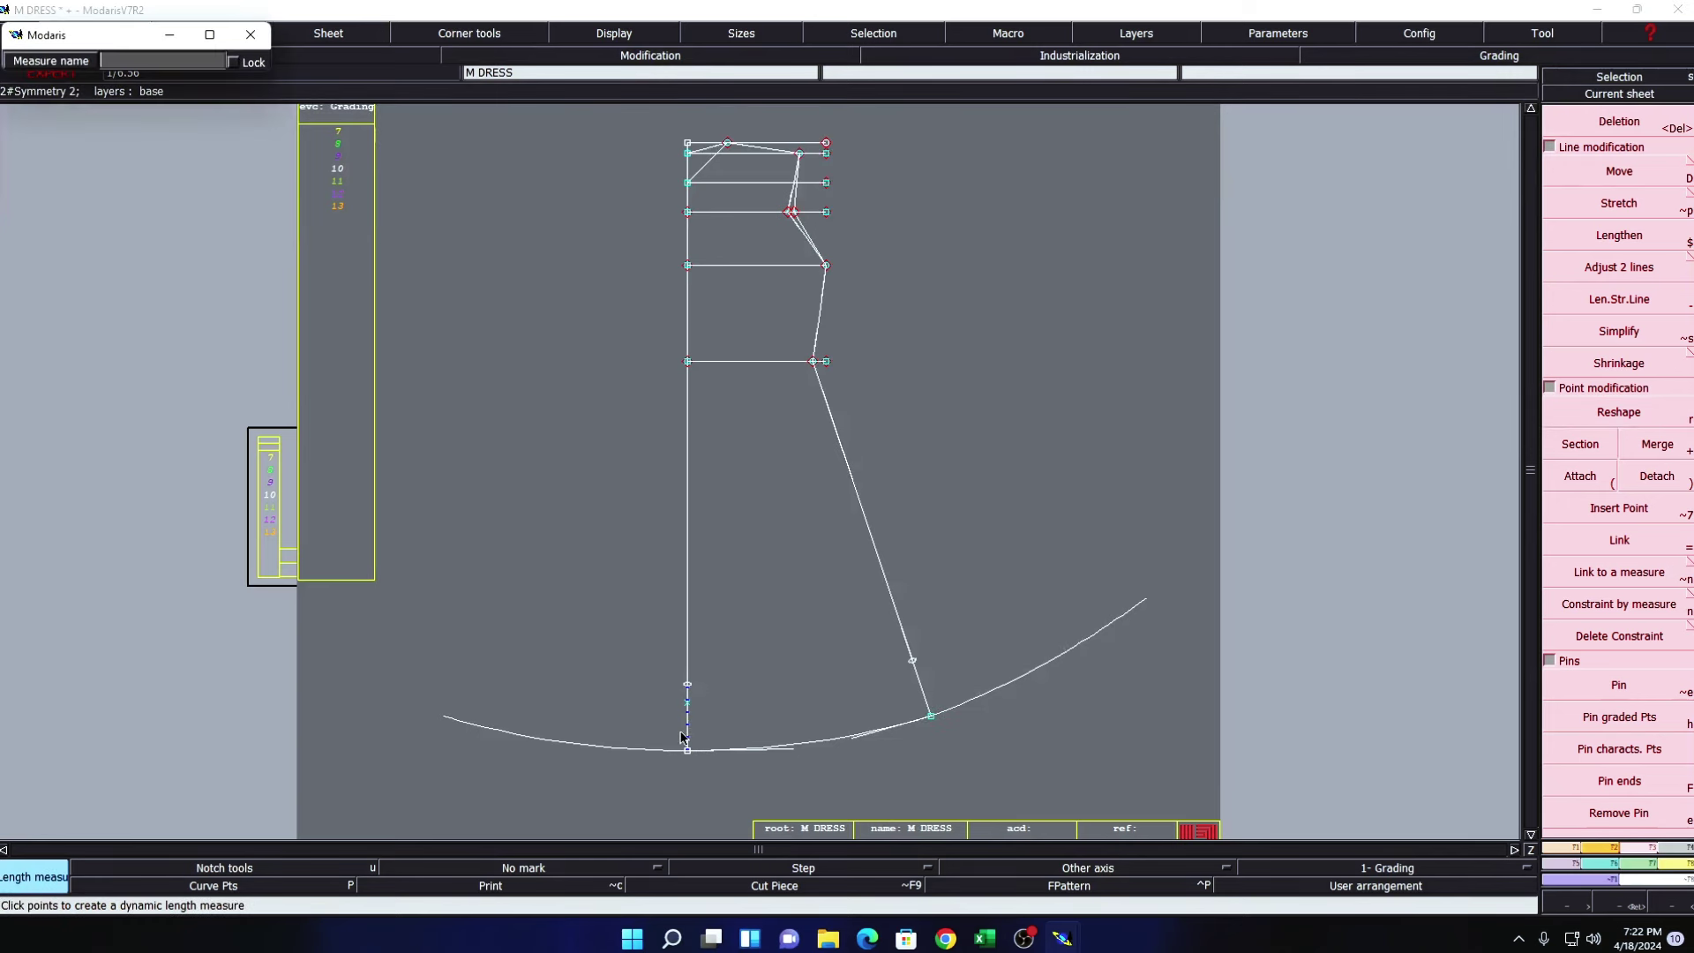
{"action": "key", "text": "Return"}
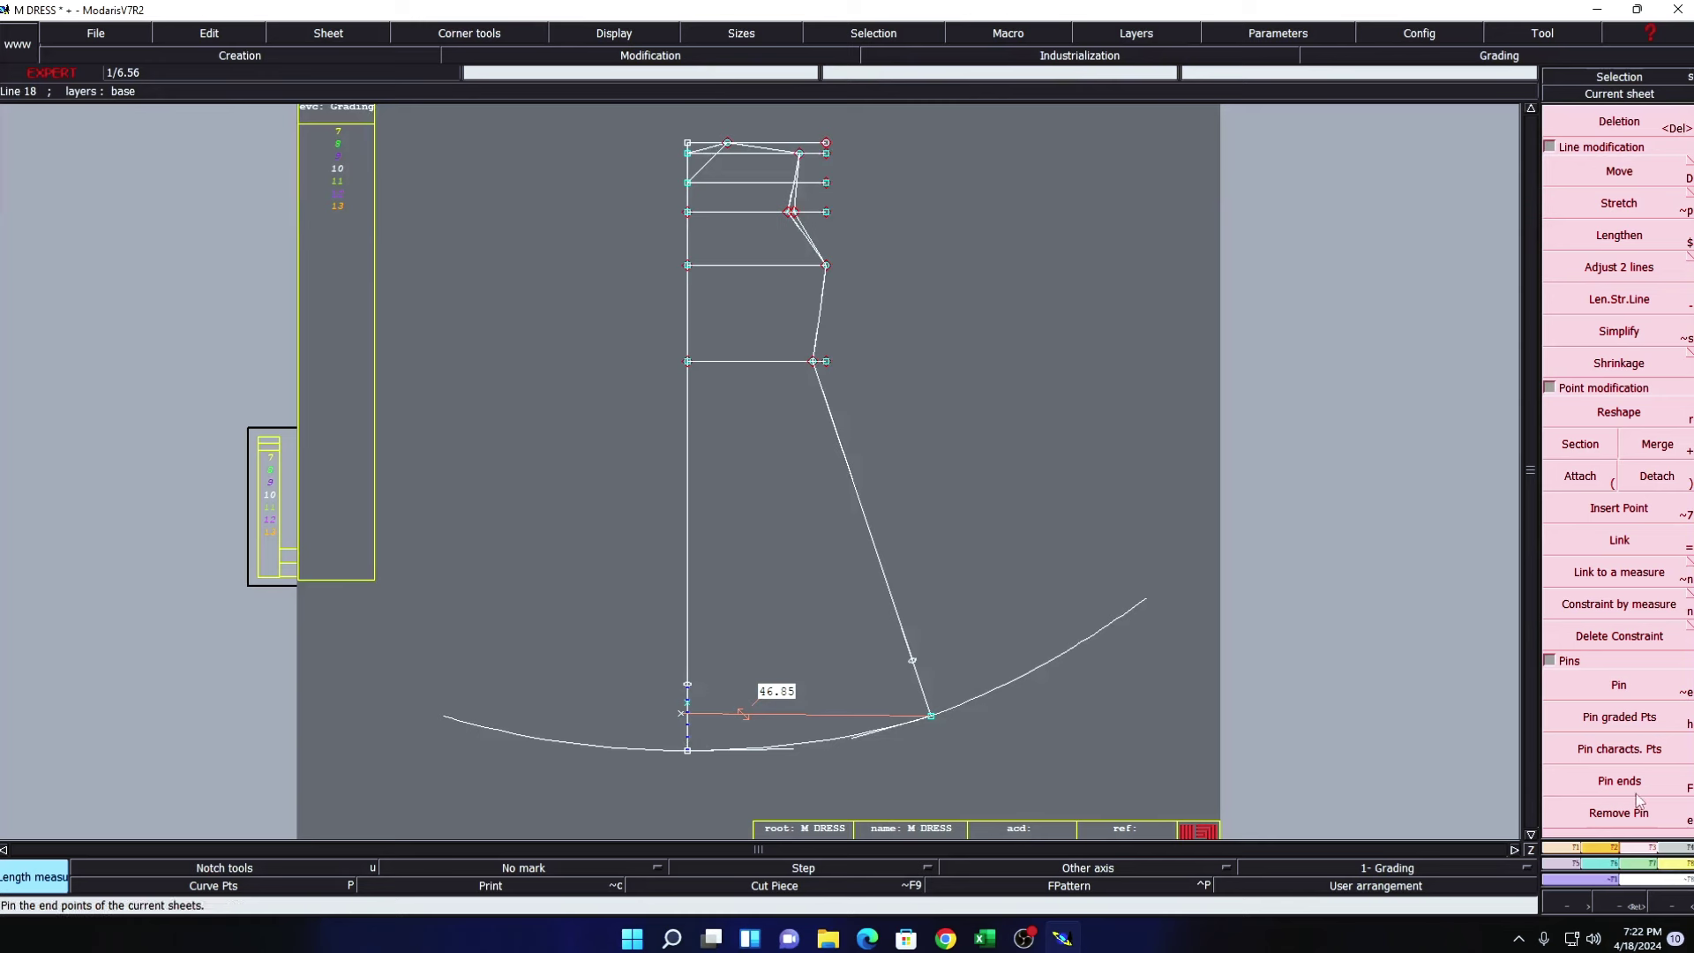
- Select the side-seam hem point and move it slightly toward the centre
{"action": "left_click", "coordinate": [1619, 684]}
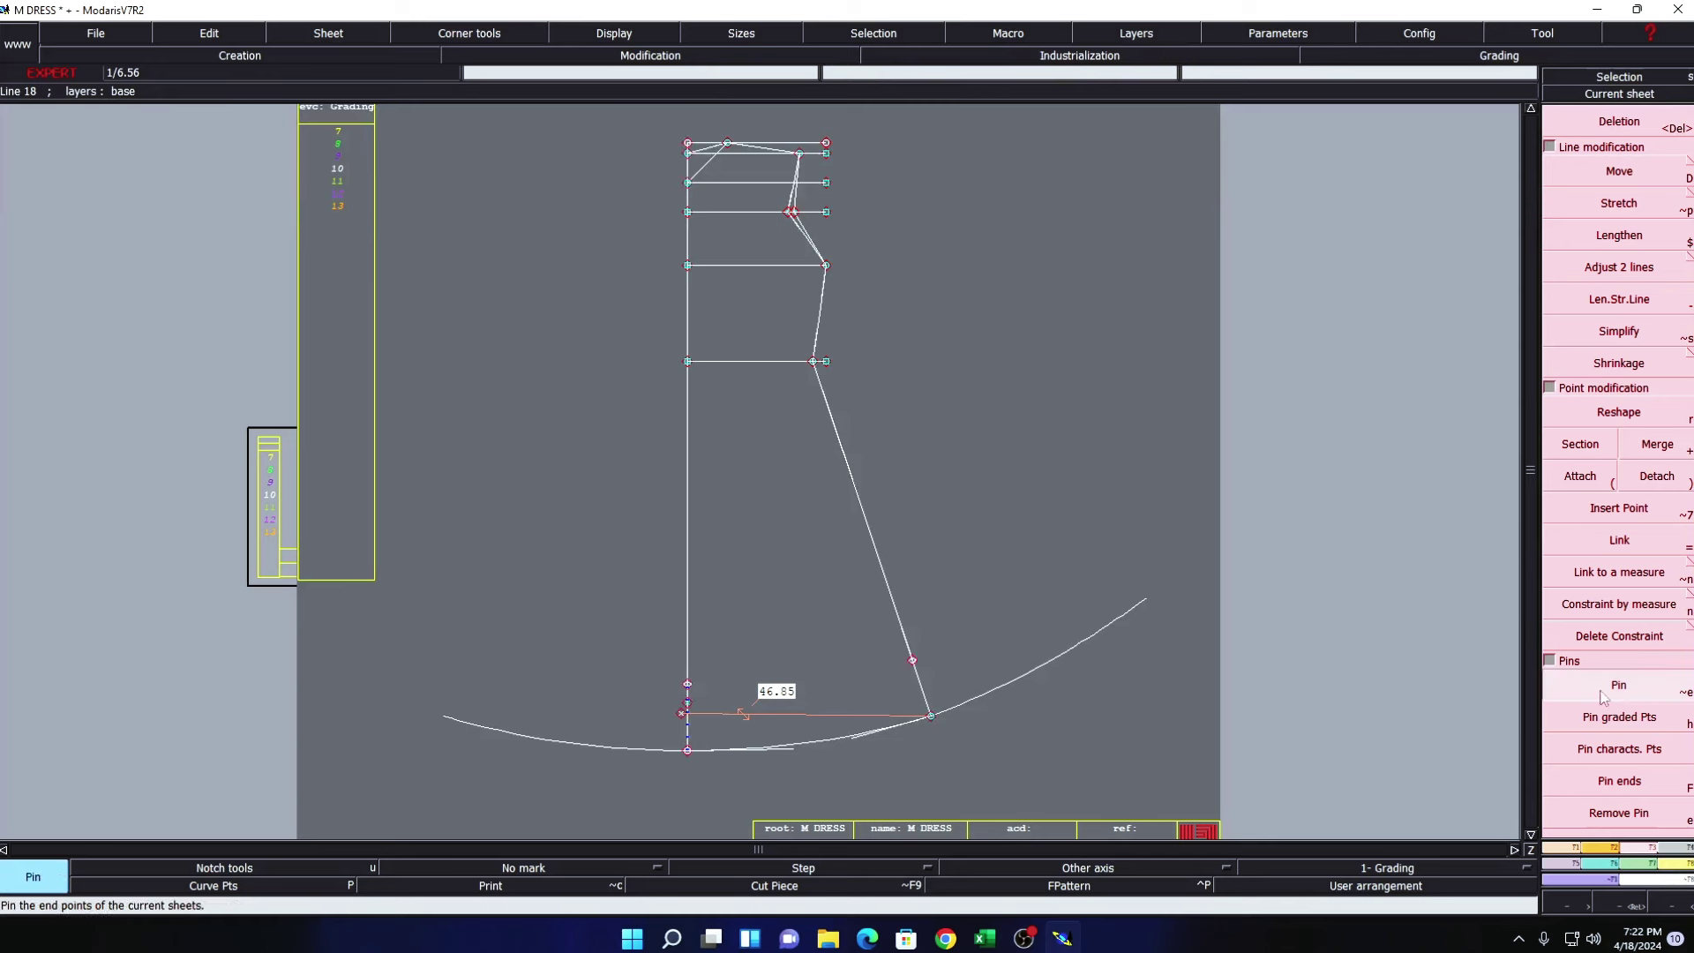
{"action": "left_click", "coordinate": [1619, 171]}
{"action": "left_click_drag", "start_coordinate": [918, 667], "coordinate": [966, 759]}
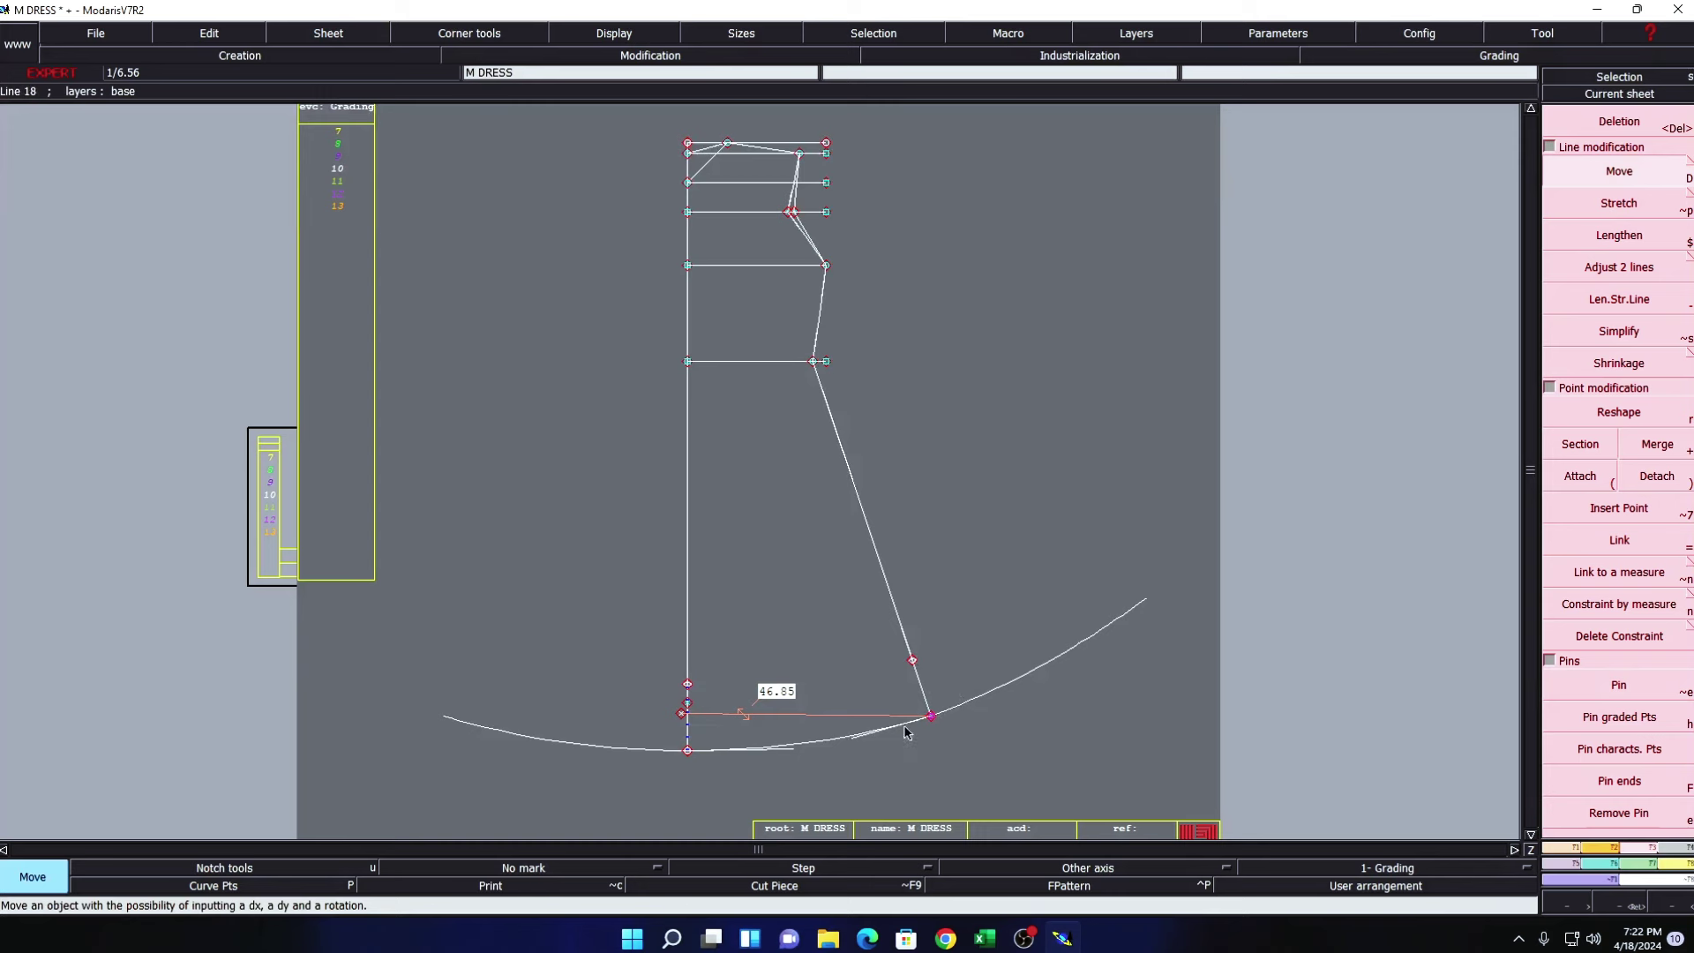
{"action": "left_click", "coordinate": [929, 719]}
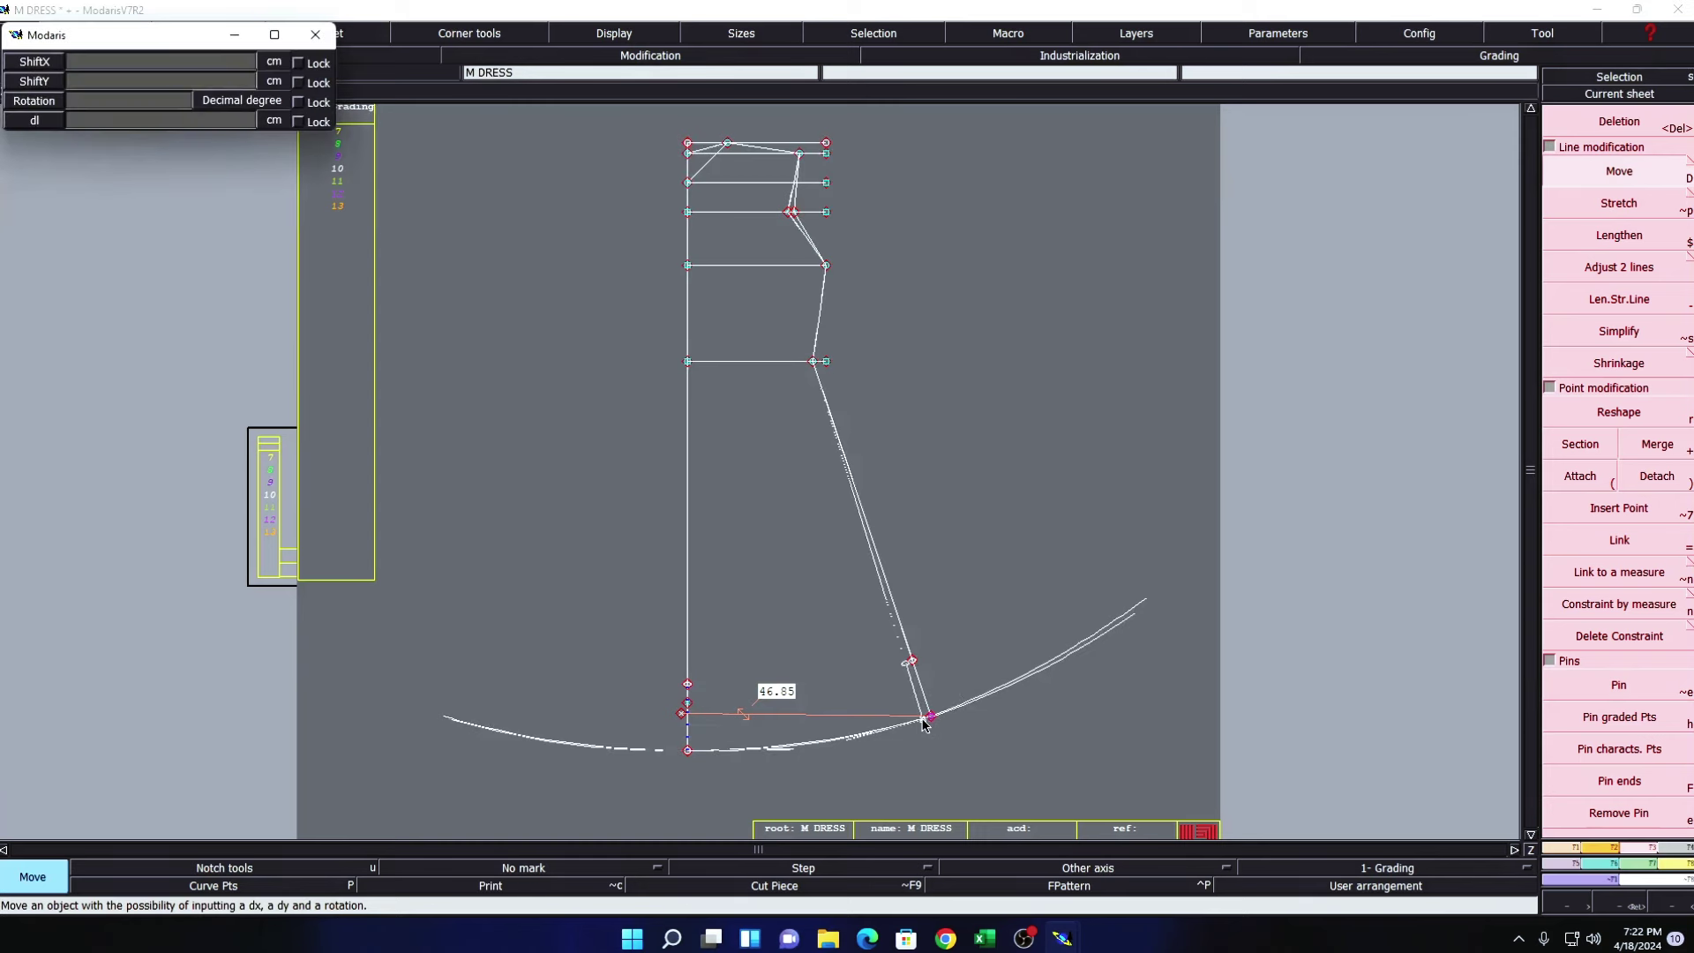
{"action": "left_click", "coordinate": [919, 722]}
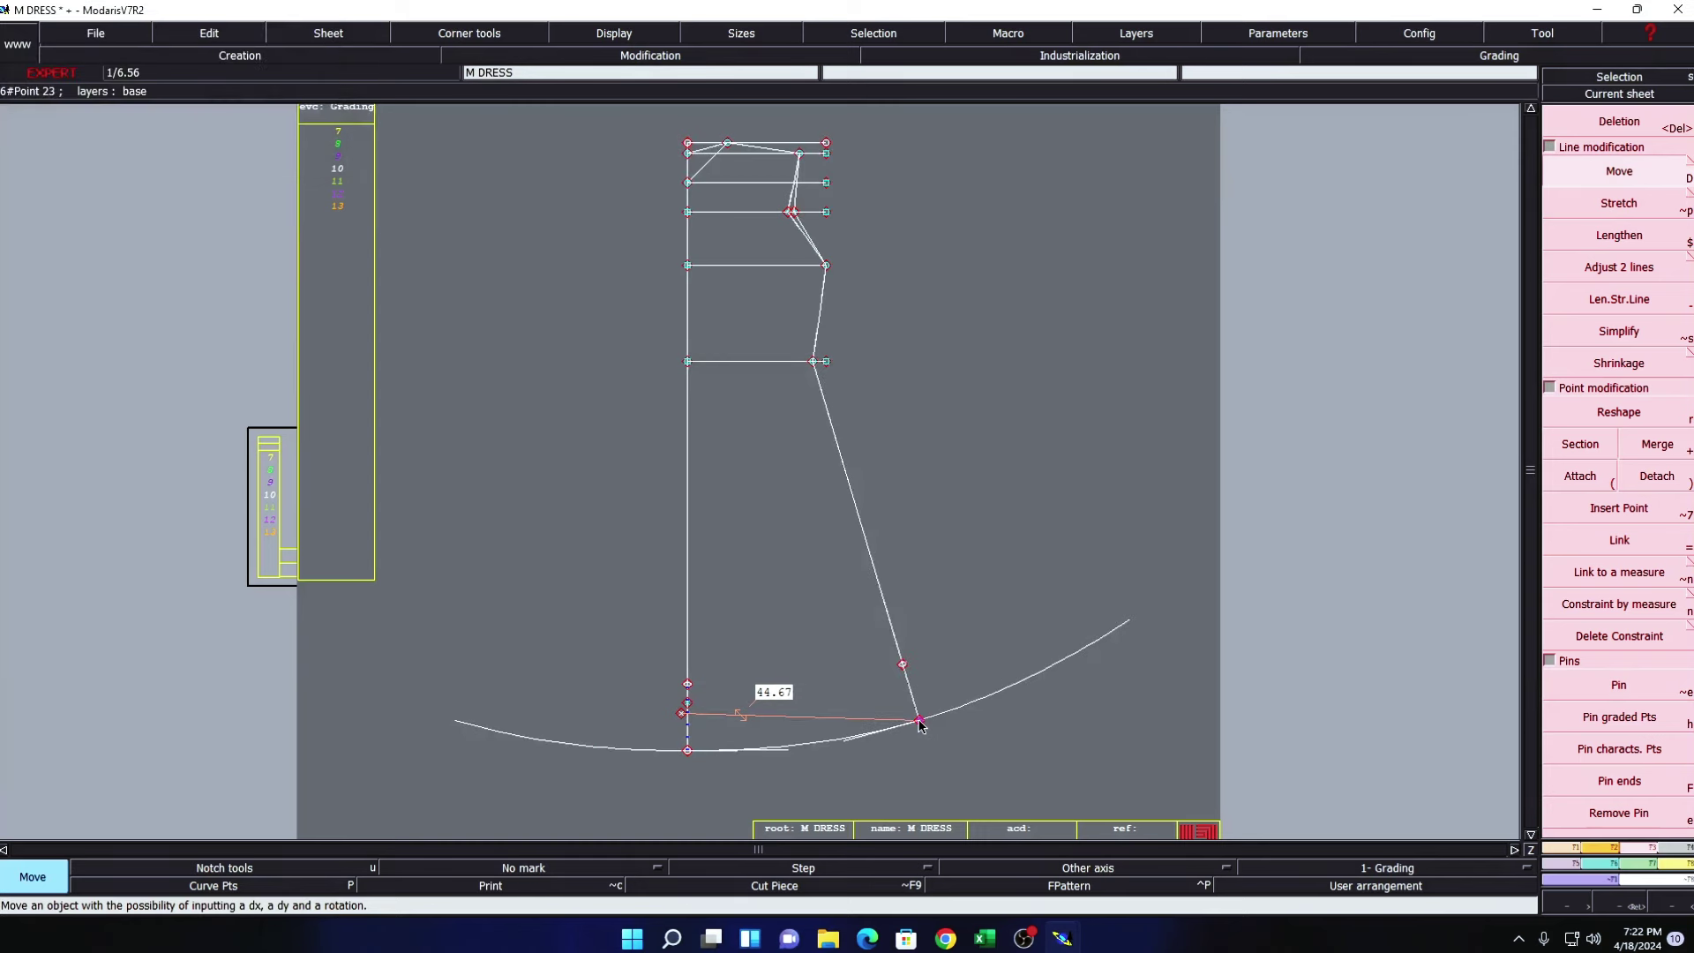
{"action": "left_click", "coordinate": [919, 721]}
{"action": "left_click", "coordinate": [922, 719]}
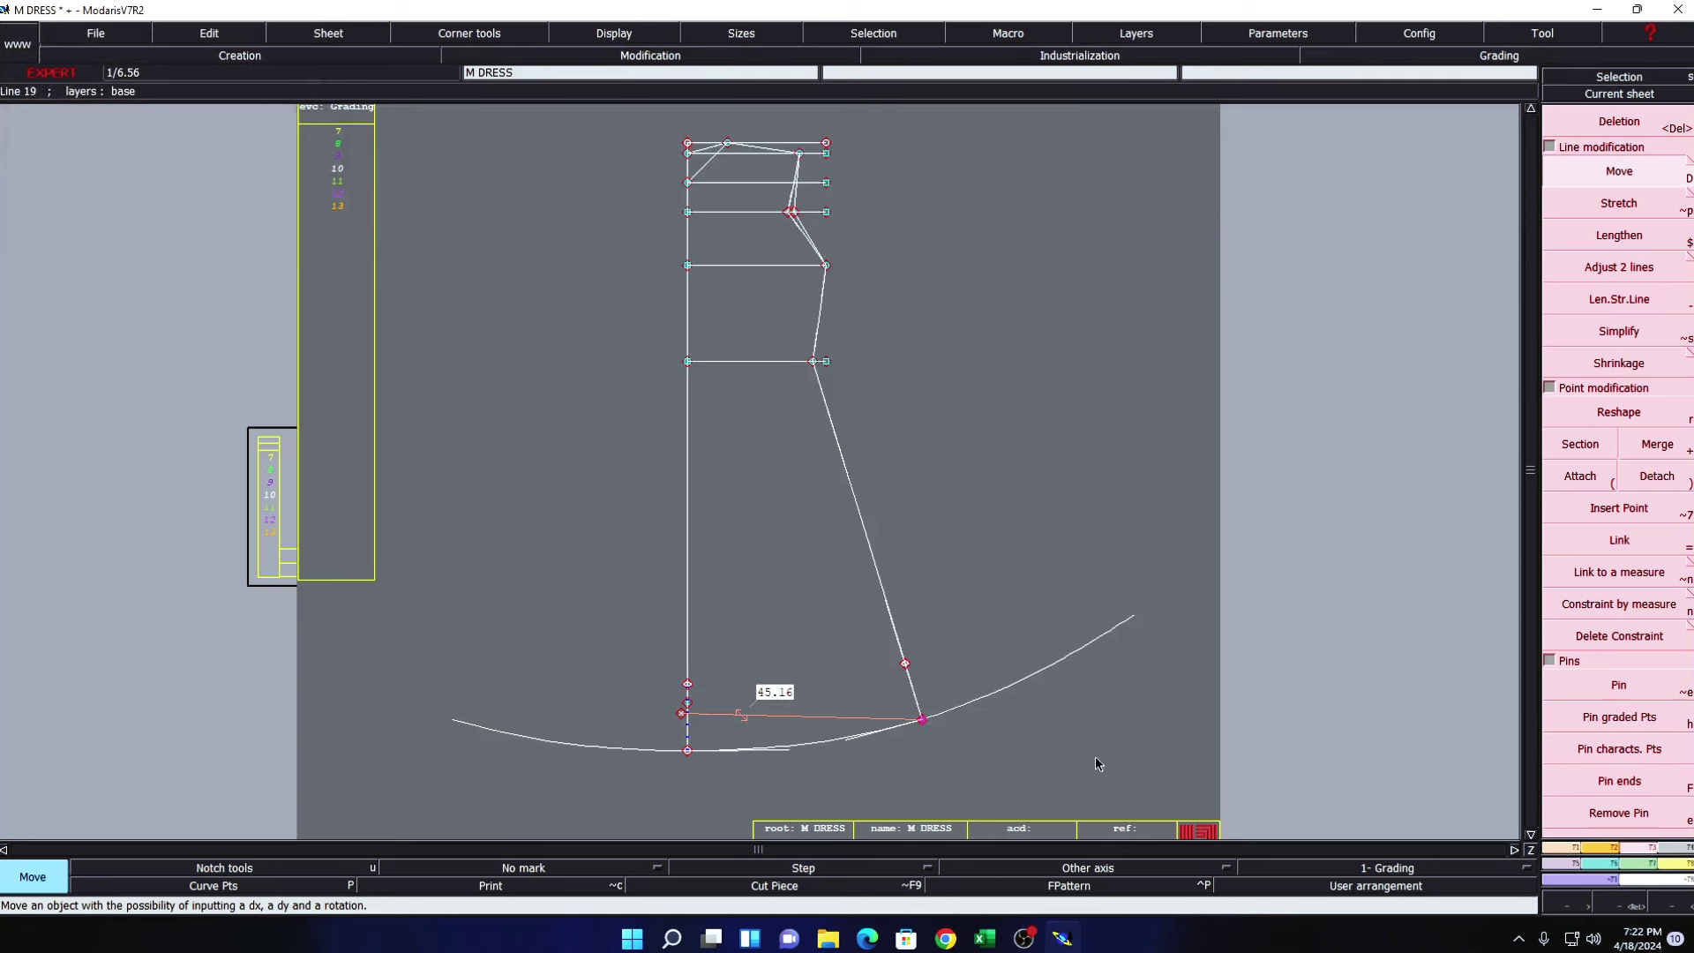
- Measure the hem width again and delete the old 46.85 measure
{"action": "key", "text": "Delete"}
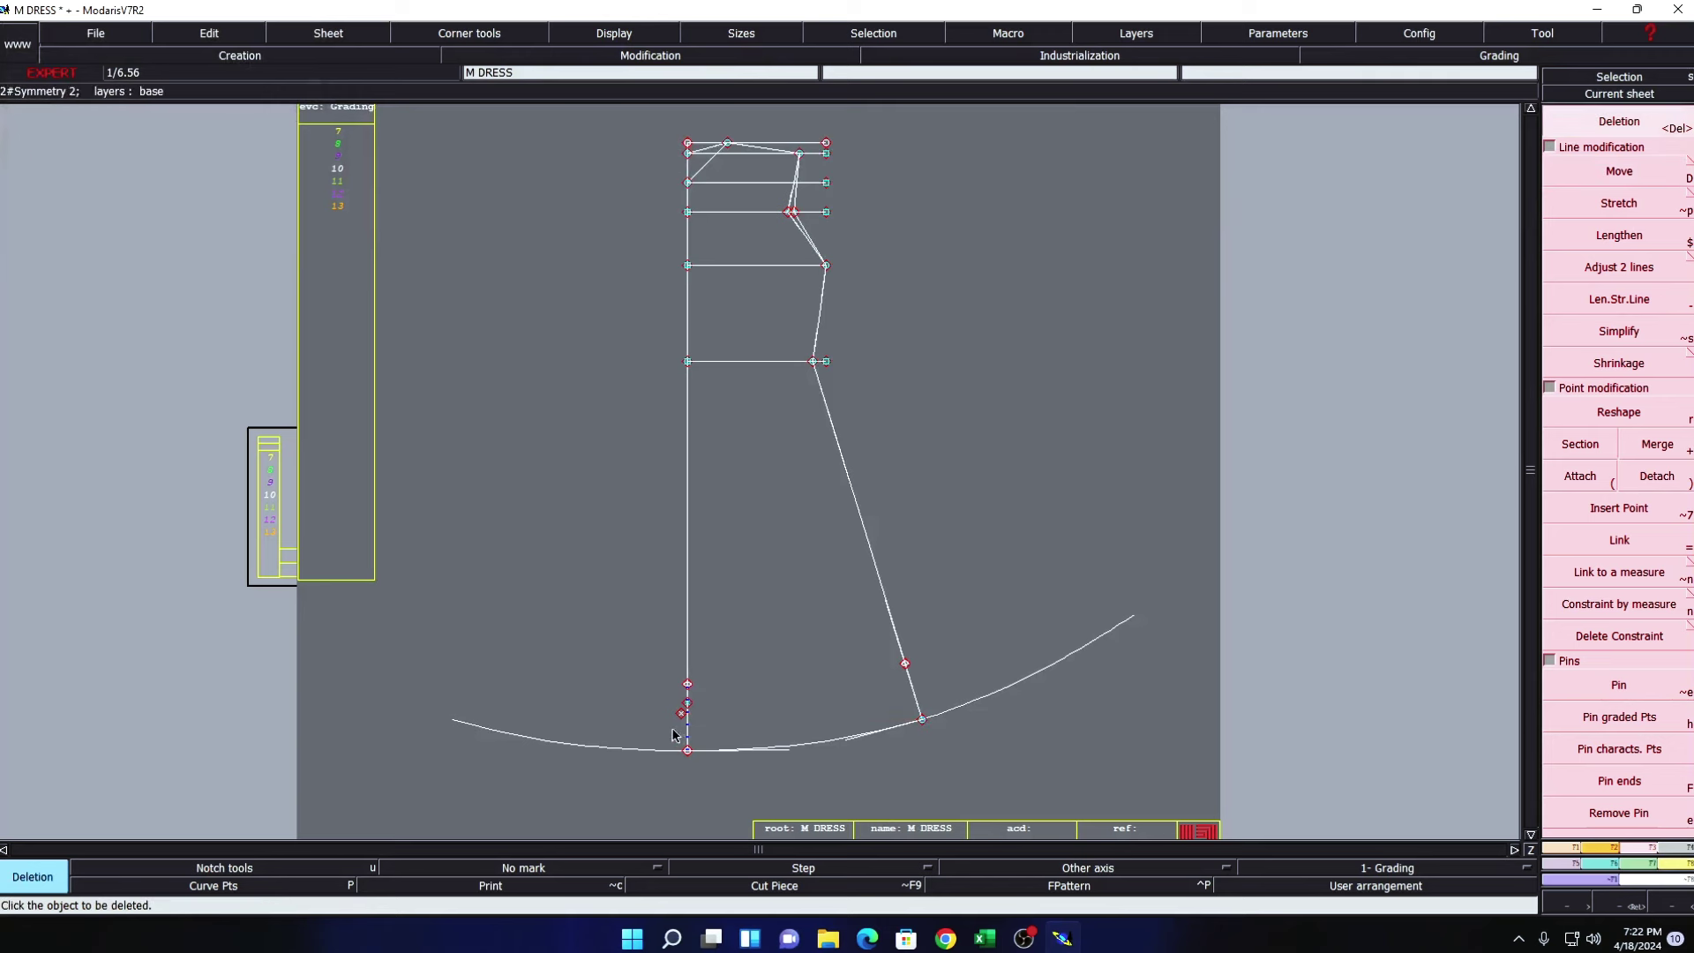
{"action": "key", "text": "m"}
{"action": "left_click", "coordinate": [922, 721]}
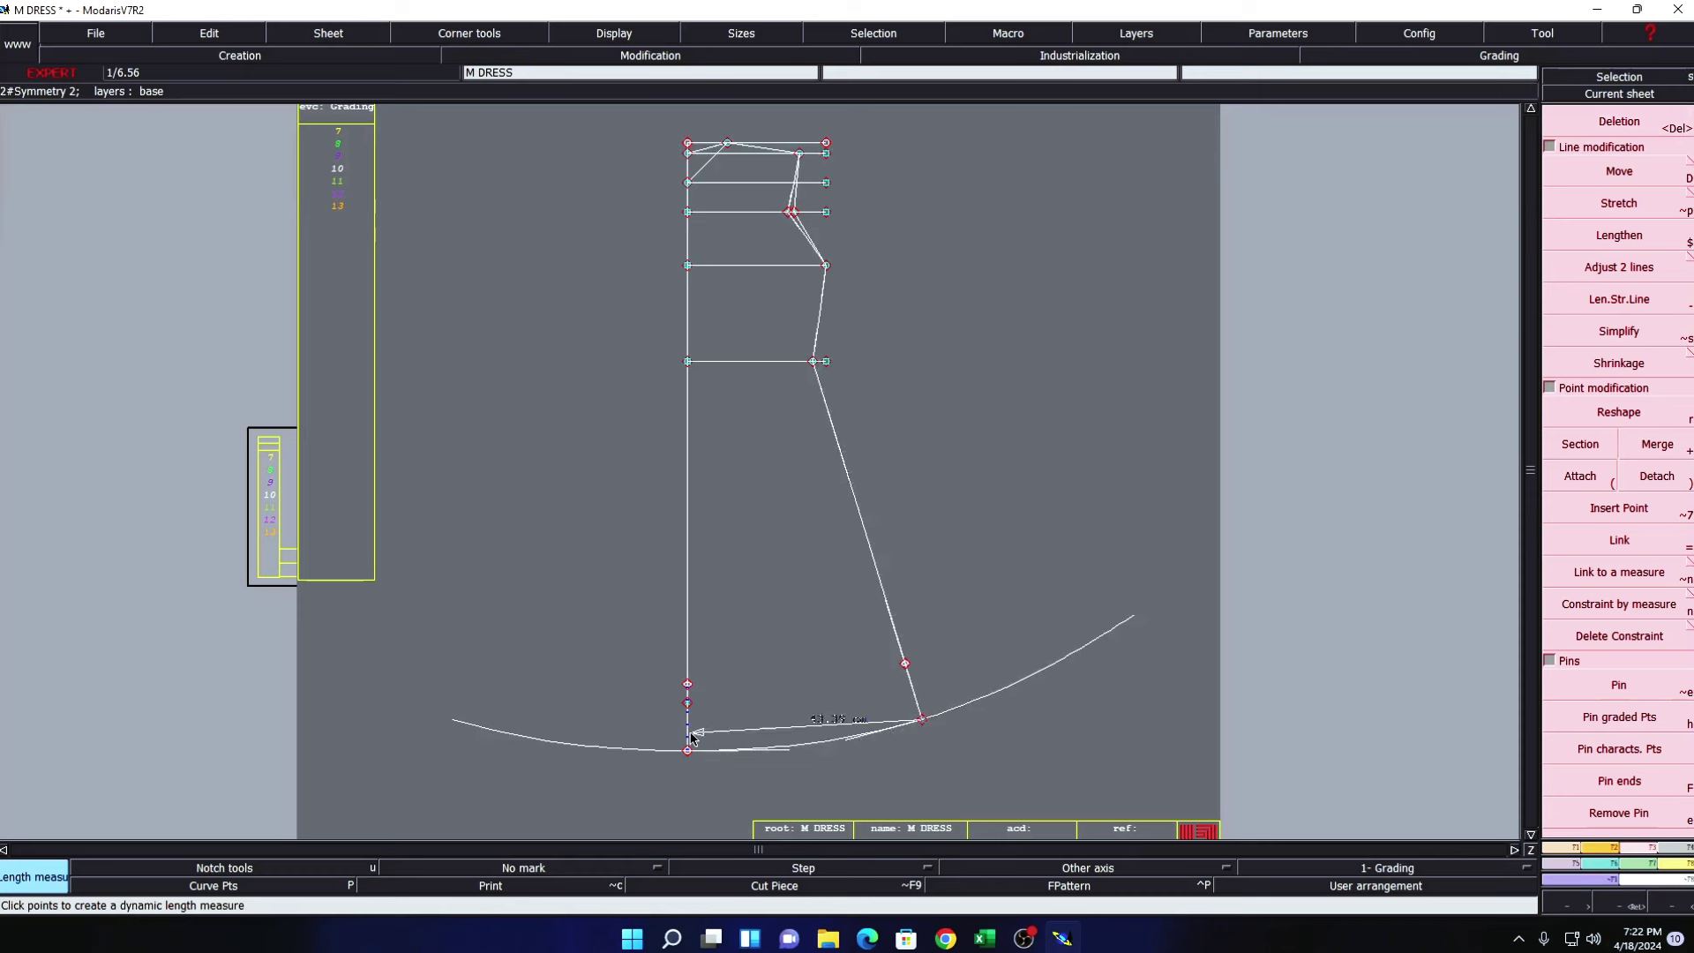
{"action": "left_click", "coordinate": [691, 737]}
{"action": "key", "text": "Return"}
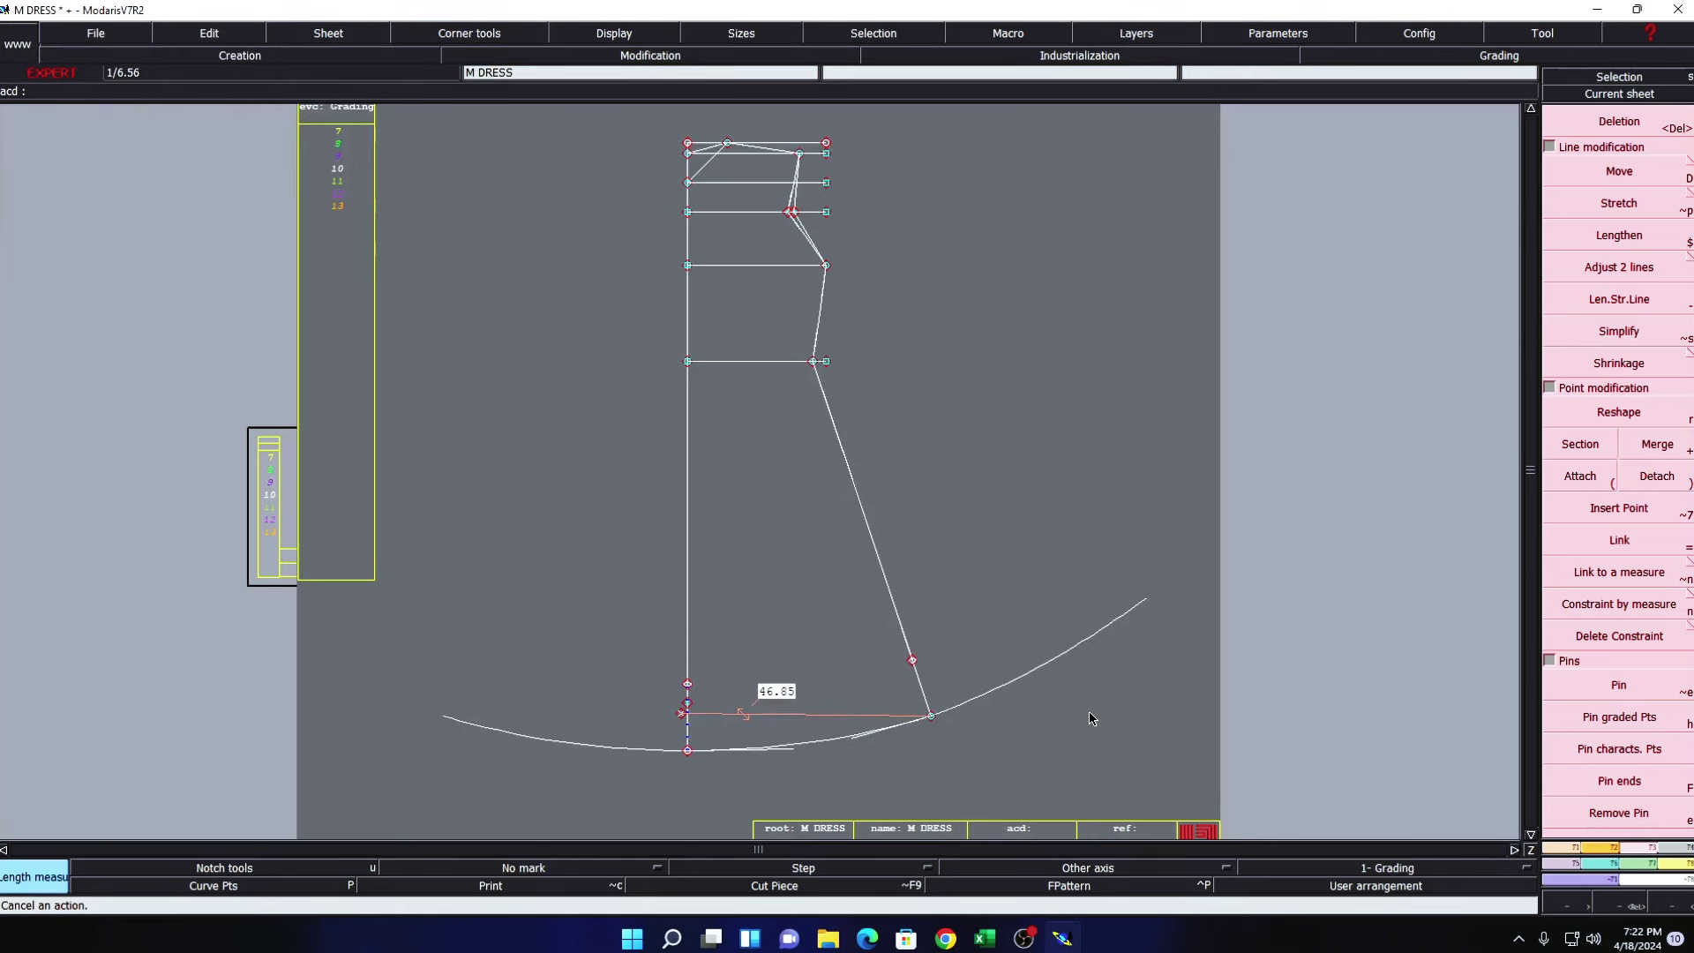
{"action": "left_click", "coordinate": [768, 718]}
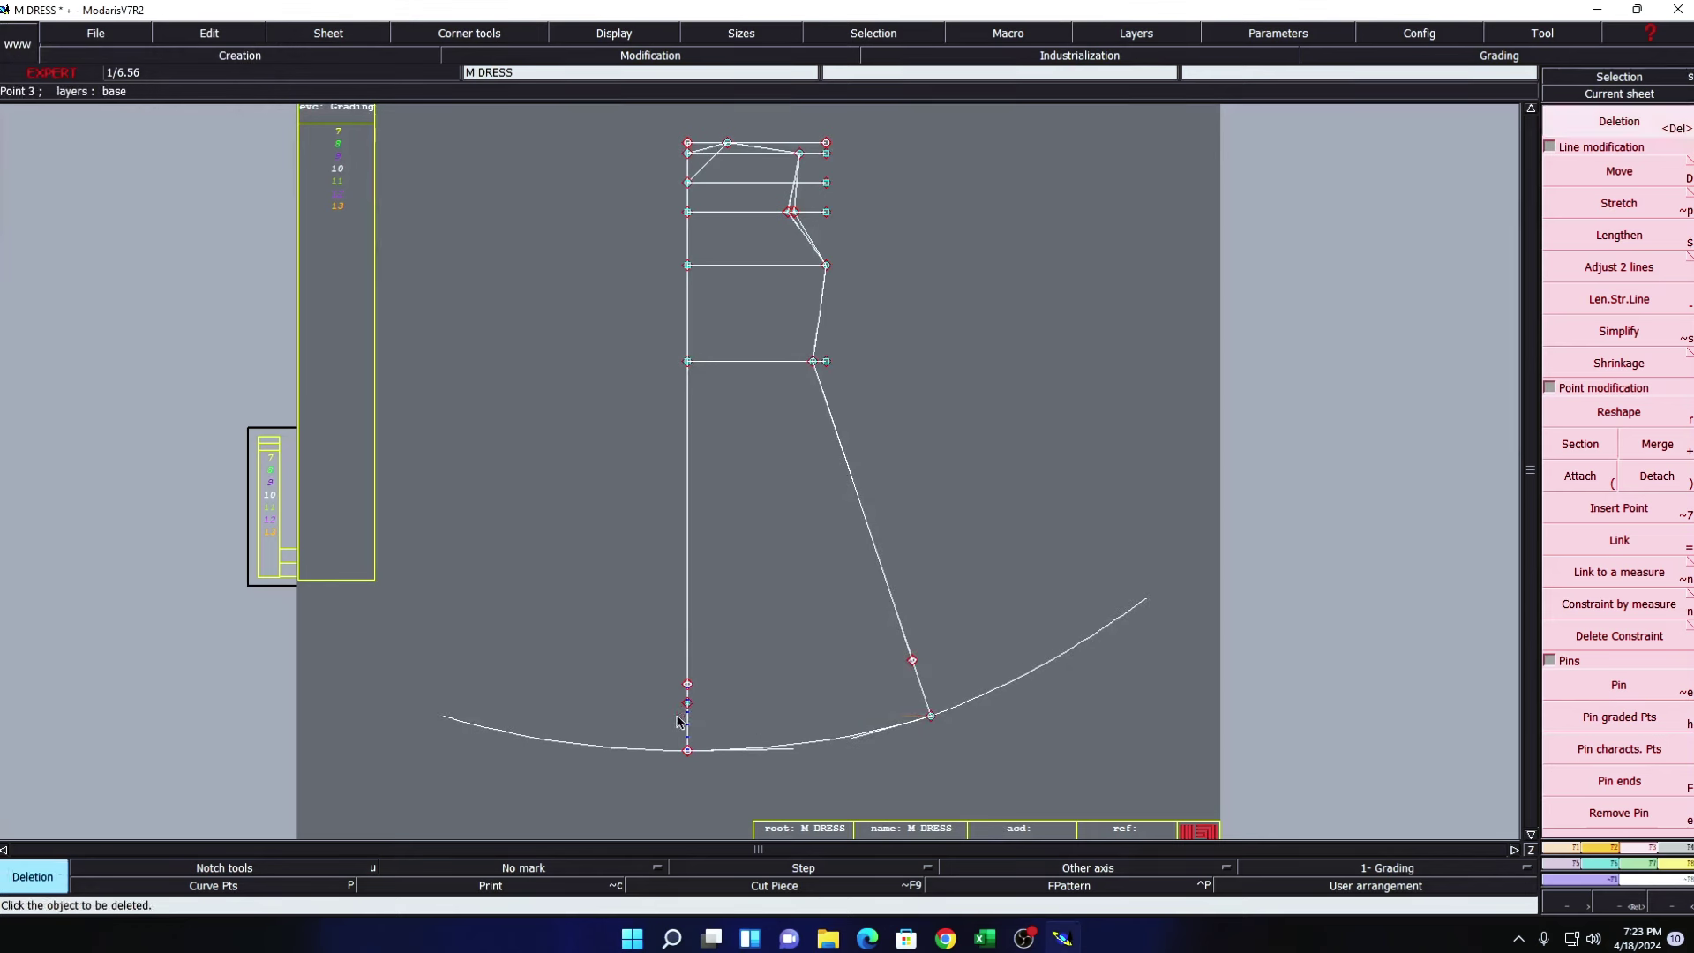
- Re-measure the hem width at 45.67 and pin the side-seam hem point
{"action": "key", "text": "l"}
{"action": "left_click", "coordinate": [931, 717]}
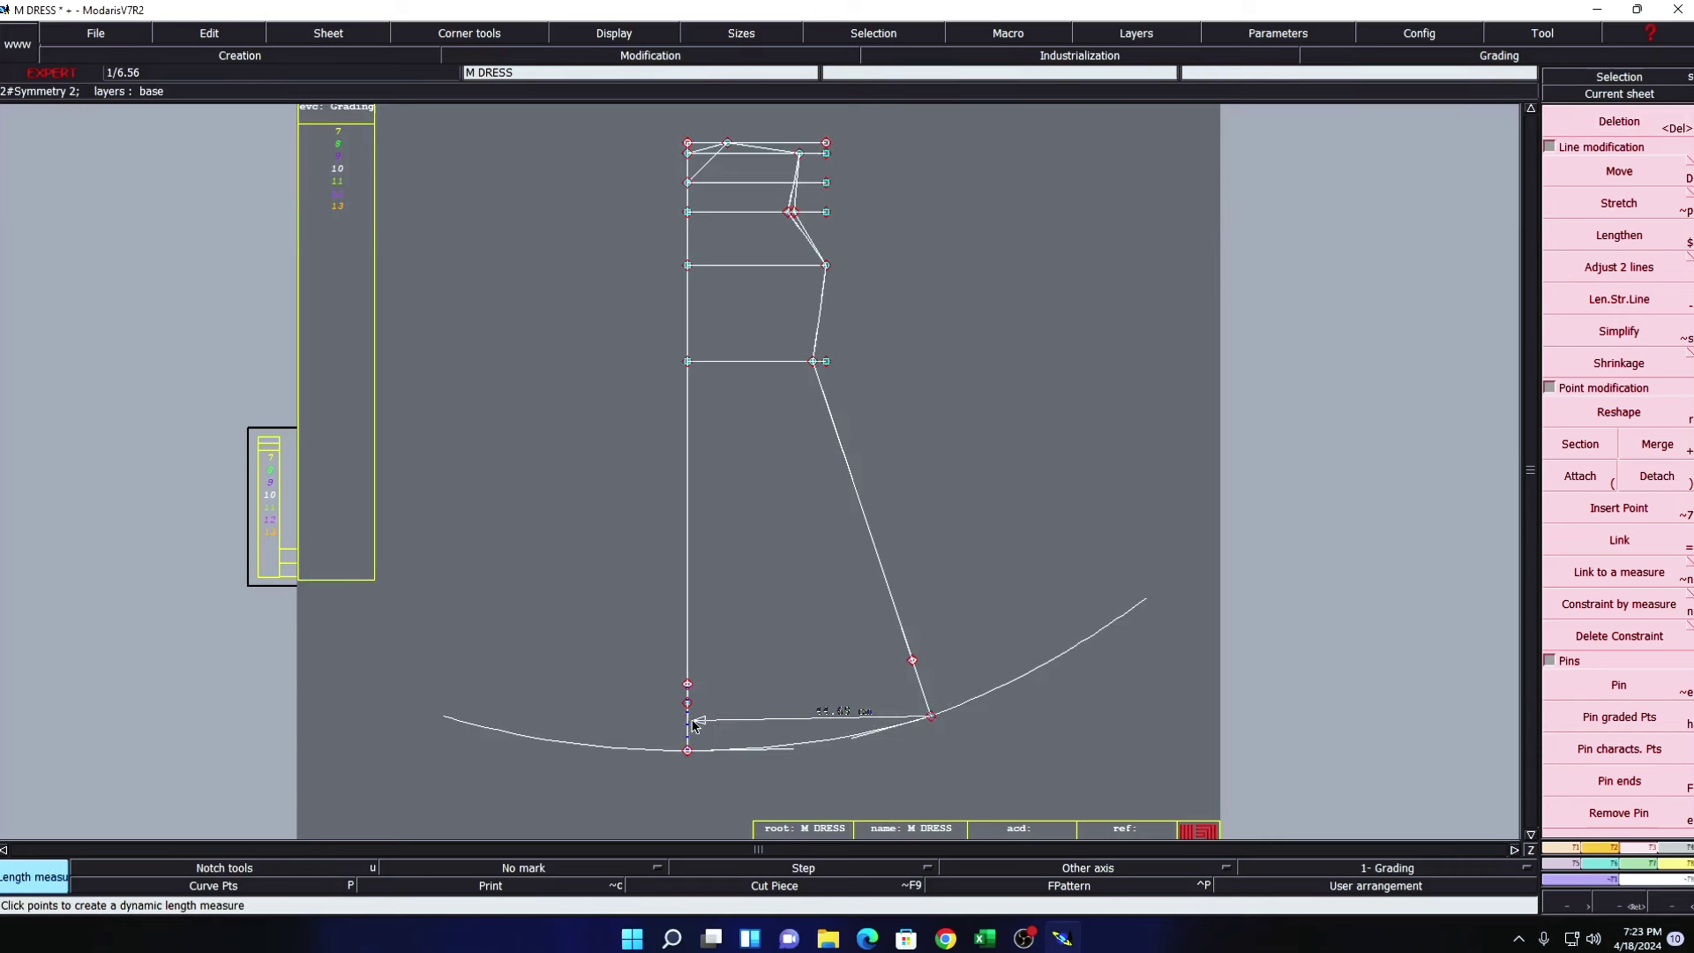
{"action": "left_click", "coordinate": [689, 728]}
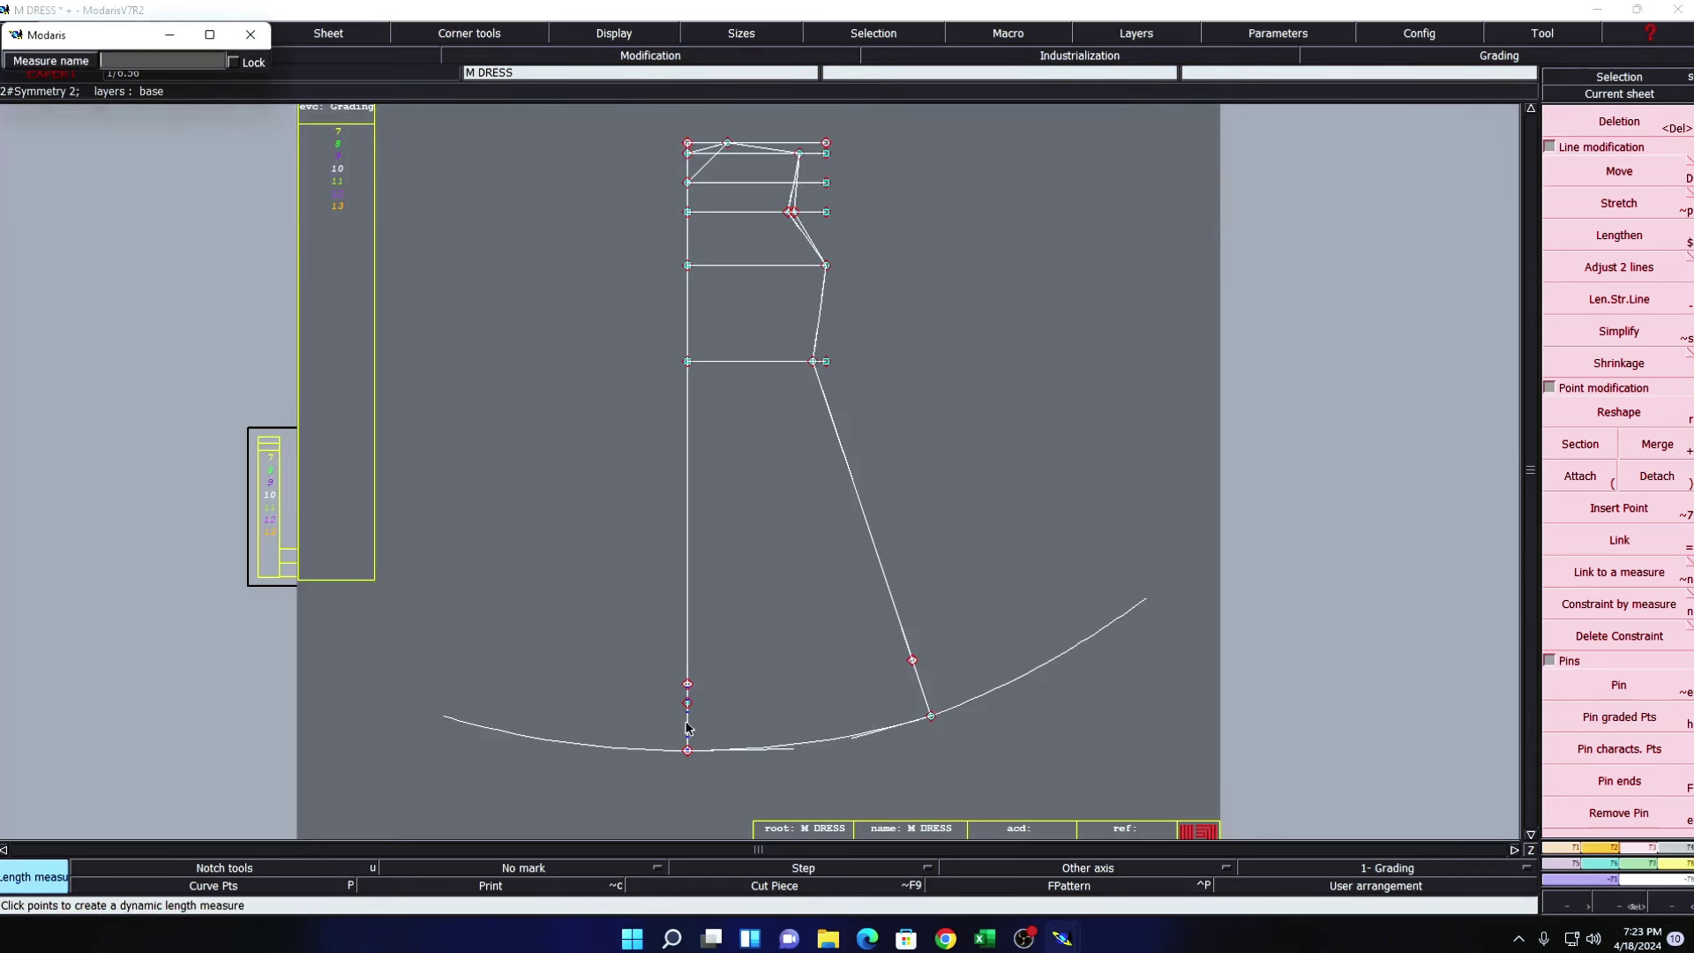
{"action": "key", "text": "Return"}
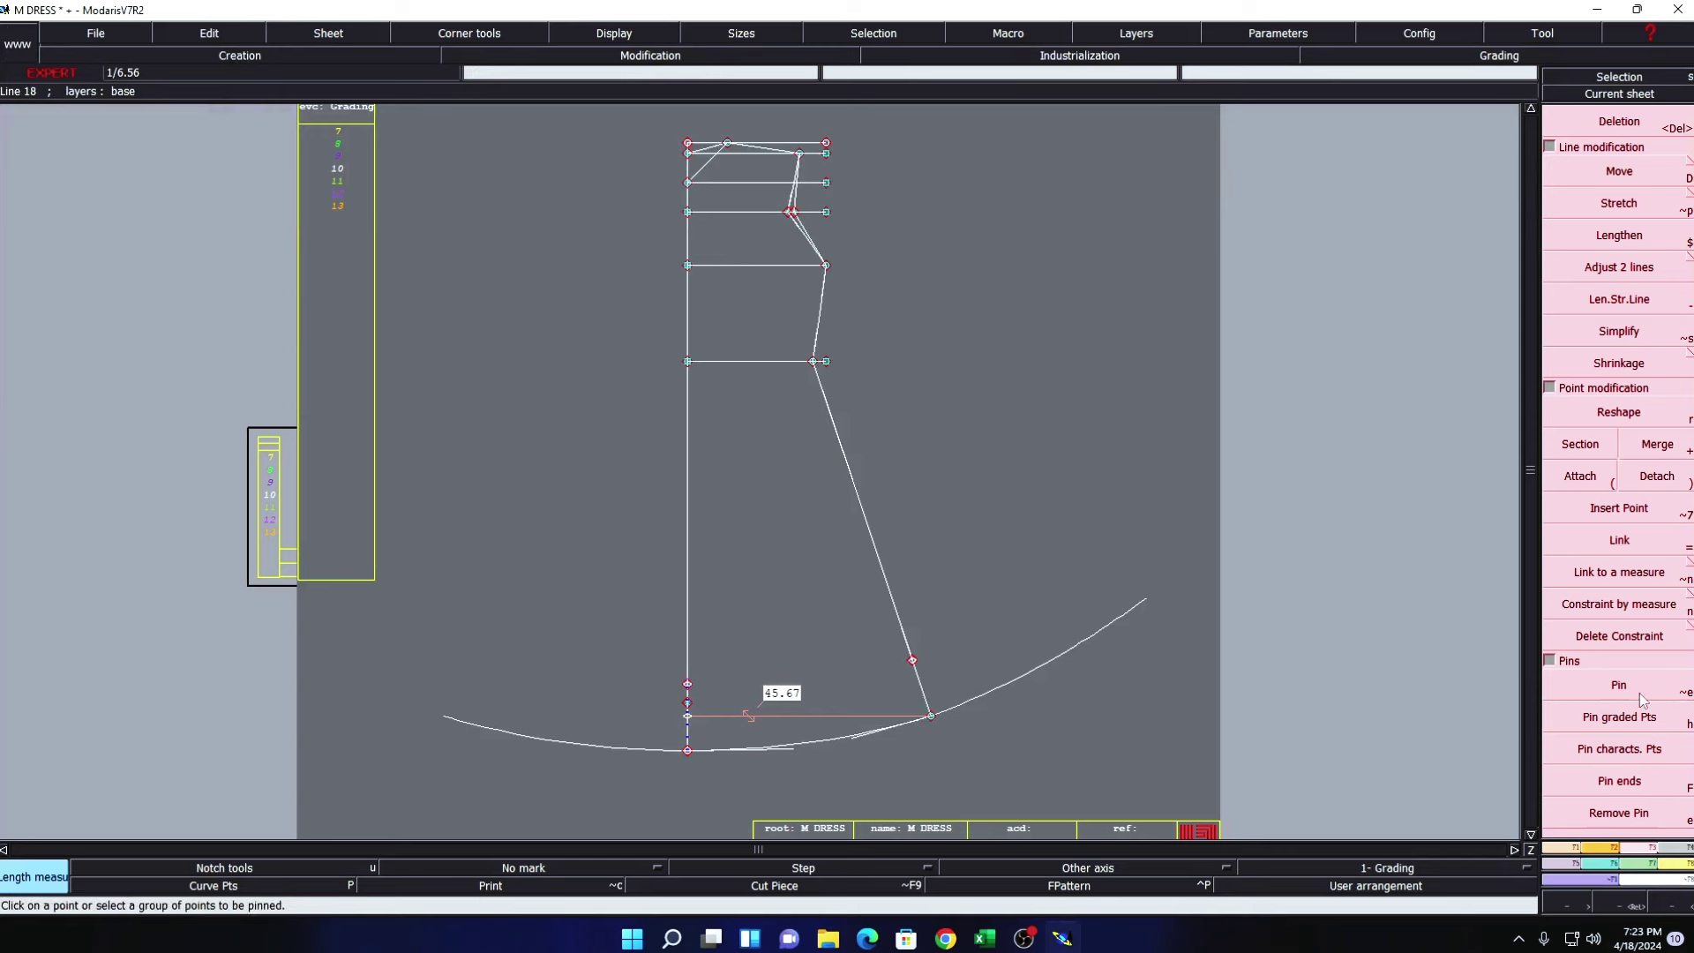
{"action": "left_click", "coordinate": [1579, 692]}
{"action": "left_click", "coordinate": [930, 716]}
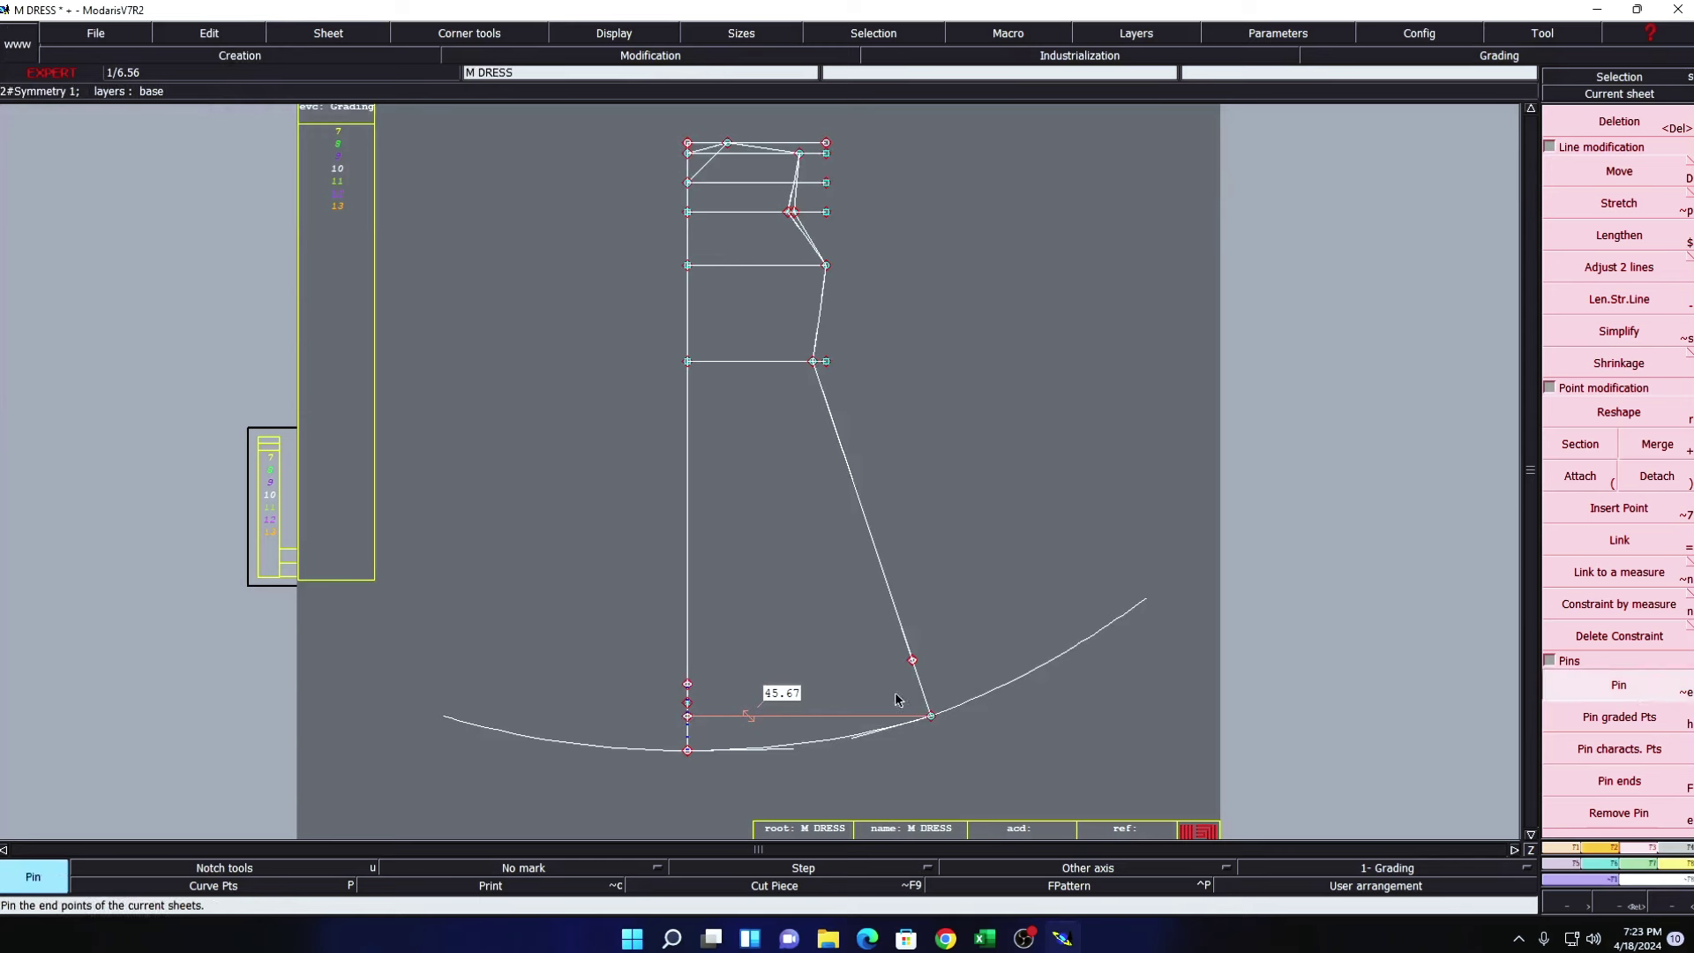
- Shift the hem point 0.6 cm toward the centre, bringing the hem to 45.07
{"action": "key", "text": "d"}
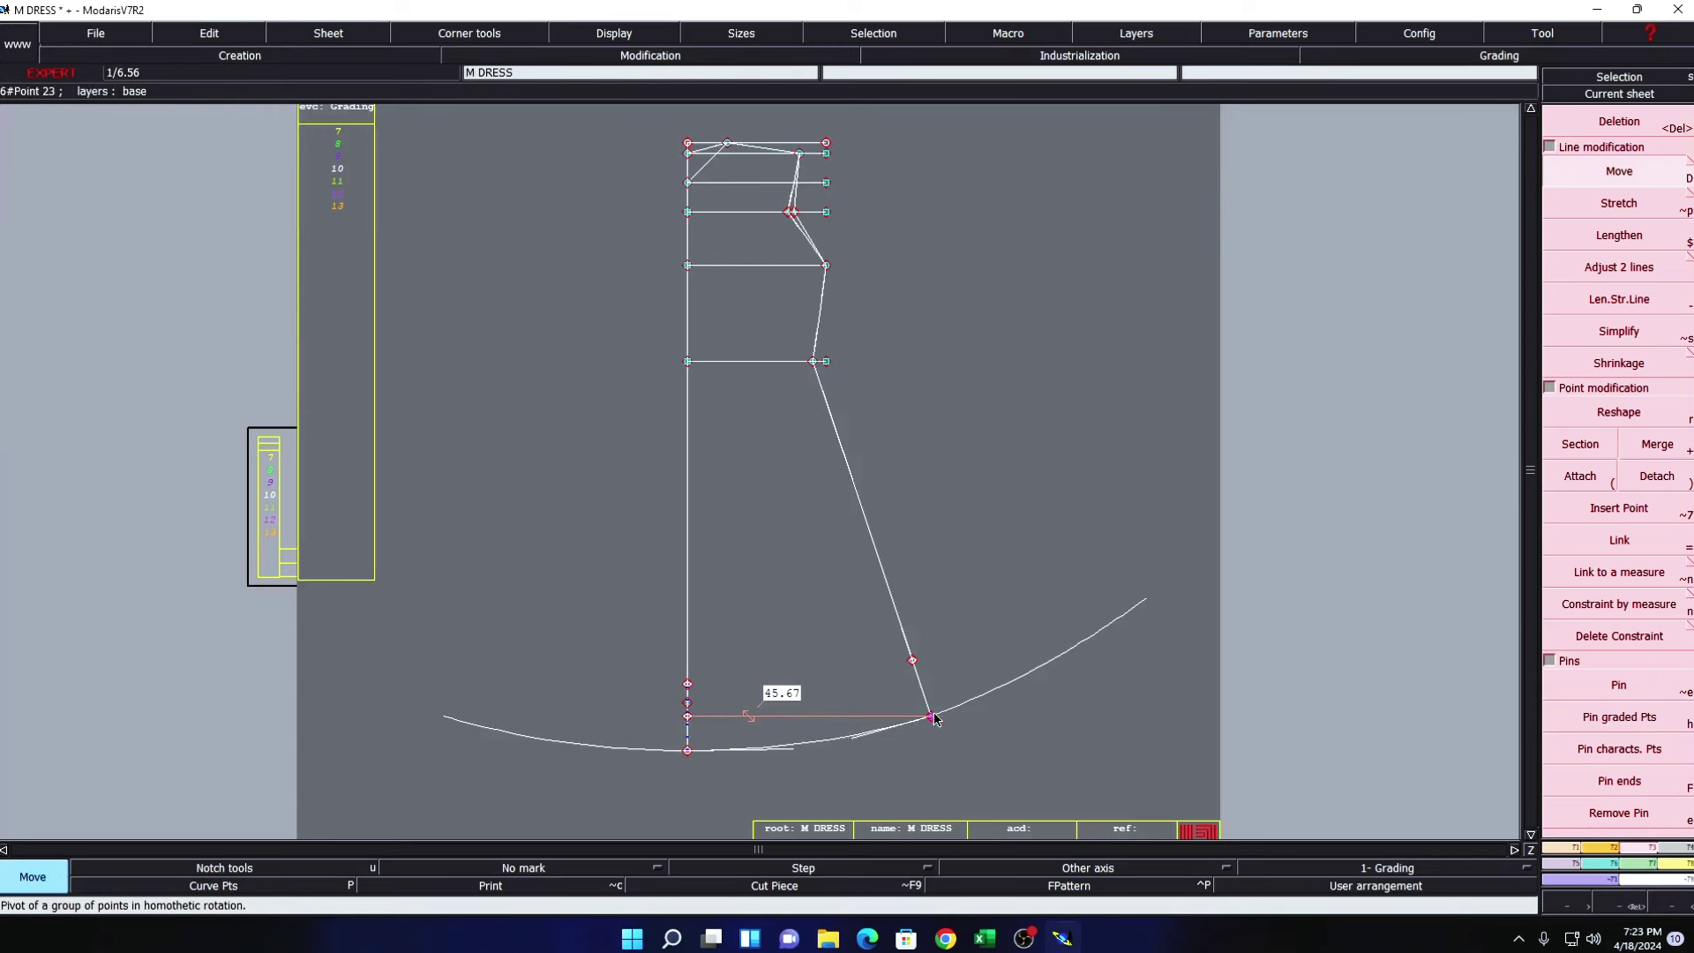
{"action": "left_click", "coordinate": [935, 721]}
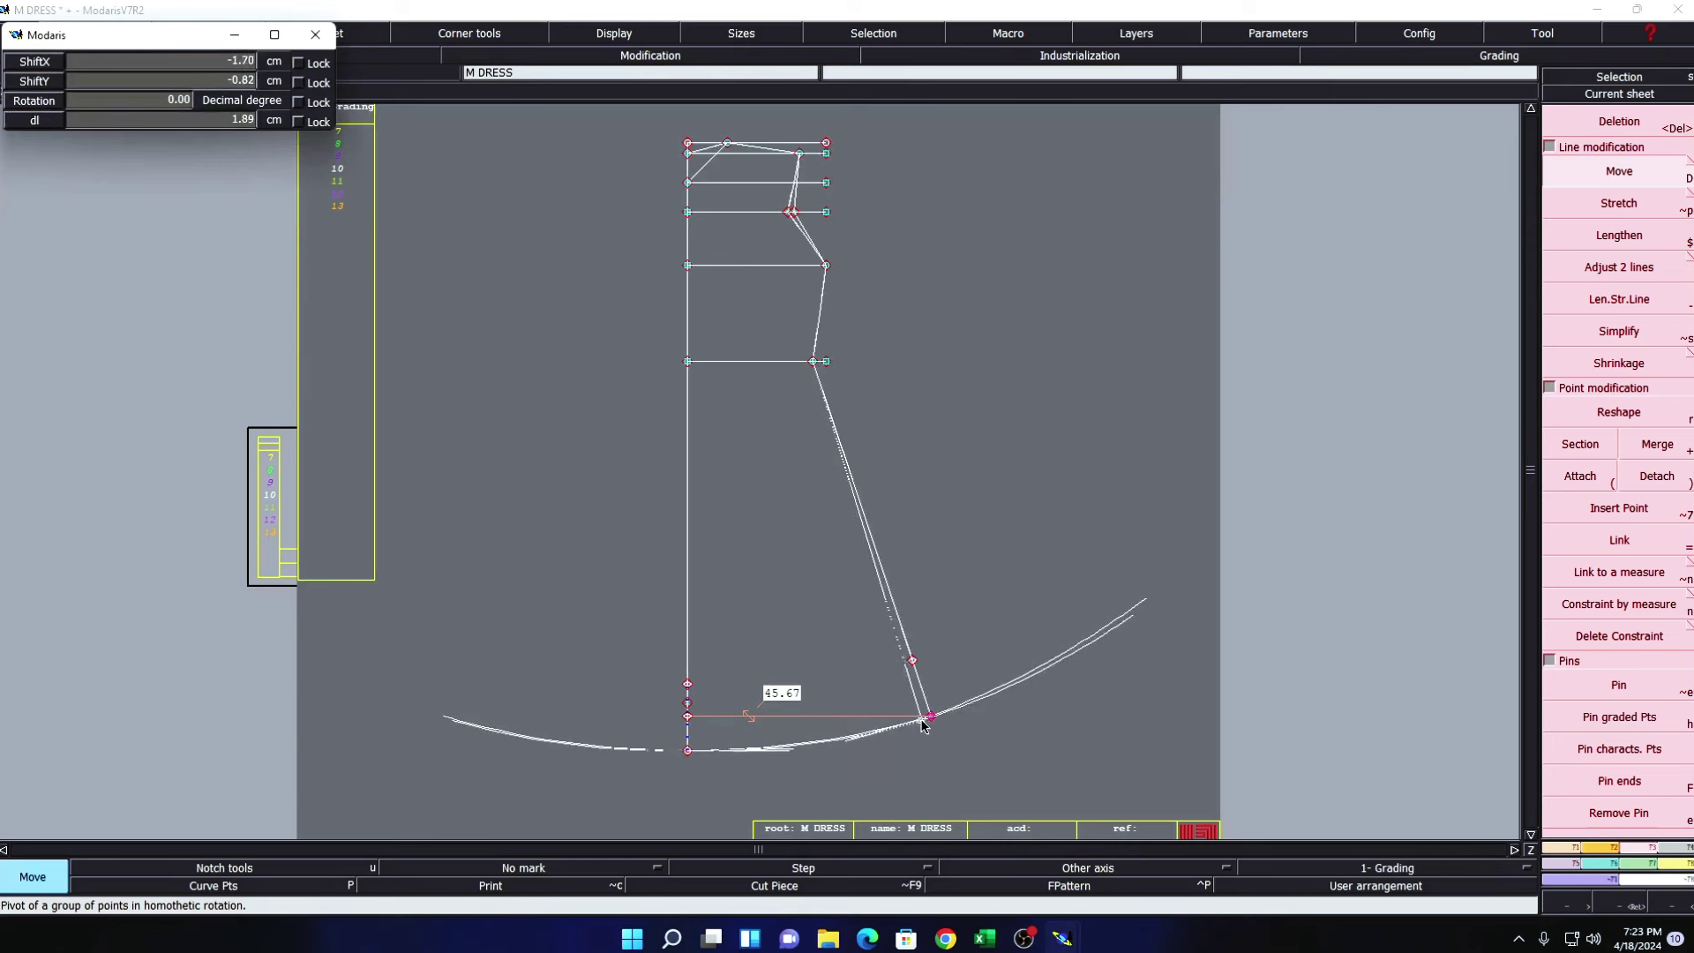
{"action": "key", "text": "Up"}
{"action": "key", "text": "Up"}
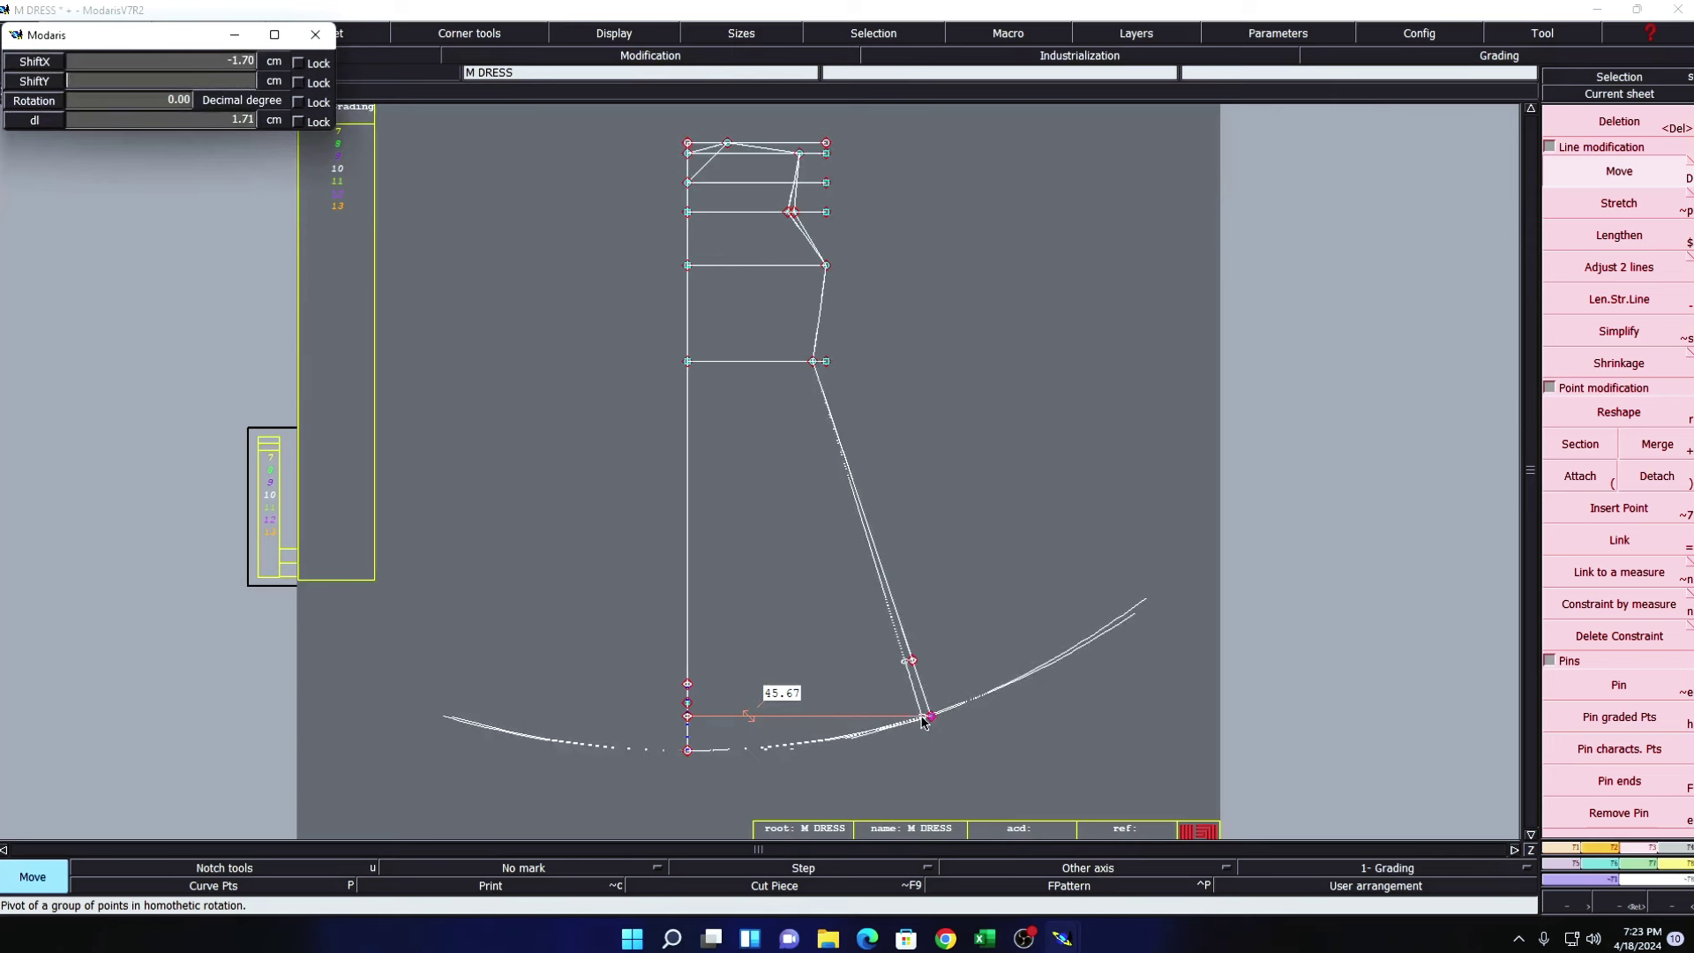
{"action": "key", "text": "Up"}
{"action": "key", "text": "Return"}
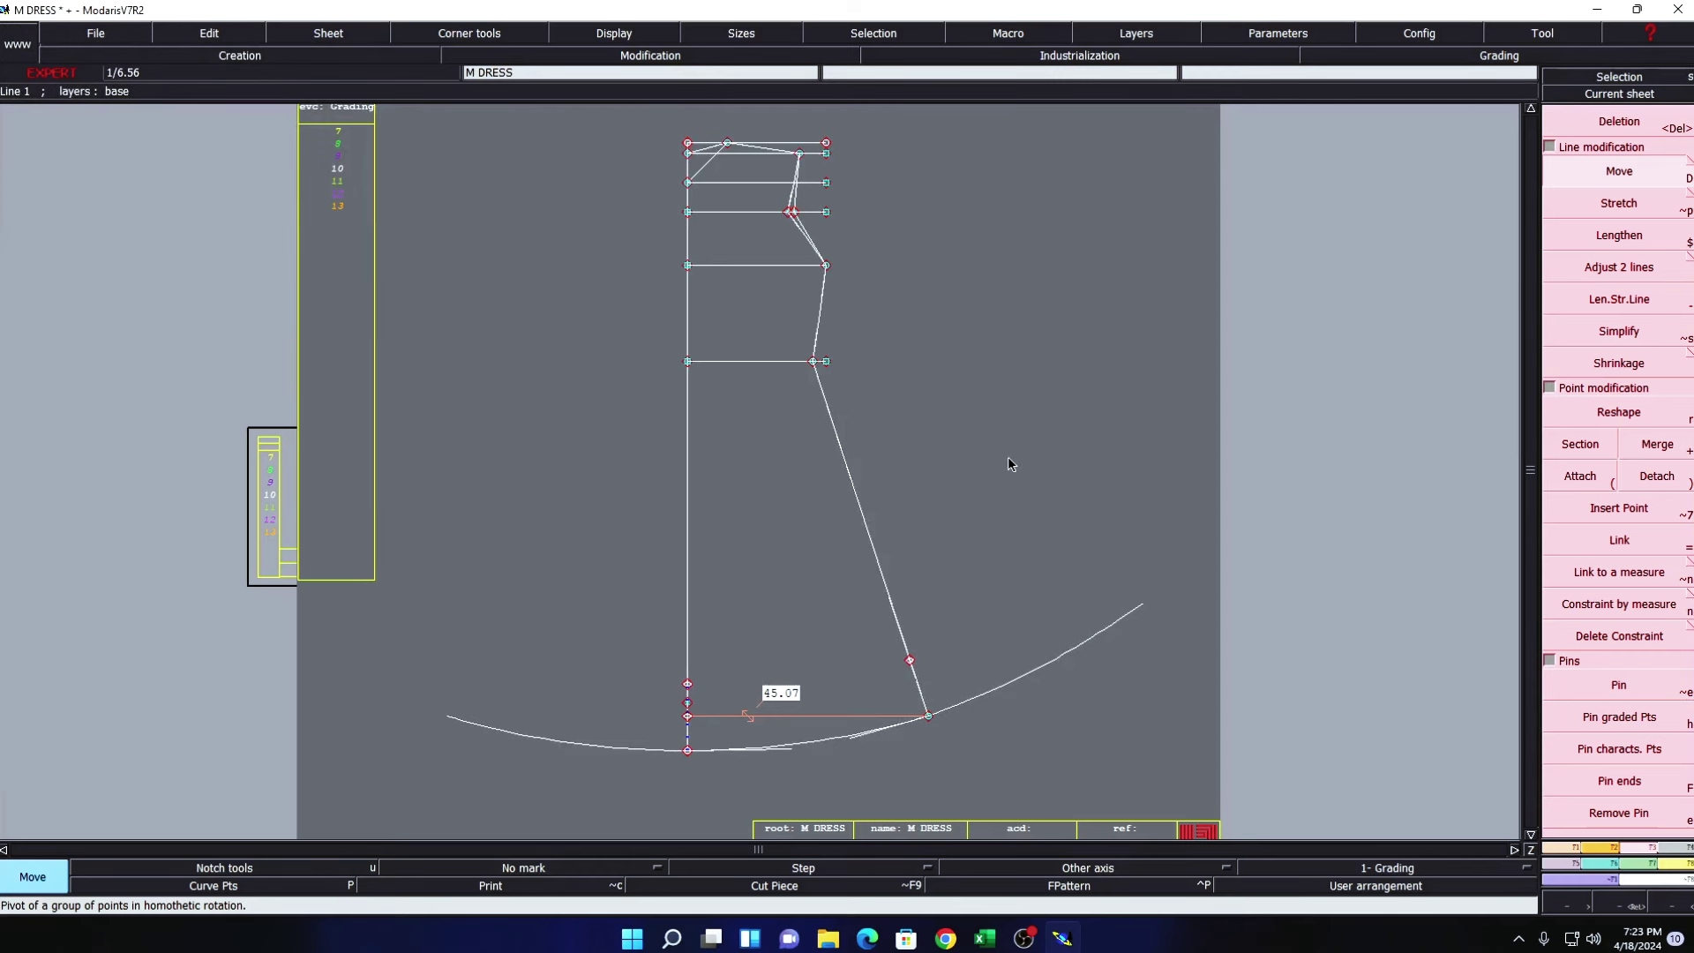
{"action": "key", "text": "Delete"}
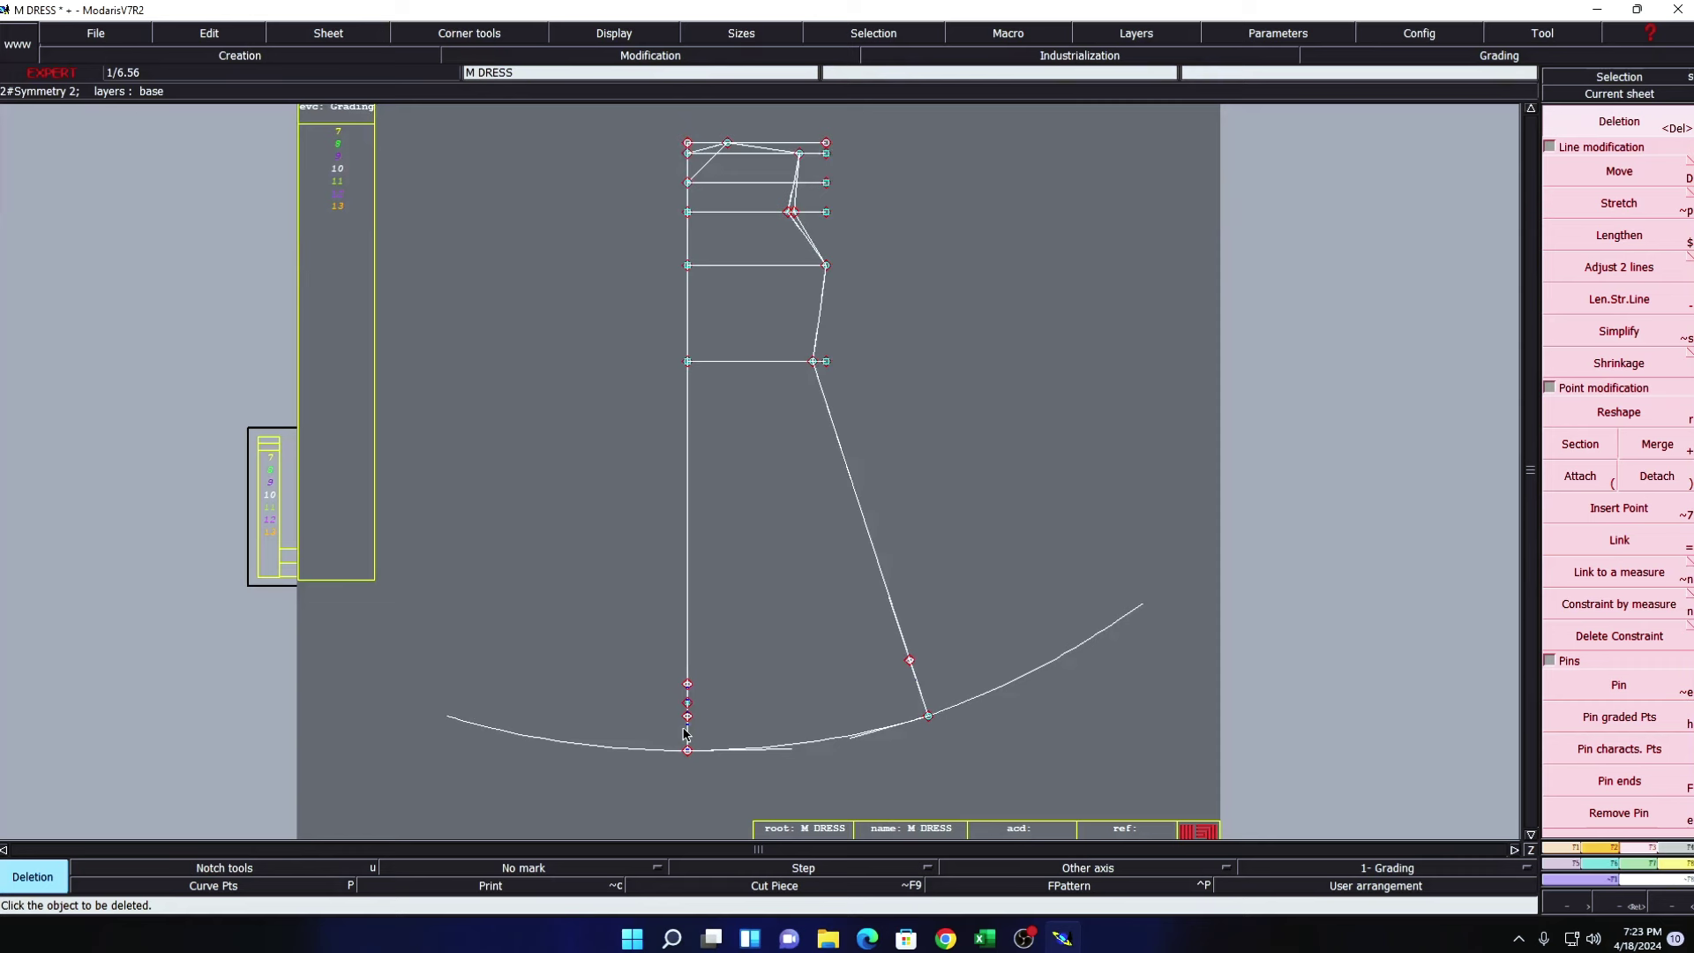
{"action": "key", "text": "Delete"}
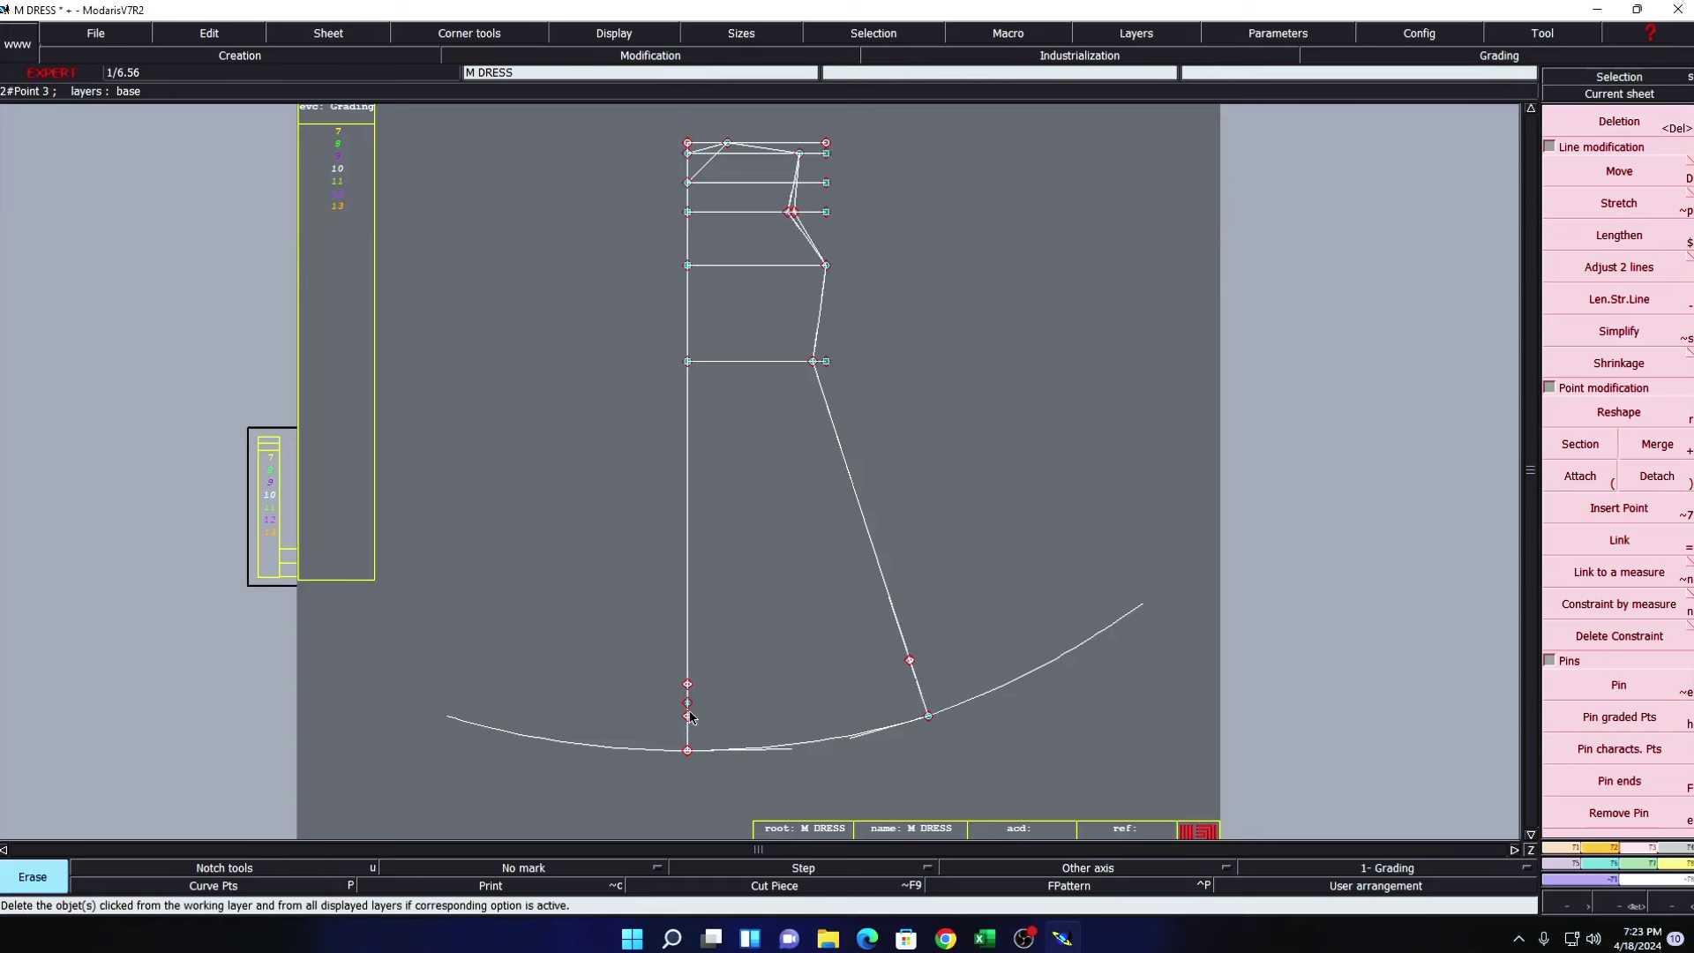
- Erase the extra centre-line bits, the surplus hem arc and the stray side-seam point
{"action": "left_click", "coordinate": [689, 717]}
{"action": "left_click", "coordinate": [689, 692]}
{"action": "key", "text": "Delete"}
{"action": "left_click", "coordinate": [570, 745]}
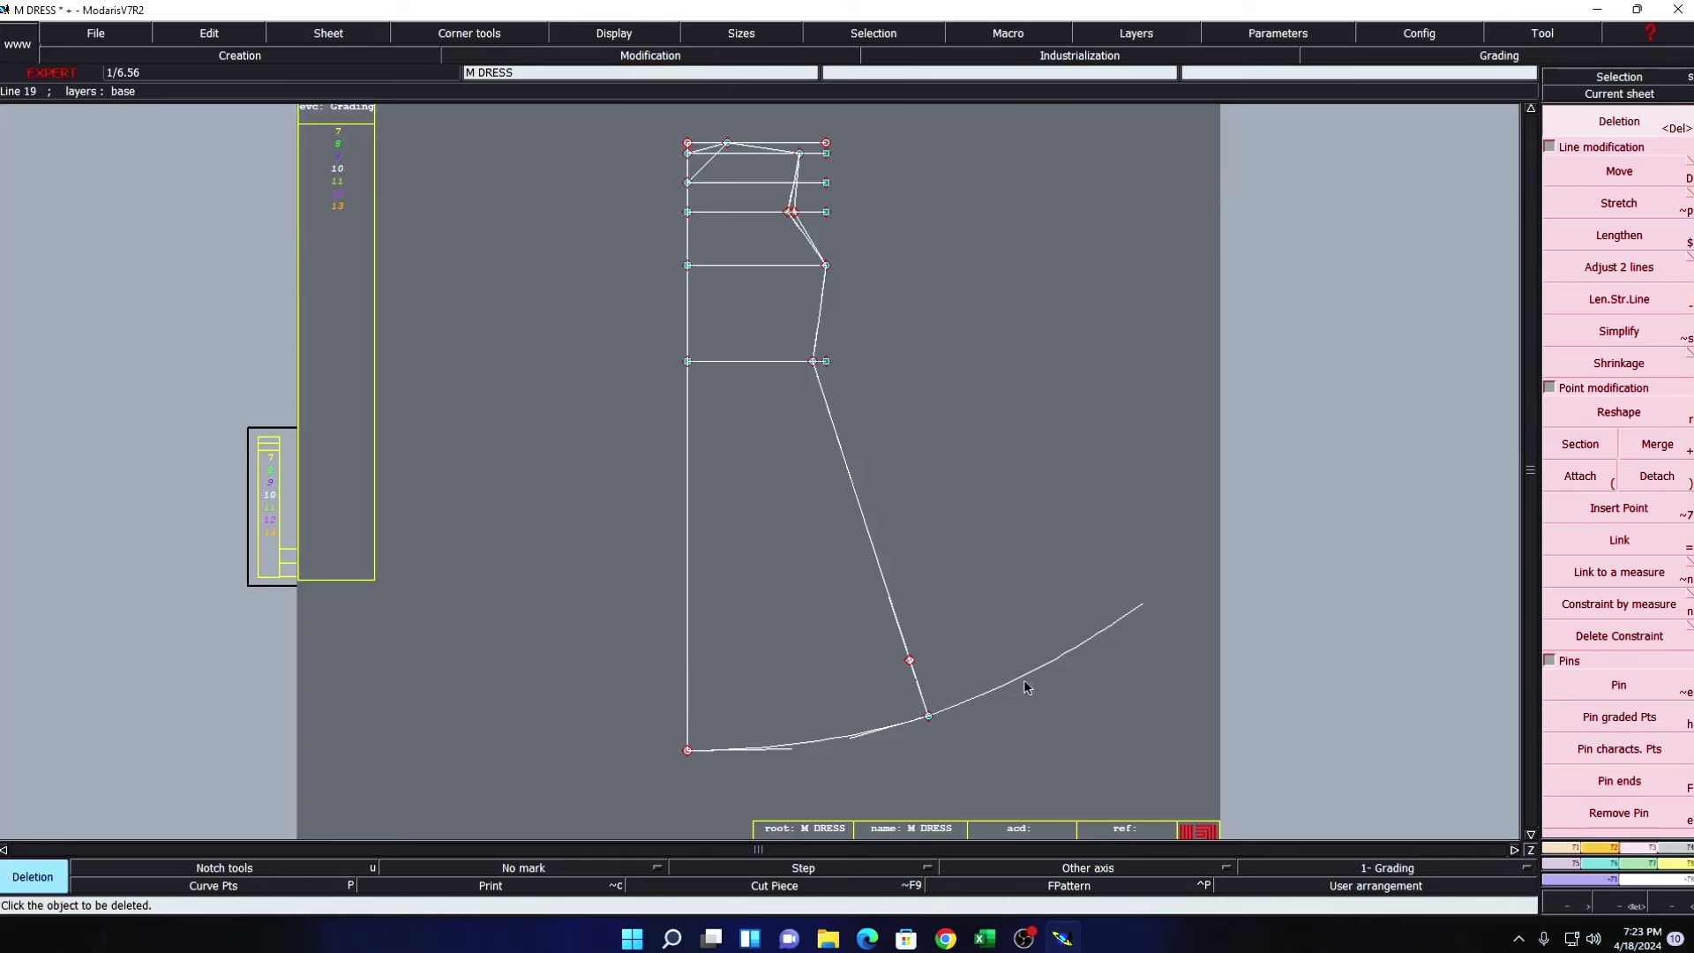
{"action": "left_click", "coordinate": [1026, 677]}
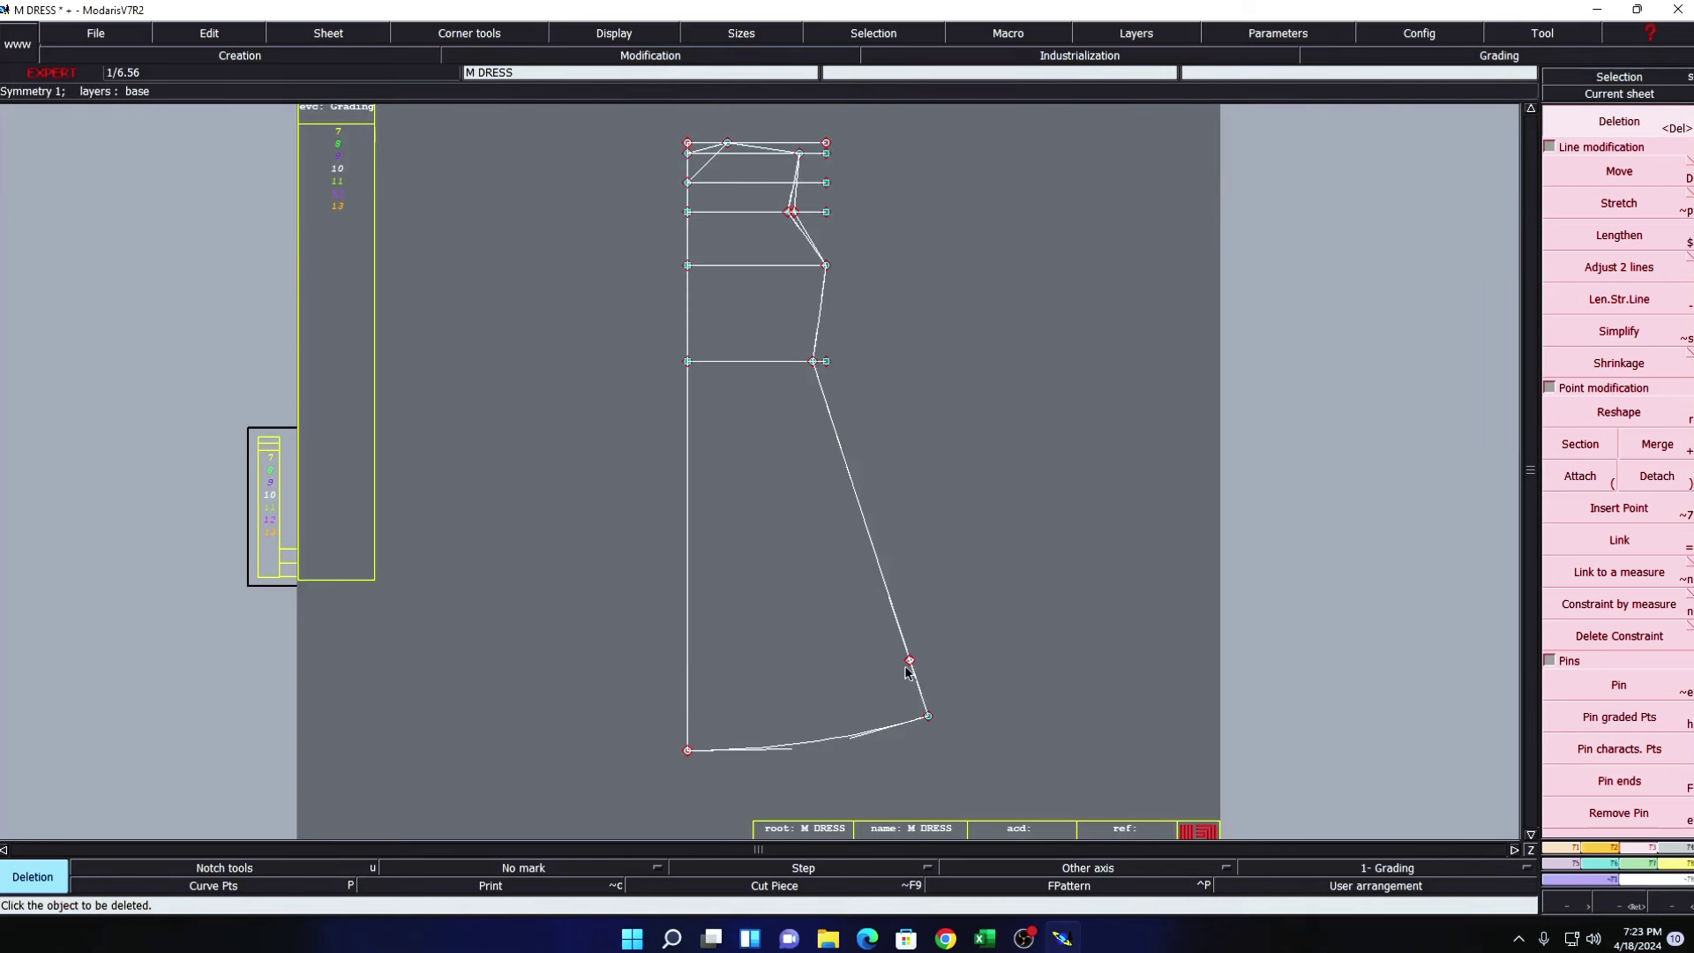
{"action": "left_click", "coordinate": [908, 662]}
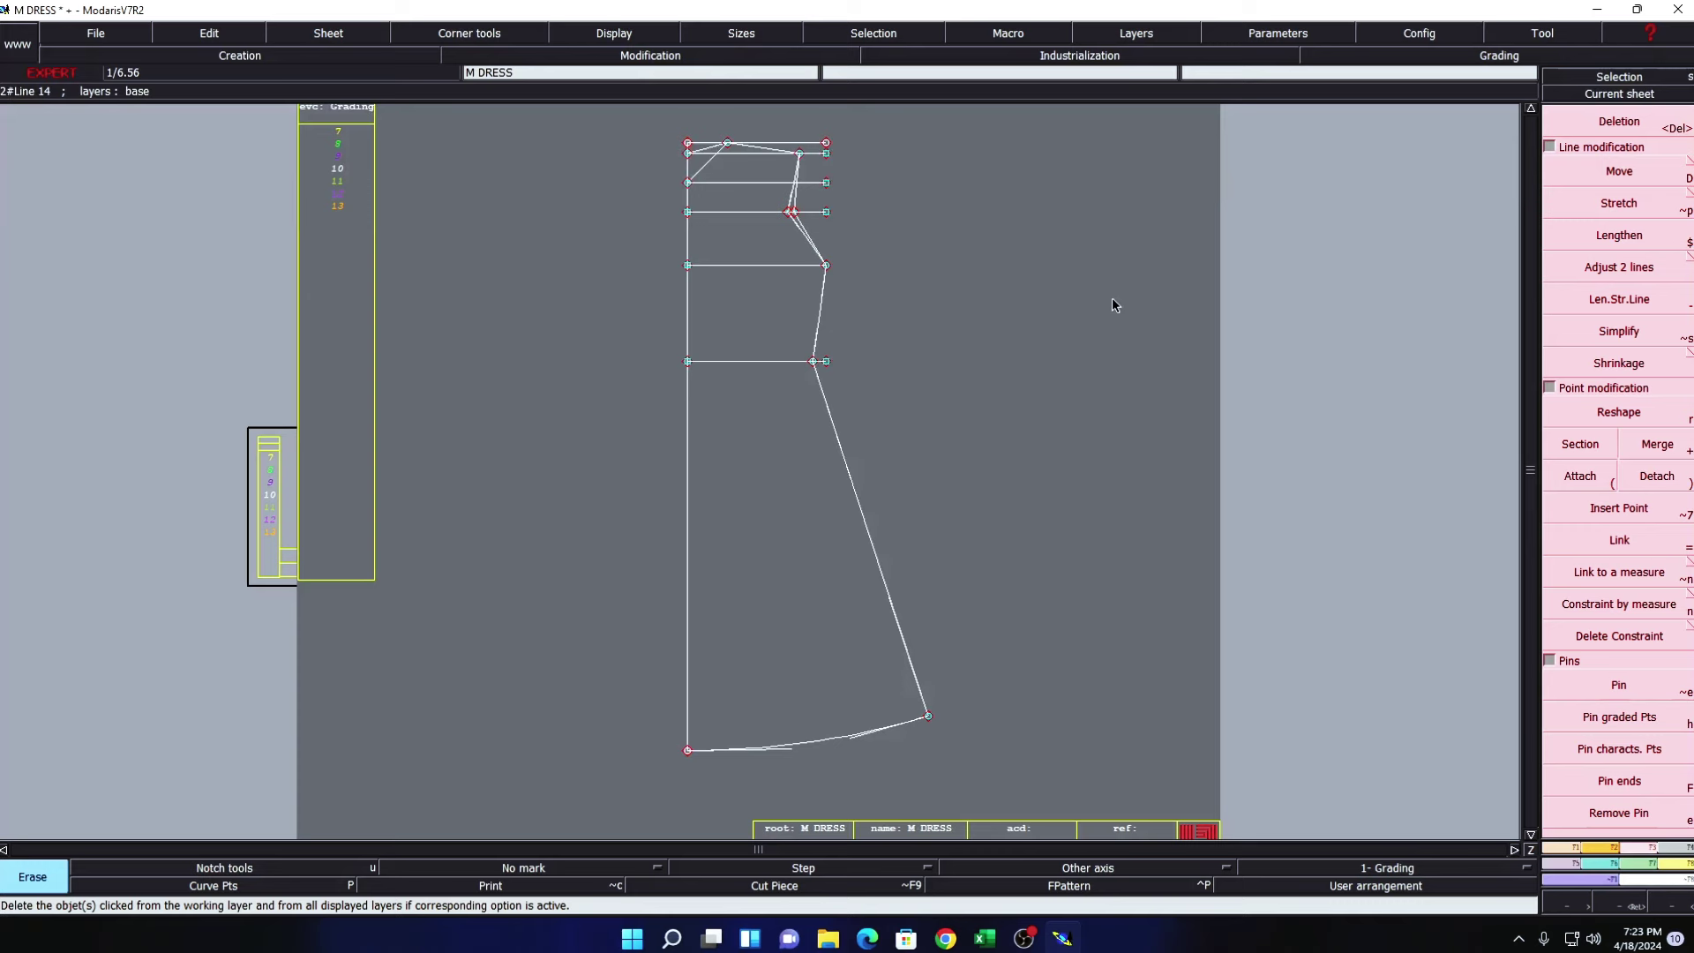
- Zoom into the upper pattern and extend the horizontal line past the side seam
{"action": "key", "text": "z"}
{"action": "left_click_drag", "start_coordinate": [598, 126], "coordinate": [953, 436]}
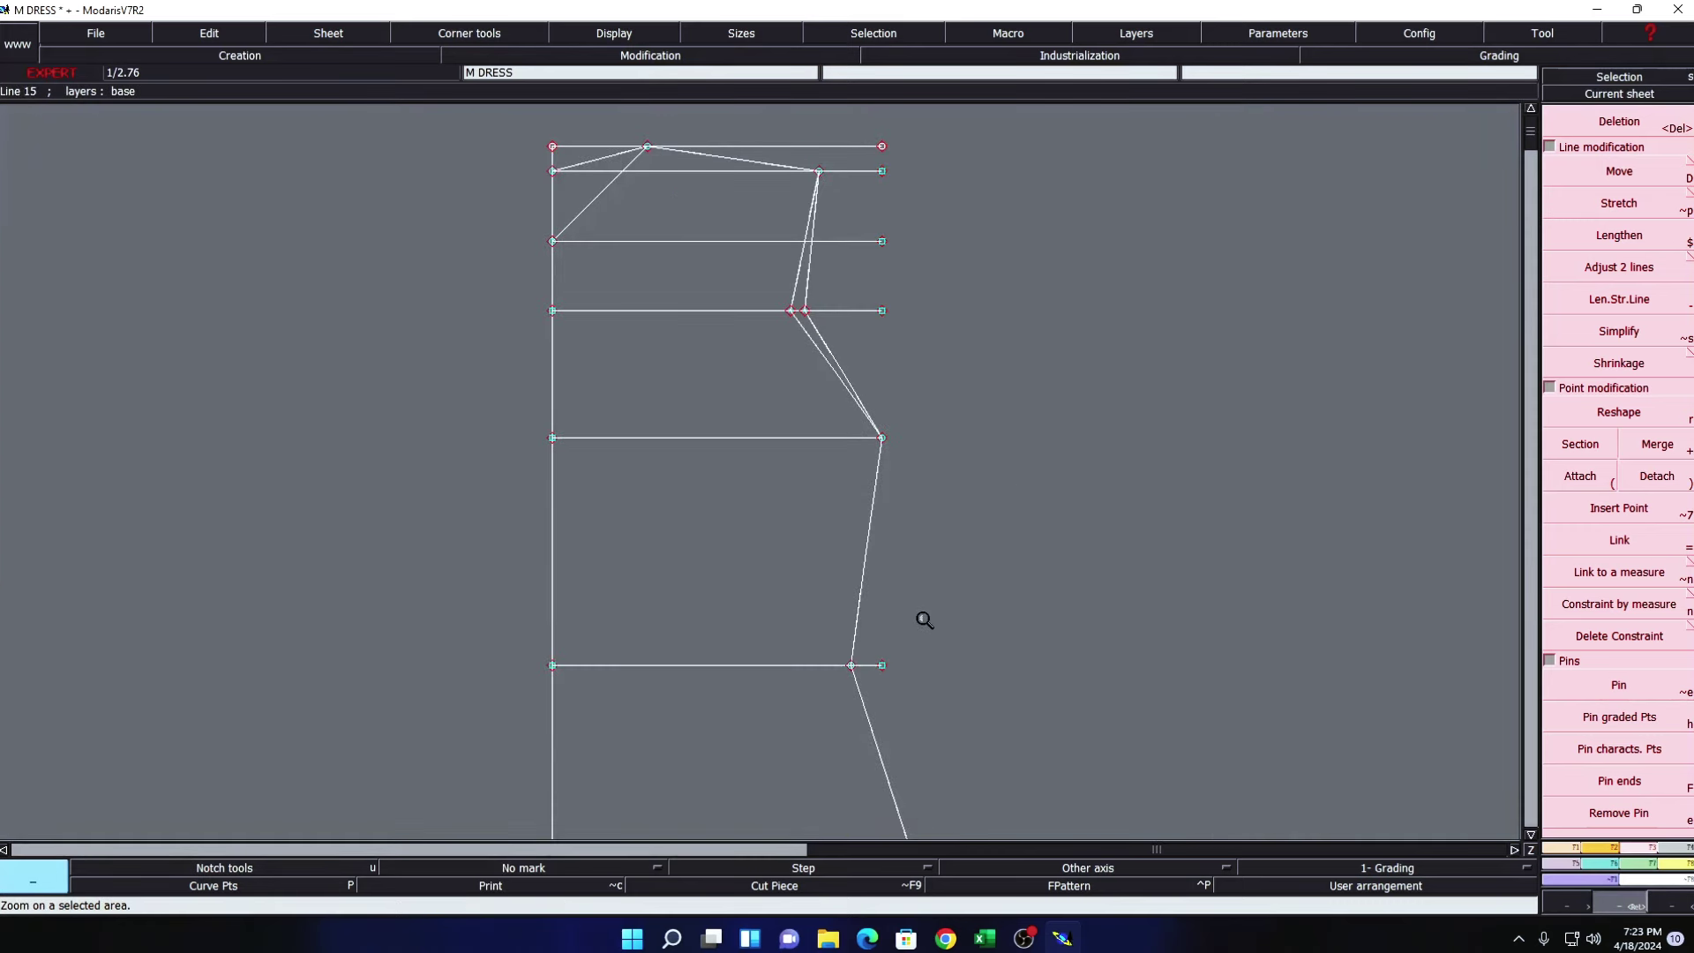
{"action": "key", "text": "minus"}
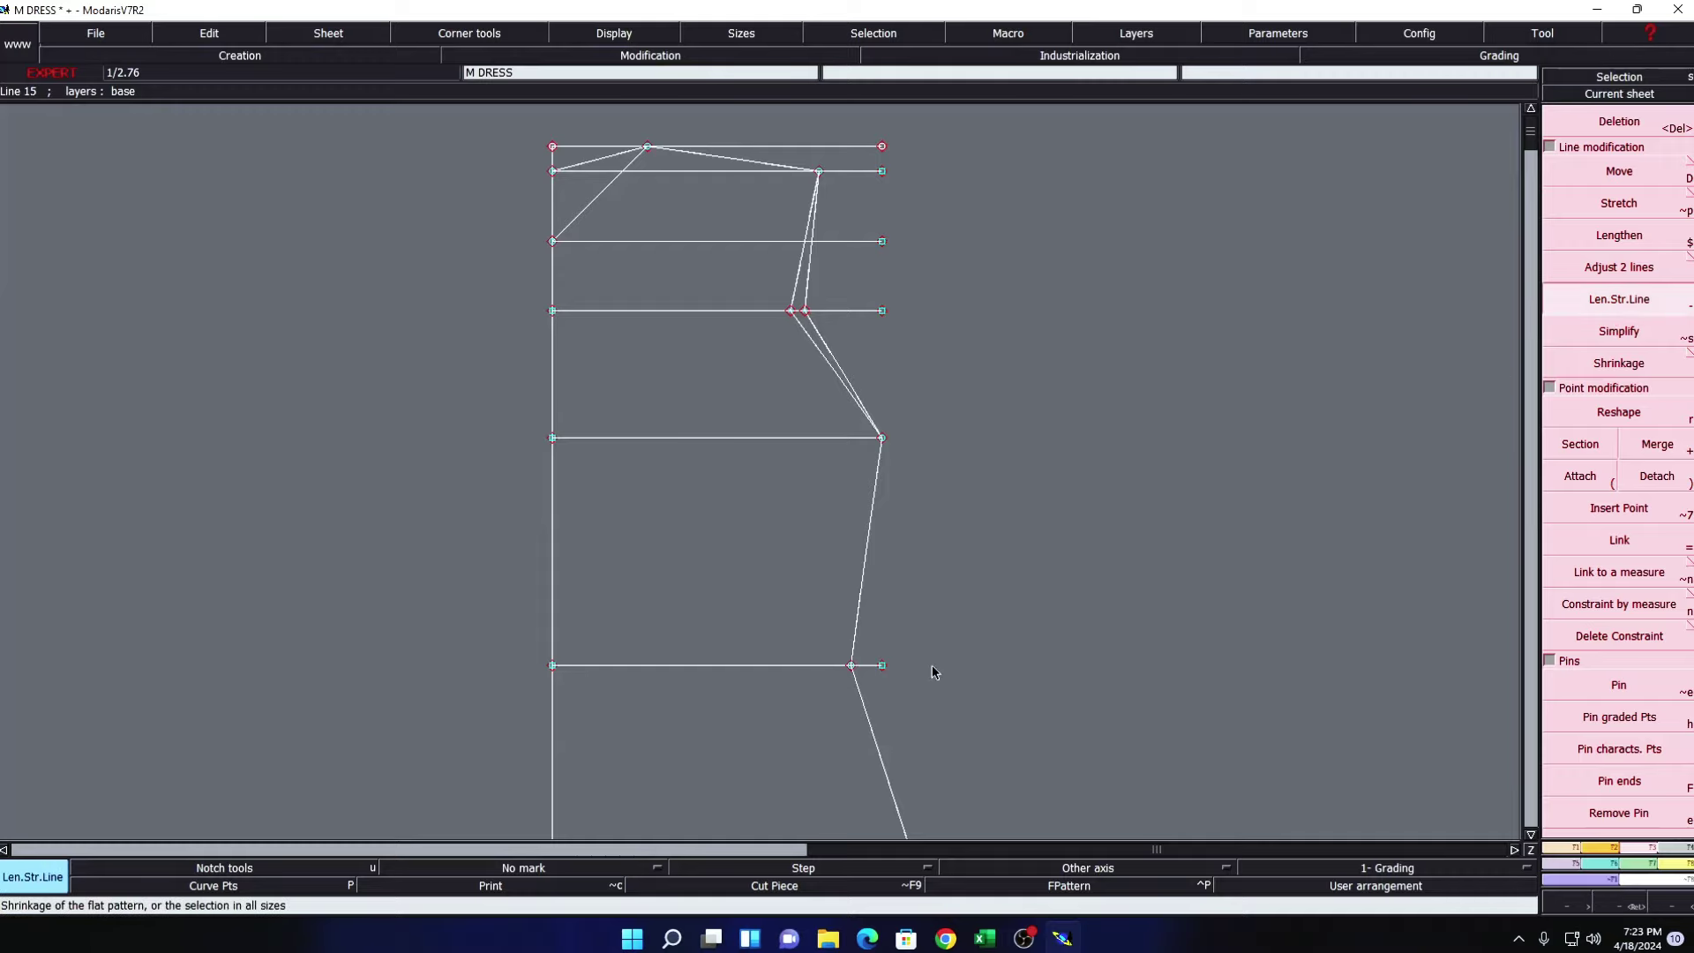
{"action": "left_click", "coordinate": [846, 670]}
{"action": "left_click", "coordinate": [988, 696]}
{"action": "key", "text": "Delete"}
{"action": "left_click", "coordinate": [985, 938]}
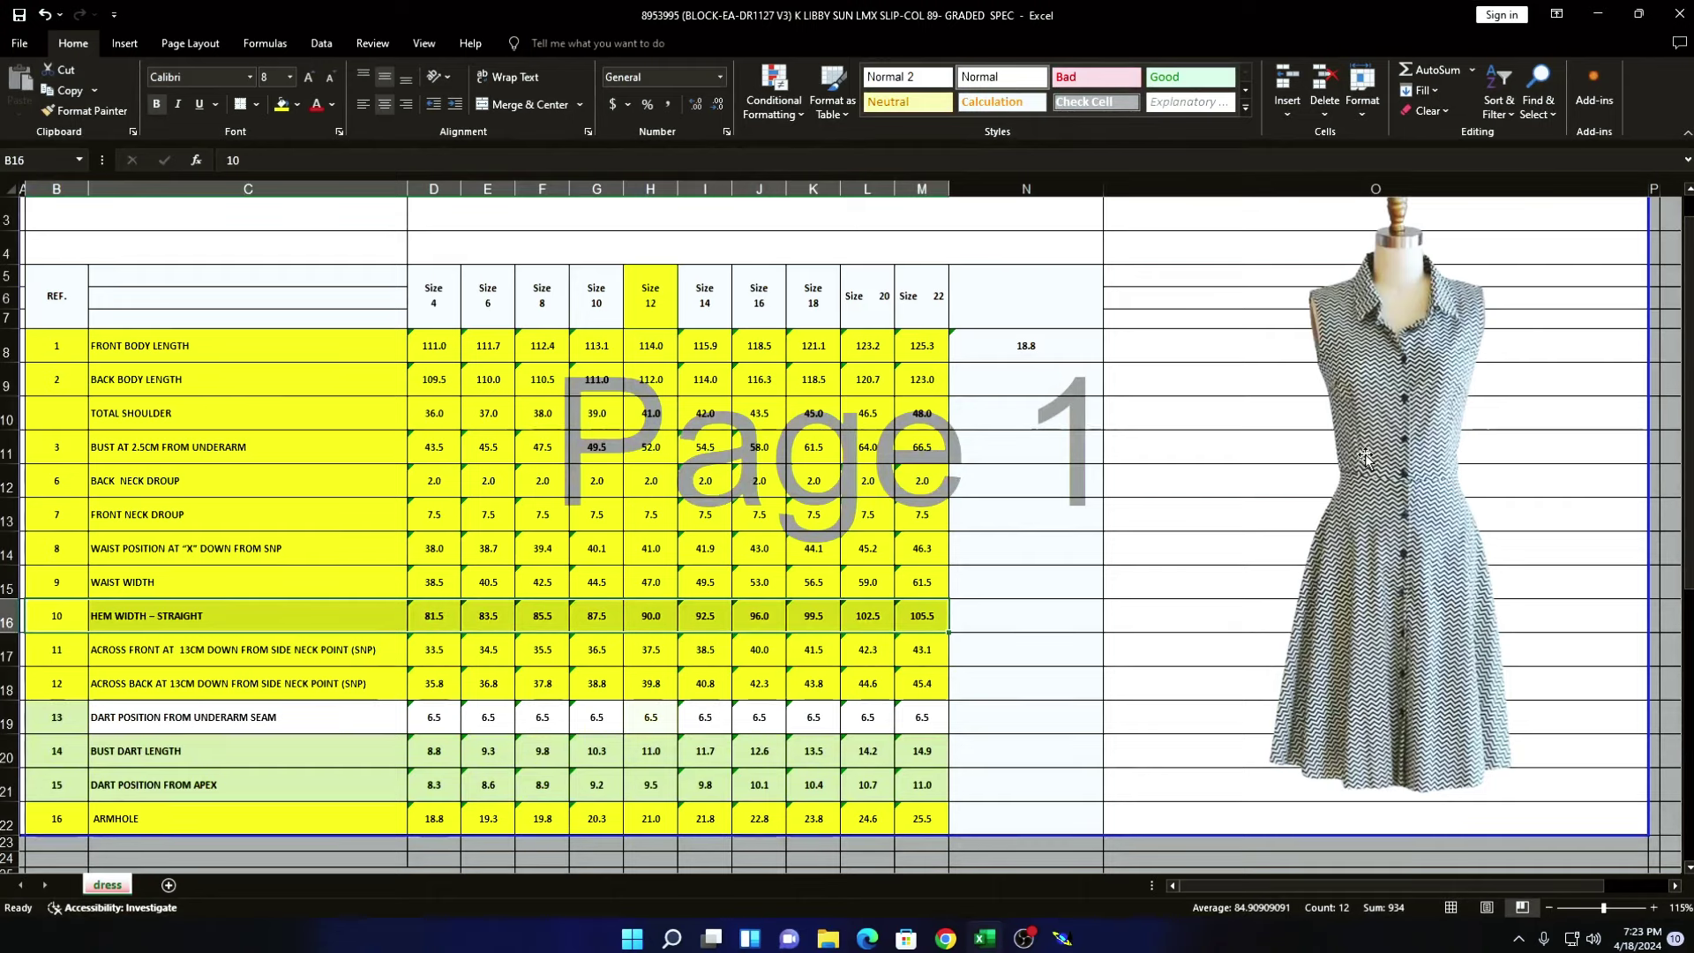
{"action": "left_click", "coordinate": [1602, 14]}
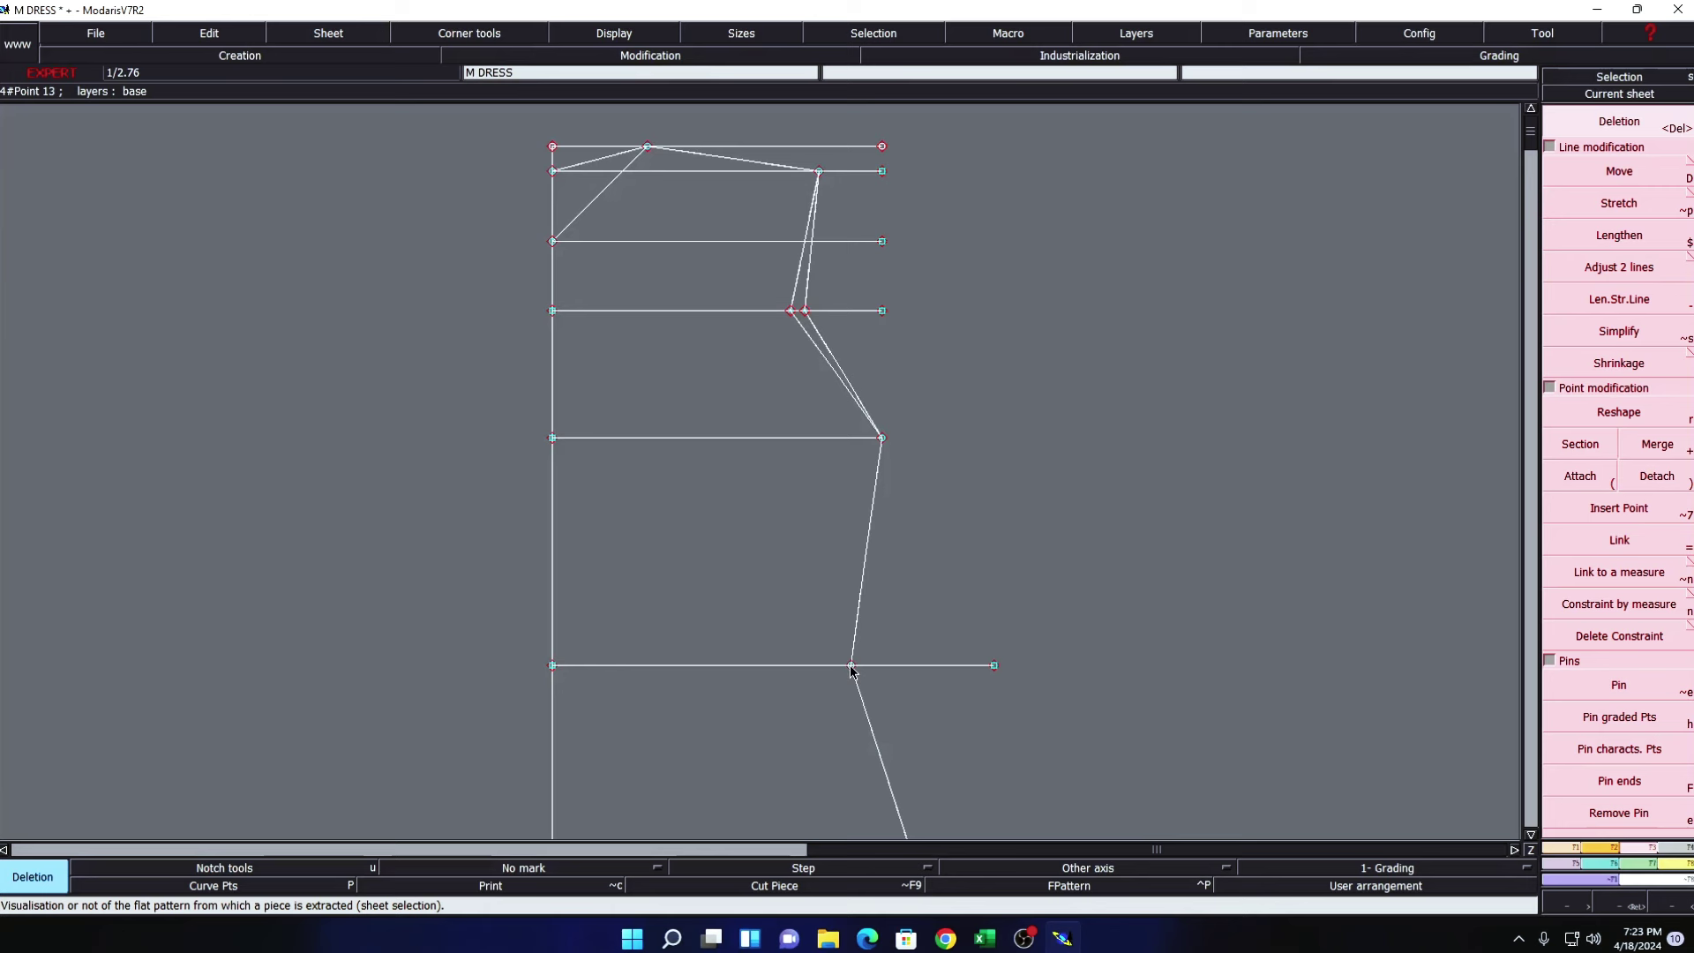
- Insert a point 2.00 cm along the waist line beyond the side seam
{"action": "key", "text": "d"}
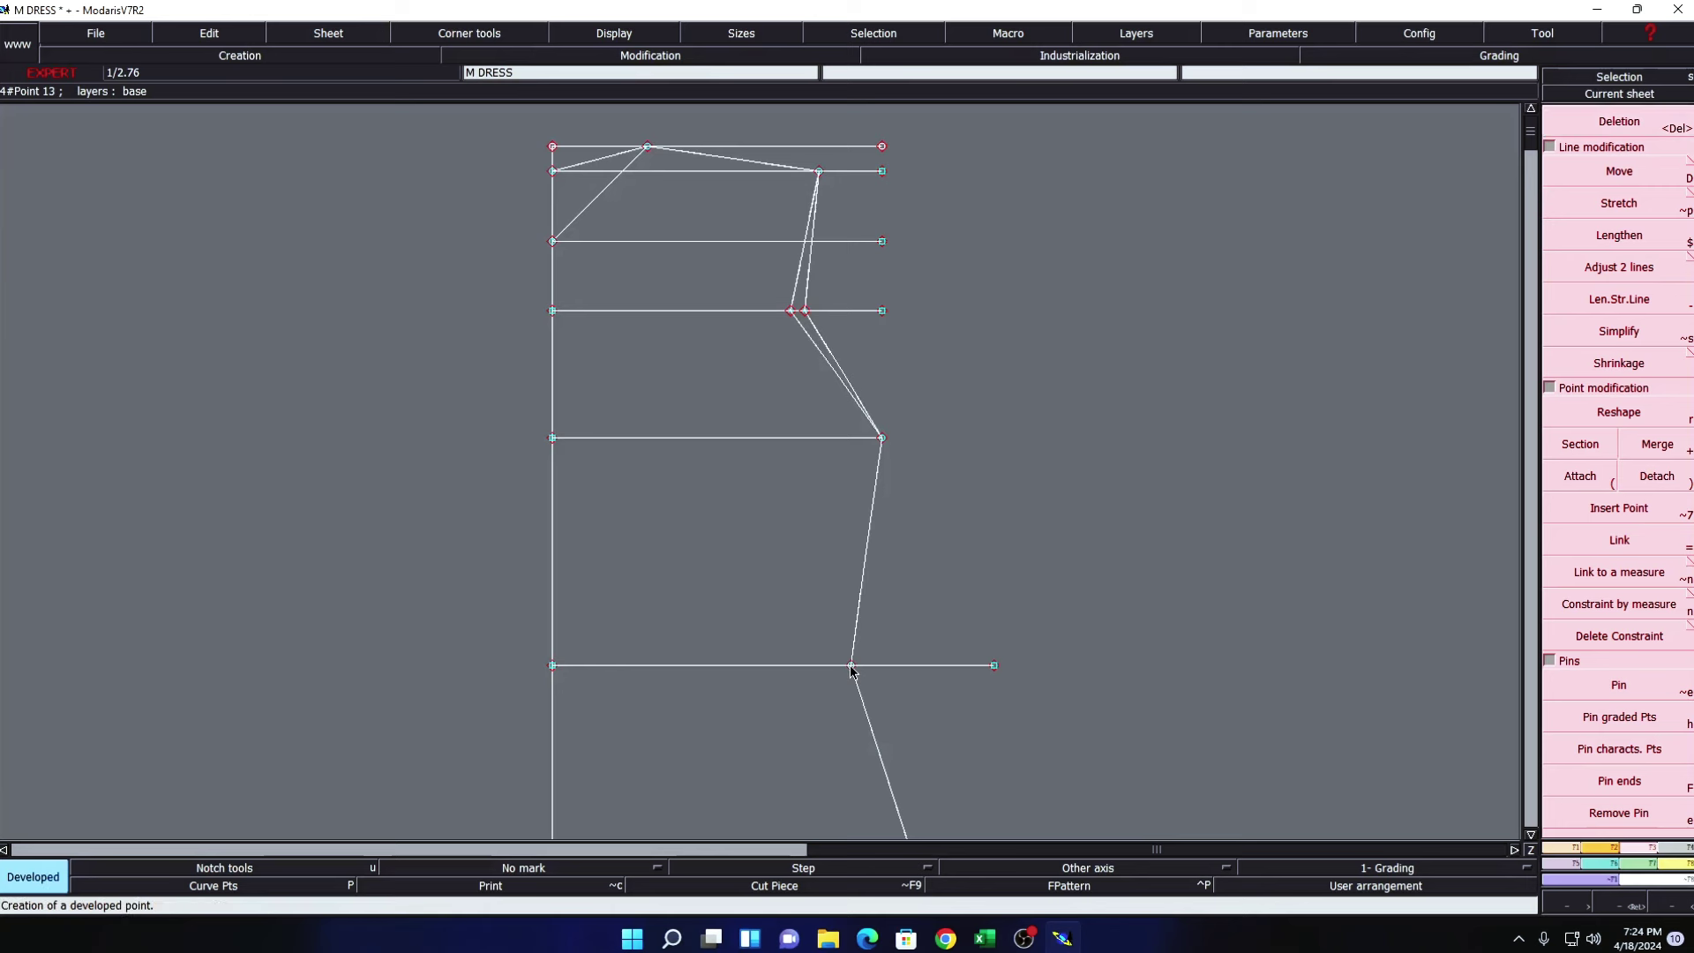
{"action": "left_click", "coordinate": [851, 667]}
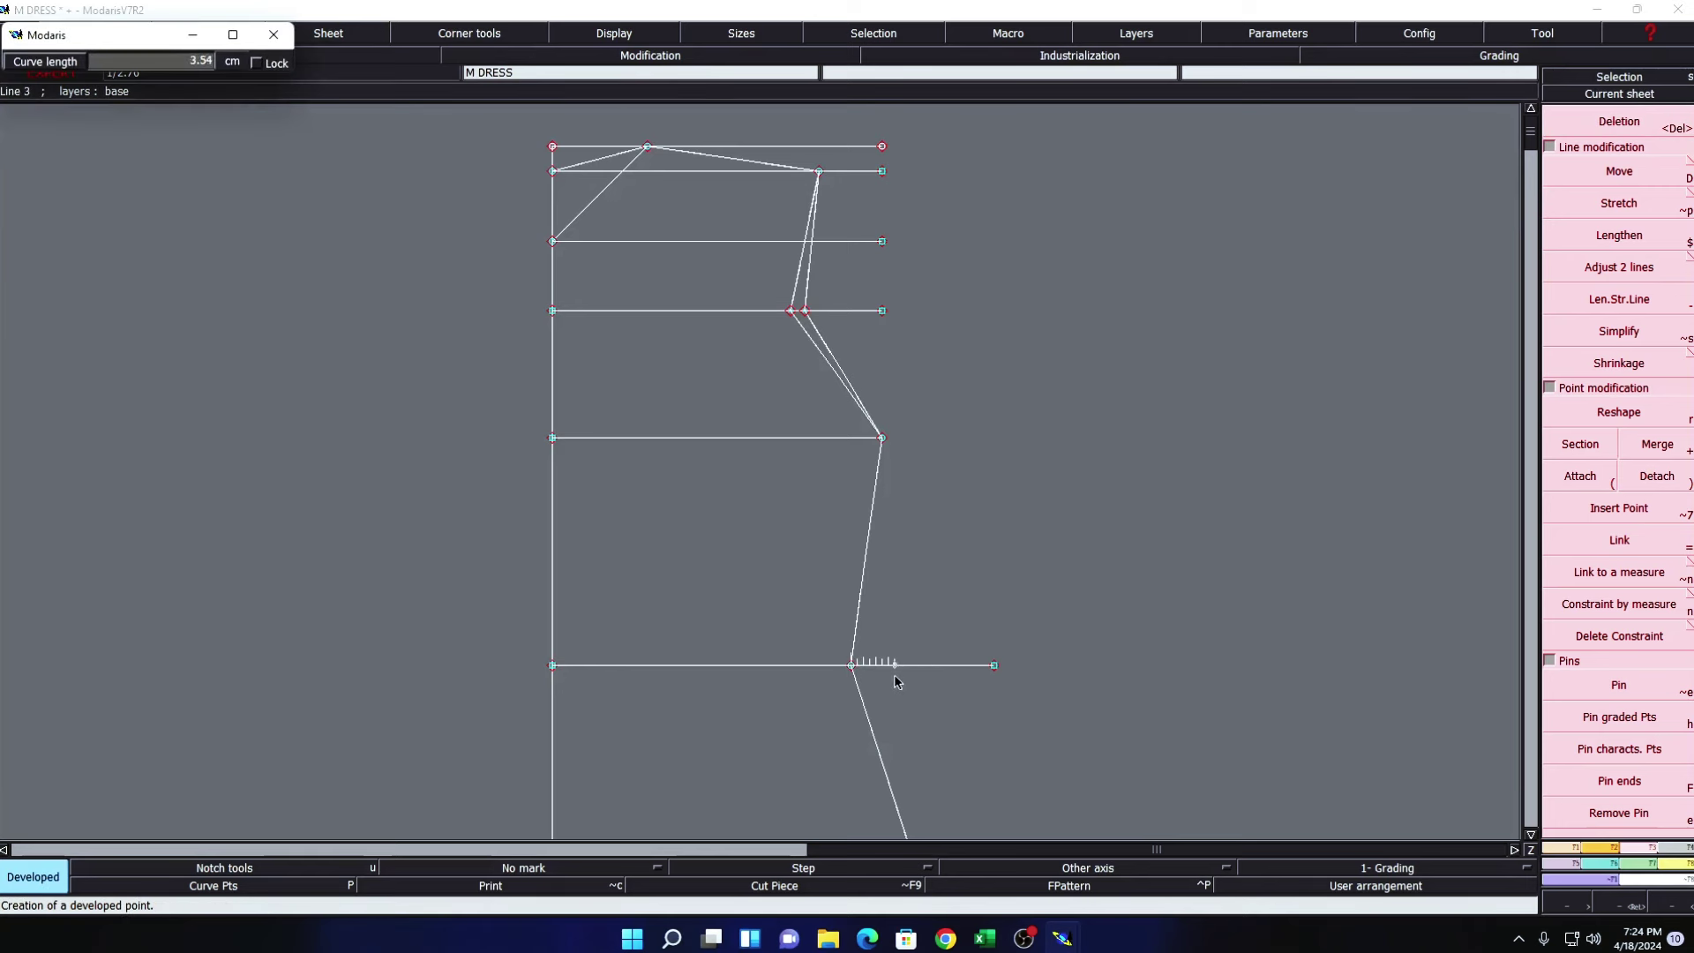
{"action": "type", "text": "2.00"}
{"action": "key", "text": "Return"}
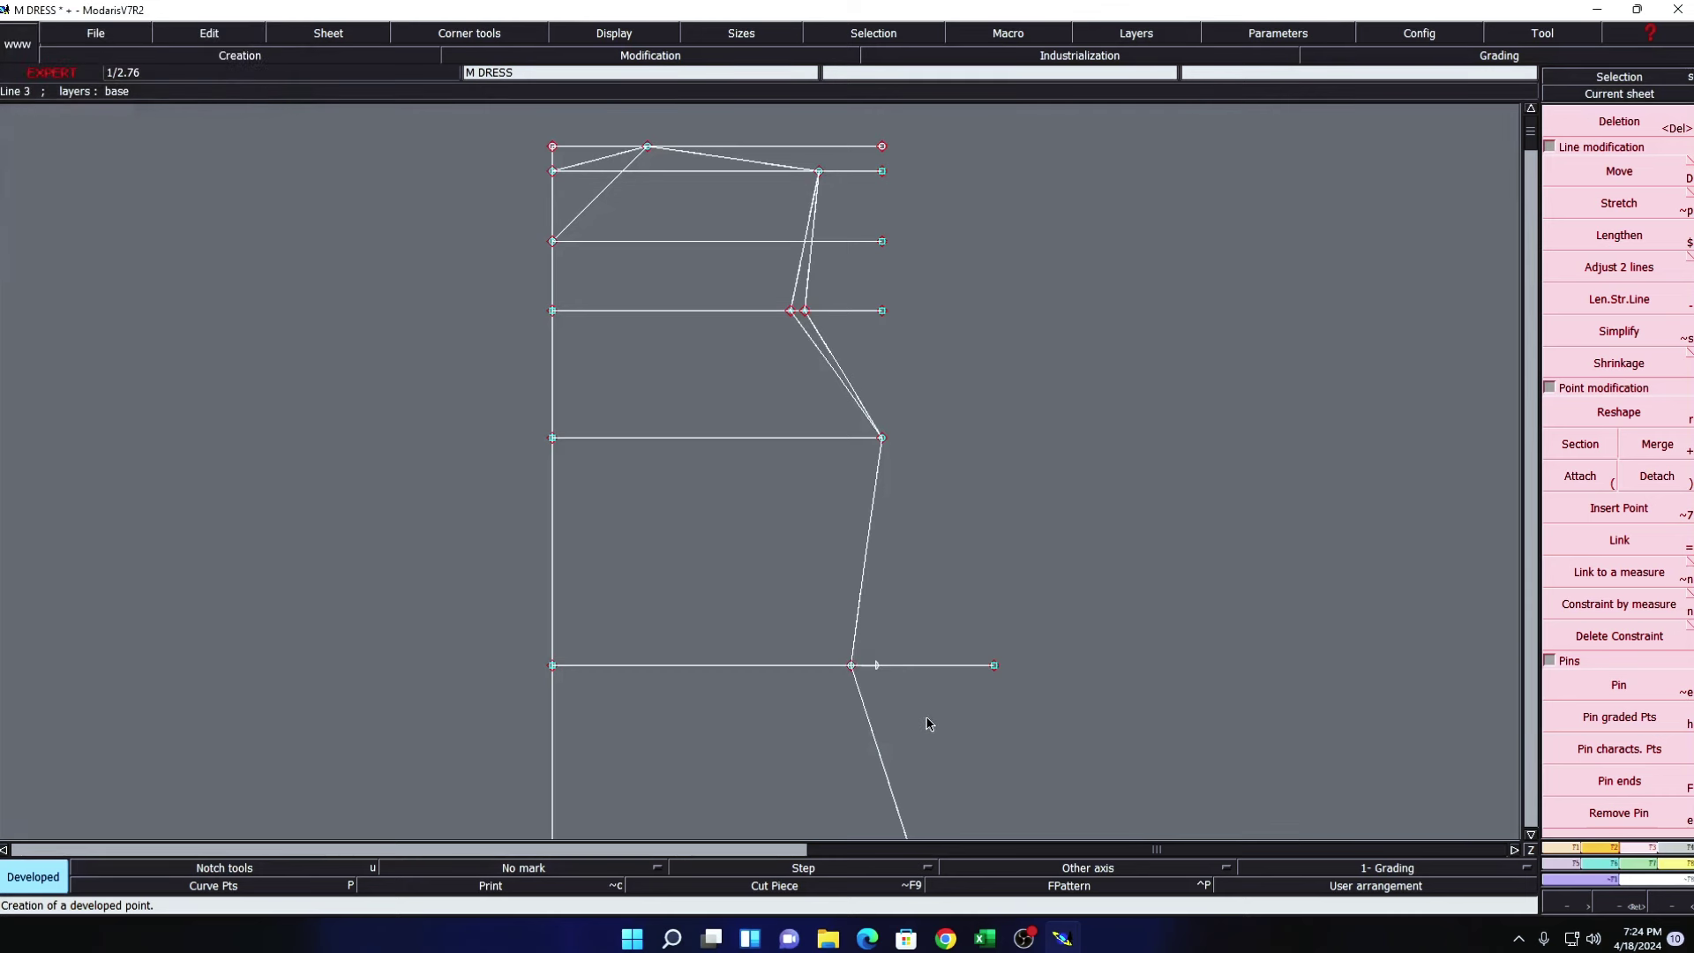
{"action": "key", "text": "shift+7"}
{"action": "left_click", "coordinate": [876, 665]}
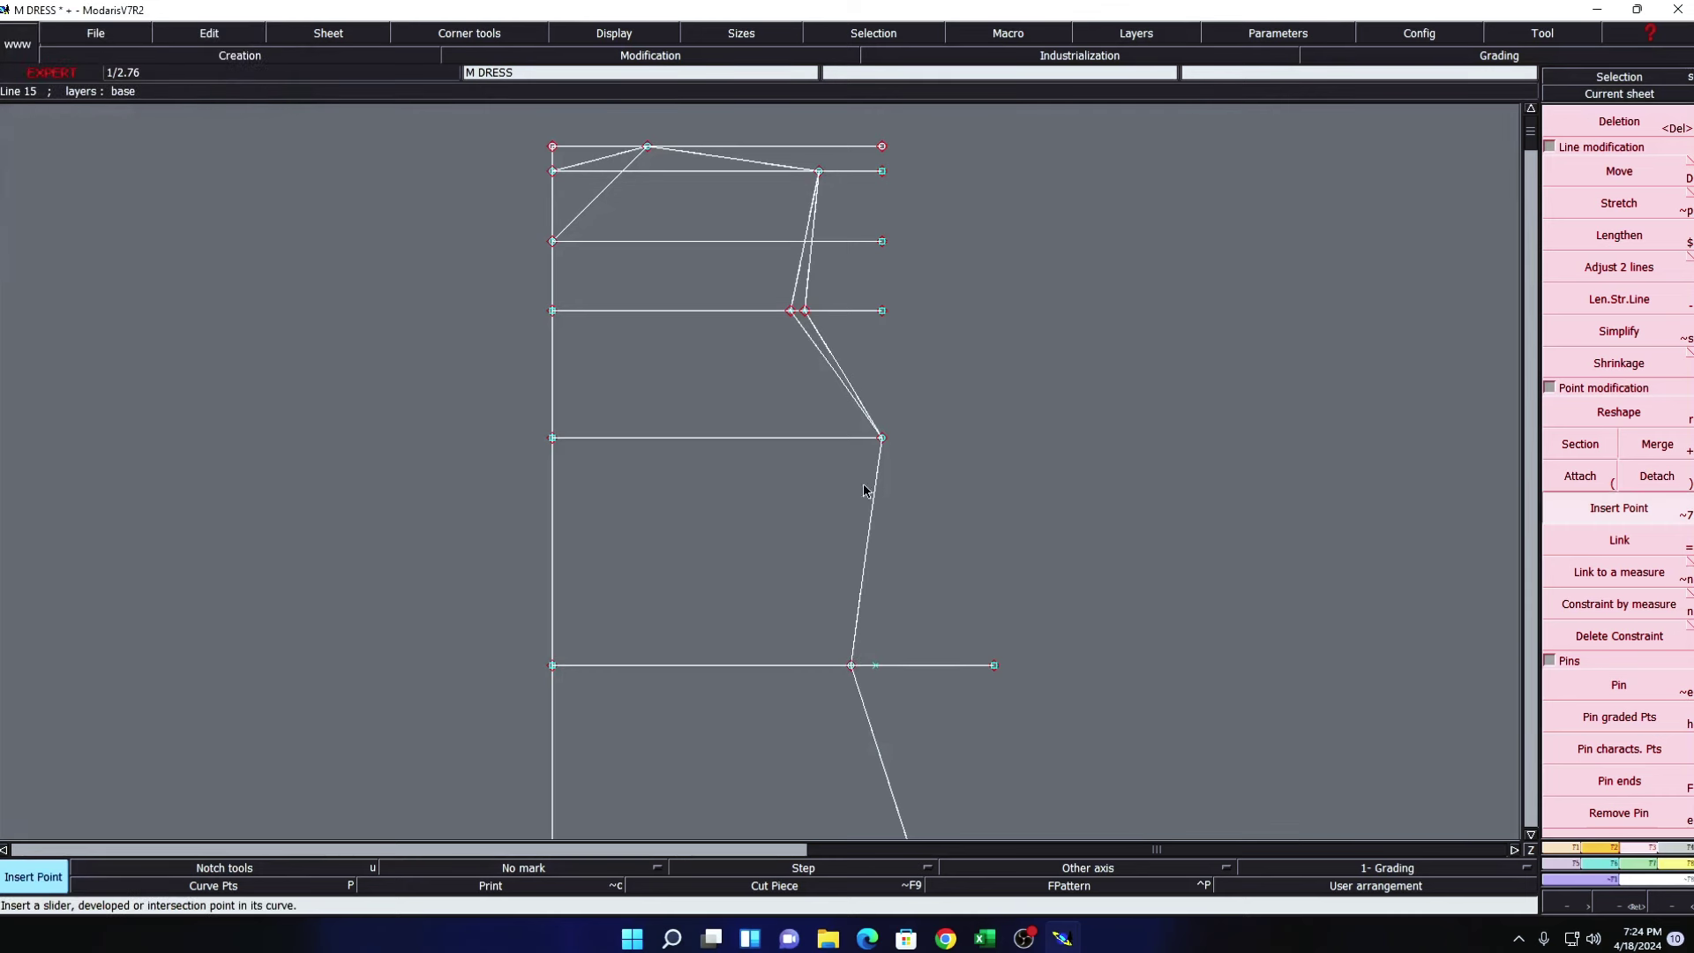
- Draw a Bezier side line from the side corner down to the new waist point
{"action": "key", "text": "b"}
{"action": "left_click", "coordinate": [881, 438]}
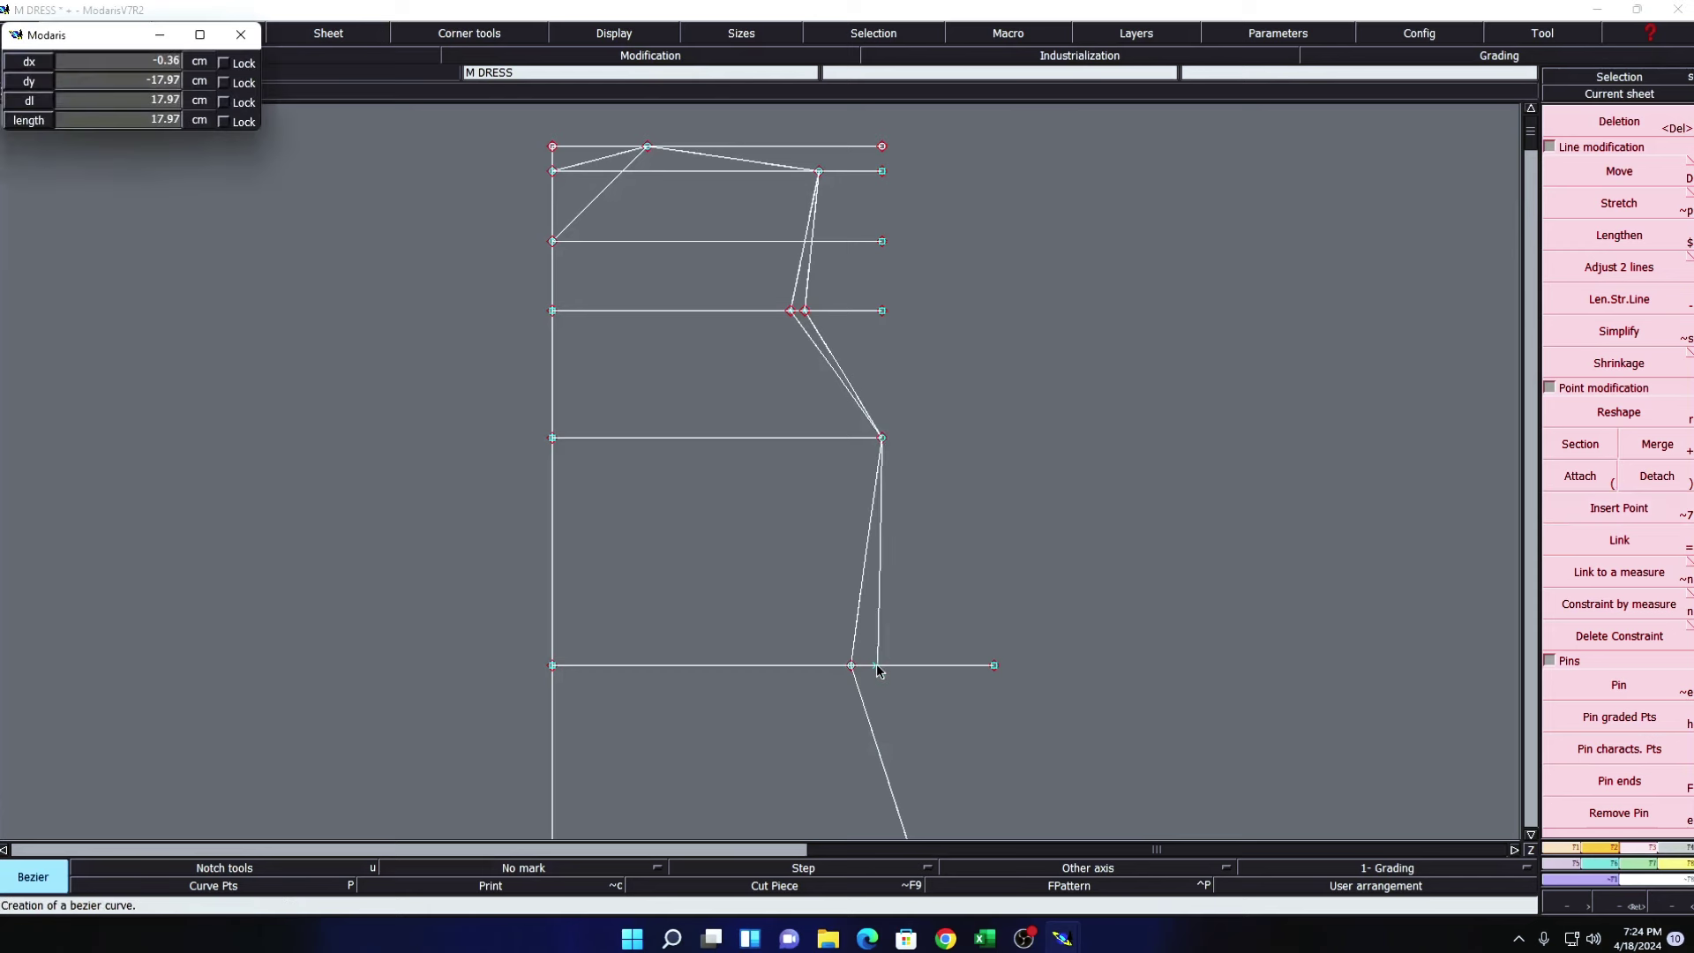
{"action": "left_click", "coordinate": [876, 666]}
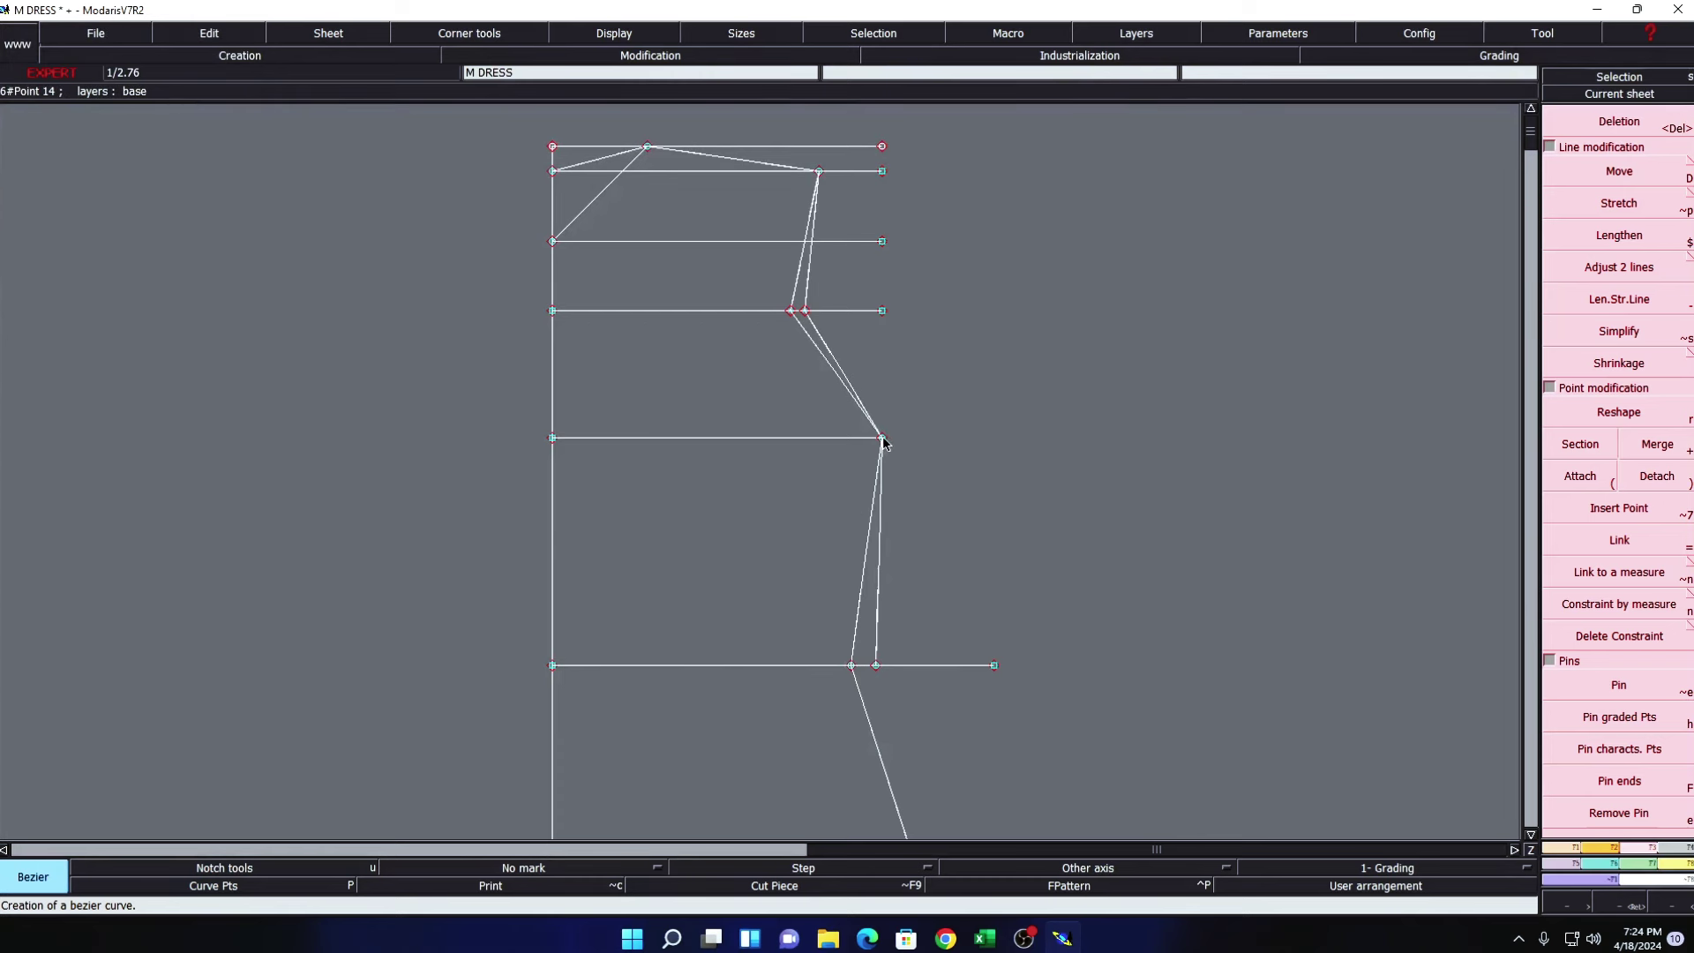
- With Reshape active, bend the first sloped armhole line into a concave curve
{"action": "key", "text": "a"}
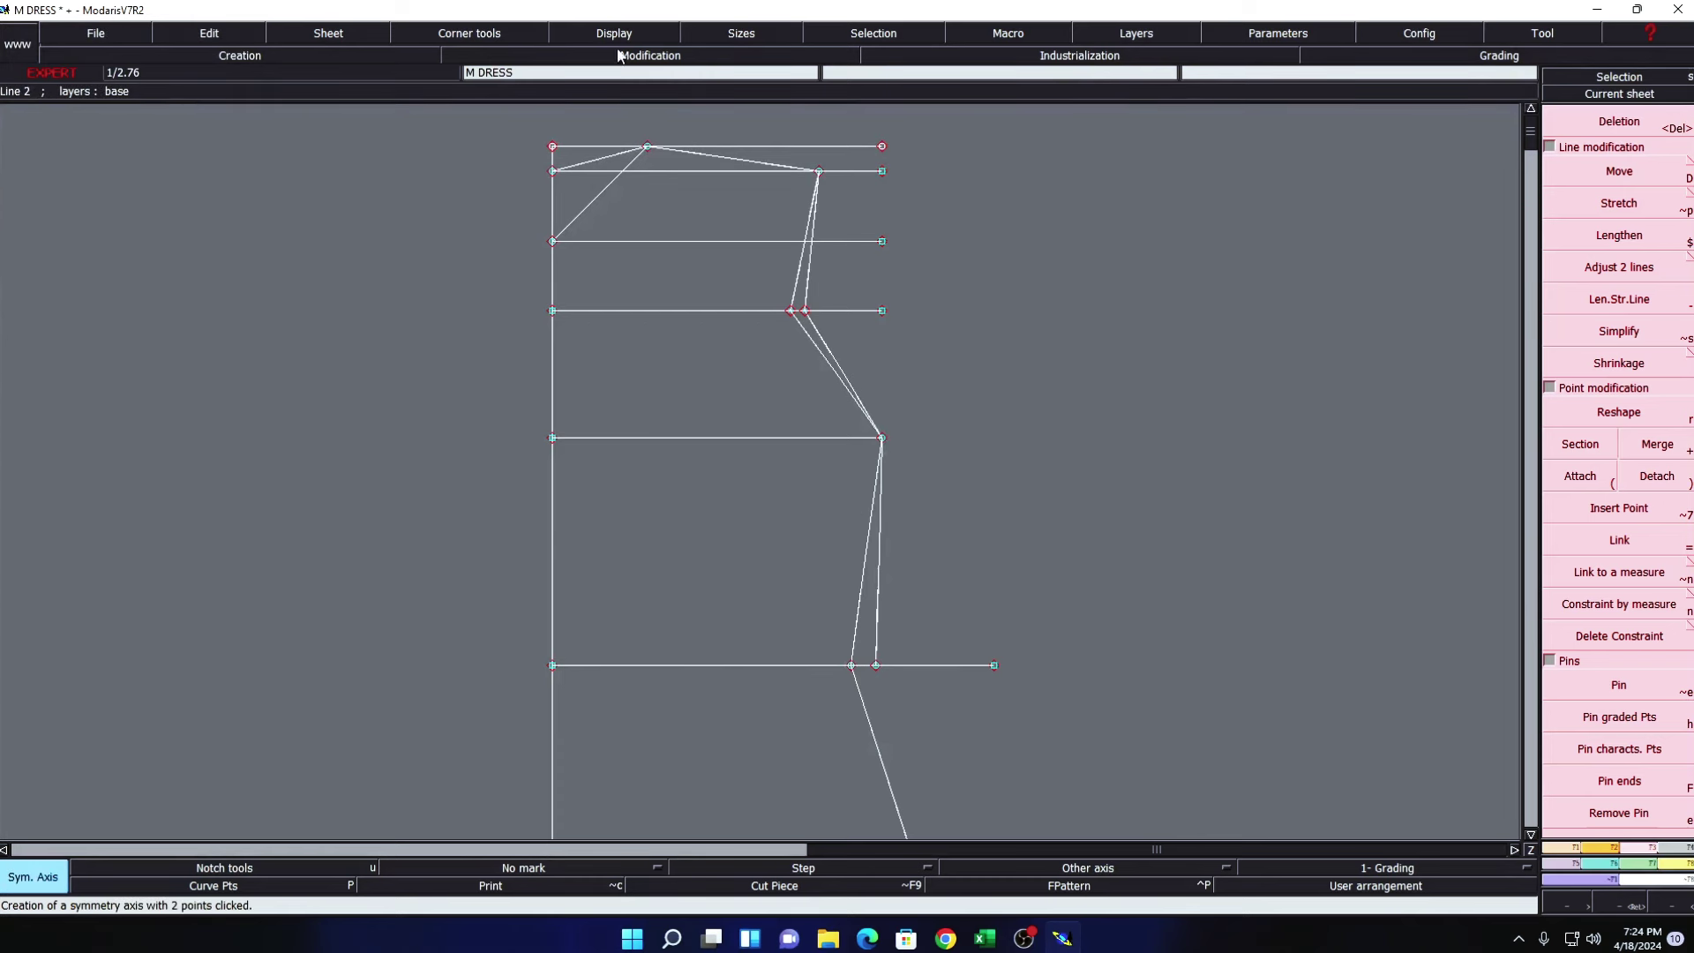
{"action": "left_click", "coordinate": [619, 35]}
{"action": "key", "text": "Escape"}
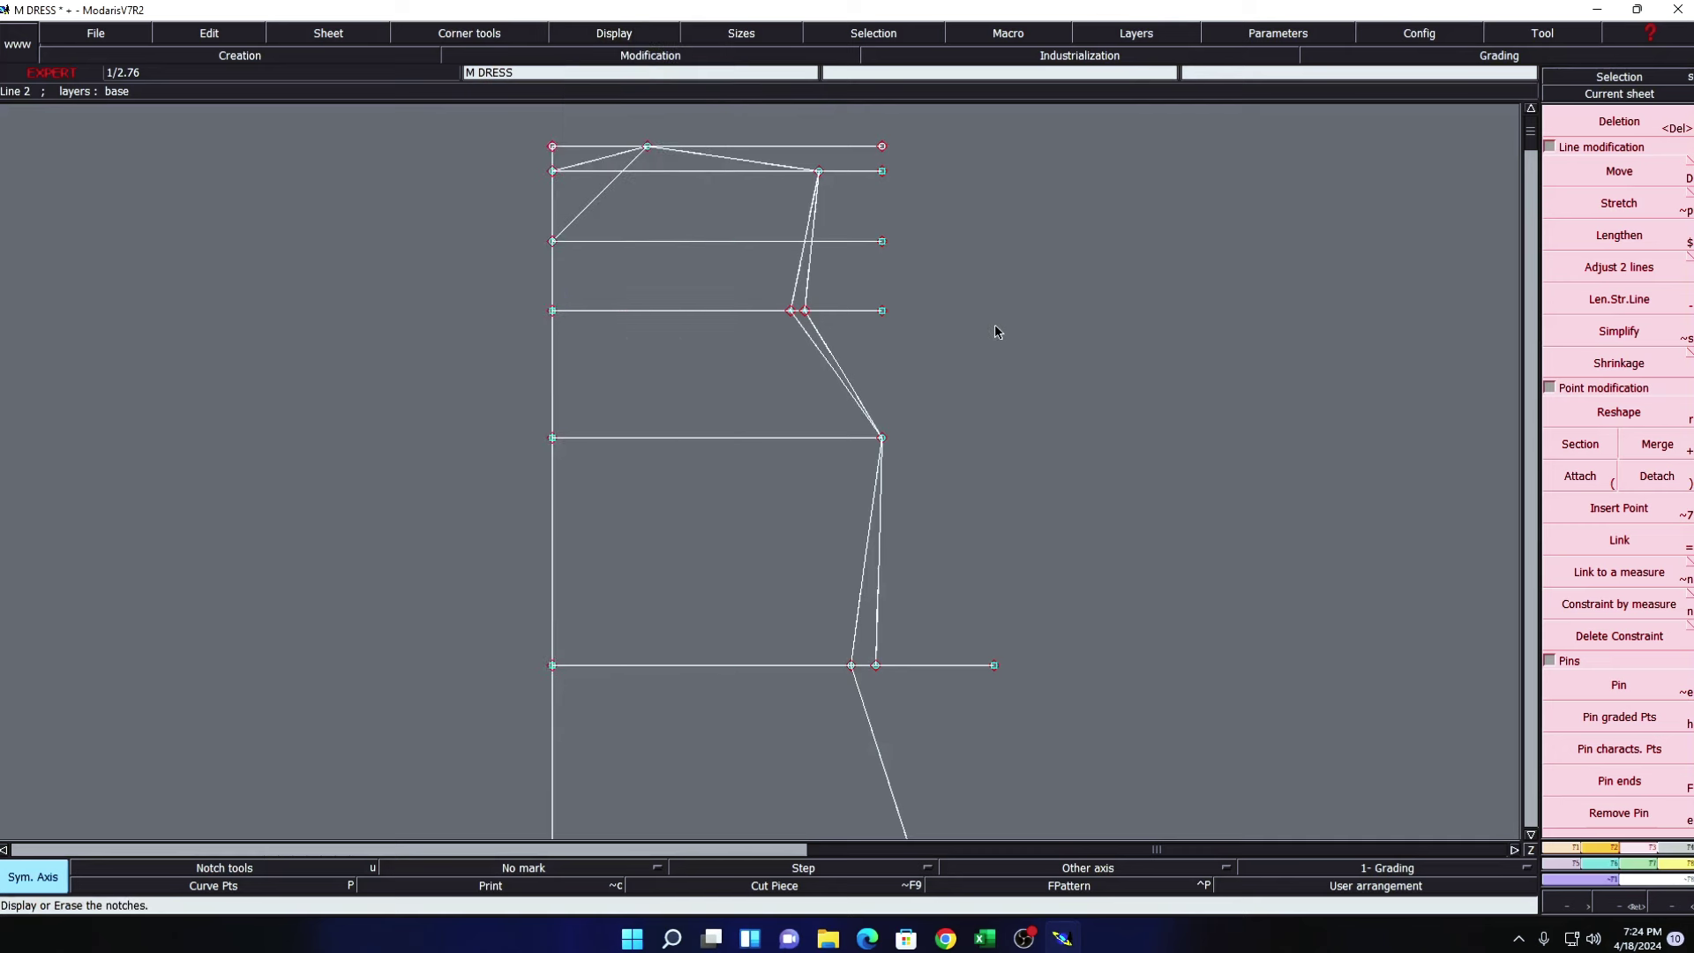
{"action": "key", "text": "Escape"}
{"action": "key", "text": "r"}
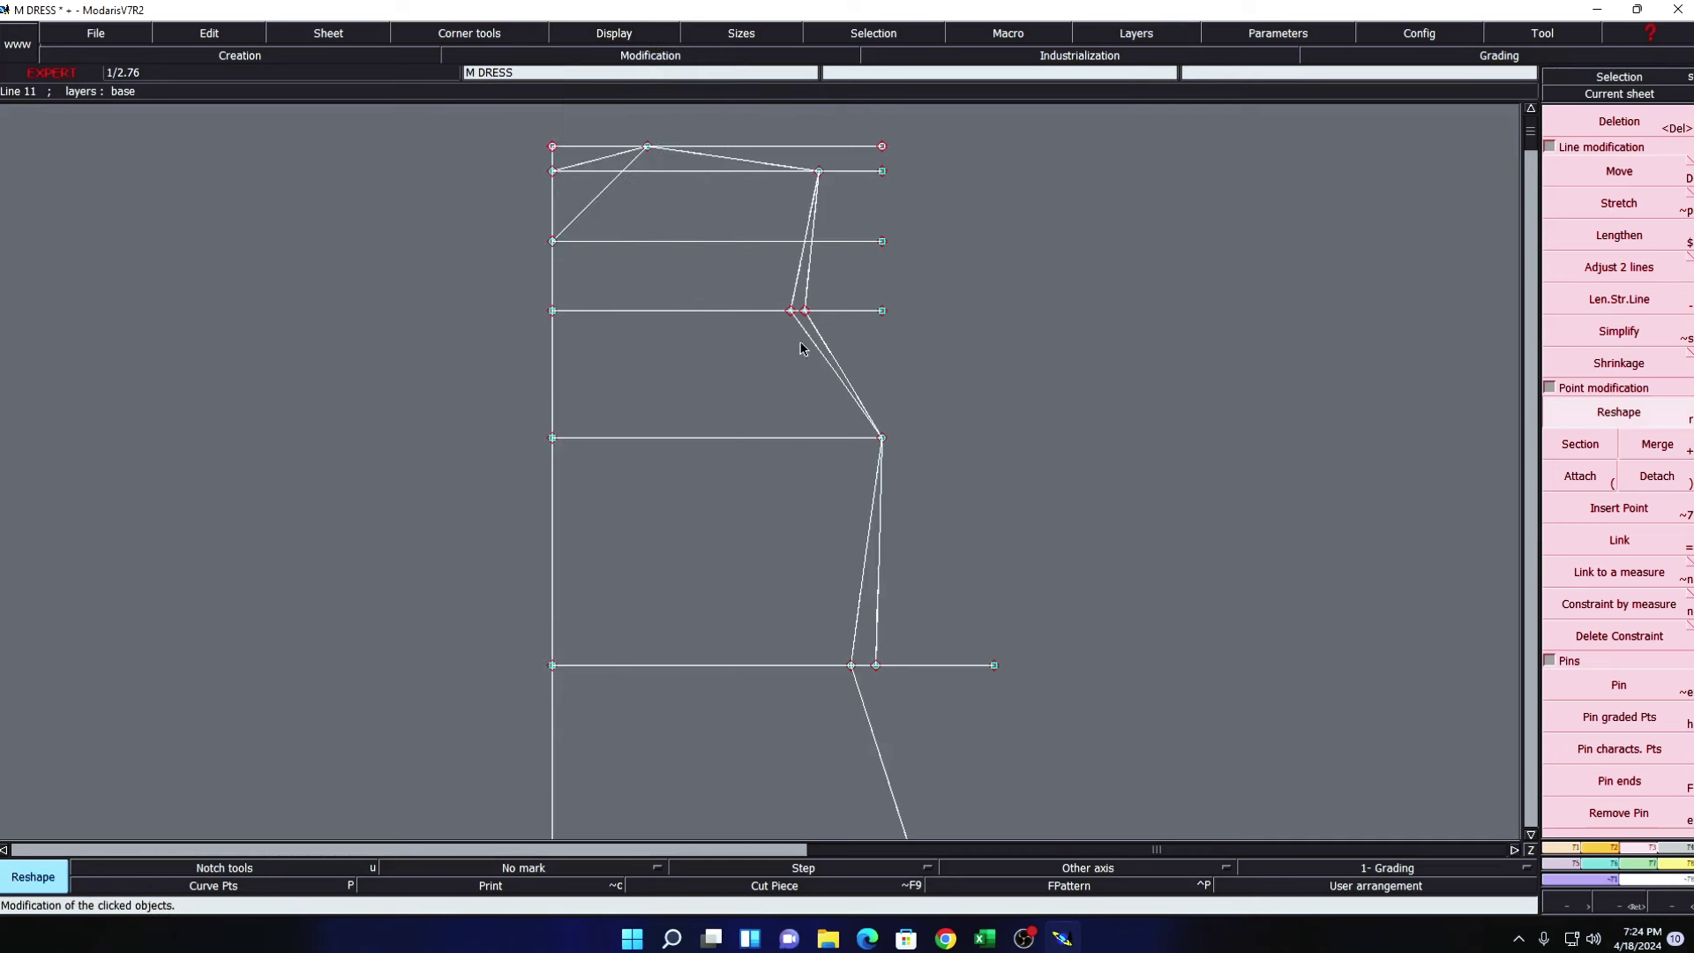
{"action": "left_click", "coordinate": [804, 342]}
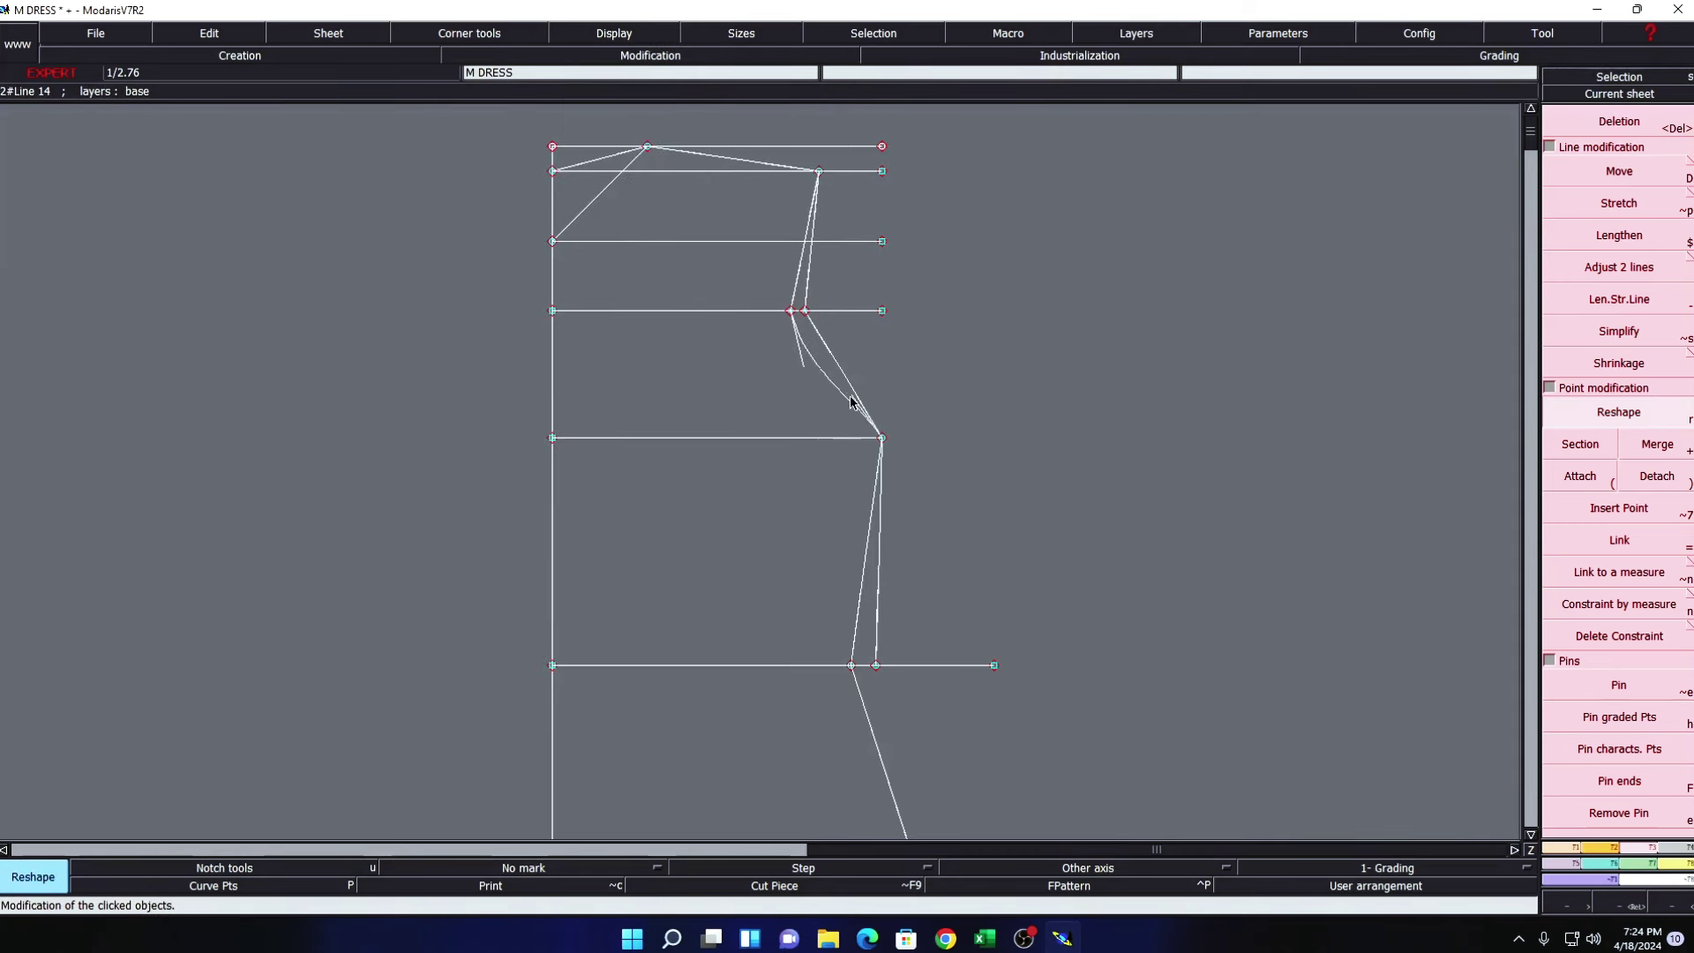
{"action": "left_click", "coordinate": [802, 421]}
- Curve the second armhole line and the side line meeting the lower side corner
{"action": "left_click", "coordinate": [790, 399]}
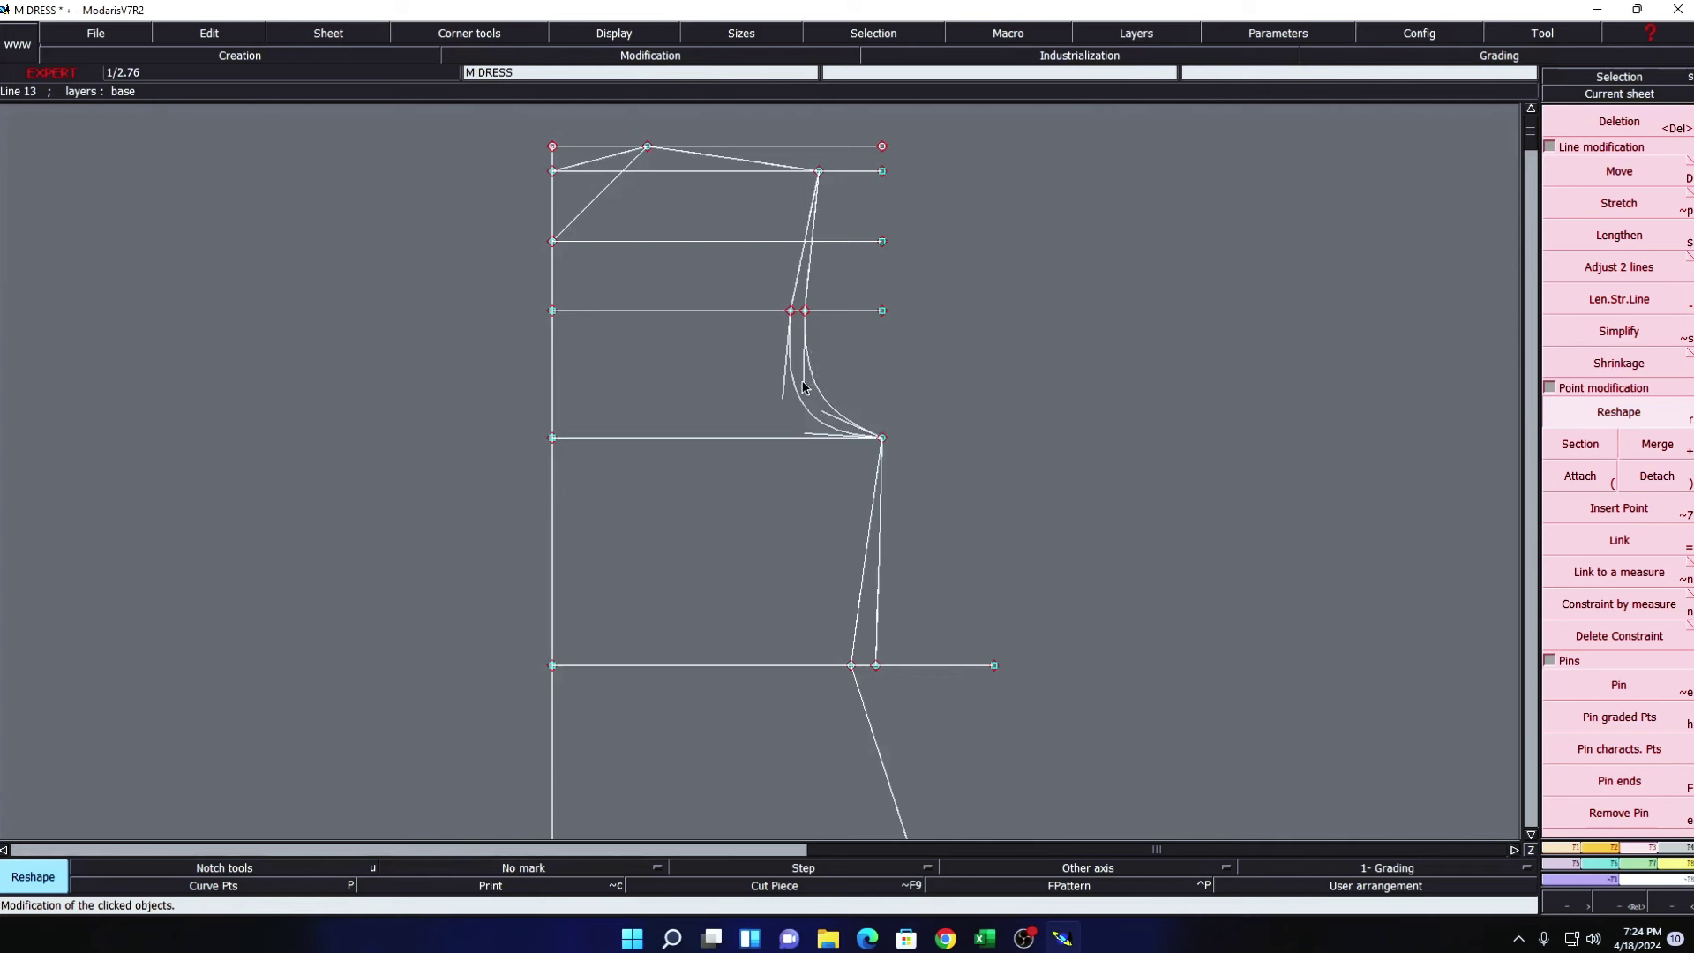
{"action": "left_click", "coordinate": [823, 414]}
{"action": "left_click", "coordinate": [823, 416]}
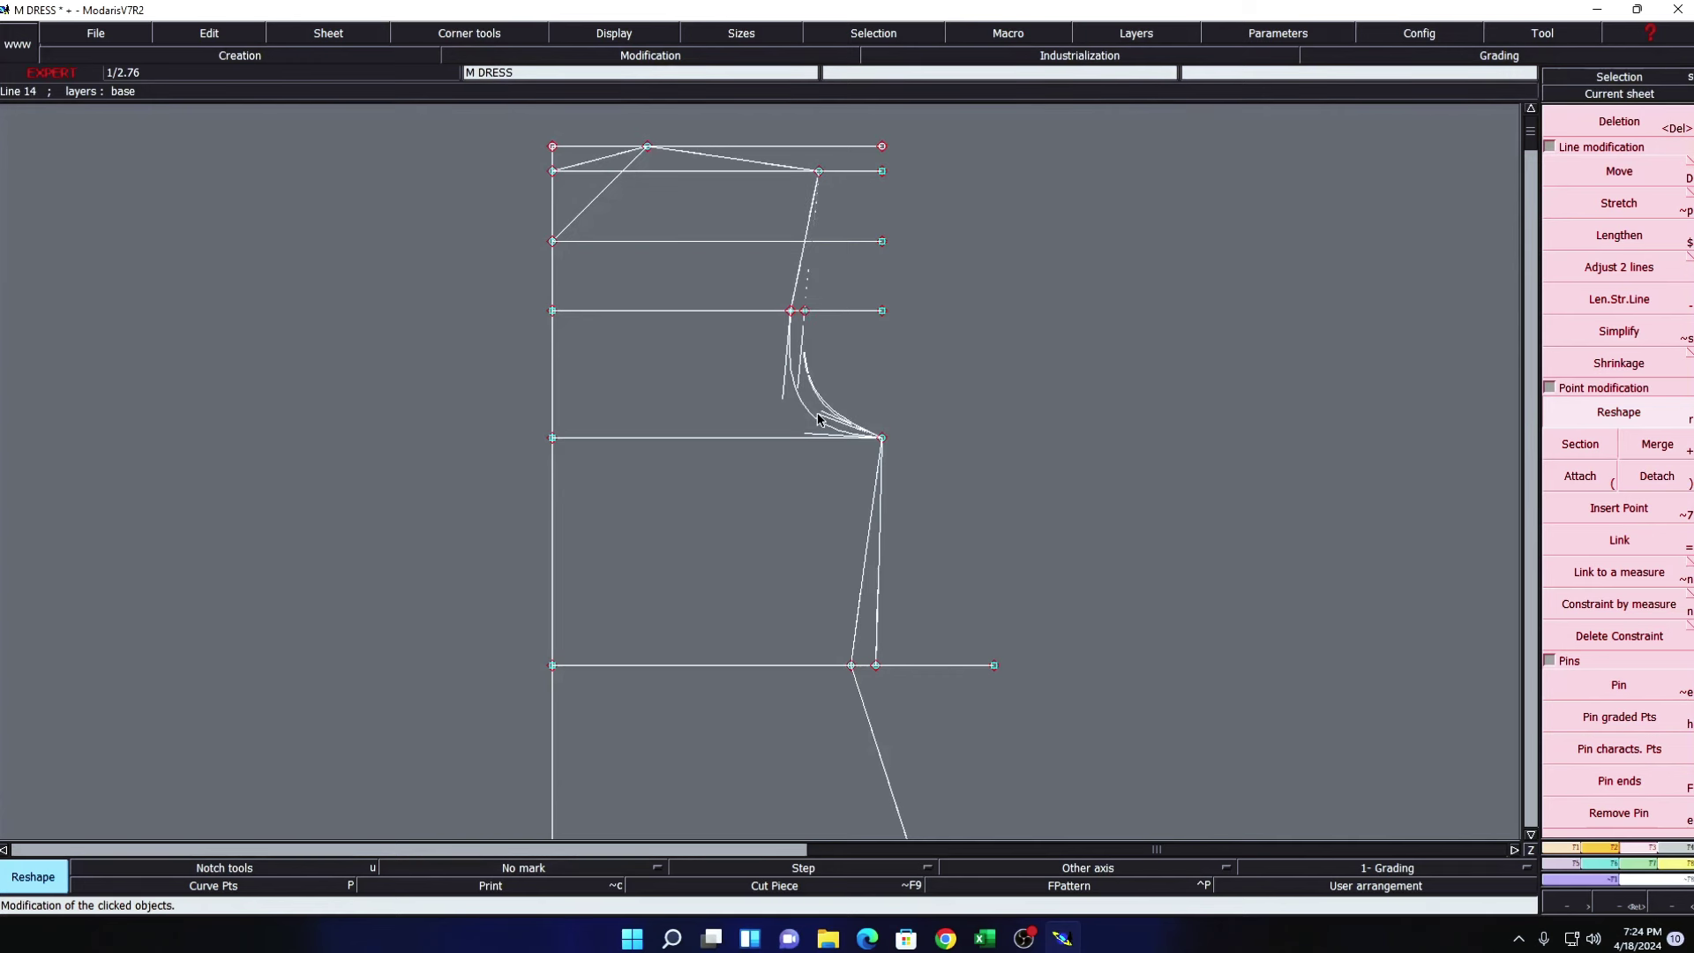
{"action": "left_click", "coordinate": [798, 281]}
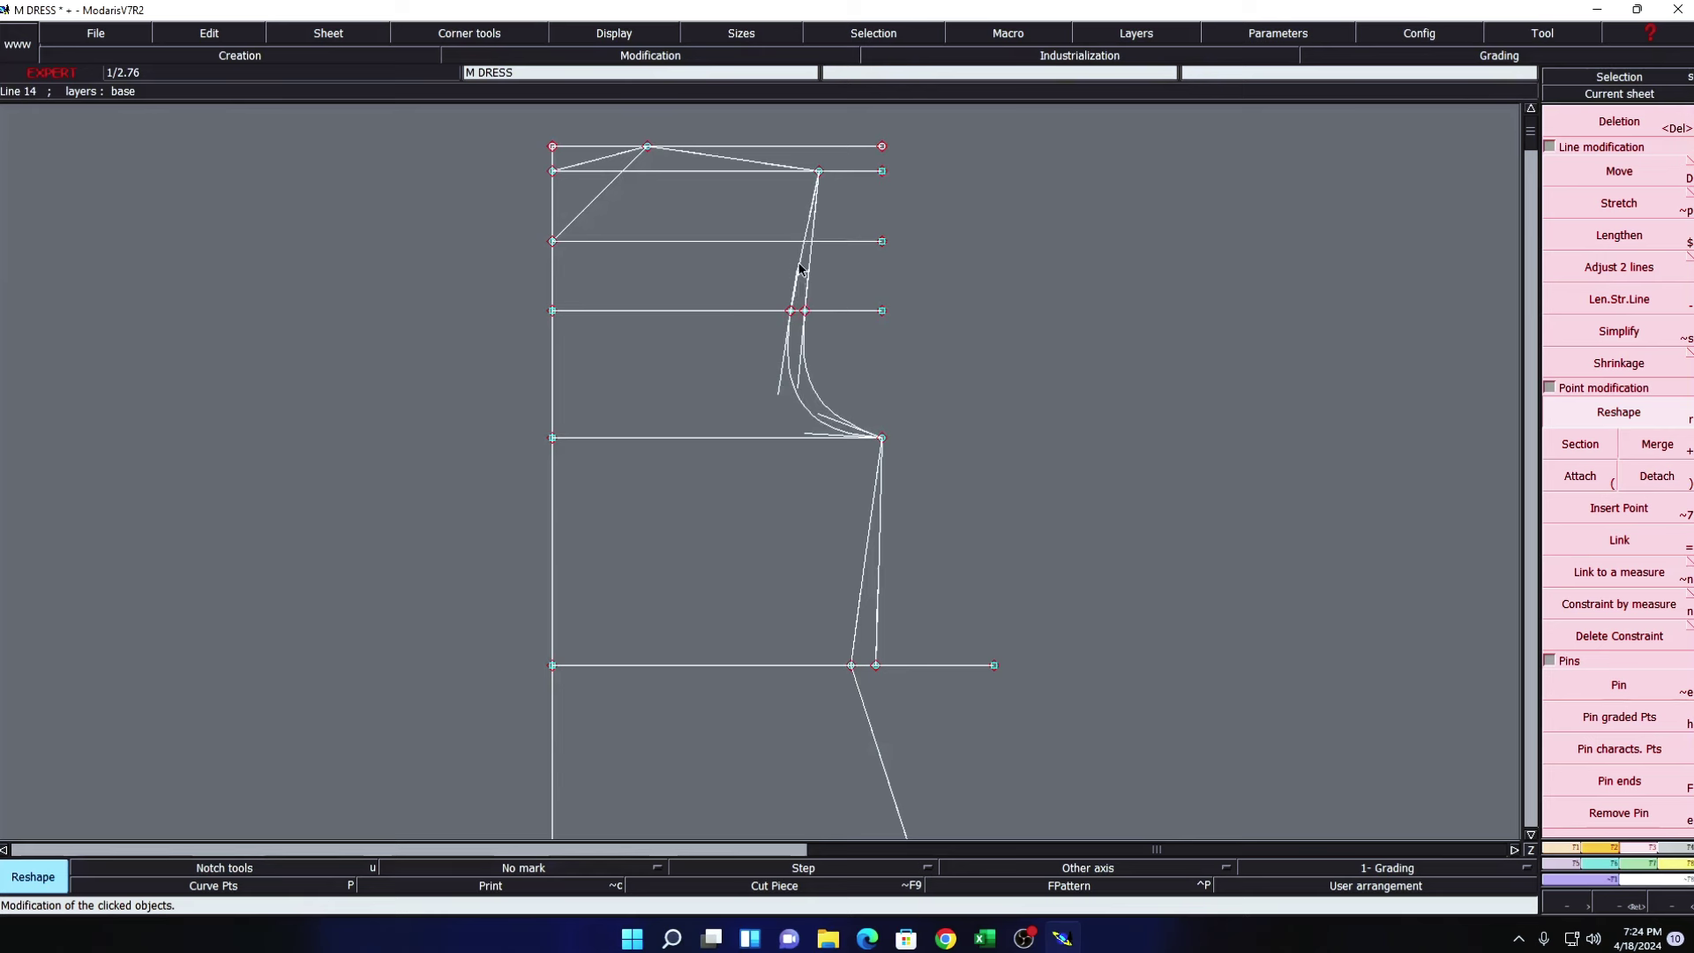
{"action": "key", "text": "minus"}
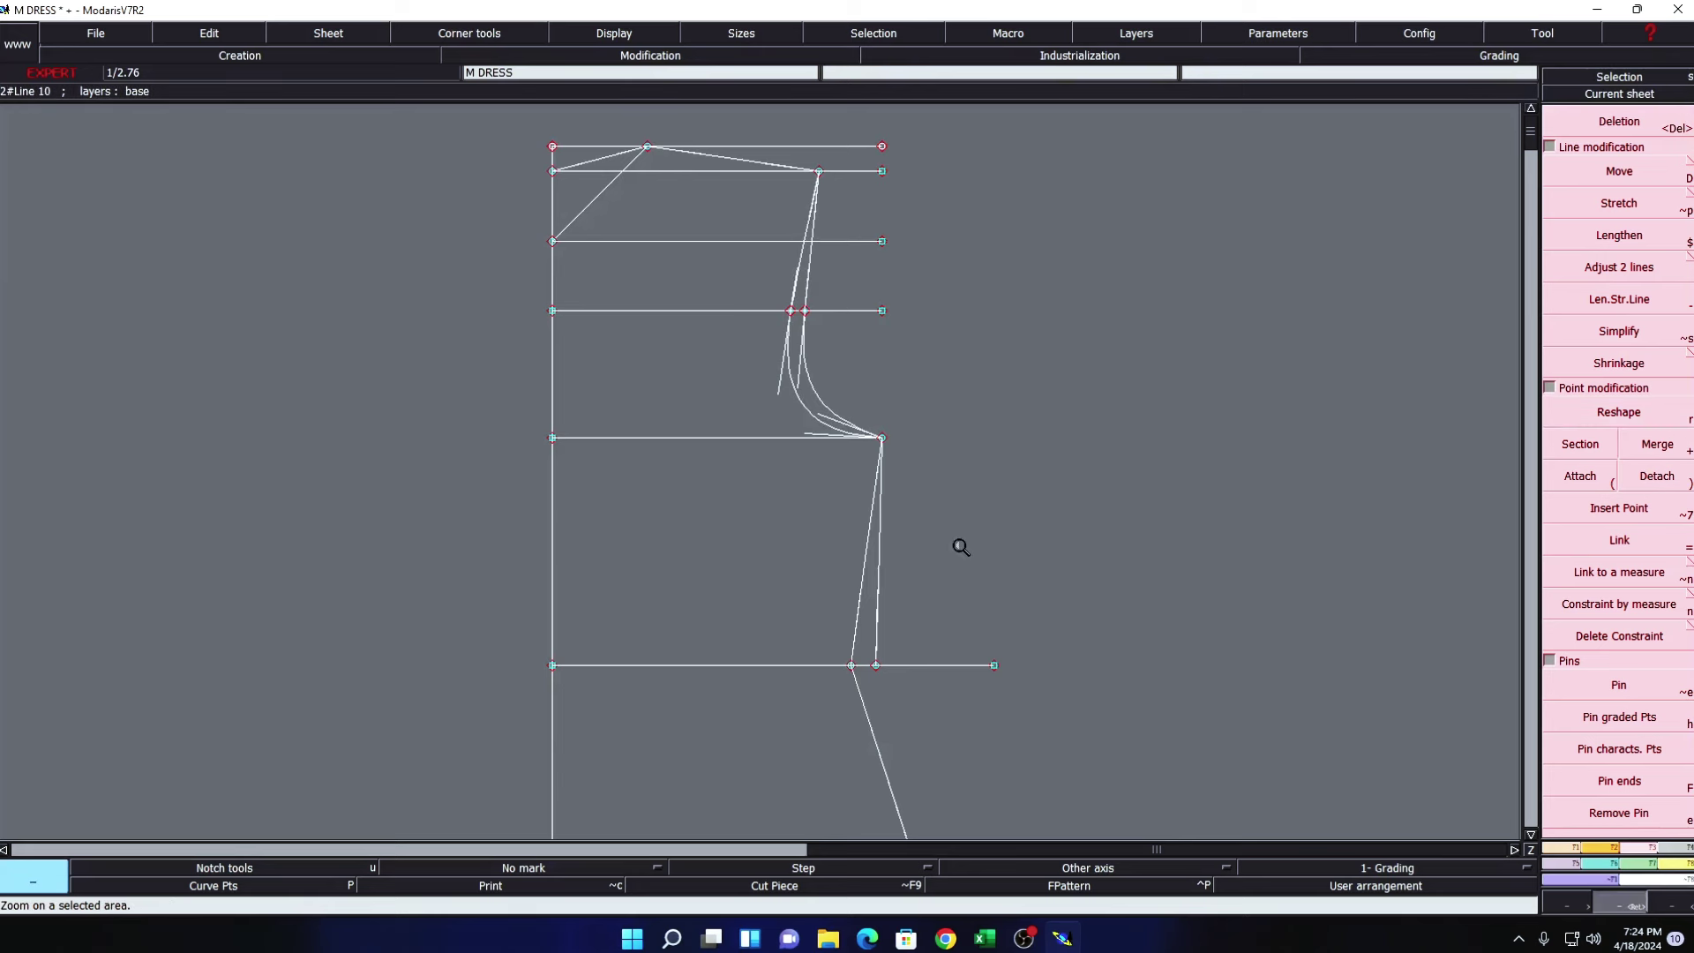
- Zoom out to the full M DRESS sheet and apply the 90° orientation
{"action": "left_click_drag", "start_coordinate": [663, 142], "coordinate": [988, 587]}
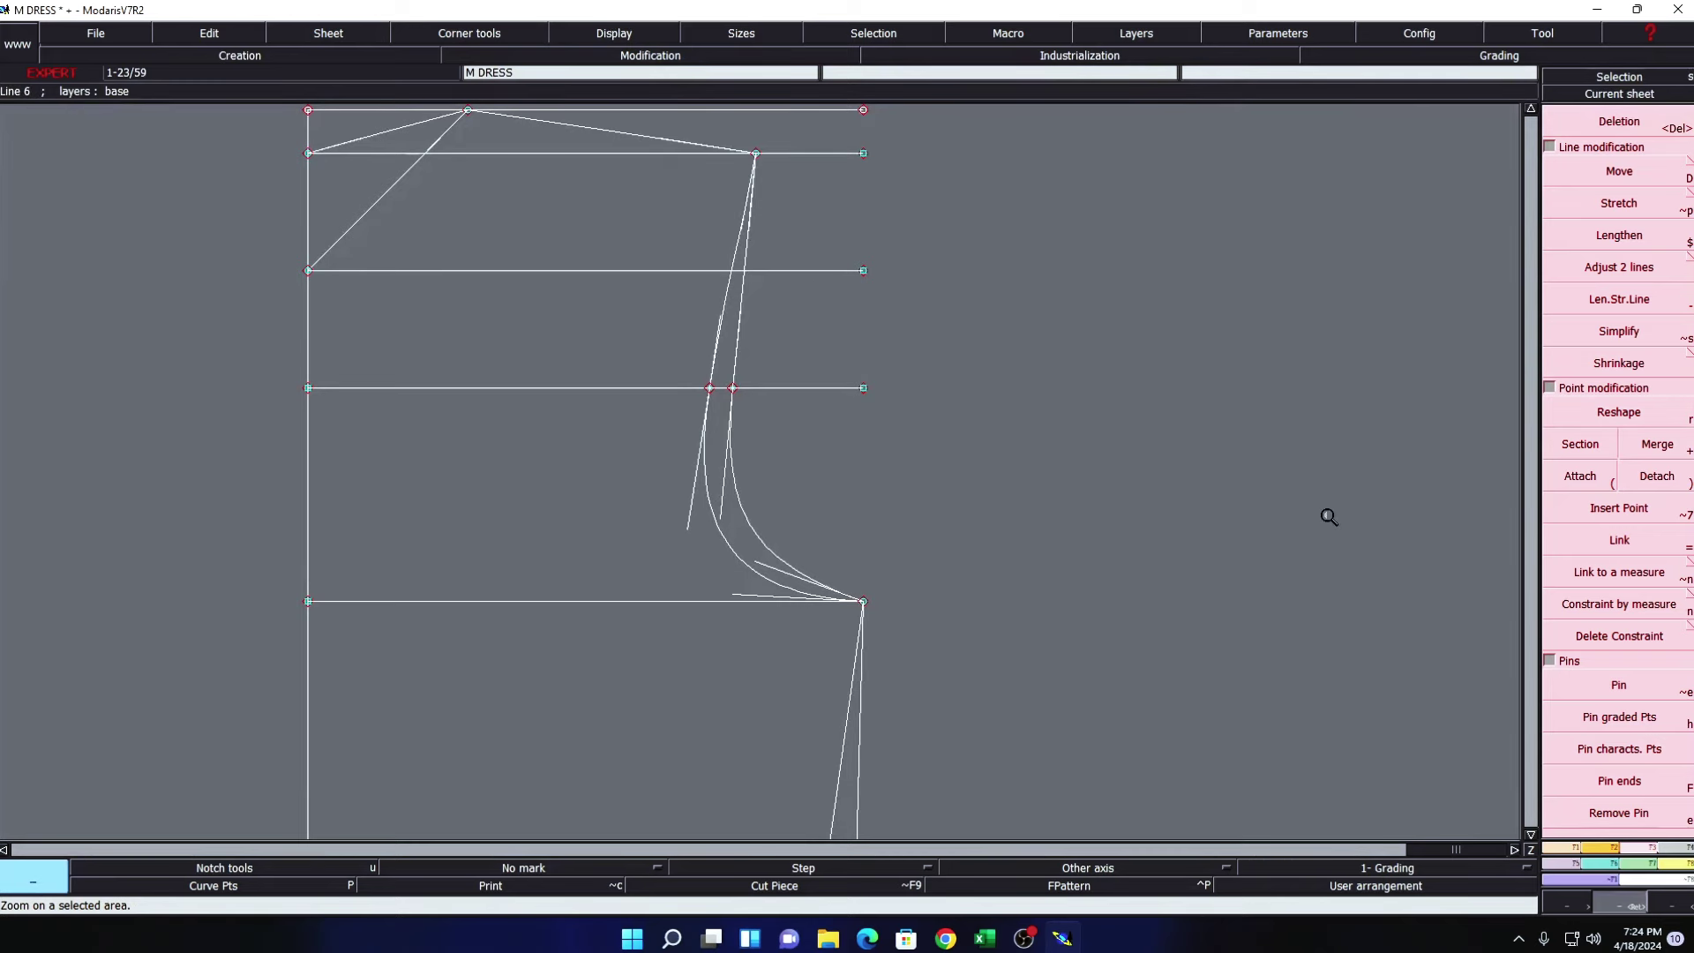
{"action": "key", "text": "asterisk"}
{"action": "left_click", "coordinate": [1601, 529]}
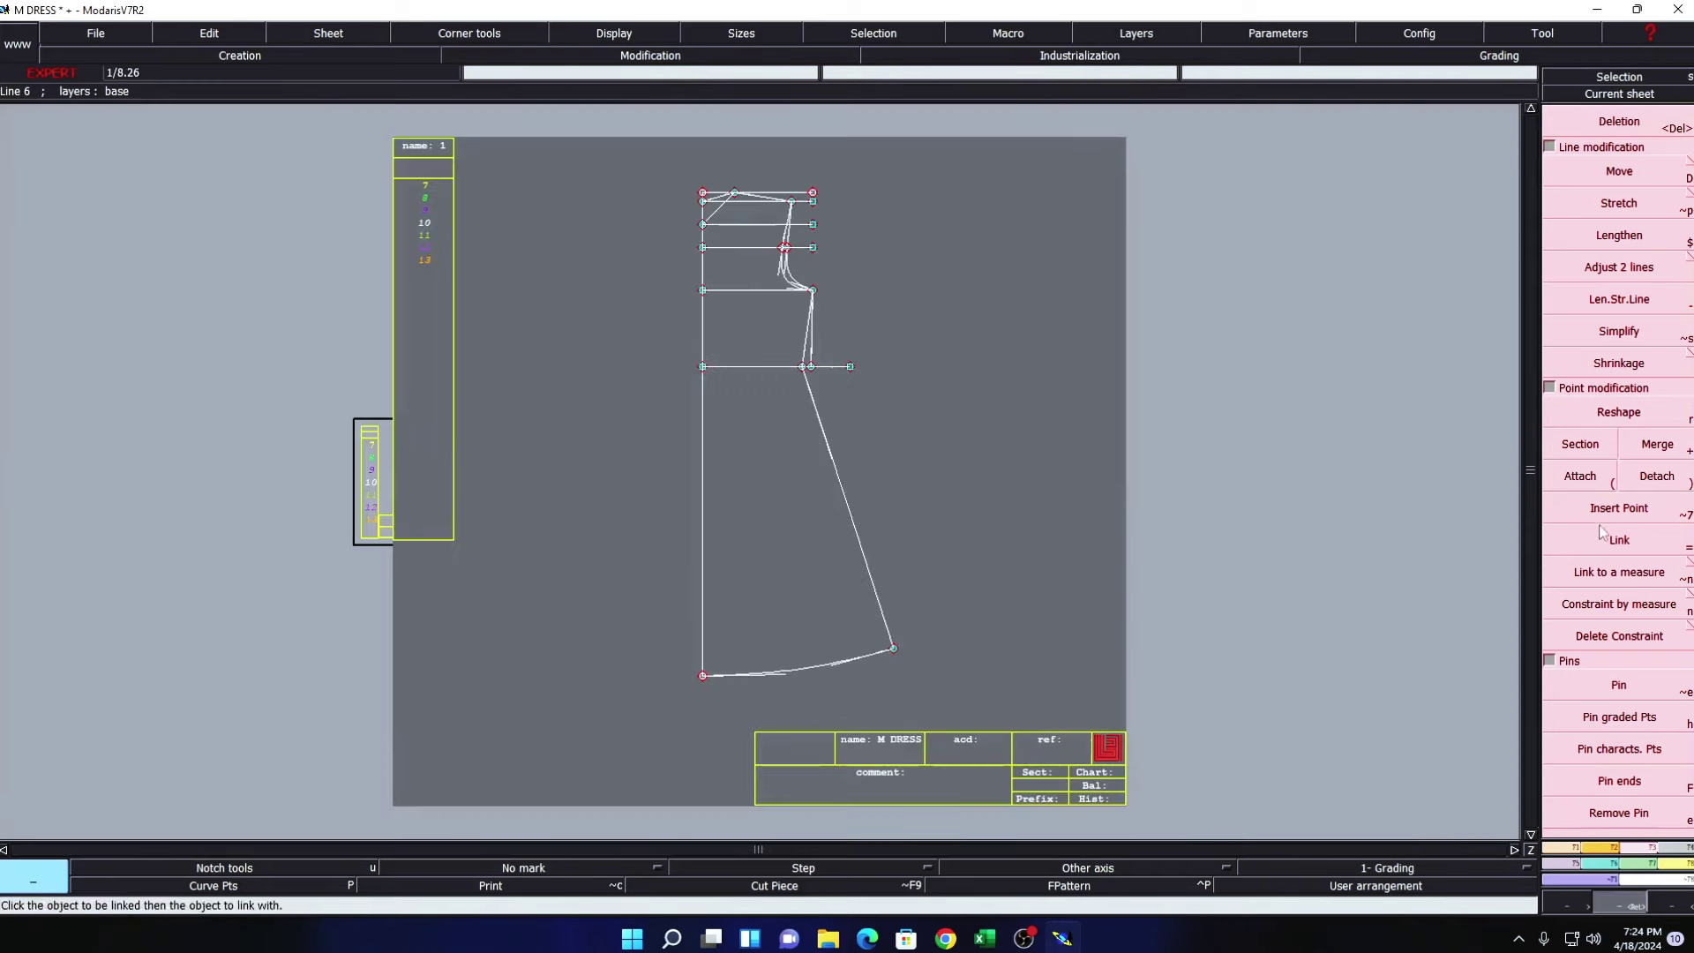
{"action": "left_click", "coordinate": [1606, 849]}
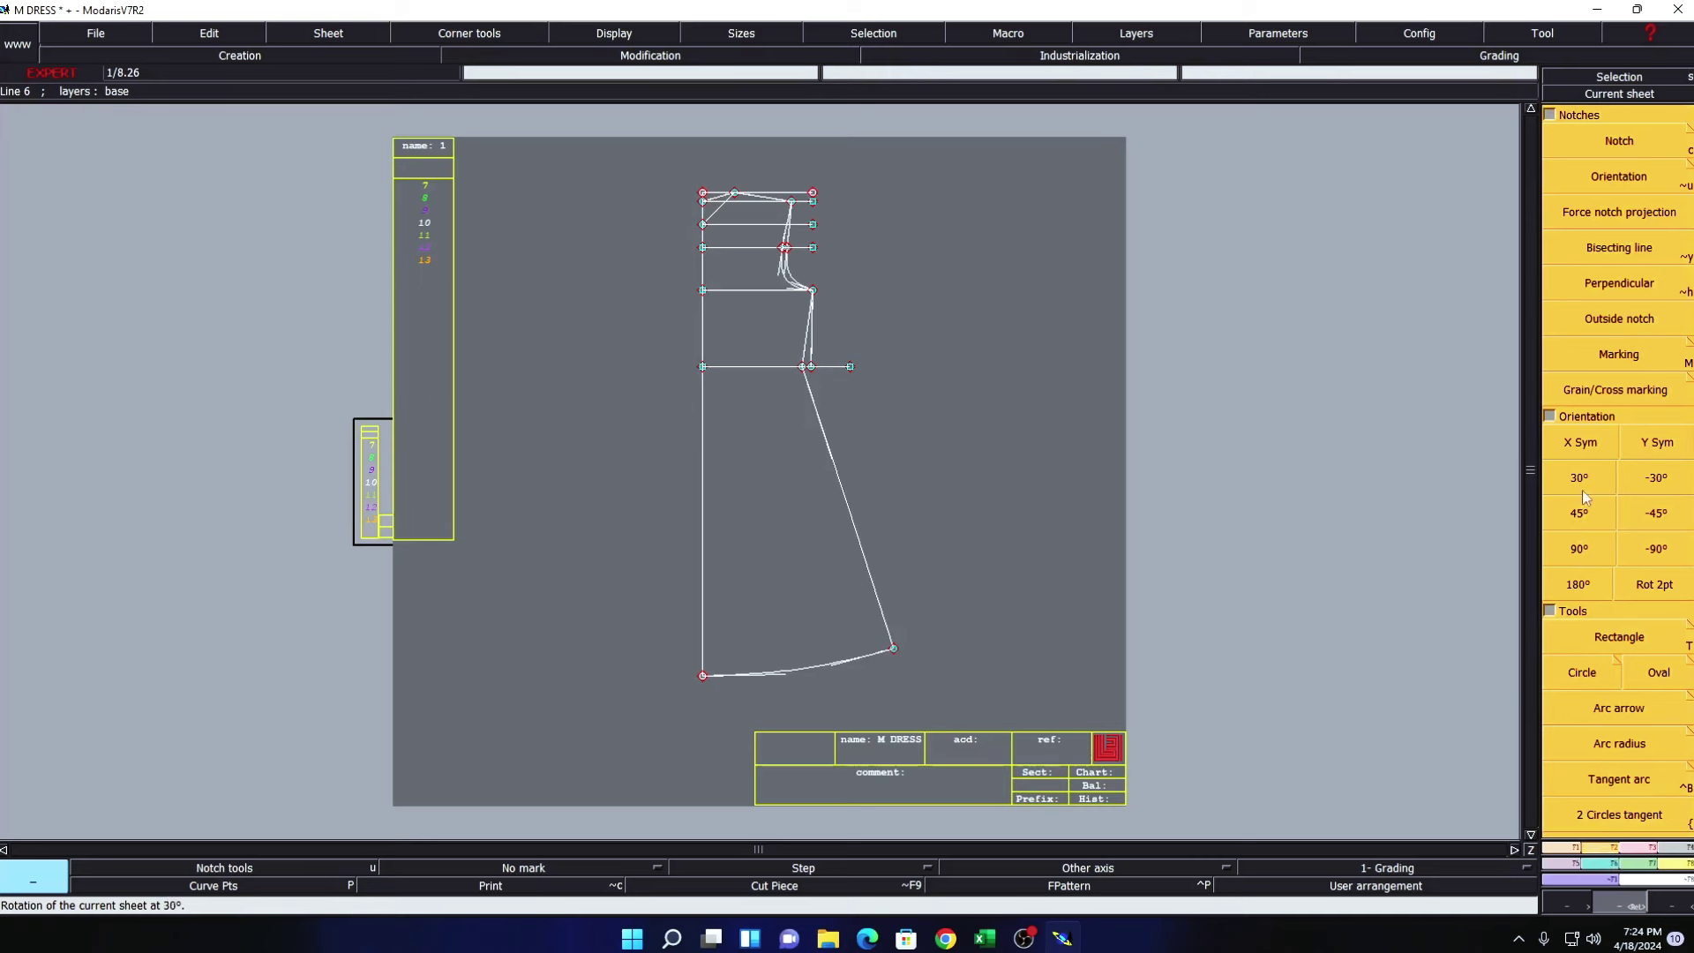
{"action": "left_click", "coordinate": [1579, 543]}
{"action": "left_click", "coordinate": [1066, 454]}
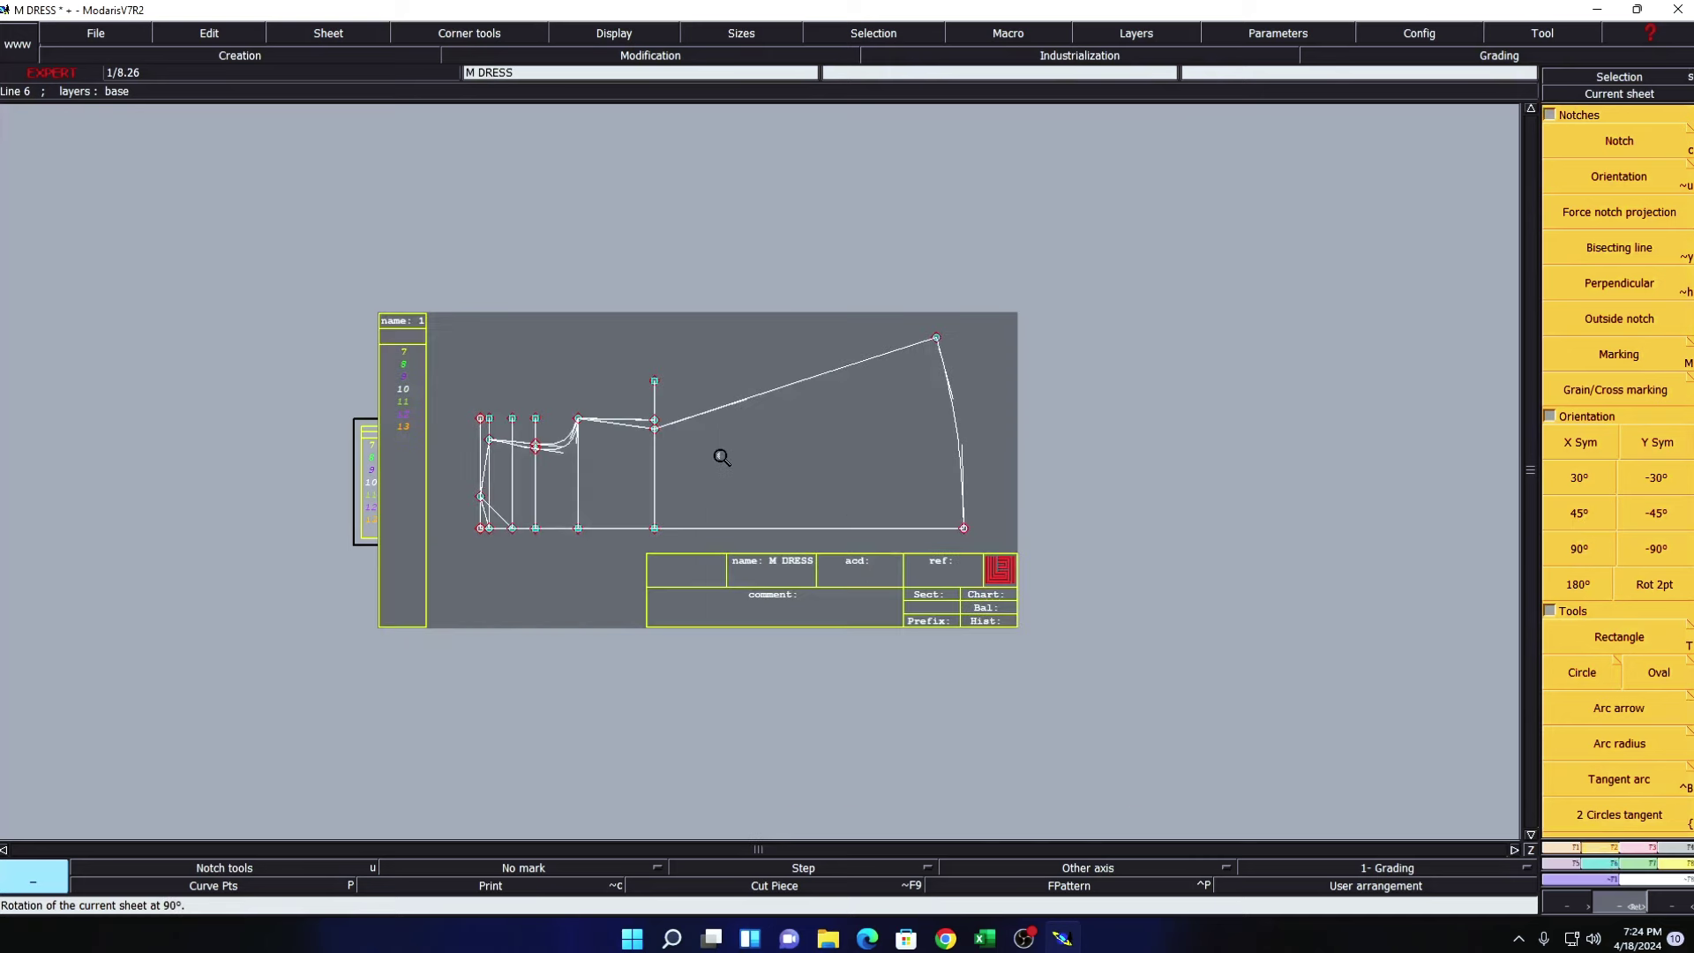
- Zoom in on the armhole curves of the rotated block and resume reshaping
{"action": "left_click_drag", "start_coordinate": [438, 397], "coordinate": [639, 583]}
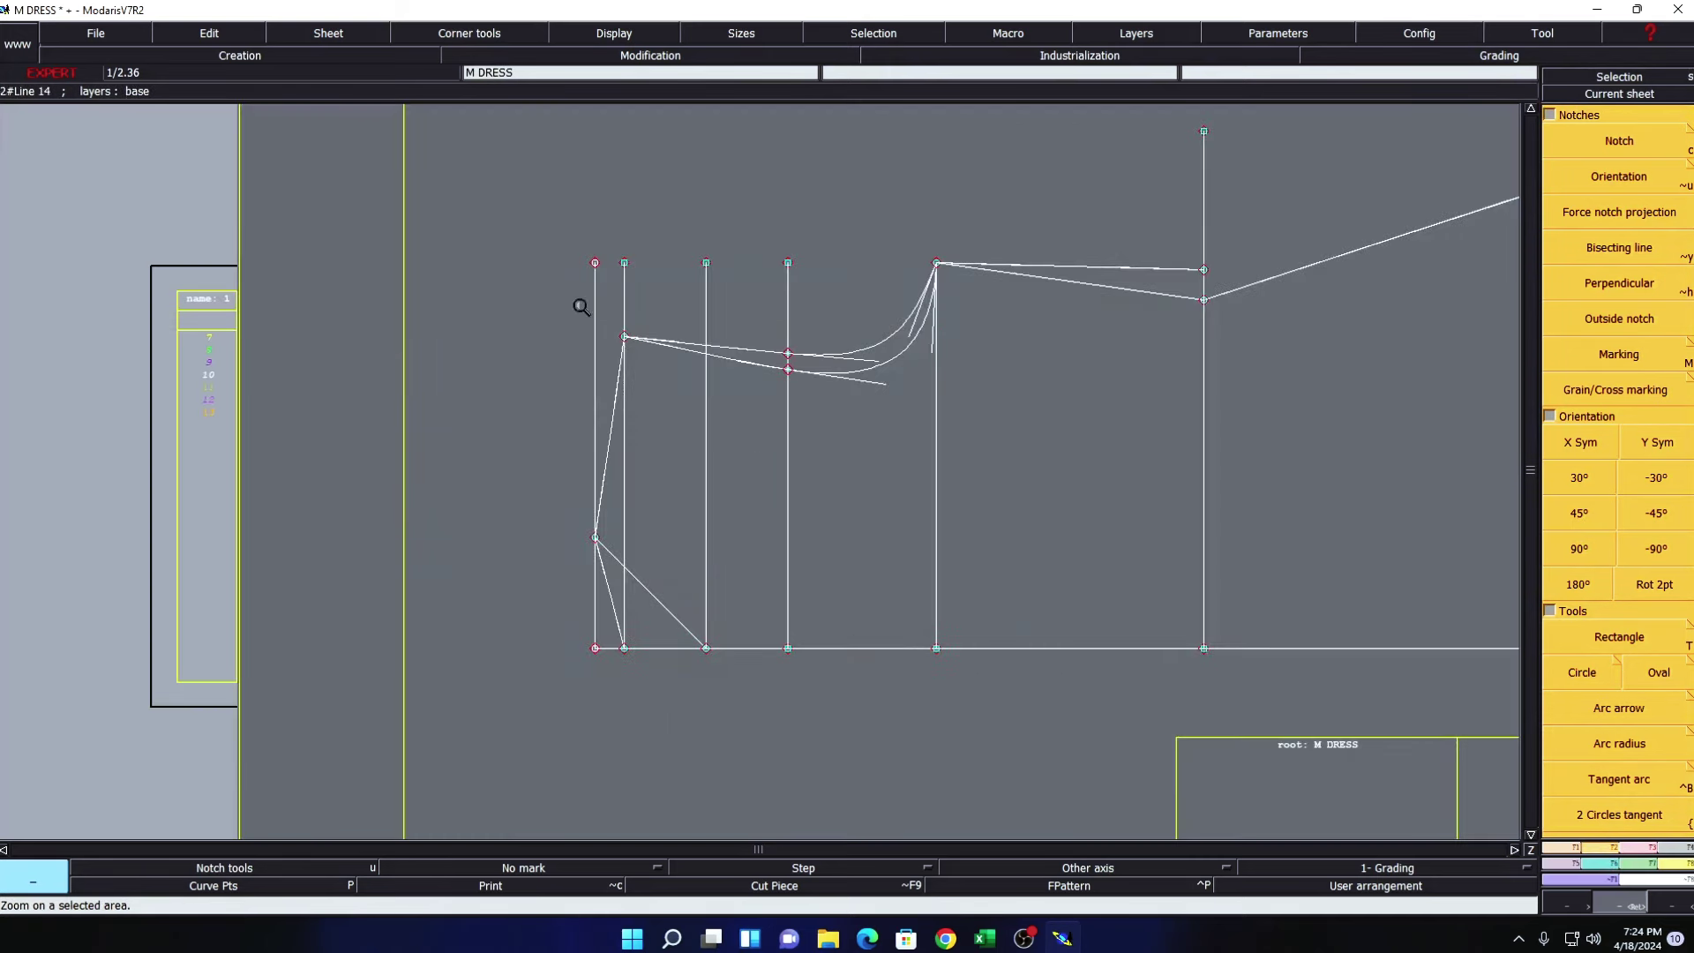
{"action": "left_click_drag", "start_coordinate": [472, 196], "coordinate": [1063, 773]}
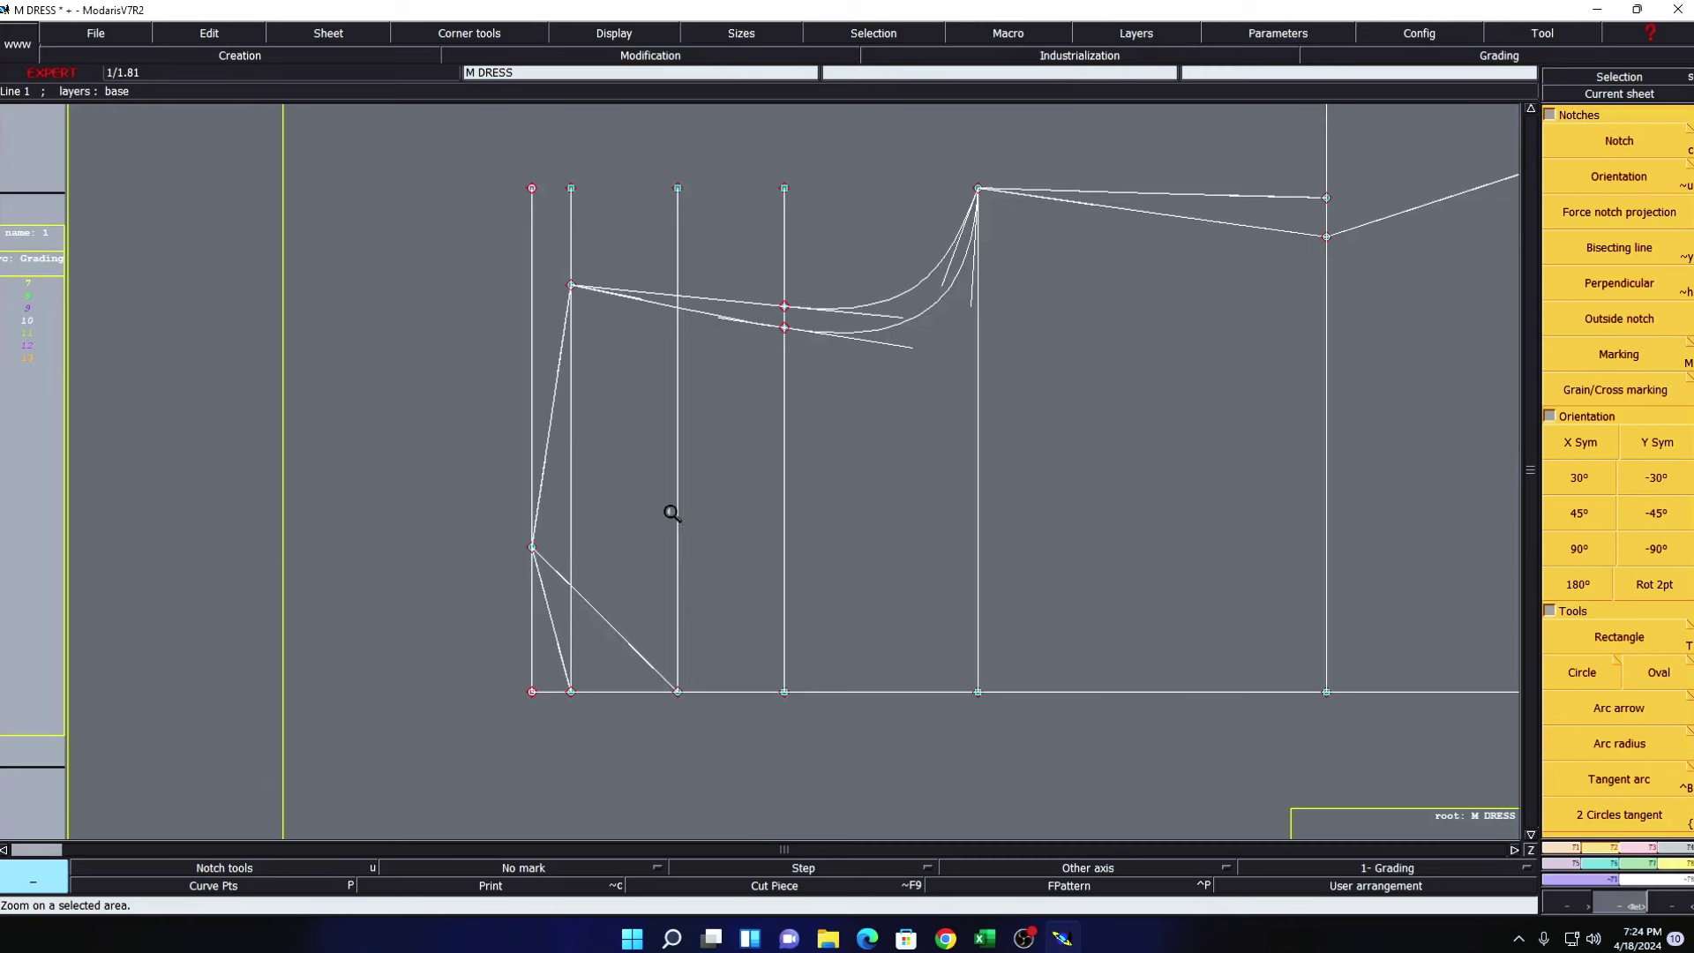
{"action": "right_click", "coordinate": [662, 512]}
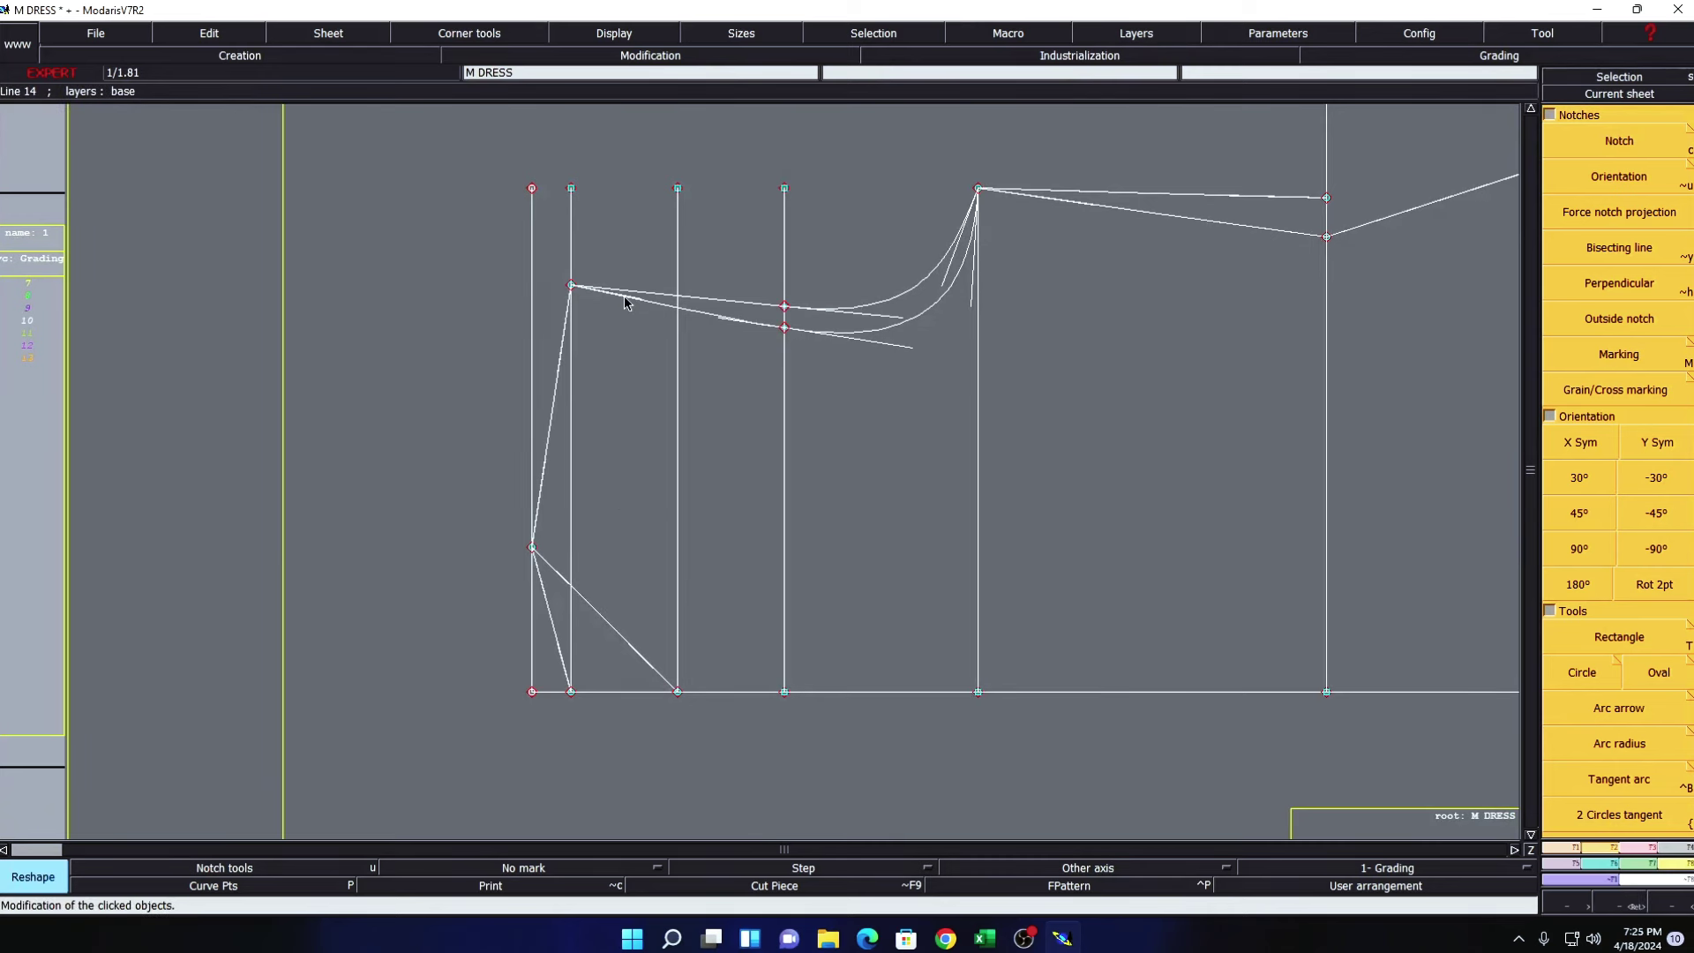
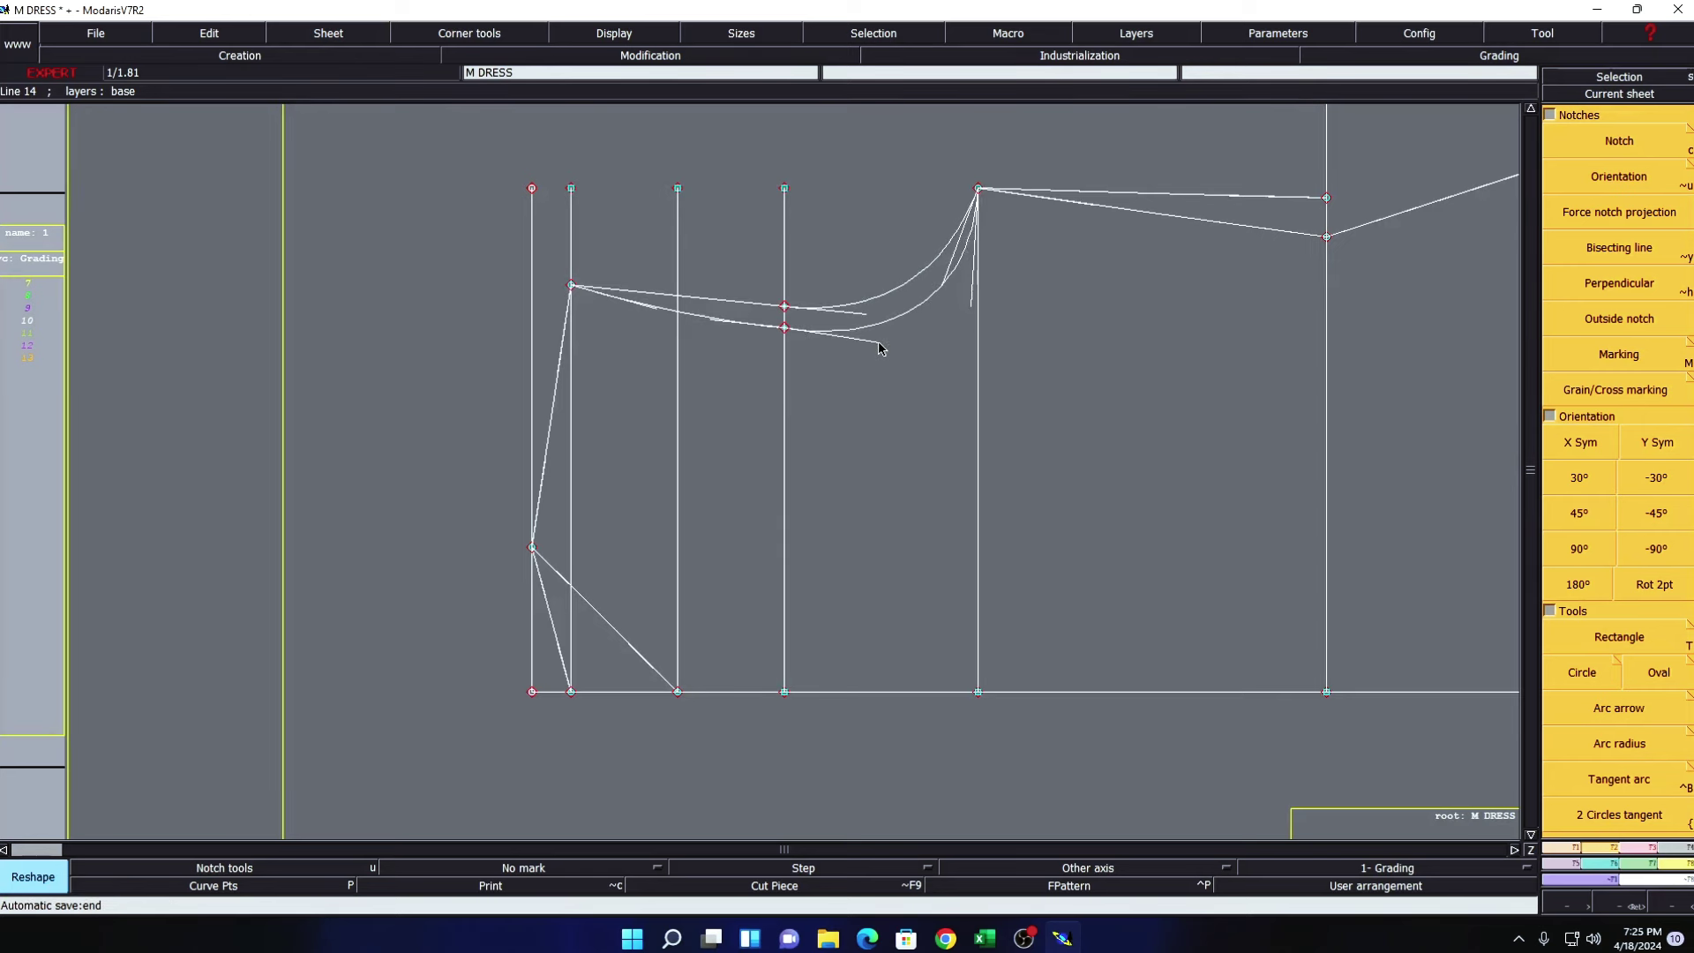
- Settle the reshaped upper curve, hide the curve handles and fit the whole M DRESS sheet in view
{"action": "left_click", "coordinate": [709, 306]}
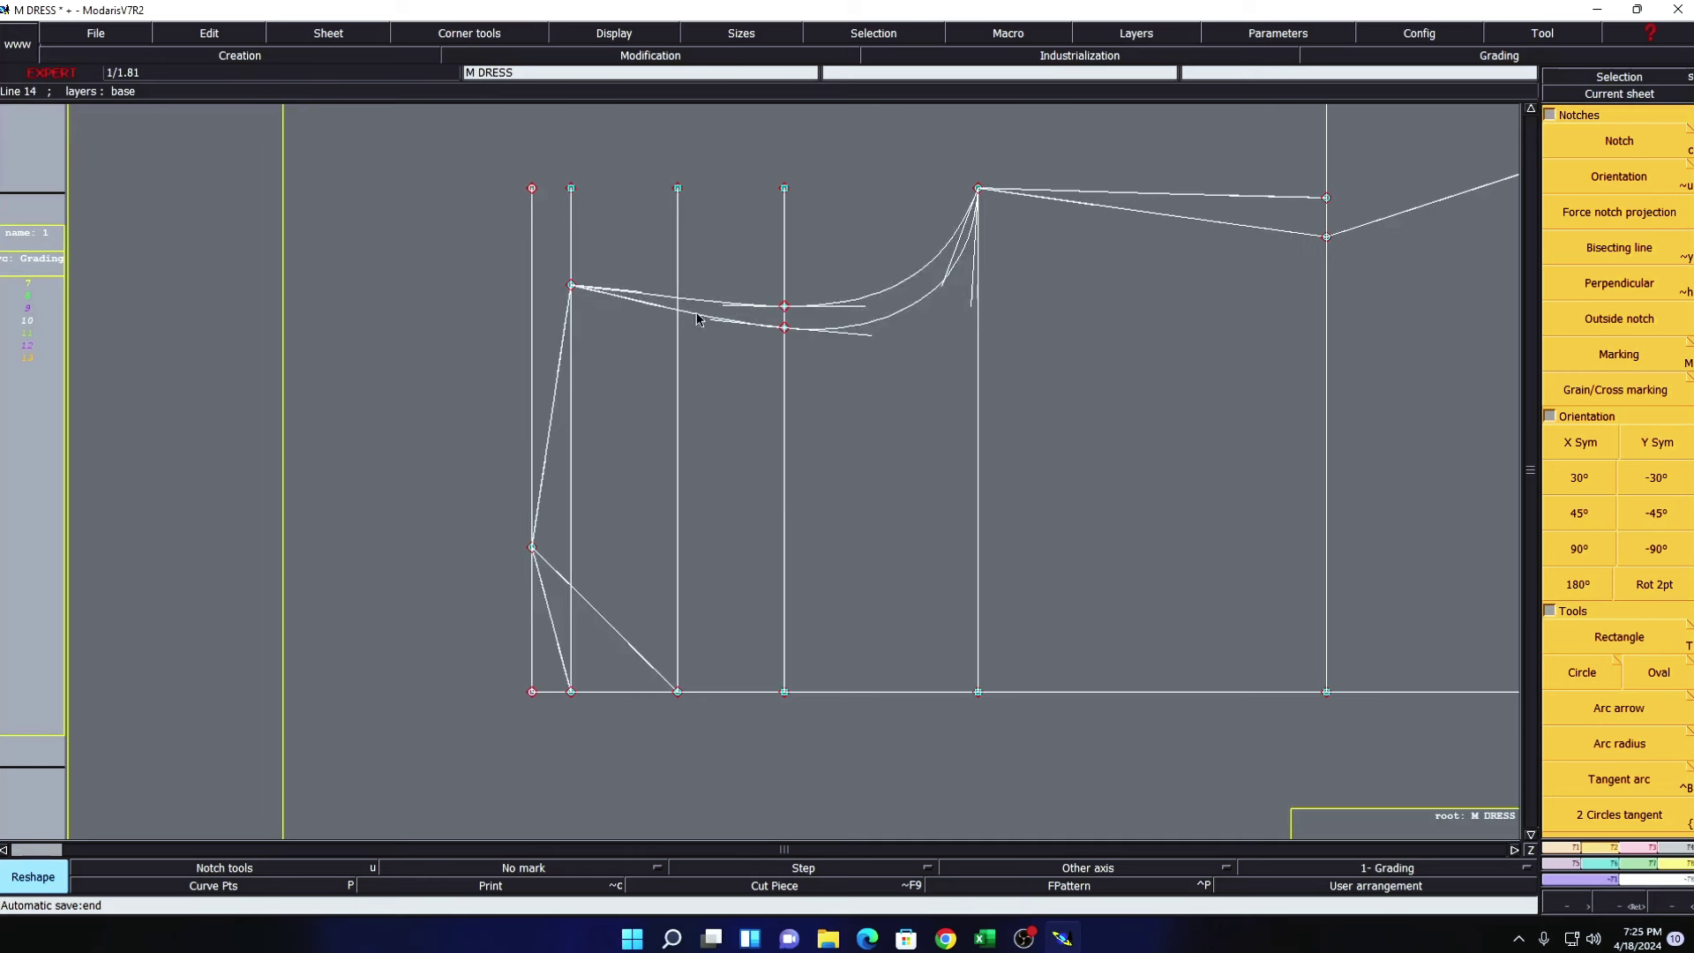
{"action": "left_click", "coordinate": [648, 306]}
{"action": "left_click", "coordinate": [621, 44]}
{"action": "left_click", "coordinate": [656, 378]}
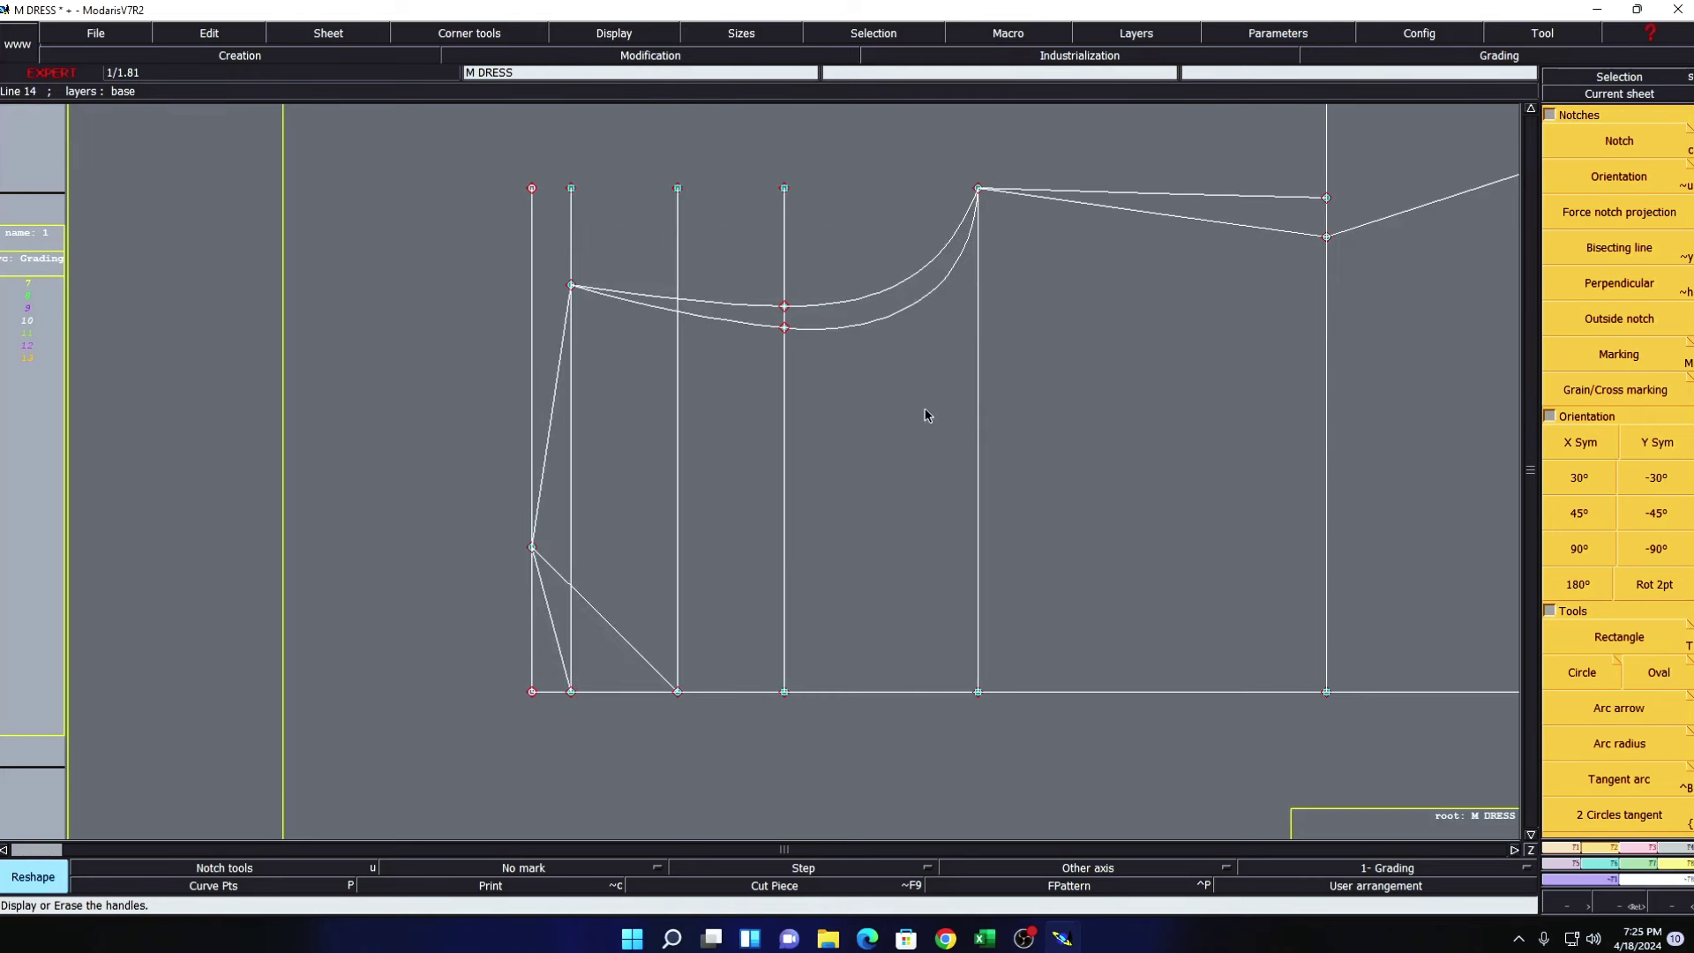
{"action": "key", "text": "Home"}
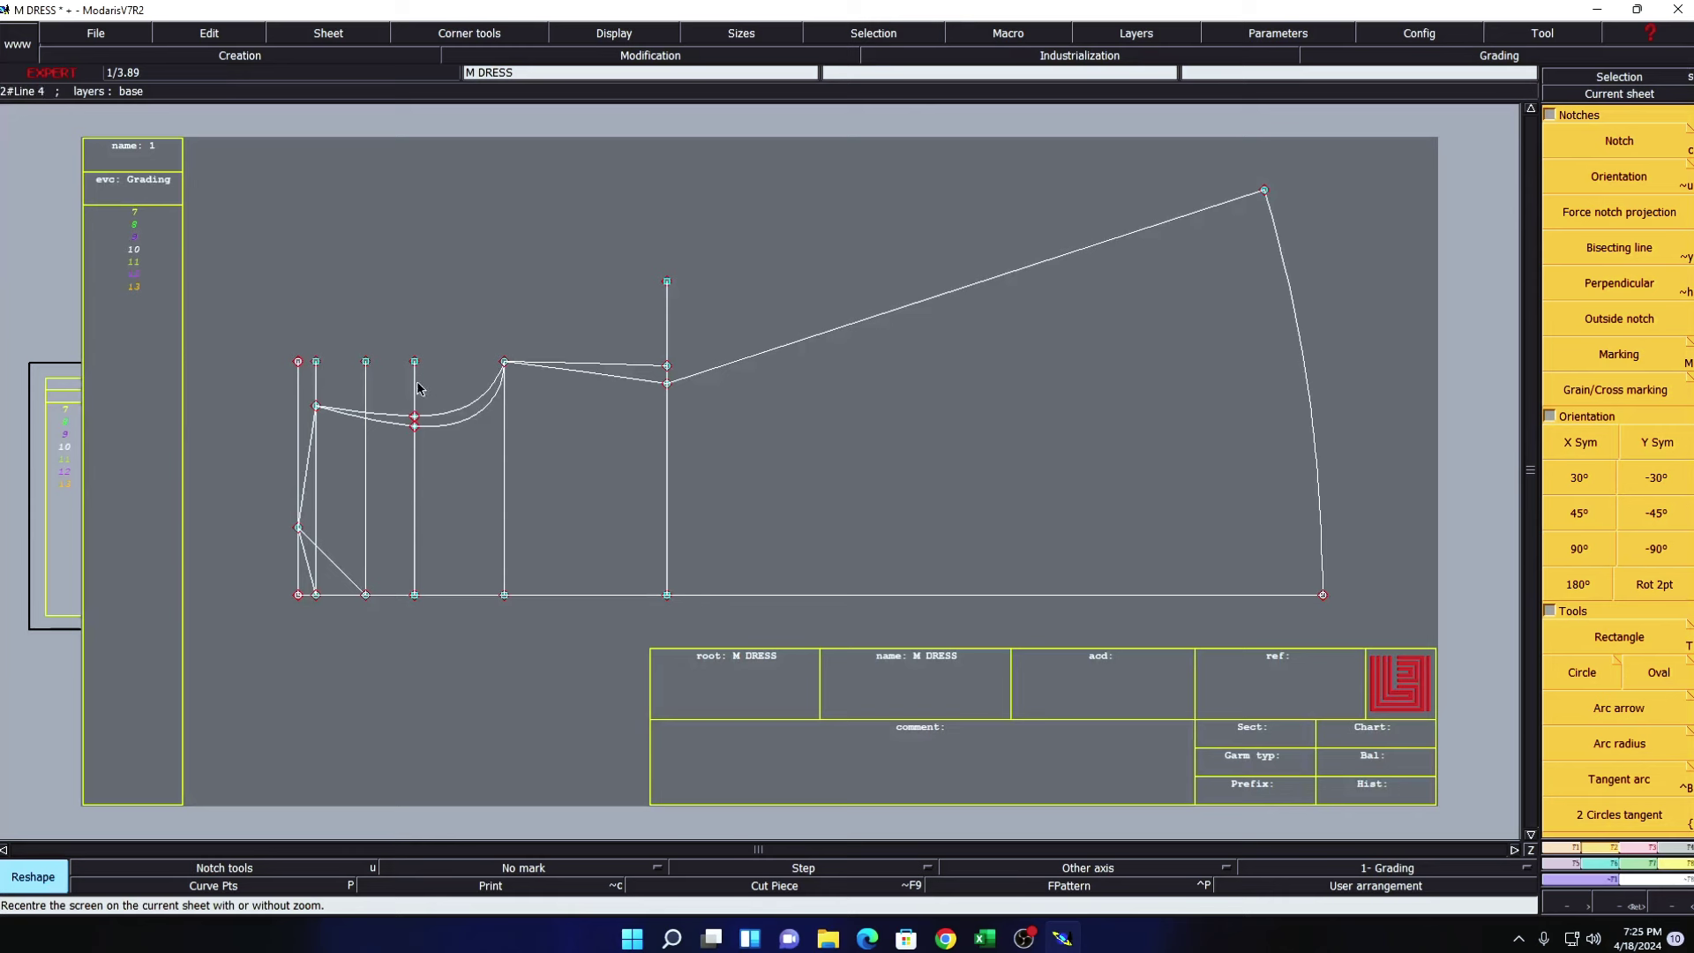
- Delete the three left vertical guide lines
{"action": "key", "text": "Delete"}
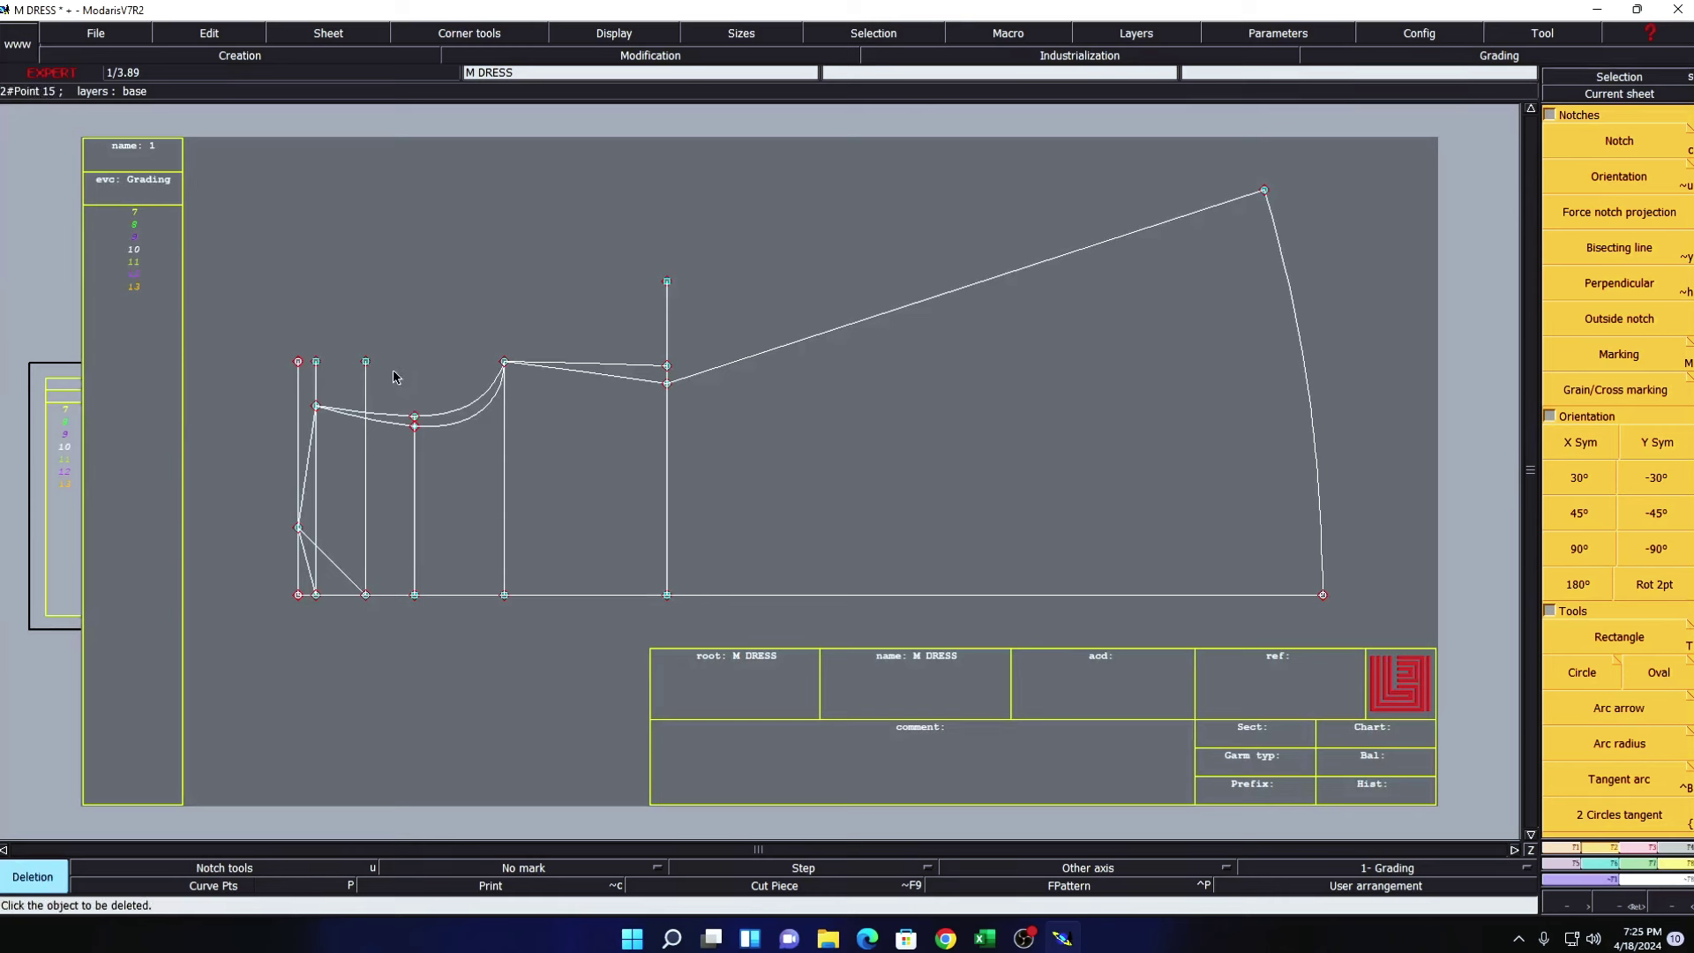
{"action": "left_click", "coordinate": [361, 364]}
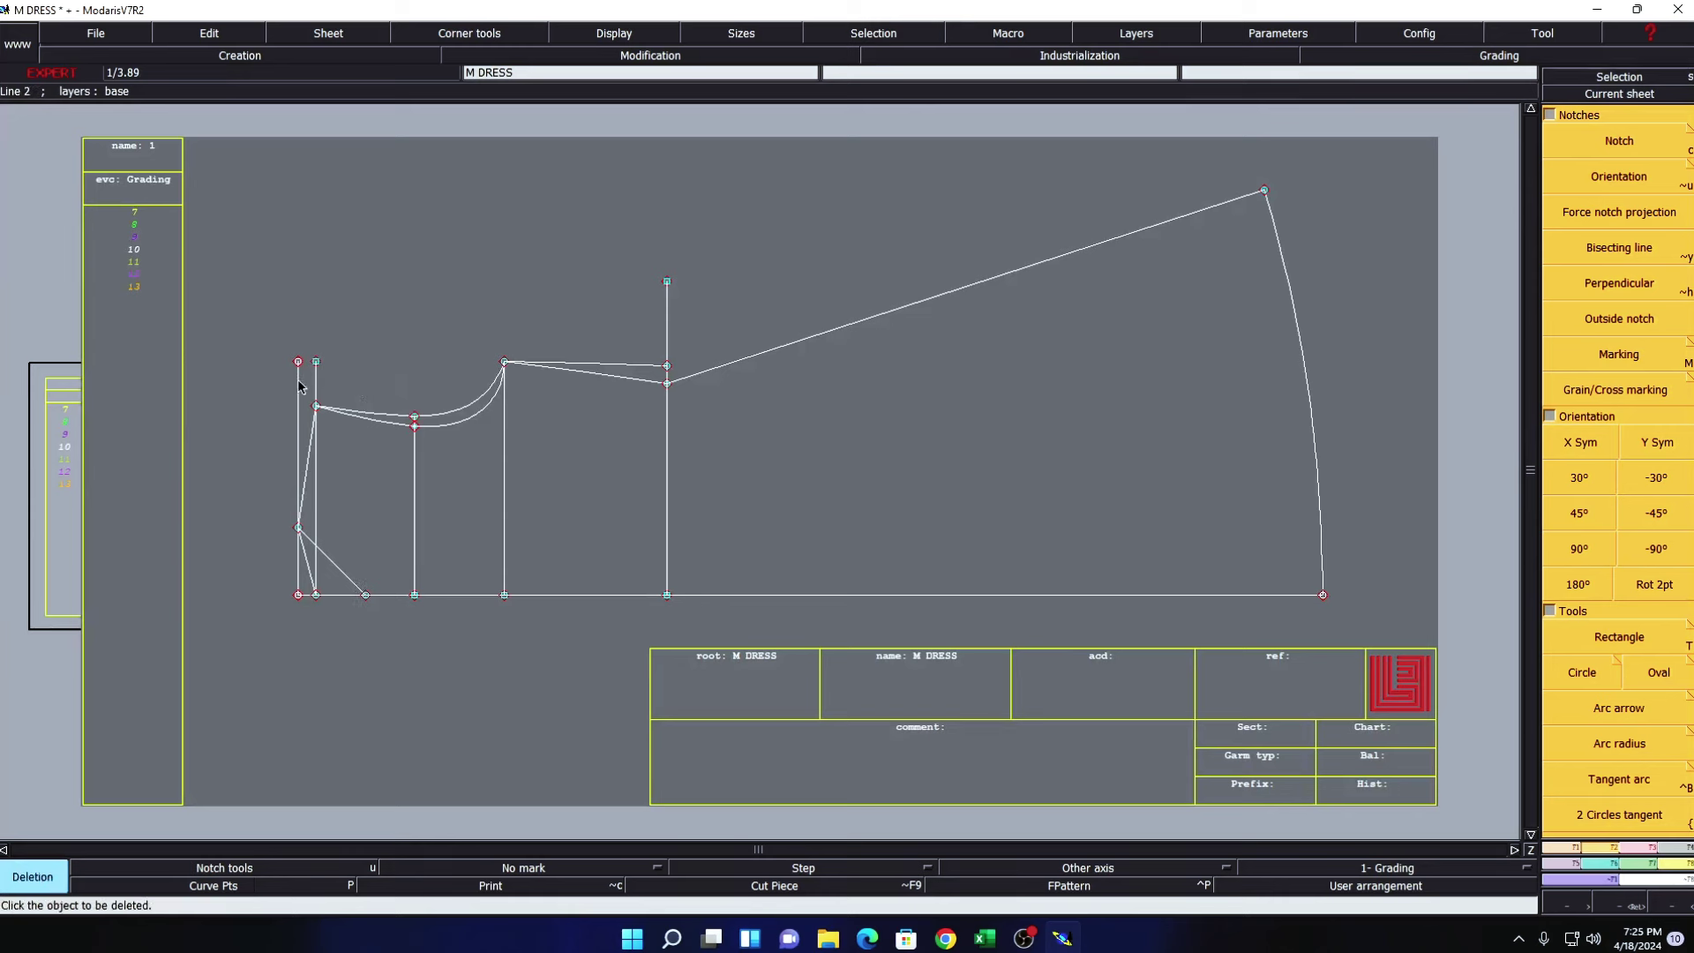
{"action": "left_click", "coordinate": [301, 380]}
{"action": "left_click", "coordinate": [321, 376]}
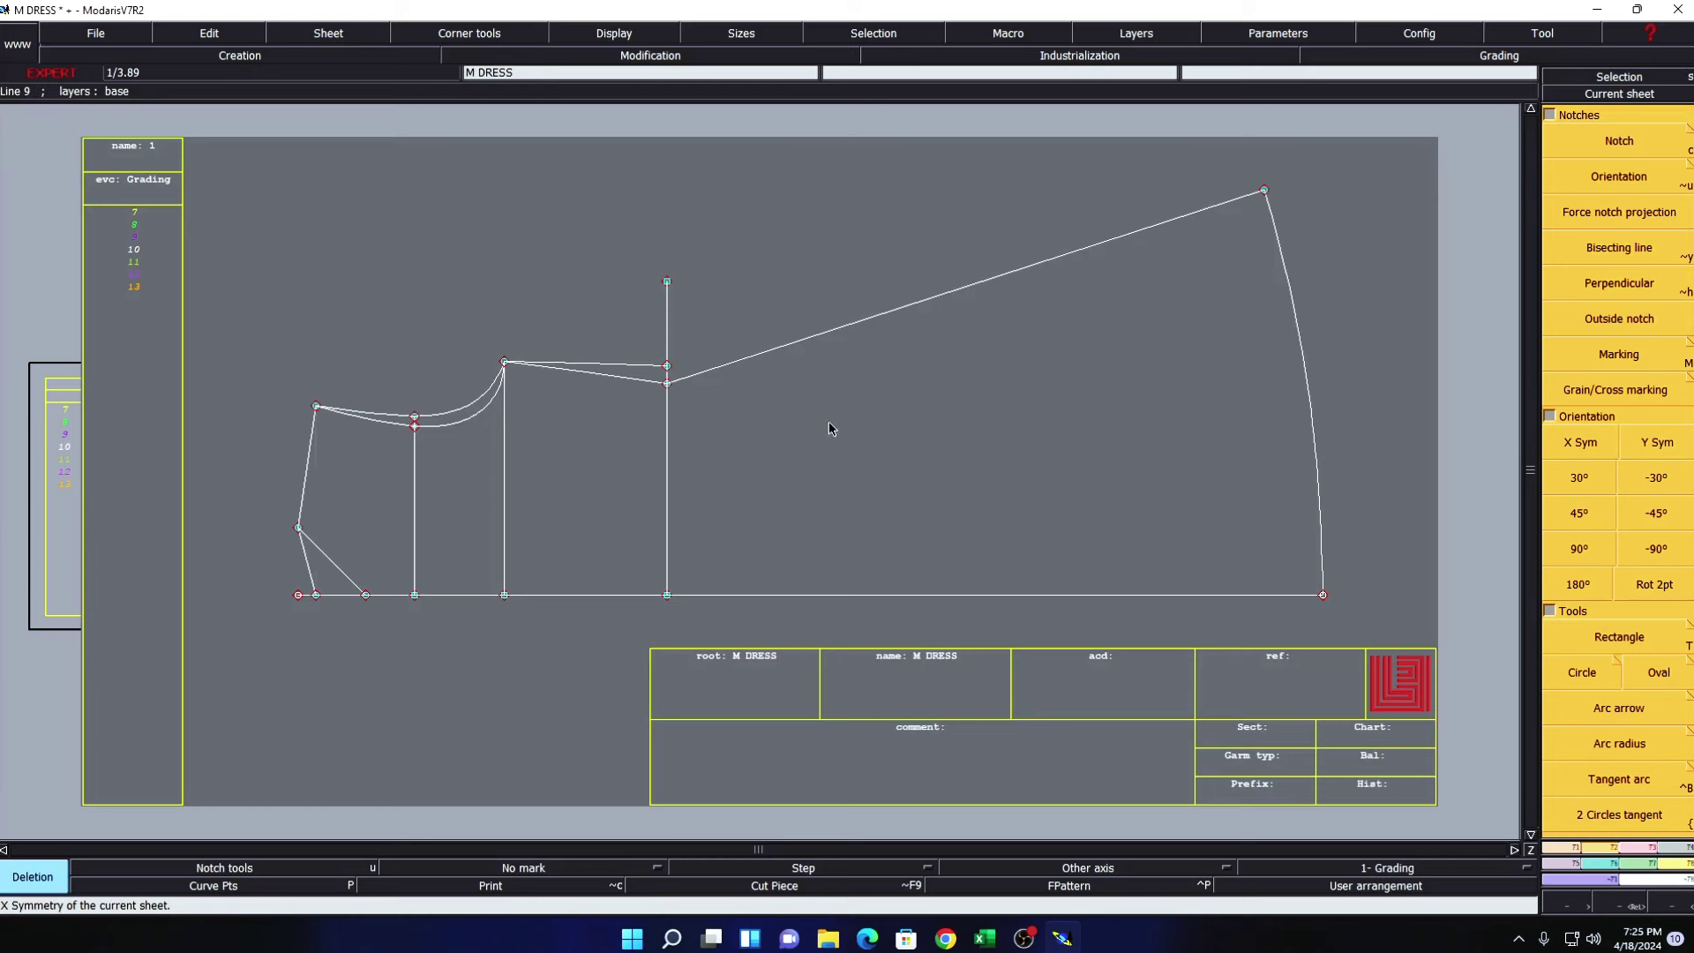
- Show curve handles on the zoomed lower-left area and bend the outer diagonal line into a curve
{"action": "key", "text": "z"}
{"action": "left_click_drag", "start_coordinate": [214, 338], "coordinate": [643, 749]}
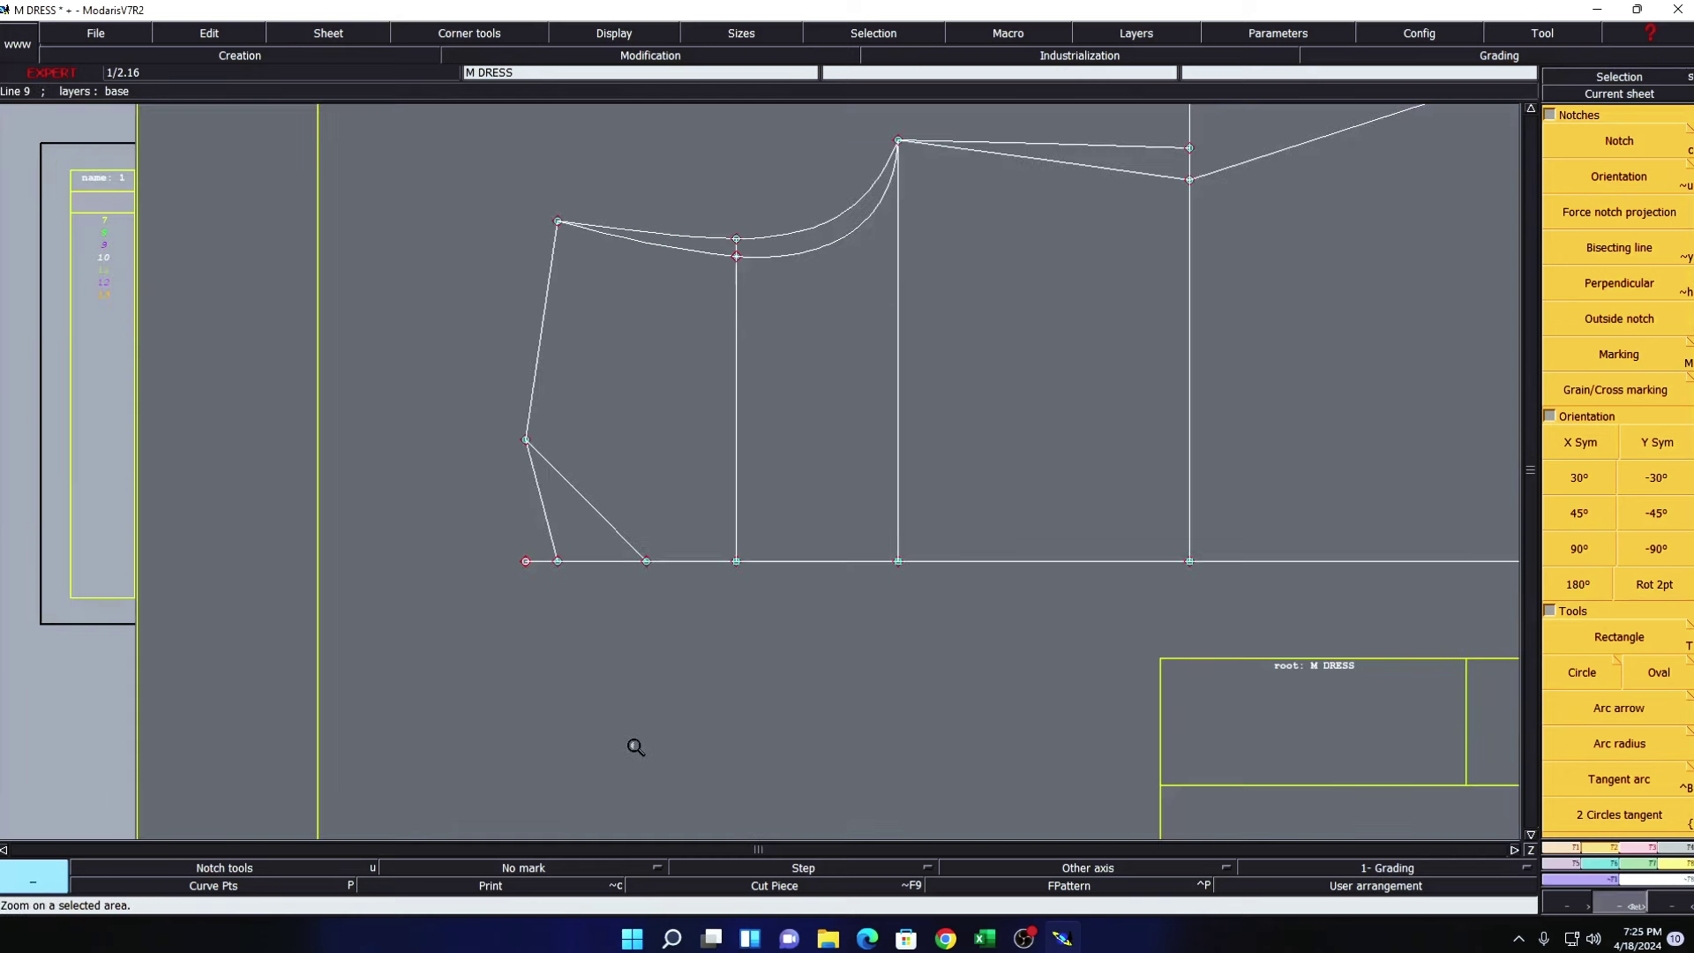
{"action": "left_click", "coordinate": [620, 36]}
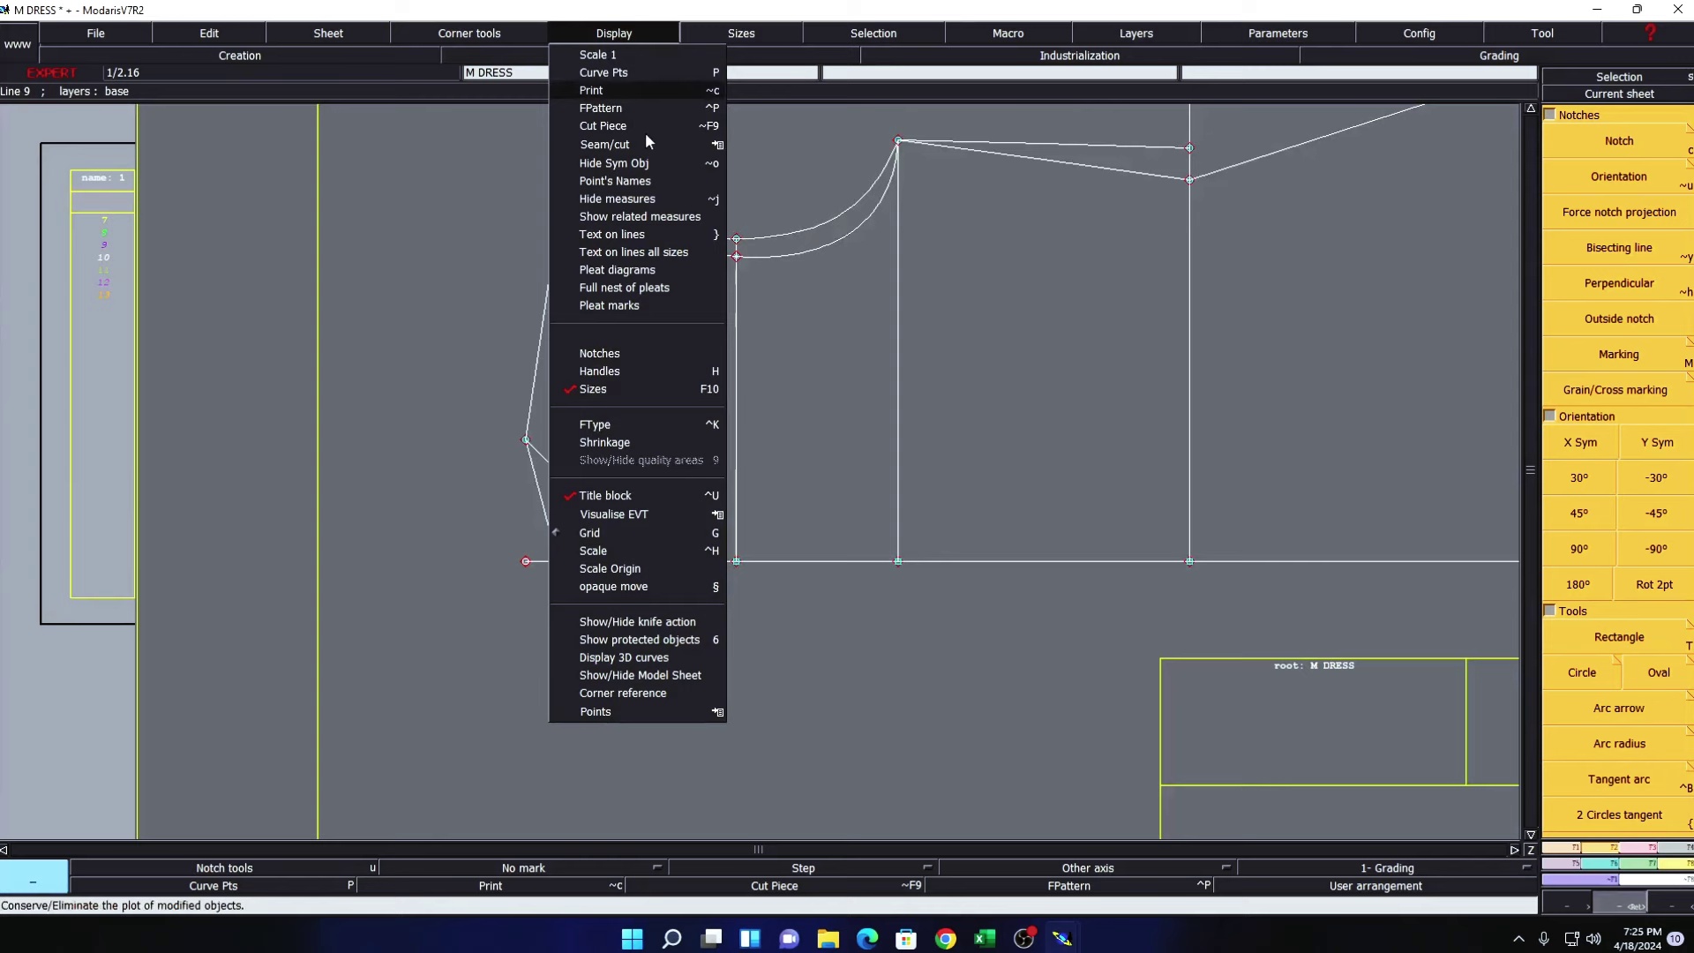
{"action": "left_click", "coordinate": [617, 372]}
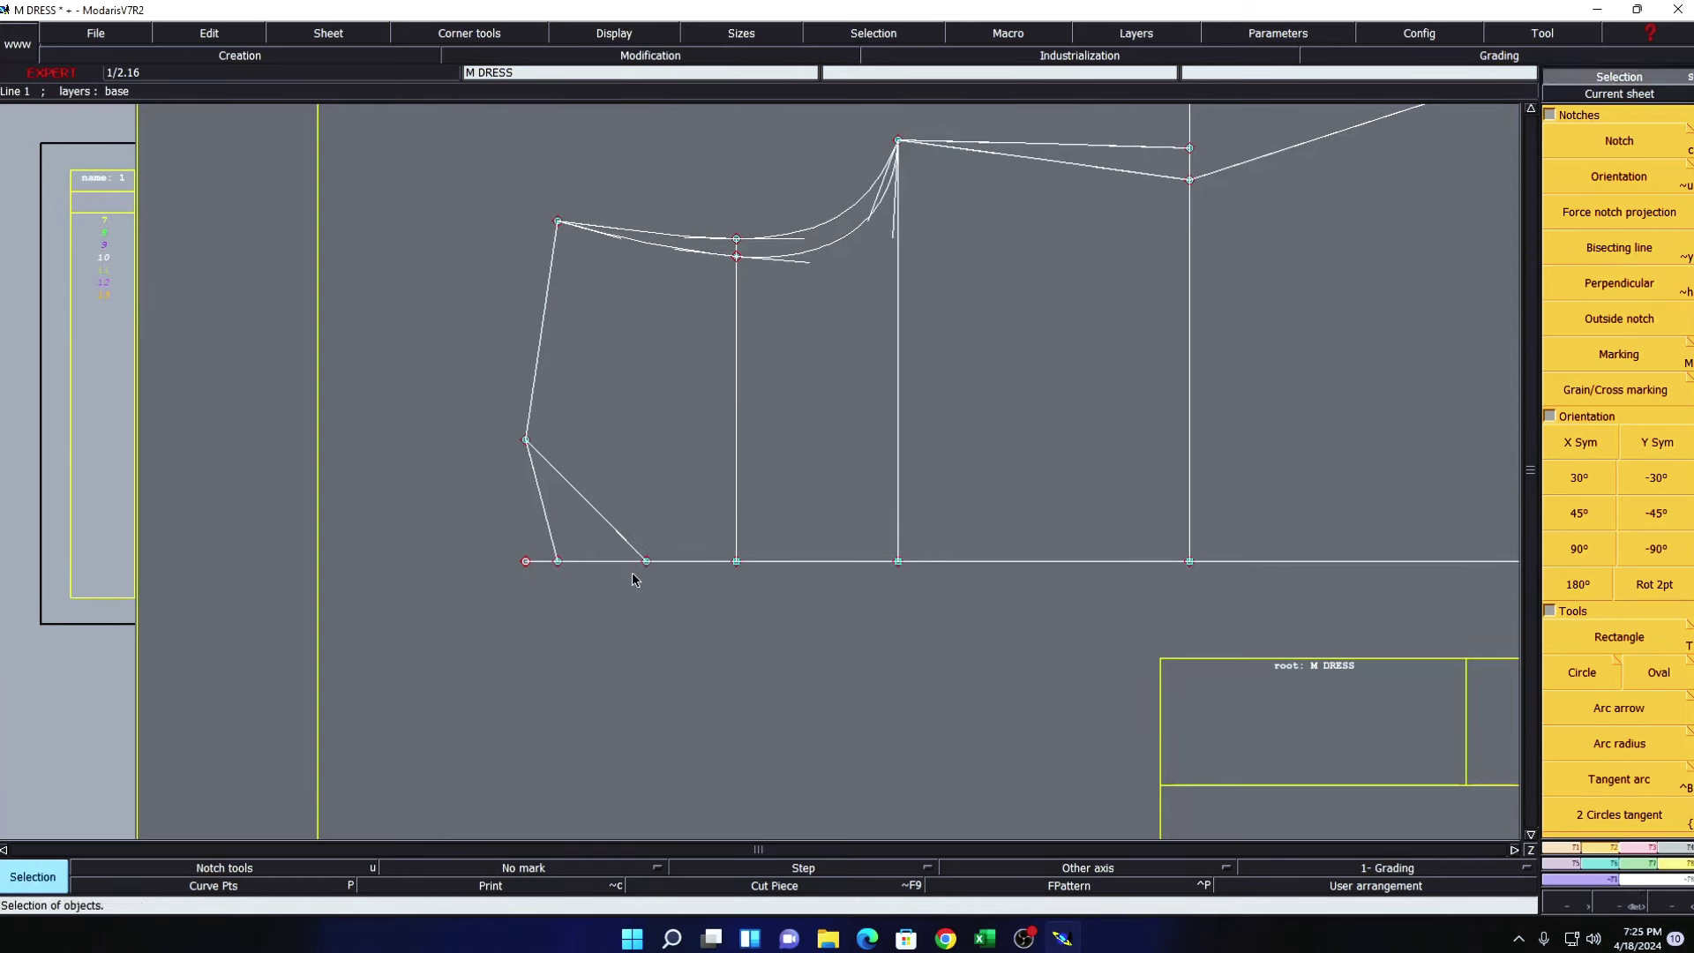
{"action": "left_click", "coordinate": [615, 503]}
{"action": "left_click", "coordinate": [561, 481]}
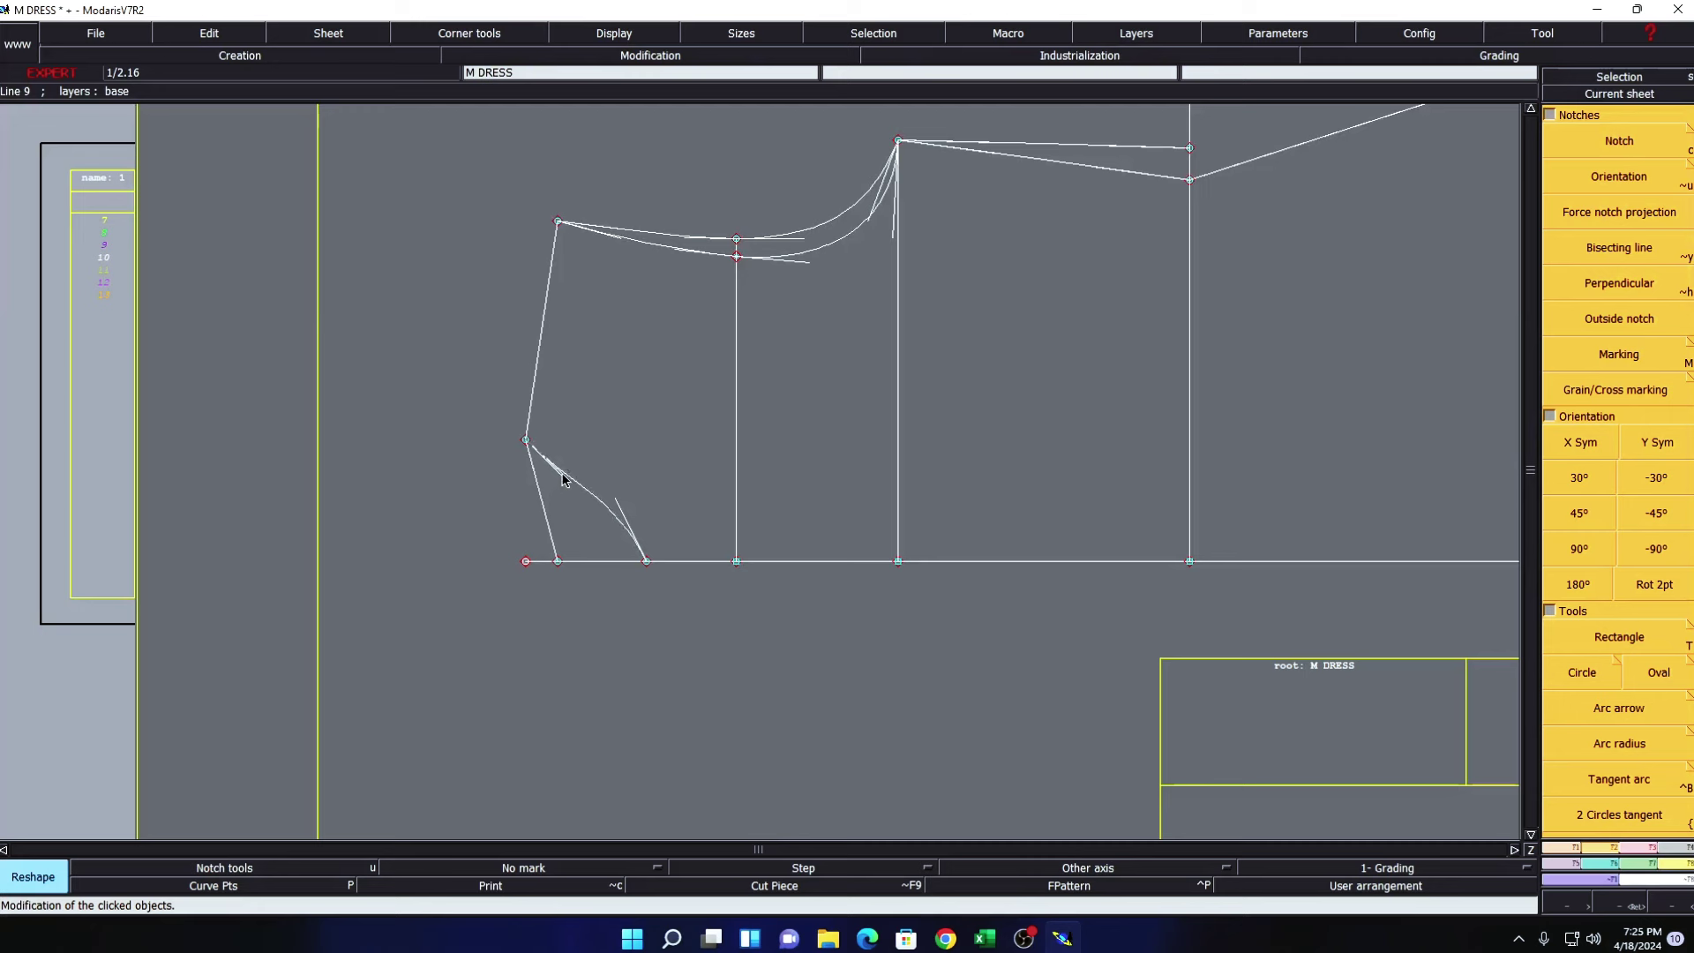
{"action": "left_click", "coordinate": [625, 465]}
{"action": "left_click", "coordinate": [625, 458]}
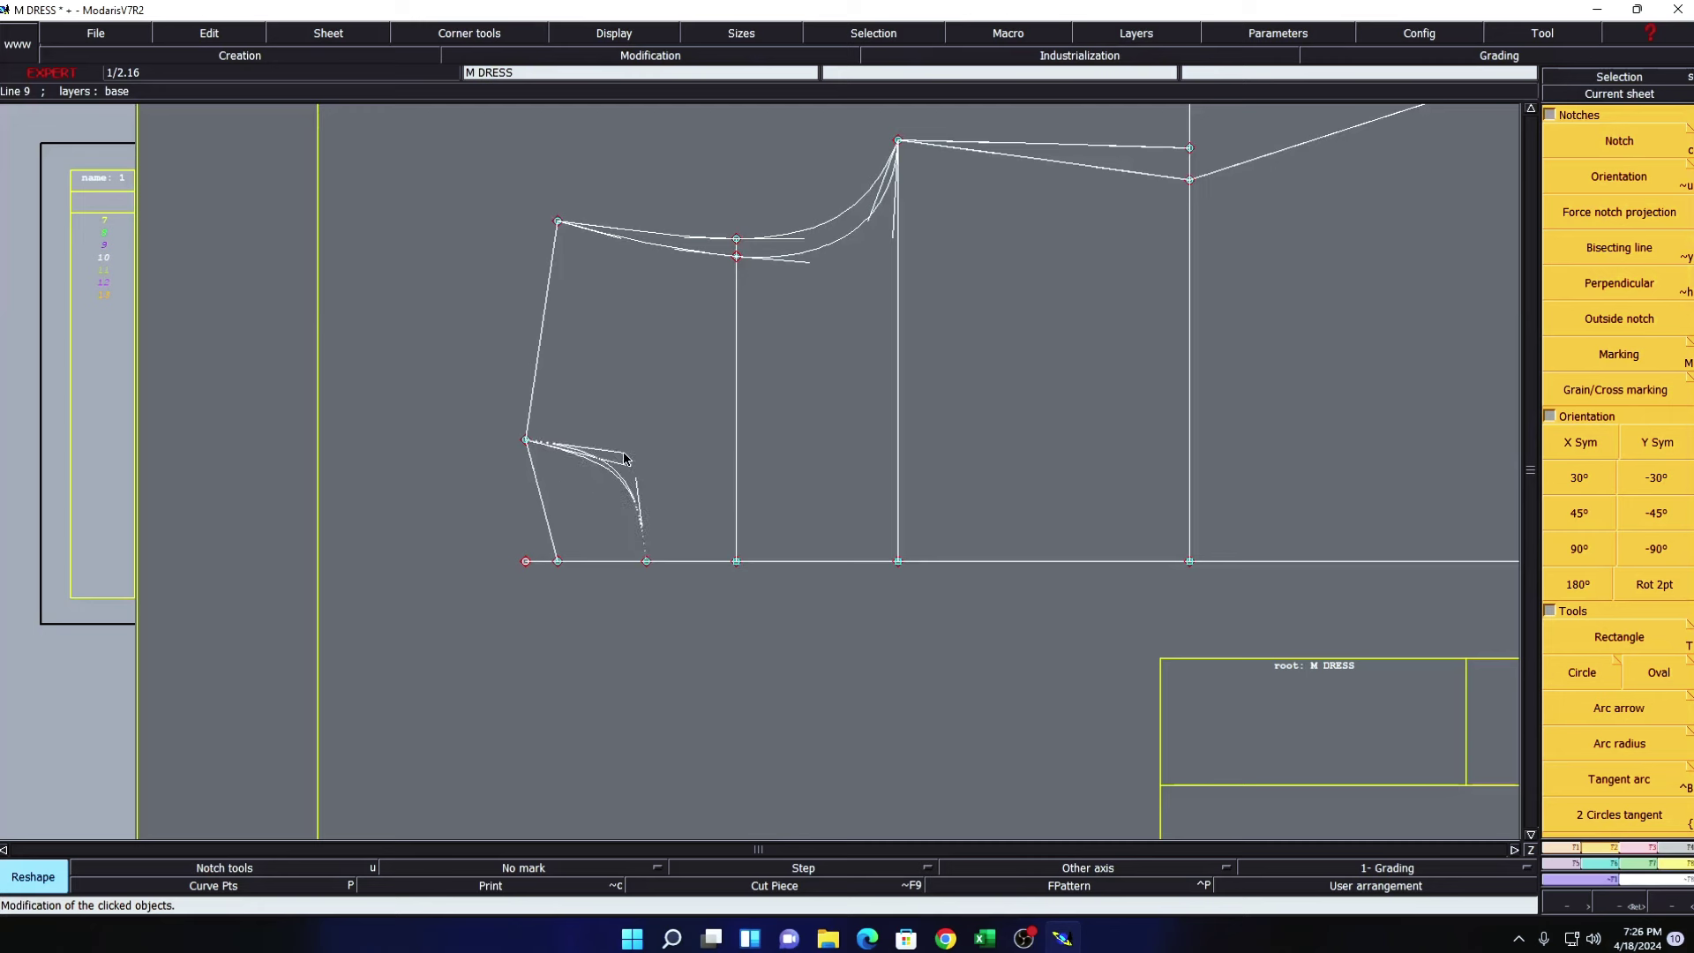
- Reshape the inner lower-left diagonal line into a curve
{"action": "left_click", "coordinate": [545, 512]}
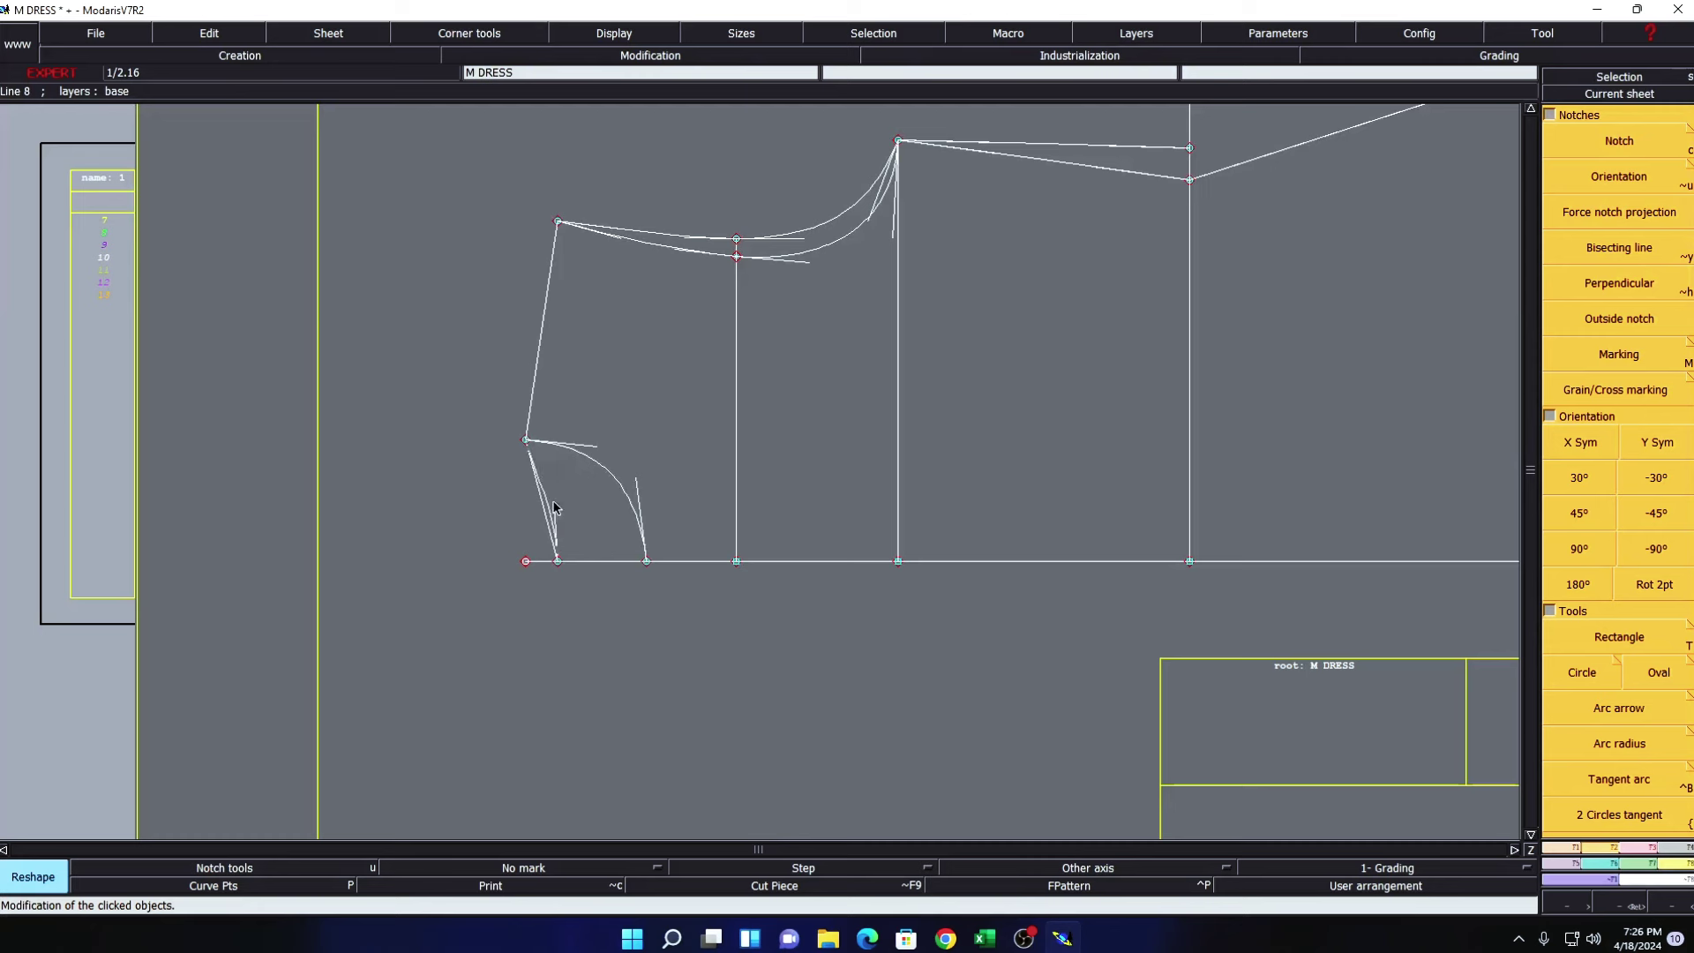
{"action": "left_click", "coordinate": [547, 472]}
{"action": "left_click", "coordinate": [532, 478]}
{"action": "left_click", "coordinate": [550, 481]}
{"action": "left_click", "coordinate": [556, 472]}
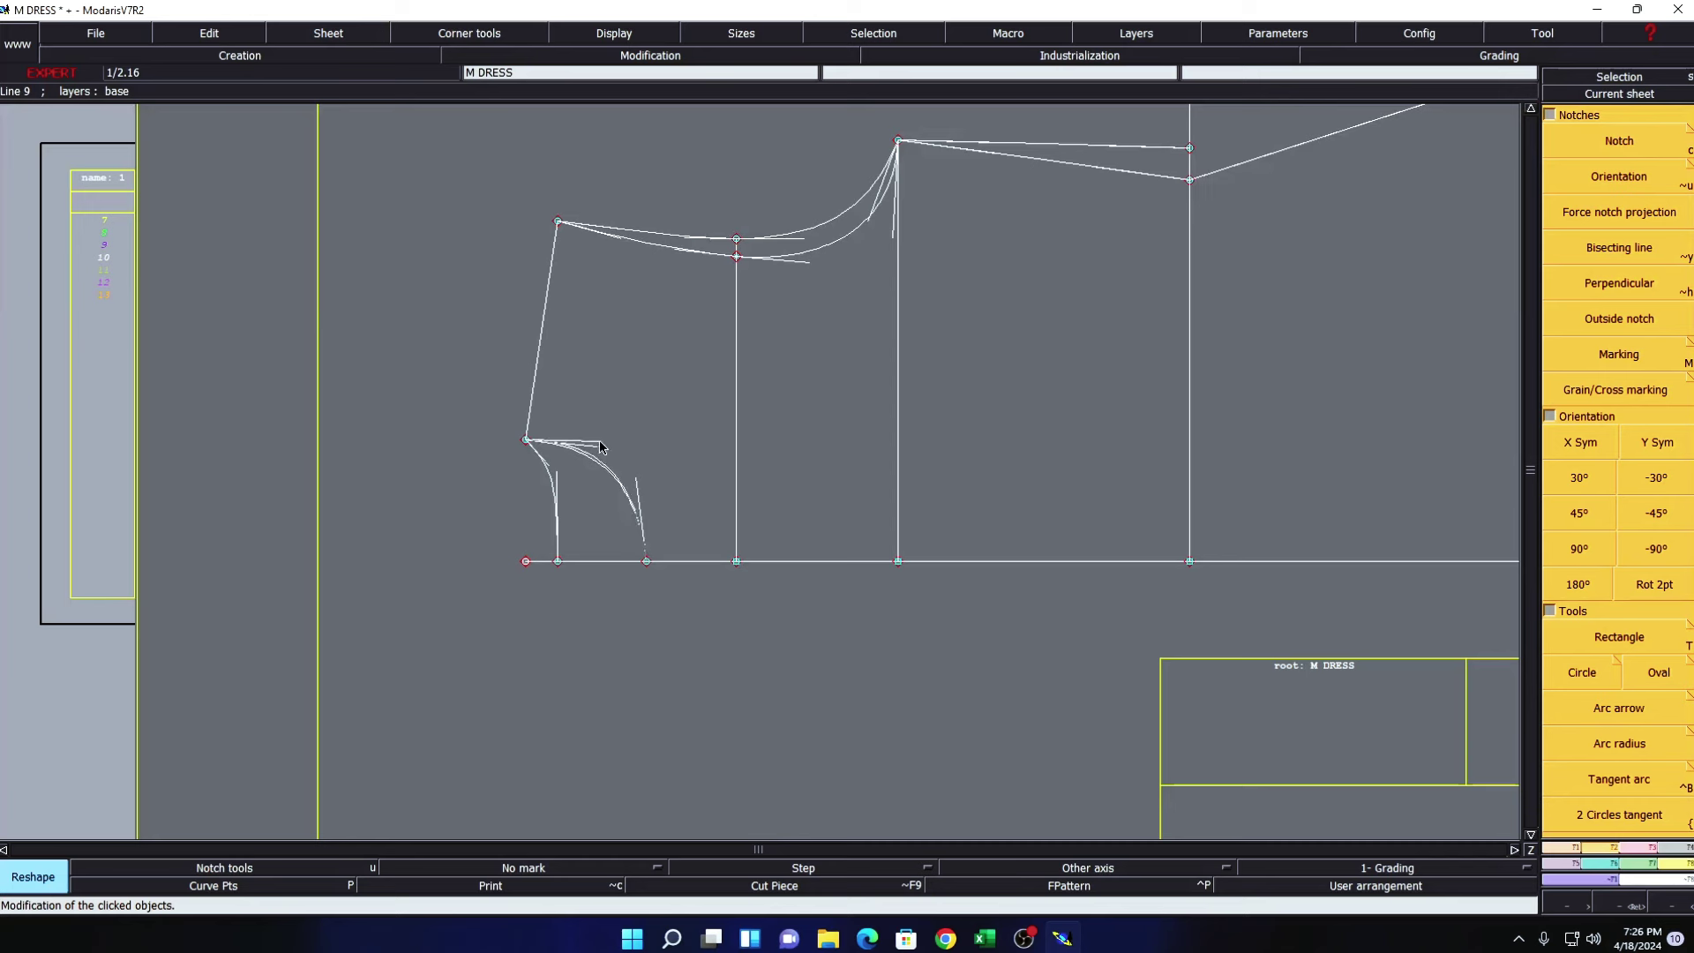
- Make both curves meet the bottom line, the outer one arriving vertically, then refit the sheet
{"action": "left_click", "coordinate": [647, 475]}
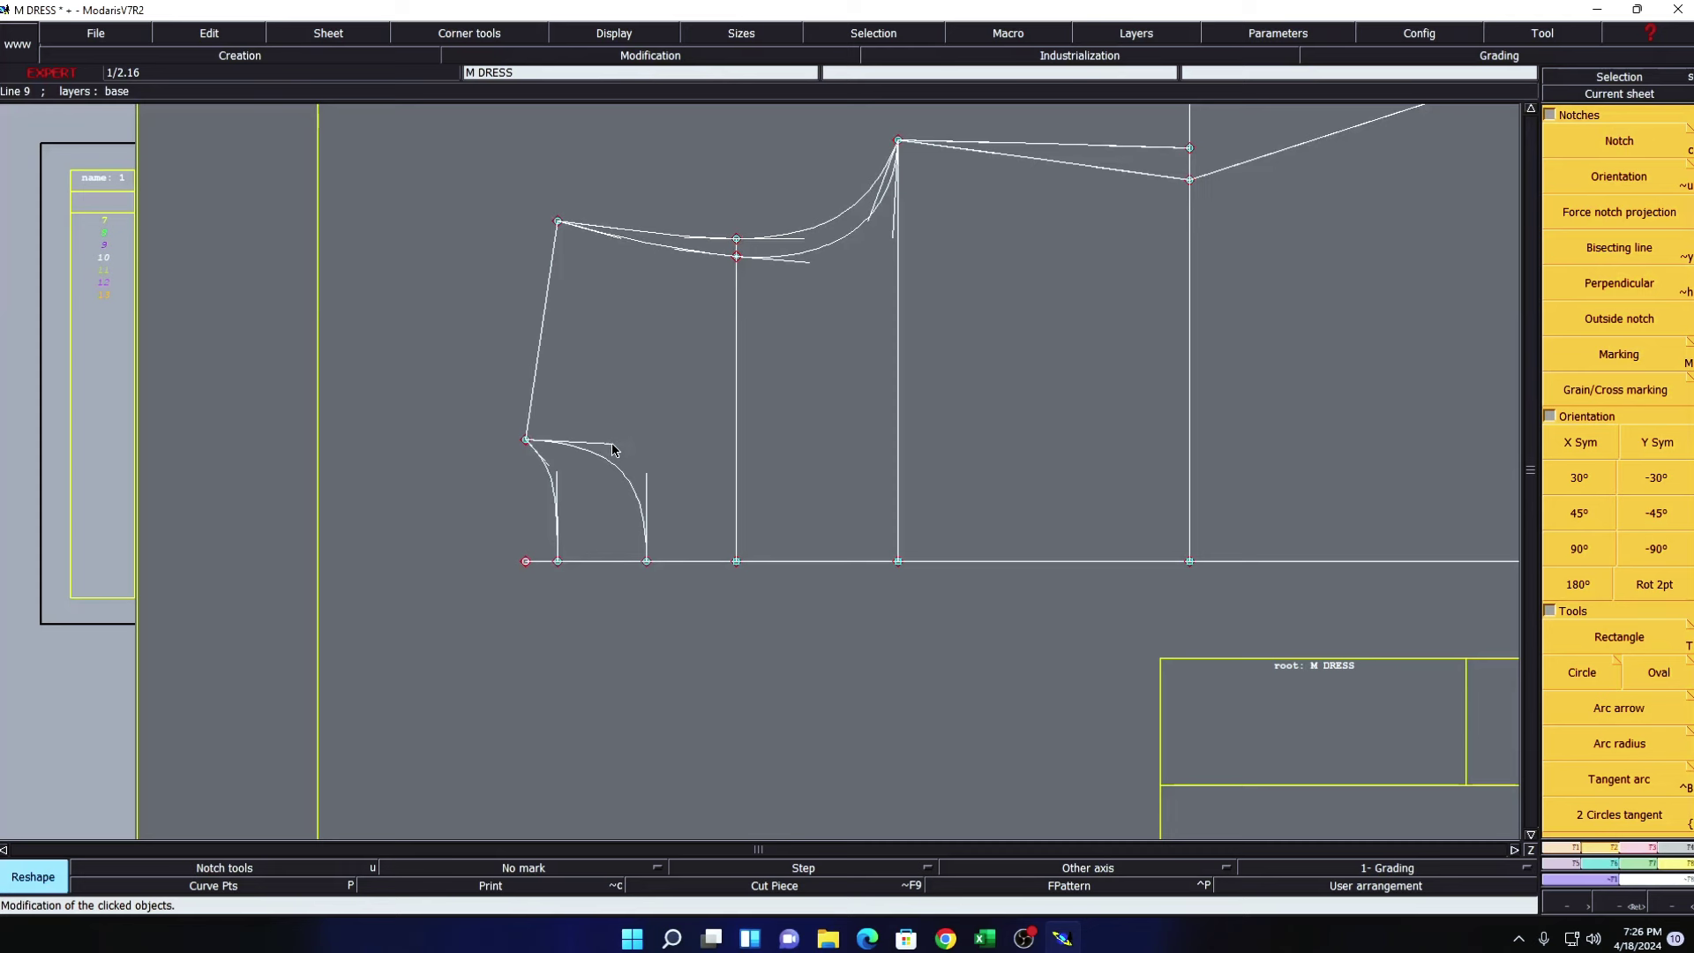
{"action": "left_click", "coordinate": [613, 449]}
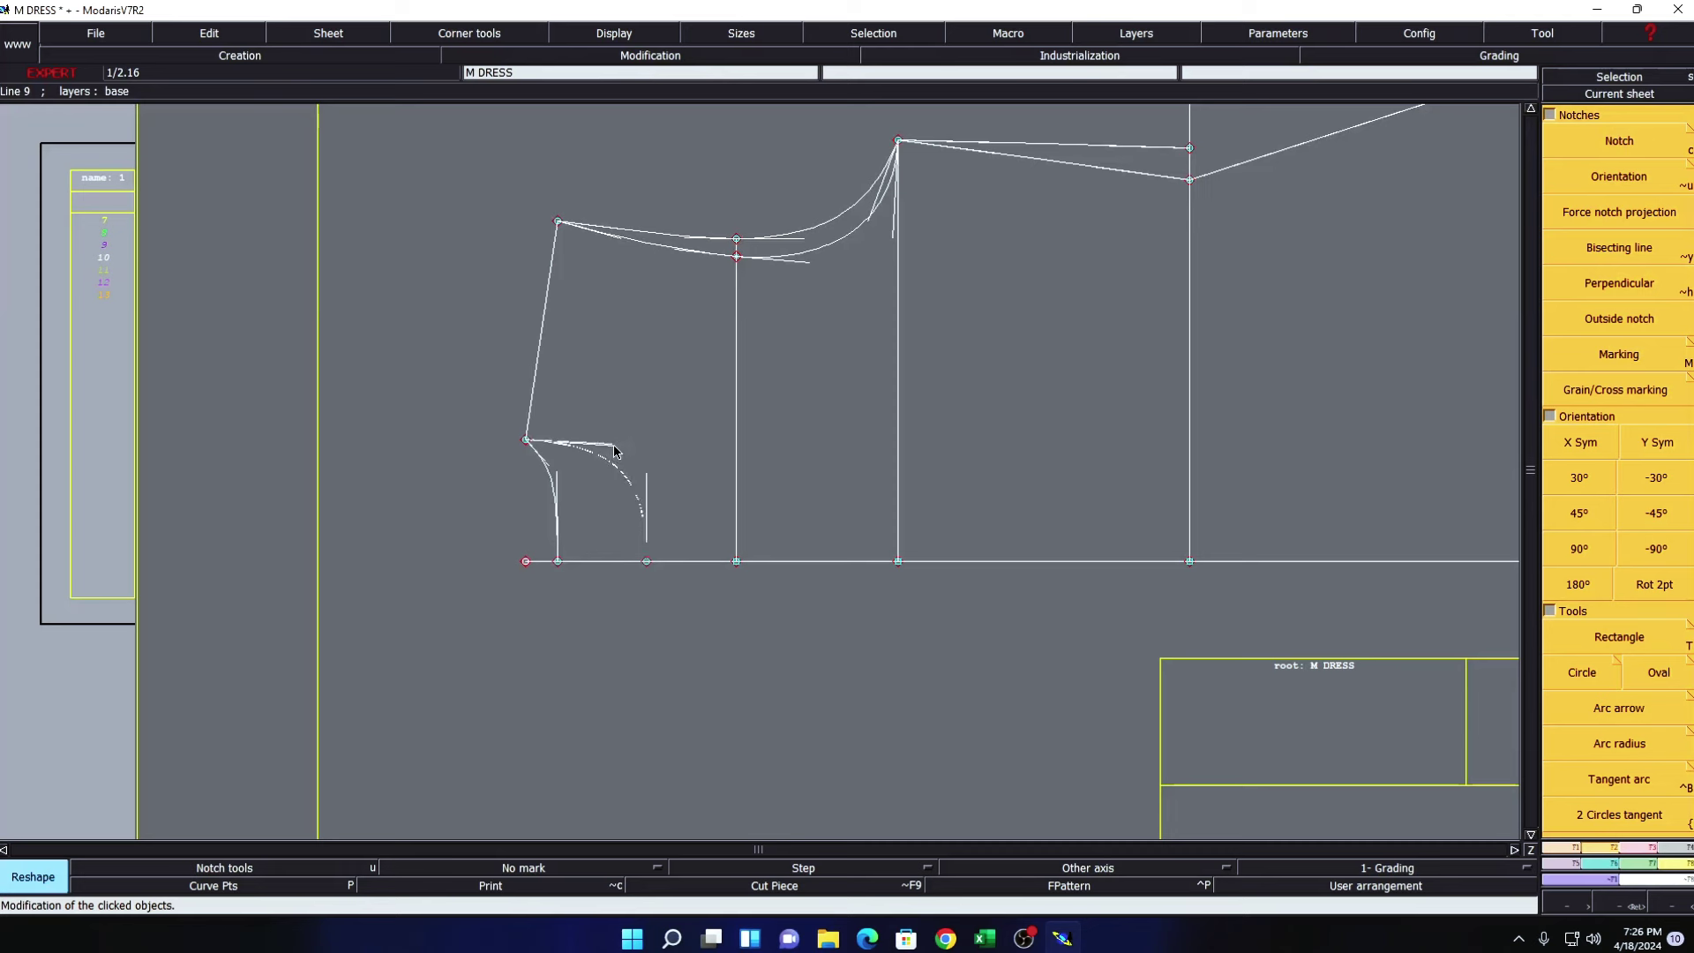
{"action": "left_click", "coordinate": [560, 487]}
{"action": "left_click", "coordinate": [615, 442]}
{"action": "left_click_drag", "start_coordinate": [615, 443], "coordinate": [617, 449]}
{"action": "middle_click", "coordinate": [829, 449]}
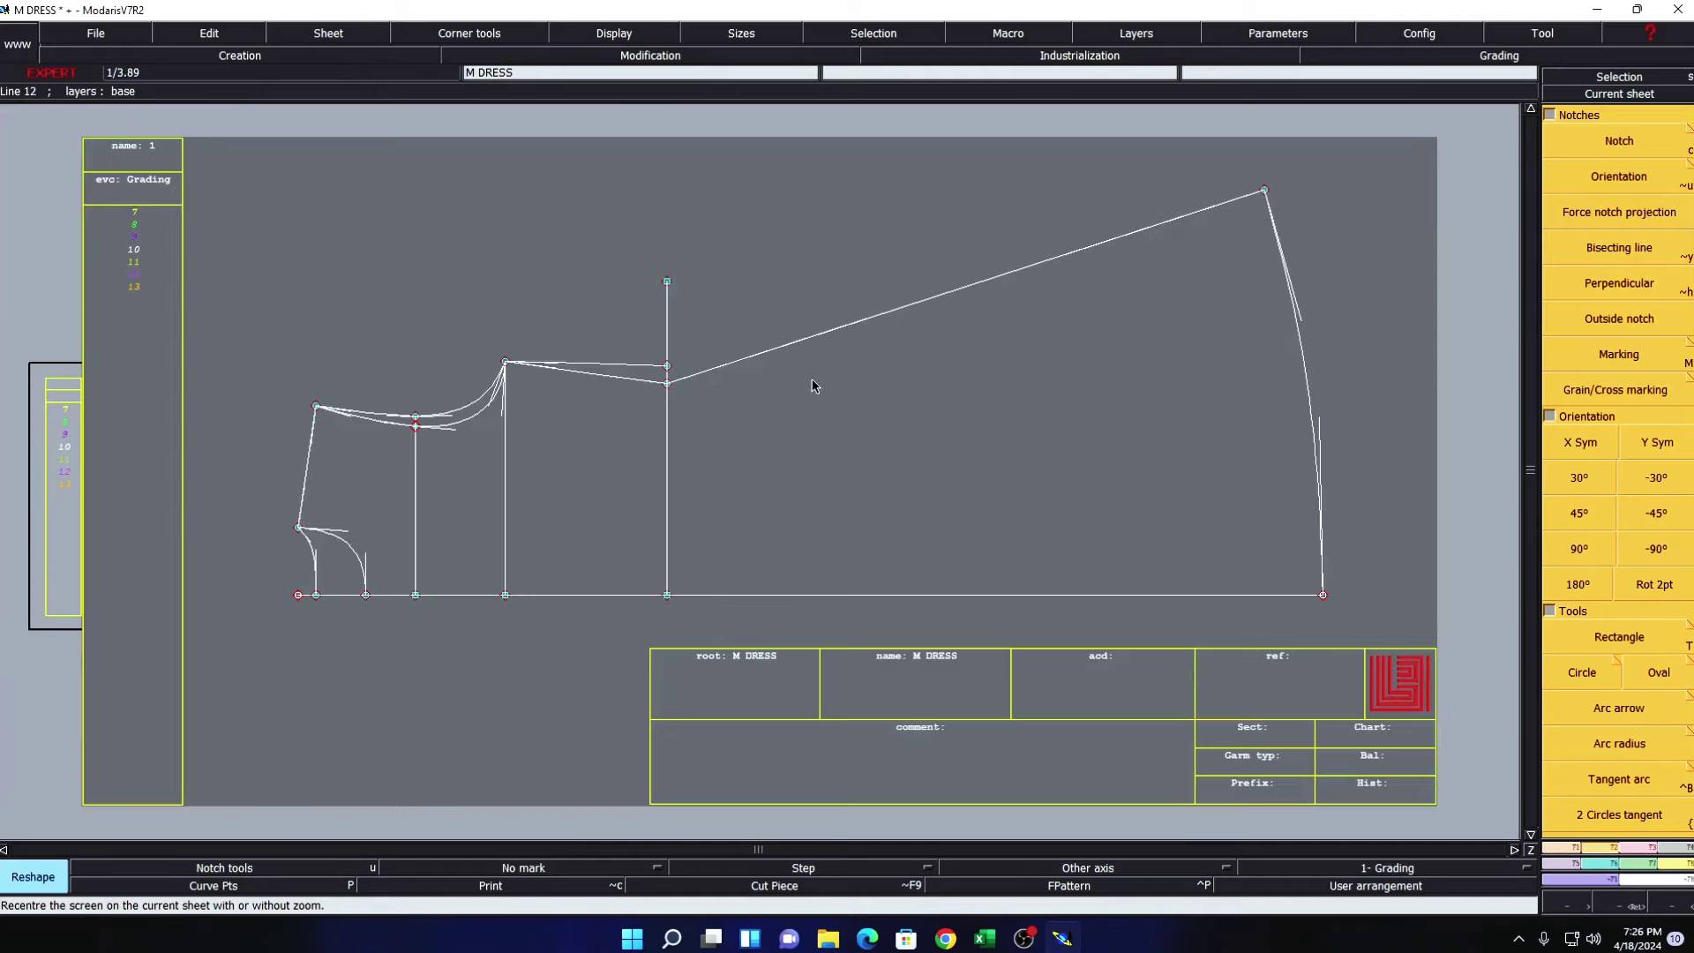
- Hide the curve handles and delete the extra upper line beside the curve peak
{"action": "left_click", "coordinate": [615, 44]}
{"action": "left_click", "coordinate": [616, 368]}
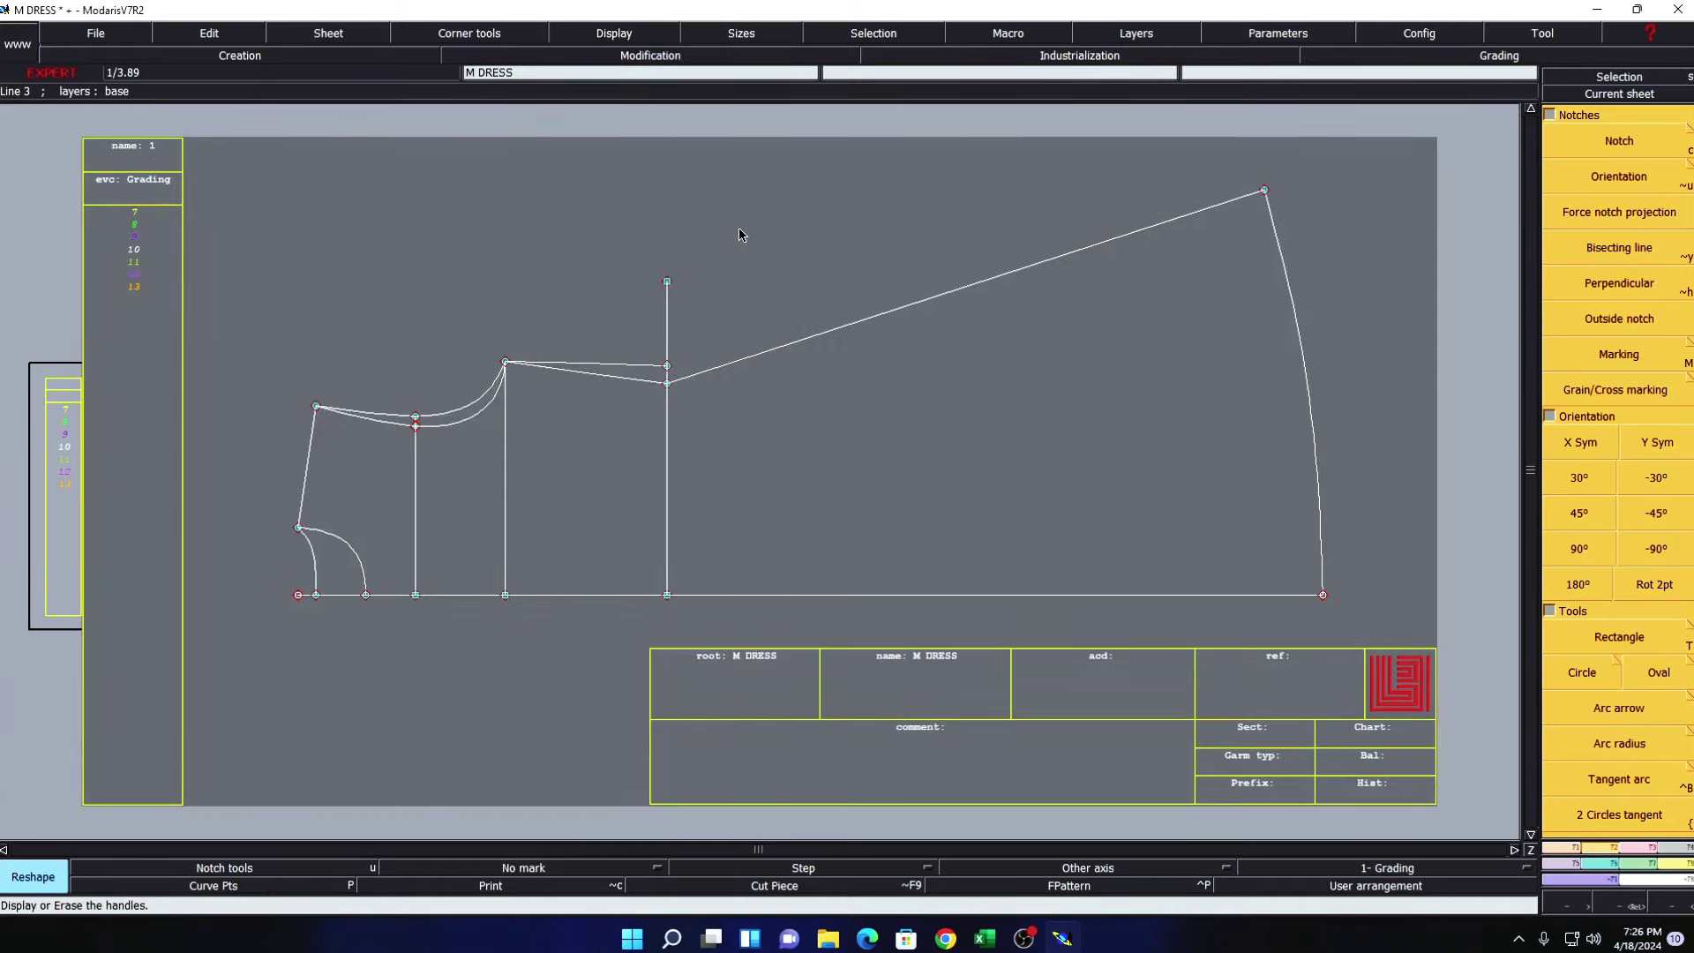
{"action": "key", "text": "Delete"}
{"action": "left_click", "coordinate": [650, 364]}
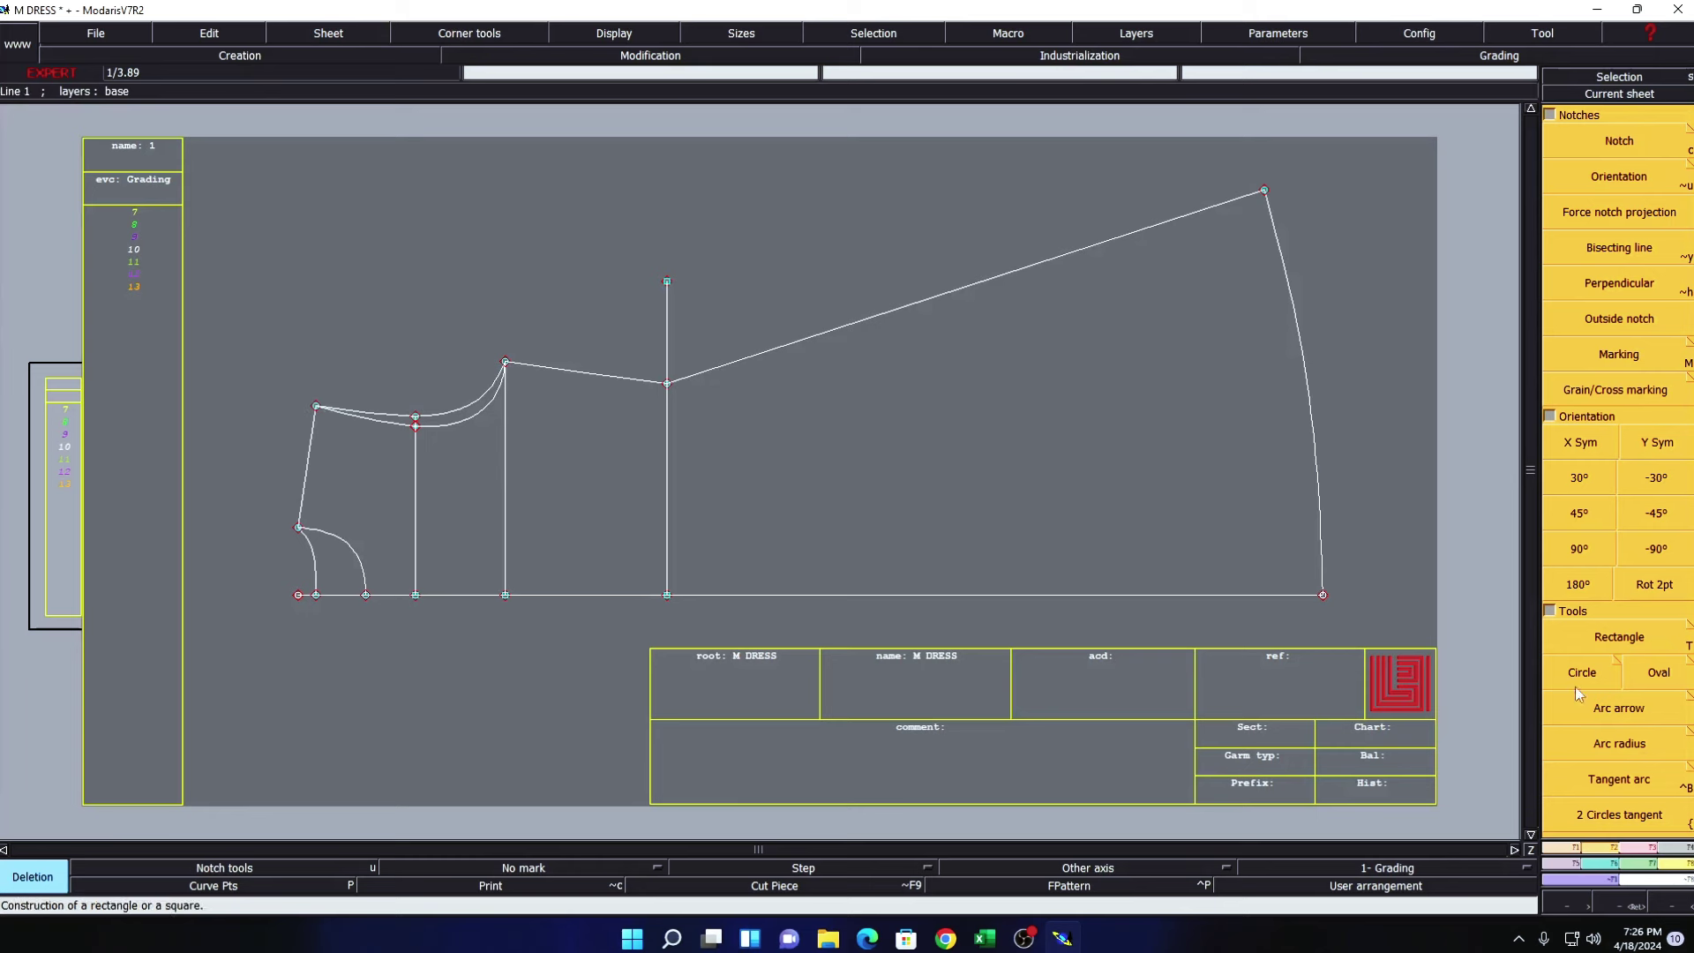
- Pin and box-select the paired upper curves, then move them with ShiftX 0.5 and ShiftY 0
{"action": "left_click", "coordinate": [1655, 848]}
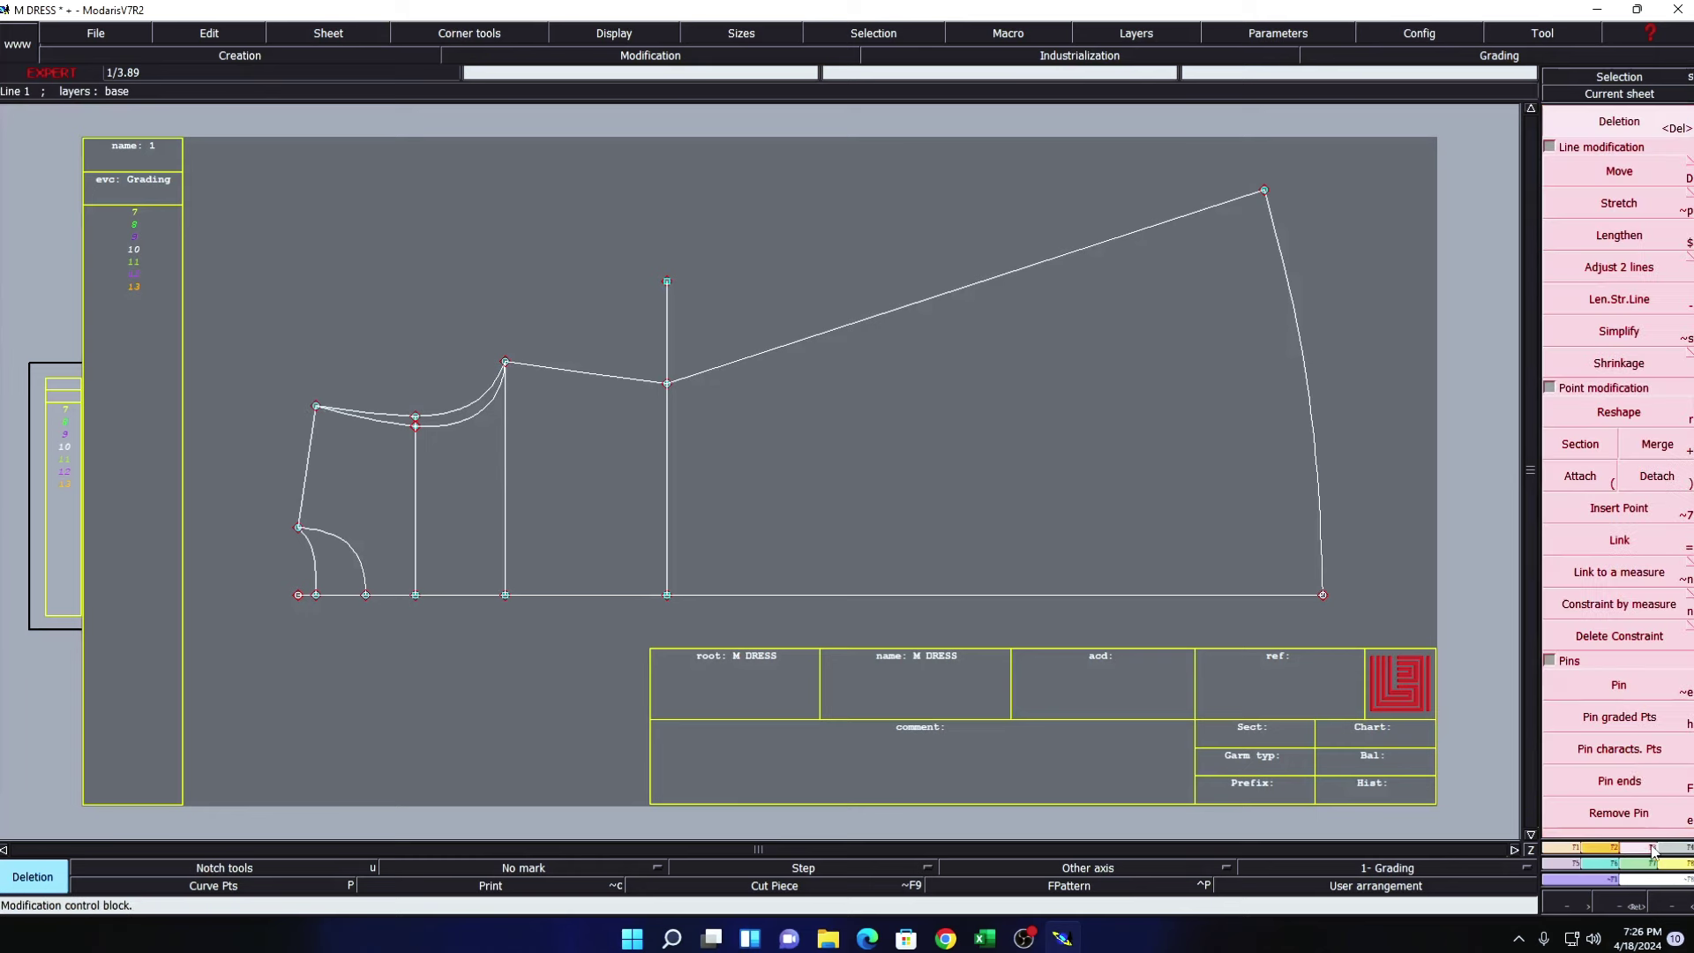
{"action": "left_click", "coordinate": [1618, 686]}
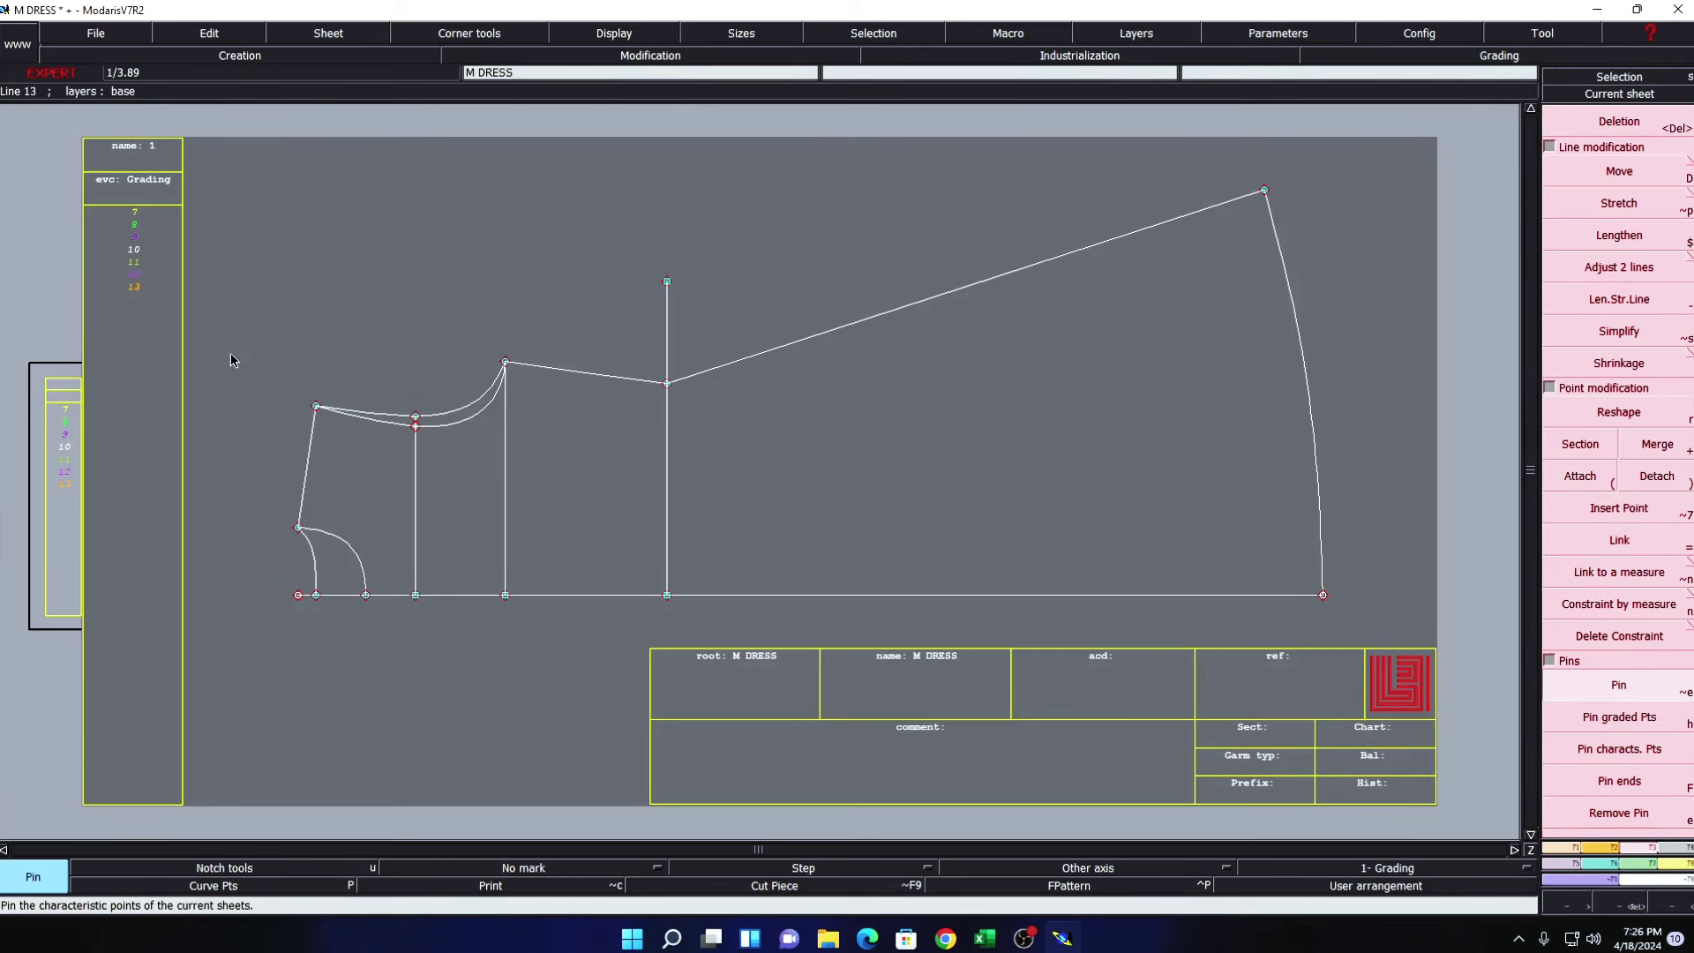
{"action": "left_click_drag", "start_coordinate": [218, 337], "coordinate": [573, 462]}
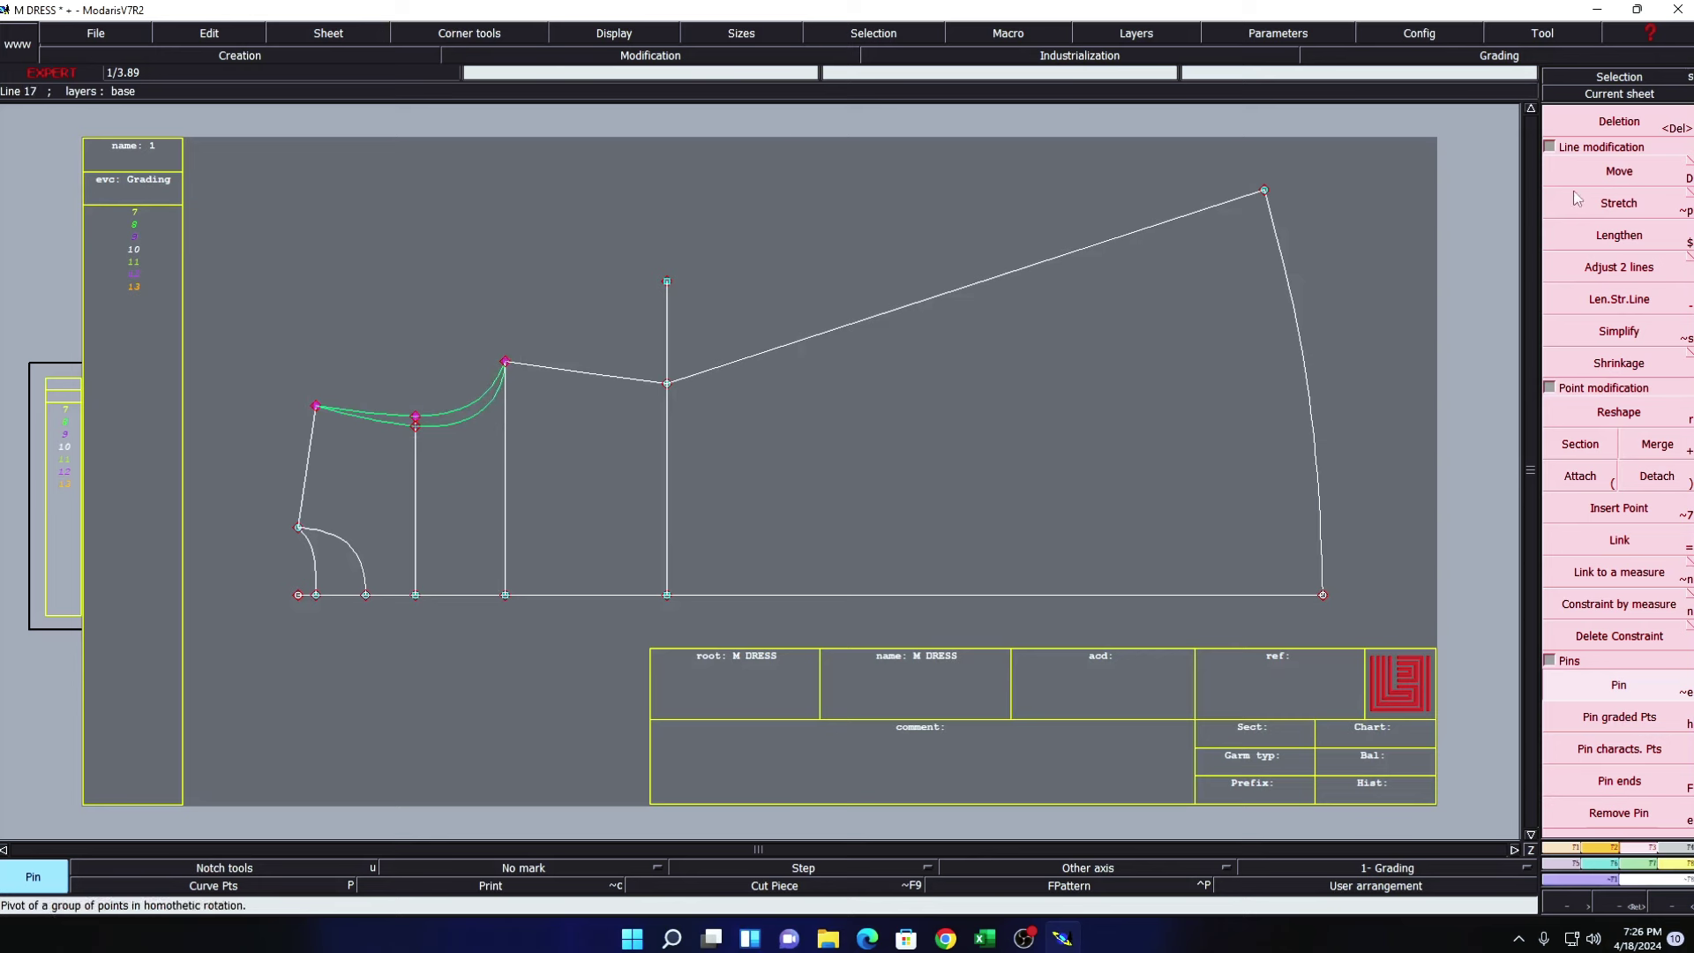
{"action": "left_click", "coordinate": [1618, 171]}
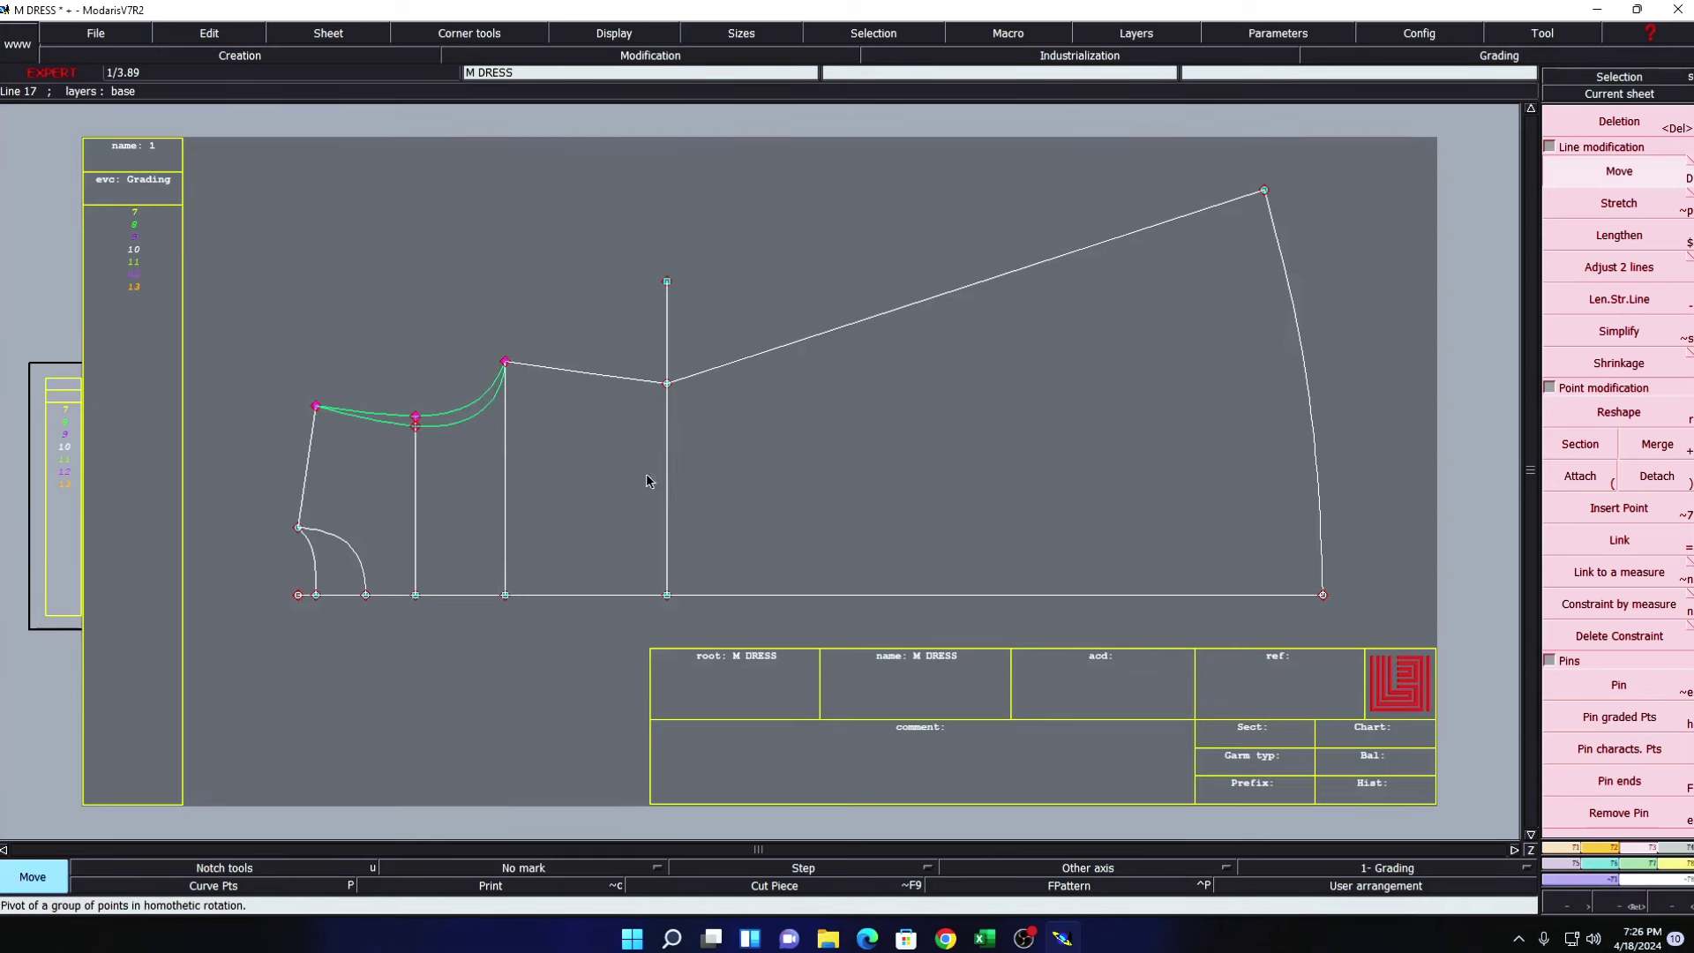
{"action": "left_click", "coordinate": [507, 363]}
{"action": "type", "text": "0"}
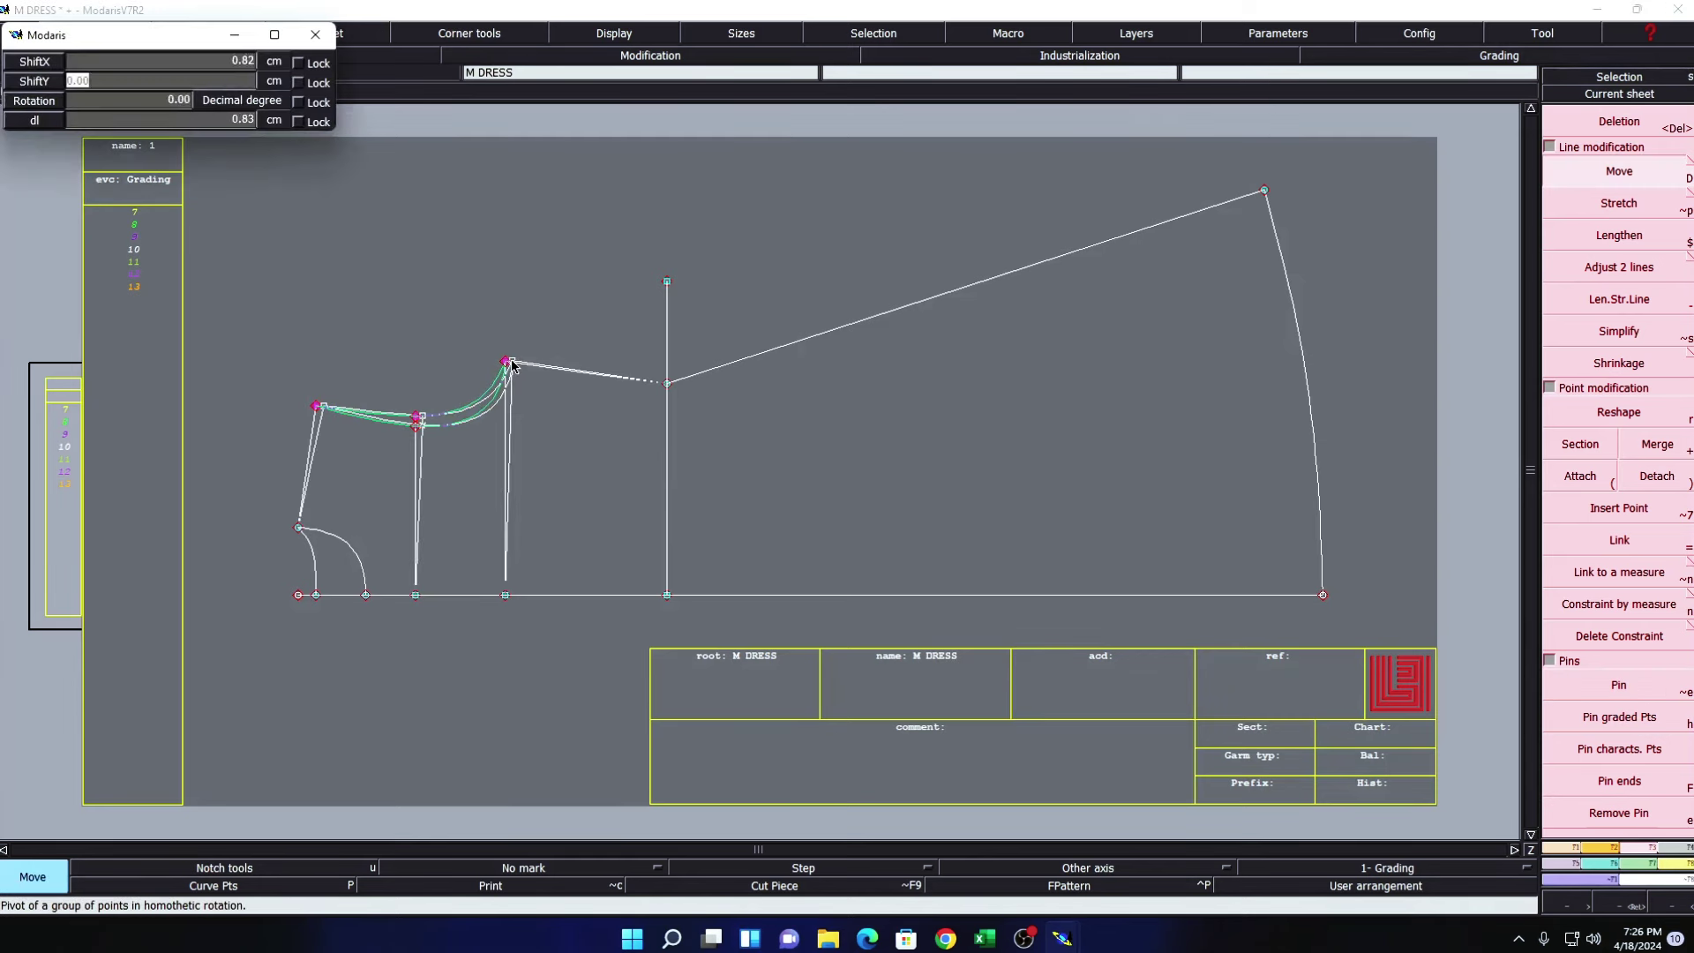
{"action": "key", "text": "Return"}
{"action": "type", "text": "0.5"}
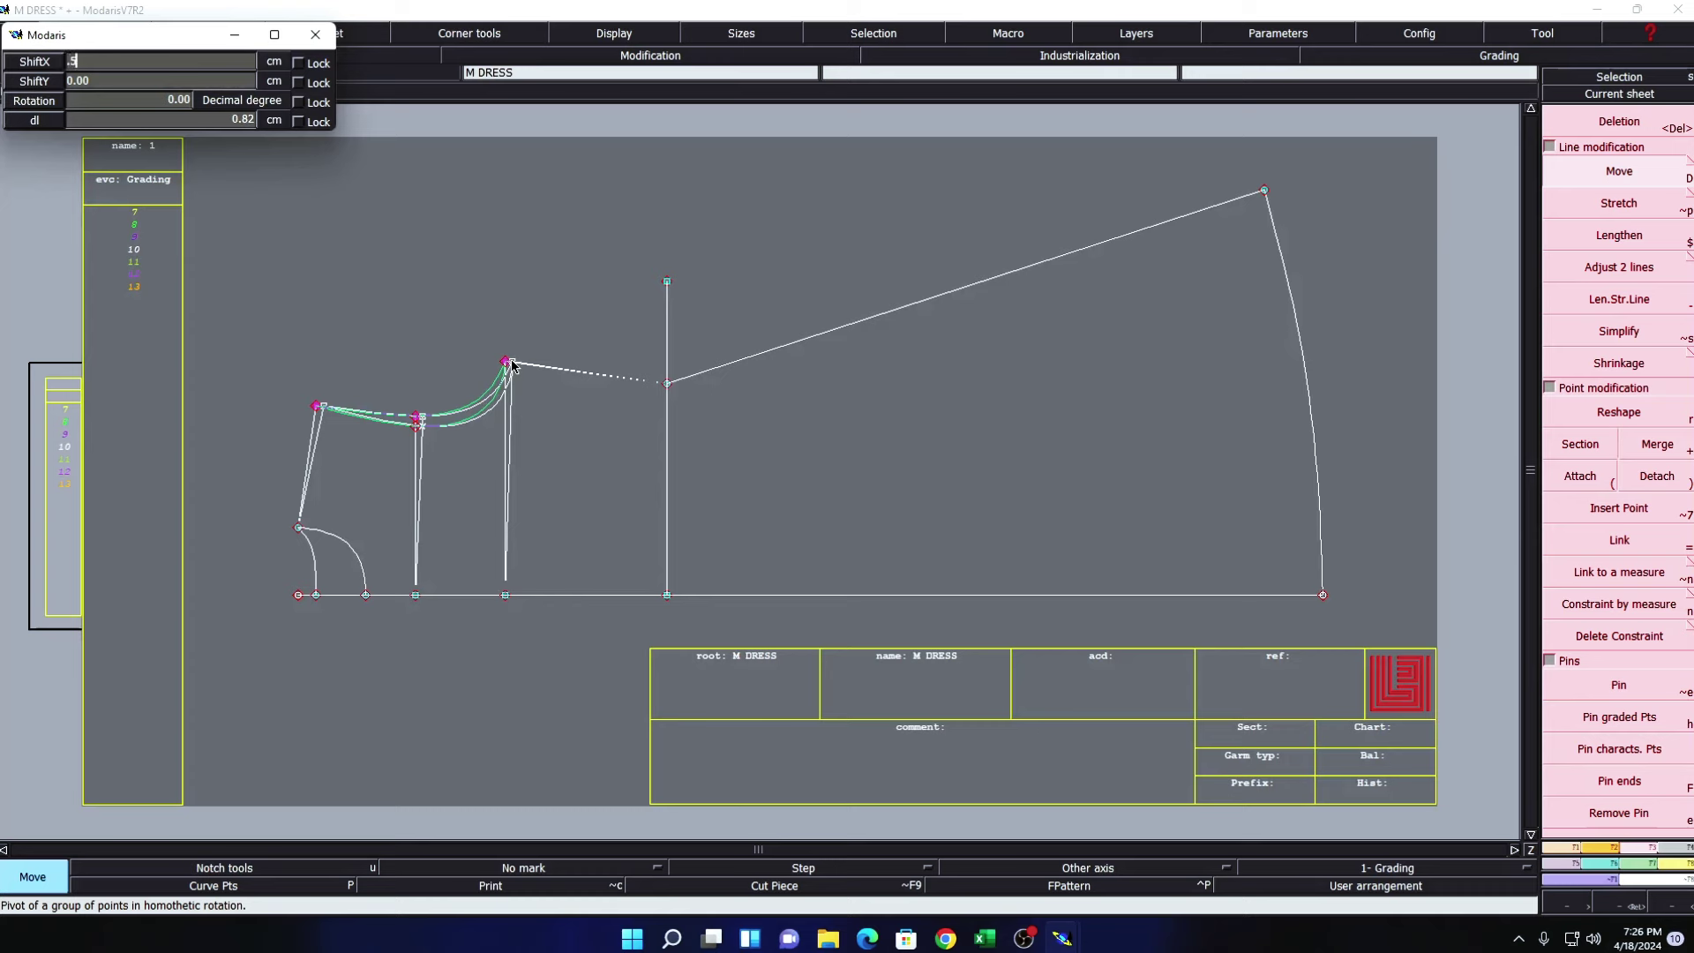
{"action": "key", "text": "Return"}
{"action": "left_click", "coordinate": [549, 314]}
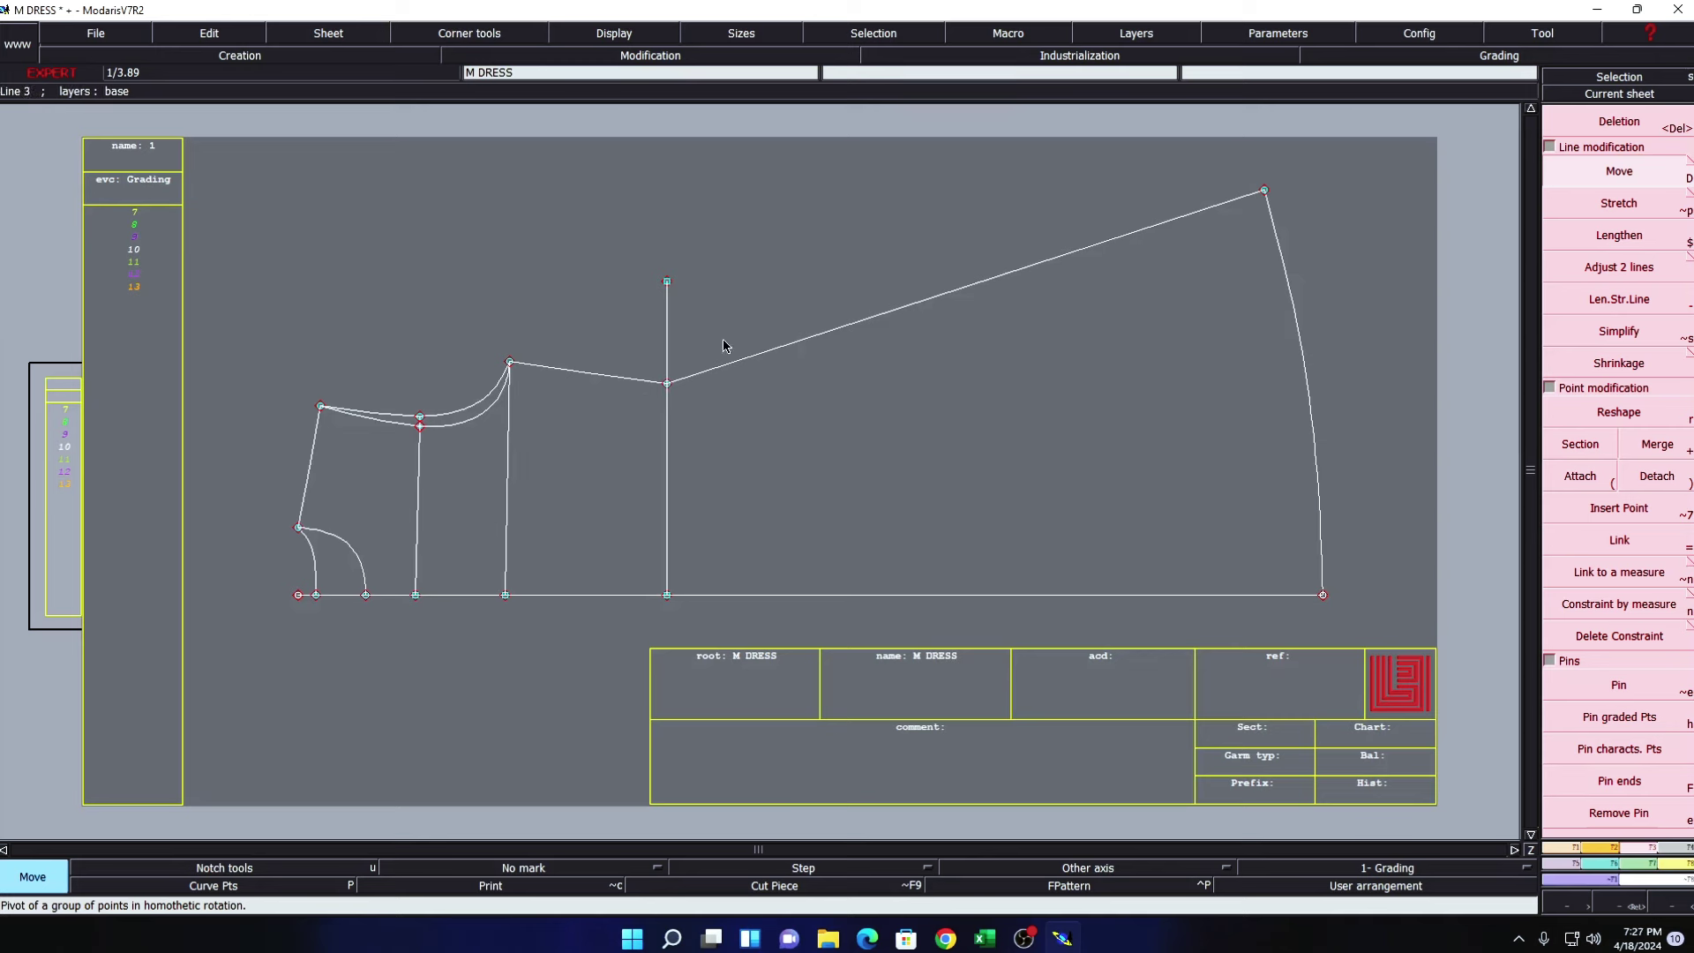
{"action": "key", "text": "Delete"}
- Delete the tall vertical line and old bottom edge, then redraw the bottom line to the far right corner
{"action": "left_click", "coordinate": [667, 284]}
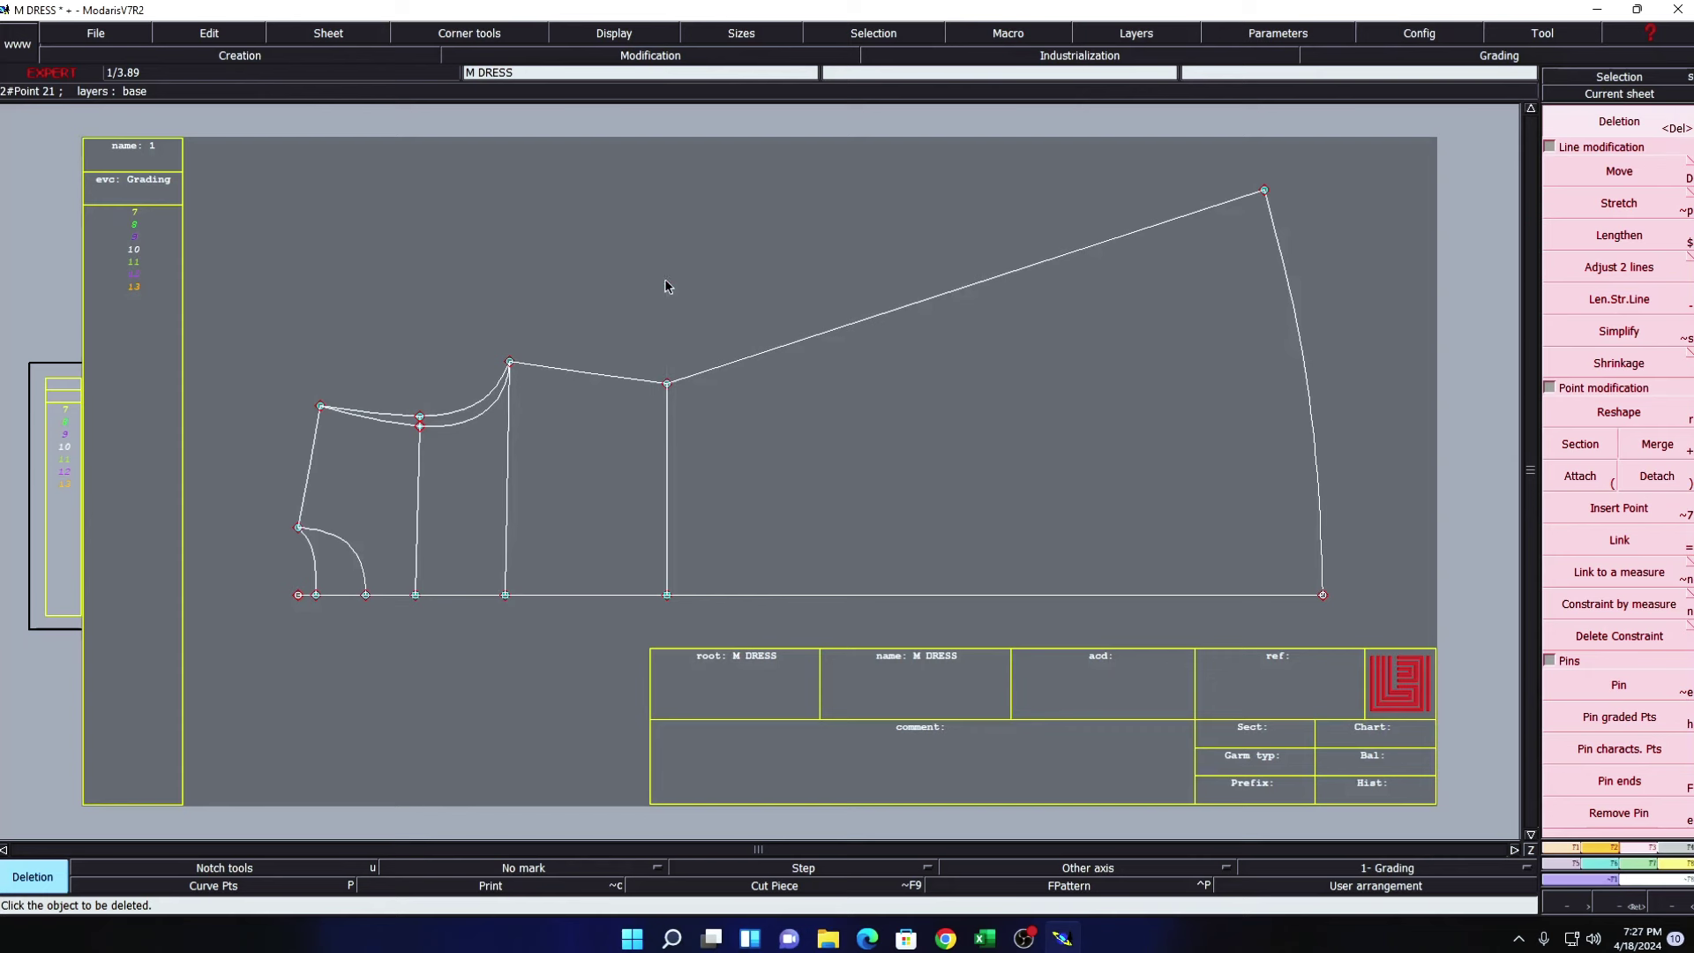
{"action": "left_click", "coordinate": [298, 596]}
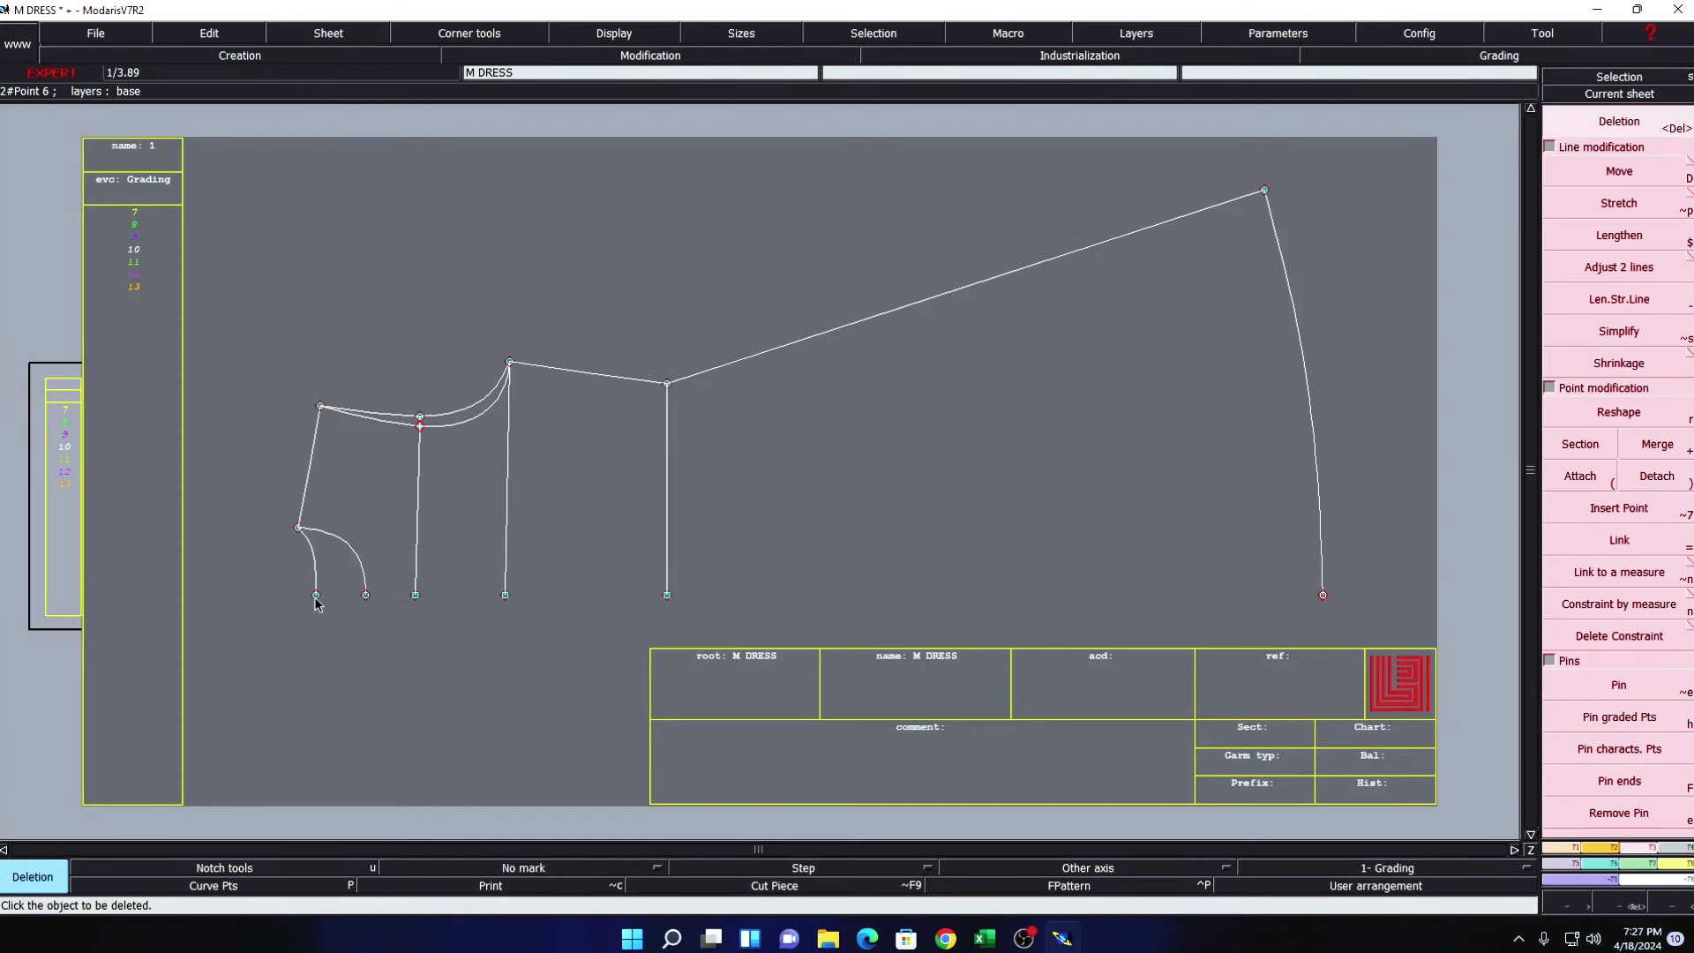
{"action": "key", "text": "b"}
{"action": "left_click", "coordinate": [318, 598]}
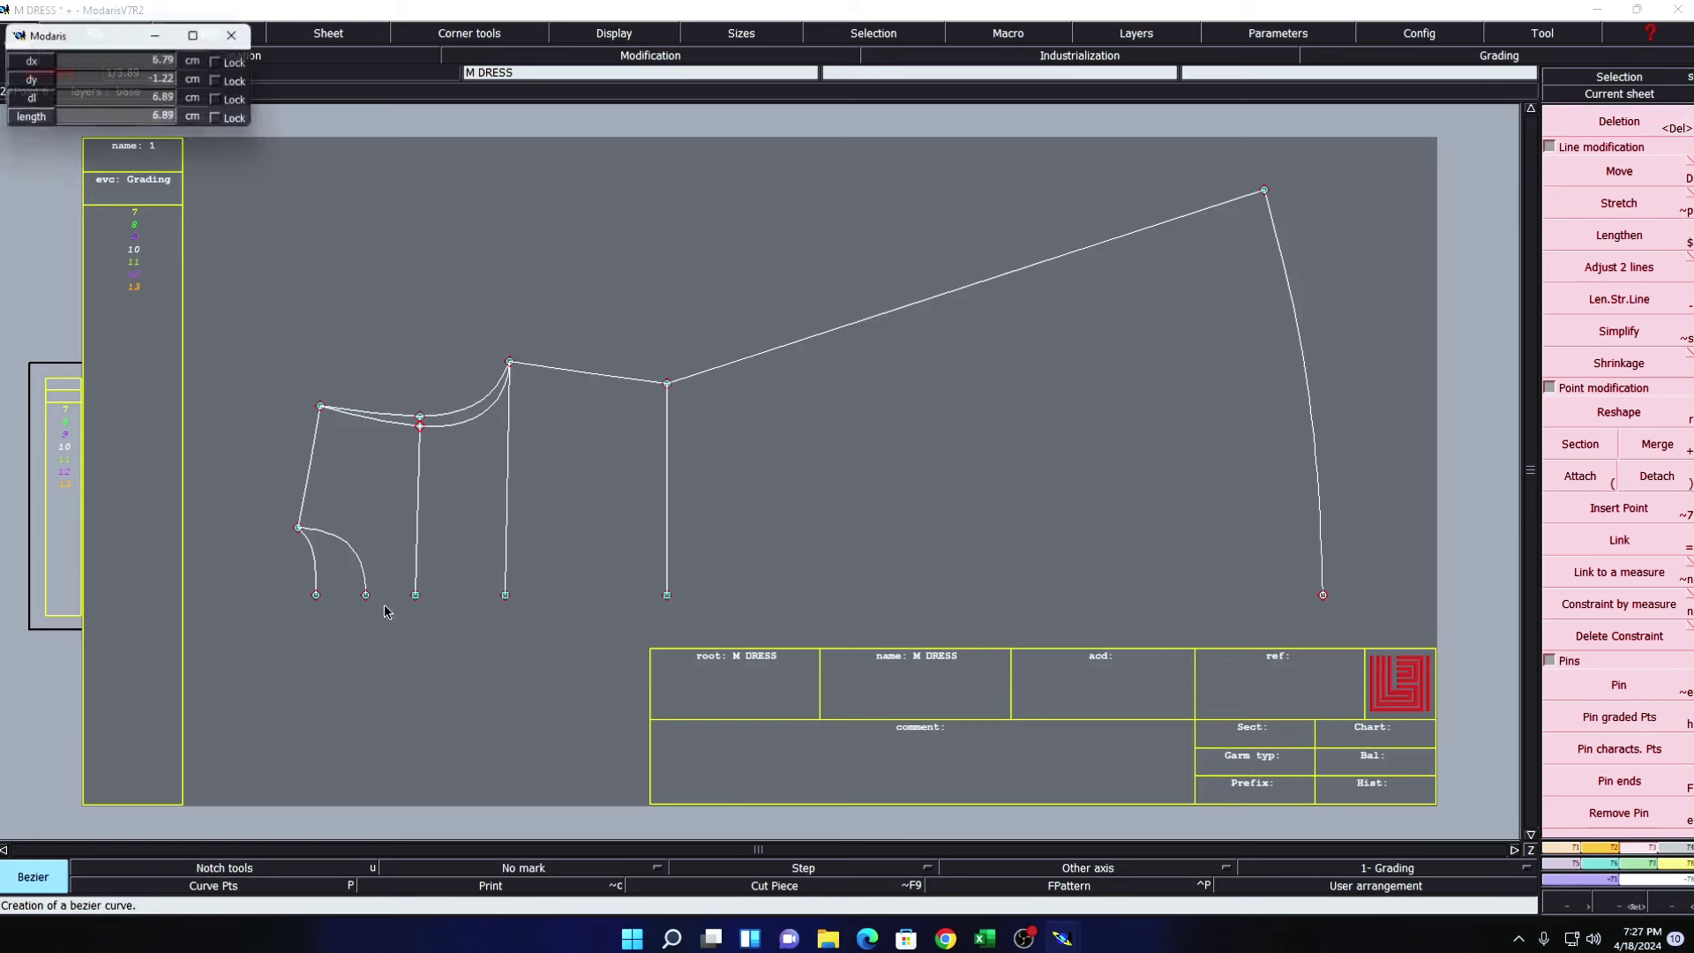
{"action": "left_click", "coordinate": [365, 596]}
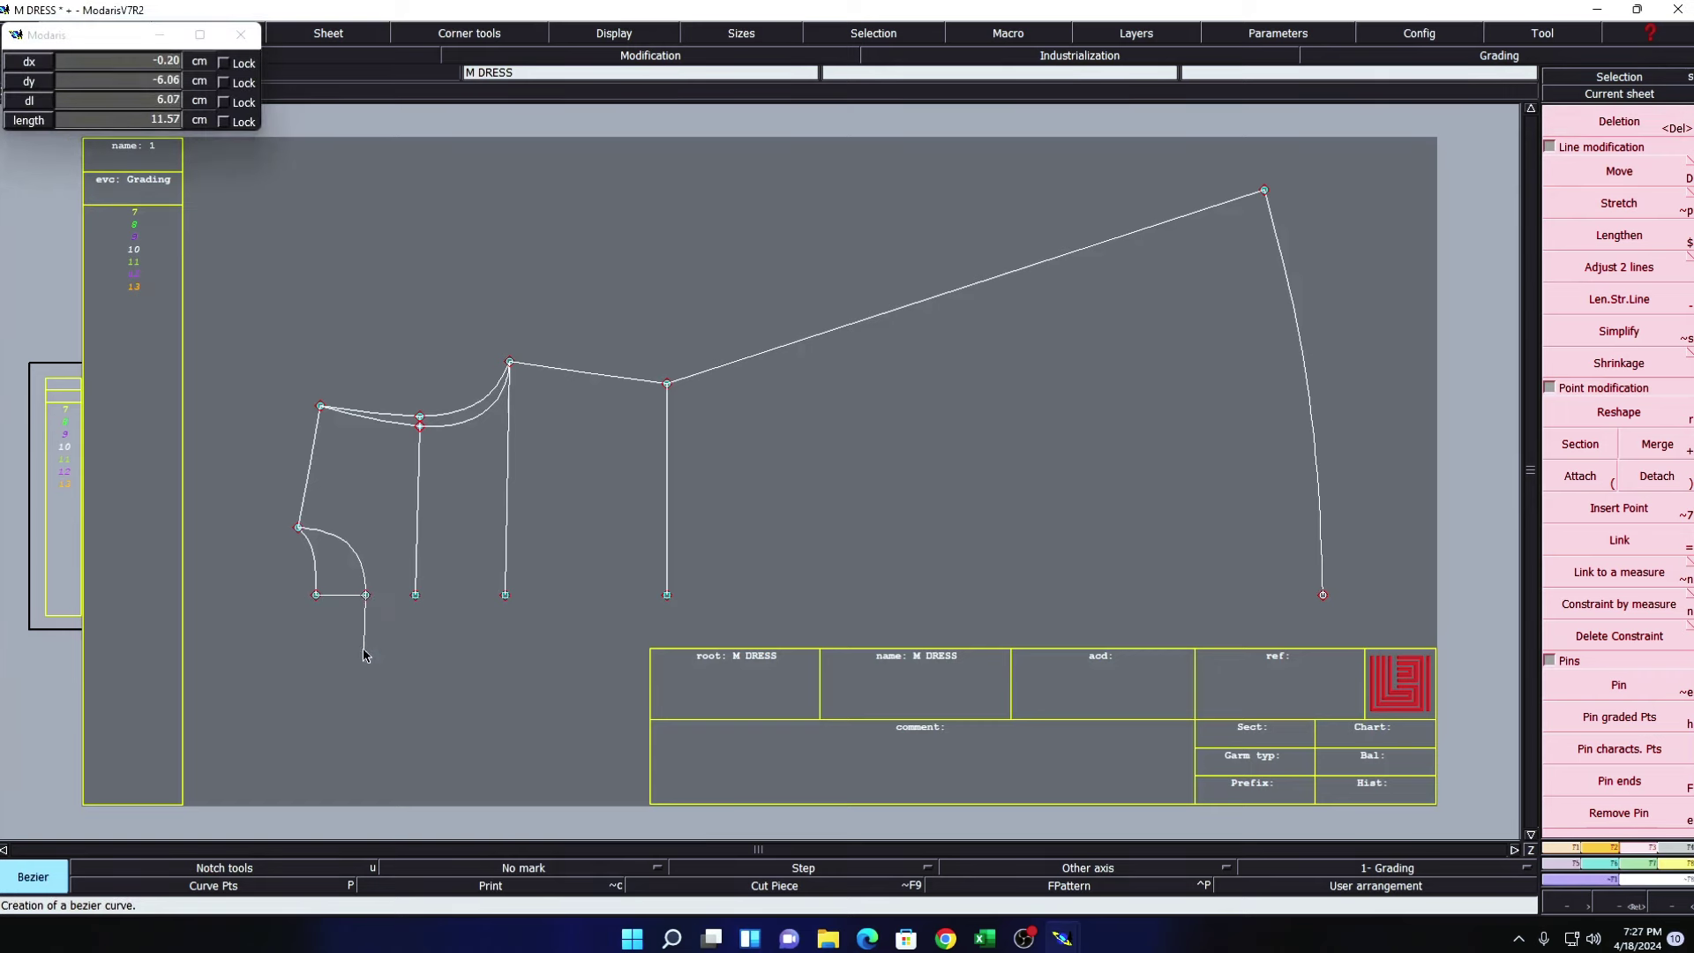
{"action": "left_click", "coordinate": [363, 649]}
{"action": "right_click", "coordinate": [309, 622]}
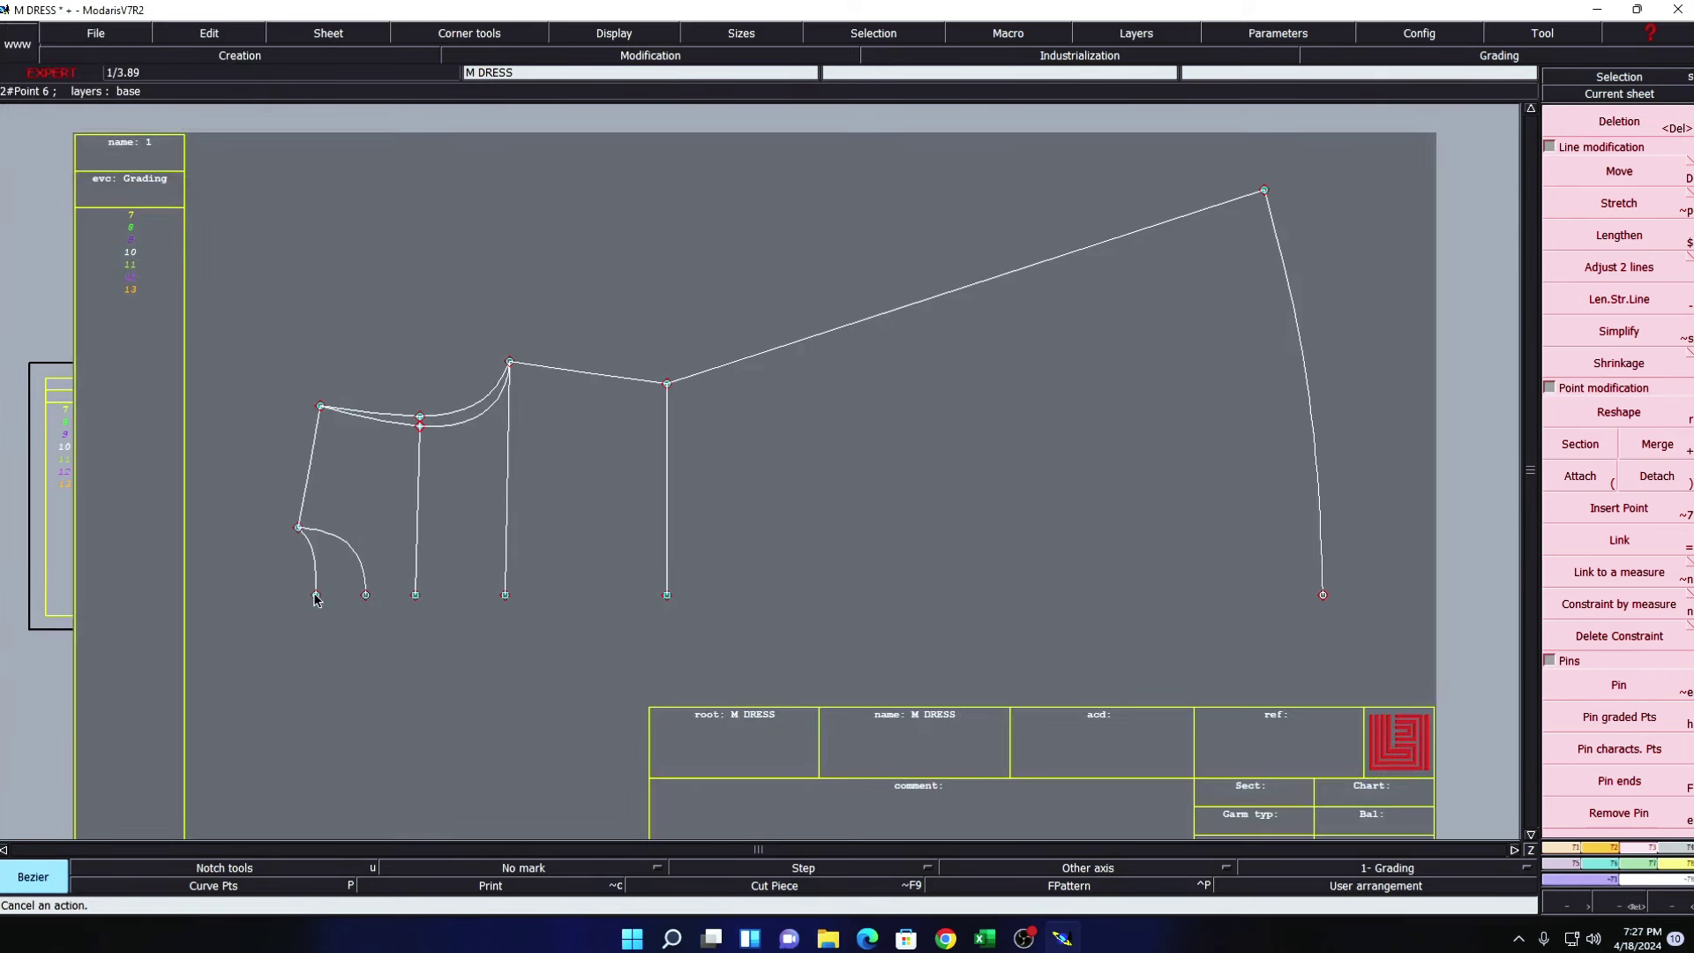
{"action": "left_click", "coordinate": [315, 597]}
{"action": "left_click", "coordinate": [1322, 595]}
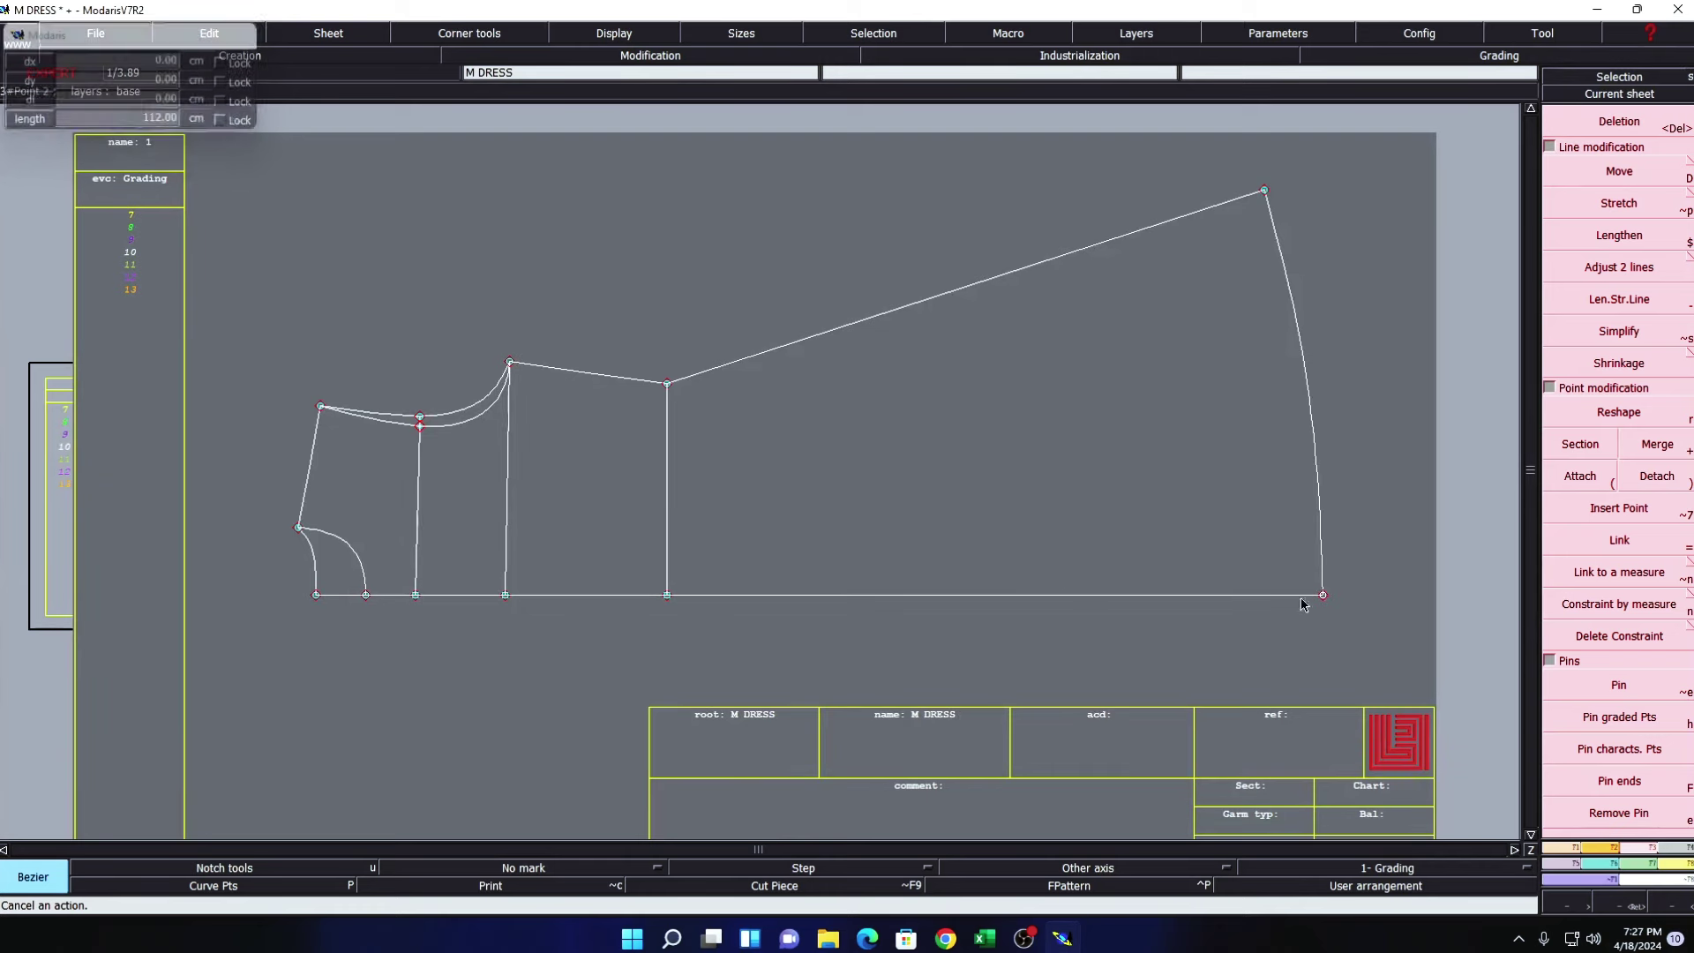
- Align two bottom points beneath their upper points with Ali2Pts, then bring up the Excel spec sheet
{"action": "left_click", "coordinate": [239, 55]}
{"action": "left_click", "coordinate": [1620, 359]}
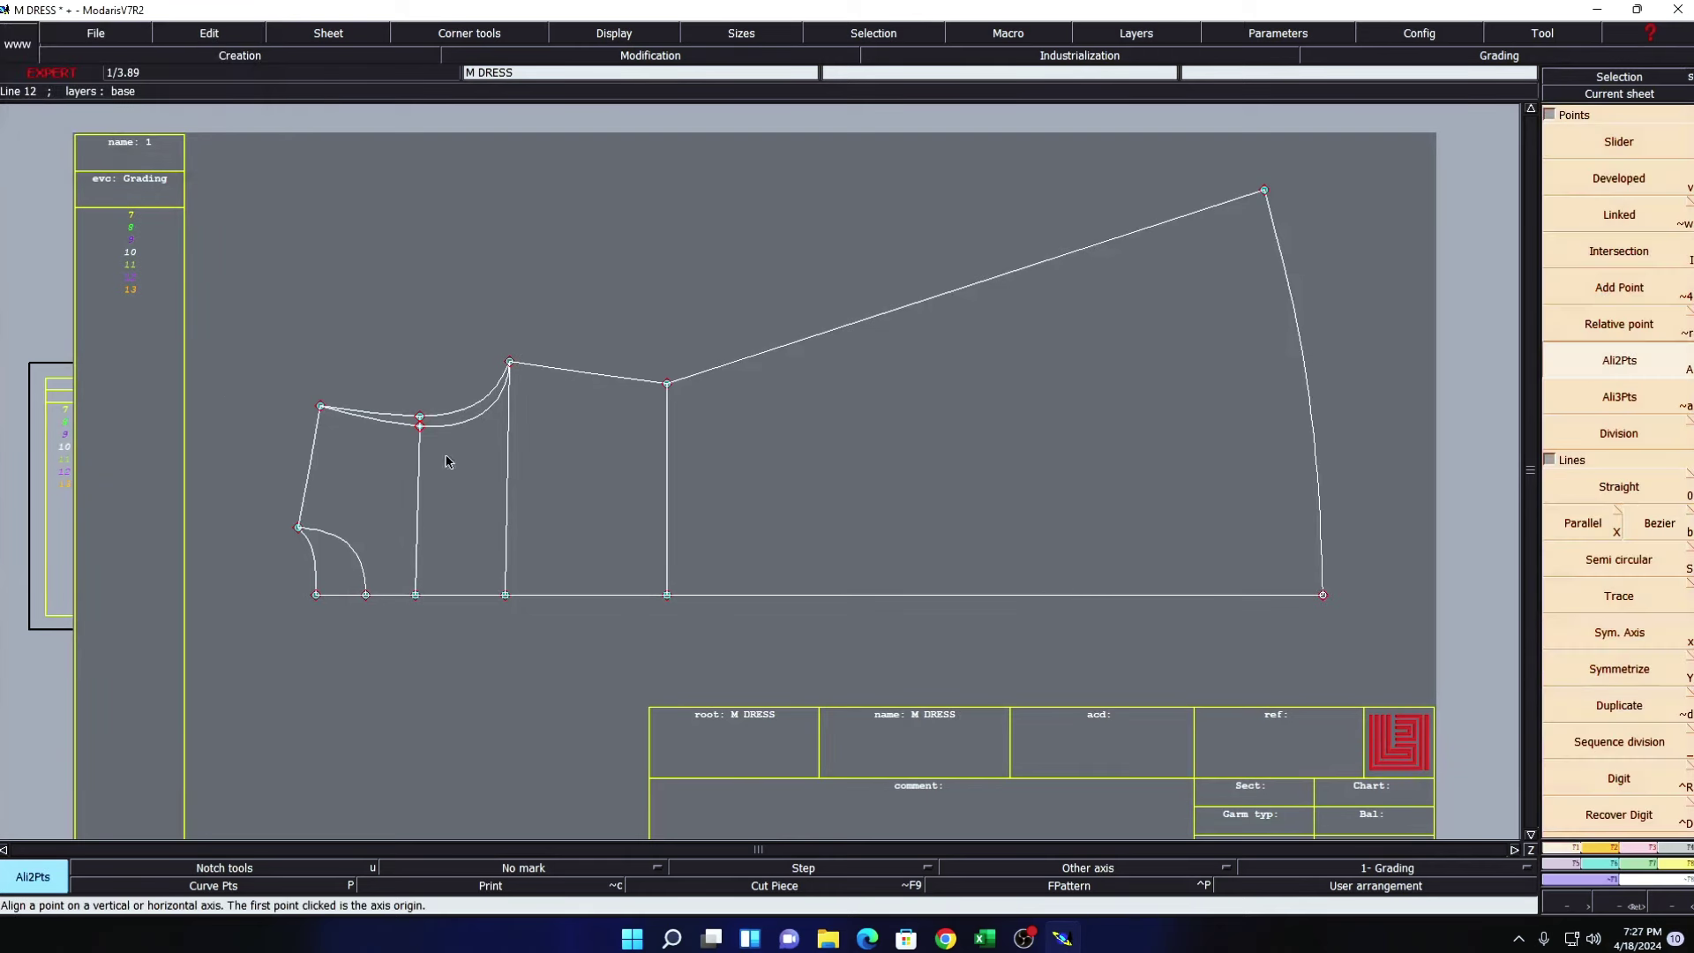
{"action": "left_click", "coordinate": [419, 426]}
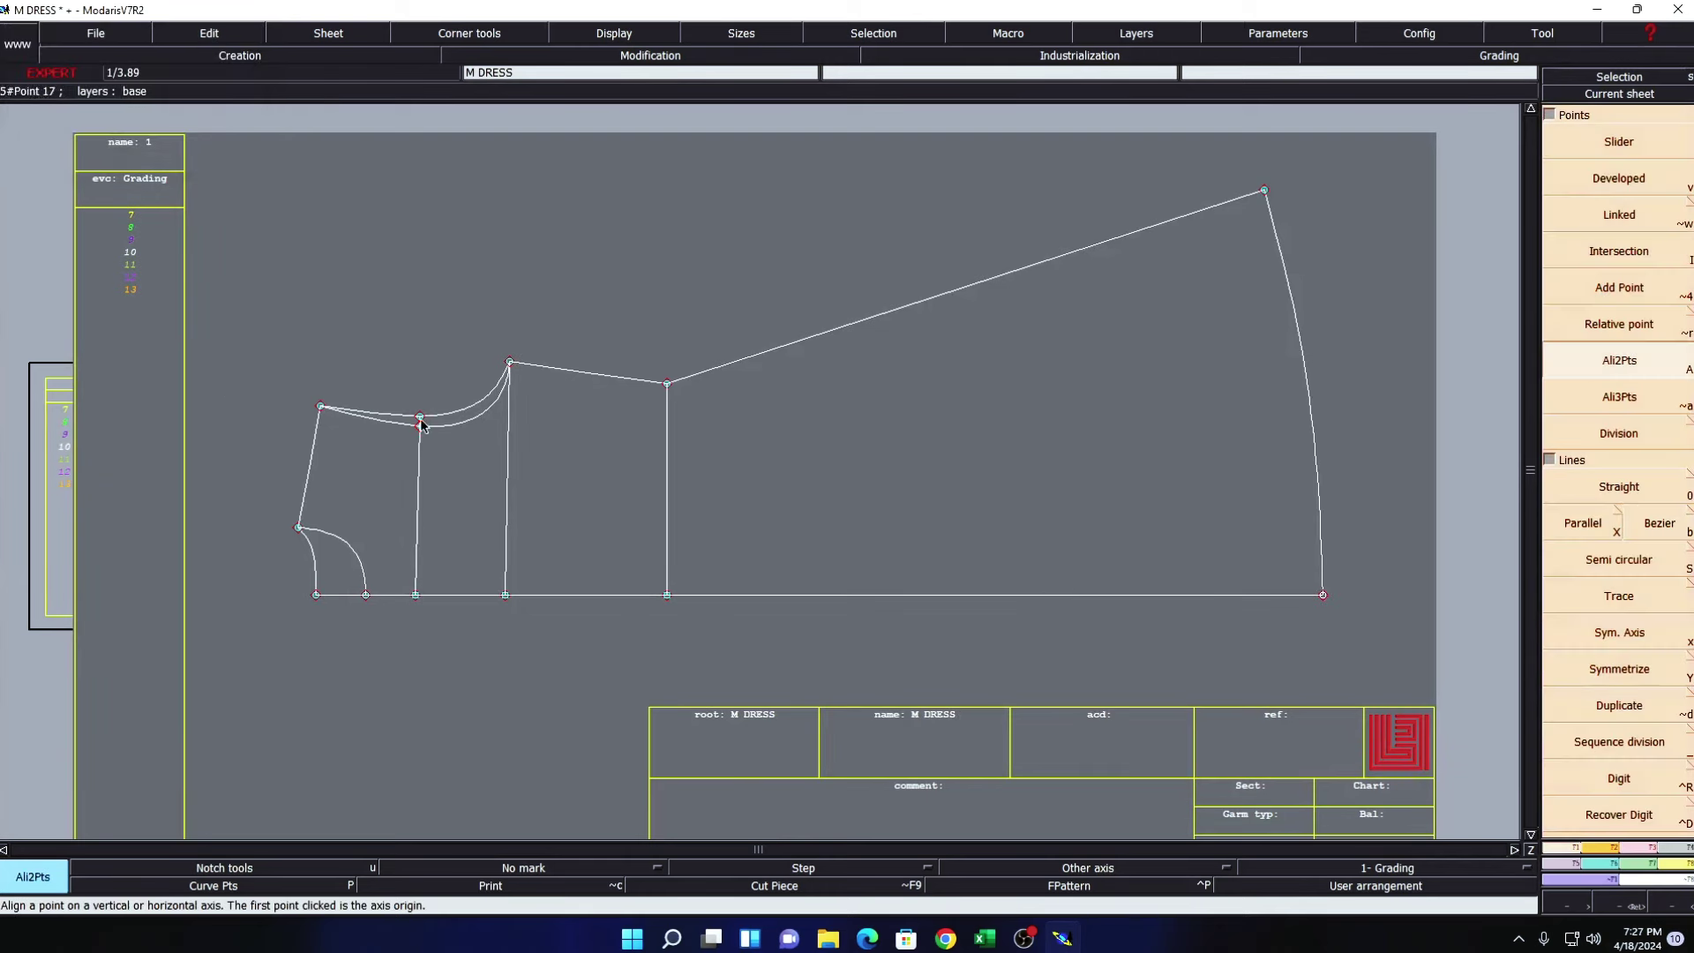
{"action": "left_click", "coordinate": [417, 605]}
{"action": "left_click", "coordinate": [509, 362]}
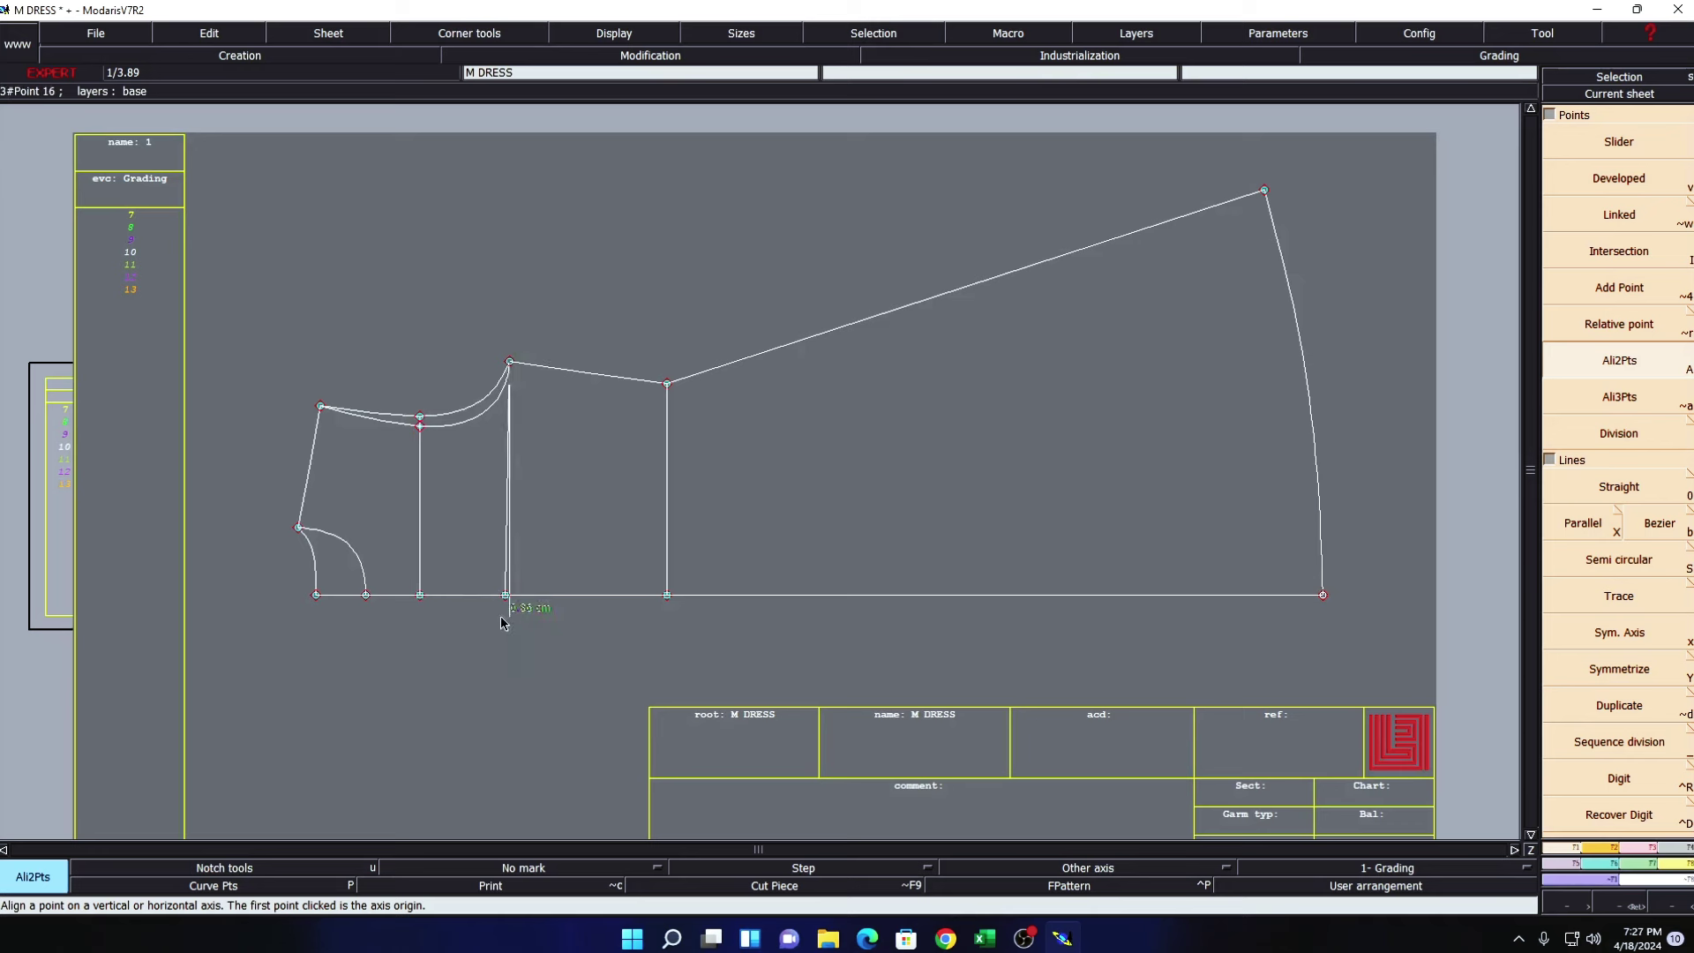
{"action": "left_click", "coordinate": [505, 596]}
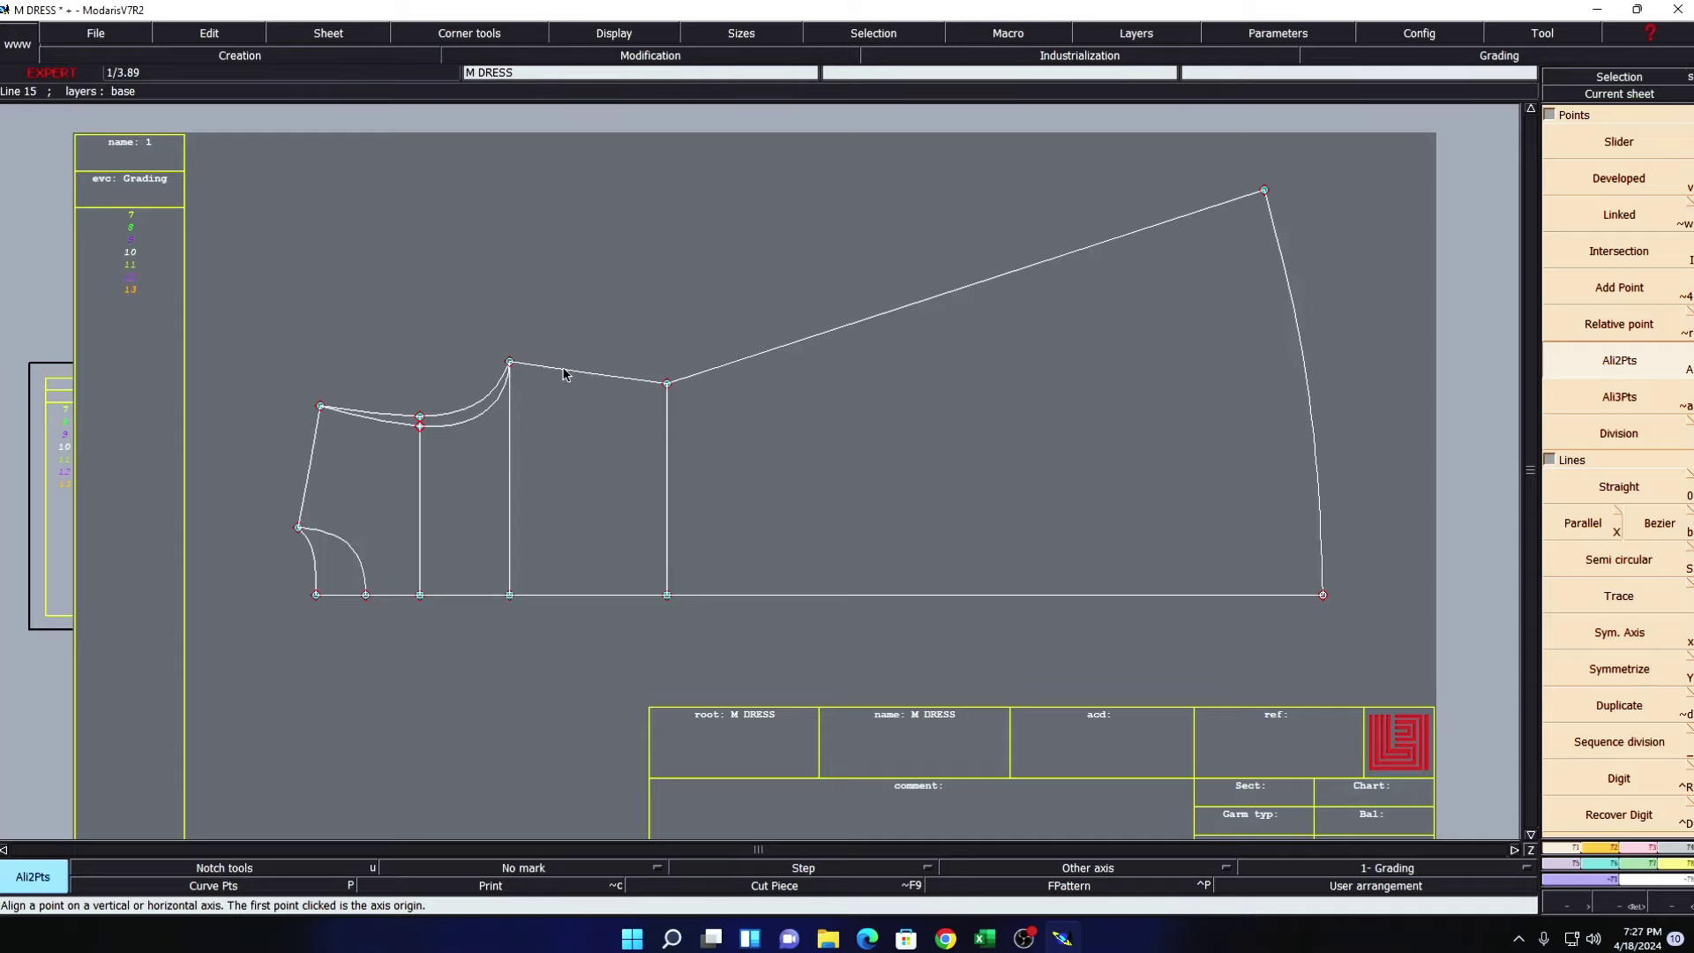
{"action": "left_click", "coordinate": [984, 938]}
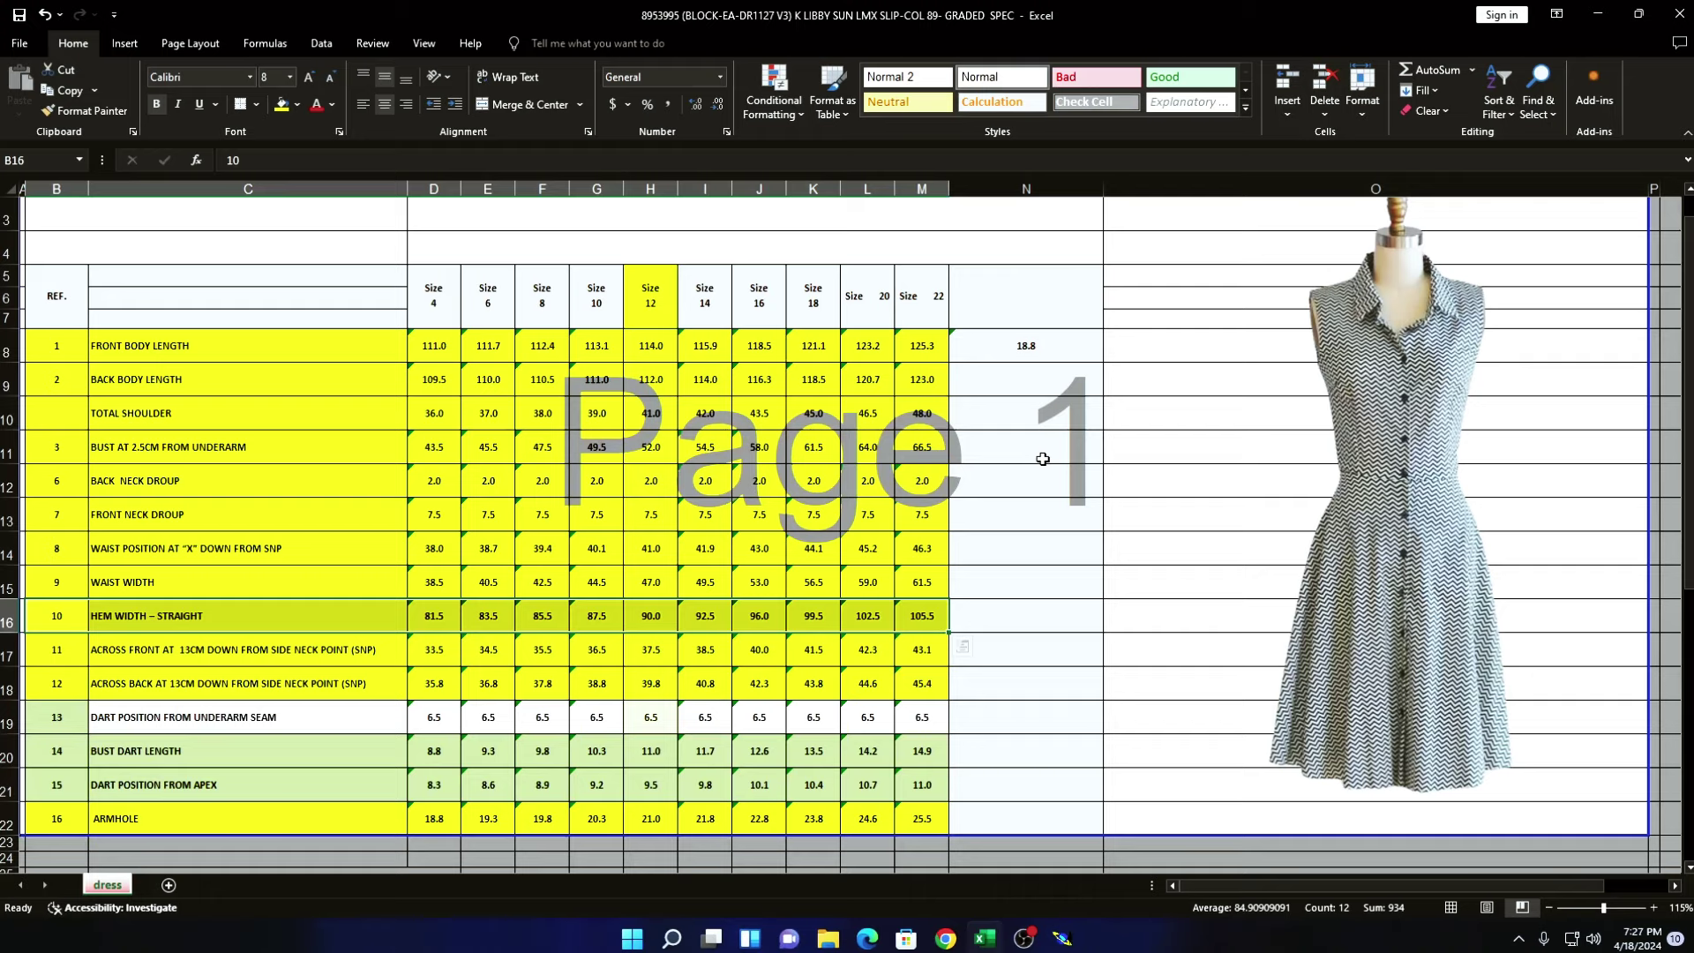
- Scroll through the graded size 4–22 spec sheet, then minimize Excel back to the Modaris draft
{"action": "scroll", "coordinate": [1036, 460], "scroll_direction": "down", "scroll_amount": 1}
{"action": "scroll", "coordinate": [1005, 464], "scroll_direction": "down", "scroll_amount": 1}
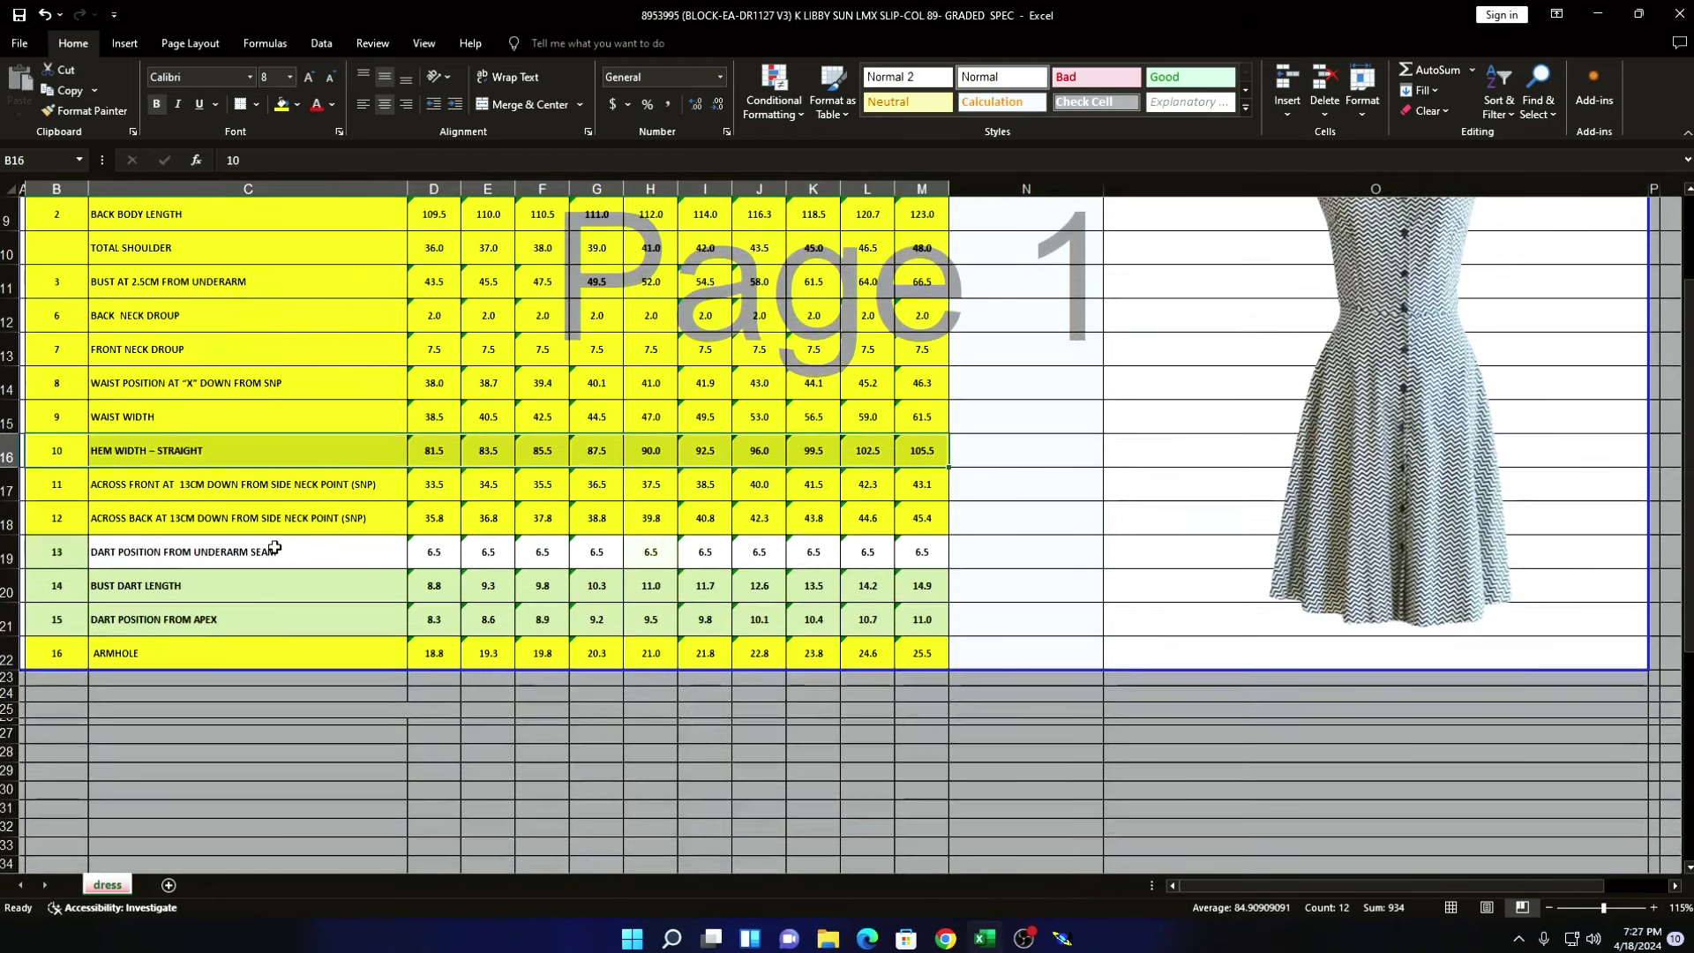
{"action": "scroll", "coordinate": [820, 591], "scroll_direction": "up", "scroll_amount": 1}
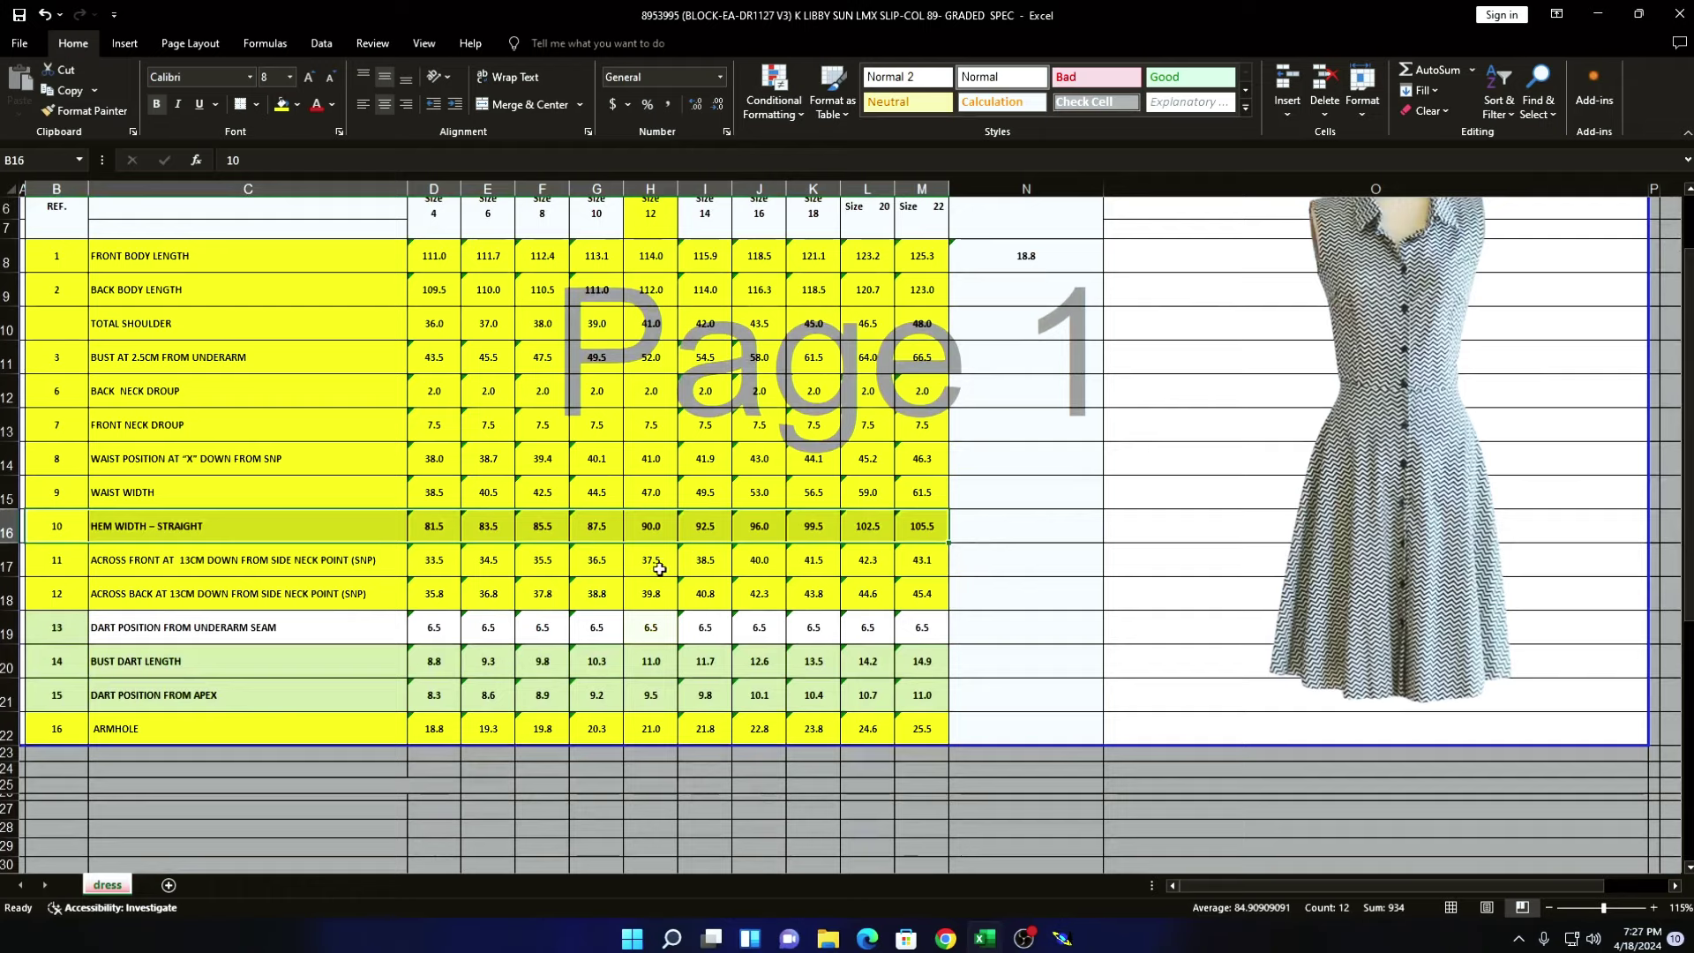
{"action": "left_click", "coordinate": [1597, 14]}
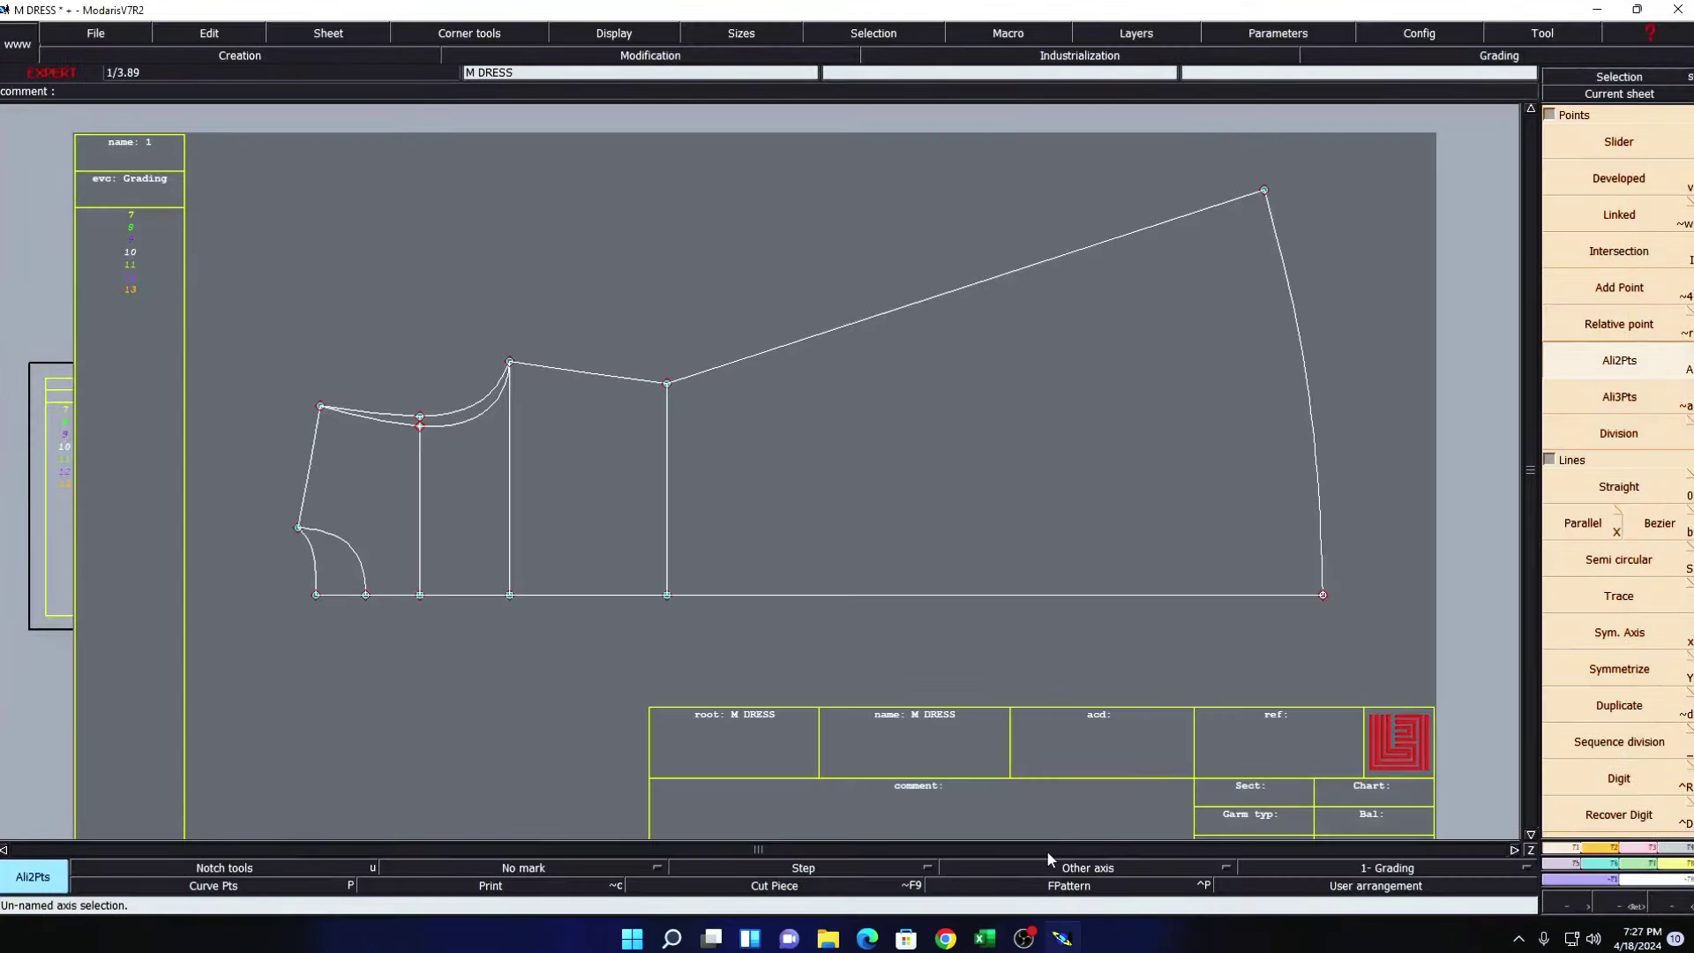
{"action": "left_click", "coordinate": [984, 938]}
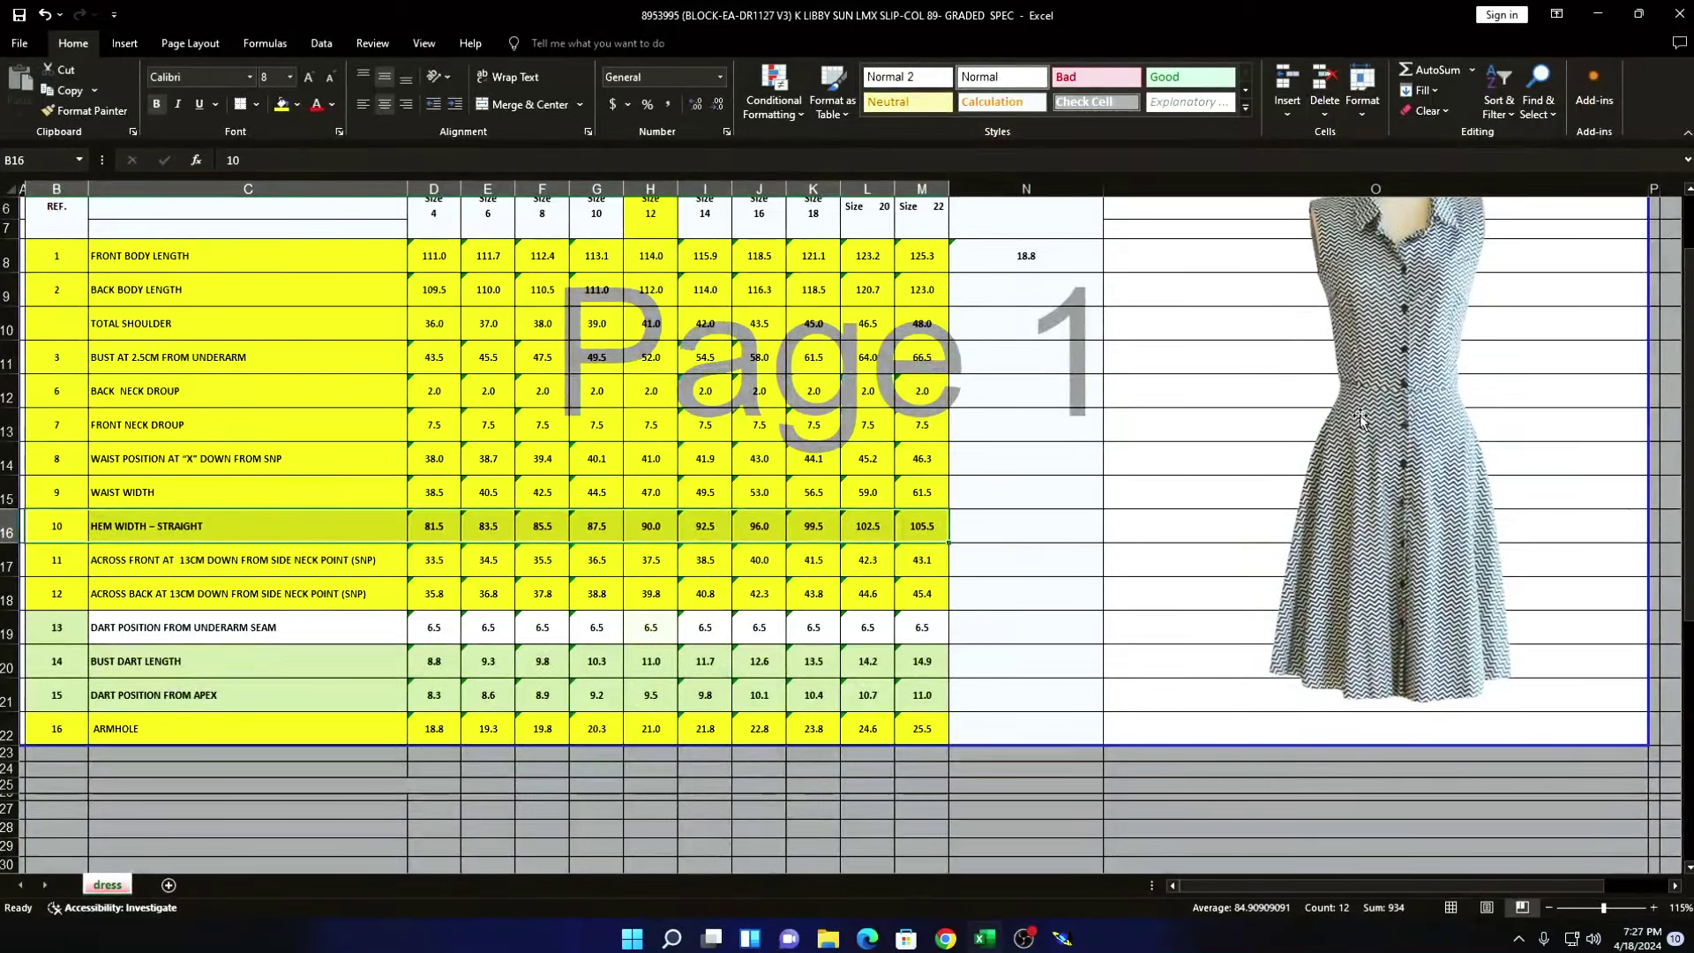
{"action": "left_click", "coordinate": [1596, 14]}
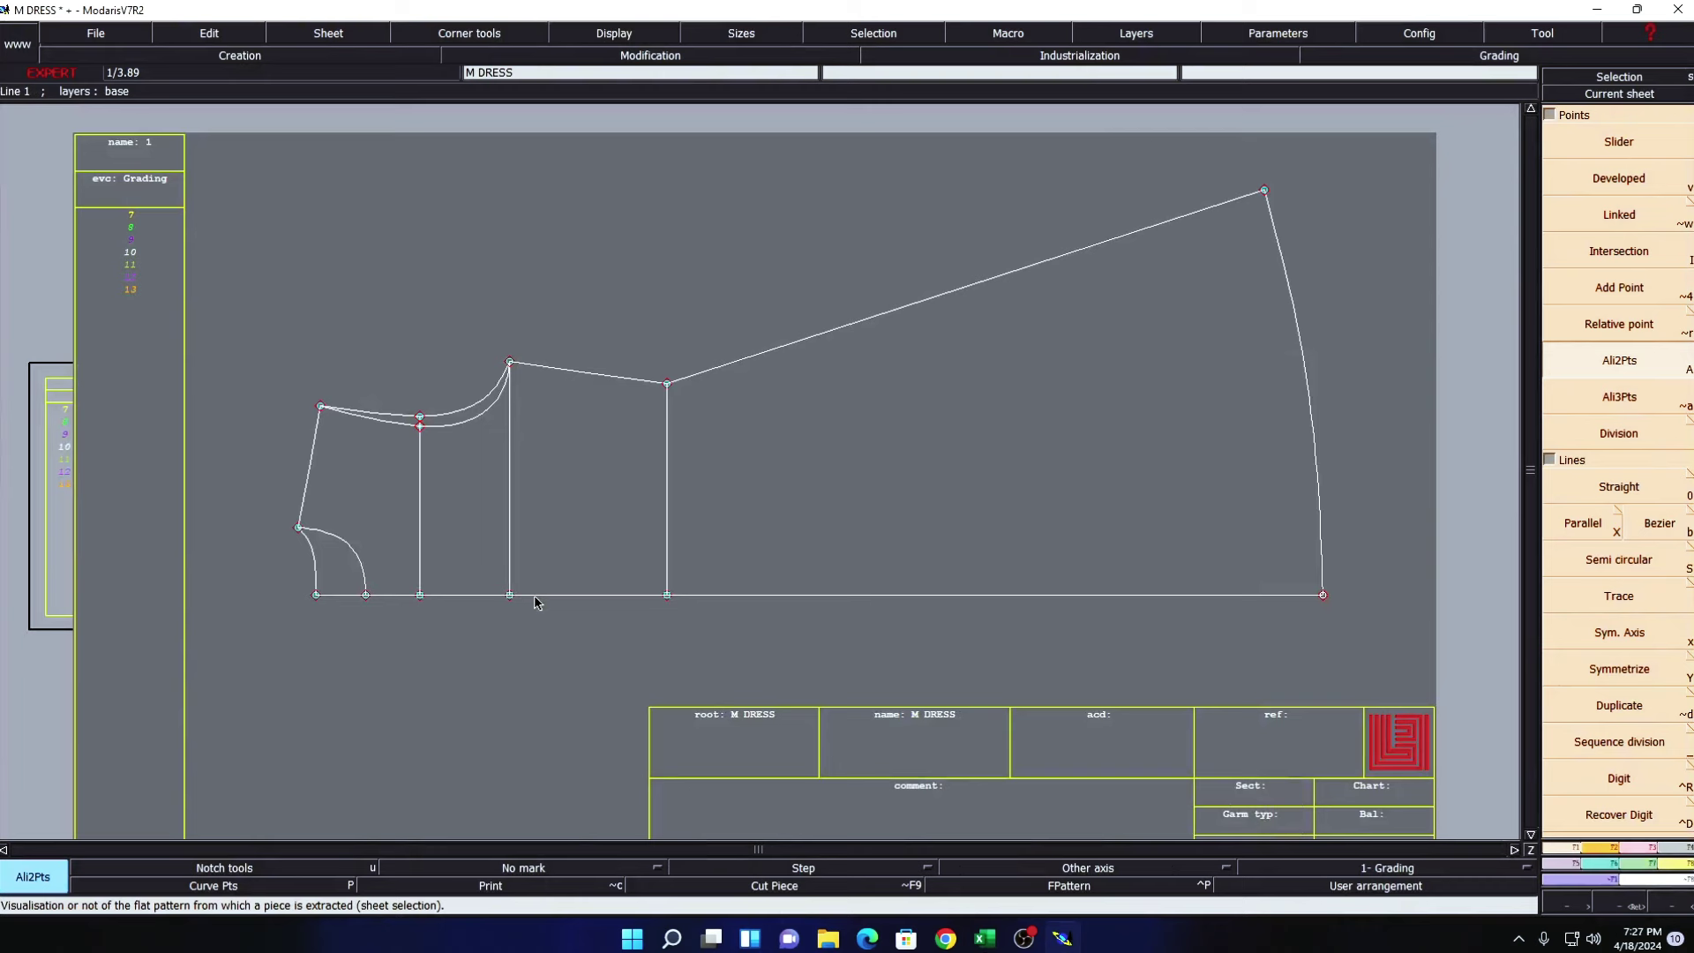
- Create a parallel line 1 cm below the bottom edge
{"action": "left_click", "coordinate": [1618, 510]}
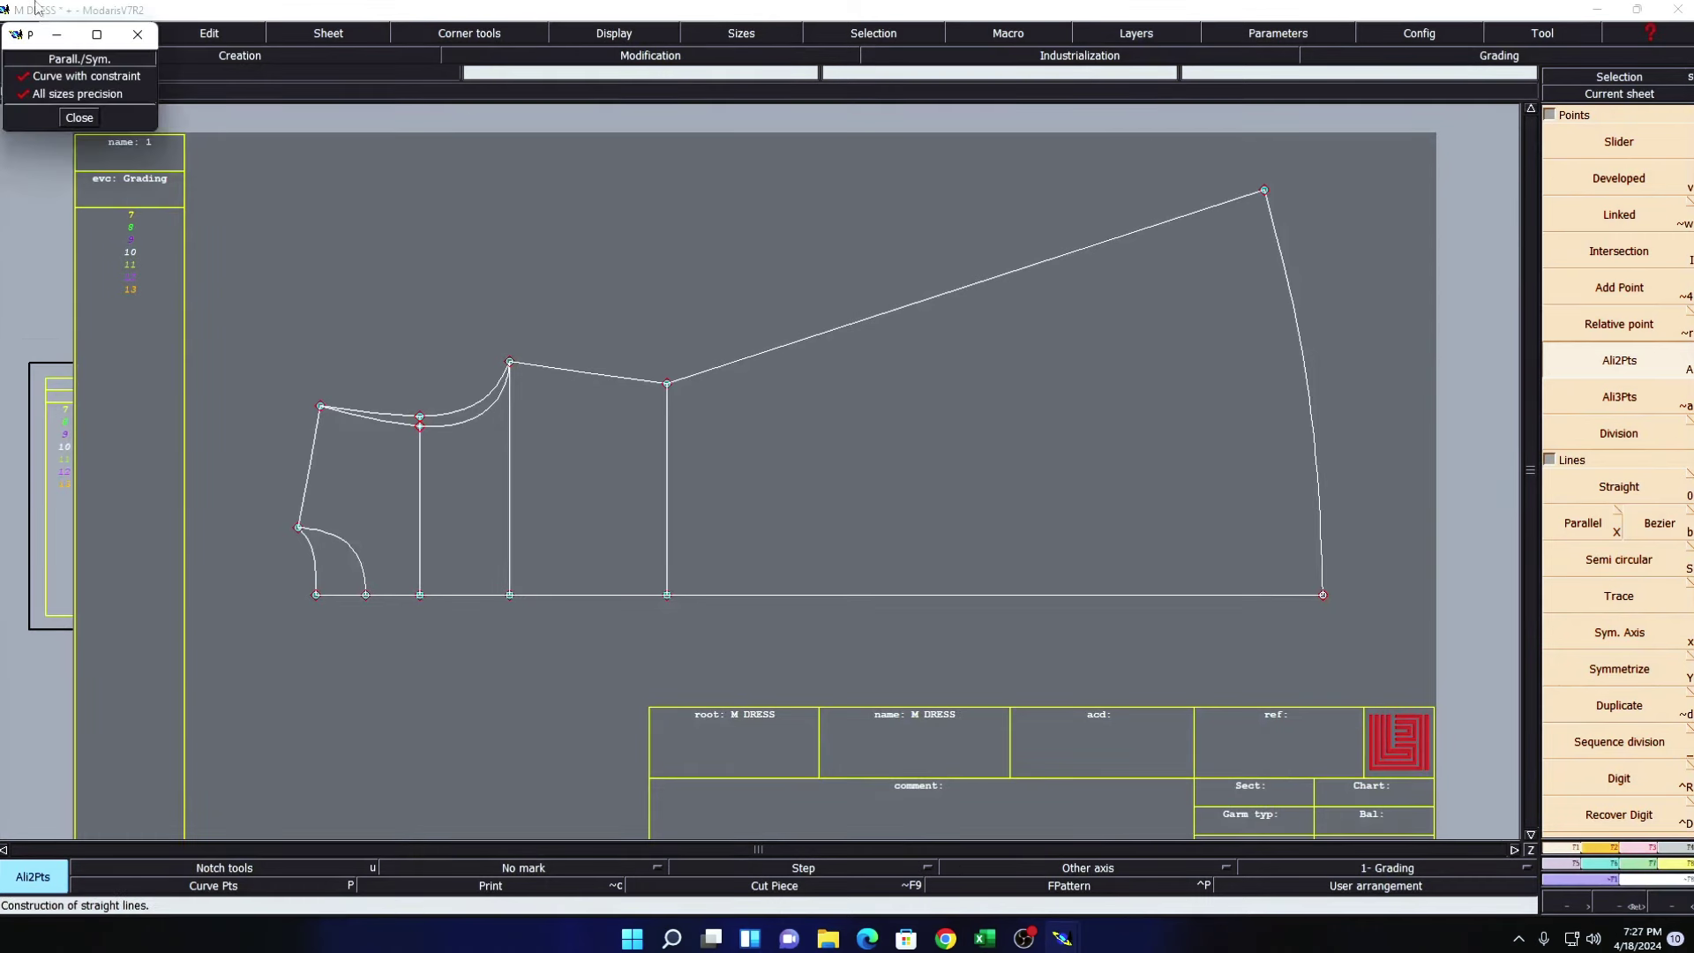
{"action": "left_click", "coordinate": [80, 115]}
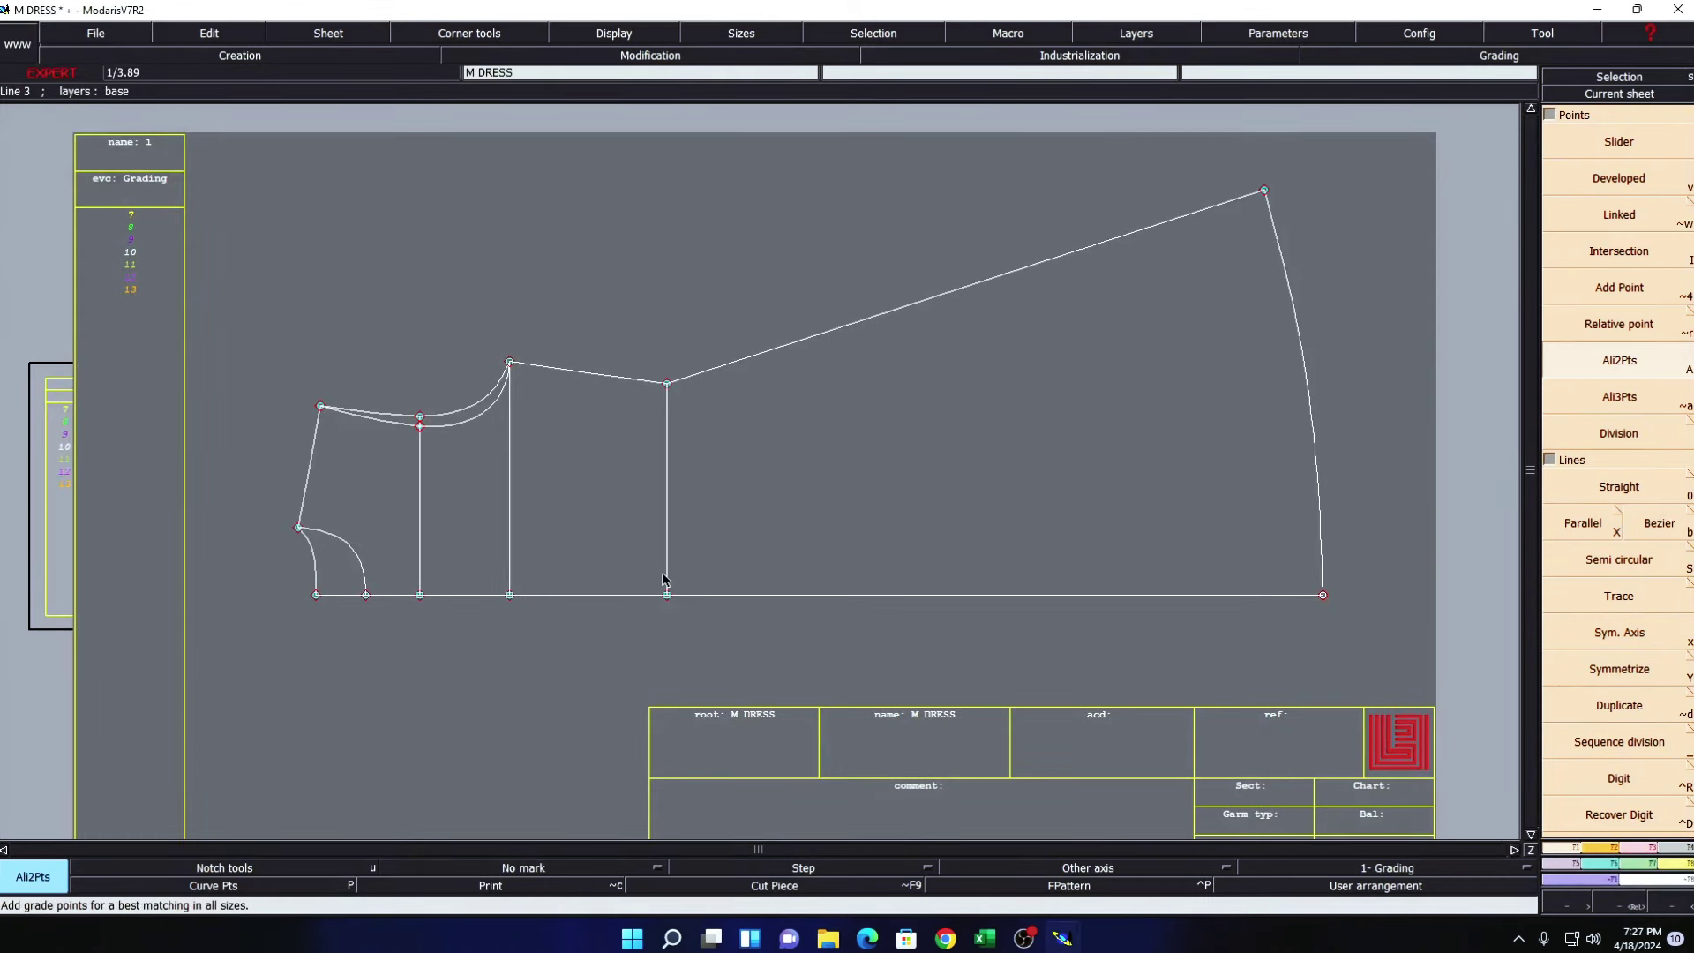
{"action": "key", "text": "x"}
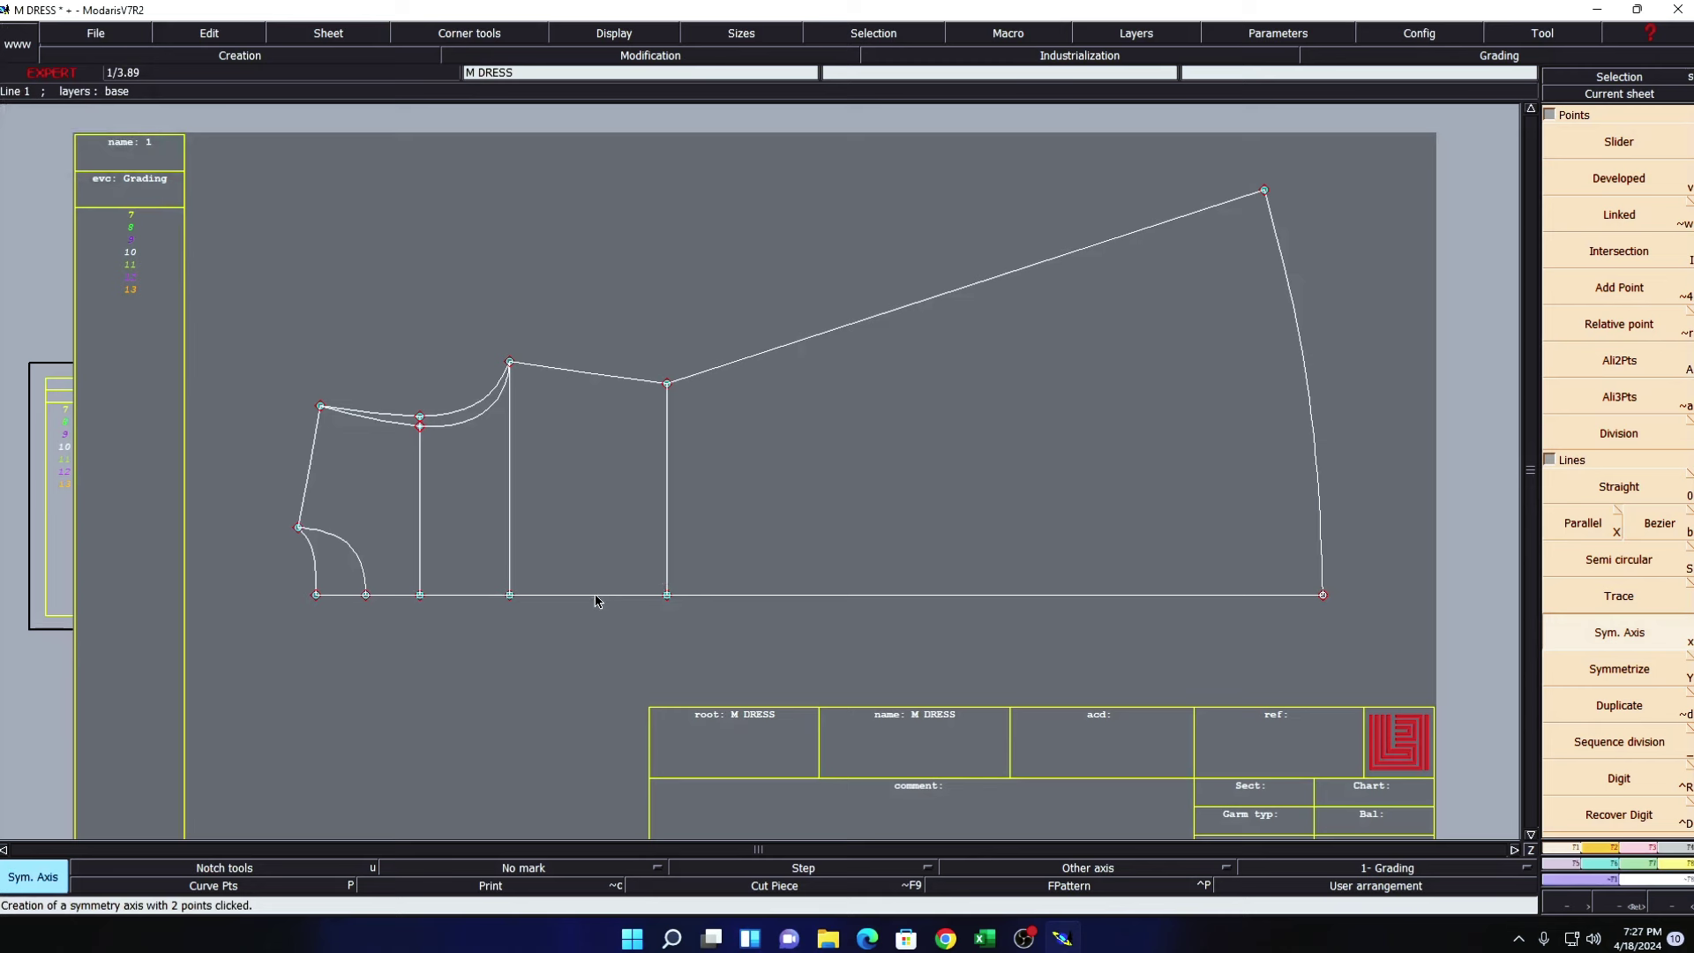
{"action": "key", "text": "shift+x"}
{"action": "left_click", "coordinate": [595, 594]}
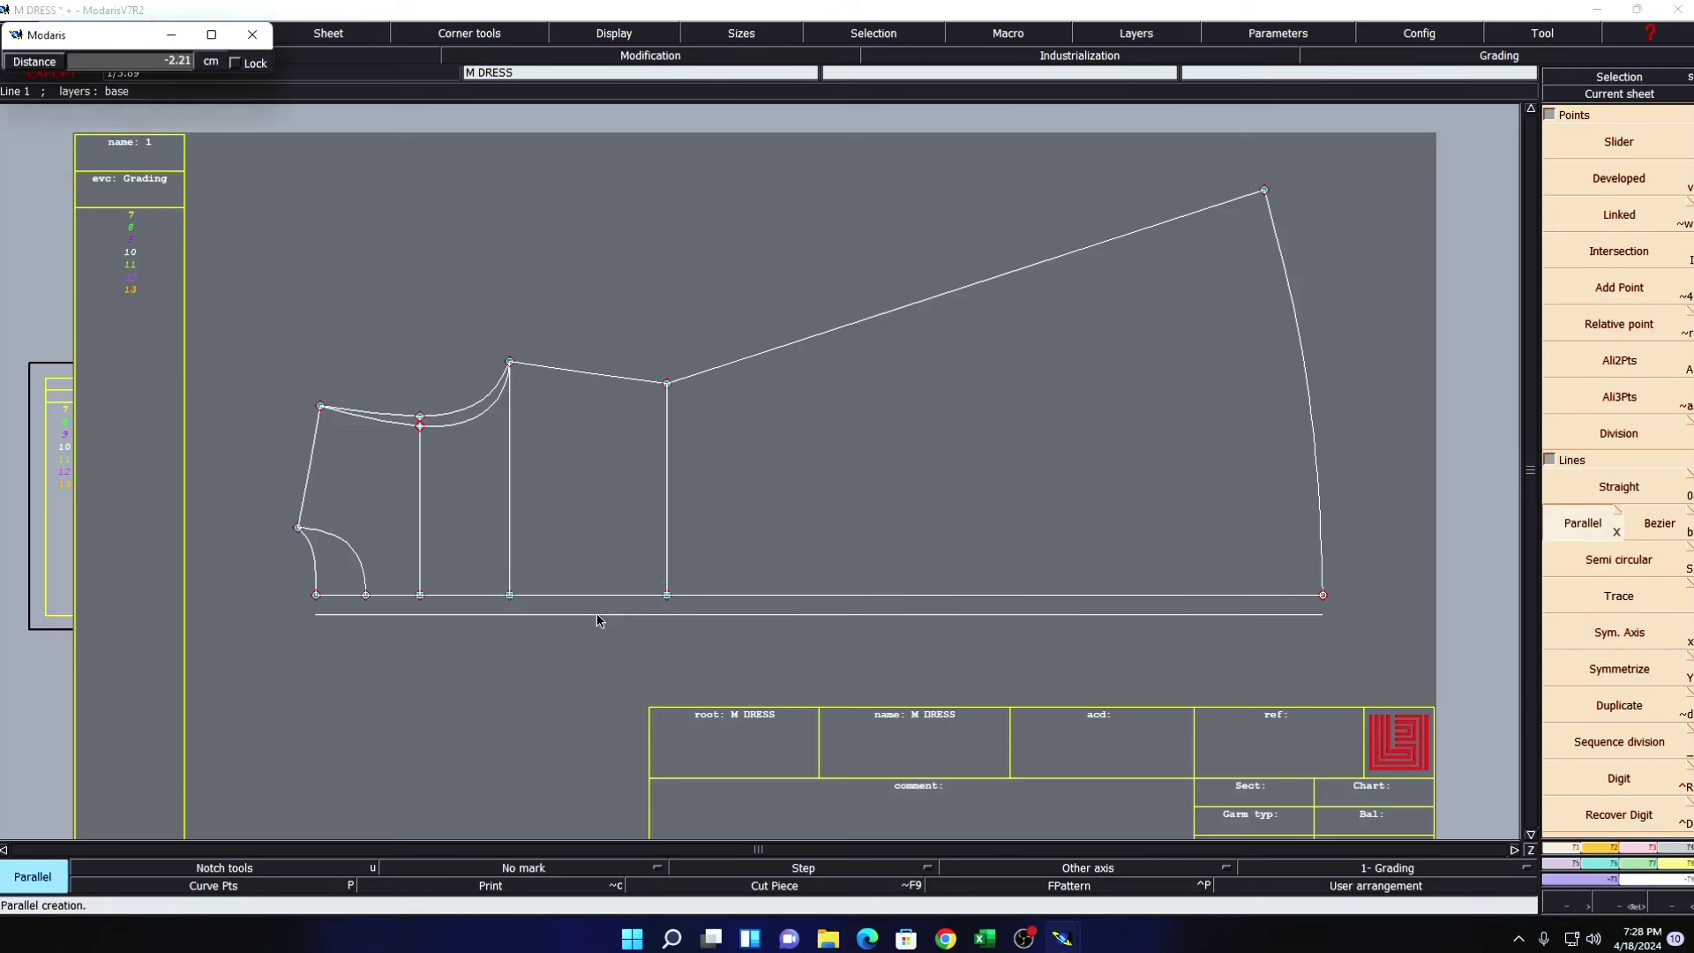
{"action": "type", "text": "1"}
{"action": "key", "text": "Return"}
- Extend the curve end past the new line, add an intersection point, and delete the excess below
{"action": "key", "text": "z"}
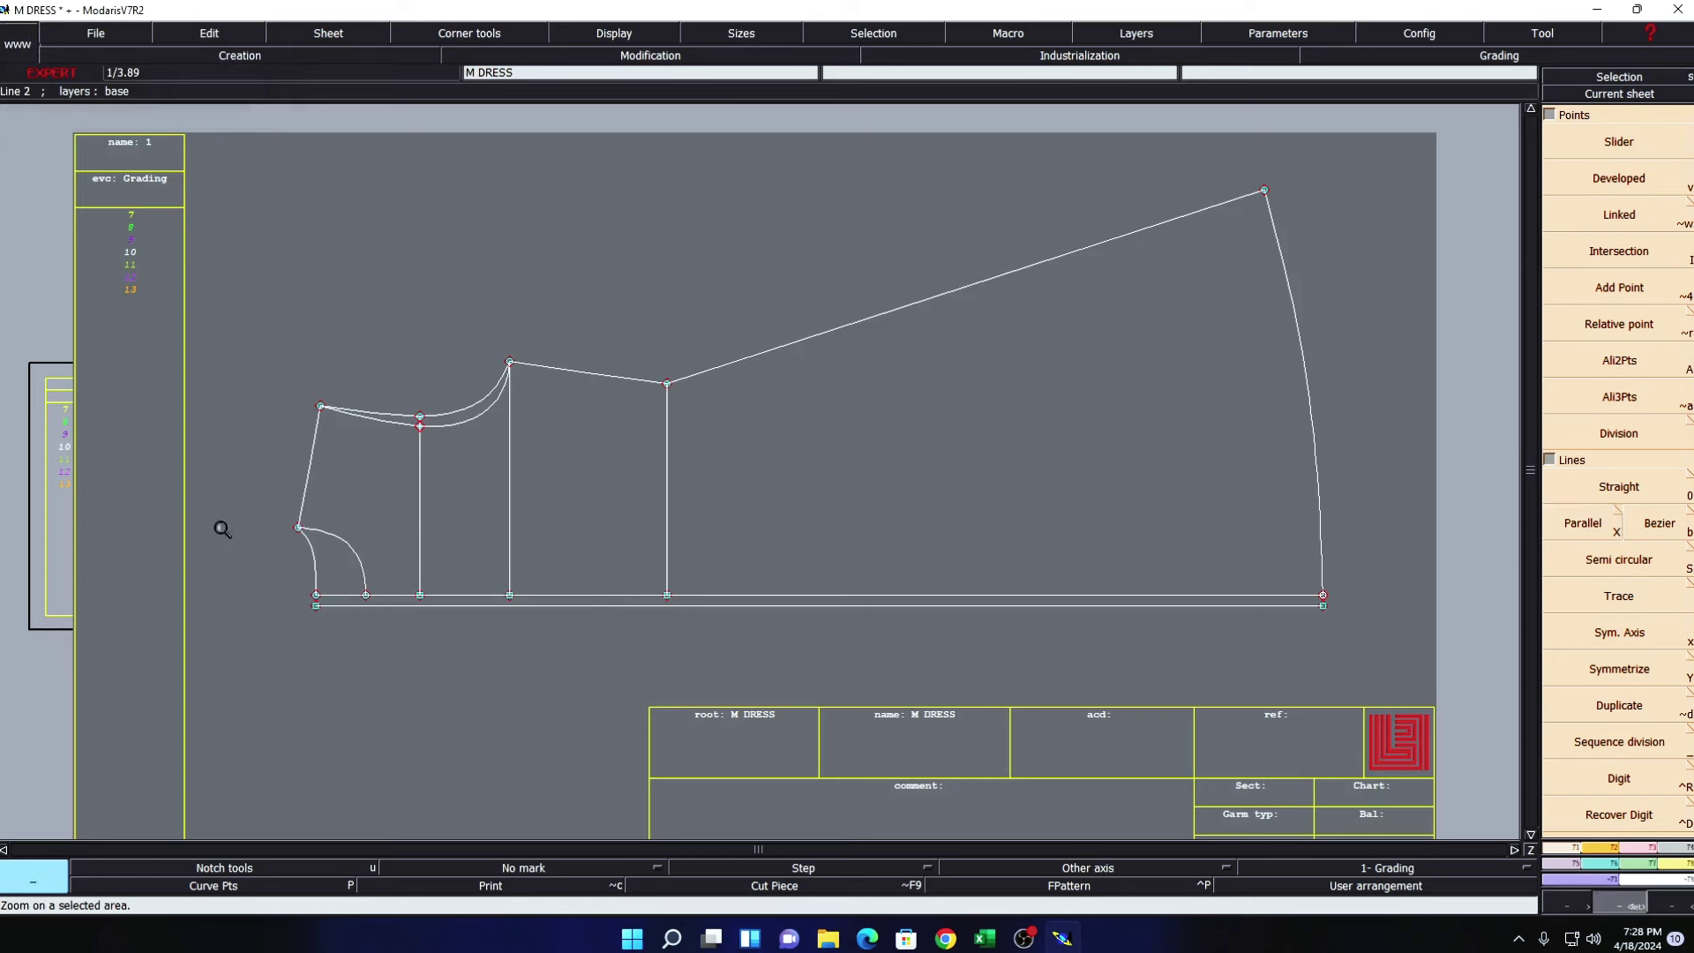
{"action": "left_click_drag", "start_coordinate": [219, 484], "coordinate": [791, 721]}
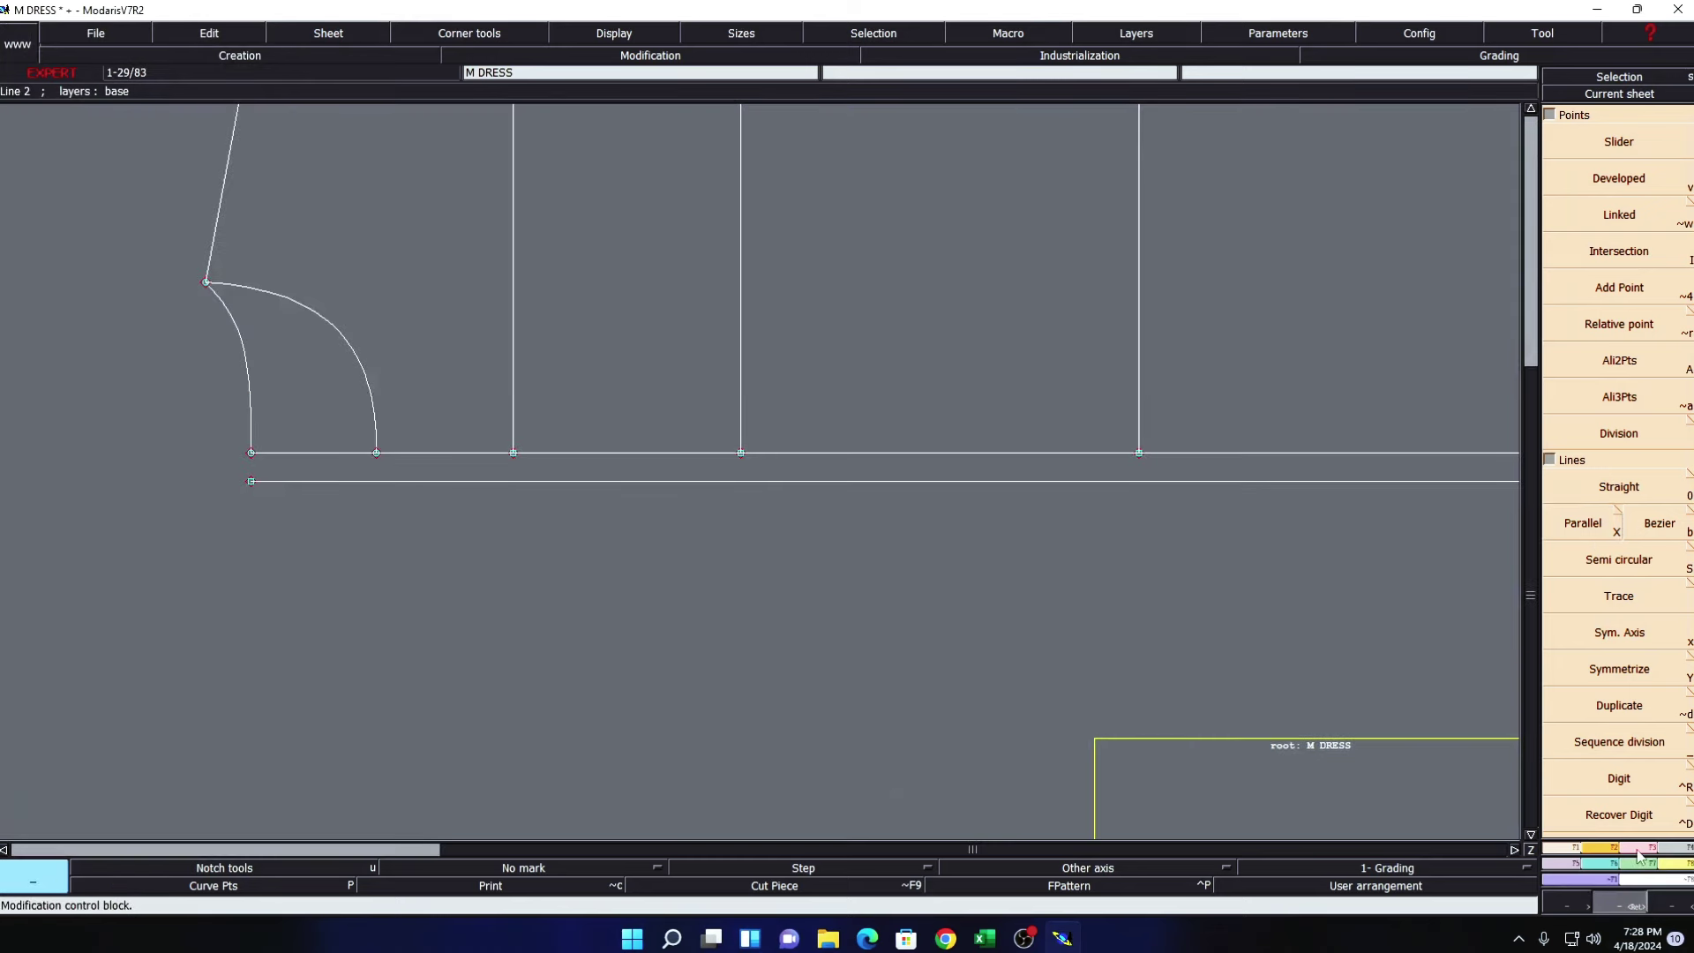
{"action": "left_click", "coordinate": [1638, 854]}
{"action": "left_click", "coordinate": [1615, 302]}
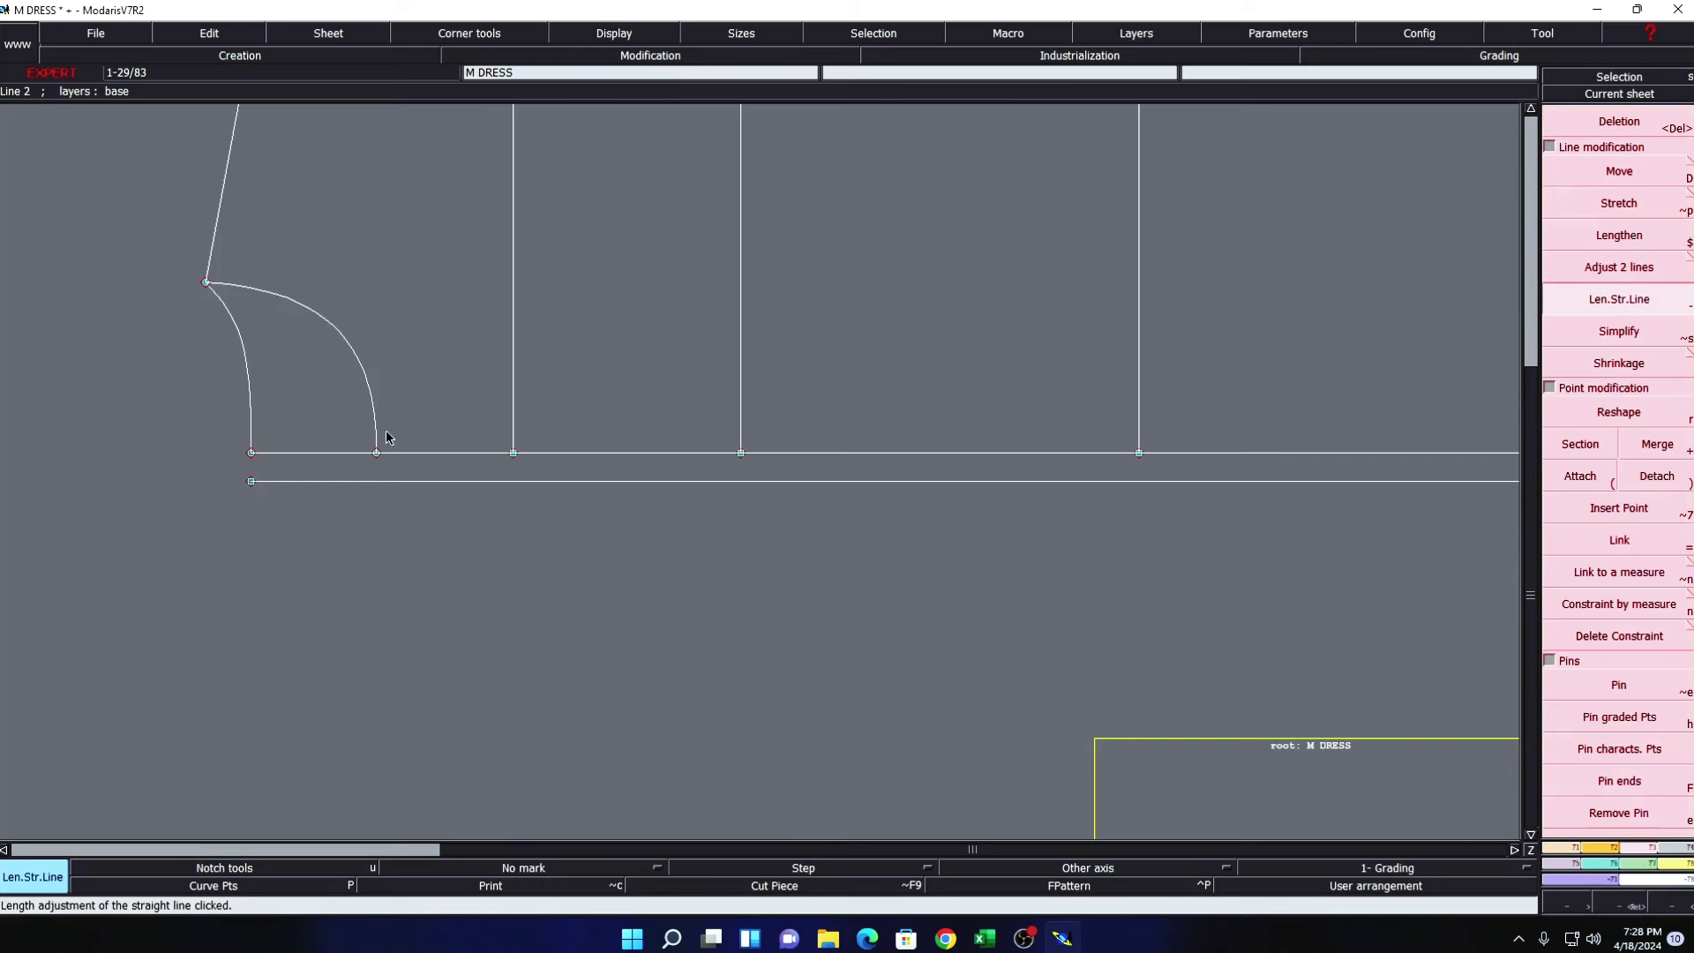
{"action": "left_click_drag", "start_coordinate": [375, 444], "coordinate": [379, 521]}
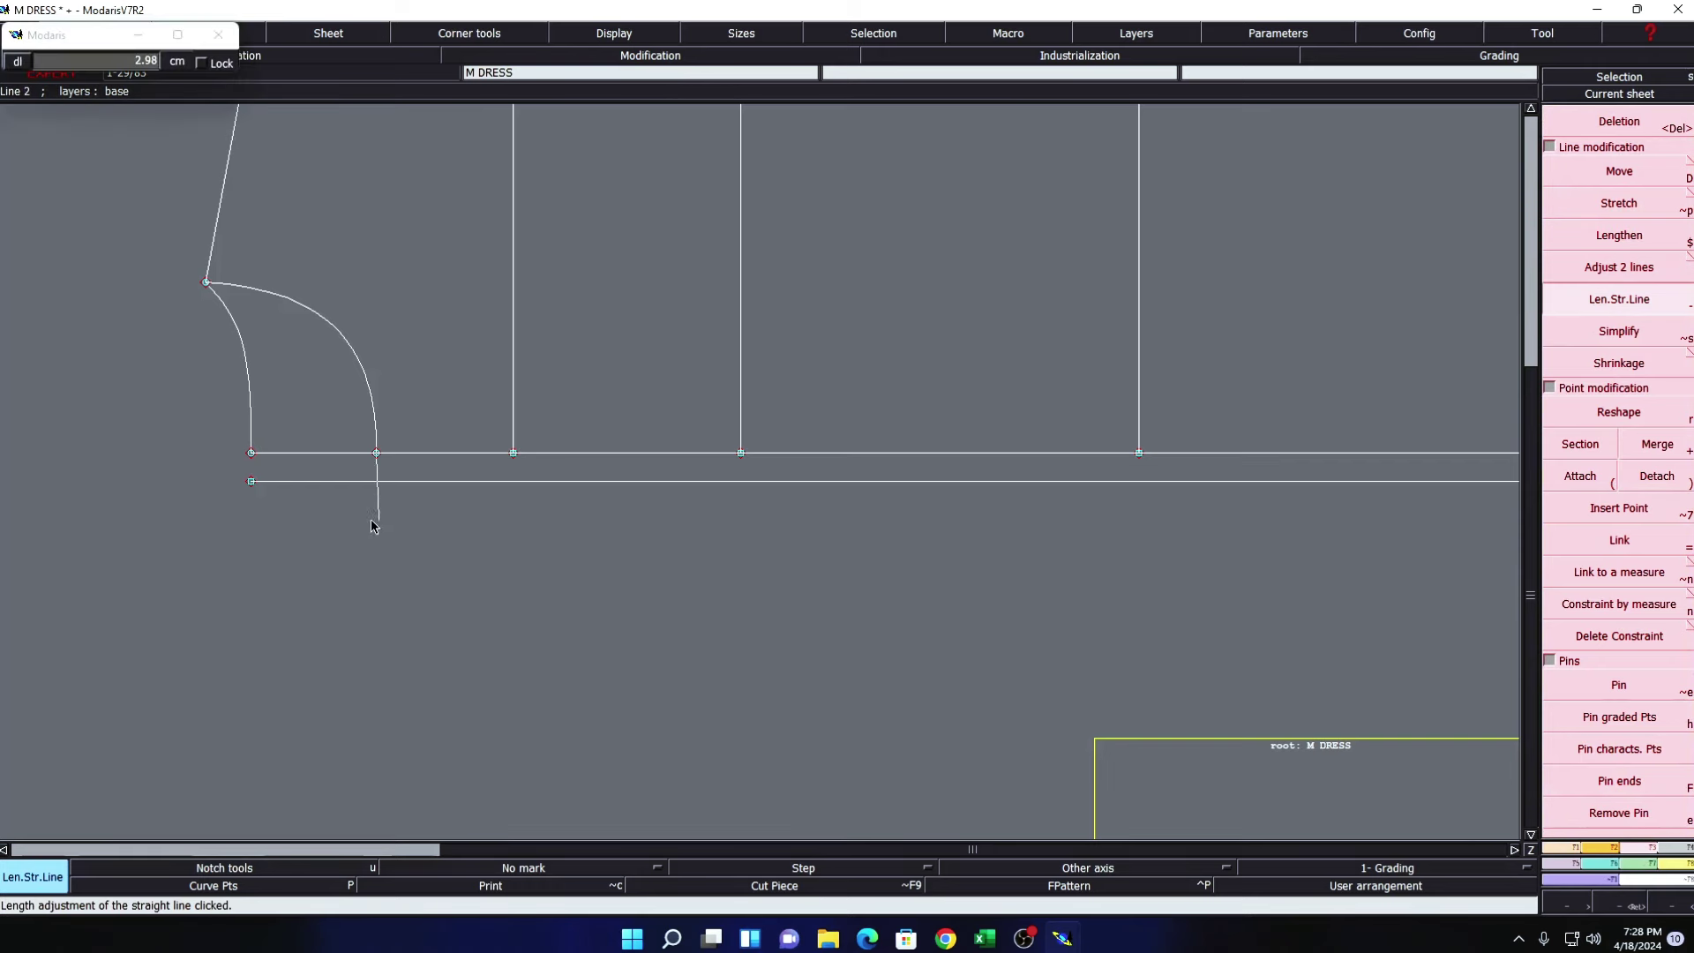
{"action": "left_click", "coordinate": [1599, 847]}
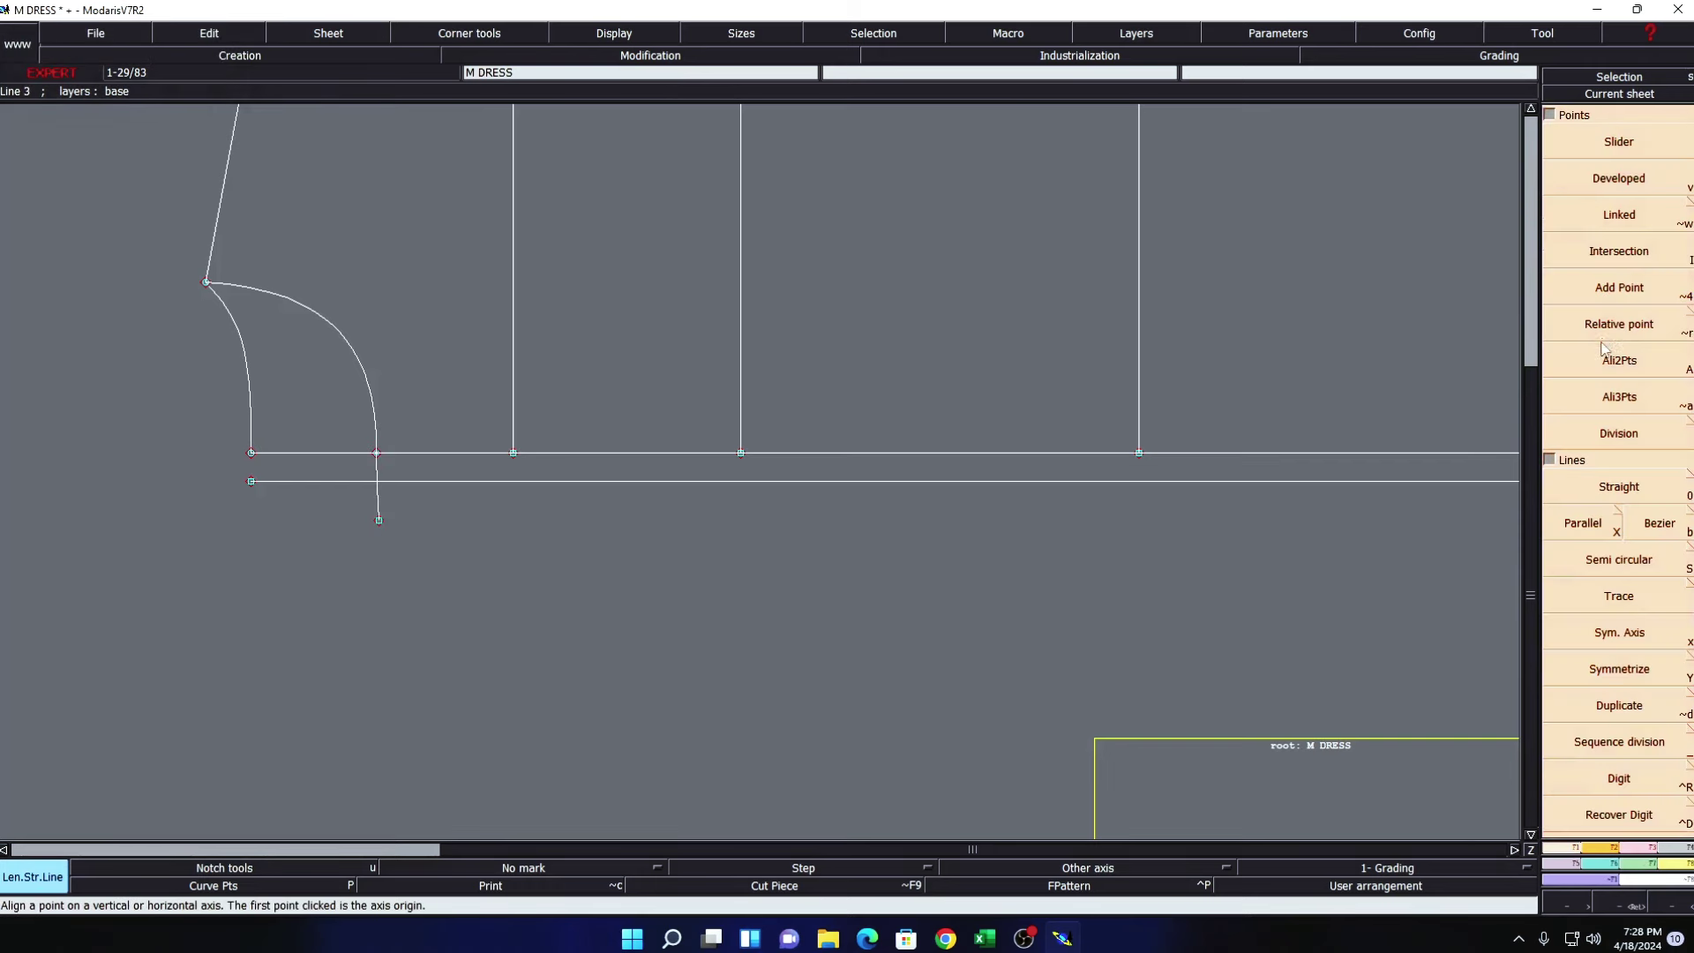
{"action": "left_click", "coordinate": [1605, 259]}
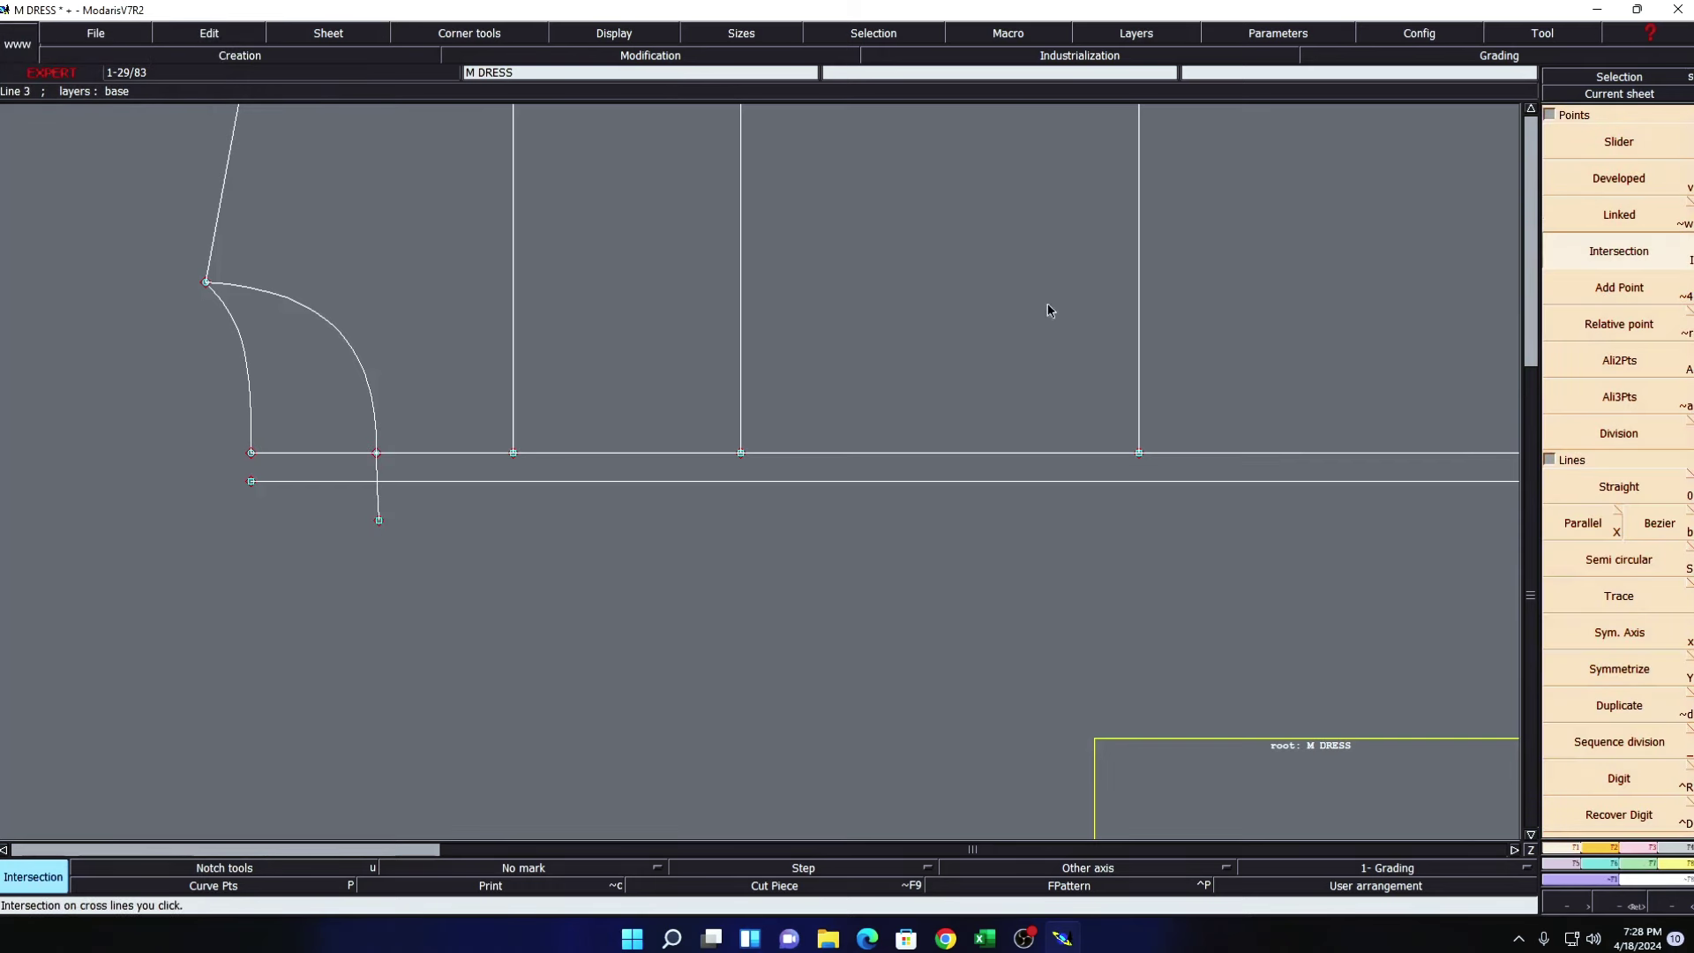
{"action": "left_click", "coordinate": [376, 484]}
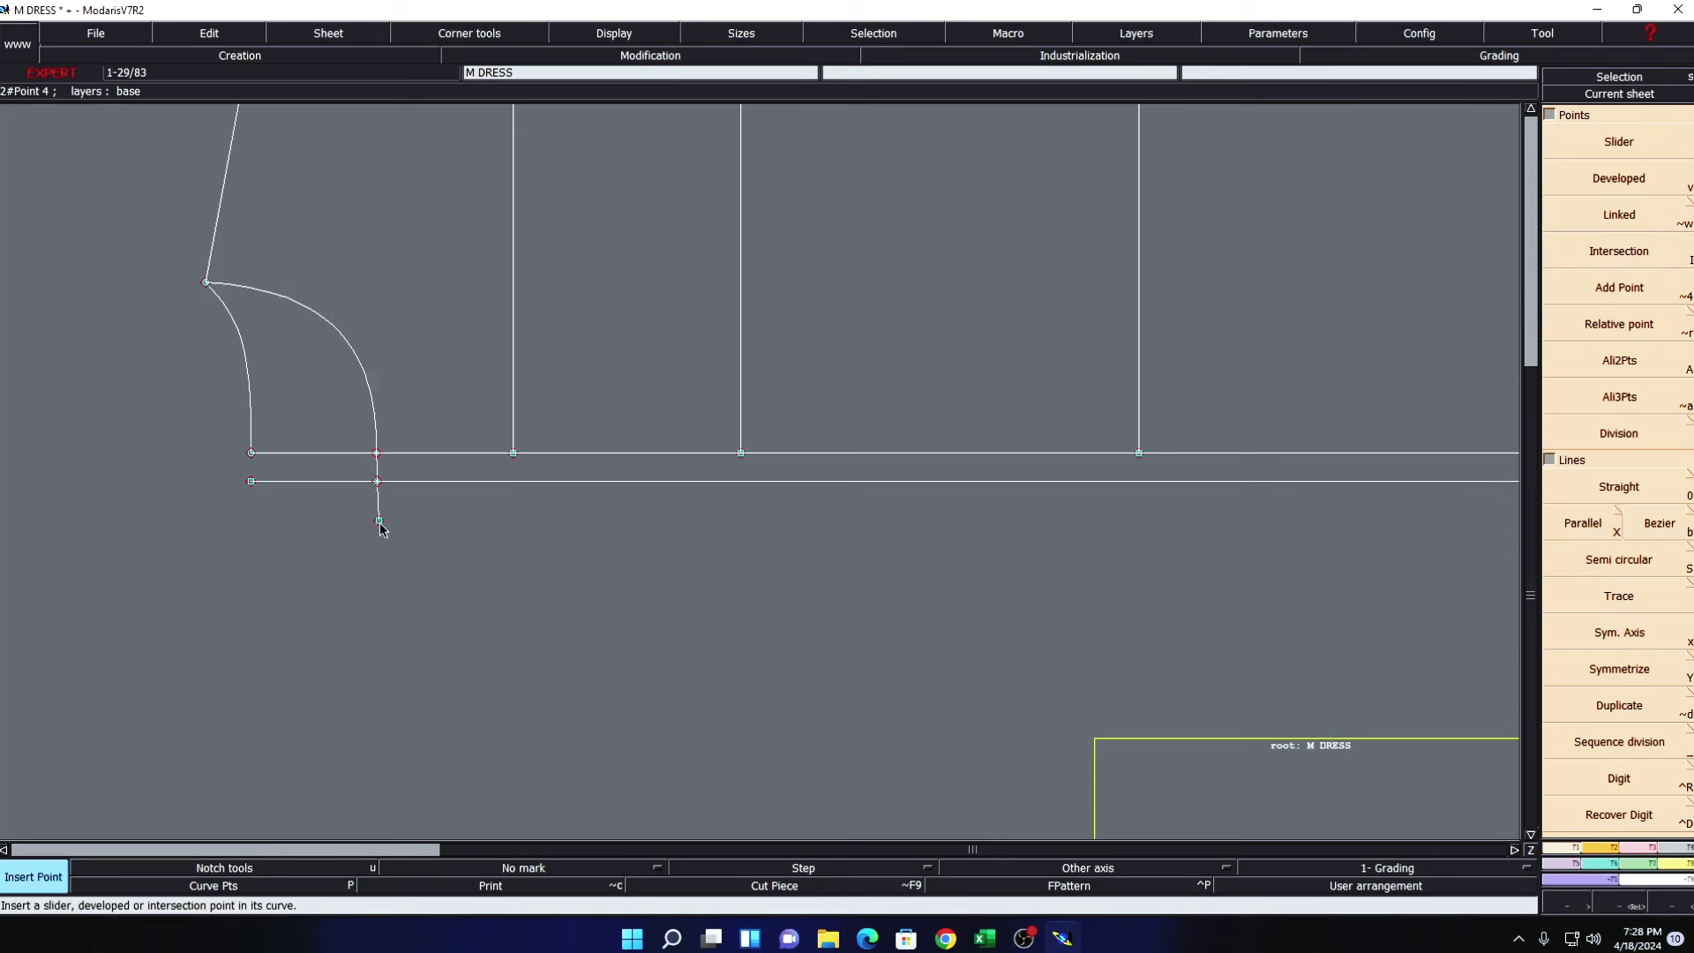
{"action": "key", "text": "Delete"}
{"action": "left_click", "coordinate": [379, 522]}
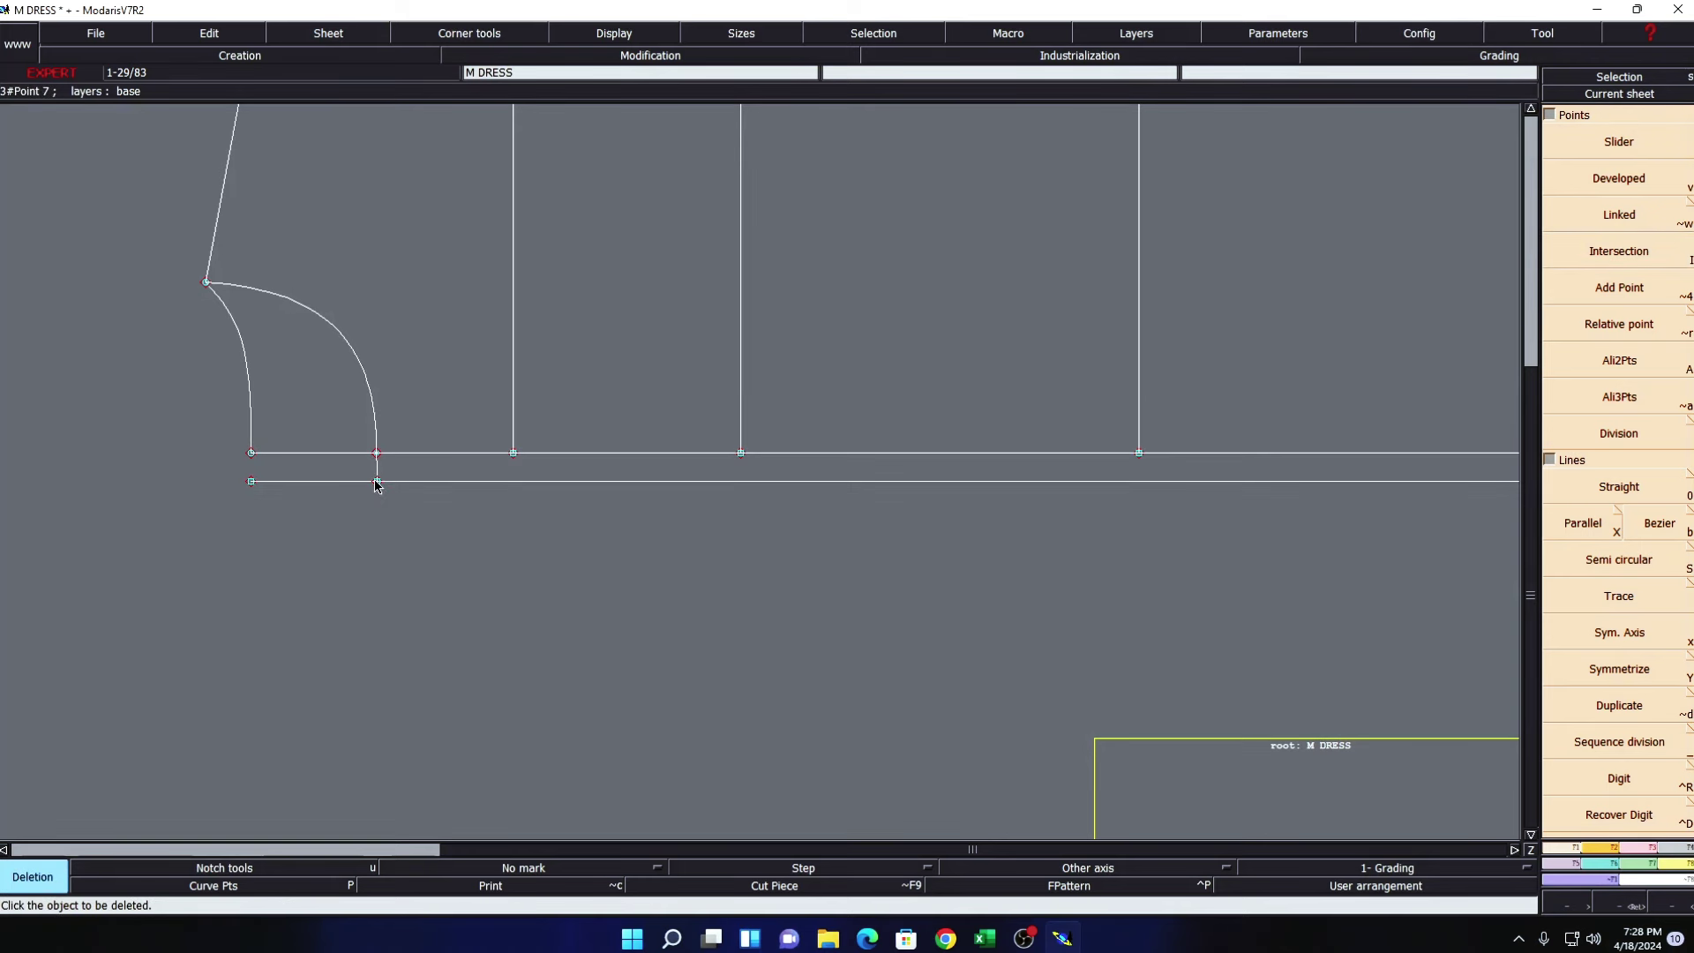
- Place a developed point 2 cm along the new line and delete its old left end
{"action": "key", "text": "v"}
{"action": "left_click", "coordinate": [377, 483]}
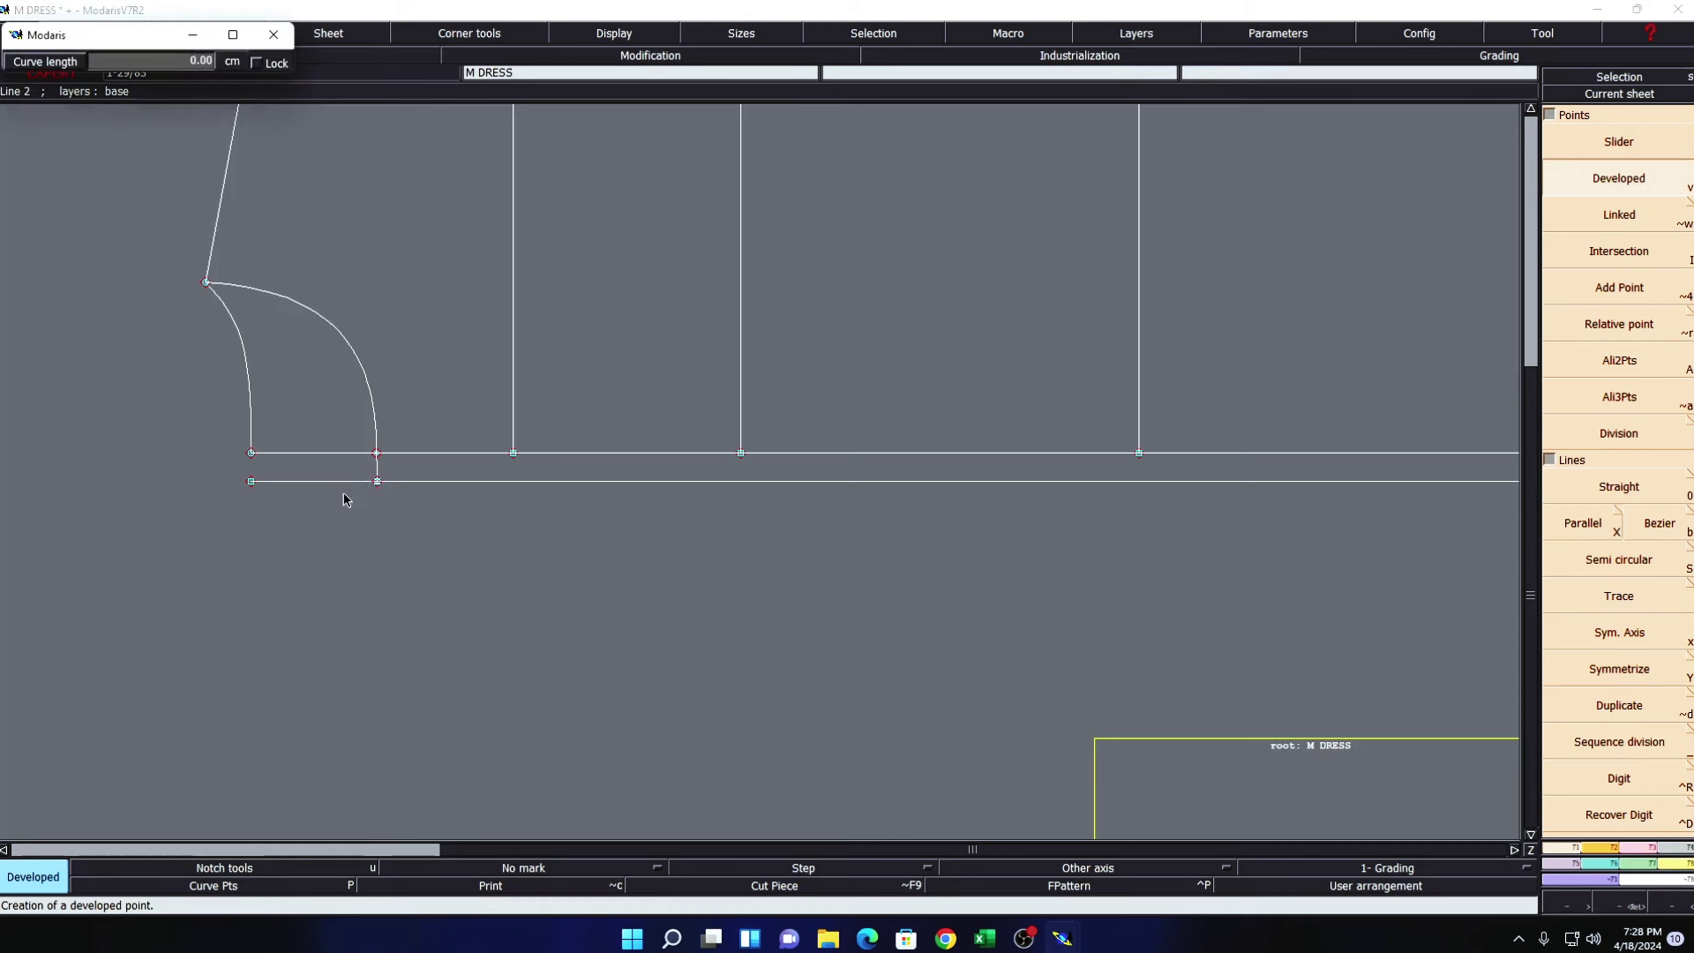
{"action": "key", "text": "BackSpace"}
{"action": "key", "text": "Return"}
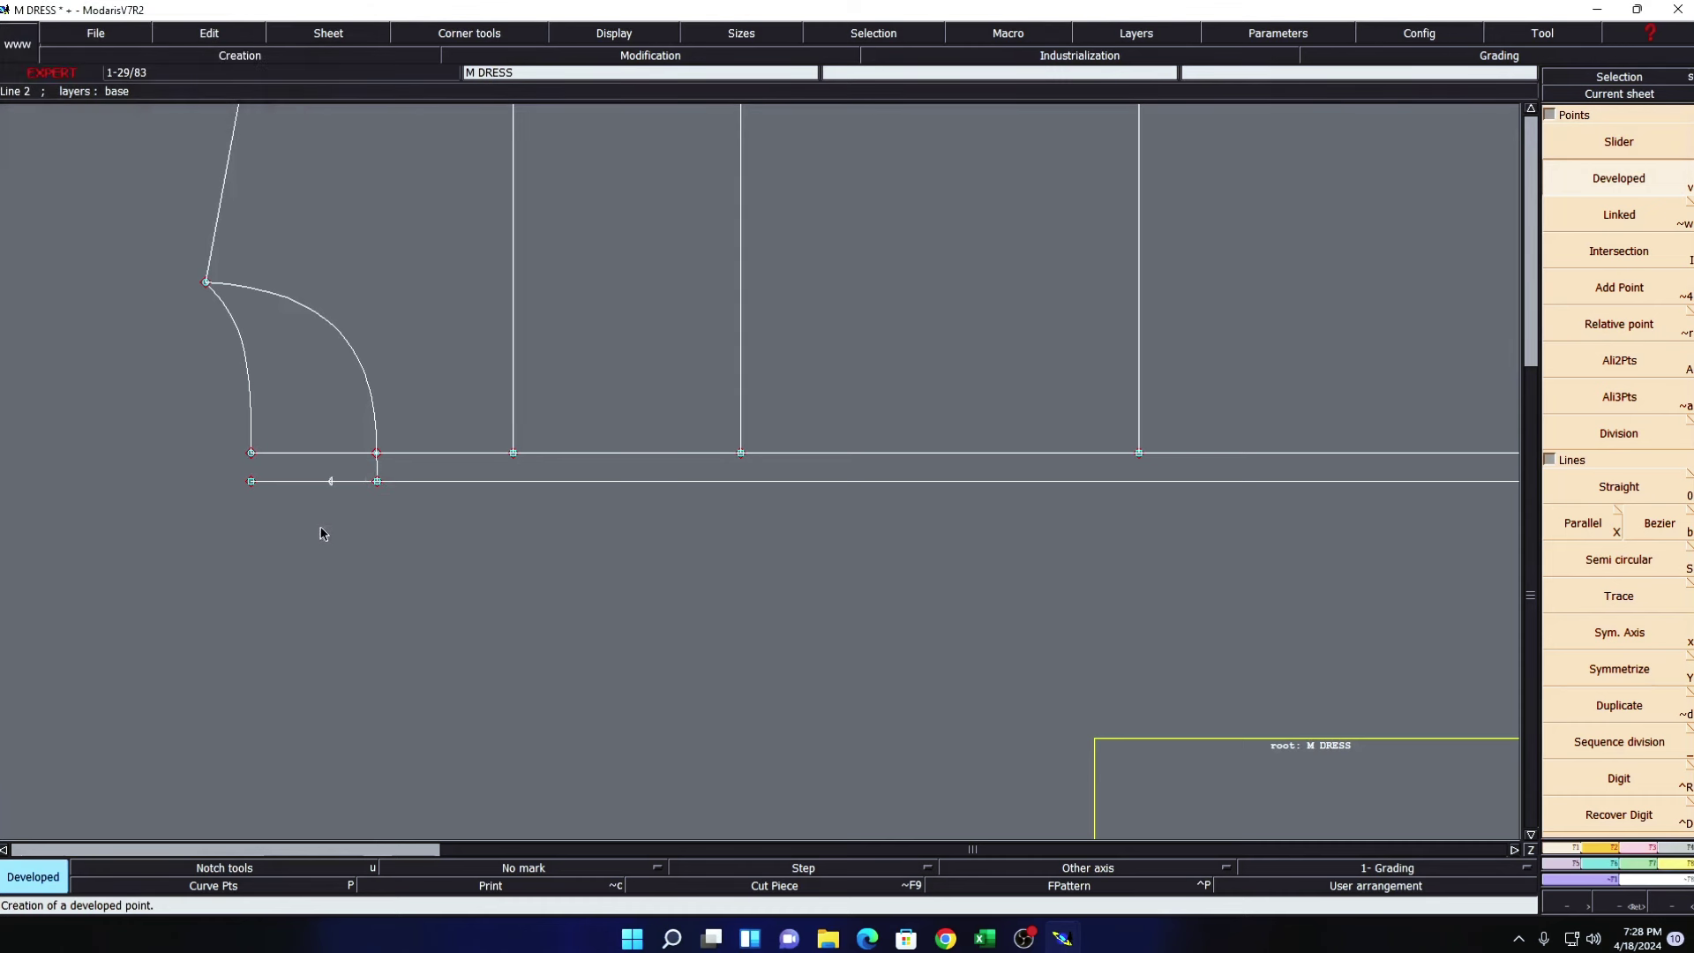
{"action": "key", "text": "Delete"}
{"action": "left_click", "coordinate": [251, 480]}
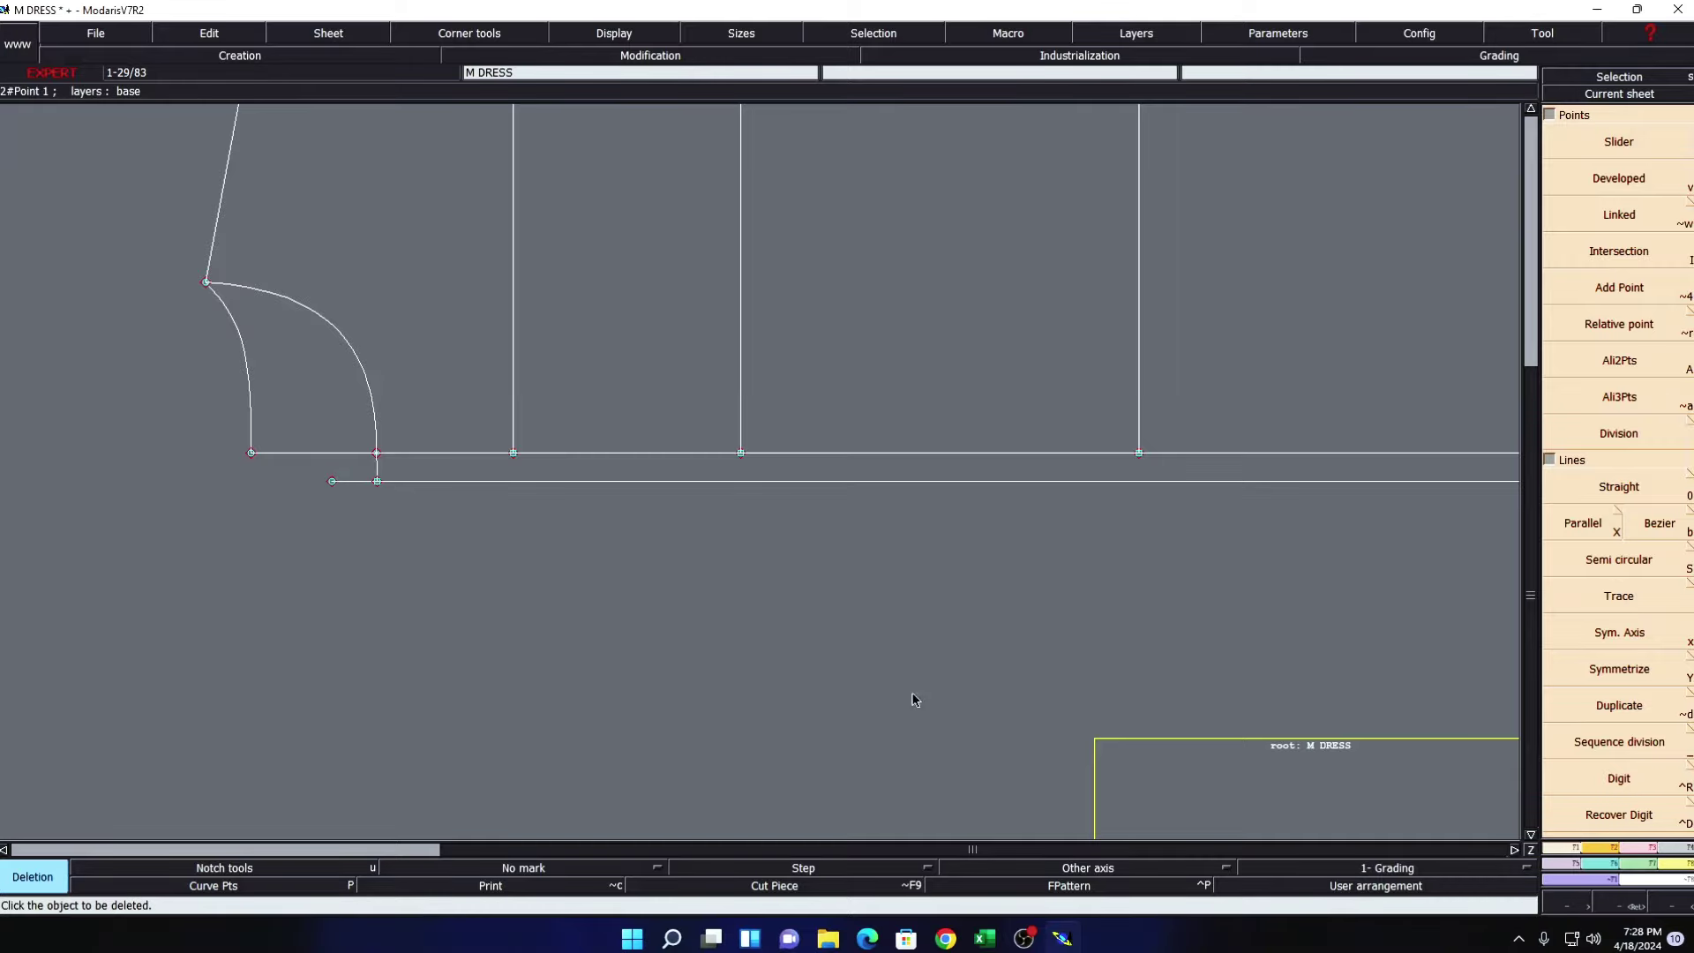
{"action": "left_click", "coordinate": [984, 938]}
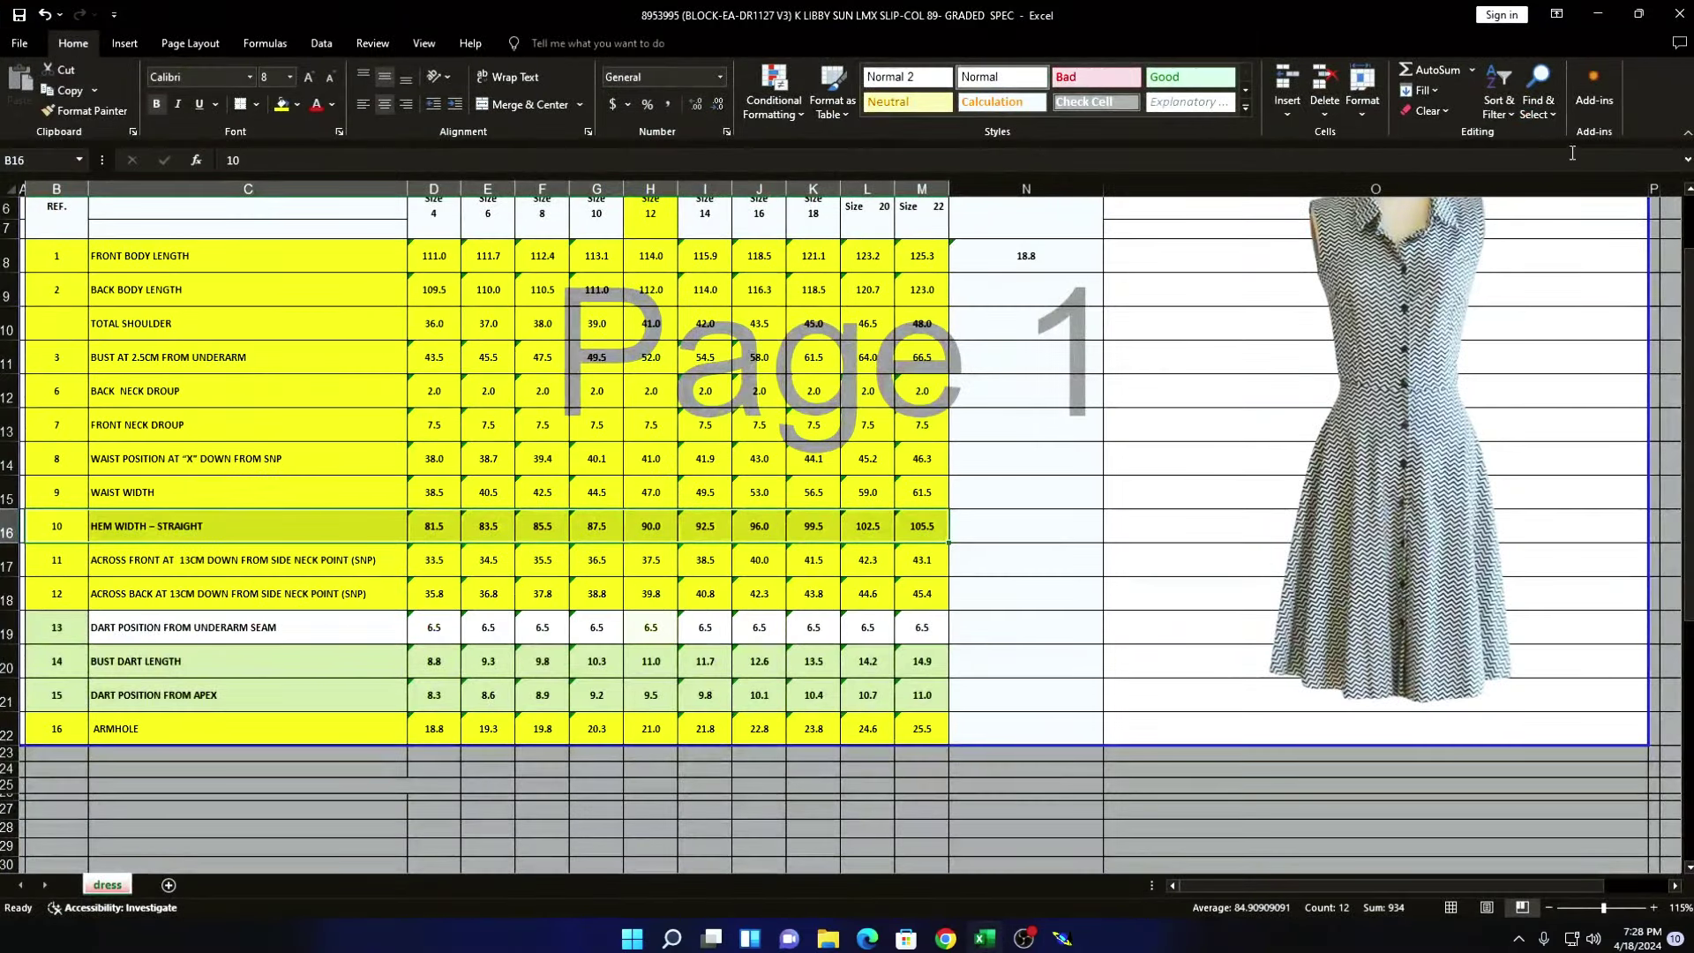
{"action": "left_click", "coordinate": [1599, 20]}
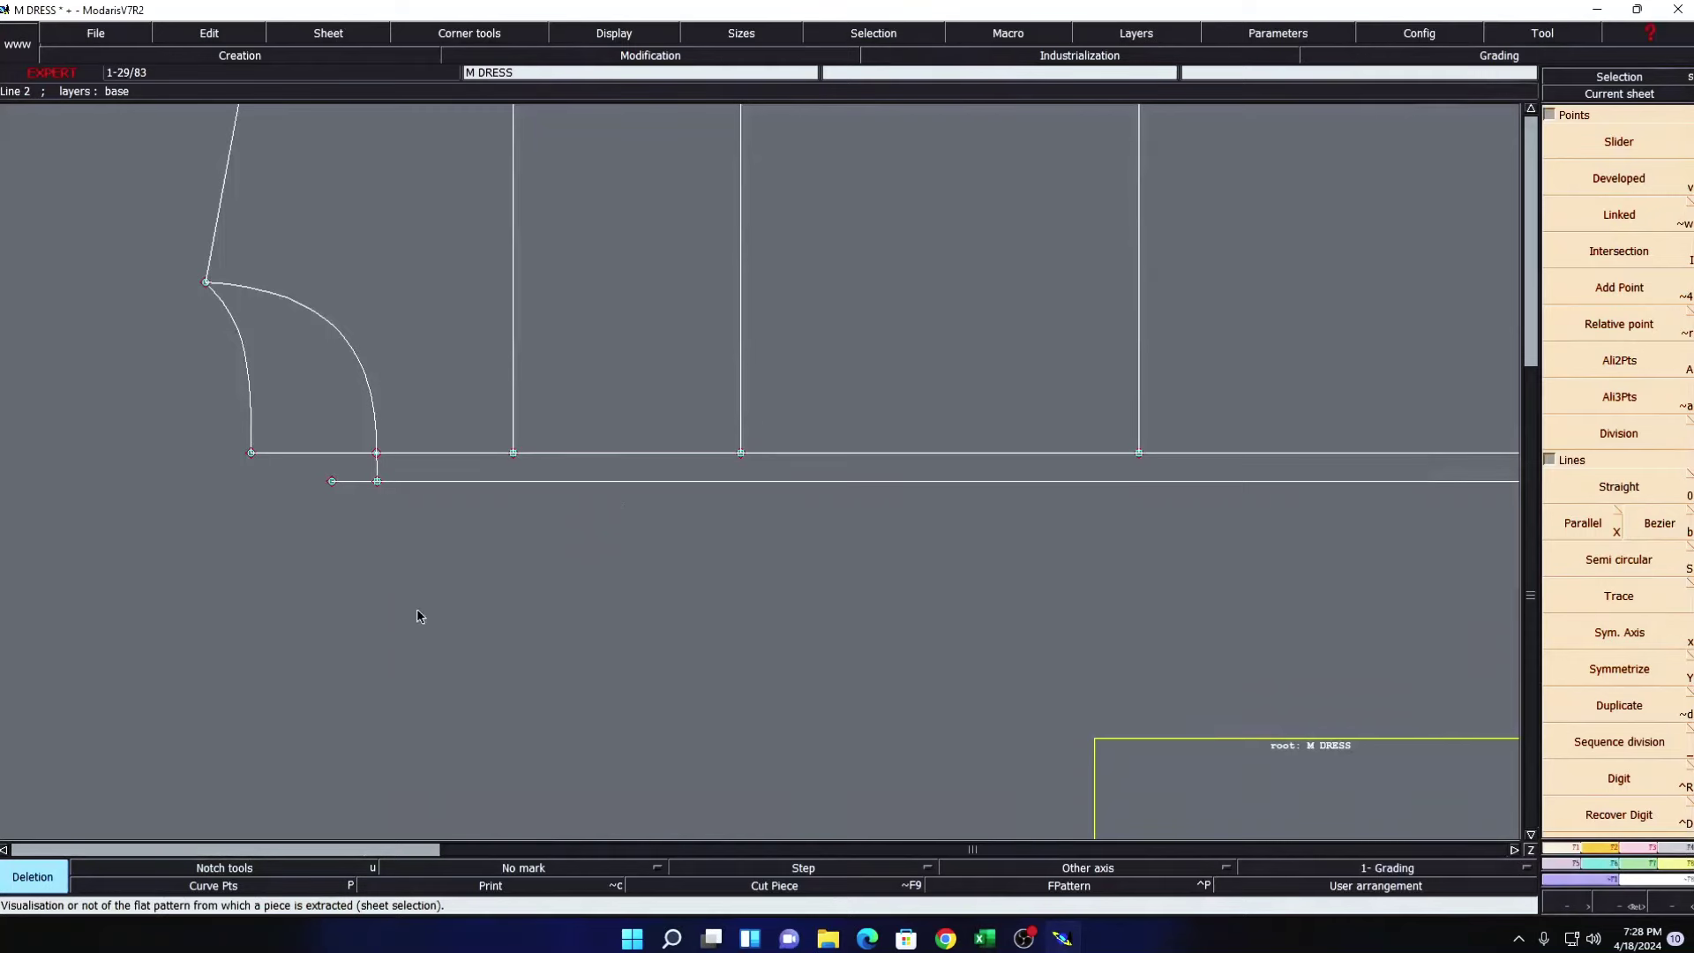
- Draw a vertical Bezier line from the bottom-right corner down to the new line's end
{"action": "key", "text": "Home"}
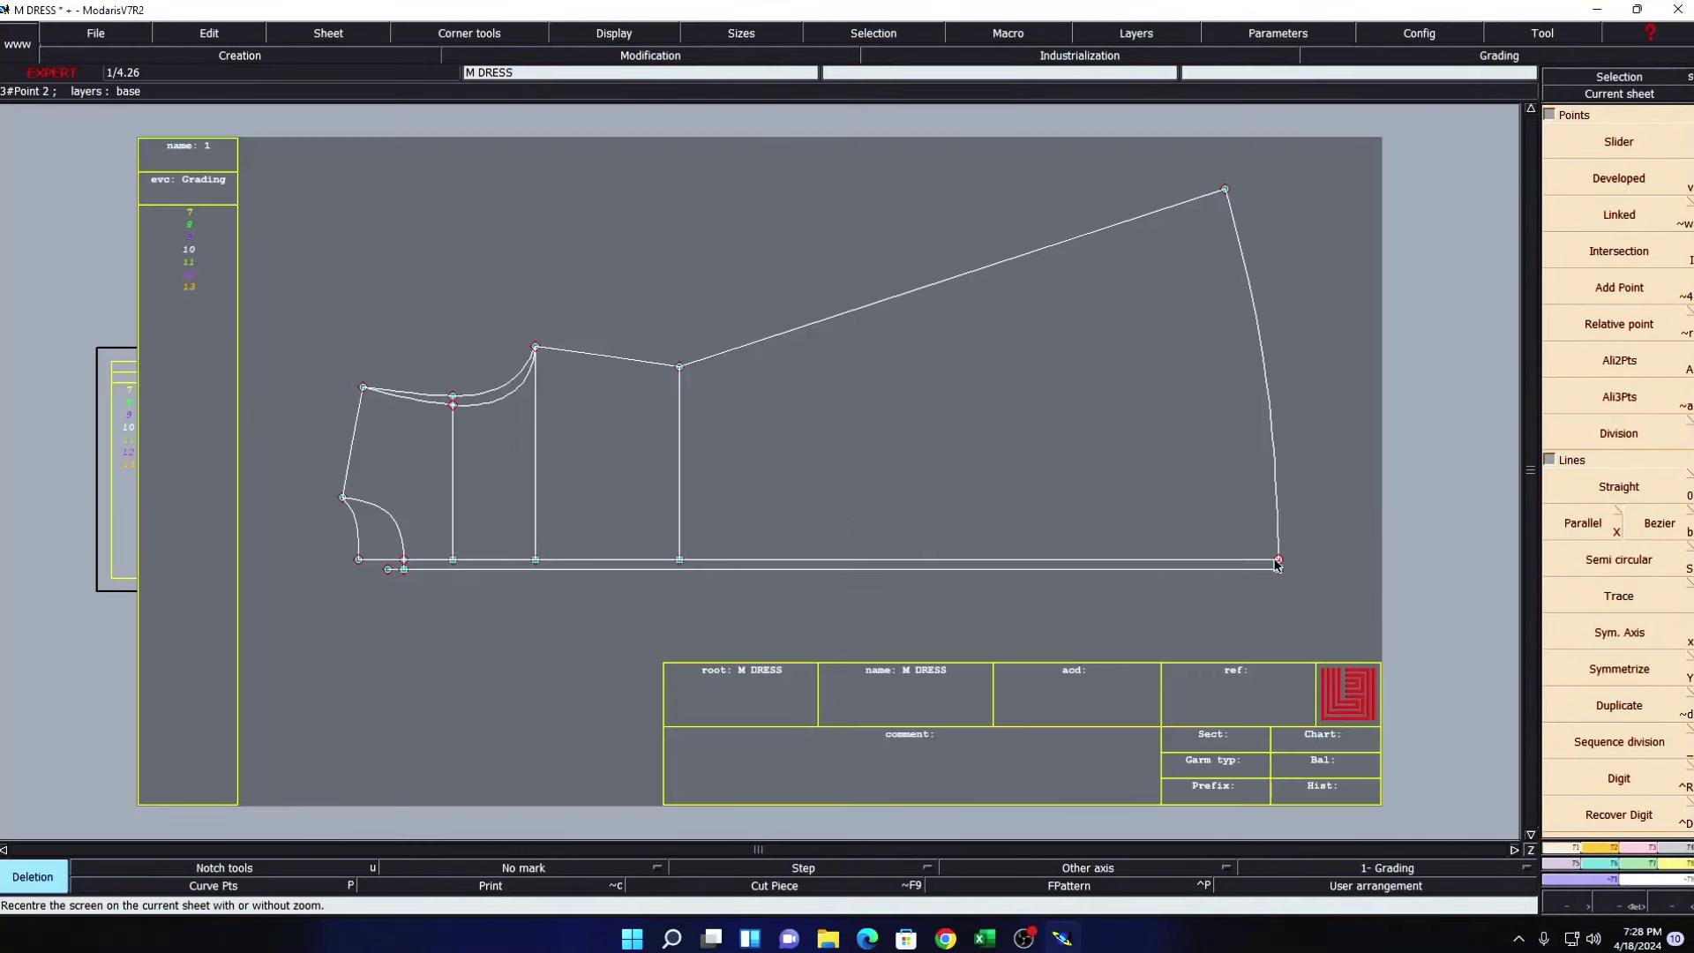
{"action": "key", "text": "z"}
{"action": "left_click_drag", "start_coordinate": [1102, 496], "coordinate": [1347, 617]}
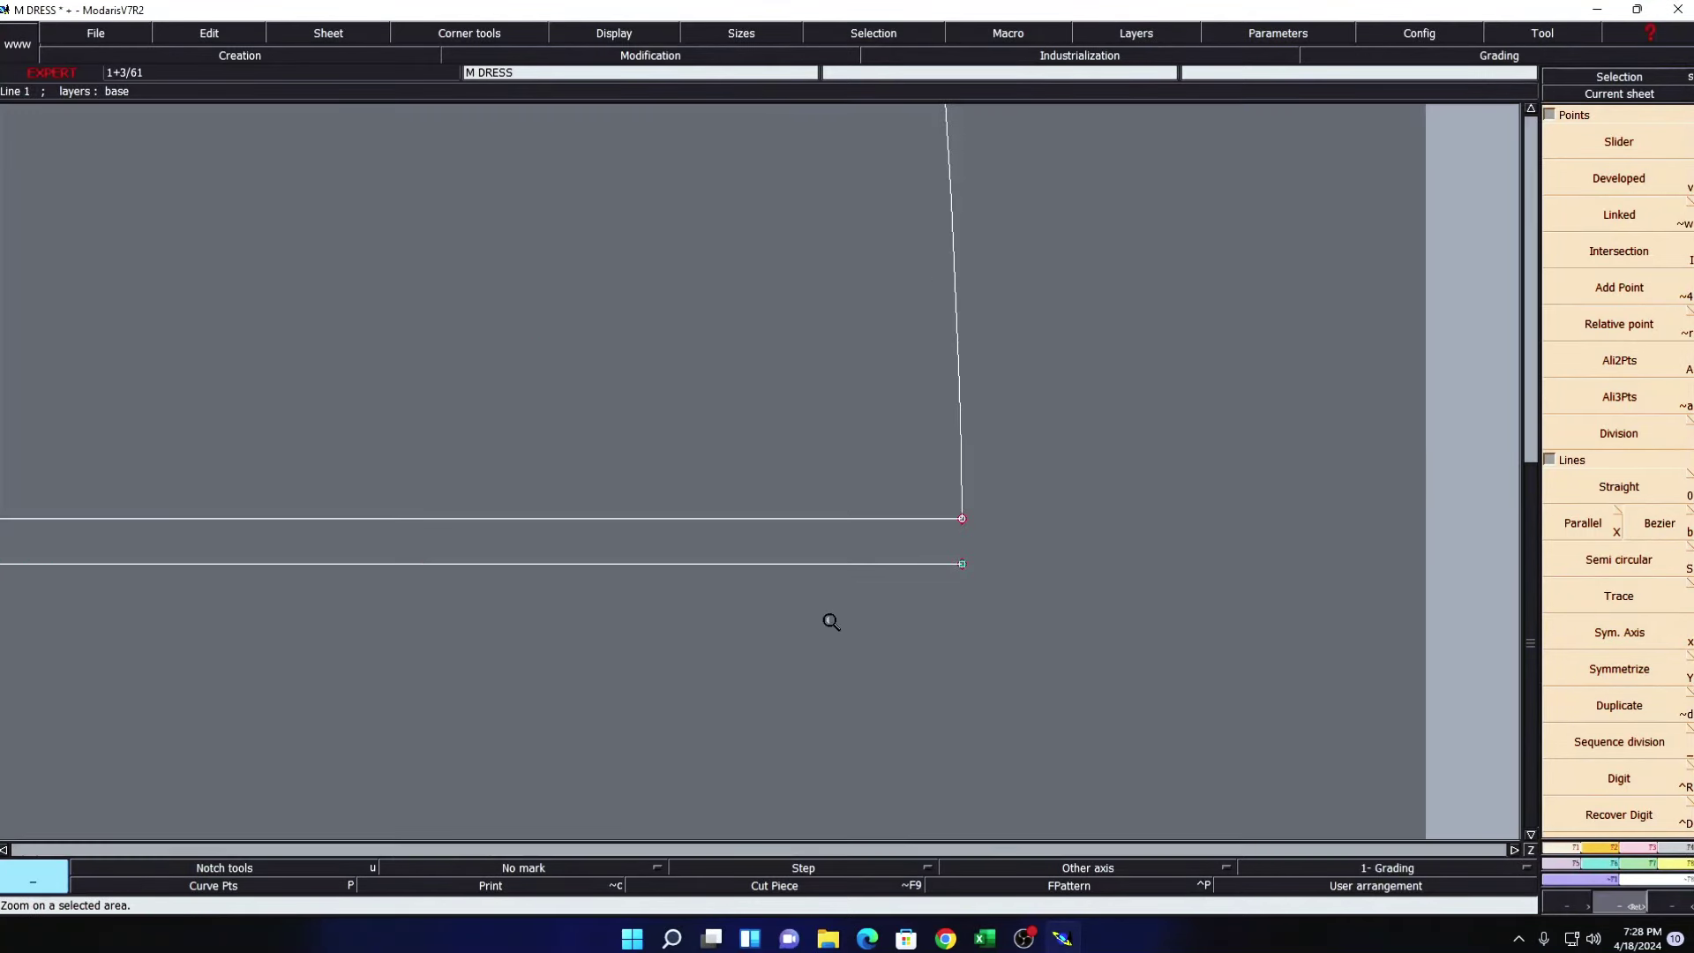
{"action": "key", "text": "b"}
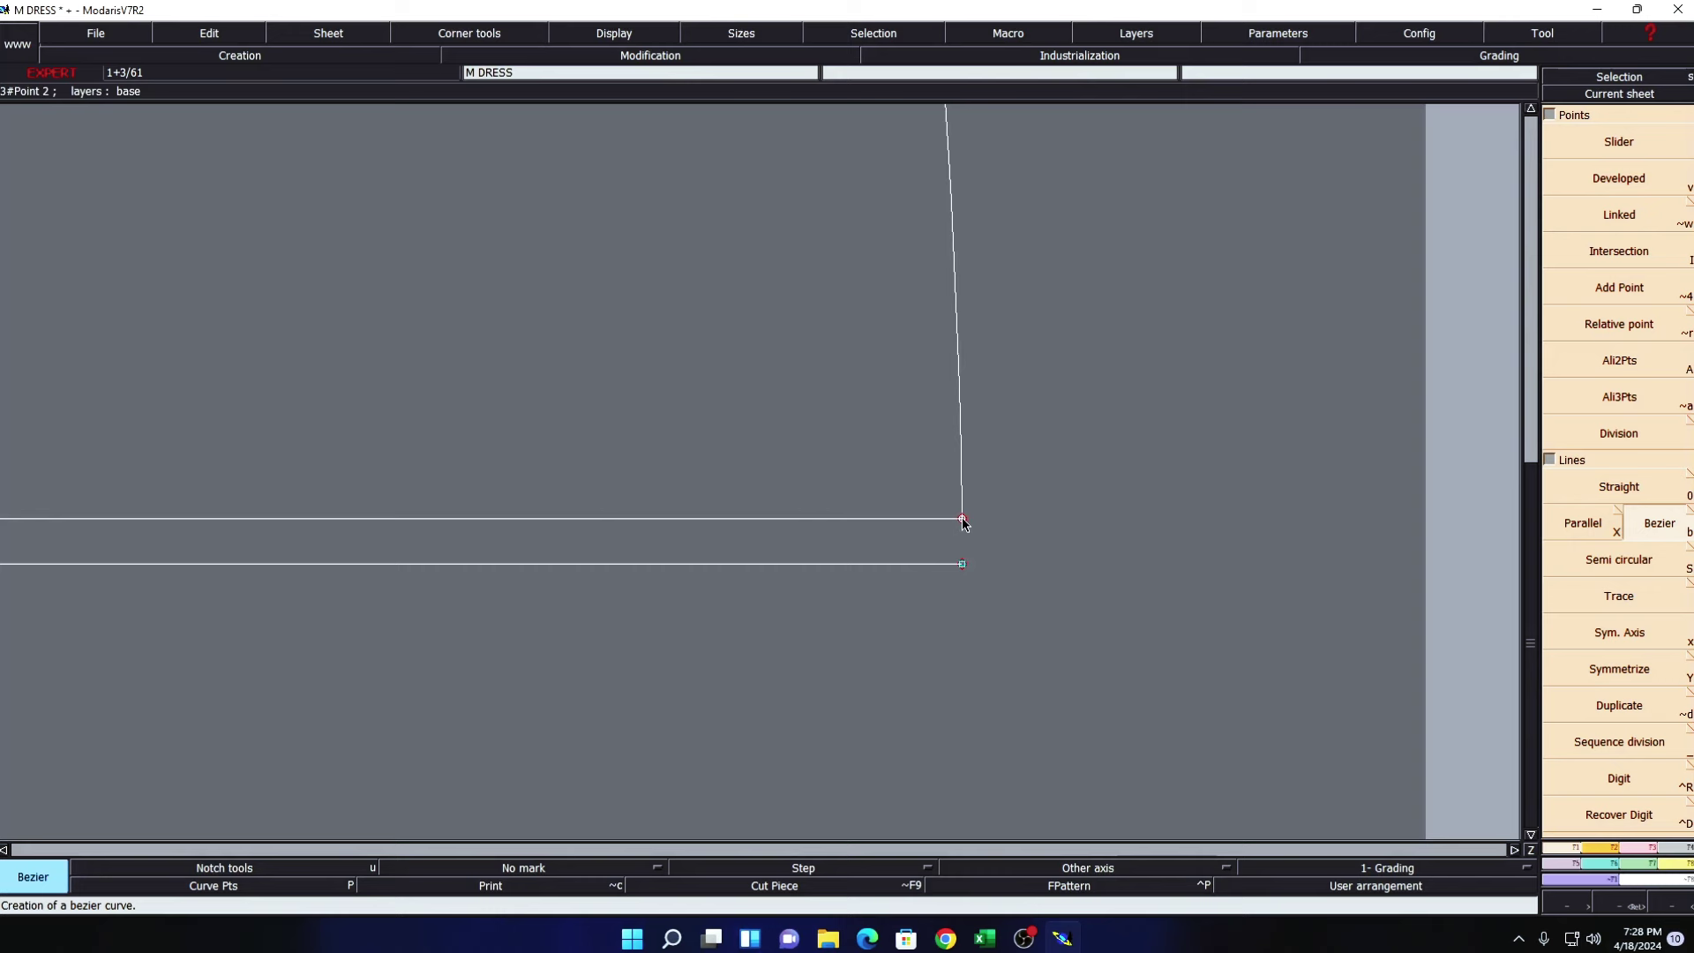
{"action": "left_click", "coordinate": [962, 518]}
{"action": "left_click", "coordinate": [961, 564]}
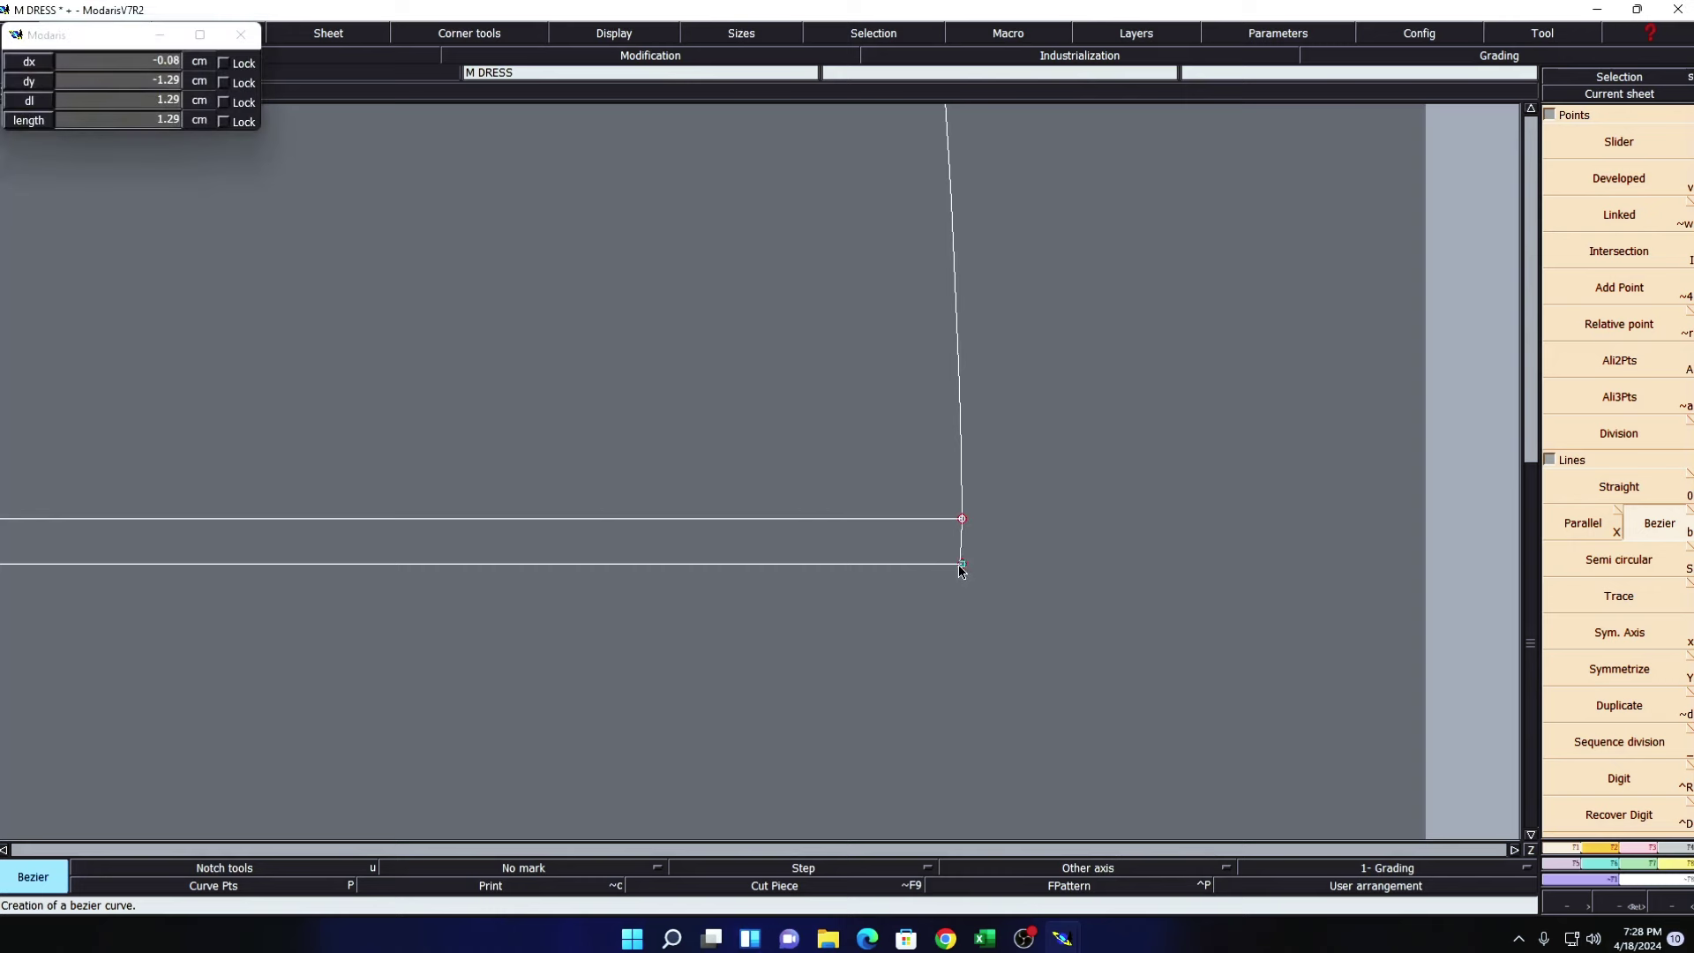
{"action": "key", "text": "F1"}
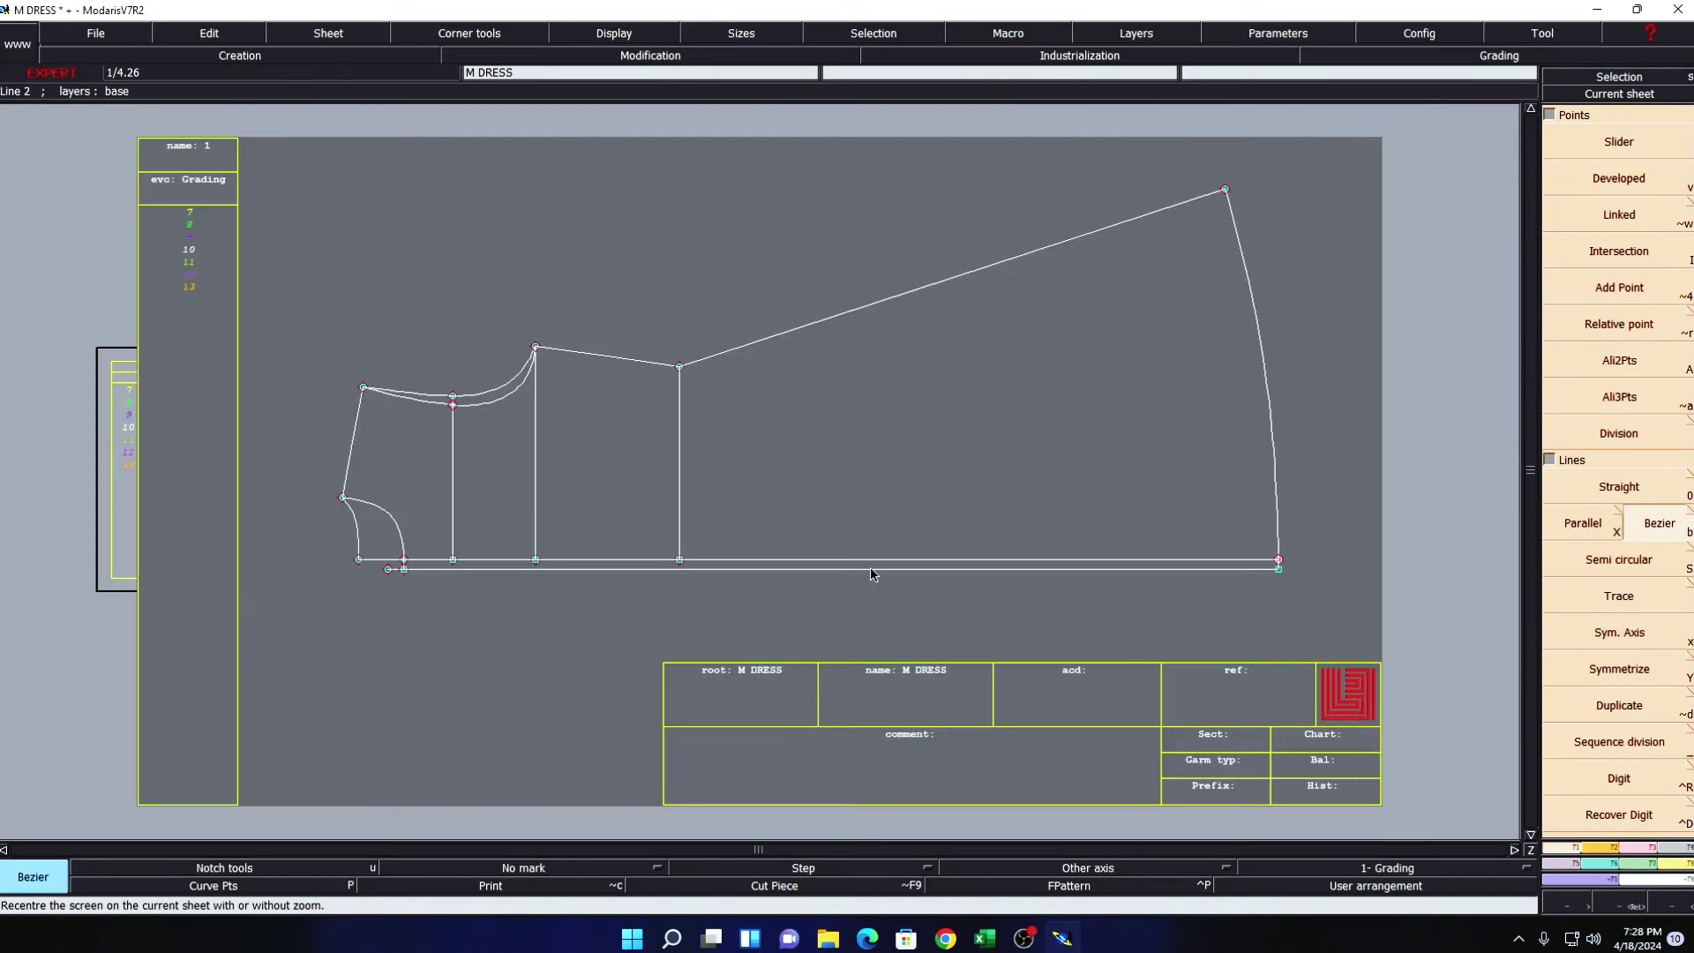
- Add a parallel copy of the bottom line offset by -1.25 cm
{"action": "key", "text": "x"}
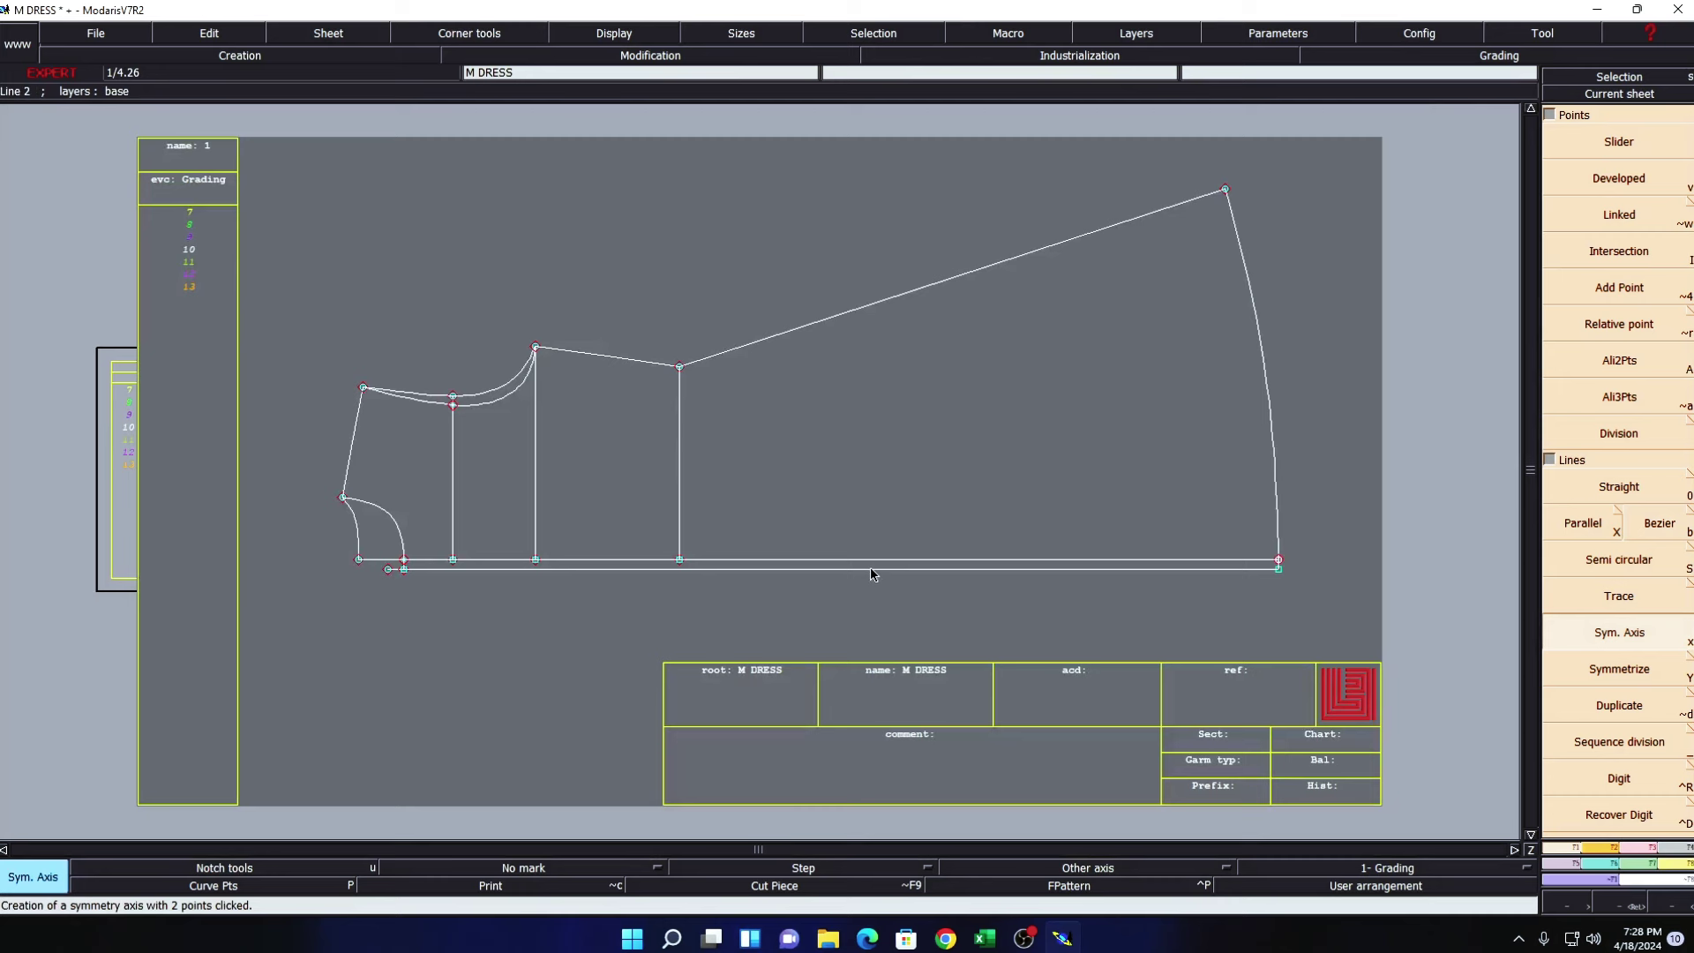
{"action": "key", "text": "shift+x"}
{"action": "left_click", "coordinate": [870, 568]}
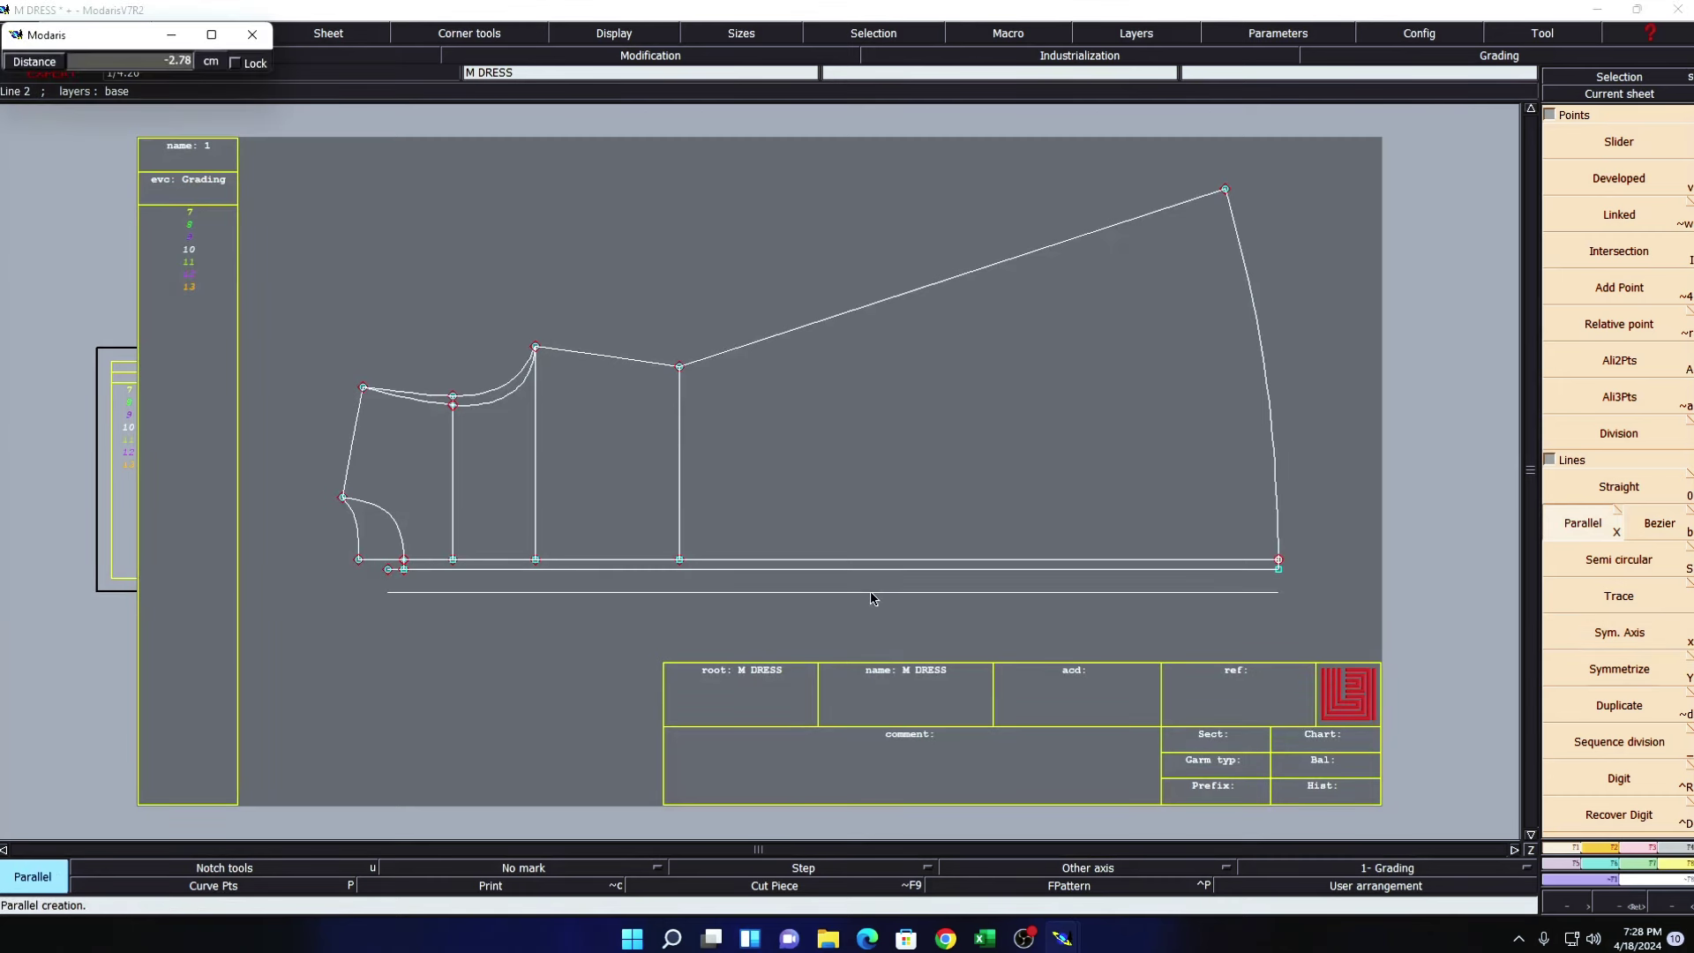
{"action": "type", "text": "-1.25"}
{"action": "key", "text": "Return"}
{"action": "key", "text": "z"}
{"action": "left_click_drag", "start_coordinate": [302, 473], "coordinate": [1399, 711]}
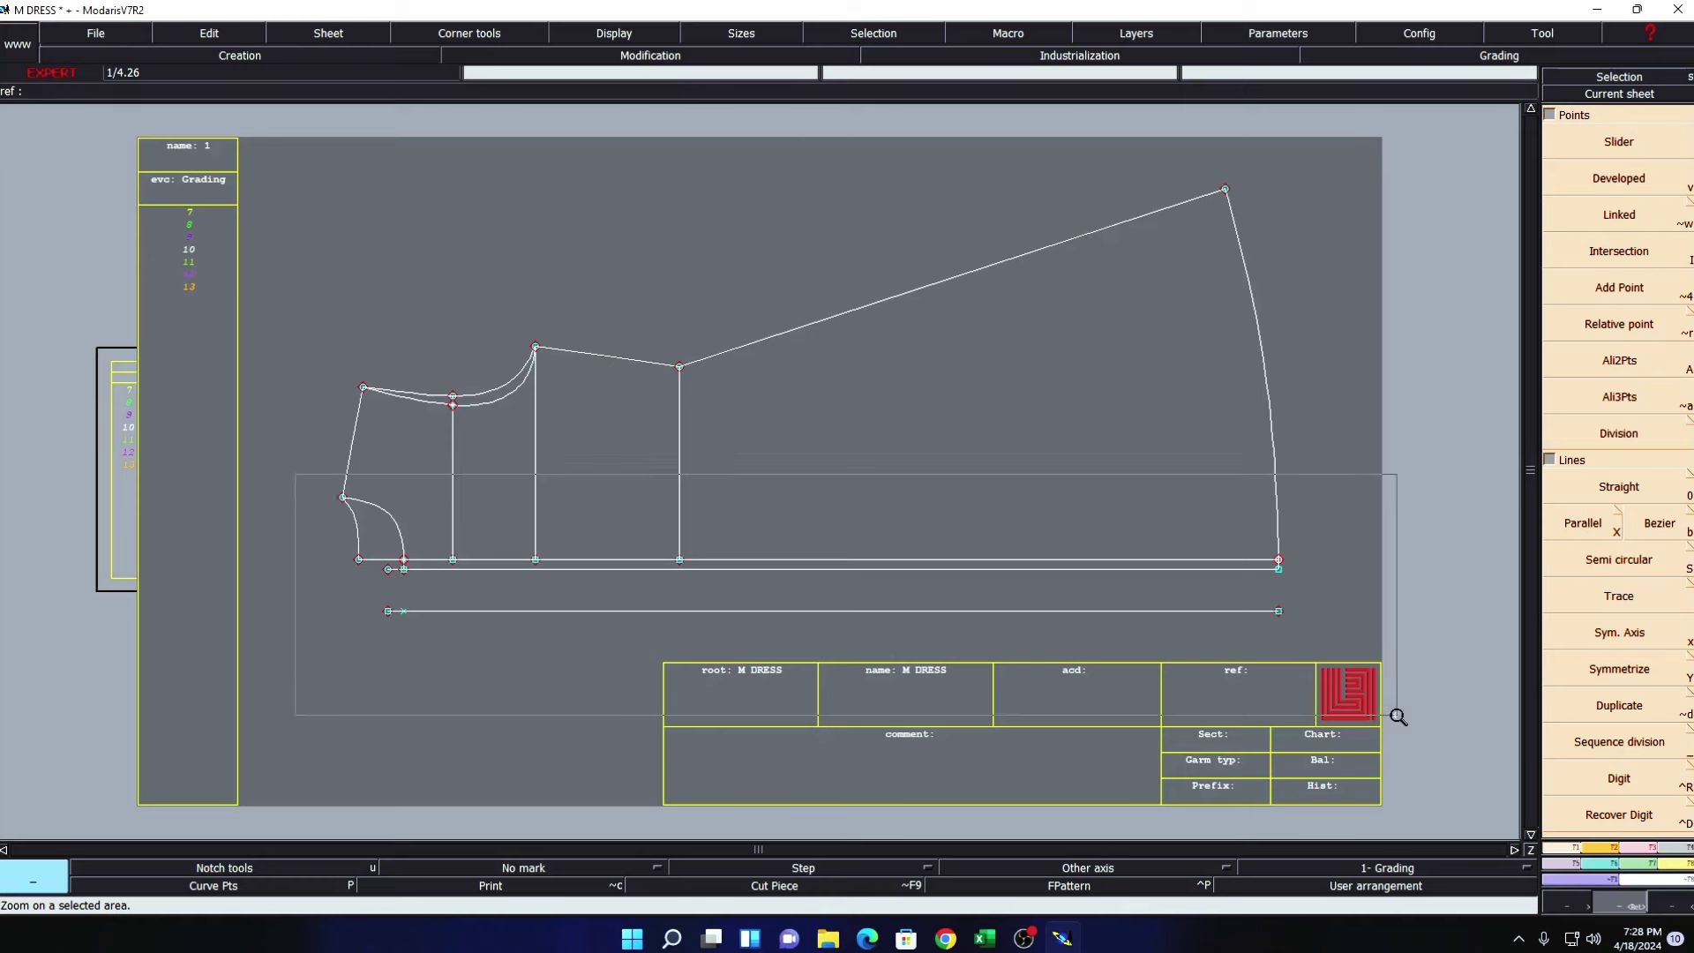
- Join the right and left ends of the two parallel lines with short vertical Bezier lines
{"action": "key", "text": "s"}
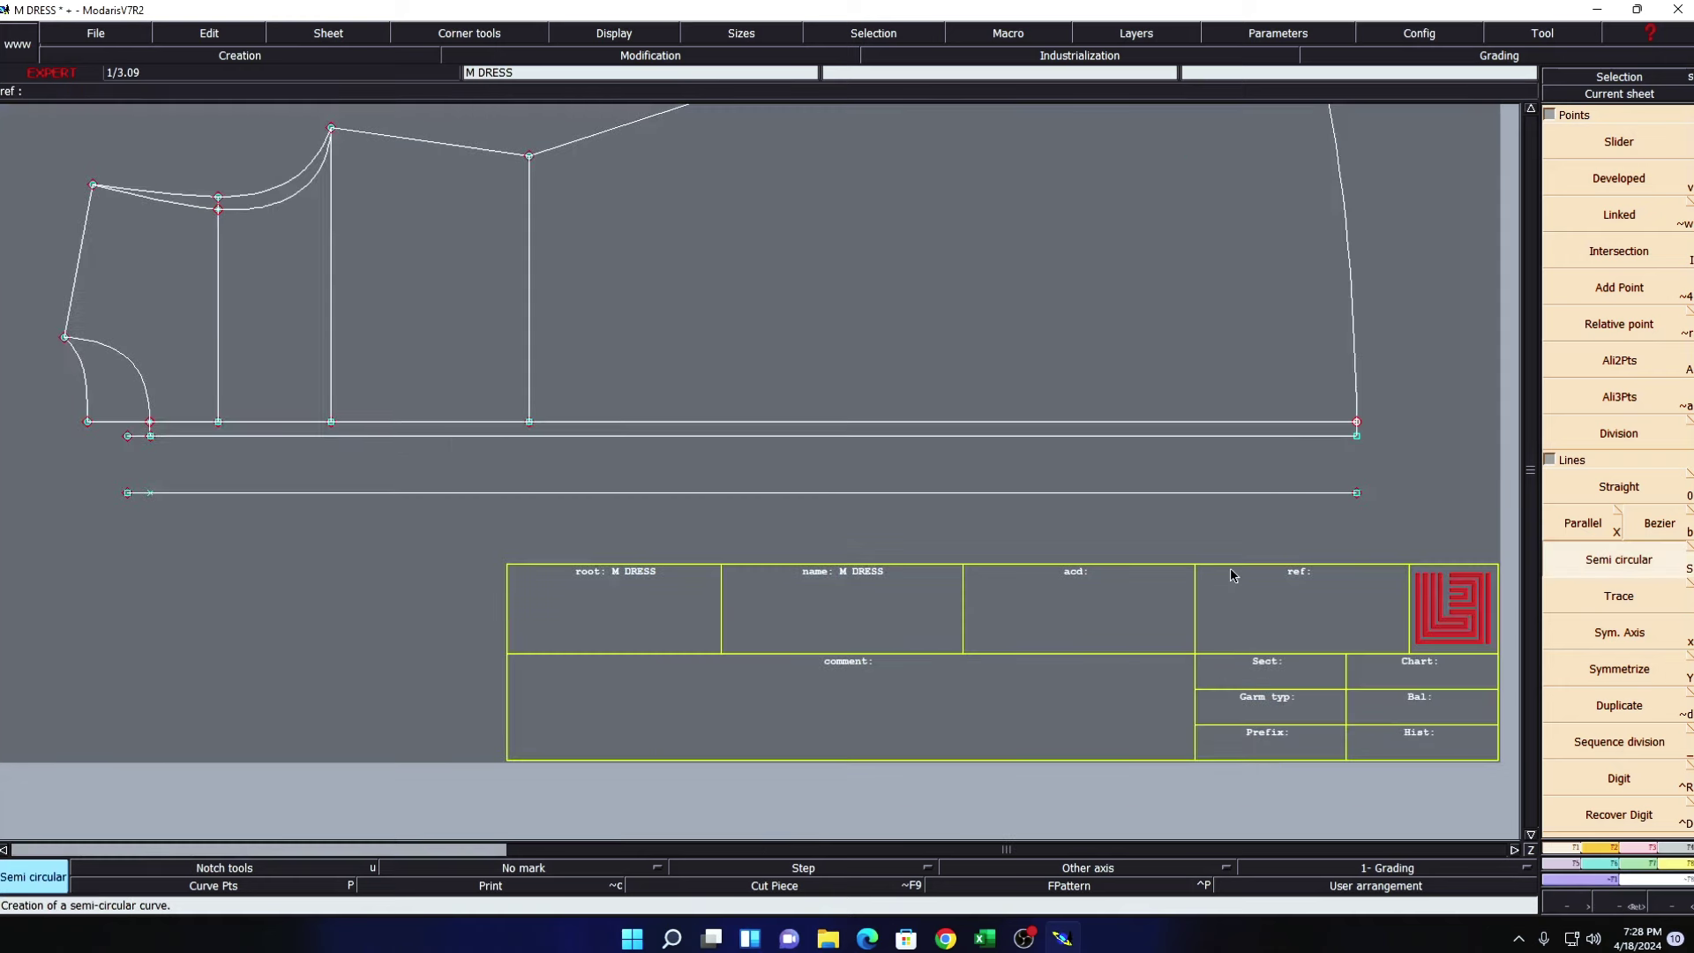
{"action": "key", "text": "b"}
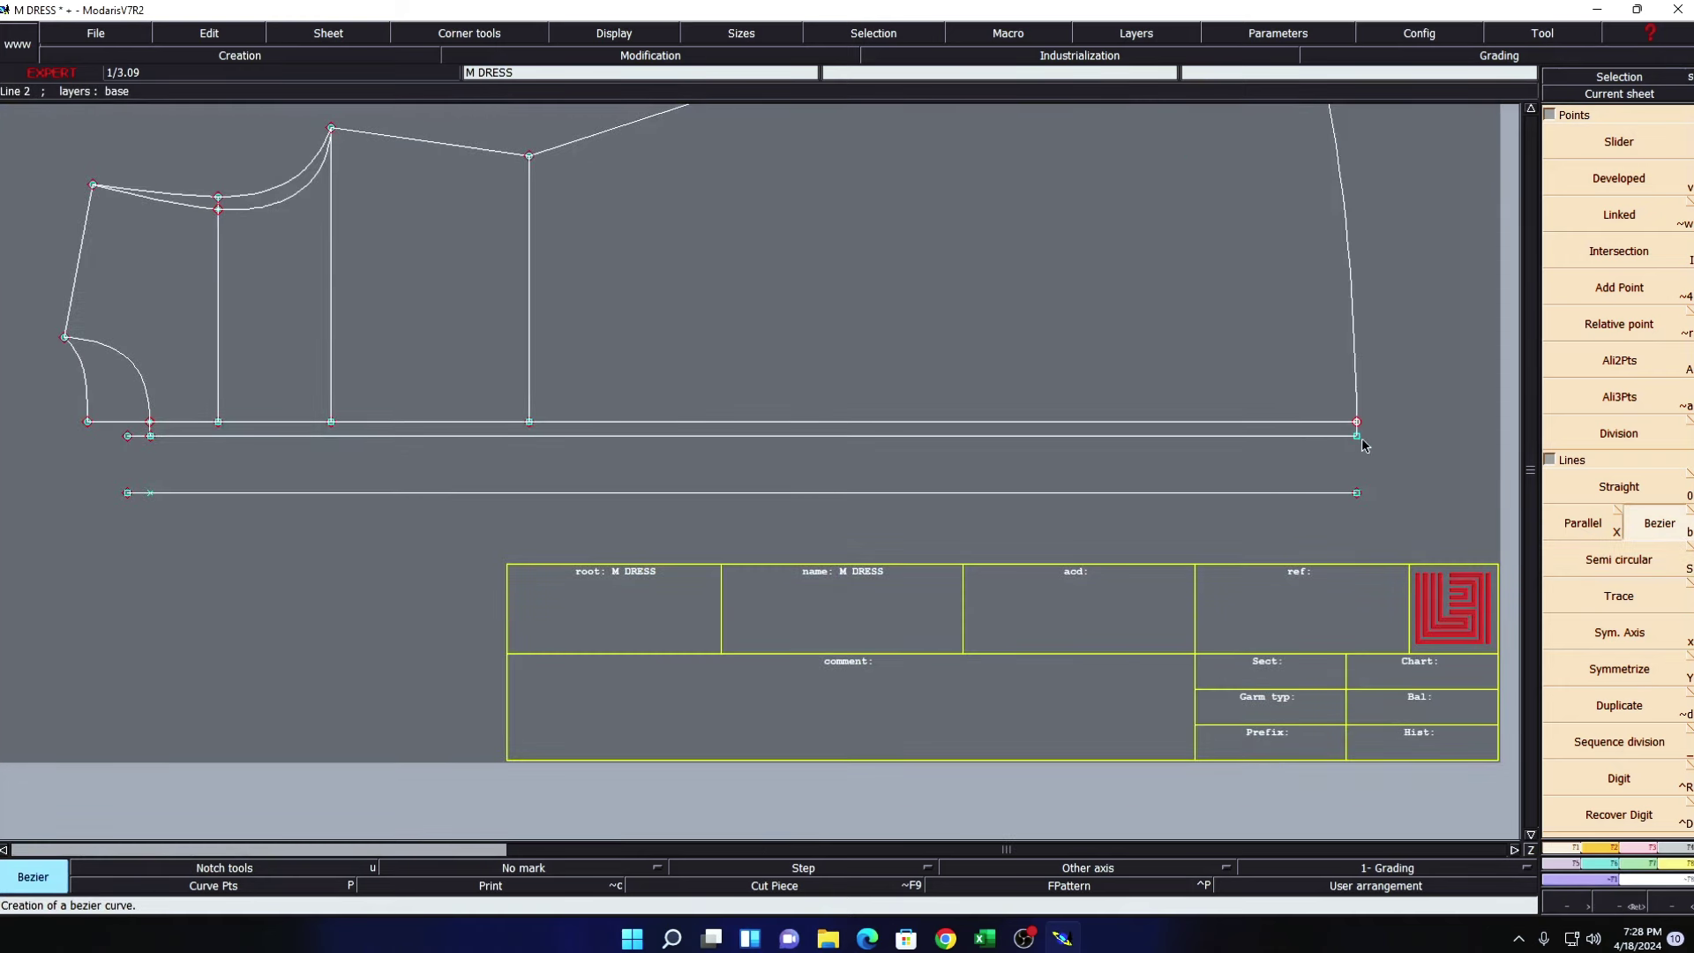
{"action": "left_click", "coordinate": [1357, 436]}
{"action": "left_click", "coordinate": [1356, 493]}
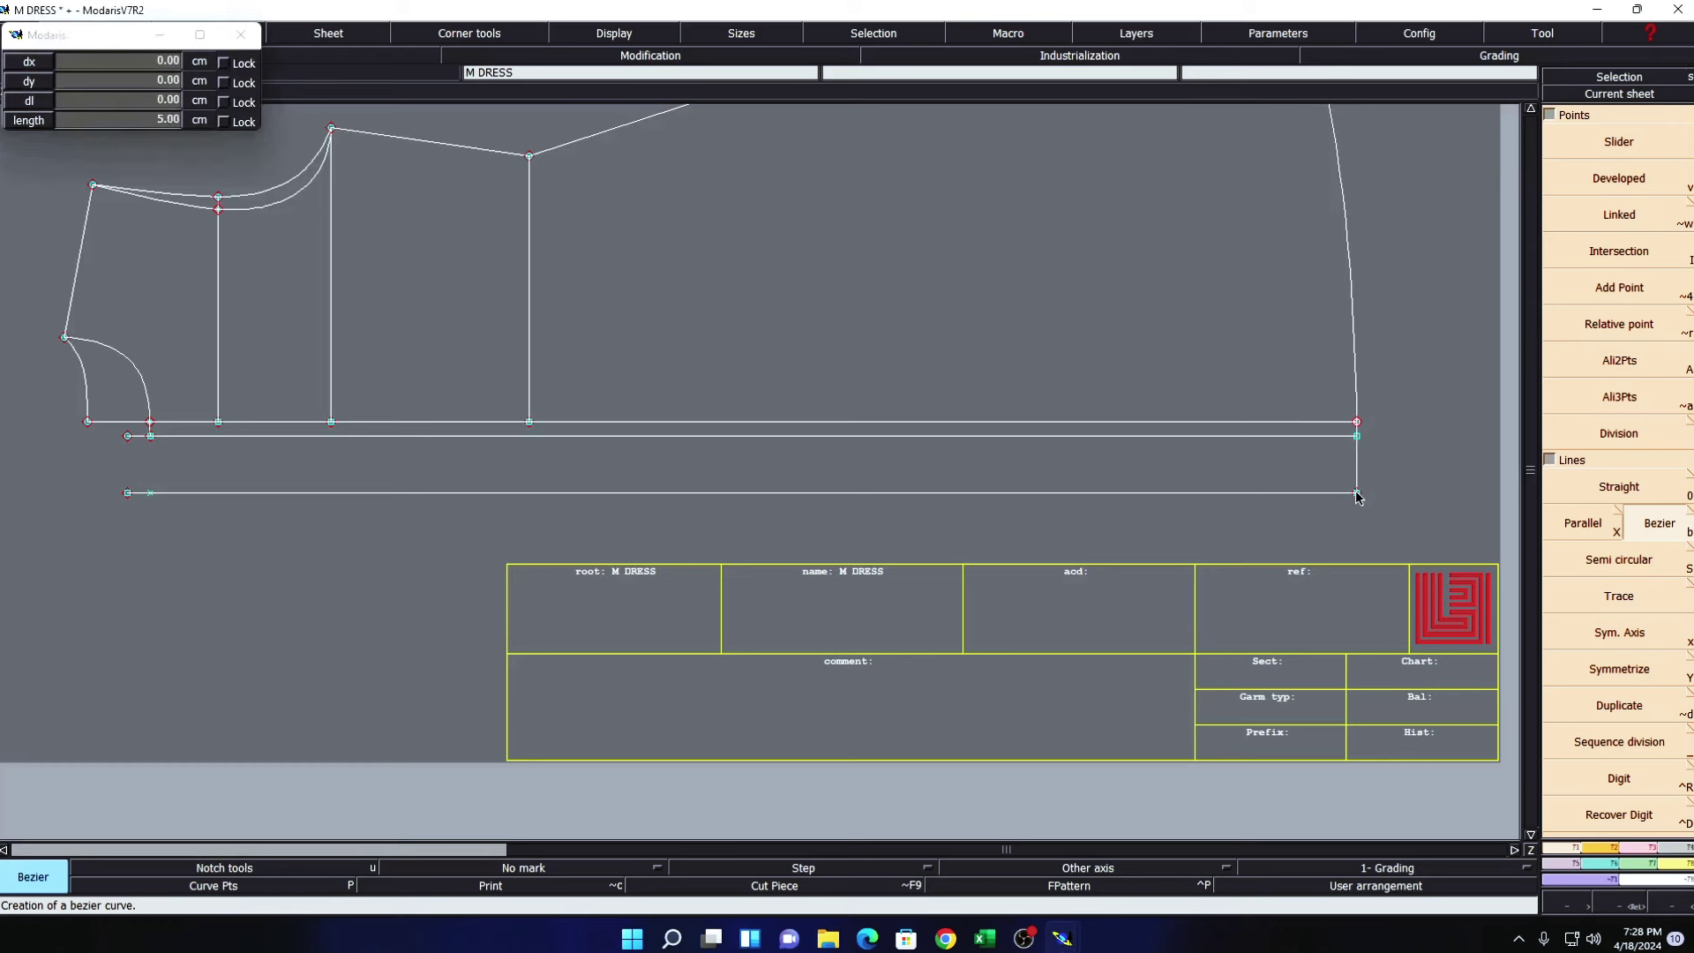
{"action": "key", "text": "Delete"}
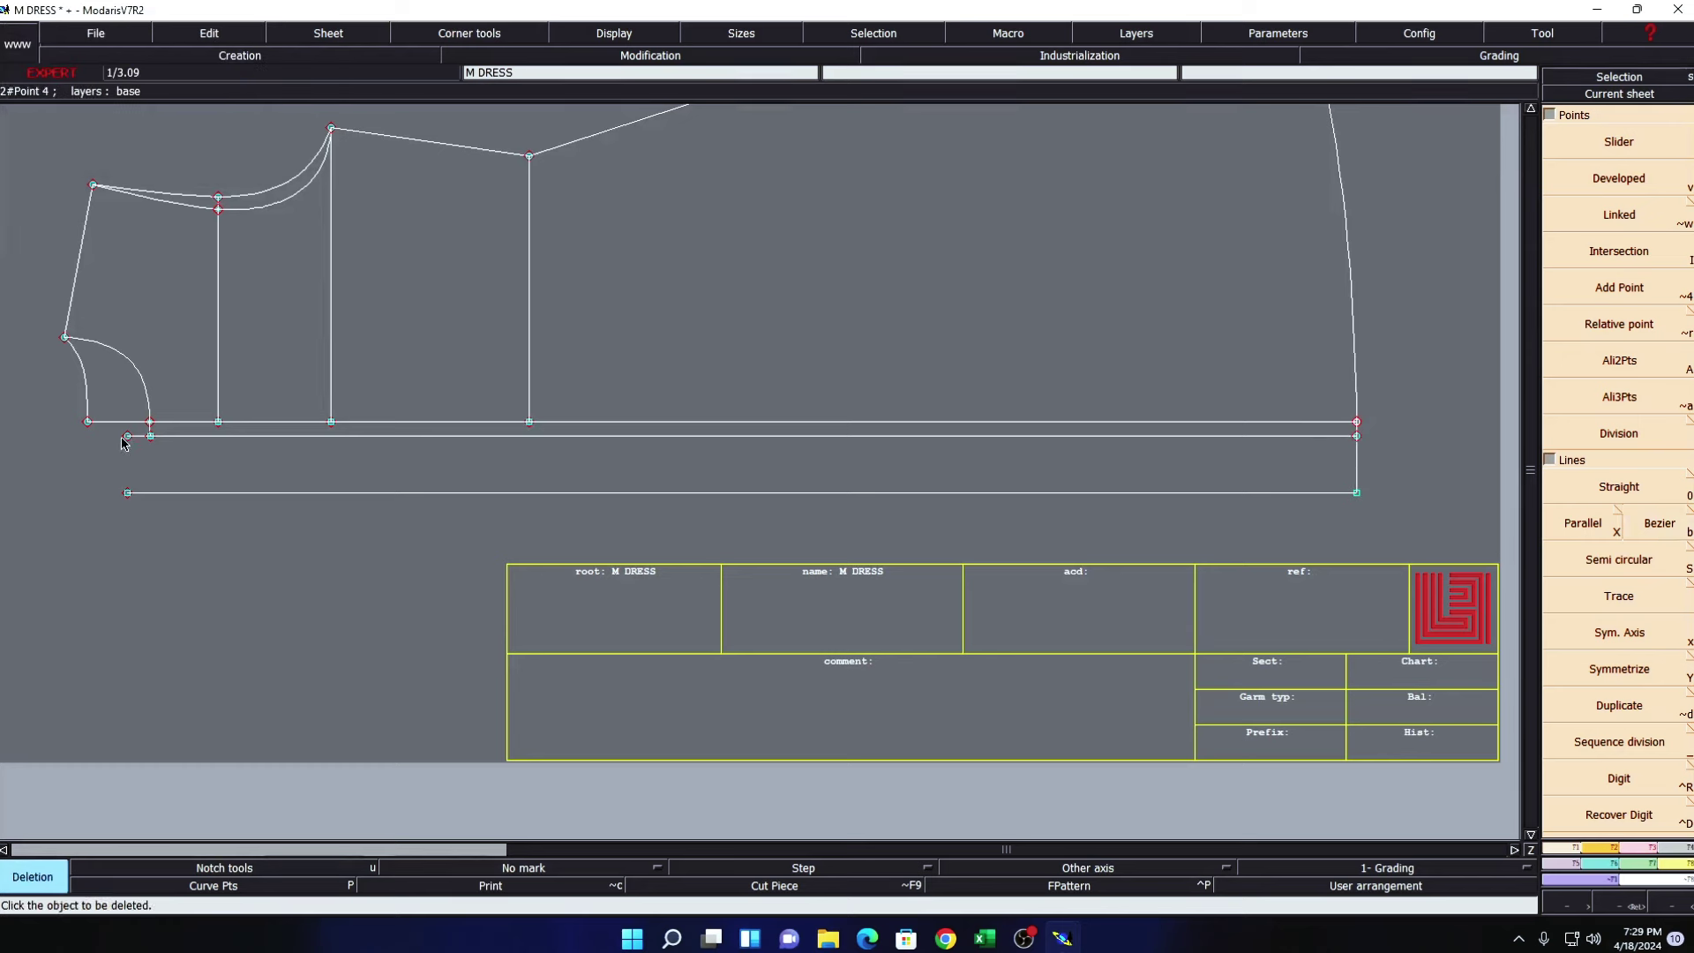
{"action": "key", "text": "b"}
{"action": "left_click", "coordinate": [127, 436]}
{"action": "left_click", "coordinate": [127, 492]}
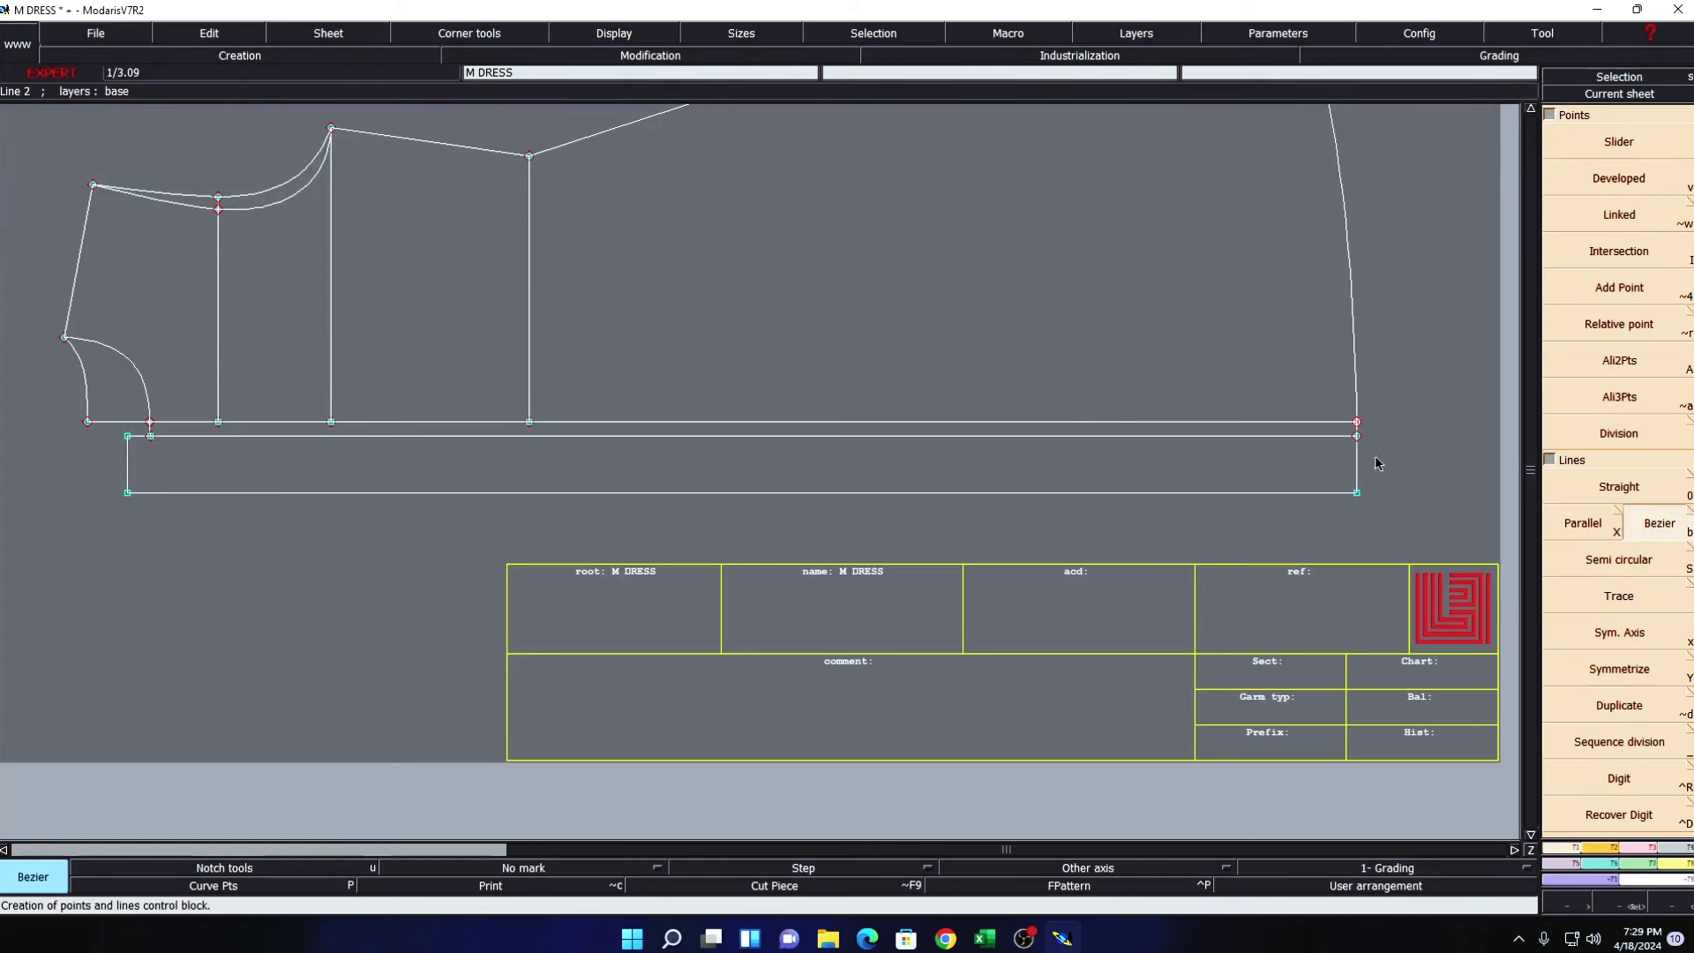
{"action": "left_click", "coordinate": [1599, 740]}
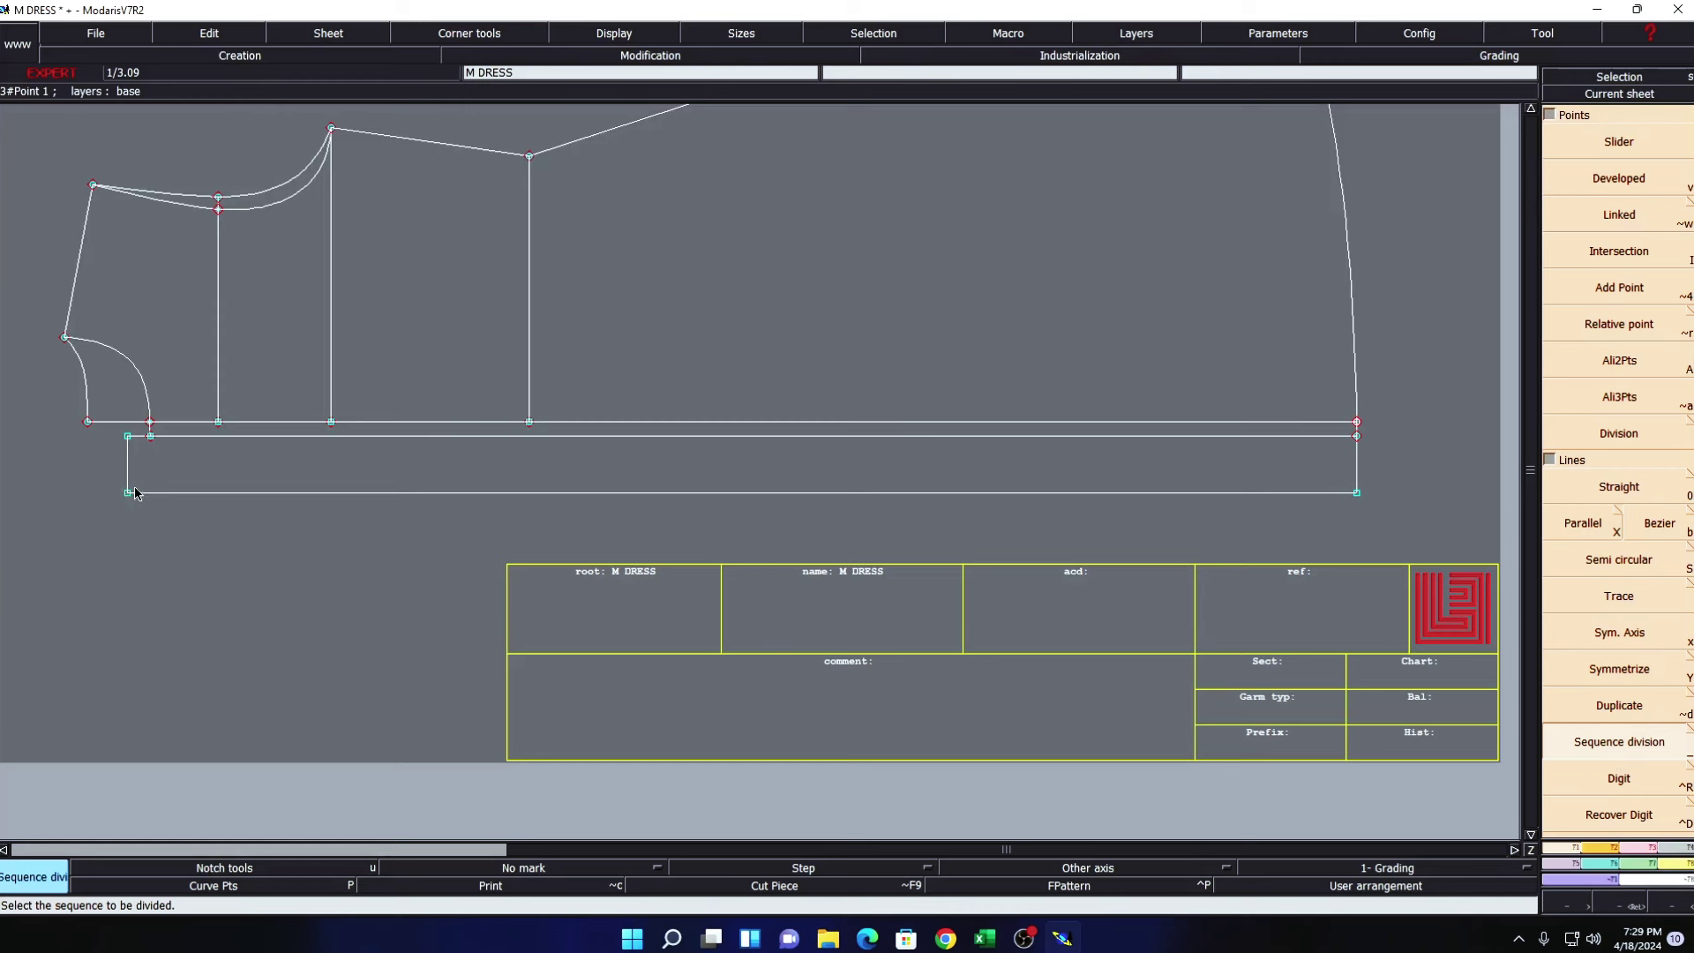
- Divide both band end lines into 2 equal parts and insert the midpoints
{"action": "left_click", "coordinate": [128, 439]}
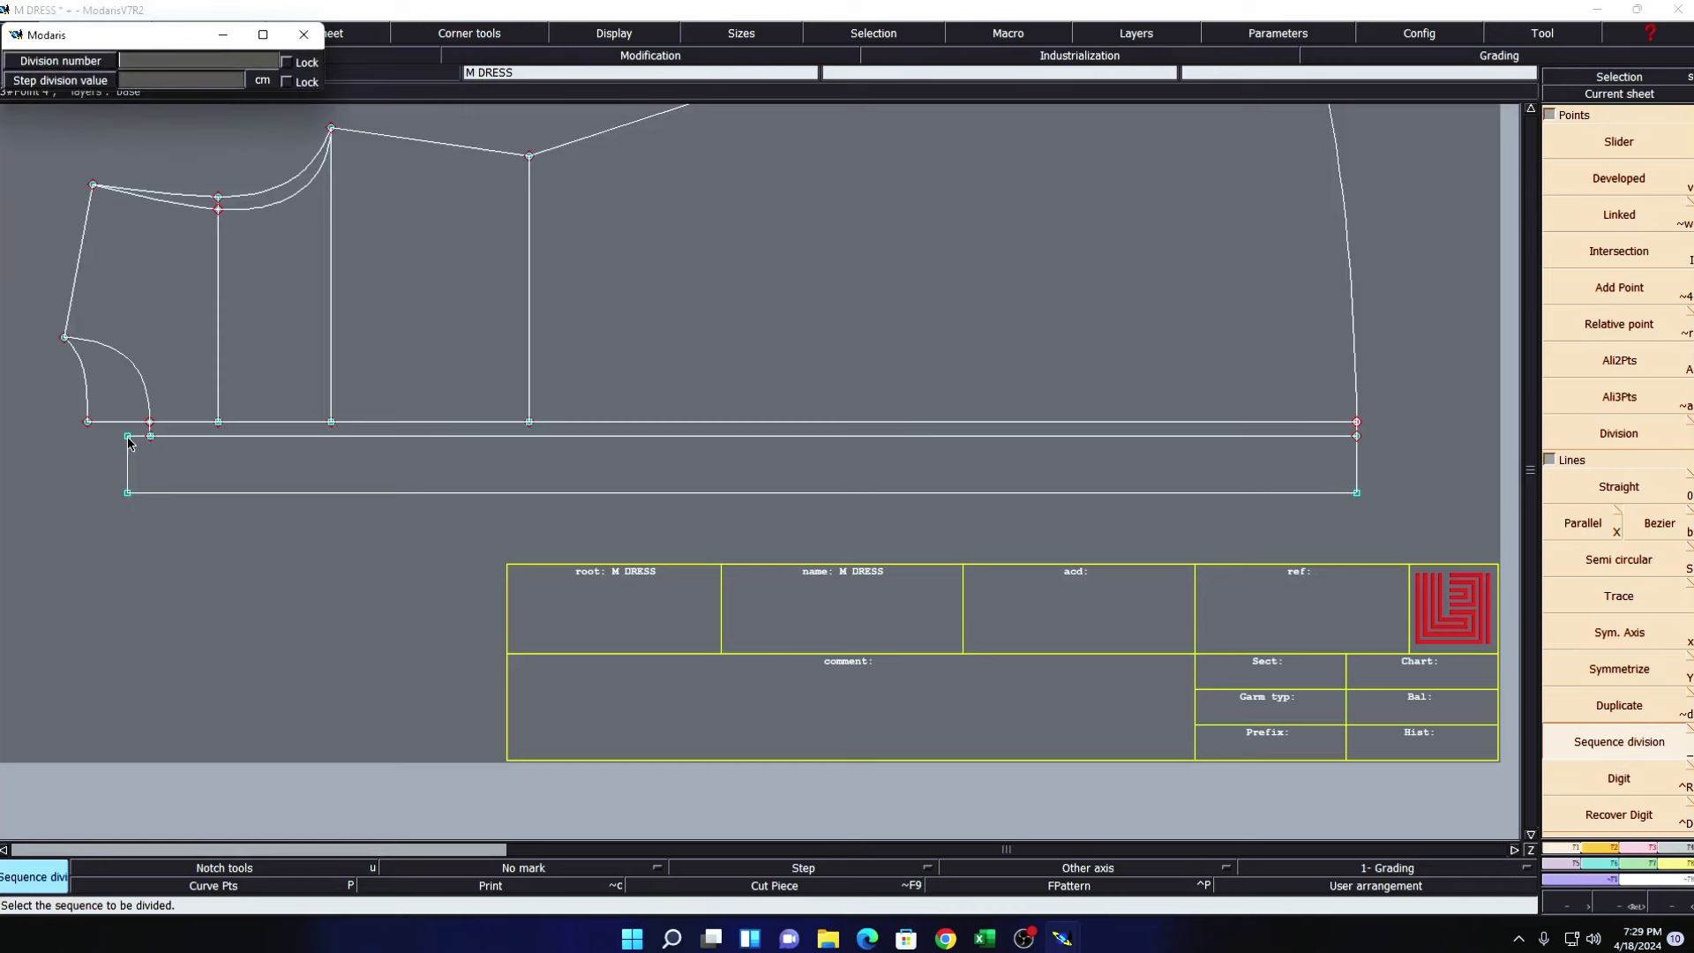
{"action": "type", "text": "2"}
{"action": "key", "text": "Return"}
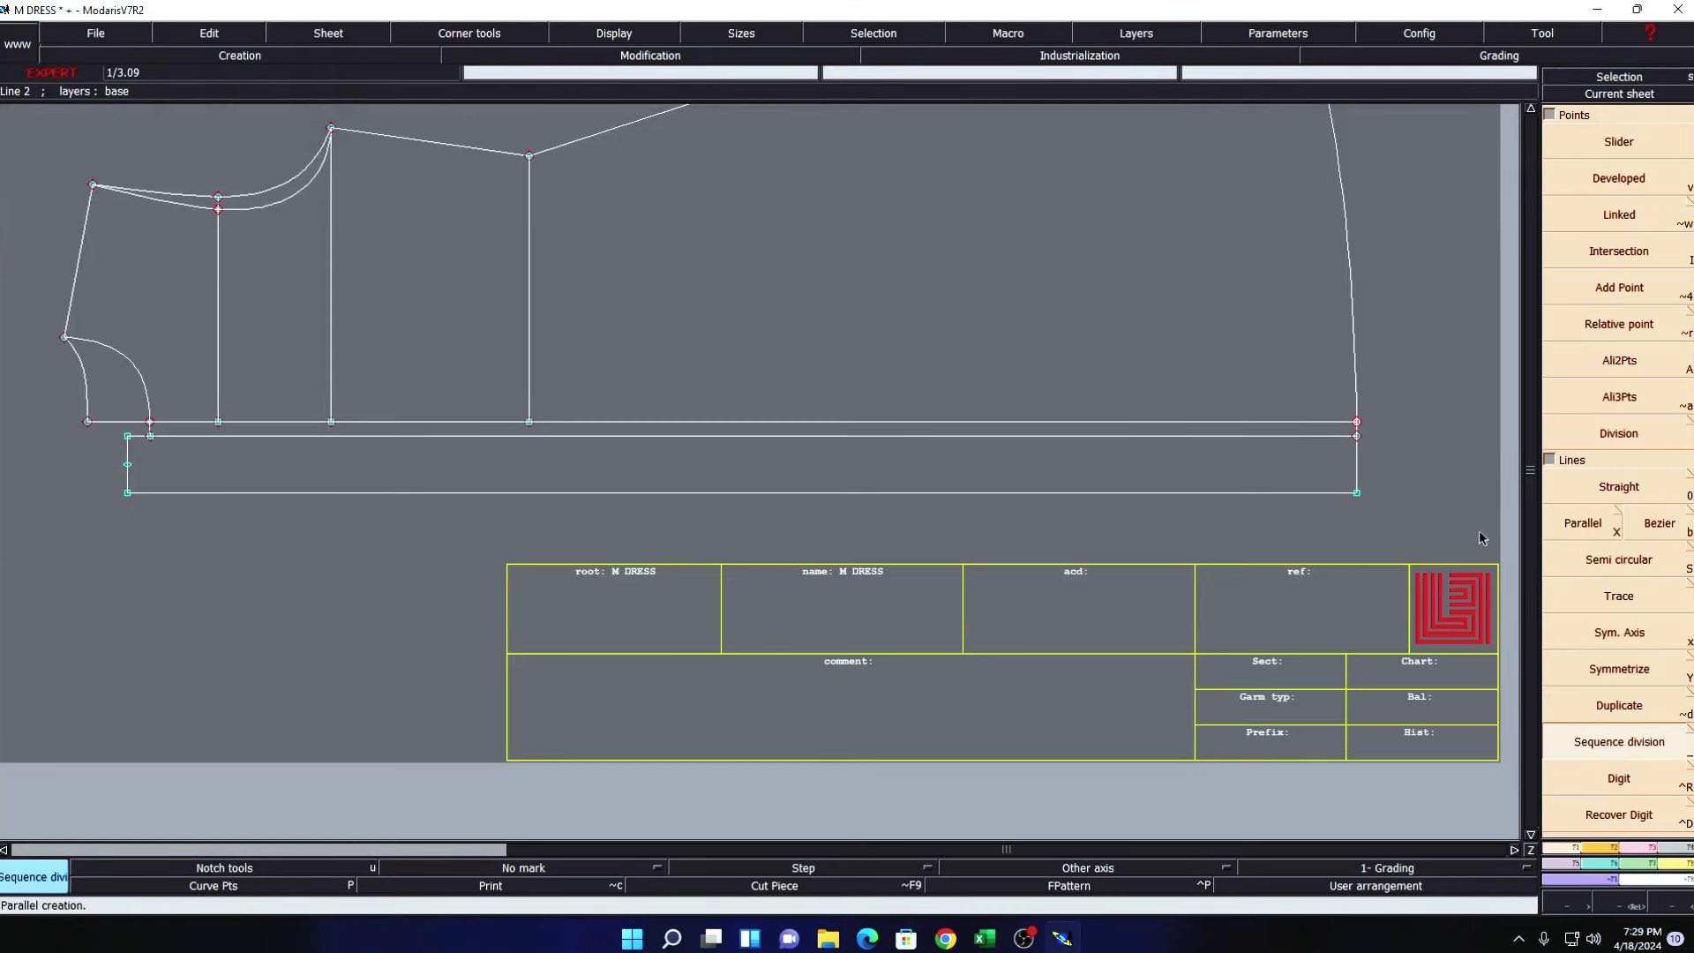
{"action": "left_click", "coordinate": [1358, 438]}
{"action": "key", "text": "Return"}
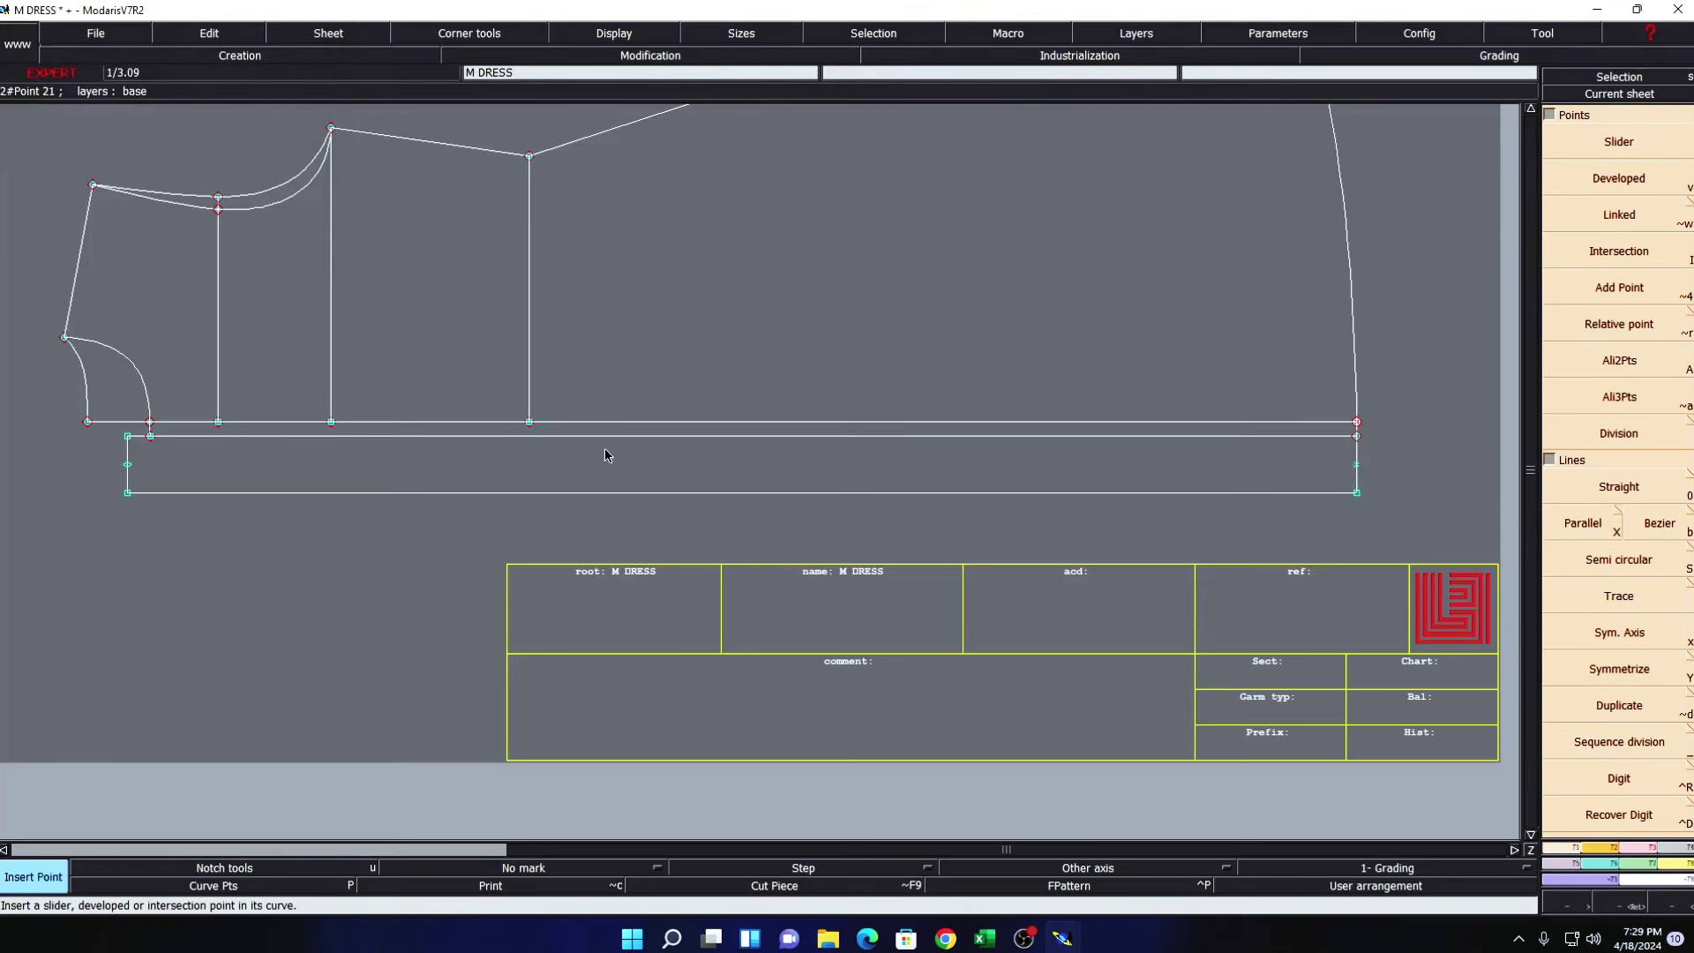
{"action": "left_click", "coordinate": [128, 465]}
- Notch both end midpoints and orient the notches toward each other
{"action": "key", "text": "u"}
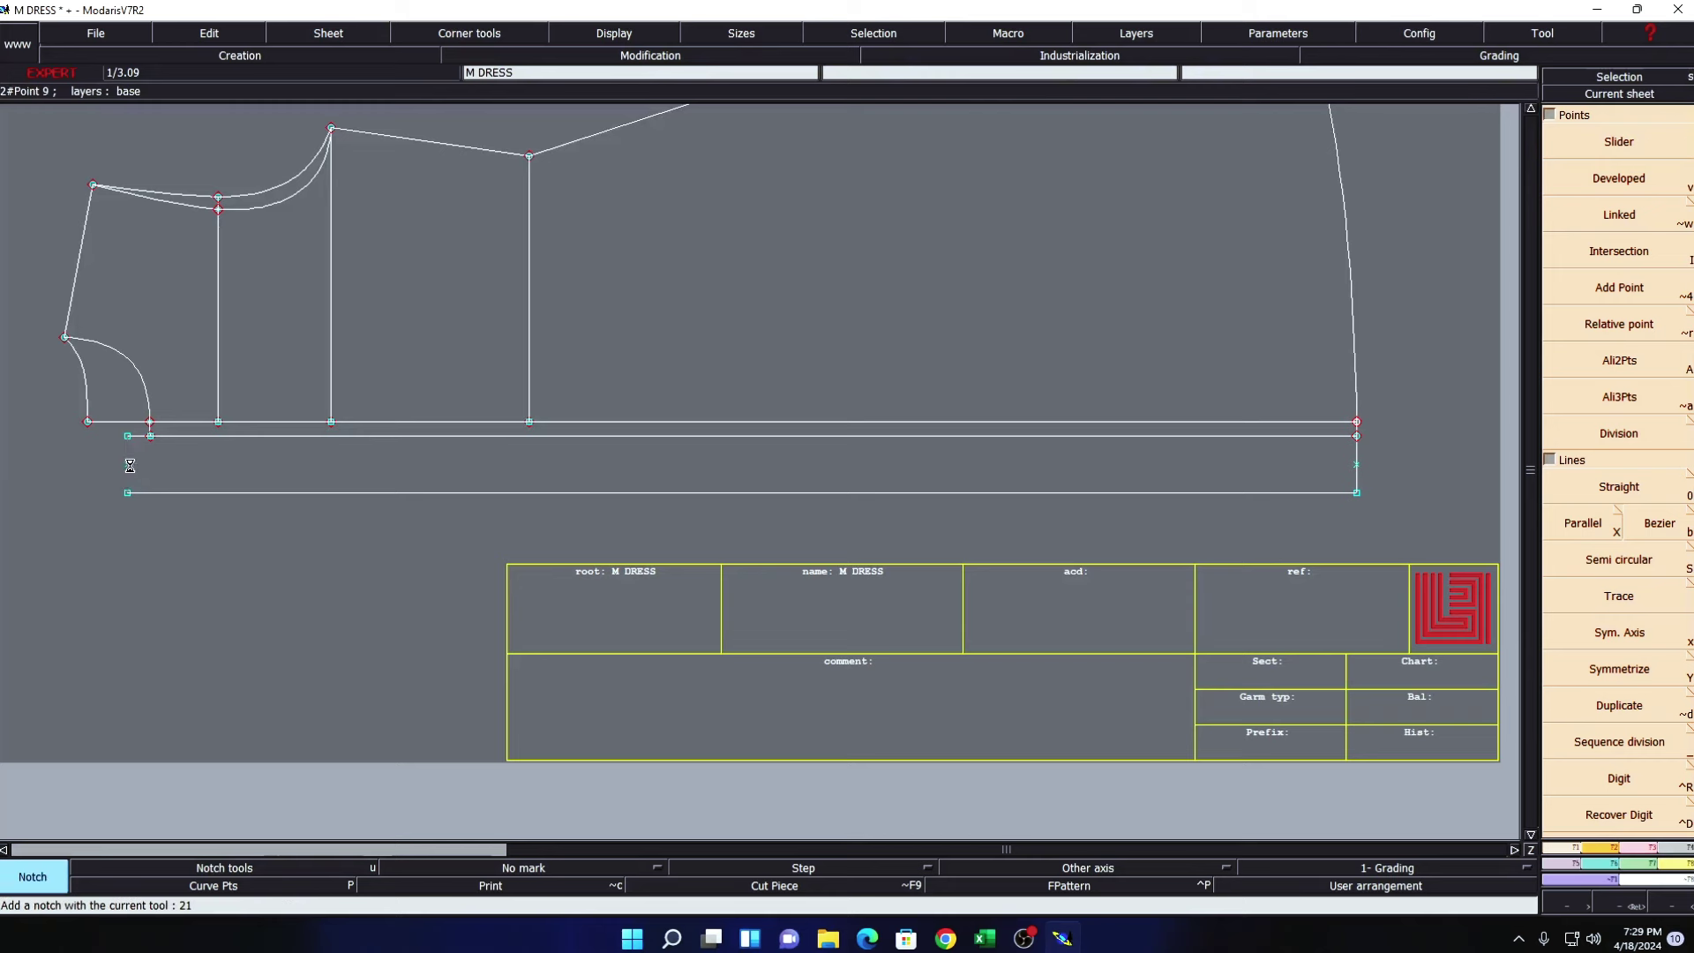
{"action": "left_click", "coordinate": [128, 465]}
{"action": "left_click", "coordinate": [1357, 465]}
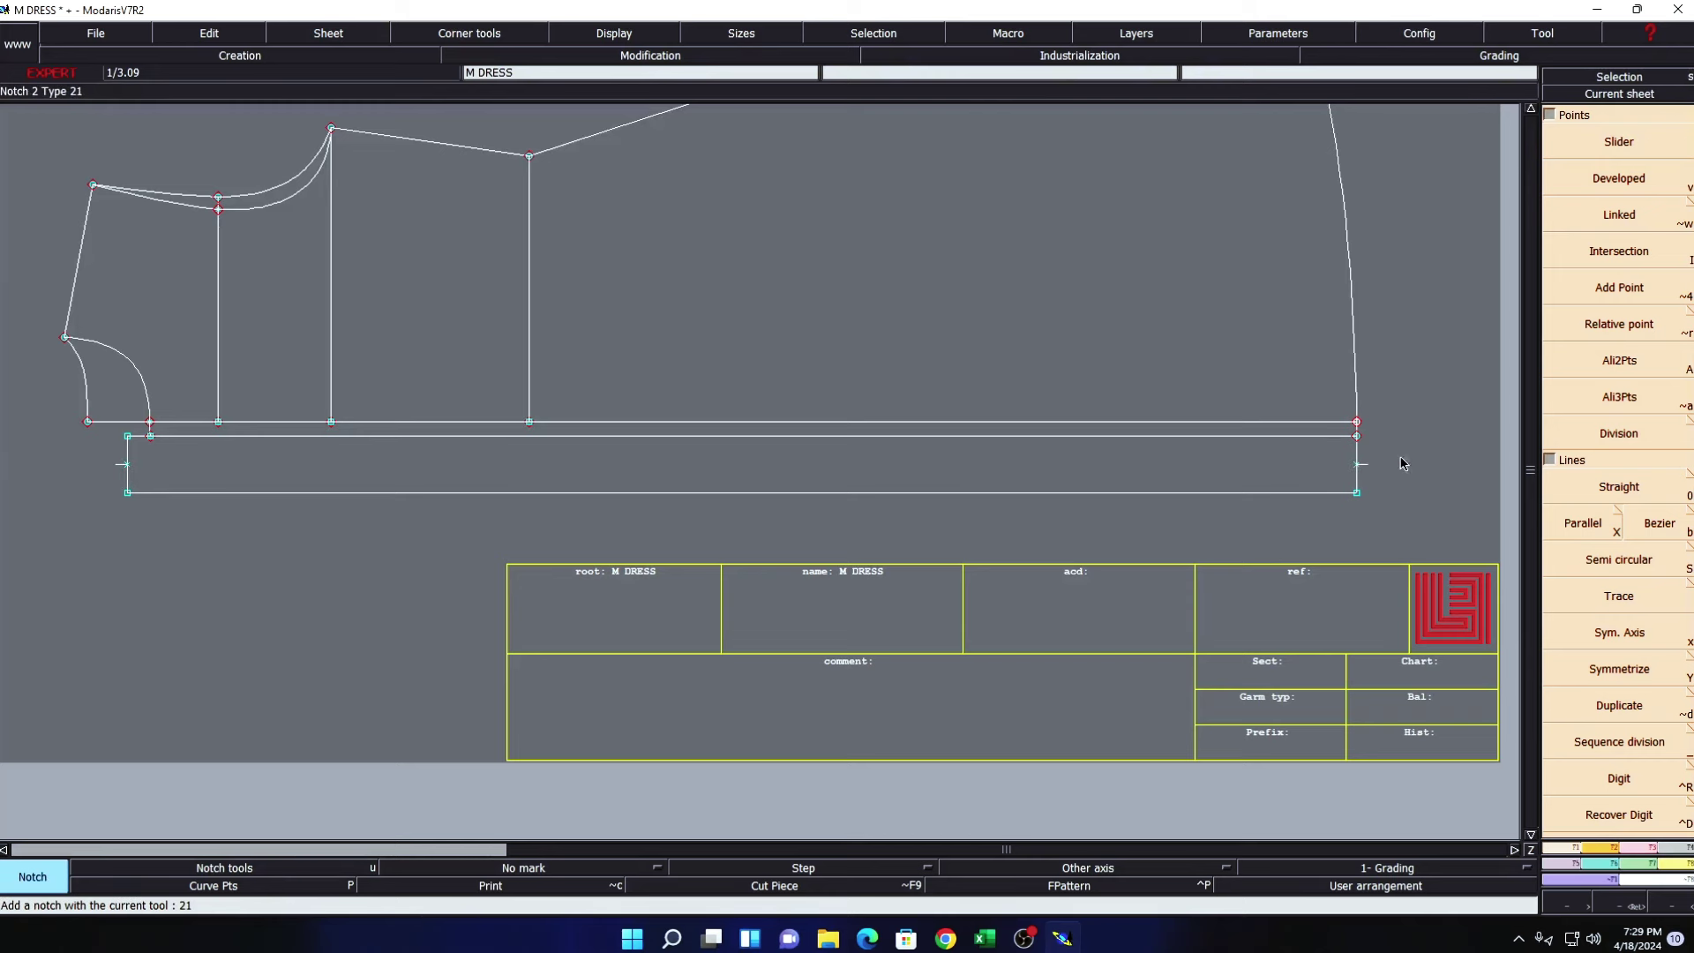
{"action": "key", "text": "shift+u"}
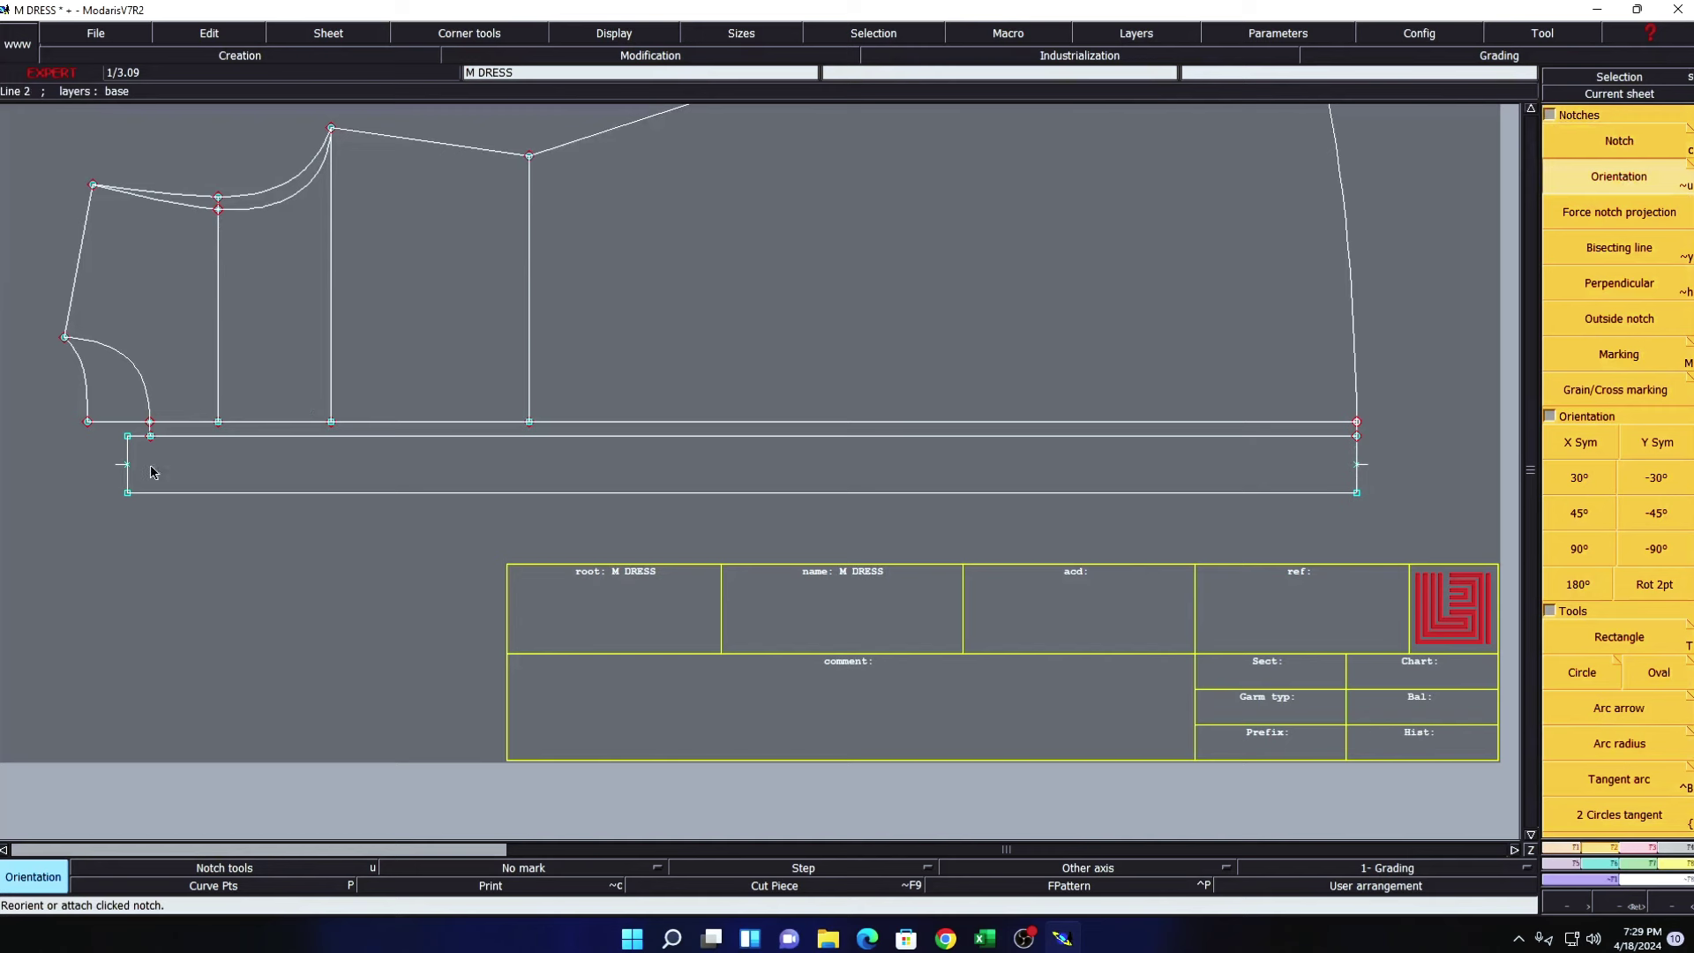
{"action": "left_click", "coordinate": [120, 468]}
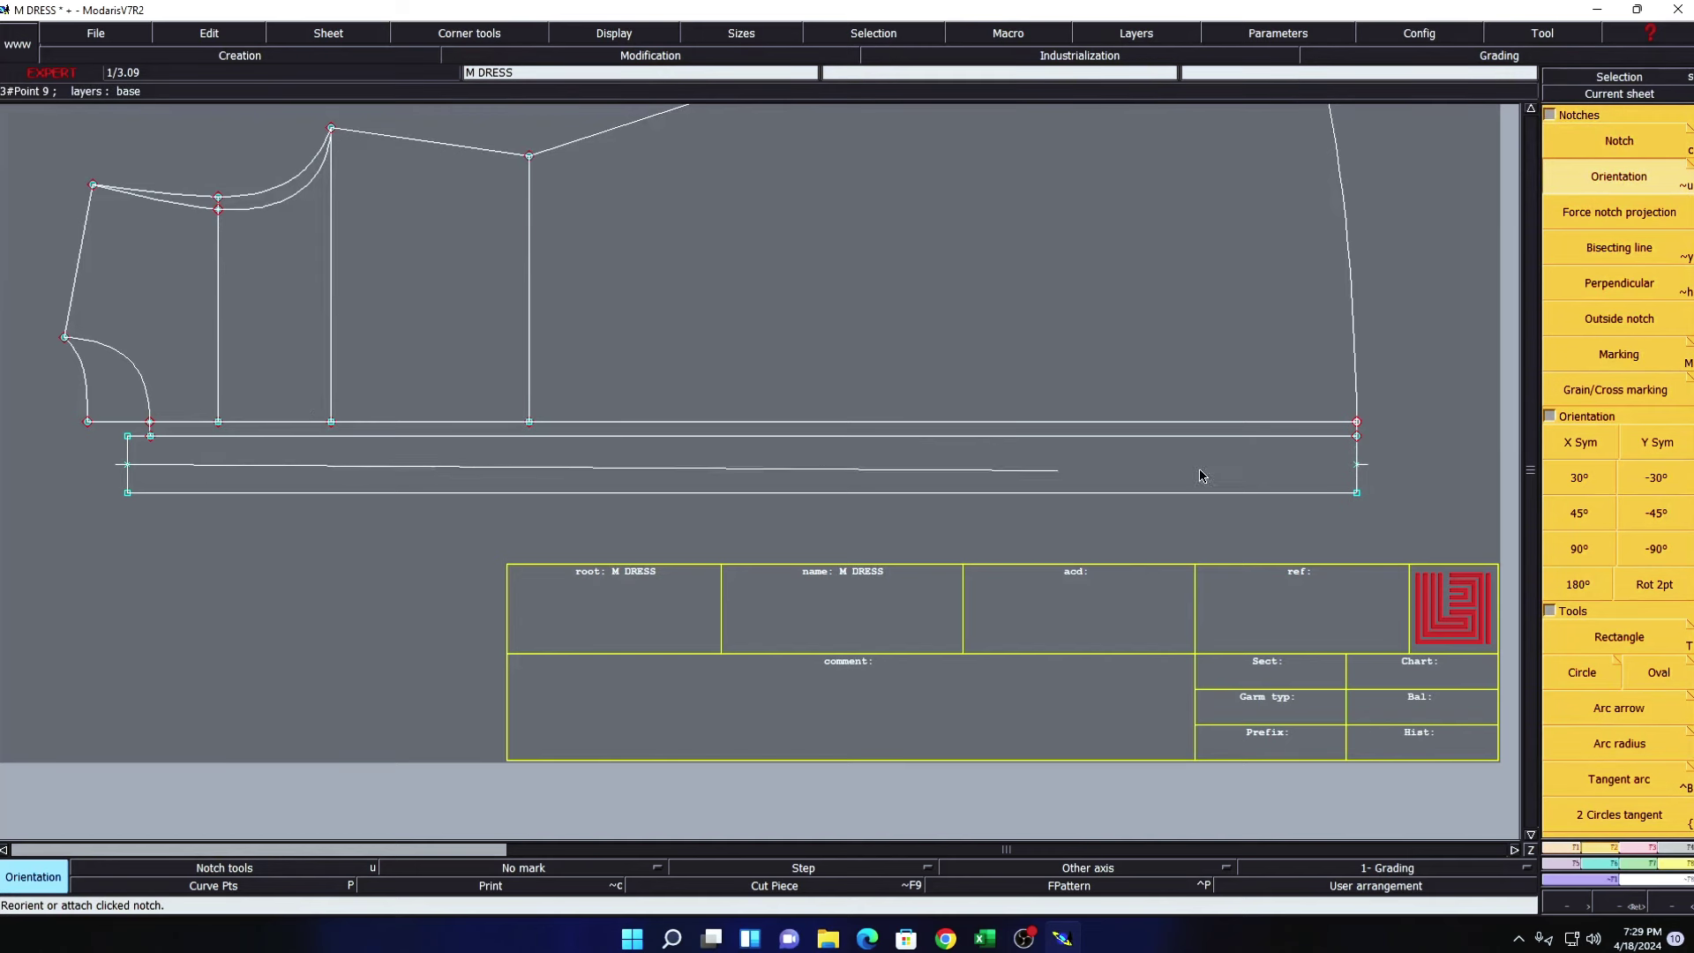
{"action": "left_click", "coordinate": [1358, 470]}
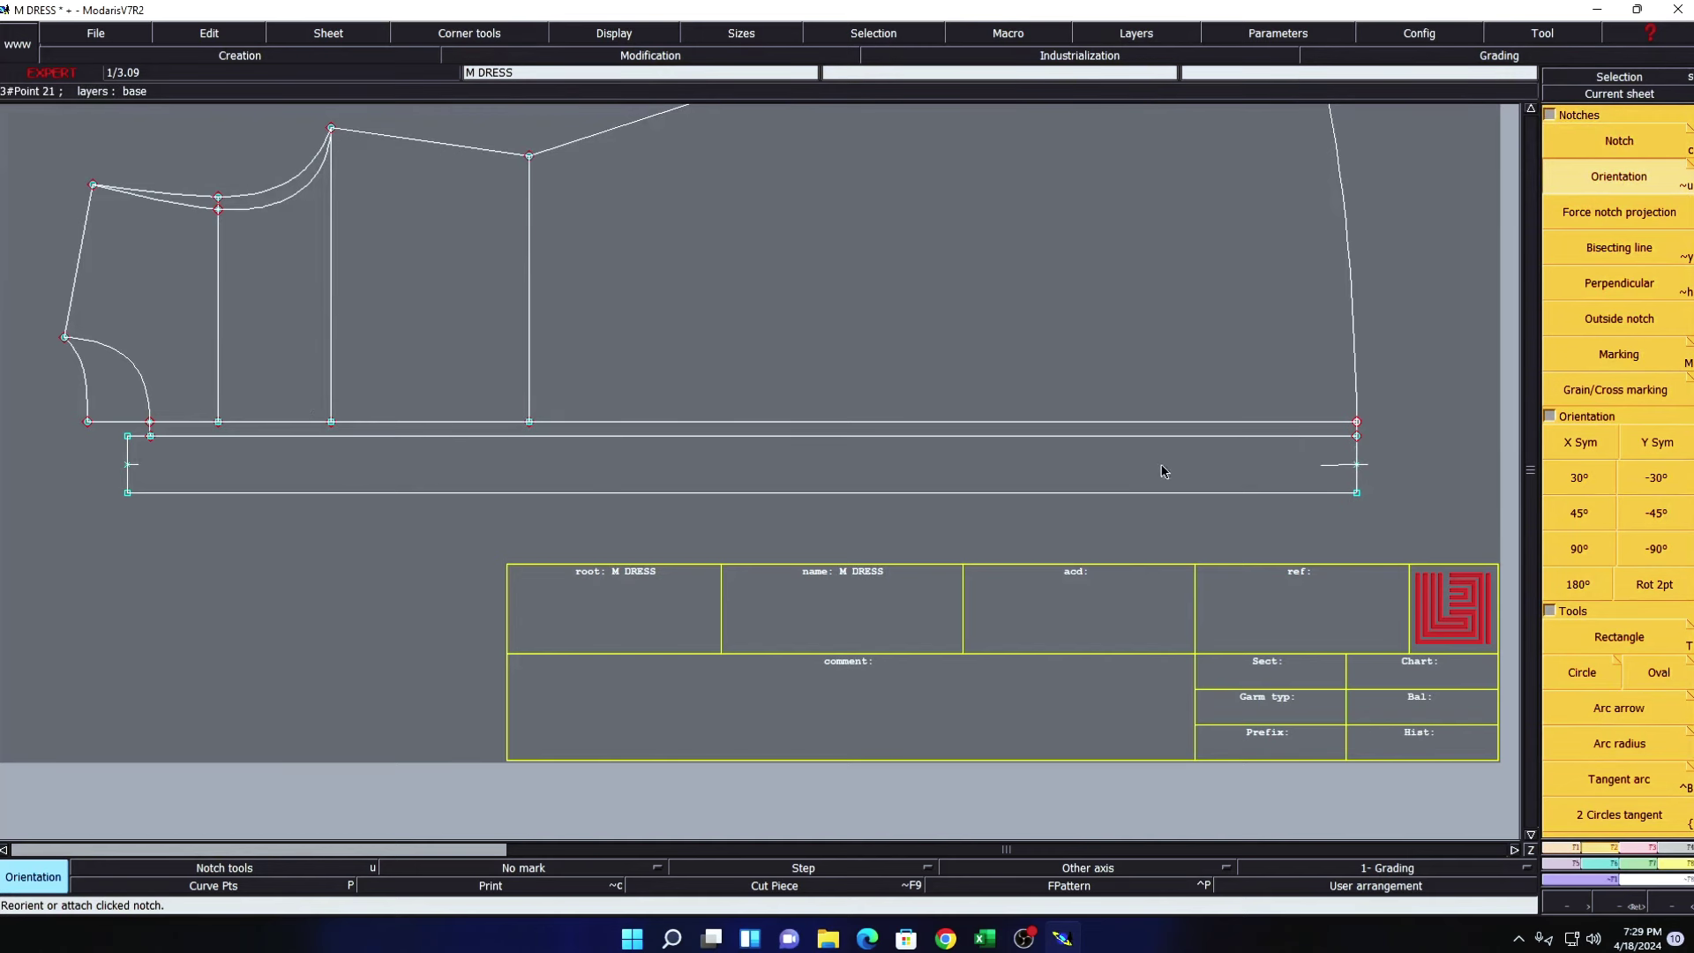
{"action": "left_click", "coordinate": [130, 471]}
- Draw a Bezier centre line from the left notch to the right notch, then recentre
{"action": "key", "text": "b"}
{"action": "left_click", "coordinate": [128, 465]}
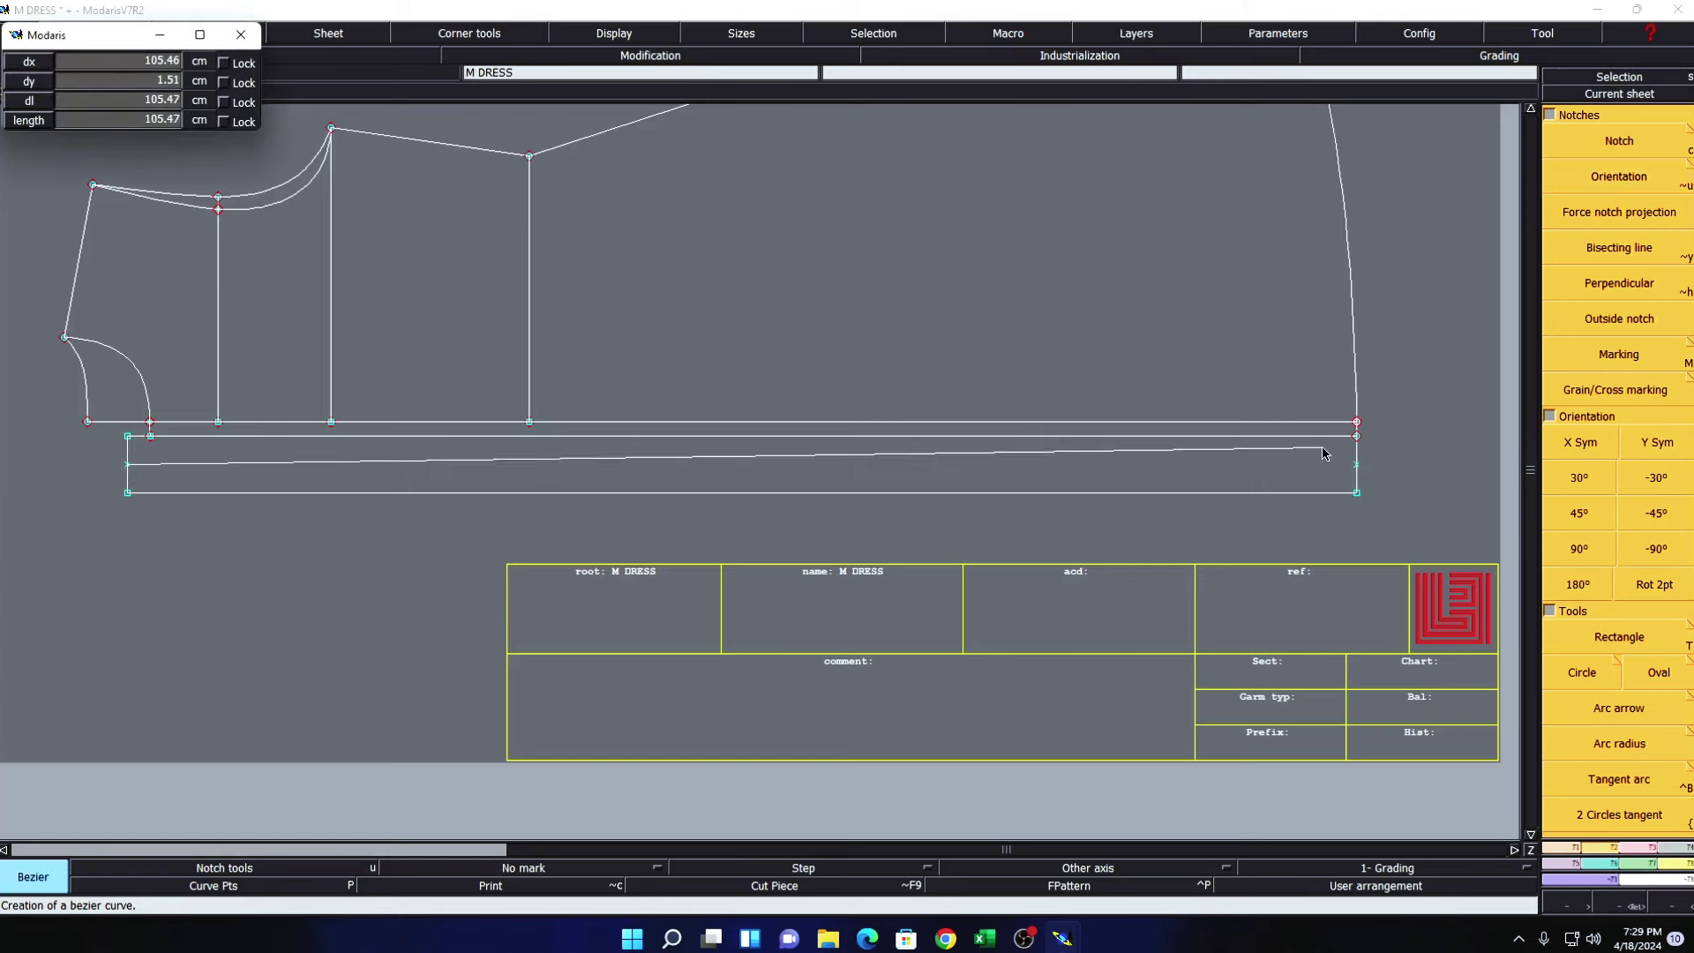
{"action": "left_click", "coordinate": [1356, 465]}
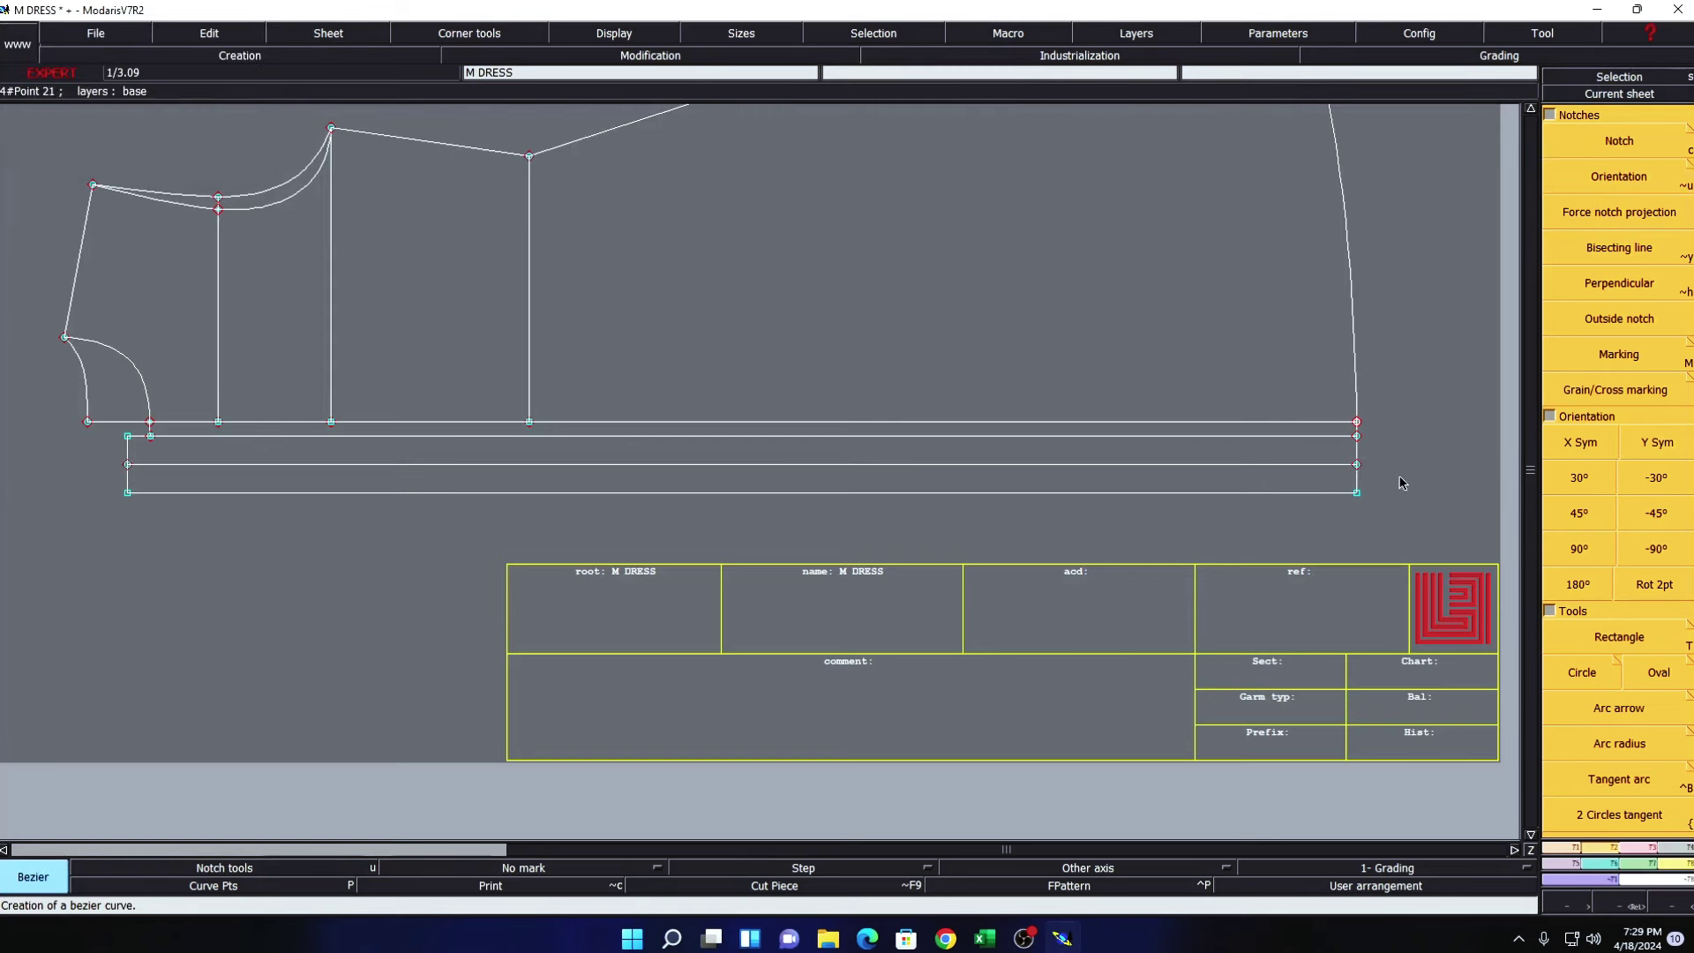
{"action": "key", "text": "Home"}
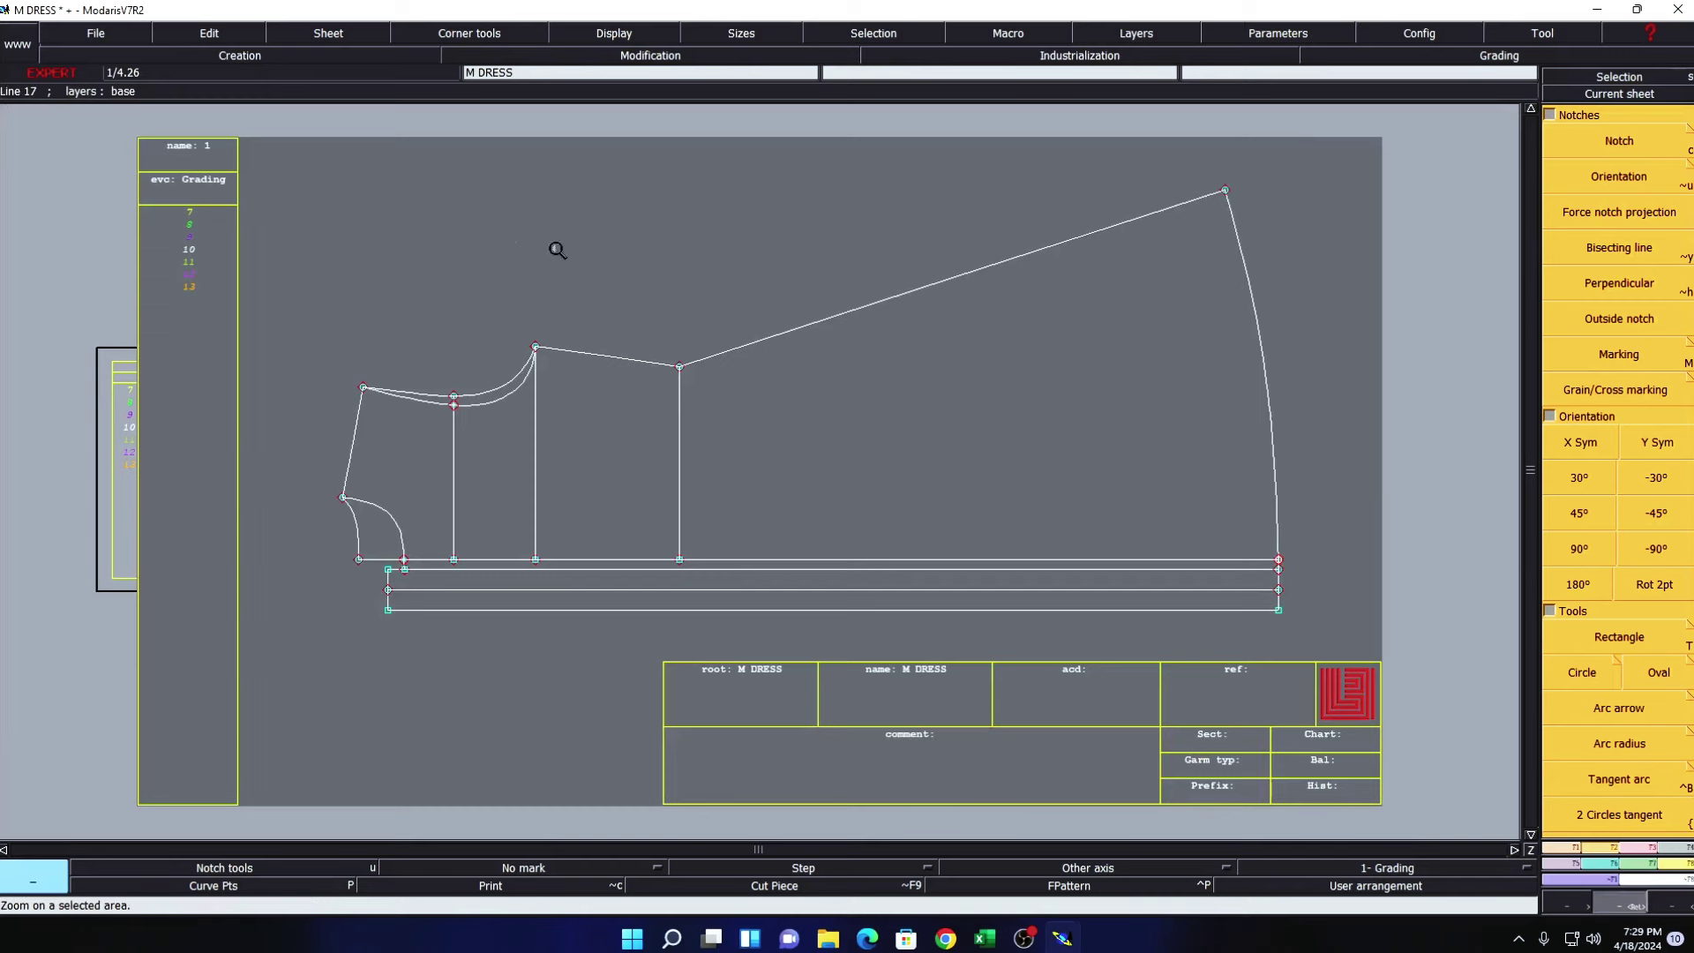
- Zoom in and place a developed point 1.50 cm along the upper edge
{"action": "left_click", "coordinate": [265, 177]}
{"action": "left_click", "coordinate": [1533, 657]}
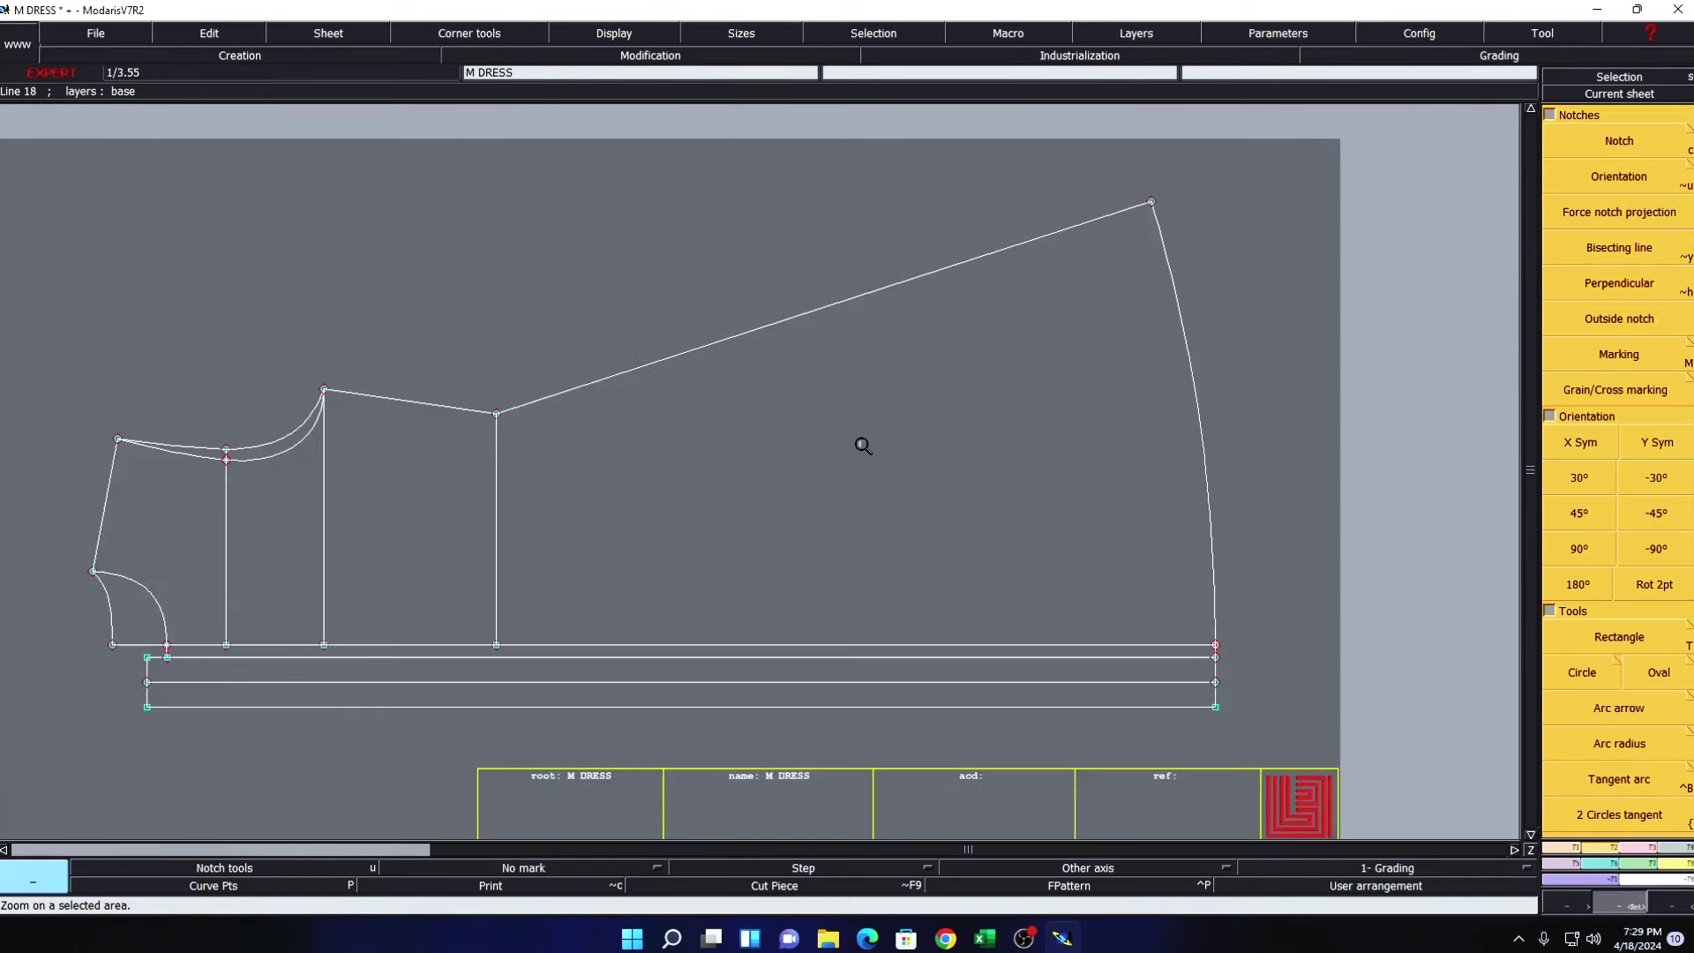
{"action": "key", "text": "s"}
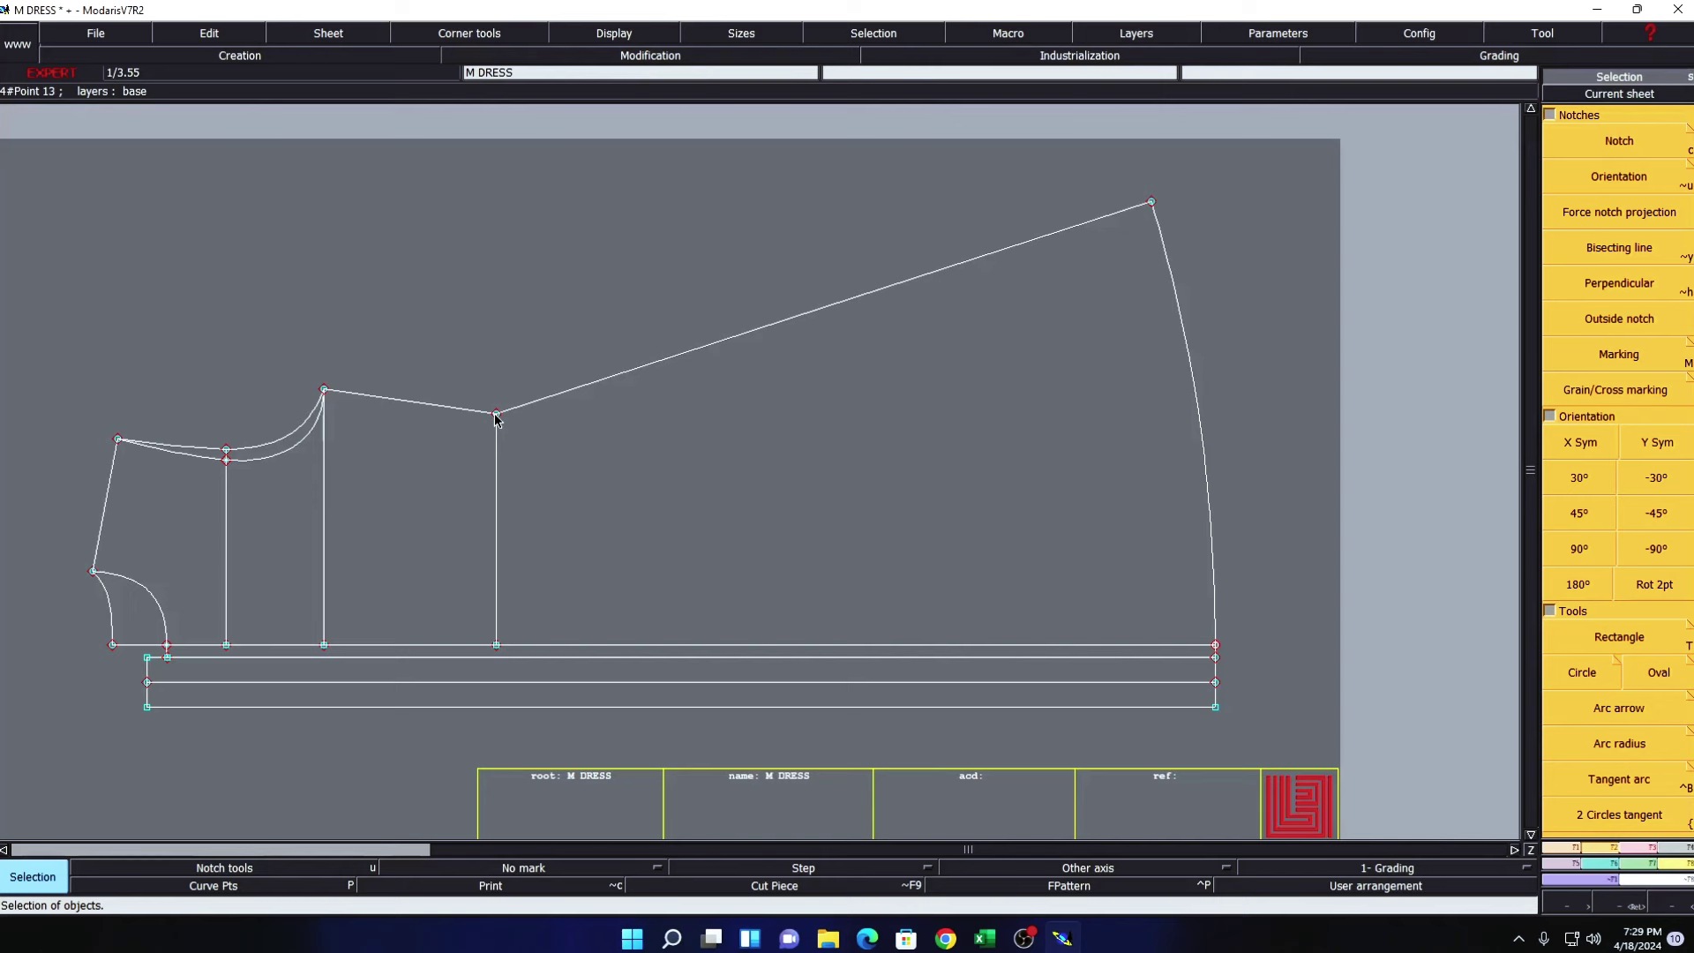
{"action": "key", "text": "d"}
{"action": "left_click_drag", "start_coordinate": [495, 414], "coordinate": [470, 426]}
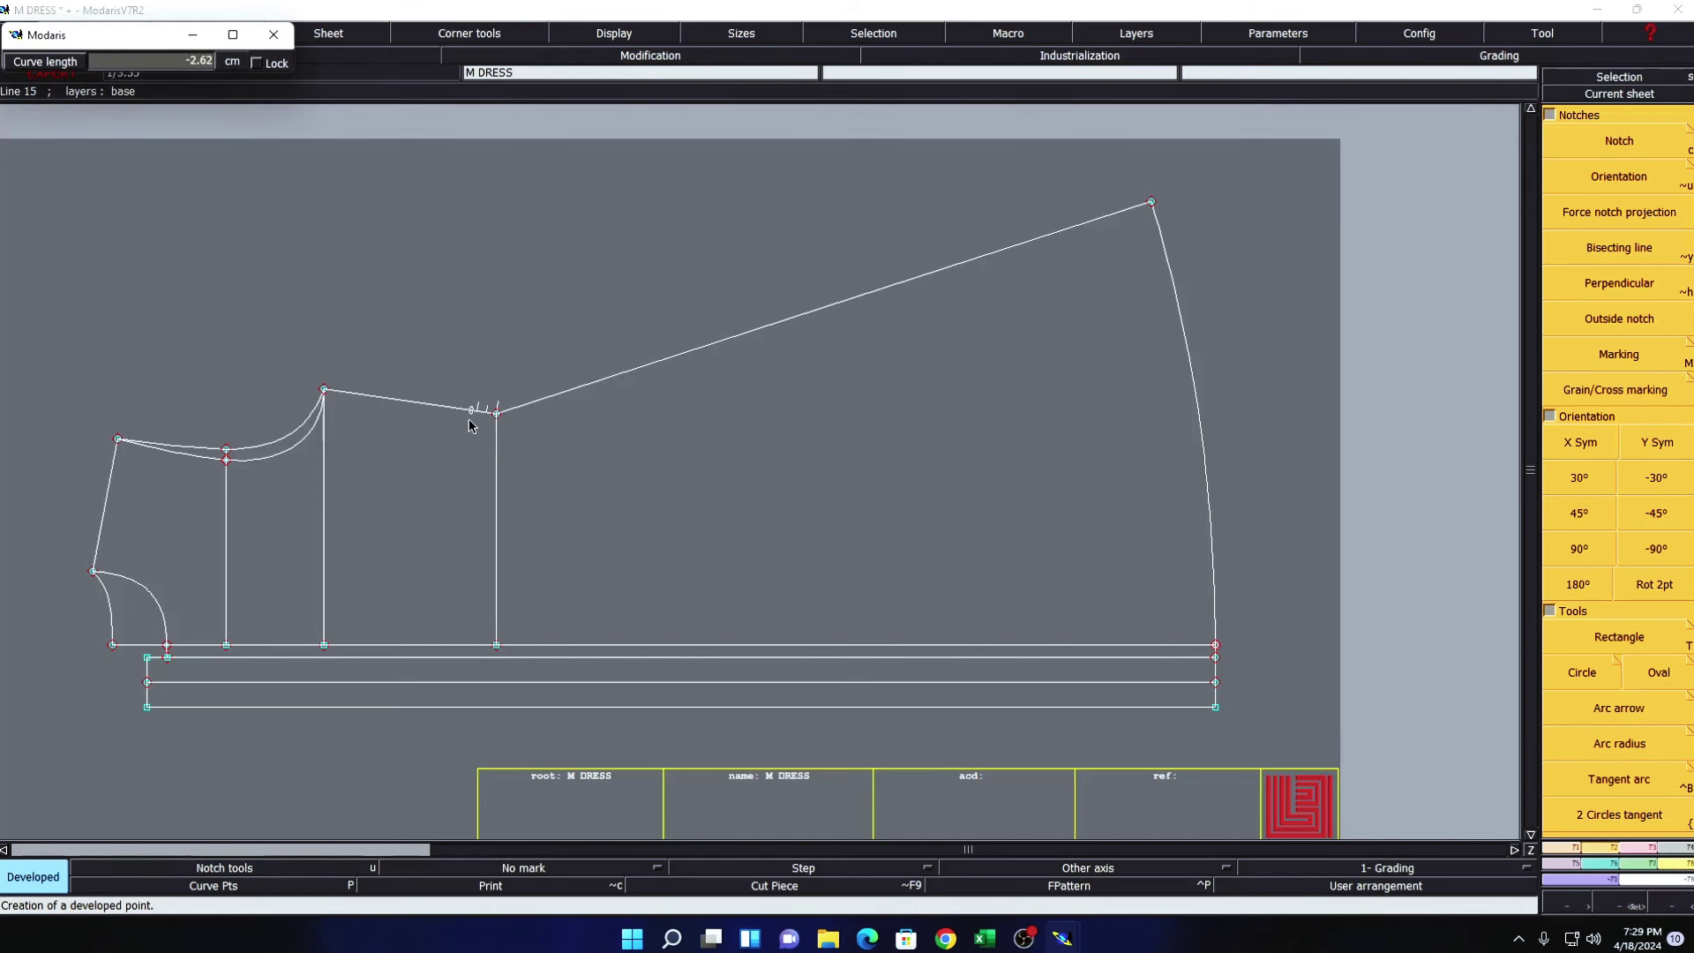
{"action": "key", "text": "BackSpace"}
{"action": "key", "text": "Return"}
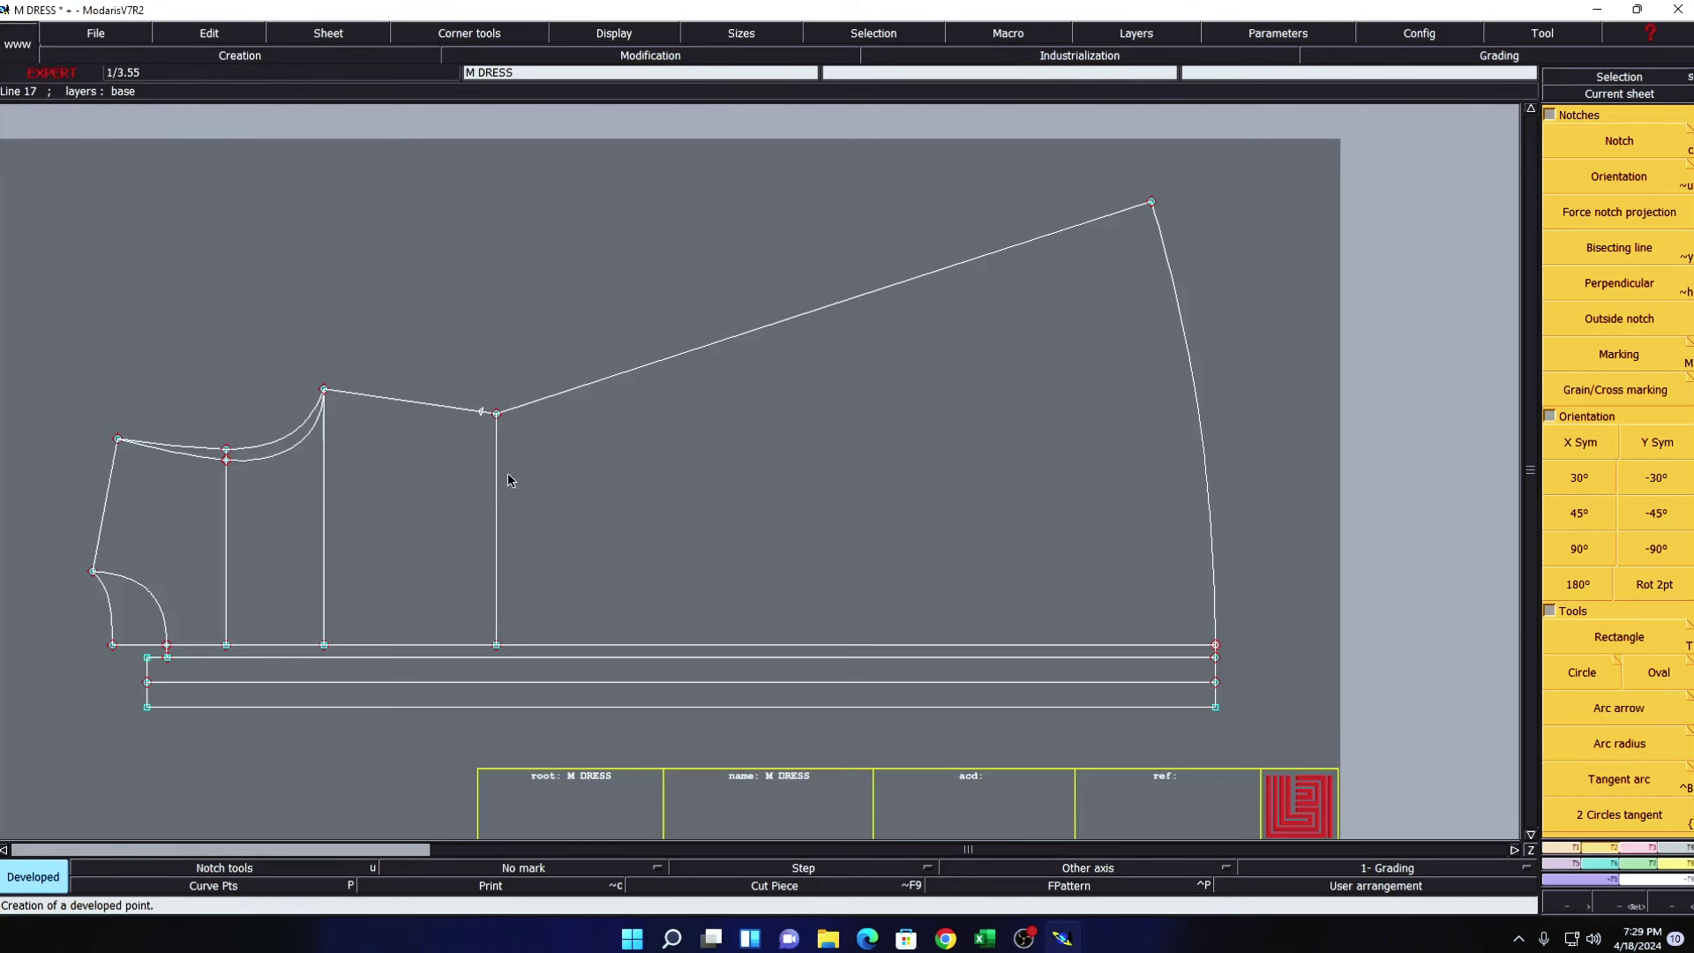
- Draw a Bezier line from the new point to the vertical line's base, with handles shown
{"action": "key", "text": "i"}
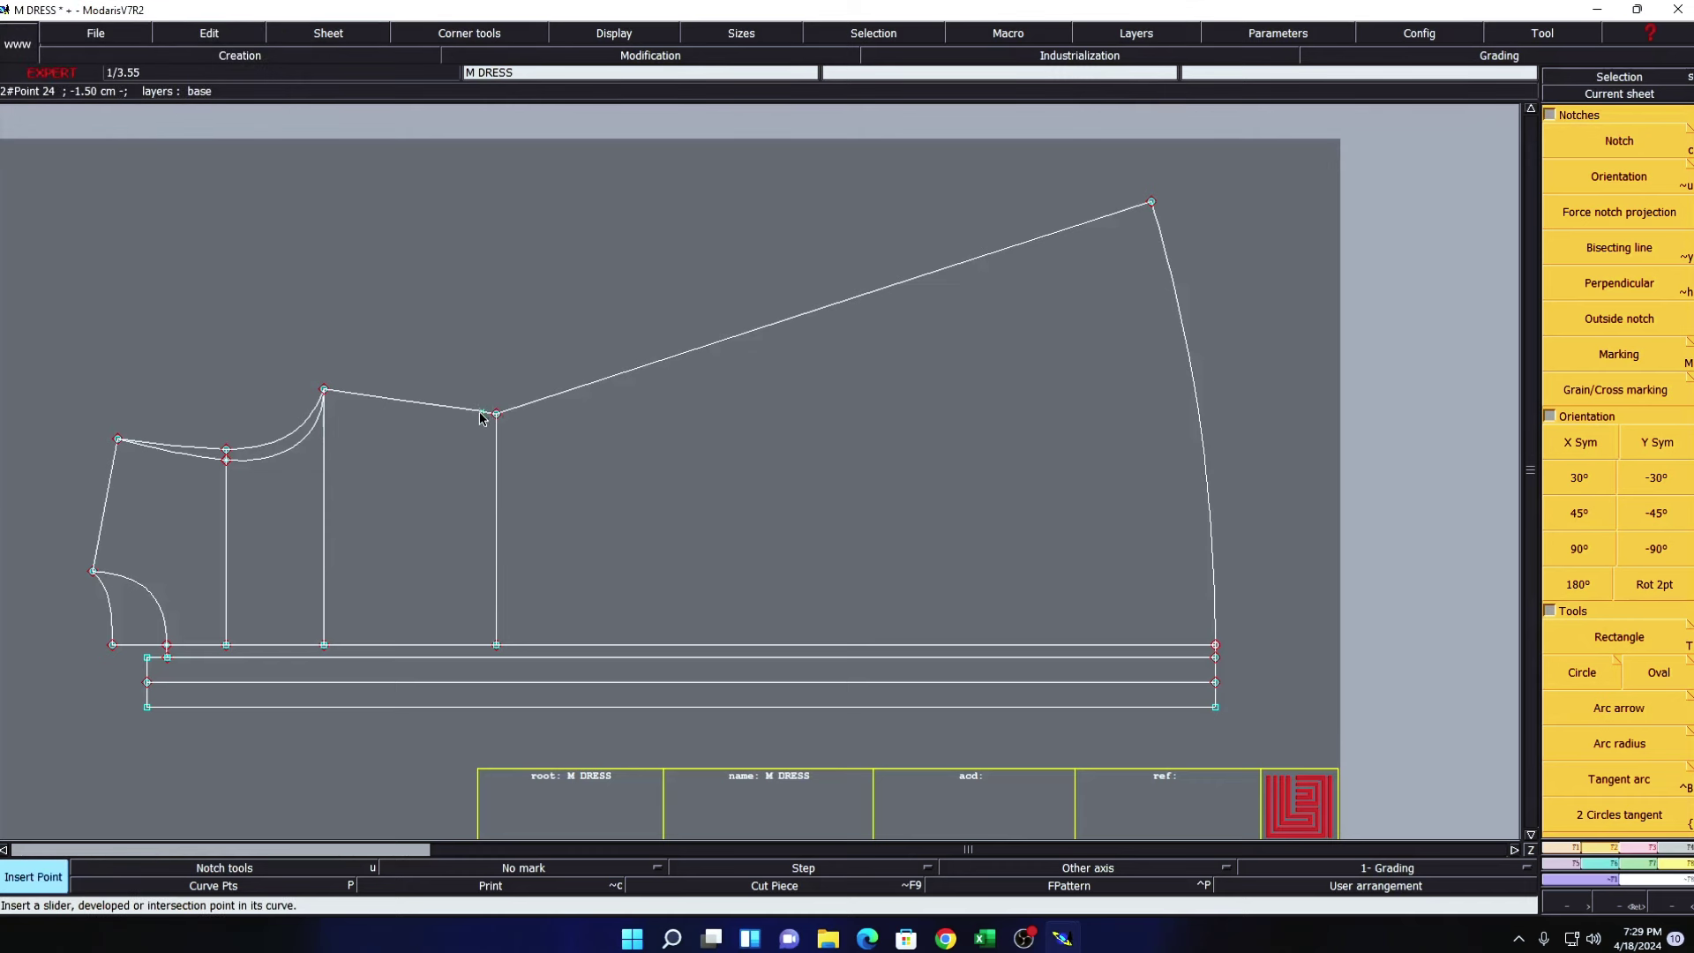
{"action": "key", "text": "b"}
{"action": "left_click", "coordinate": [482, 412]}
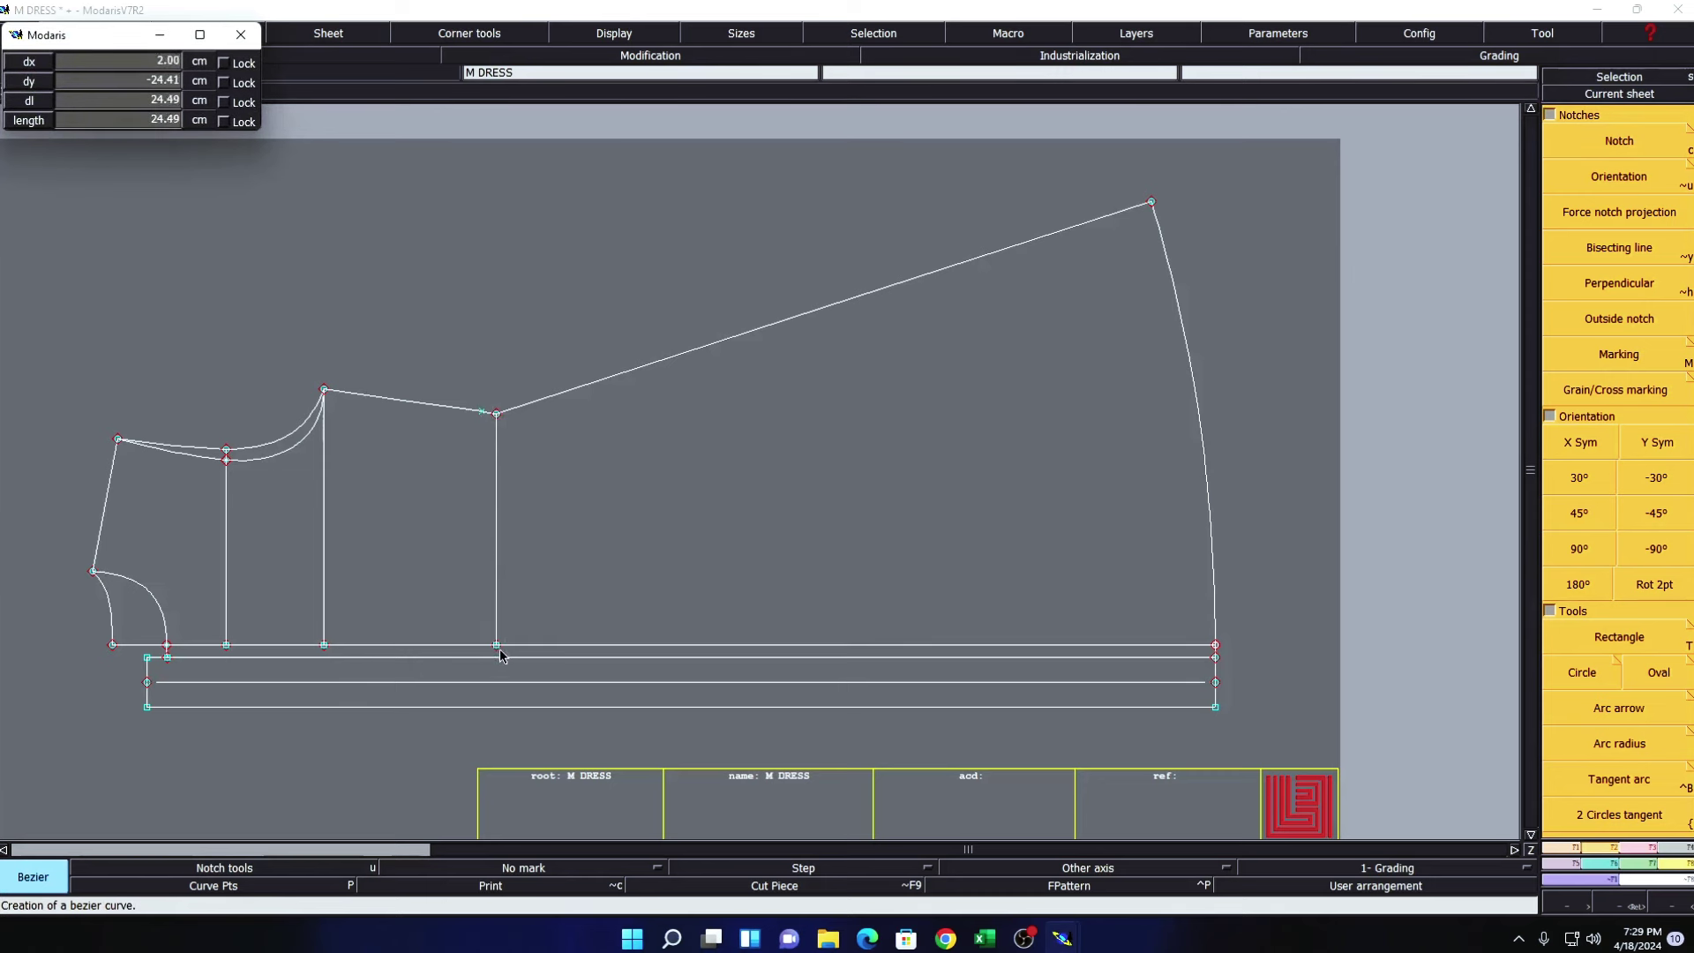
{"action": "left_click", "coordinate": [497, 649]}
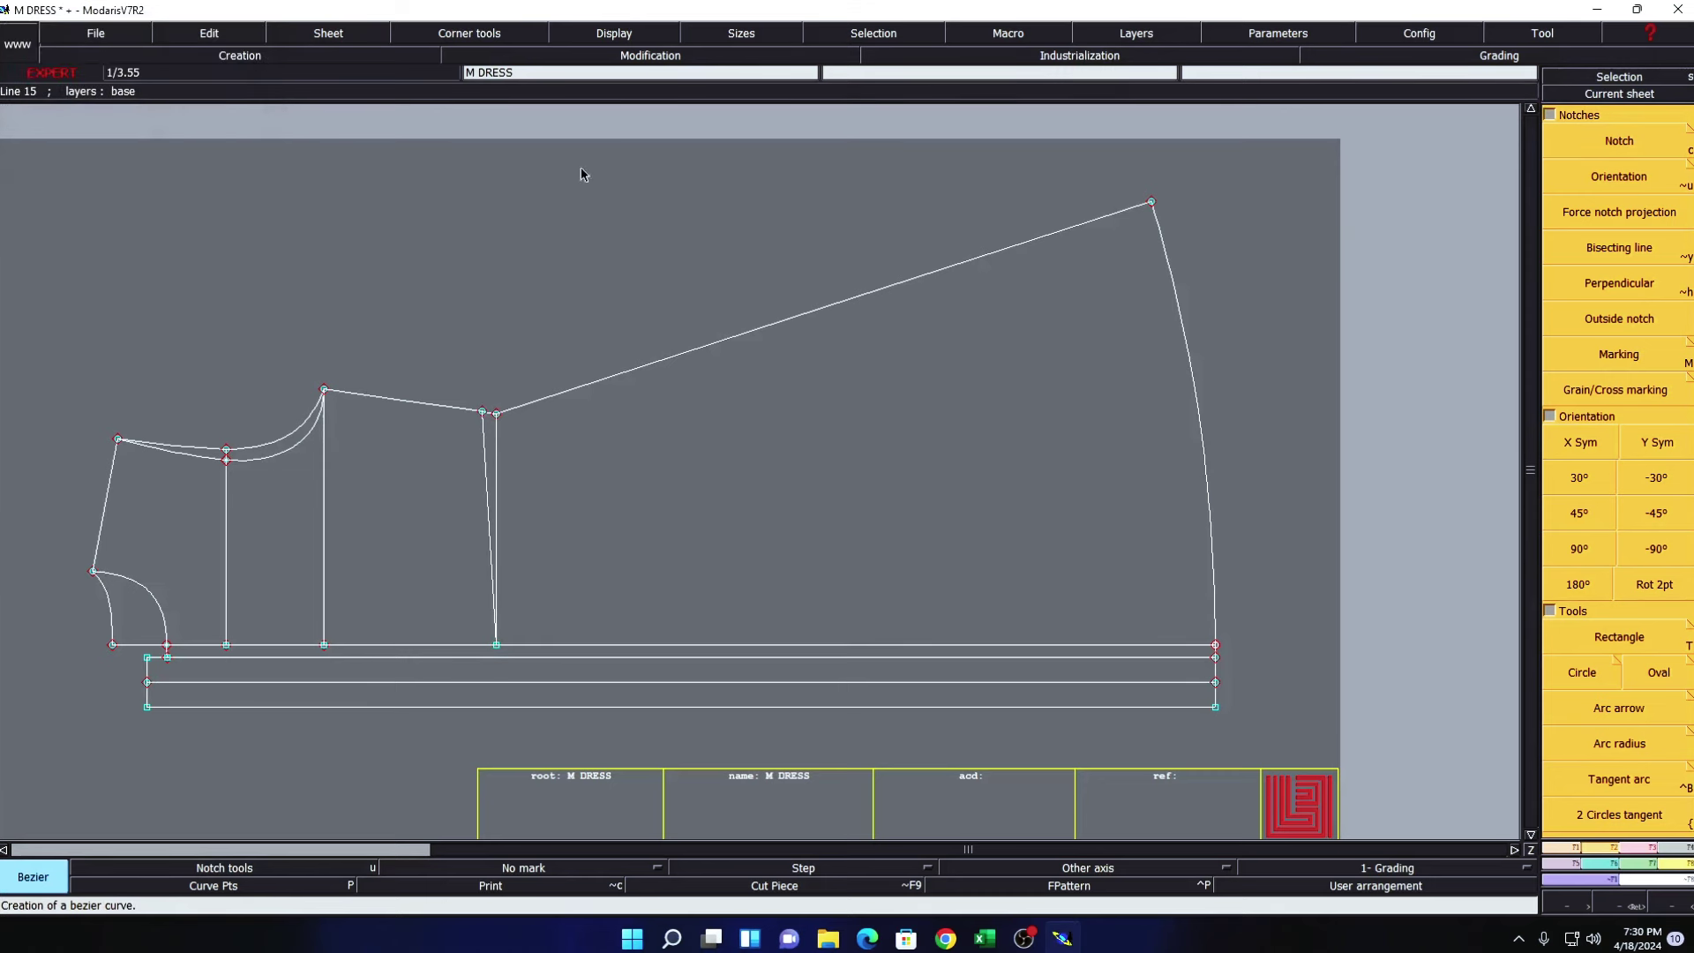
{"action": "left_click", "coordinate": [607, 34]}
{"action": "left_click", "coordinate": [608, 387]}
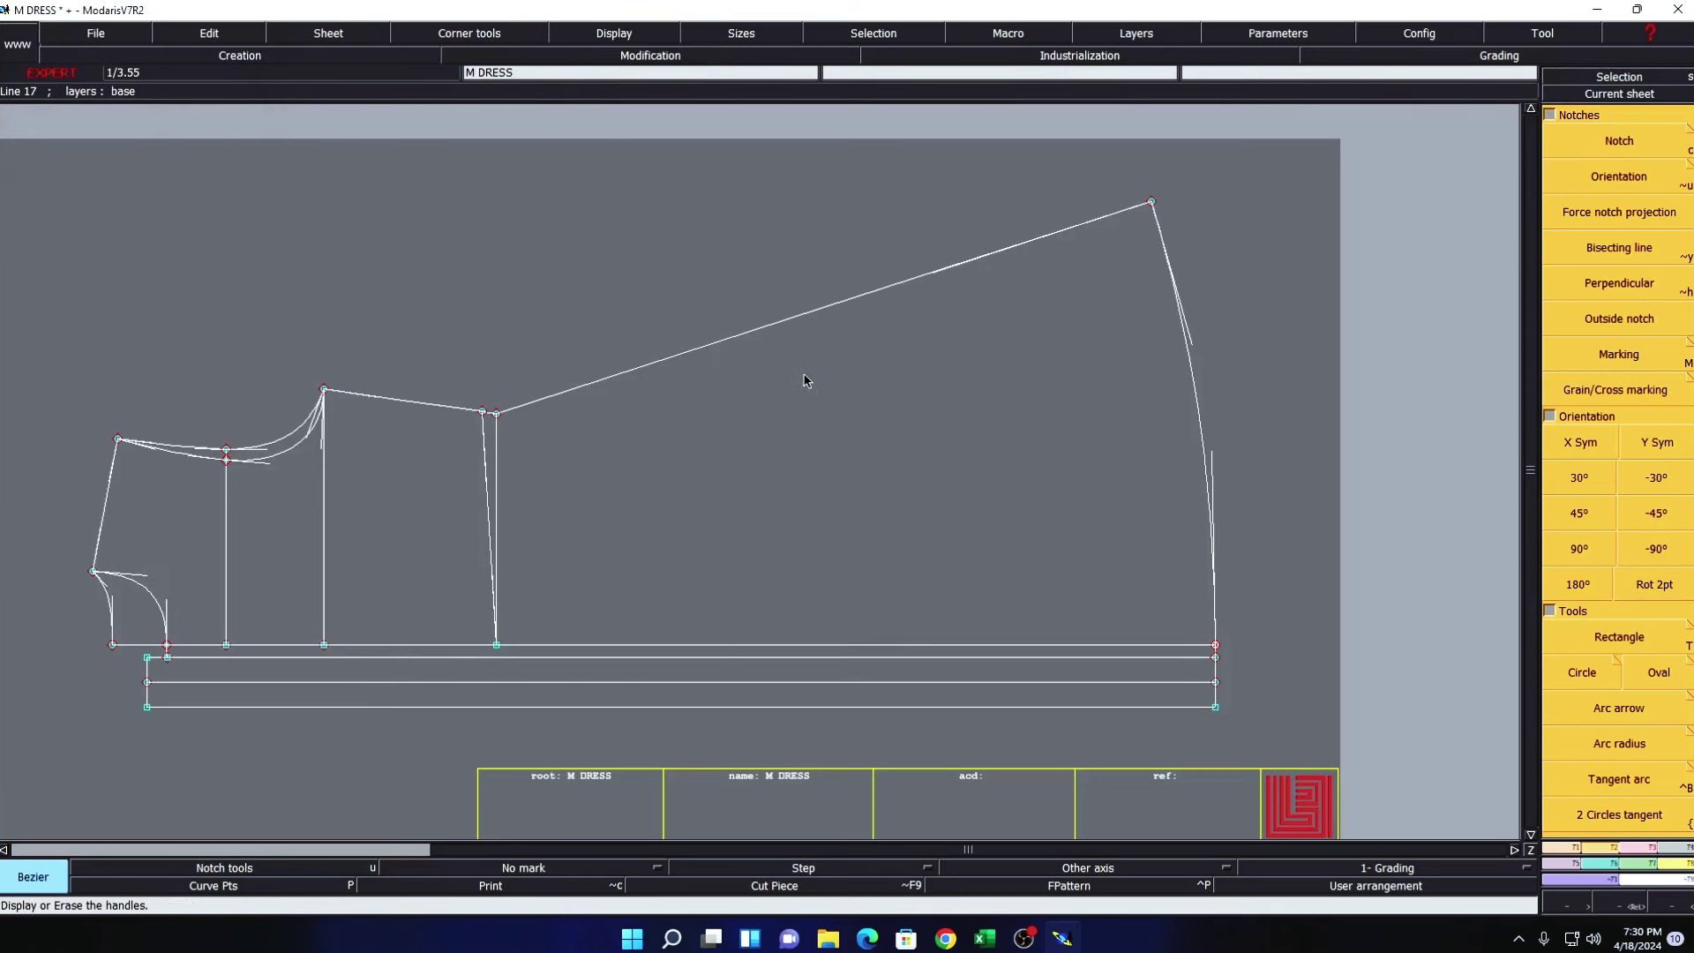
- Zoom in and bend the new slanted line into a gentle curve meeting the baseline
{"action": "key", "text": "z"}
{"action": "left_click_drag", "start_coordinate": [292, 308], "coordinate": [726, 768]}
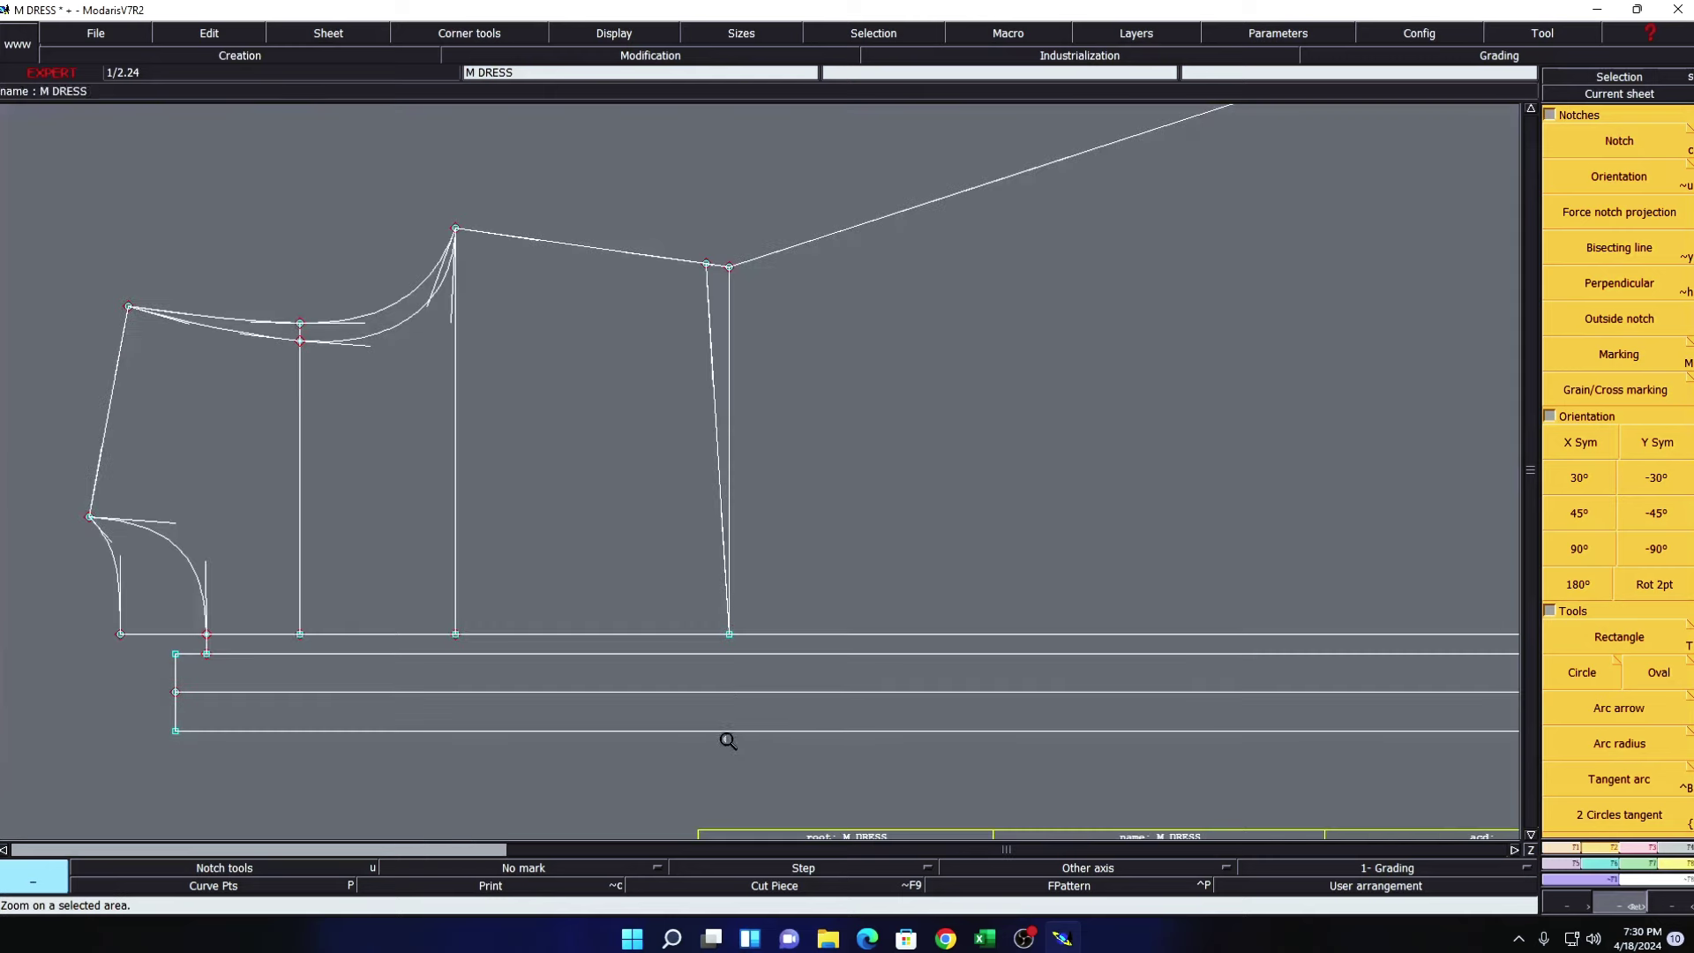
{"action": "key", "text": "Escape"}
{"action": "key", "text": "r"}
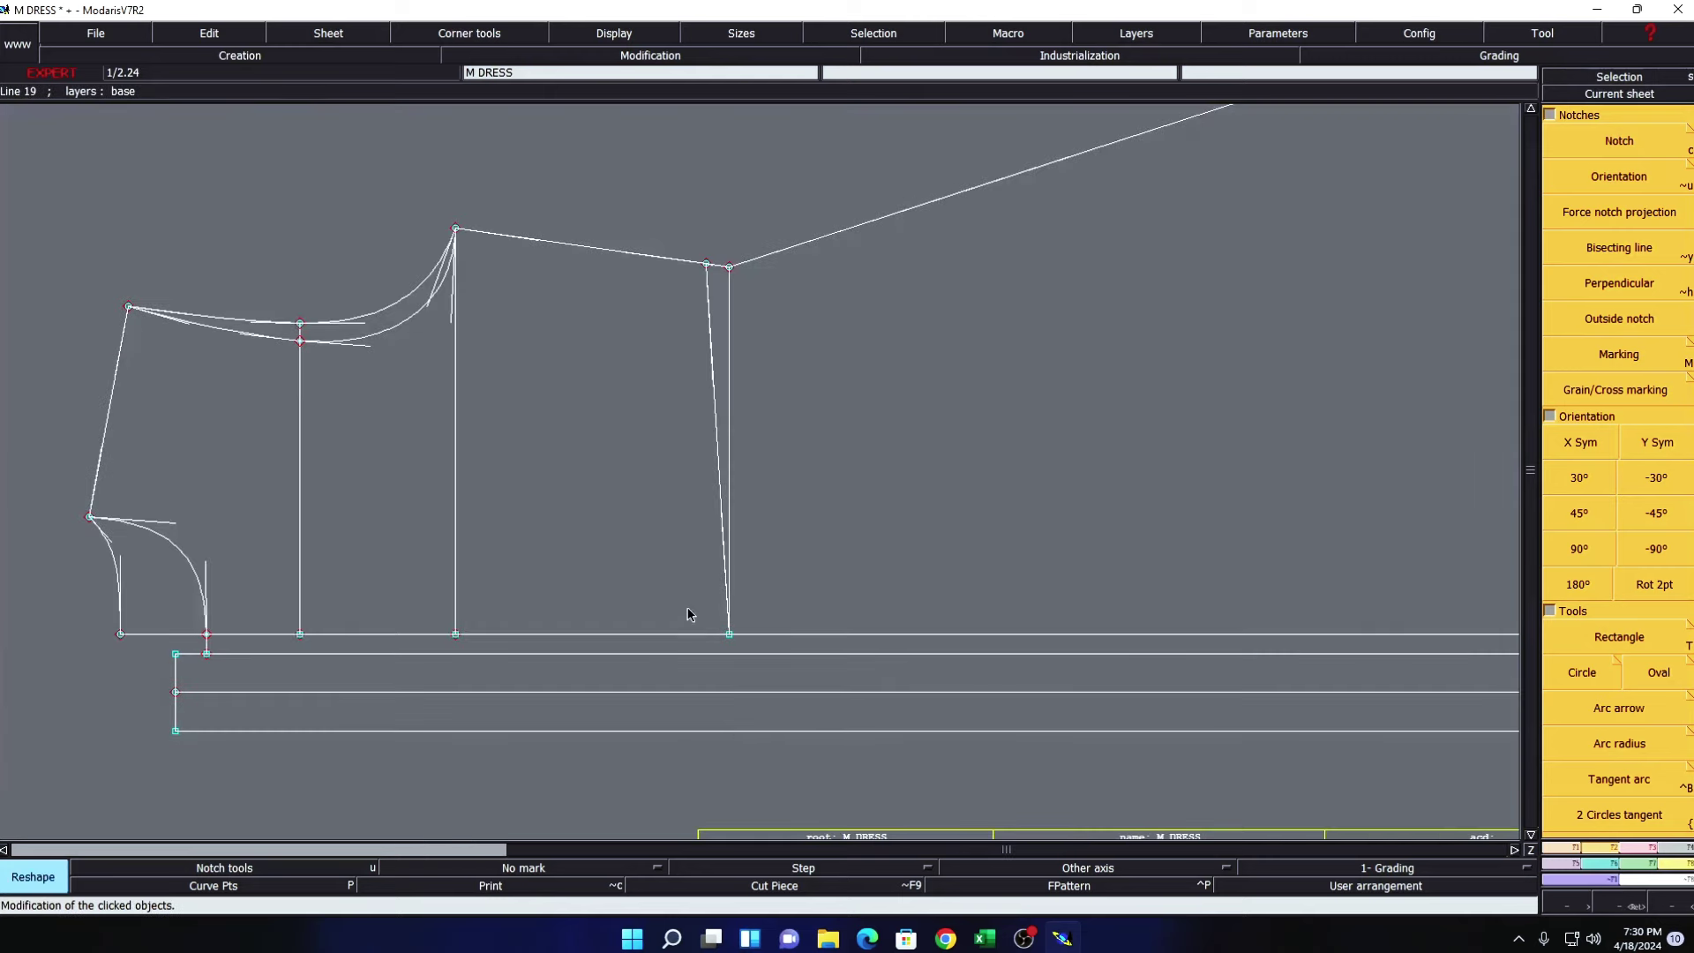
{"action": "left_click_drag", "start_coordinate": [723, 552], "coordinate": [703, 399]}
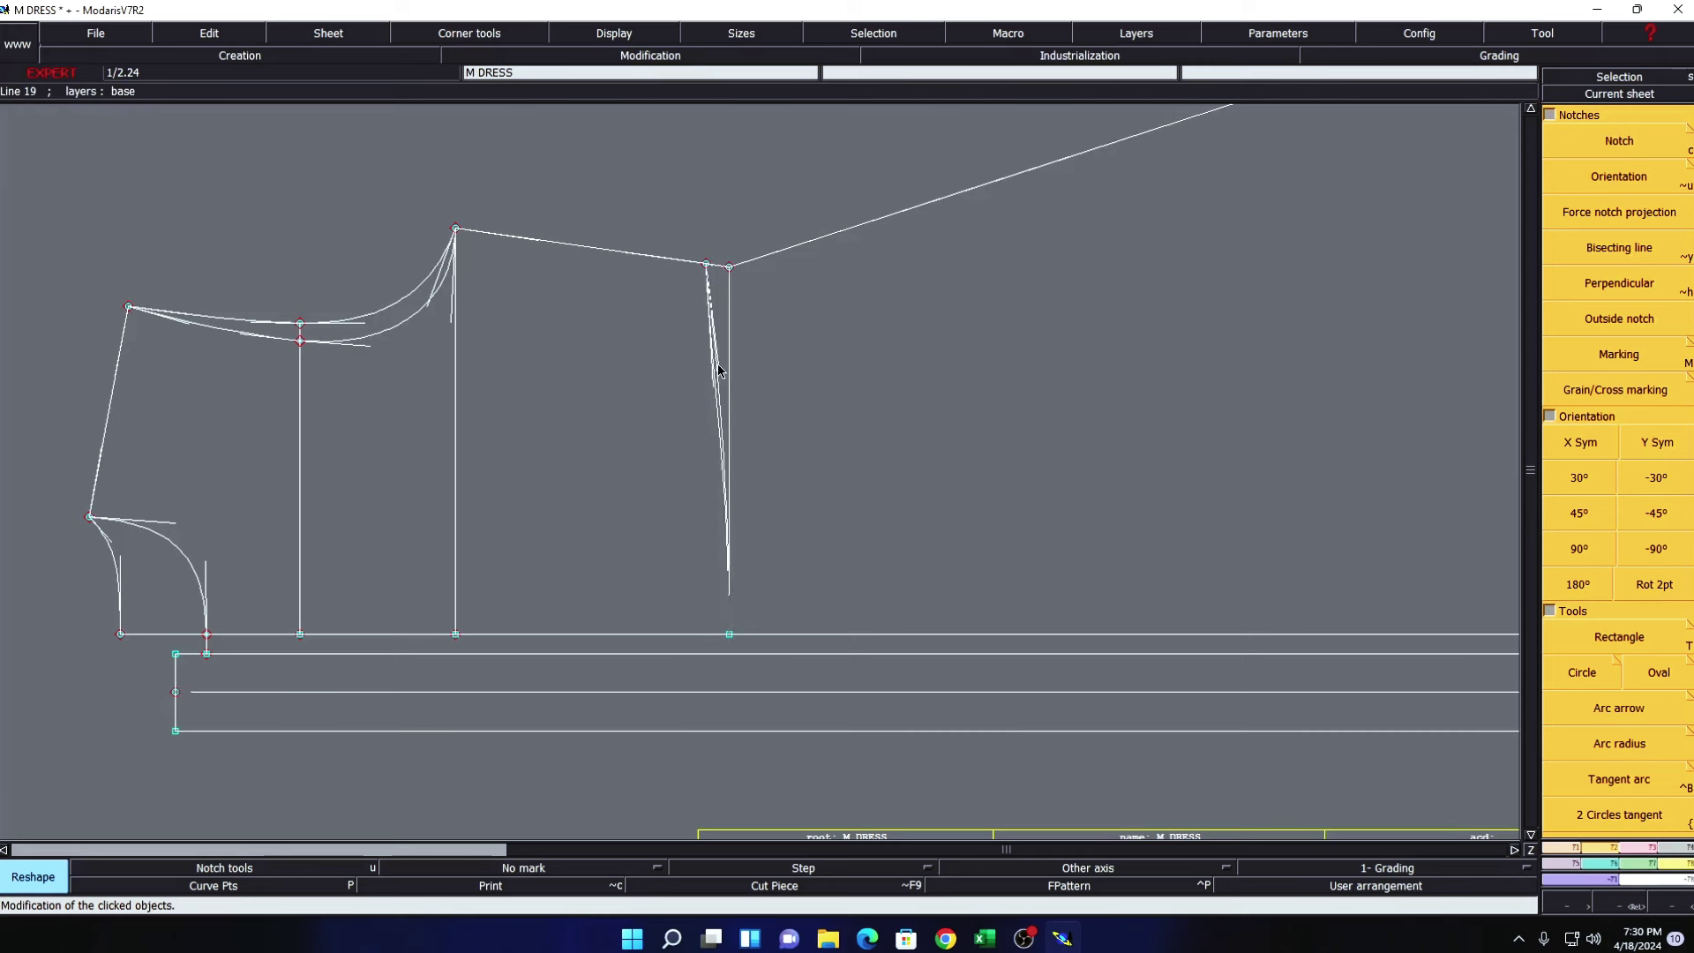
{"action": "left_click_drag", "start_coordinate": [713, 381], "coordinate": [722, 454]}
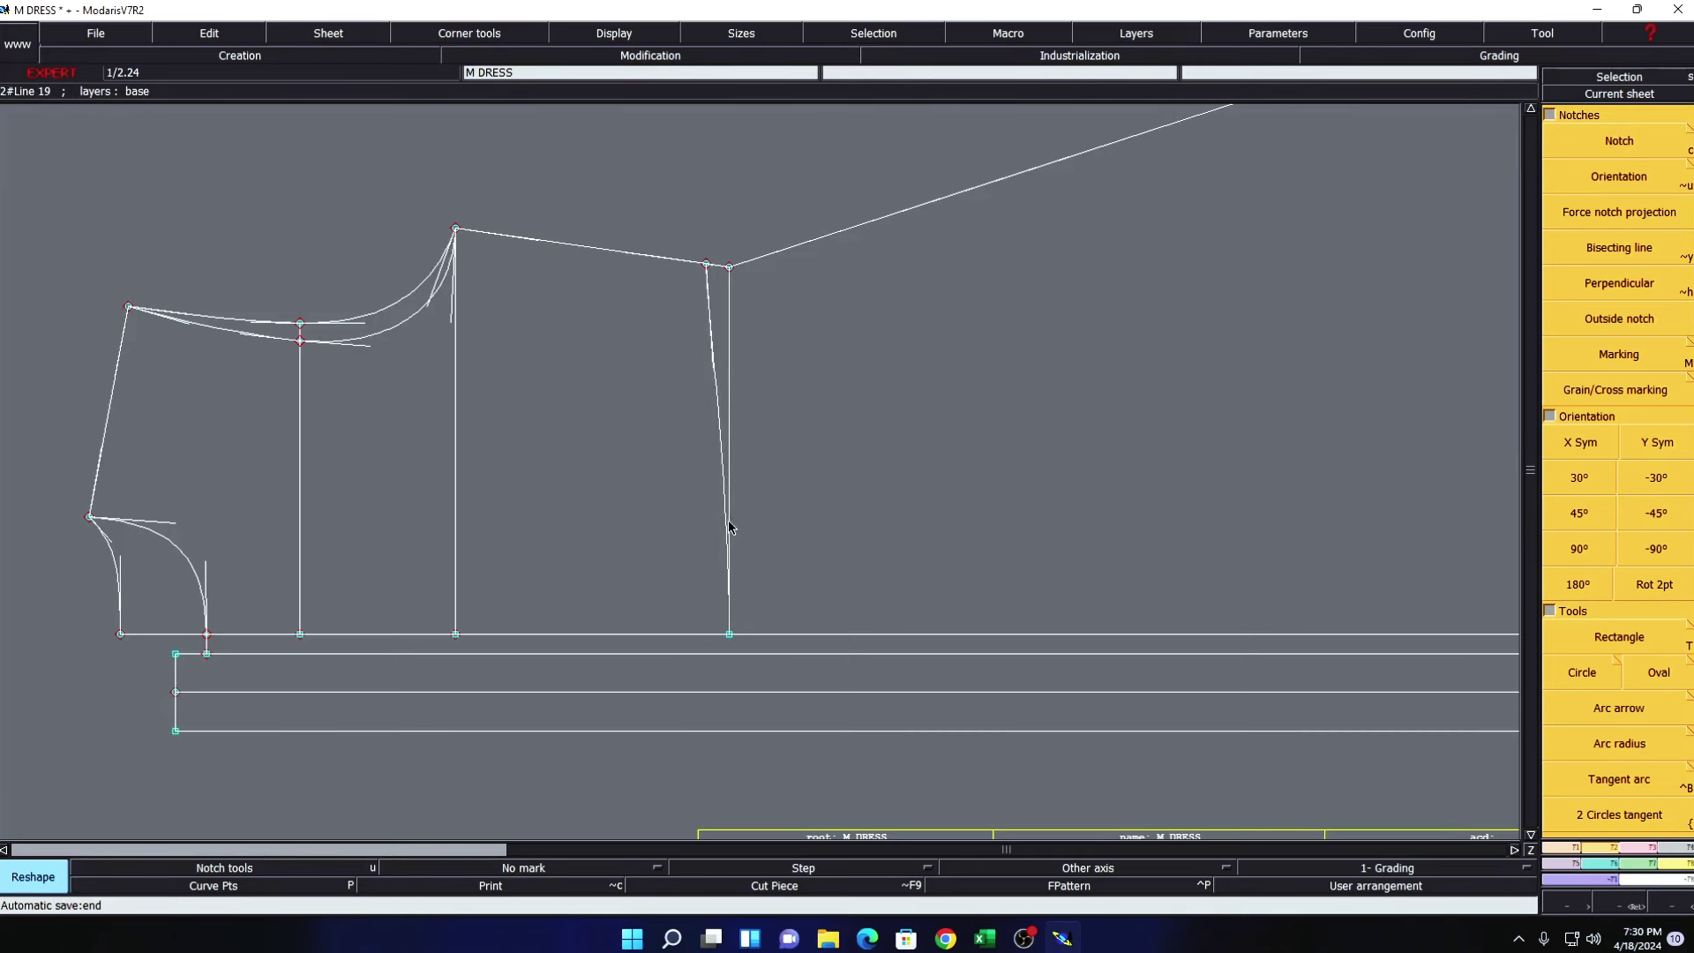
{"action": "left_click_drag", "start_coordinate": [727, 534], "coordinate": [717, 377]}
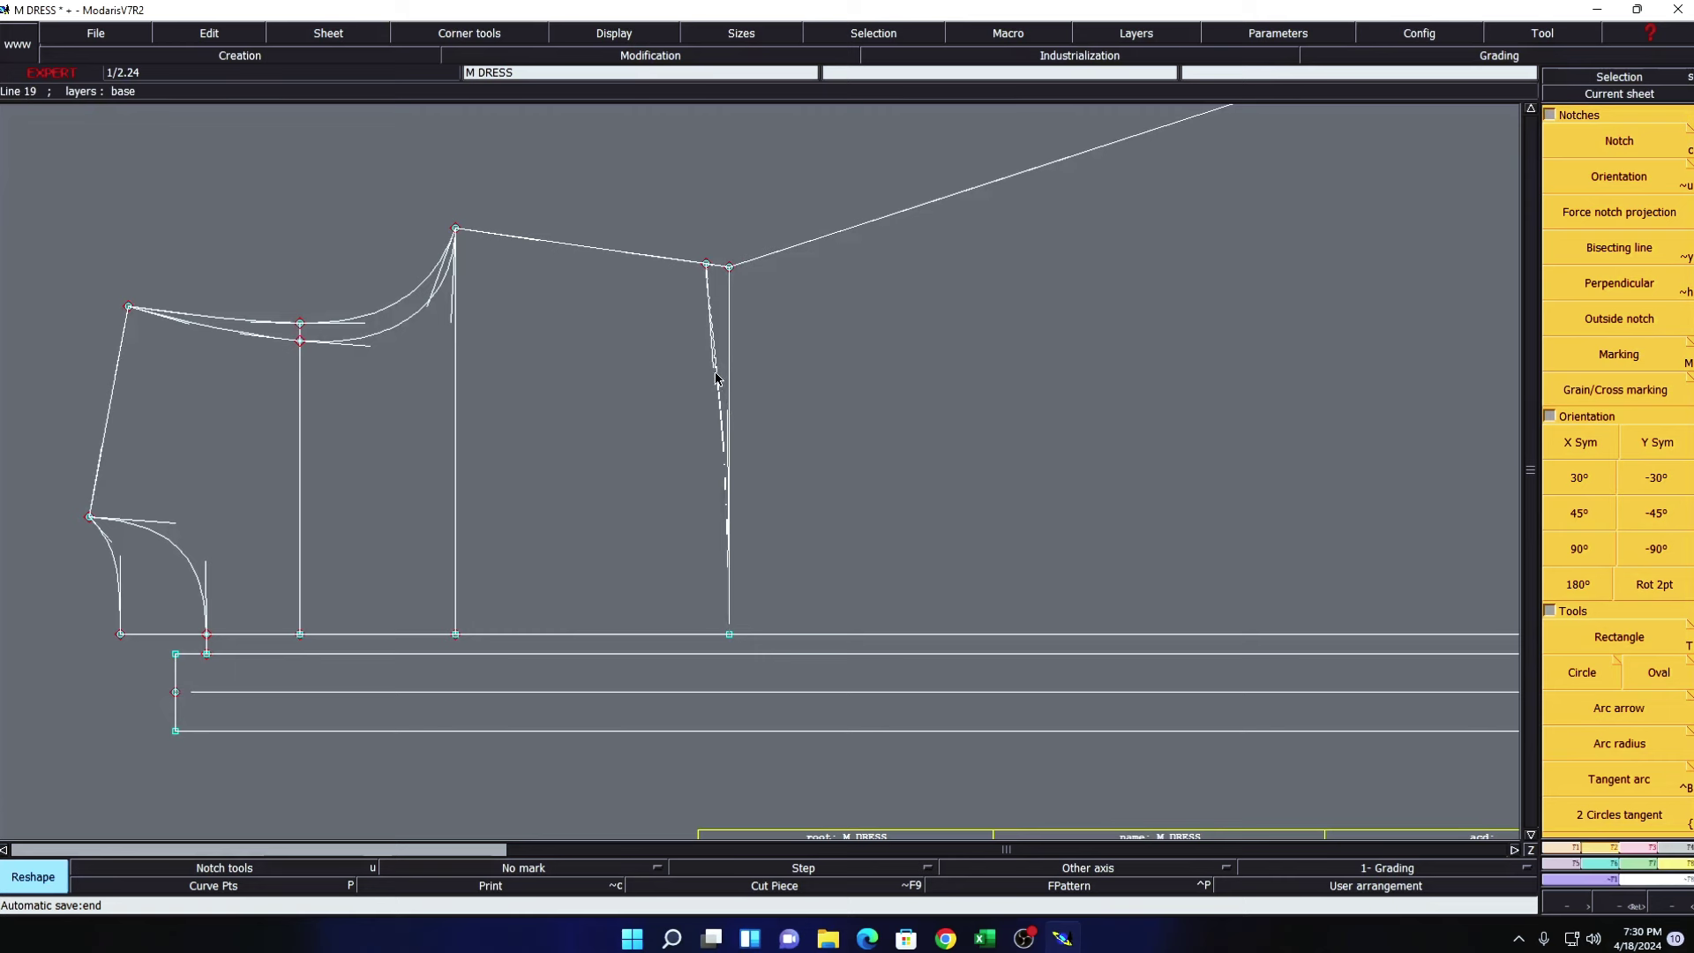
{"action": "left_click_drag", "start_coordinate": [729, 418], "coordinate": [729, 452]}
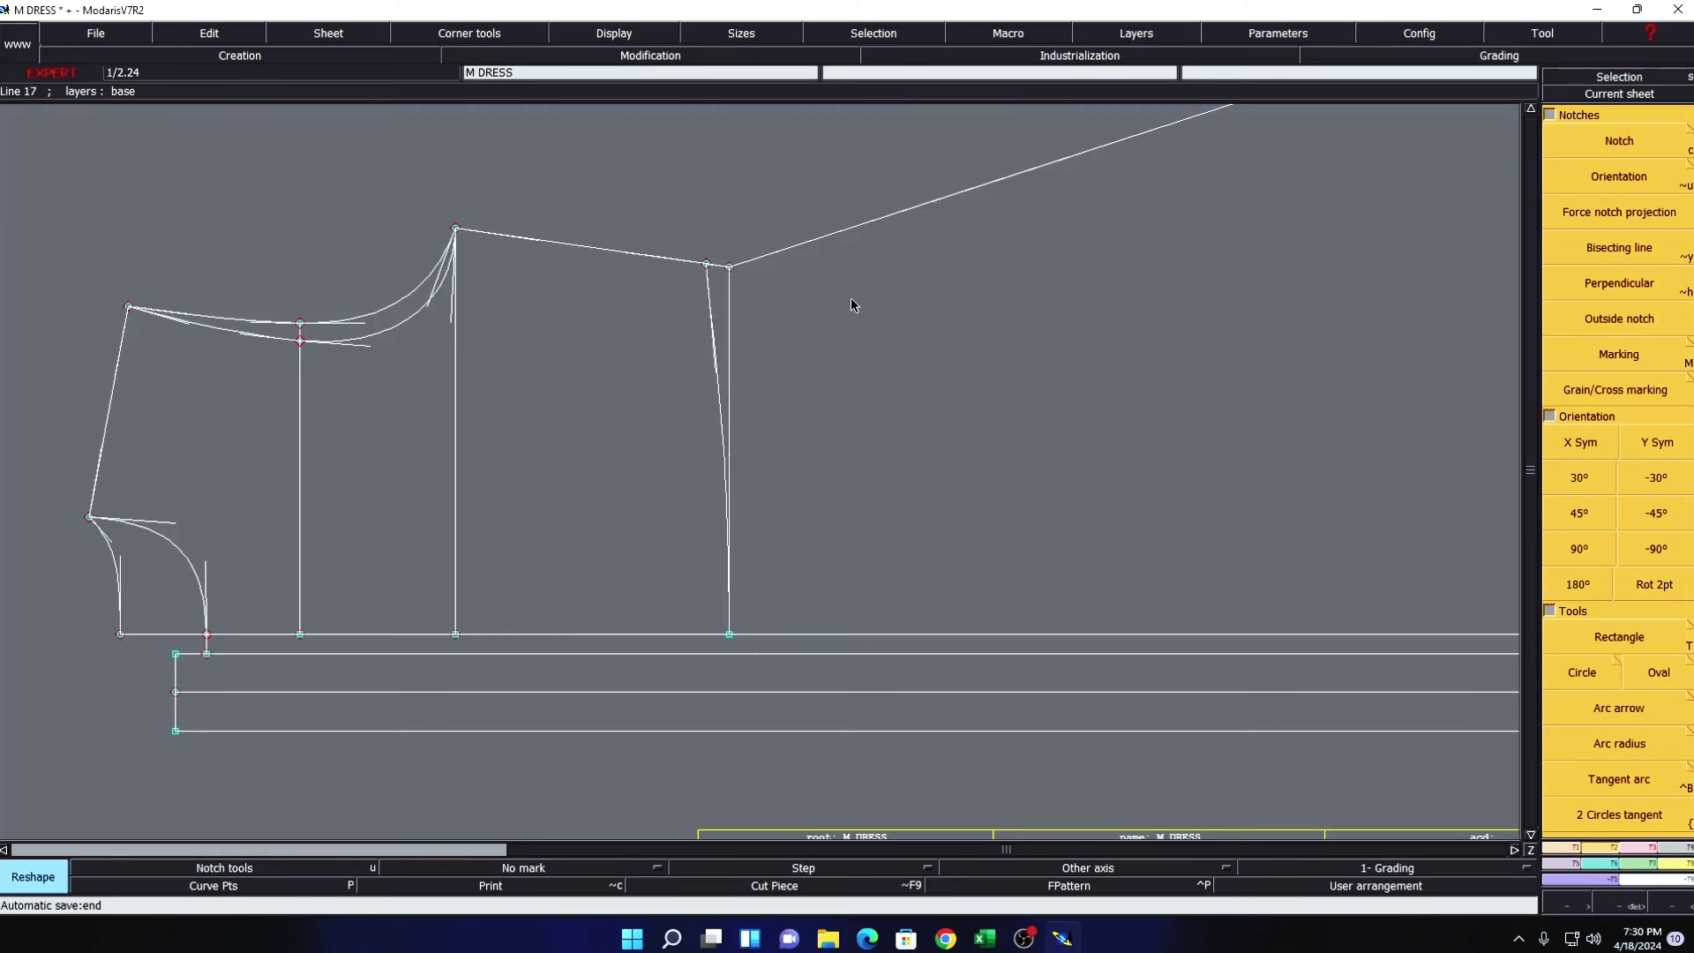
- Hide the curve handles and zoom in on the armhole and neckline area
{"action": "key", "text": "F5"}
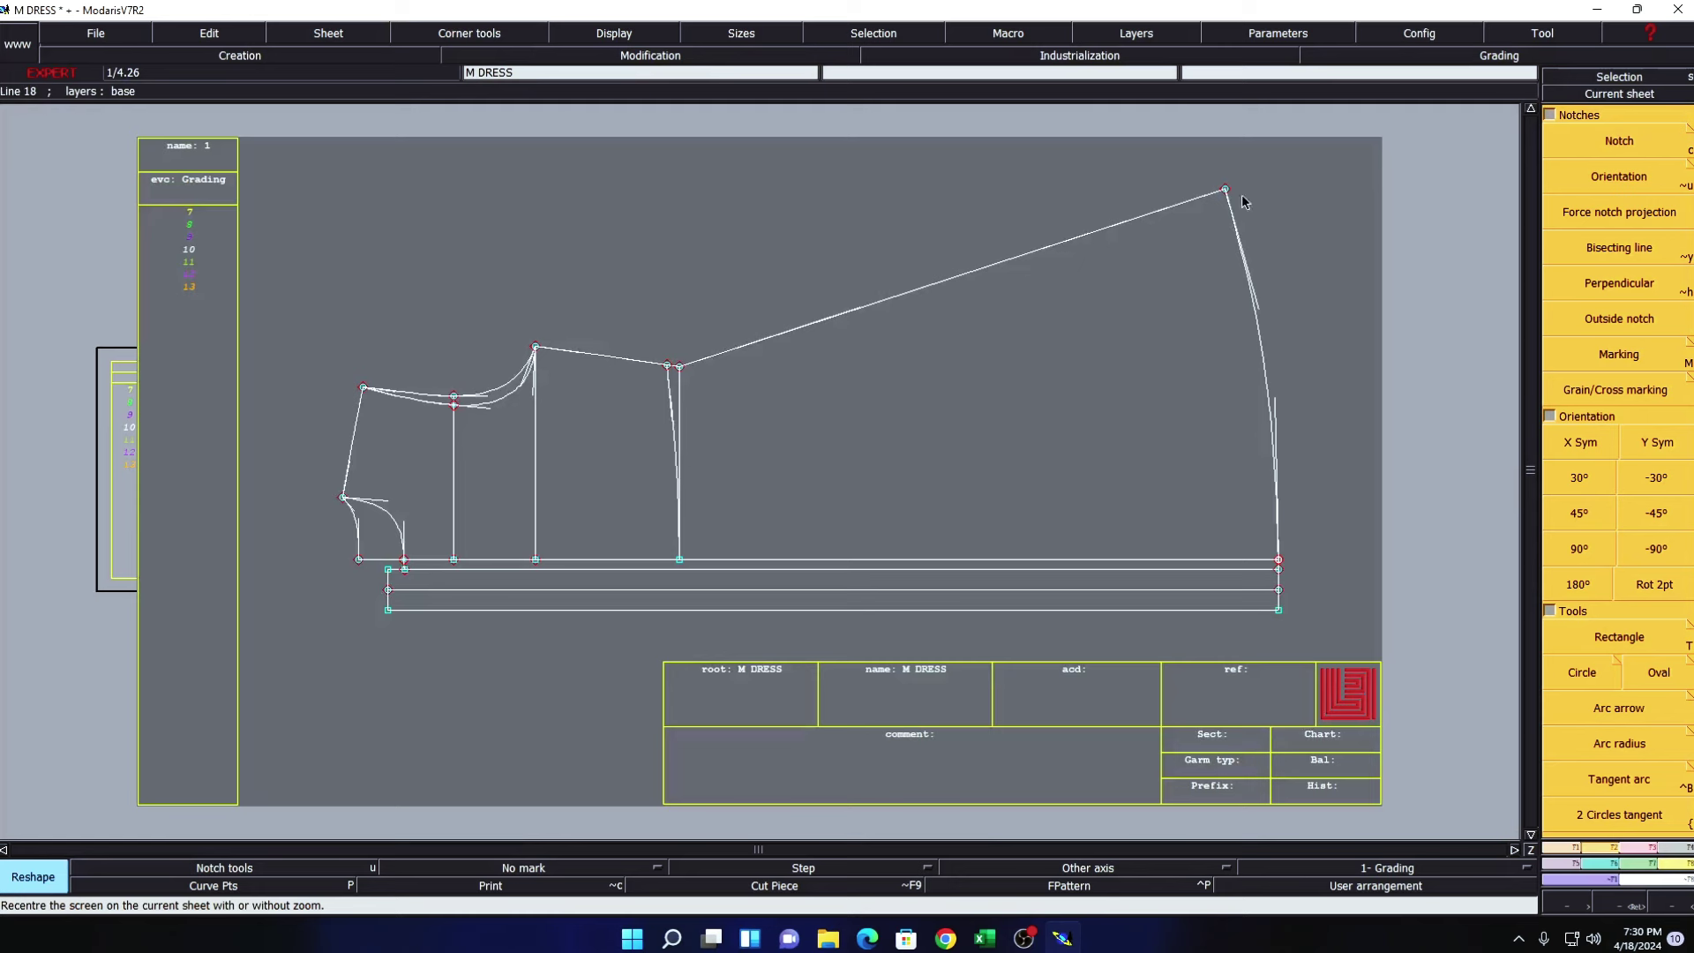
{"action": "left_click", "coordinate": [626, 33]}
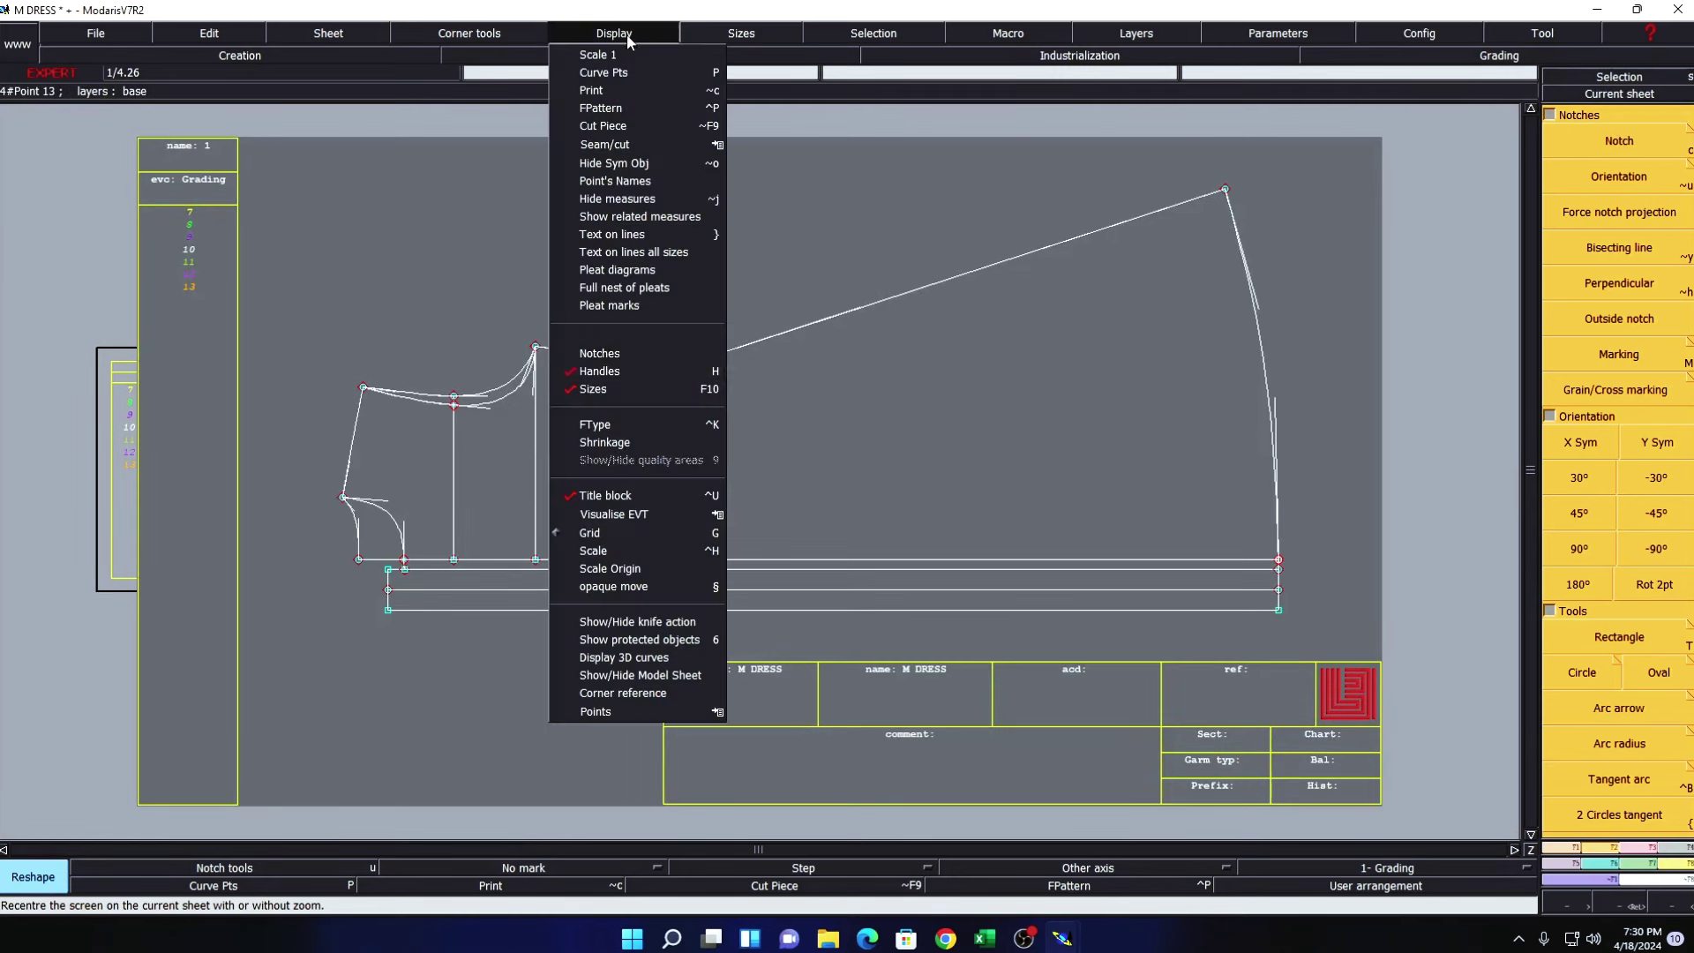
{"action": "left_click", "coordinate": [604, 375]}
{"action": "key", "text": "z"}
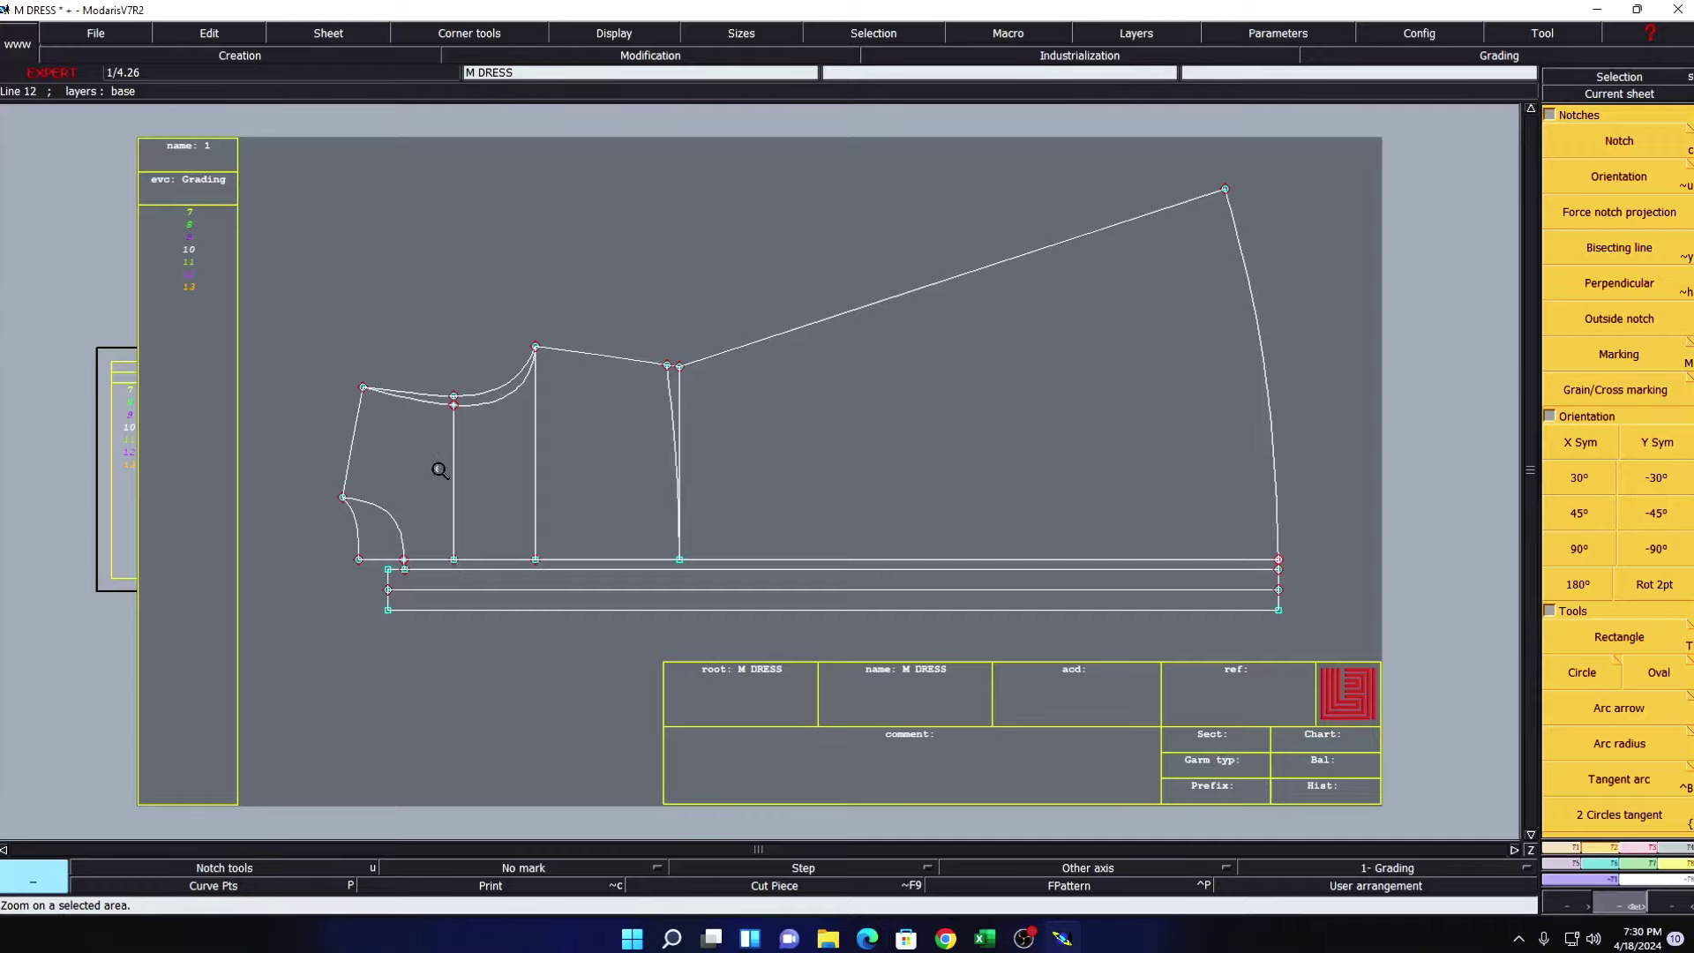
{"action": "left_click_drag", "start_coordinate": [251, 325], "coordinate": [757, 693]}
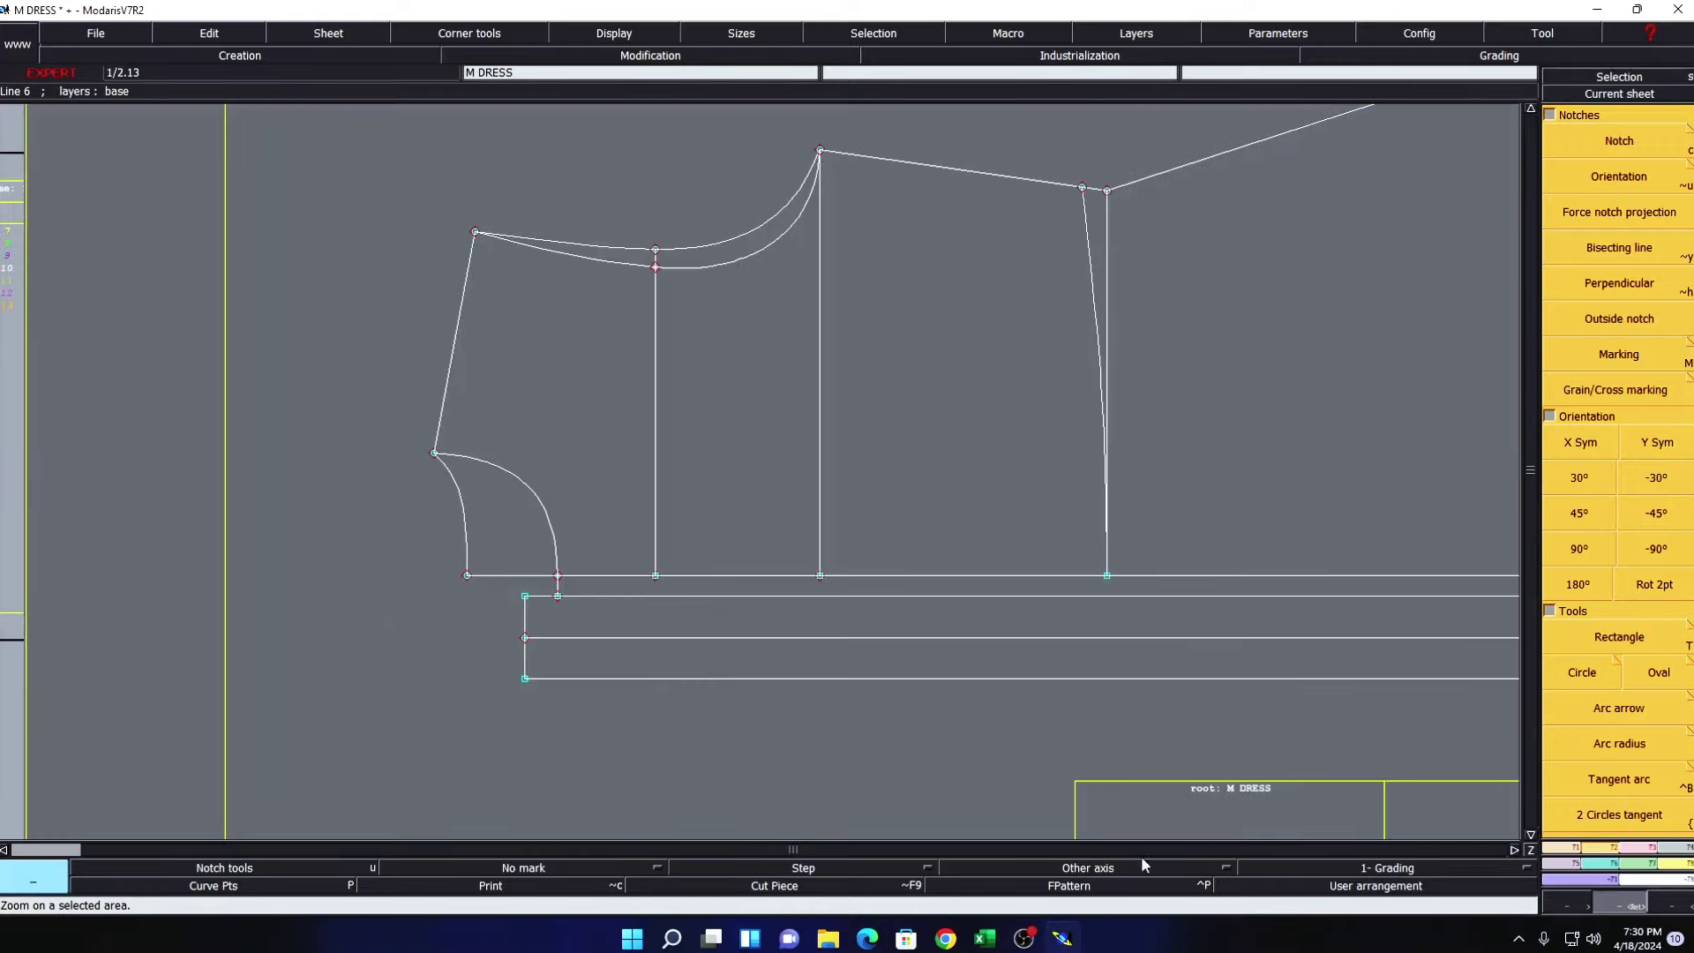
{"action": "left_click", "coordinate": [984, 937]}
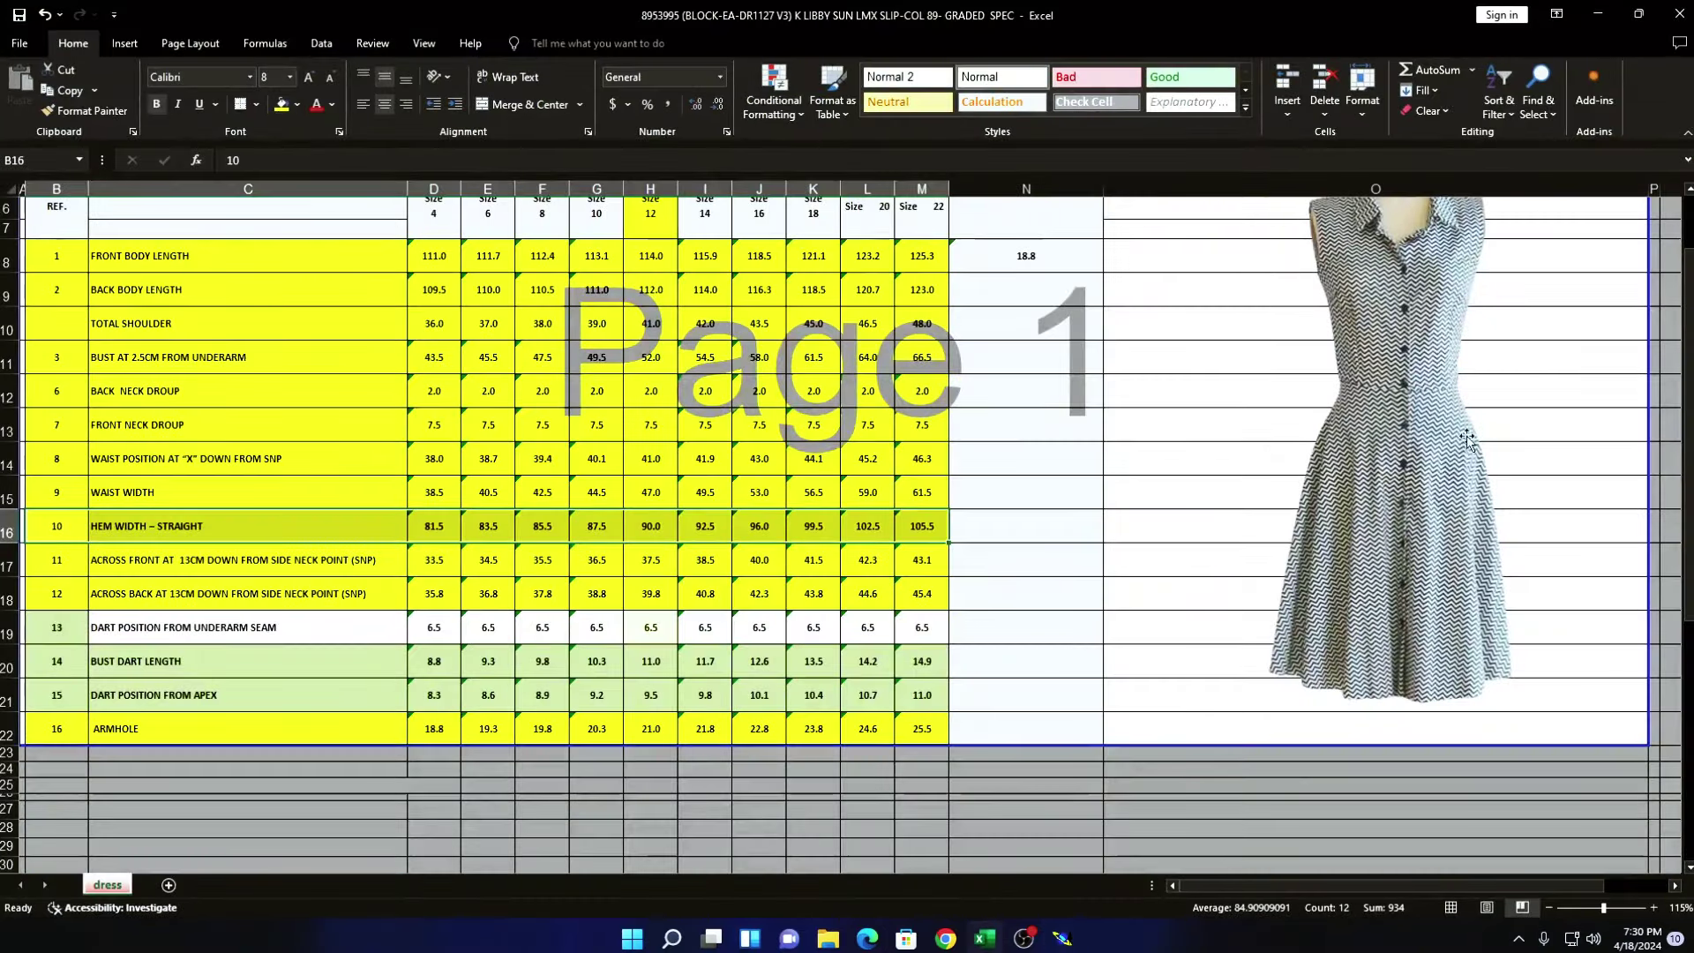
{"action": "scroll", "coordinate": [1482, 476], "scroll_direction": "up", "scroll_amount": 1}
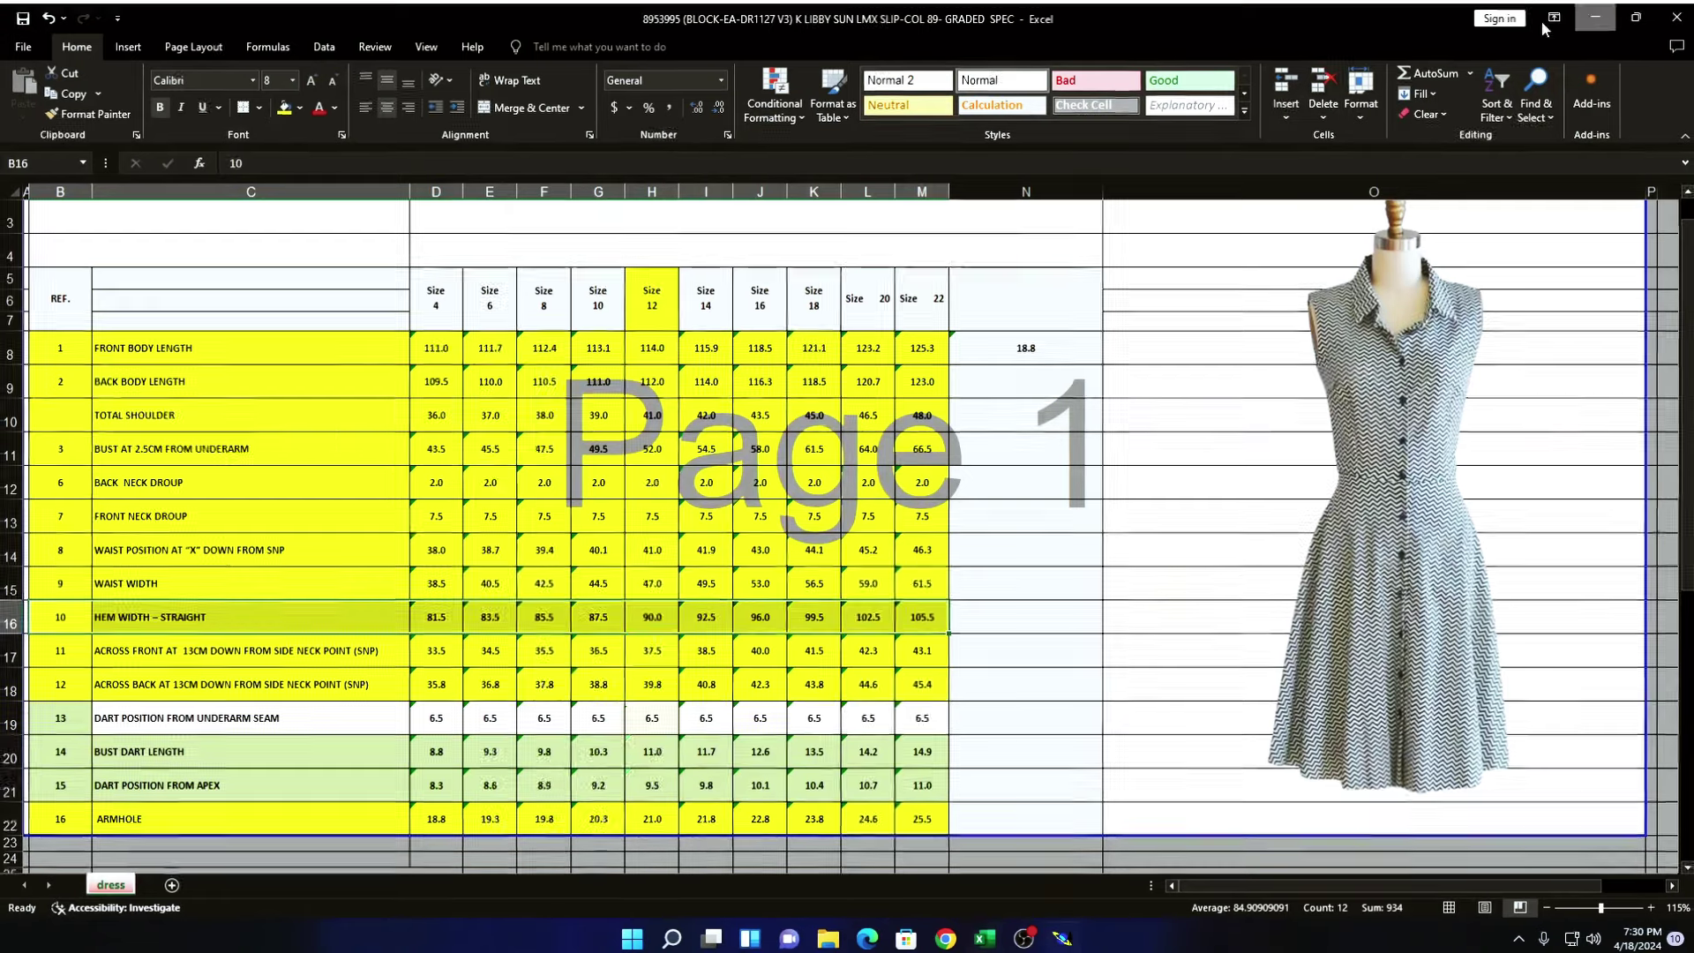
{"action": "left_click", "coordinate": [1596, 14]}
{"action": "key", "text": "ctrl+shift+s"}
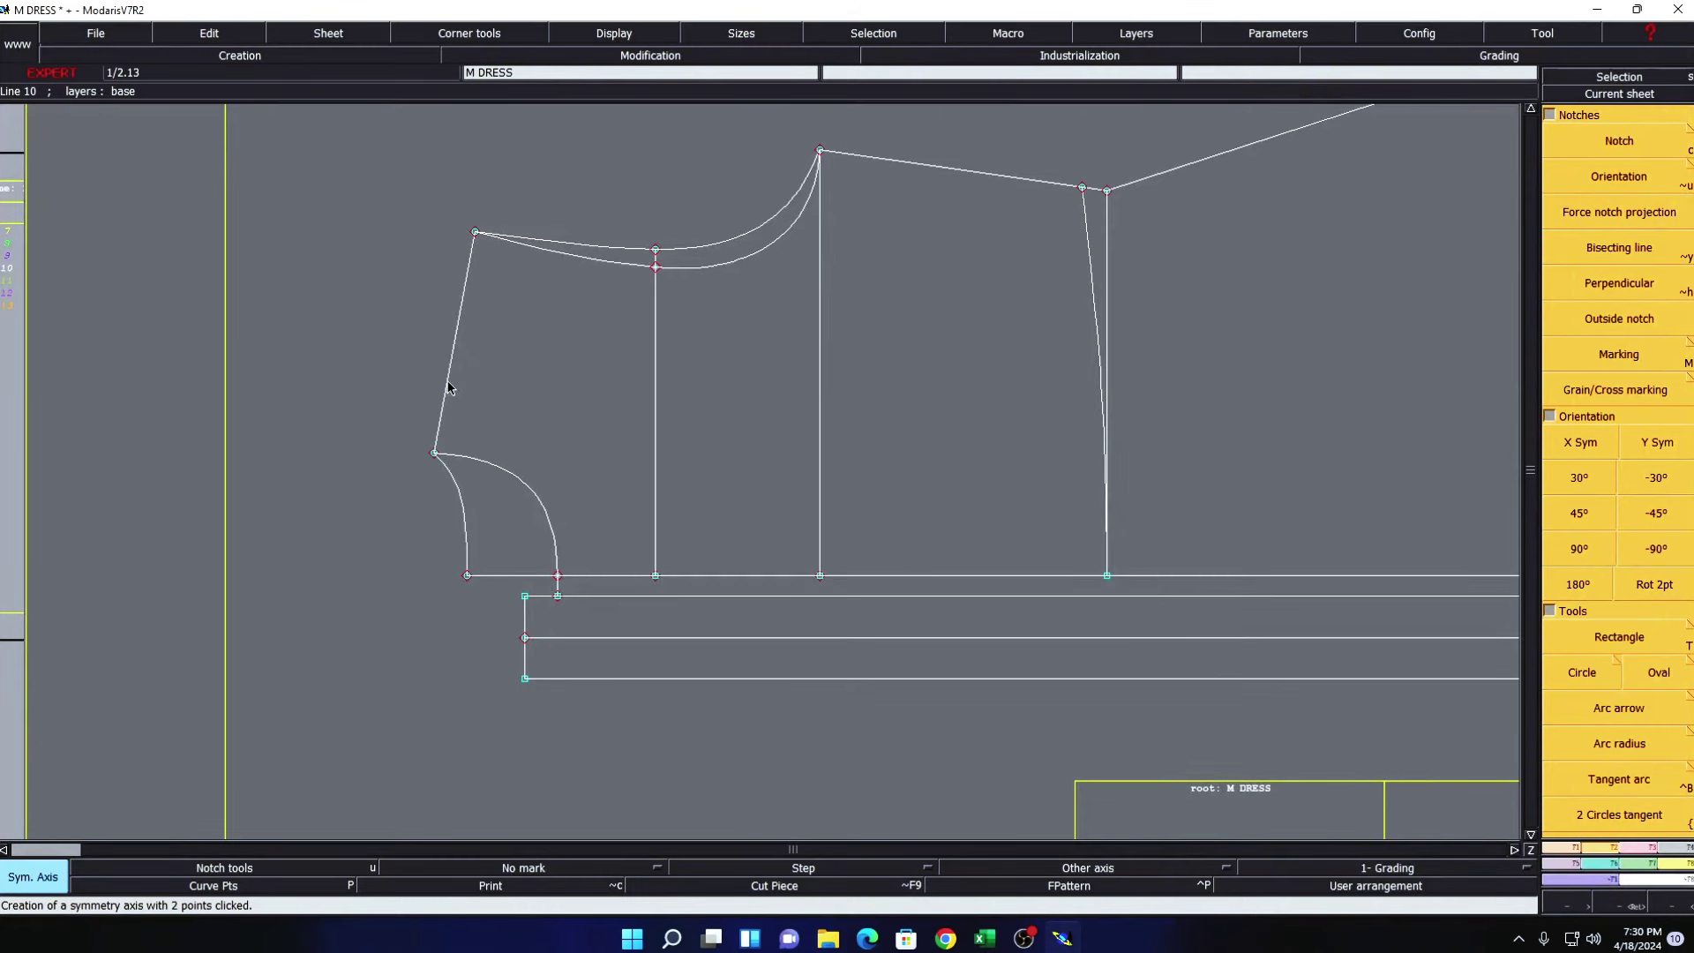
- Create a parallel inner line beside the left edge and fit both its ends onto the curves
{"action": "key", "text": "ctrl+shift+p"}
{"action": "left_click", "coordinate": [448, 387]}
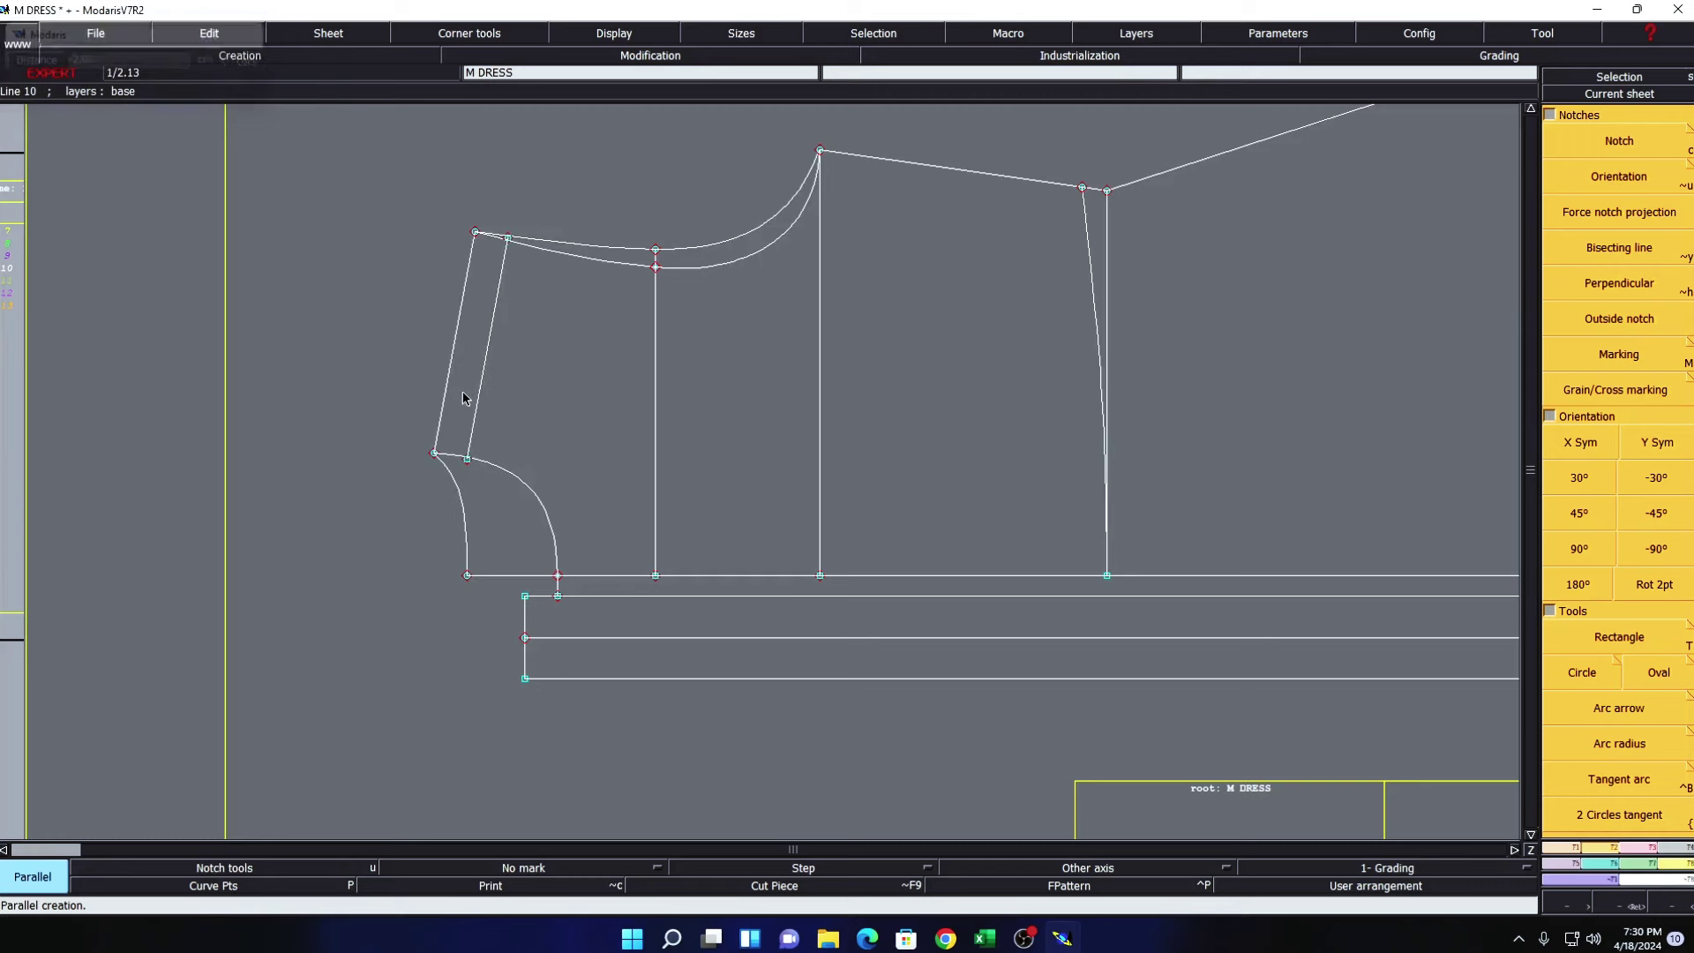
{"action": "key", "text": "Return"}
{"action": "scroll", "coordinate": [870, 616], "scroll_direction": "up", "scroll_amount": 2}
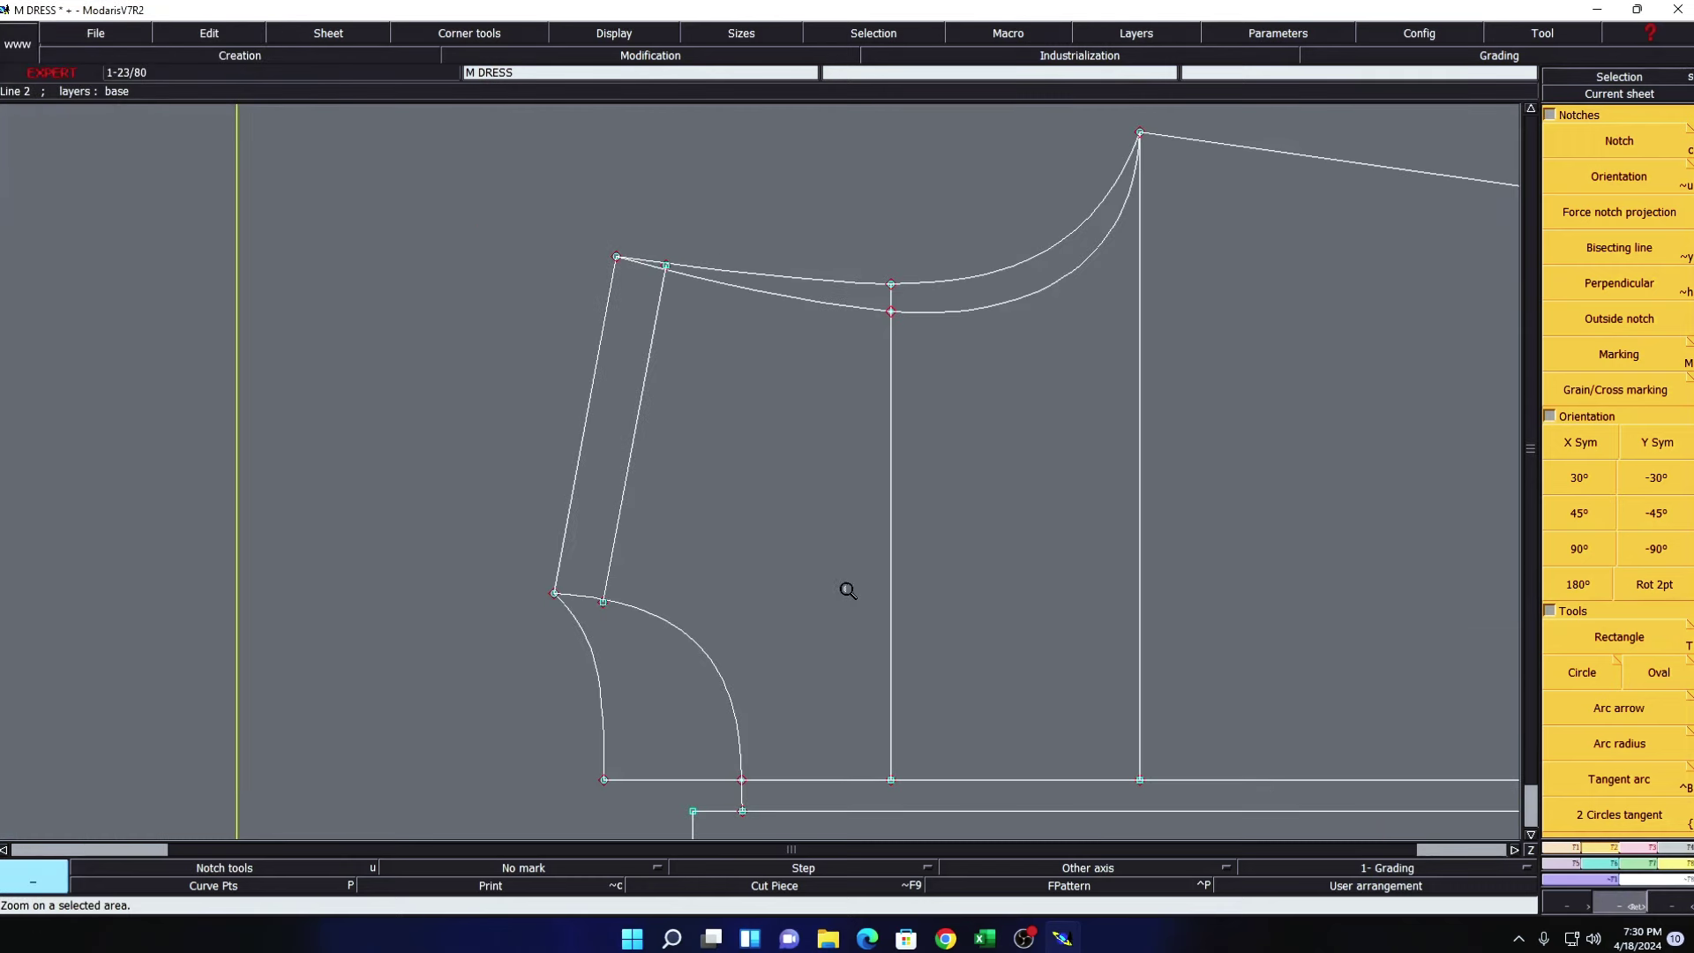
{"action": "key", "text": "F4"}
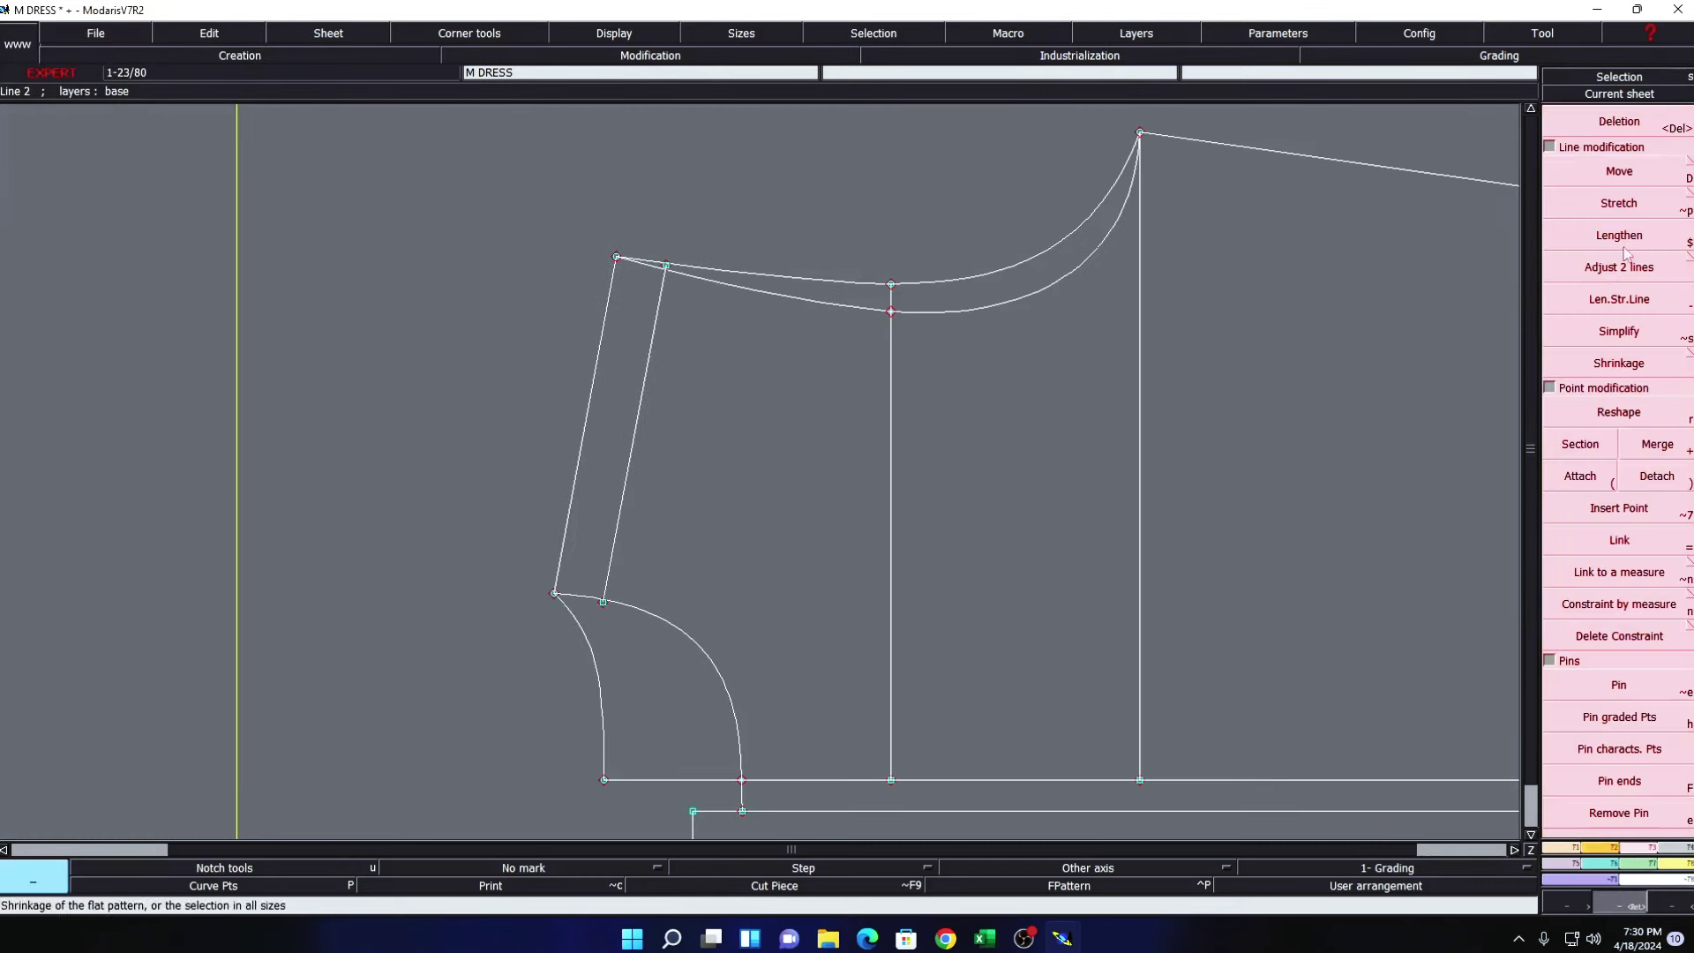
{"action": "left_click", "coordinate": [1610, 274]}
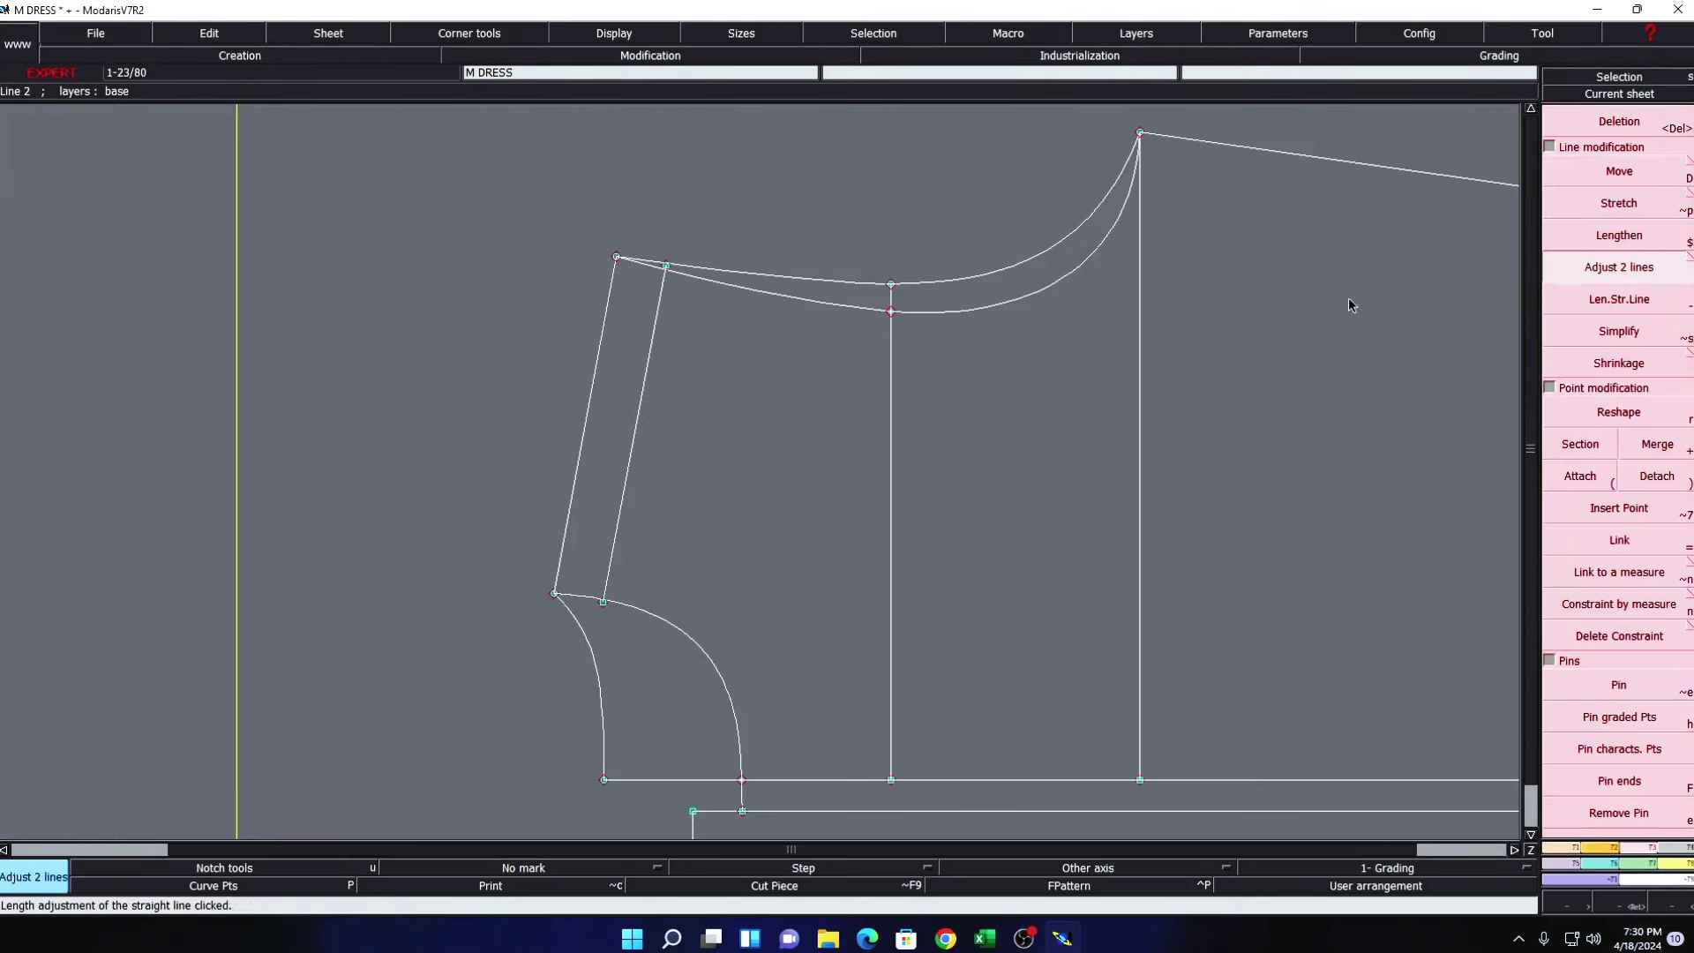
{"action": "left_click", "coordinate": [660, 297]}
{"action": "left_click", "coordinate": [704, 281]}
{"action": "left_click", "coordinate": [621, 604]}
- Make the outer left edge a dashed fold axis and mirror the inner line and both curves across it
{"action": "key", "text": "y"}
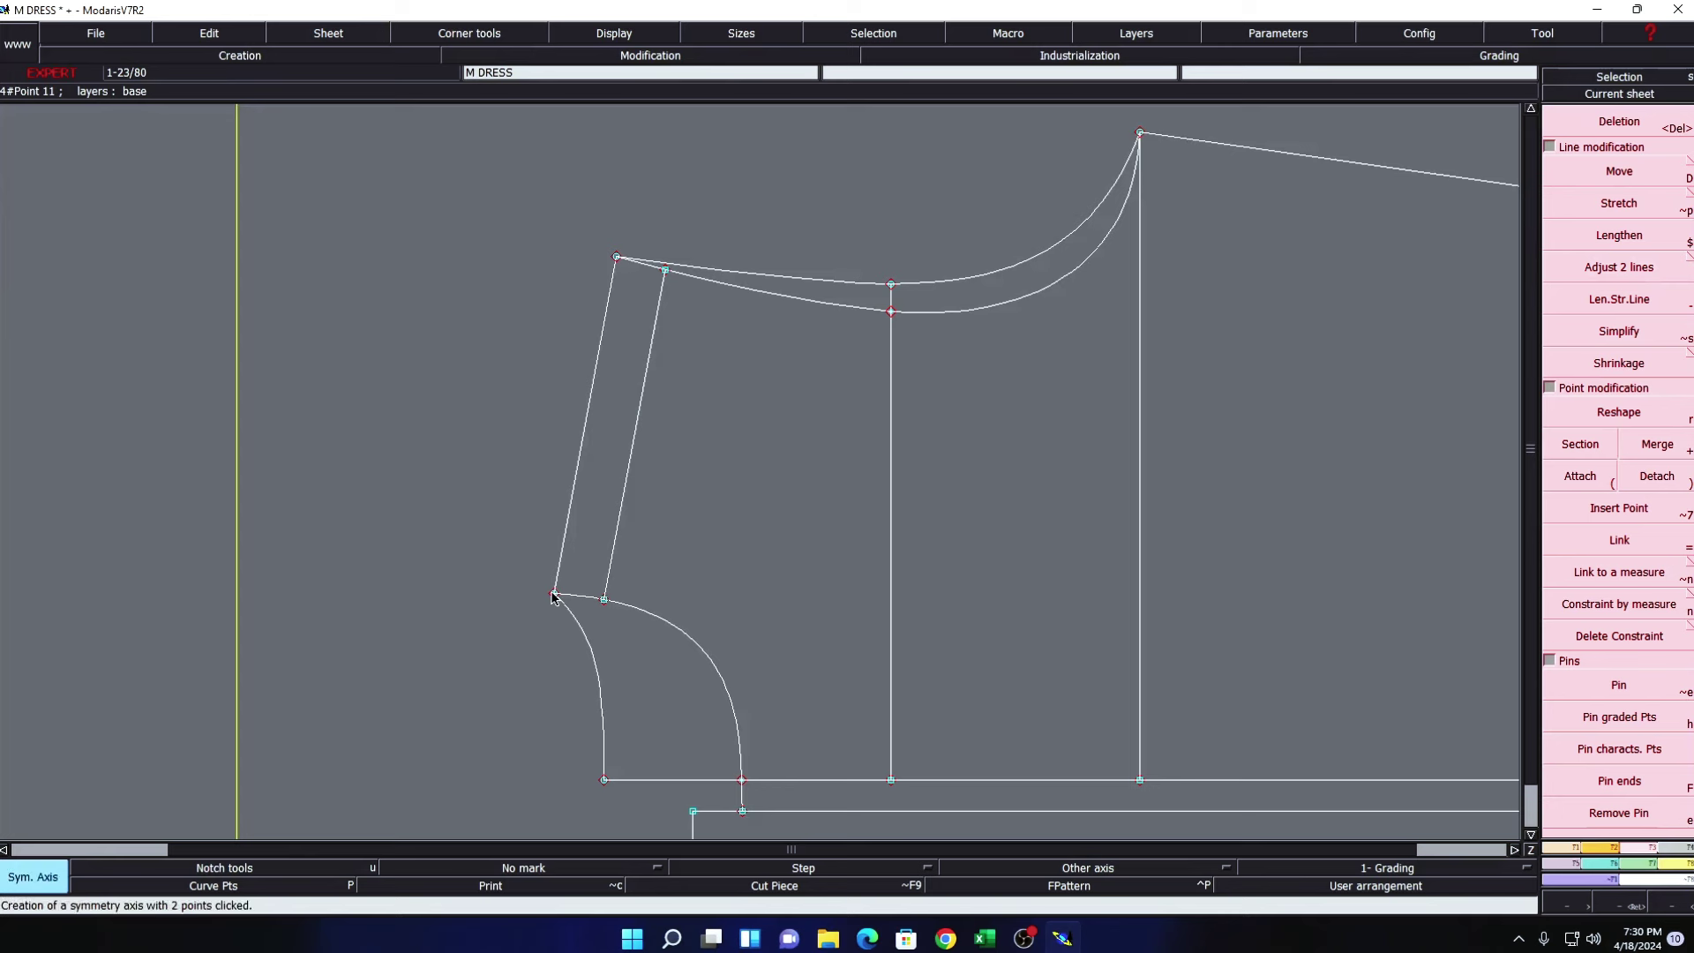
{"action": "left_click", "coordinate": [616, 259]}
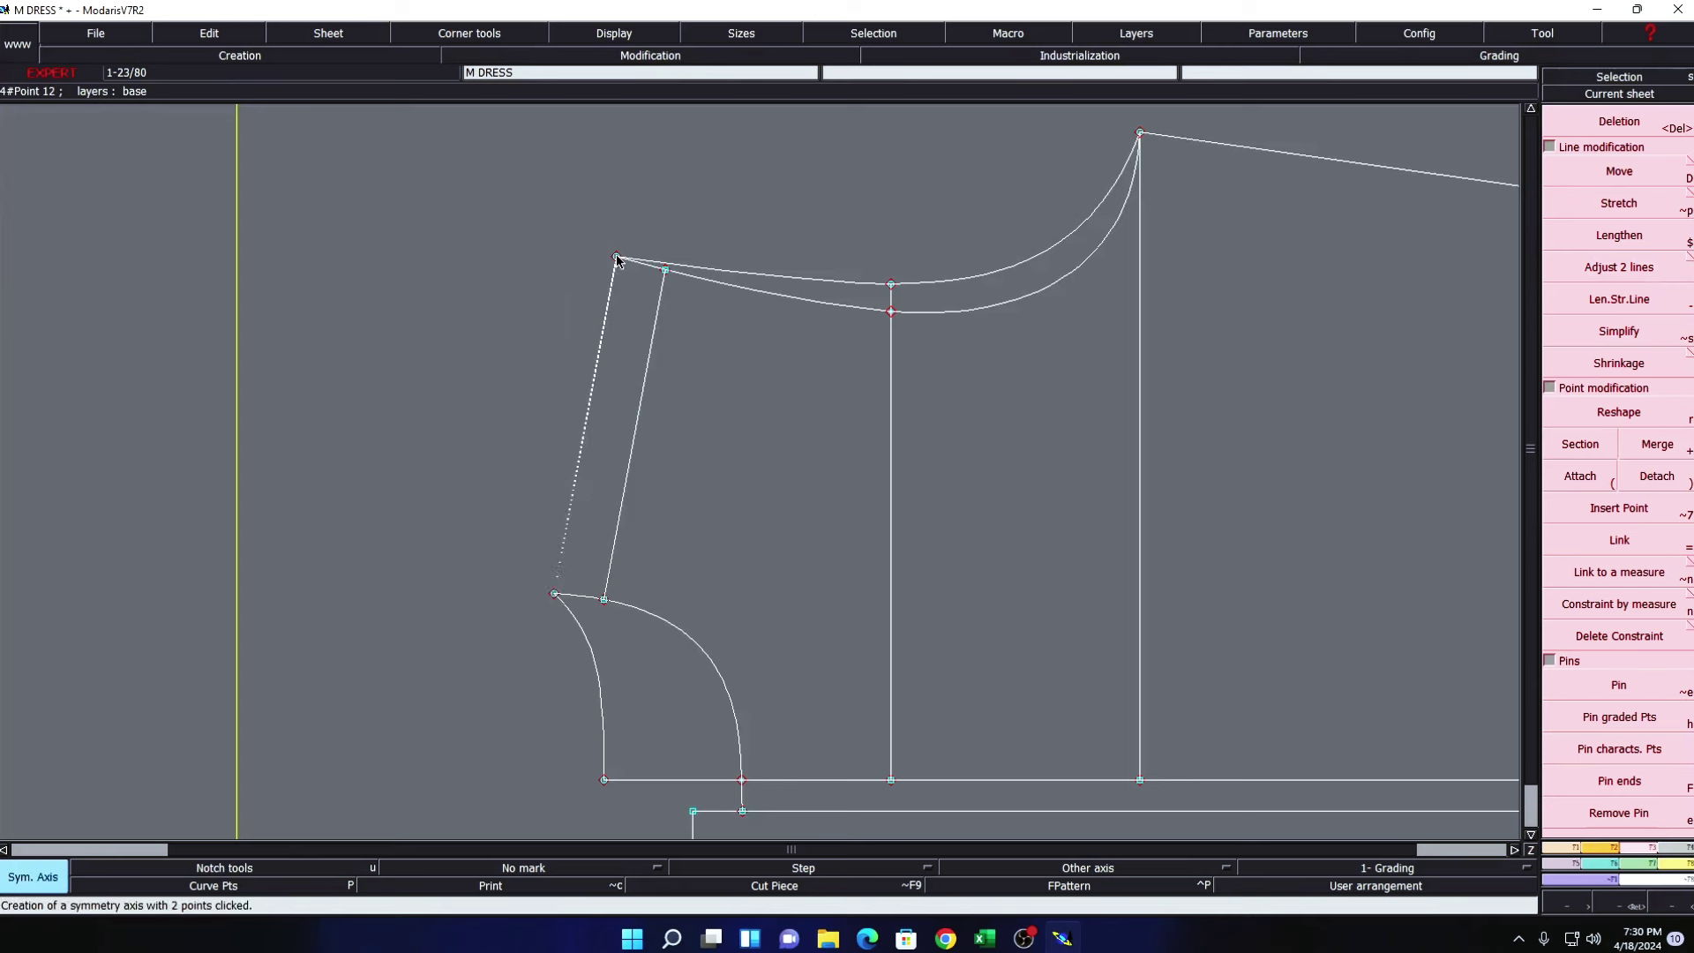
{"action": "key", "text": "y"}
{"action": "left_click", "coordinate": [638, 416]}
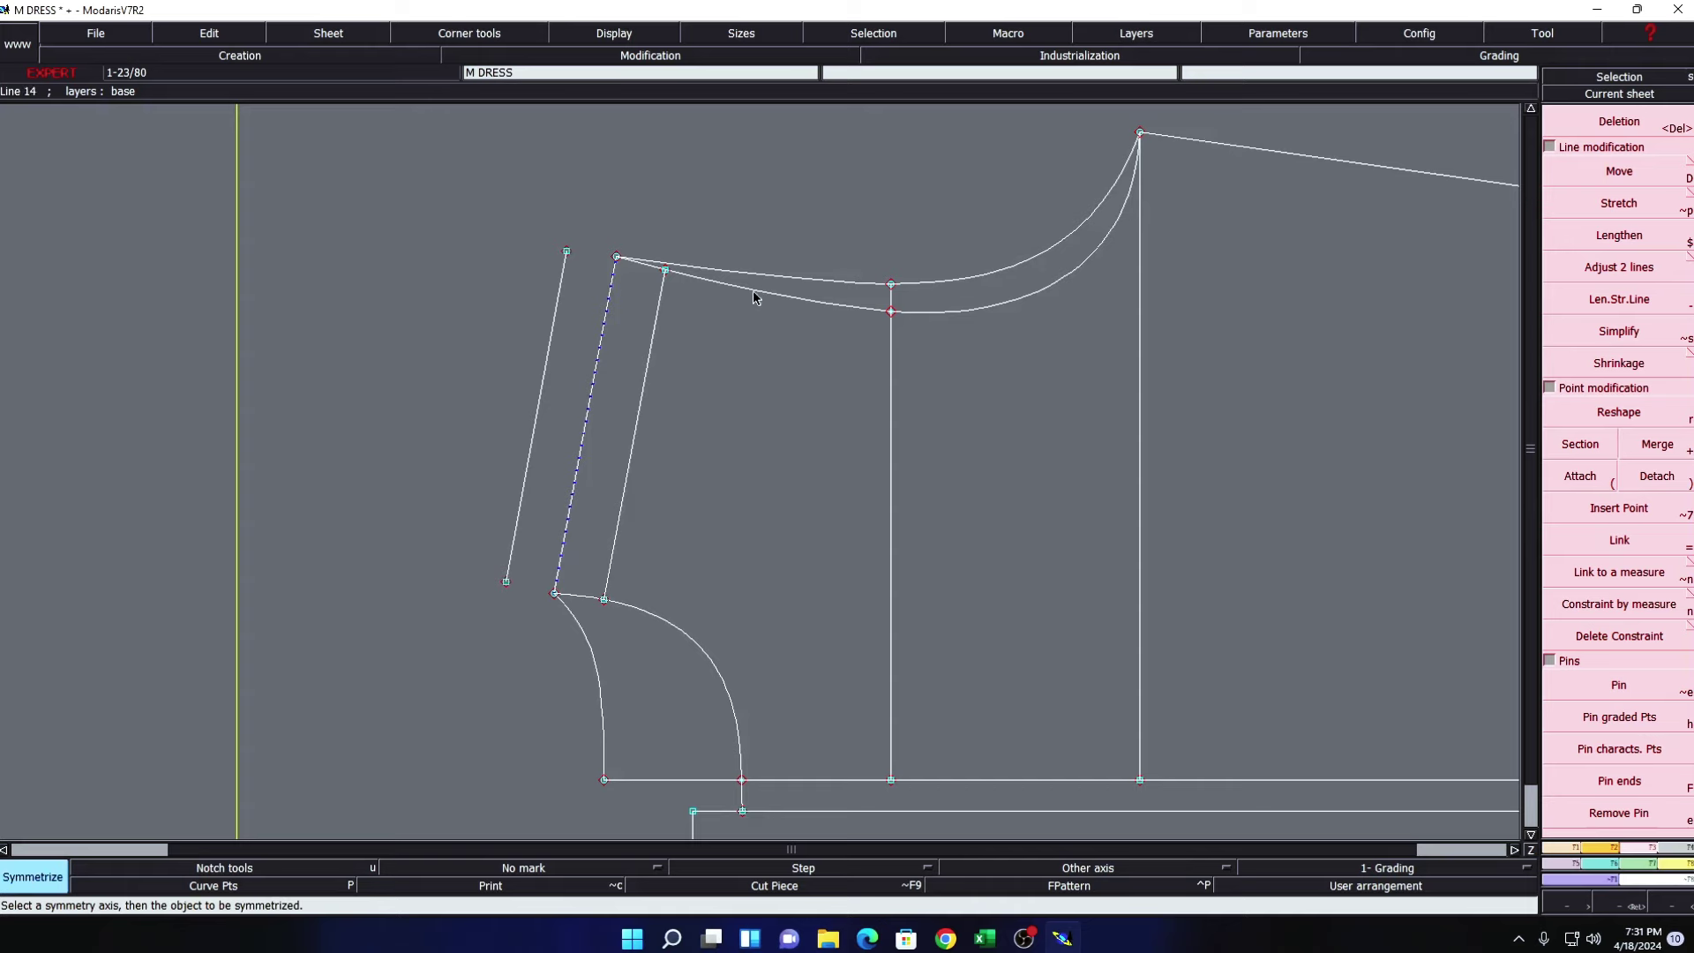
{"action": "left_click", "coordinate": [755, 293]}
{"action": "left_click", "coordinate": [675, 639]}
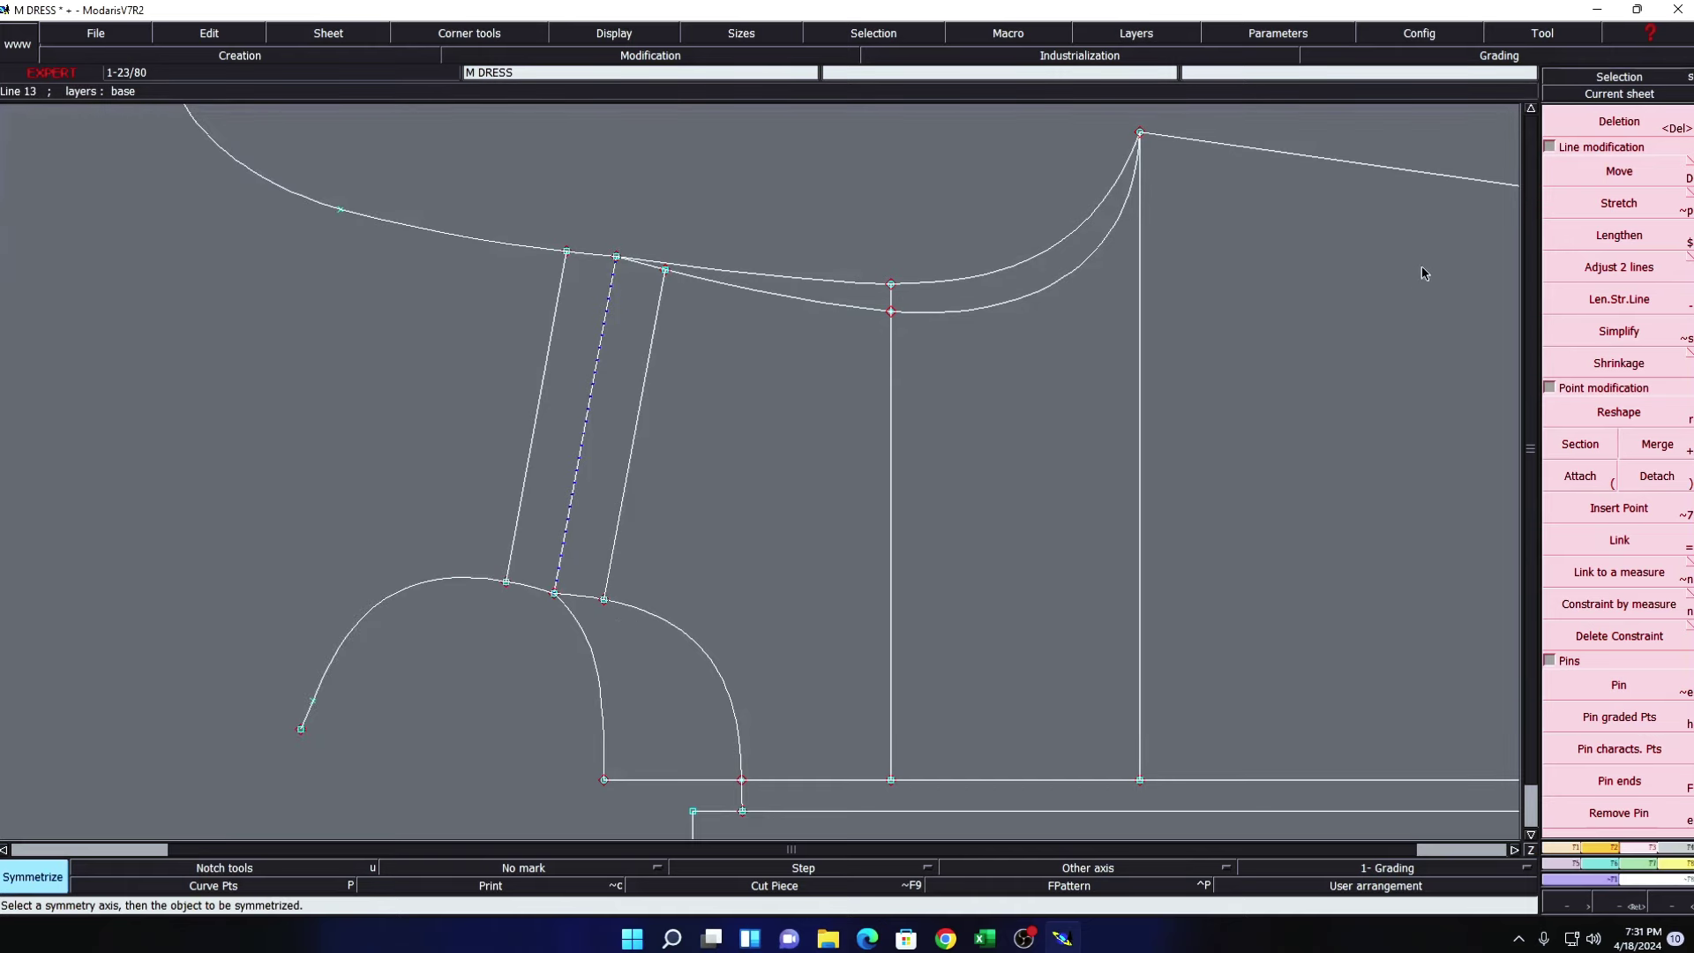
- Trim the excess upper and lower mirrored curves back with Adjust 2 lines
{"action": "left_click", "coordinate": [1574, 267]}
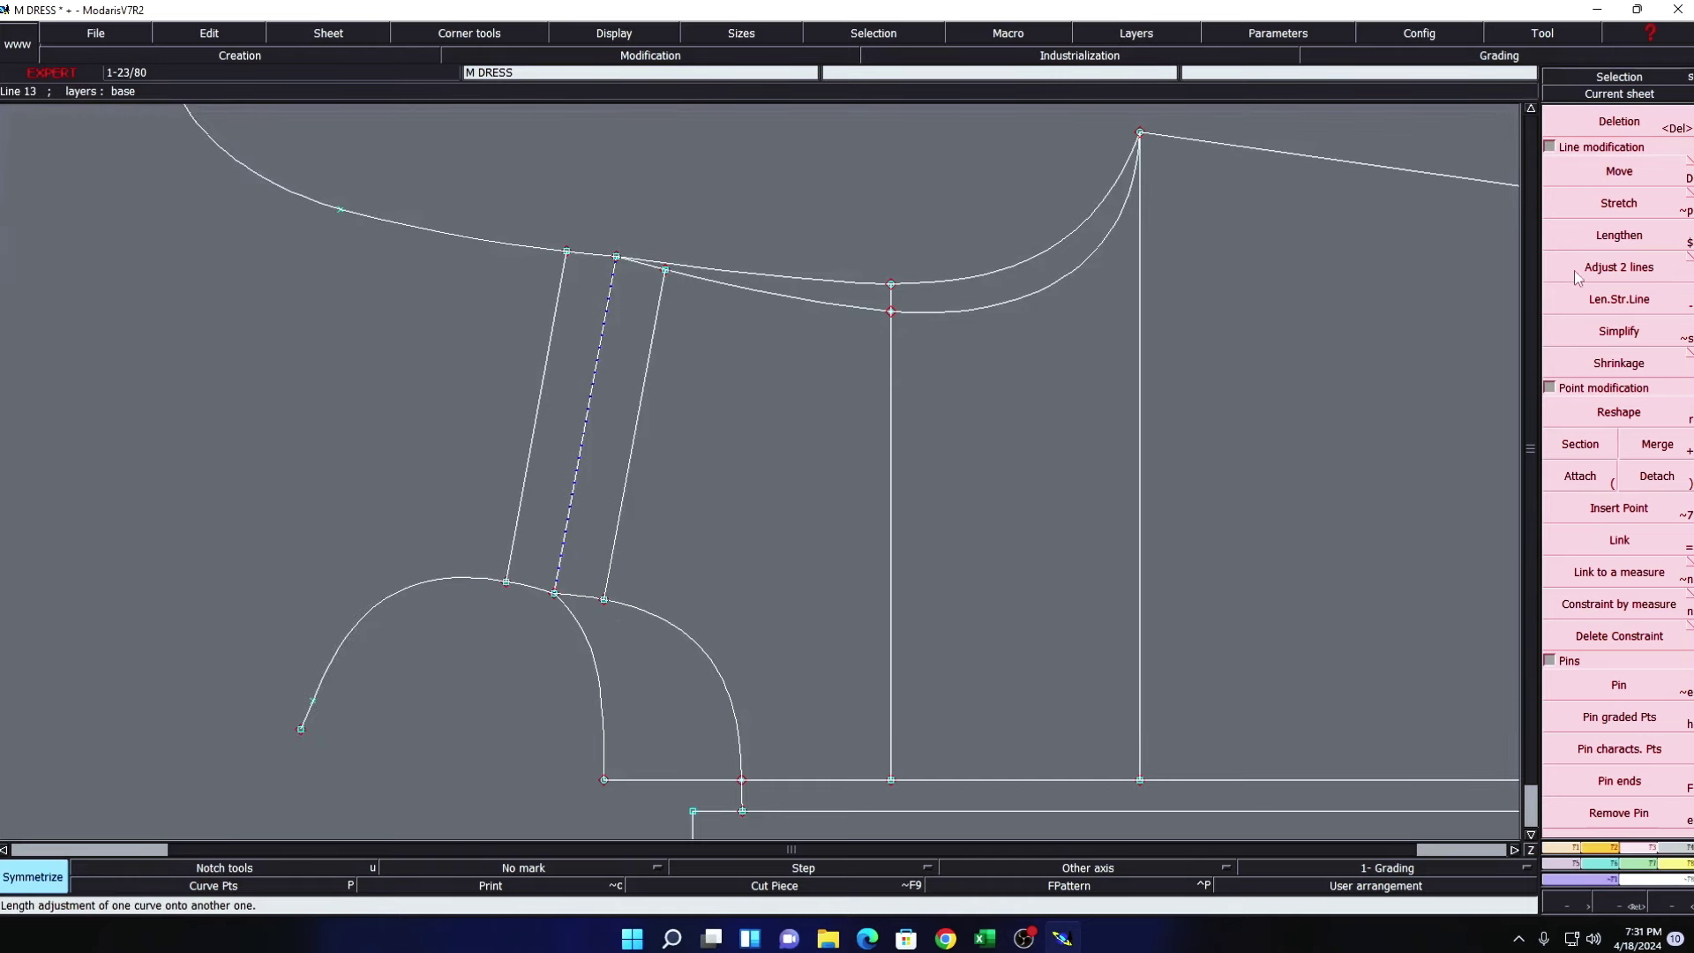
{"action": "left_click", "coordinate": [561, 276]}
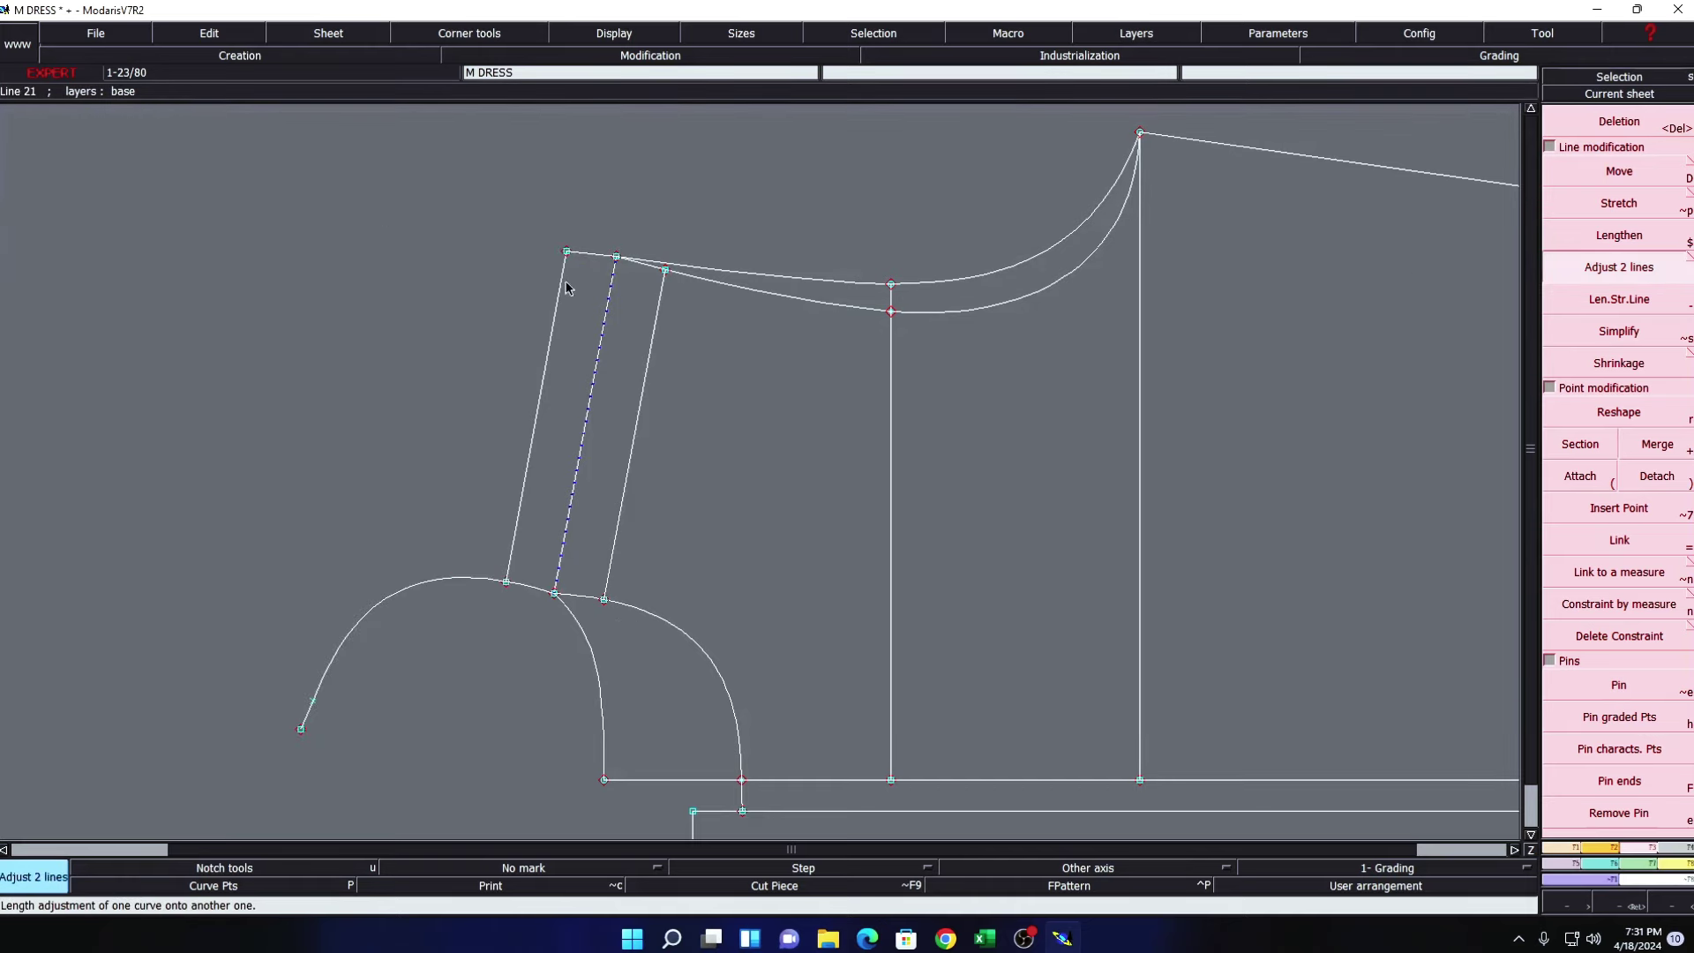
{"action": "left_click", "coordinate": [509, 569]}
- Move the fold line's top point about 0.18 cm lower onto the upper curve, then view the whole sheet
{"action": "key", "text": "z"}
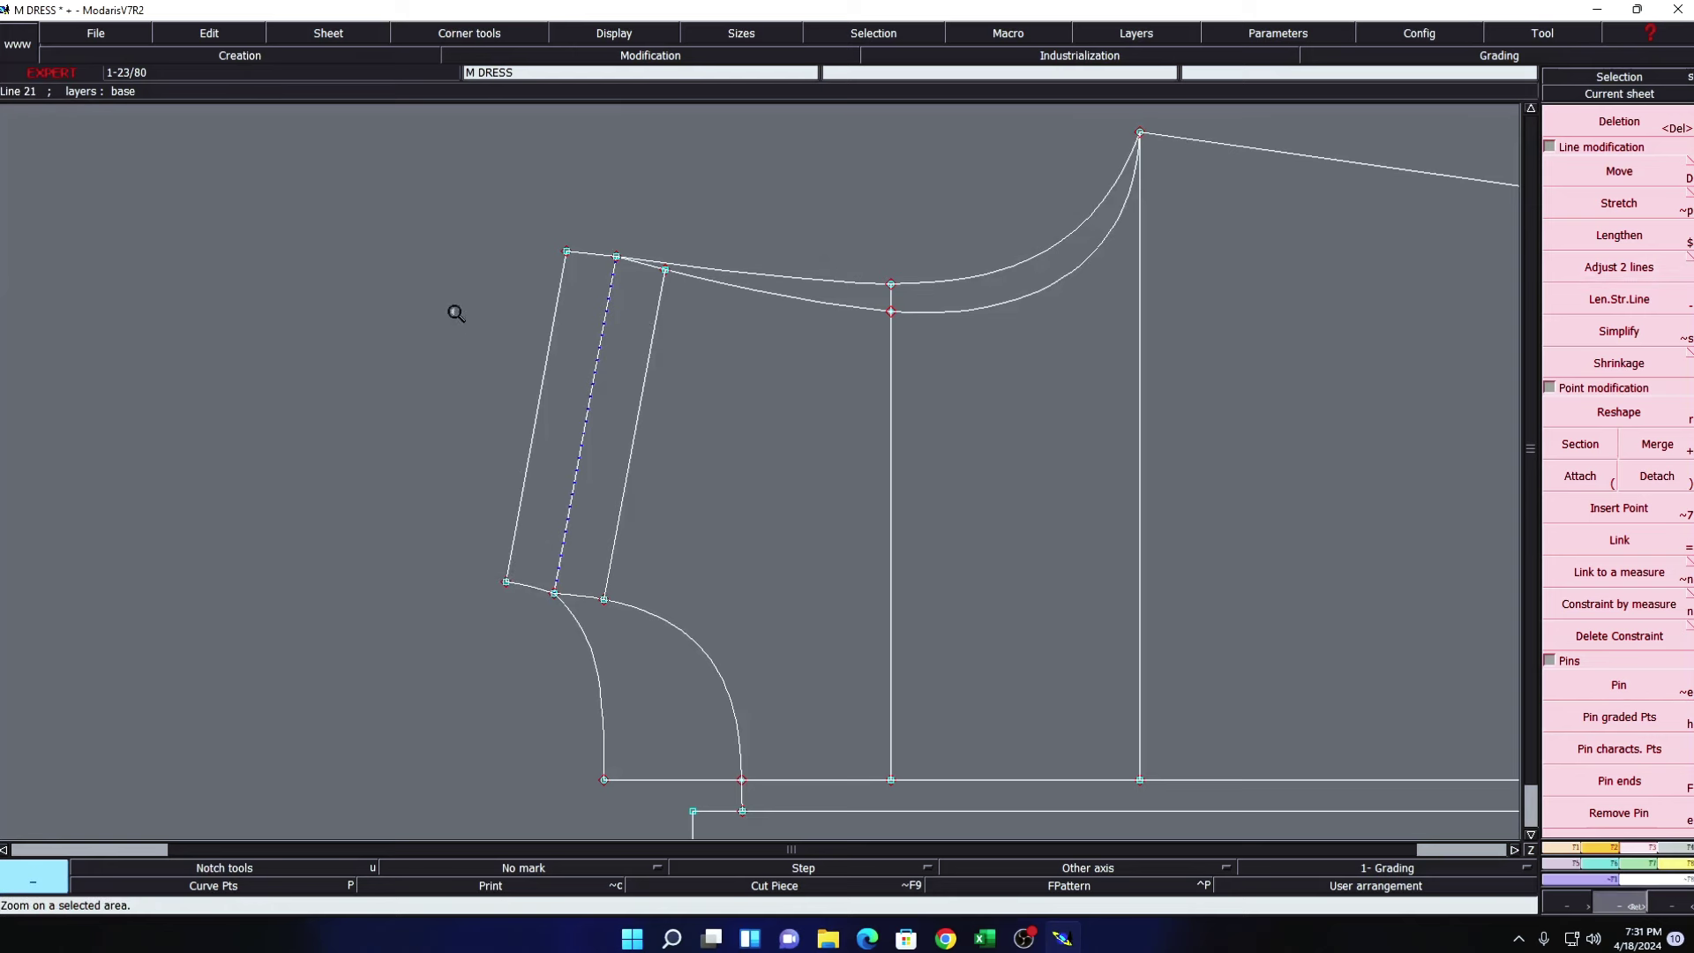
{"action": "left_click_drag", "start_coordinate": [417, 235], "coordinate": [922, 591]}
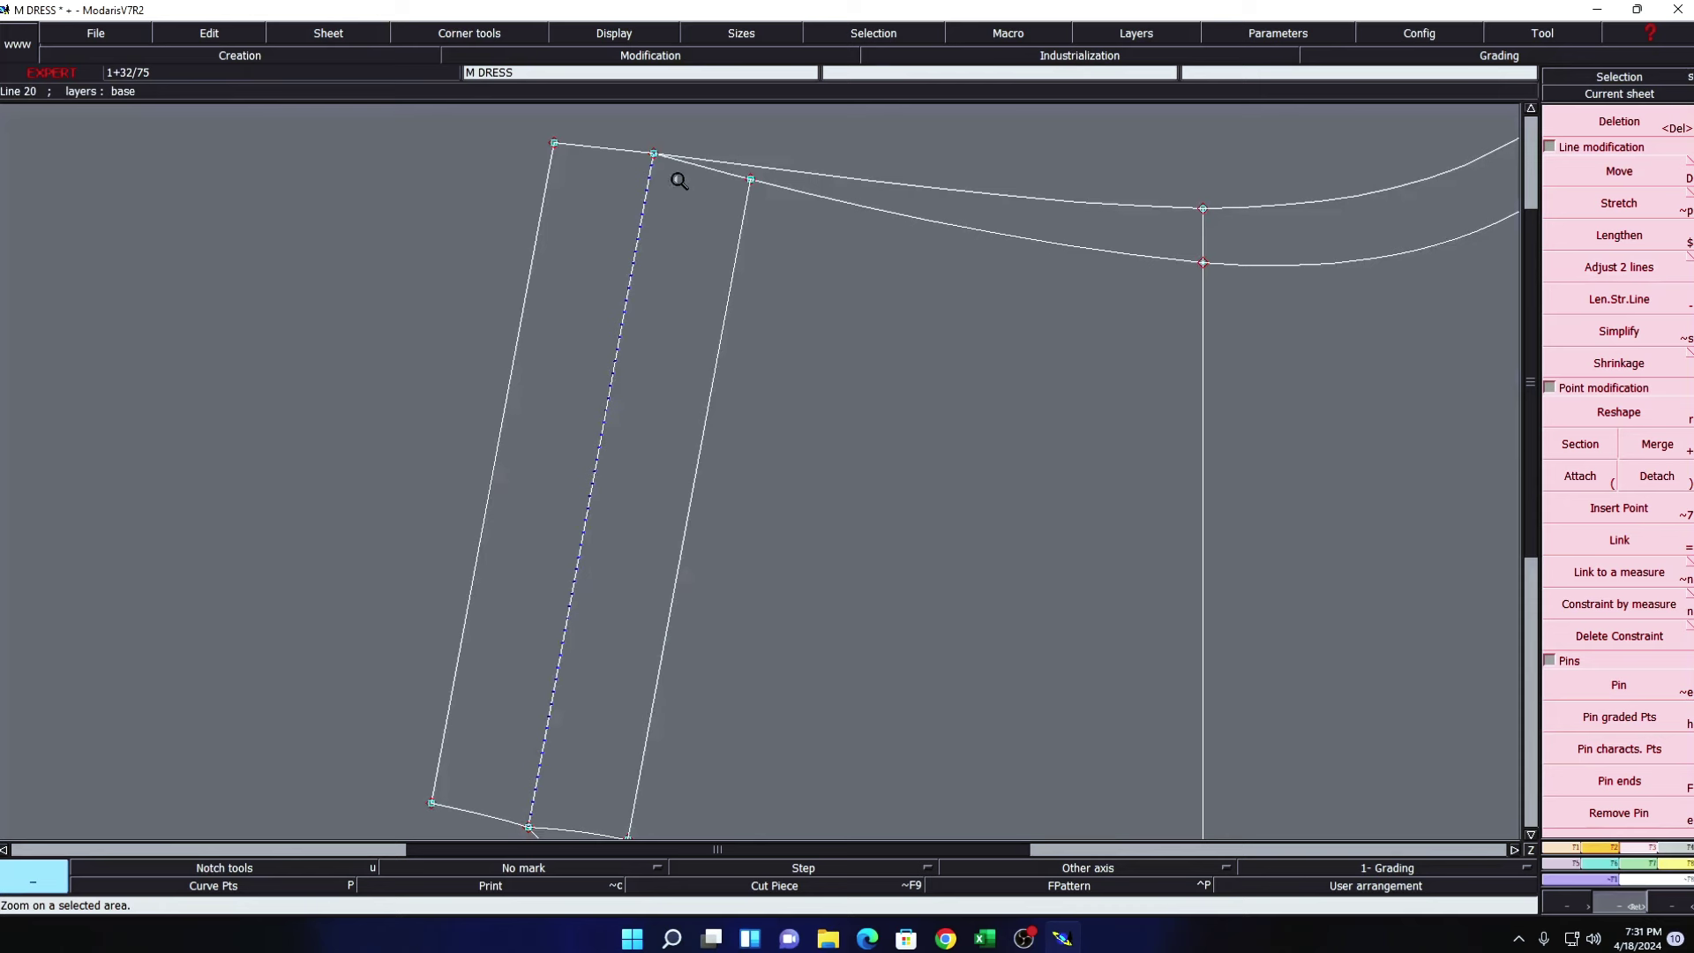
{"action": "left_click", "coordinate": [1675, 603]}
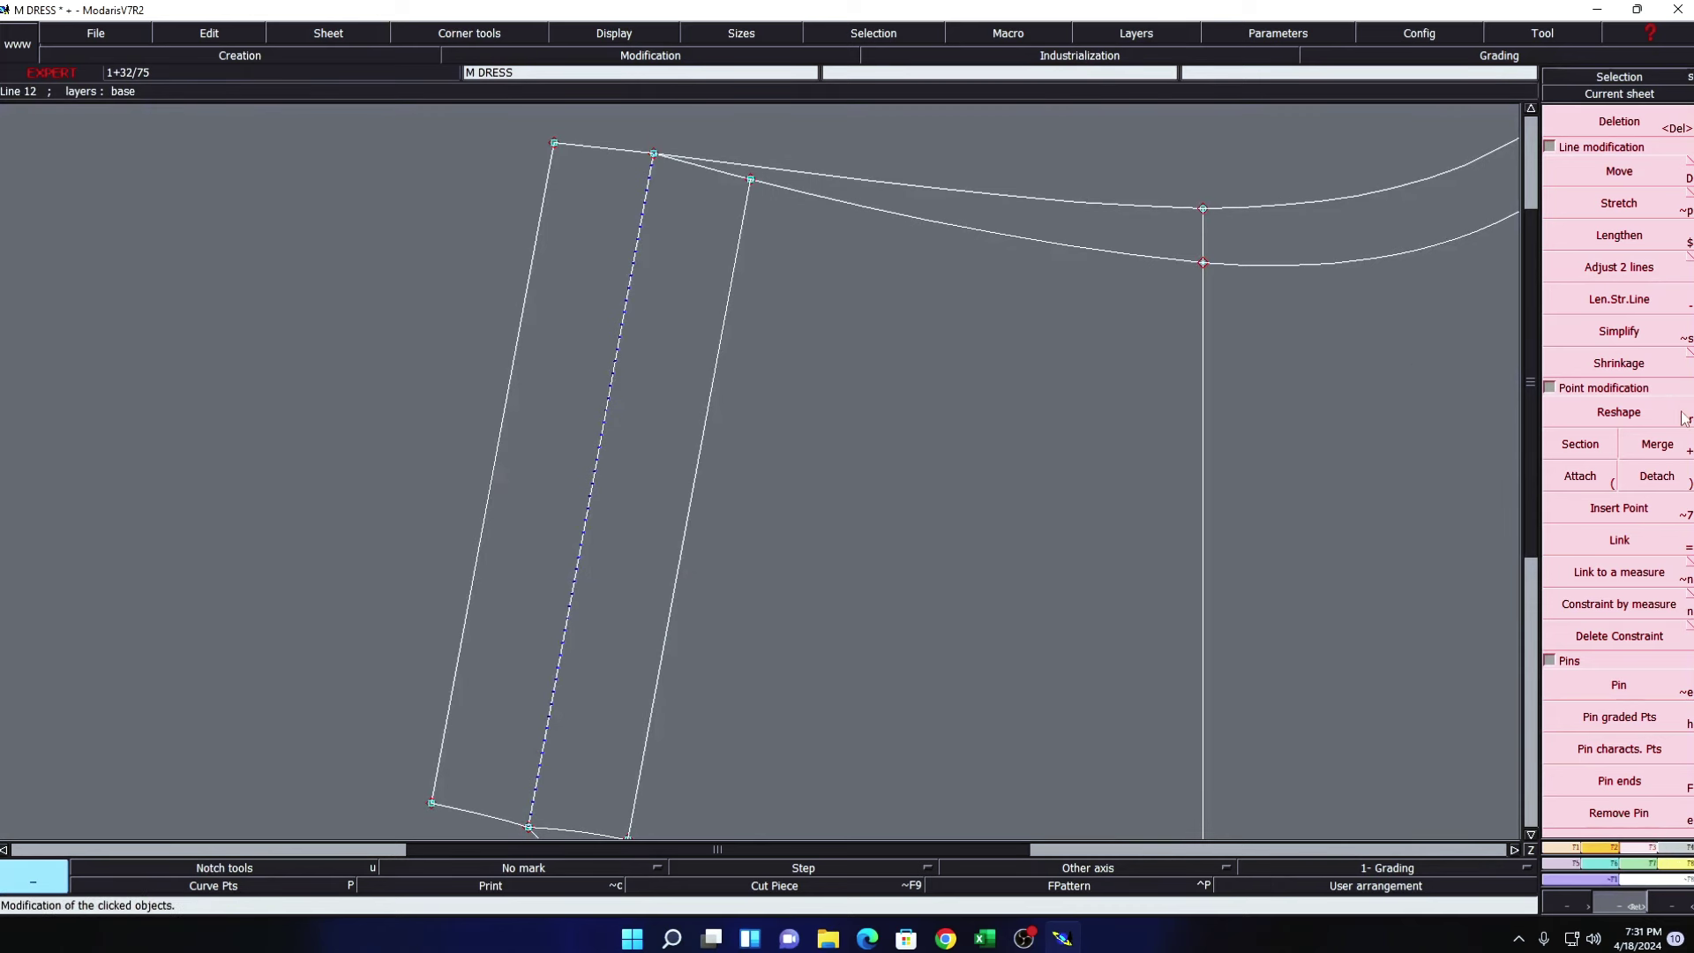
{"action": "left_click", "coordinate": [1628, 416]}
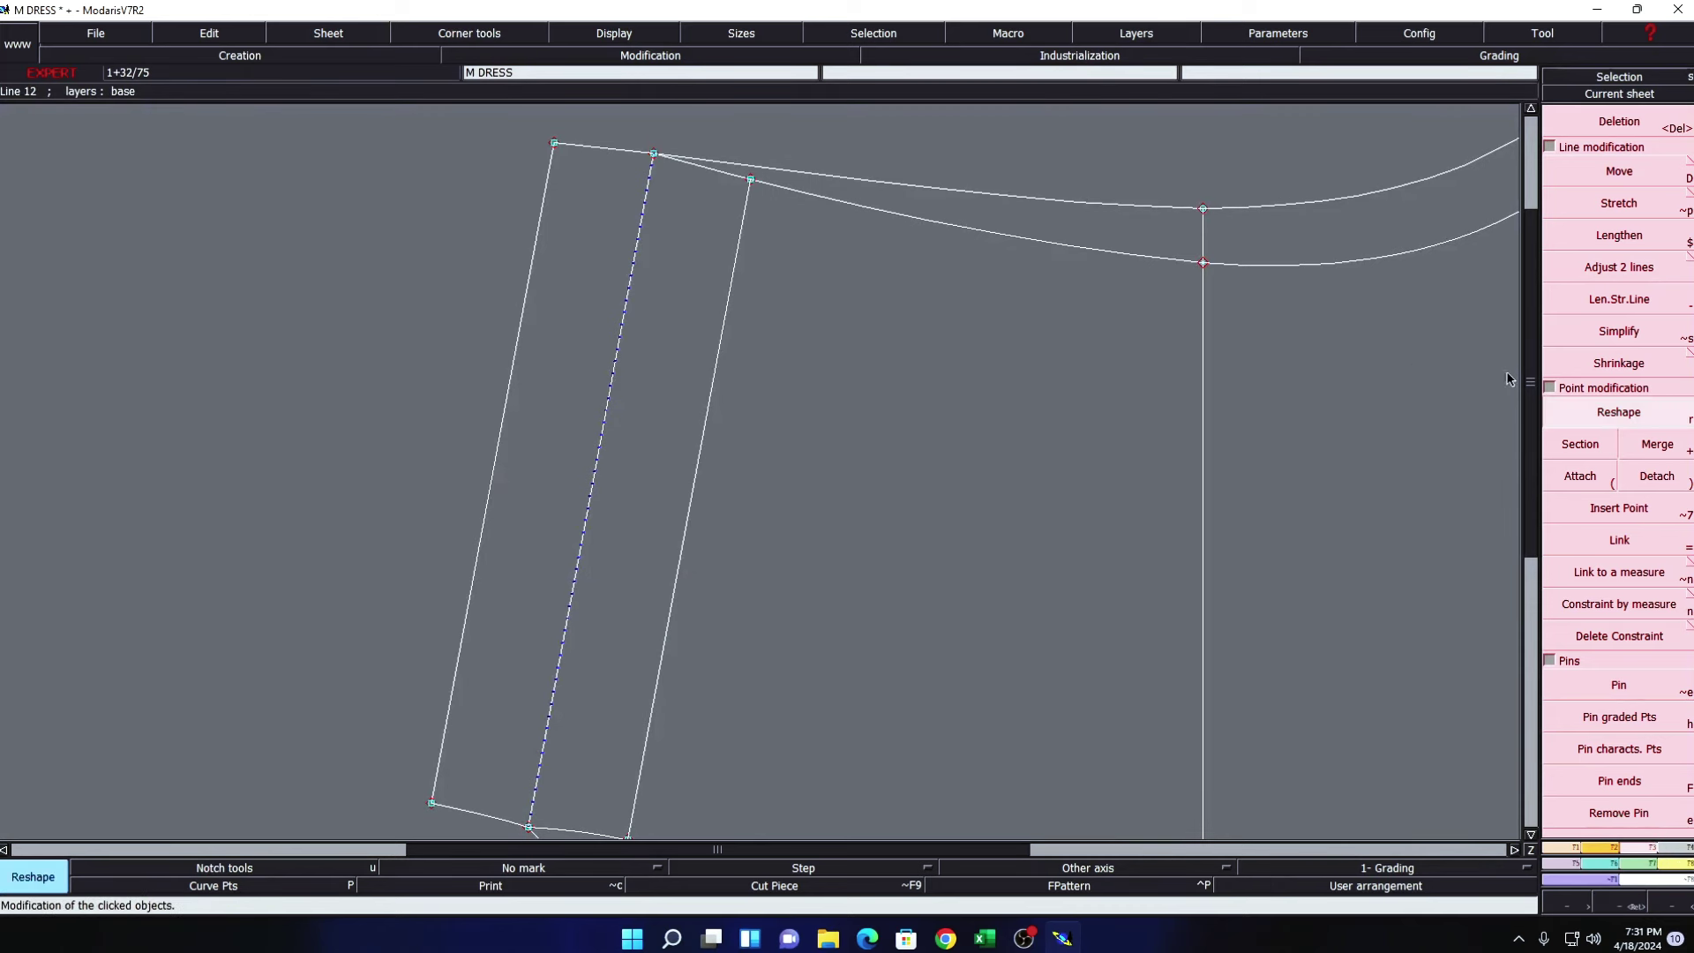
{"action": "left_click", "coordinate": [653, 153]}
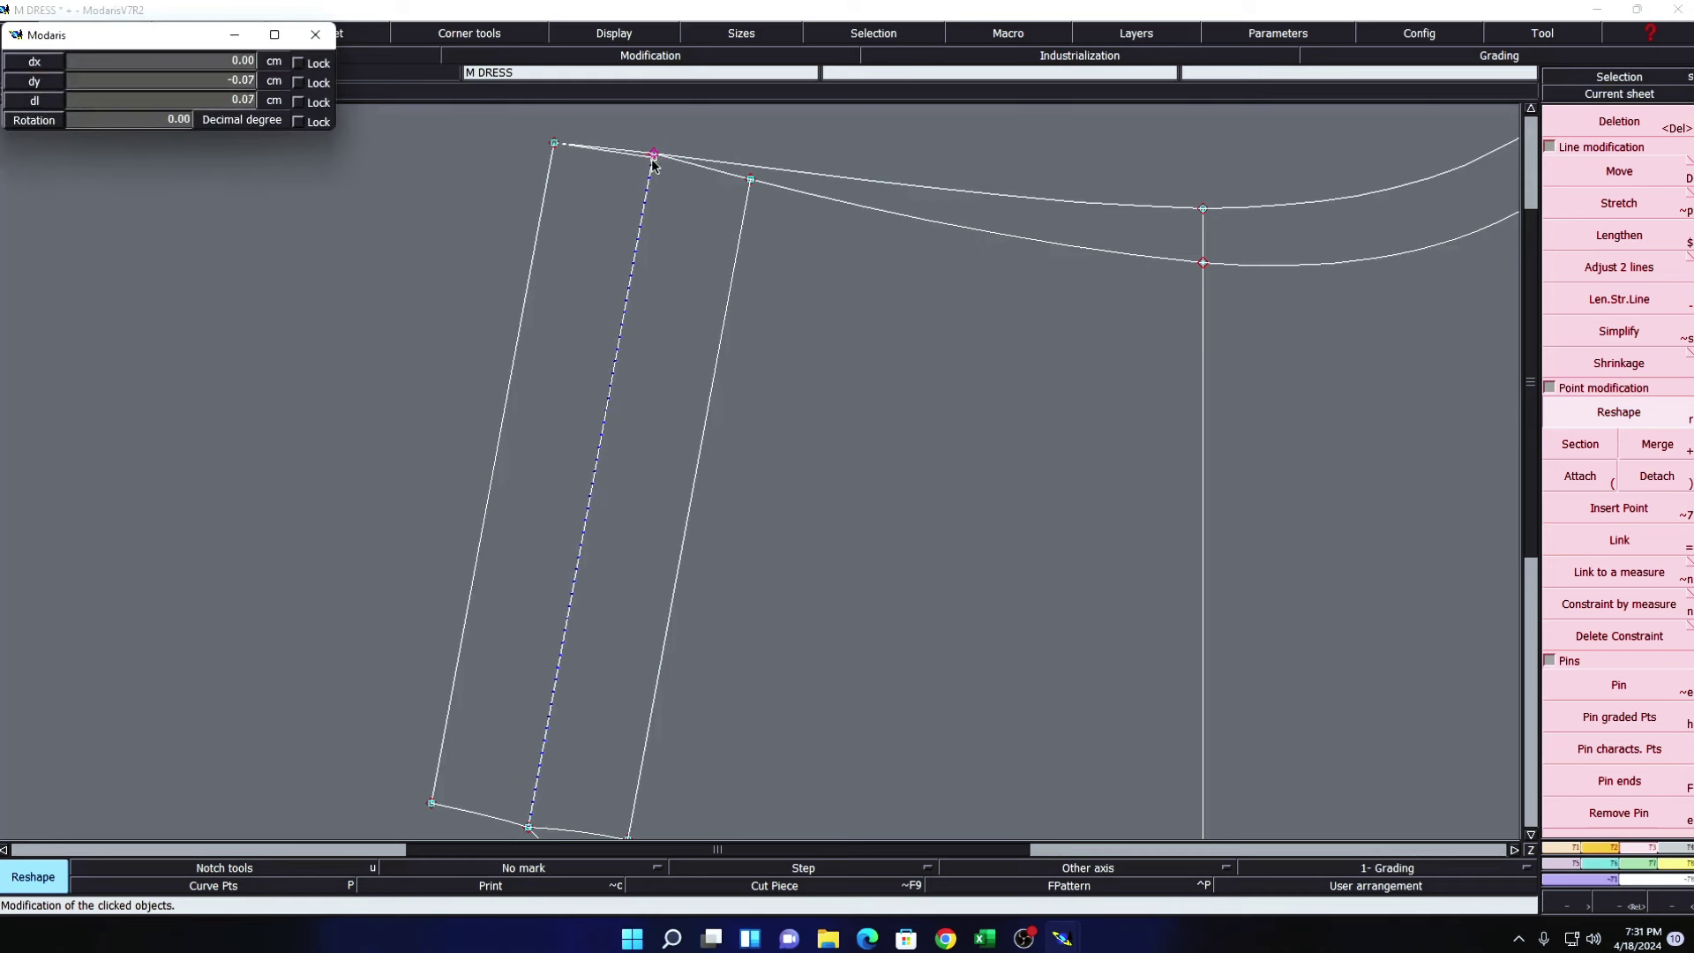
{"action": "left_click", "coordinate": [660, 177]}
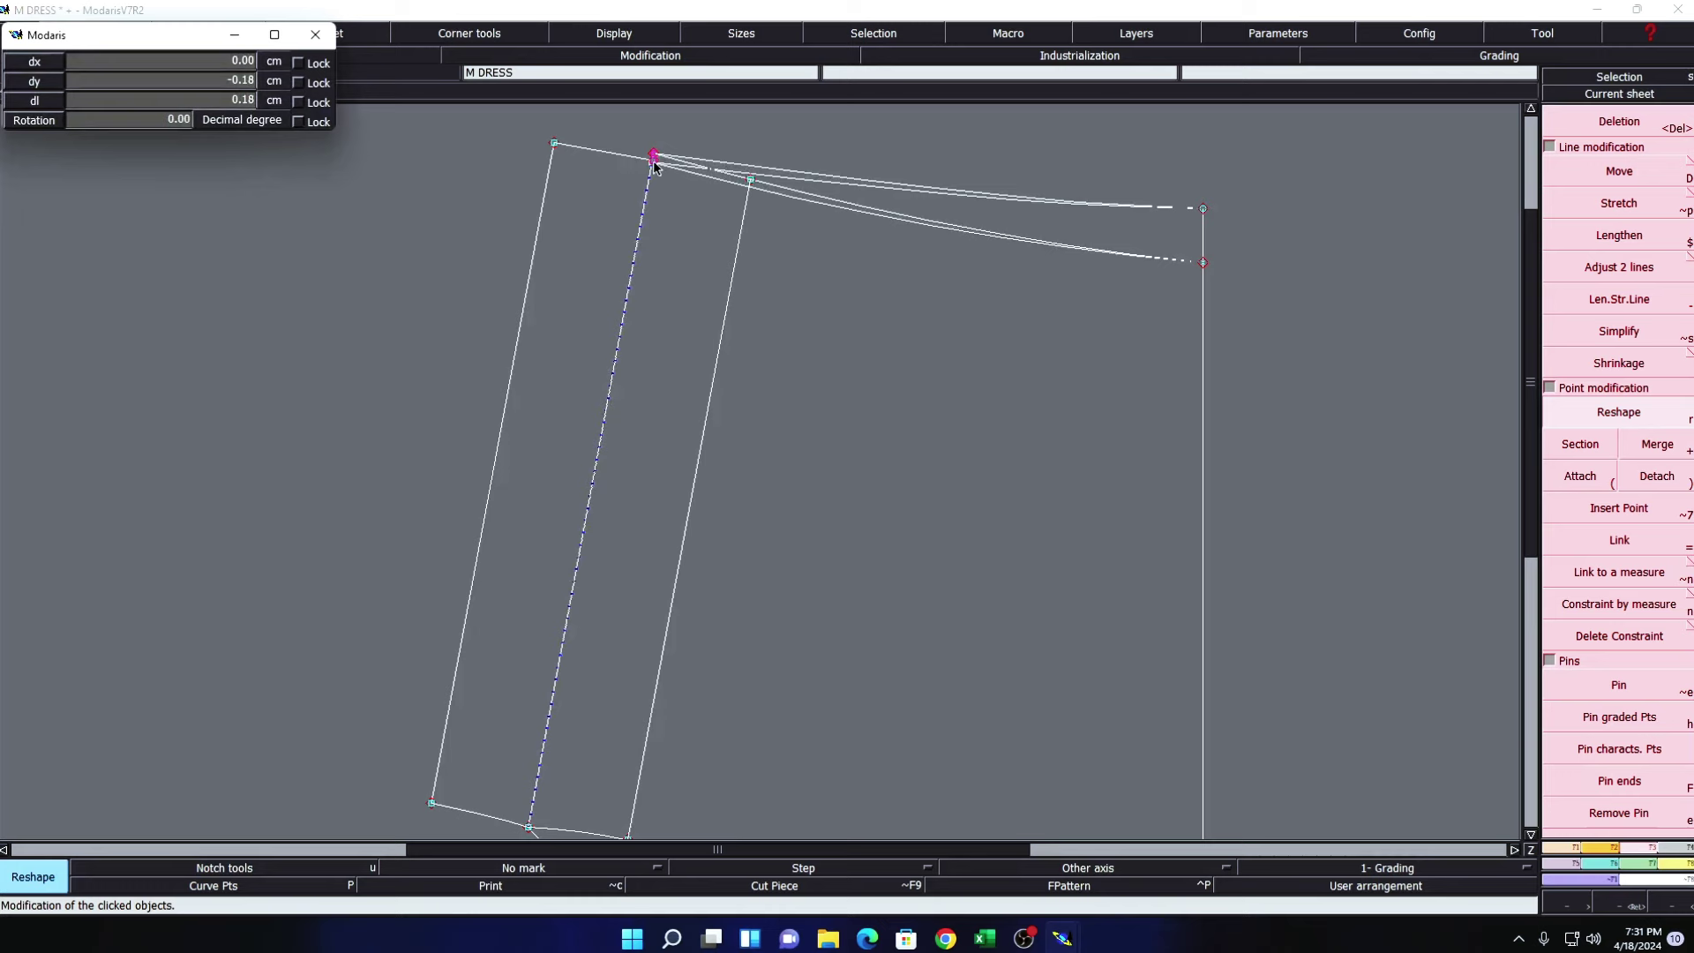
{"action": "left_click", "coordinate": [654, 162]}
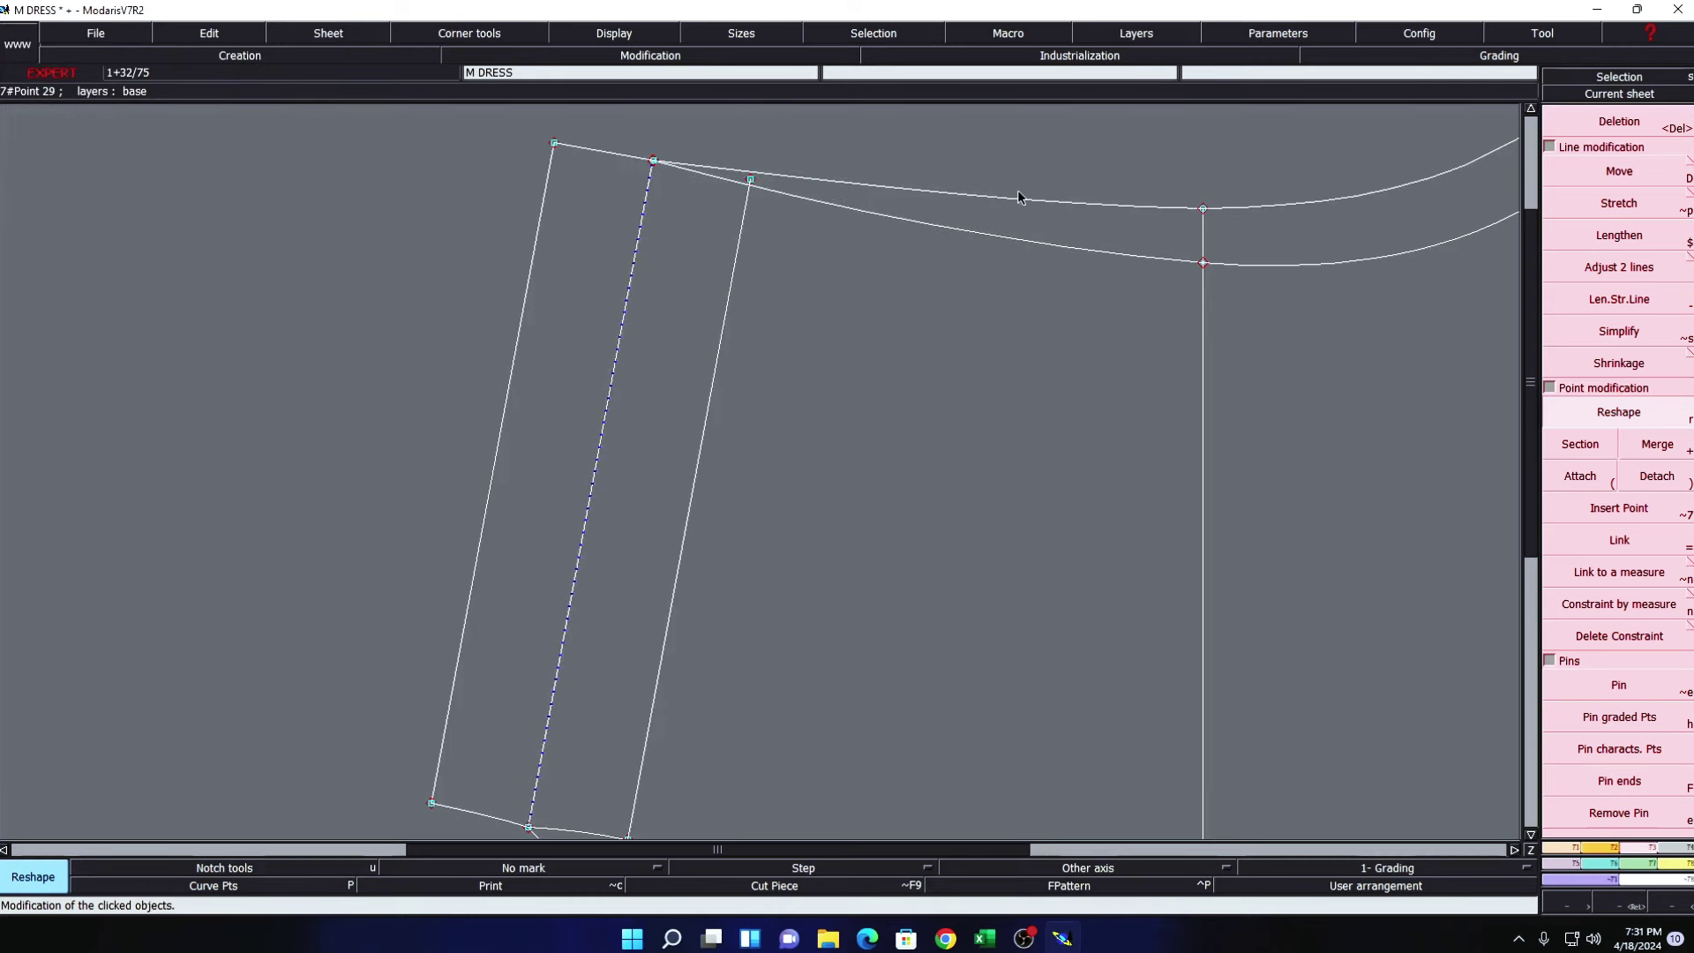
{"action": "key", "text": "Home"}
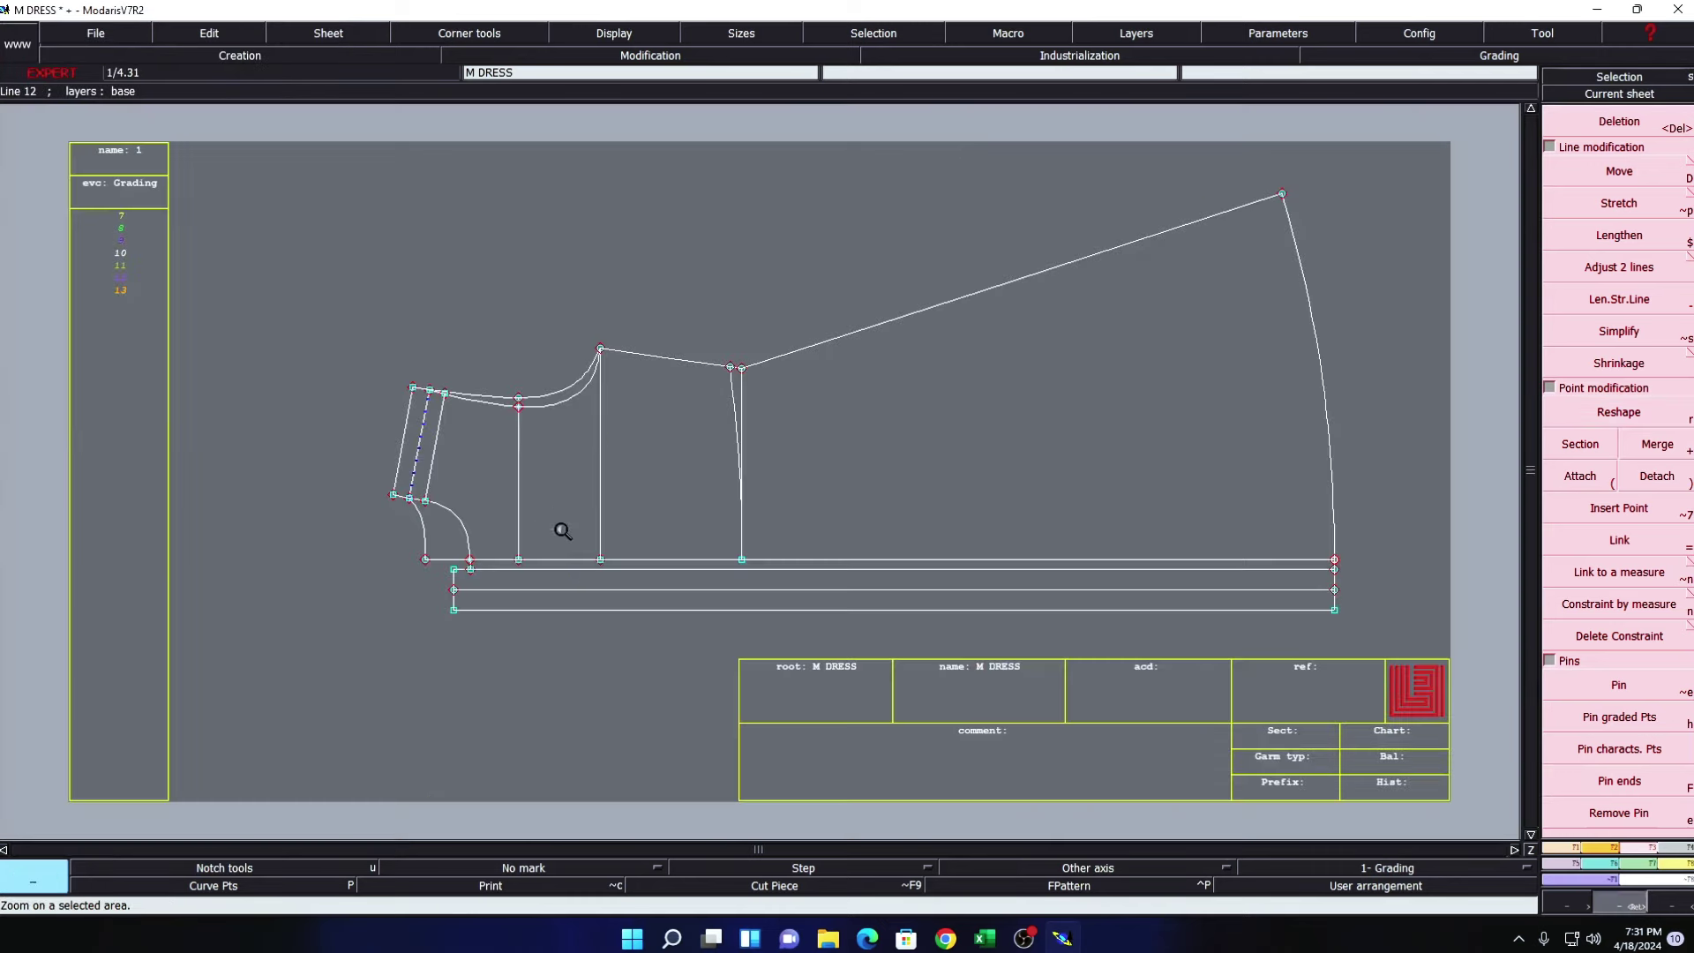
- Zoom in on the collar and armhole area with curve handles shown
{"action": "left_click_drag", "start_coordinate": [314, 322], "coordinate": [560, 529]}
{"action": "left_click_drag", "start_coordinate": [578, 235], "coordinate": [1181, 754]}
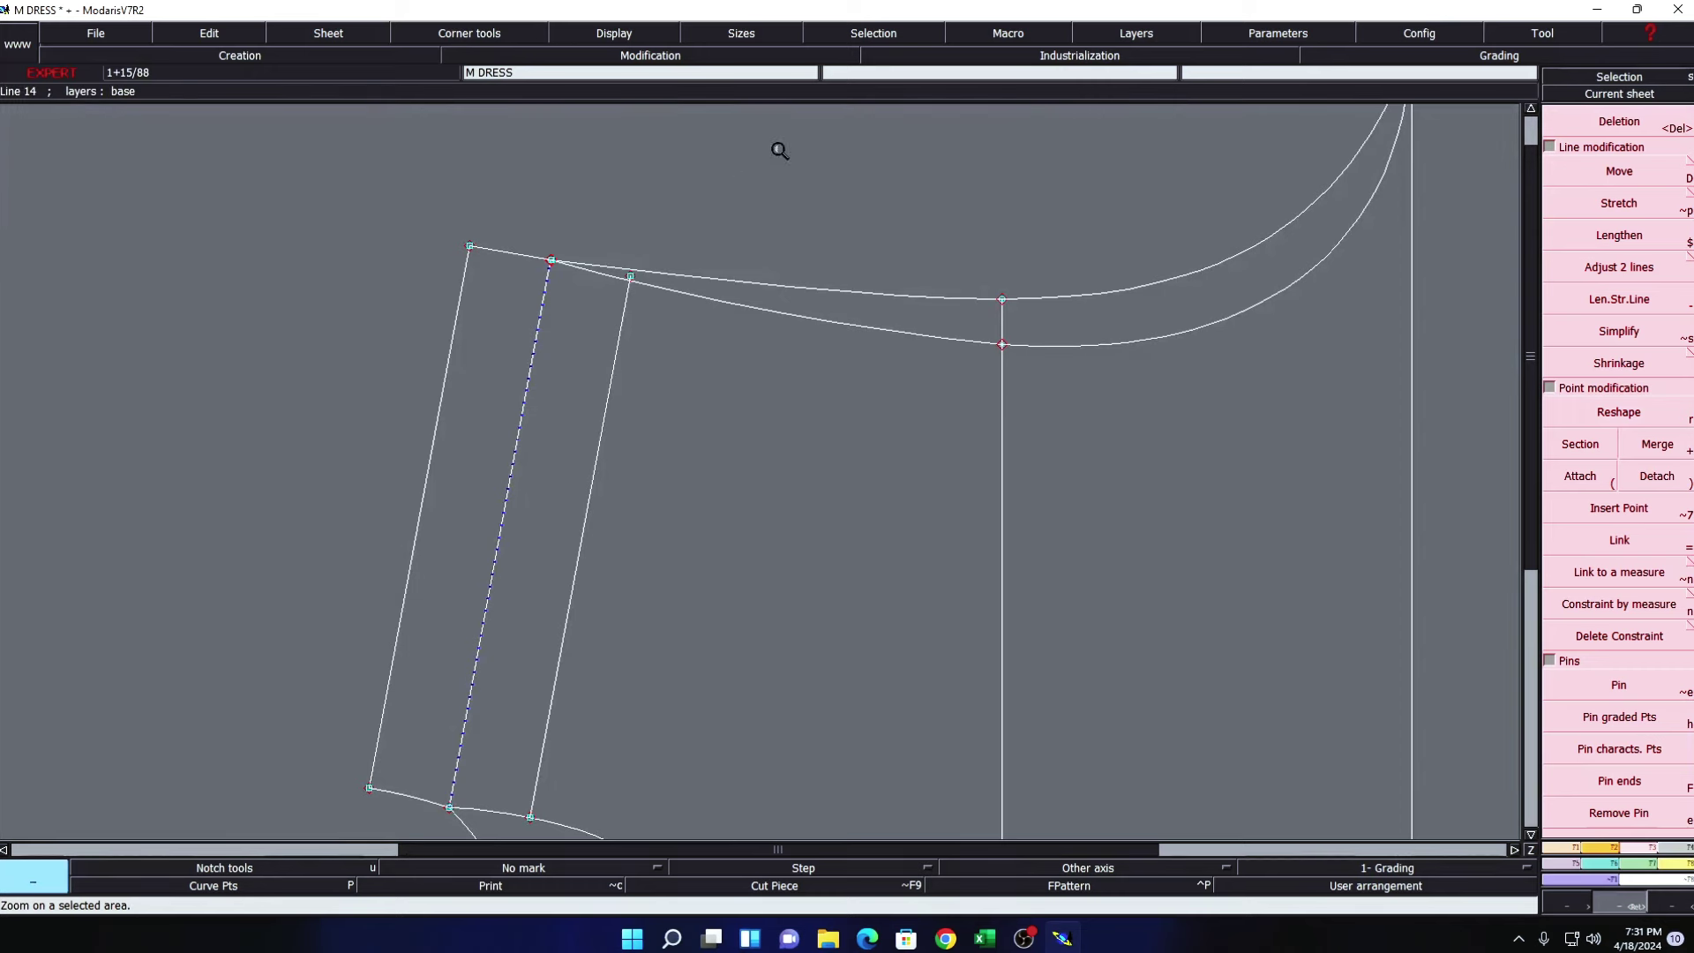
{"action": "left_click", "coordinate": [628, 38]}
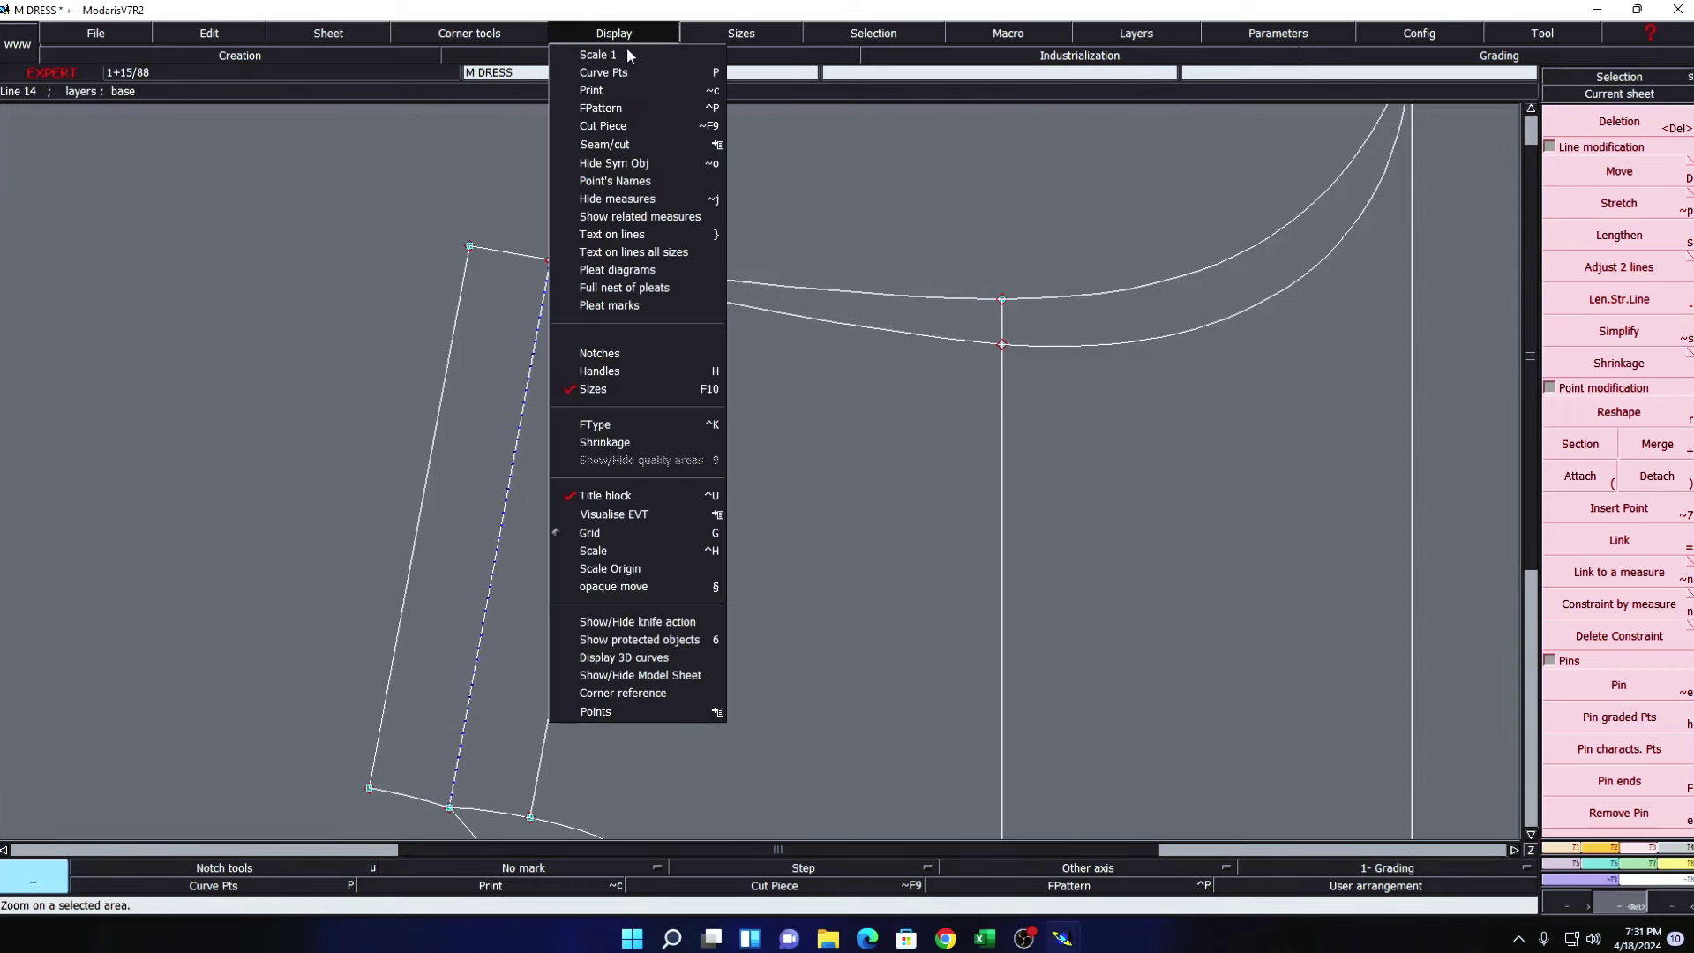
{"action": "left_click", "coordinate": [618, 363]}
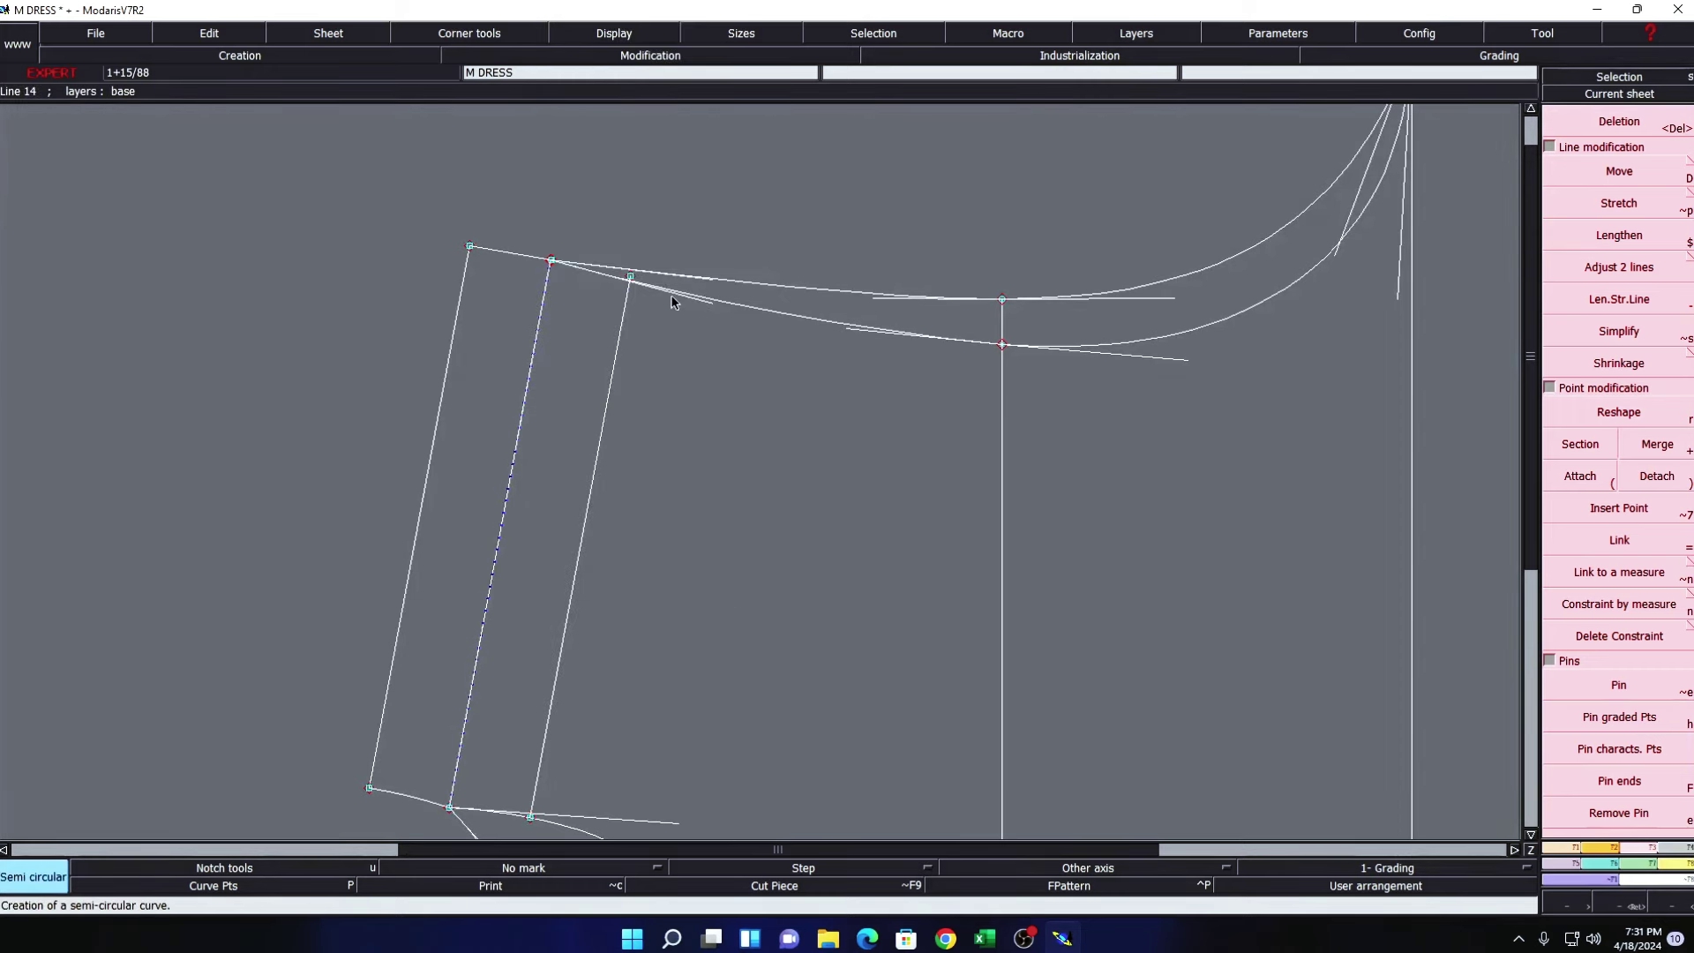
{"action": "key", "text": "q"}
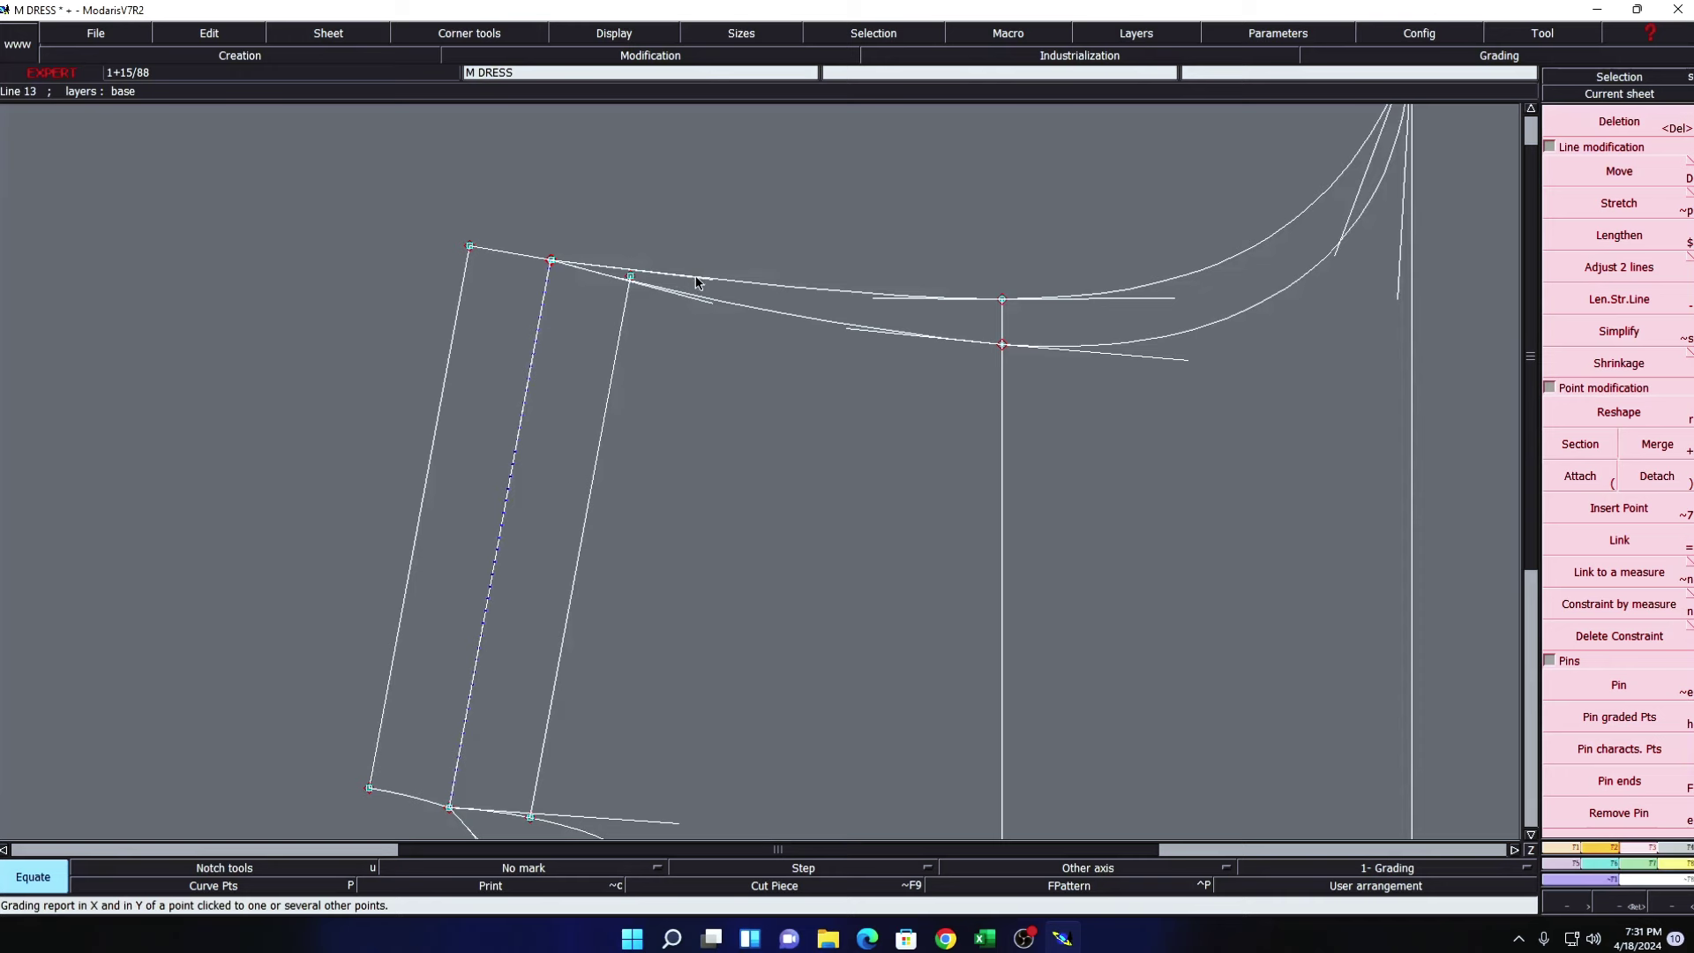
- Attach the fold axis's stray top endpoint to the strip's top-left corner point
{"action": "key", "text": "r"}
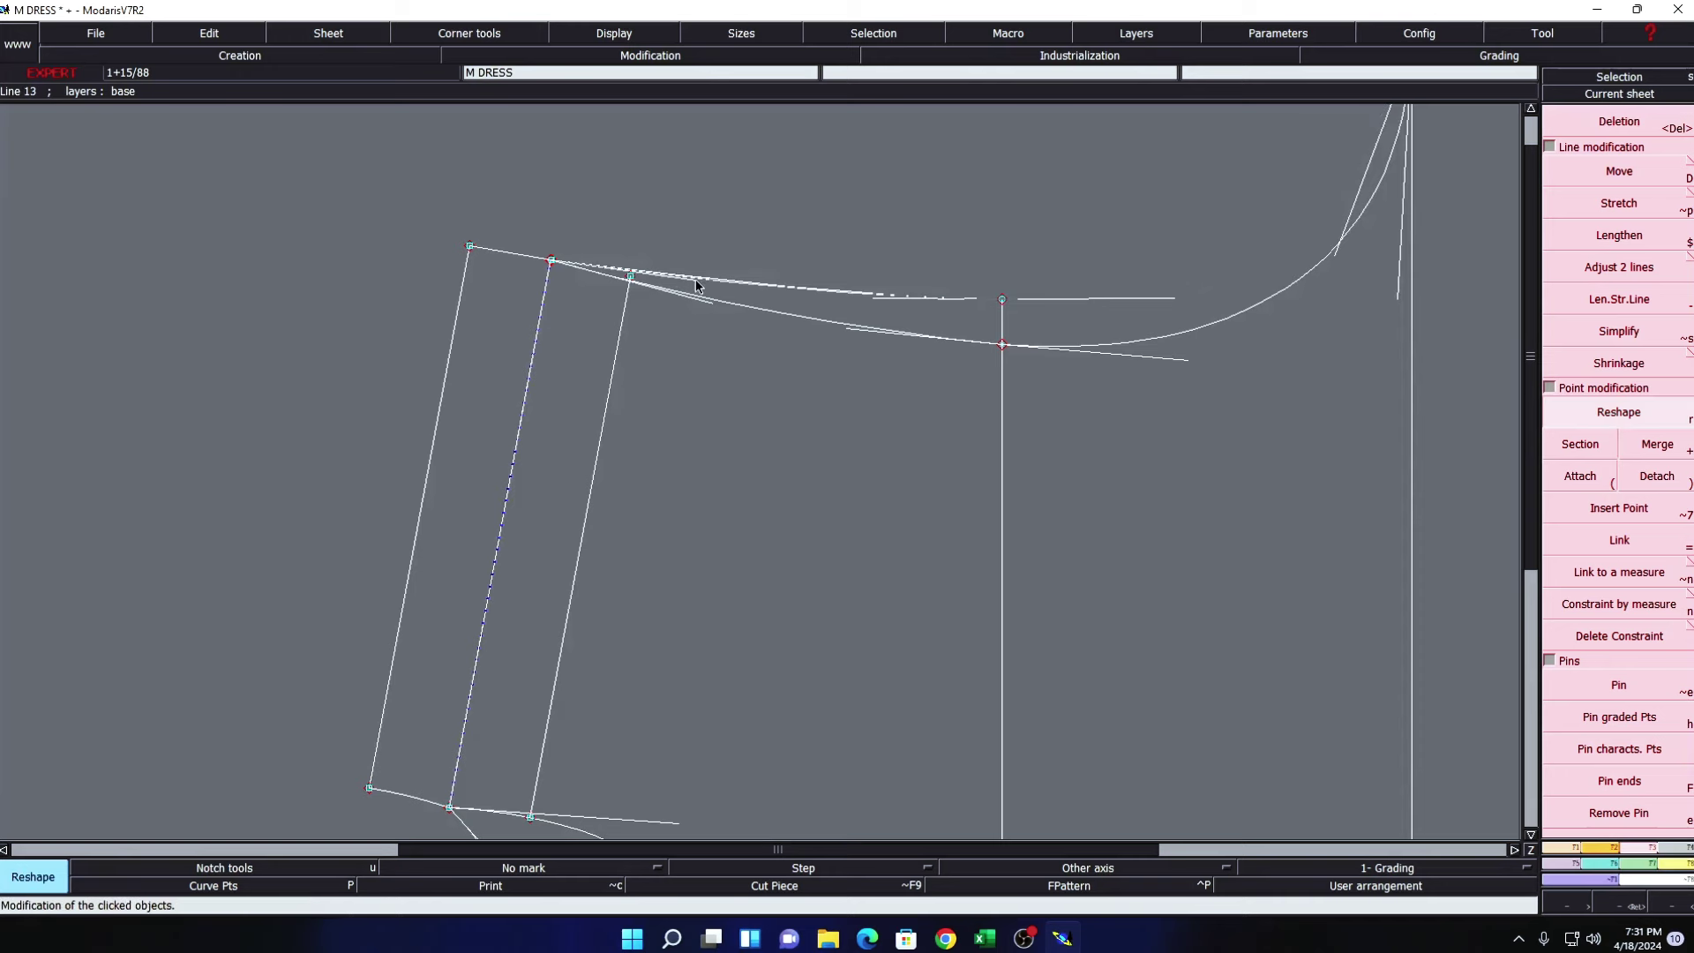
{"action": "key", "text": "z"}
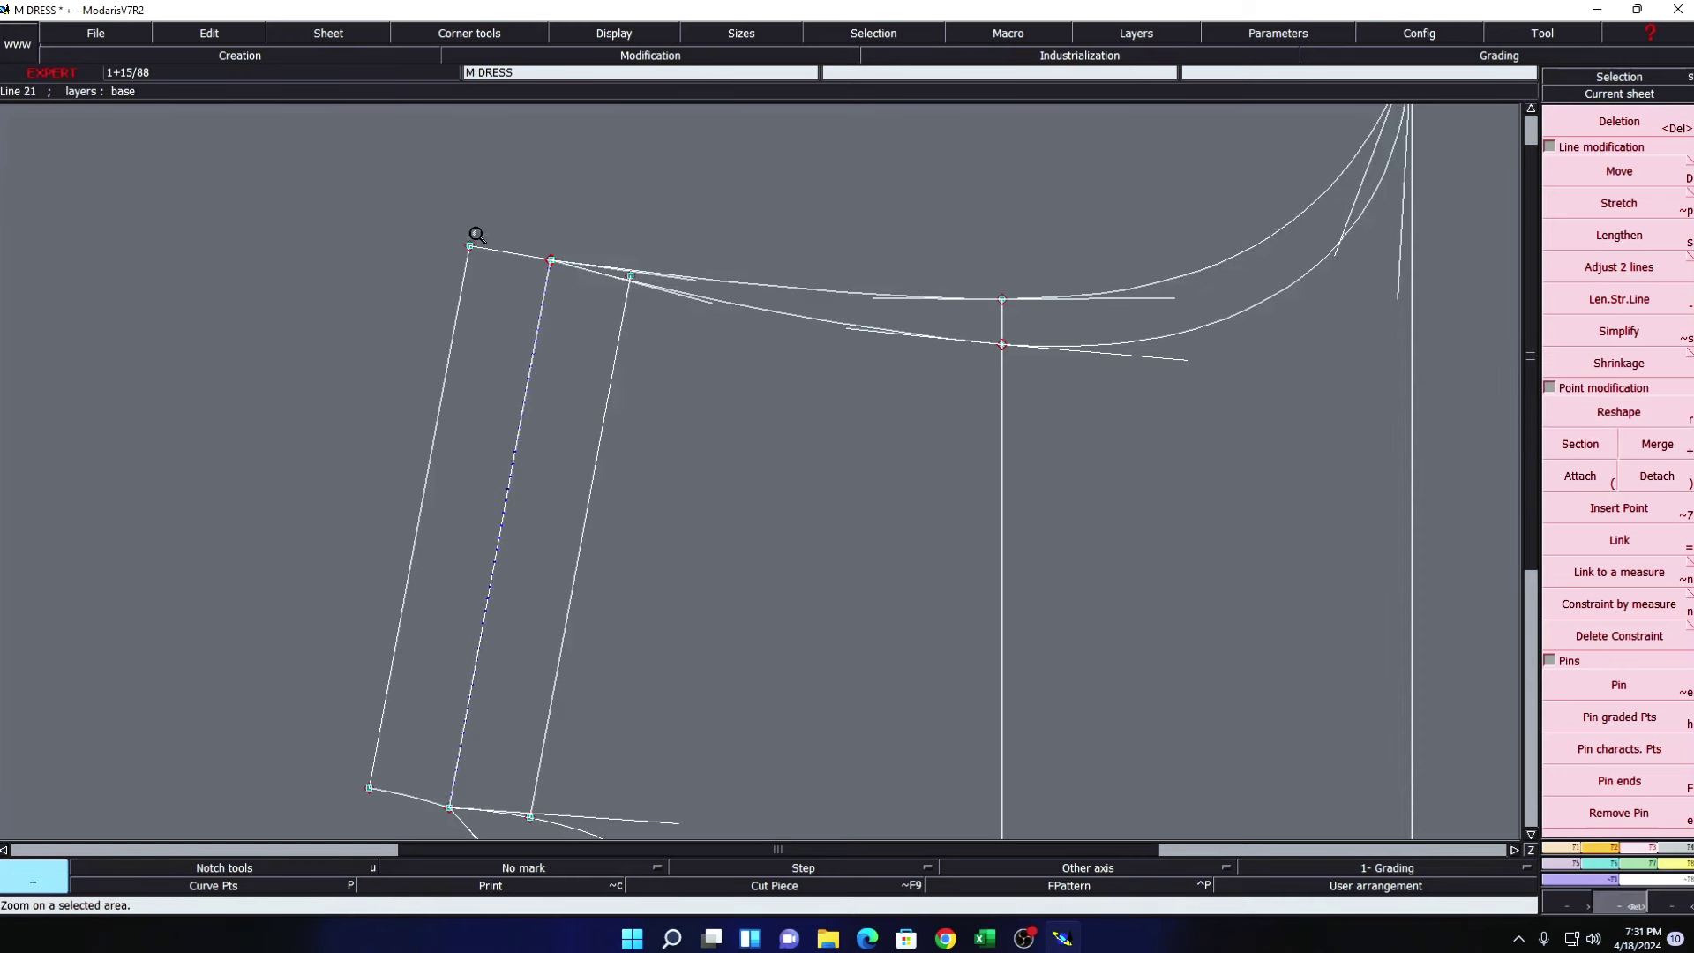
{"action": "left_click_drag", "start_coordinate": [445, 234], "coordinate": [618, 318]}
{"action": "left_click_drag", "start_coordinate": [812, 288], "coordinate": [1053, 402]}
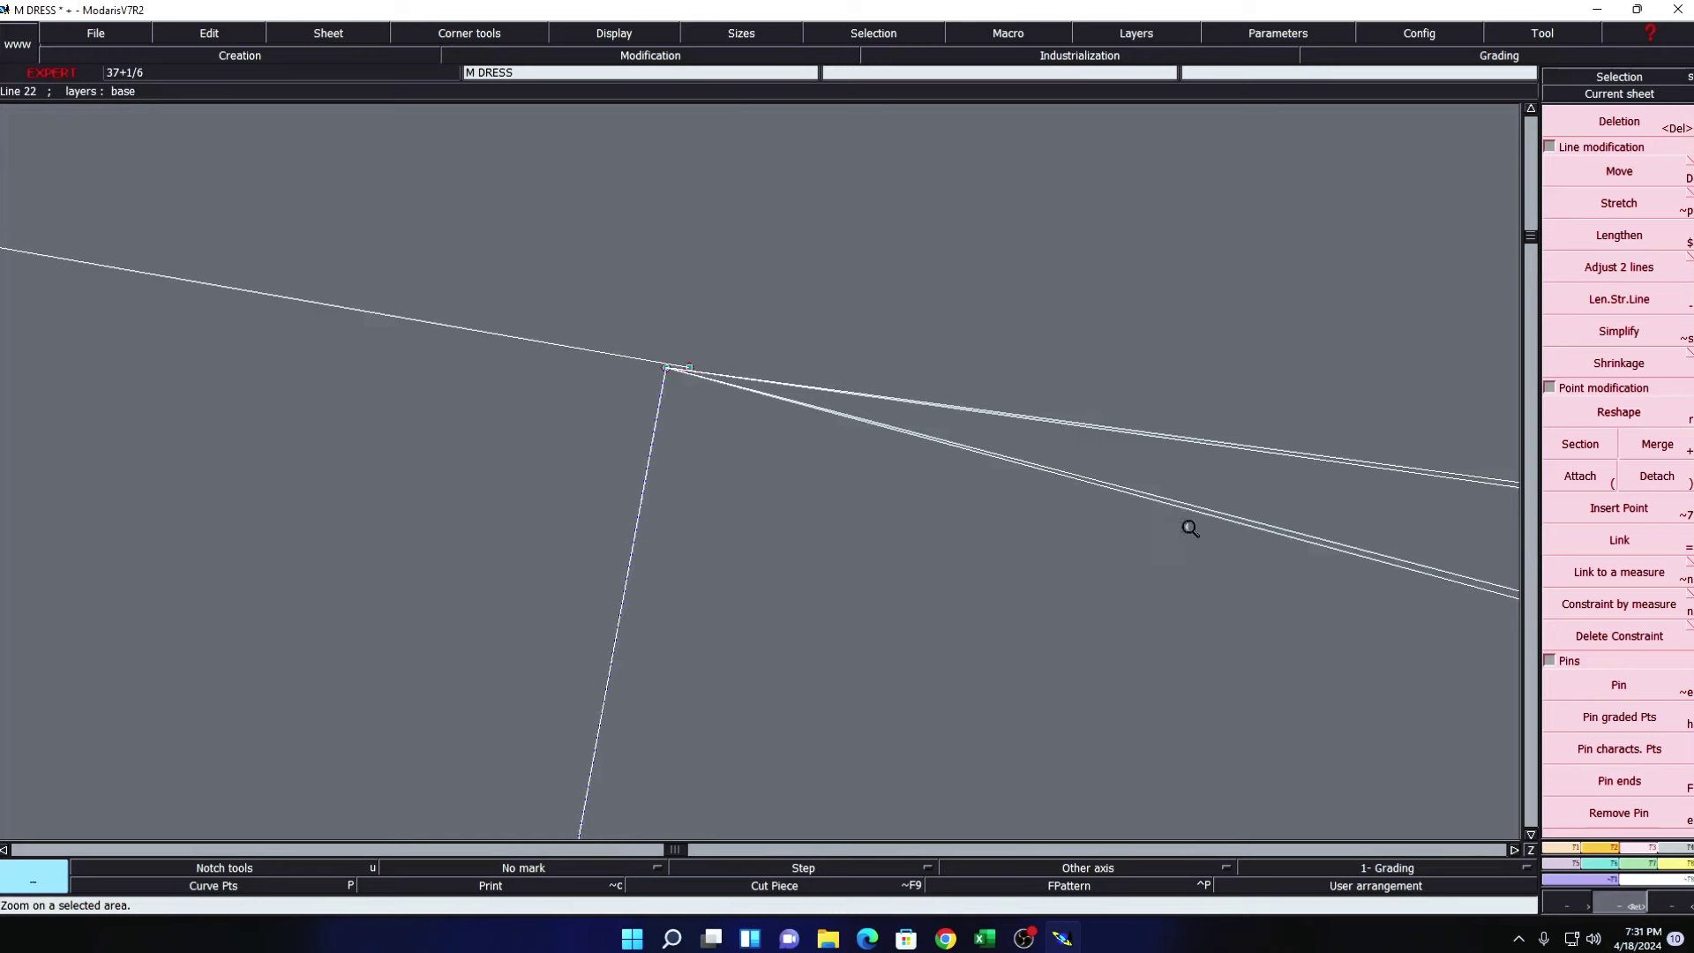
{"action": "left_click", "coordinate": [1580, 475]}
{"action": "left_click", "coordinate": [689, 367]}
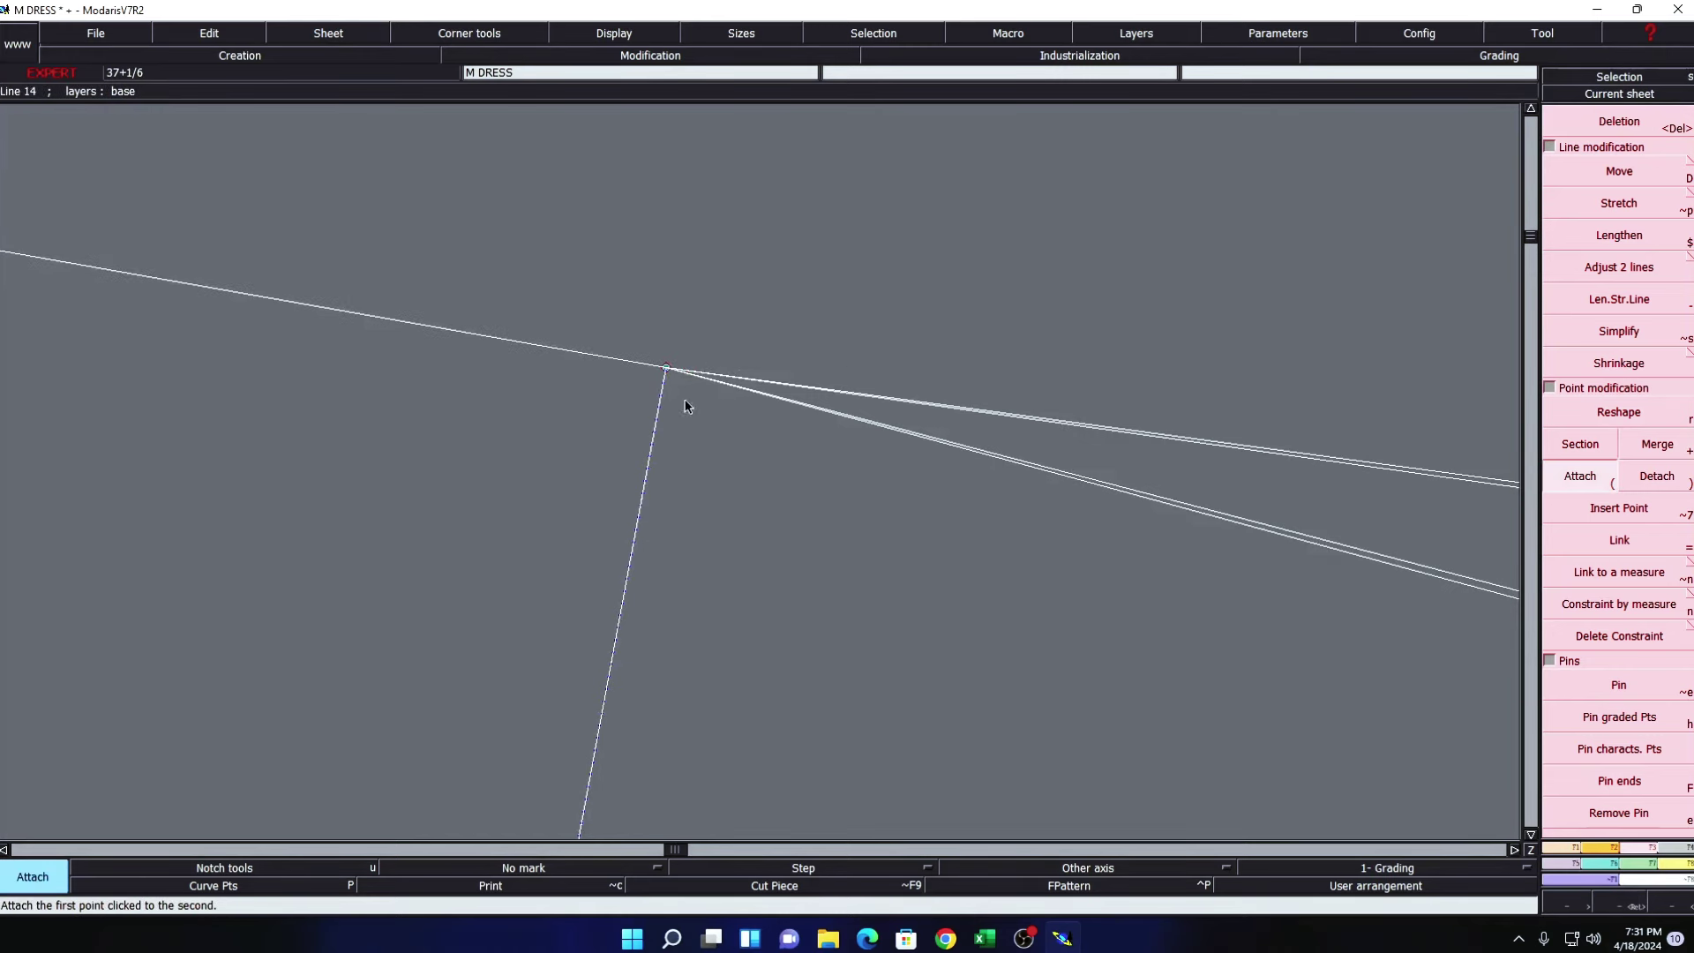
- Recentre on the whole pattern sheet and hide the curve handles
{"action": "key", "text": "End"}
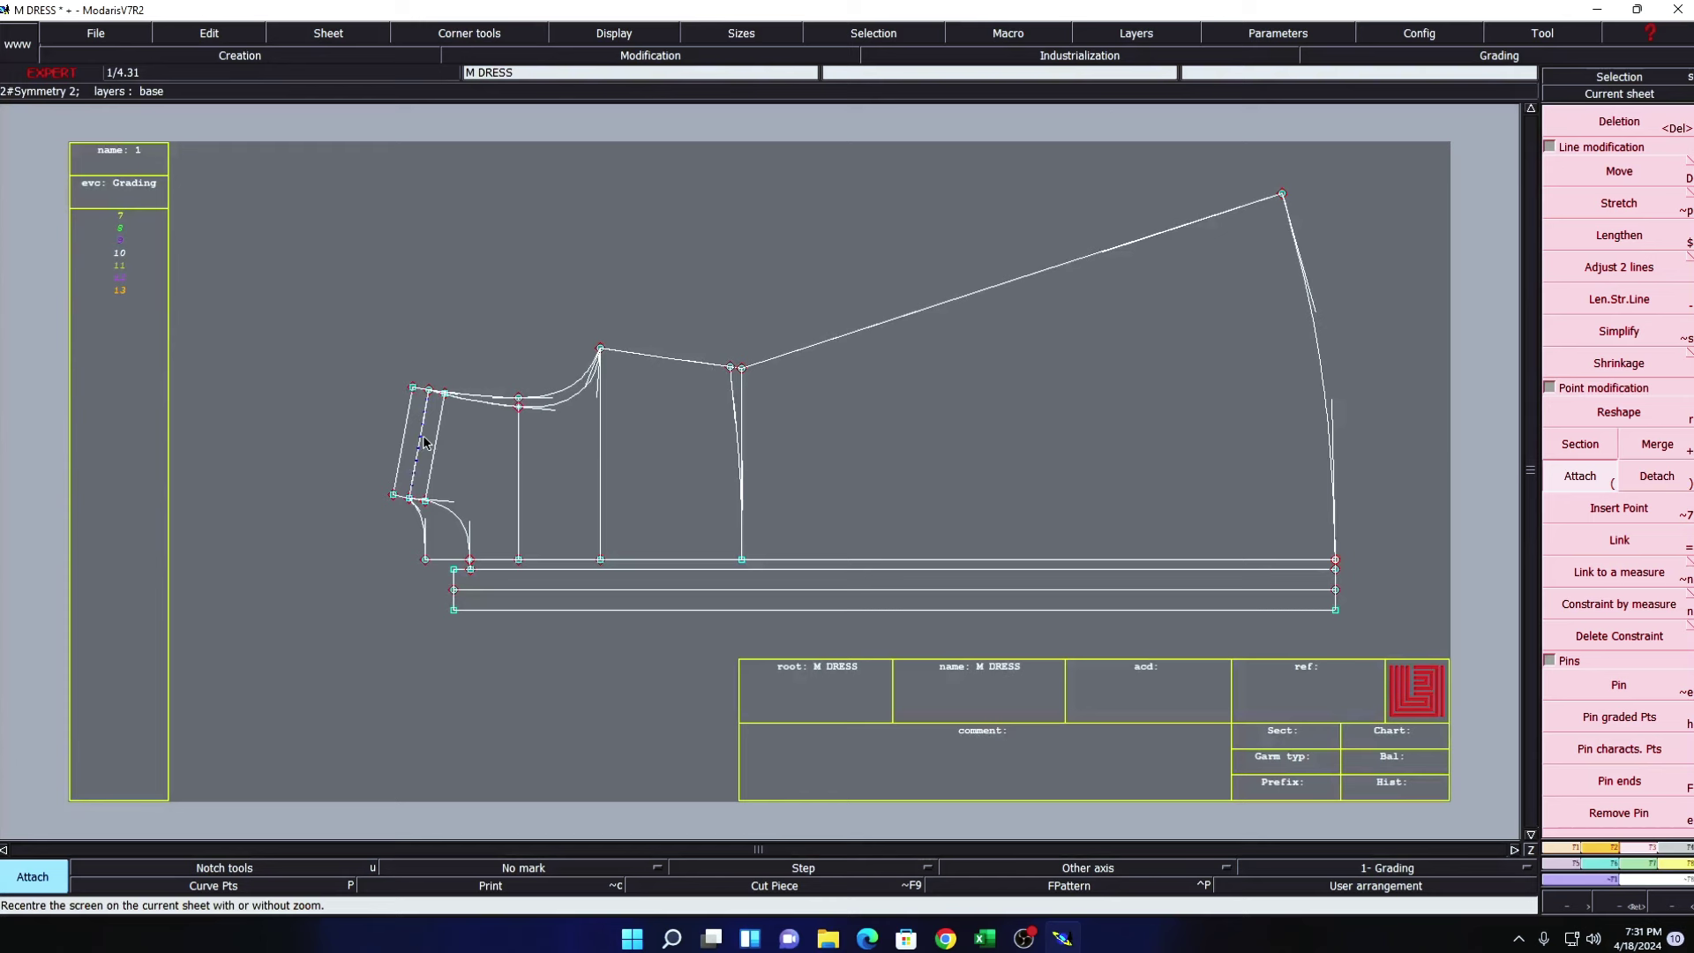
{"action": "key", "text": "Delete"}
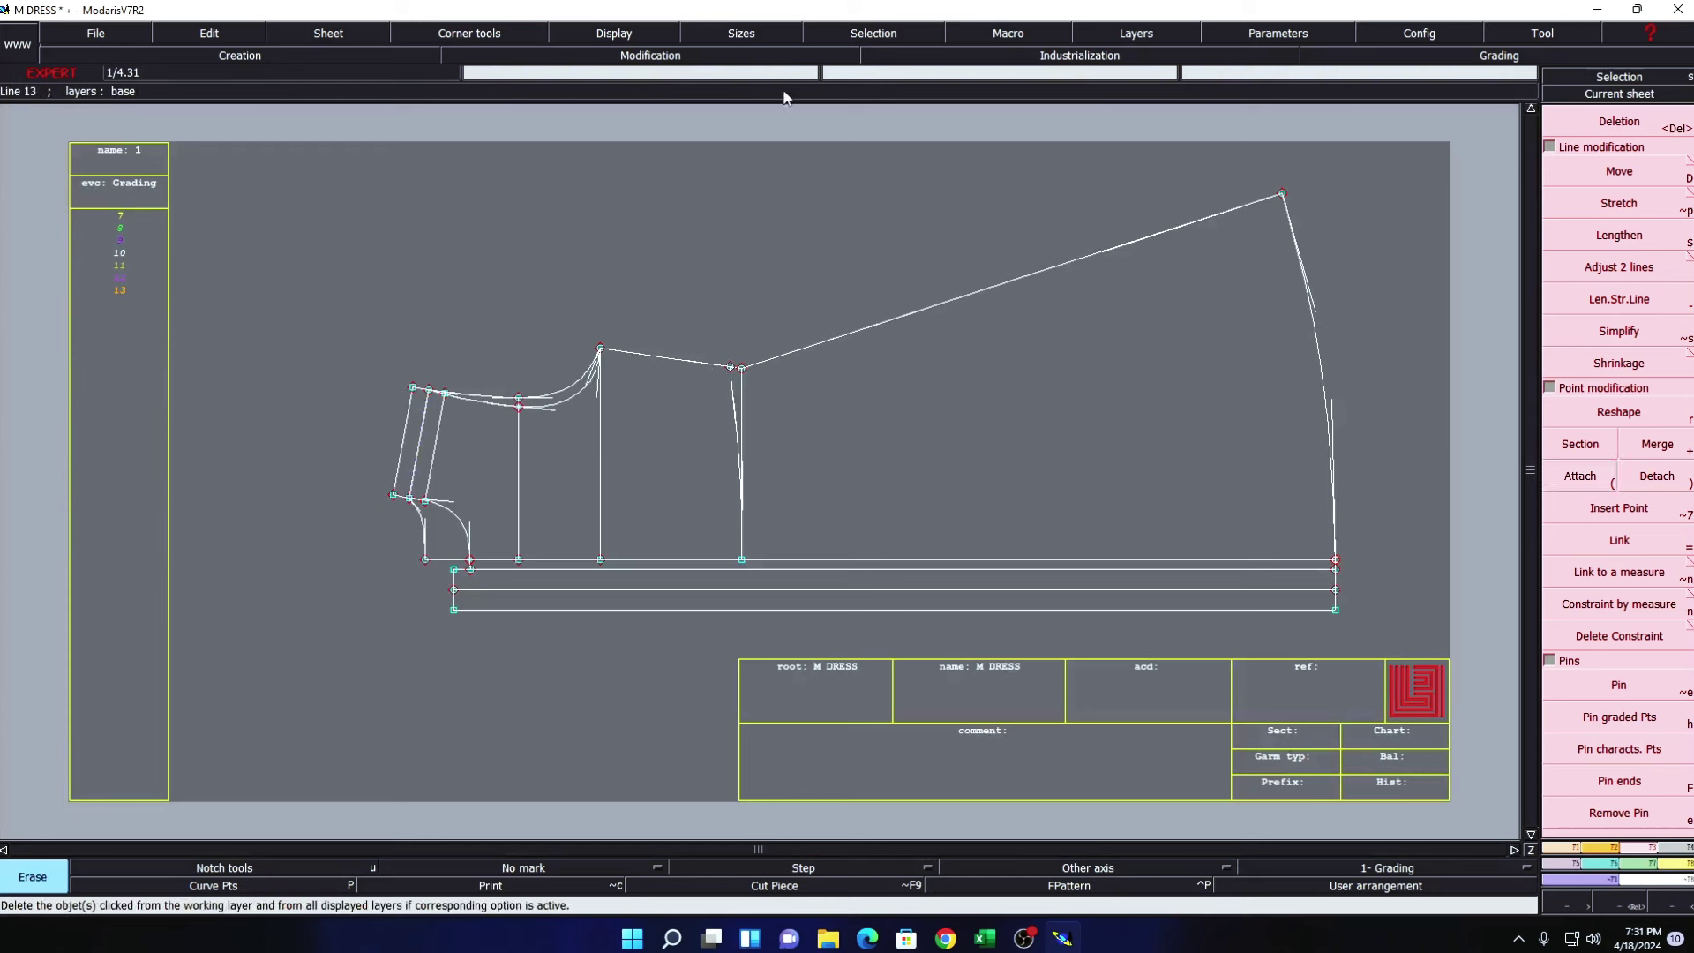
{"action": "left_click", "coordinate": [640, 34]}
{"action": "left_click", "coordinate": [714, 372]}
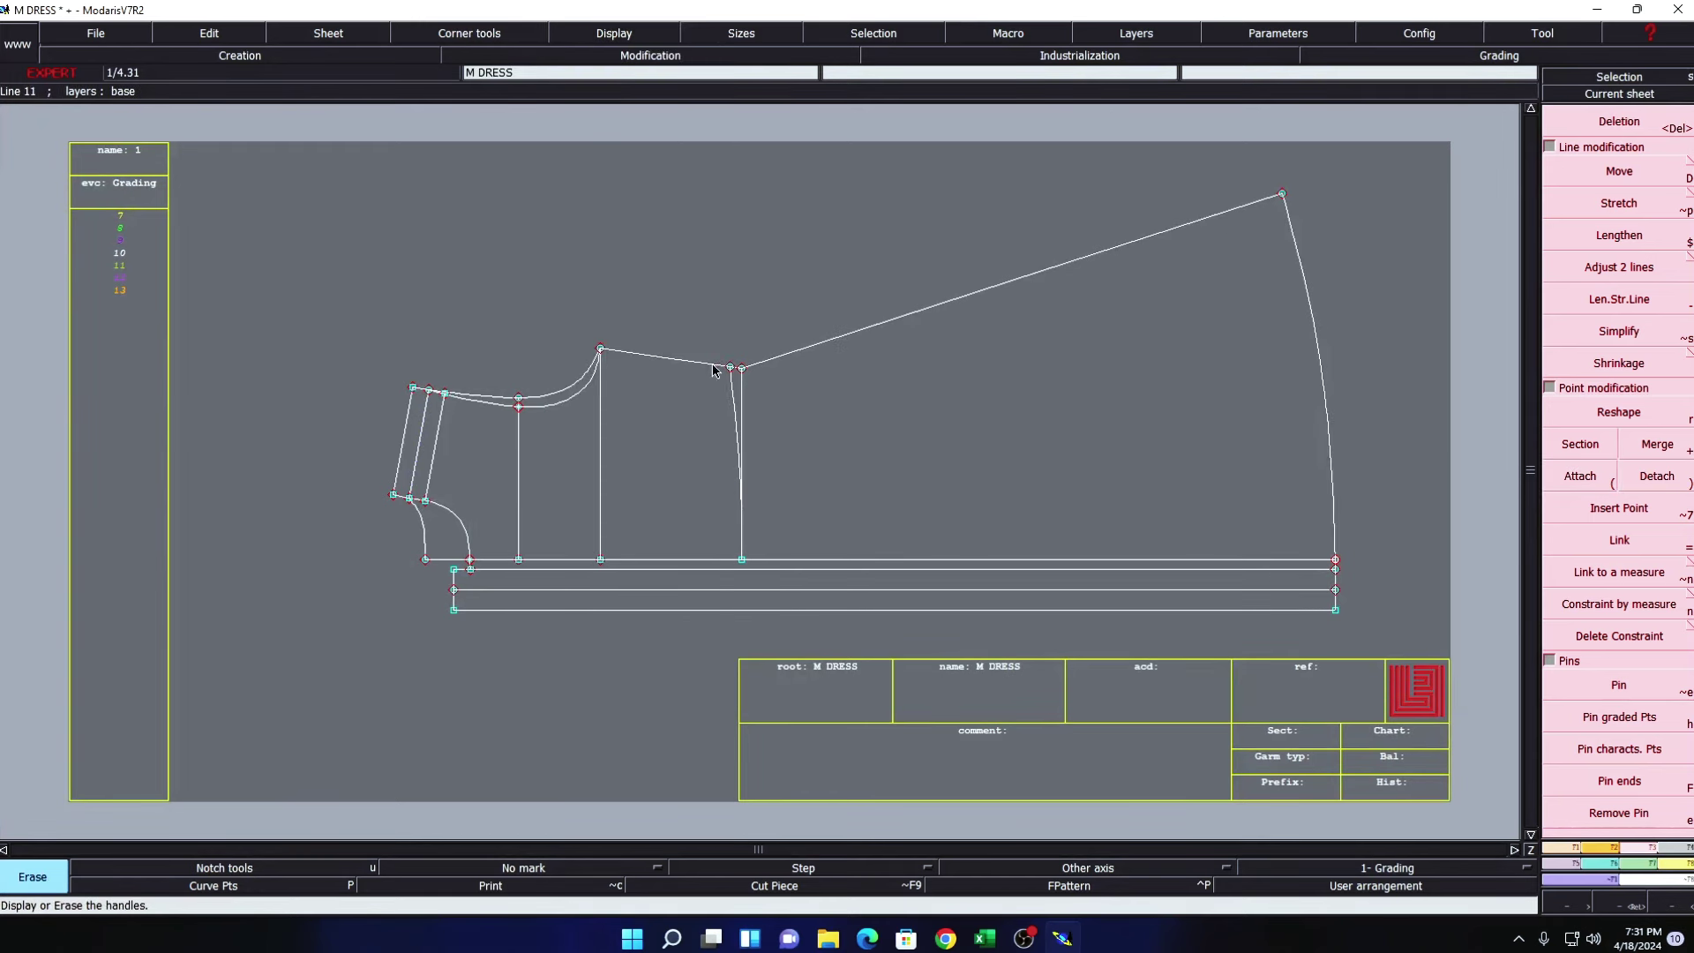
- Zoom in on the curved lower-left piece and check the Excel size spec before returning to Modaris
{"action": "key", "text": "z"}
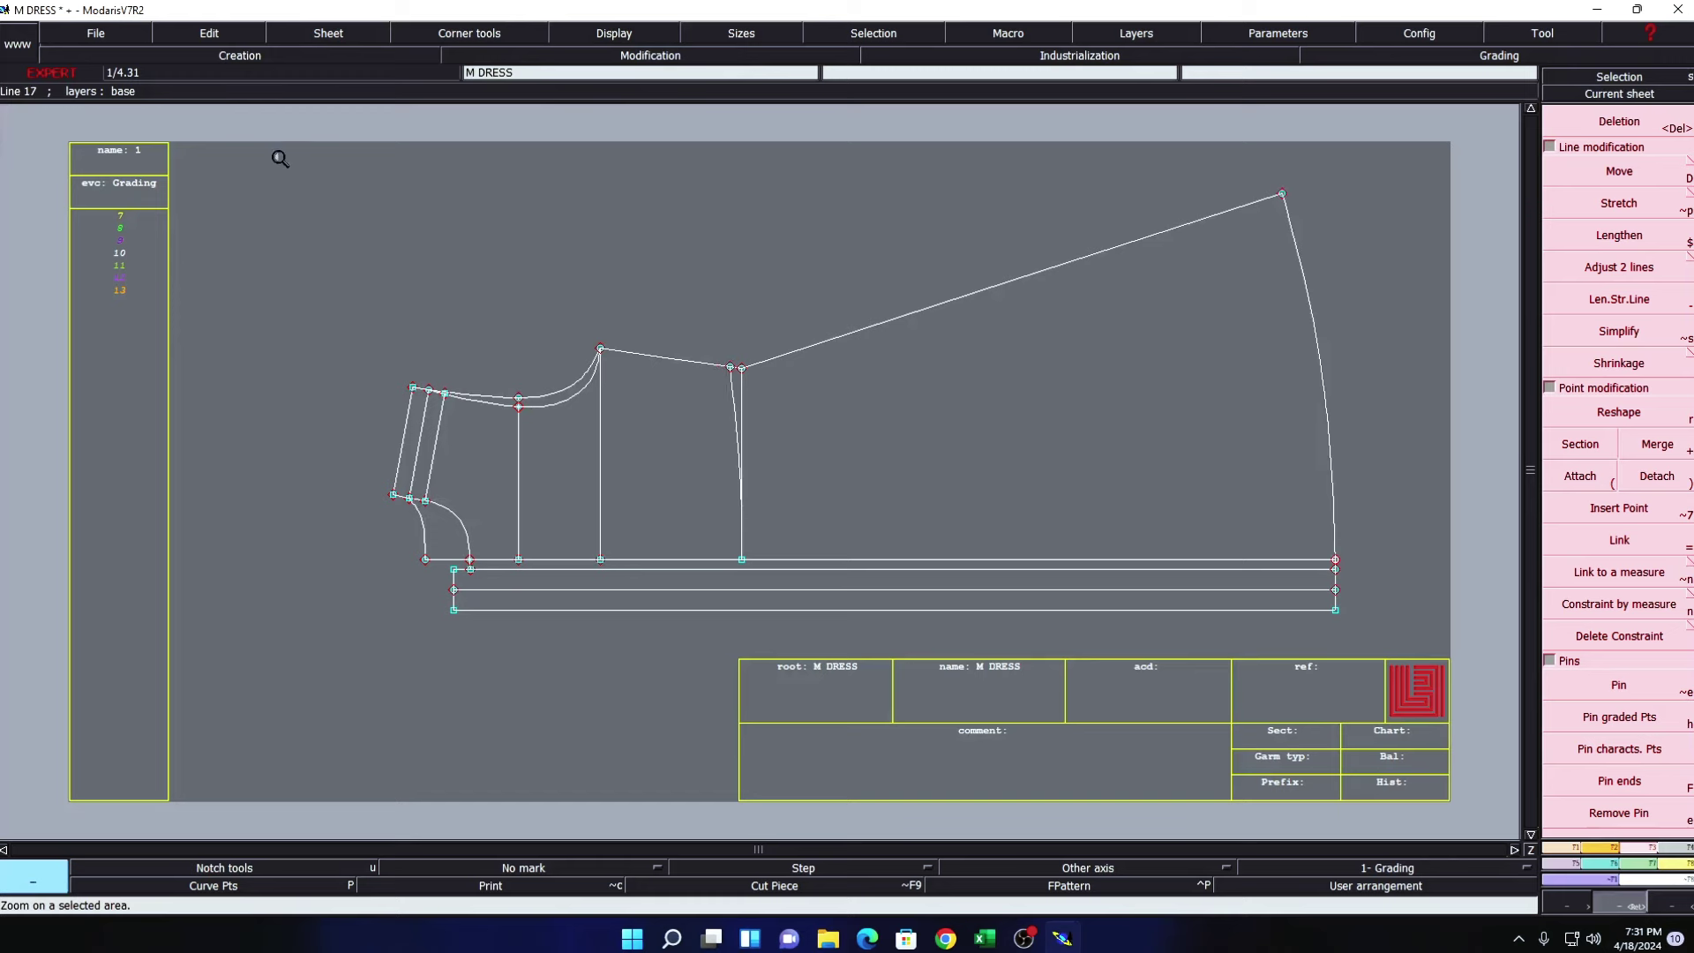
{"action": "left_click_drag", "start_coordinate": [283, 155], "coordinate": [1440, 675]}
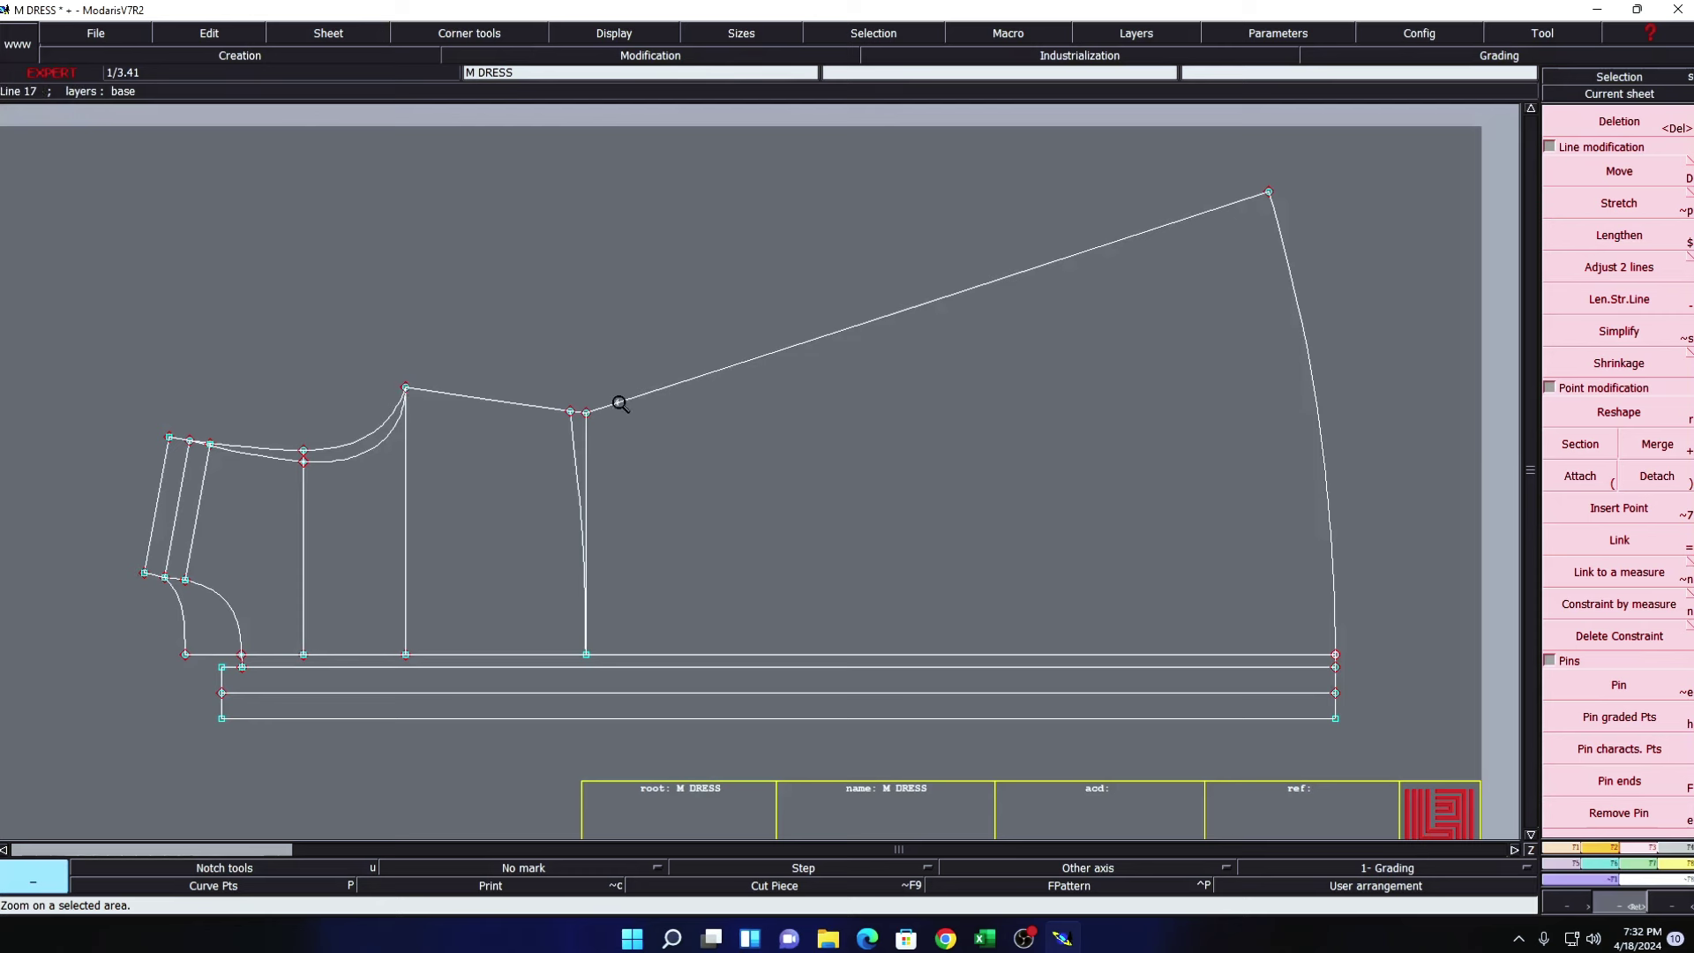
{"action": "left_click_drag", "start_coordinate": [80, 264], "coordinate": [844, 733]}
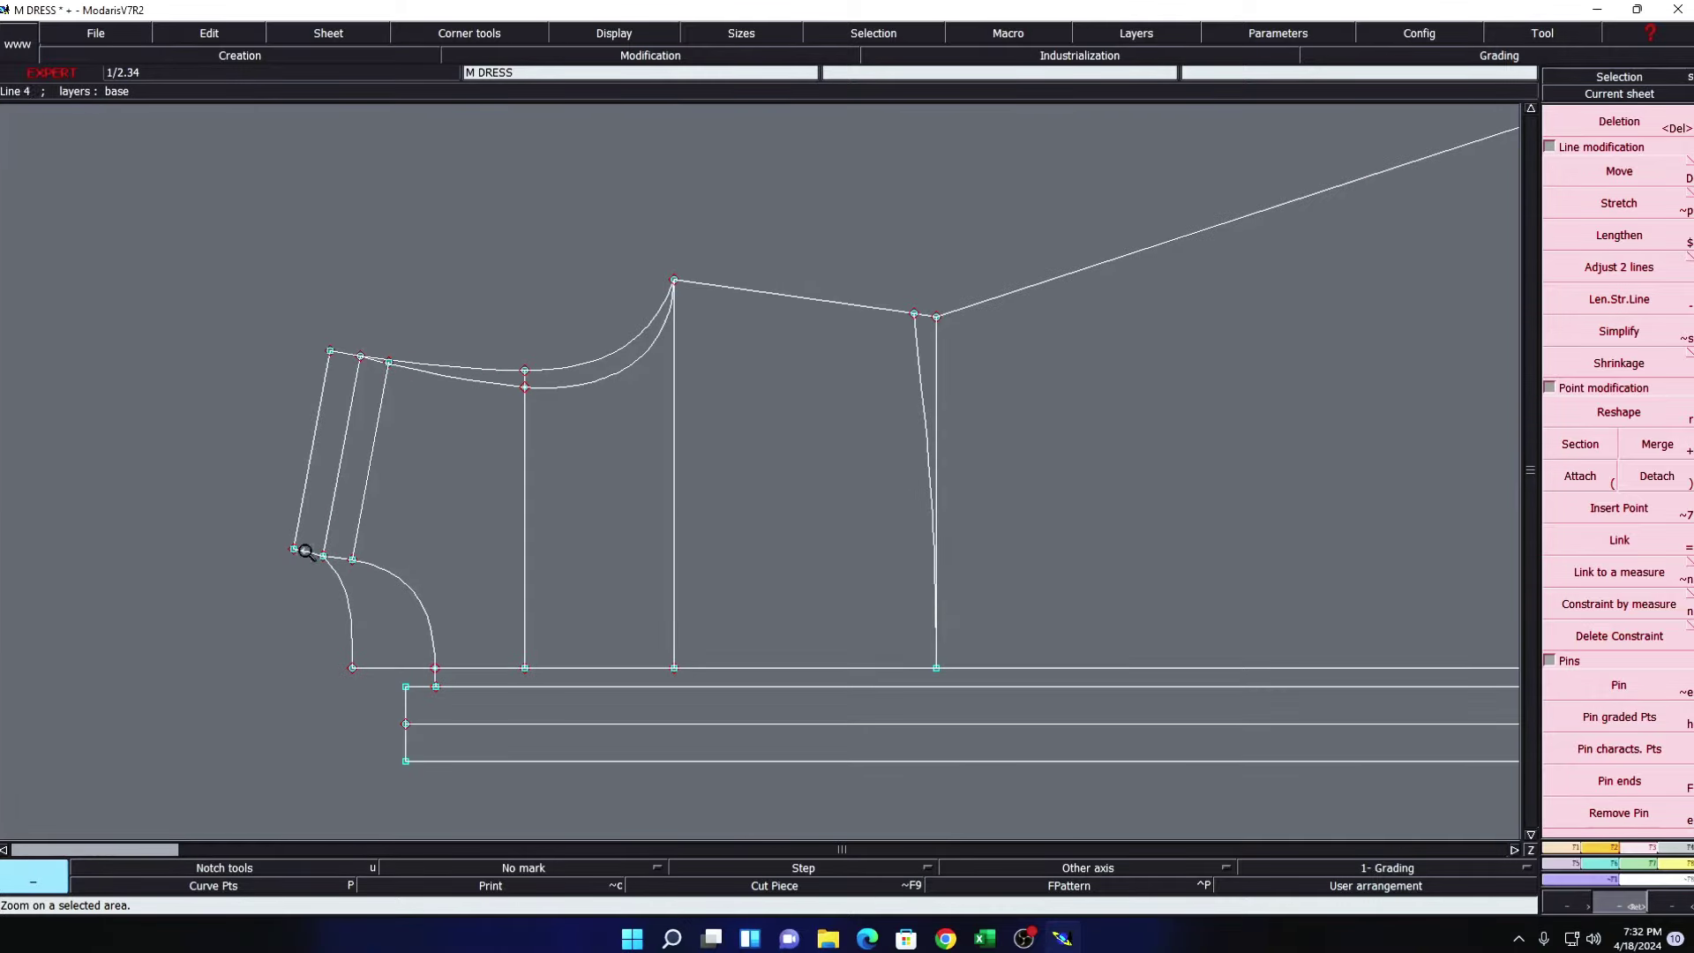
{"action": "left_click_drag", "start_coordinate": [236, 459], "coordinate": [564, 762]}
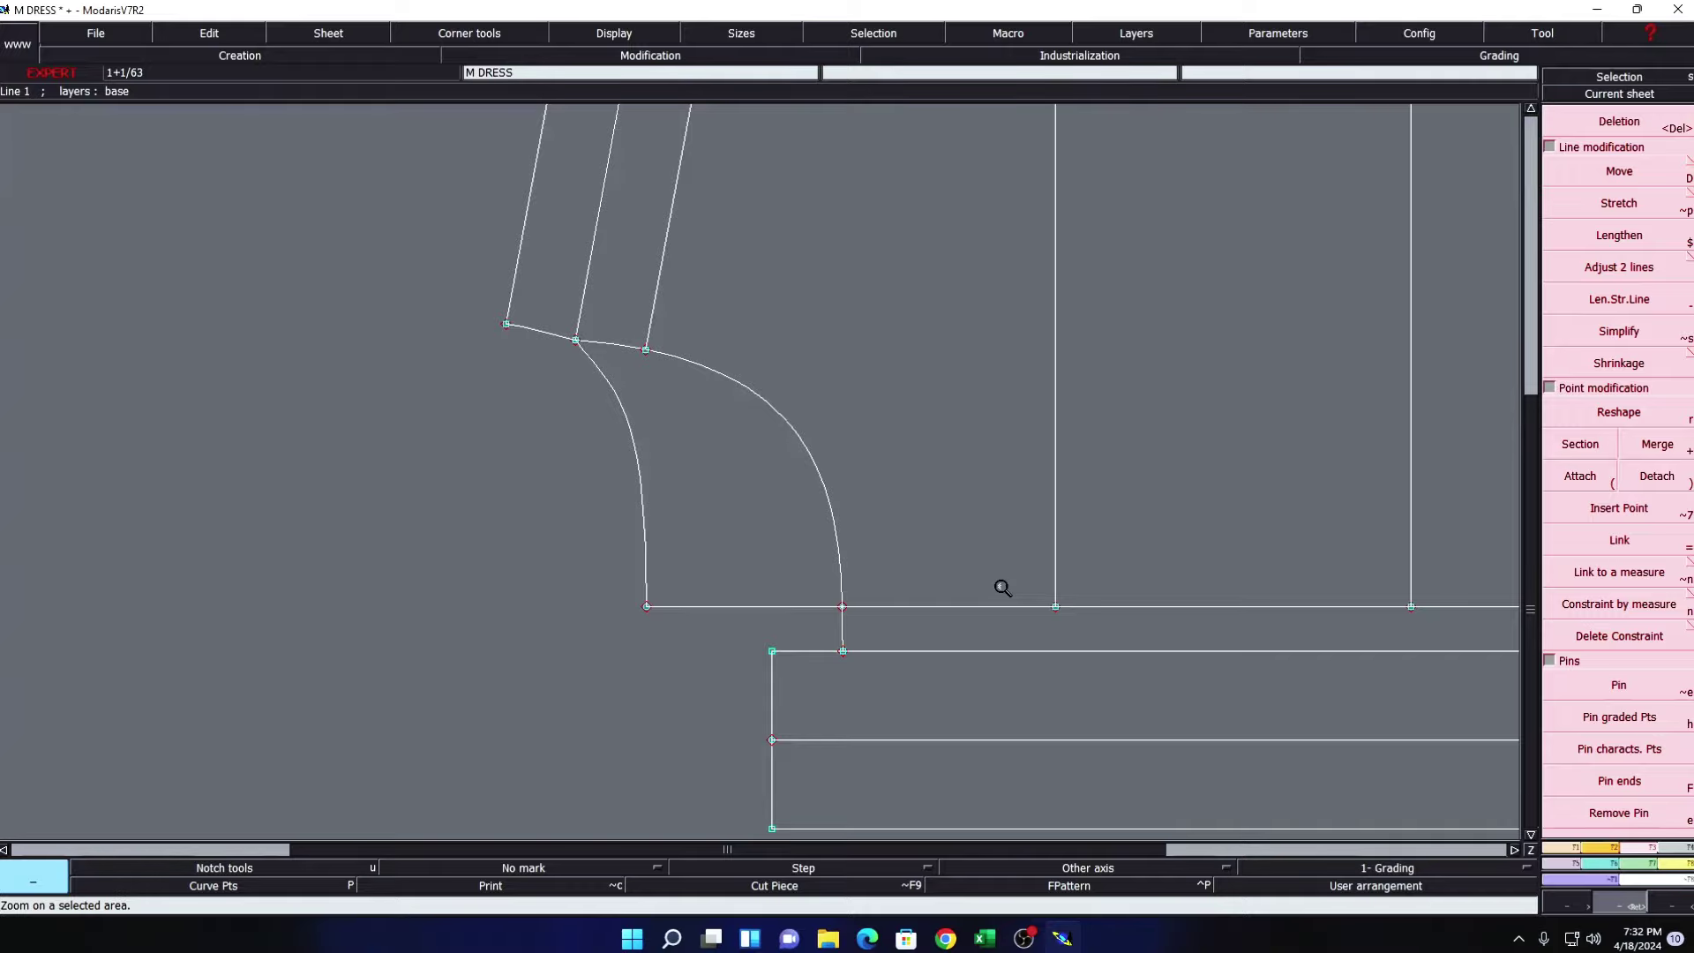
{"action": "left_click", "coordinate": [984, 938]}
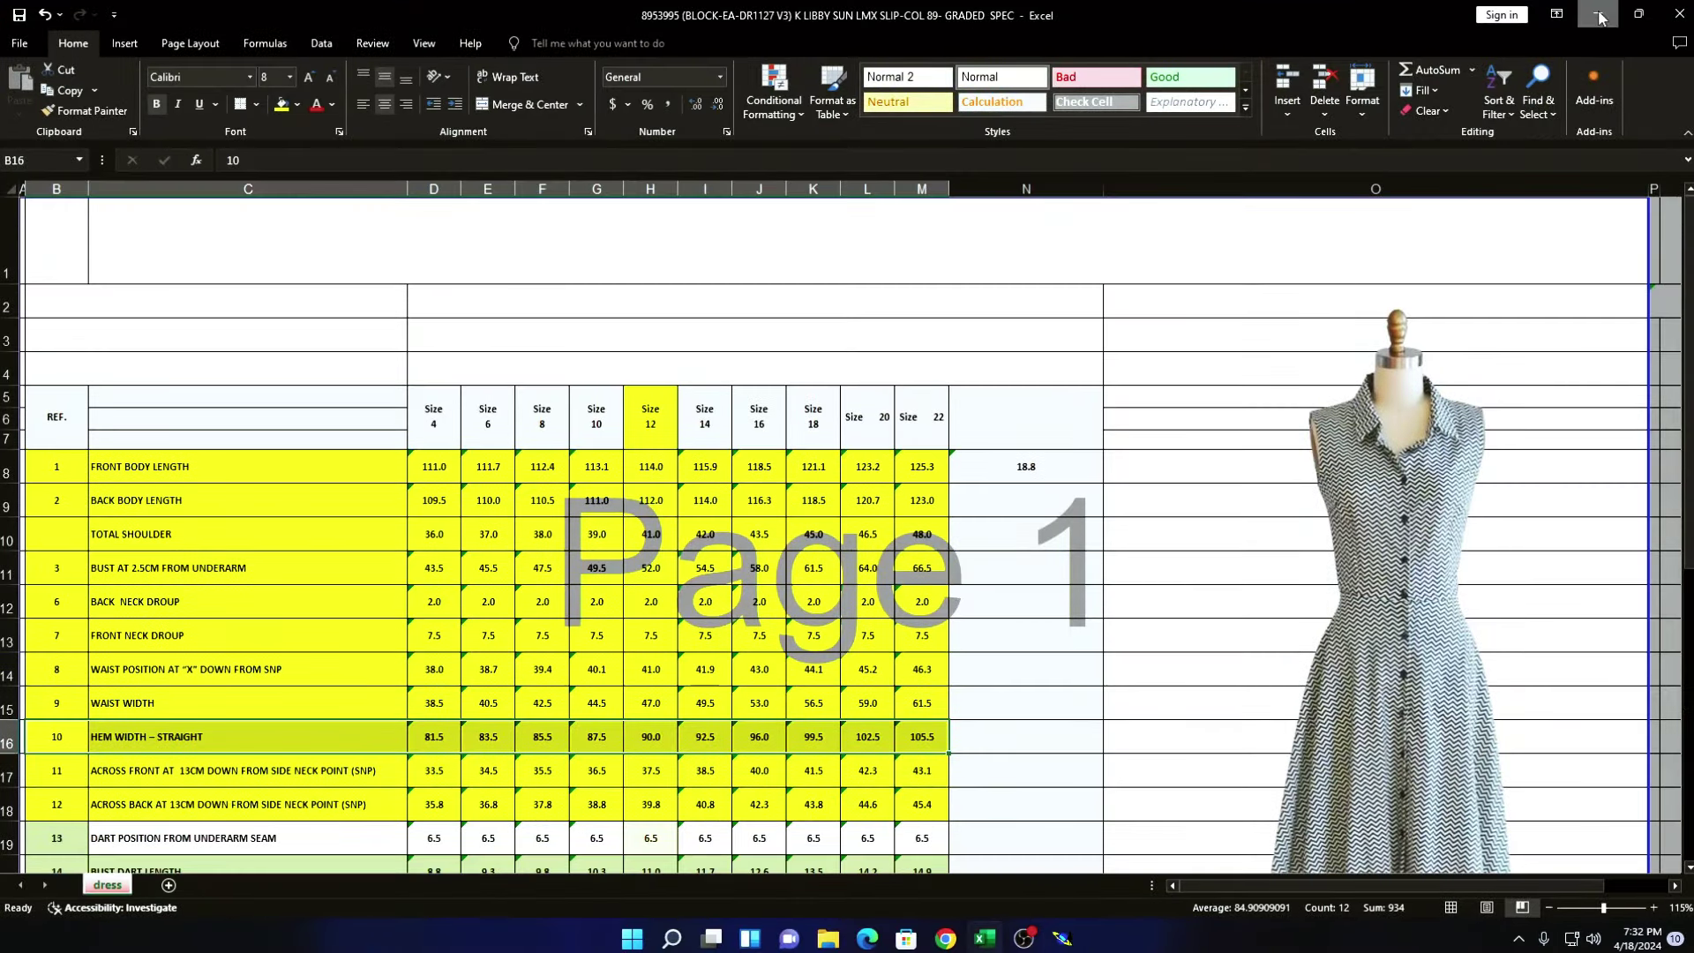
{"action": "left_click", "coordinate": [1596, 14]}
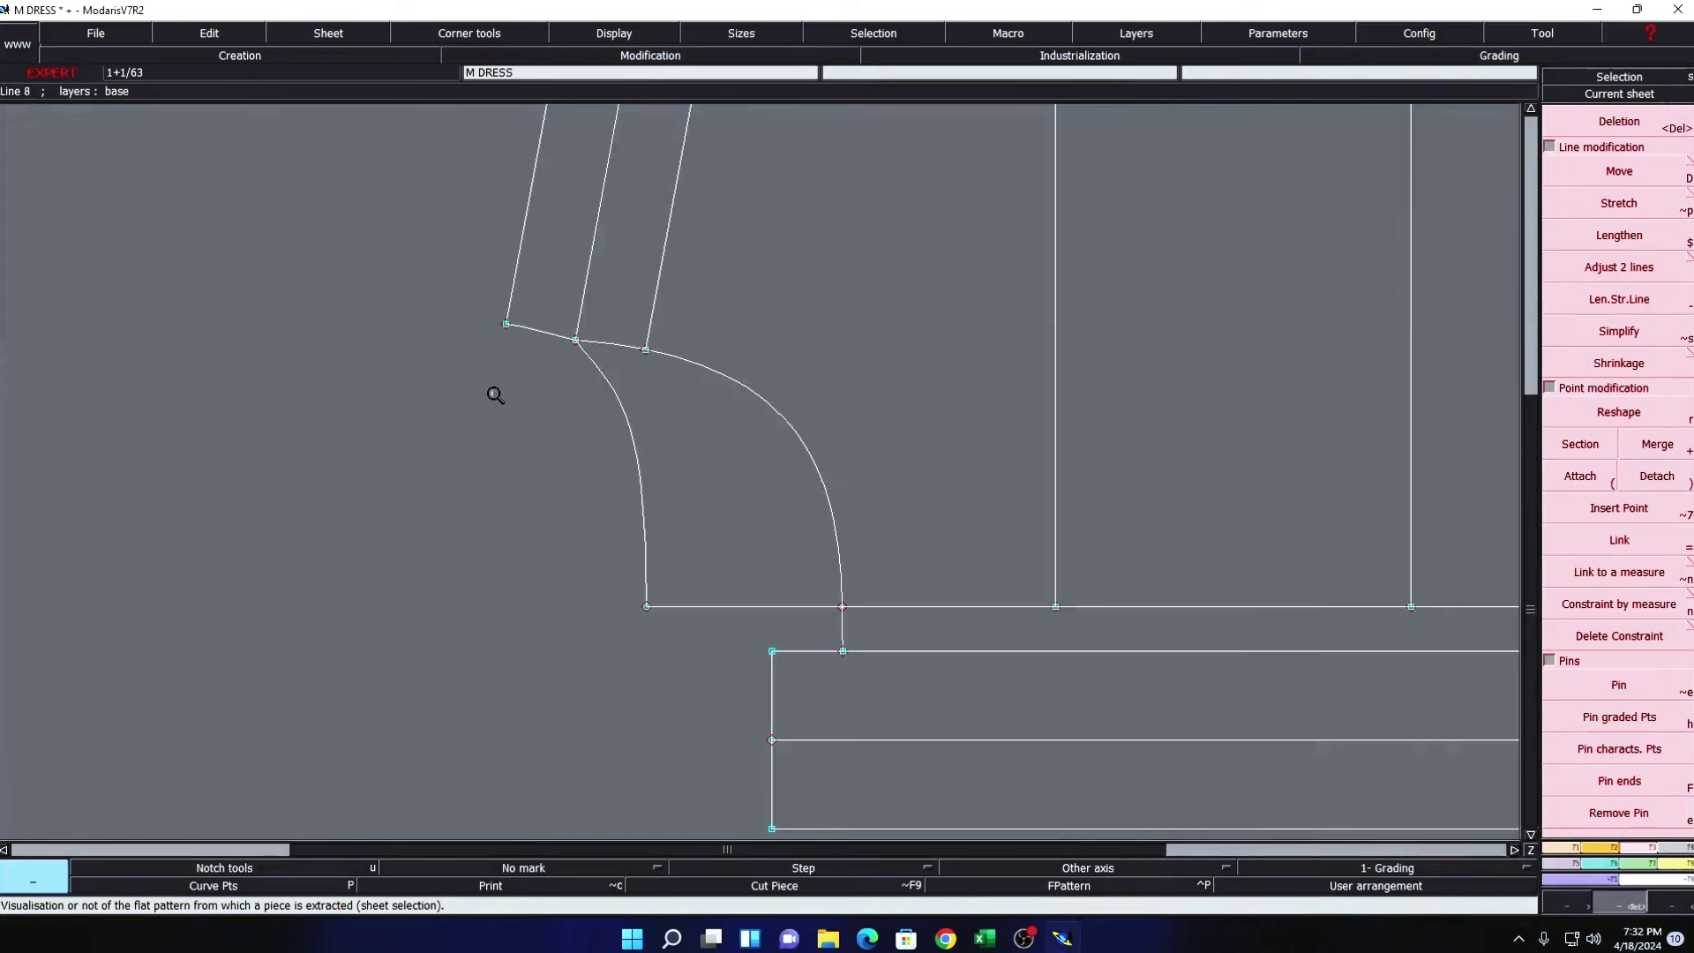
- Shorten the upper corner's tangent handle to reshape the inner armhole curve, then hide handles
{"action": "left_click", "coordinate": [641, 33]}
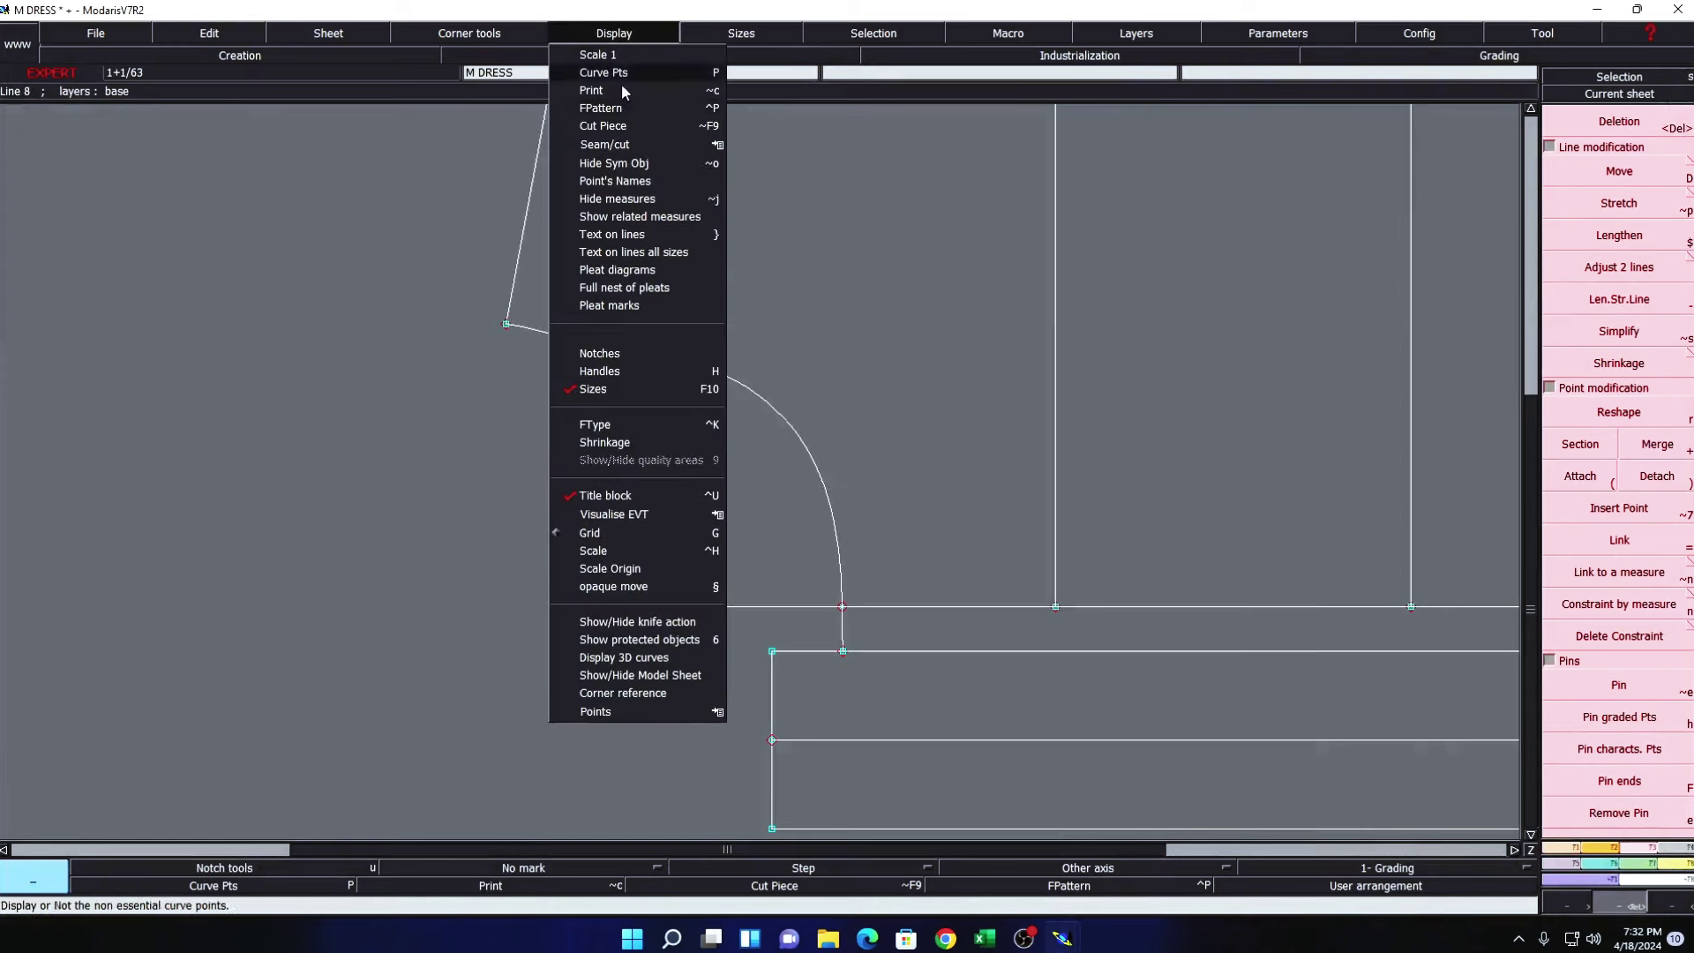
{"action": "left_click", "coordinate": [606, 369]}
{"action": "key", "text": "r"}
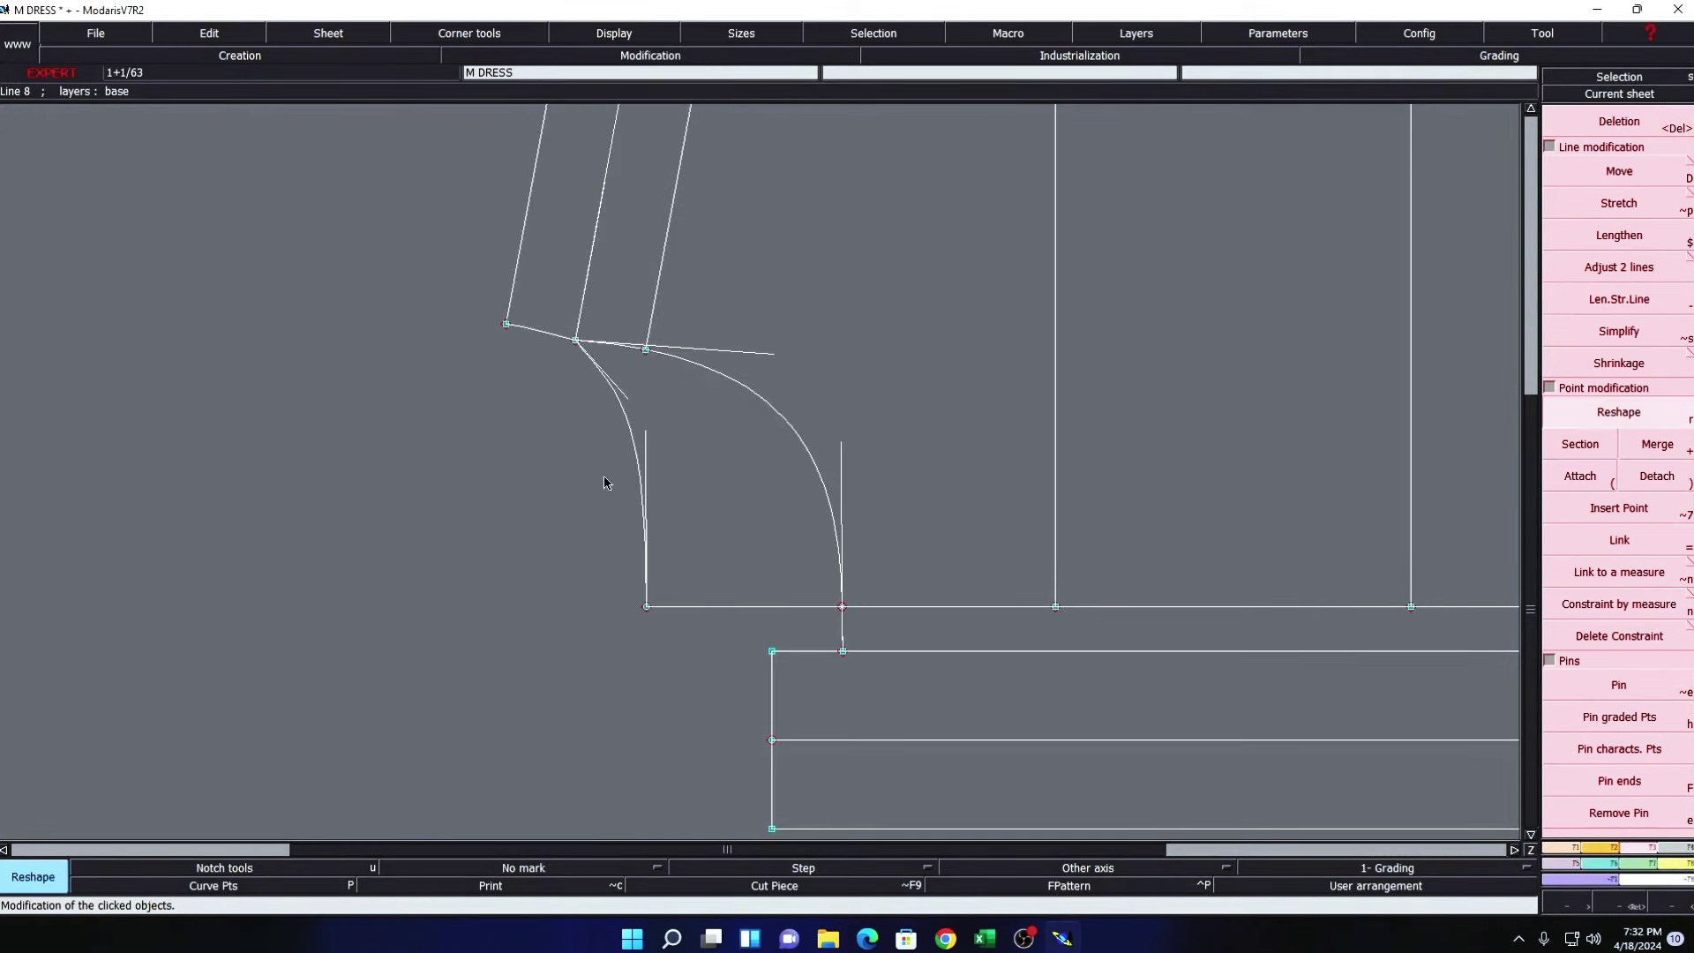
{"action": "left_click_drag", "start_coordinate": [623, 399], "coordinate": [637, 393]}
{"action": "left_click", "coordinate": [614, 32]}
{"action": "left_click", "coordinate": [578, 367]}
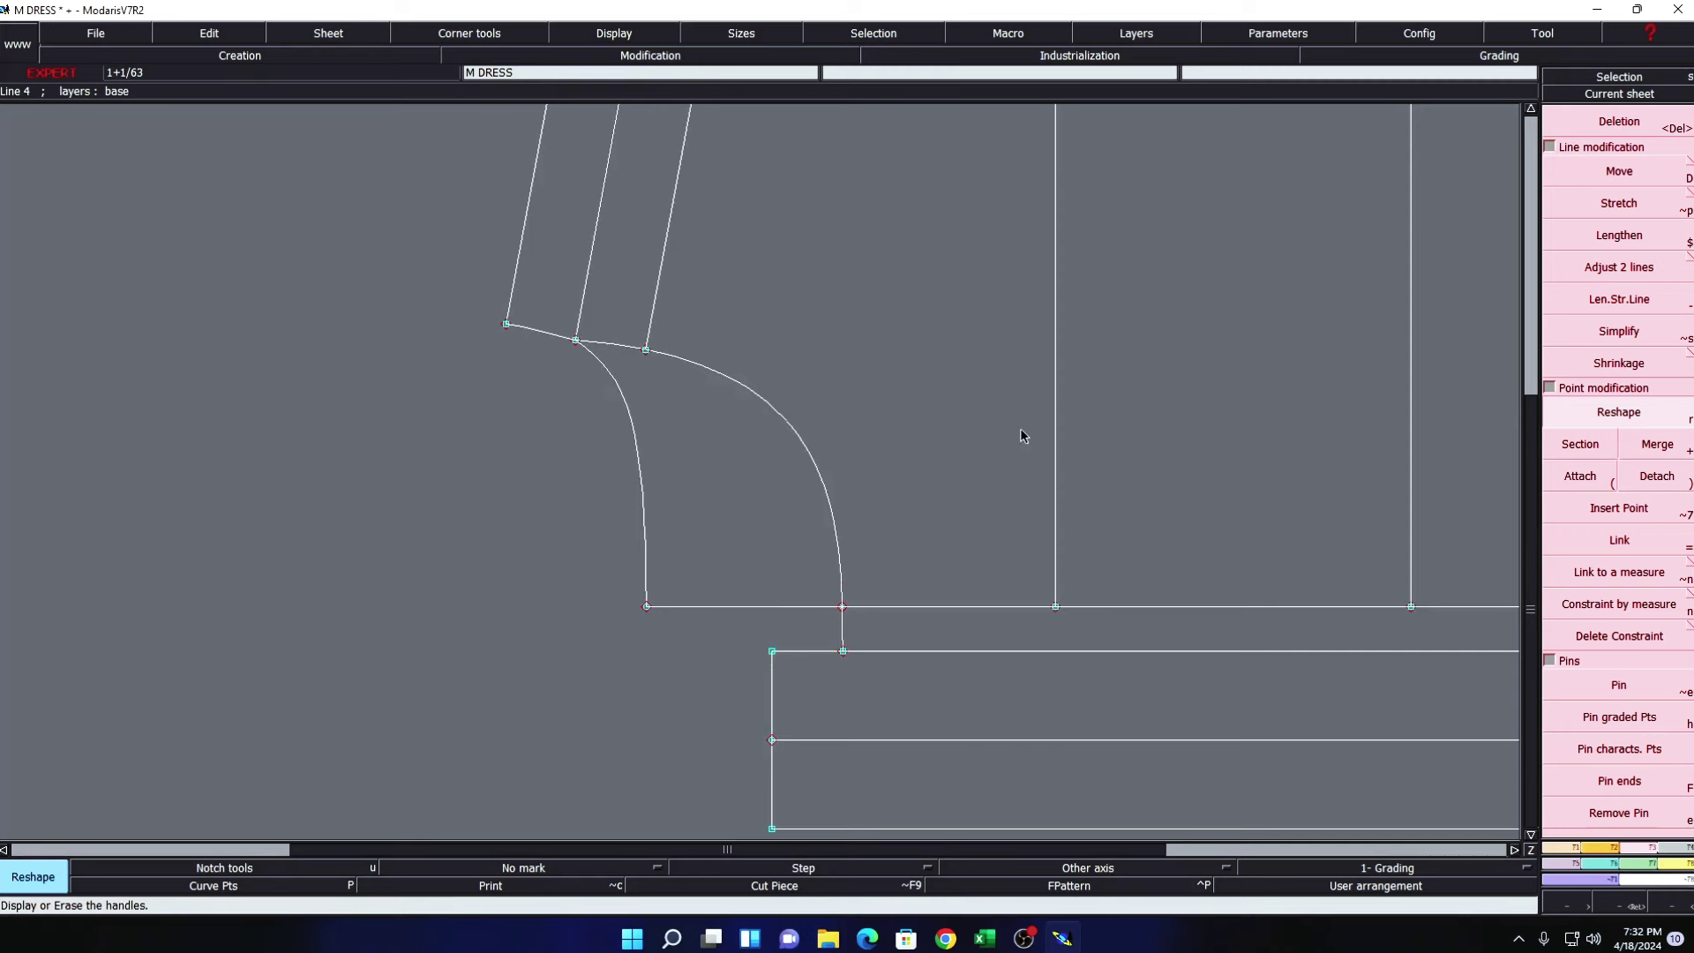
{"action": "left_click", "coordinate": [1636, 123]}
- Open the measurement spreadsheet with a ddl /size column and sizes listed vertically
{"action": "key", "text": "F7"}
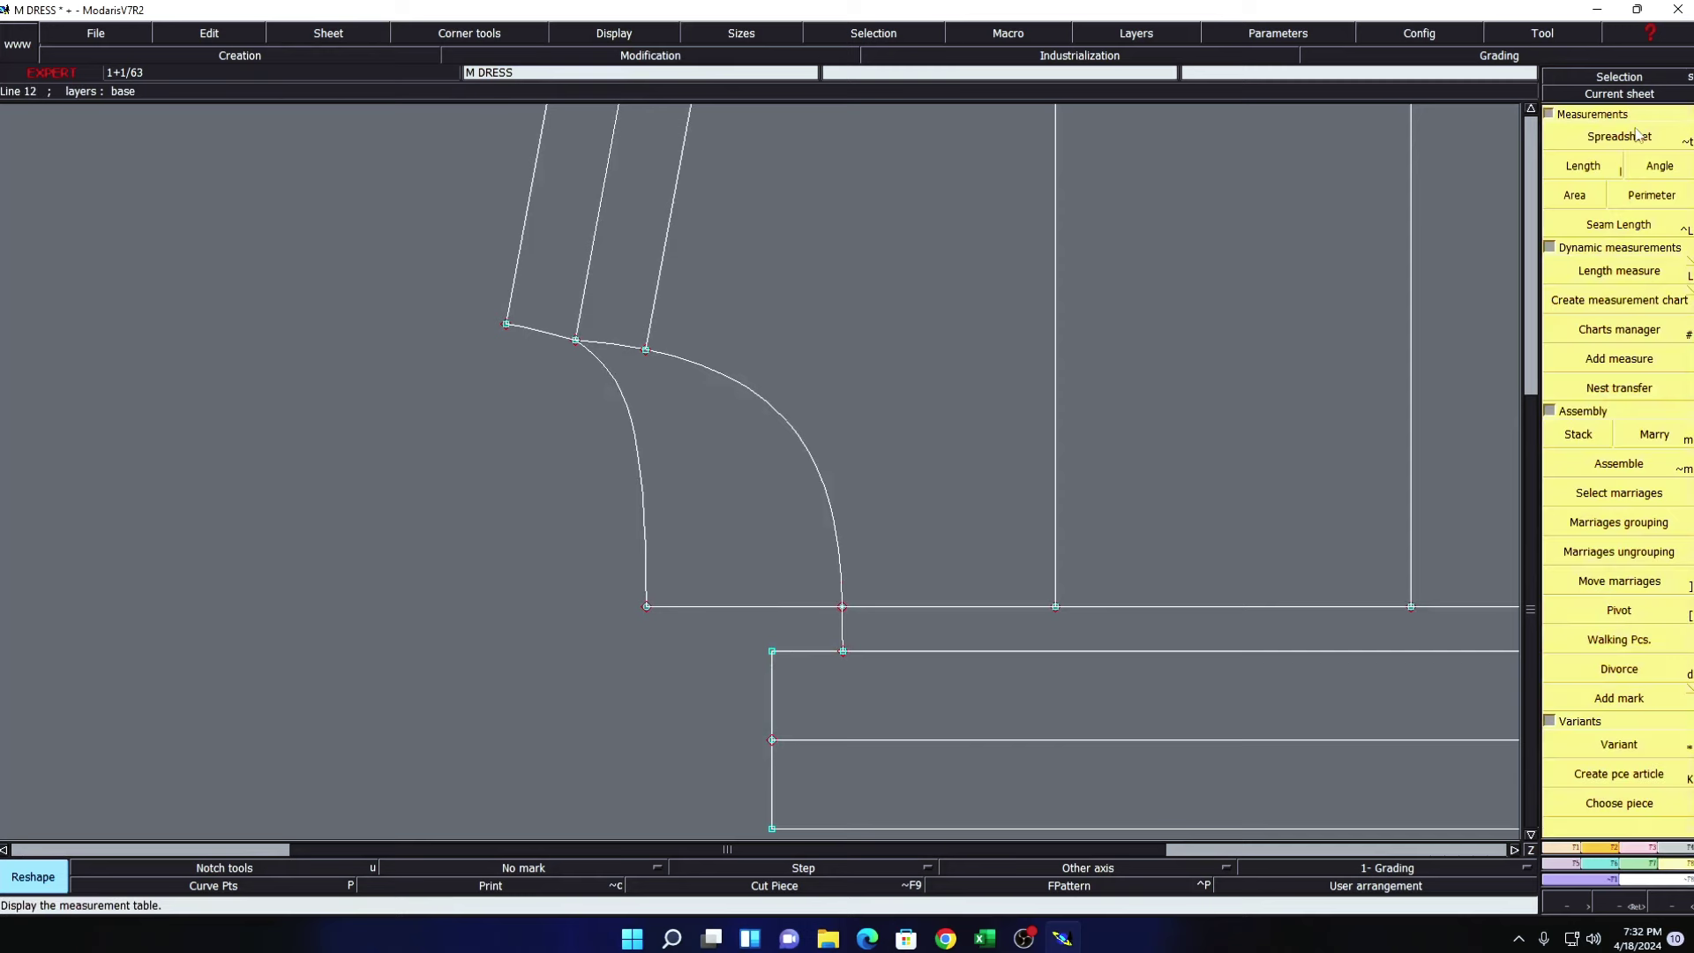
{"action": "left_click", "coordinate": [1634, 136]}
{"action": "left_click", "coordinate": [1078, 460]}
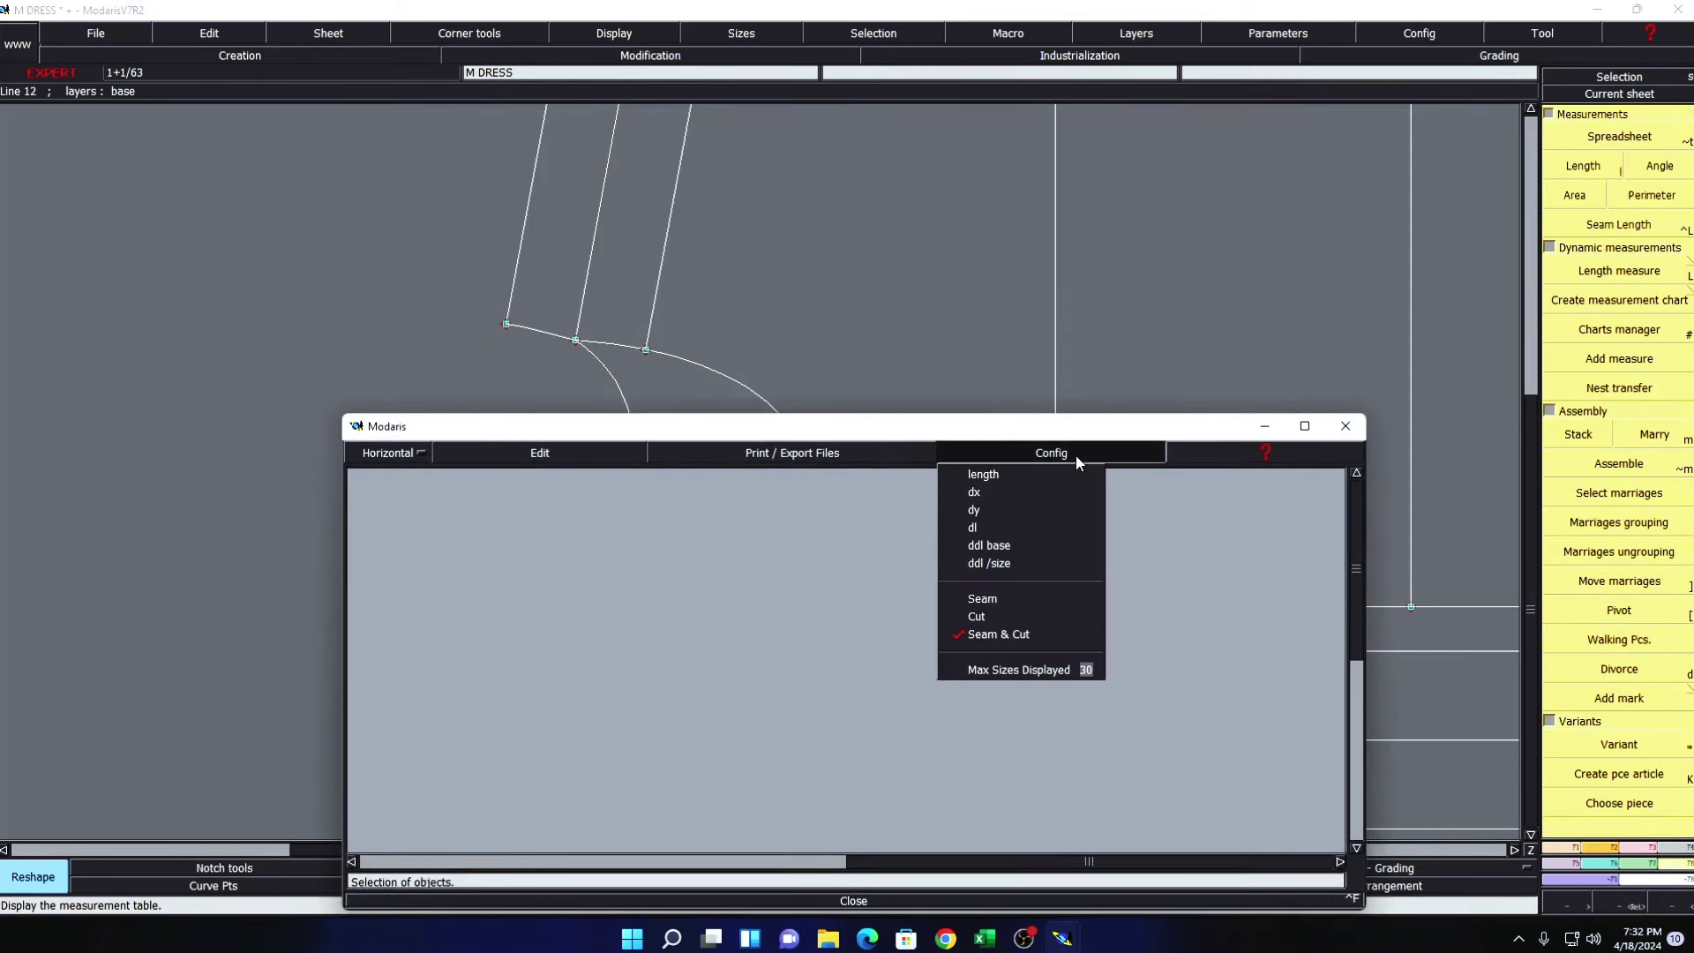
{"action": "left_click", "coordinate": [1054, 454]}
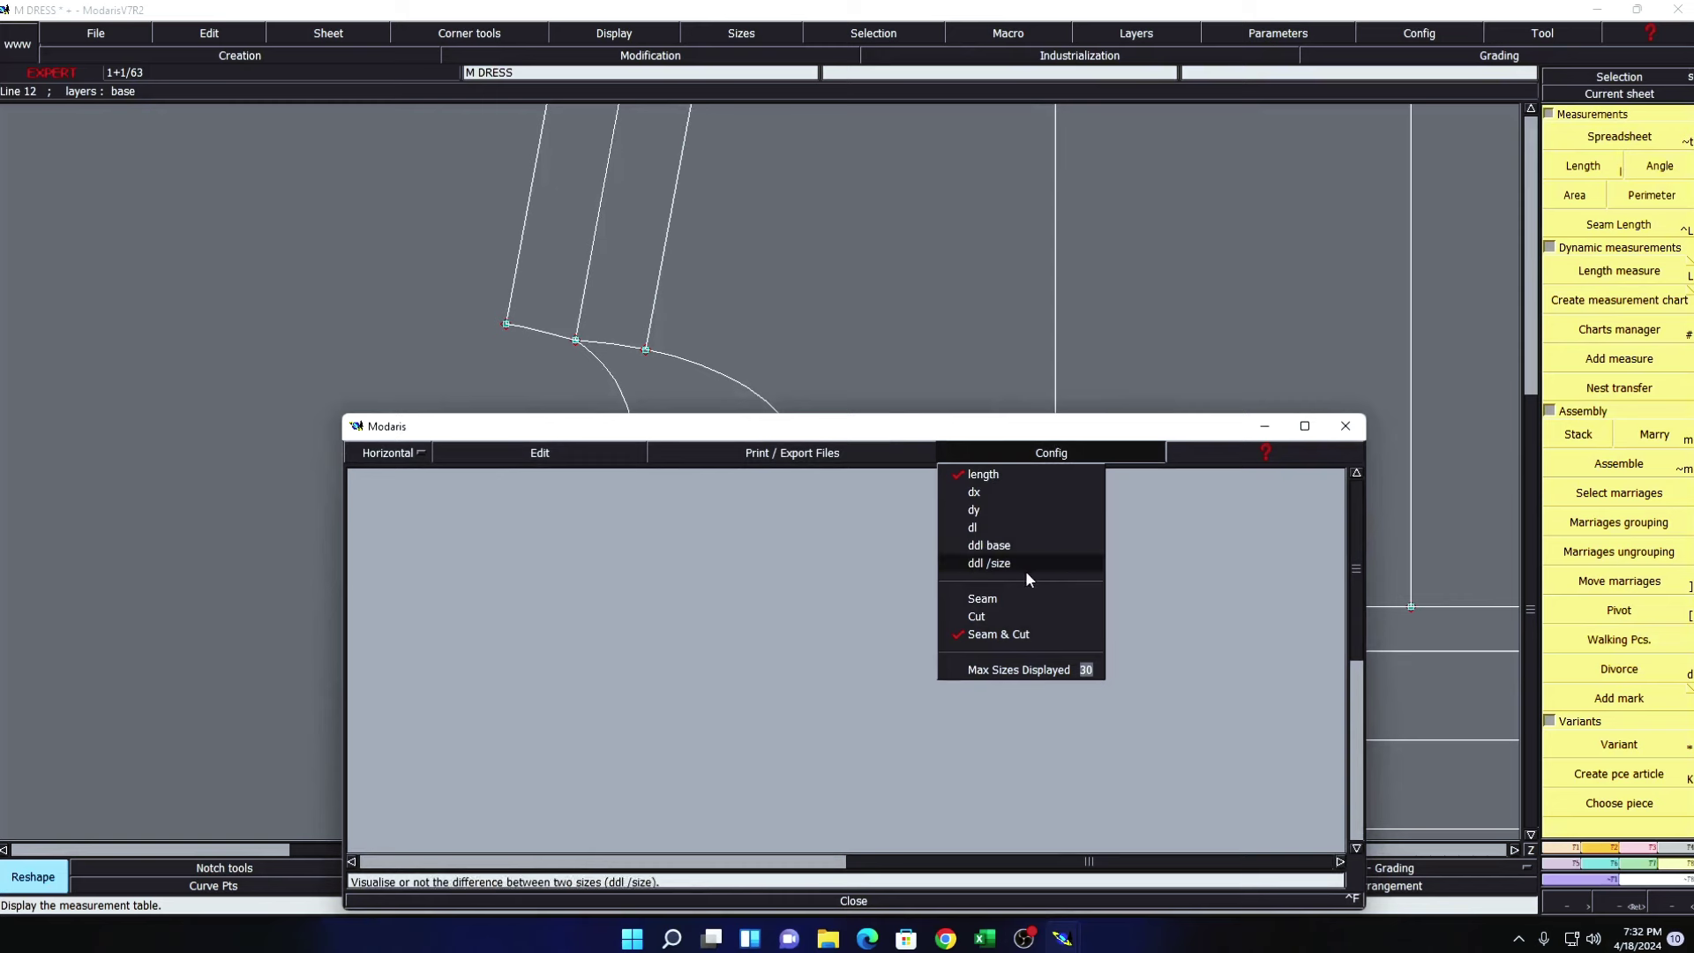
{"action": "left_click", "coordinate": [1002, 565]}
{"action": "left_click", "coordinate": [1055, 456]}
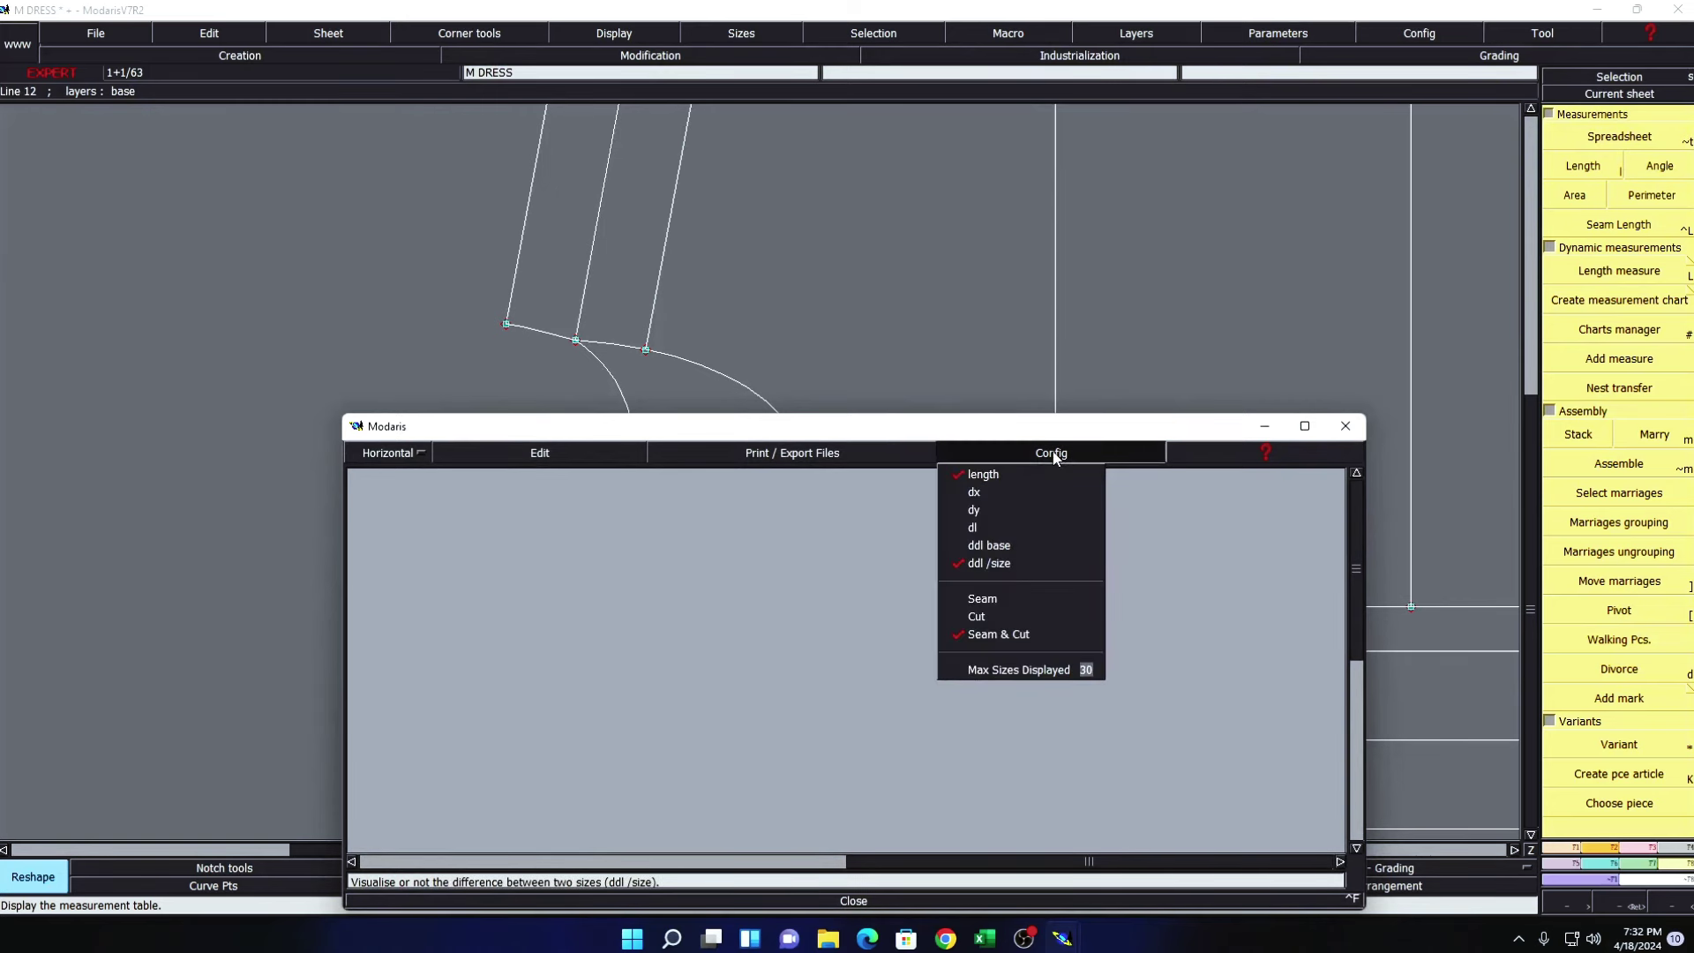
{"action": "left_click", "coordinate": [1265, 452]}
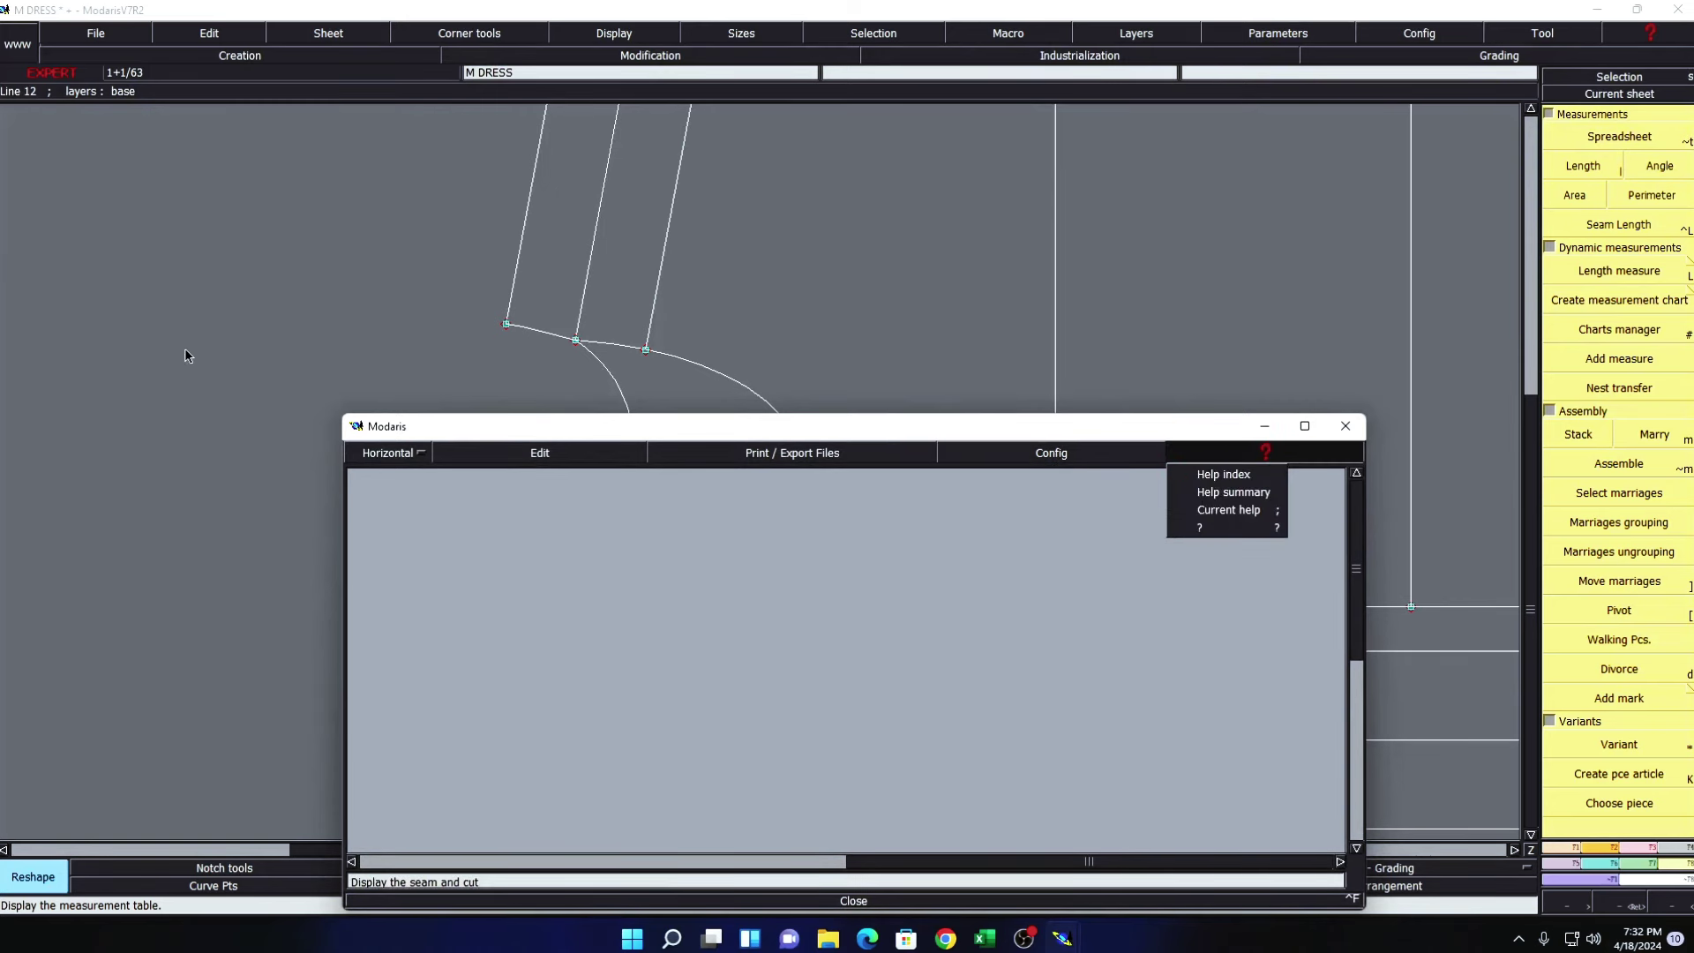
{"action": "left_click", "coordinate": [423, 453]}
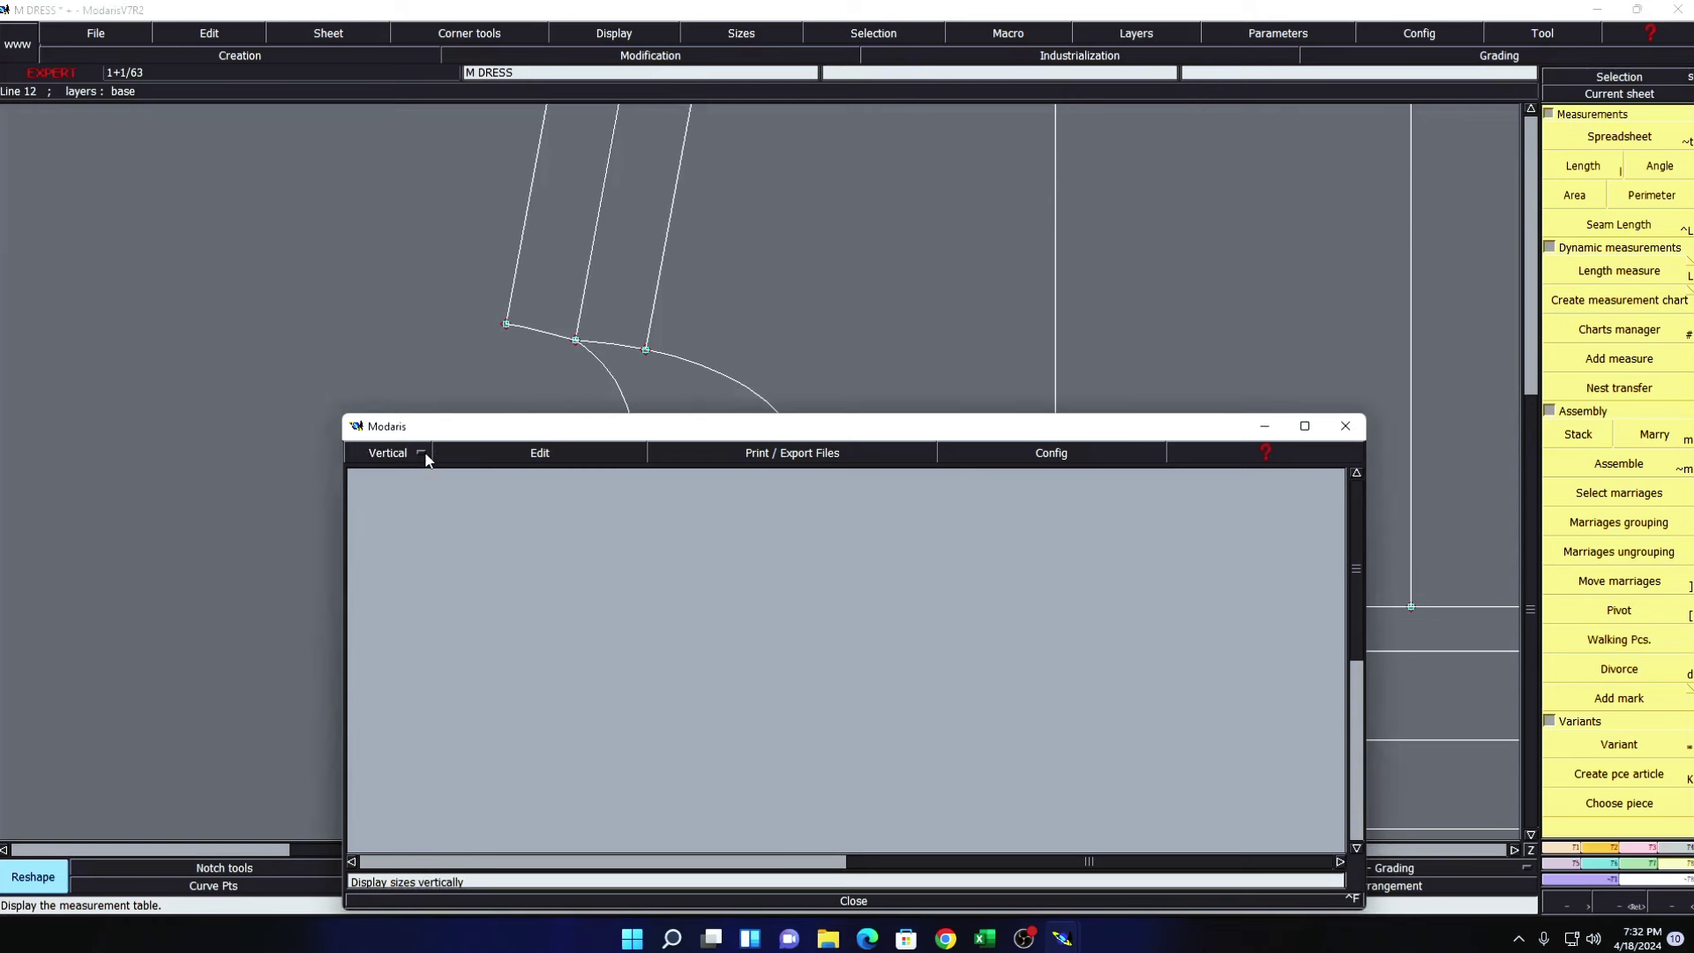
{"action": "left_click_drag", "start_coordinate": [781, 431], "coordinate": [584, 834]}
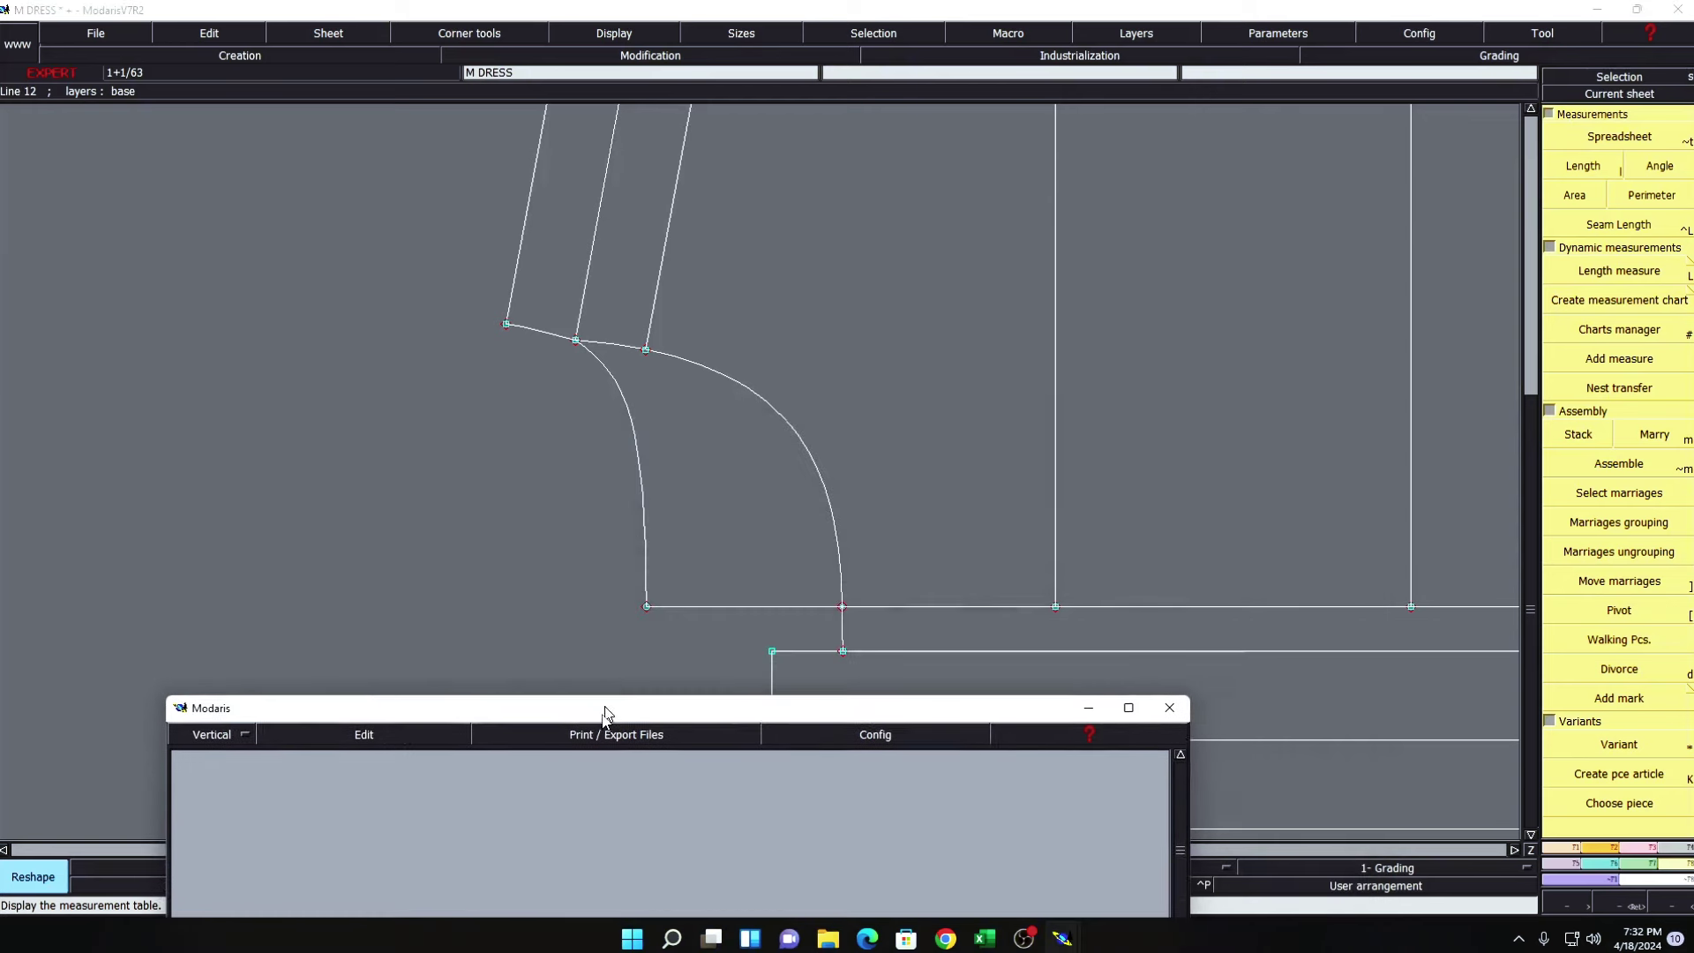
- Measure the two curve lengths, 13.36 and 8.10 cm, and add their 21.46 cm cumulative total
{"action": "left_click", "coordinate": [1582, 166]}
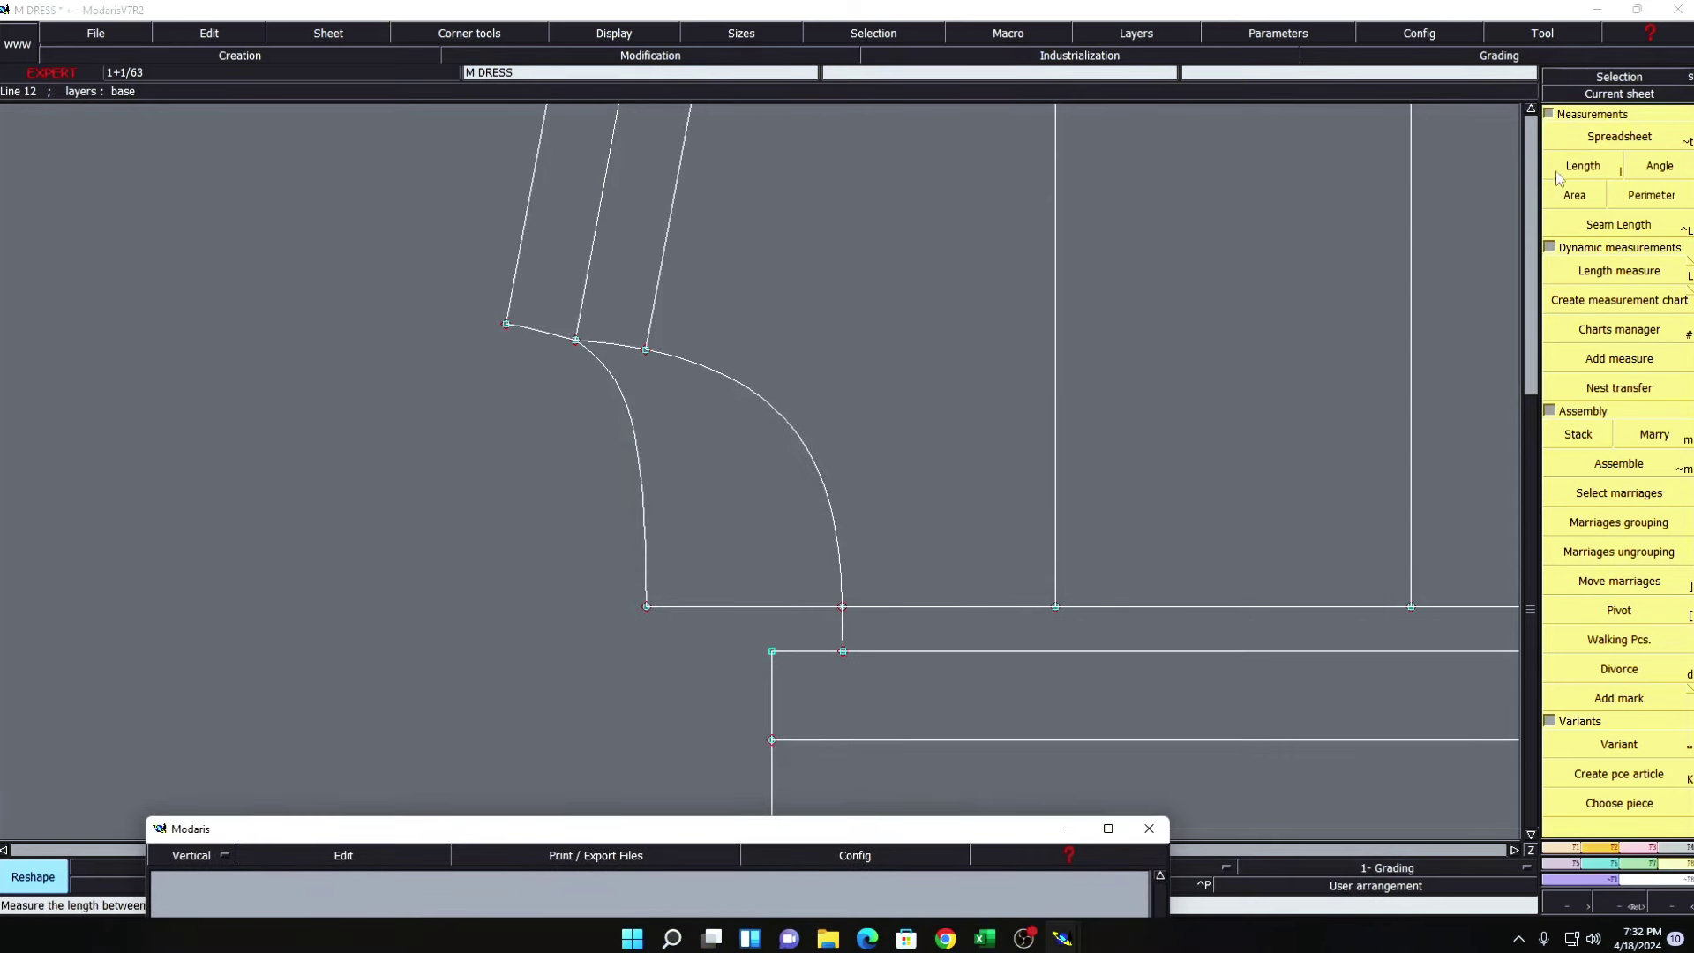
{"action": "left_click", "coordinate": [842, 651]}
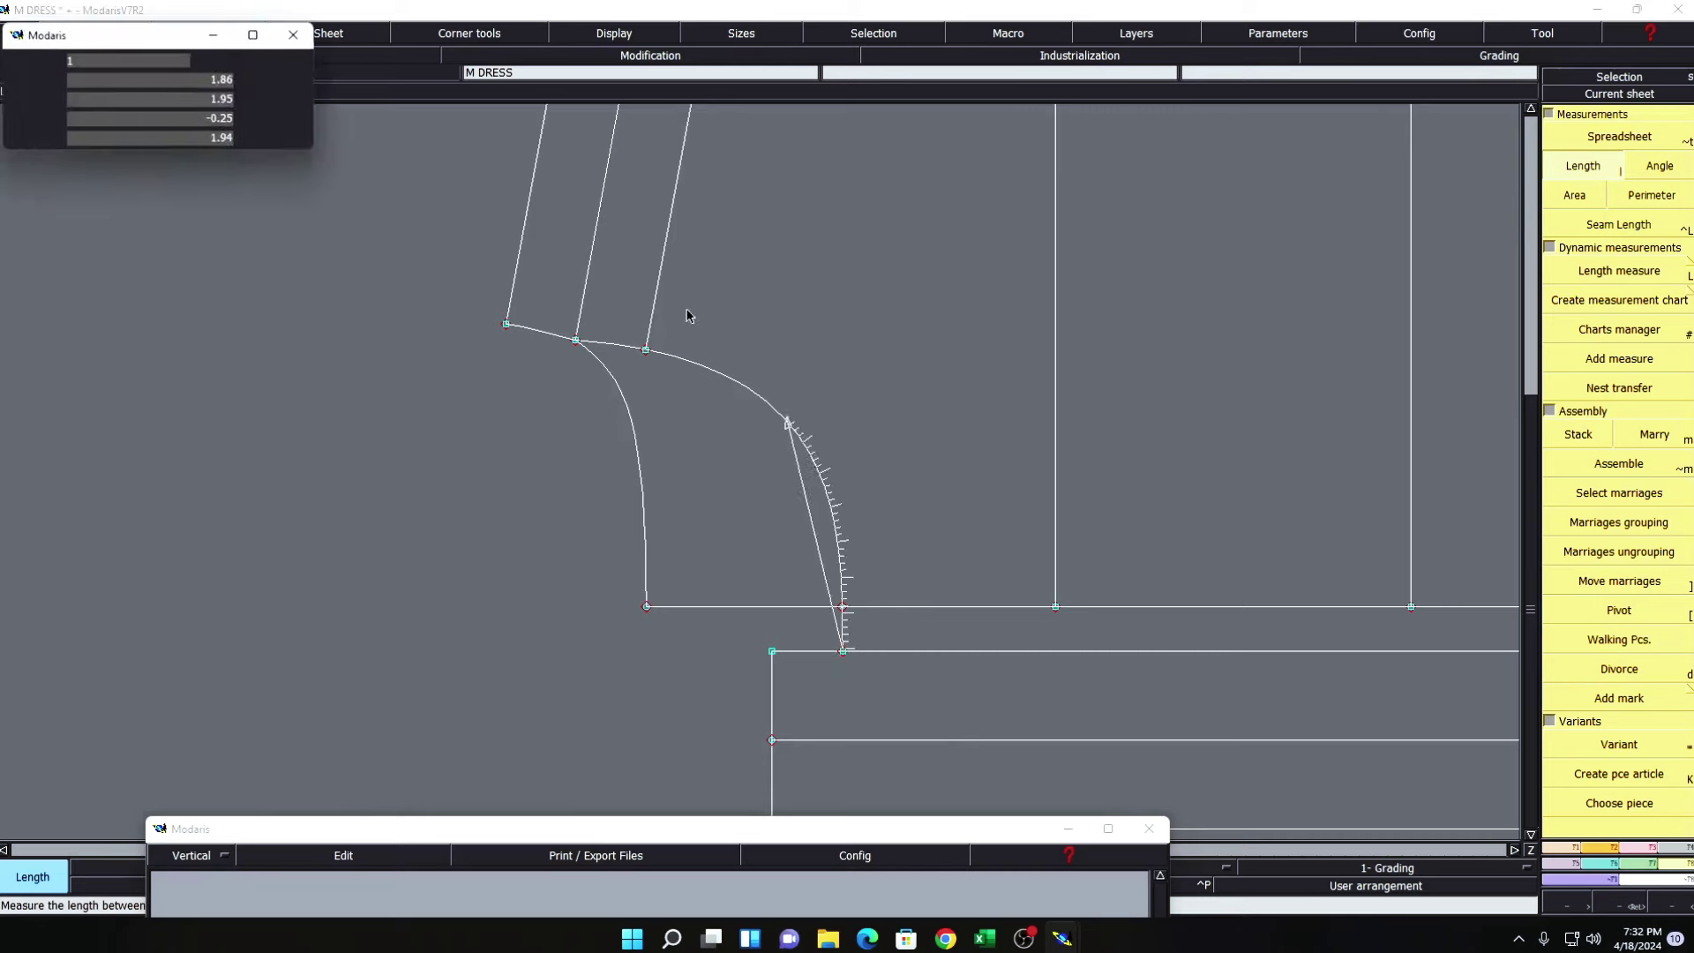
{"action": "left_click", "coordinate": [577, 342]}
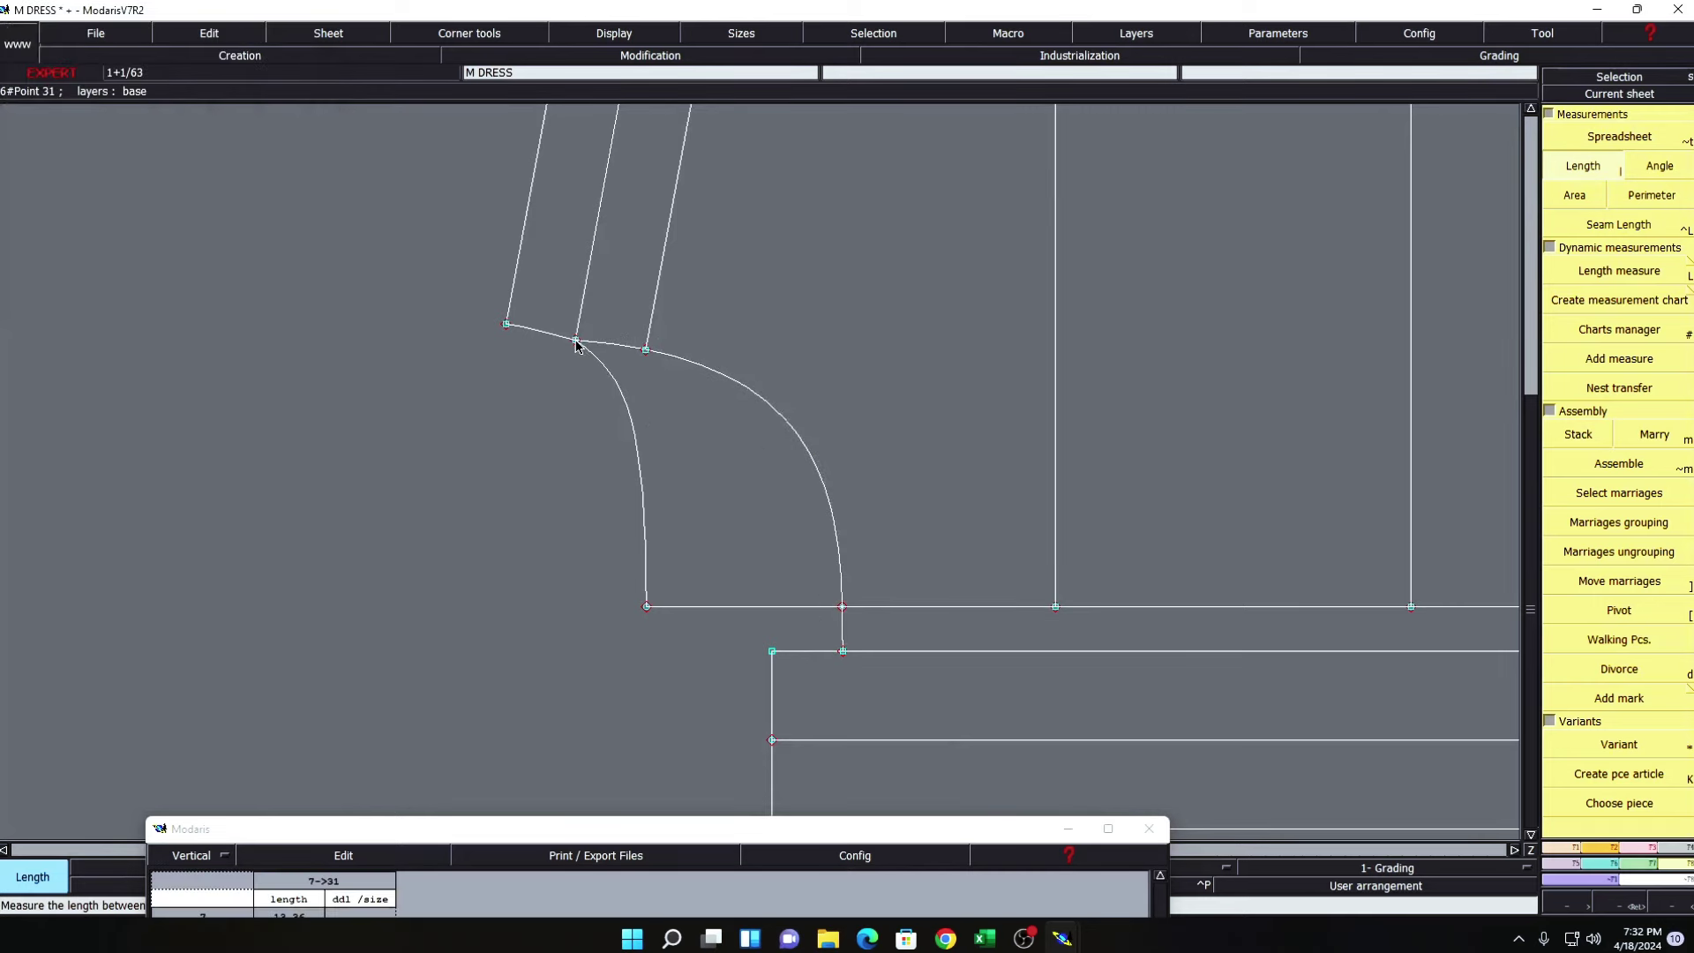
{"action": "left_click", "coordinate": [648, 609]}
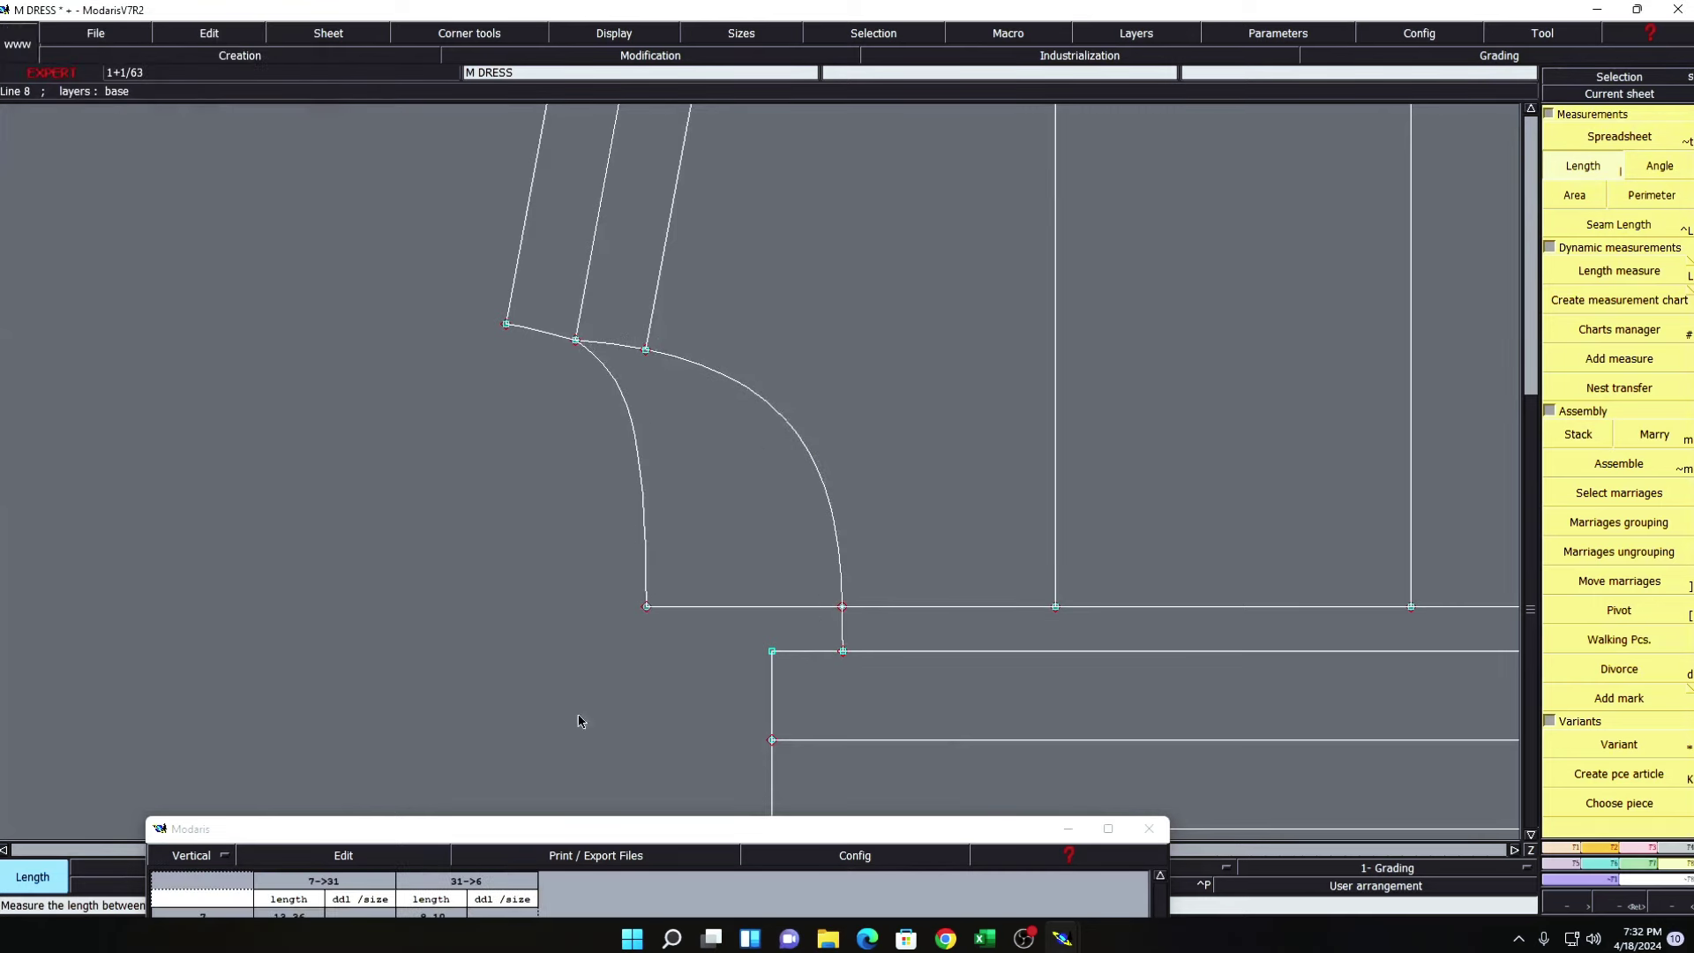
{"action": "double_click", "coordinate": [640, 830]}
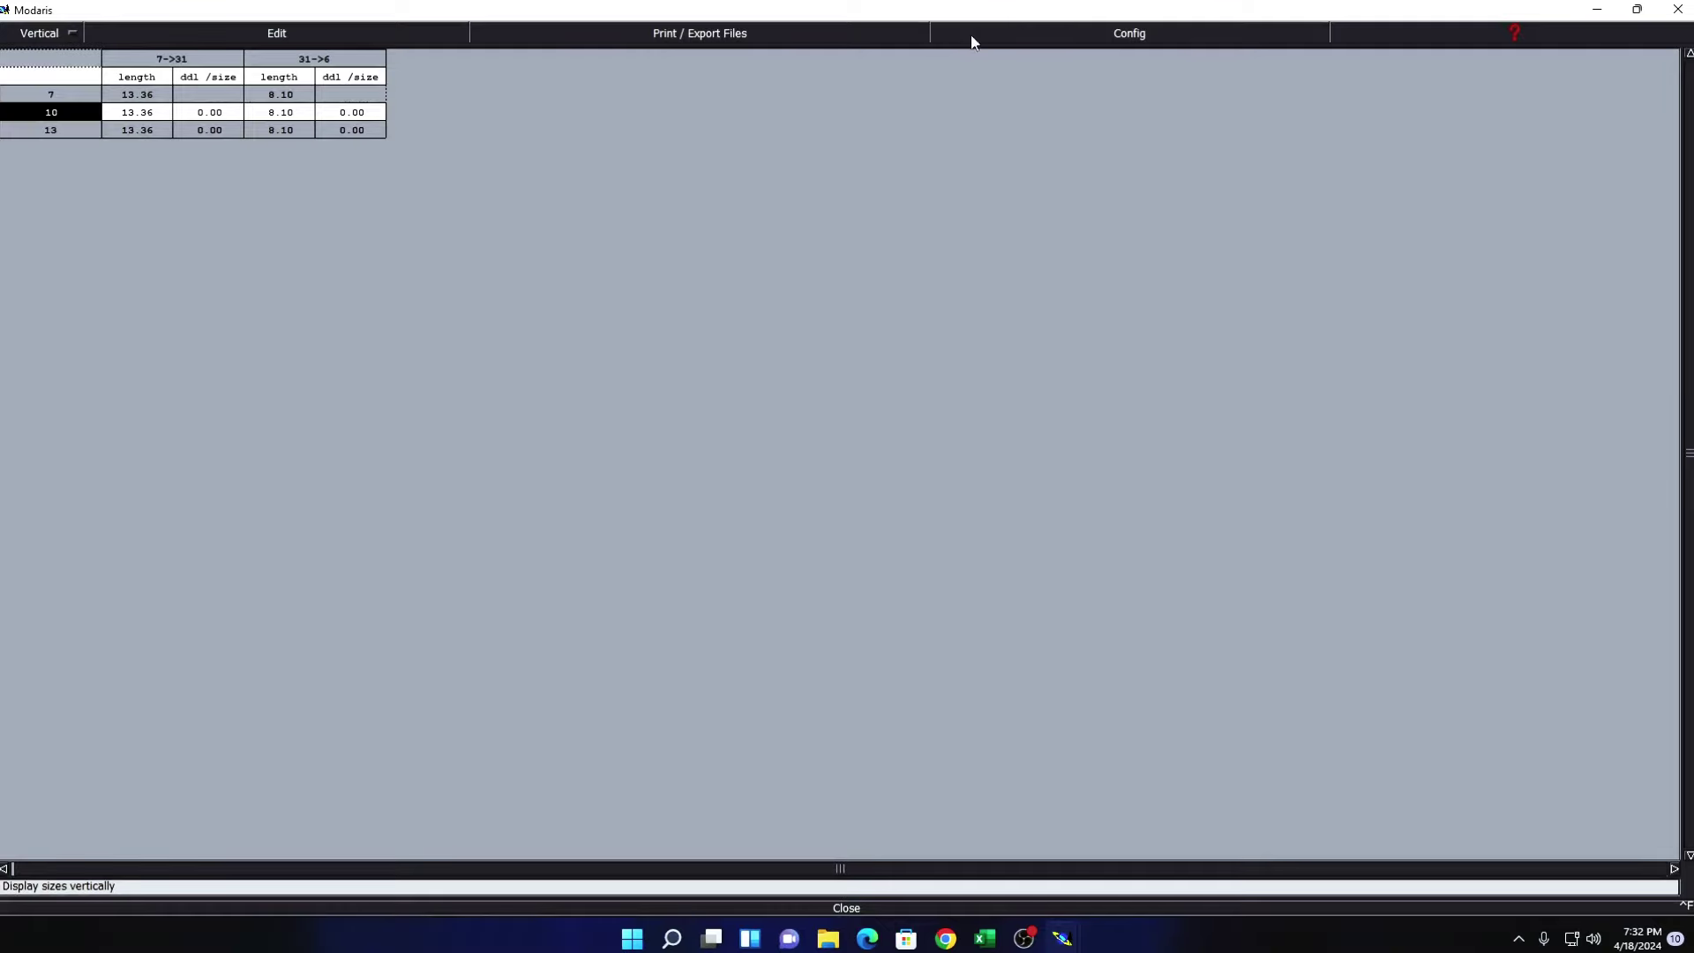
{"action": "left_click", "coordinate": [1637, 8]}
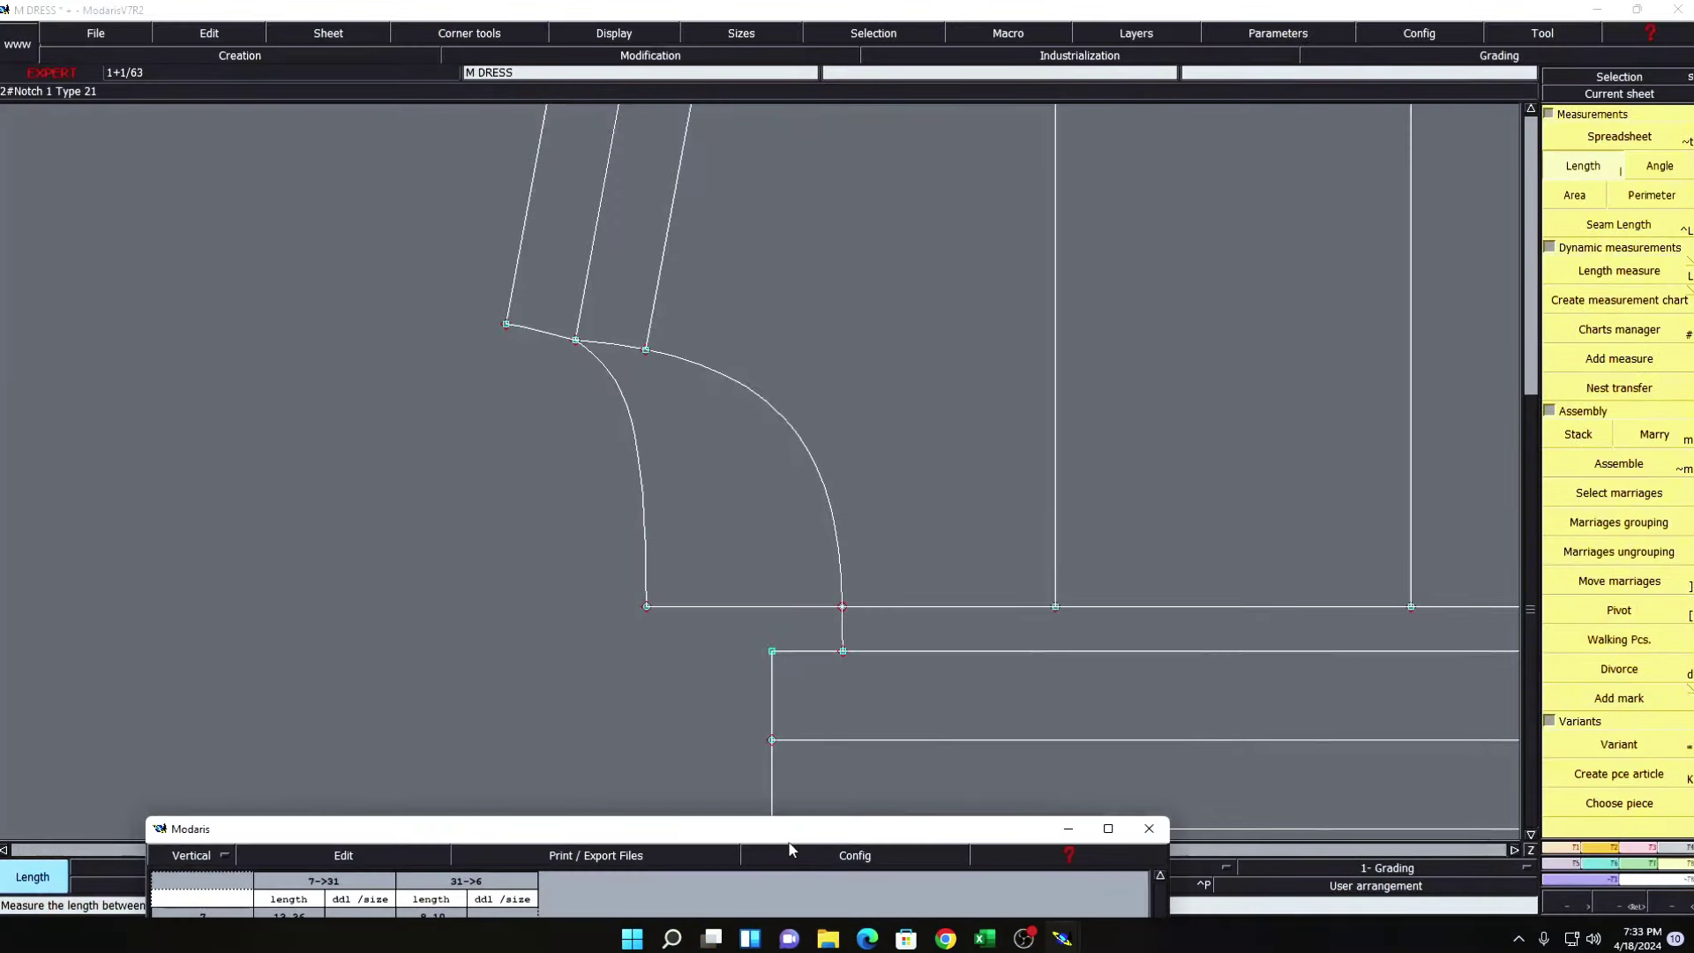
{"action": "left_click_drag", "start_coordinate": [790, 828], "coordinate": [834, 318]}
{"action": "left_click", "coordinate": [397, 348]}
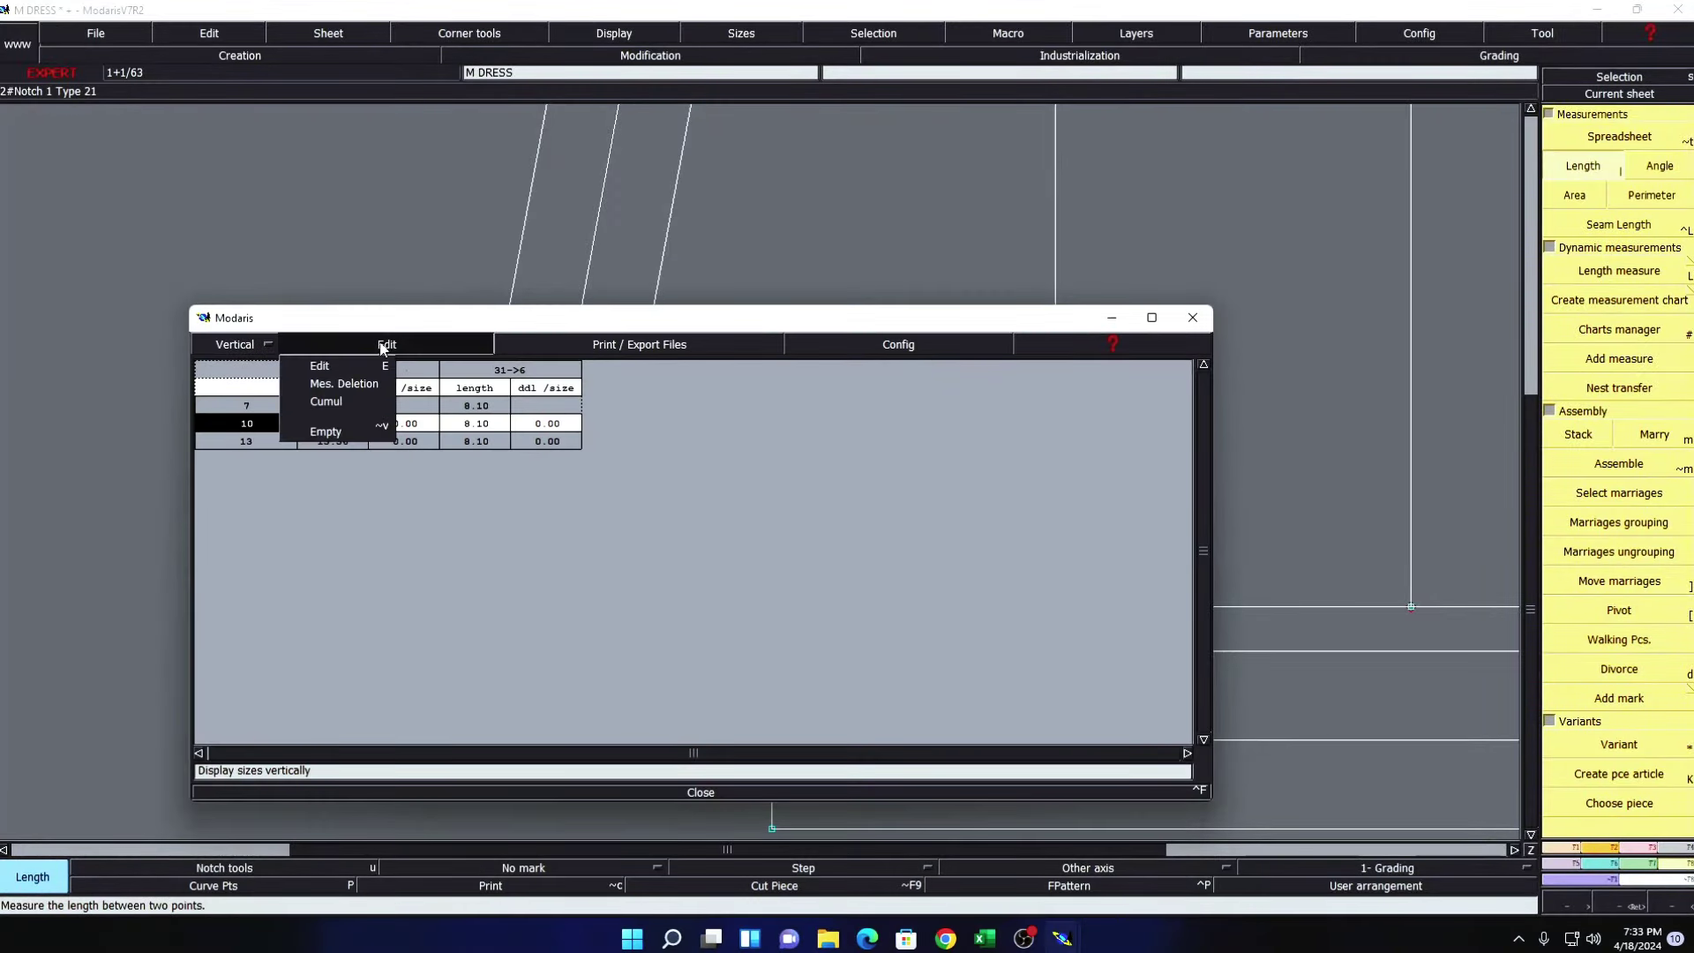
{"action": "left_click", "coordinate": [323, 398]}
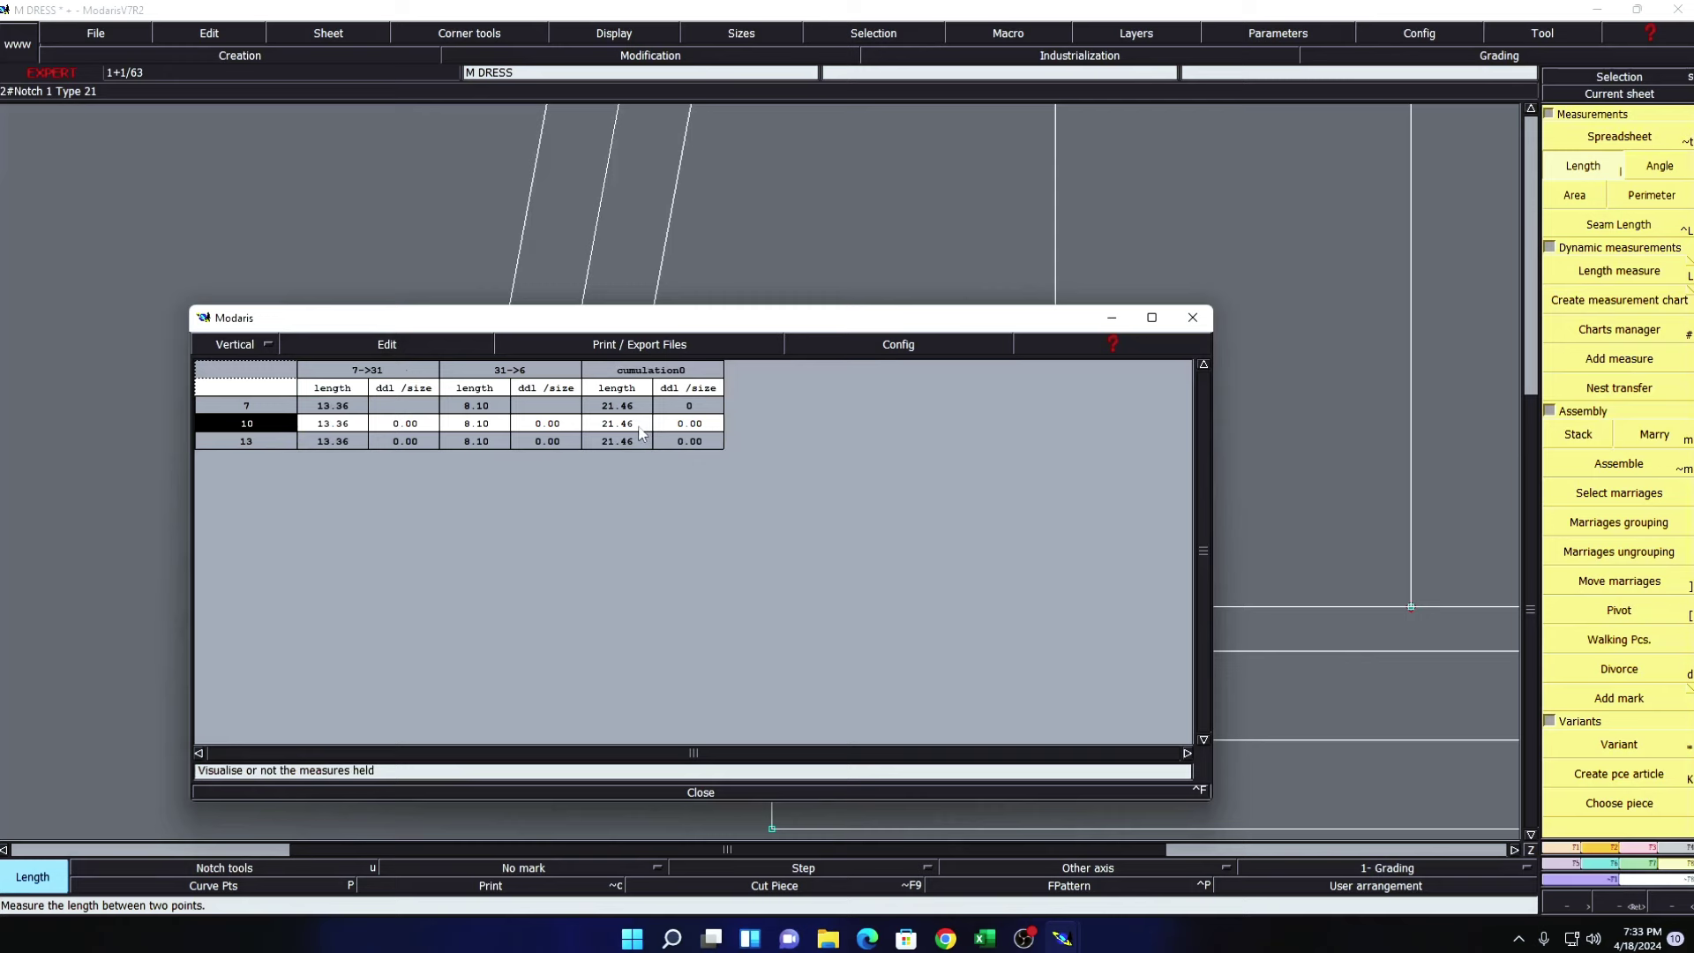
{"action": "left_click", "coordinate": [701, 792]}
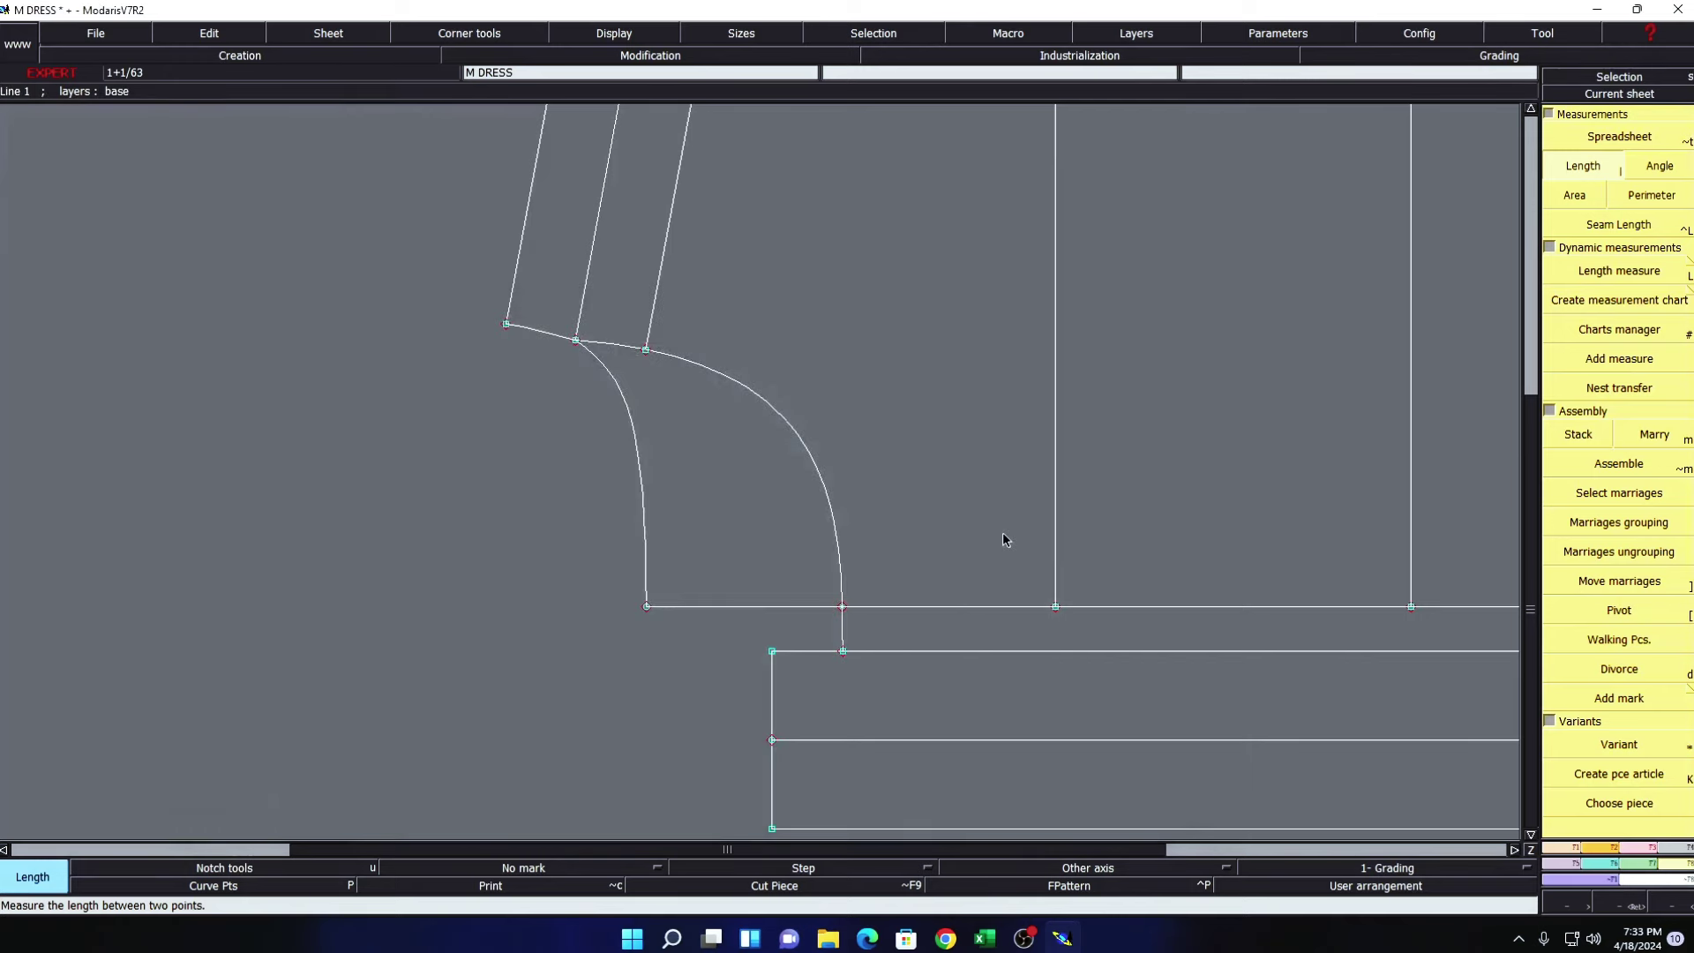
- Create a new blank sheet, M DRESS2, and centre the view on it
{"action": "key", "text": "F9"}
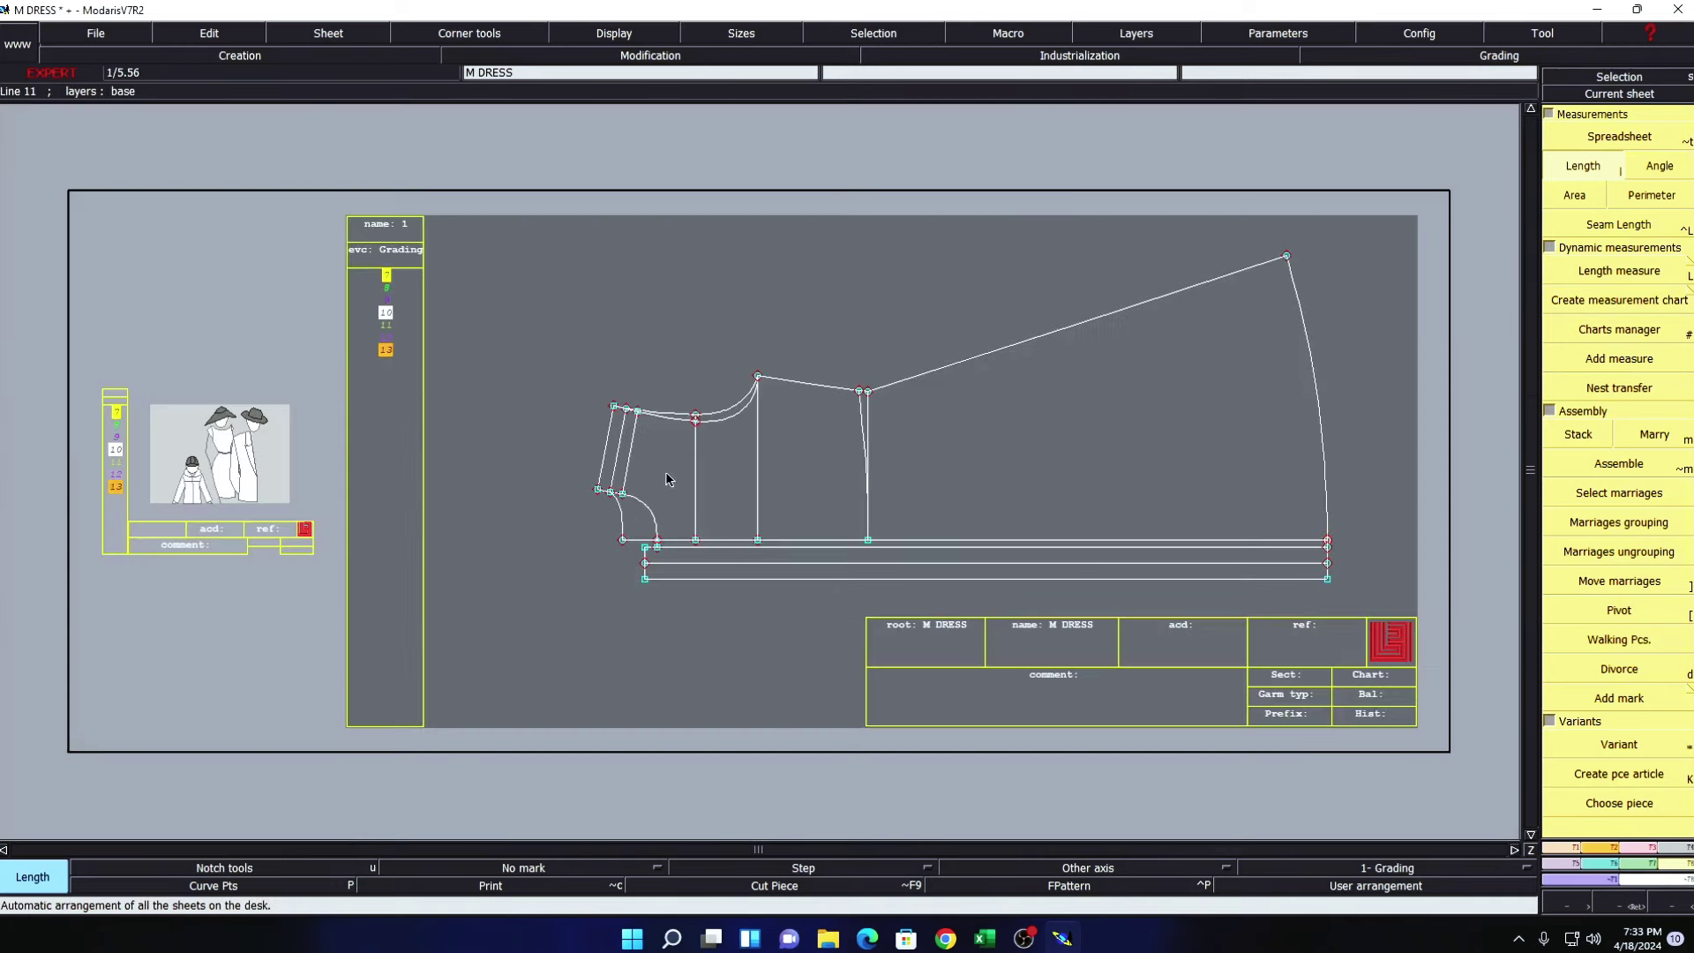
{"action": "key", "text": "ctrl+n"}
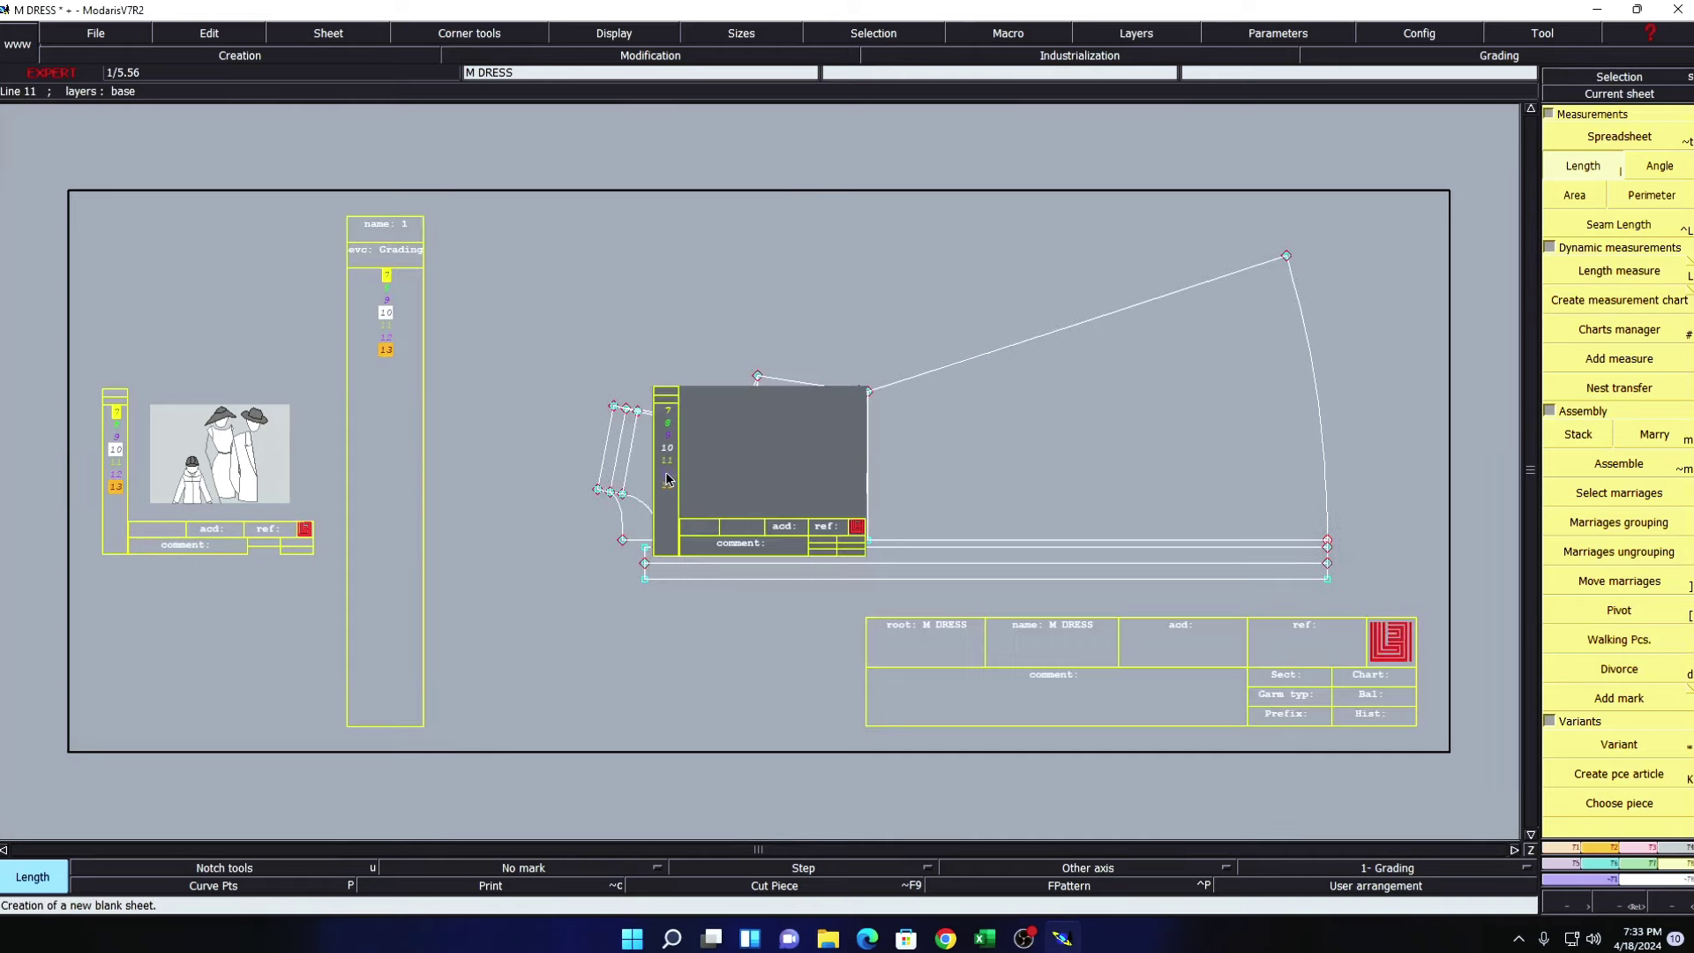
{"action": "left_click", "coordinate": [773, 486]}
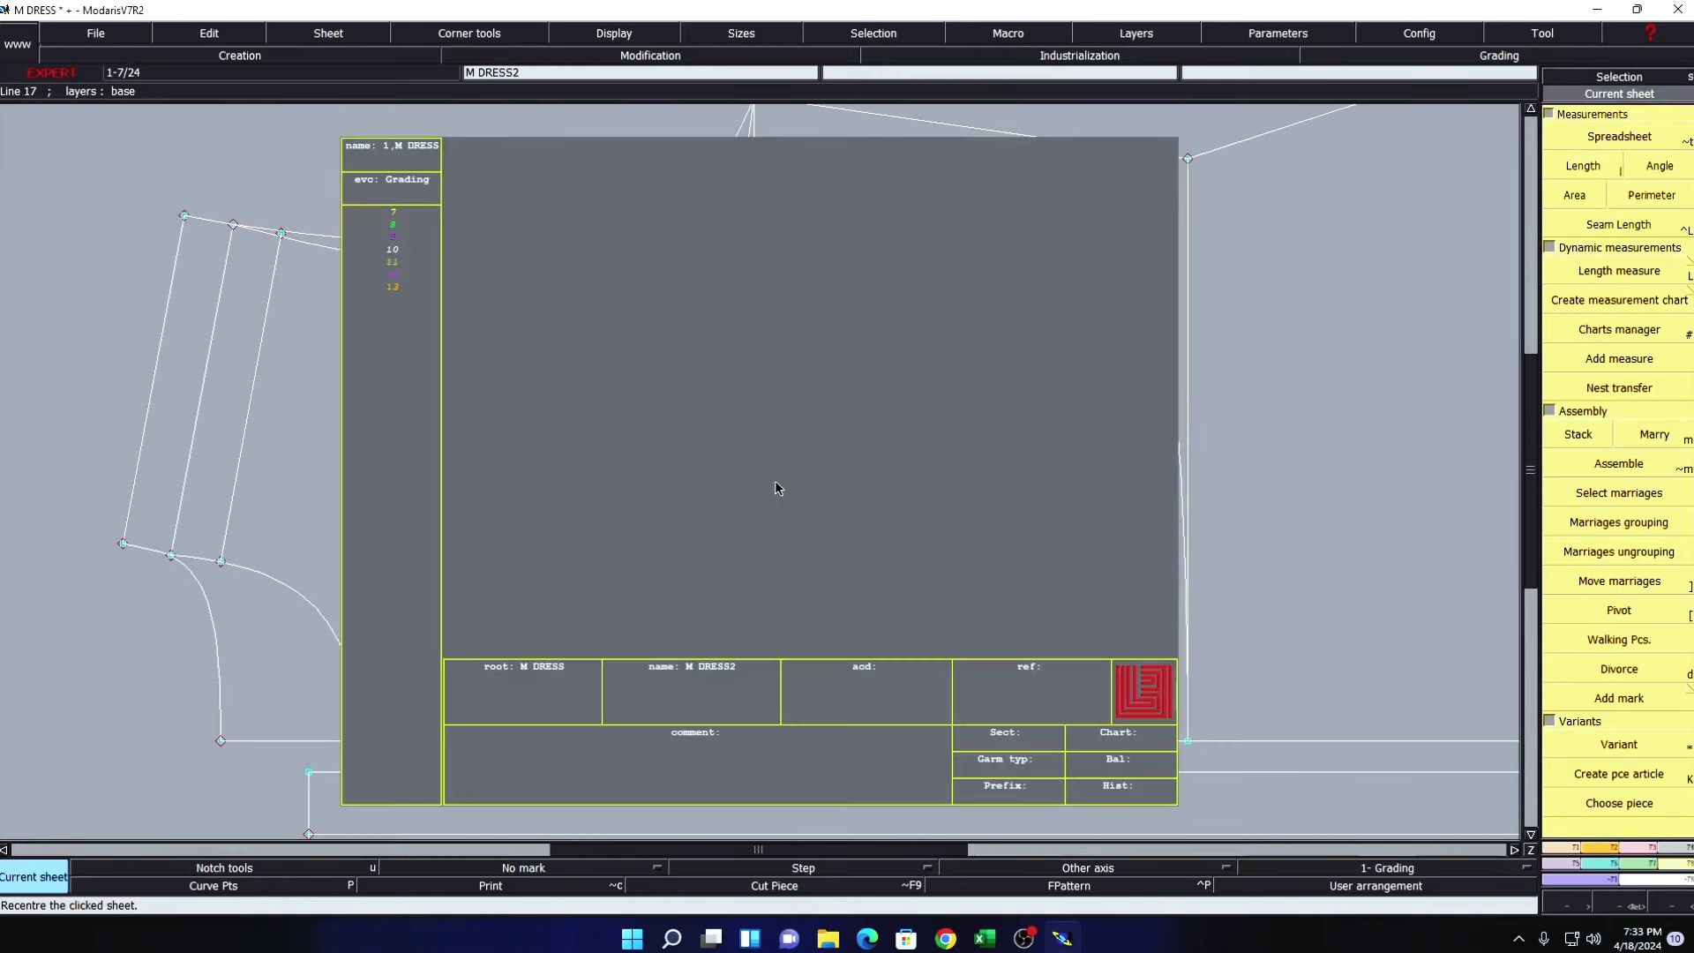
- Draw a 21.46 × 6 cm rectangle and fit the sheet around it
{"action": "left_click", "coordinate": [603, 389]}
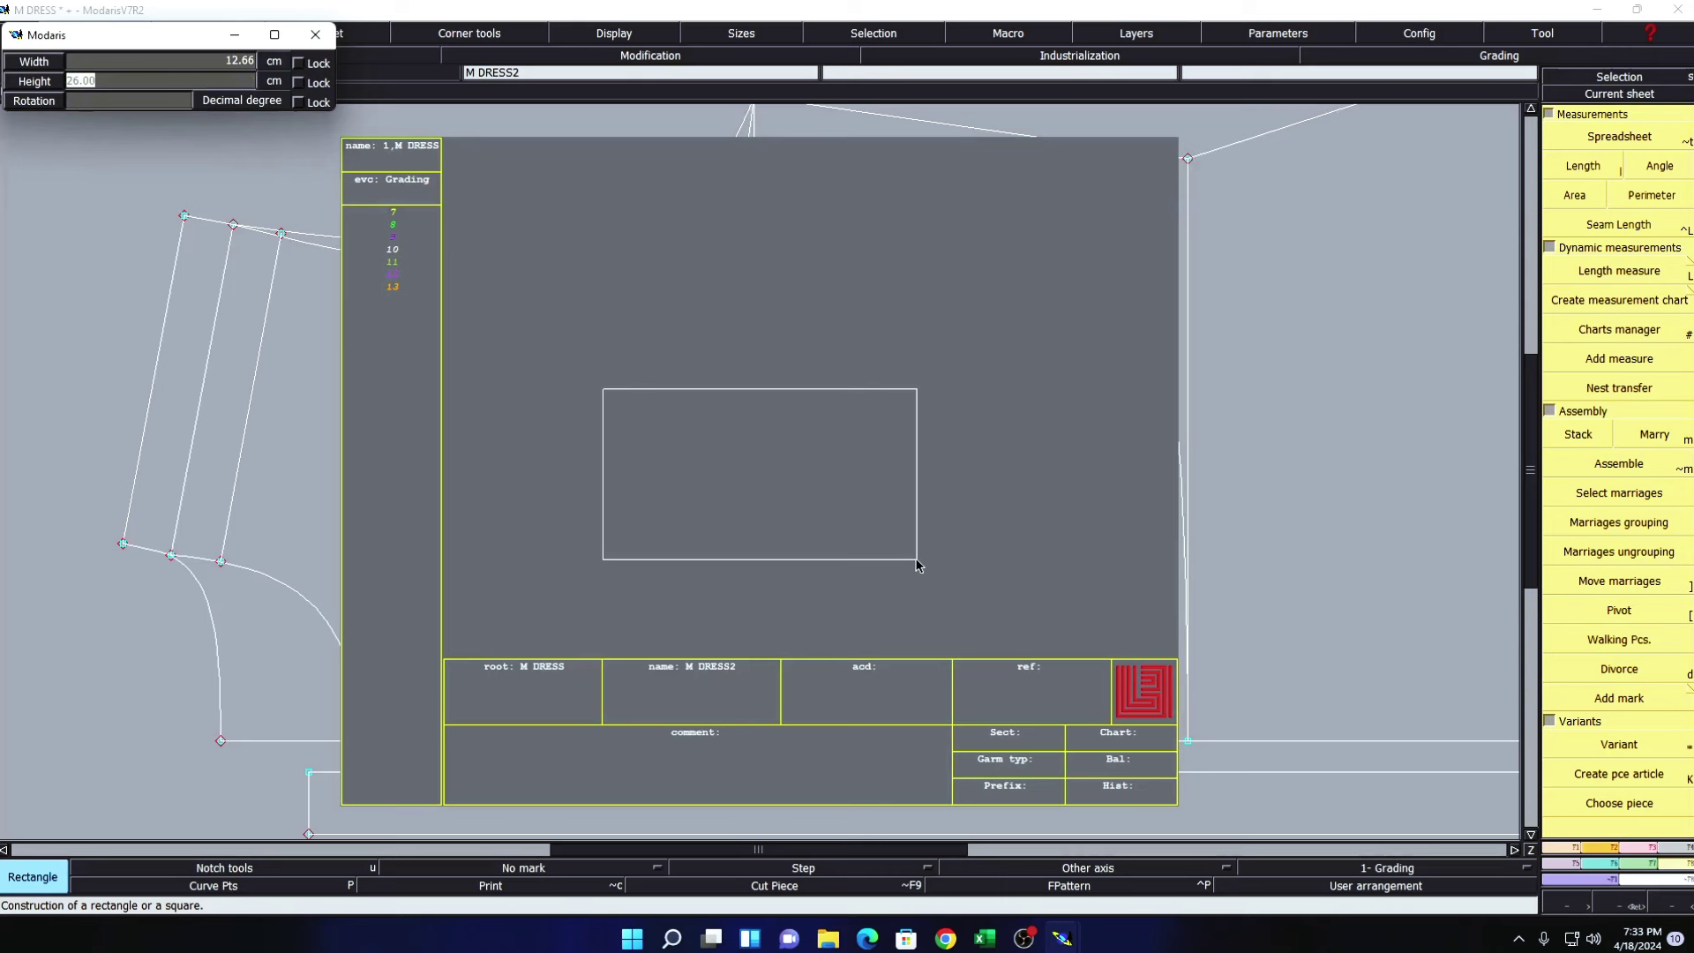
{"action": "type", "text": "21.46"}
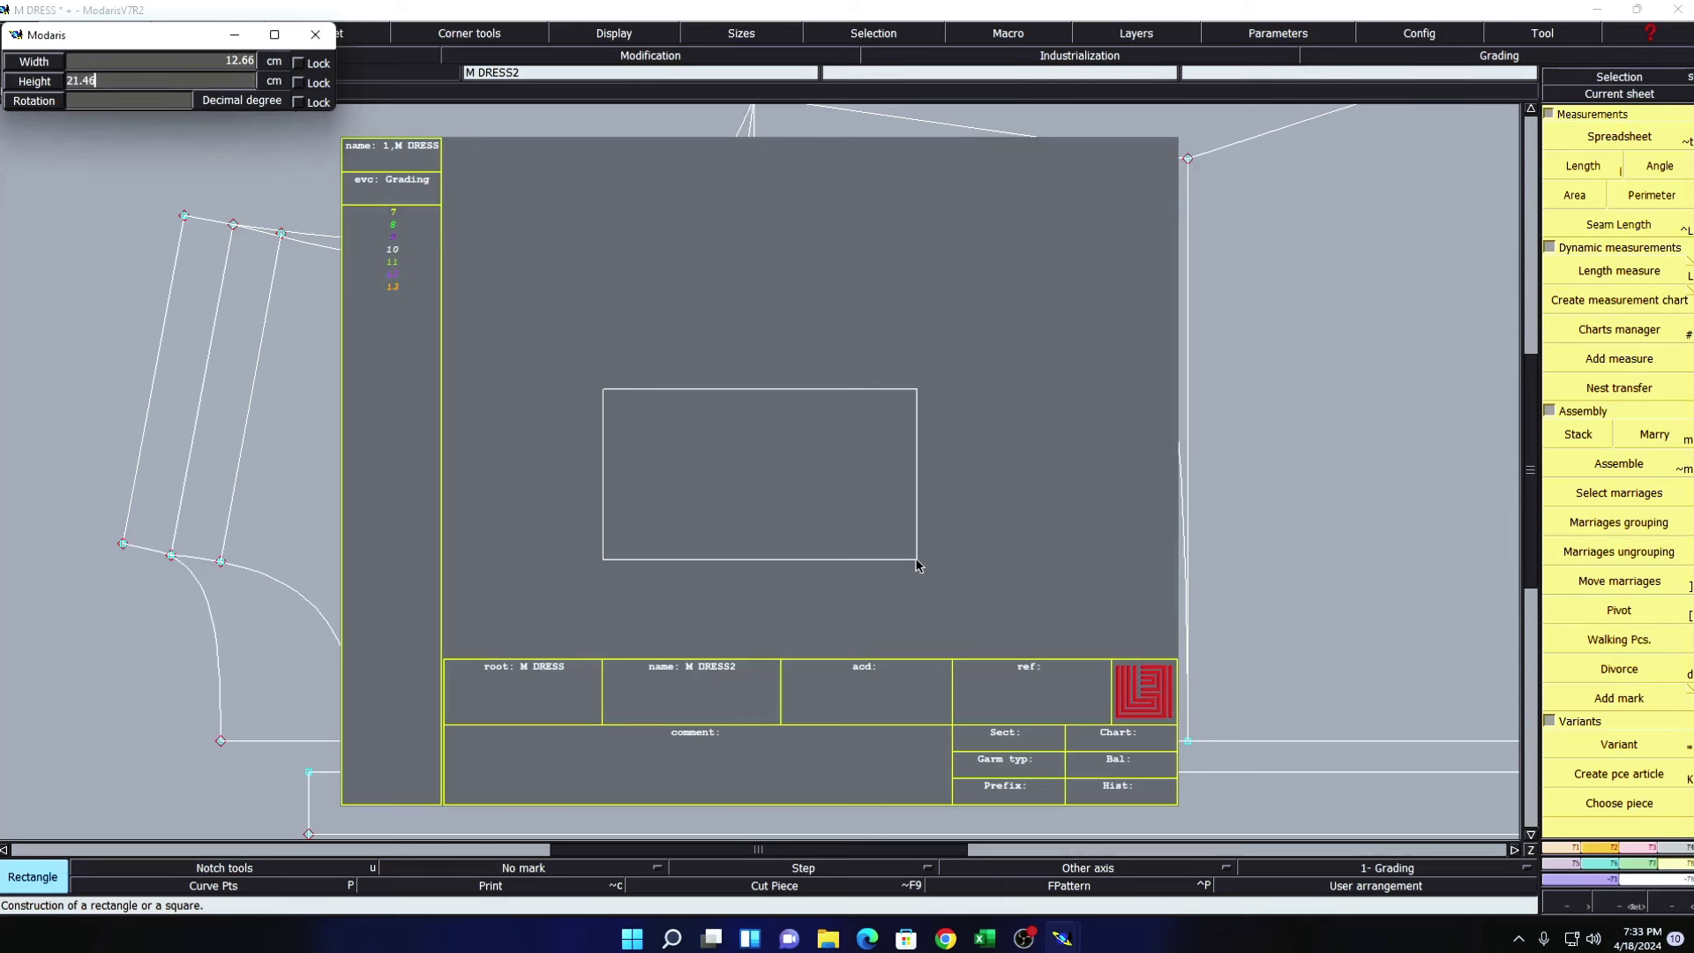
{"action": "key", "text": "Tab"}
{"action": "type", "text": "114"}
{"action": "key", "text": "Tab"}
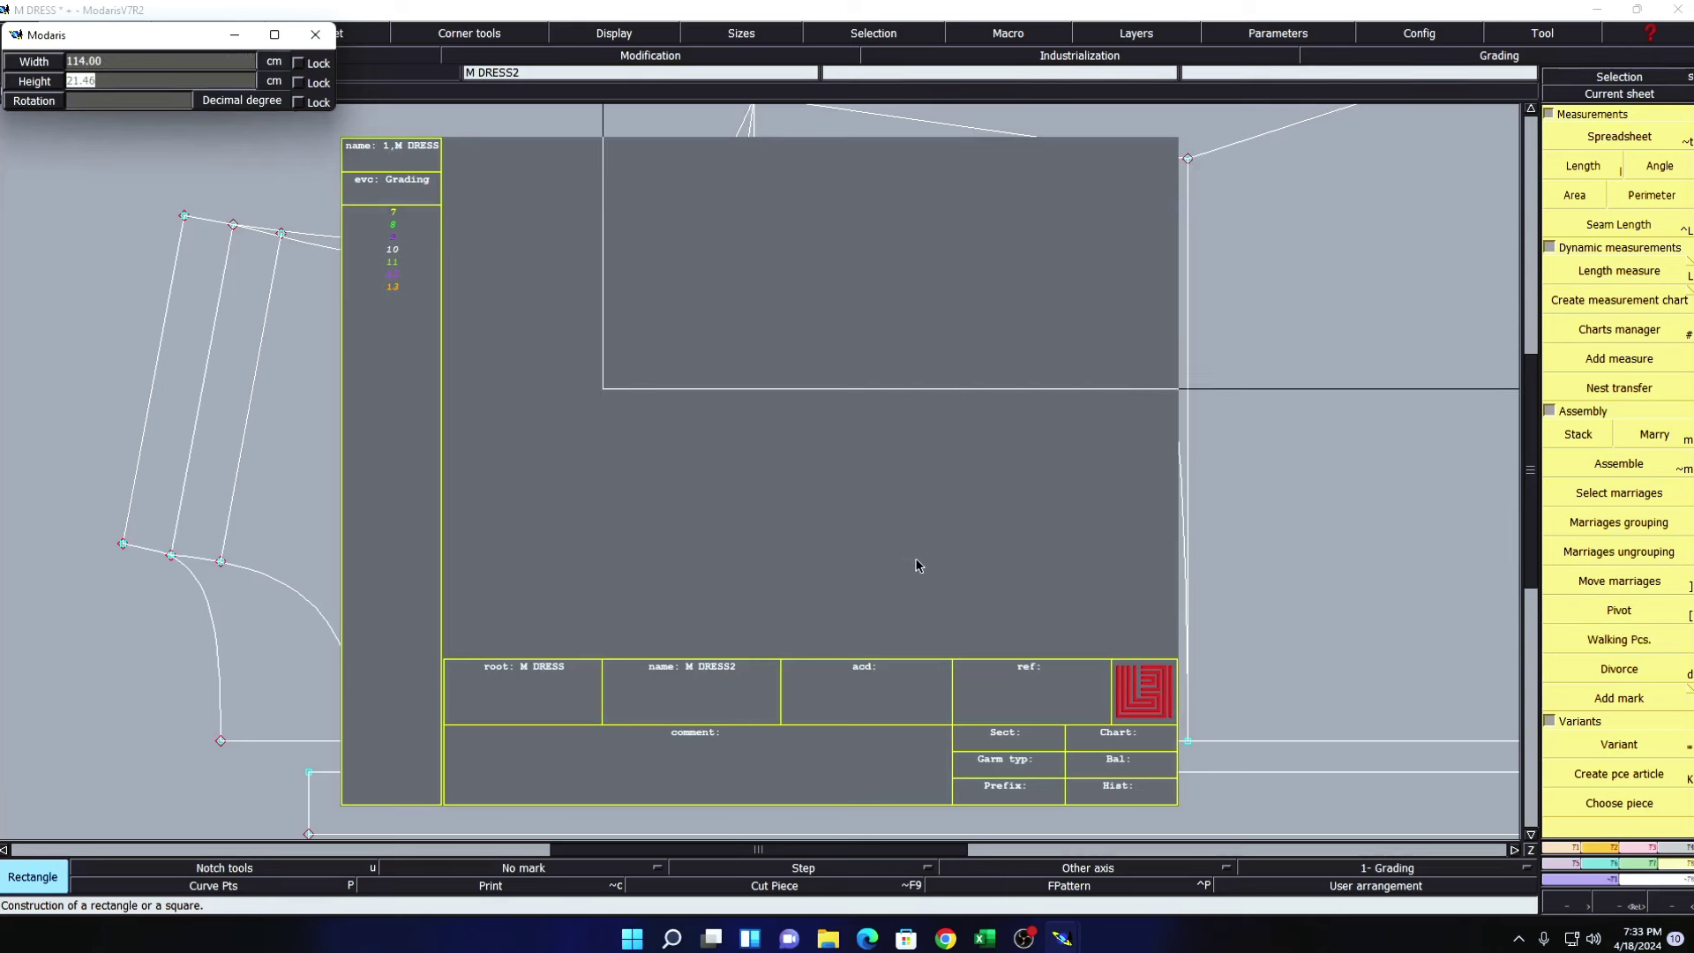
{"action": "type", "text": "6"}
{"action": "key", "text": "Tab"}
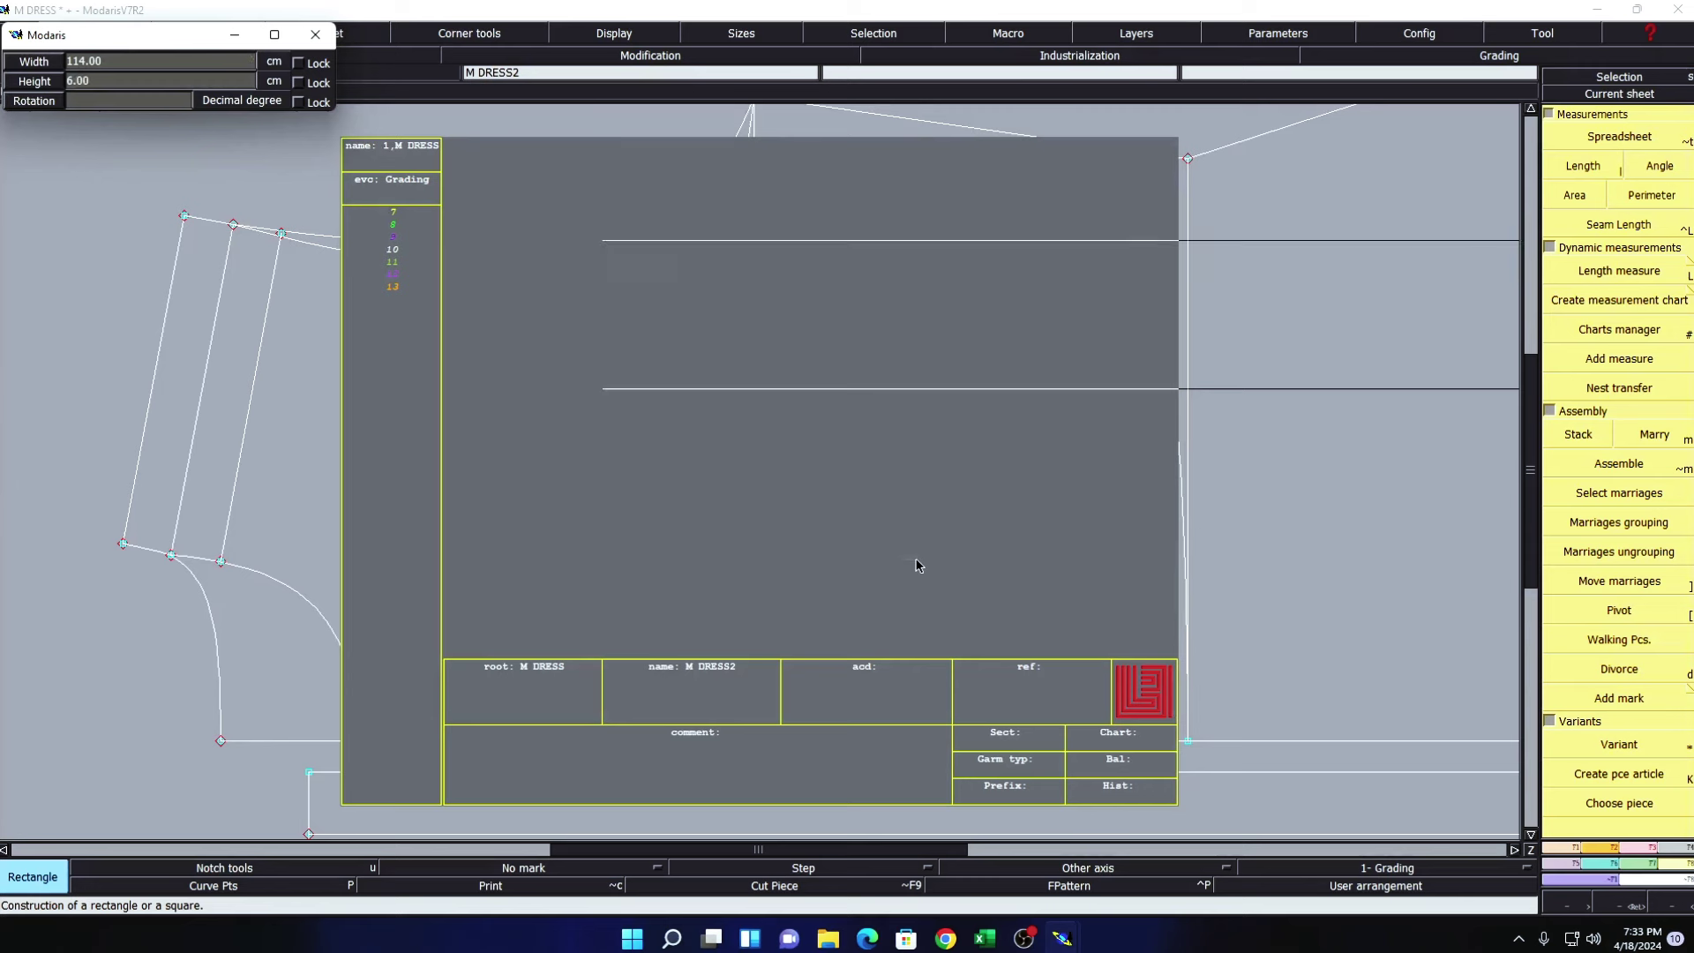
{"action": "type", "text": "21.46"}
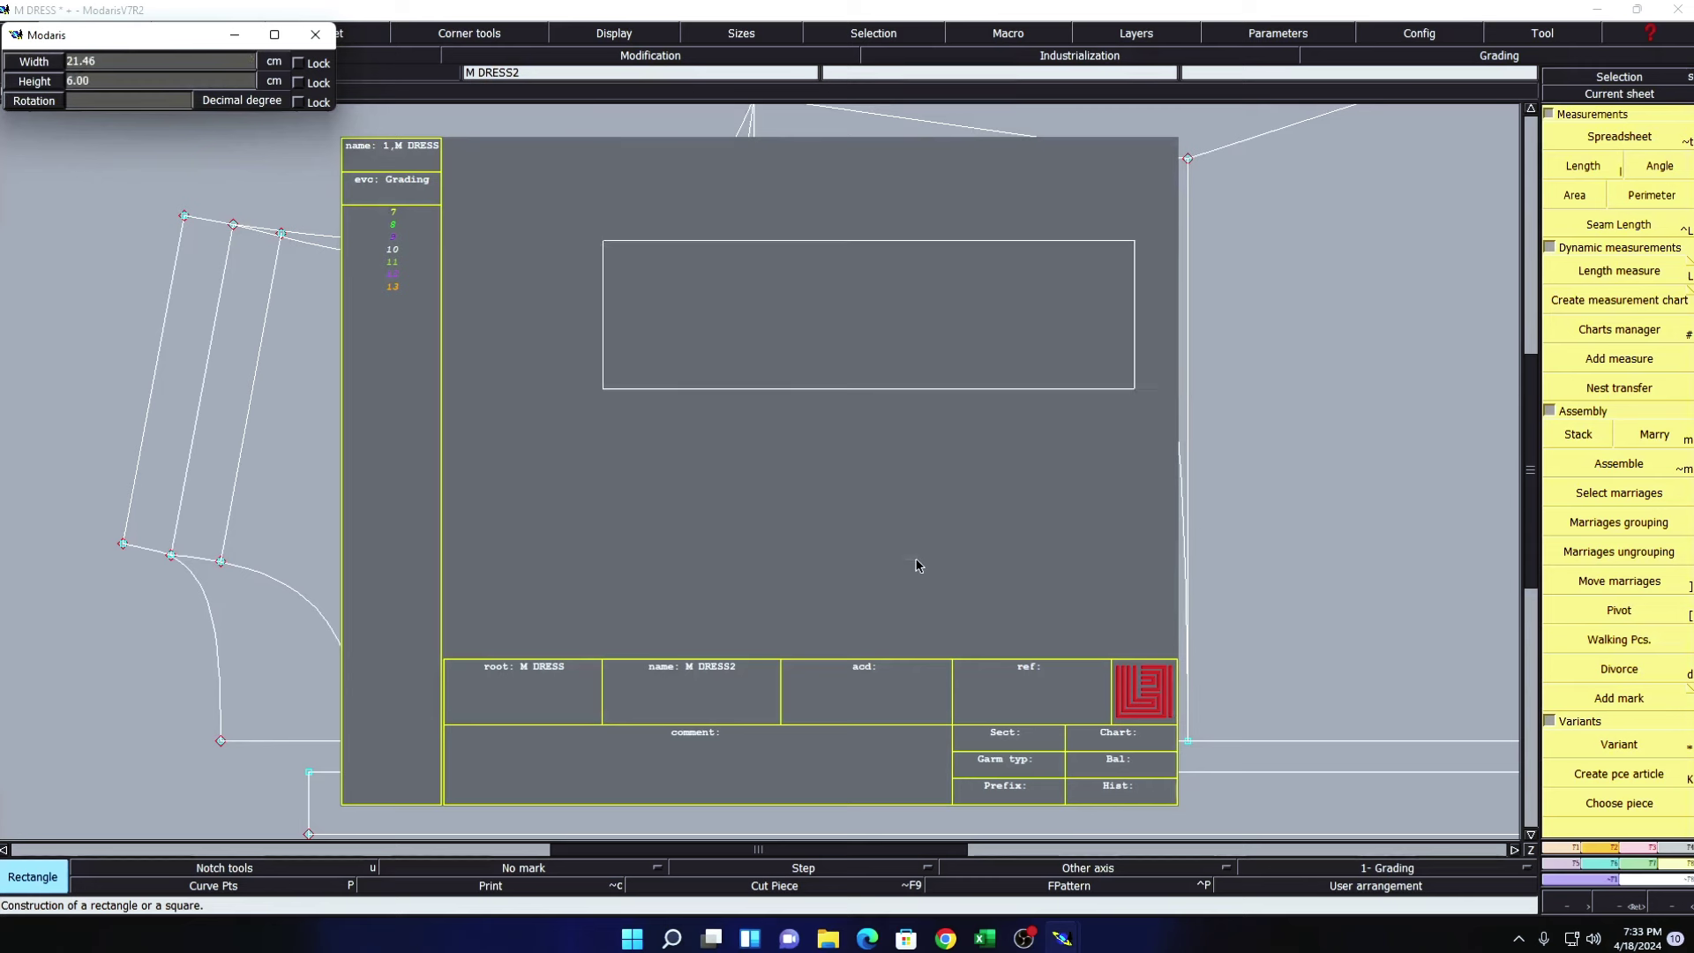
{"action": "key", "text": "Return"}
{"action": "key", "text": "ctrl+a"}
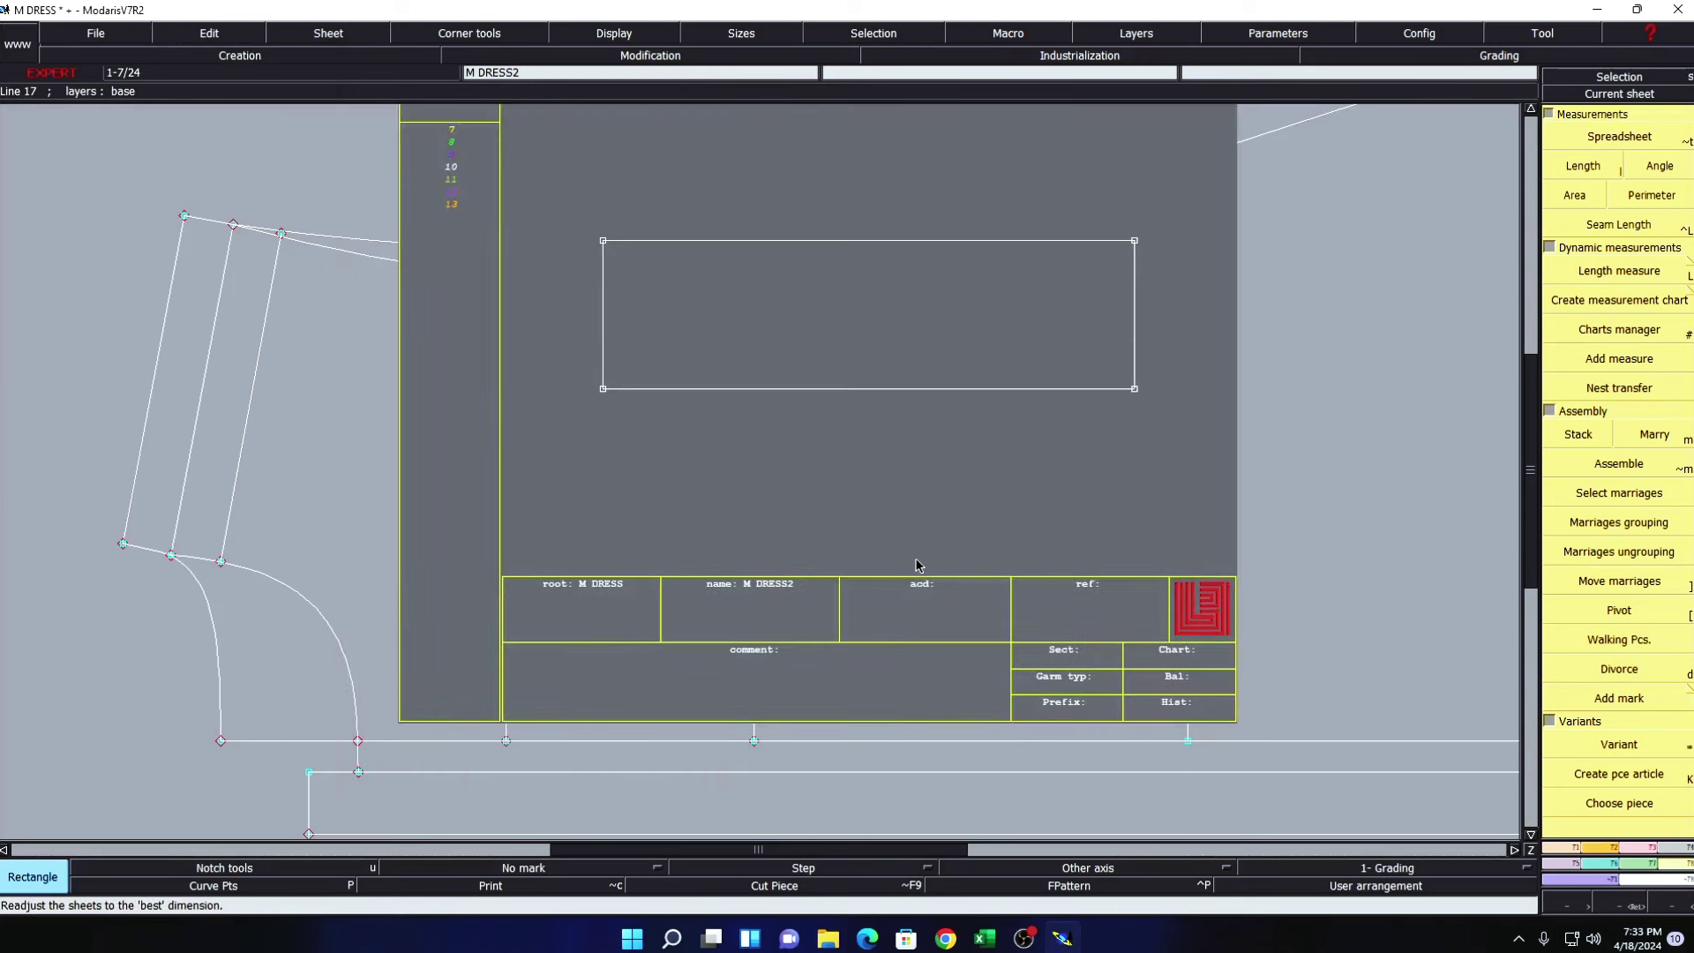
- Zoom in on the rectangle and cancel a stray symmetry axis
{"action": "key", "text": "z"}
{"action": "left_click_drag", "start_coordinate": [497, 132], "coordinate": [1384, 684]}
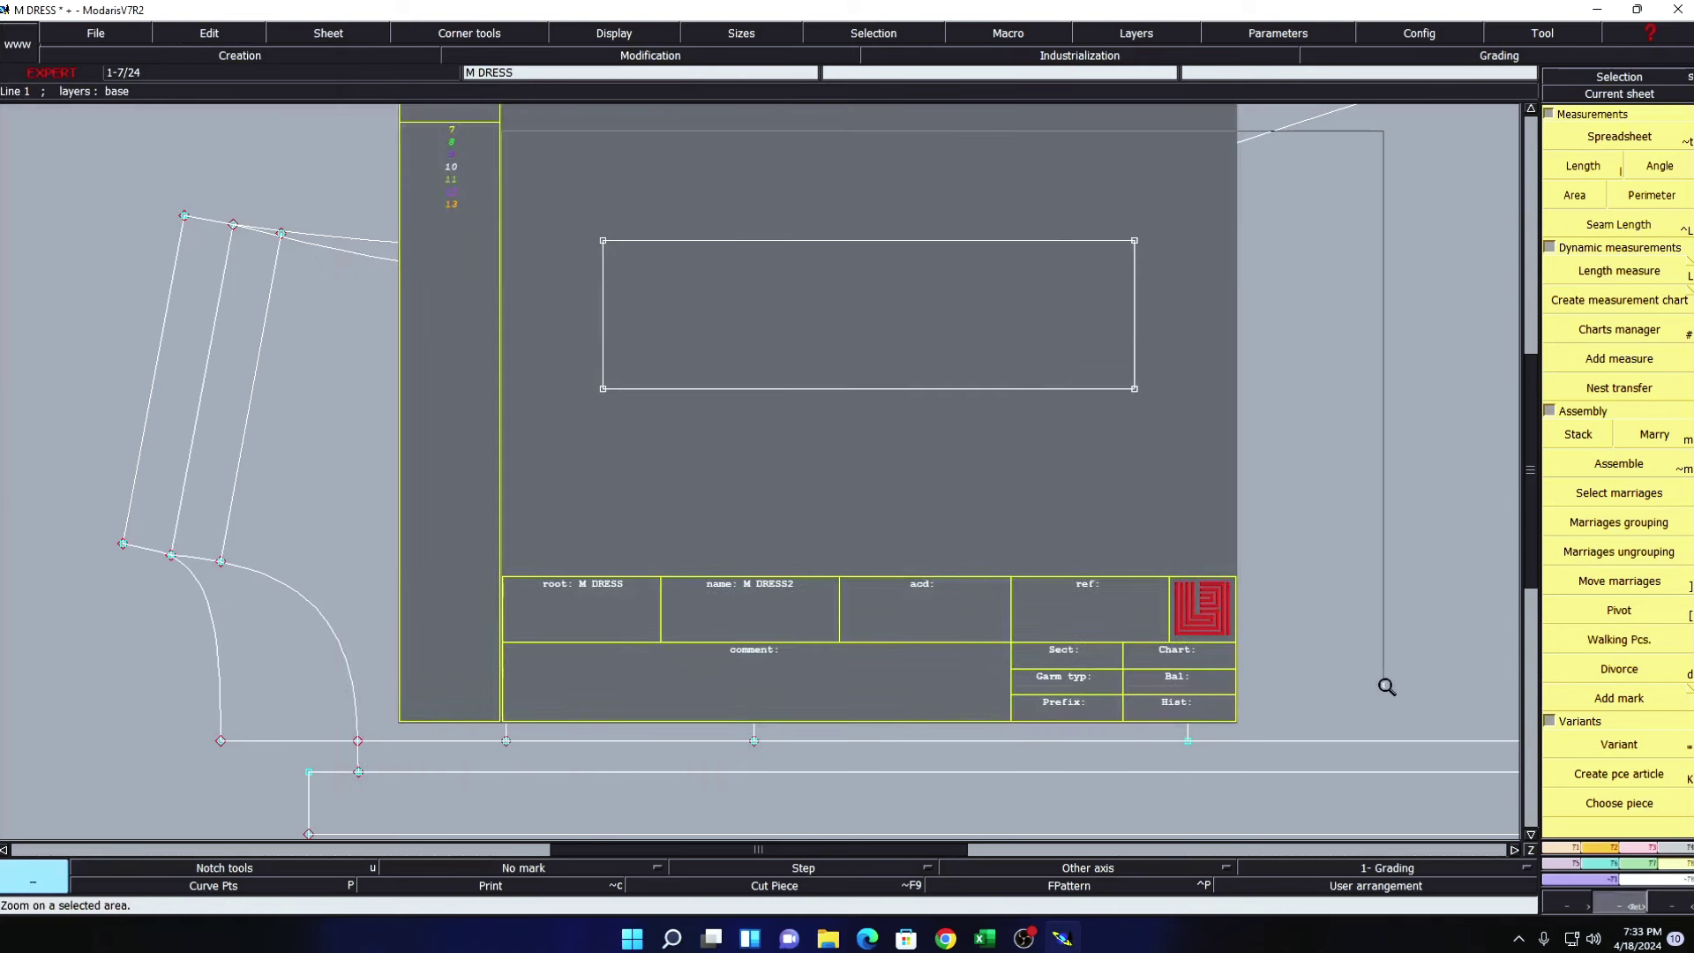
{"action": "key", "text": "s"}
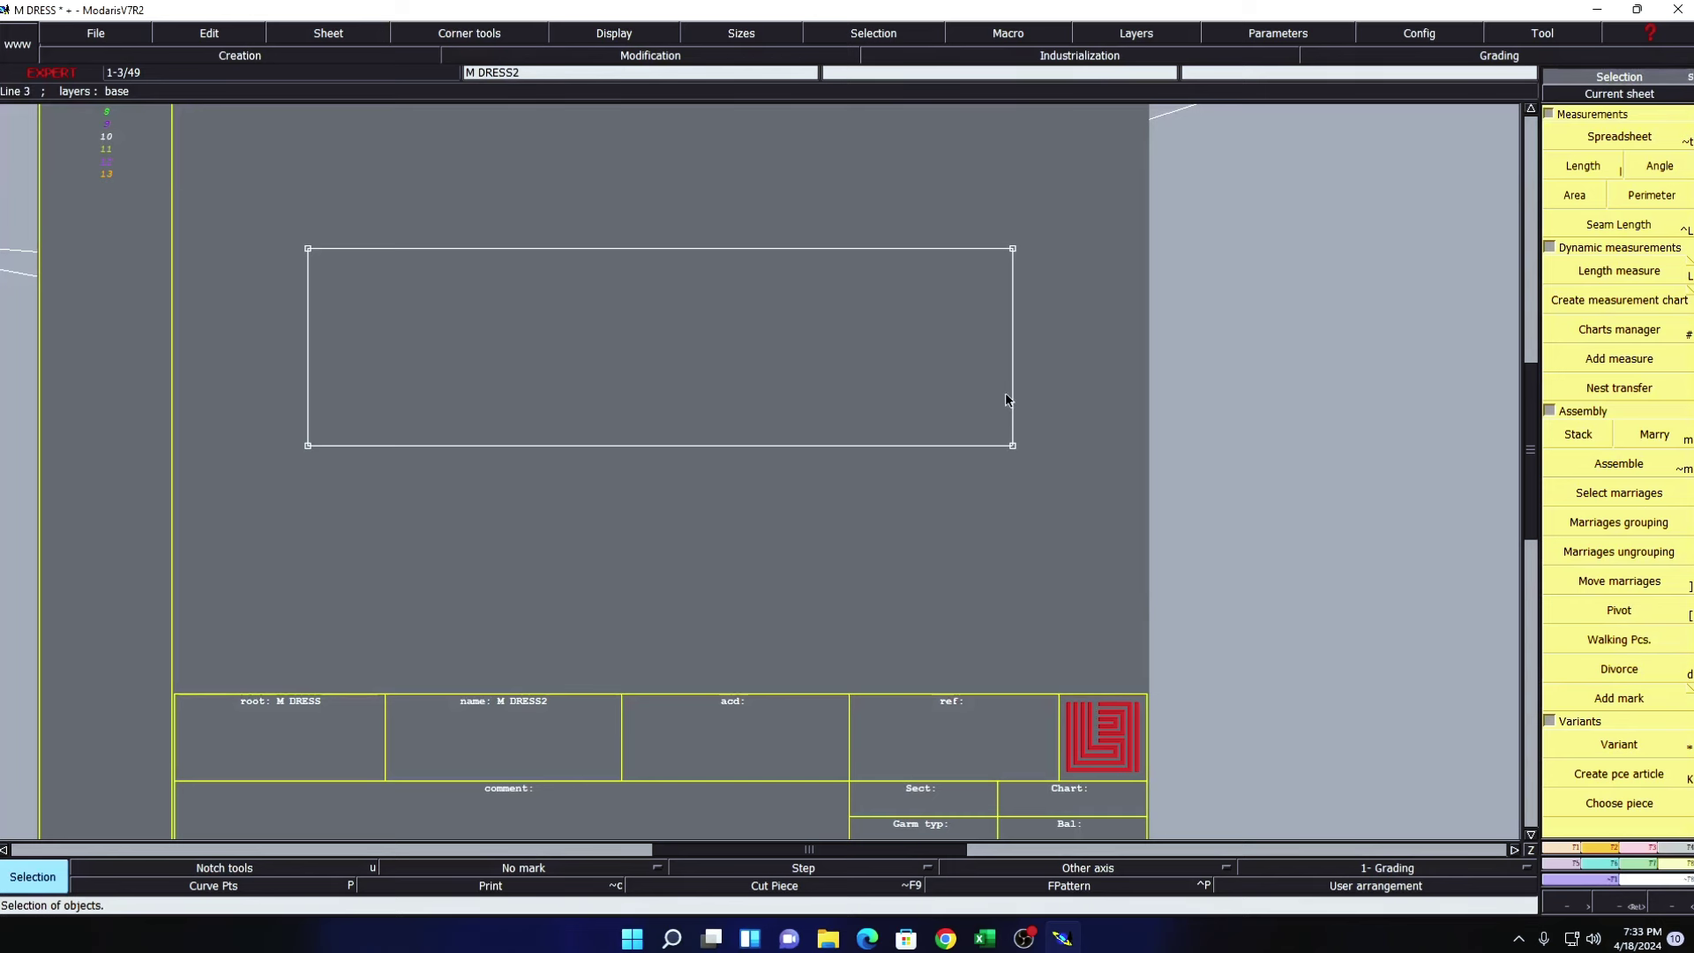
{"action": "key", "text": "a"}
{"action": "left_click", "coordinate": [940, 406]}
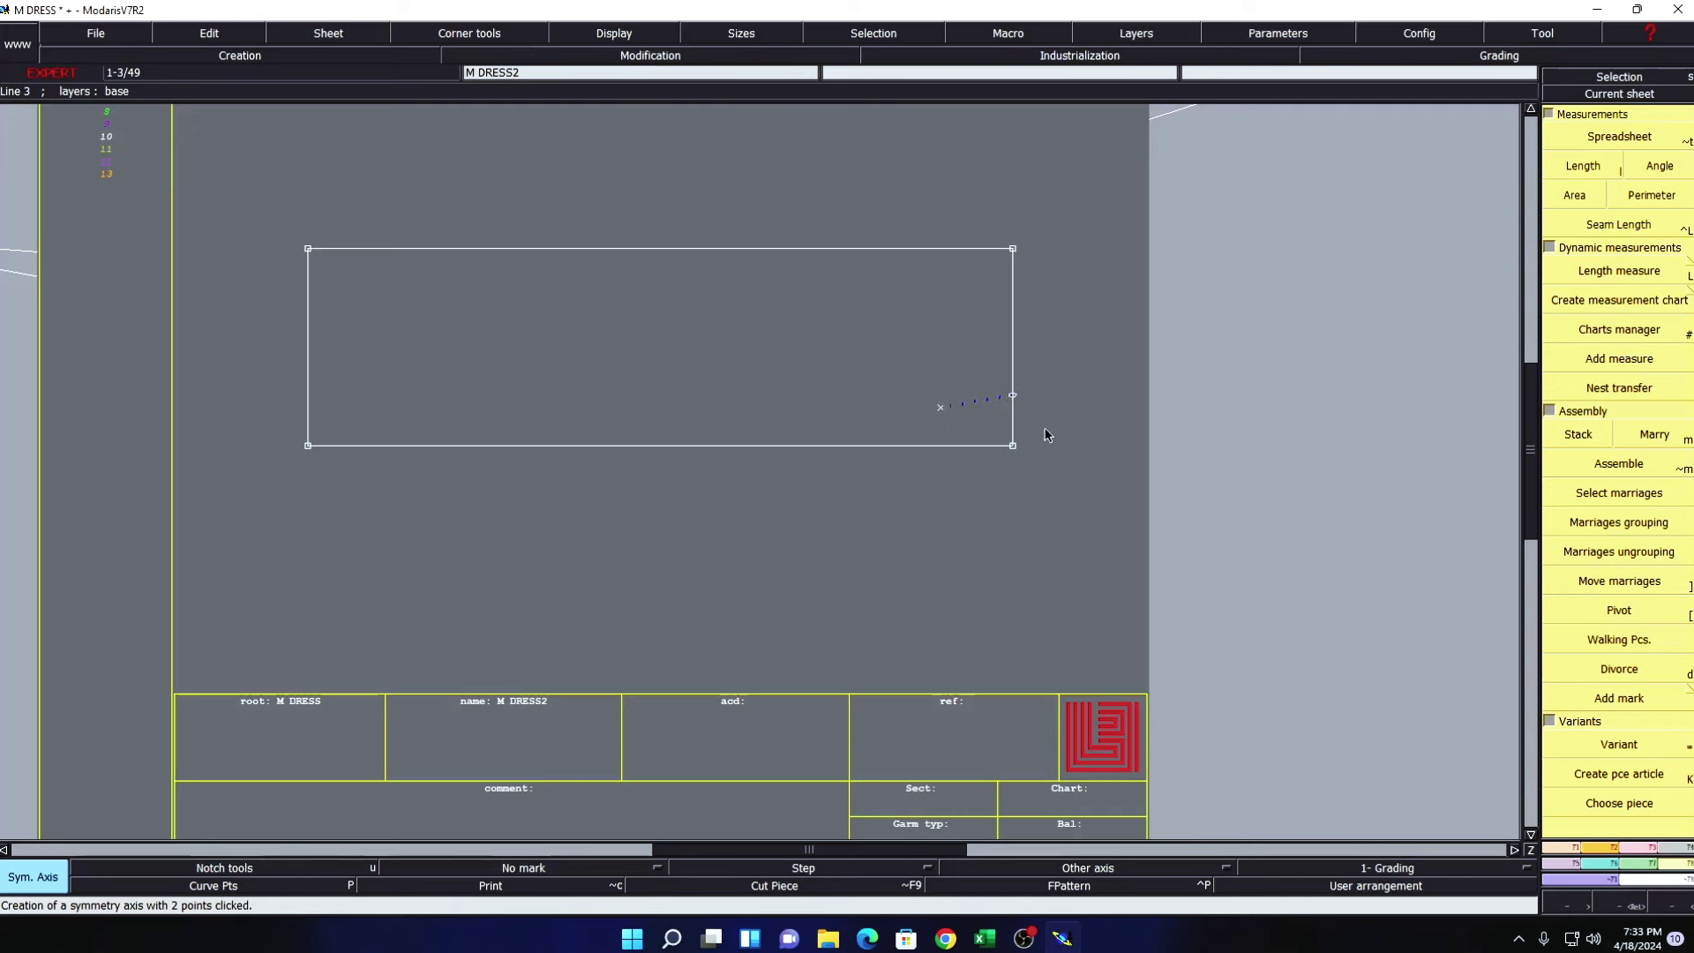
{"action": "key", "text": "ctrl+z"}
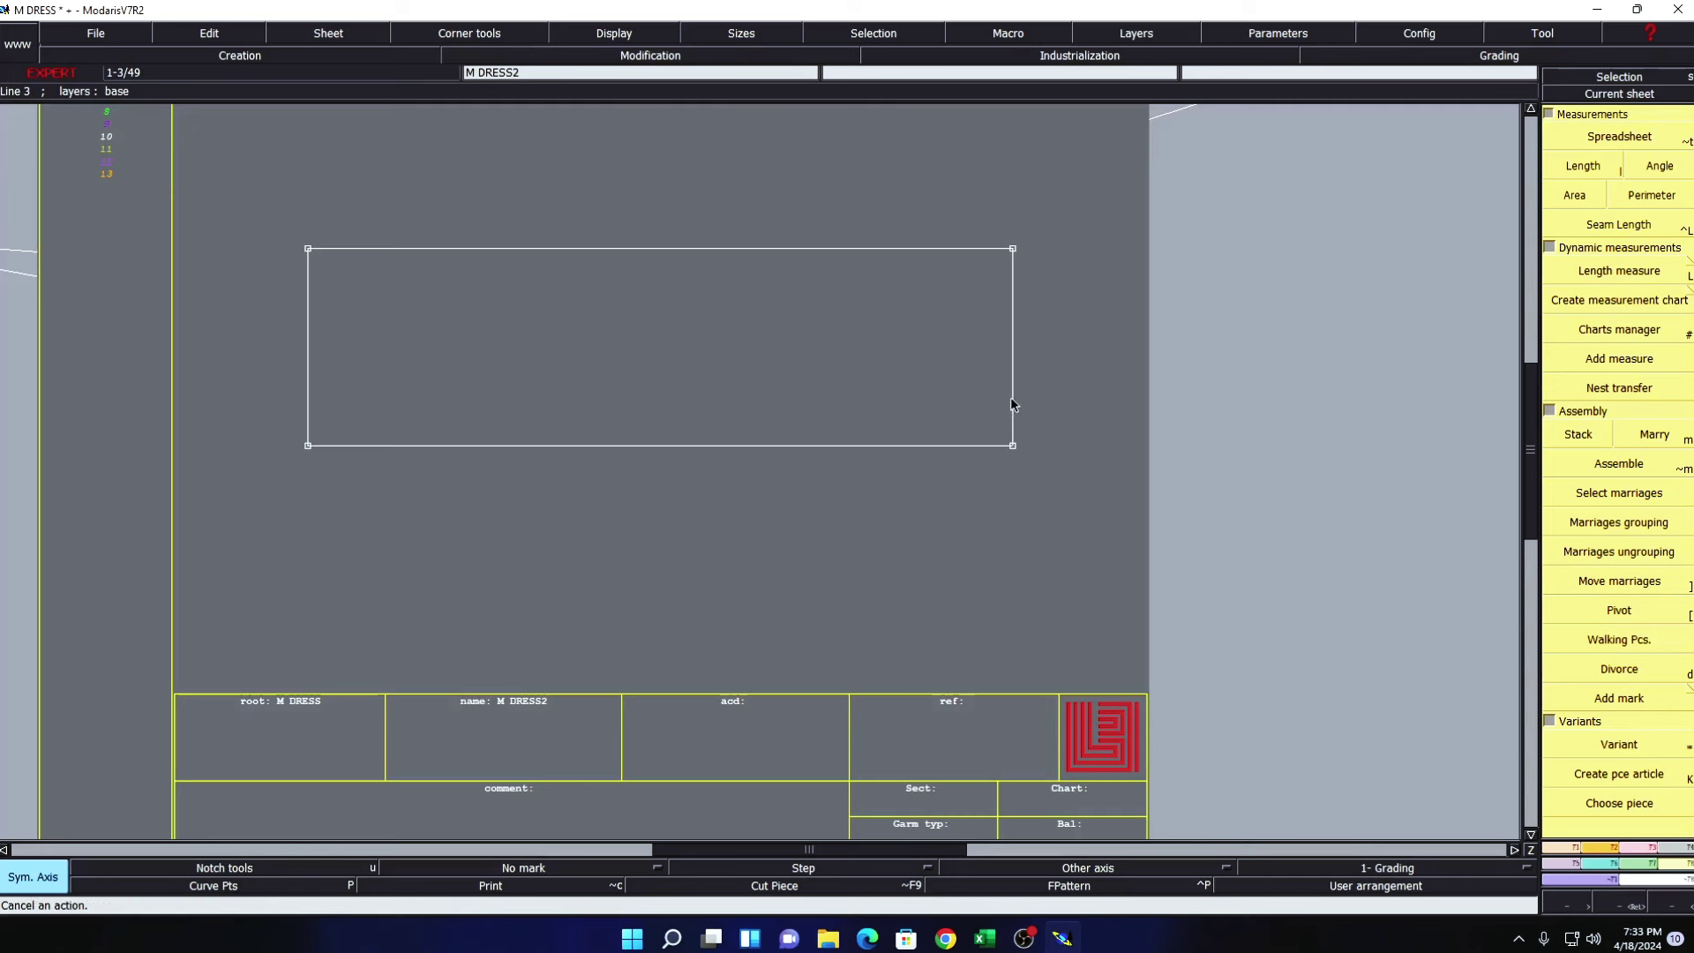
- Offset a parallel line 1.25 cm inside the rectangle's right edge
{"action": "key", "text": "p"}
{"action": "left_click", "coordinate": [1011, 399]}
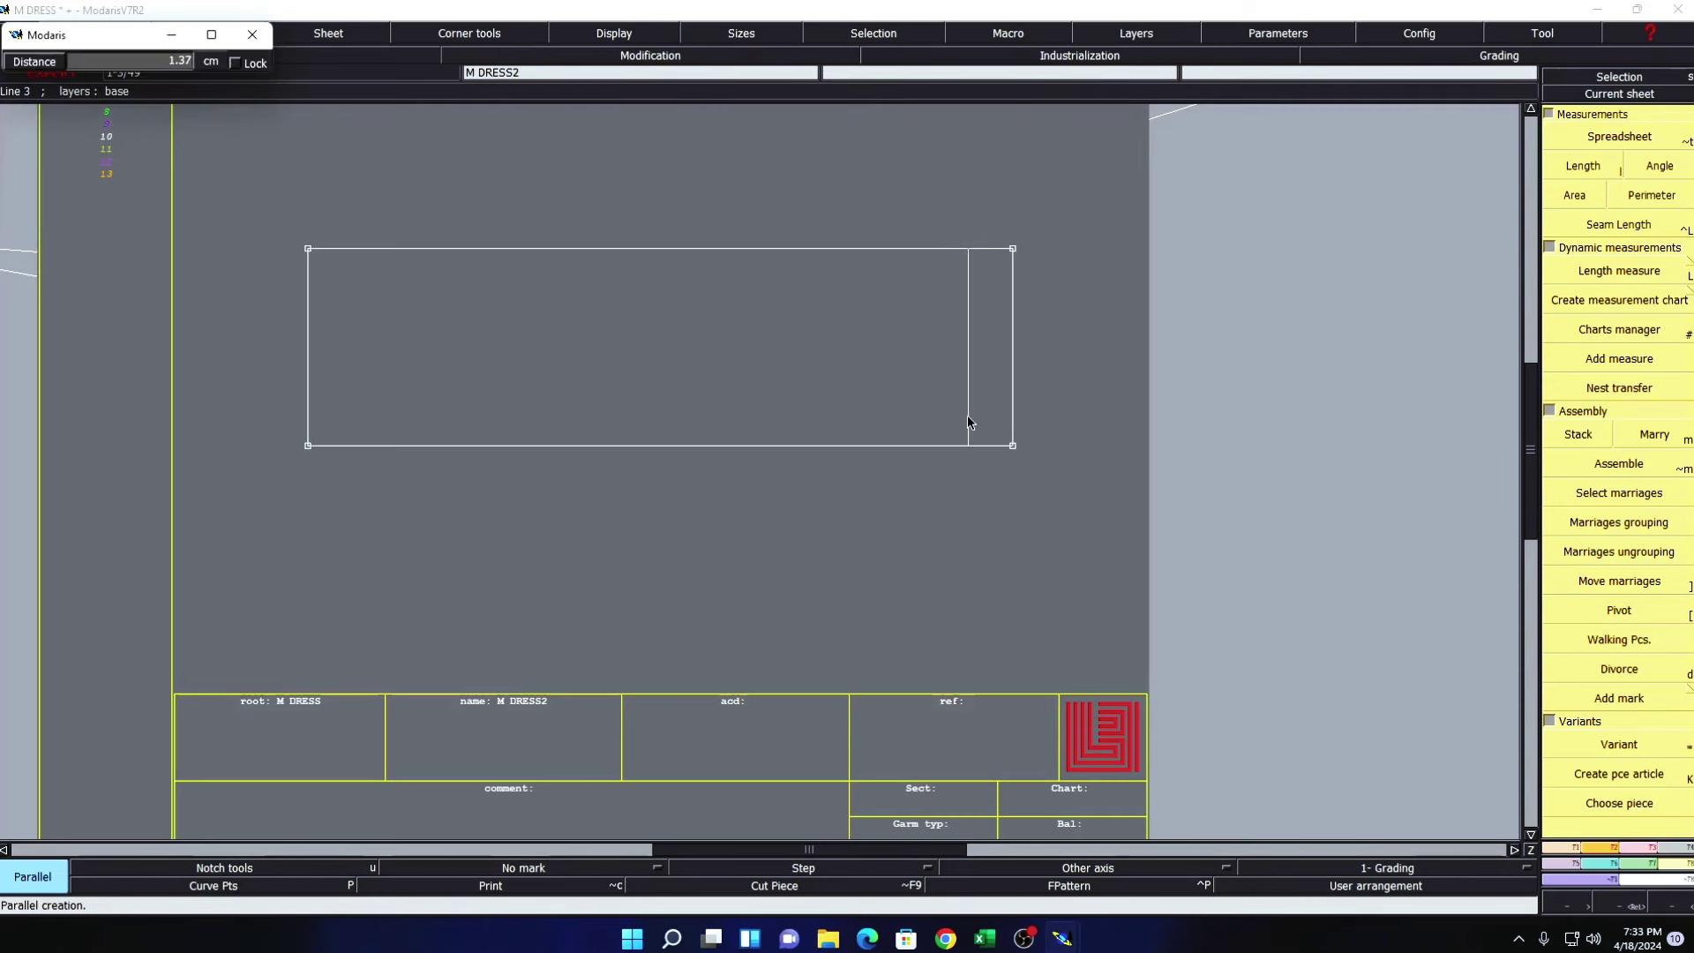
{"action": "key", "text": "BackSpace"}
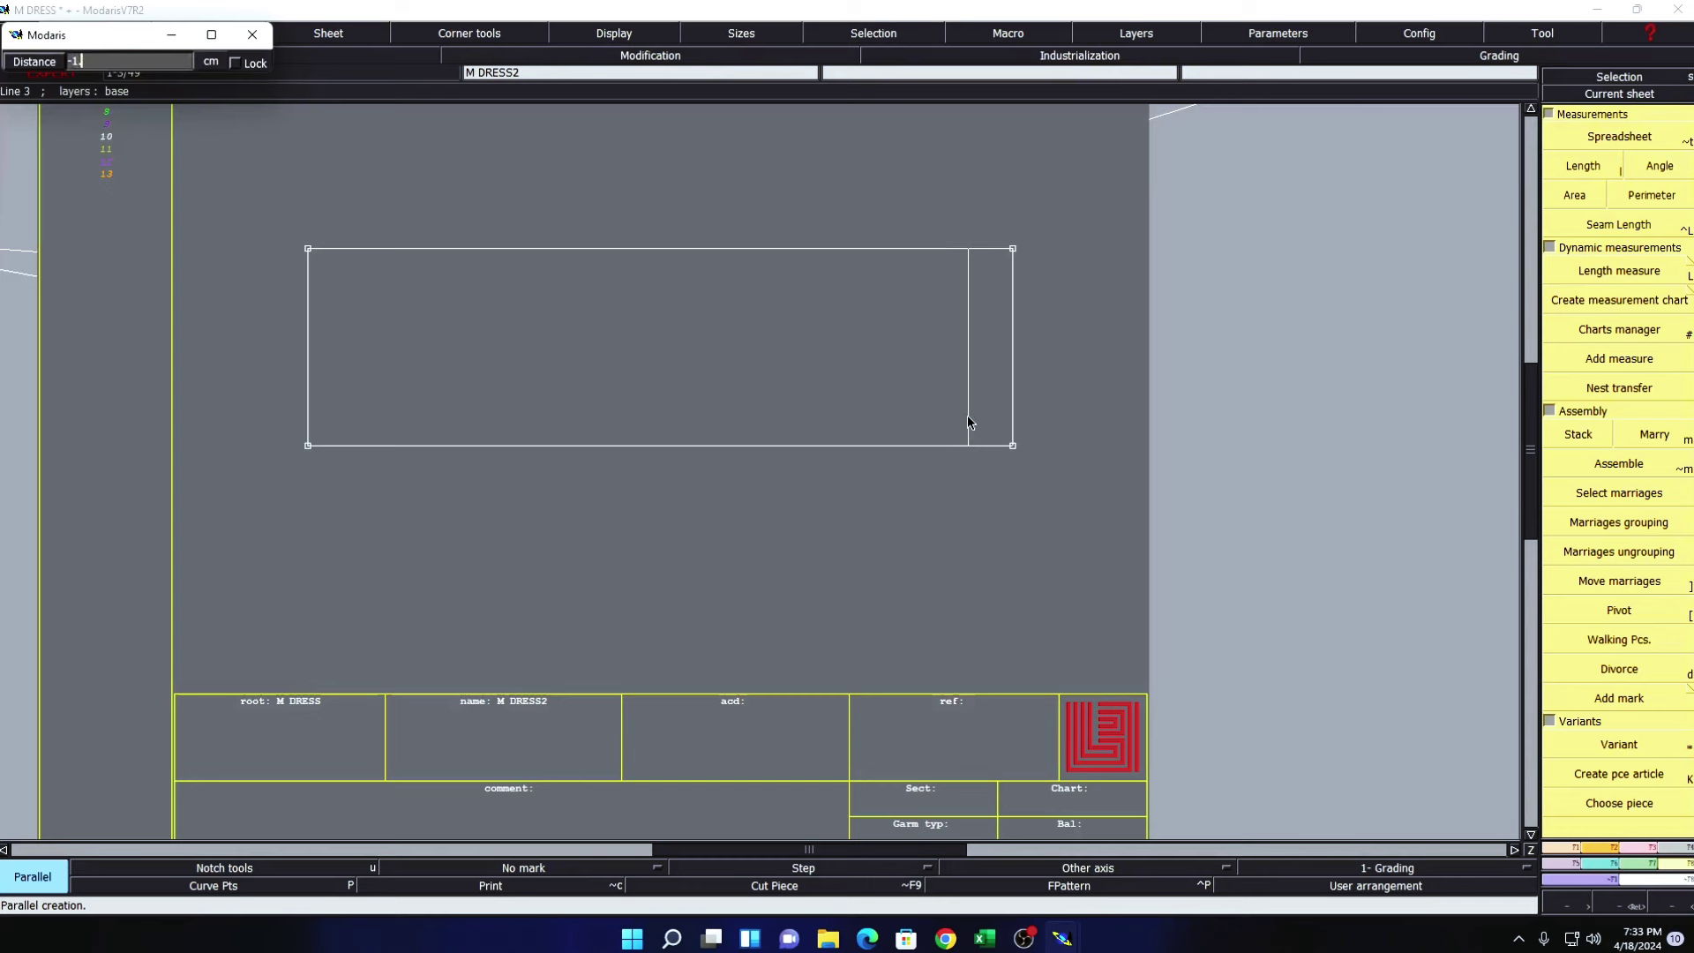
{"action": "key", "text": "Return"}
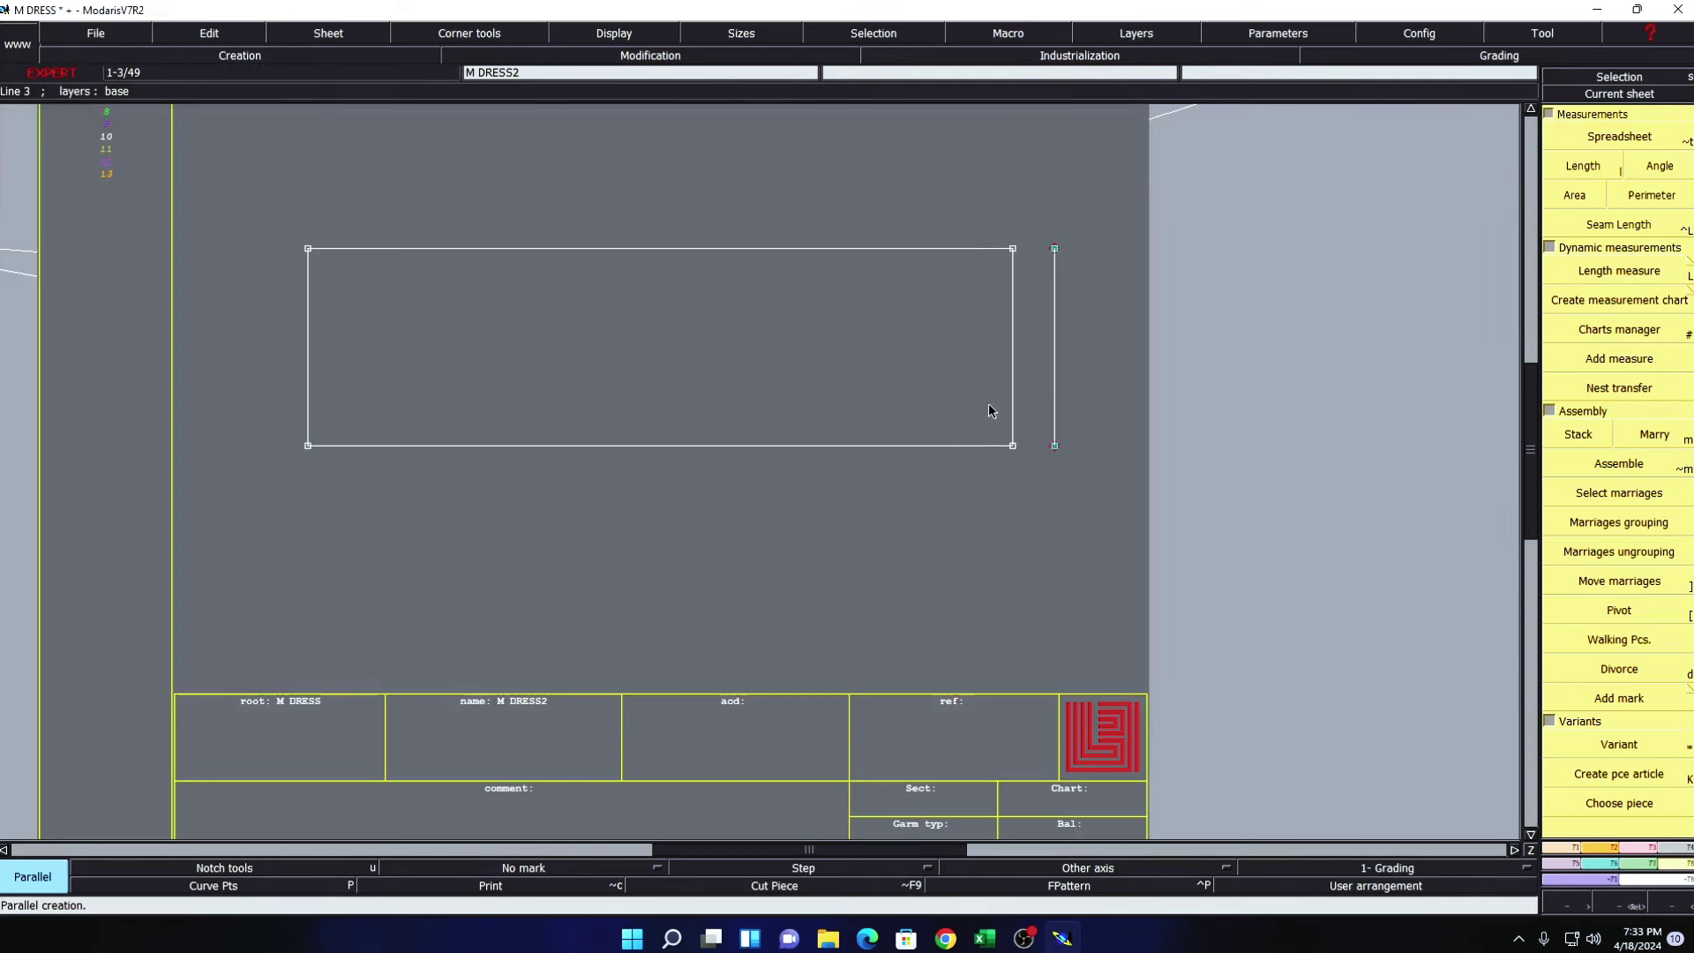
{"action": "key", "text": "ctrl+z"}
{"action": "left_click", "coordinate": [1012, 389]}
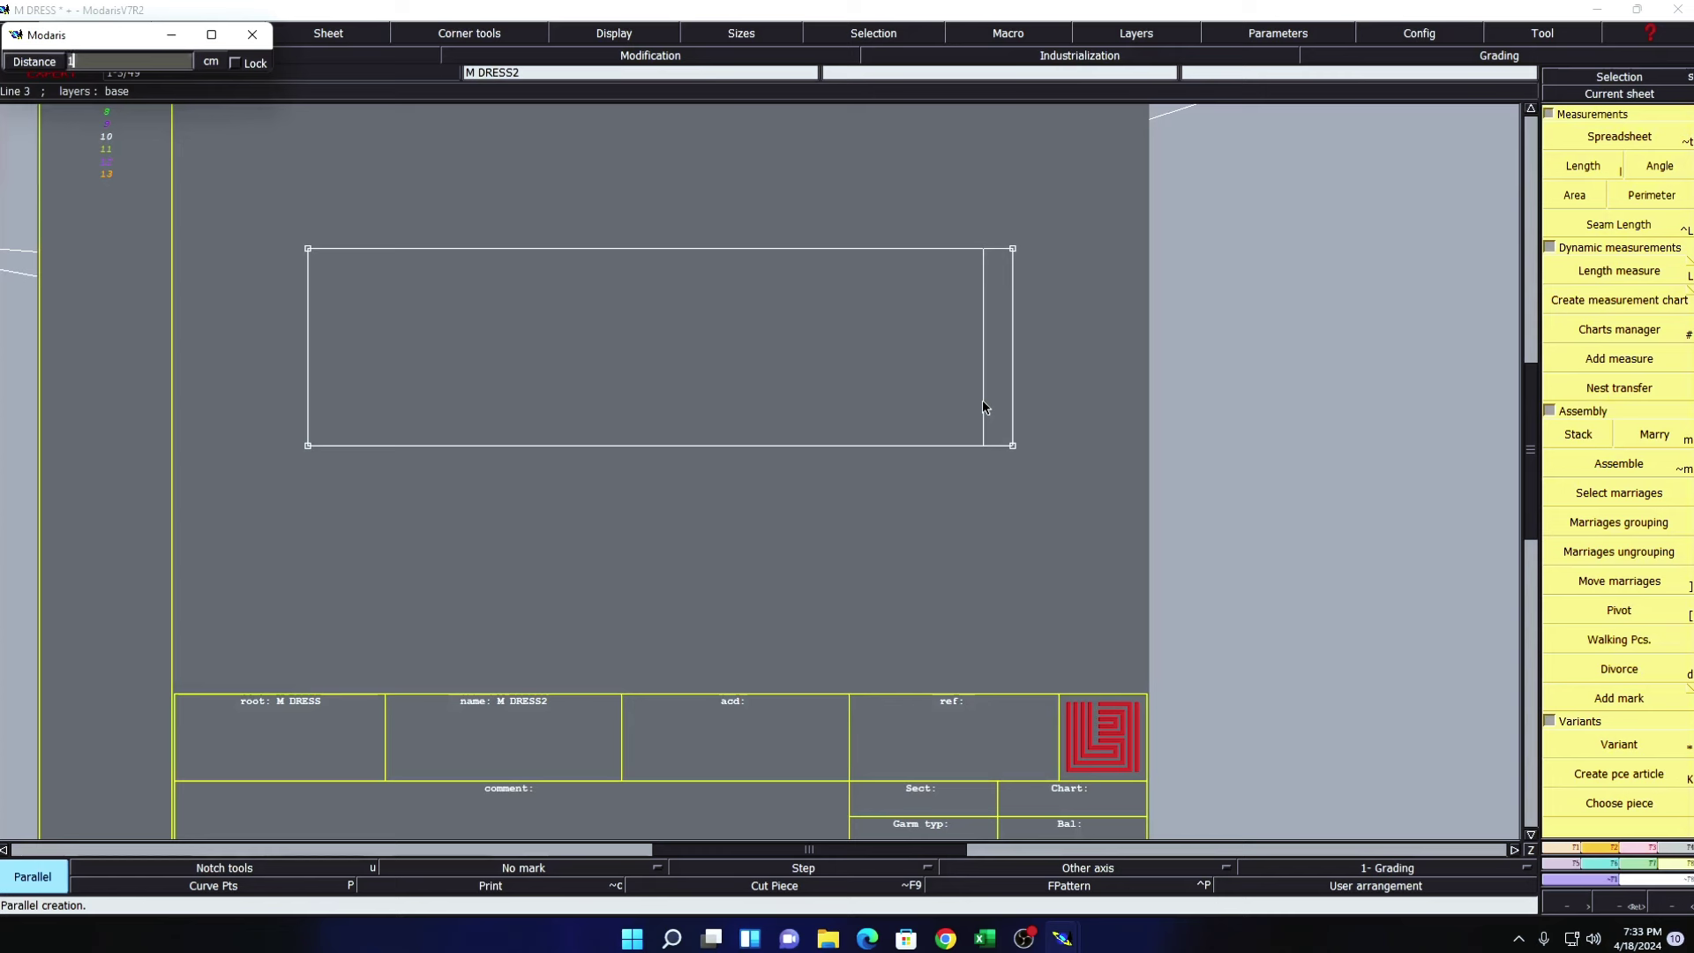
{"action": "type", "text": ".25"}
{"action": "key", "text": "Return"}
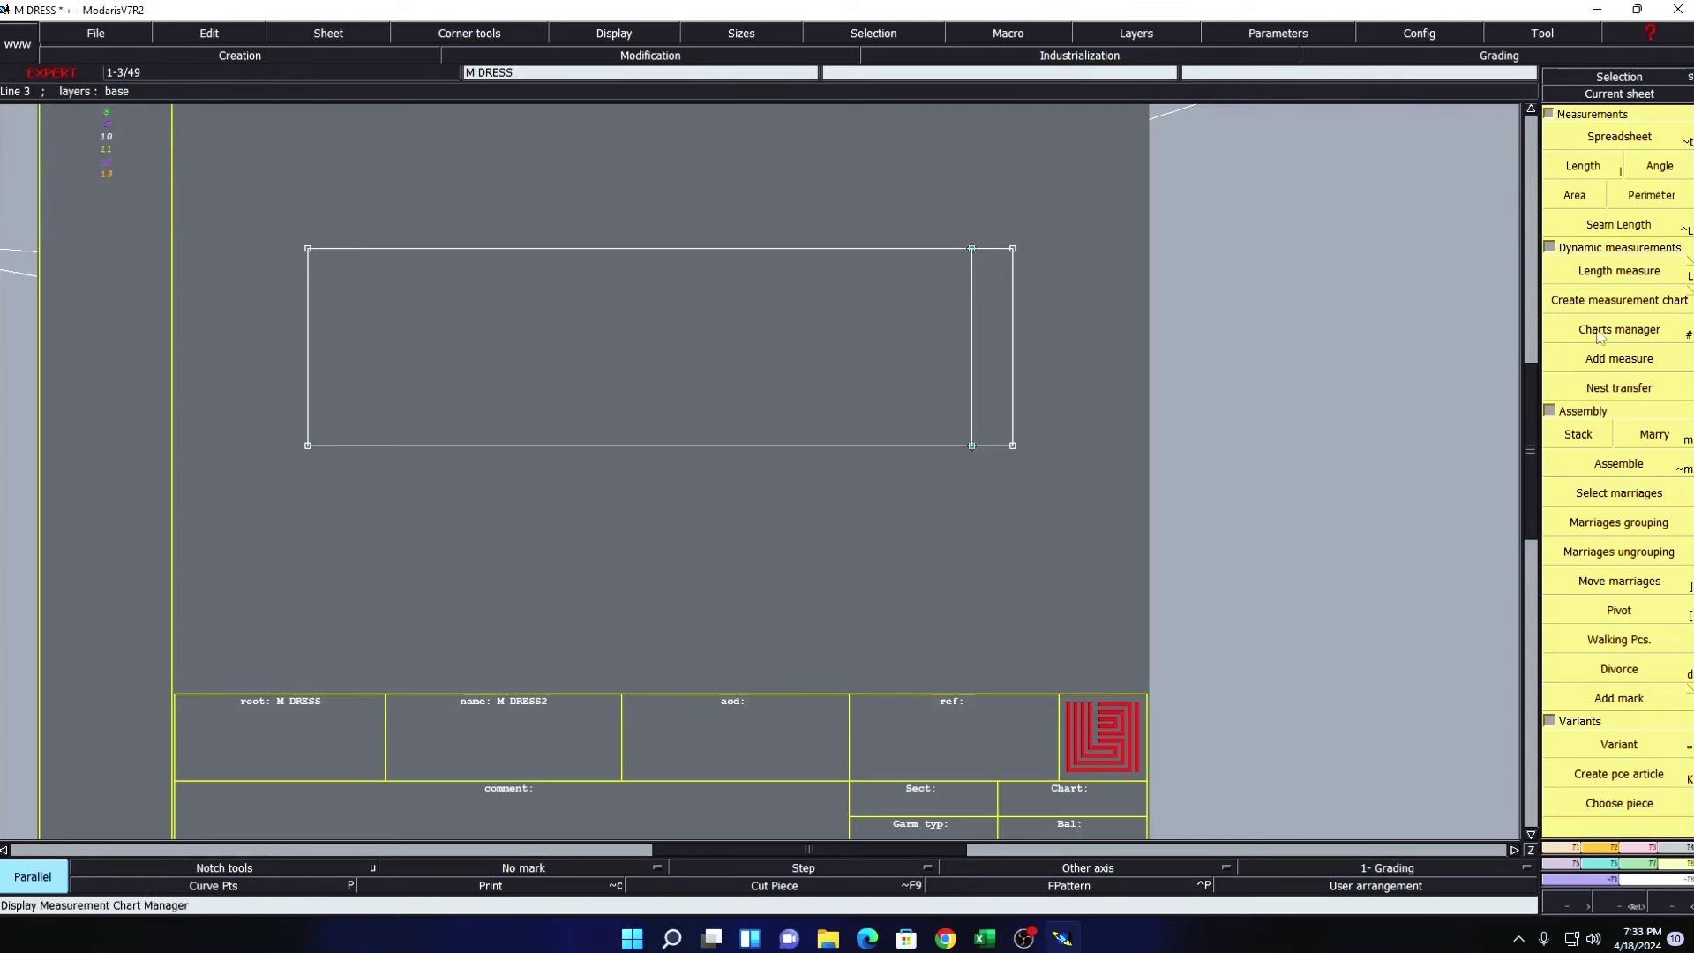
- Fit the top edge to the new inner line and delete the old right edge
{"action": "key", "text": "F2"}
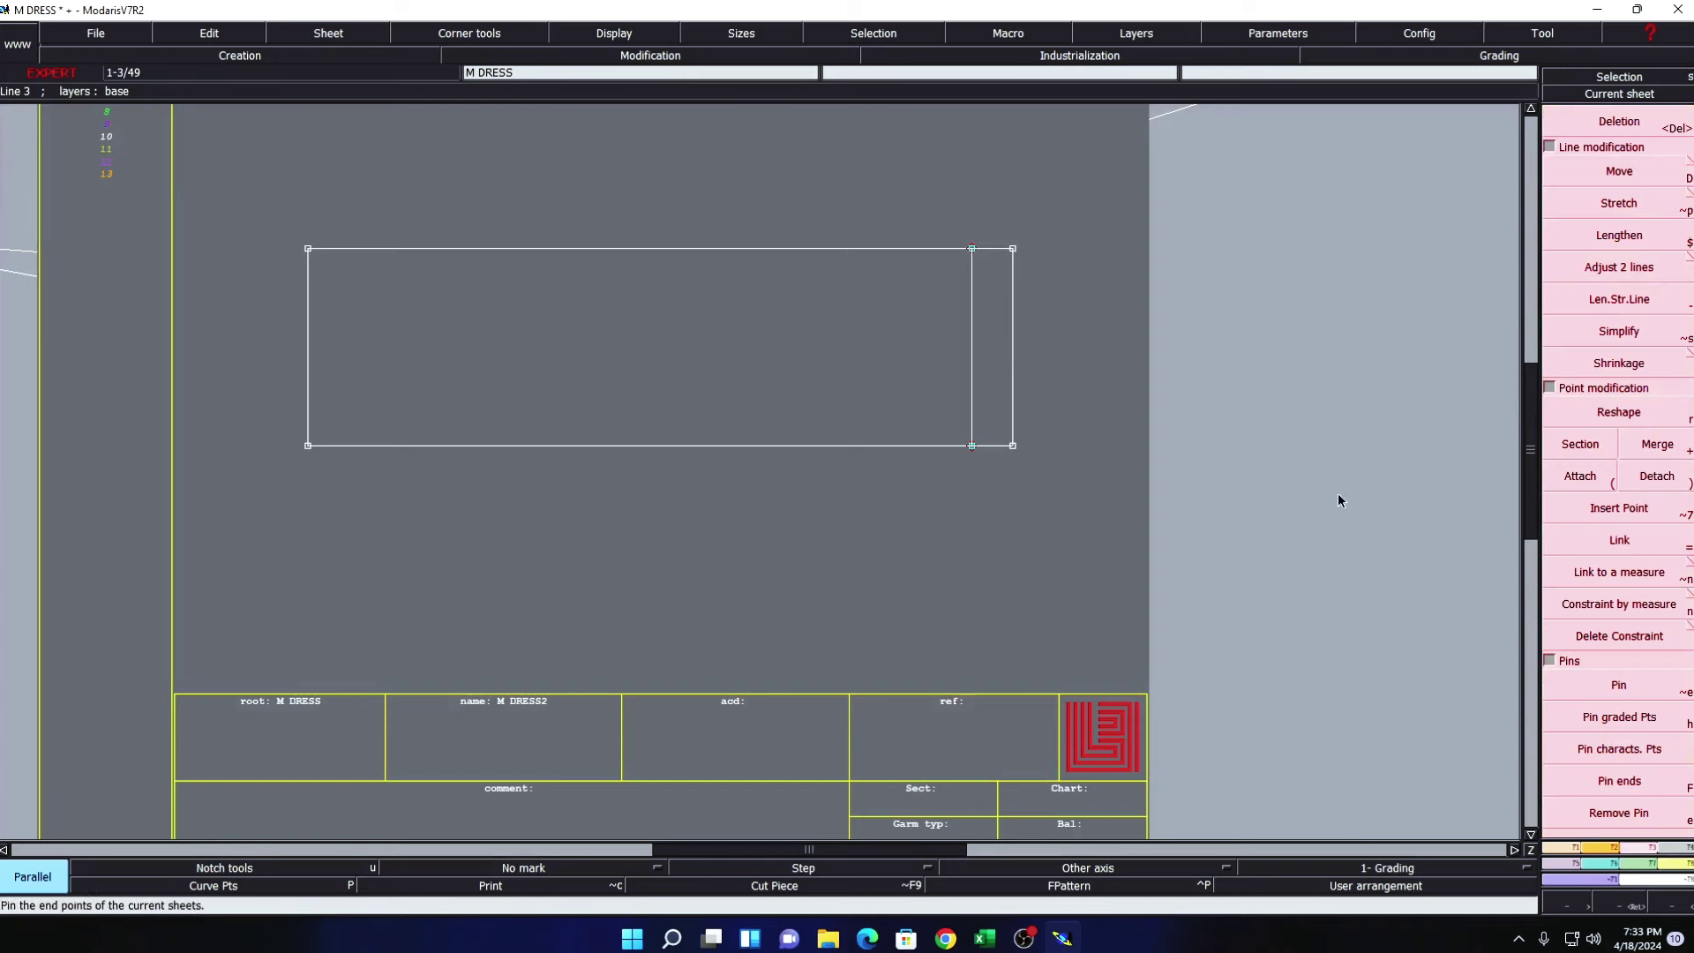
{"action": "key", "text": "percent"}
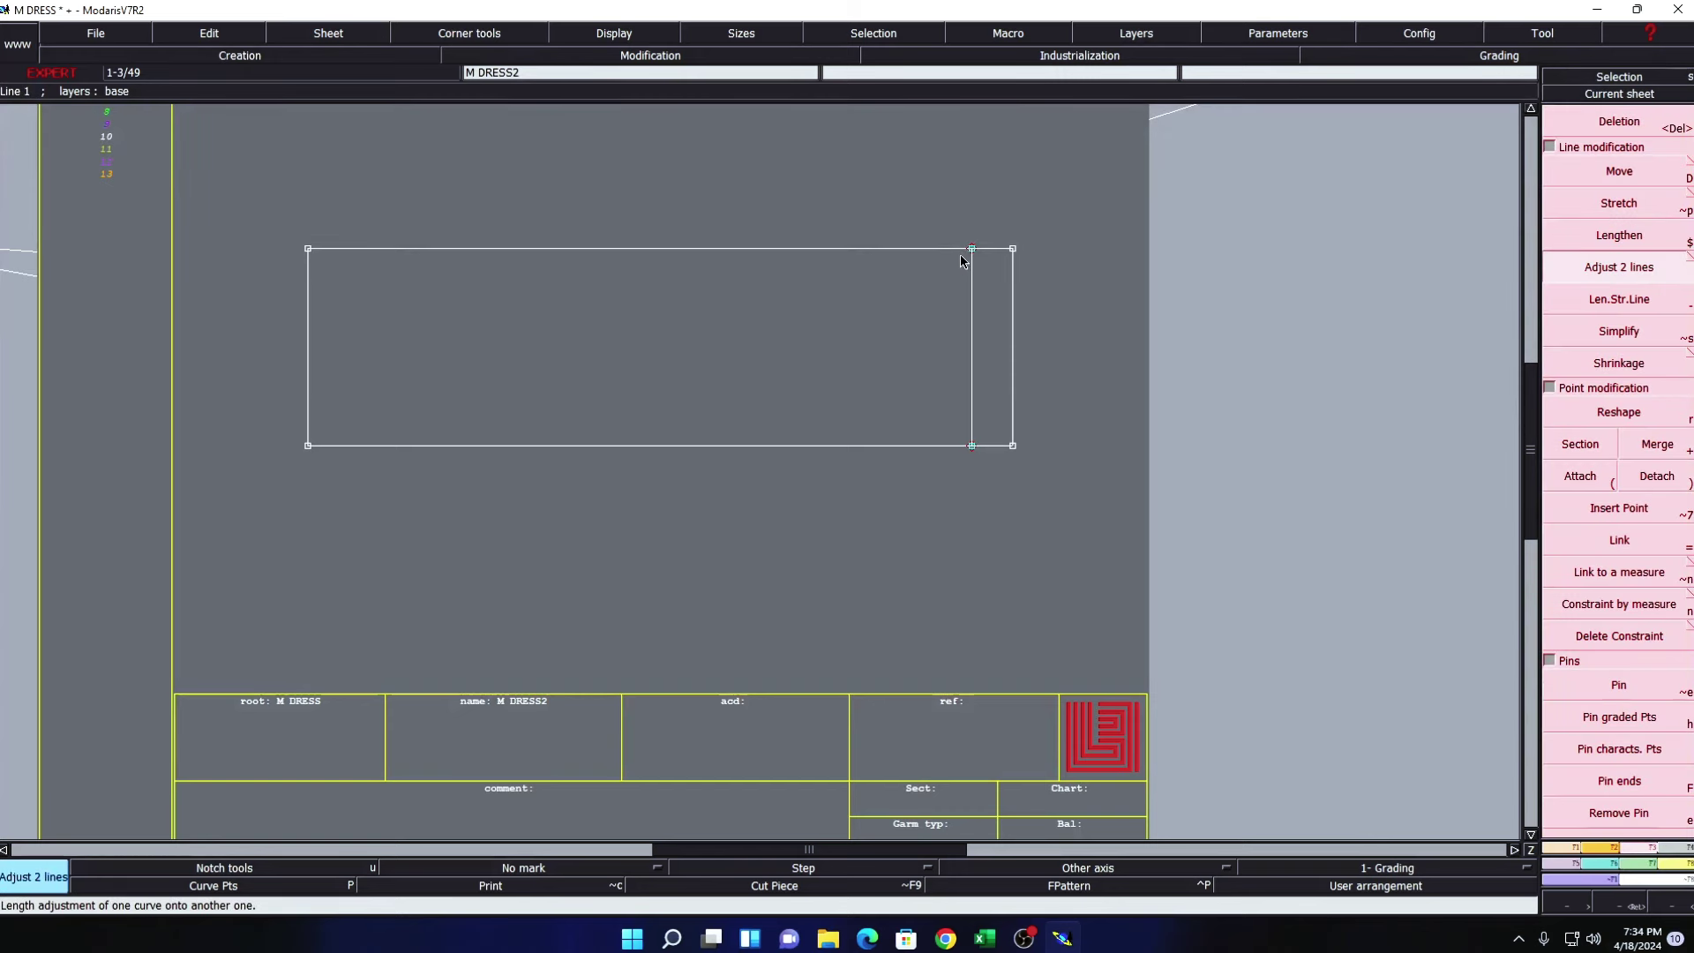
{"action": "left_click", "coordinate": [966, 272]}
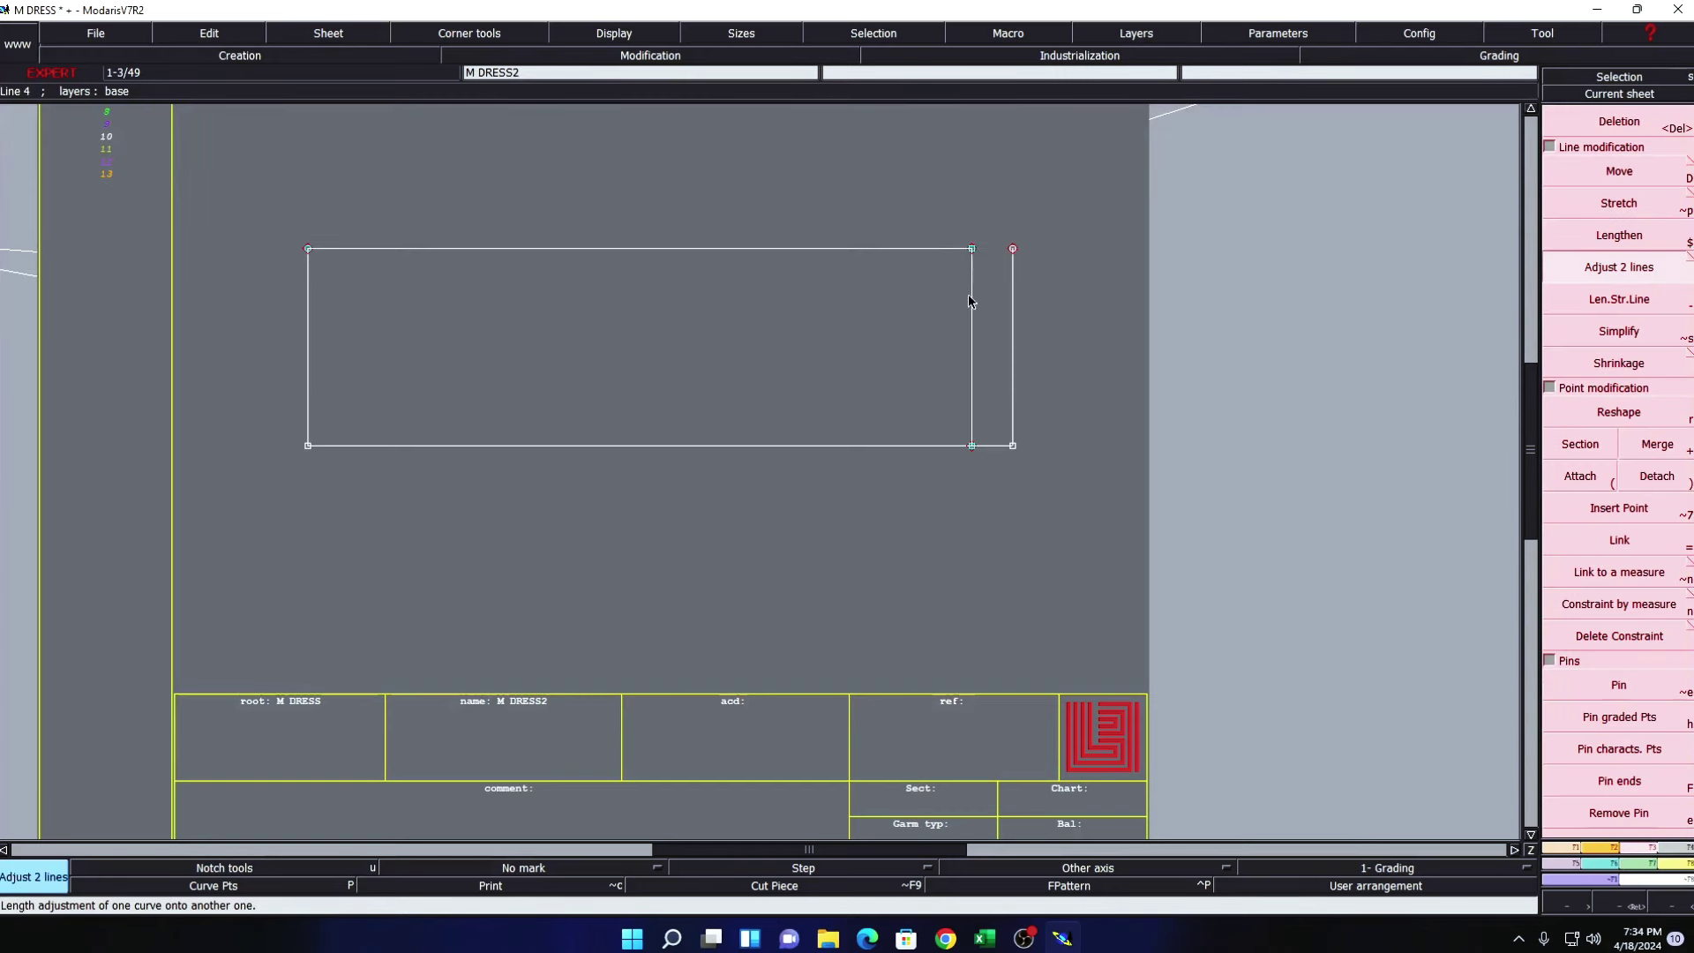
{"action": "left_click", "coordinate": [968, 428]}
{"action": "key", "text": "Delete"}
{"action": "left_click", "coordinate": [1012, 418]}
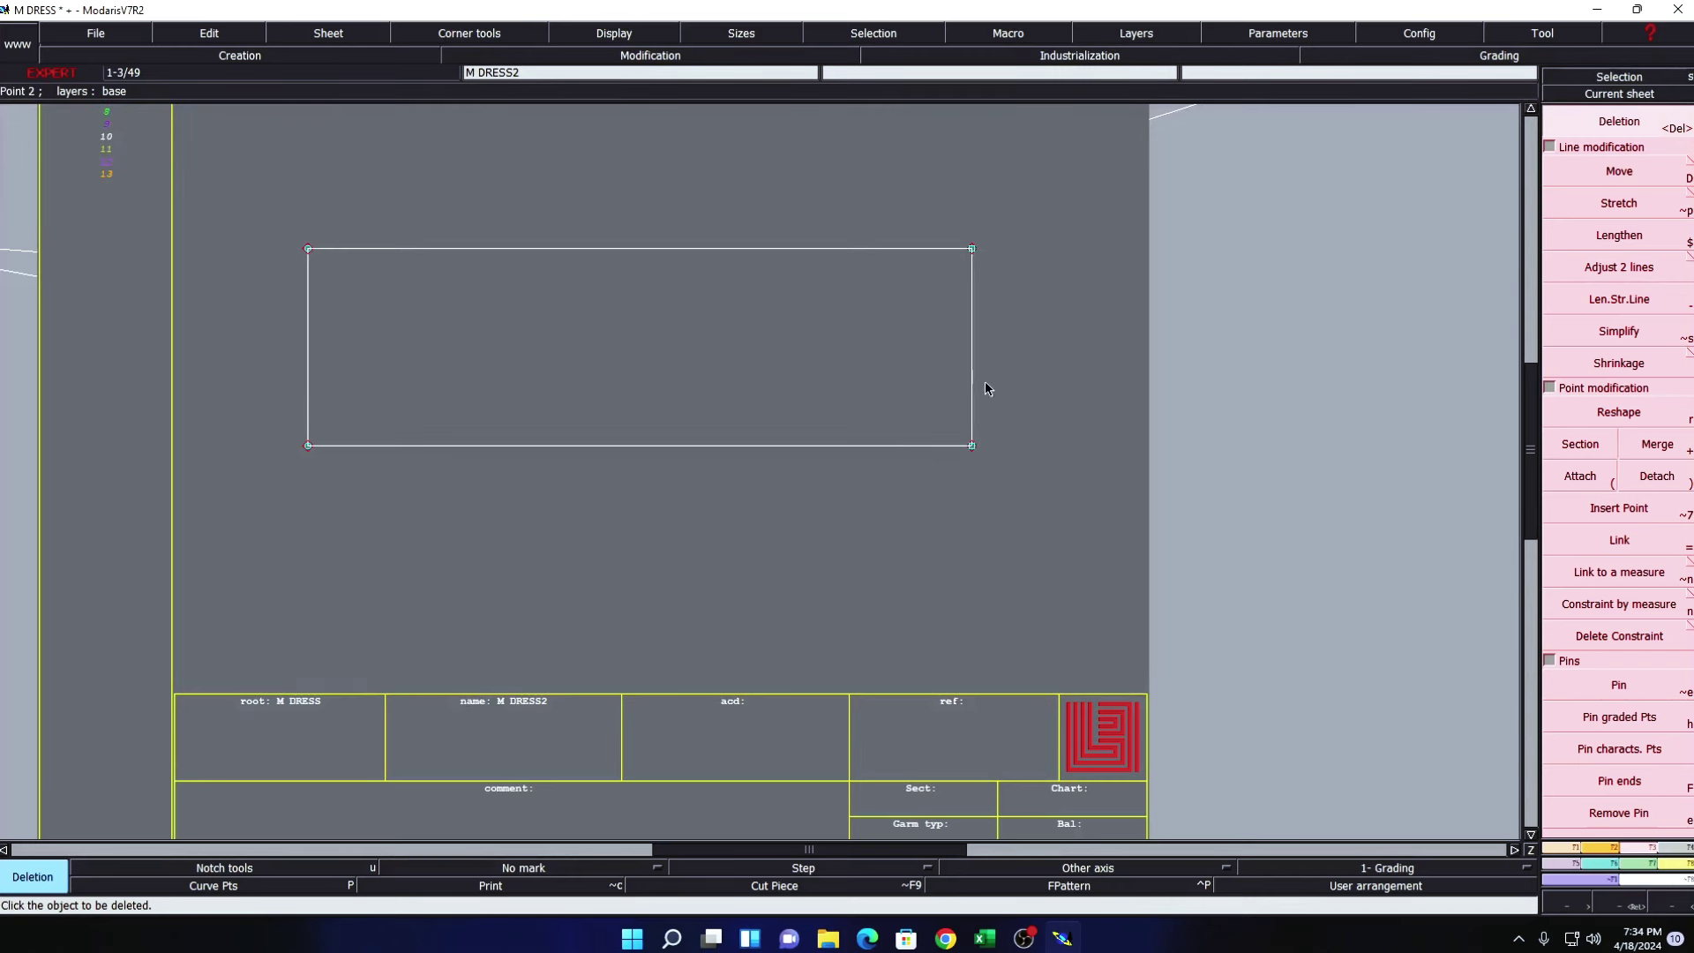
- Add a parallel line just outside the new right edge, then begin a curve from the bottom-right corner
{"action": "key", "text": "slash"}
{"action": "left_click", "coordinate": [971, 354]}
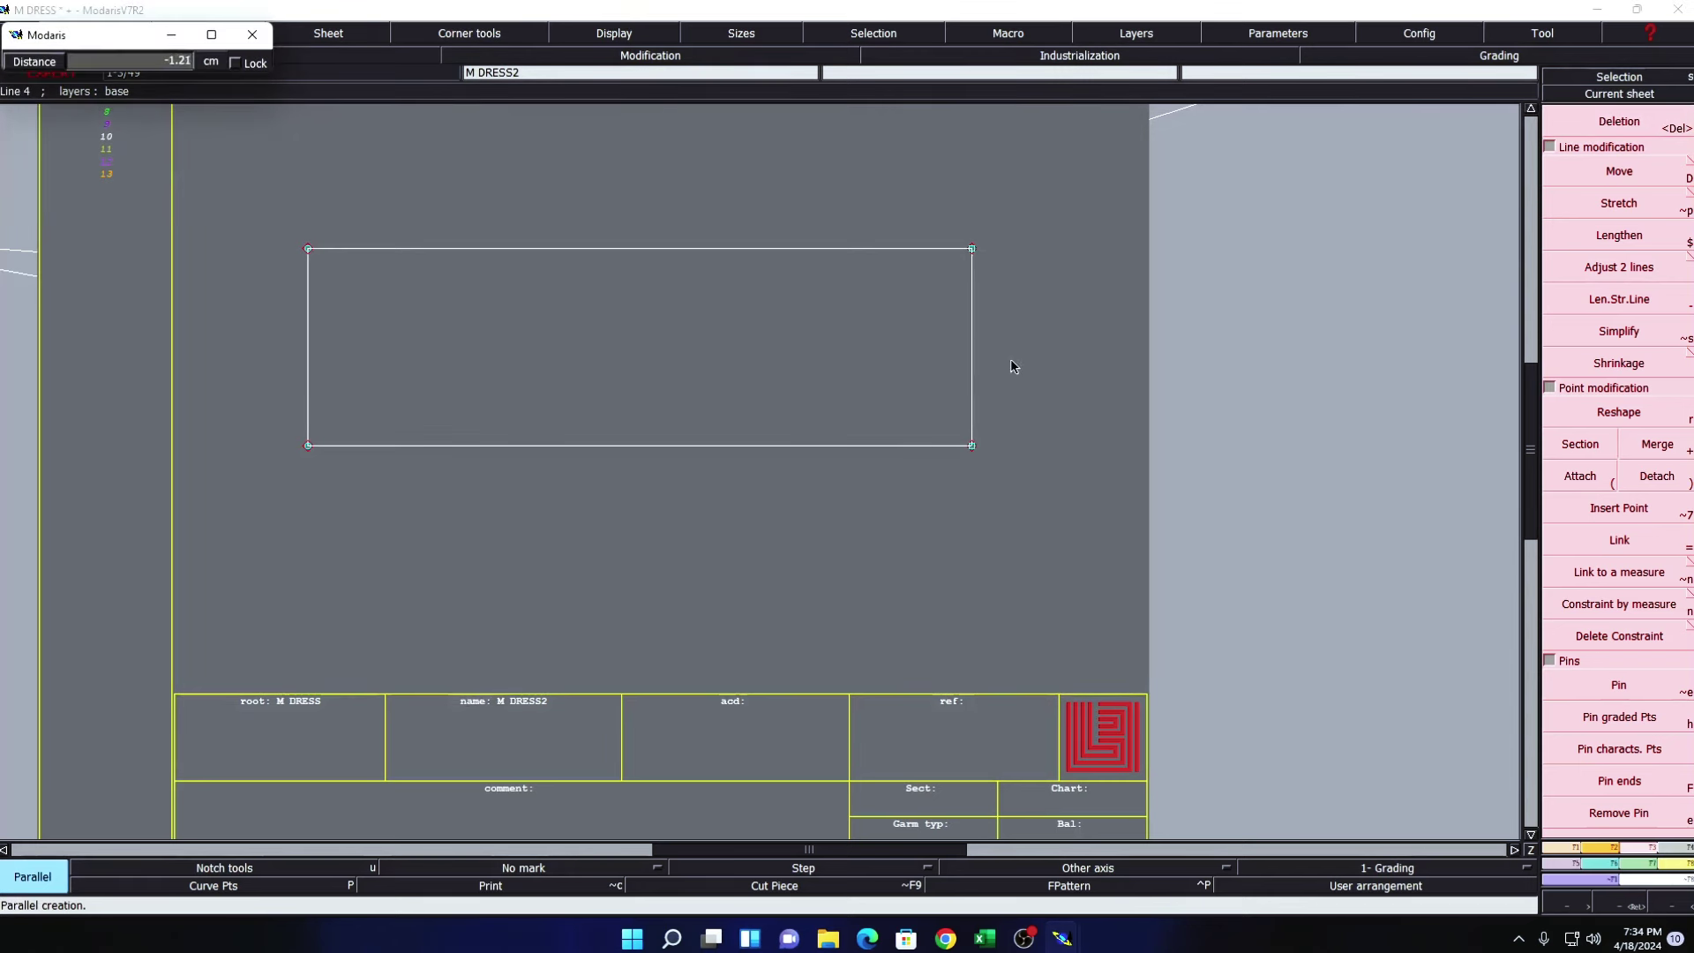
{"action": "key", "text": "BackSpace"}
{"action": "key", "text": "Return"}
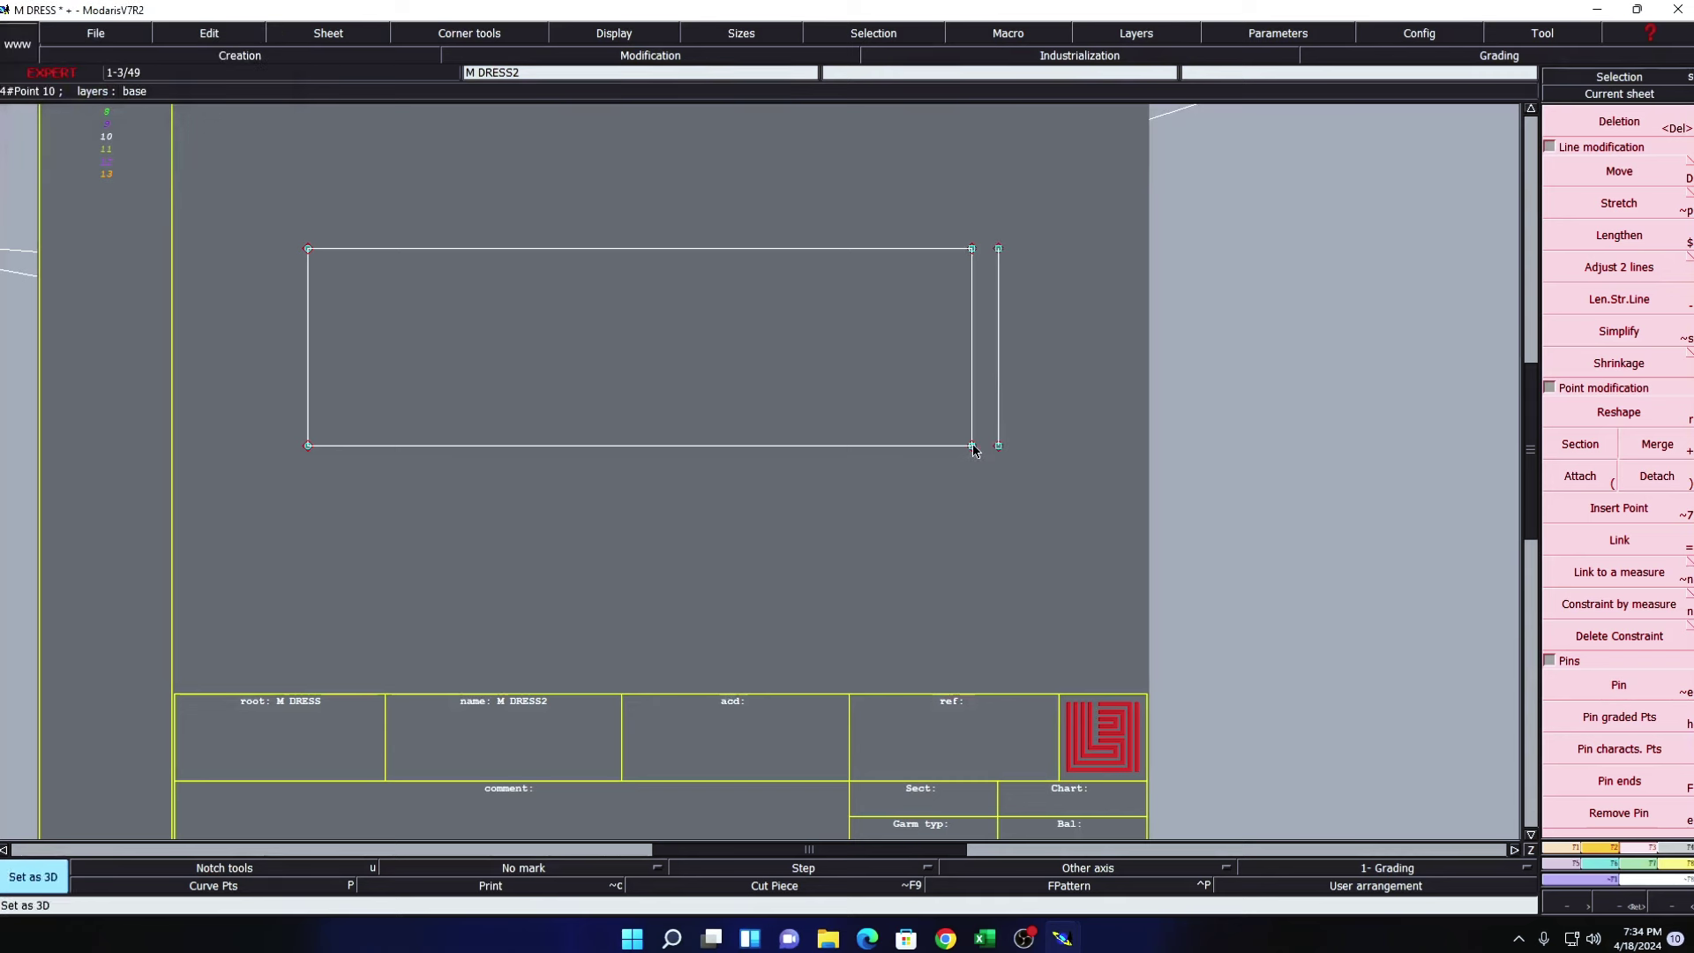
{"action": "key", "text": "b"}
{"action": "left_click", "coordinate": [972, 446]}
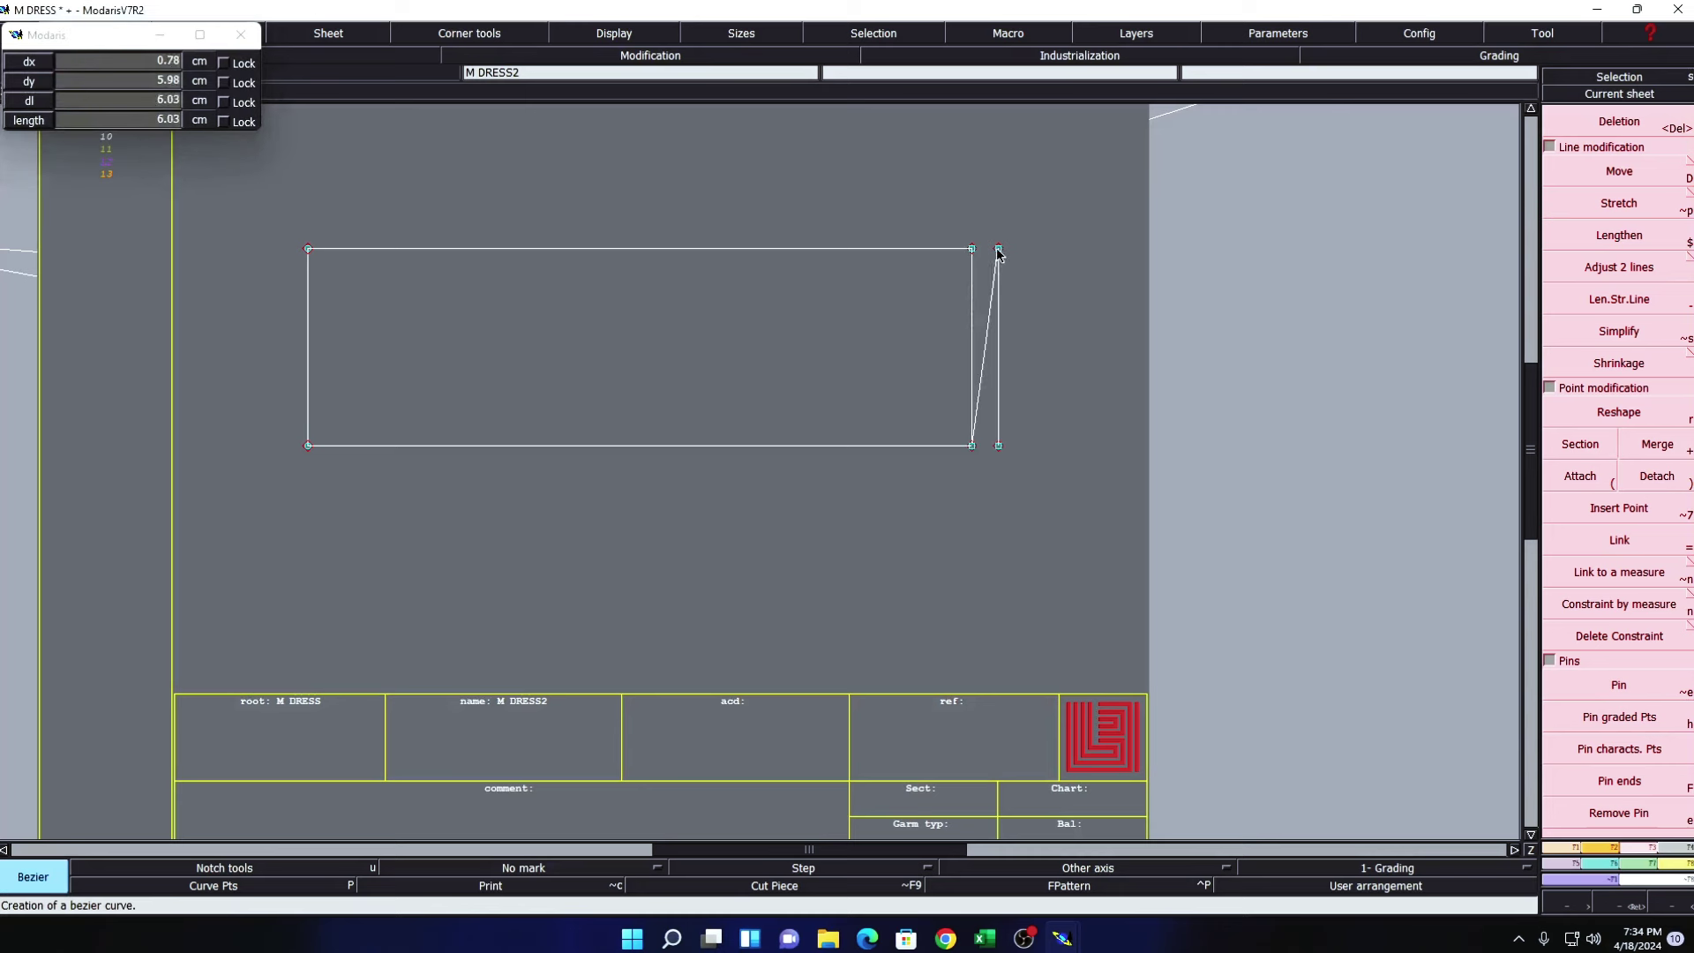
- Finish the top curve and place a point 1.50 cm along the left edge
{"action": "left_click", "coordinate": [998, 250]}
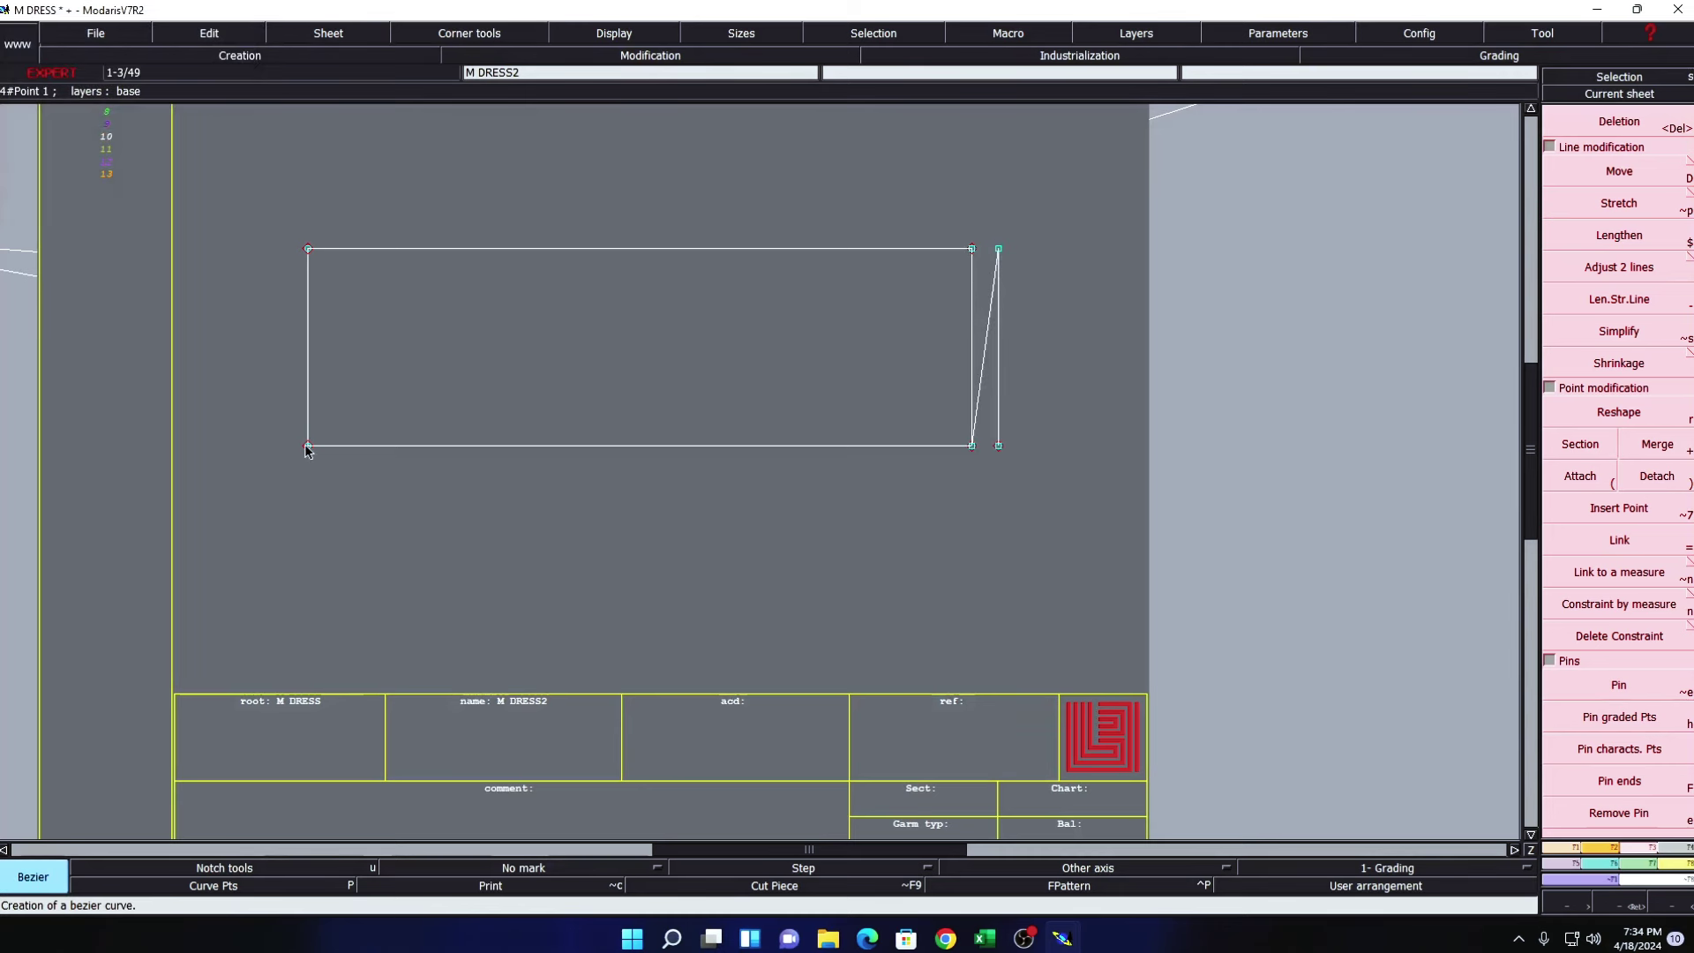
{"action": "key", "text": "2"}
{"action": "left_click", "coordinate": [307, 405]}
{"action": "type", "text": "-1.50"}
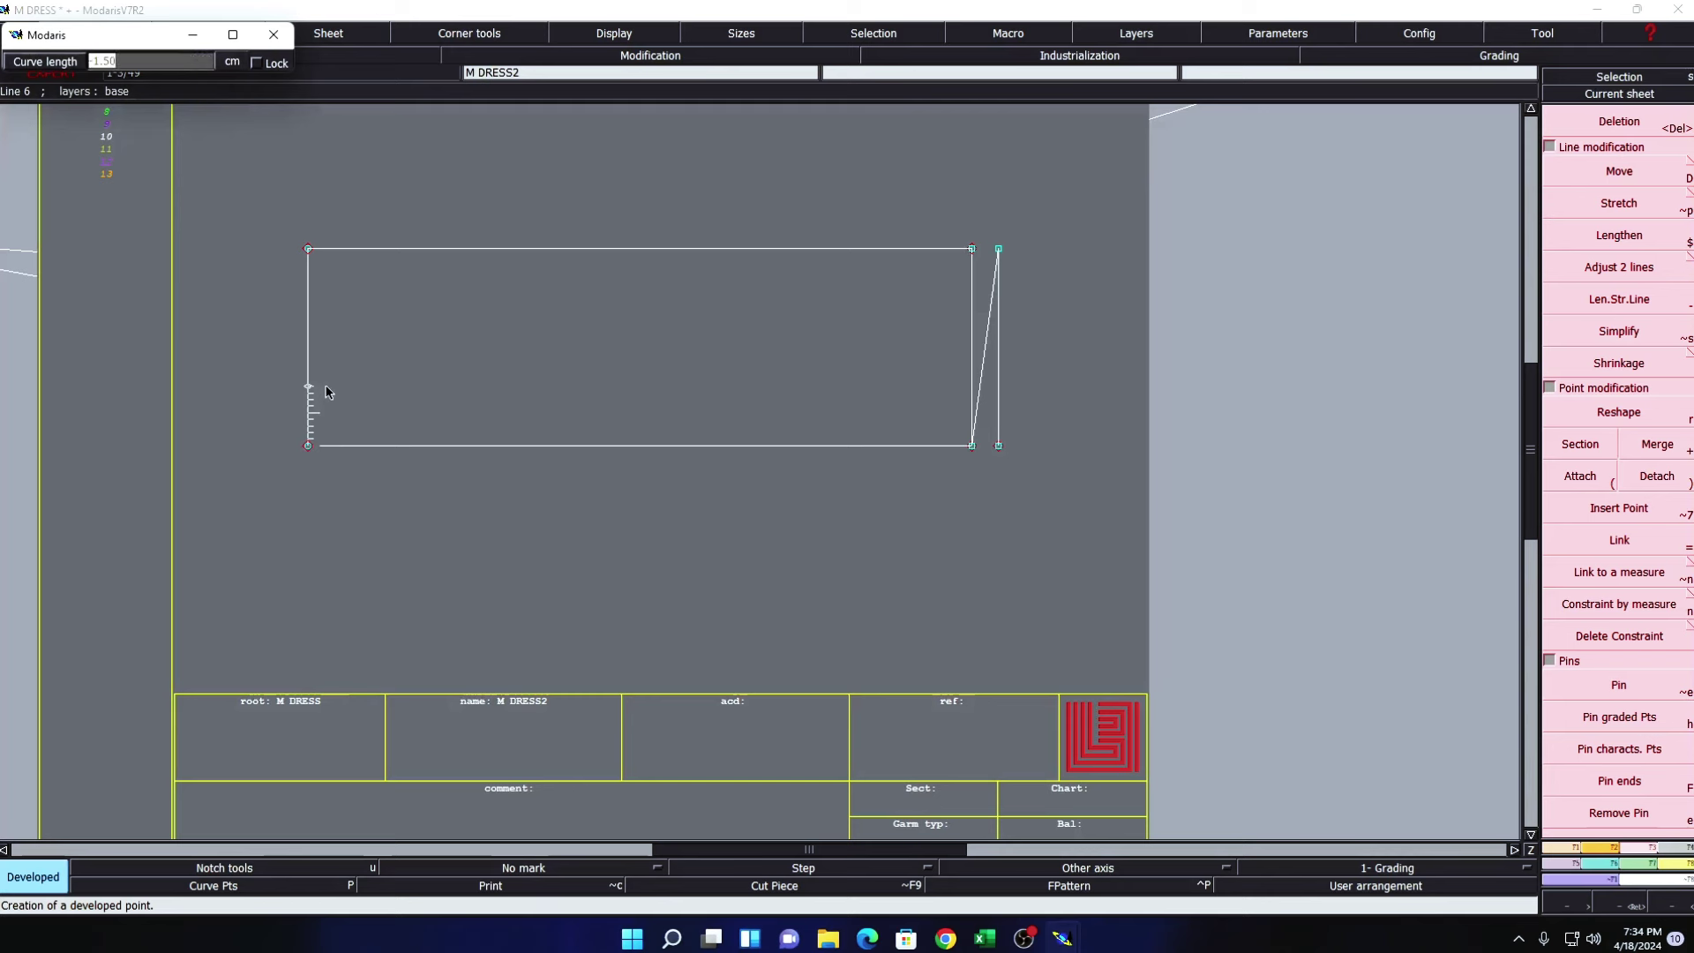
{"action": "type", "text": "-"}
{"action": "key", "text": "Return"}
- Extend the left edge upward by 2 cm and insert points near its top and bottom
{"action": "left_click", "coordinate": [1614, 303]}
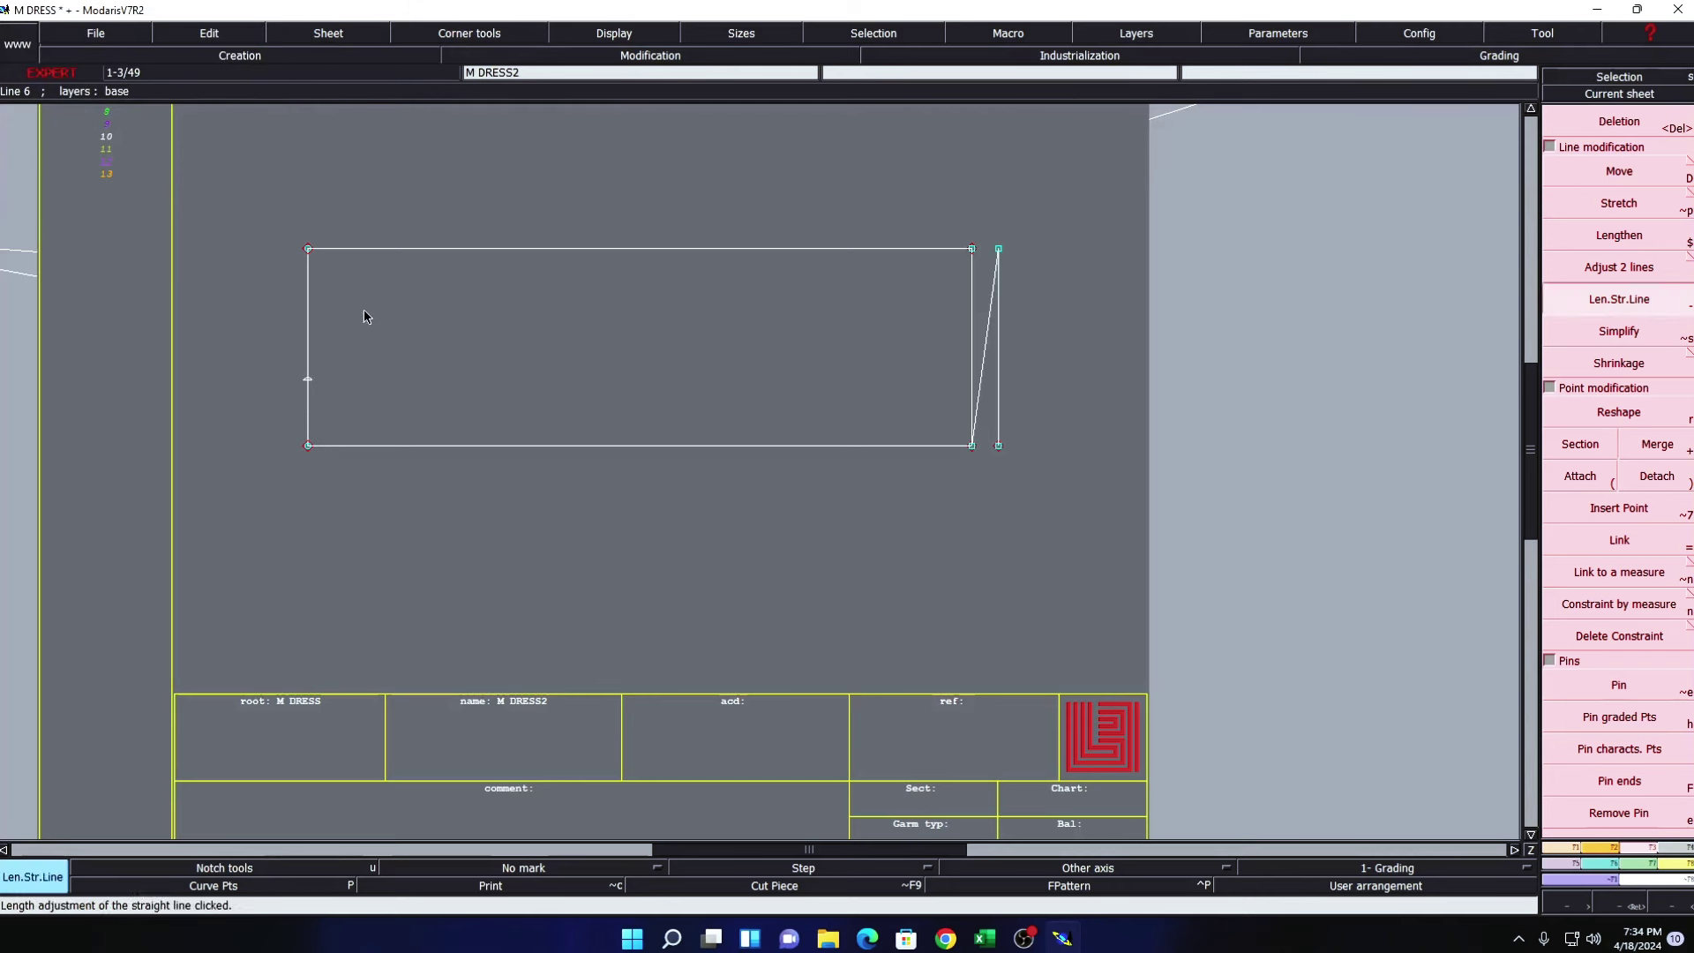
{"action": "left_click", "coordinate": [307, 295]}
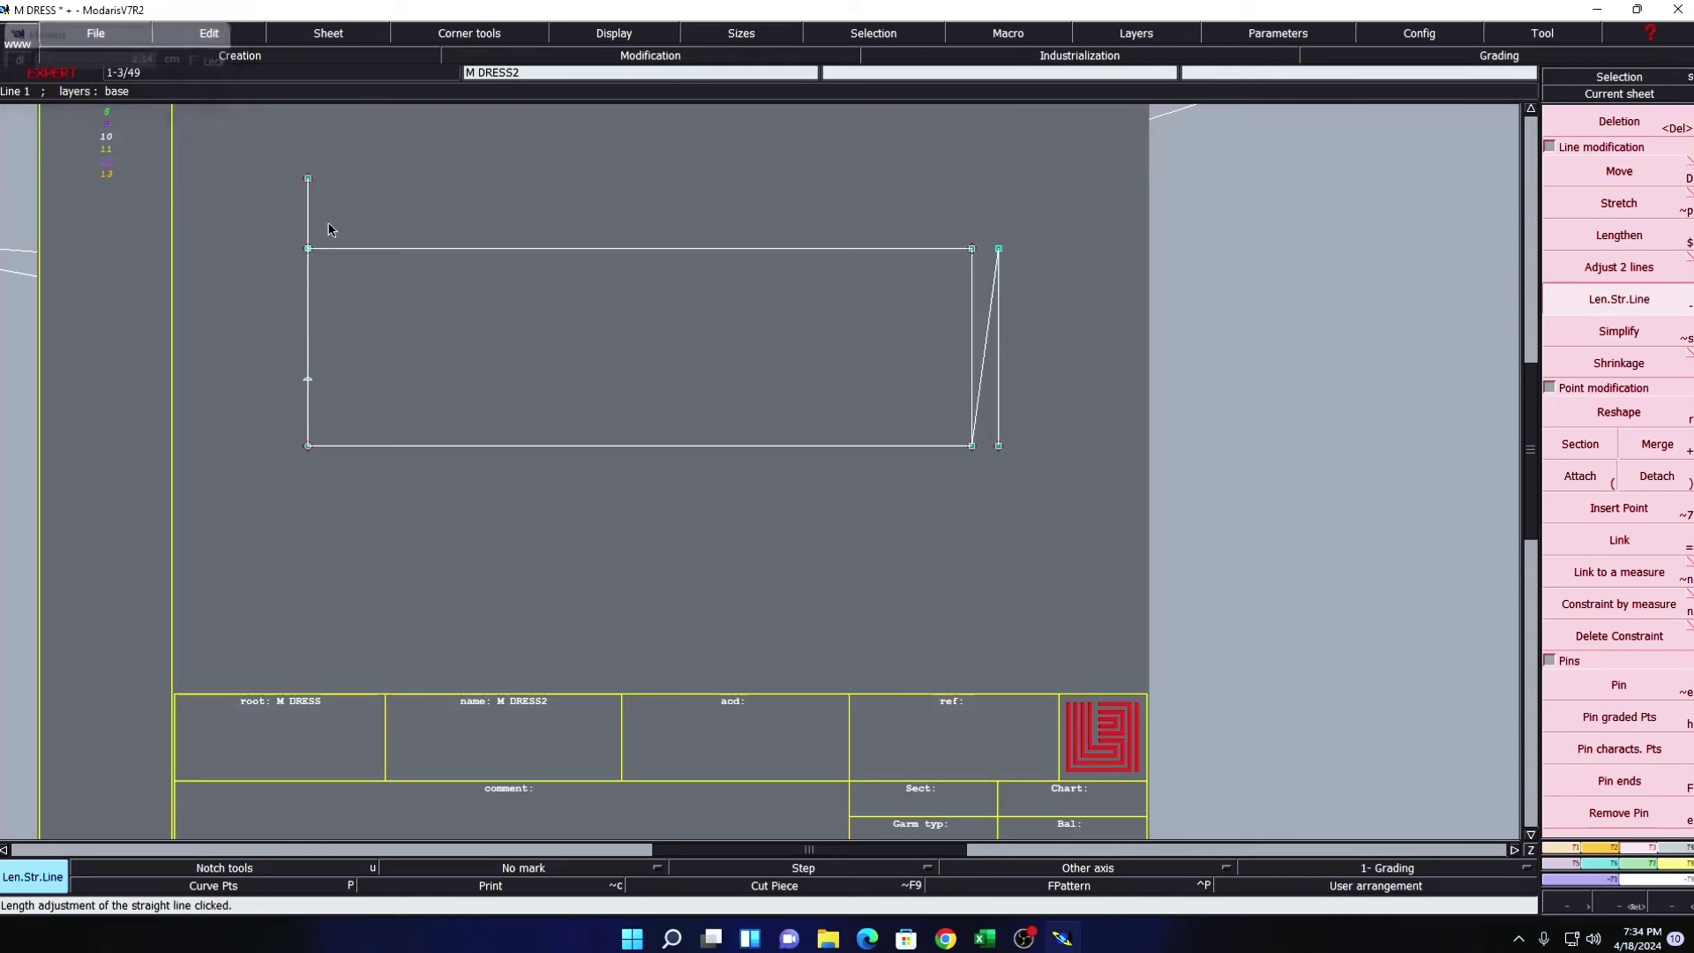
{"action": "left_click", "coordinate": [306, 379]}
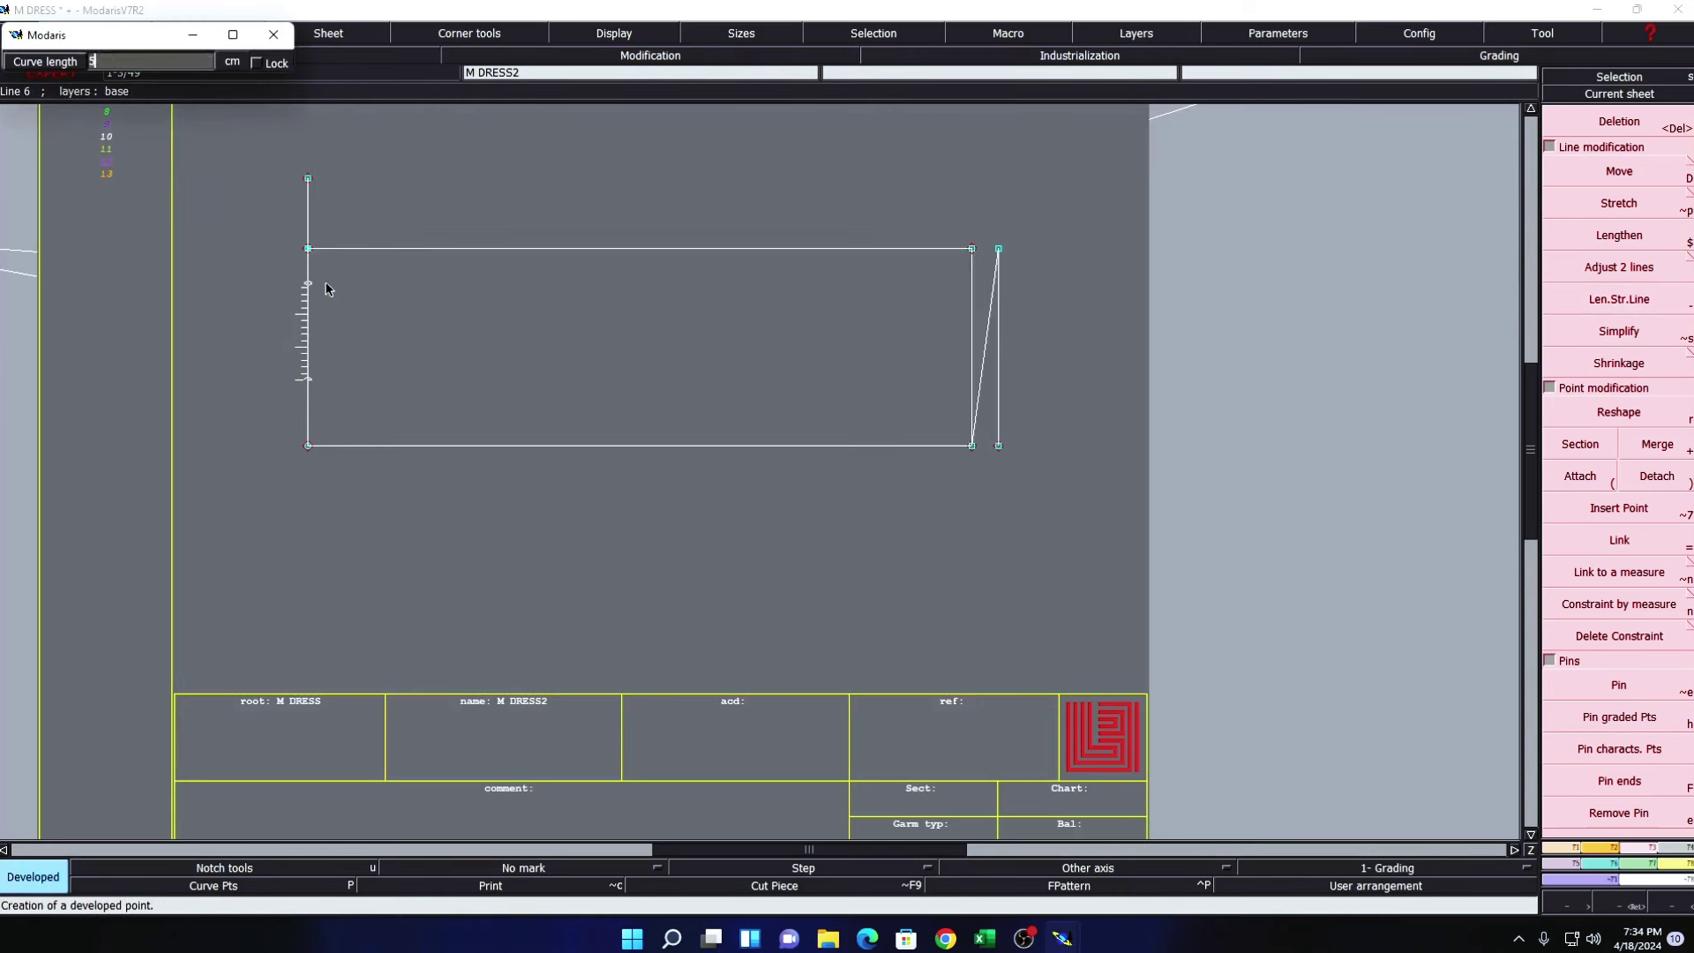
{"action": "key", "text": "Escape"}
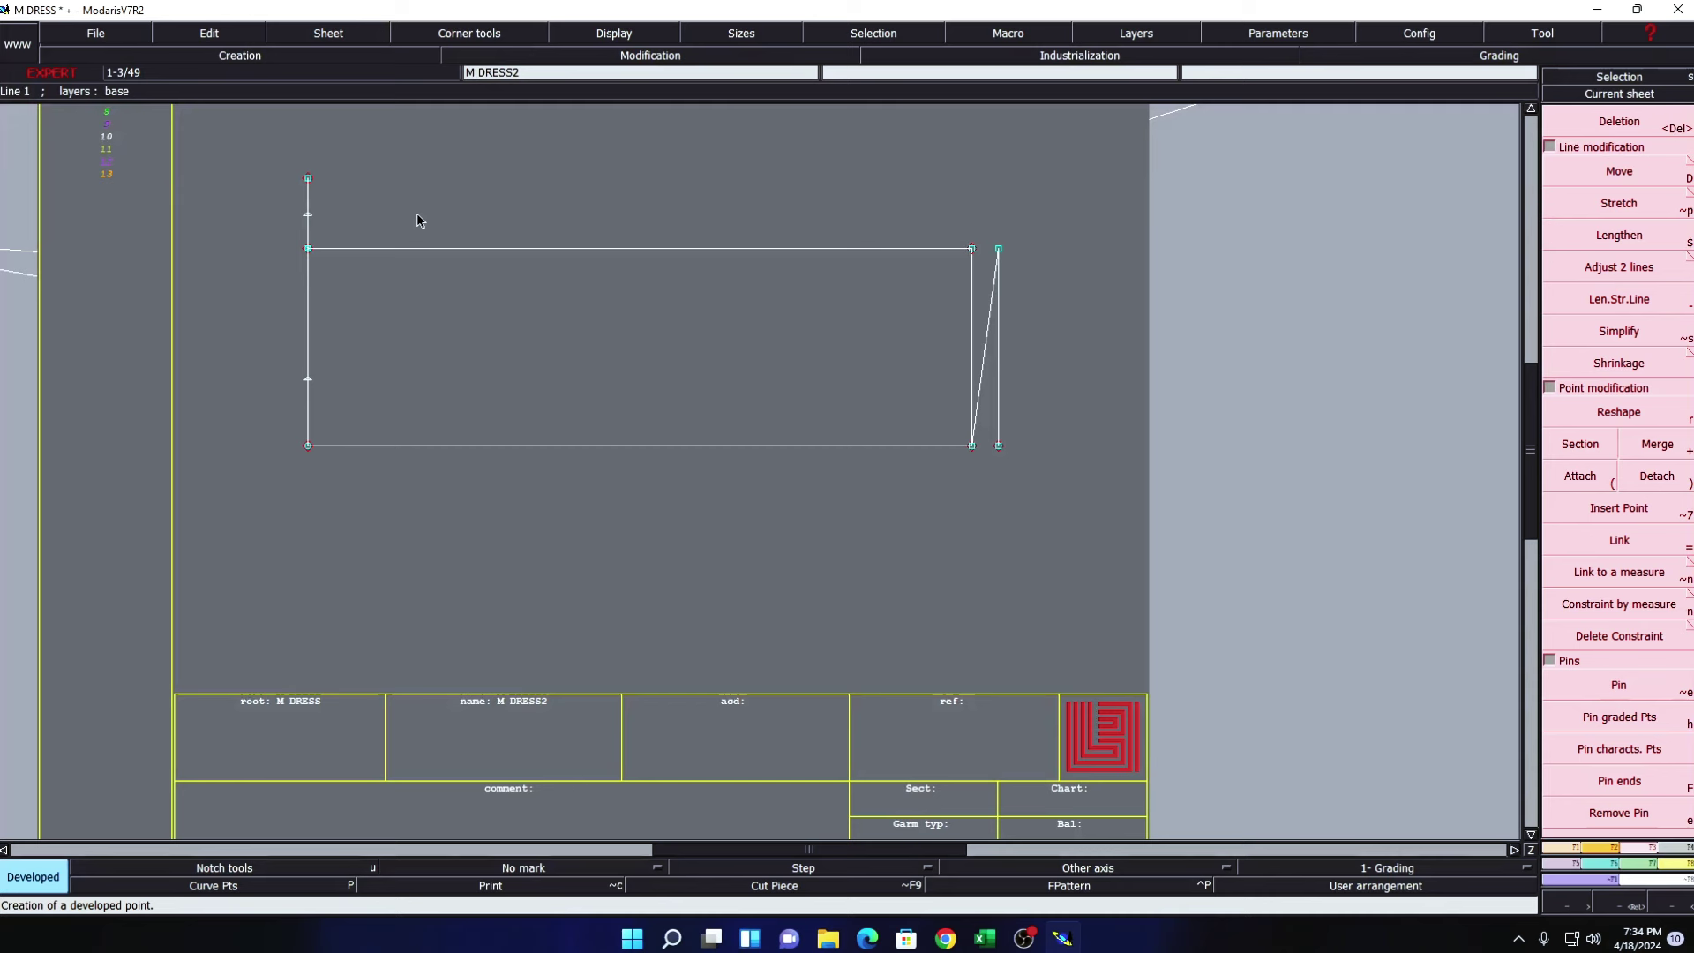
{"action": "key", "text": "alt+7"}
{"action": "left_click", "coordinate": [308, 215]}
{"action": "left_click", "coordinate": [307, 379]}
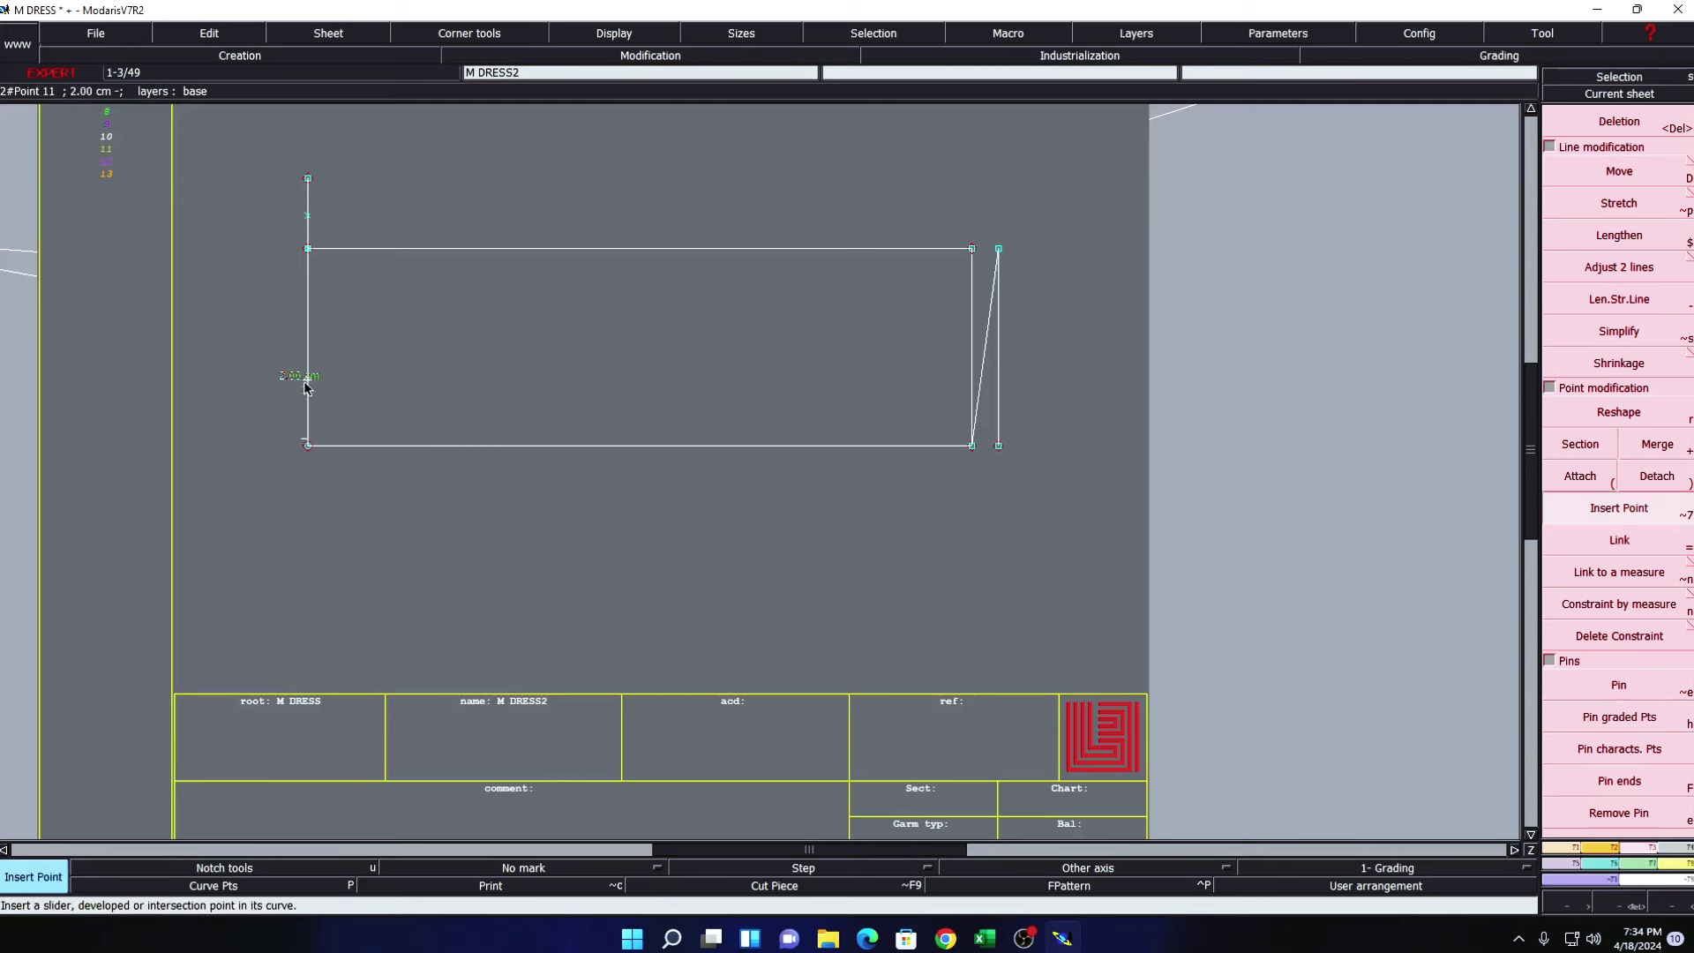
- Draw curves from the upper-left point to the upper-right and bottom-right corners
{"action": "key", "text": "b"}
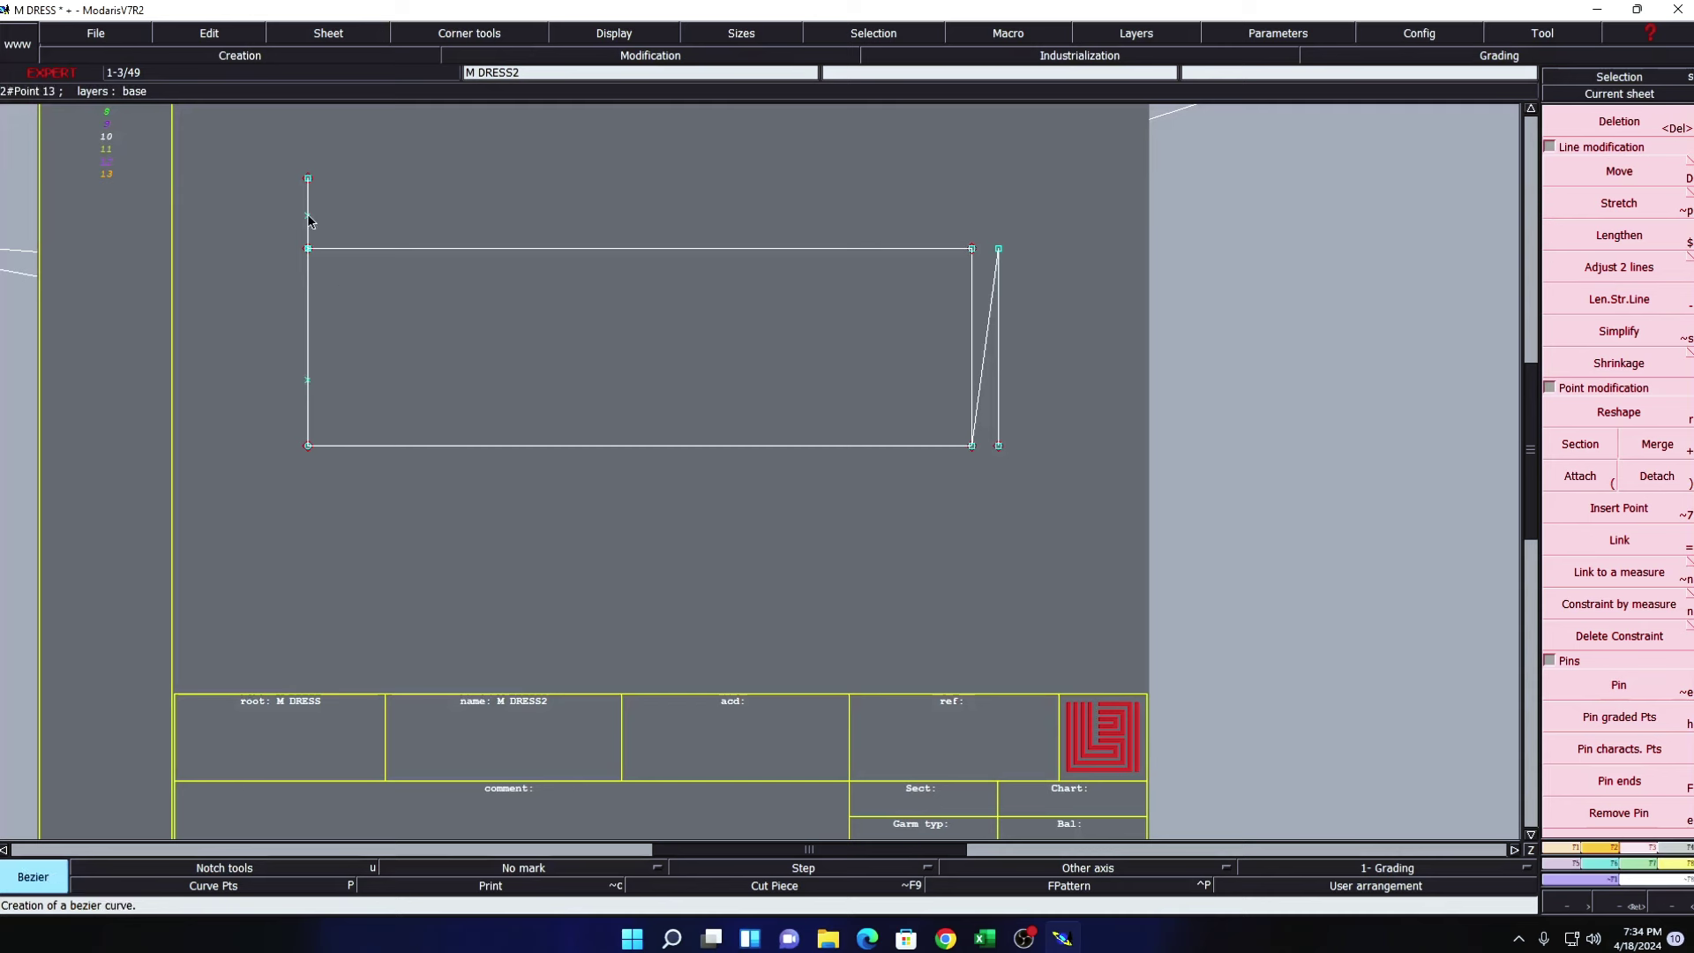
{"action": "left_click", "coordinate": [308, 216]}
{"action": "left_click", "coordinate": [998, 250]}
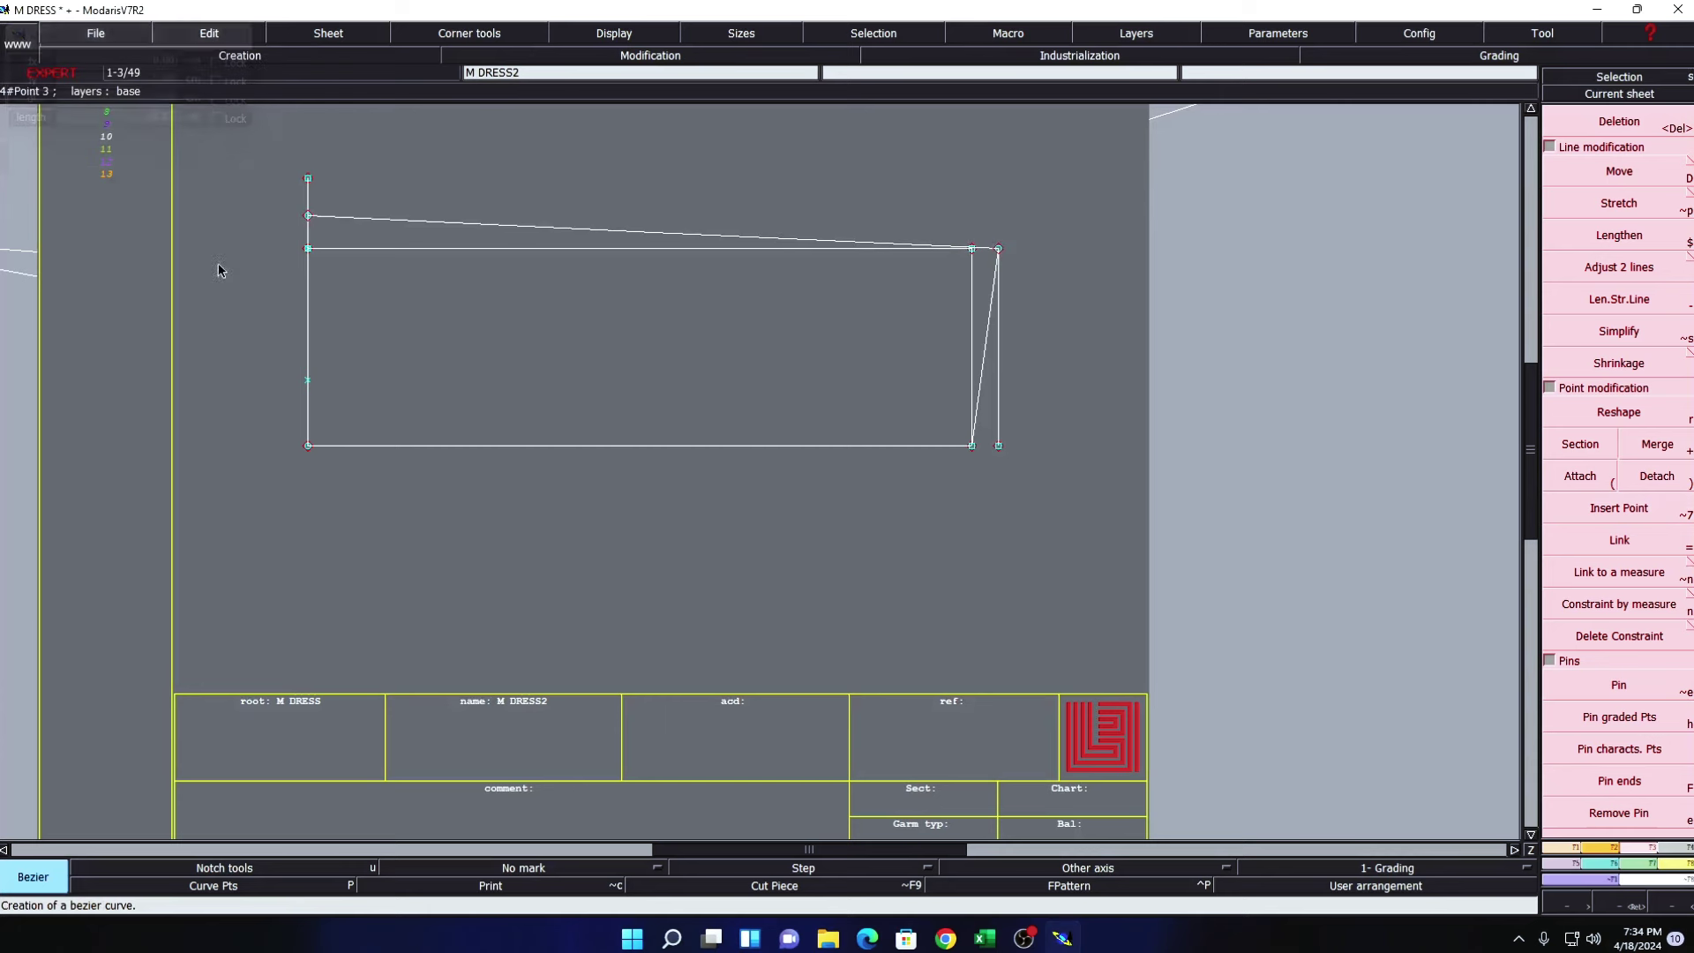
{"action": "left_click", "coordinate": [971, 446]}
- Delete the old right, top, bottom and left edge lines and leftover points
{"action": "key", "text": "Delete"}
{"action": "left_click", "coordinate": [998, 423]}
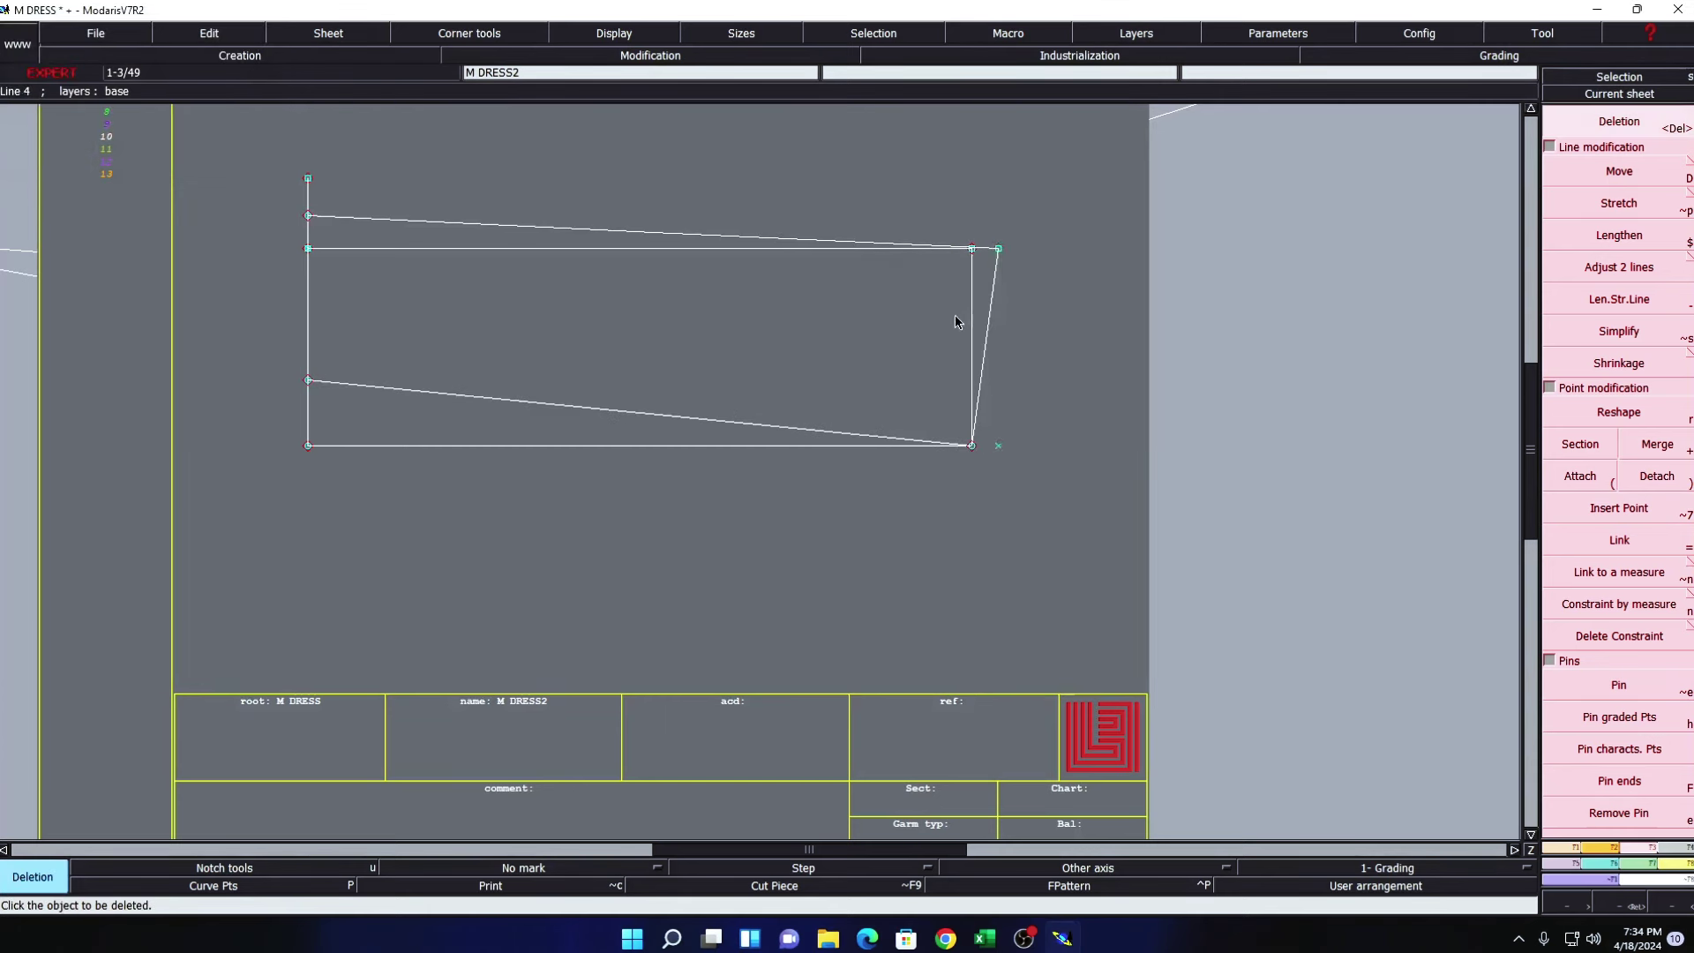
{"action": "left_click", "coordinate": [955, 315]}
{"action": "left_click", "coordinate": [708, 249]}
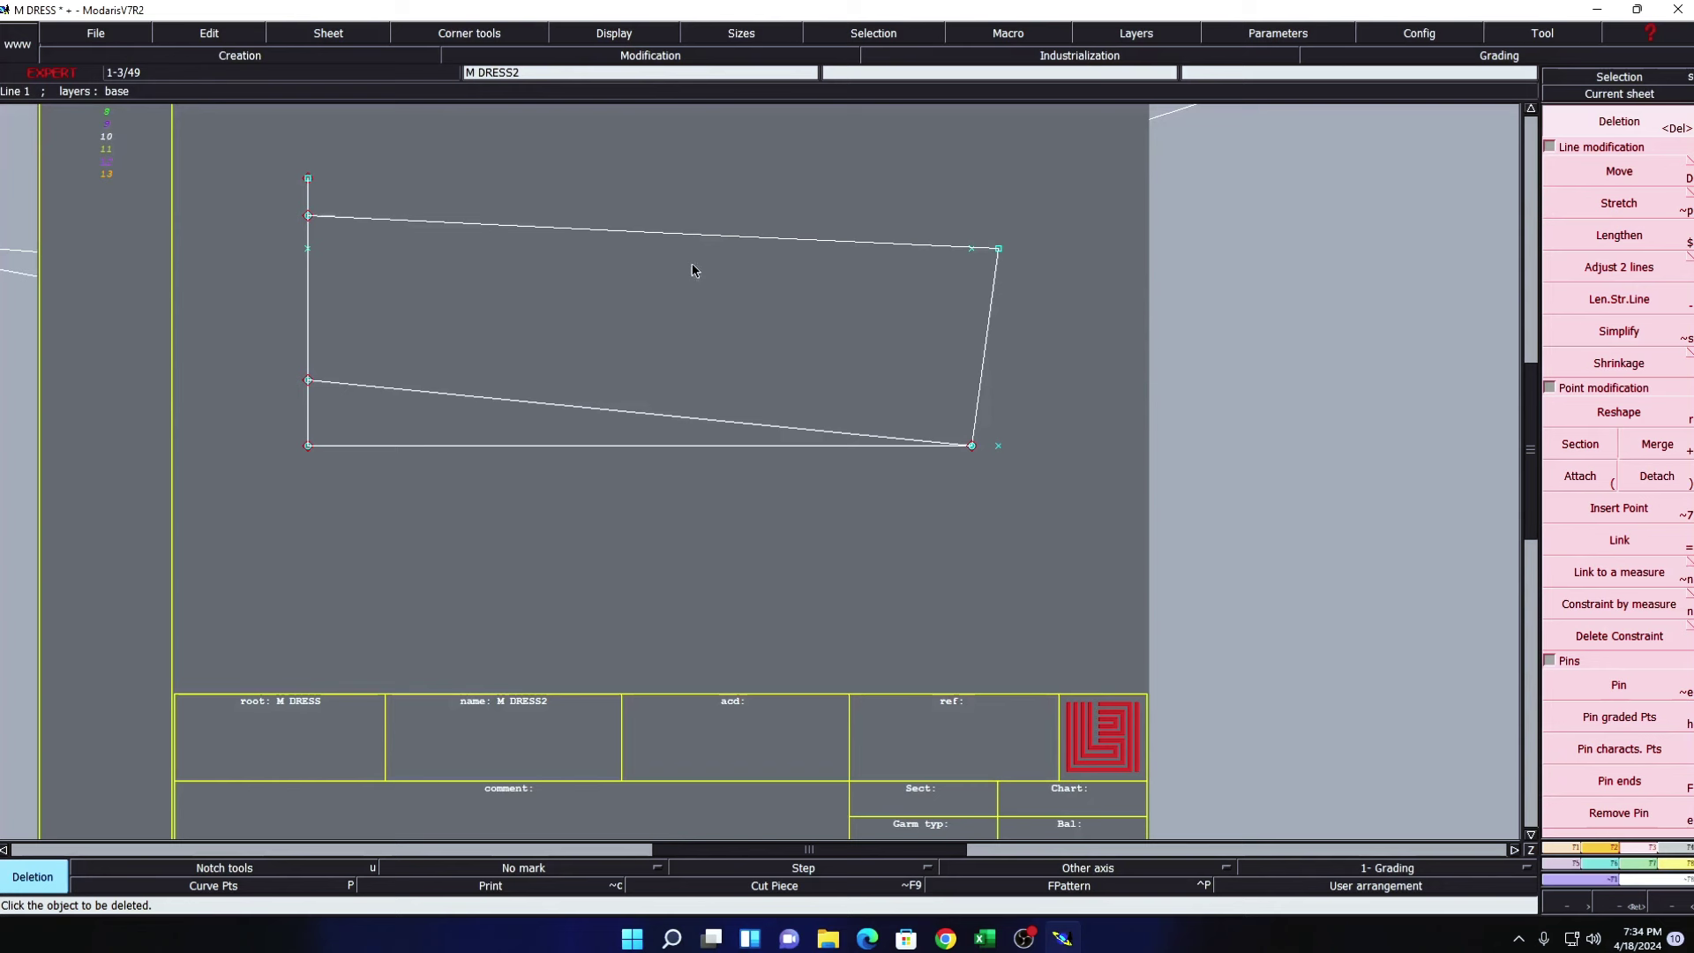
{"action": "left_click", "coordinate": [466, 447]}
{"action": "left_click", "coordinate": [999, 447]}
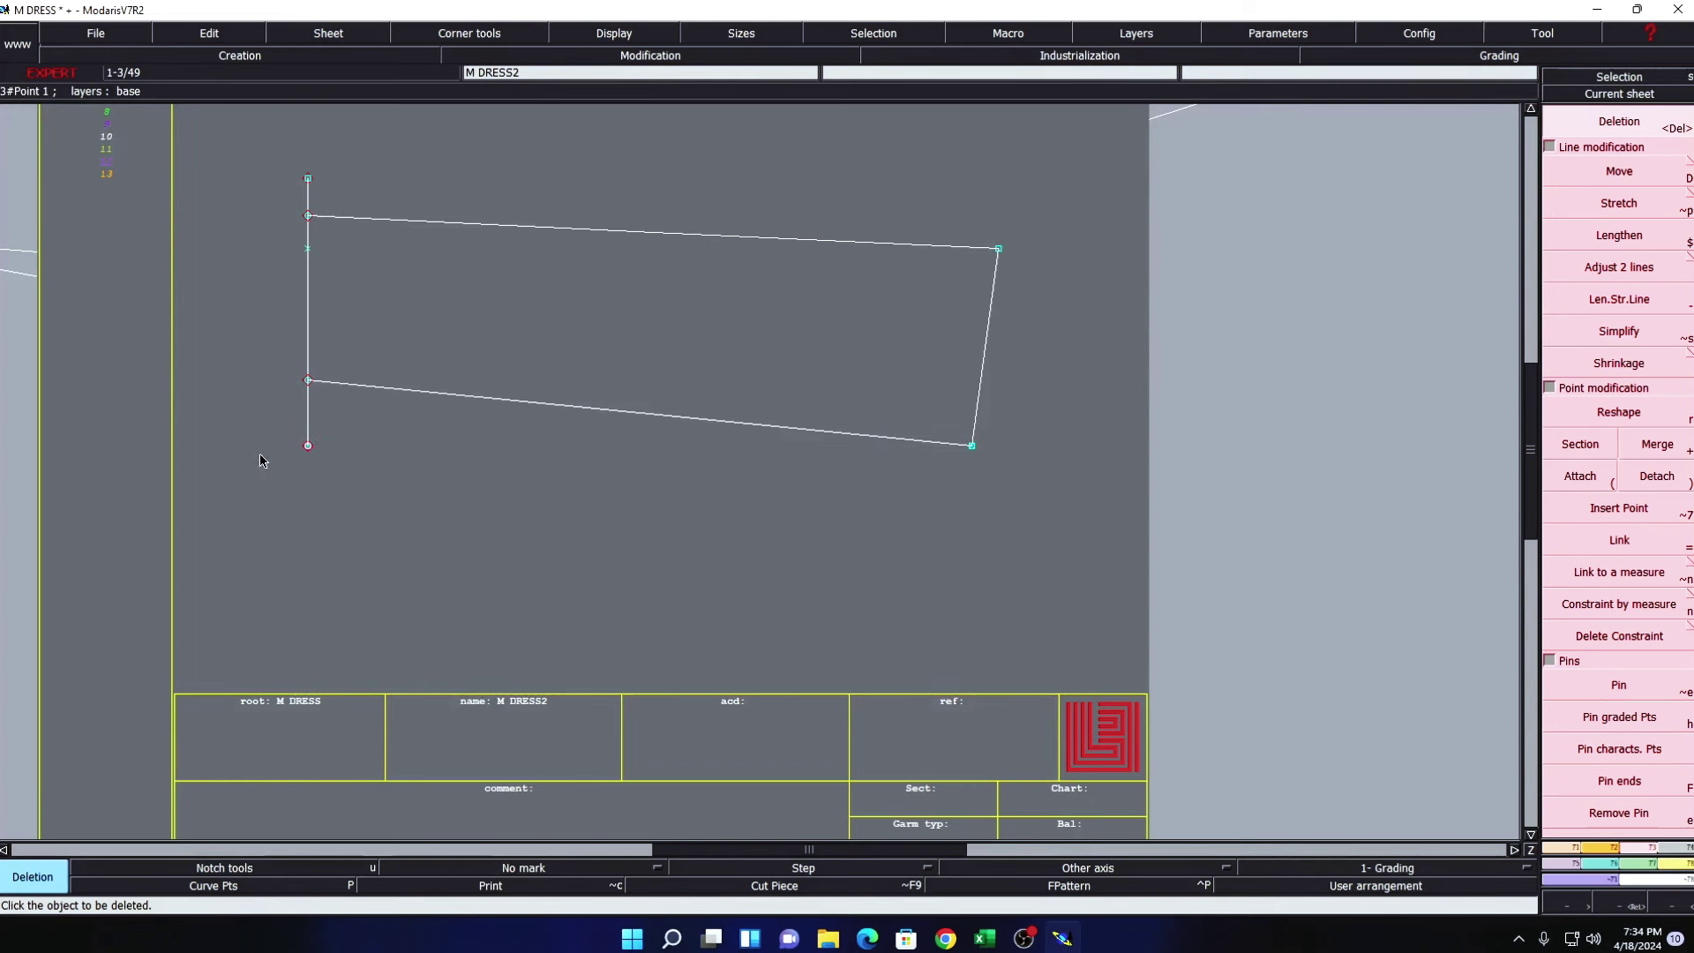
{"action": "left_click", "coordinate": [308, 432]}
{"action": "left_click", "coordinate": [308, 313]}
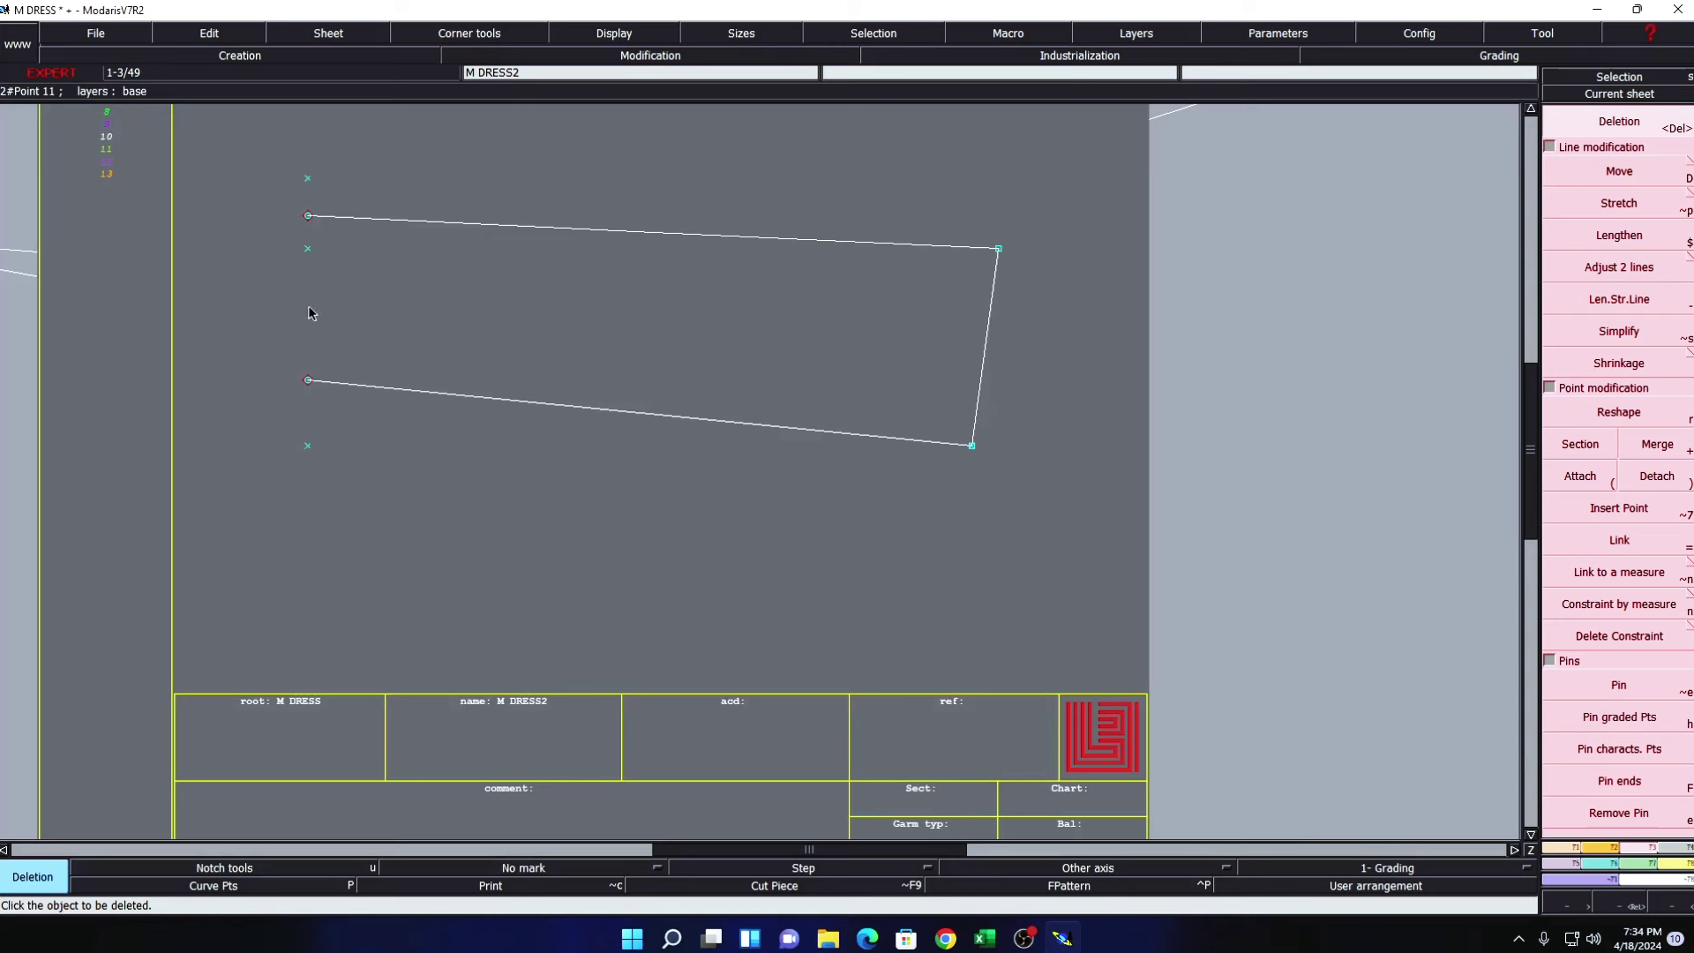
{"action": "left_click", "coordinate": [302, 180]}
{"action": "left_click", "coordinate": [307, 249]}
{"action": "left_click", "coordinate": [306, 447]}
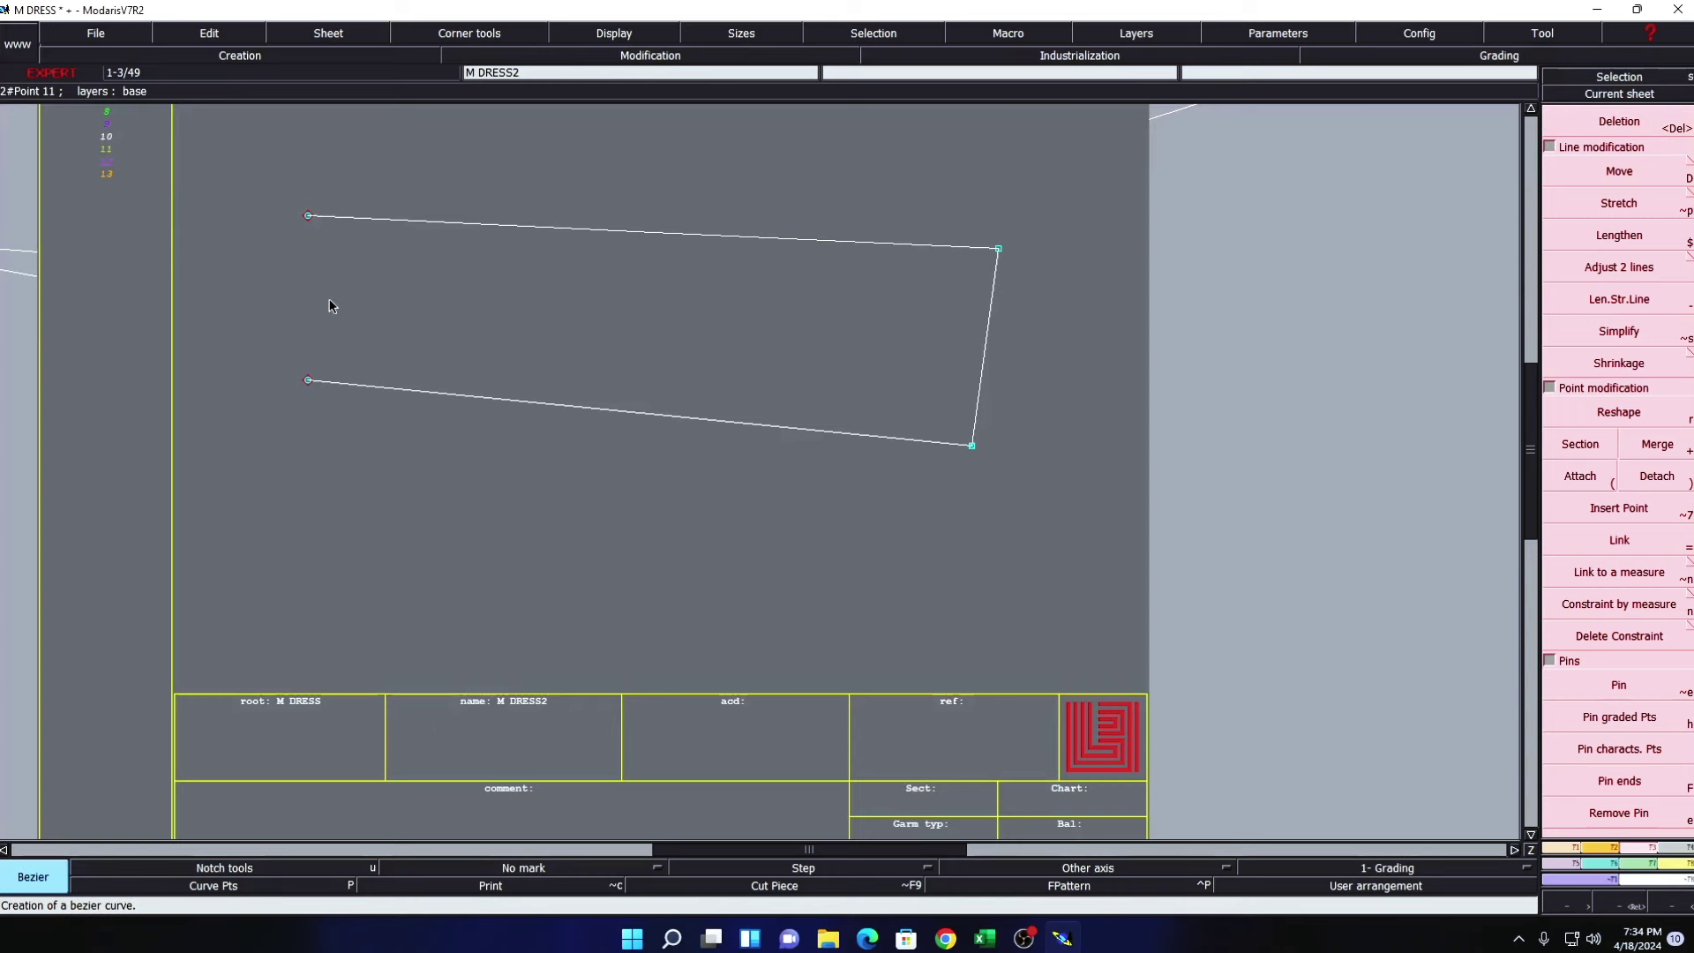
- Draw a new Bezier left edge joining the top-left and bottom-left corners
{"action": "key", "text": "b"}
{"action": "left_click", "coordinate": [307, 215]}
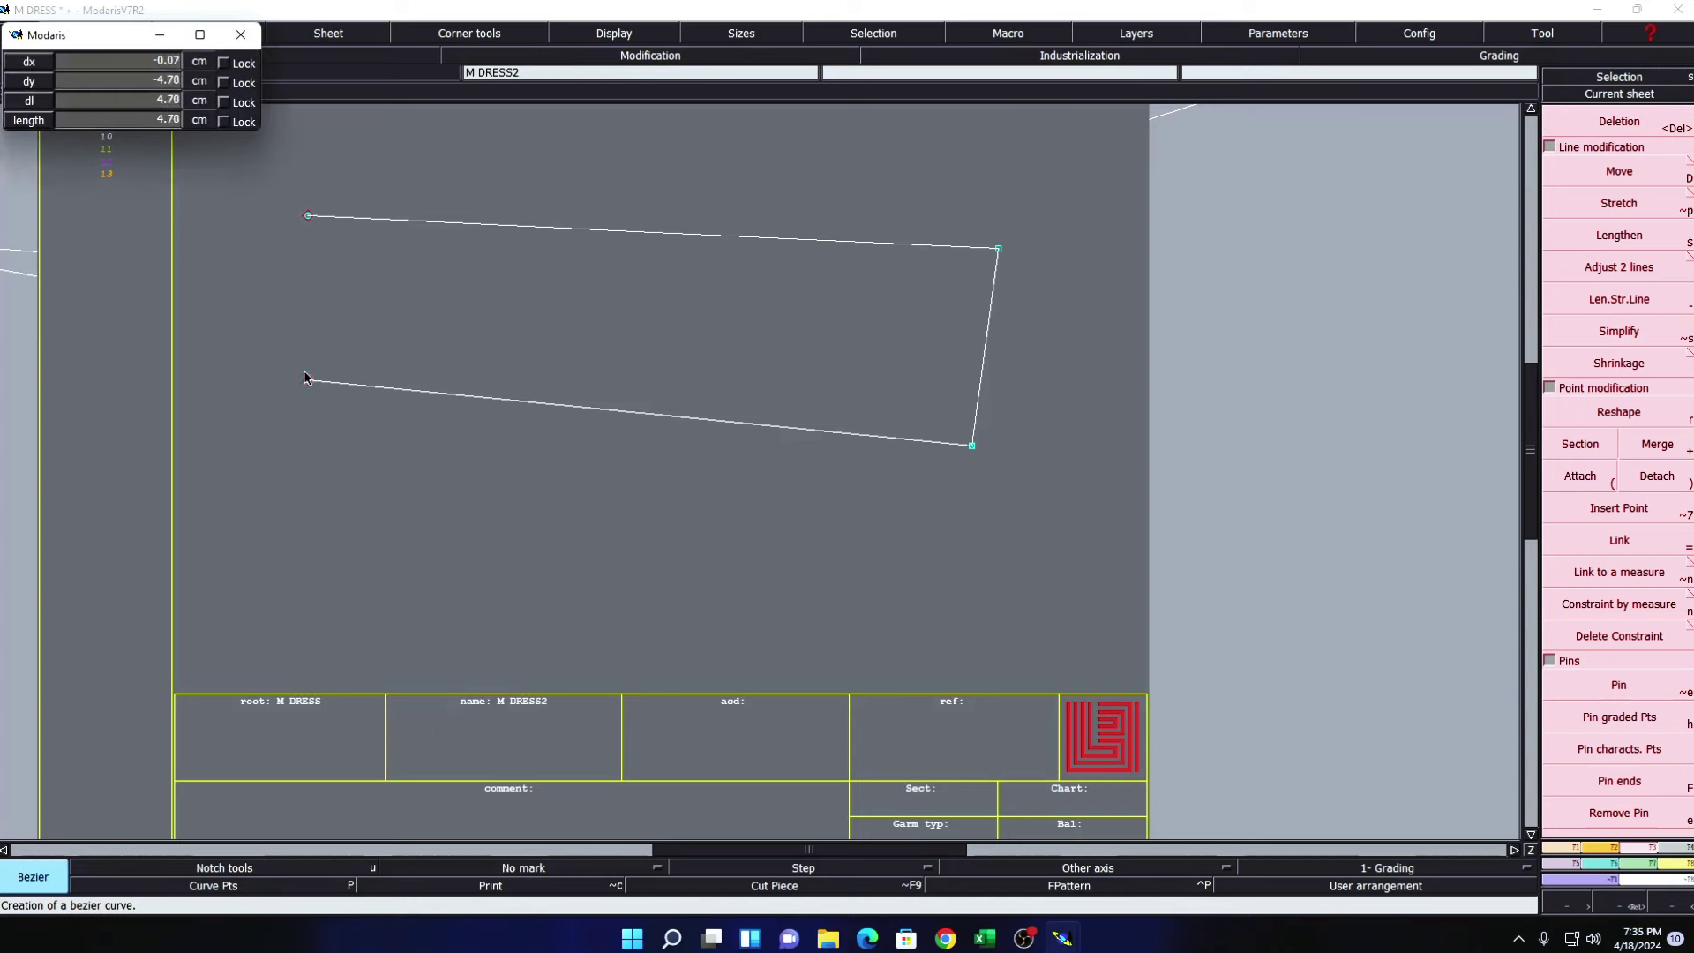
{"action": "left_click", "coordinate": [307, 380]}
- Make the left edge a symmetry fold axis between its top and bottom corners
{"action": "scroll", "coordinate": [777, 526], "scroll_direction": "down", "scroll_amount": 2}
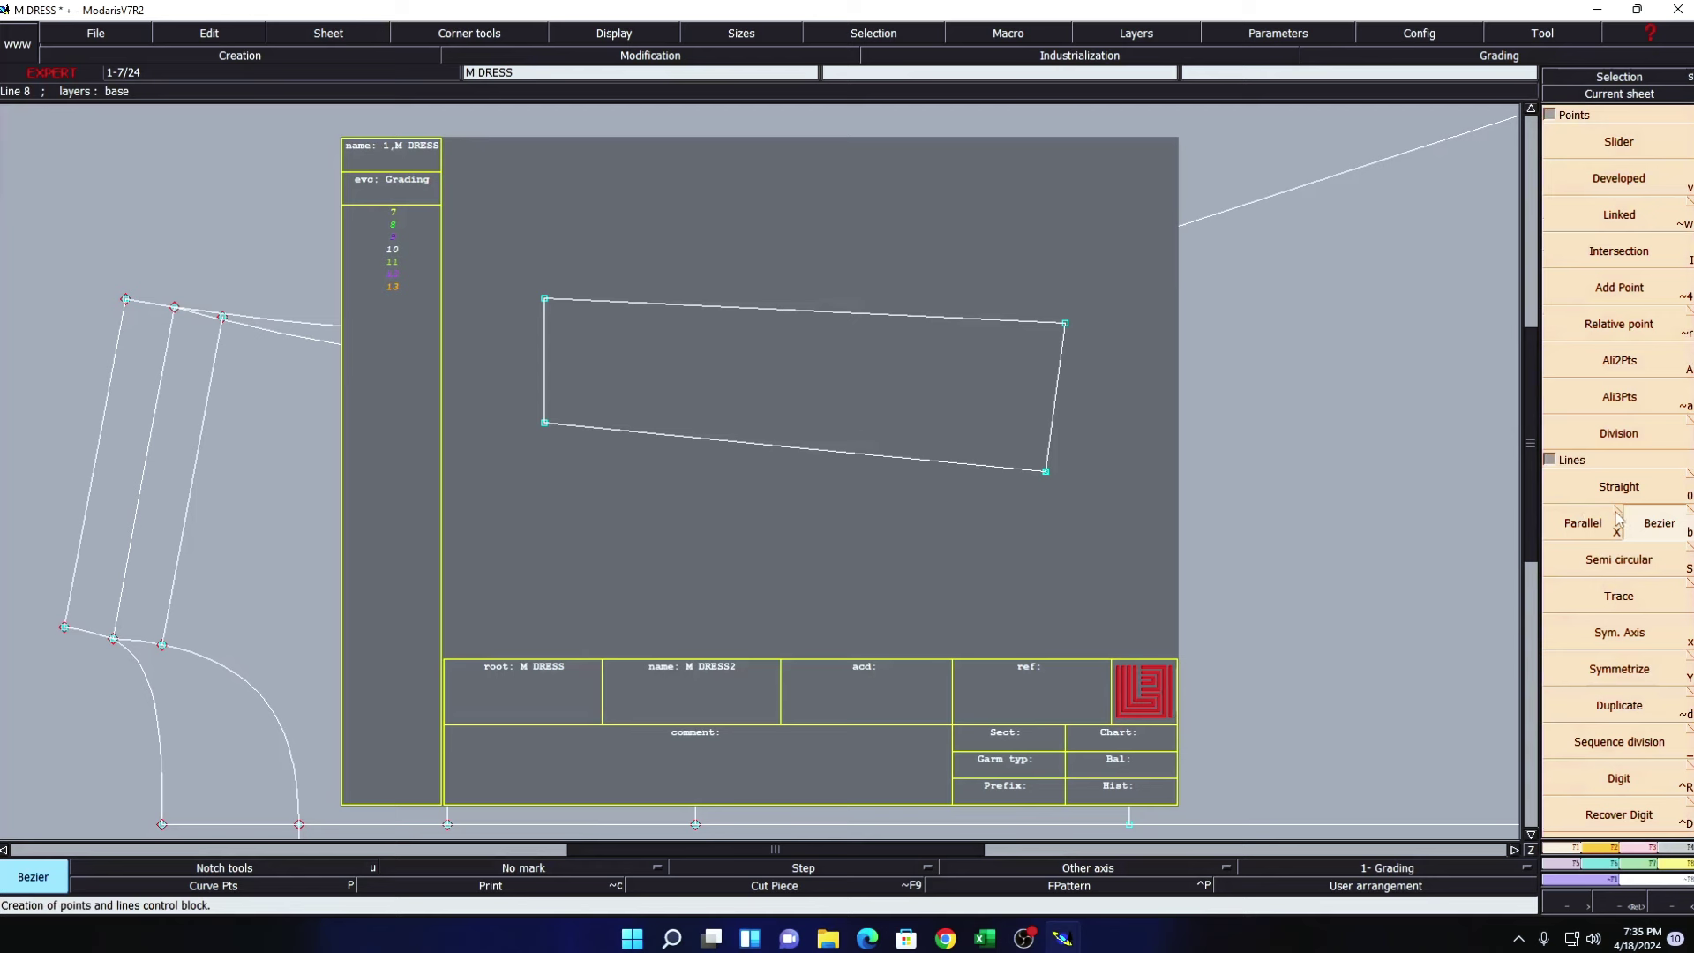
{"action": "right_click", "coordinate": [1617, 520]}
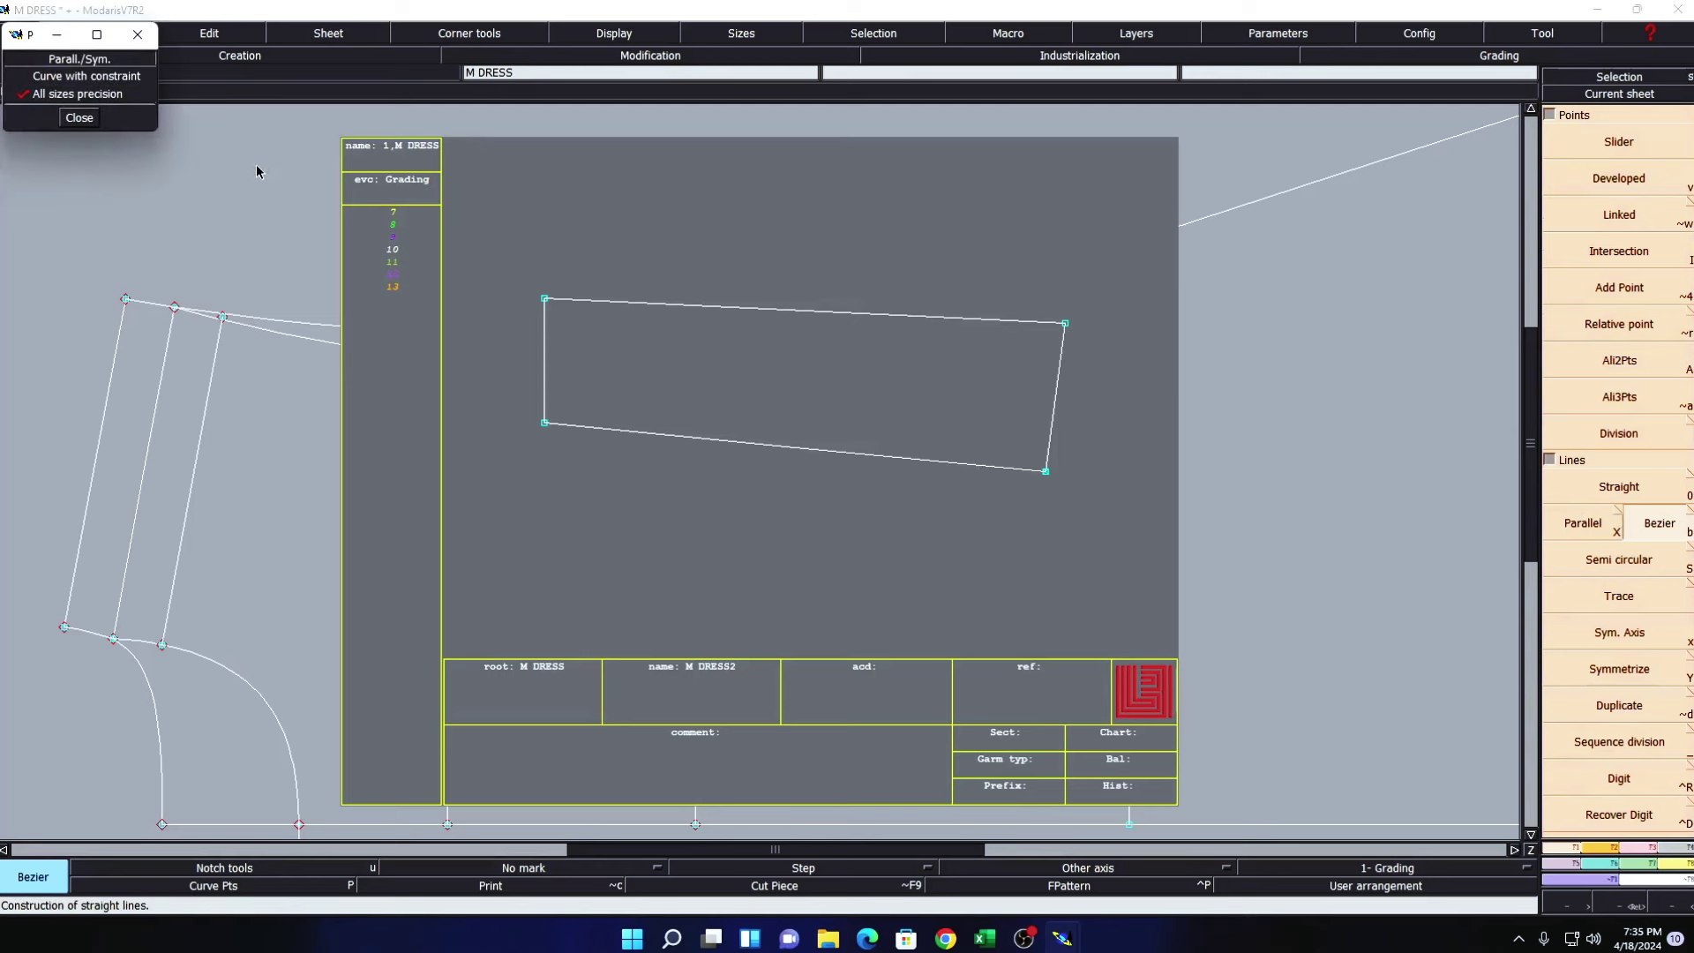
{"action": "left_click", "coordinate": [77, 117]}
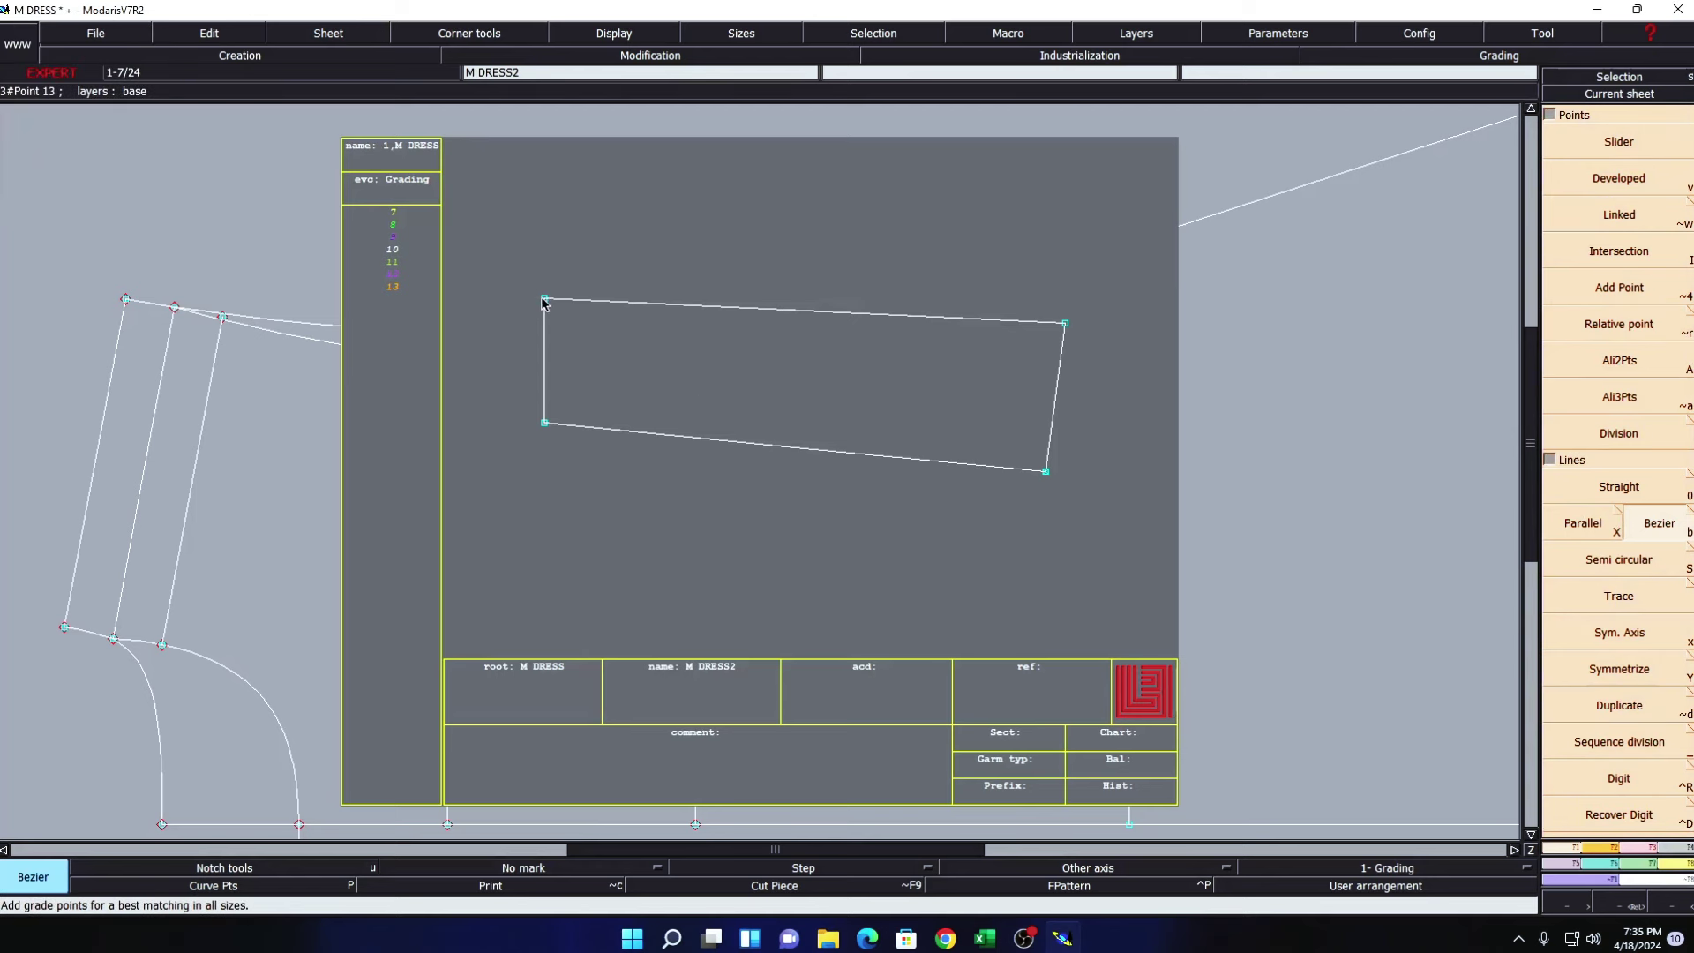
{"action": "key", "text": "x"}
{"action": "left_click", "coordinate": [544, 298]}
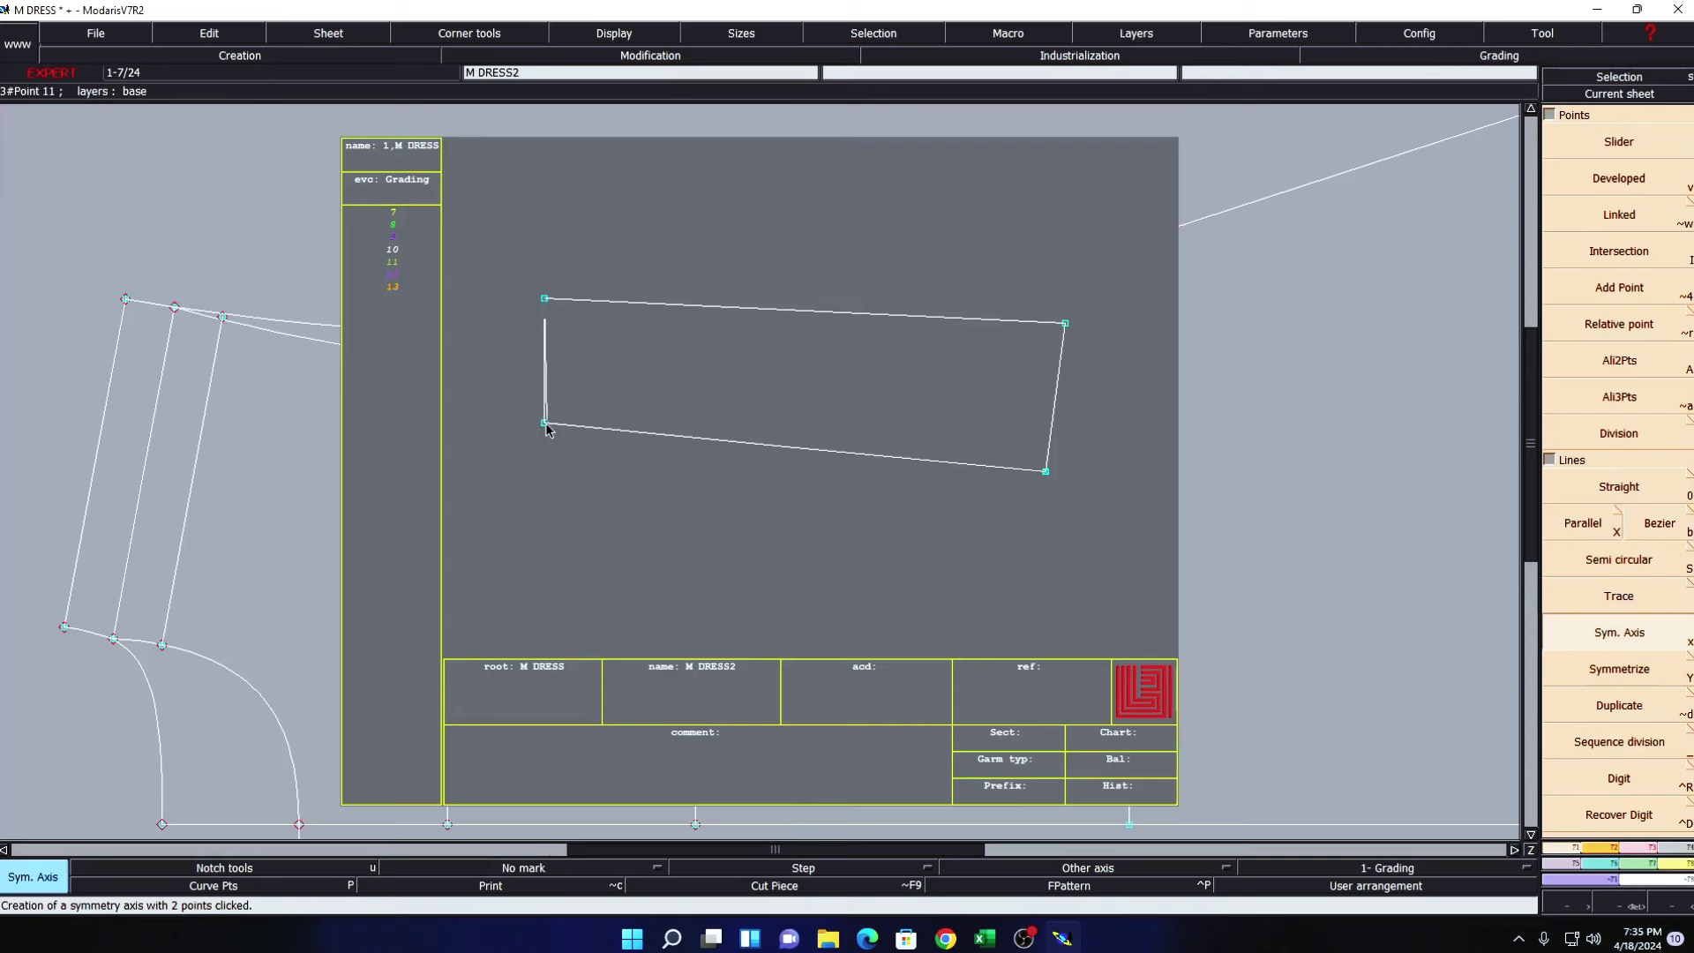
{"action": "left_click", "coordinate": [542, 423]}
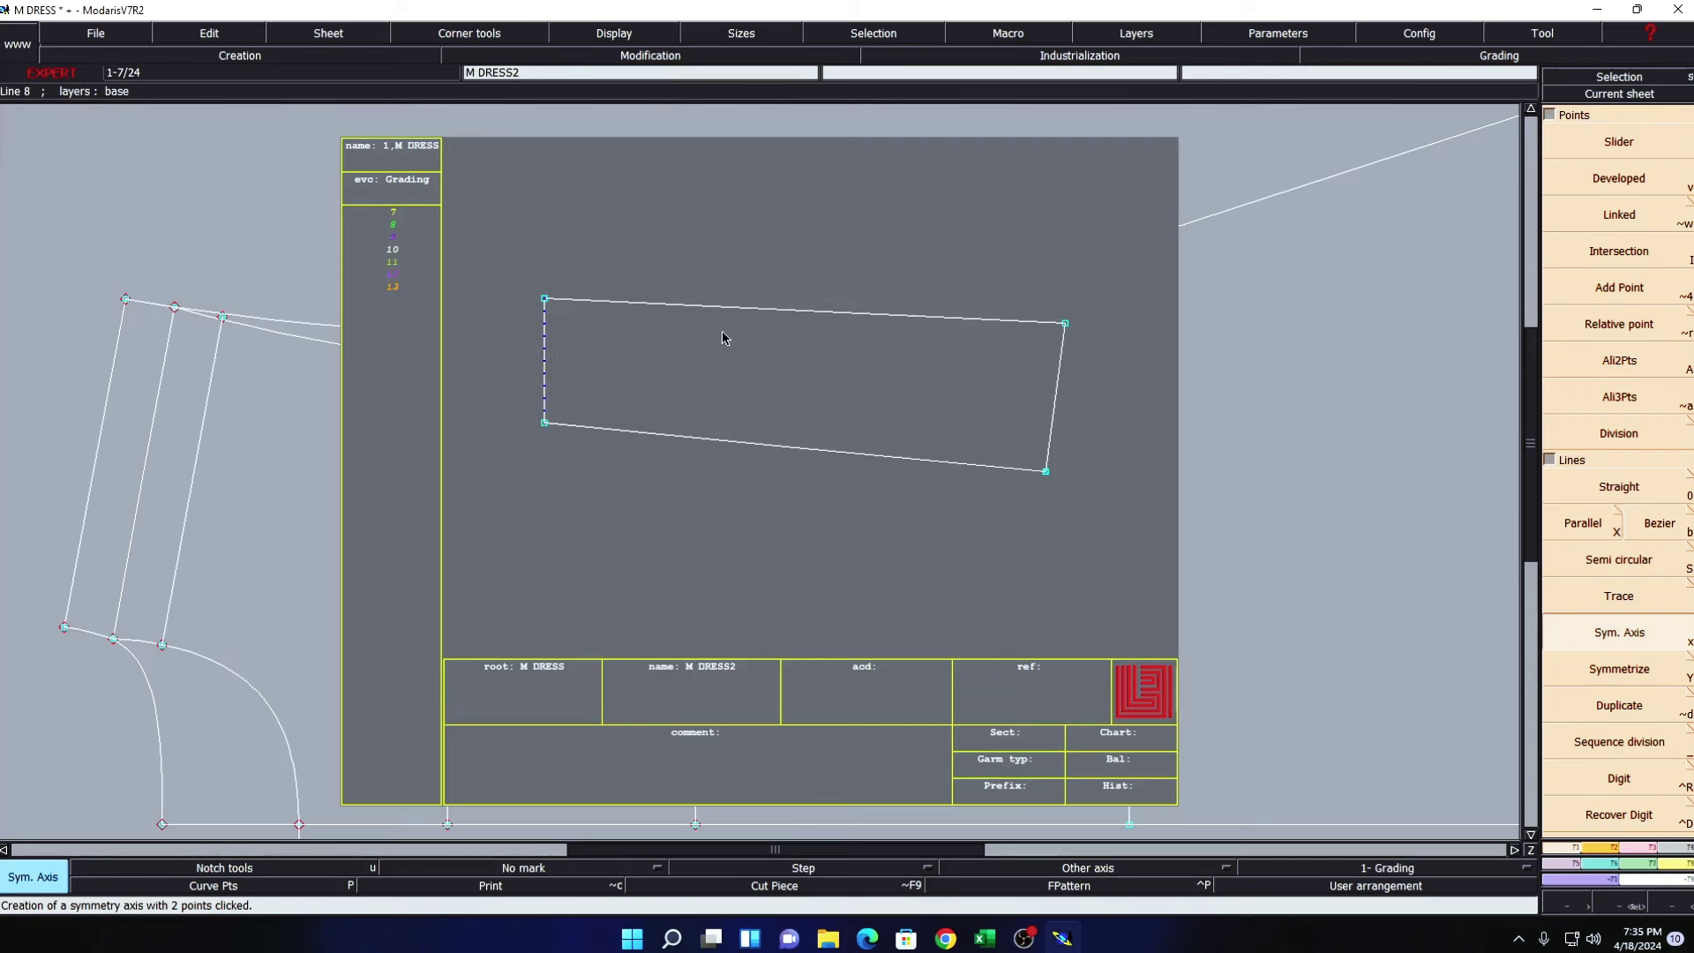
- Mirror the top, bottom and right lines across the fold axis
{"action": "key", "text": "shift+y"}
{"action": "left_click", "coordinate": [711, 307]}
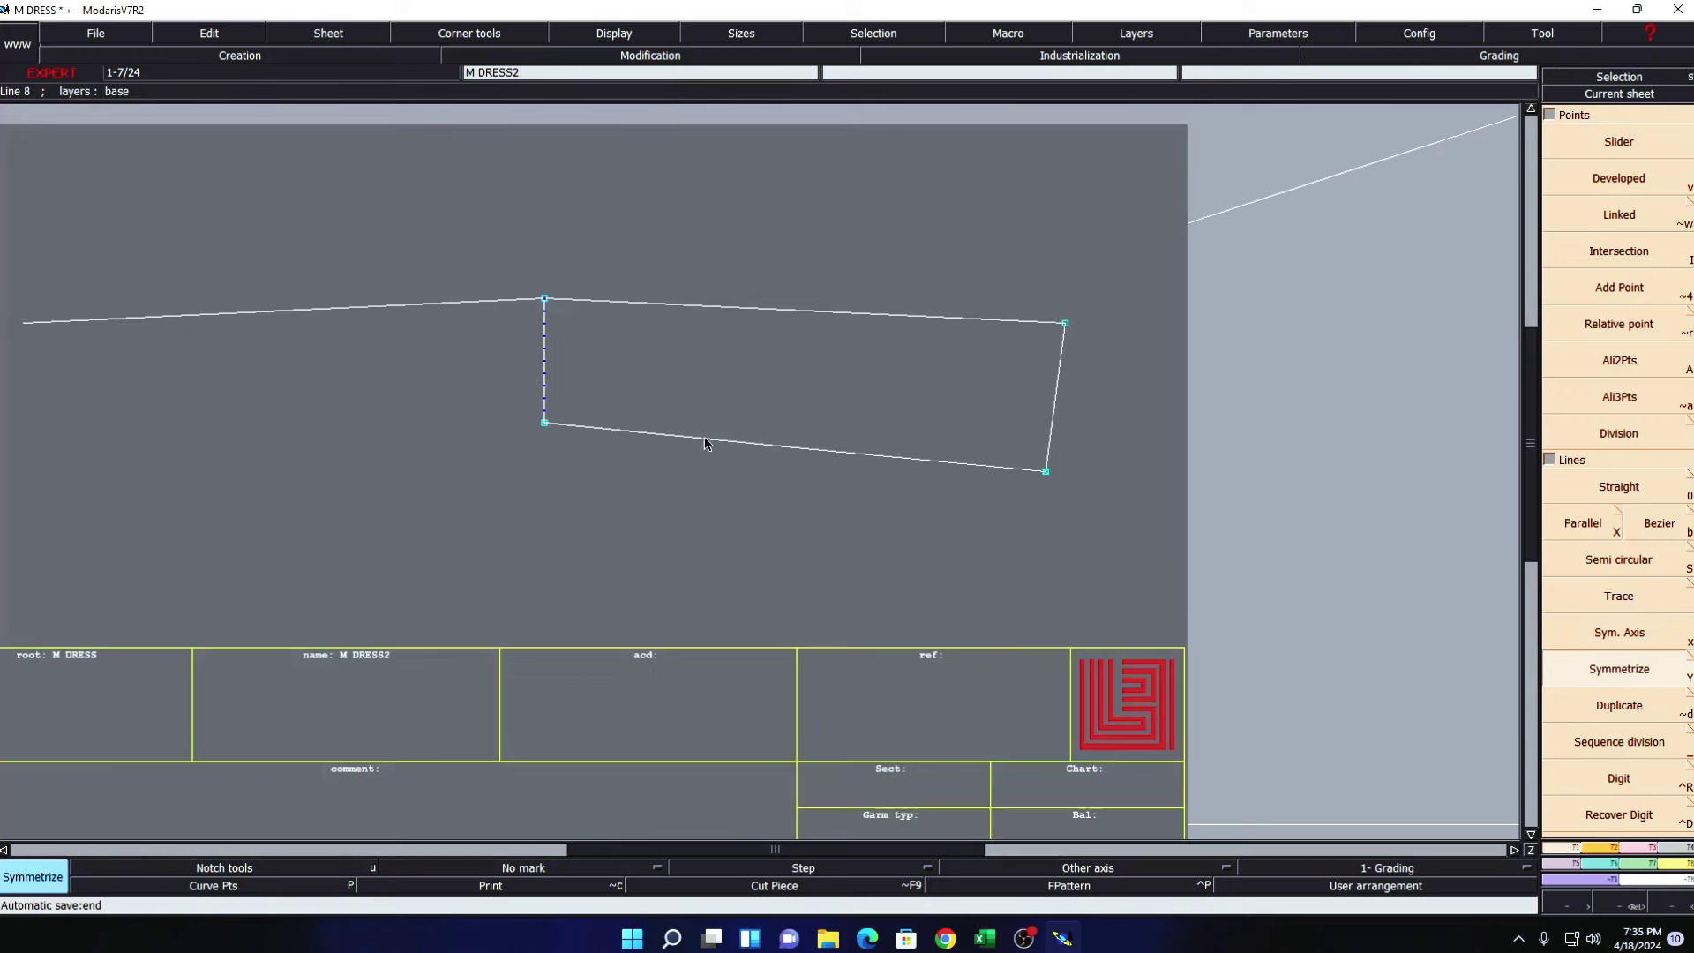
{"action": "left_click", "coordinate": [706, 442]}
{"action": "left_click", "coordinate": [1050, 423]}
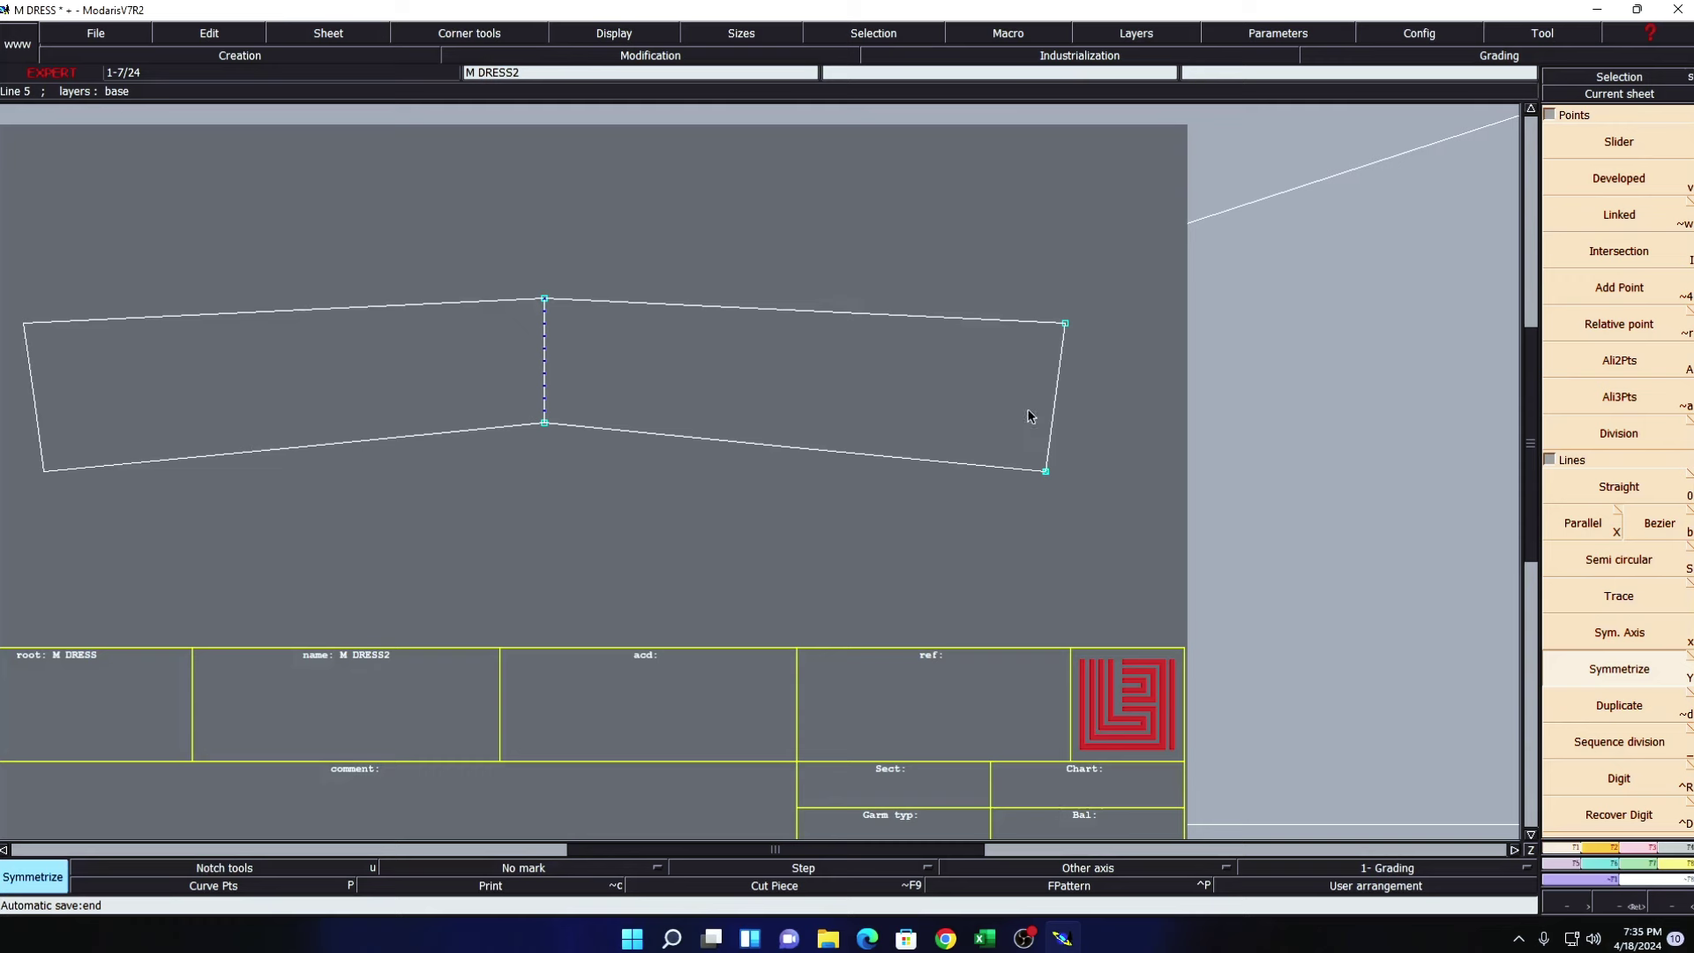
{"action": "key", "text": "F11"}
{"action": "left_click", "coordinate": [614, 40]}
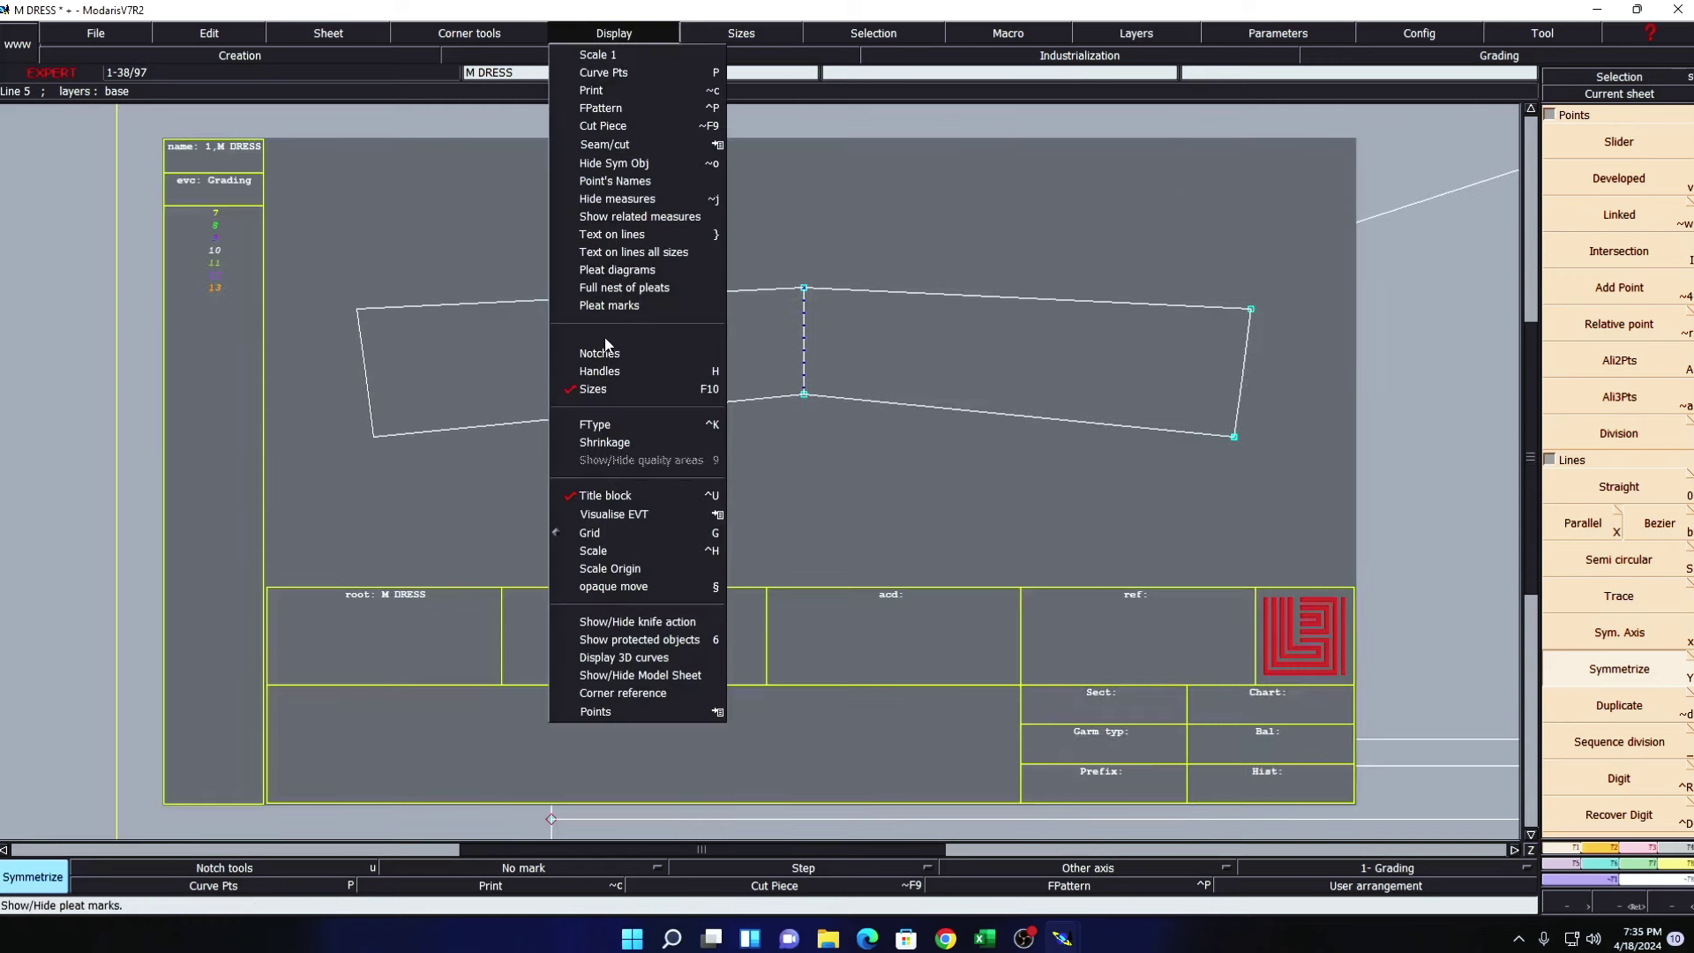
- Show curve handles and reshape the bottom and top edges into curves
{"action": "left_click", "coordinate": [609, 374]}
{"action": "key", "text": "s"}
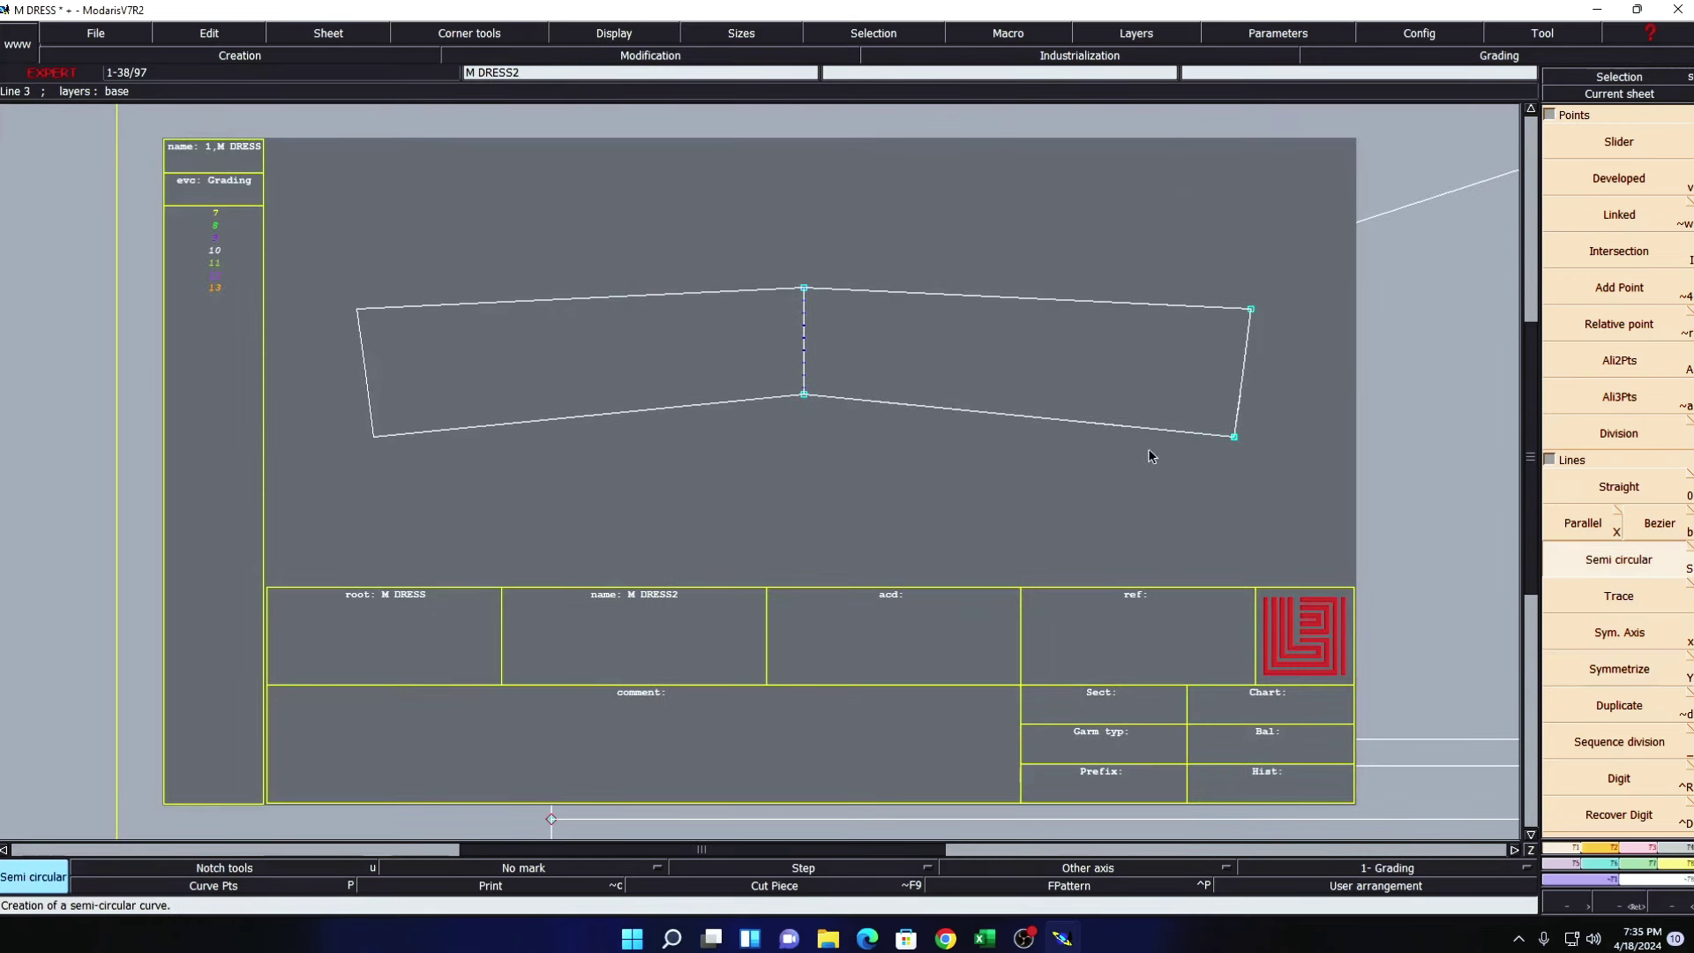
{"action": "key", "text": "e"}
{"action": "key", "text": "r"}
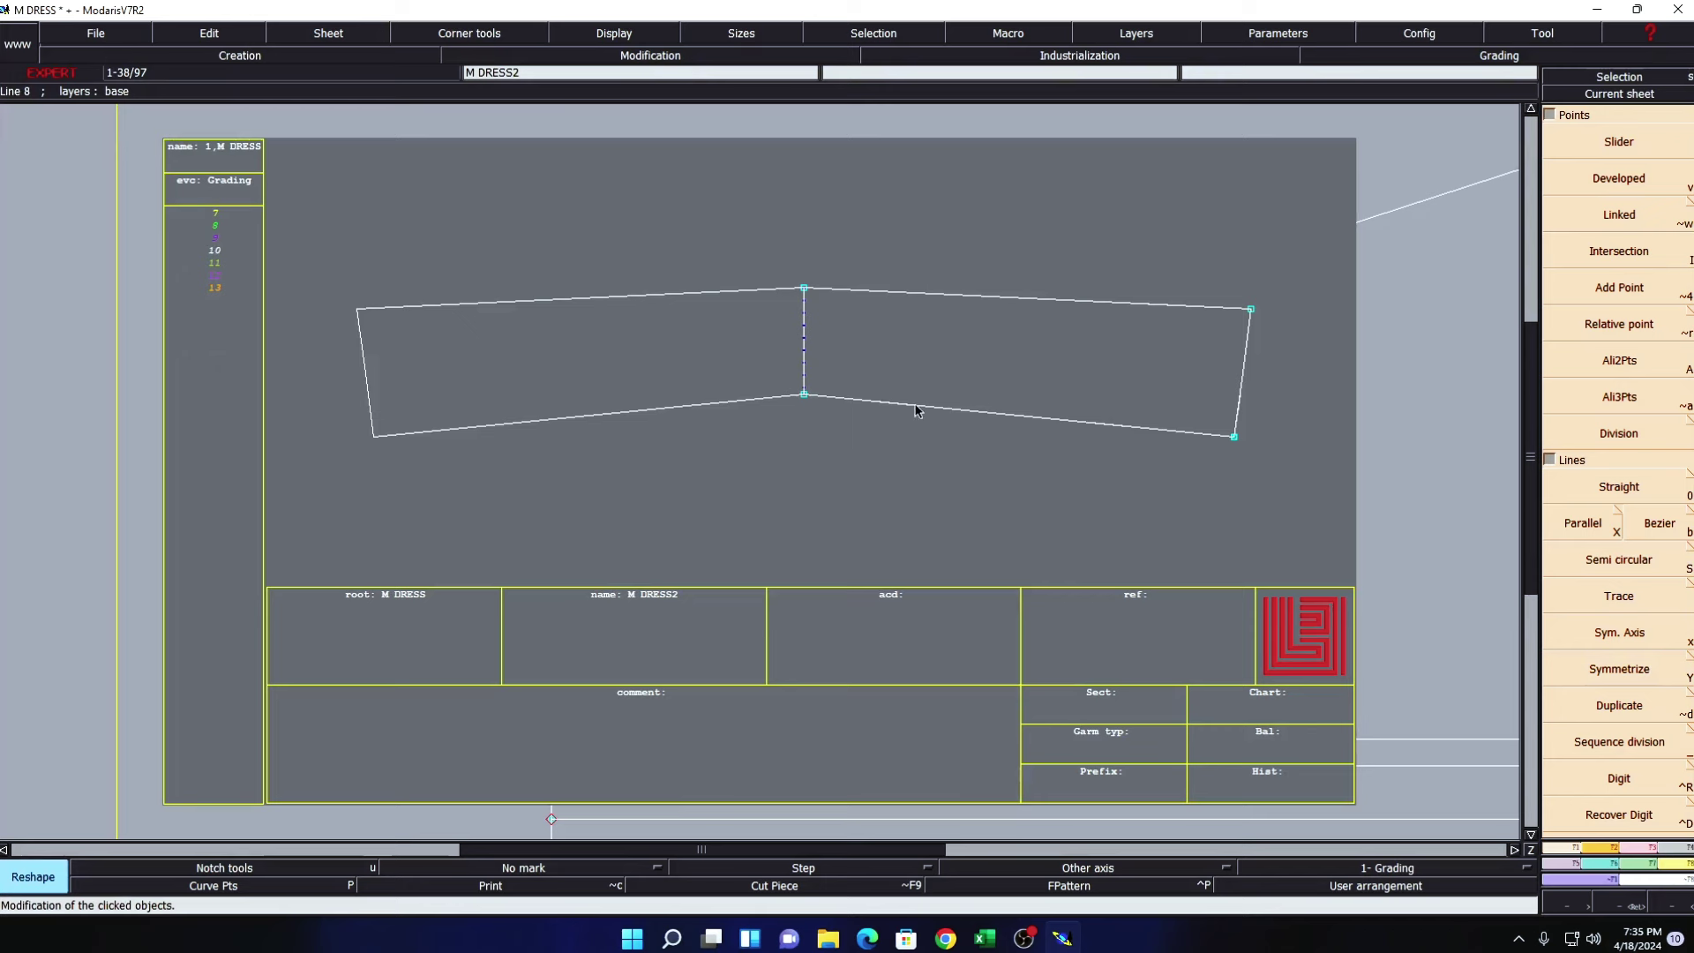
{"action": "left_click", "coordinate": [935, 407]}
{"action": "left_click", "coordinate": [1102, 422]}
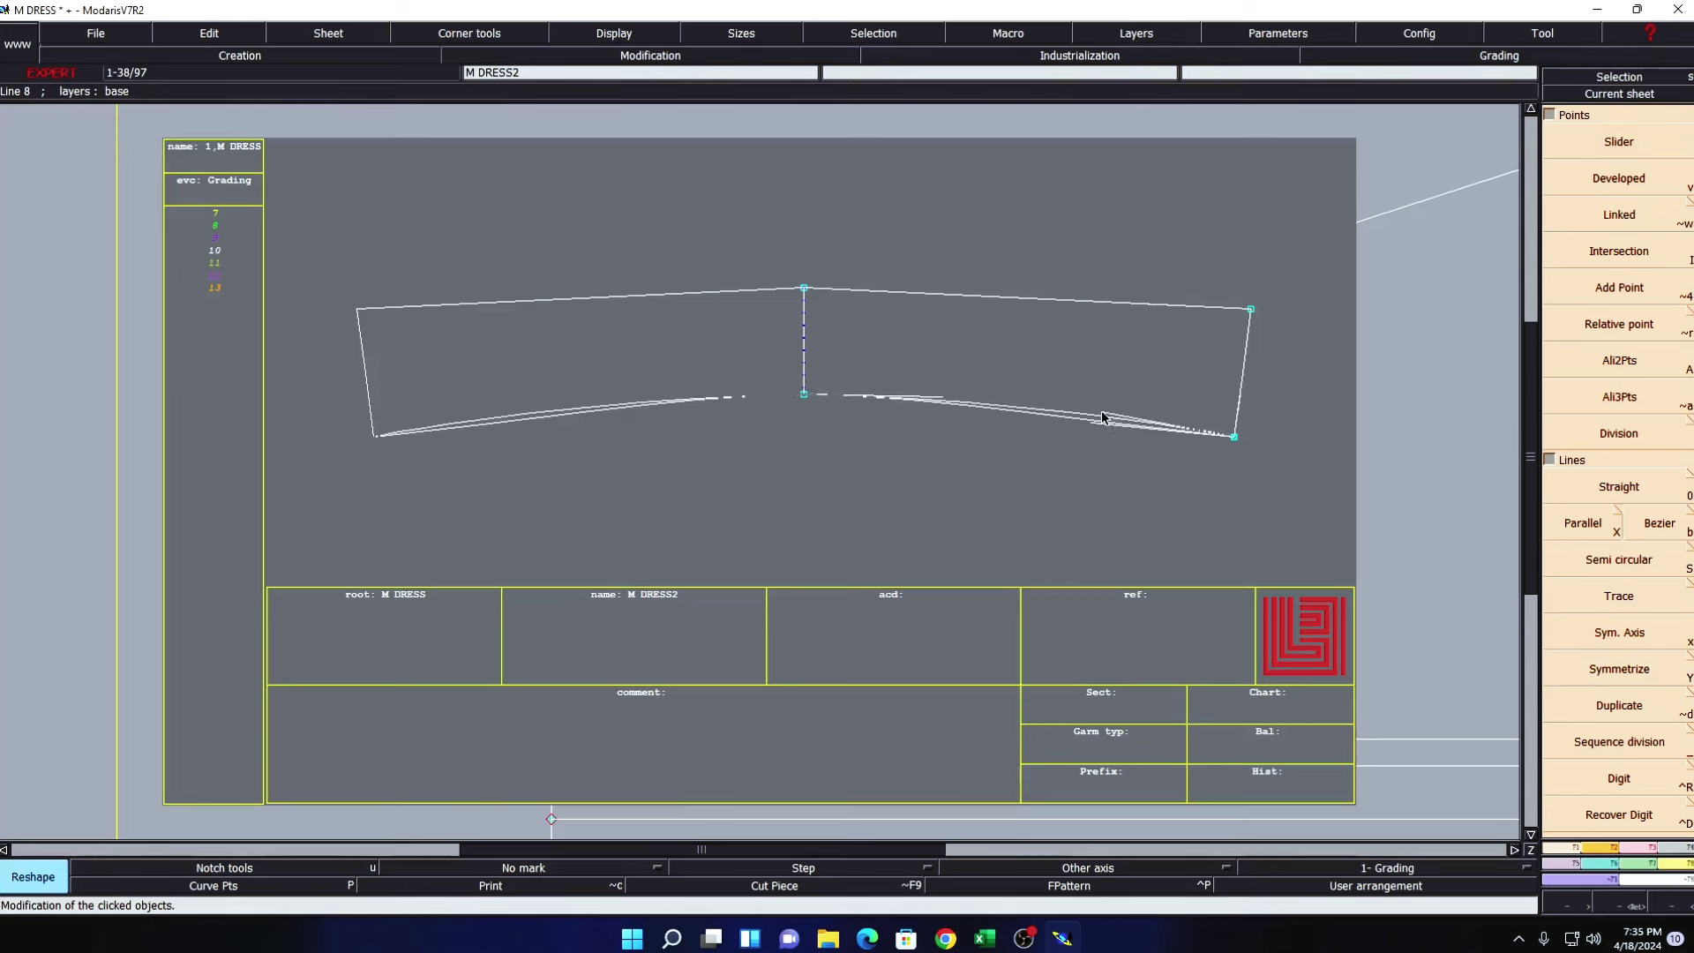
{"action": "left_click", "coordinate": [893, 298]}
{"action": "left_click", "coordinate": [1147, 317]}
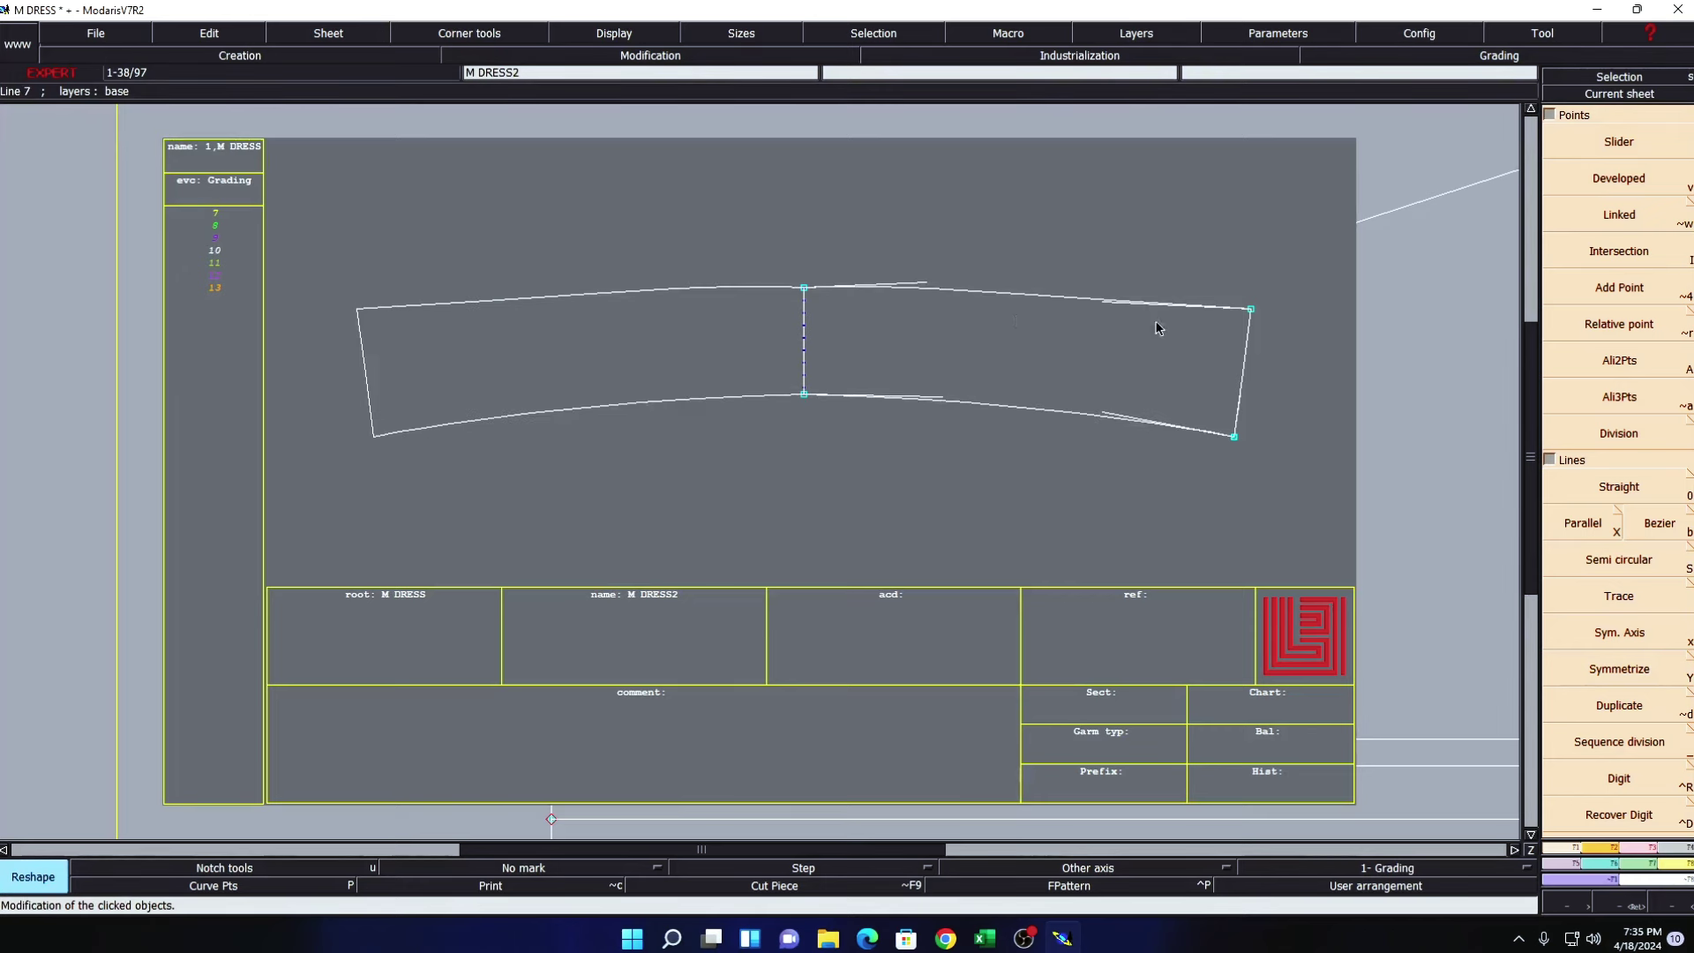
{"action": "left_click", "coordinate": [922, 283]}
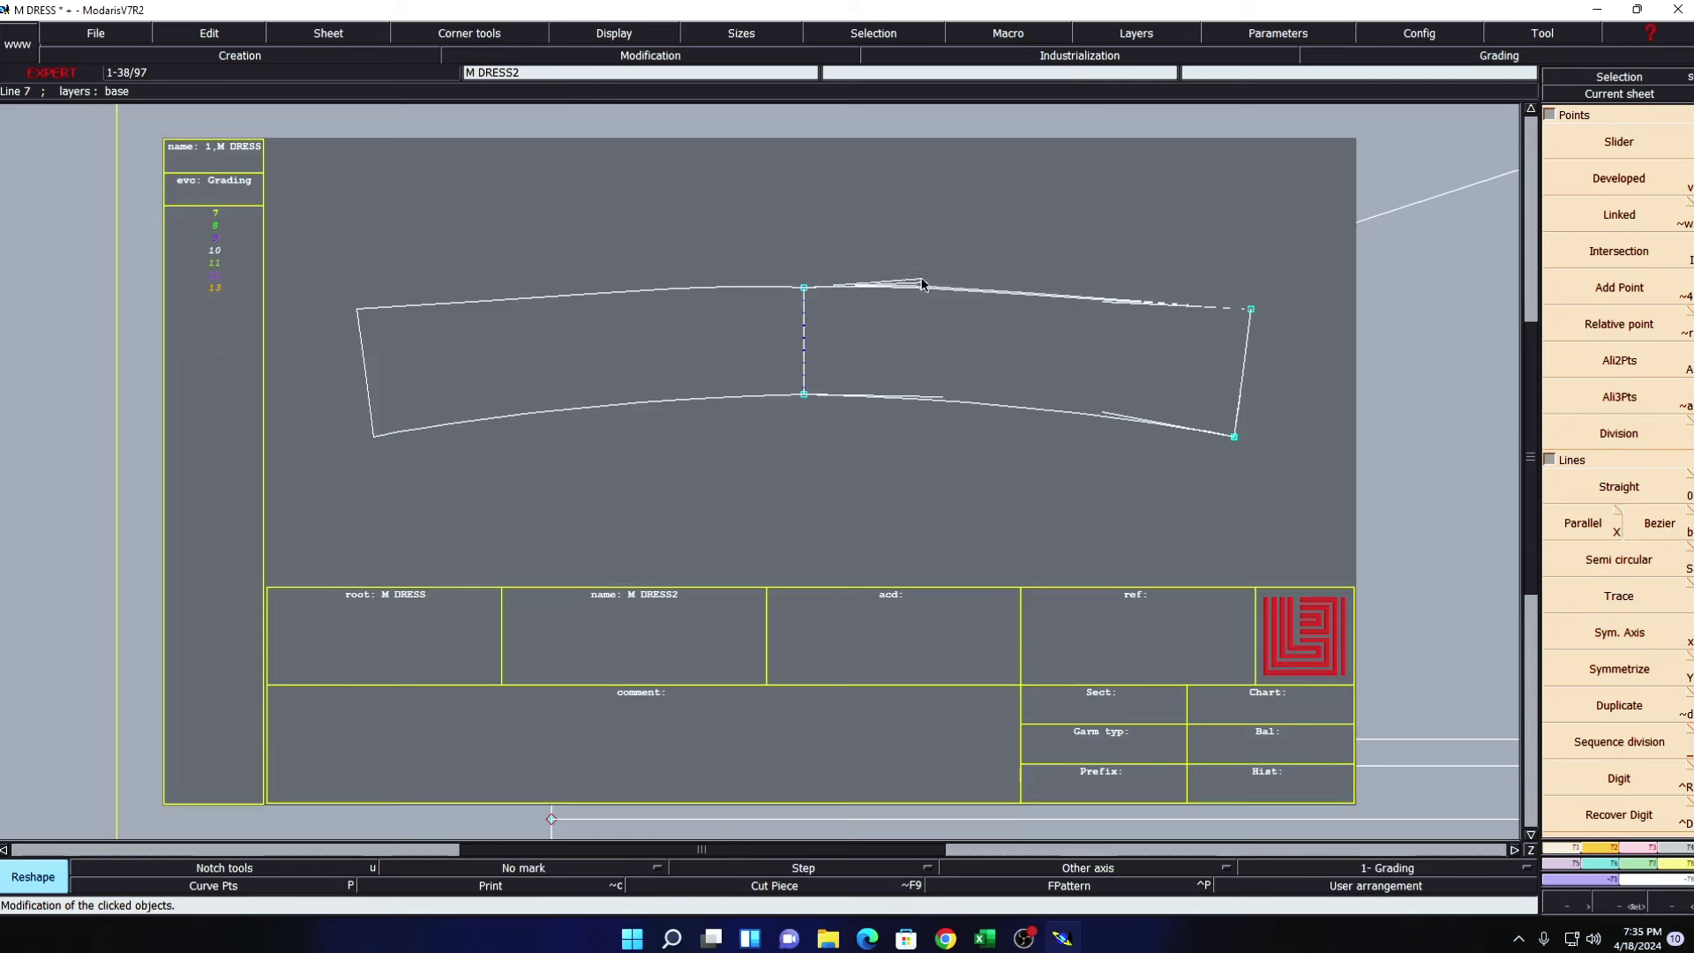
{"action": "left_click", "coordinate": [1118, 311]}
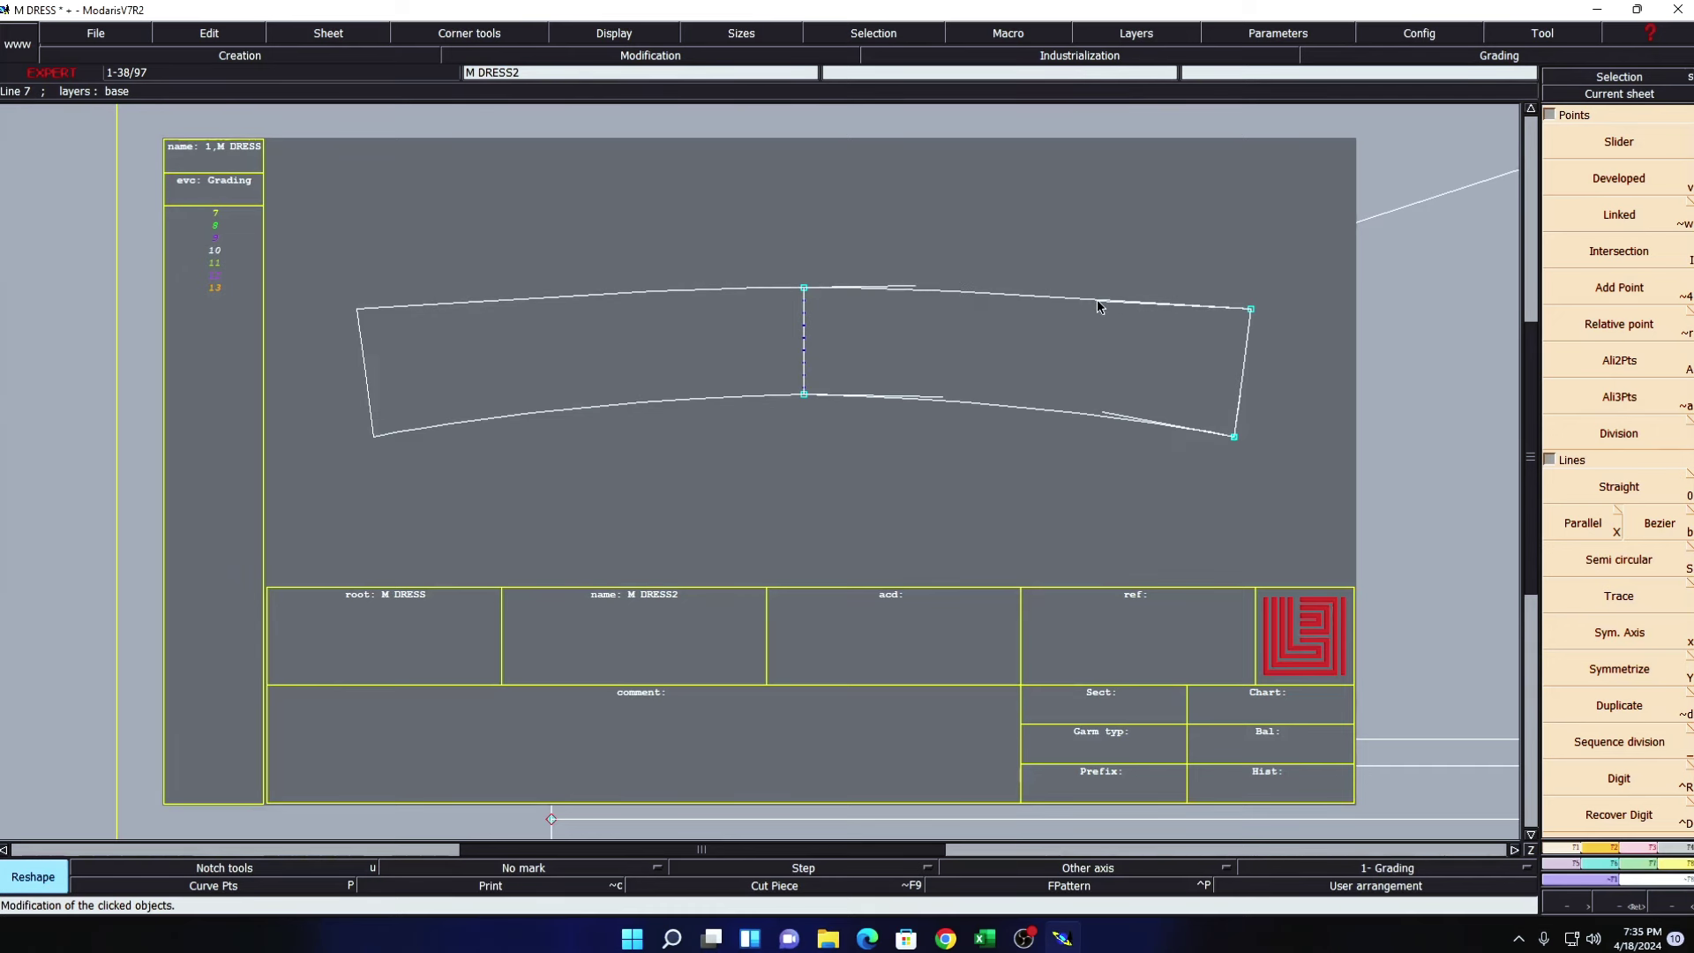
{"action": "left_click", "coordinate": [1098, 306]}
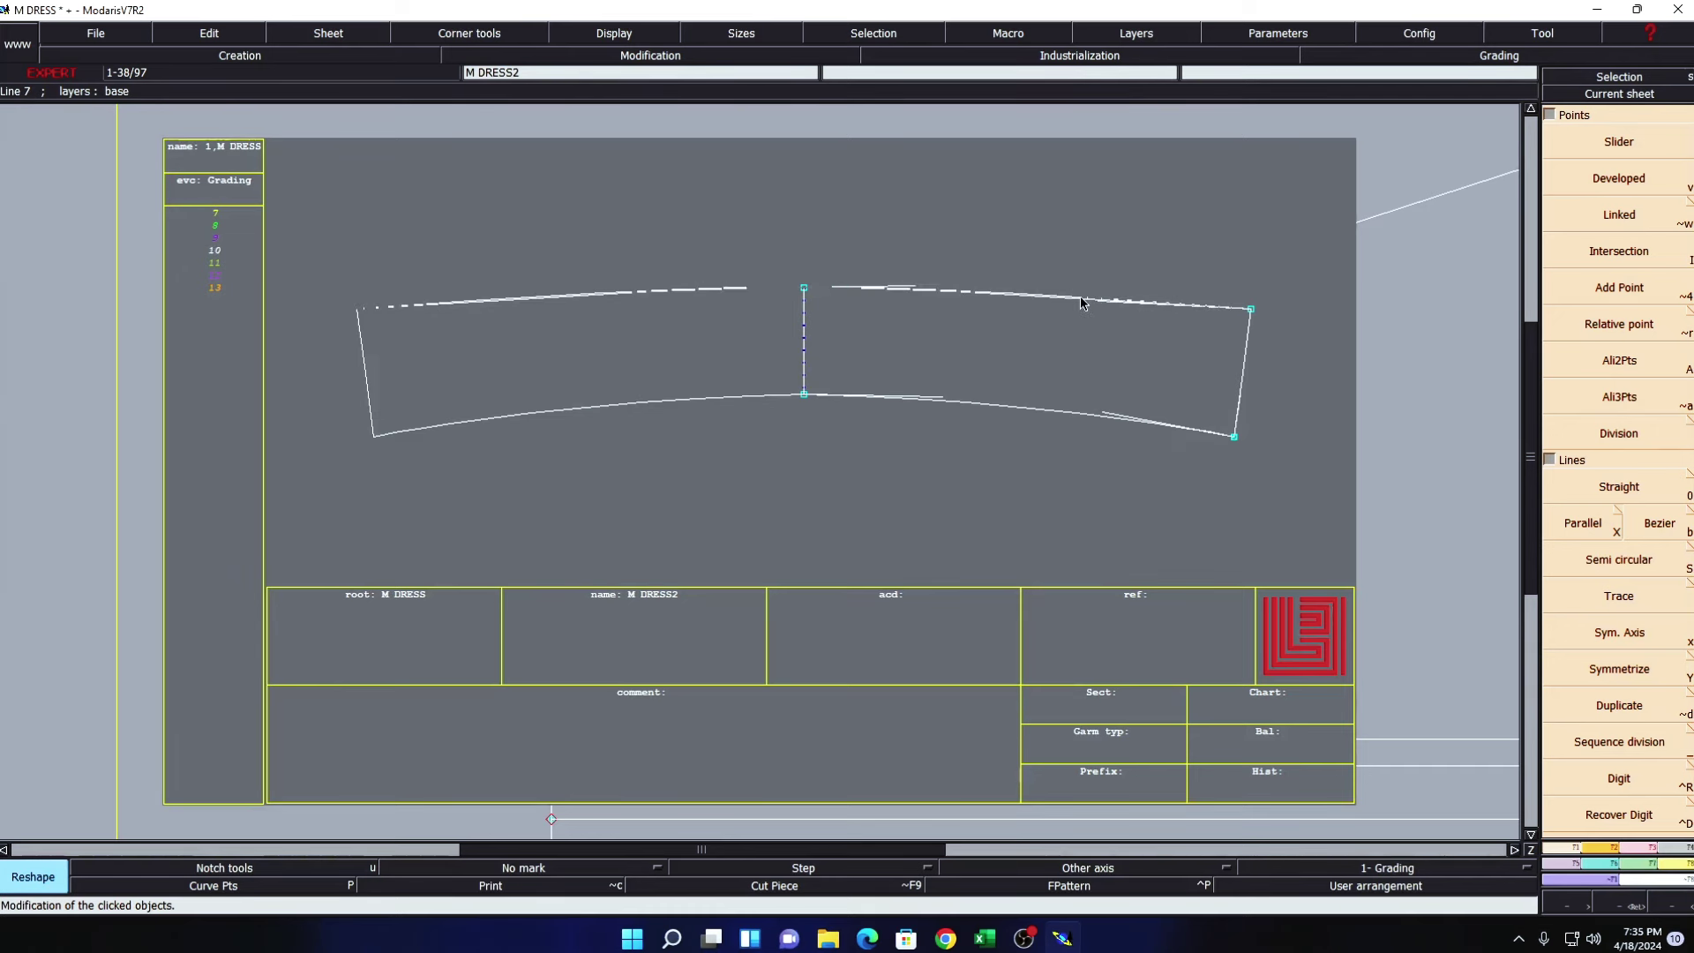
- Refine the bottom and top curves' handles into smooth arcs, then hide the handles
{"action": "left_click", "coordinate": [951, 397]}
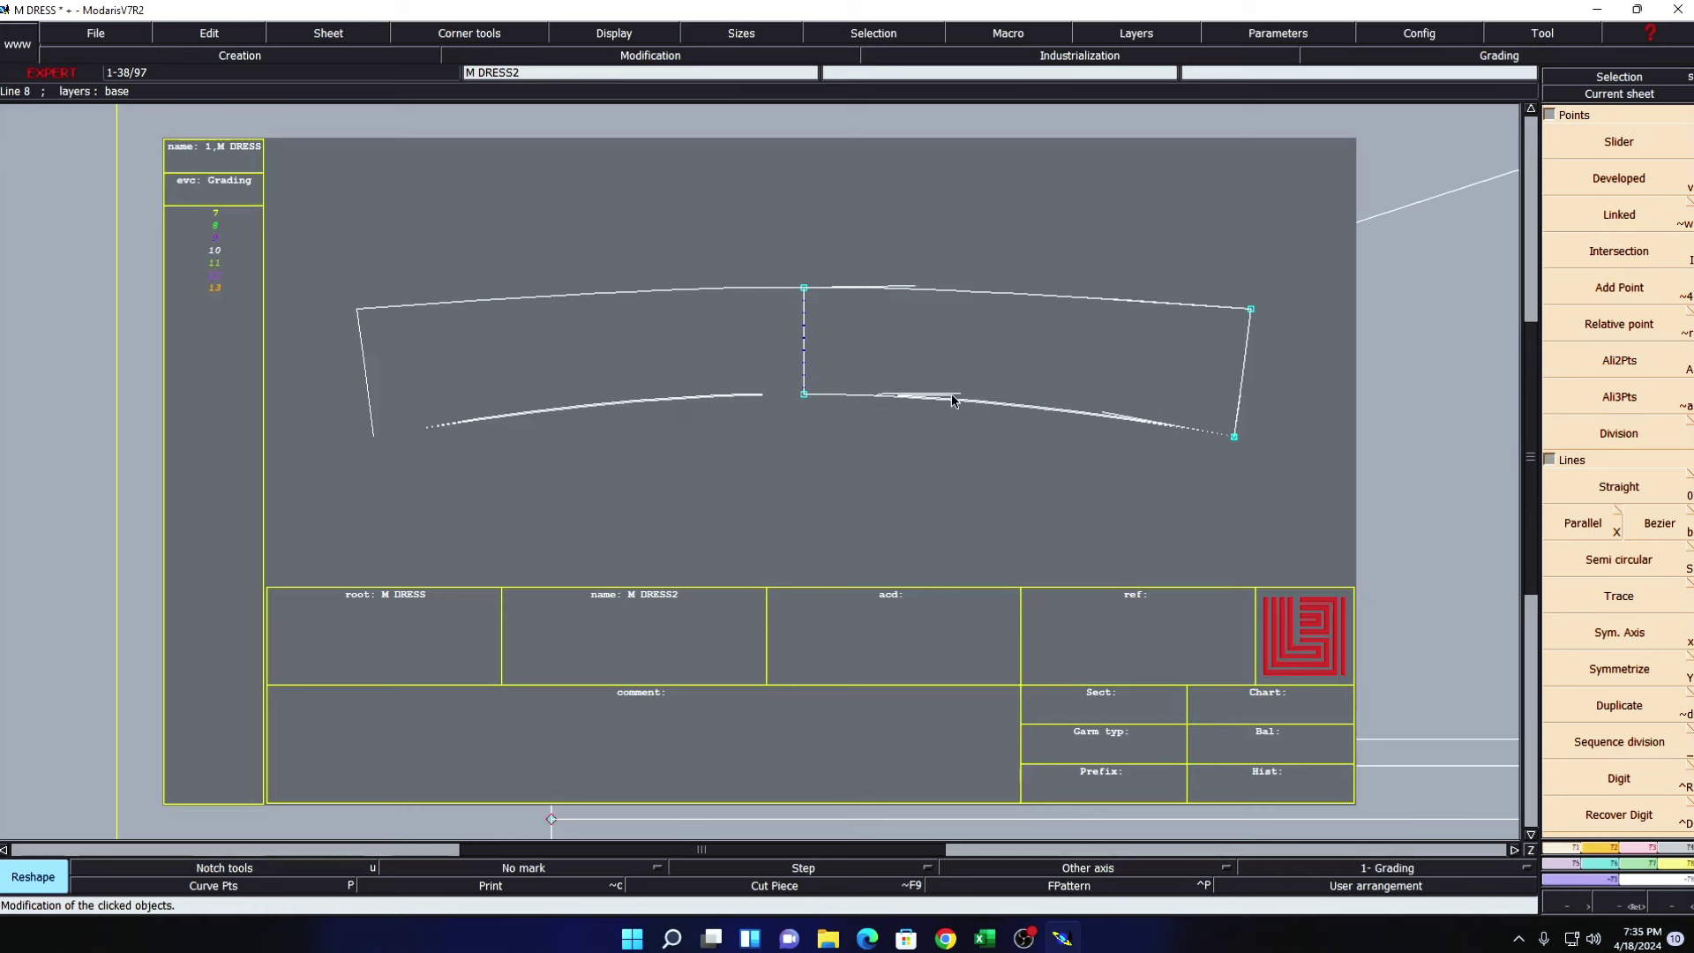
{"action": "left_click", "coordinate": [1118, 418]}
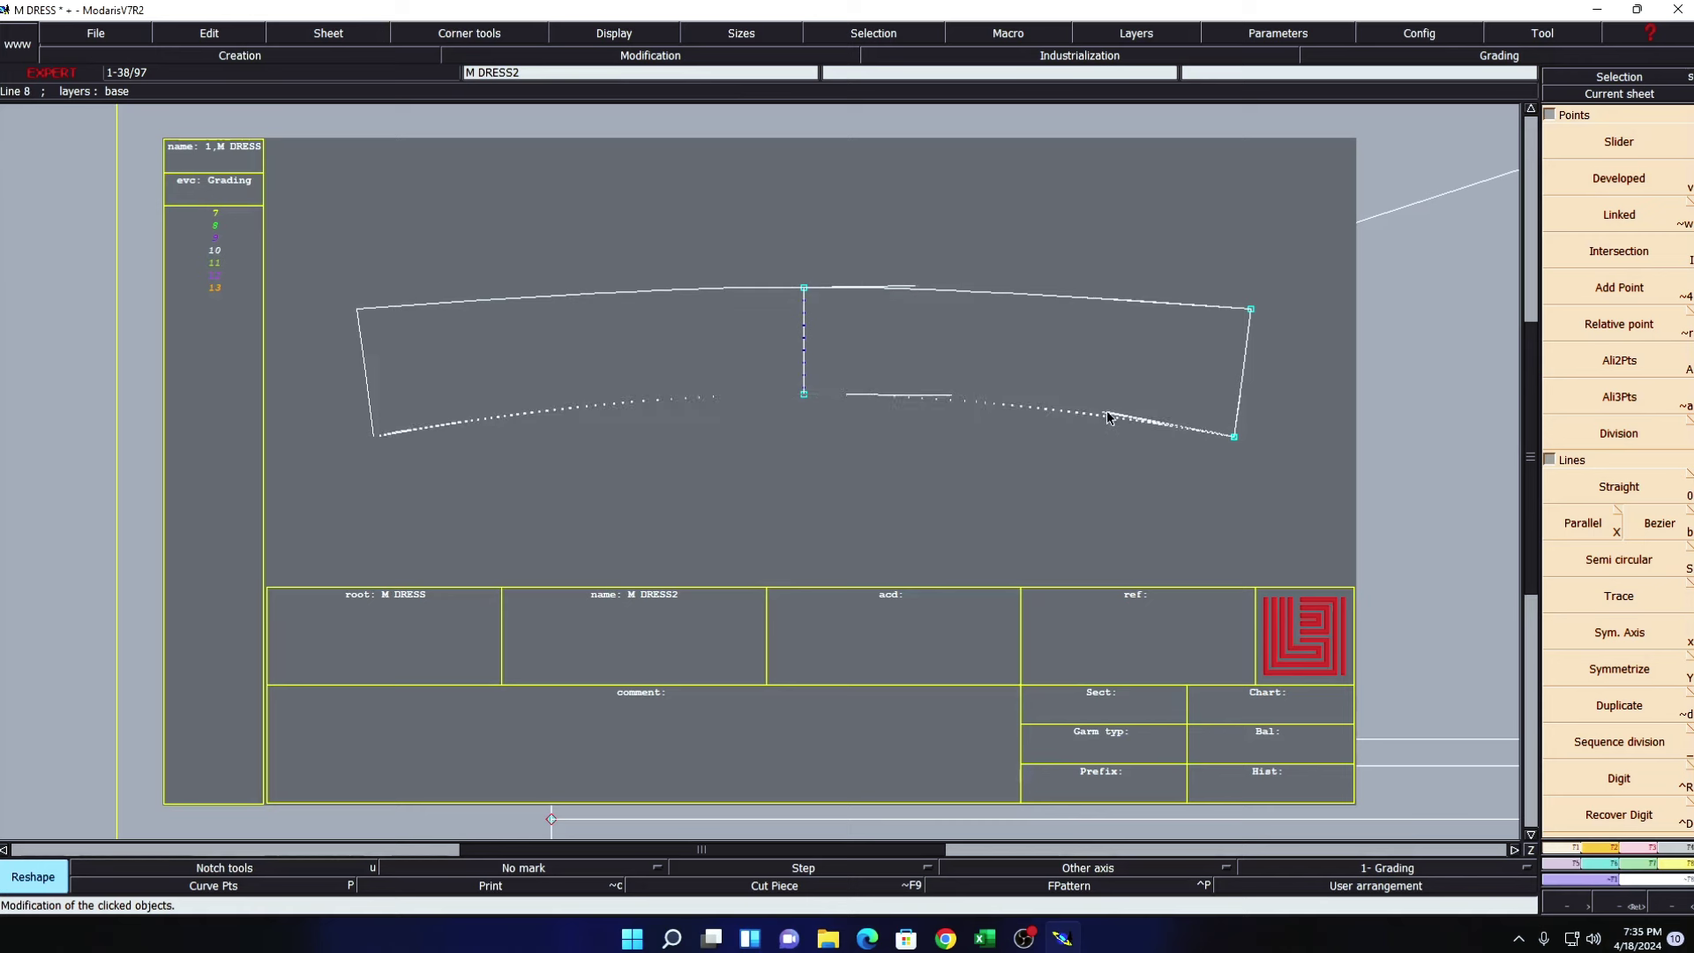
{"action": "left_click", "coordinate": [908, 290]}
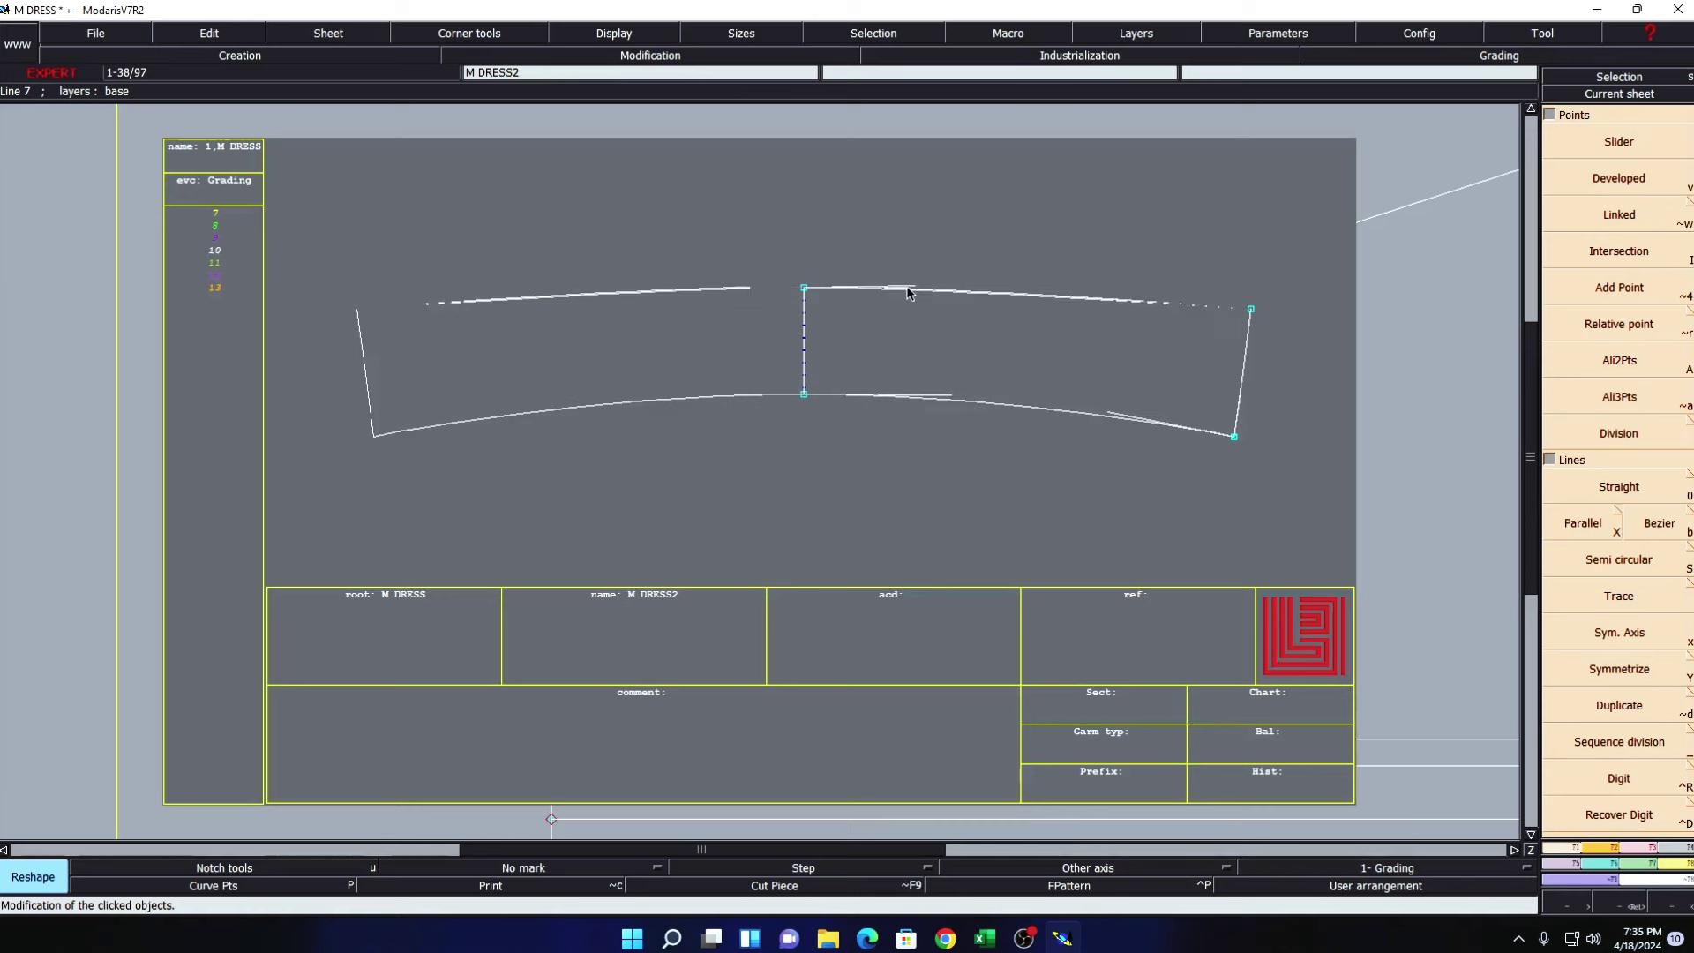
{"action": "left_click", "coordinate": [1122, 301]}
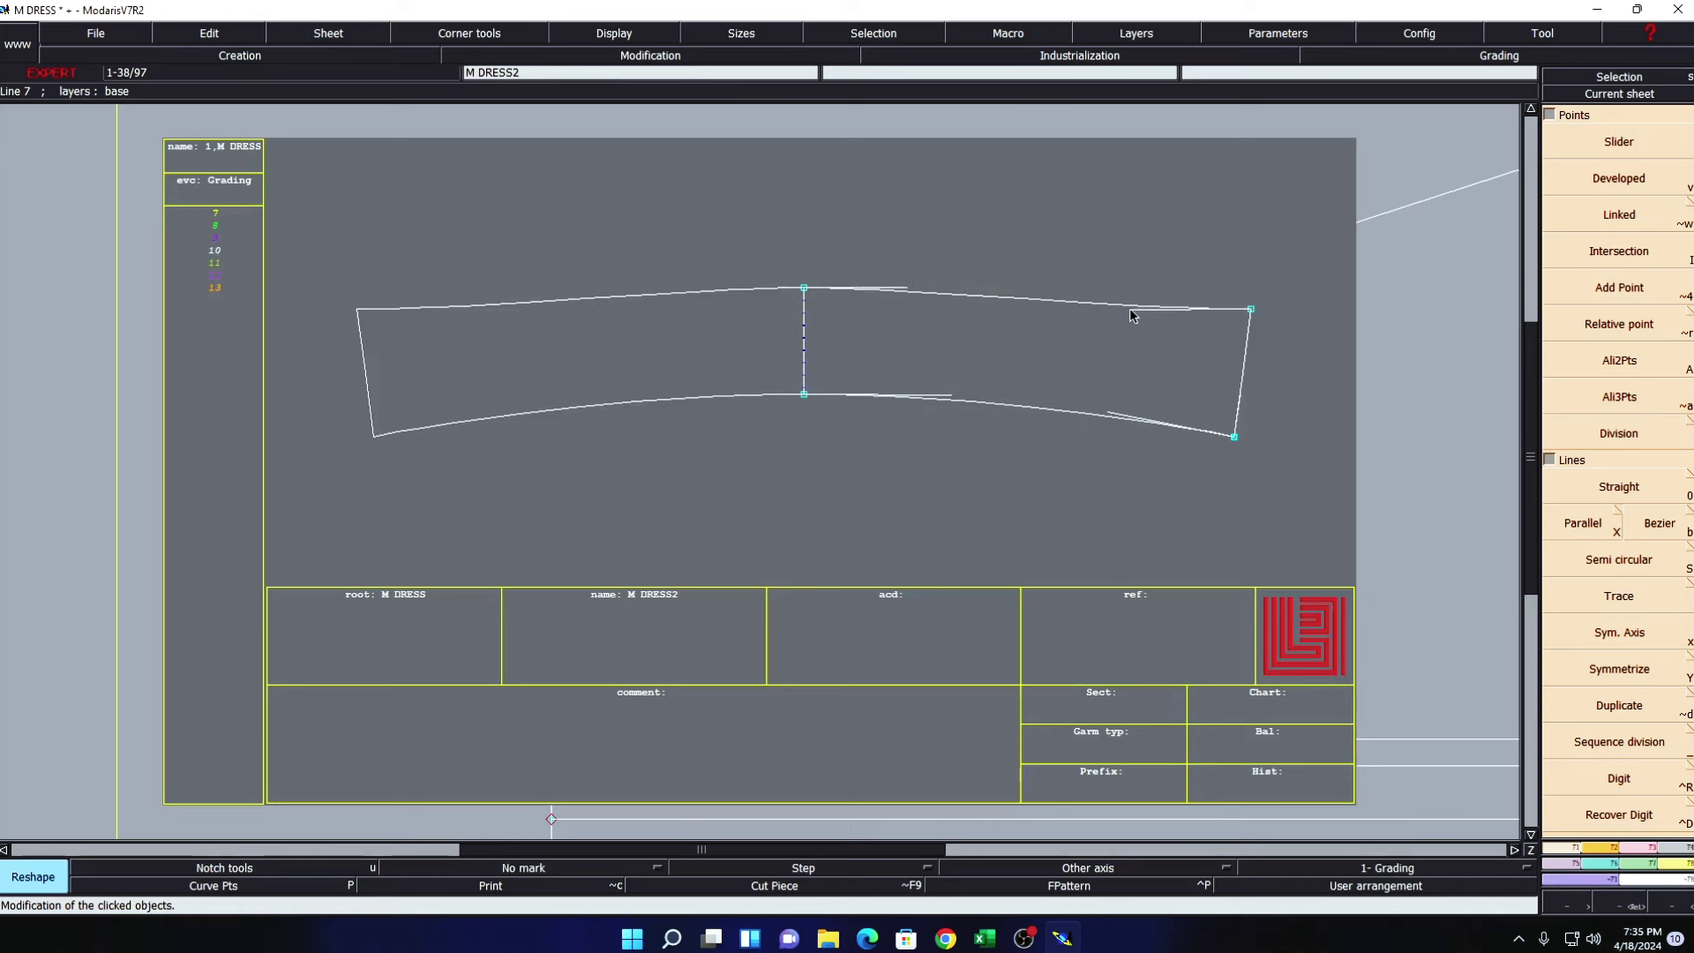
{"action": "left_click", "coordinate": [1130, 310]}
{"action": "left_click", "coordinate": [1029, 294]}
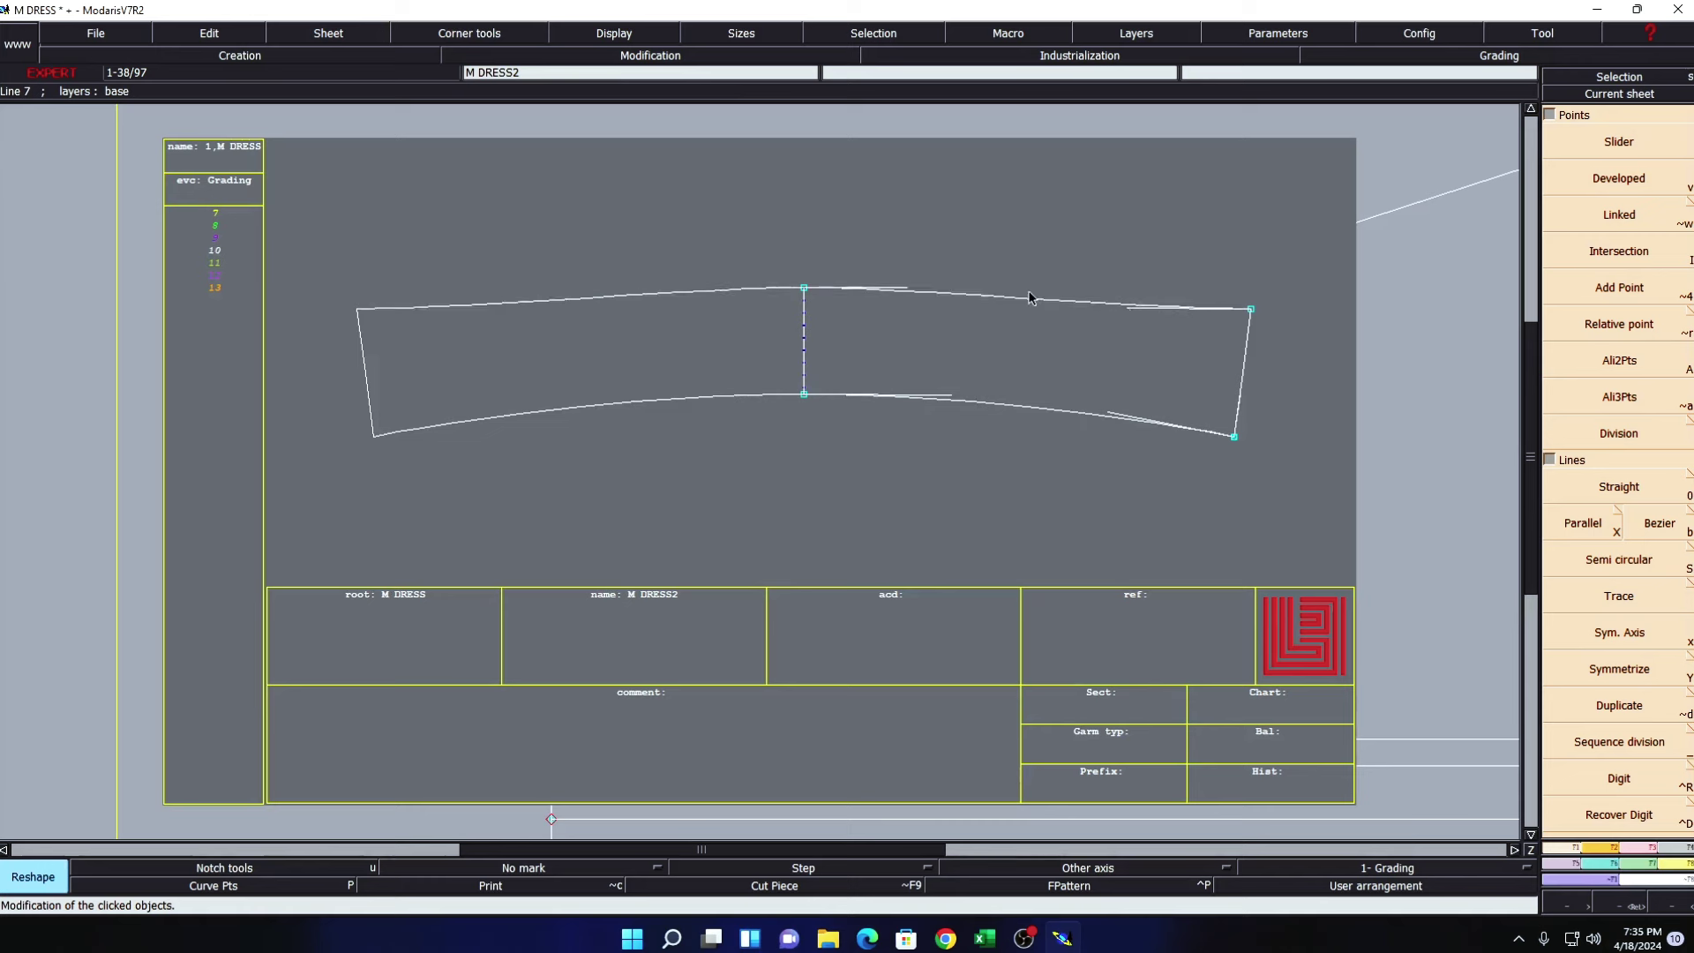
{"action": "left_click", "coordinate": [1129, 310]}
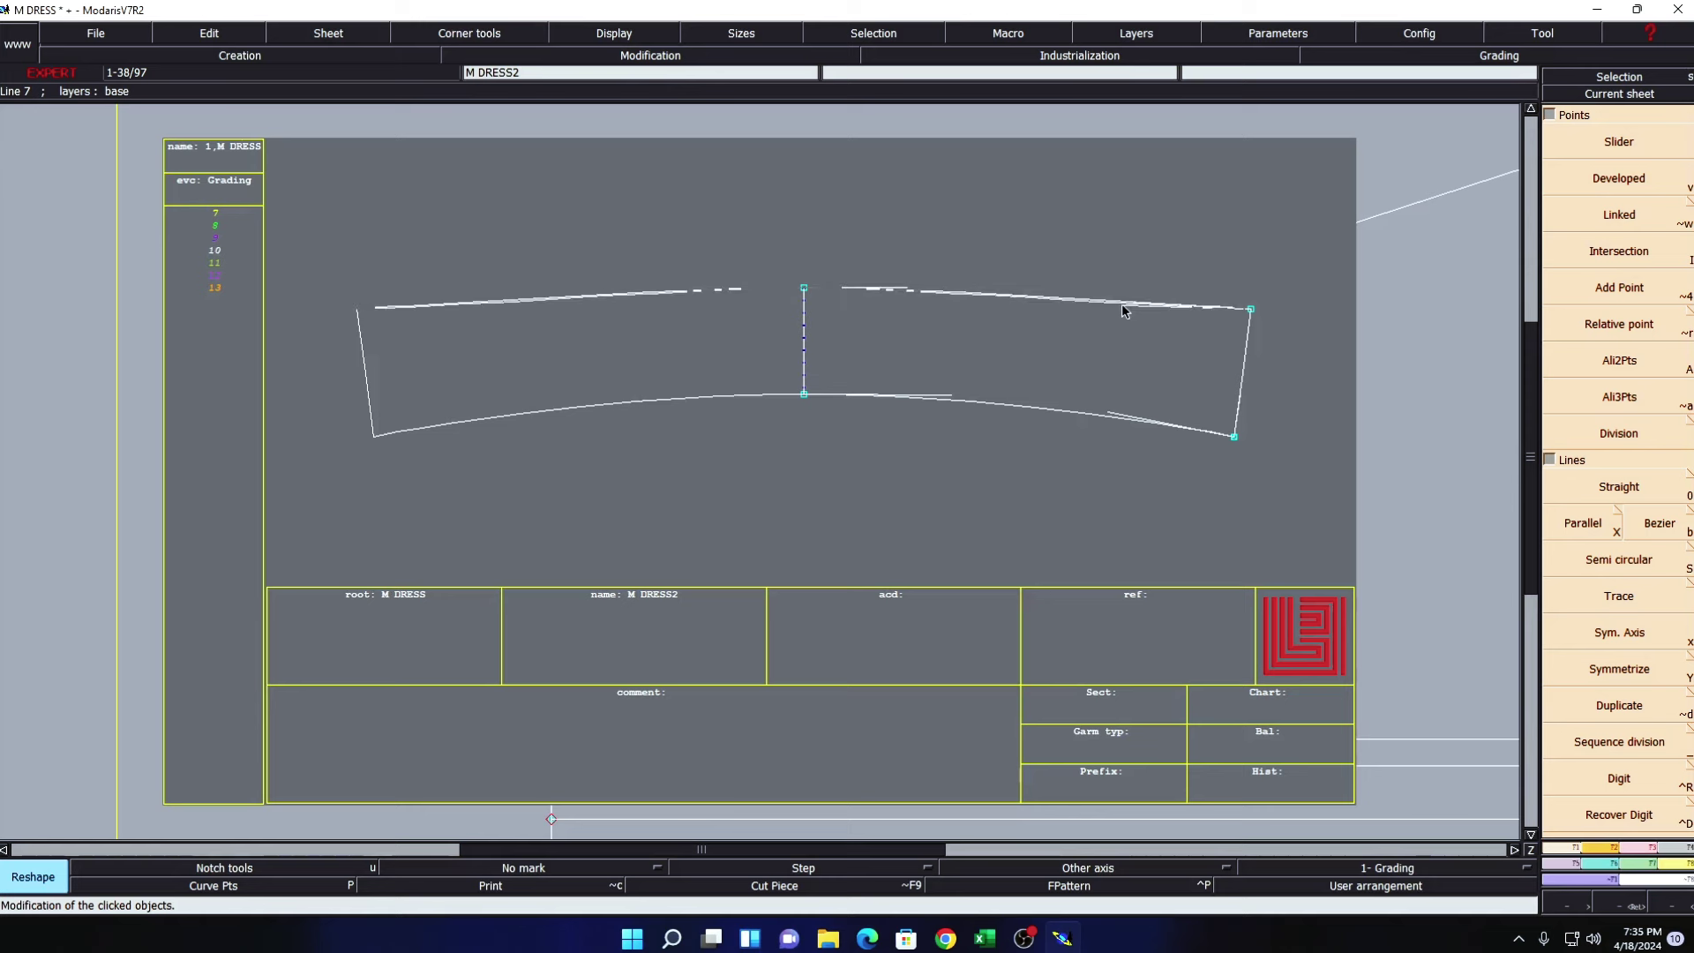
{"action": "left_click", "coordinate": [1122, 310]}
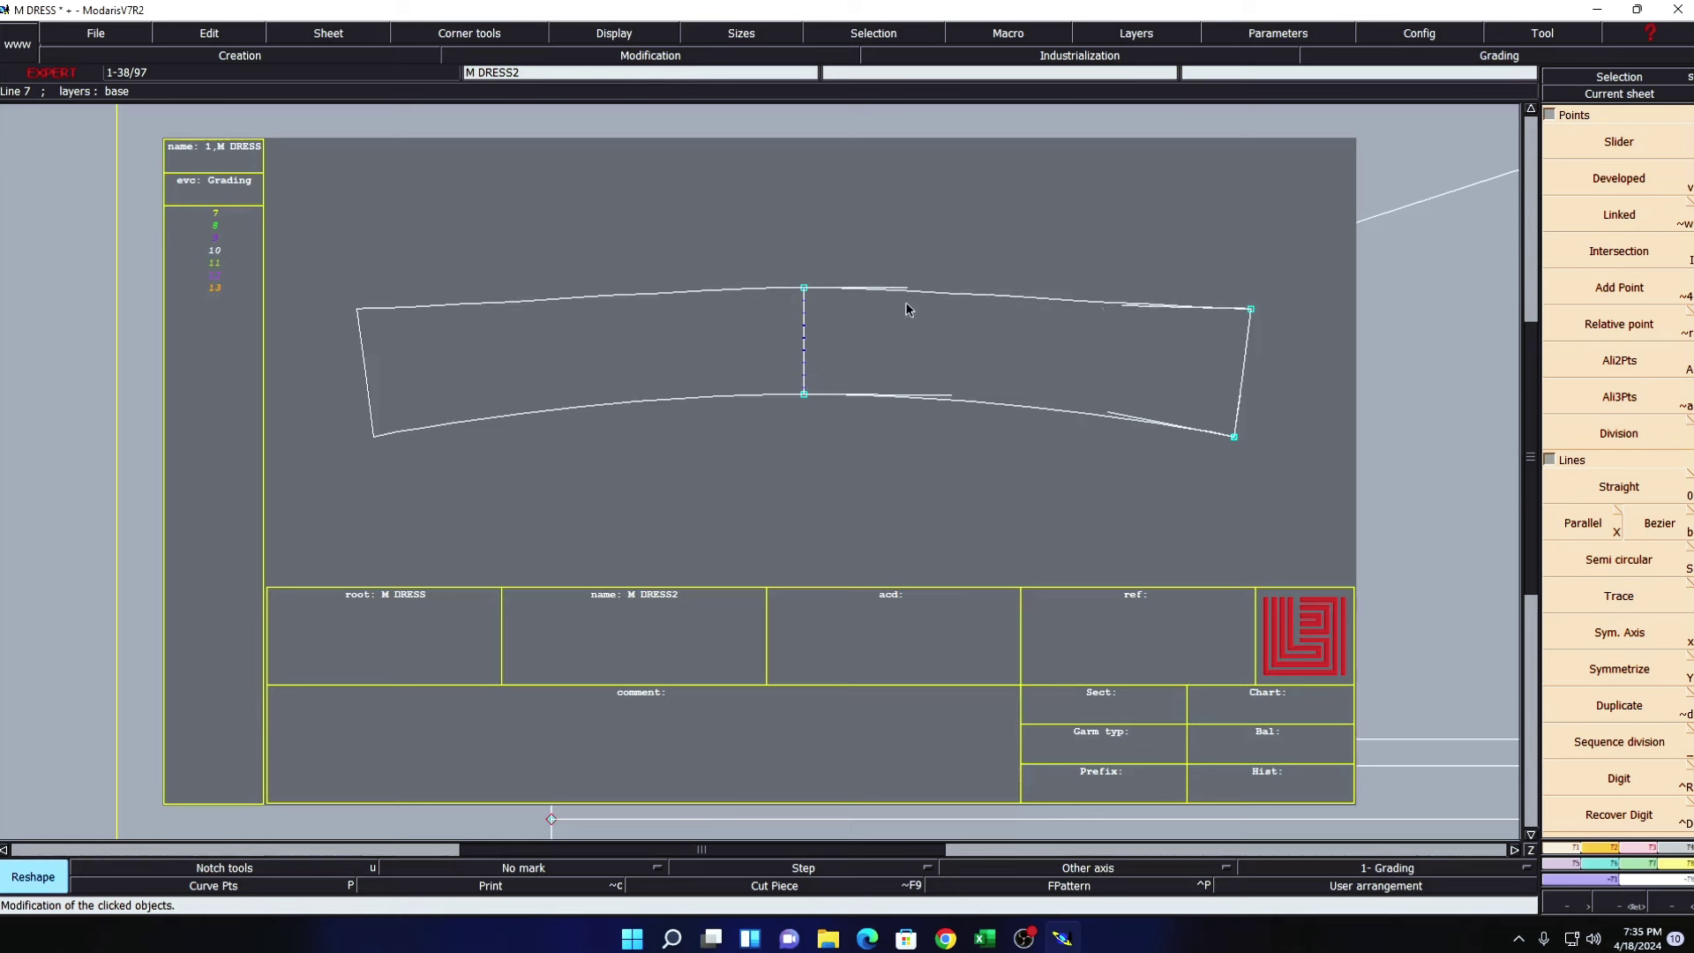
{"action": "left_click", "coordinate": [936, 289]}
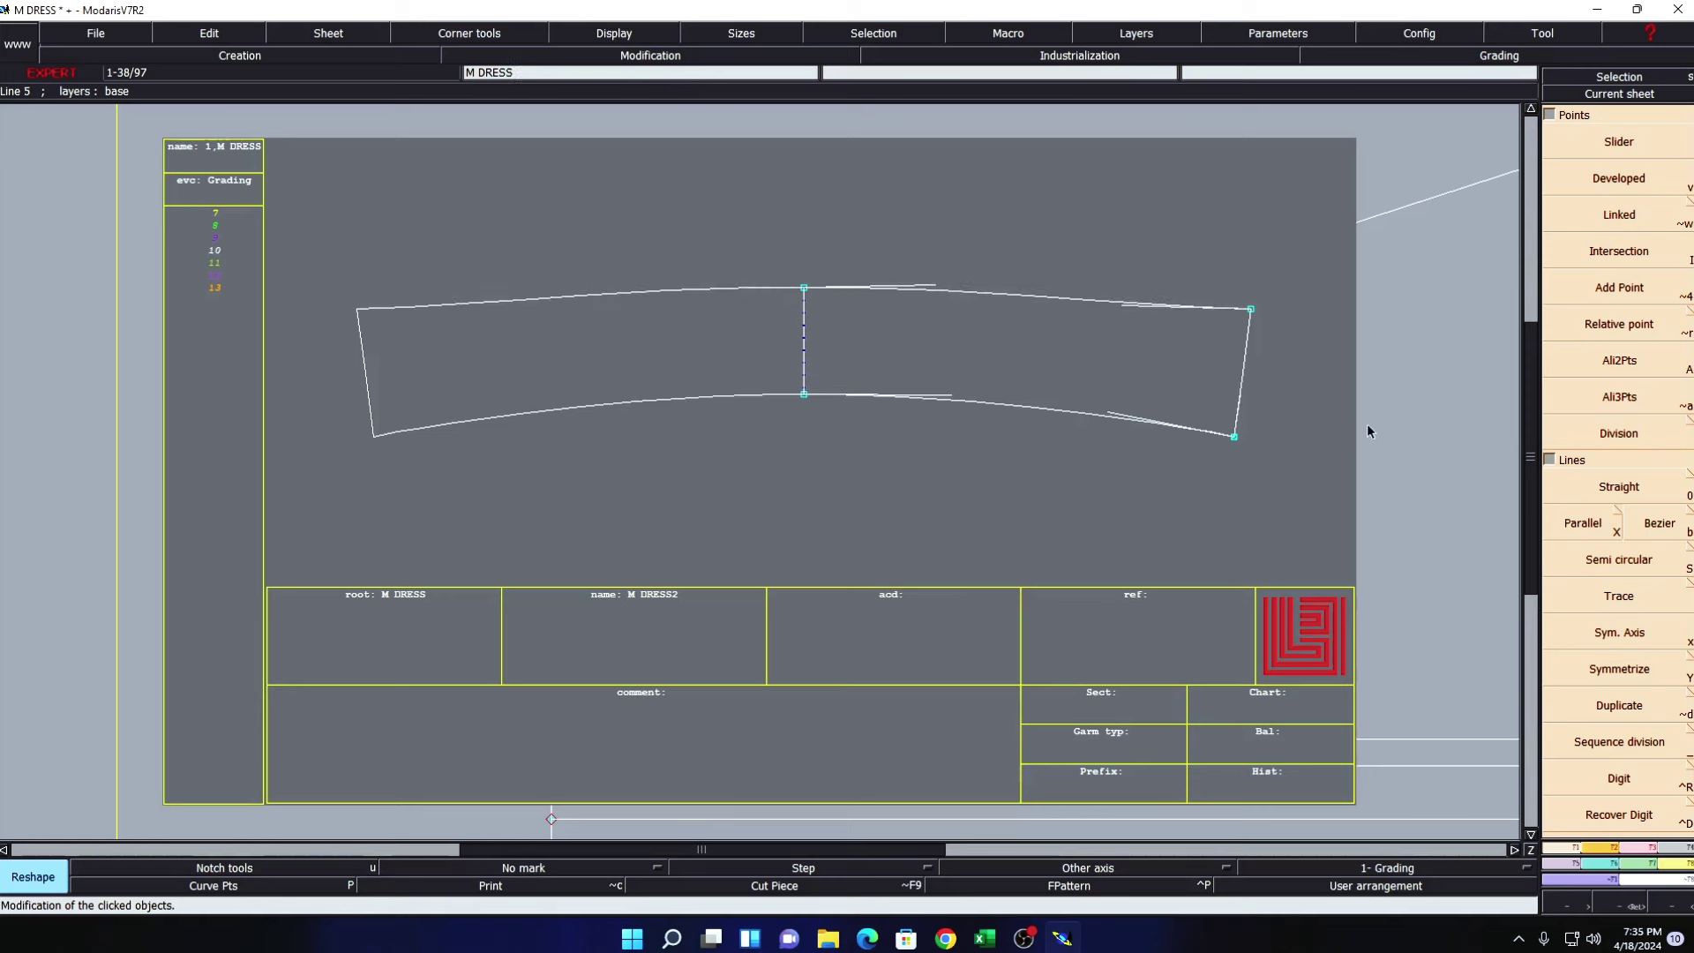
{"action": "left_click", "coordinate": [602, 33]}
{"action": "left_click", "coordinate": [616, 371]}
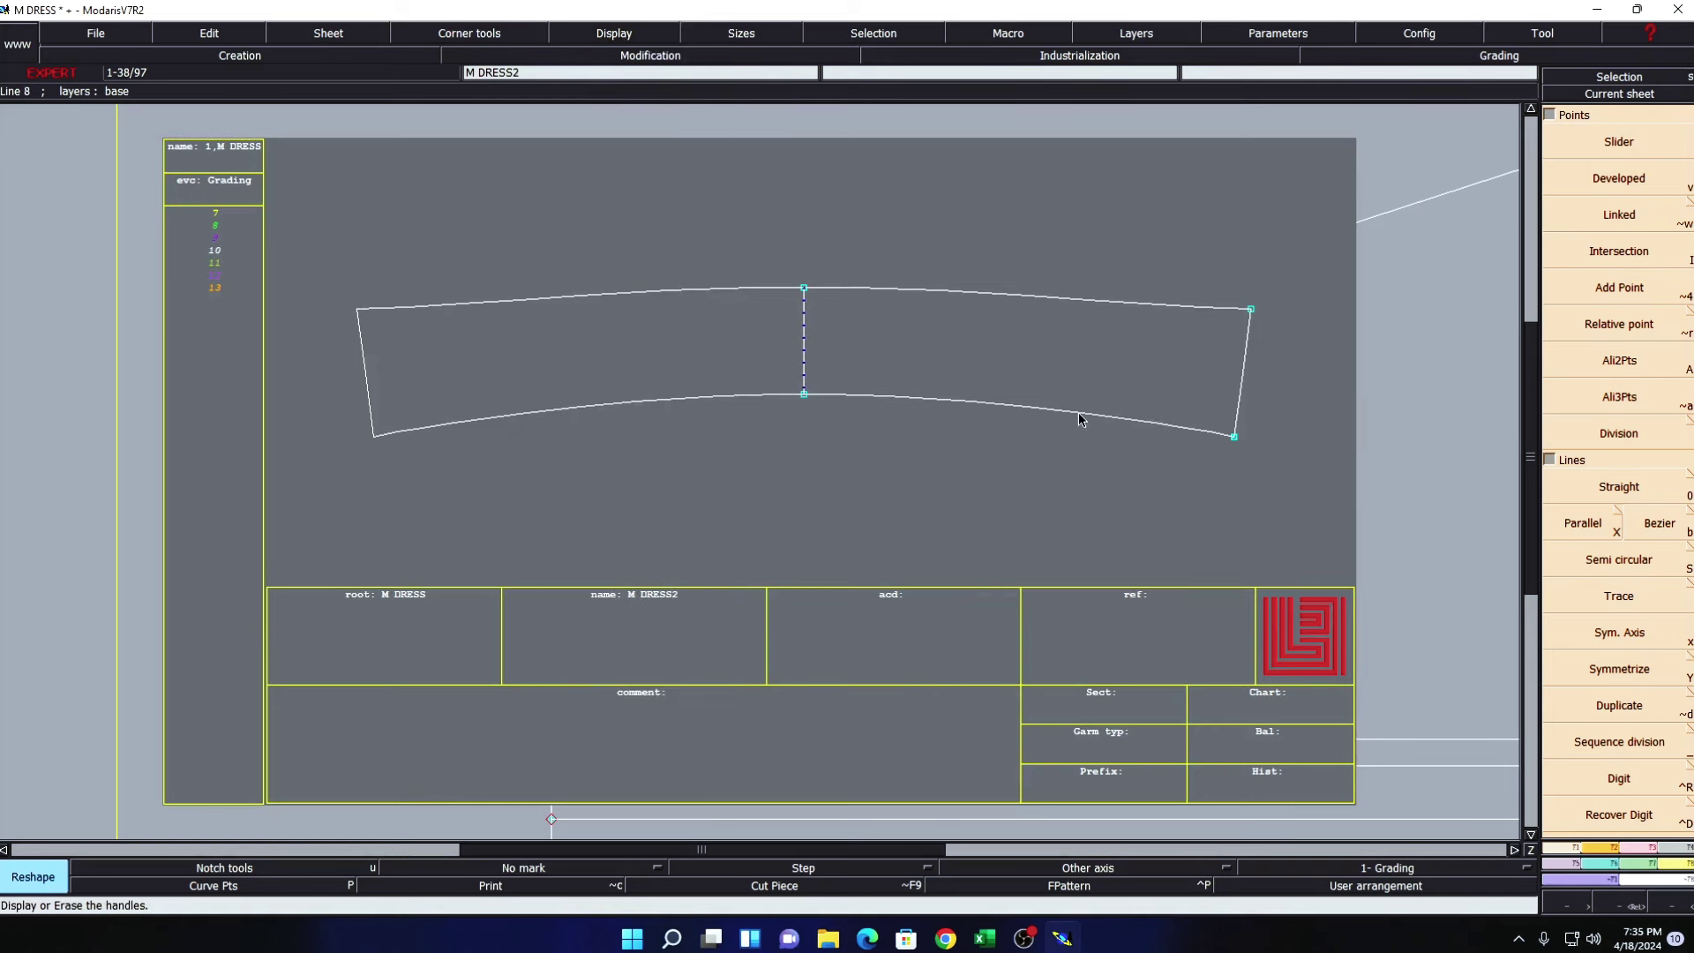
{"action": "left_click", "coordinate": [1615, 521]}
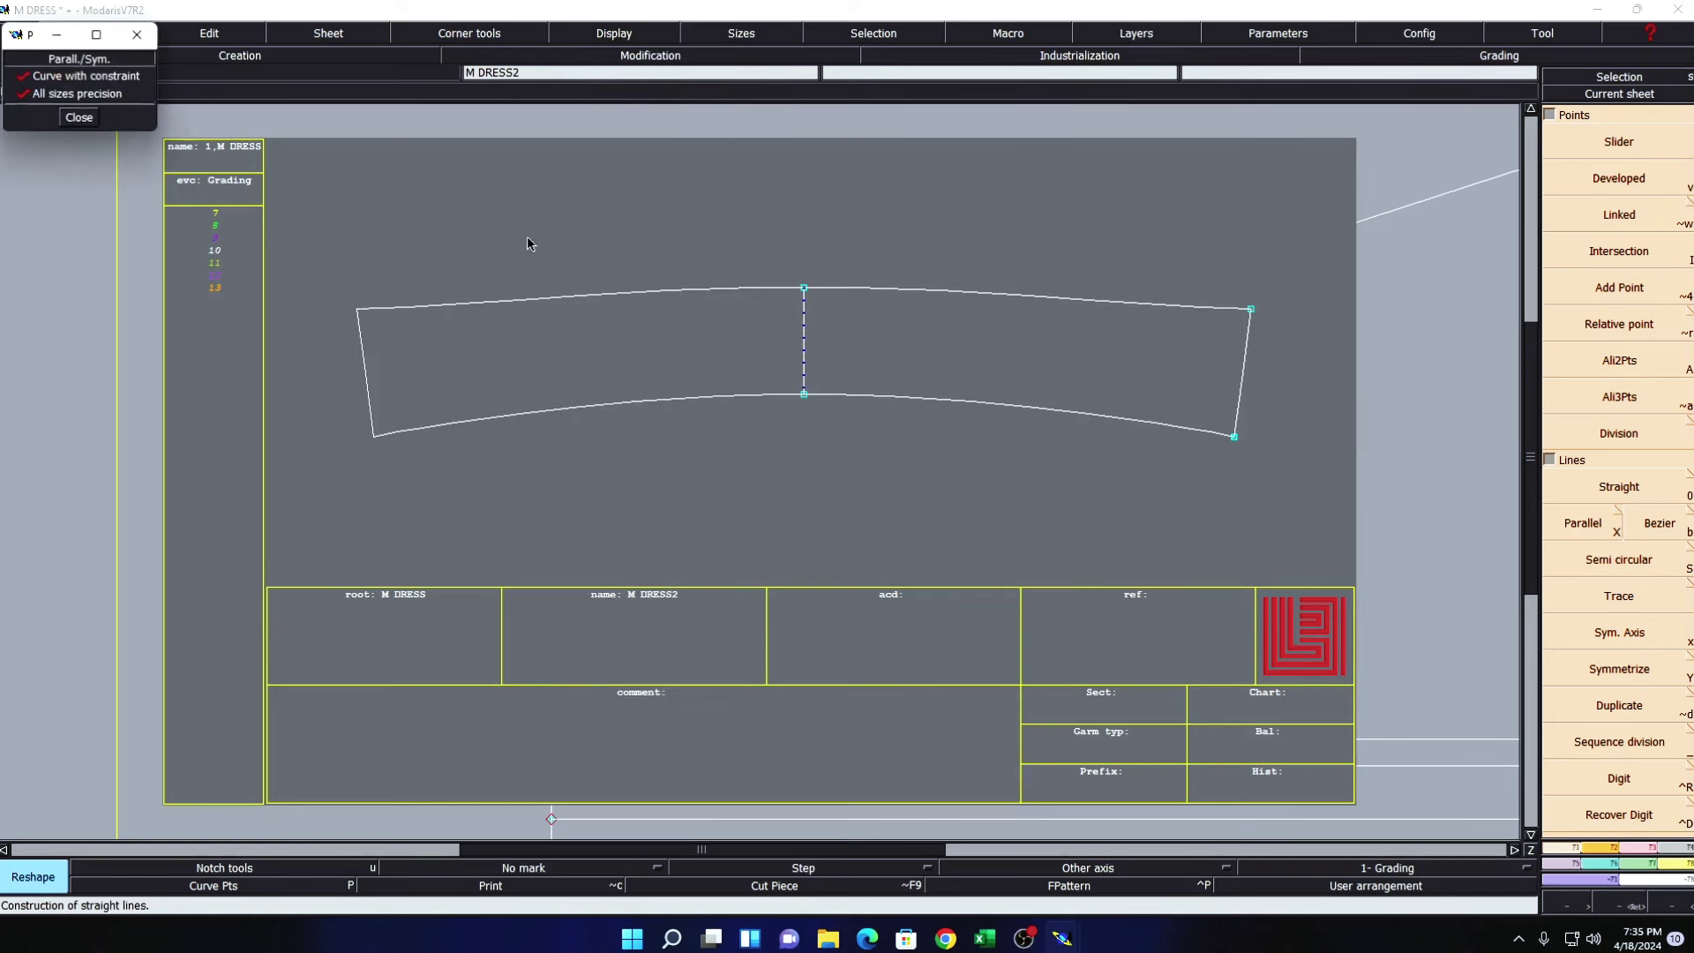
- Offset the lower curve by 2.5 cm to create a parallel inner line
{"action": "left_click", "coordinate": [78, 117]}
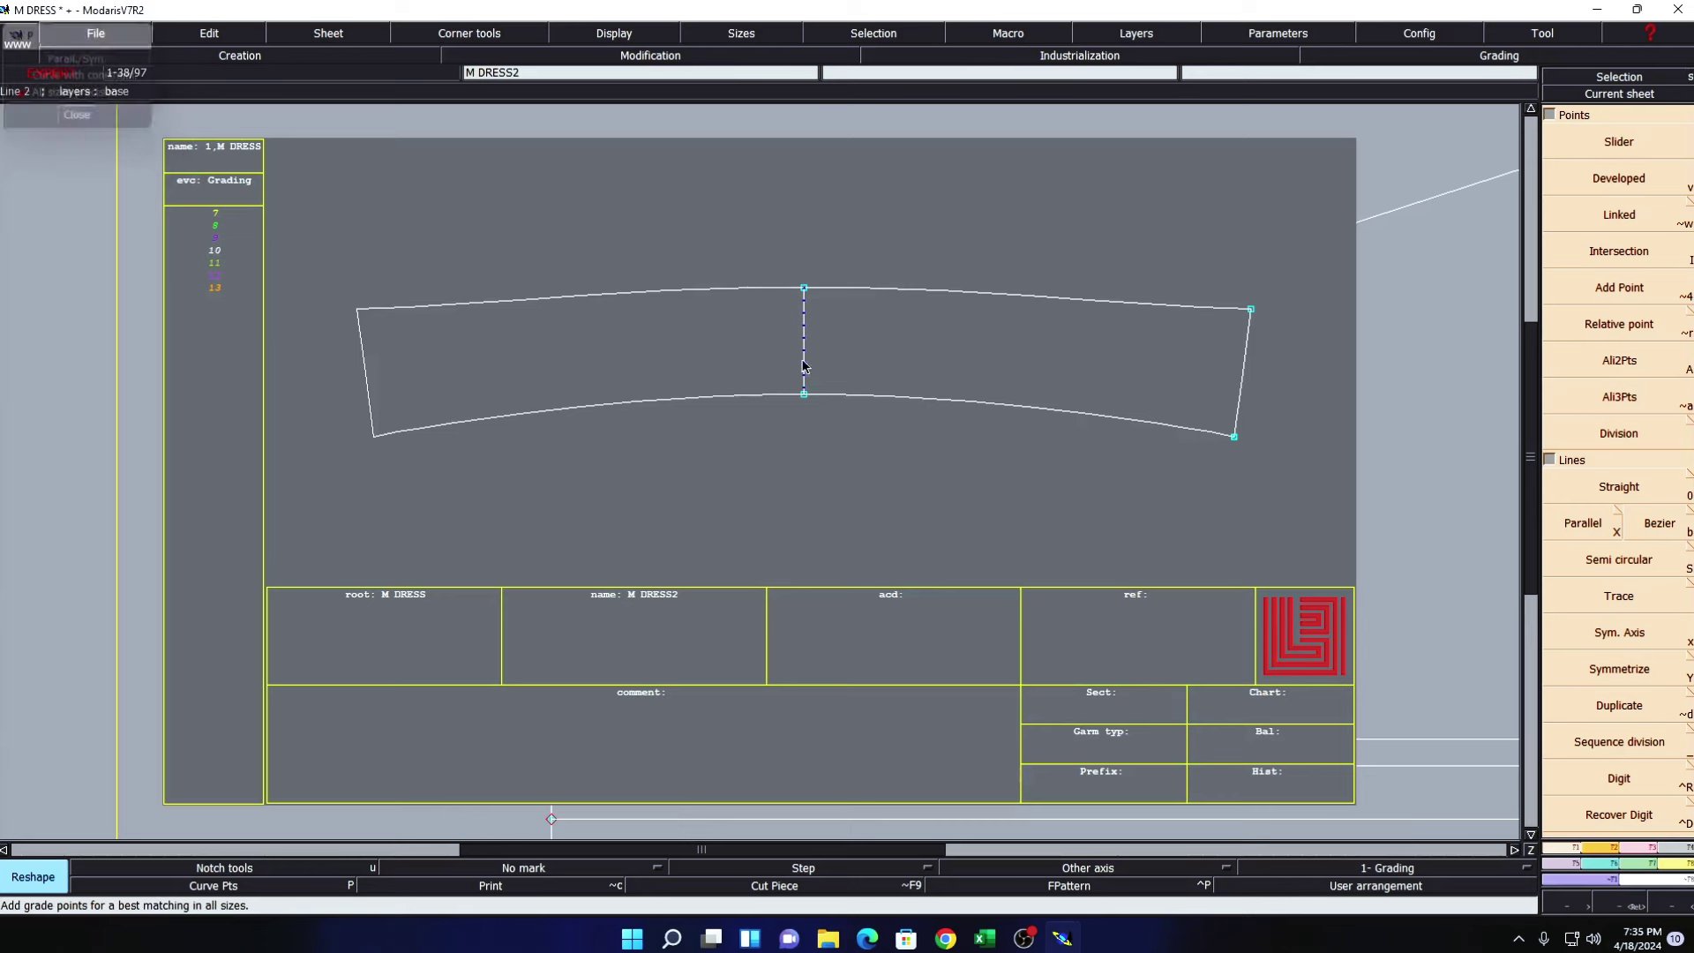
{"action": "key", "text": "x"}
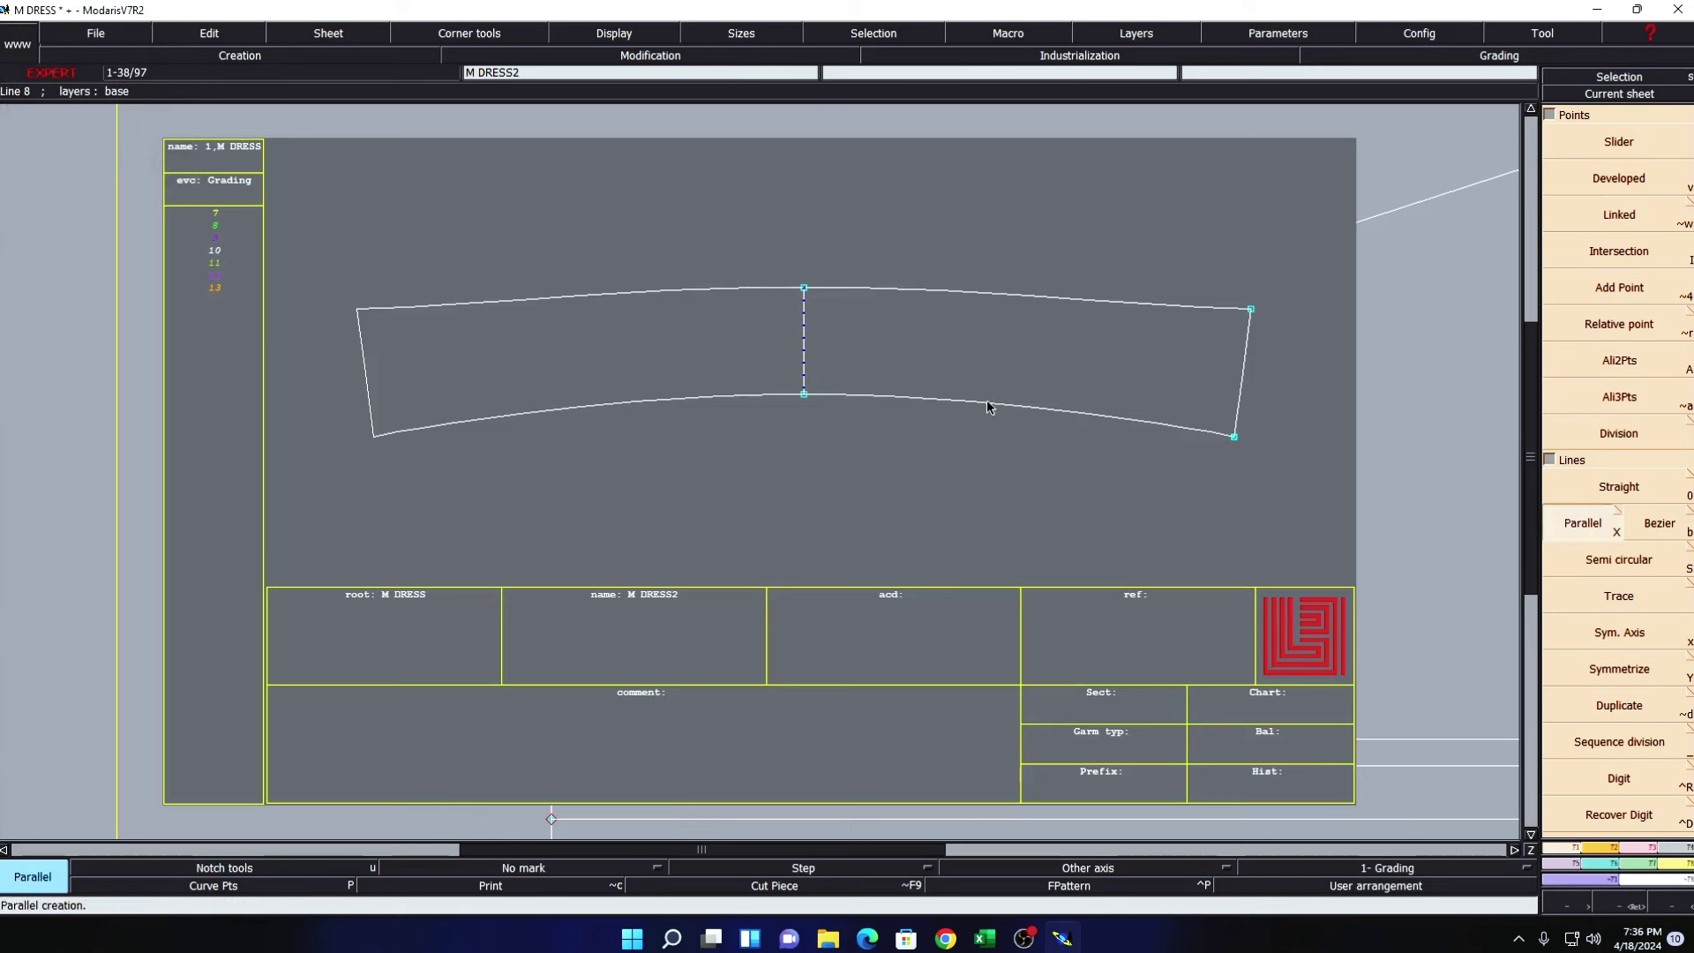
{"action": "left_click", "coordinate": [987, 406]}
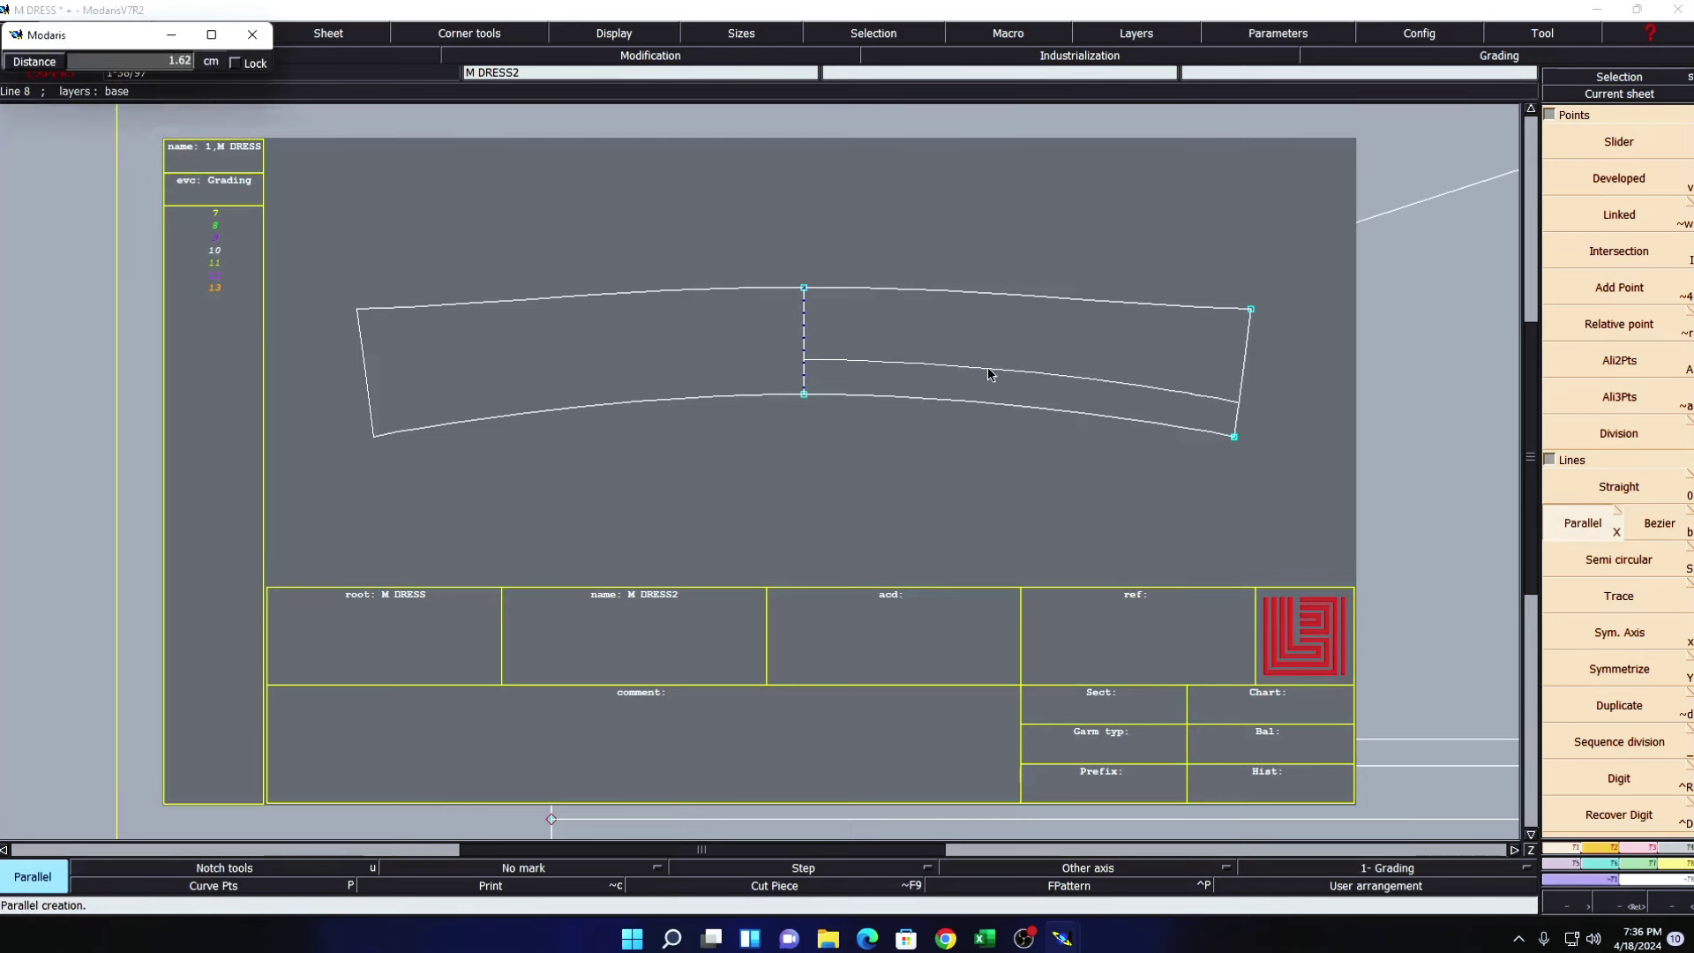
{"action": "type", "text": "2.5"}
{"action": "key", "text": "Return"}
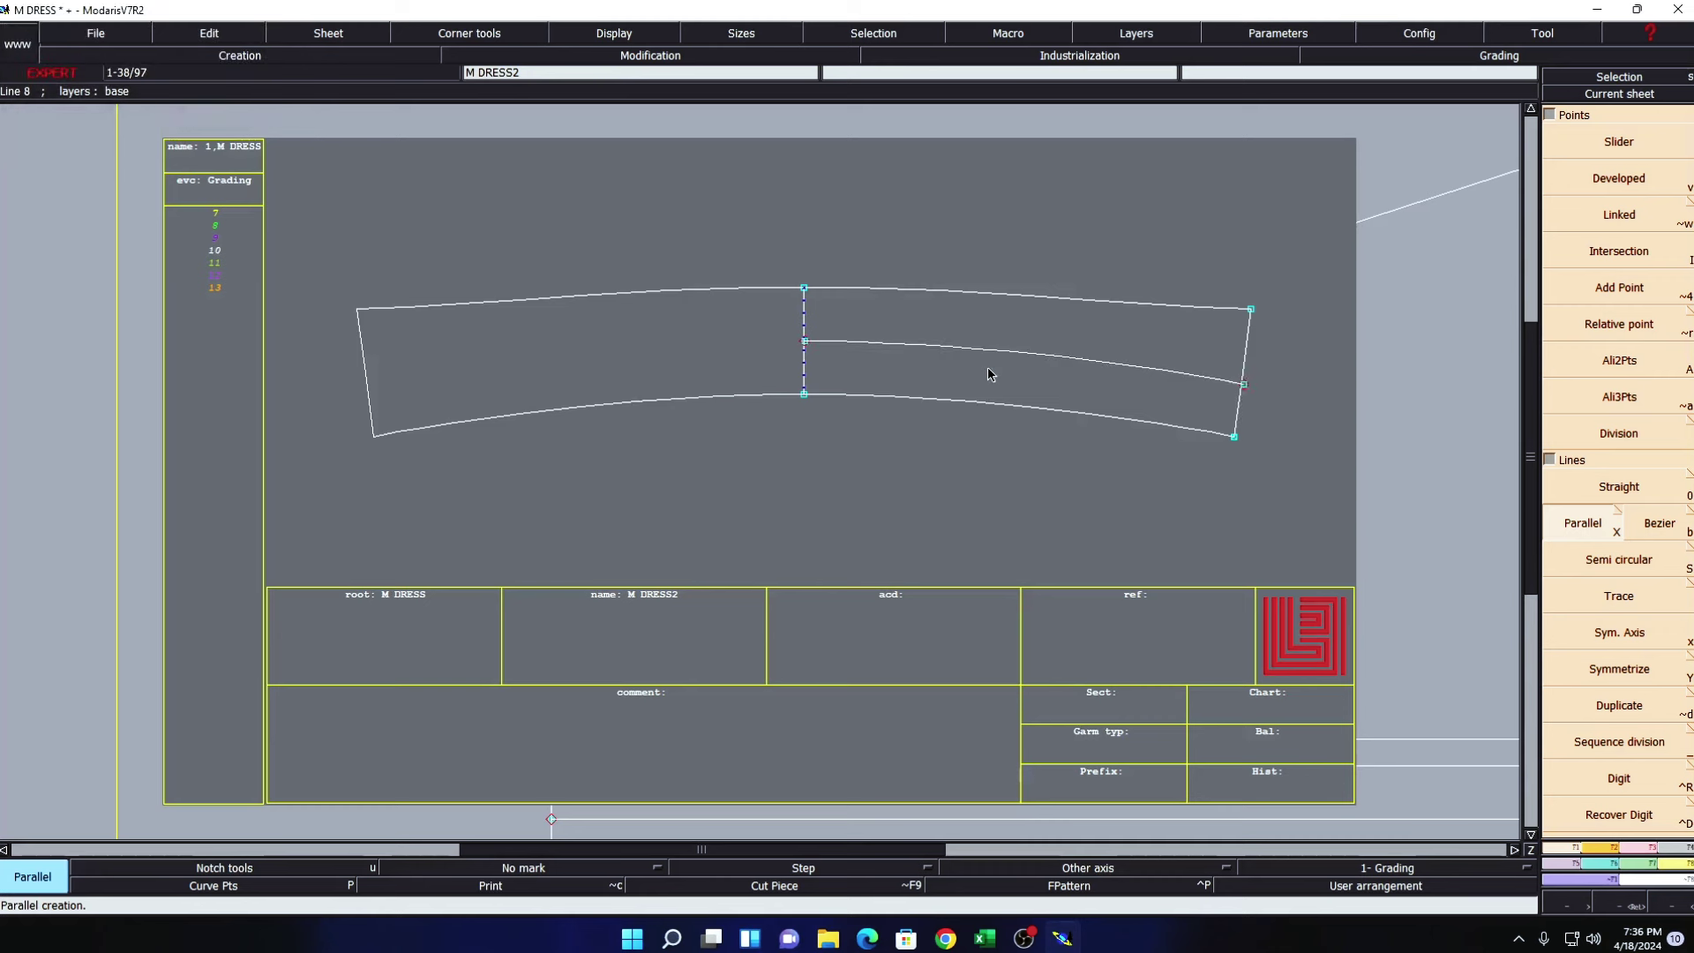
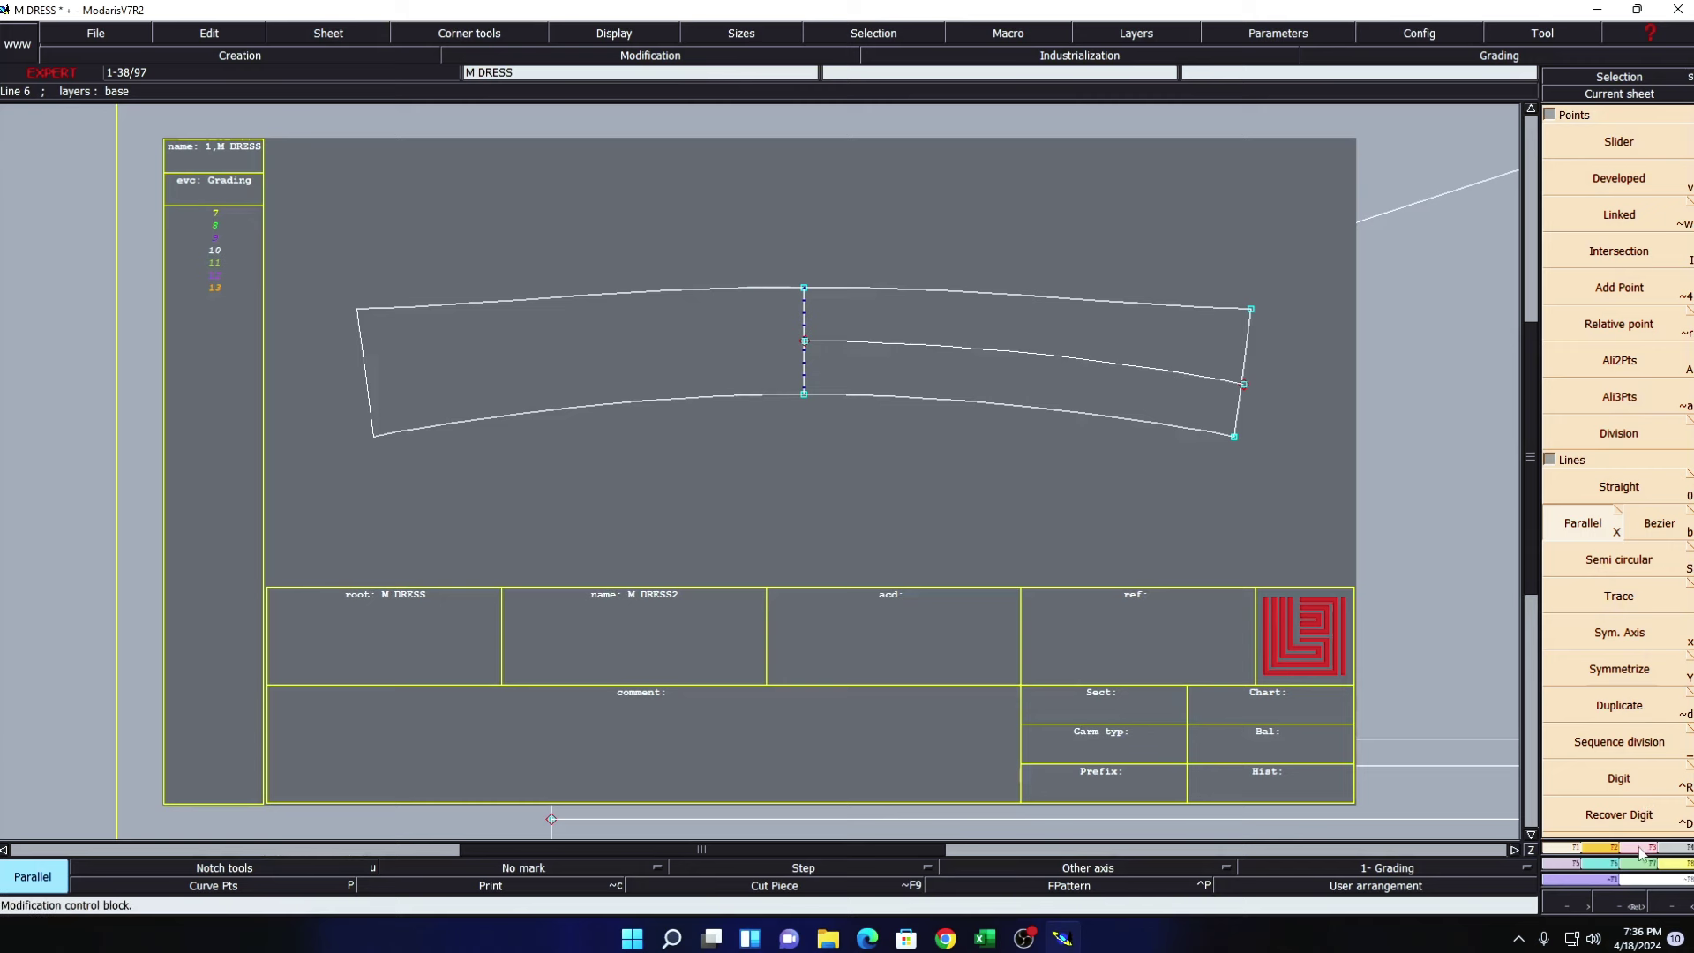
- Lengthen the piece's middle line by 2 cm past its right edge
{"action": "right_click", "coordinate": [1546, 514]}
{"action": "left_click", "coordinate": [1619, 299]}
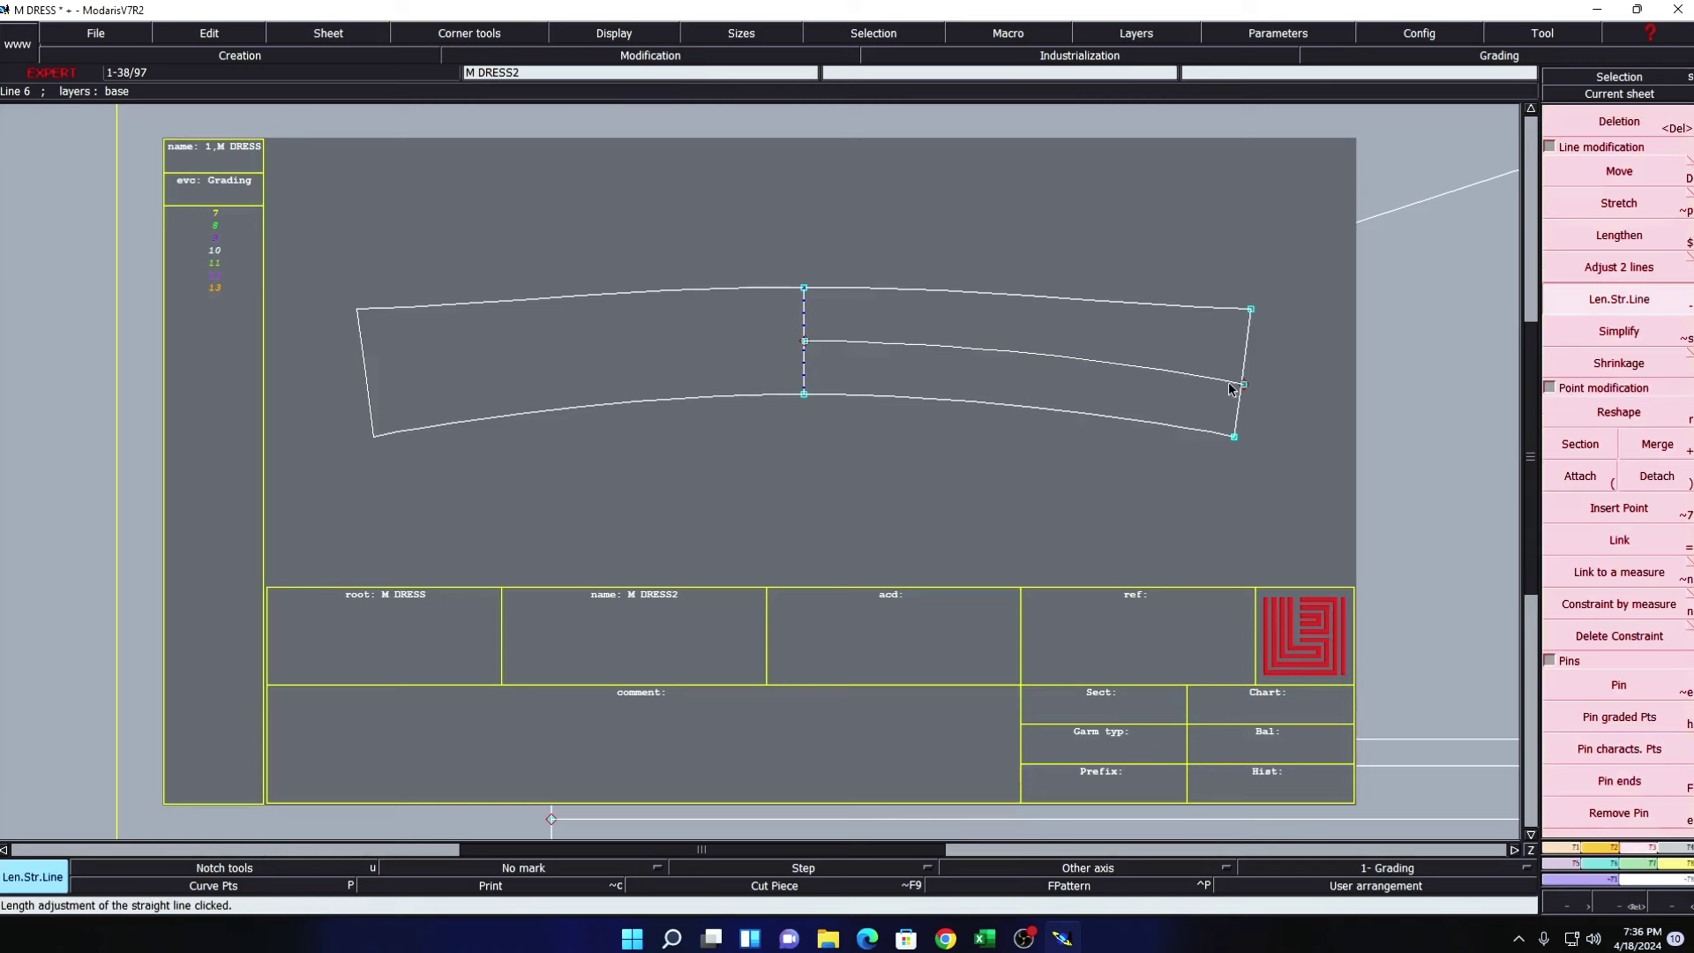
{"action": "left_click", "coordinate": [1230, 389]}
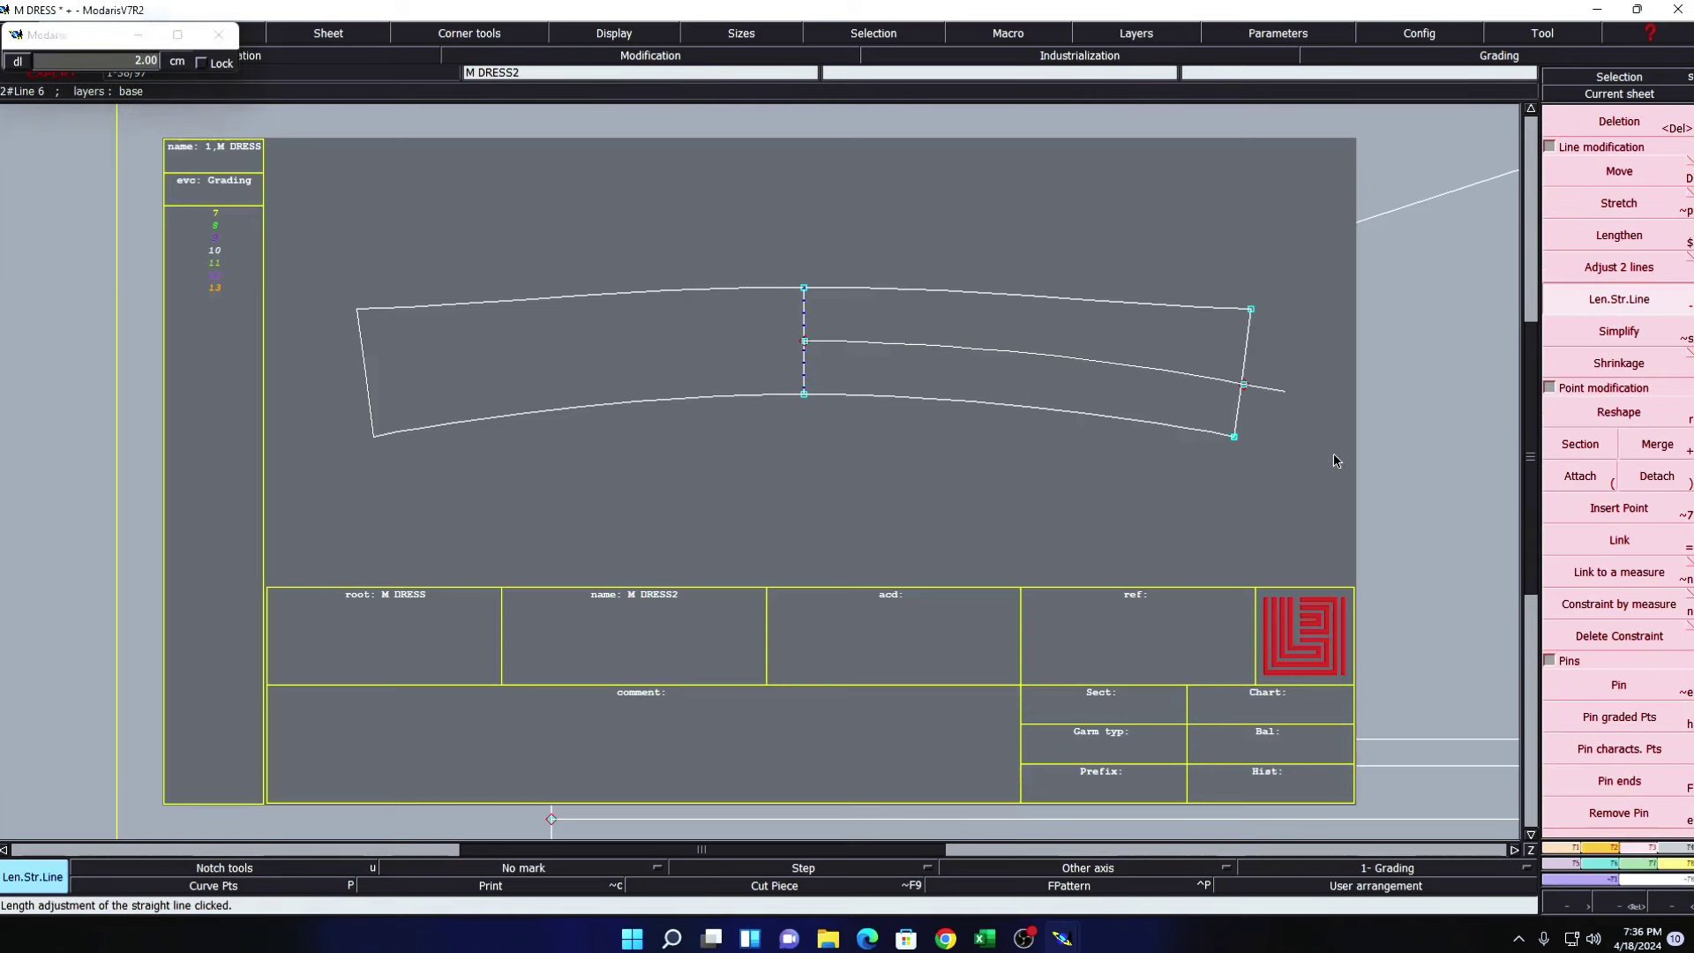
{"action": "key", "text": "Return"}
- Draw a Bezier curve from the bottom-right corner to the extended line's tip
{"action": "key", "text": "Delete"}
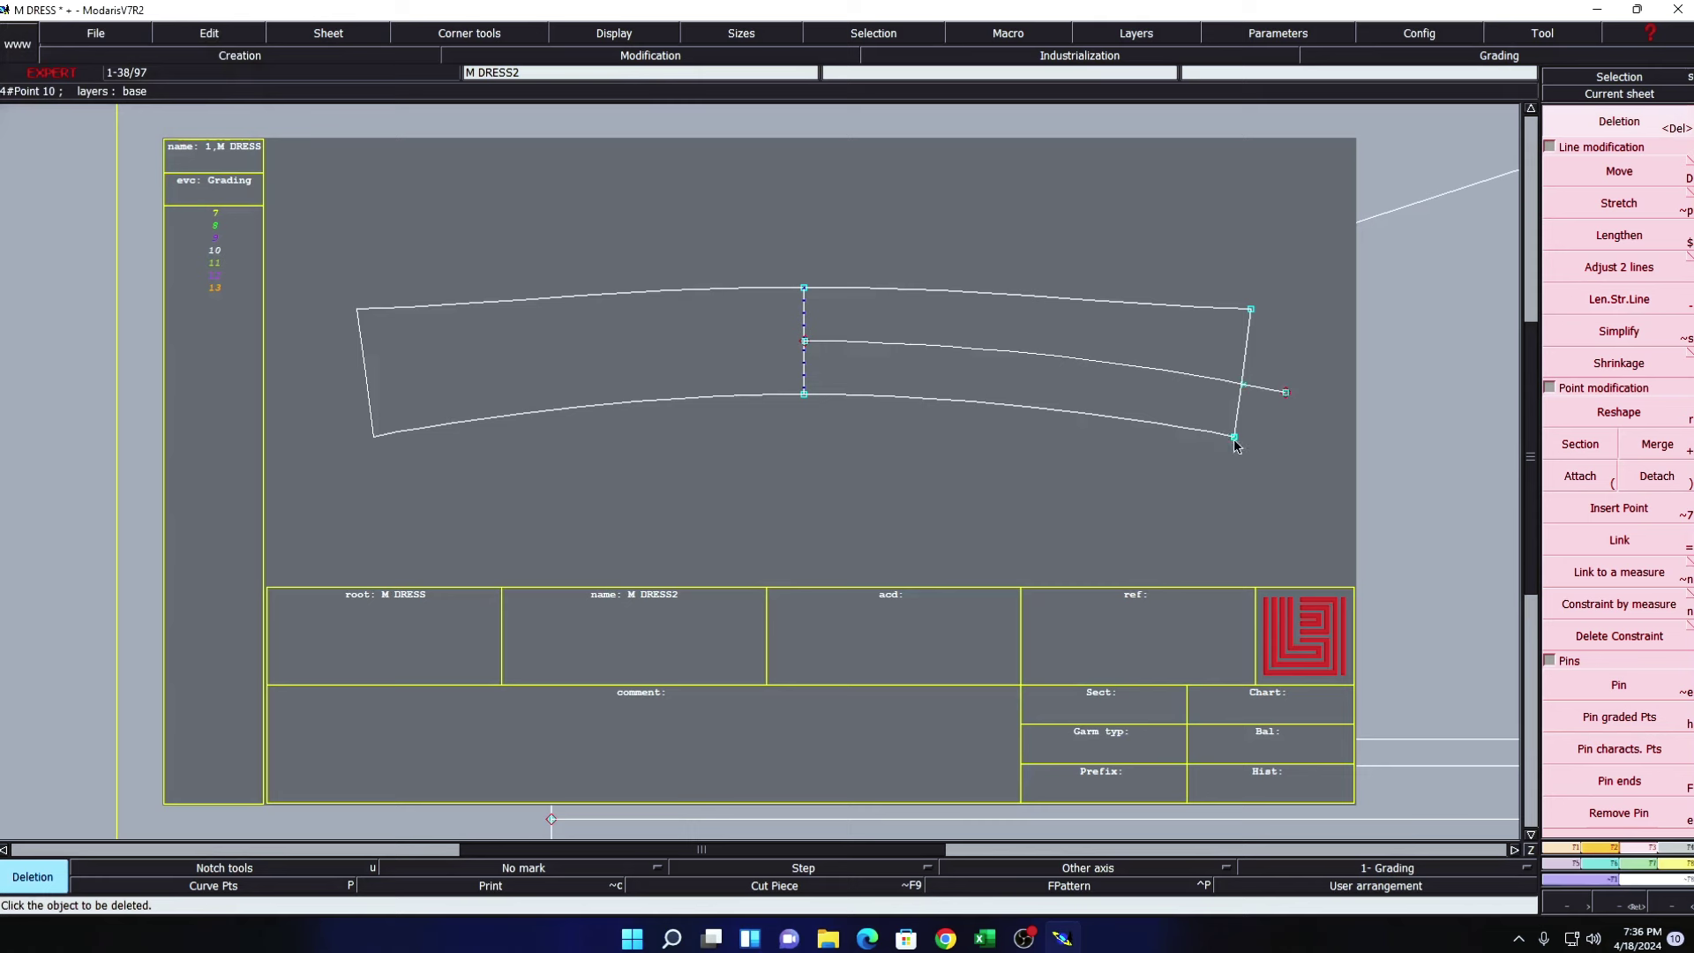
{"action": "key", "text": "3"}
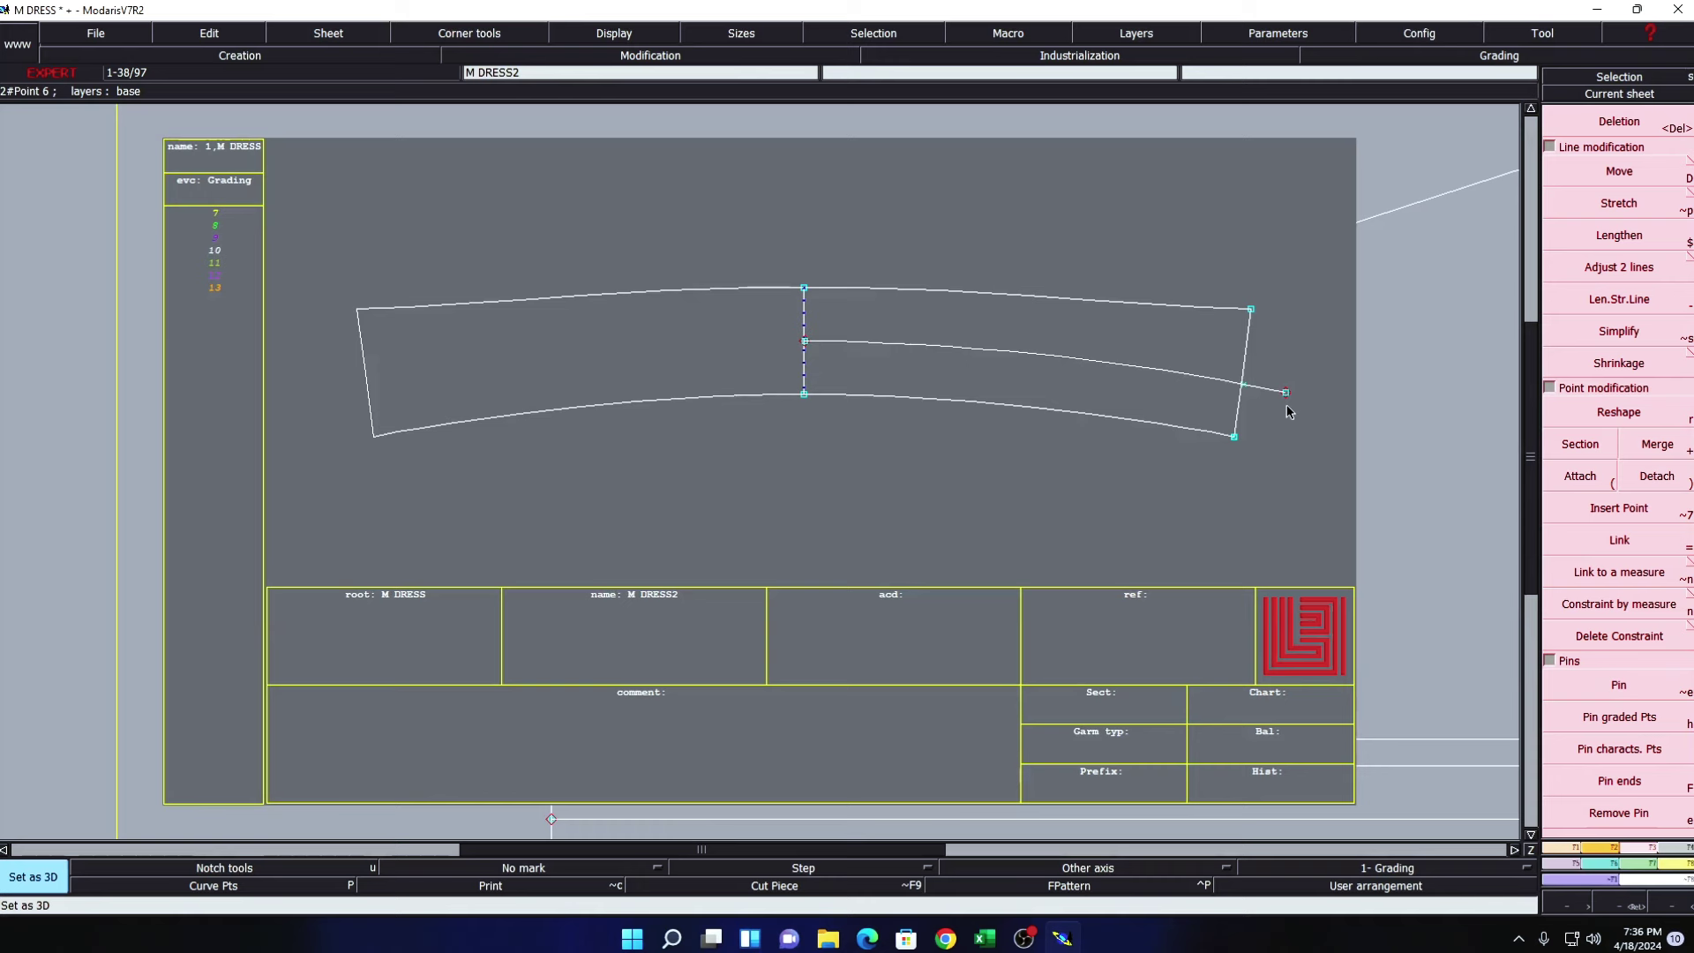
{"action": "key", "text": "b"}
{"action": "left_click", "coordinate": [1233, 437]}
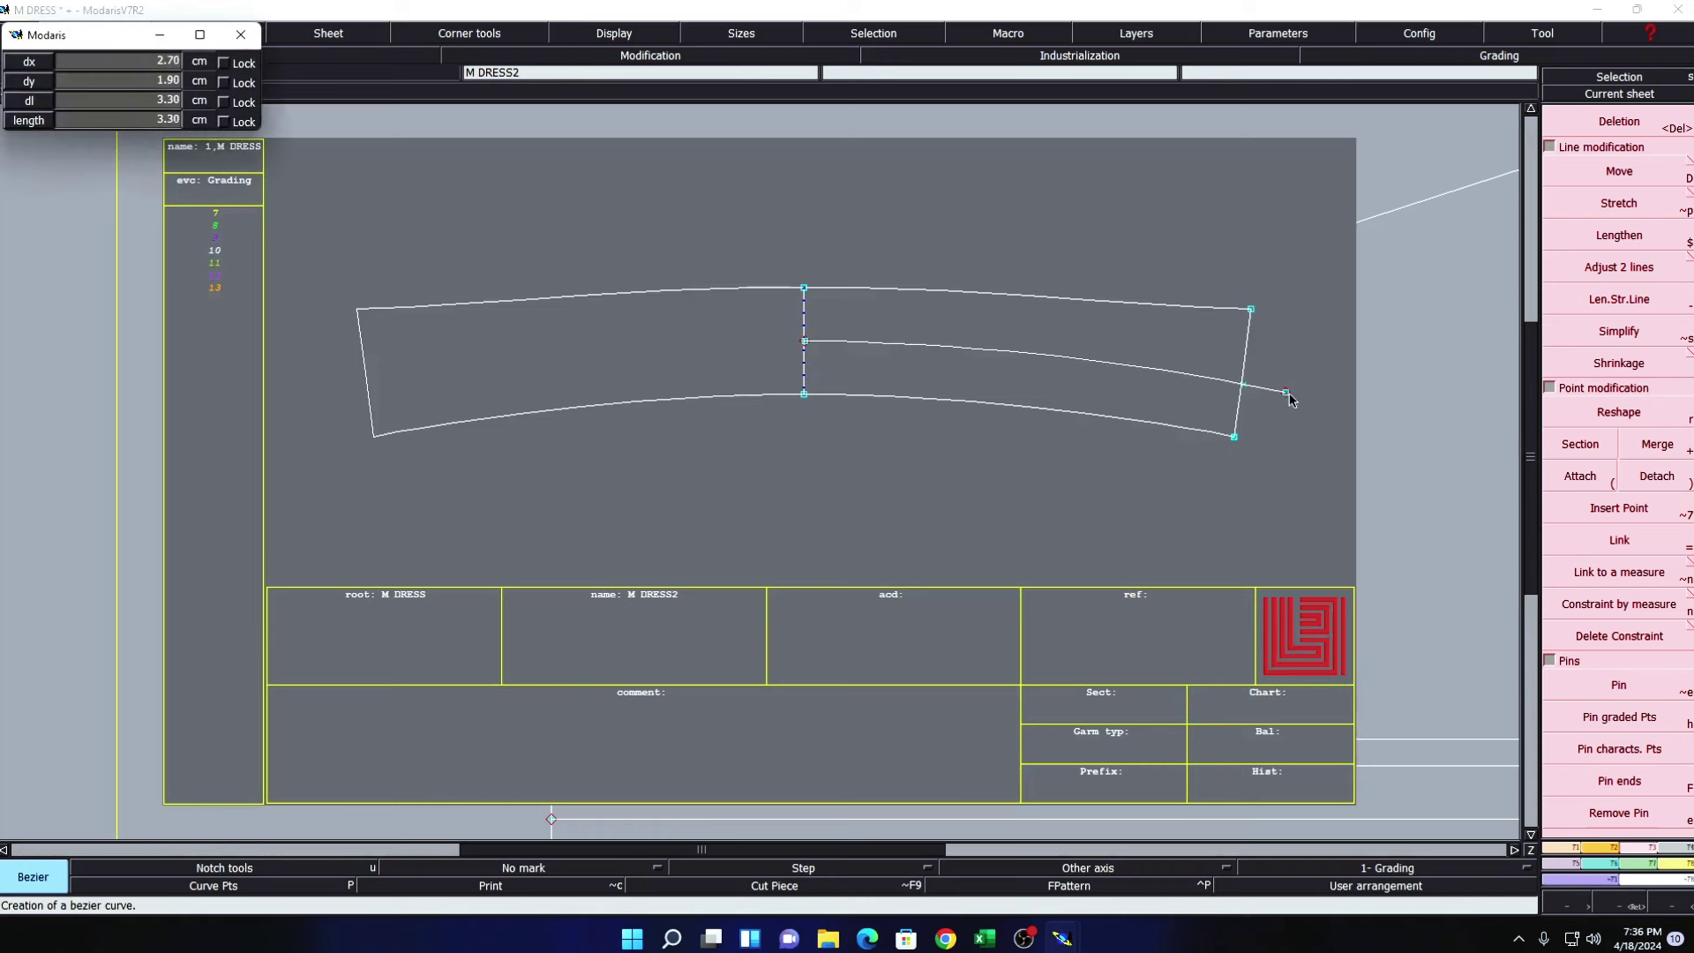
{"action": "left_click", "coordinate": [1285, 391]}
- Zoom in on the piece's right end and turn on curve handles
{"action": "key", "text": "z"}
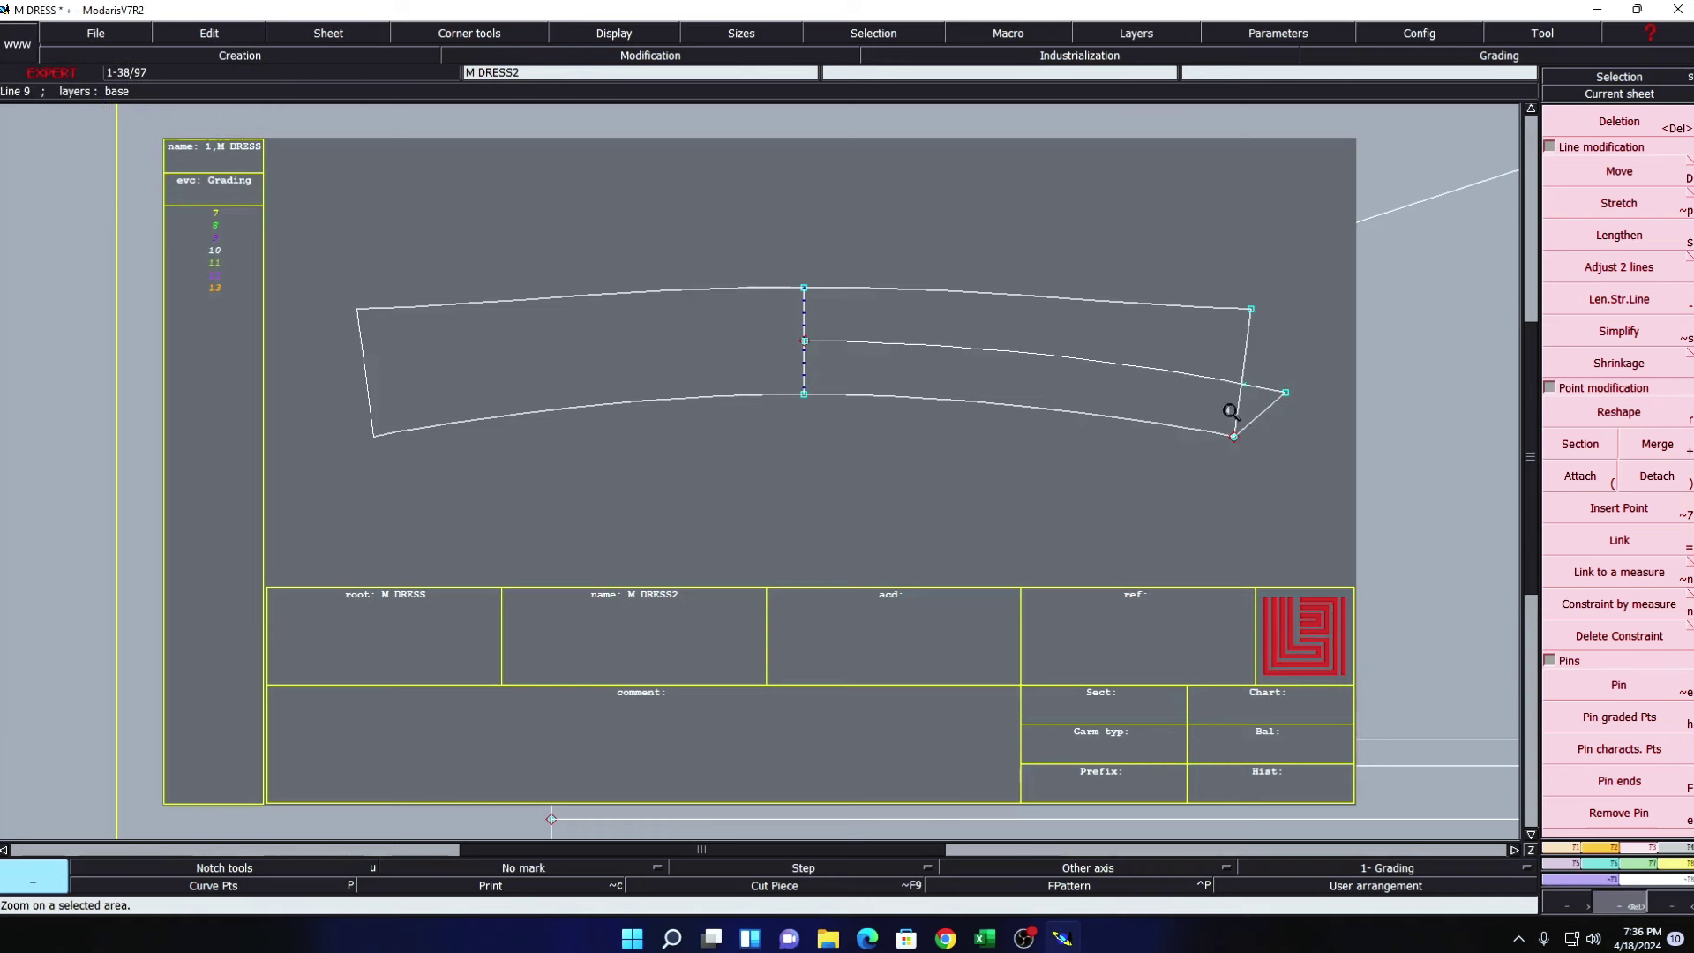
{"action": "left_click_drag", "start_coordinate": [1016, 291], "coordinate": [1411, 567]}
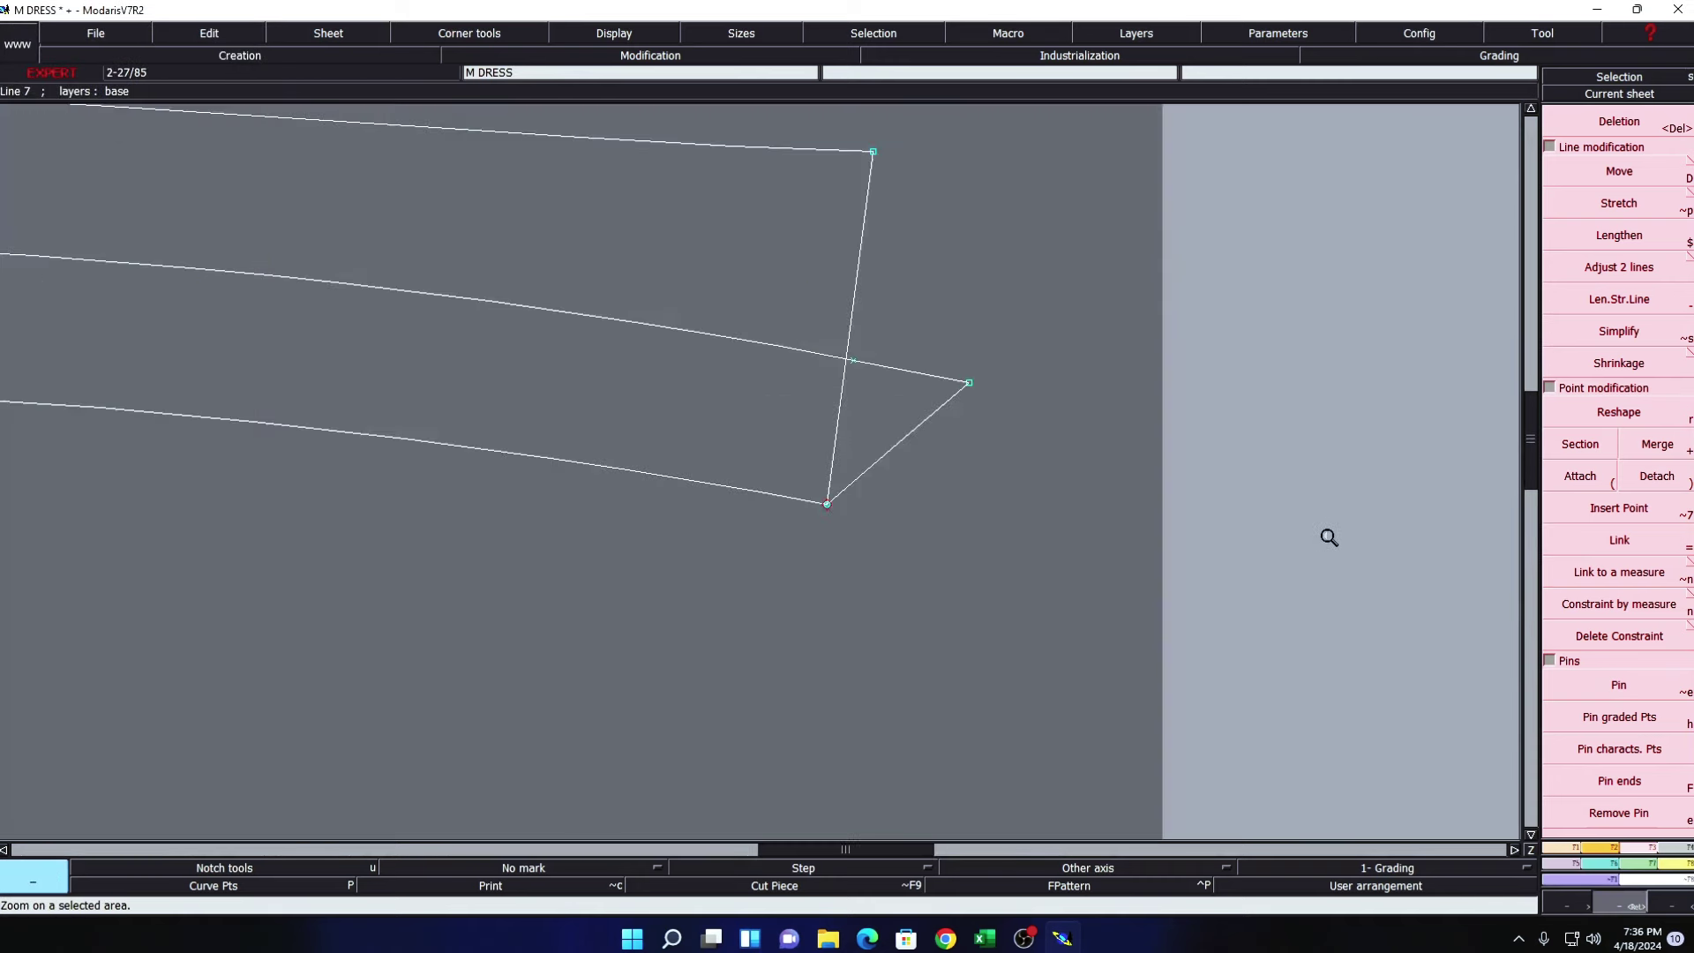
{"action": "left_click", "coordinate": [631, 30]}
{"action": "left_click", "coordinate": [617, 367]}
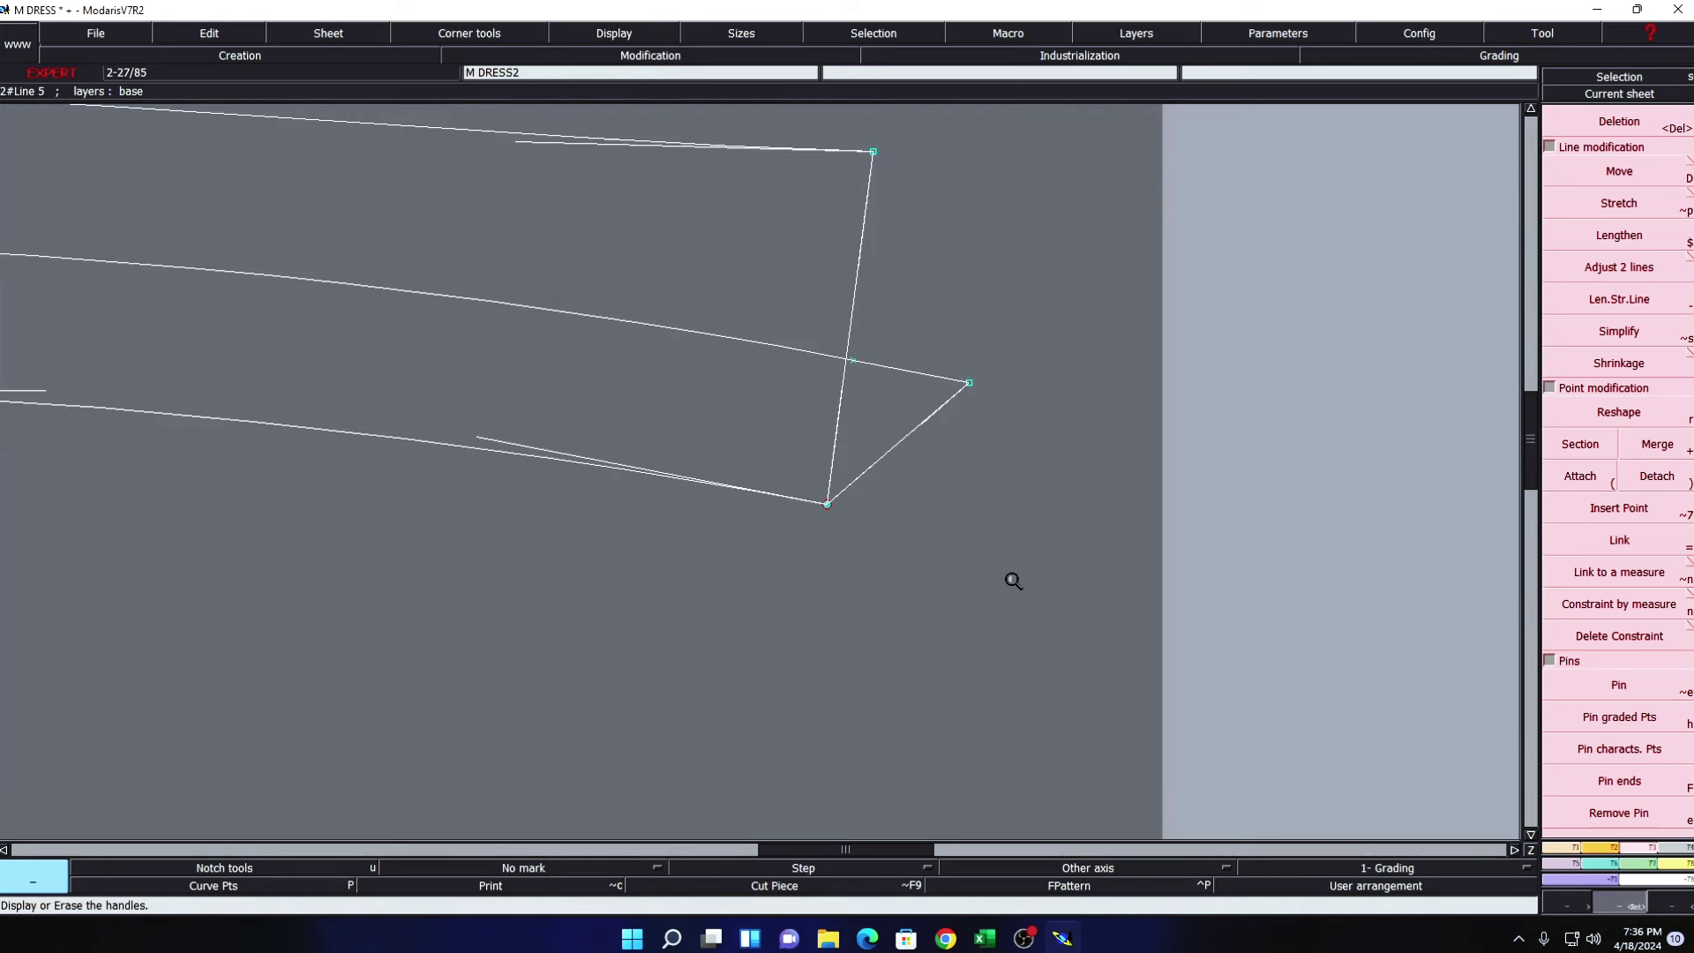
- Reshape the new corner line into a rounded curve, nudging its tip and intersection points
{"action": "key", "text": "Escape"}
{"action": "key", "text": "r"}
{"action": "mouse_move", "coordinate": [868, 496]}
{"action": "left_mouse_down"}
{"action": "mouse_move", "coordinate": [933, 492]}
{"action": "mouse_move", "coordinate": [917, 529]}
{"action": "left_mouse_up"}
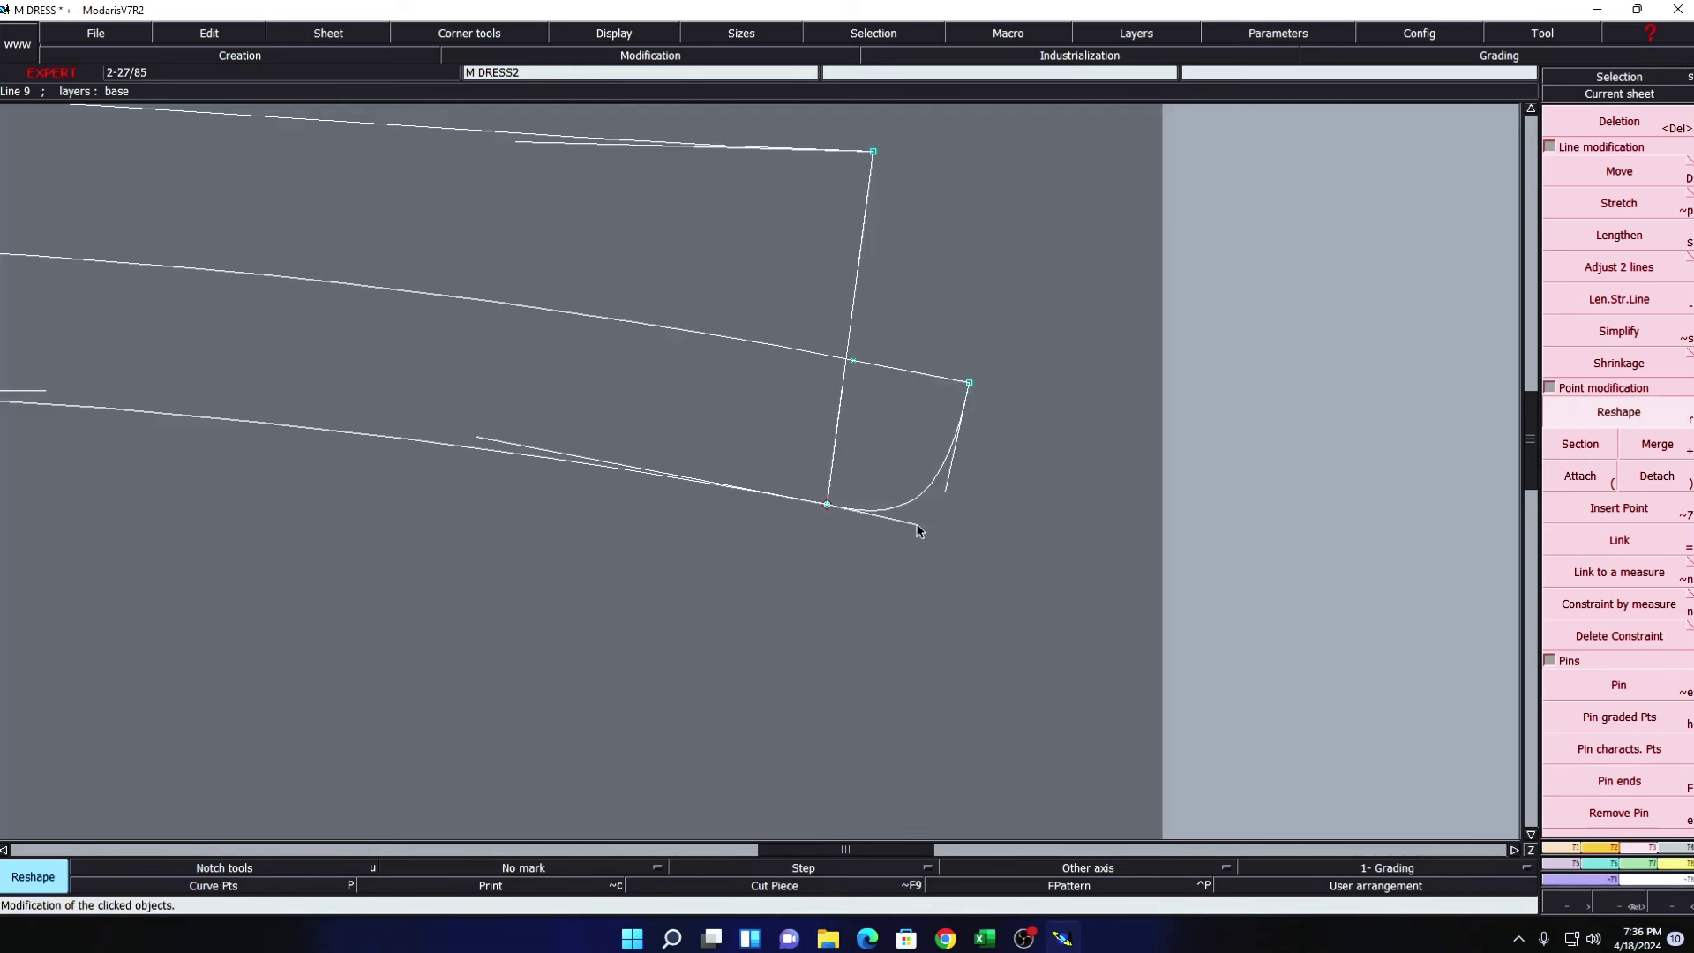
{"action": "left_click_drag", "start_coordinate": [918, 529], "coordinate": [912, 526]}
{"action": "left_click_drag", "start_coordinate": [968, 386], "coordinate": [966, 395]}
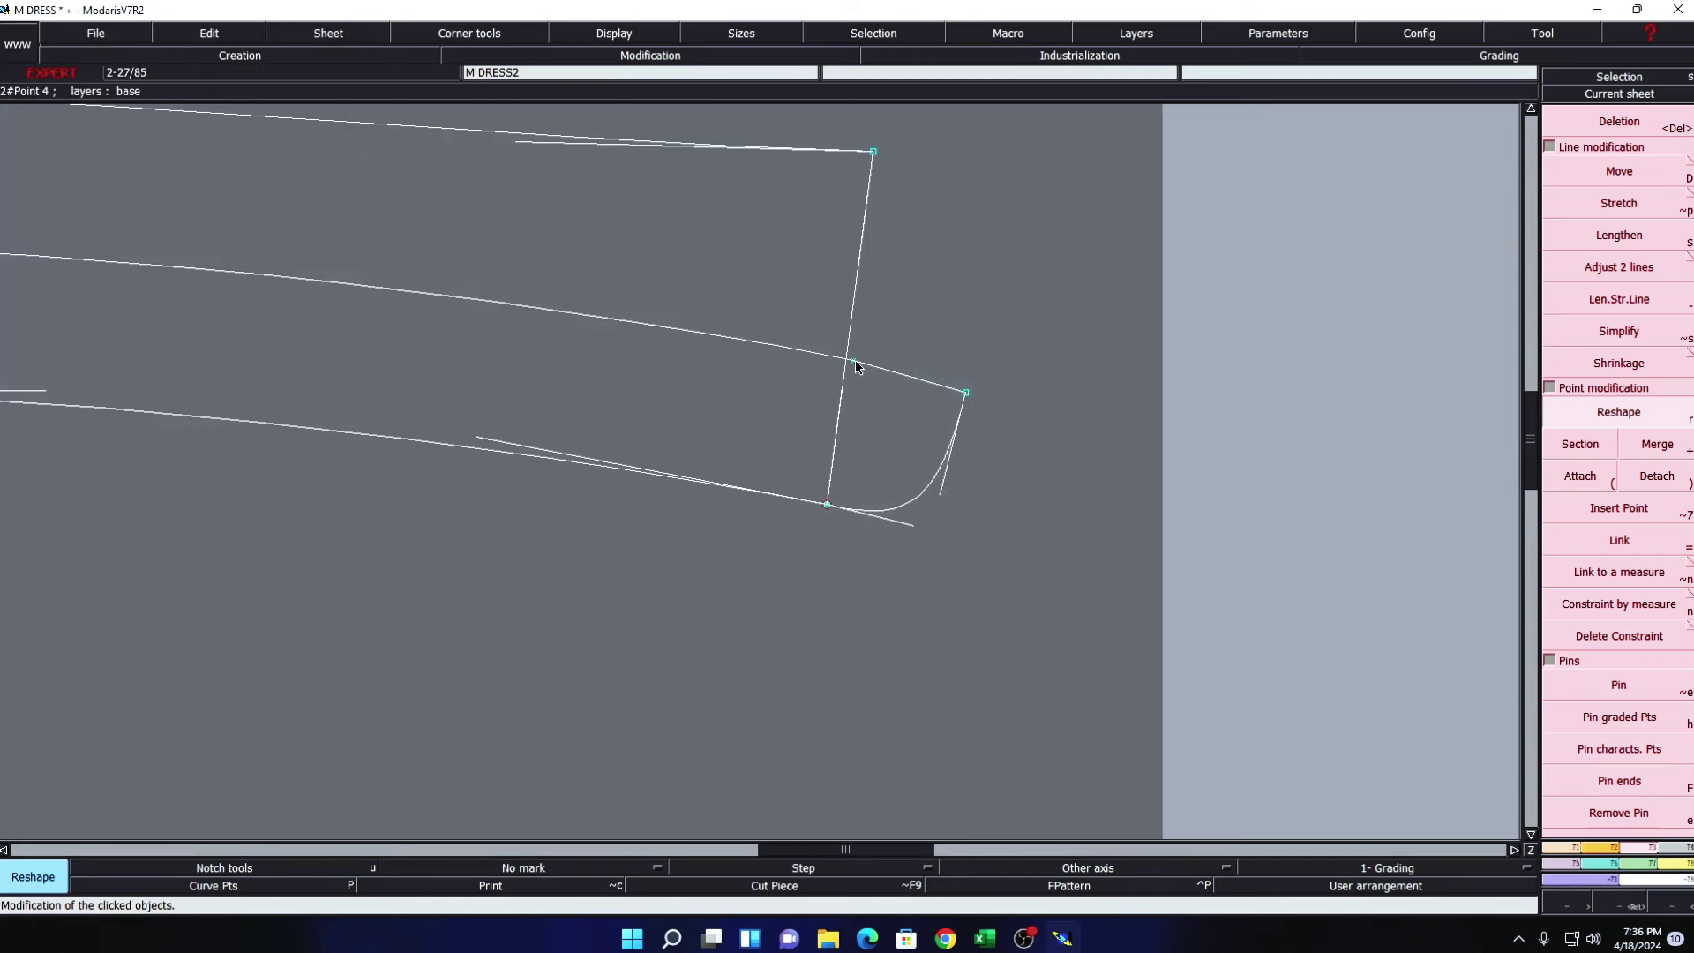
{"action": "left_click_drag", "start_coordinate": [854, 363], "coordinate": [849, 366]}
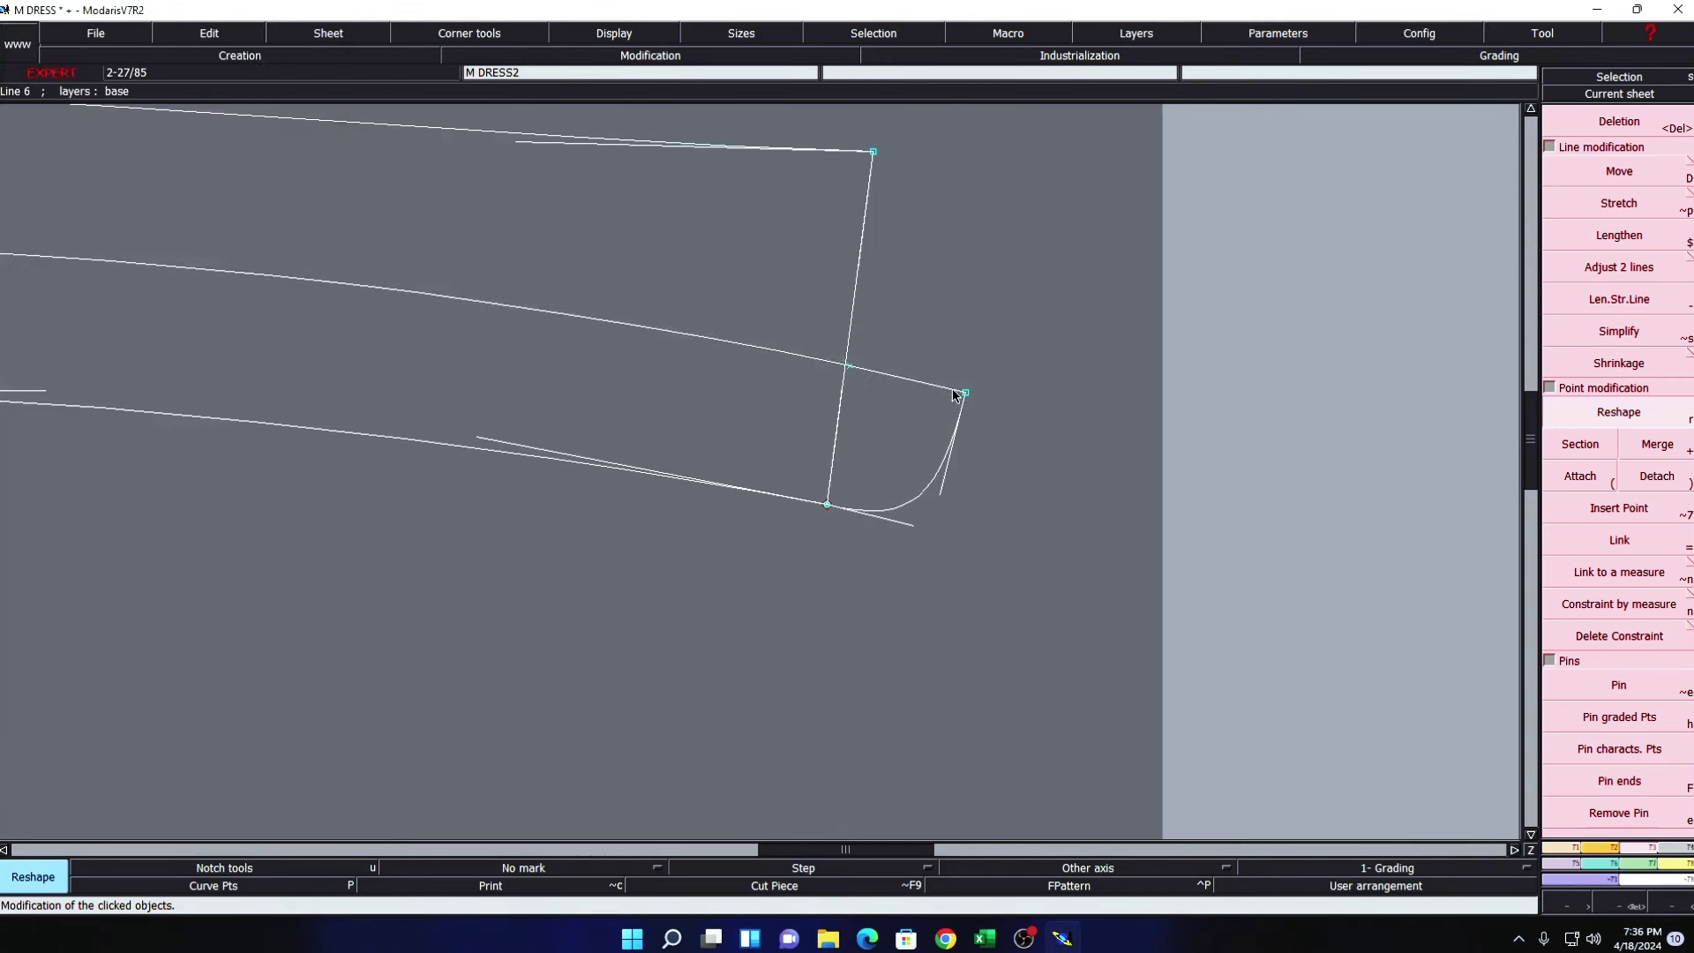
{"action": "left_click_drag", "start_coordinate": [963, 393], "coordinate": [964, 399]}
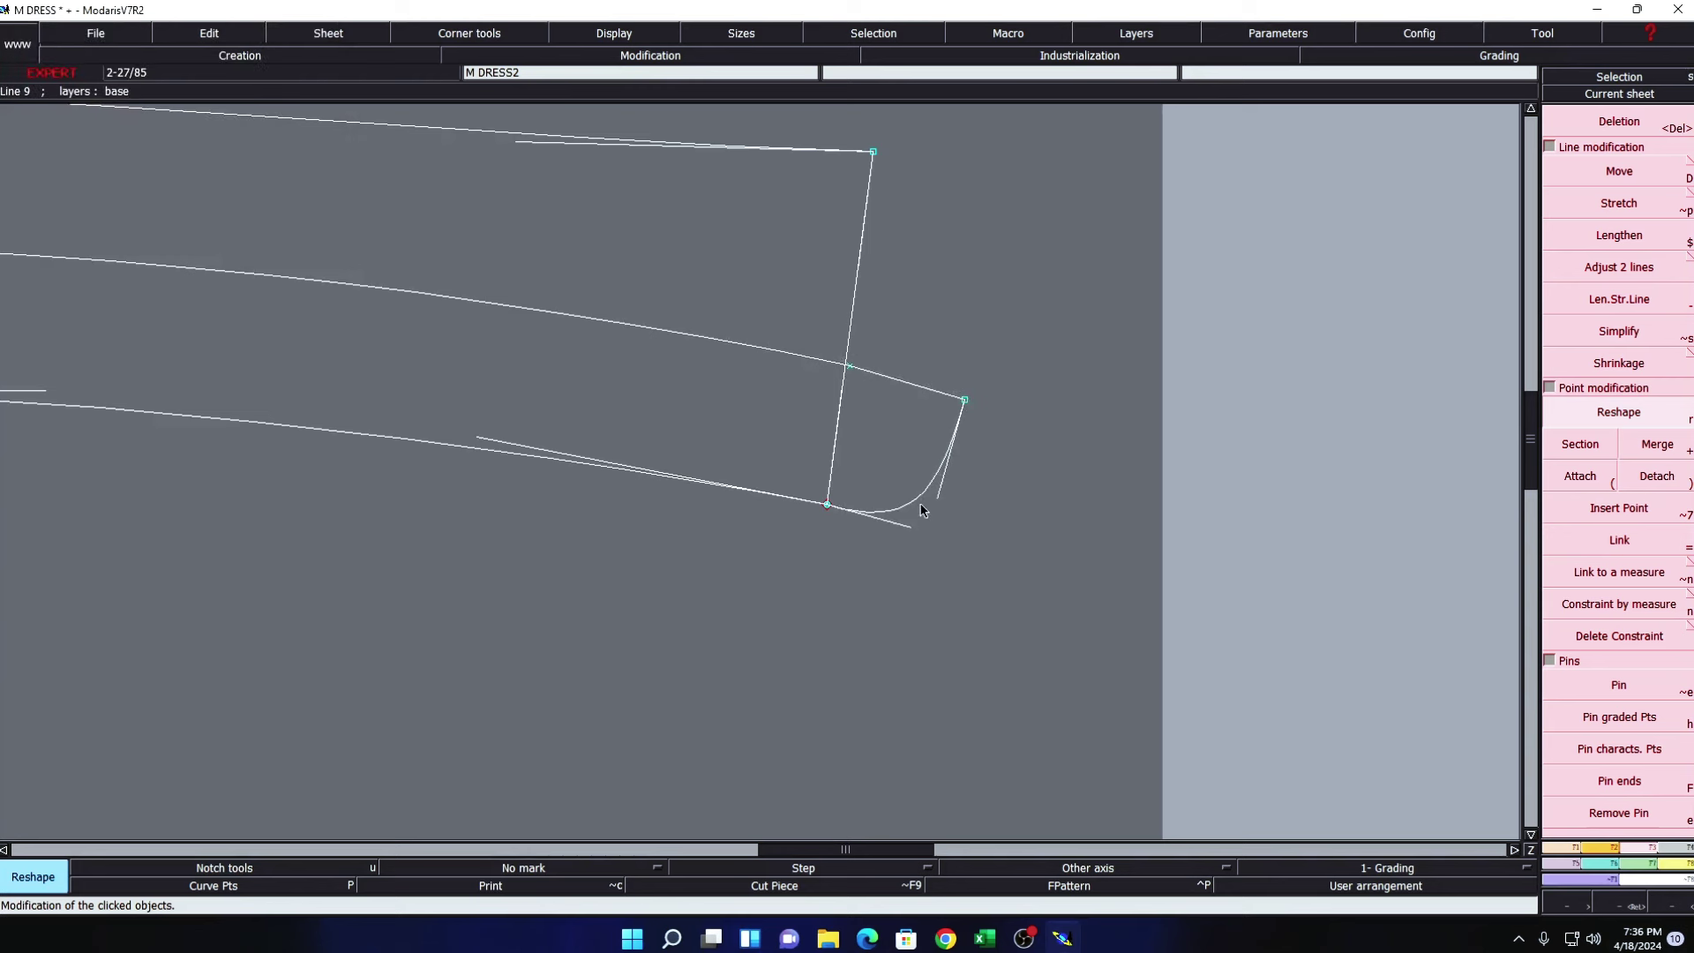
{"action": "left_click_drag", "start_coordinate": [909, 527], "coordinate": [911, 522]}
{"action": "left_click_drag", "start_coordinate": [854, 373], "coordinate": [851, 371]}
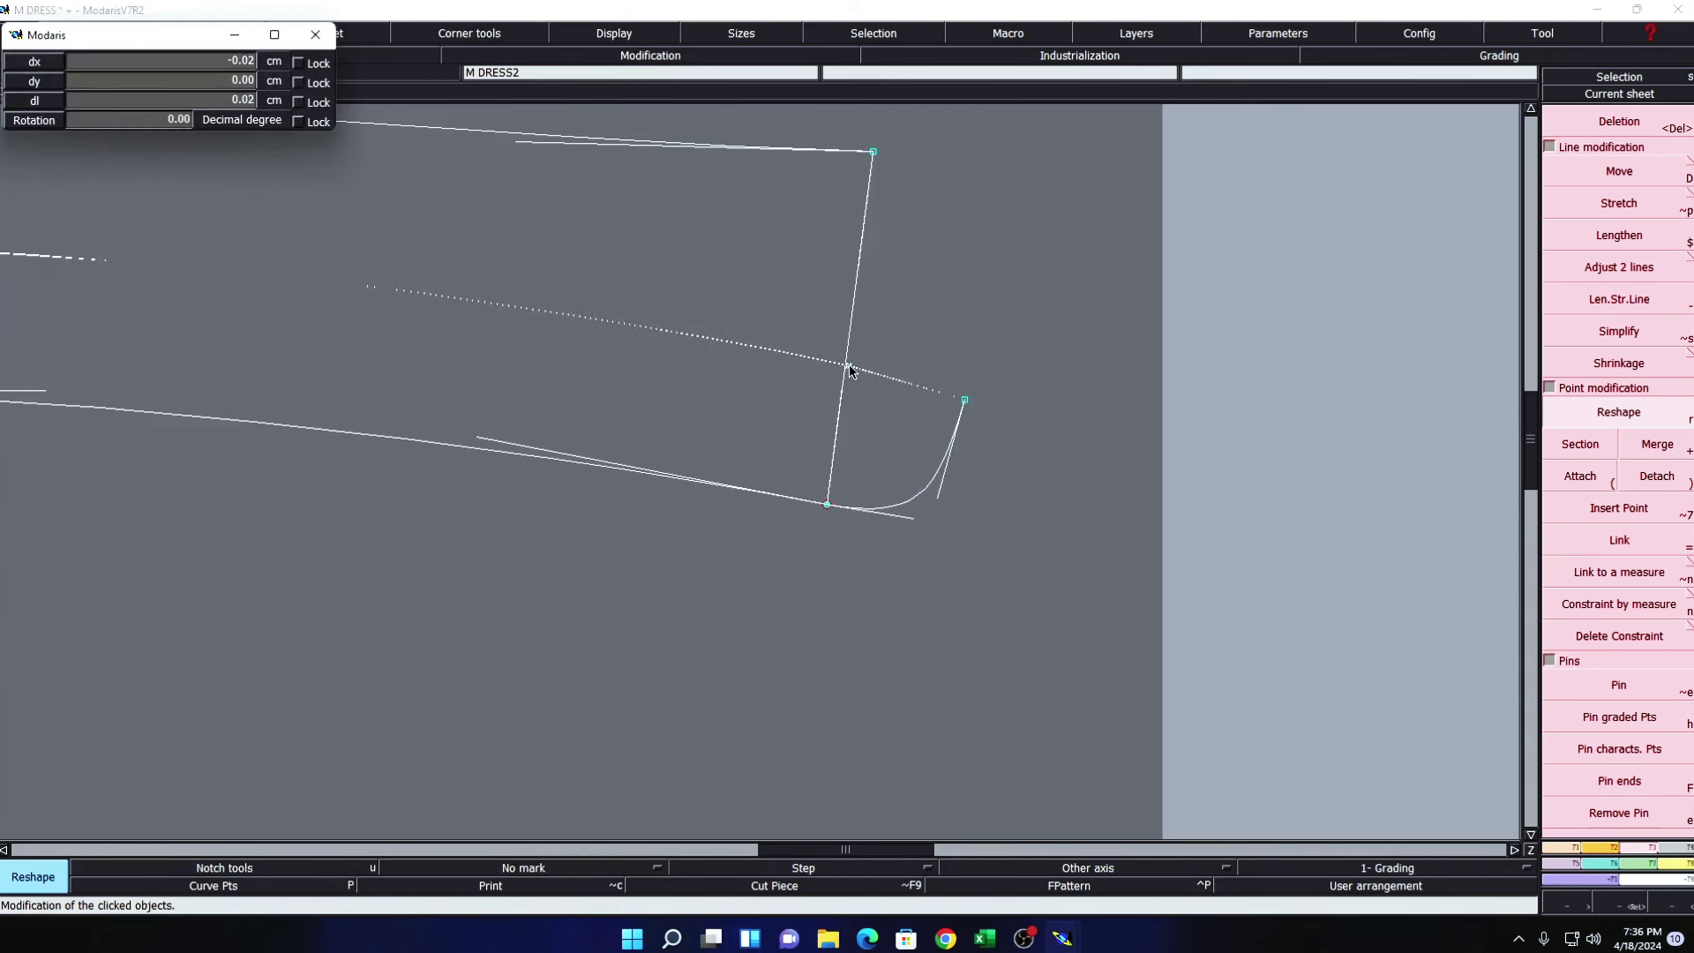
- Zoom out to all sheets and refocus on the M DRESS2 sheet
{"action": "scroll", "coordinate": [1160, 481], "scroll_direction": "up", "scroll_amount": 5}
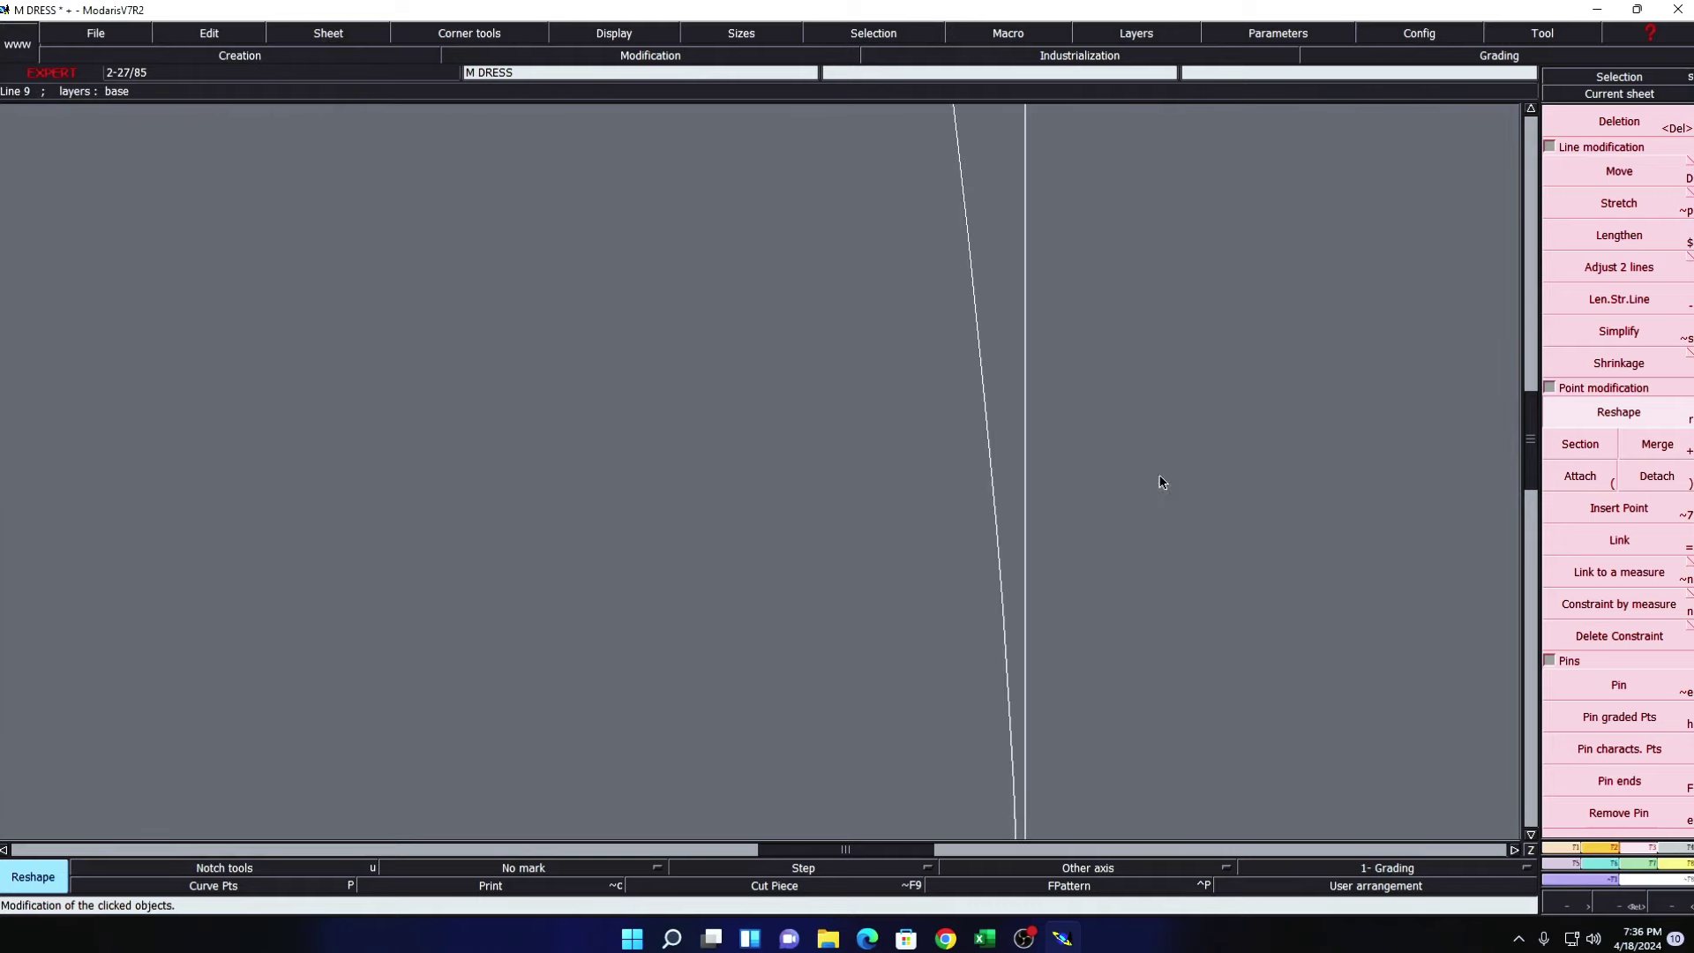
{"action": "key", "text": "F12"}
{"action": "key", "text": "F11"}
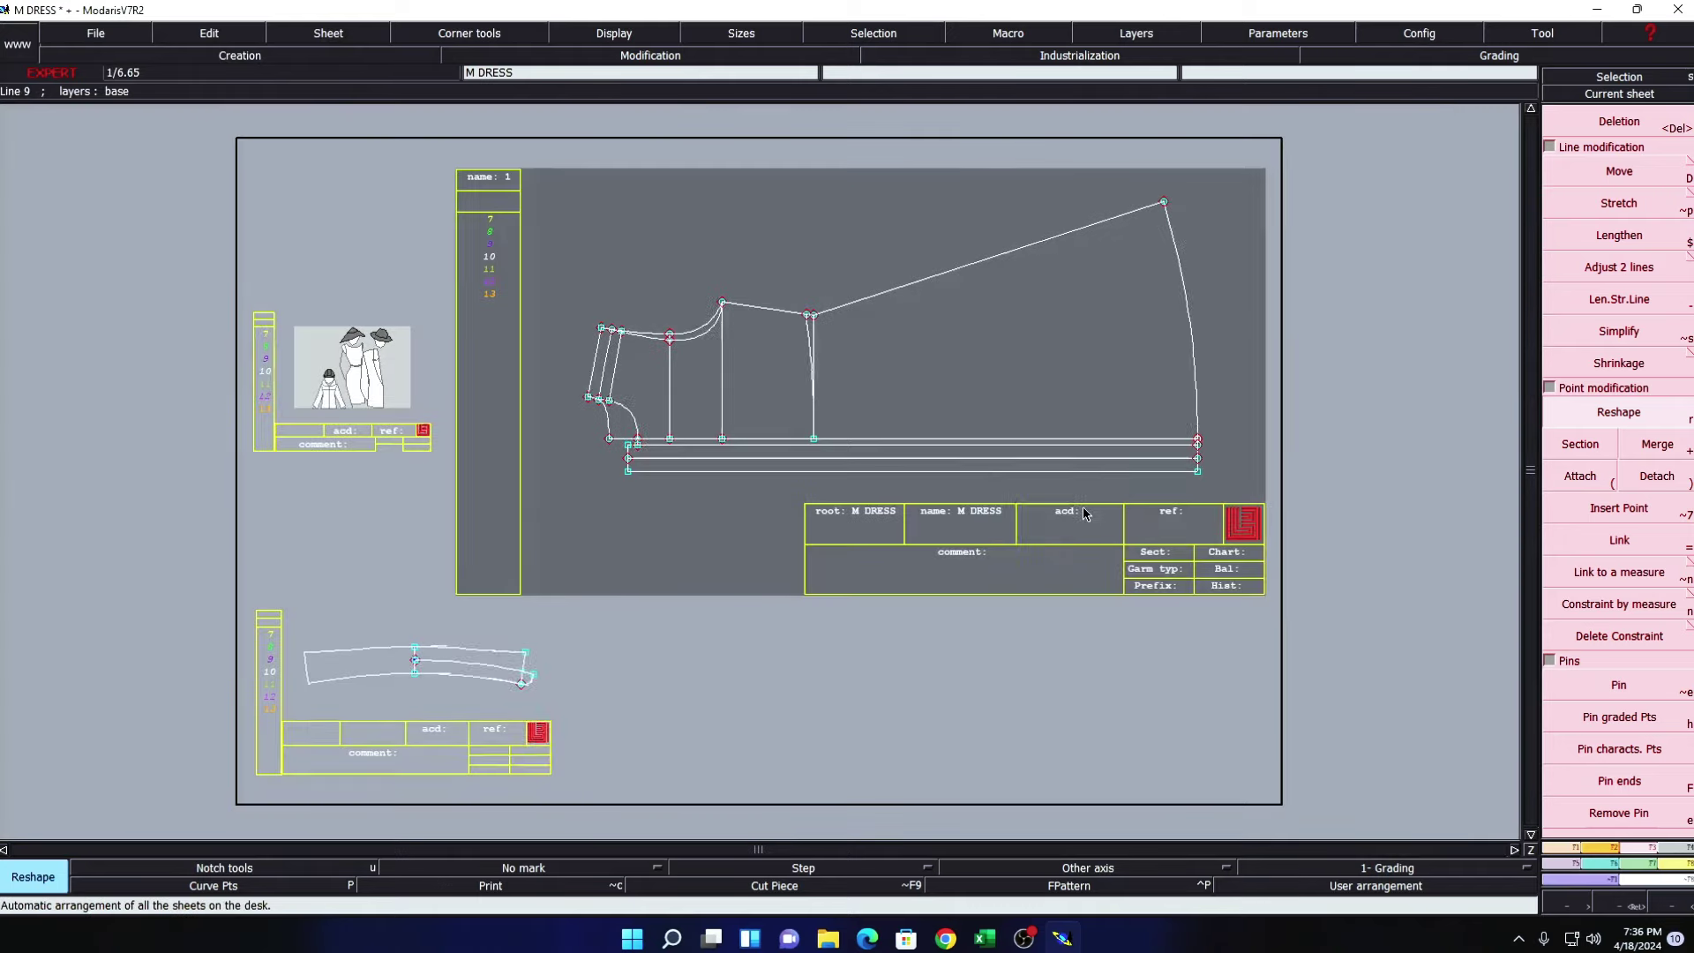
{"action": "key", "text": "Delete"}
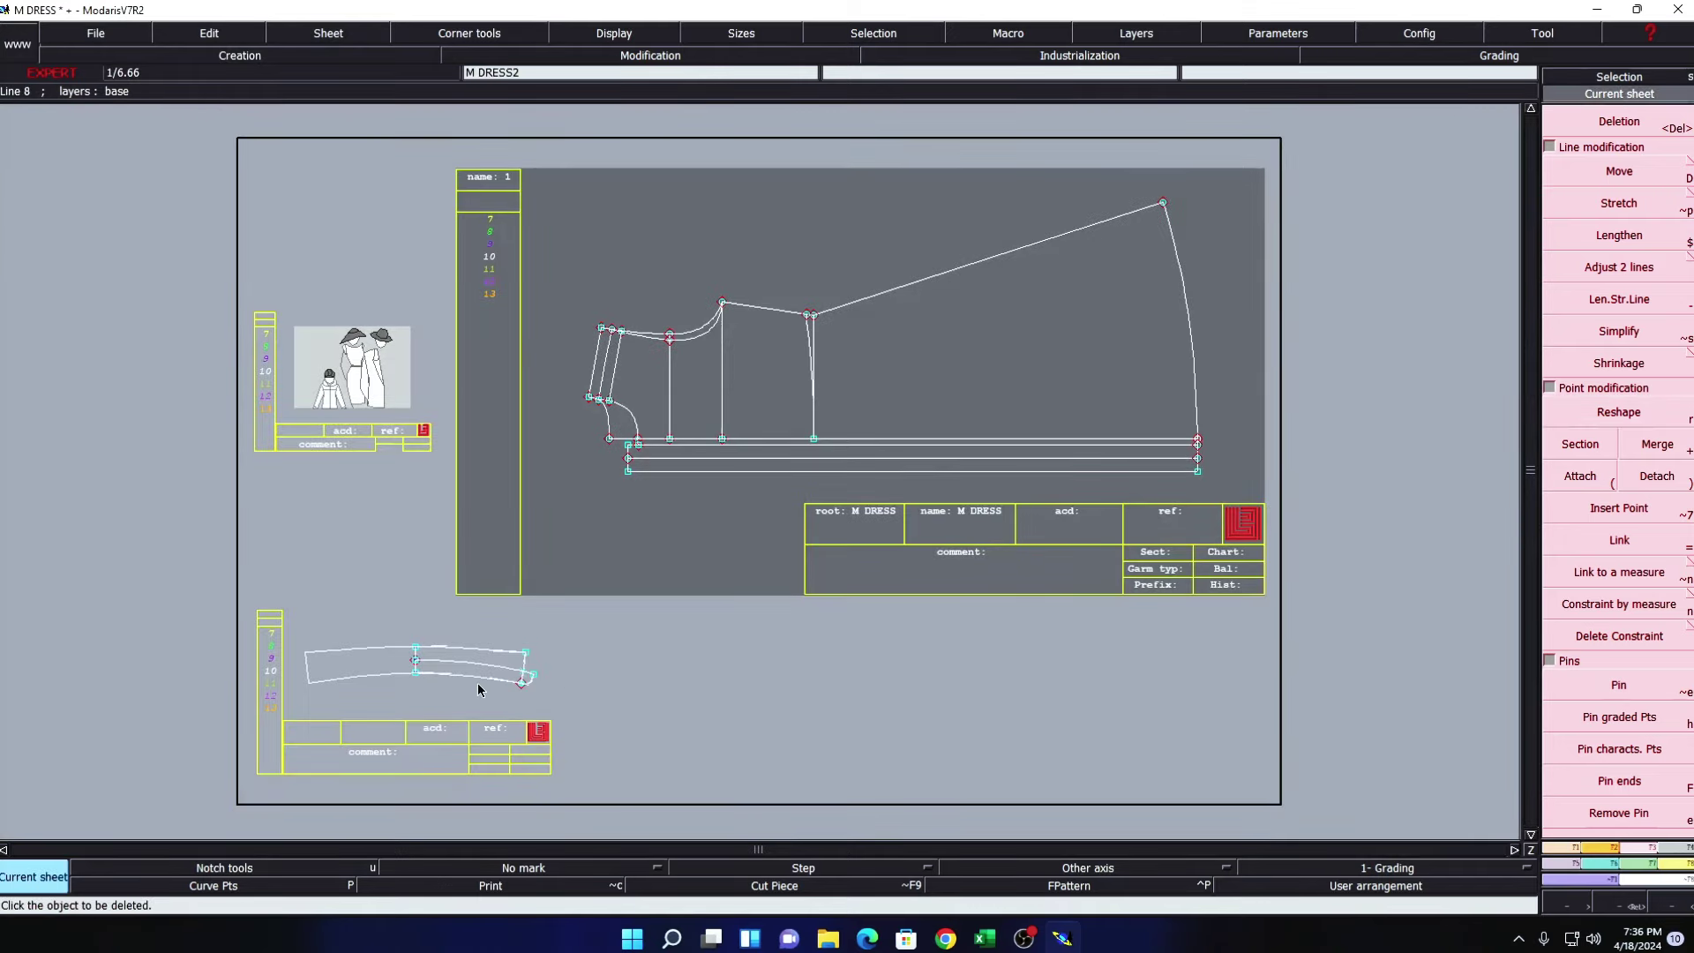
{"action": "key", "text": "F12"}
- Save the model, dismiss the file-exists warning, and zoom onto the lower-right corner
{"action": "key", "text": "ctrl+s"}
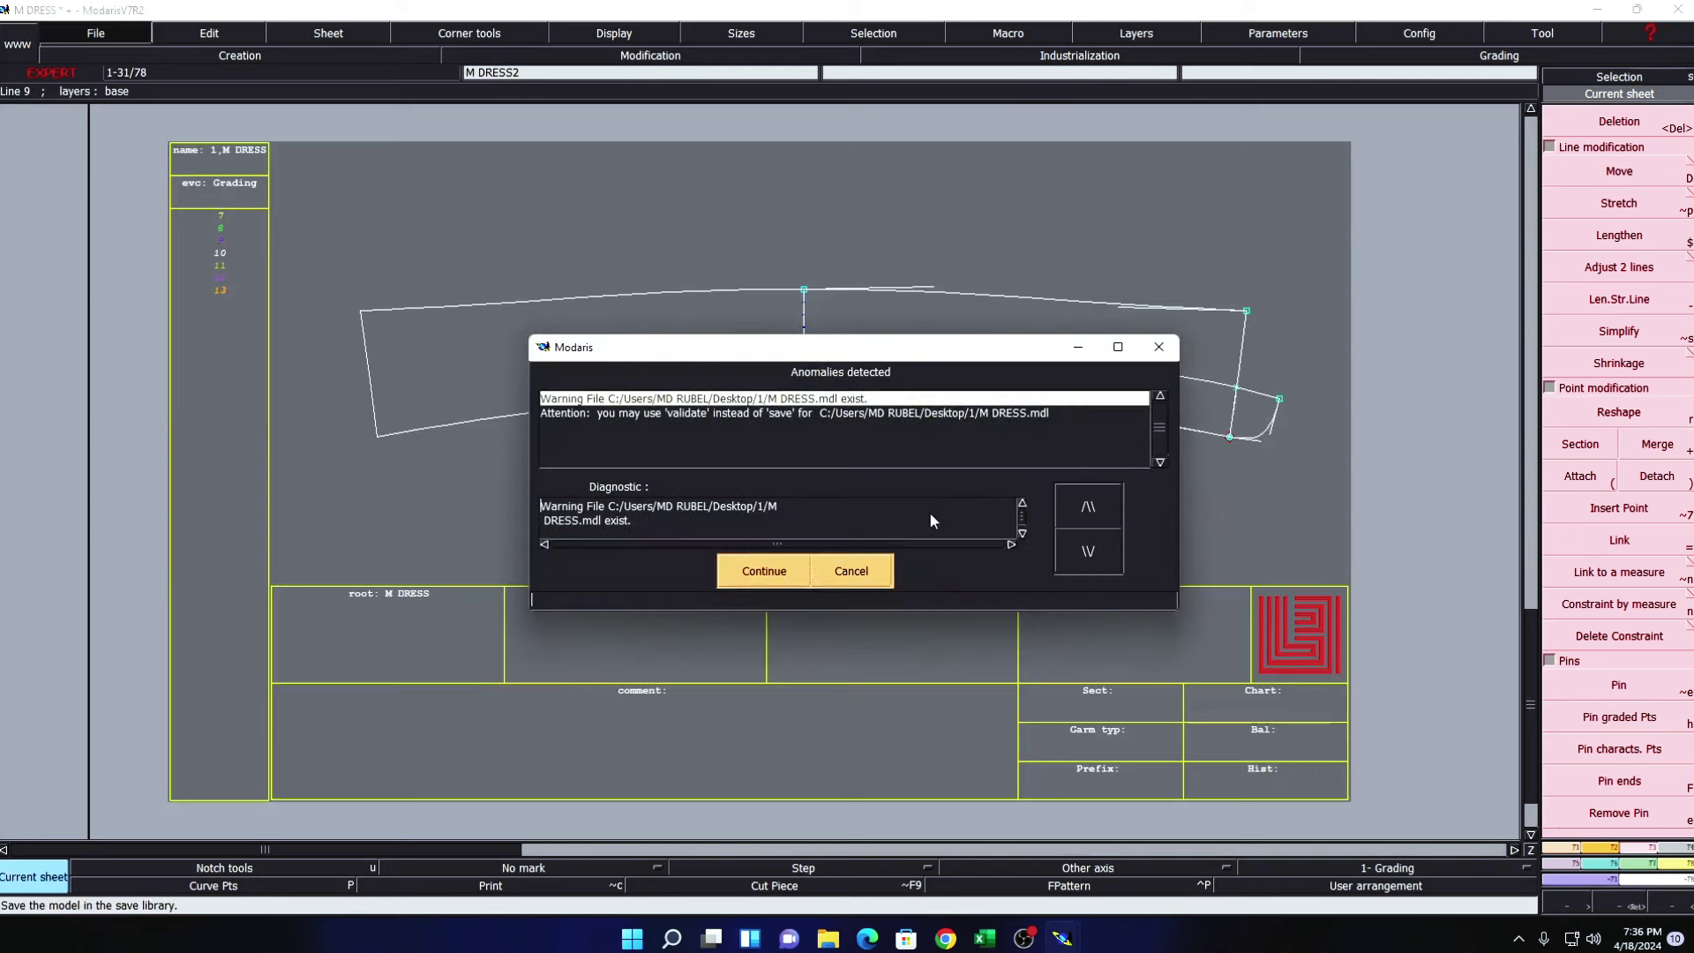
{"action": "left_click", "coordinate": [788, 574]}
{"action": "left_click_drag", "start_coordinate": [651, 220], "coordinate": [1349, 557]}
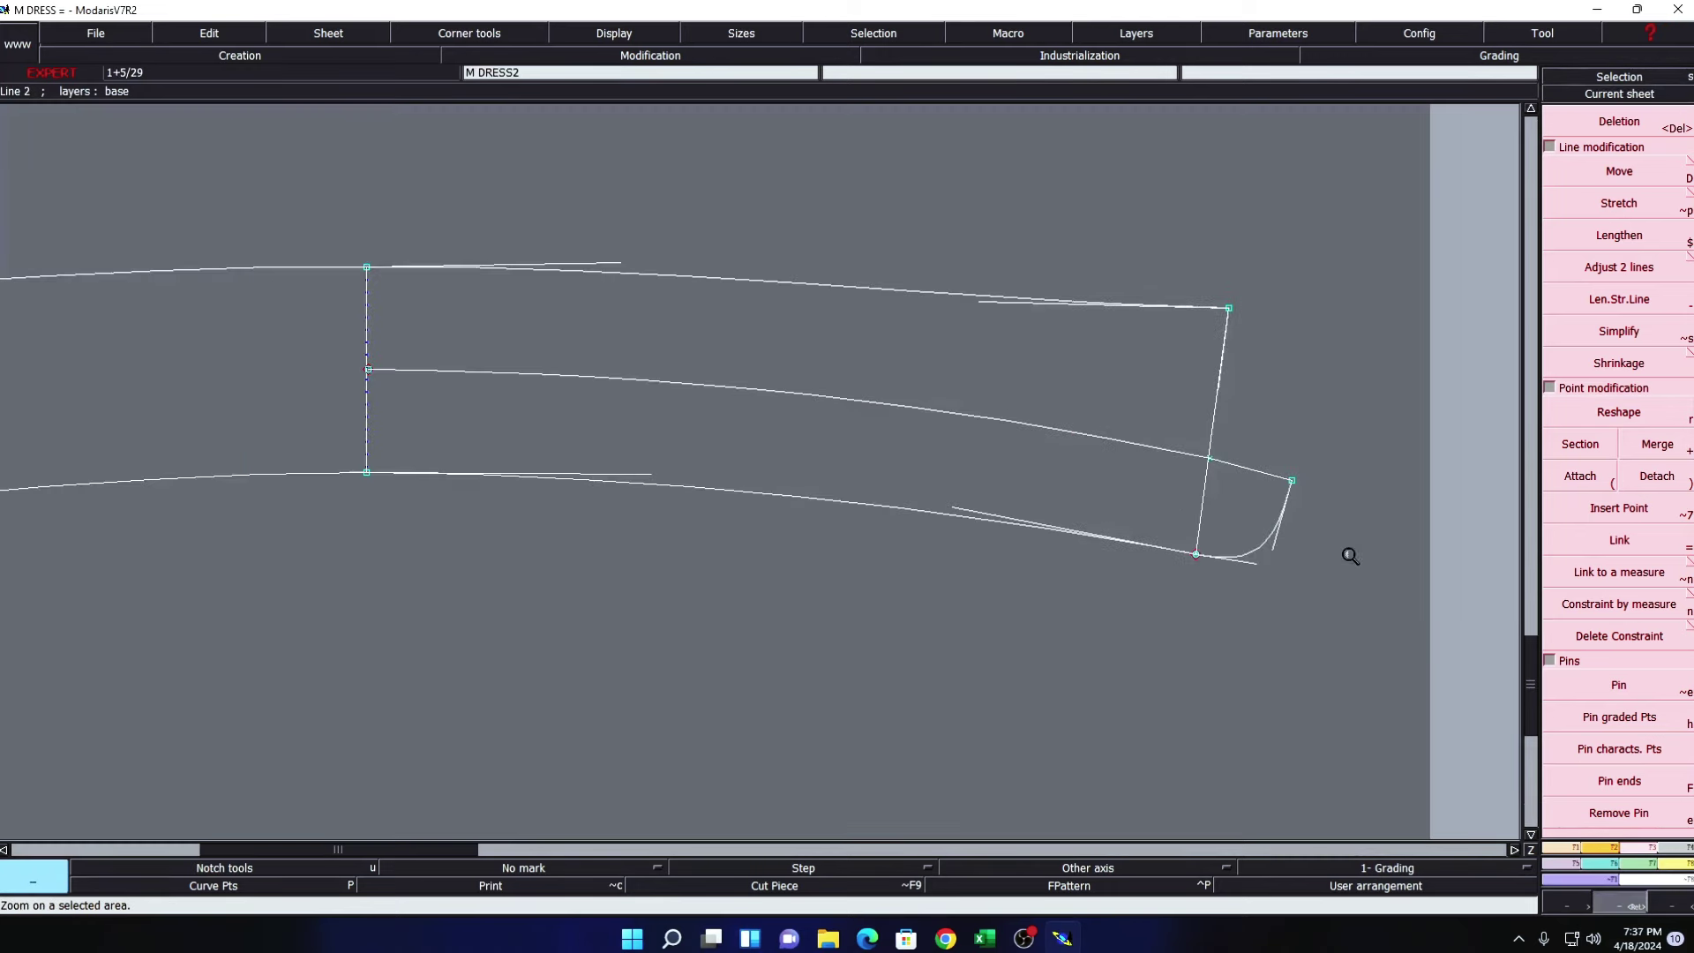
{"action": "left_click_drag", "start_coordinate": [754, 352], "coordinate": [1487, 670]}
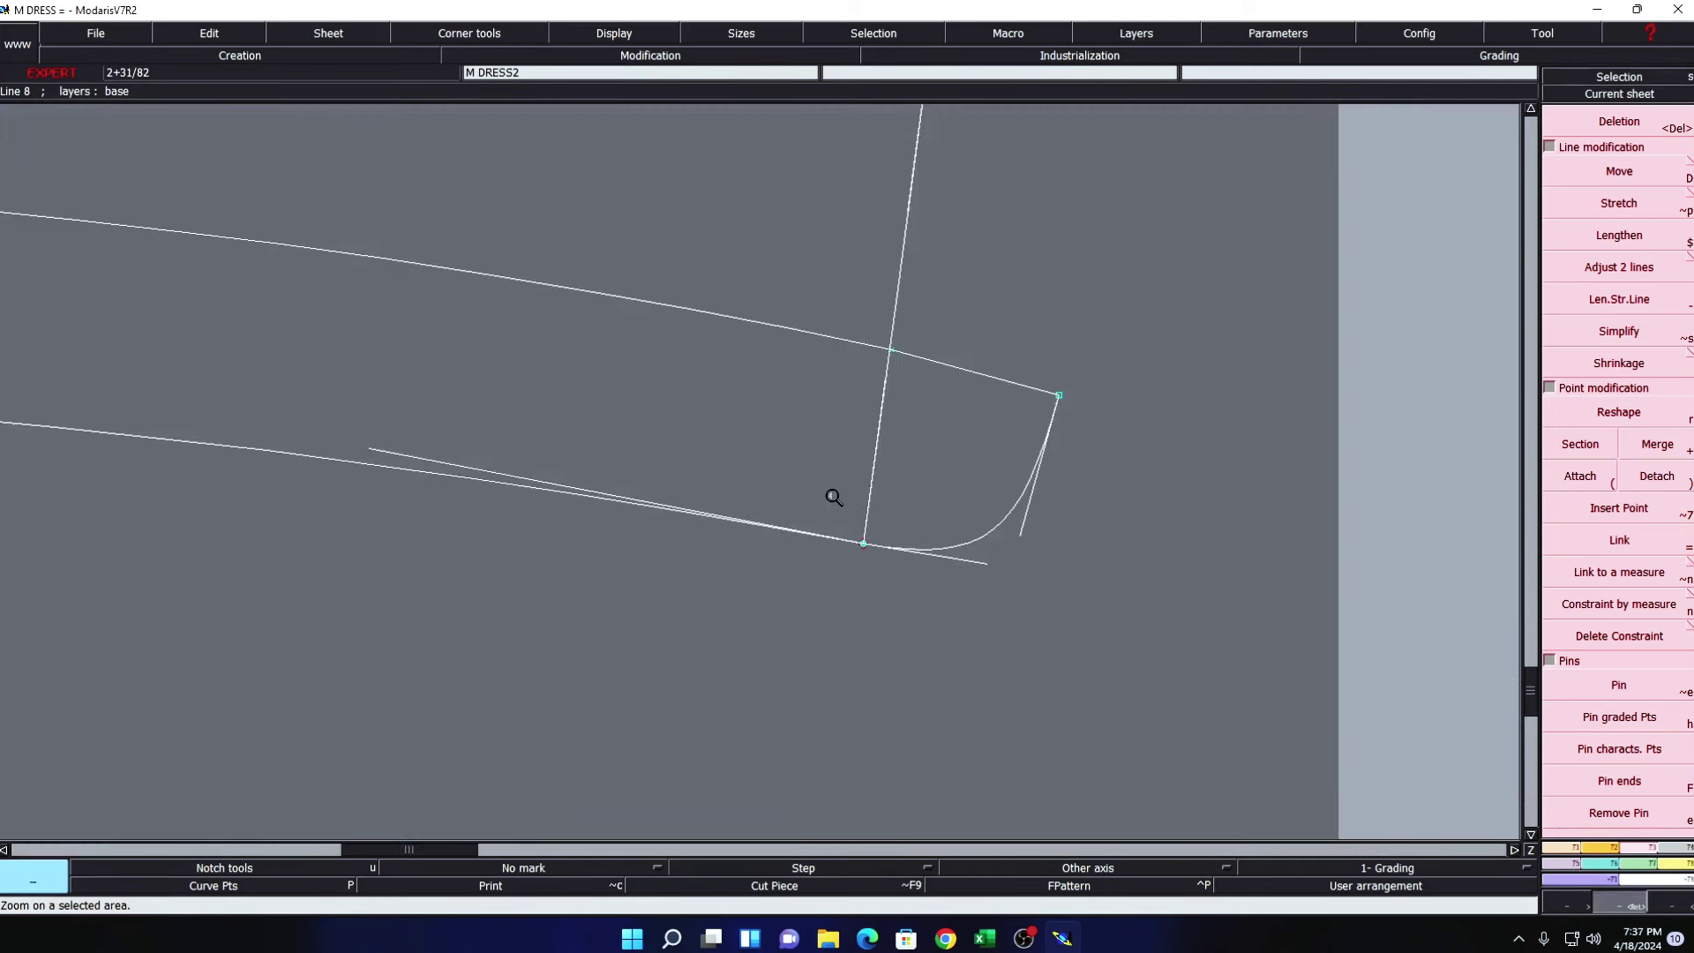
- Reshape the middle-line intersection point and the corner curve's tangent handle
{"action": "key", "text": "r"}
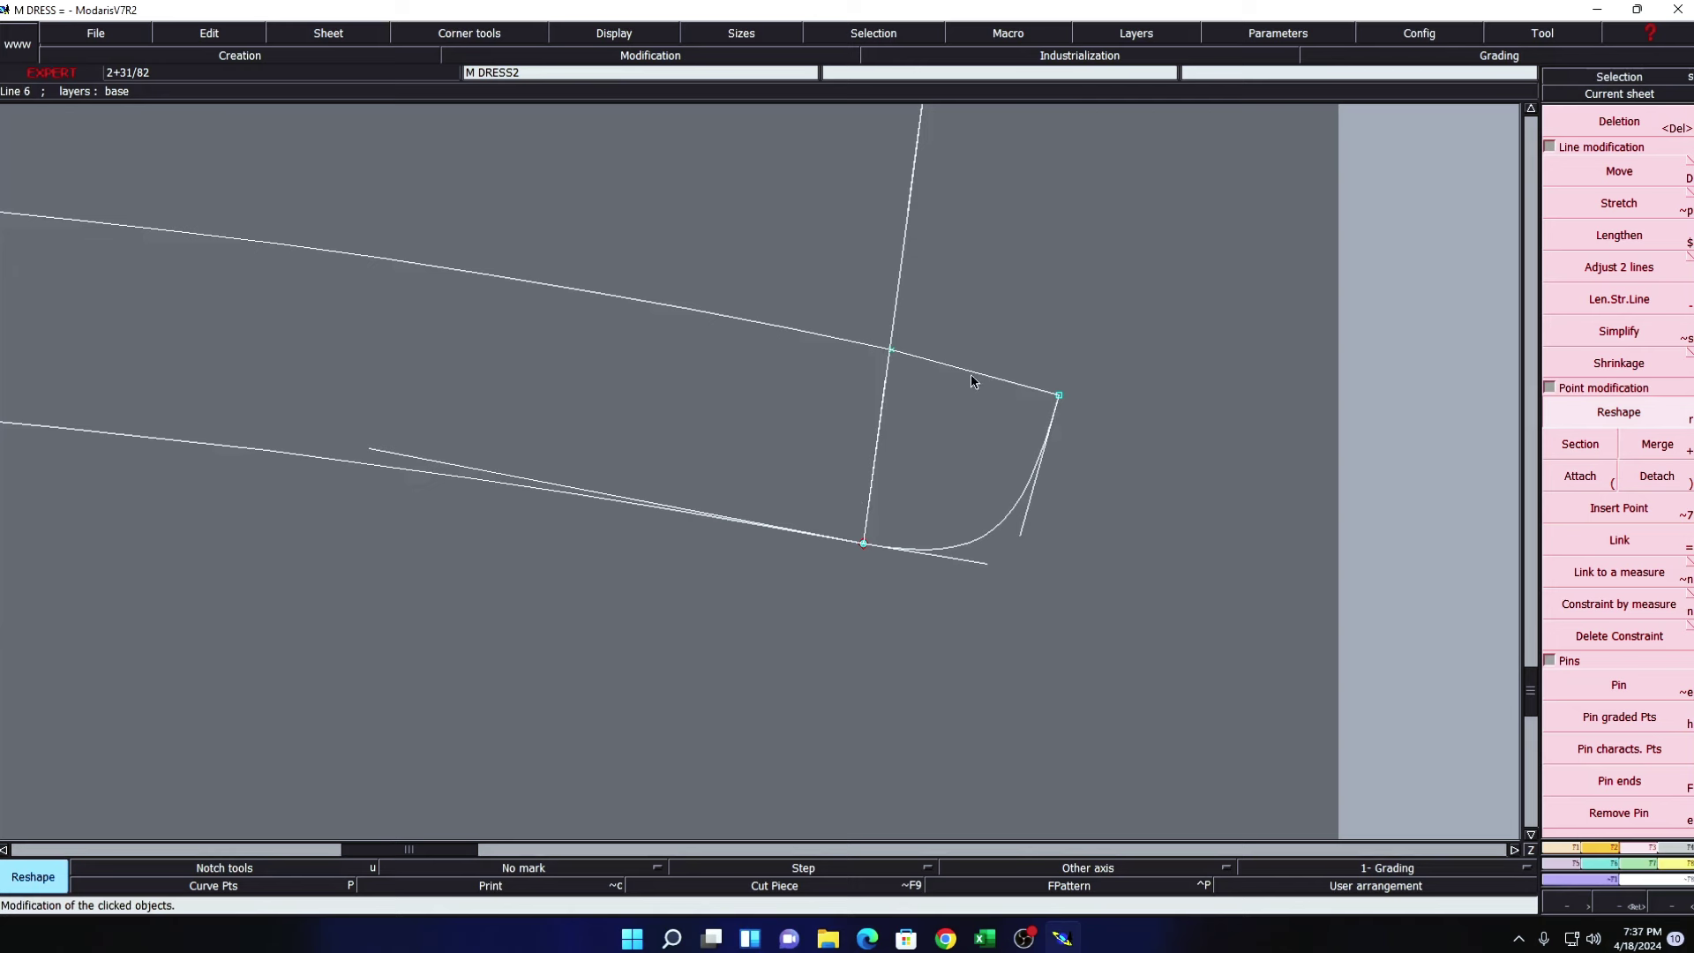
{"action": "left_click", "coordinate": [891, 355]}
{"action": "left_click", "coordinate": [889, 353]}
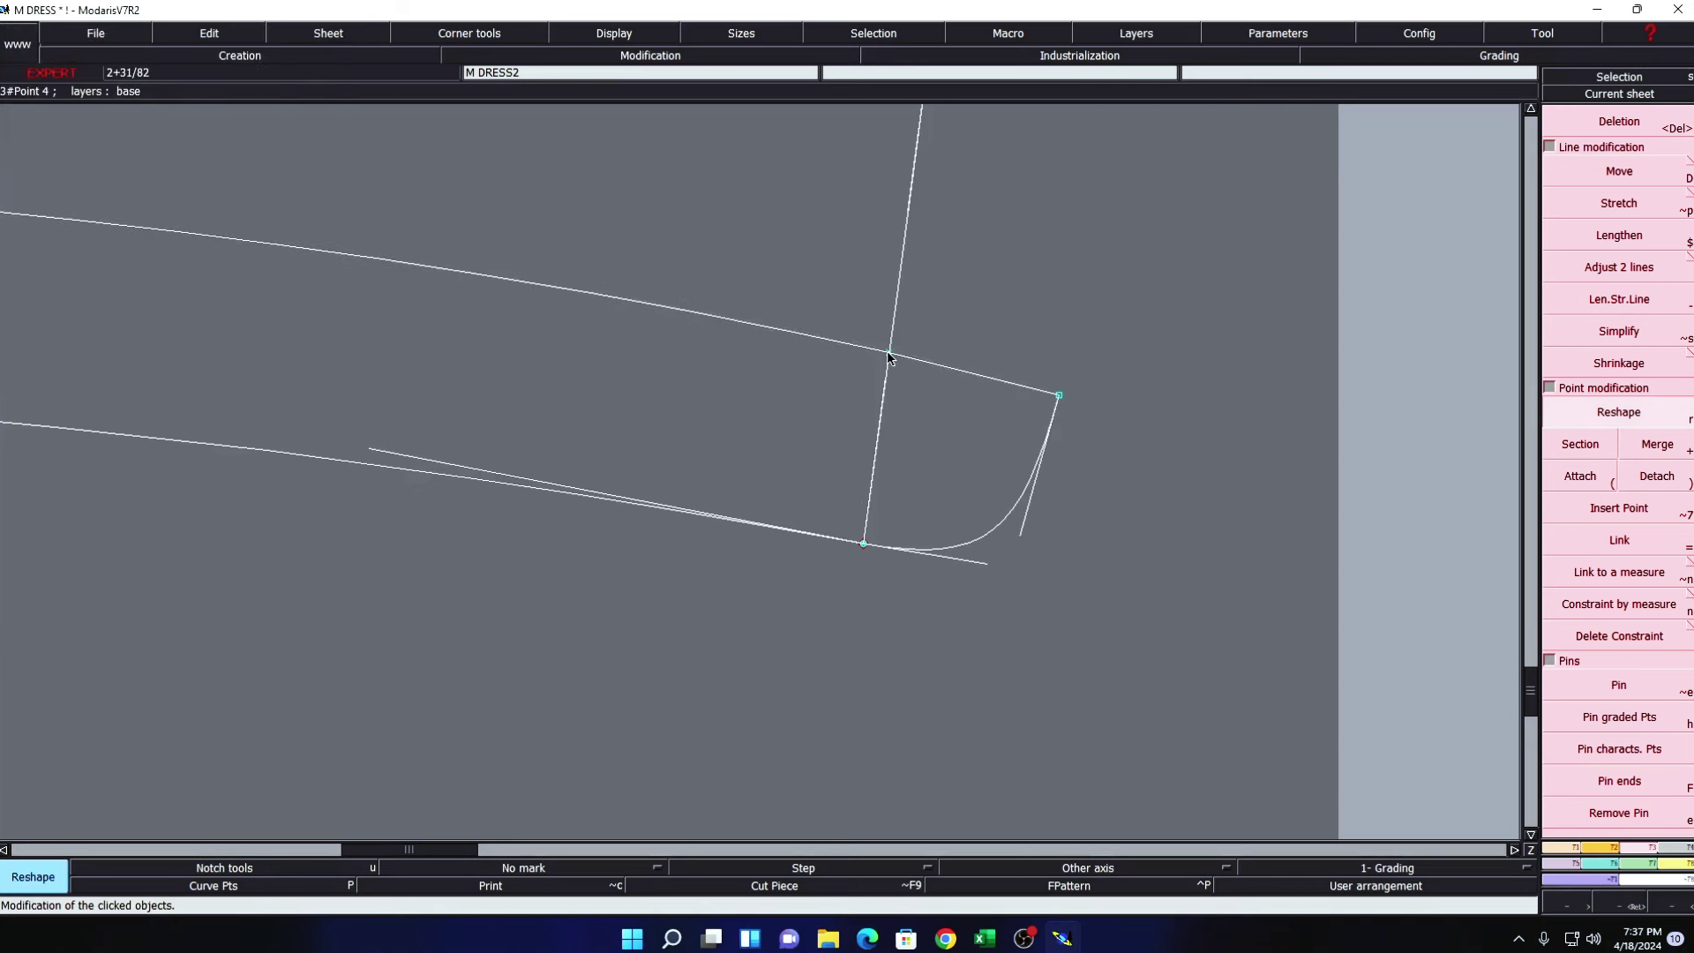
{"action": "left_click", "coordinate": [1020, 532]}
{"action": "left_click", "coordinate": [1025, 532]}
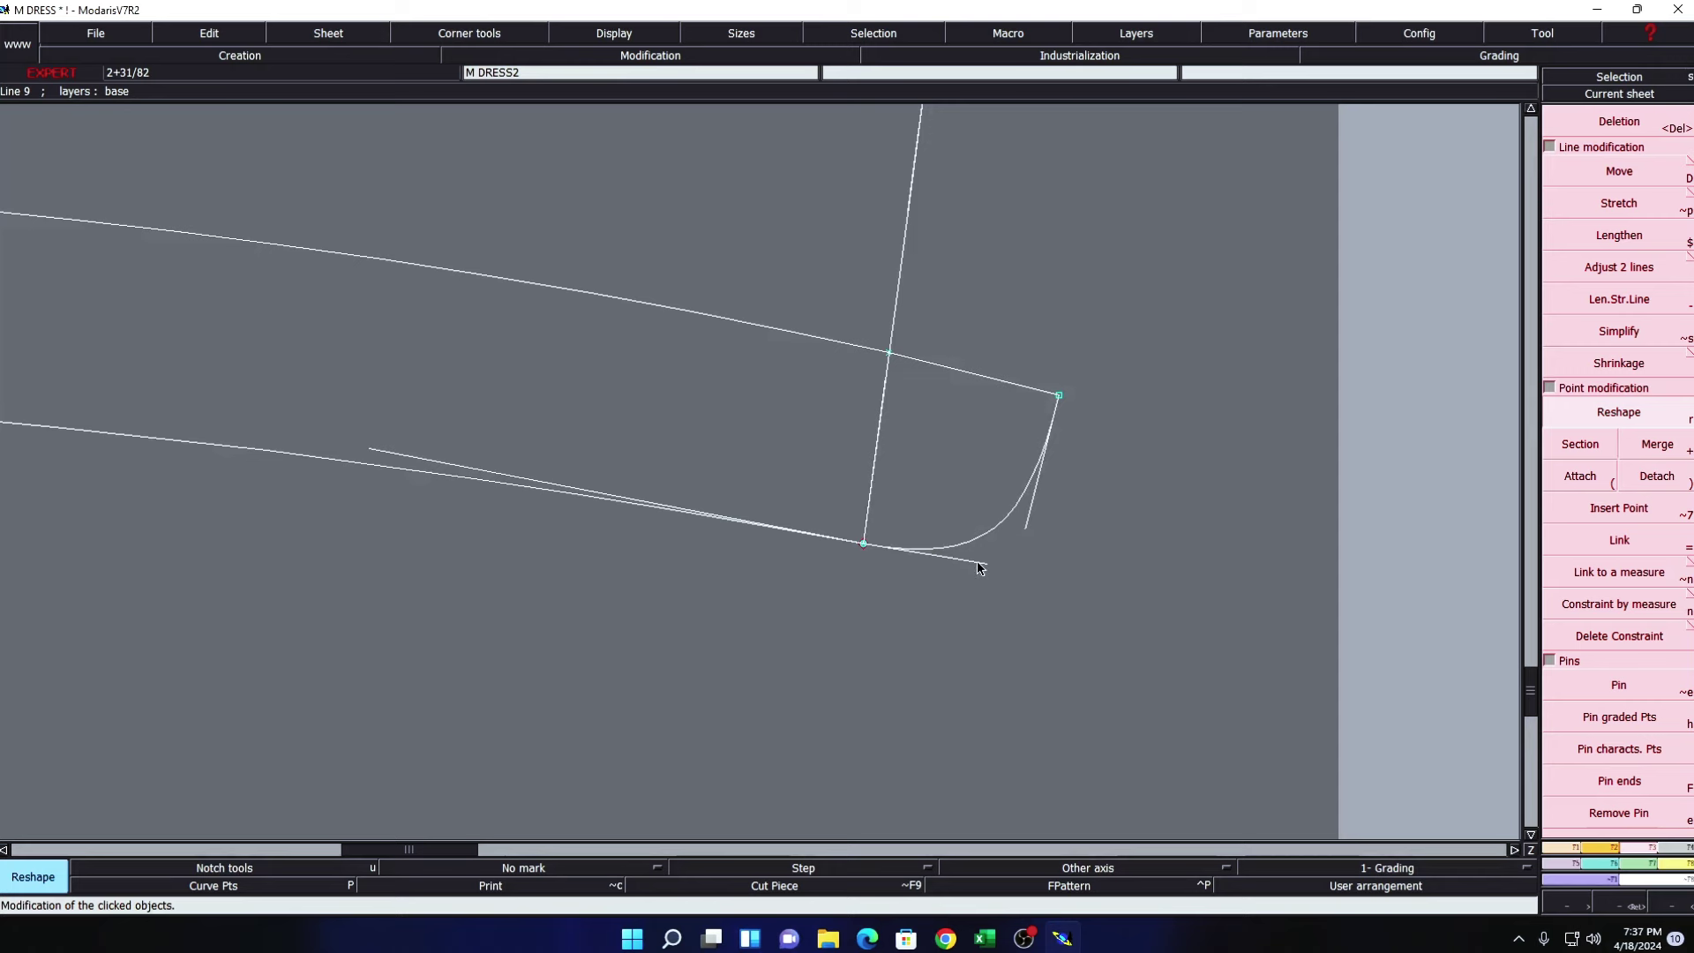
{"action": "key", "text": "F5"}
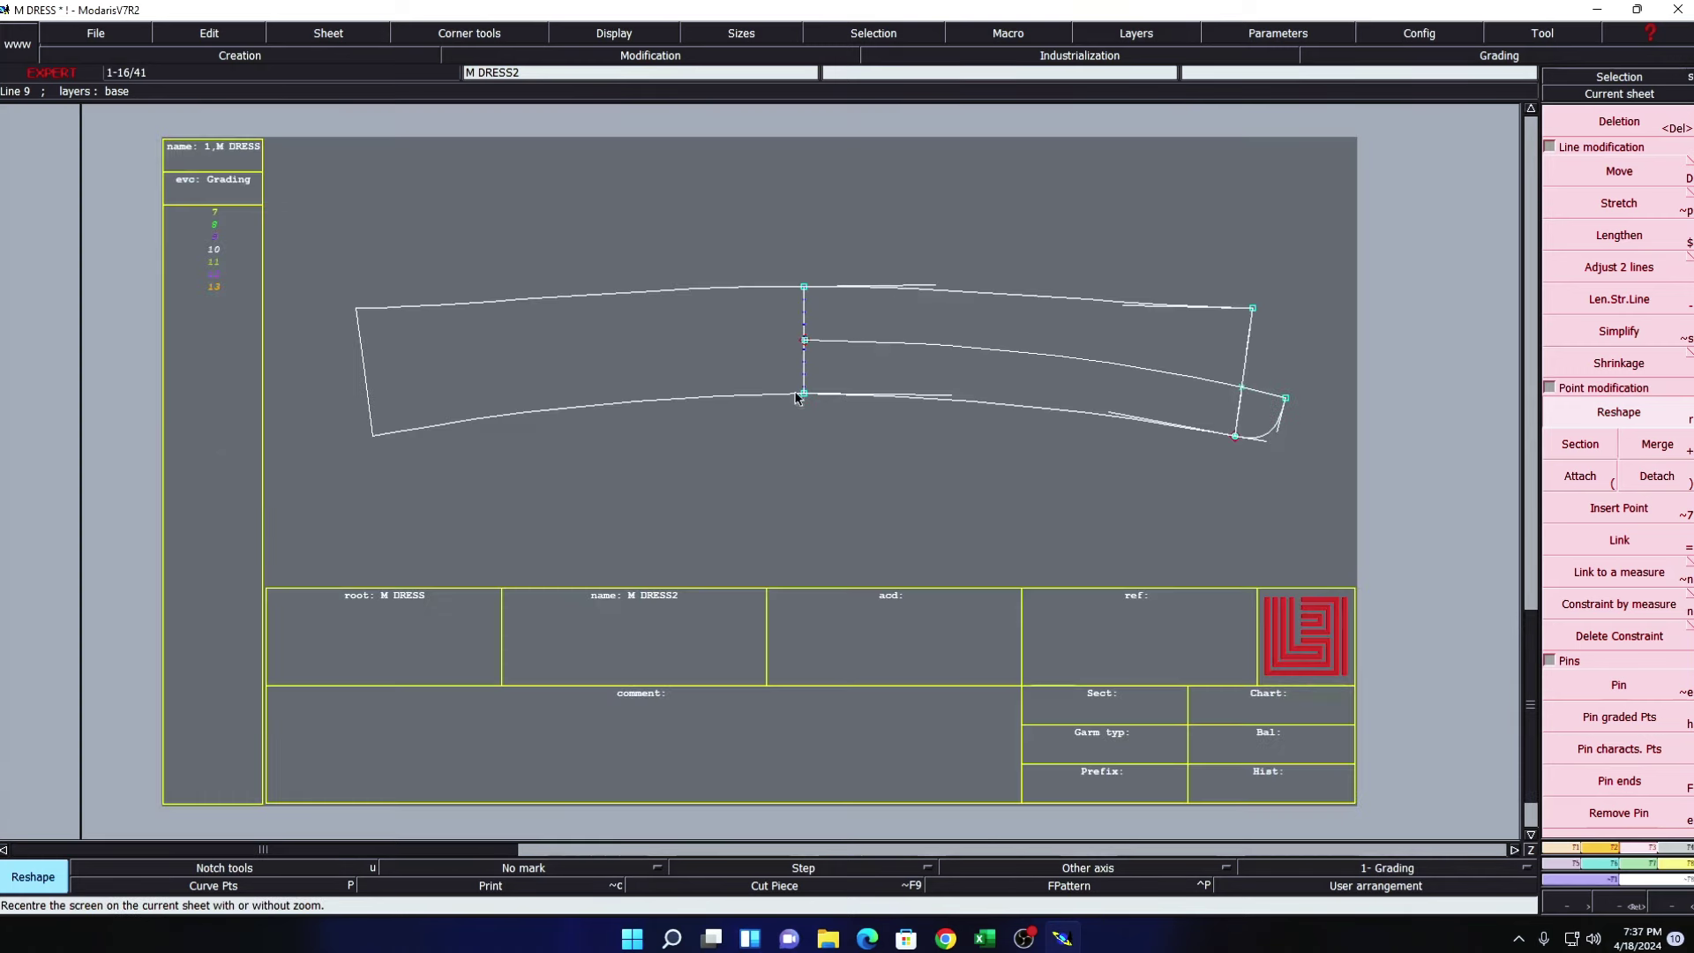
- Hide the curve handles and delete the upper-left, lower-left and slanted left lines
{"action": "left_click", "coordinate": [612, 31]}
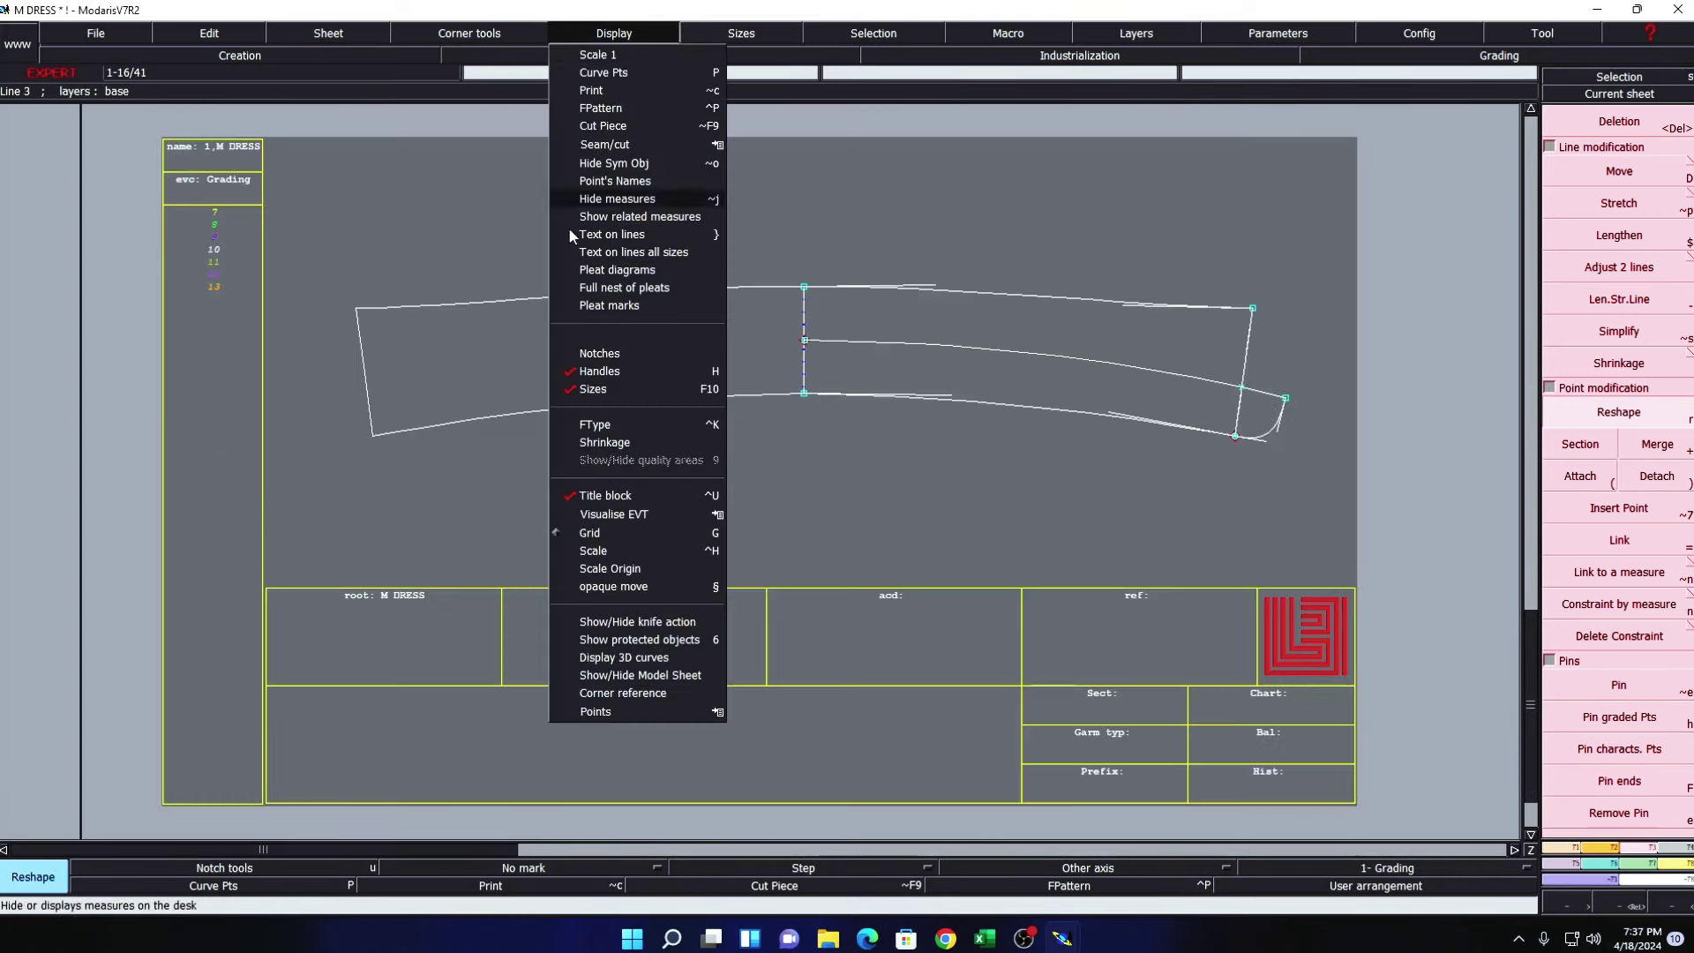
{"action": "left_click", "coordinate": [610, 371]}
{"action": "key", "text": "a"}
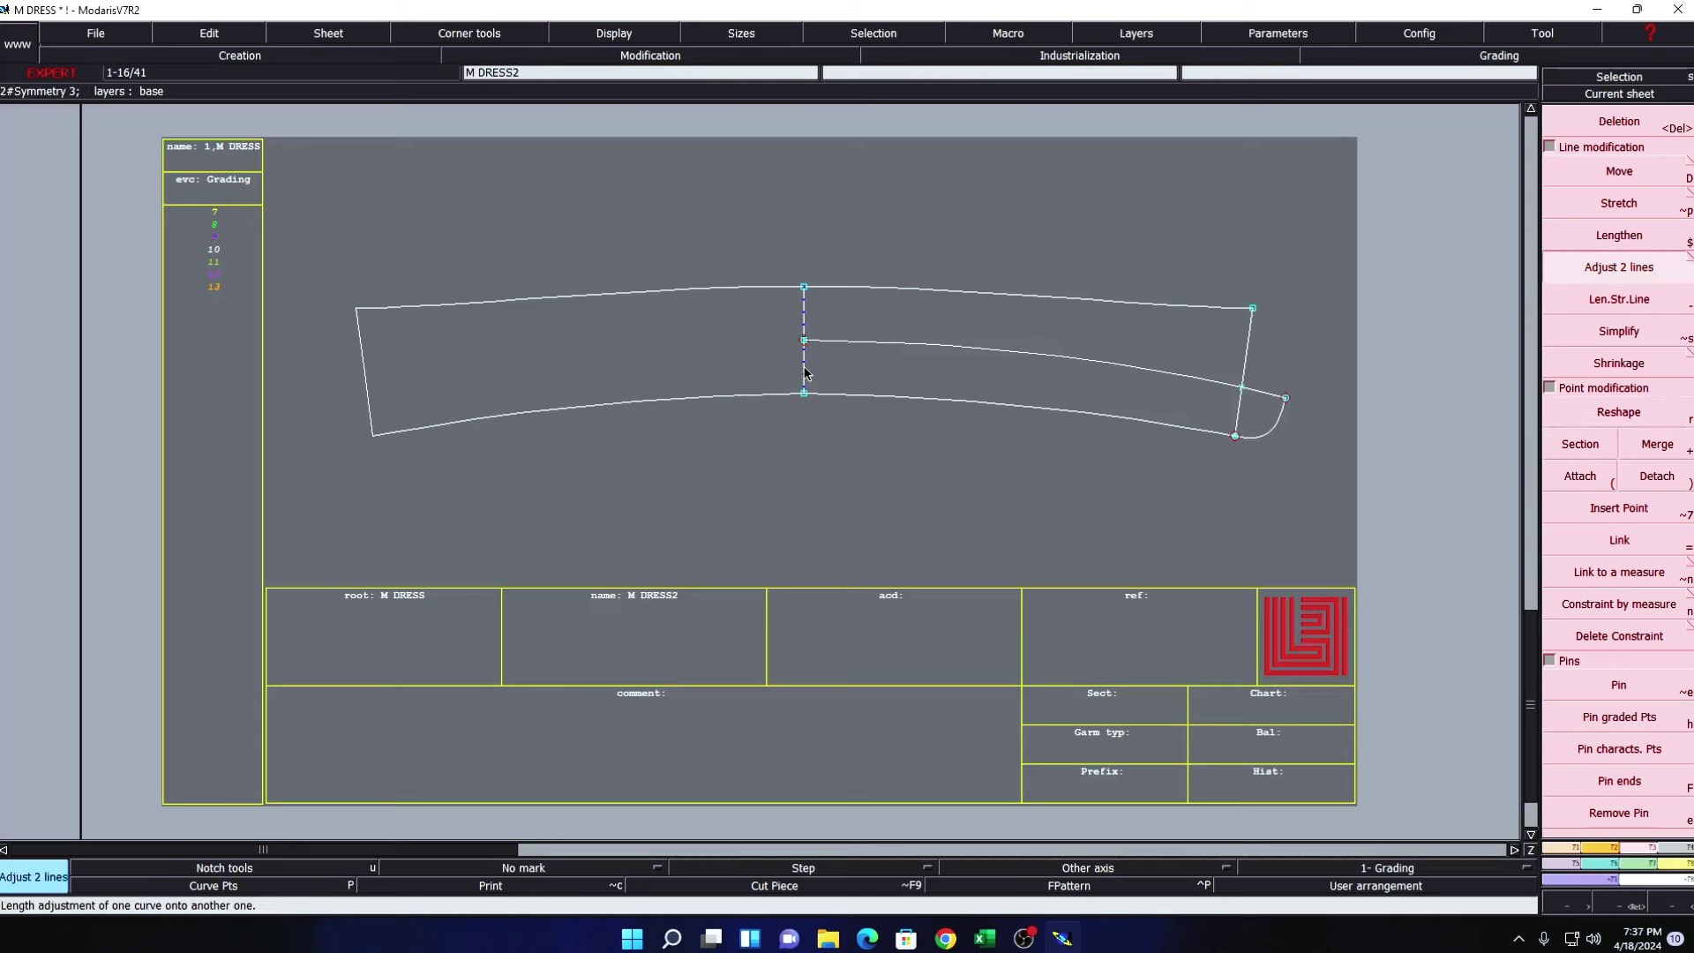
{"action": "key", "text": "Delete"}
{"action": "left_click", "coordinate": [675, 291]}
{"action": "left_click", "coordinate": [707, 396]}
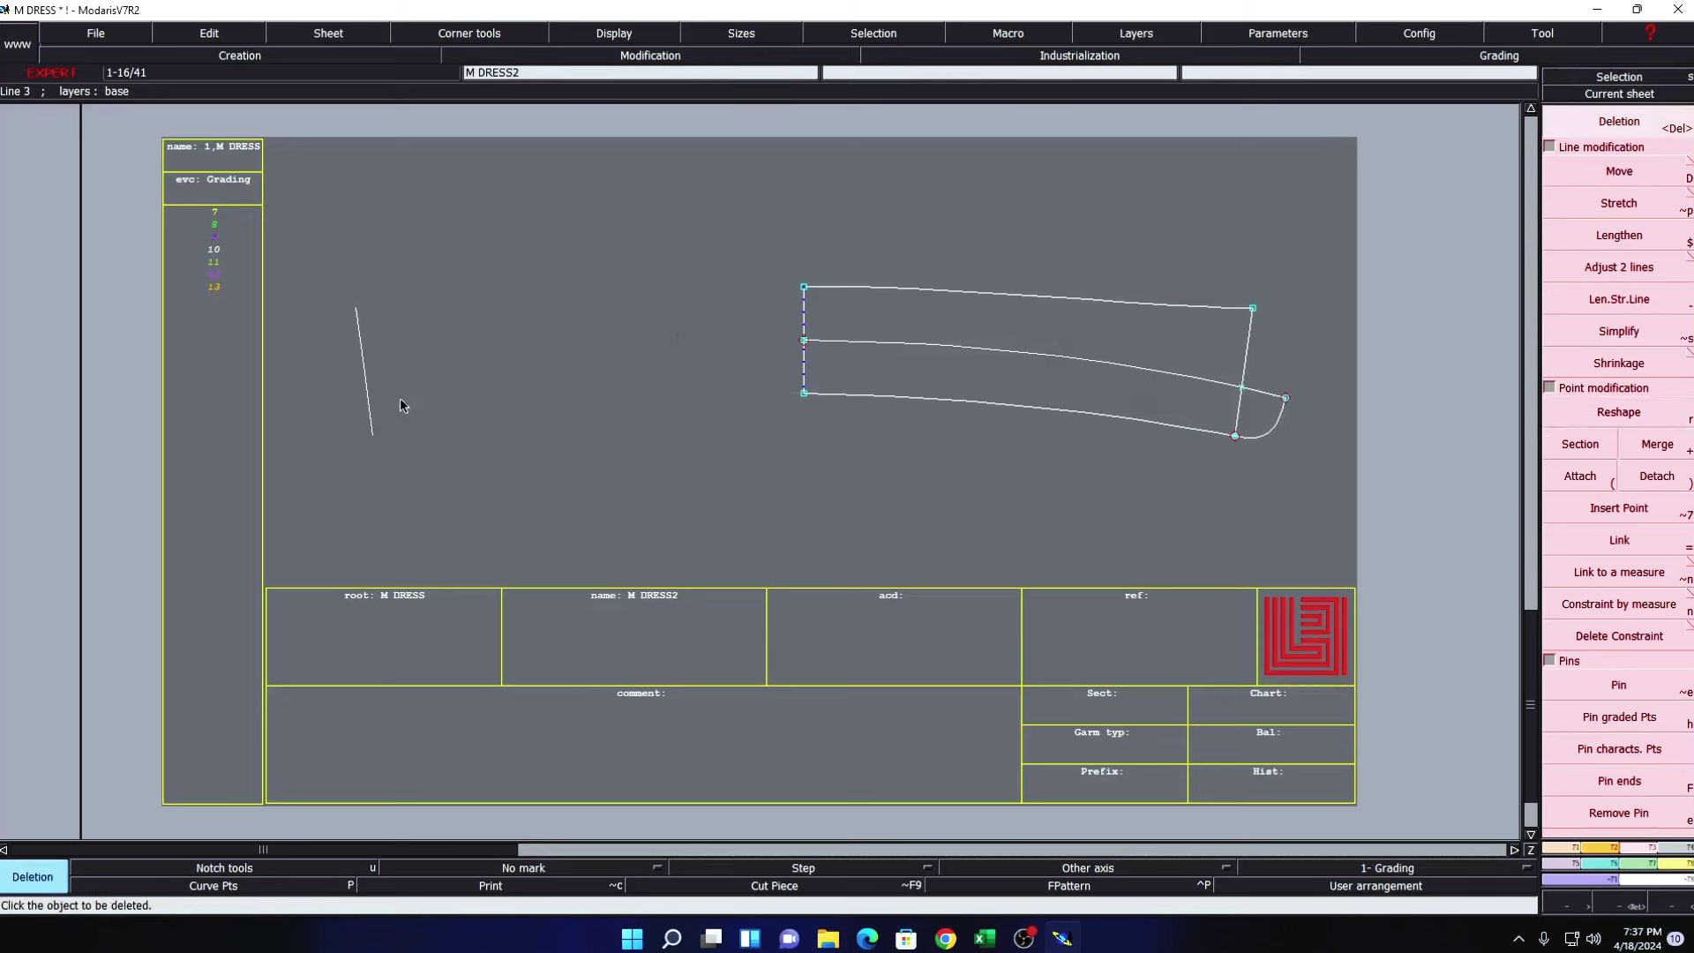
{"action": "left_click", "coordinate": [371, 385]}
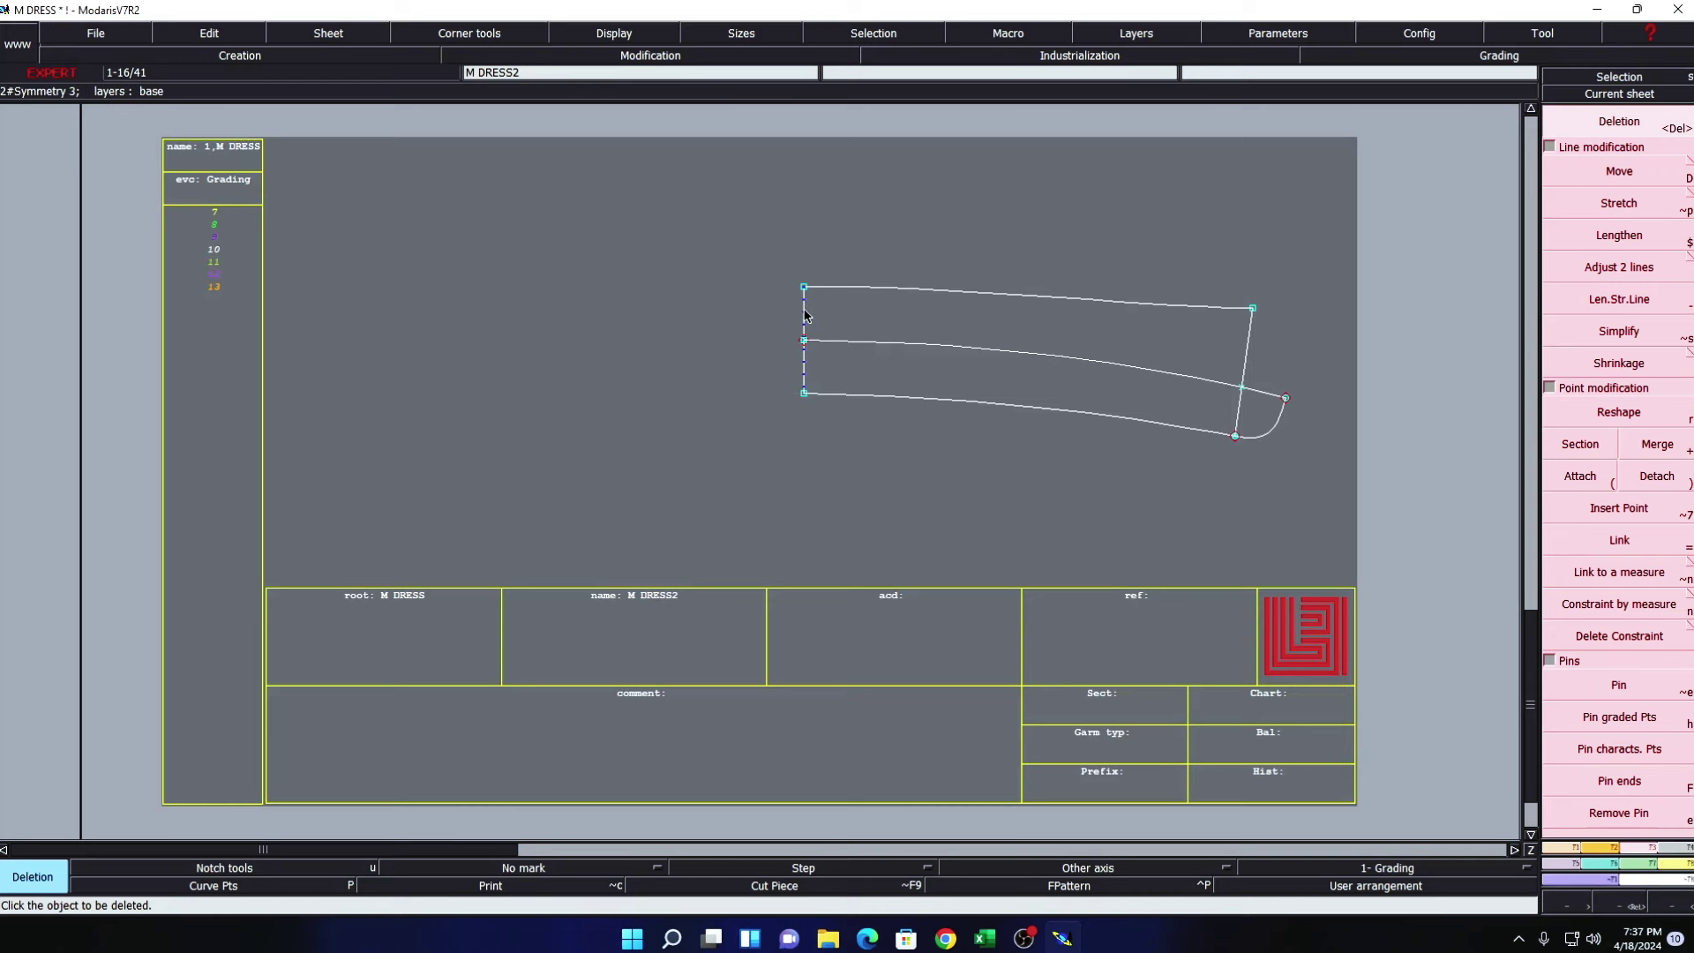
- Make M DRESS2 the current sheet, fit its frame to the piece, and zoom in
{"action": "key", "text": "Home"}
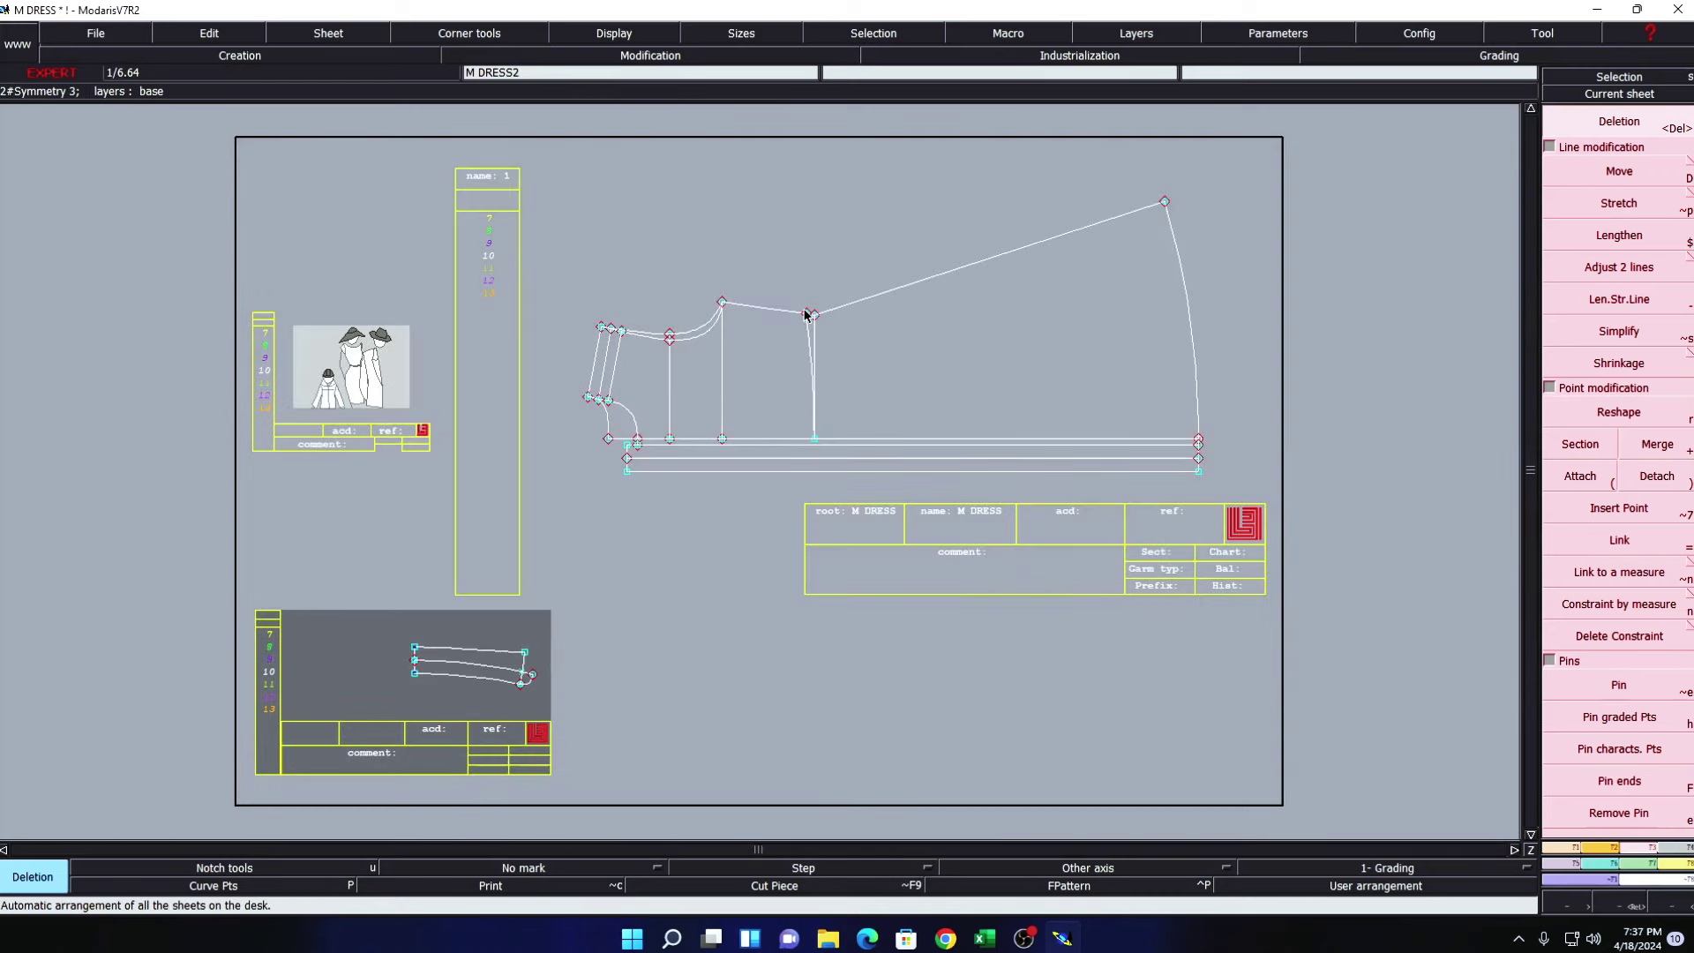
{"action": "left_click", "coordinate": [1631, 94]}
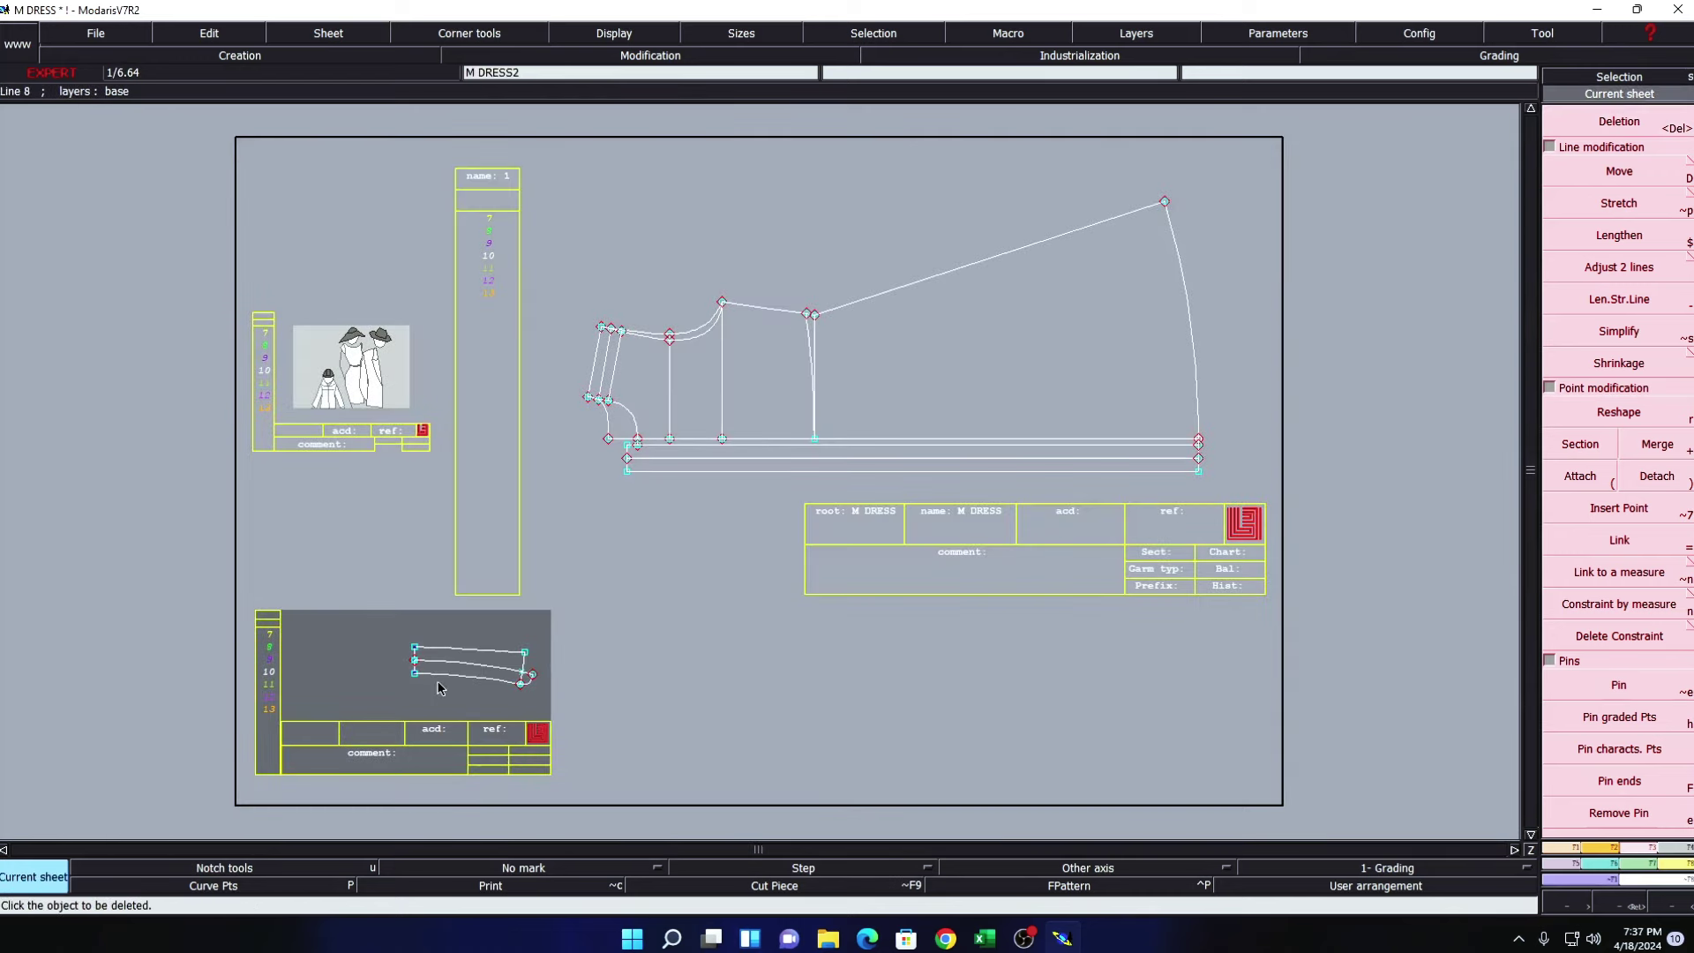
{"action": "left_click", "coordinate": [440, 688]}
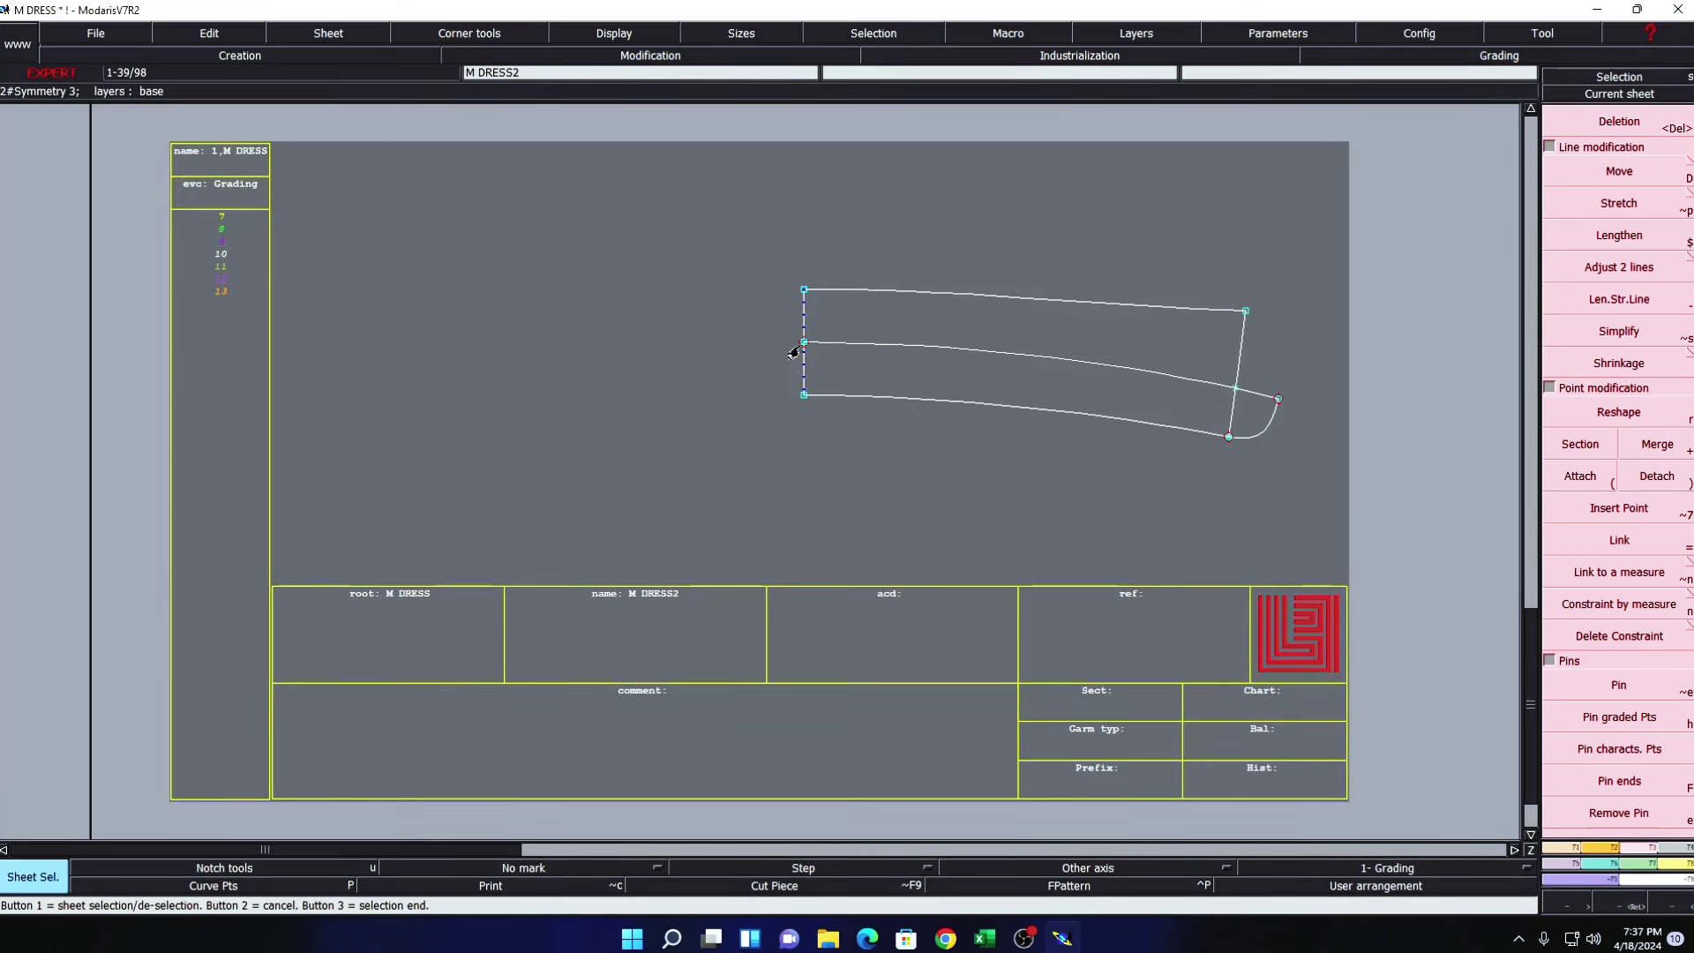
{"action": "key", "text": "Delete"}
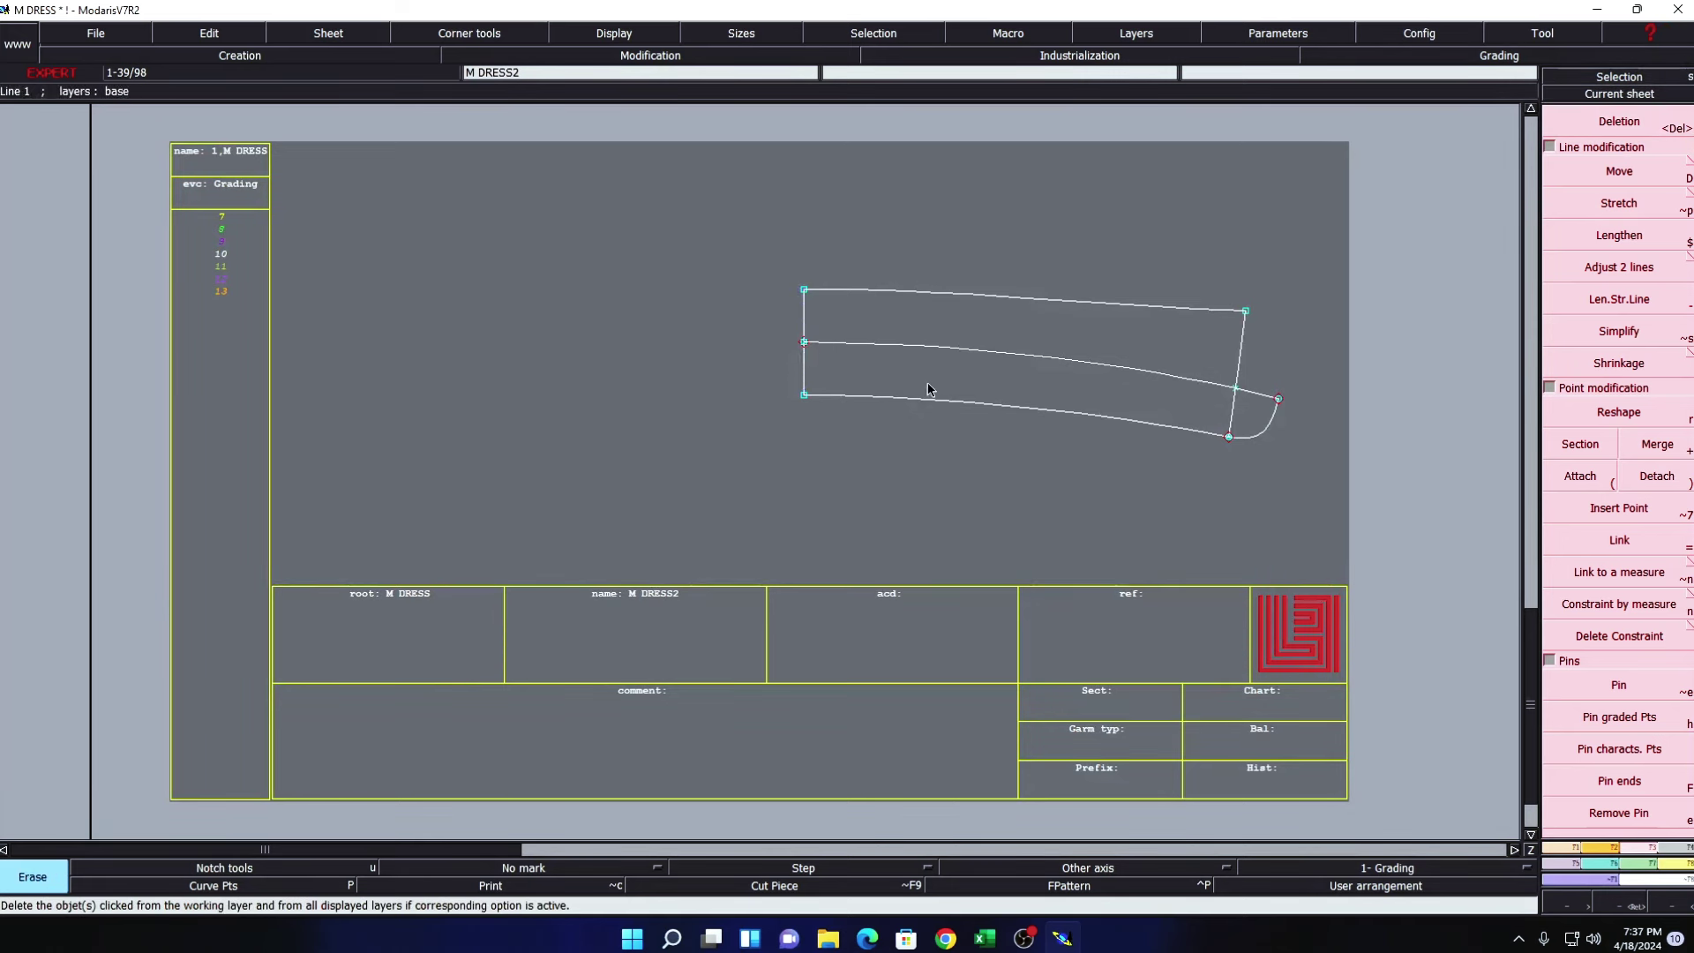
{"action": "key", "text": "a"}
{"action": "key", "text": "ctrl+a"}
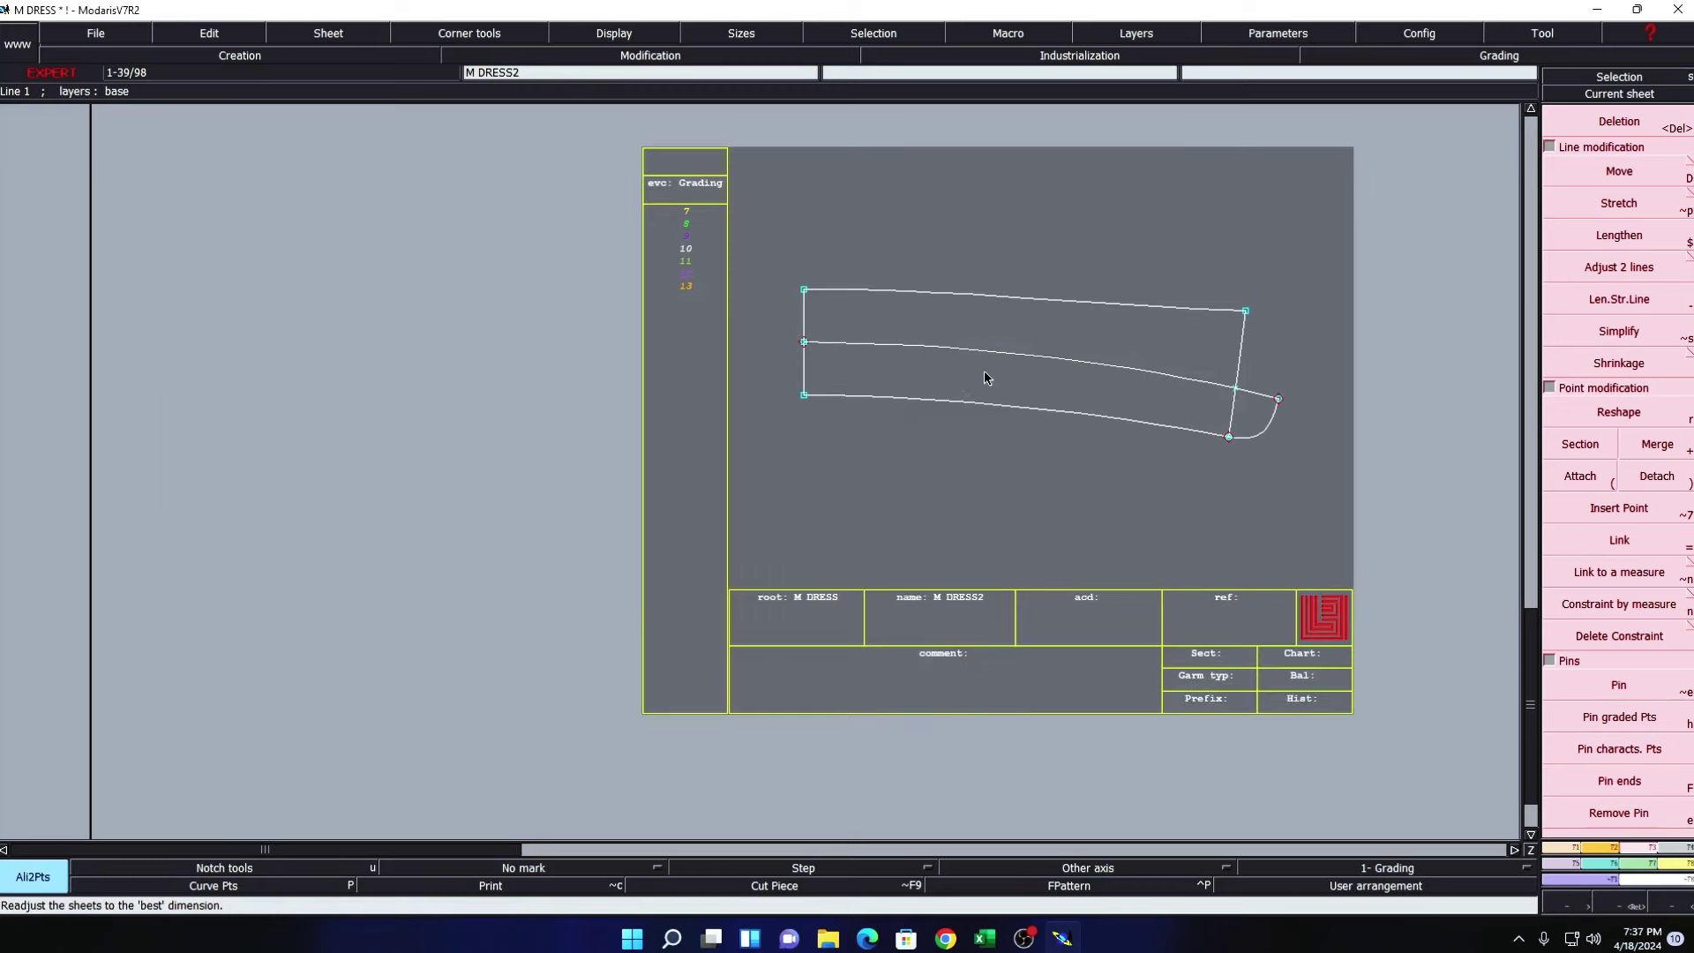
{"action": "key", "text": "z"}
{"action": "left_click_drag", "start_coordinate": [749, 231], "coordinate": [1173, 618]}
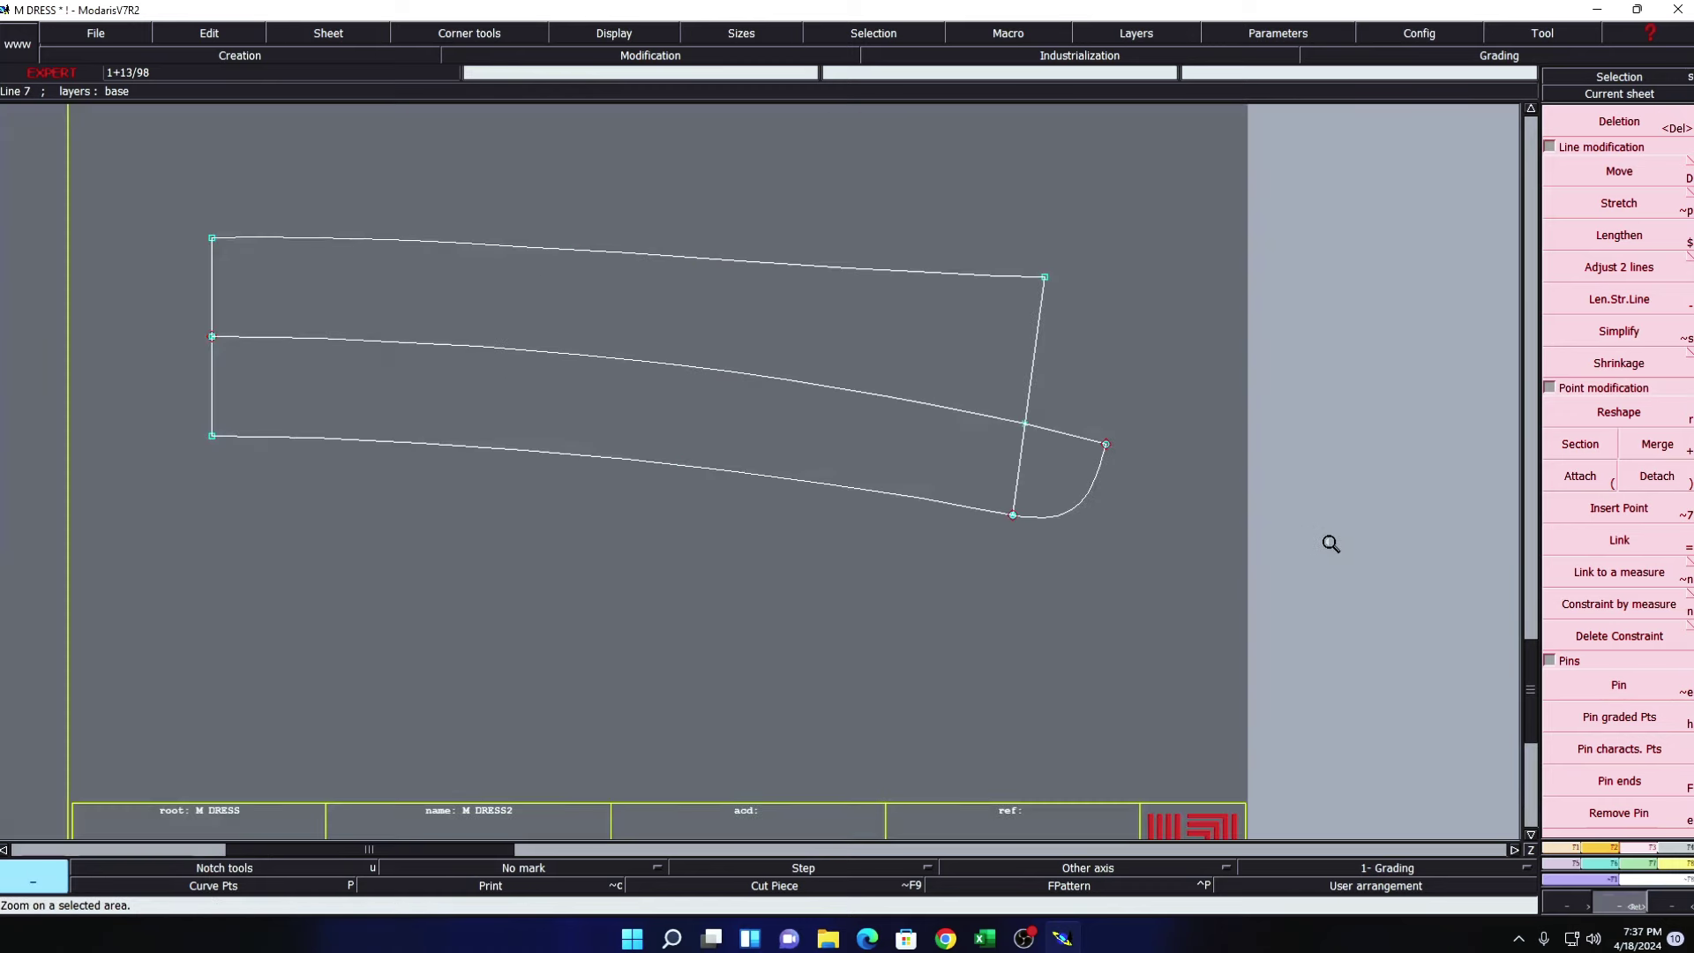
{"action": "key", "text": "s"}
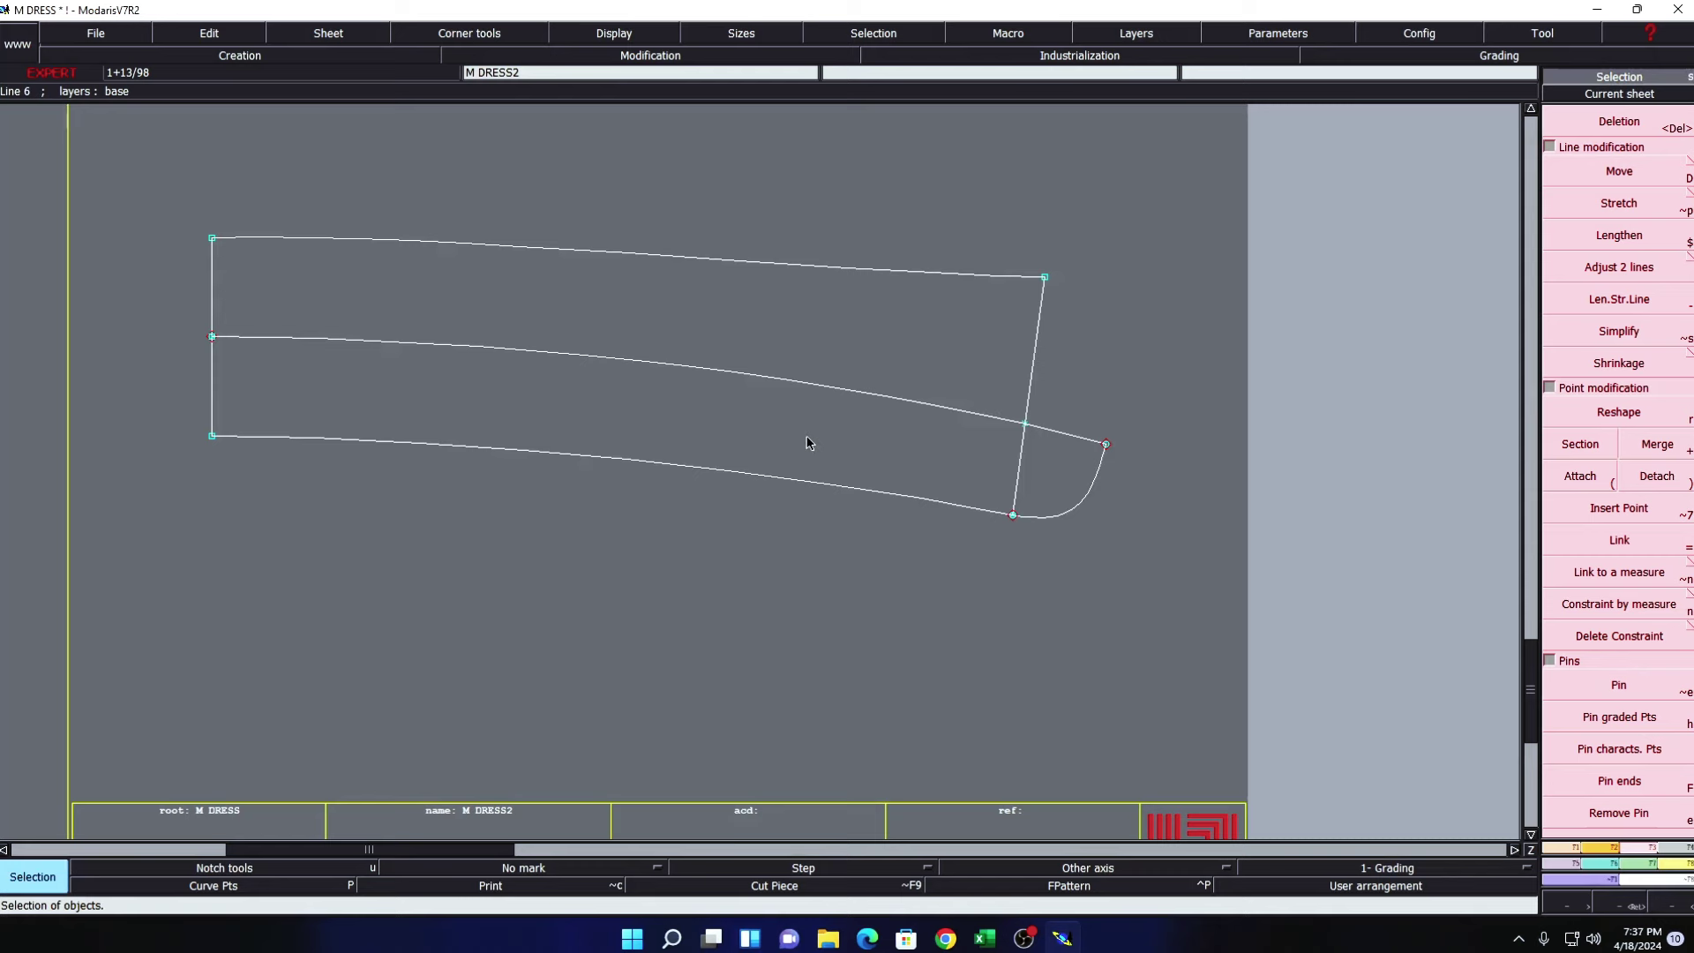
- Check the line lengths in the measurement spreadsheet, then close it
{"action": "key", "text": "m"}
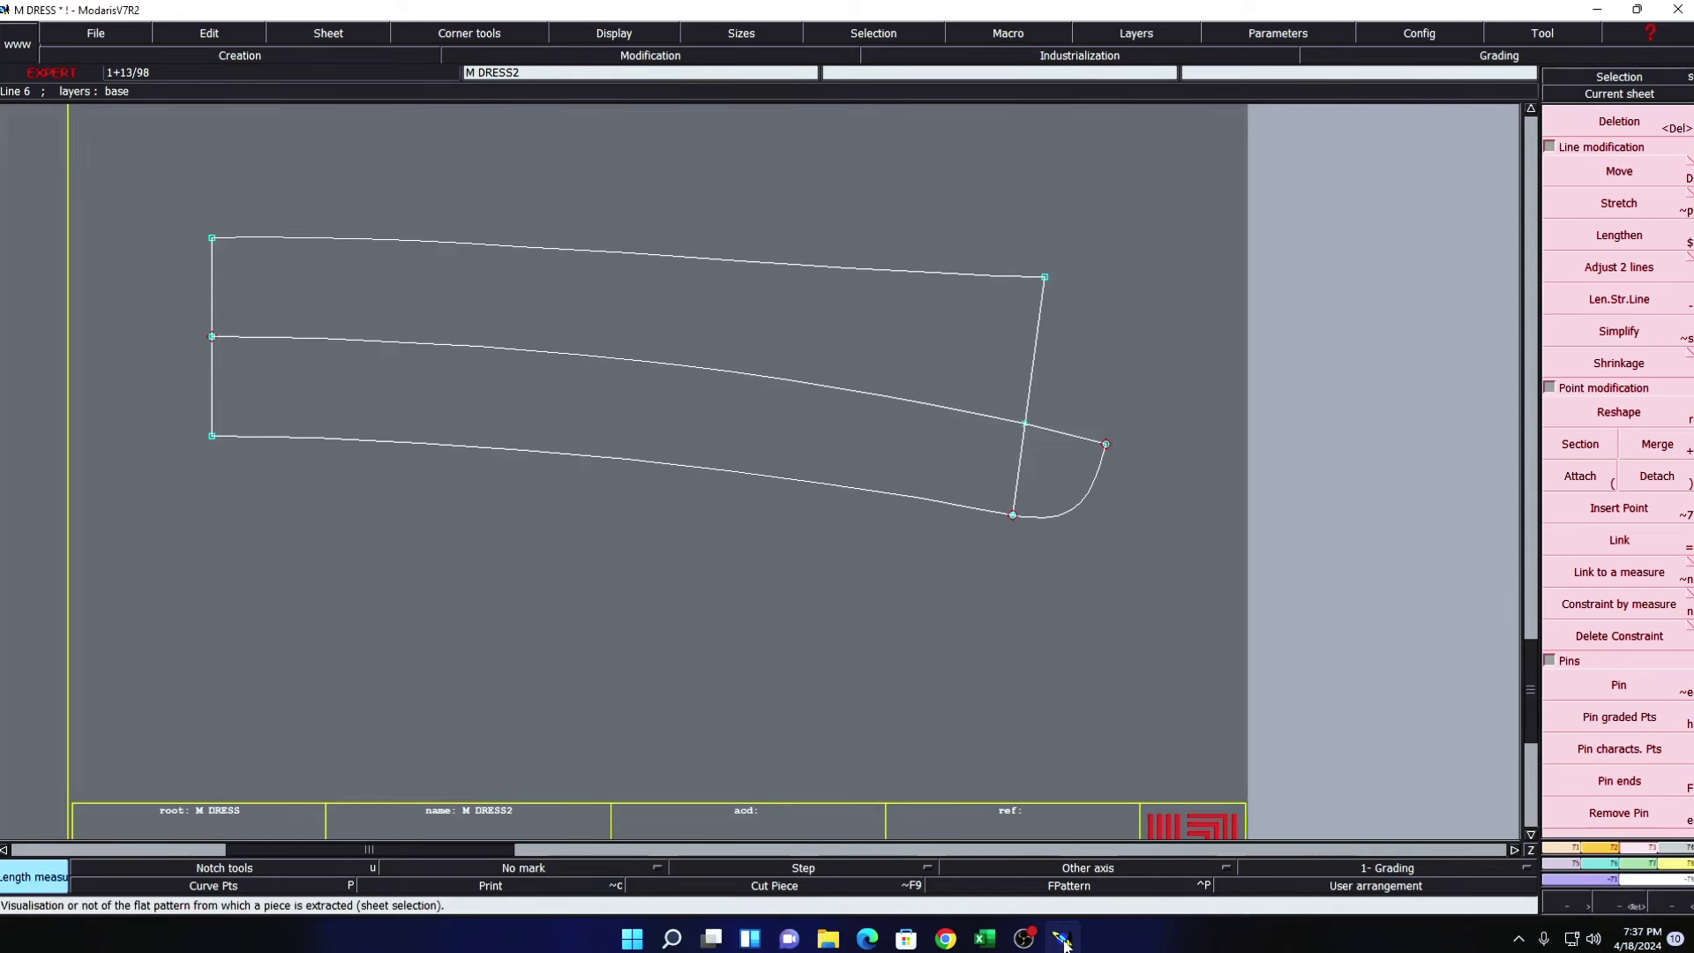
{"action": "key", "text": "F8"}
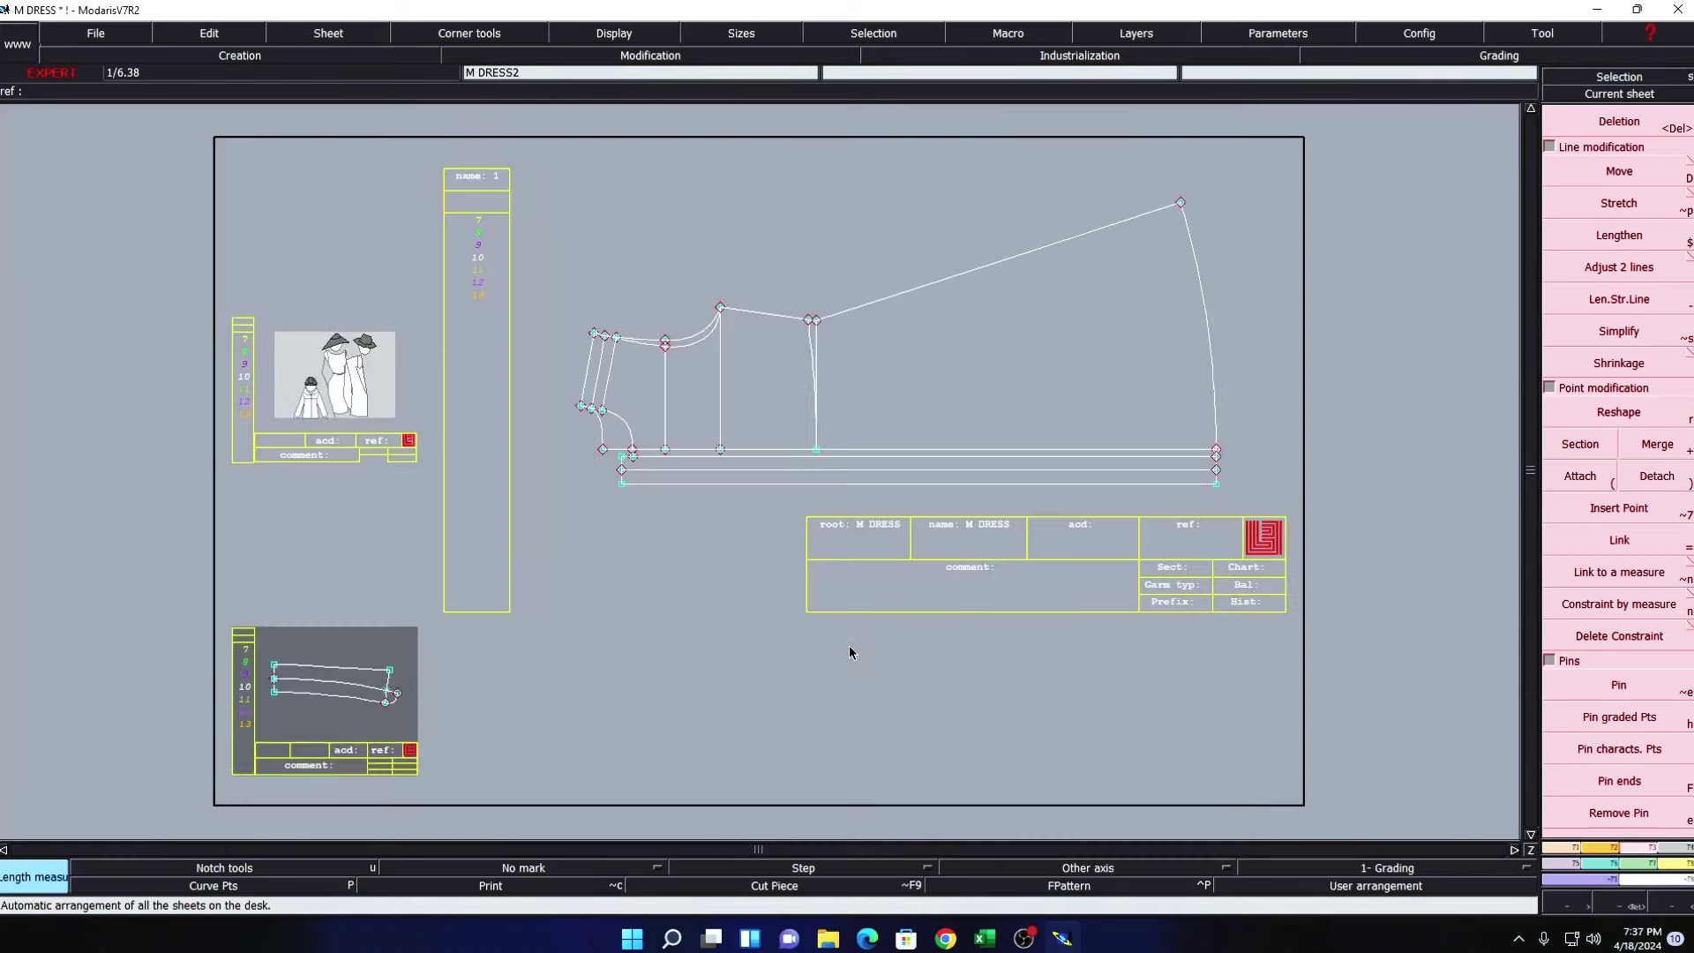
{"action": "left_click", "coordinate": [1619, 93]}
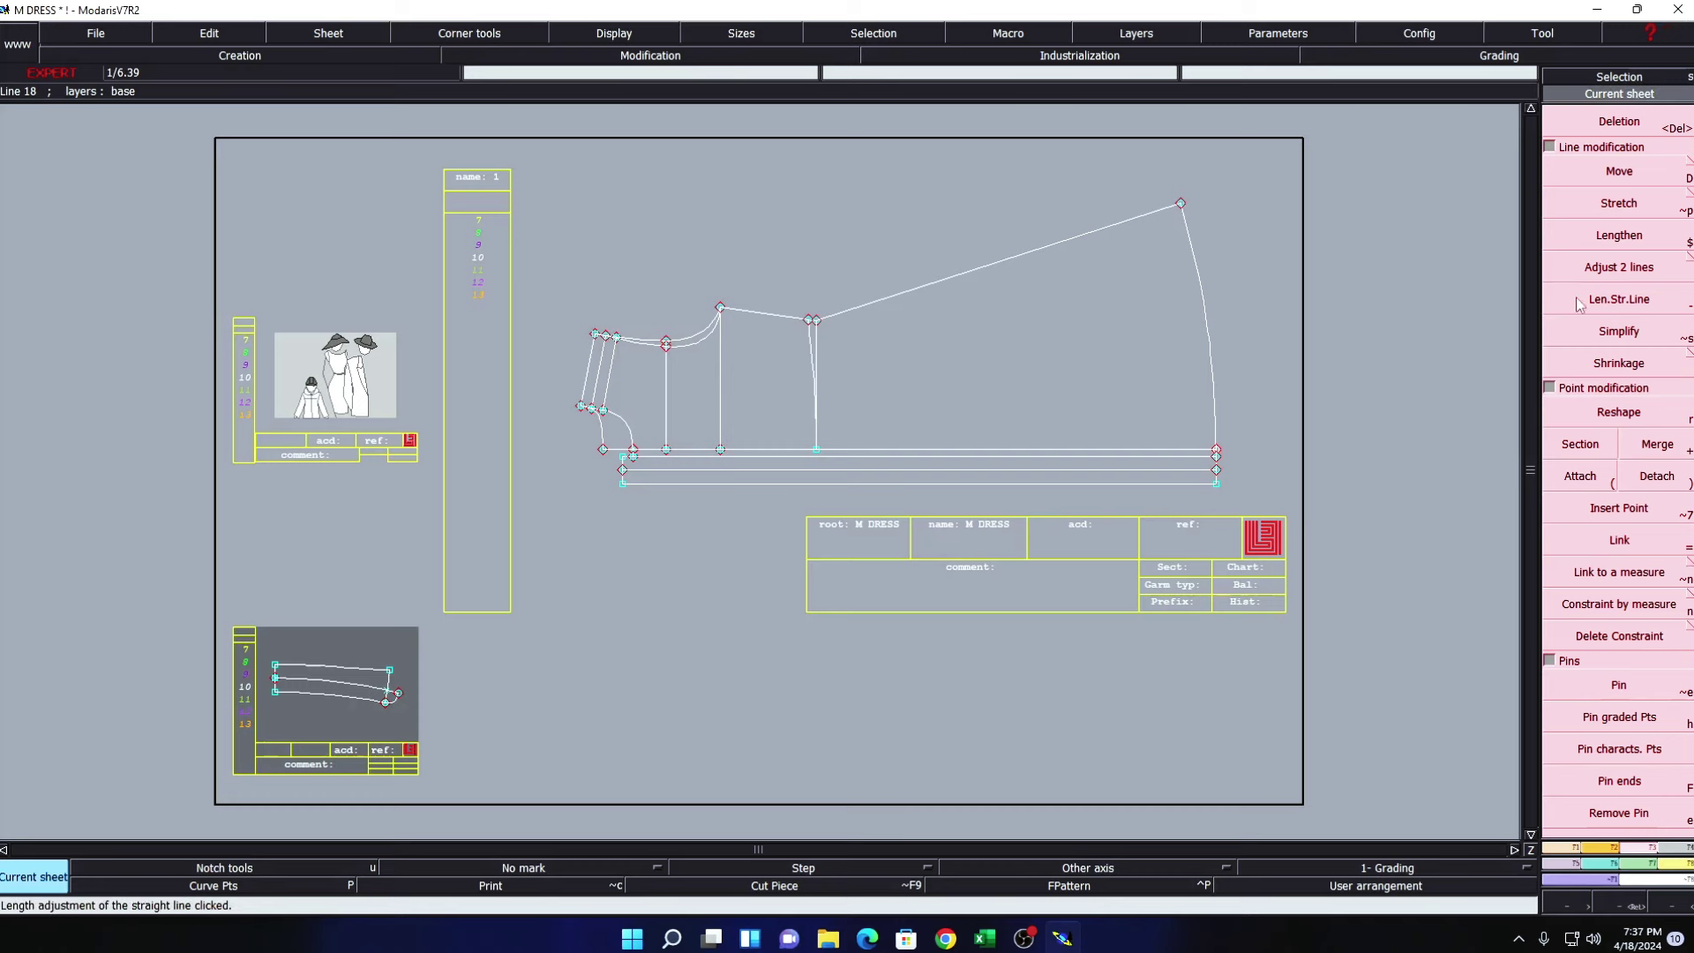
{"action": "key", "text": "F7"}
{"action": "left_click", "coordinate": [1619, 136]}
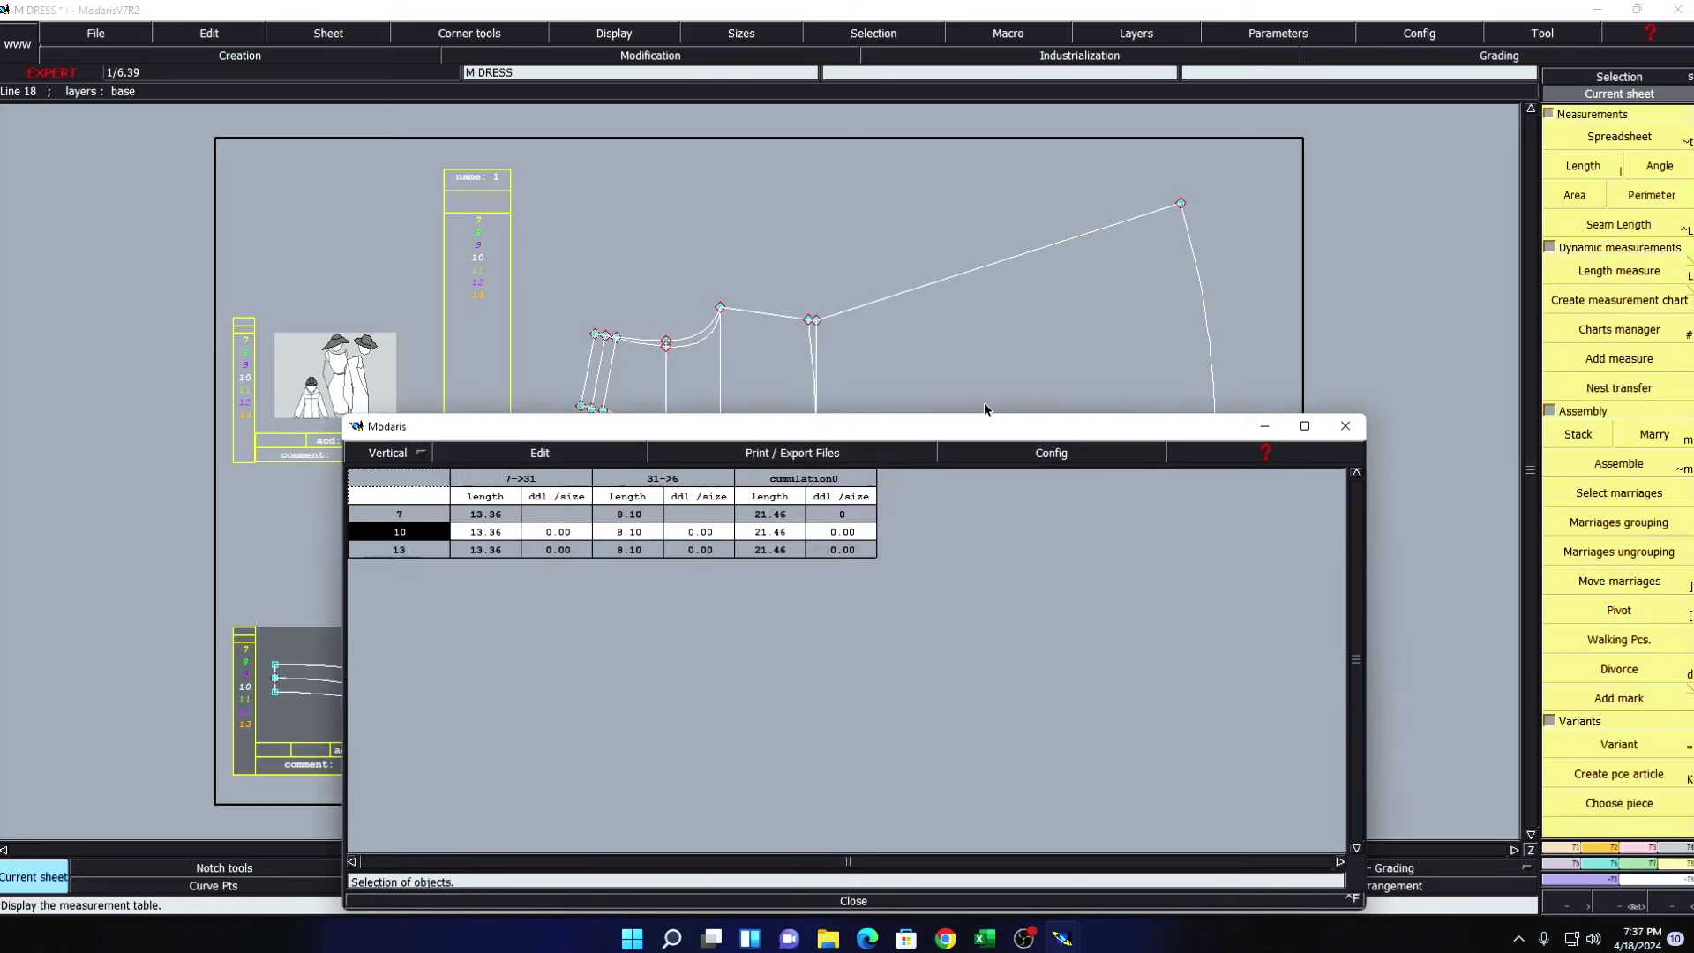
{"action": "left_click", "coordinate": [1265, 427]}
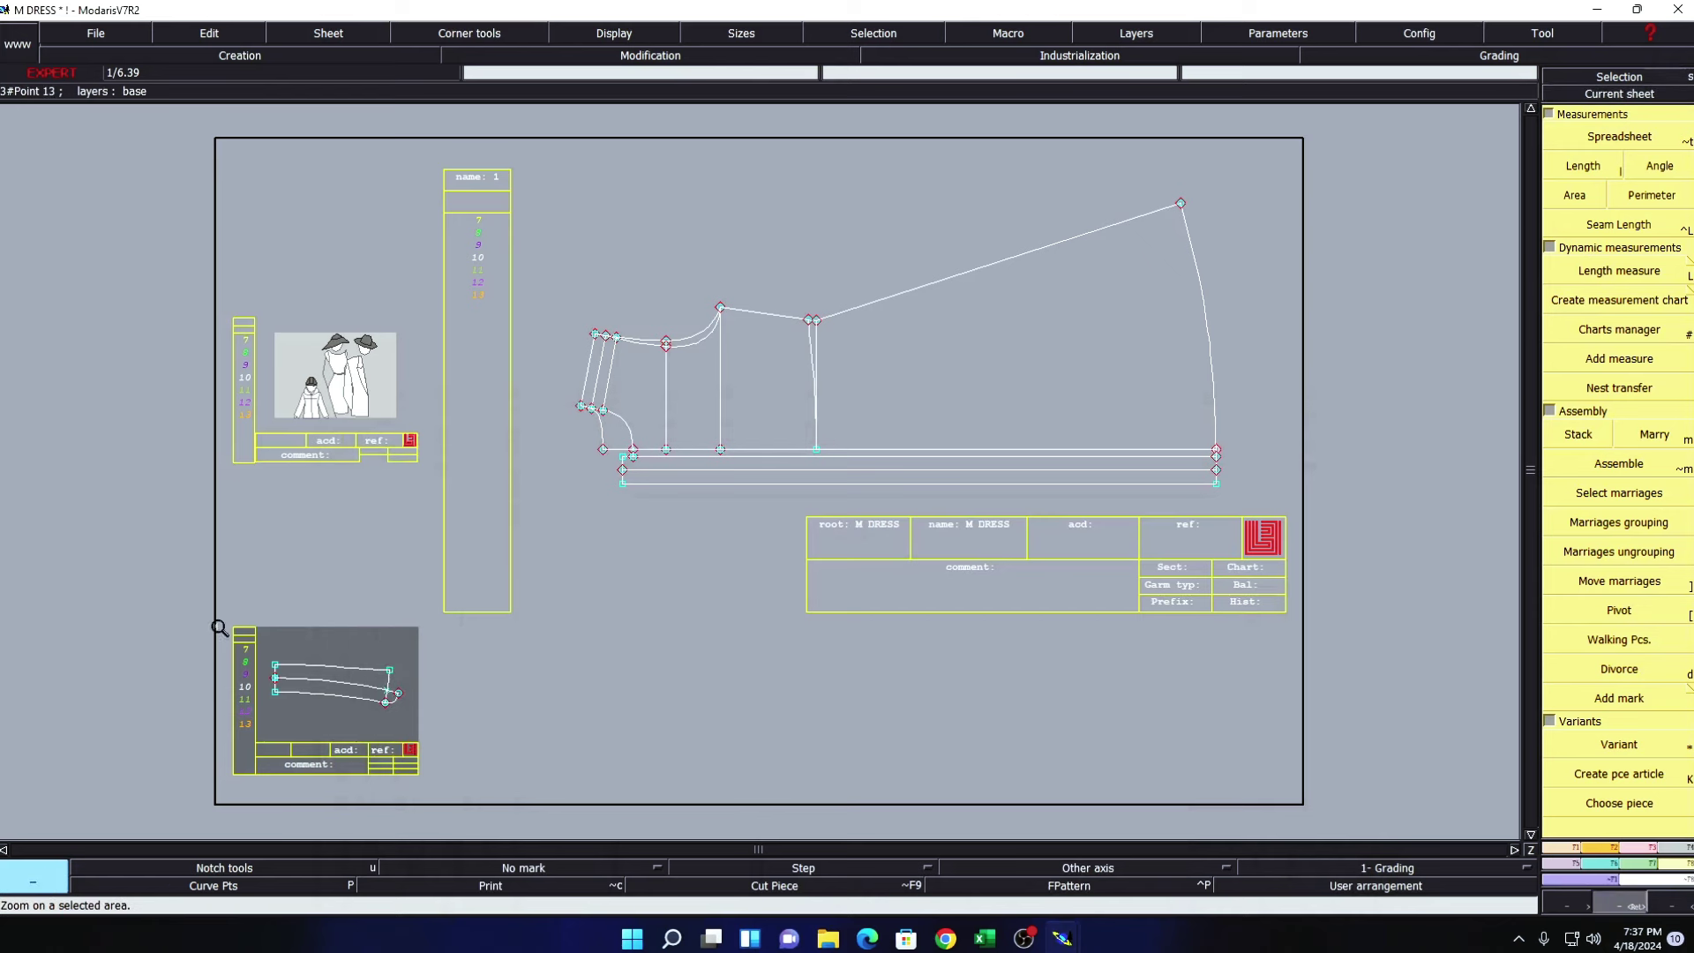
- Add a dynamic length measure along the bottom curve, reading 22.78 cm
{"action": "left_click_drag", "start_coordinate": [220, 628], "coordinate": [490, 748]}
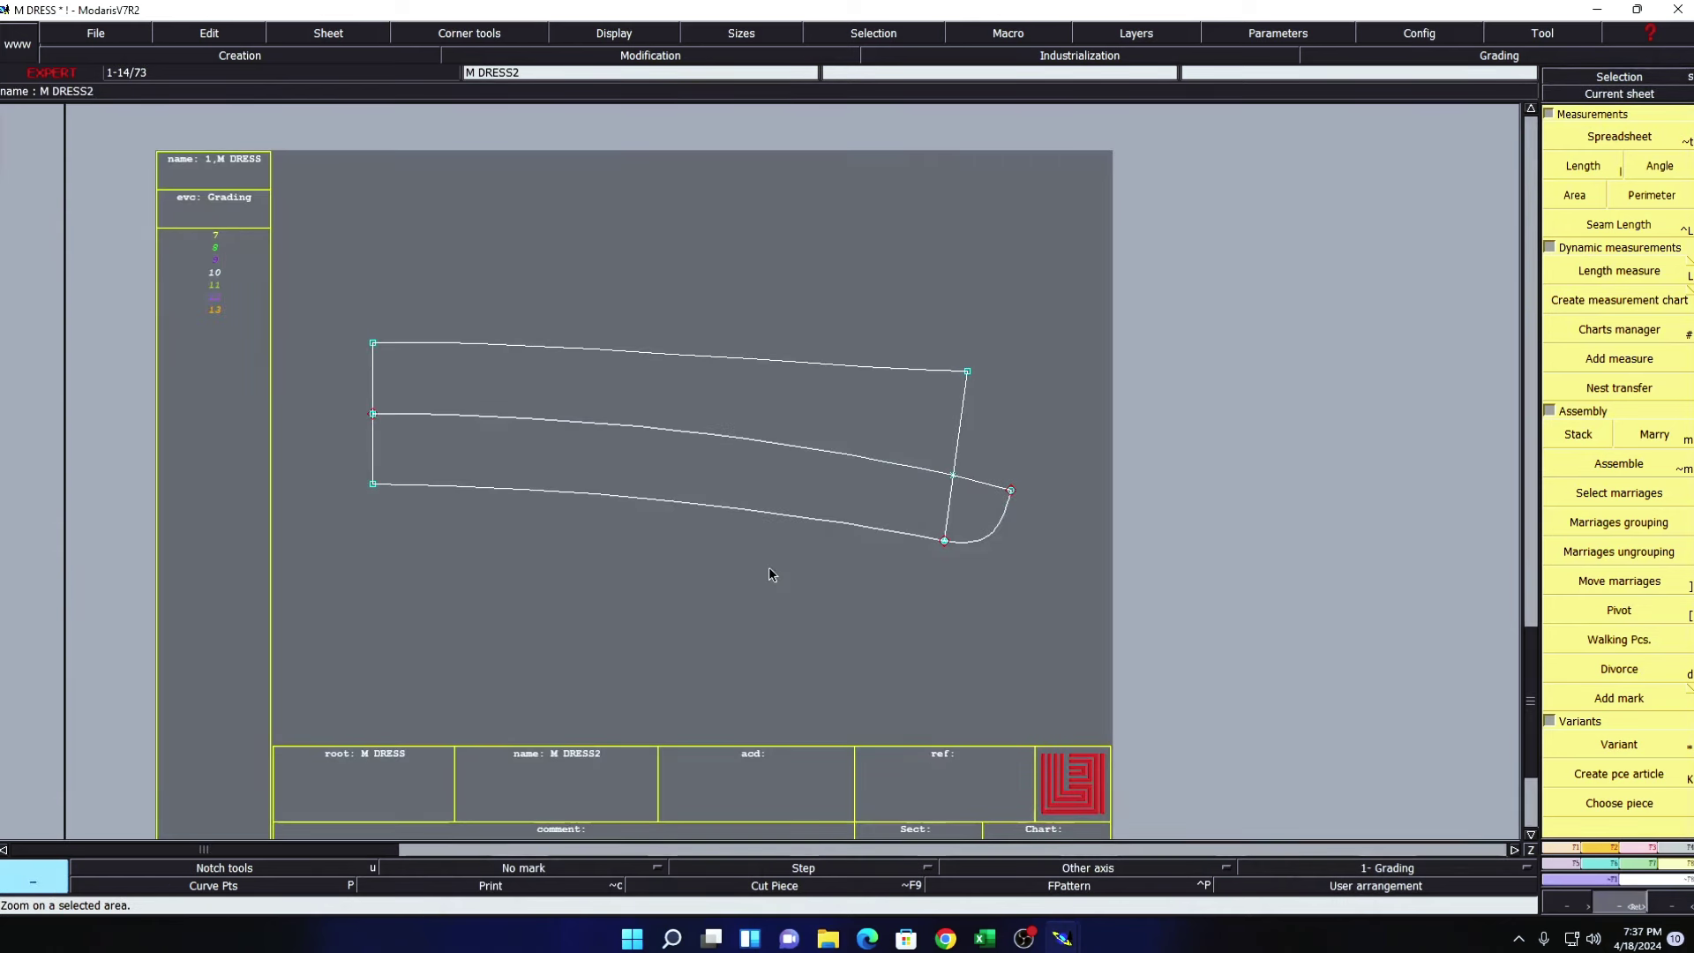
{"action": "key", "text": "shift+l"}
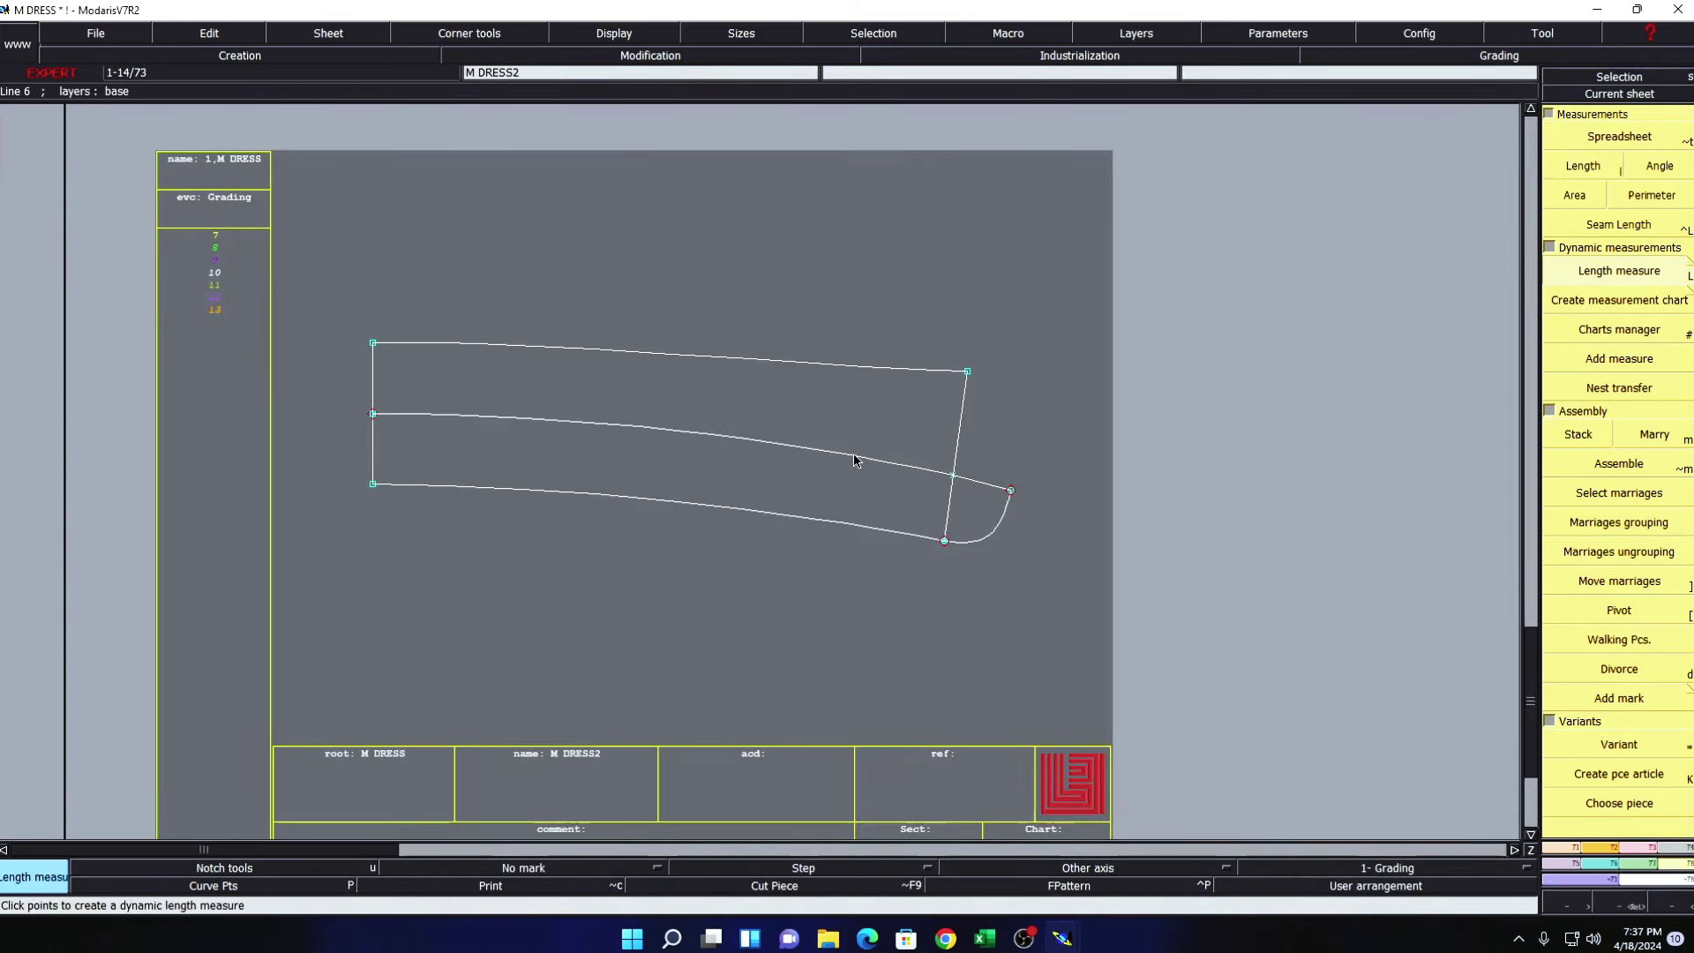
{"action": "left_click", "coordinate": [730, 499]}
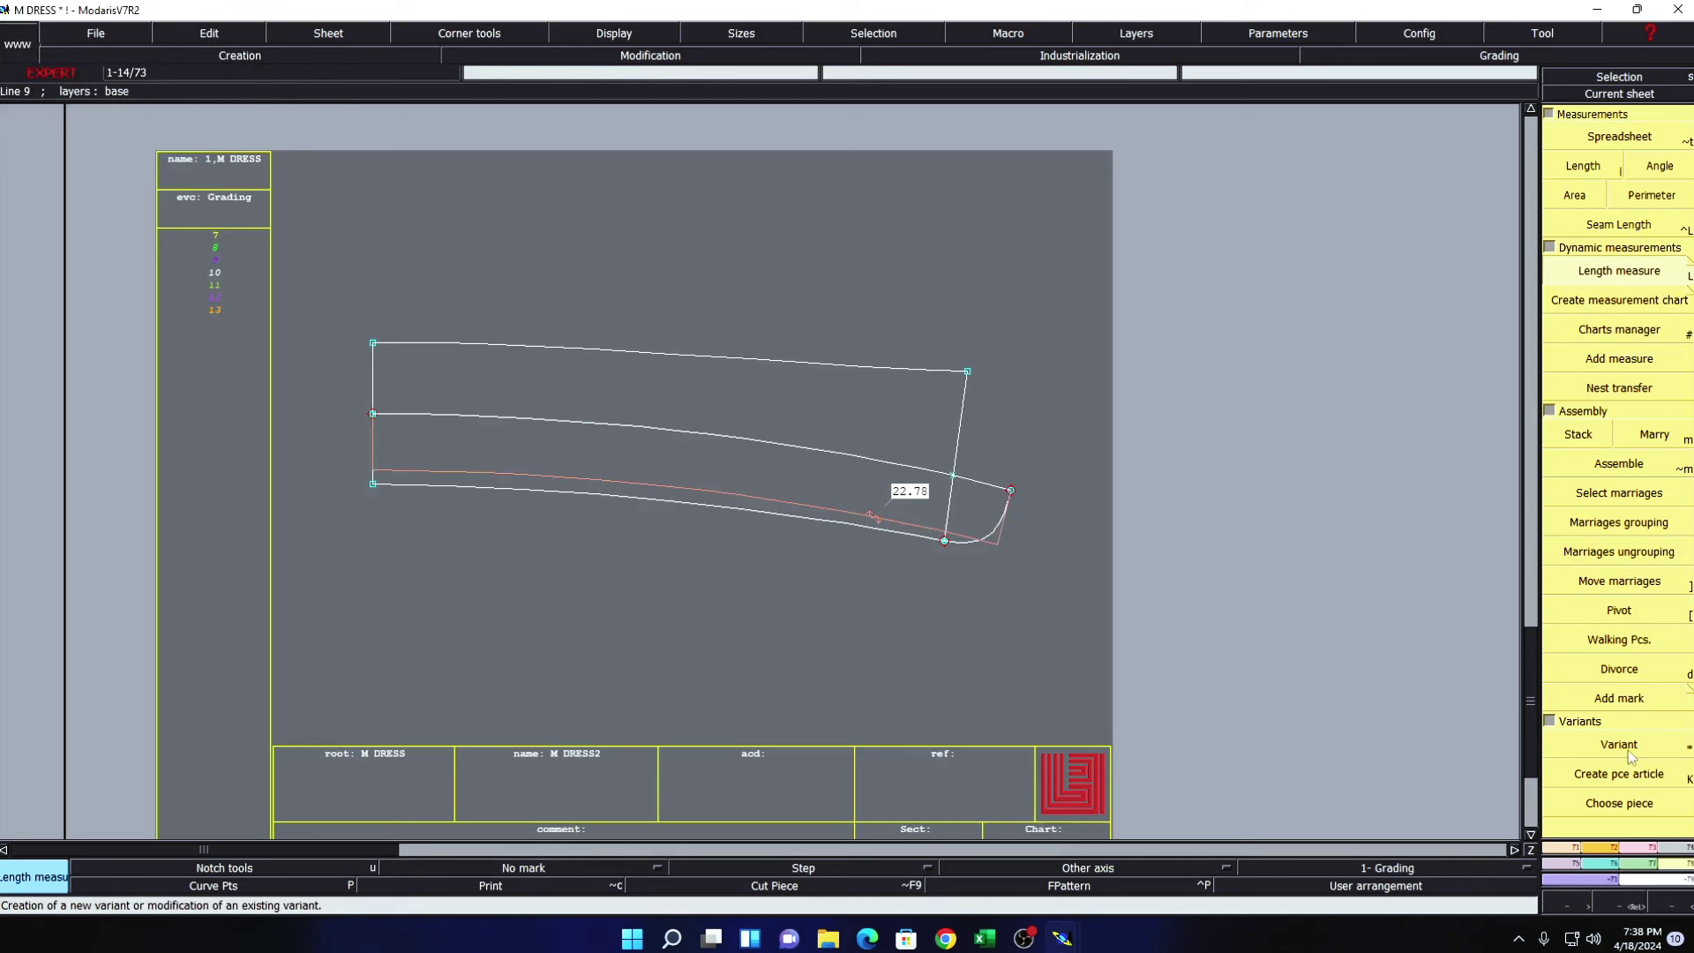
{"action": "left_click", "coordinate": [1618, 798]}
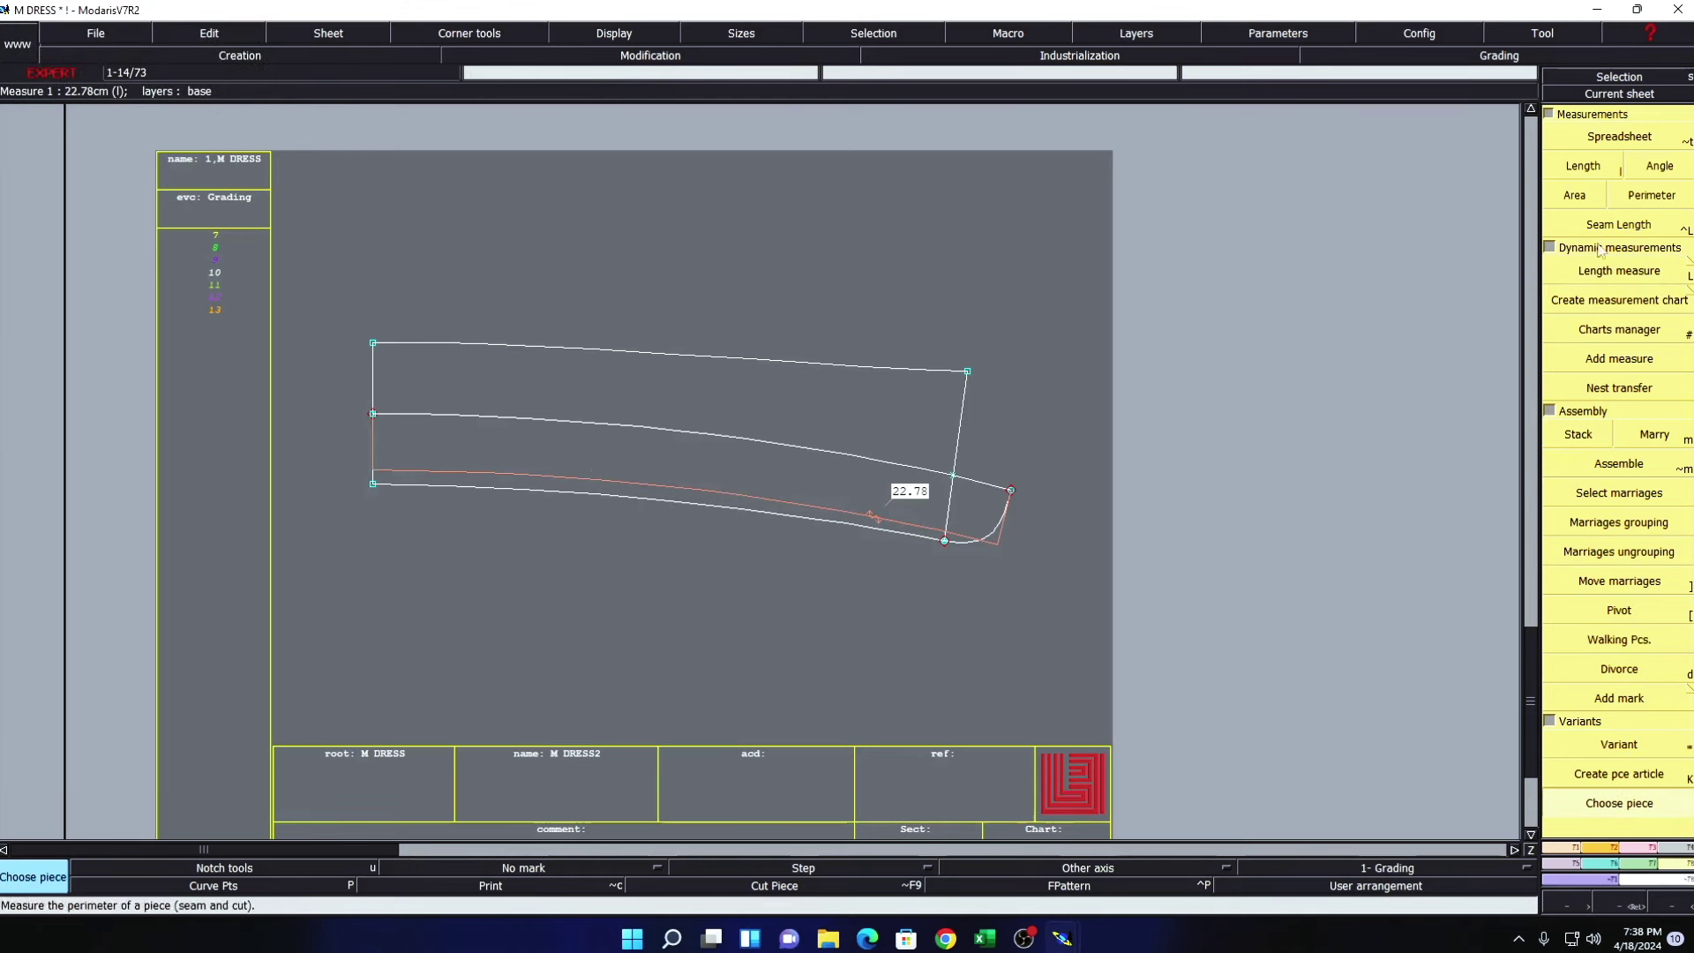
- Pin the three left-edge points and move them by ShiftX 1.30, ShiftY 0
{"action": "key", "text": "F2"}
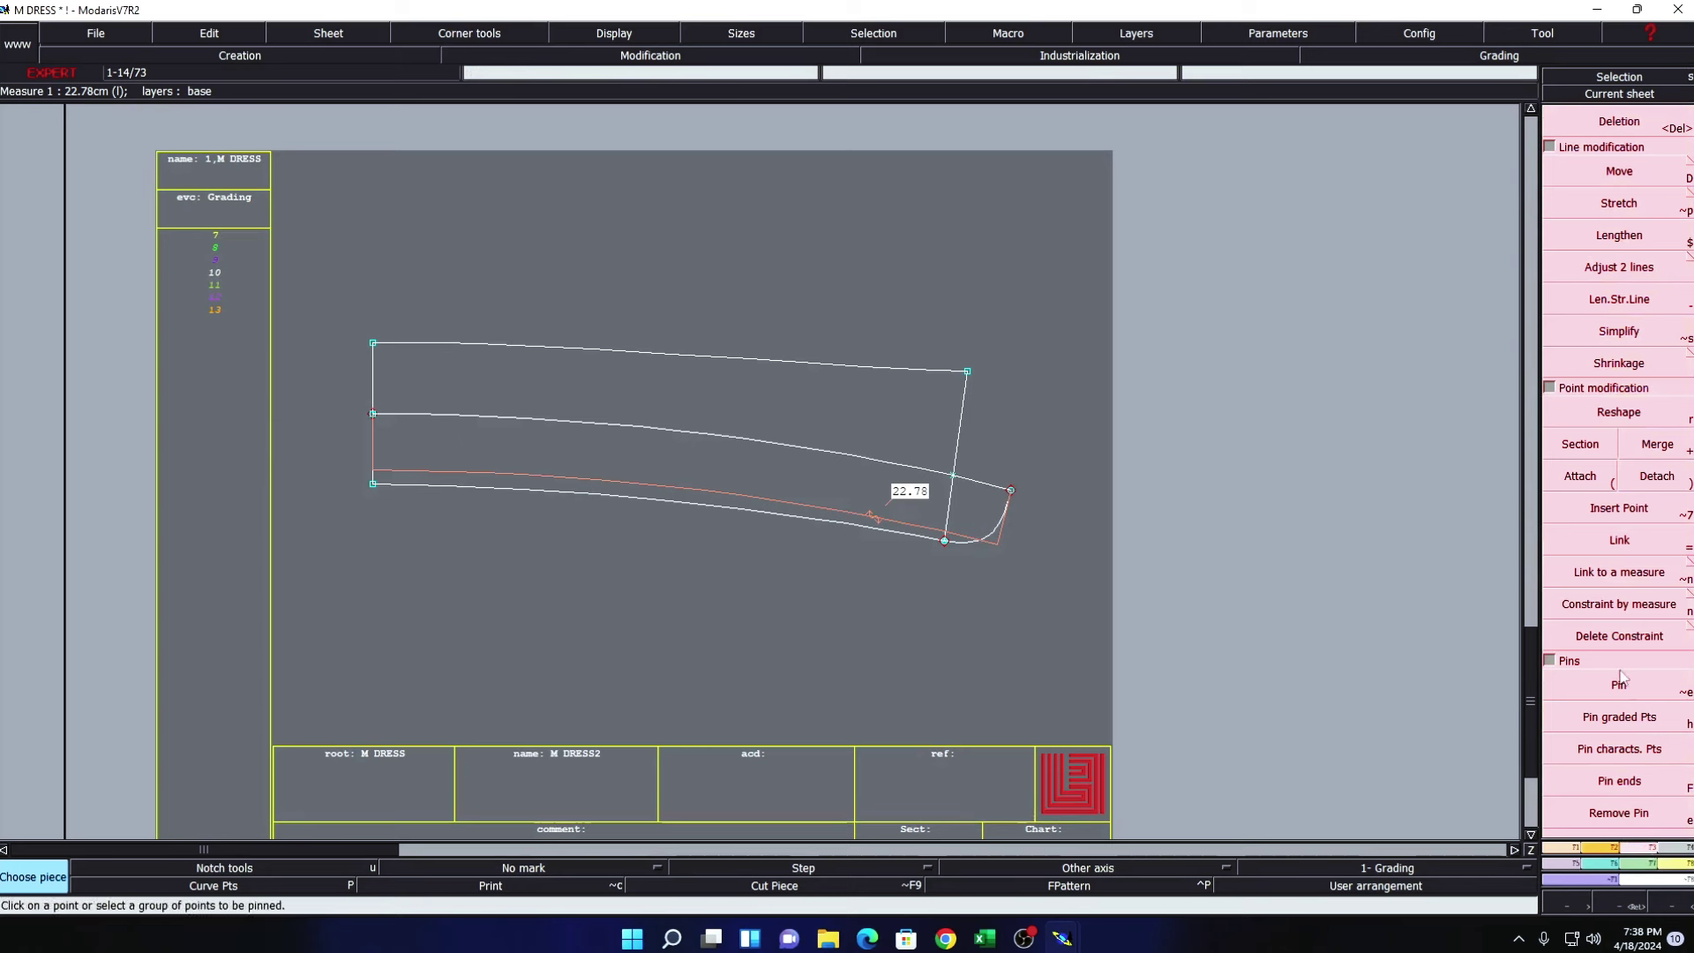
{"action": "left_click", "coordinate": [1618, 683]}
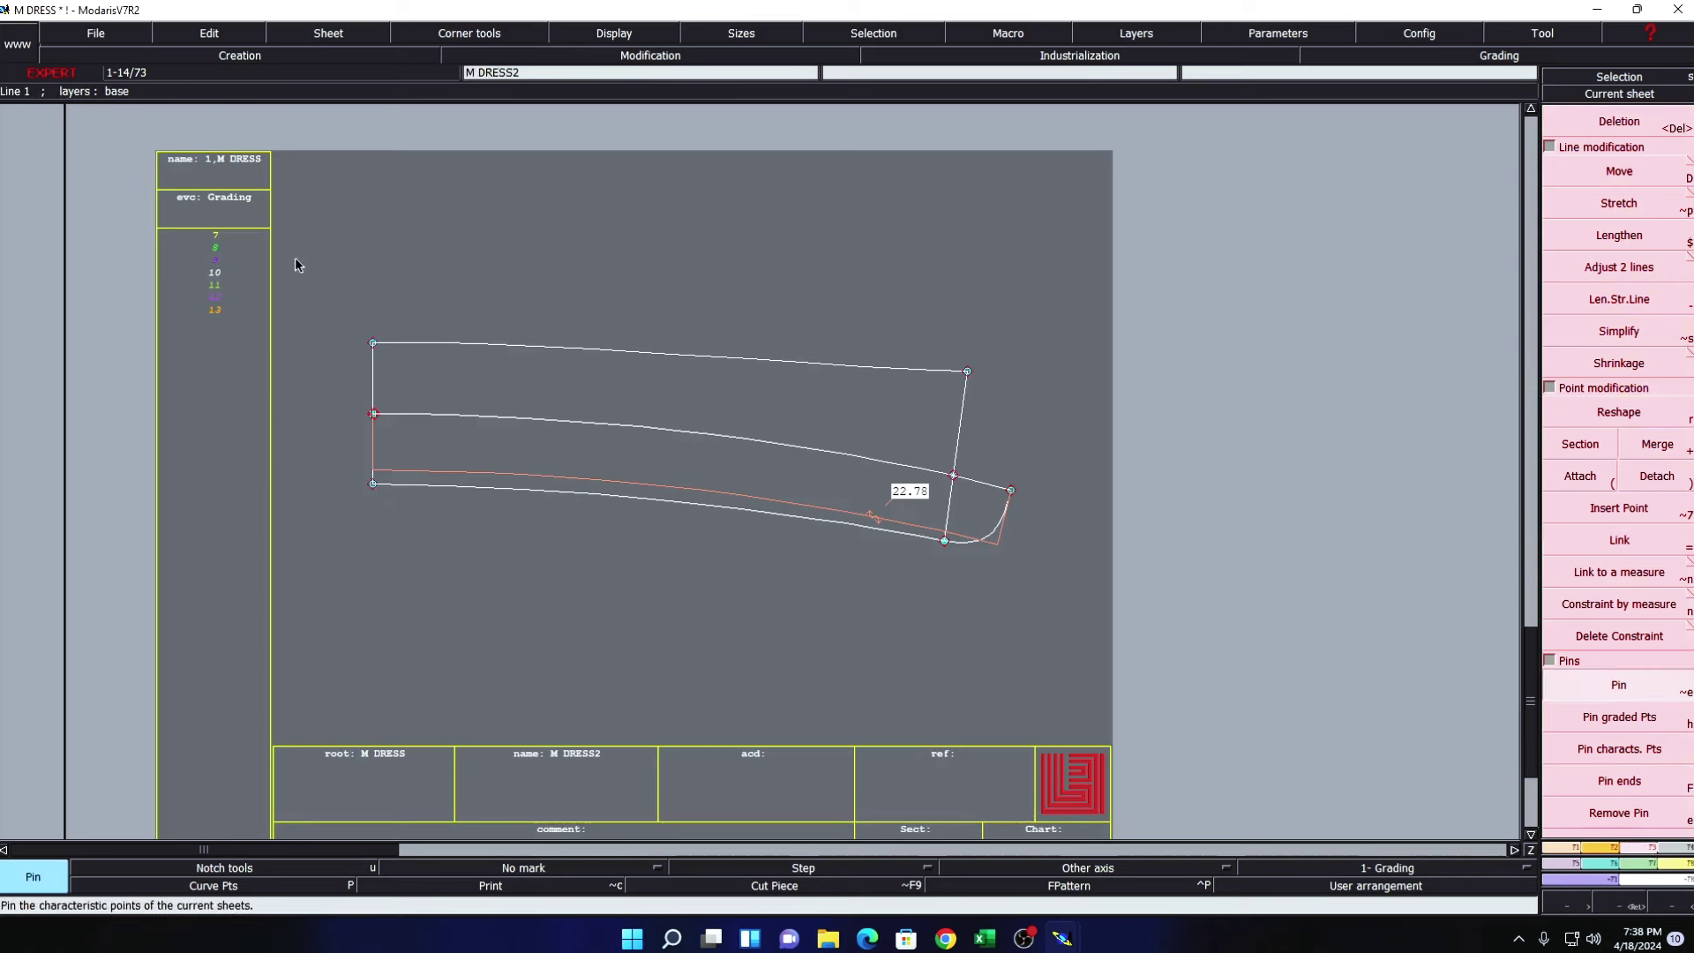
{"action": "left_click_drag", "start_coordinate": [294, 263], "coordinate": [465, 615]}
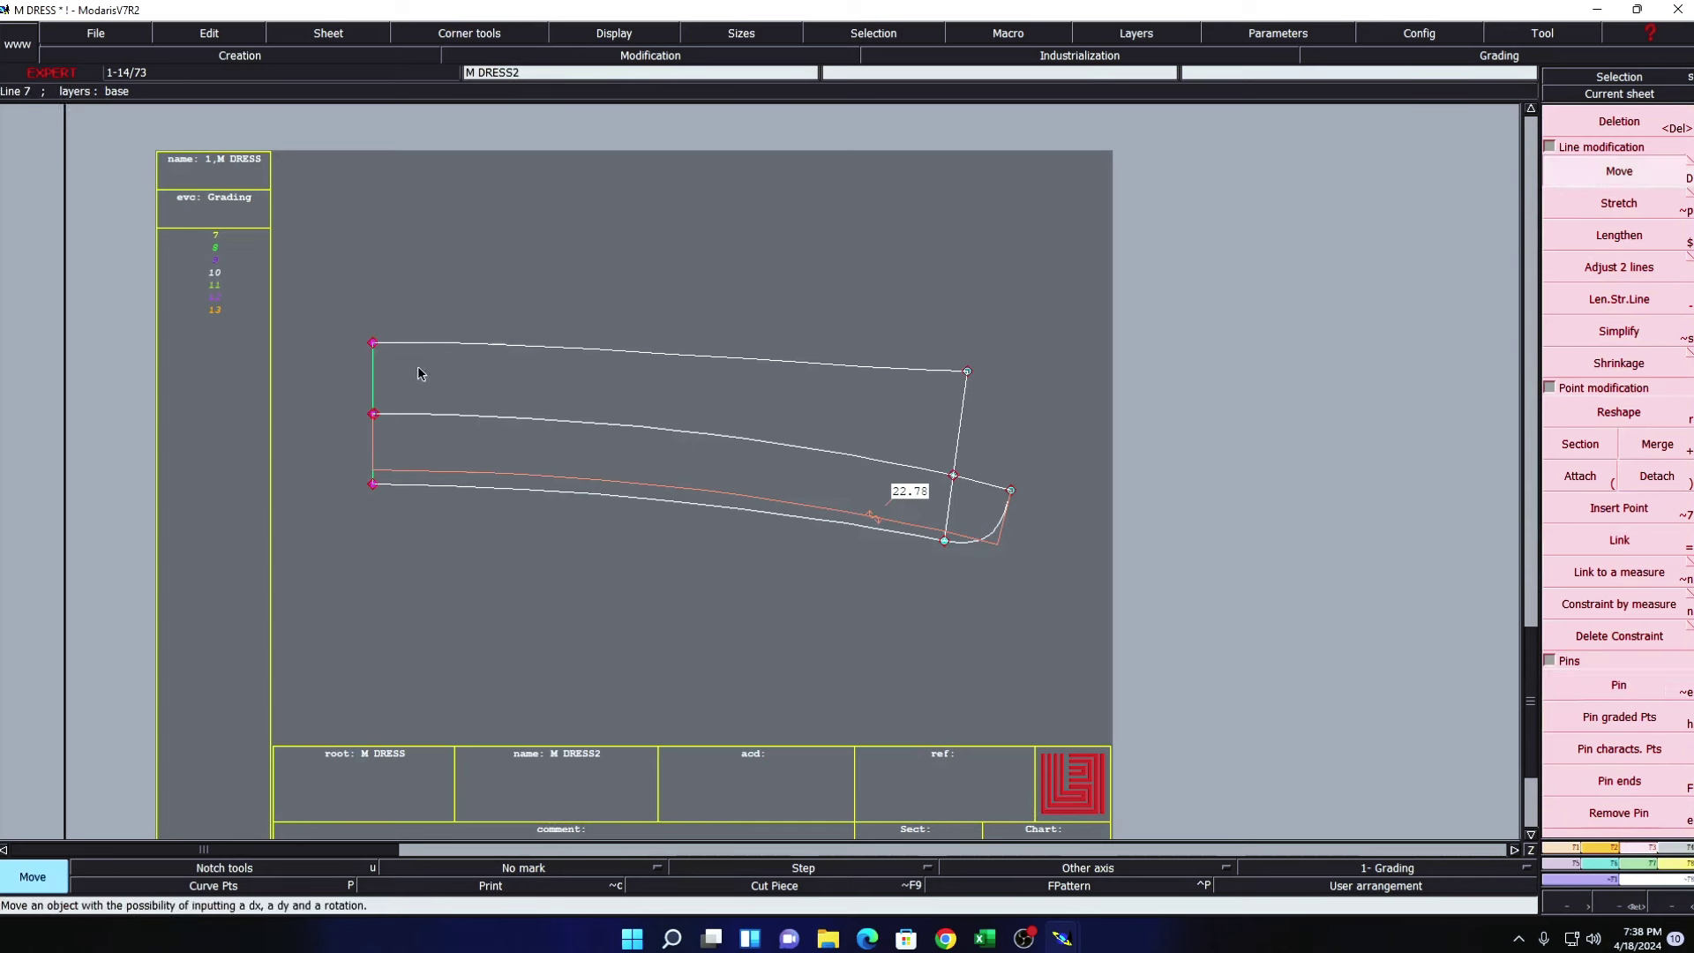
{"action": "left_click", "coordinate": [373, 343]}
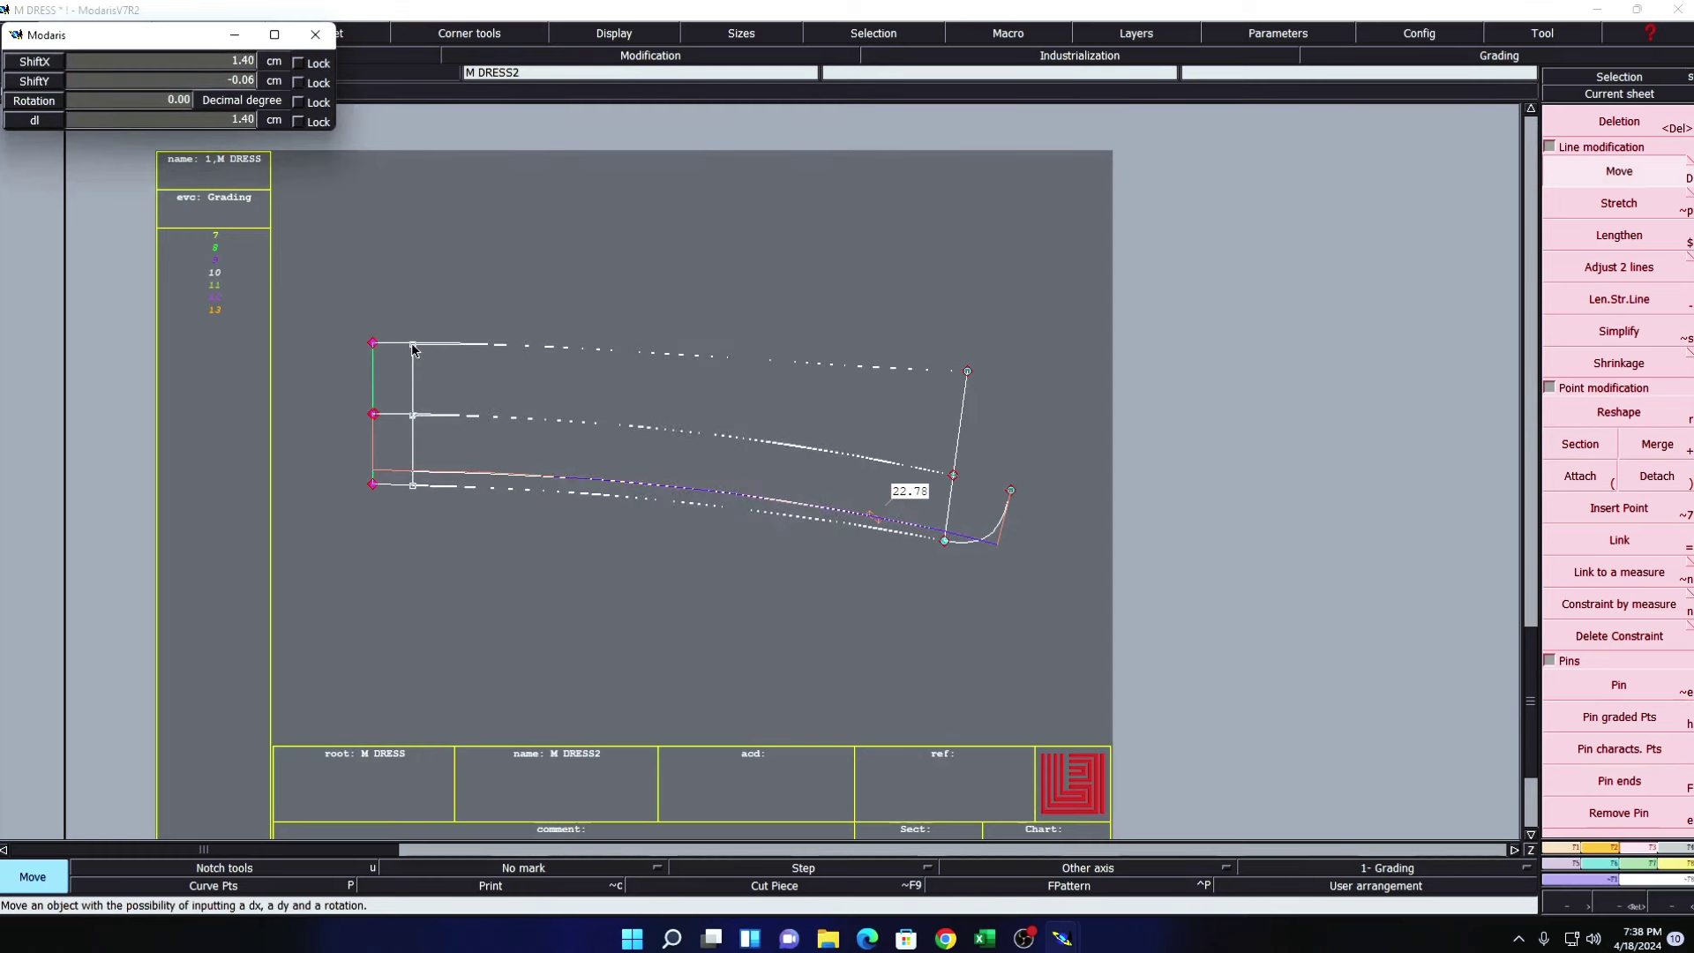
{"action": "key", "text": "Tab"}
{"action": "type", "text": "00"}
{"action": "key", "text": "shift+Tab"}
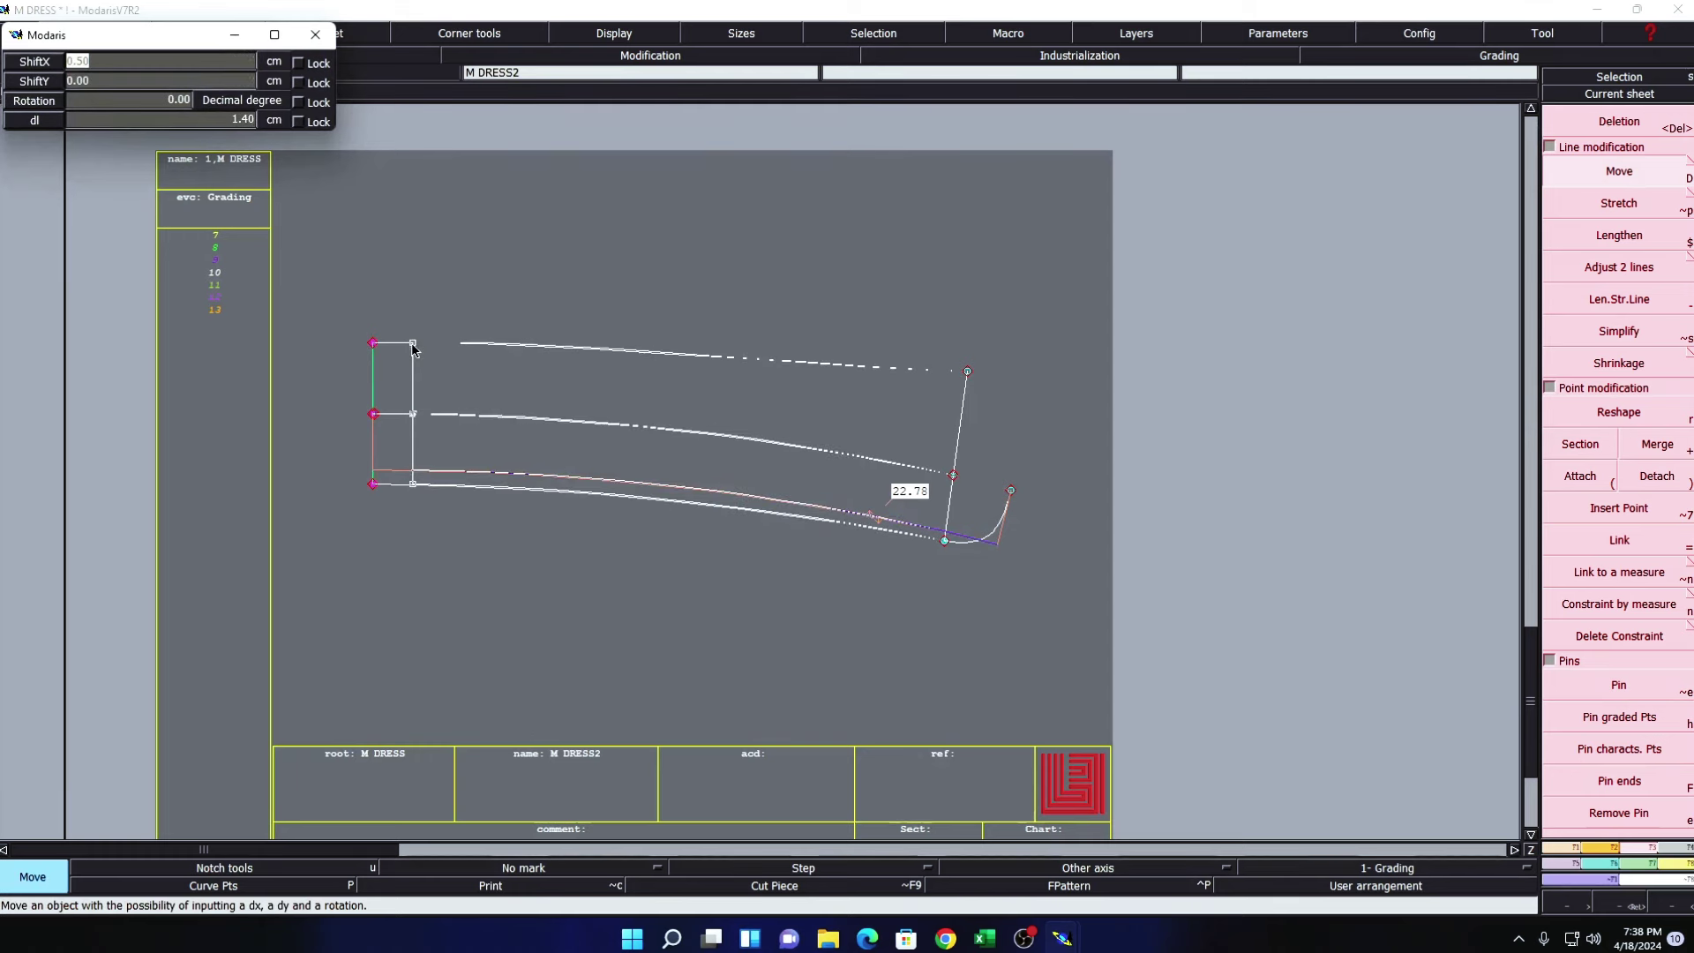
{"action": "type", "text": "1.30"}
{"action": "key", "text": "Return"}
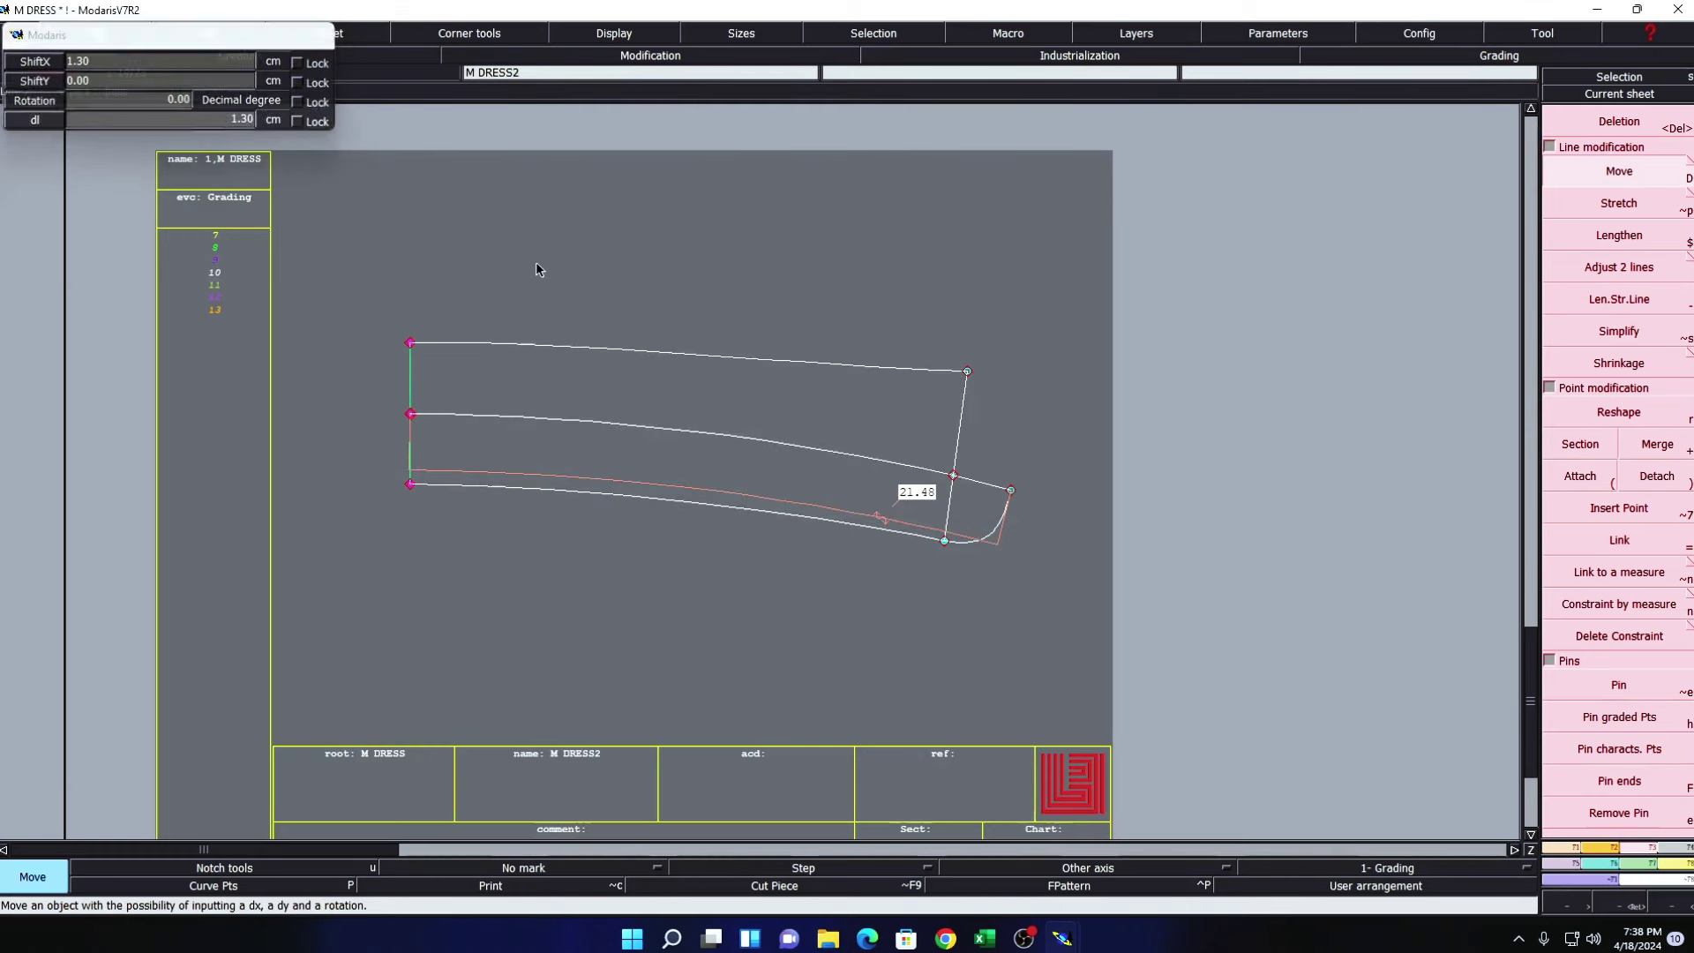
- Delete the 21.48 cm length measure and refocus on the M DRESS2 sheet
{"action": "key", "text": "Delete"}
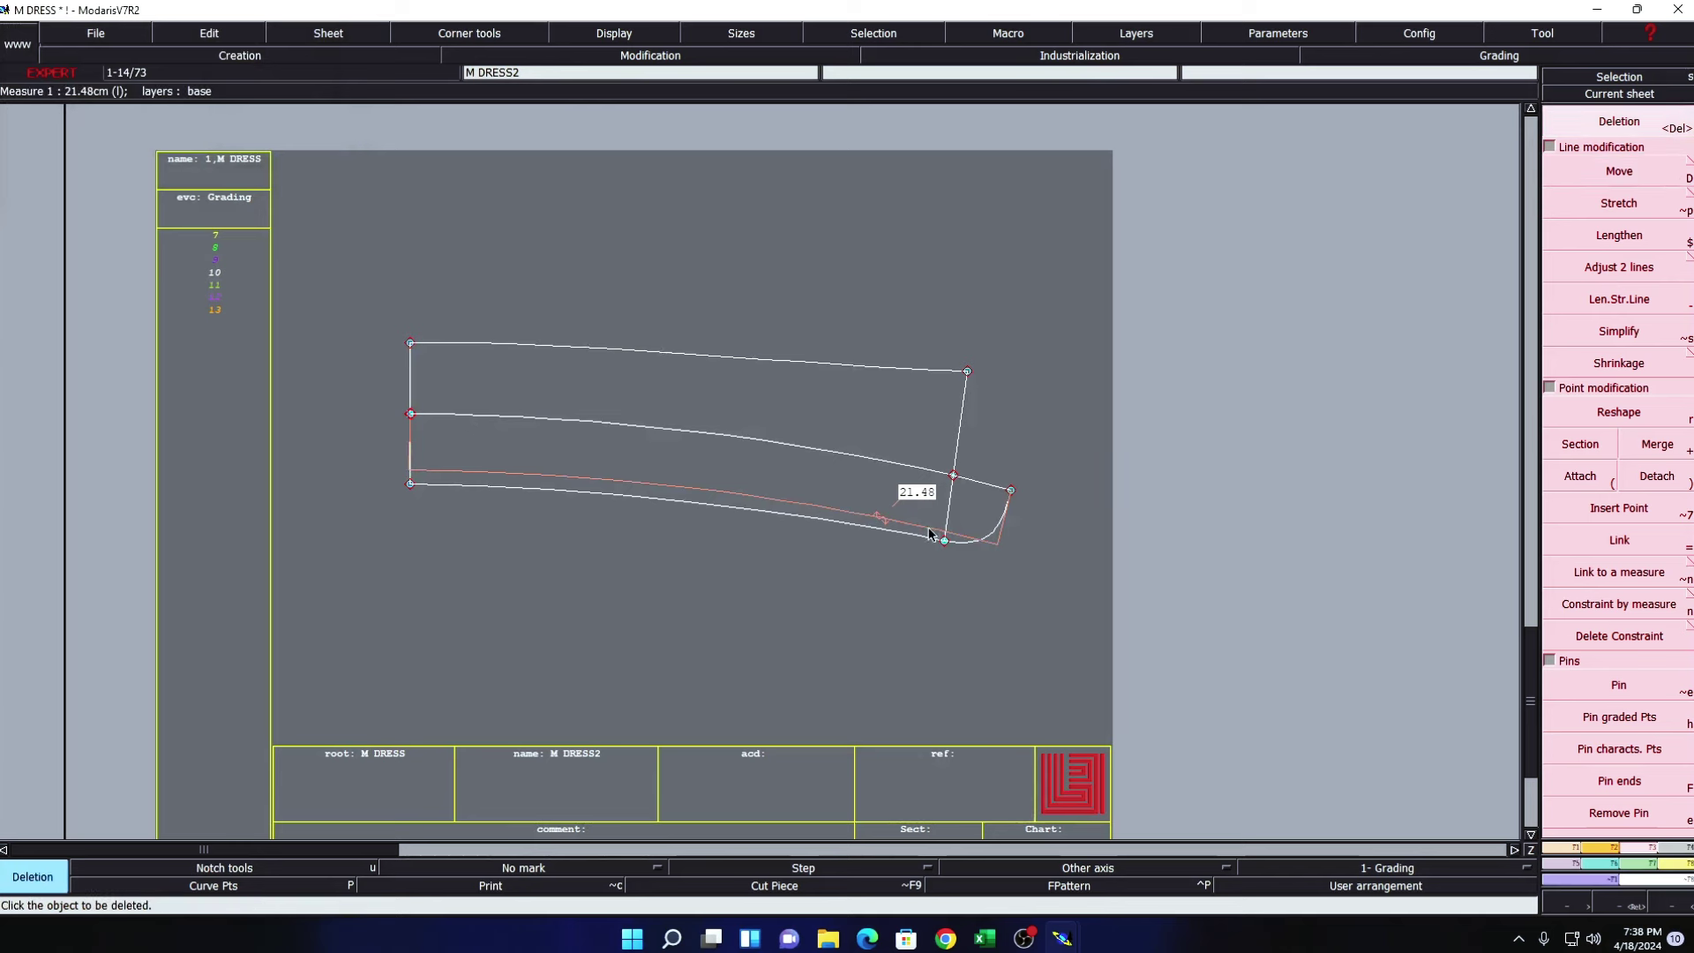
{"action": "left_click", "coordinate": [873, 514]}
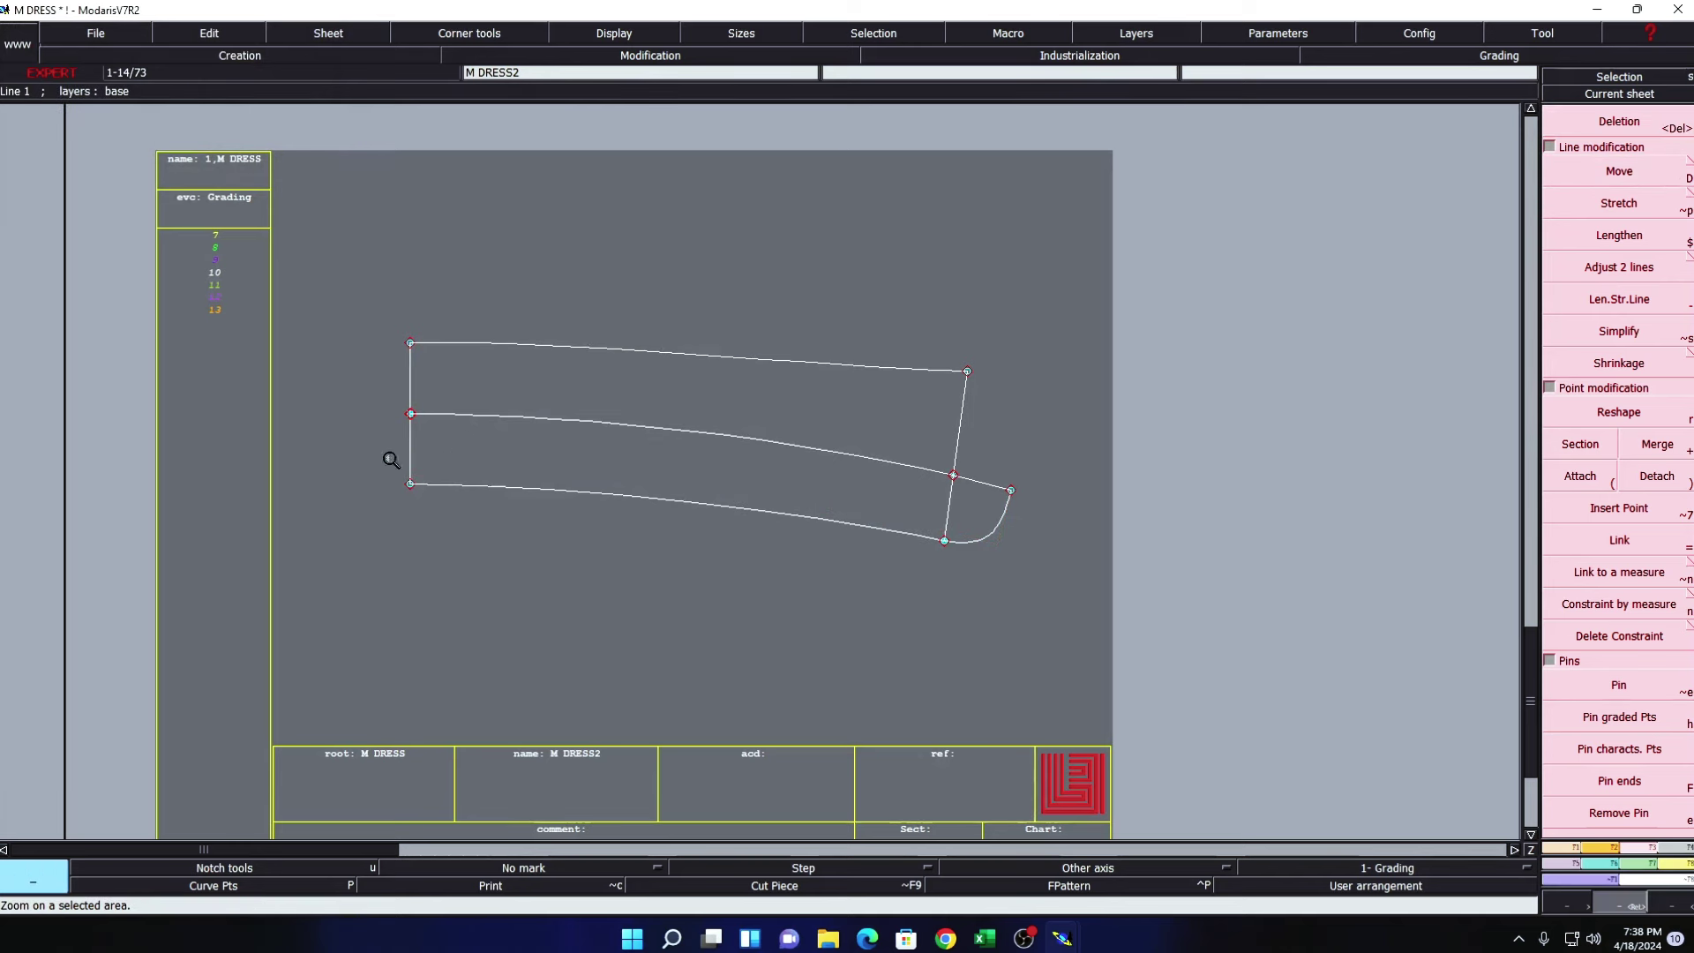
{"action": "left_click_drag", "start_coordinate": [333, 368], "coordinate": [673, 555]}
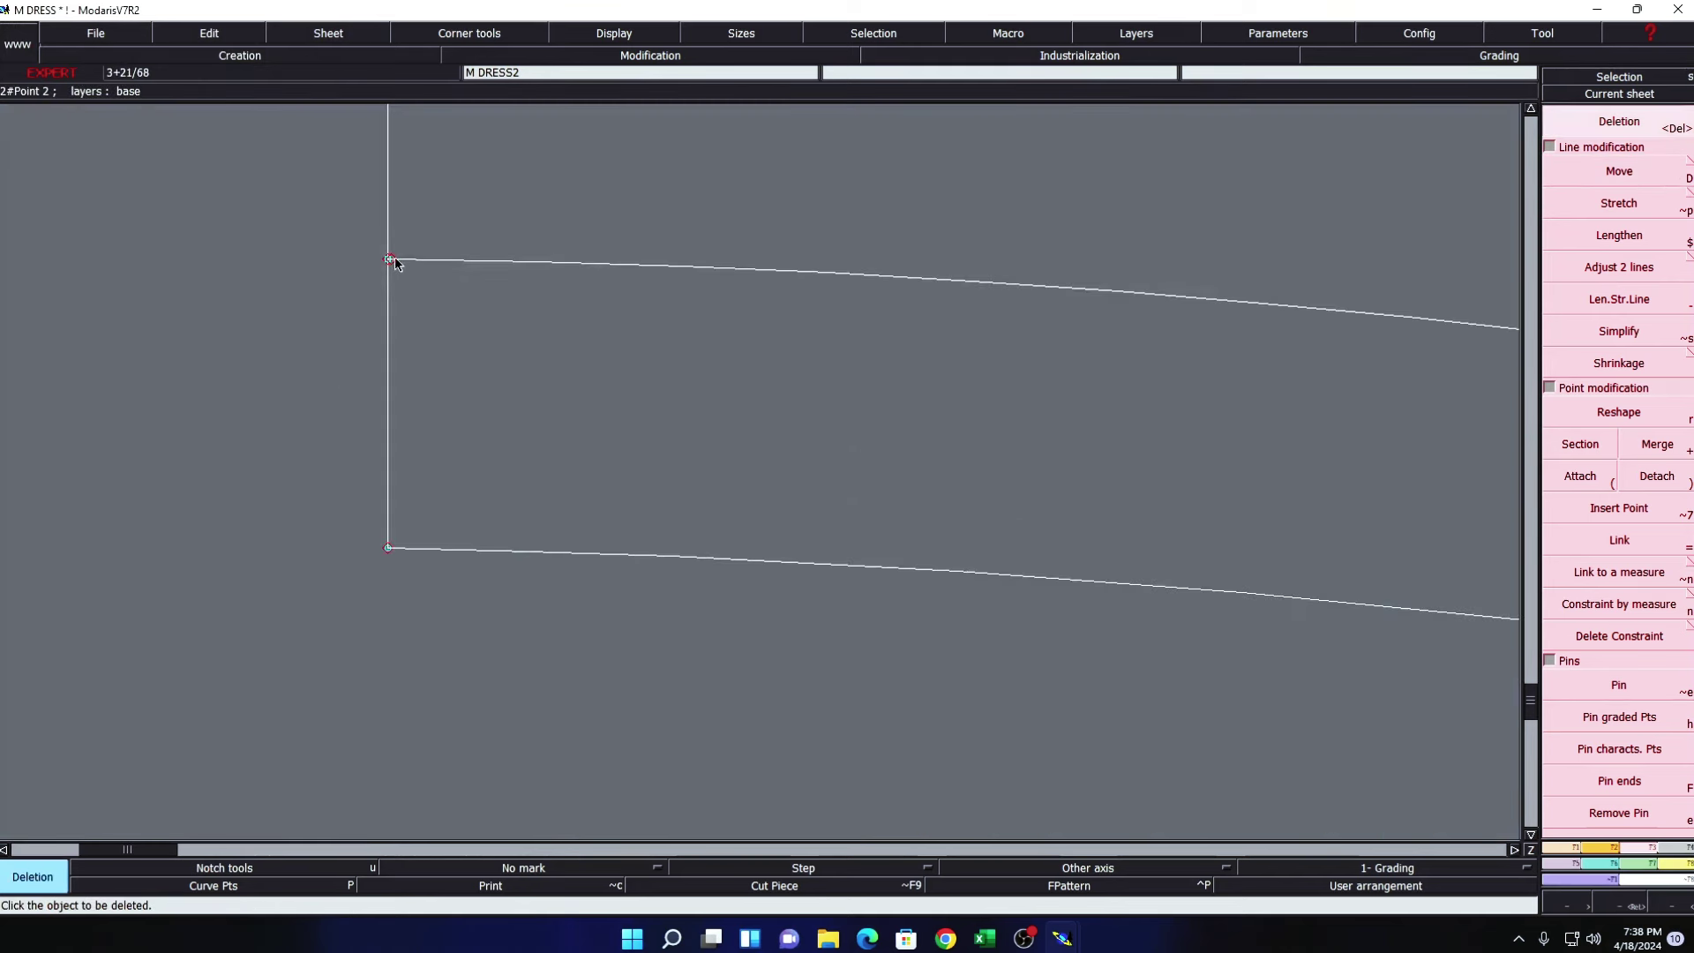
{"action": "key", "text": "F12"}
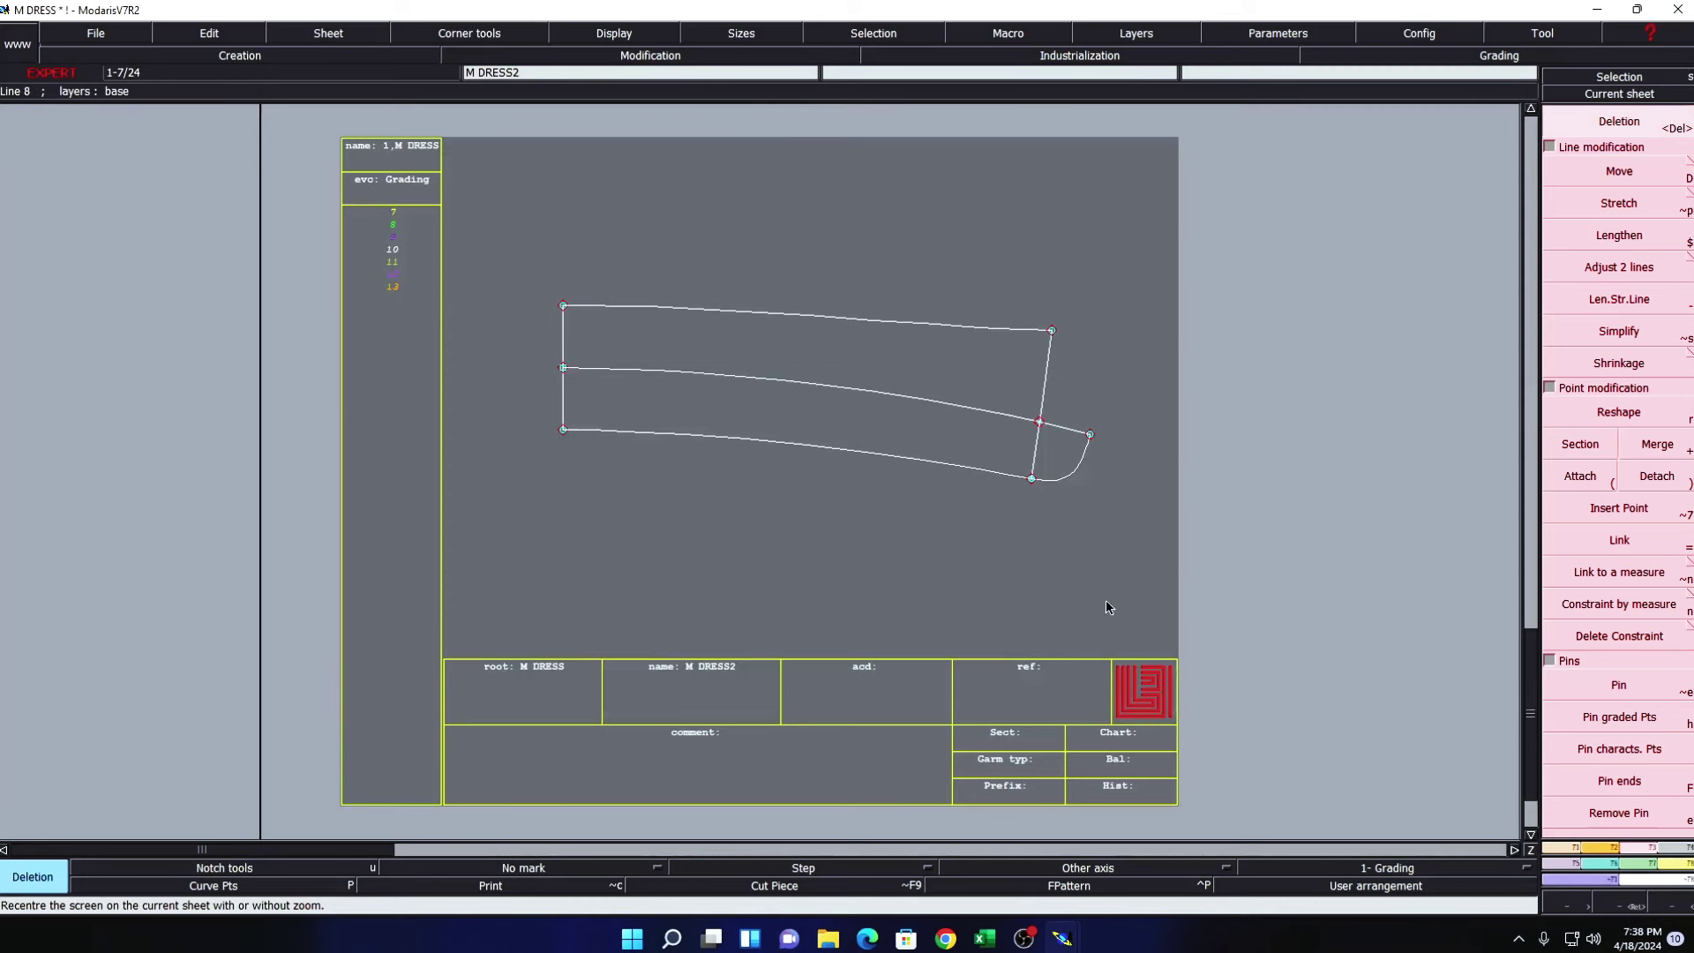
{"action": "key", "text": "F11"}
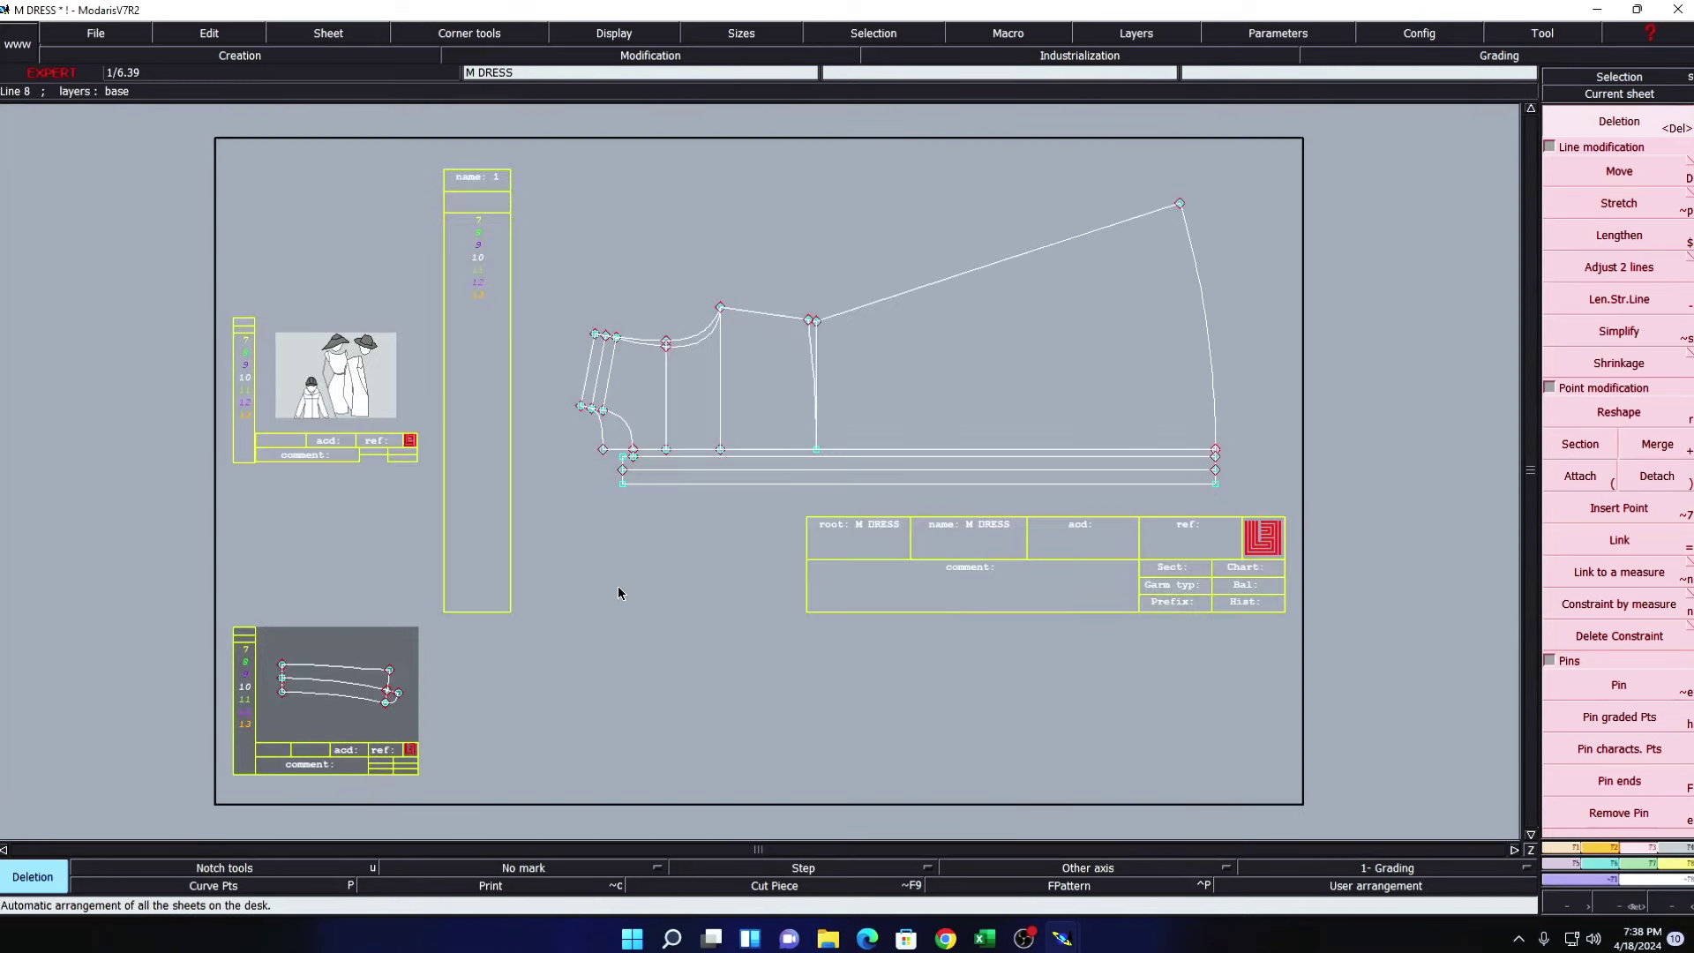
{"action": "key", "text": "F10"}
{"action": "left_click_drag", "start_coordinate": [249, 622], "coordinate": [516, 760]}
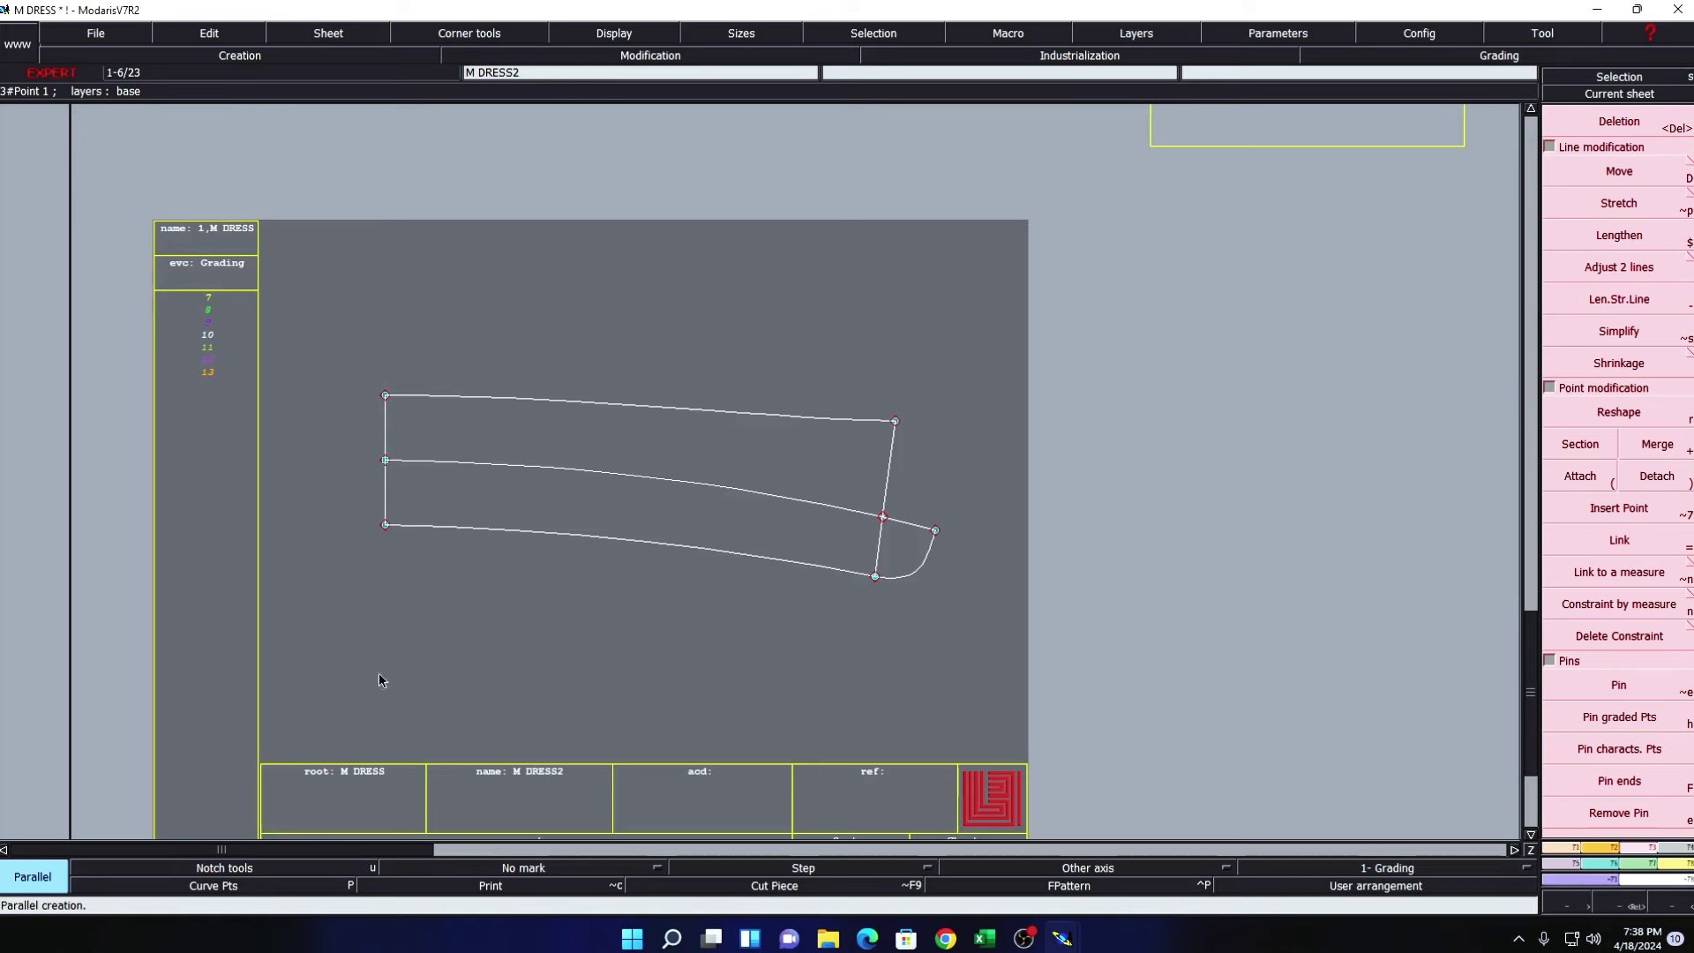
- Mirror the middle and bottom curves across the left edge, then undo both mirrors
{"action": "key", "text": "a"}
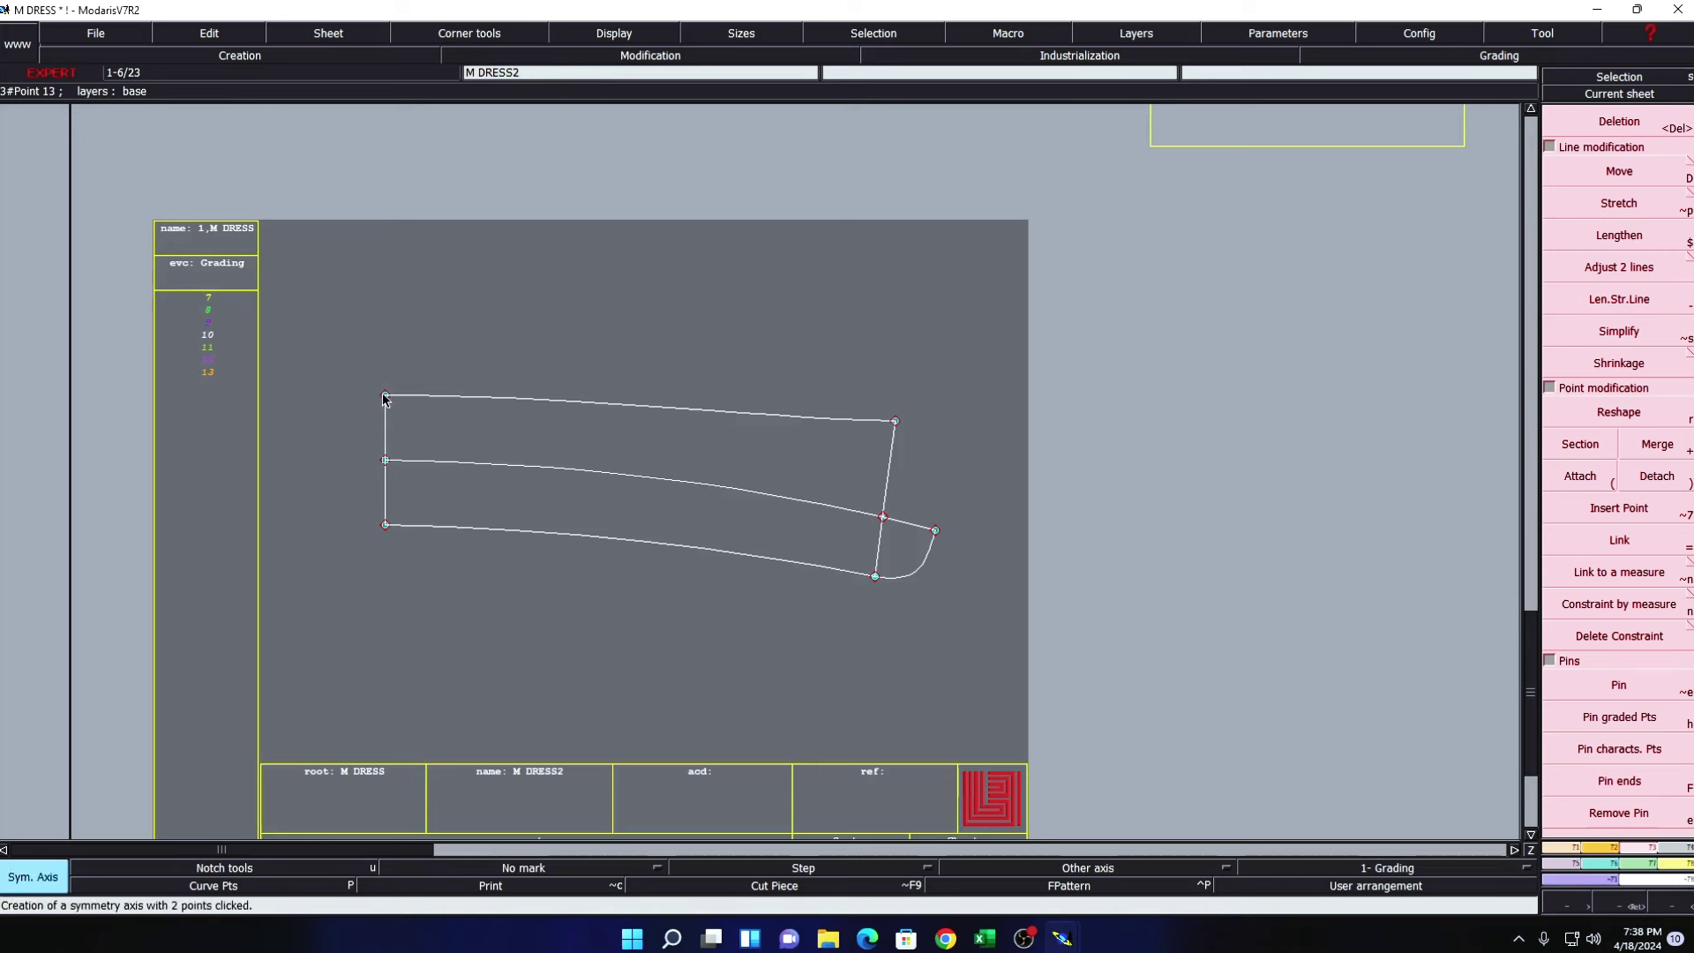
{"action": "left_click", "coordinate": [385, 397]}
{"action": "left_click", "coordinate": [385, 524]}
{"action": "key", "text": "shift+a"}
{"action": "left_click", "coordinate": [546, 468]}
{"action": "left_click", "coordinate": [520, 532]}
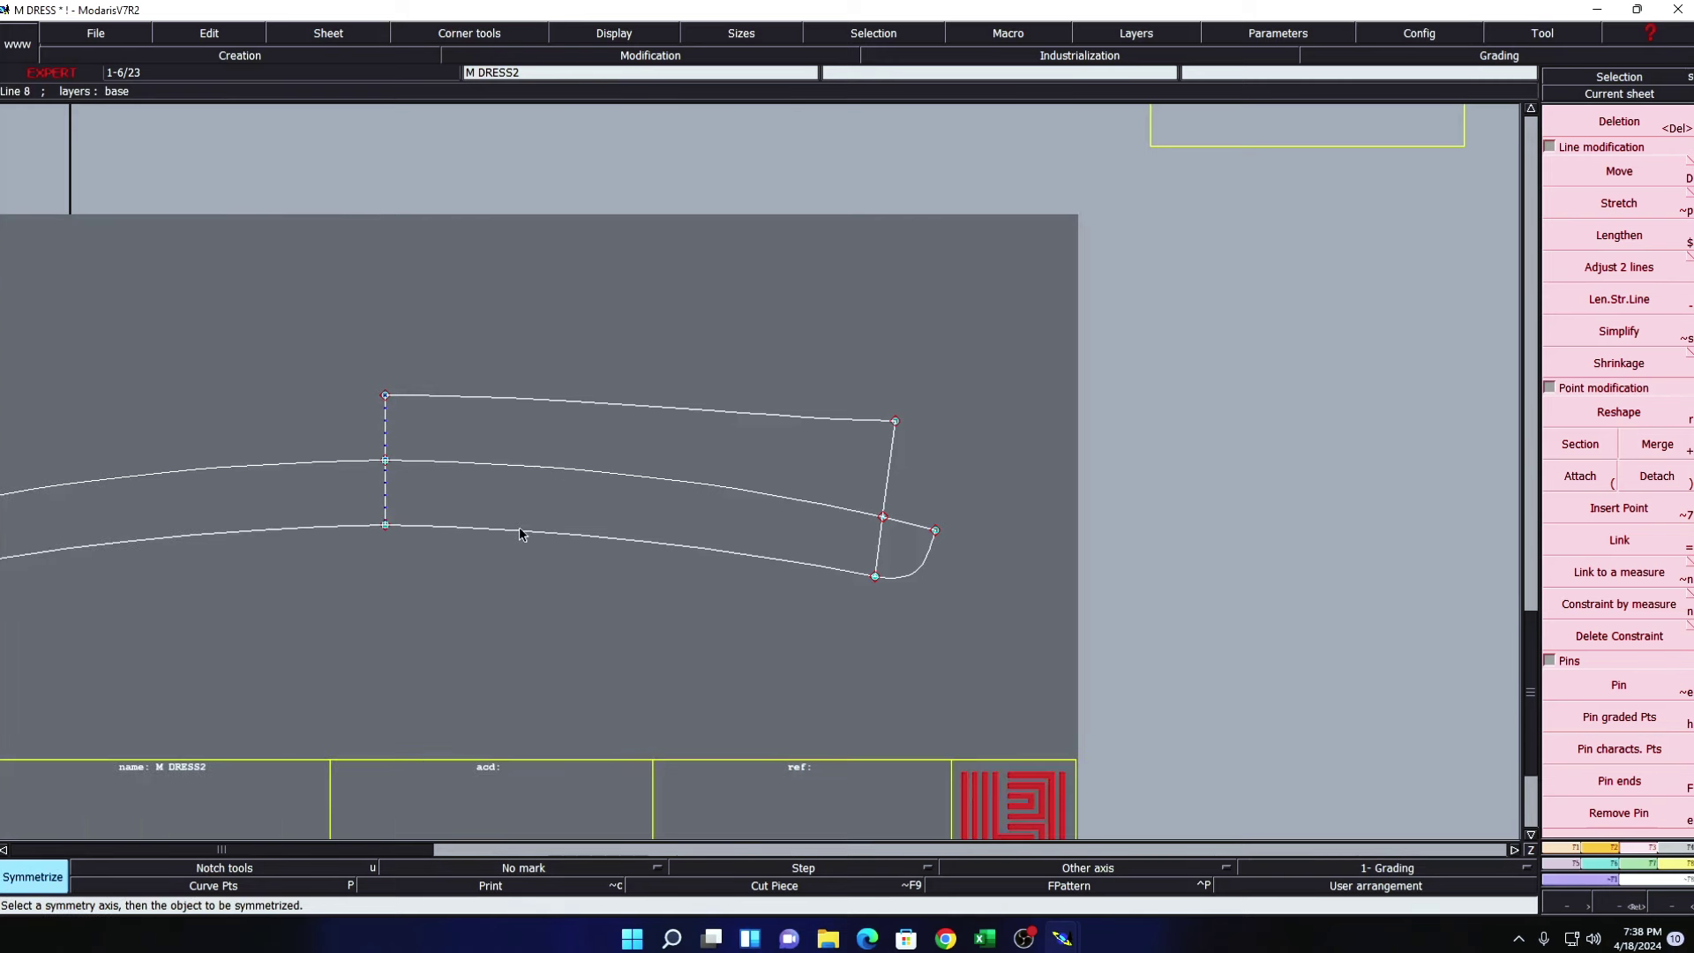
{"action": "key", "text": "Home"}
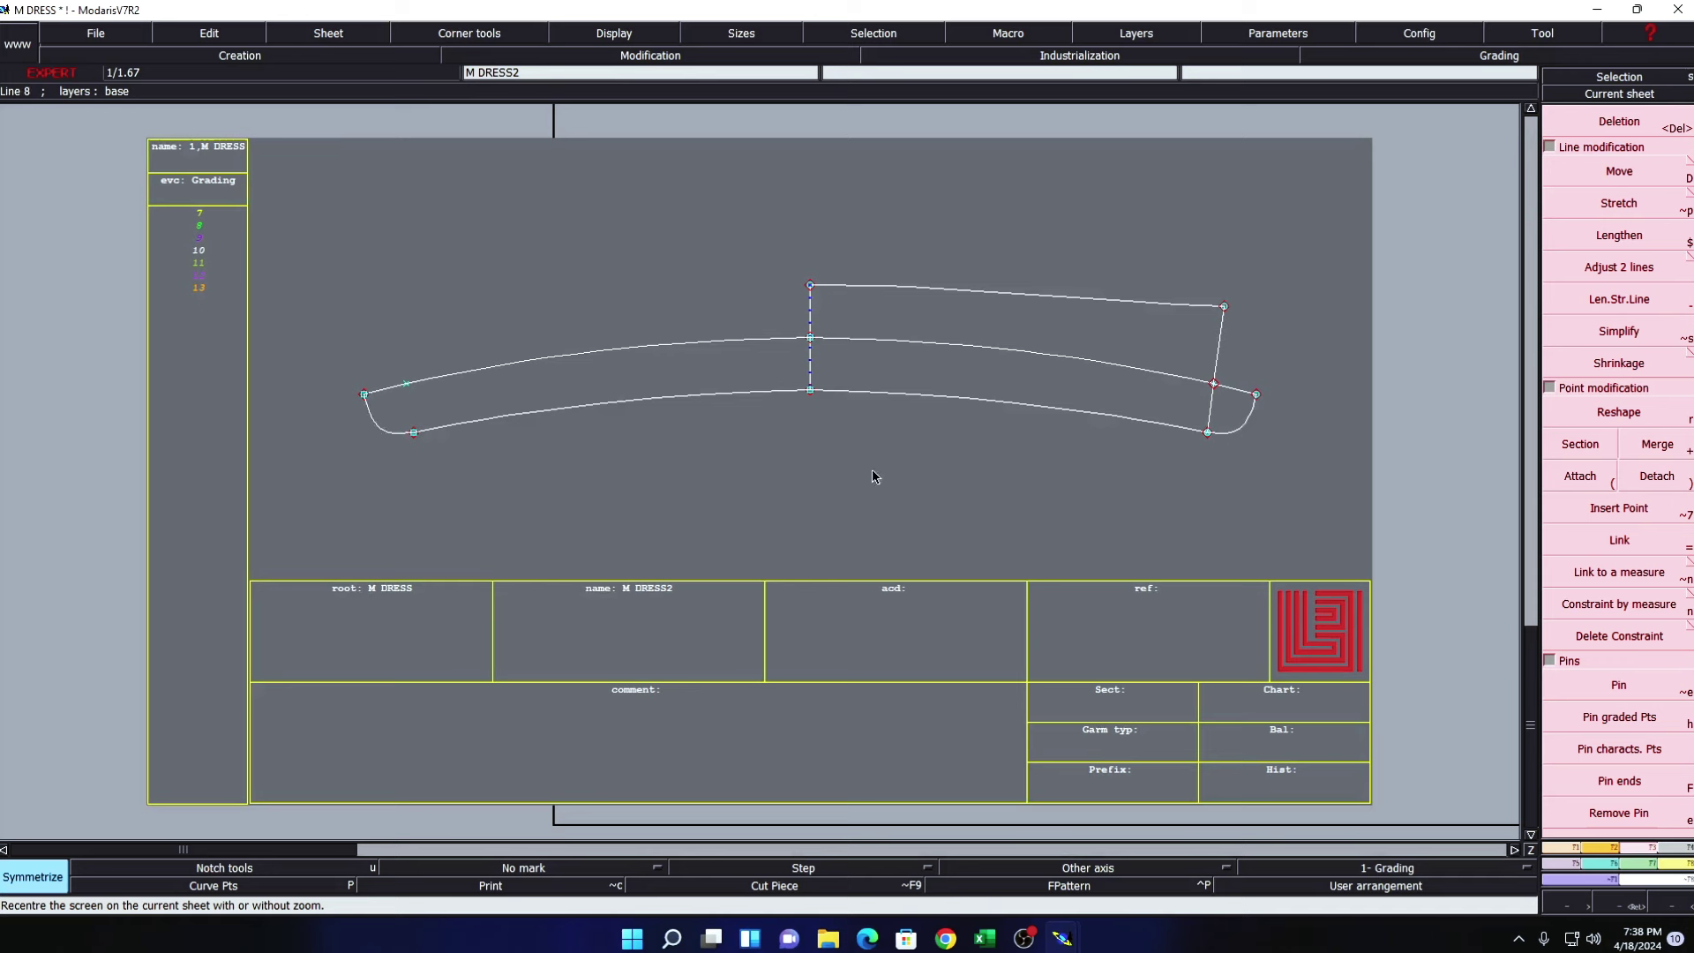
{"action": "key", "text": "ctrl+z"}
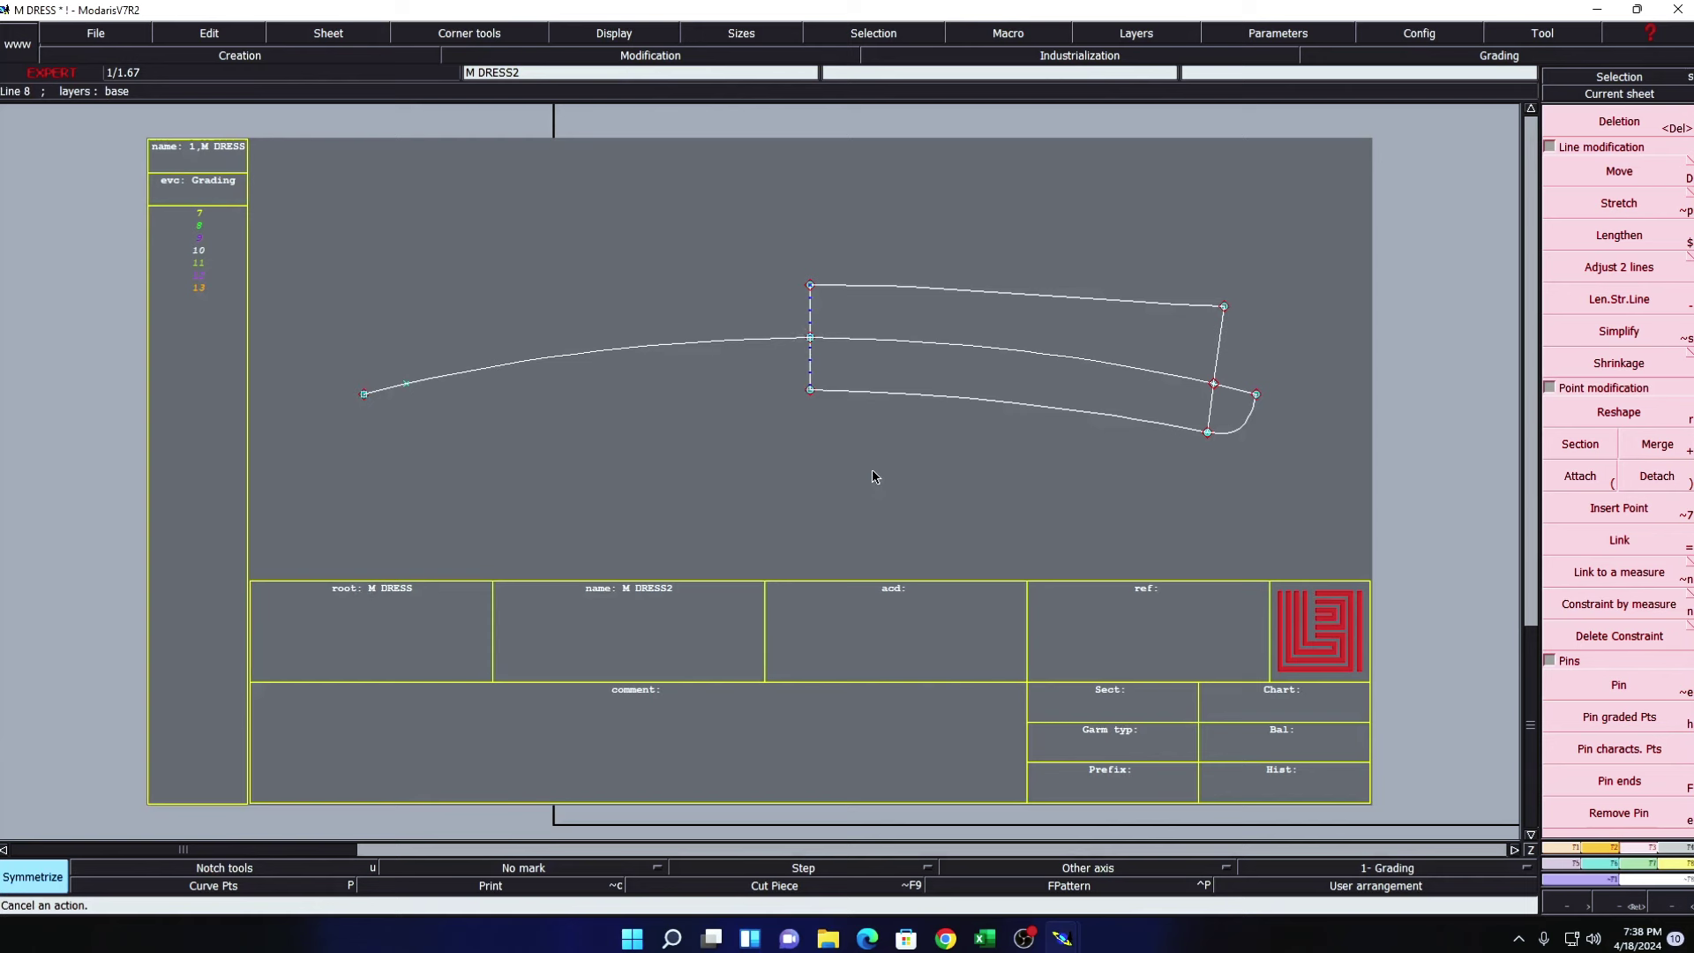
{"action": "key", "text": "ctrl+z"}
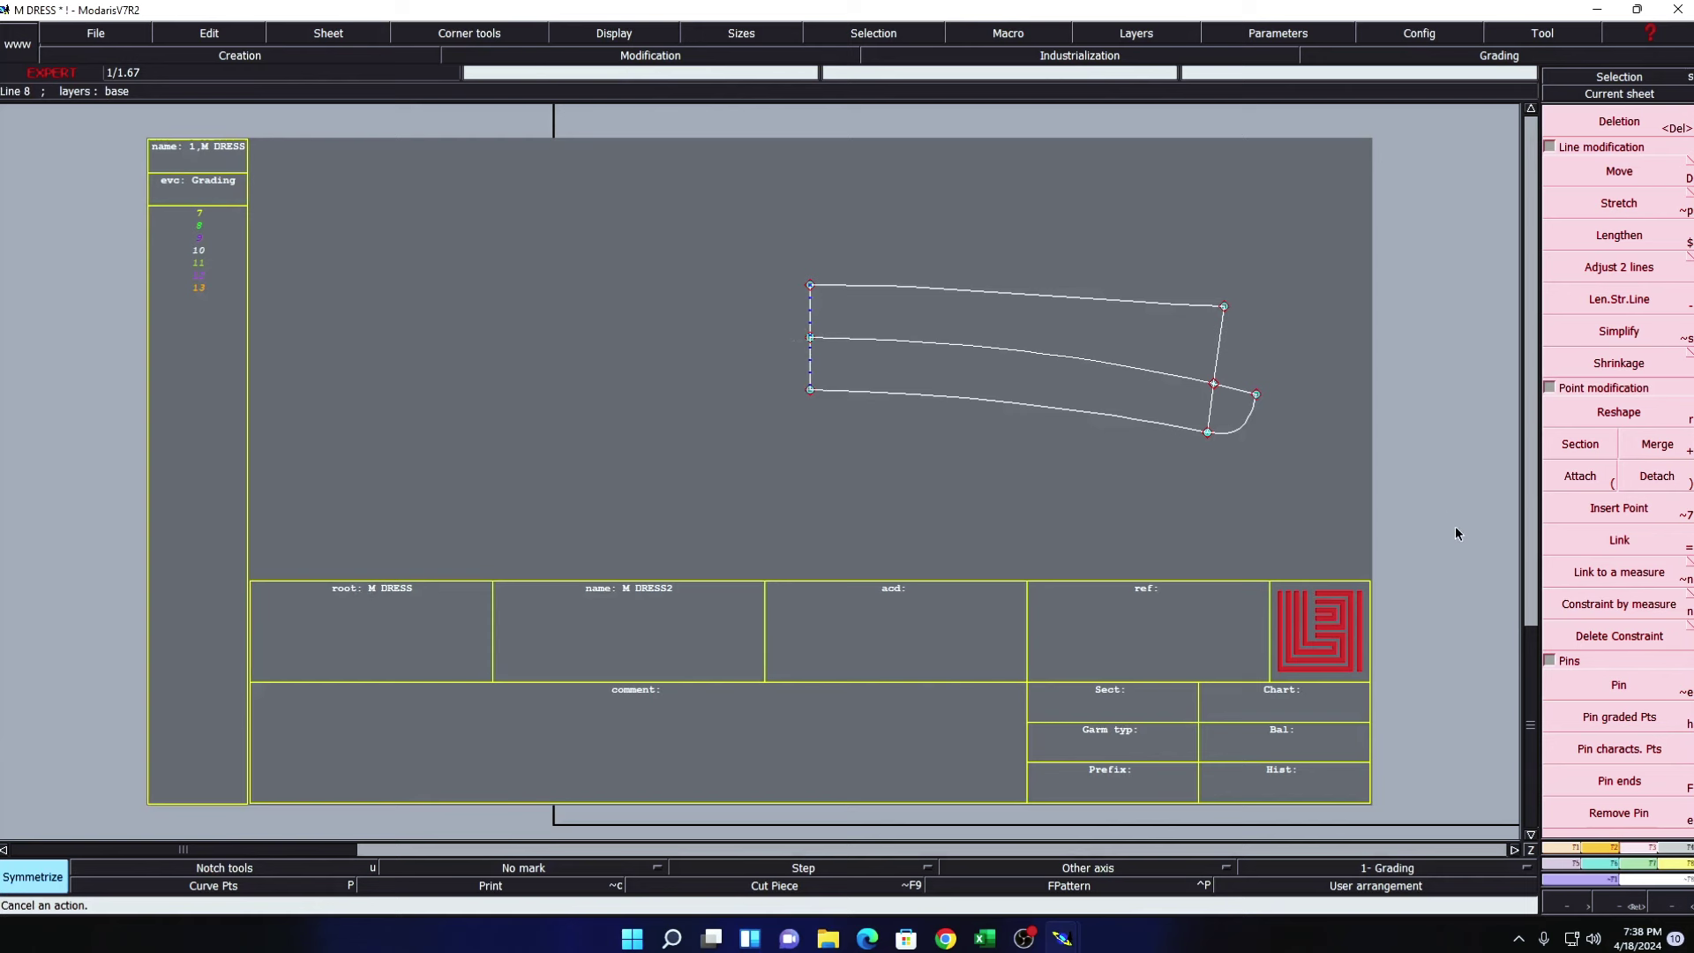
- Pin the three centre-axis points and move them down 0.3 cm
{"action": "left_click", "coordinate": [1618, 686]}
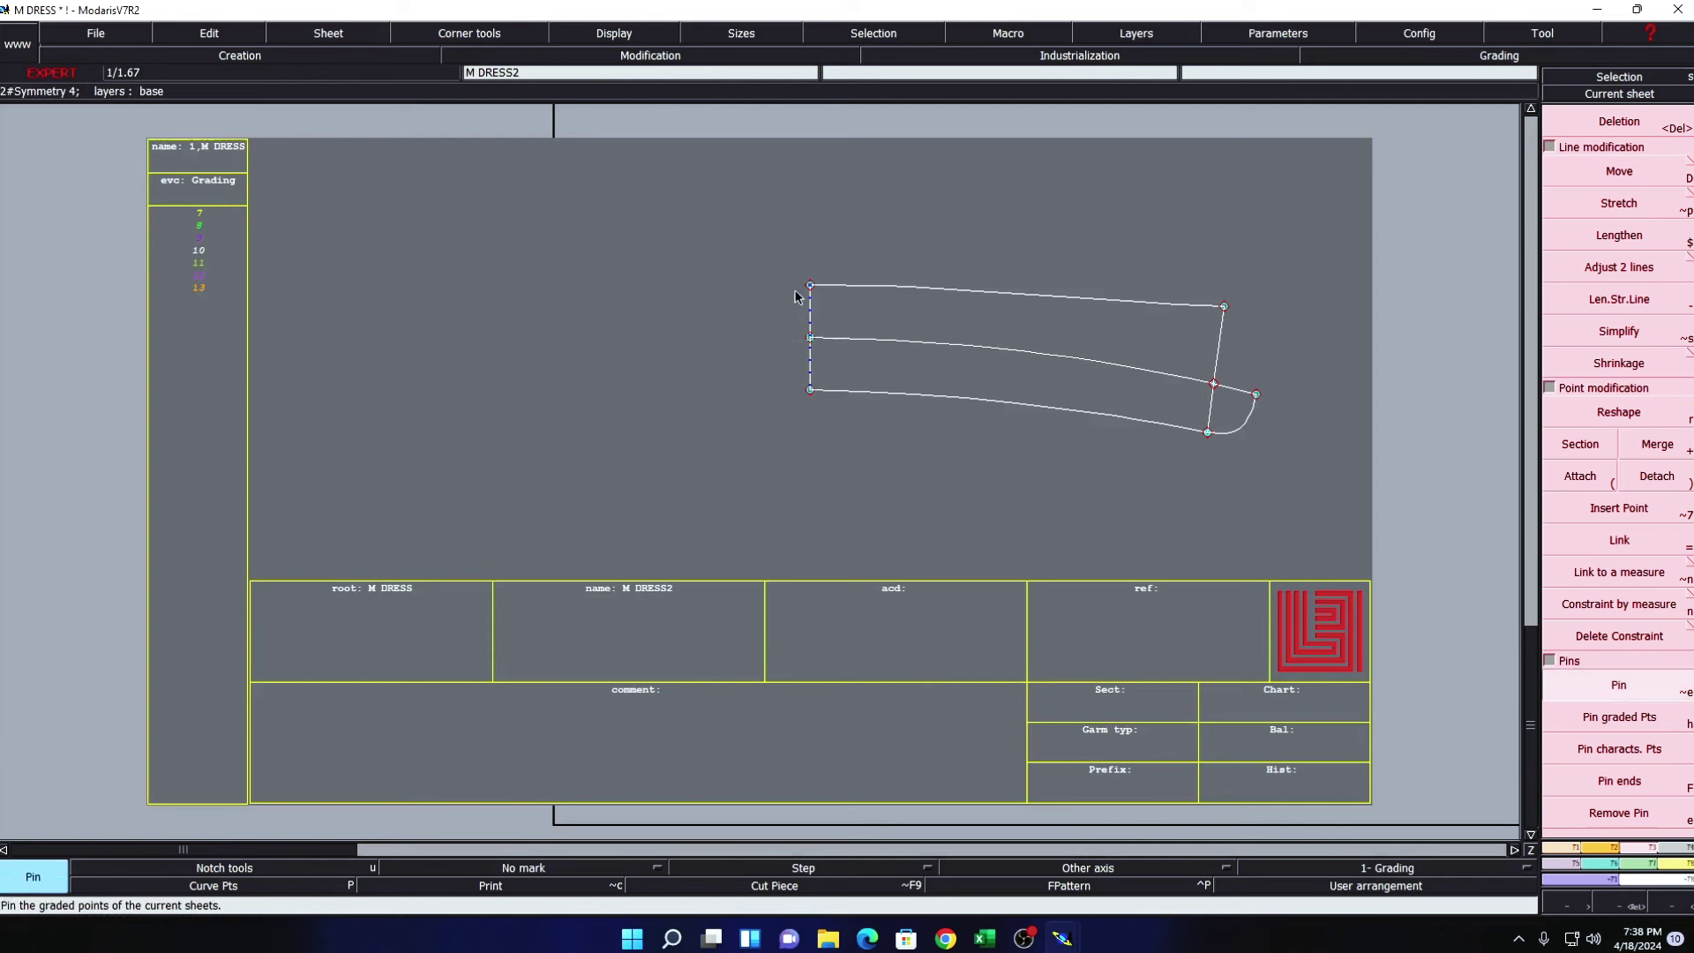
{"action": "left_click_drag", "start_coordinate": [788, 251], "coordinate": [856, 436]}
{"action": "key", "text": "shift+d"}
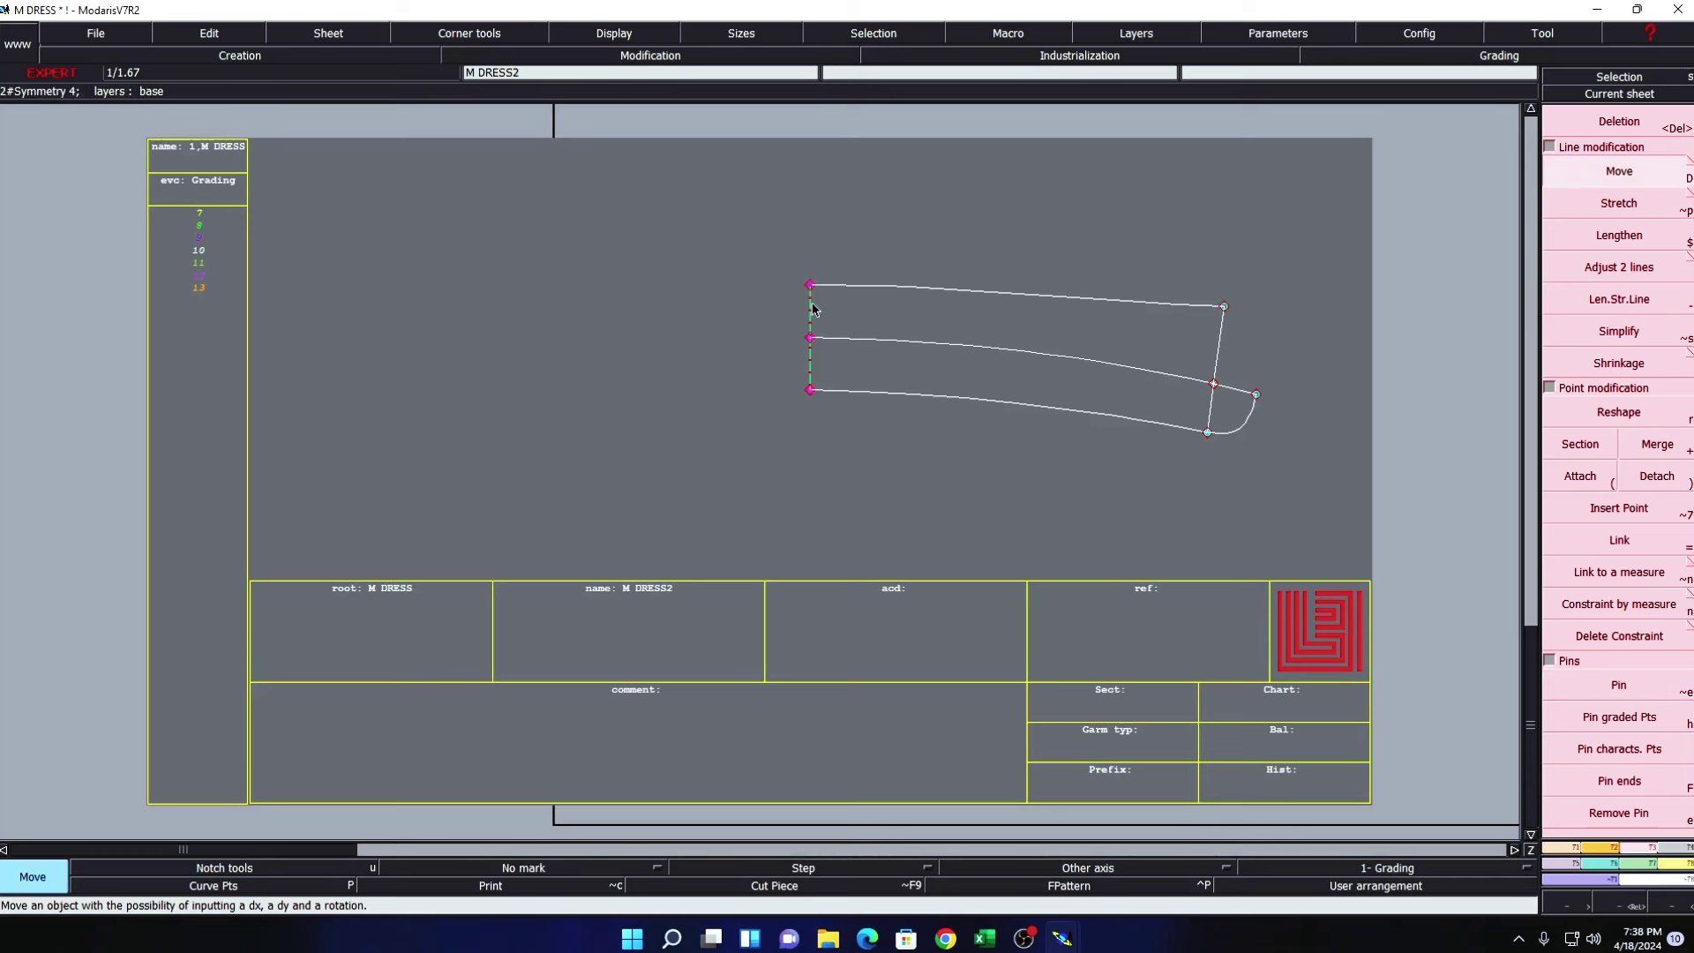
{"action": "left_click", "coordinate": [811, 288]}
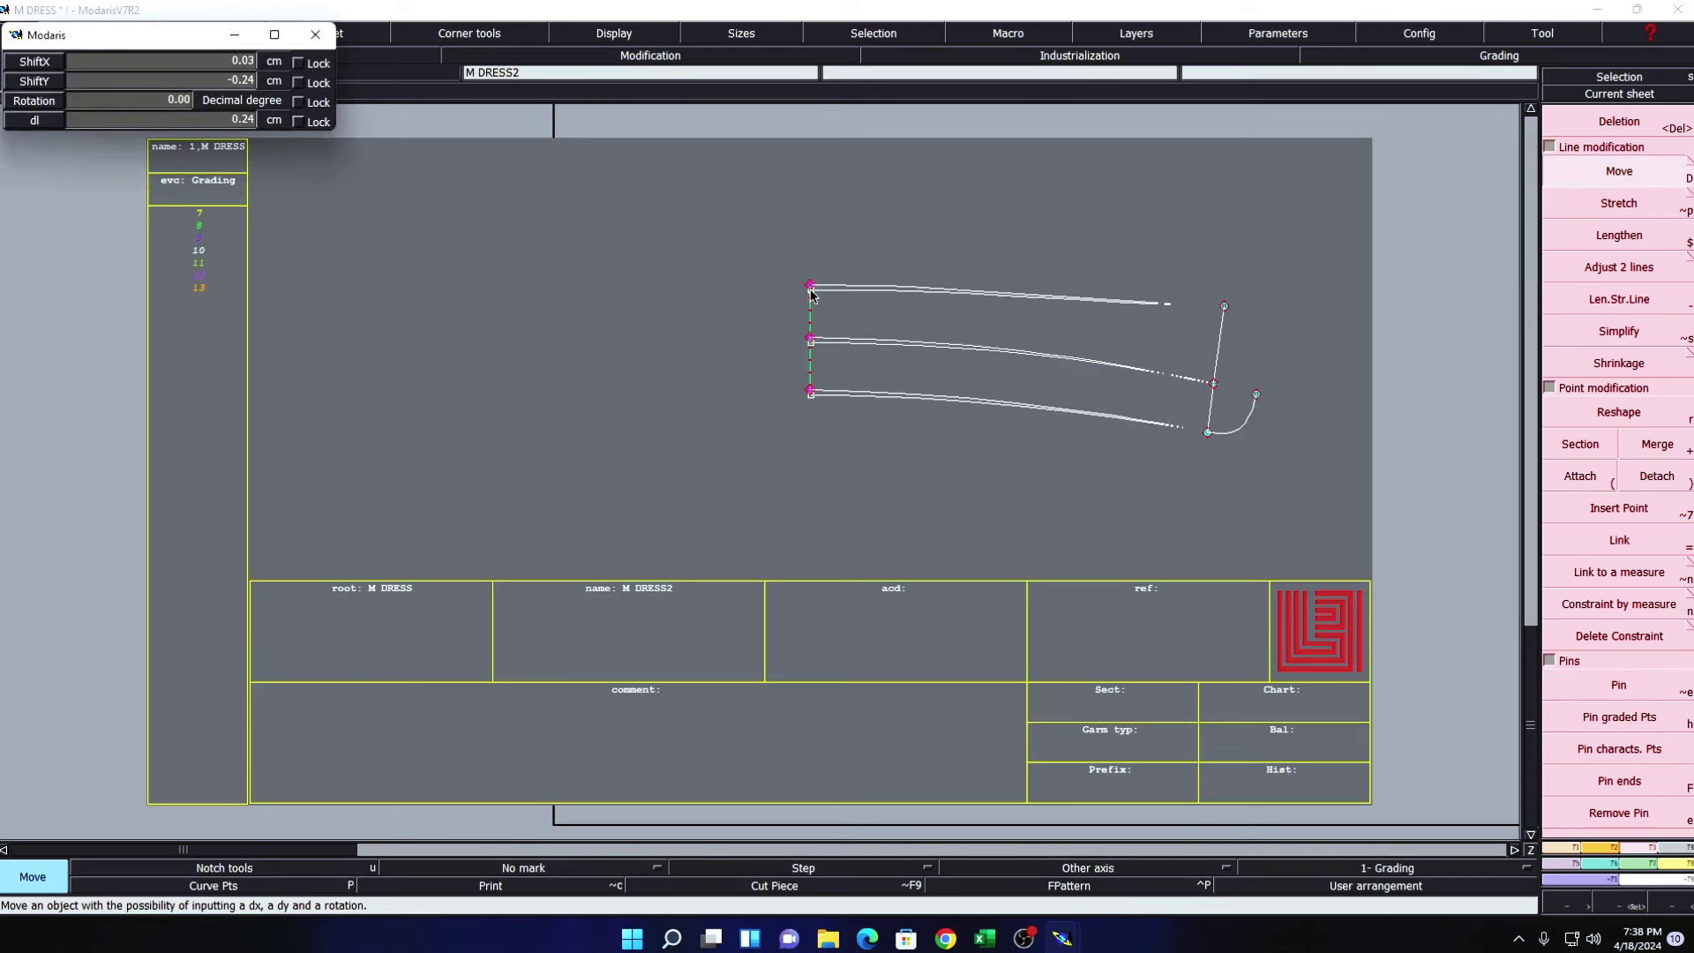
{"action": "key", "text": "BackSpace"}
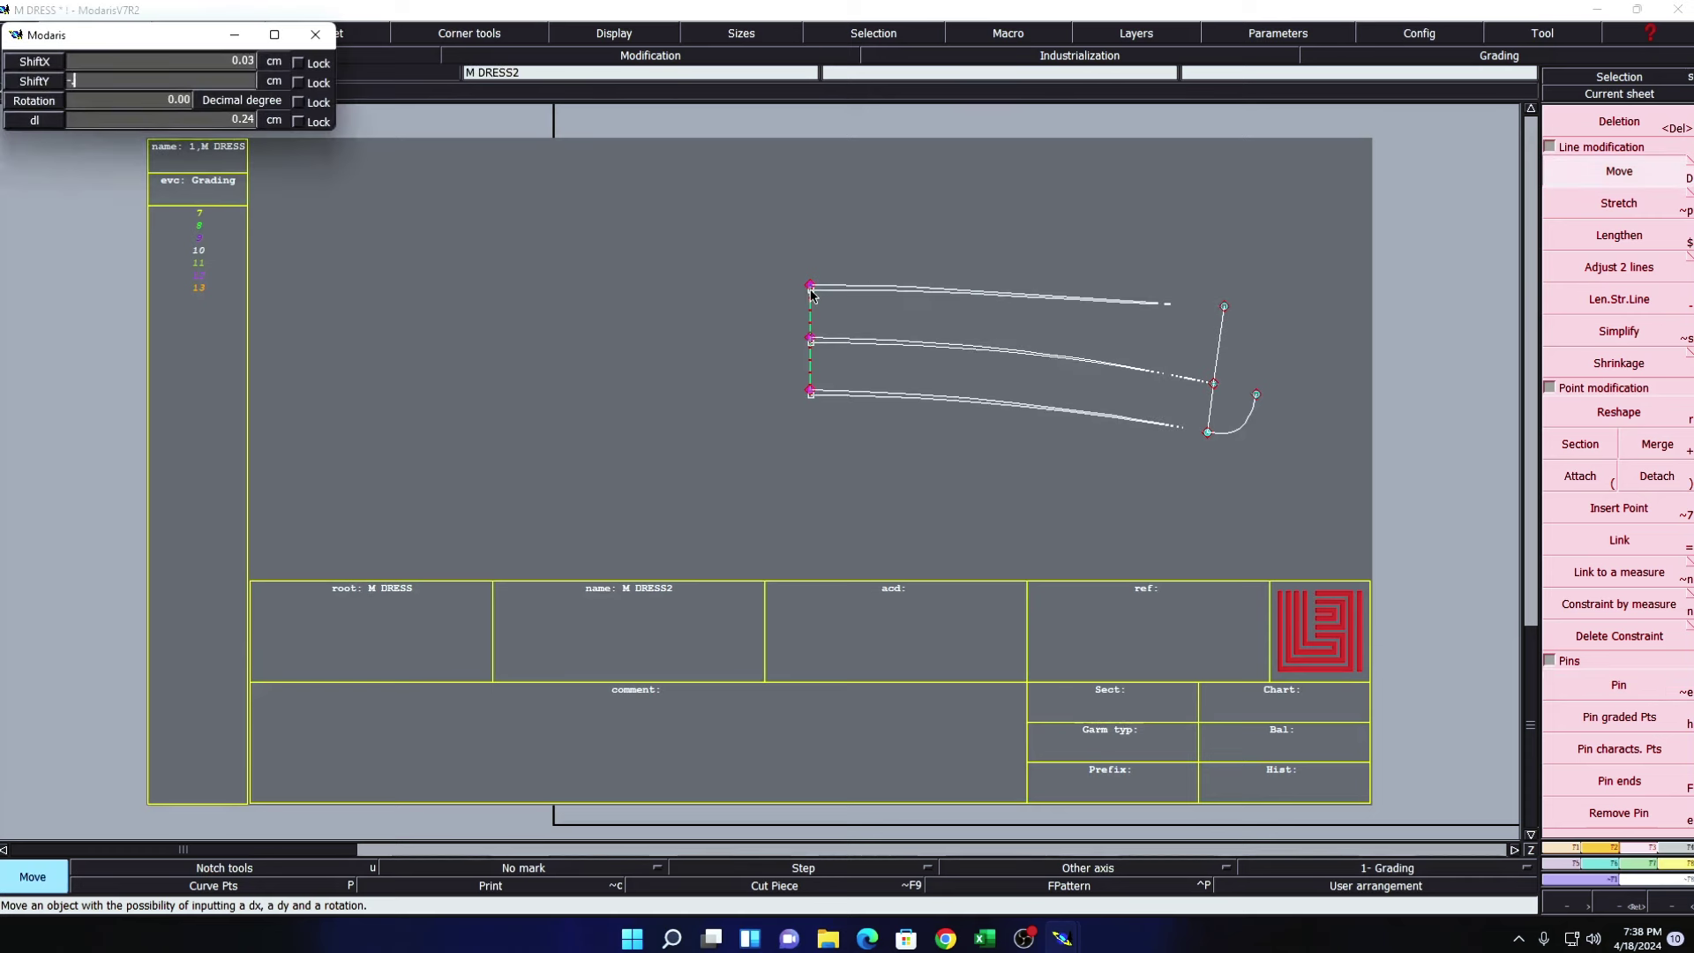
{"action": "type", "text": "3"}
{"action": "type", "text": "-0.3"}
{"action": "key", "text": "Return"}
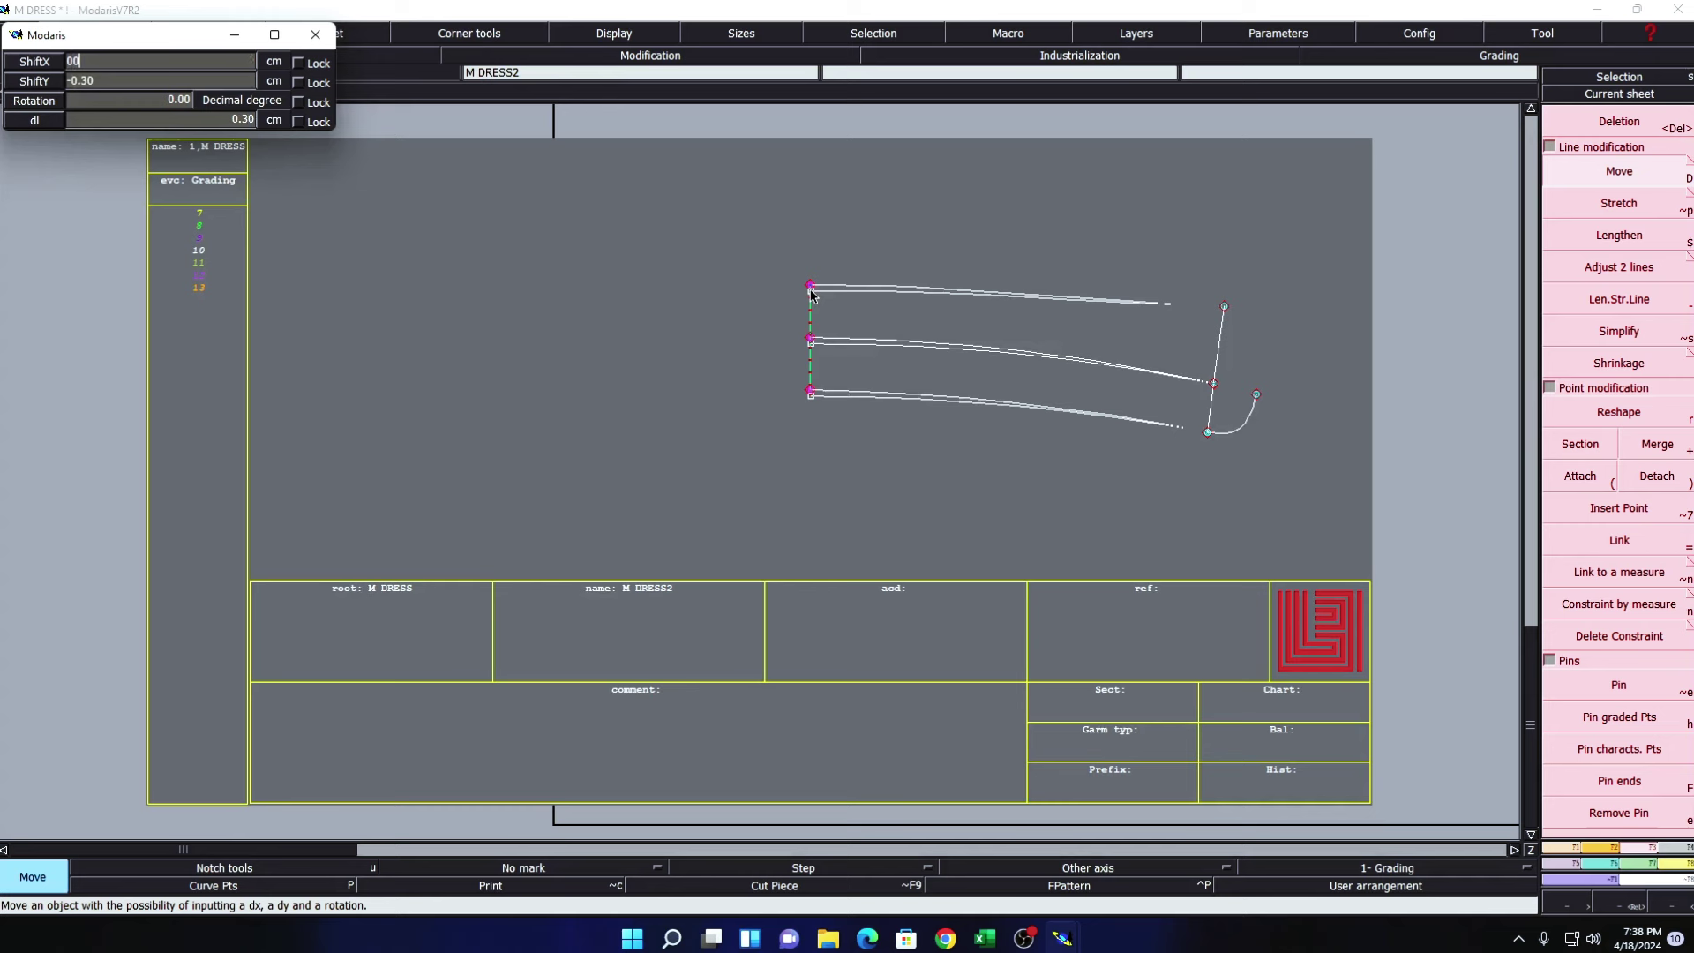
{"action": "key", "text": "Return"}
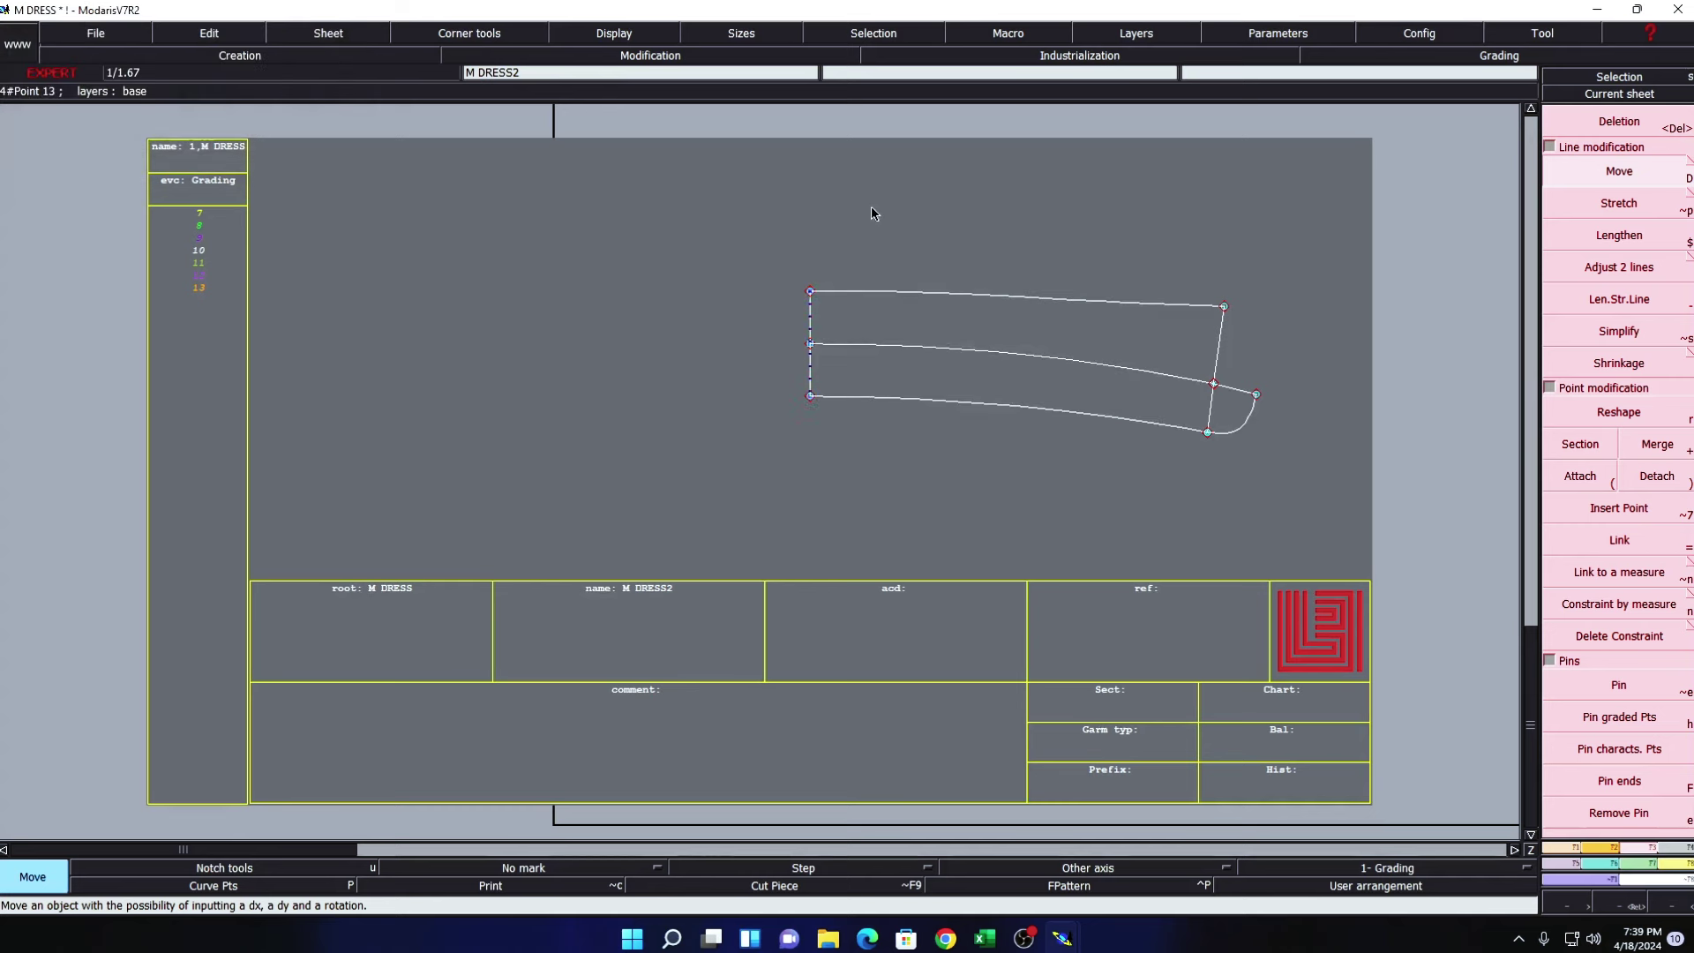
- Symmetrize the top, middle and bottom lines, end curve and slanted edge across the centre axis
{"action": "key", "text": "Escape"}
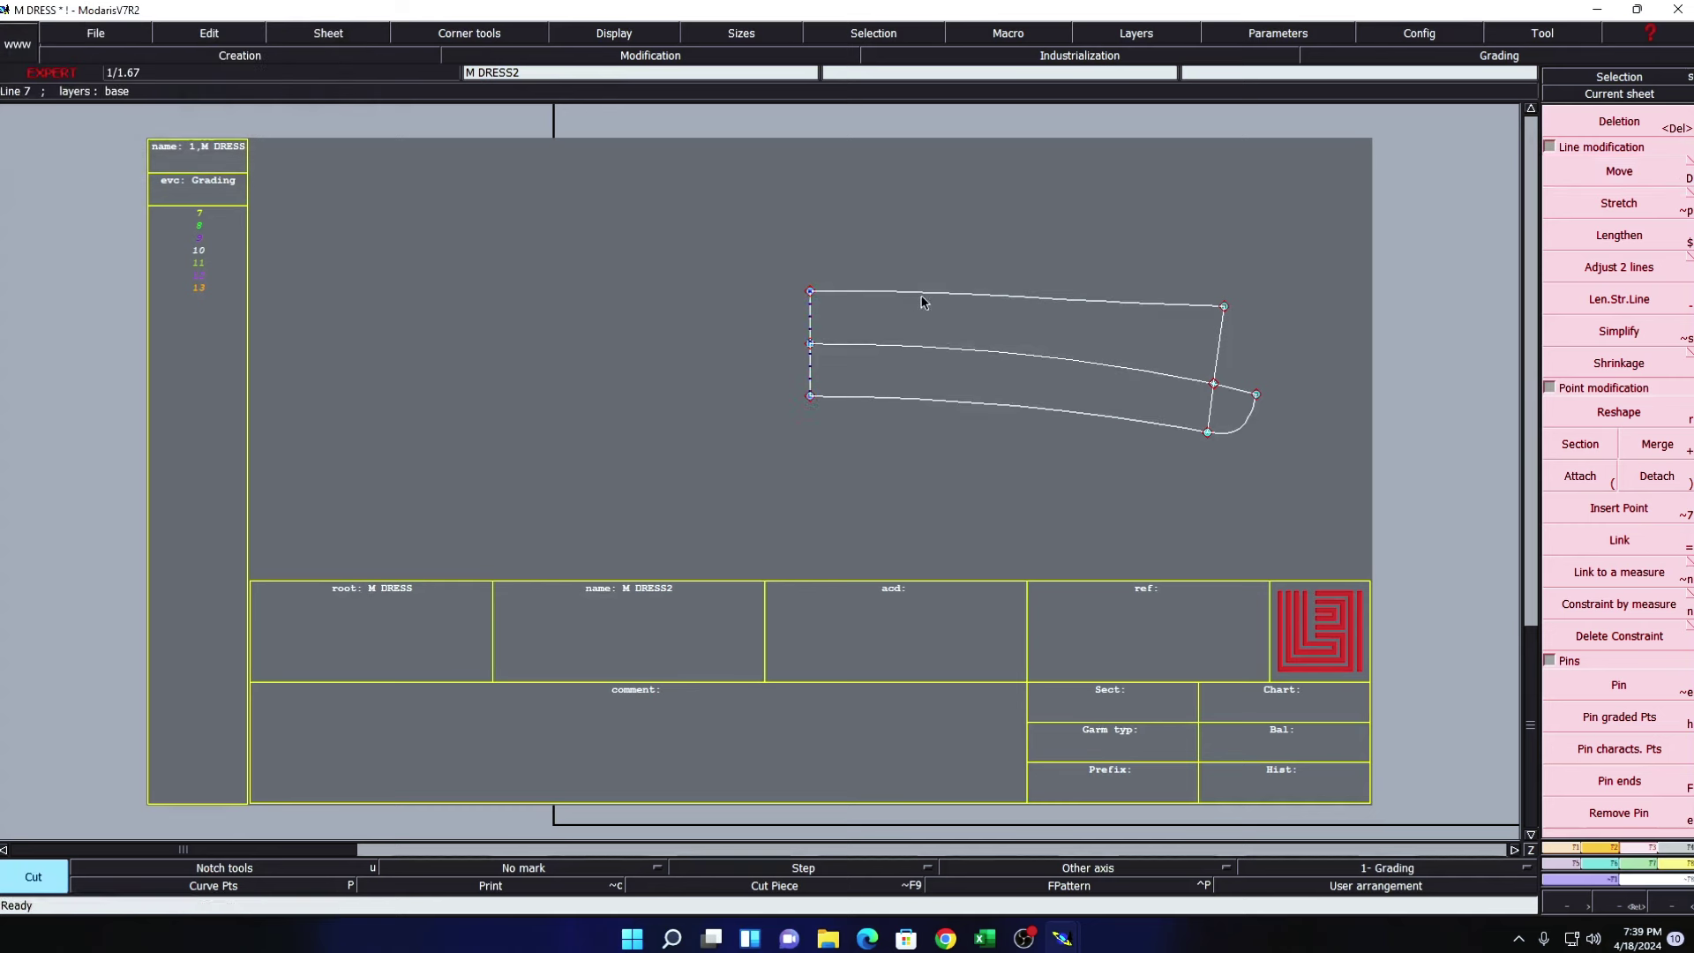
{"action": "key", "text": "y"}
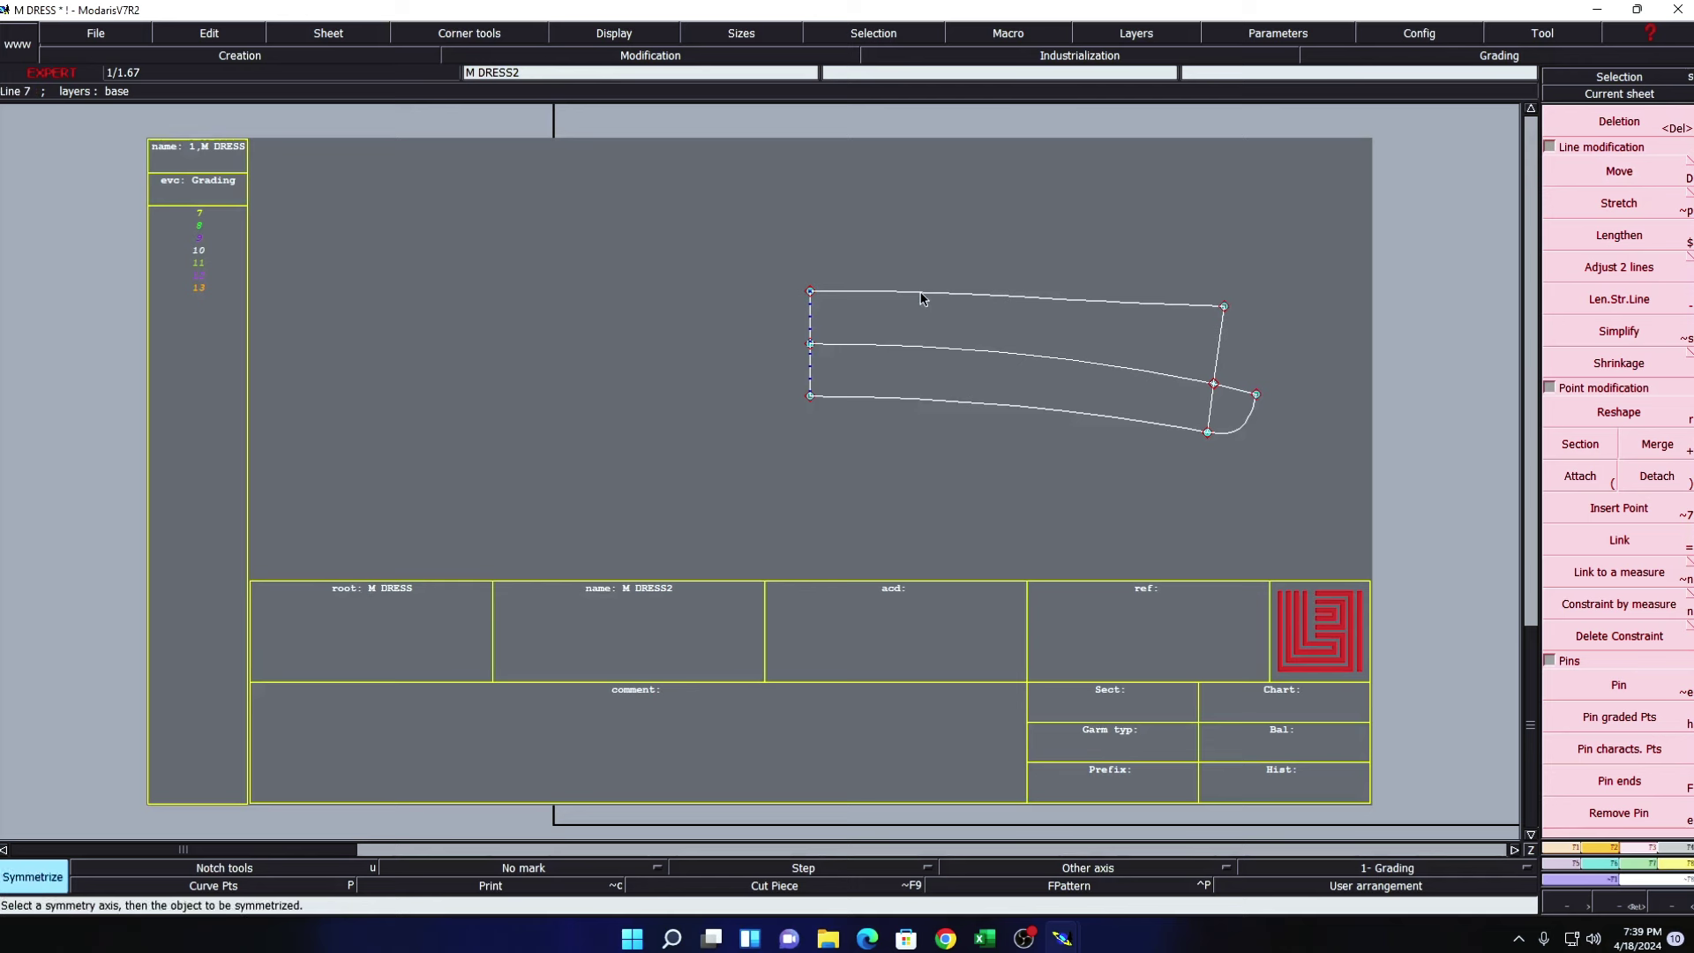
{"action": "left_click", "coordinate": [920, 298]}
{"action": "left_click", "coordinate": [913, 348]}
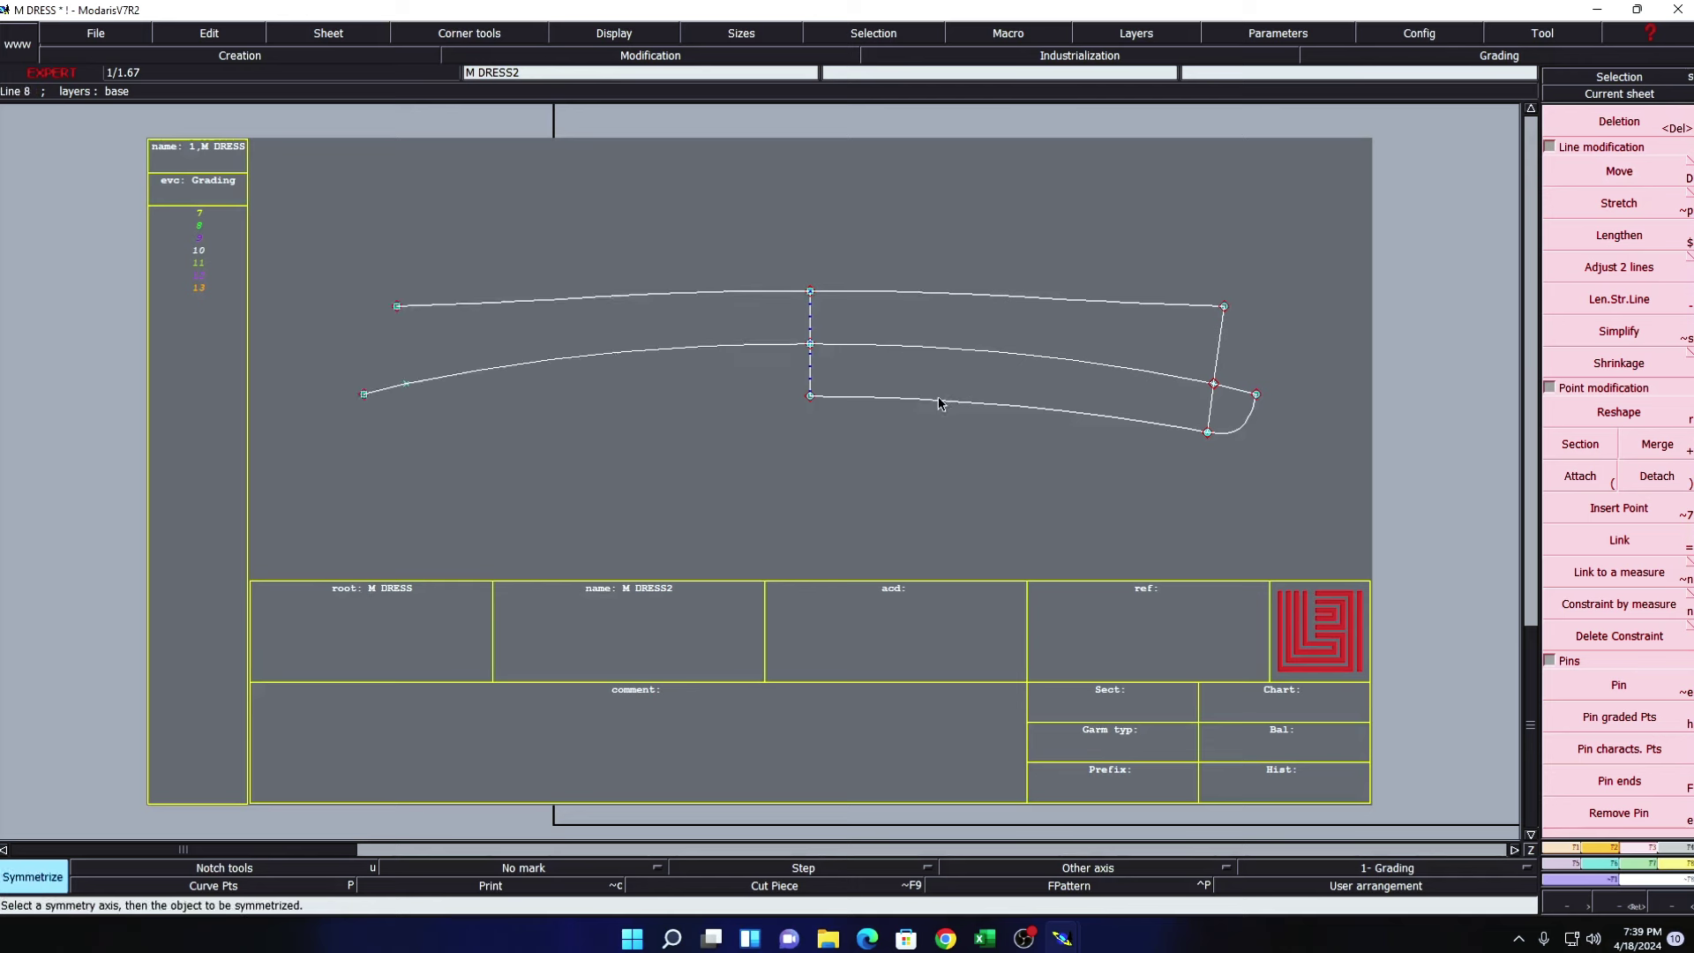
{"action": "left_click", "coordinate": [937, 403]}
{"action": "left_click", "coordinate": [1238, 428]}
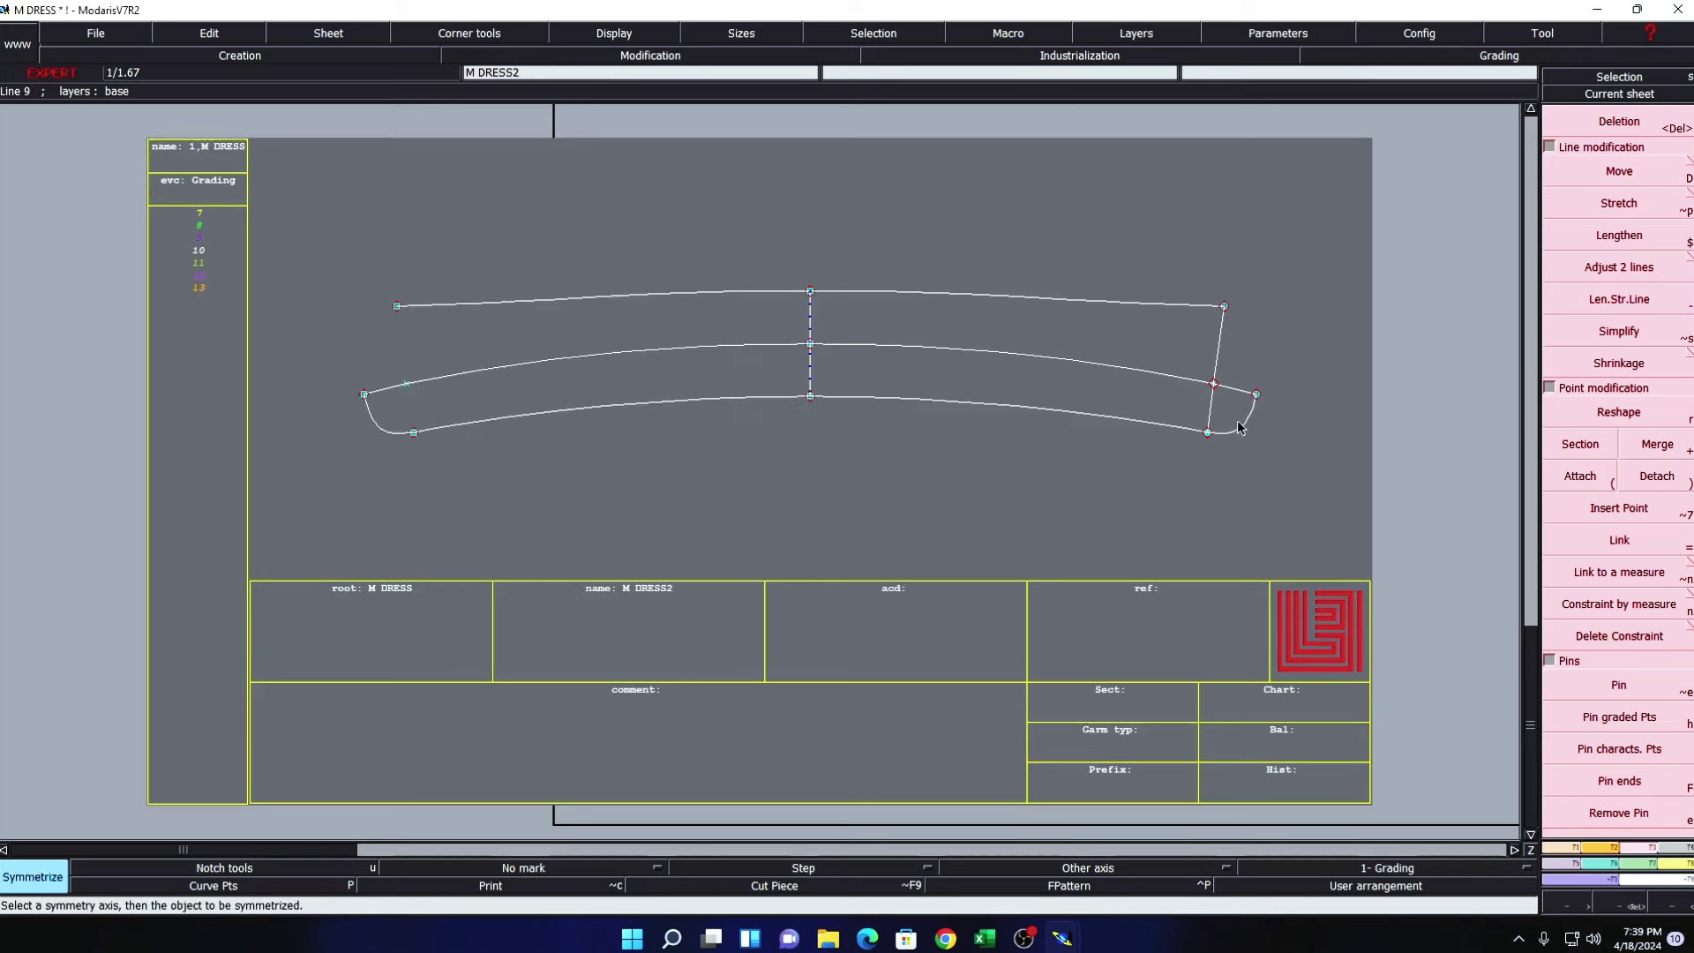
{"action": "left_click", "coordinate": [1218, 349]}
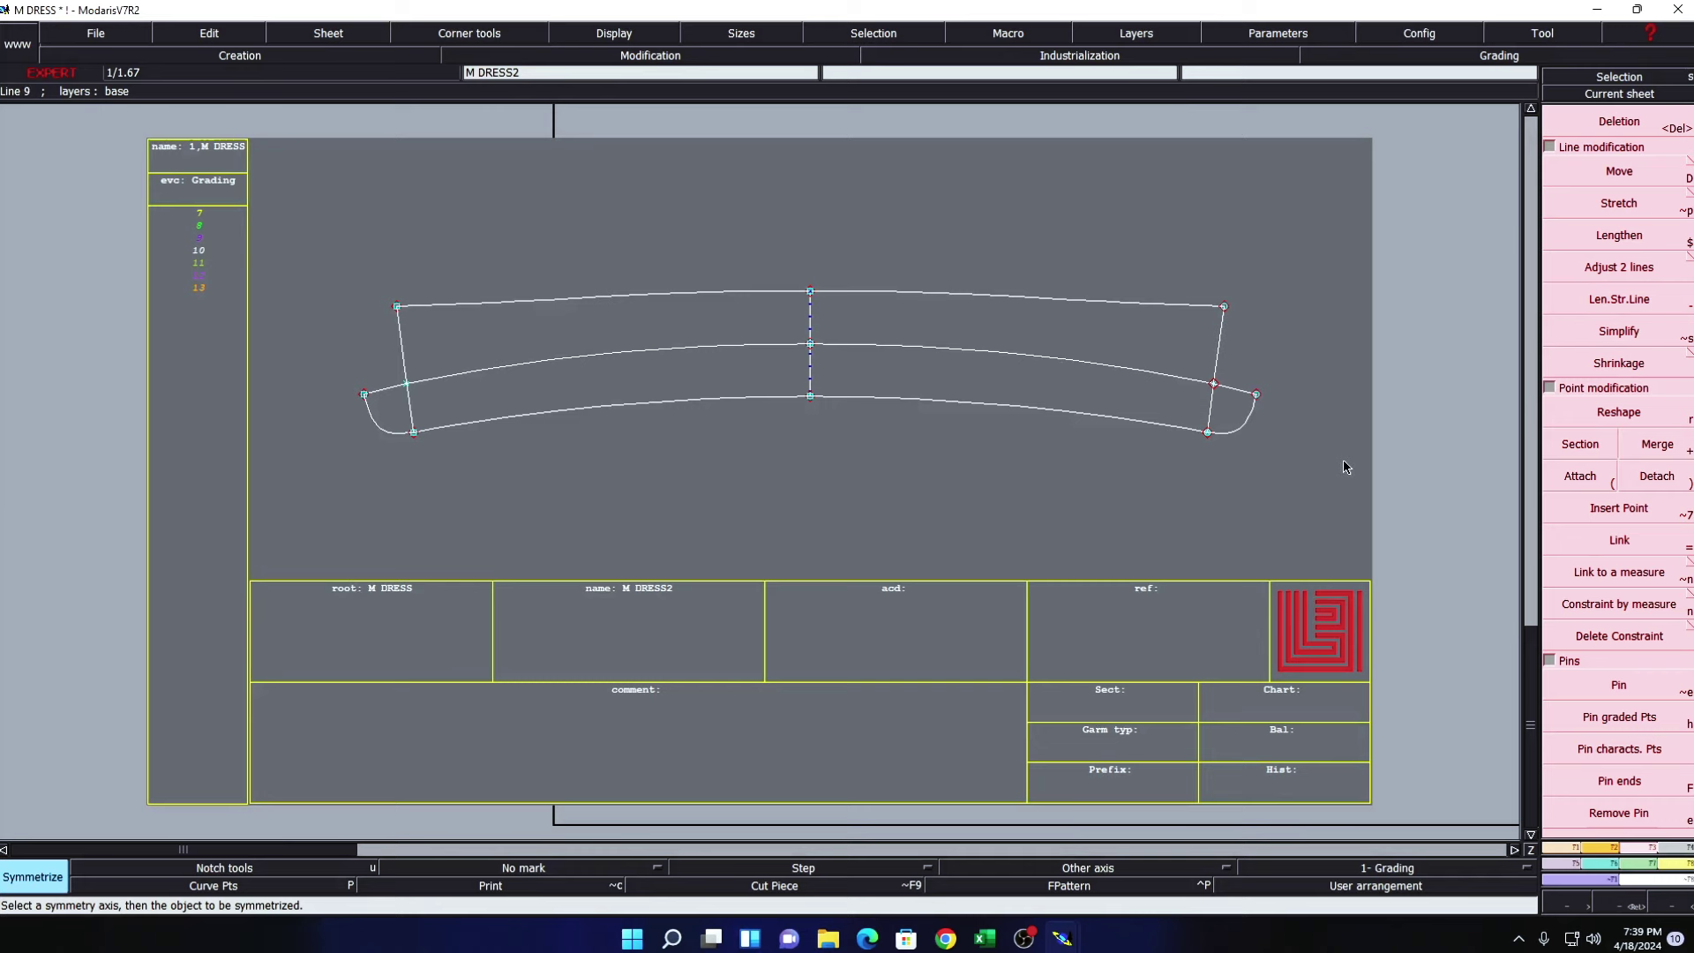
- Rearrange the sheets, open the M DRESS sheet, and bring up the Excel spec sheet
{"action": "key", "text": "F11"}
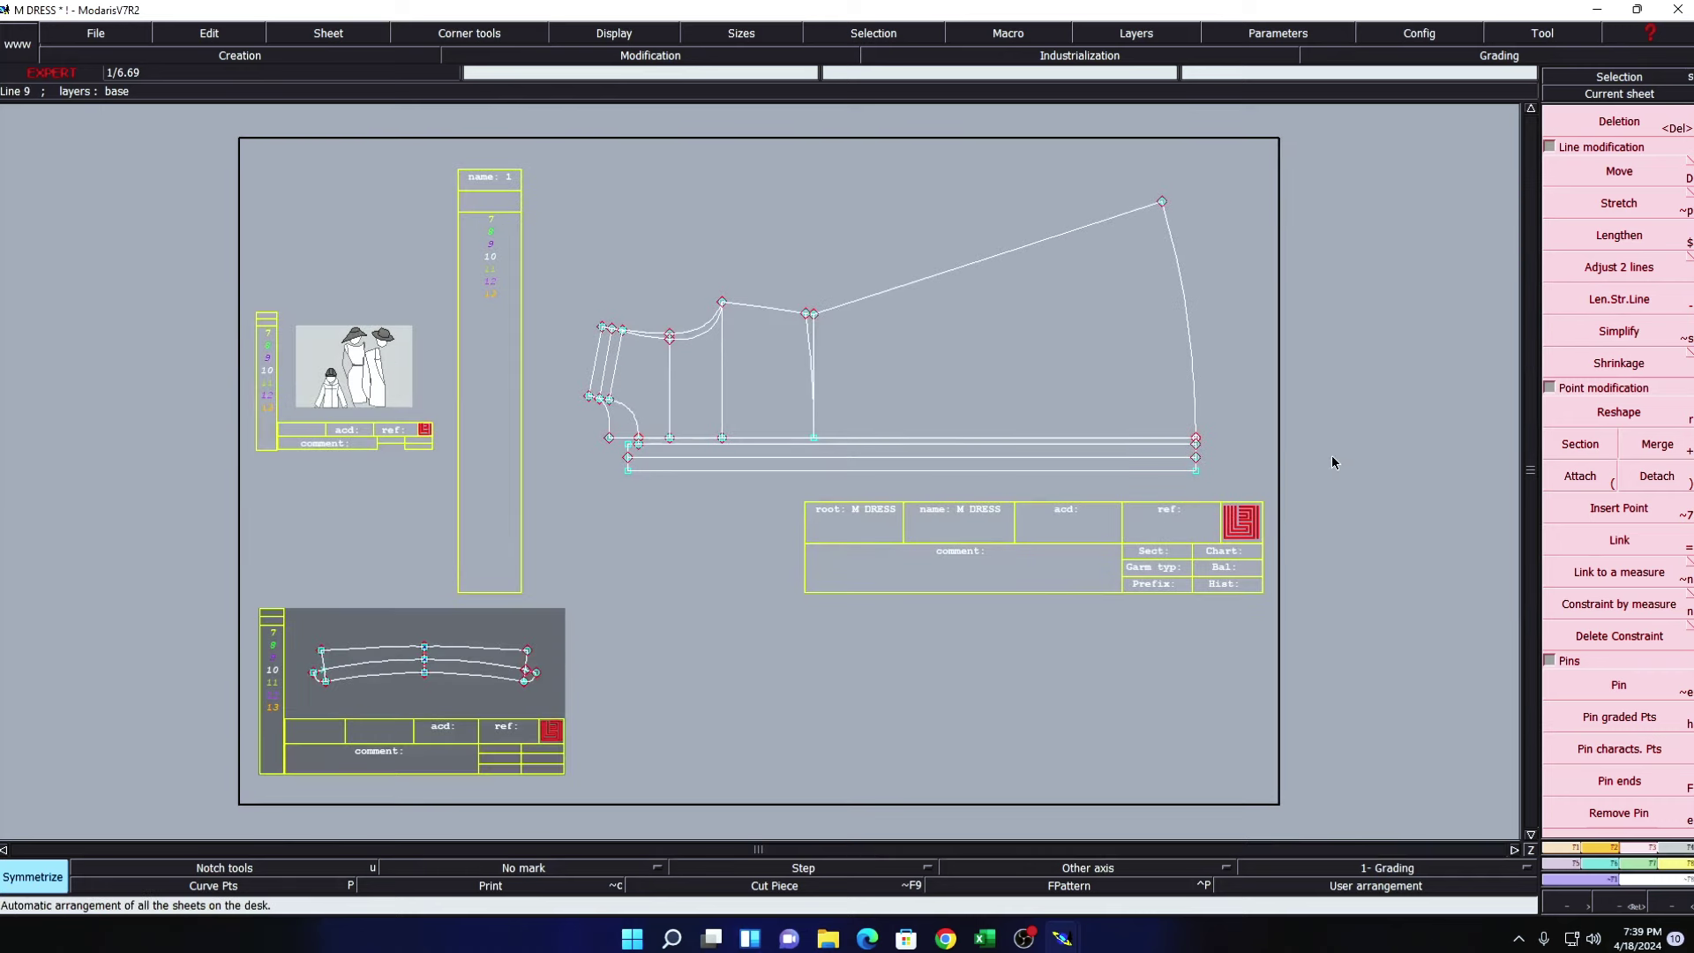
{"action": "key", "text": "F12"}
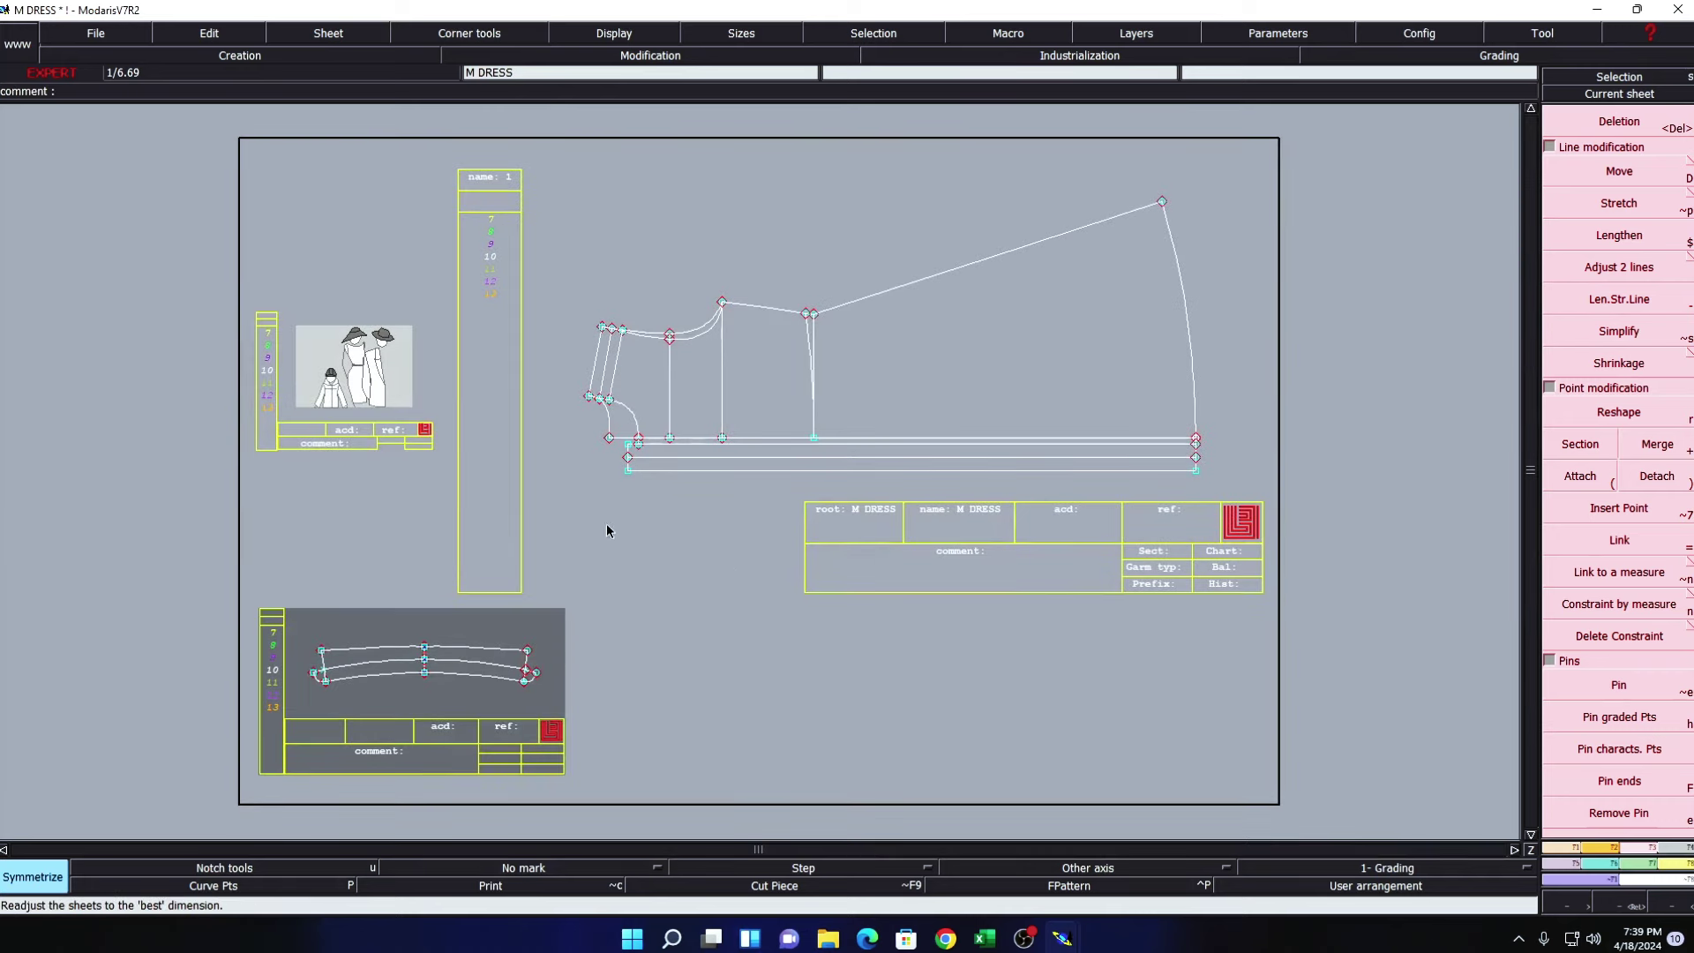
{"action": "key", "text": "F10"}
{"action": "left_click", "coordinate": [778, 366]}
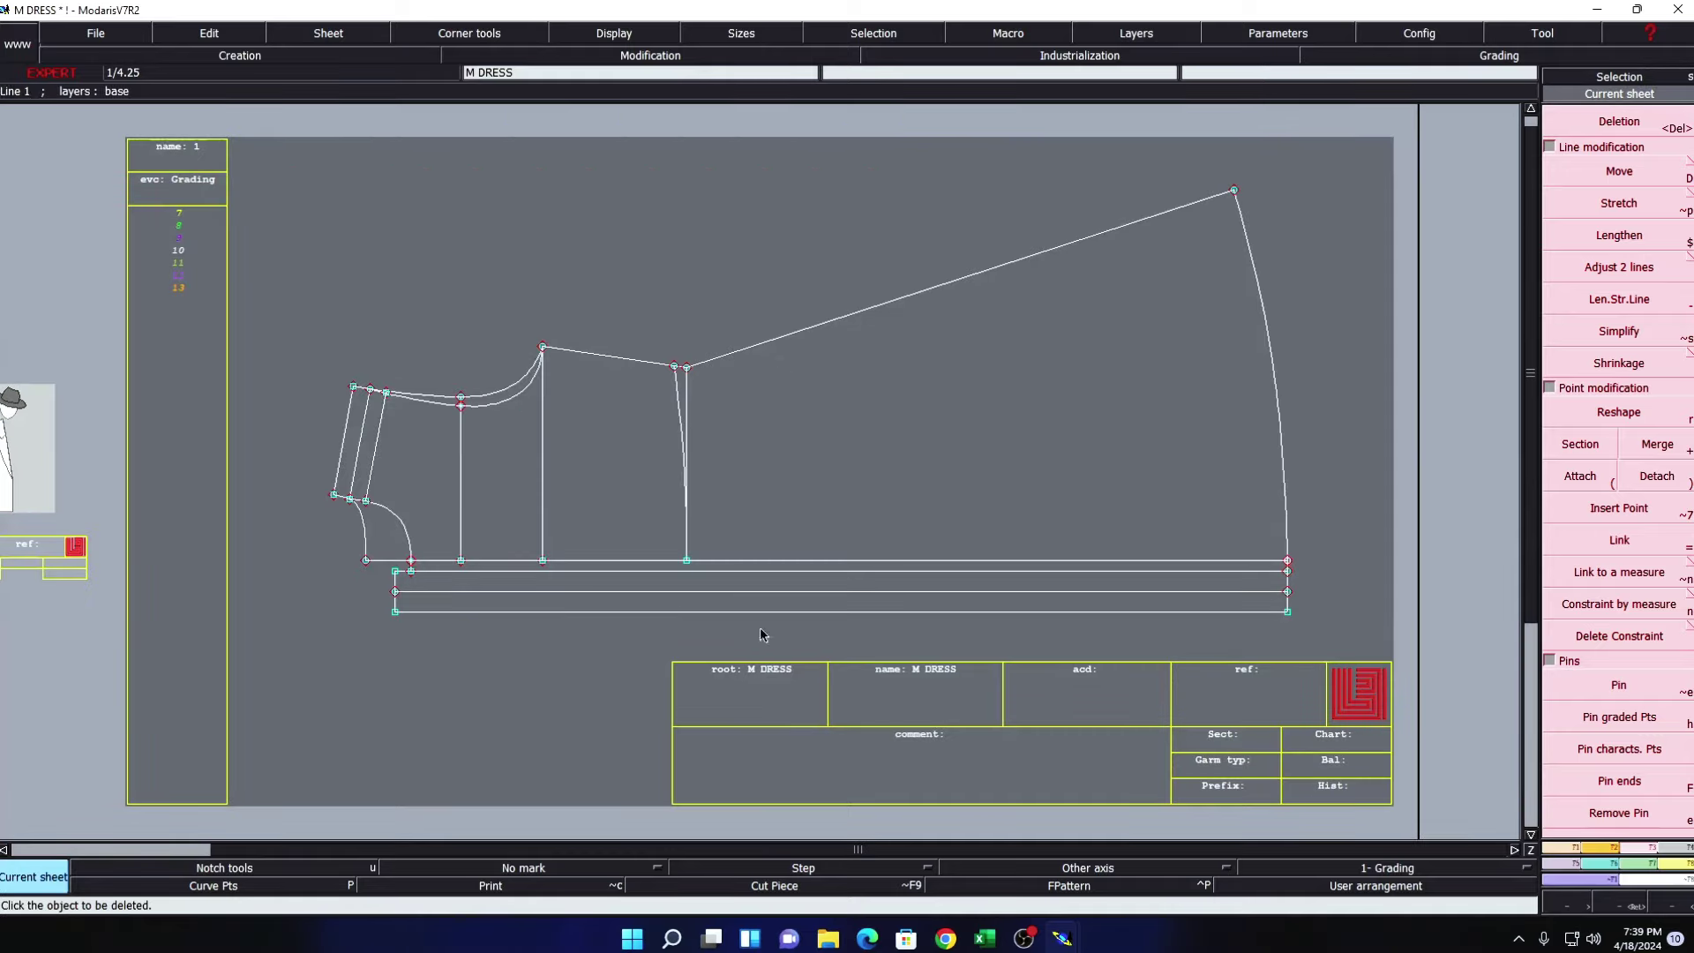
{"action": "left_click", "coordinate": [984, 939]}
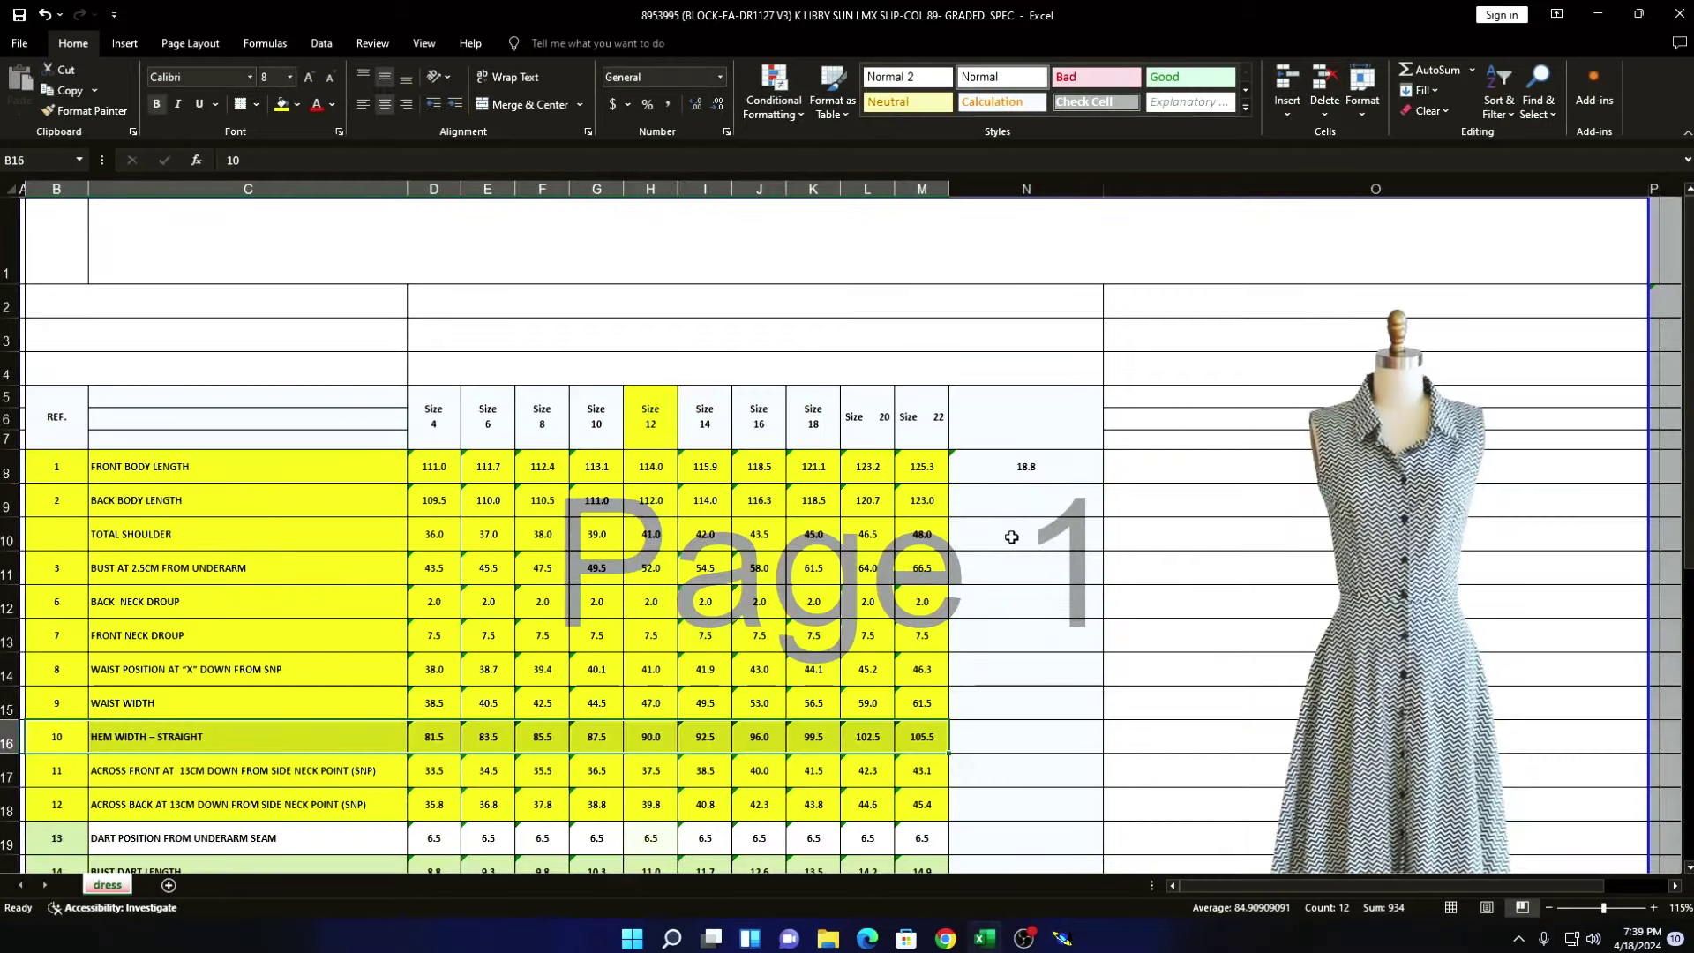
- Scroll the spec sheet to the ARMHOLE row (18.8–25.5), then minimize Excel
{"action": "scroll", "coordinate": [1369, 455], "scroll_direction": "down", "scroll_amount": 1}
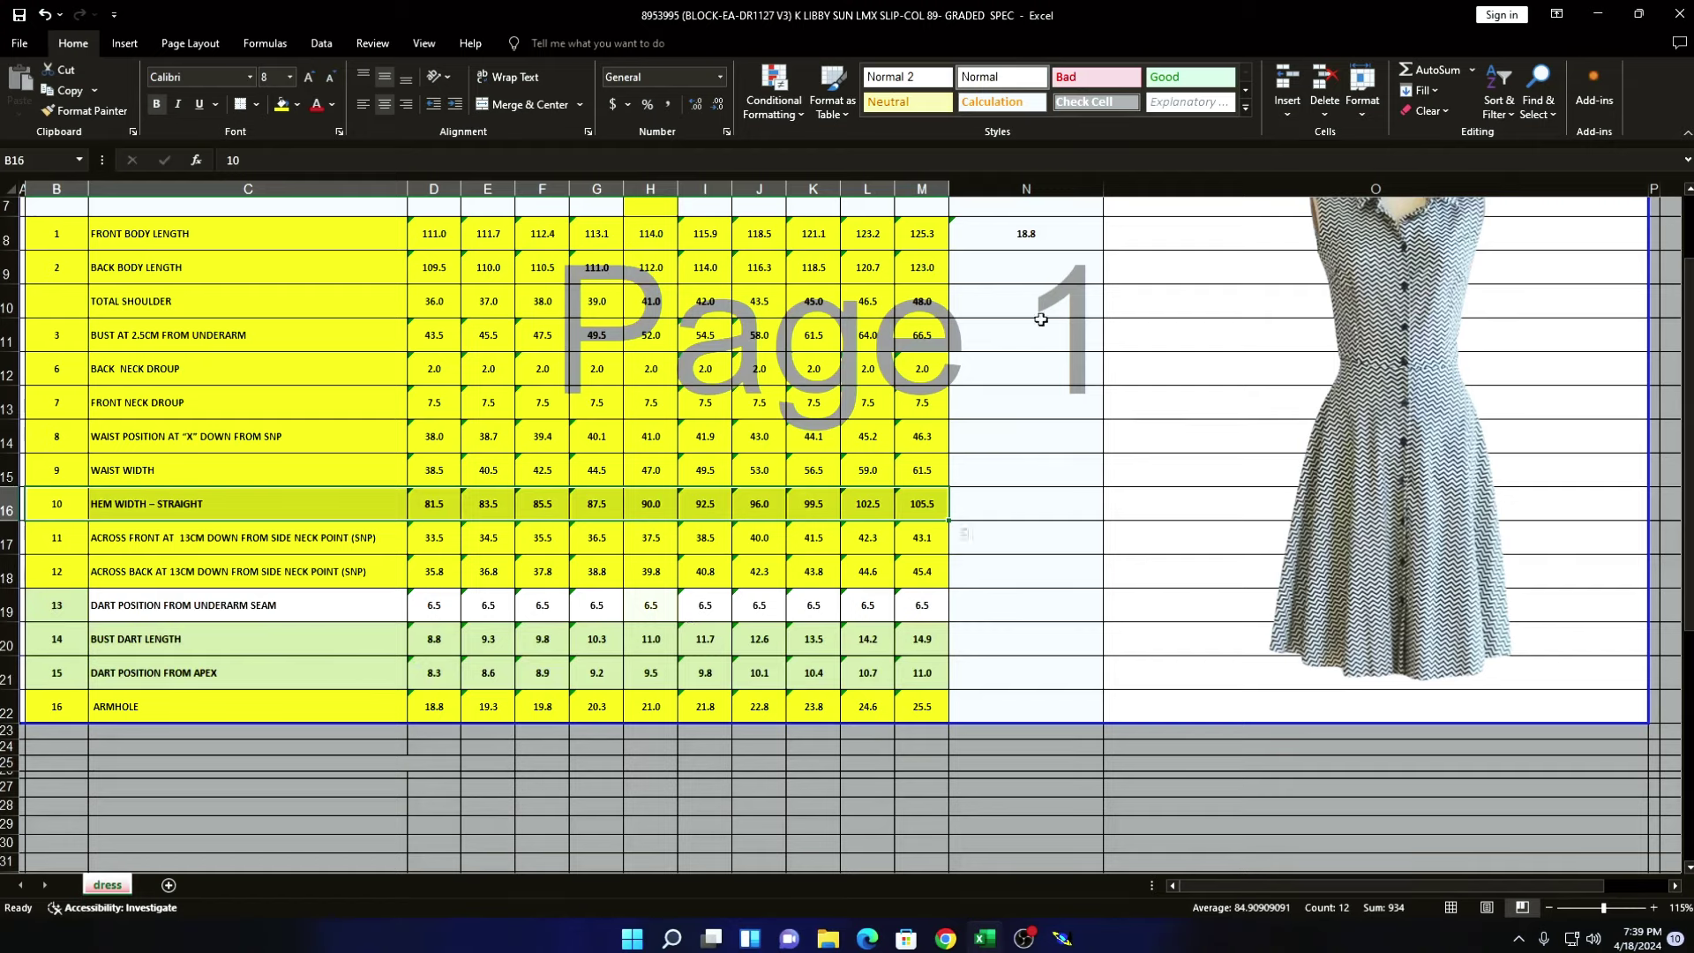
{"action": "left_click", "coordinate": [1595, 15]}
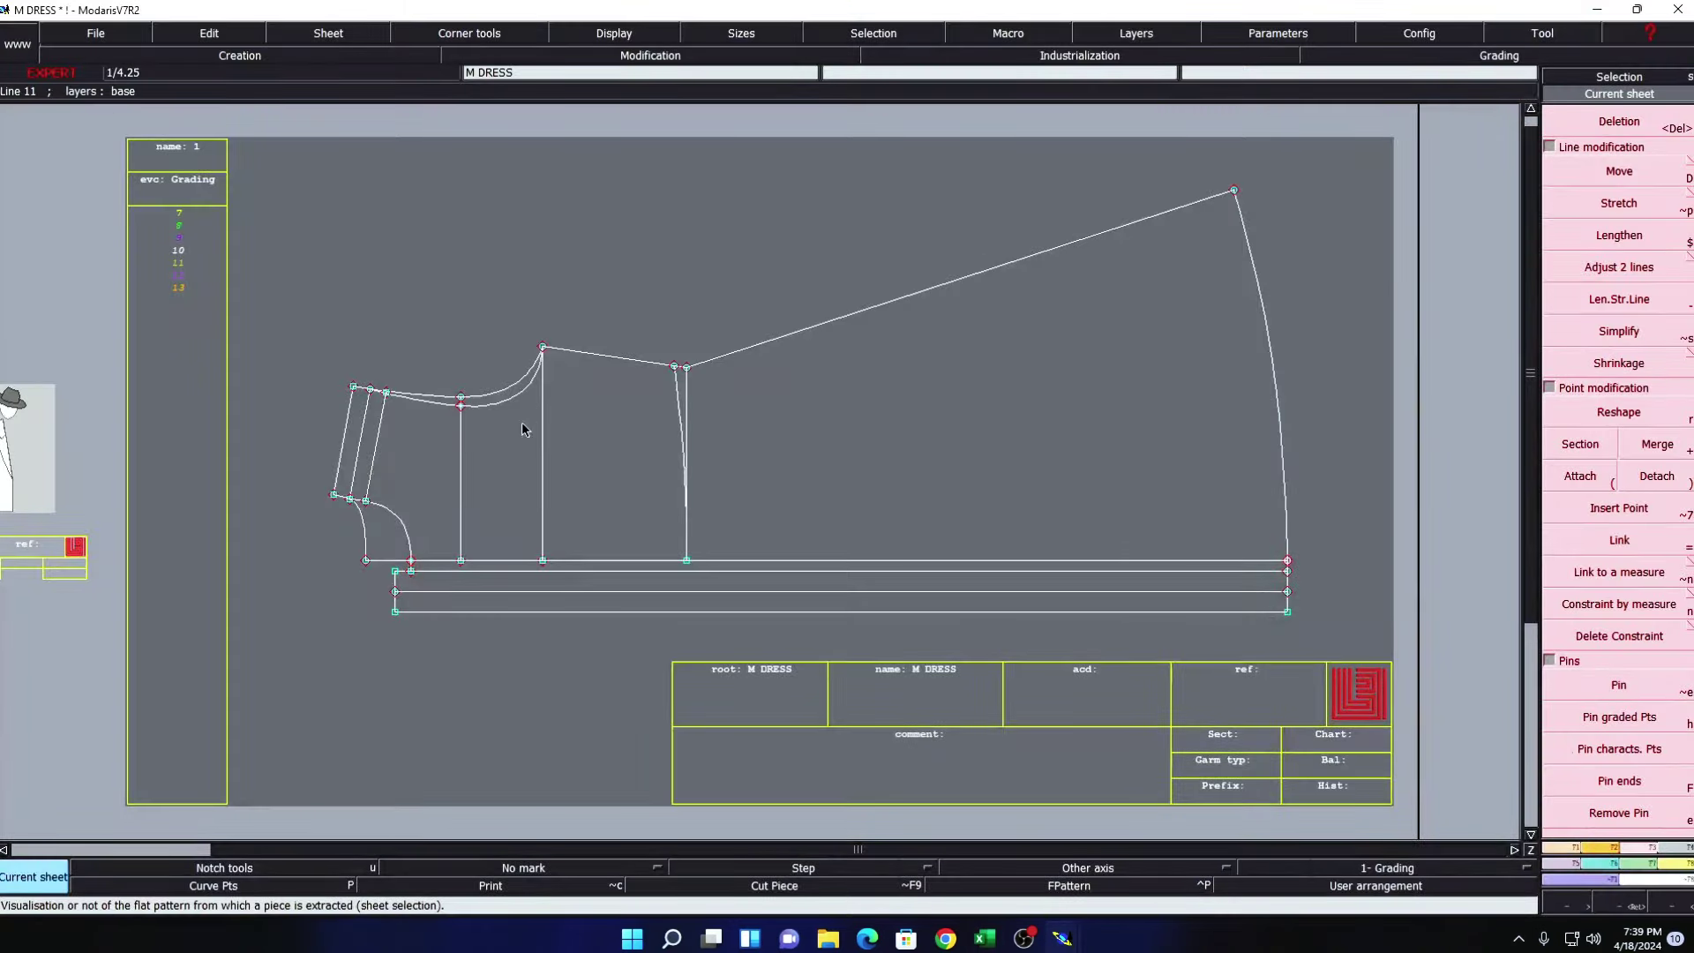
- Zoom in on the whole dress draft and show the Industrialisation functions
{"action": "key", "text": "z"}
{"action": "left_click_drag", "start_coordinate": [282, 249], "coordinate": [1240, 748]}
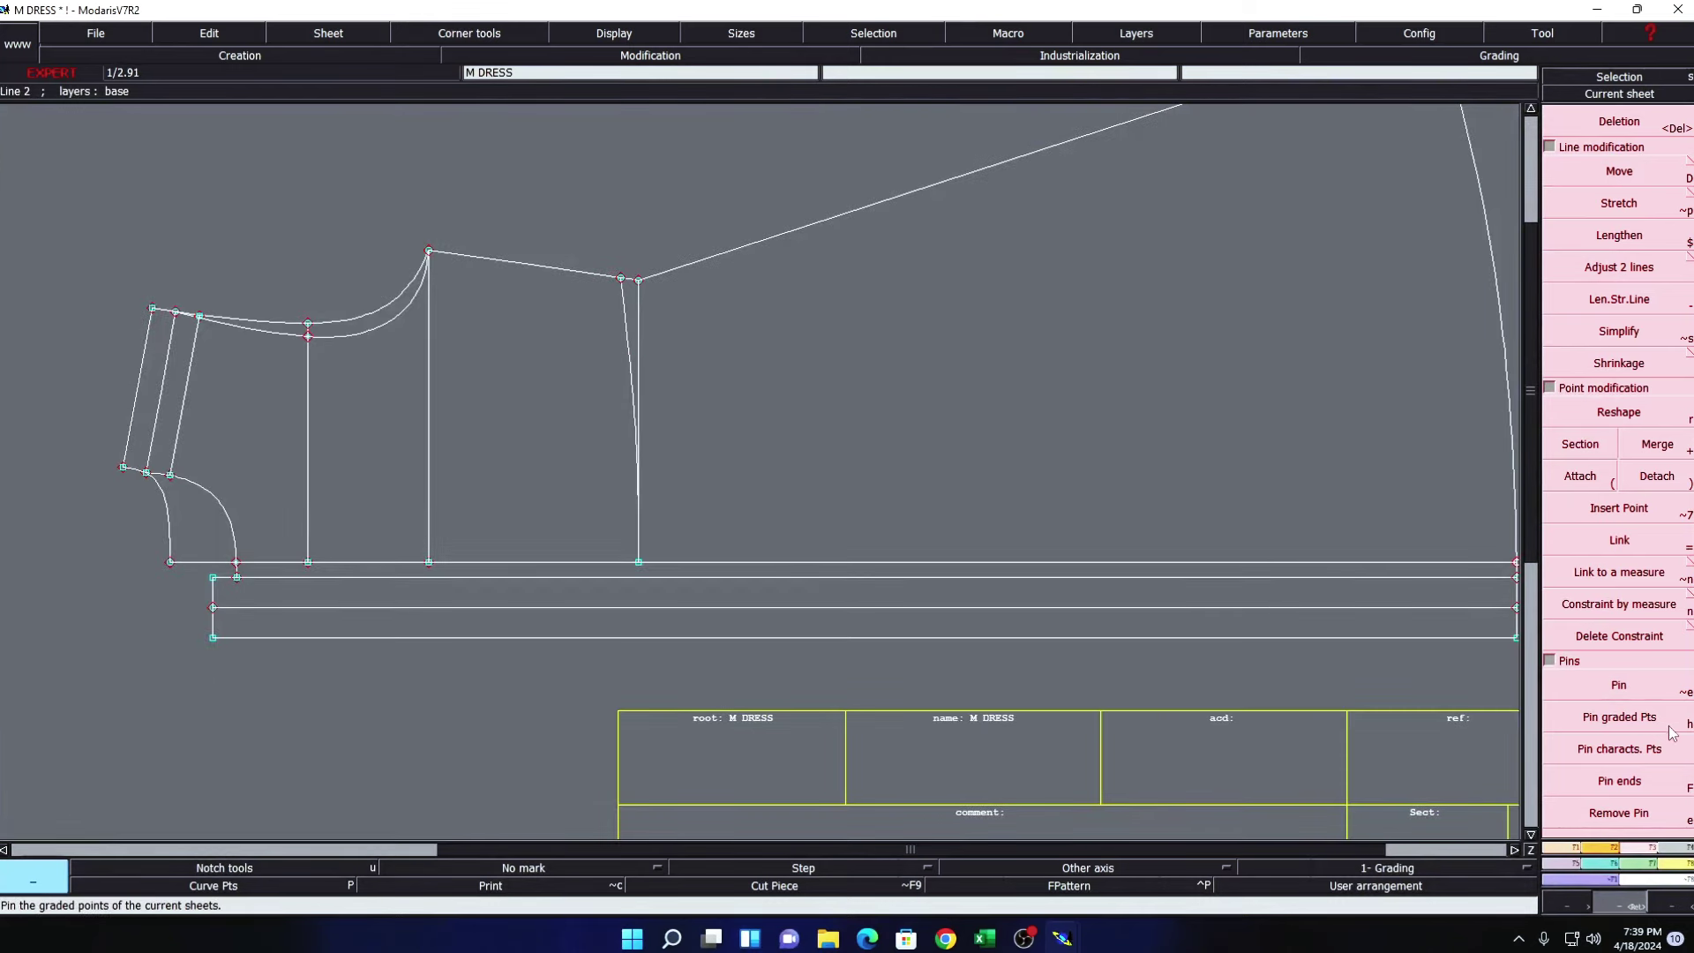
{"action": "left_click", "coordinate": [1618, 684]}
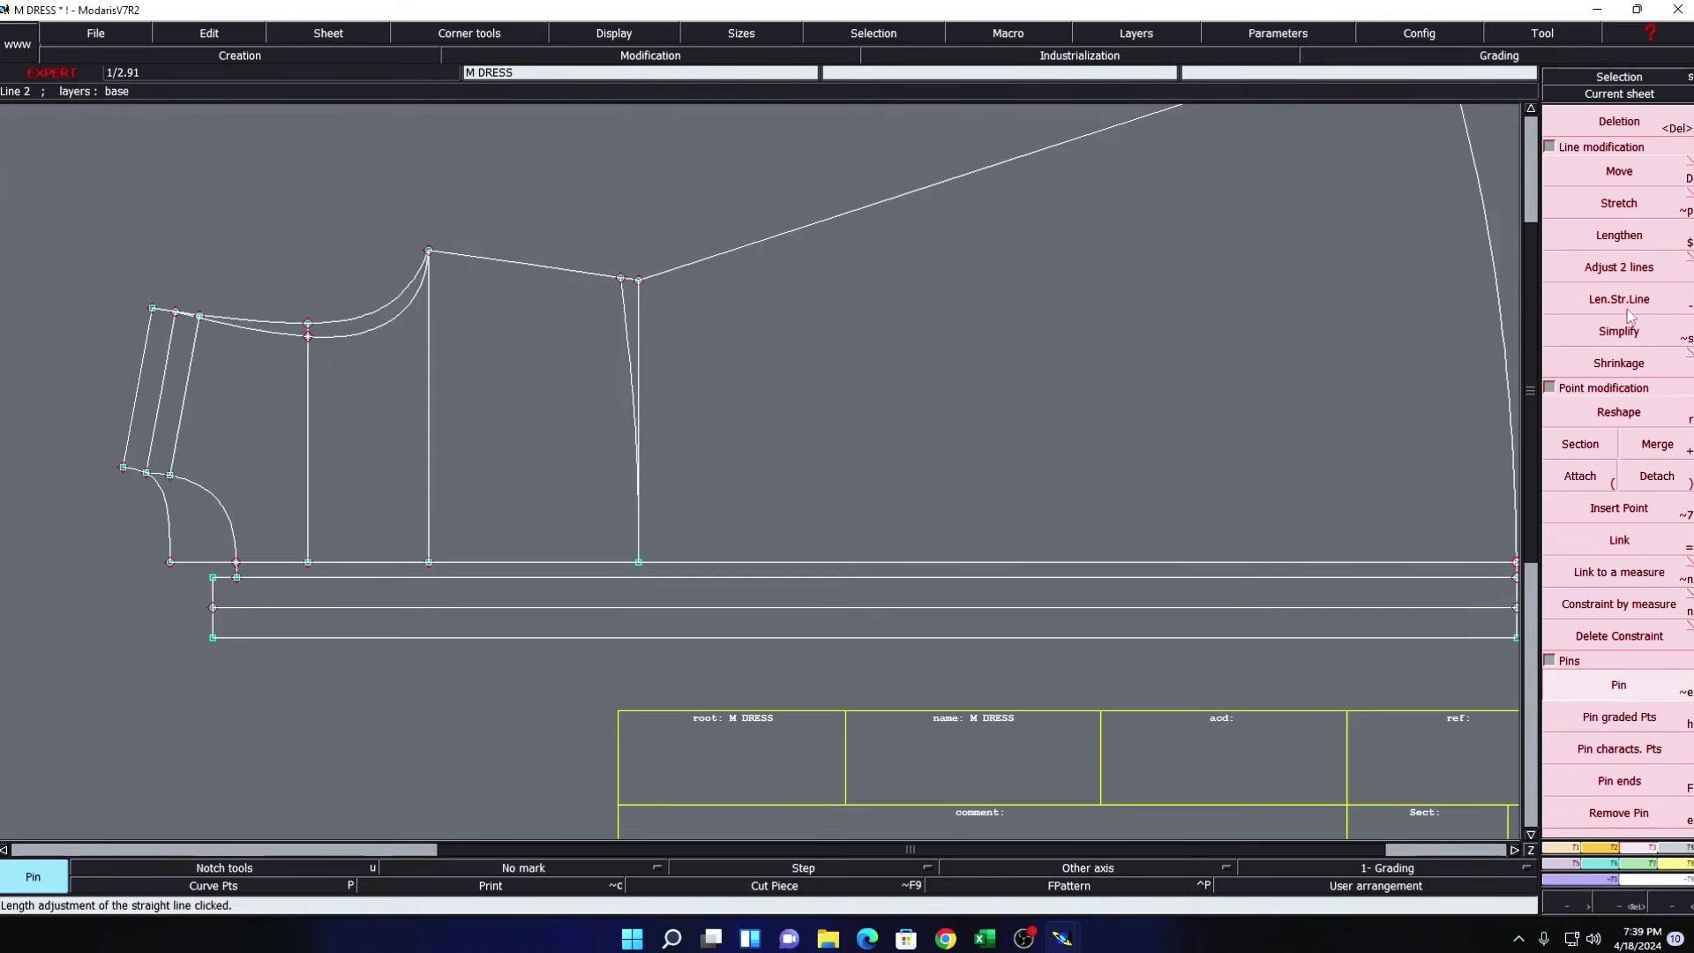
{"action": "key", "text": "space"}
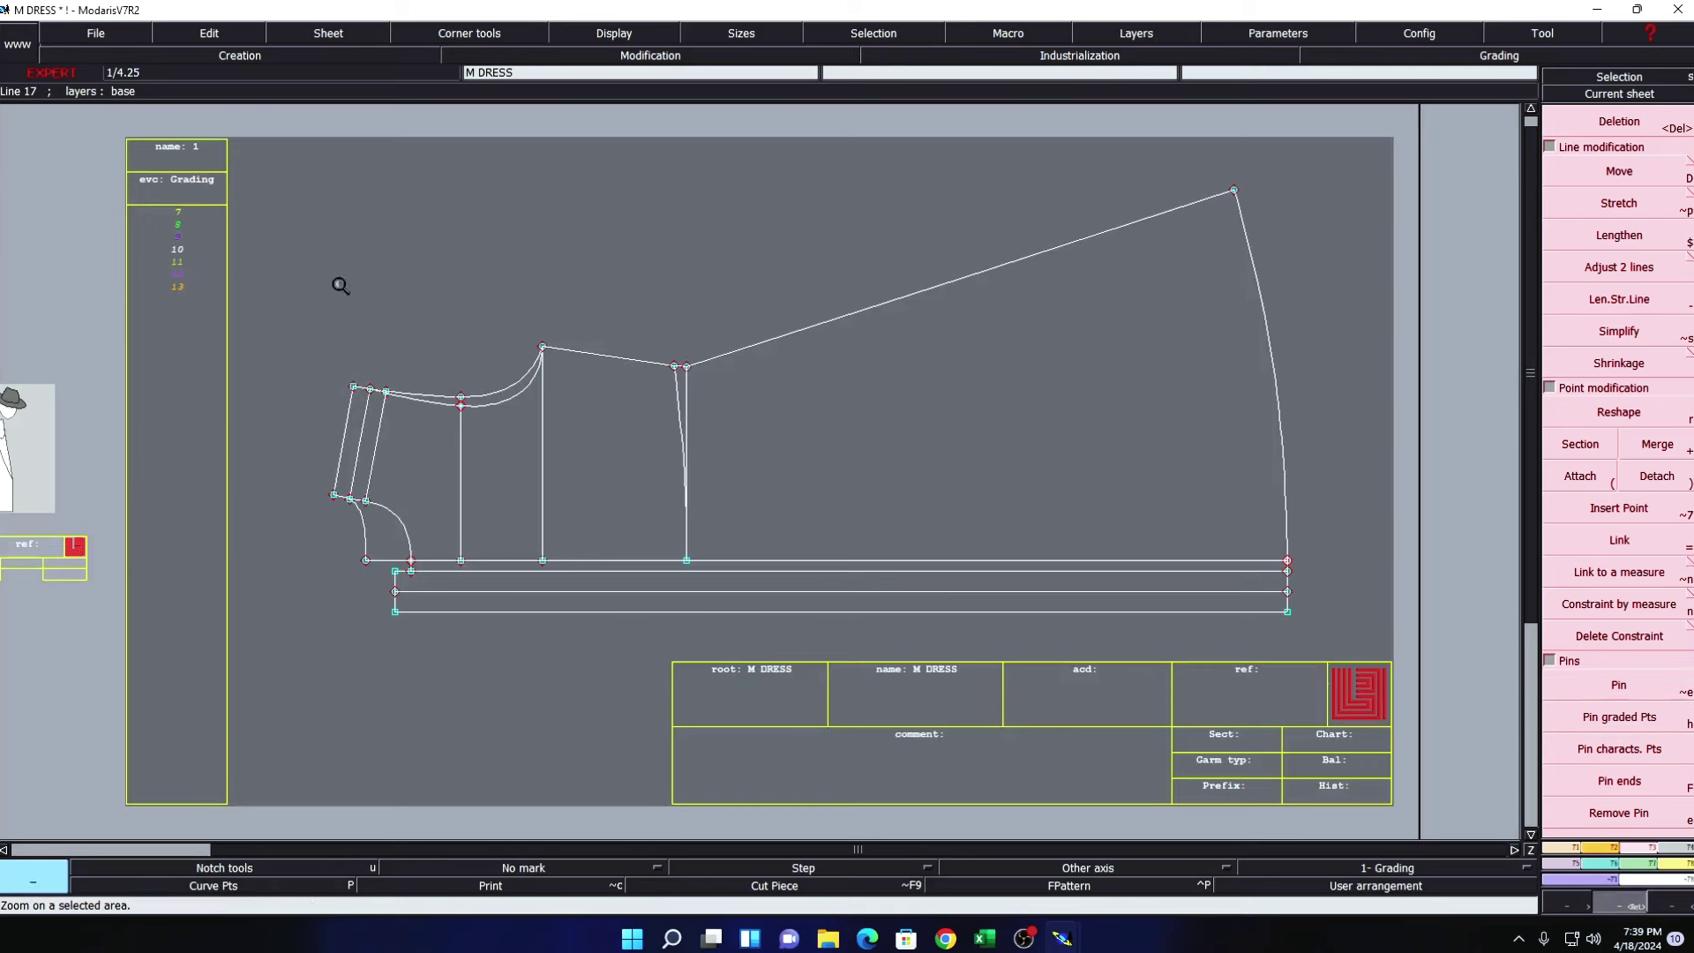
{"action": "key", "text": "z"}
{"action": "left_click_drag", "start_coordinate": [280, 146], "coordinate": [1334, 701]}
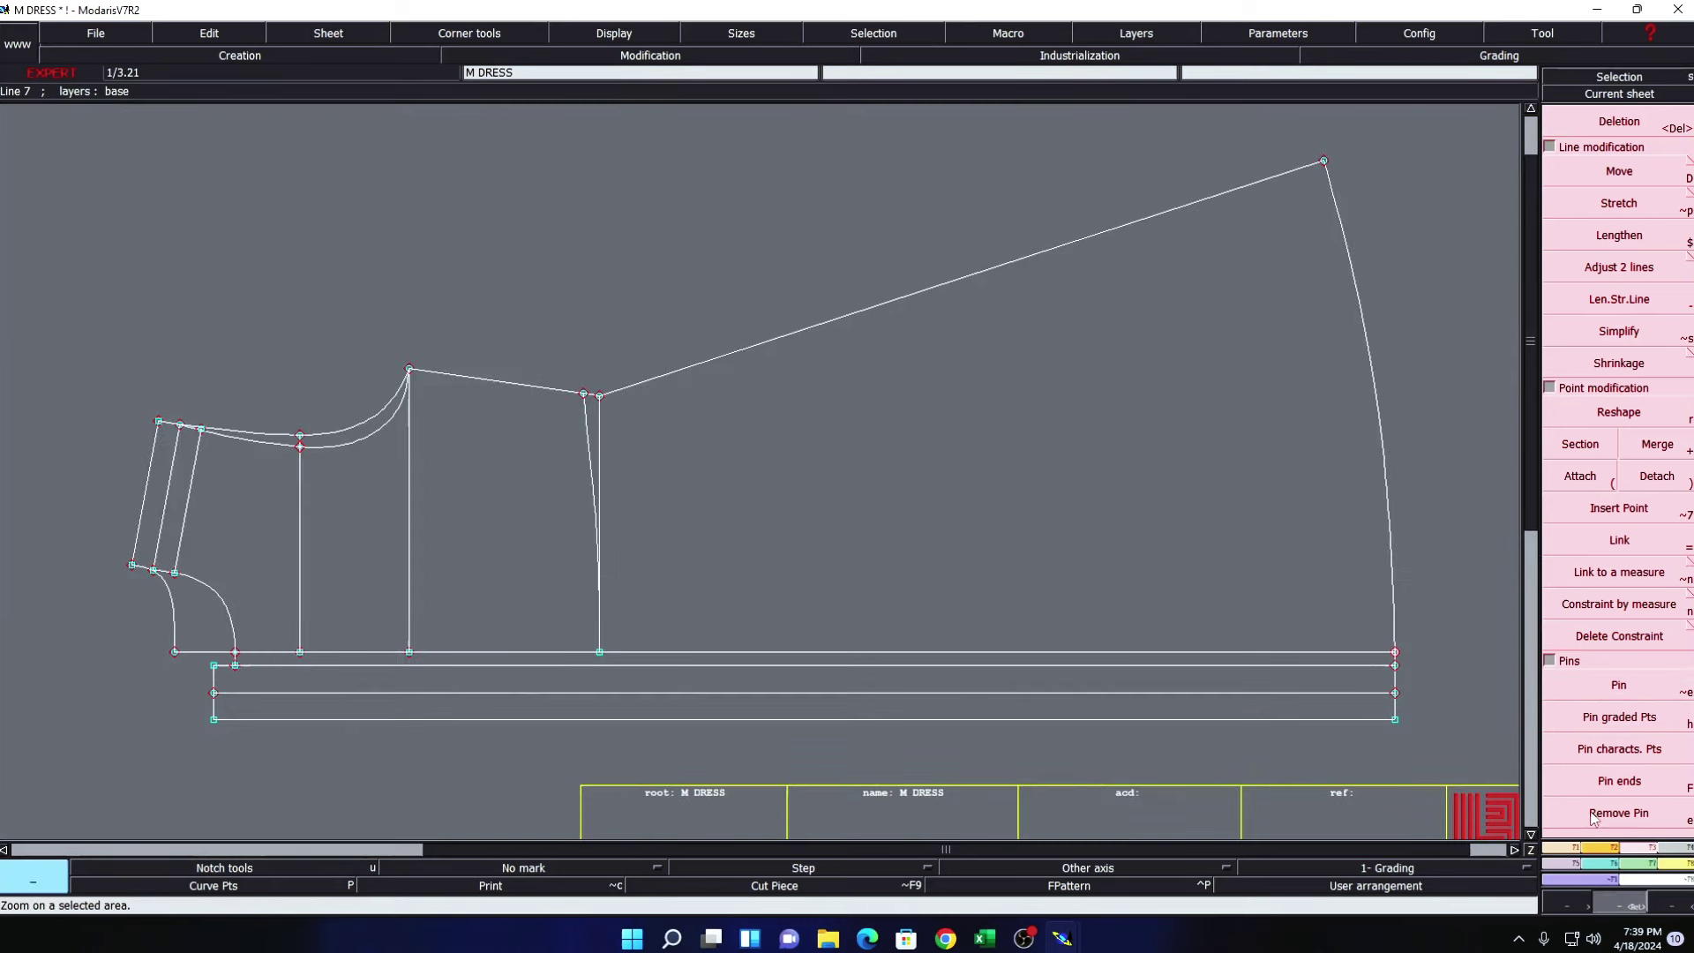
{"action": "key", "text": "F5"}
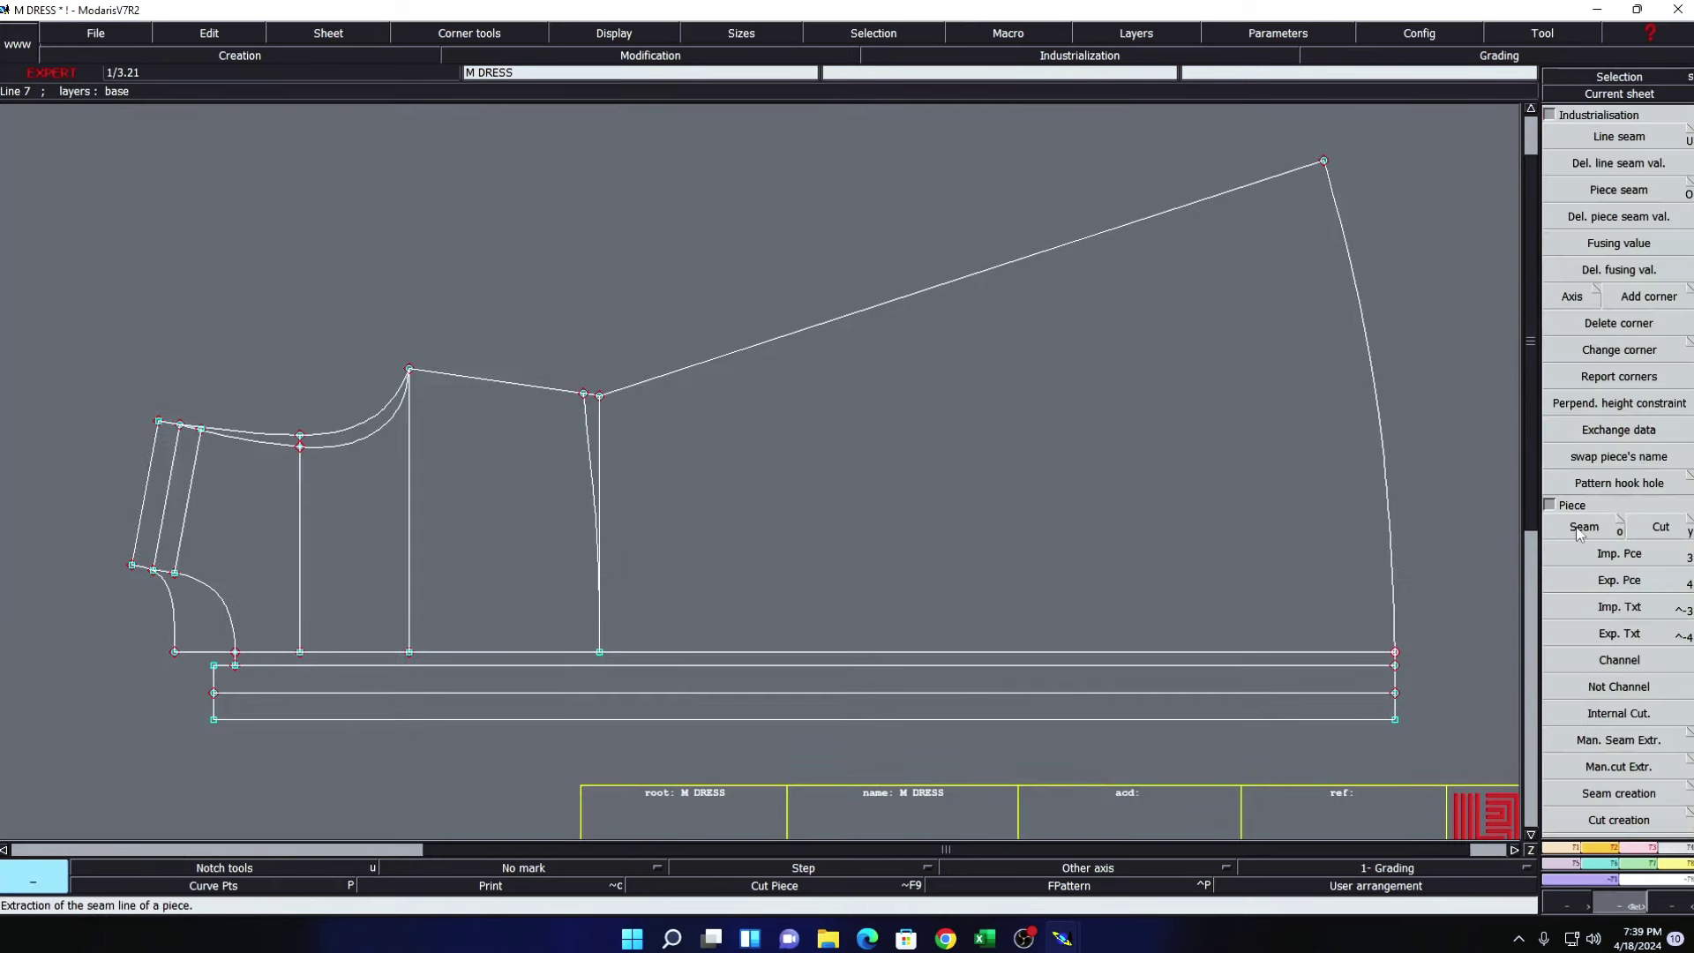
- Try a first Seam extraction on the bodice area, then clear the selection
{"action": "left_click", "coordinate": [1584, 526]}
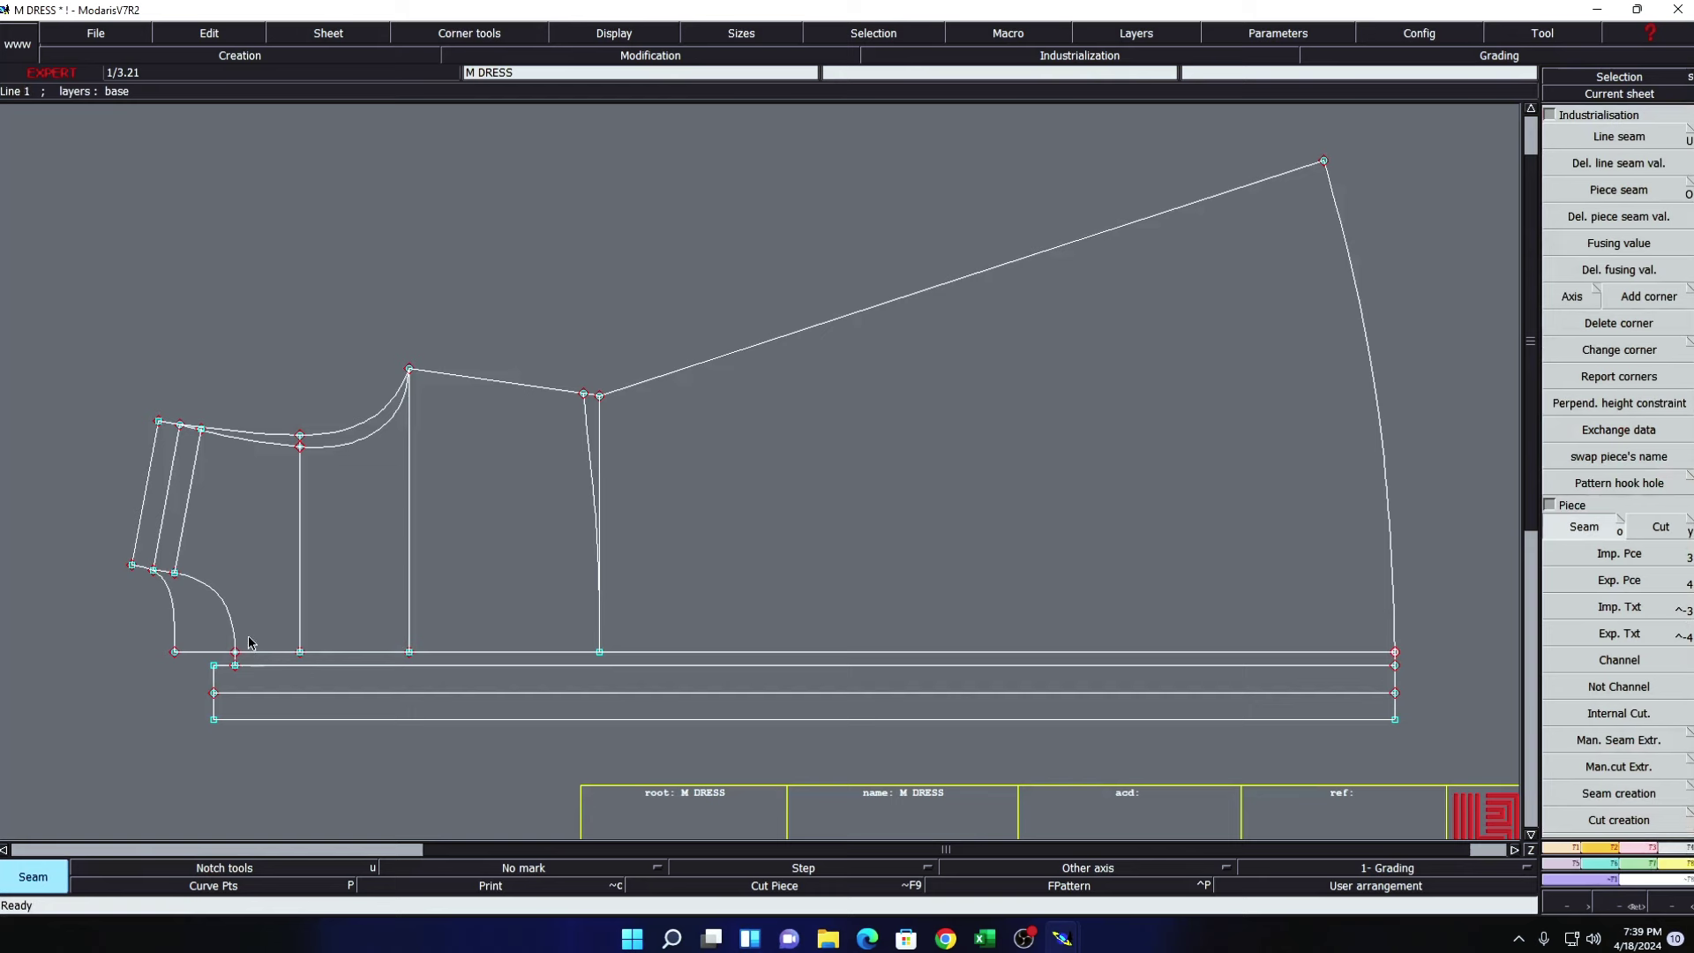
{"action": "left_click", "coordinate": [194, 630]}
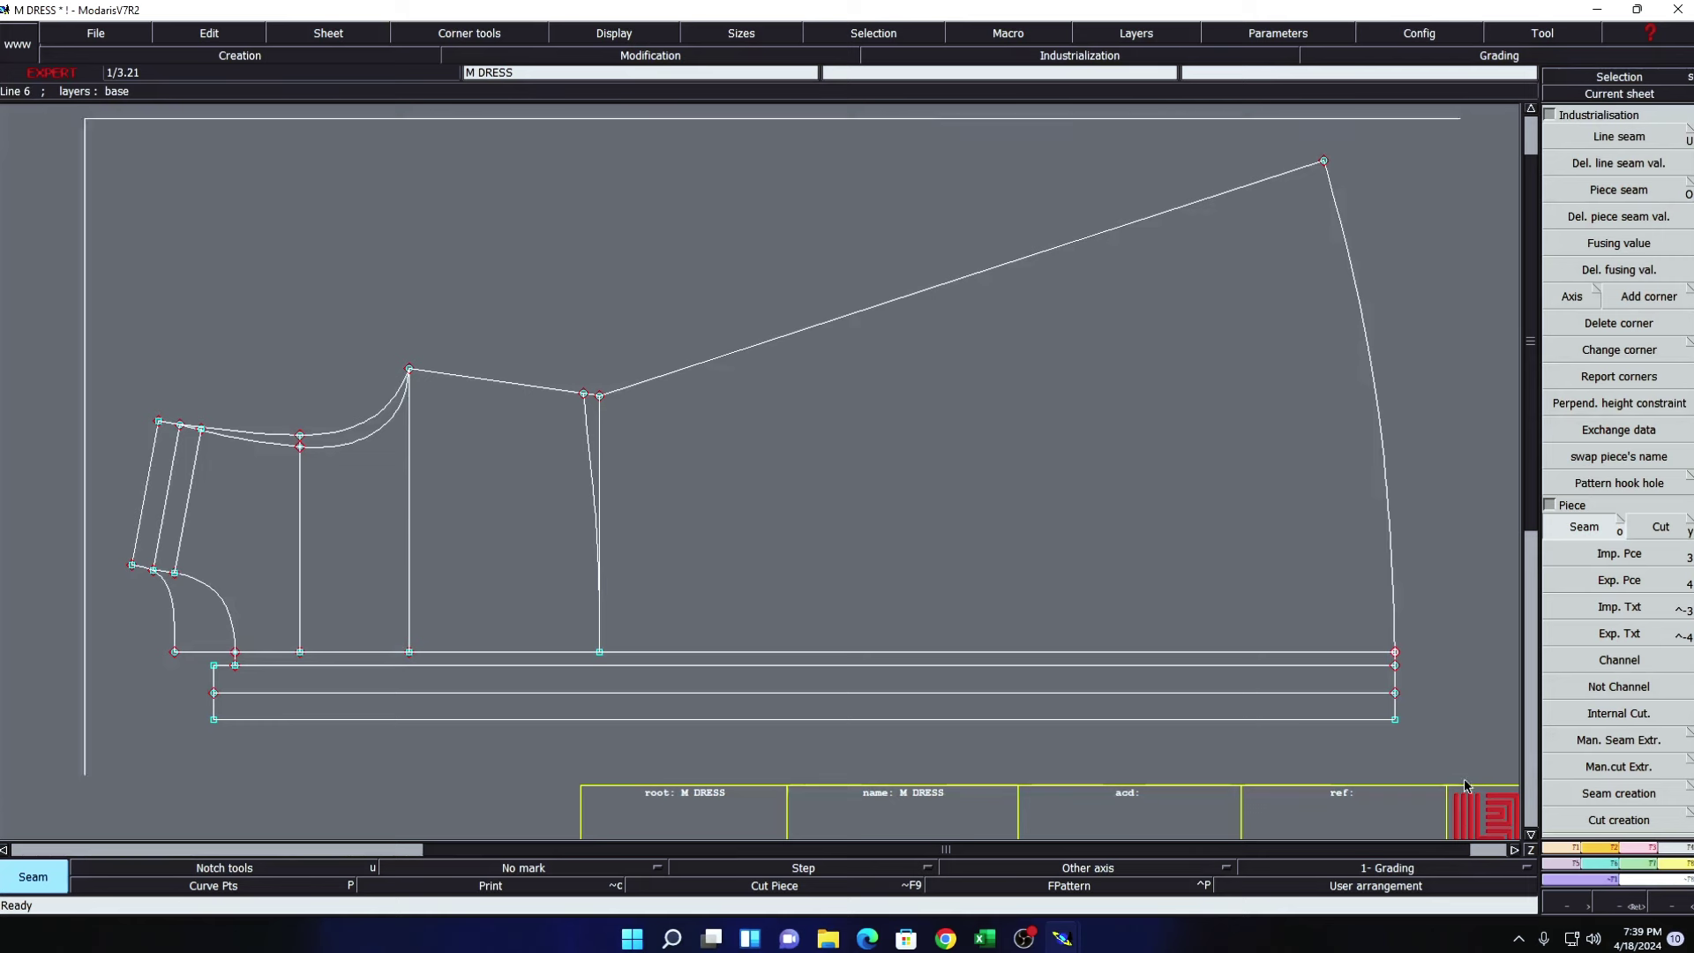
{"action": "left_click", "coordinate": [1579, 554]}
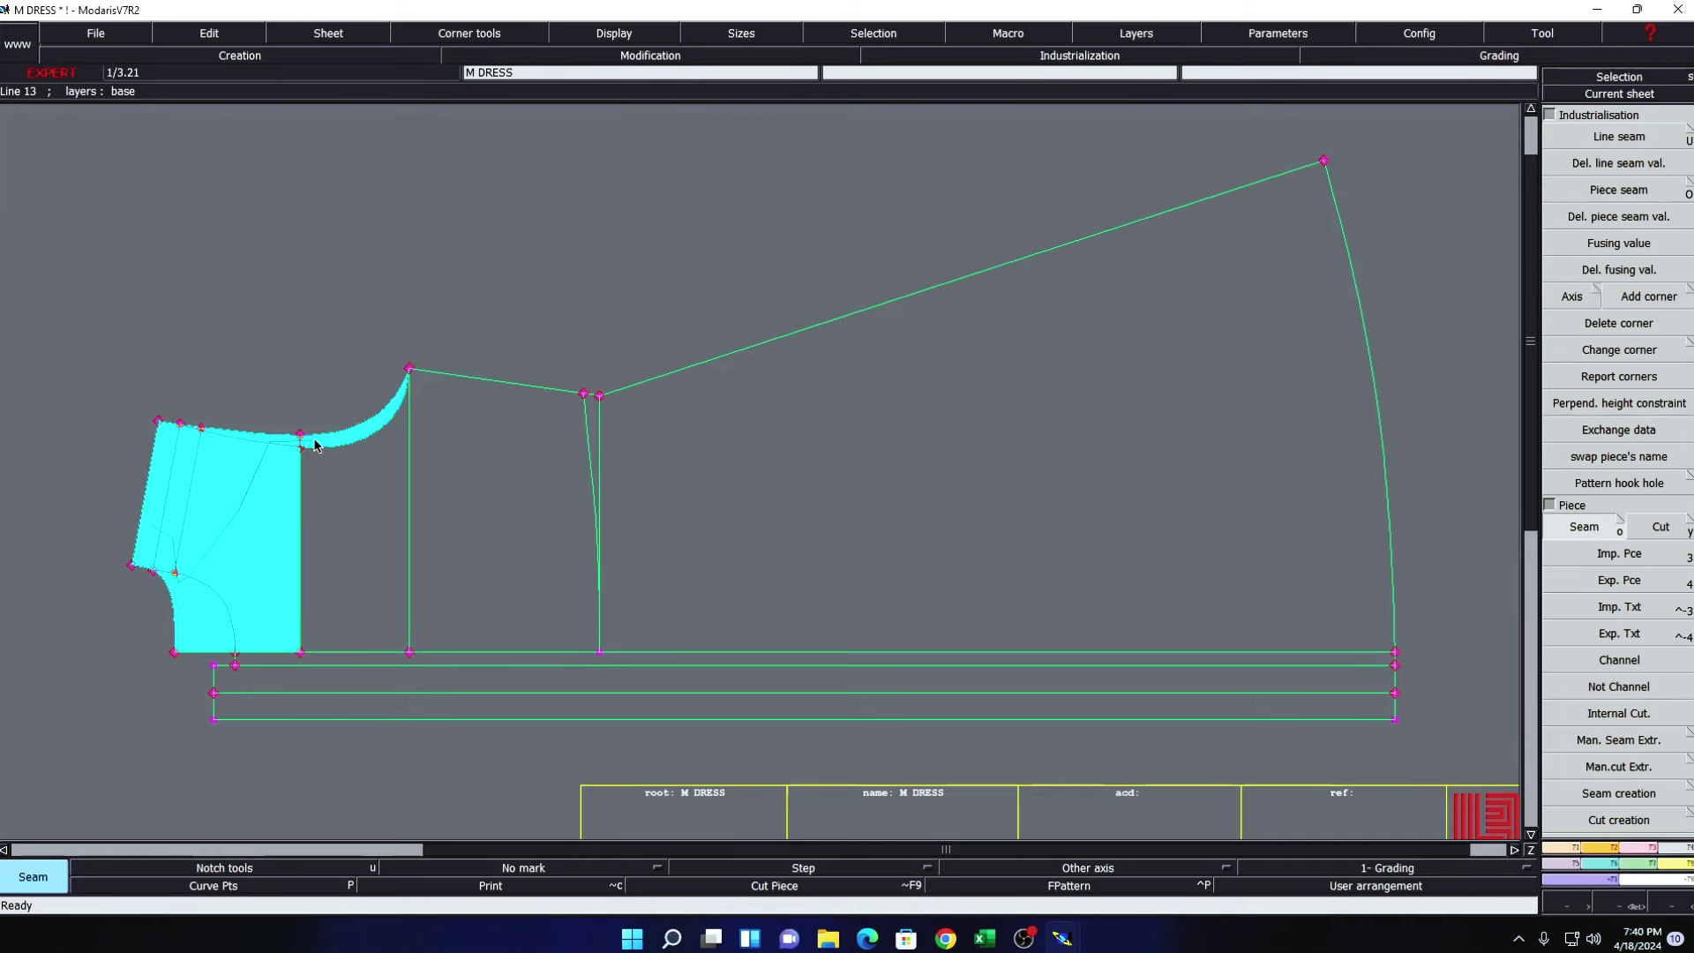
{"action": "left_click", "coordinate": [346, 504]}
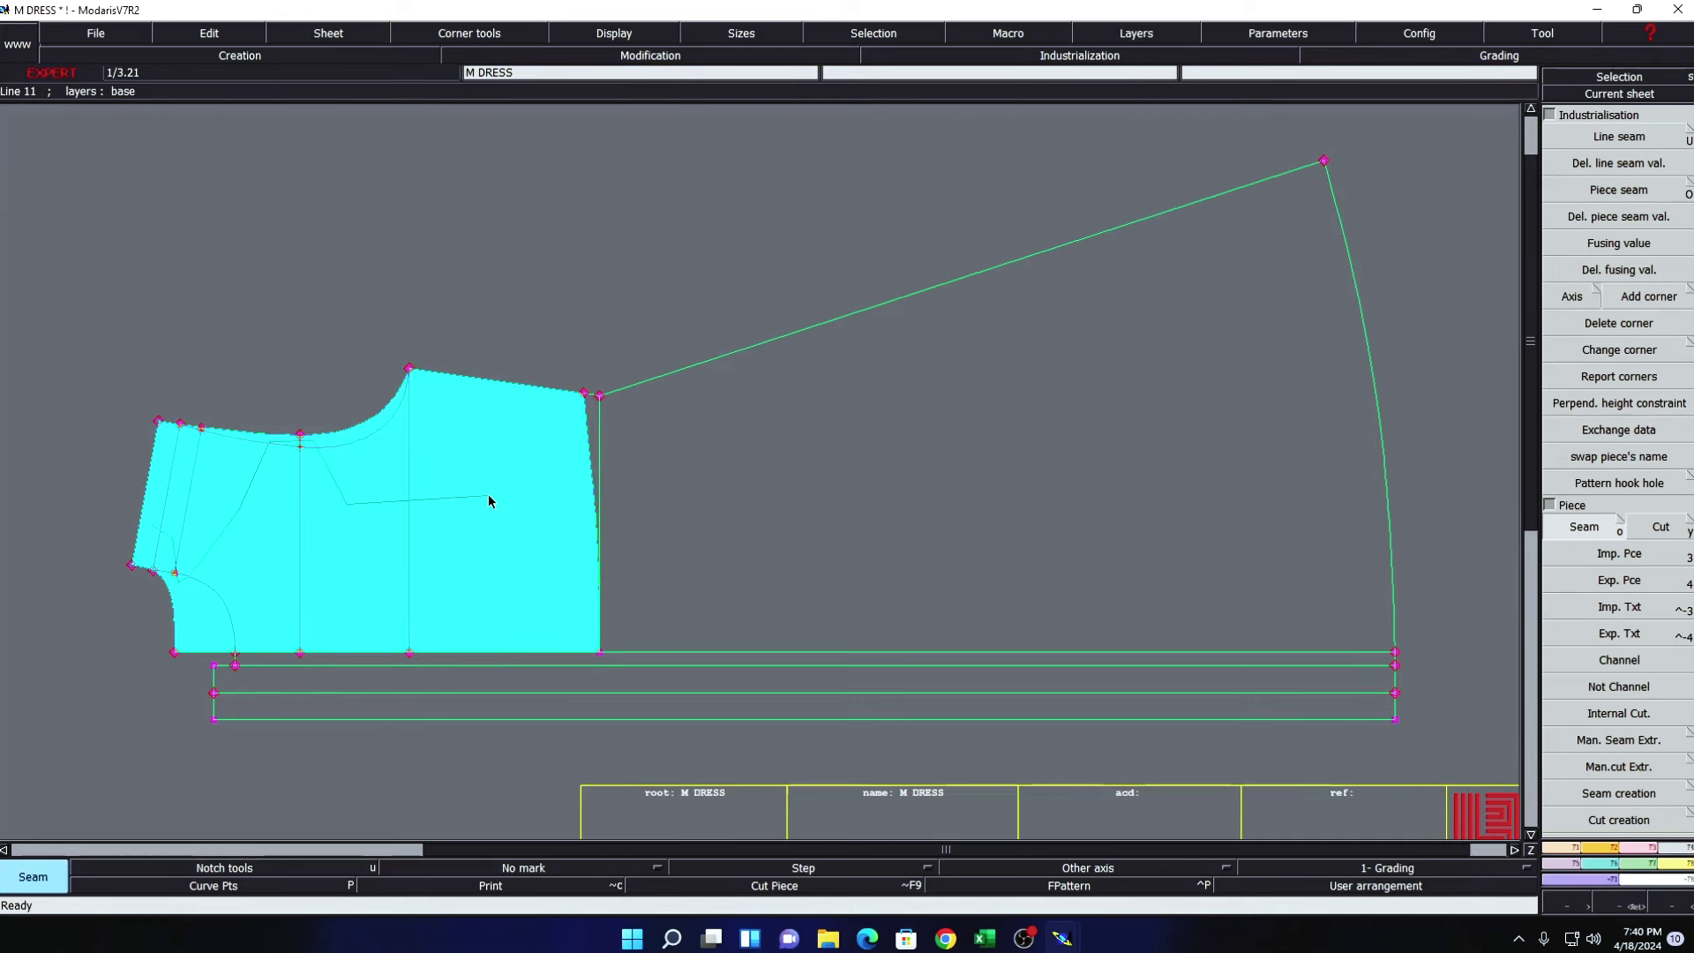
{"action": "right_click", "coordinate": [488, 501]}
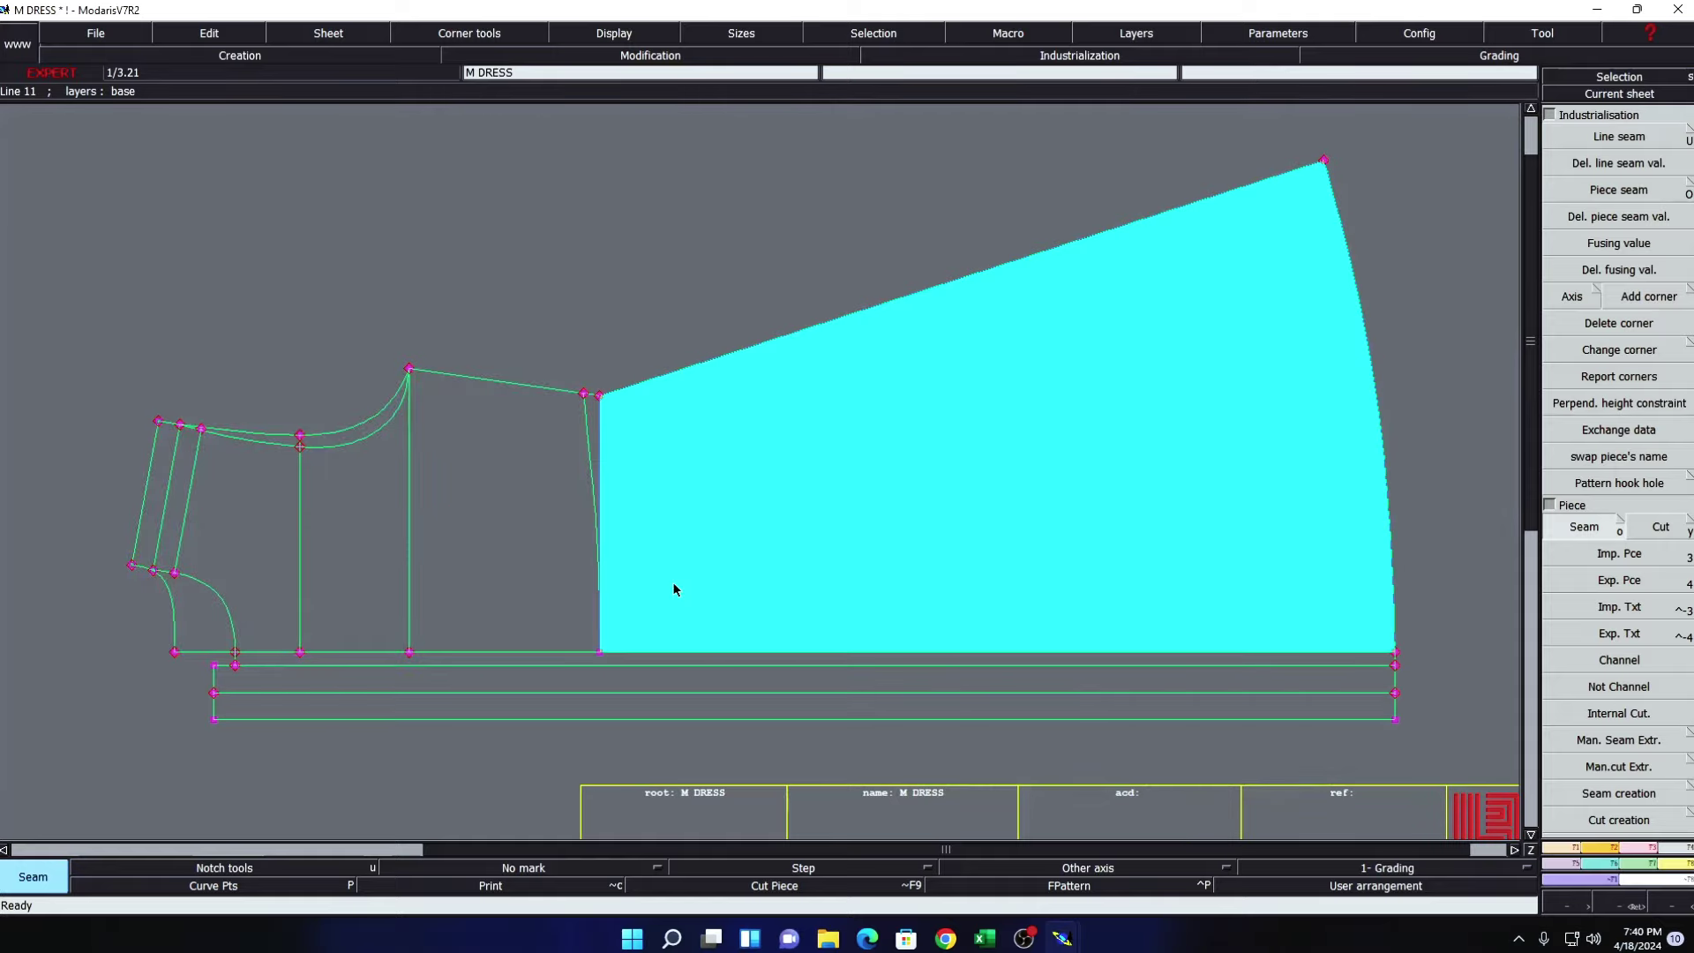
{"action": "left_click", "coordinate": [673, 584]}
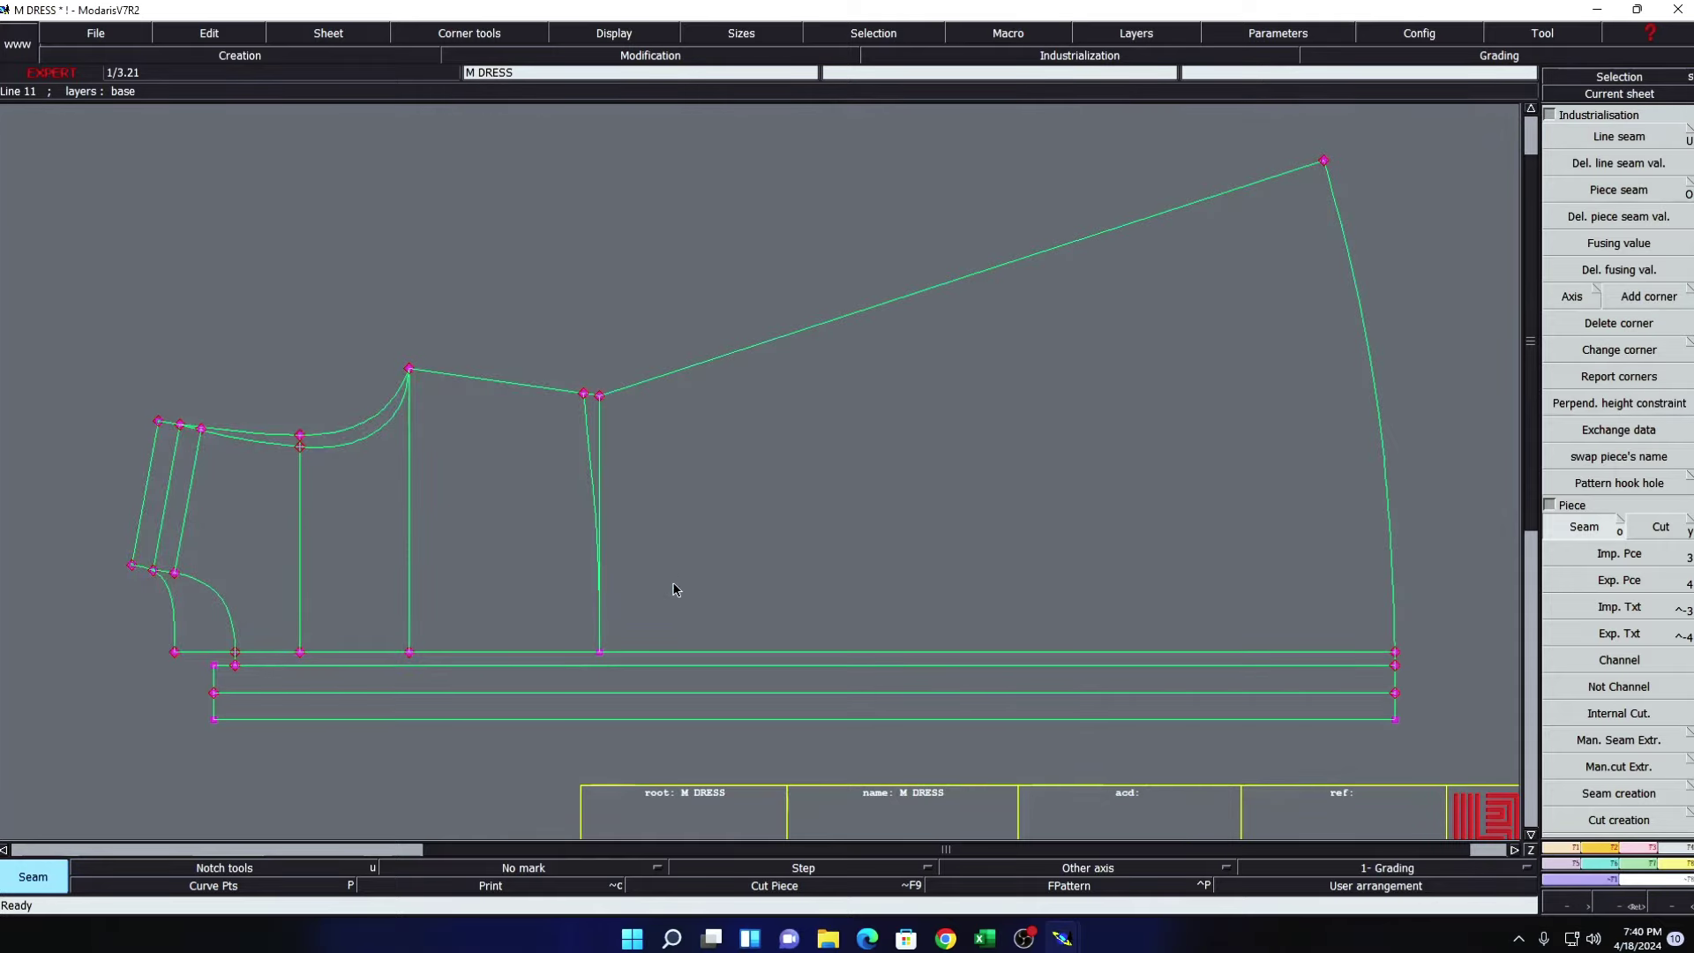
{"action": "left_click", "coordinate": [623, 344]}
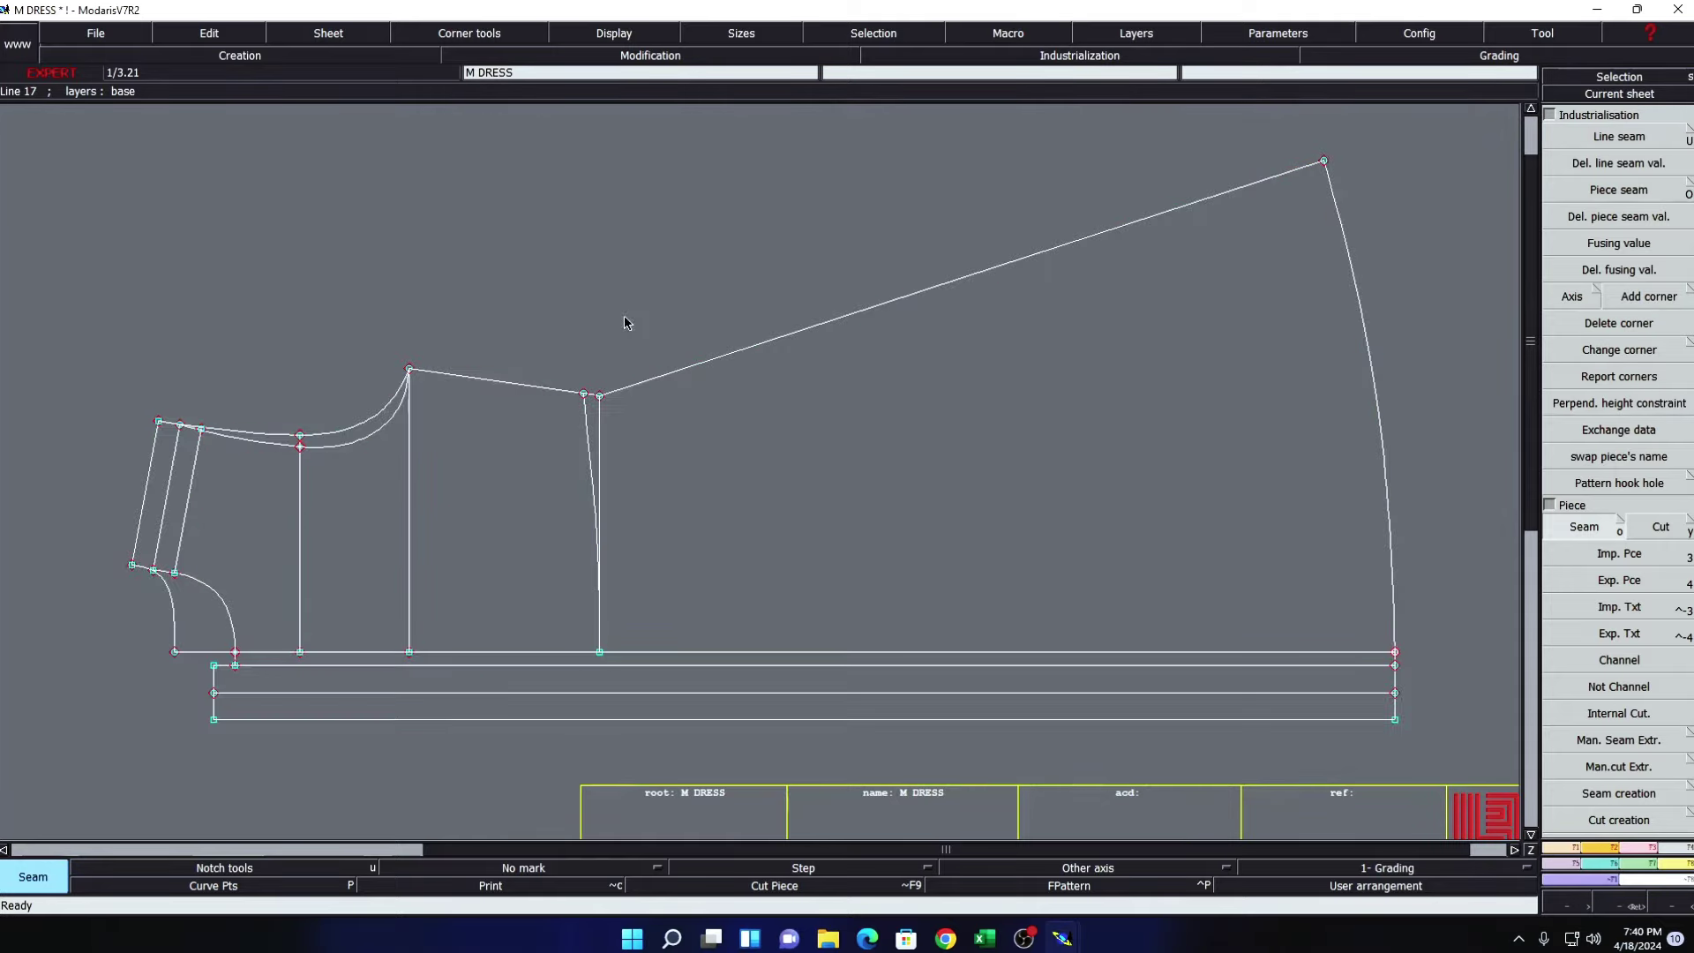
- Lengthen the vertical bodice–skirt line down through the waist band
{"action": "left_click", "coordinate": [1646, 847]}
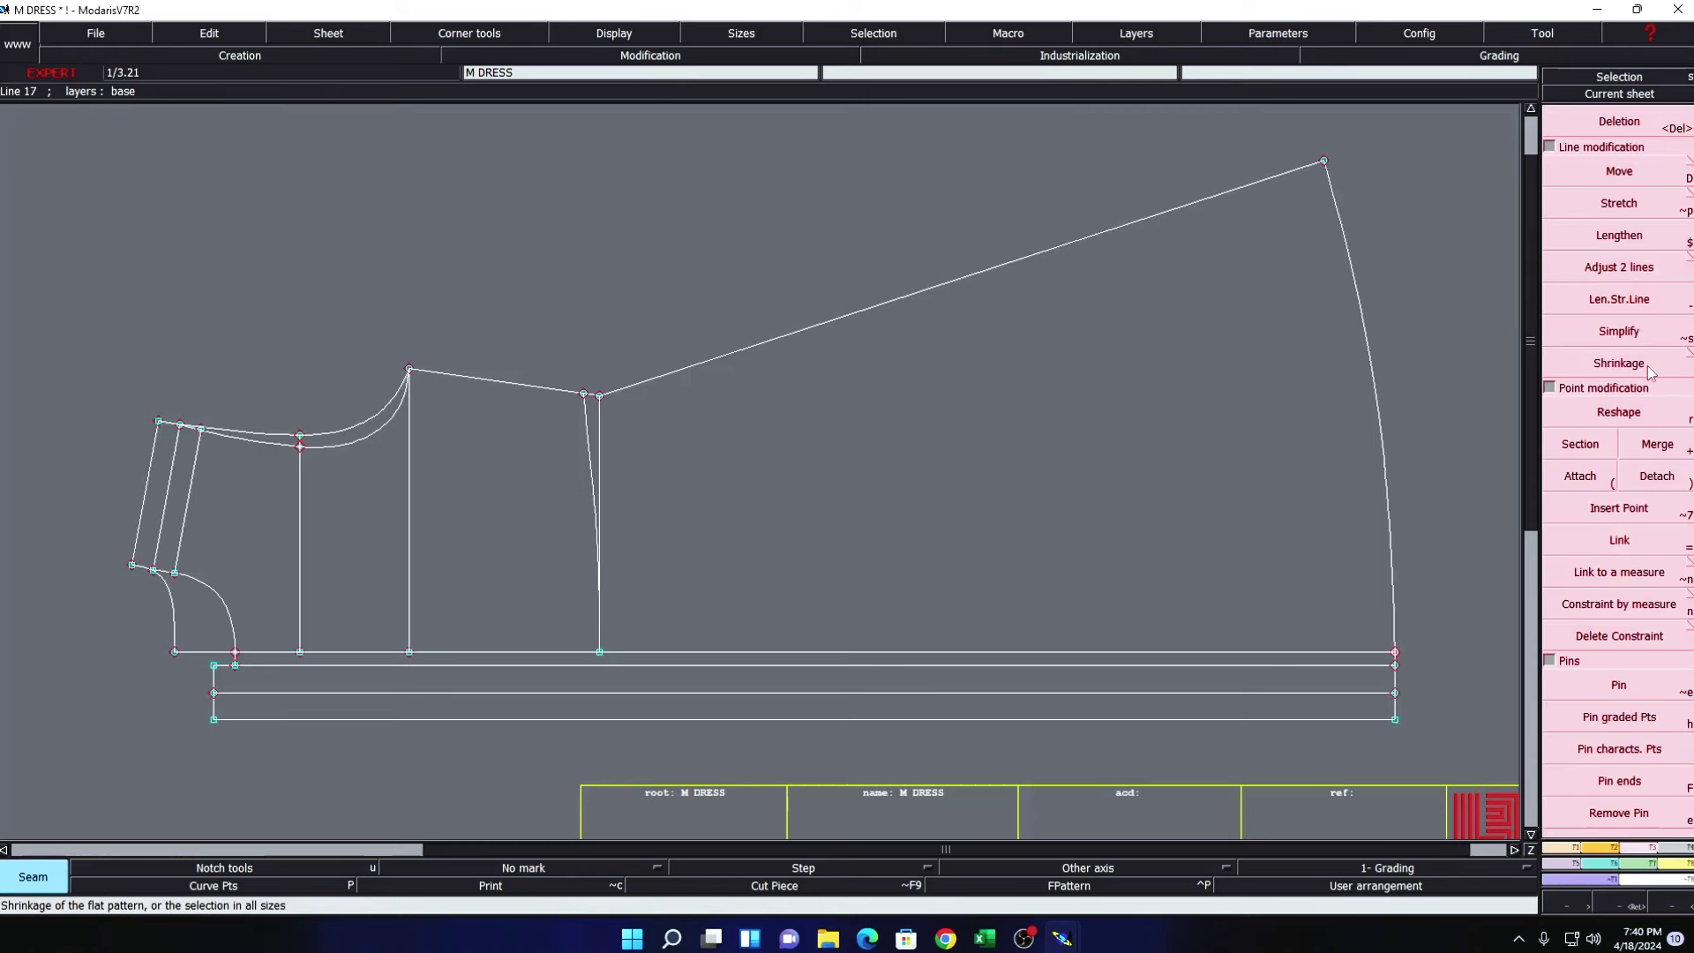
{"action": "left_click", "coordinate": [1615, 303]}
{"action": "left_click", "coordinate": [599, 639]}
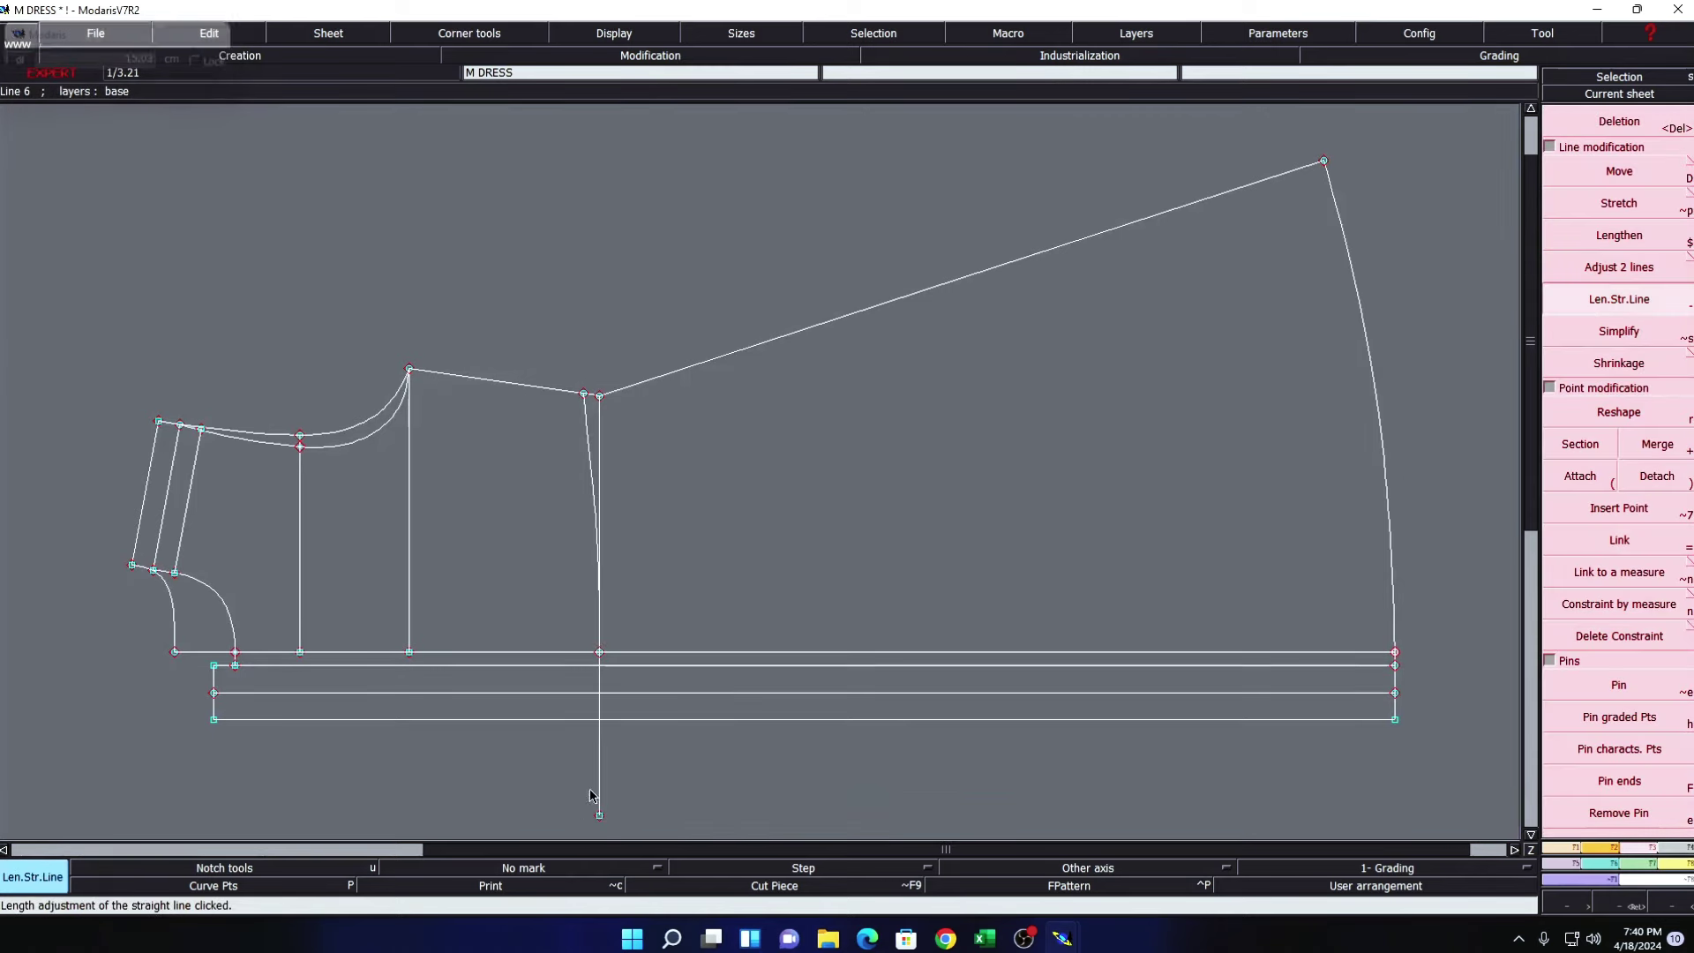
{"action": "left_click", "coordinate": [590, 795]}
{"action": "left_click_drag", "start_coordinate": [44, 120], "coordinate": [1430, 774]}
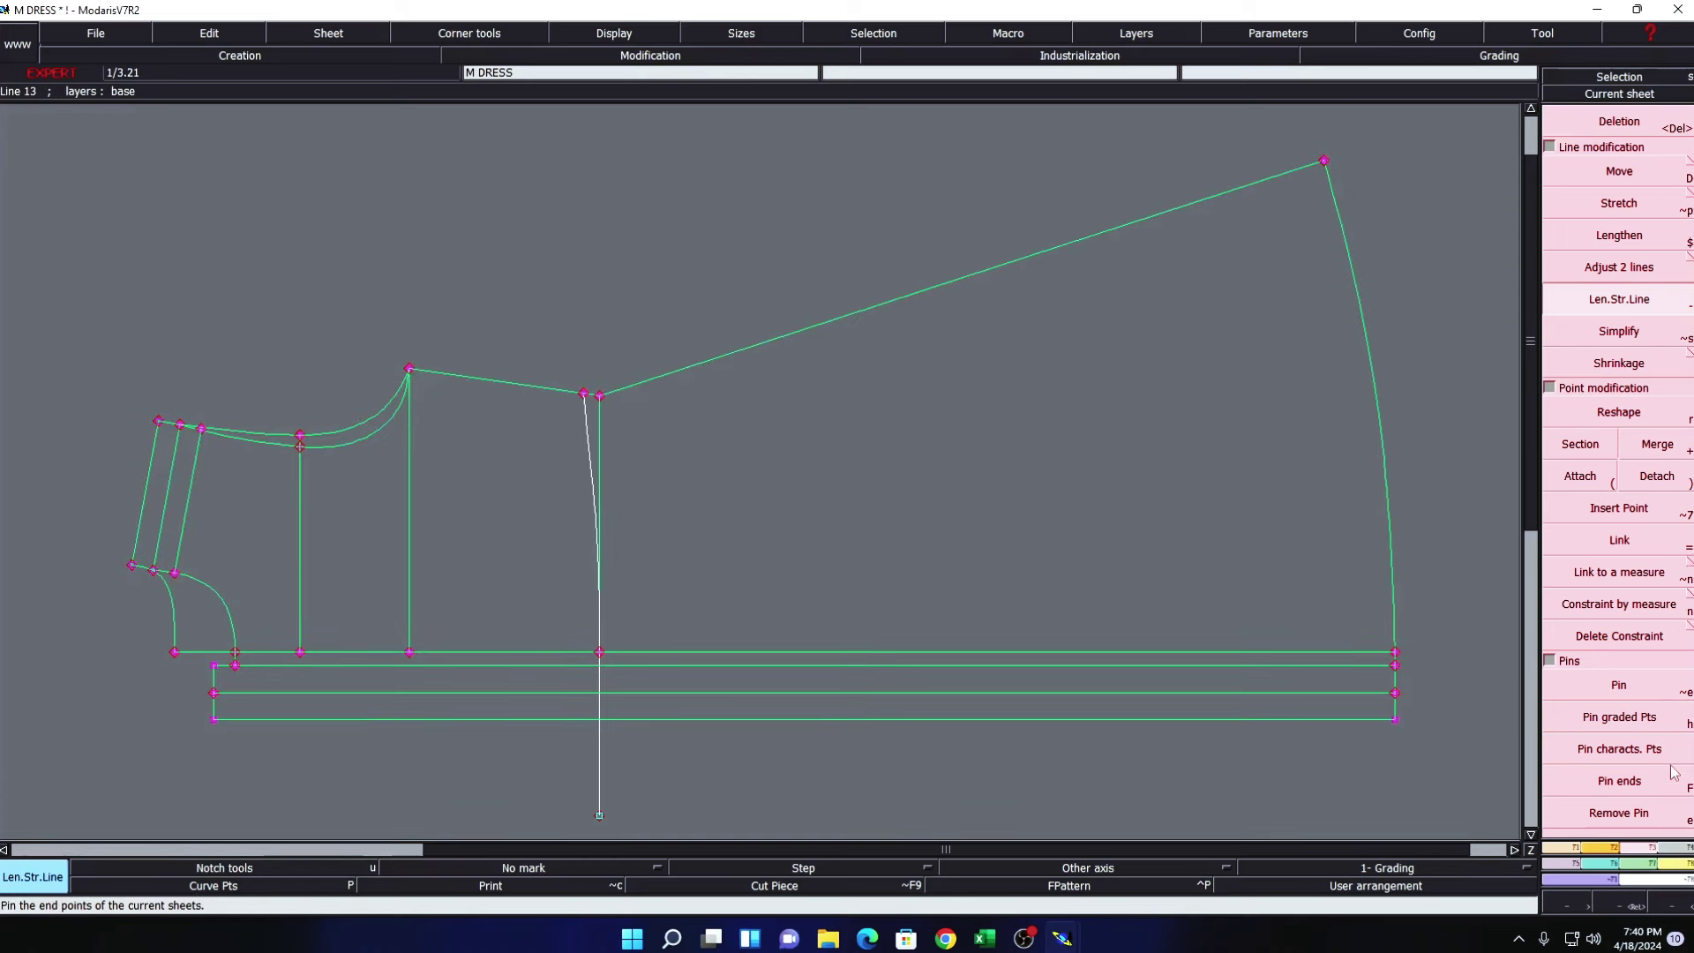
- Extract the bodice and skirt as separate Seam pieces, validating each with a right-click
{"action": "left_click", "coordinate": [1679, 850]}
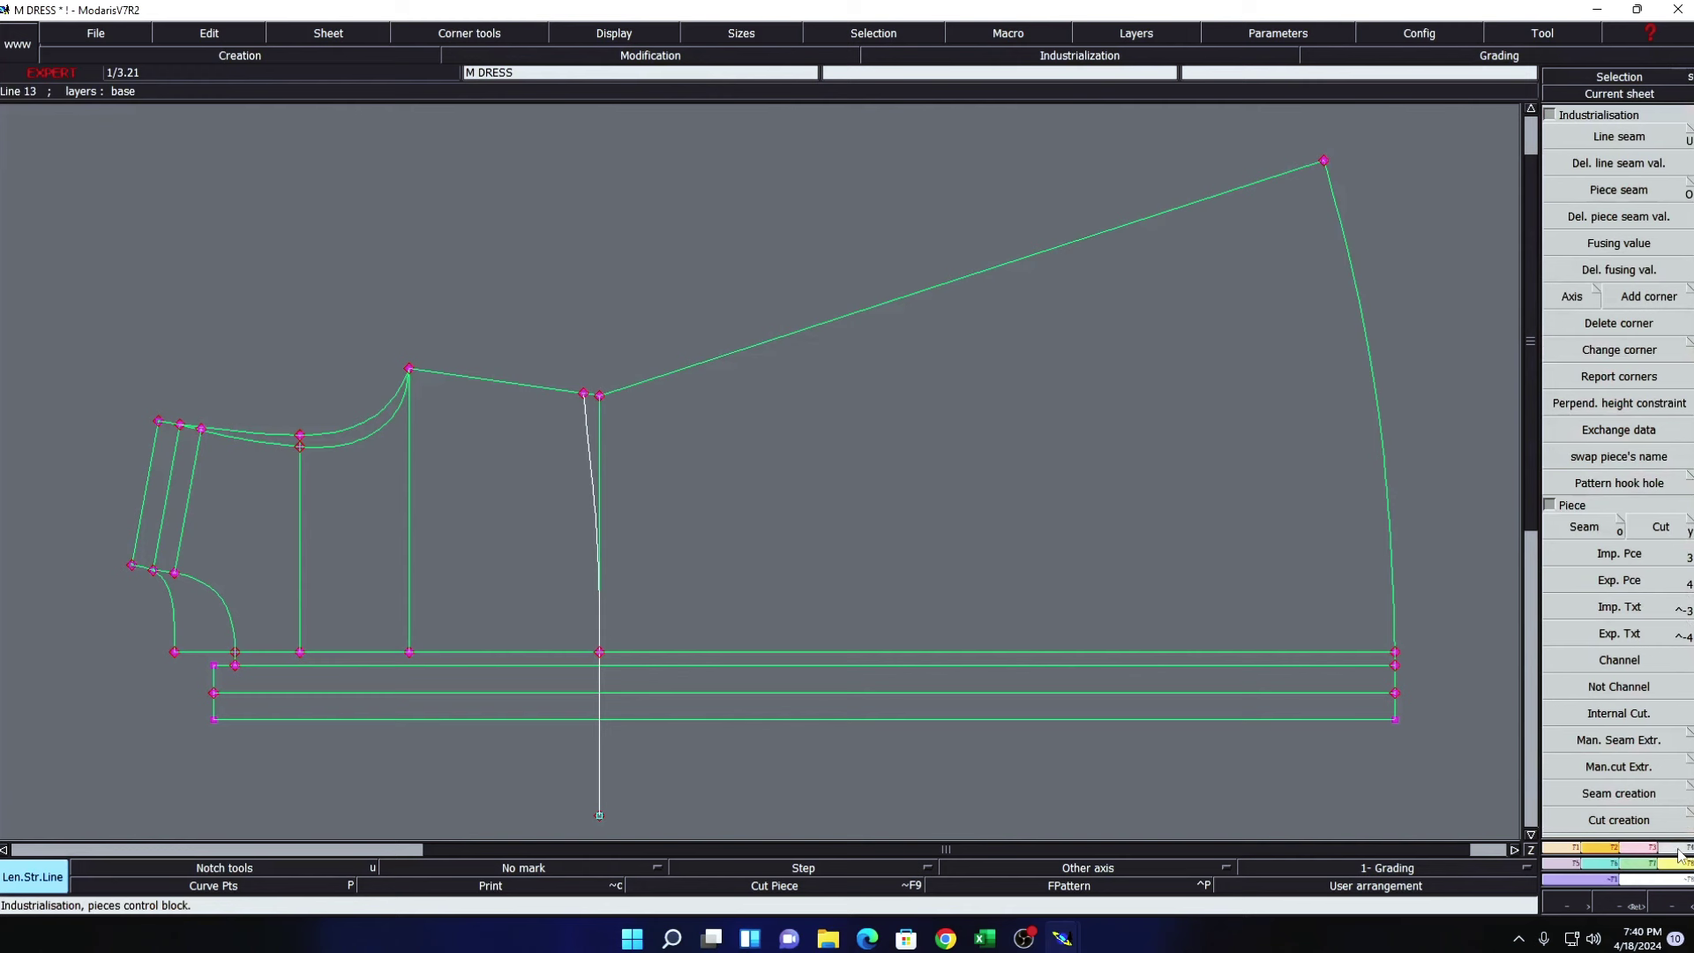
{"action": "left_click", "coordinate": [1580, 528]}
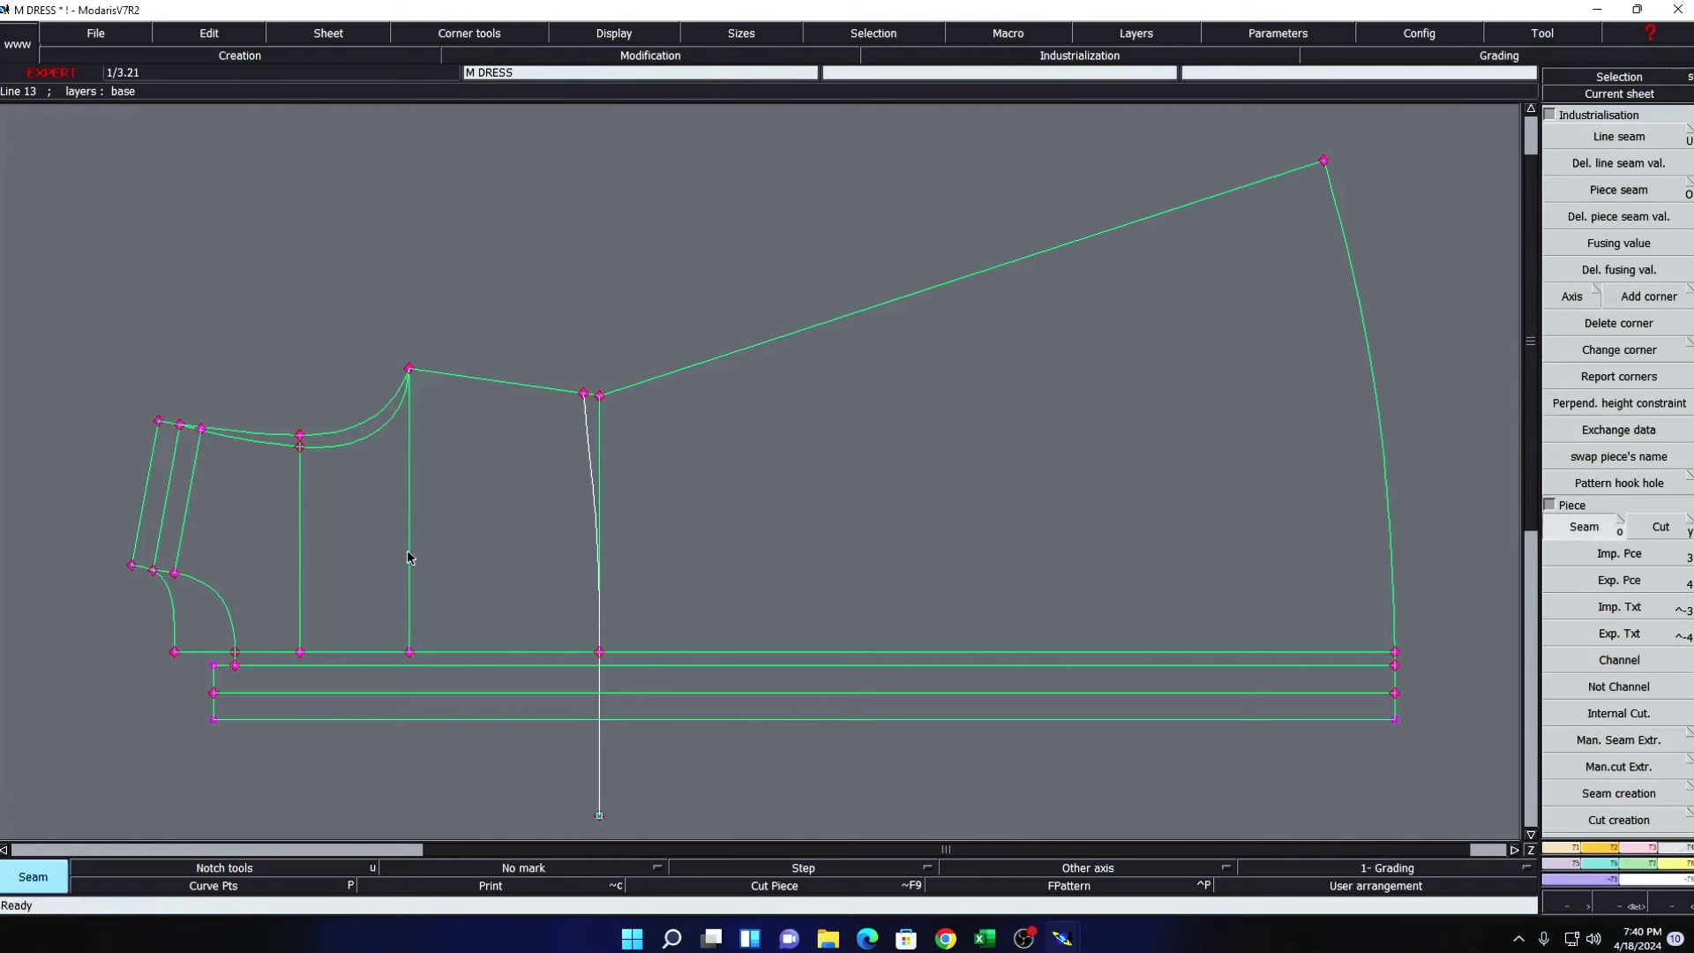
{"action": "left_click", "coordinate": [255, 697]}
{"action": "left_click", "coordinate": [282, 643]}
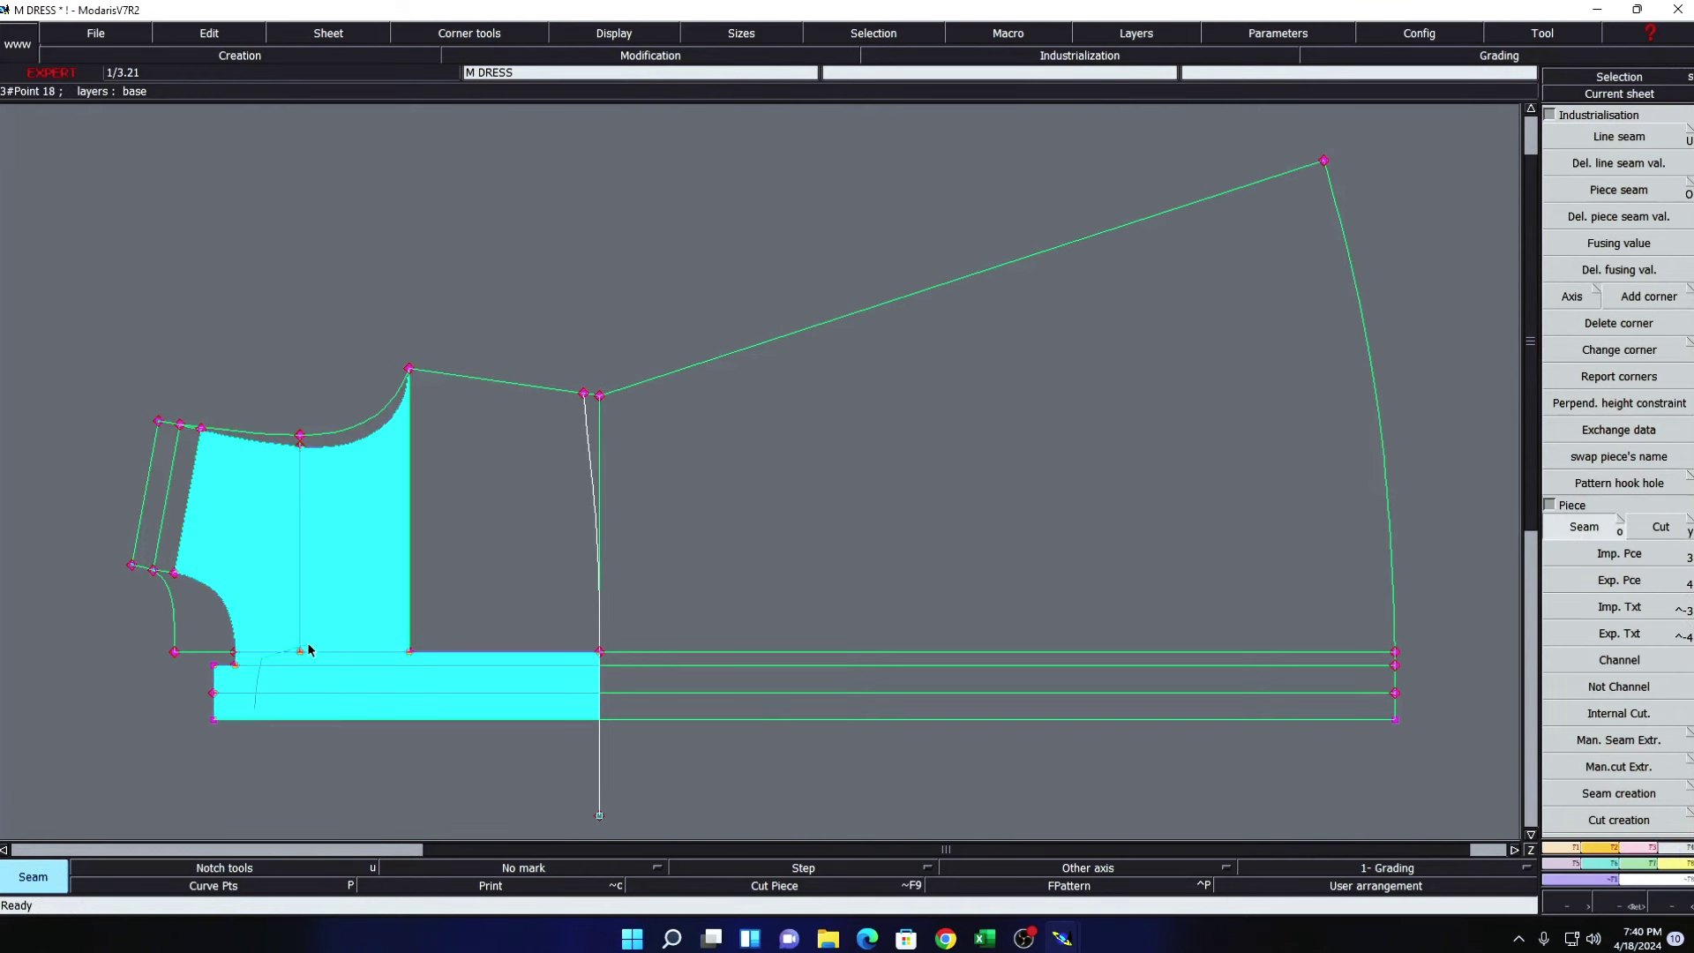
{"action": "left_click", "coordinate": [437, 610]}
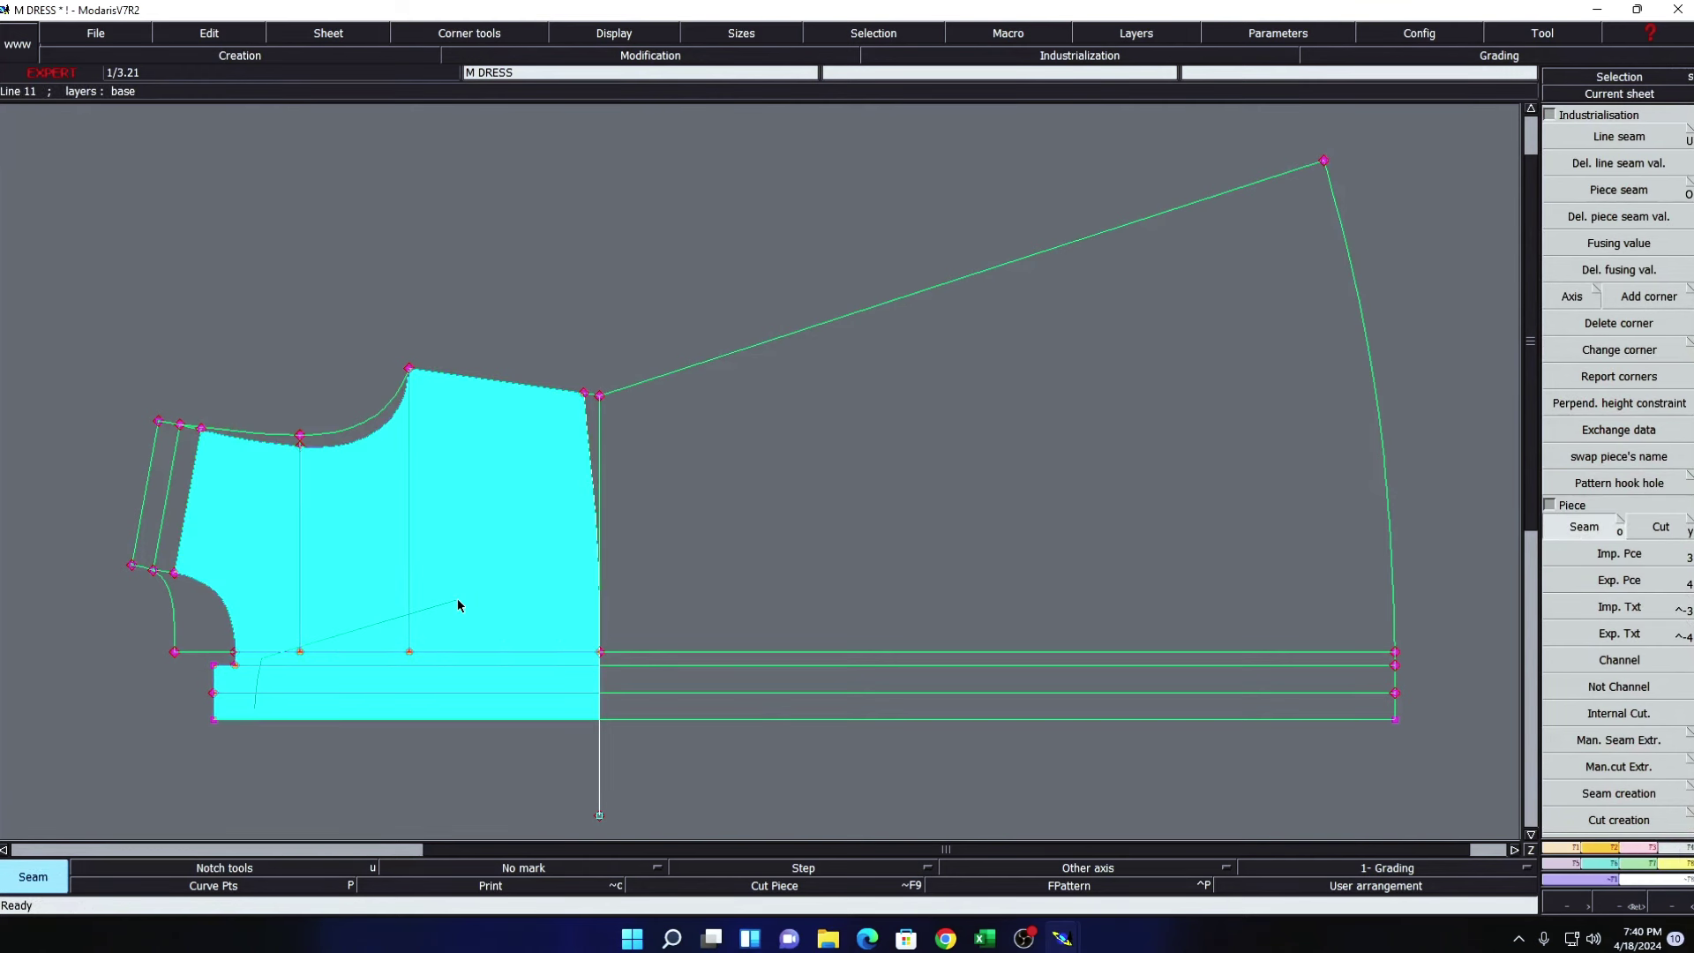
{"action": "right_click", "coordinate": [271, 554]}
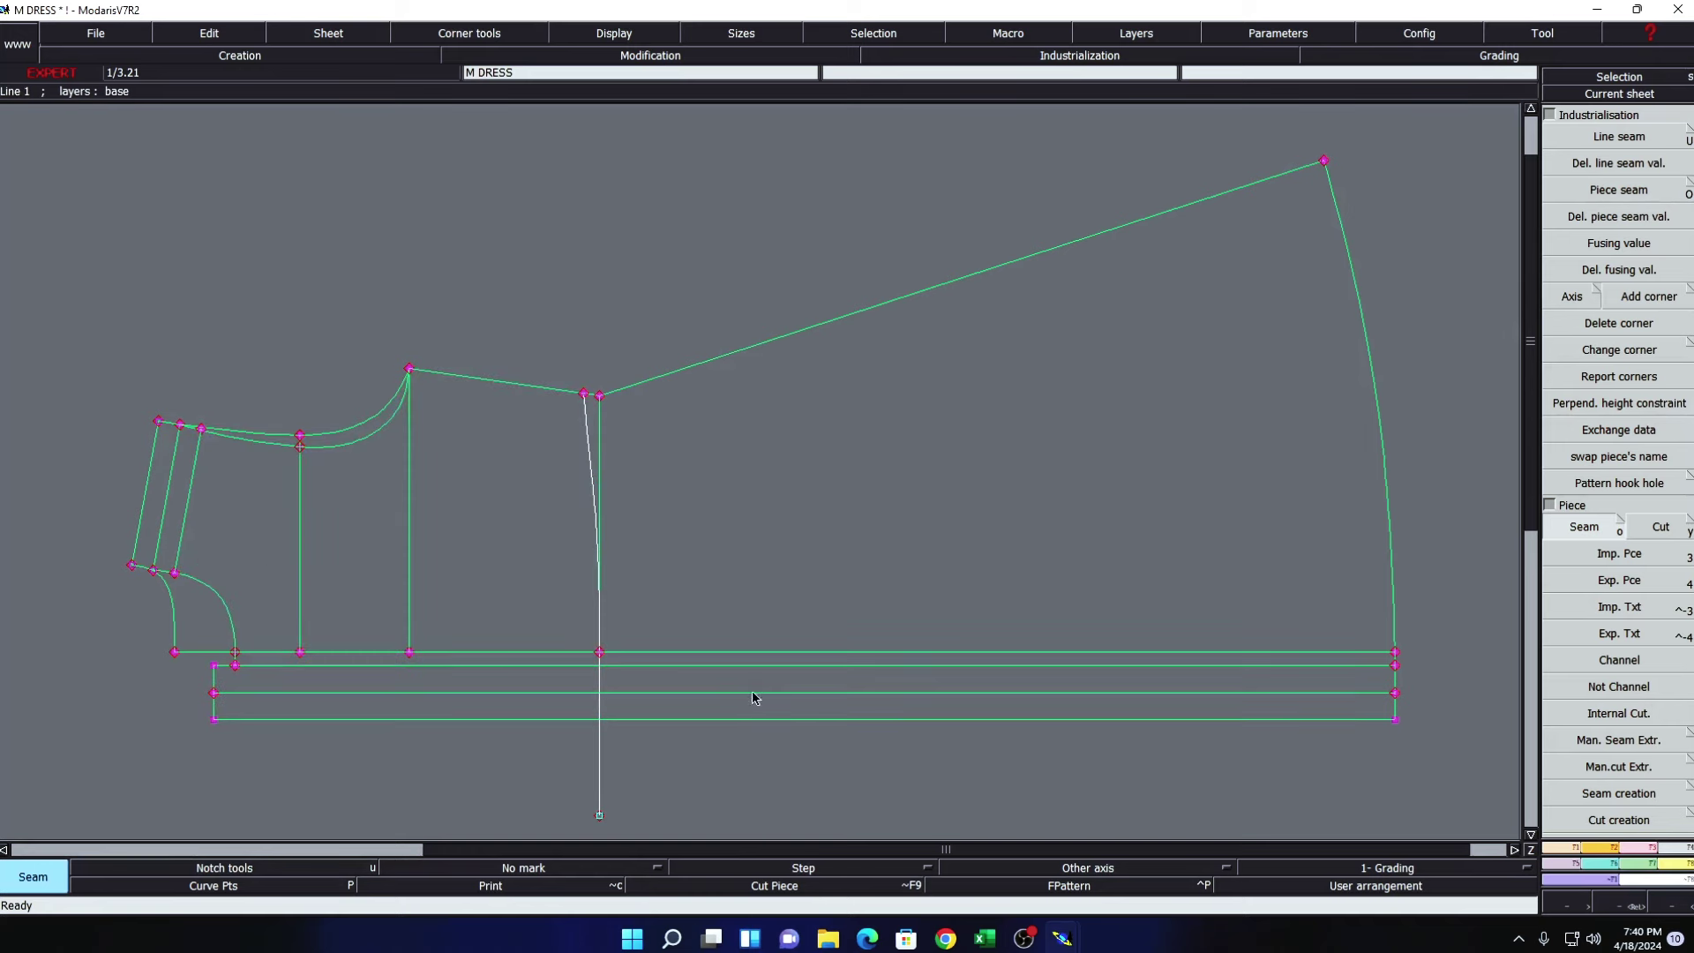
{"action": "left_click", "coordinate": [660, 710]}
{"action": "left_click", "coordinate": [668, 606]}
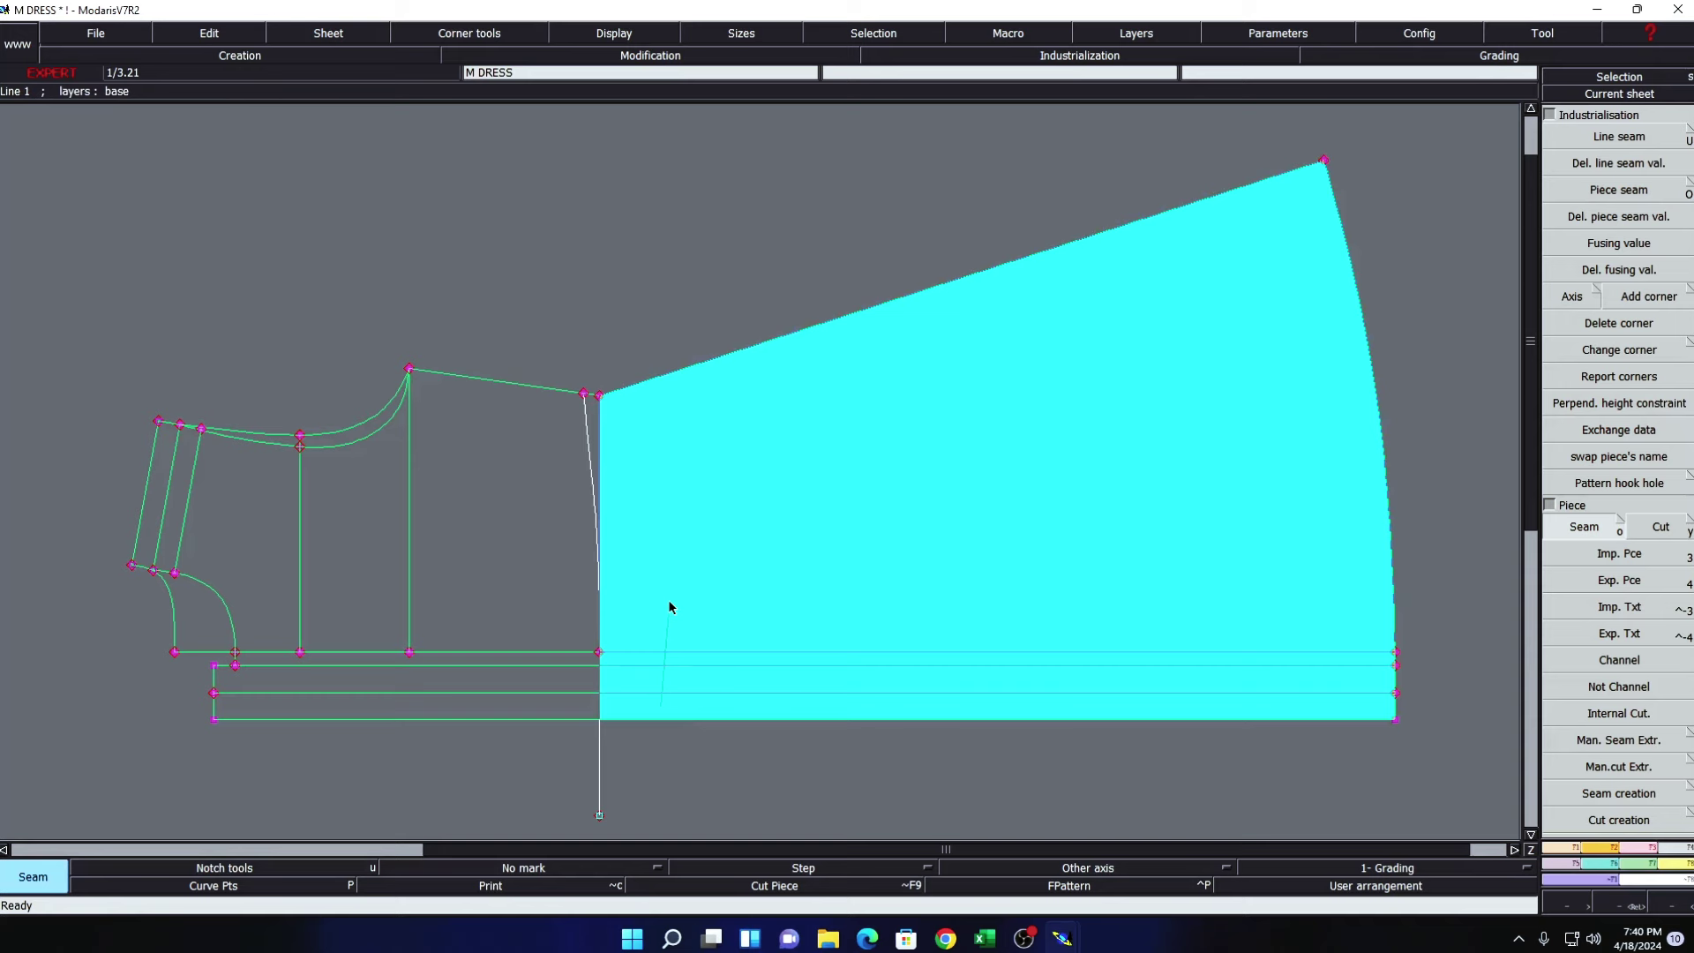
{"action": "right_click", "coordinate": [668, 600]}
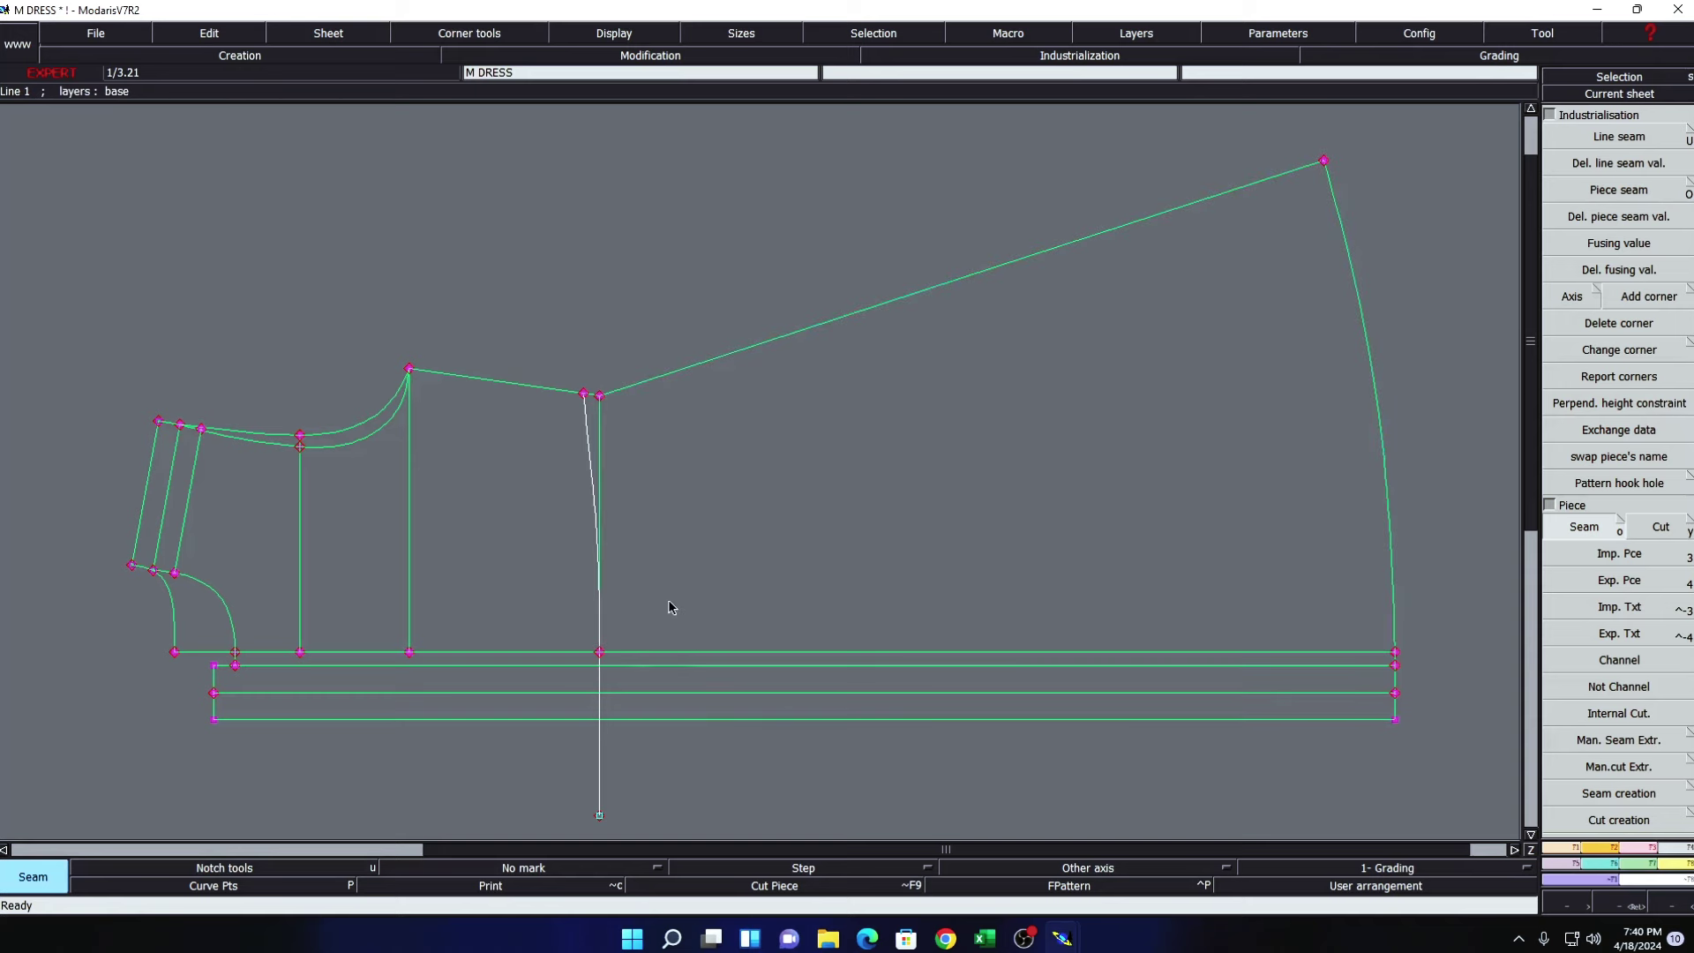
- Arrange all sheets and bring the M DRESS3 skirt sheet into view
{"action": "key", "text": "F9"}
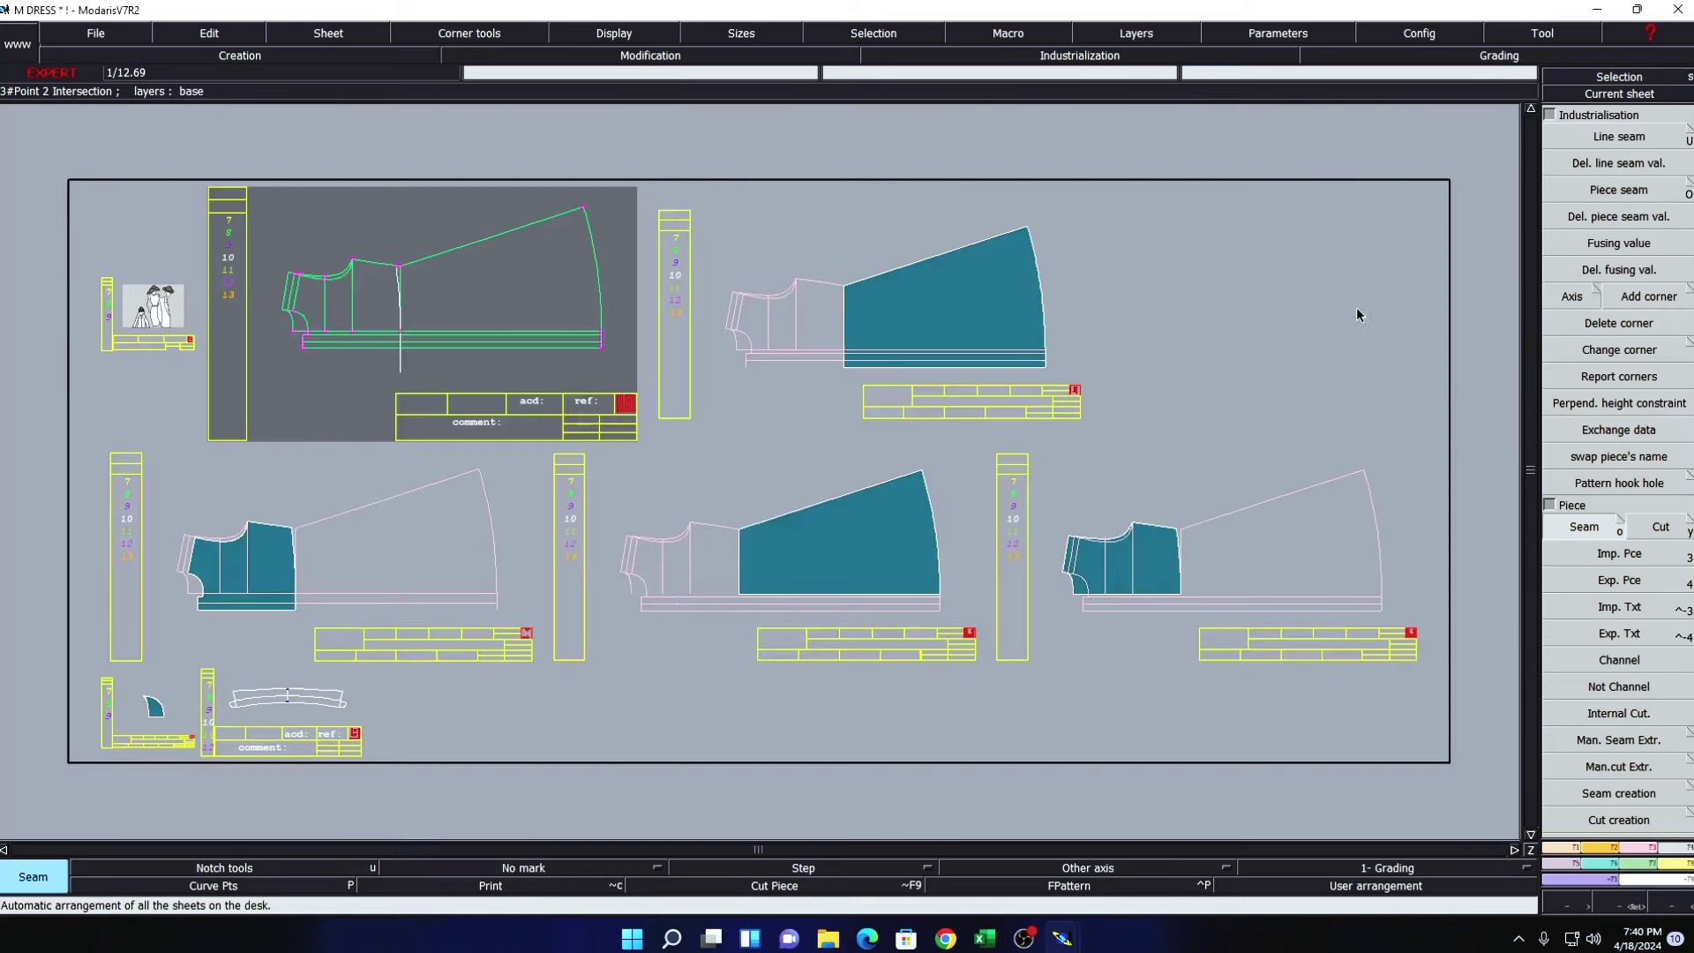
{"action": "left_click", "coordinate": [1328, 307]}
{"action": "left_click", "coordinate": [1618, 93]}
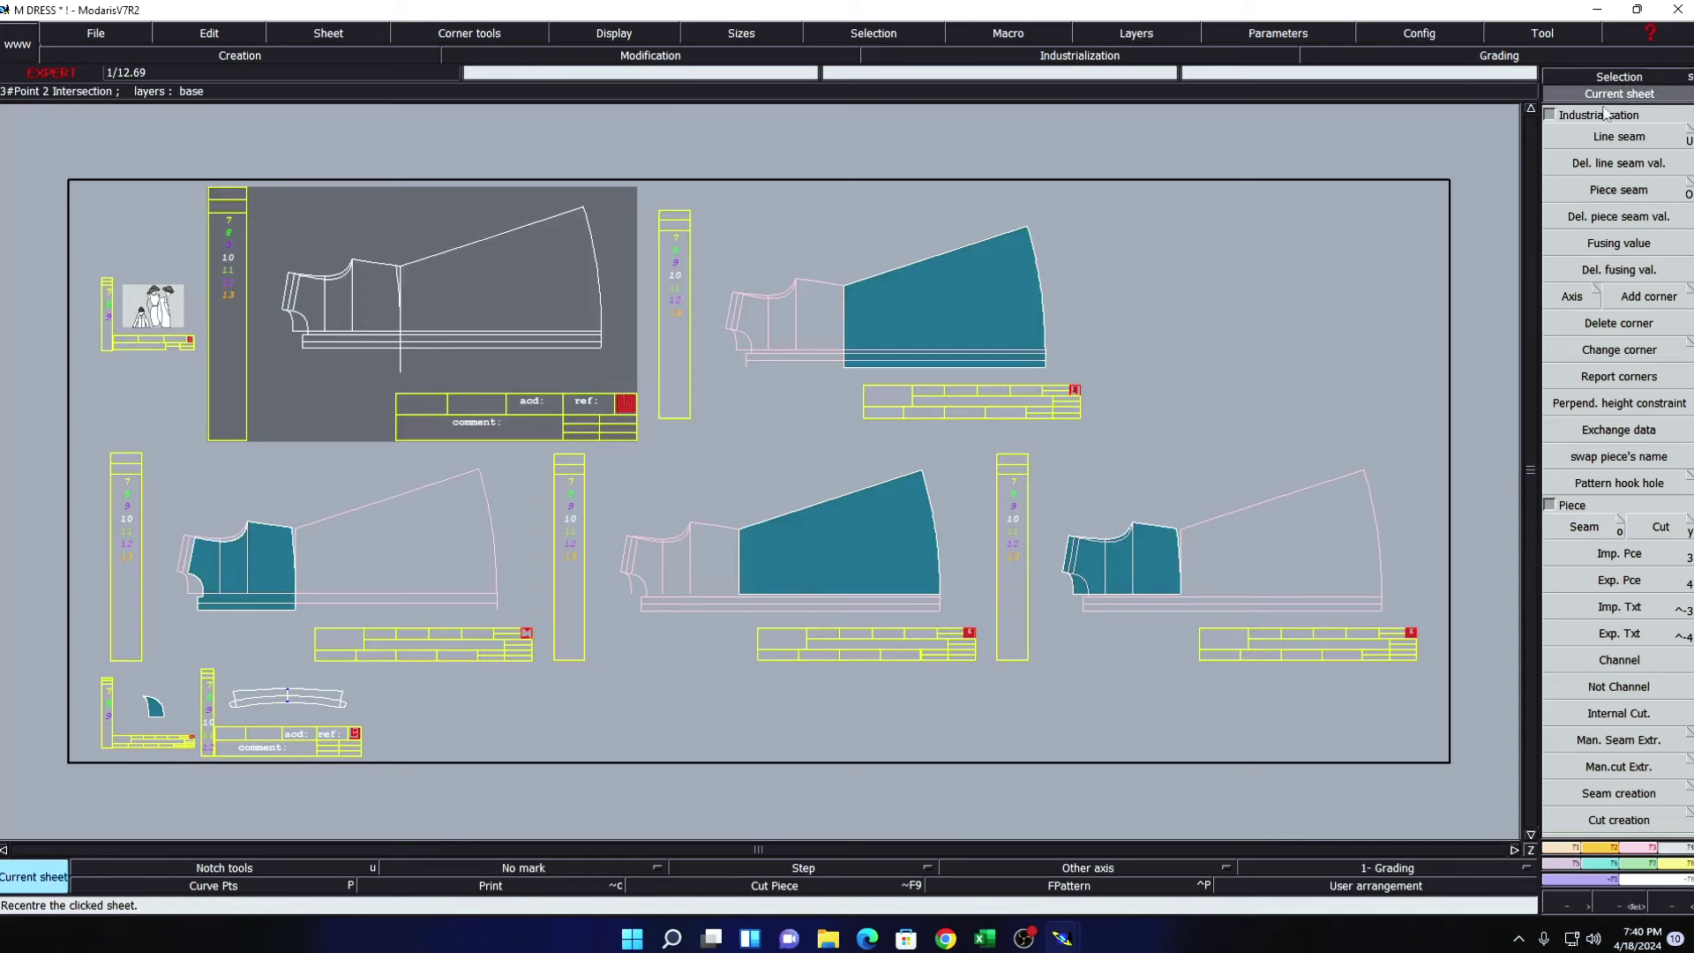
{"action": "left_click", "coordinate": [970, 529]}
- Delete the leftover bodice lines, waistband lines and tiny corner segments around the skirt piece
{"action": "key", "text": "Delete"}
{"action": "left_click", "coordinate": [643, 379]}
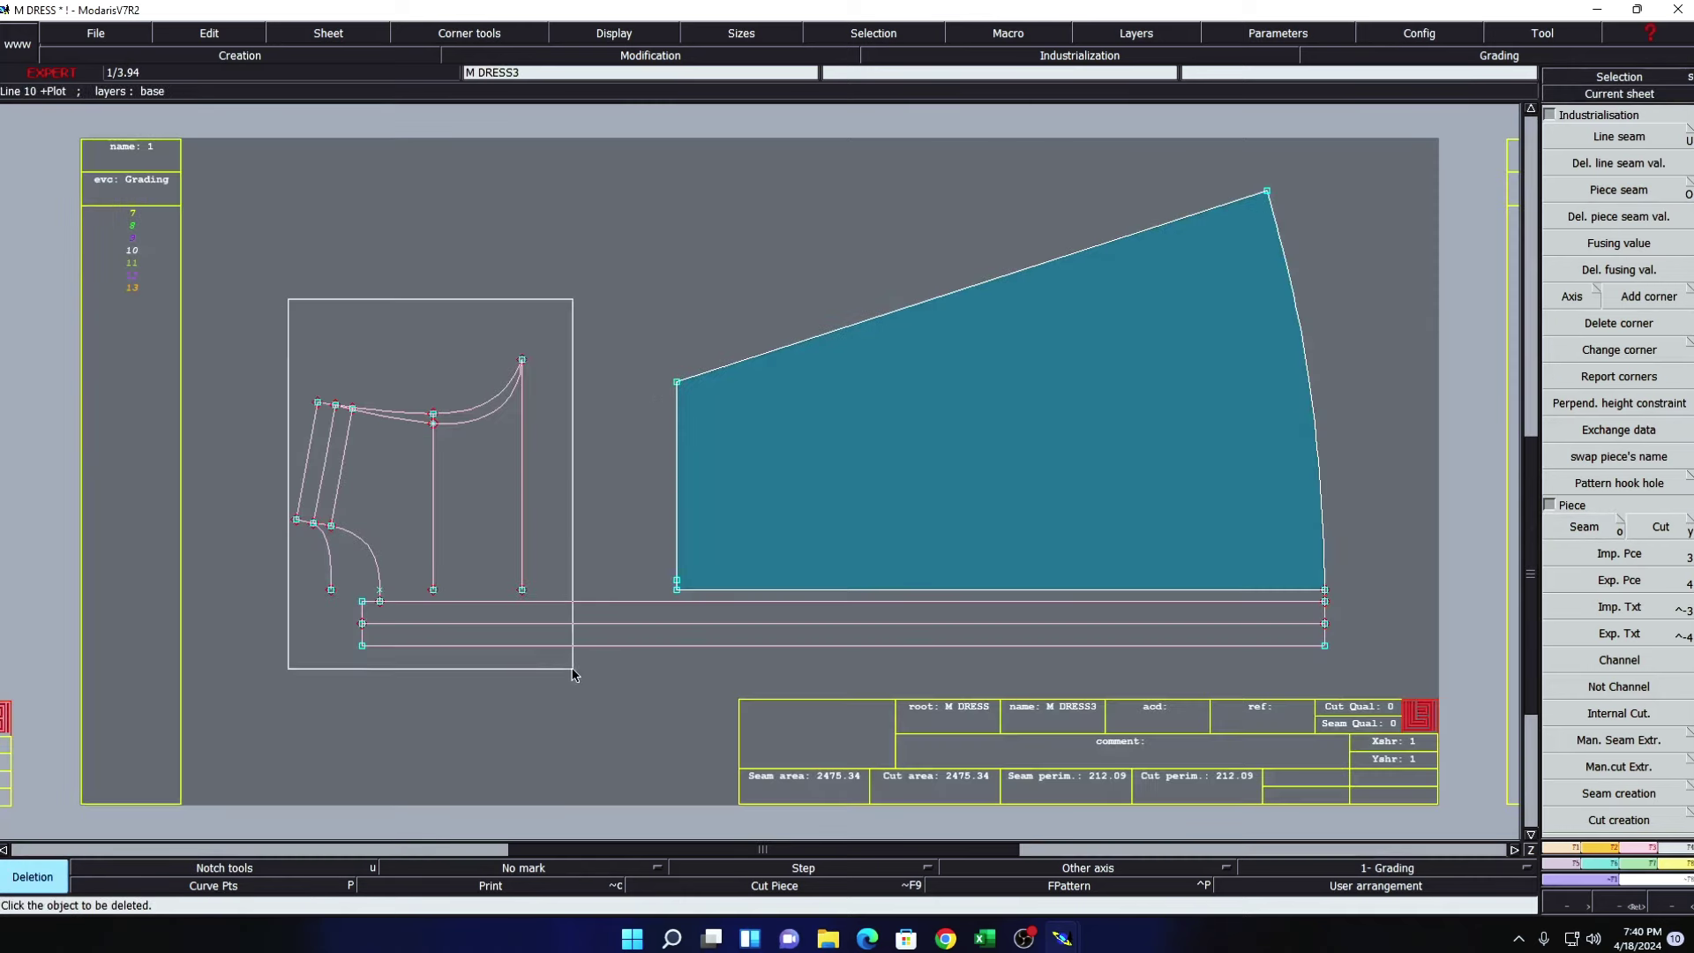
{"action": "left_click_drag", "start_coordinate": [286, 297], "coordinate": [578, 675]}
{"action": "left_click", "coordinate": [519, 530]}
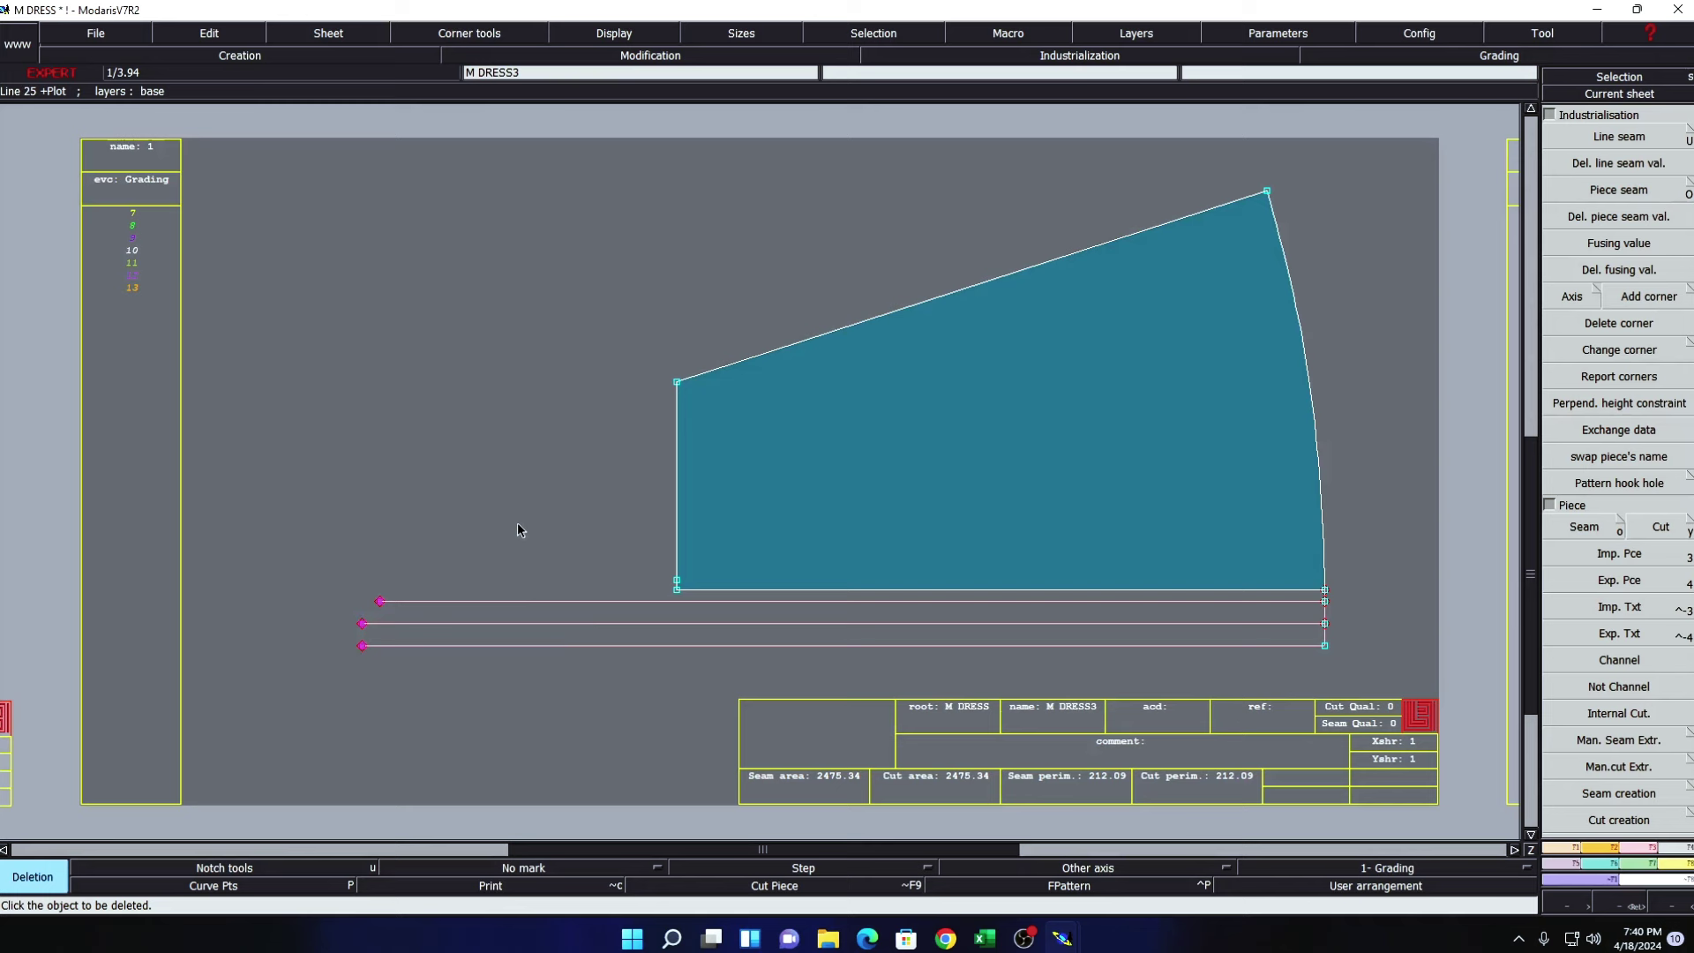
{"action": "left_click", "coordinate": [490, 602]}
{"action": "left_click", "coordinate": [517, 622]}
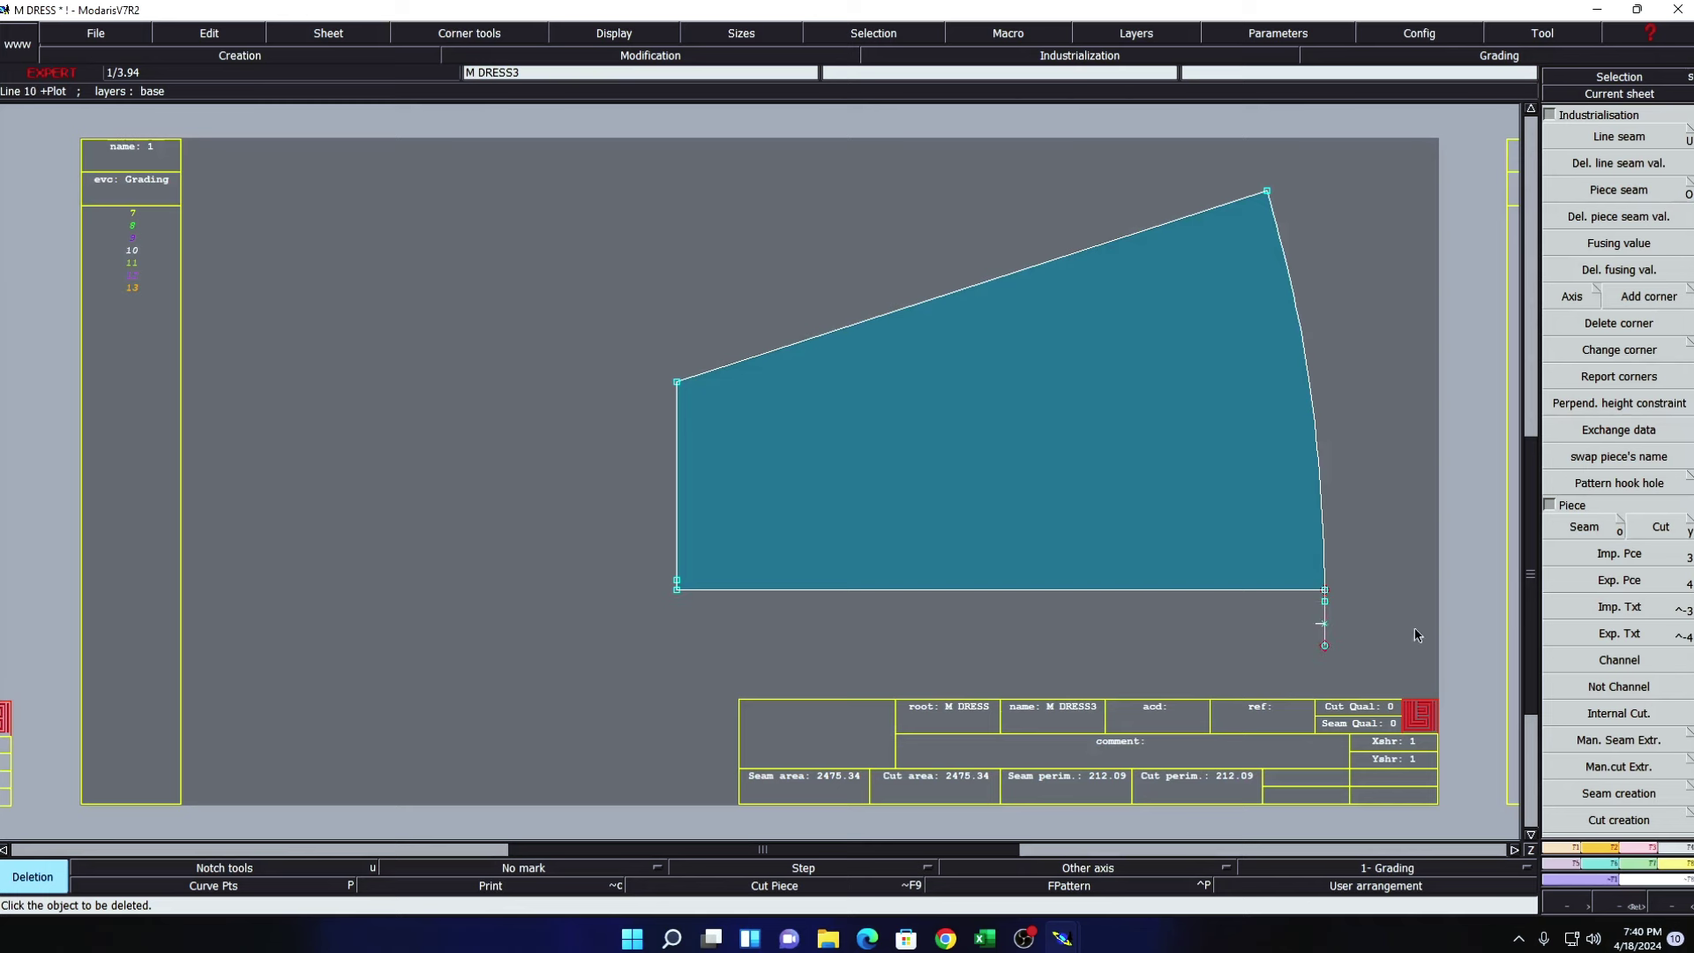
{"action": "left_click", "coordinate": [1323, 625]}
{"action": "key", "text": "z"}
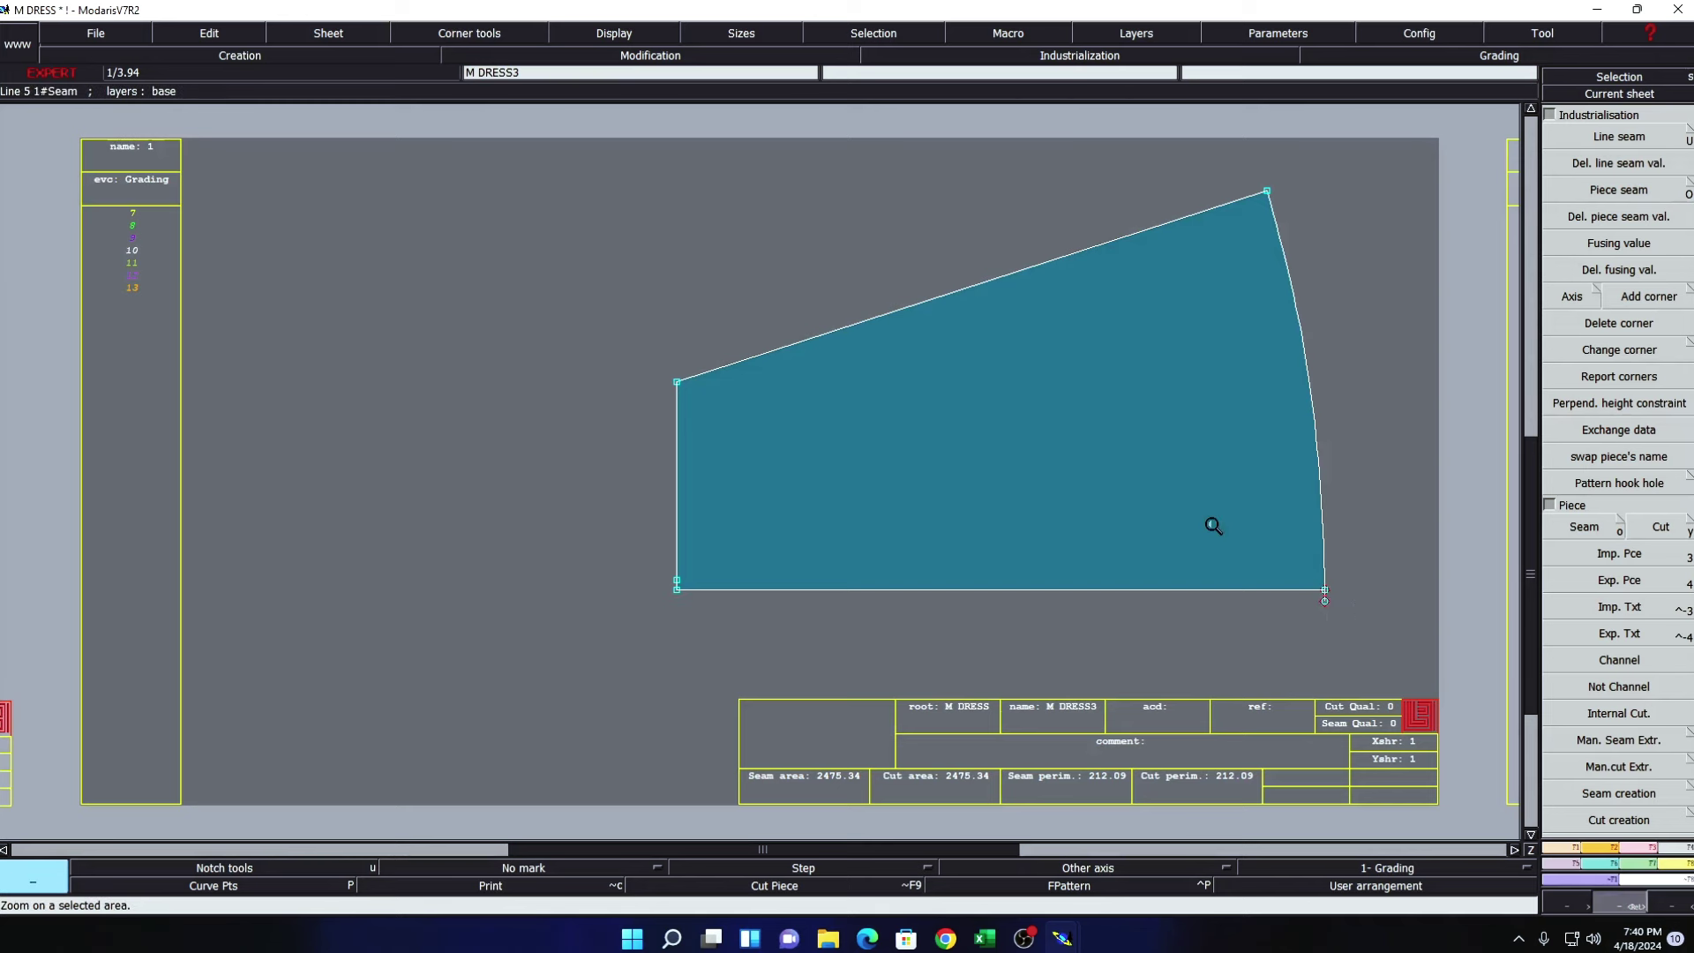
{"action": "left_click_drag", "start_coordinate": [1214, 525], "coordinate": [1380, 648]}
{"action": "left_click", "coordinate": [911, 529]}
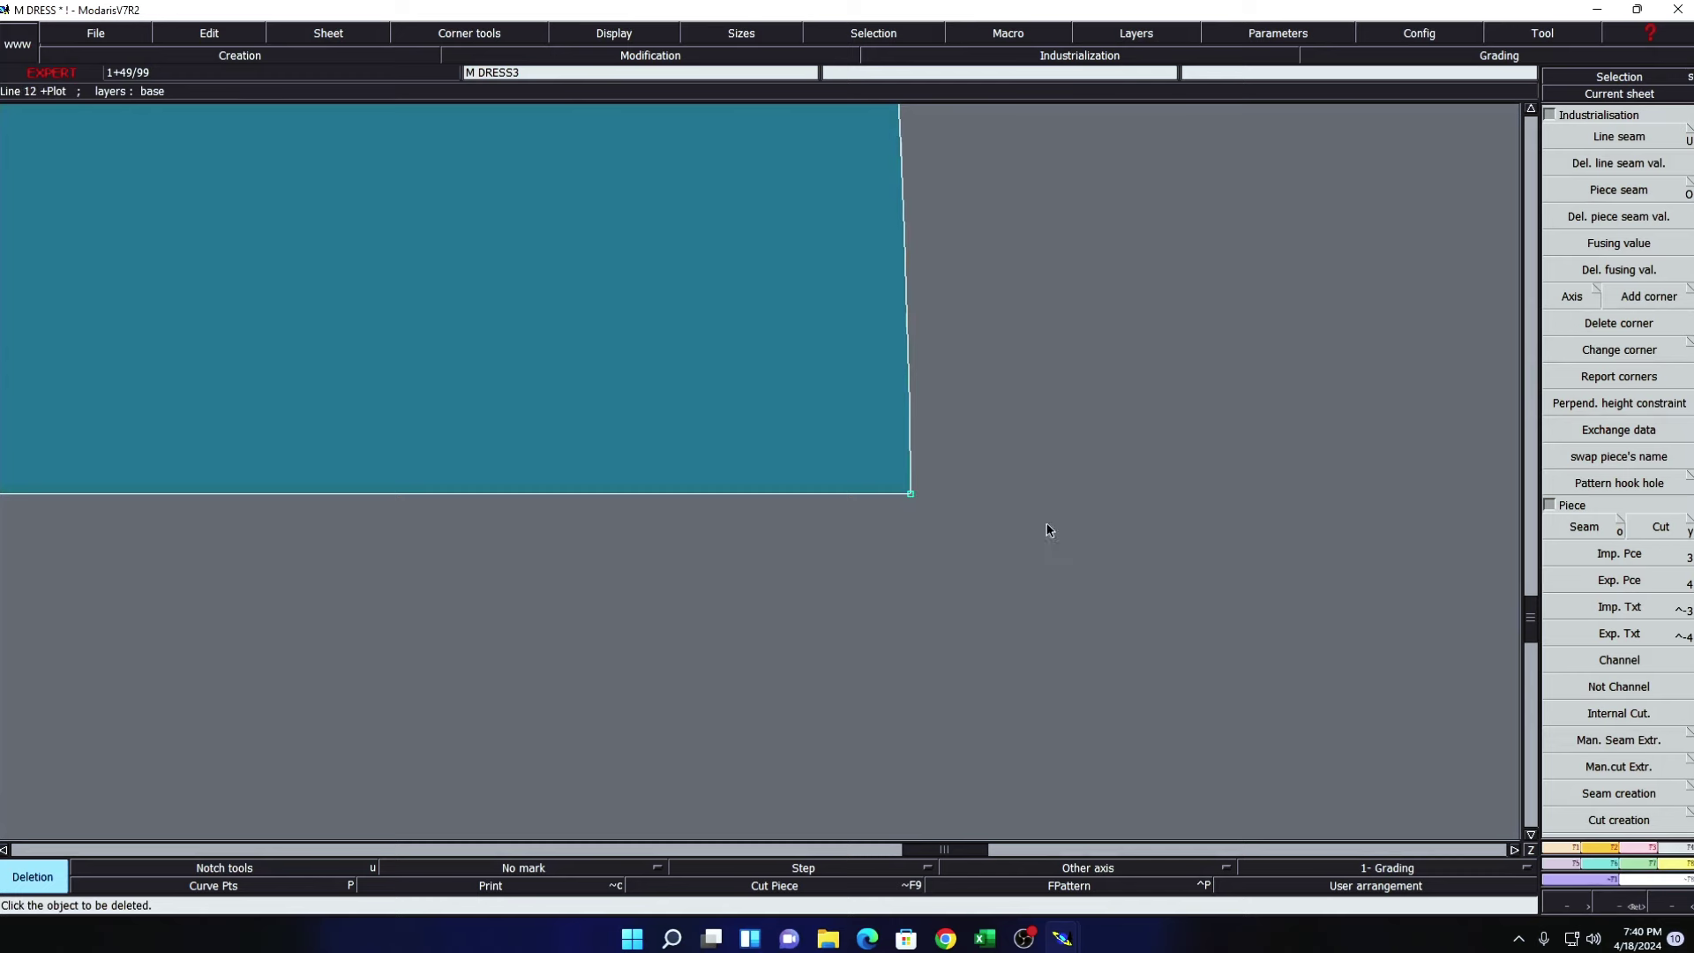
{"action": "key", "text": "Home"}
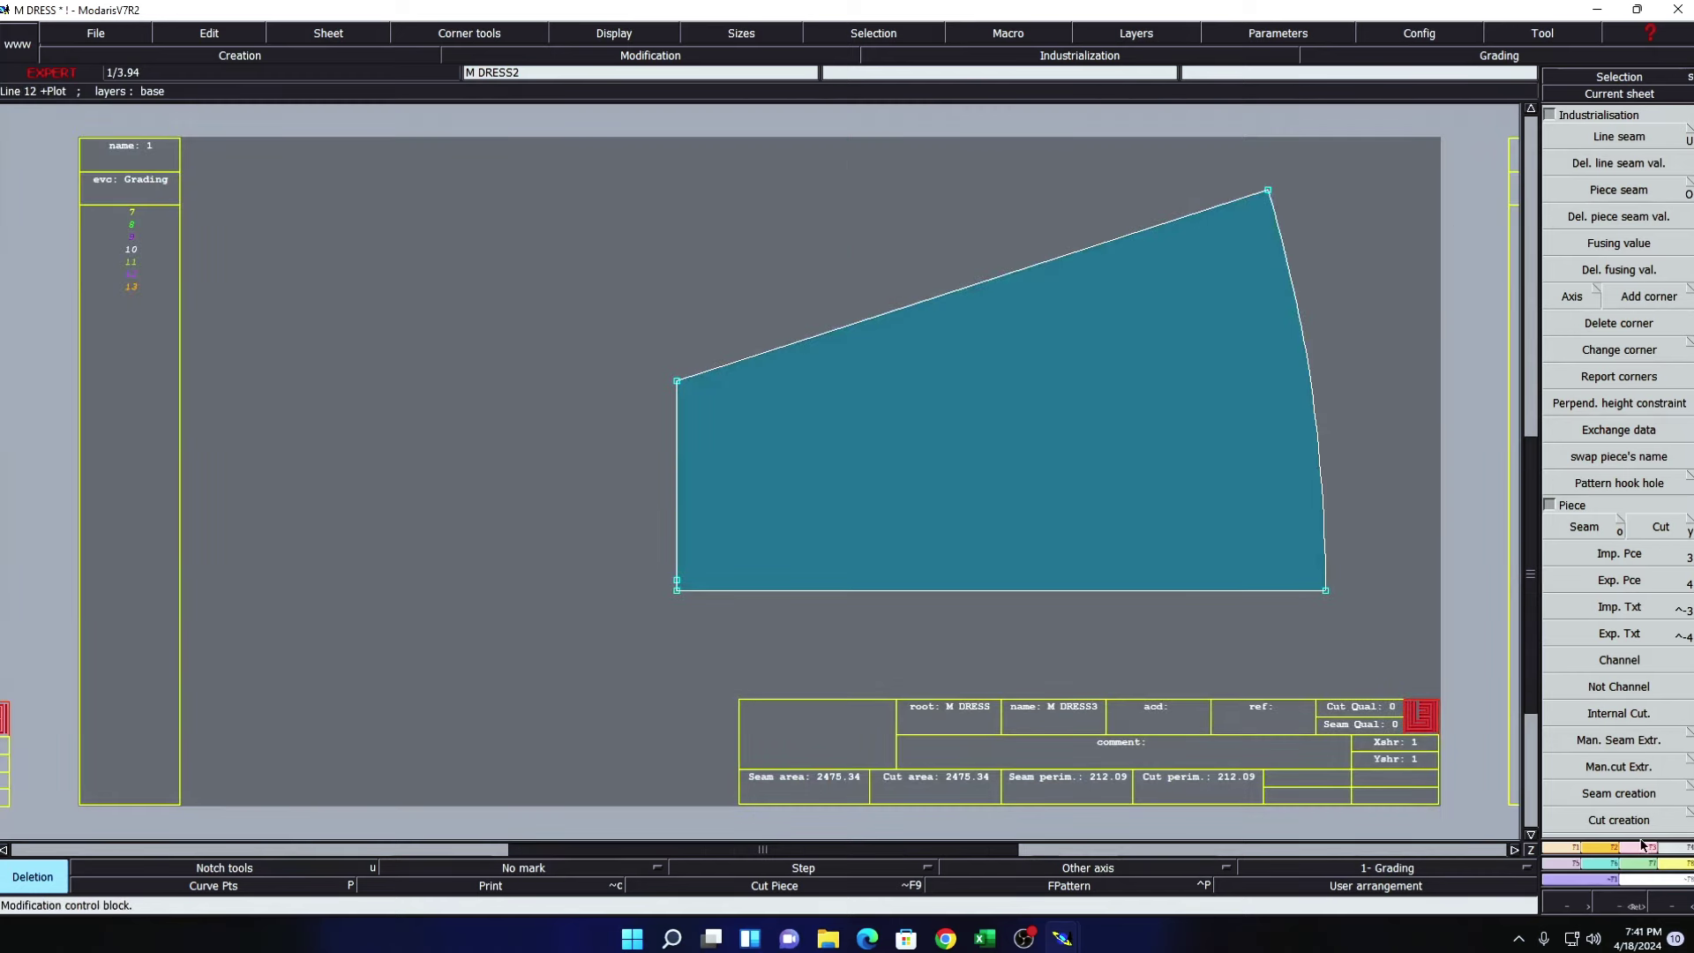
- Merge the split curves of the skirt's edge into one
{"action": "key", "text": "F3"}
{"action": "left_click", "coordinate": [1657, 444]}
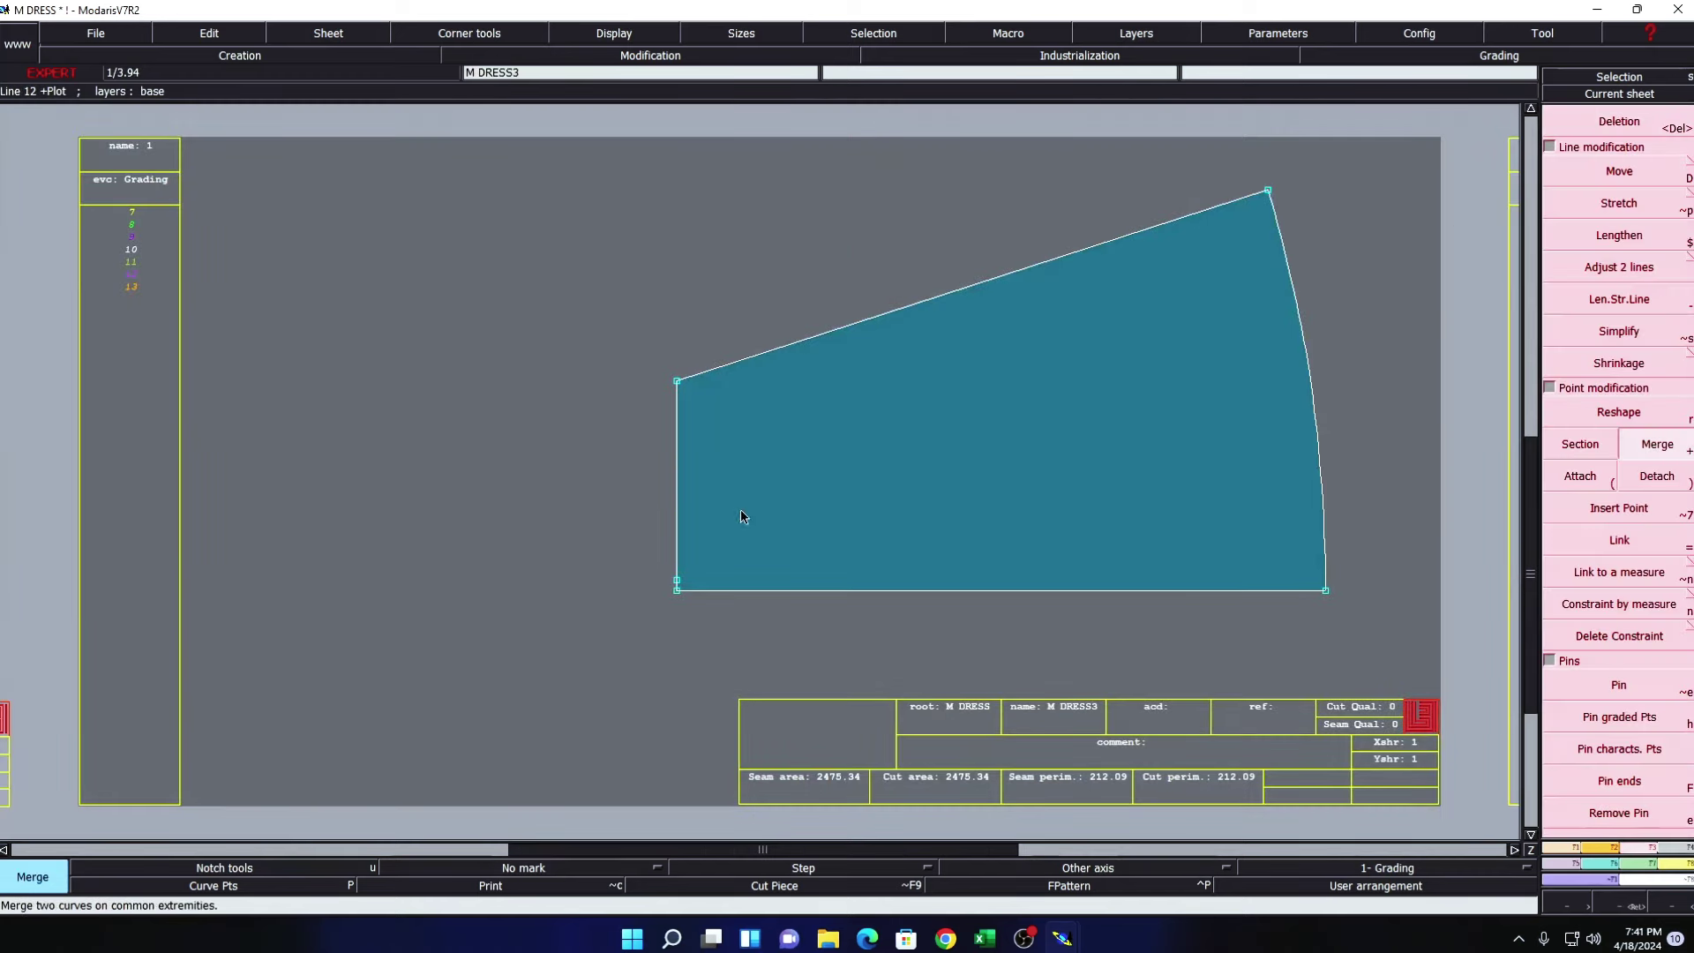
{"action": "left_click", "coordinate": [676, 582]}
{"action": "key", "text": "Delete"}
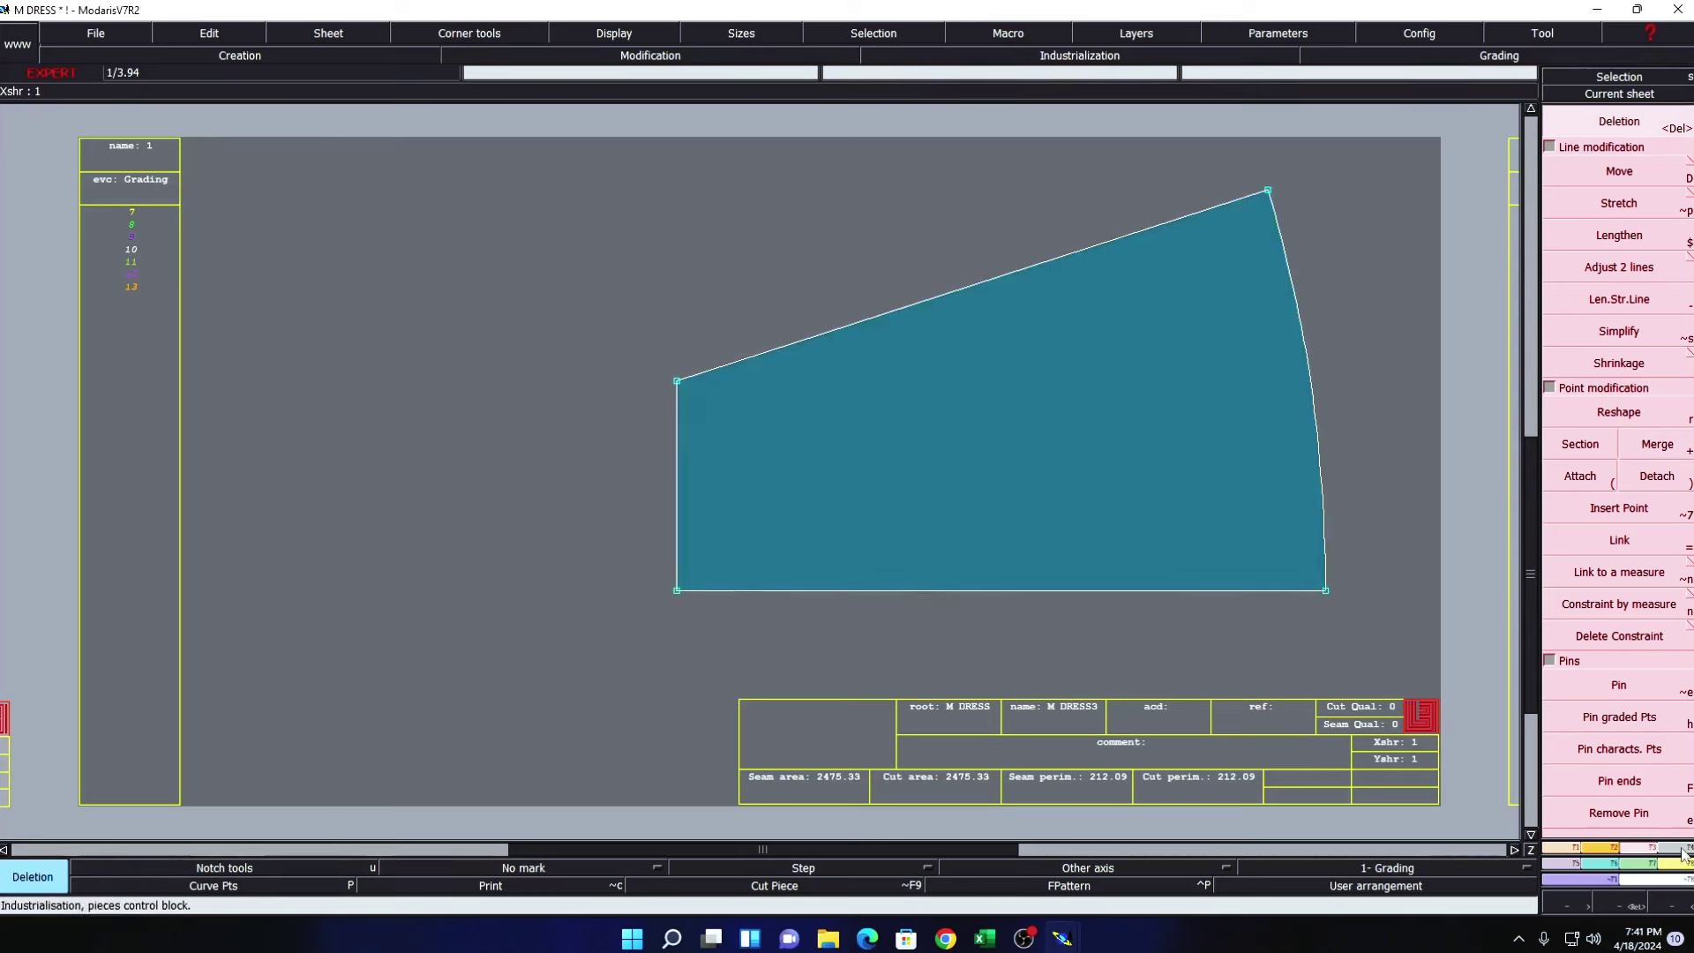
- Mirror the skirt with Sym2Pts about its bottom-left and bottom-right corners, then select the full piece
{"action": "left_click", "coordinate": [1080, 55]}
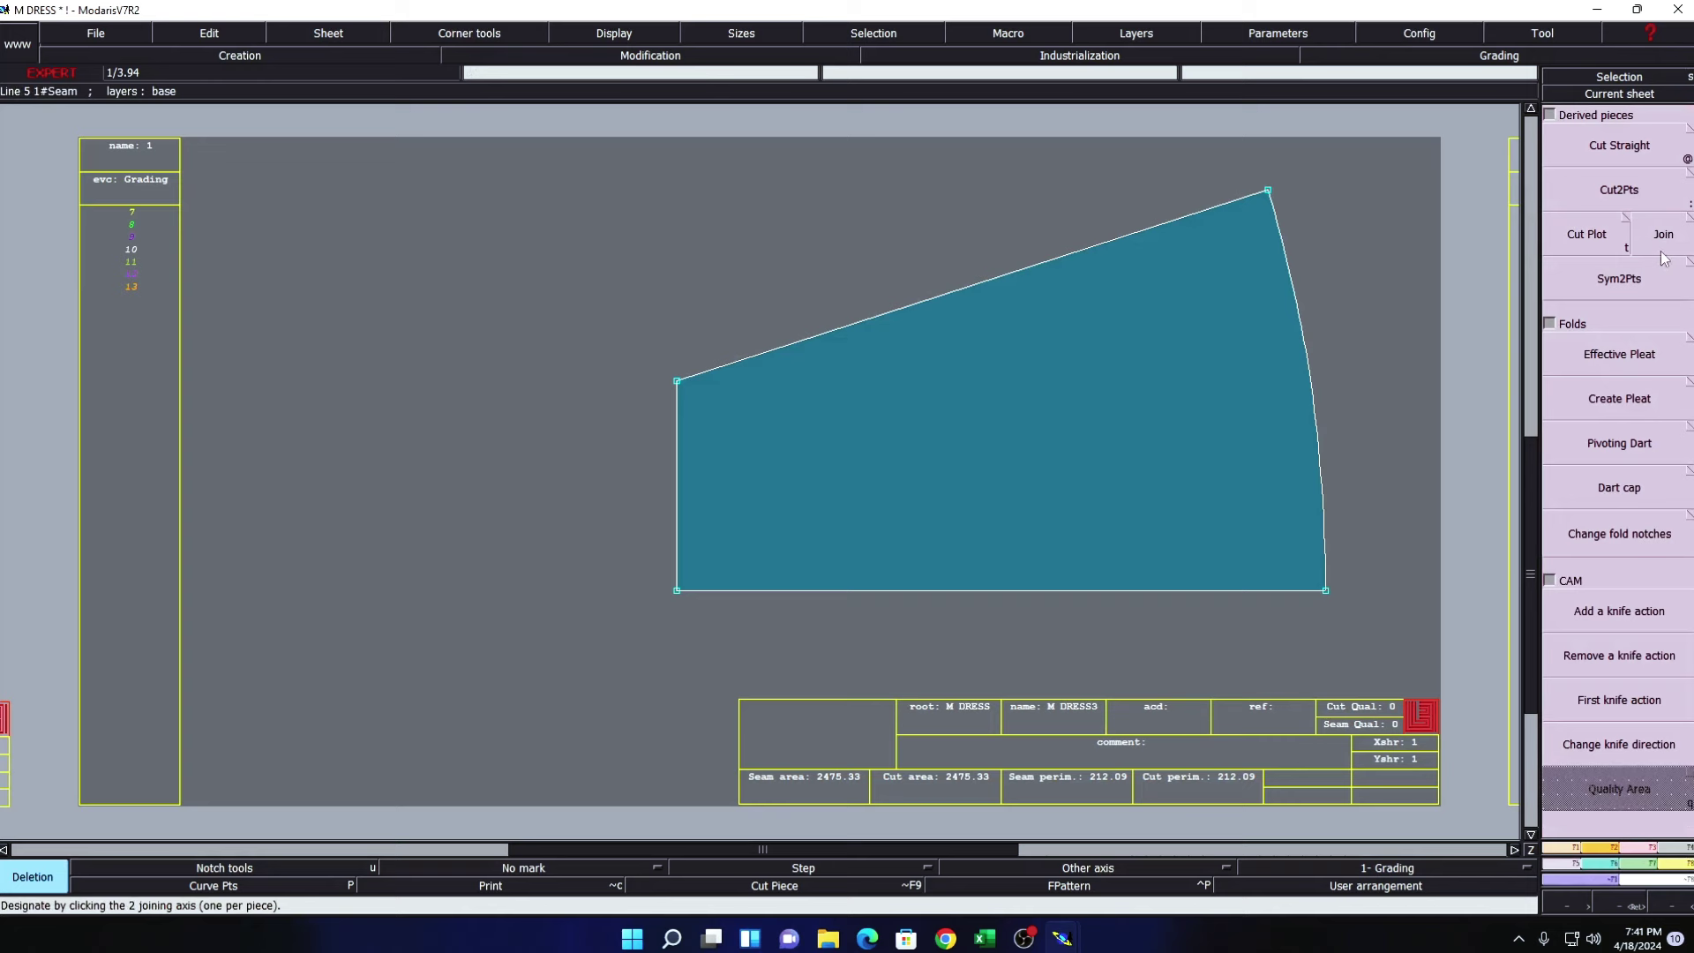
{"action": "left_click", "coordinate": [1619, 279]}
{"action": "left_click", "coordinate": [677, 591]}
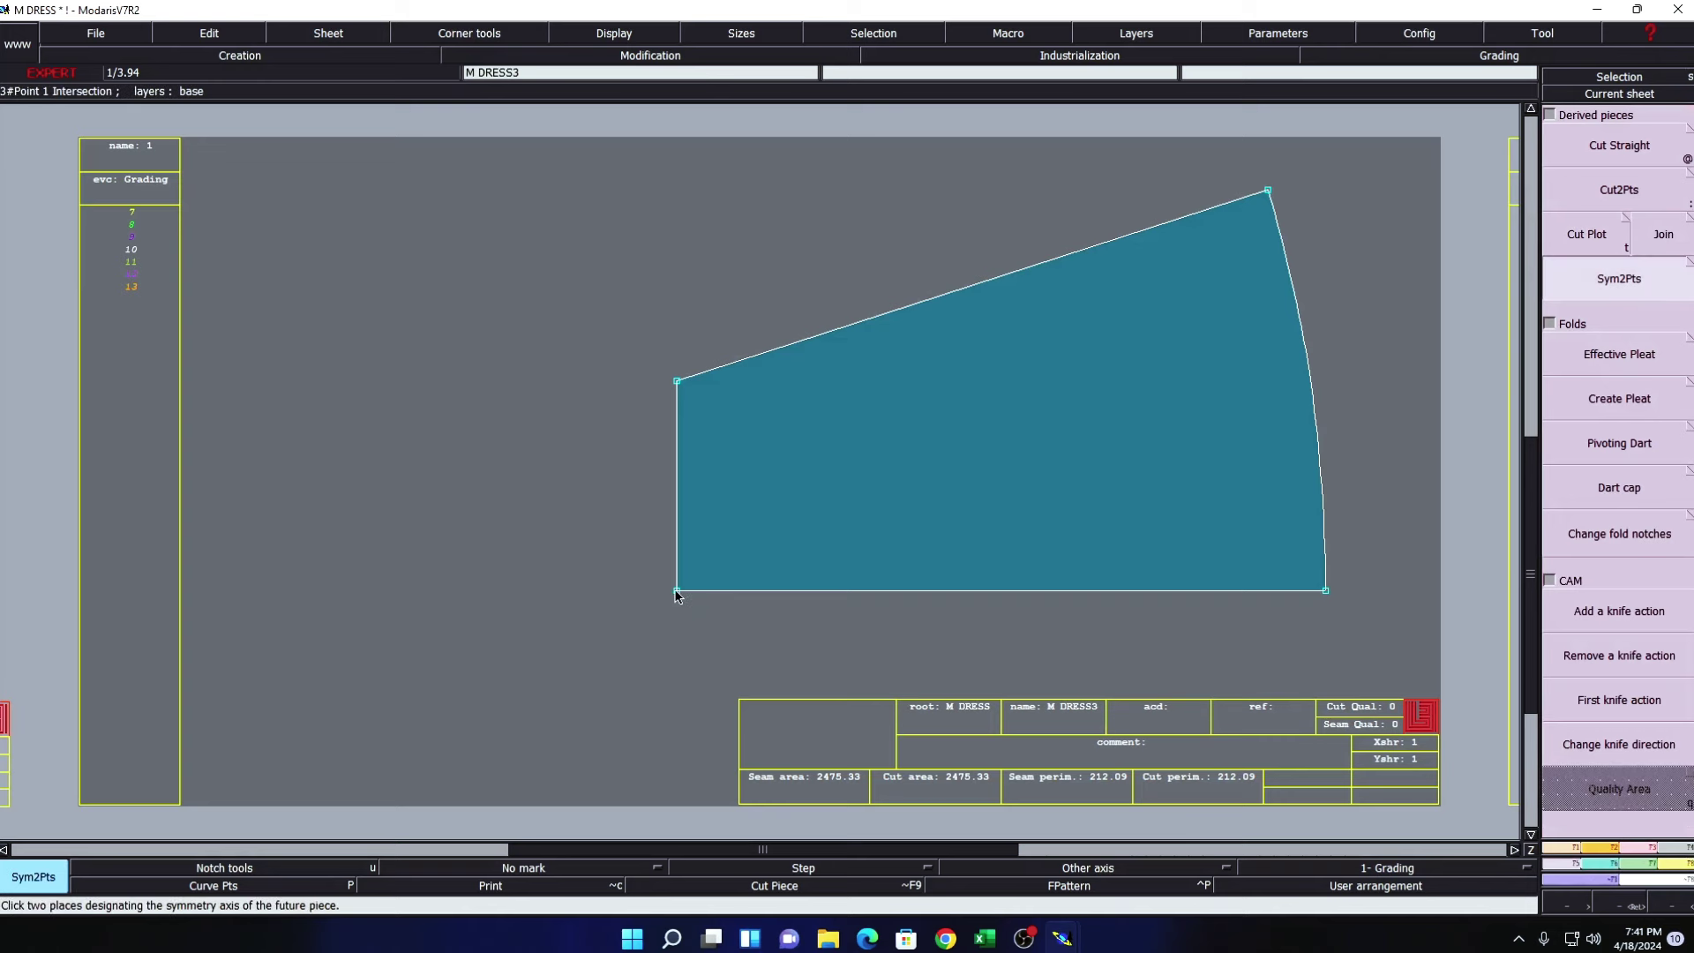
{"action": "left_click", "coordinate": [1326, 590]}
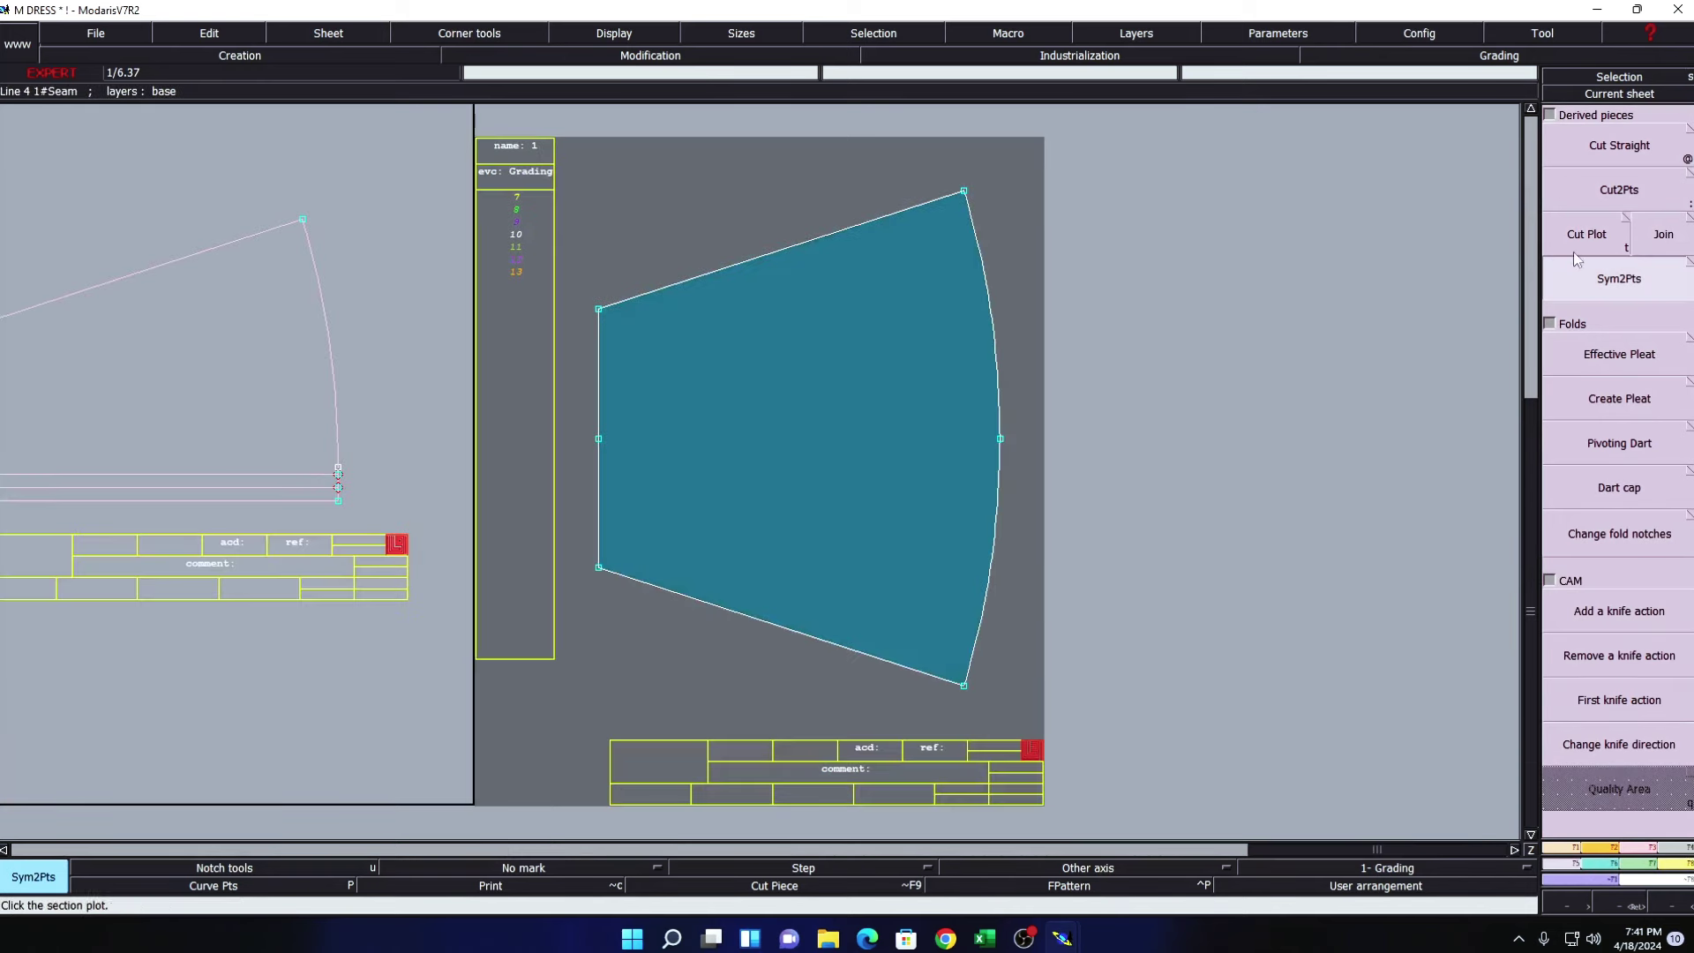
{"action": "left_click_drag", "start_coordinate": [556, 177], "coordinate": [1103, 754]}
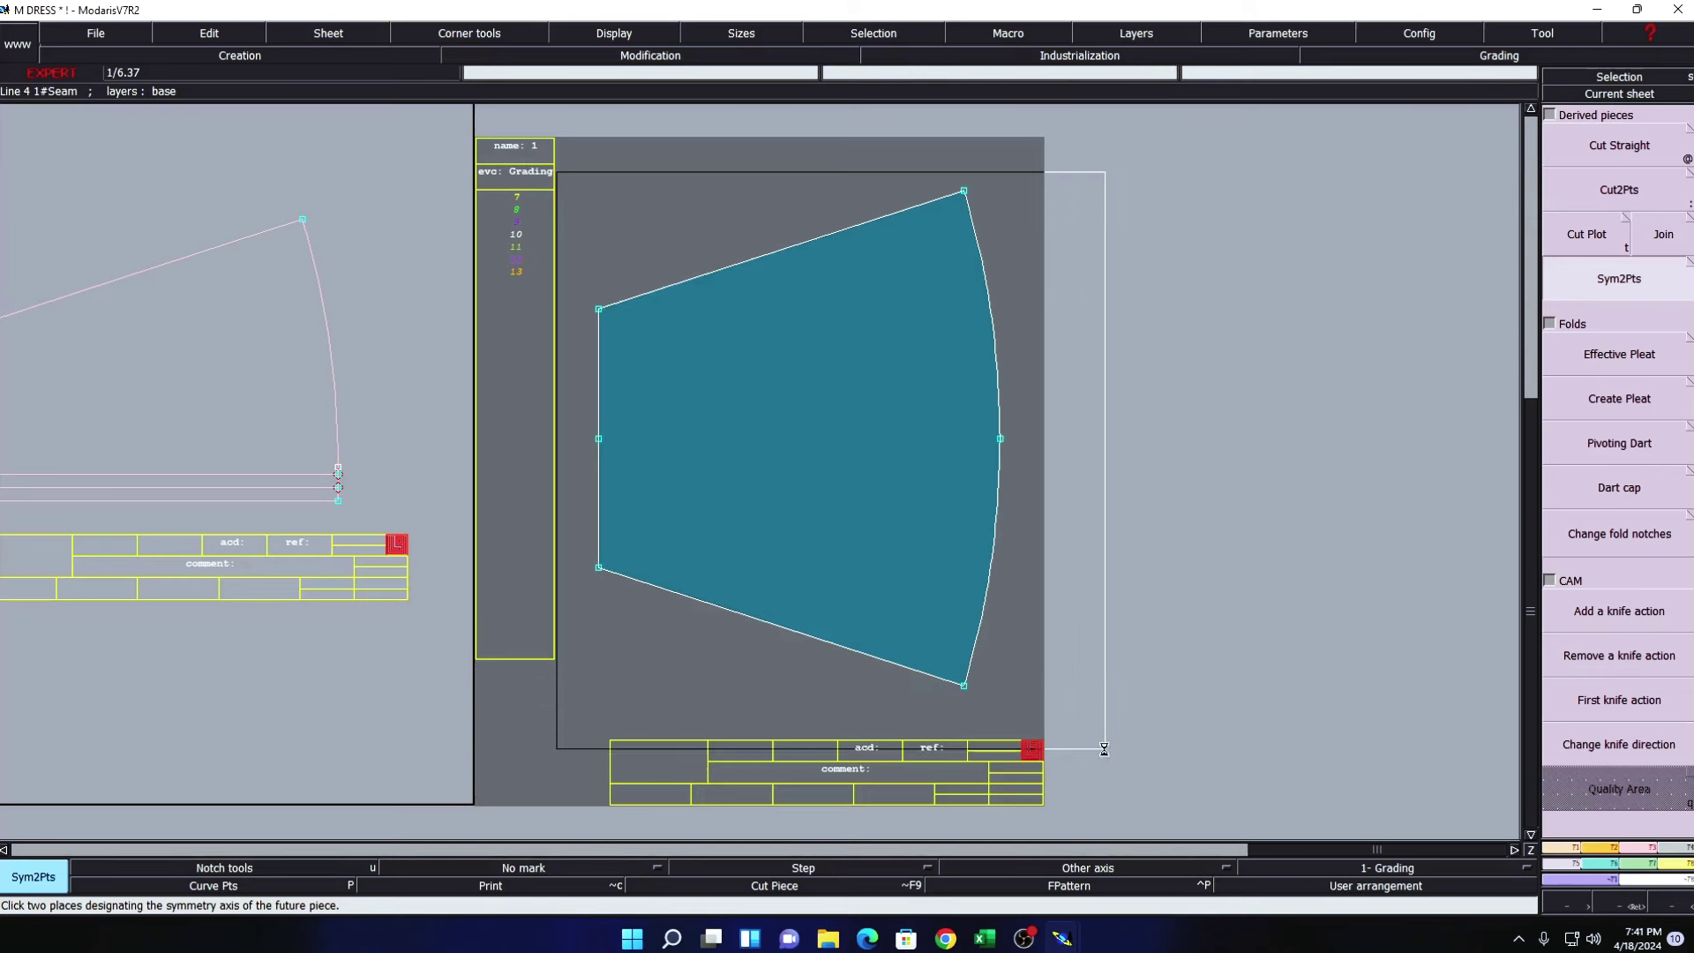
{"action": "key", "text": "u"}
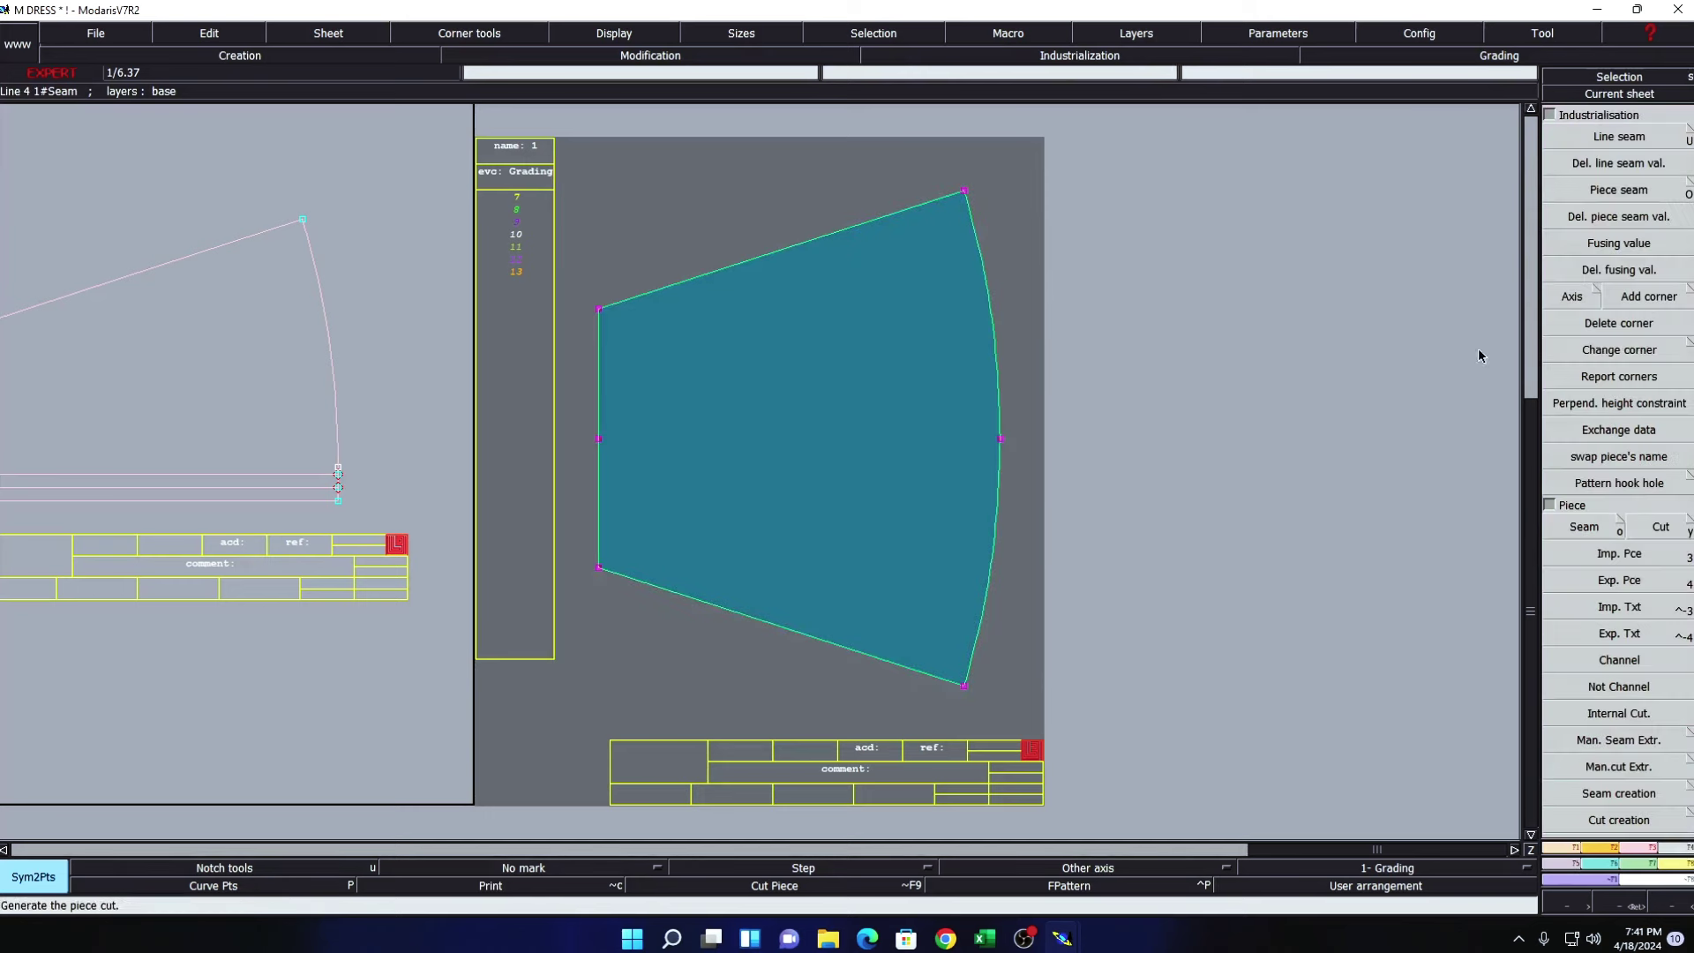
- Give the top edge and right curve 1 cm seam allowances
{"action": "left_click", "coordinate": [830, 227]}
{"action": "type", "text": "1"}
{"action": "key", "text": "Return"}
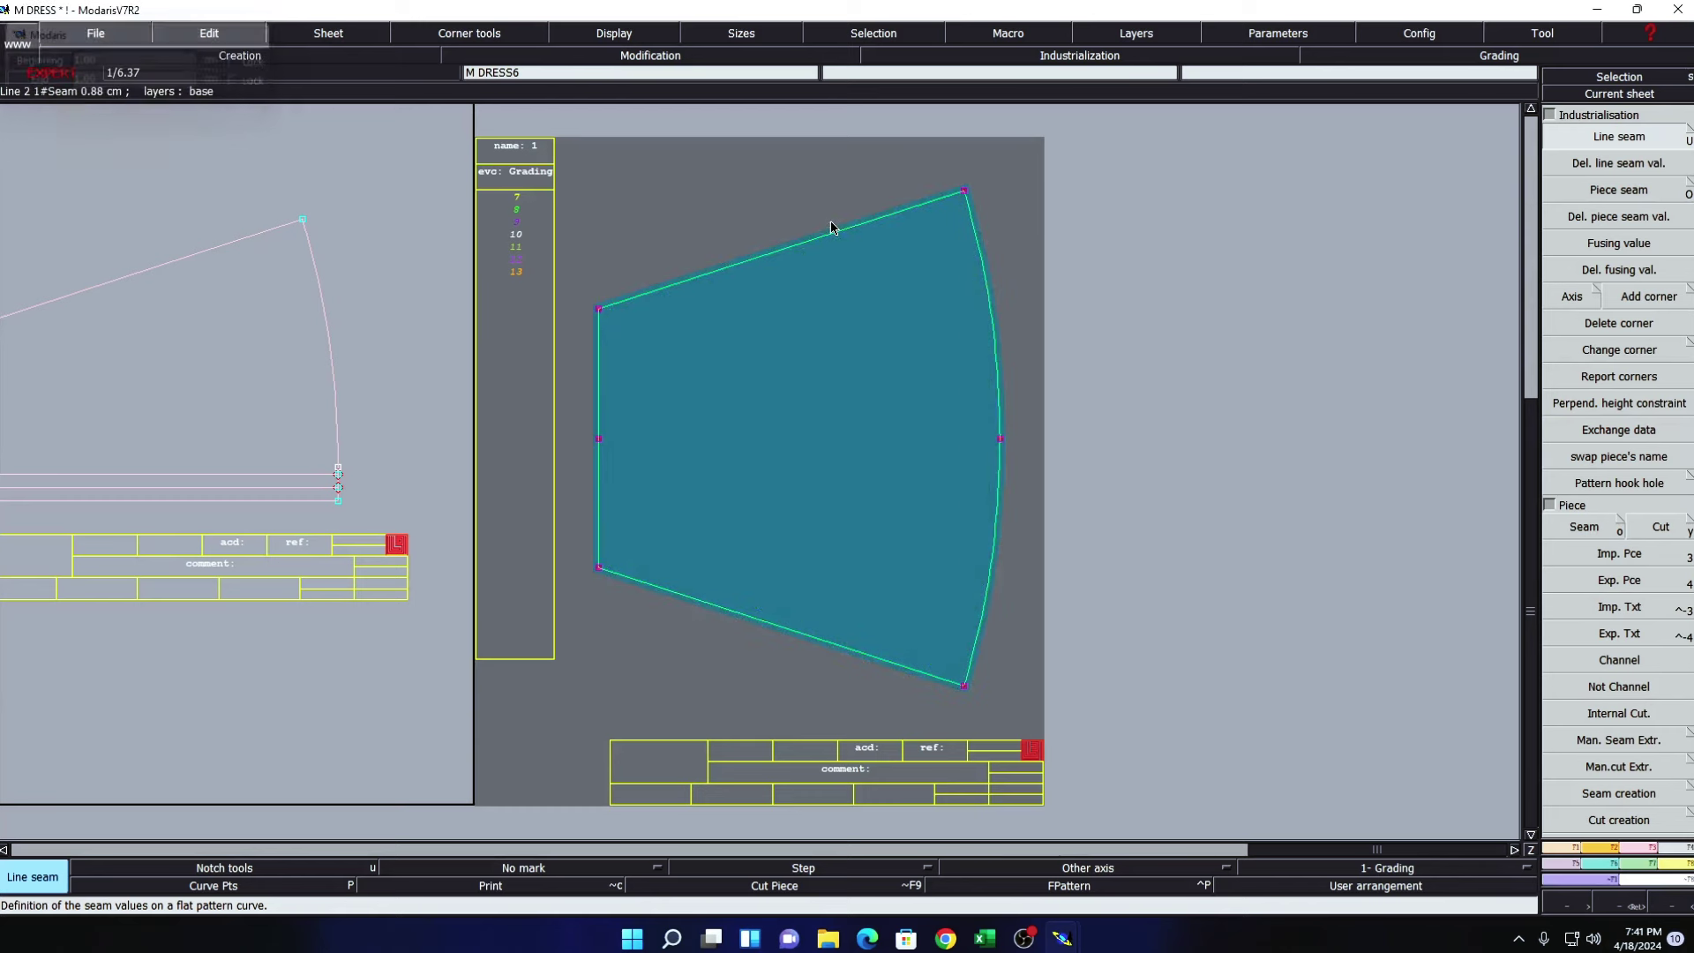
{"action": "left_click", "coordinate": [994, 323]}
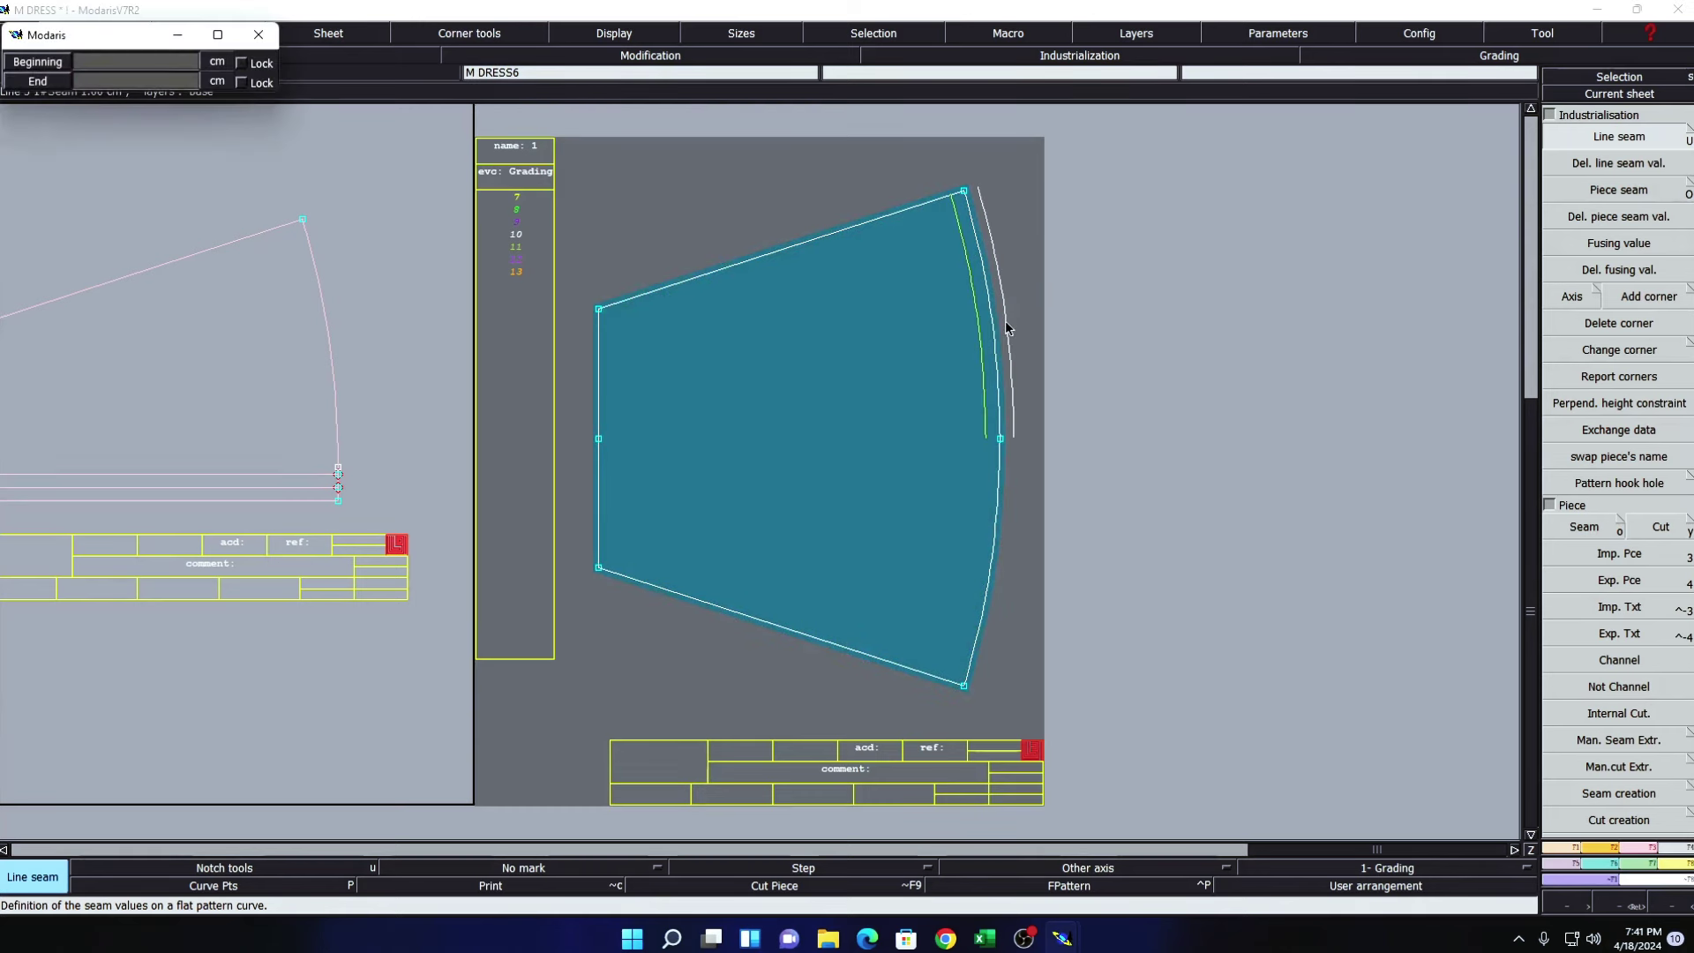
{"action": "type", "text": "1"}
{"action": "key", "text": "Return"}
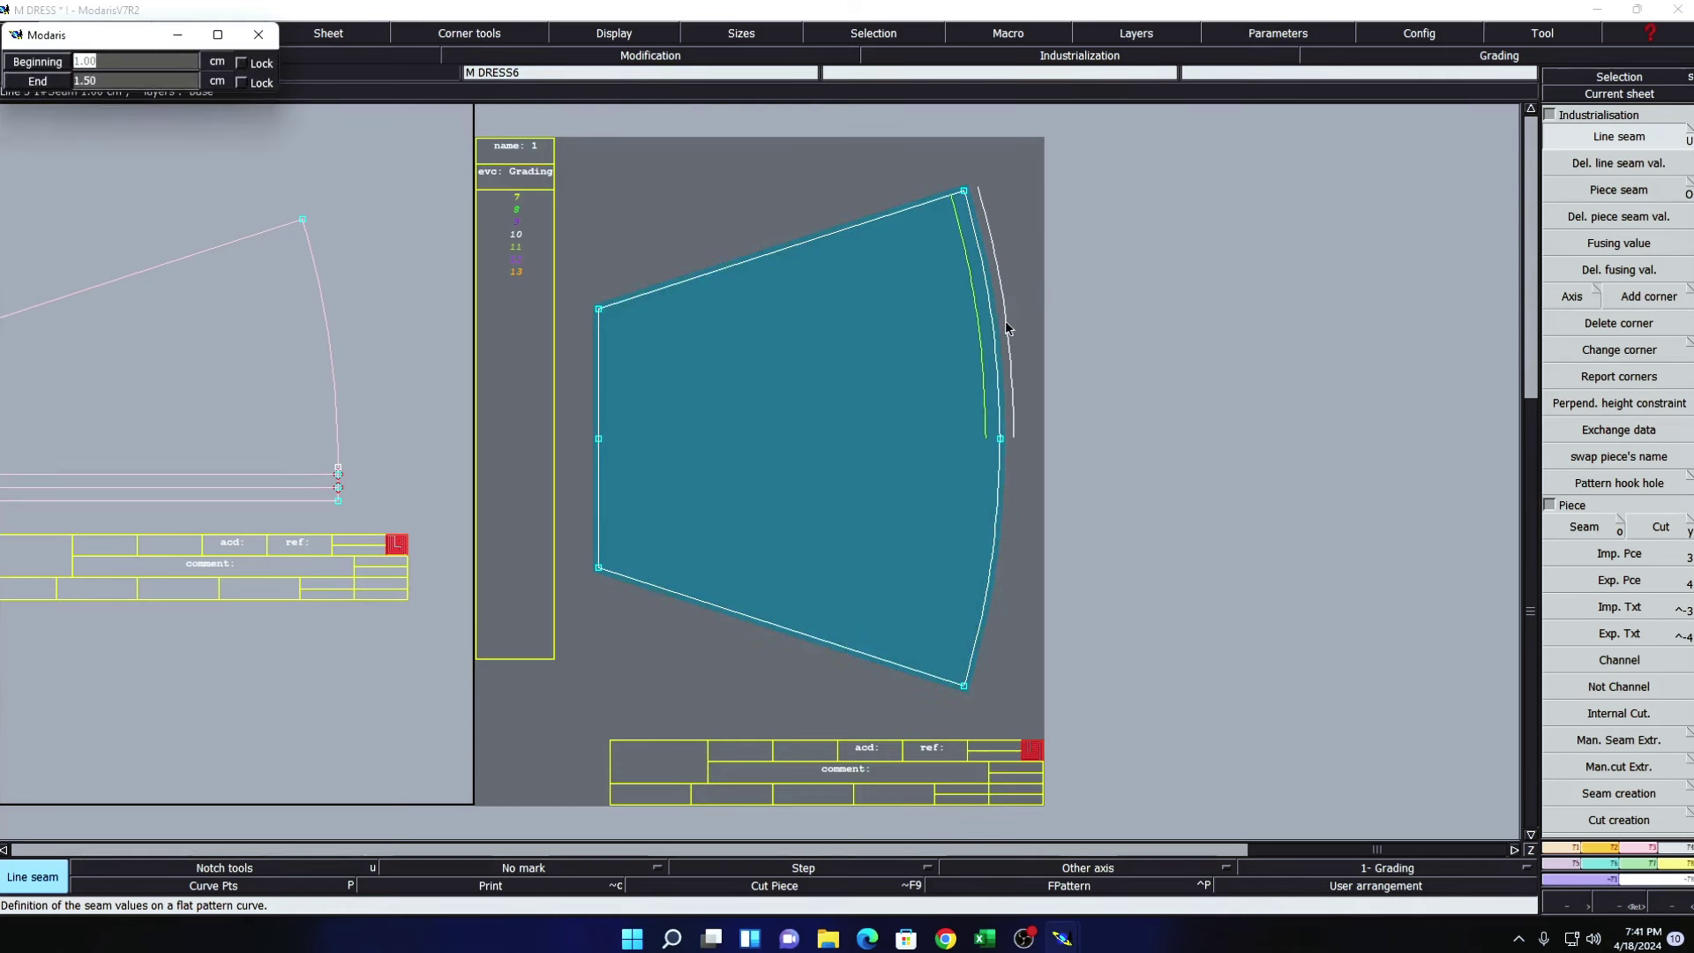
{"action": "type", "text": "1"}
{"action": "key", "text": "Return"}
- Give the next curve a 1 cm seam at both beginning and end
{"action": "left_click", "coordinate": [1010, 466]}
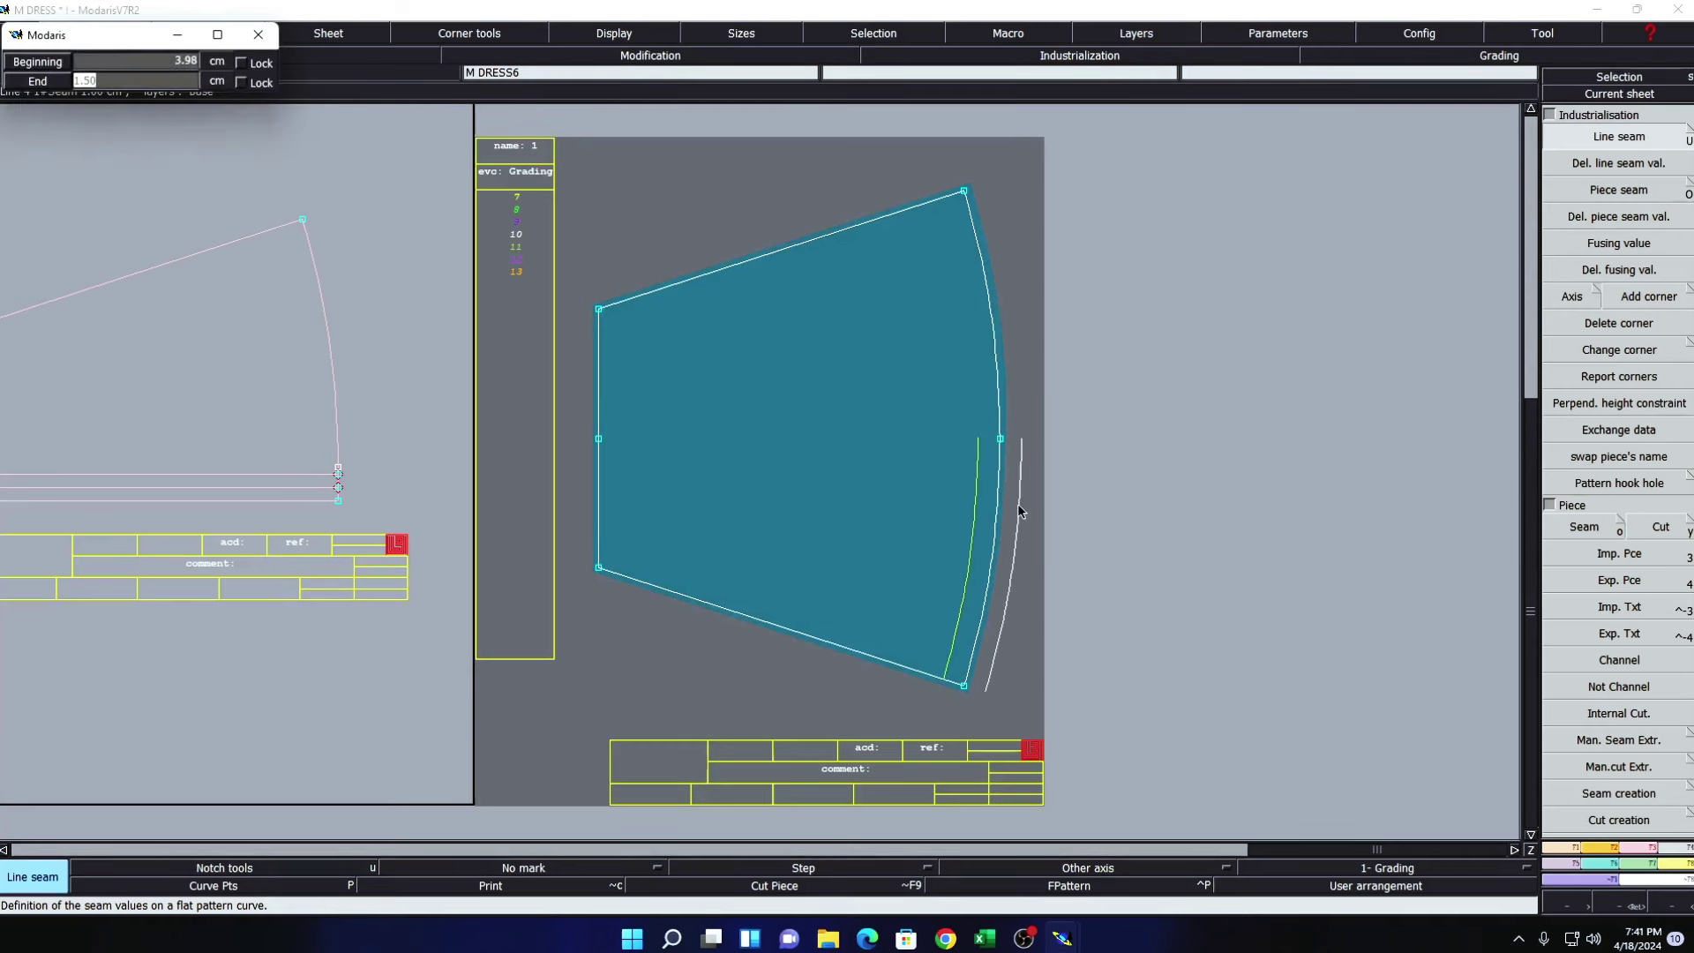
{"action": "type", "text": "1"}
{"action": "key", "text": "Return"}
{"action": "type", "text": "1"}
{"action": "key", "text": "Return"}
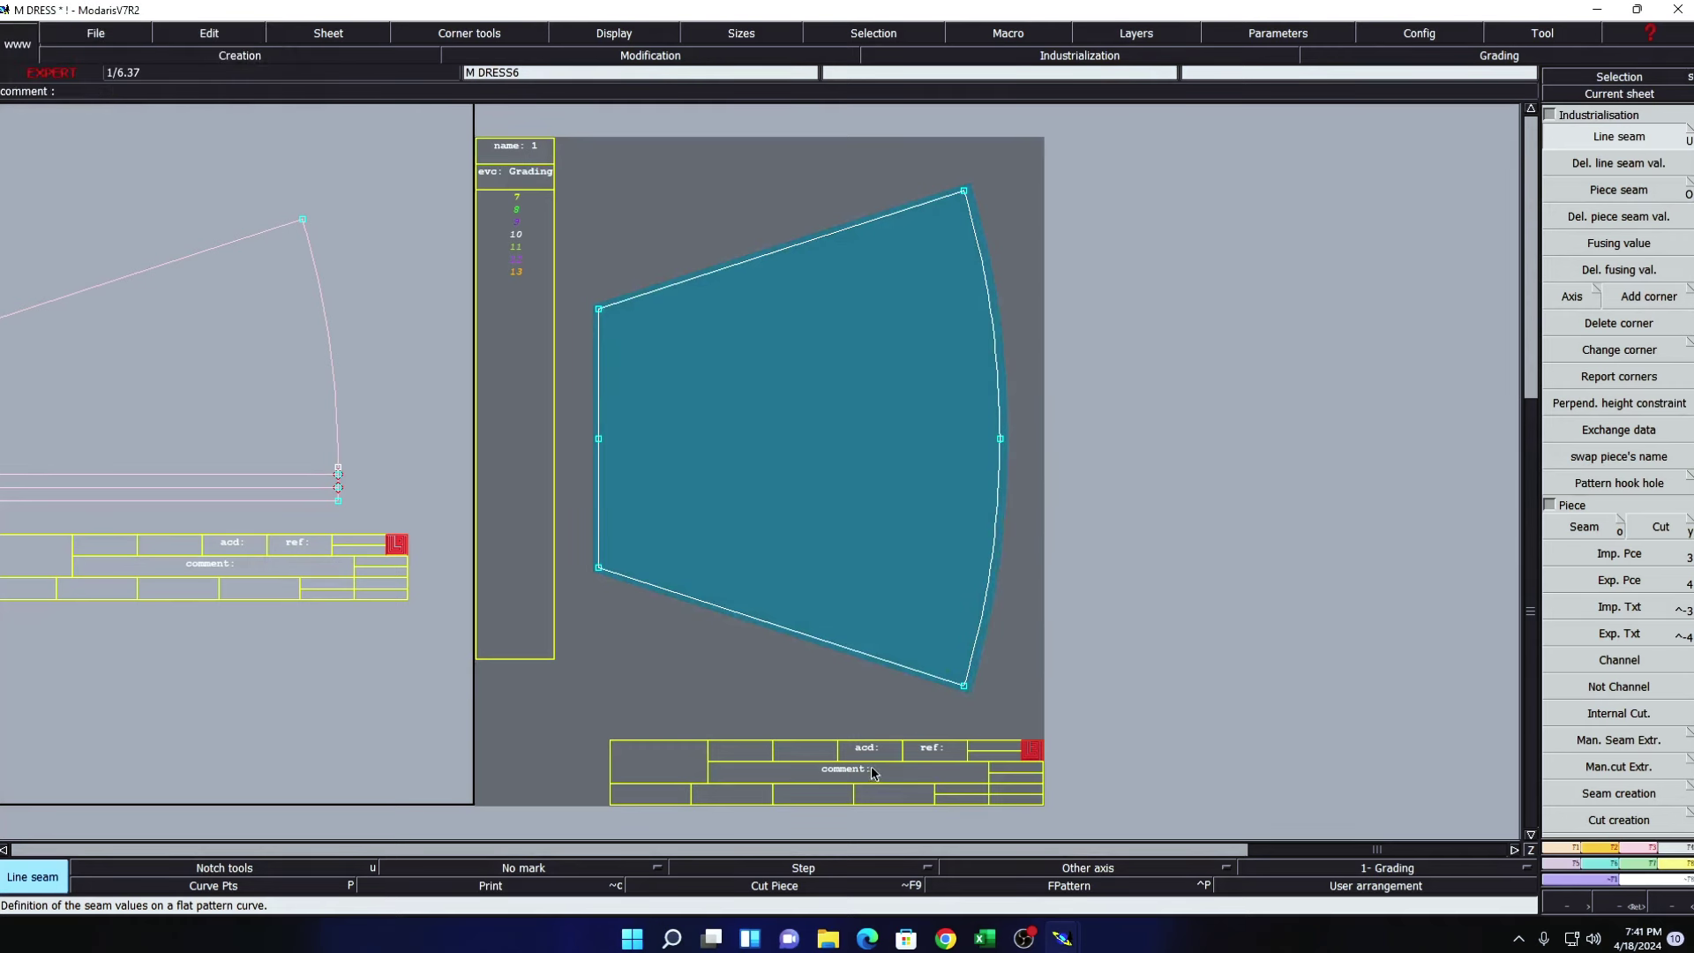
- Enter the comment BACK SKIRT 1X1 for the skirt piece
{"action": "left_click", "coordinate": [870, 767]}
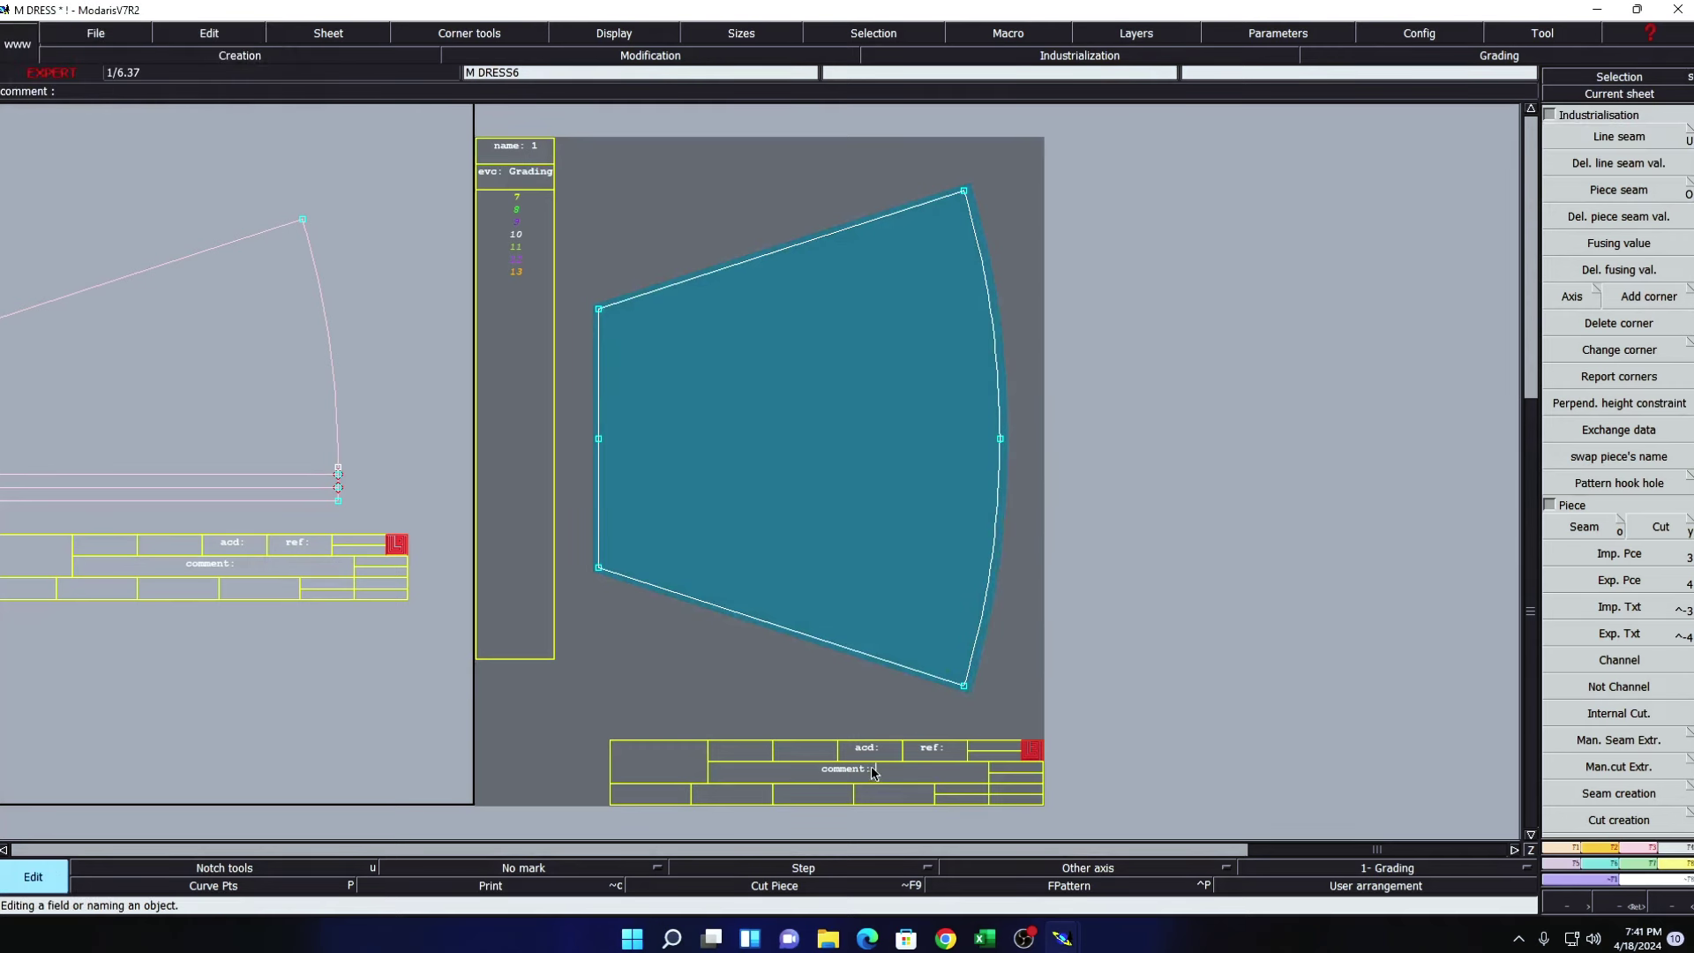
{"action": "type", "text": "BAC"}
{"action": "type", "text": "K SKIRT "}
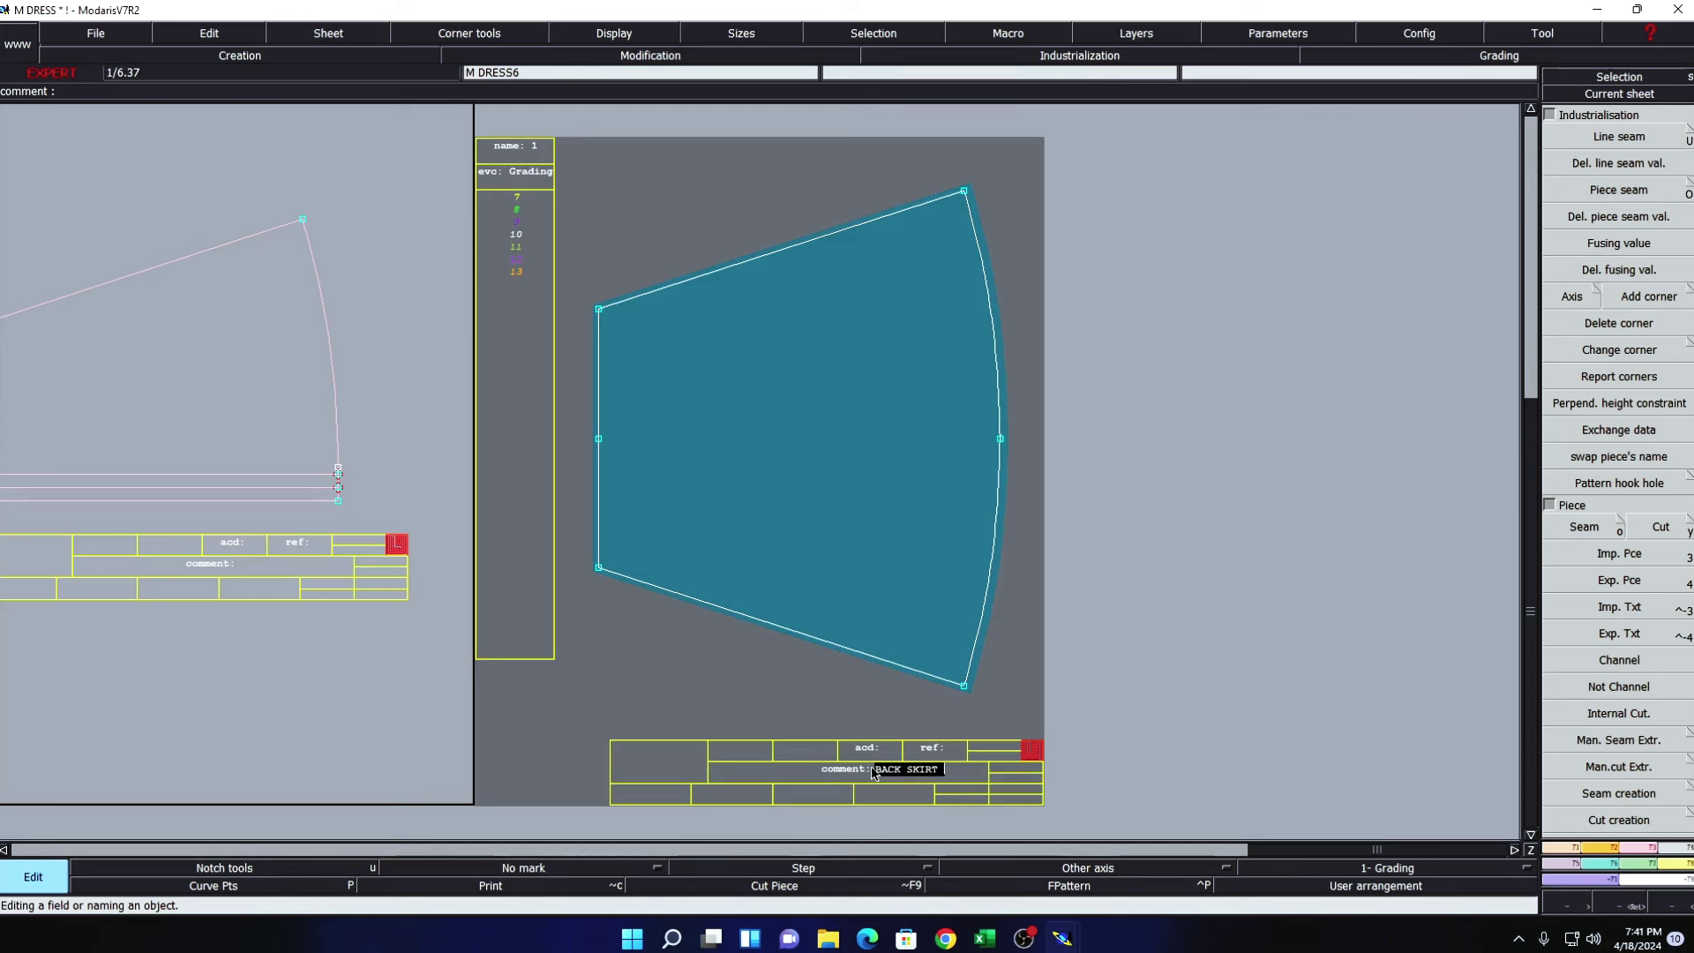
{"action": "type", "text": "1X1"}
{"action": "key", "text": "Return"}
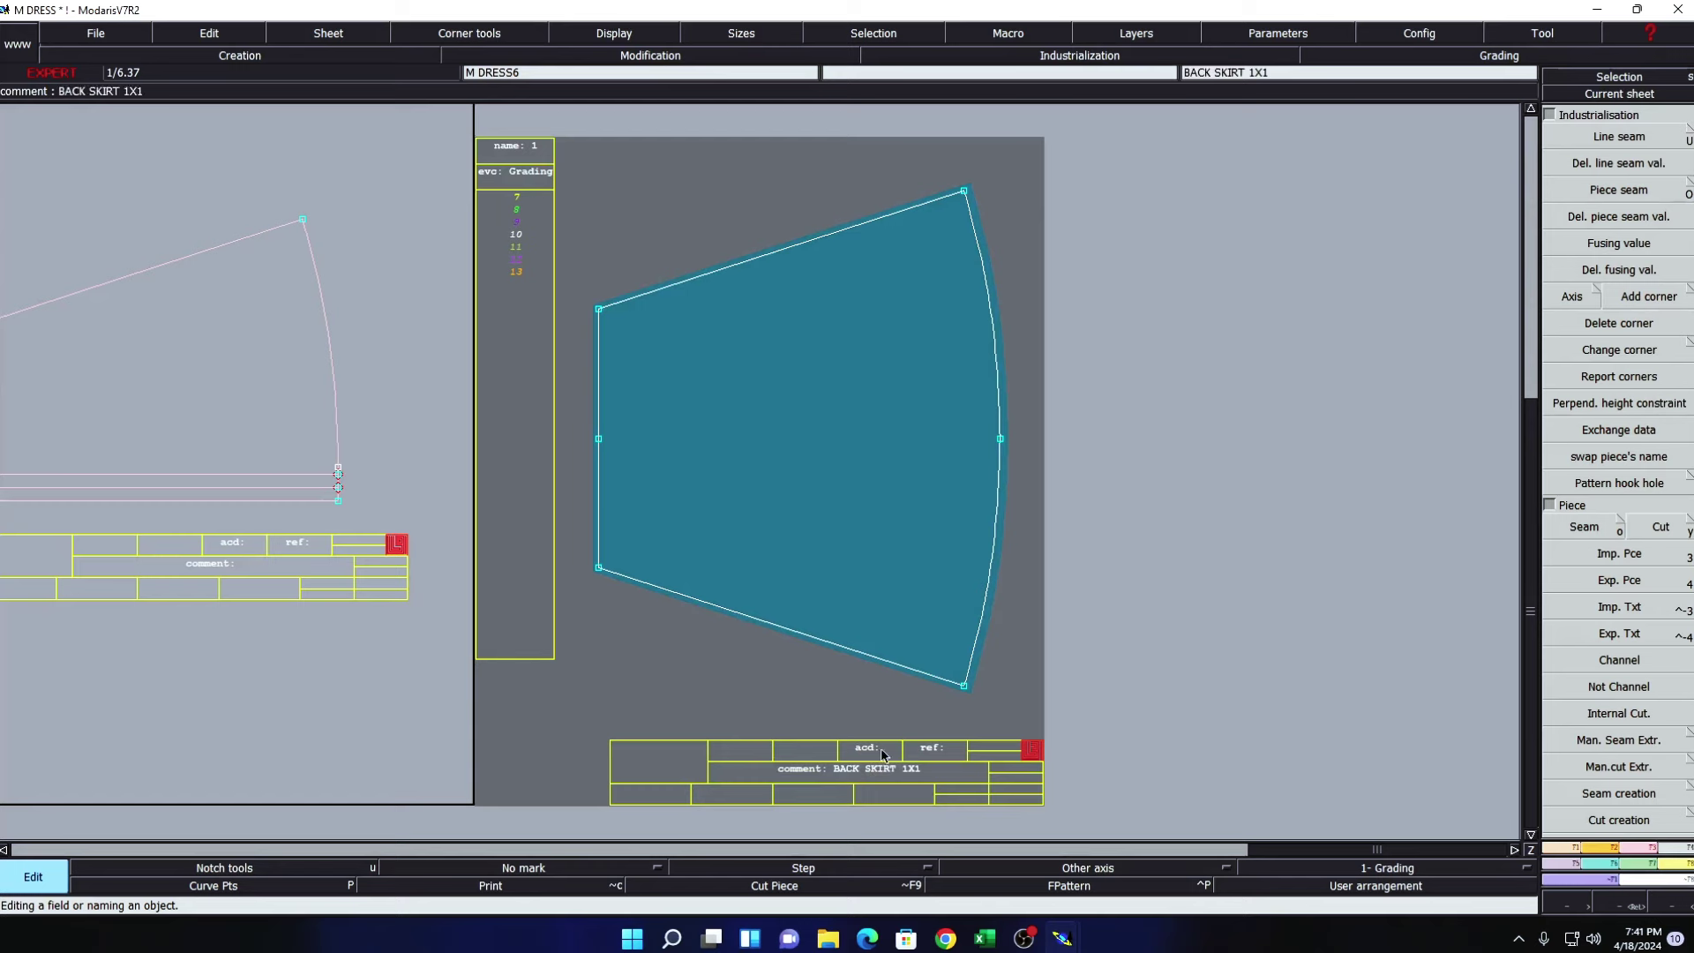
- Draw a horizontal DF grain line across the skirt and arrange all sheets
{"action": "left_click", "coordinate": [1088, 868]}
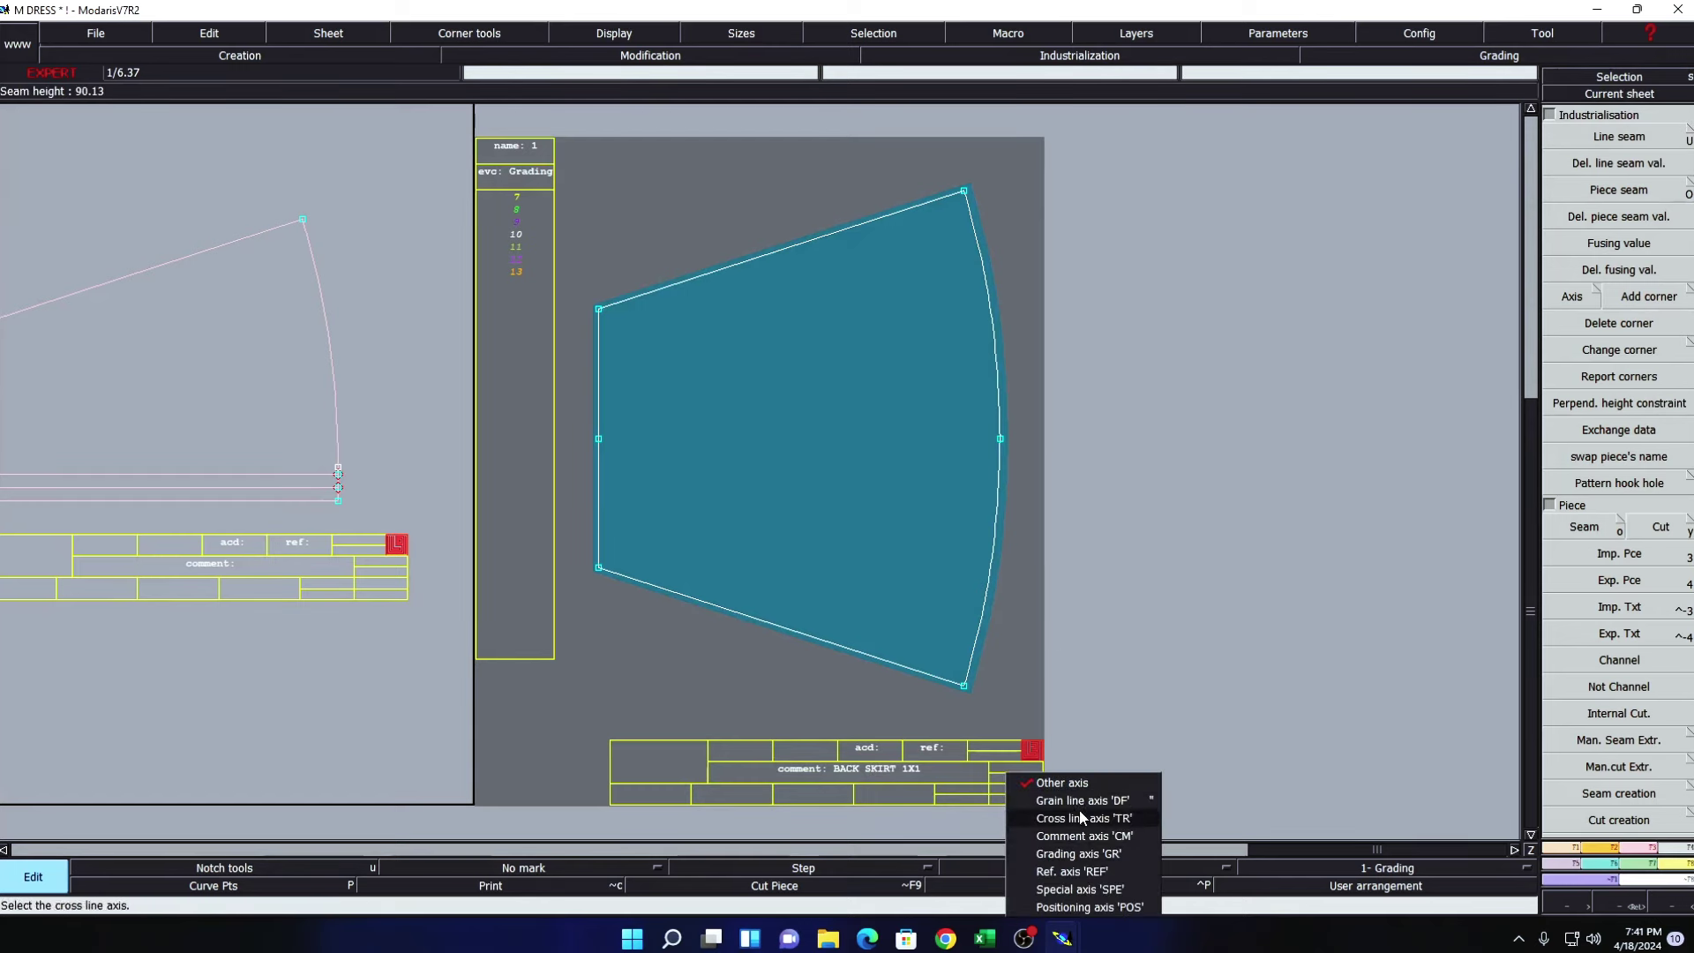
{"action": "left_click", "coordinate": [1094, 801]}
{"action": "left_click", "coordinate": [695, 452]}
{"action": "left_click", "coordinate": [840, 451]}
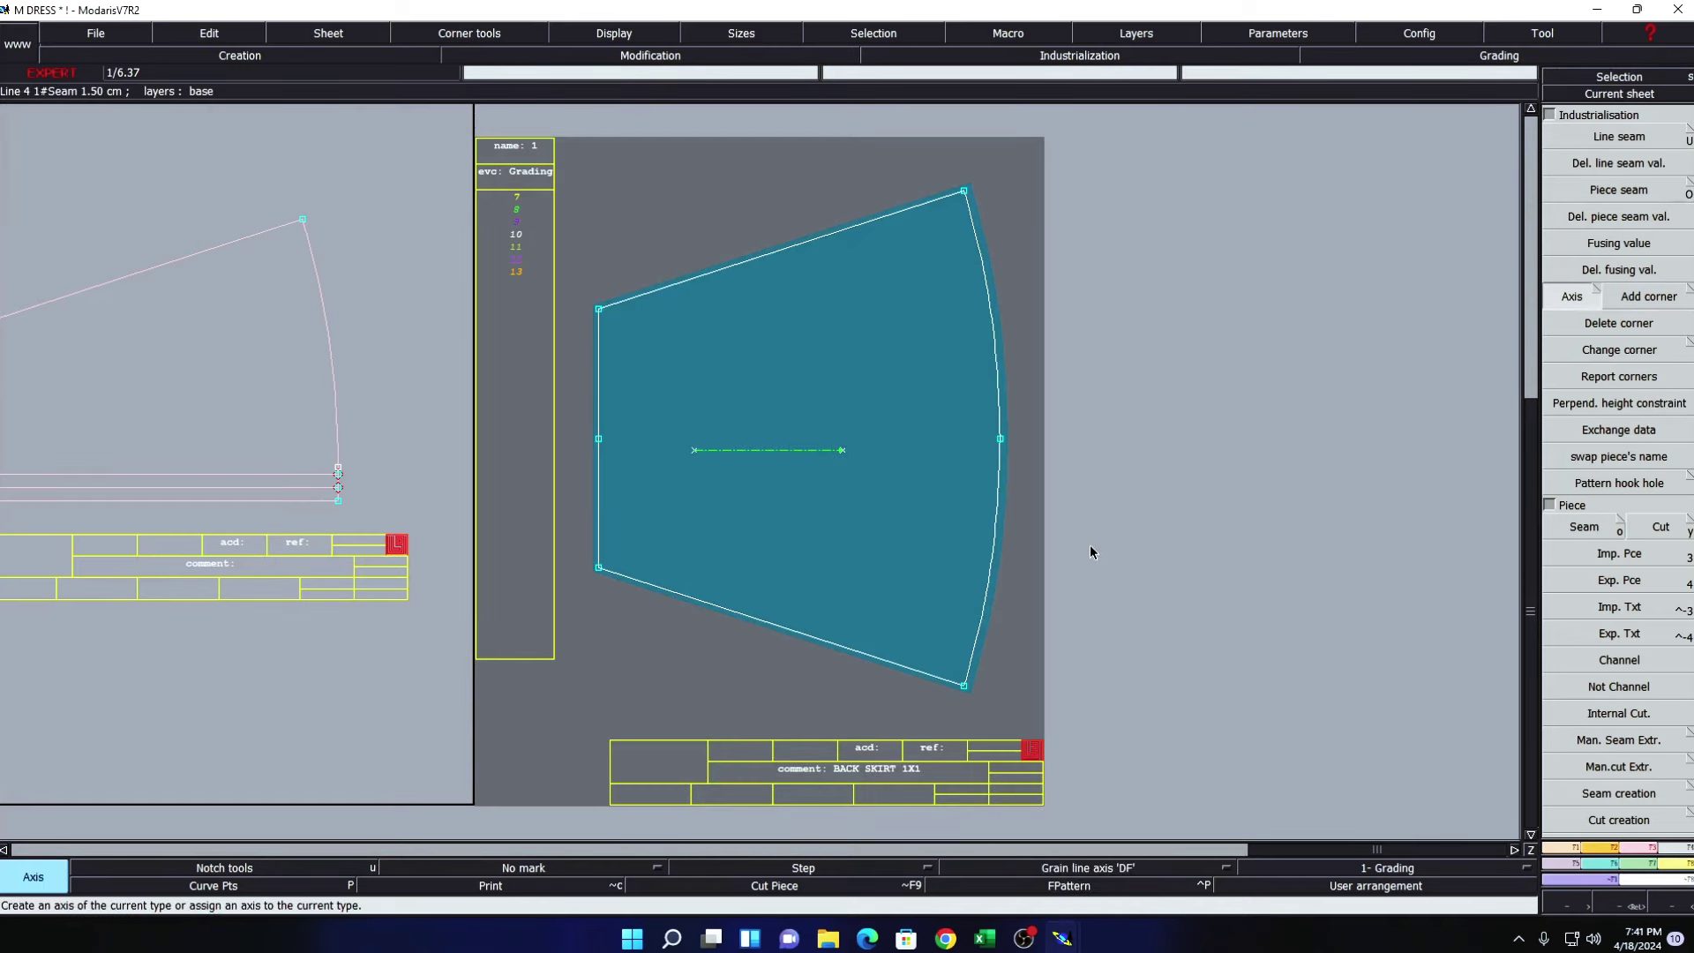
{"action": "key", "text": "a"}
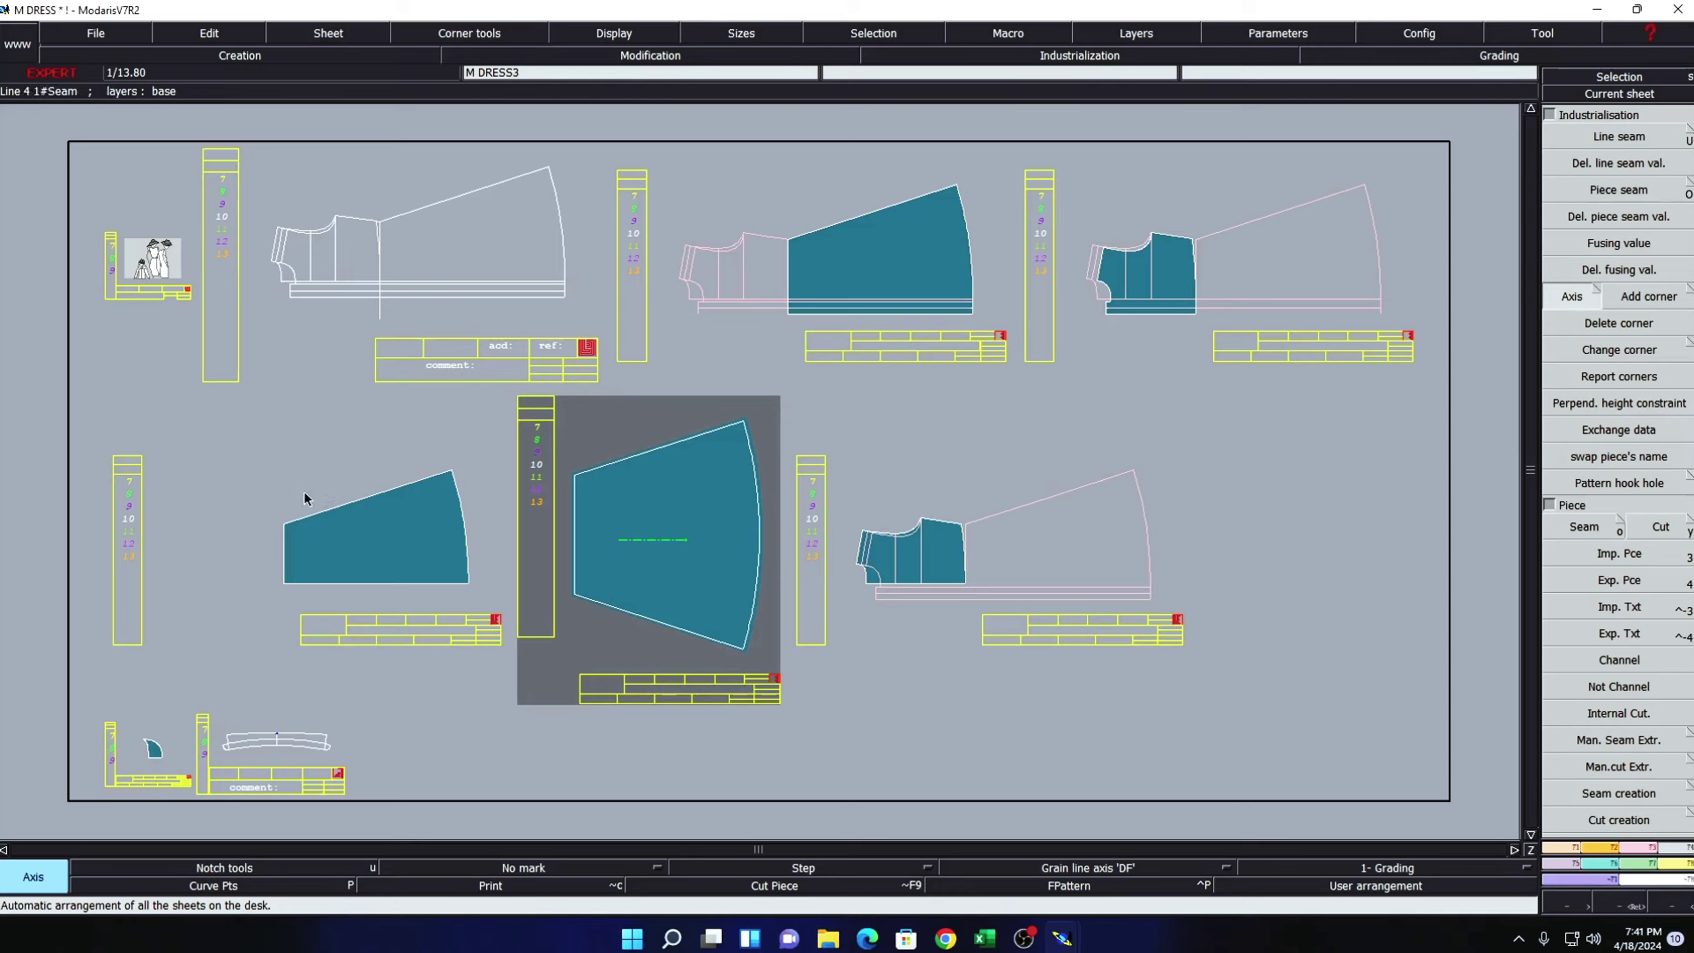
- Delete the unneeded sheet with the tiny piece and make M DRESS2 current
{"action": "key", "text": "Delete"}
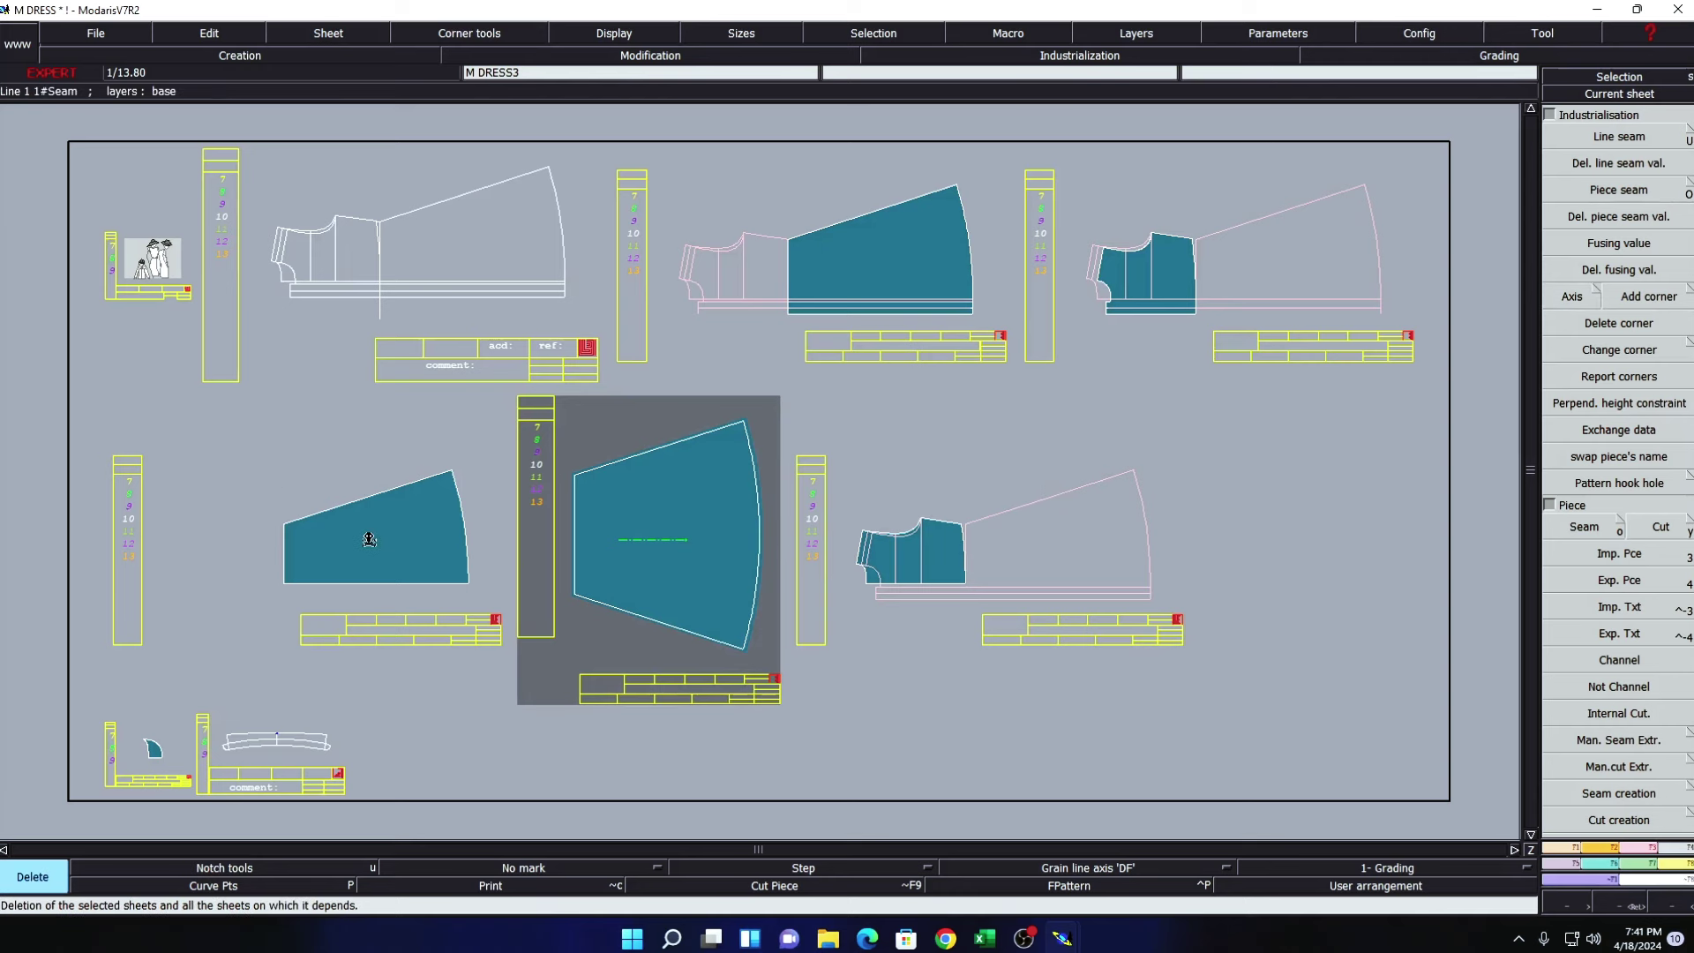
{"action": "left_click", "coordinate": [152, 752]}
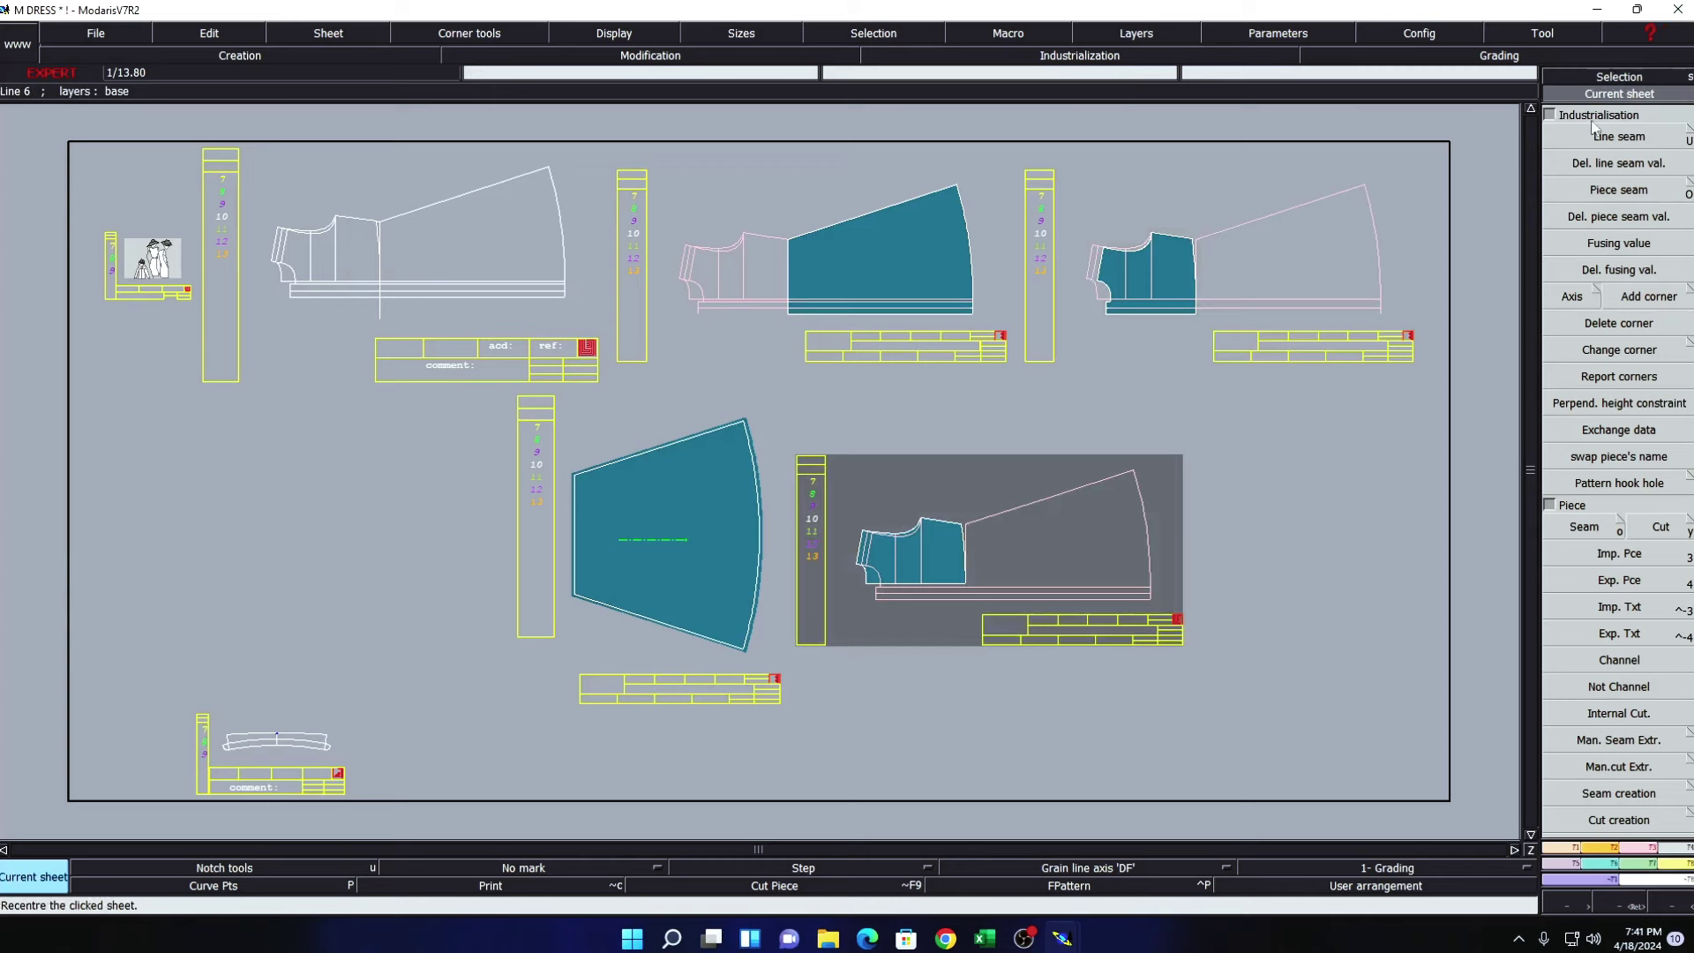
{"action": "left_click", "coordinate": [981, 573]}
- Delete the diagonal, vertical and horizontal construction lines and far-right curve around the bodice
{"action": "key", "text": "Delete"}
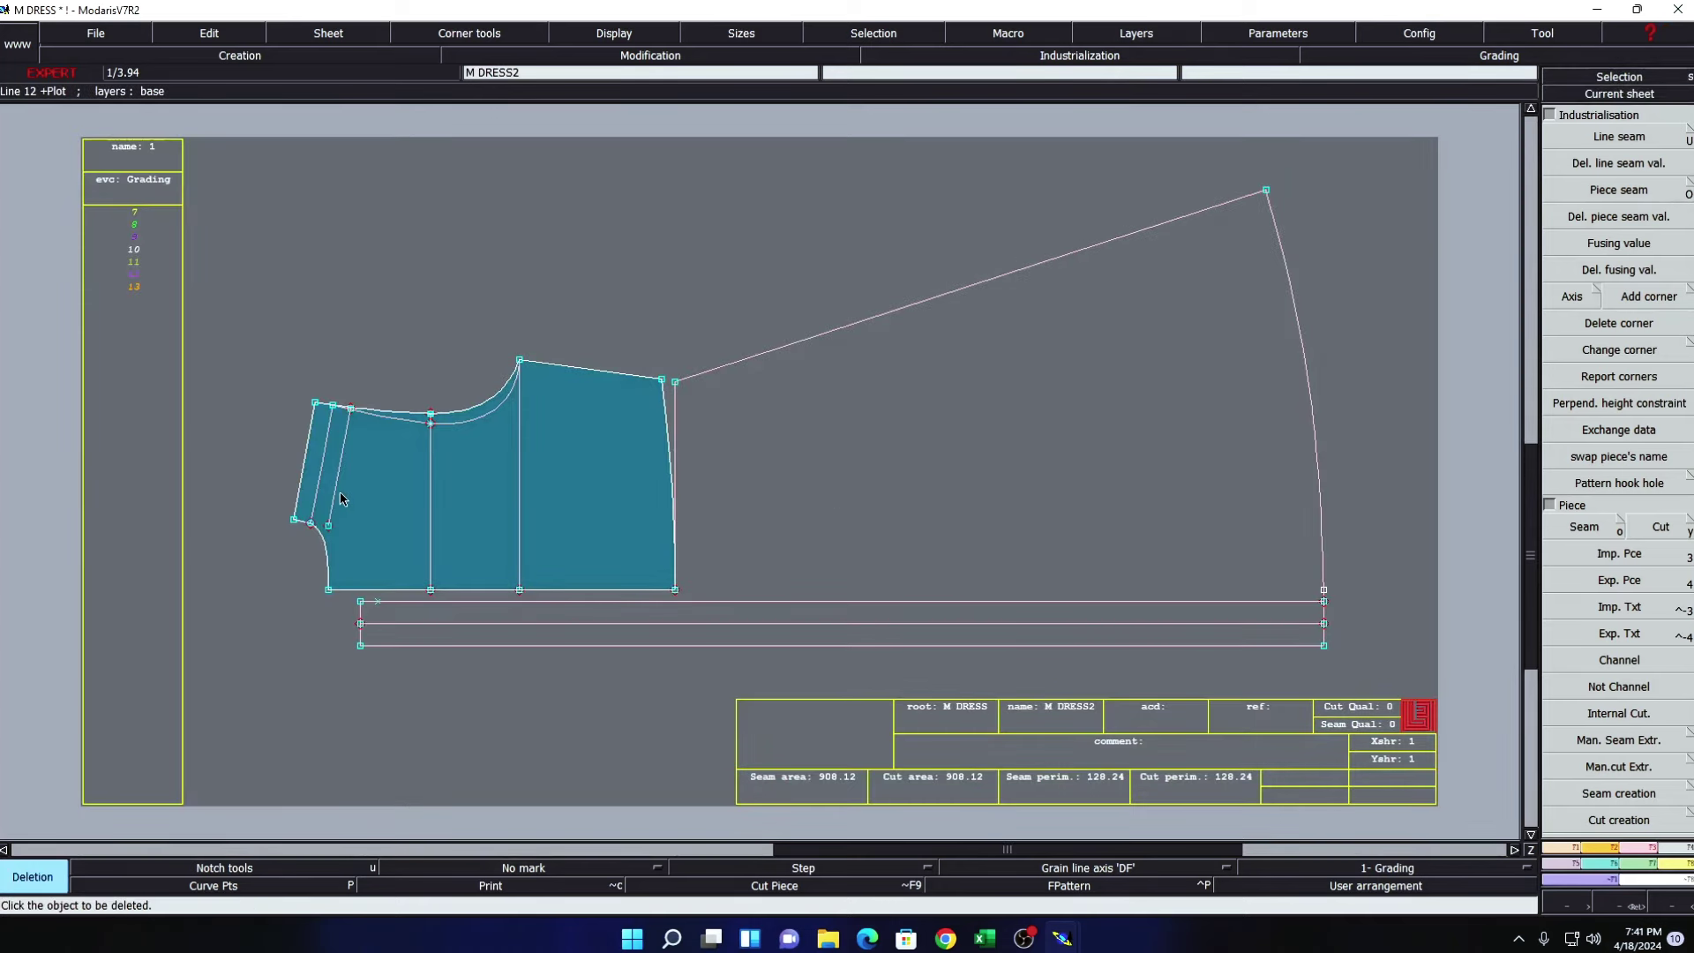
{"action": "left_click", "coordinate": [392, 423]}
{"action": "left_click", "coordinate": [691, 379]}
{"action": "left_click", "coordinate": [677, 410]}
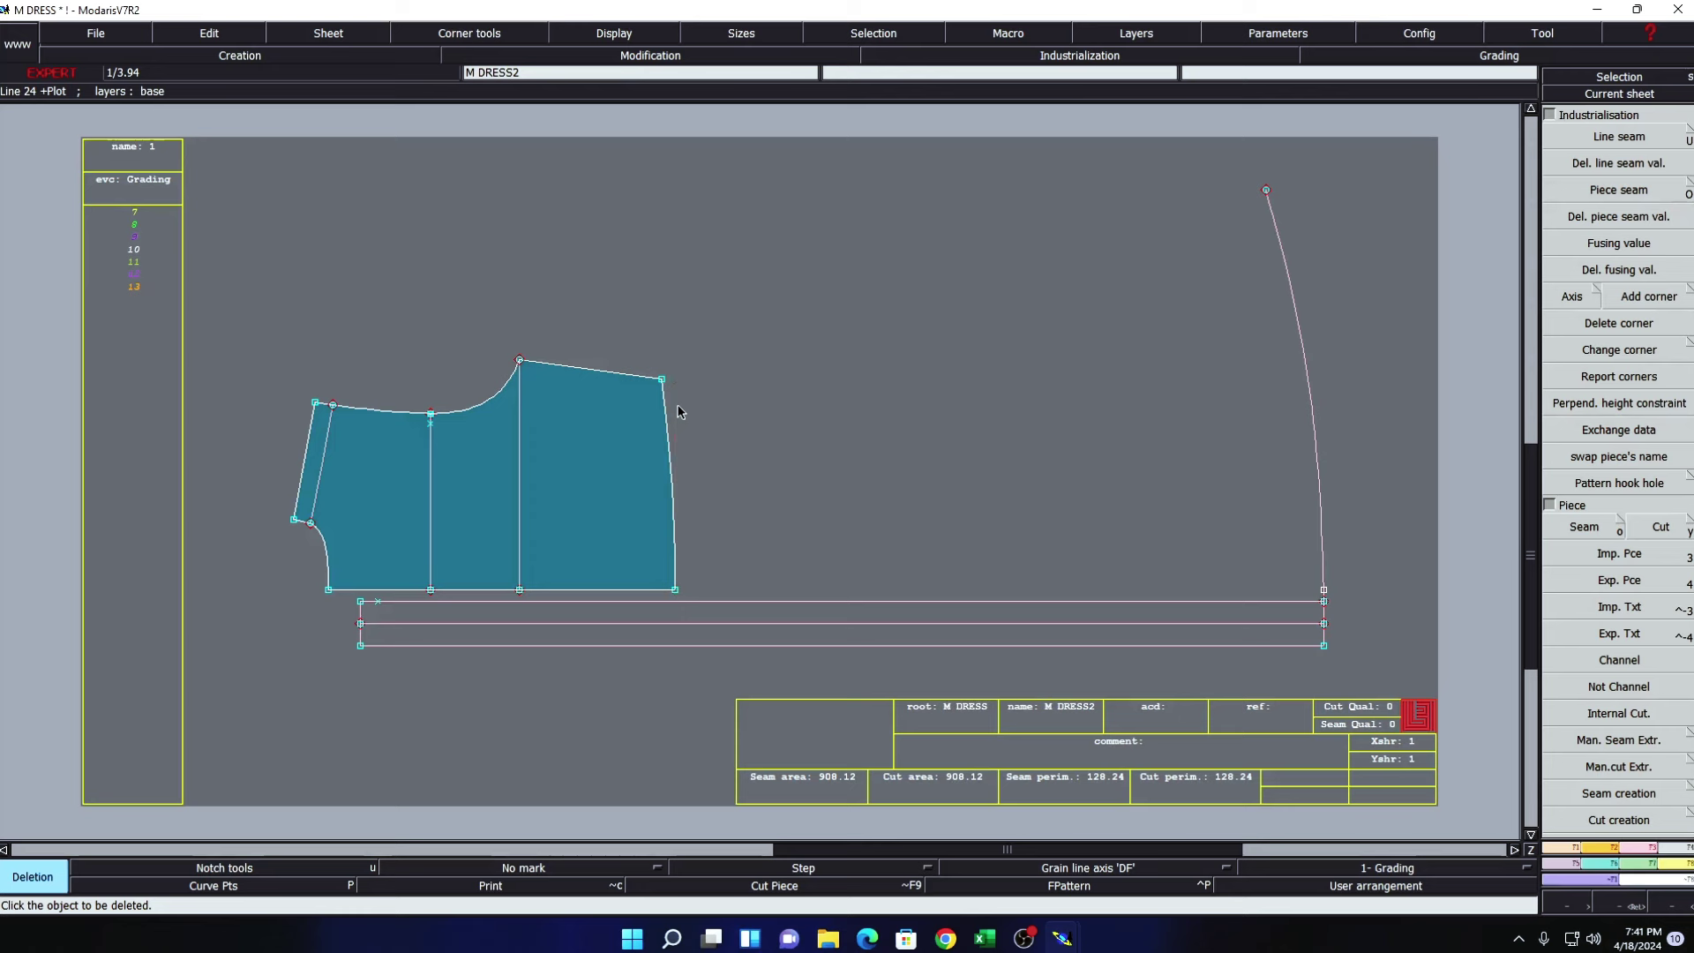
{"action": "left_click", "coordinate": [714, 603]}
{"action": "left_click", "coordinate": [458, 627]}
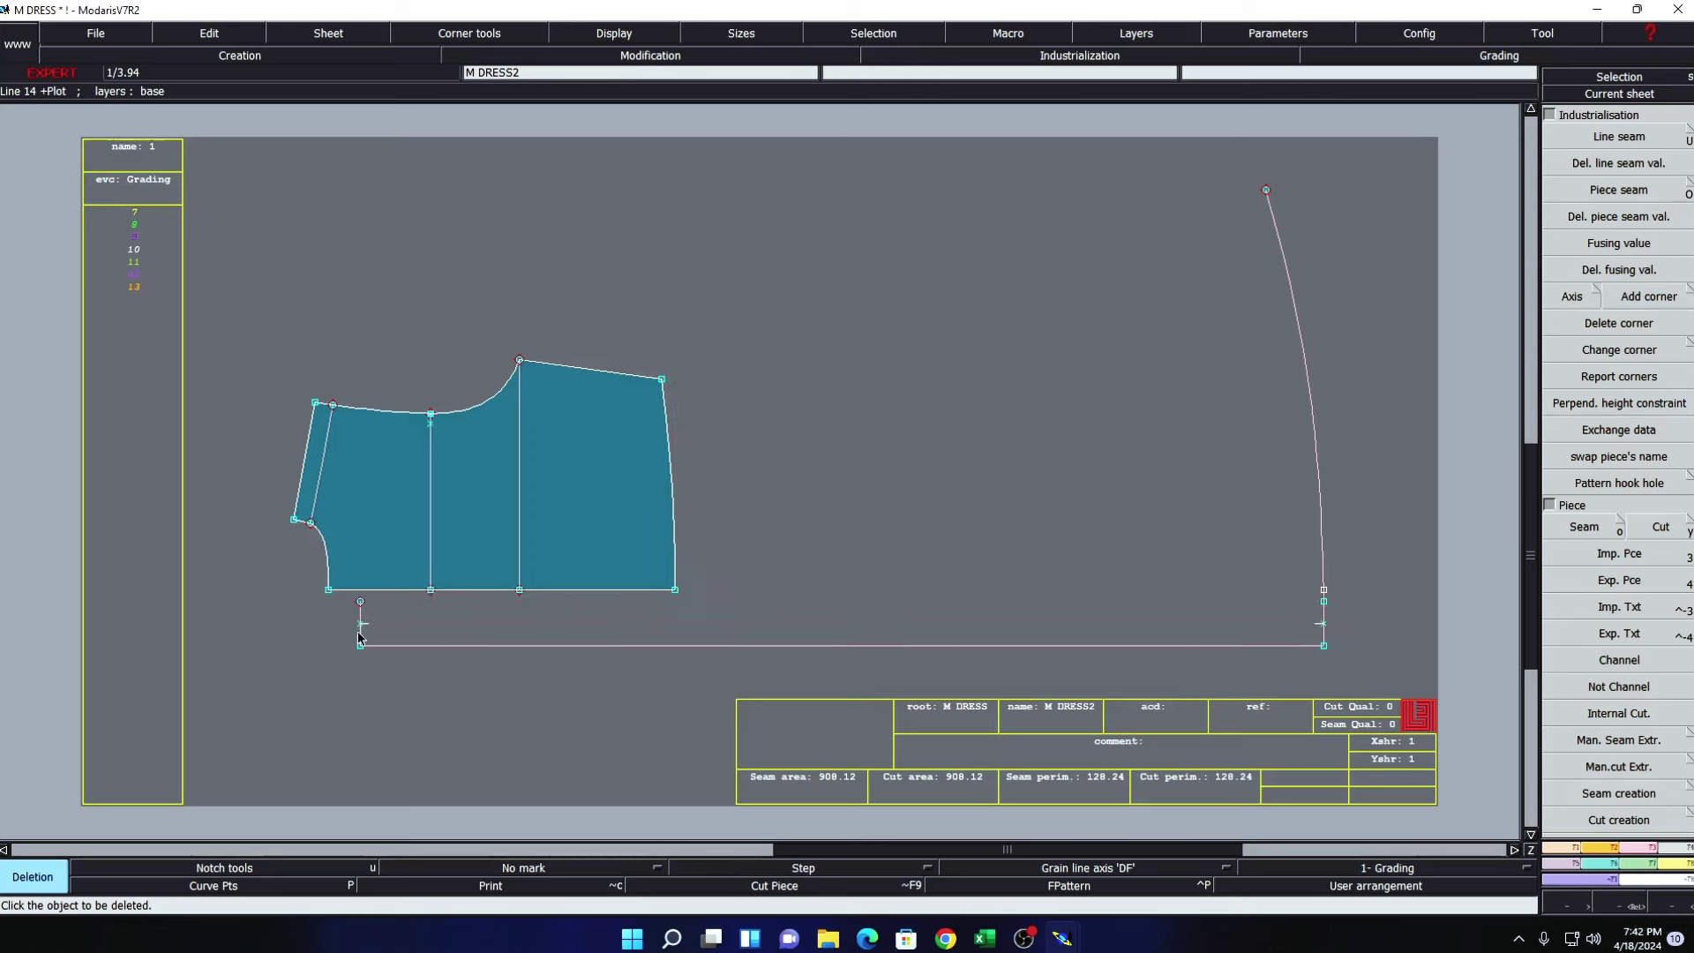
{"action": "left_click", "coordinate": [359, 632]}
{"action": "left_click", "coordinate": [415, 646]}
{"action": "left_click", "coordinate": [1300, 311]}
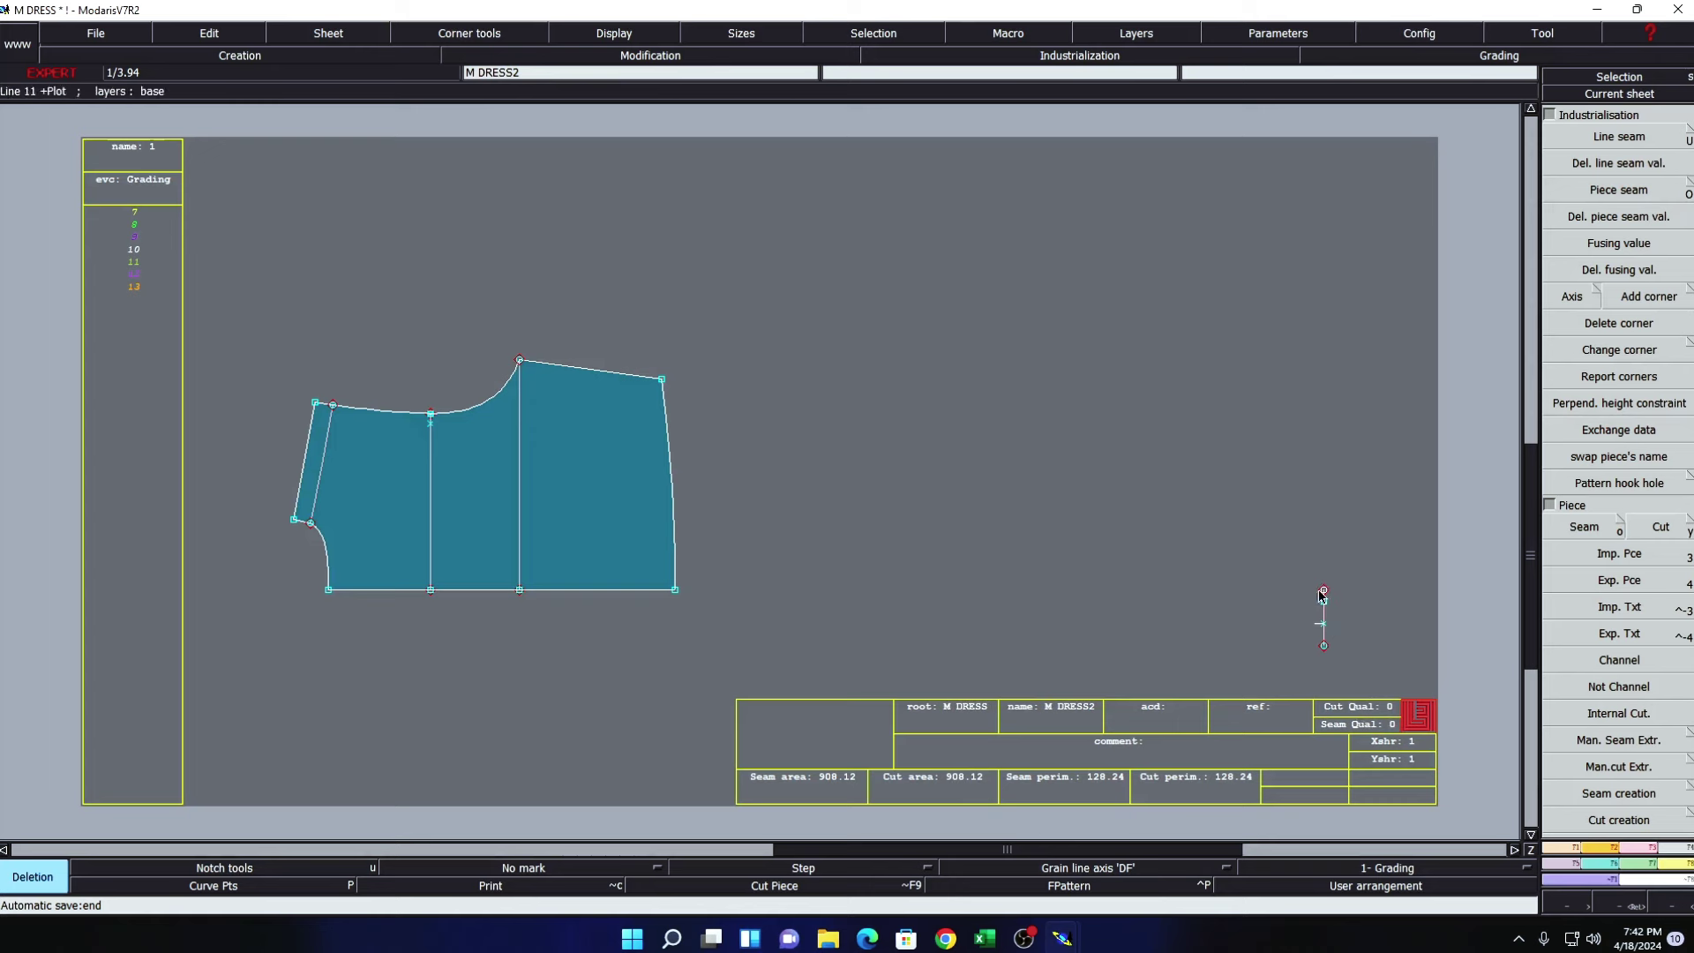
{"action": "left_click", "coordinate": [1323, 622]}
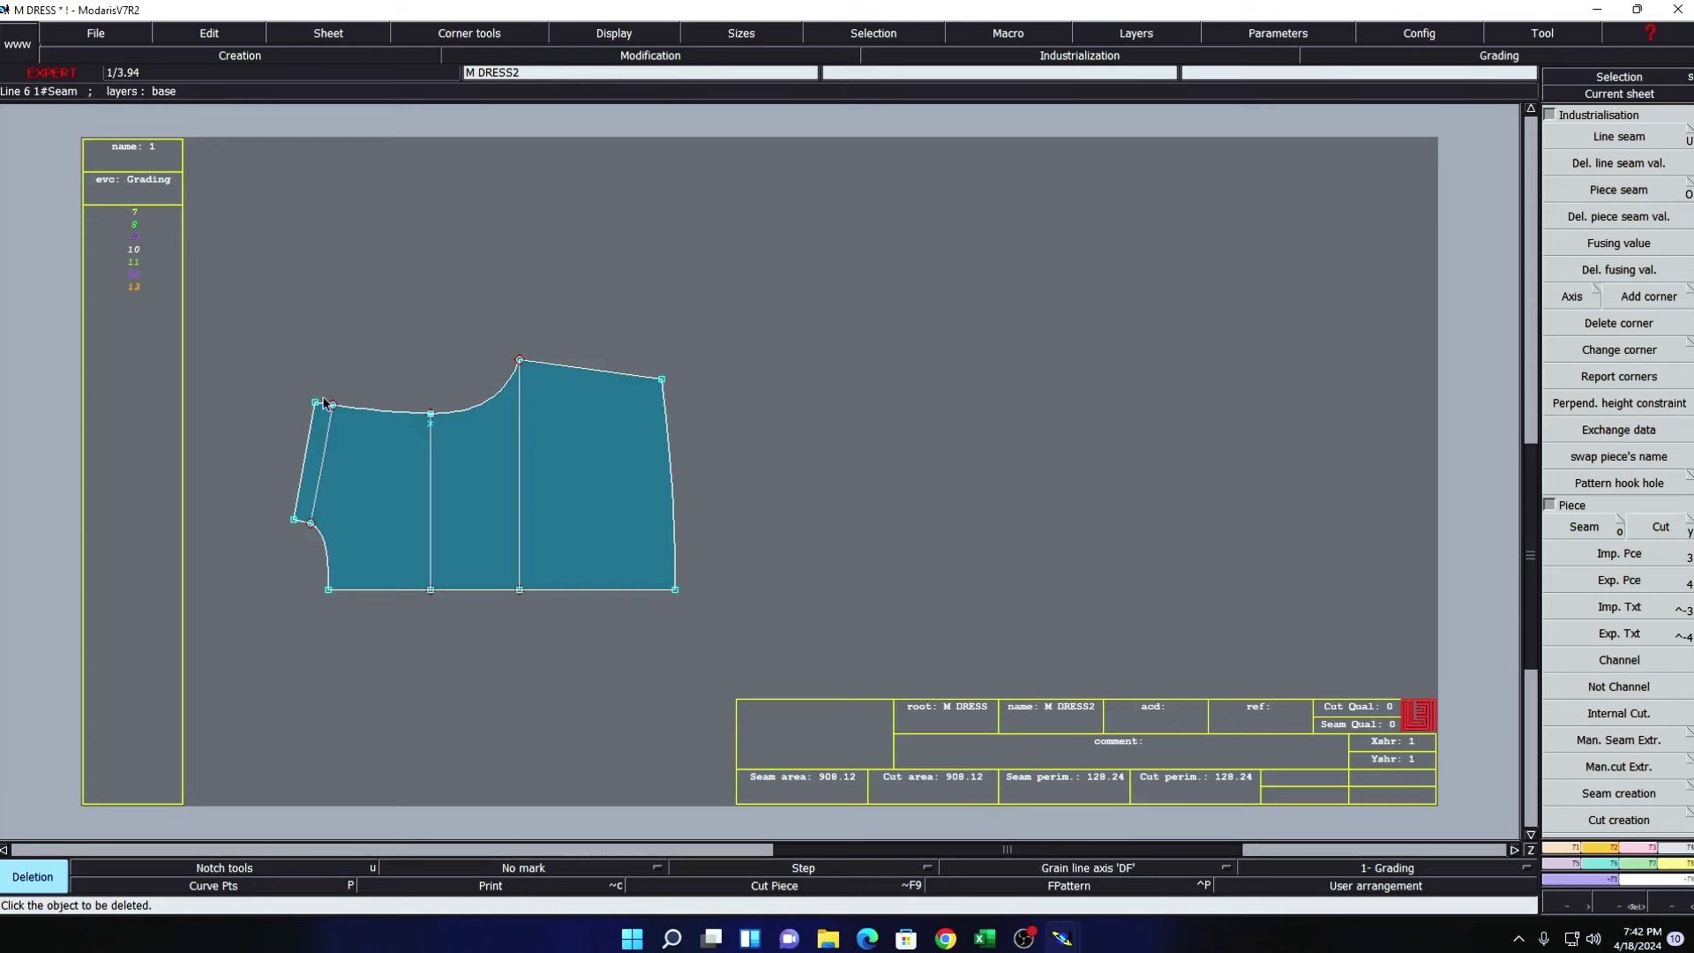
{"action": "left_click_drag", "start_coordinate": [256, 314], "coordinate": [731, 666]}
- Mirror the bodice with Sym2Pts about its two bottom corners
{"action": "key", "text": "F5"}
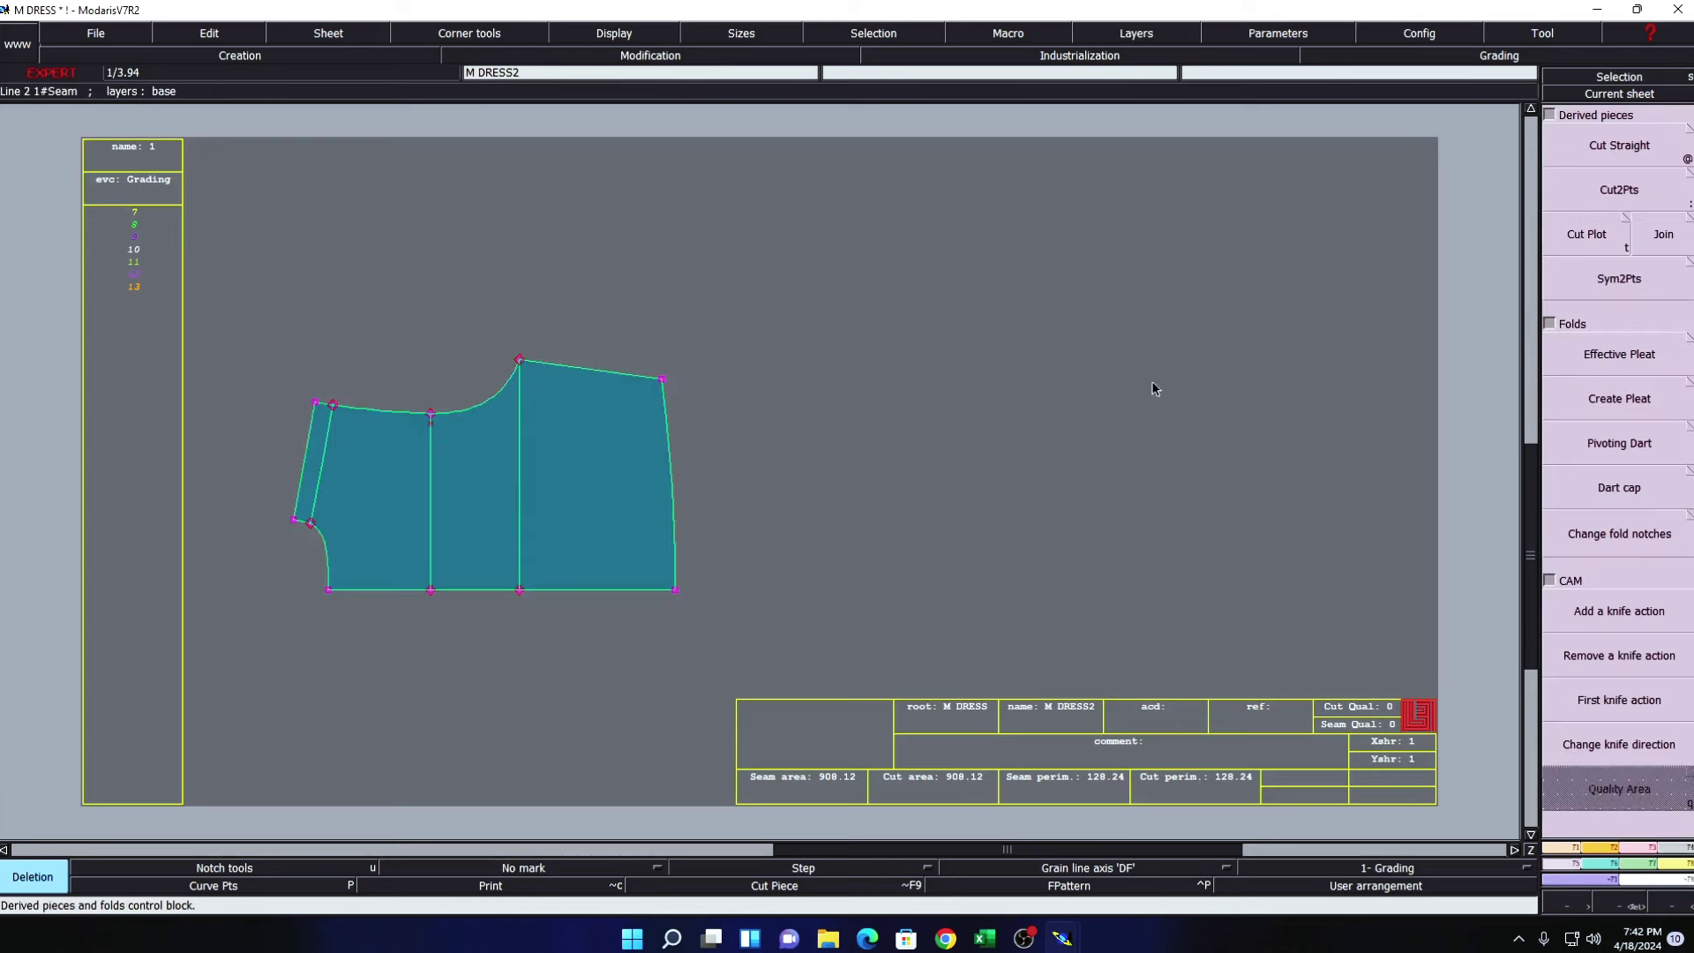
{"action": "left_click", "coordinate": [1632, 279]}
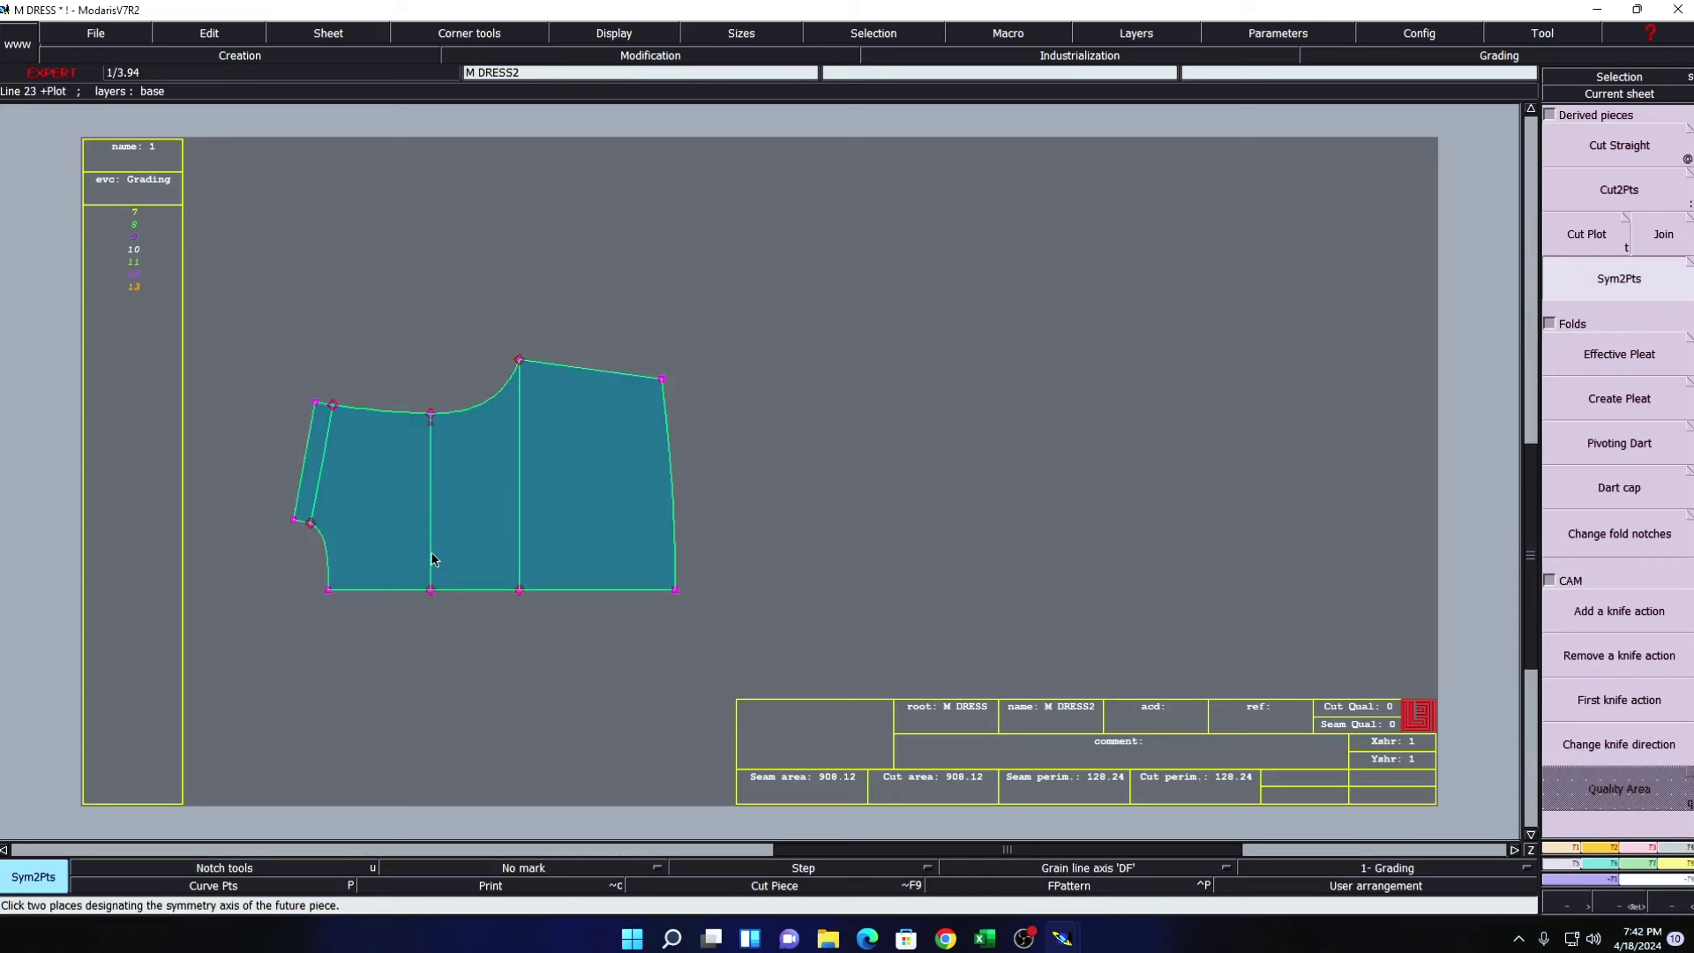
{"action": "left_click", "coordinate": [328, 589]}
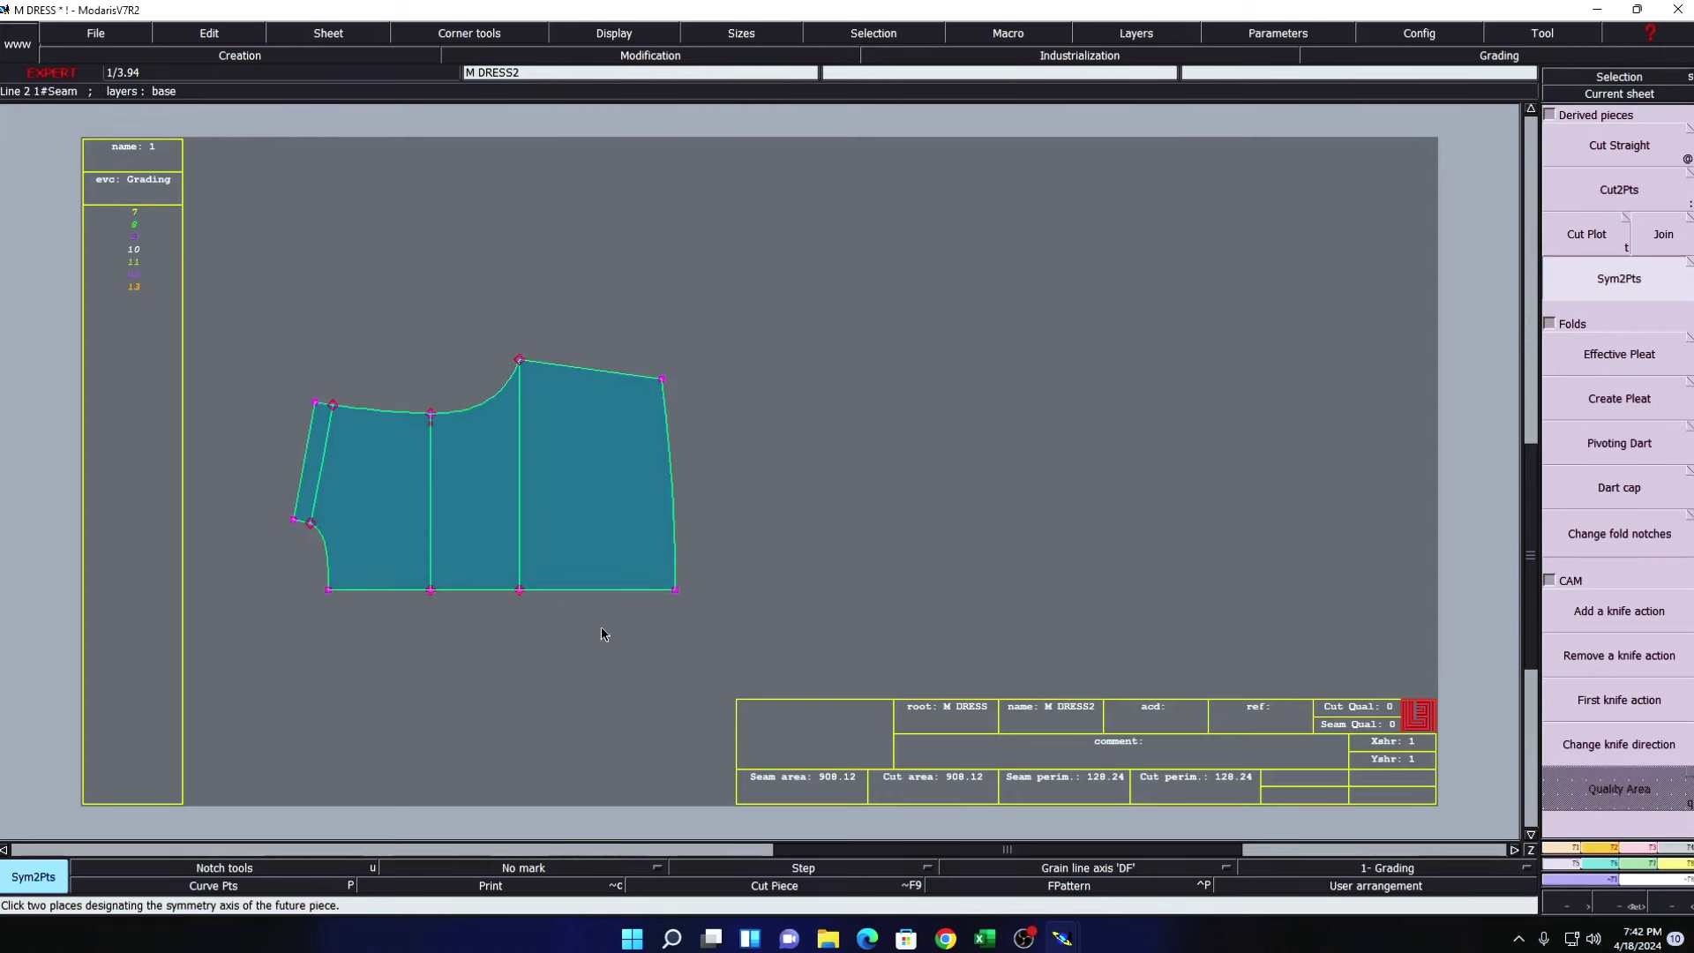
{"action": "left_click", "coordinate": [676, 590]}
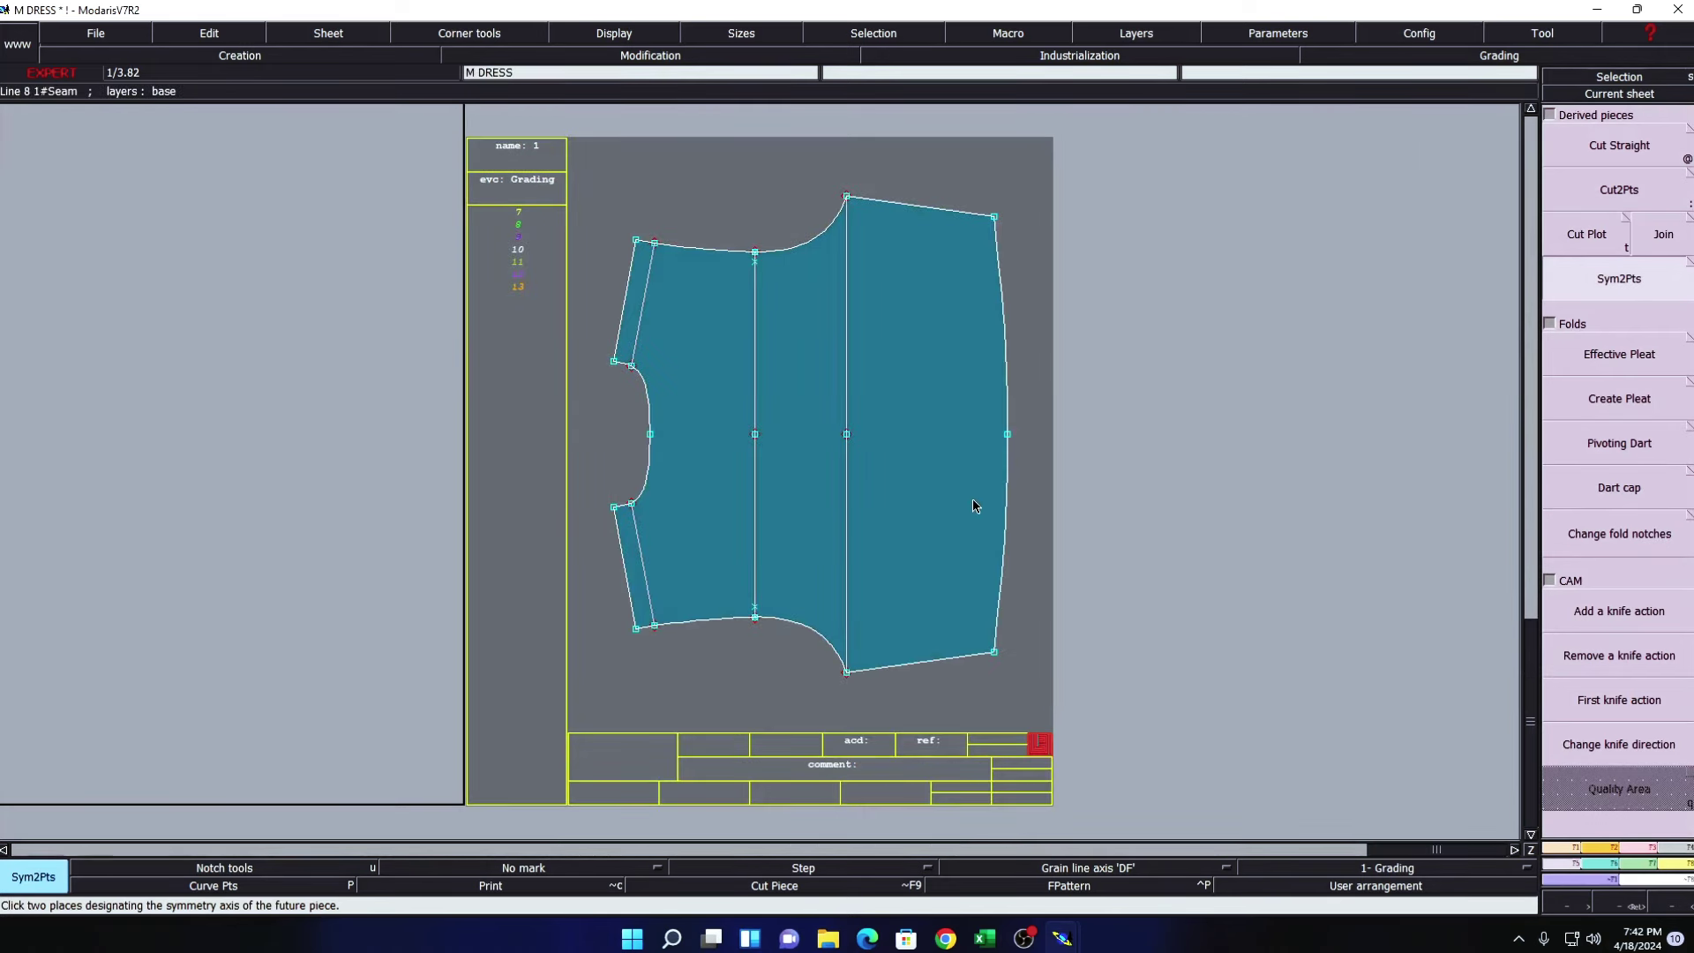
{"action": "left_click_drag", "start_coordinate": [562, 162], "coordinate": [1119, 674]}
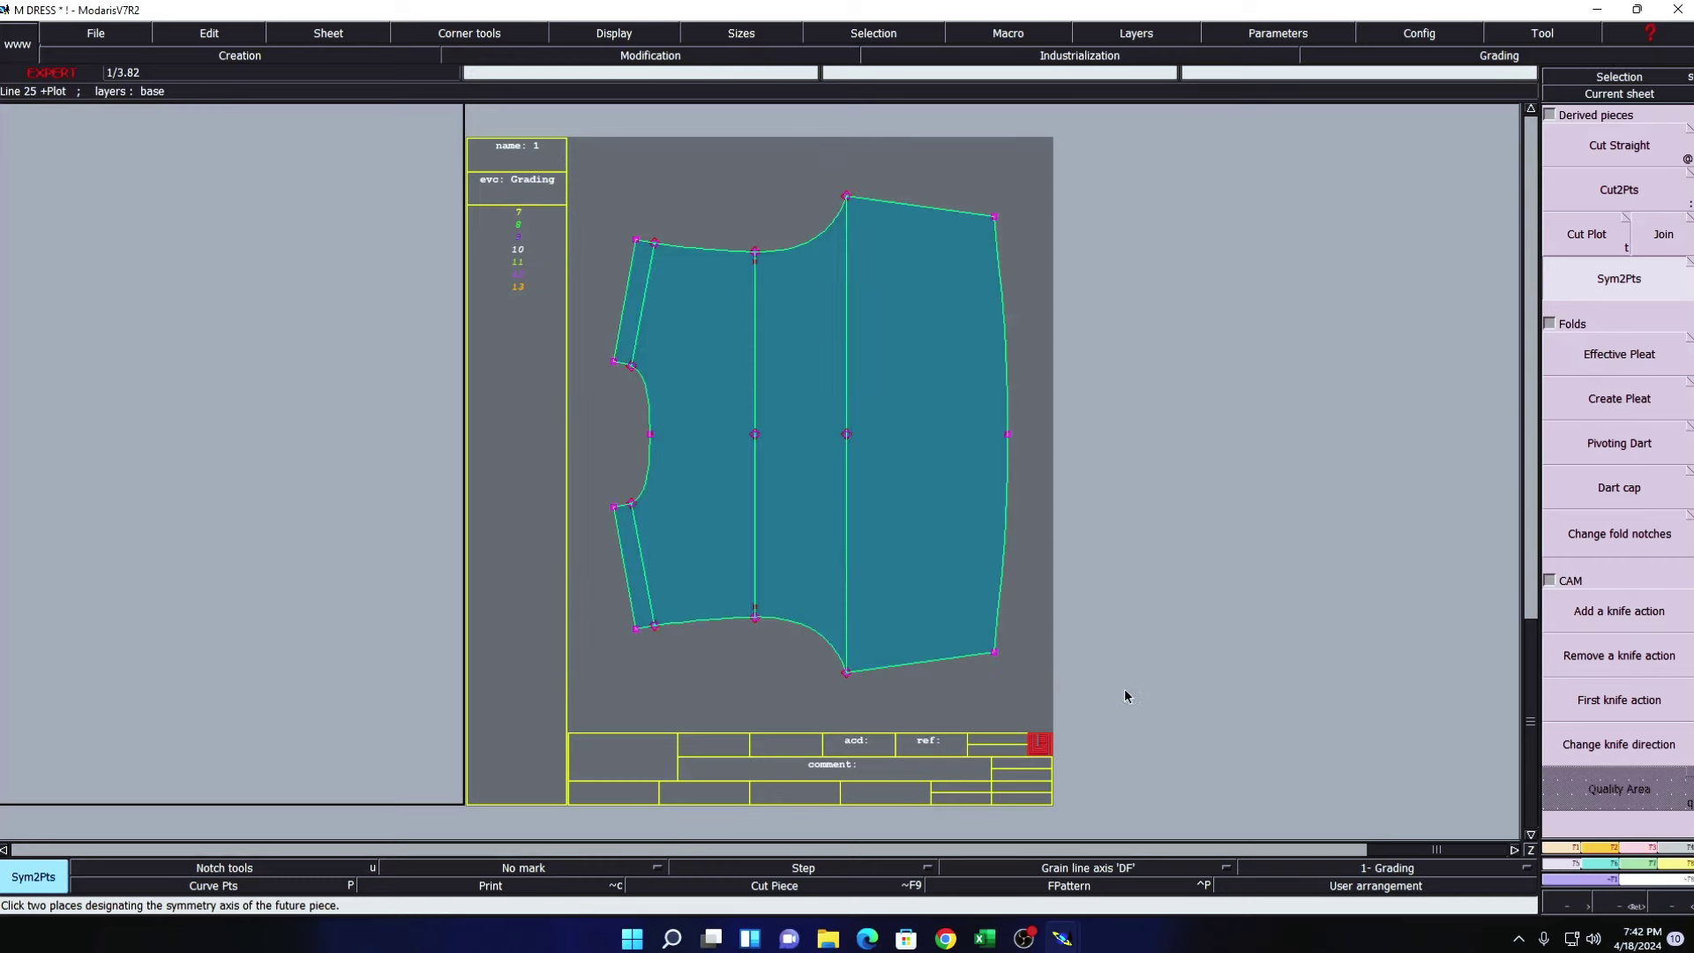
- Apply a 1 cm seam allowance to the whole mirrored bodice
{"action": "key", "text": "u"}
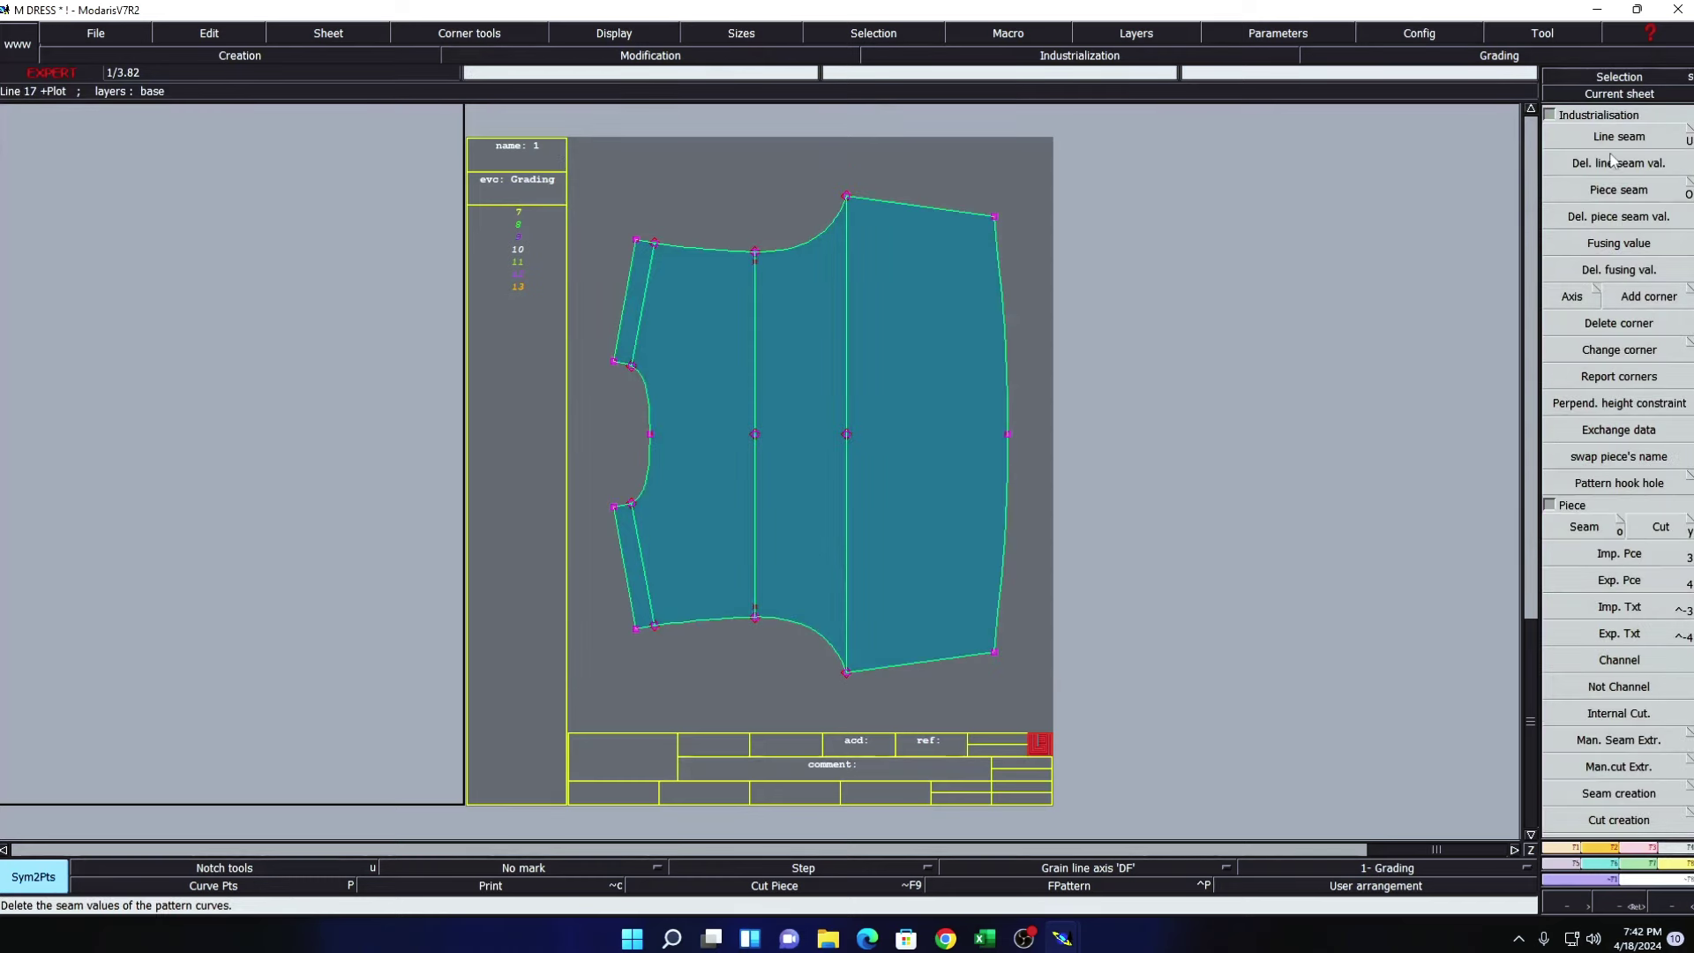
{"action": "left_click", "coordinate": [911, 203]}
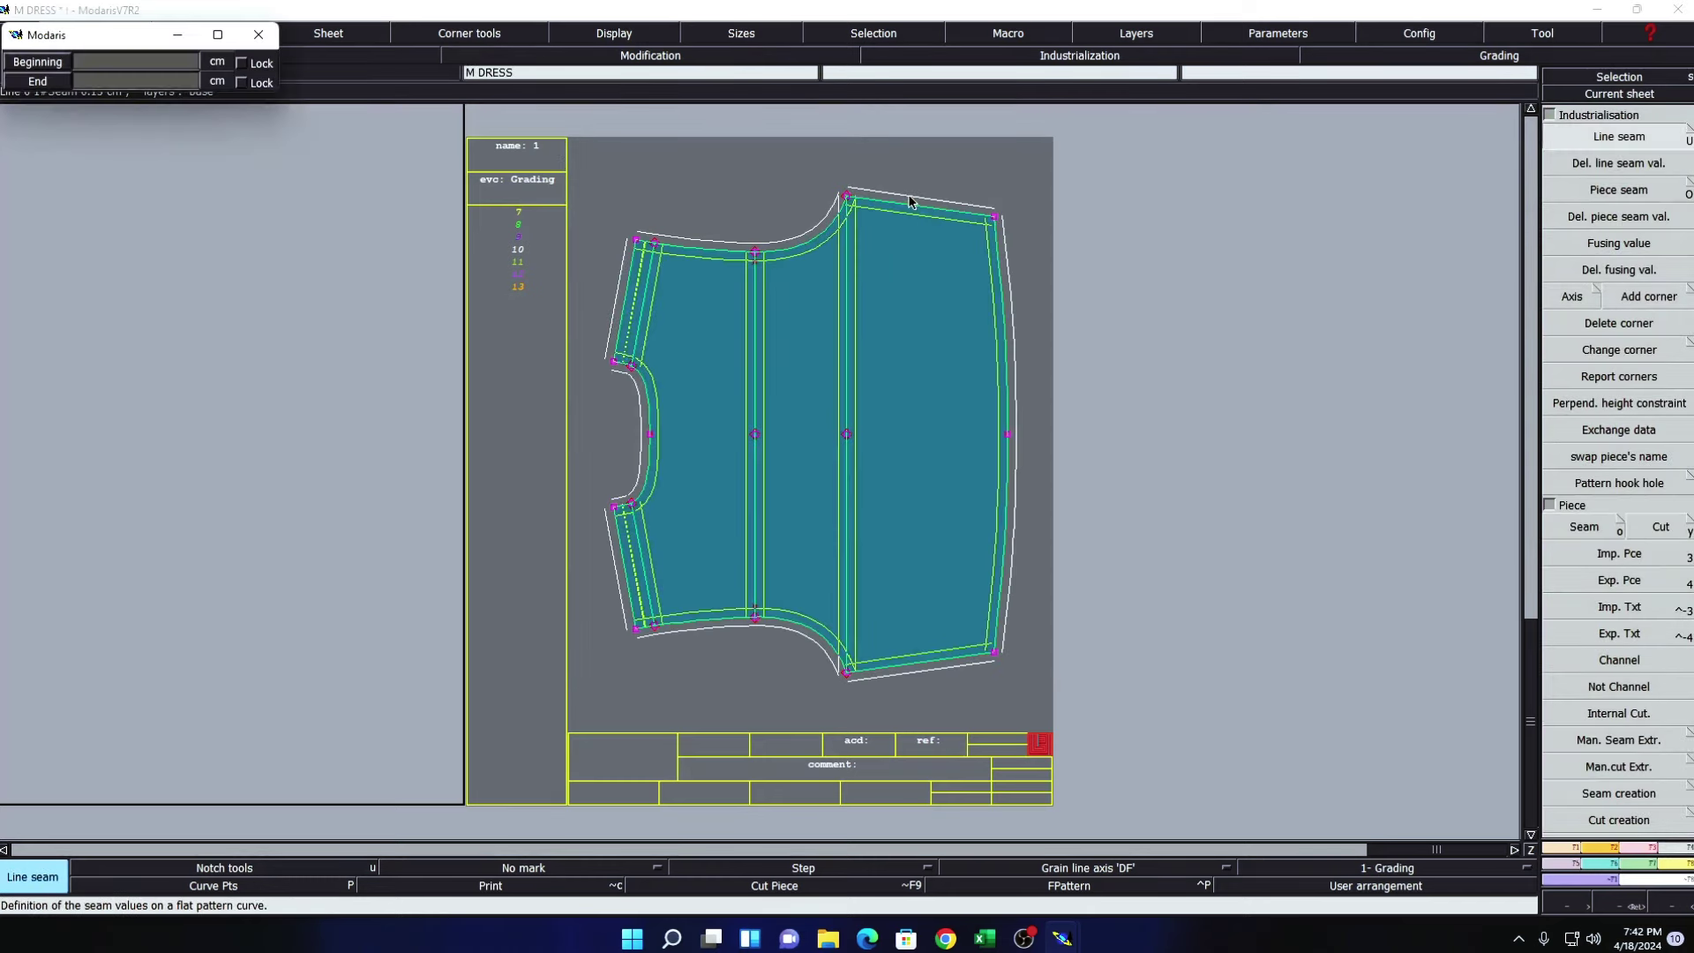
{"action": "type", "text": "1"}
{"action": "key", "text": "Return"}
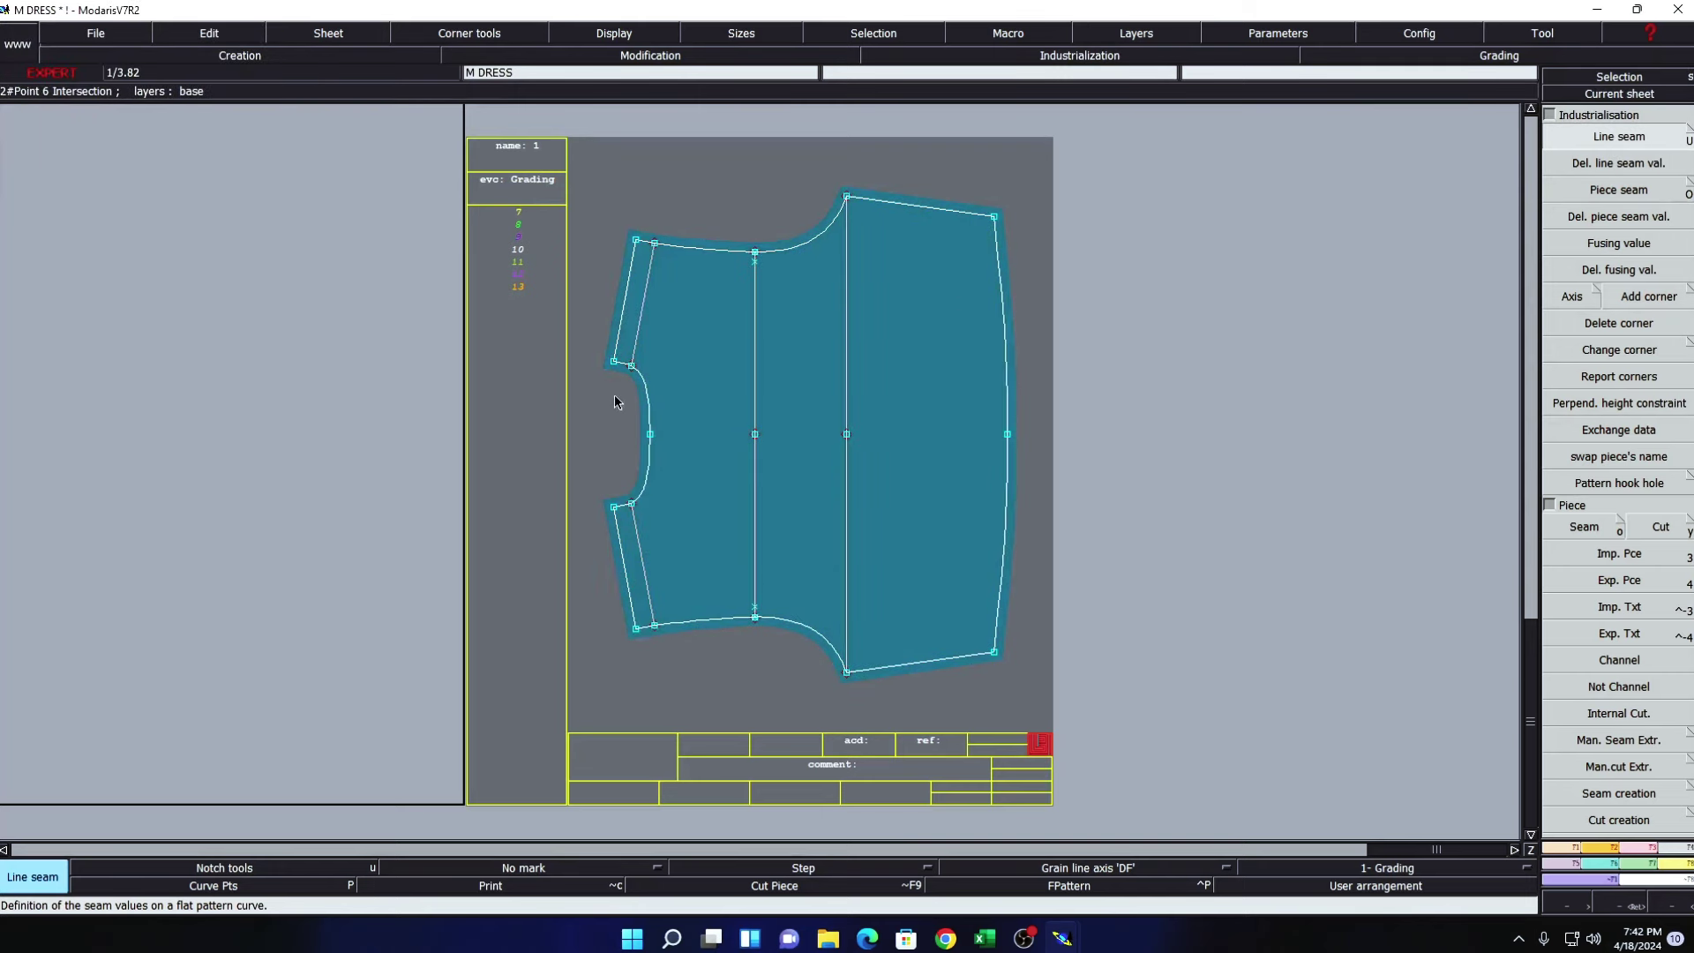
- Set 1 cm seam values on the upper and lower armhole edges
{"action": "left_click", "coordinate": [637, 395]}
{"action": "type", "text": "1.09"}
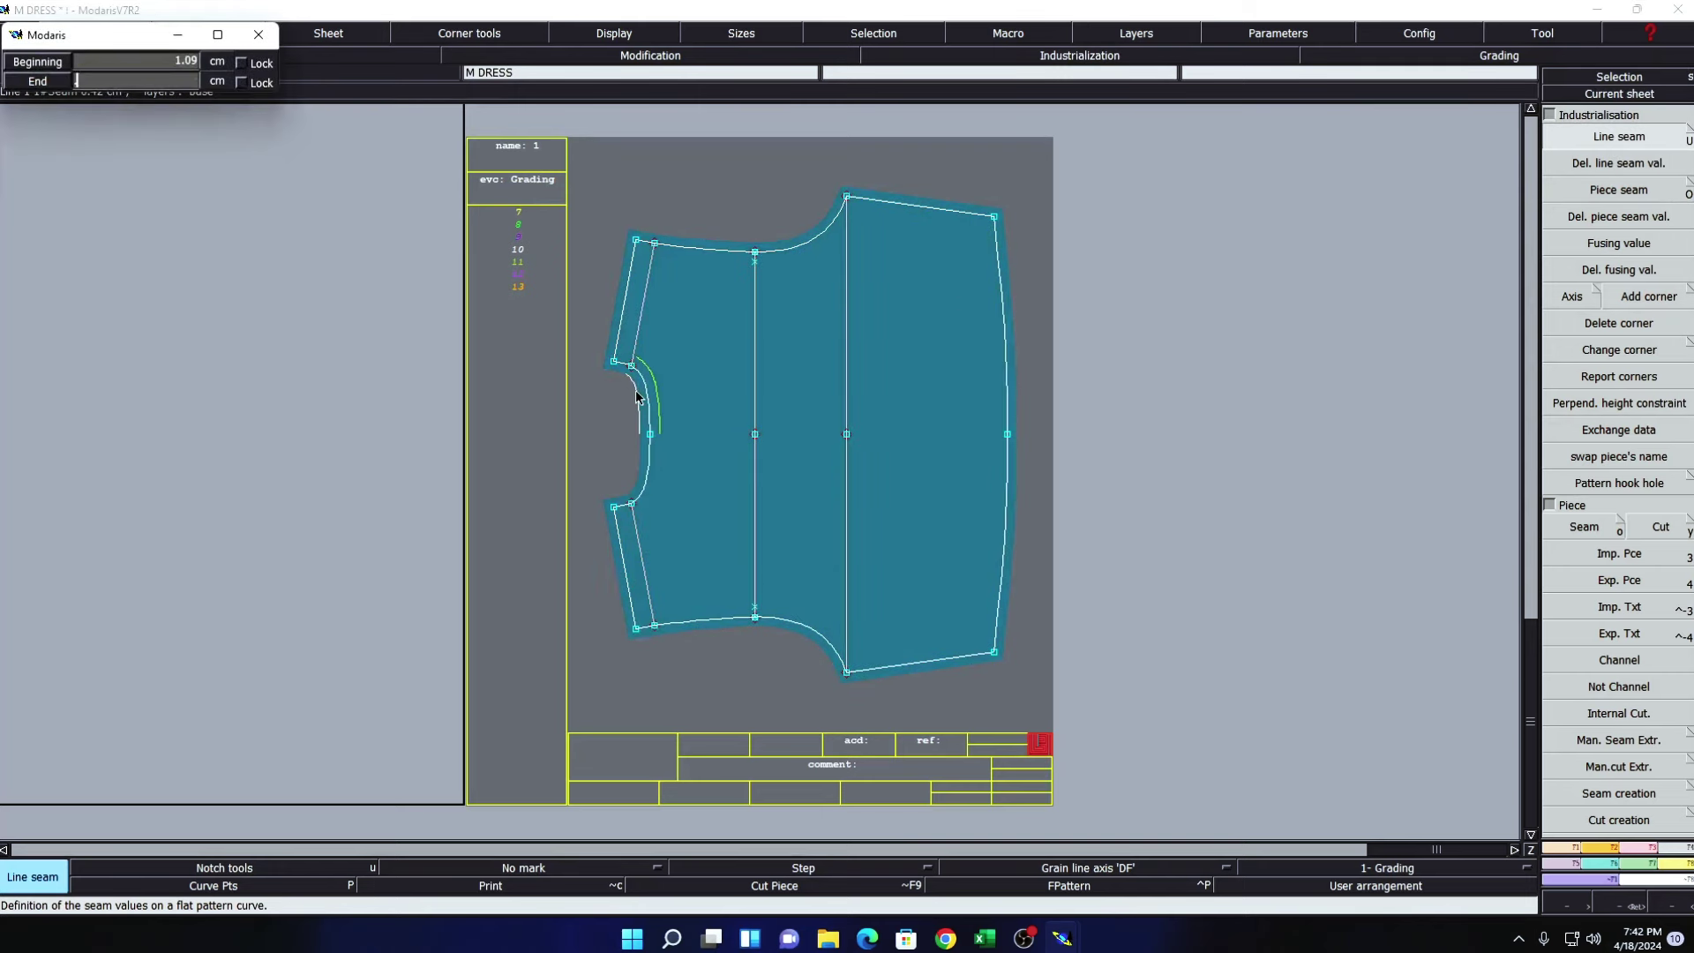
{"action": "type", "text": "0.7"}
{"action": "key", "text": "Return"}
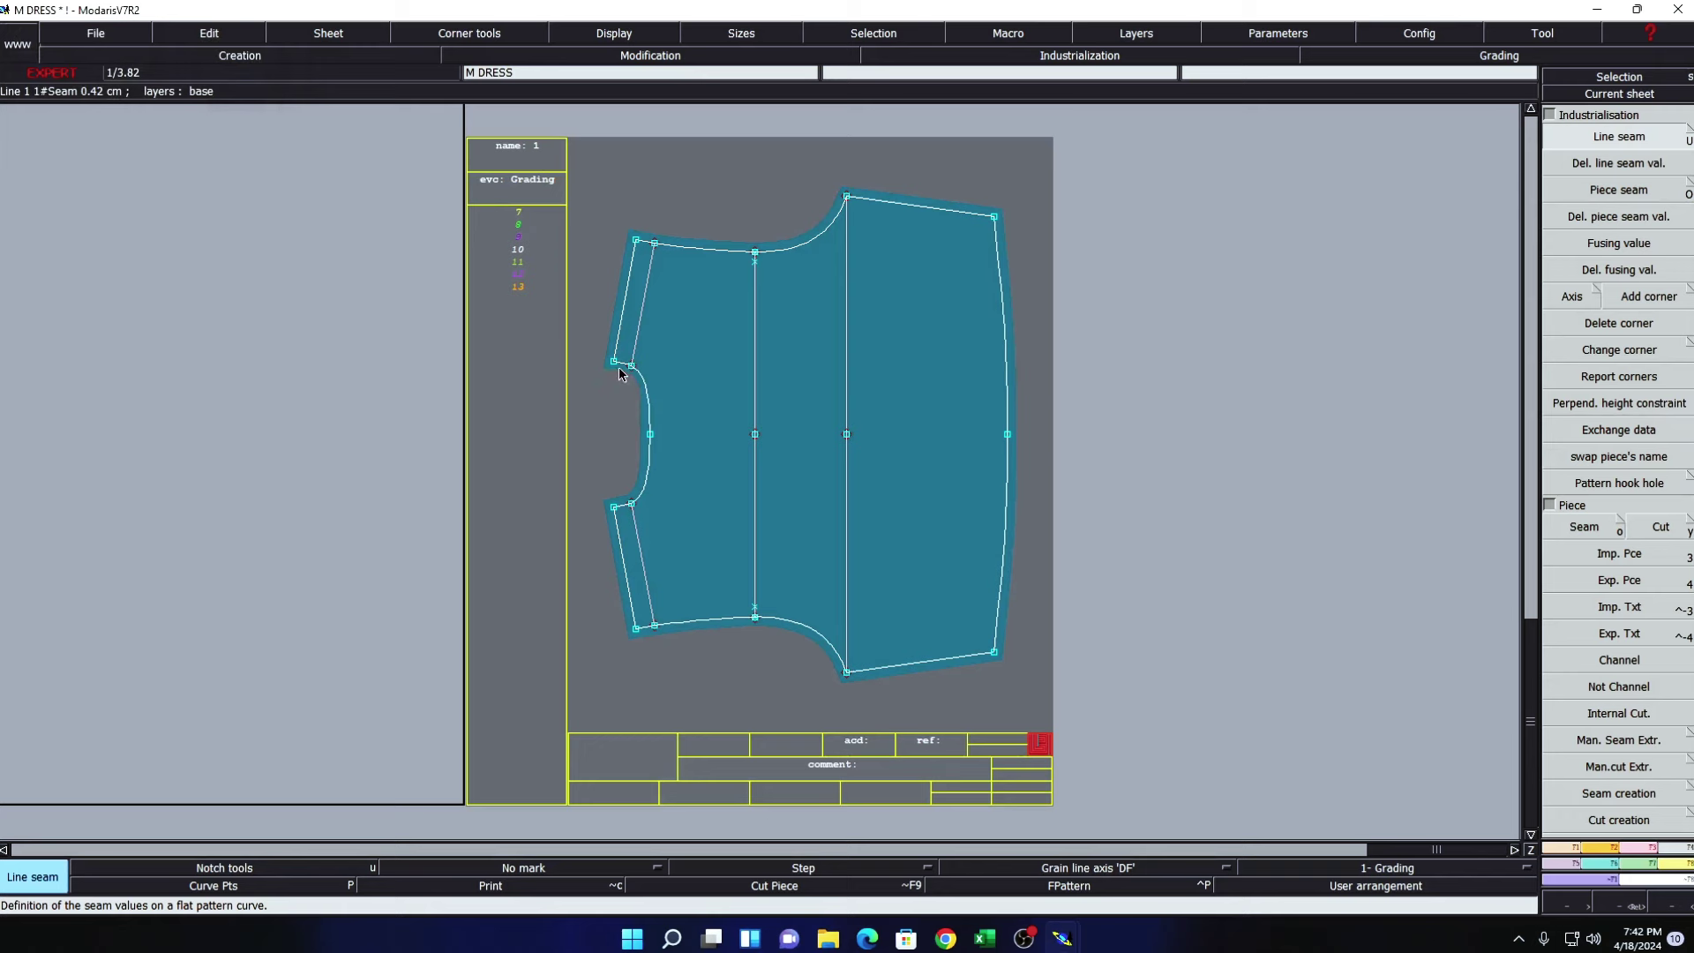
{"action": "left_click", "coordinate": [621, 374]}
{"action": "type", "text": "1.22"}
{"action": "key", "text": "Return"}
{"action": "left_click", "coordinate": [649, 463]}
{"action": "type", "text": "1"}
{"action": "key", "text": "Return"}
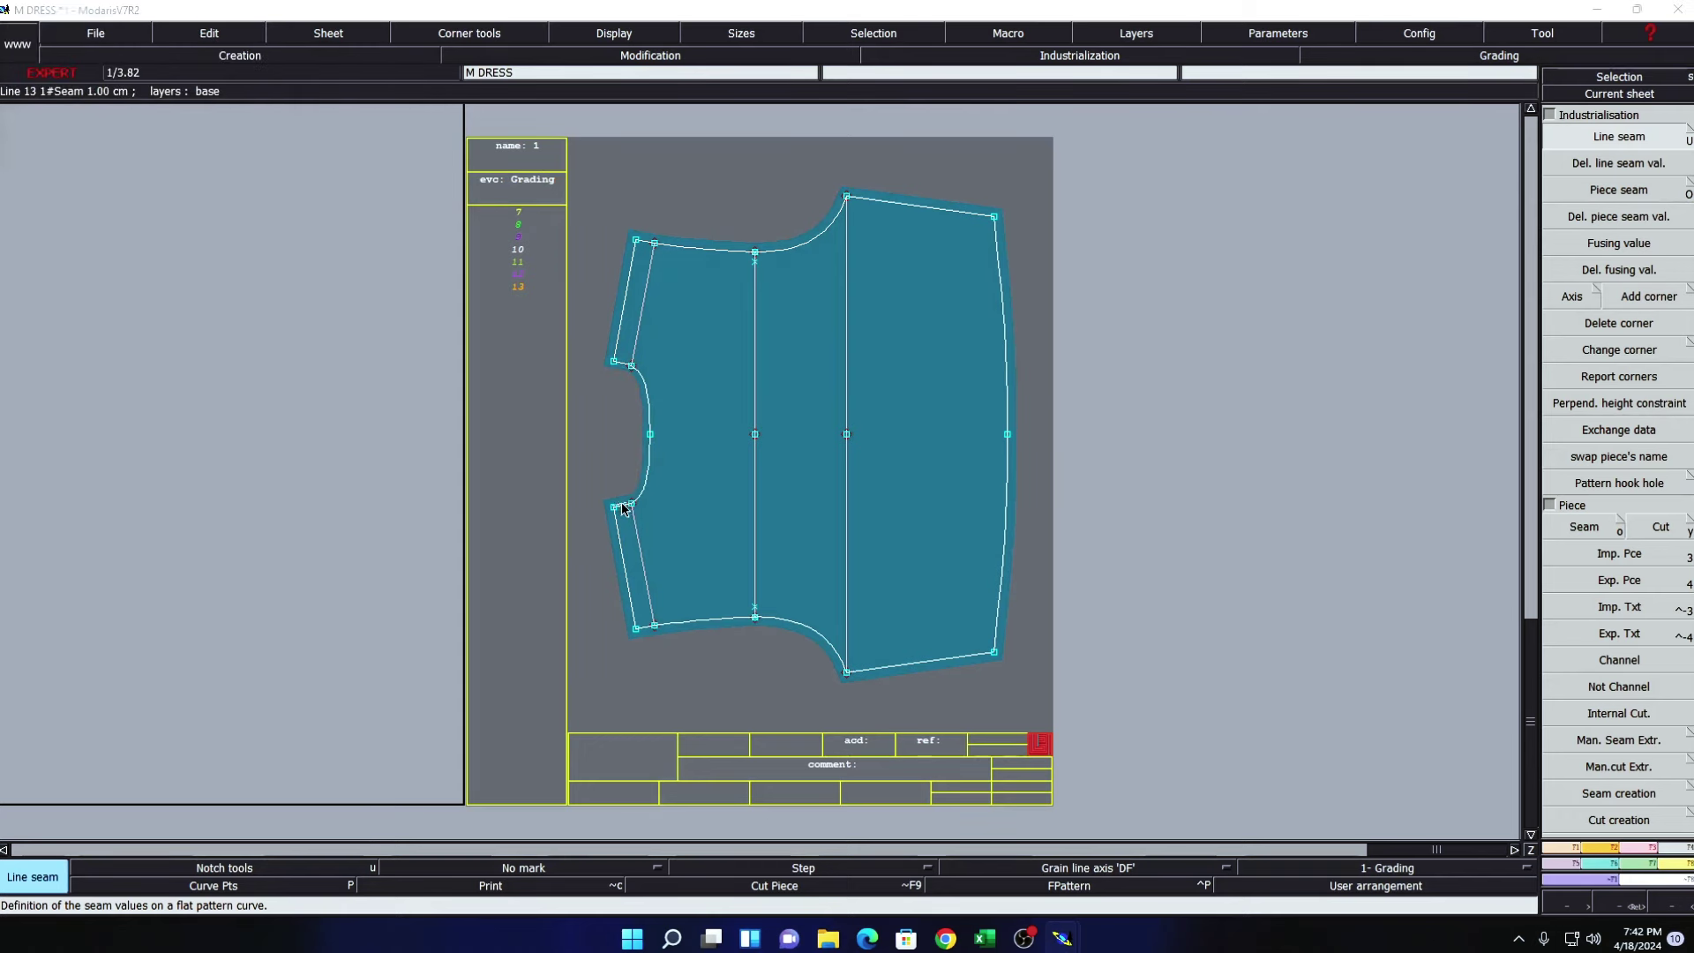
{"action": "left_click", "coordinate": [623, 509]}
{"action": "type", "text": "1"}
{"action": "key", "text": "Return"}
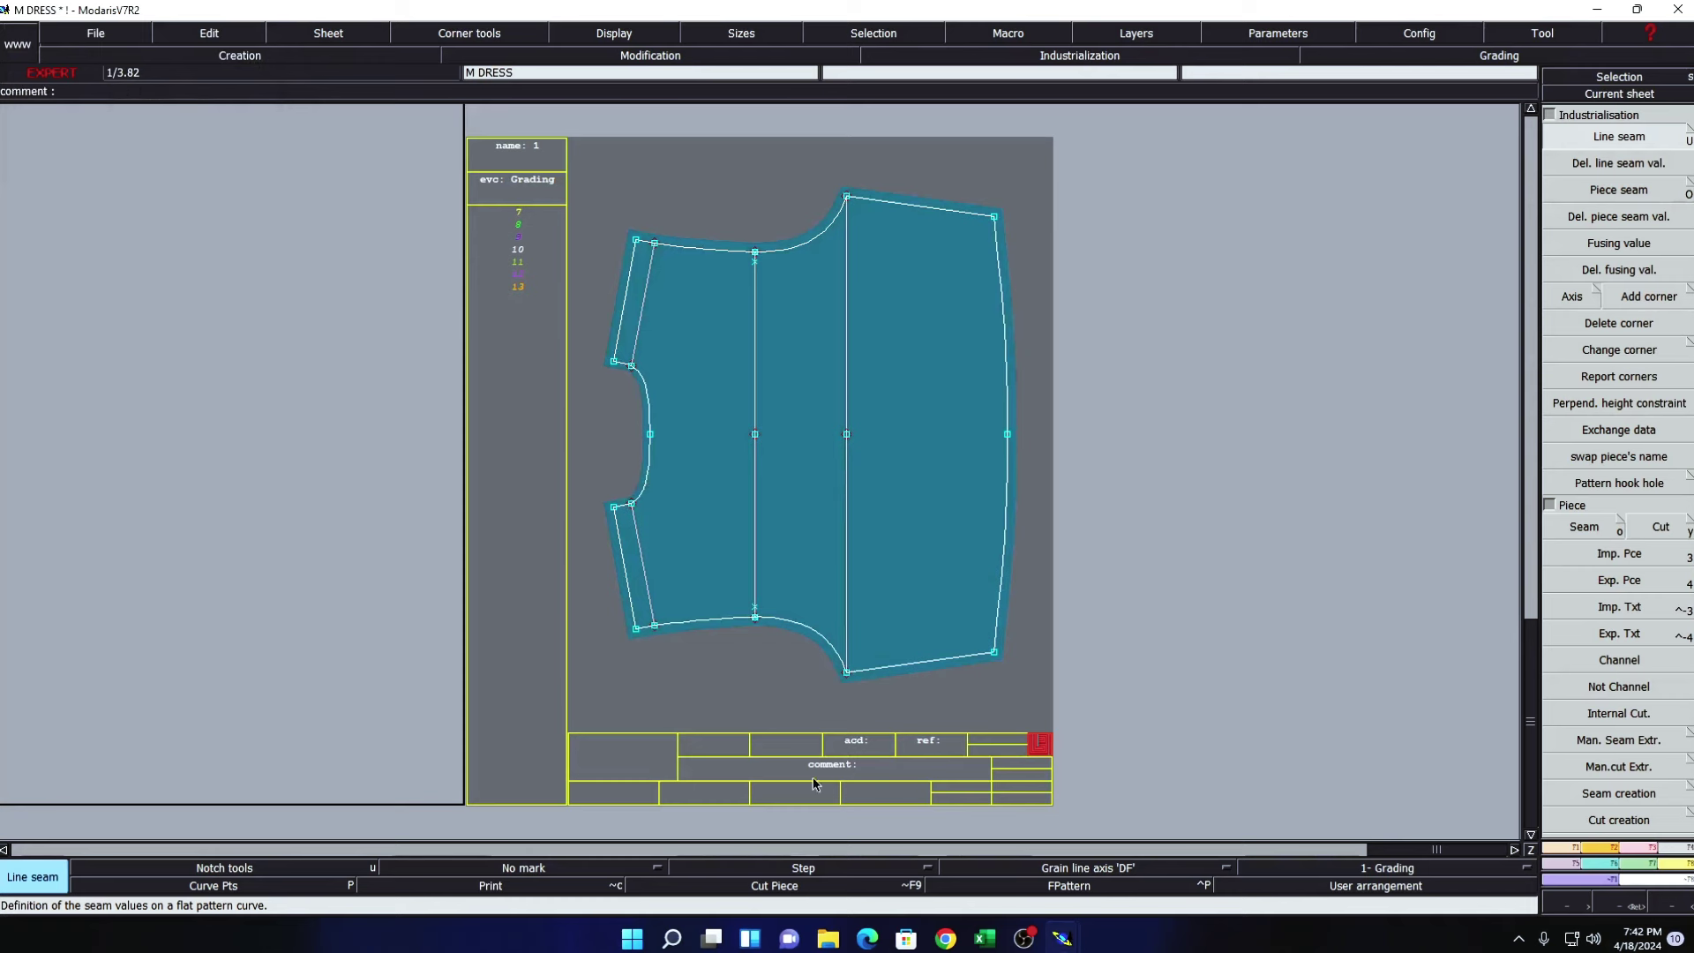
- Enter the comment BACK TOP 1X1 for the mirrored bodice piece
{"action": "left_click", "coordinate": [866, 770]}
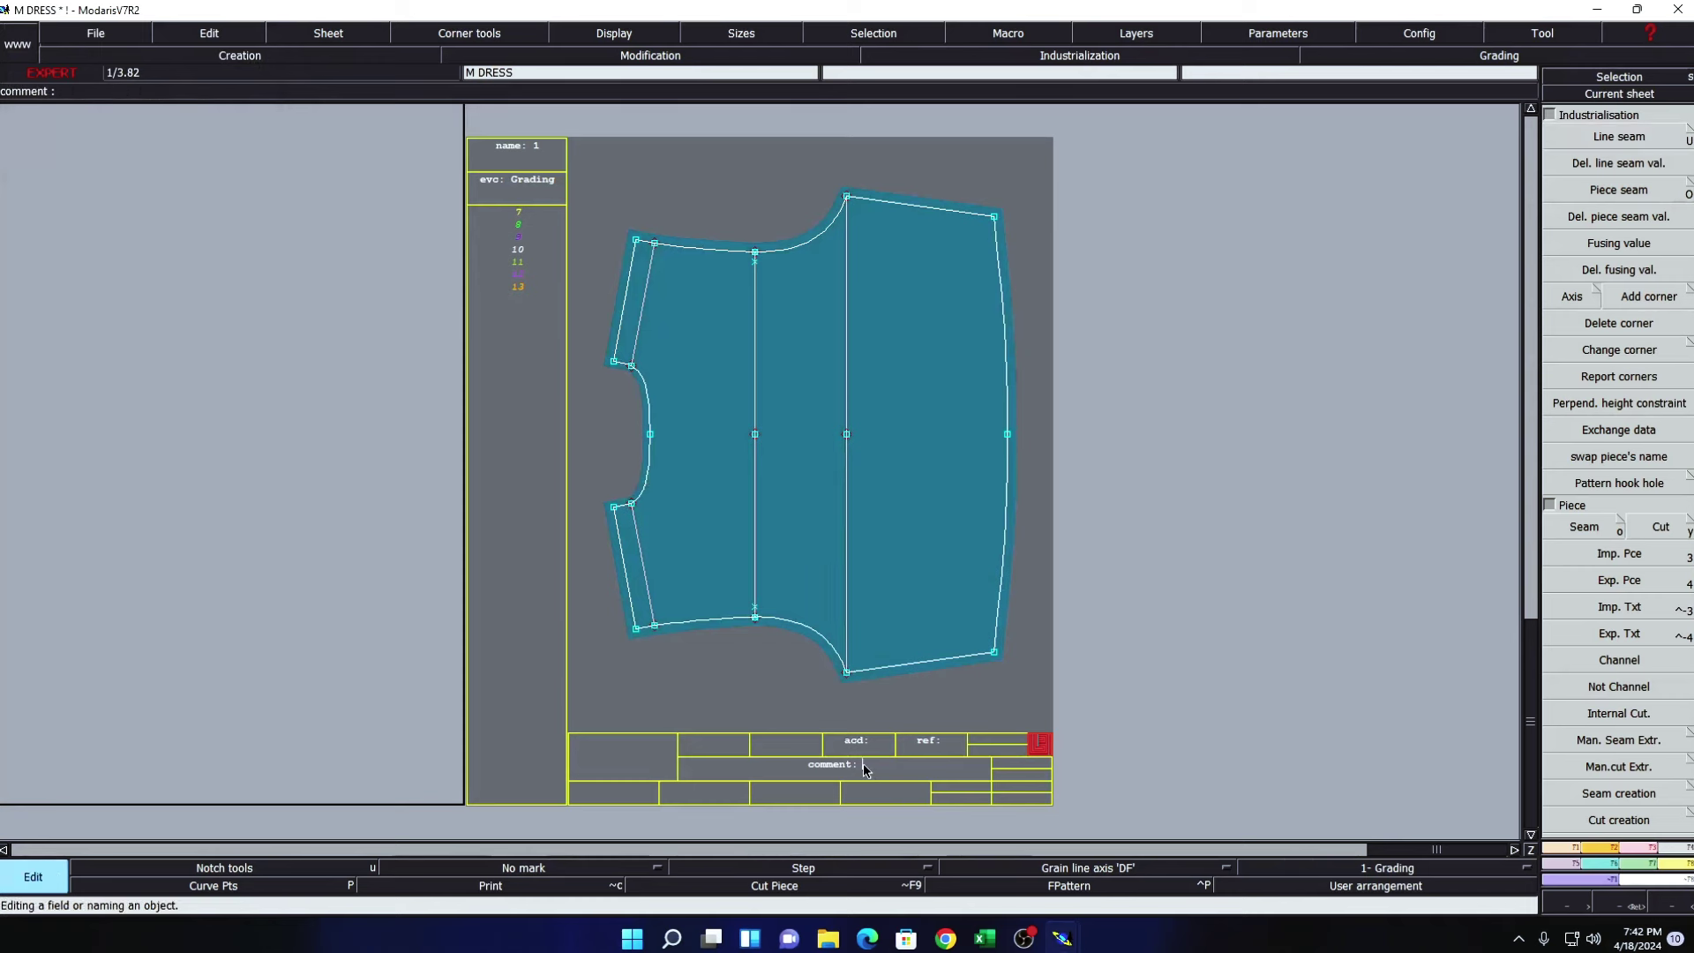
{"action": "type", "text": "RAC"}
{"action": "type", "text": "K"}
{"action": "type", "text": " TOP"}
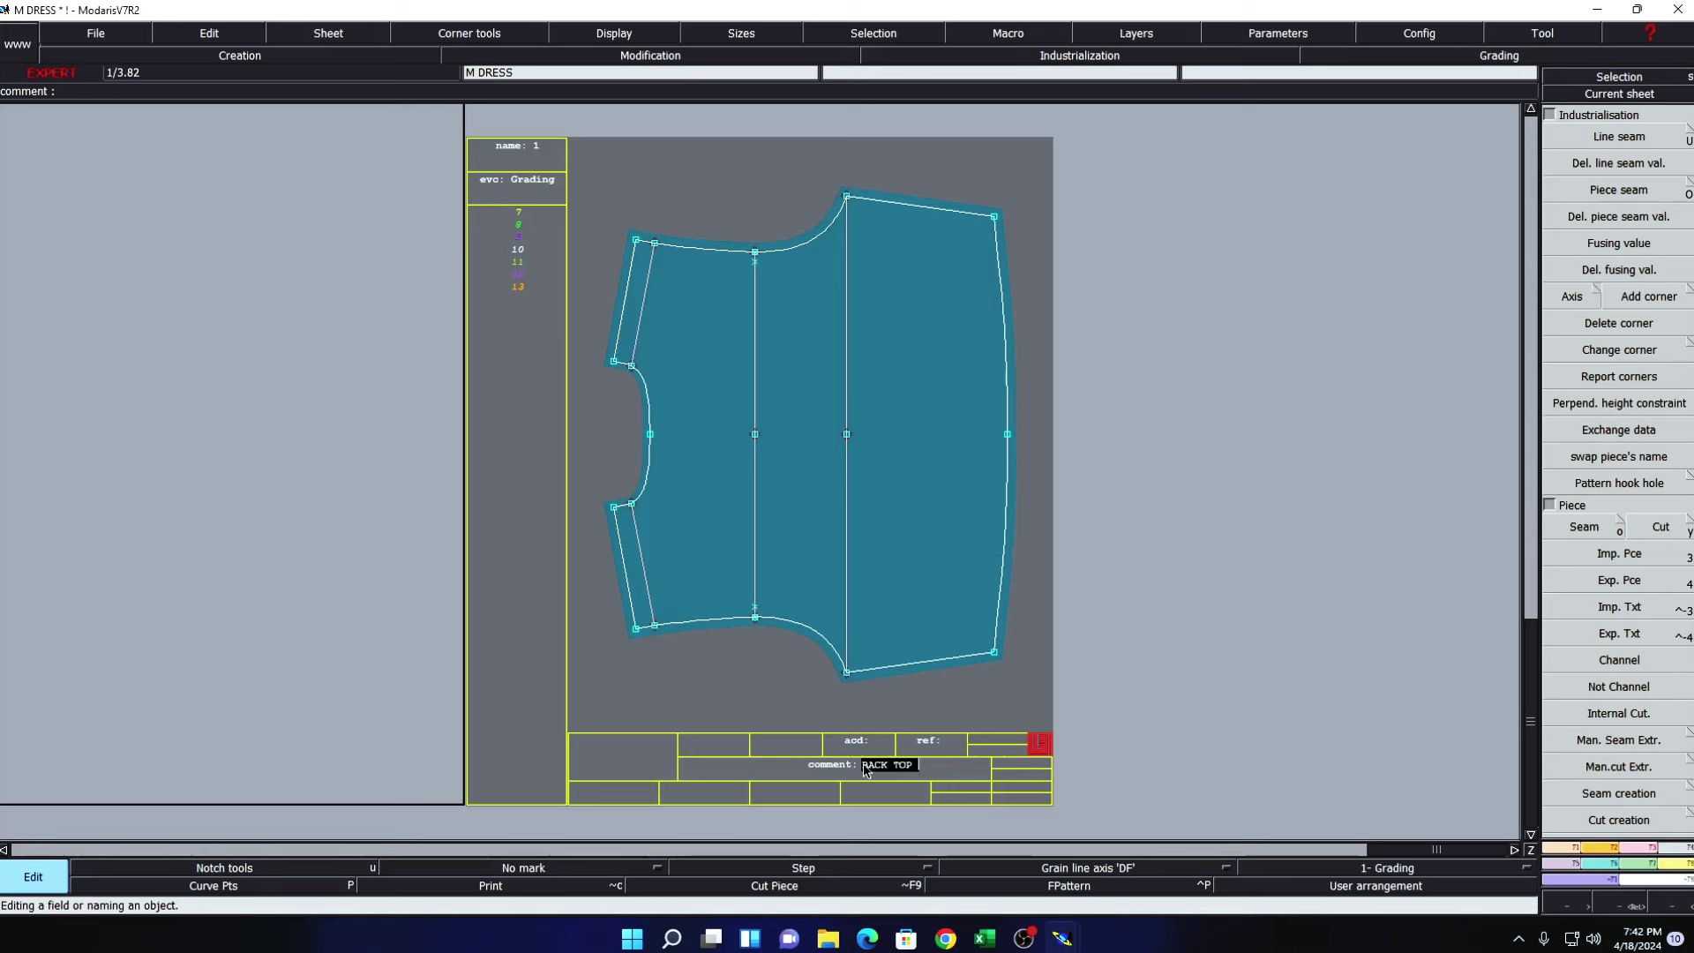
{"action": "type", "text": " 1X1"}
{"action": "key", "text": "Return"}
- Arrange the desk and delete the small half-bodice sheet
{"action": "key", "text": "Escape"}
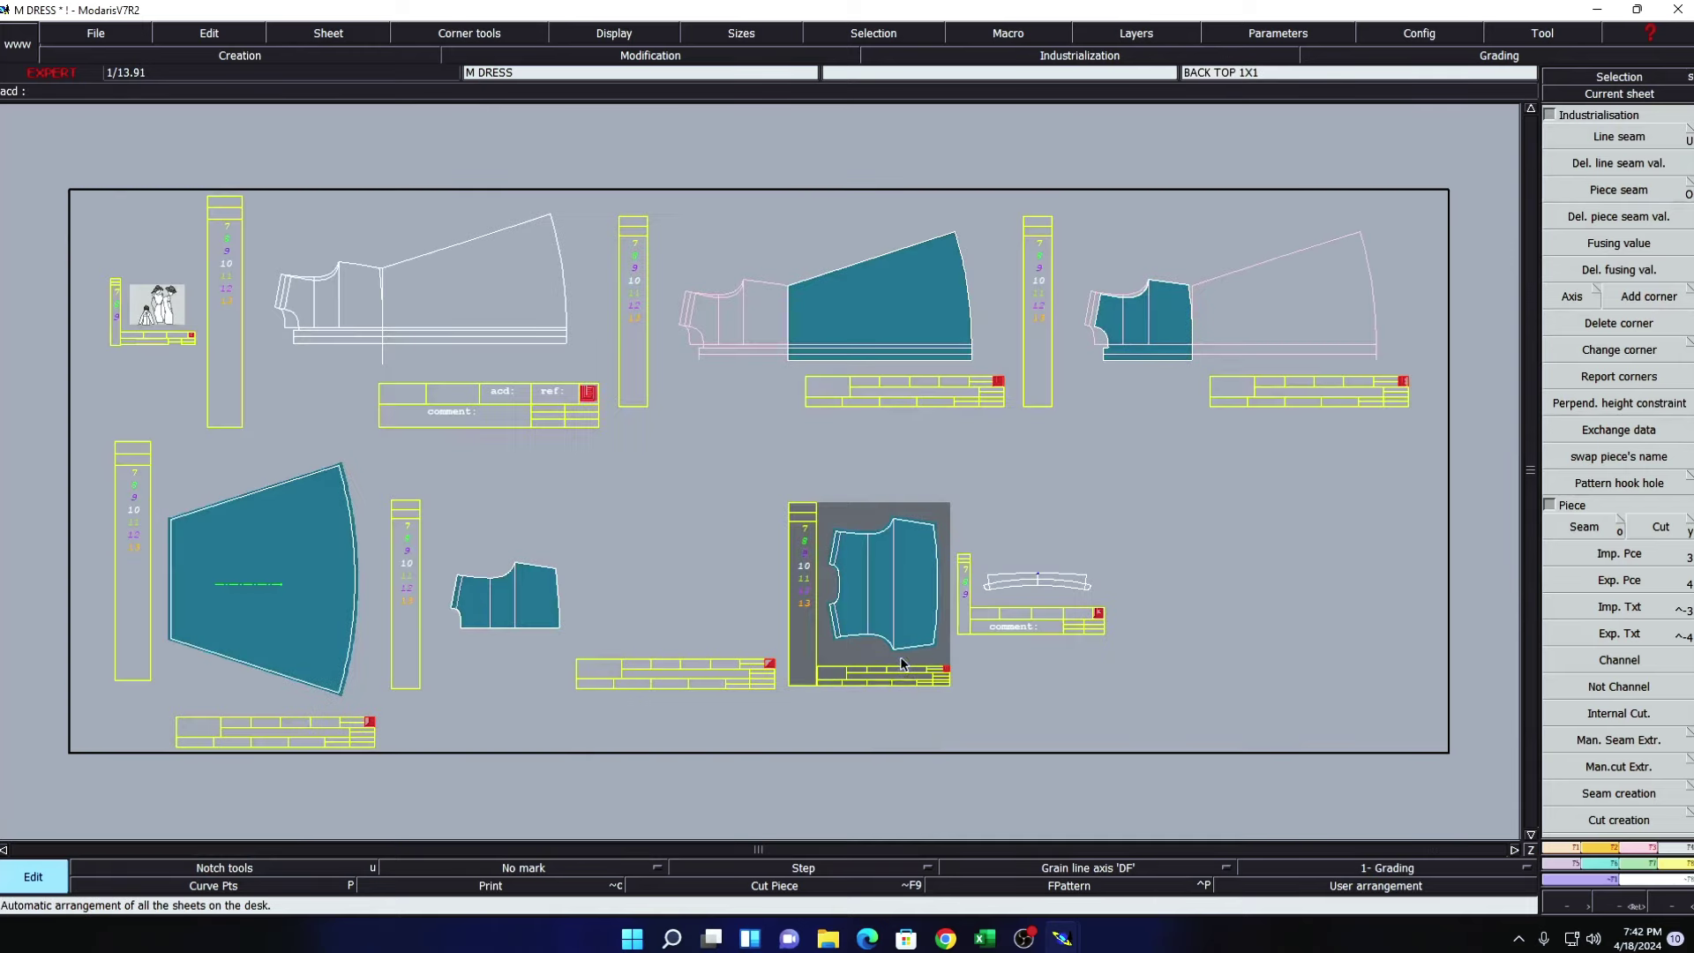
{"action": "key", "text": "Delete"}
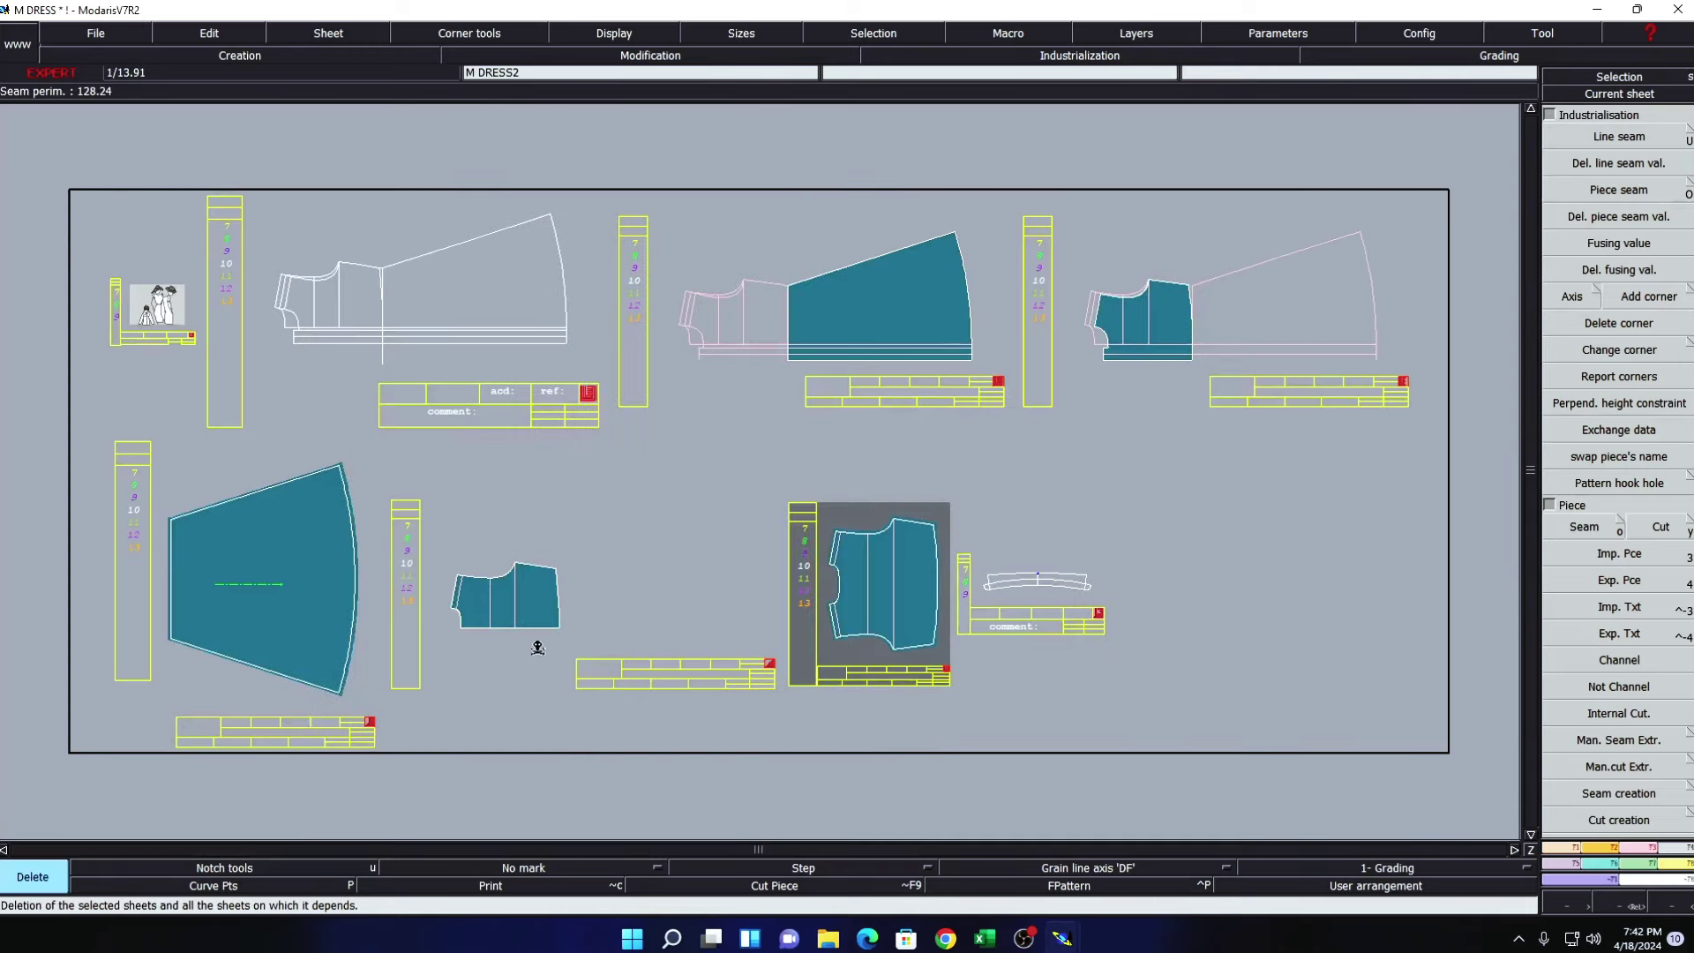
{"action": "left_click", "coordinate": [553, 604]}
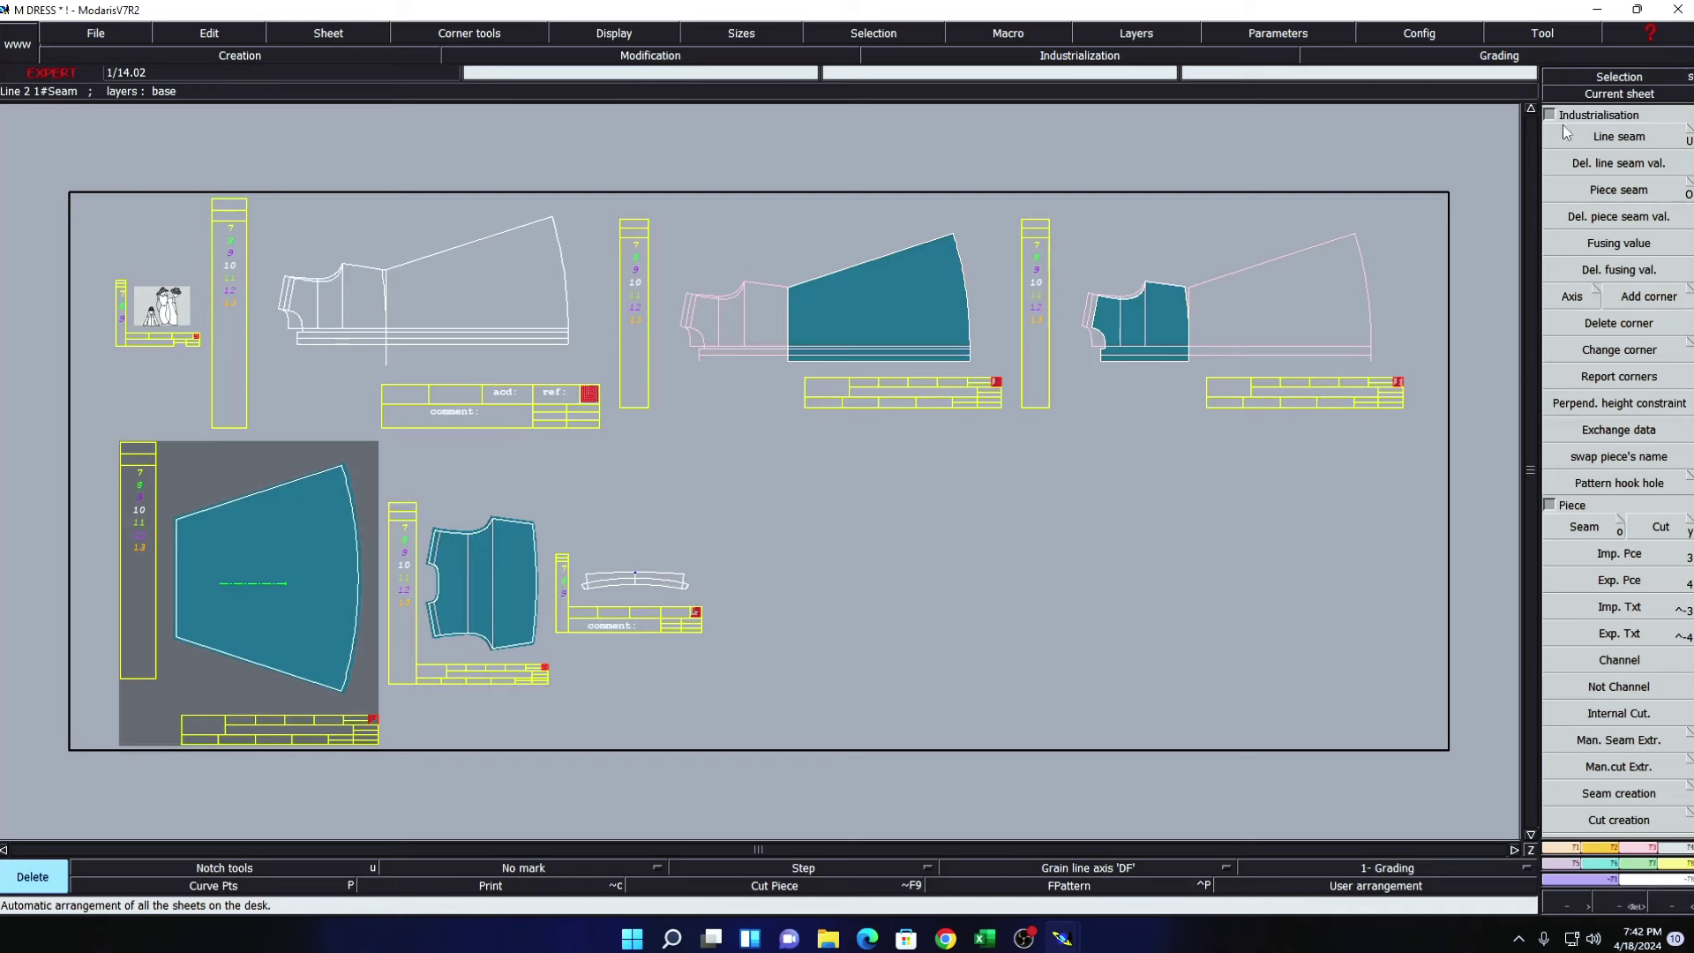
- Delete the diagonal line, right curve, pink seam lines and waist-level lines around the M DRESS4 bodice
{"action": "key", "text": "space"}
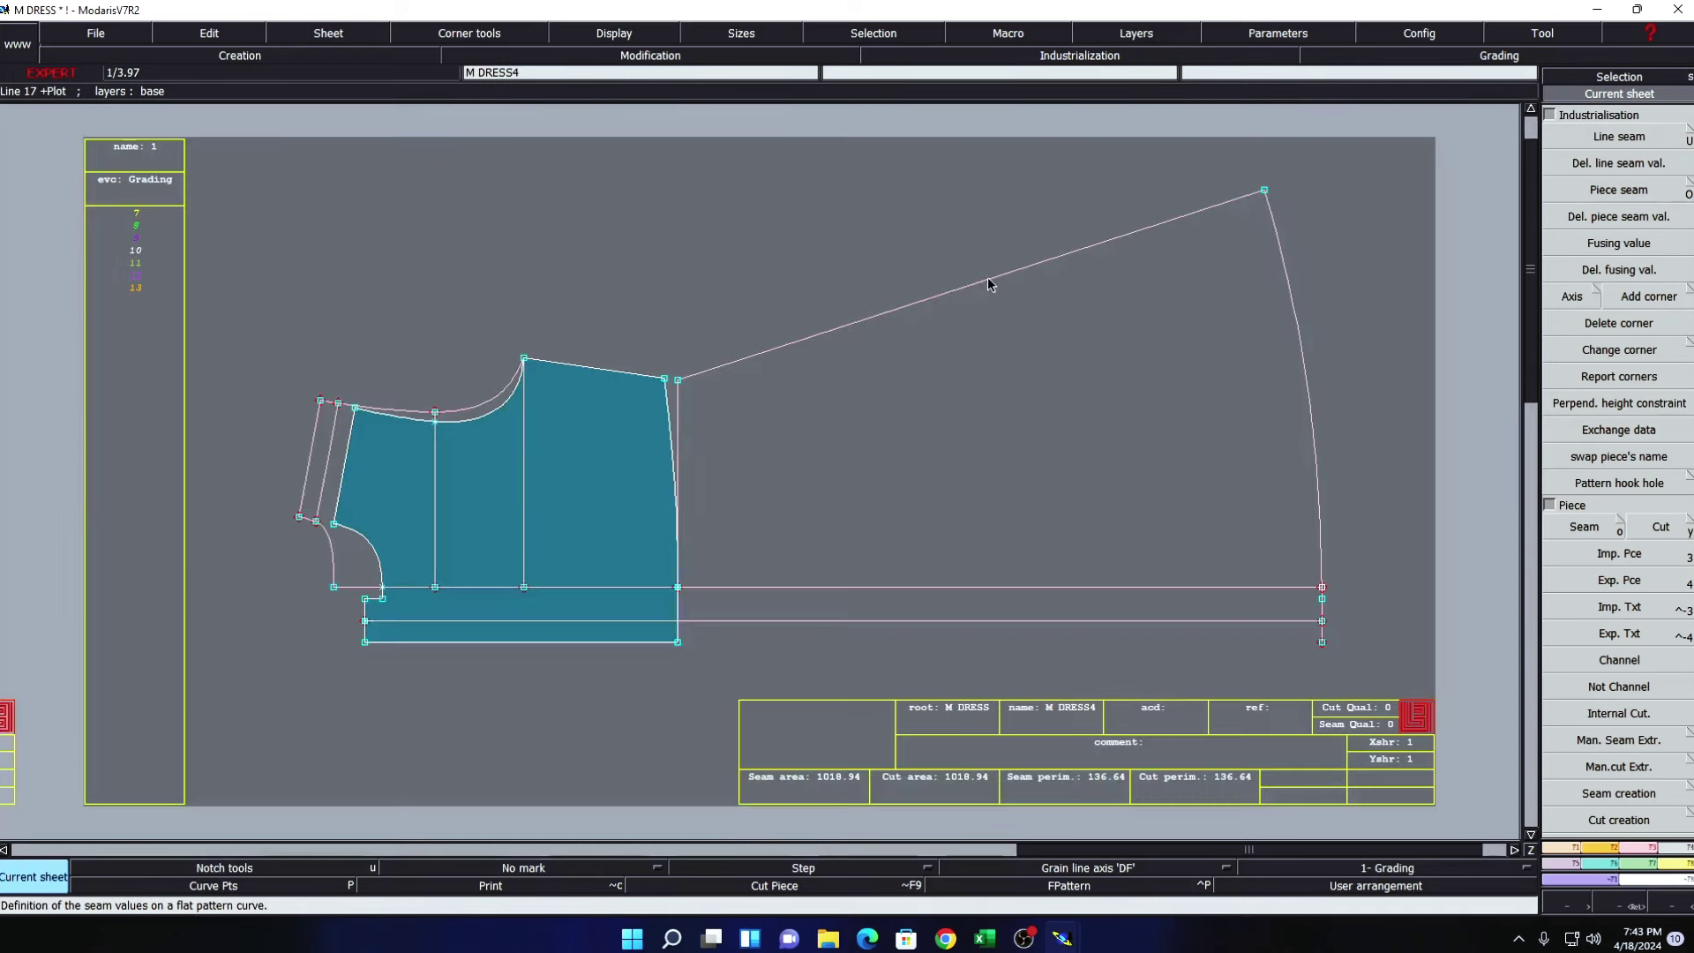
{"action": "key", "text": "Delete"}
{"action": "left_click", "coordinate": [723, 366]}
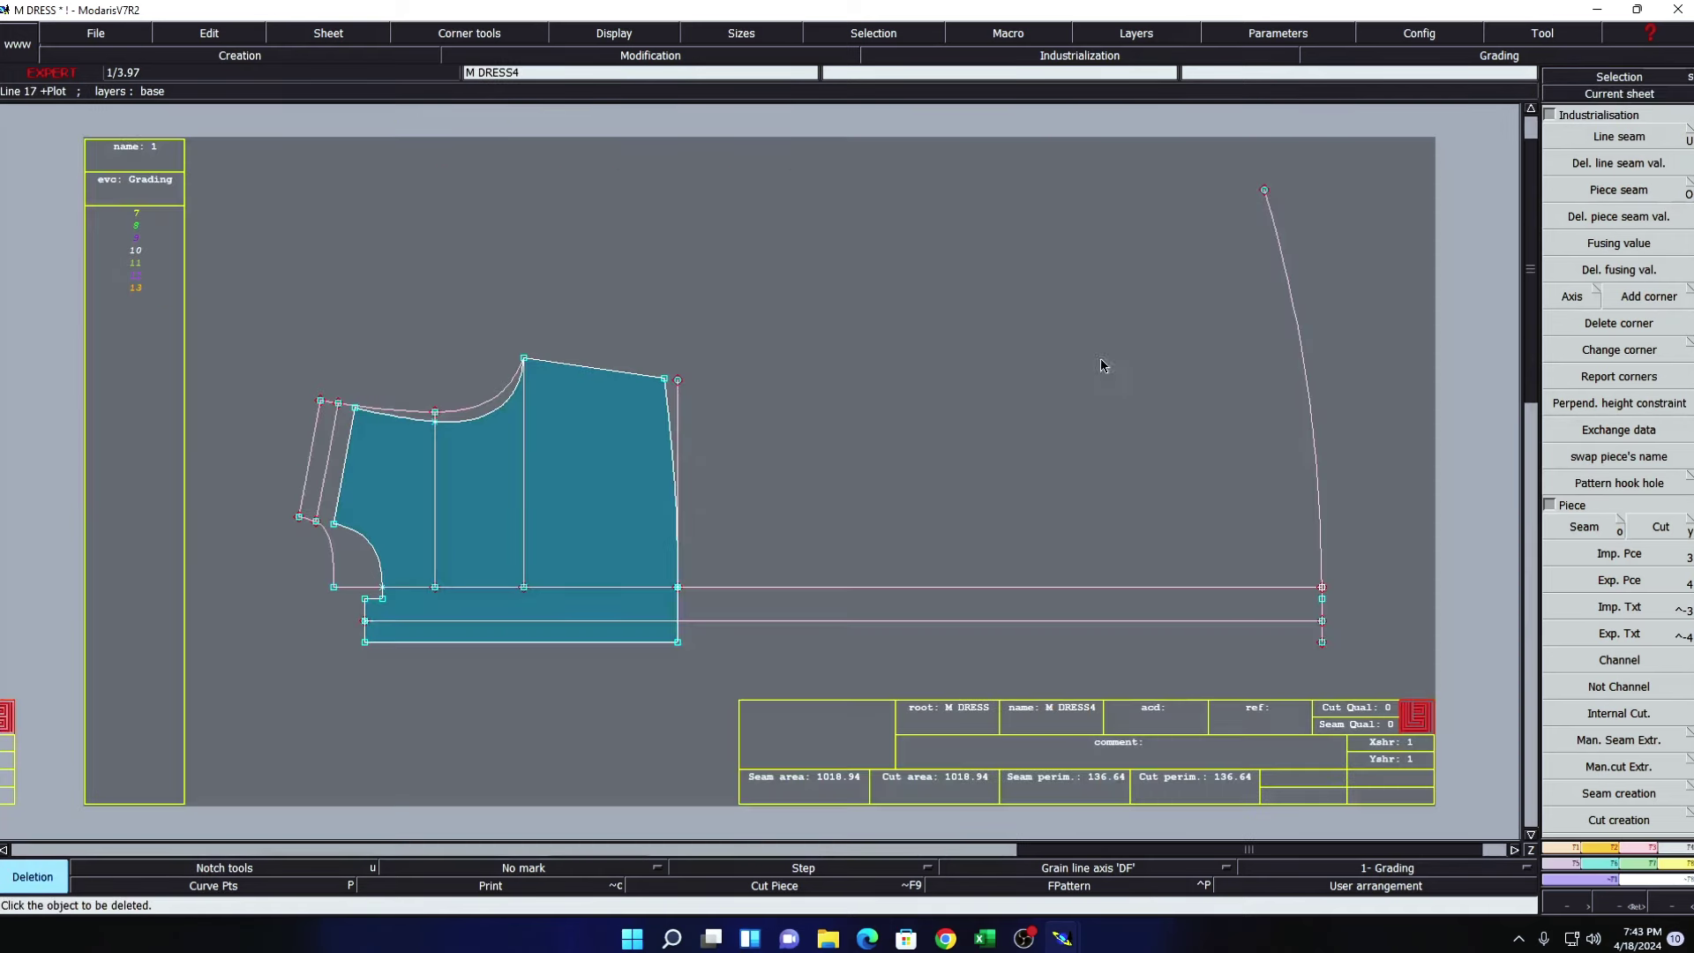
{"action": "left_click", "coordinate": [1293, 300]}
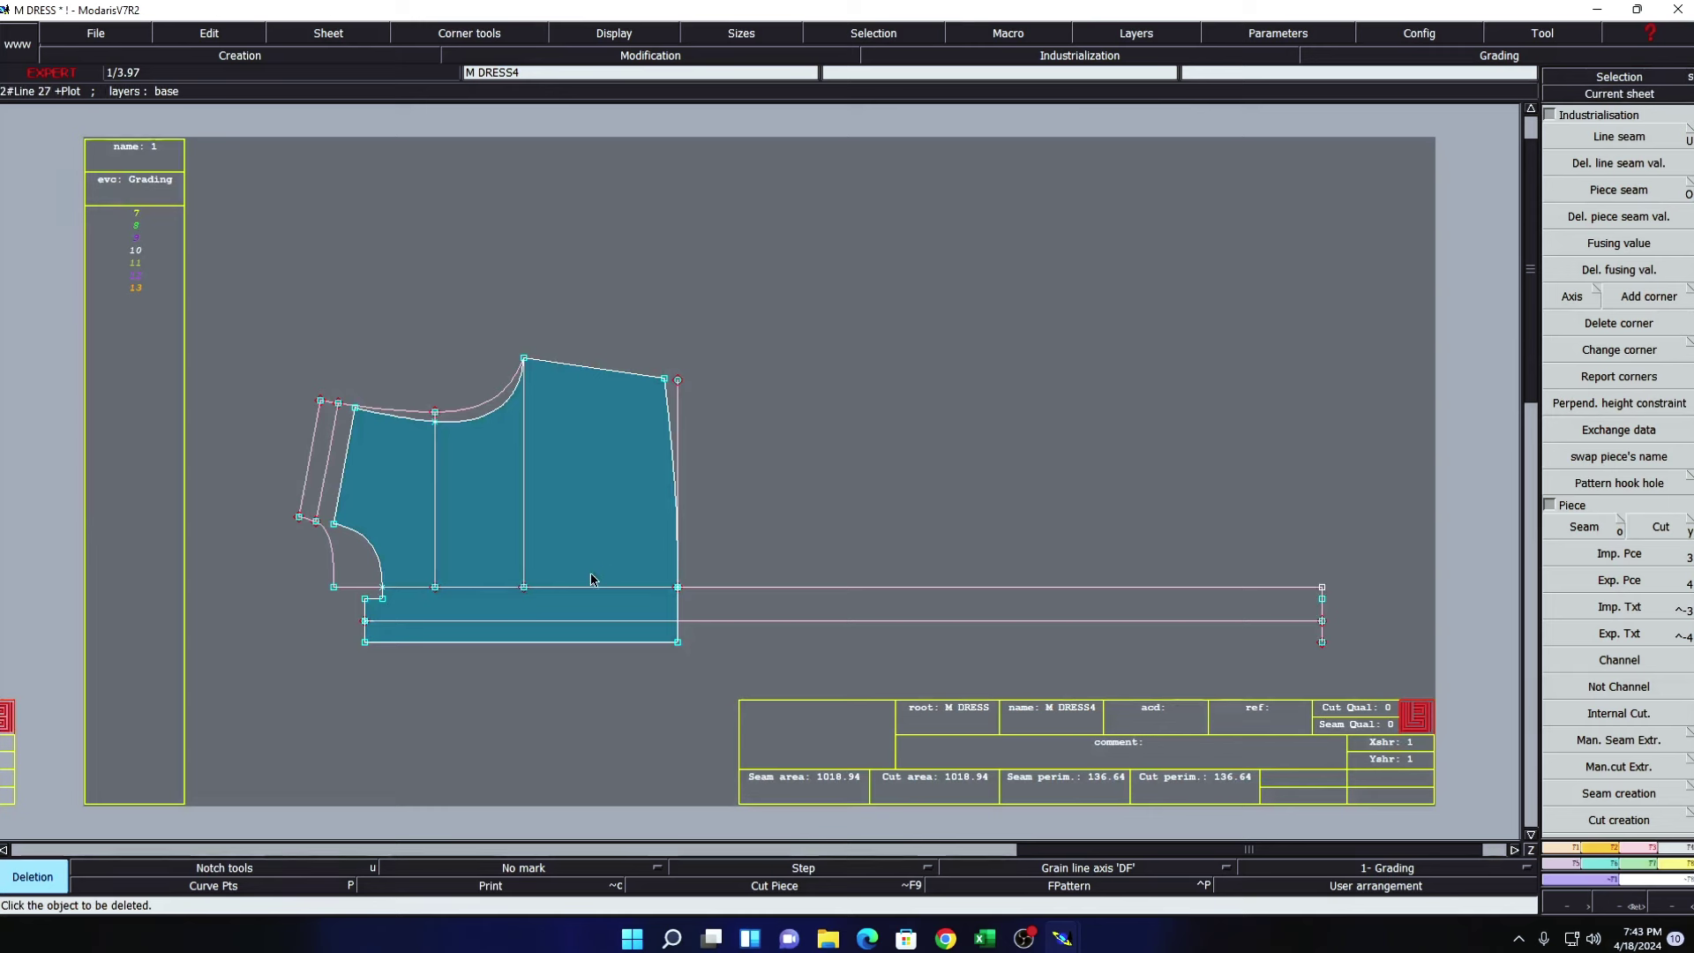
{"action": "left_click", "coordinate": [334, 512]}
{"action": "left_click", "coordinate": [328, 459]}
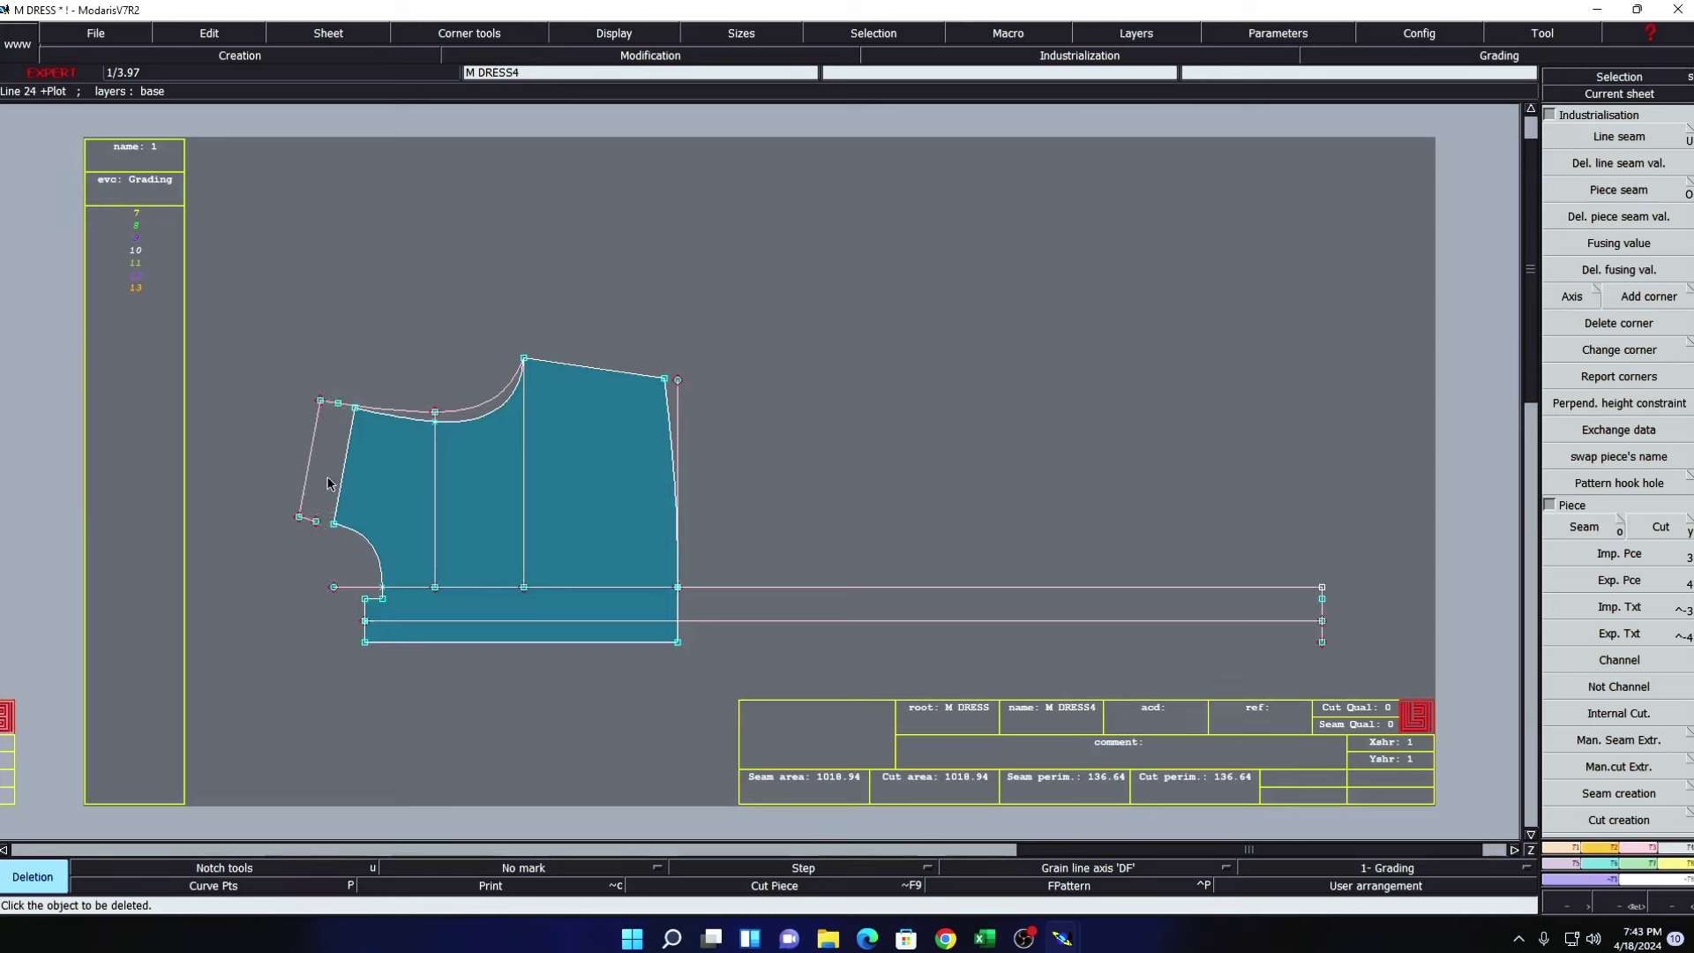
{"action": "left_click", "coordinate": [411, 415]}
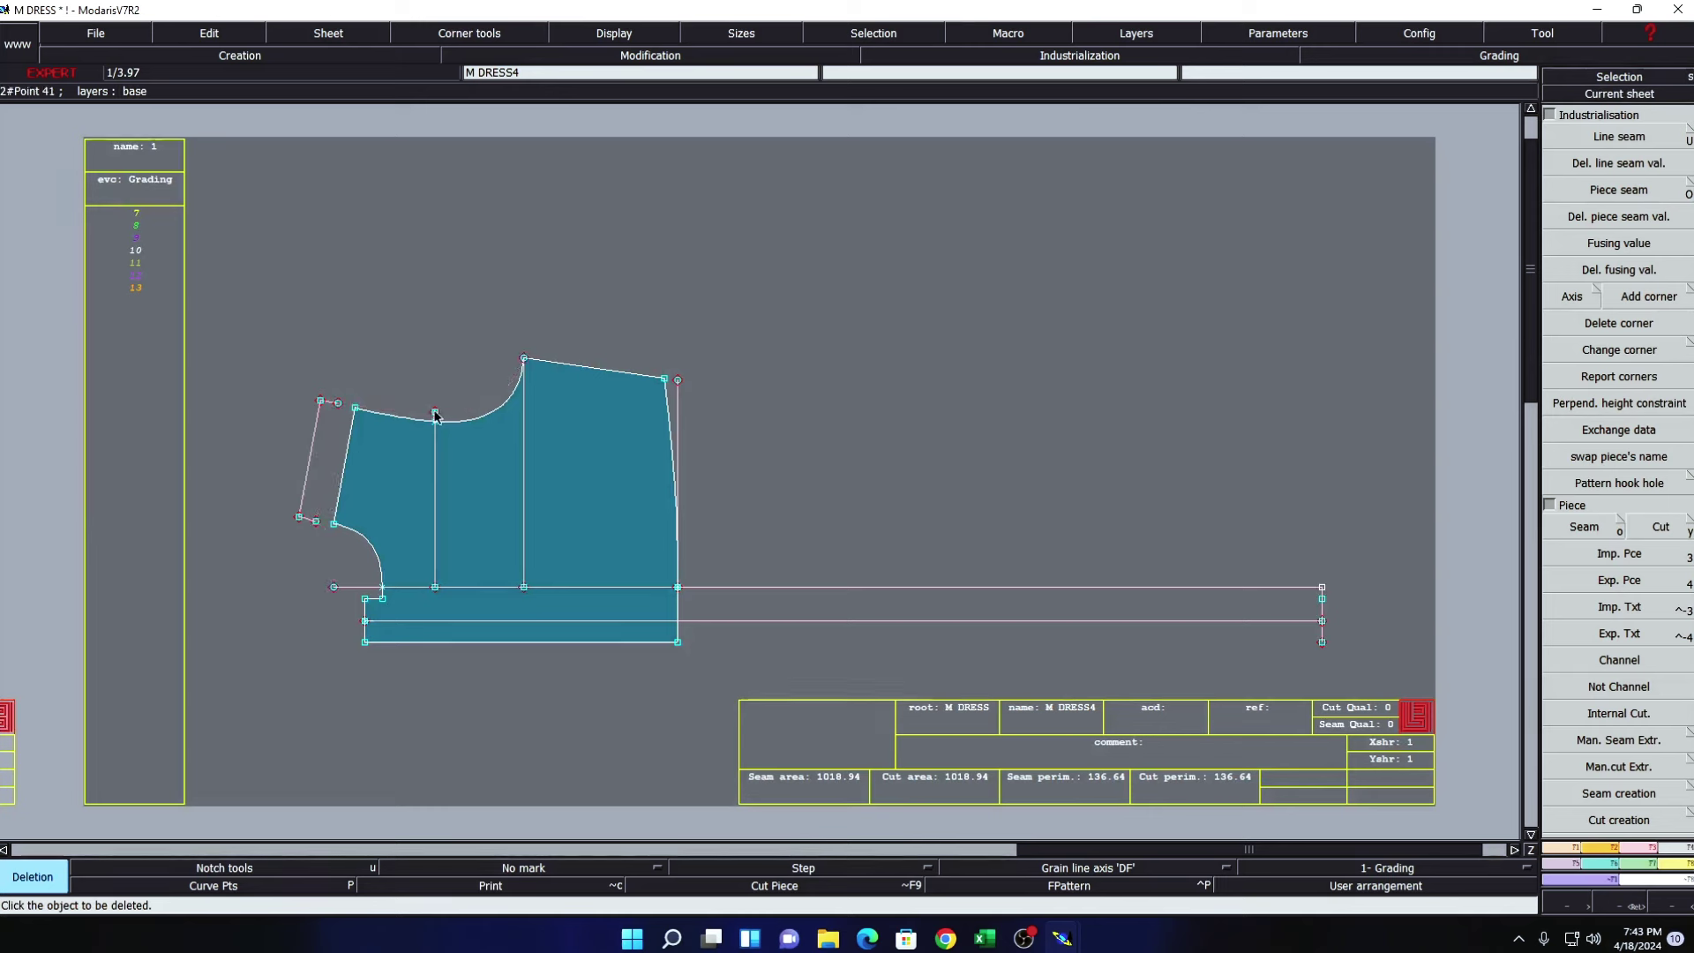
{"action": "left_click", "coordinate": [442, 415]}
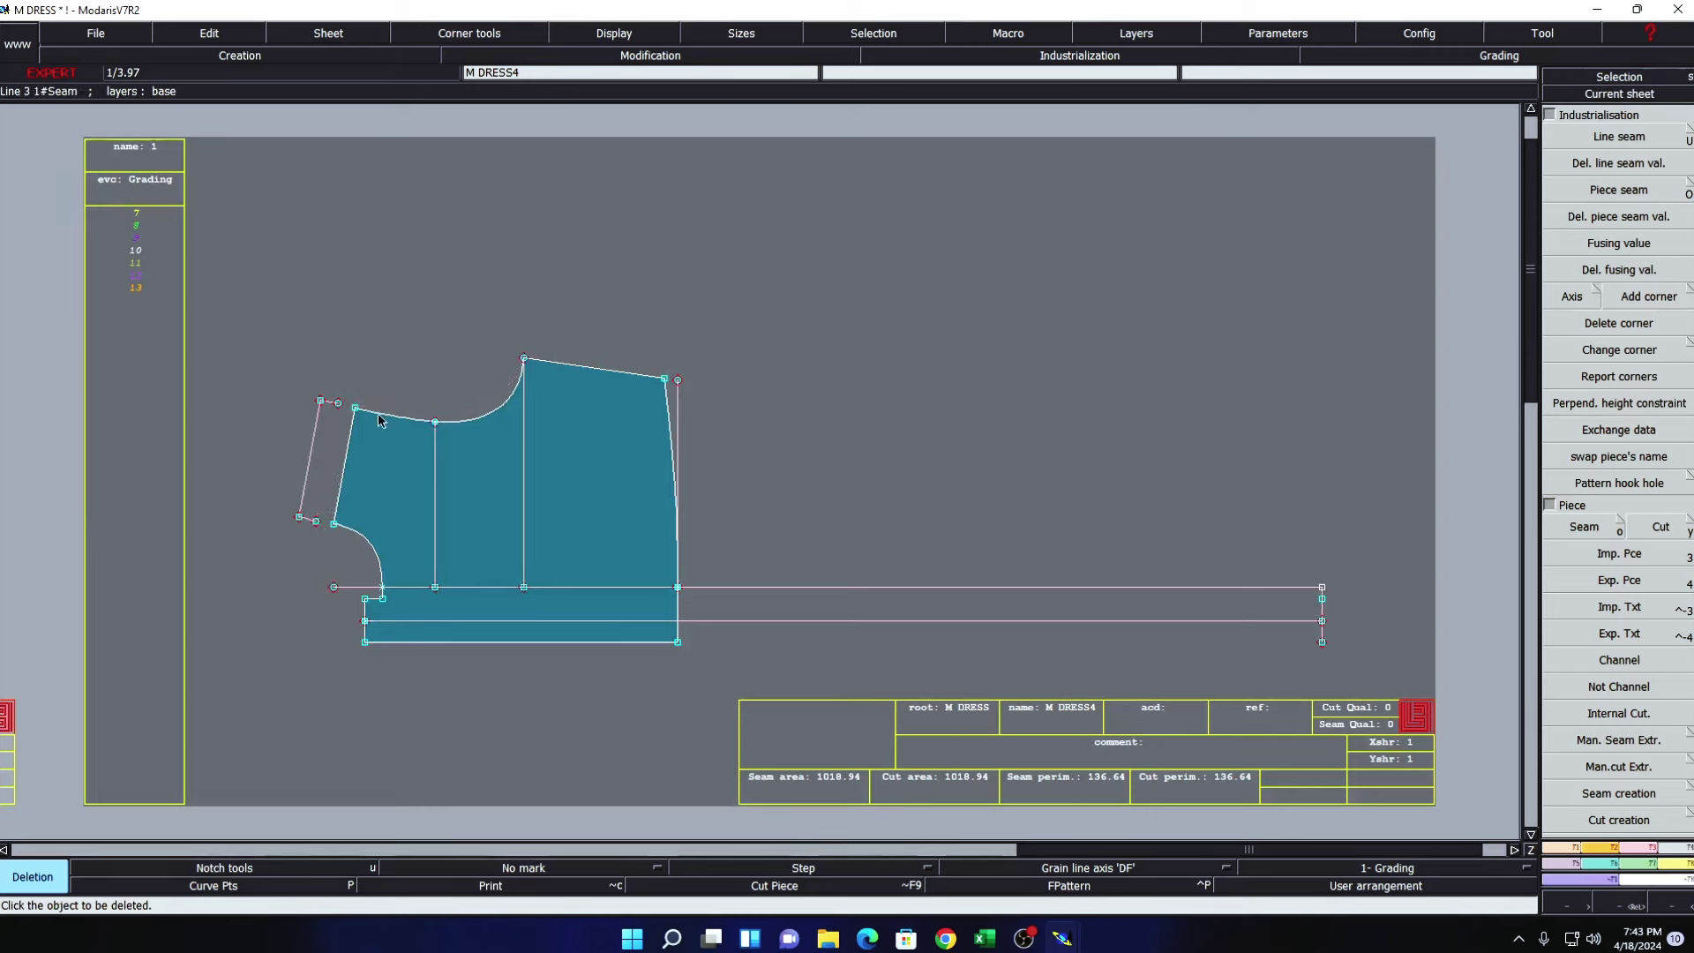
{"action": "left_click", "coordinate": [317, 434]}
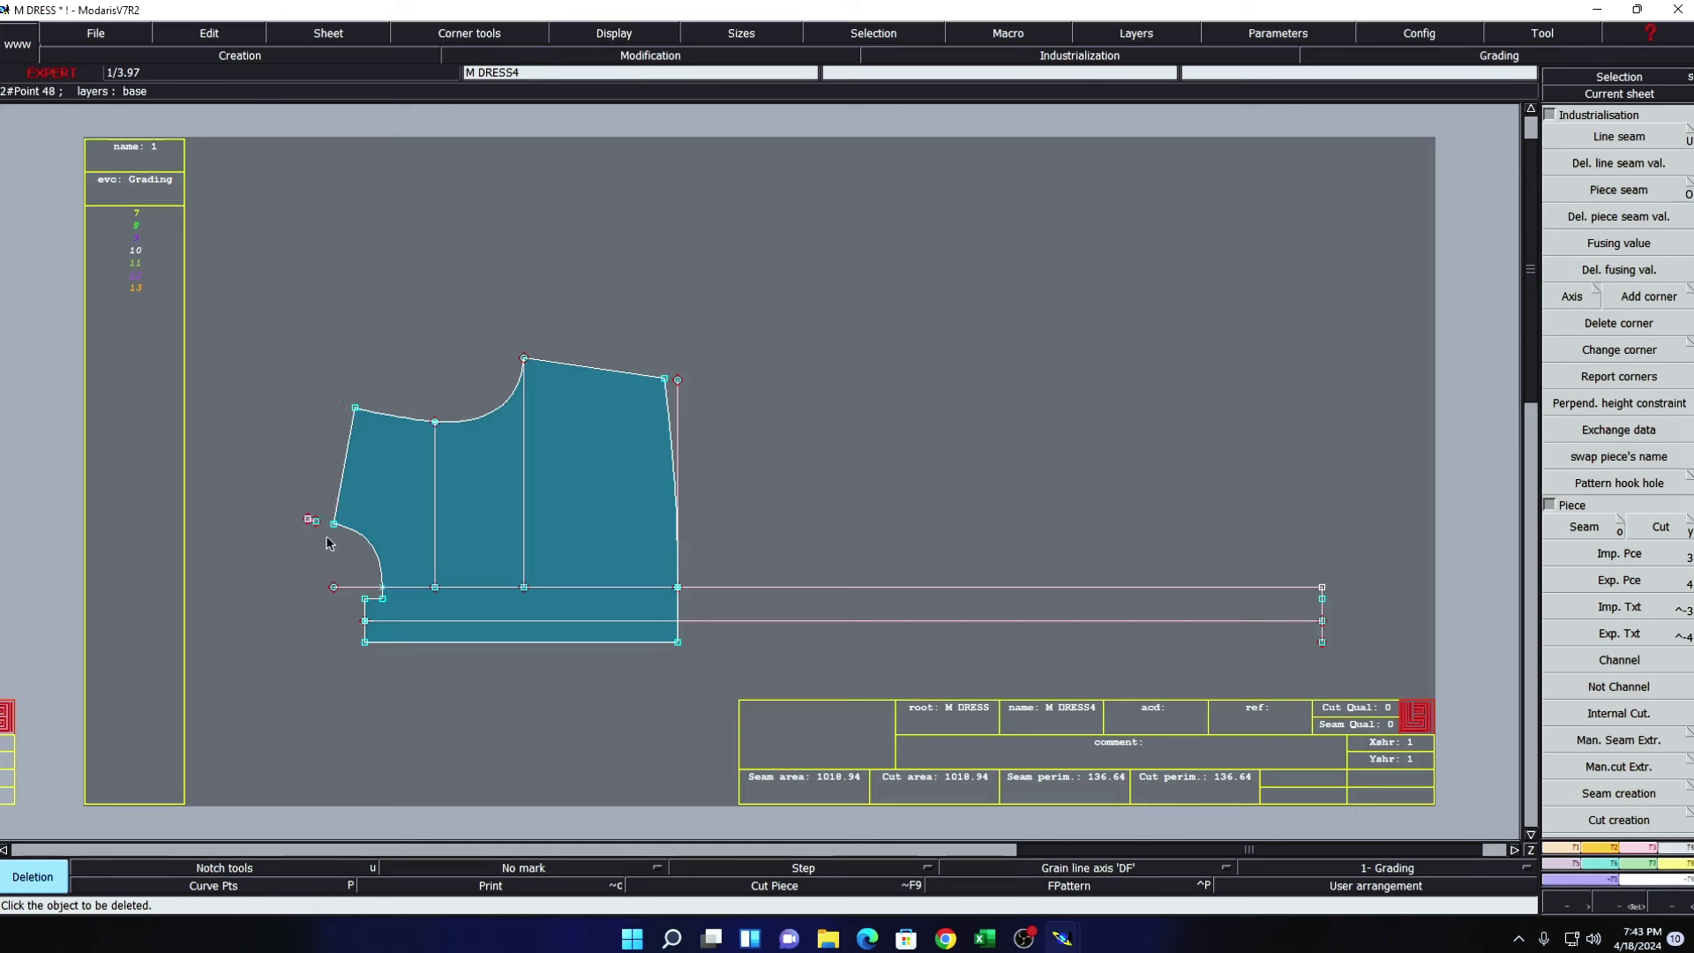
{"action": "left_click", "coordinate": [1251, 587]}
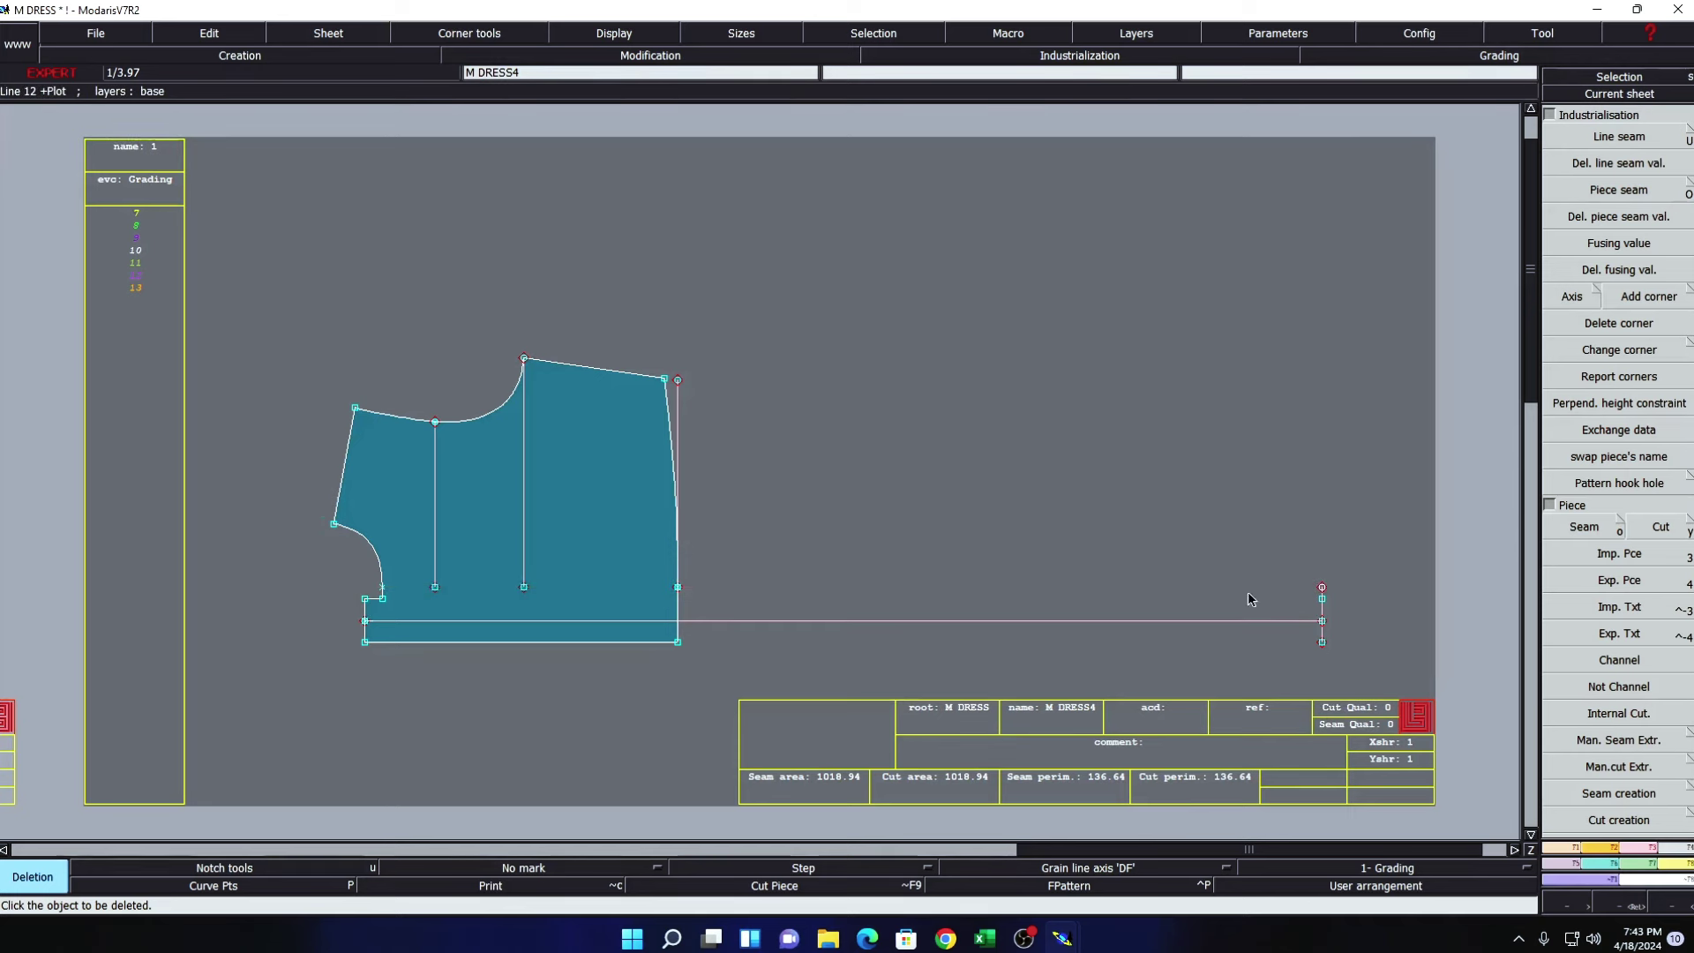
{"action": "left_click", "coordinate": [1104, 623]}
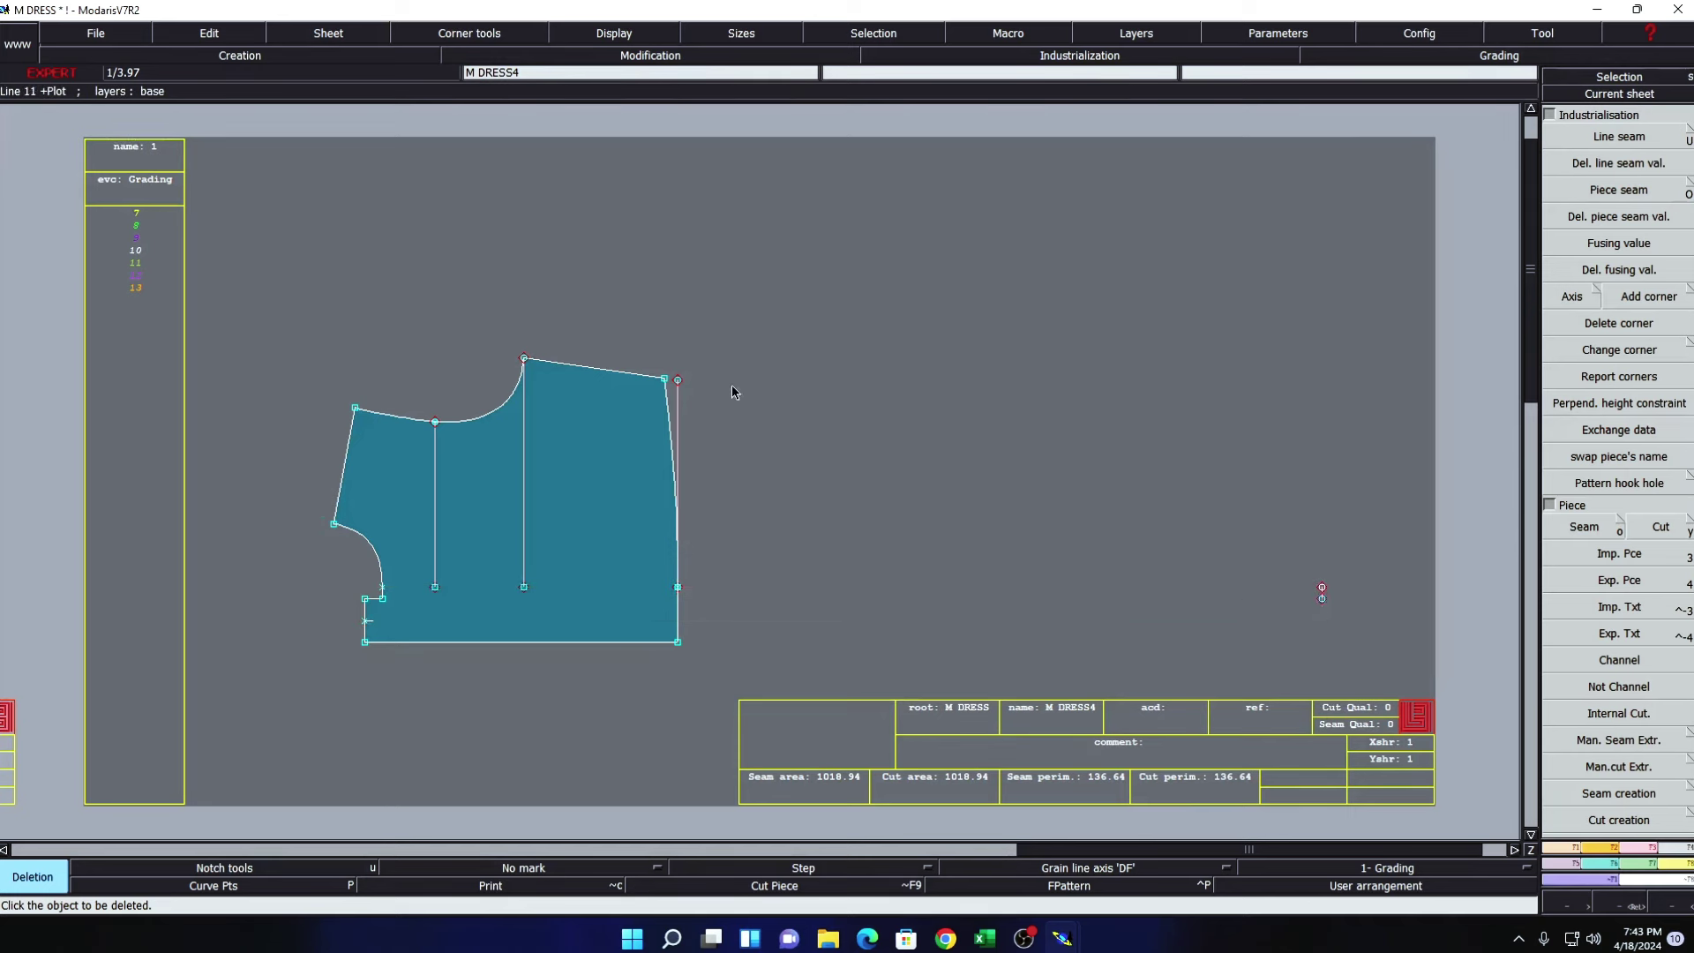
{"action": "left_click", "coordinate": [677, 459]}
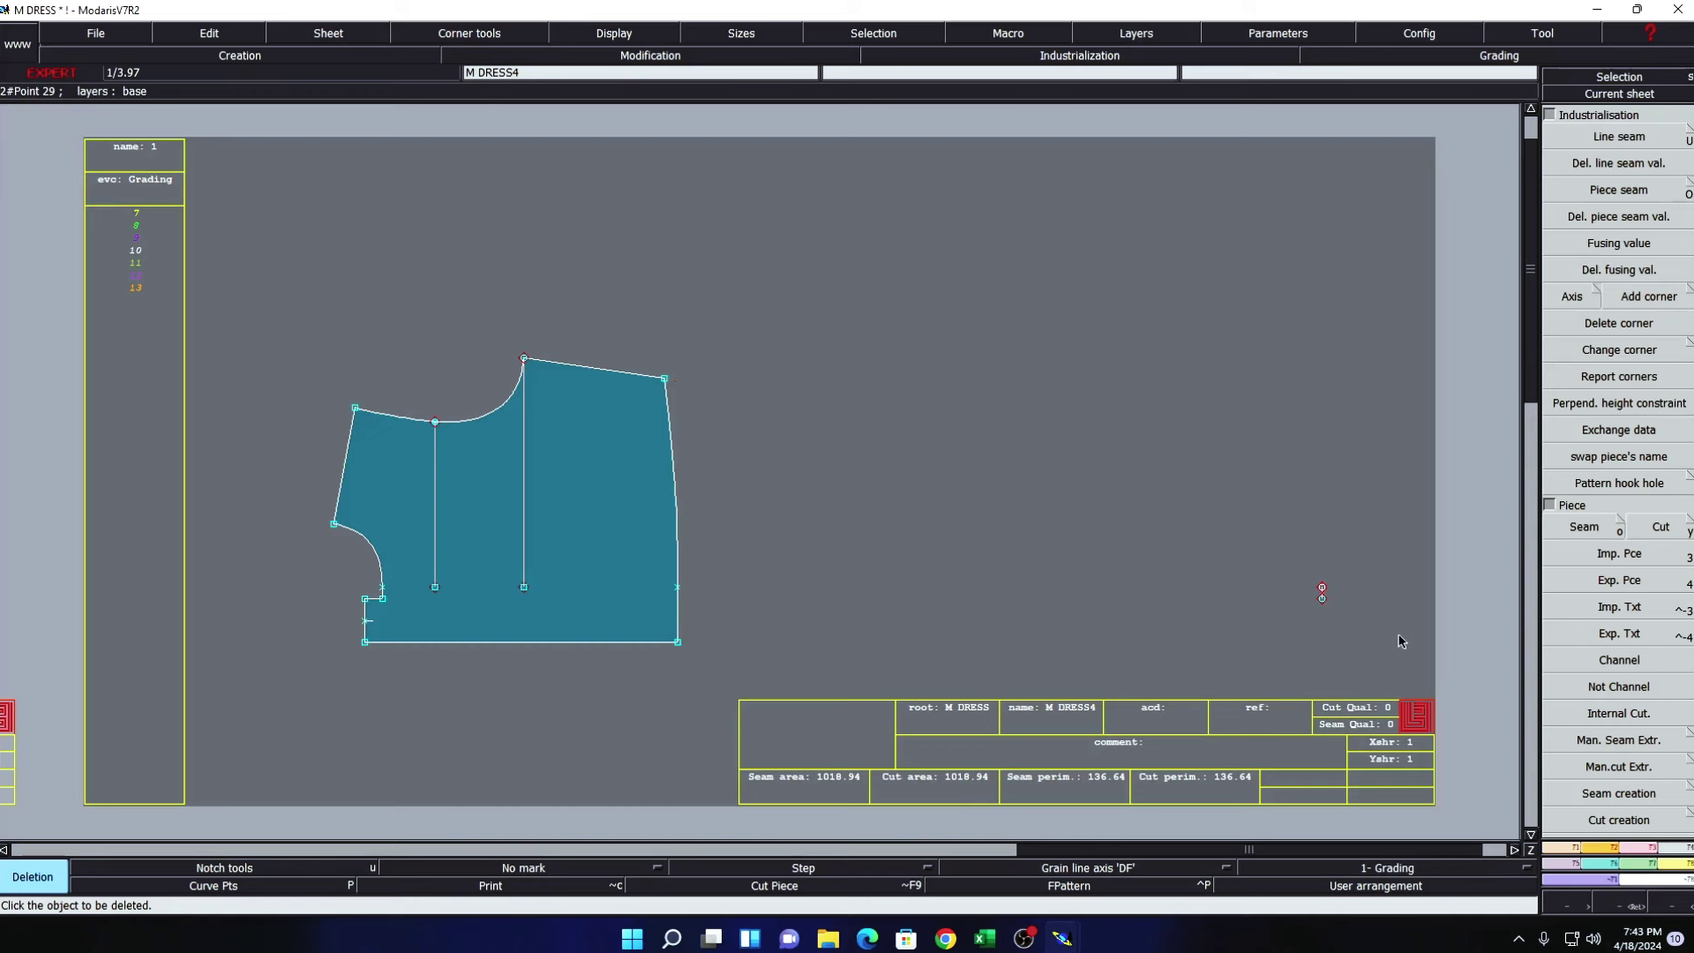
- Draw a horizontal line past the side seam, add an intersection point there, and delete the extension
{"action": "key", "text": "z"}
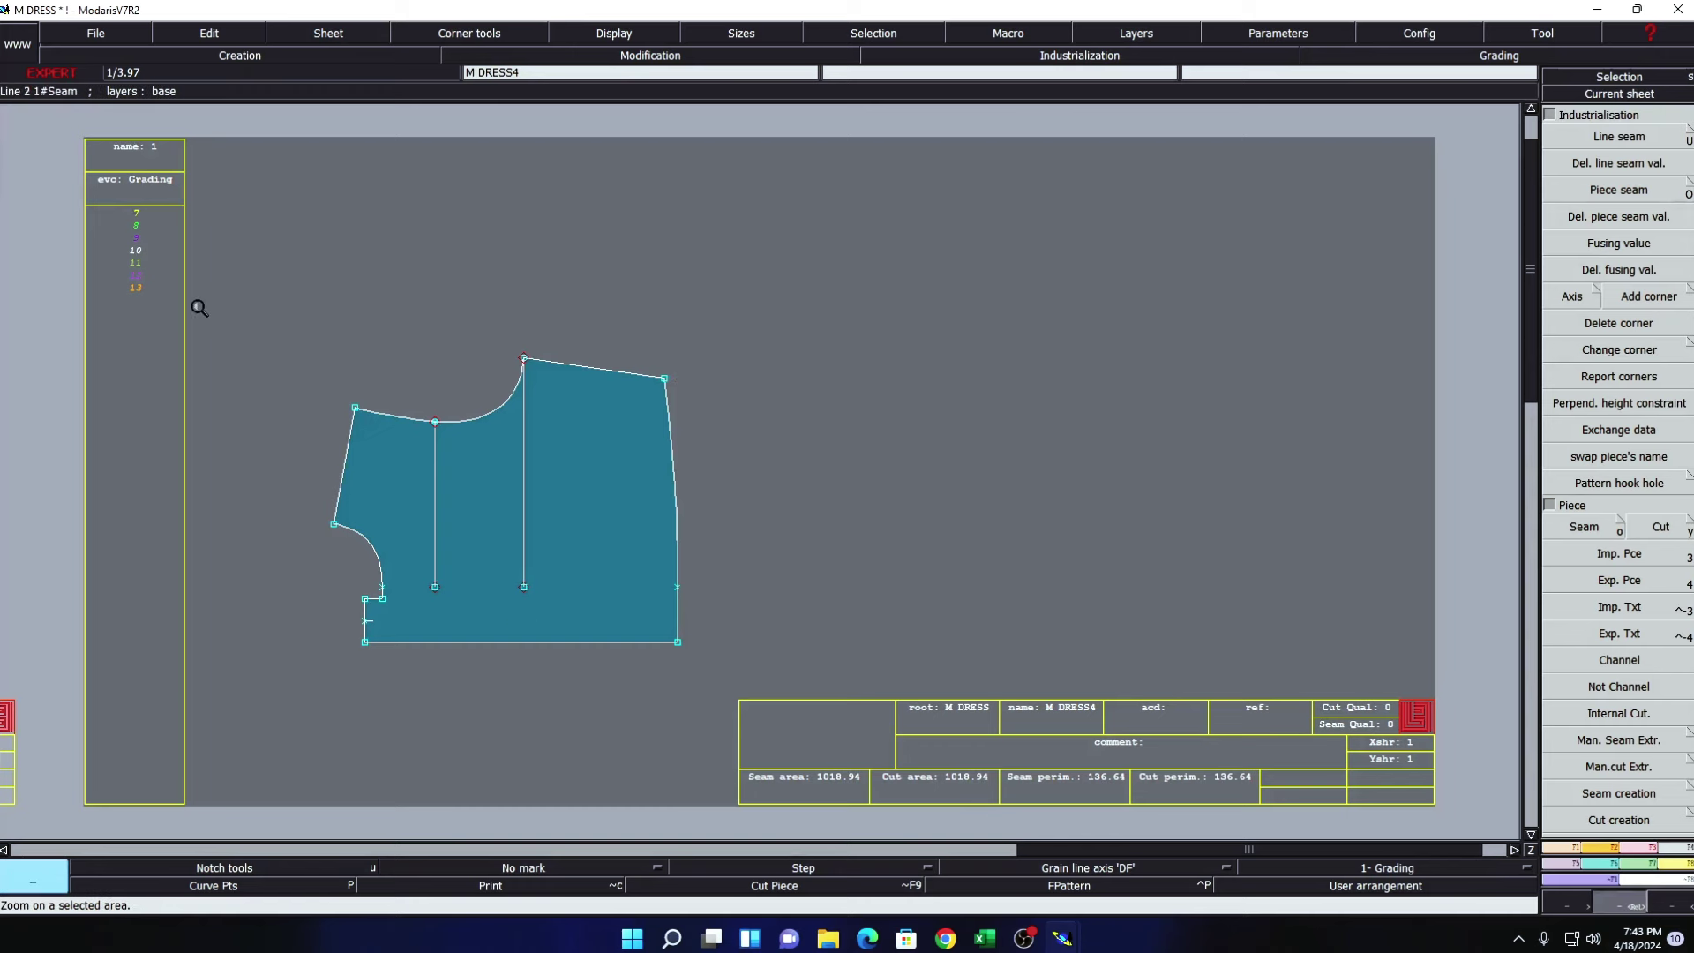
{"action": "left_click_drag", "start_coordinate": [197, 306], "coordinate": [839, 722]}
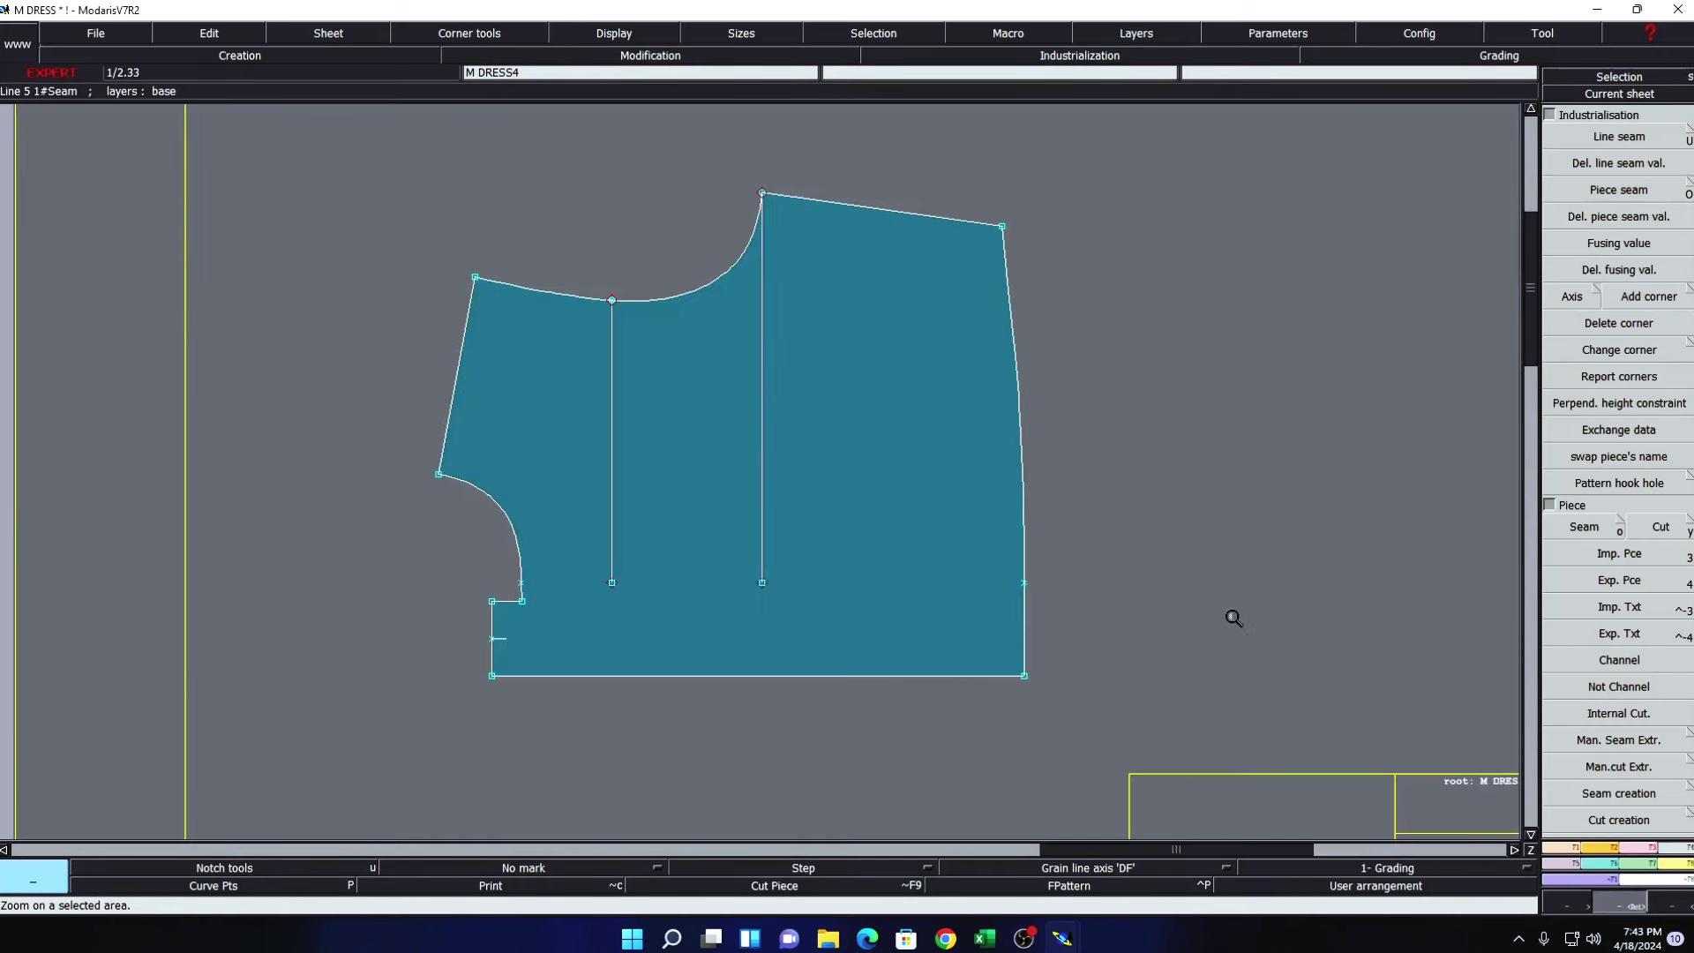
{"action": "key", "text": "s"}
{"action": "key", "text": "b"}
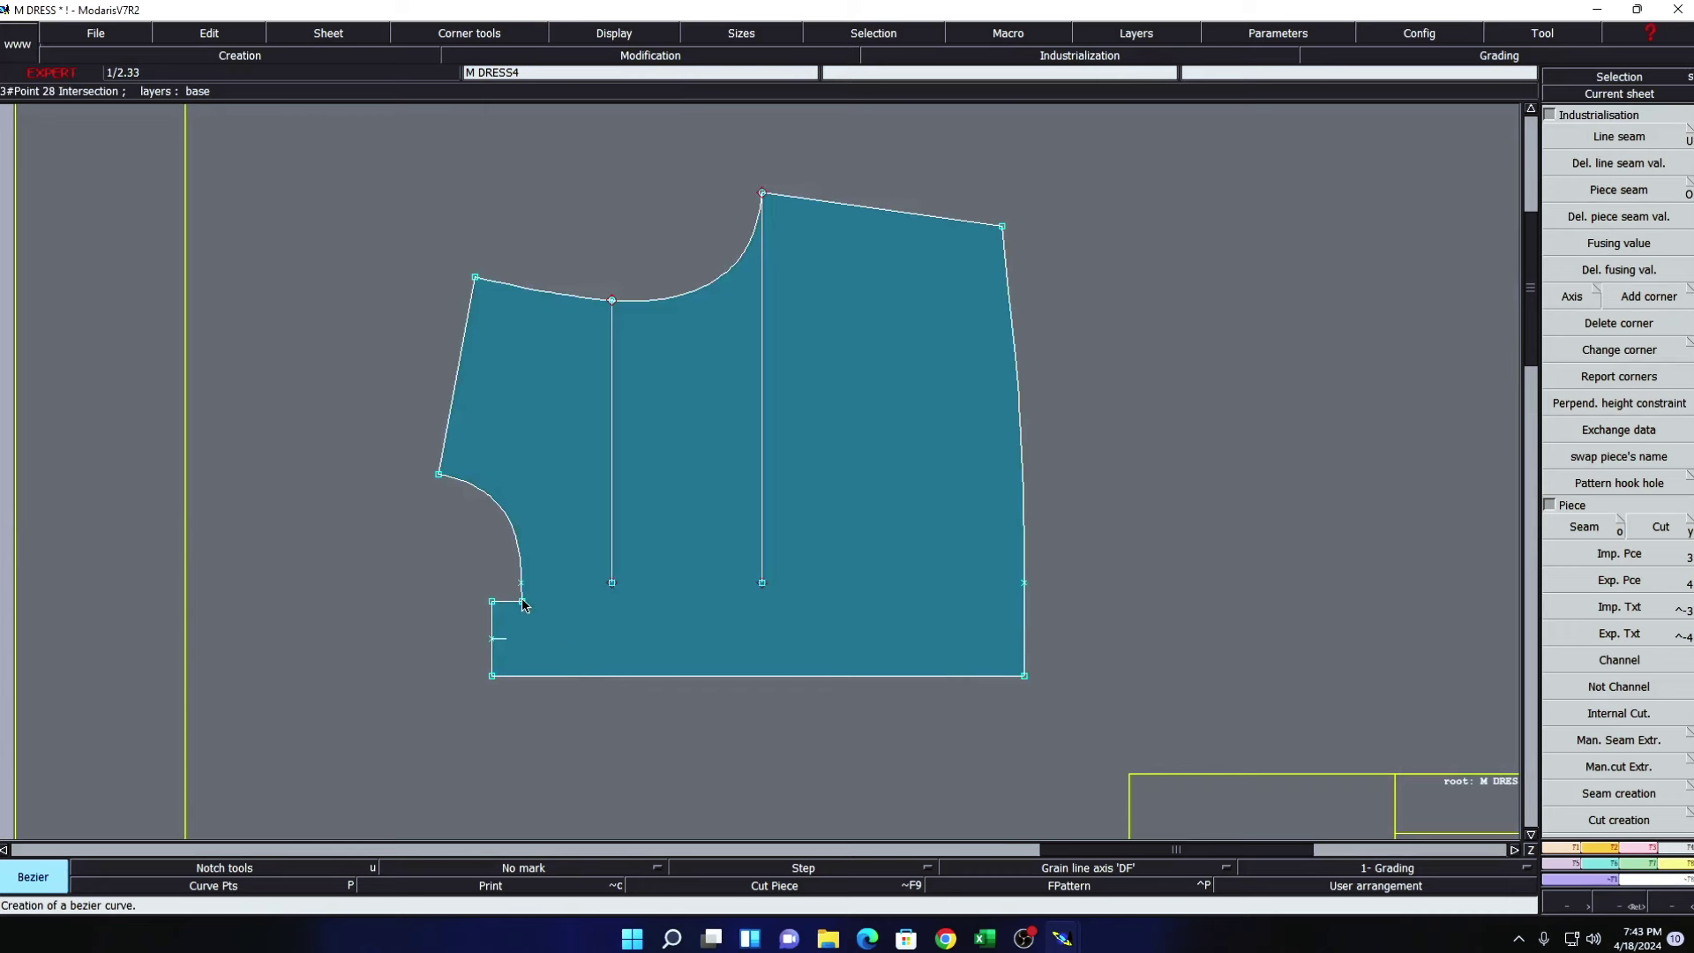
{"action": "left_click", "coordinate": [522, 601]}
{"action": "left_click", "coordinate": [1259, 601]}
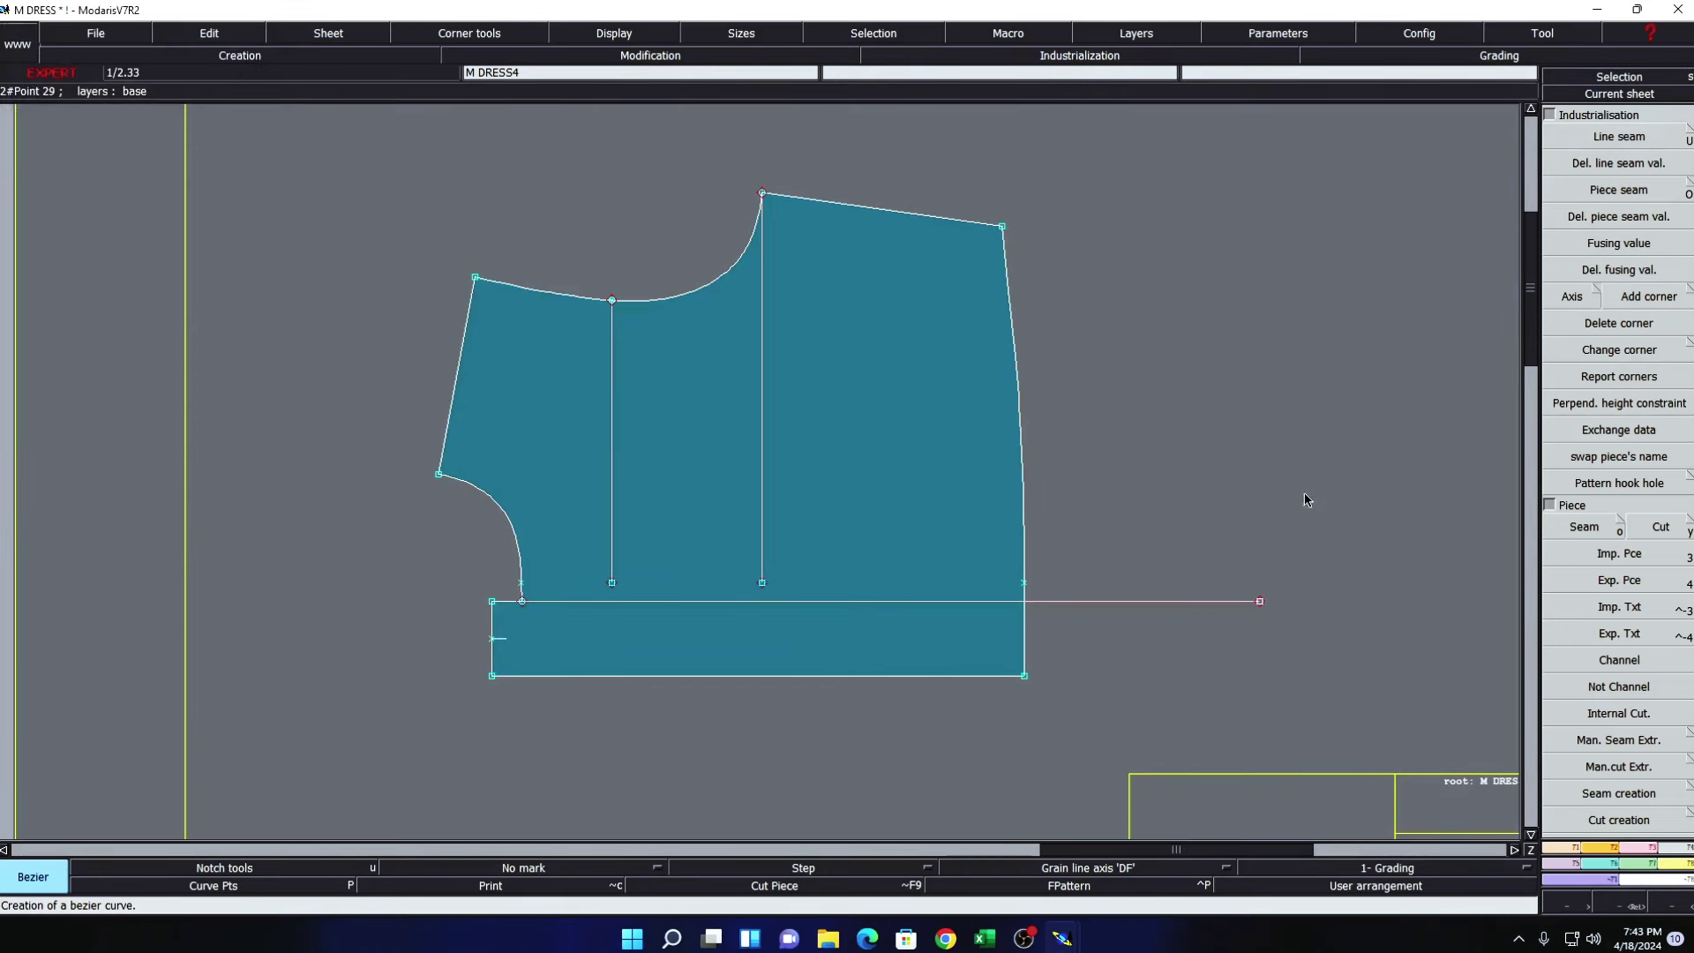
{"action": "left_click", "coordinate": [1607, 263]}
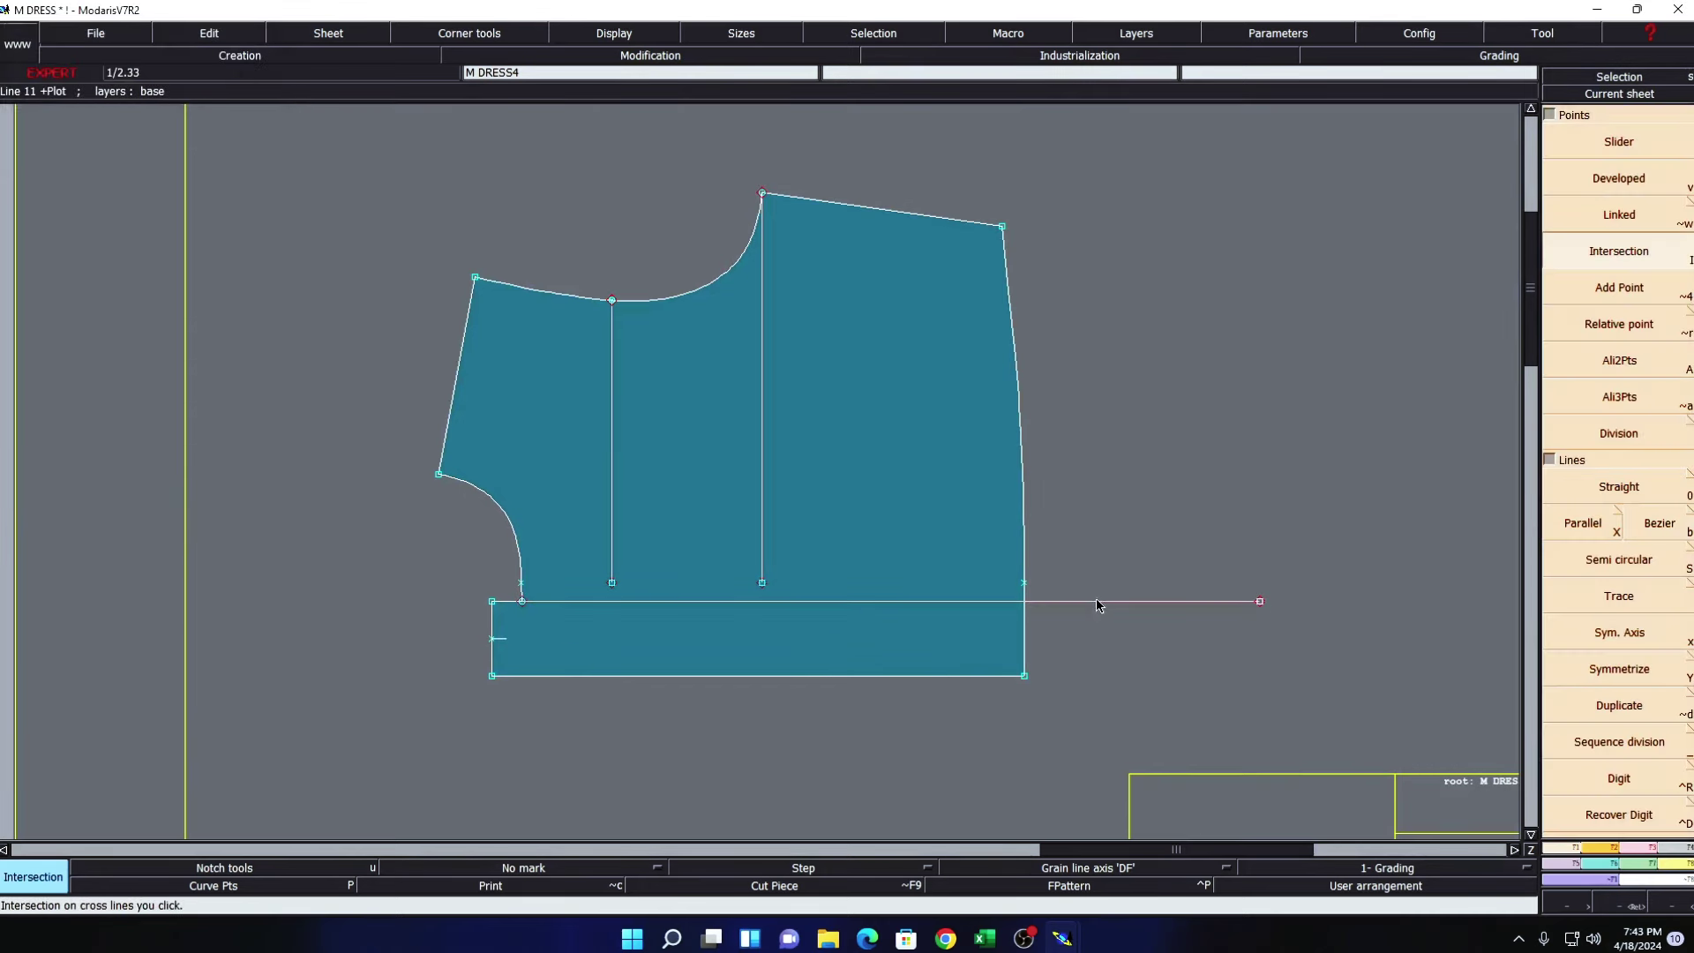
{"action": "left_click", "coordinate": [1023, 603]}
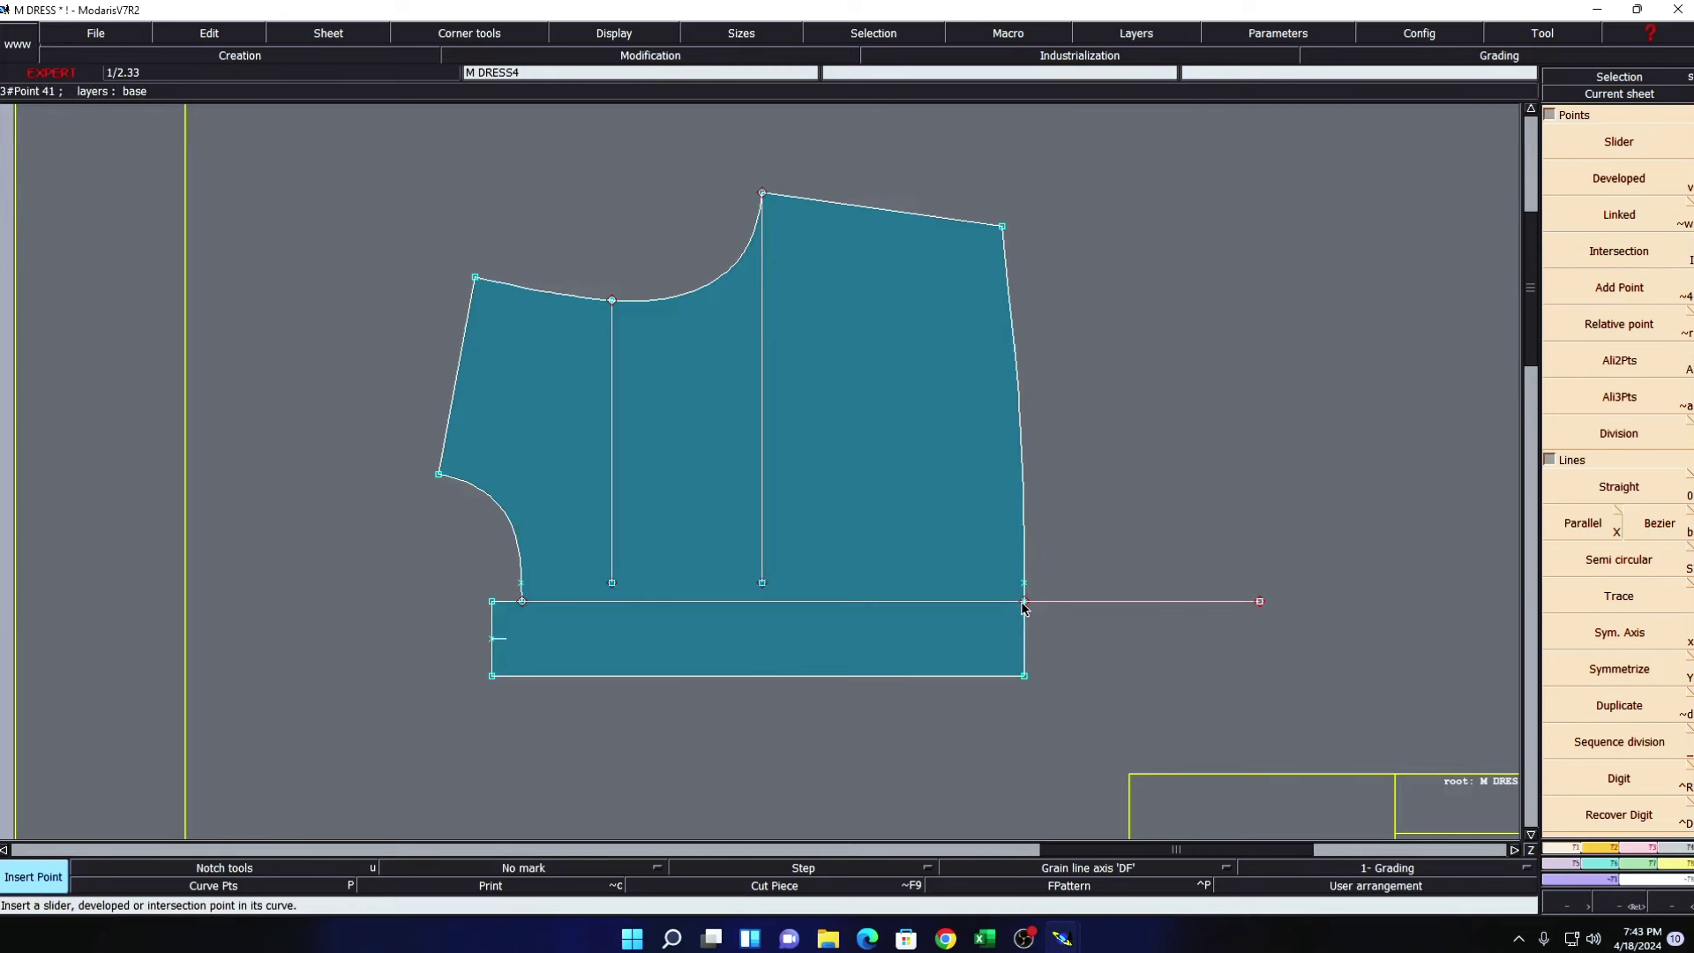
{"action": "key", "text": "Delete"}
{"action": "left_click", "coordinate": [1231, 601]}
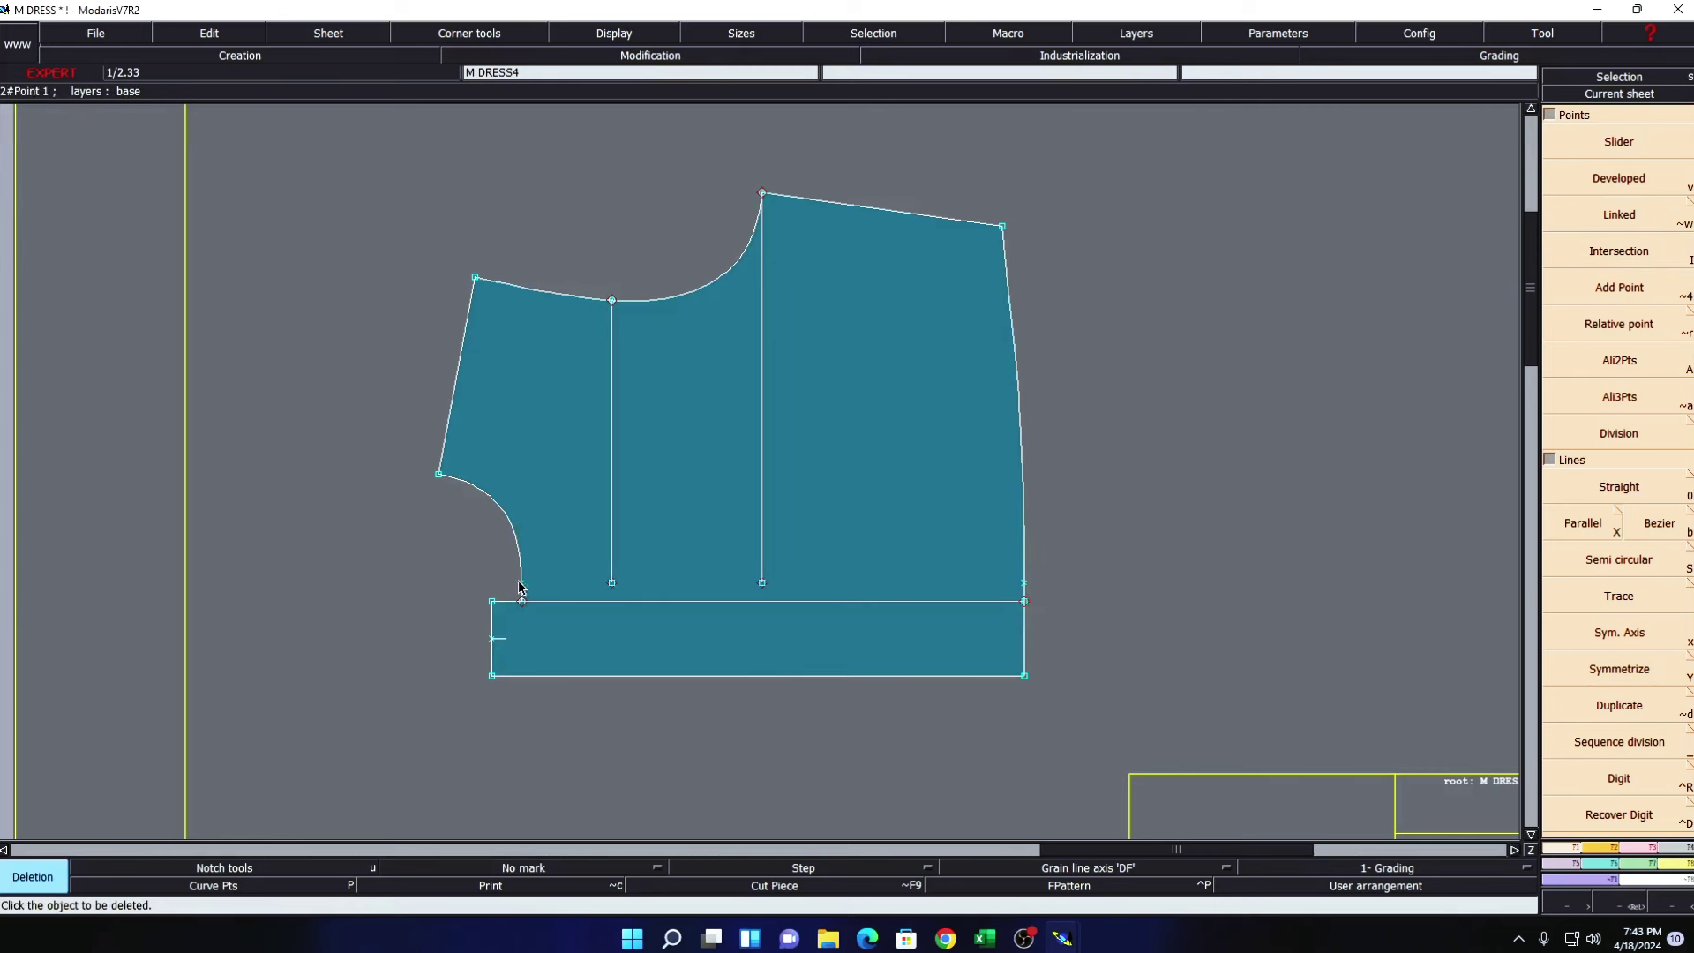
- Draw a line just above the waistband to the side seam, adjust two lines with Pin, and arrange sheets
{"action": "key", "text": "b"}
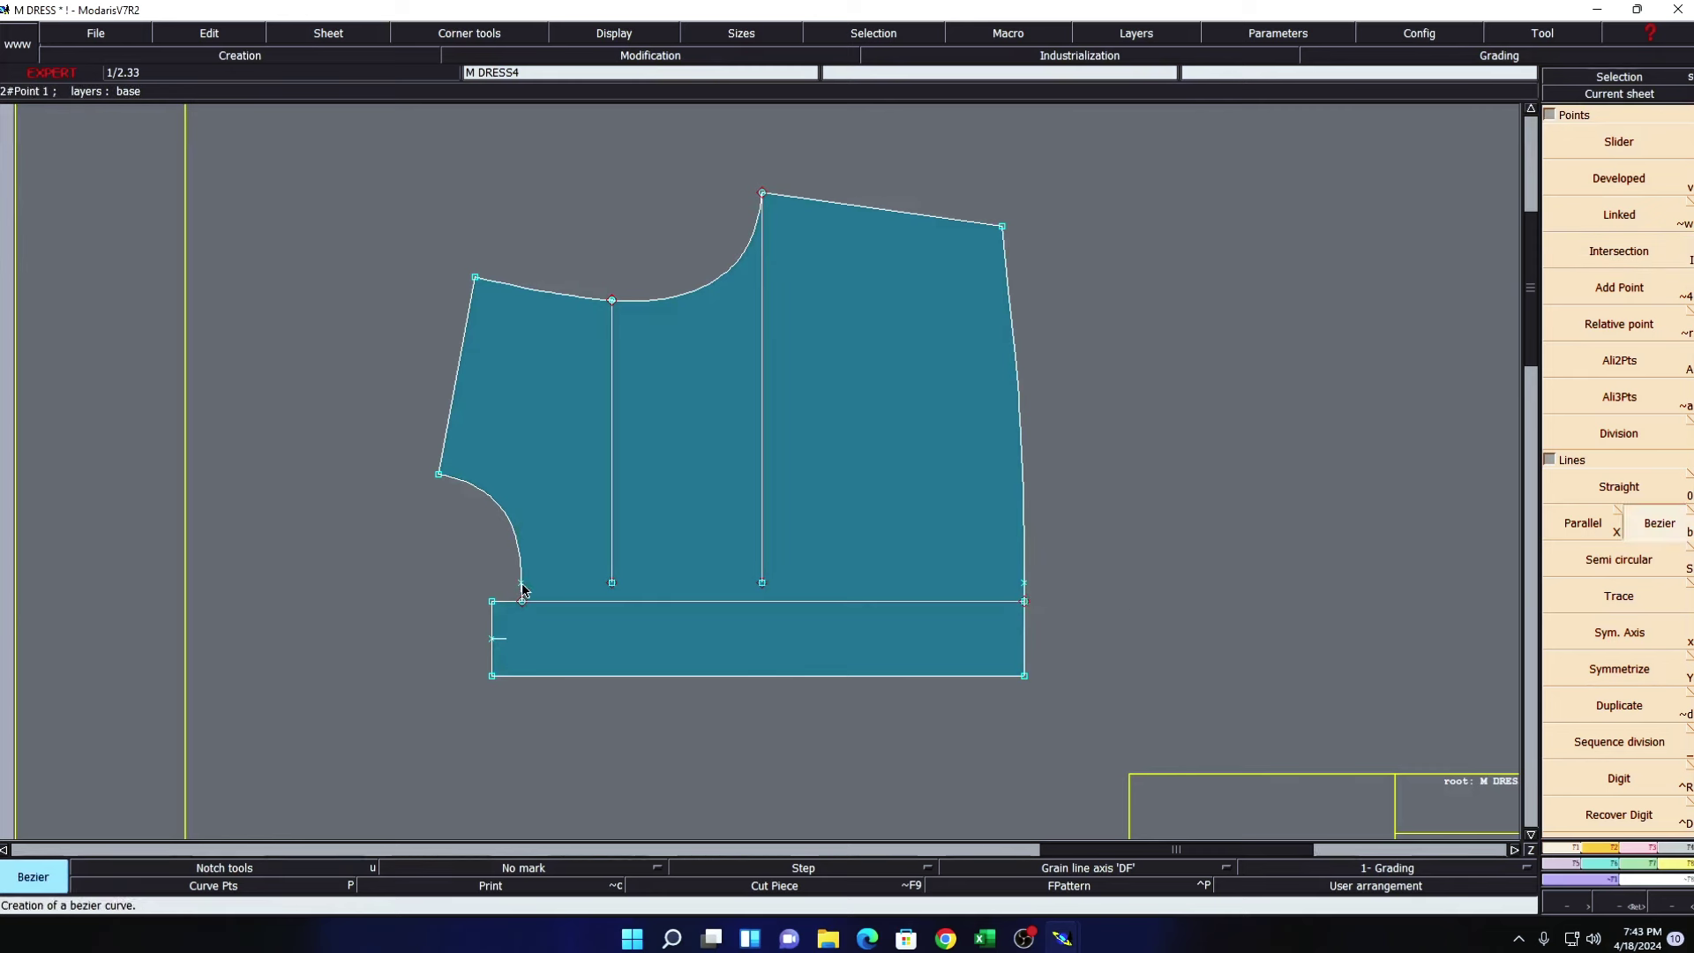
{"action": "left_click", "coordinate": [522, 584]}
{"action": "left_click", "coordinate": [1053, 582]}
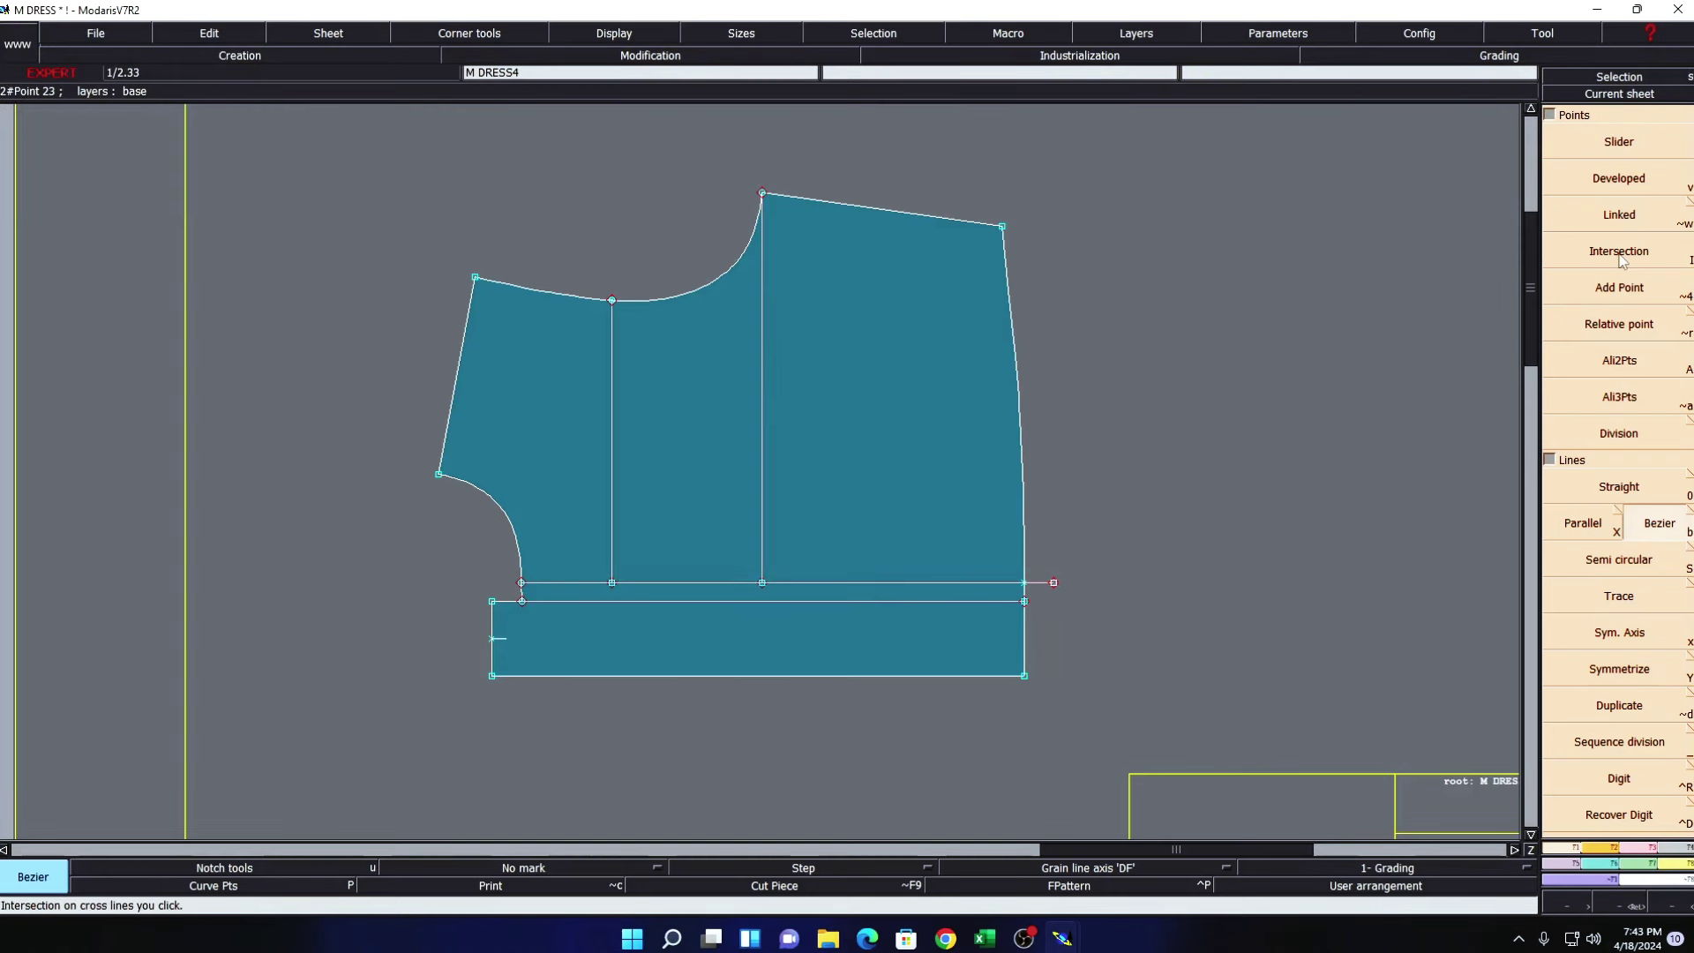
{"action": "key", "text": "F2"}
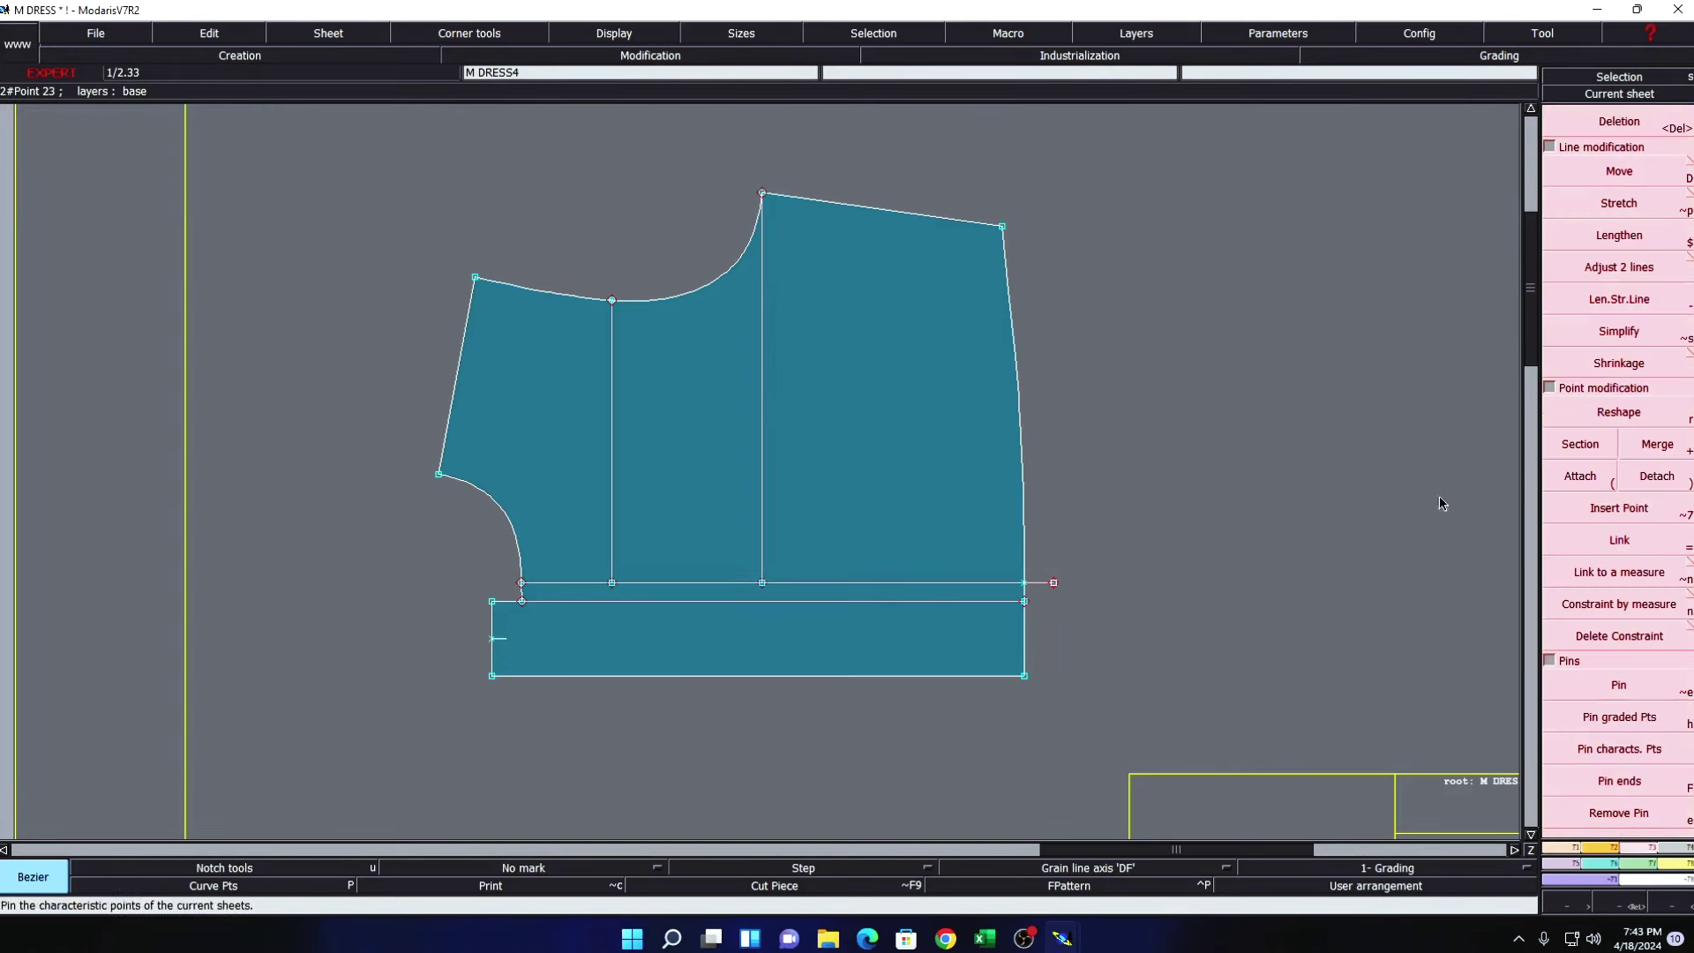
{"action": "left_click", "coordinate": [1618, 267]}
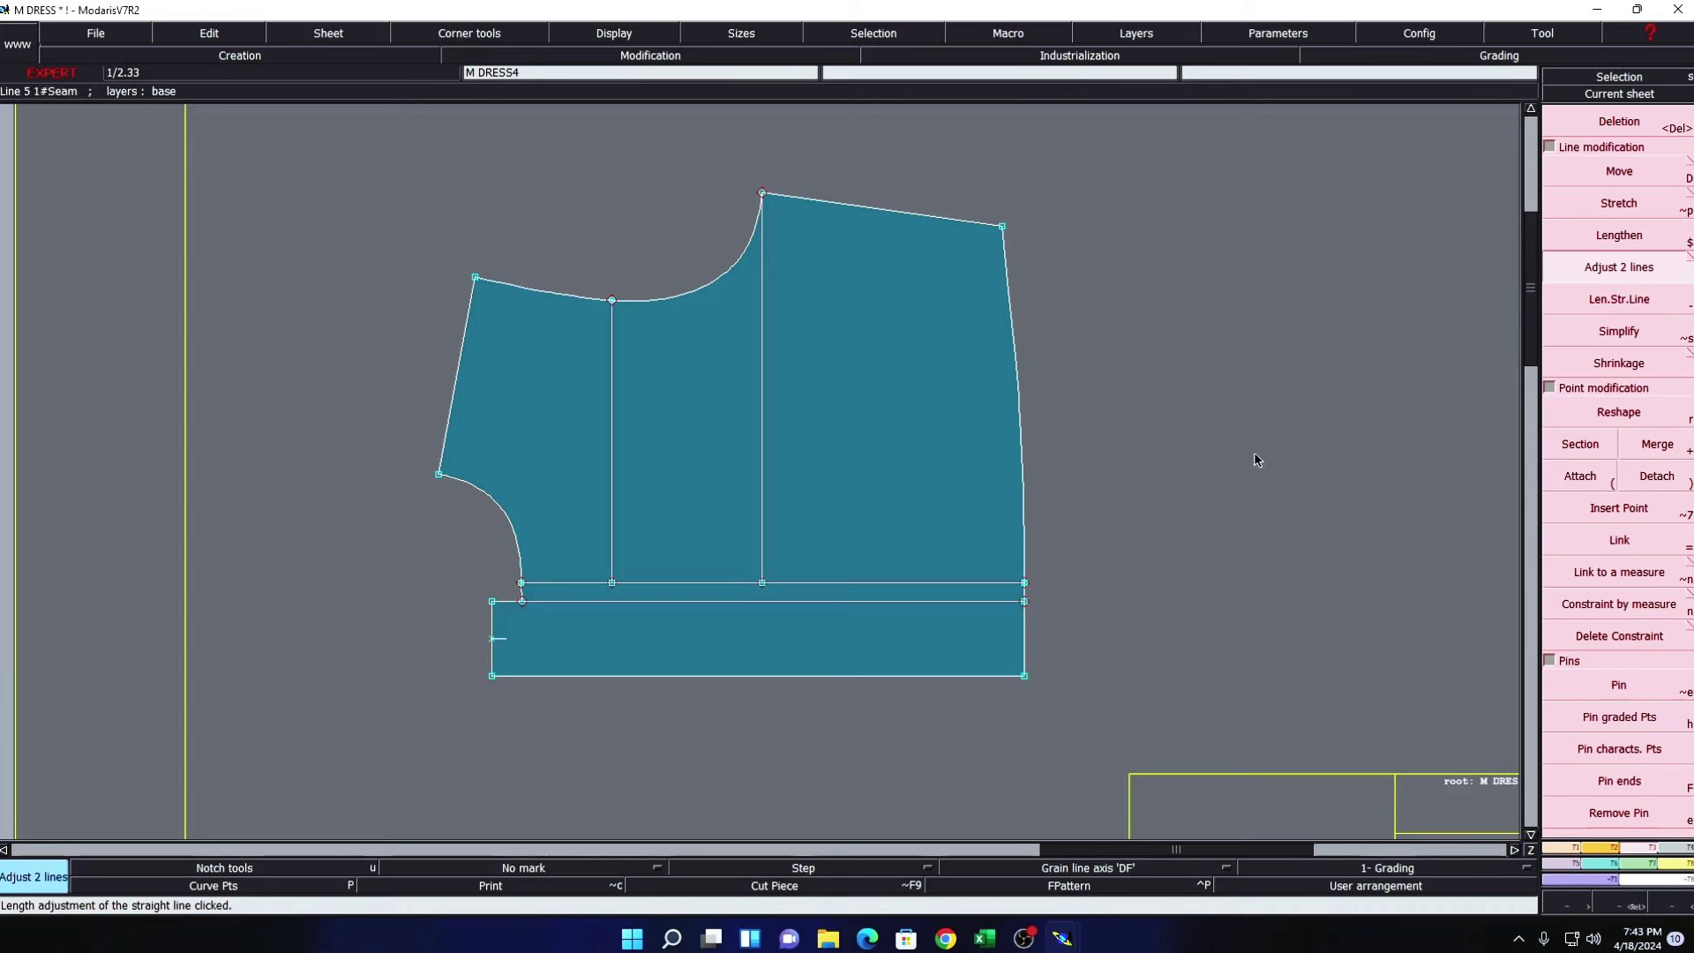
{"action": "left_click", "coordinate": [1637, 691]}
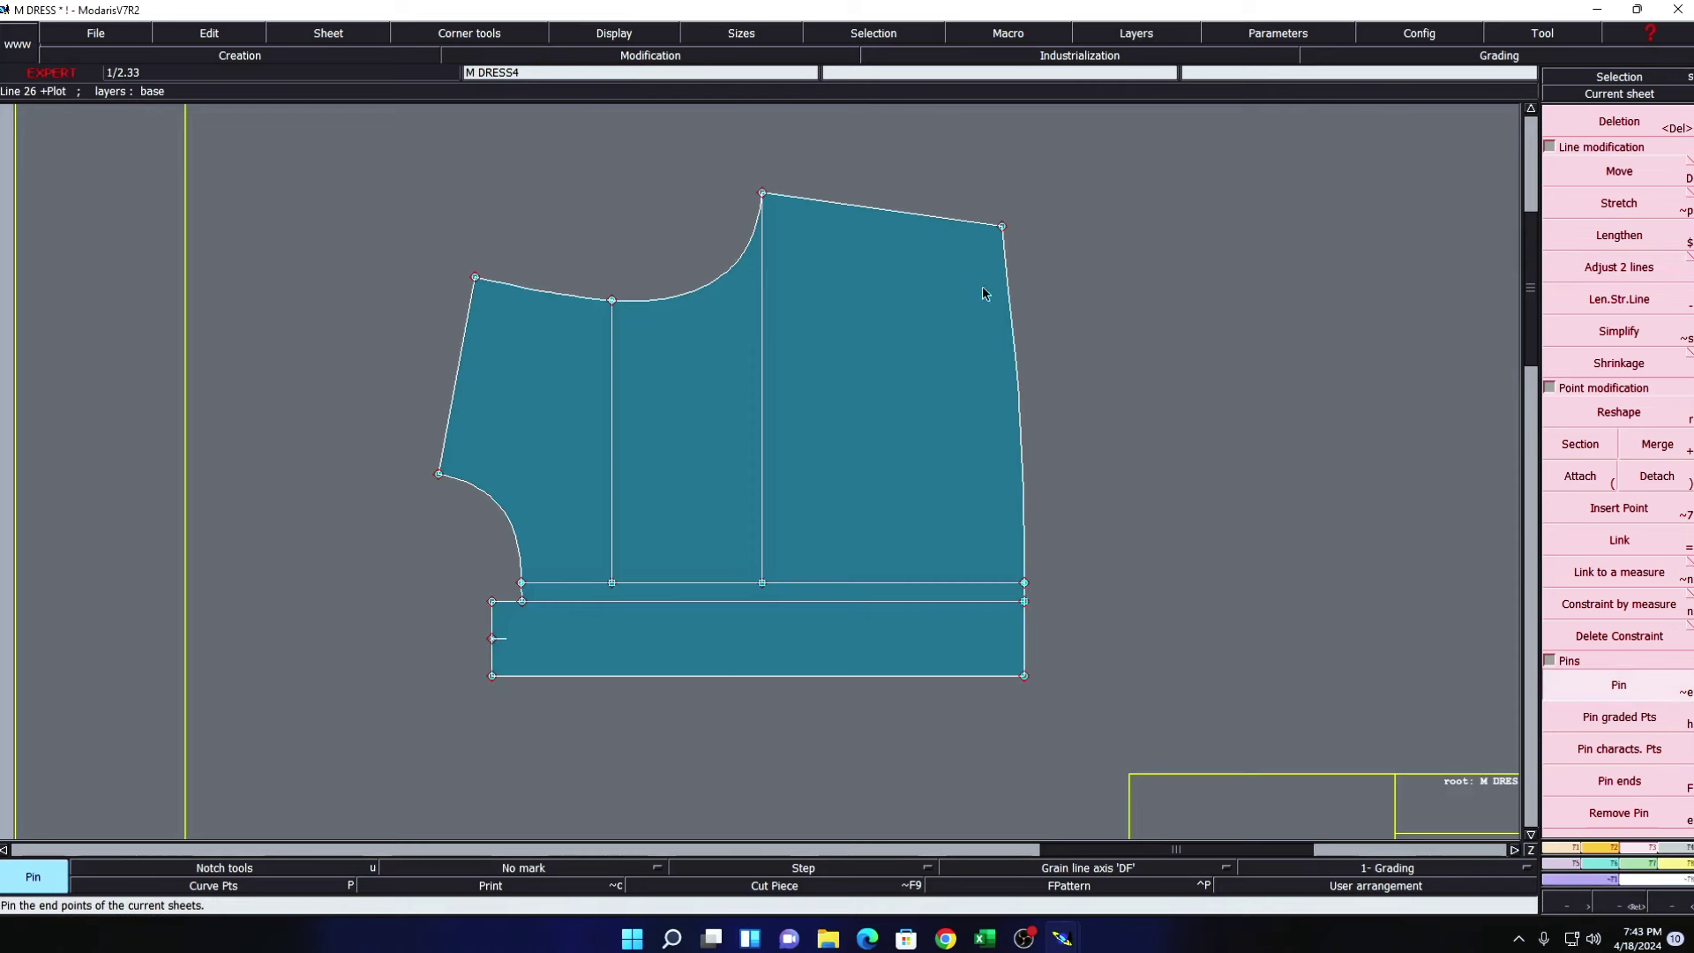
{"action": "key", "text": "F5"}
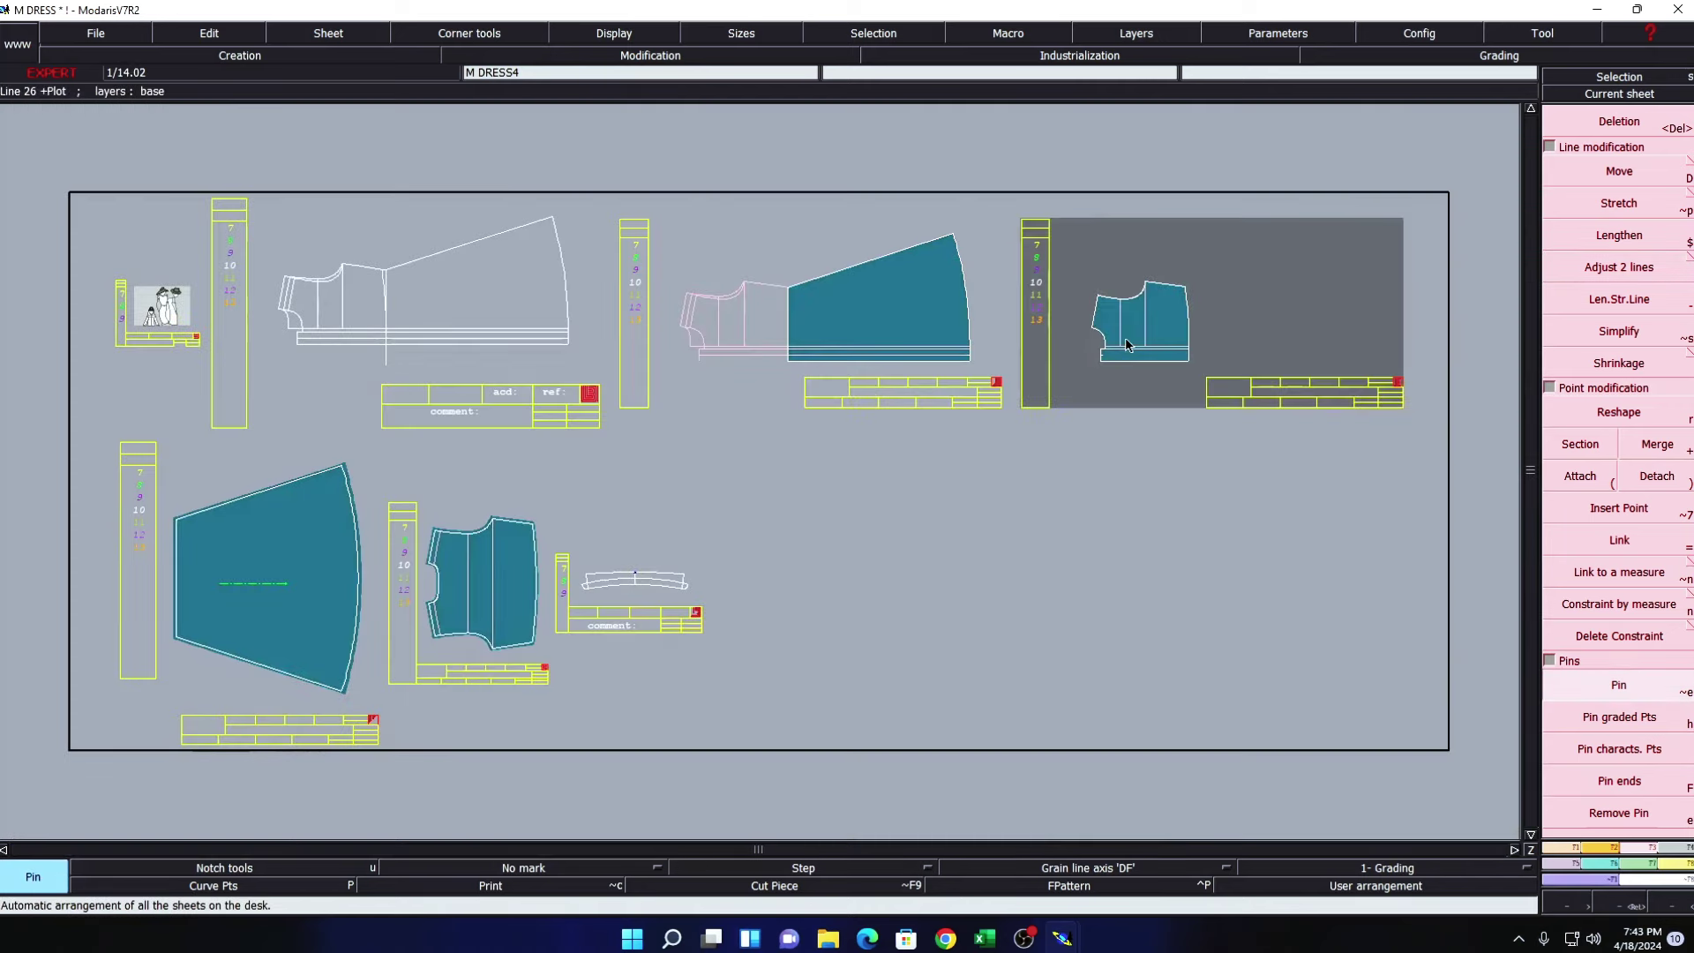
- Save the dress model past the anomaly warnings and drop a copy of the bodice sheet on the desk
{"action": "key", "text": "ctrl+q"}
{"action": "left_click", "coordinate": [861, 515]}
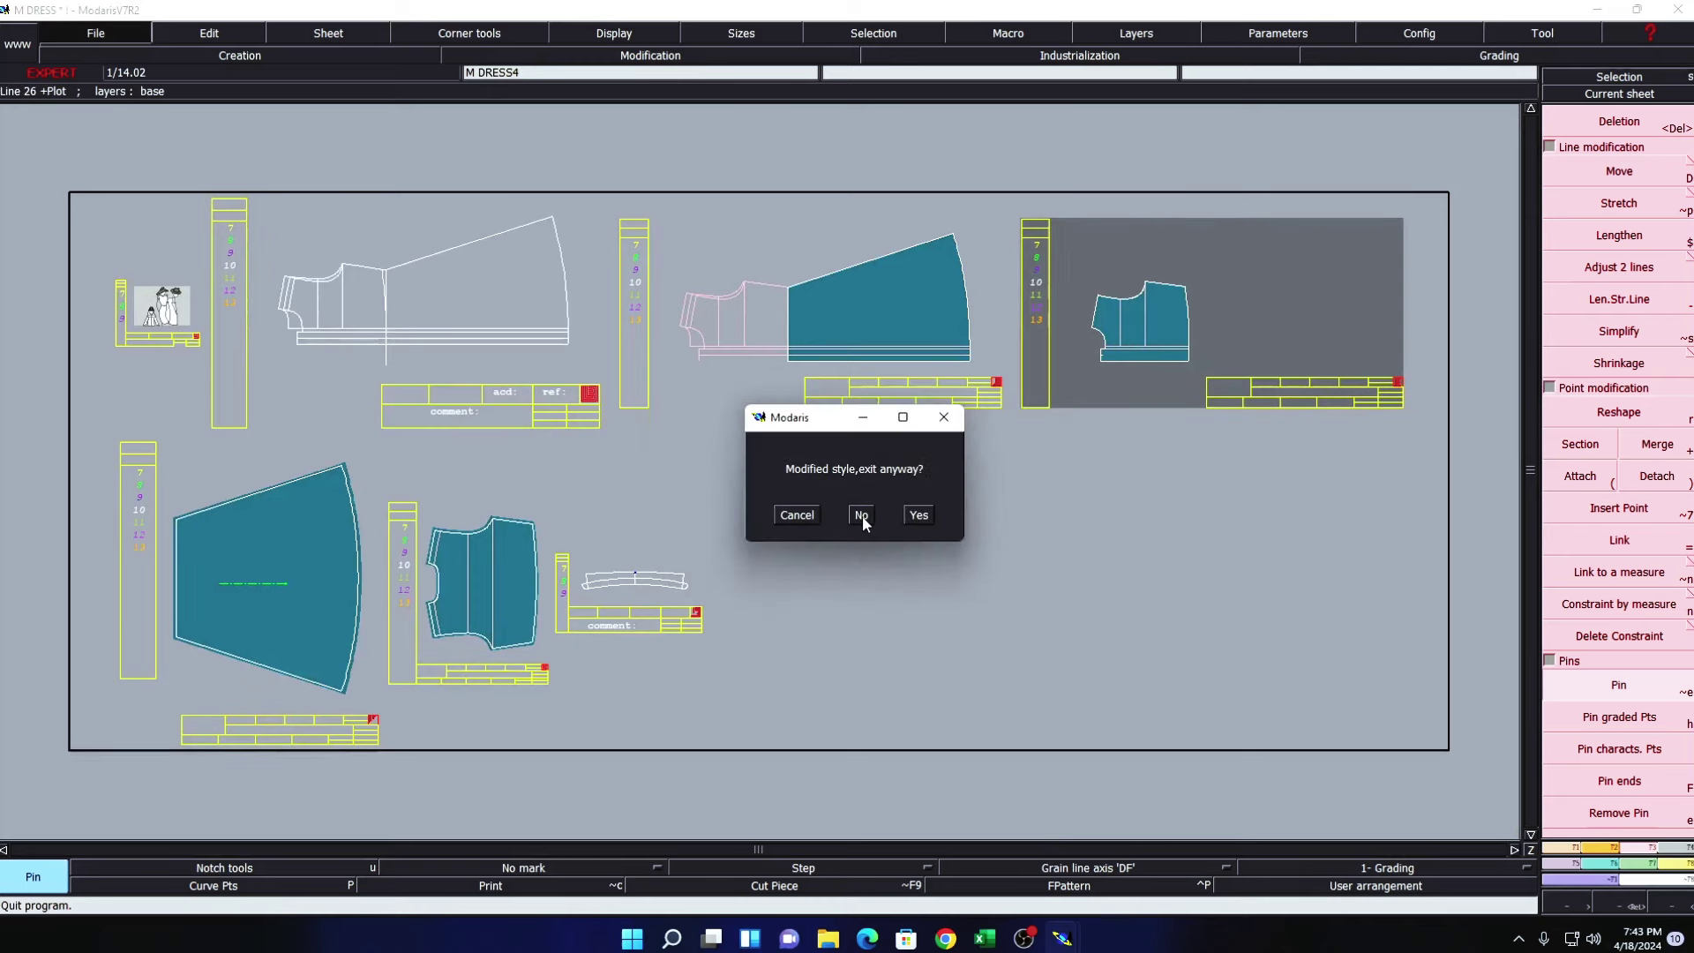
{"action": "key", "text": "ctrl+s"}
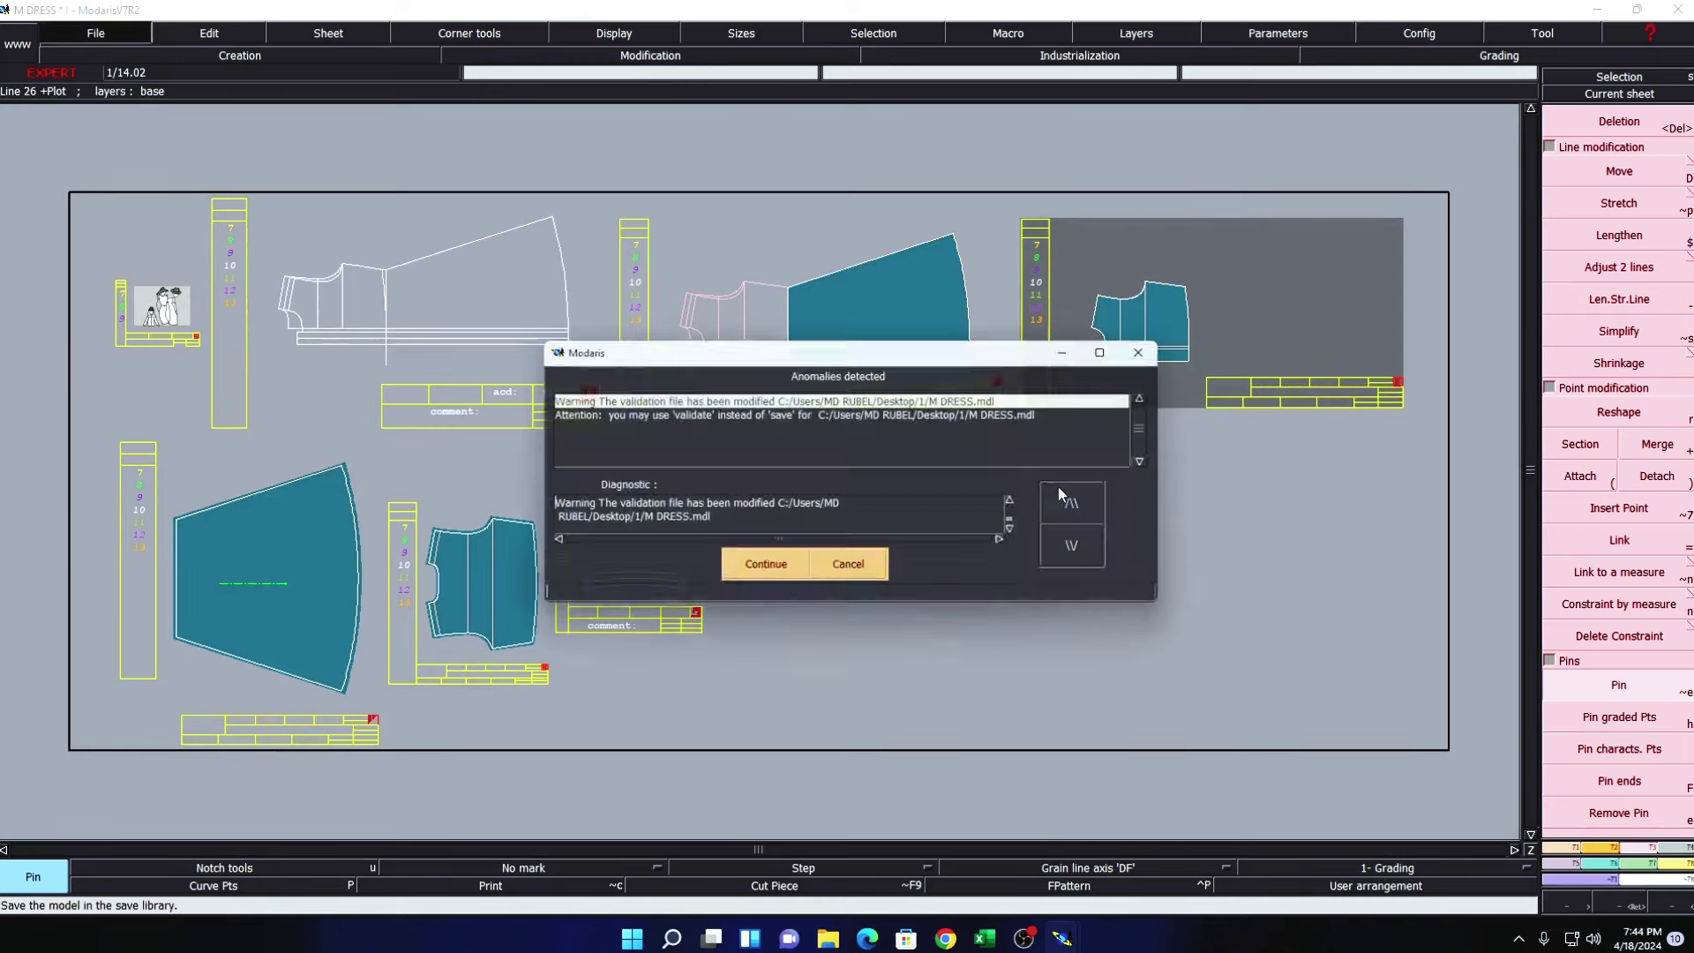
{"action": "left_click", "coordinate": [794, 566]}
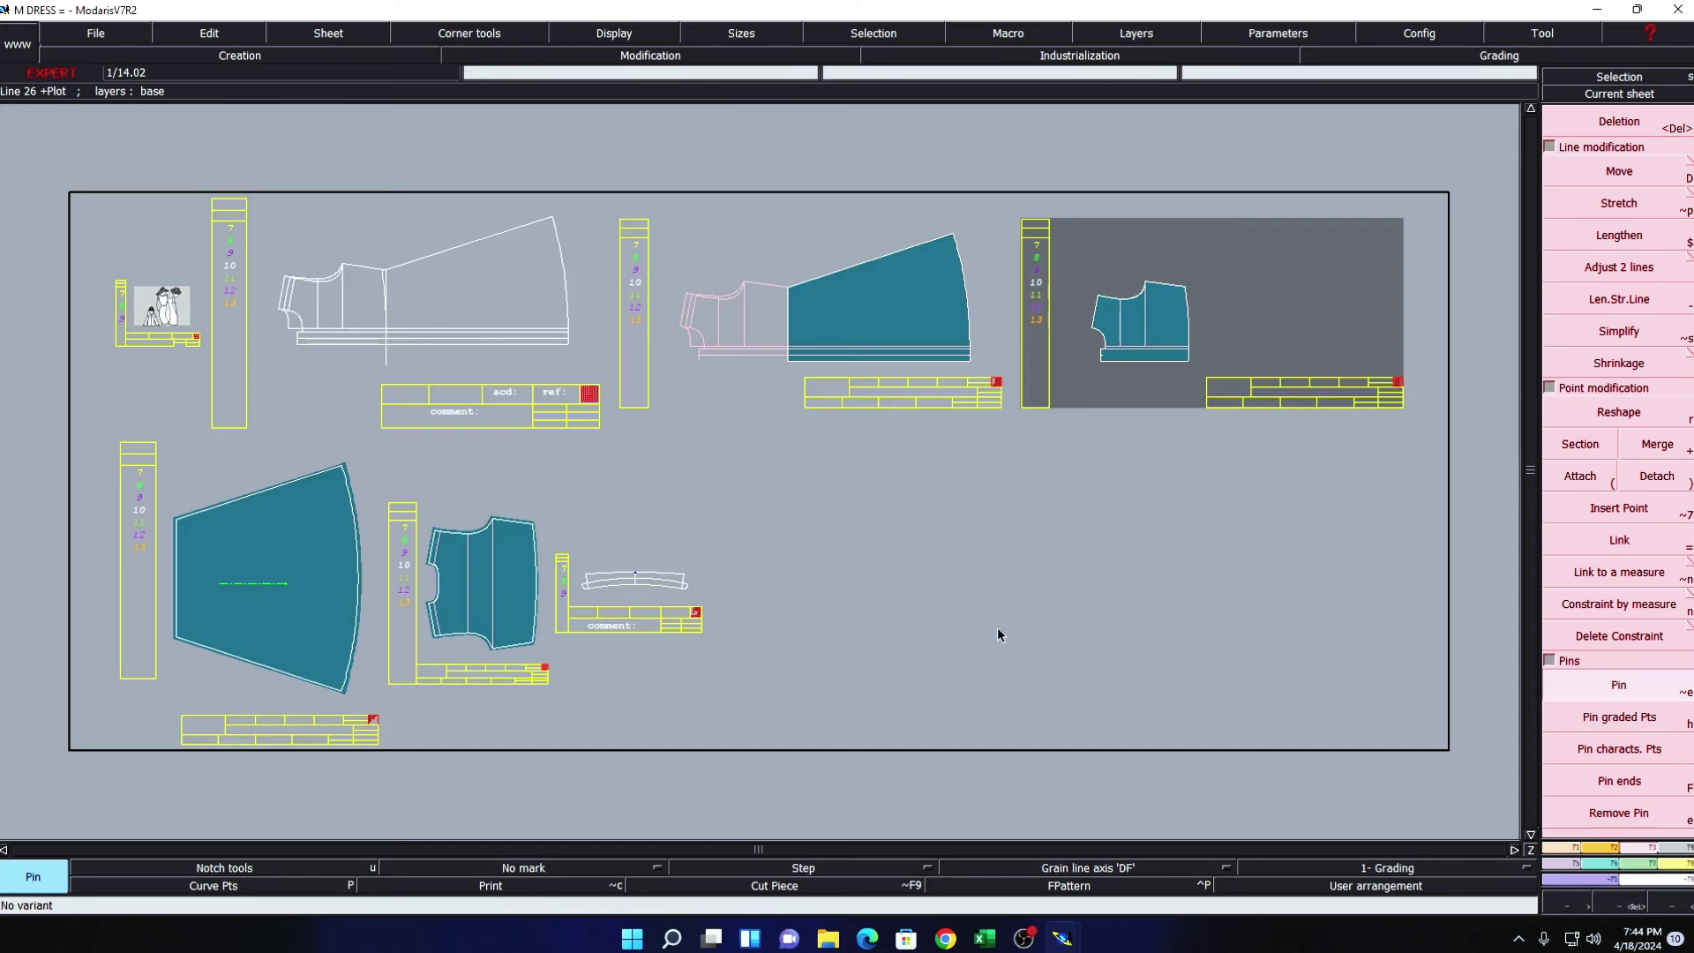
{"action": "key", "text": "c"}
{"action": "left_click", "coordinate": [993, 556]}
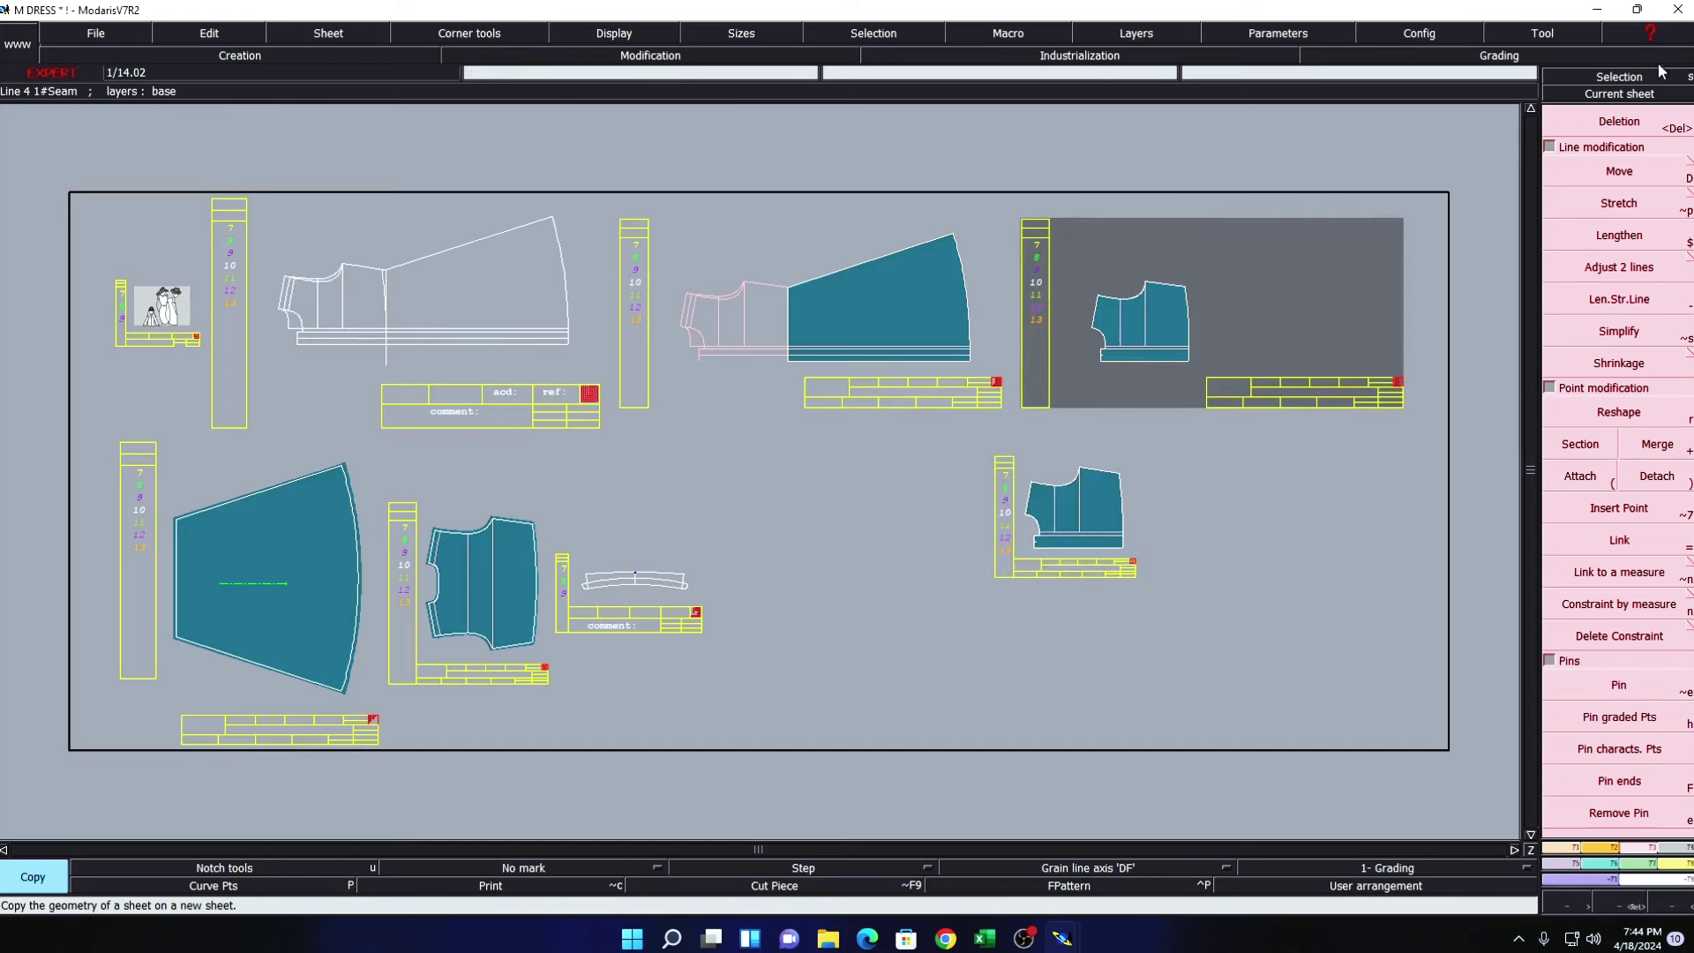
- Centre on the M DRESS4 bodice sheet, fit the sheet to the piece and zoom in
{"action": "left_click", "coordinate": [1620, 93]}
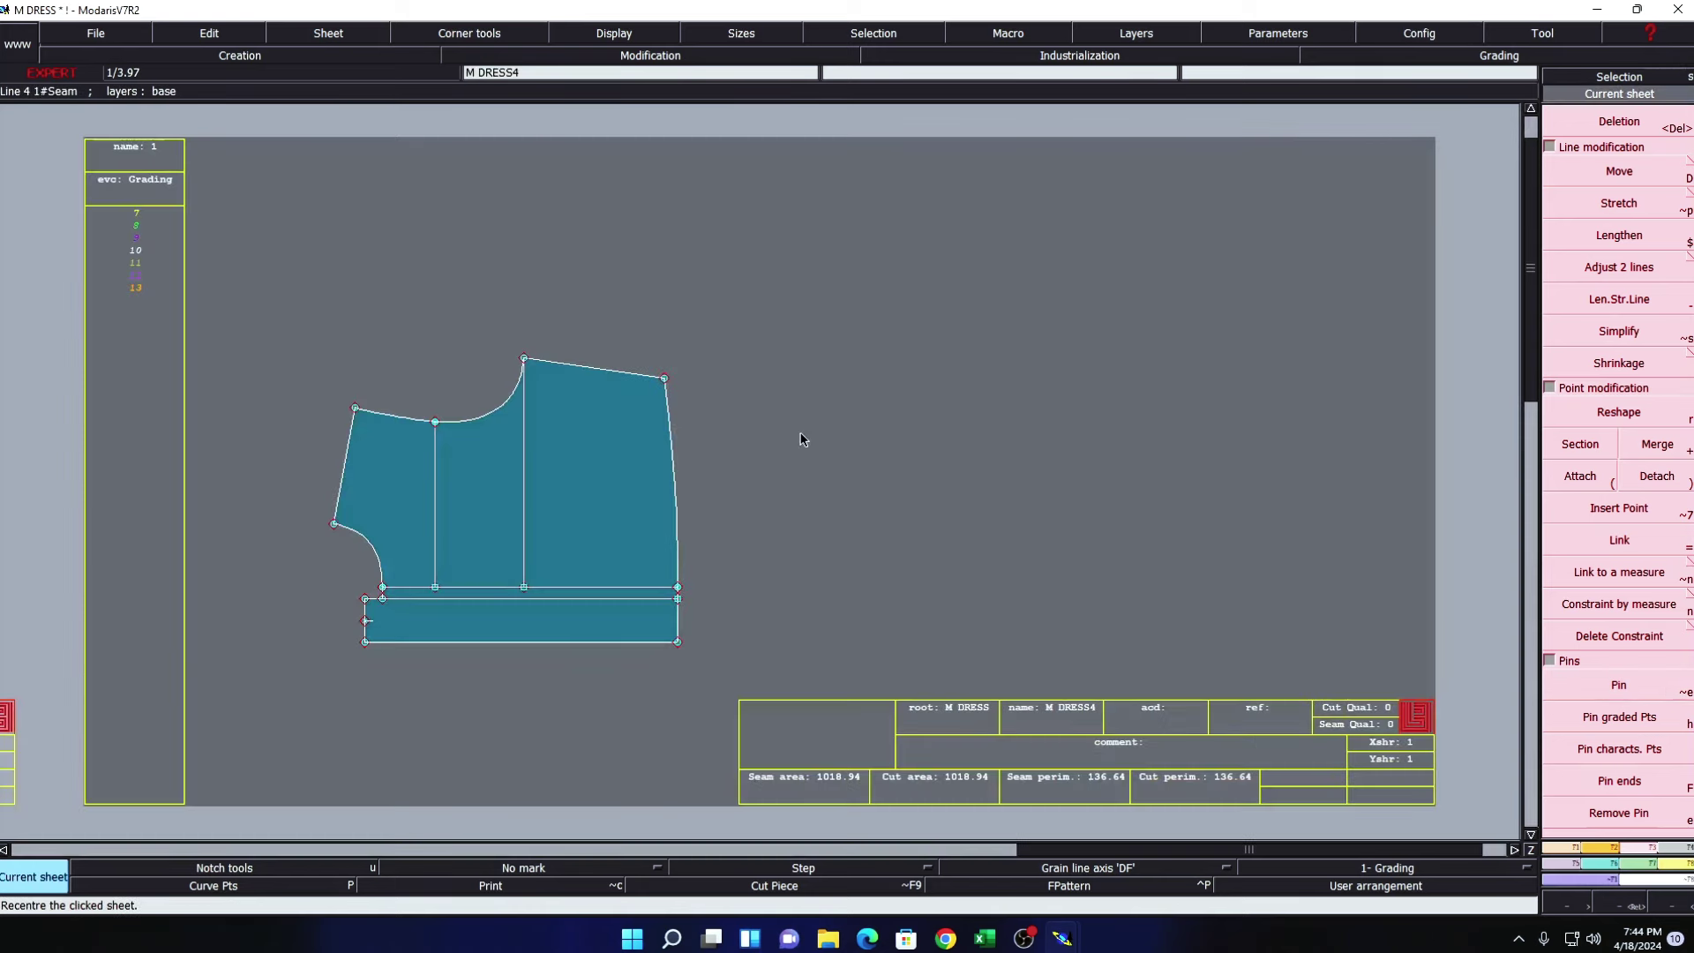
{"action": "key", "text": "a"}
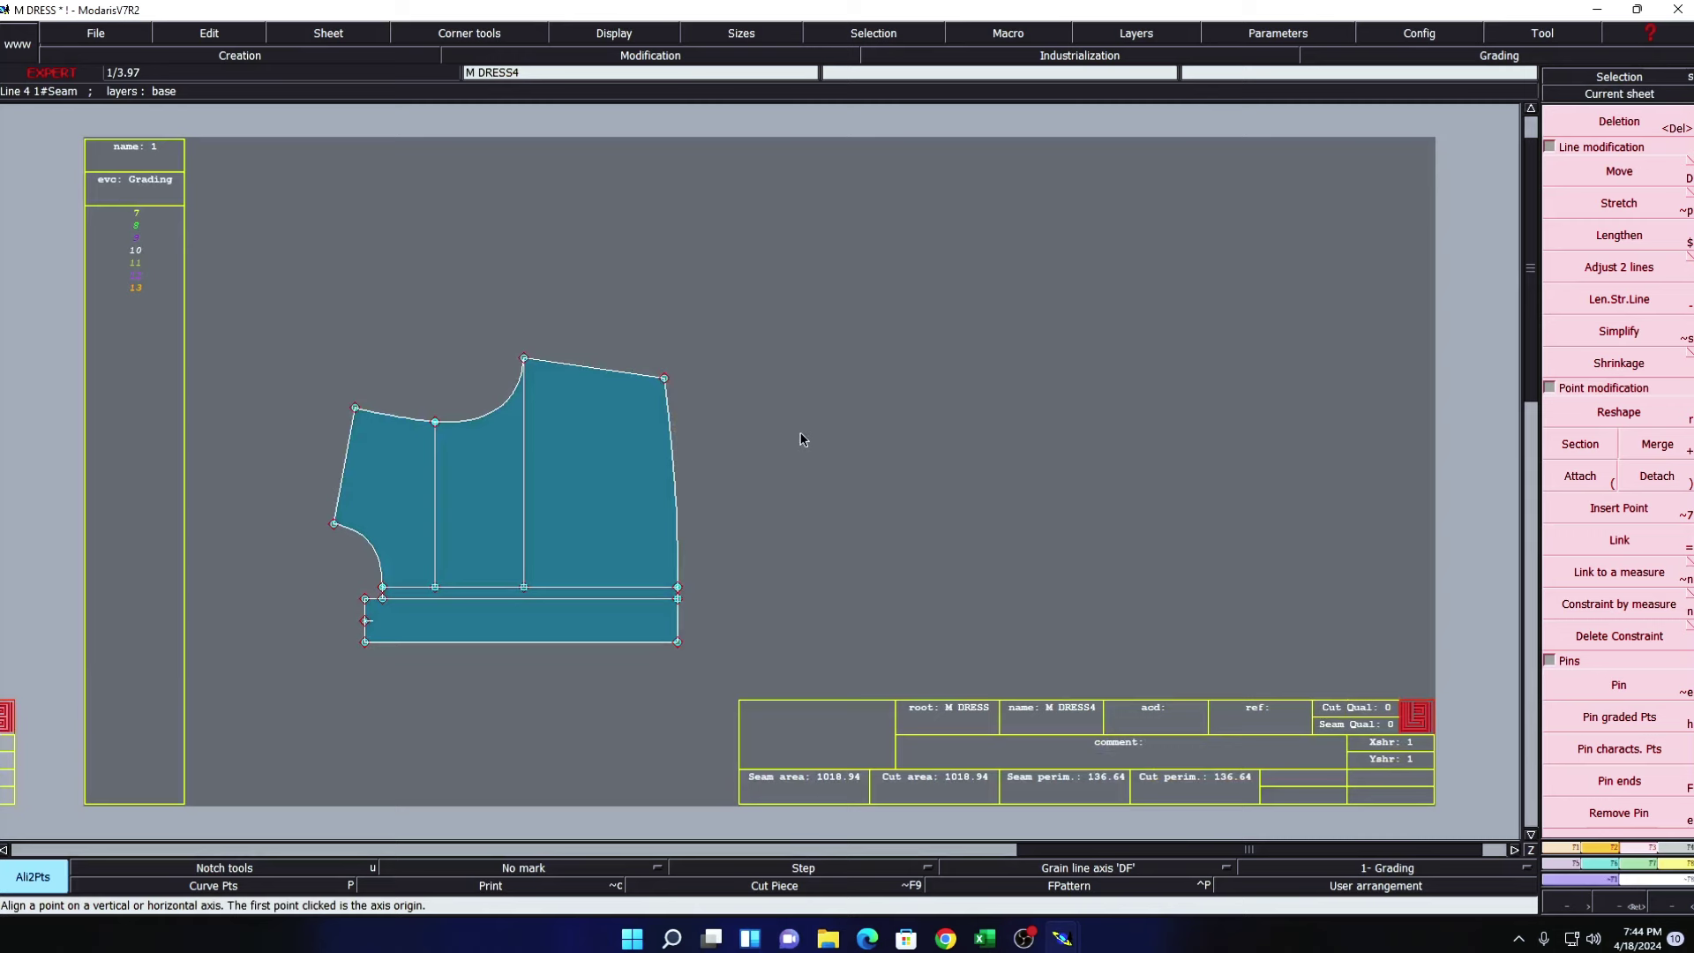
{"action": "key", "text": "F10"}
{"action": "key", "text": "z"}
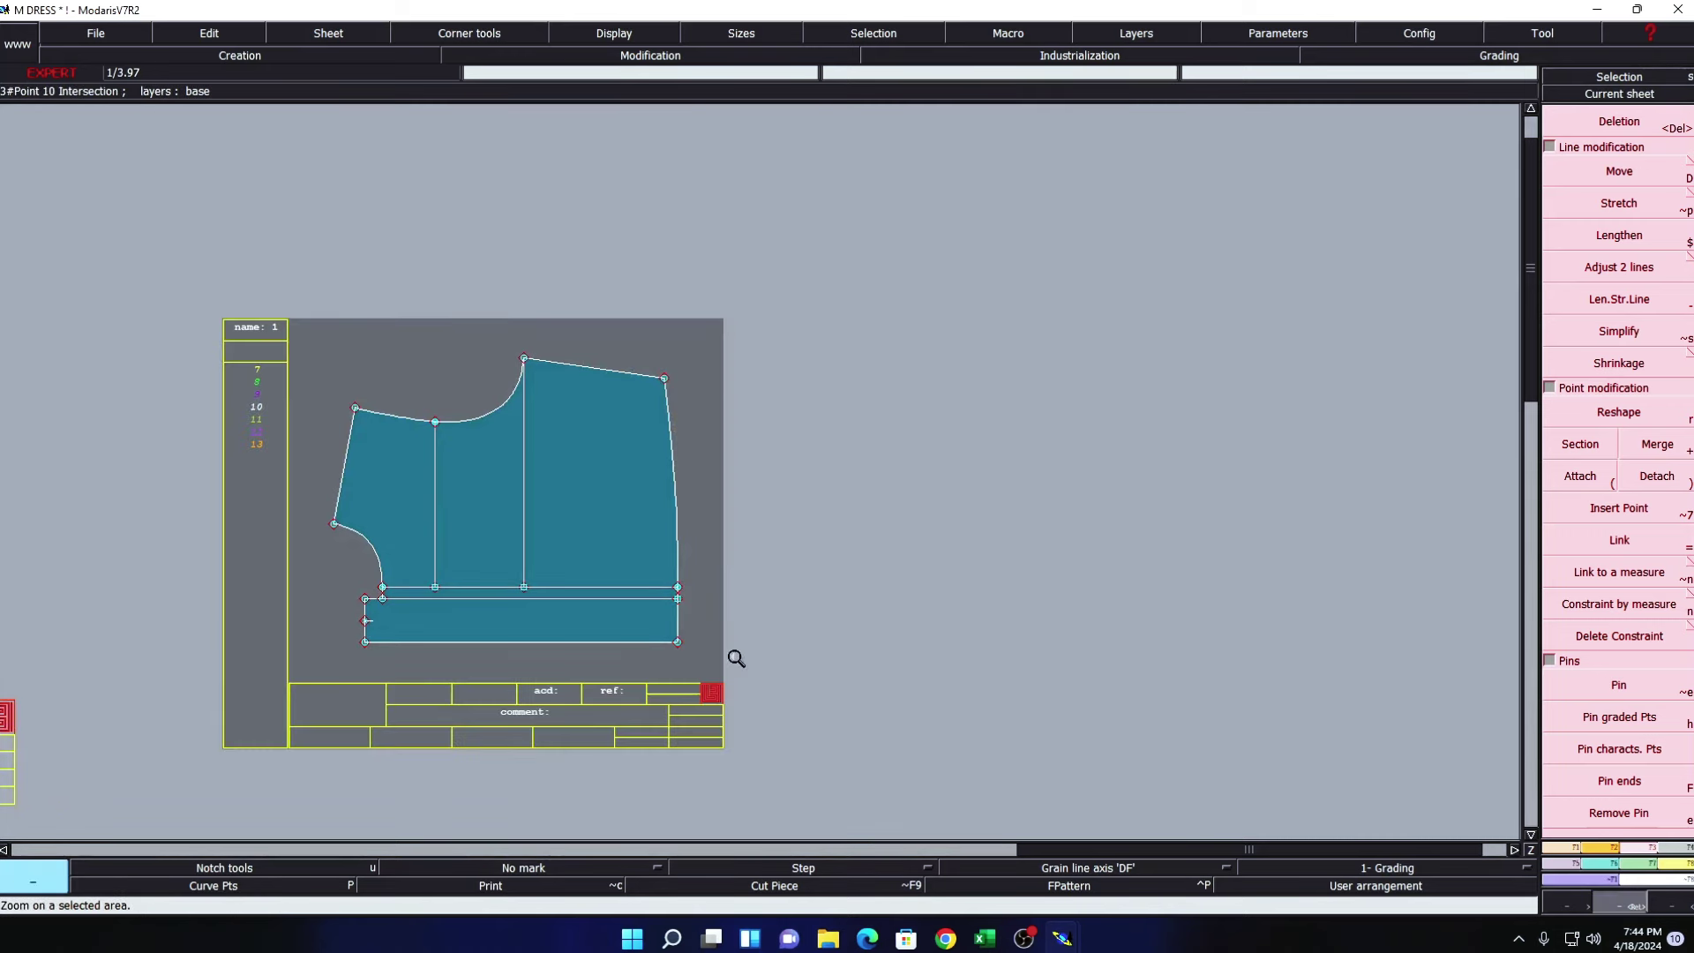
{"action": "left_click", "coordinate": [735, 658]}
{"action": "left_click", "coordinate": [1628, 697]}
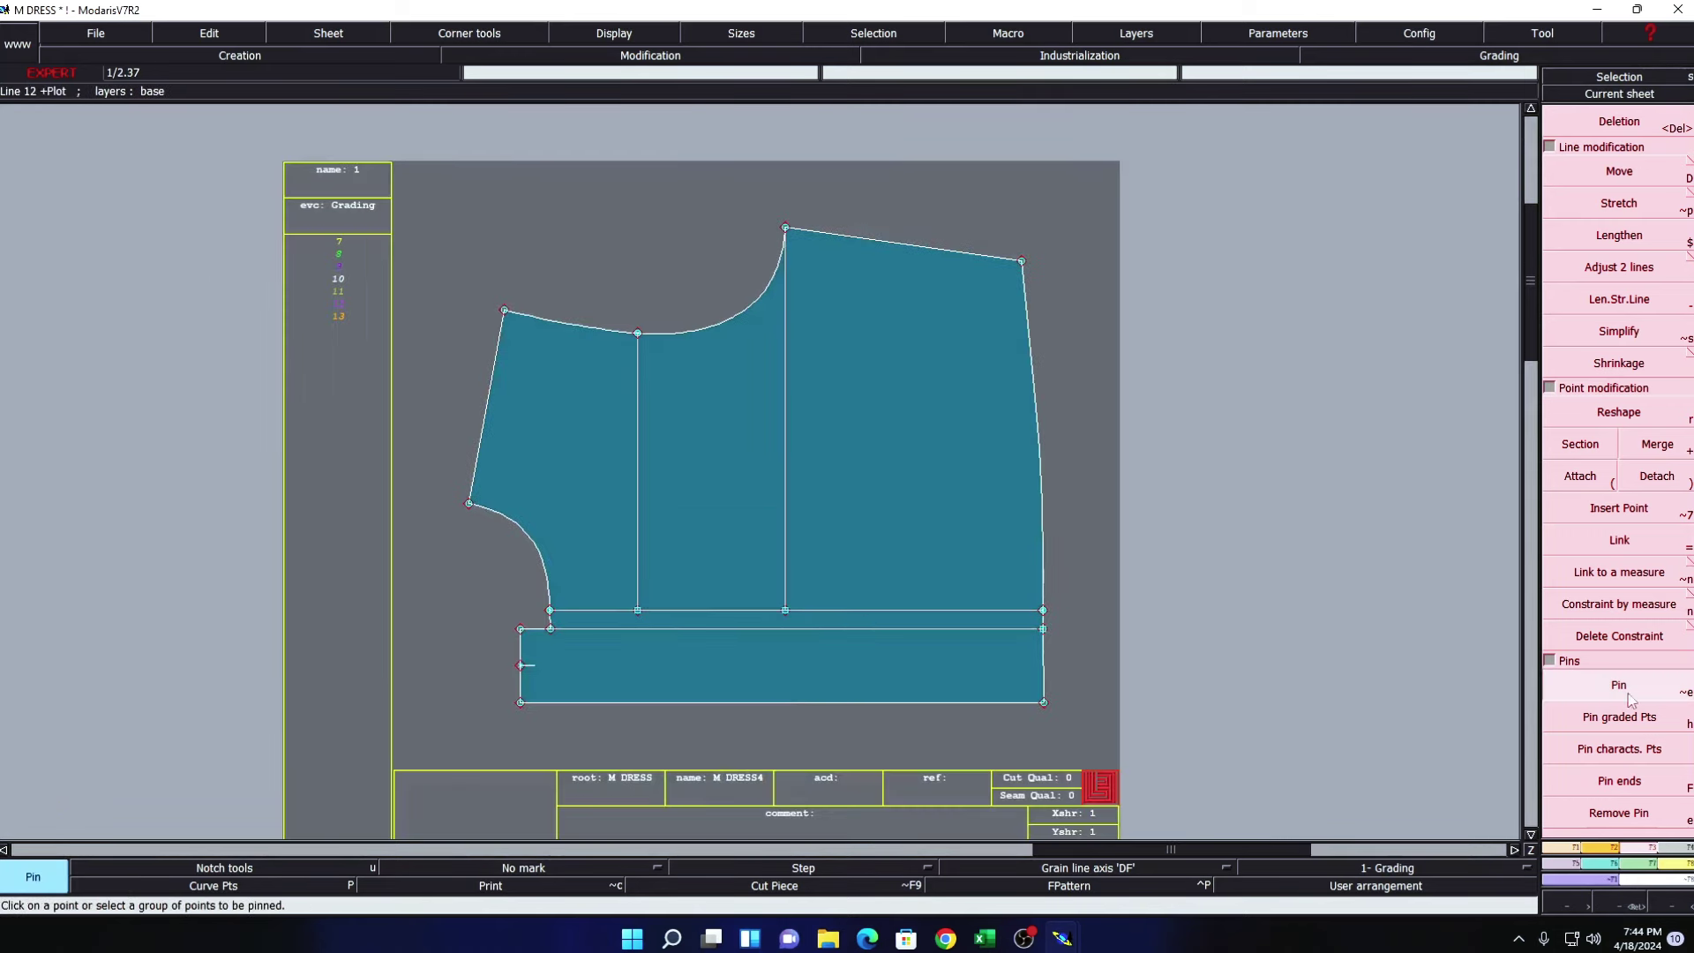
- Select the upper curve with Stretch and Print on, undo a trial rotation, and pin the top-right corner
{"action": "left_click", "coordinate": [1646, 208]}
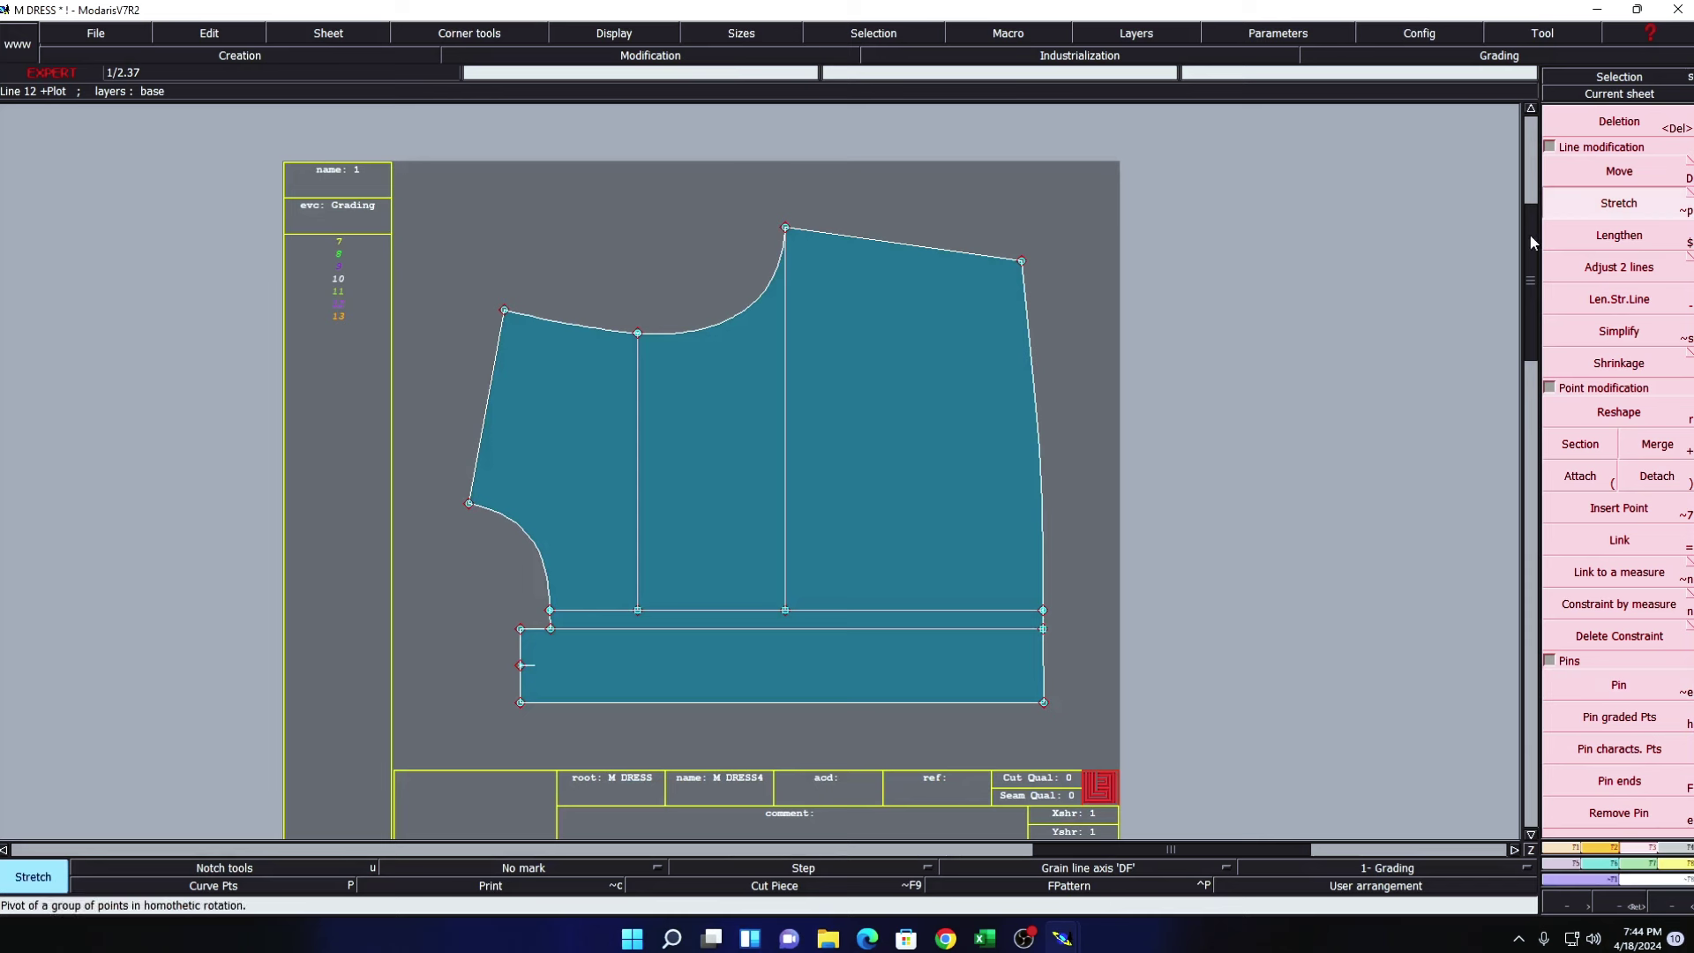
{"action": "left_click", "coordinate": [556, 886]}
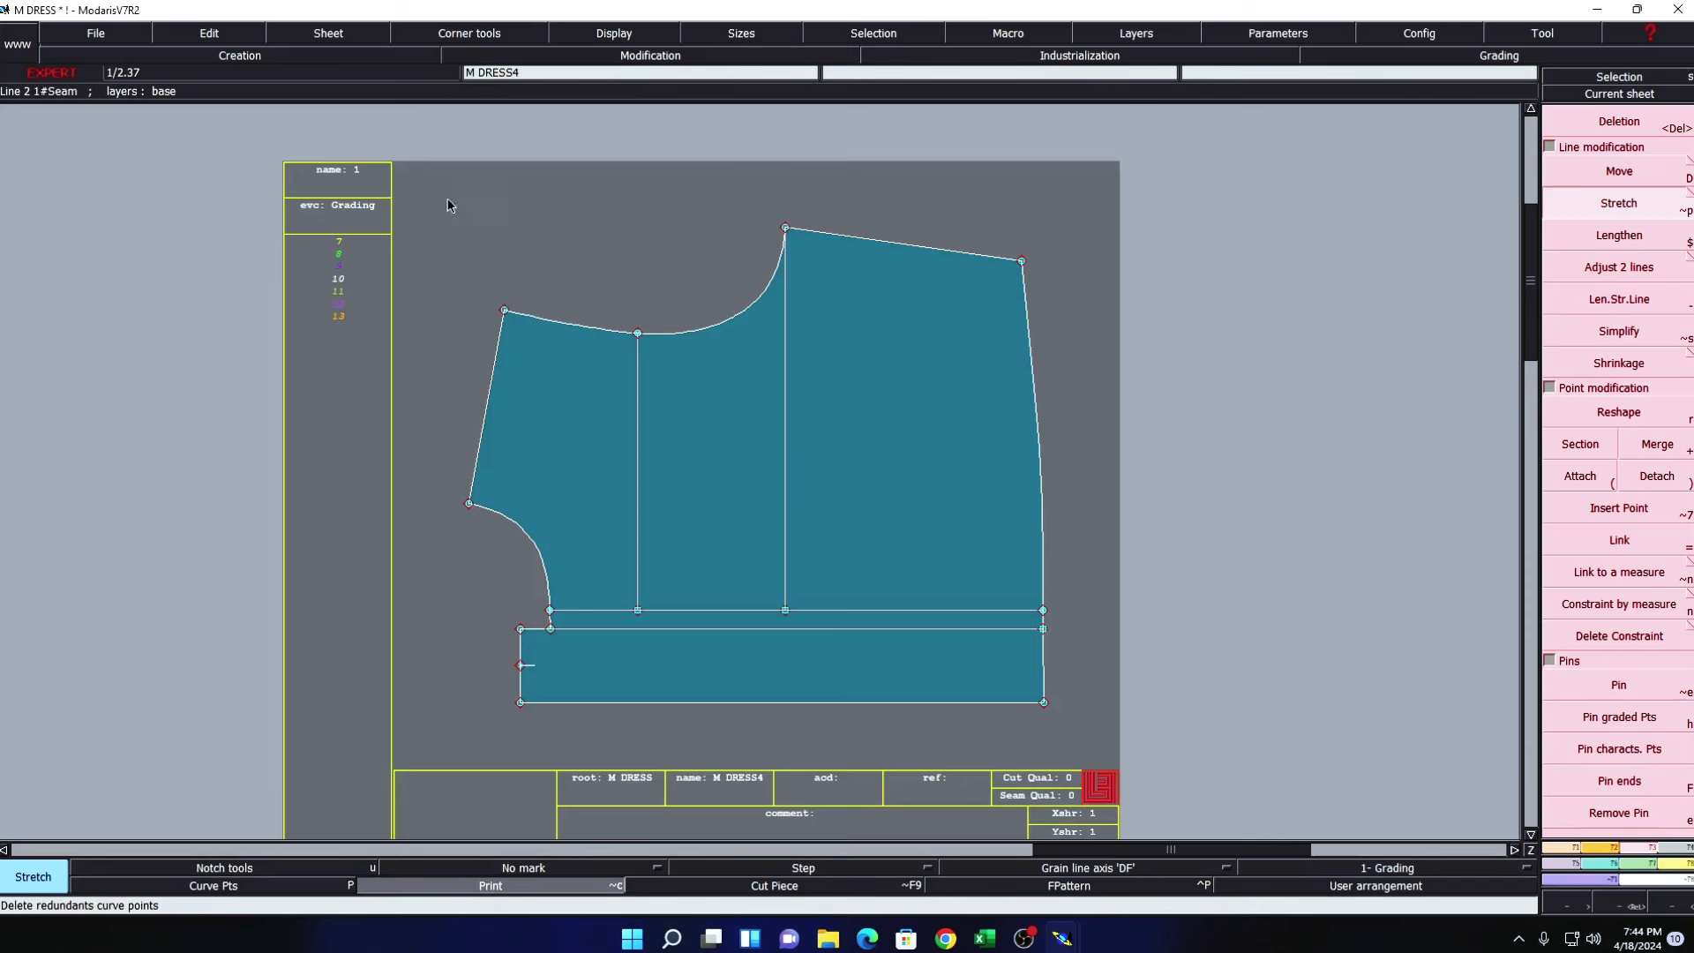
{"action": "left_click_drag", "start_coordinate": [415, 178], "coordinate": [885, 444]}
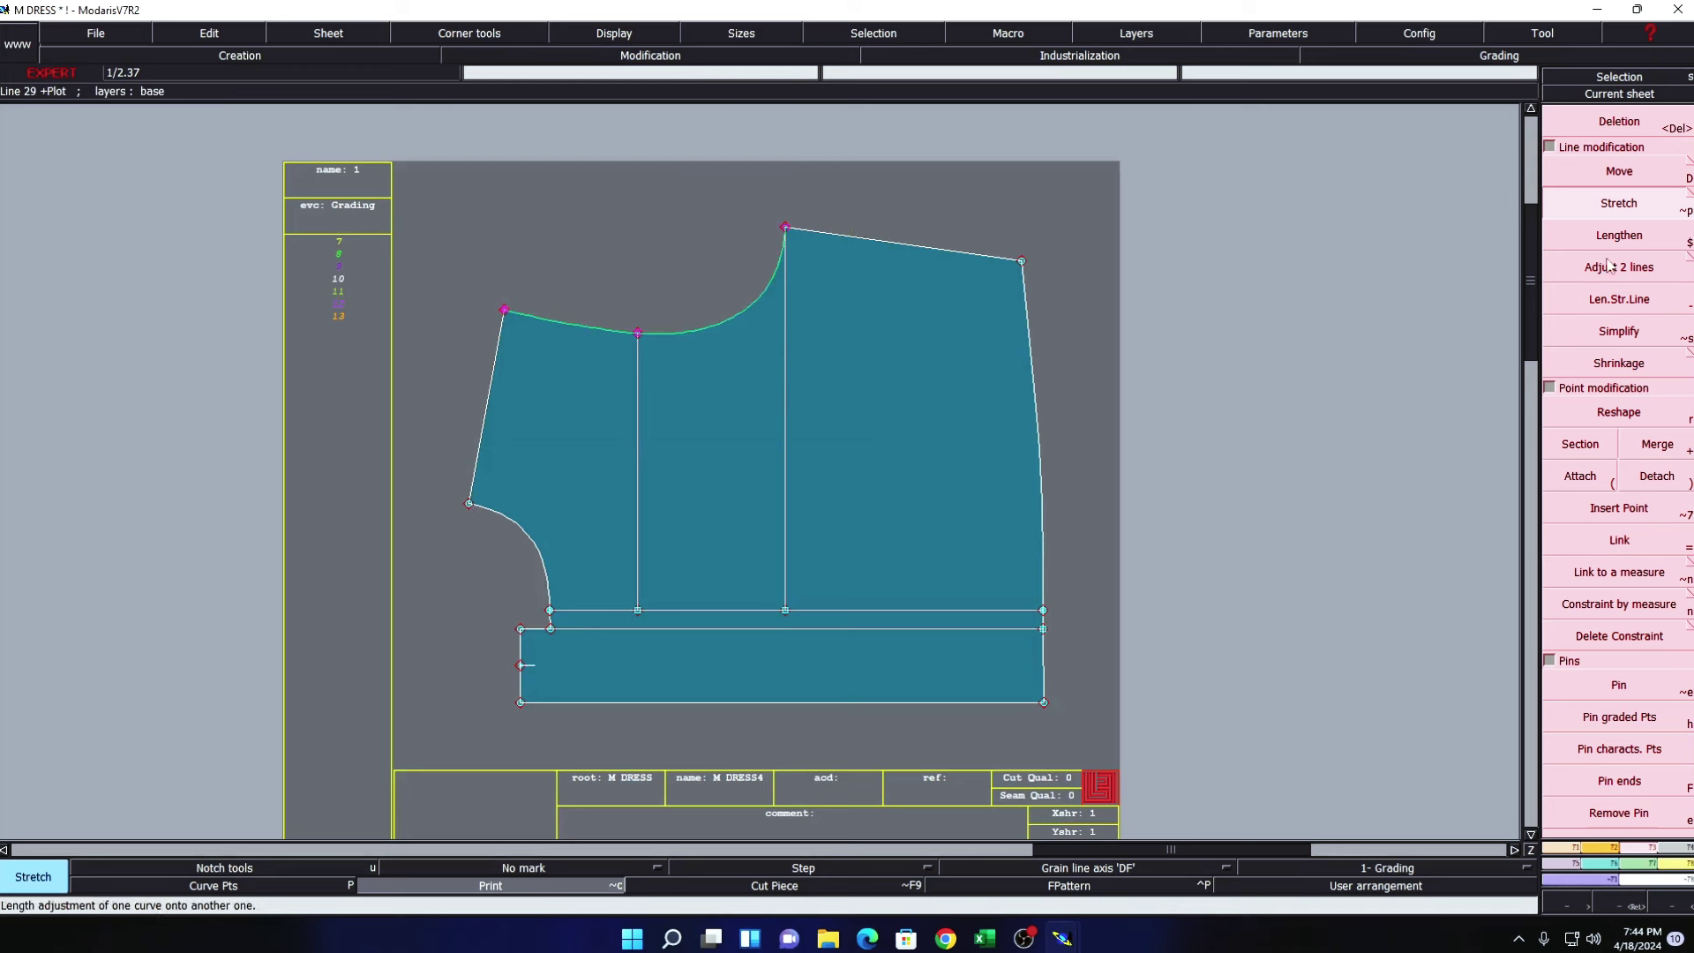
{"action": "left_click", "coordinate": [785, 610]}
{"action": "left_click_drag", "start_coordinate": [784, 228], "coordinate": [737, 230]}
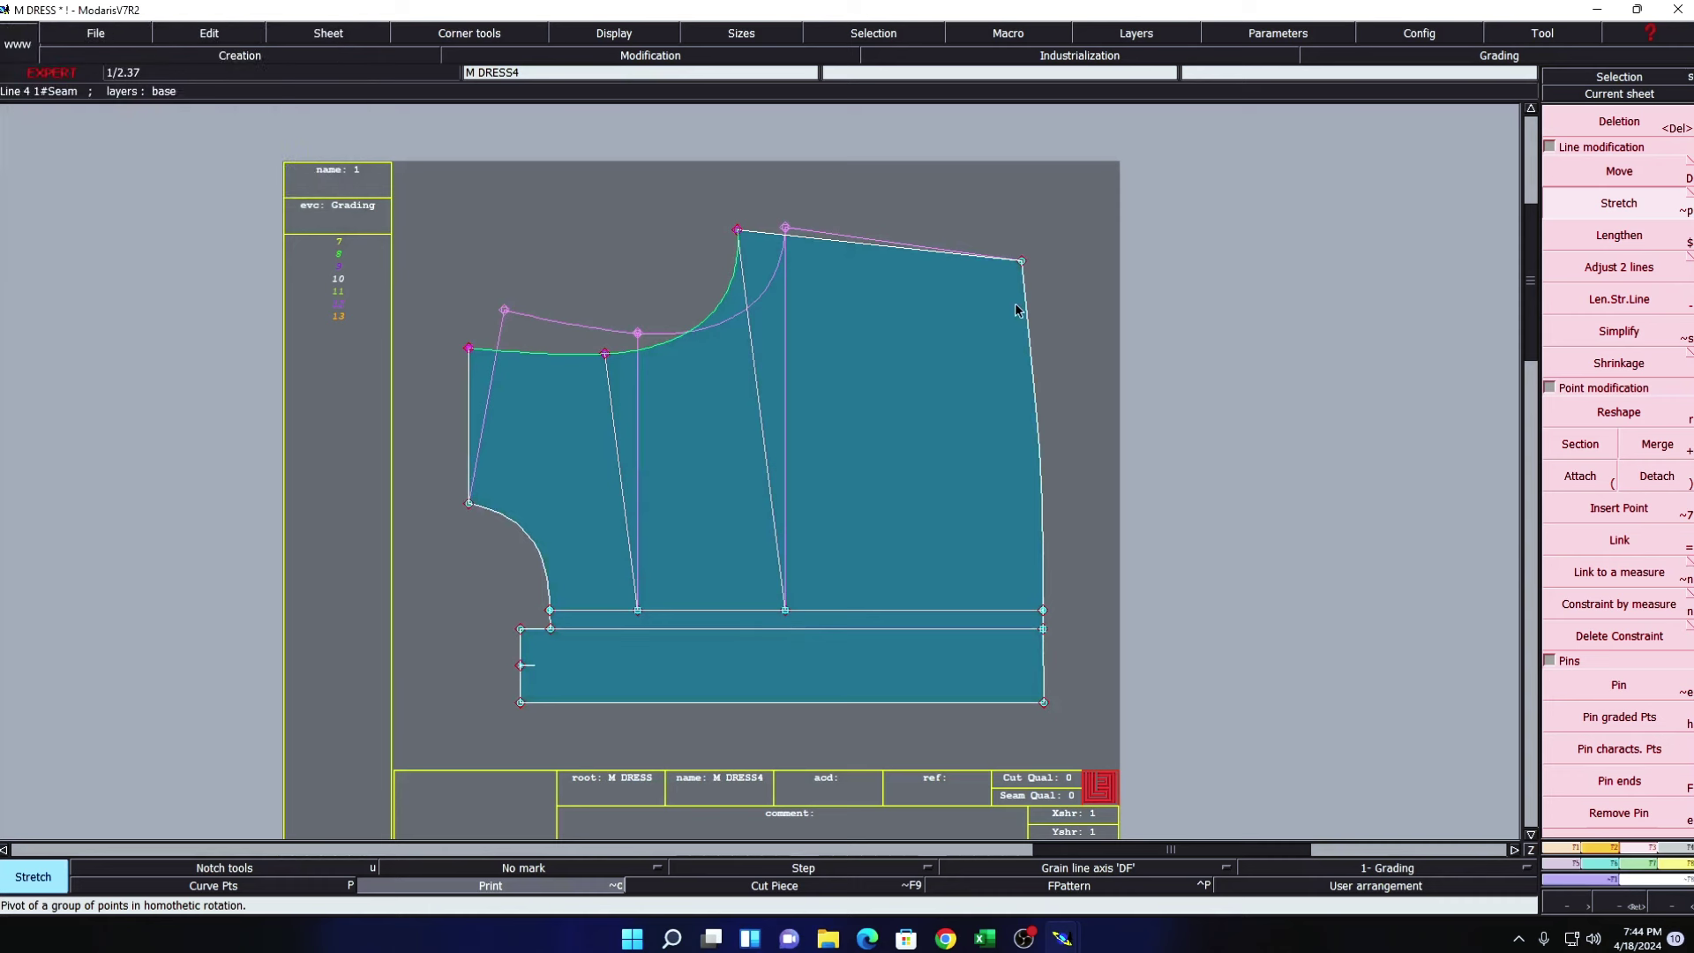
{"action": "key", "text": "ctrl+z"}
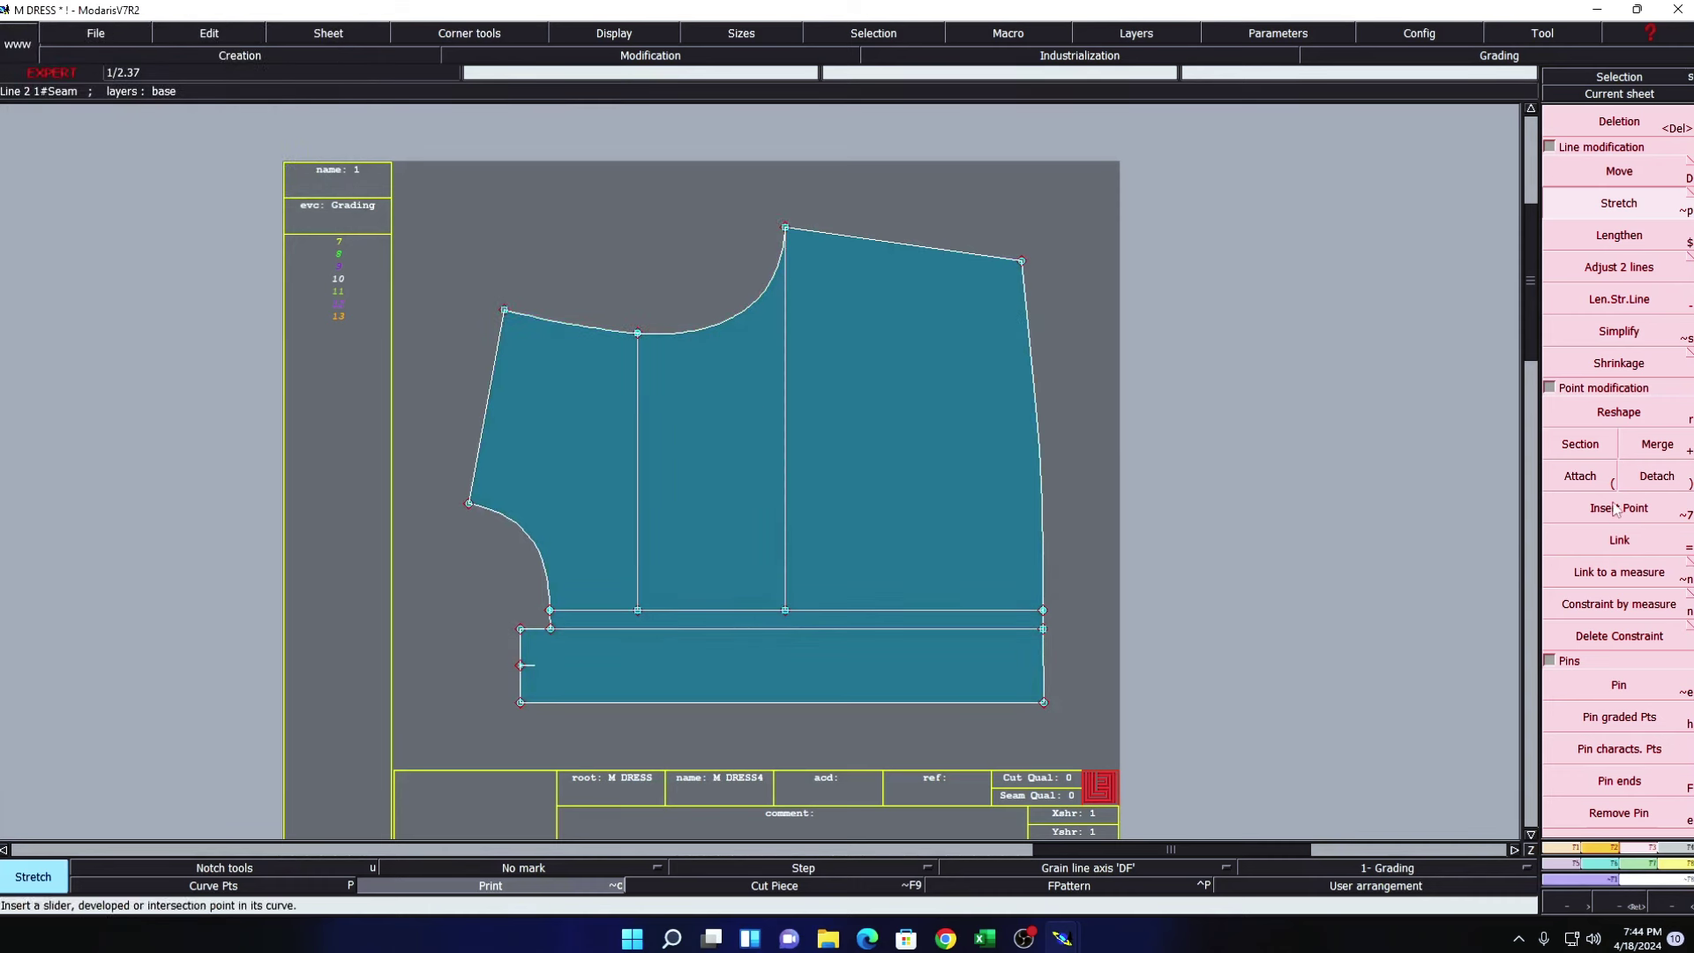
{"action": "left_click", "coordinate": [1621, 690]}
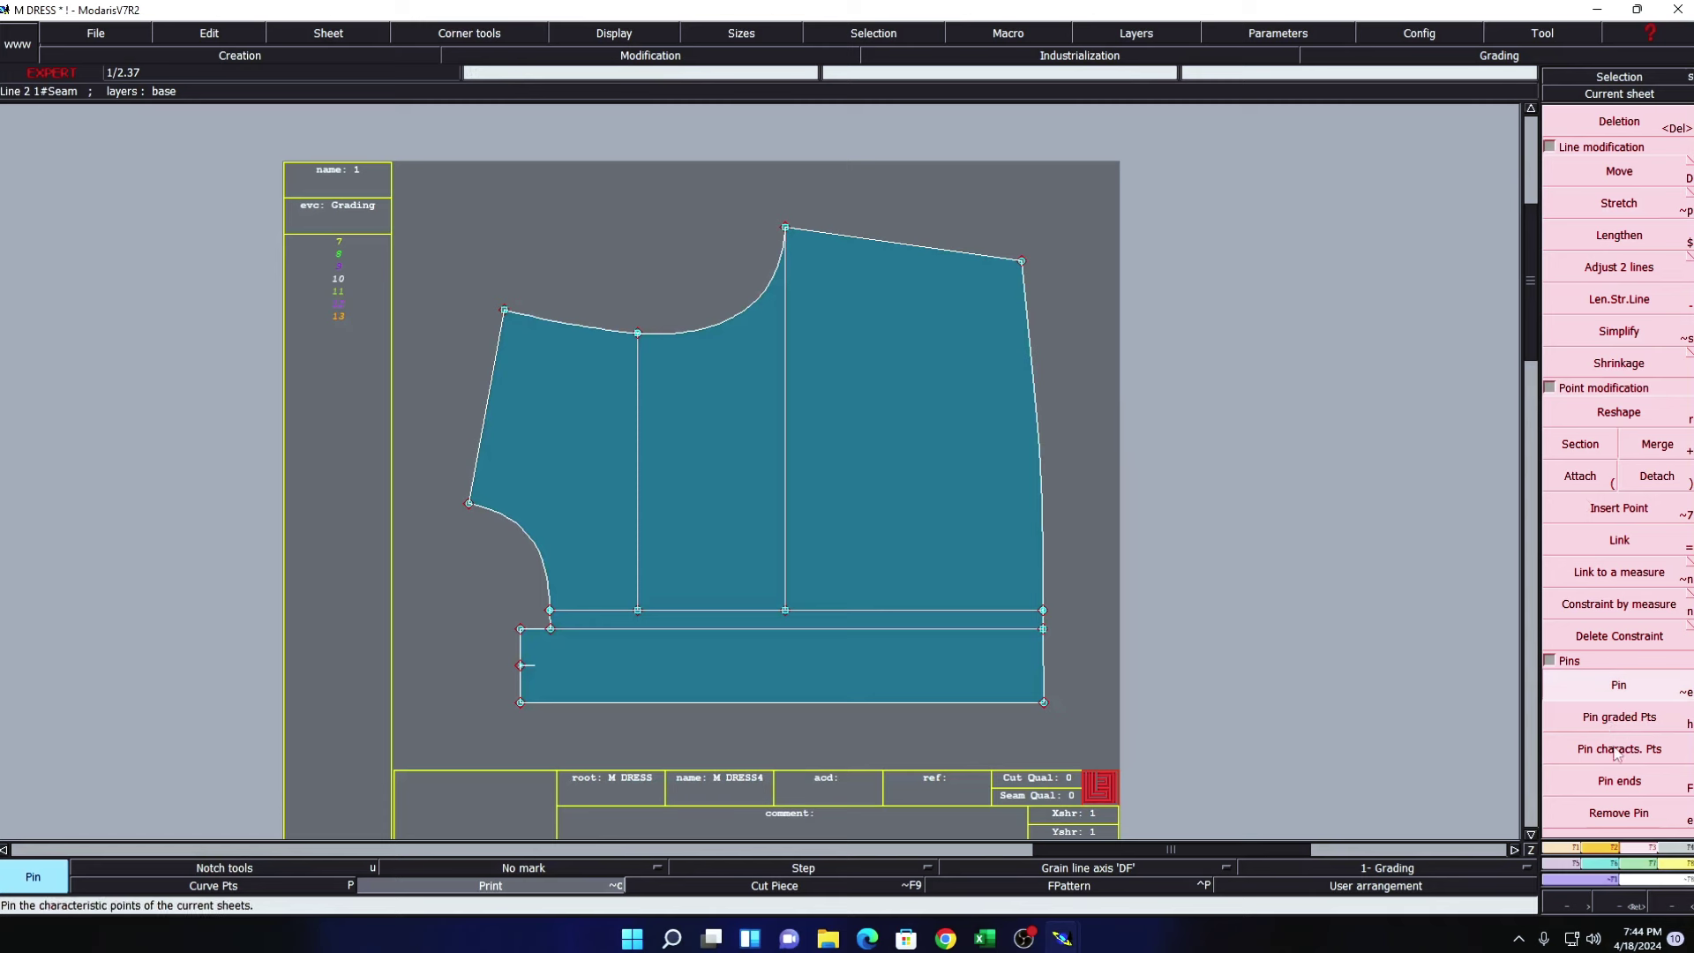
{"action": "left_click_drag", "start_coordinate": [992, 244], "coordinate": [1089, 320]}
- Move the pinned top-right corner point 1.5 cm to the right
{"action": "key", "text": "d"}
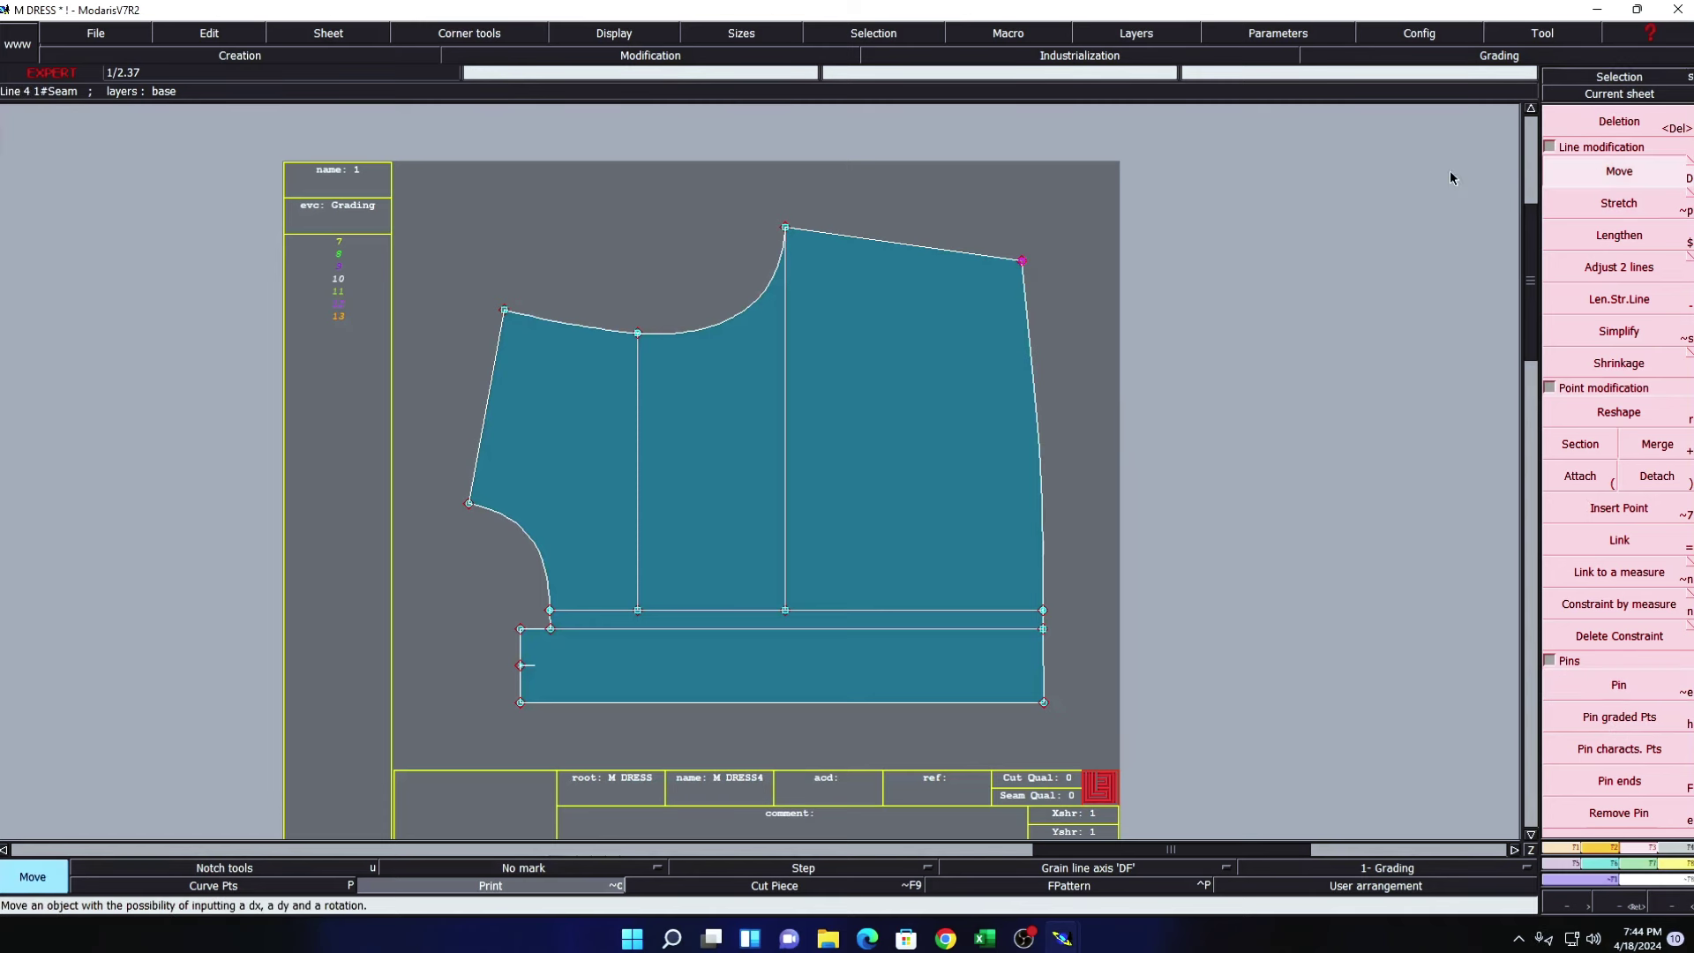
{"action": "left_click", "coordinate": [1024, 264]}
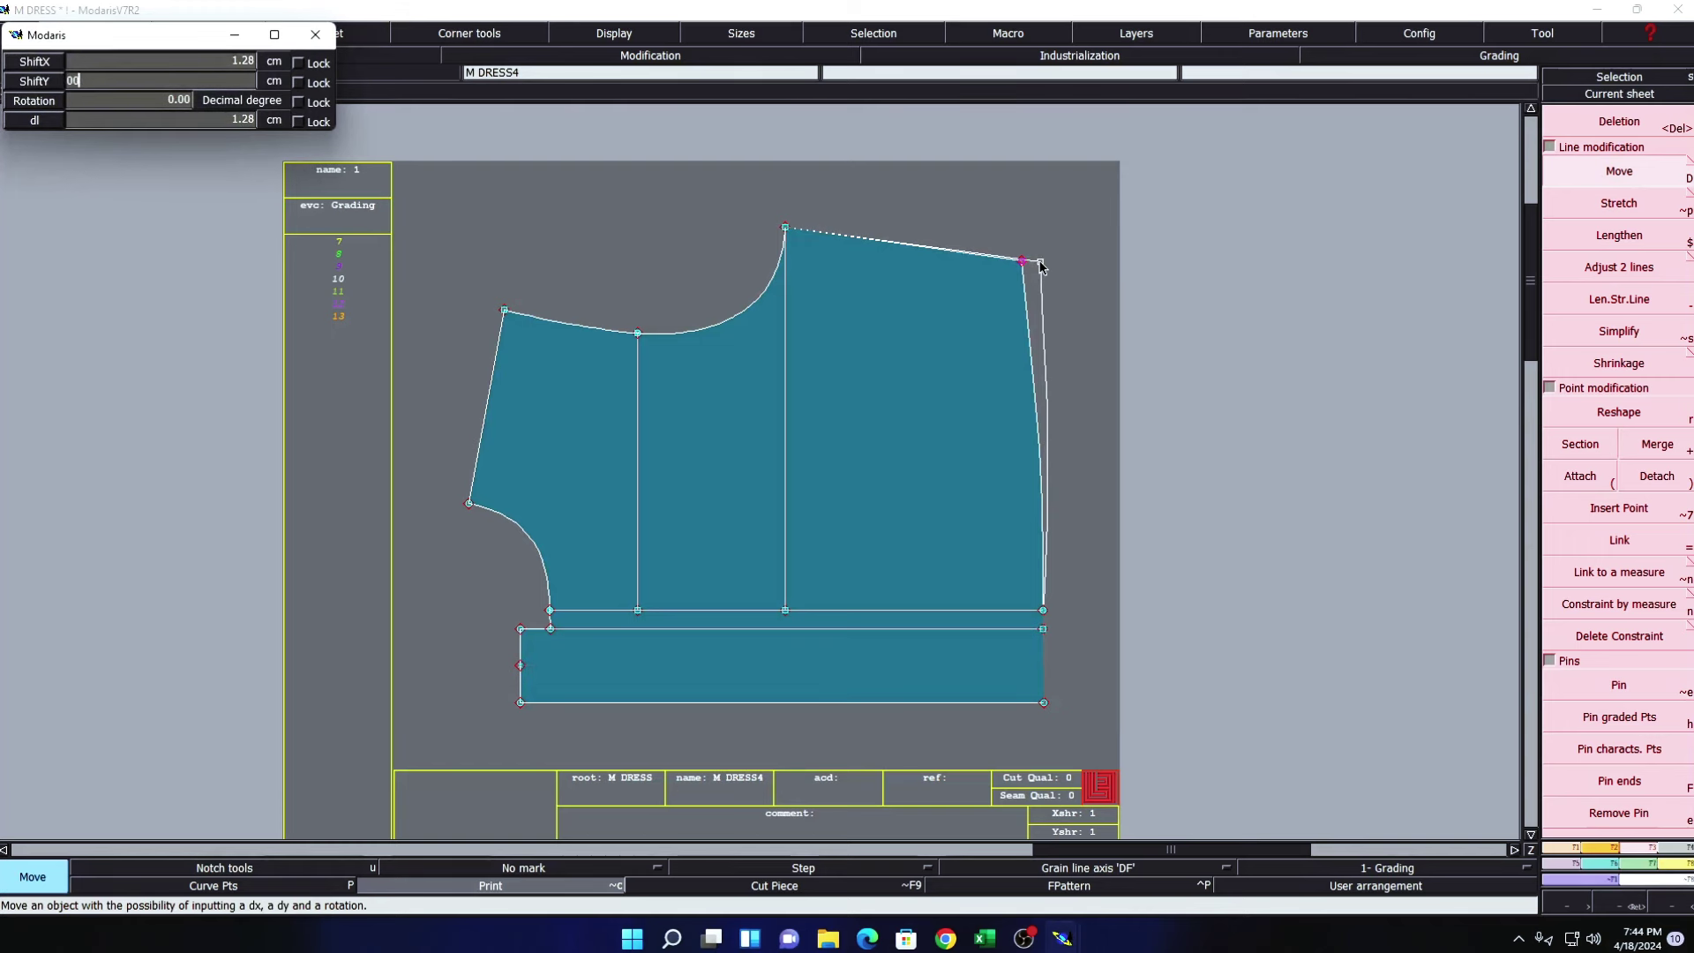
{"action": "type", "text": "1"}
{"action": "key", "text": "Return"}
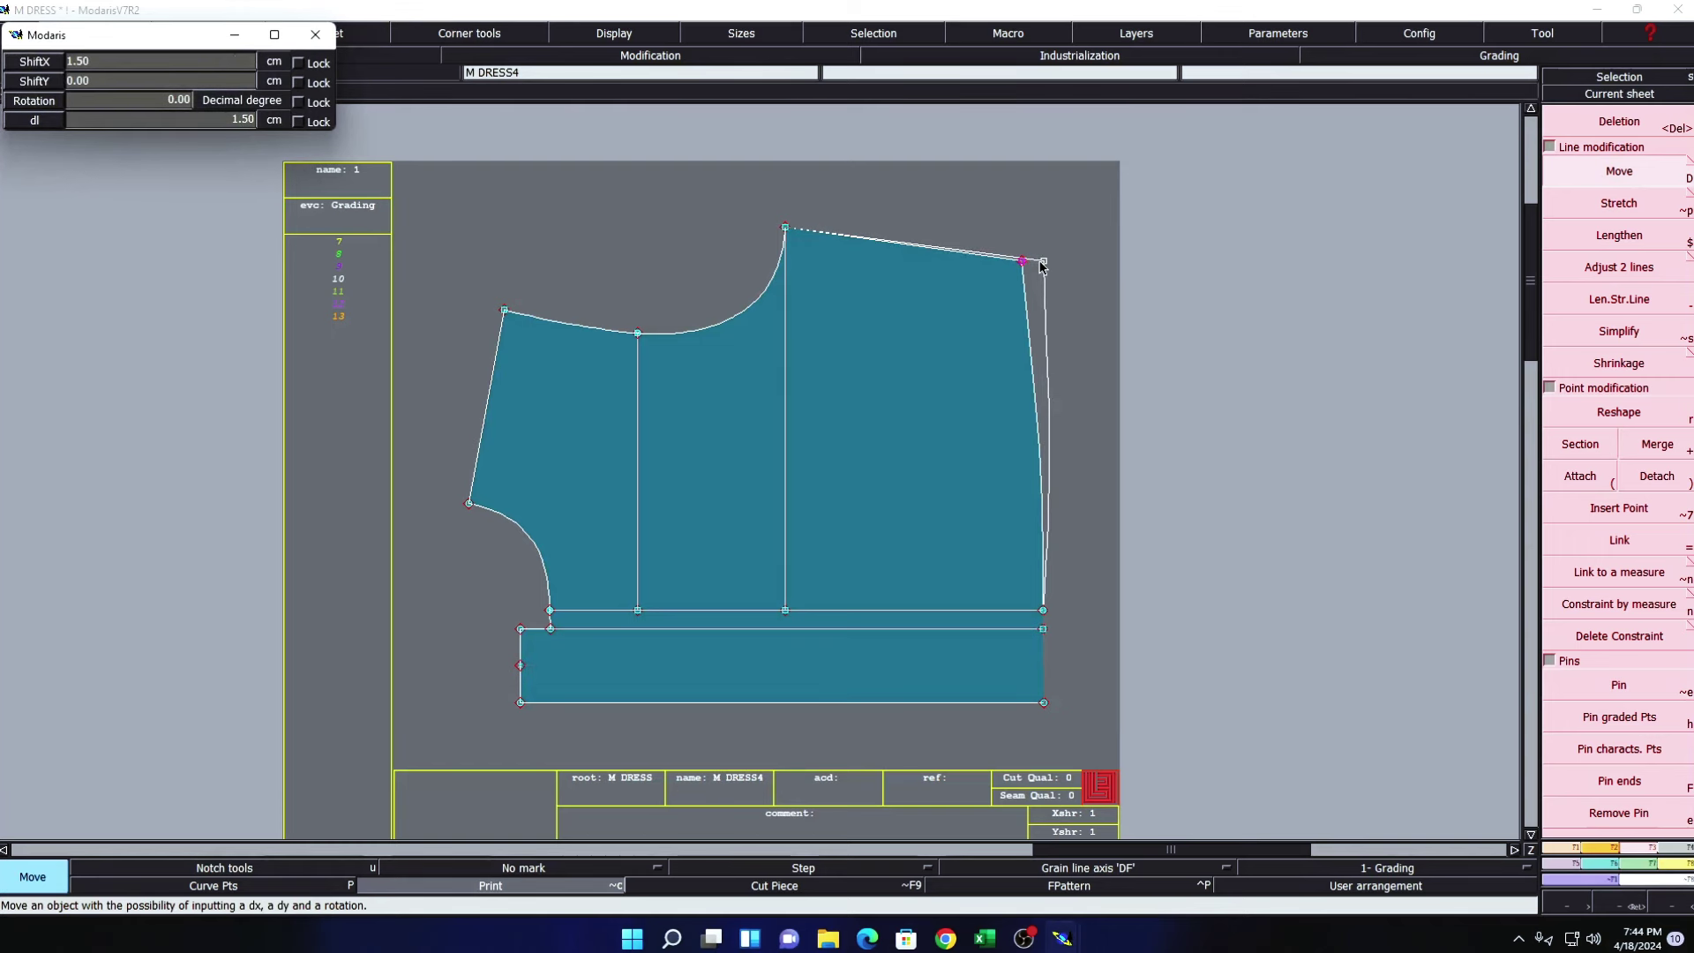
{"action": "left_click", "coordinate": [1170, 304]}
- Shift the upper curve points 1.5 cm left and hide the original-outline plot
{"action": "left_click_drag", "start_coordinate": [426, 166], "coordinate": [863, 390]}
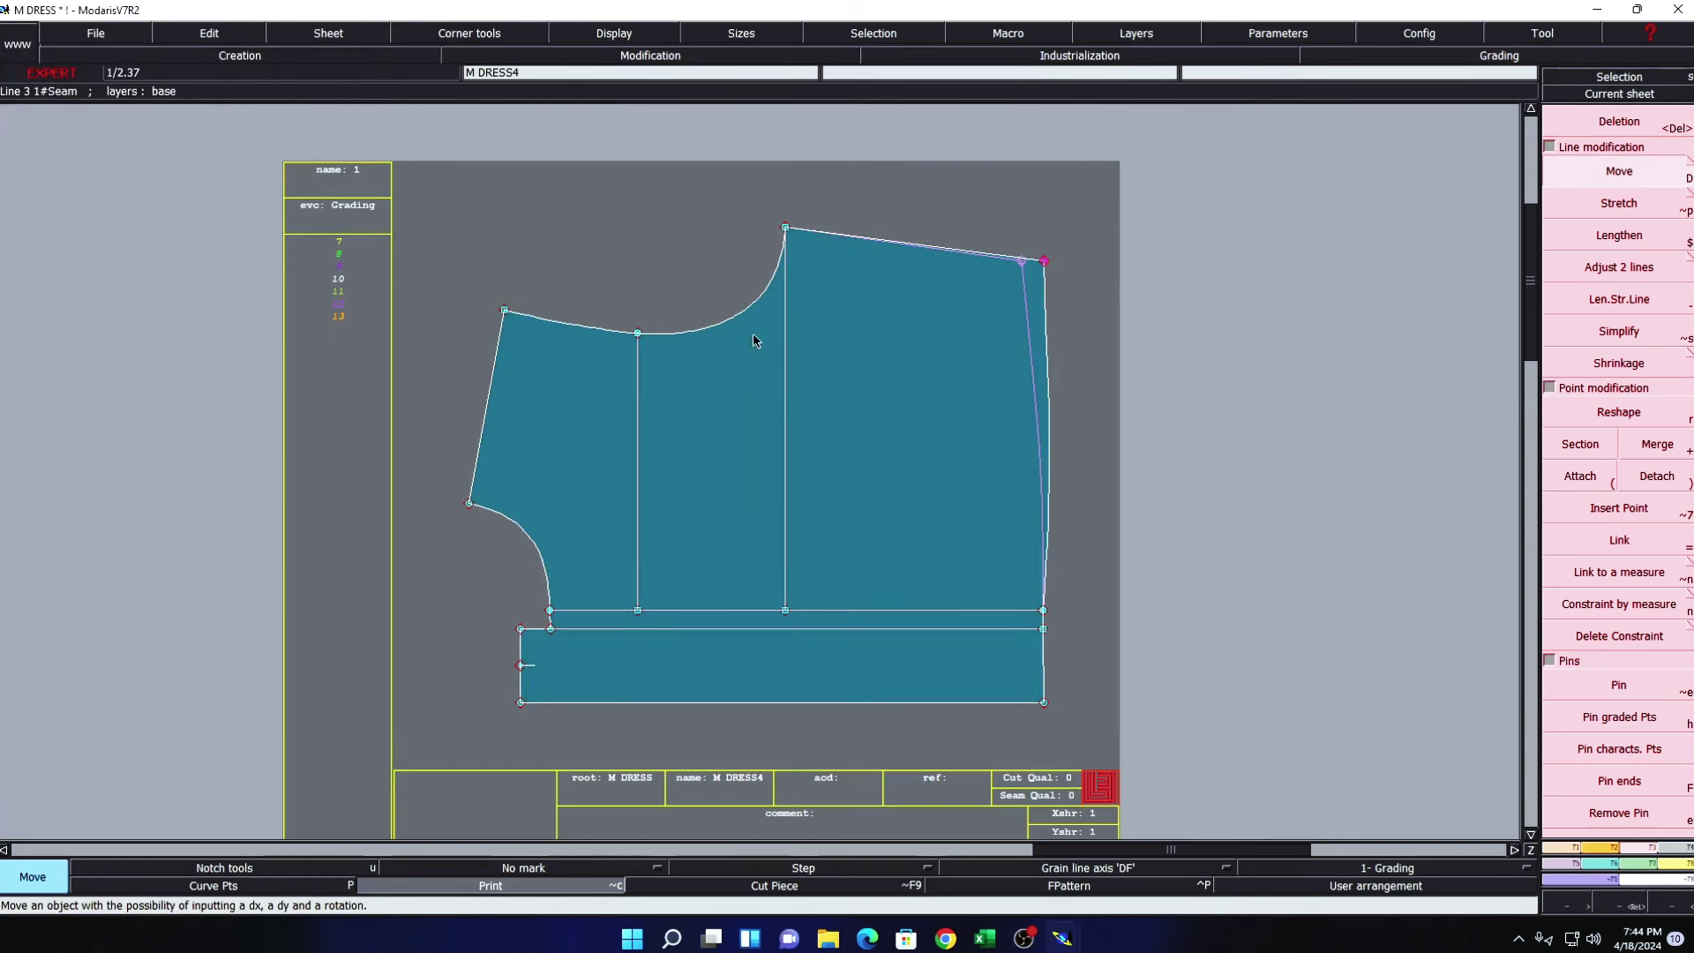
{"action": "left_click", "coordinate": [863, 390]}
{"action": "left_click", "coordinate": [784, 227]}
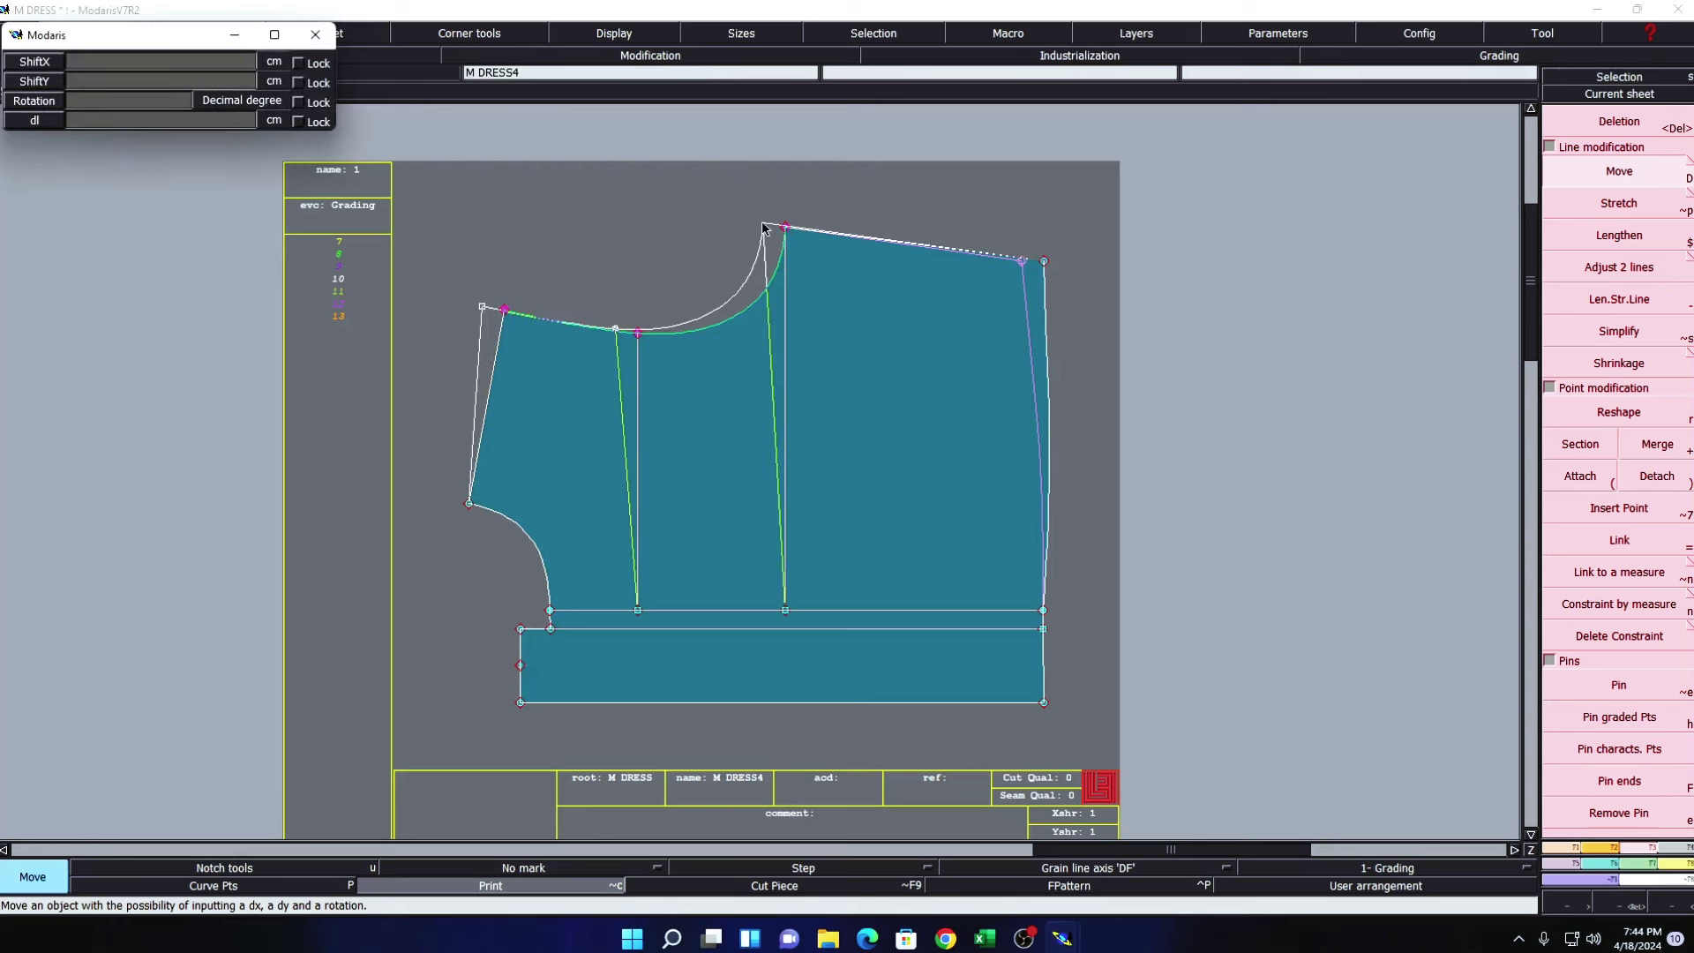
{"action": "type", "text": "00"}
{"action": "key", "text": "Return"}
{"action": "type", "text": "-"}
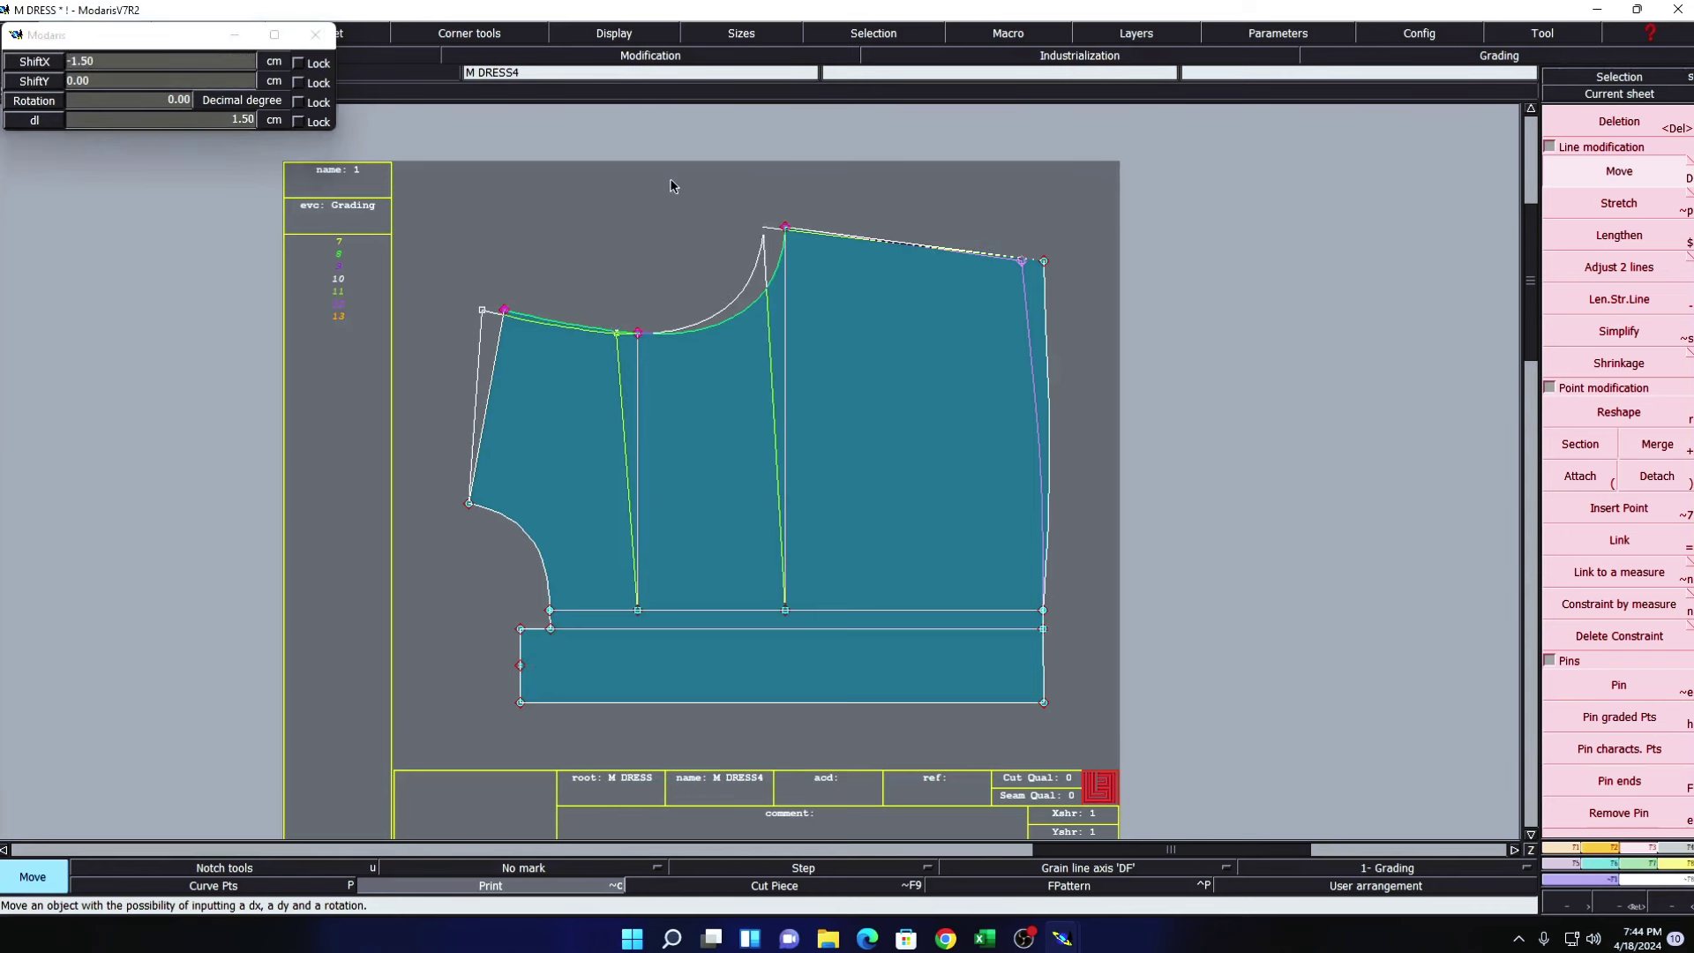
{"action": "key", "text": "Return"}
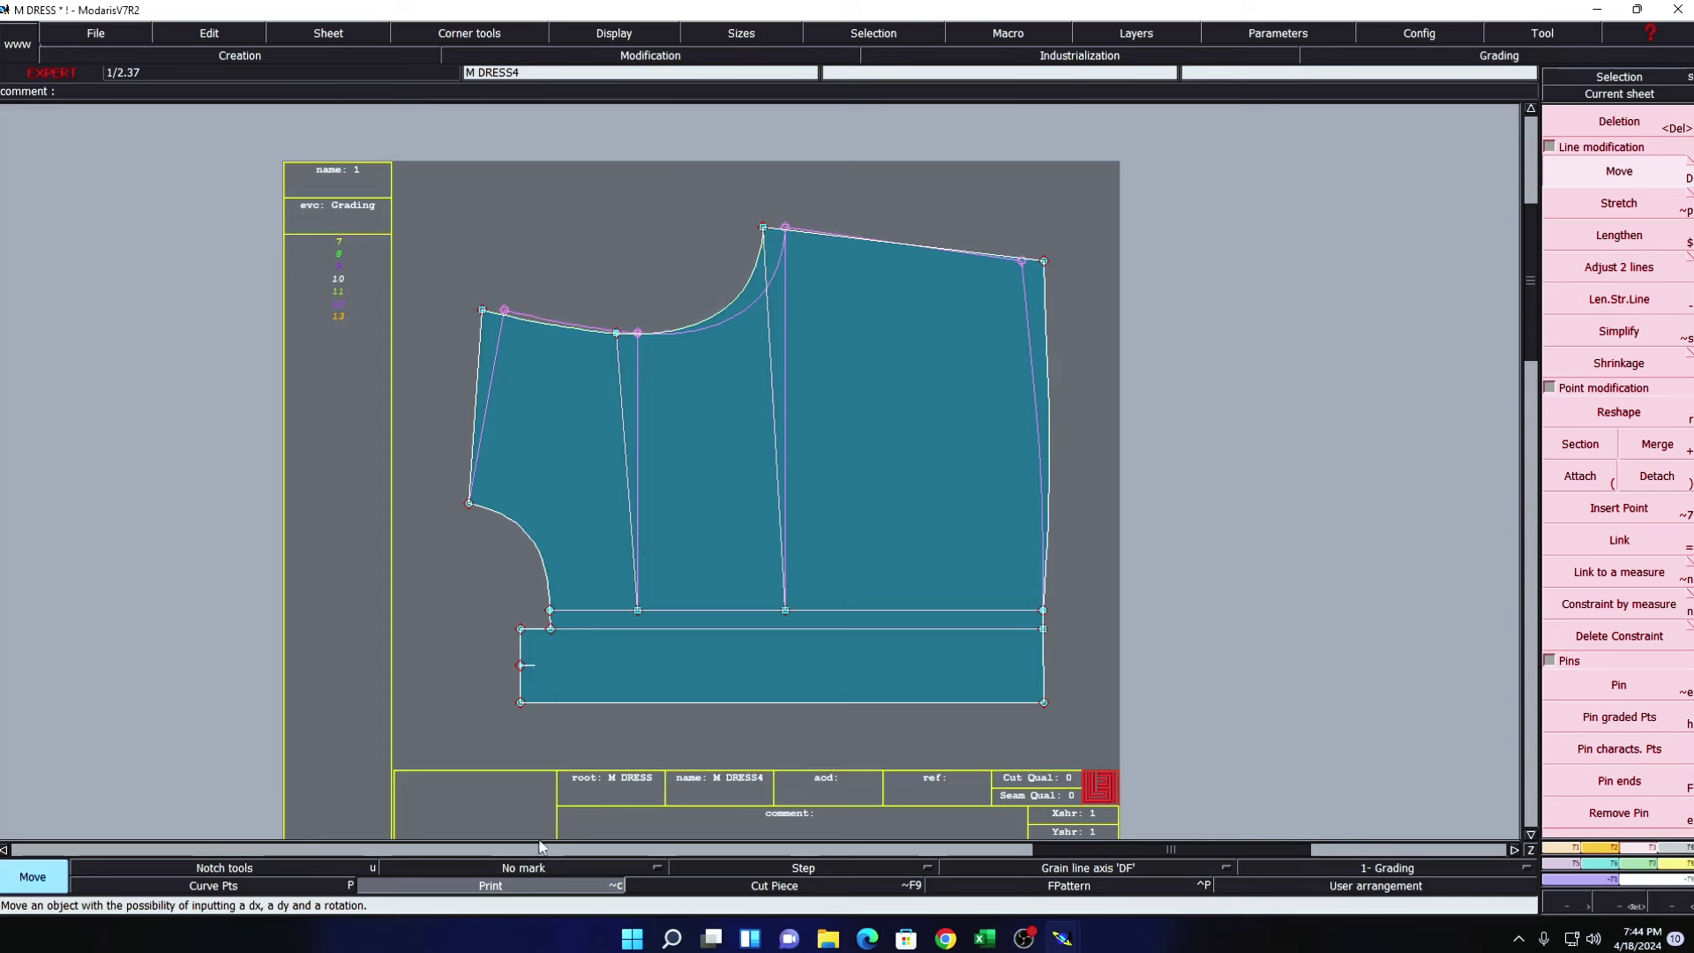
{"action": "left_click", "coordinate": [490, 885]}
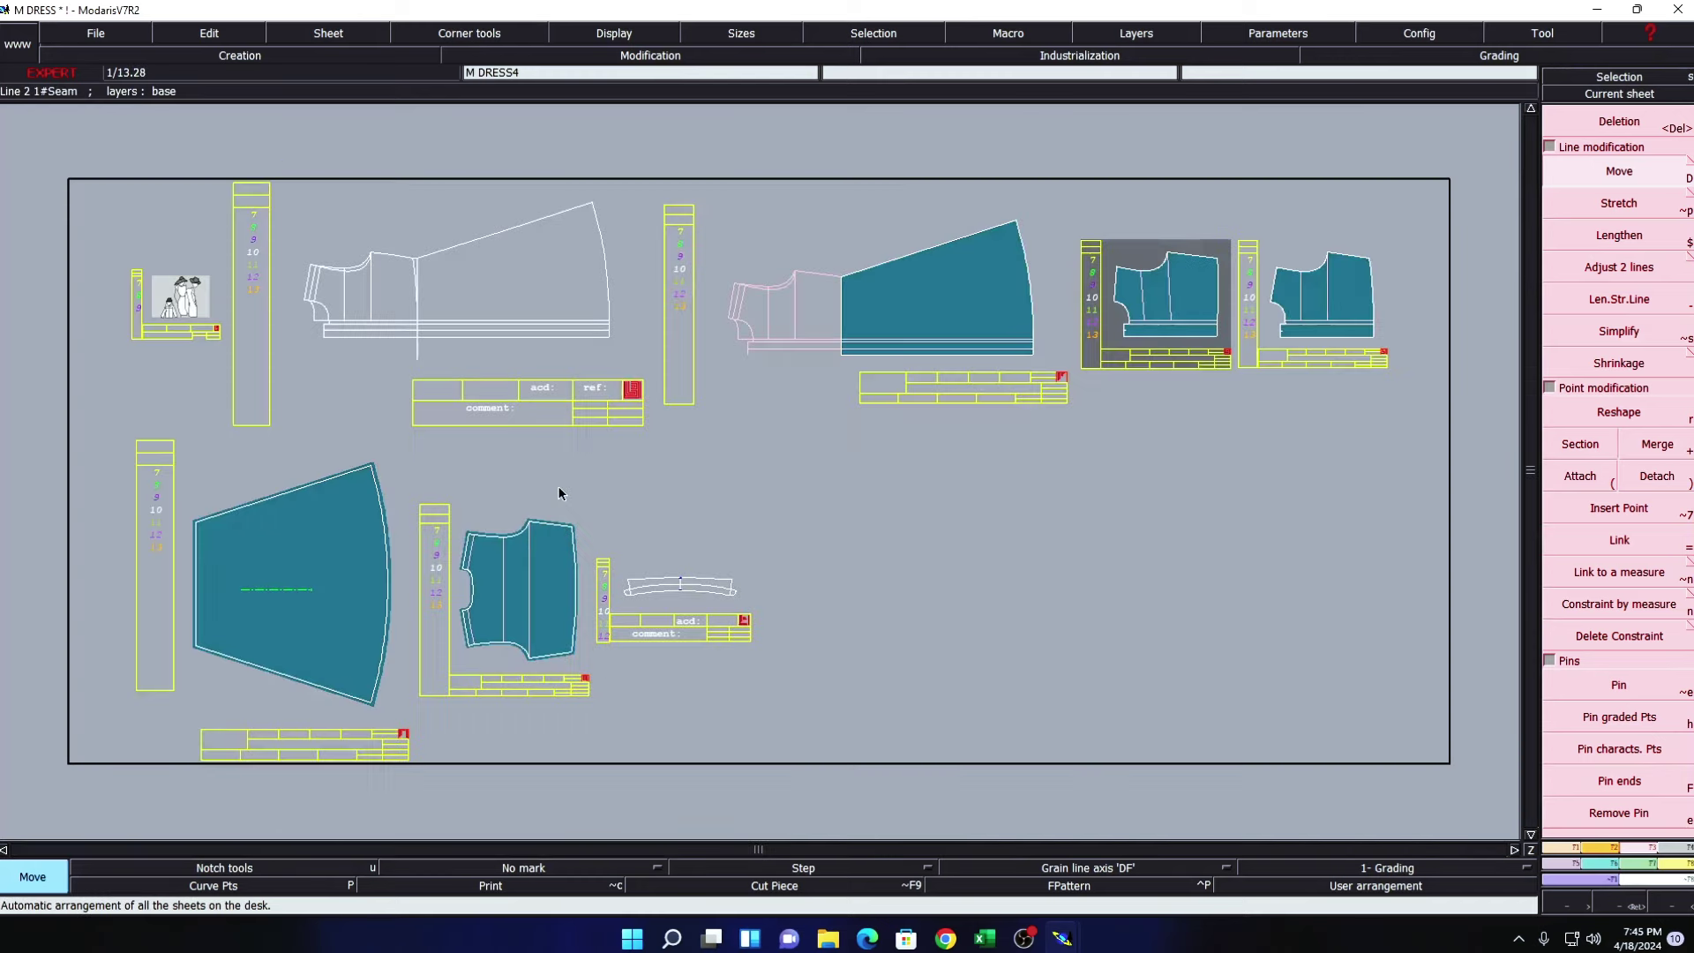
- Measure the M DRESS2 left edge (13.34 cm) and upper curve (23.28 cm), then return to M DRESS4
{"action": "key", "text": "F12"}
{"action": "left_click", "coordinate": [1619, 94]}
{"action": "left_click", "coordinate": [1323, 300]}
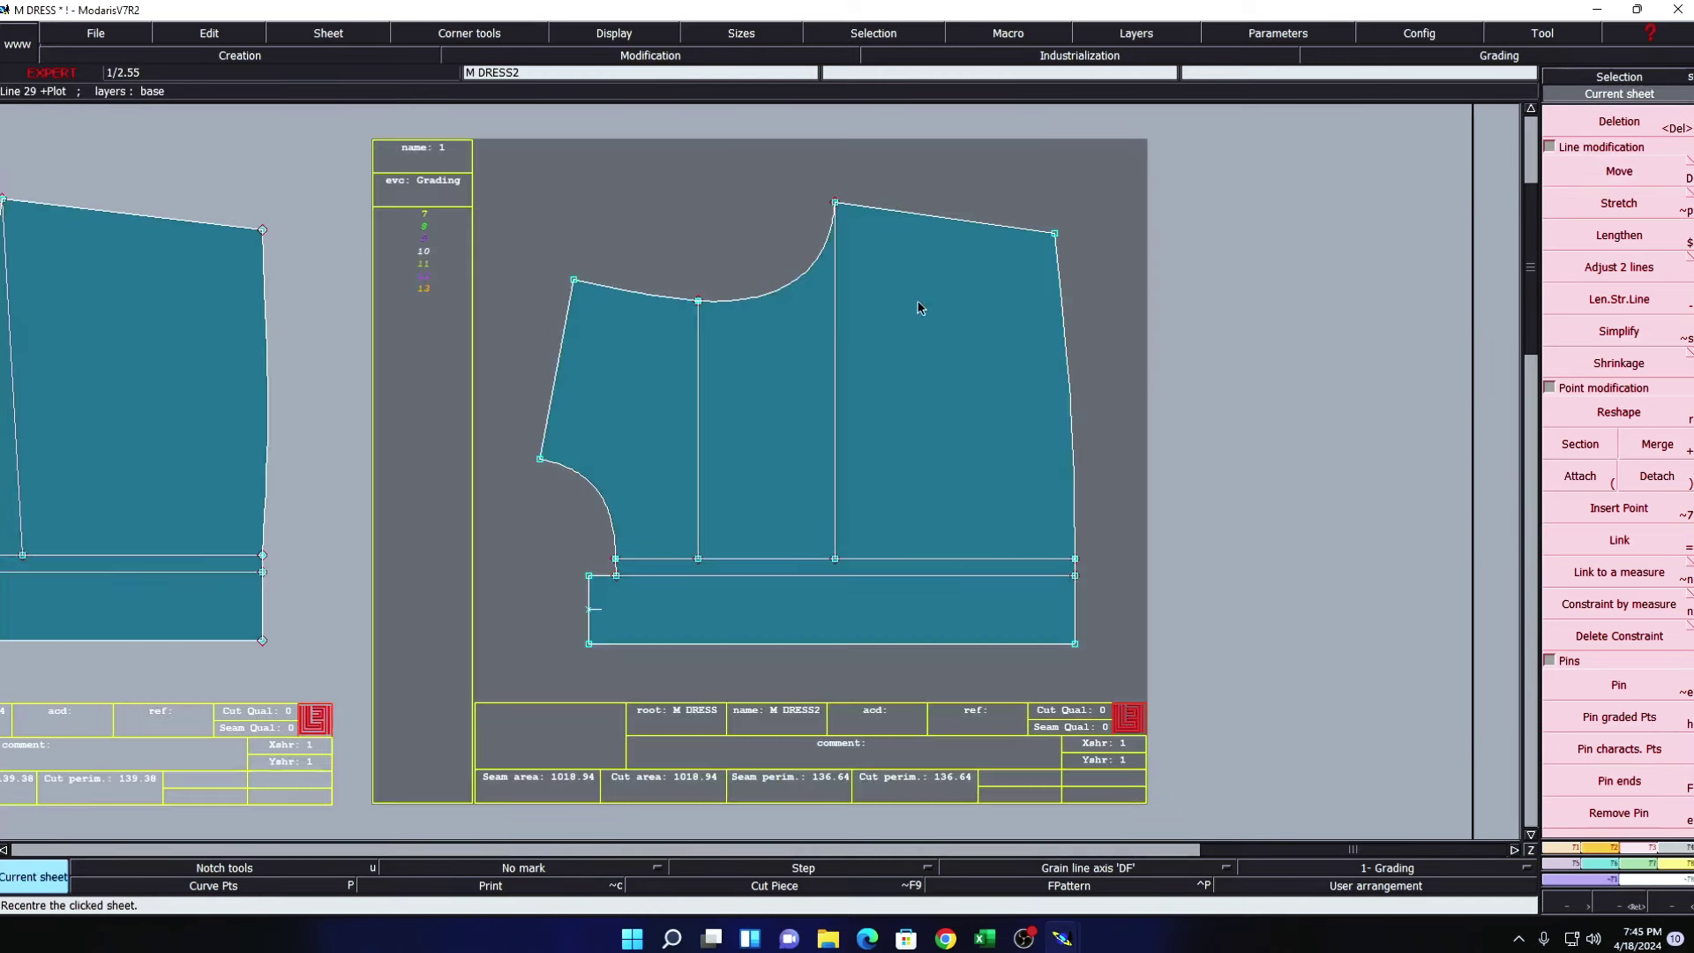
{"action": "key", "text": "l"}
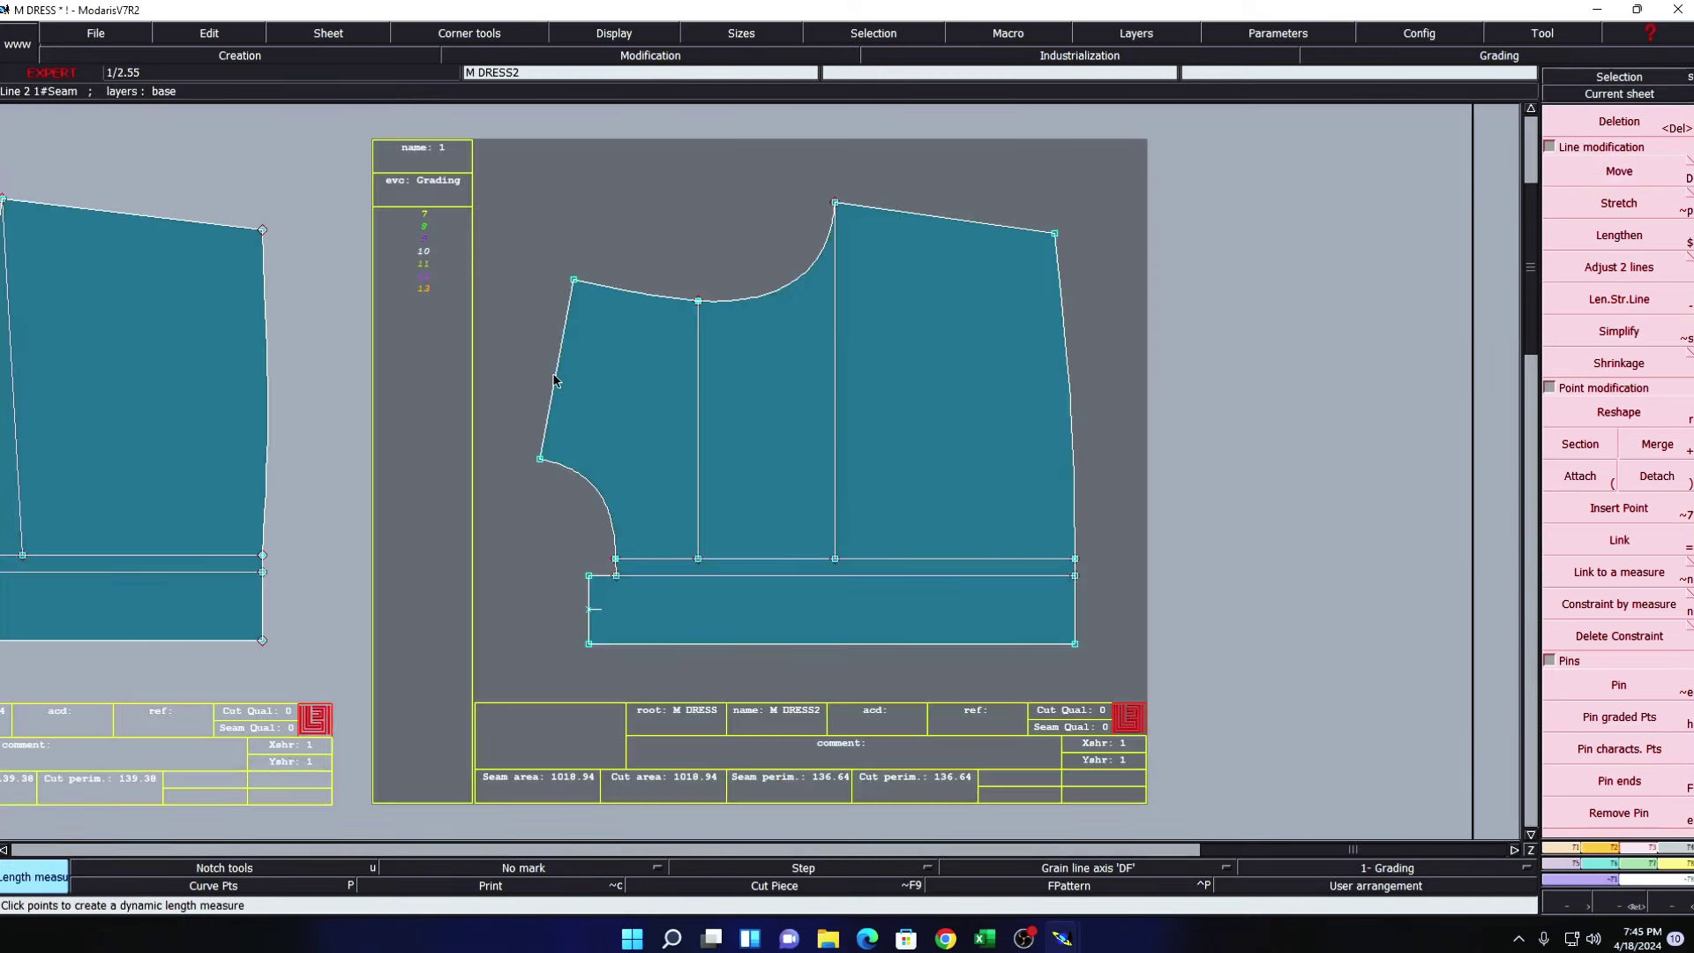
{"action": "left_click", "coordinate": [420, 369]}
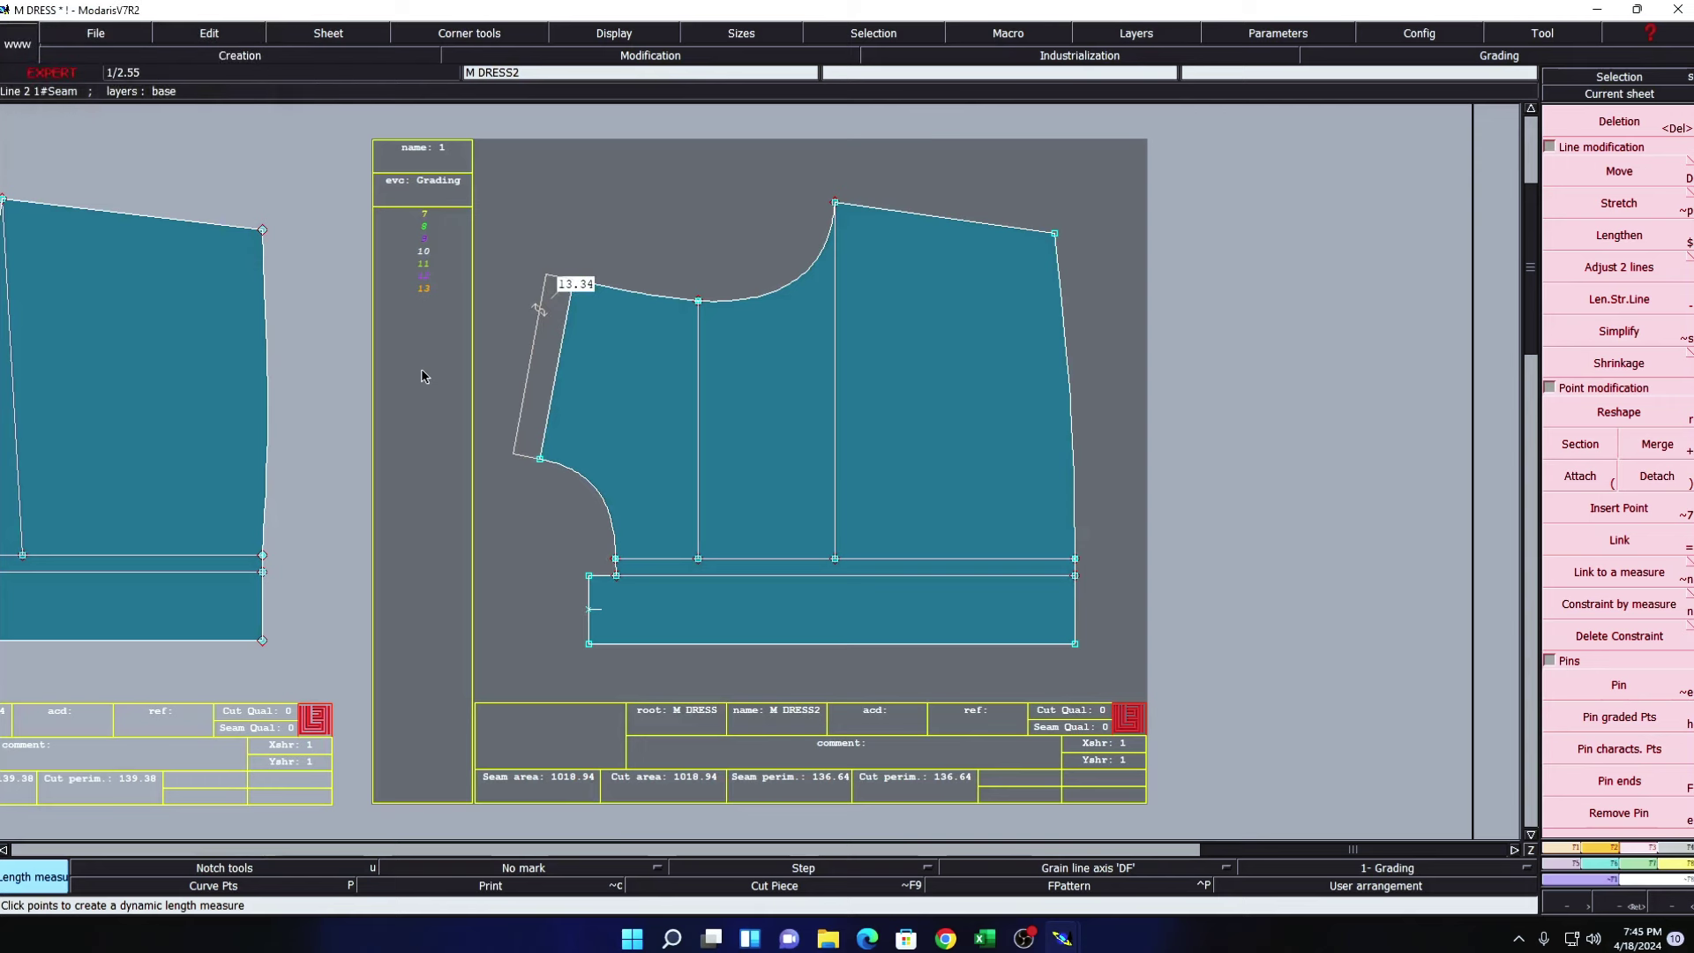
{"action": "left_click", "coordinate": [757, 300]}
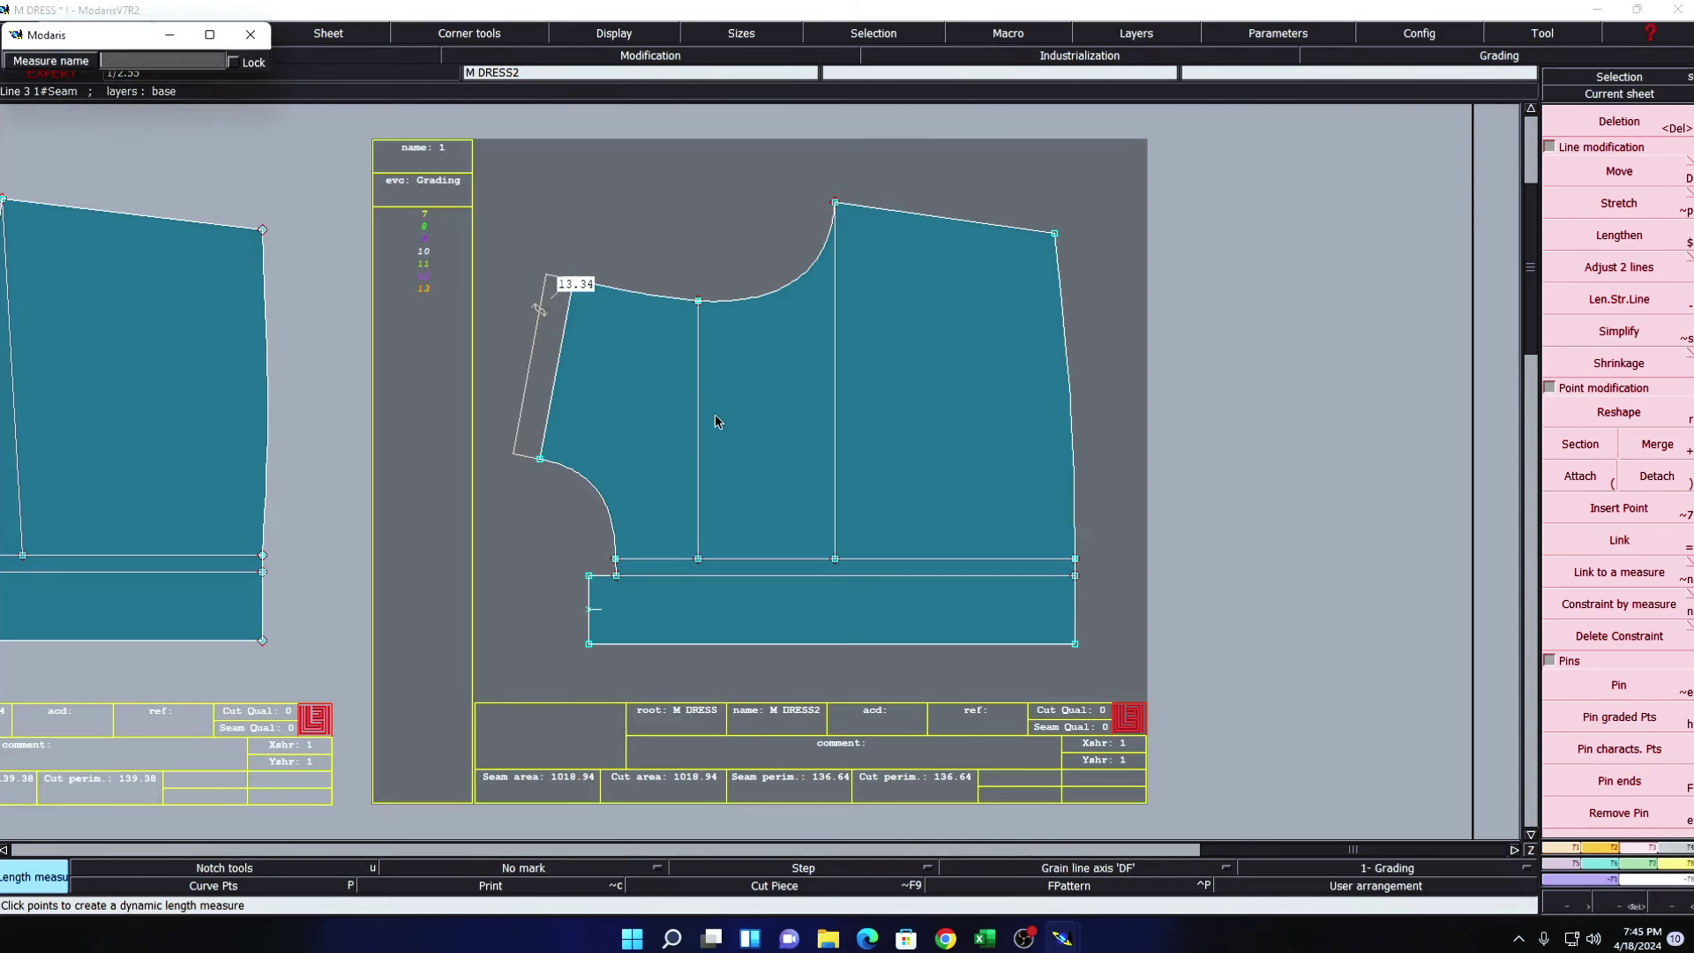
{"action": "key", "text": "Return"}
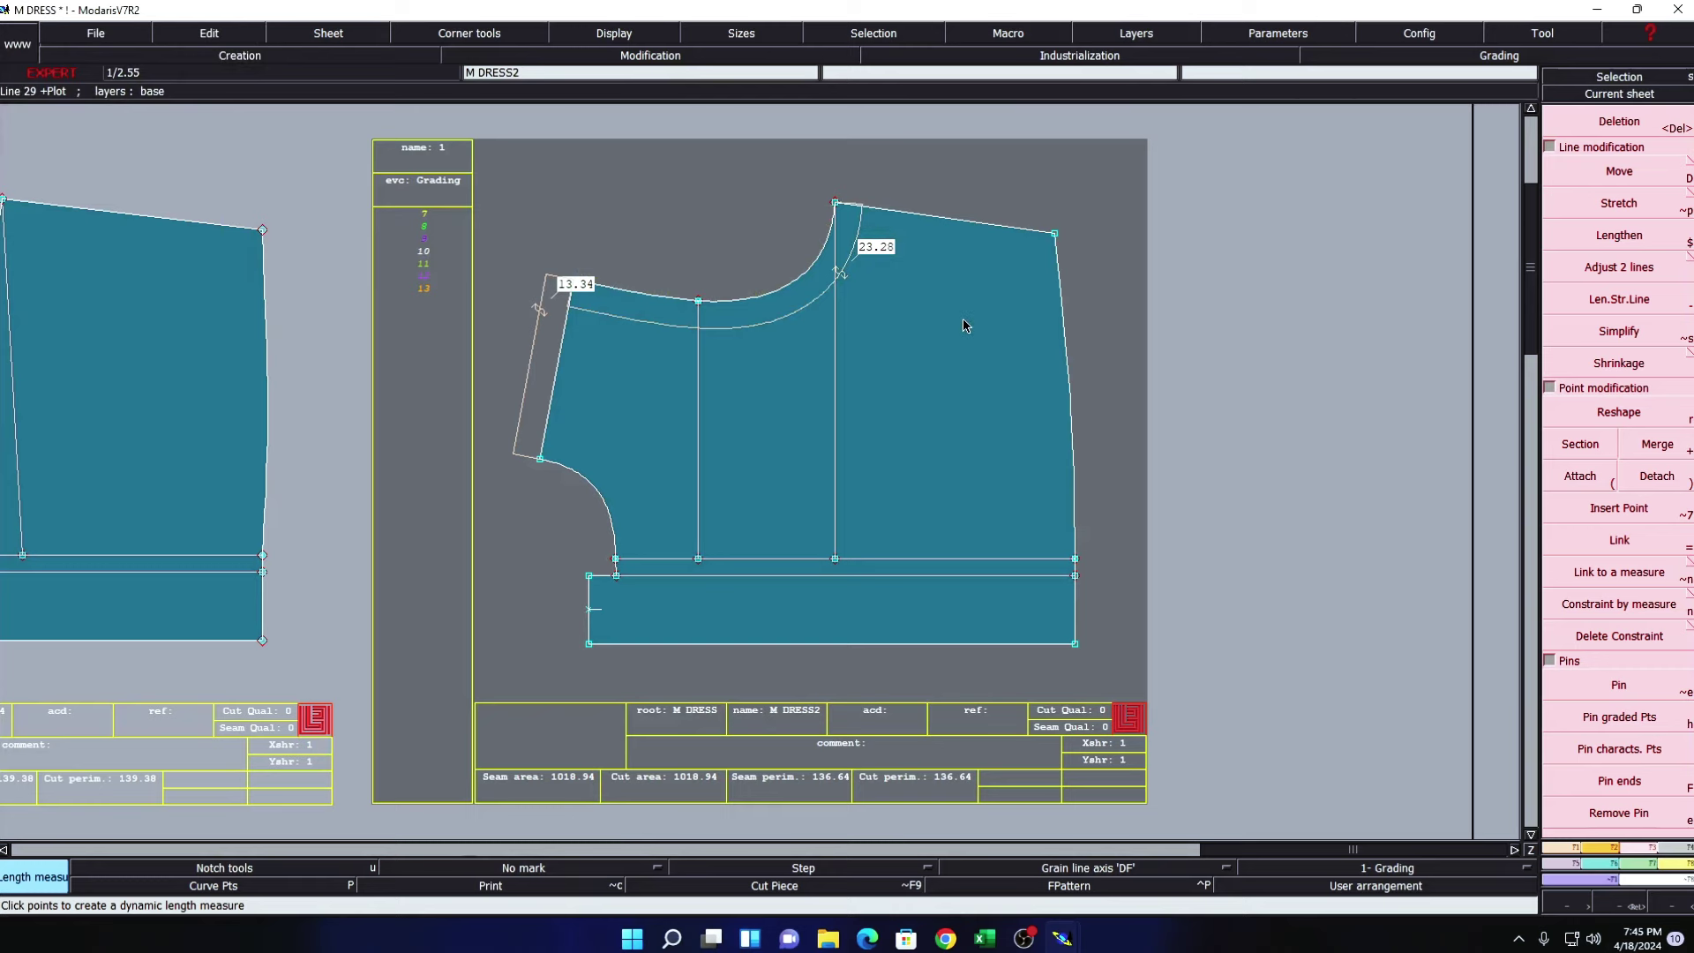
{"action": "scroll", "coordinate": [964, 325], "scroll_direction": "down", "scroll_amount": 5}
{"action": "key", "text": "Delete"}
{"action": "scroll", "coordinate": [686, 300], "scroll_direction": "up", "scroll_amount": 5}
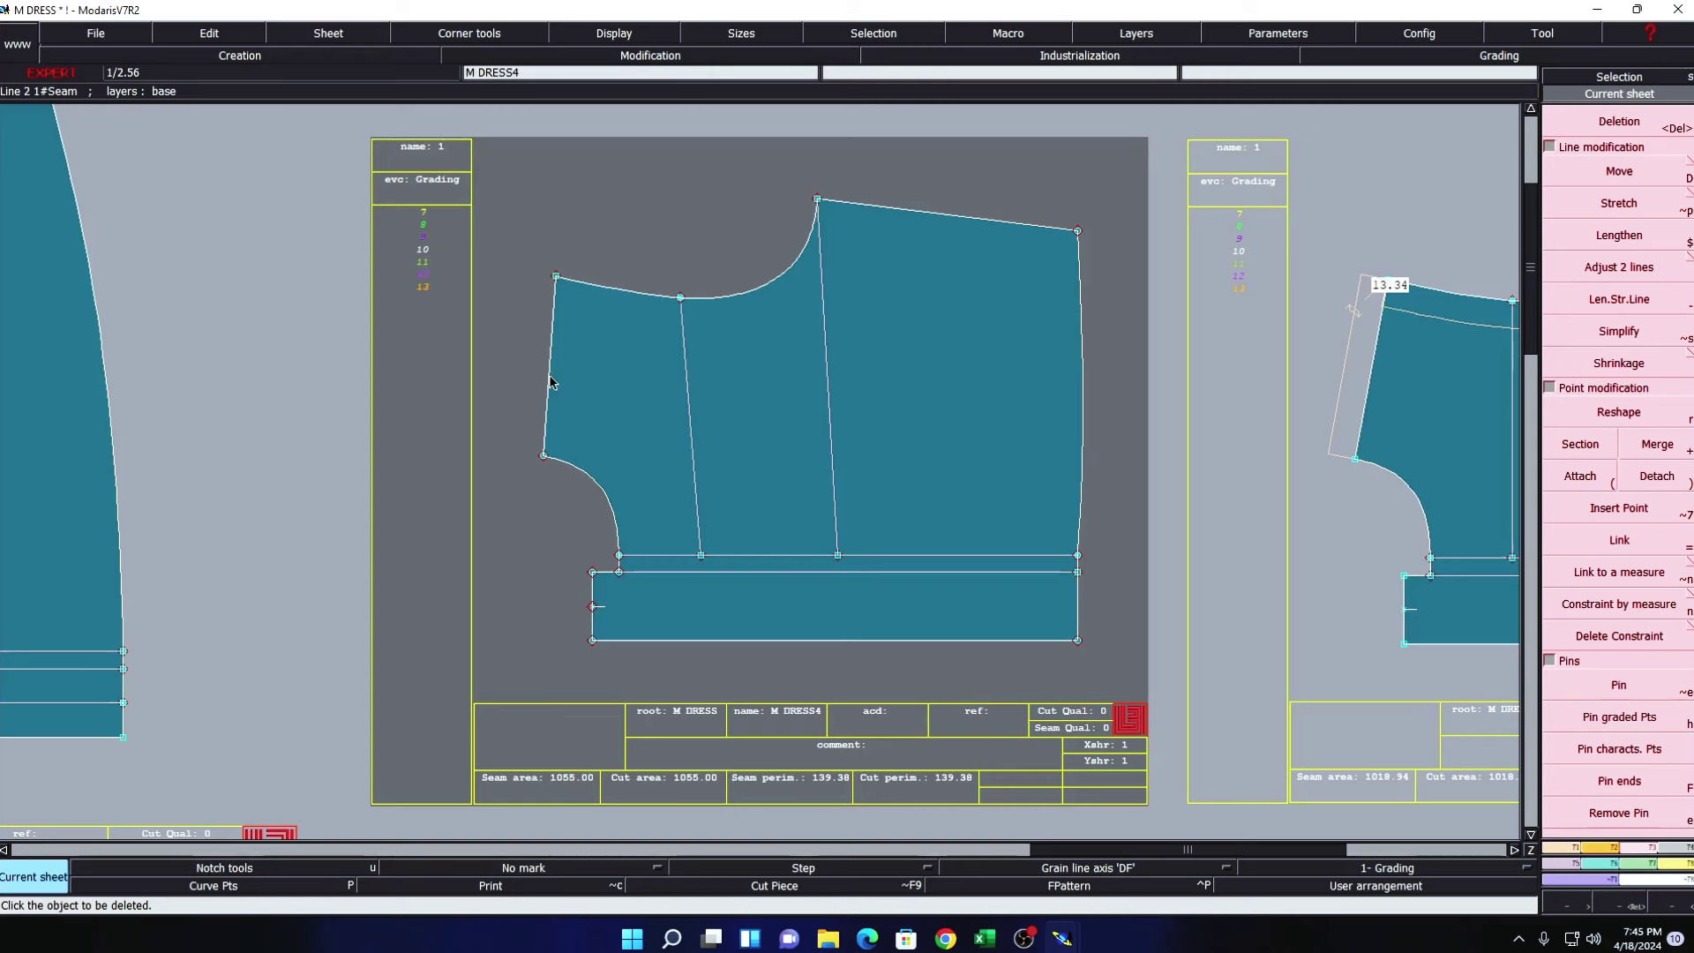
- Add a 13.15 cm length measure along the M DRESS4 front shoulder edge
{"action": "key", "text": "l"}
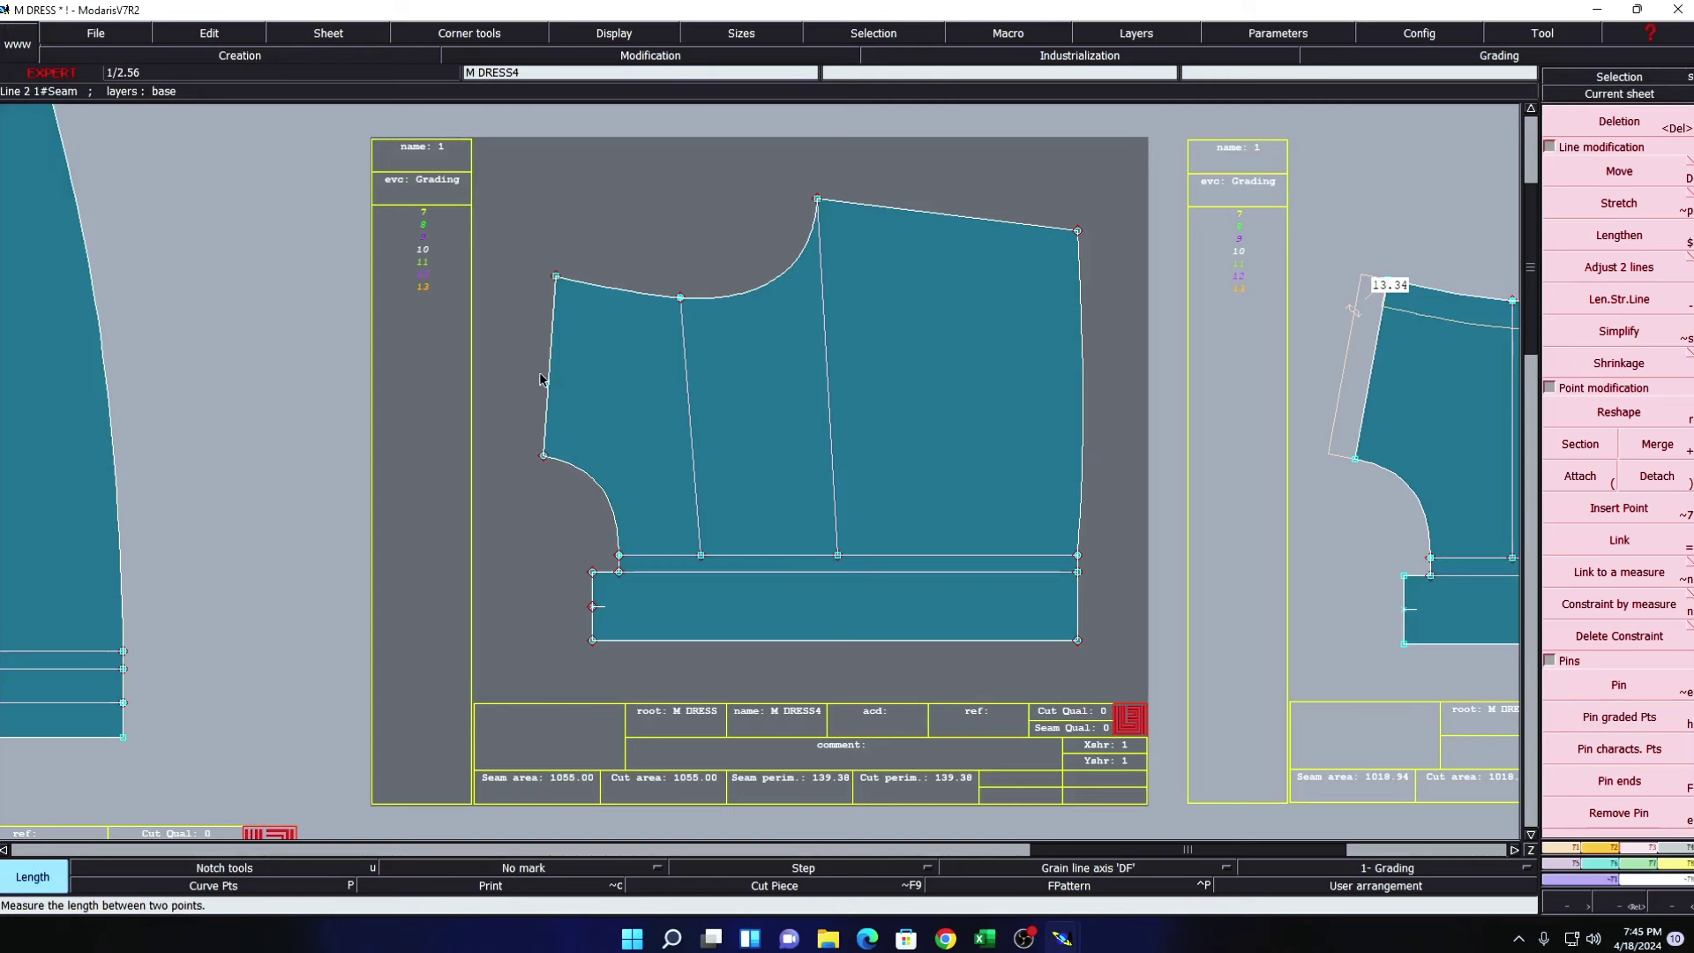
{"action": "key", "text": "l"}
{"action": "left_click", "coordinate": [551, 355]}
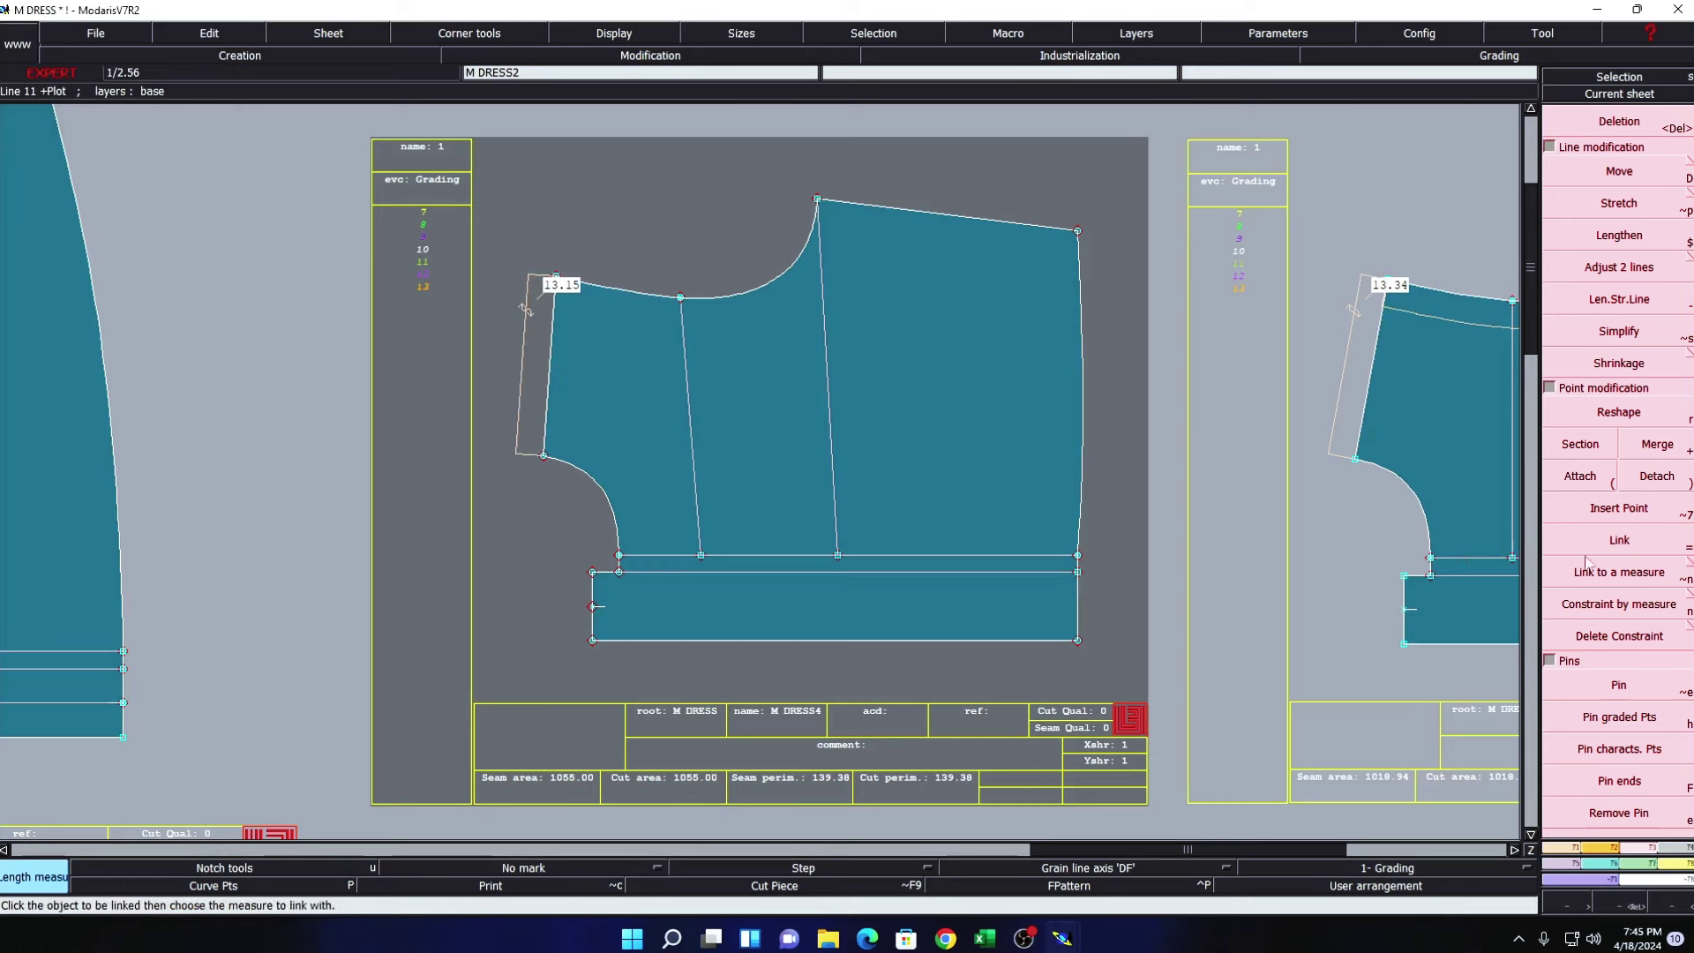
{"action": "scroll", "coordinate": [1687, 276], "scroll_direction": "down", "scroll_amount": 1}
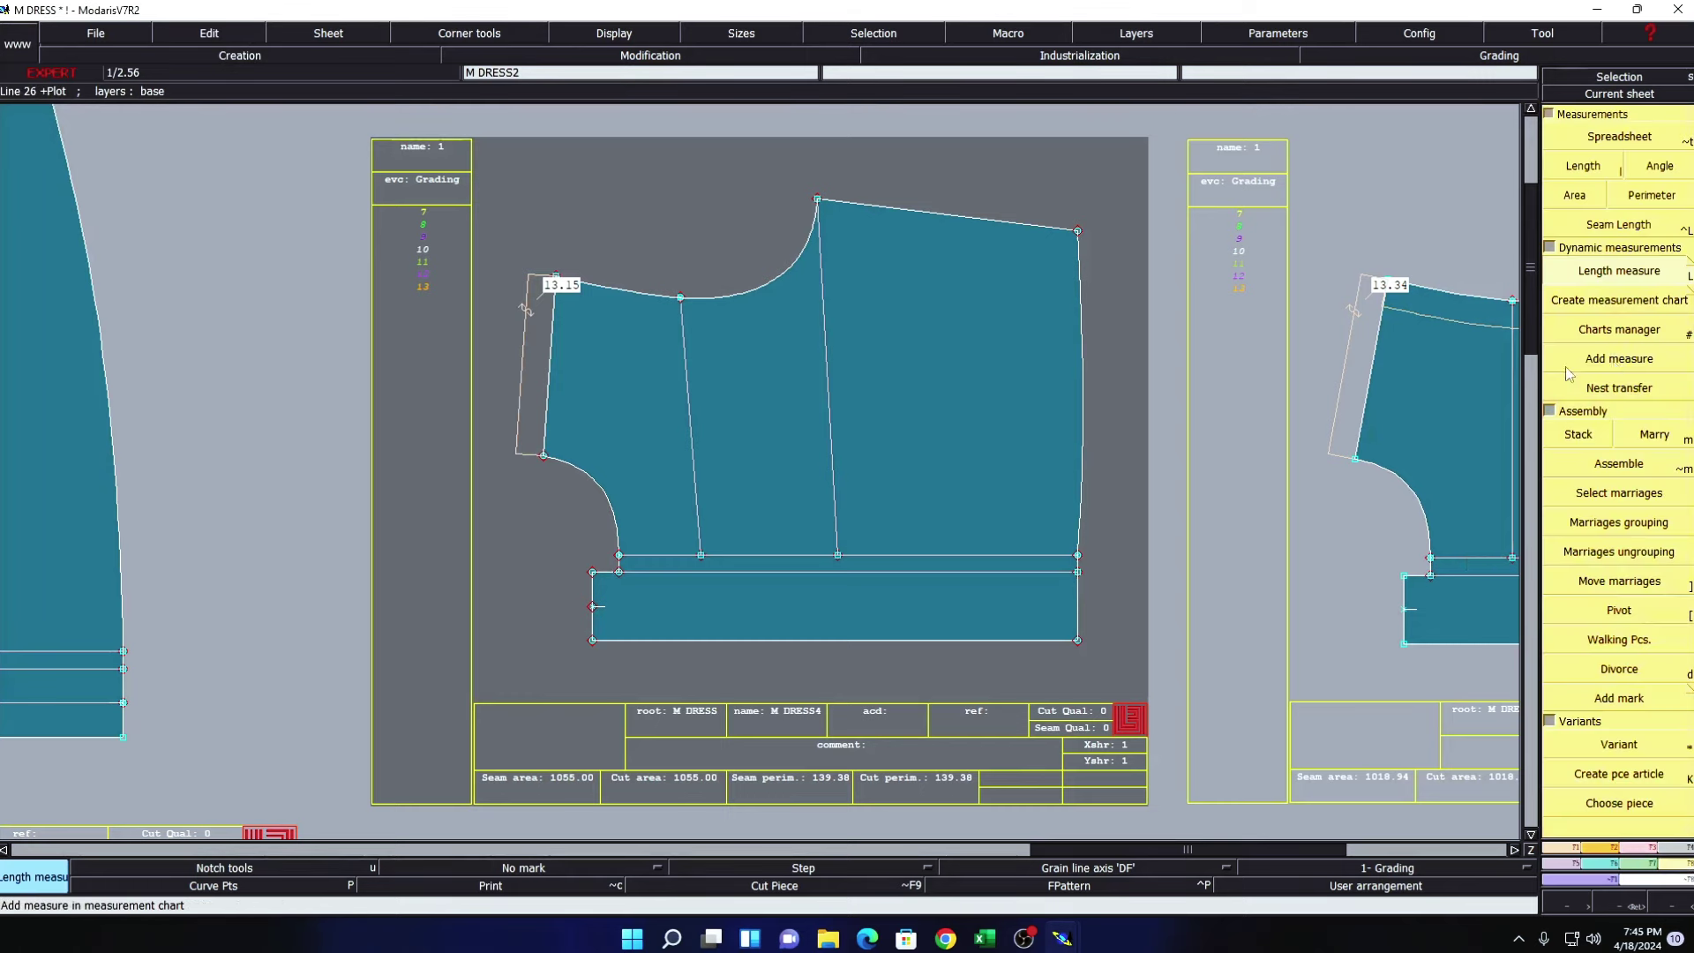
{"action": "left_click", "coordinate": [1688, 273]}
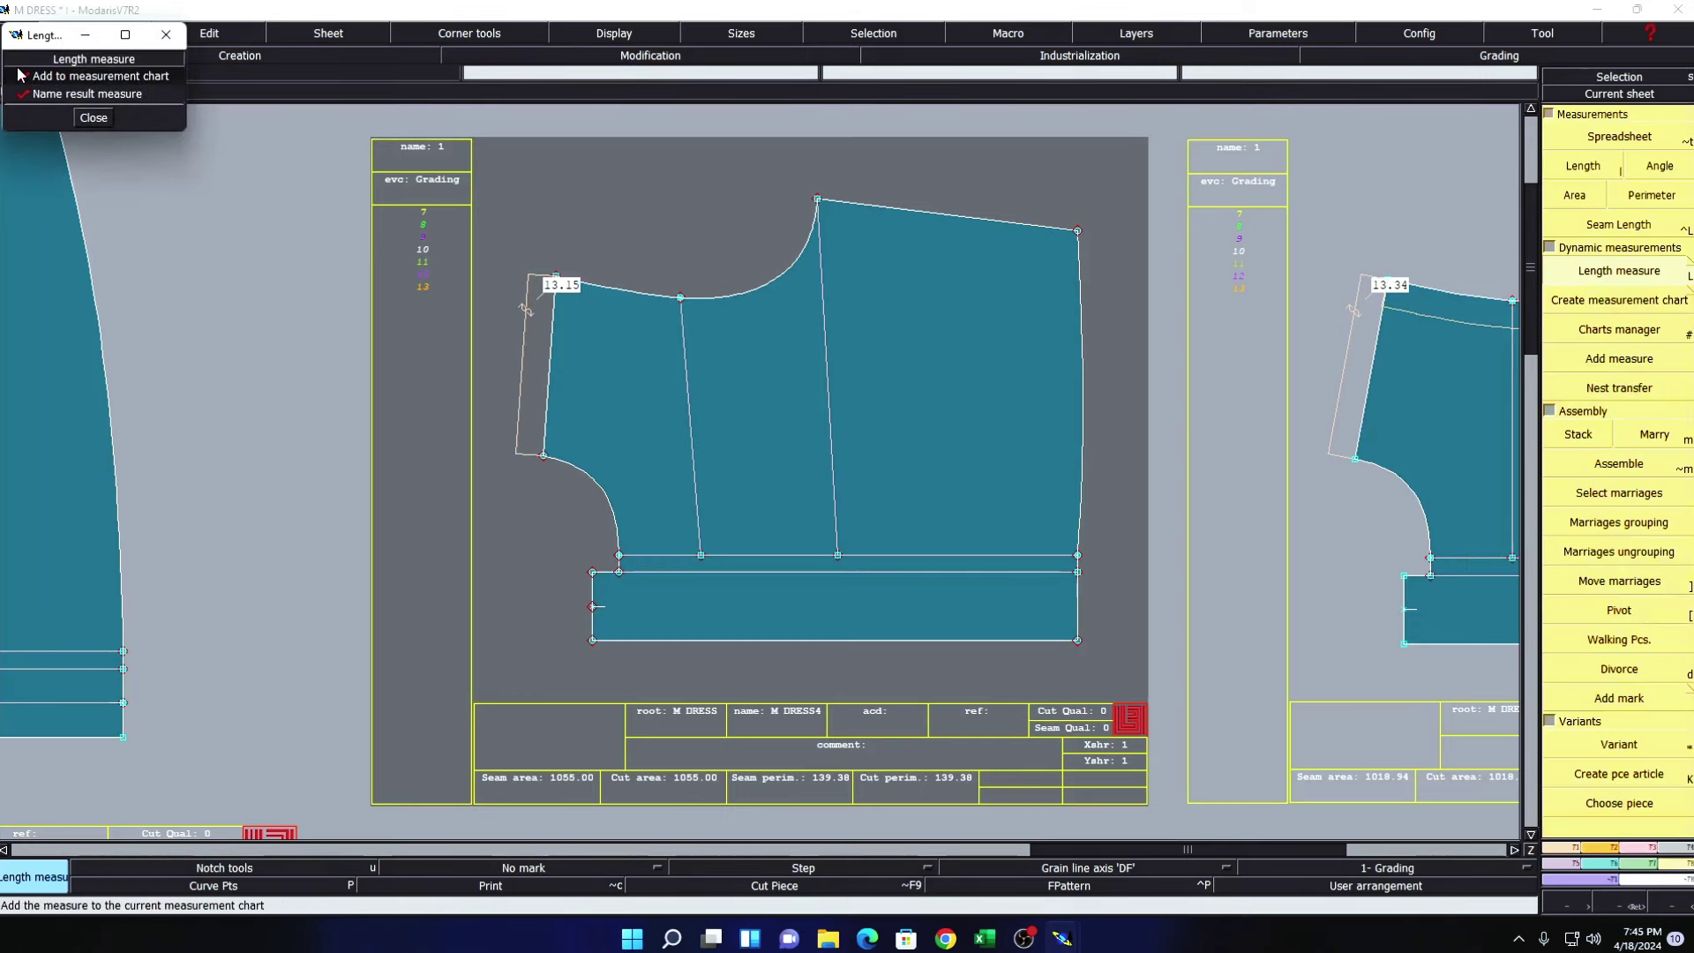
{"action": "left_click", "coordinate": [107, 119]}
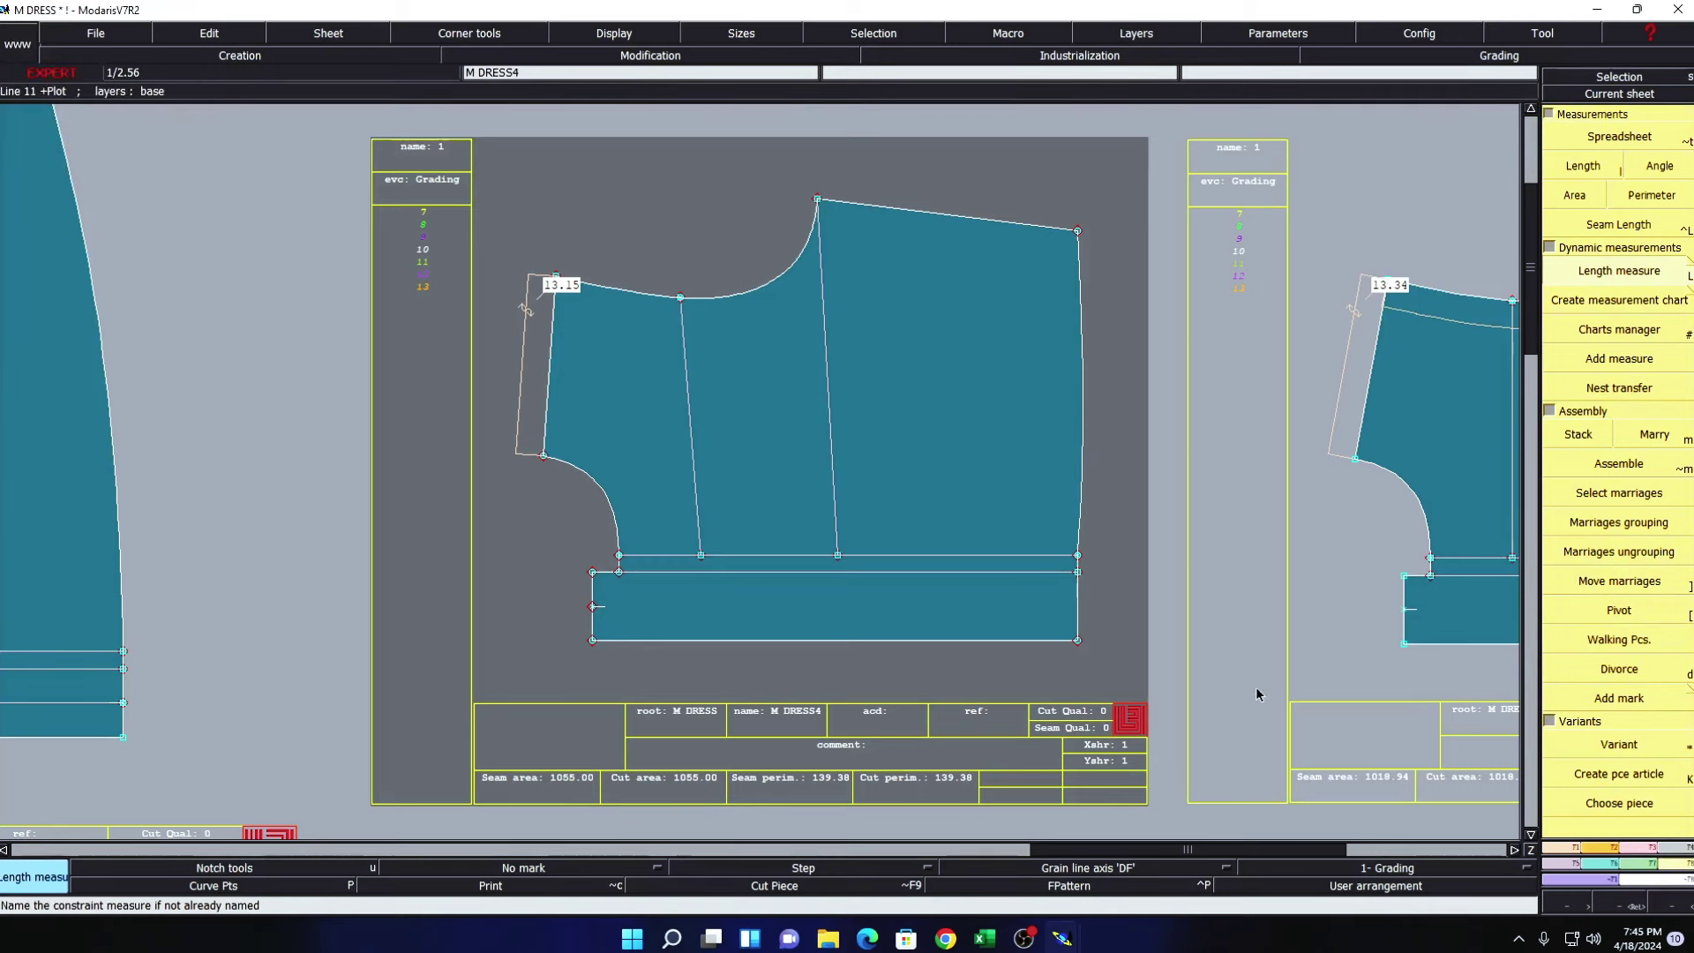
{"action": "scroll", "coordinate": [1624, 679], "scroll_direction": "up", "scroll_amount": 1}
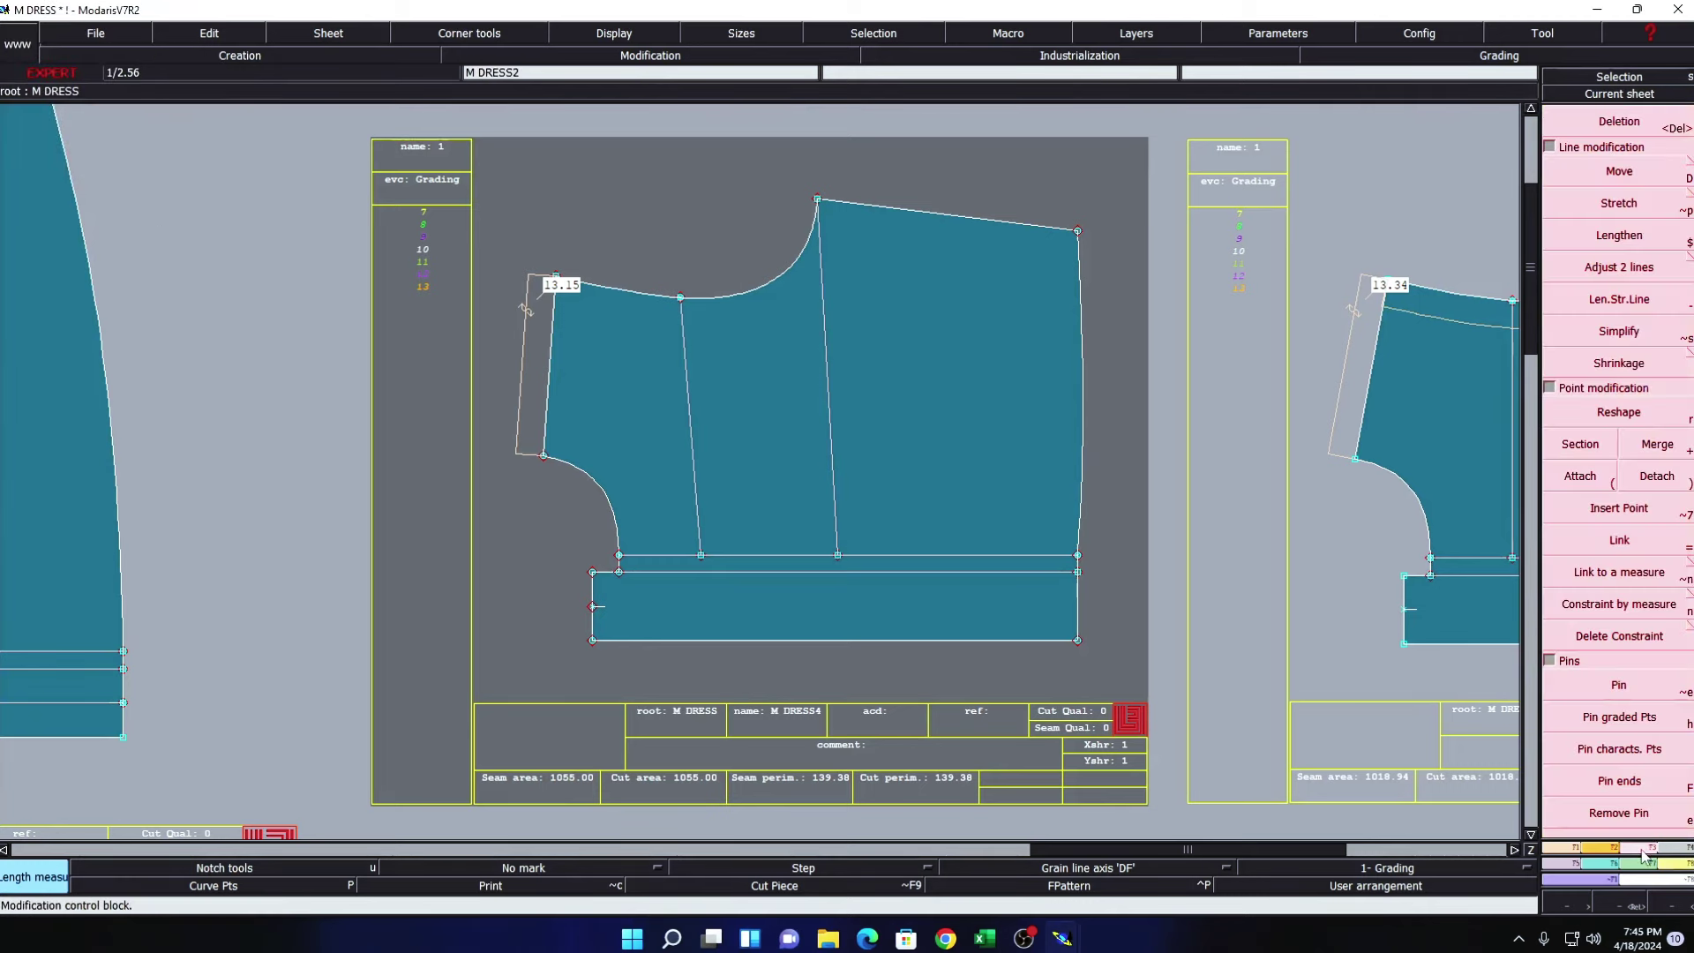
- Pin the shoulder and shift the front shoulder point vertically
{"action": "left_click", "coordinate": [1620, 682]}
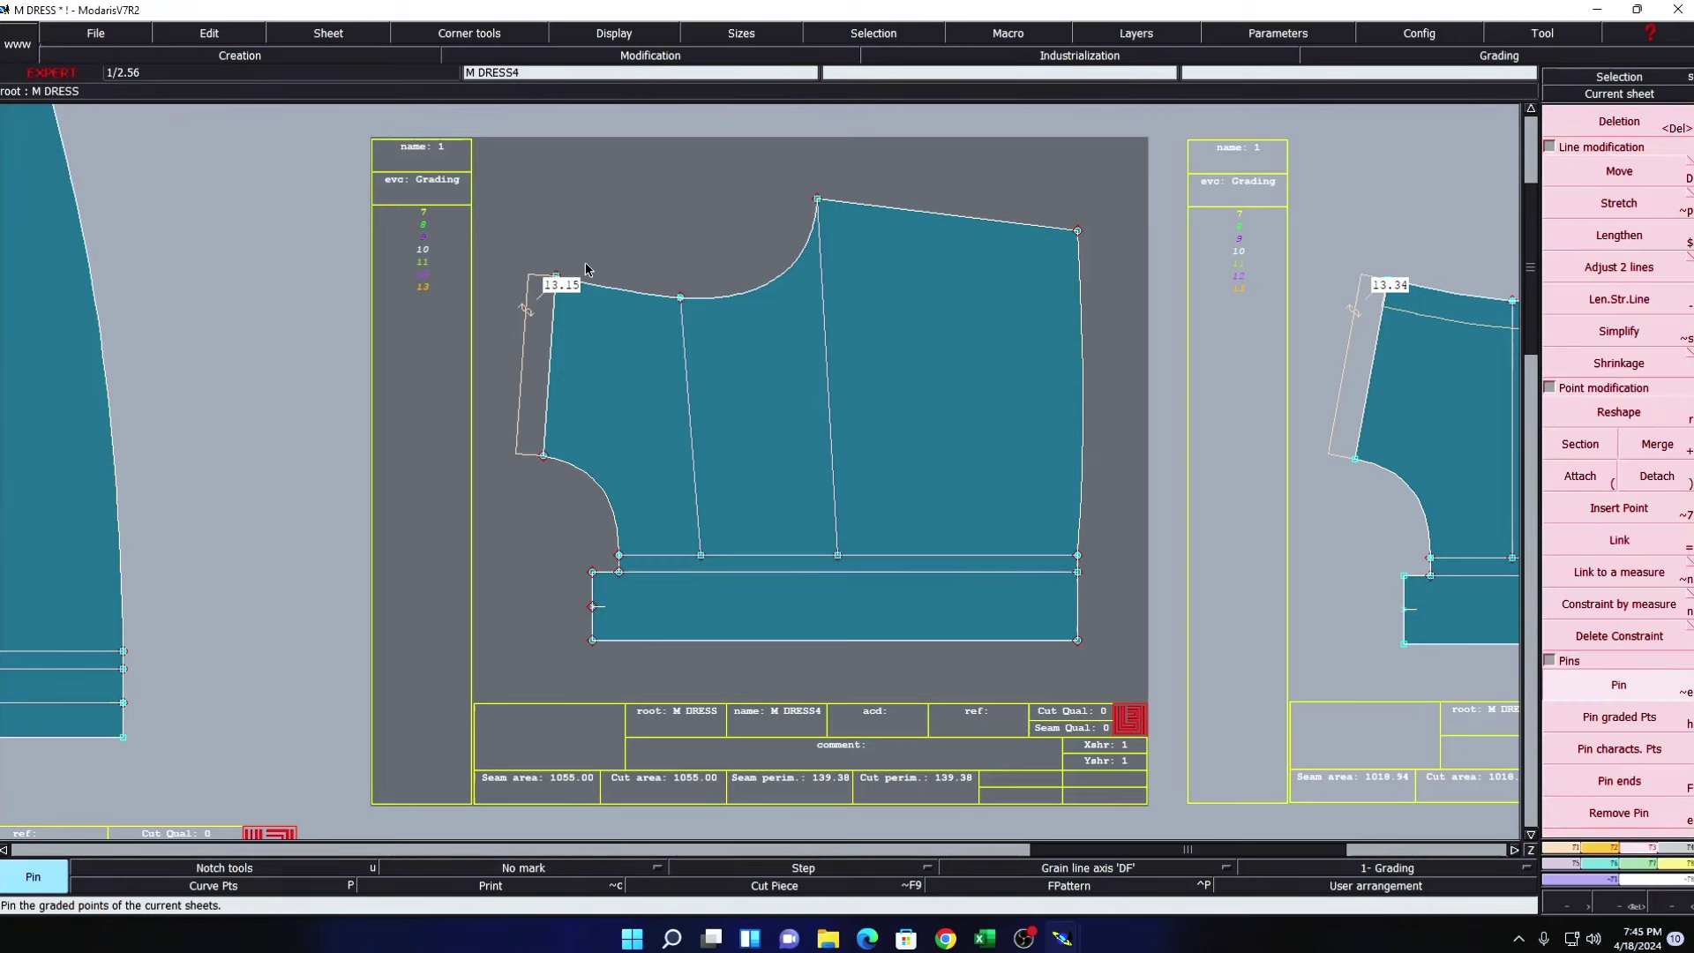
{"action": "key", "text": "d"}
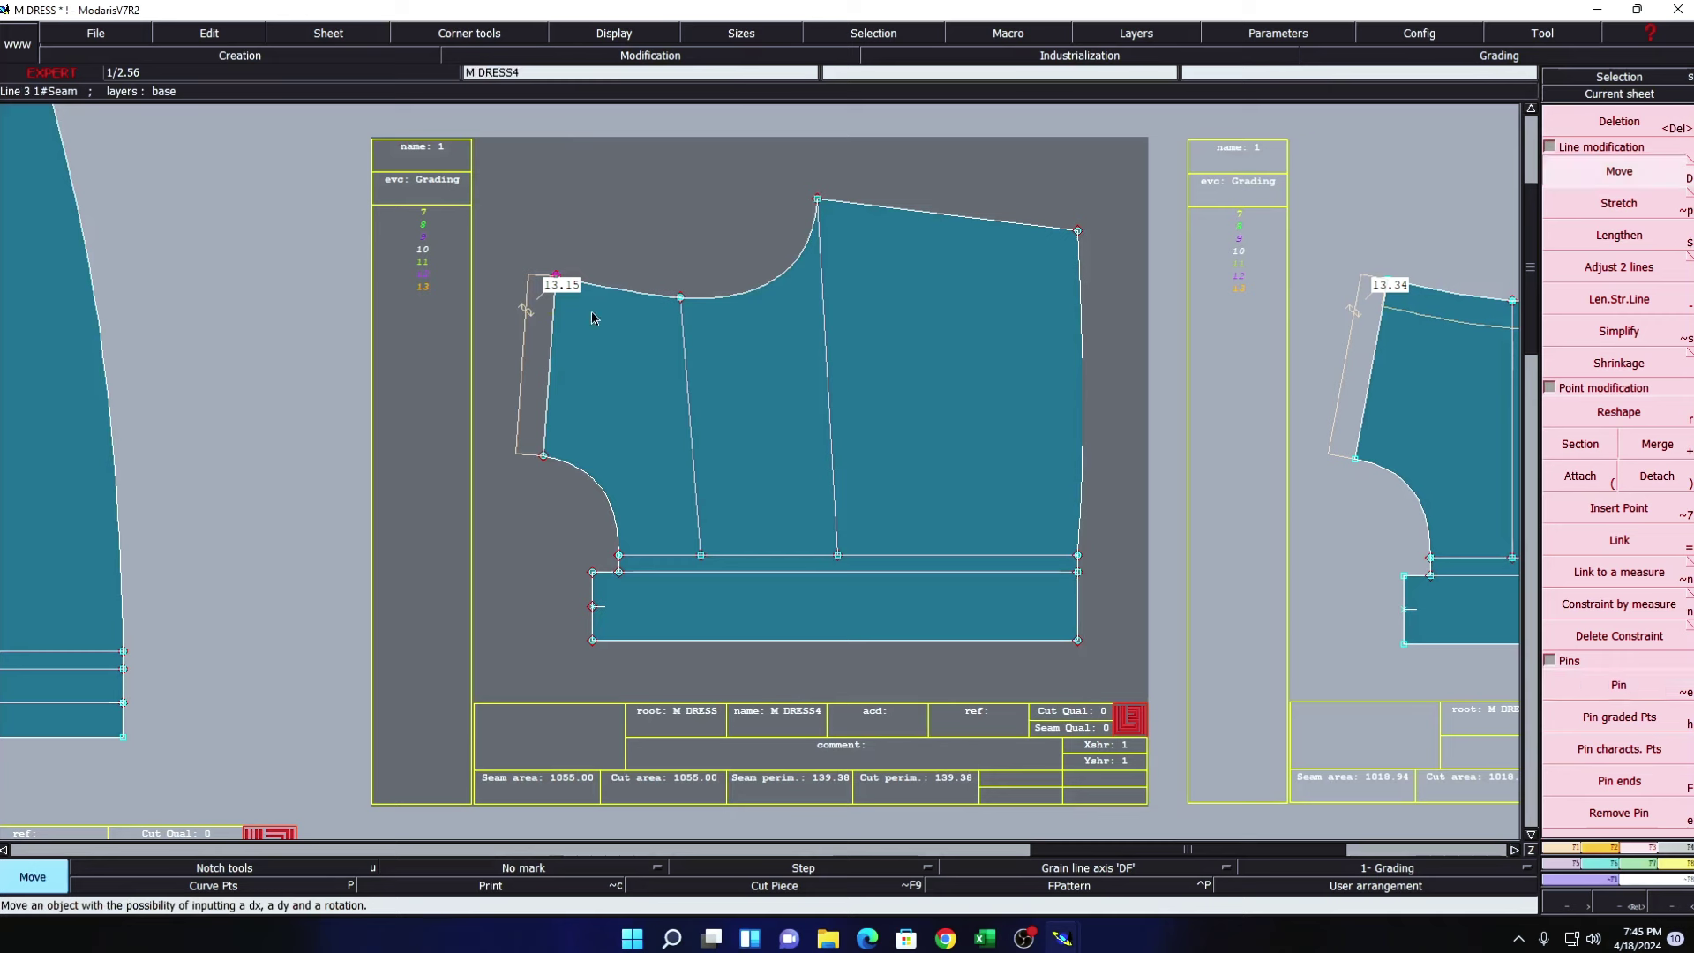
{"action": "left_click", "coordinate": [554, 276]}
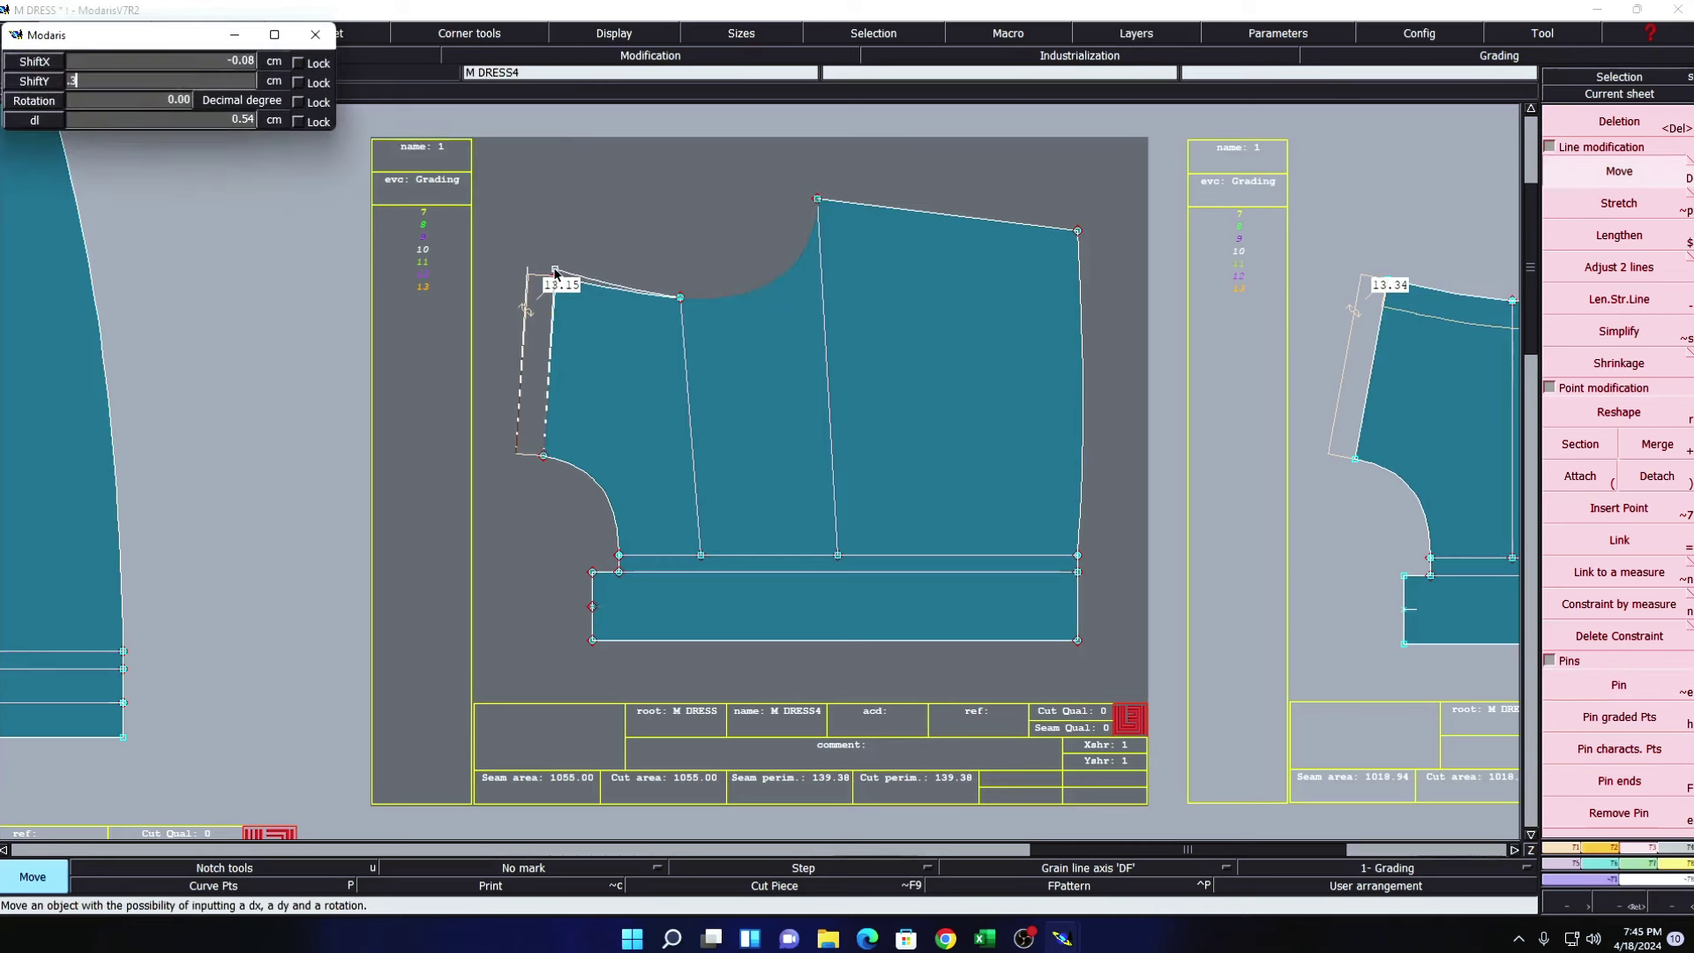
{"action": "key", "text": "Return"}
{"action": "type", "text": "00"}
{"action": "key", "text": "Return"}
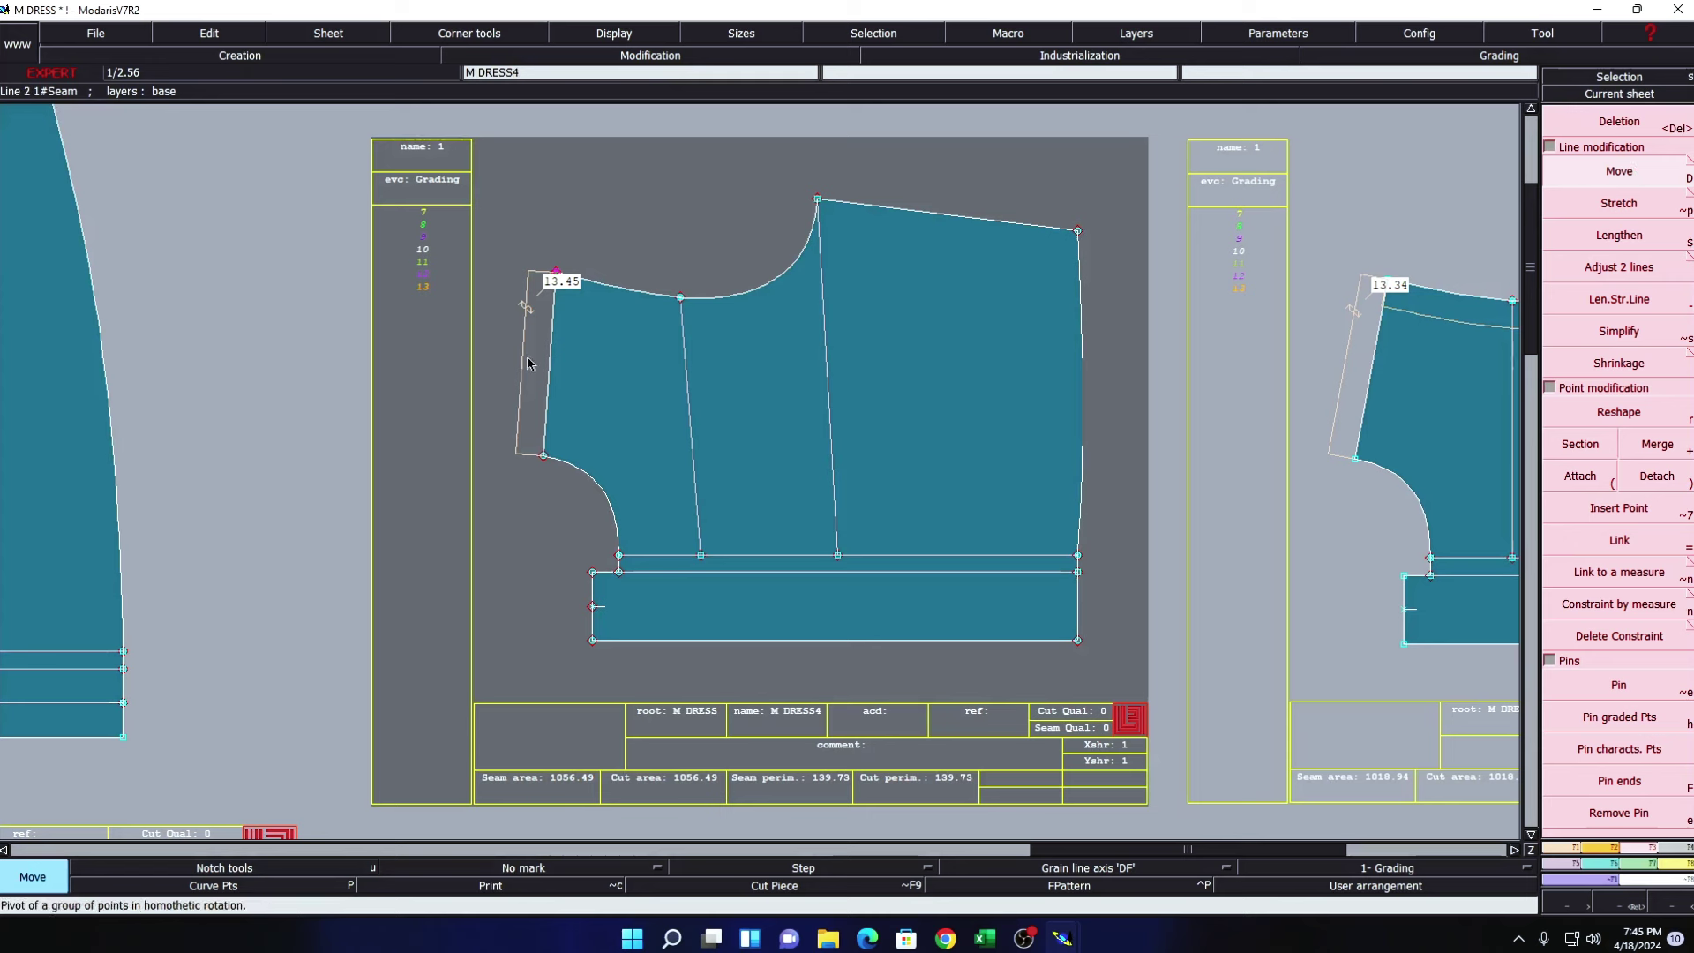
- Shift the left edge line and shoulder point until the front shoulder measures 13.34 cm
{"action": "left_click", "coordinate": [557, 282]}
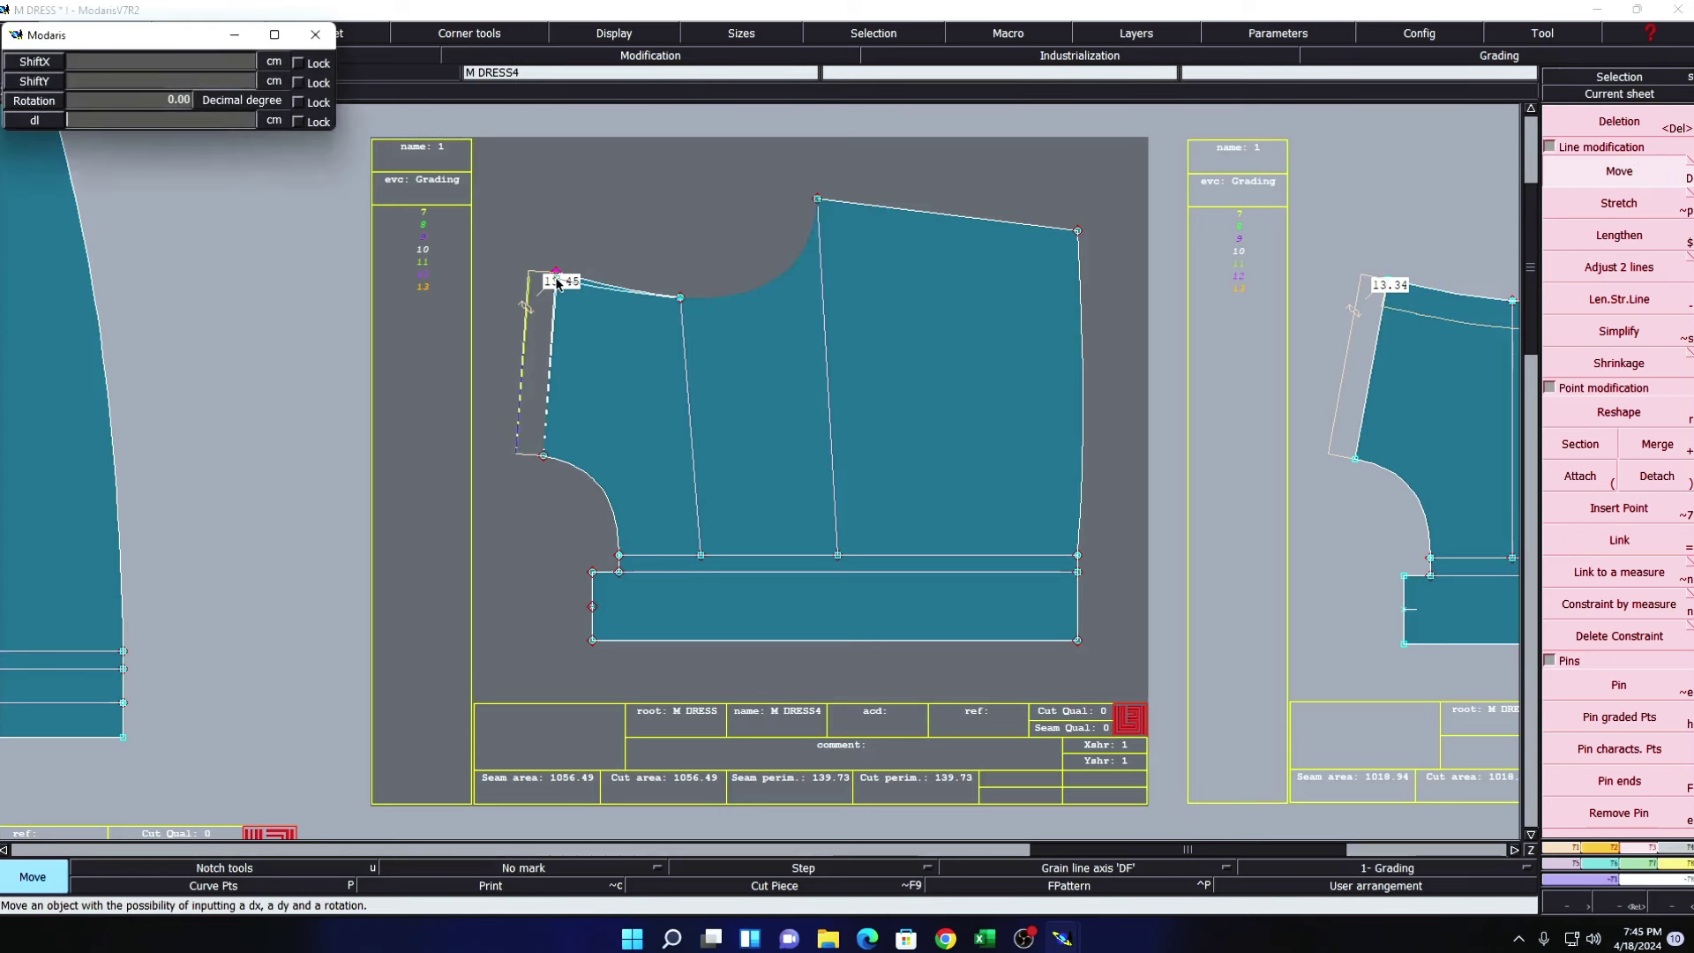
{"action": "key", "text": "Tab"}
{"action": "key", "text": "Tab"}
{"action": "type", "text": "0"}
{"action": "key", "text": "Return"}
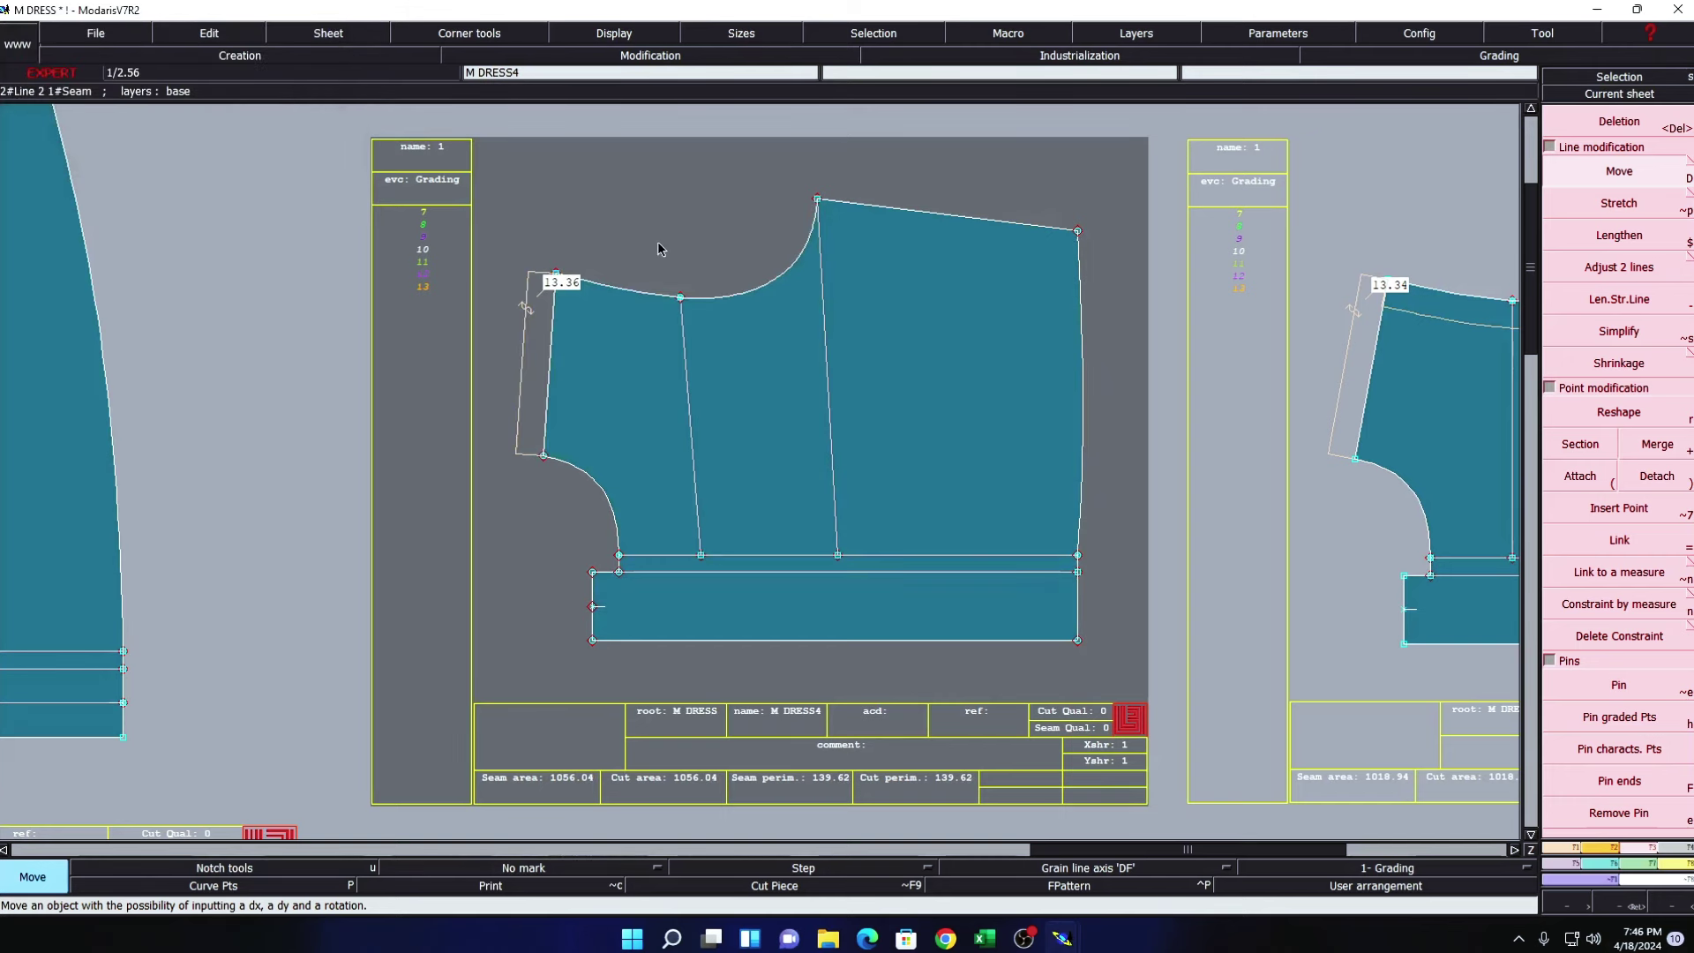
{"action": "left_click_drag", "start_coordinate": [519, 228], "coordinate": [617, 297]}
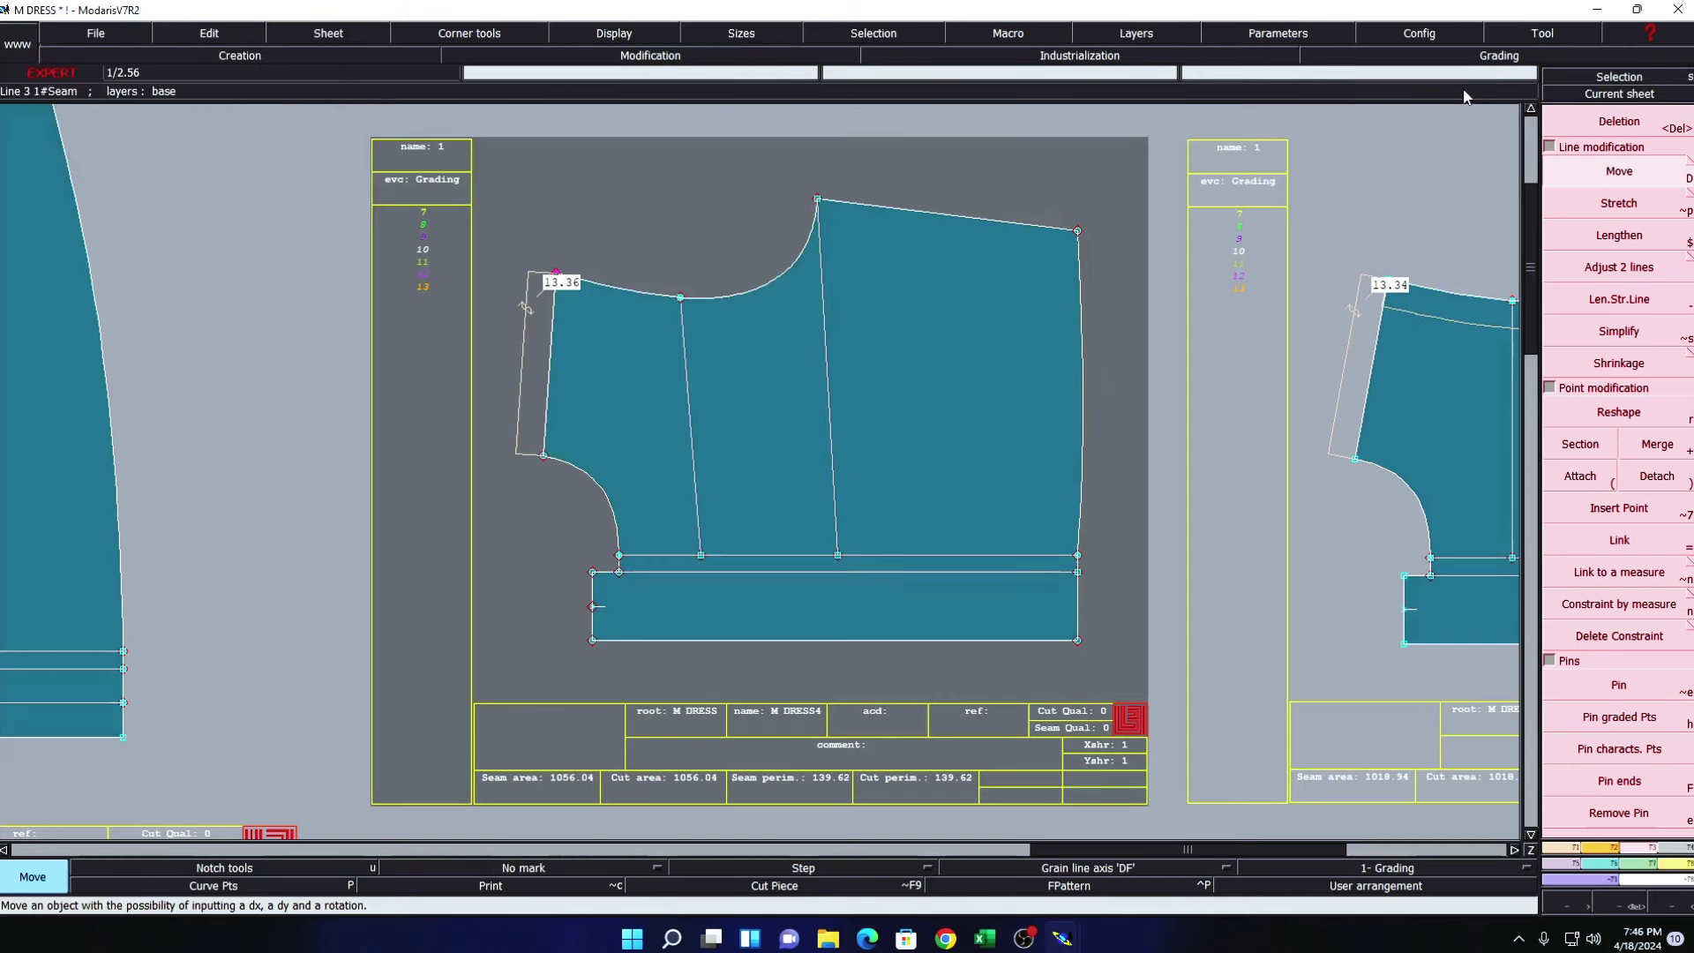
{"action": "left_click", "coordinate": [556, 273]}
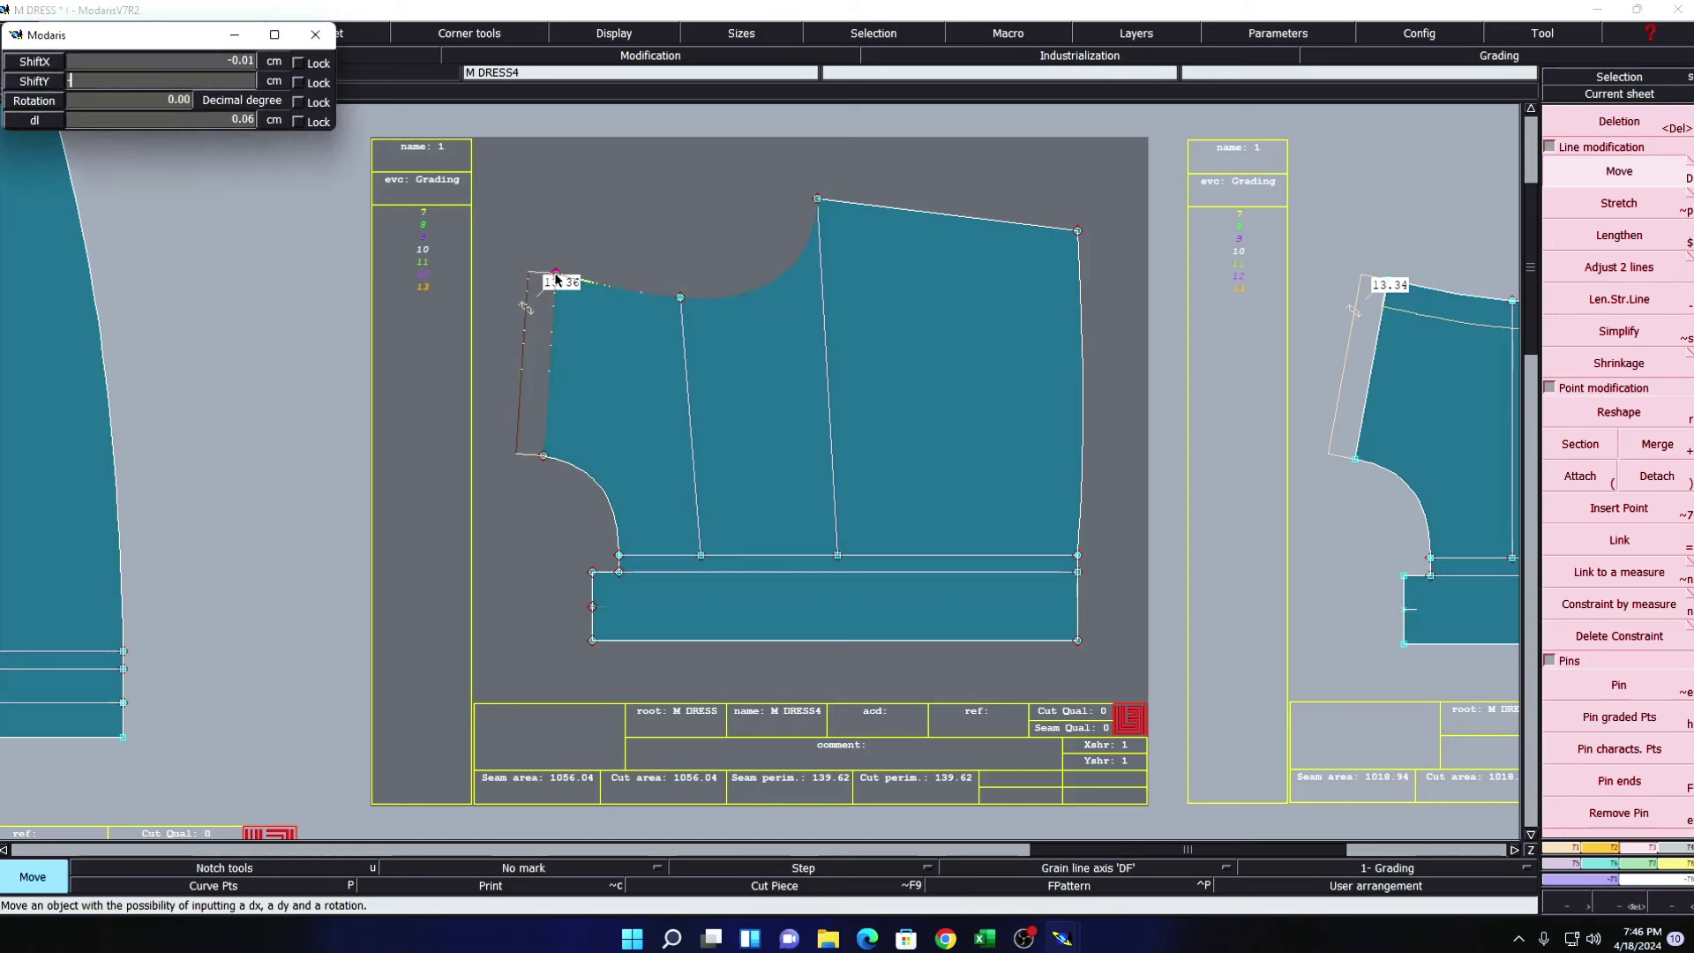
{"action": "type", "text": "-00"}
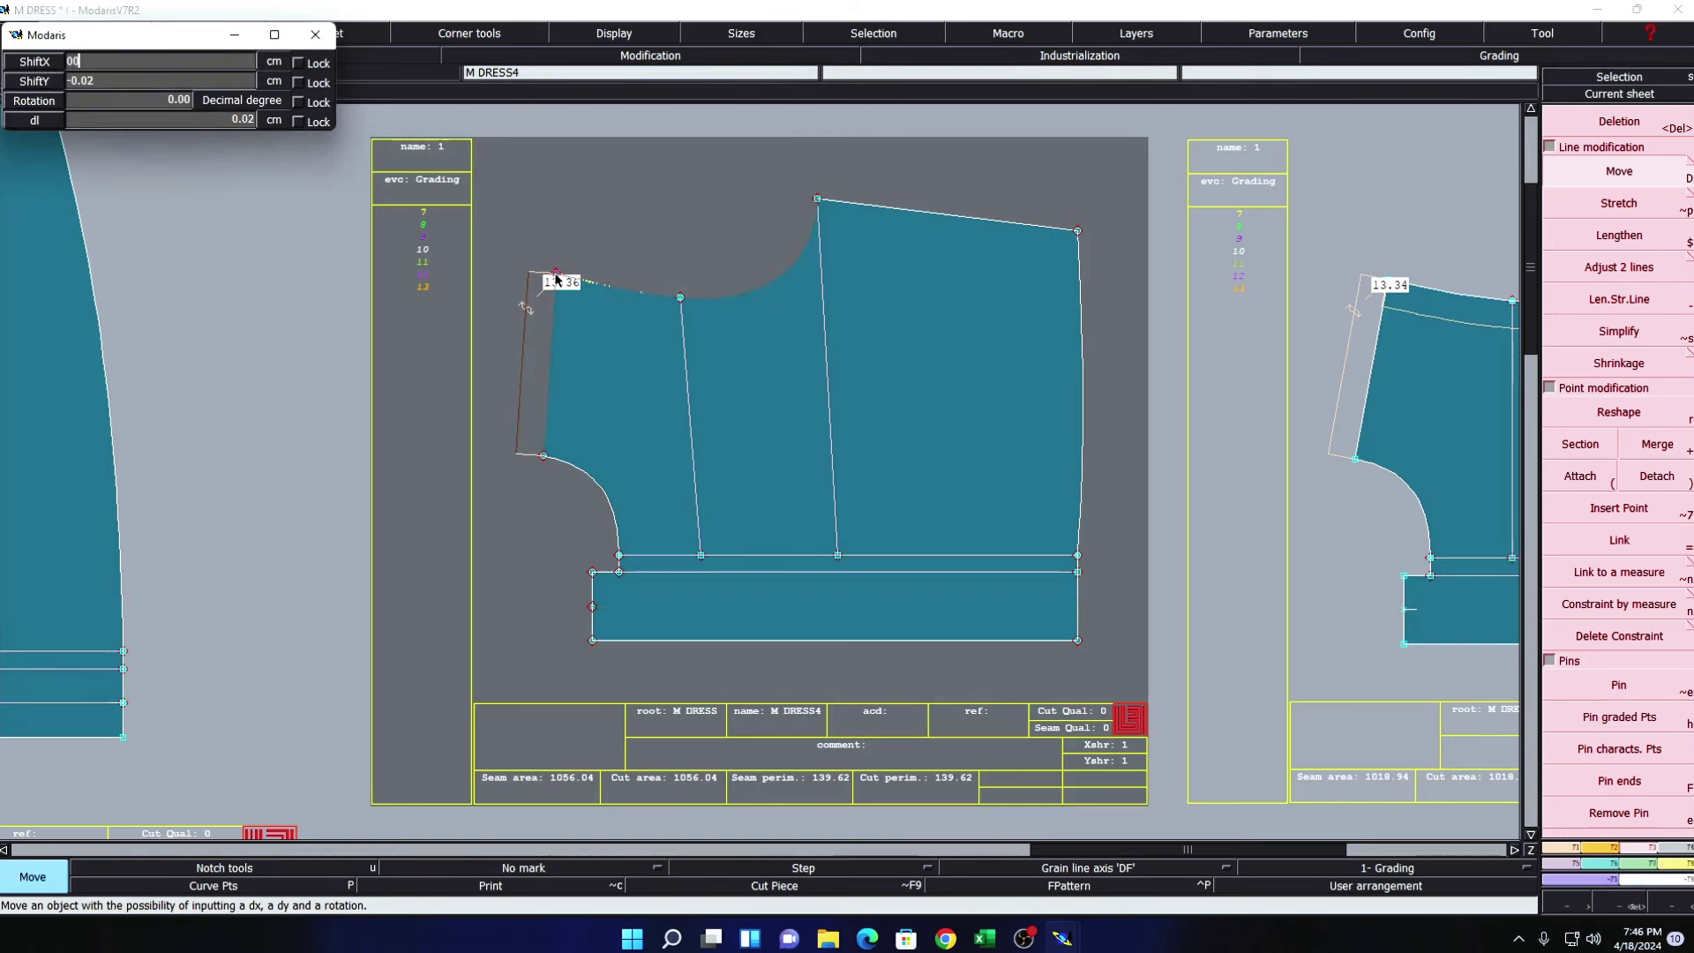
{"action": "key", "text": "Return"}
- Compare against M DRESS2 and measure the M DRESS4 front armhole curve
{"action": "key", "text": "Delete"}
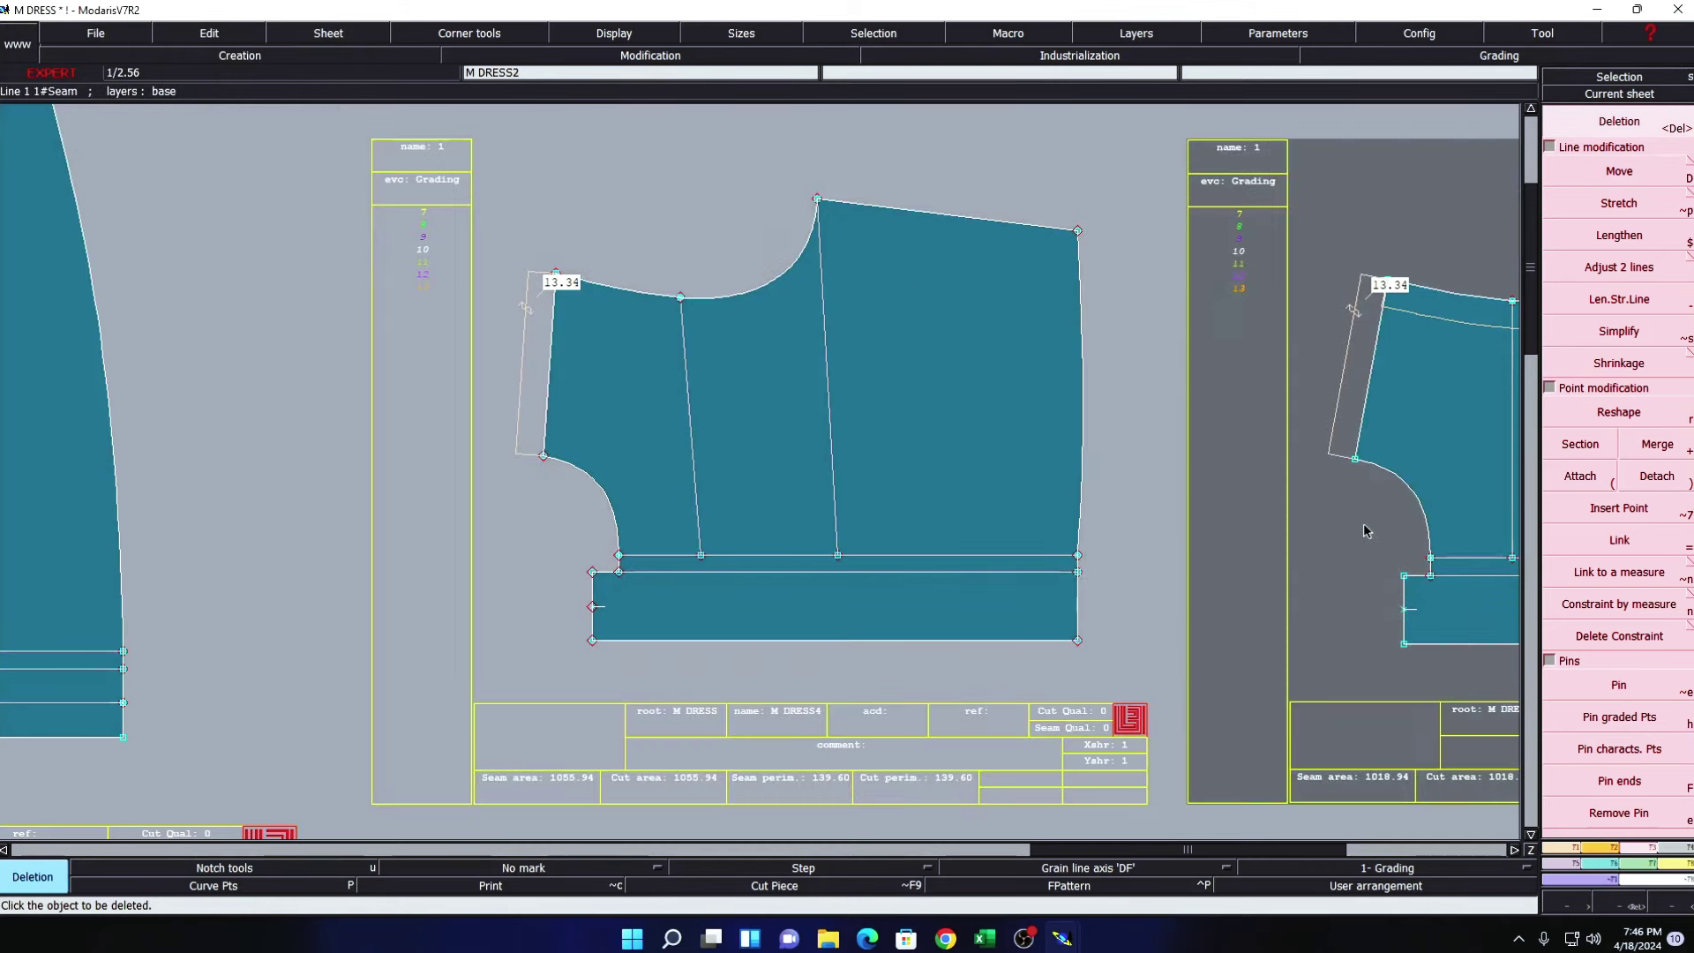
{"action": "key", "text": "Tab"}
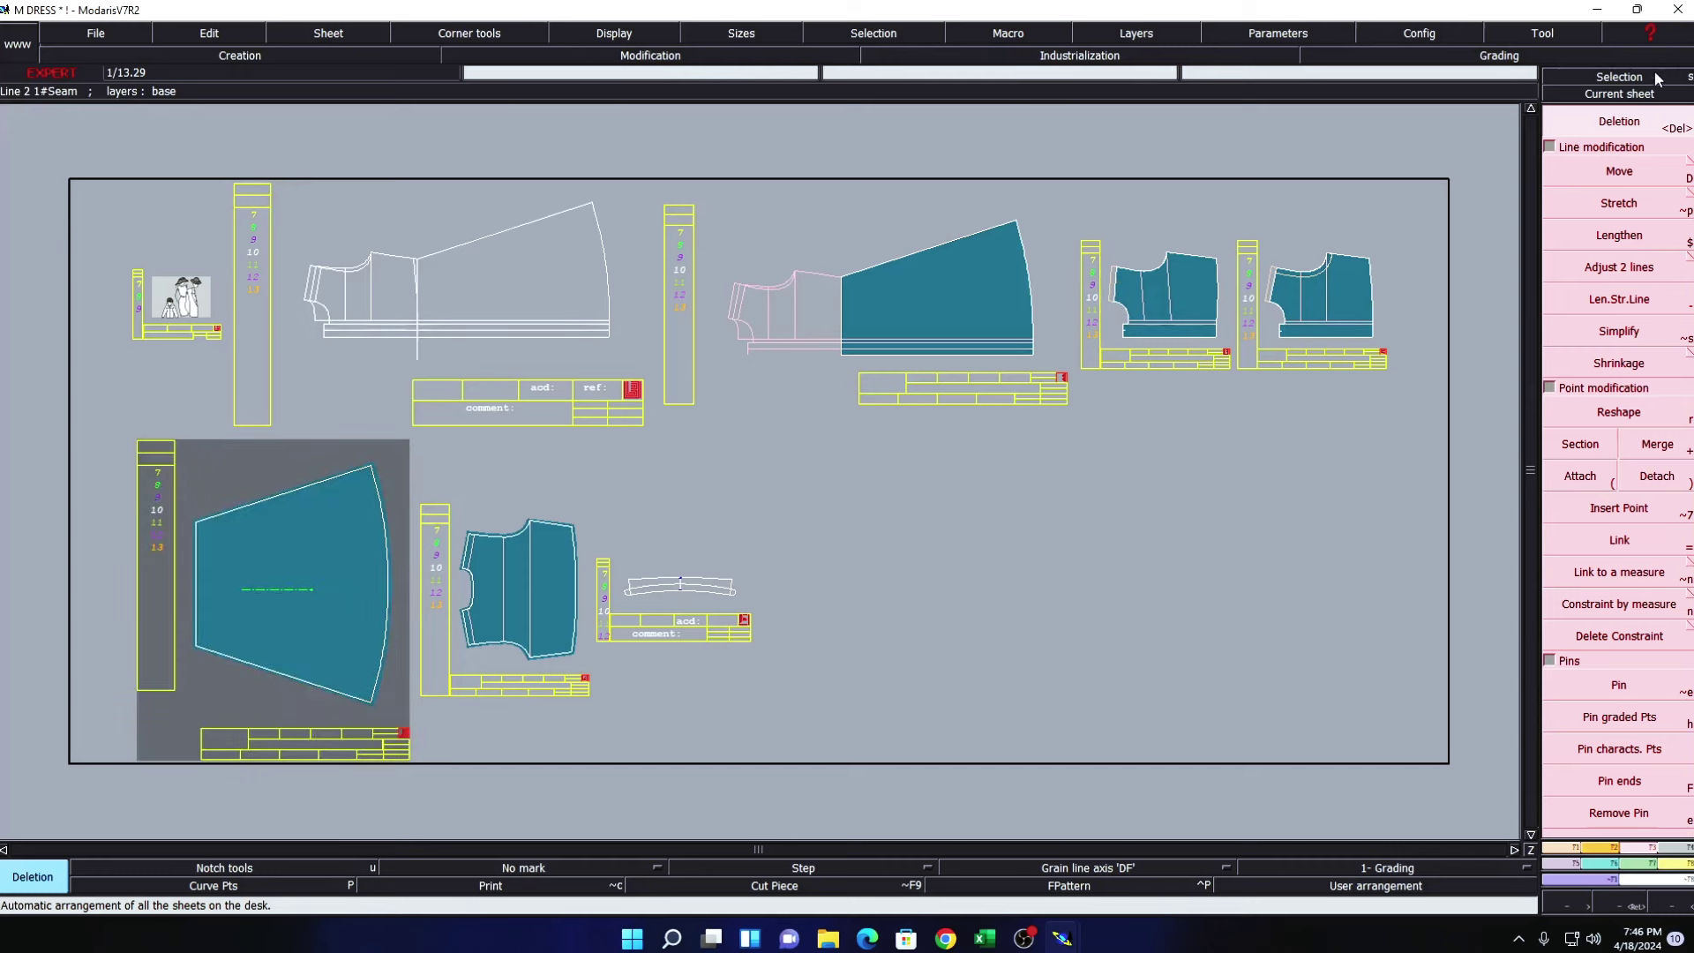
{"action": "left_click", "coordinate": [1650, 97]}
{"action": "left_click", "coordinate": [1322, 304]}
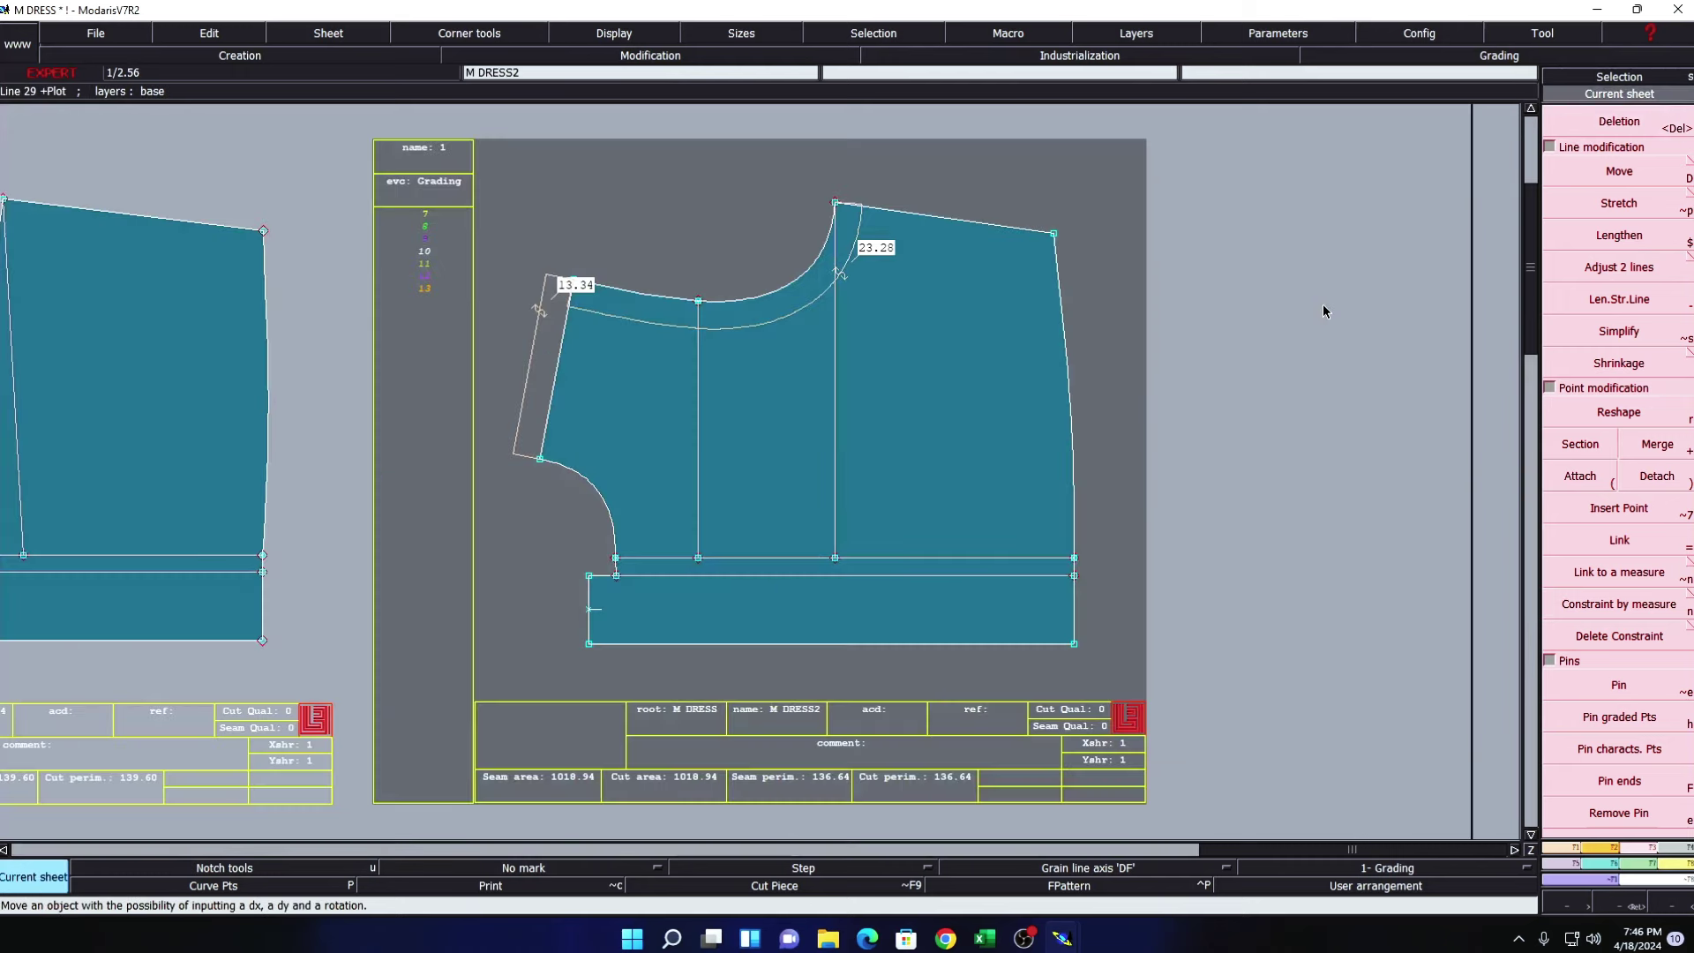
{"action": "key", "text": "z"}
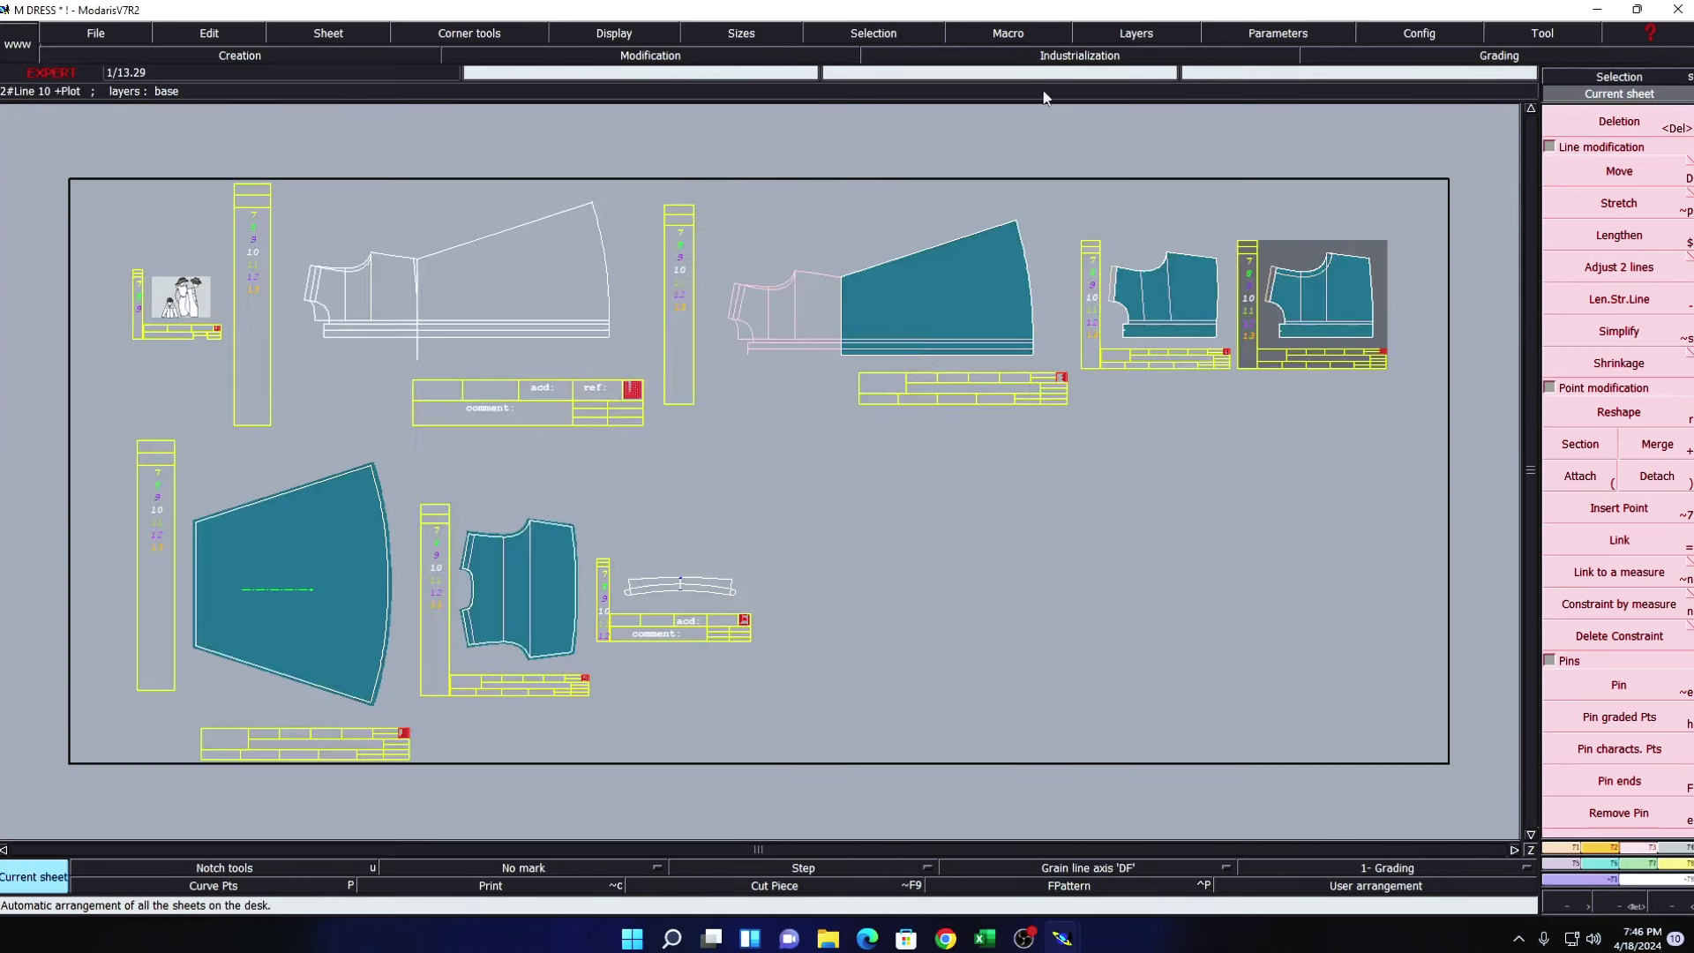
{"action": "left_click", "coordinate": [1013, 170]}
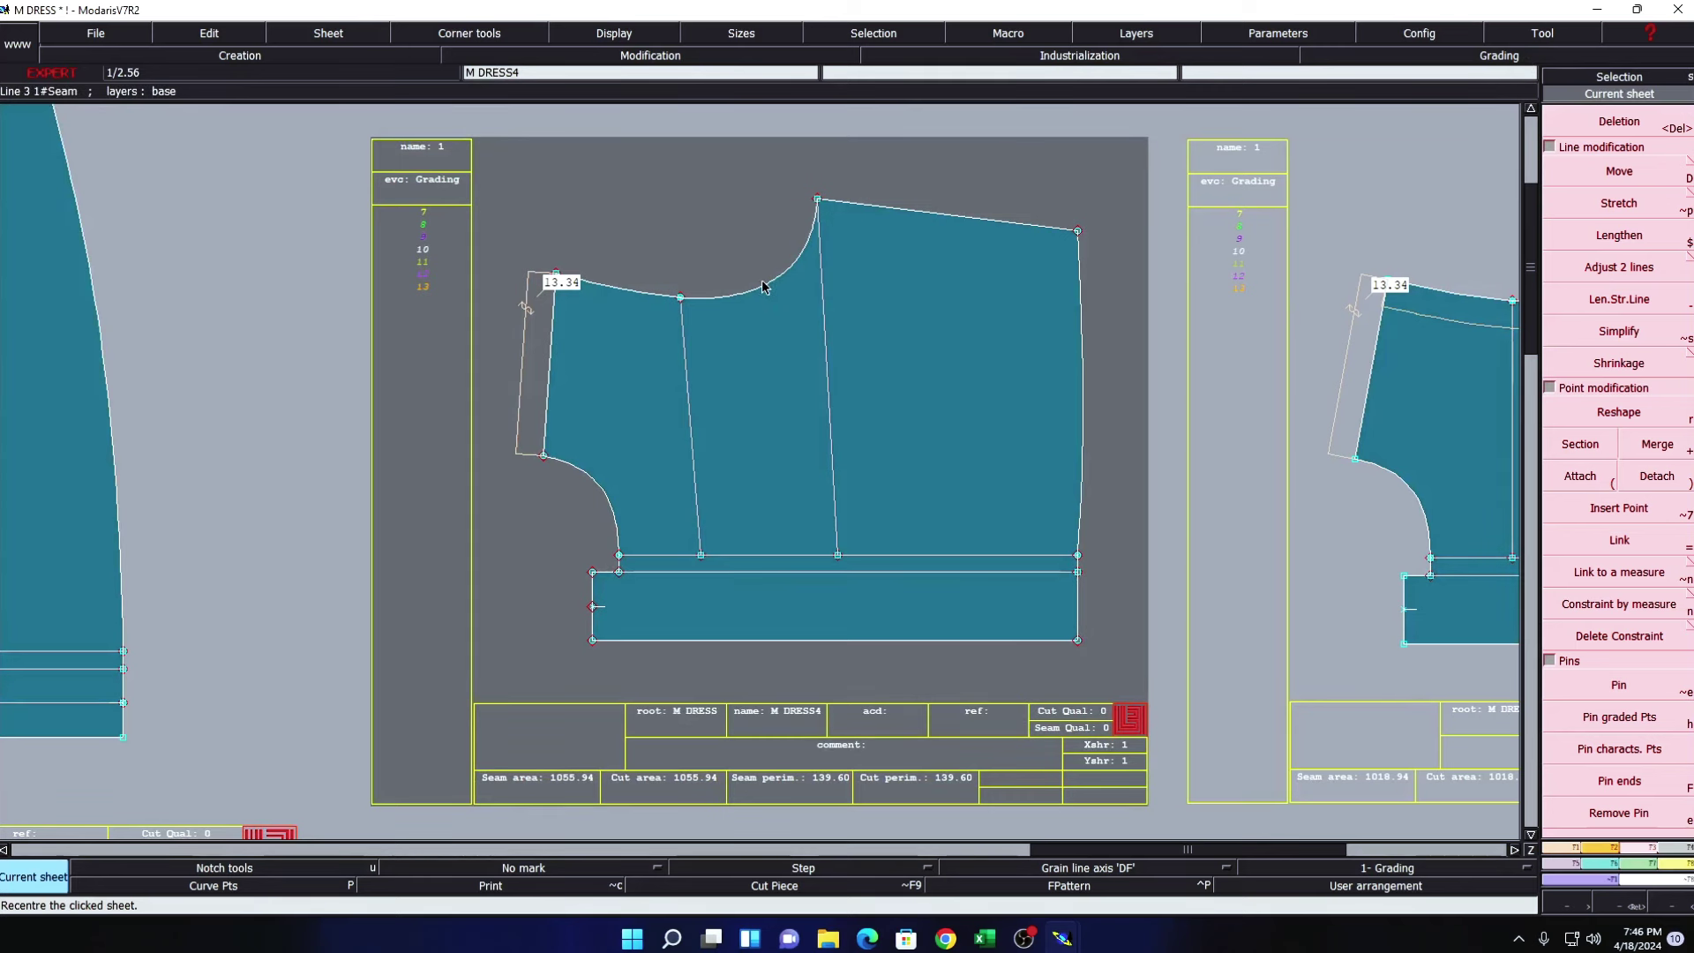
{"action": "key", "text": "l"}
{"action": "left_click", "coordinate": [740, 353]}
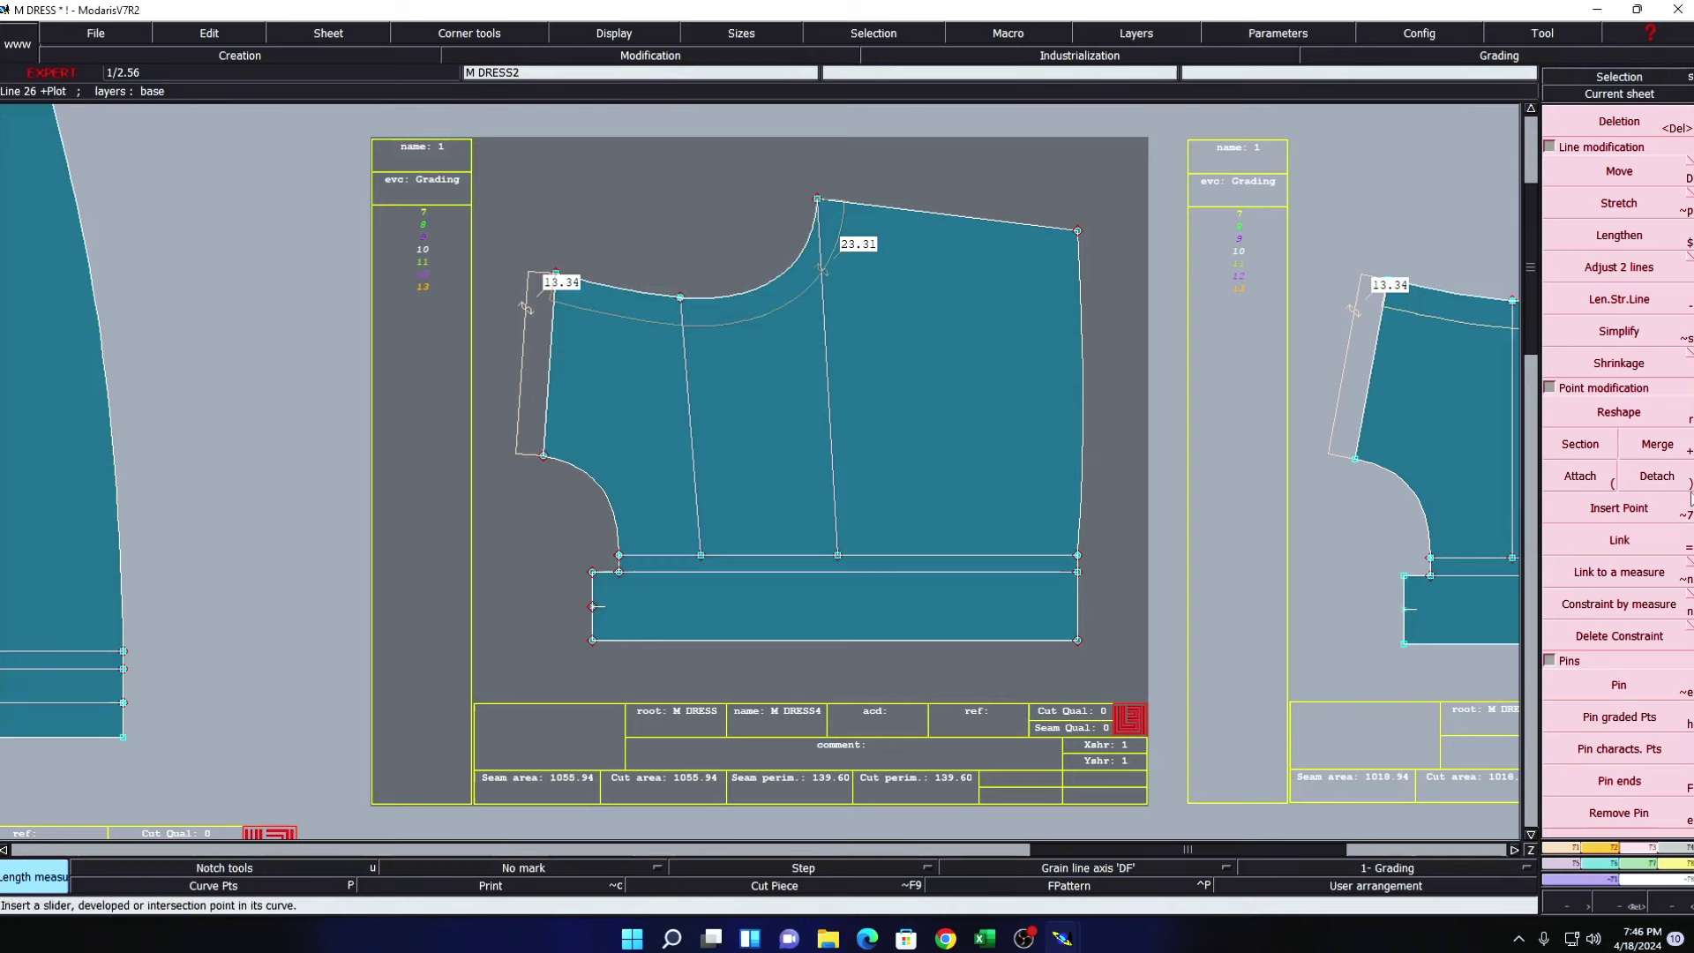
- Pin the top shoulder point and shift the shoulder point -0.02 so the armhole reaches 23.28 cm
{"action": "left_click", "coordinate": [1619, 685]}
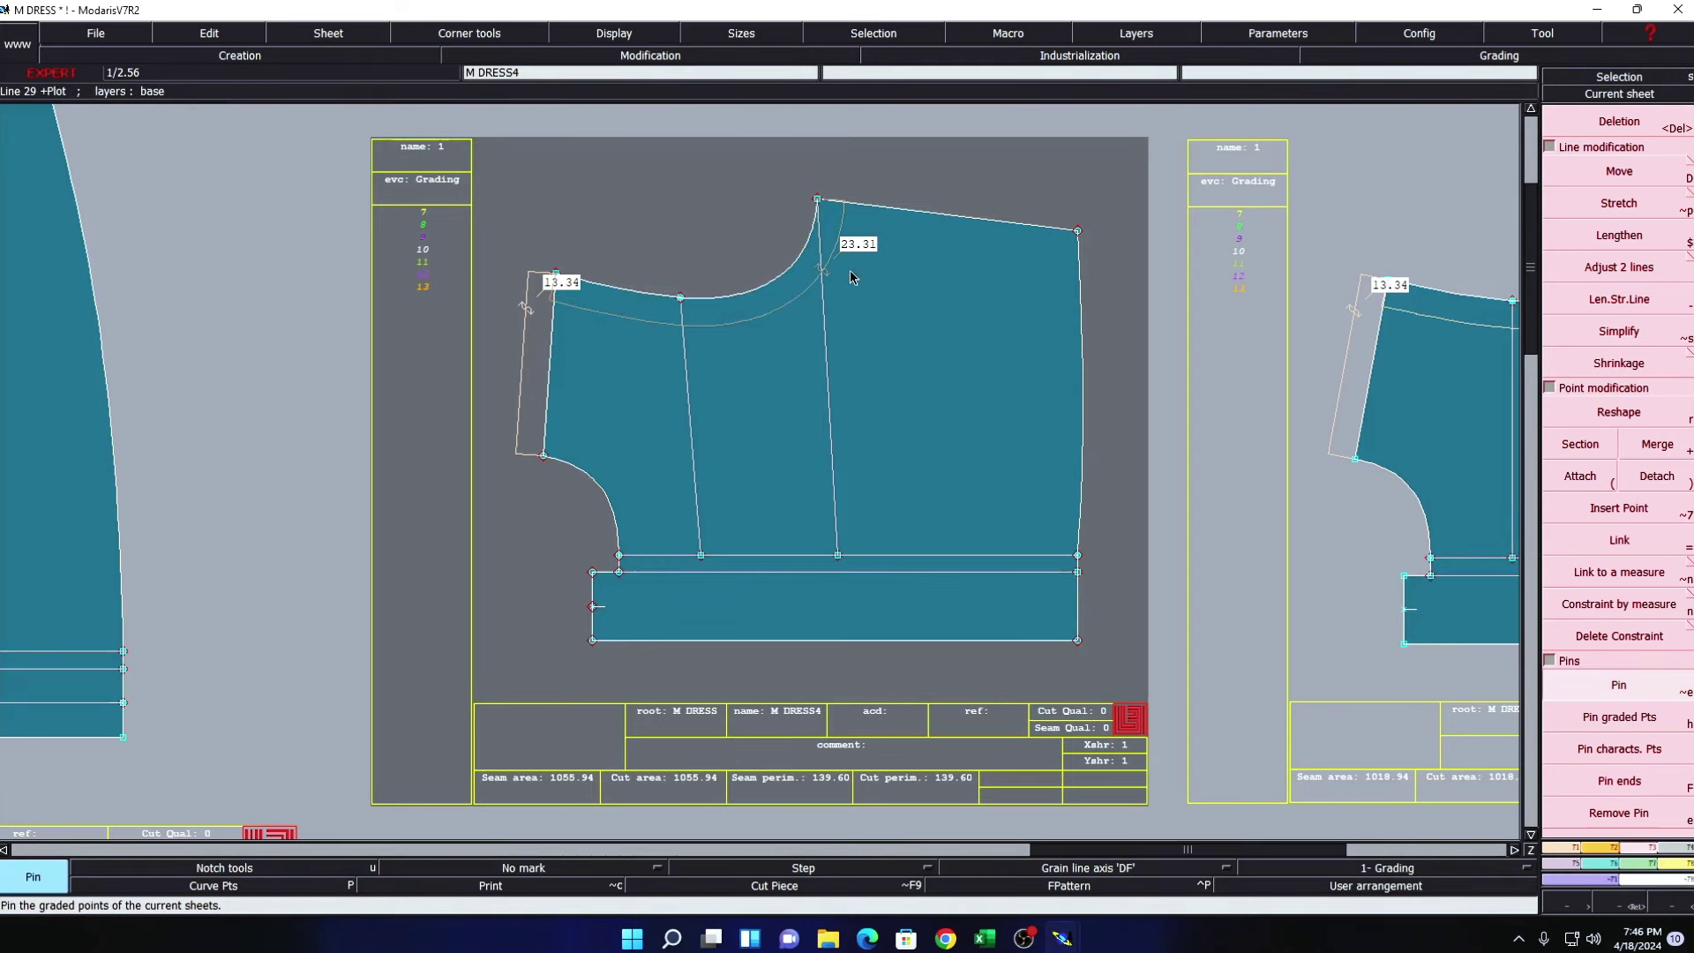
{"action": "left_click", "coordinate": [817, 198]}
{"action": "left_click", "coordinate": [1619, 183]}
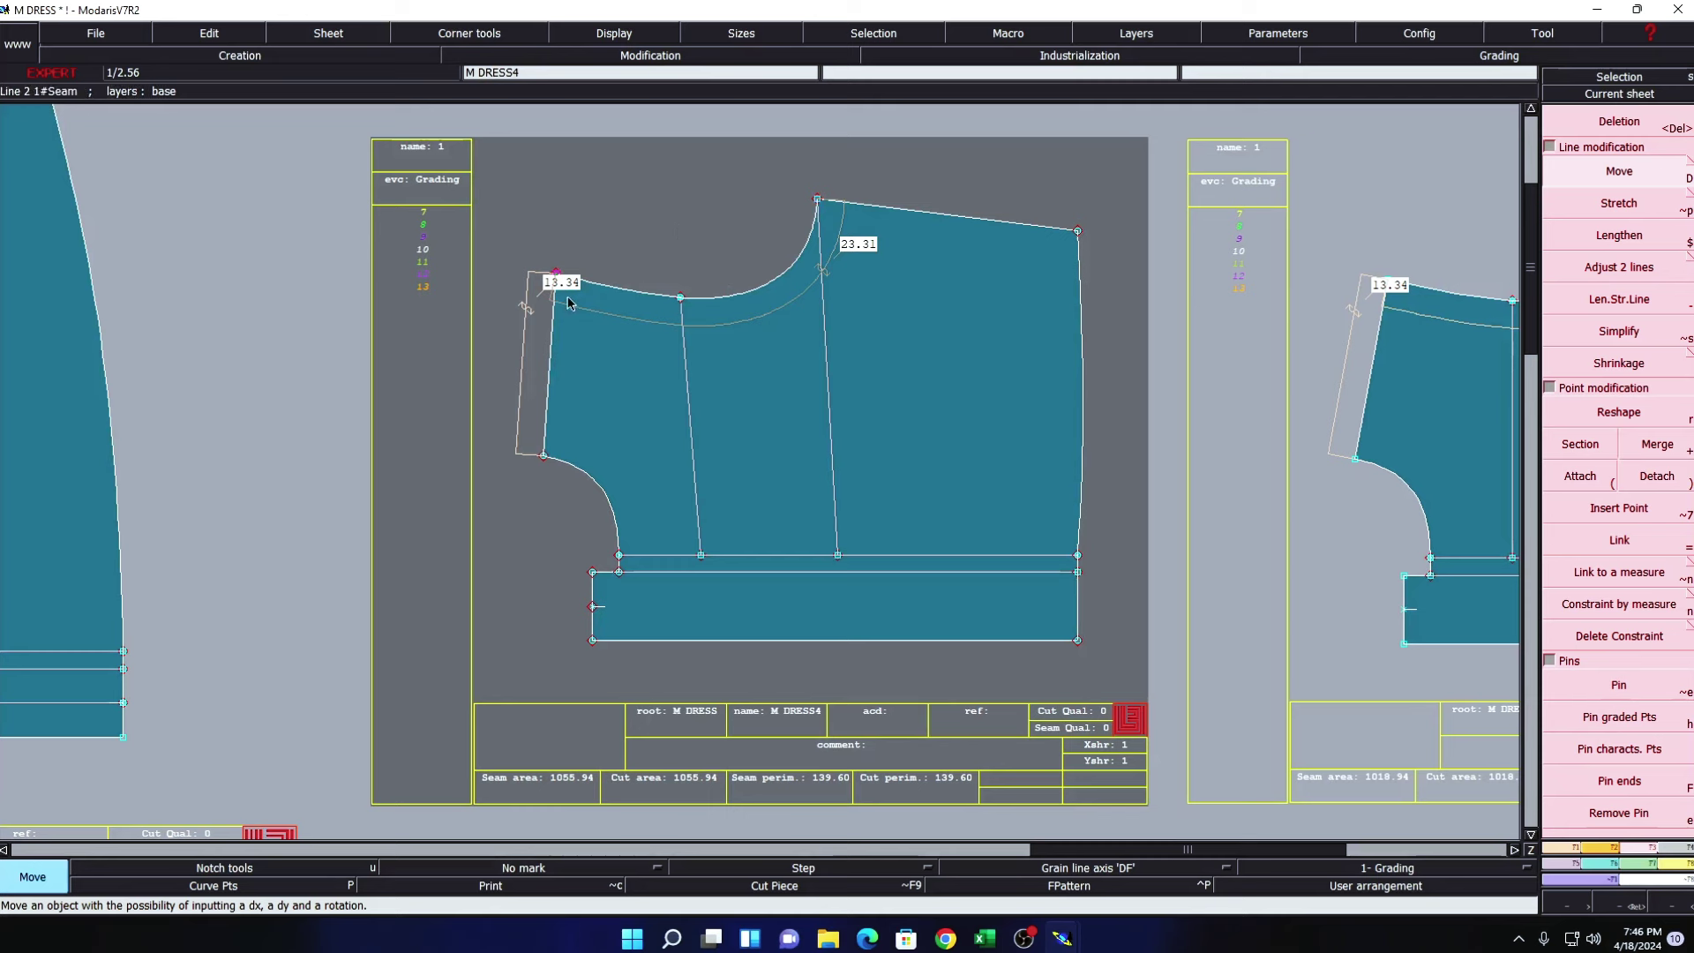
{"action": "left_click", "coordinate": [556, 272]}
{"action": "type", "text": "-0.02"}
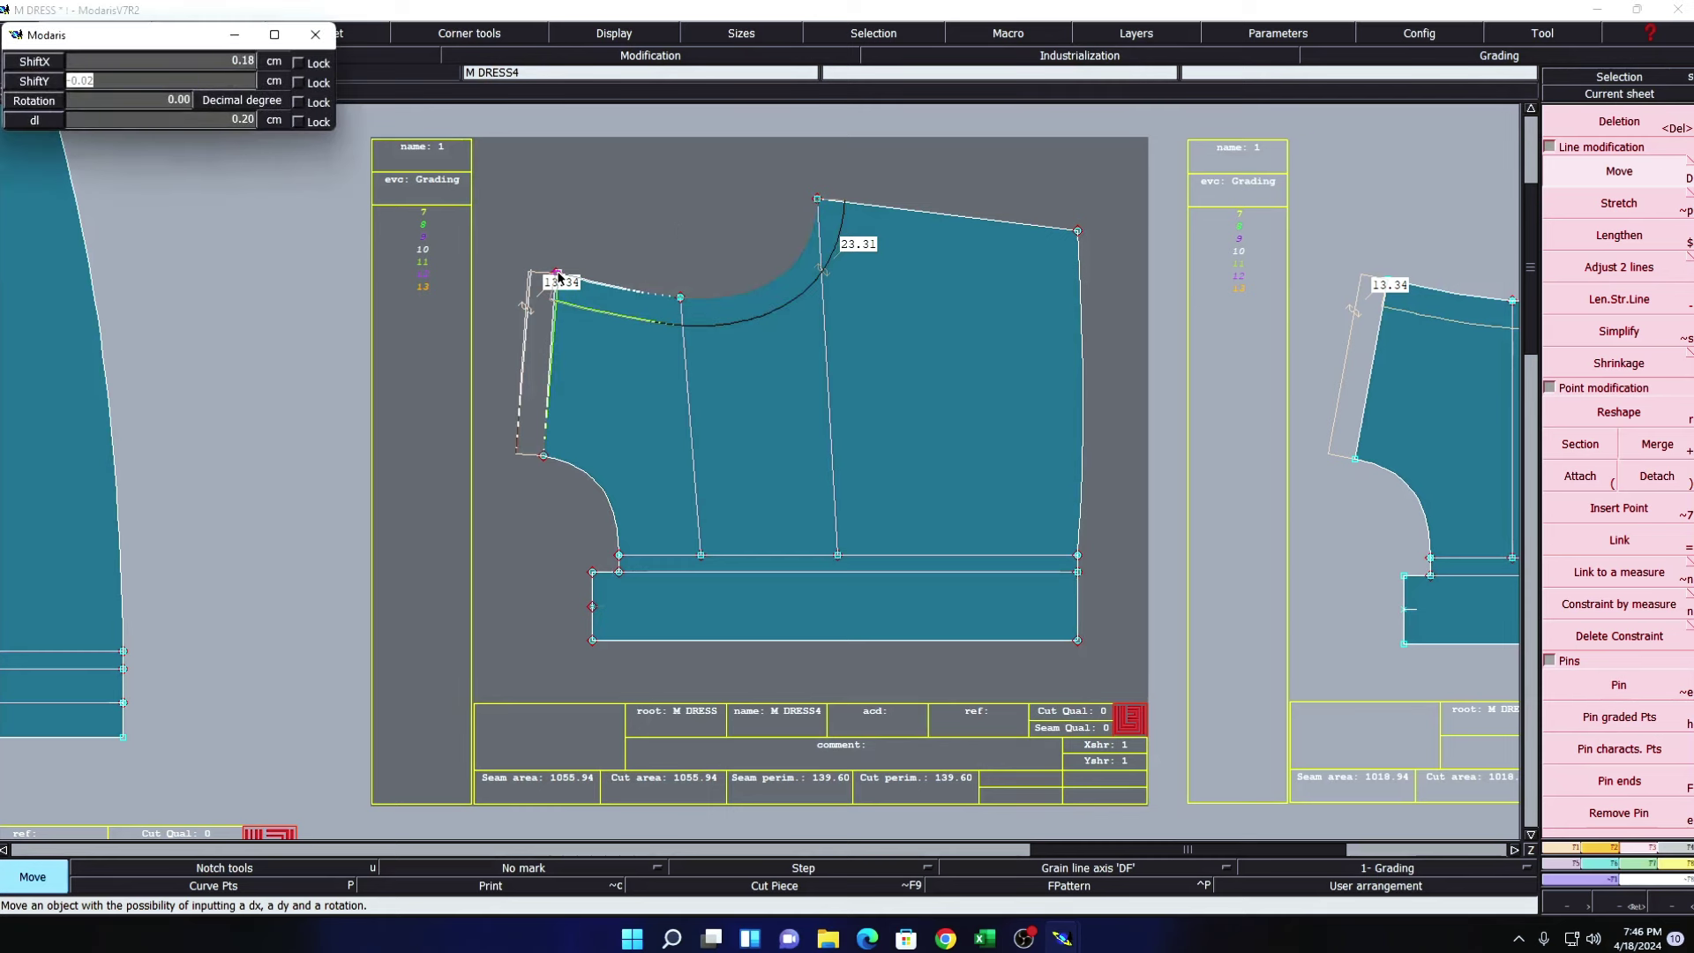
{"action": "key", "text": "Return"}
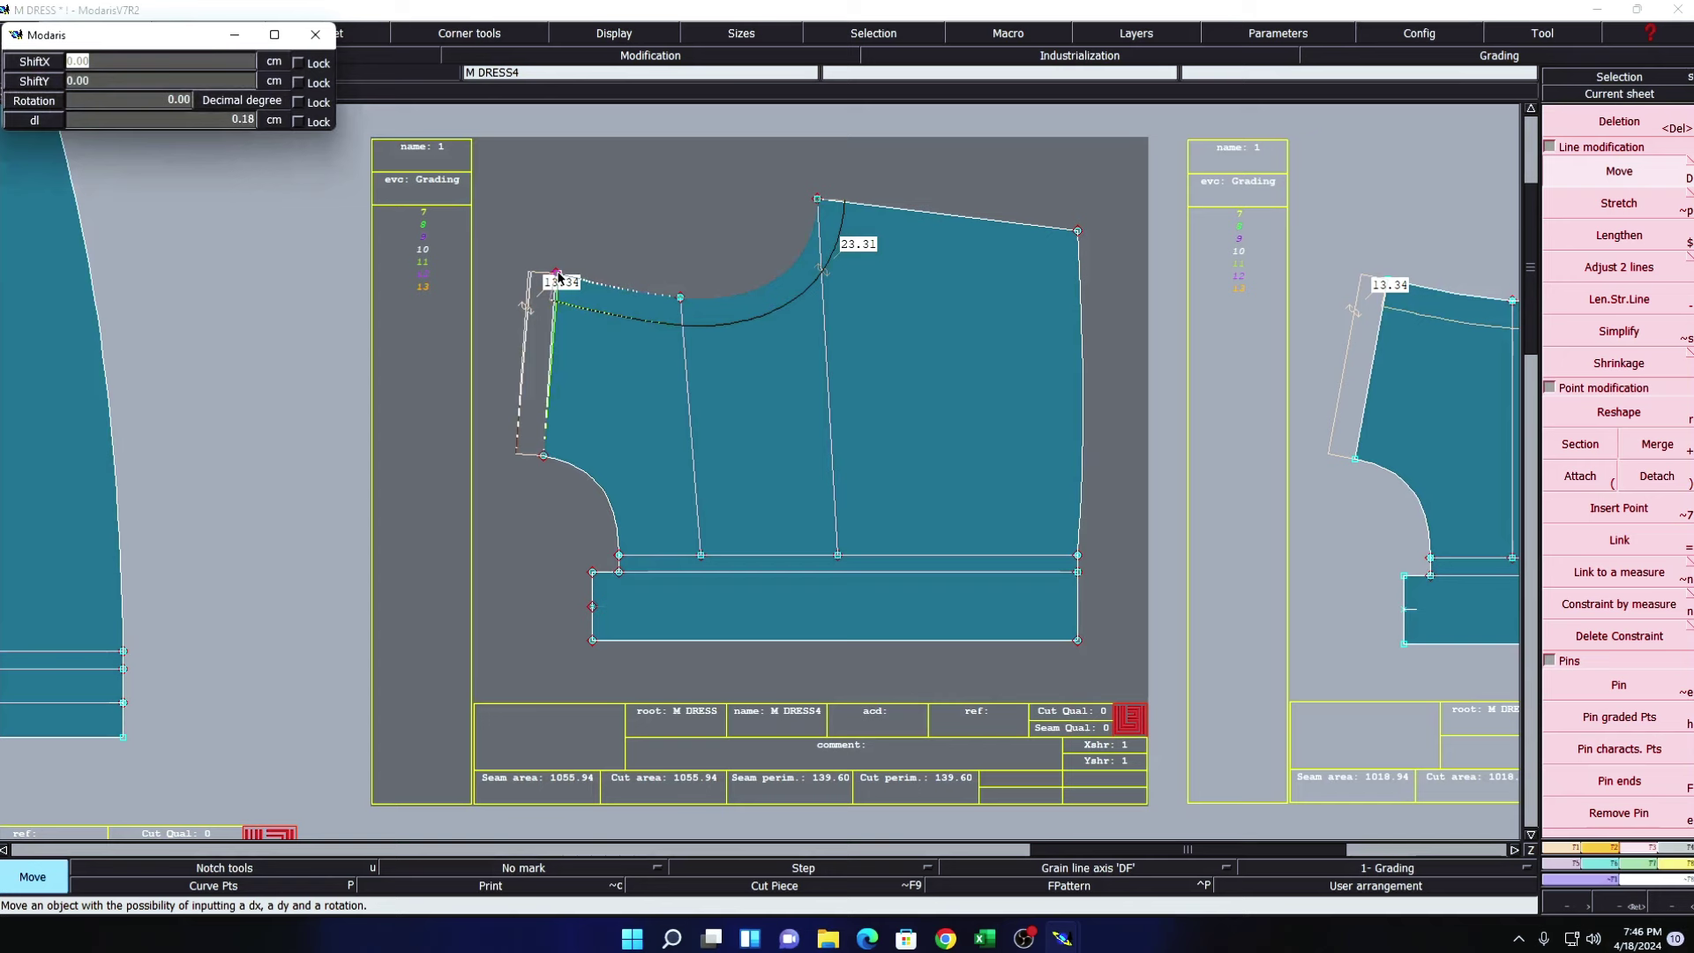
{"action": "type", "text": "0.0"}
{"action": "key", "text": "Return"}
{"action": "left_click", "coordinate": [627, 231]}
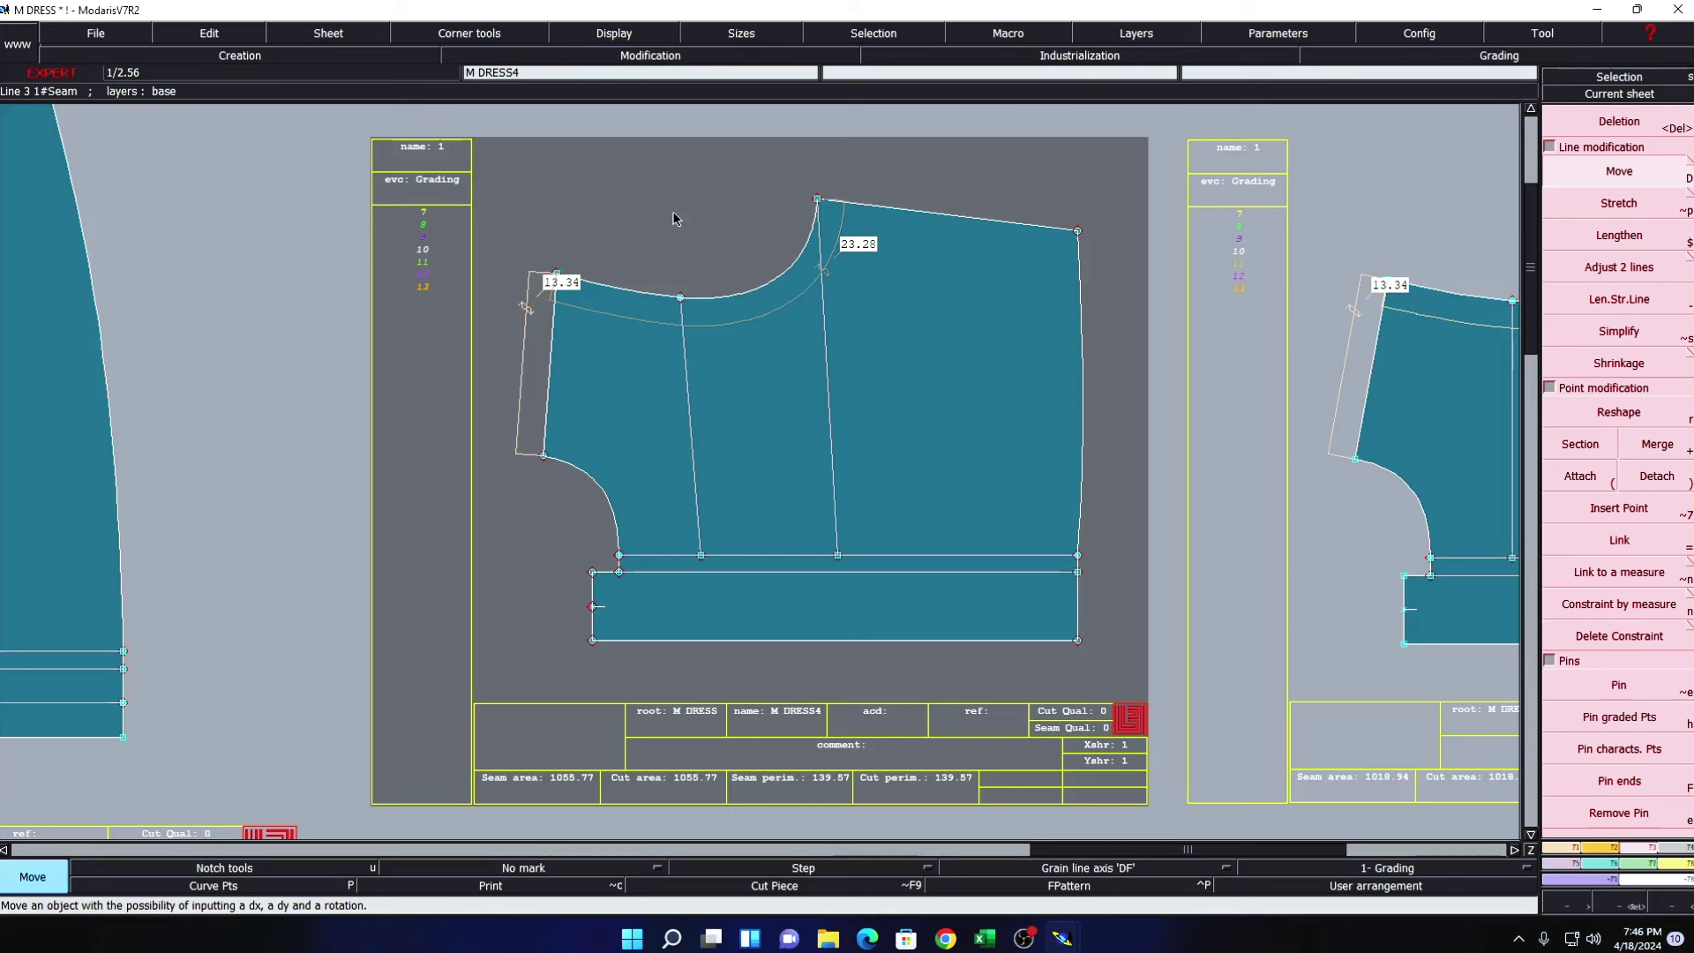
{"action": "key", "text": "Delete"}
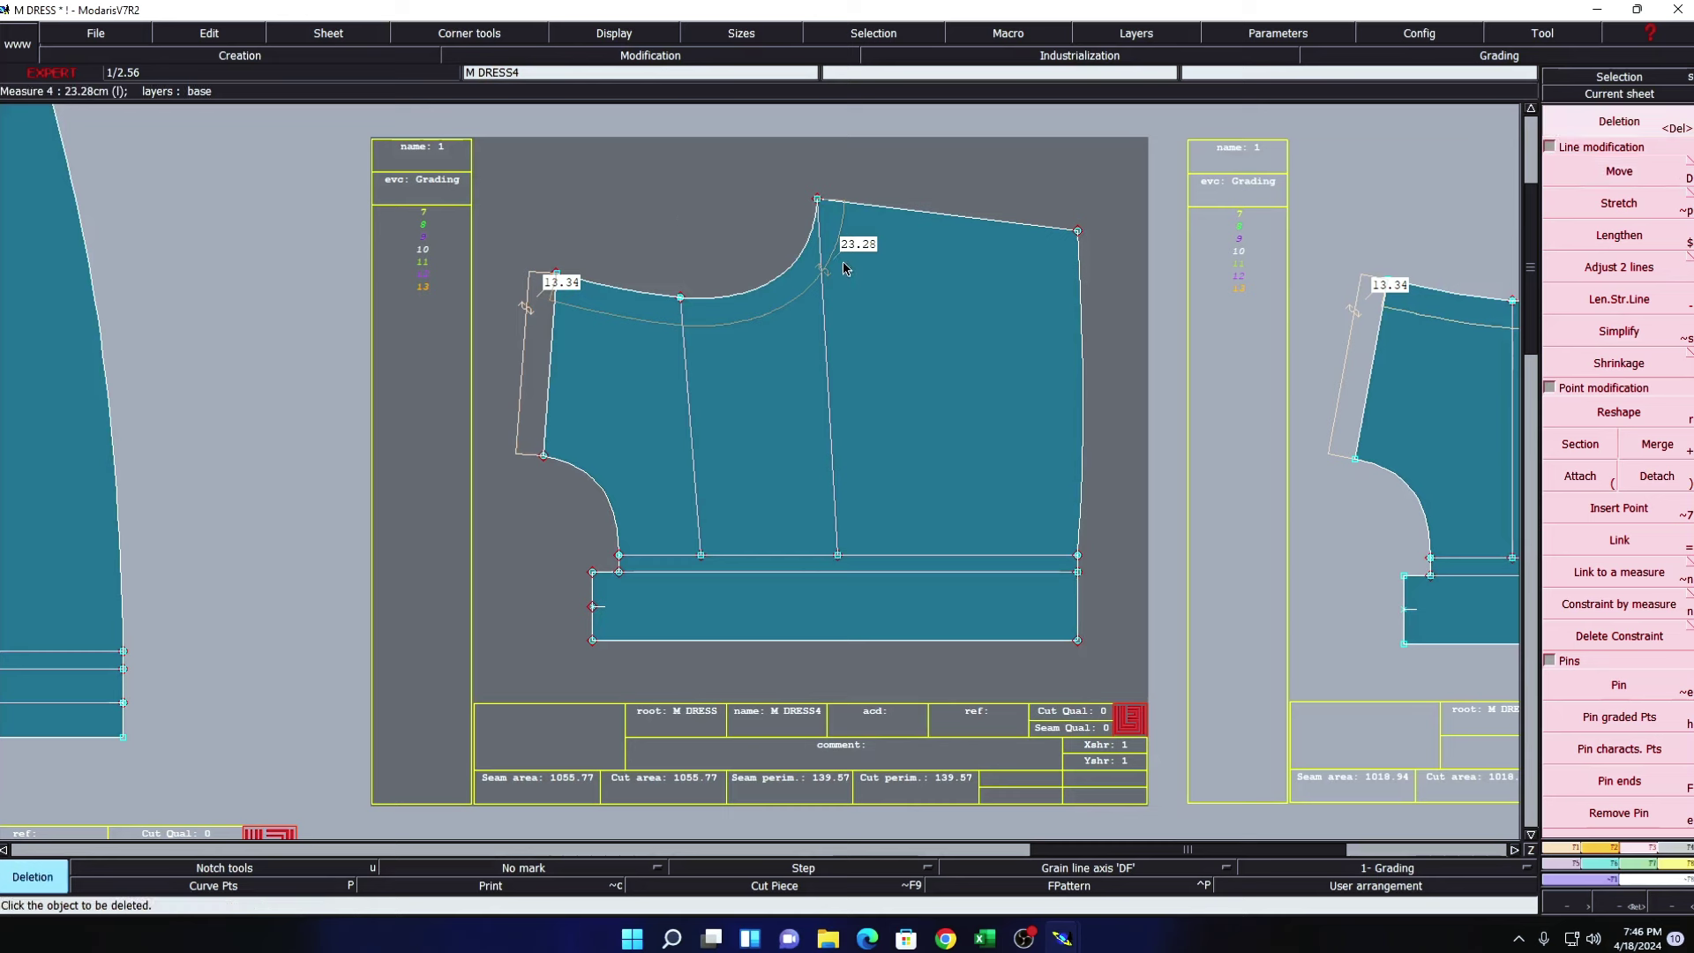
- Delete the 23.28 and 13.34 measures and the extra curve points on side line, neckline and armhole
{"action": "left_click", "coordinate": [839, 249]}
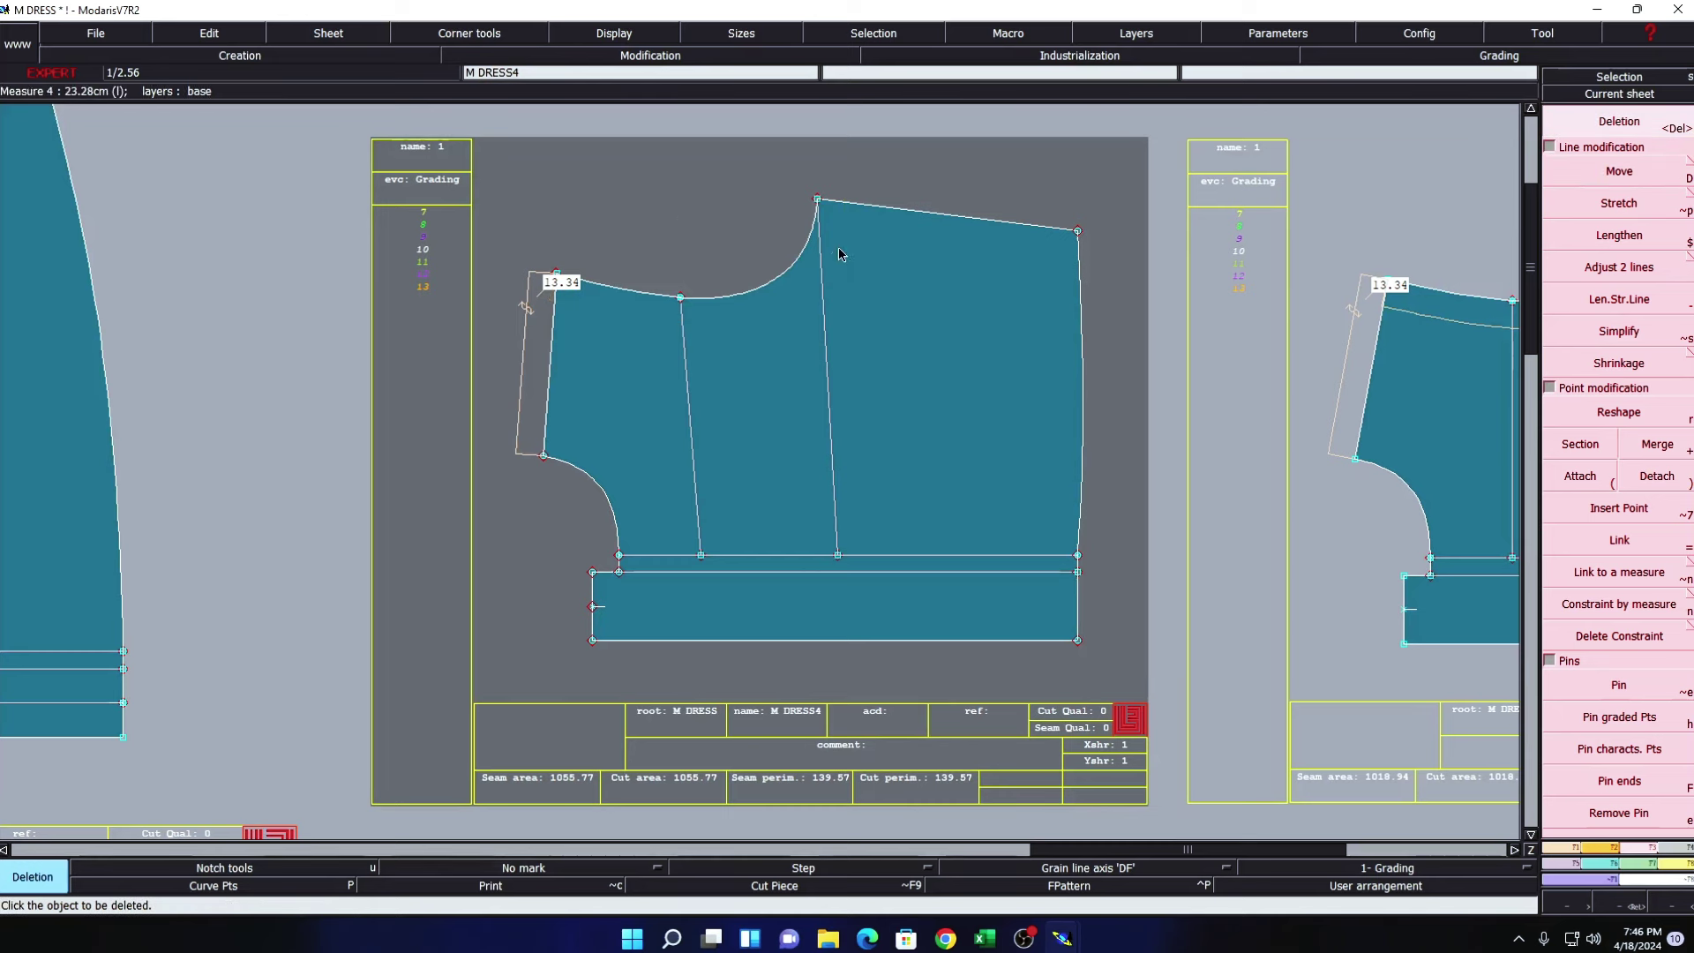
{"action": "left_click", "coordinate": [532, 332]}
{"action": "left_click", "coordinate": [515, 889]}
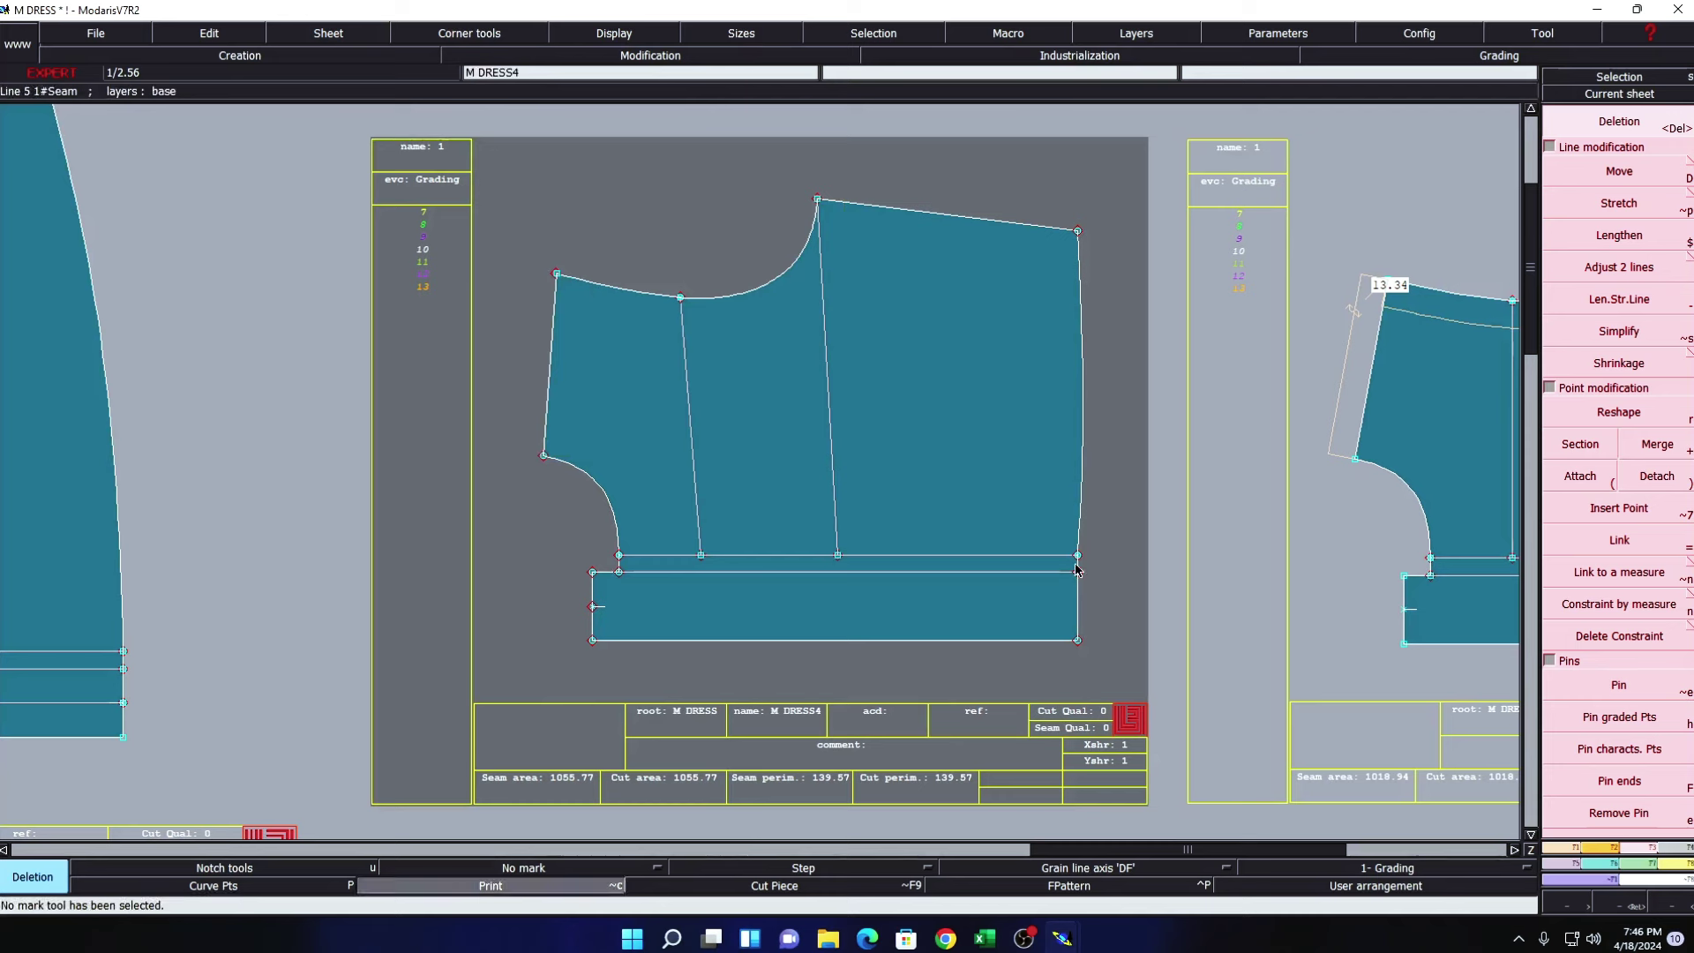
{"action": "left_click", "coordinate": [213, 885]}
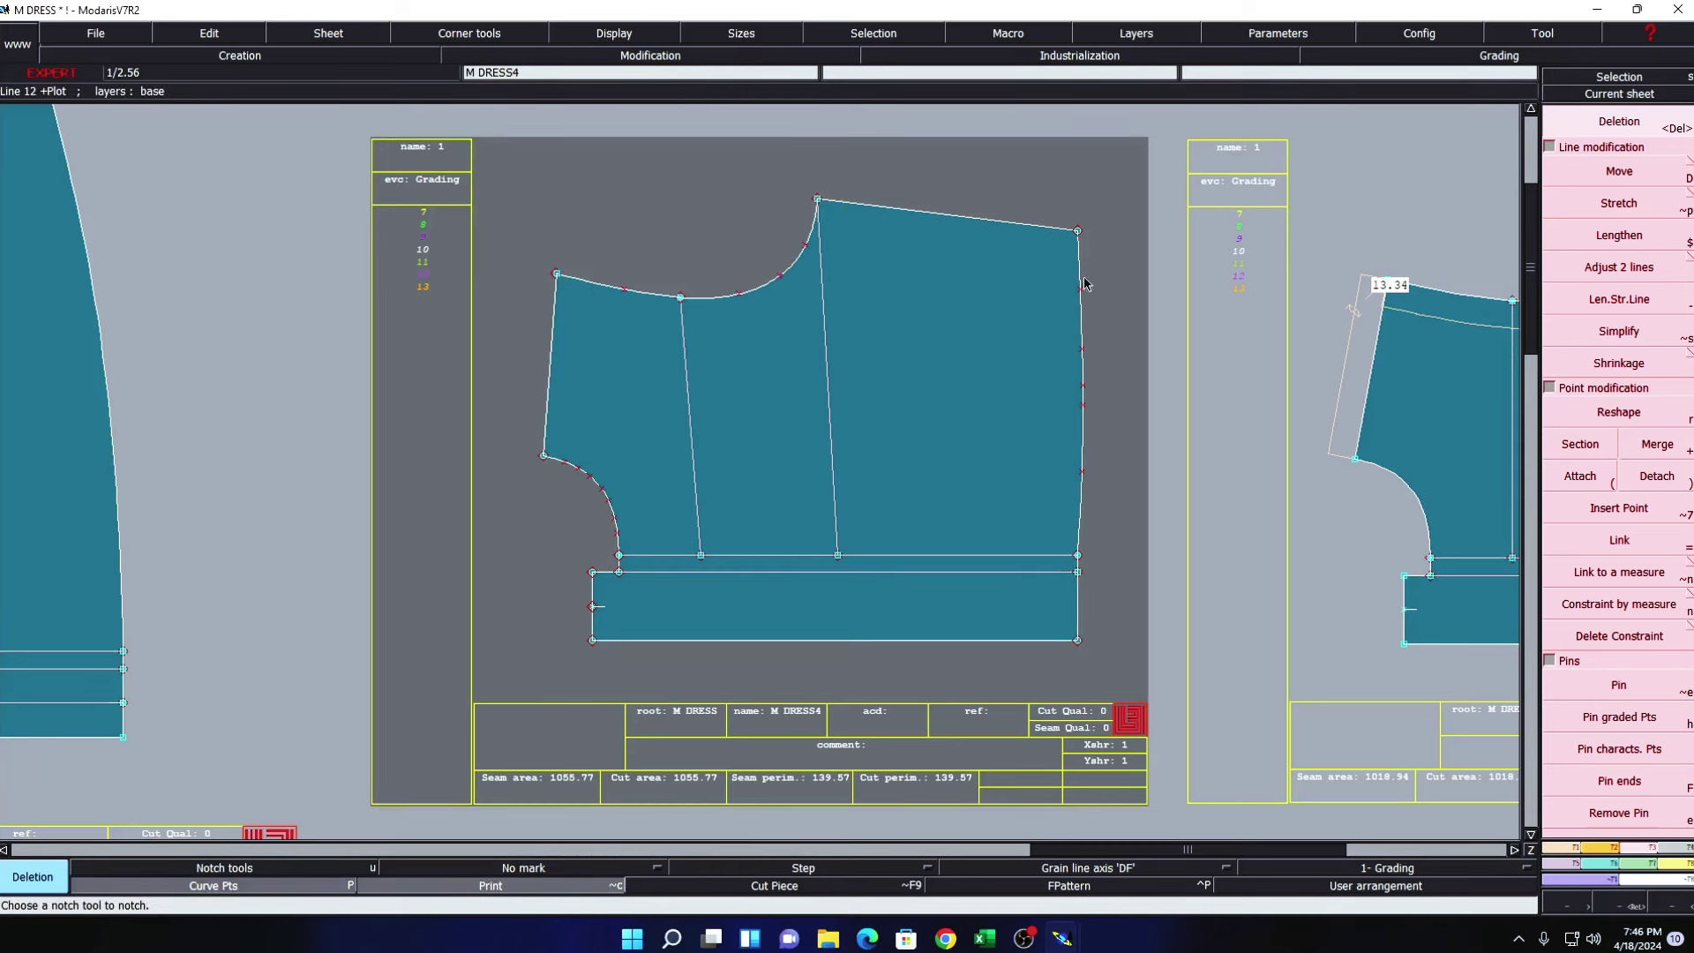
{"action": "key", "text": "Delete"}
{"action": "left_click", "coordinate": [1081, 472]}
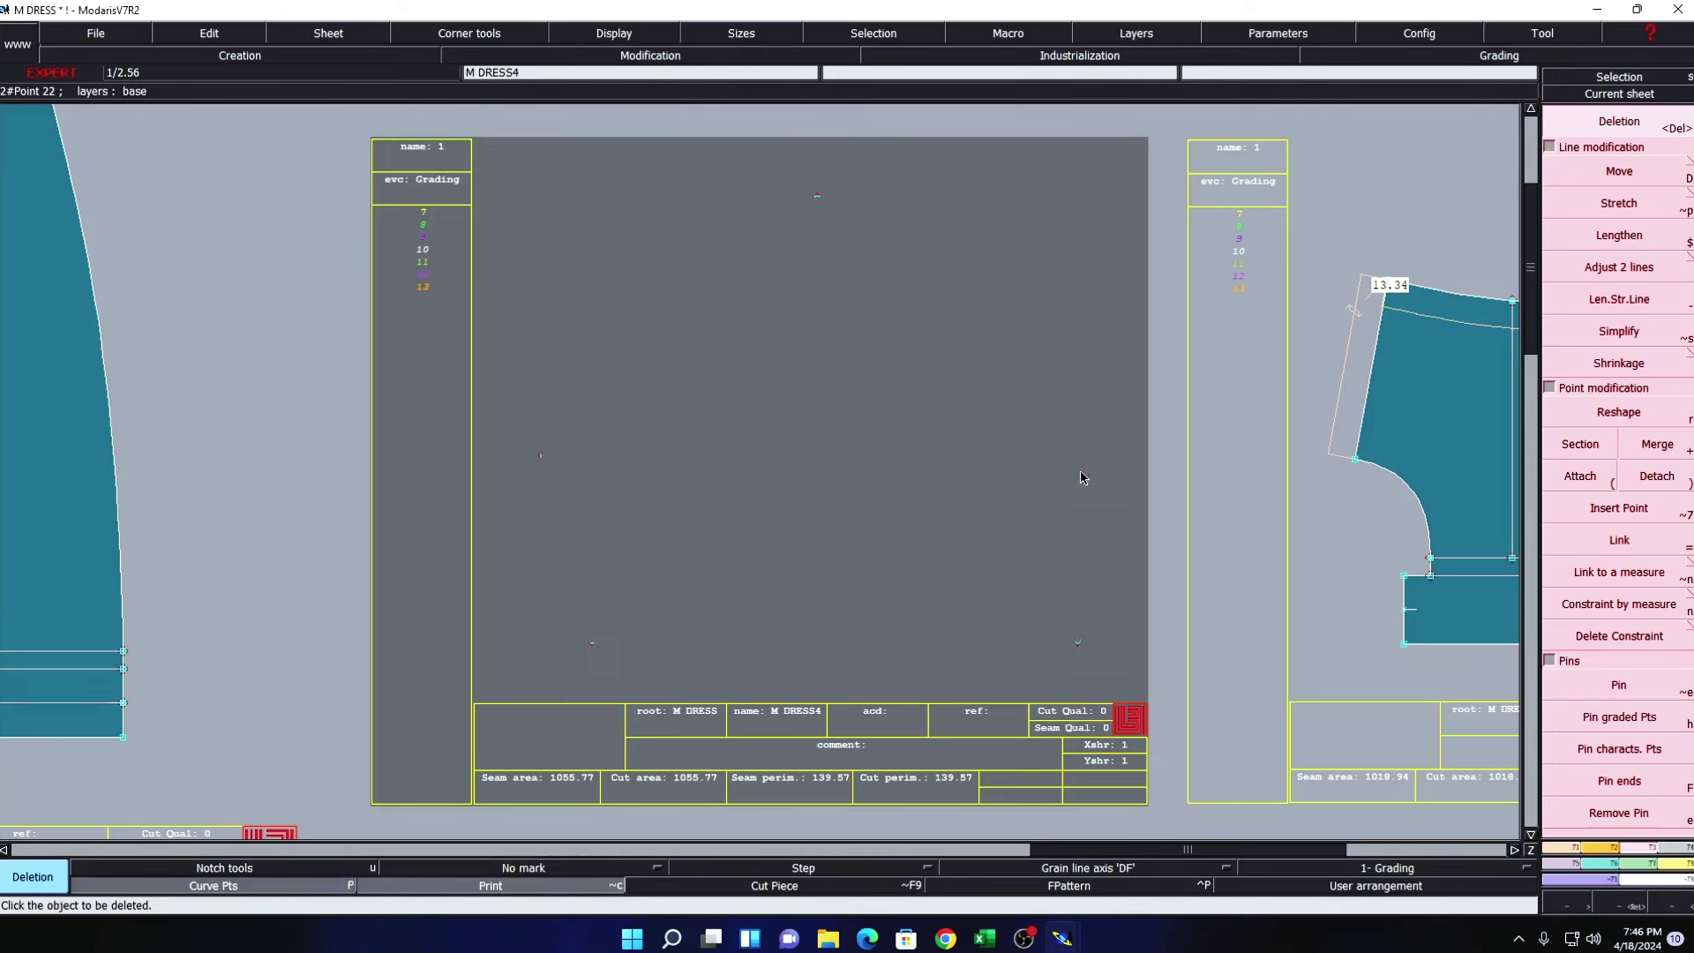
{"action": "key", "text": "p"}
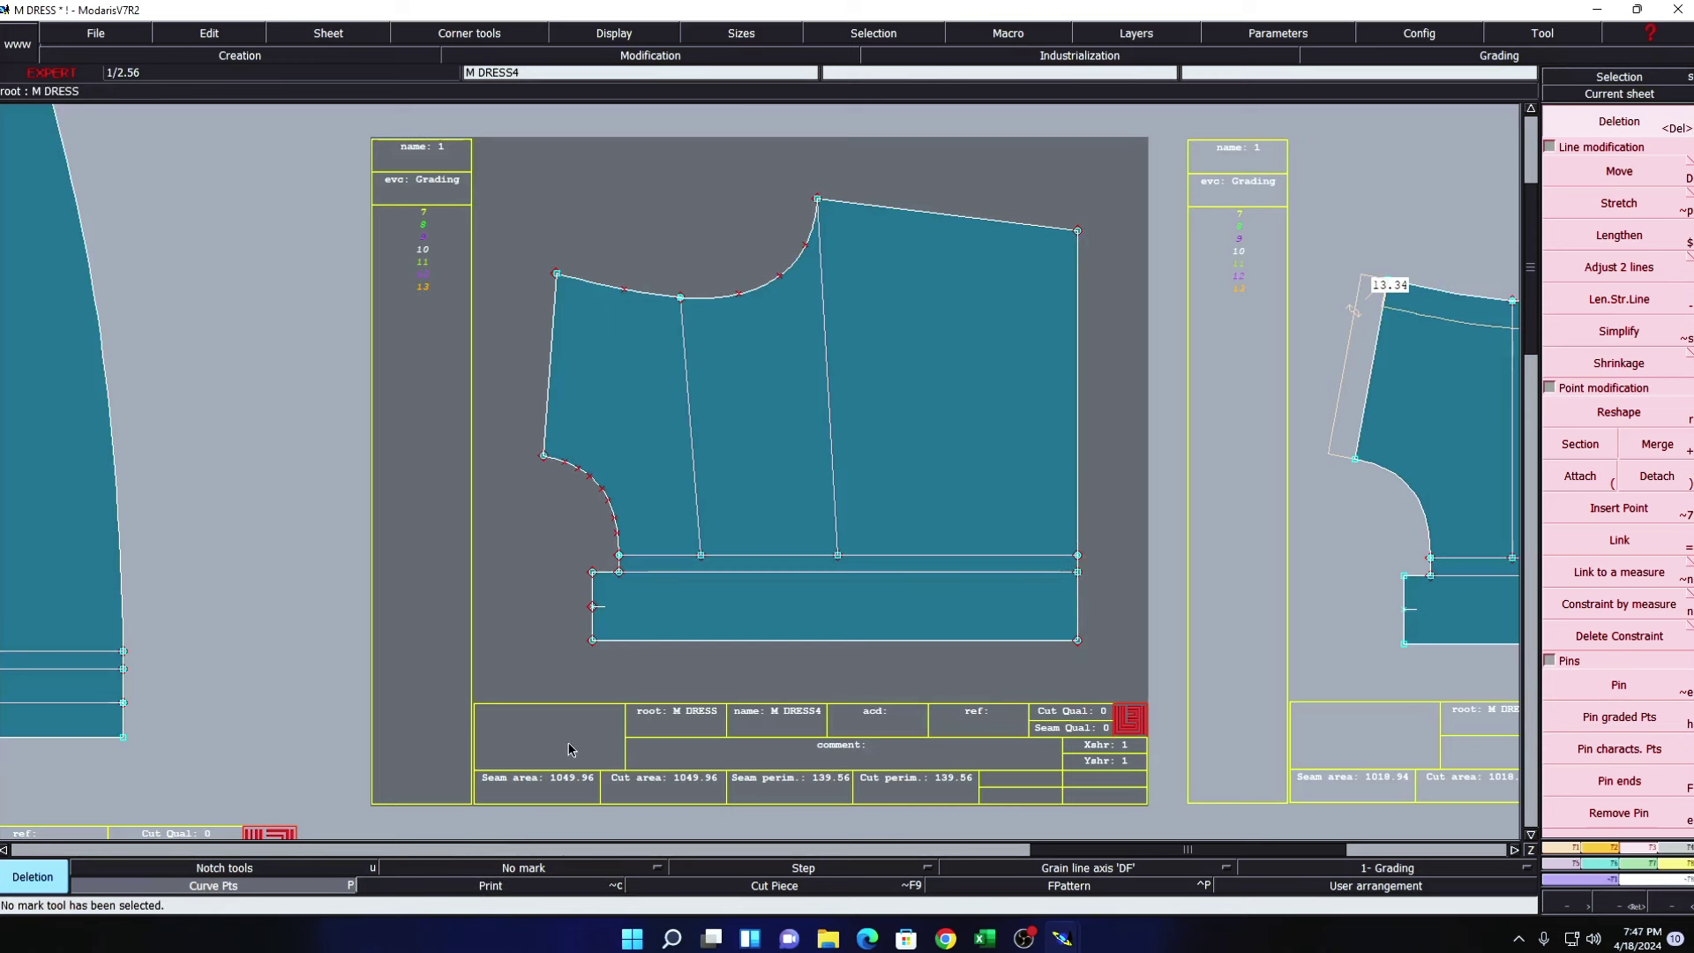
{"action": "left_click", "coordinate": [314, 885]}
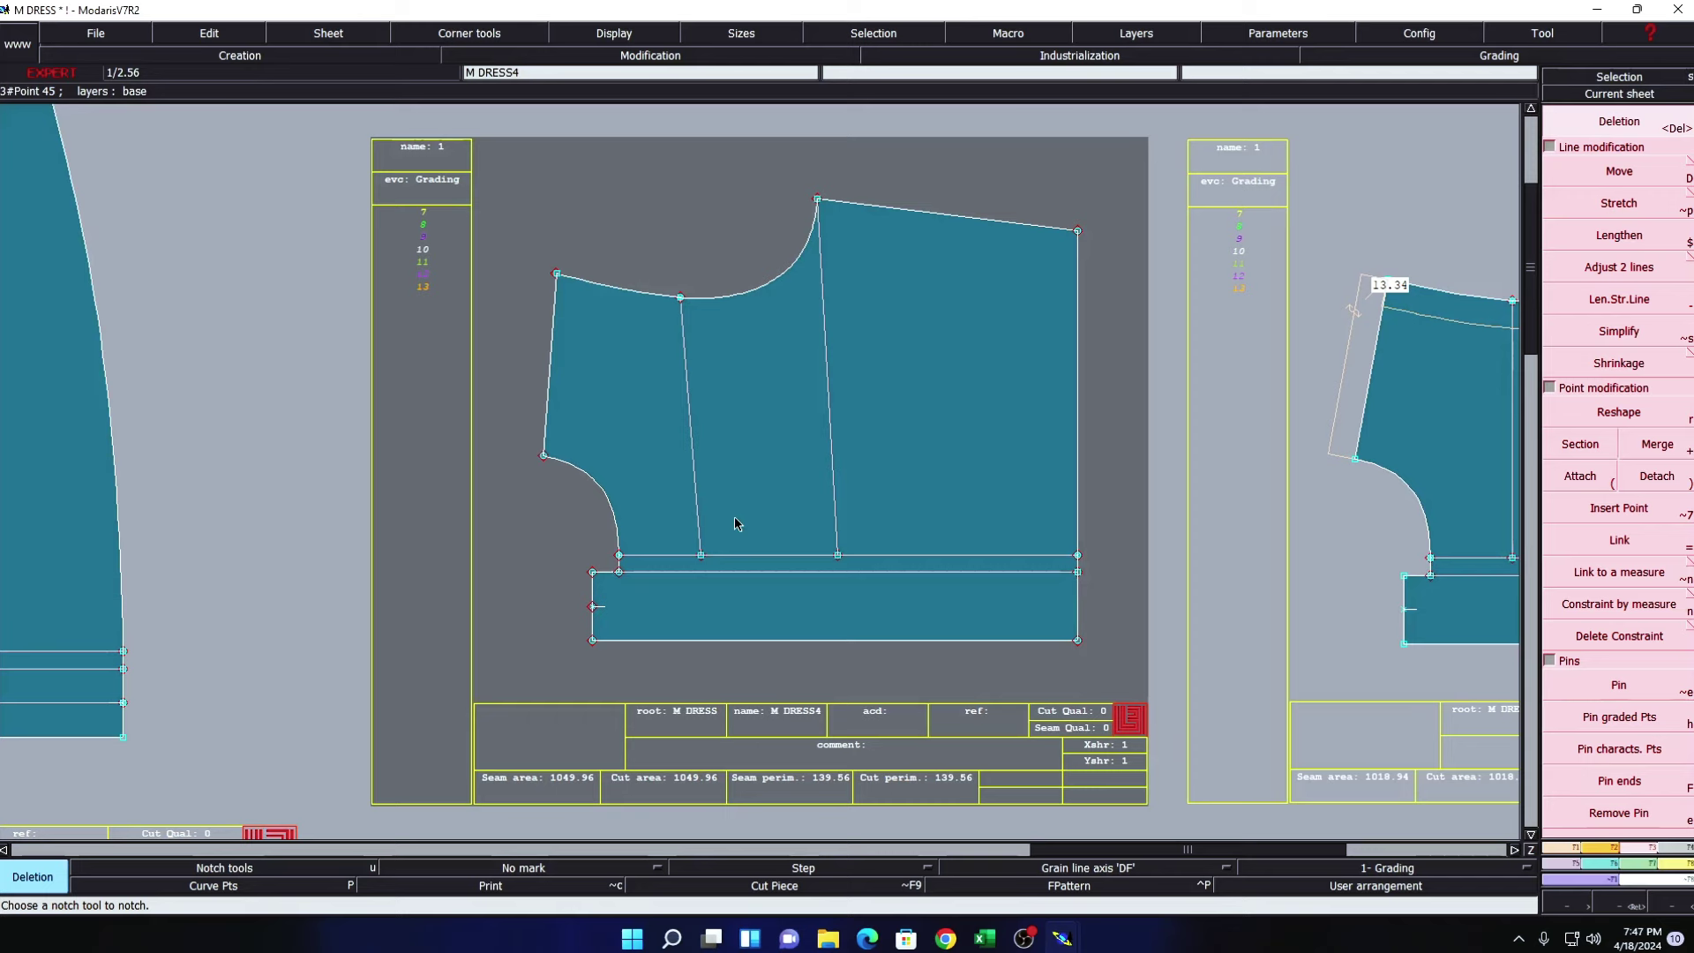
- Measure the M DRESS4 top shoulder edge at 19.15 cm
{"action": "key", "text": "space"}
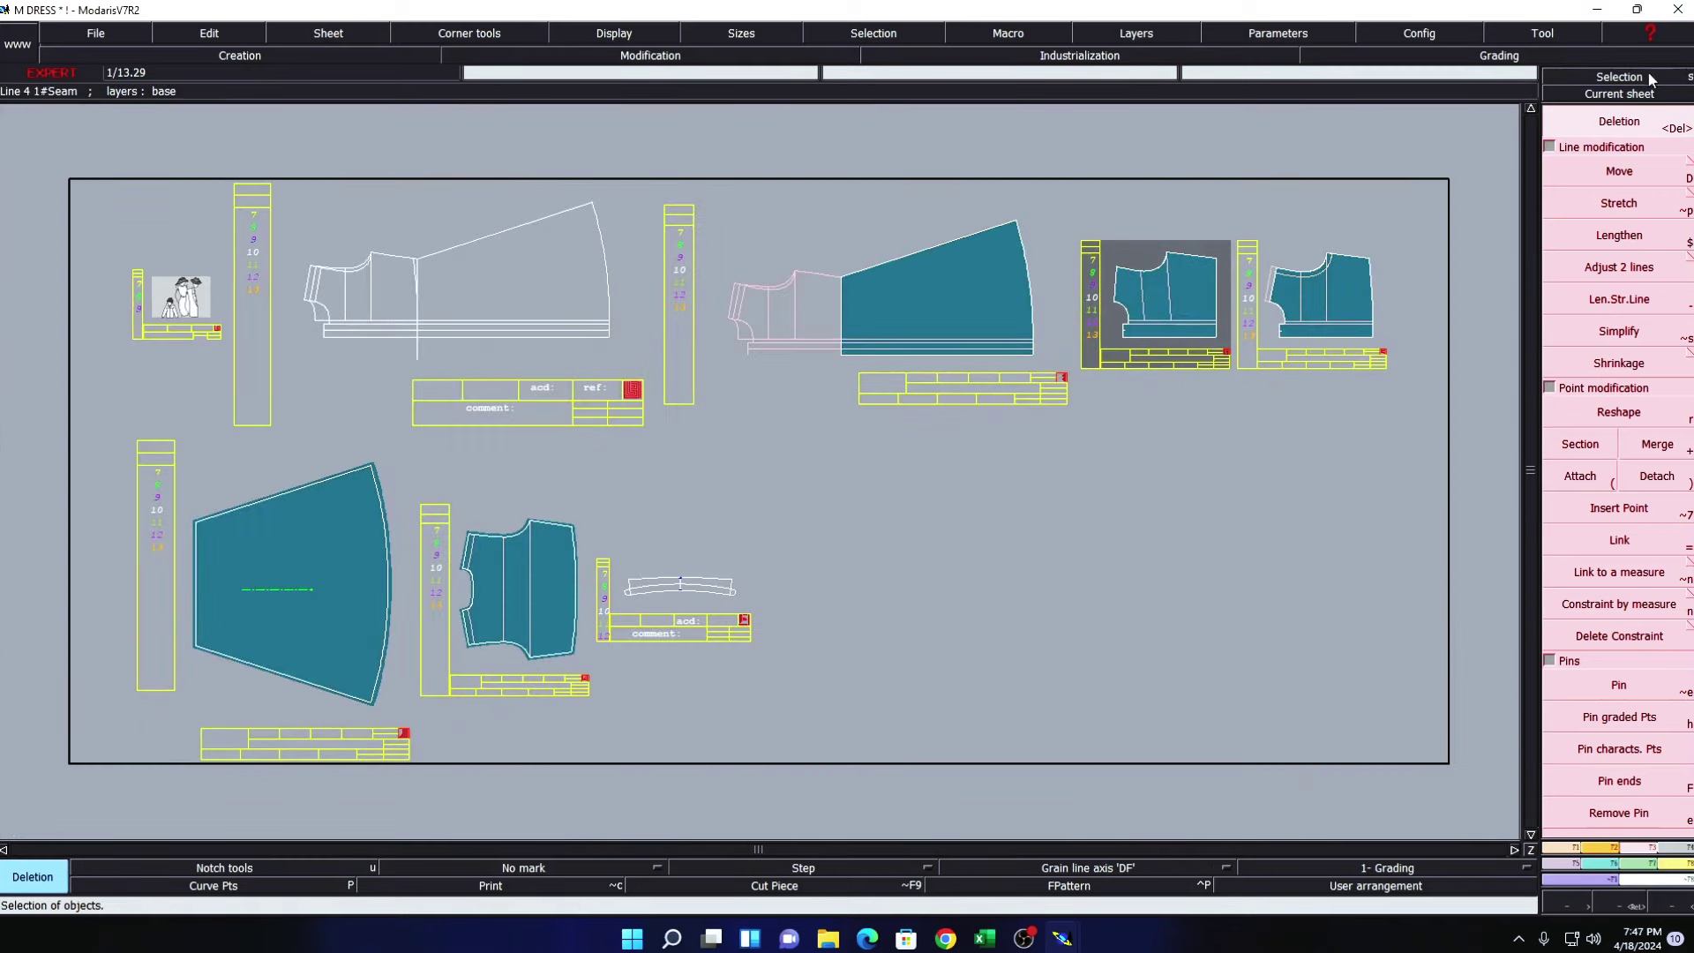
{"action": "left_click", "coordinate": [1618, 94]}
{"action": "left_click", "coordinate": [1204, 282]}
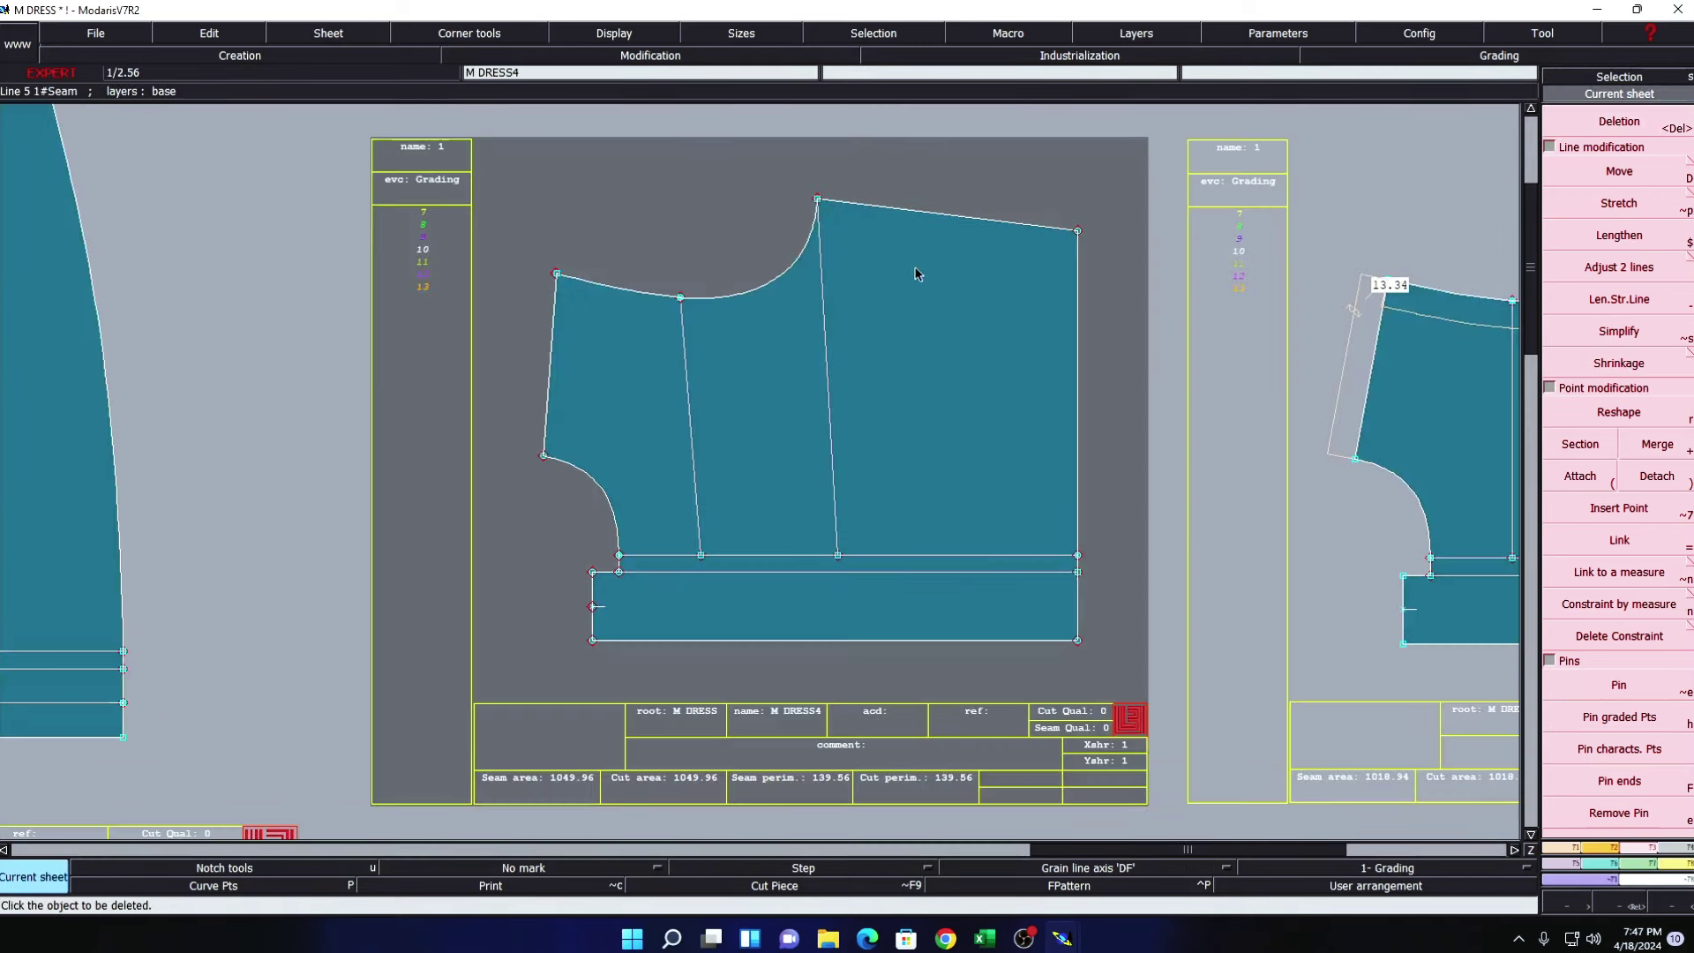
{"action": "key", "text": "l"}
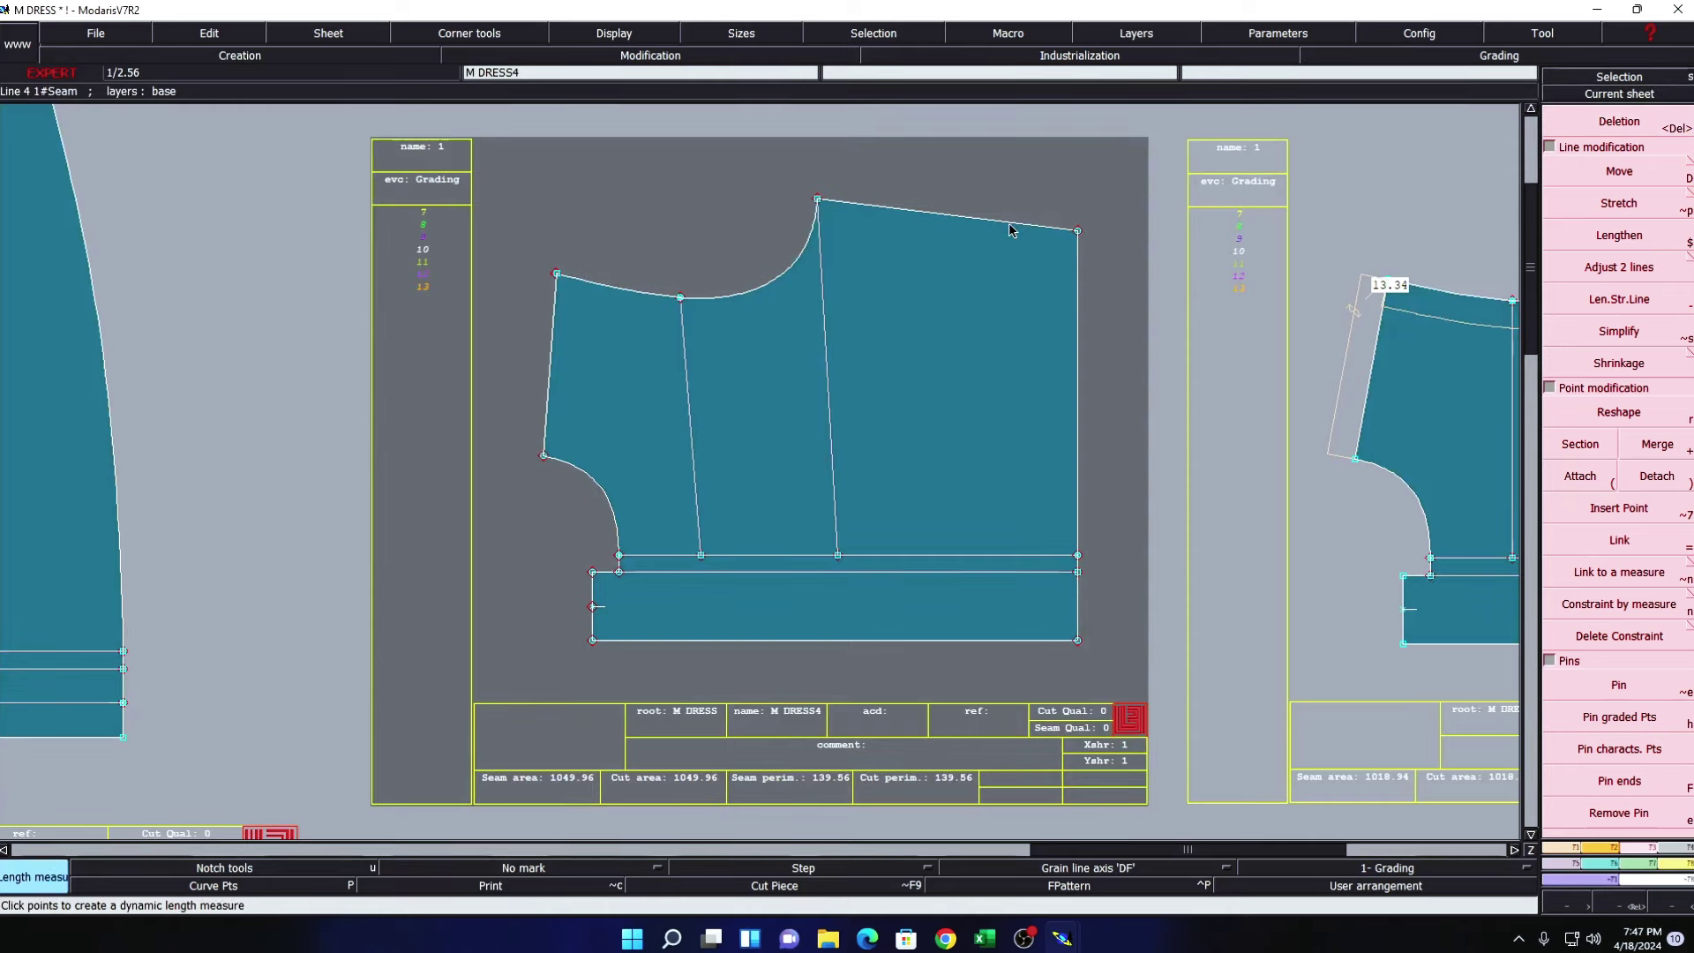
{"action": "left_click", "coordinate": [1011, 231]}
- Measure the M DRESS2 shoulder edge at 16.18 cm and bring up the Excel spec sheet
{"action": "key", "text": "Home"}
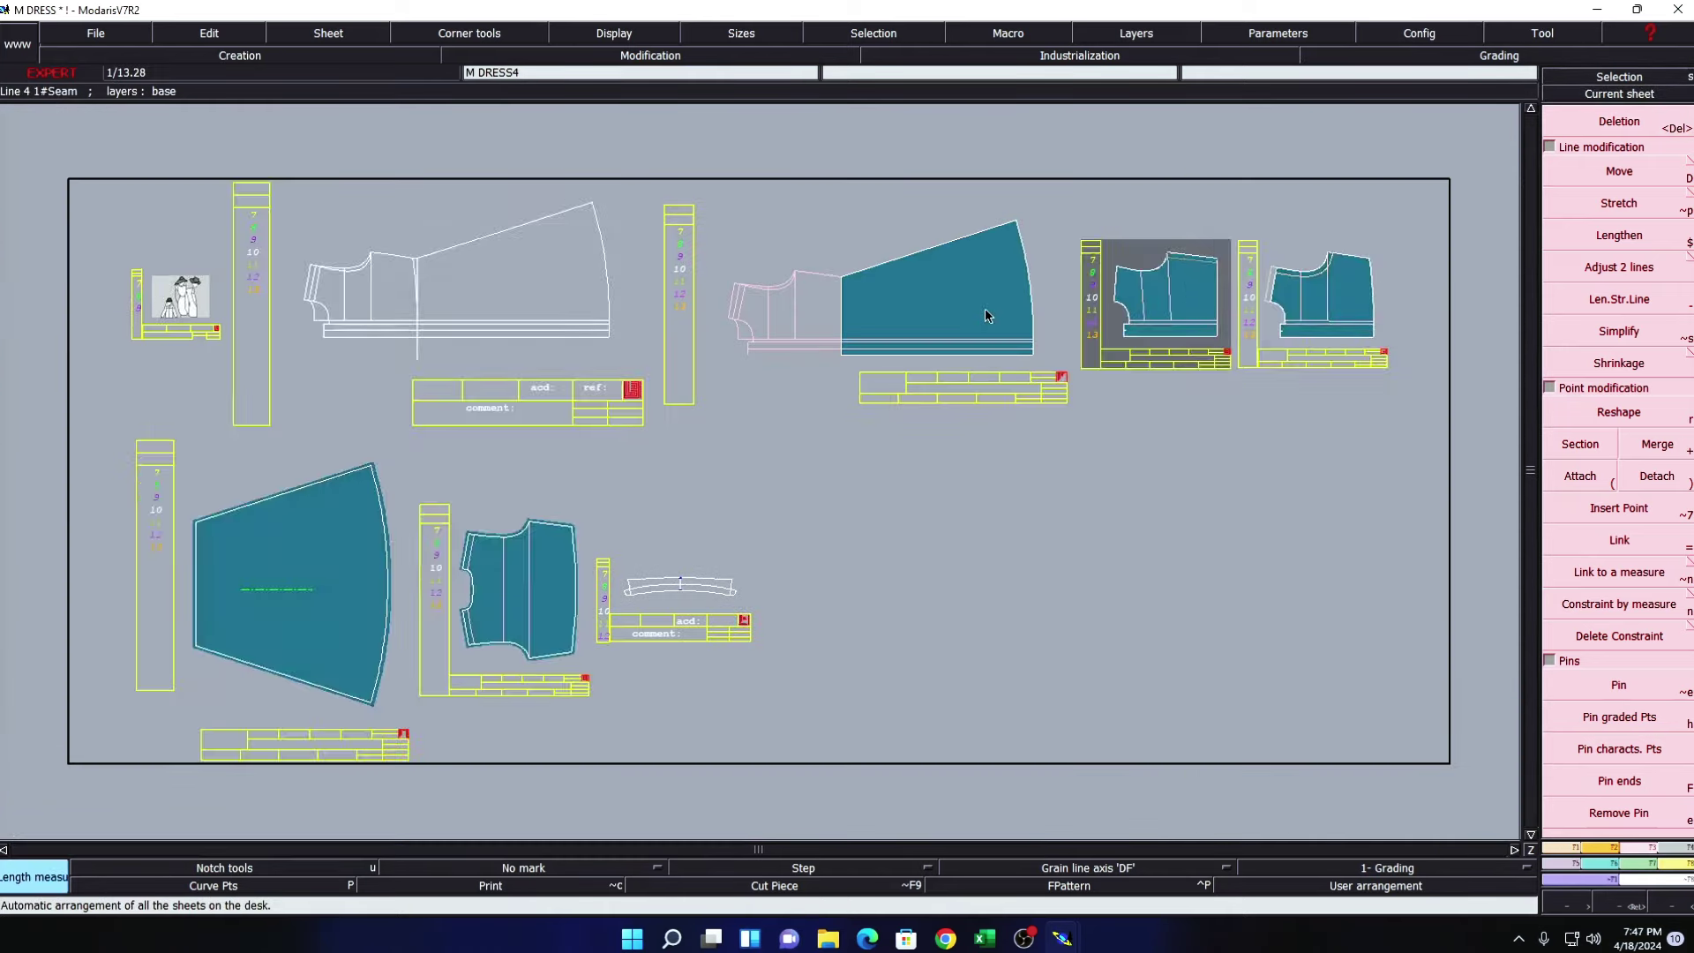
{"action": "left_click", "coordinate": [1623, 95]}
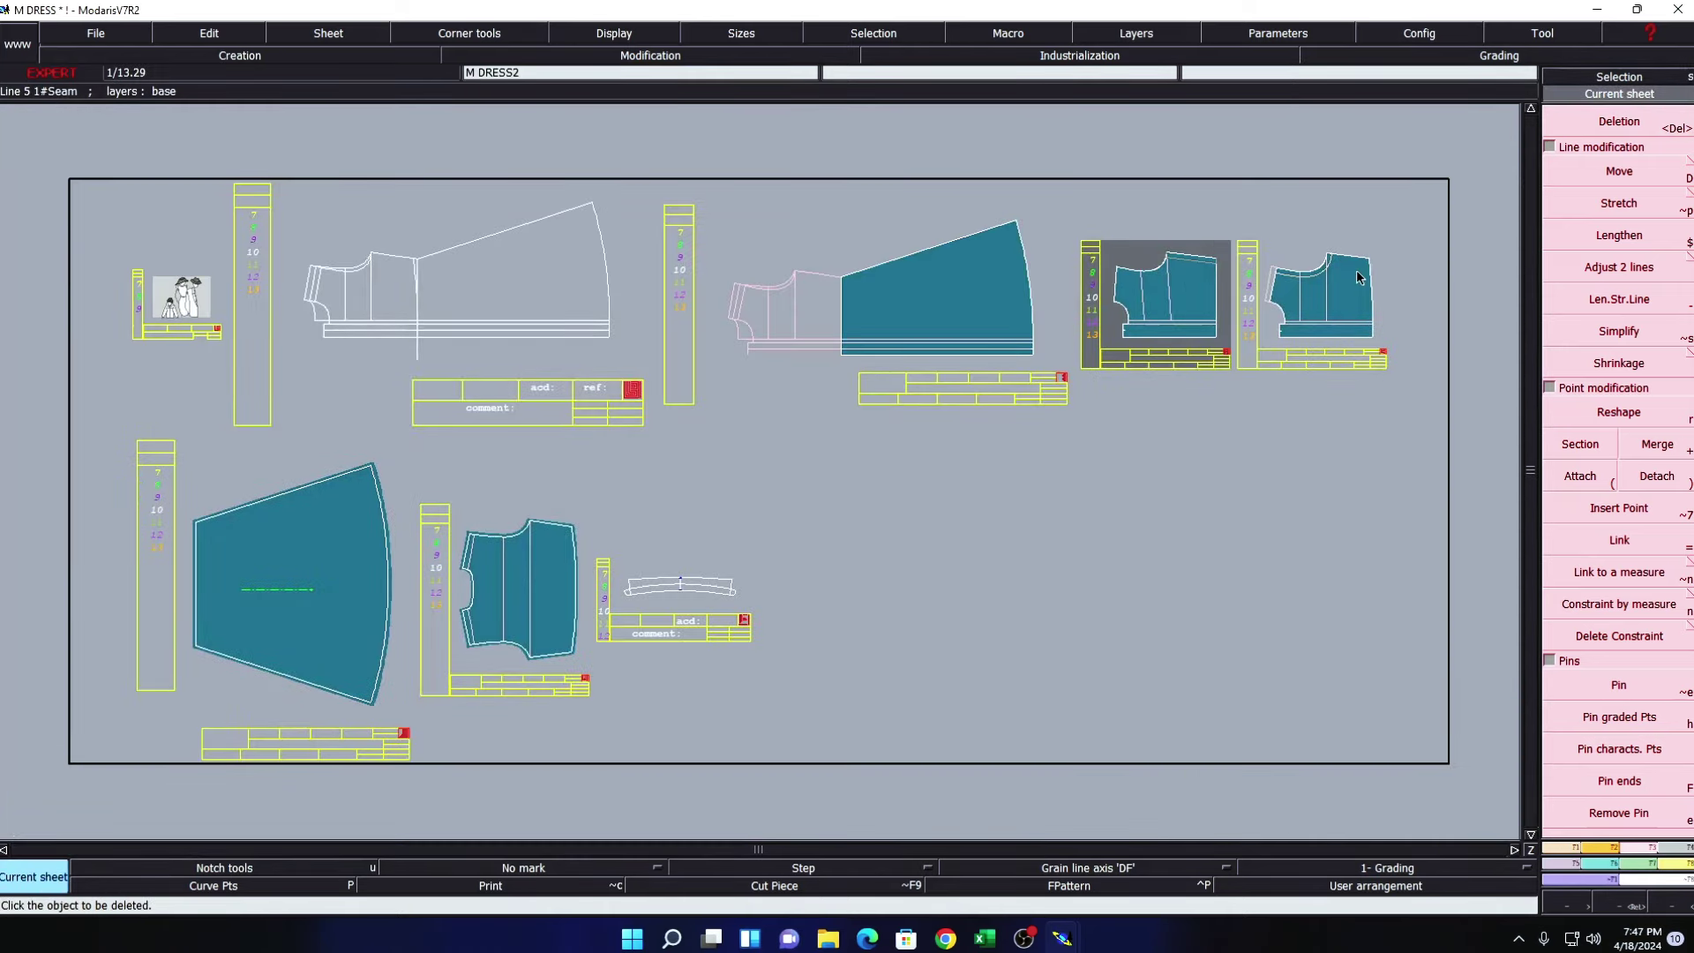
{"action": "key", "text": "End"}
{"action": "key", "text": "l"}
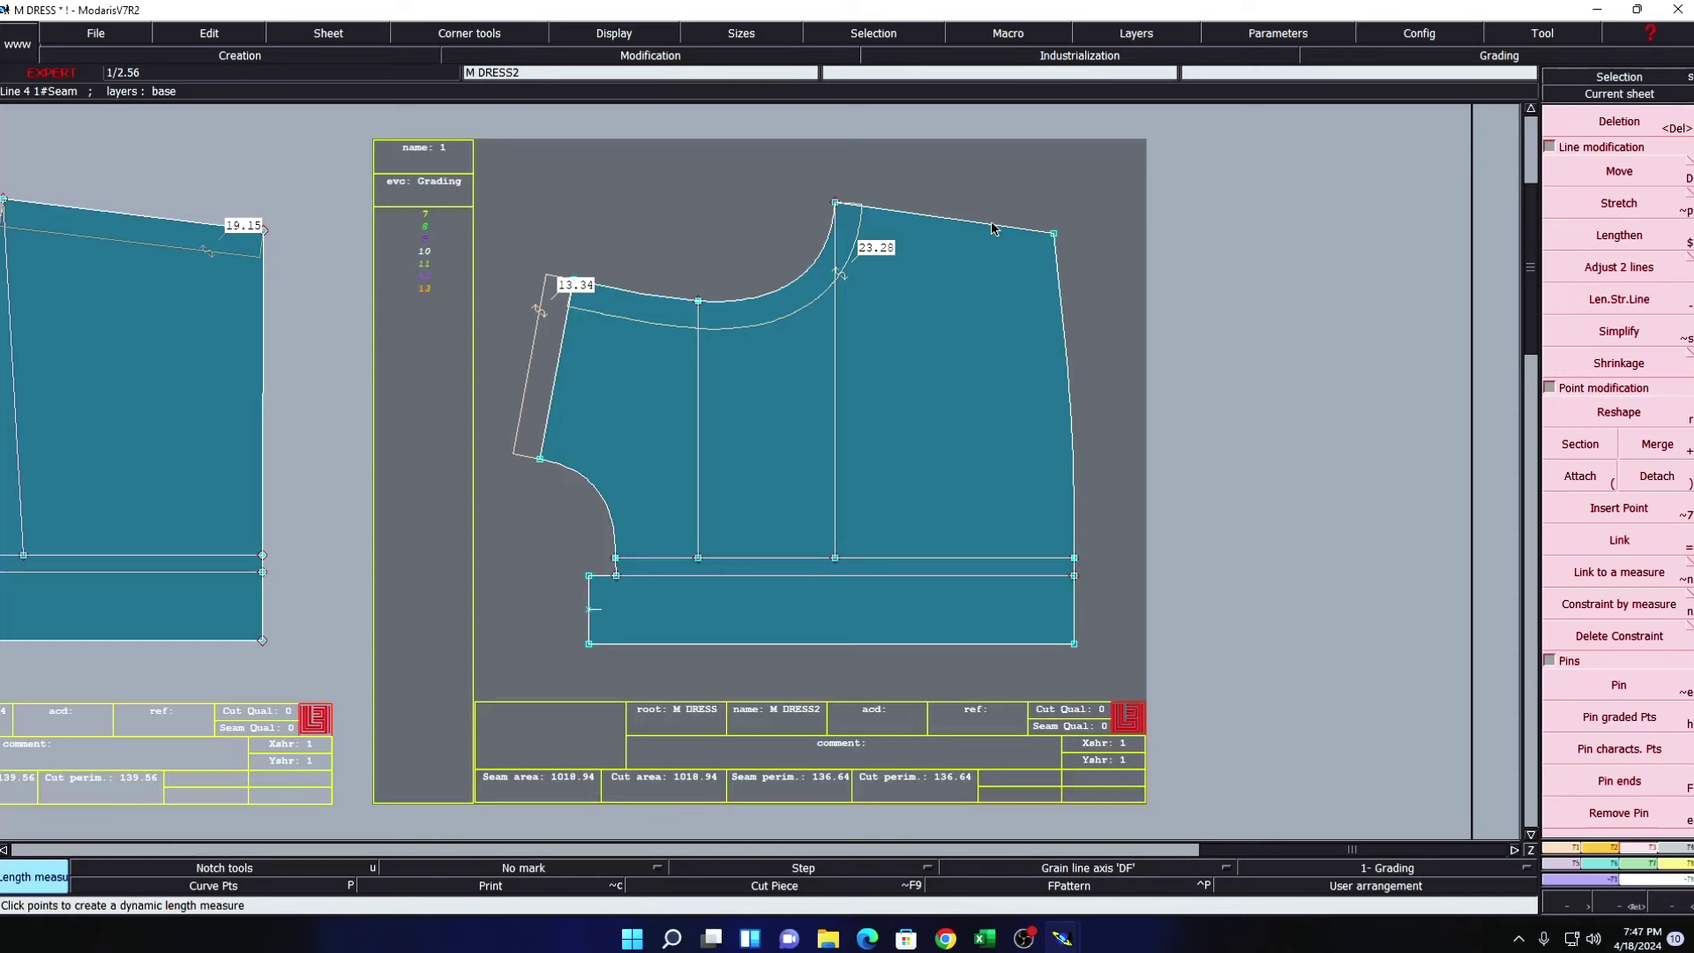
{"action": "left_click", "coordinate": [992, 229]}
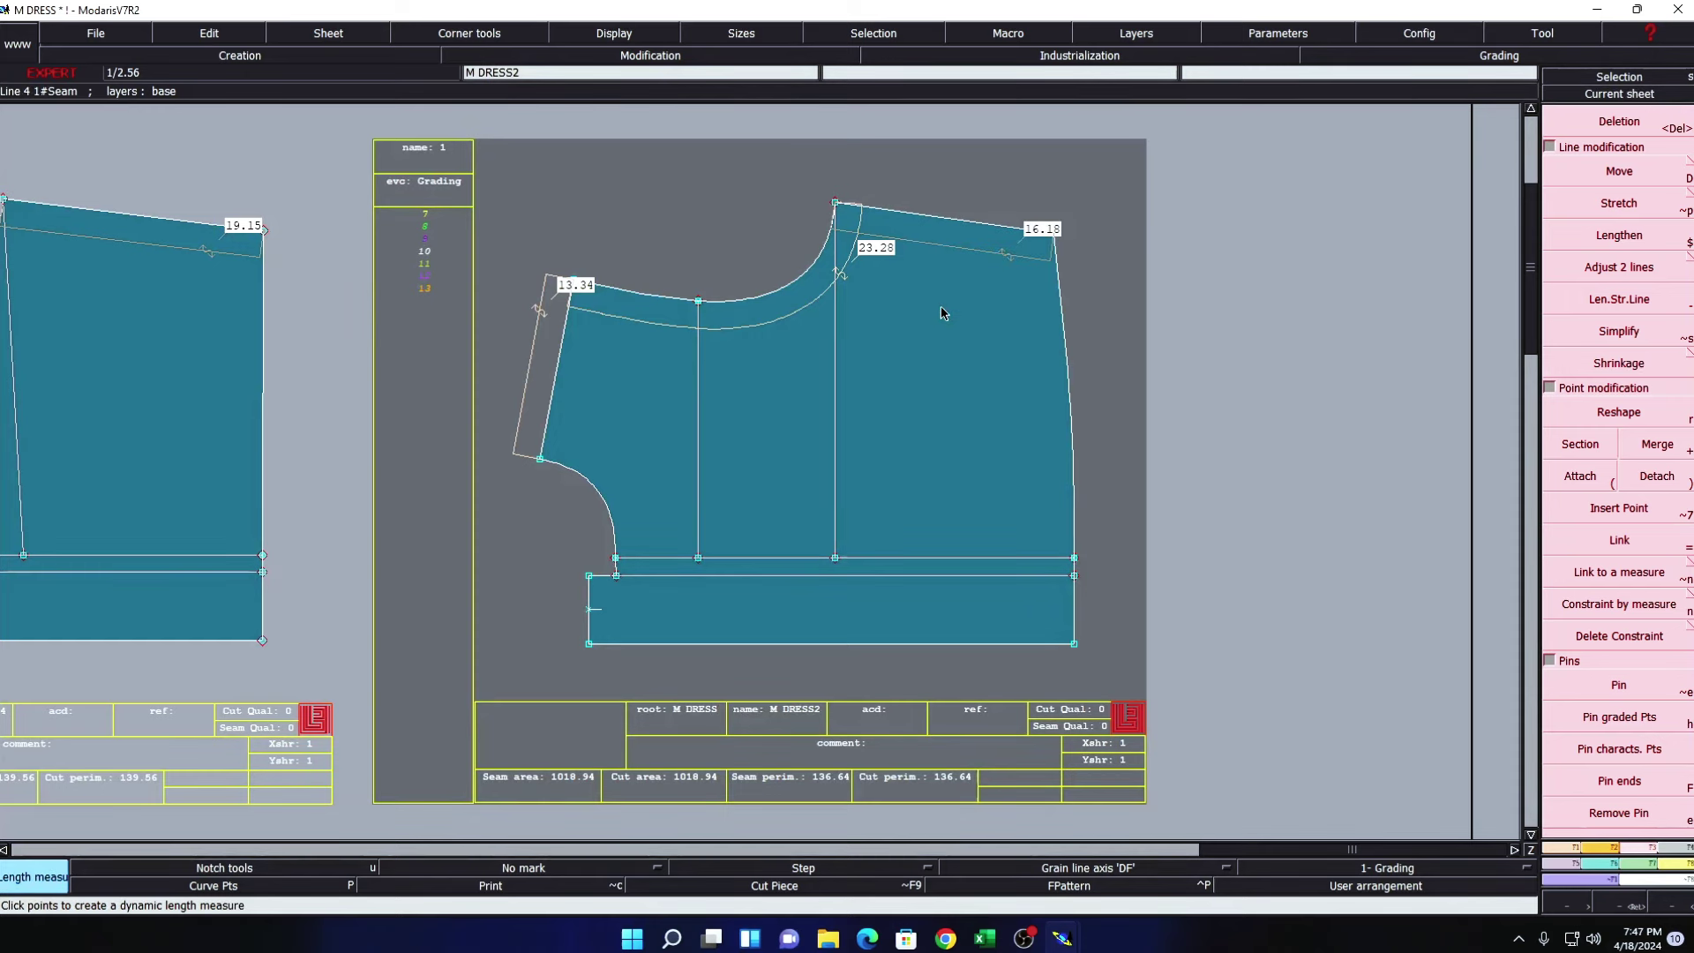
{"action": "key", "text": "Home"}
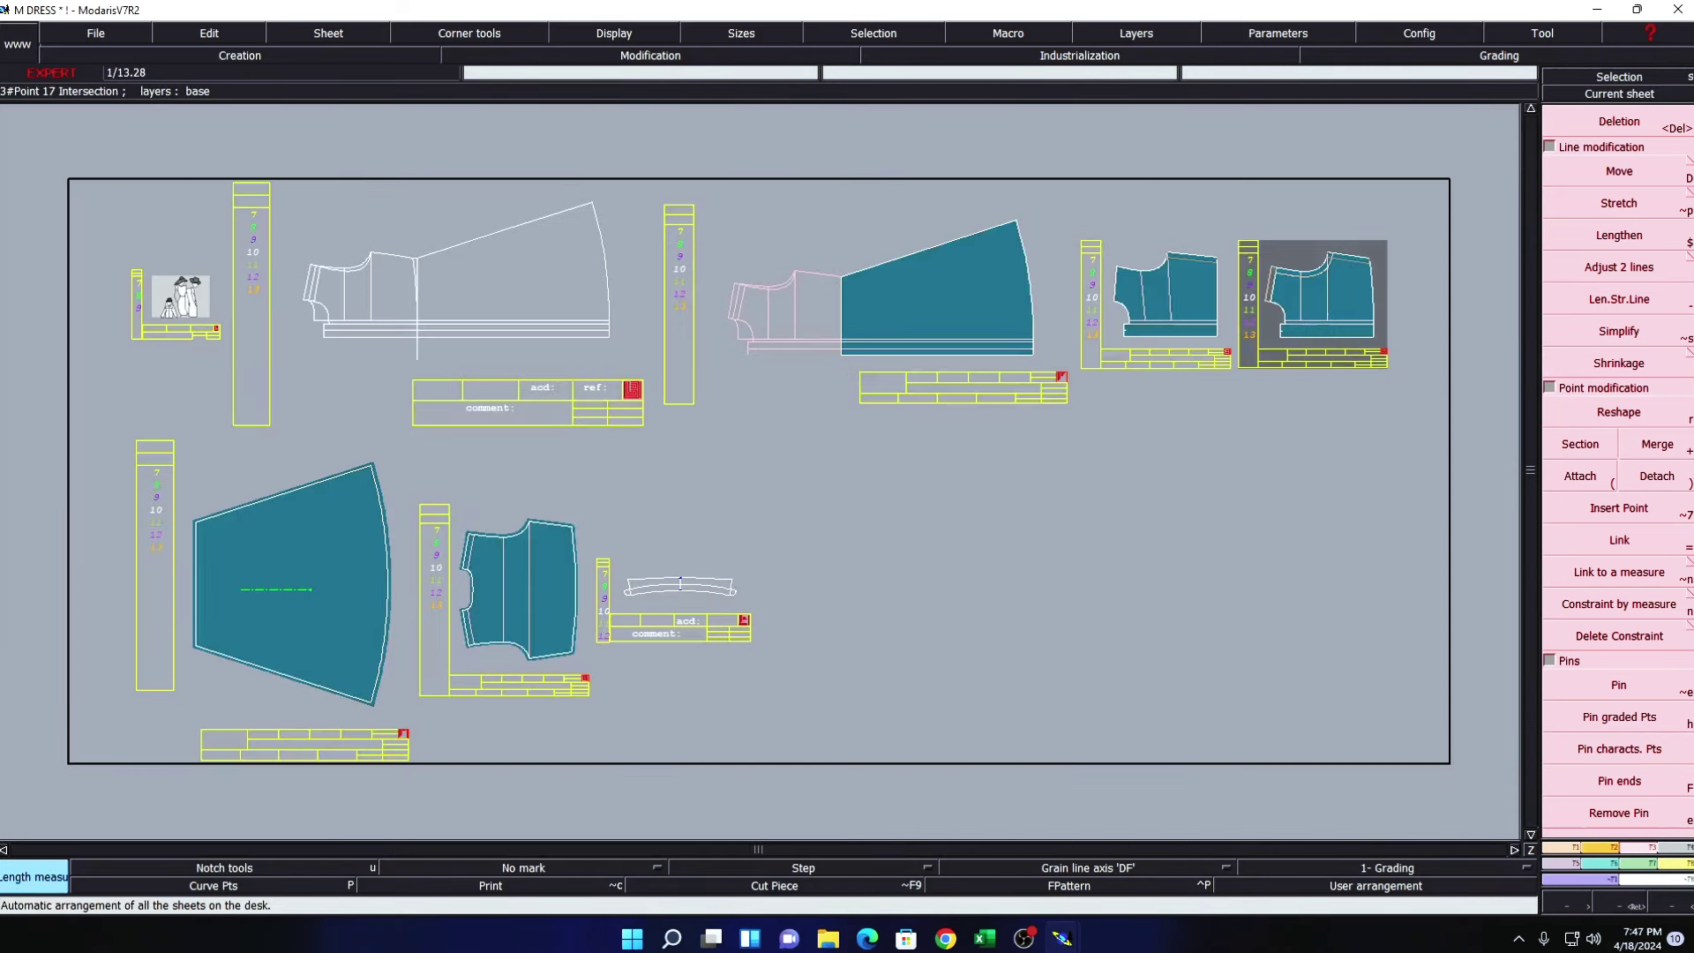
{"action": "key", "text": "End"}
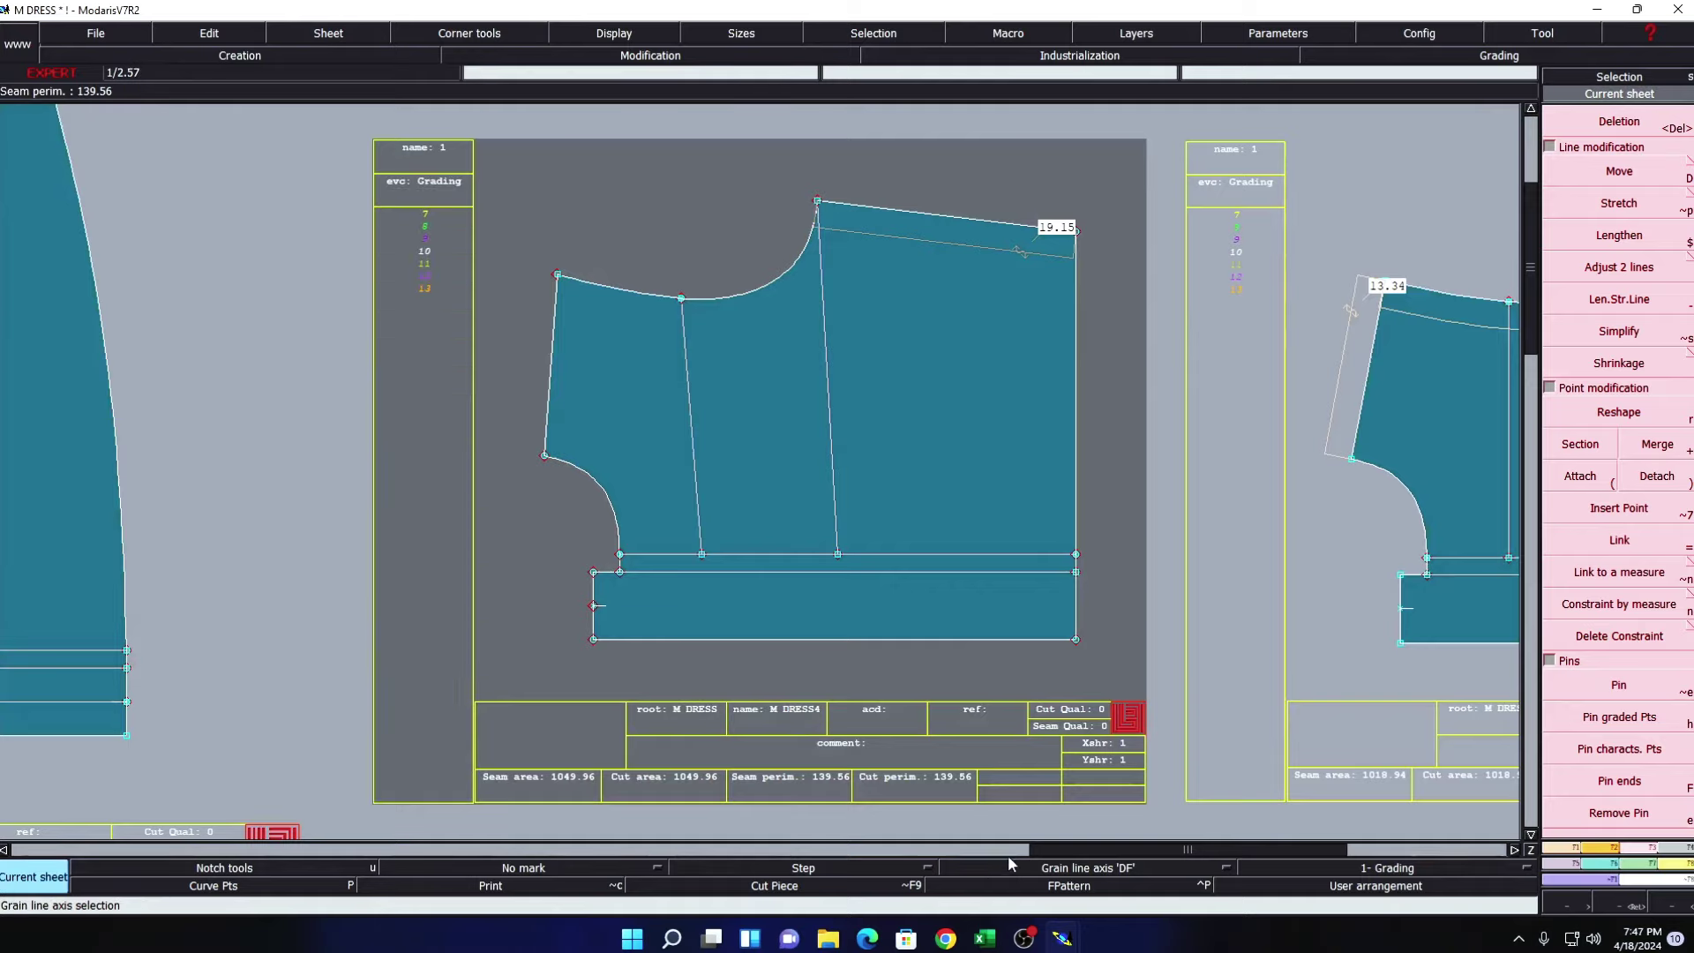
{"action": "left_click", "coordinate": [983, 943]}
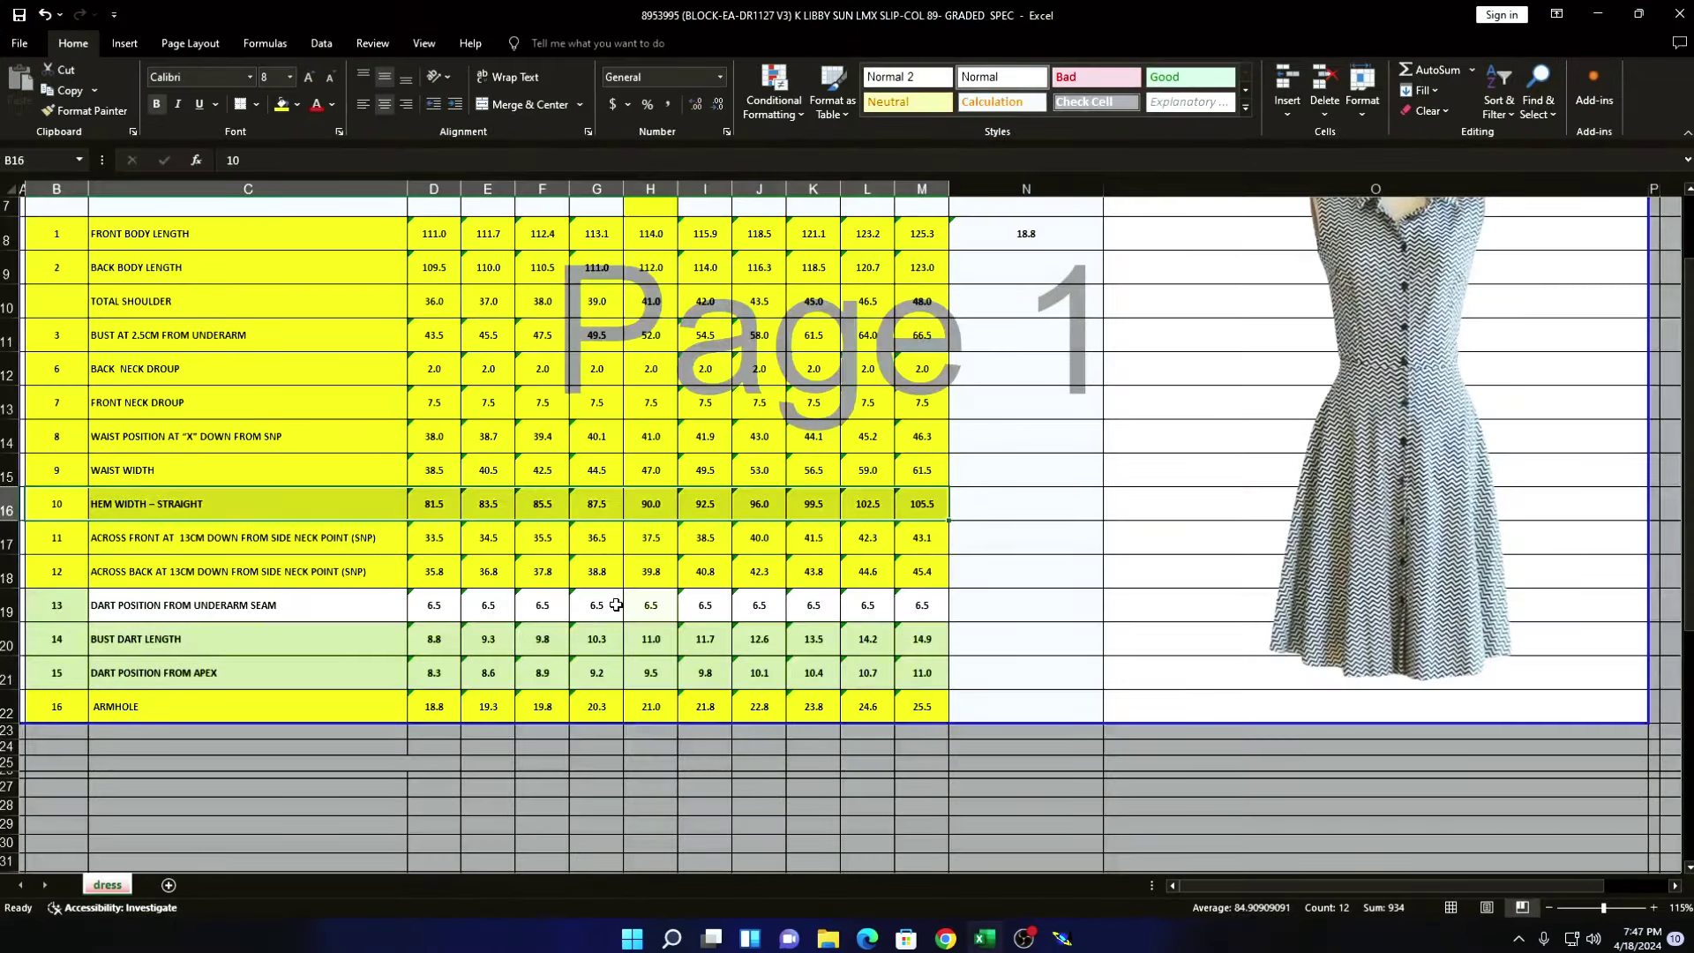
- Fill row 19, DART POSITION FROM UNDERARM SEAM (B19:M19), yellow and minimize Excel
{"action": "left_click_drag", "start_coordinate": [44, 605], "coordinate": [922, 606]}
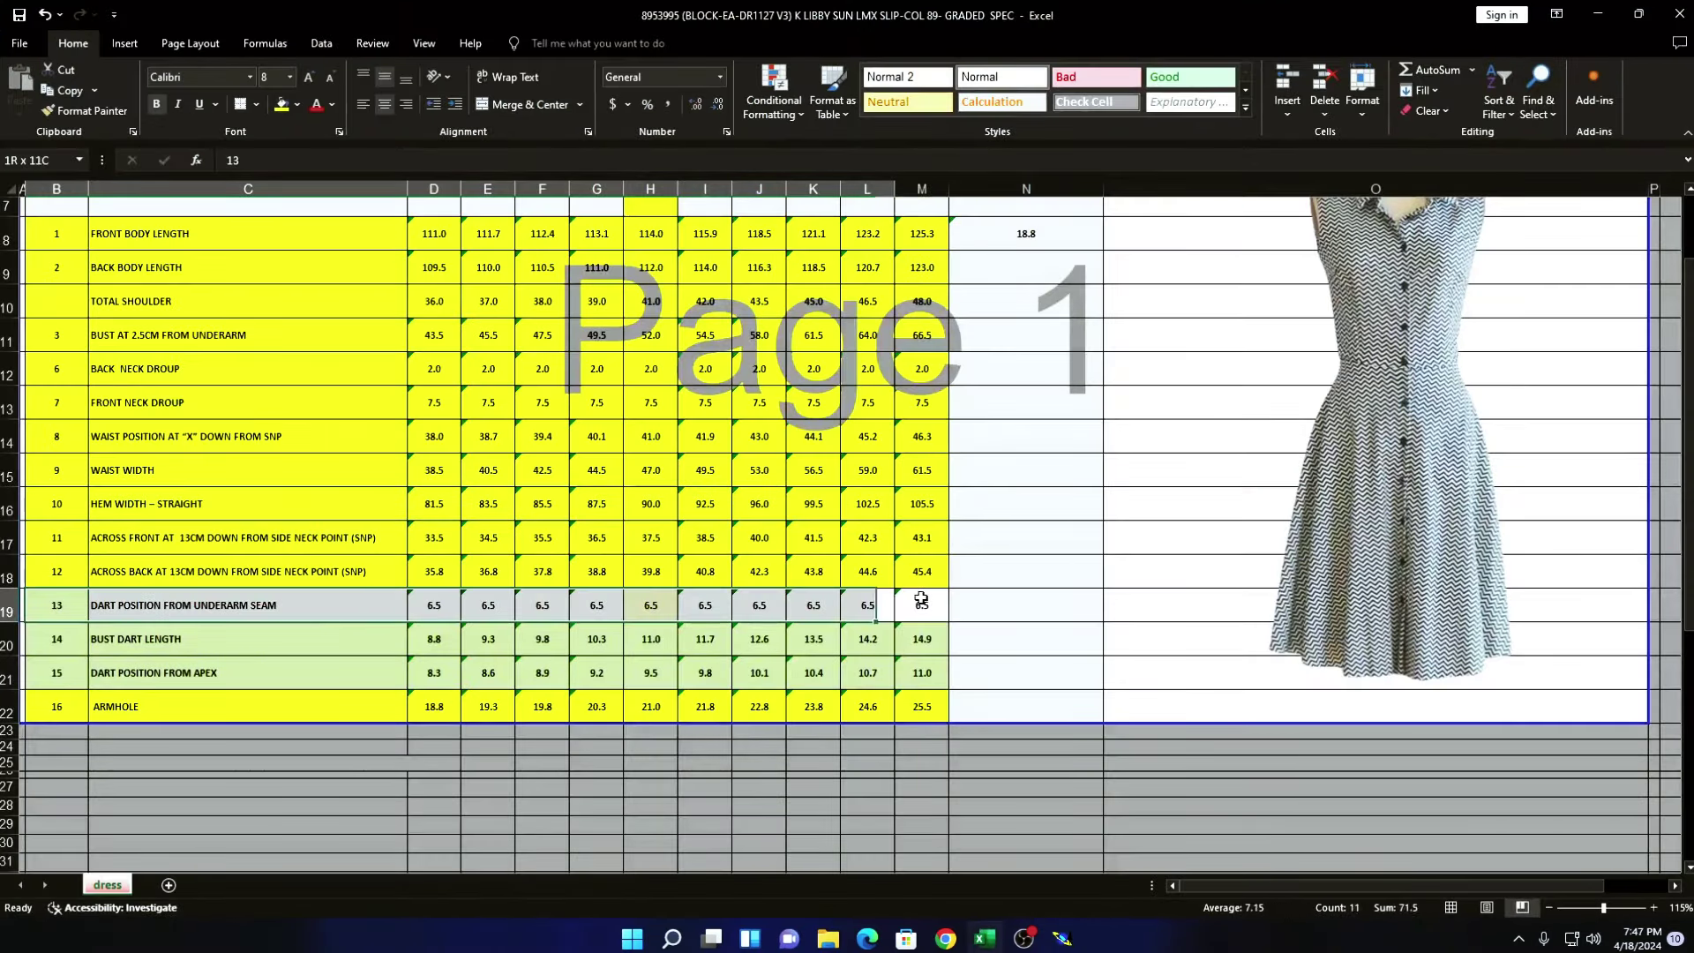
{"action": "left_click", "coordinate": [280, 104]}
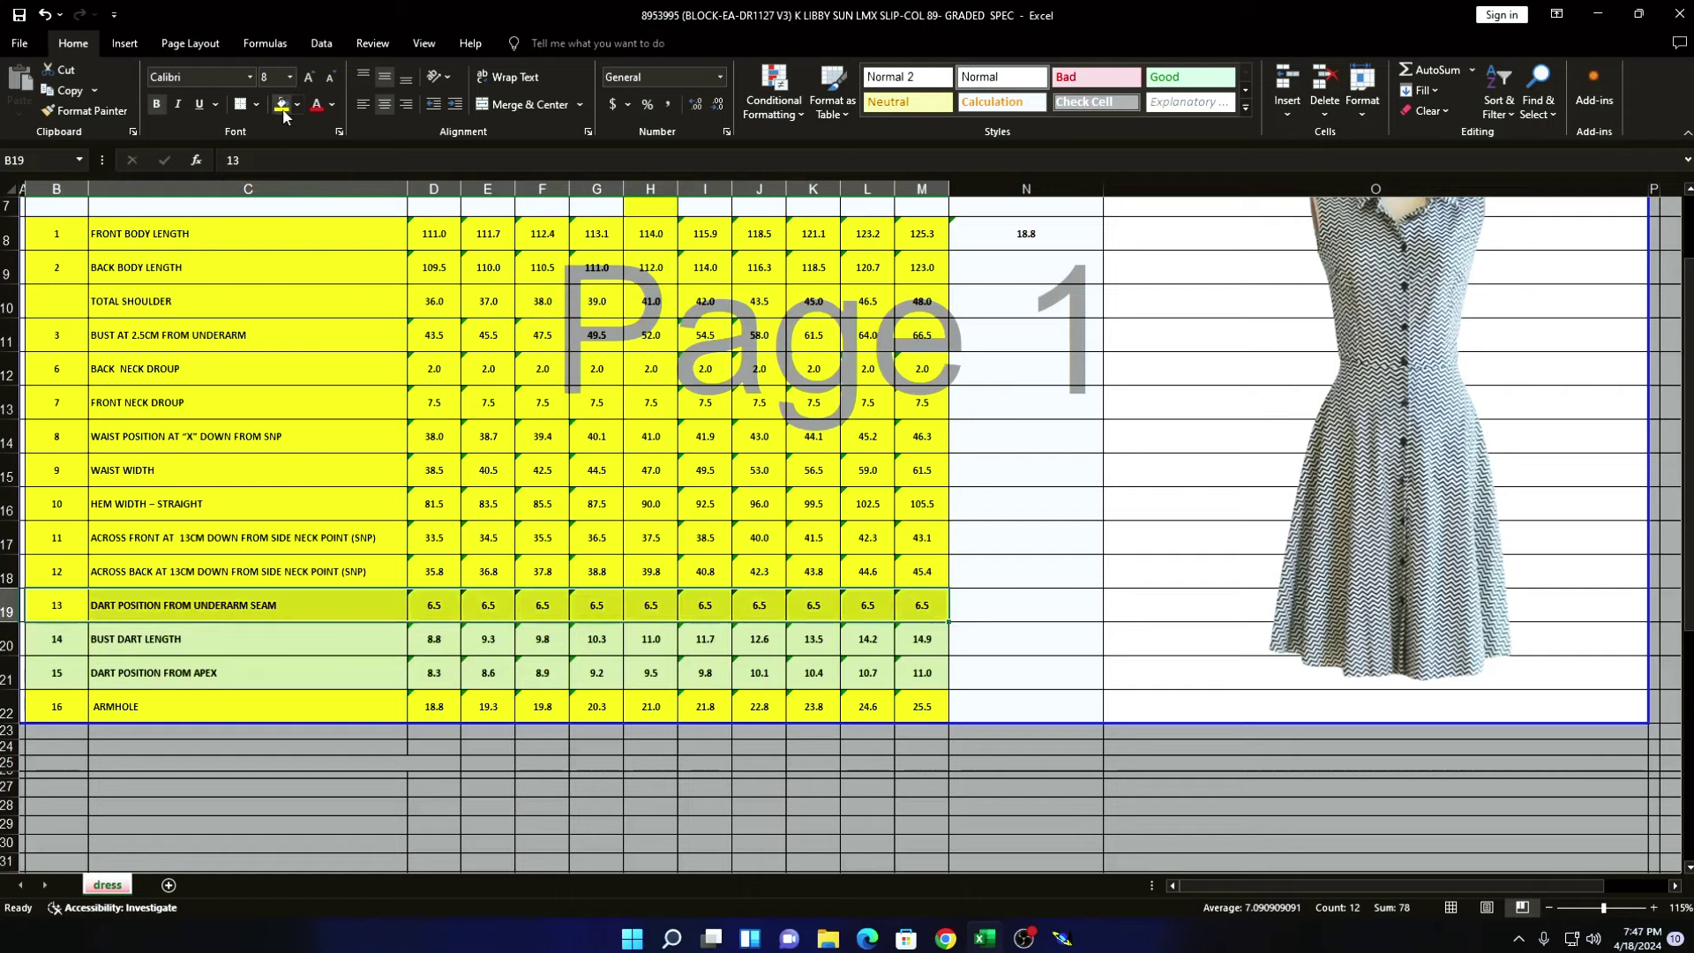
{"action": "left_click", "coordinate": [1596, 14]}
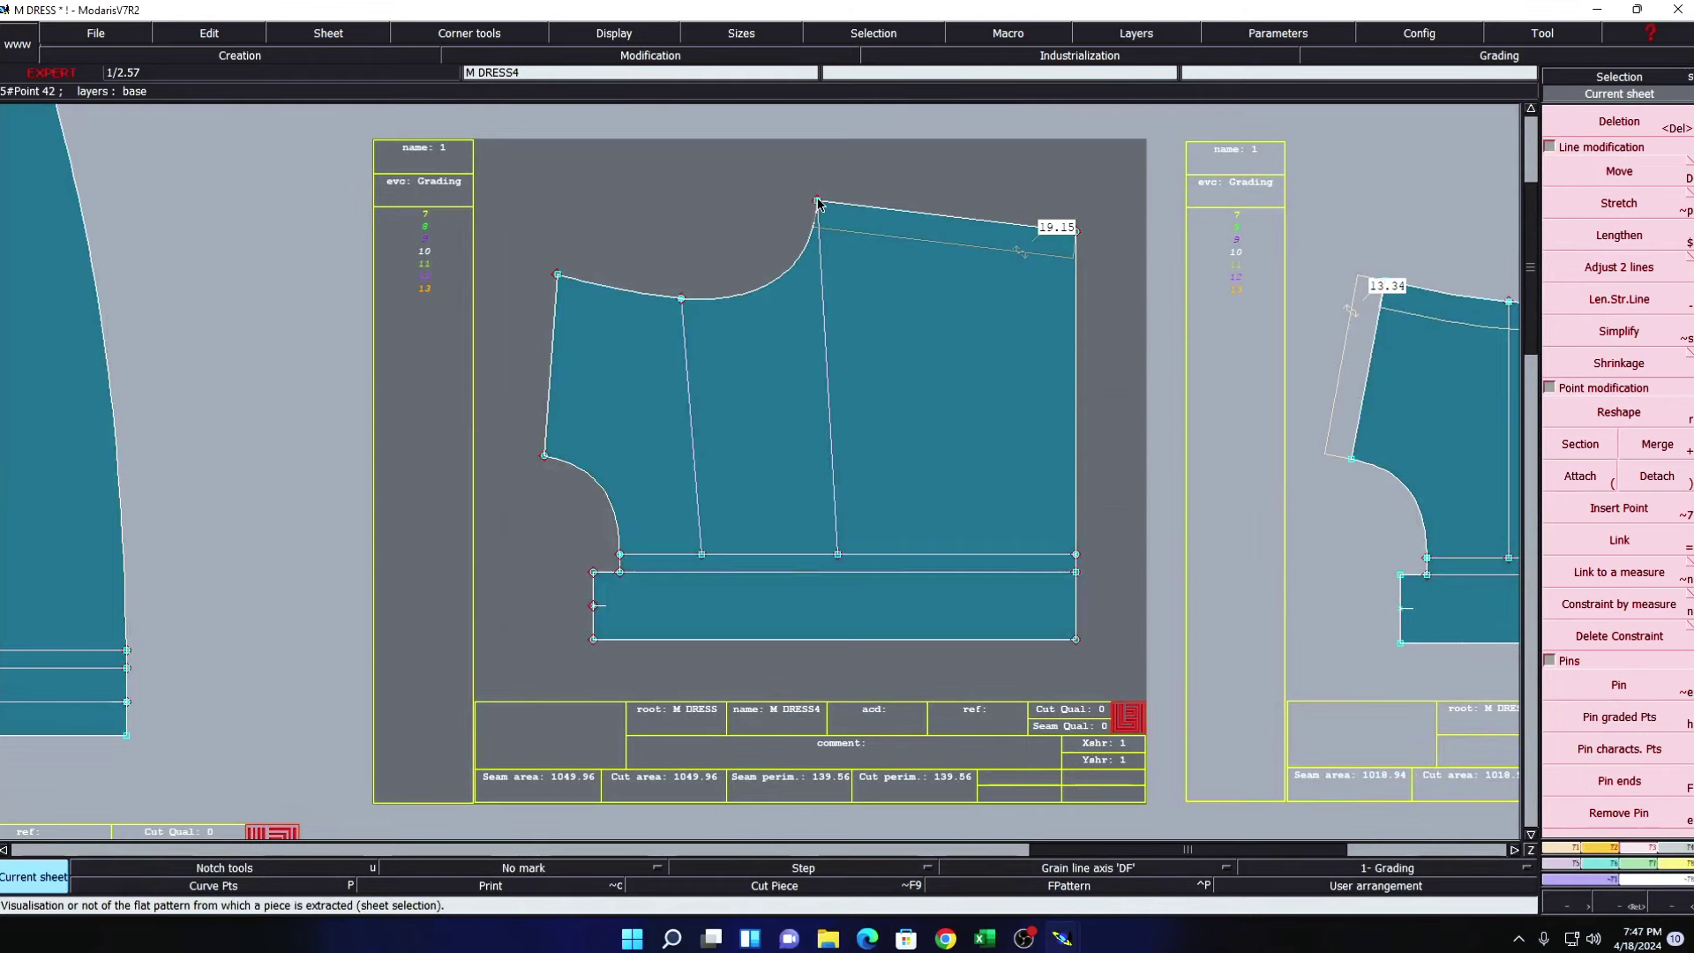
- Save past the anomaly warning and place a developed point 6.60 cm along the M DRESS4 shoulder seam
{"action": "key", "text": "ctrl+s"}
{"action": "left_click", "coordinate": [766, 571]}
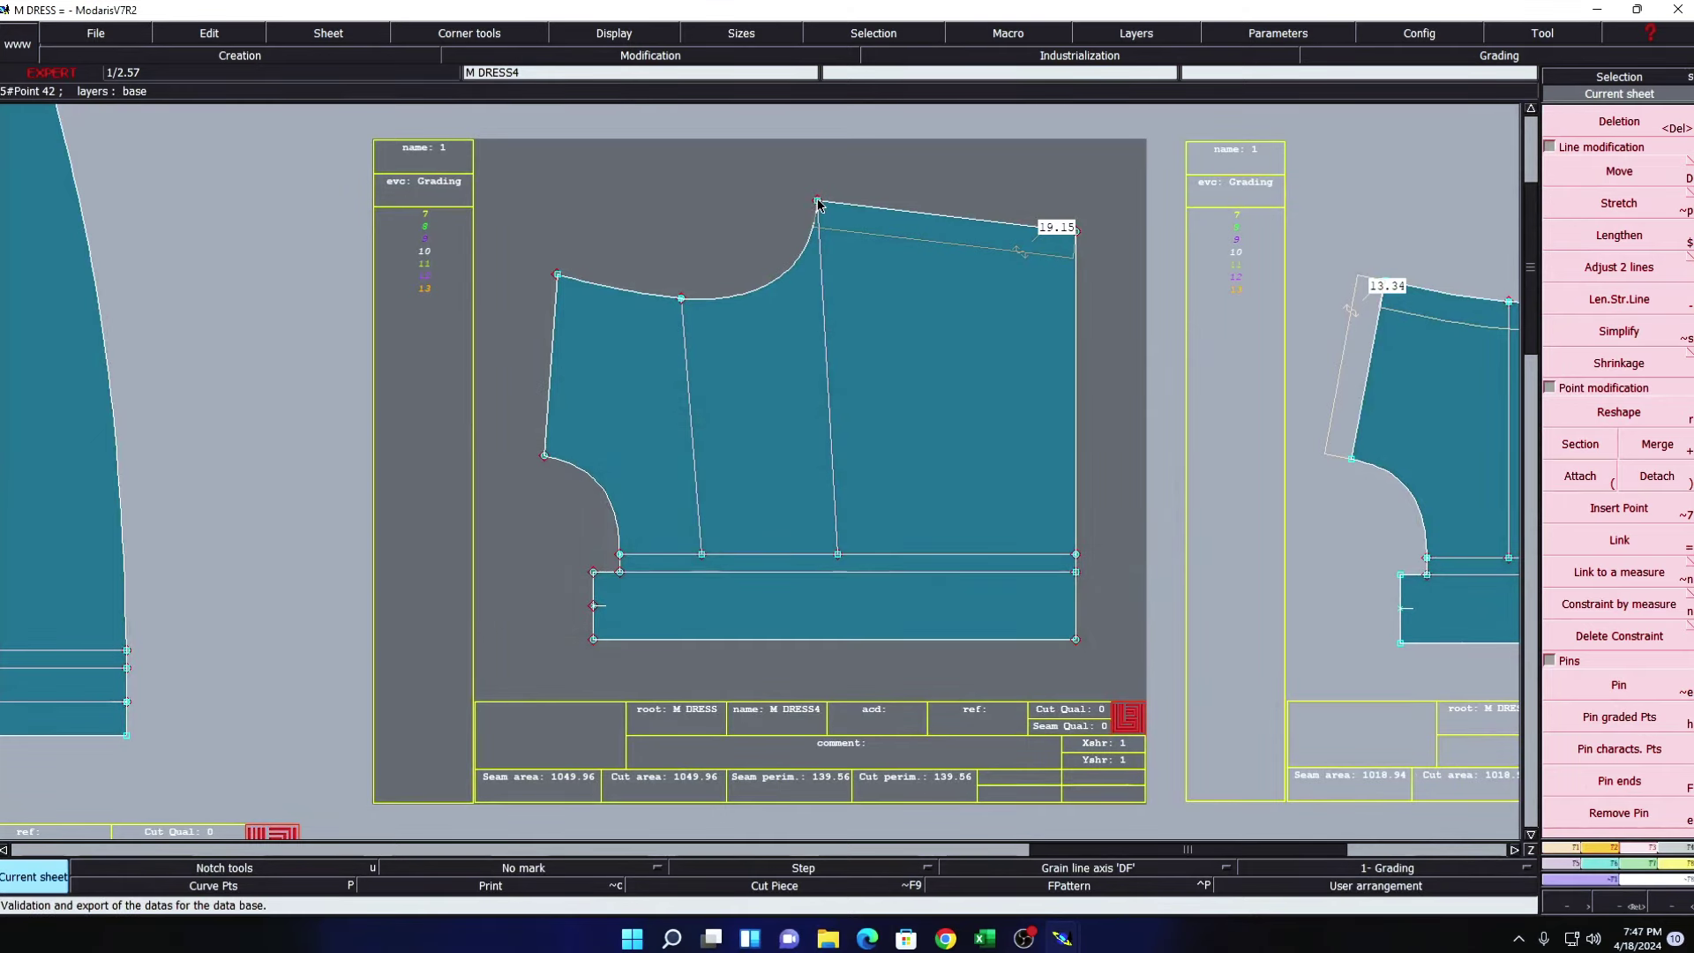
{"action": "key", "text": "2"}
{"action": "left_click", "coordinate": [818, 209]}
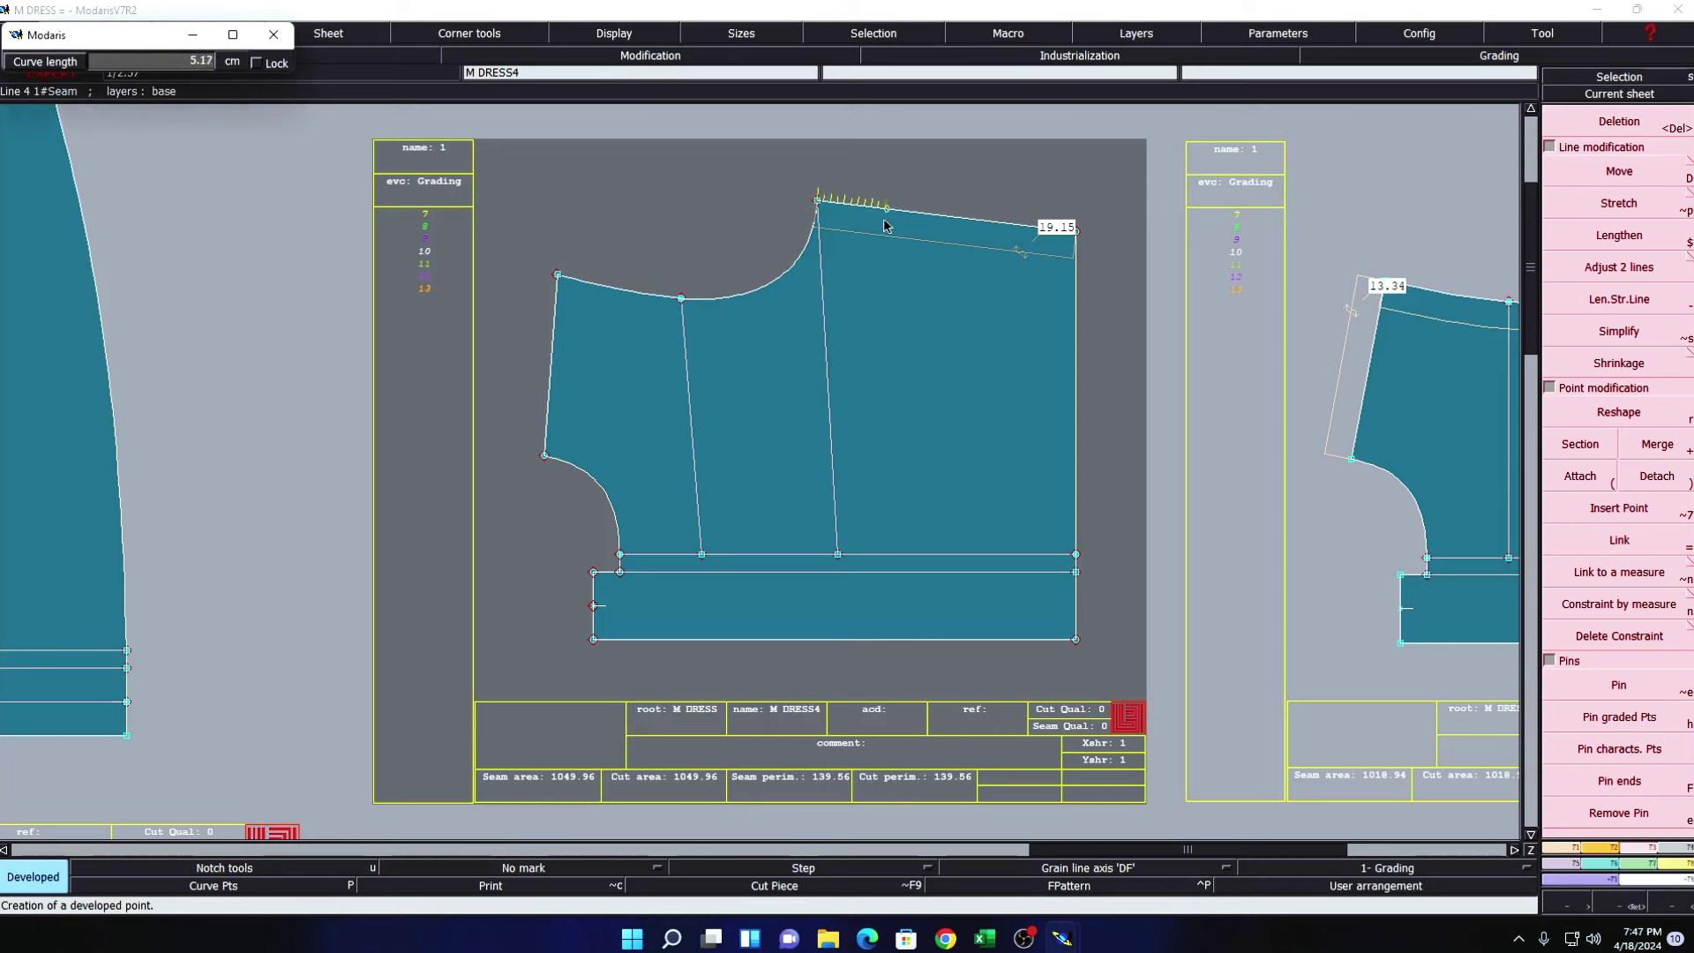
{"action": "type", "text": "5.00"}
{"action": "type", "text": "6."}
{"action": "type", "text": "60"}
{"action": "key", "text": "Return"}
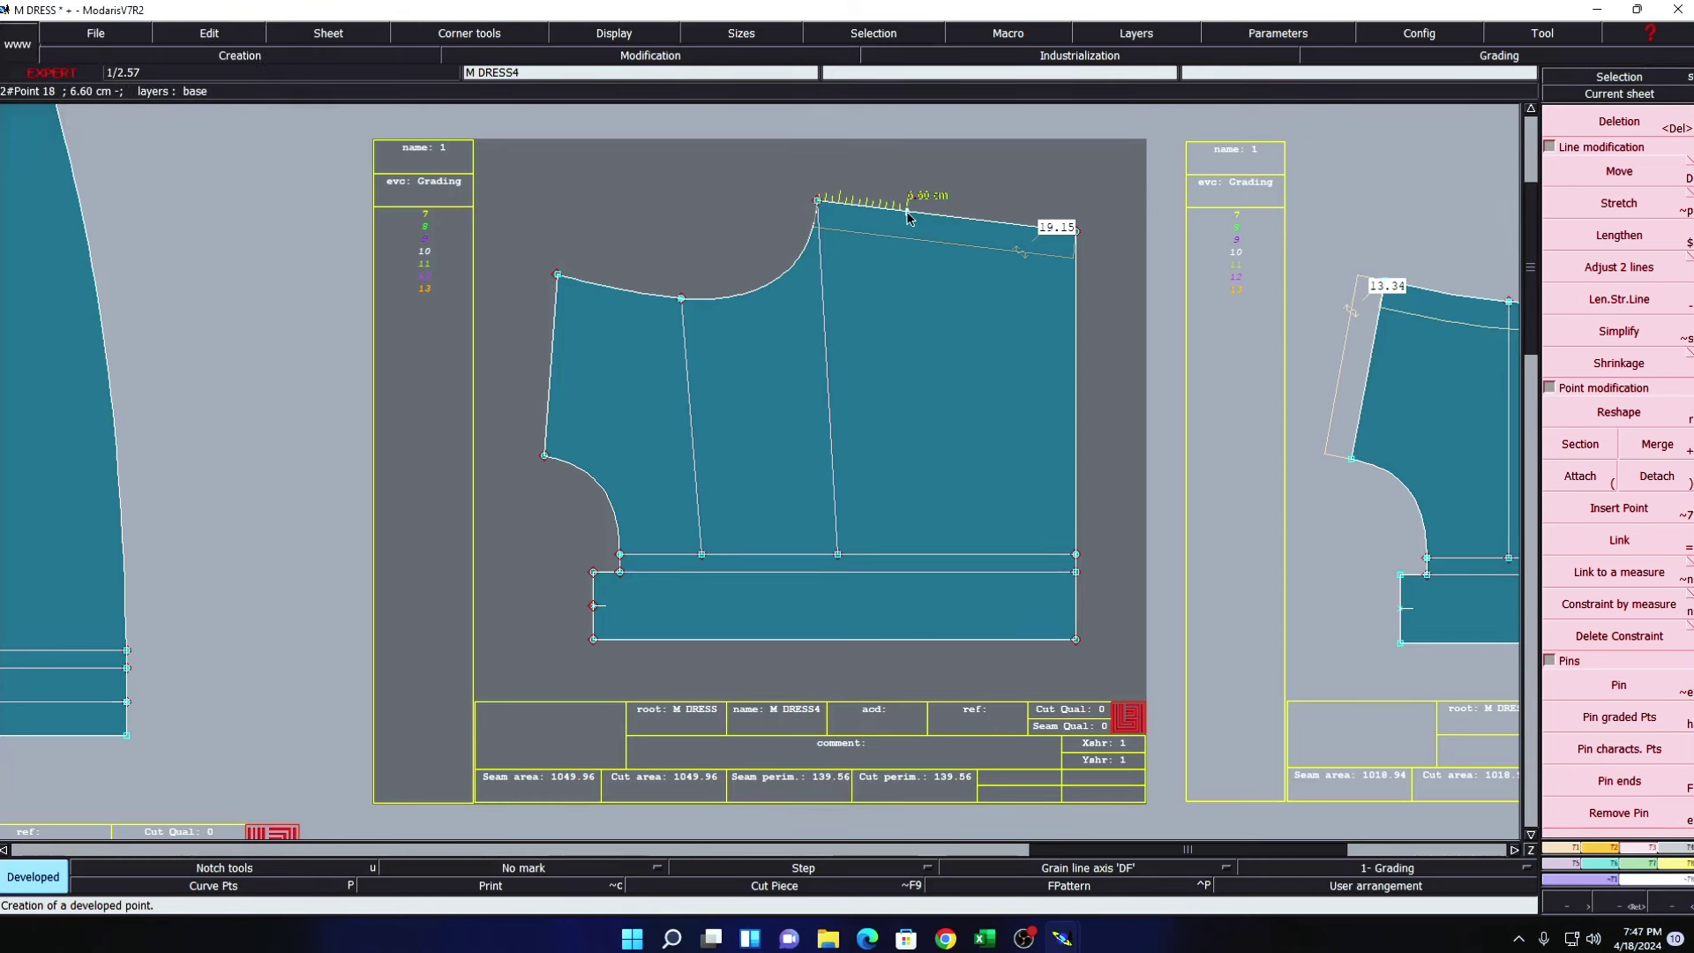
{"action": "left_click", "coordinate": [948, 233]}
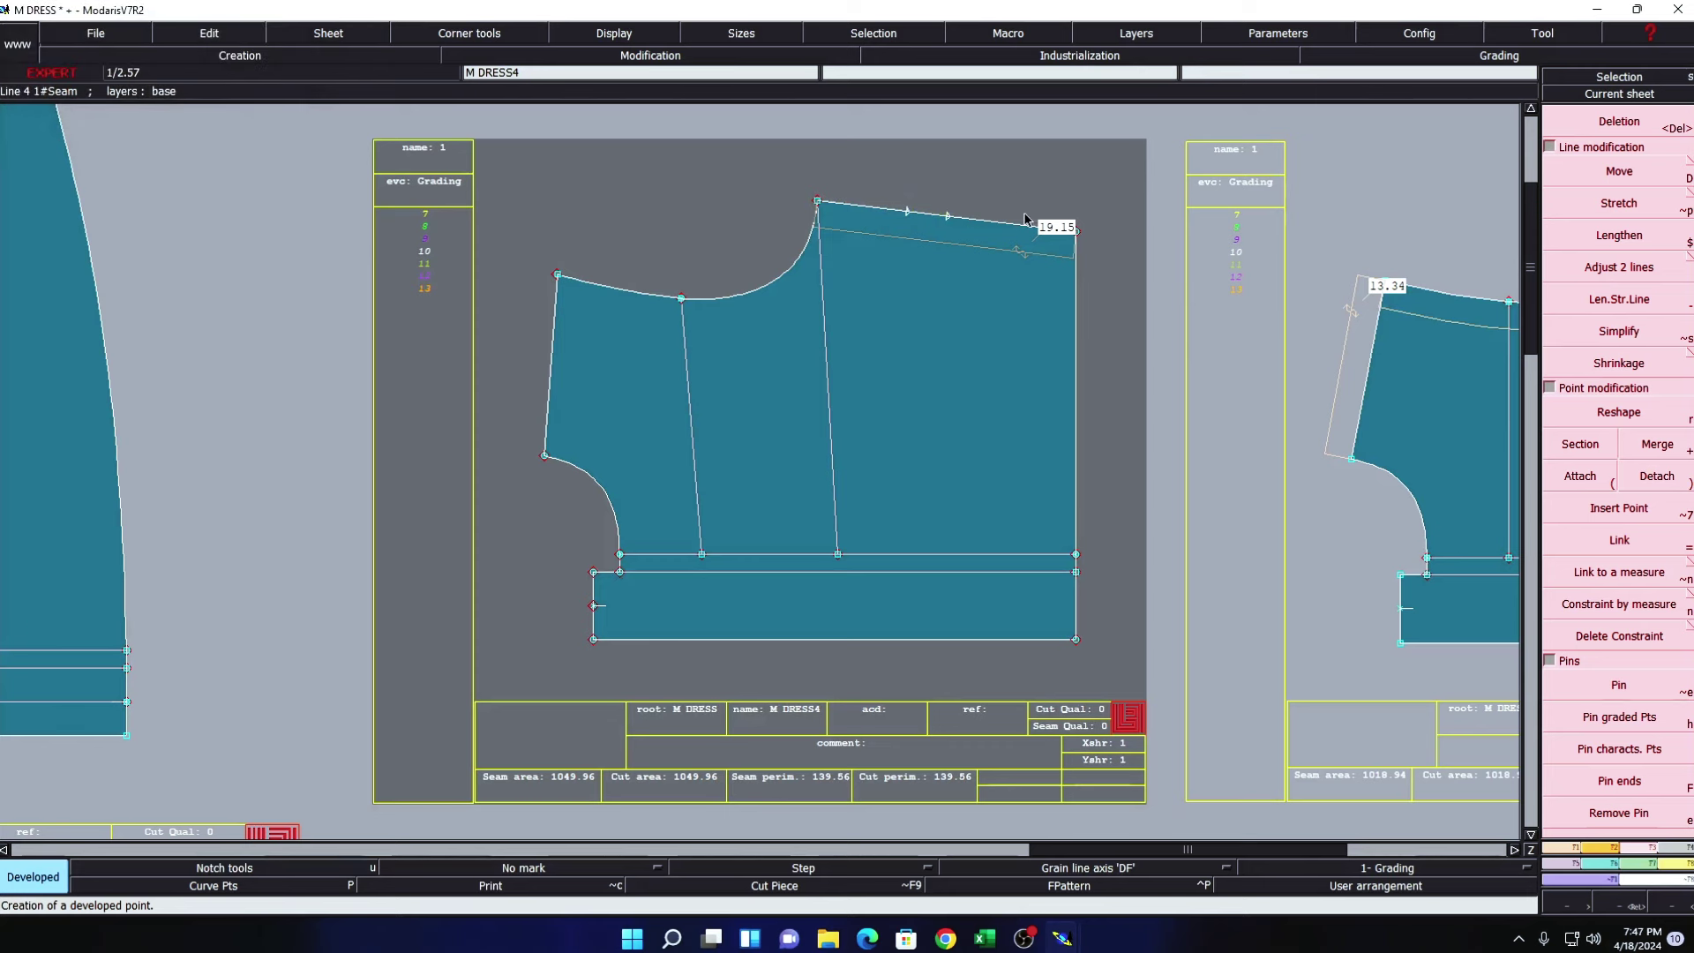
{"action": "key", "text": "shift+7"}
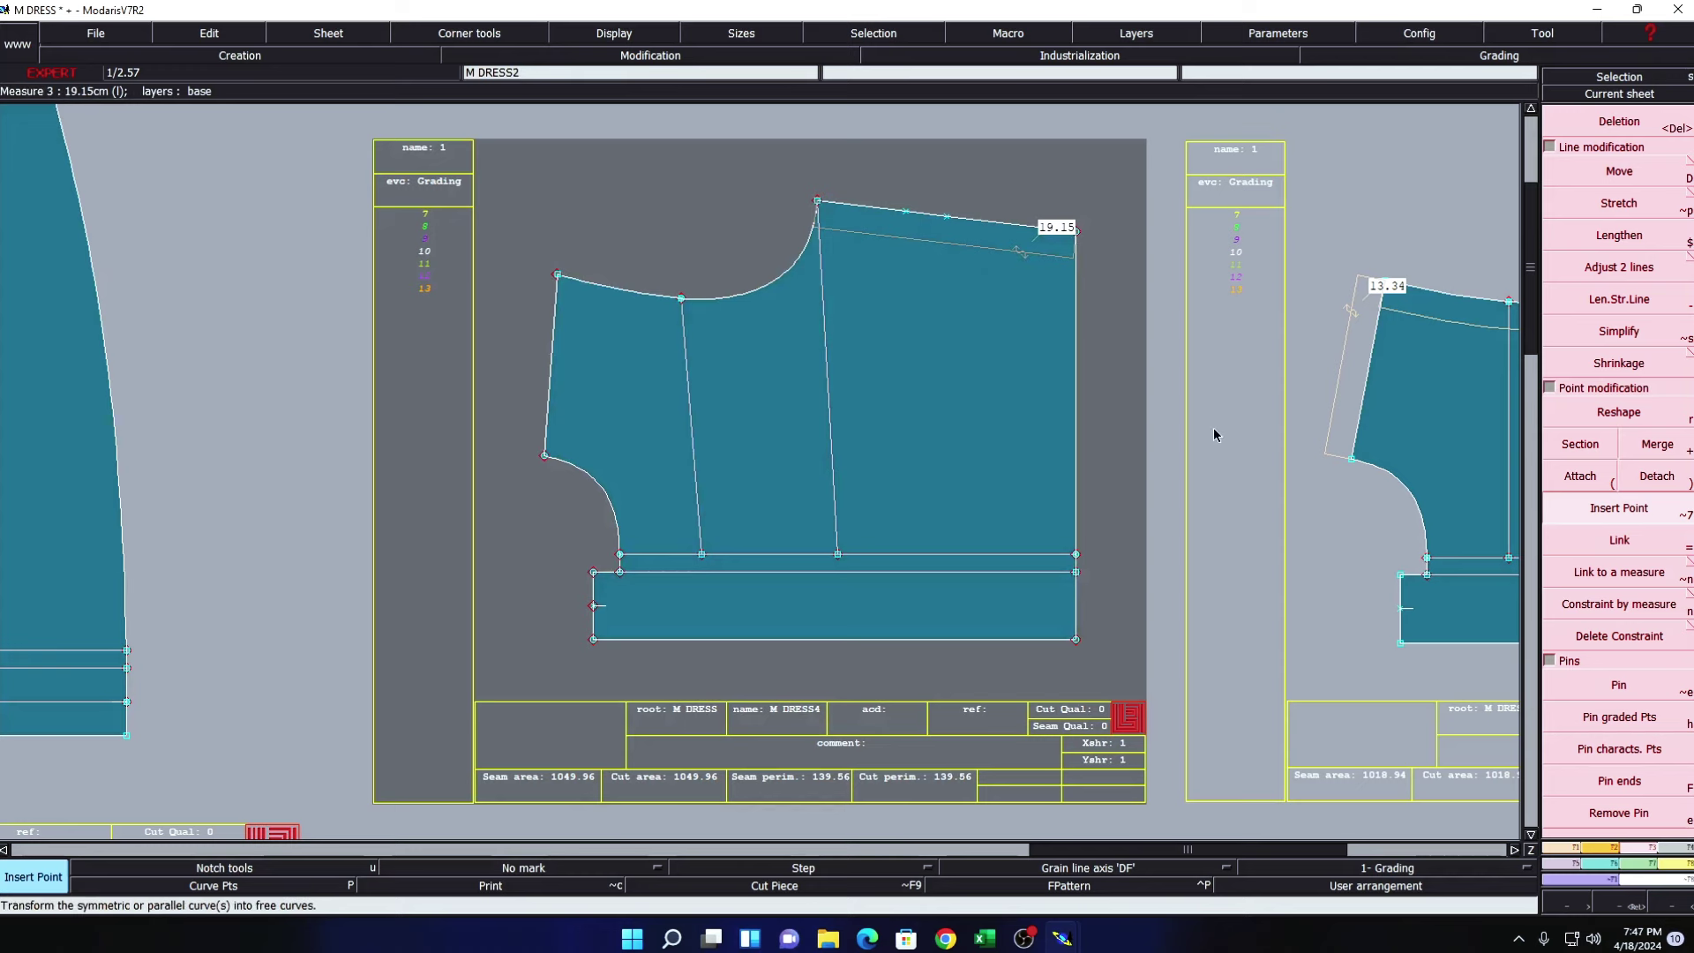
- Divide the section between the two shoulder points in 2 and insert the midpoint into the shoulder seam
{"action": "key", "text": "z"}
{"action": "left_click_drag", "start_coordinate": [756, 212], "coordinate": [1063, 318]}
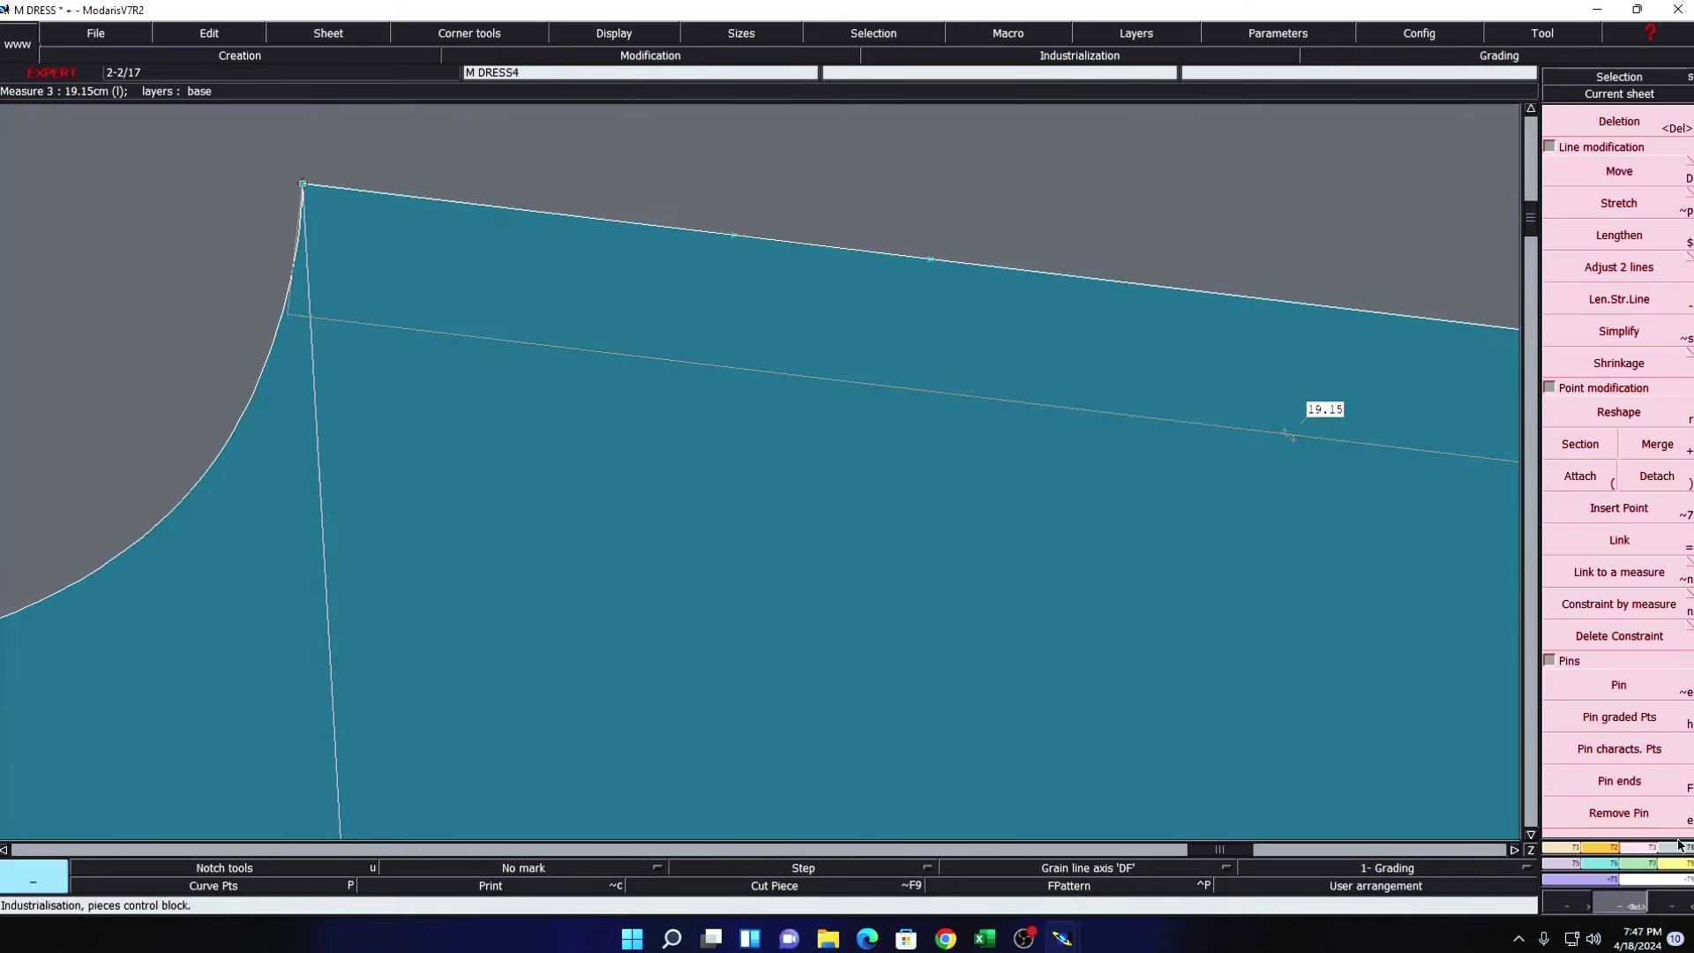
{"action": "left_click", "coordinate": [1599, 847]}
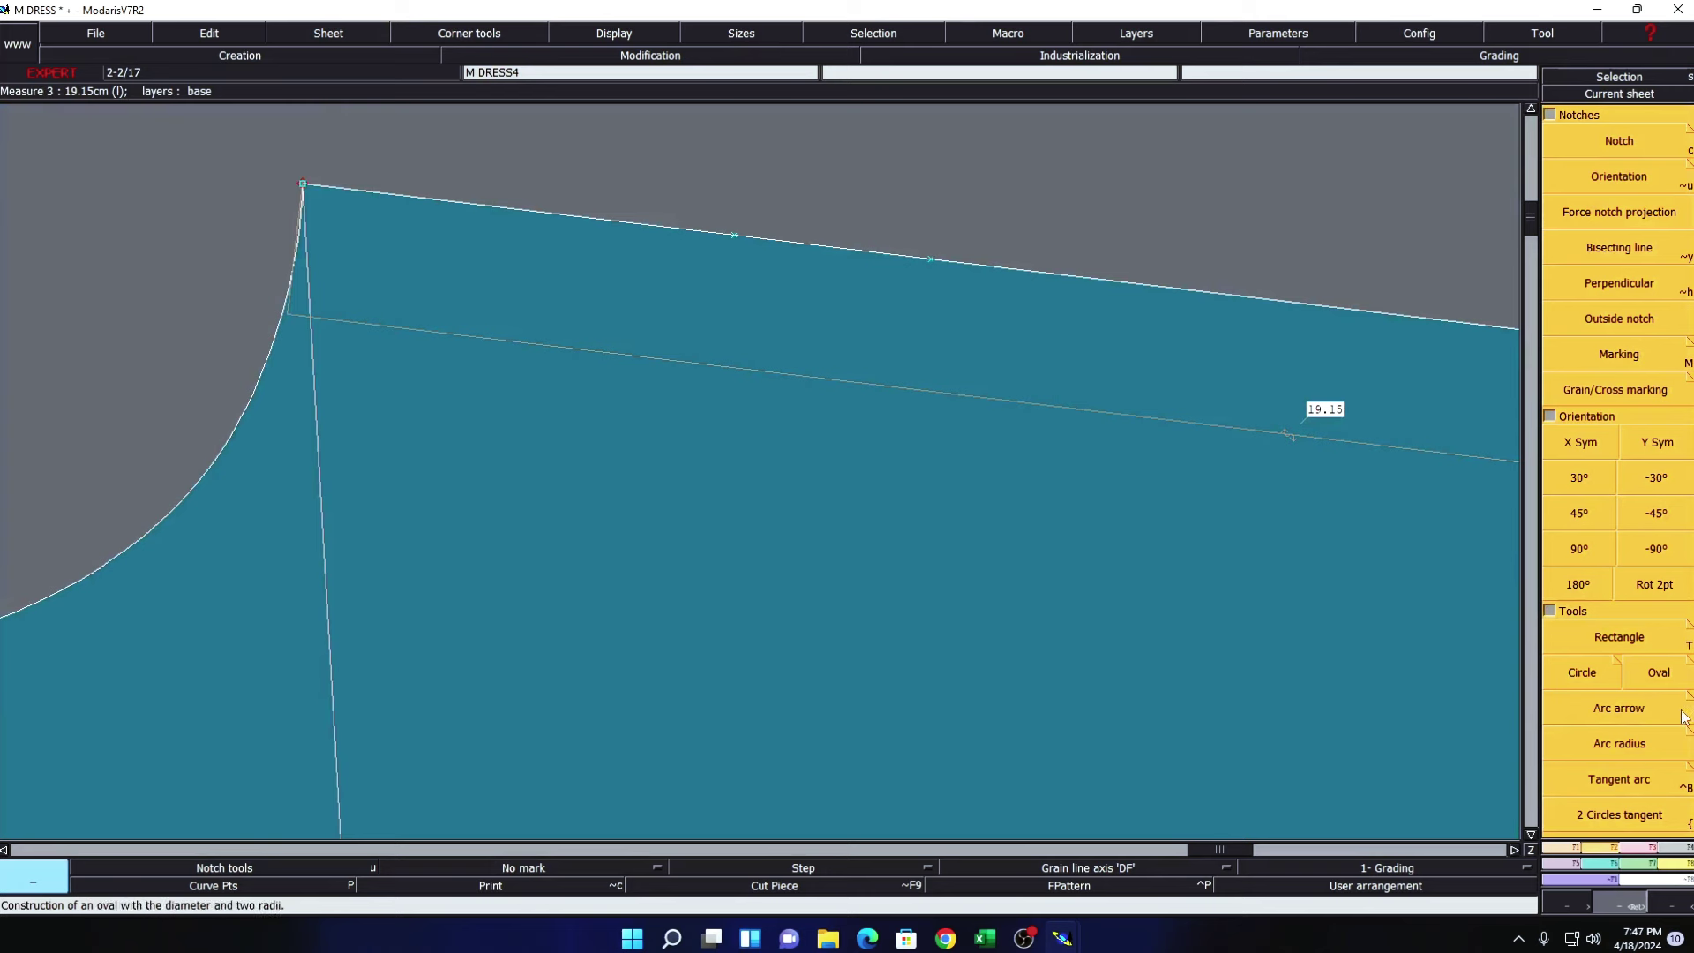
{"action": "scroll", "coordinate": [1610, 723], "scroll_direction": "down", "scroll_amount": 1}
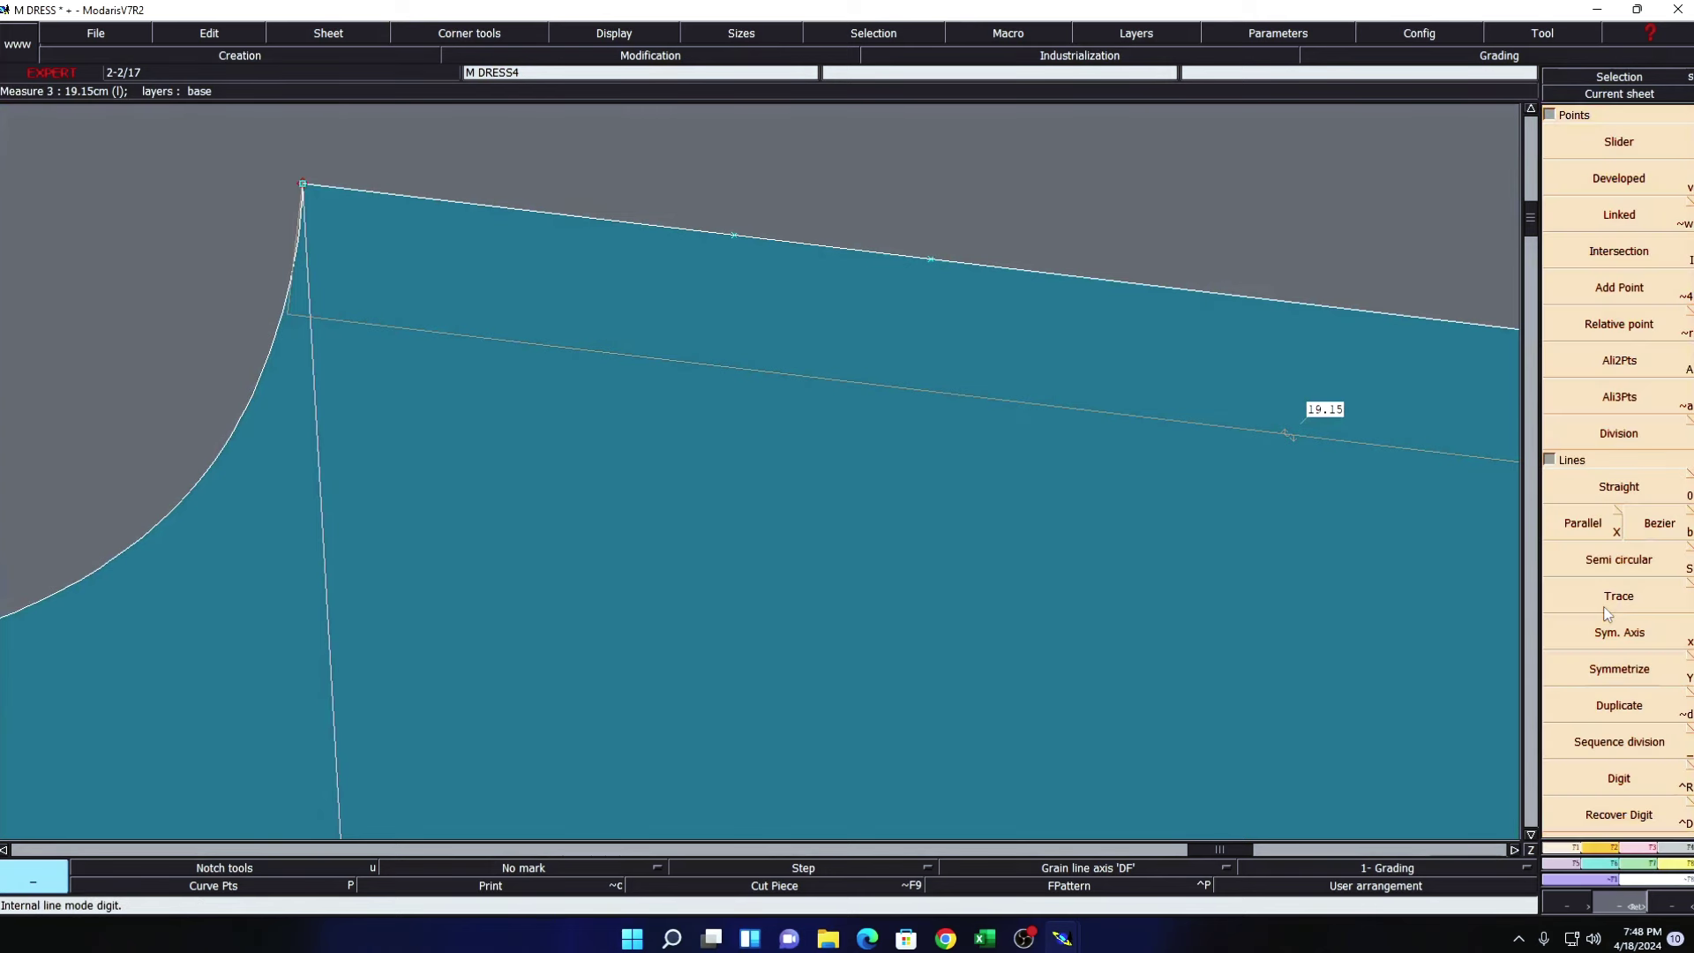
{"action": "left_click", "coordinate": [1607, 751]}
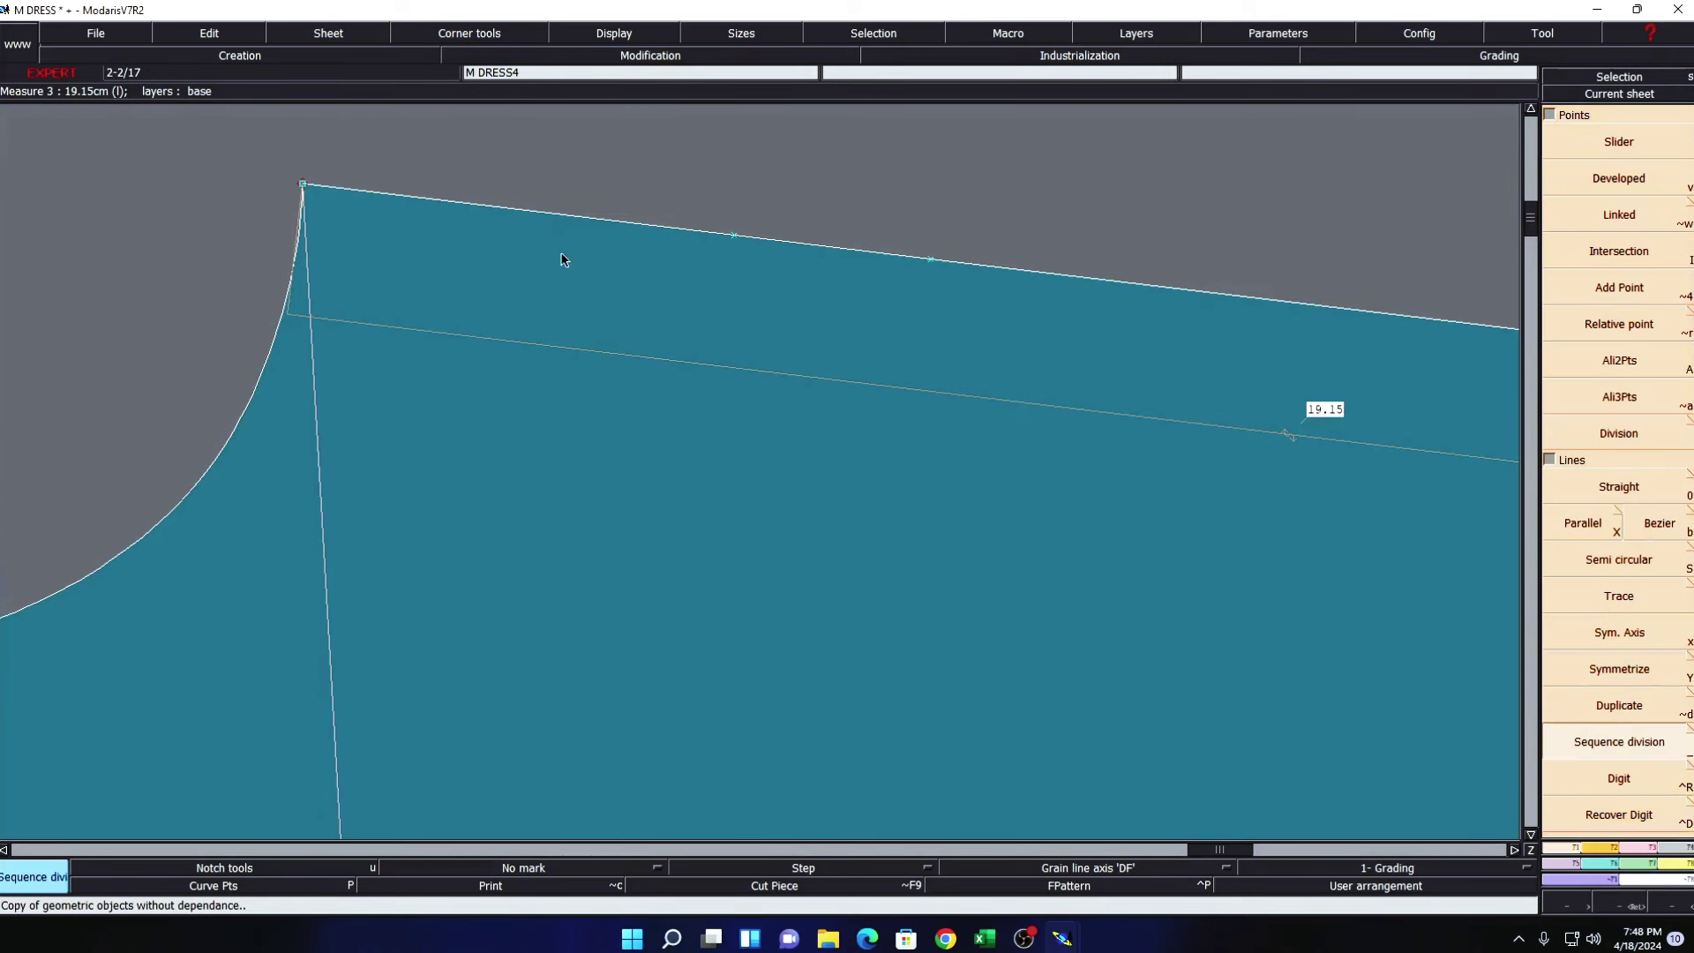
{"action": "left_click", "coordinate": [733, 237]}
{"action": "left_click", "coordinate": [930, 260]}
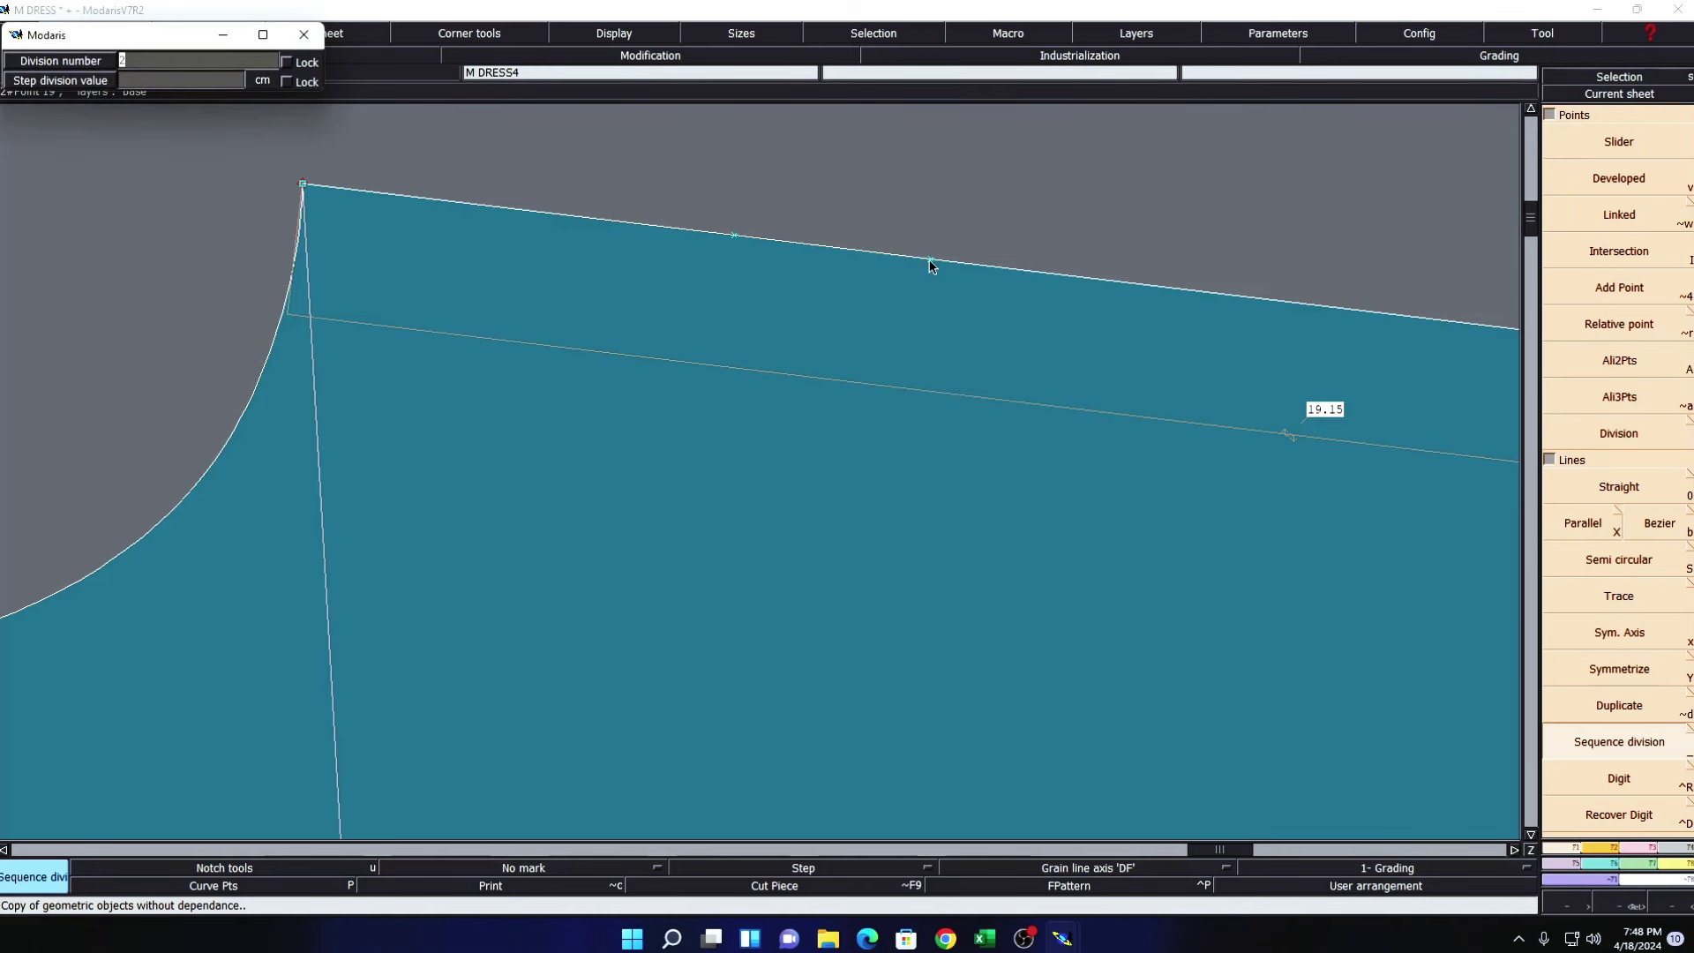
{"action": "key", "text": "Return"}
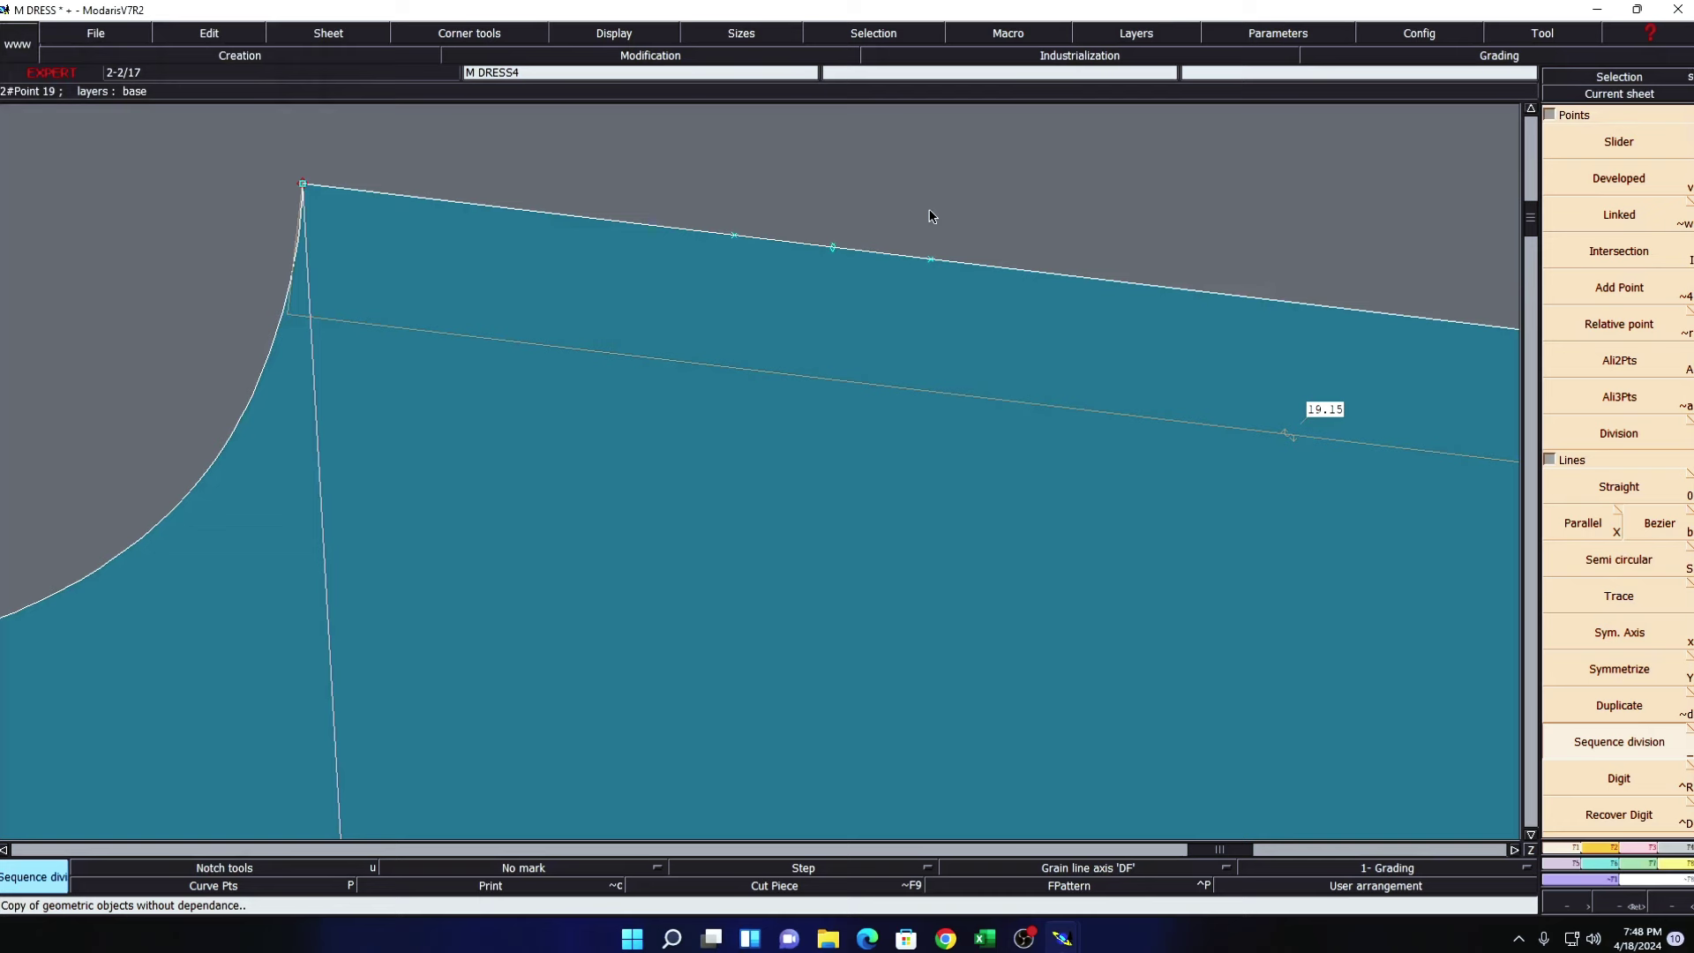
{"action": "key", "text": "i"}
{"action": "left_click", "coordinate": [834, 246]}
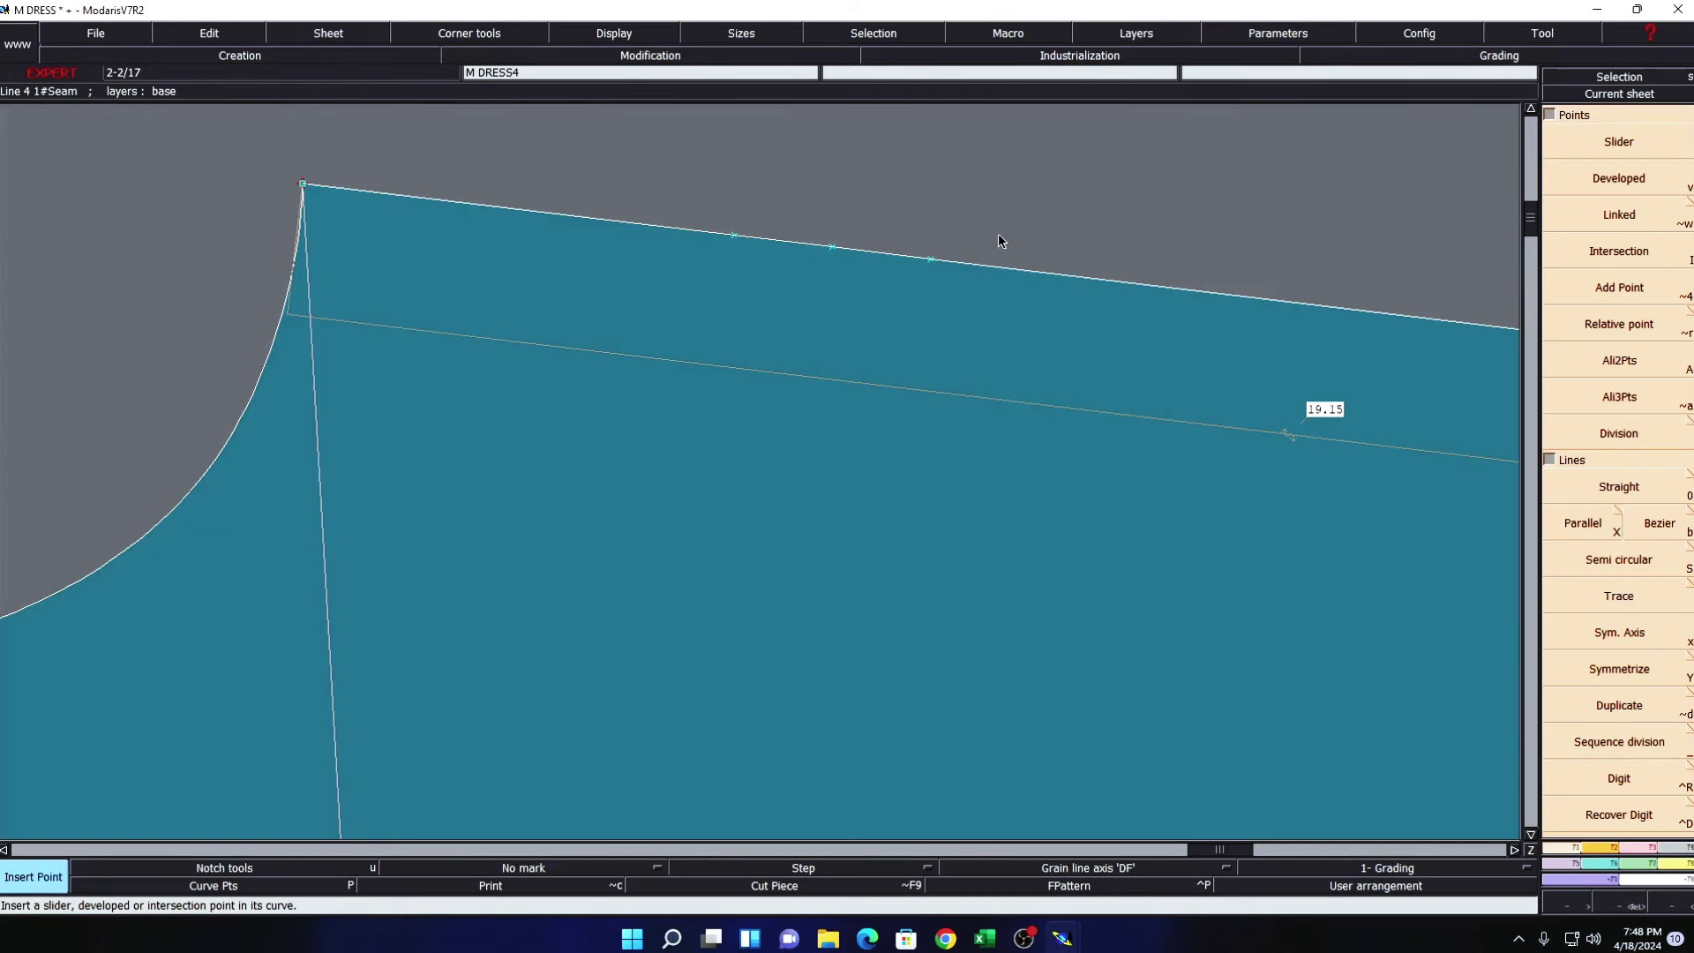
{"action": "key", "text": "F5"}
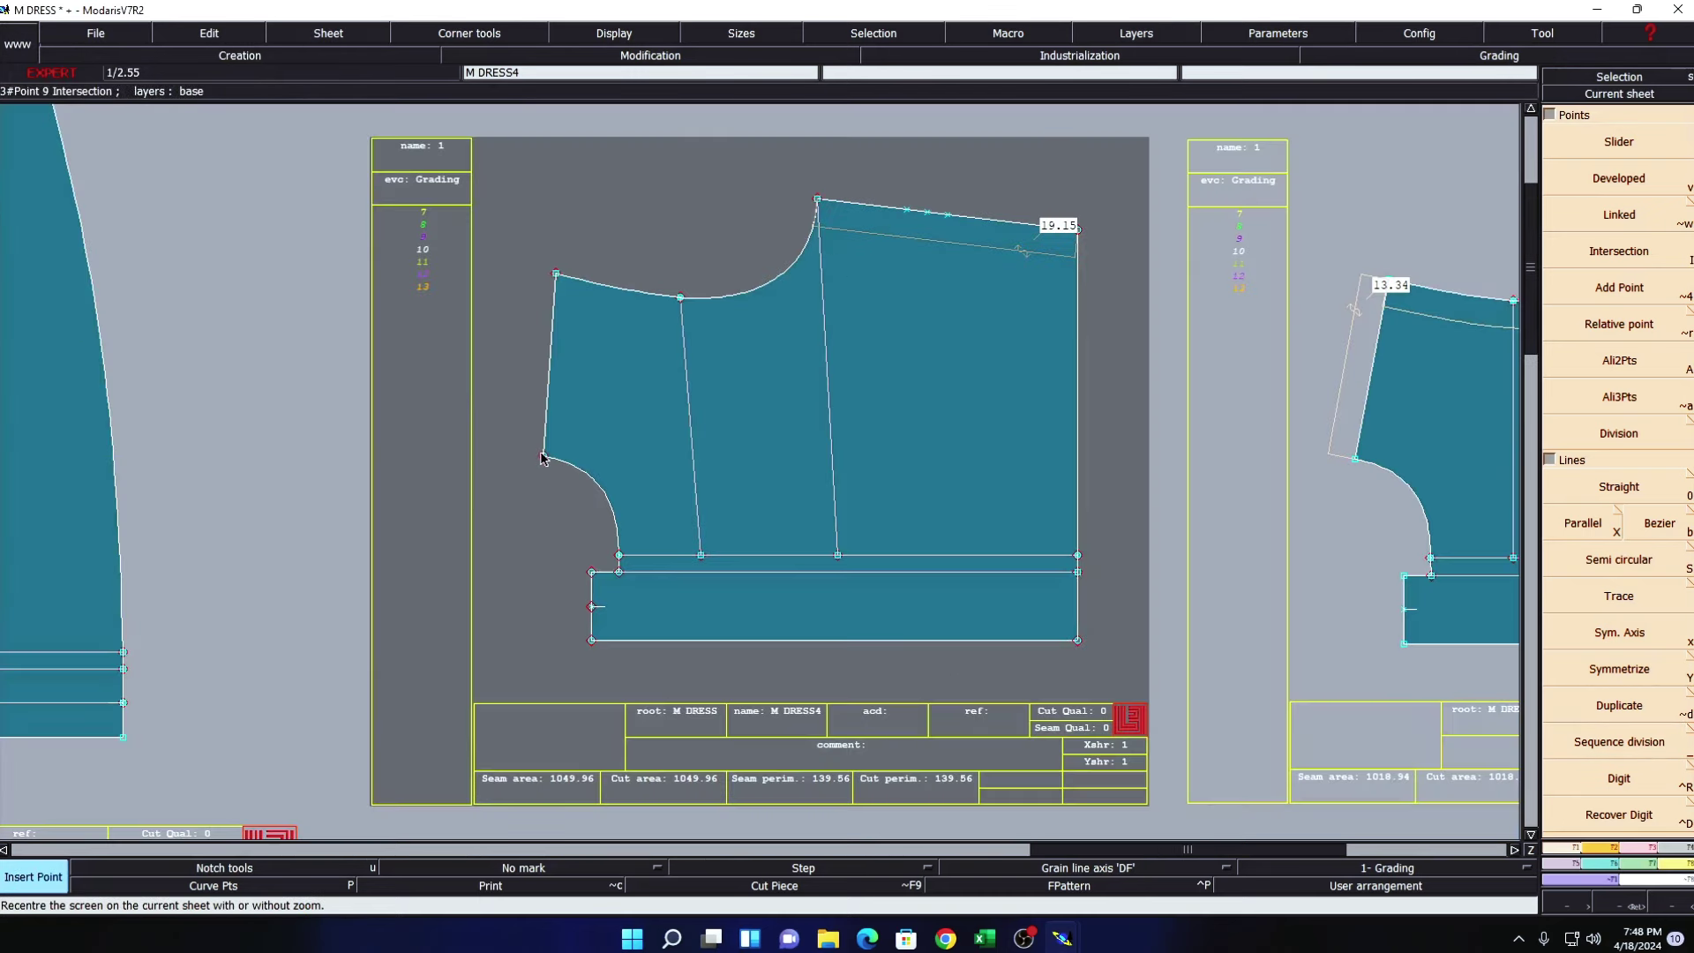
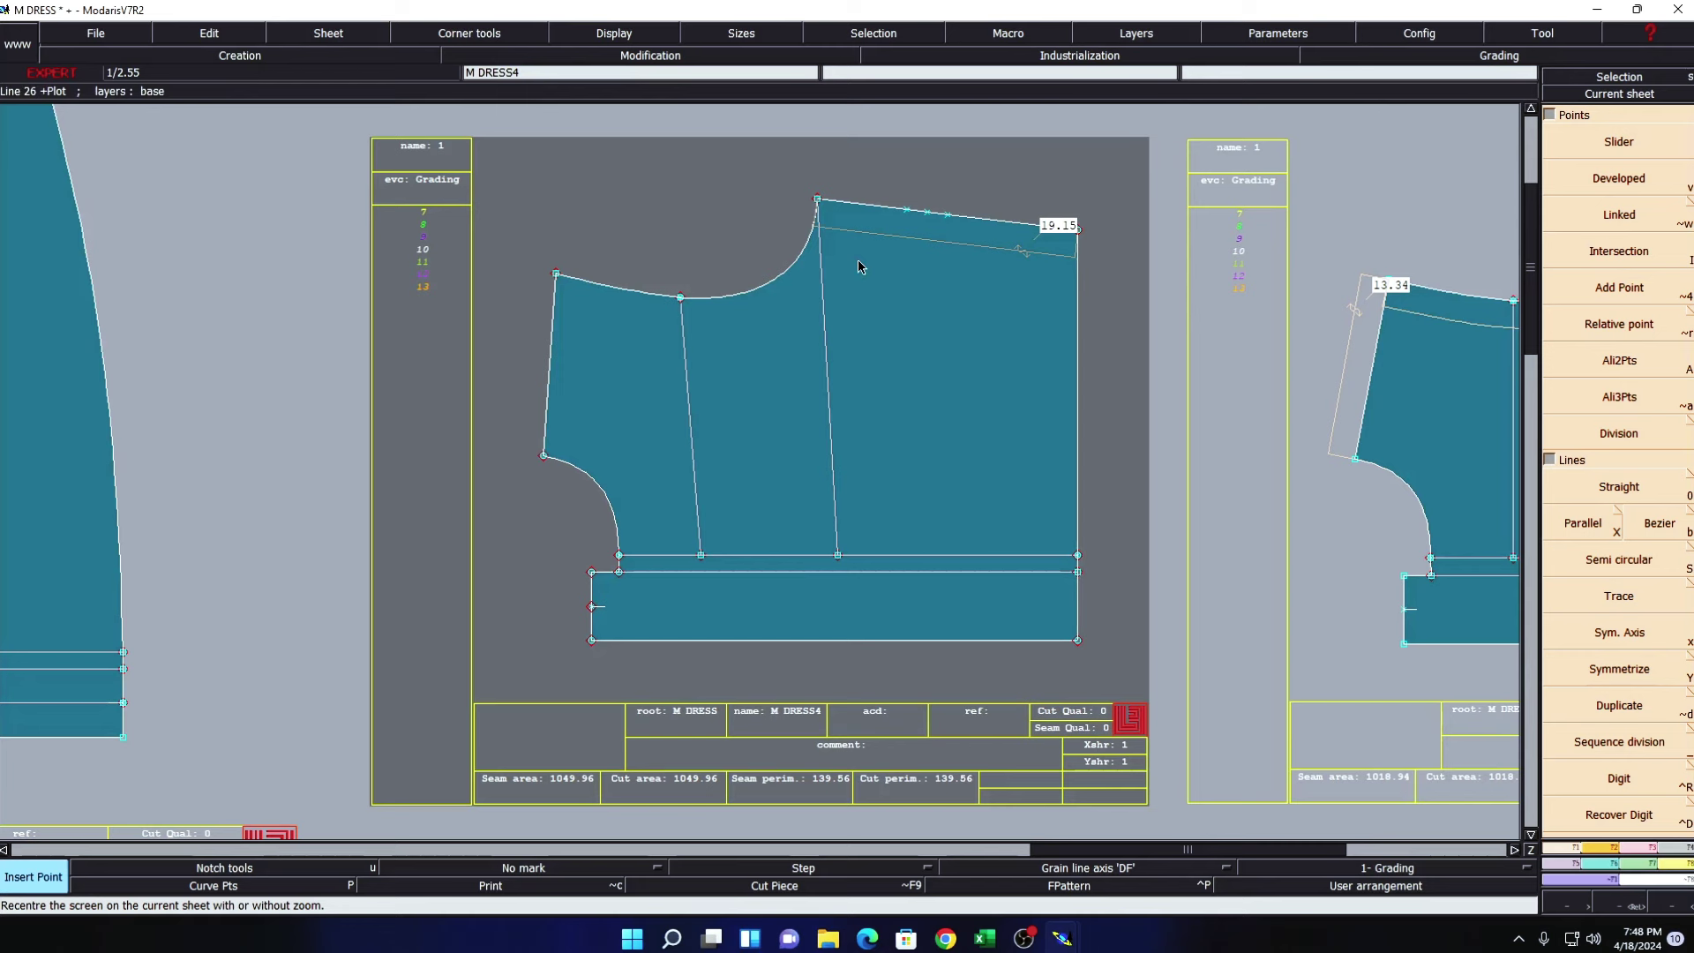
- Measure from the waist point and place a developed point 19.00 cm along the seam
{"action": "key", "text": "l"}
{"action": "left_click", "coordinate": [620, 573]}
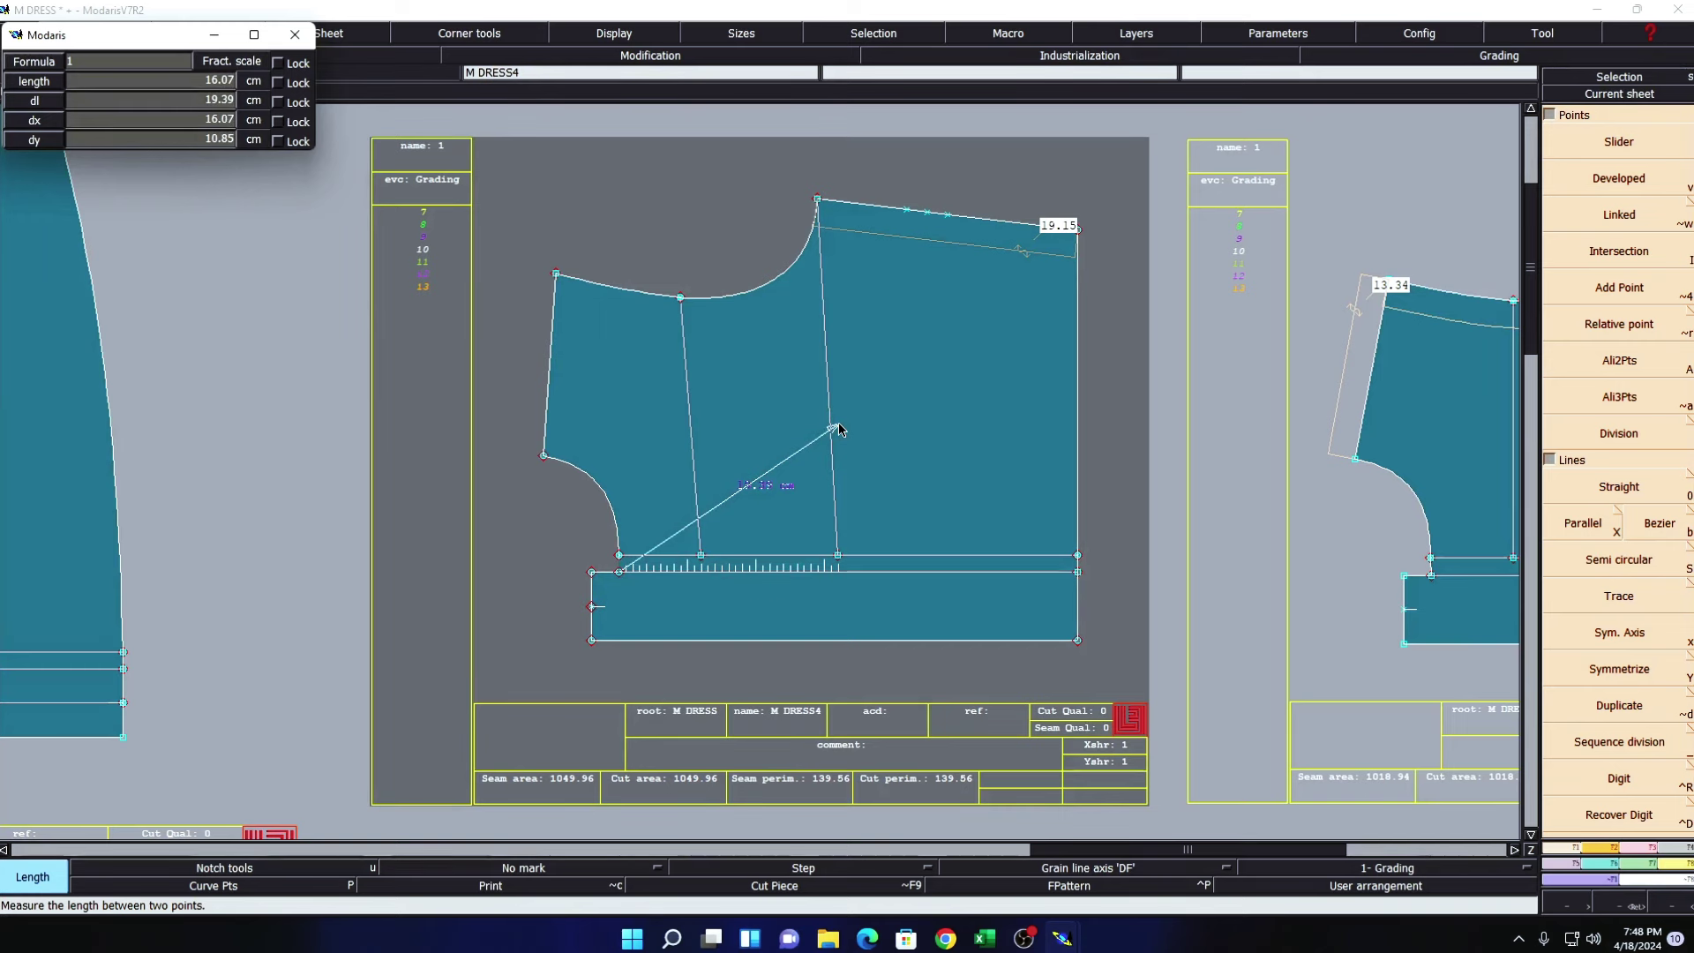
{"action": "left_click_drag", "start_coordinate": [843, 430], "coordinate": [739, 268]}
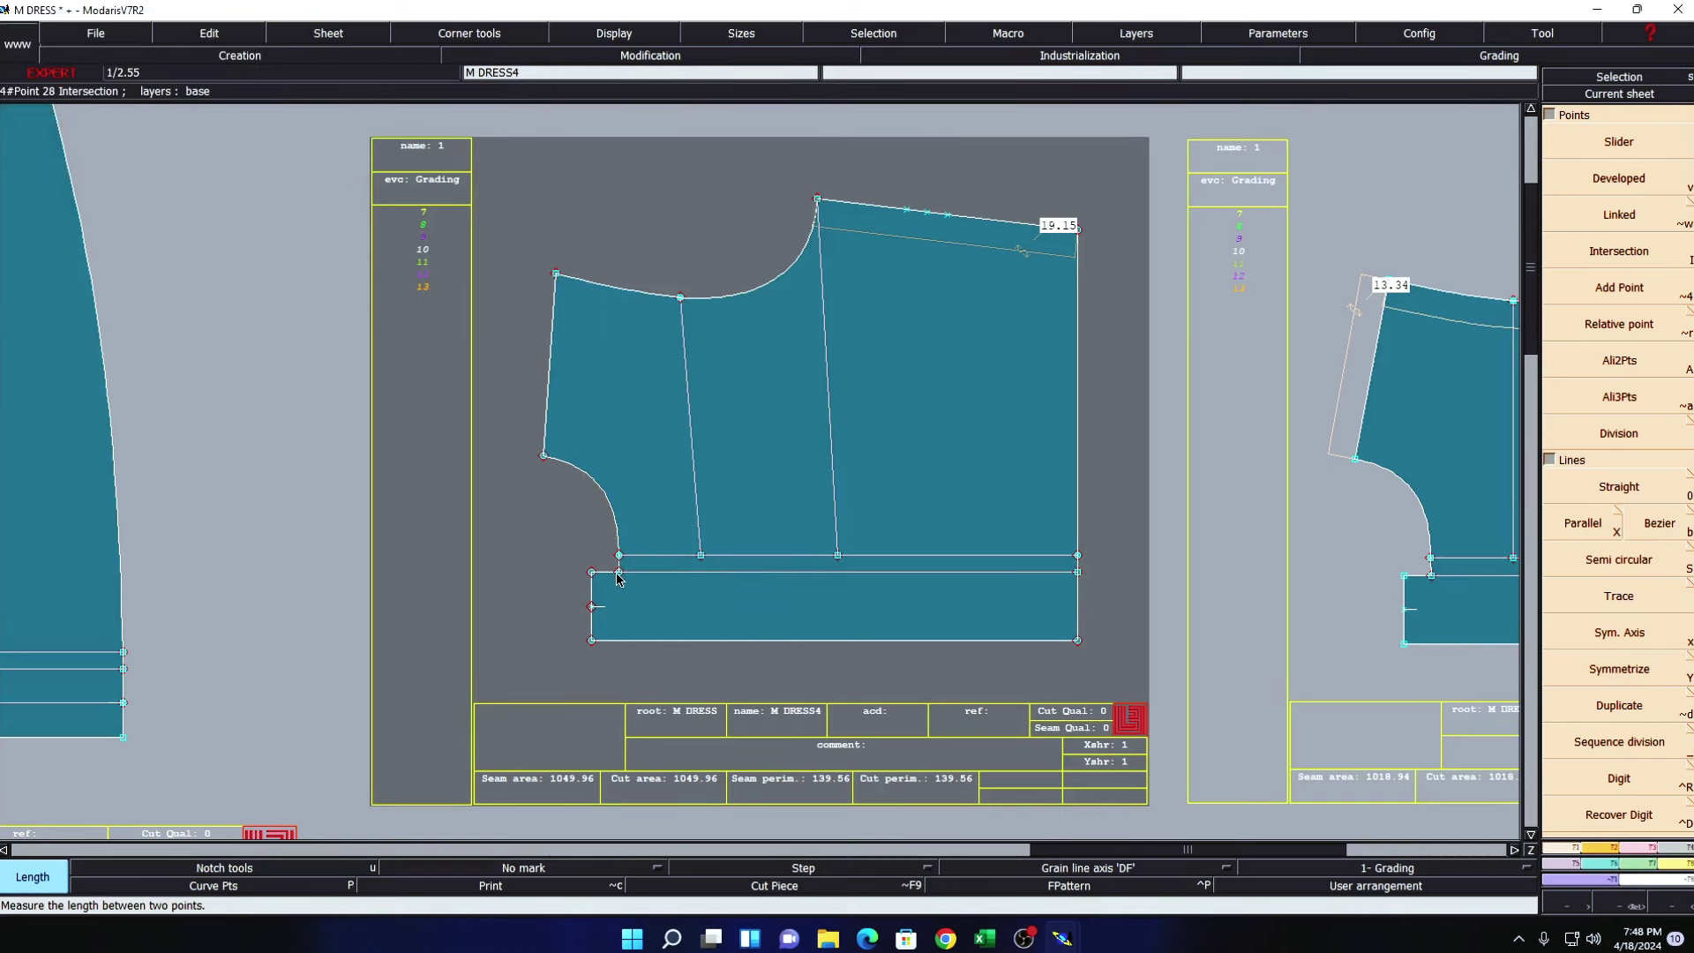
{"action": "key", "text": "v"}
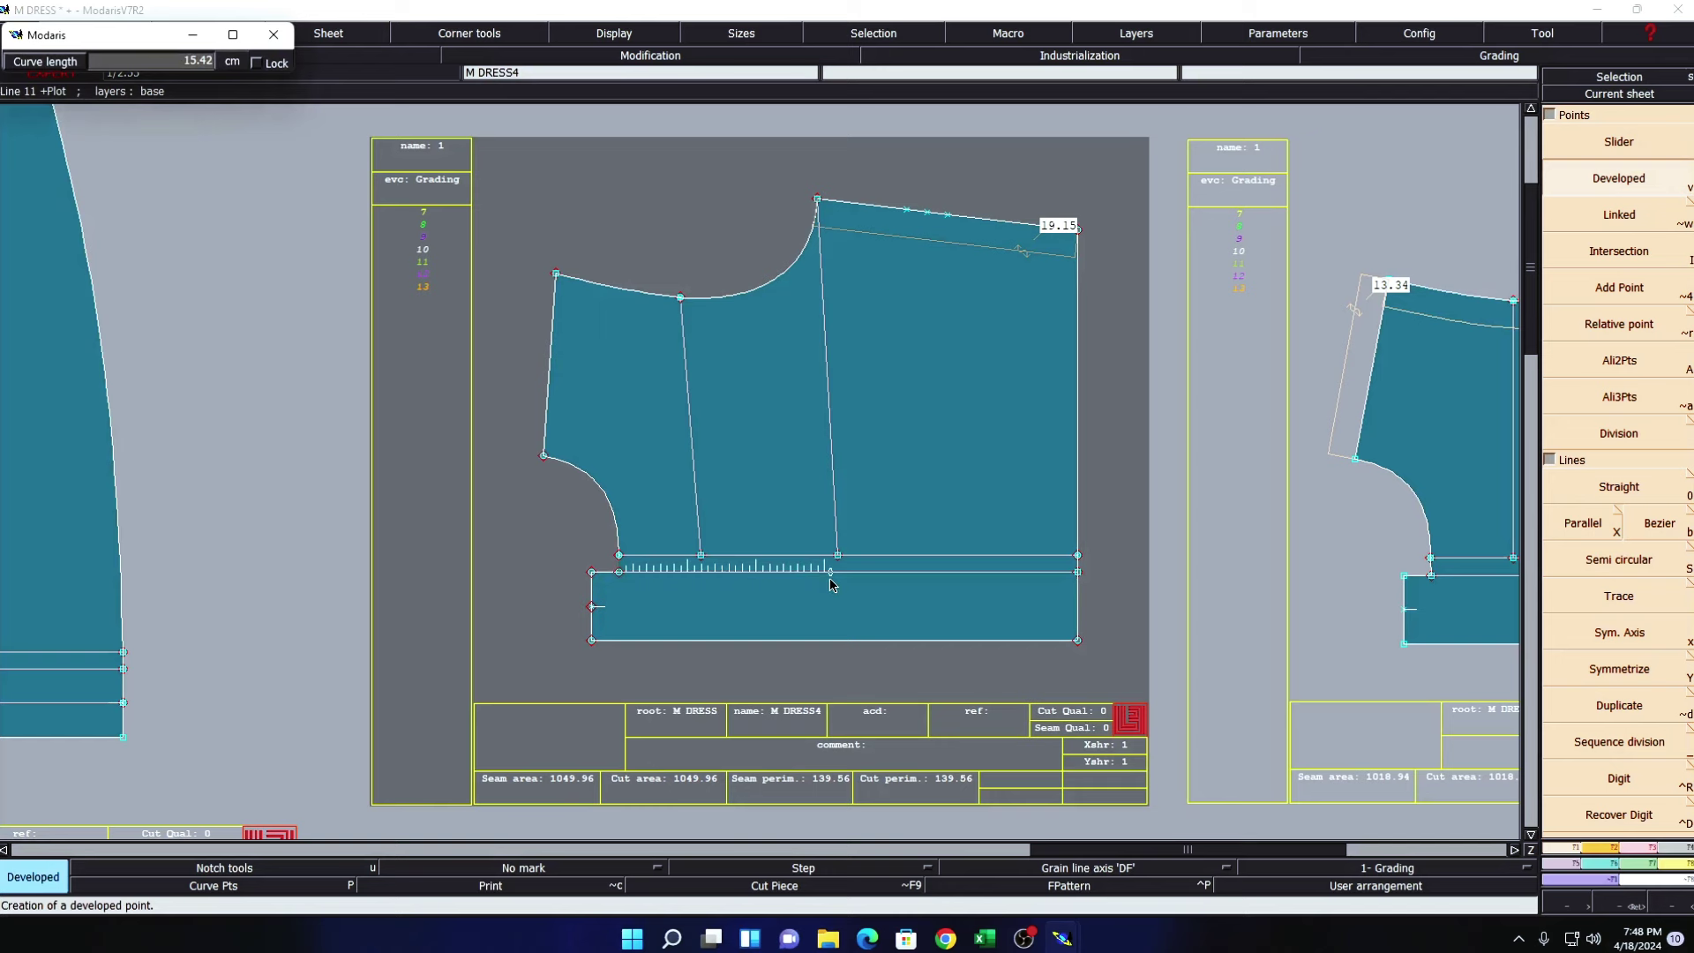
{"action": "type", "text": "19.00"}
{"action": "key", "text": "Return"}
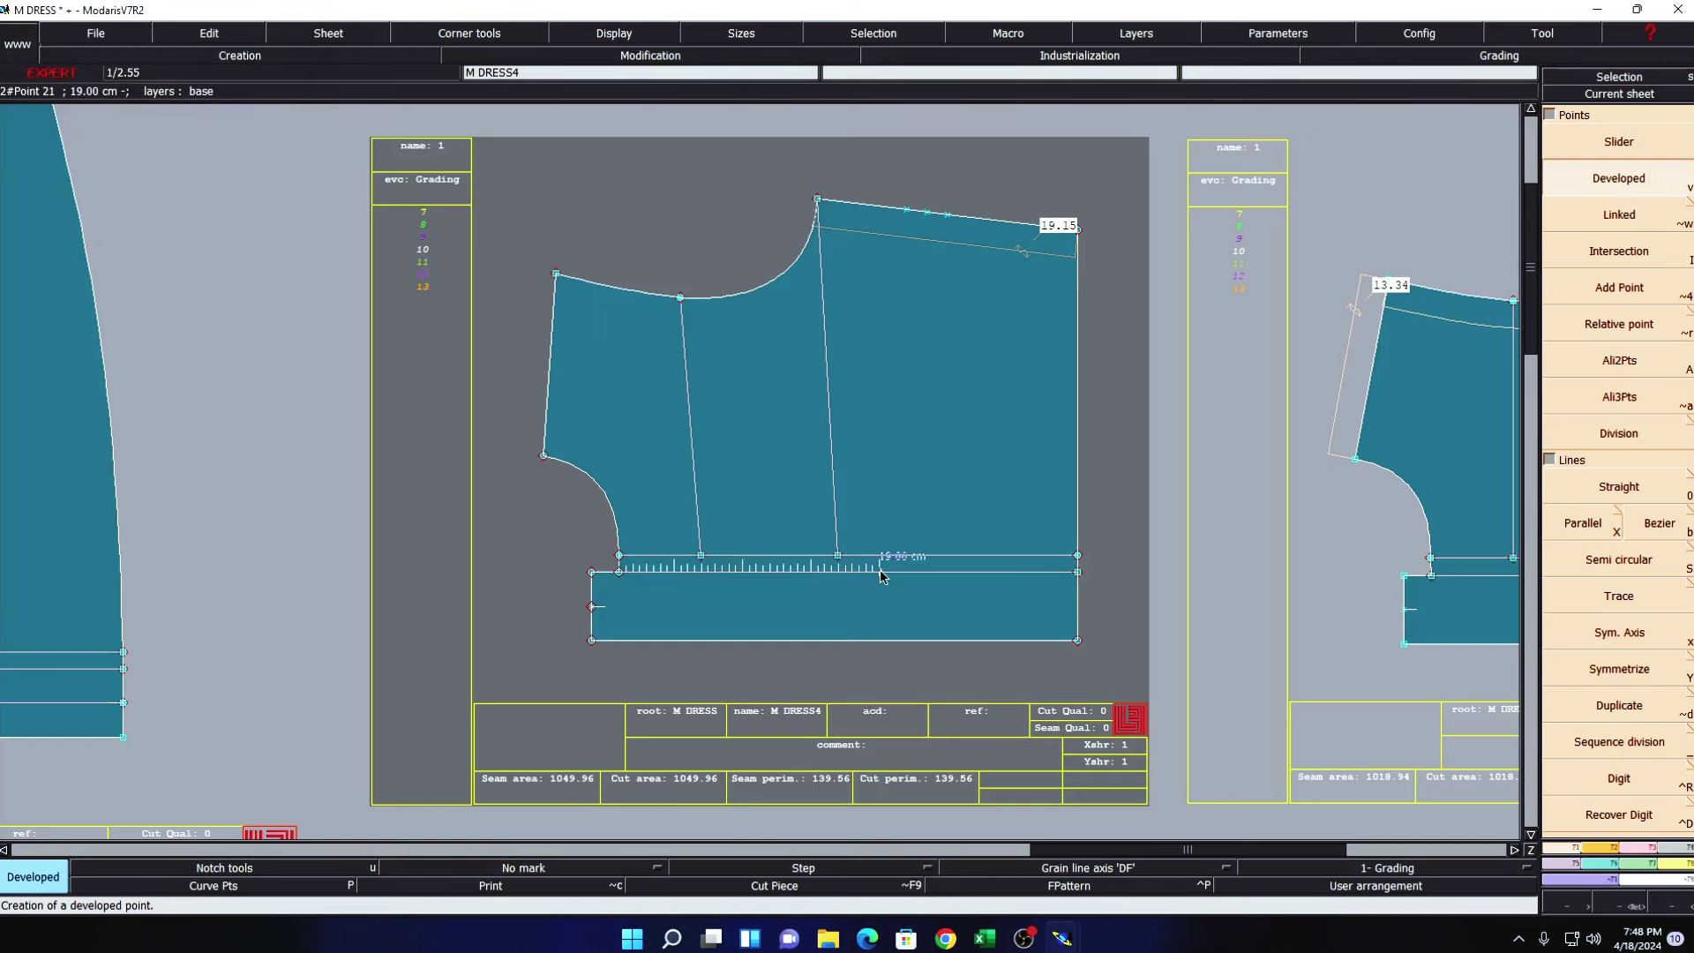
- Insert the point on the waist seam and draw a vertical Bezier line past the shoulder
{"action": "key", "text": "i"}
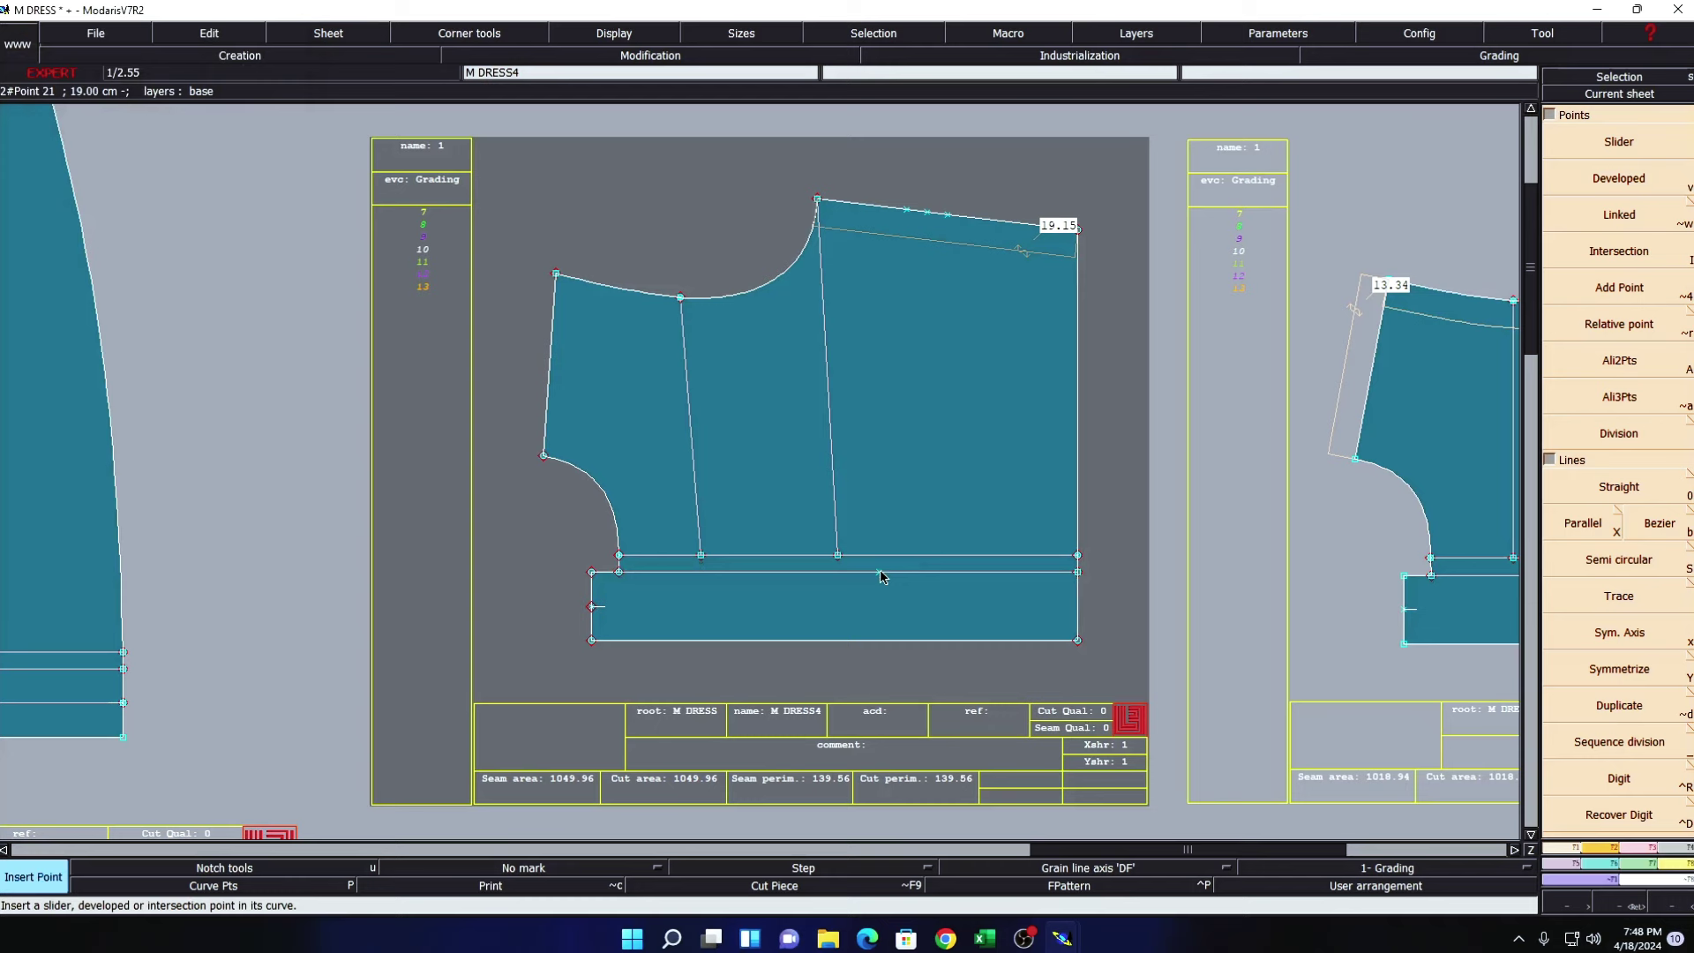
{"action": "left_click", "coordinate": [880, 573]}
{"action": "key", "text": "b"}
{"action": "left_click", "coordinate": [879, 571]}
{"action": "left_click", "coordinate": [878, 134]}
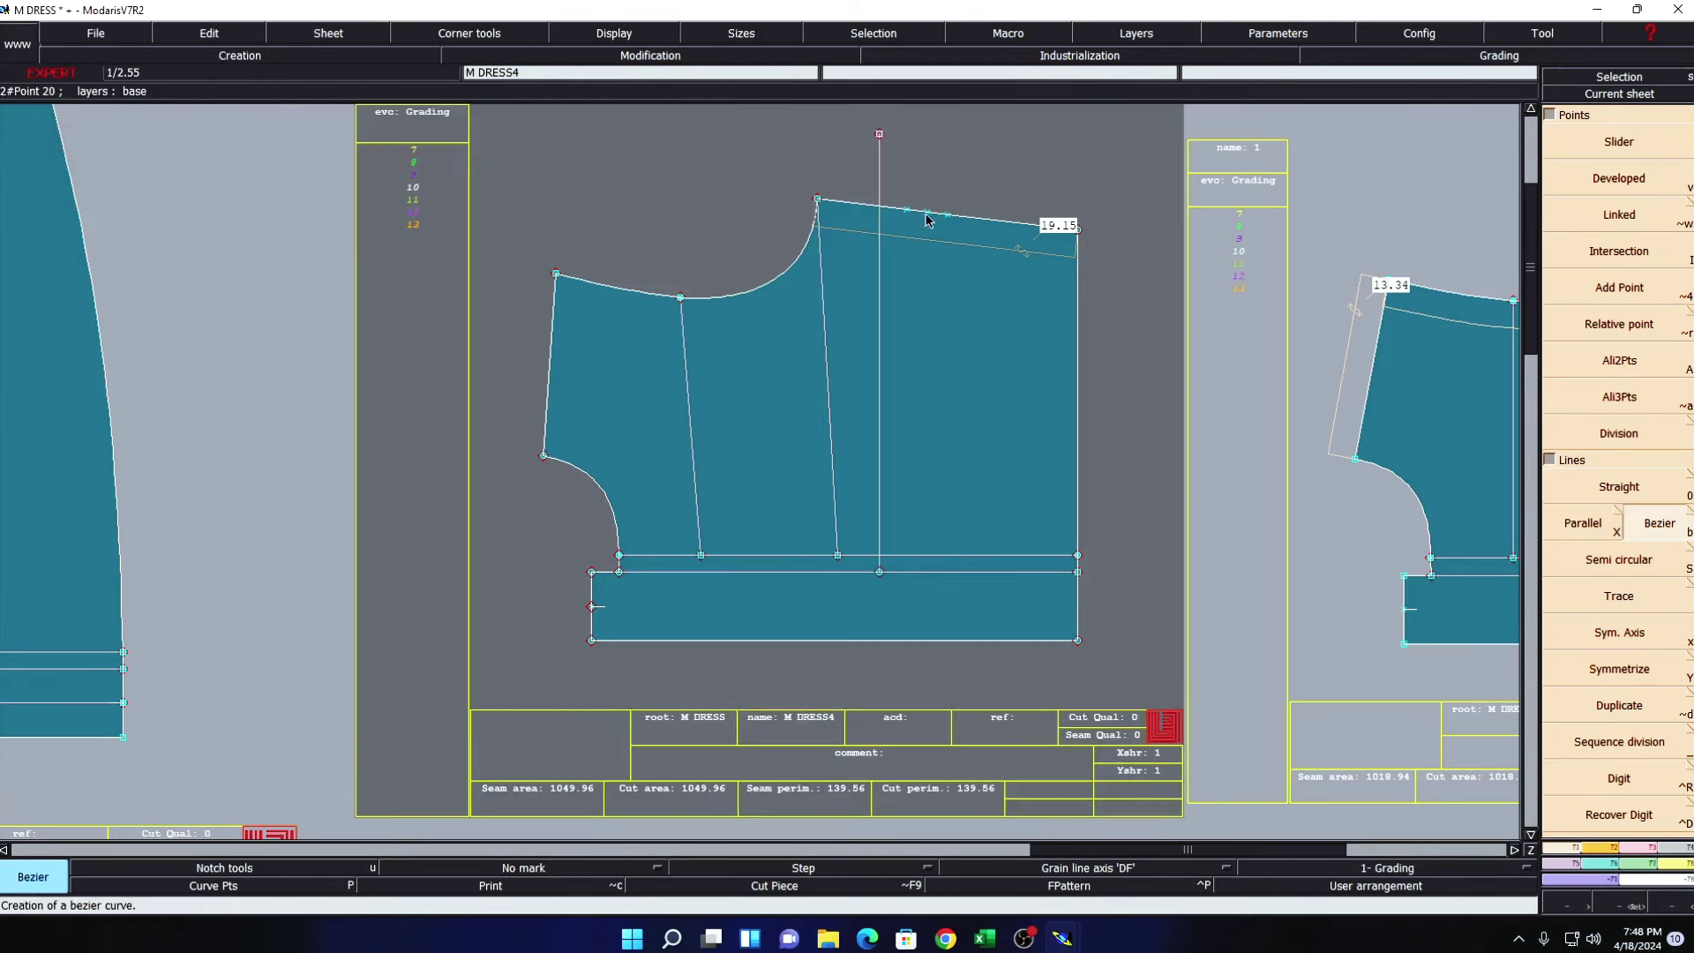
- Check cell H20, then fill the BUST DART LENGTH row B20:M20 with yellow
{"action": "left_click", "coordinate": [985, 938]}
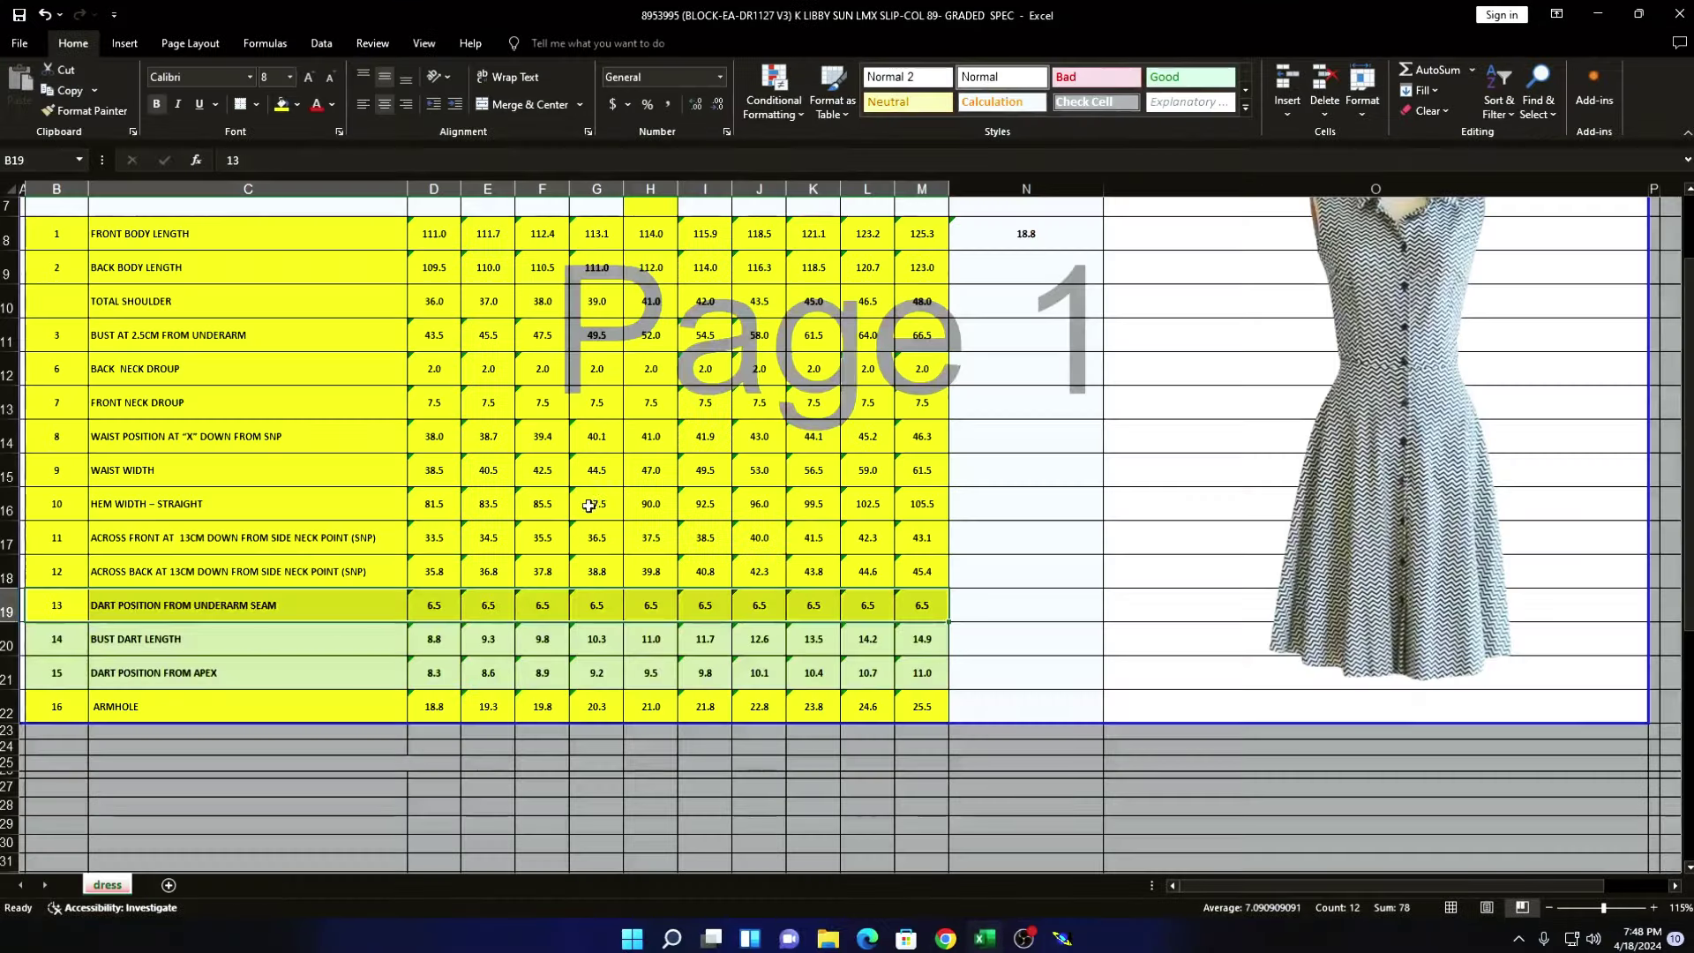
{"action": "left_click", "coordinate": [664, 642]}
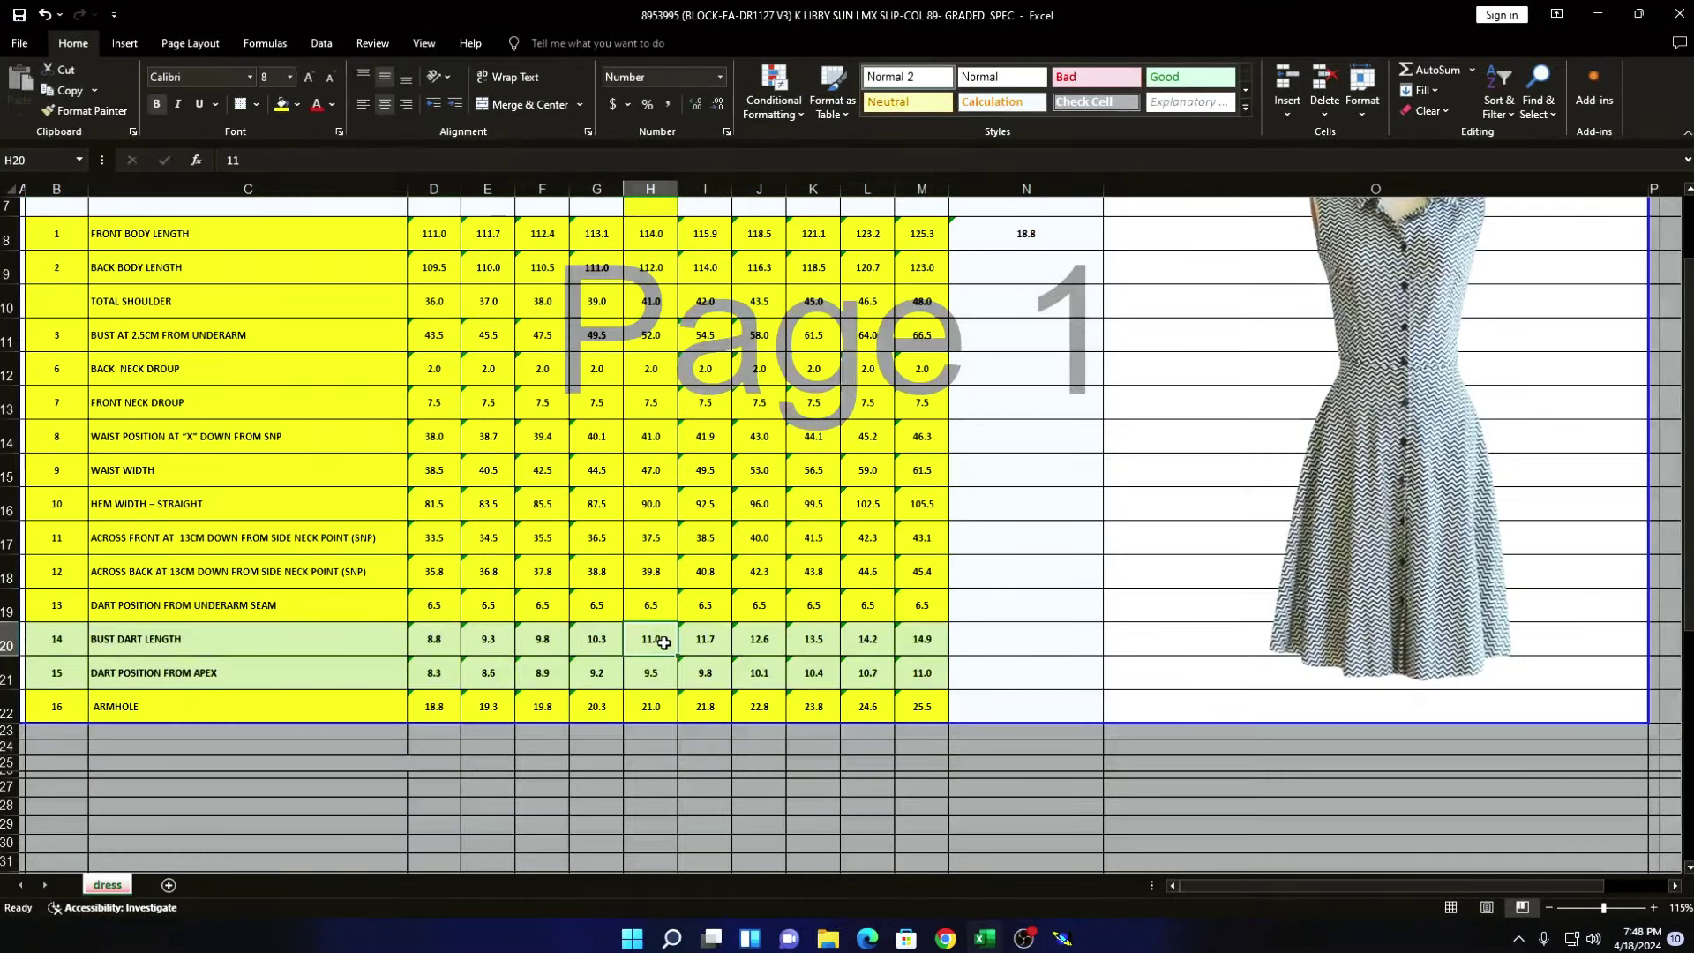
{"action": "left_click_drag", "start_coordinate": [58, 631], "coordinate": [922, 638]}
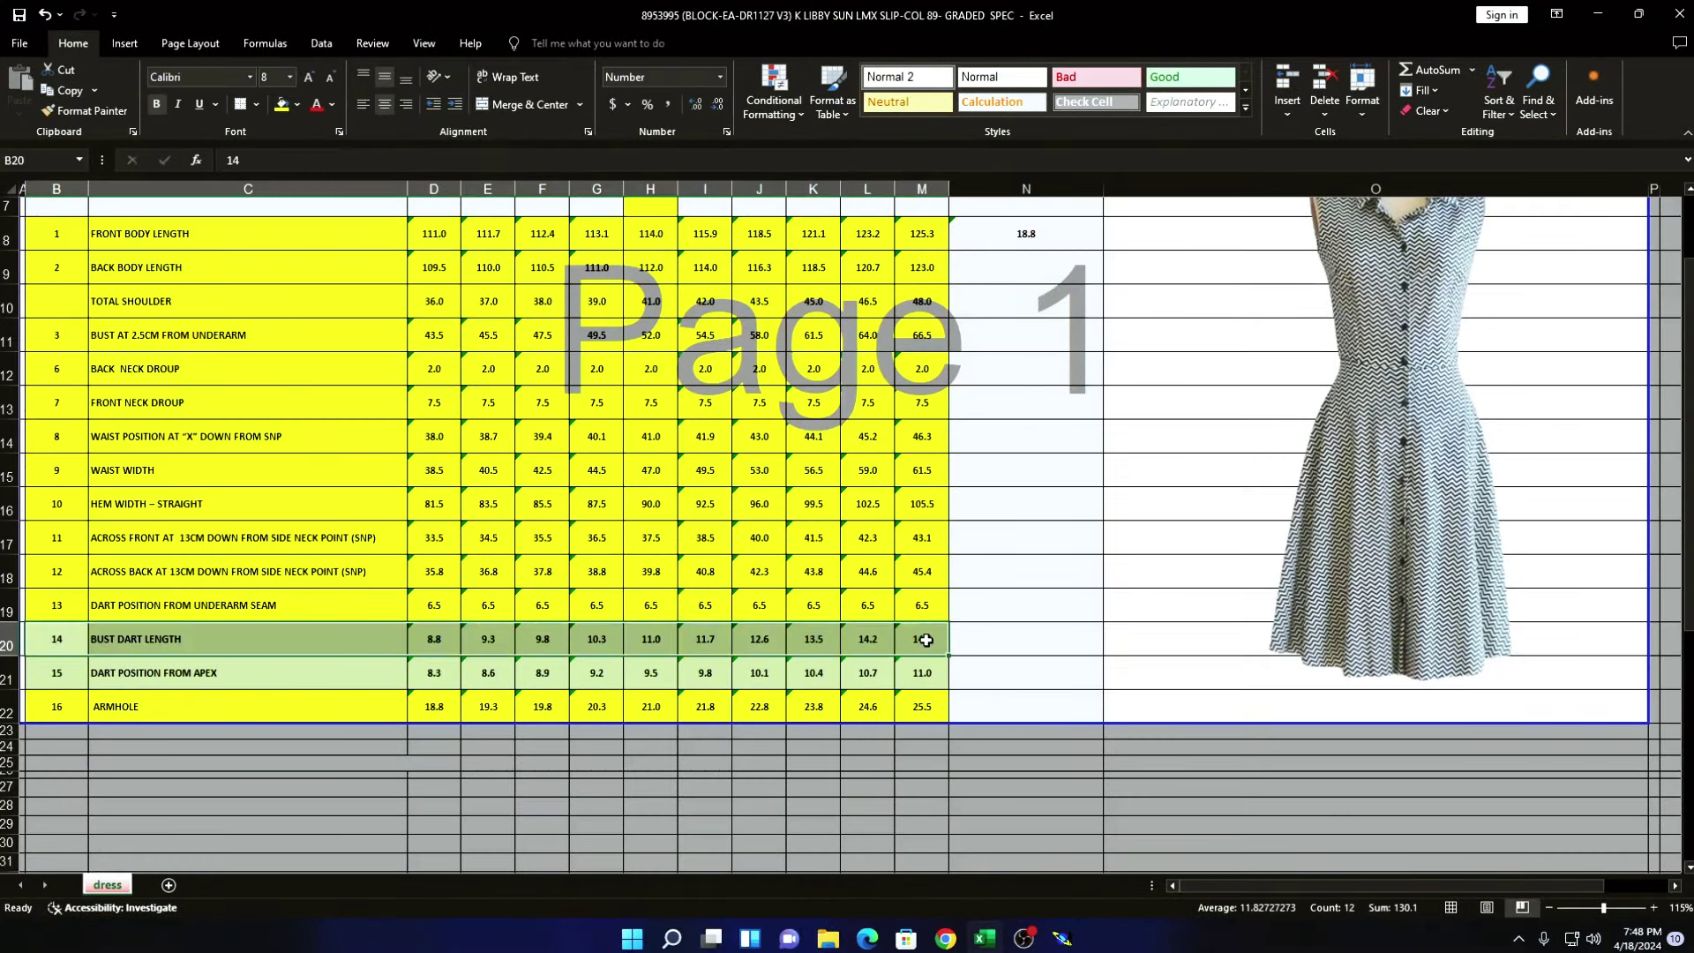
{"action": "left_click", "coordinate": [281, 105]}
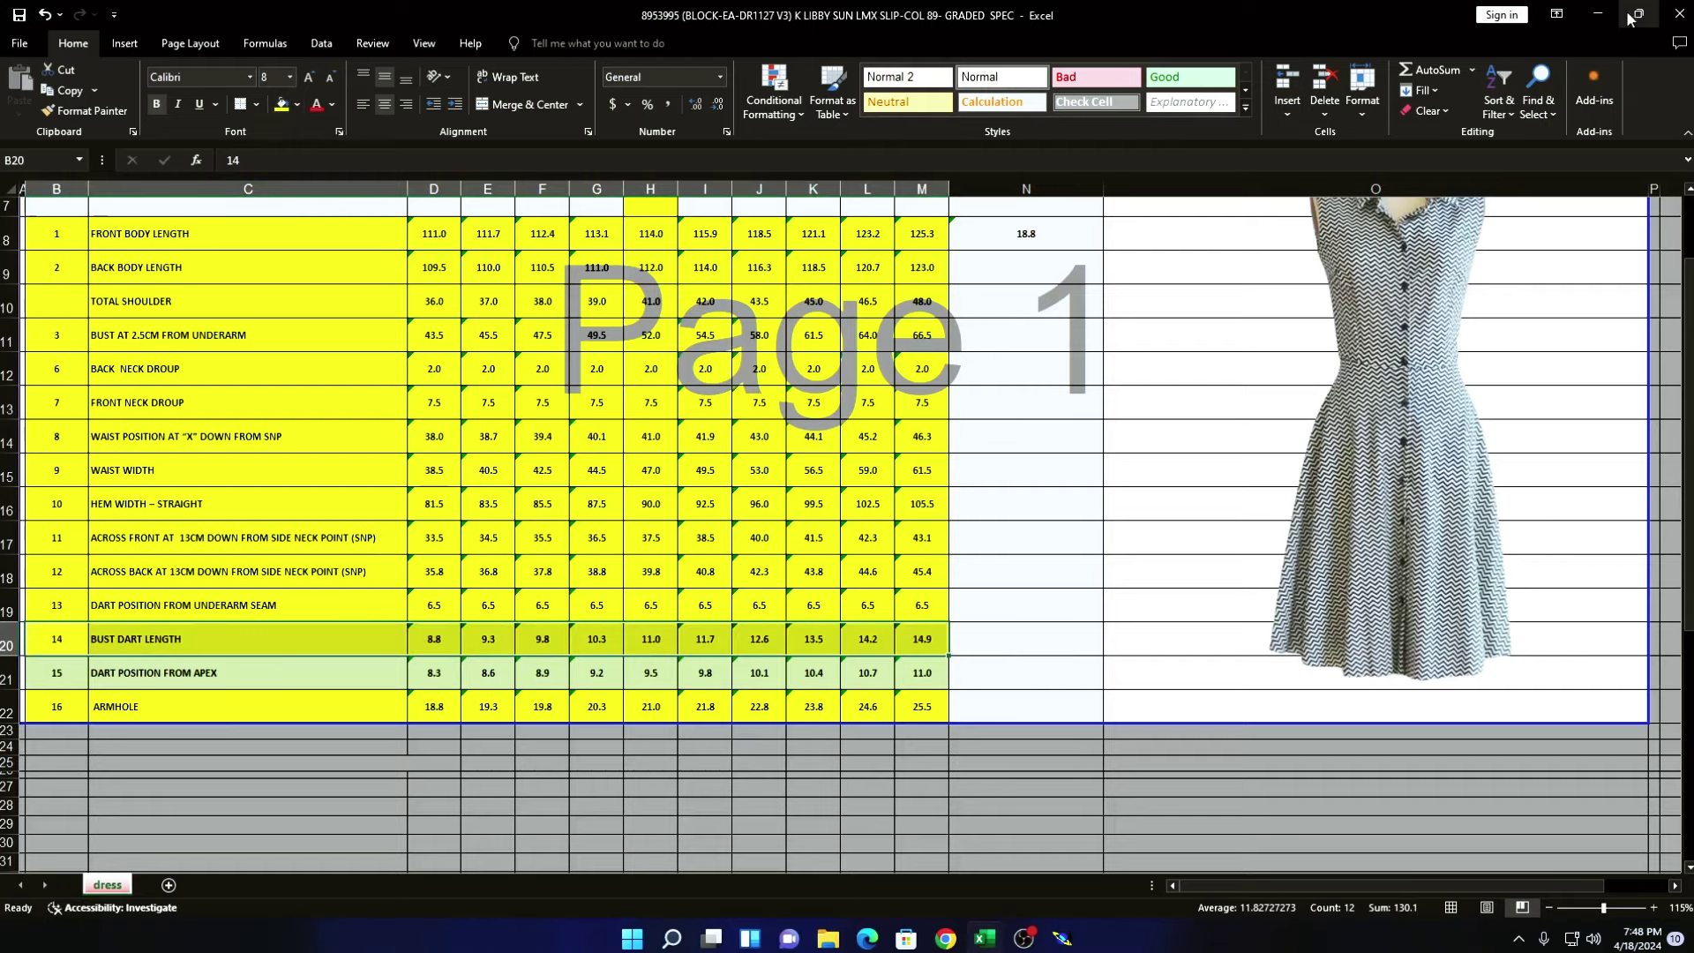
{"action": "key", "text": "alt+Tab"}
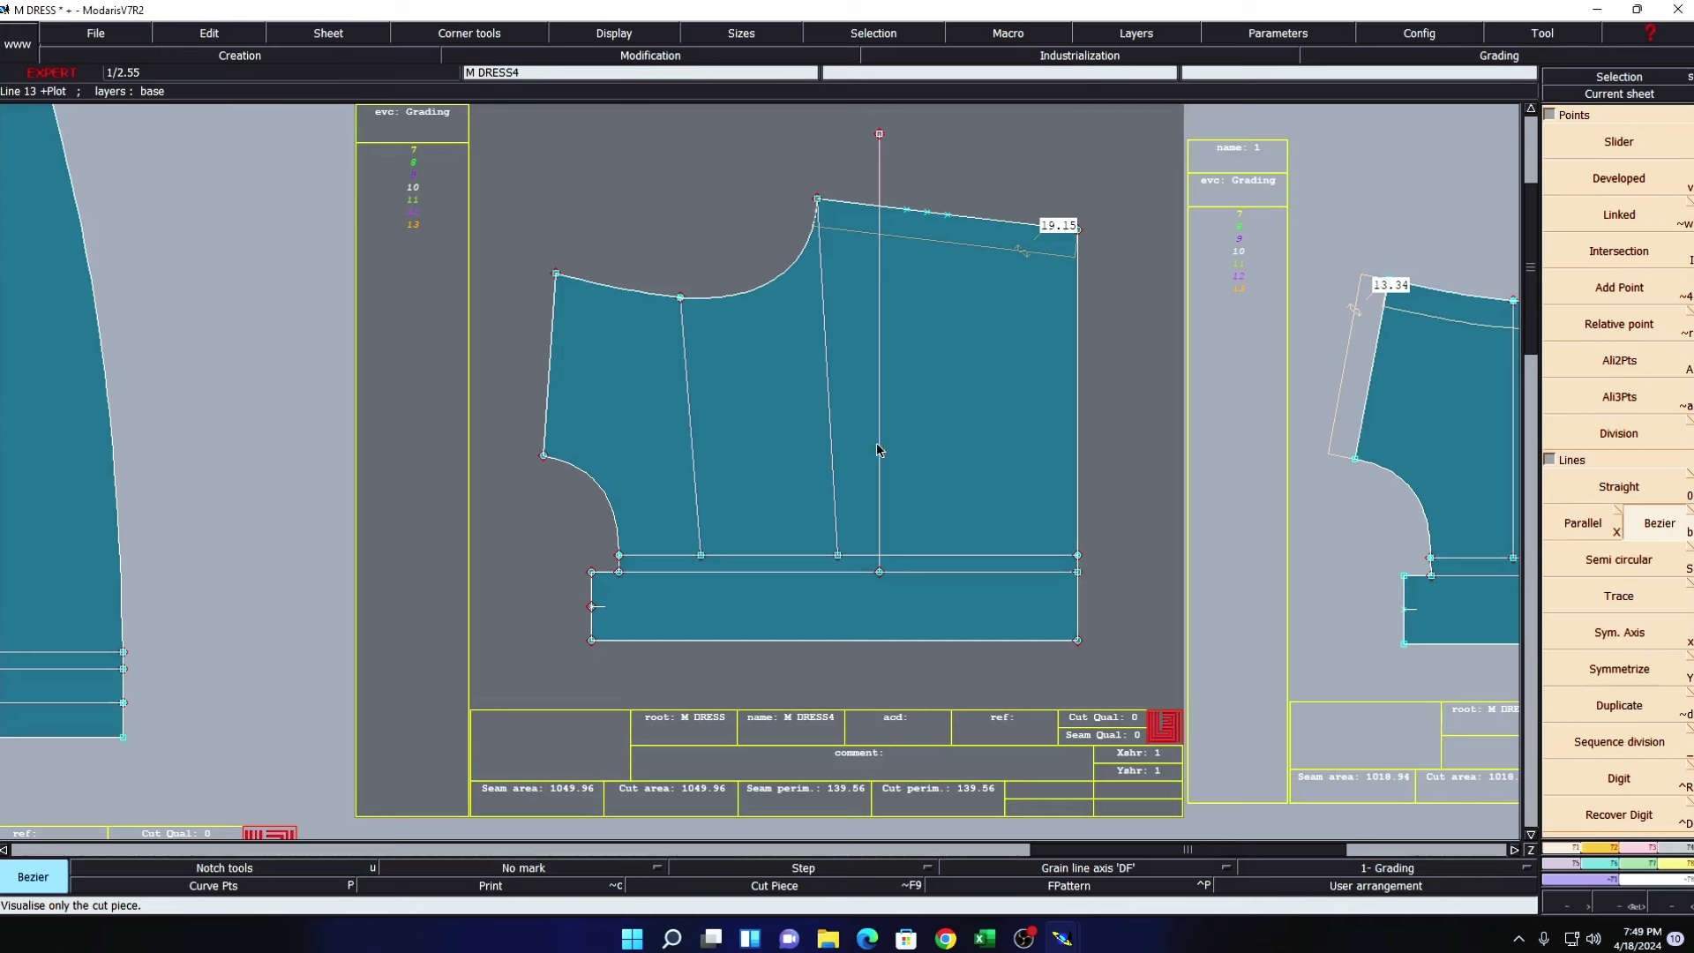
- Delete the vertical guide line and its leftover marker above the shoulder
{"action": "key", "text": "x"}
{"action": "key", "text": "Delete"}
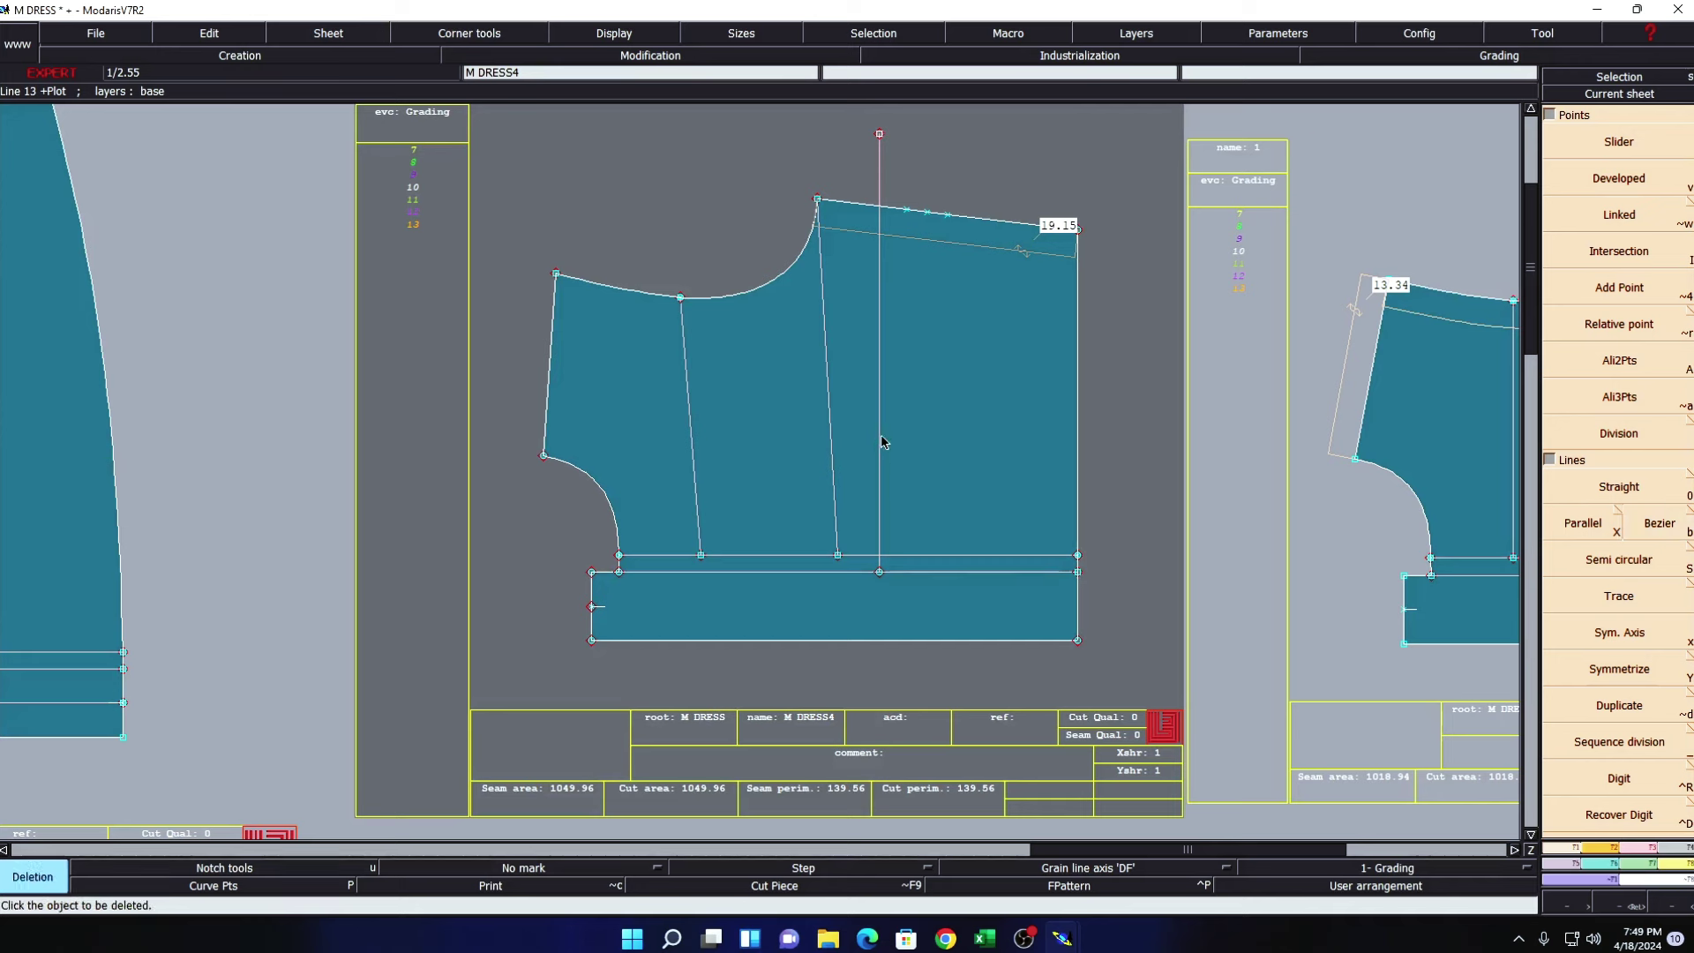
{"action": "left_click", "coordinate": [879, 437]}
{"action": "left_click", "coordinate": [880, 134]}
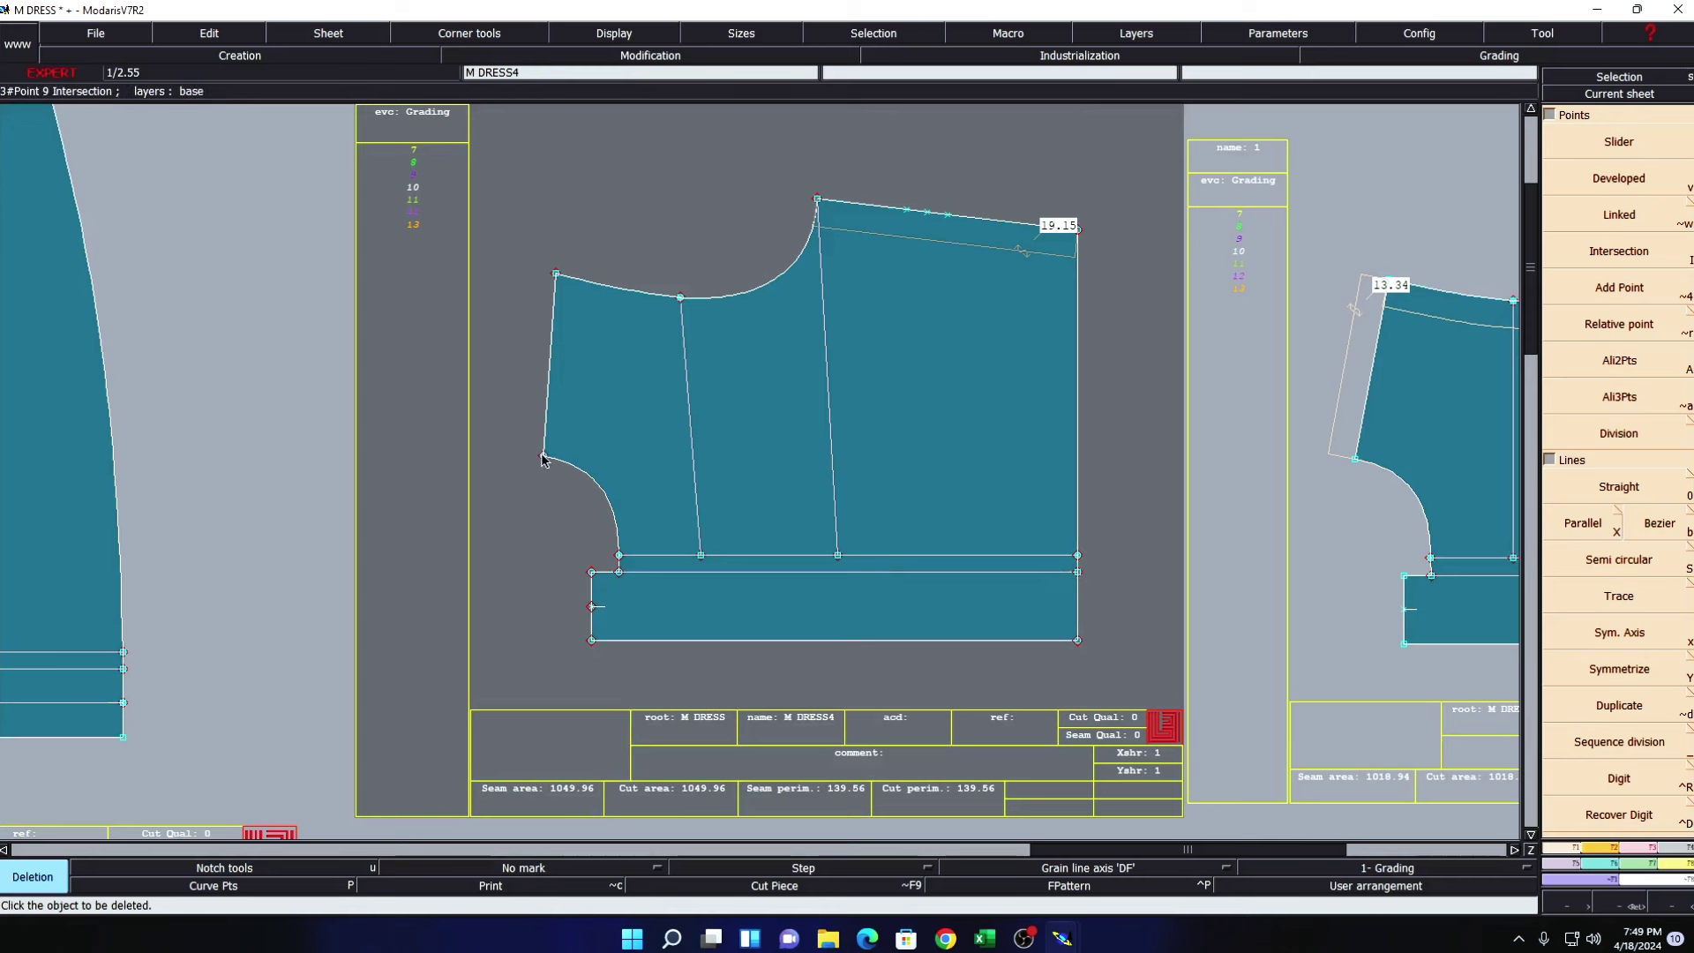
{"action": "key", "text": "3"}
{"action": "key", "text": "Escape"}
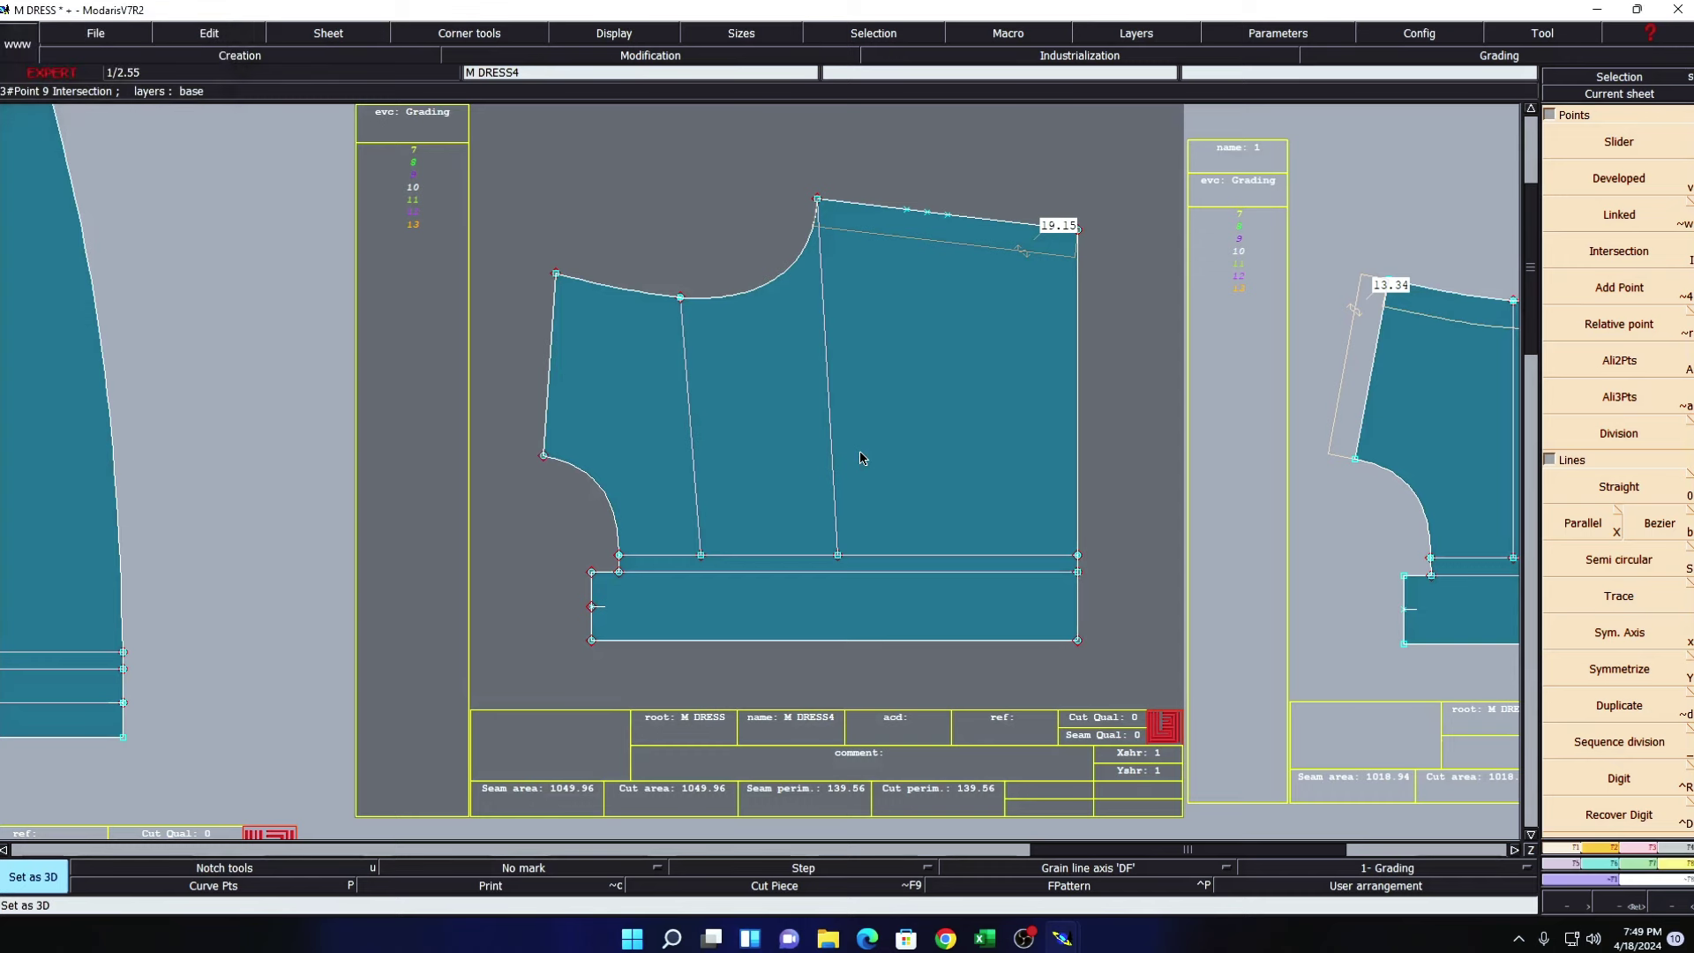
- Draw a 10 cm horizontal Bezier line from the underarm point, then delete the extra vertical segment
{"action": "key", "text": "b"}
{"action": "left_click", "coordinate": [544, 456]}
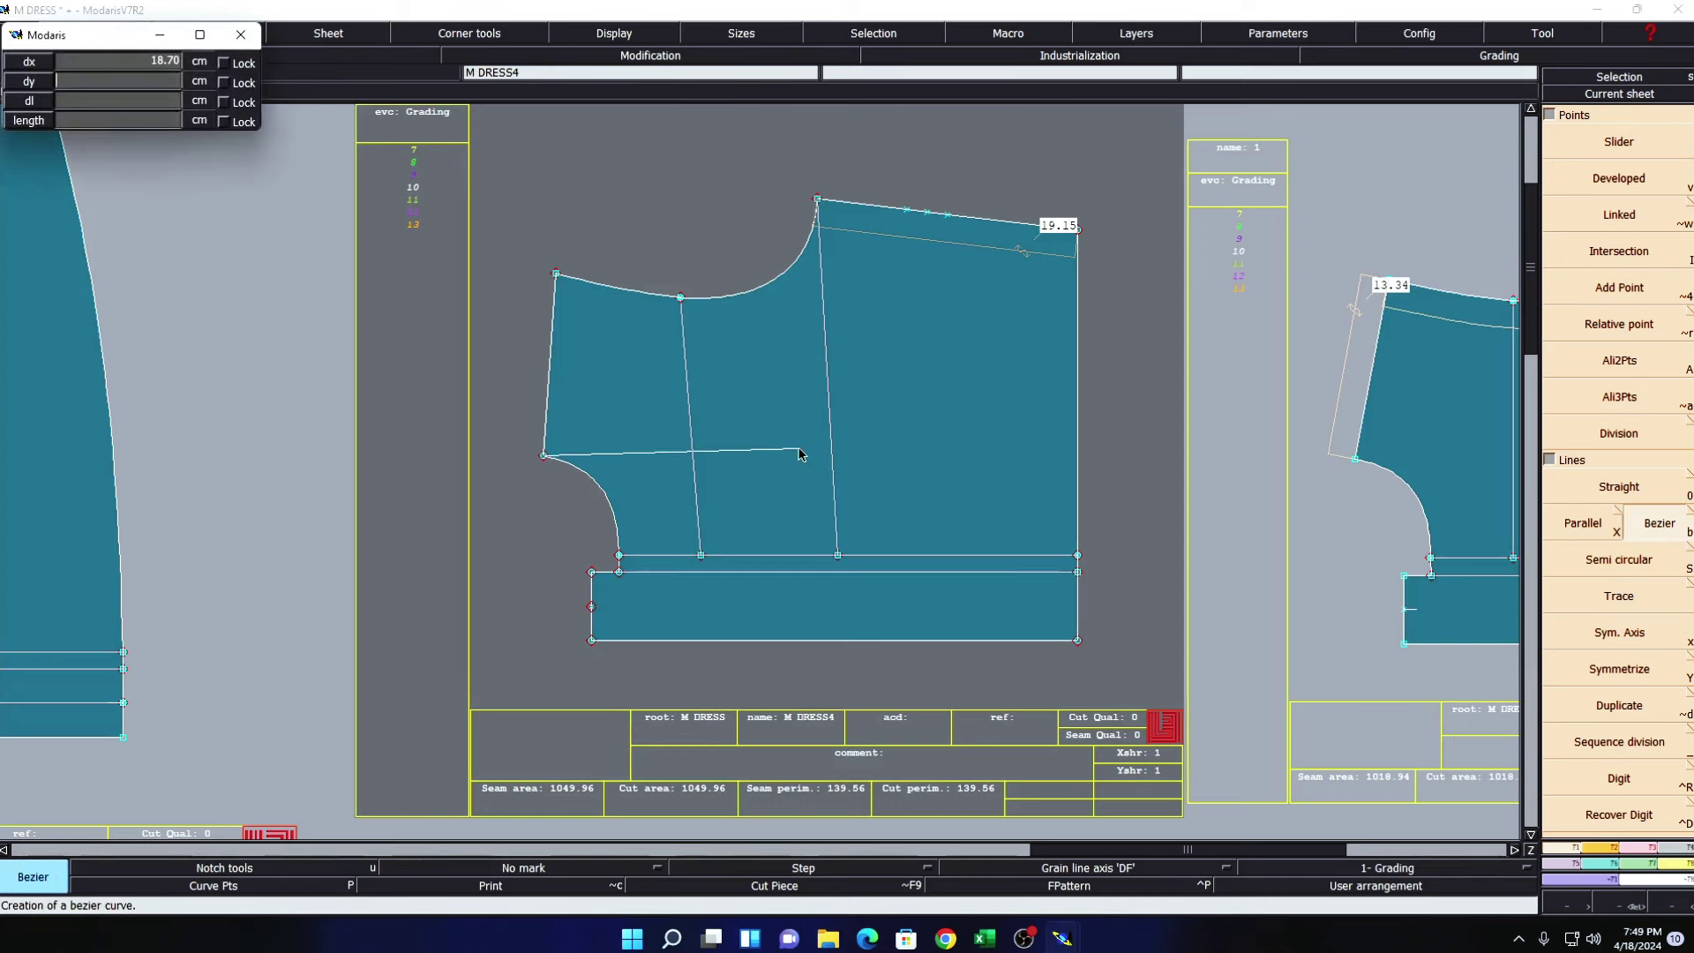
{"action": "type", "text": "001"}
{"action": "type", "text": "0"}
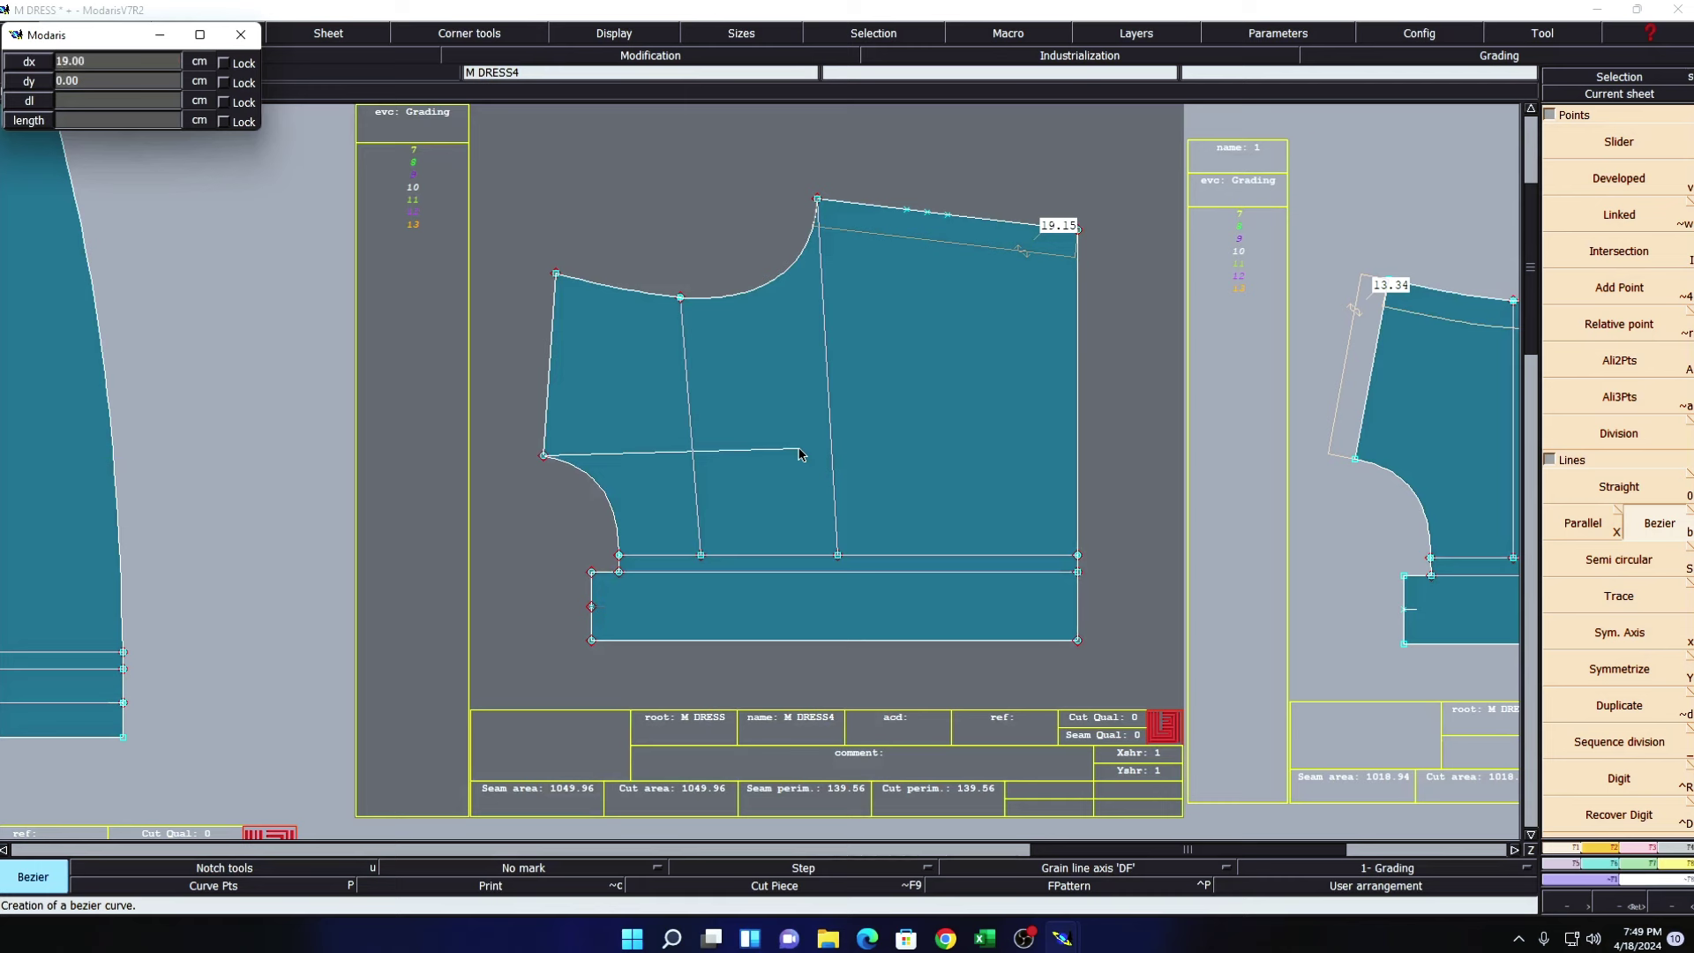
{"action": "key", "text": "Return"}
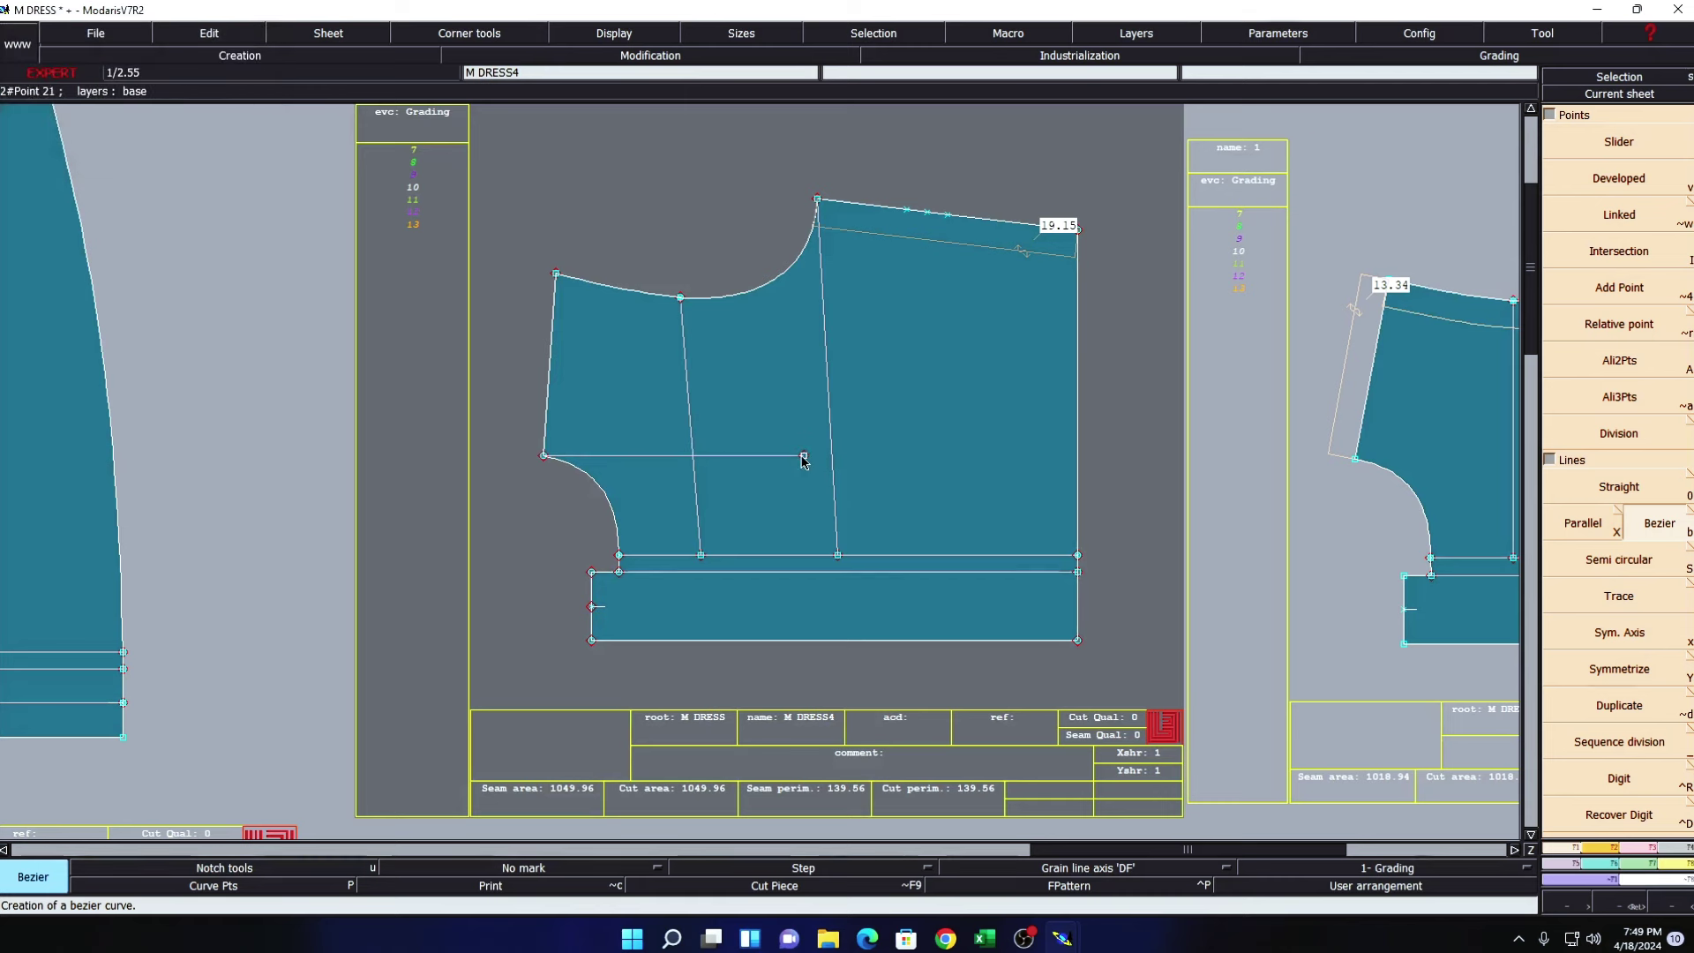
{"action": "type", "text": "10"}
{"action": "key", "text": "Return"}
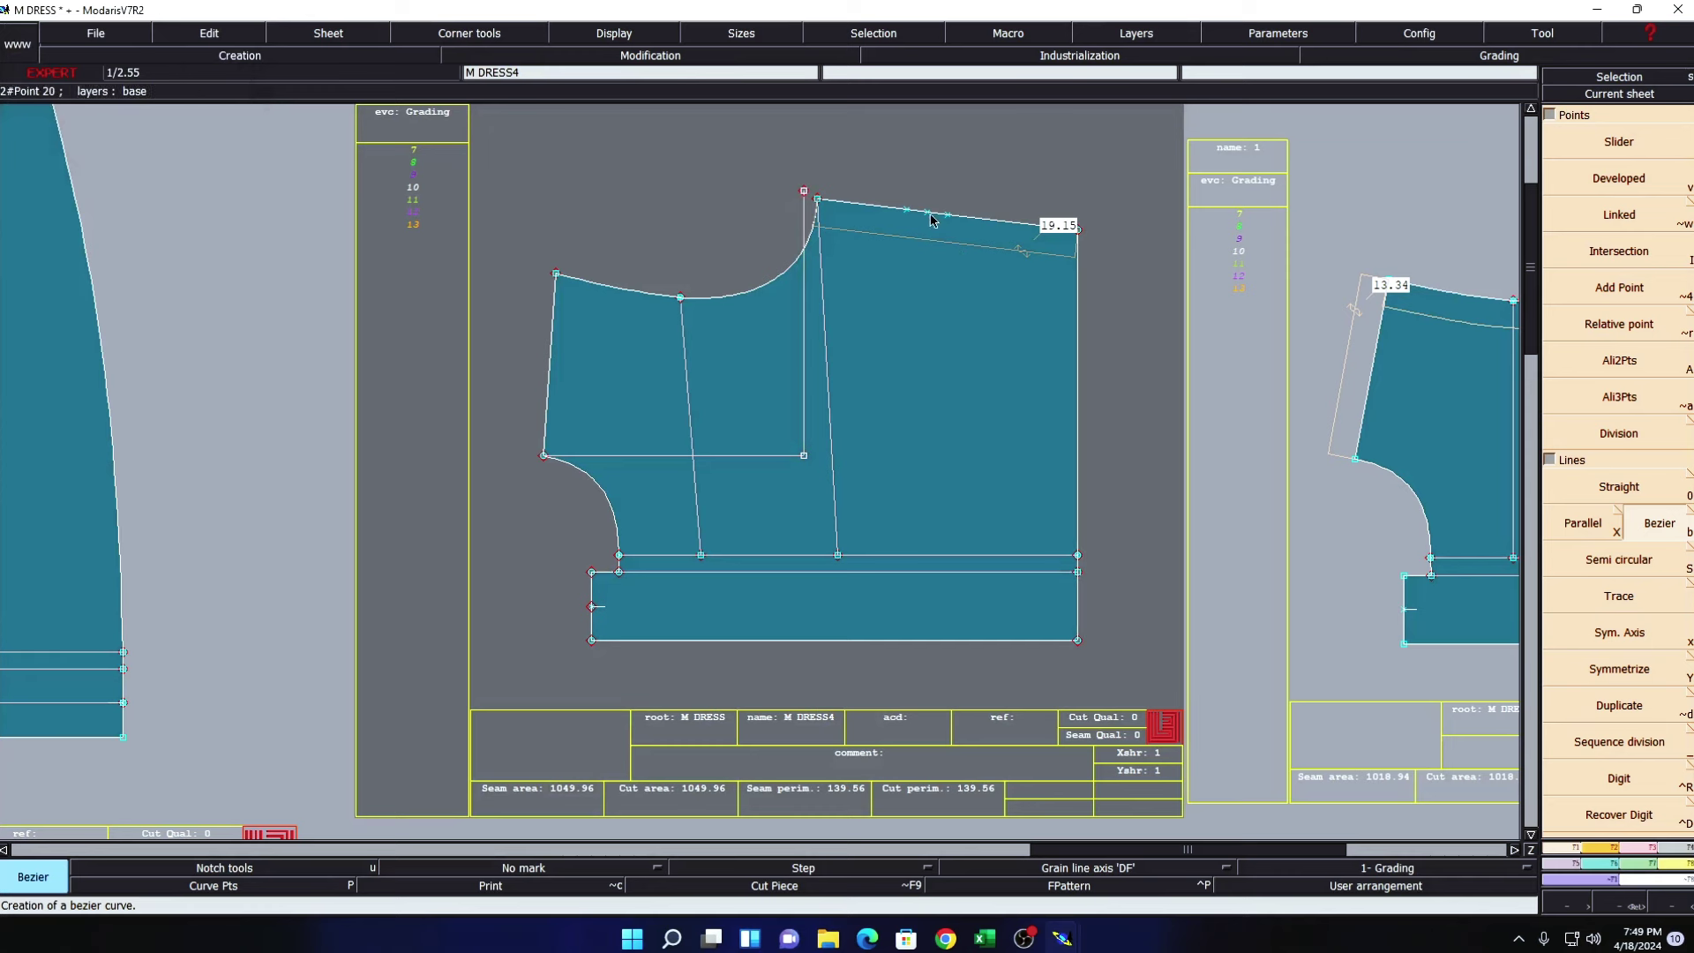
{"action": "key", "text": "Delete"}
{"action": "left_click", "coordinate": [804, 356]}
{"action": "left_click", "coordinate": [804, 192]}
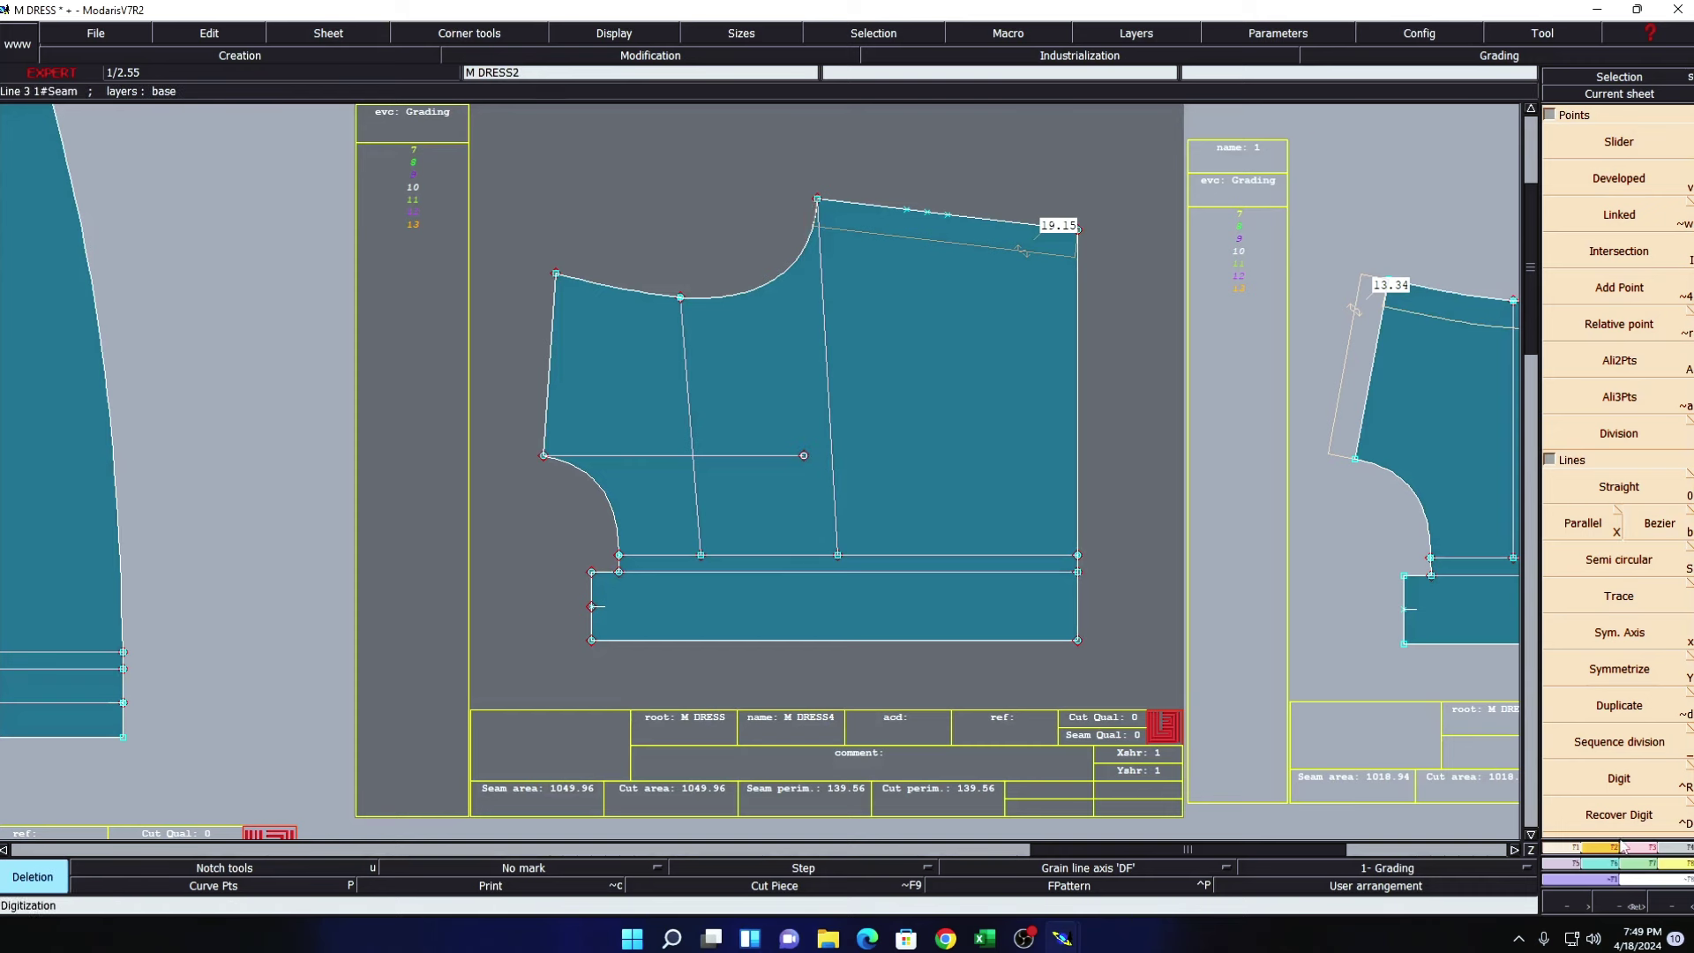
{"action": "scroll", "coordinate": [1611, 225], "scroll_direction": "down", "scroll_amount": 1}
- Lengthen the horizontal line past the dart with Len.Str.Line and delete its old point
{"action": "left_click", "coordinate": [1601, 299]}
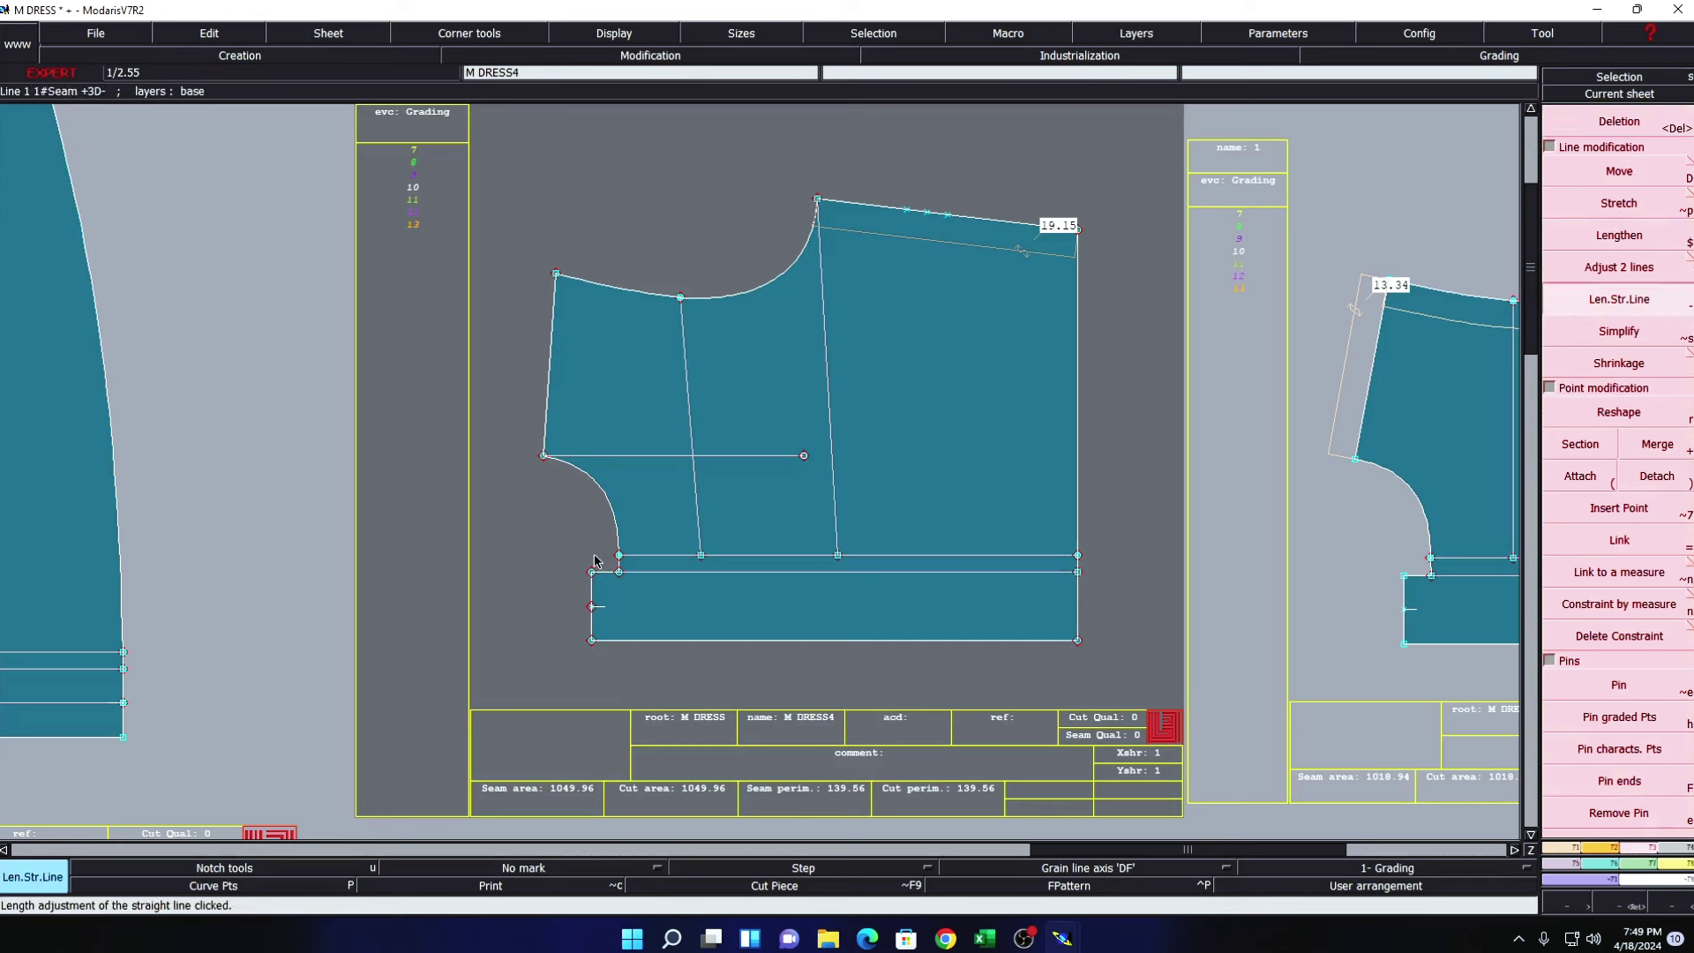
{"action": "left_click", "coordinate": [577, 457]}
{"action": "type", "text": "2"}
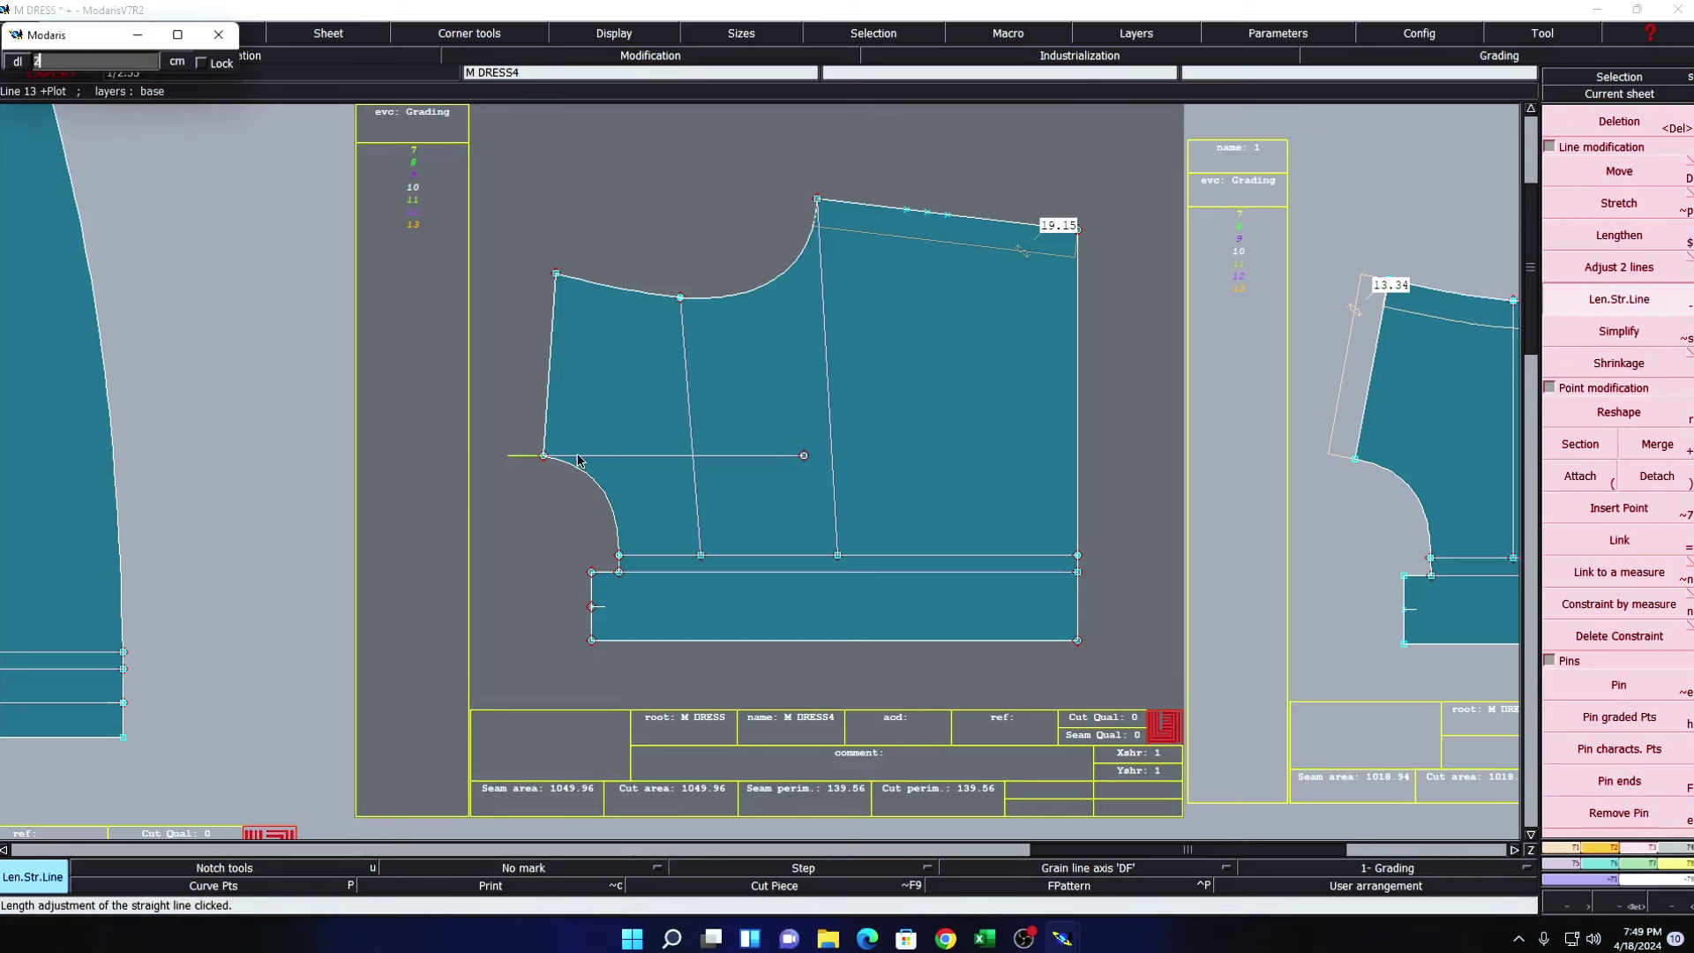
{"action": "key", "text": "Return"}
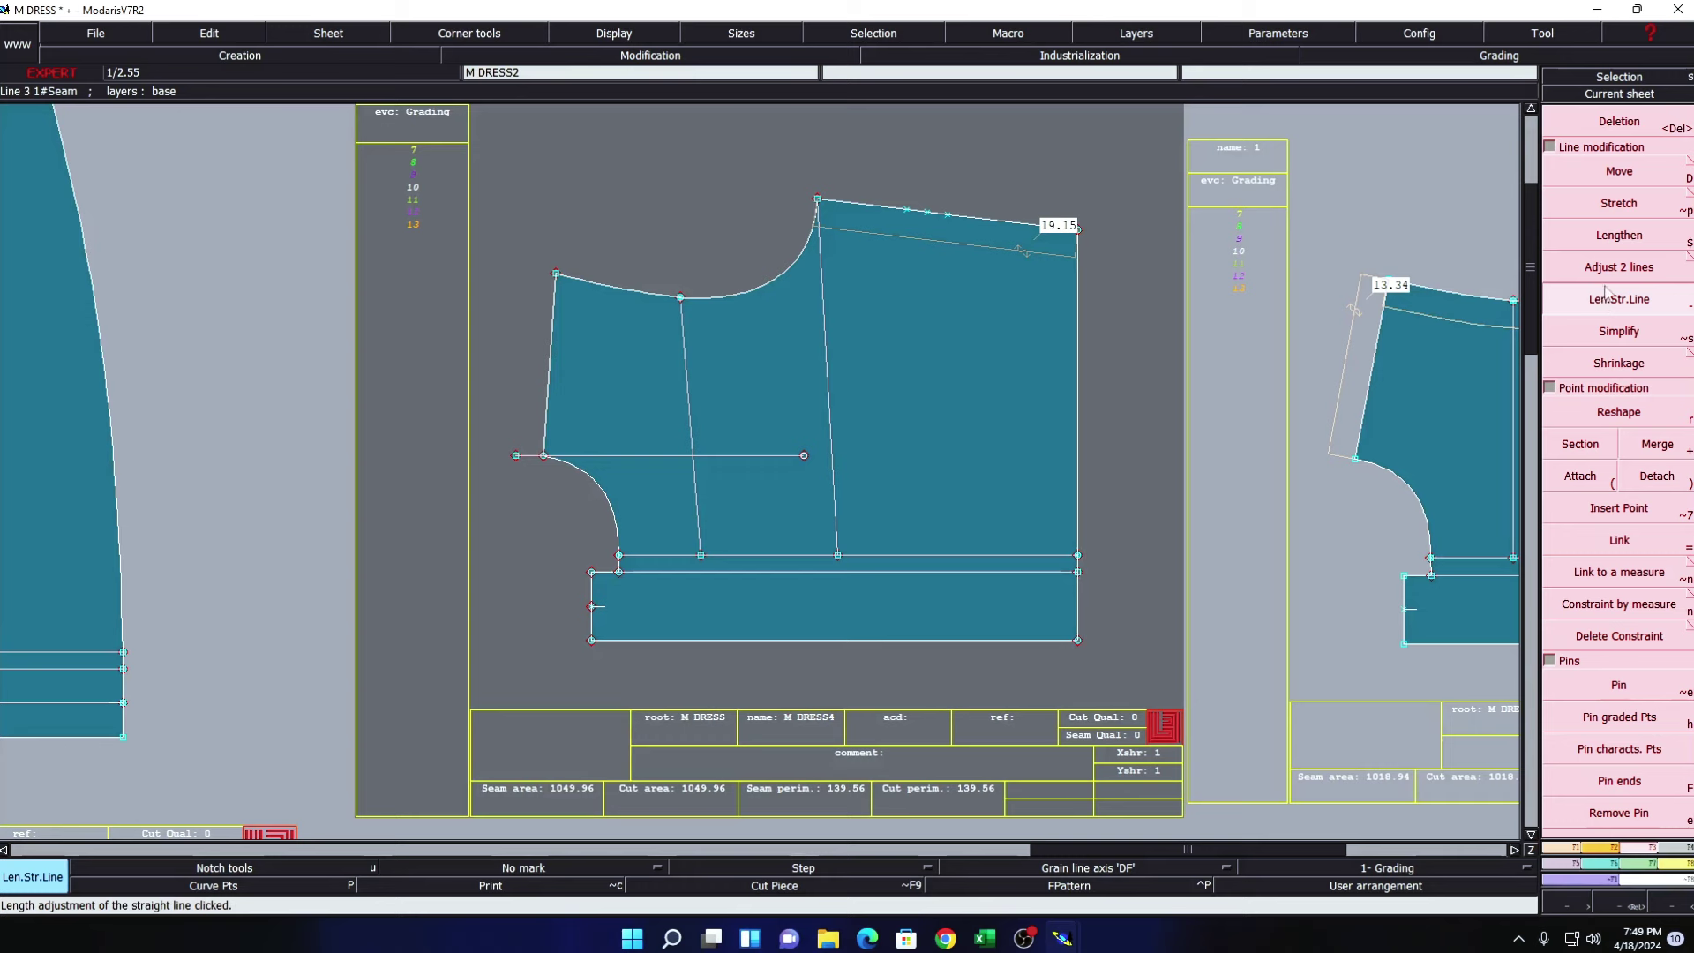
{"action": "left_click", "coordinate": [804, 457]}
{"action": "key", "text": "Delete"}
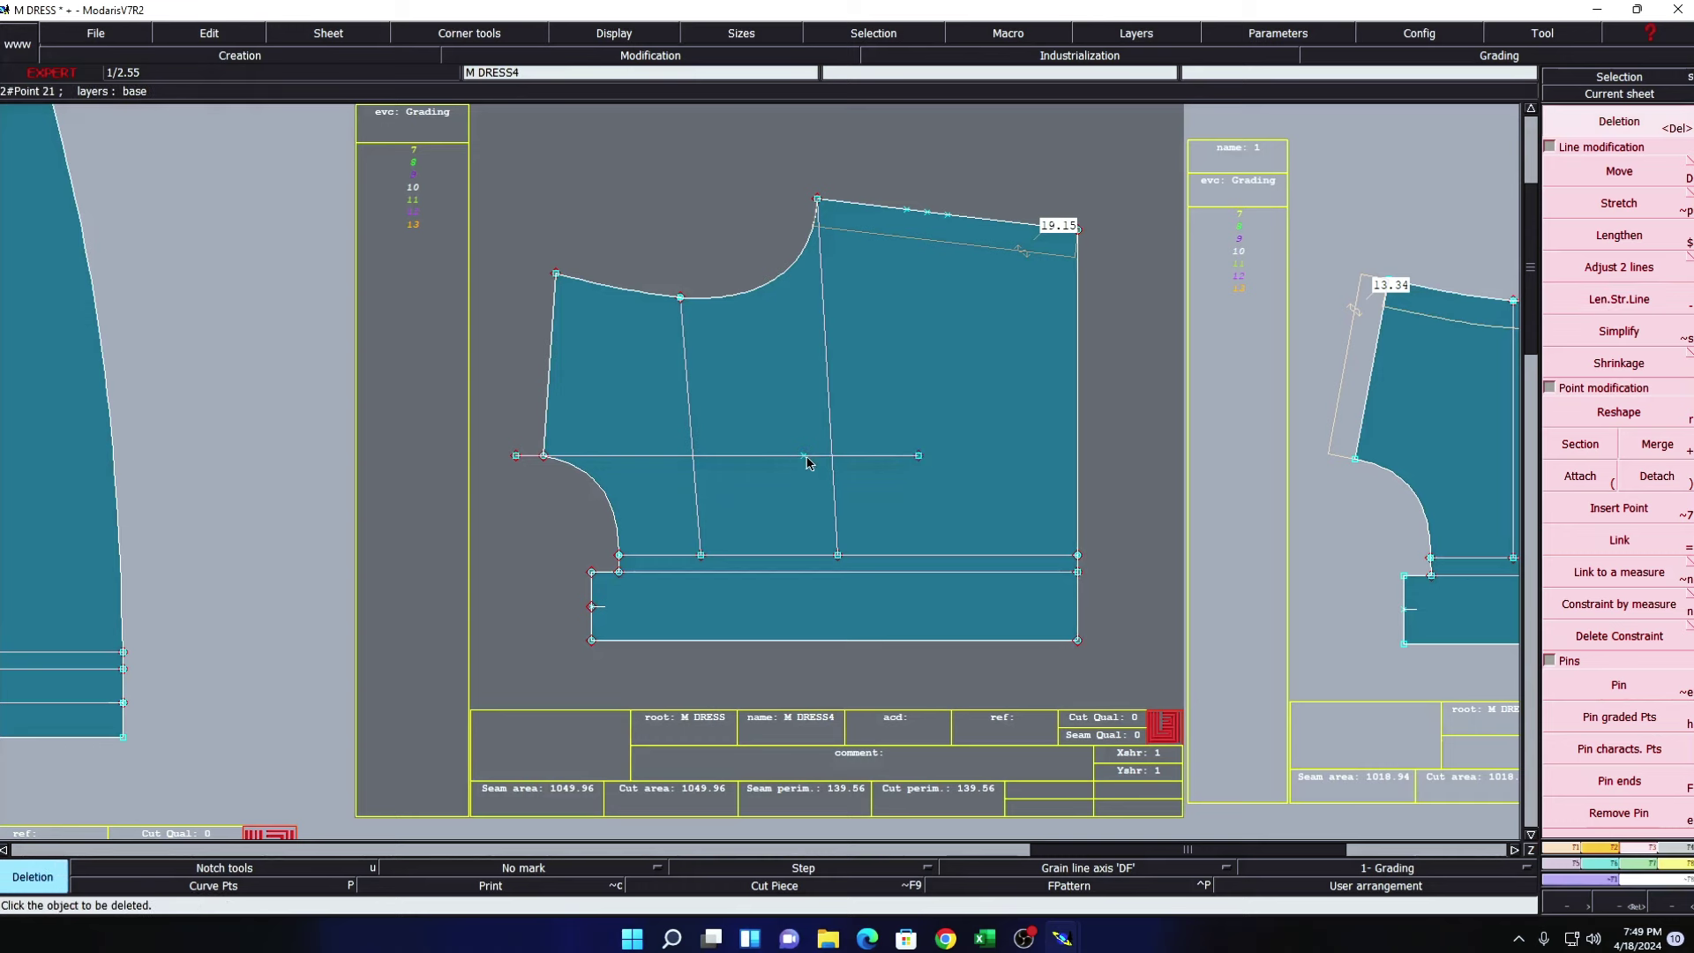
{"action": "left_click", "coordinate": [807, 462]}
{"action": "key", "text": "ctrl+s"}
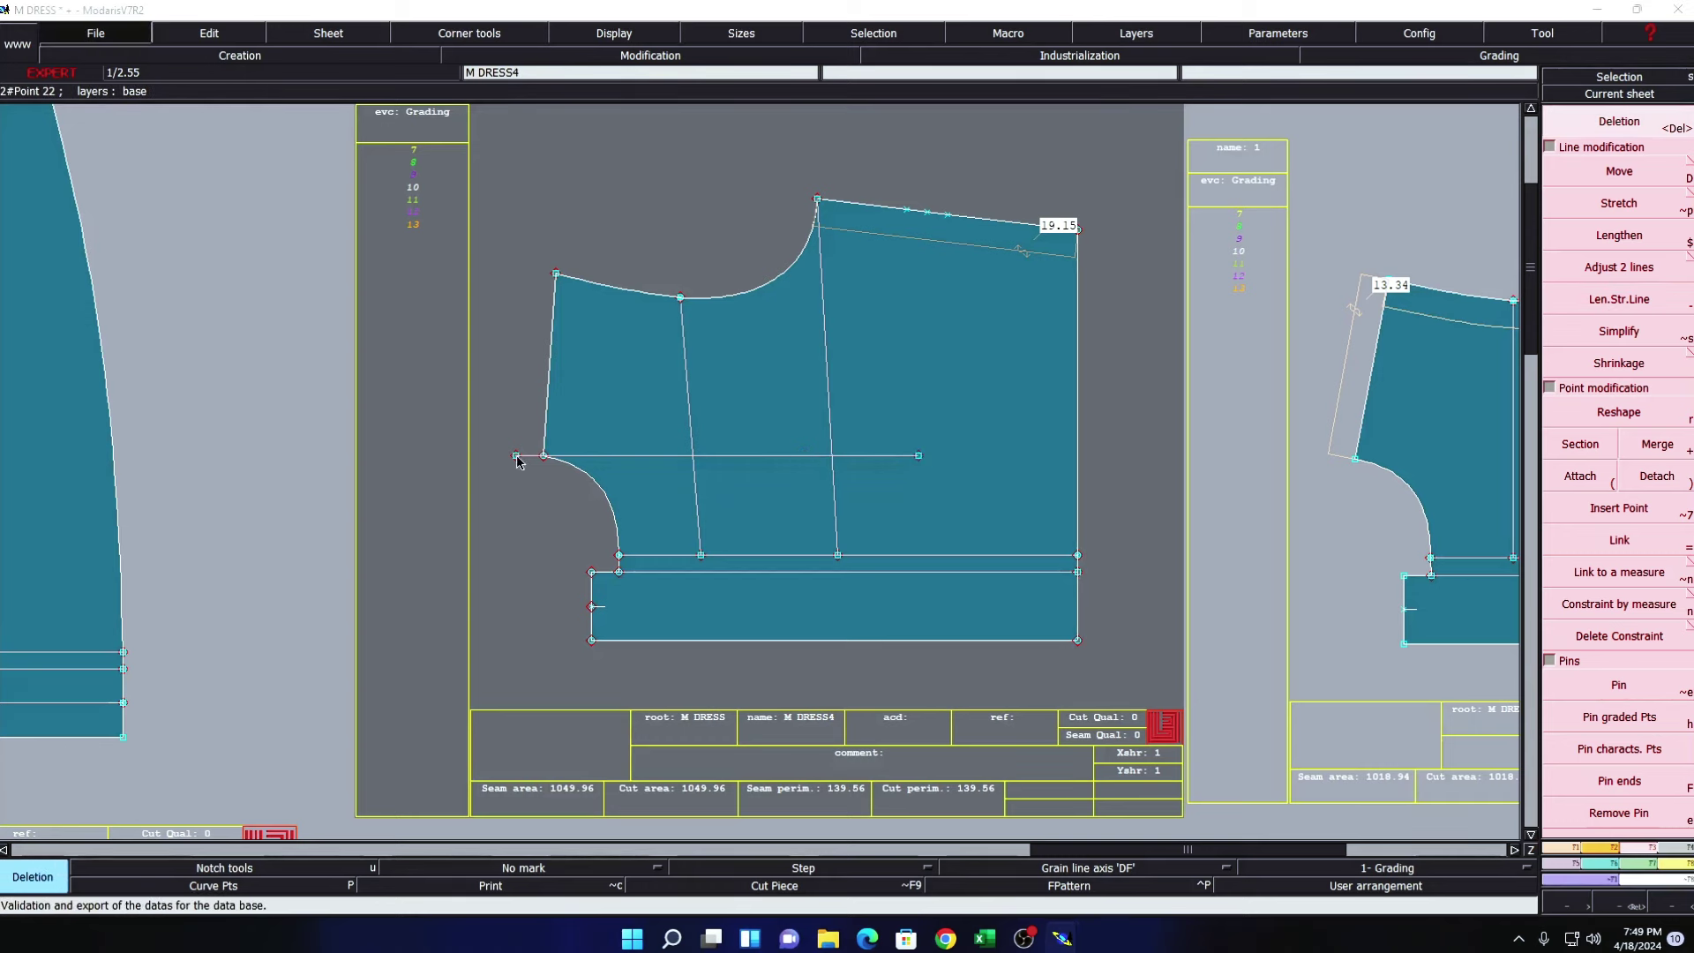
{"action": "left_click", "coordinate": [854, 569]}
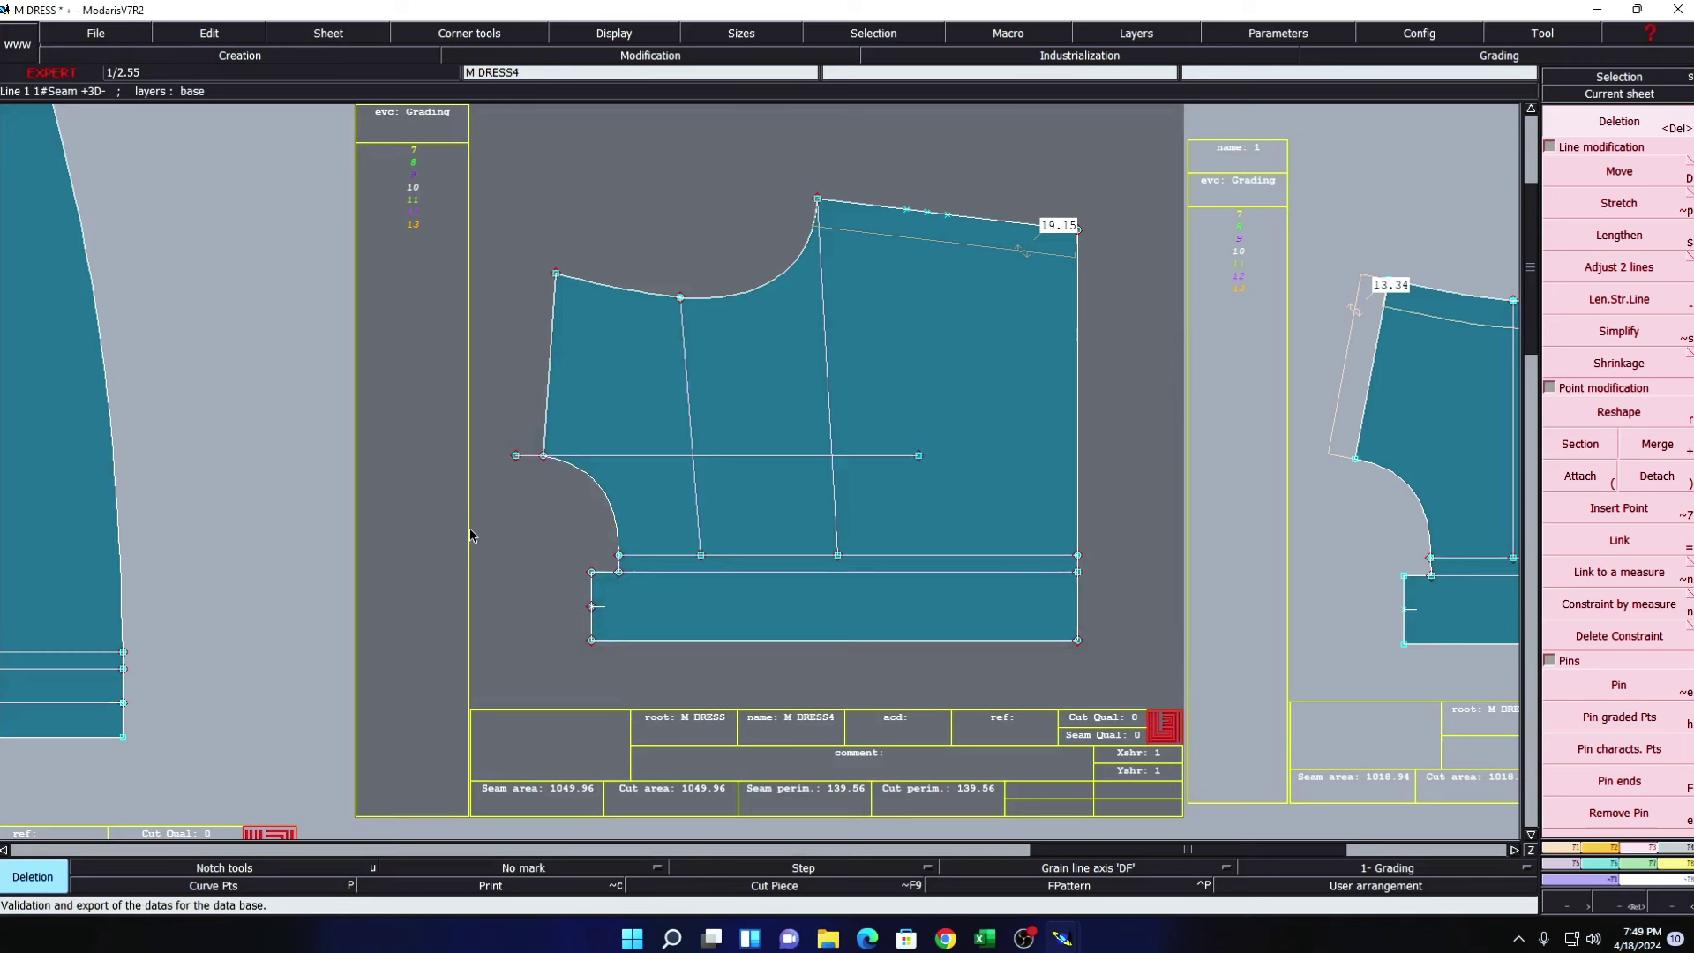
- Place a developed point 26 cm along the horizontal line
{"action": "key", "text": "d"}
{"action": "left_click", "coordinate": [517, 457]}
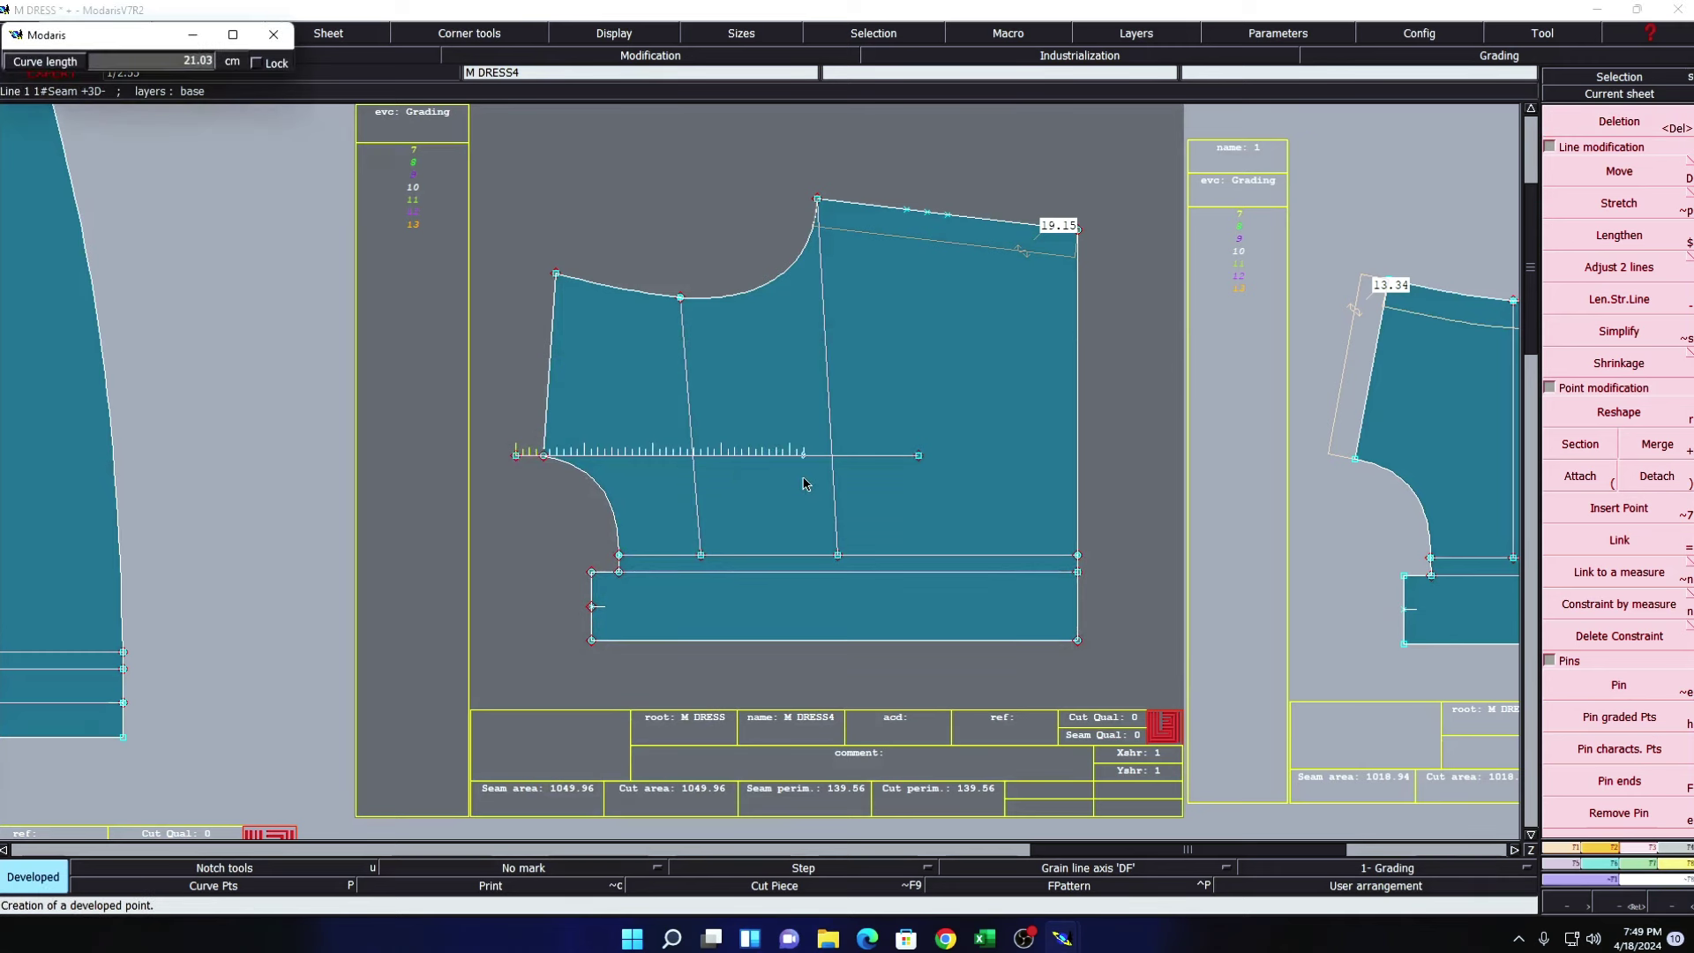
{"action": "type", "text": "26"}
{"action": "key", "text": "Return"}
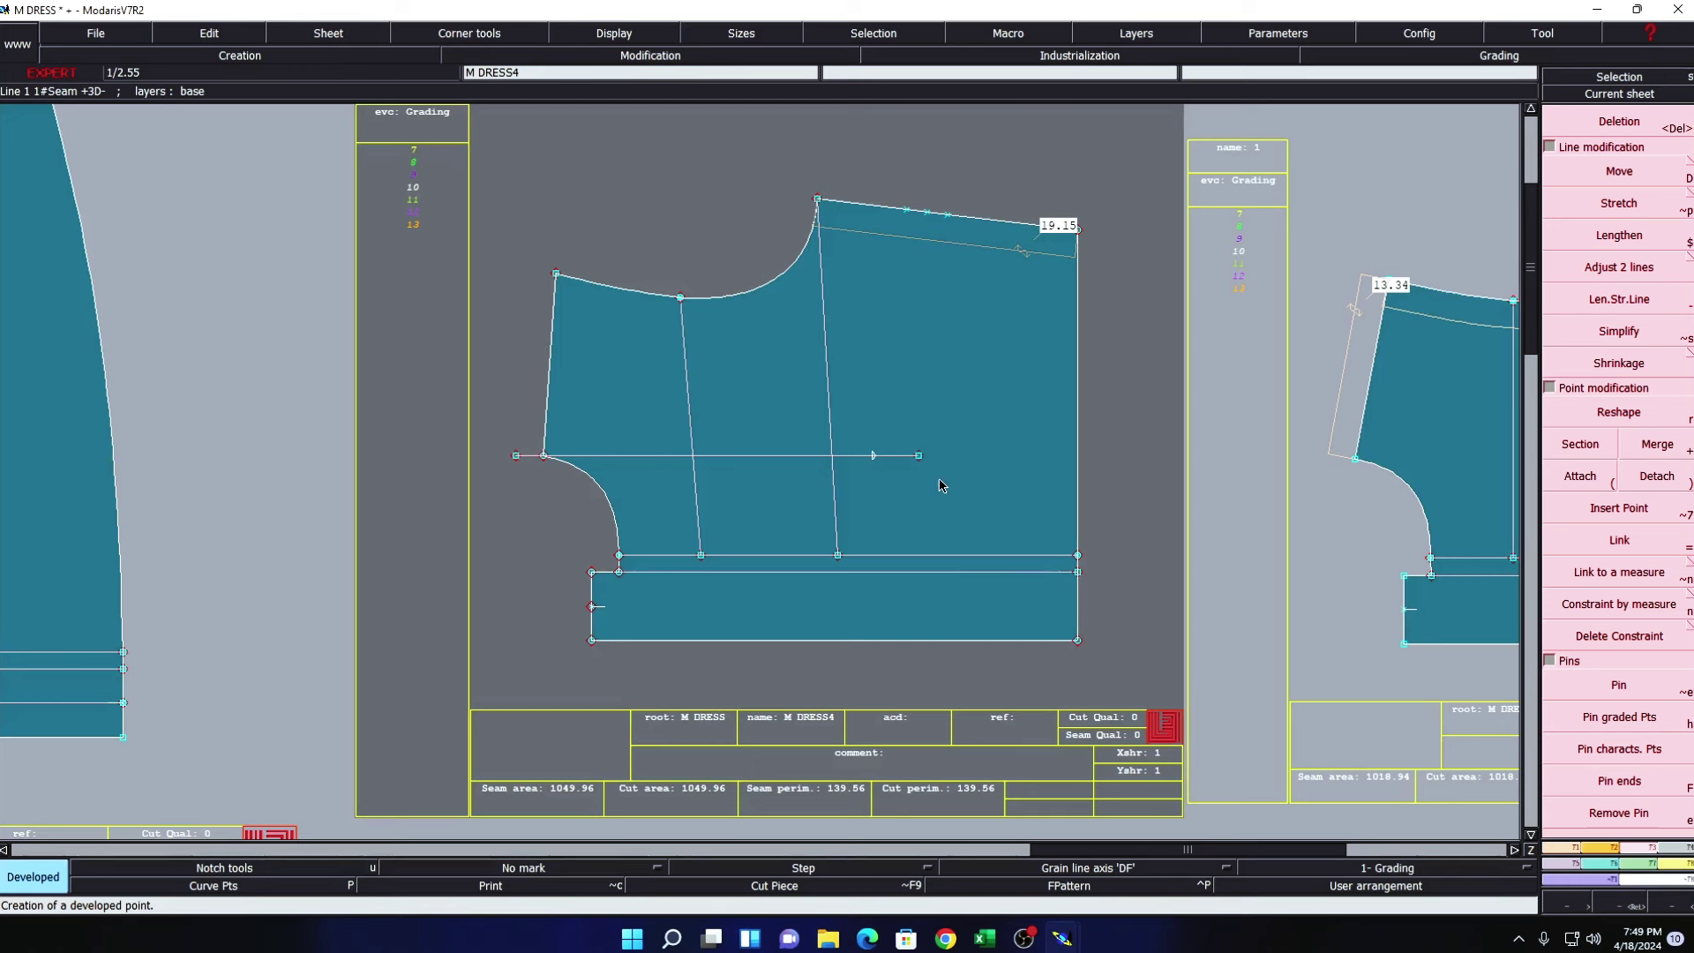
{"action": "key", "text": "7"}
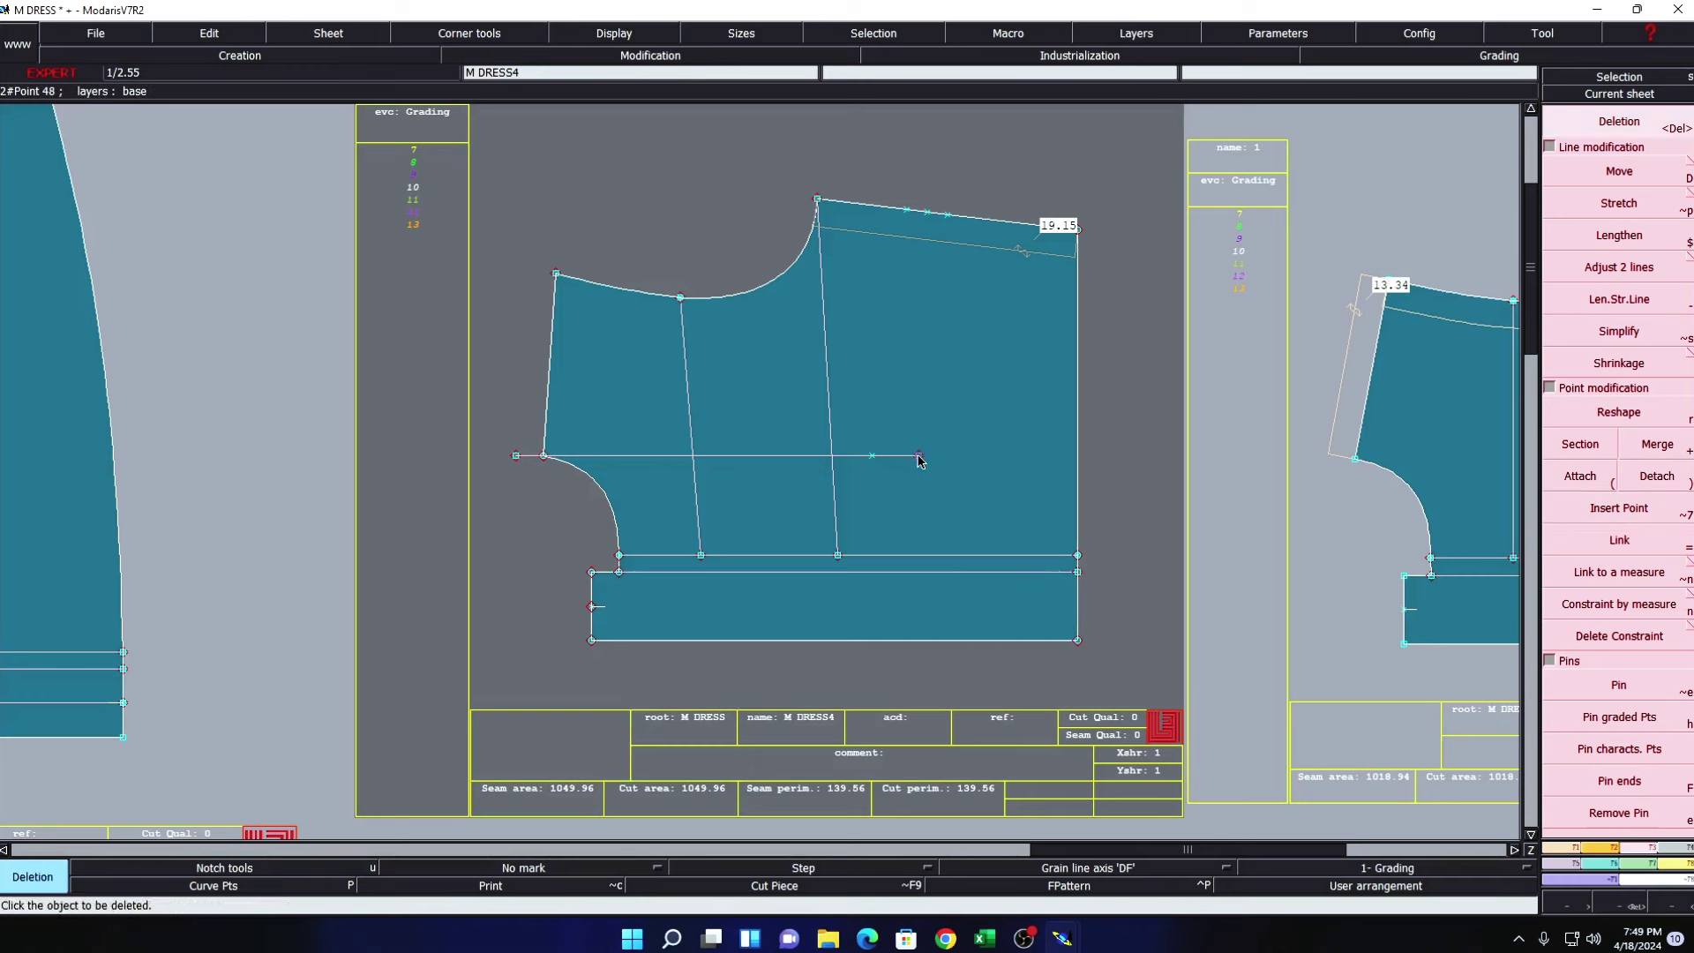
{"action": "key", "text": "Delete"}
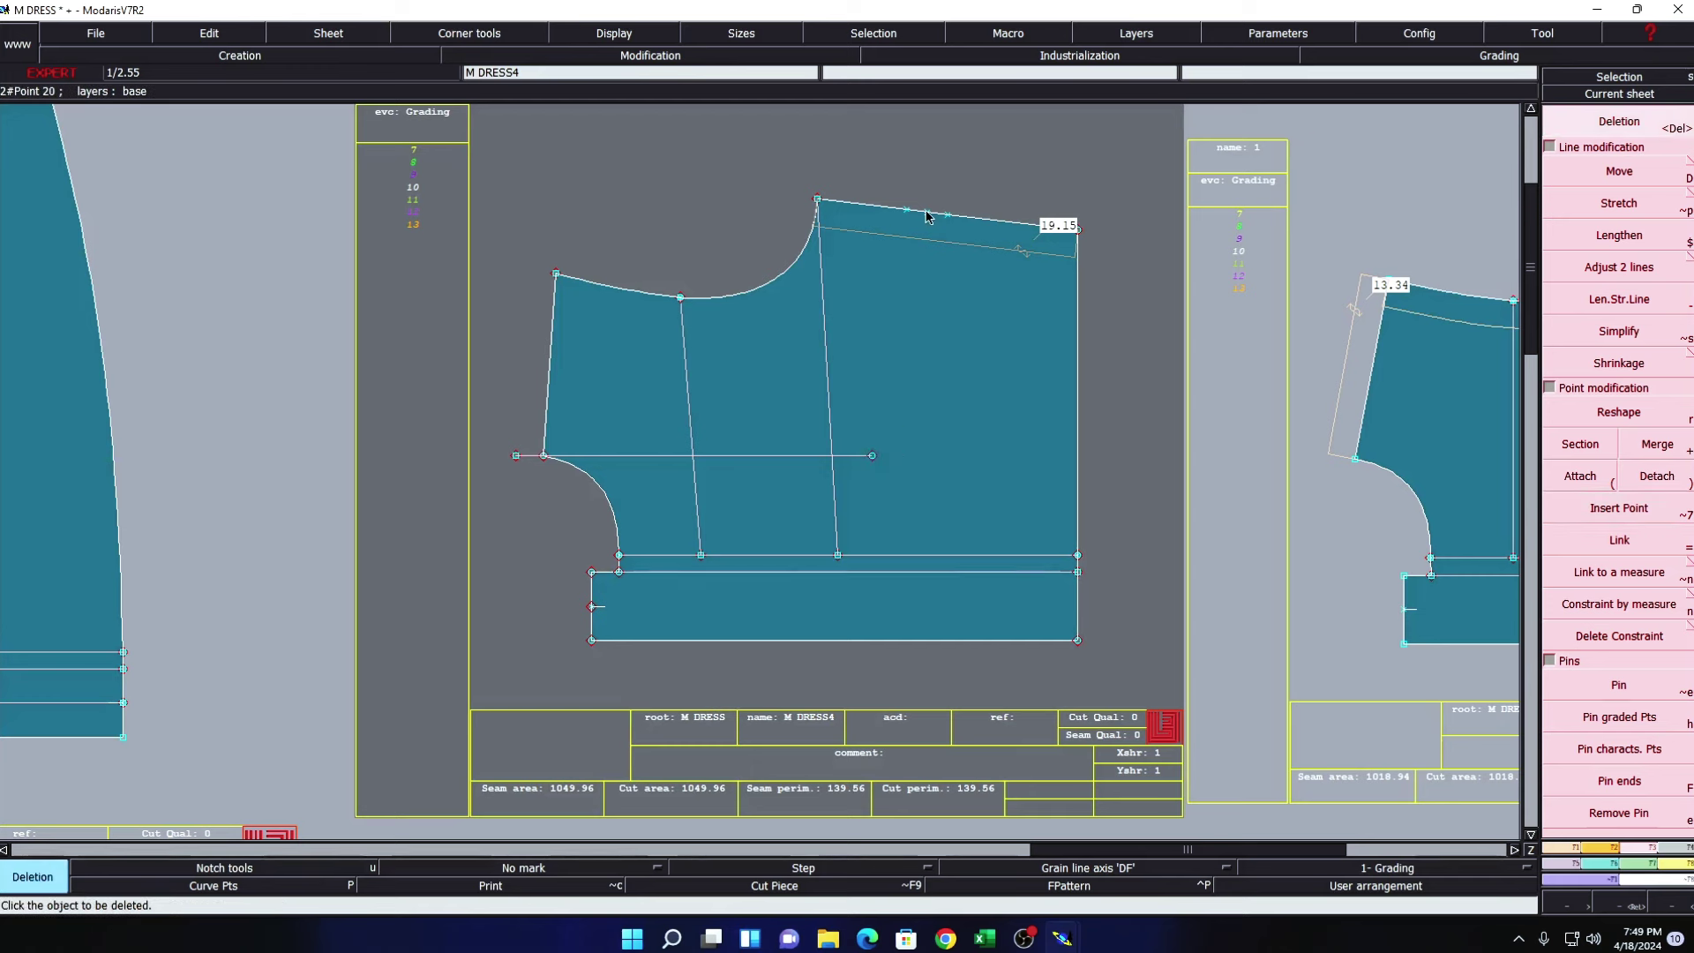
- Draw a slanted line from the shoulder point to the horizontal line, marking a point on it
{"action": "key", "text": "b"}
{"action": "left_click", "coordinate": [926, 213]}
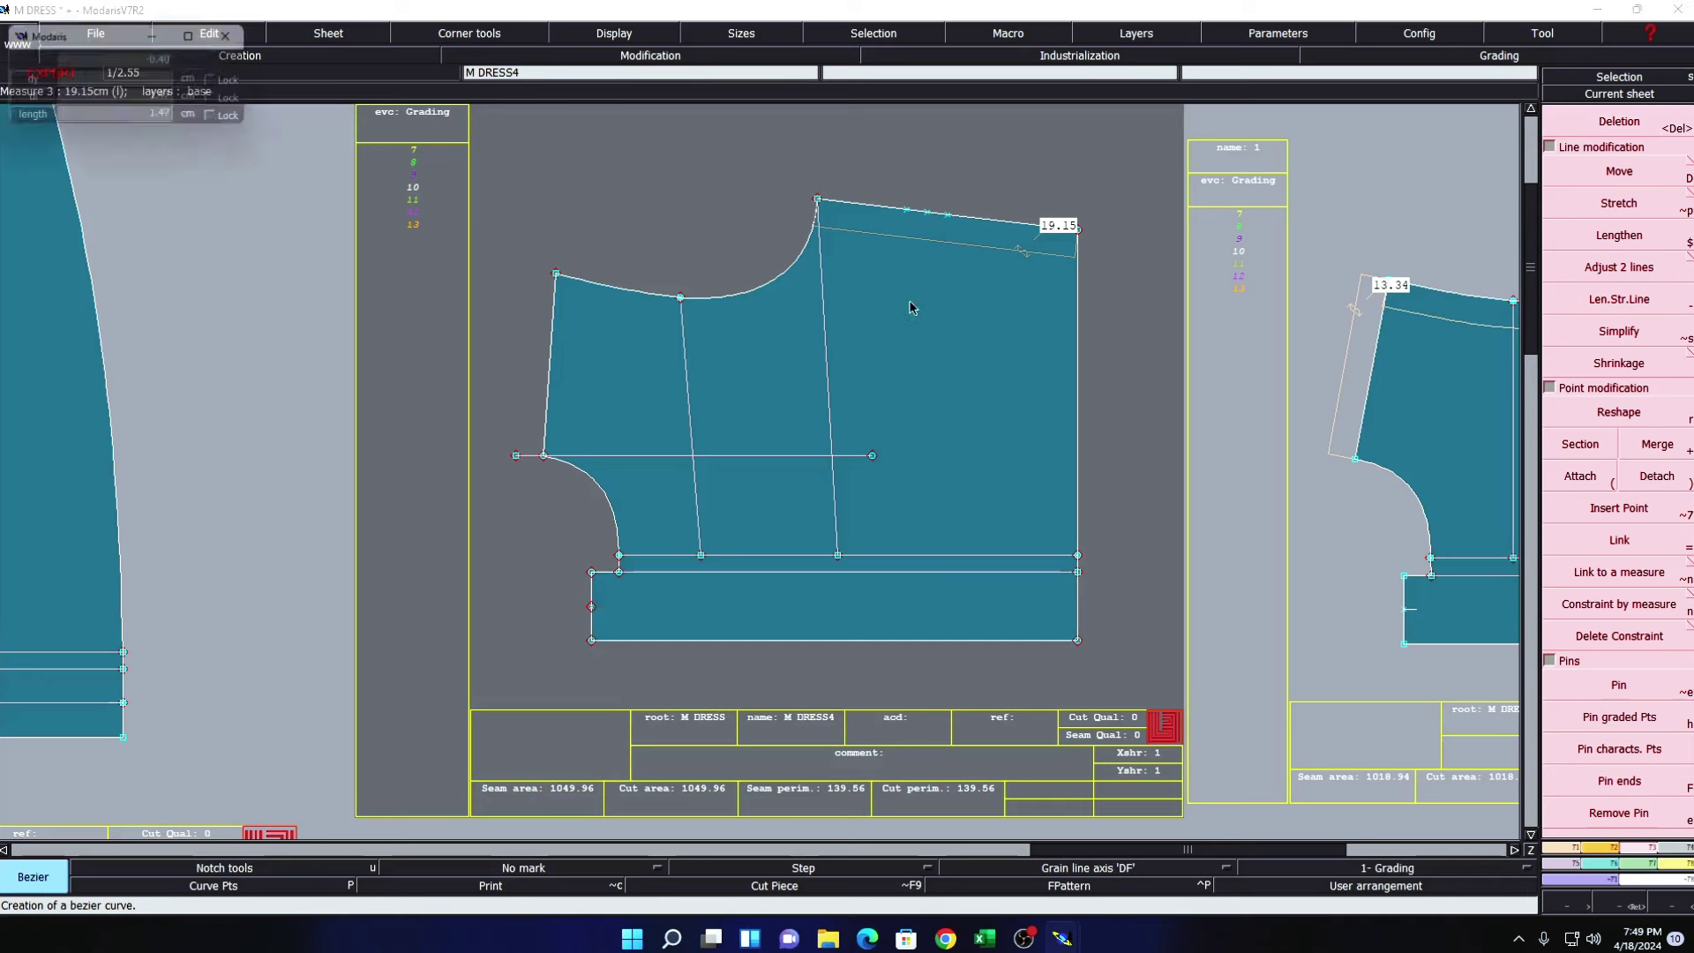
{"action": "left_click", "coordinate": [871, 457]}
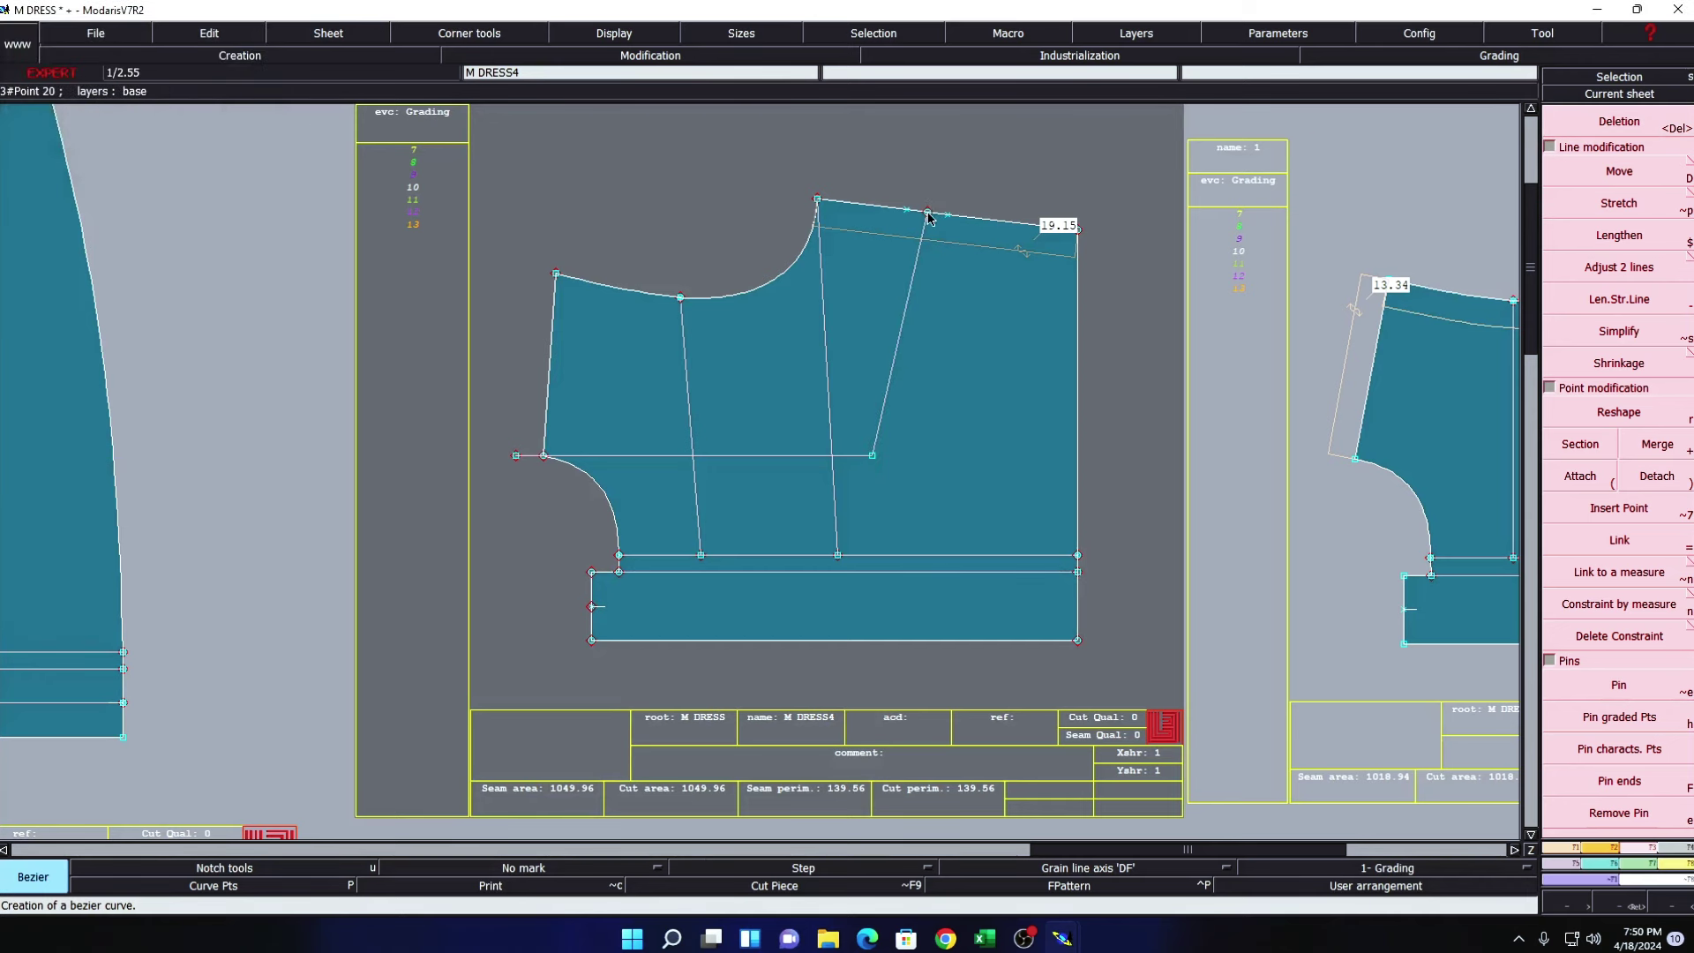
{"action": "key", "text": "d"}
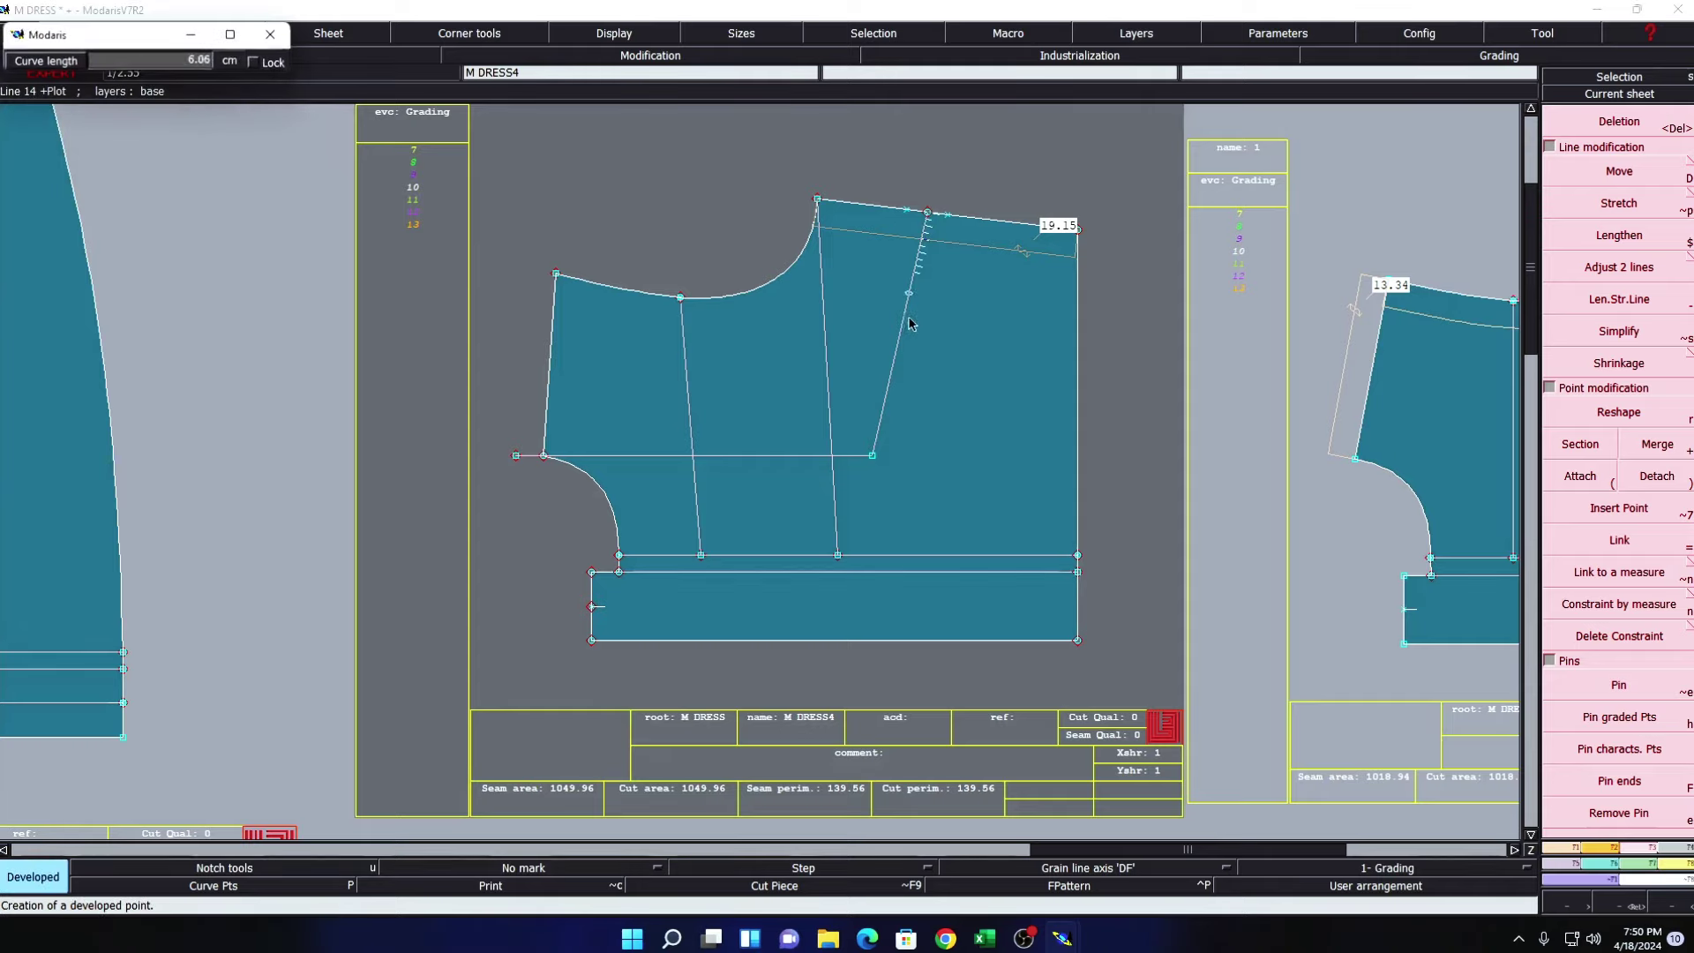
{"action": "left_click", "coordinate": [885, 399]}
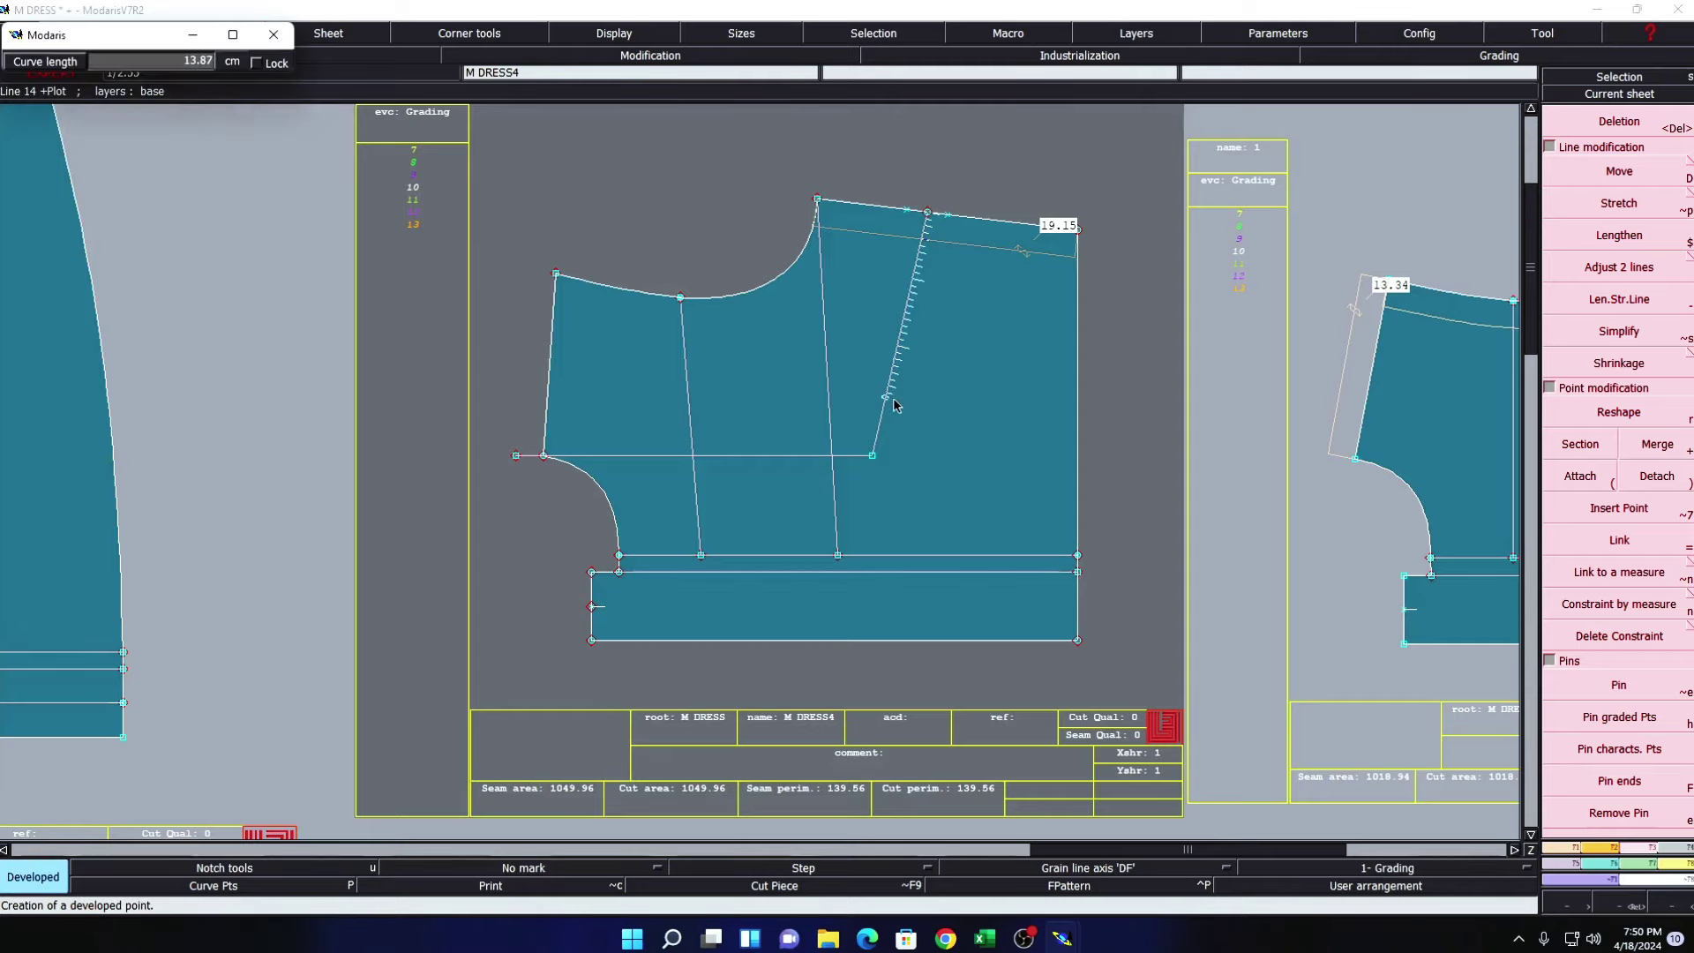
{"action": "left_click", "coordinate": [983, 937]}
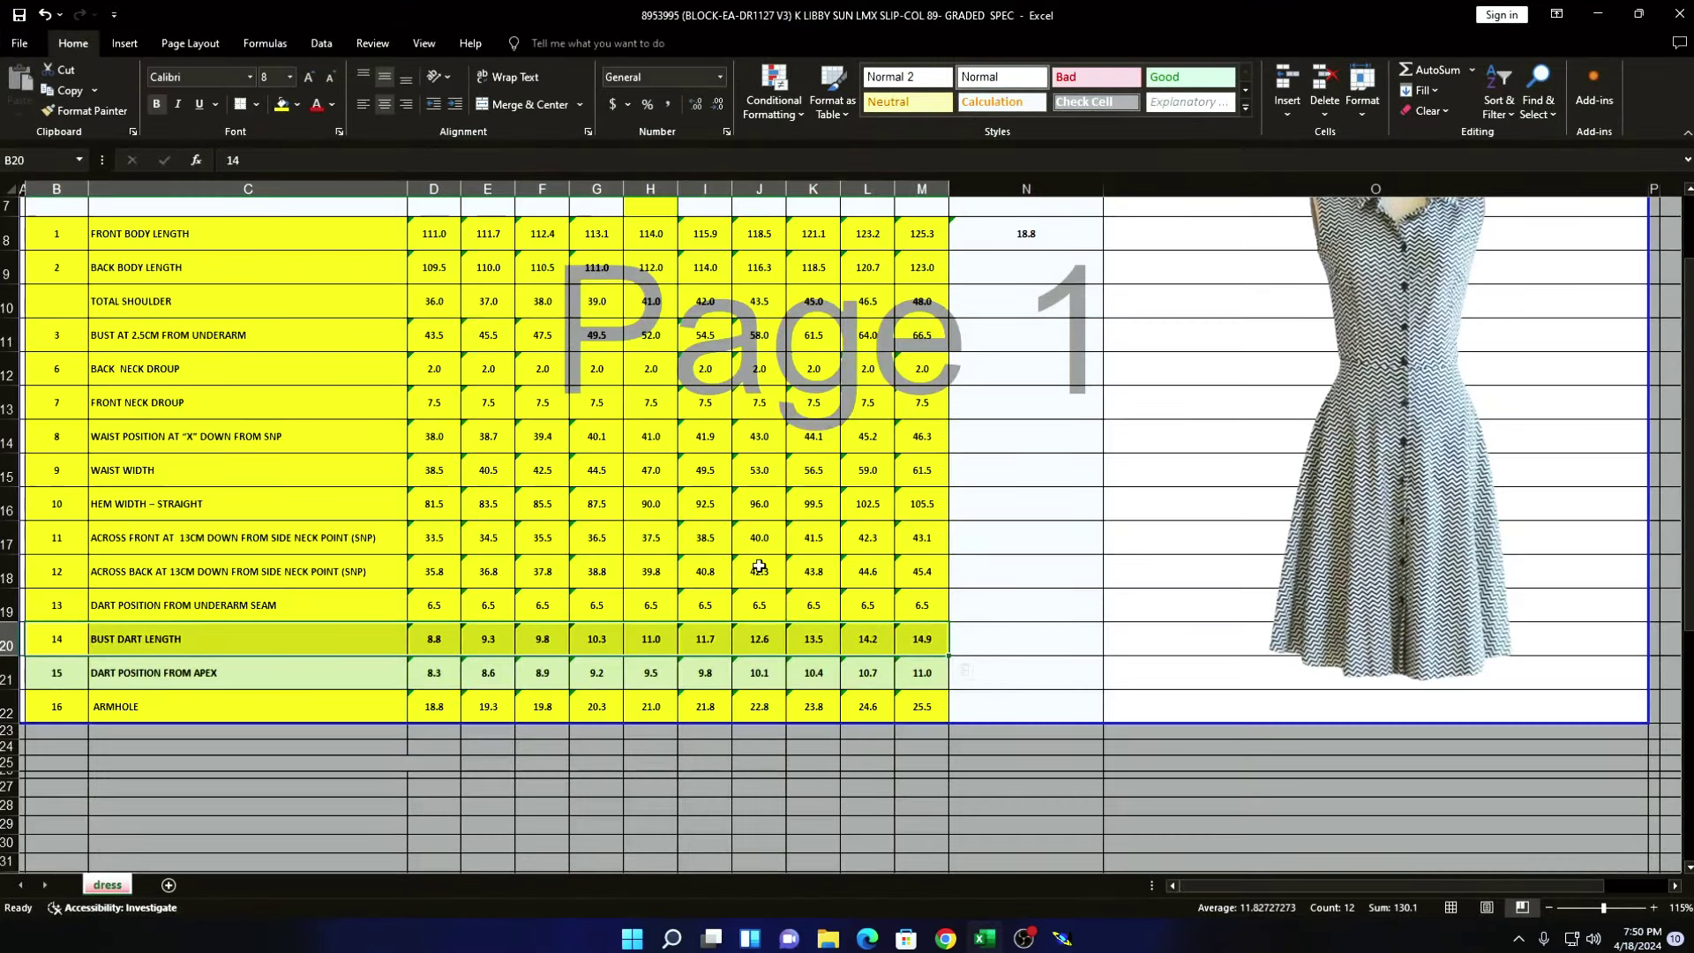
{"action": "left_click", "coordinate": [1592, 21]}
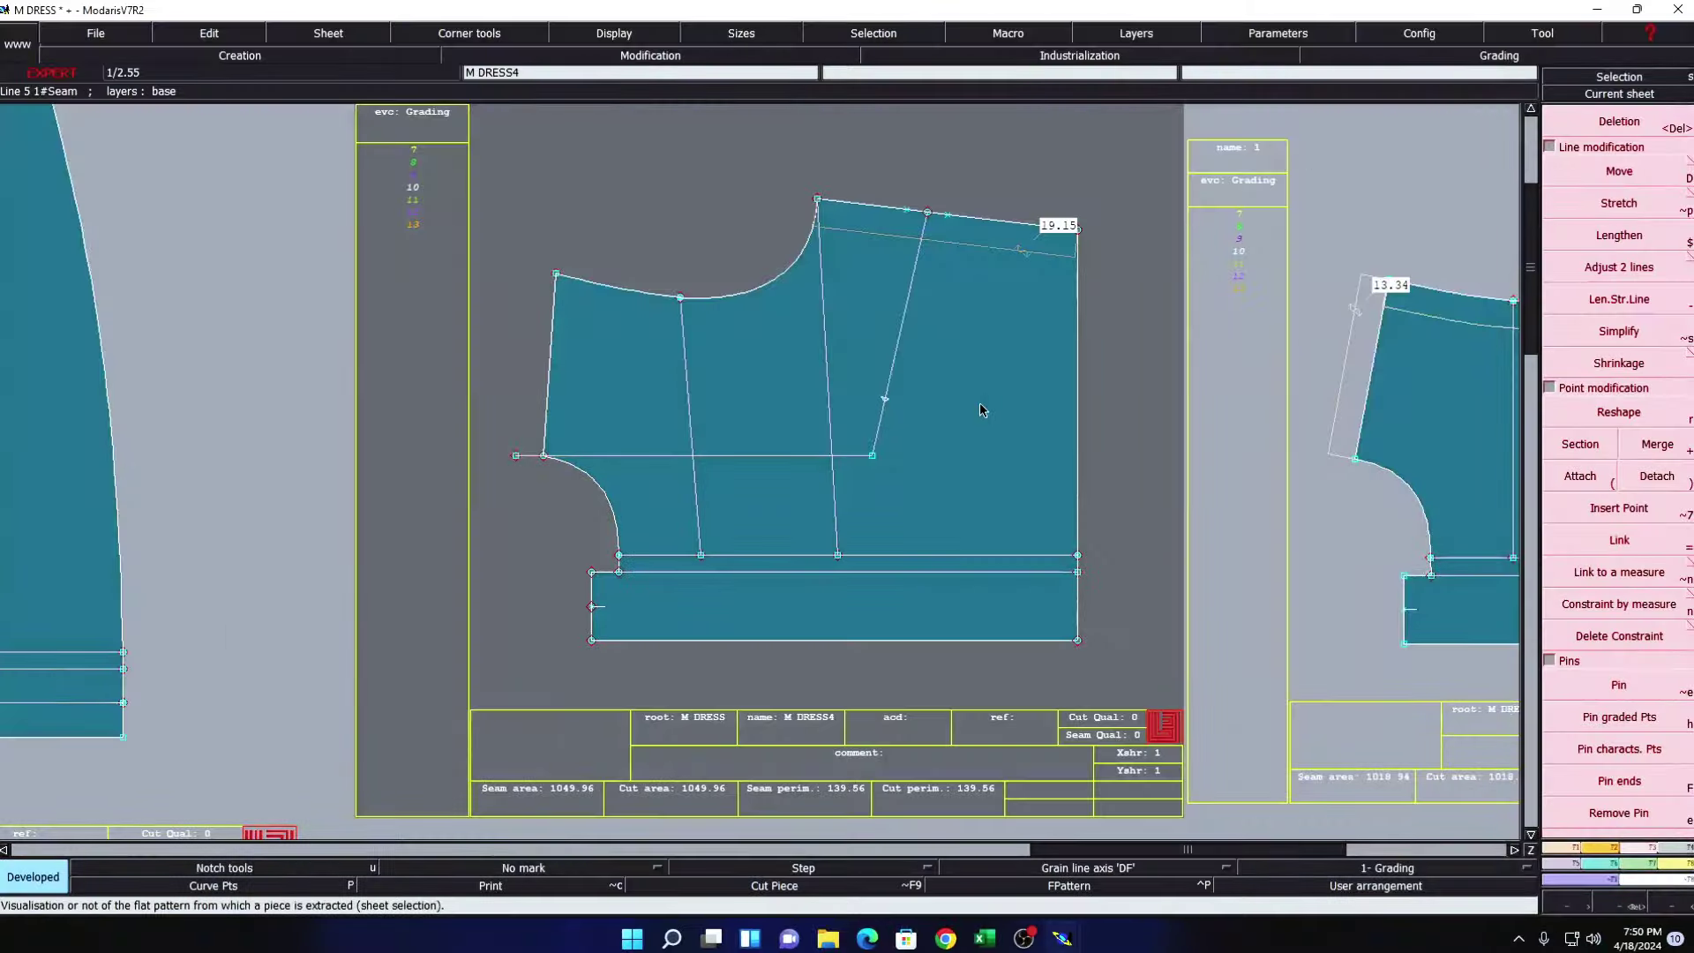
- Place the dart apex as a developed point 11 cm down the slanted line
{"action": "key", "text": "Delete"}
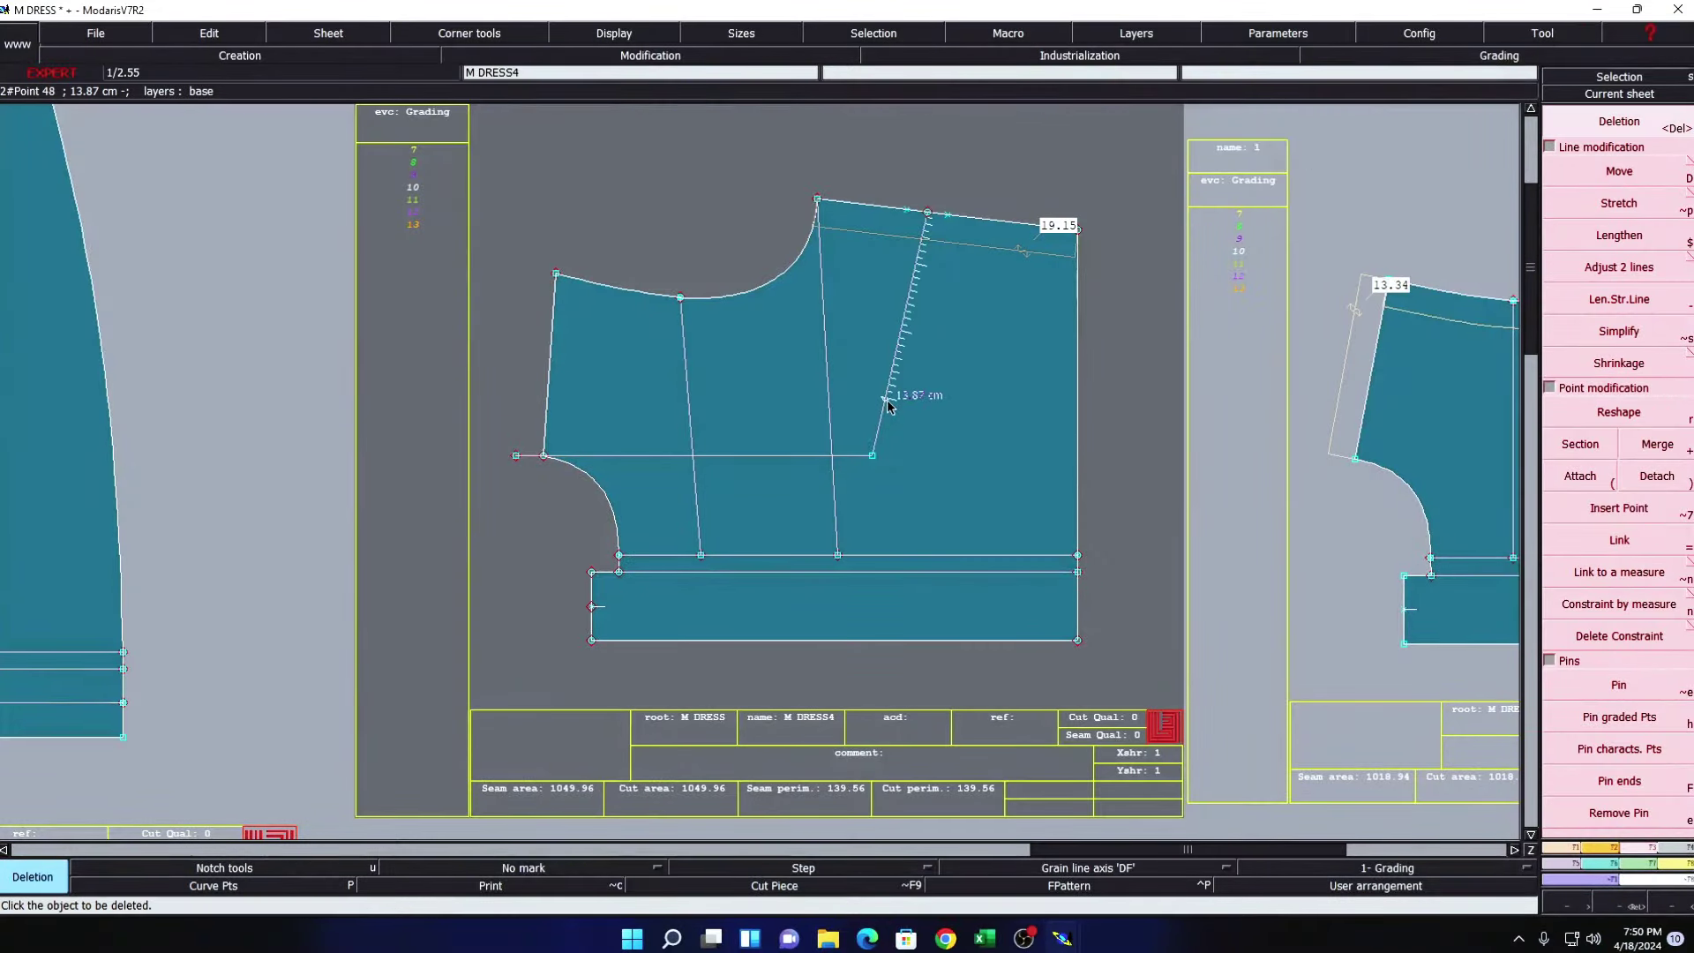
{"action": "key", "text": "space"}
{"action": "left_click", "coordinate": [927, 212]}
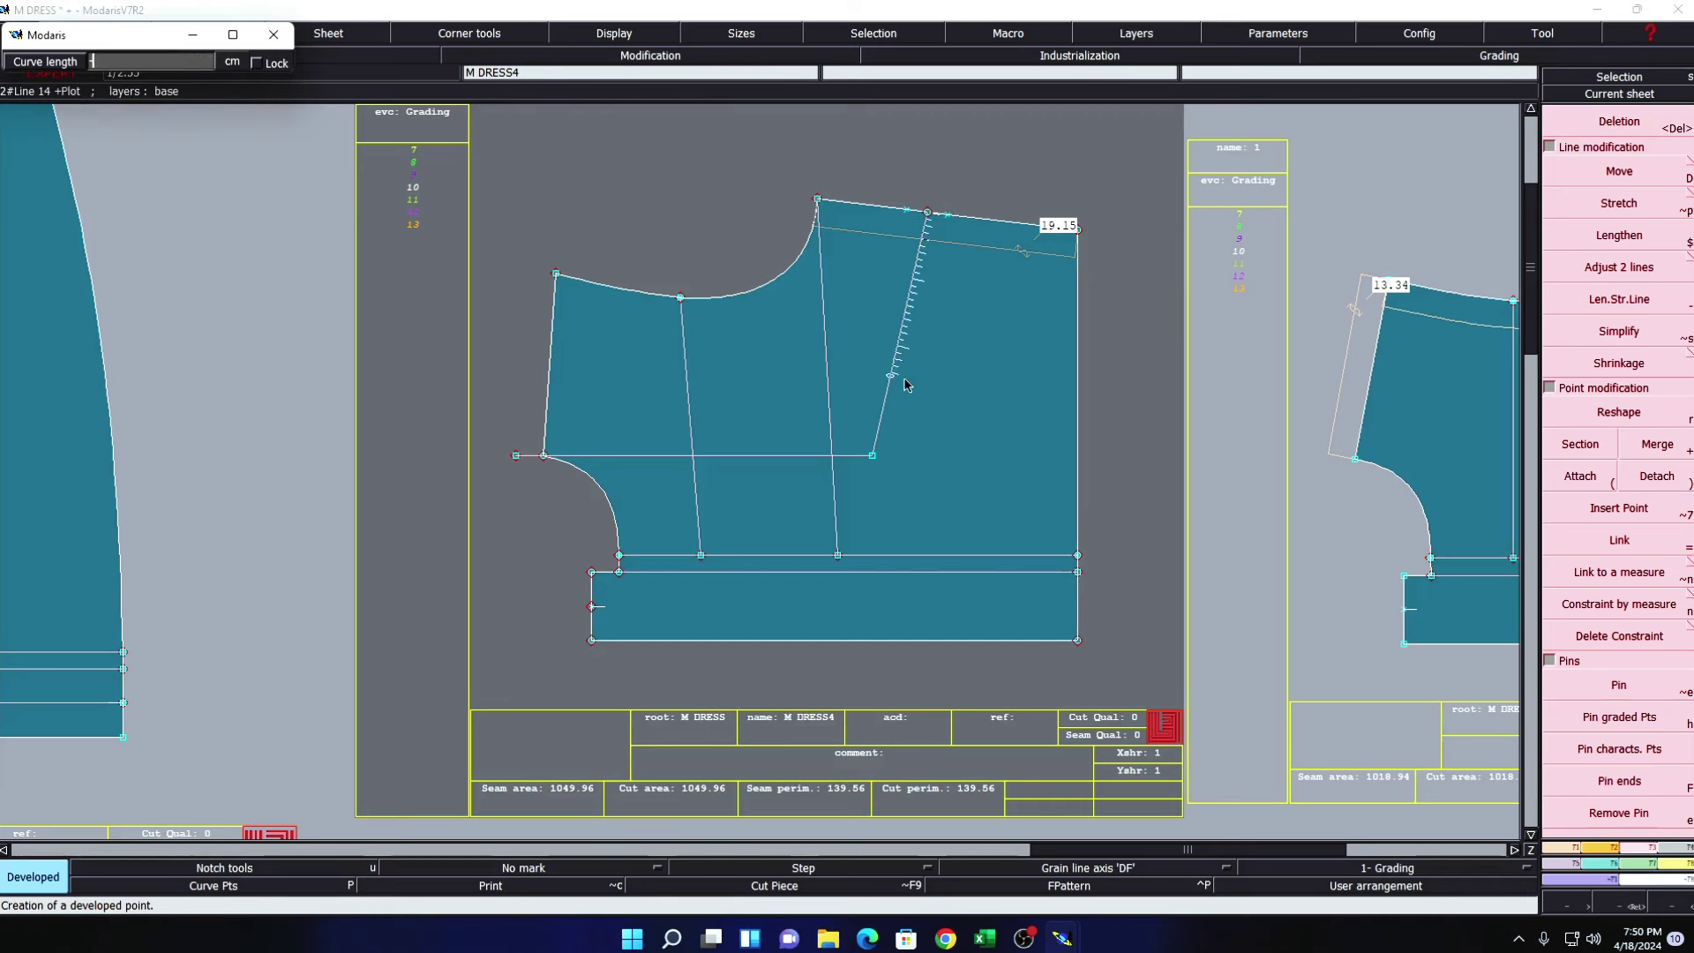
{"action": "type", "text": "-11.00"}
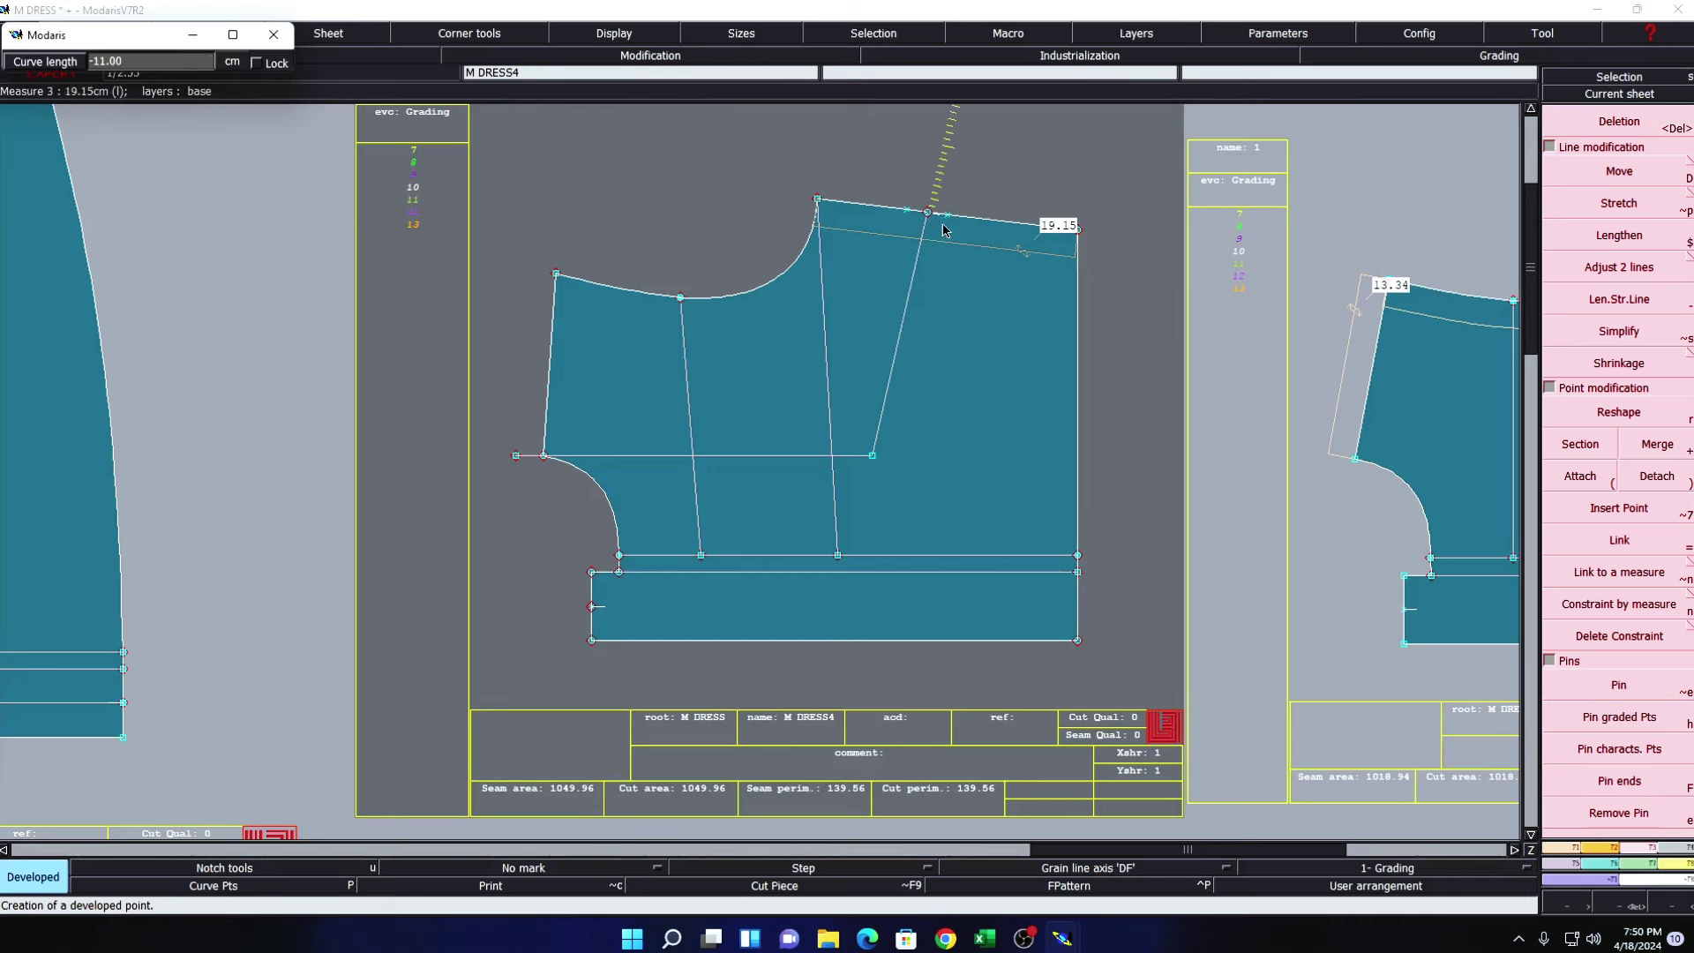
{"action": "key", "text": "Return"}
{"action": "type", "text": "11"}
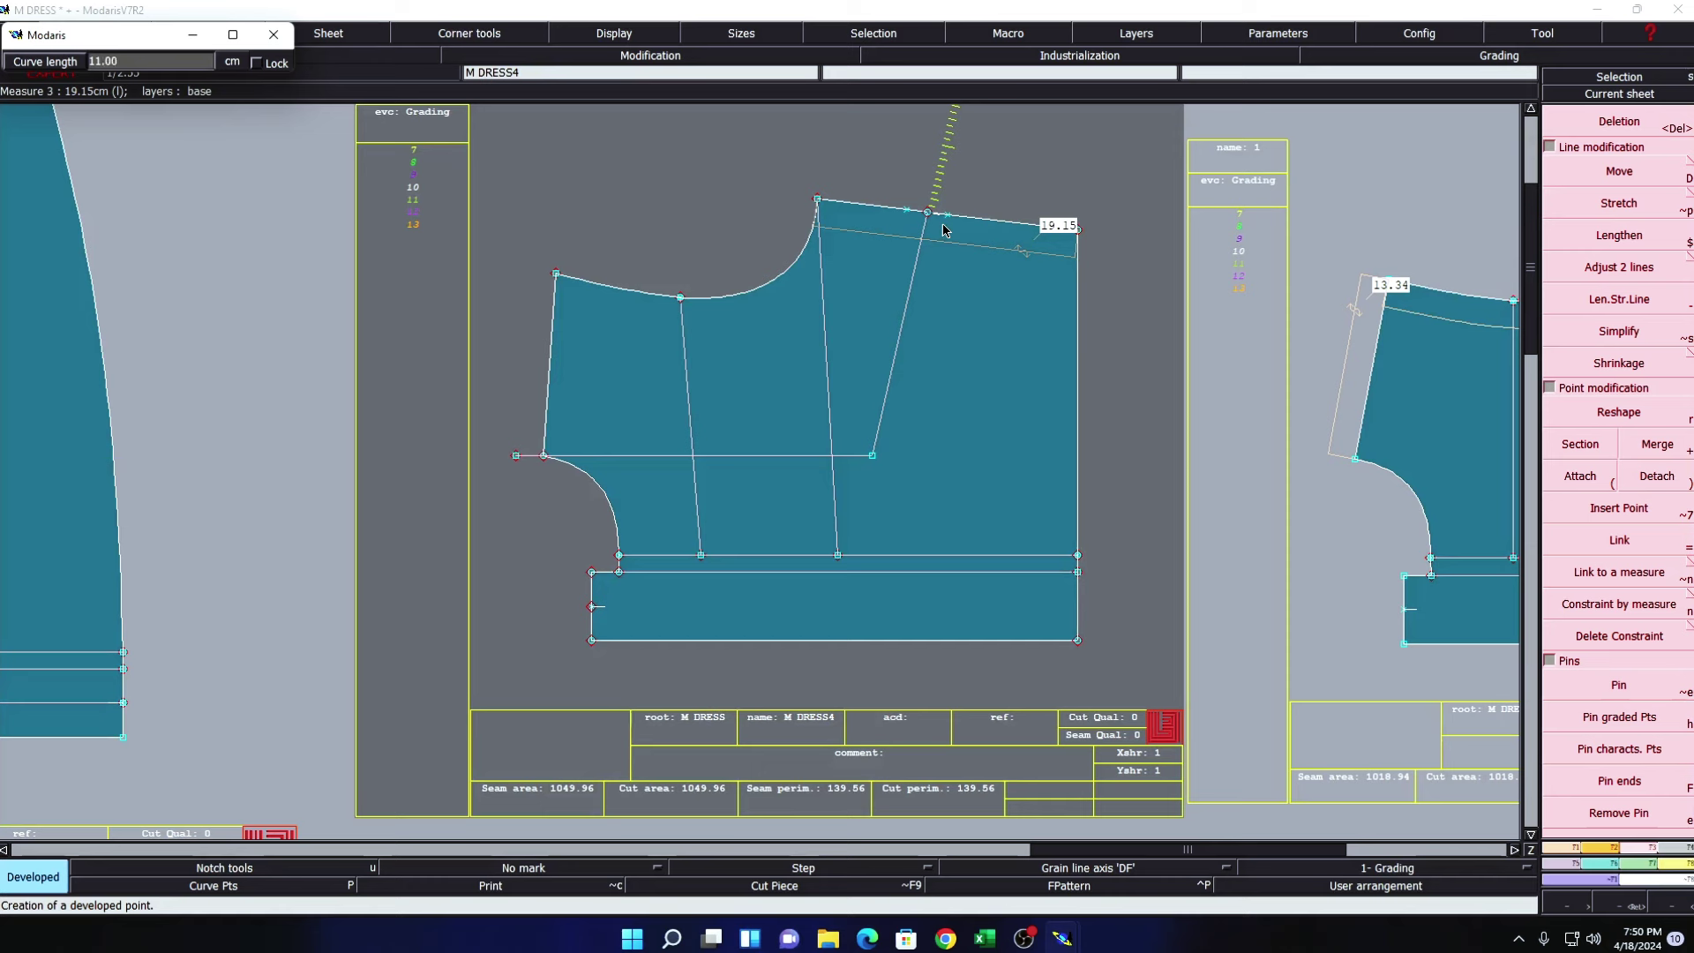
{"action": "key", "text": "Return"}
- Delete the slanted guide line and the horizontal guide line
{"action": "key", "text": "ctrl+7"}
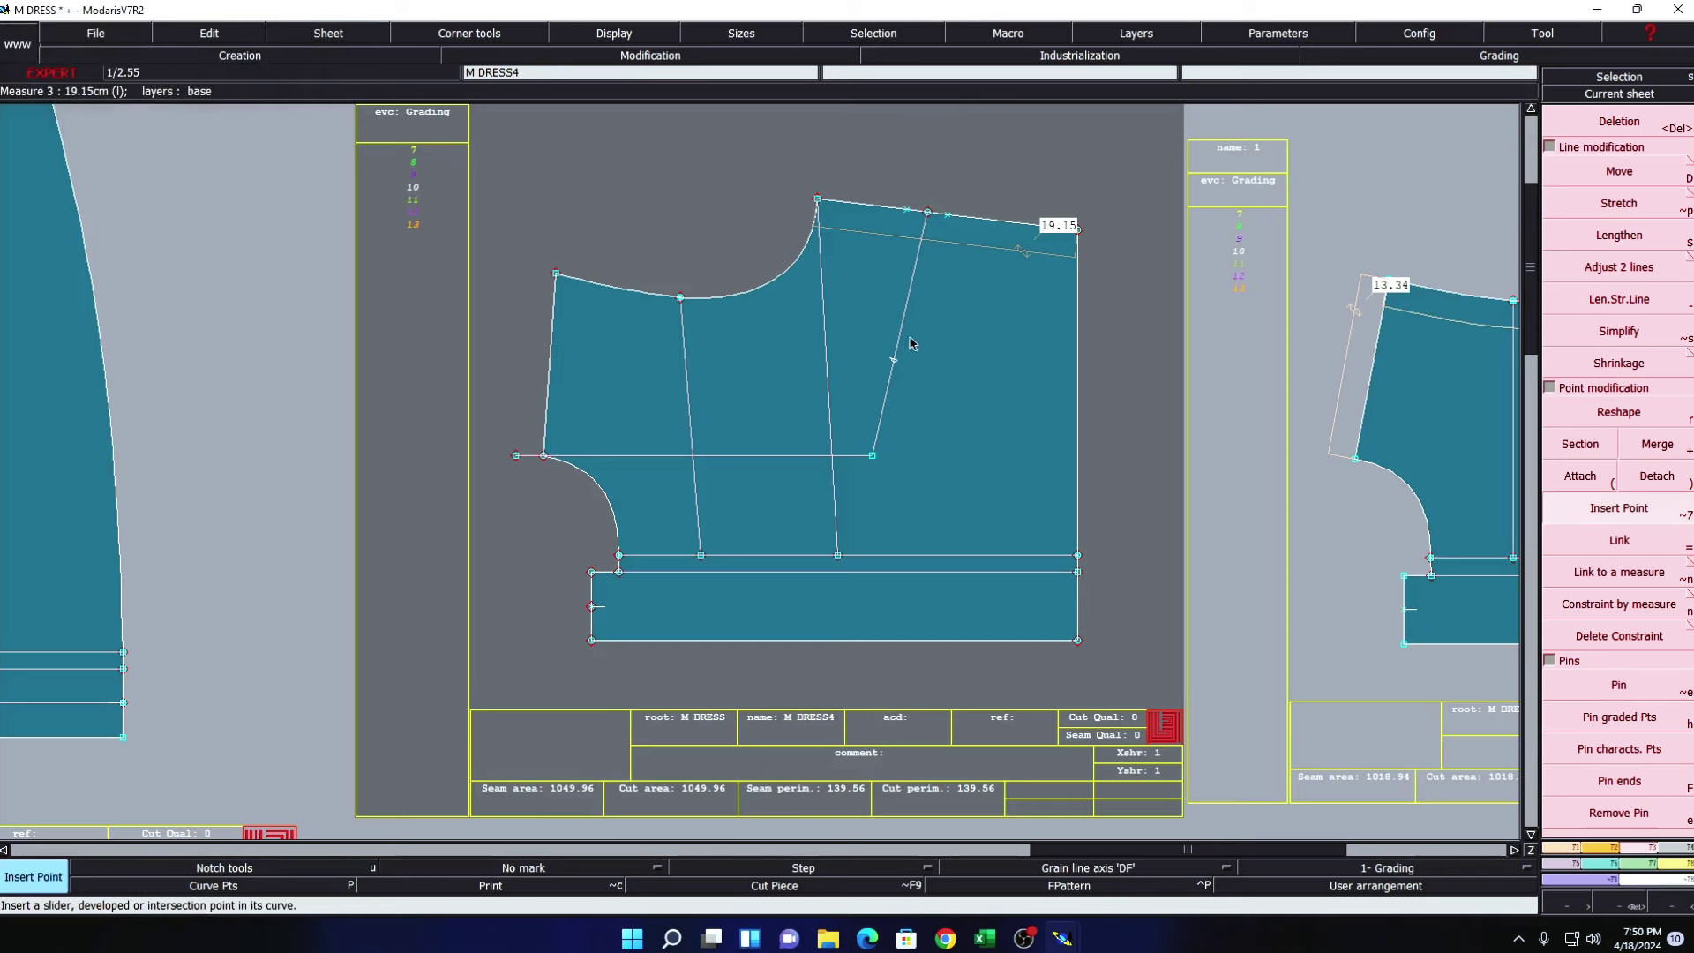
{"action": "key", "text": "Delete"}
{"action": "left_click", "coordinate": [875, 431]}
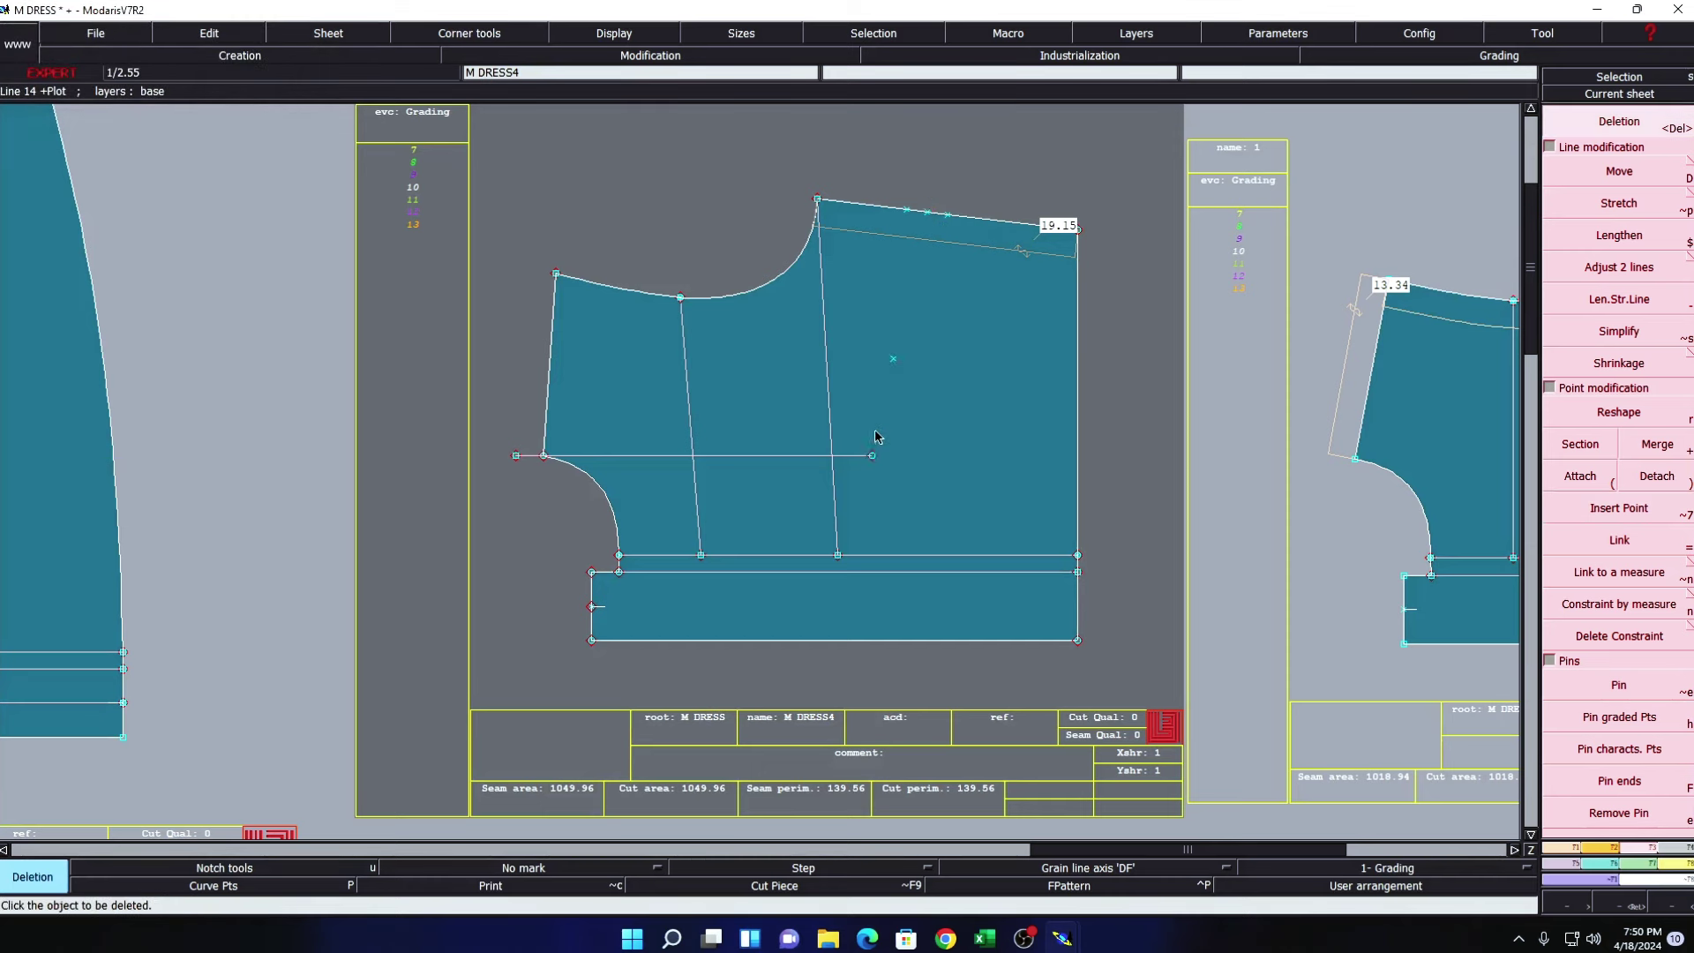
{"action": "left_click", "coordinate": [864, 457]}
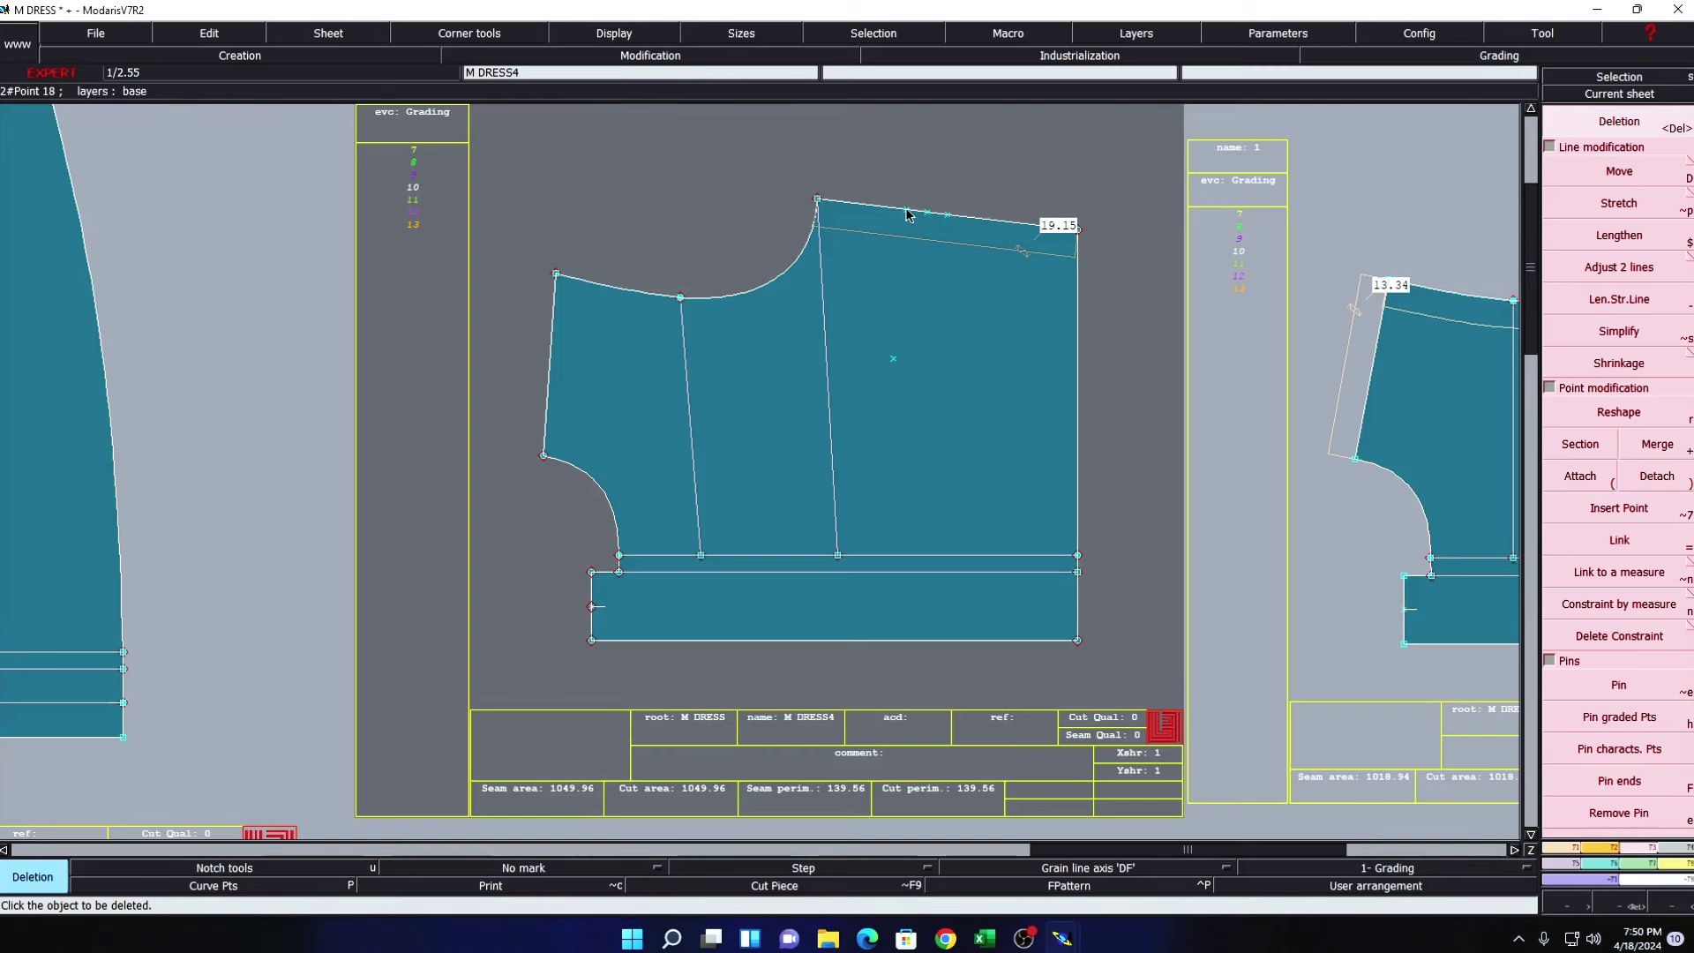
{"action": "key", "text": "F3"}
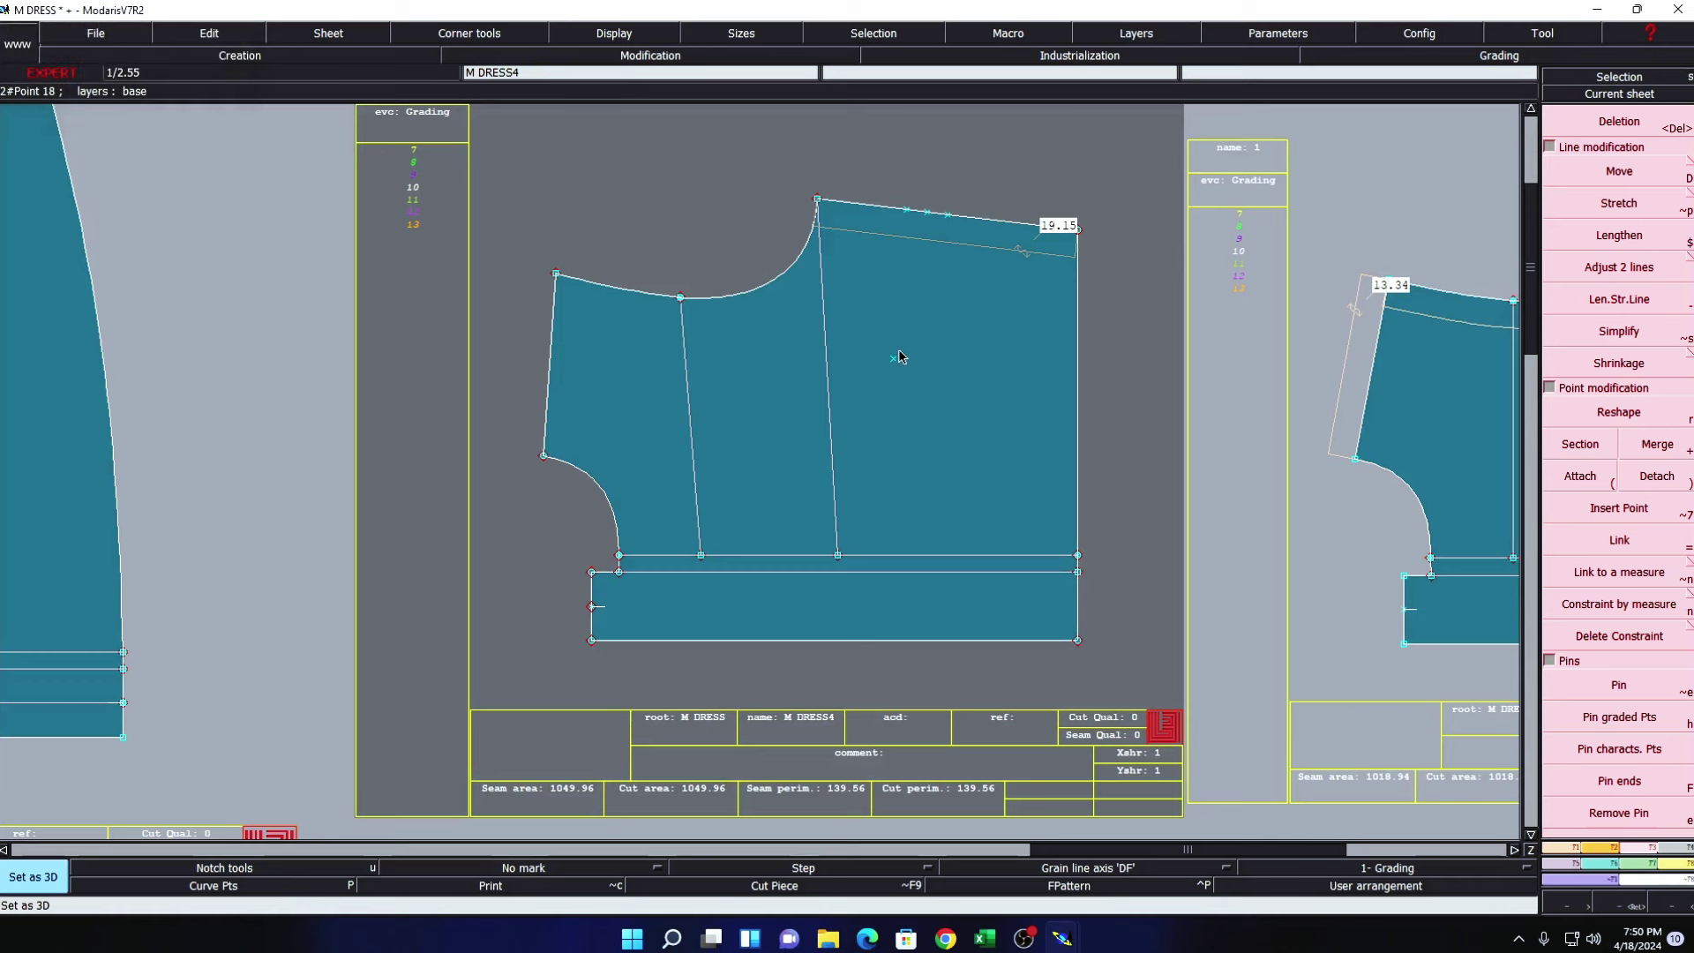
- Draw Bezier dart legs from both shoulder points to the apex, then select the whole bodice
{"action": "key", "text": "b"}
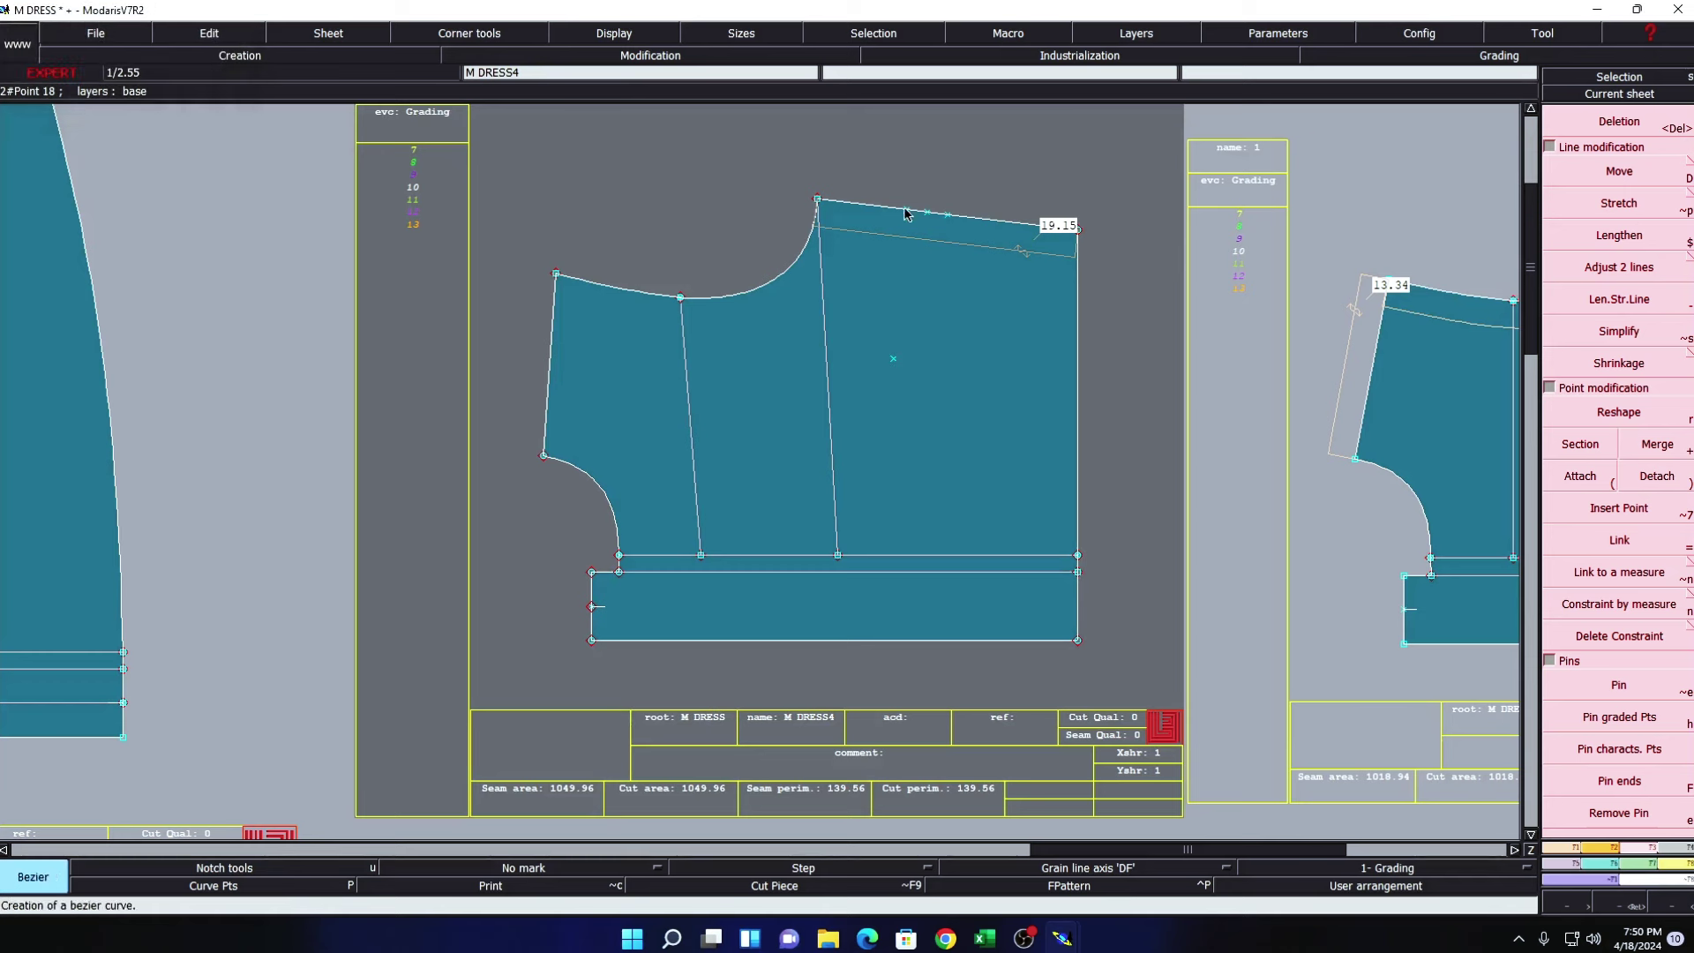
{"action": "left_click", "coordinate": [904, 212]}
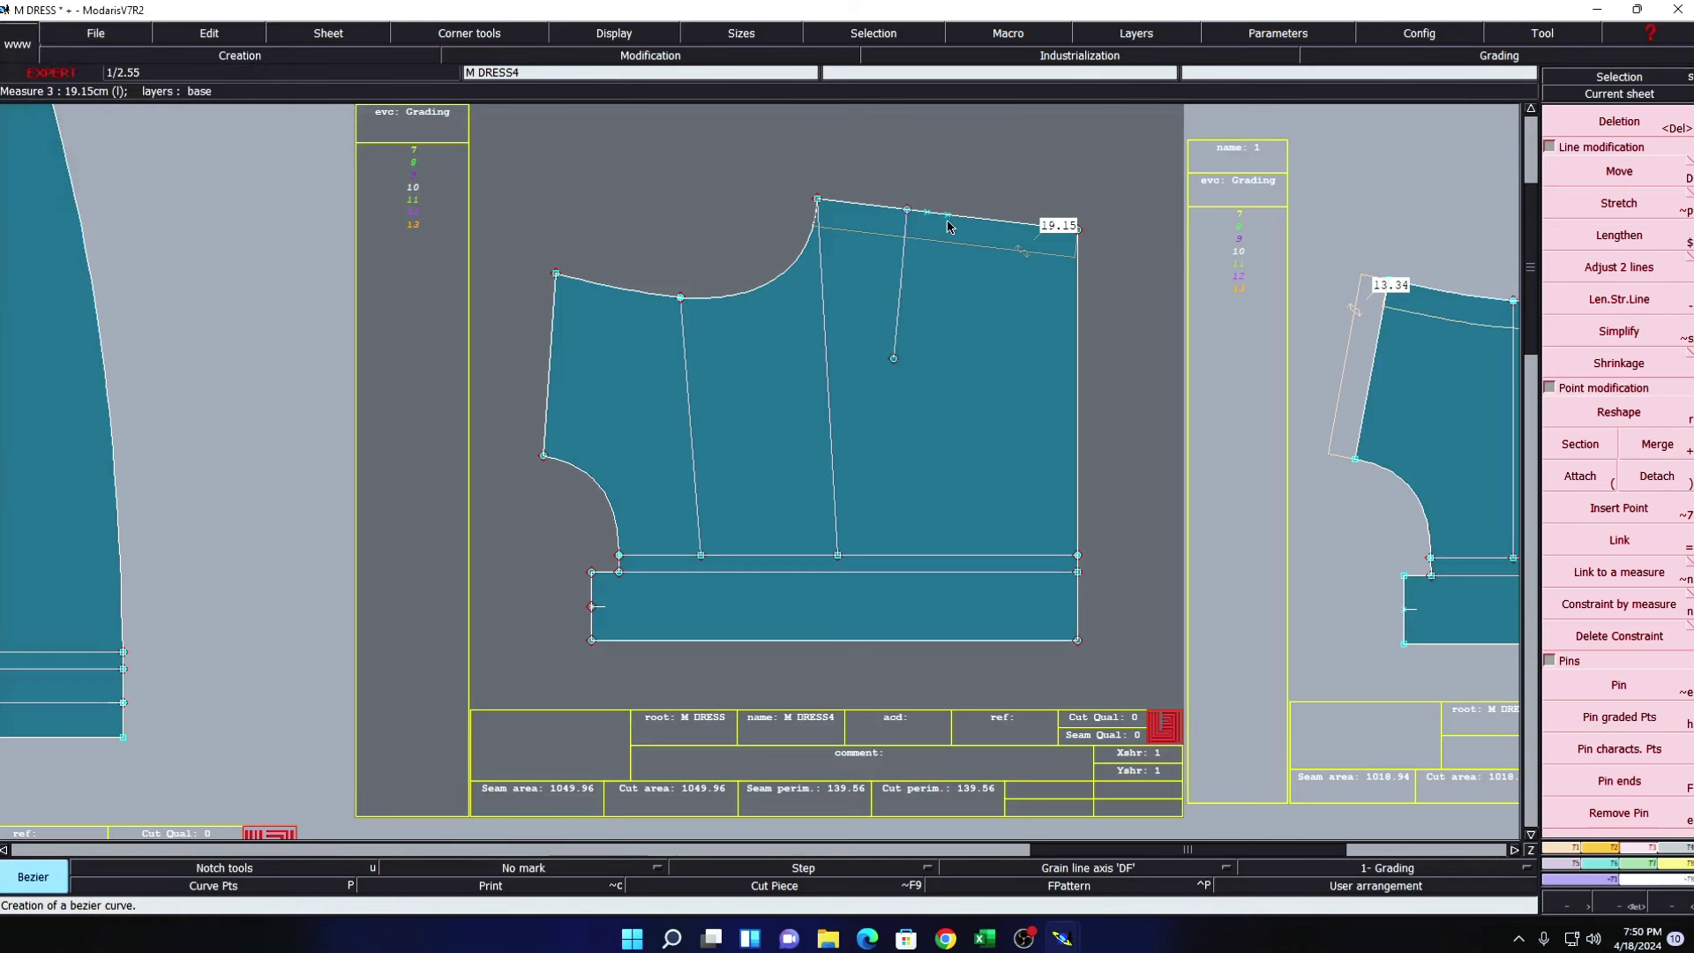
{"action": "left_click", "coordinate": [894, 359]}
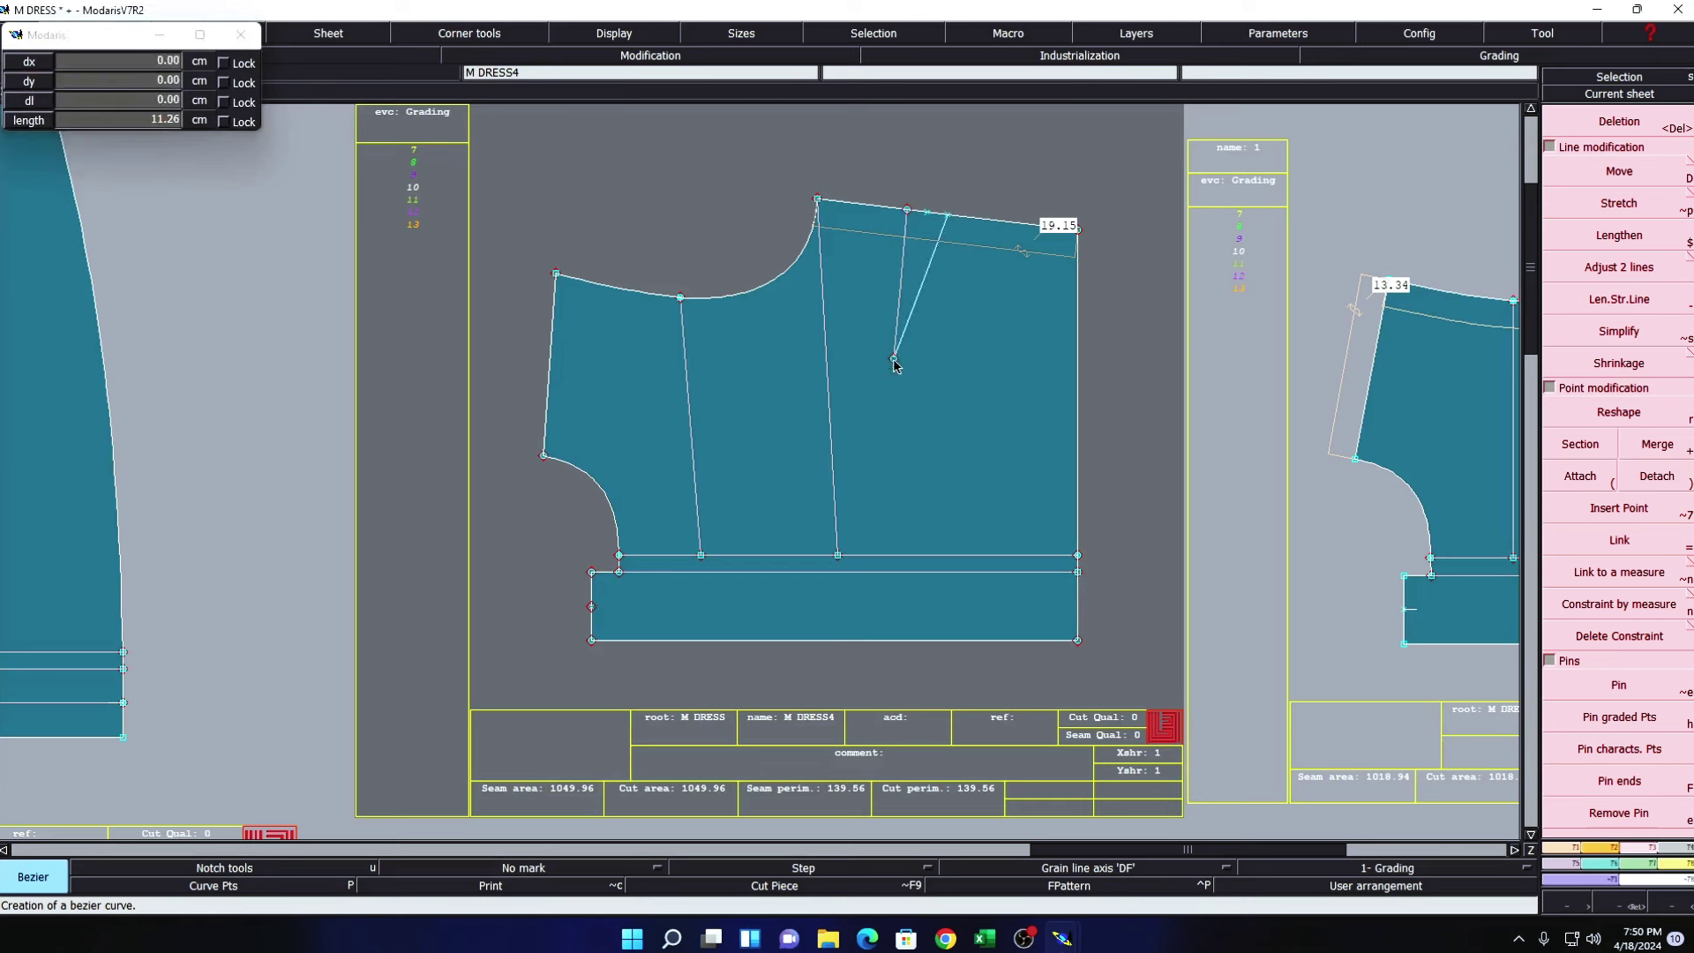
{"action": "left_click", "coordinate": [947, 215]}
{"action": "left_click", "coordinate": [893, 357]}
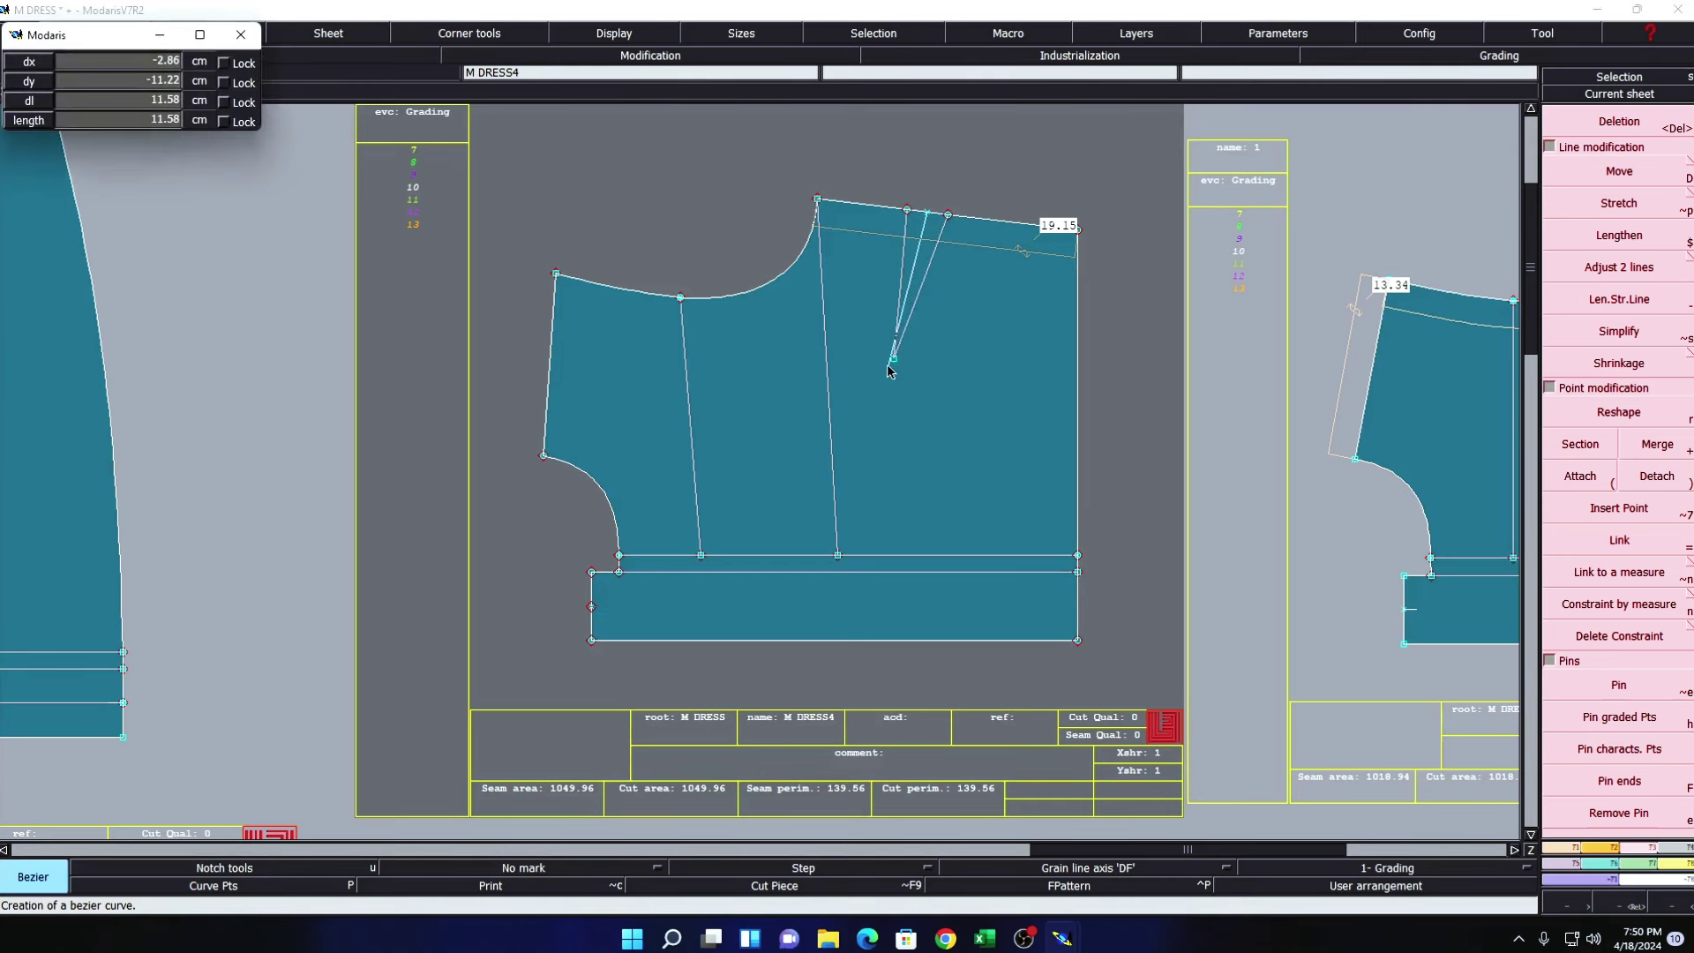
{"action": "key", "text": "Delete"}
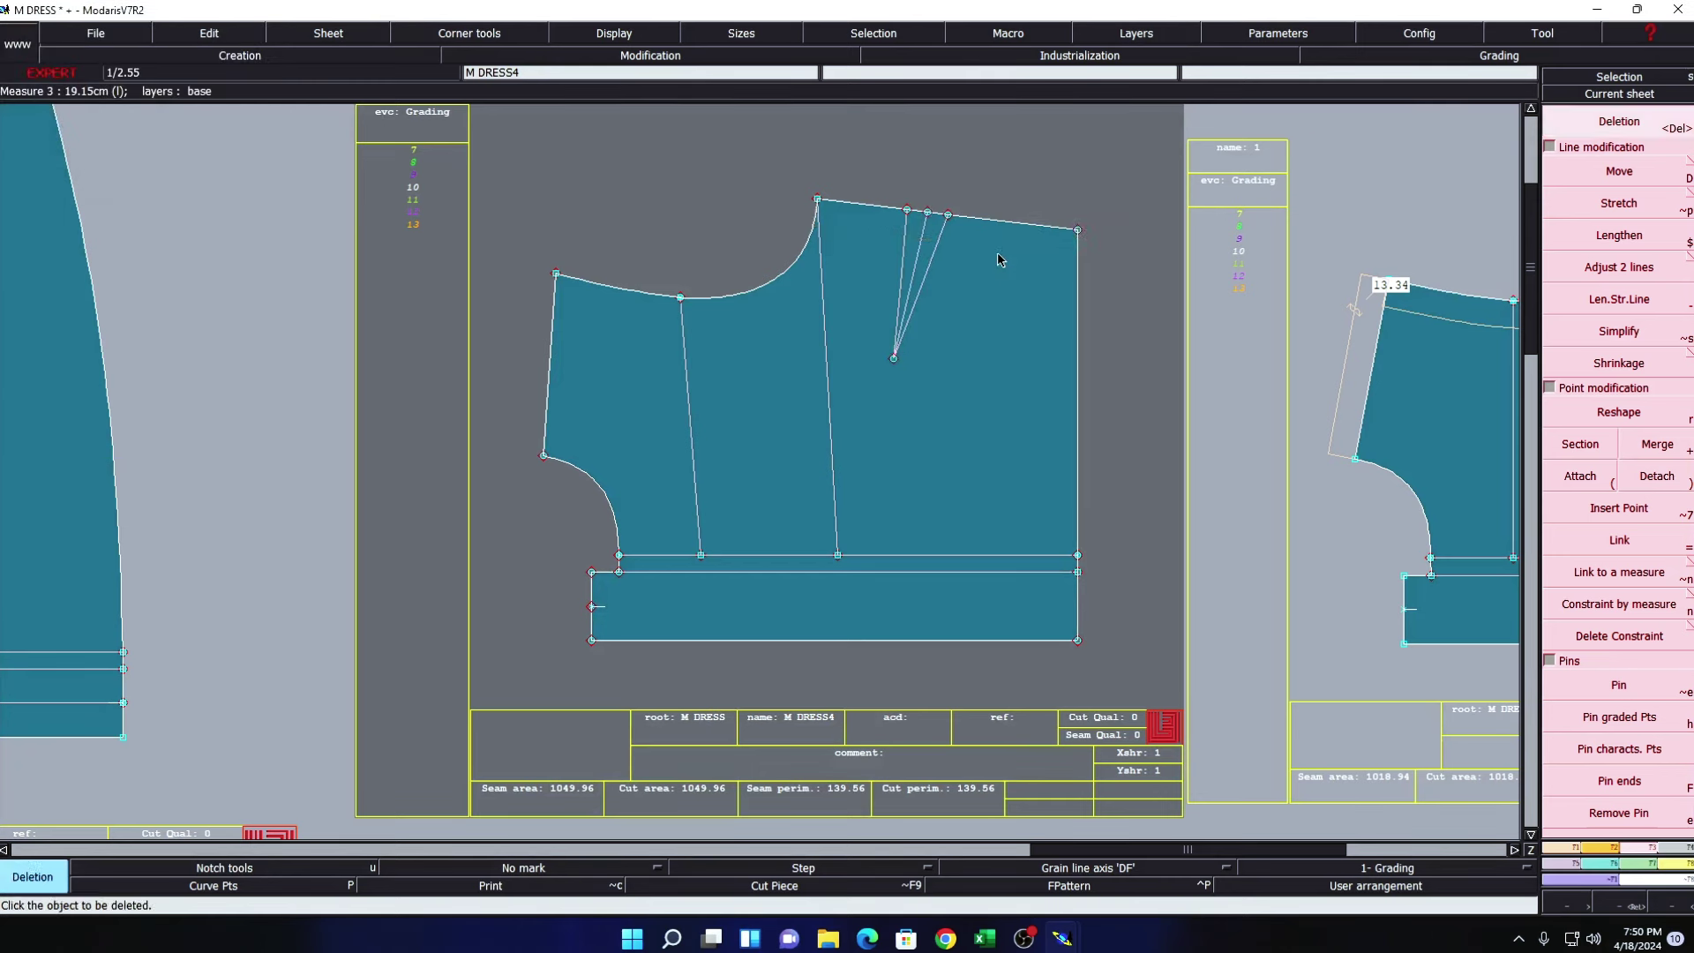
{"action": "left_click_drag", "start_coordinate": [500, 135], "coordinate": [1143, 667]}
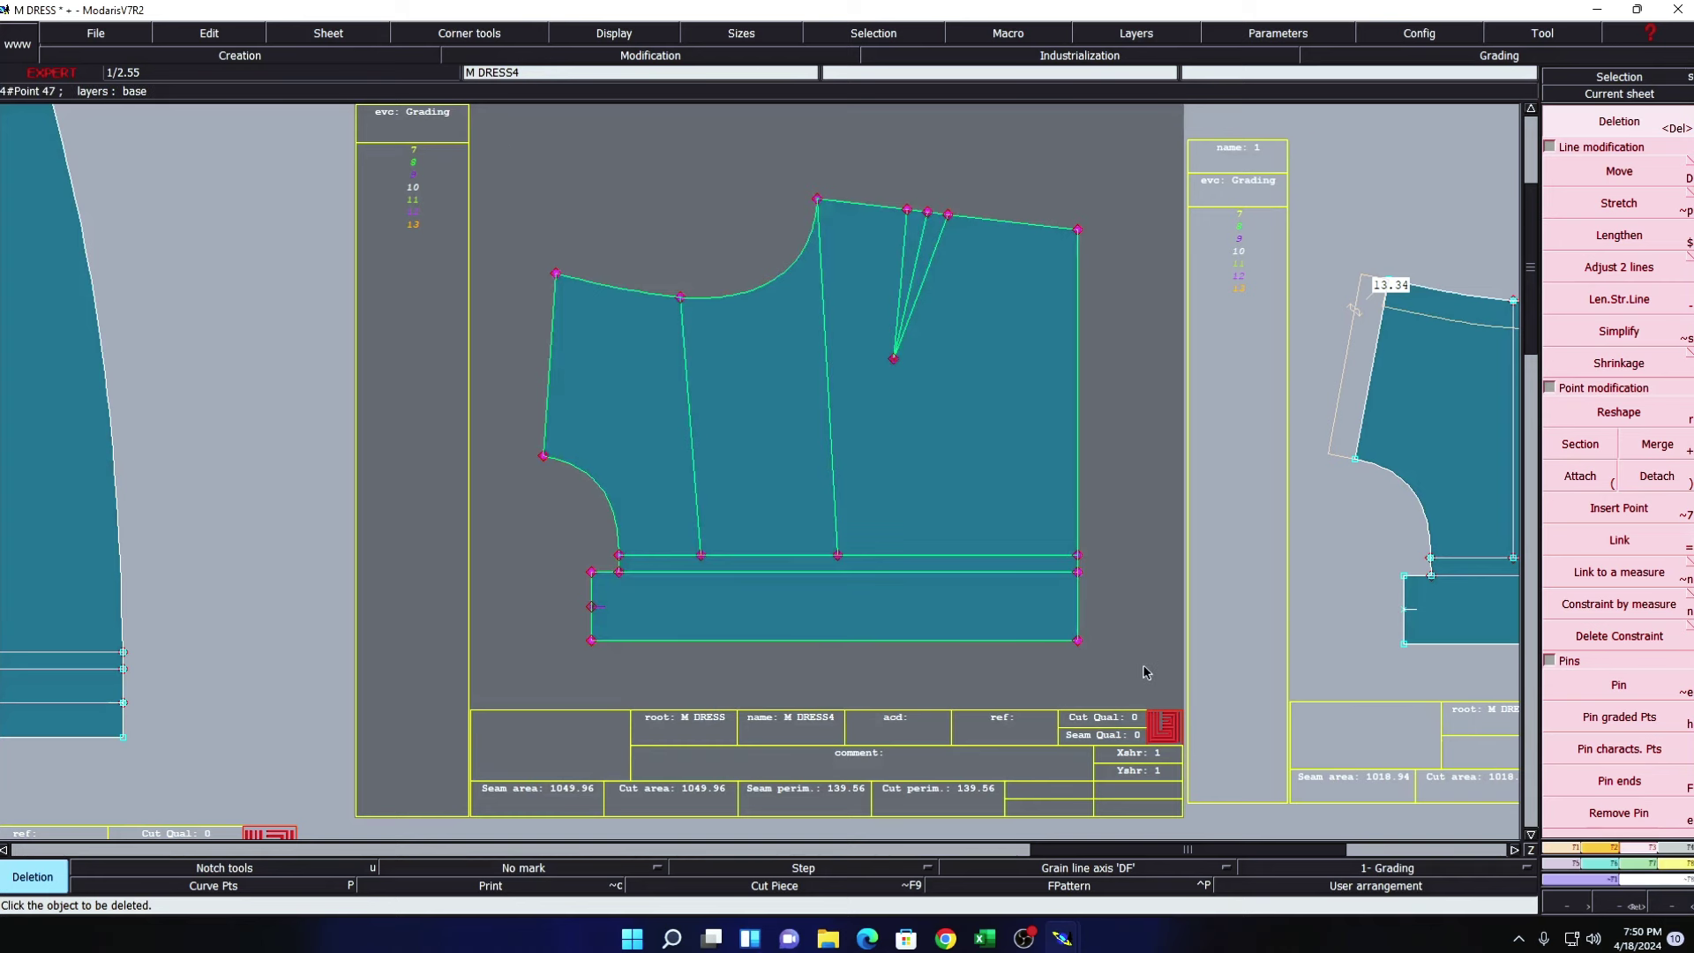
{"action": "key", "text": "F3"}
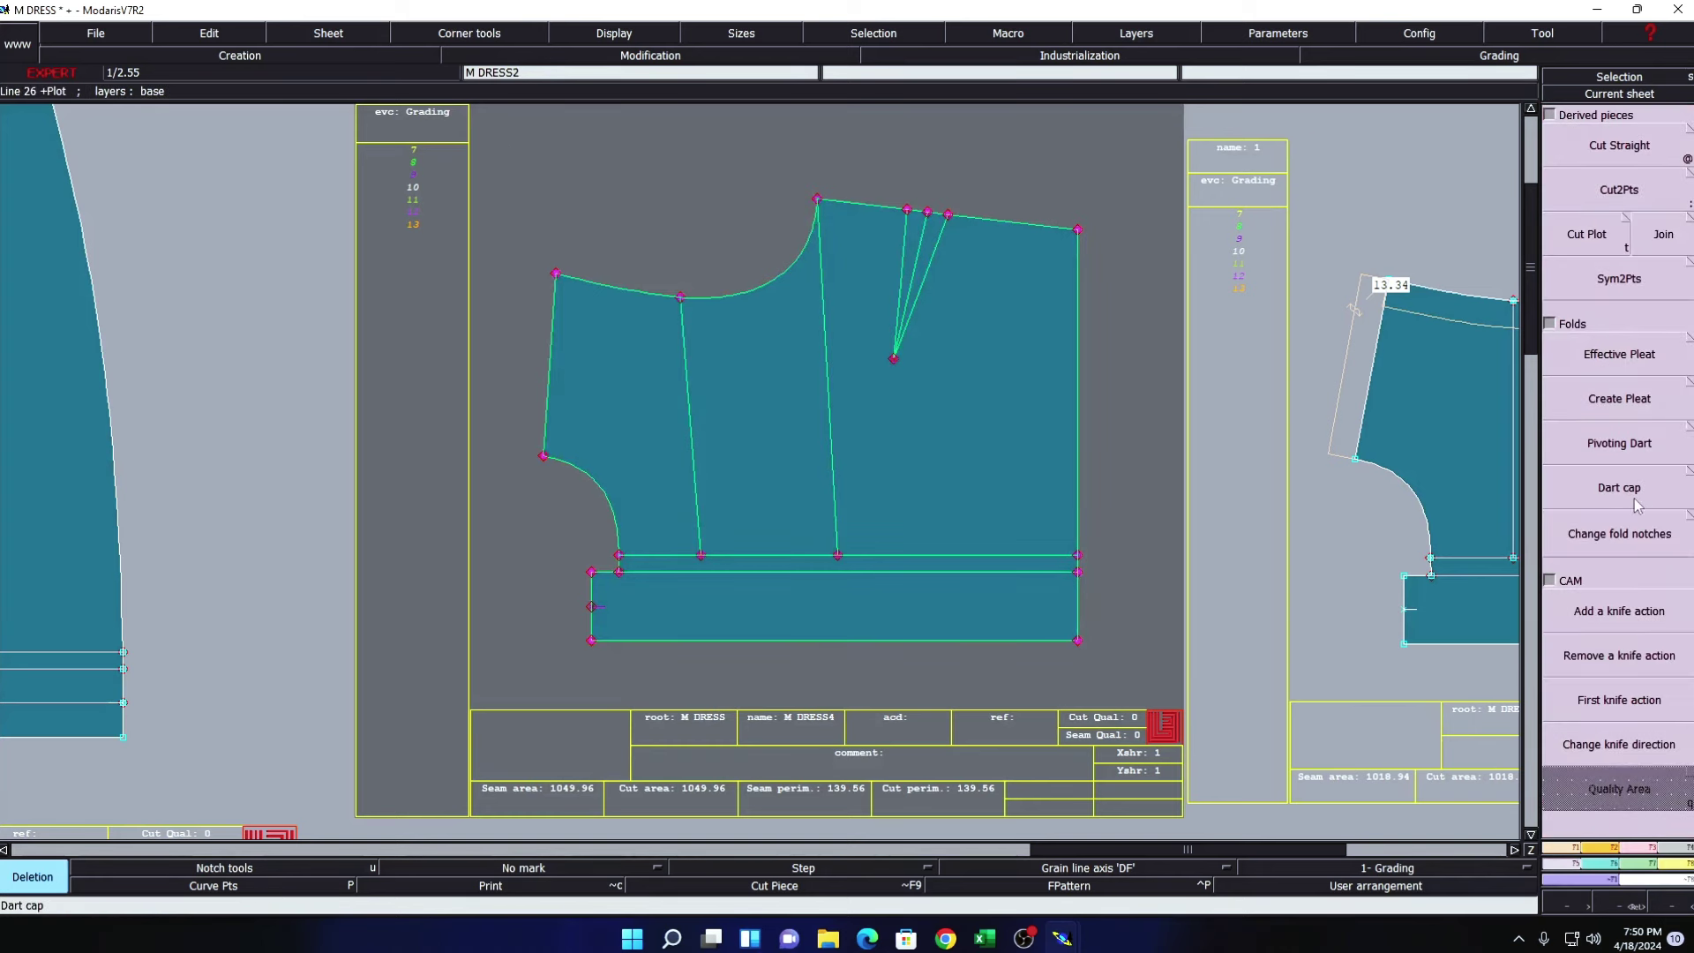
- Apply Dart cap using the apex and both legs, then zoom into the shoulder
{"action": "left_click", "coordinate": [1635, 503]}
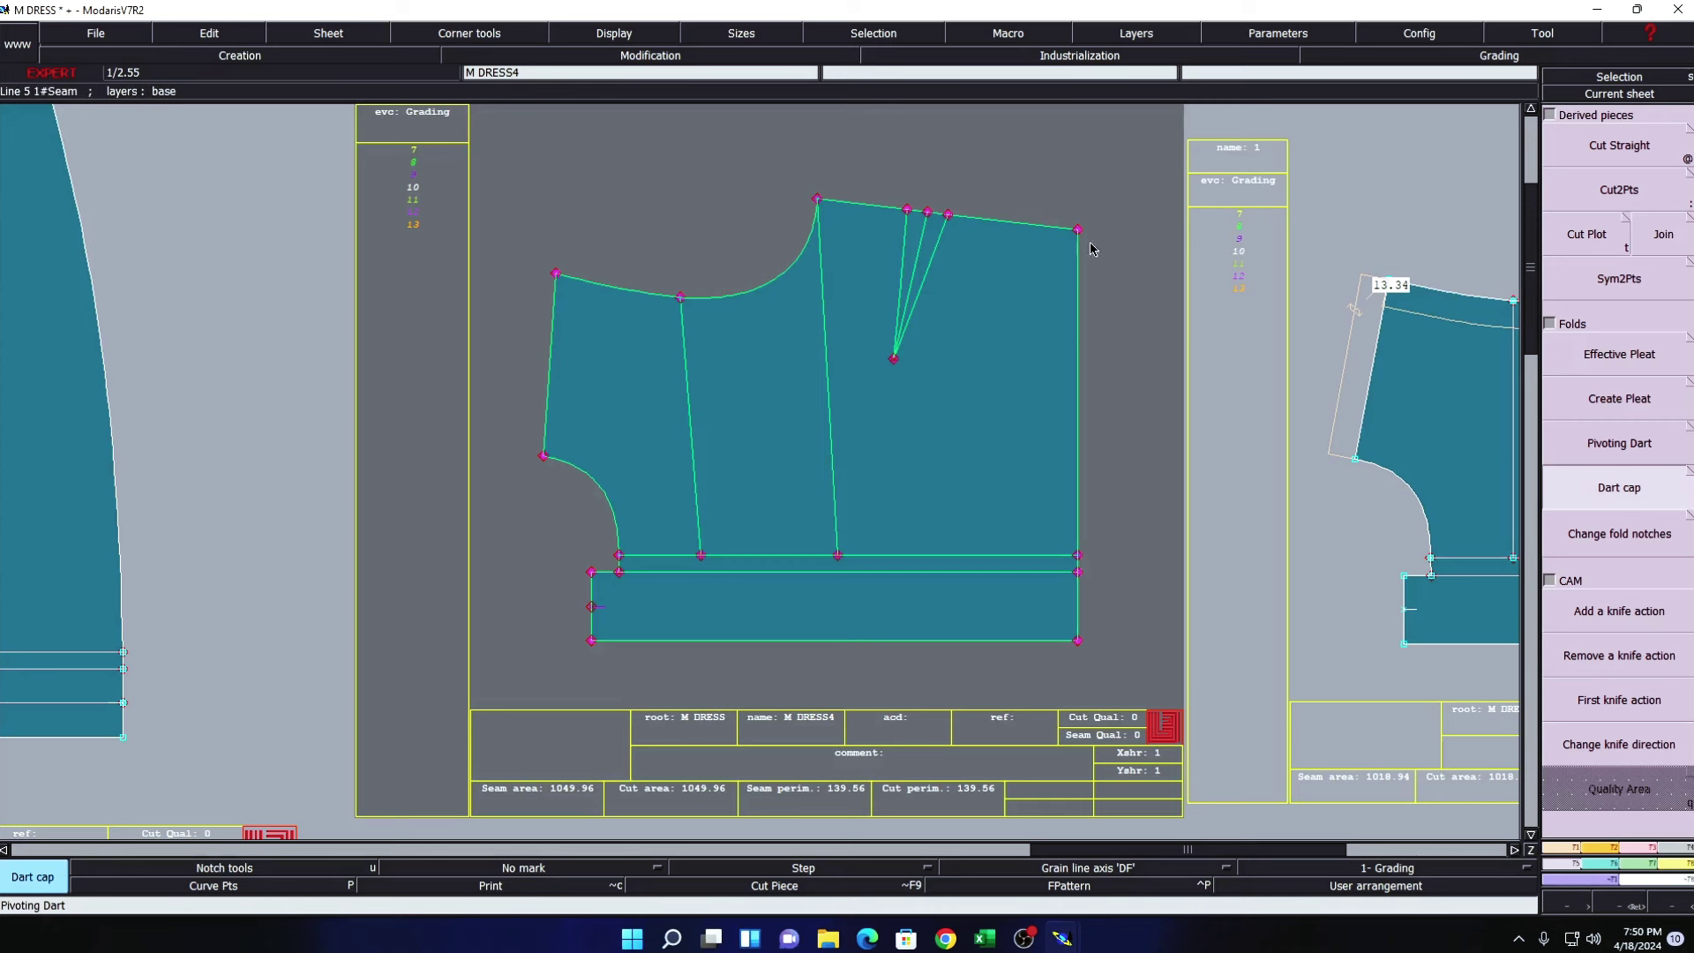
{"action": "left_click", "coordinate": [894, 358]}
{"action": "left_click", "coordinate": [908, 216]}
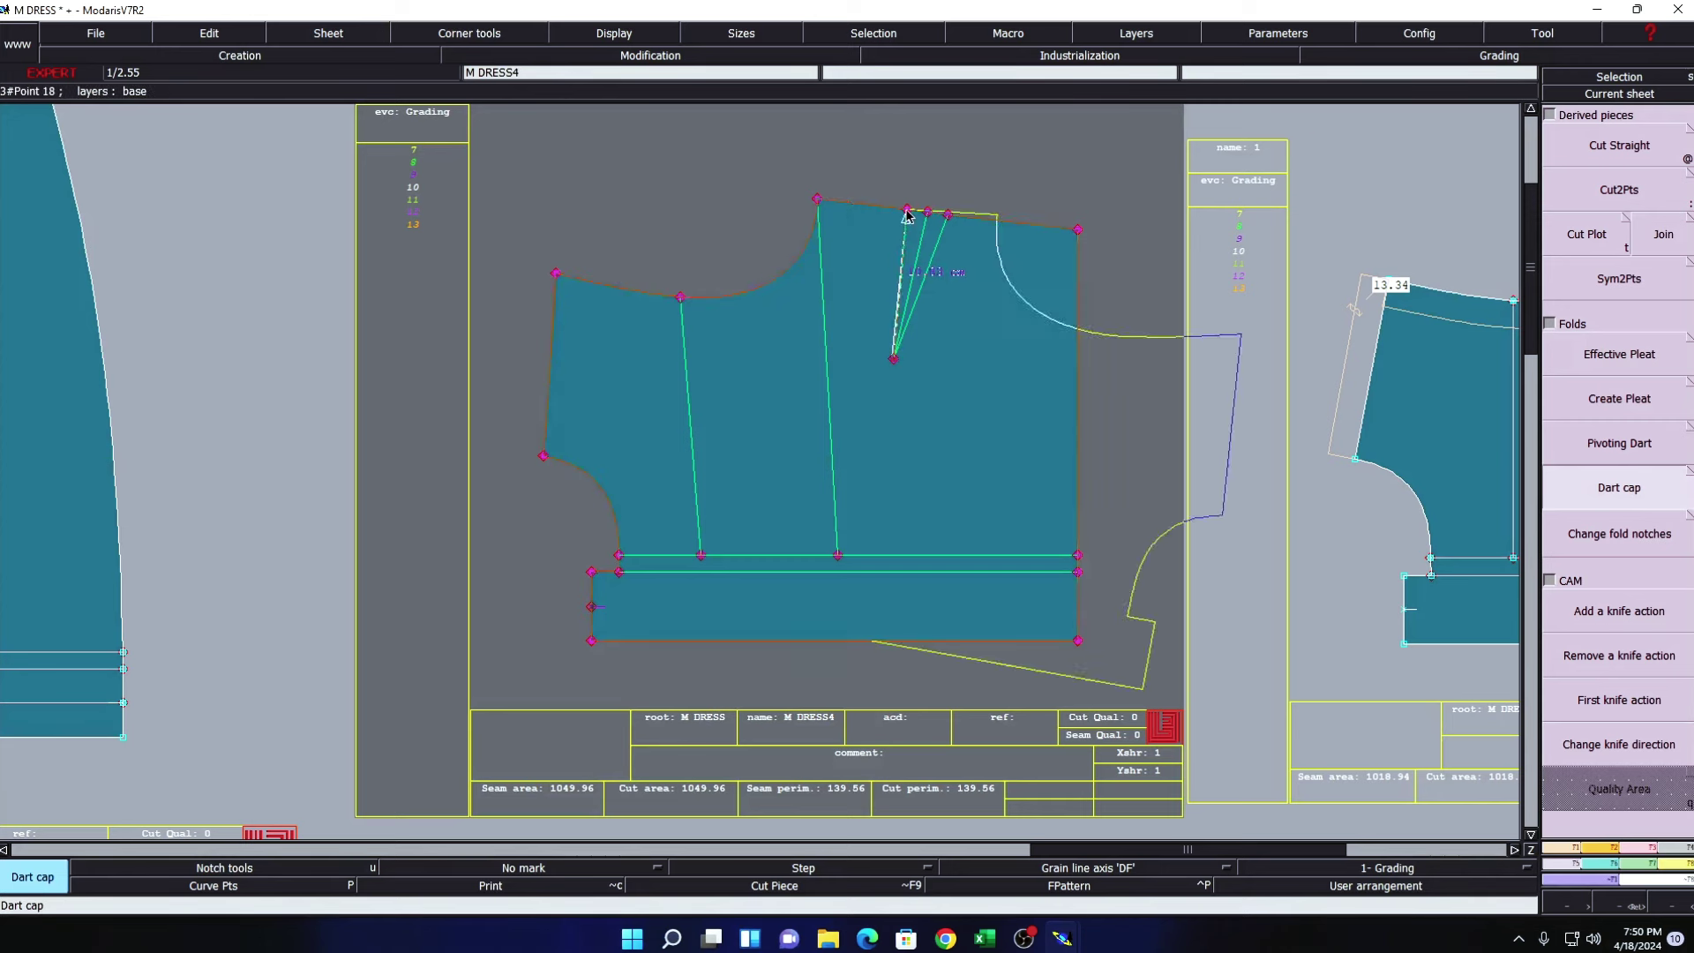
{"action": "left_click", "coordinate": [947, 223]}
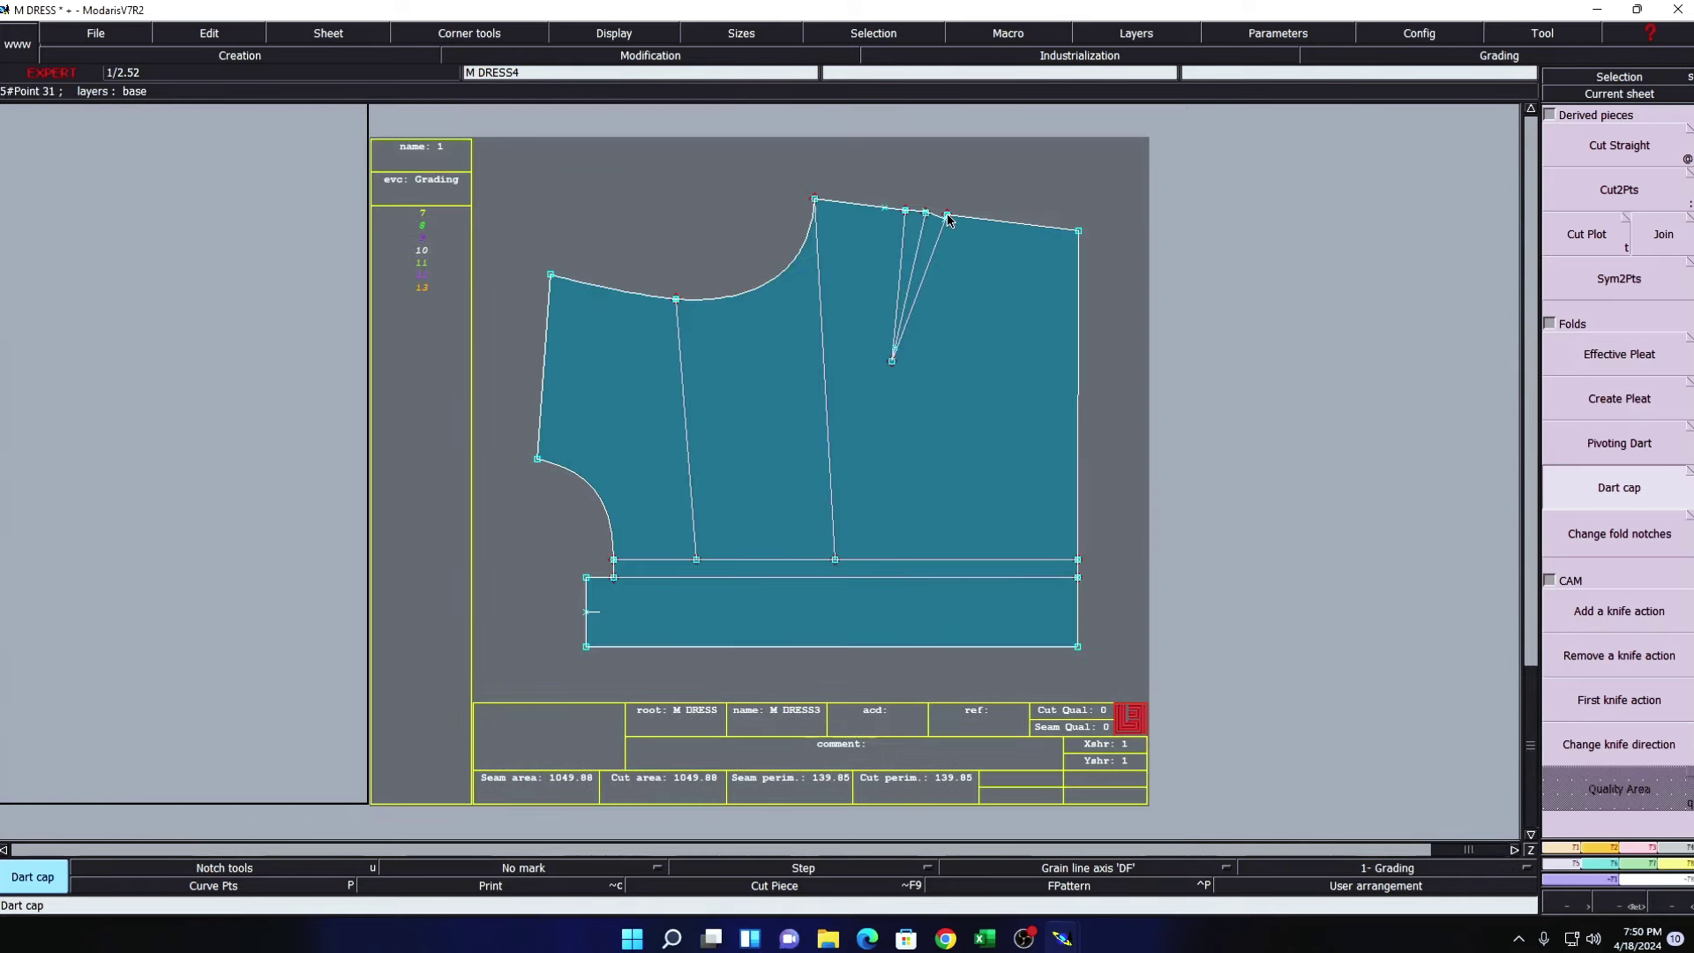
{"action": "key", "text": "z"}
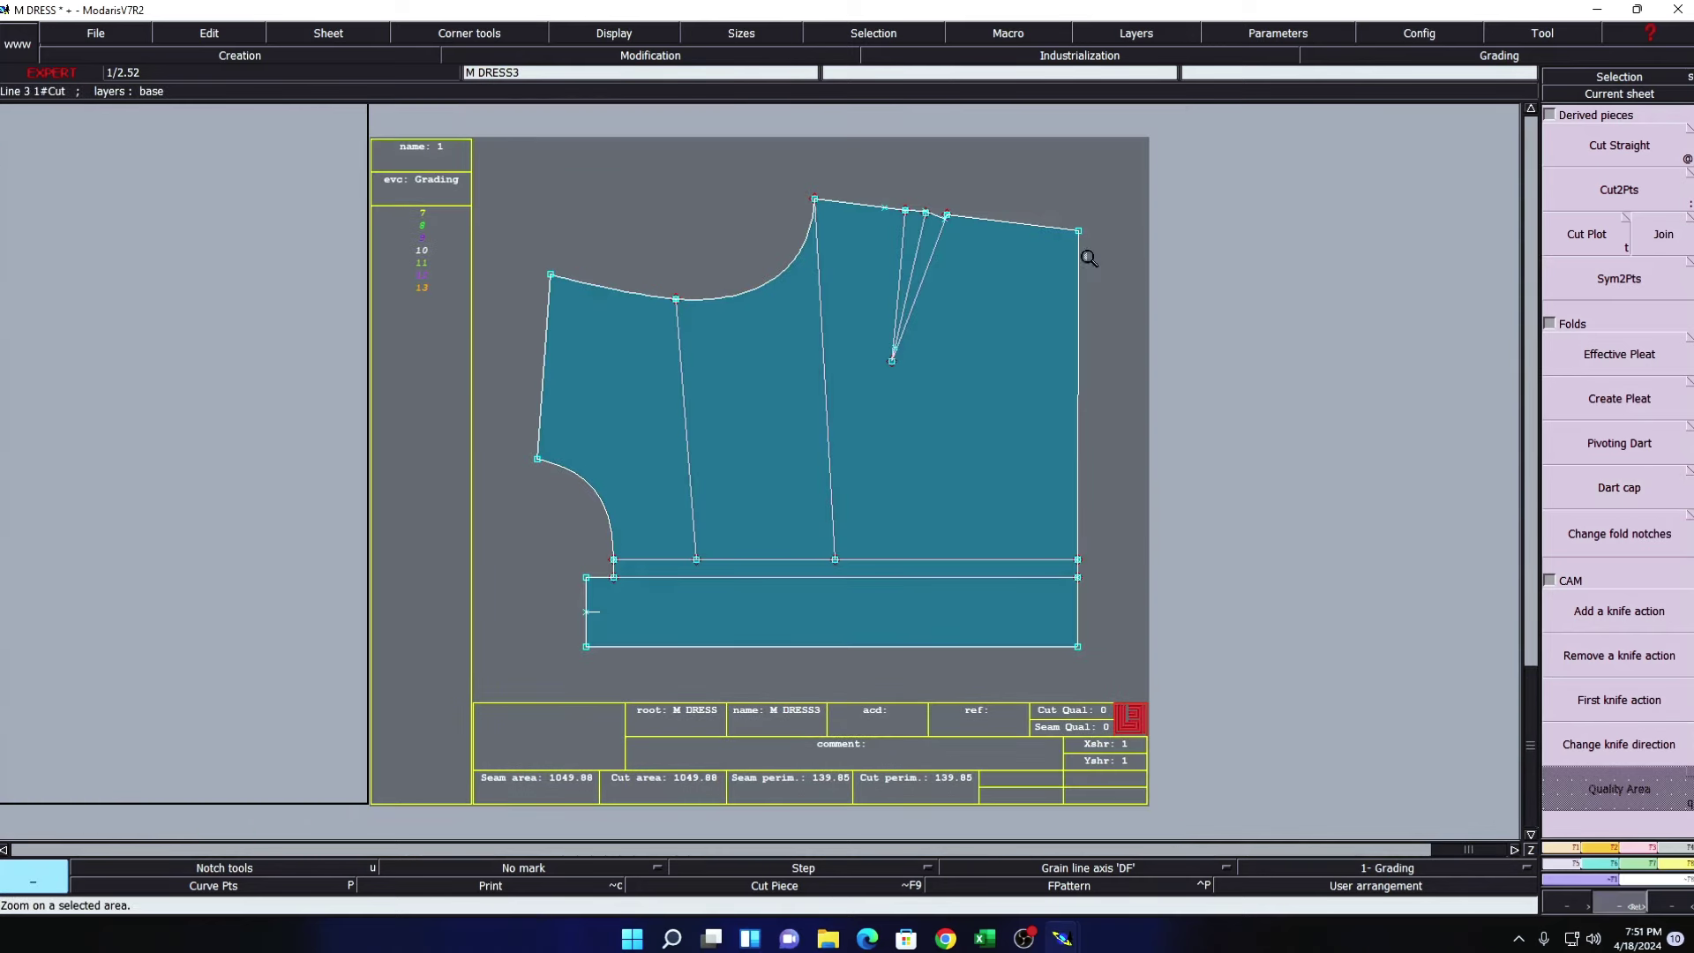
{"action": "left_click_drag", "start_coordinate": [642, 220], "coordinate": [1226, 615]}
{"action": "left_click_drag", "start_coordinate": [802, 167], "coordinate": [1145, 341]}
- Delete the misplaced dart leg and the leftover notch point on the shoulder
{"action": "key", "text": "Delete"}
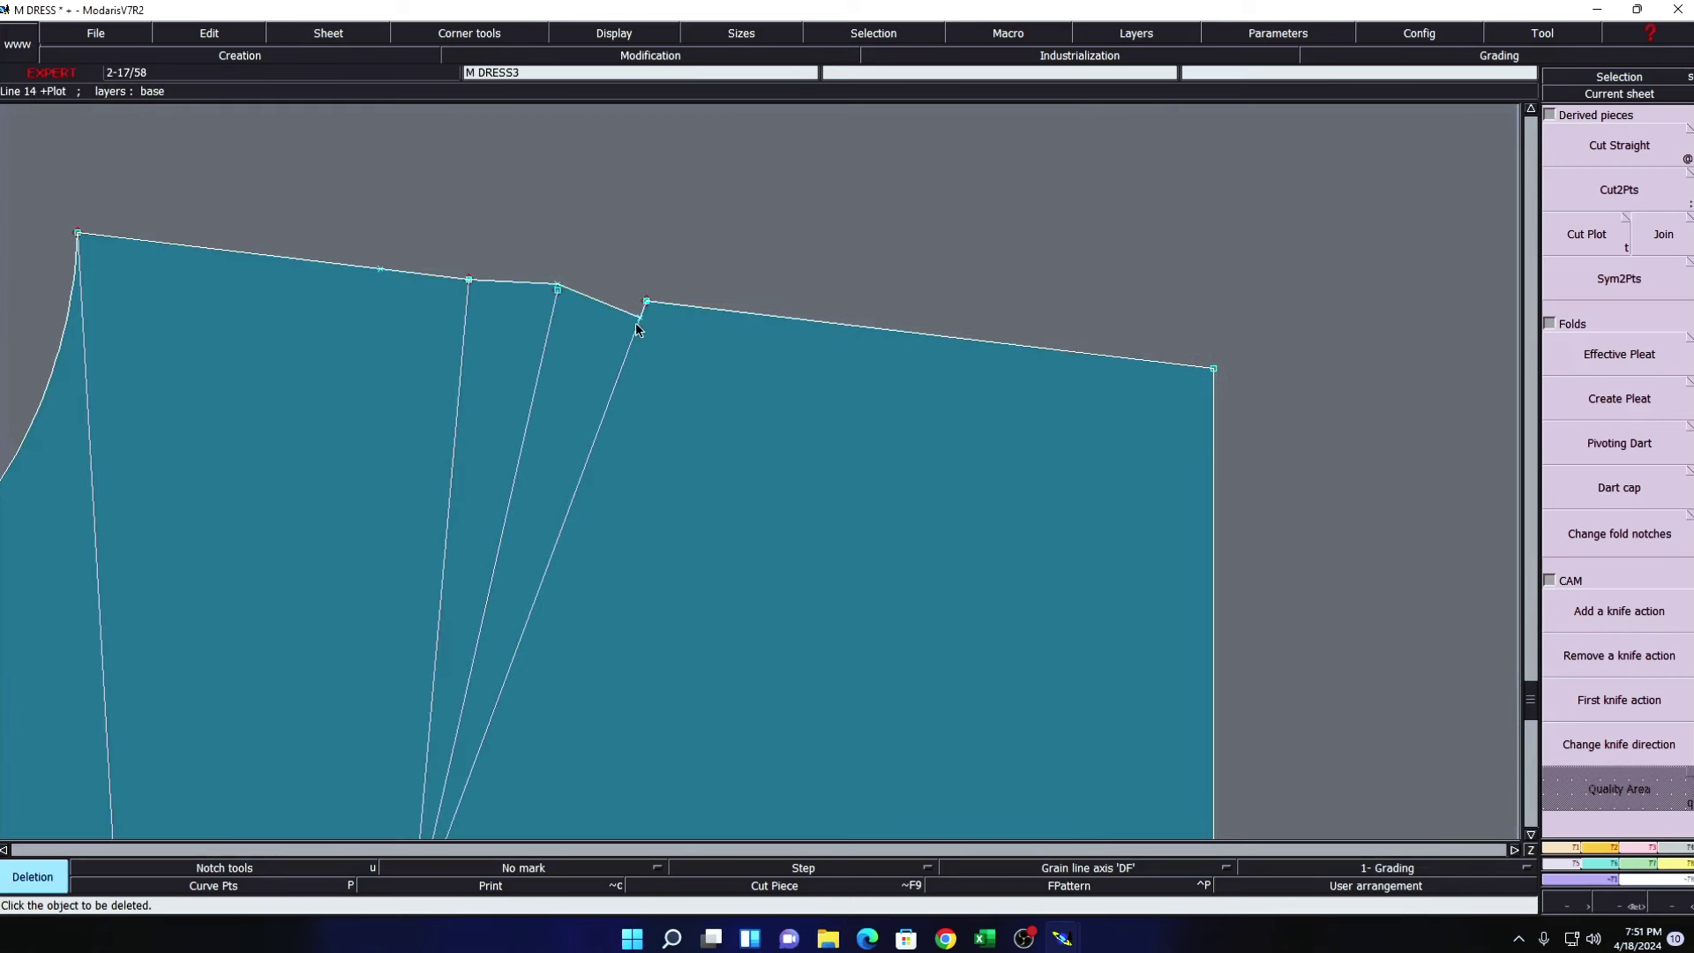
{"action": "left_click", "coordinate": [637, 330]}
{"action": "left_click", "coordinate": [647, 302]}
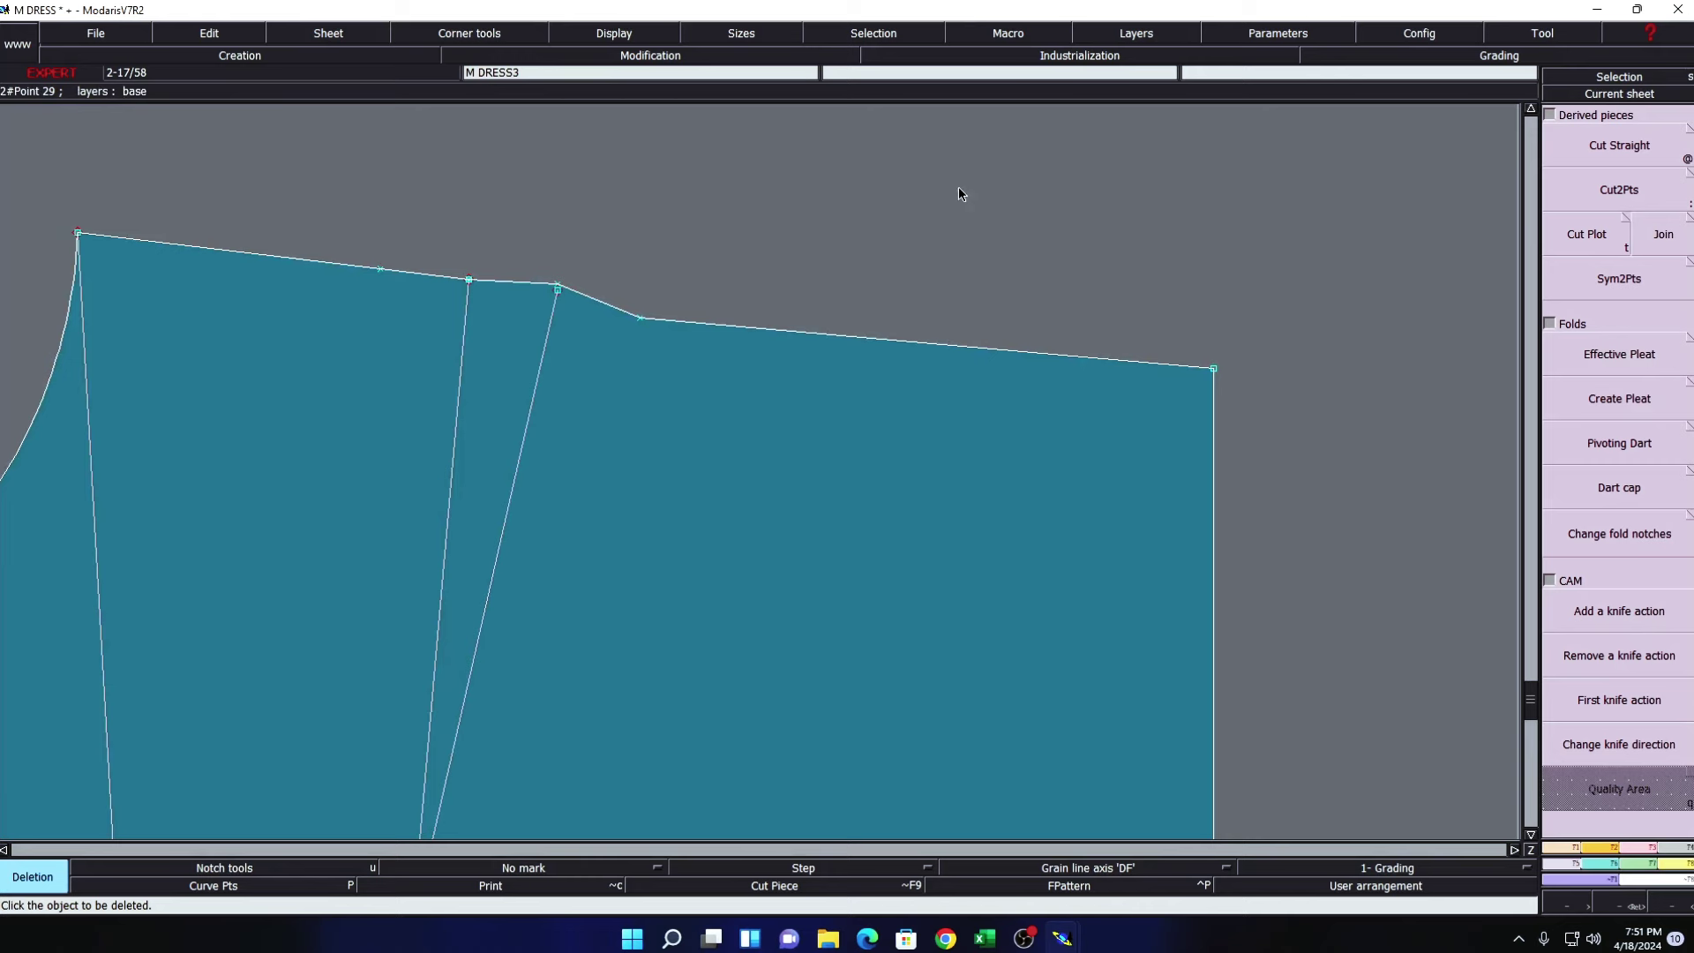
{"action": "scroll", "coordinate": [958, 187], "scroll_direction": "down", "scroll_amount": 5}
{"action": "key", "text": "z"}
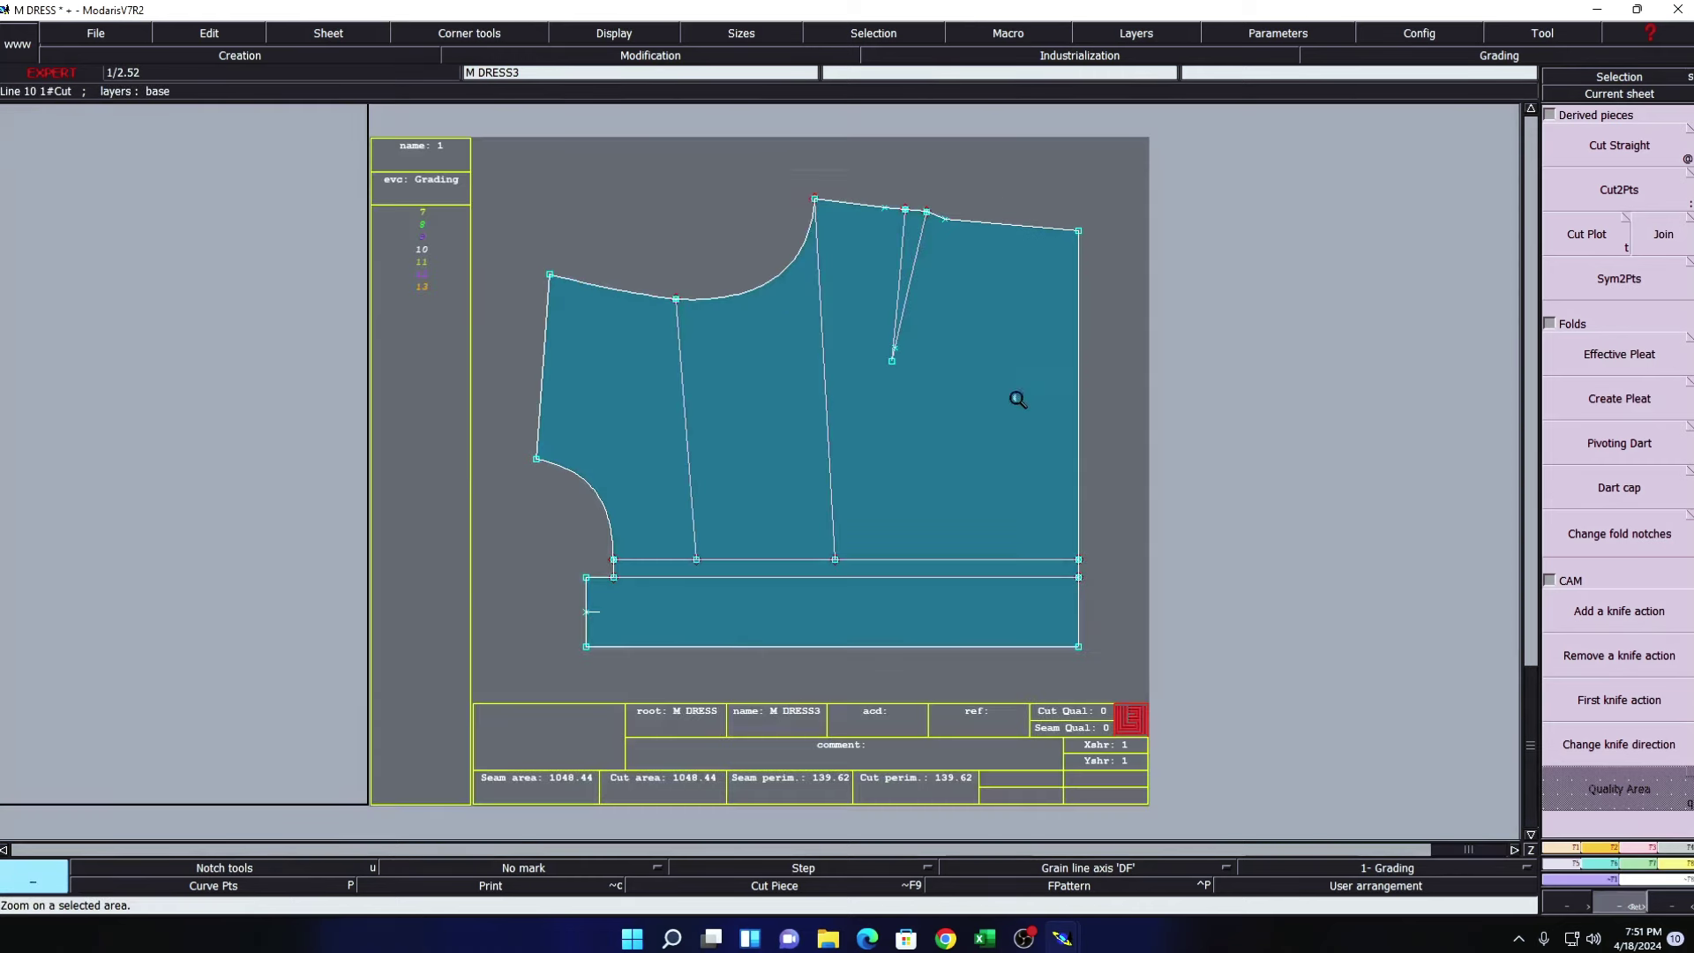
{"action": "left_click_drag", "start_coordinate": [782, 171], "coordinate": [1056, 443]}
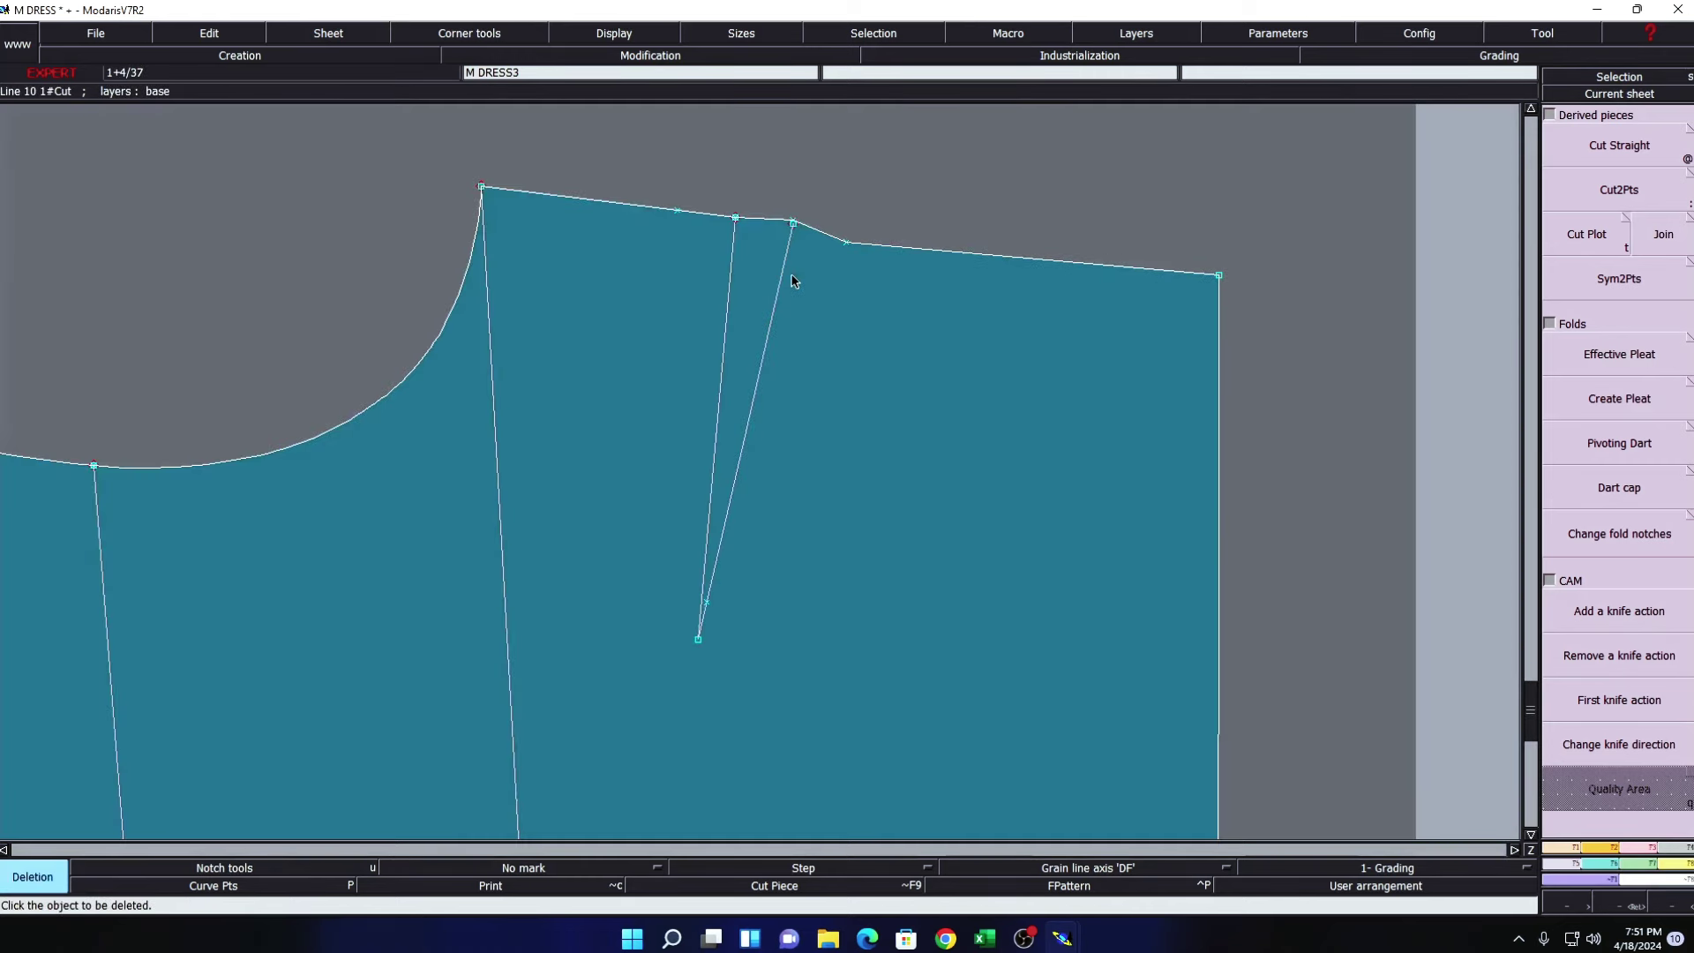
{"action": "key", "text": "3"}
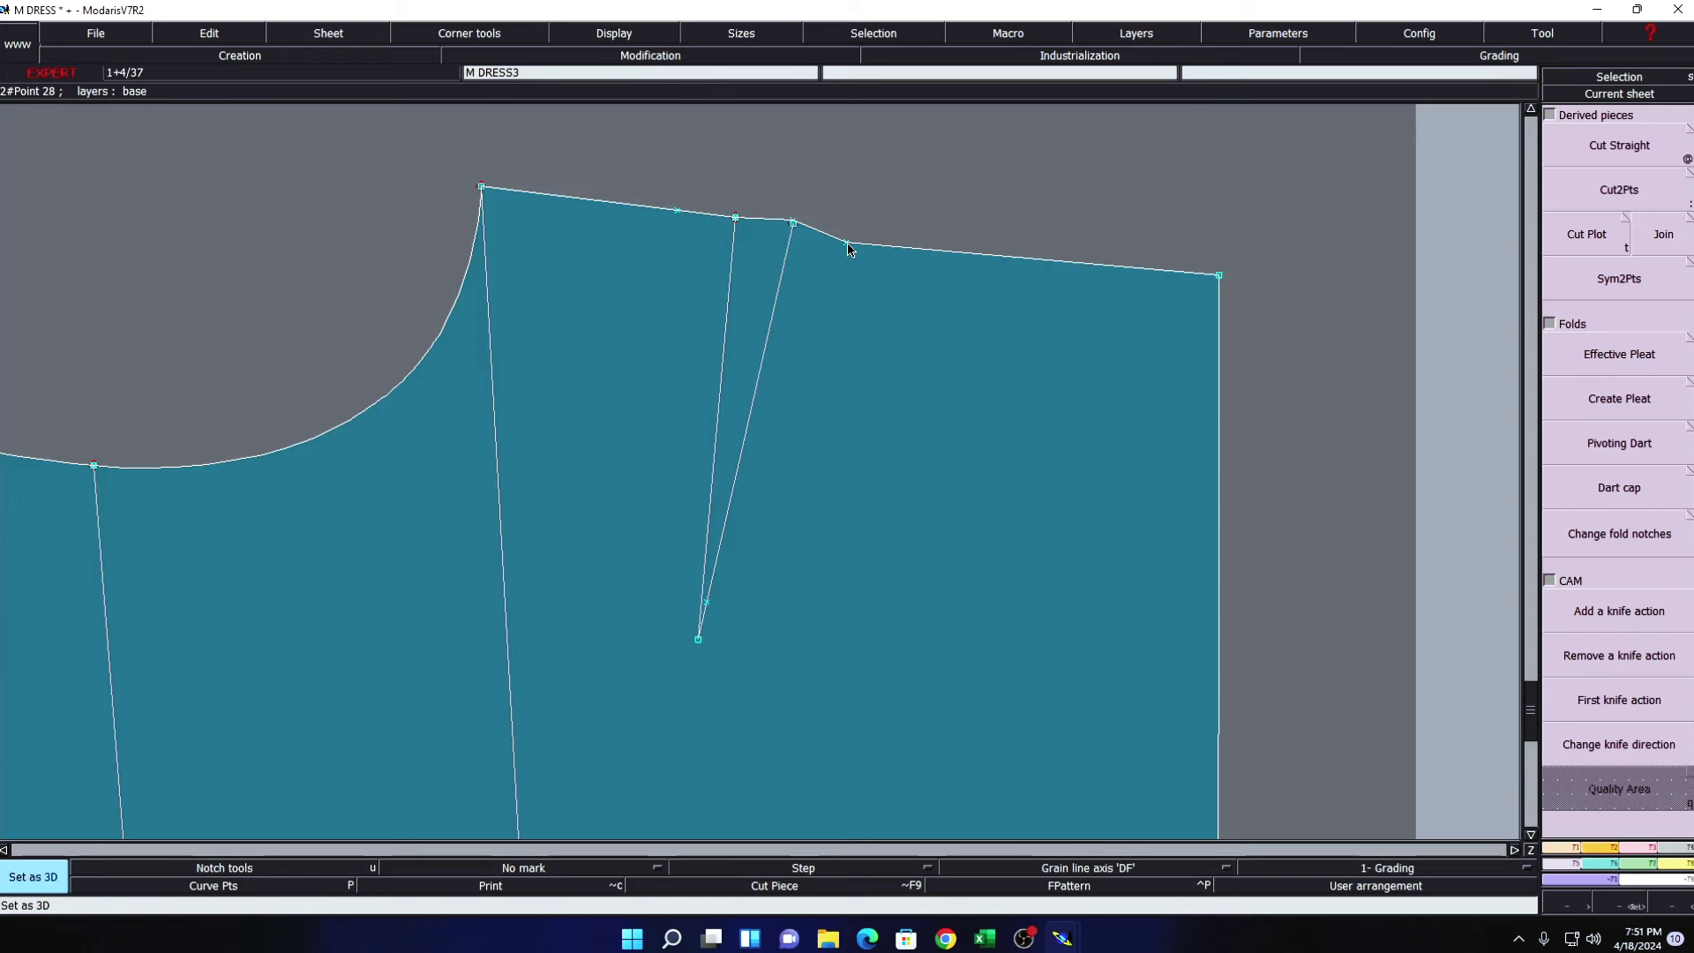
- Redraw the dart leg from the capped shoulder point to the apex and select the piece
{"action": "key", "text": "b"}
{"action": "left_click", "coordinate": [847, 242]}
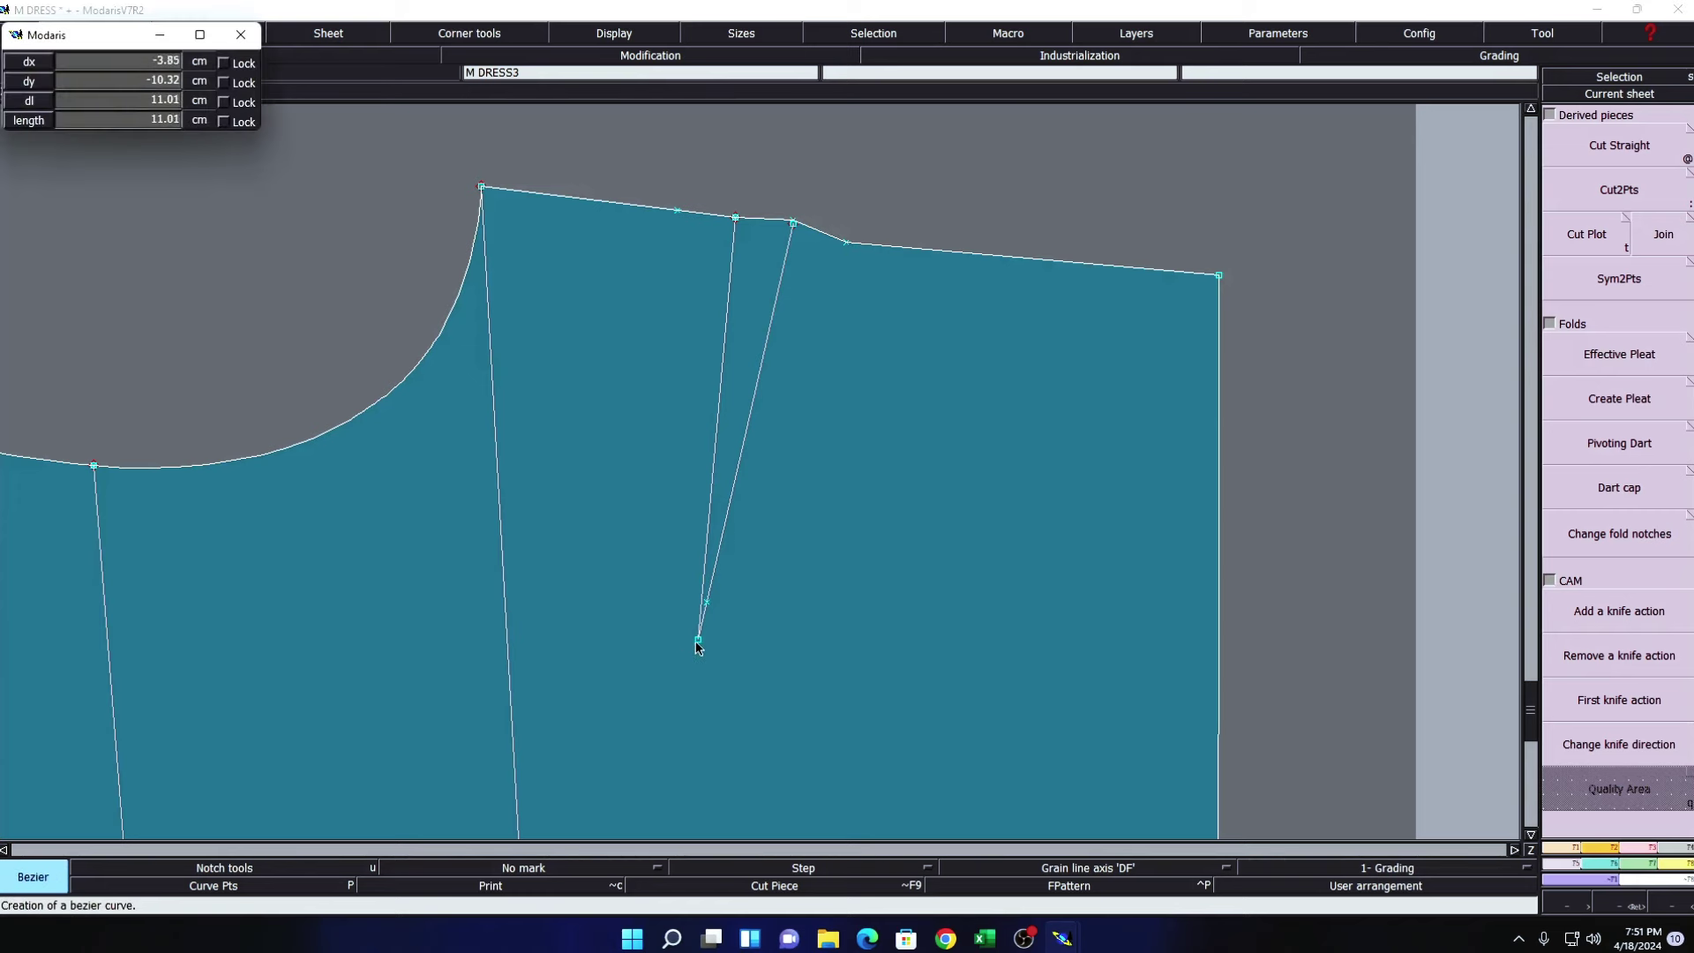
{"action": "left_click", "coordinate": [698, 639]}
{"action": "key", "text": "space"}
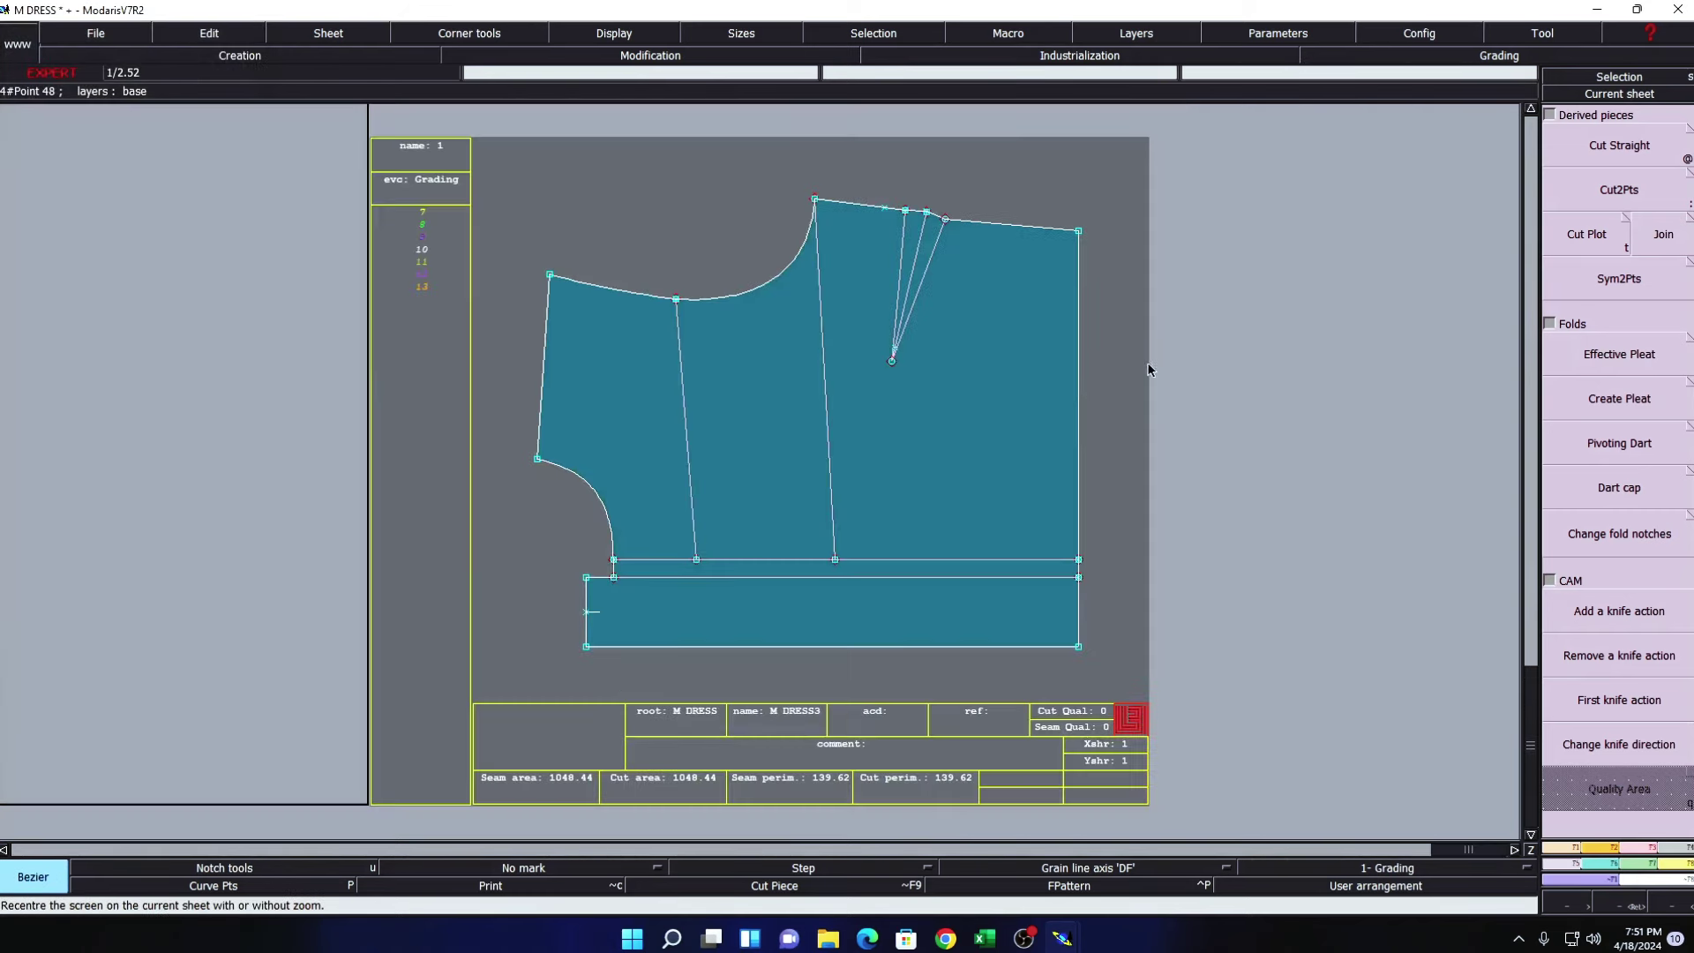
{"action": "left_click_drag", "start_coordinate": [485, 172], "coordinate": [1288, 714]}
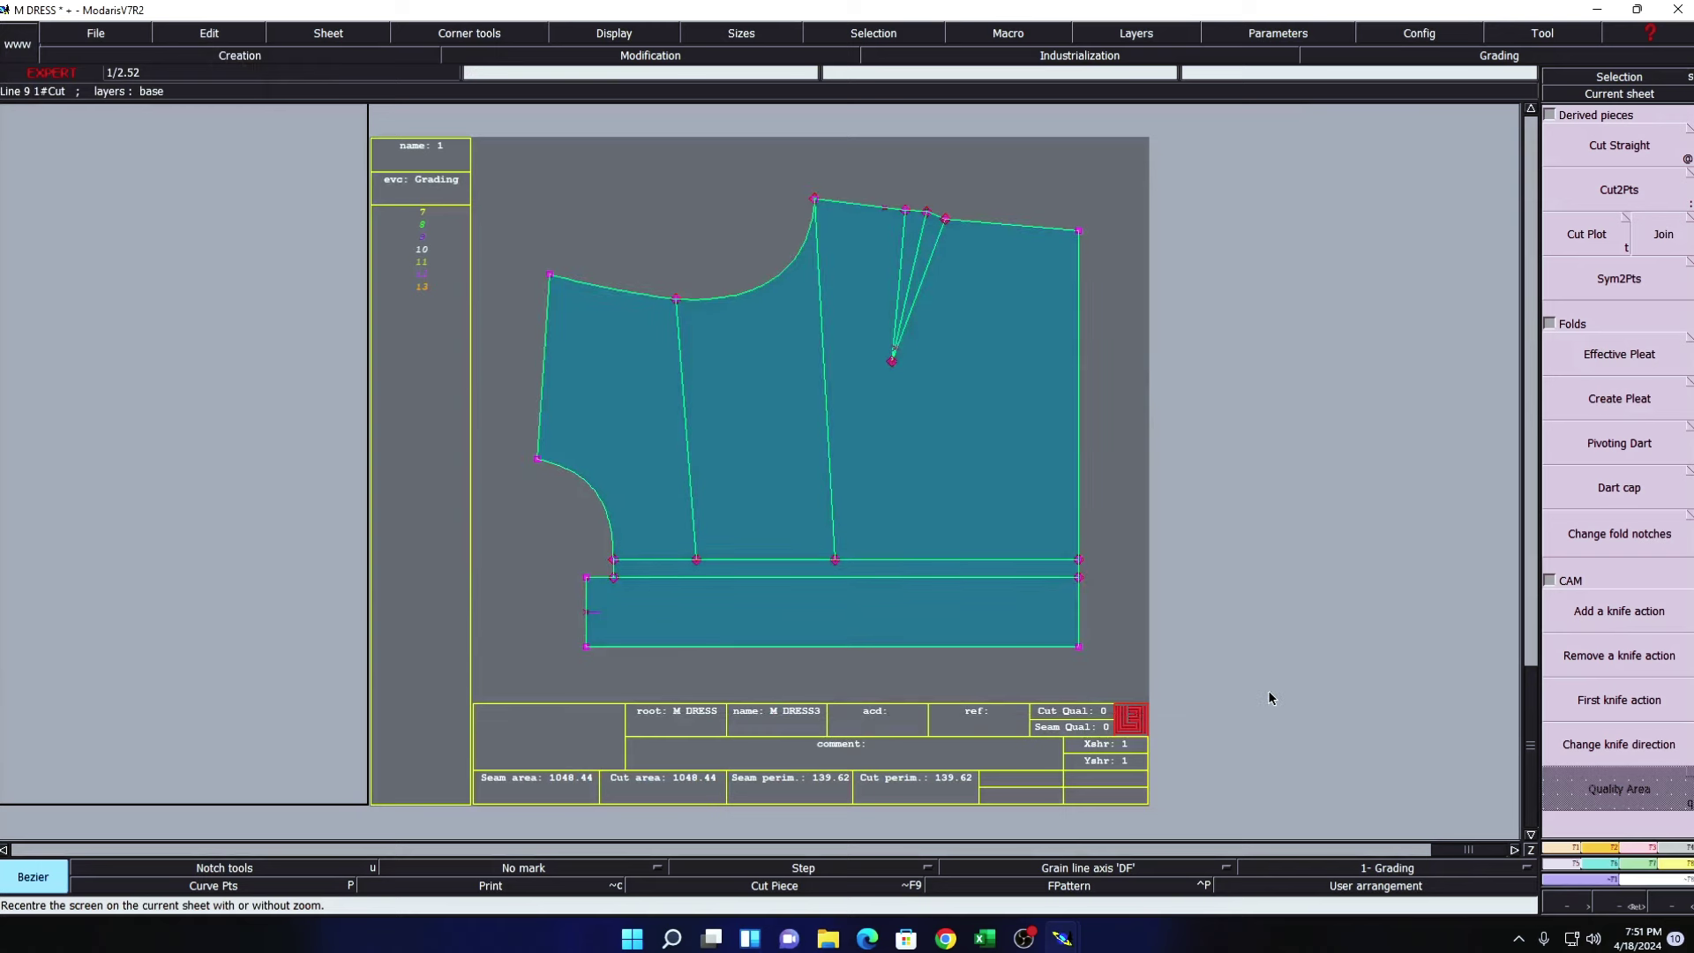
- Extract the darted bodice onto new sheet M DRESS4, auto-arrange sheets and zoom onto it
{"action": "key", "text": "o"}
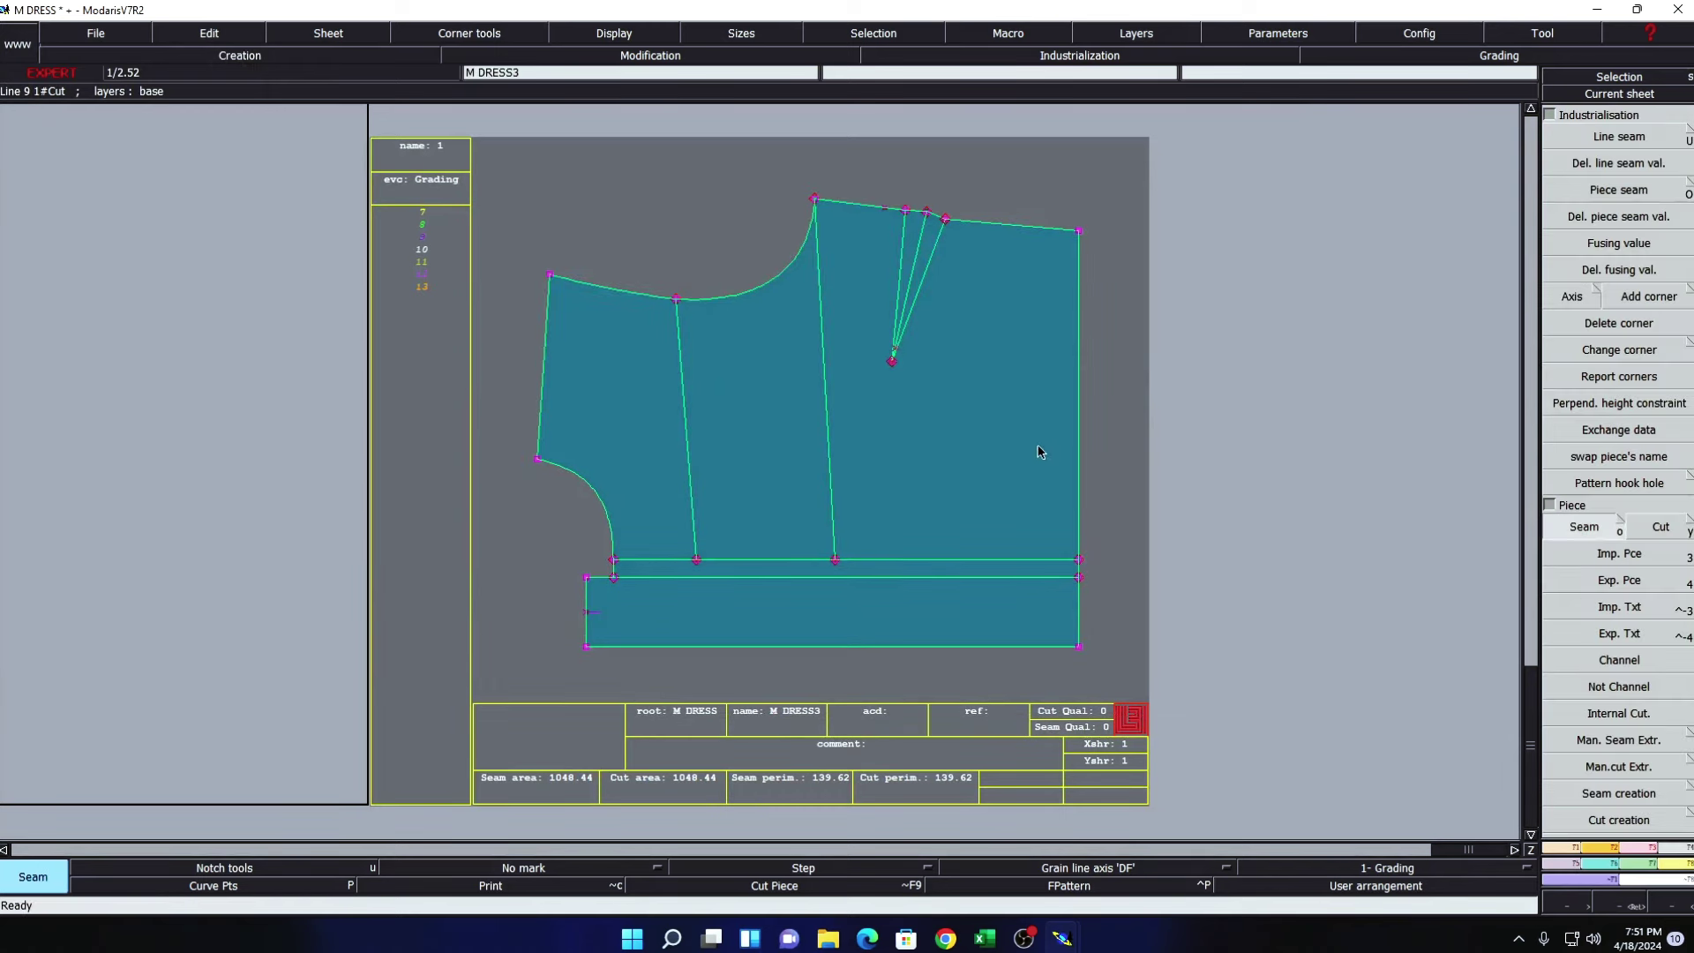
{"action": "left_click", "coordinate": [936, 367]}
{"action": "left_click", "coordinate": [707, 420]}
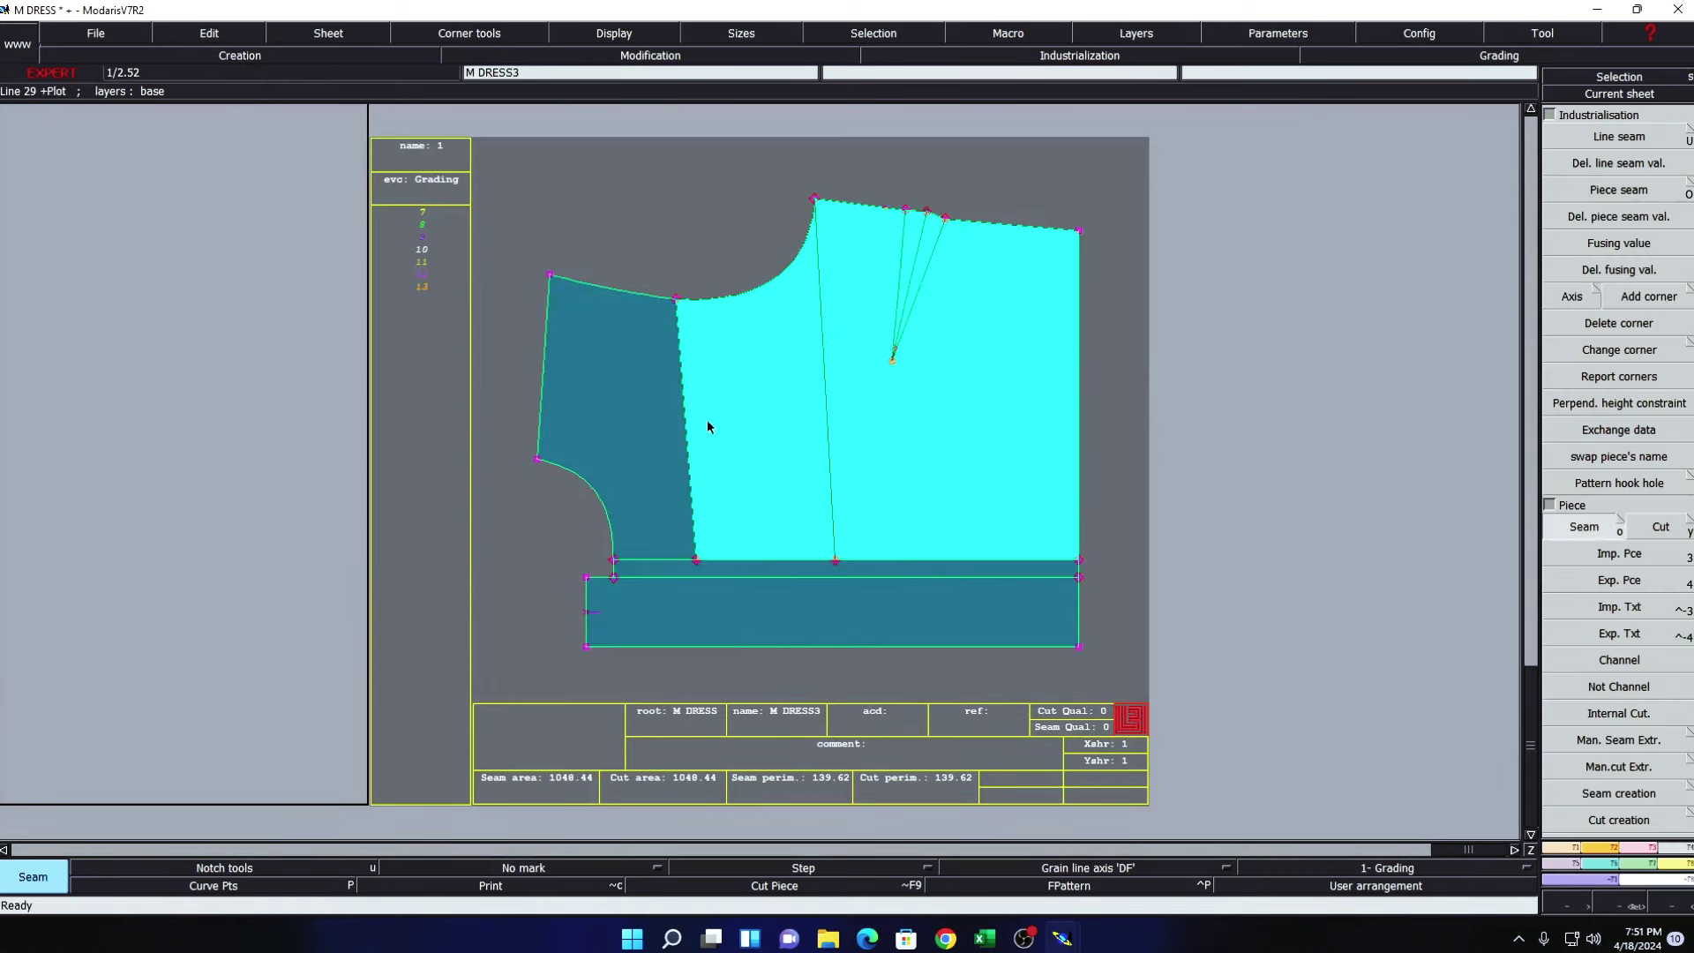
{"action": "left_click", "coordinate": [686, 569]}
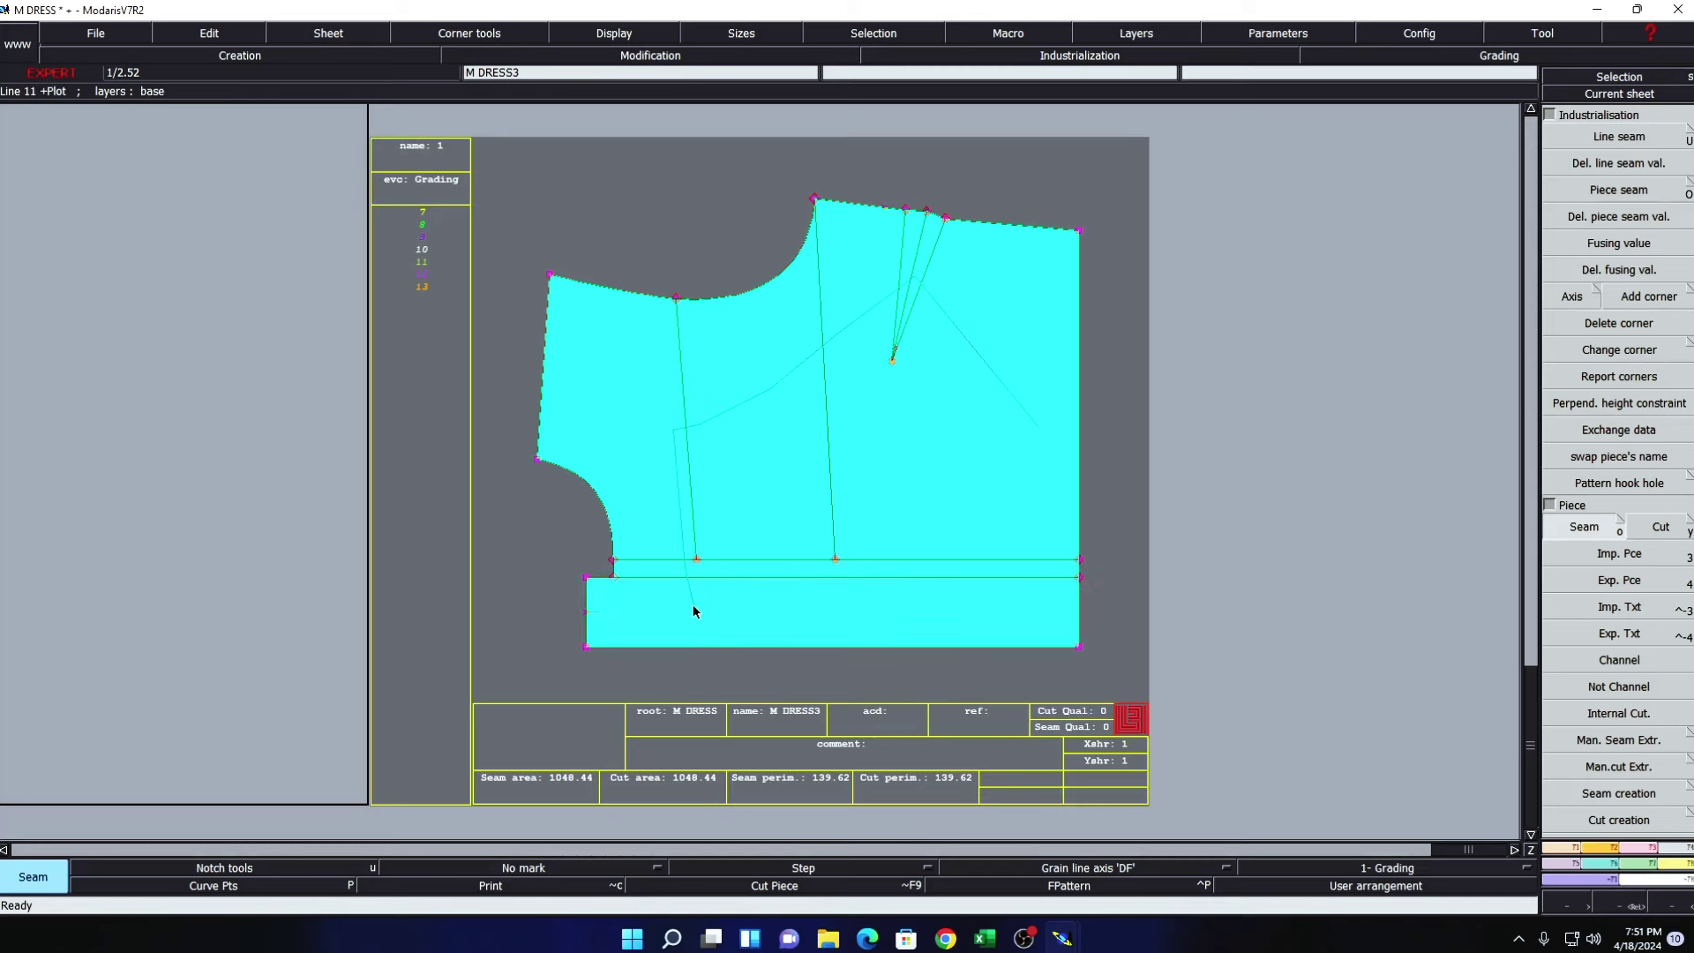
{"action": "right_click", "coordinate": [692, 606]}
{"action": "key", "text": "a"}
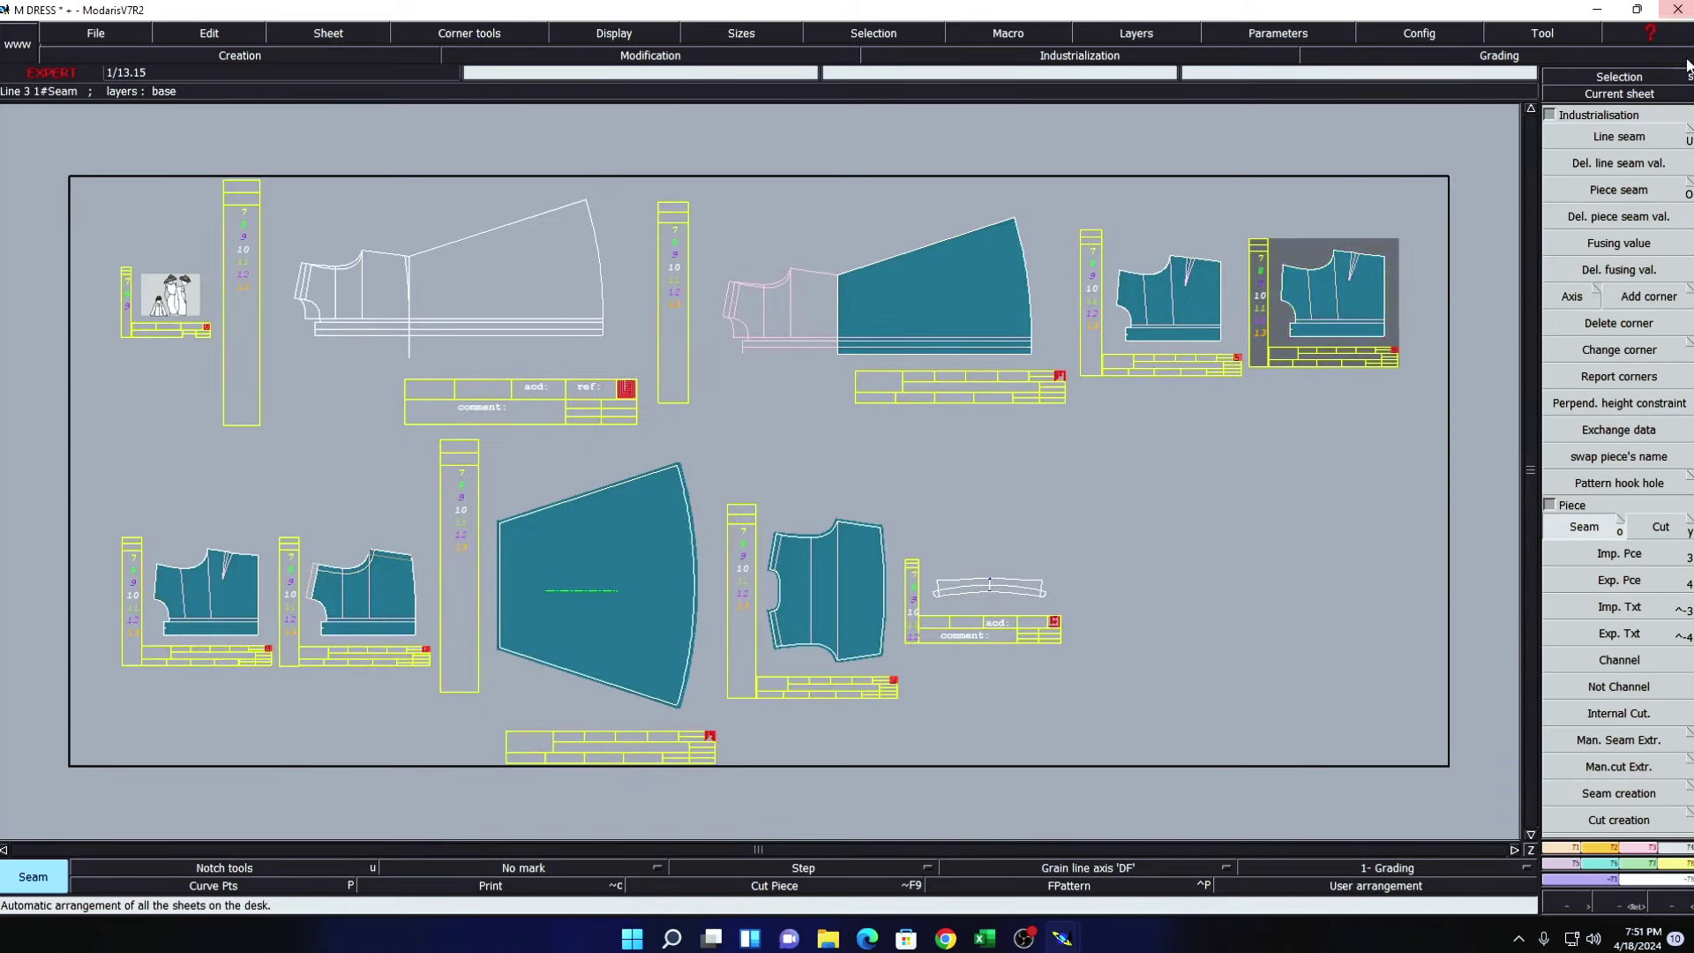
{"action": "left_click", "coordinate": [1651, 93]}
{"action": "left_click", "coordinate": [1180, 328]}
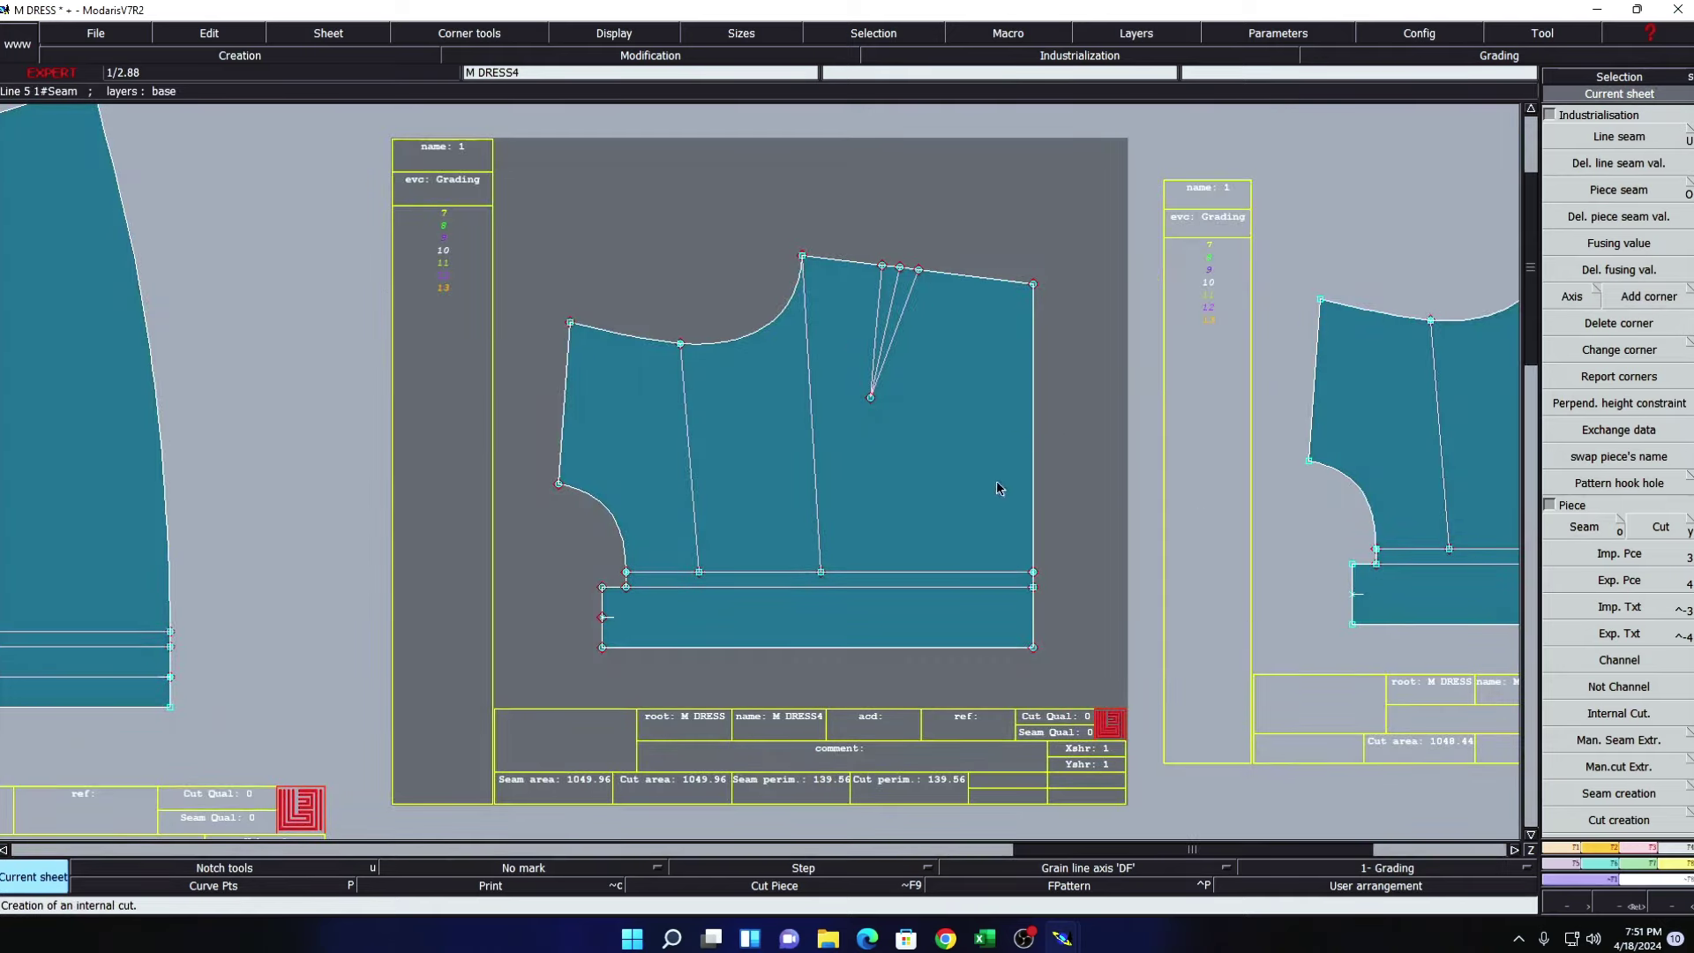
- Fill the DART POSITION FROM APEX row (row 21) yellow, then return to Modaris
{"action": "left_click", "coordinate": [985, 937]}
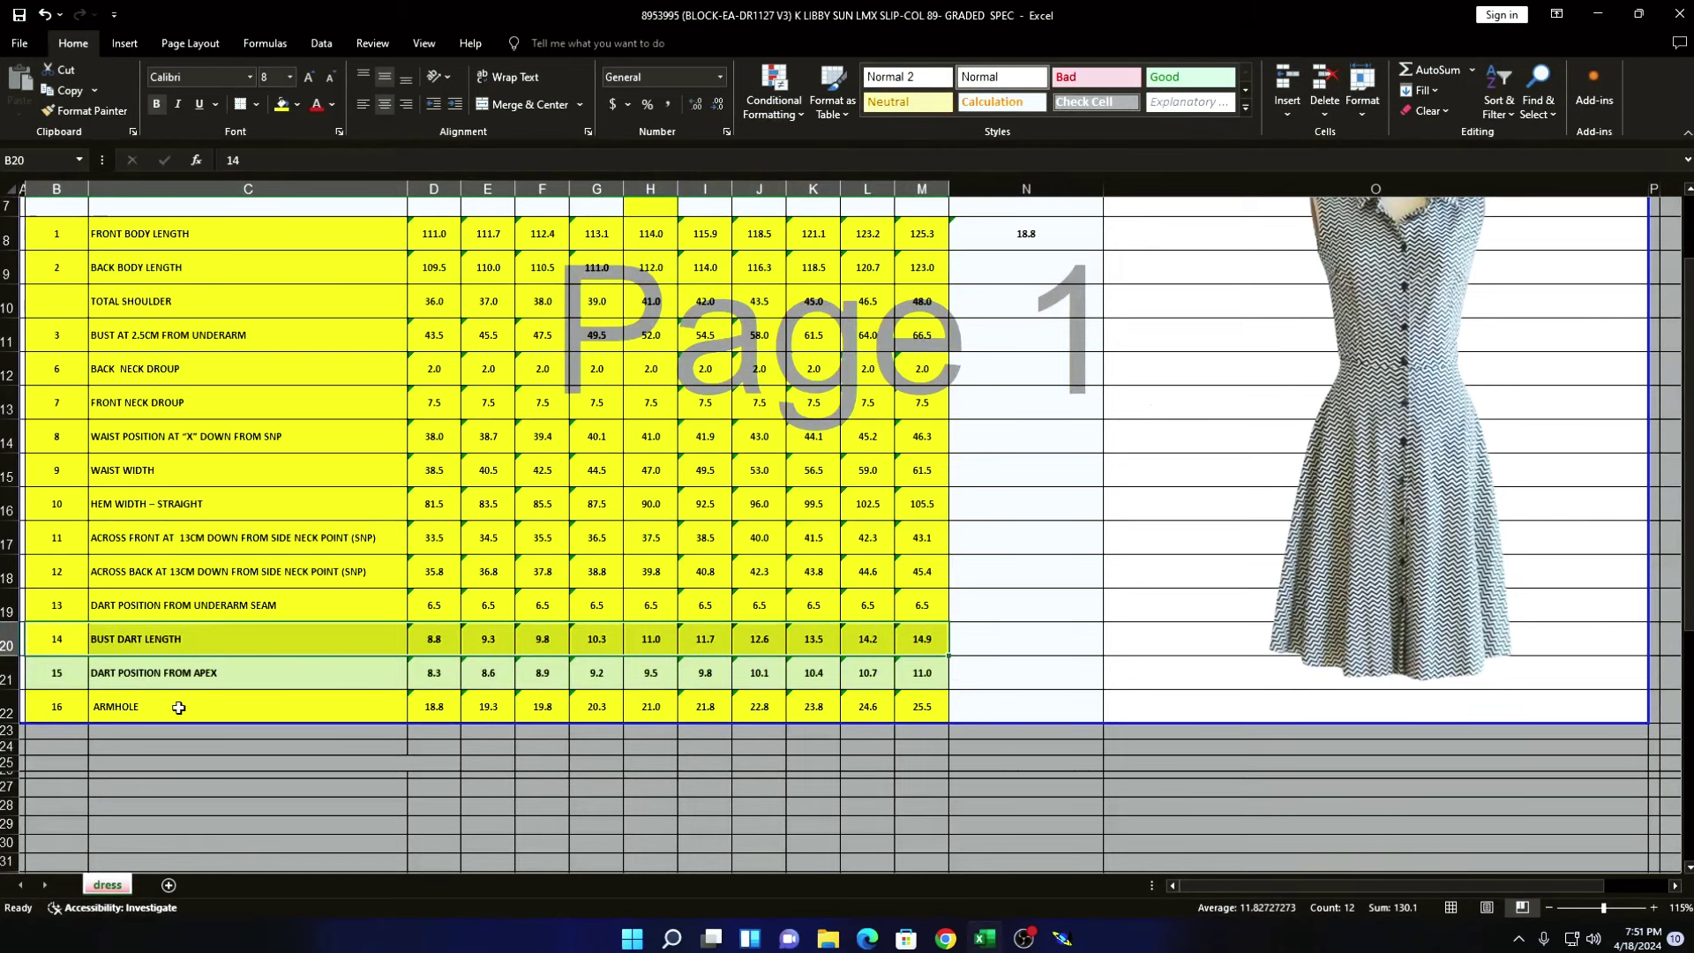
{"action": "left_click_drag", "start_coordinate": [56, 672], "coordinate": [926, 672]}
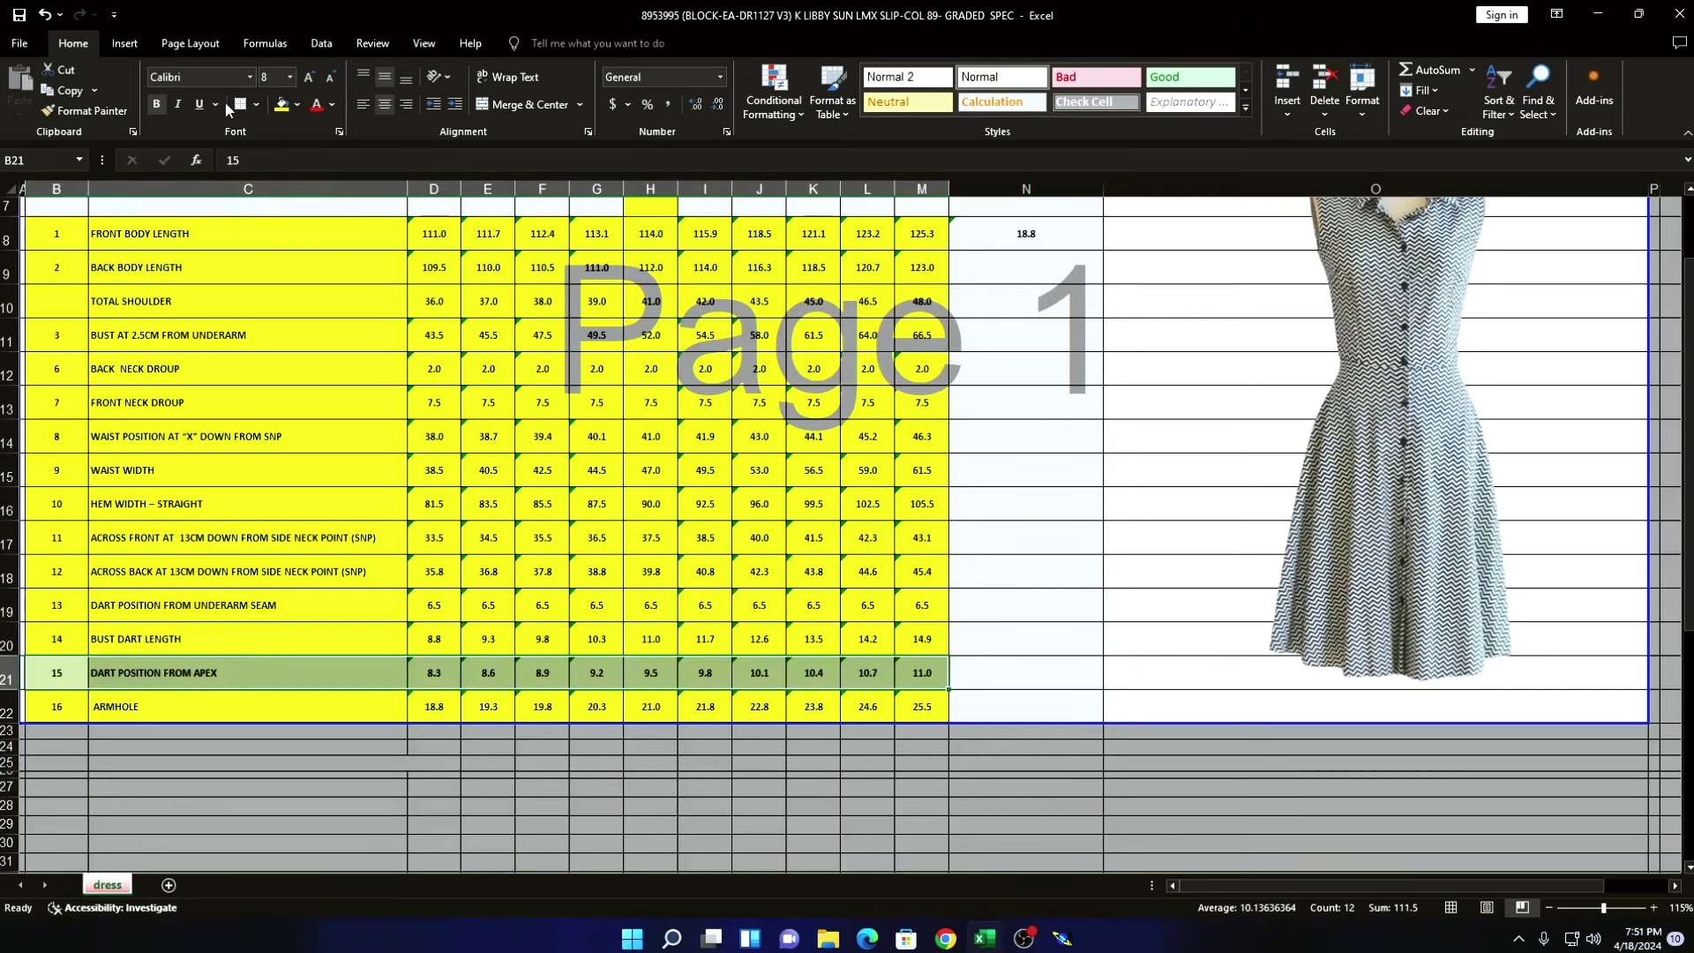
{"action": "left_click", "coordinate": [283, 111]}
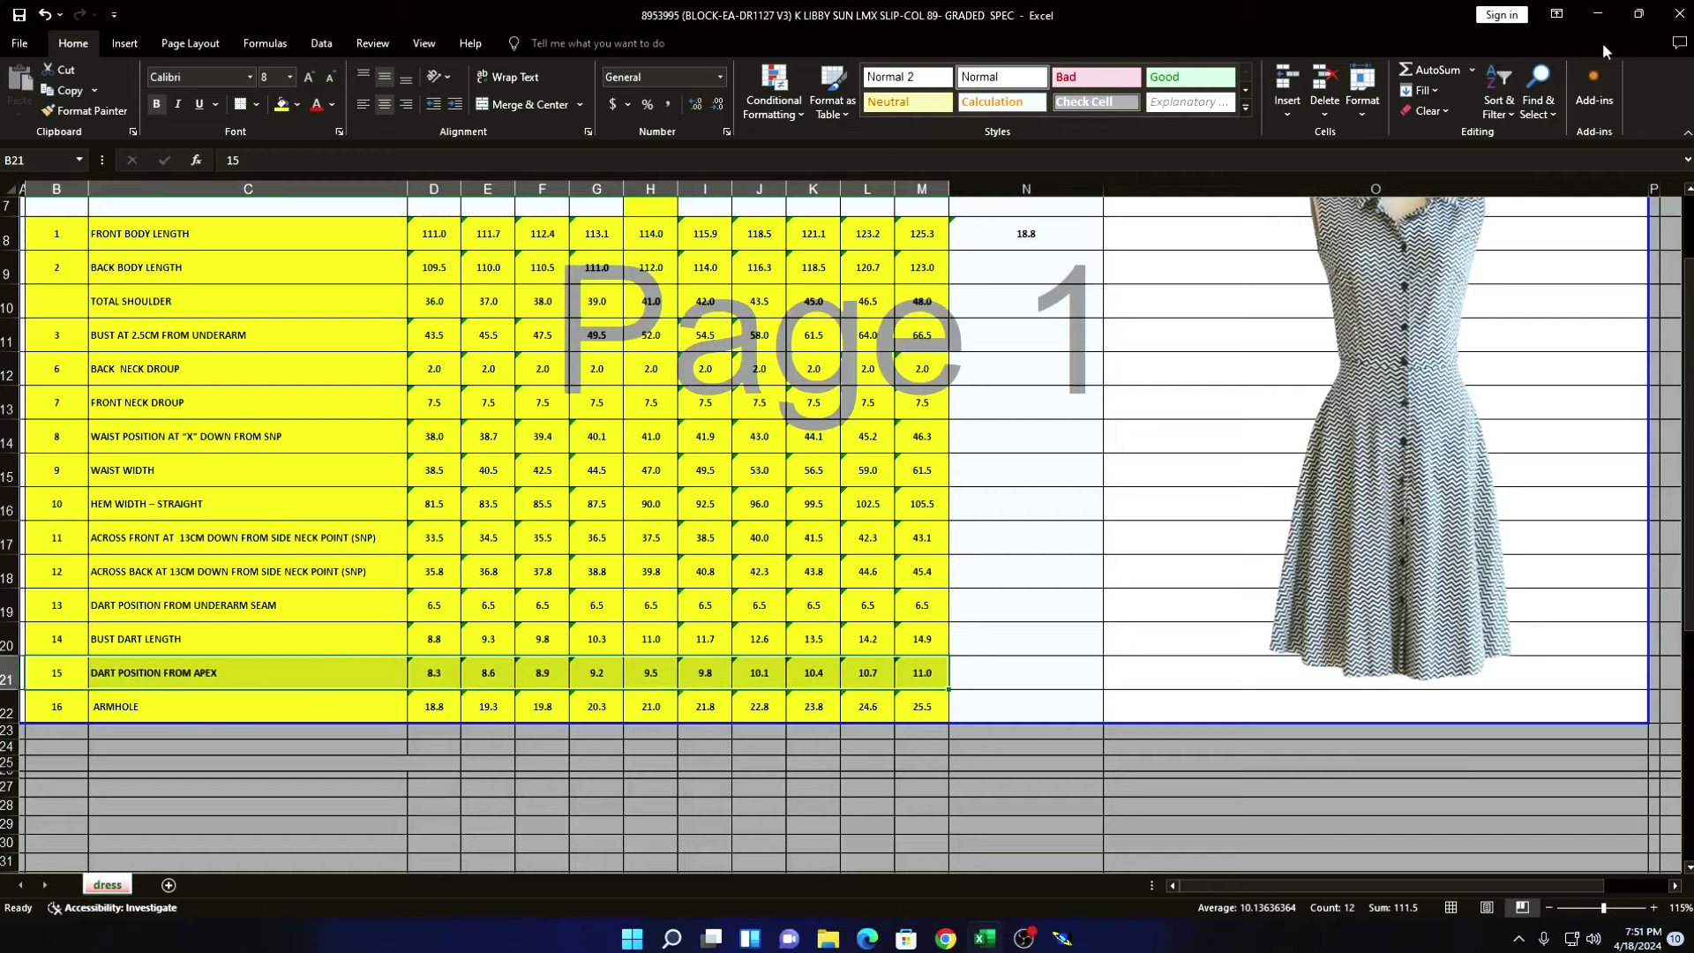
{"action": "left_click", "coordinate": [1597, 14]}
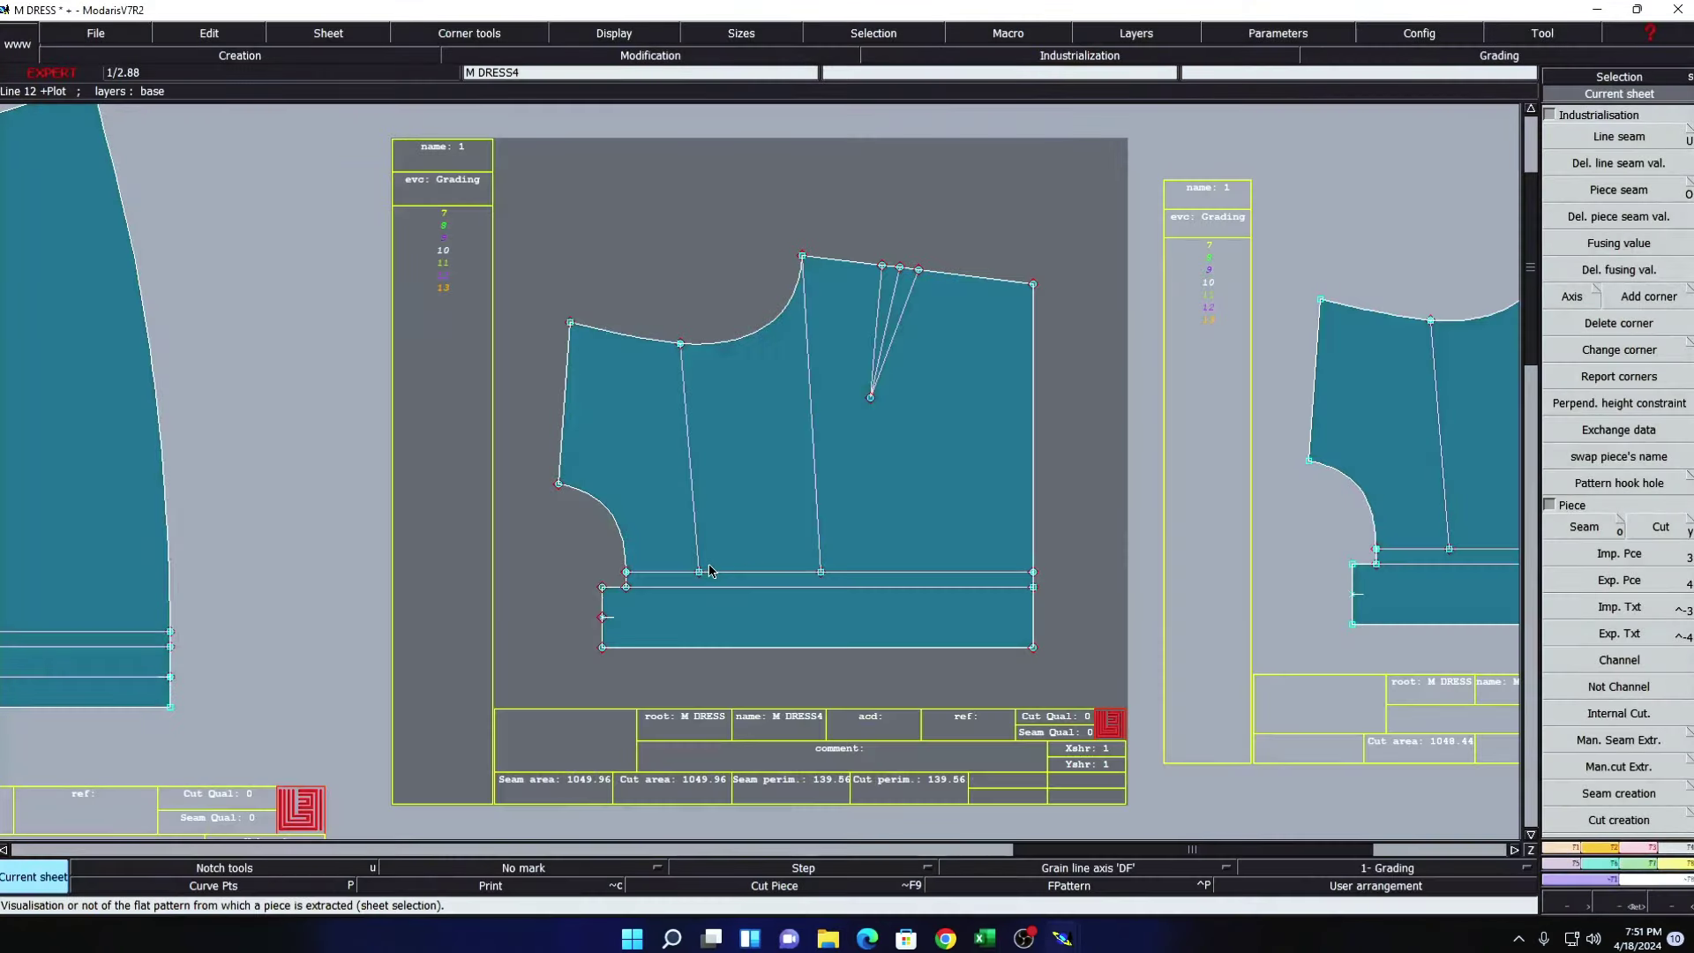
- Place a developed point 9.50 cm along the M DRESS4 bodice's right edge
{"action": "key", "text": "d"}
{"action": "left_click", "coordinate": [1034, 587]}
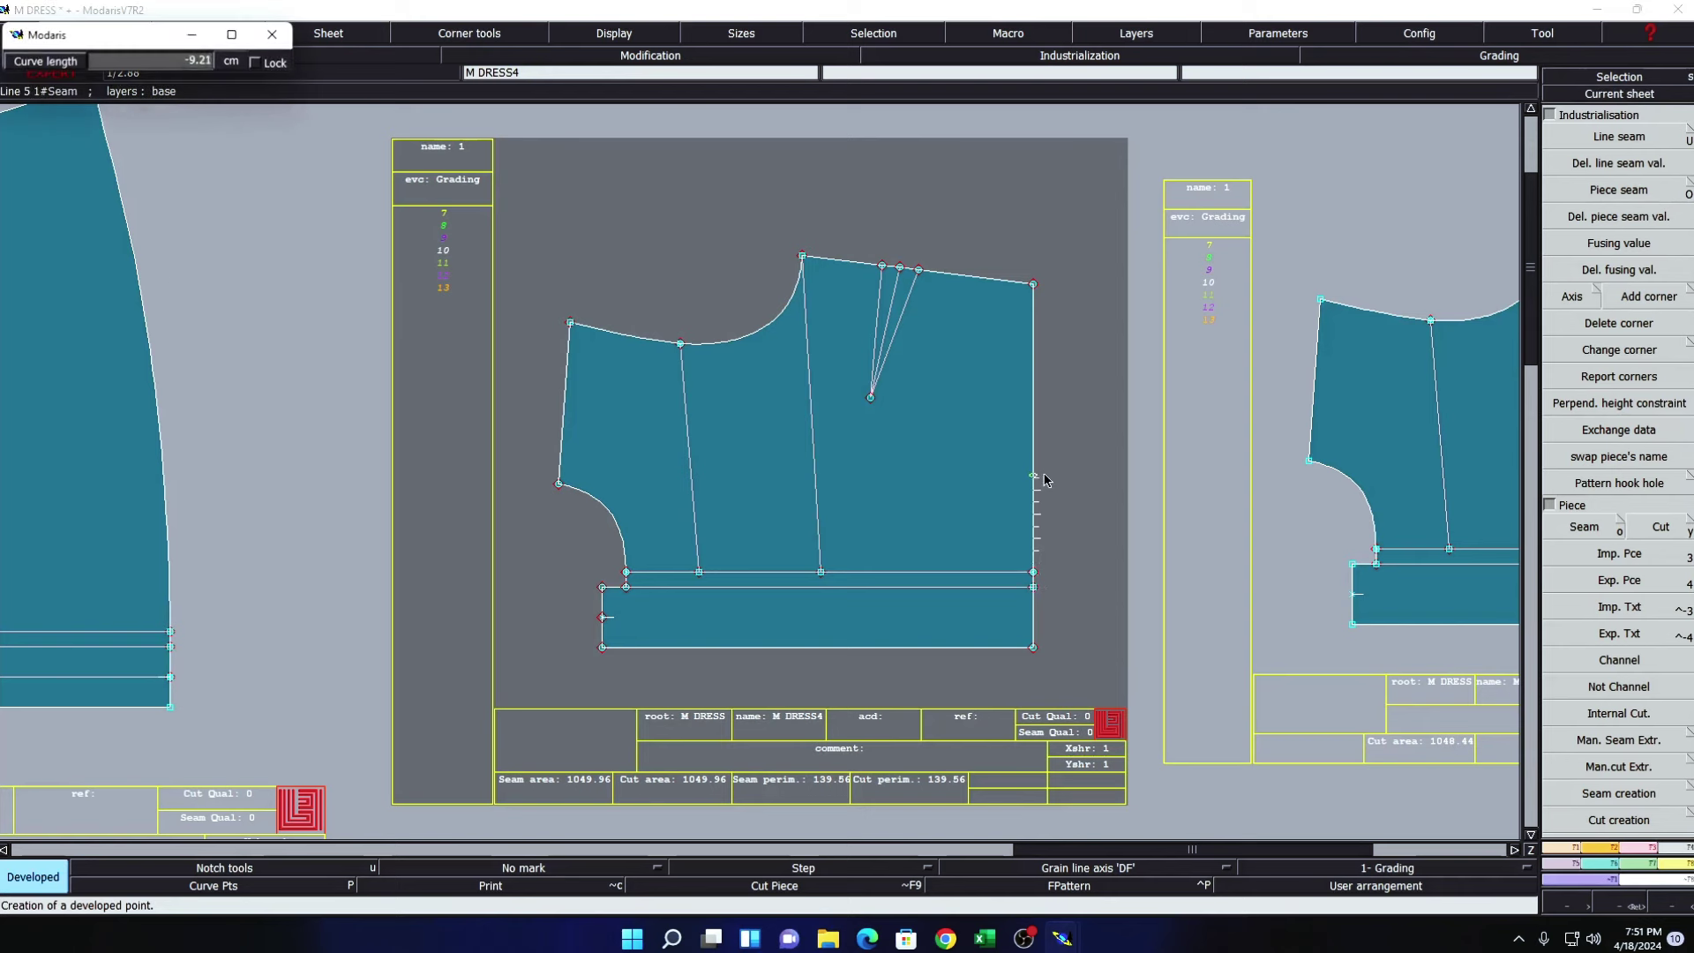
{"action": "type", "text": "9.5"}
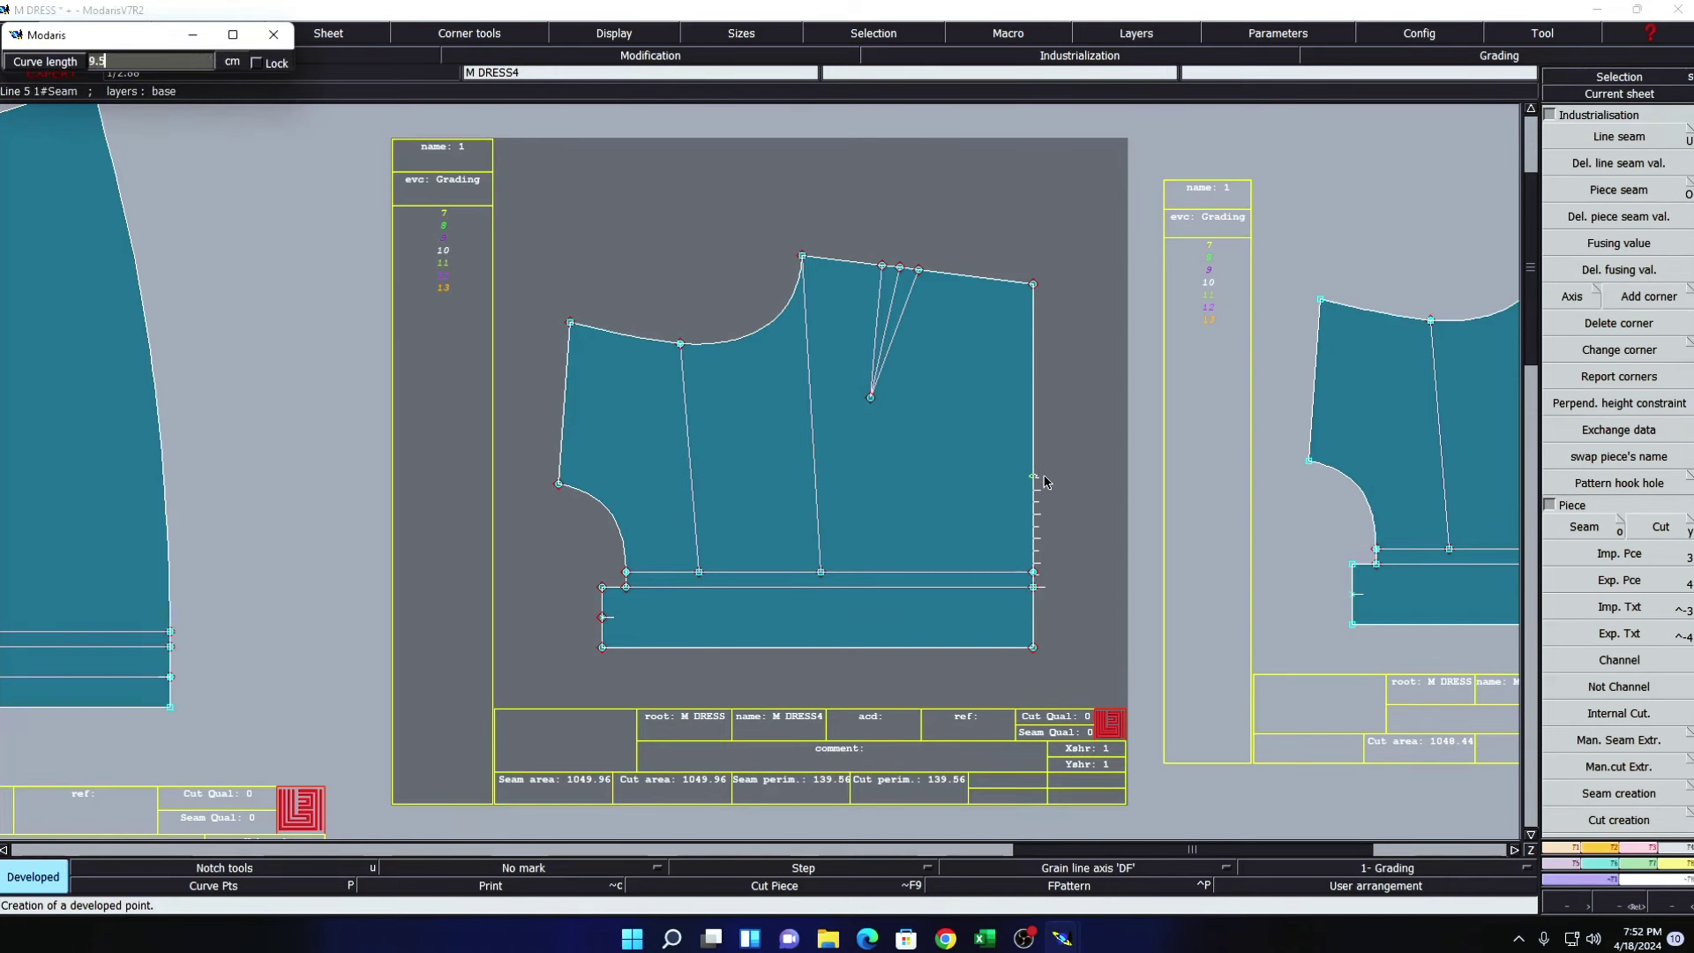
{"action": "key", "text": "Return"}
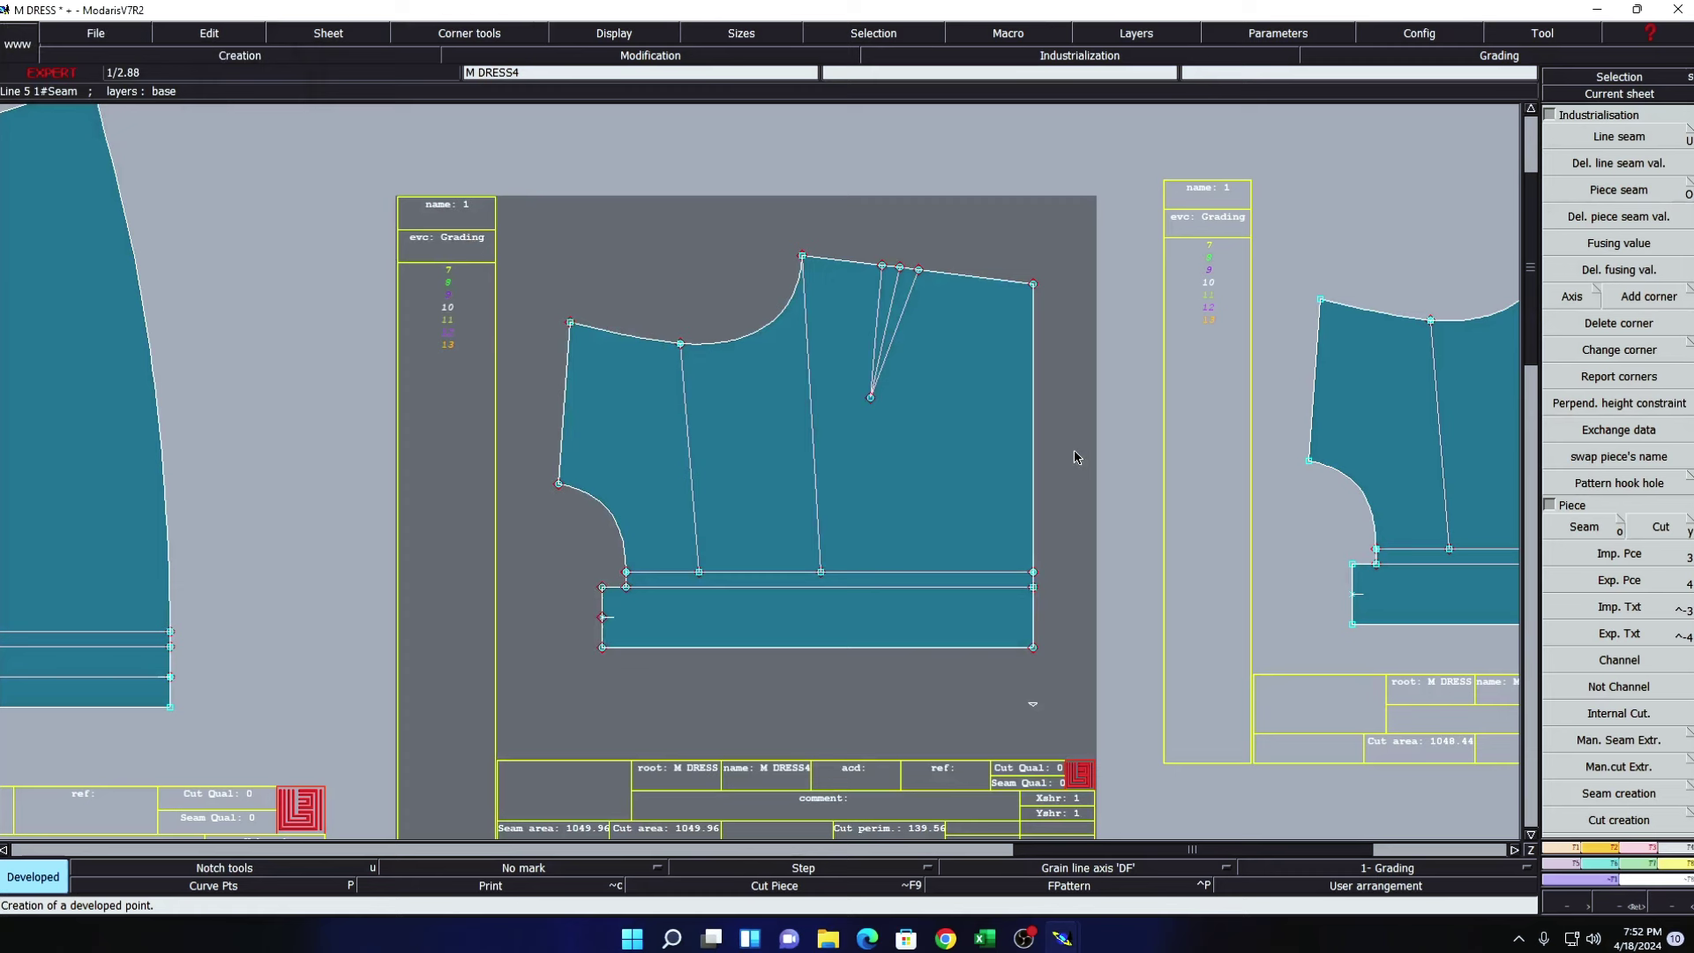
{"action": "left_click", "coordinate": [1034, 587]}
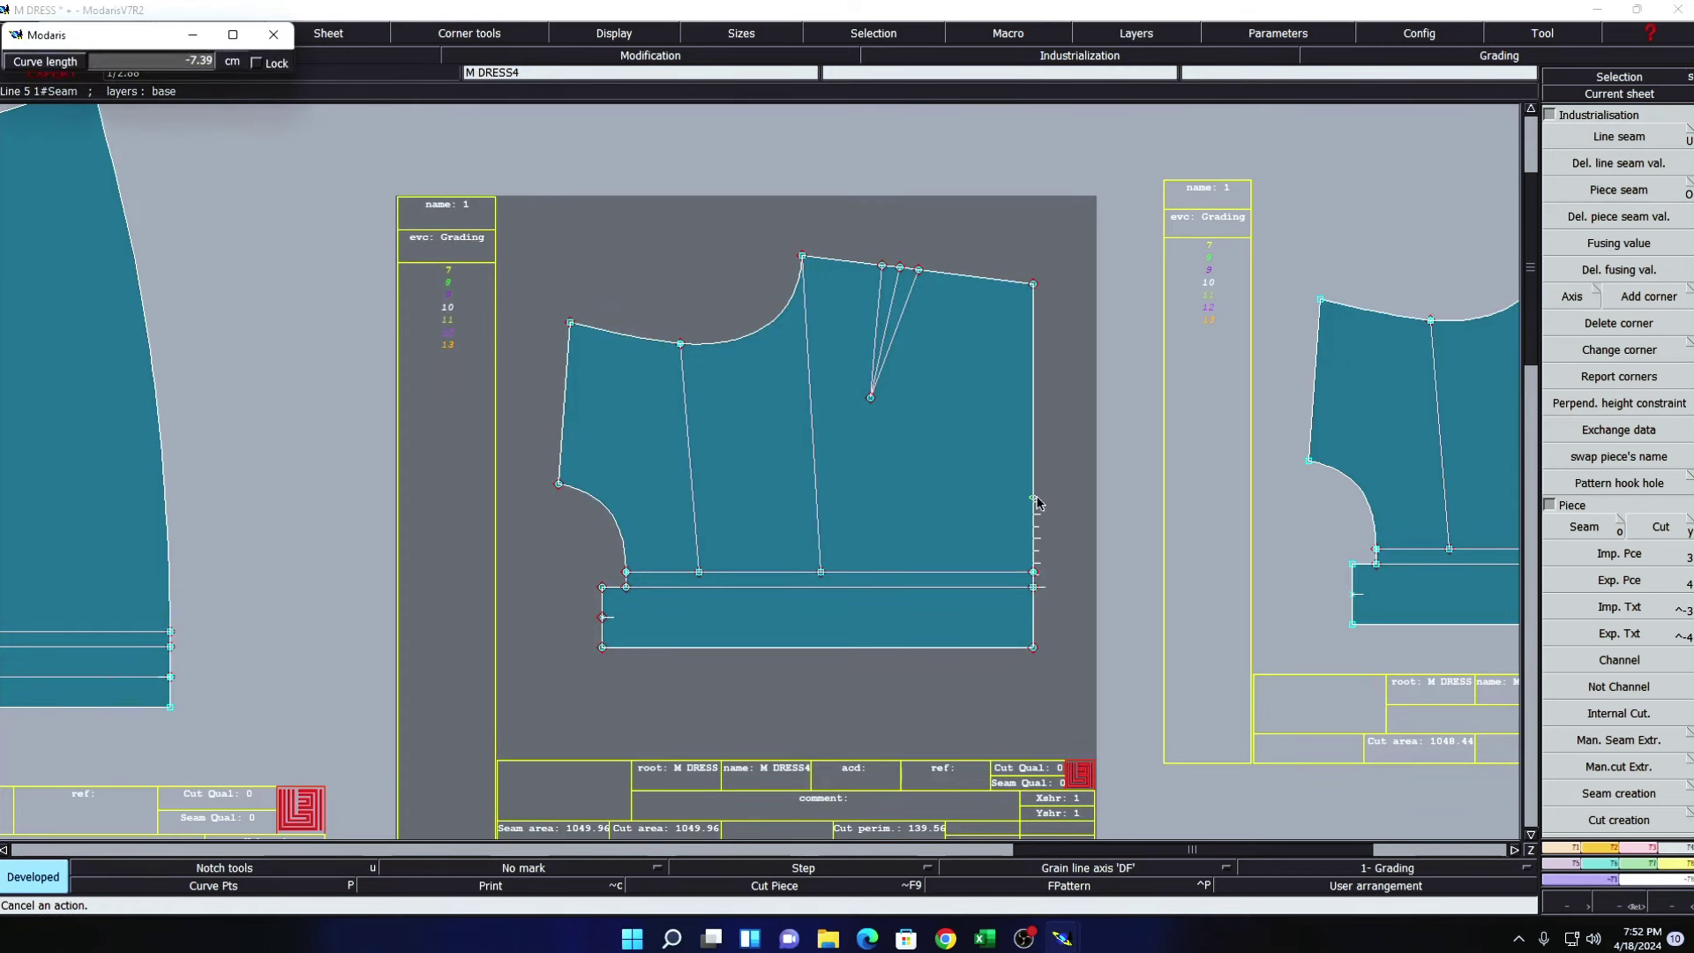
{"action": "key", "text": "BackSpace"}
{"action": "type", "text": ".50"}
{"action": "key", "text": "Return"}
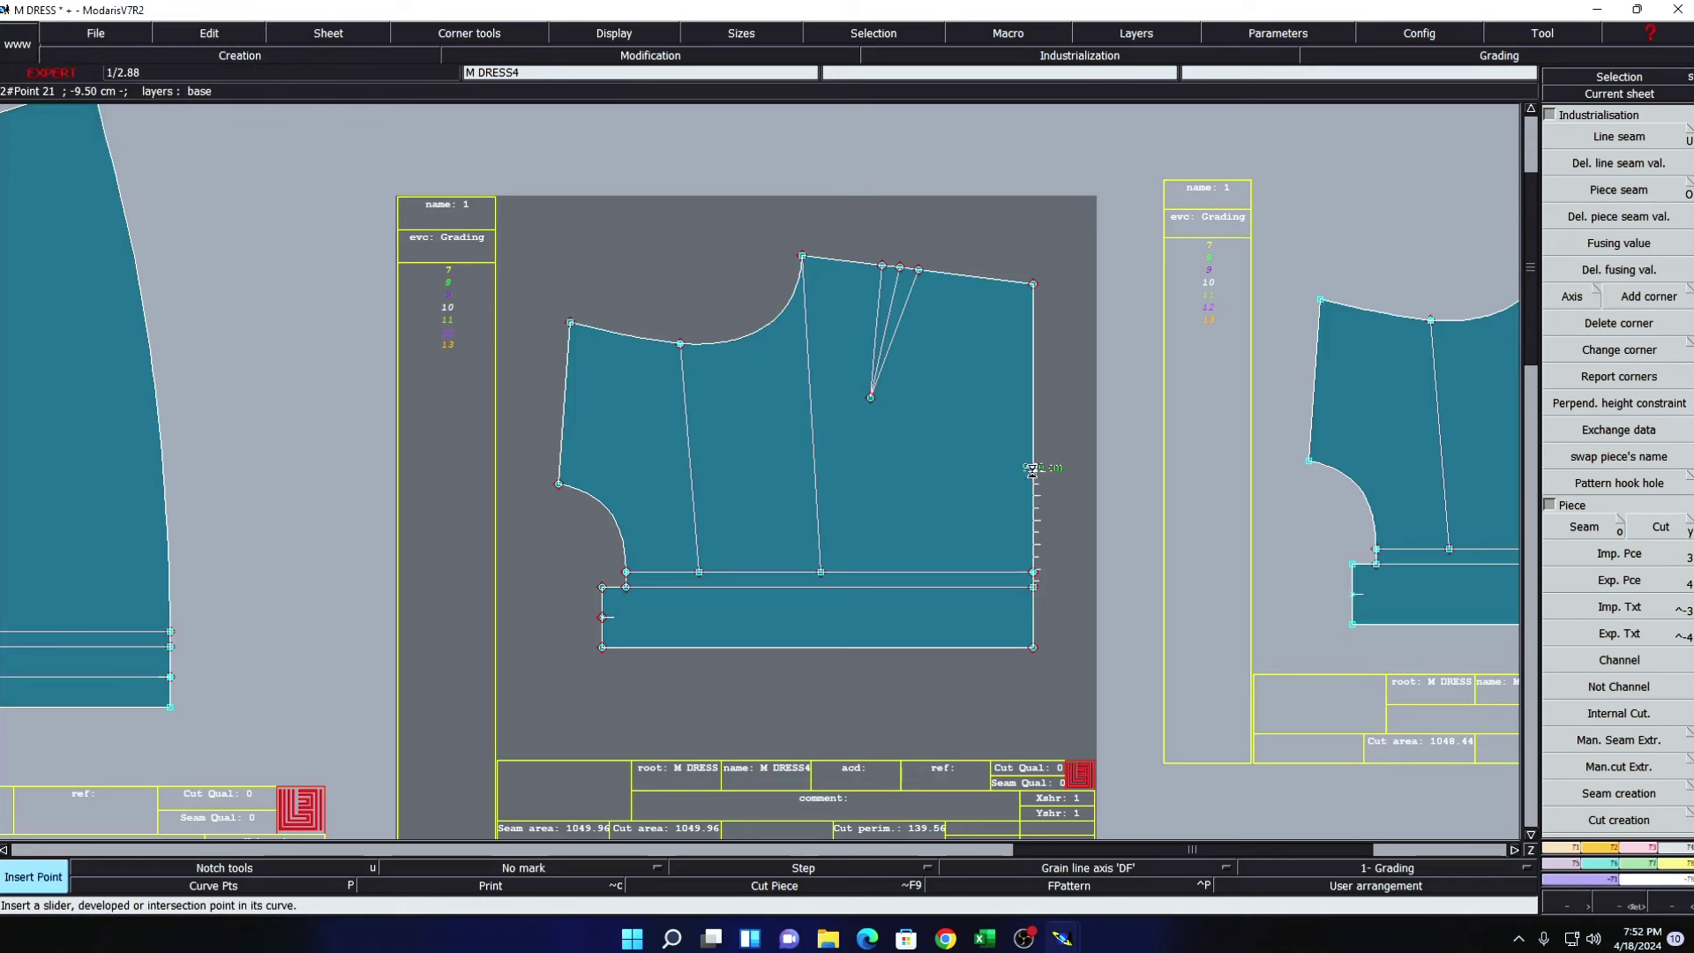
- Draw a trial horizontal line from the 9.5 cm side-seam point, then cancel it
{"action": "key", "text": "b"}
{"action": "left_click", "coordinate": [1033, 472]}
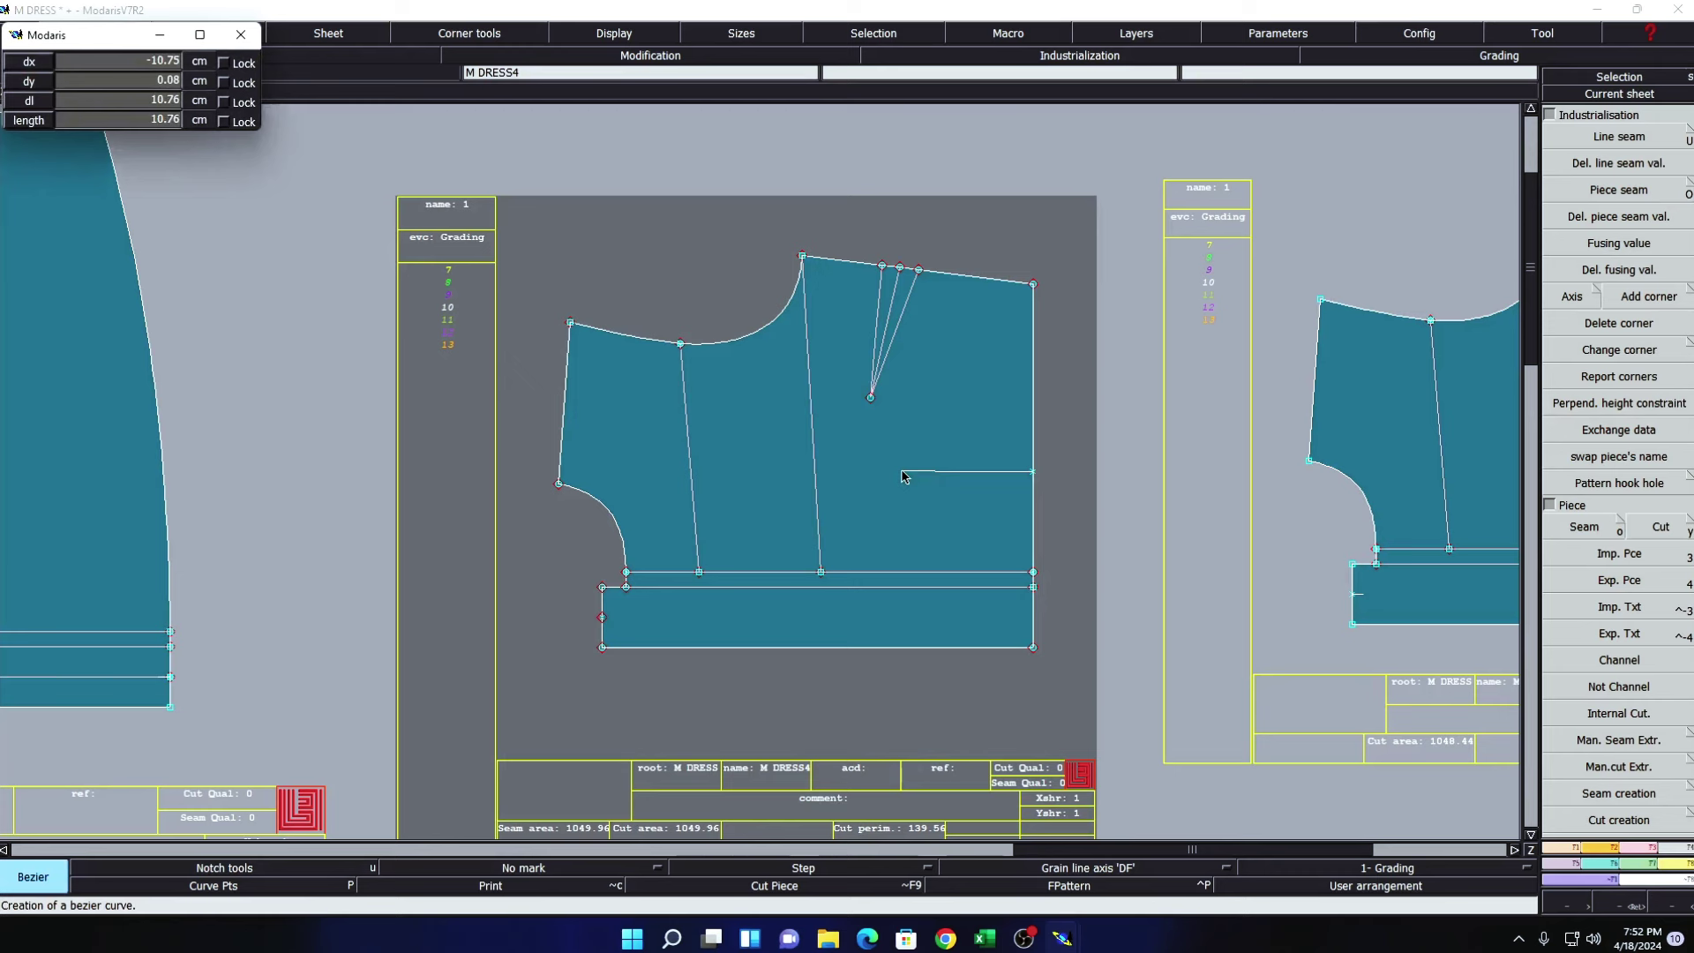
{"action": "key", "text": "BackSpace"}
{"action": "type", "text": "0"}
{"action": "key", "text": "Tab"}
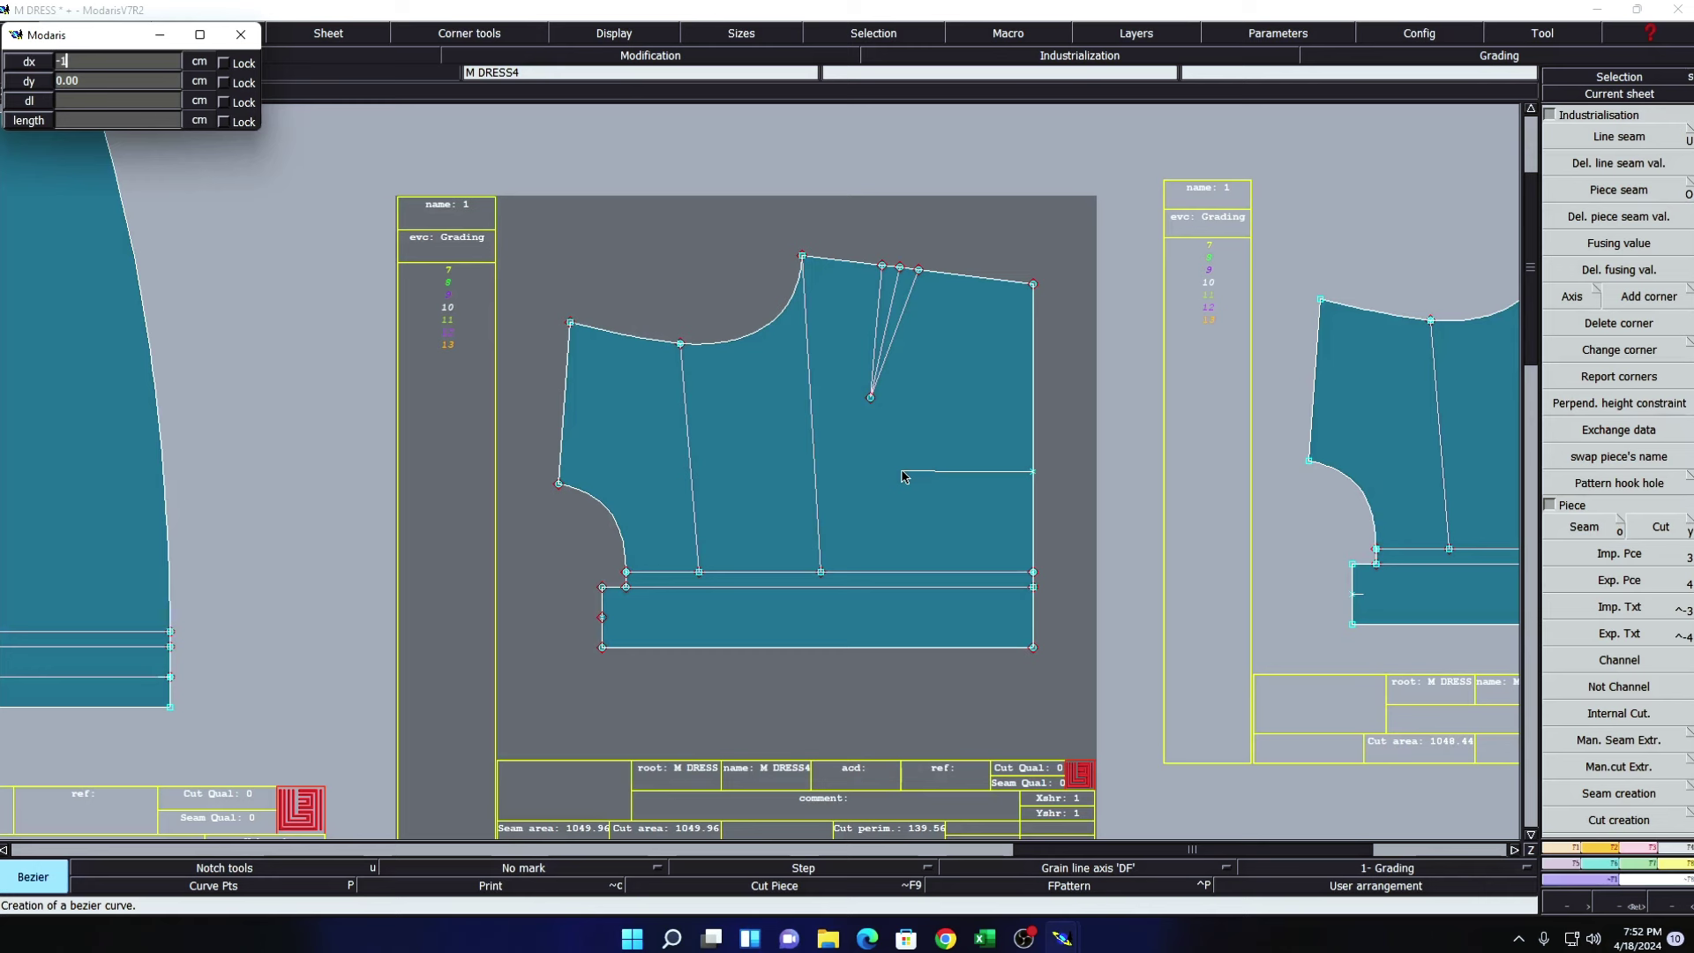
{"action": "key", "text": "Return"}
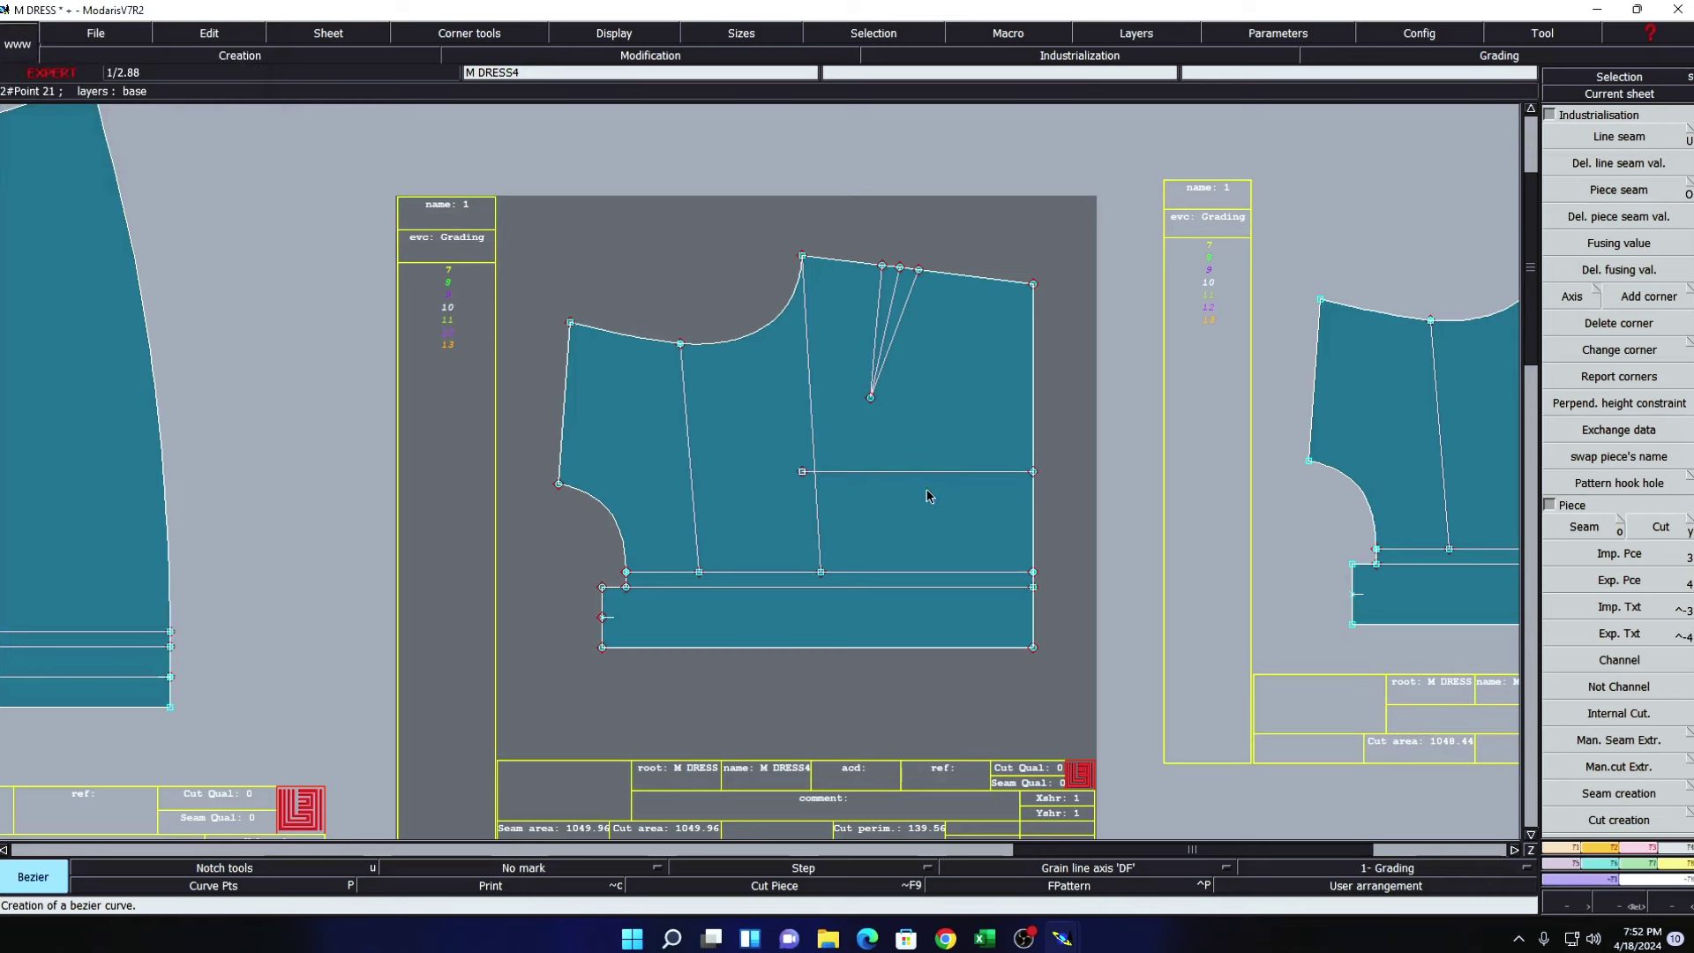
{"action": "key", "text": "Escape"}
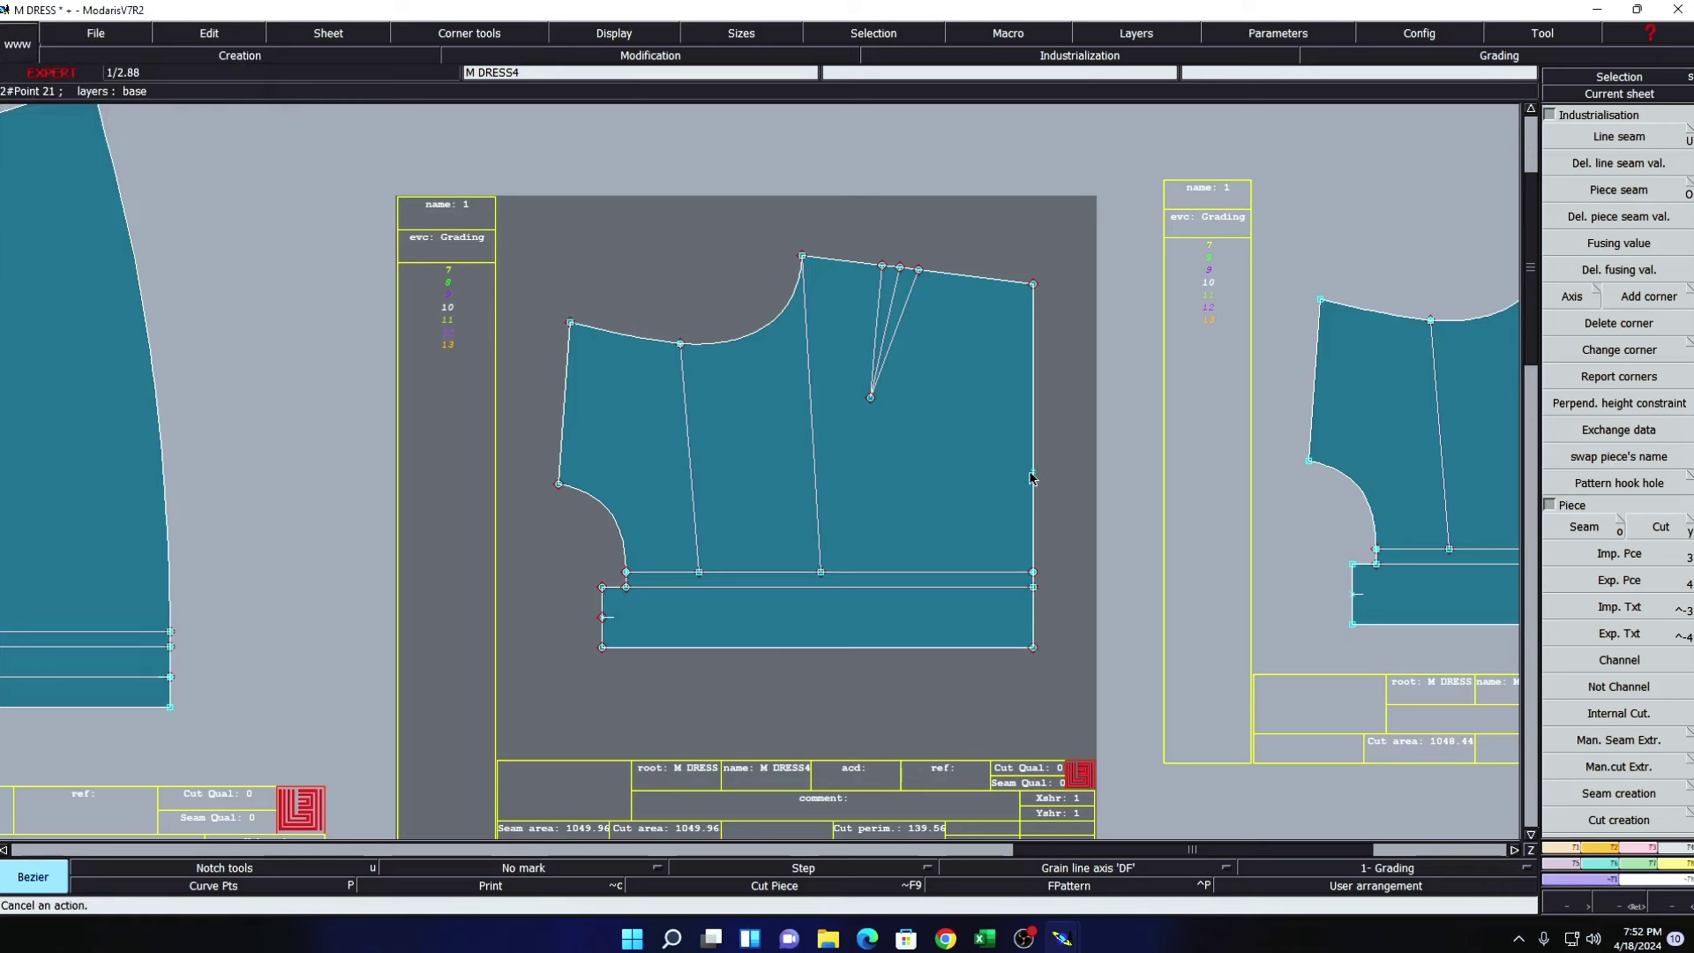
- Redraw the line running 11 cm horizontally inward from the side-seam point
{"action": "left_click", "coordinate": [1031, 474]}
{"action": "type", "text": "-19"}
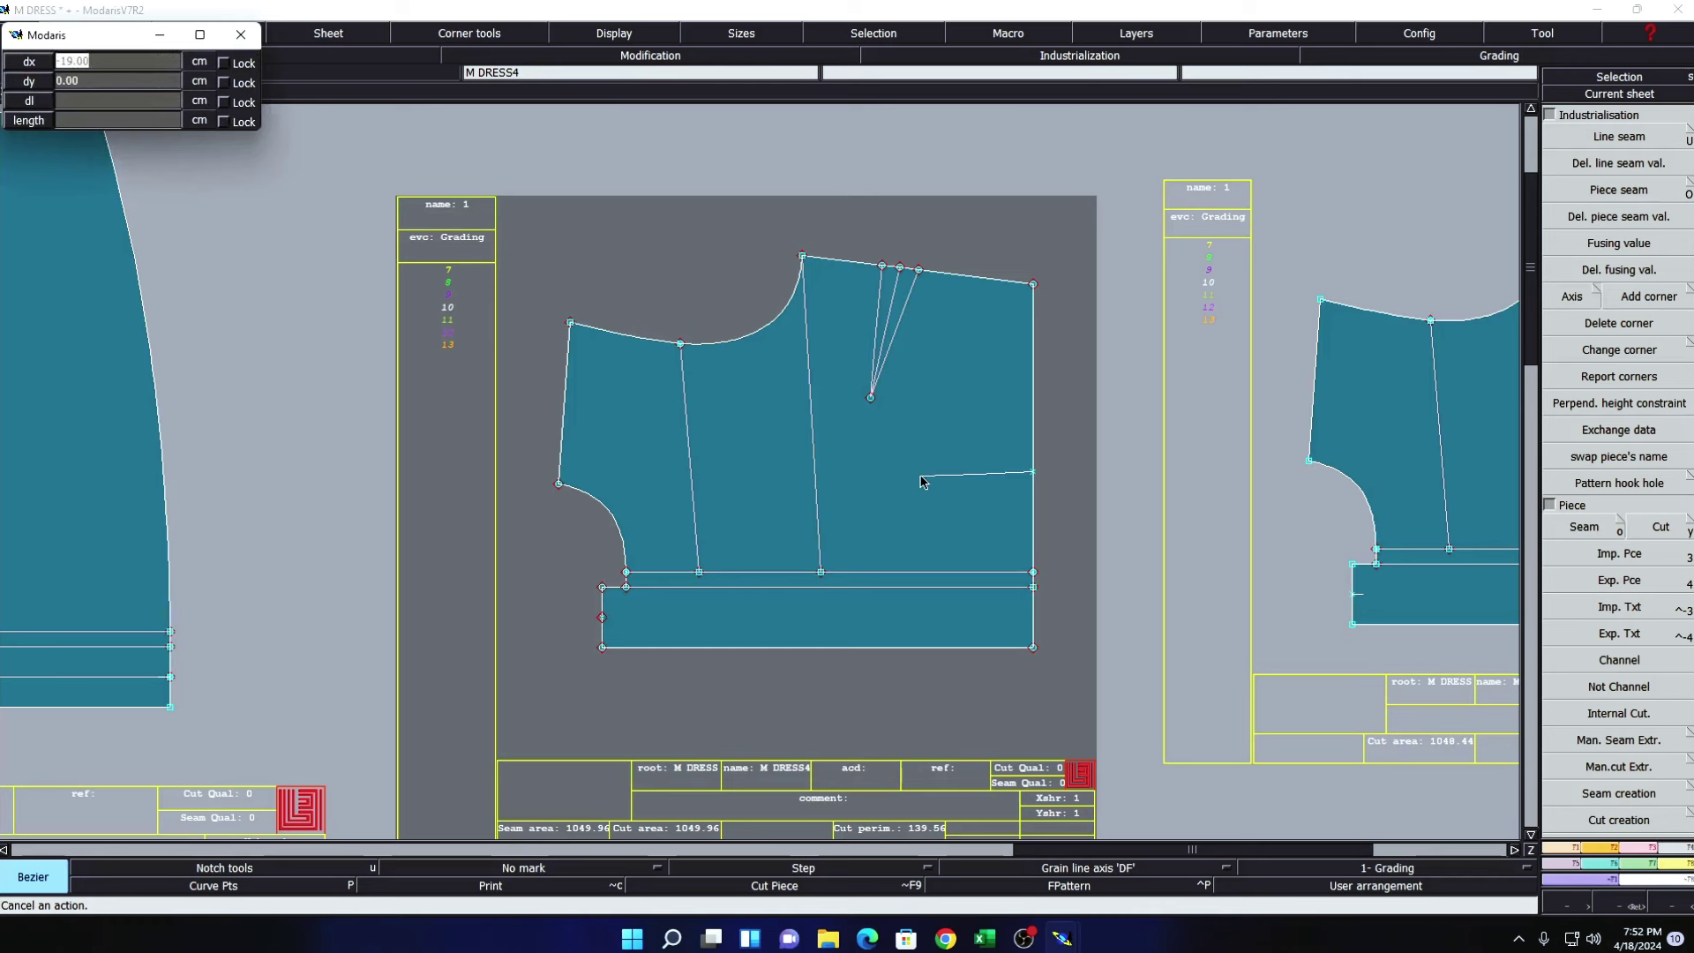
{"action": "type", "text": "-"}
{"action": "key", "text": "Return"}
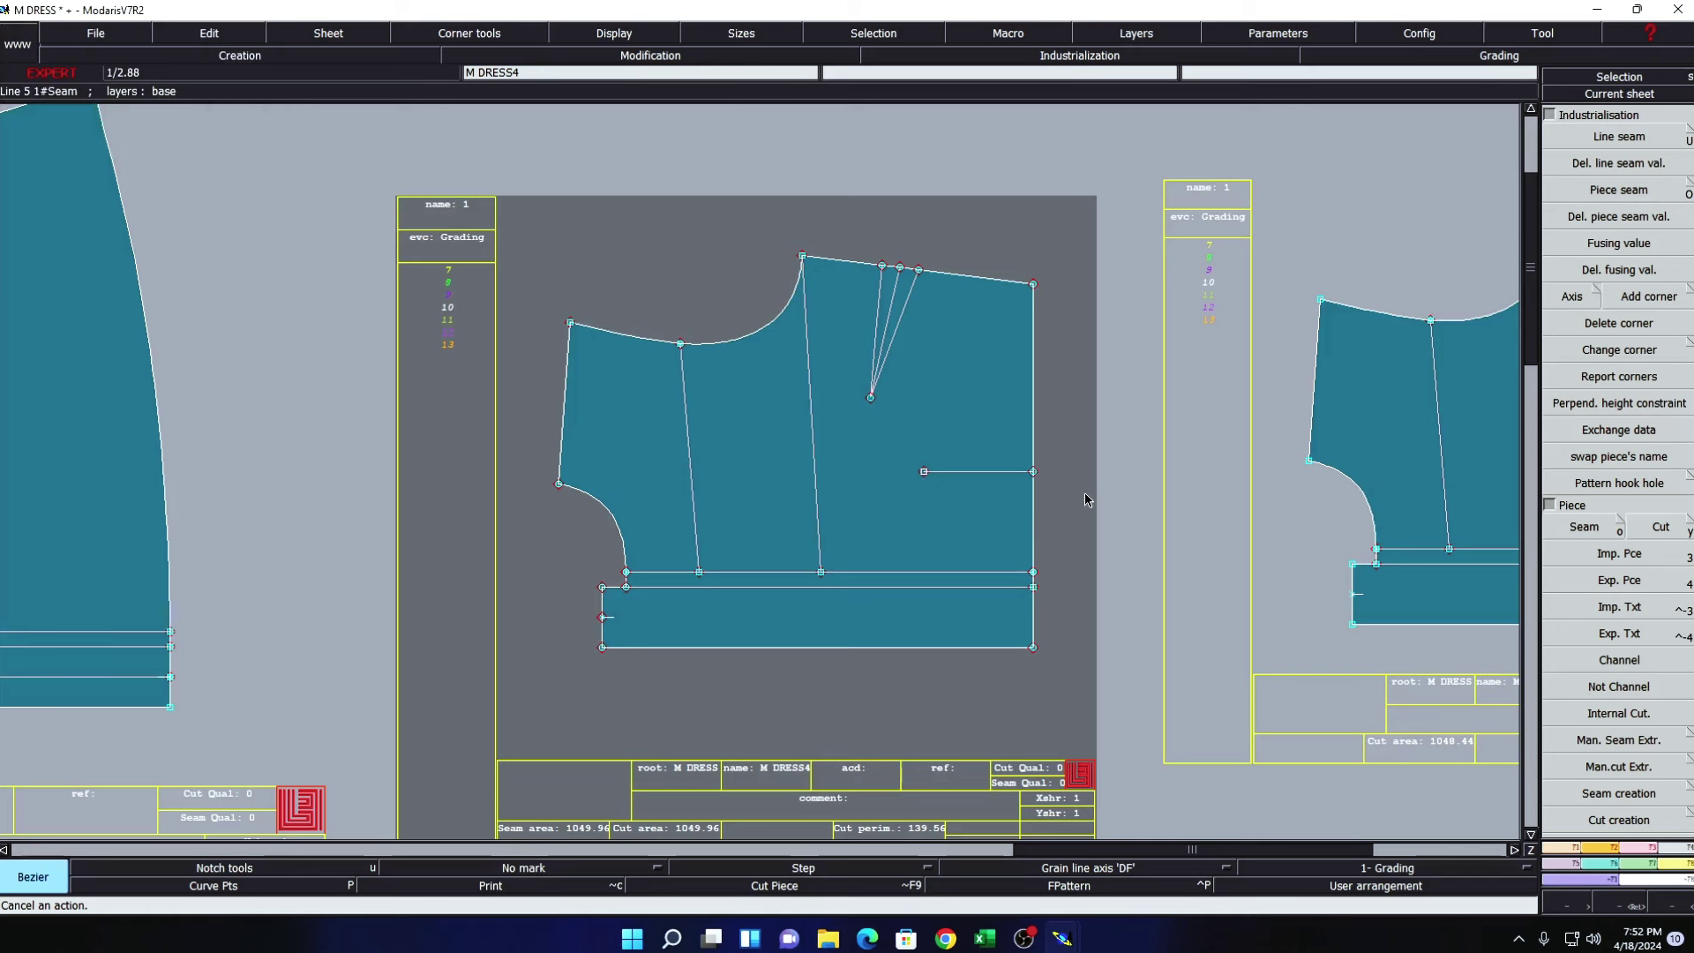
{"action": "key", "text": "ctrl+z"}
{"action": "left_click", "coordinate": [1035, 474]}
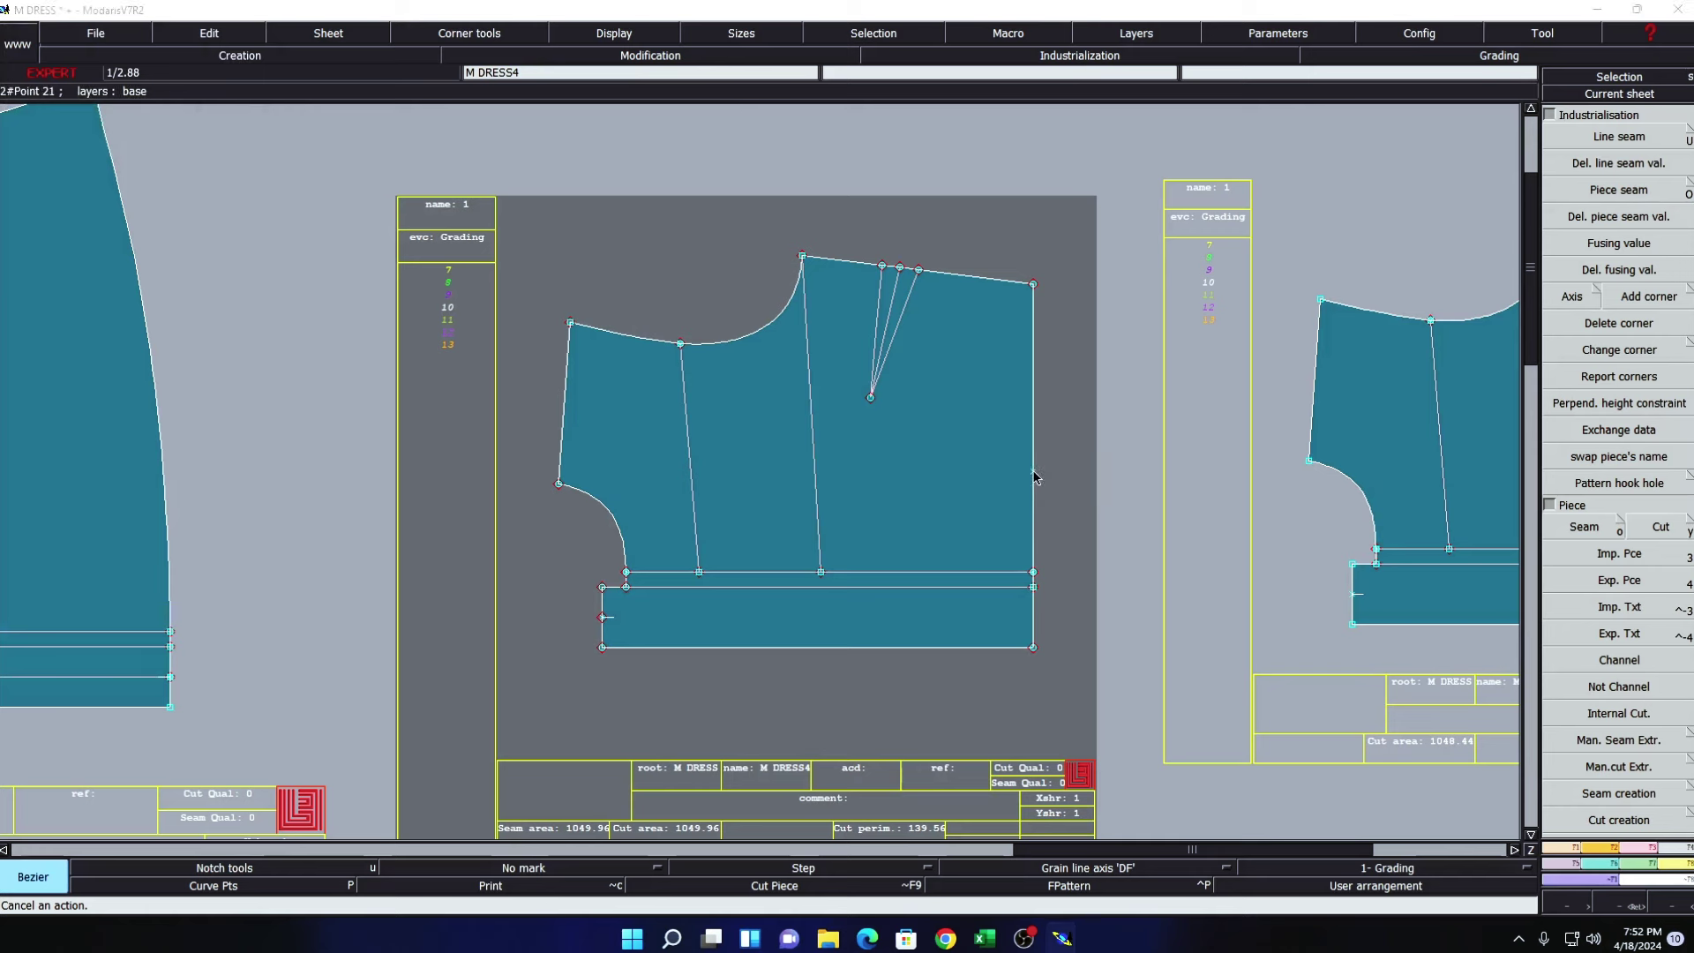
{"action": "type", "text": "-11.00"}
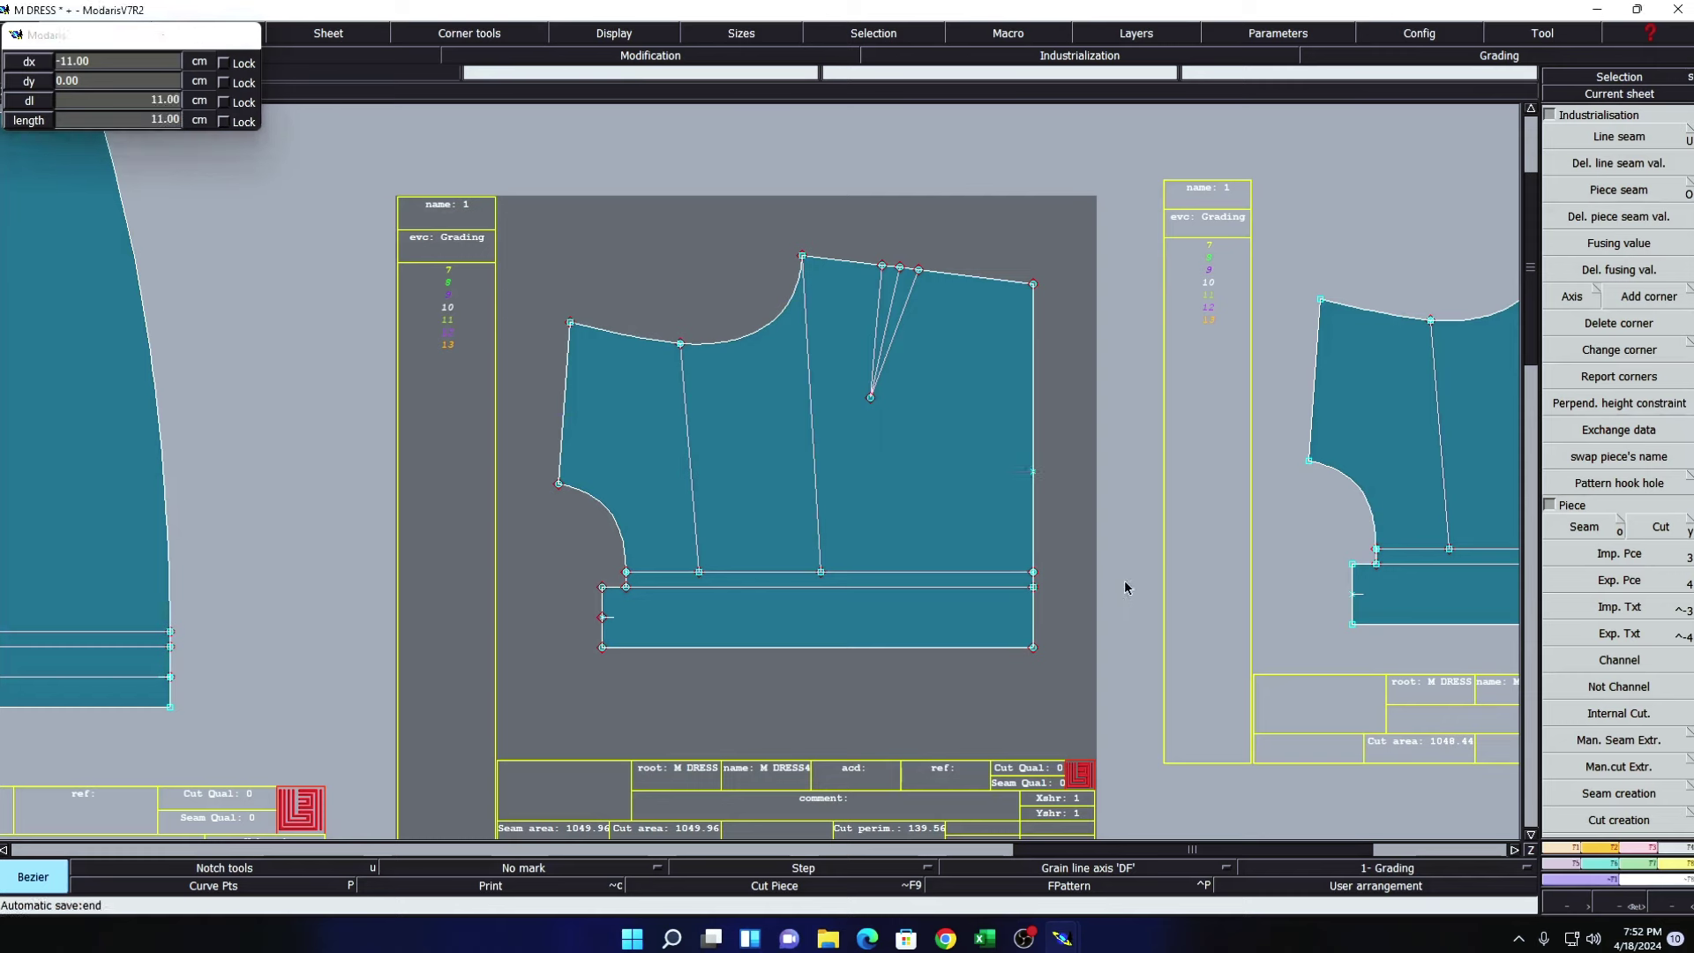
{"action": "key", "text": "Return"}
- Zoom in on the bodice and pin the shoulder dart and top-right corner points
{"action": "key", "text": "z"}
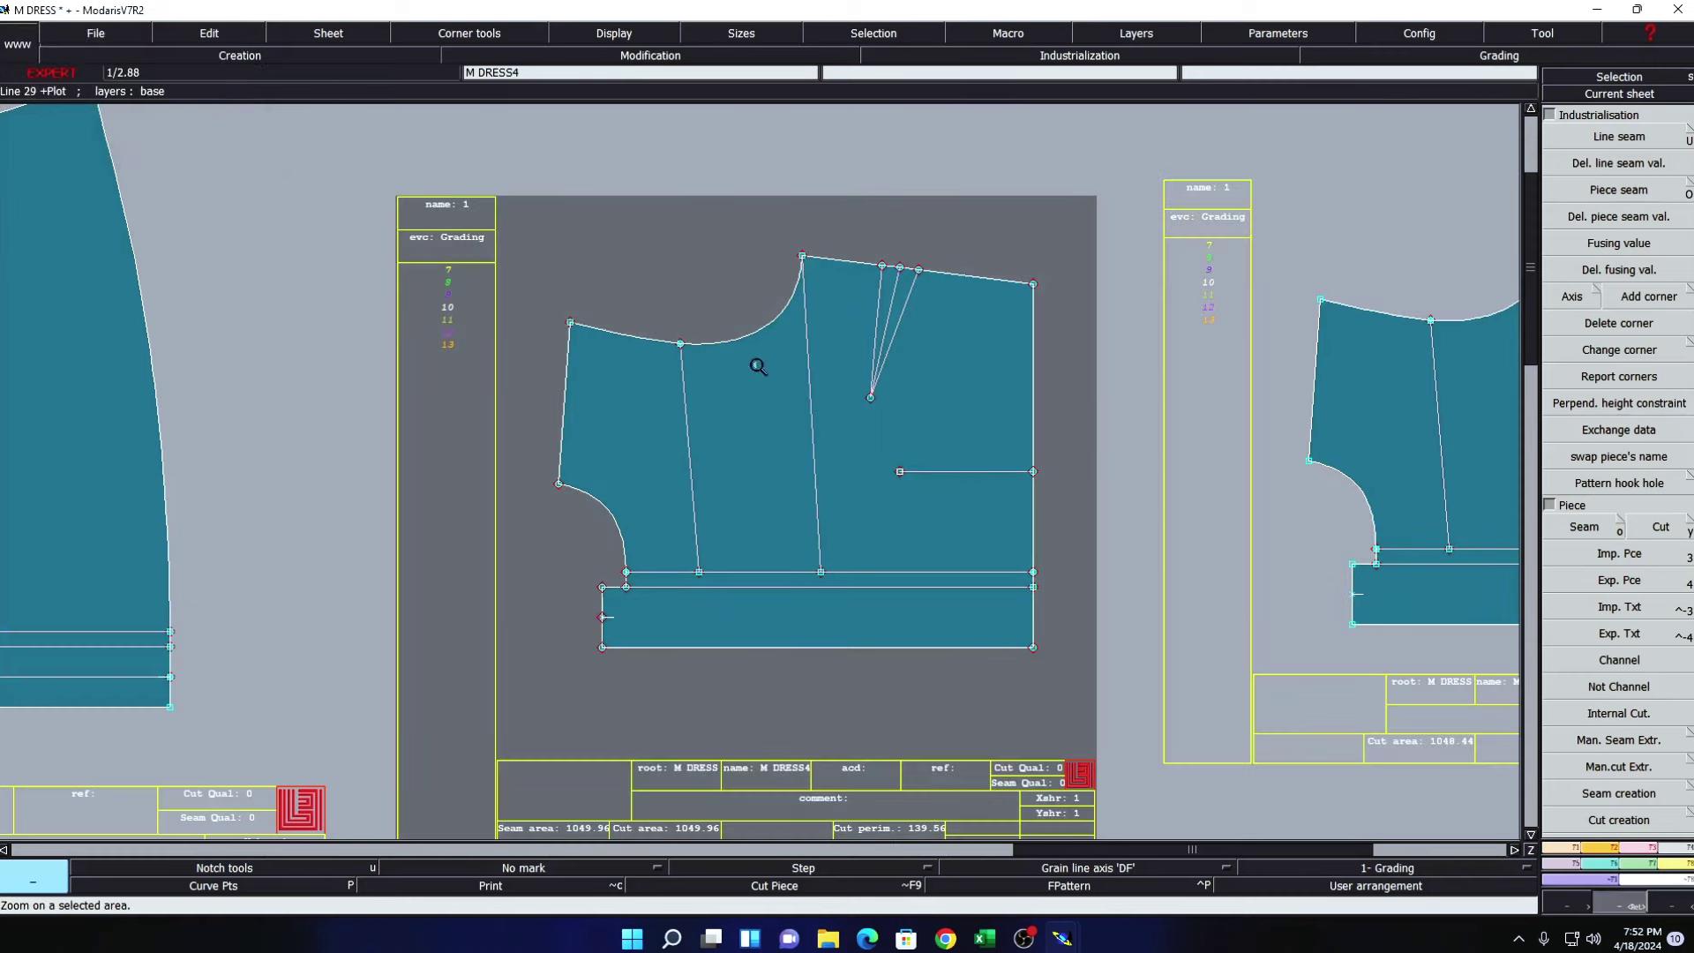
{"action": "left_click_drag", "start_coordinate": [783, 384], "coordinate": [1131, 720]}
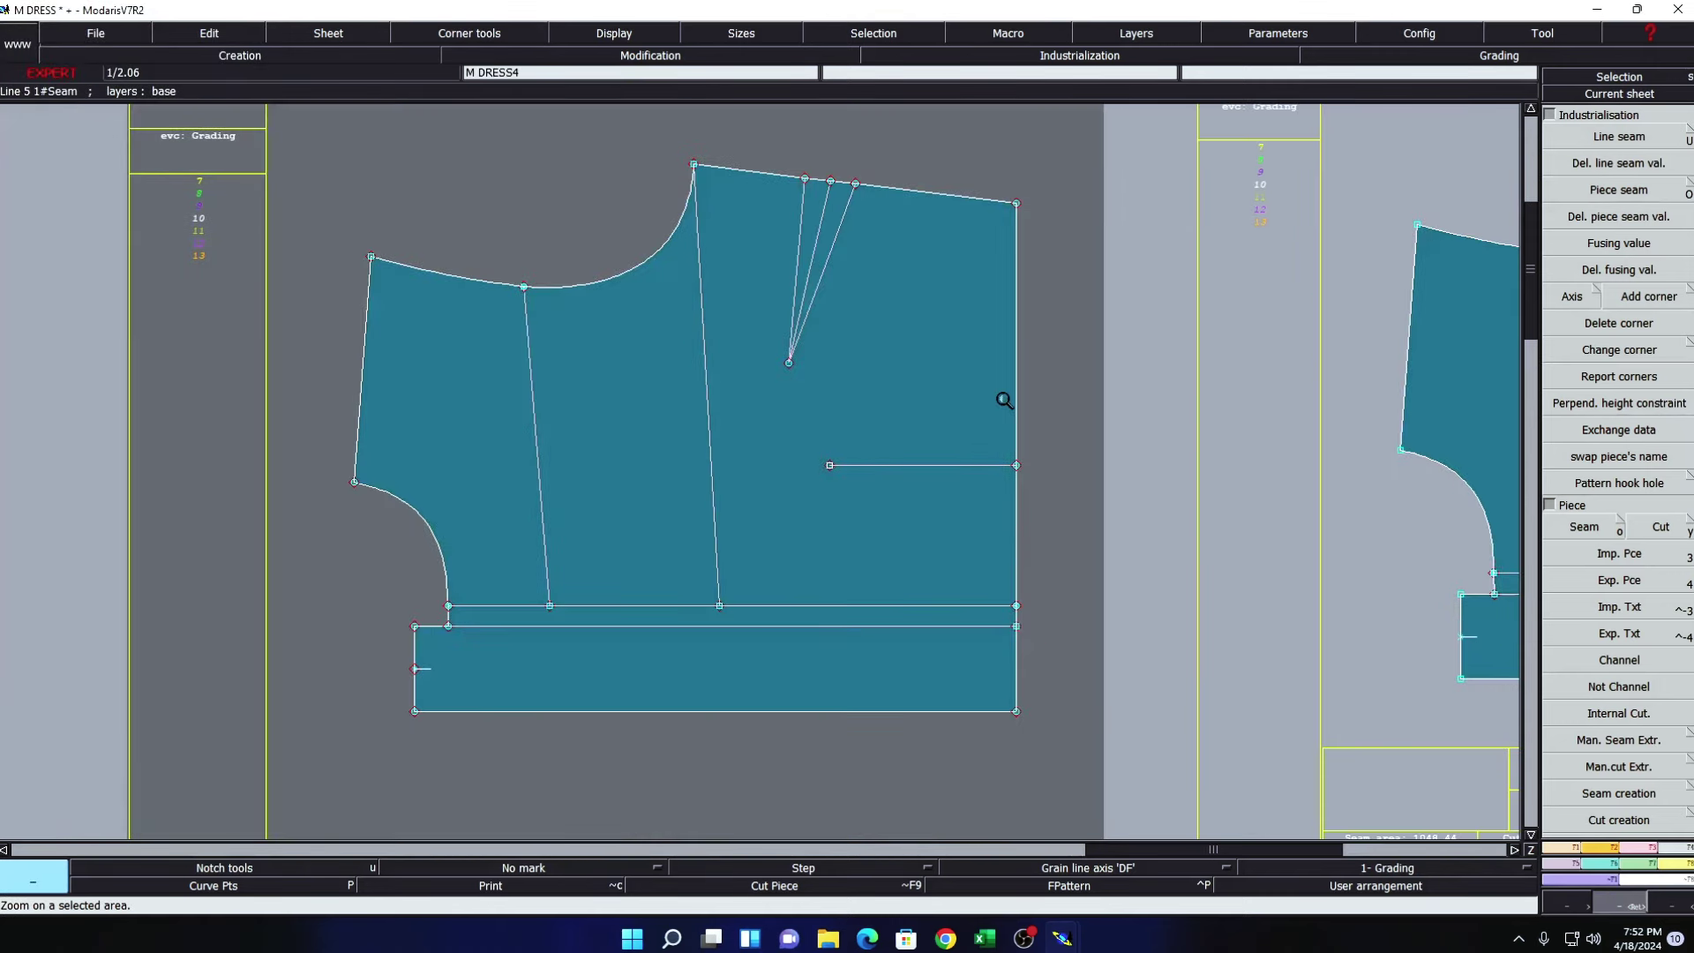
{"action": "left_click", "coordinate": [1642, 716]}
{"action": "key", "text": "shift+e"}
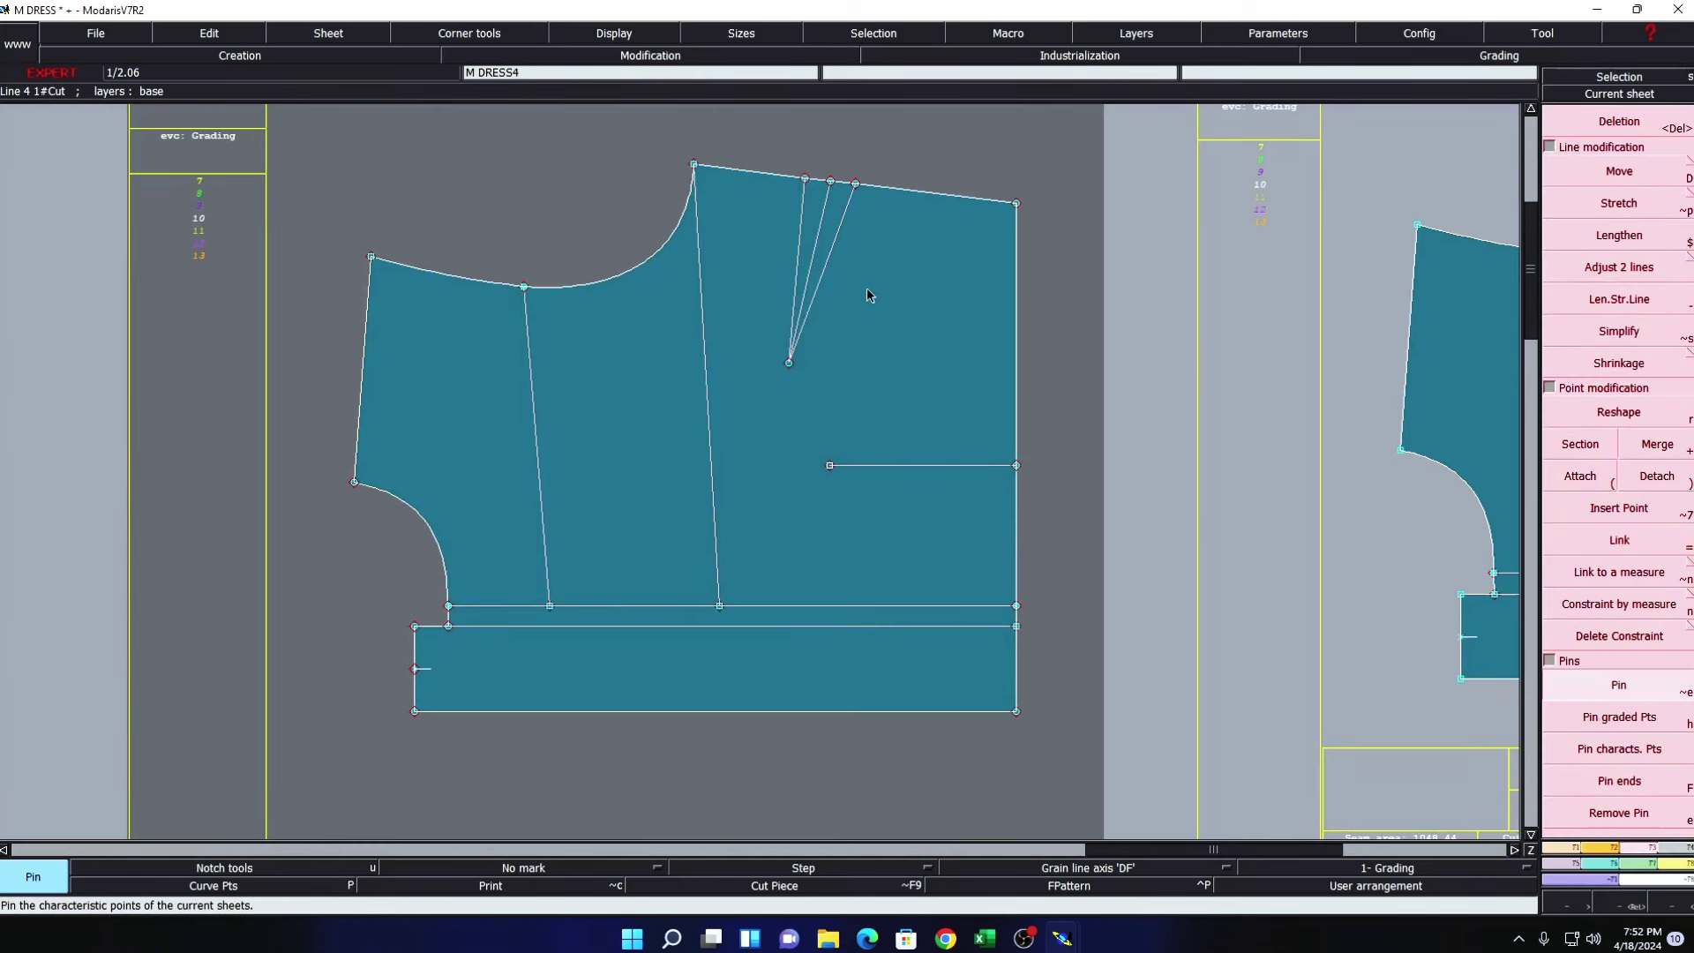
{"action": "left_click_drag", "start_coordinate": [748, 146], "coordinate": [1081, 402]}
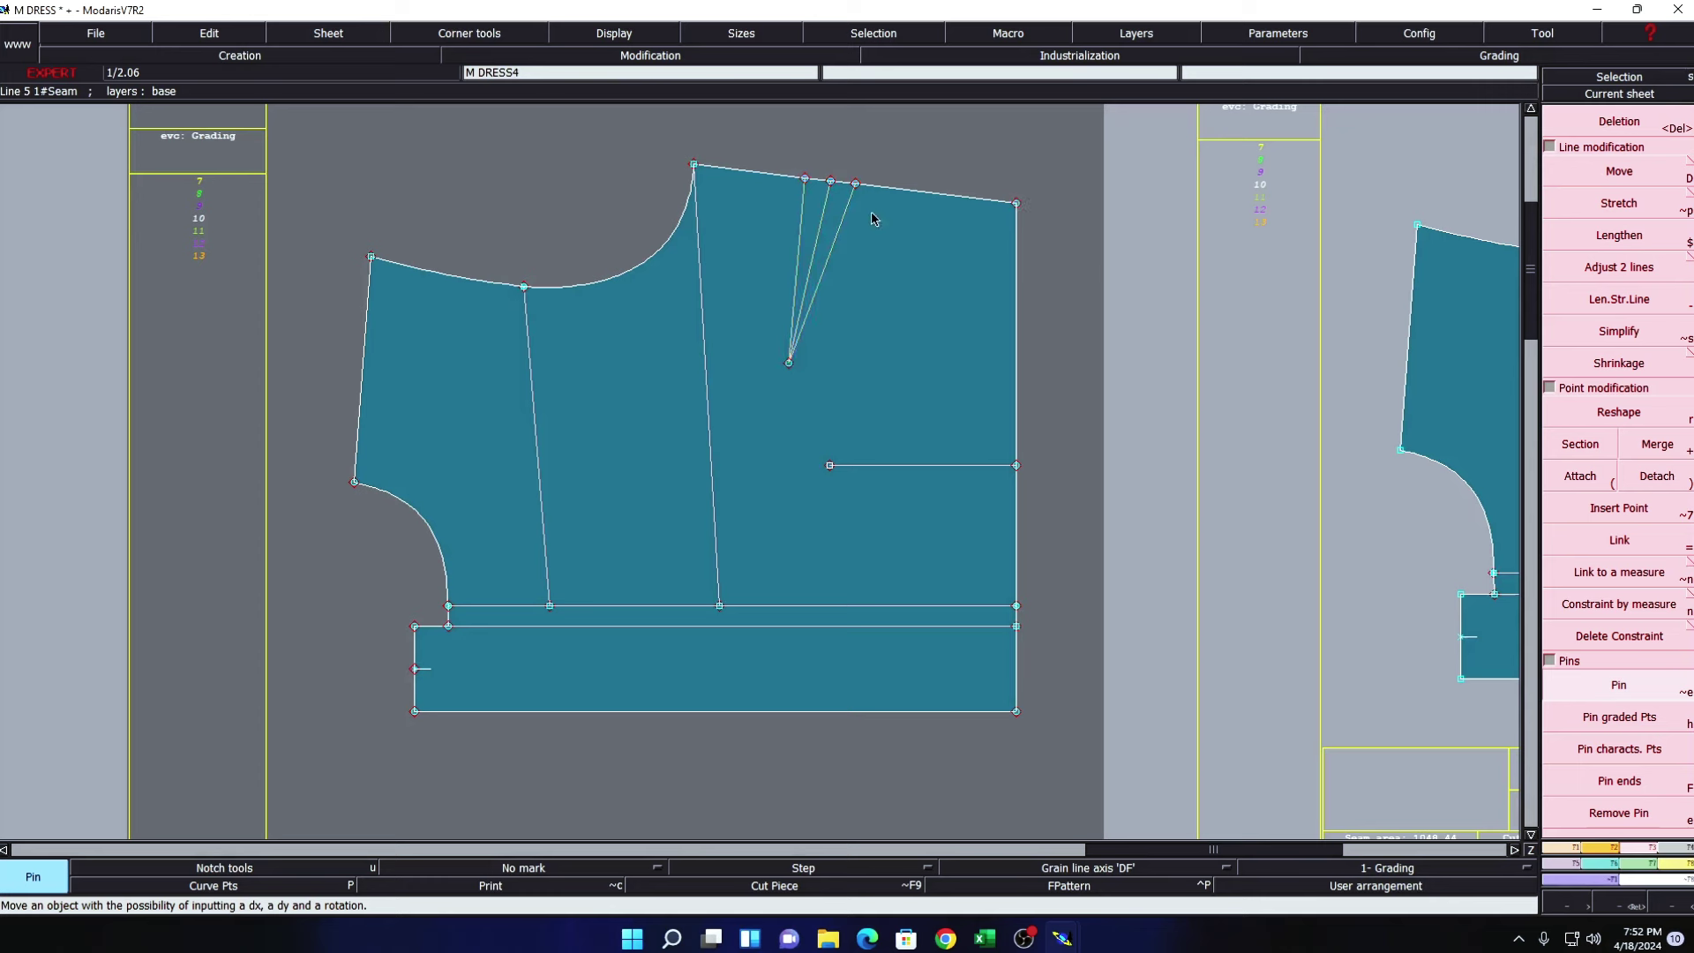
- Pin only the bodice's top-right shoulder corner and raise it by 2 cm
{"action": "left_click_drag", "start_coordinate": [734, 143], "coordinate": [1091, 418]}
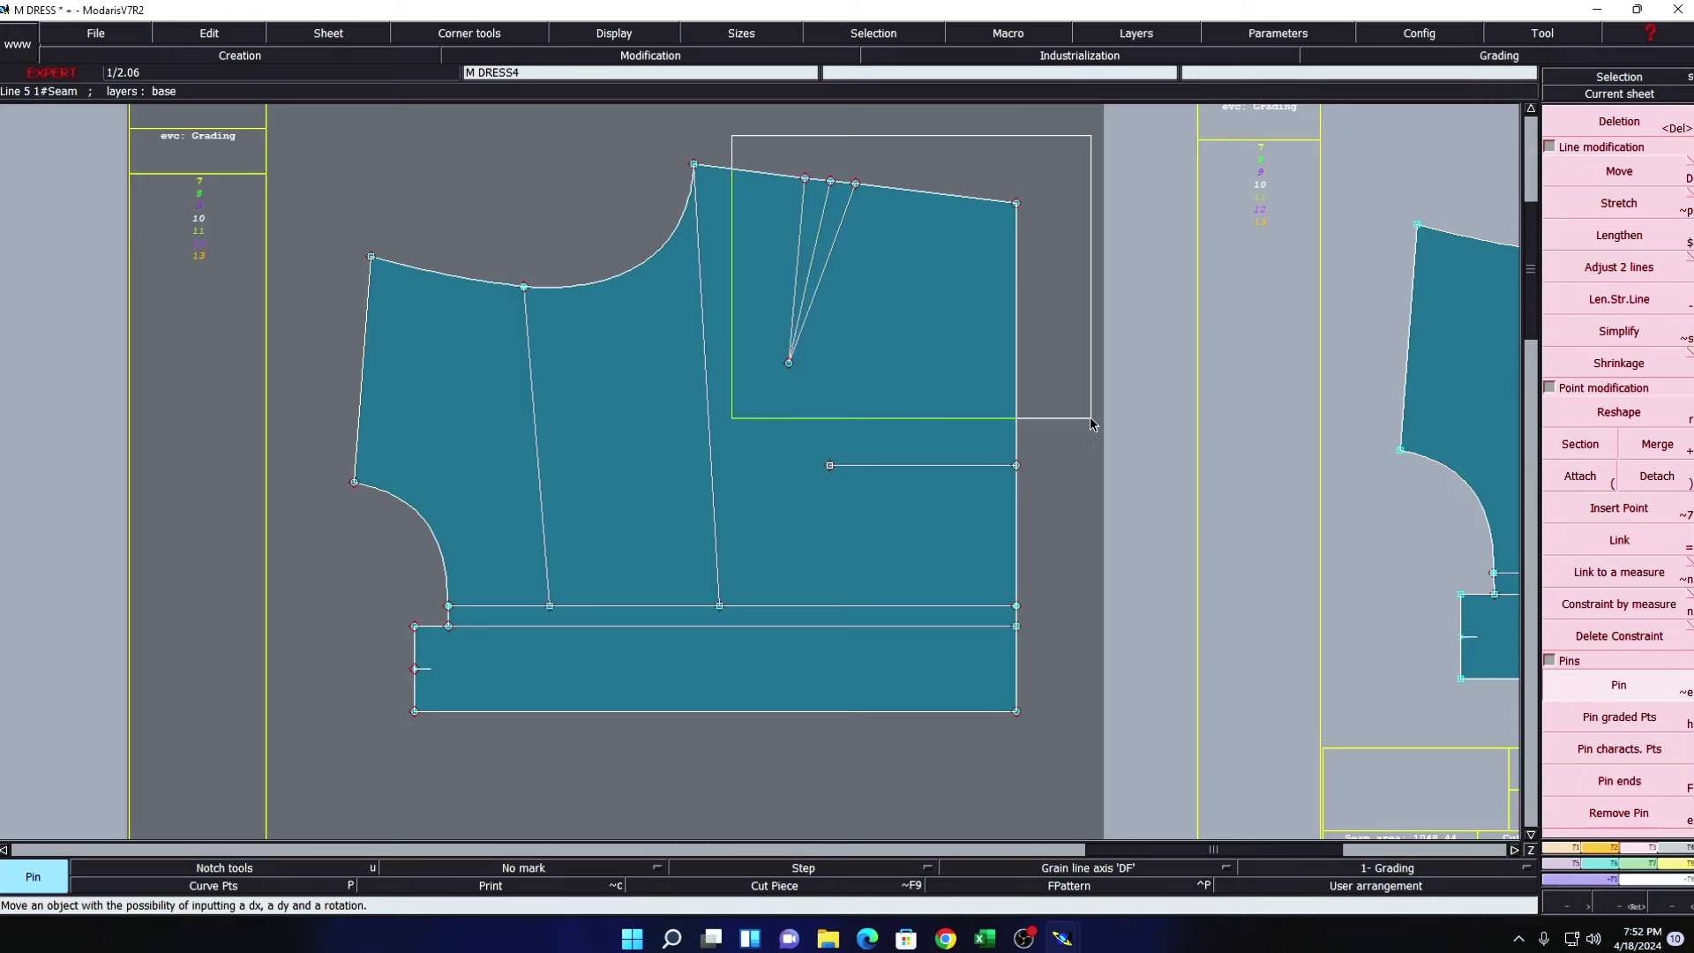
{"action": "left_click", "coordinate": [1601, 175]}
{"action": "left_click", "coordinate": [1016, 202]}
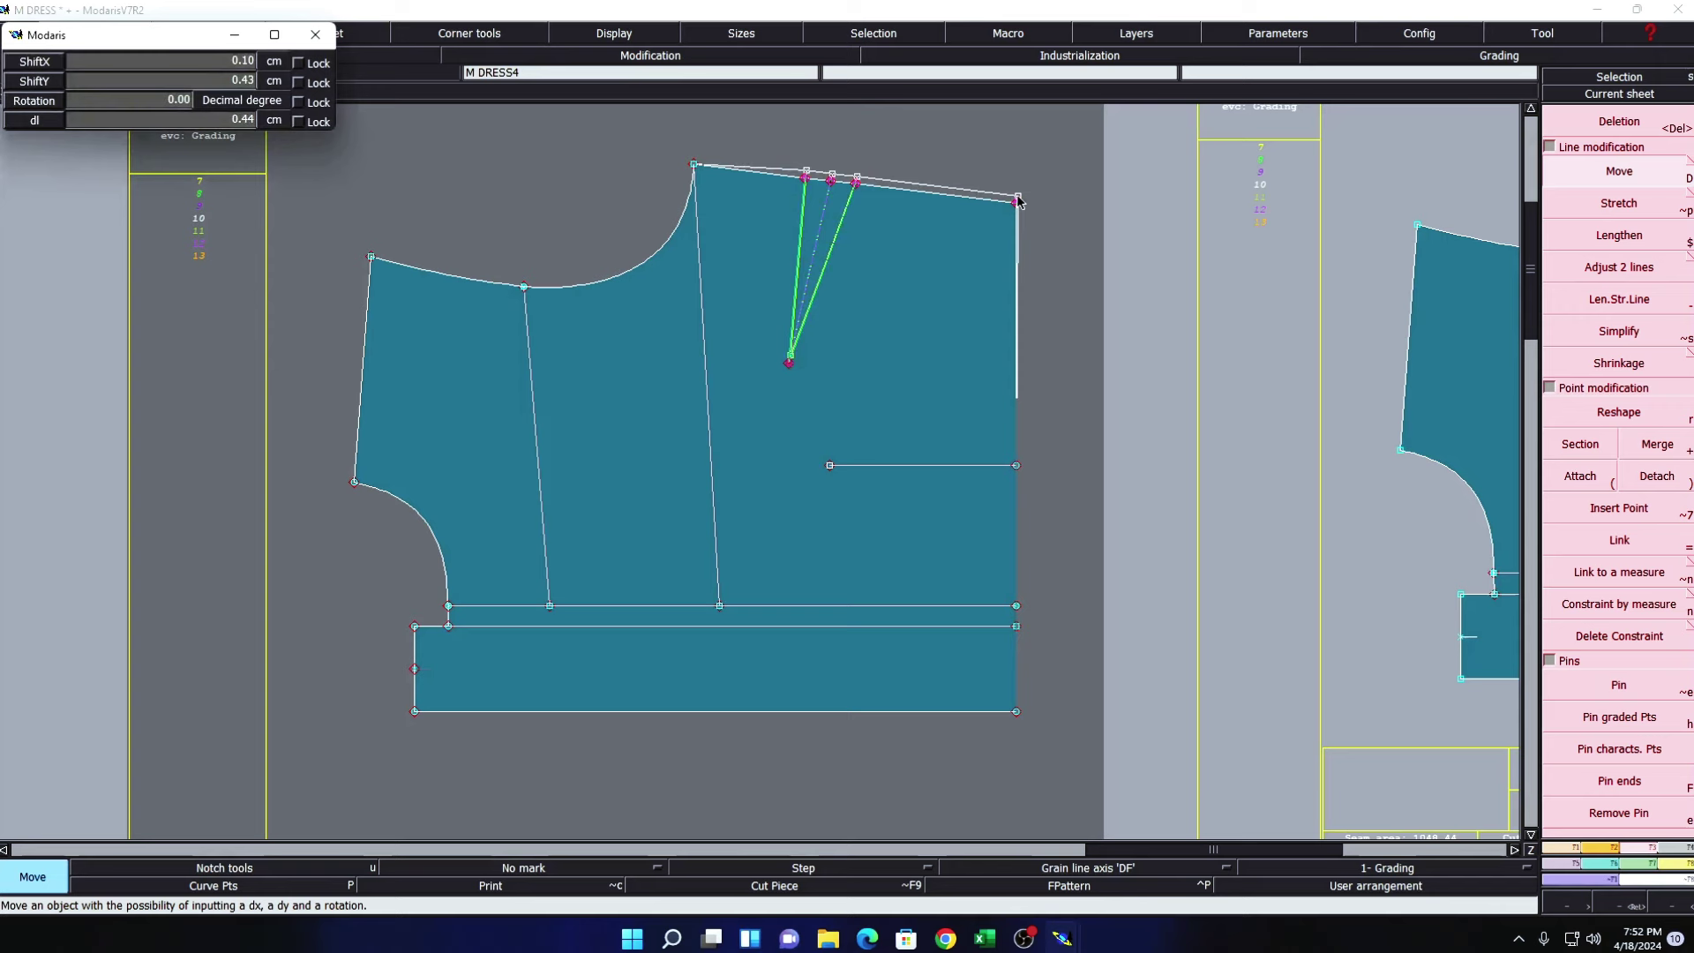
{"action": "key", "text": "Escape"}
{"action": "left_click", "coordinate": [1041, 267]}
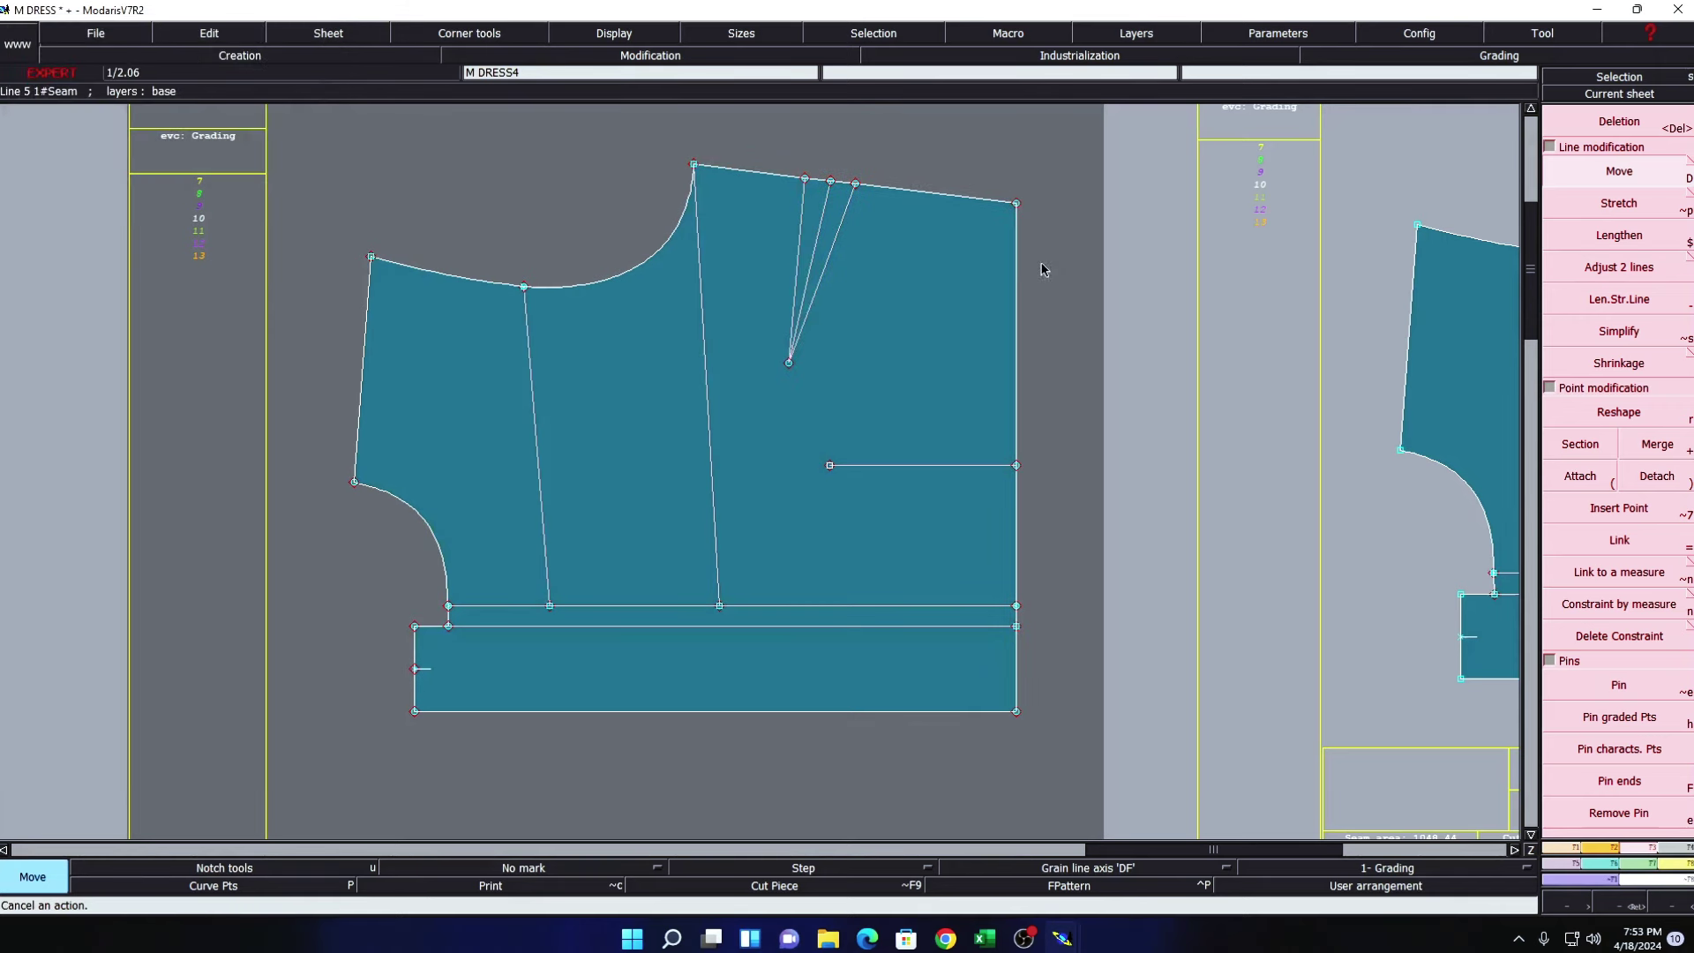
{"action": "left_click", "coordinate": [1601, 688]}
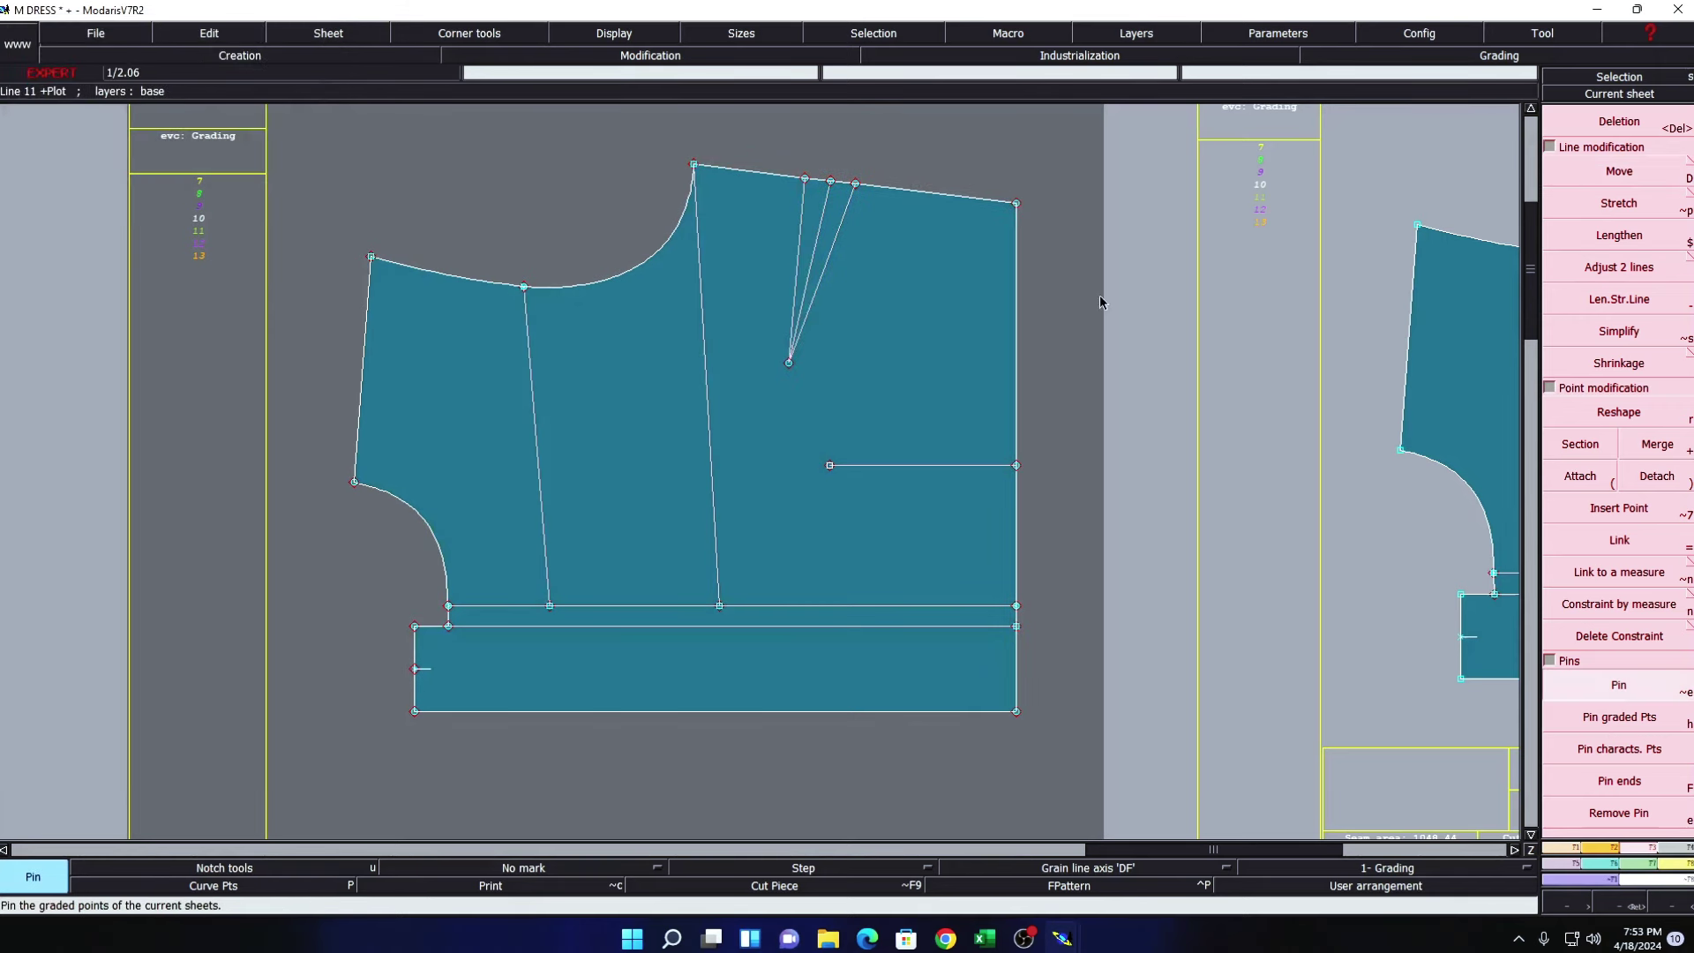
{"action": "left_click", "coordinate": [1016, 202]}
{"action": "left_click", "coordinate": [1619, 176]}
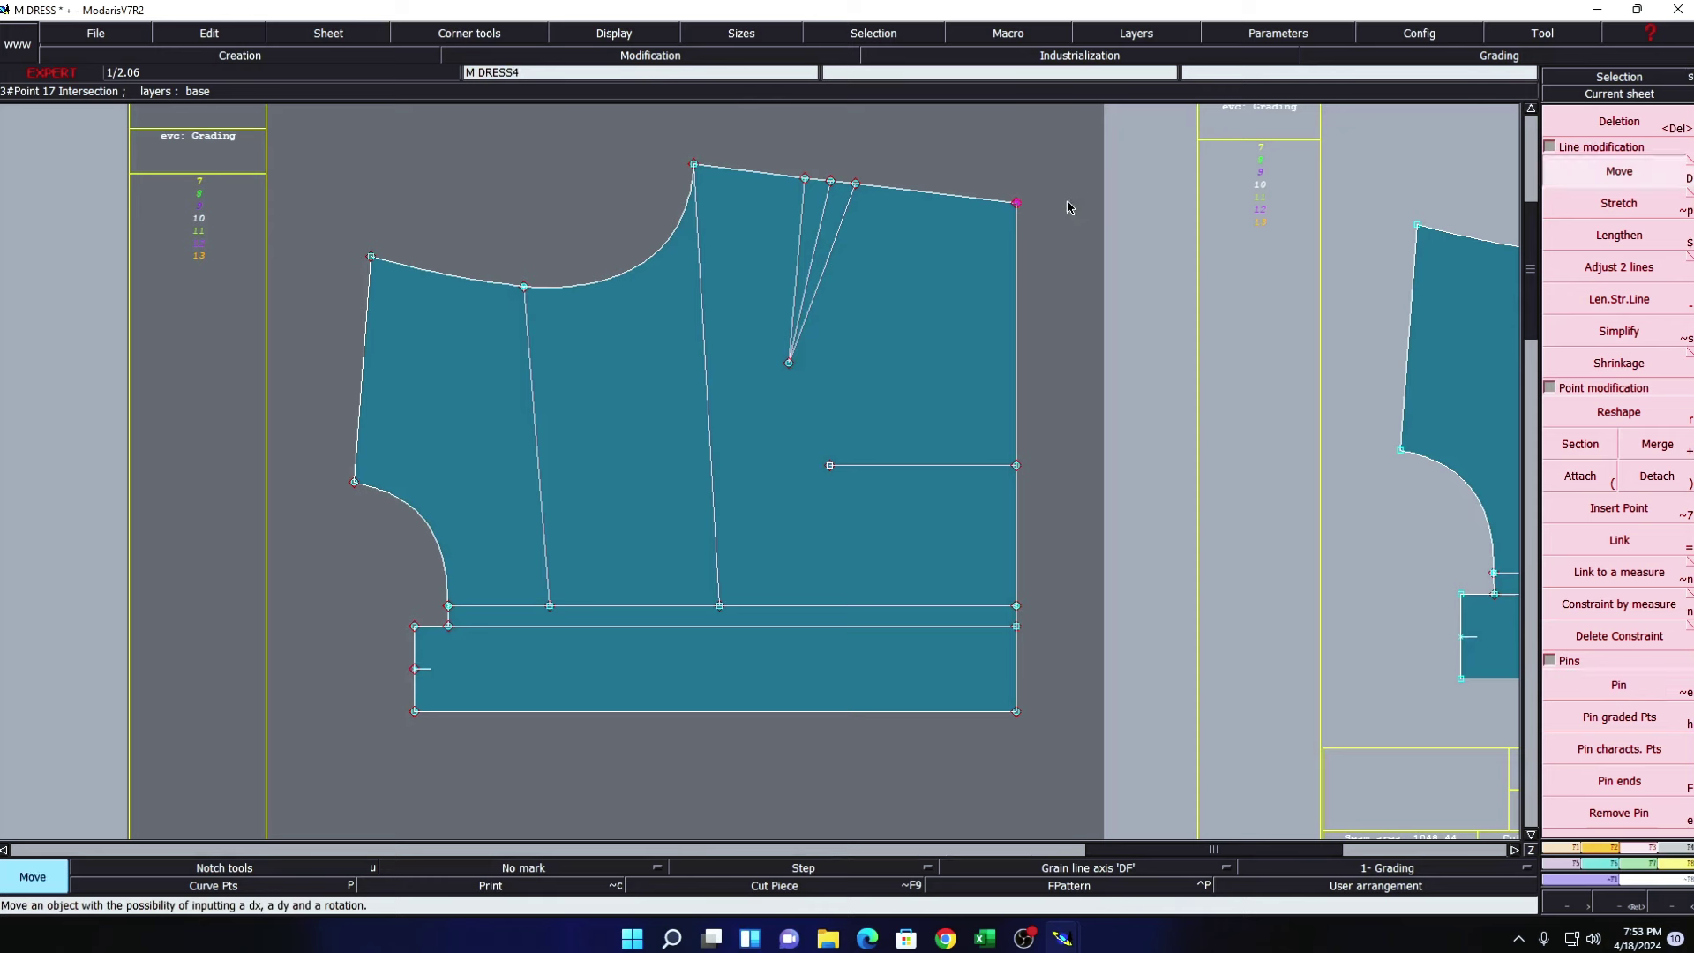
{"action": "left_click", "coordinate": [1017, 203]}
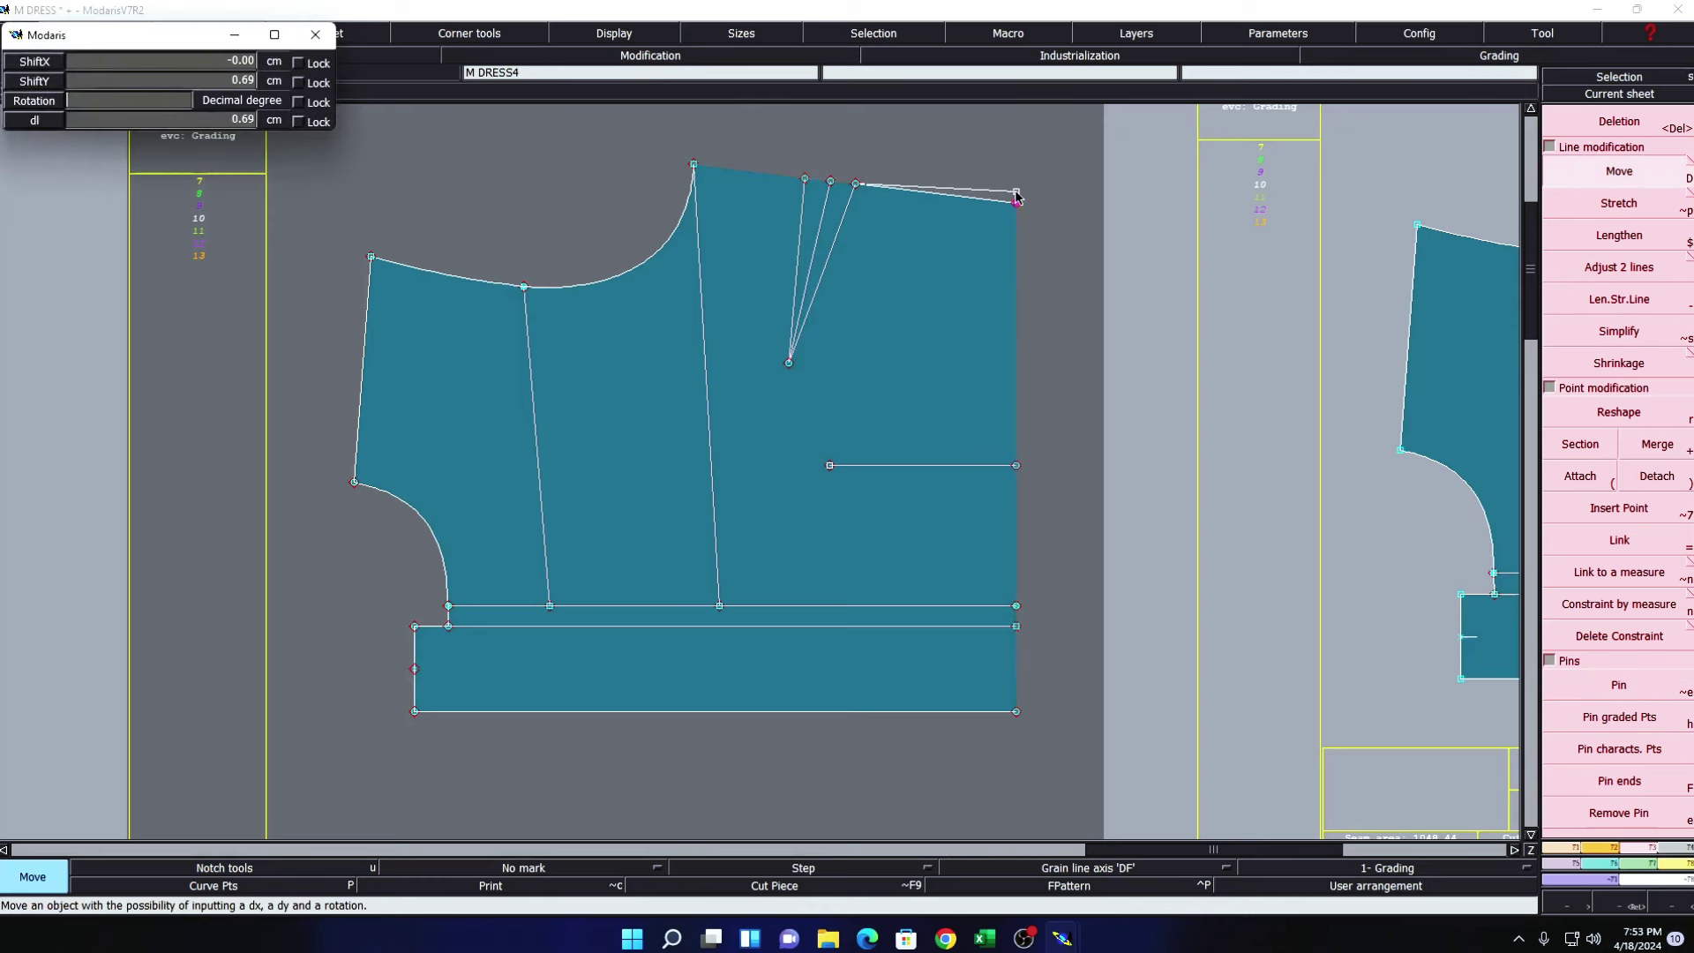
{"action": "key", "text": "Tab"}
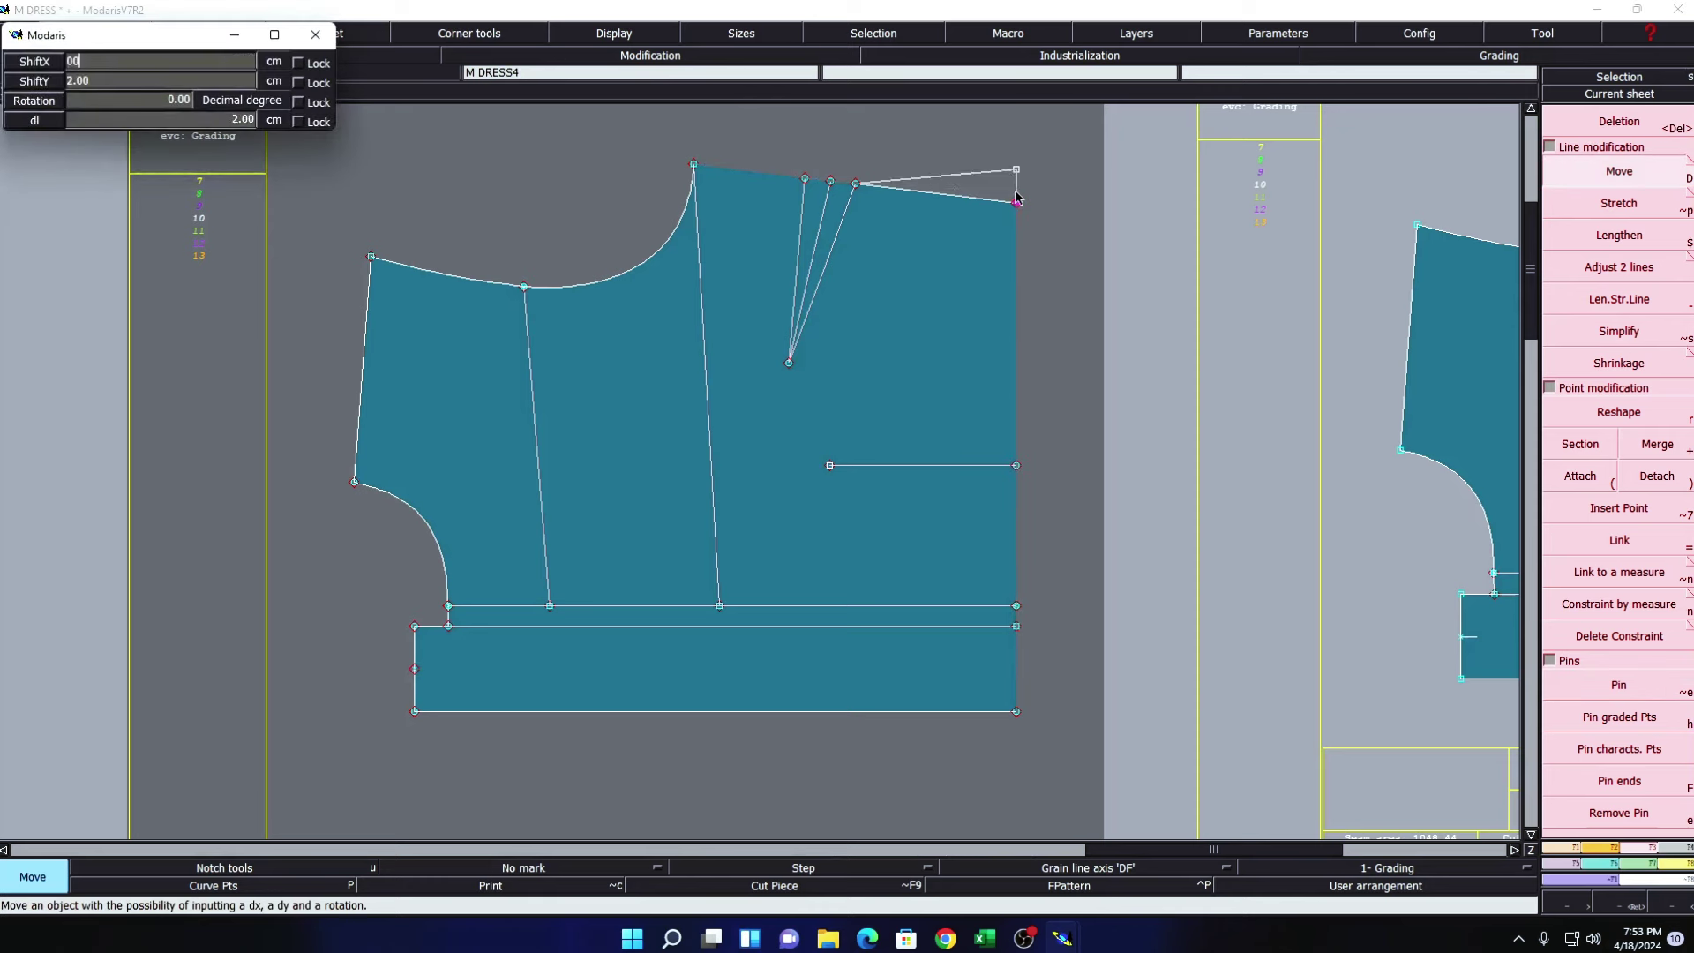
{"action": "key", "text": "Return"}
- Move the three shoulder dart lines slightly upward onto the shoulder seam
{"action": "left_click_drag", "start_coordinate": [766, 141], "coordinate": [892, 408]}
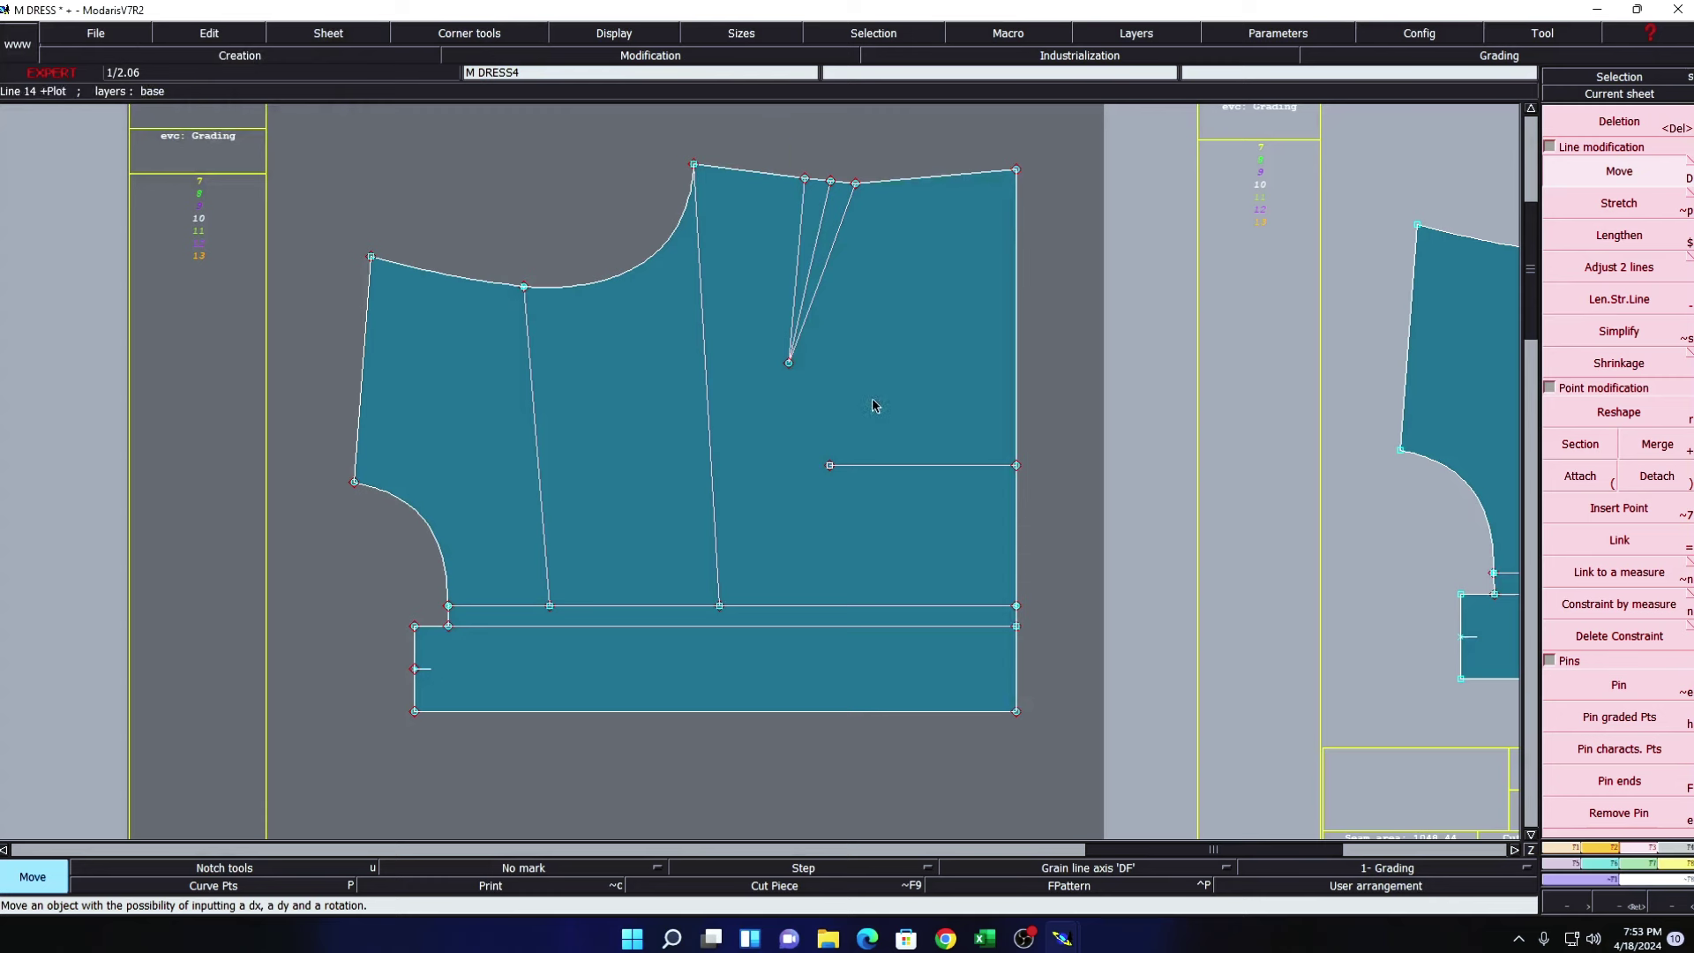
{"action": "left_click", "coordinate": [830, 183]}
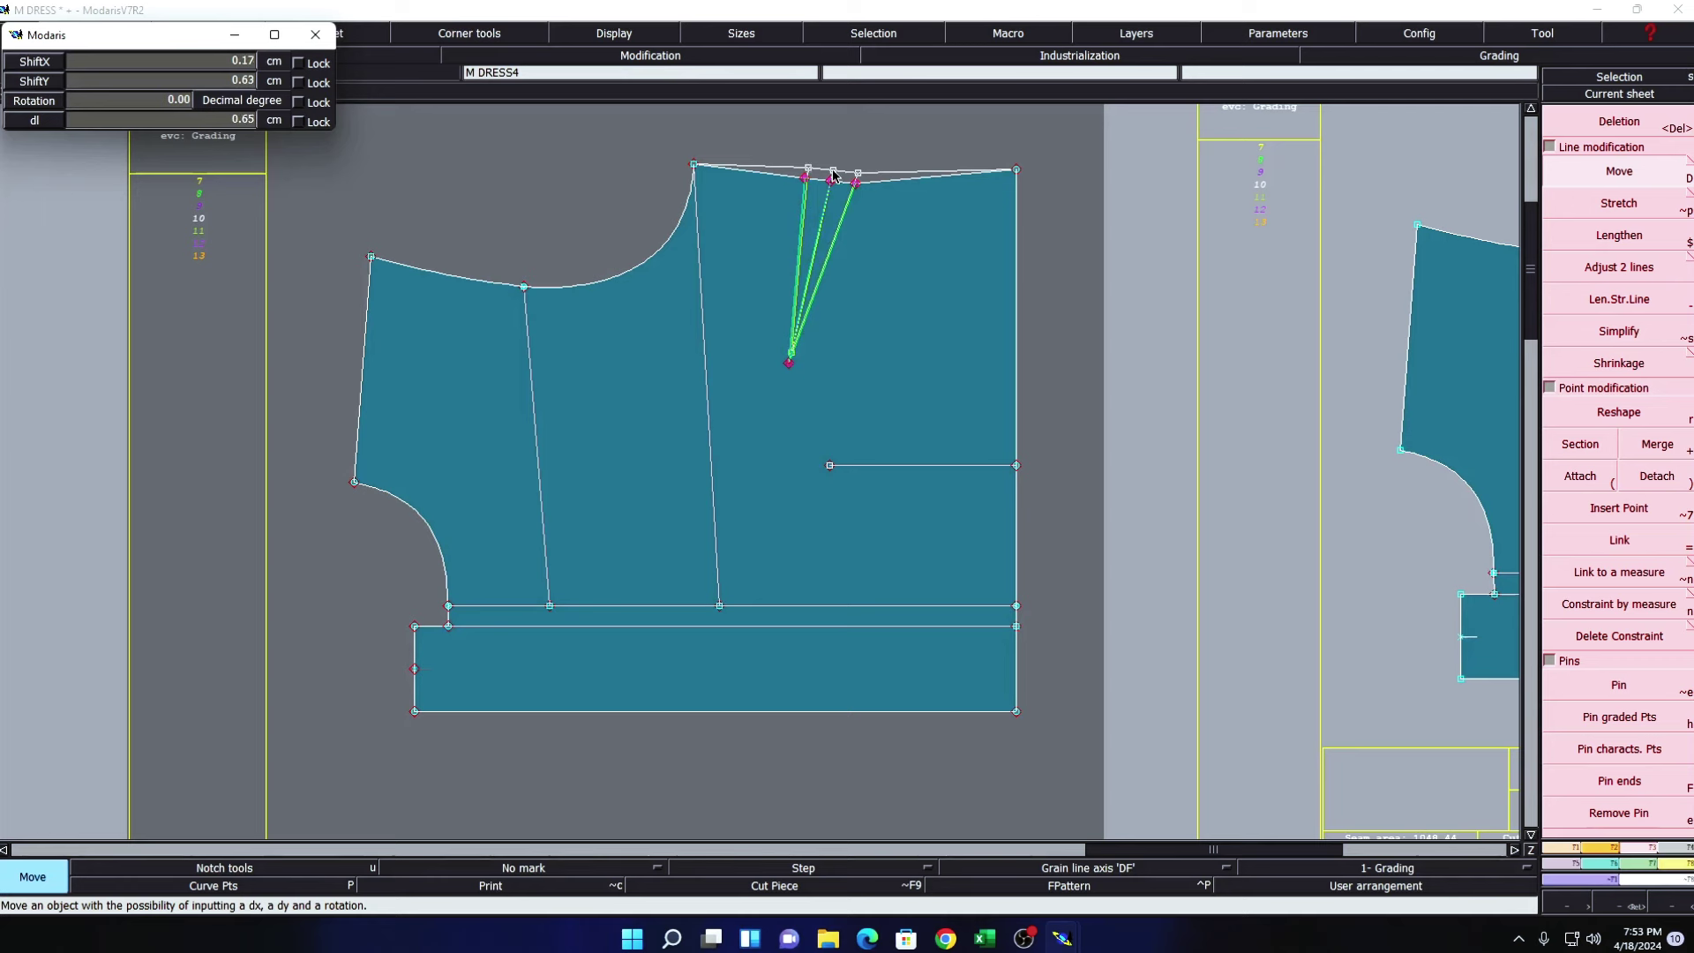
{"action": "left_click", "coordinate": [839, 161]}
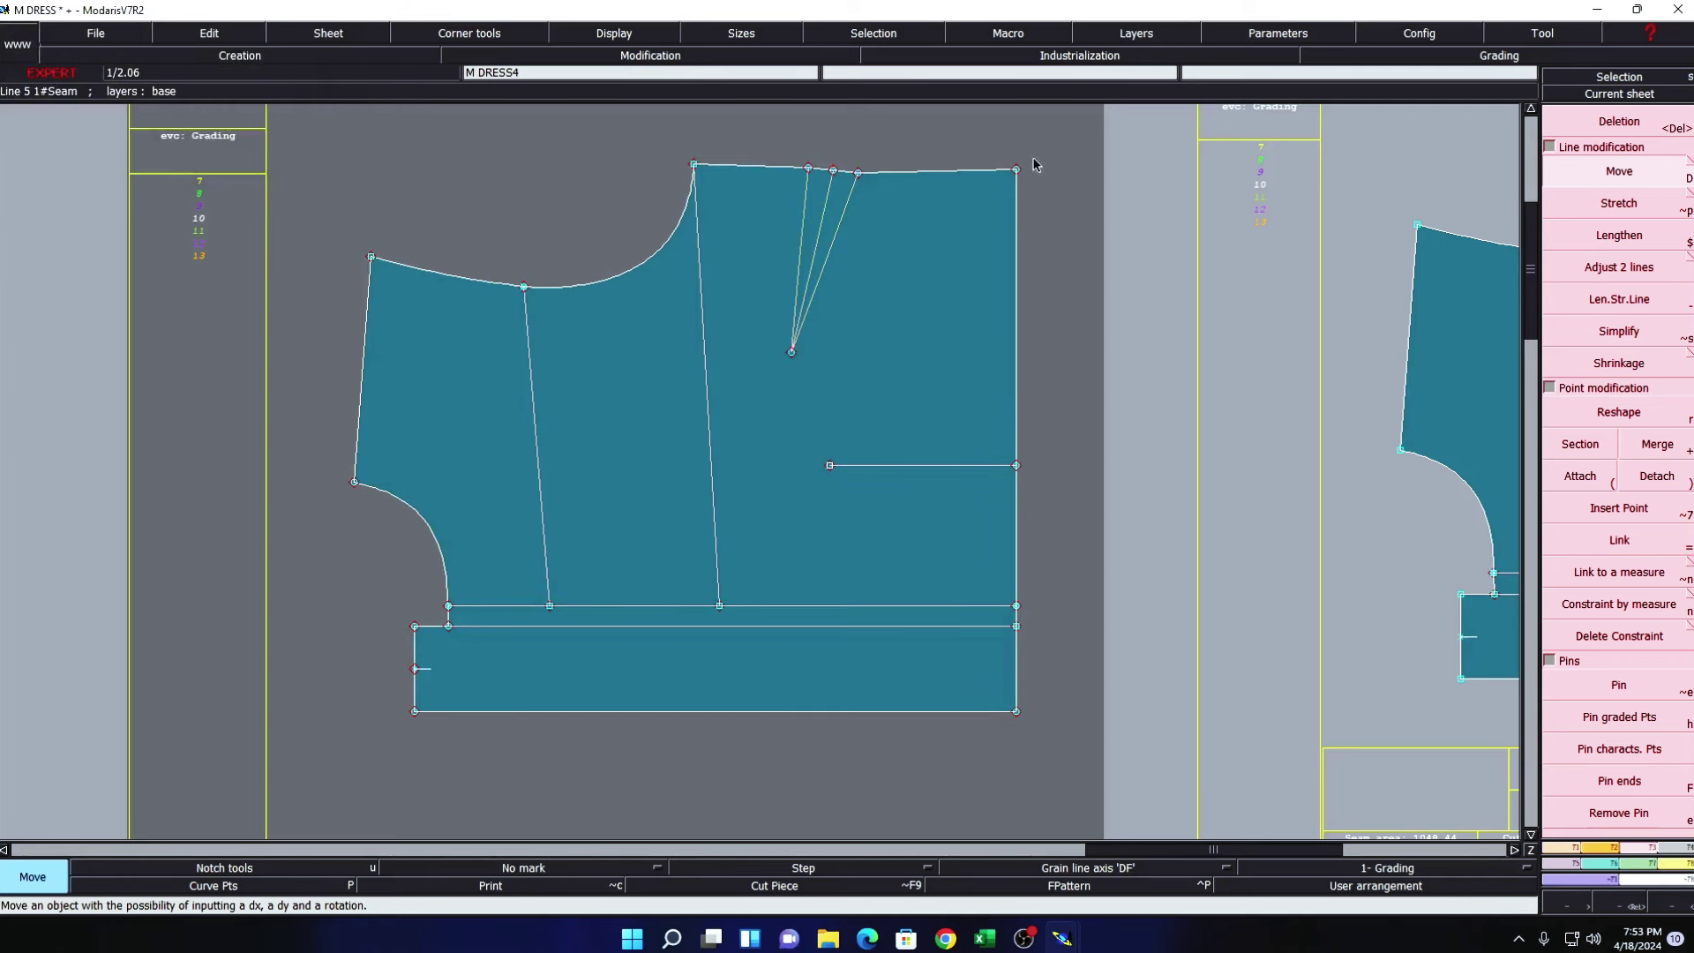
{"action": "key", "text": "Delete"}
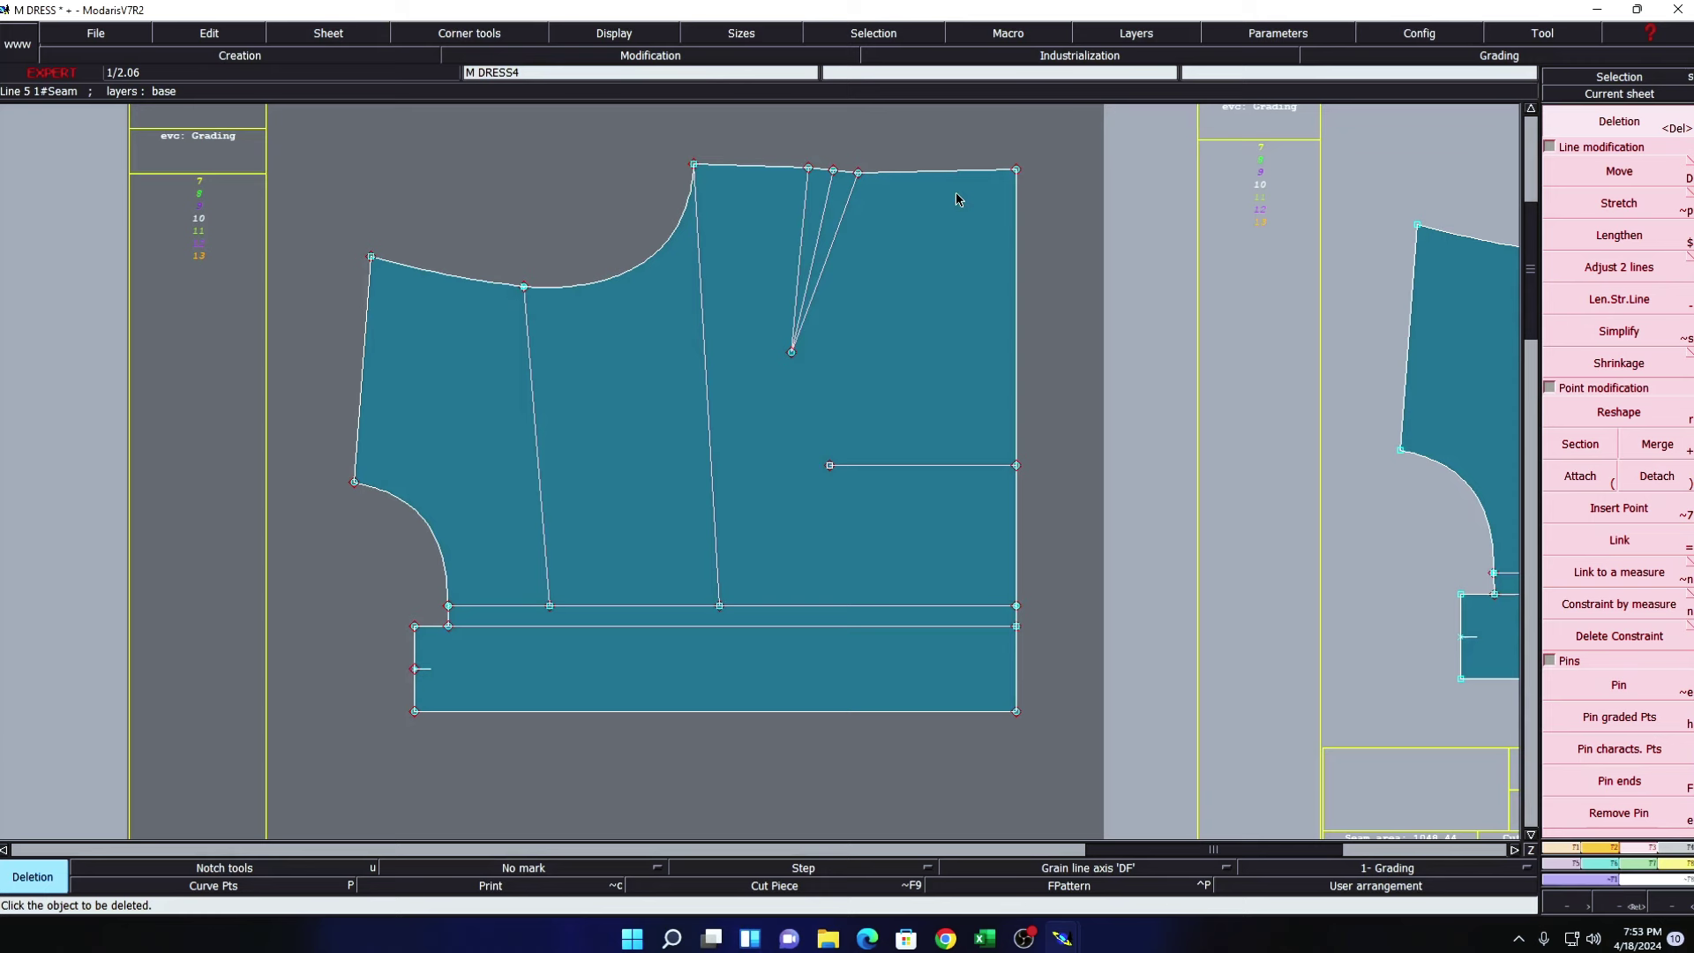
- Place a point 1 cm along the side seam and insert it into the seam
{"action": "key", "text": "F1"}
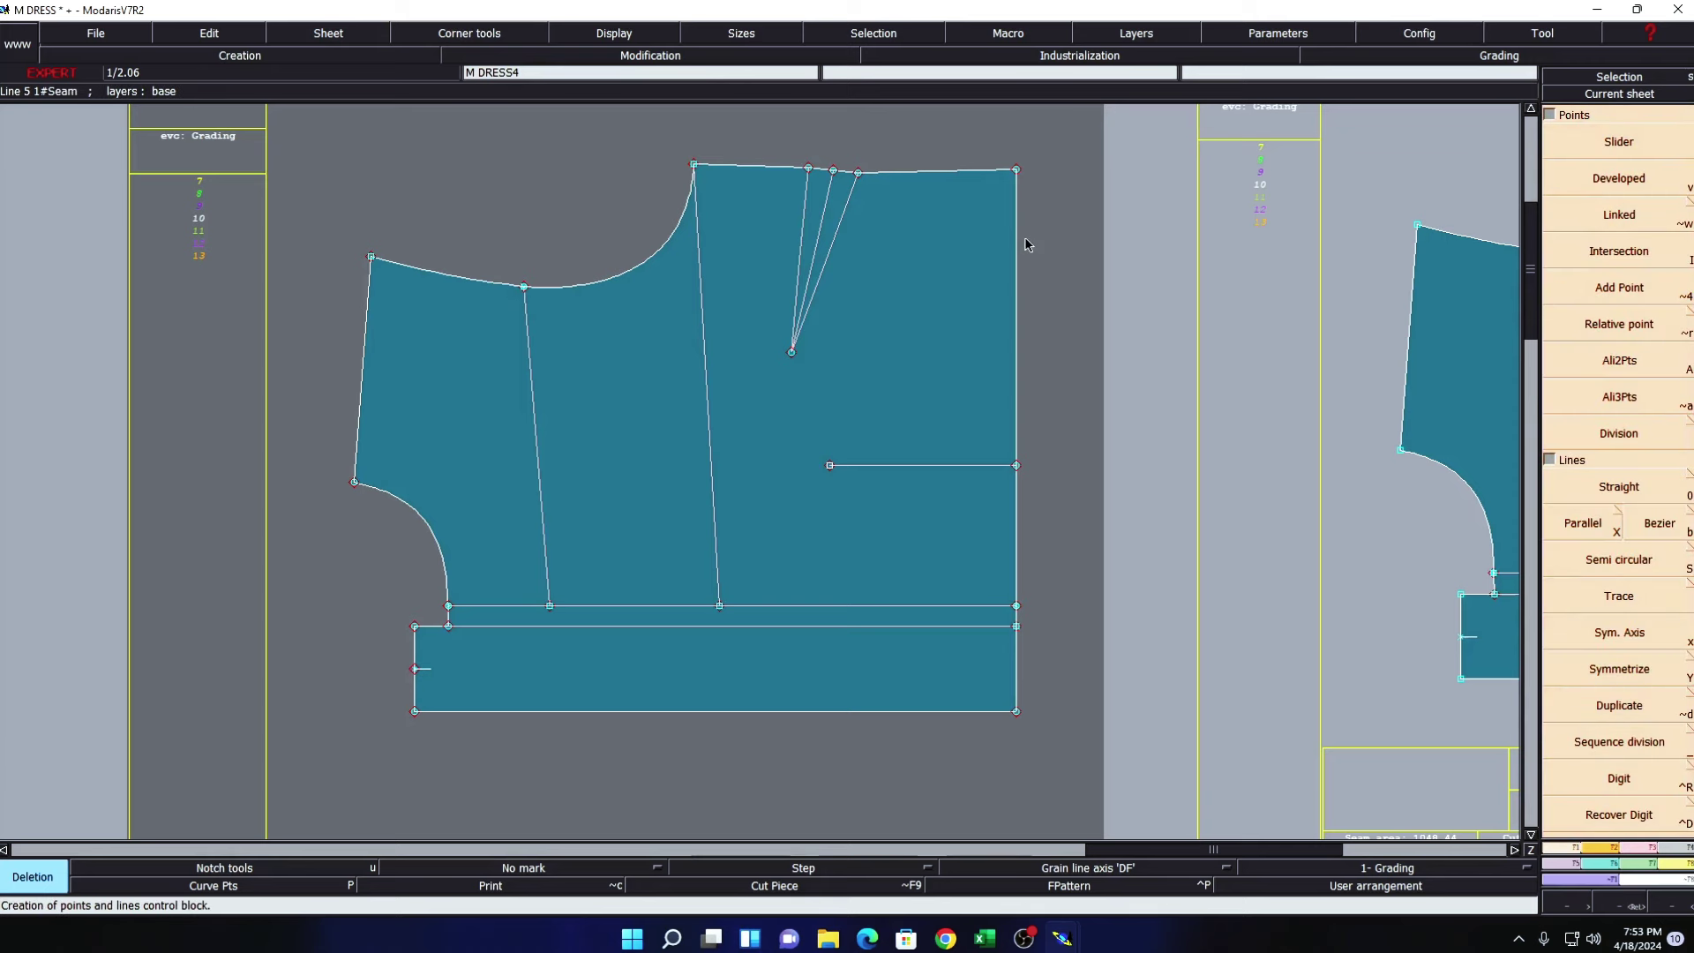
{"action": "key", "text": "v"}
{"action": "left_click", "coordinate": [1015, 468]}
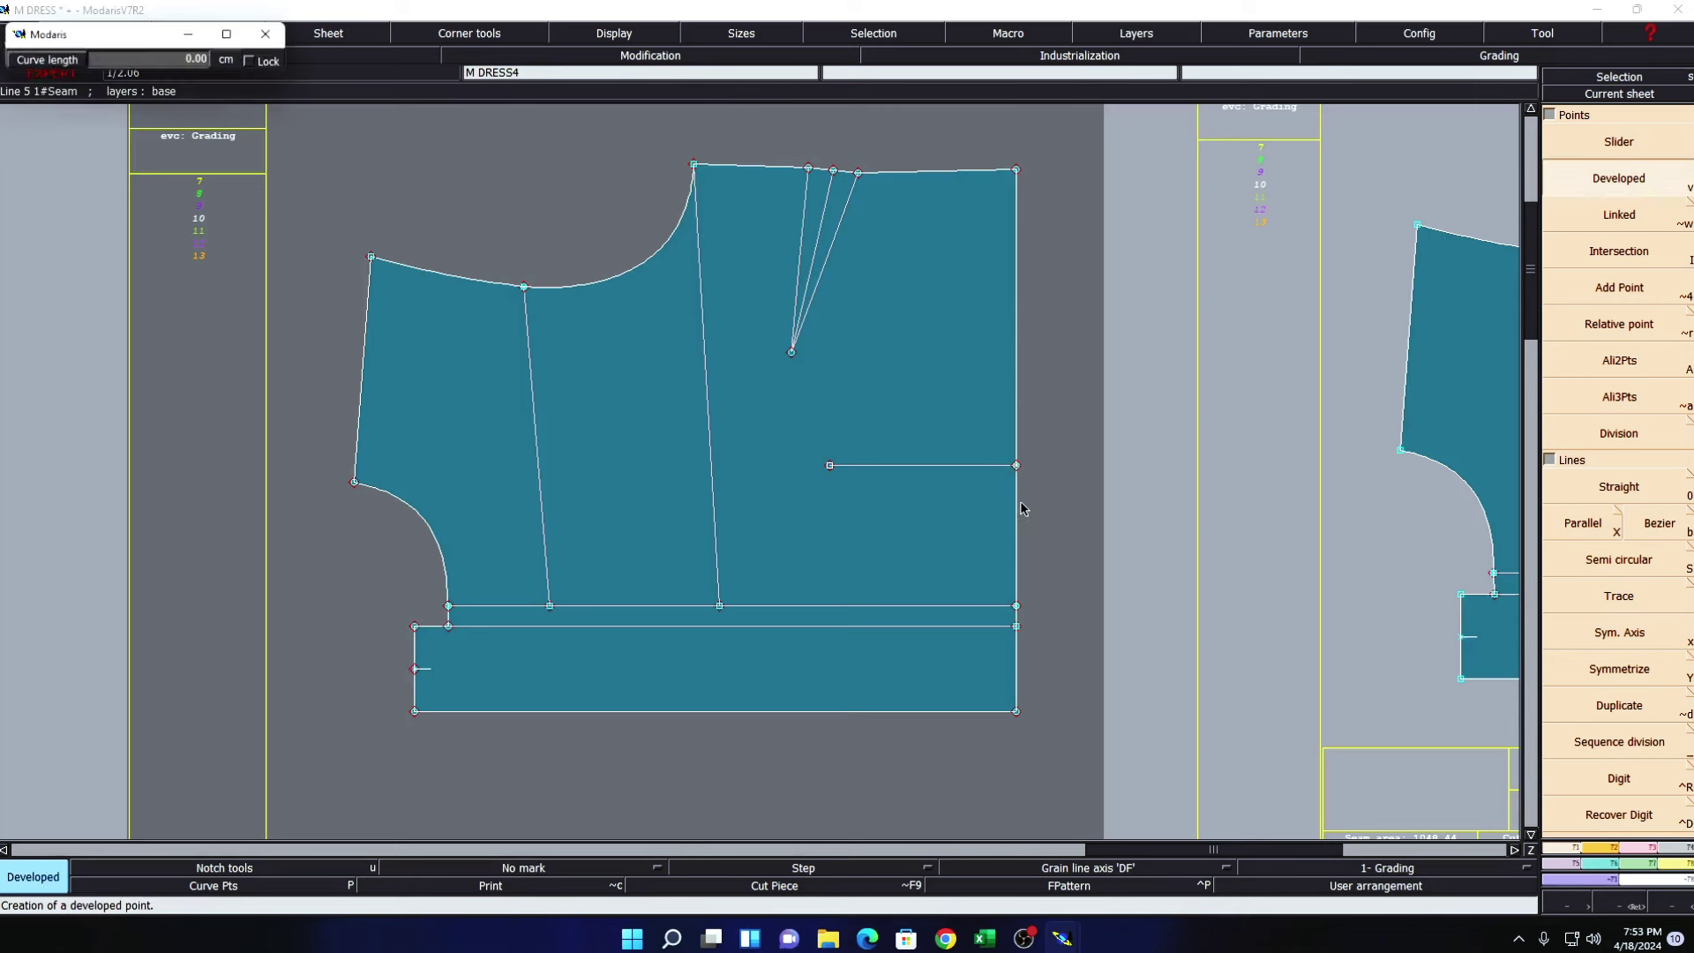
{"action": "type", "text": "-1"}
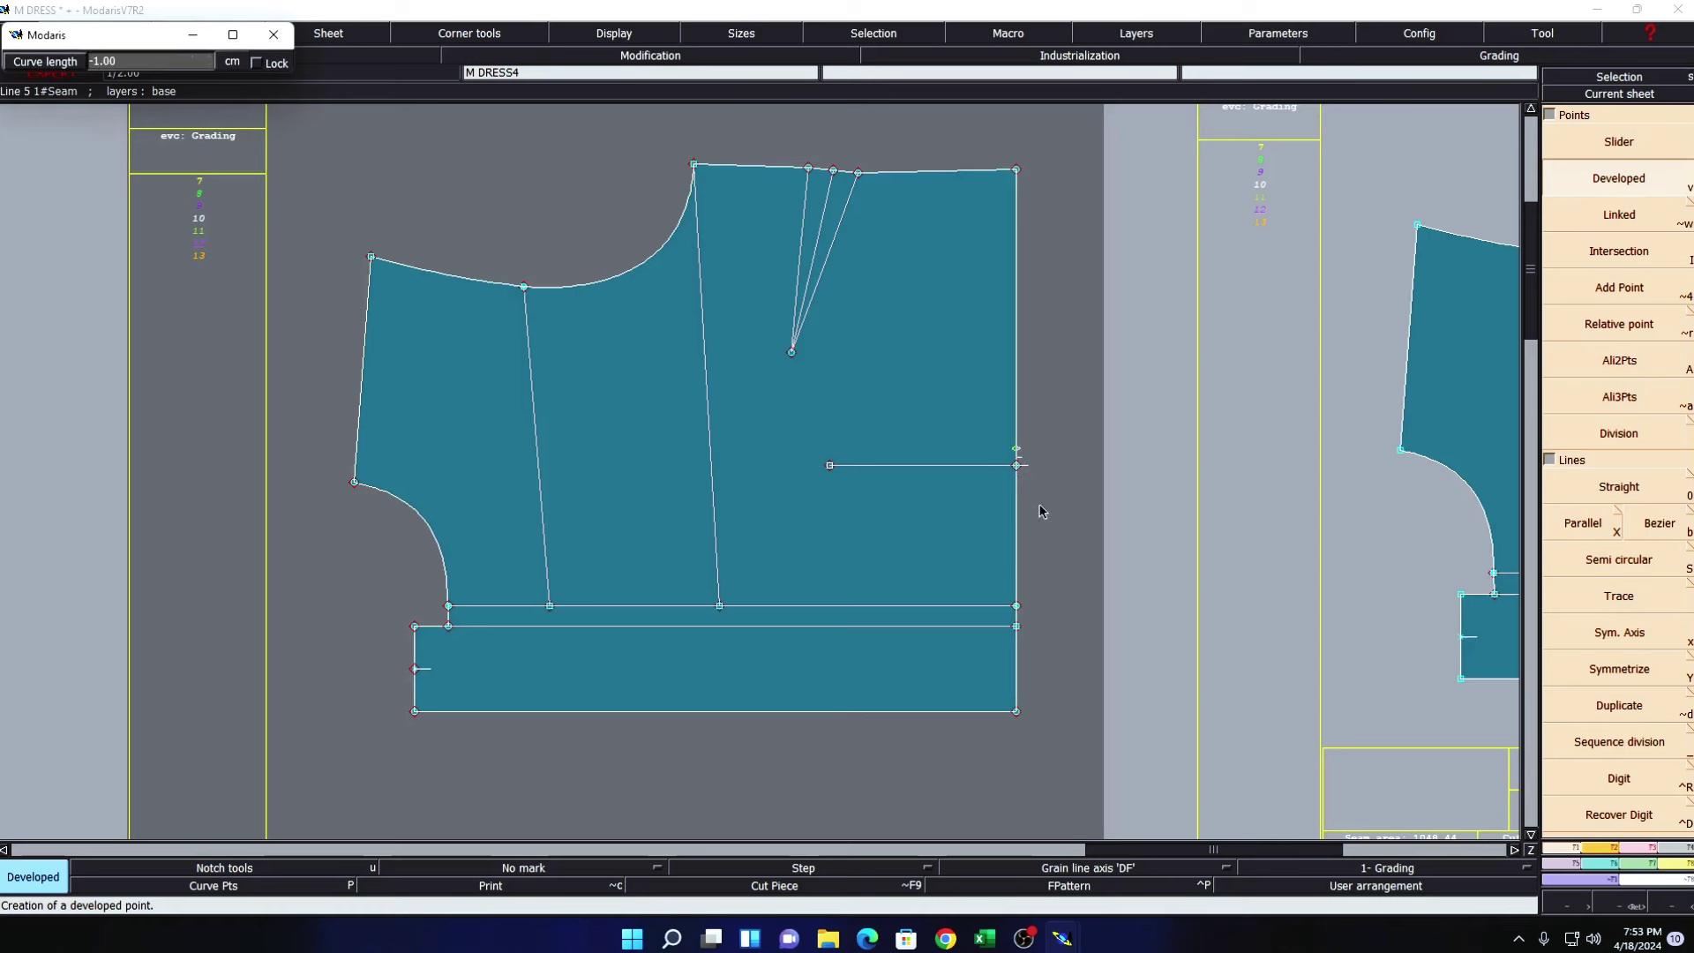
{"action": "key", "text": "Return"}
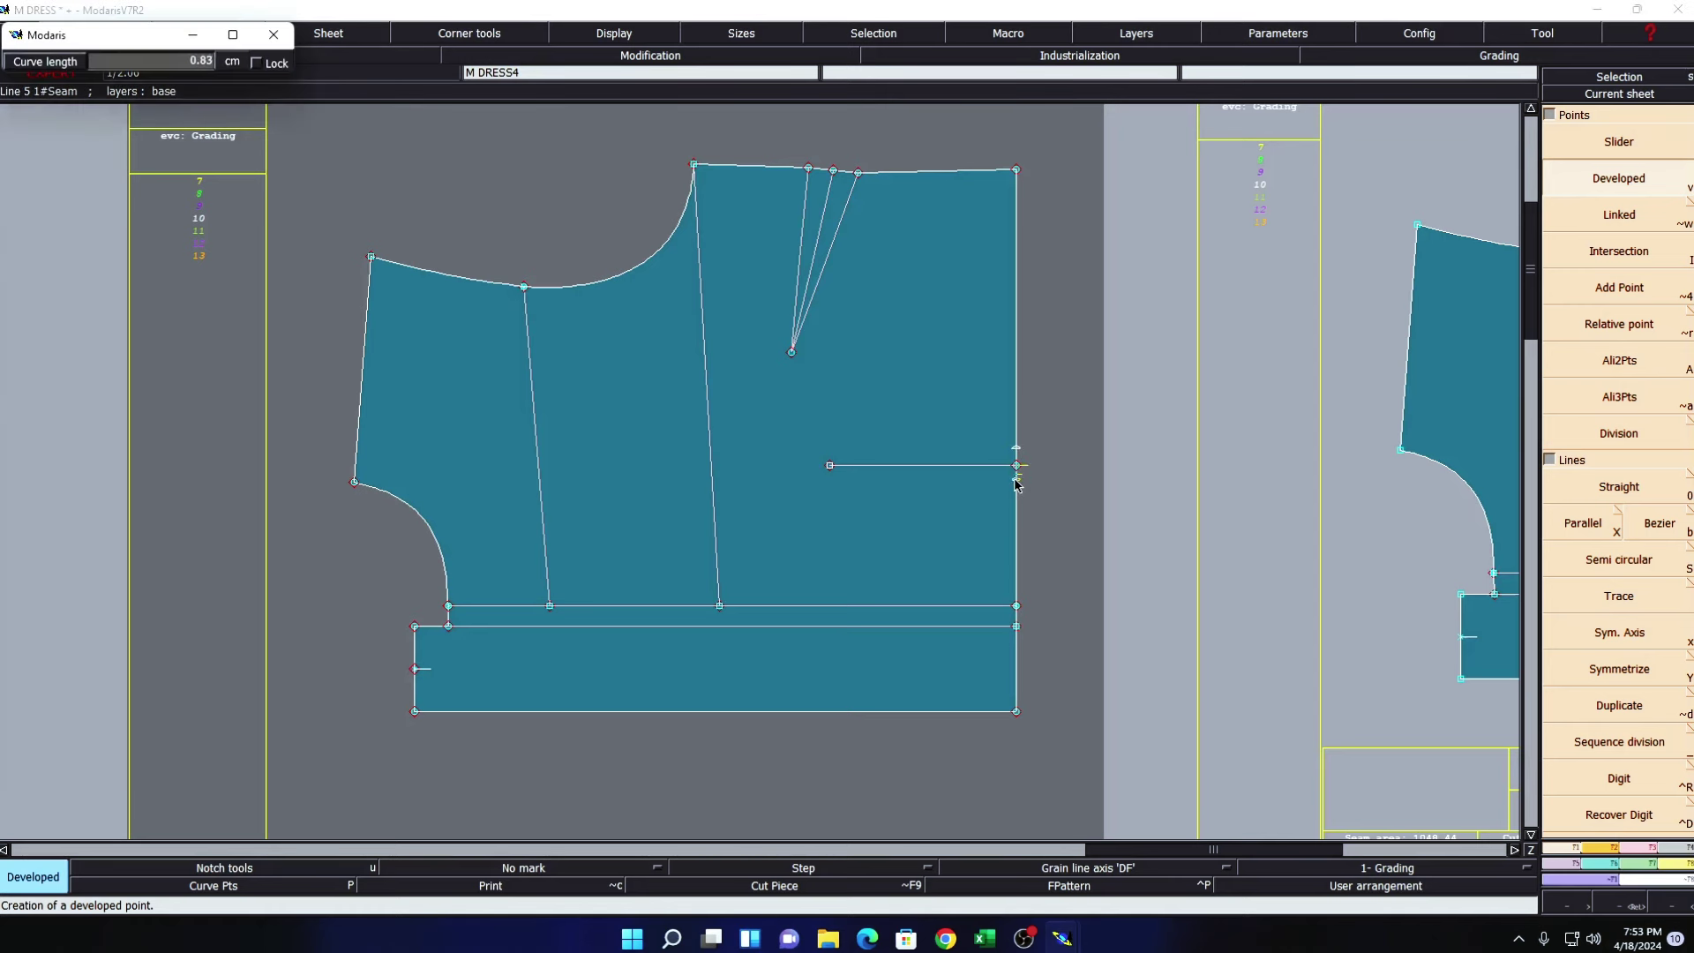
{"action": "key", "text": "Tab"}
{"action": "type", "text": "1"}
{"action": "key", "text": "Return"}
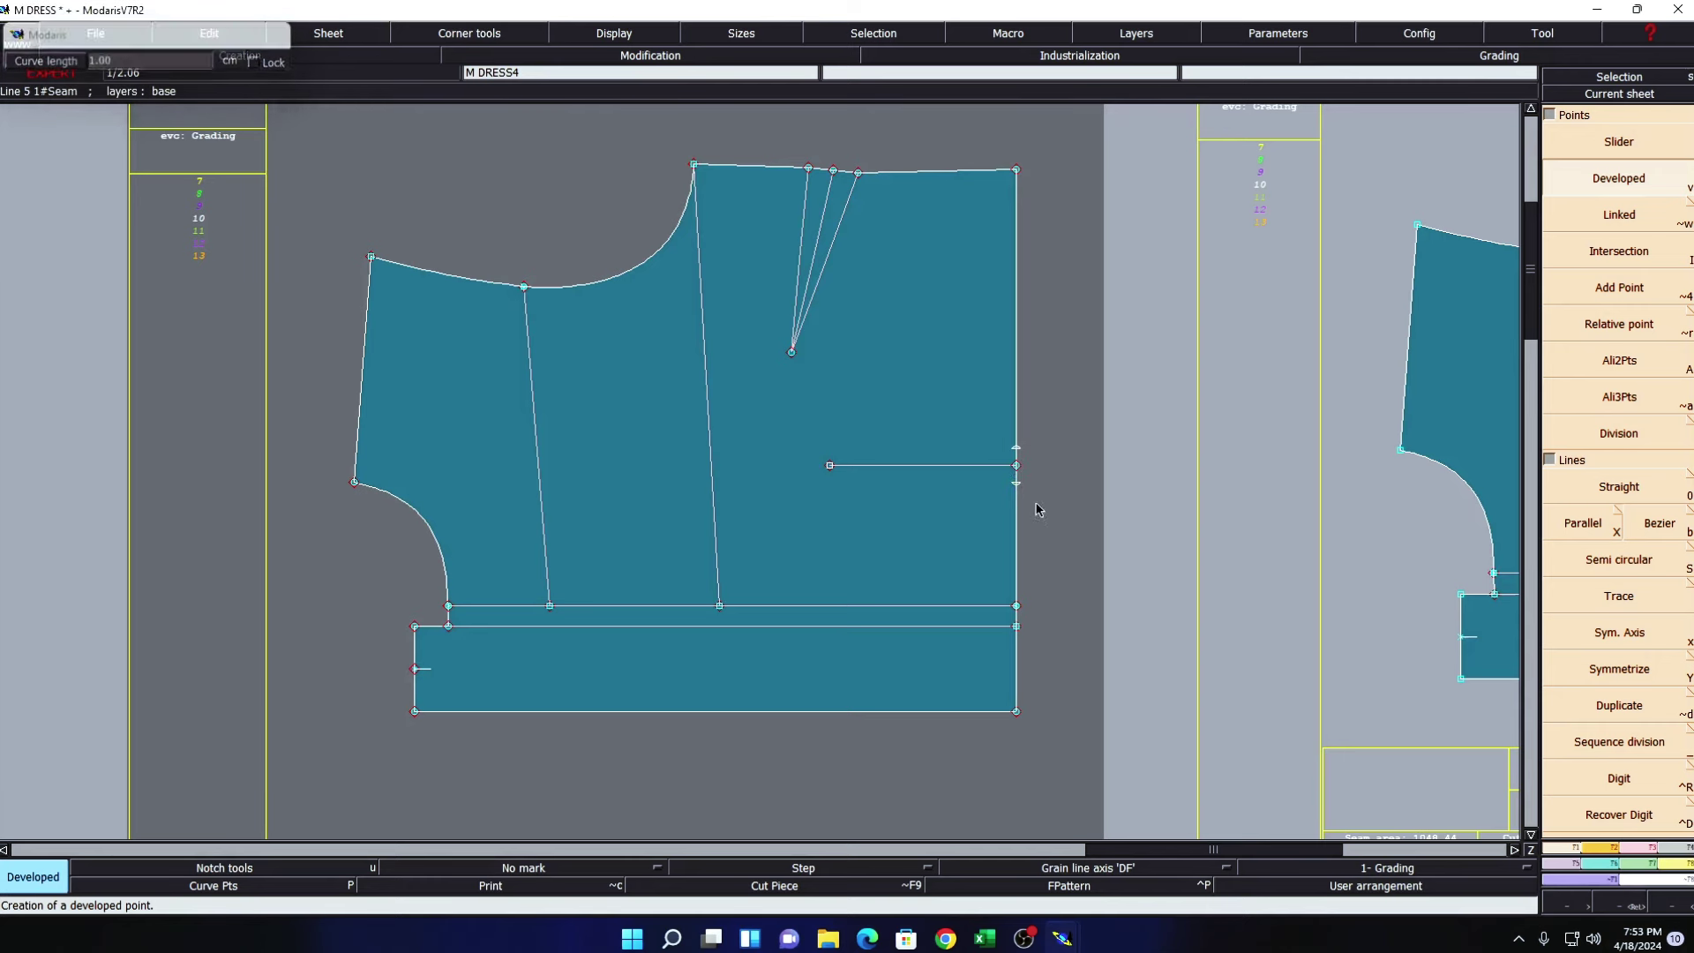
{"action": "left_click", "coordinate": [1016, 448]}
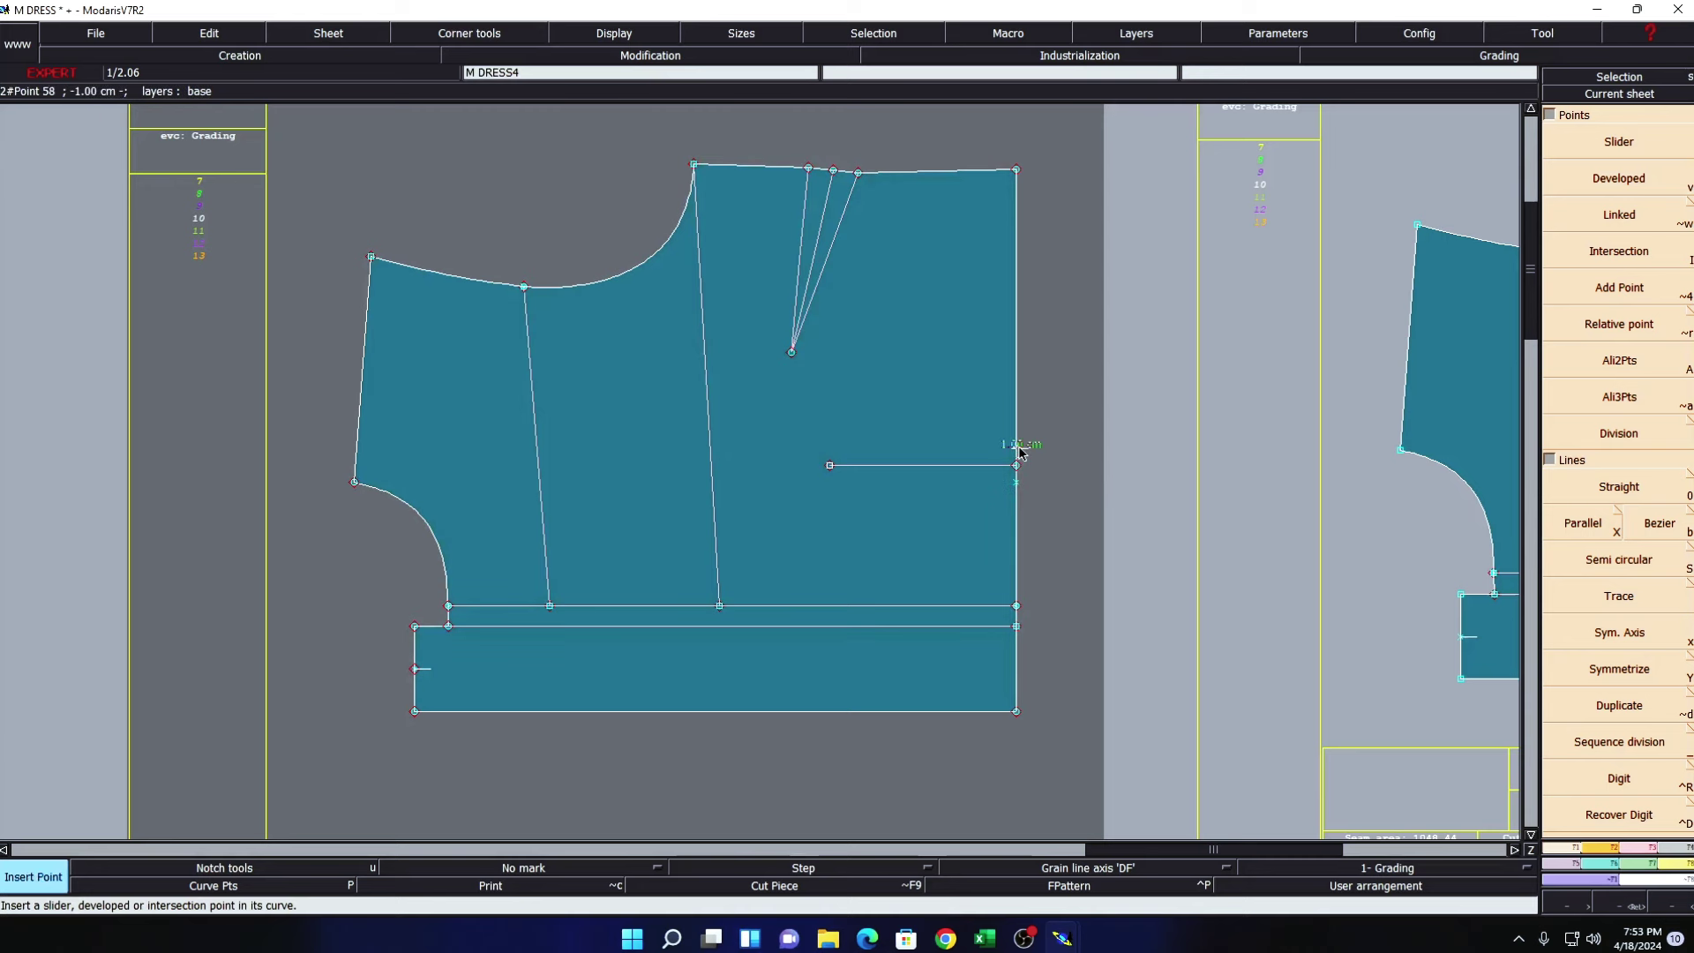
- Draw two dart legs from the side dart apex to the upper and lower seam points
{"action": "key", "text": "b"}
{"action": "left_click", "coordinate": [830, 466]}
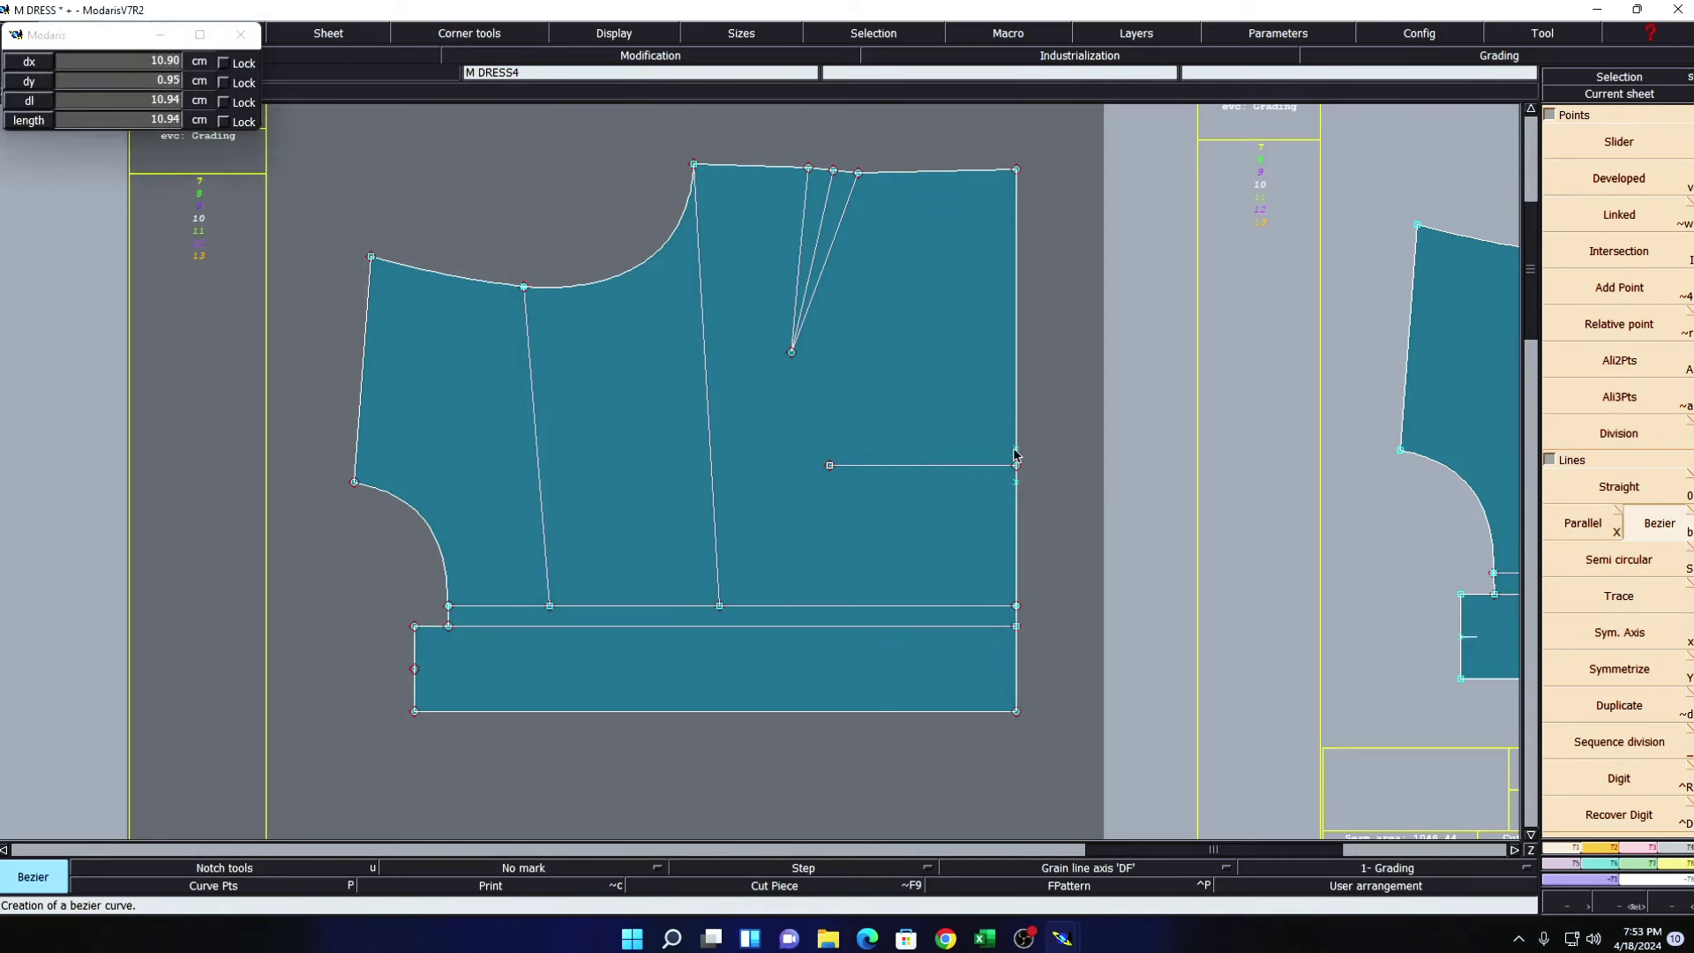
{"action": "left_click", "coordinate": [1016, 448]}
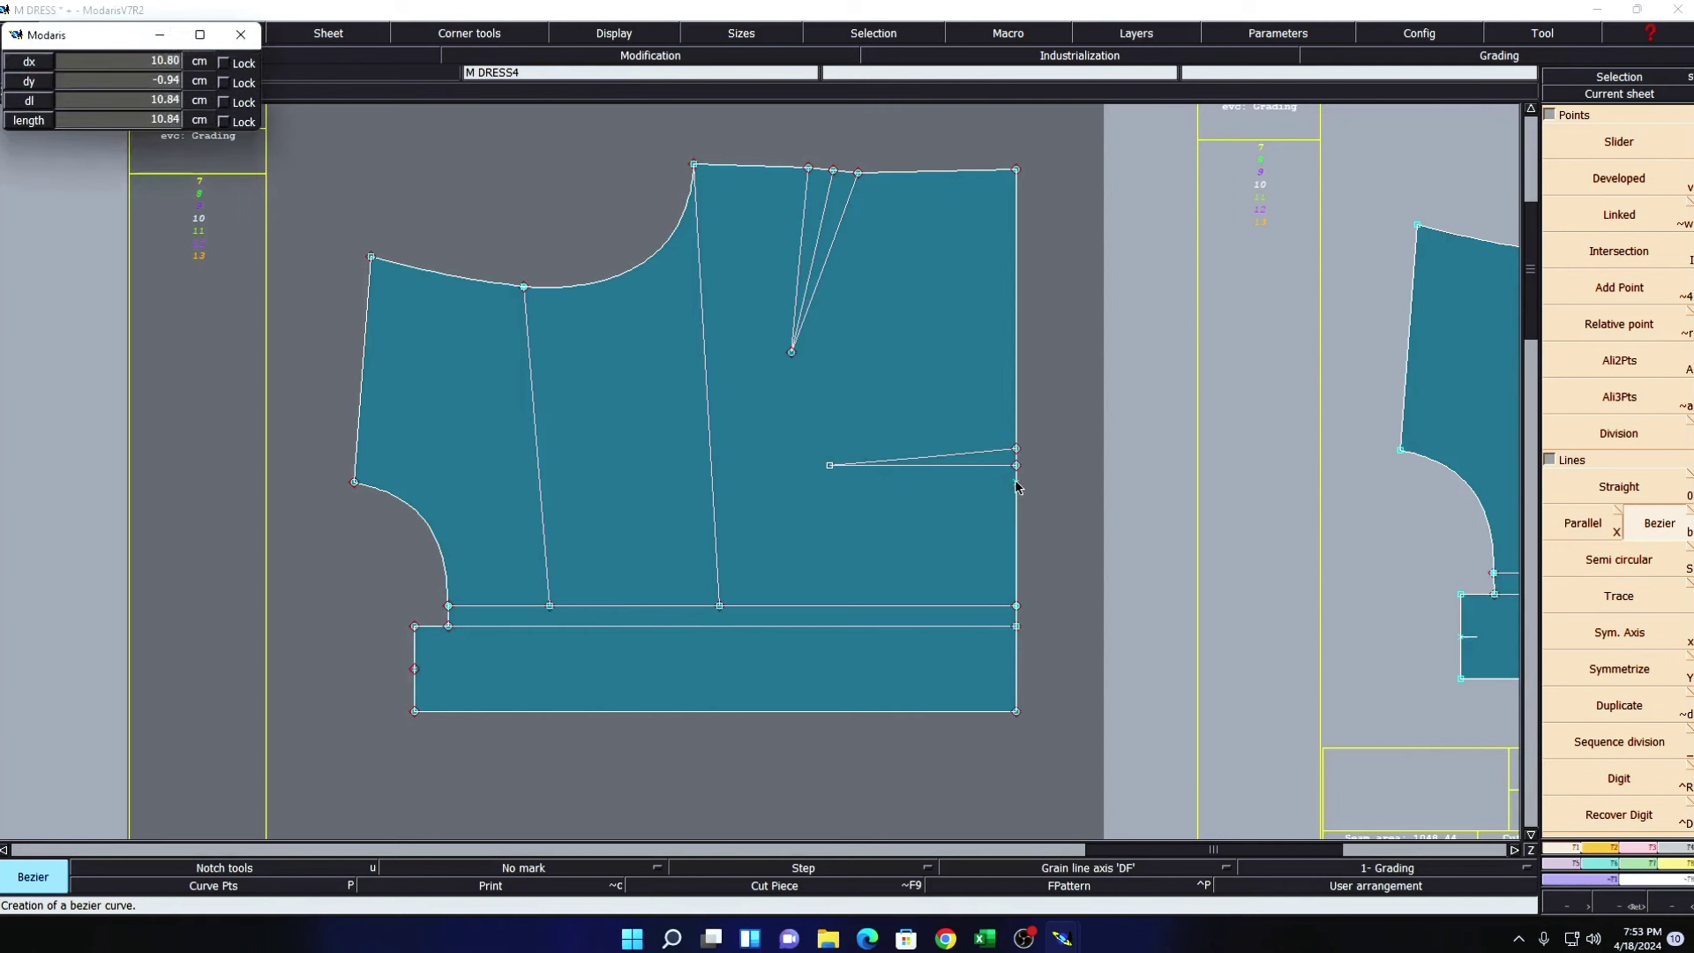
{"action": "key", "text": "Escape"}
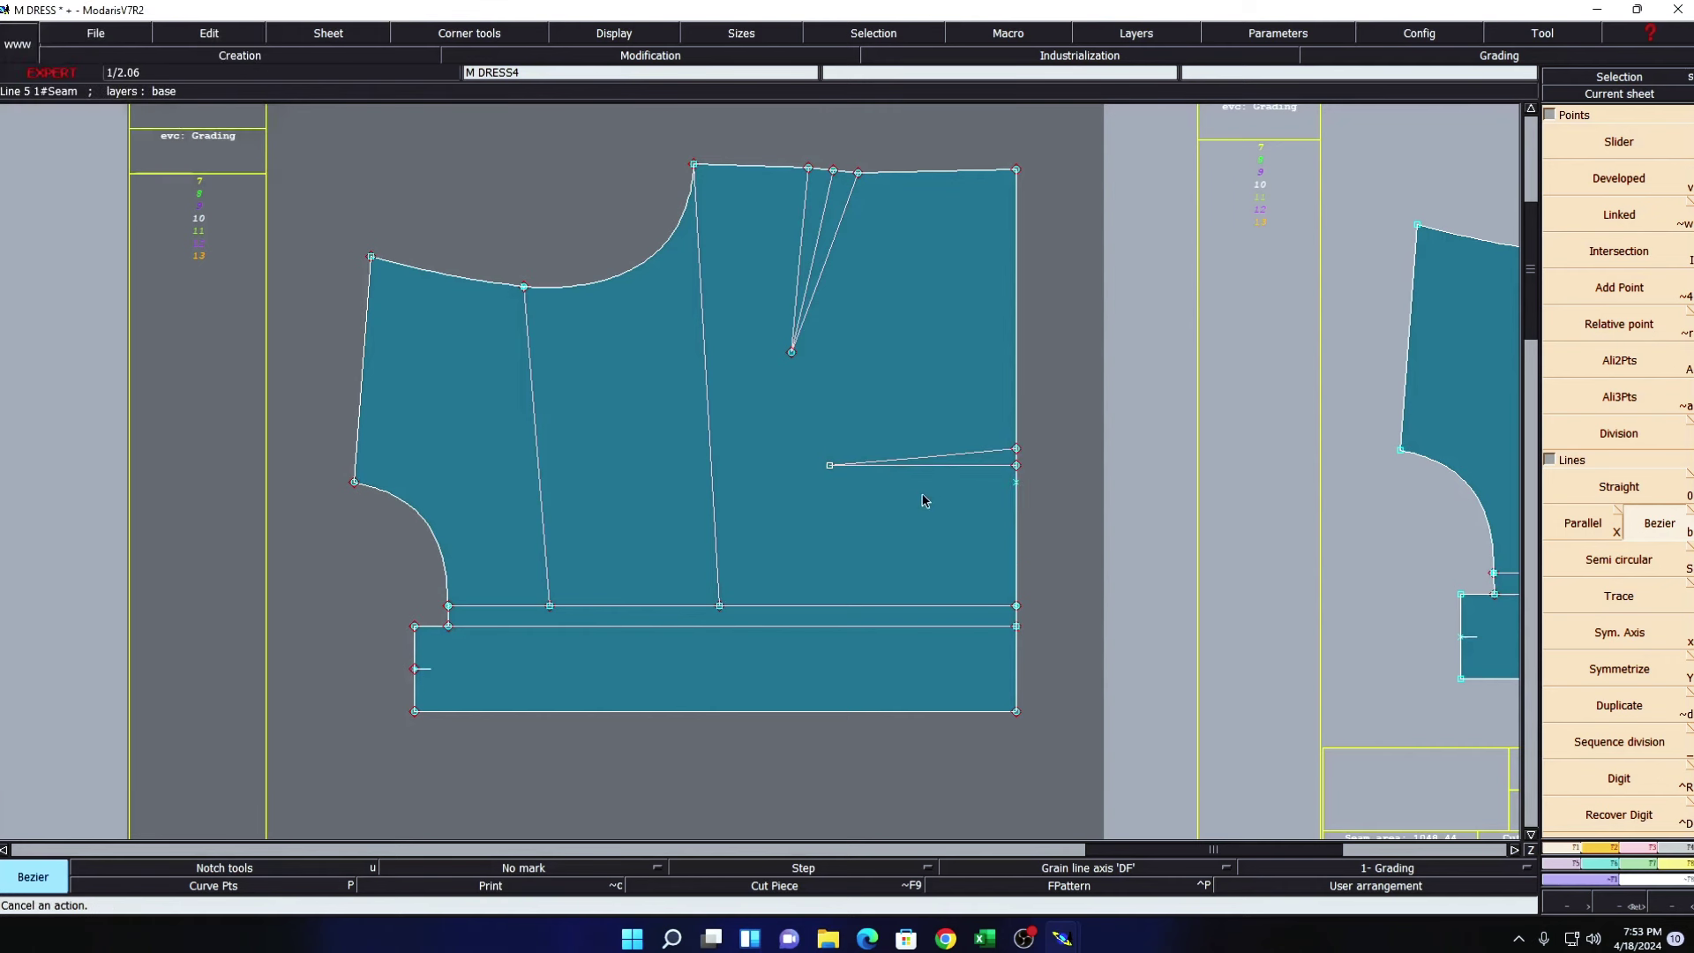
{"action": "left_click", "coordinate": [830, 466]}
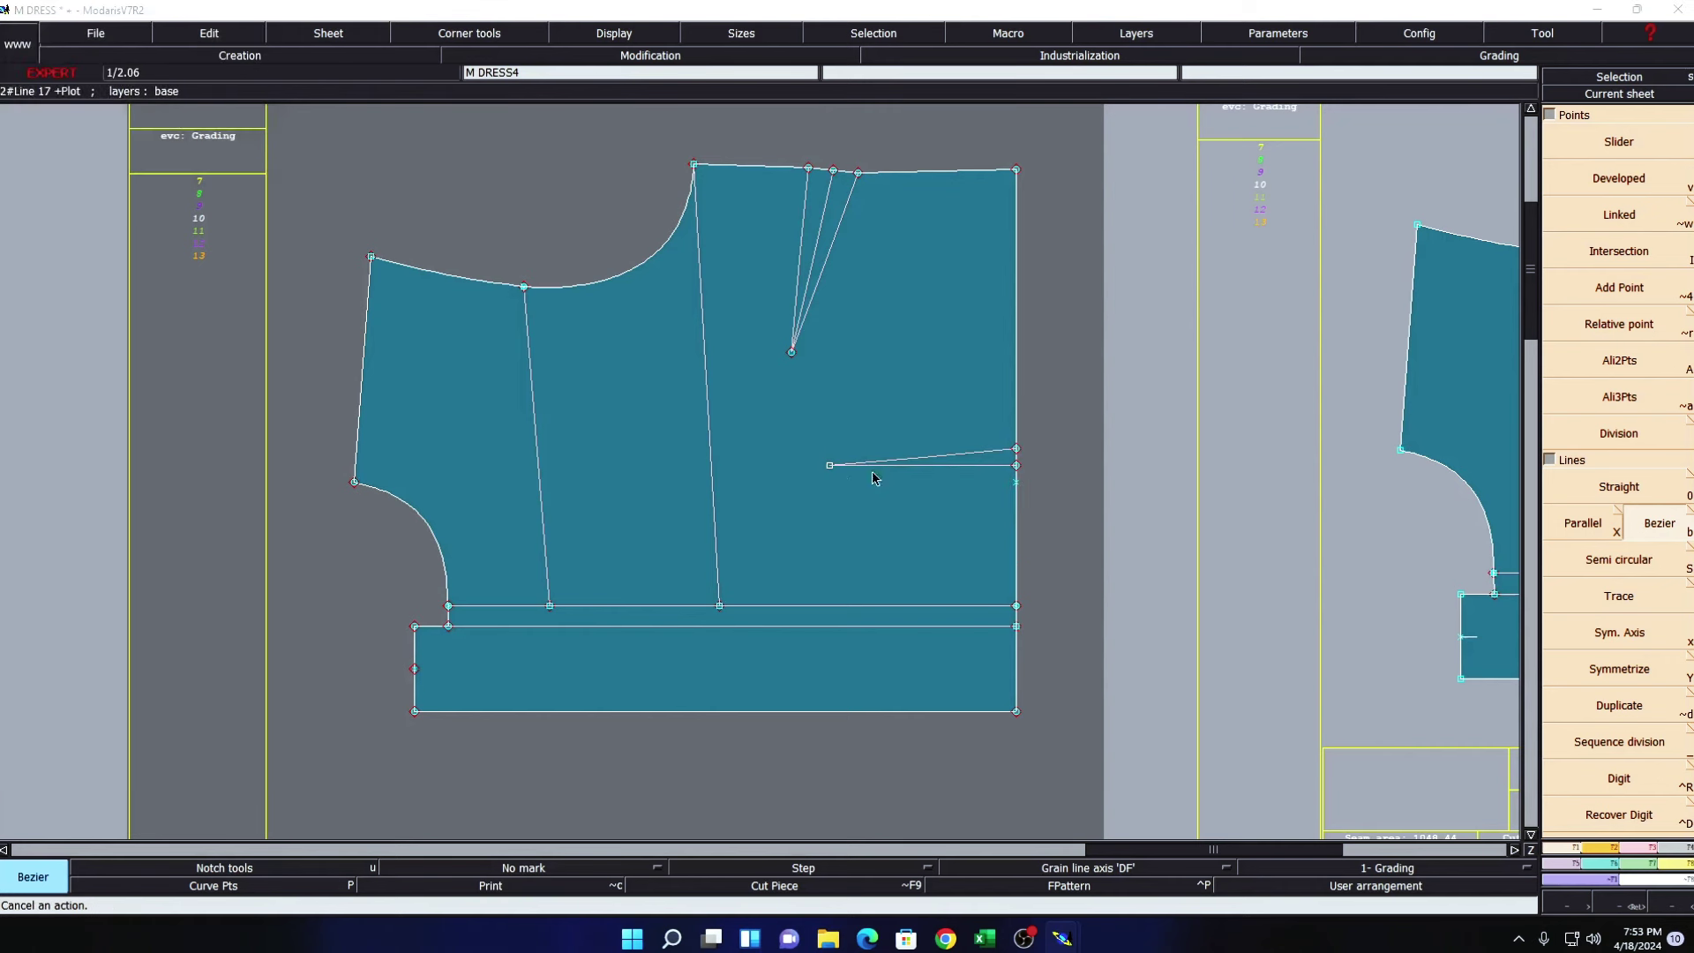
{"action": "left_click", "coordinate": [1016, 481]}
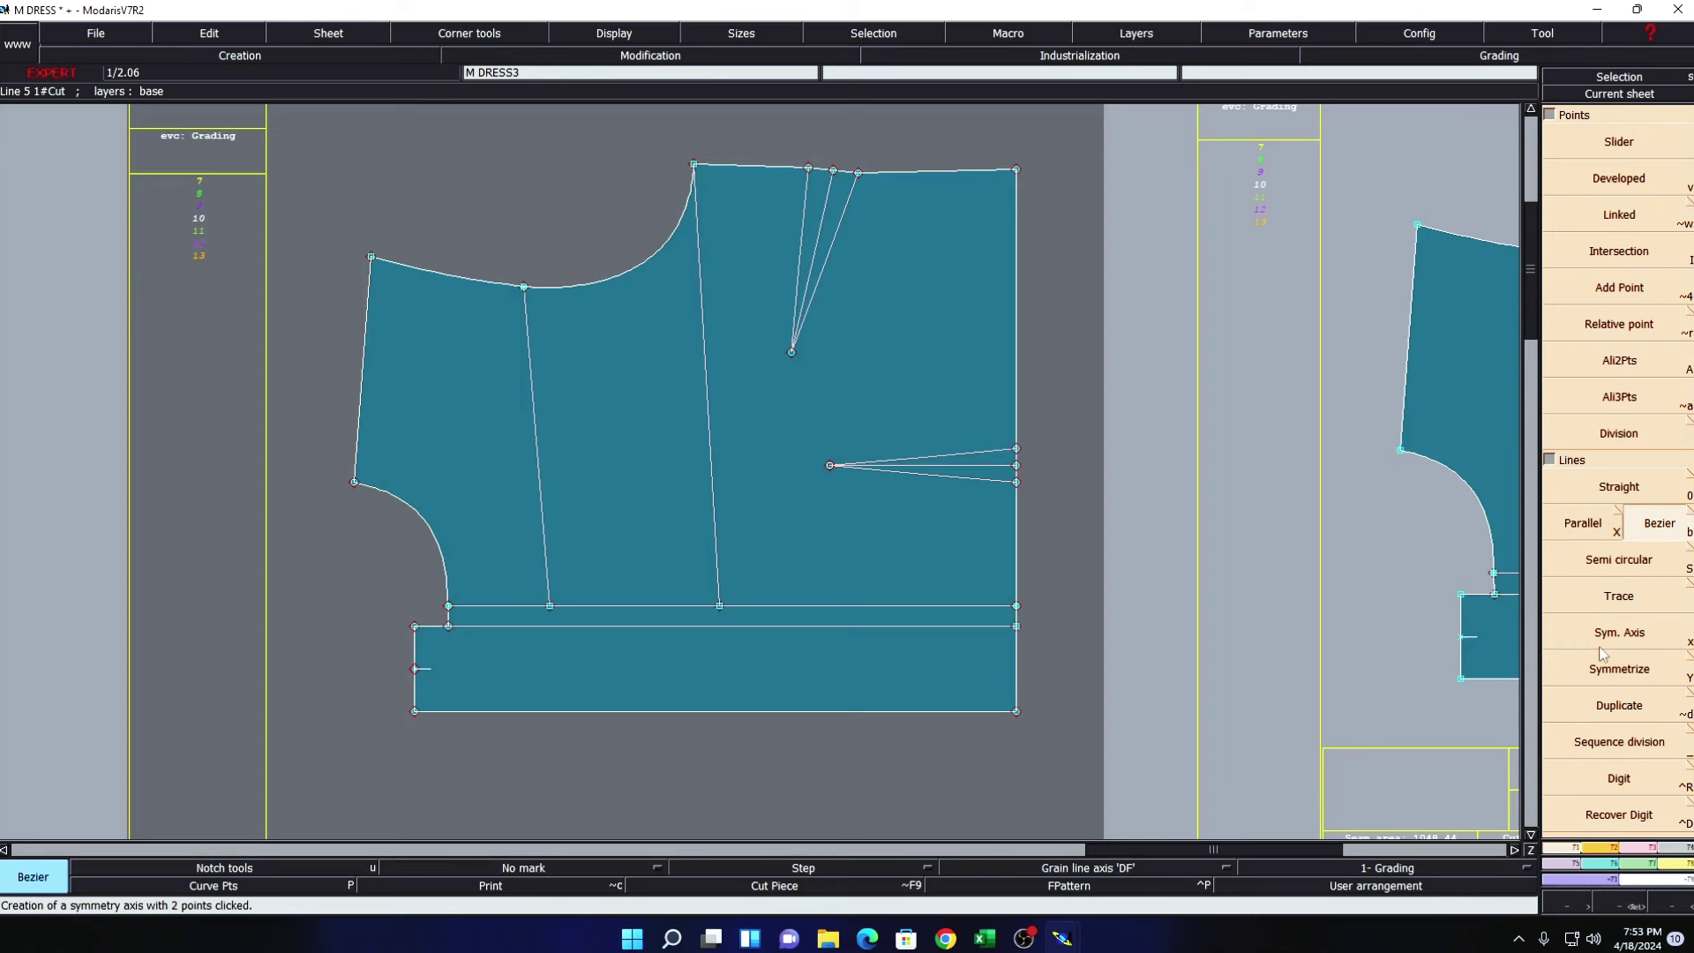
{"action": "left_click", "coordinate": [1623, 687]}
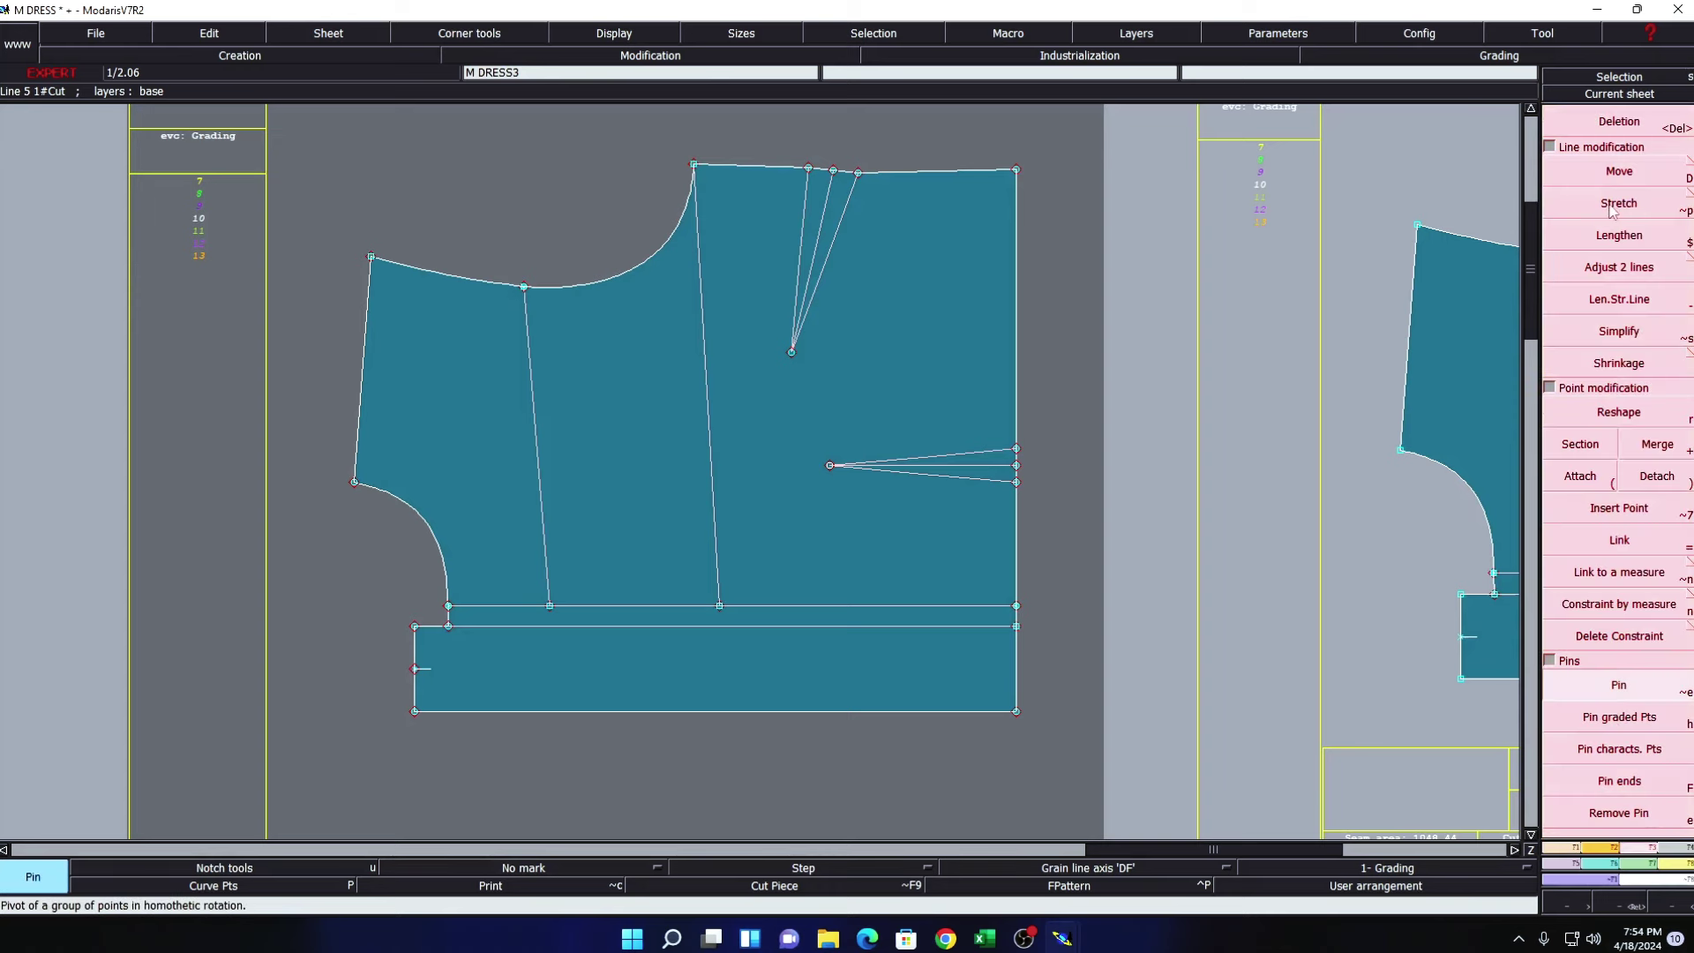
- Shift the side dart's middle seam point 0.5 cm outward
{"action": "left_click", "coordinate": [1619, 171]}
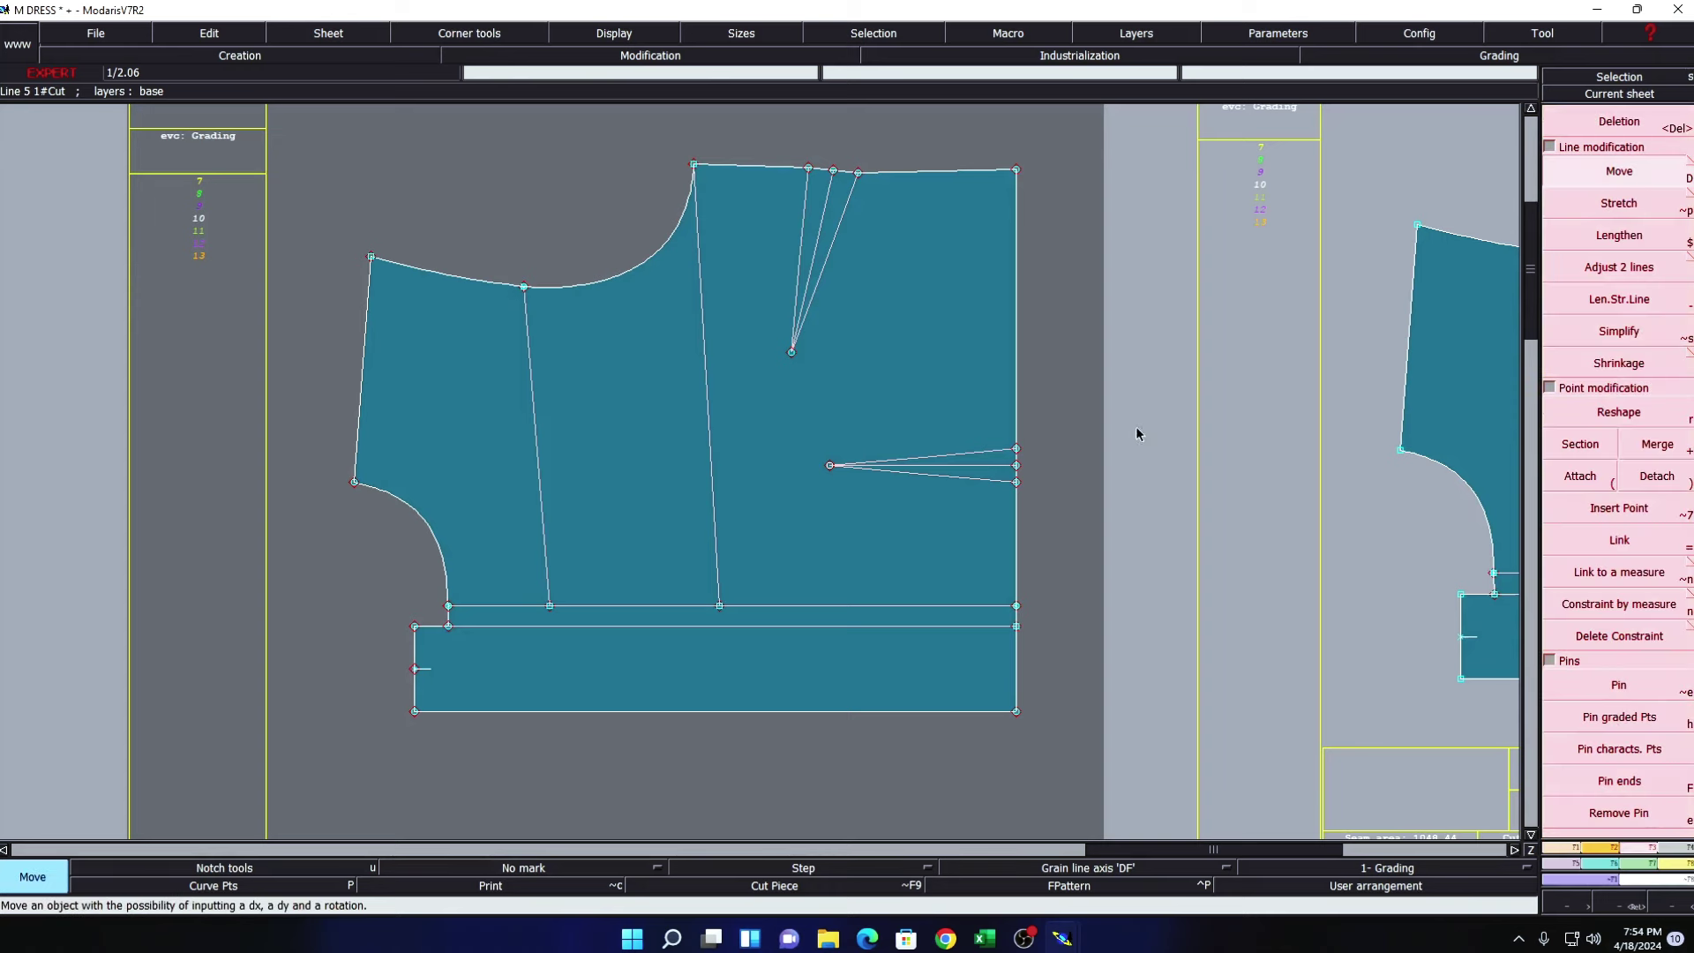
{"action": "left_click", "coordinate": [1019, 466]}
{"action": "type", "text": "0.5"}
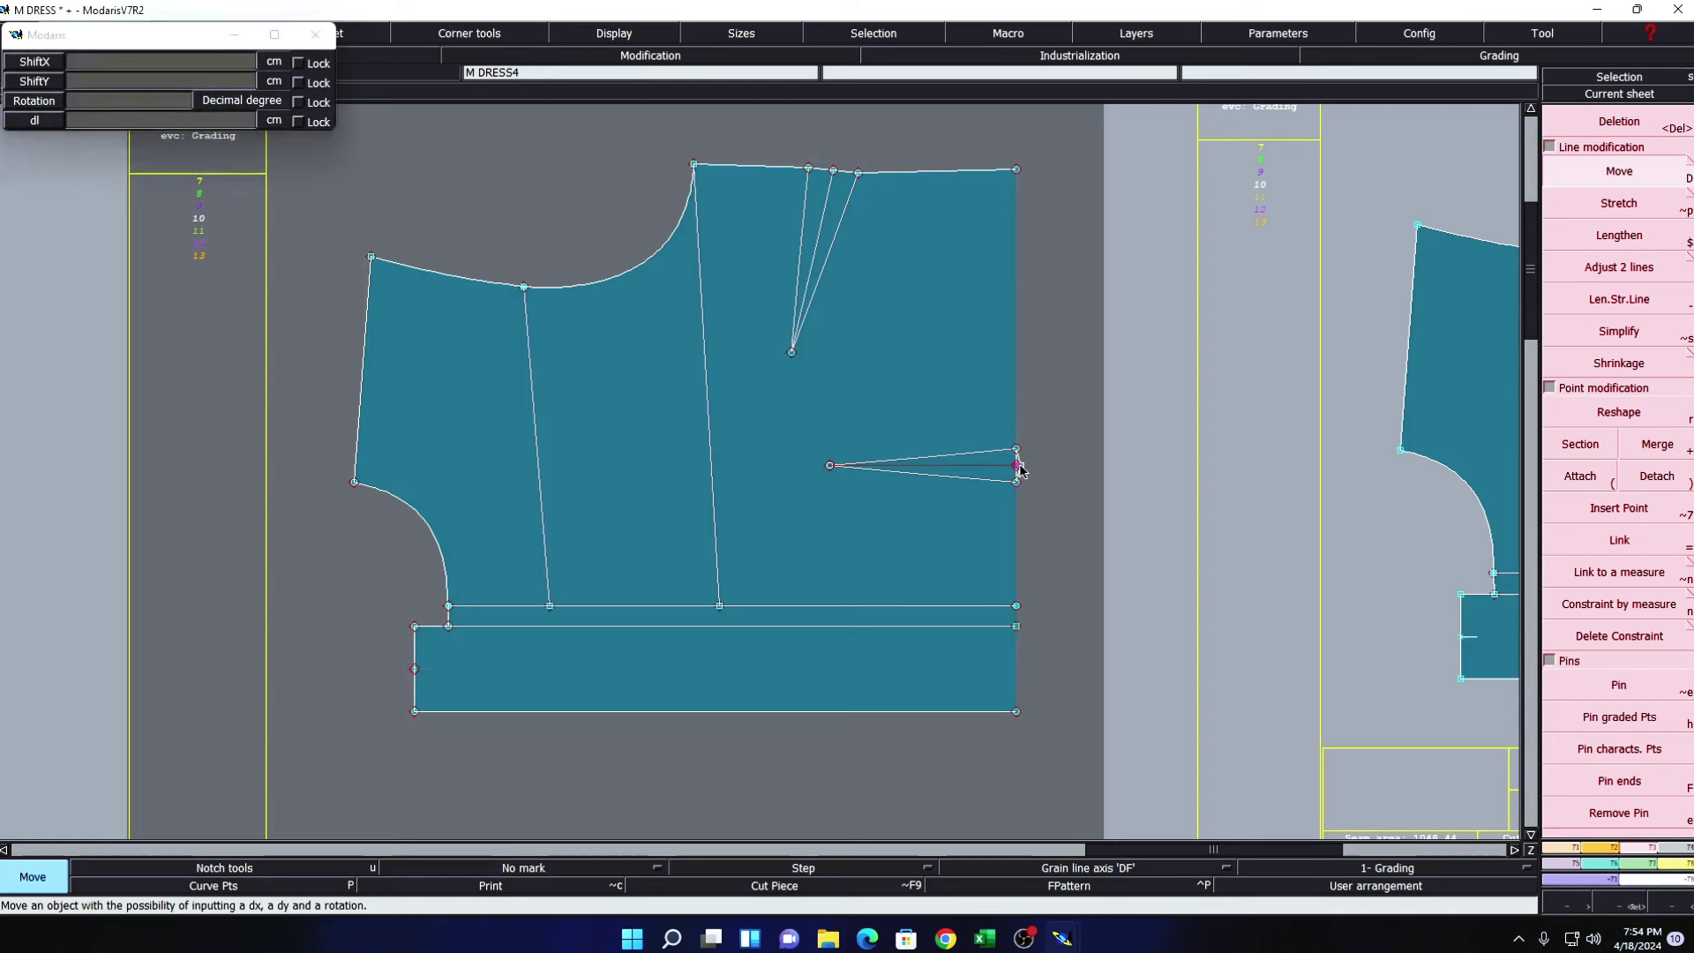
{"action": "key", "text": "Return"}
- Pin the side dart points together and raise the whole dart about 1 cm
{"action": "left_click", "coordinate": [1619, 685]}
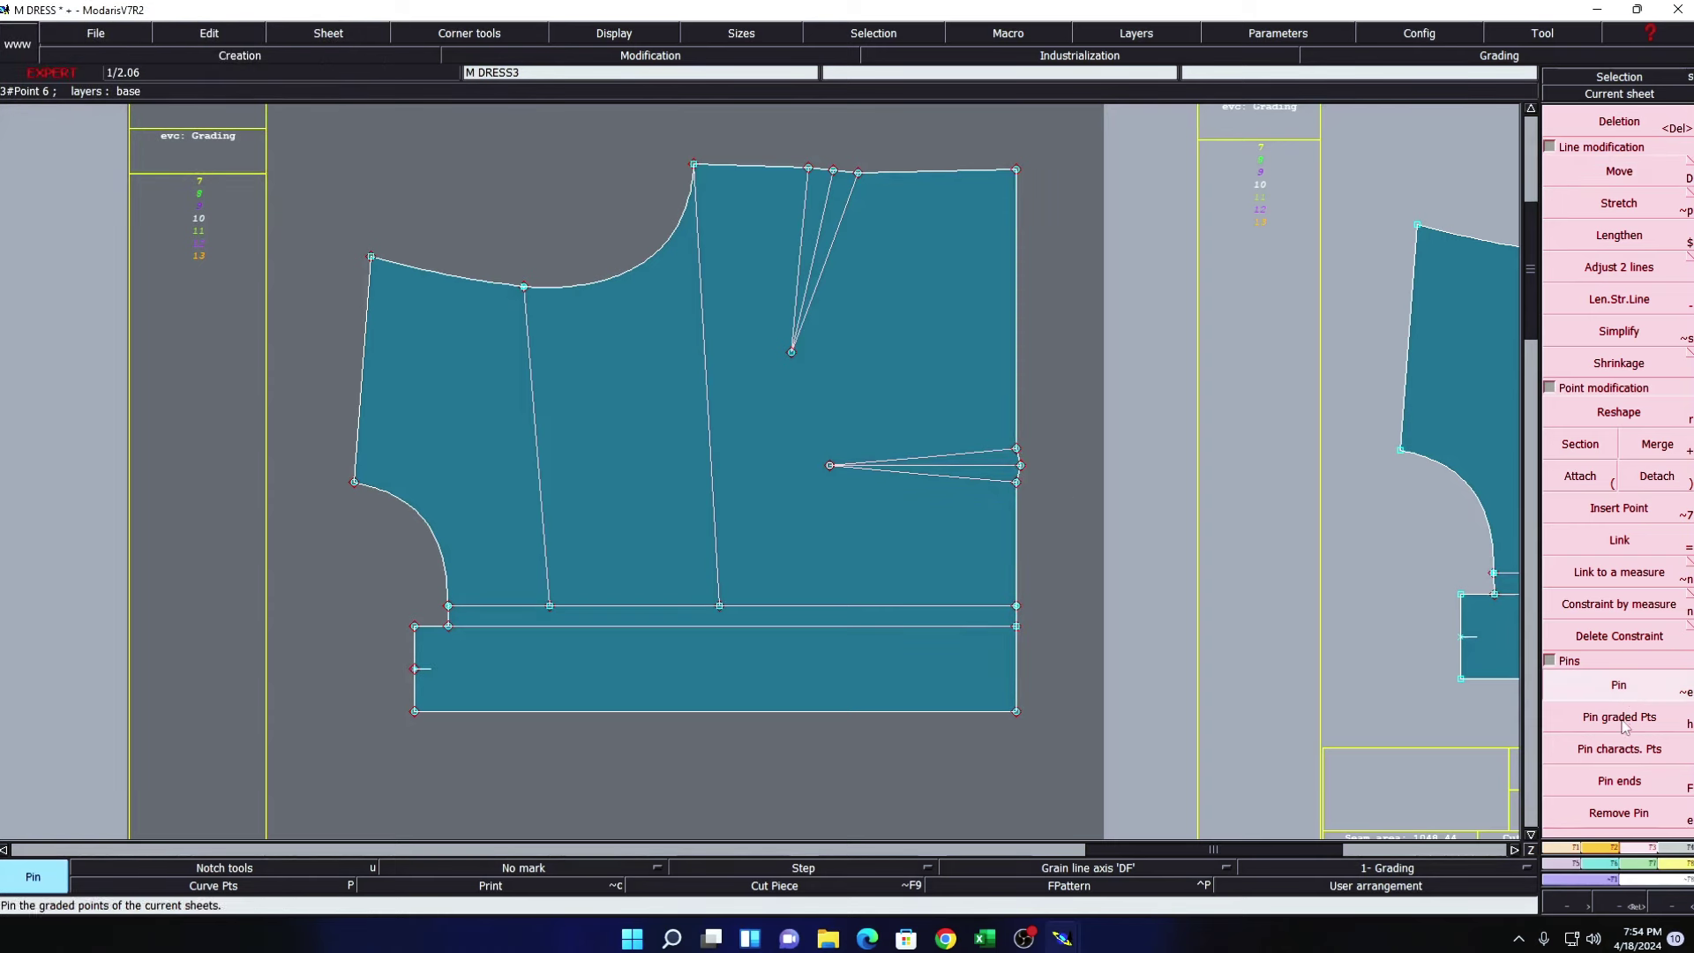
{"action": "left_click", "coordinate": [1019, 466]}
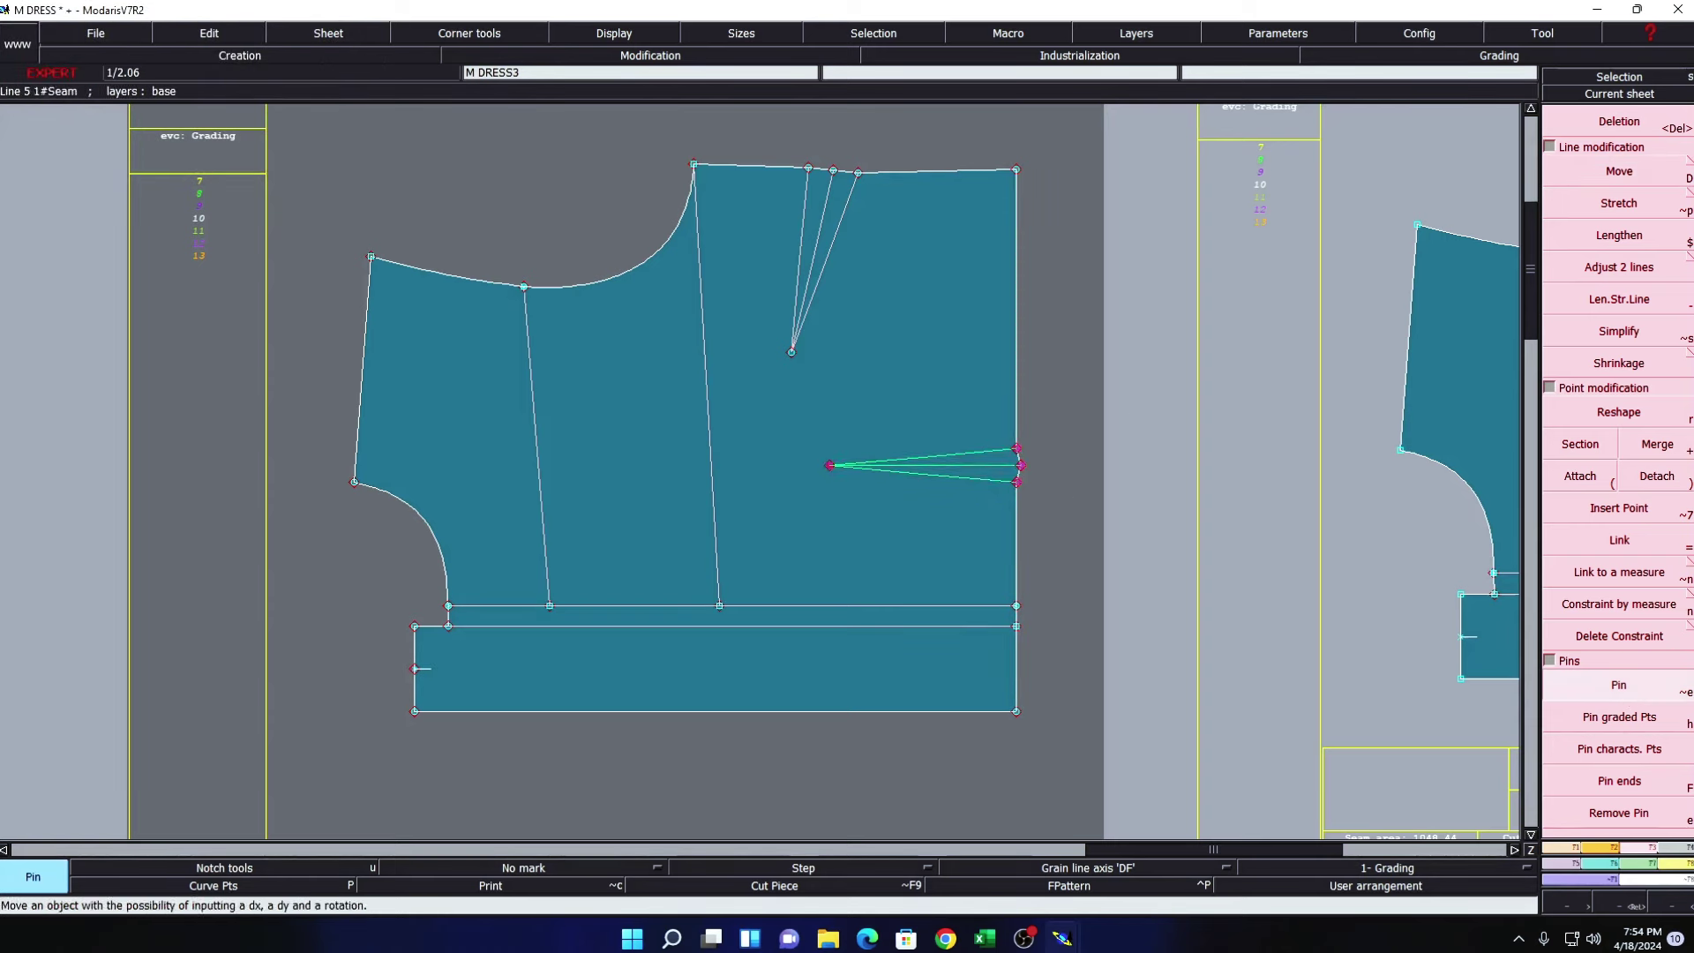
{"action": "left_click", "coordinate": [1618, 172]}
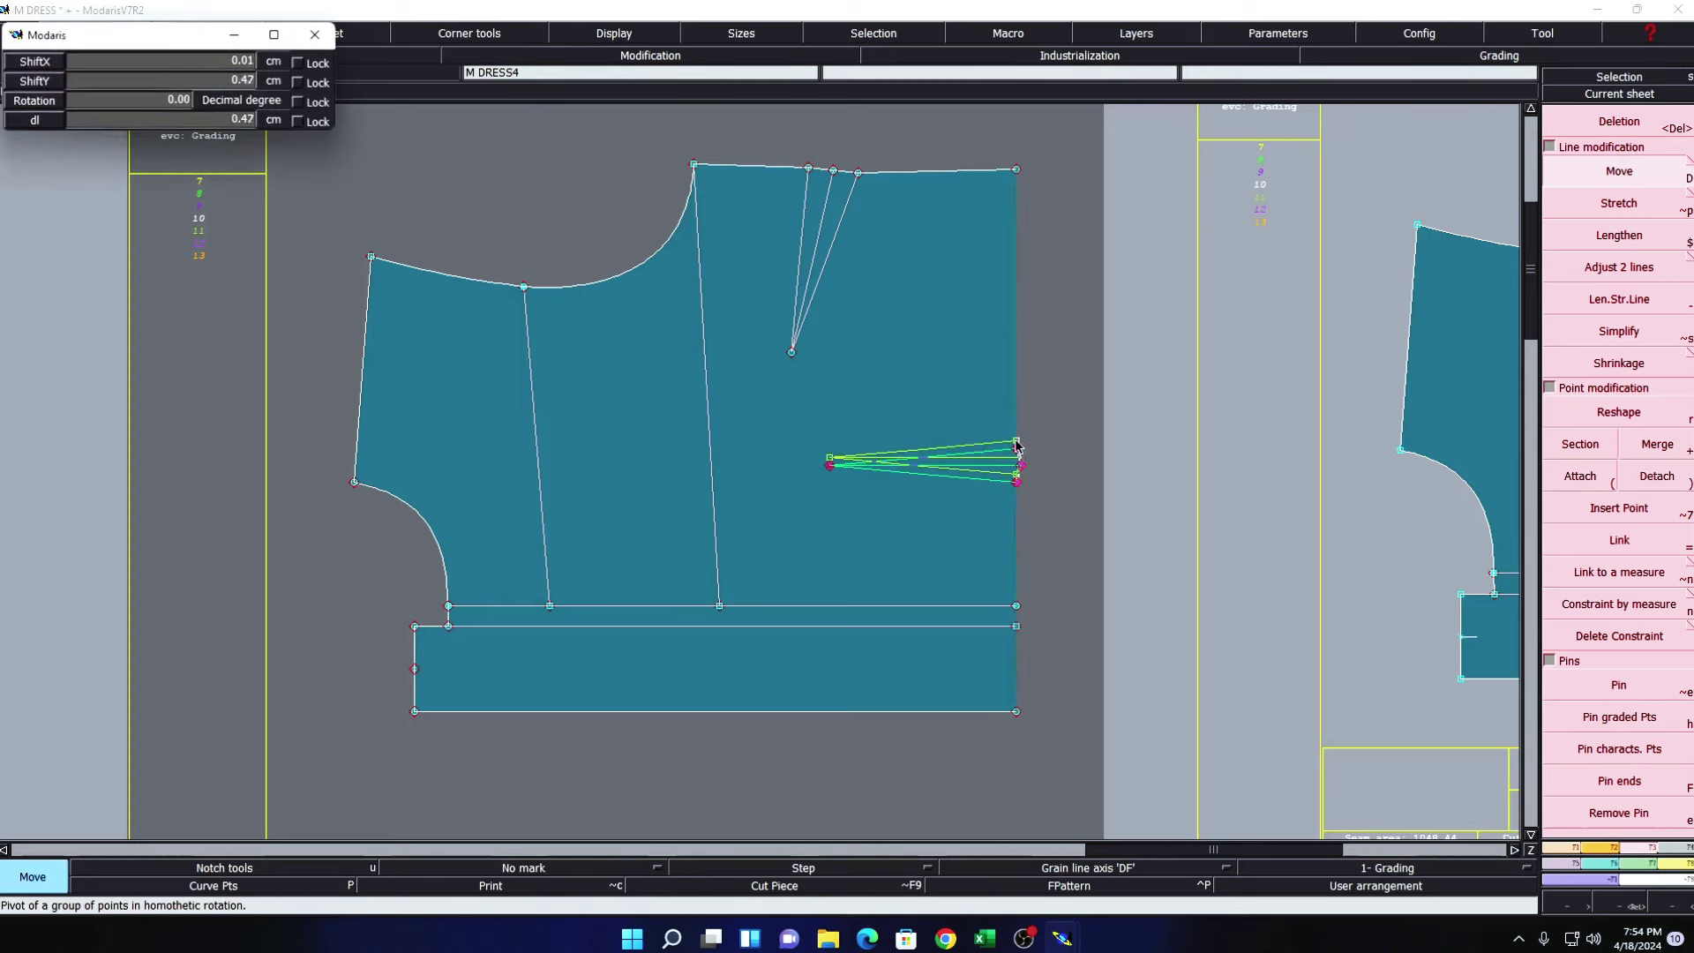
{"action": "left_click", "coordinate": [1019, 465]}
{"action": "left_click", "coordinate": [1015, 433]}
{"action": "type", "text": "1"}
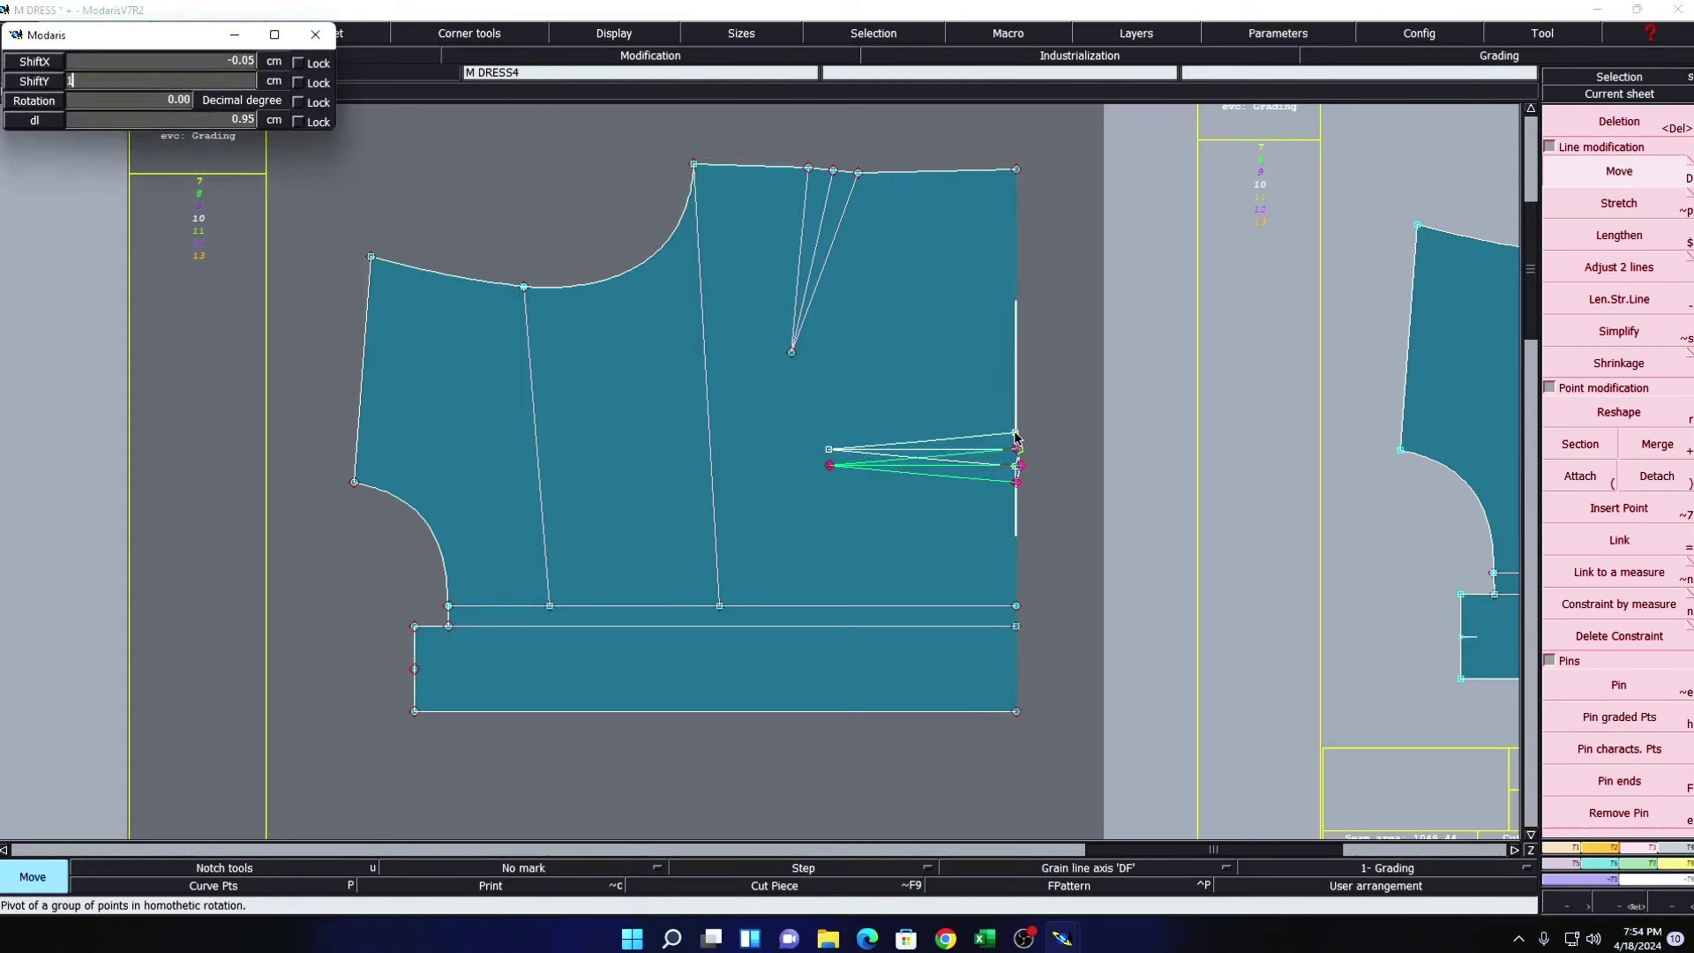
{"action": "key", "text": "Return"}
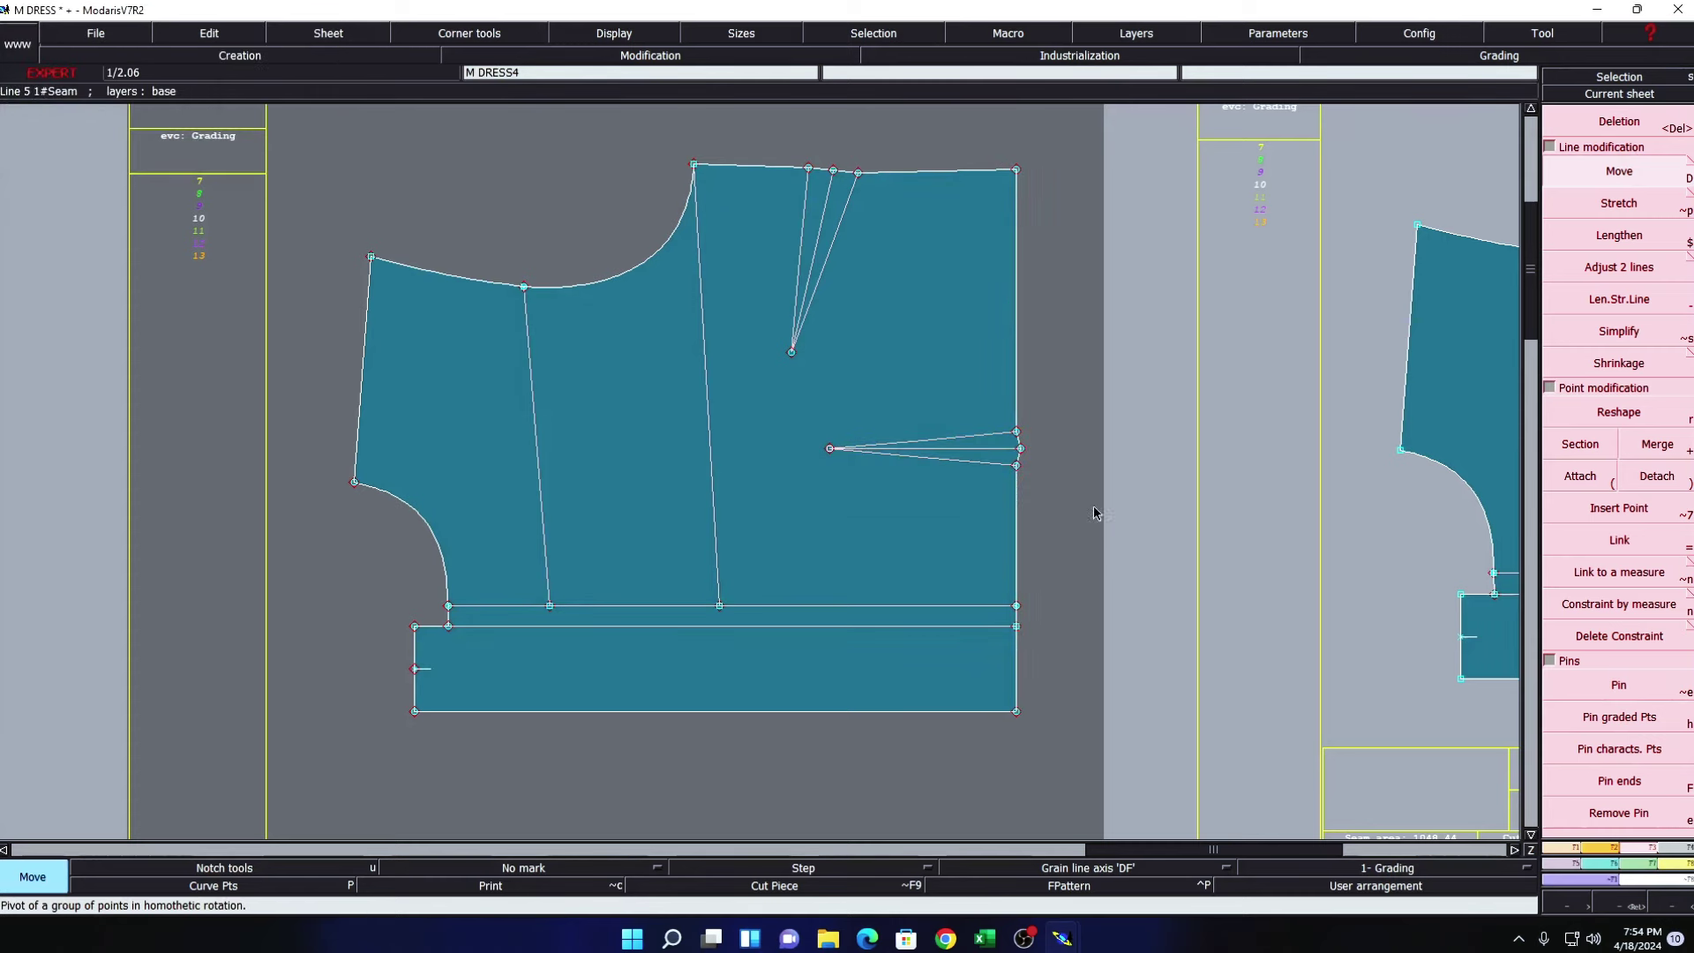
{"action": "key", "text": "F1"}
- Rotate the bodice by two points so its top shoulder edge is horizontal
{"action": "left_click_drag", "start_coordinate": [560, 126], "coordinate": [1161, 435]}
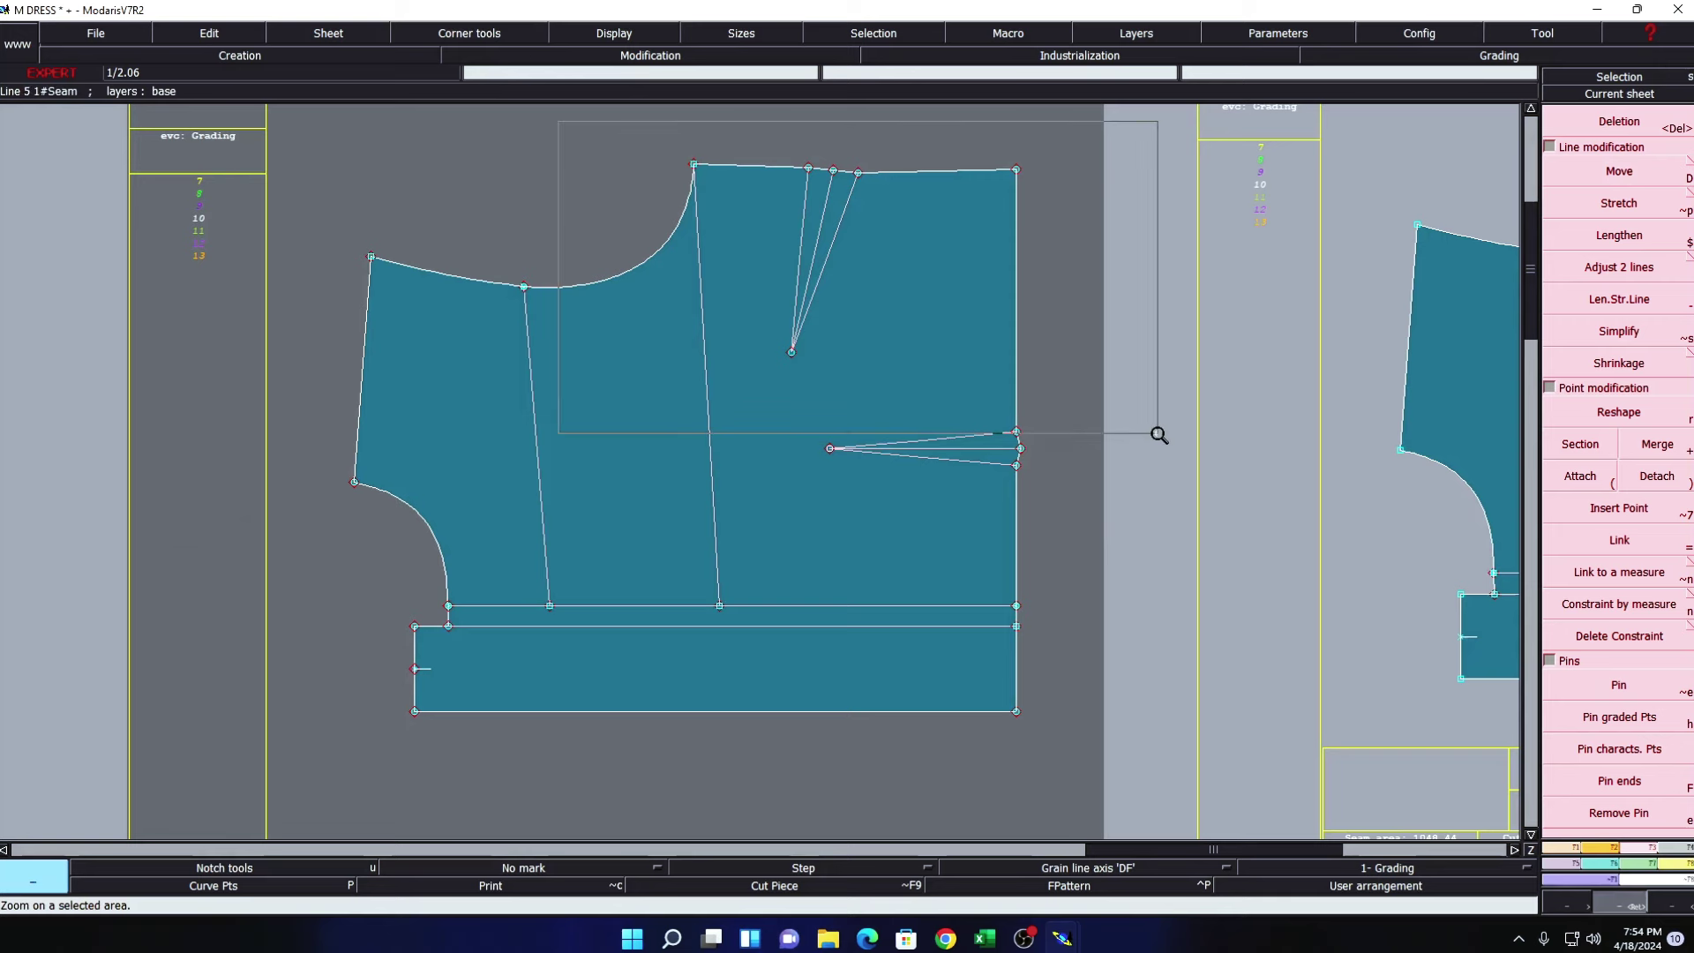
{"action": "key", "text": "Delete"}
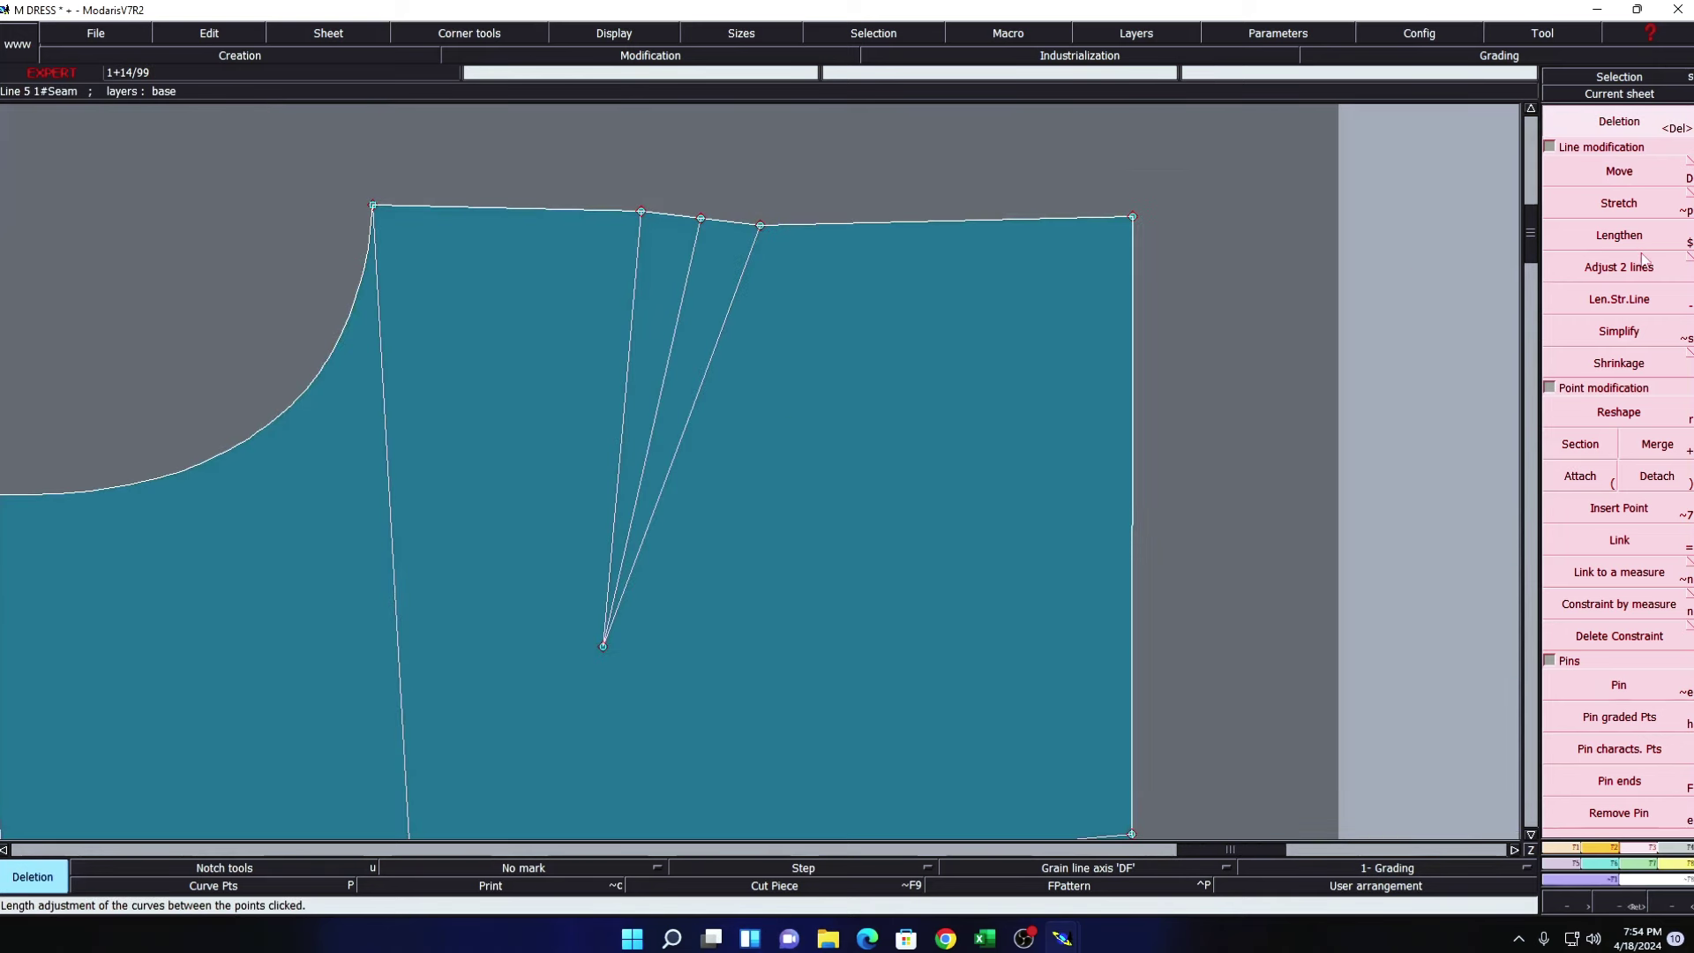
{"action": "key", "text": "F1"}
{"action": "left_click", "coordinate": [1627, 362]}
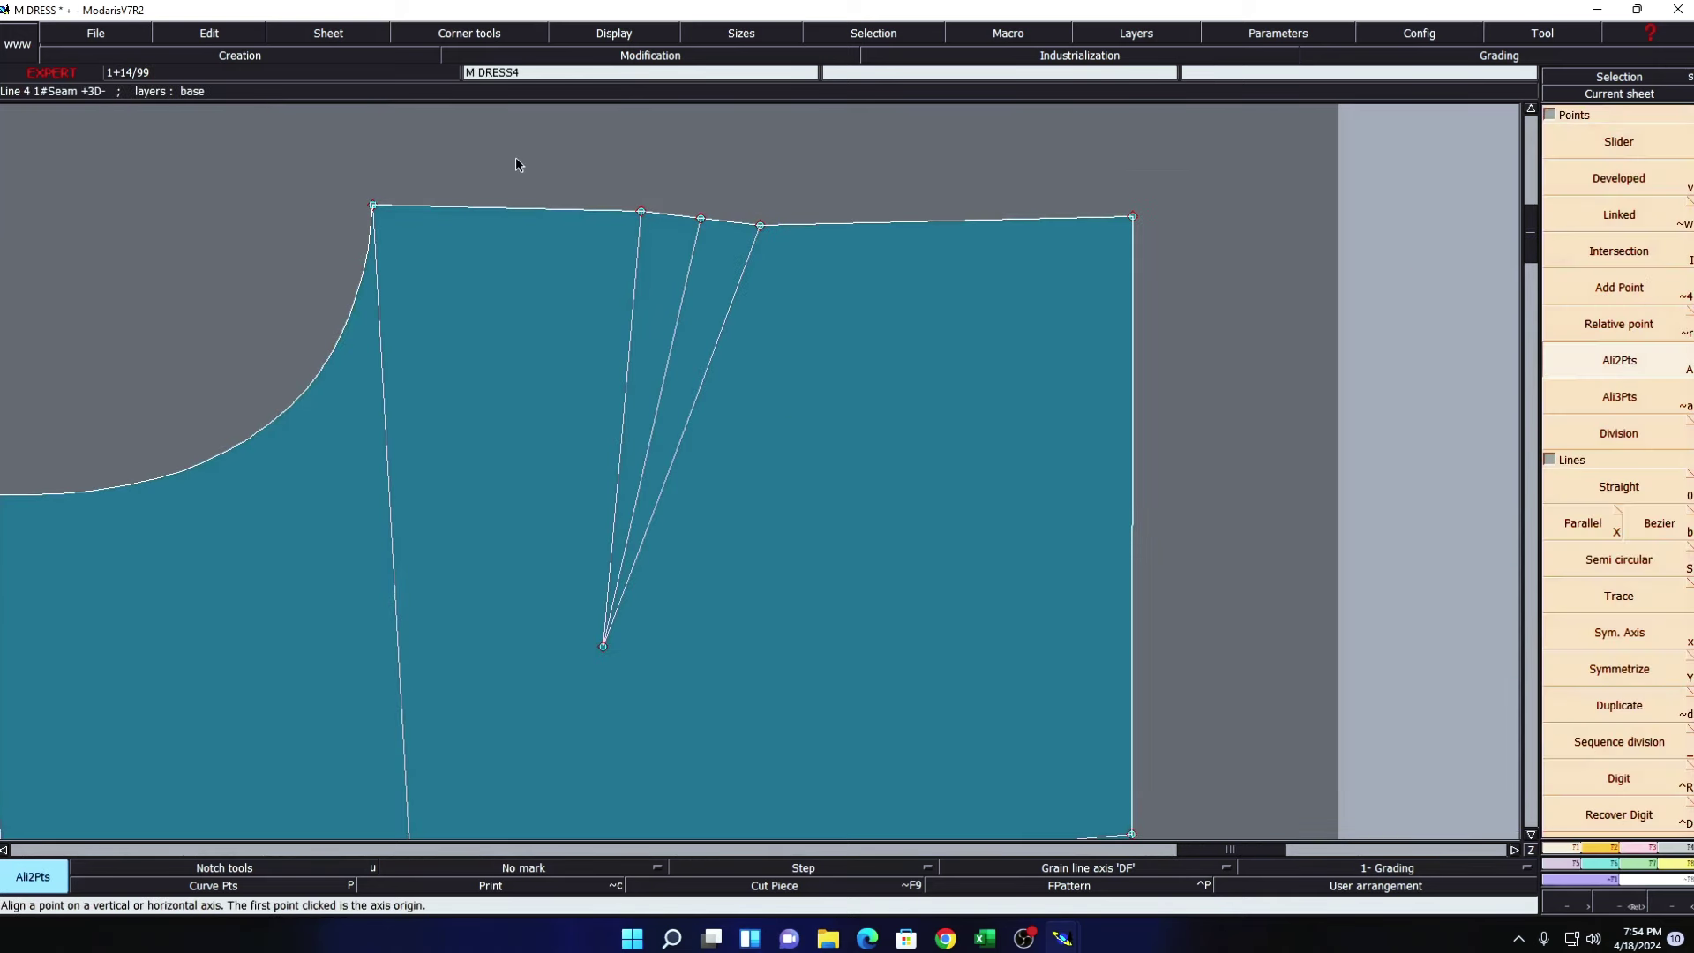
{"action": "left_click", "coordinate": [381, 214]}
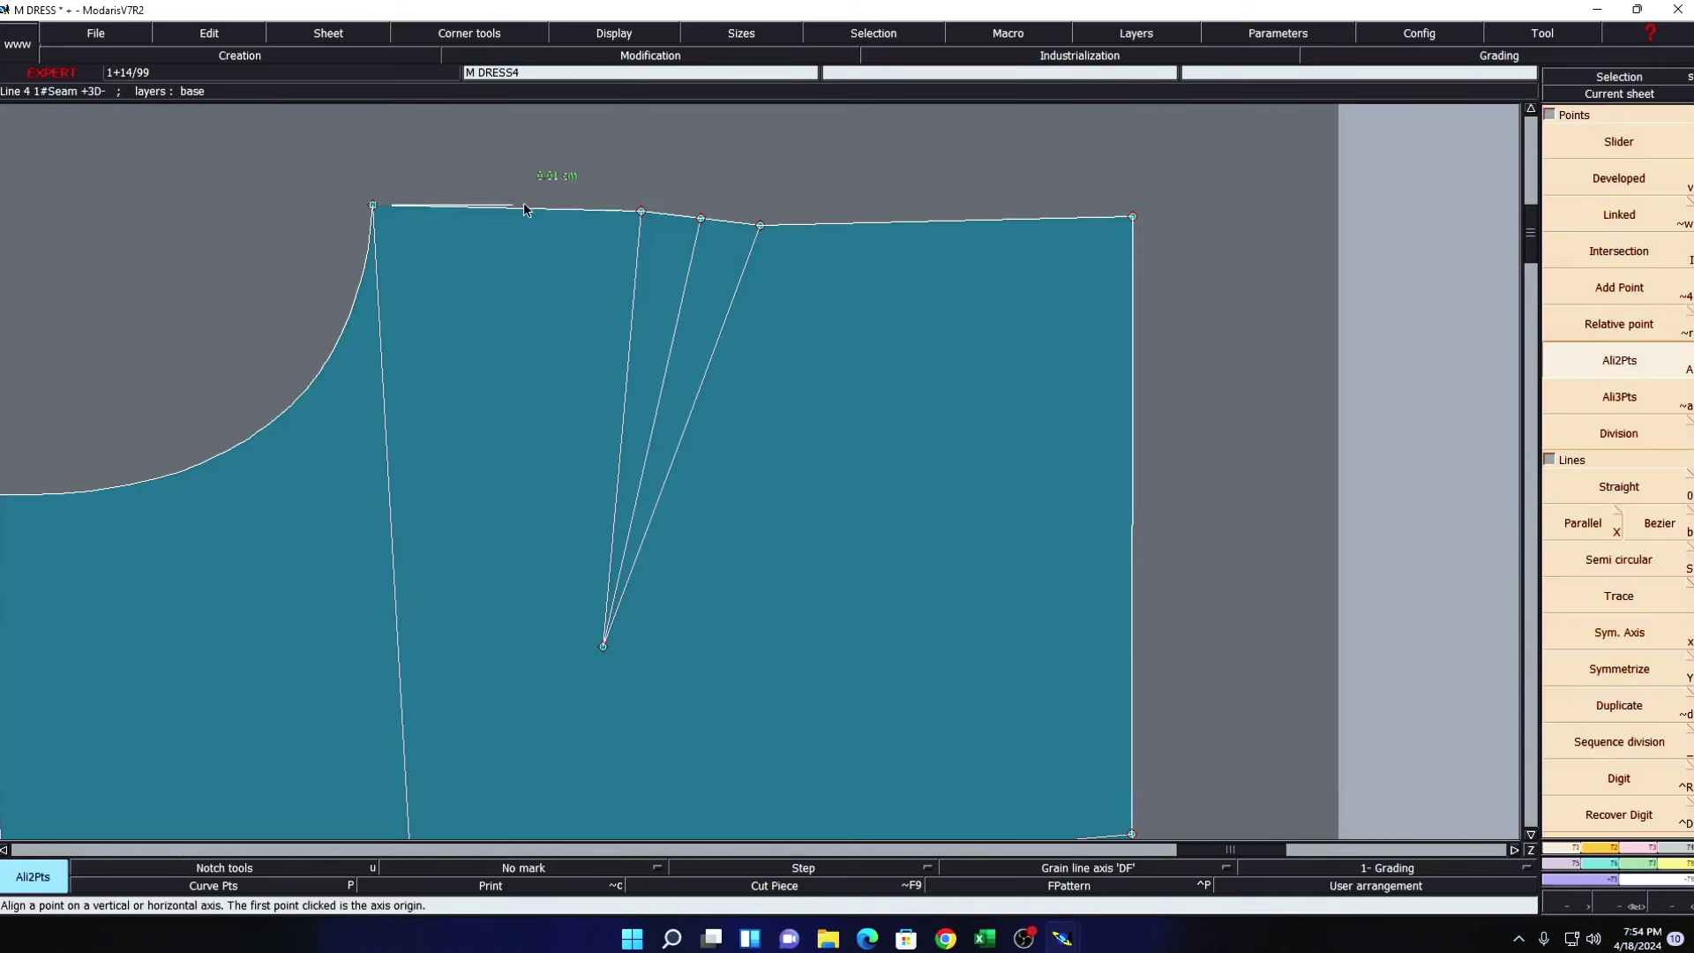
{"action": "left_click", "coordinate": [1133, 219]}
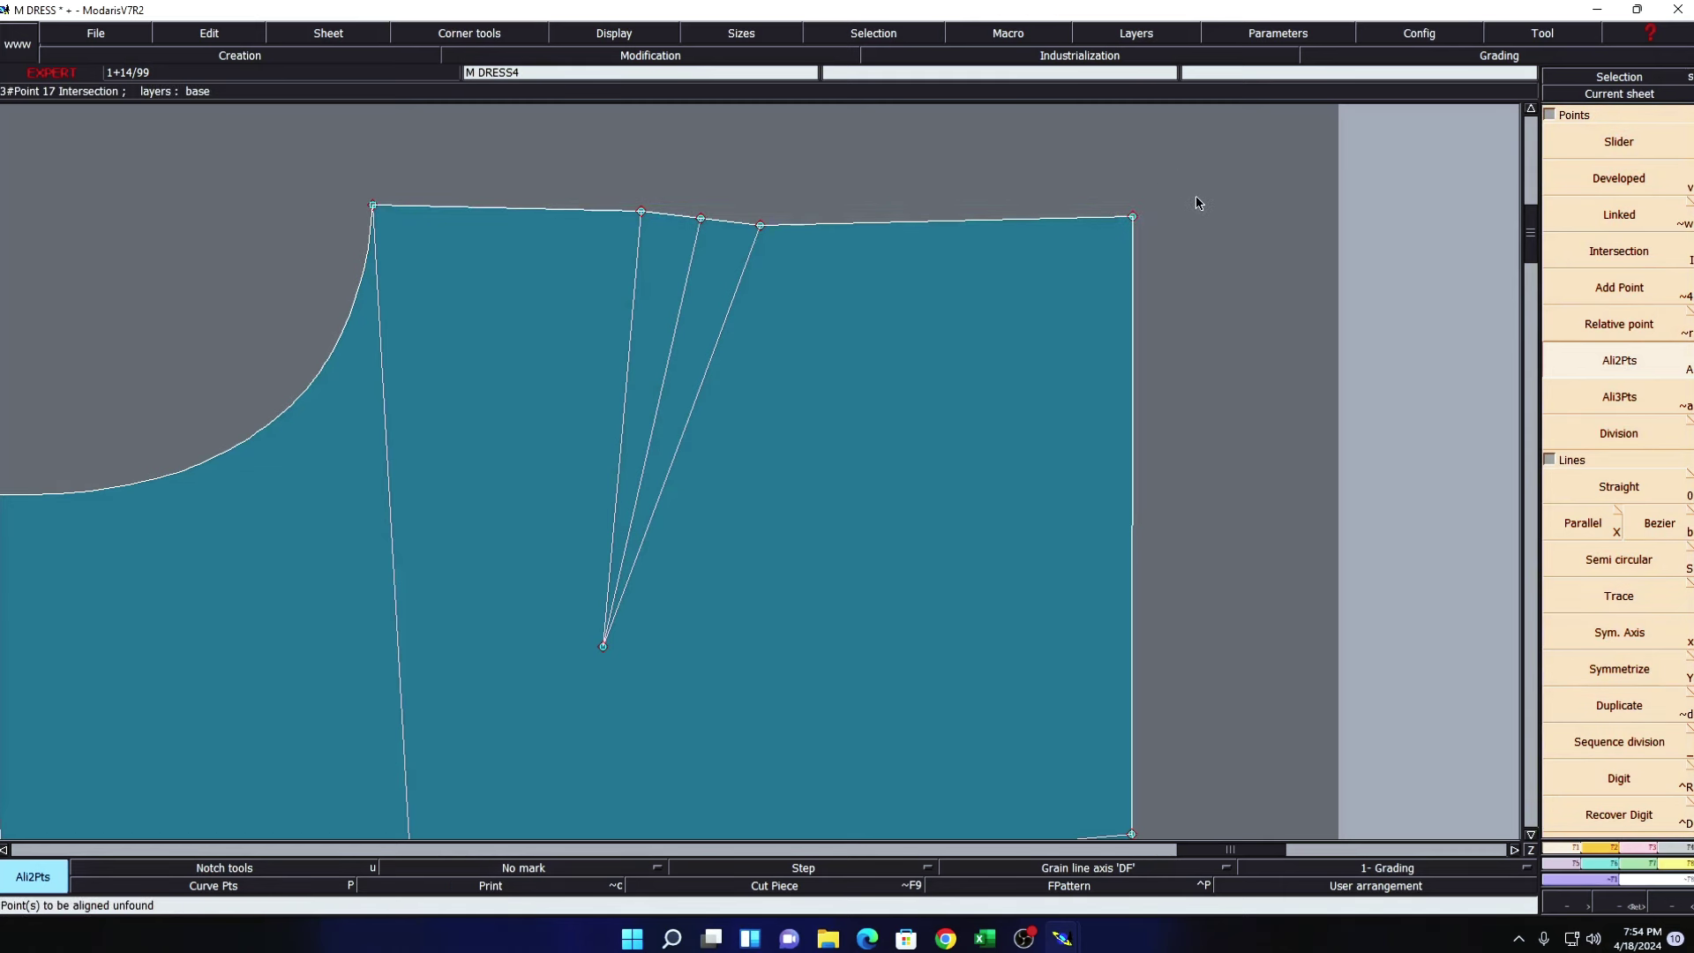
{"action": "key", "text": "F3"}
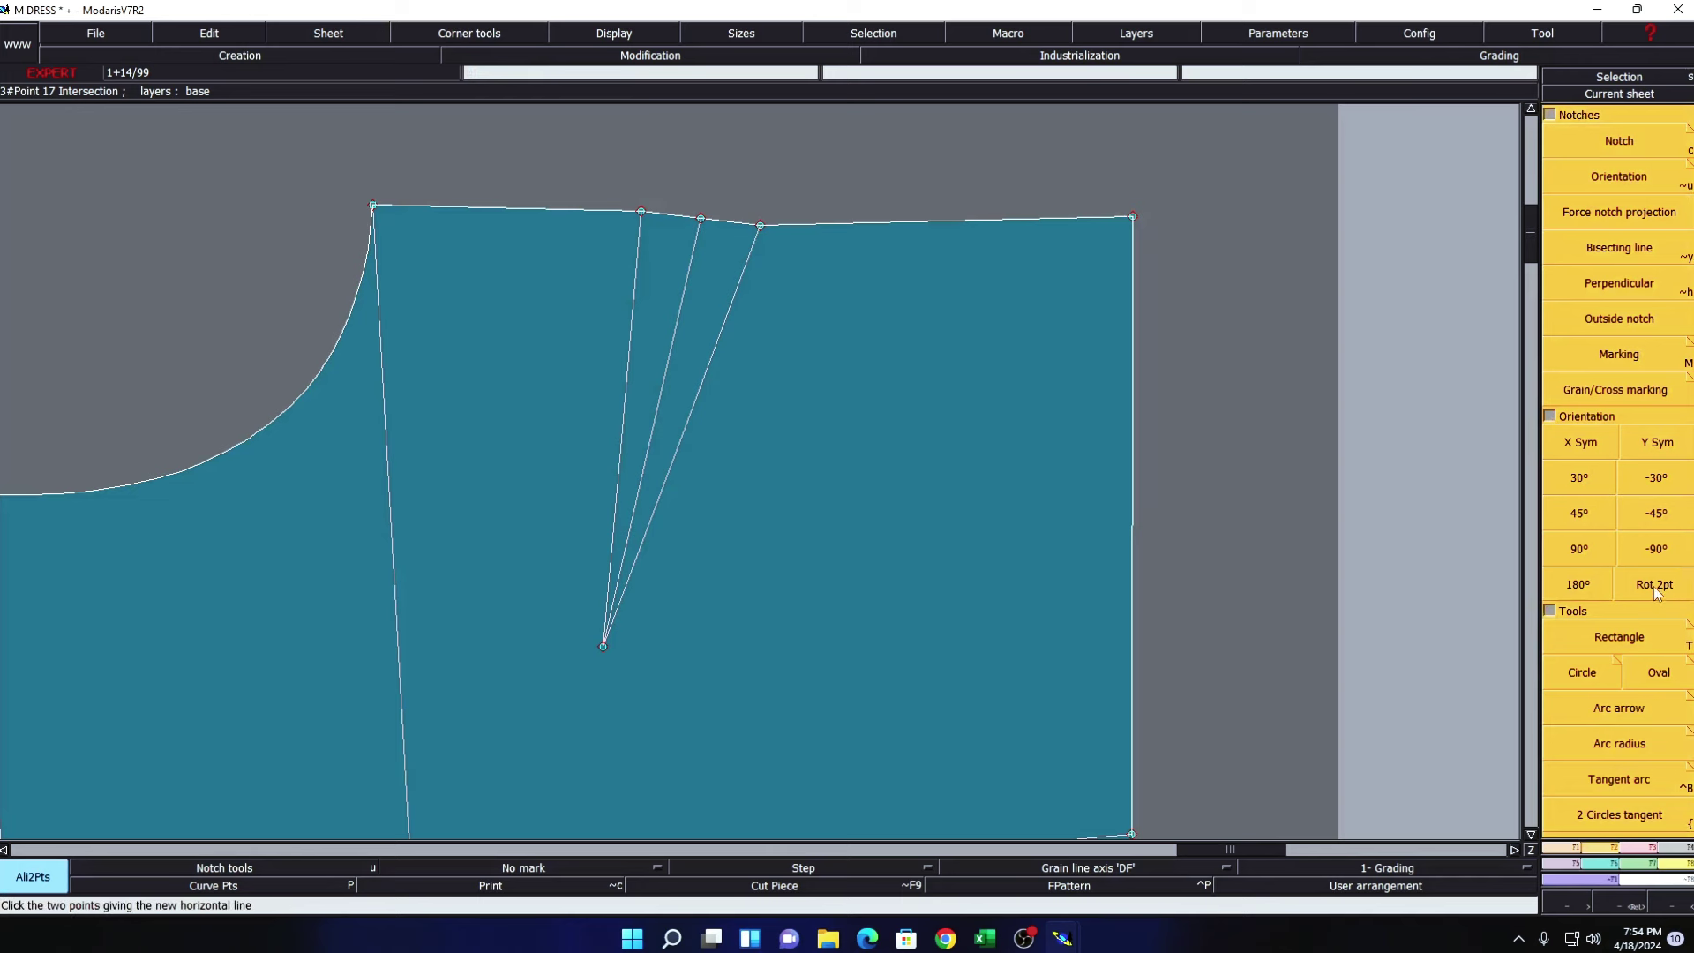
{"action": "left_click", "coordinate": [1655, 586]}
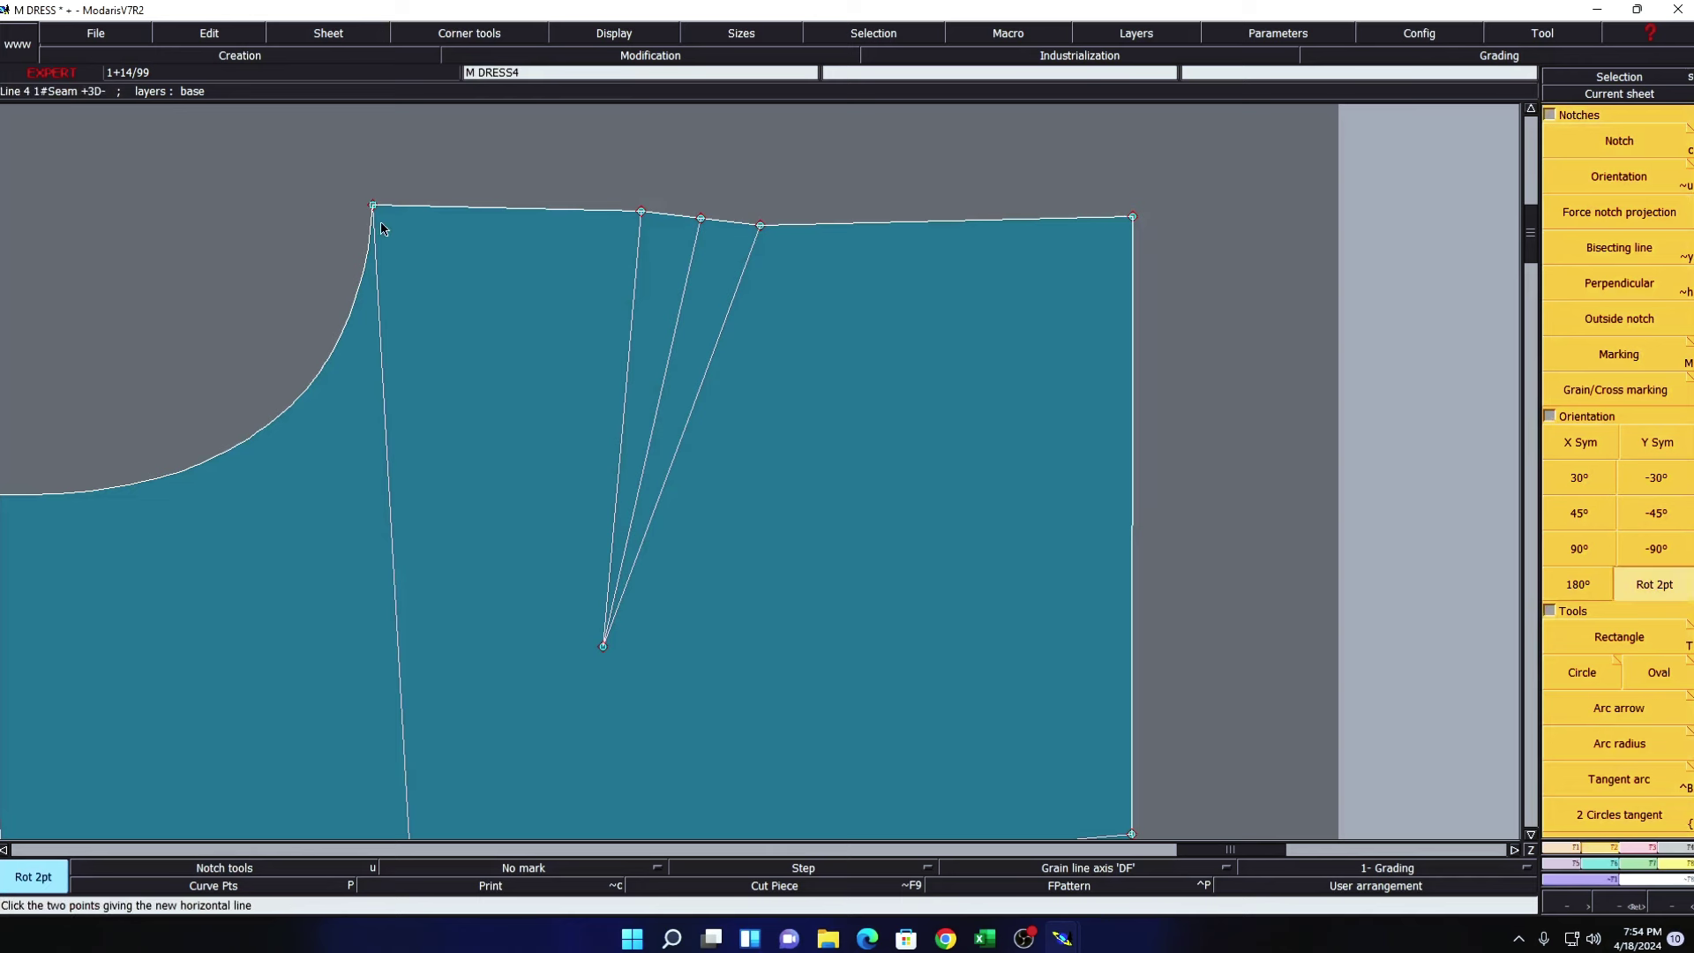
{"action": "left_click", "coordinate": [1132, 217]}
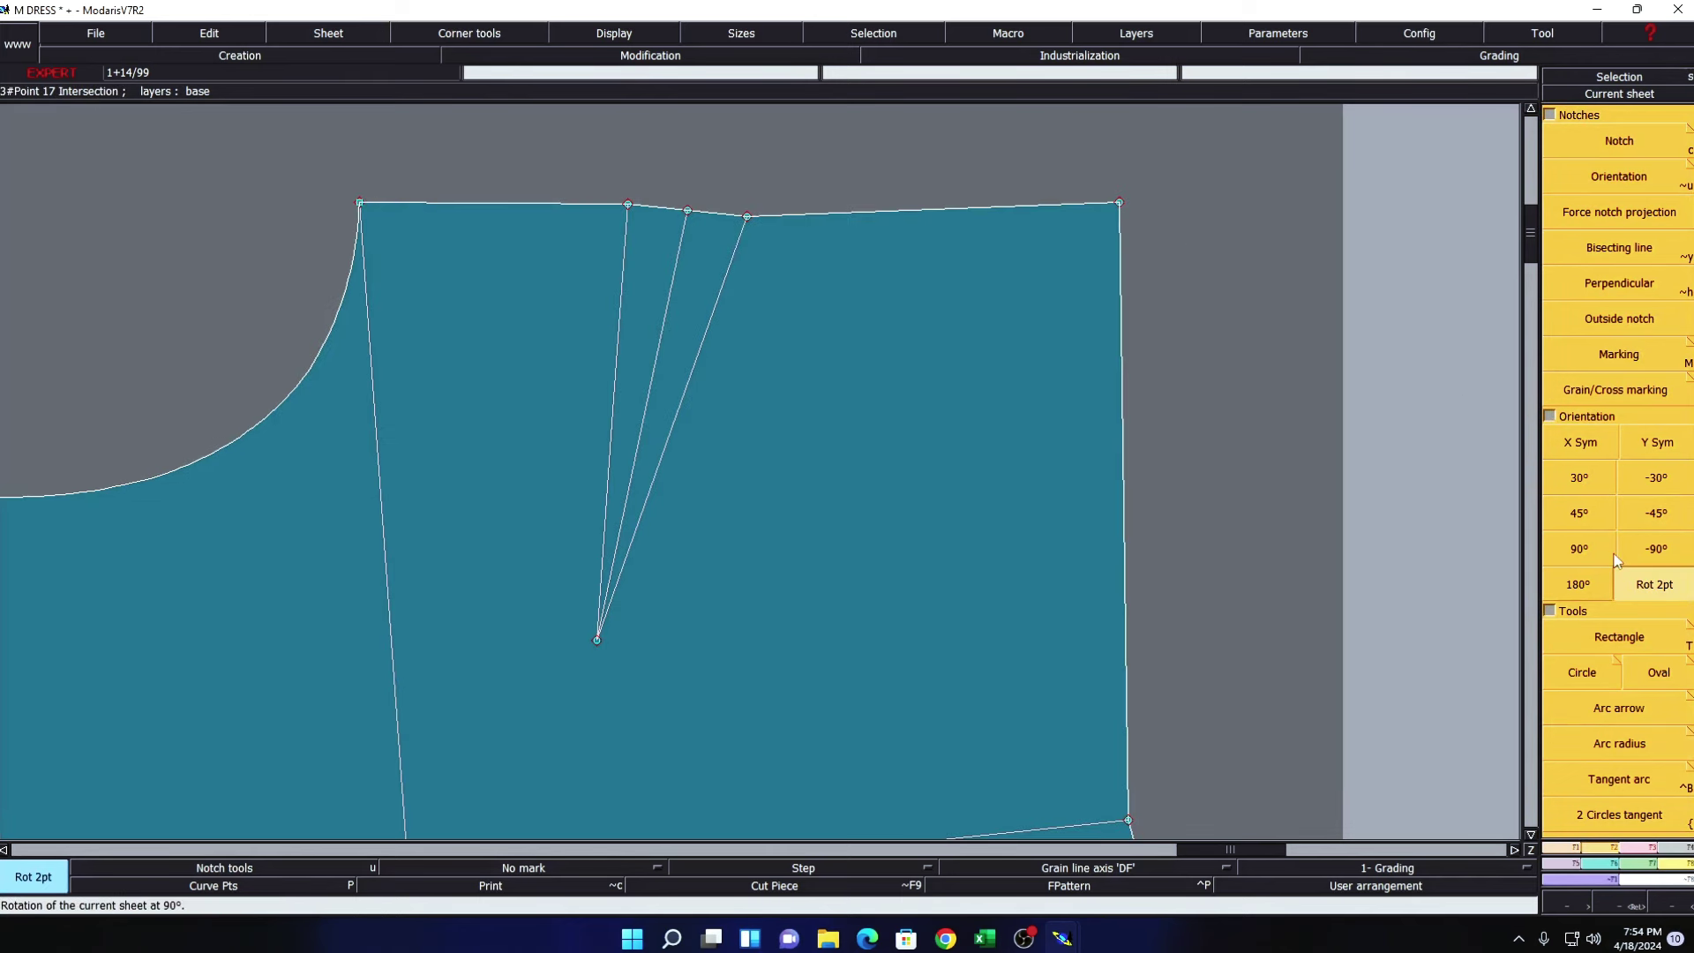
- Align the three shoulder dart top points horizontally with the top-left corner
{"action": "key", "text": "F2"}
{"action": "key", "text": "shift+a"}
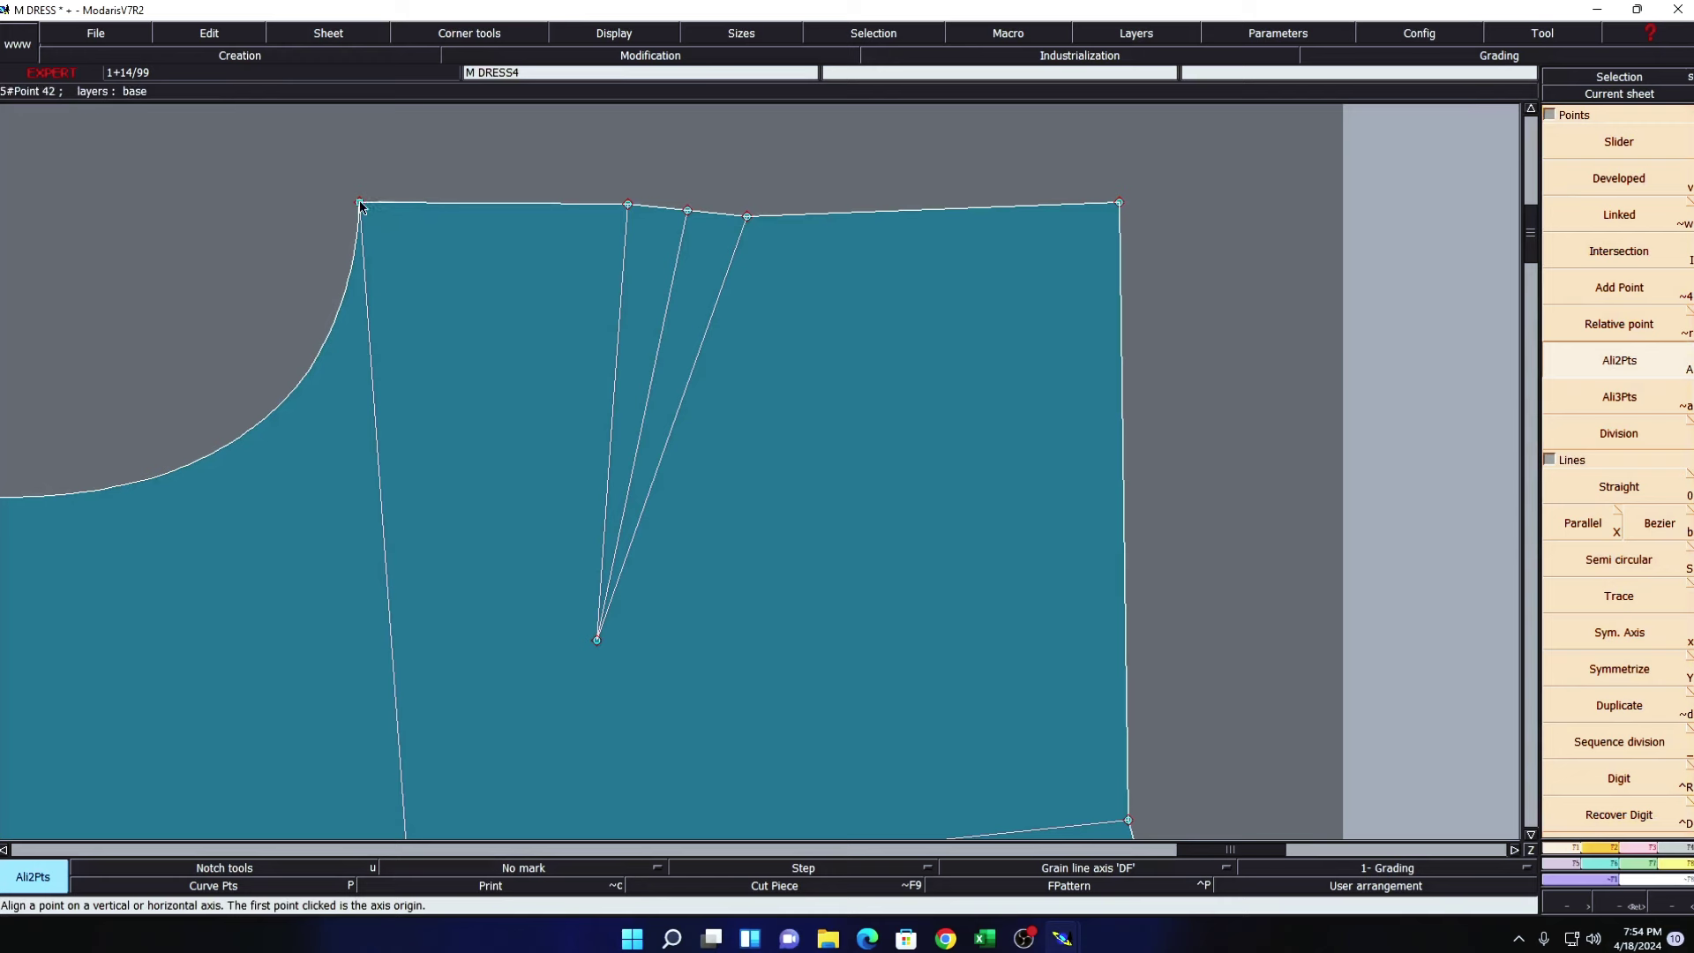
{"action": "left_click", "coordinate": [360, 203]}
{"action": "left_click", "coordinate": [627, 205]}
{"action": "left_click", "coordinate": [687, 208]}
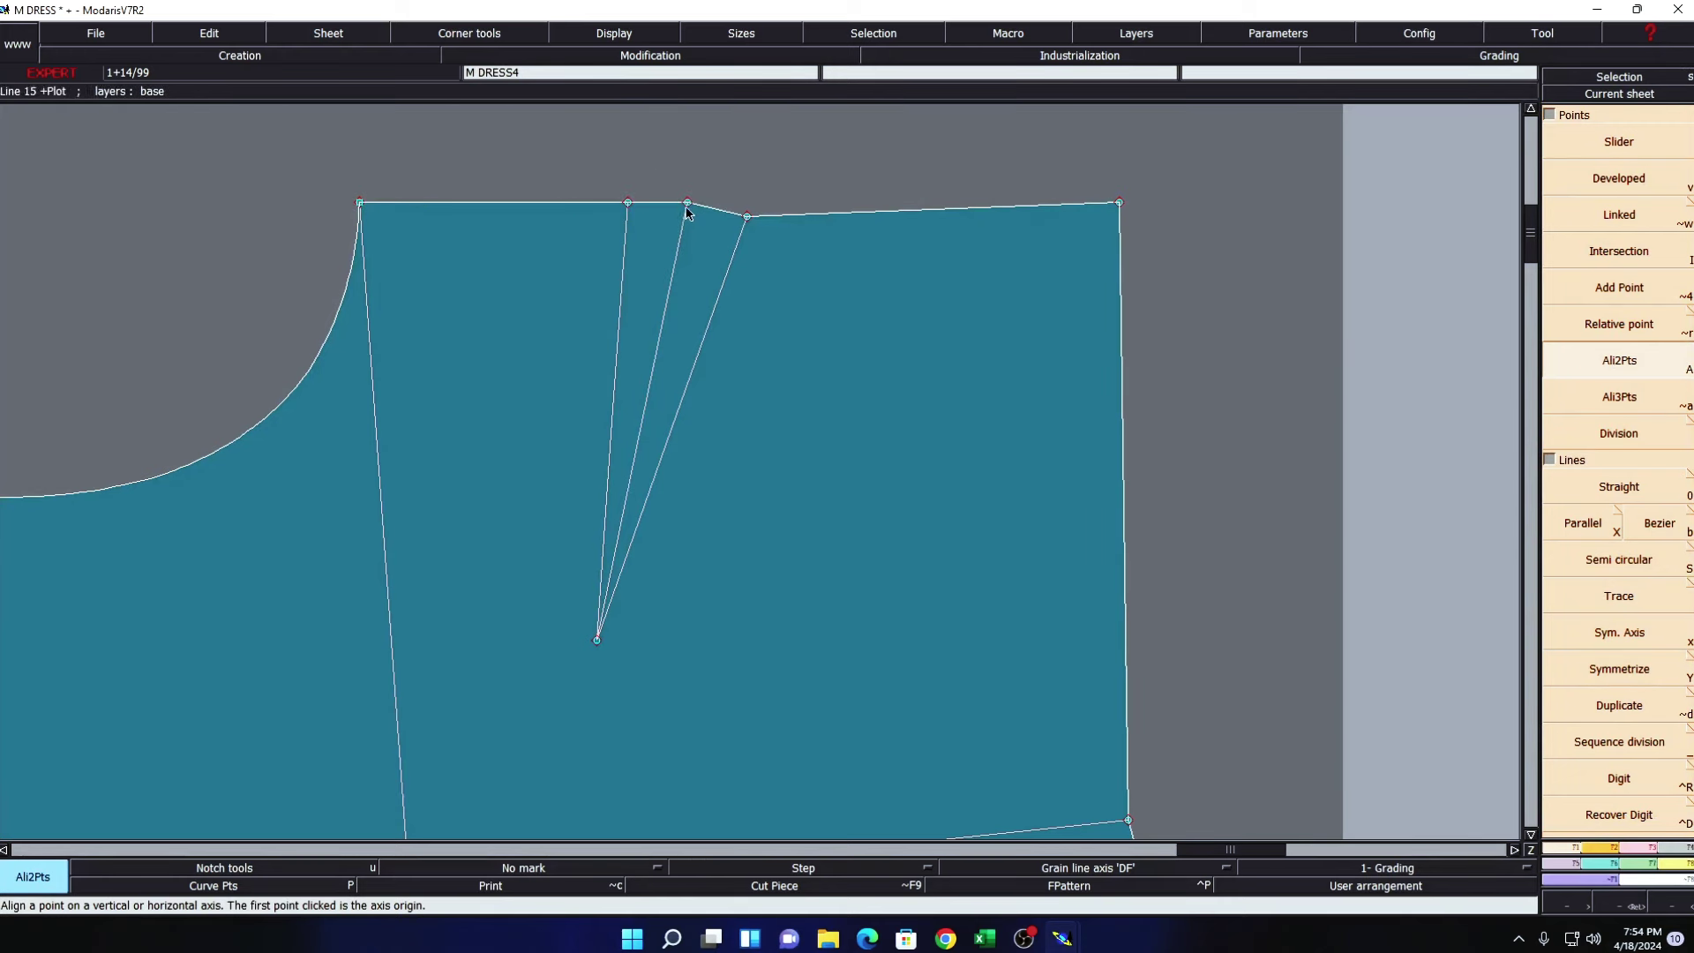
{"action": "left_click", "coordinate": [746, 216]}
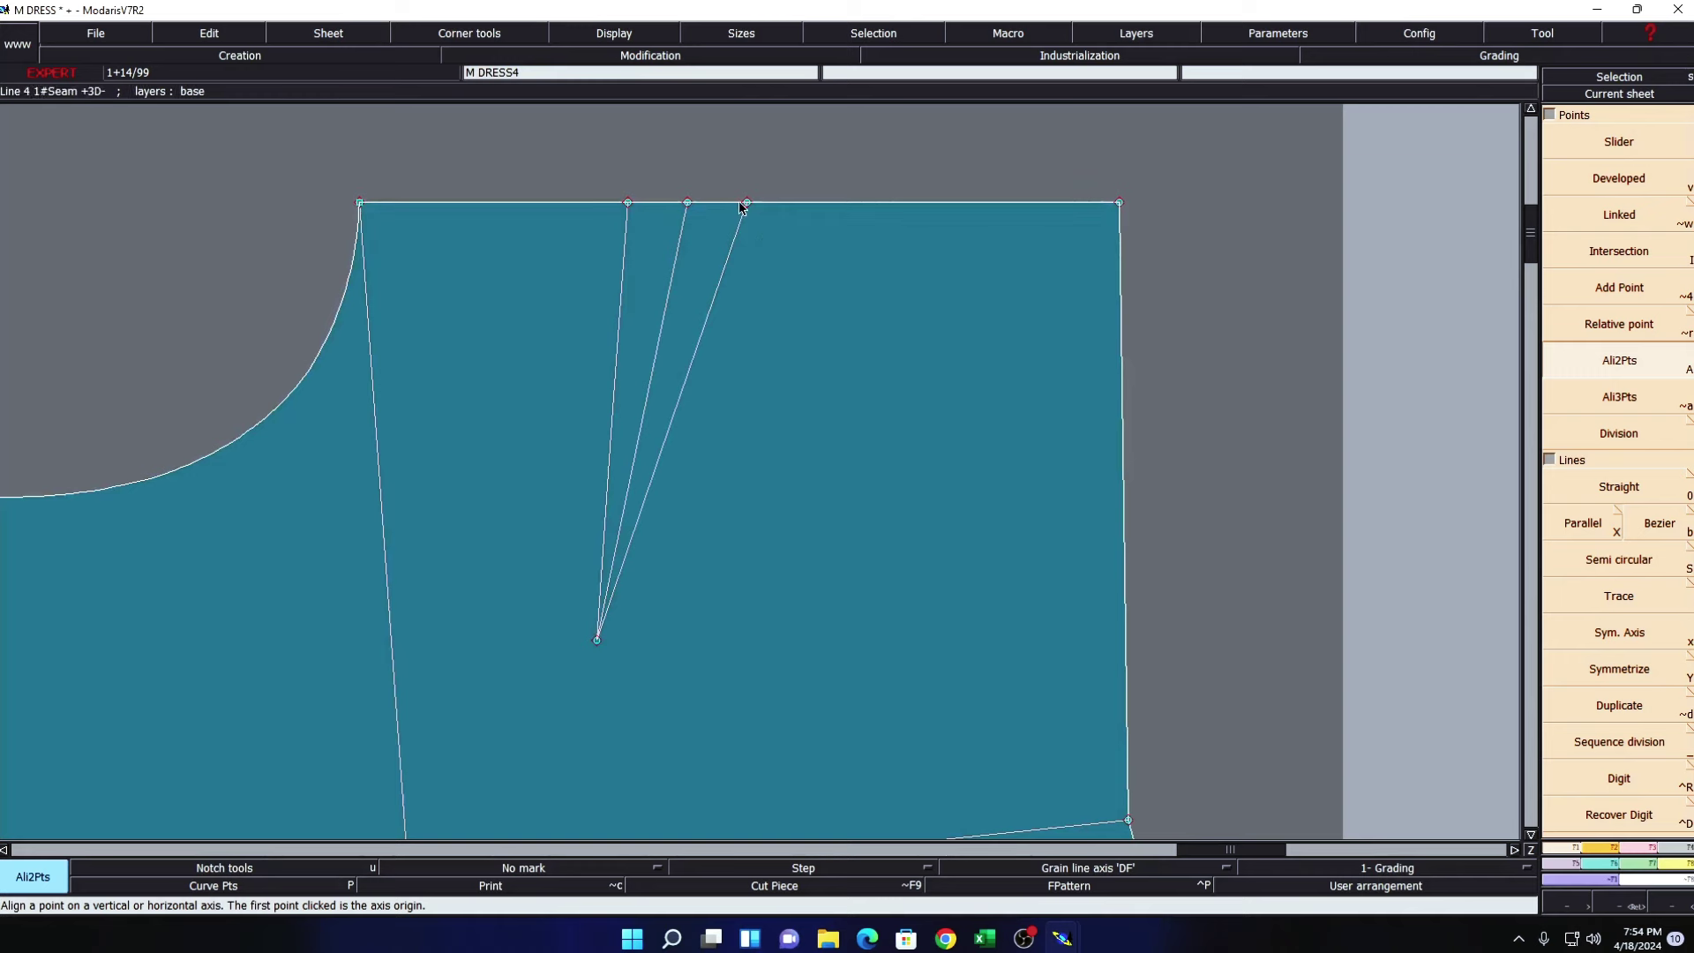
- Select the whole bodice and level it along two bottom-edge points with Rot 2pt
{"action": "key", "text": "F10"}
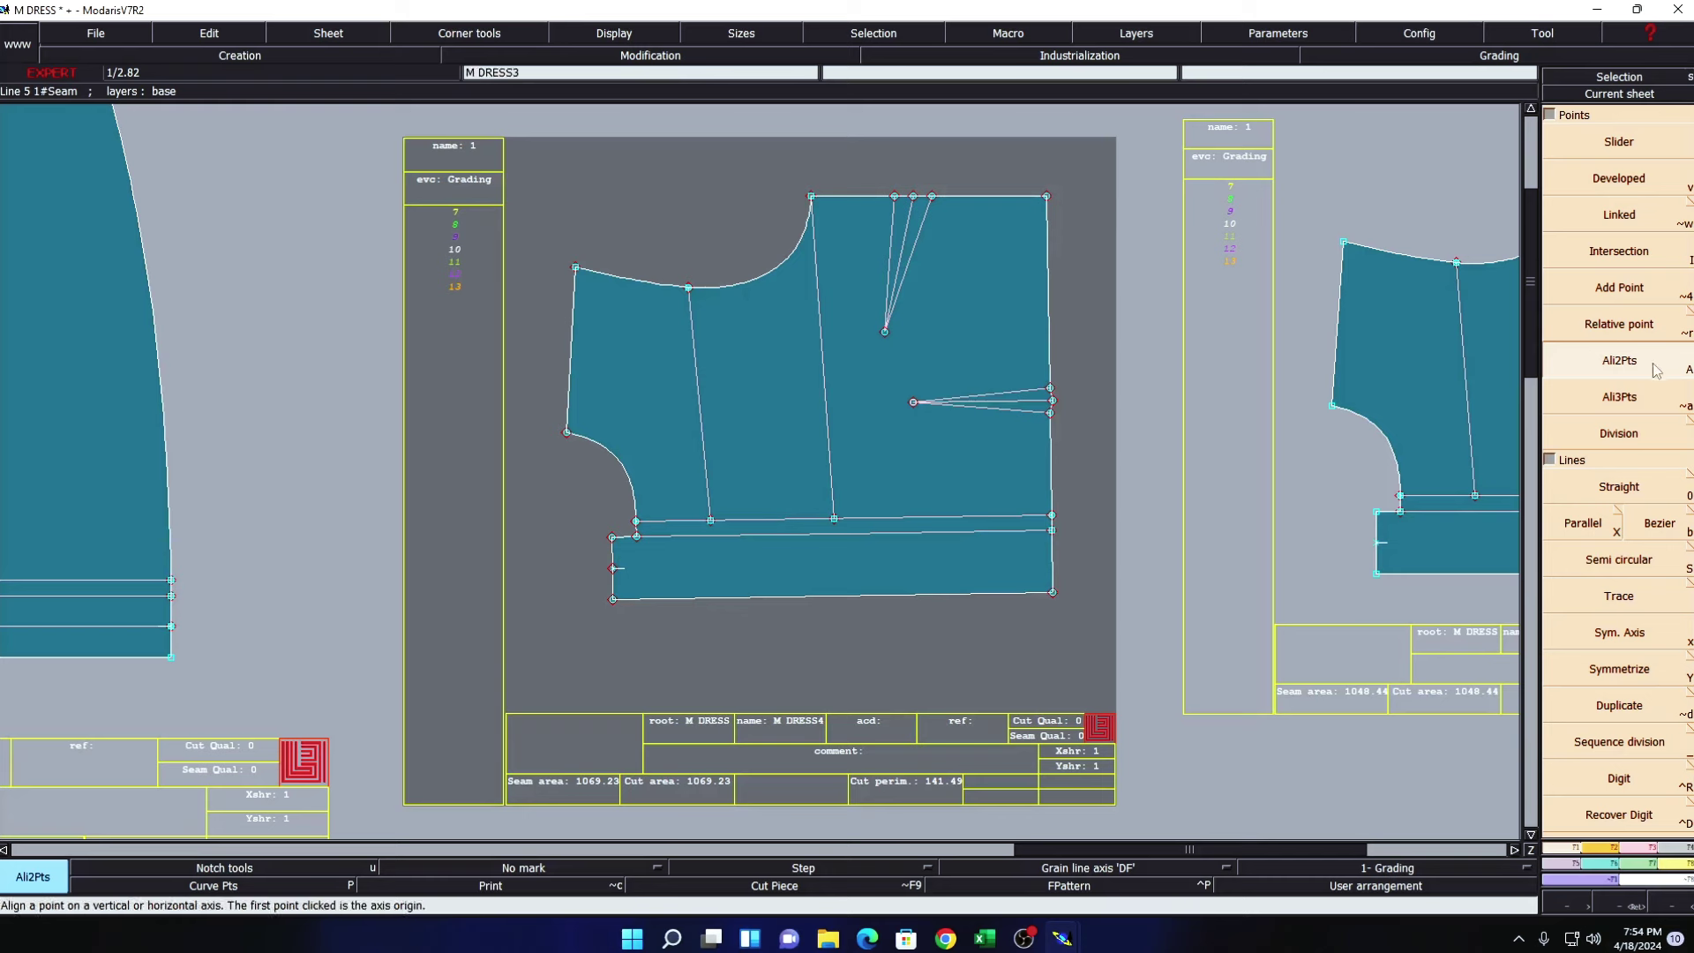
{"action": "left_click_drag", "start_coordinate": [504, 167], "coordinate": [1120, 666]}
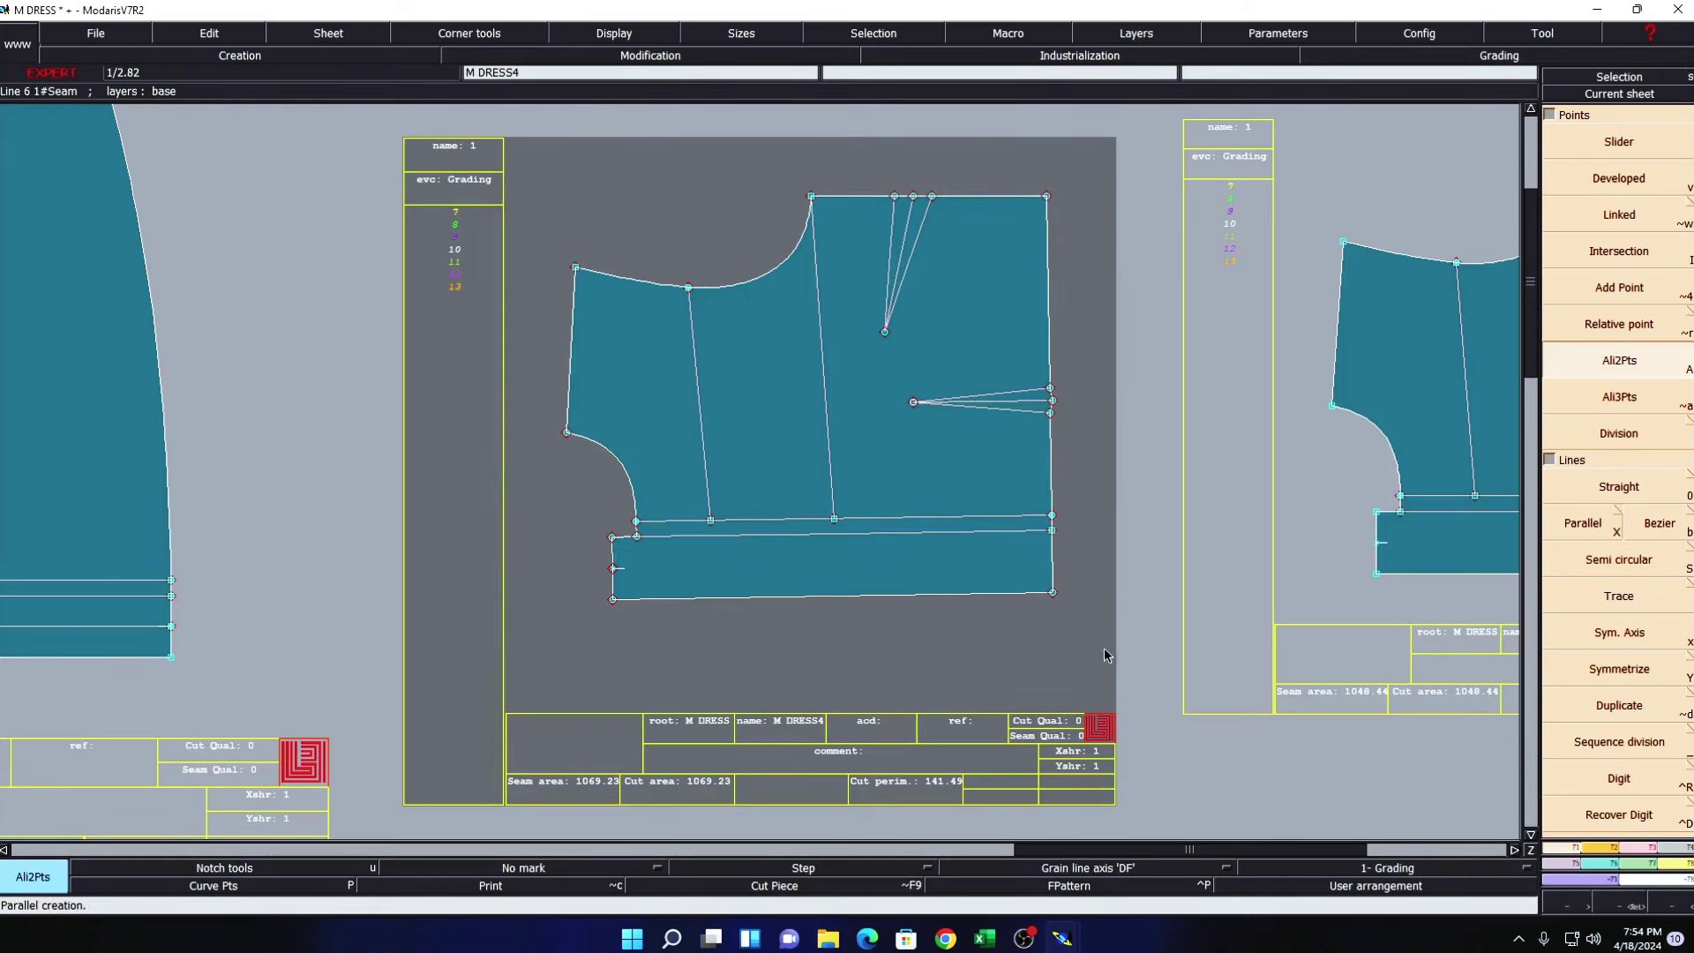
{"action": "key", "text": "F2"}
{"action": "left_click", "coordinate": [1654, 584]}
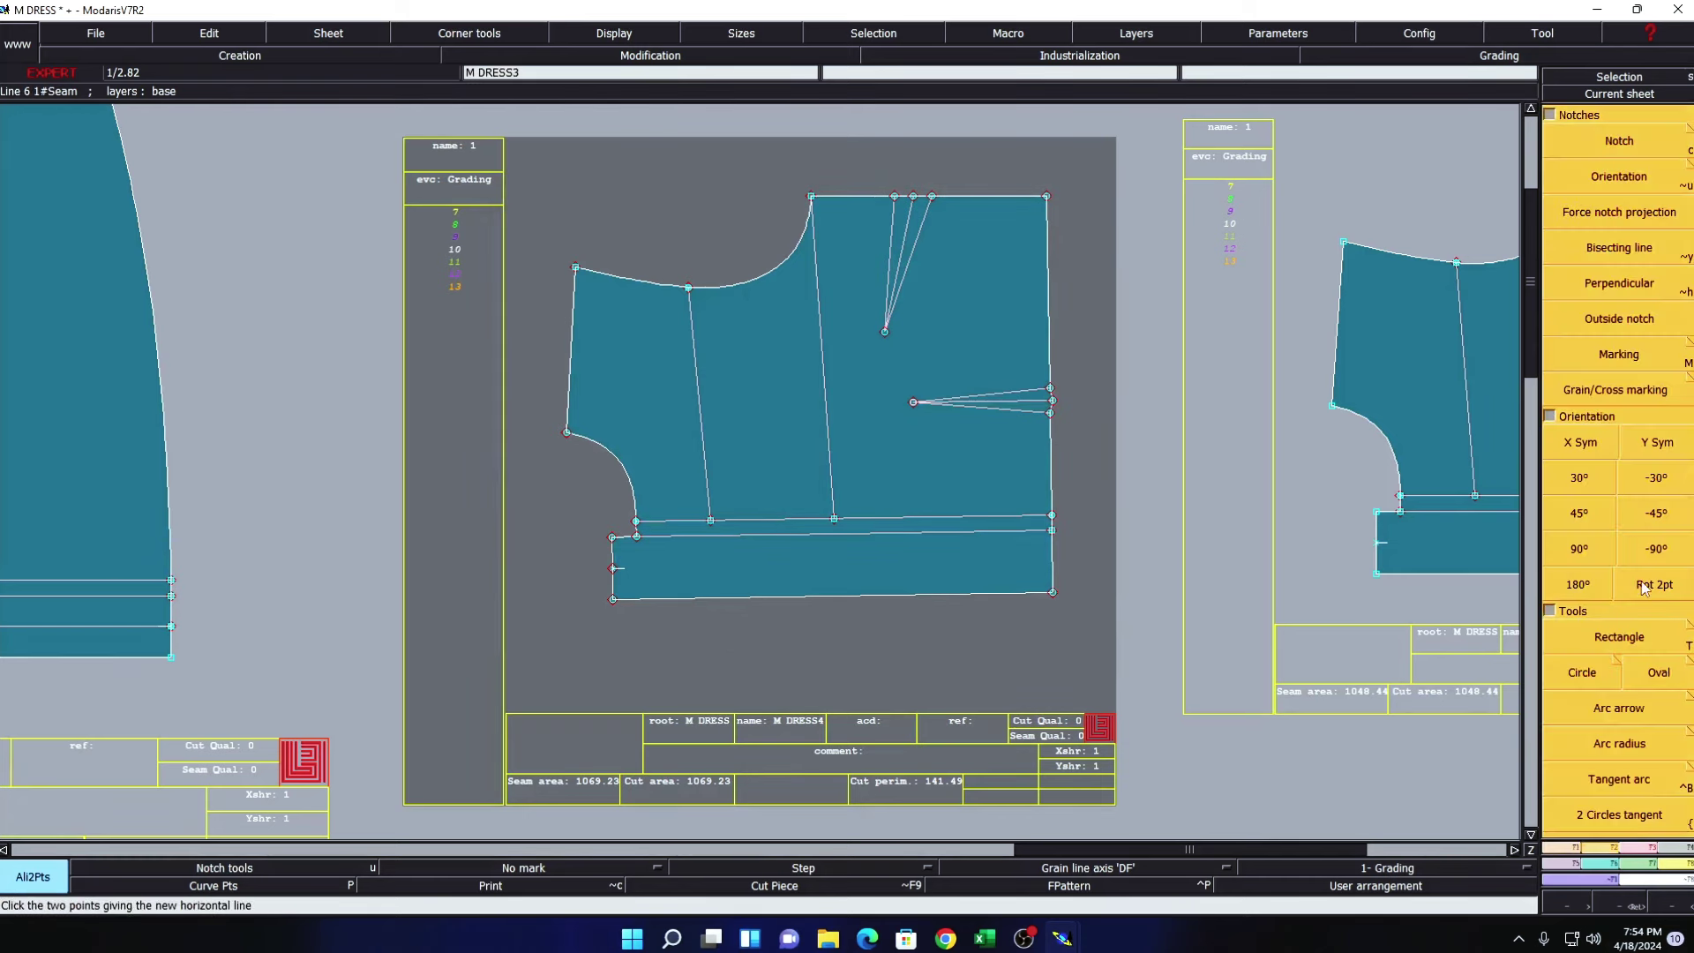
{"action": "left_click", "coordinate": [629, 608]}
{"action": "left_click", "coordinate": [1055, 598]}
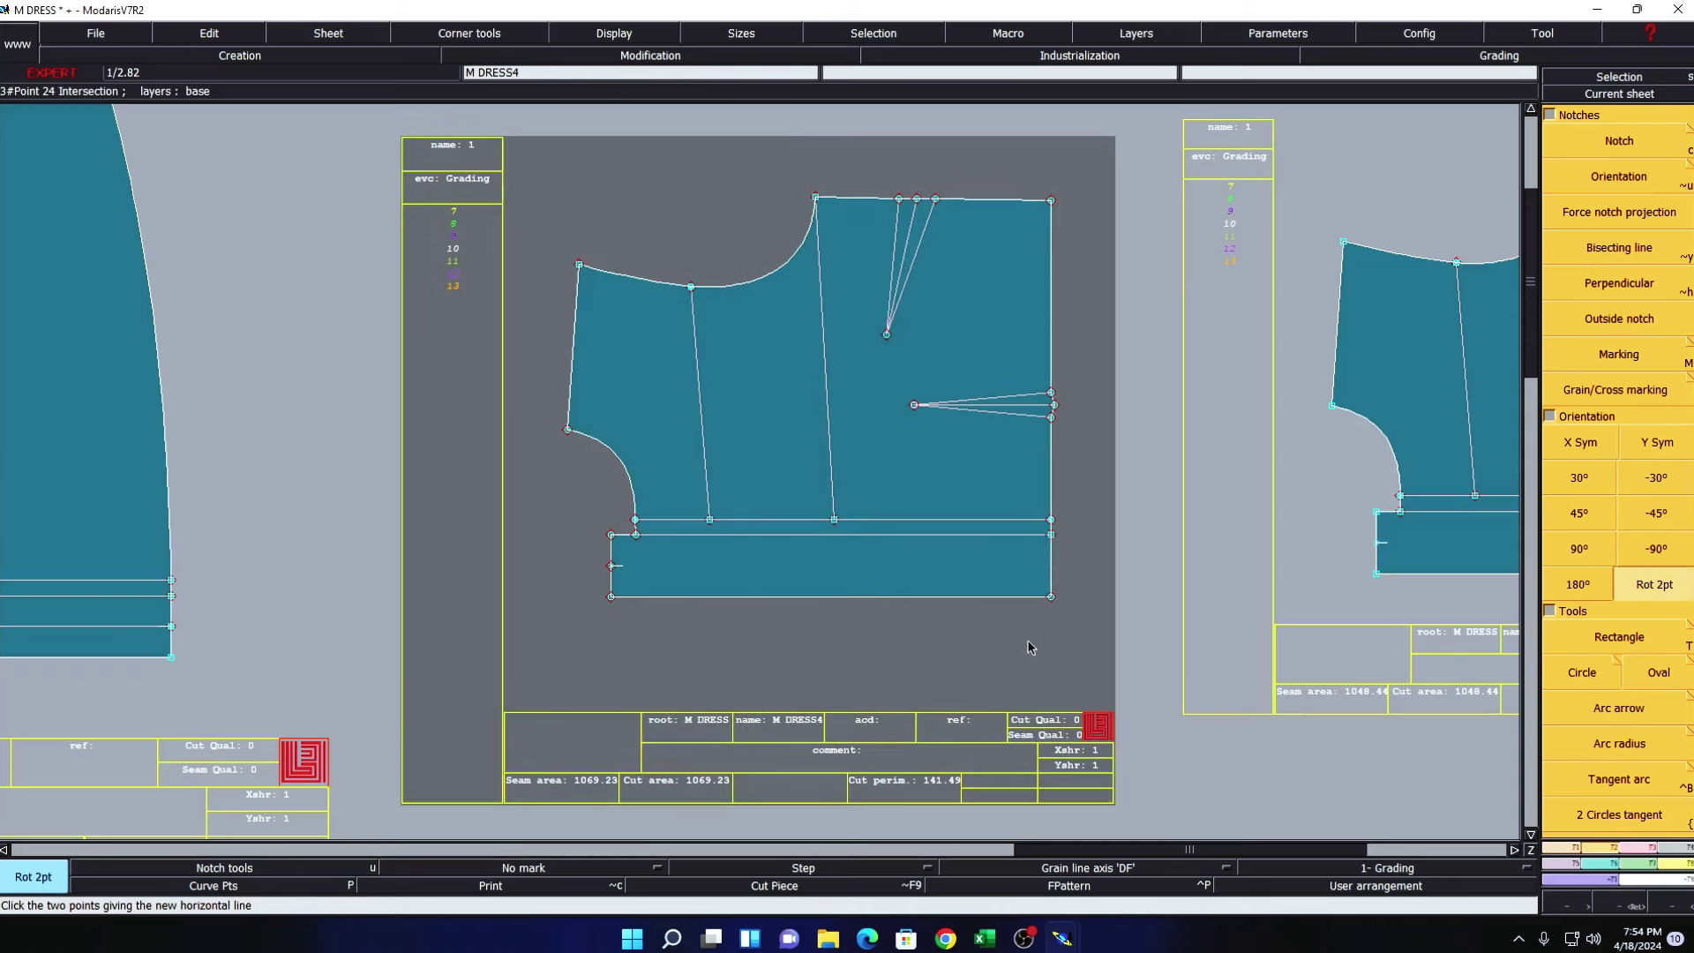
- Select the whole bodice and apply a dart cap to the shoulder dart
{"action": "key", "text": "t"}
{"action": "left_click", "coordinate": [520, 168]}
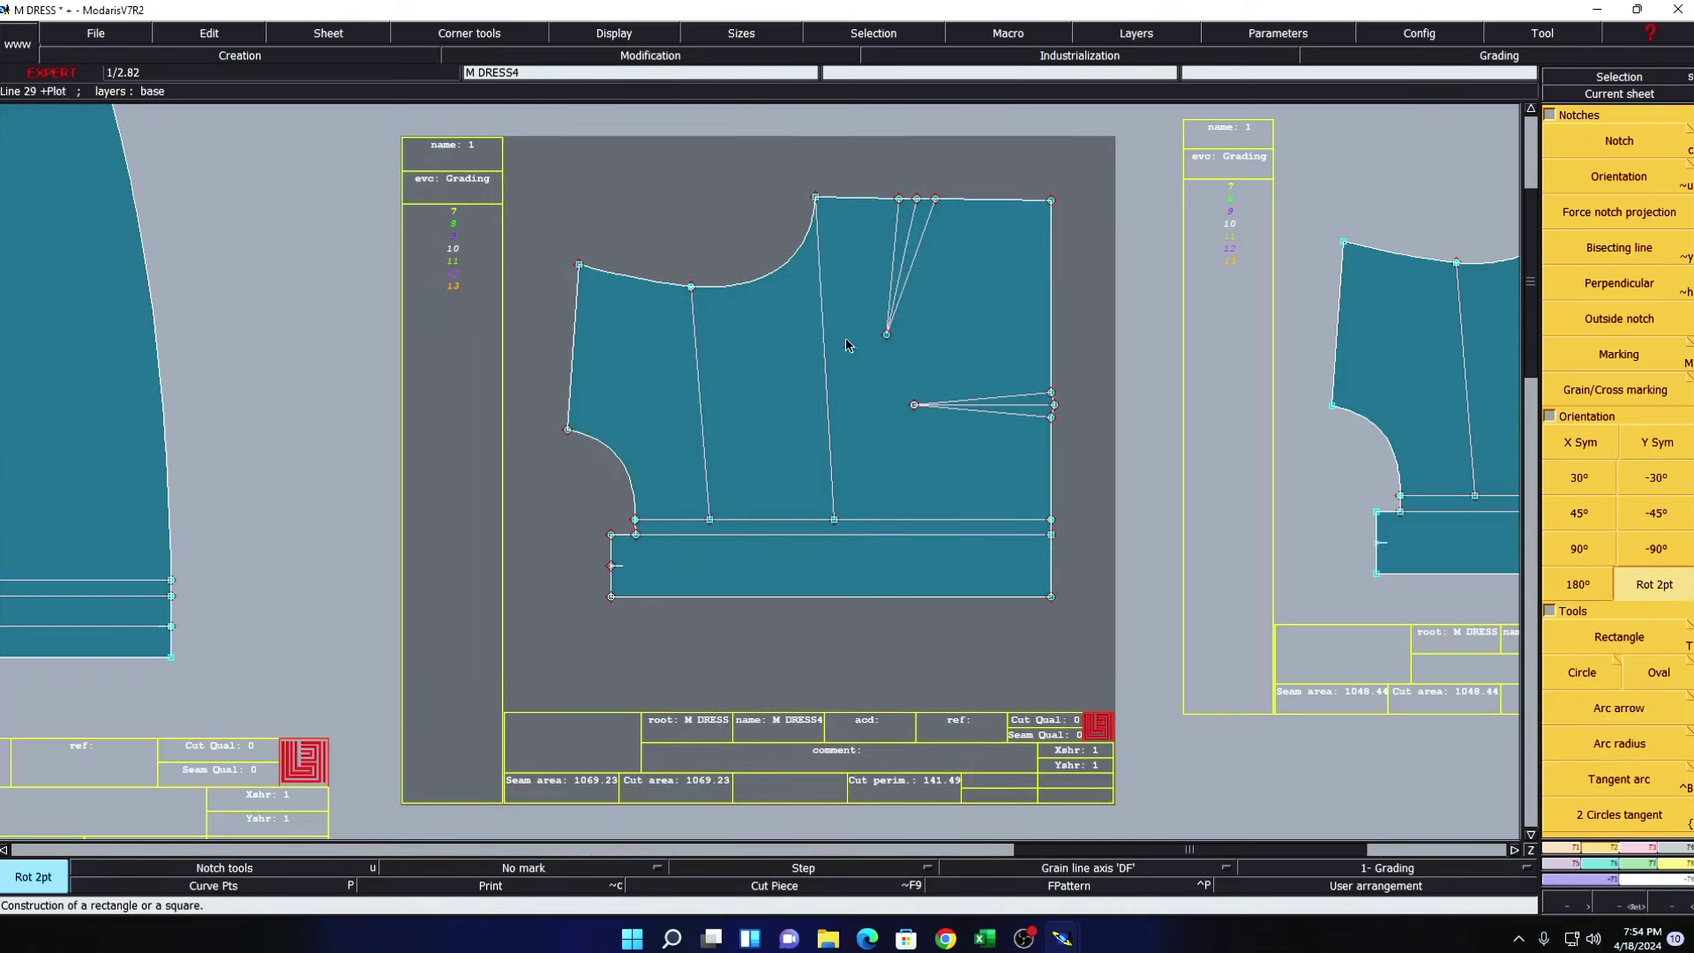
{"action": "left_click", "coordinate": [1133, 654]}
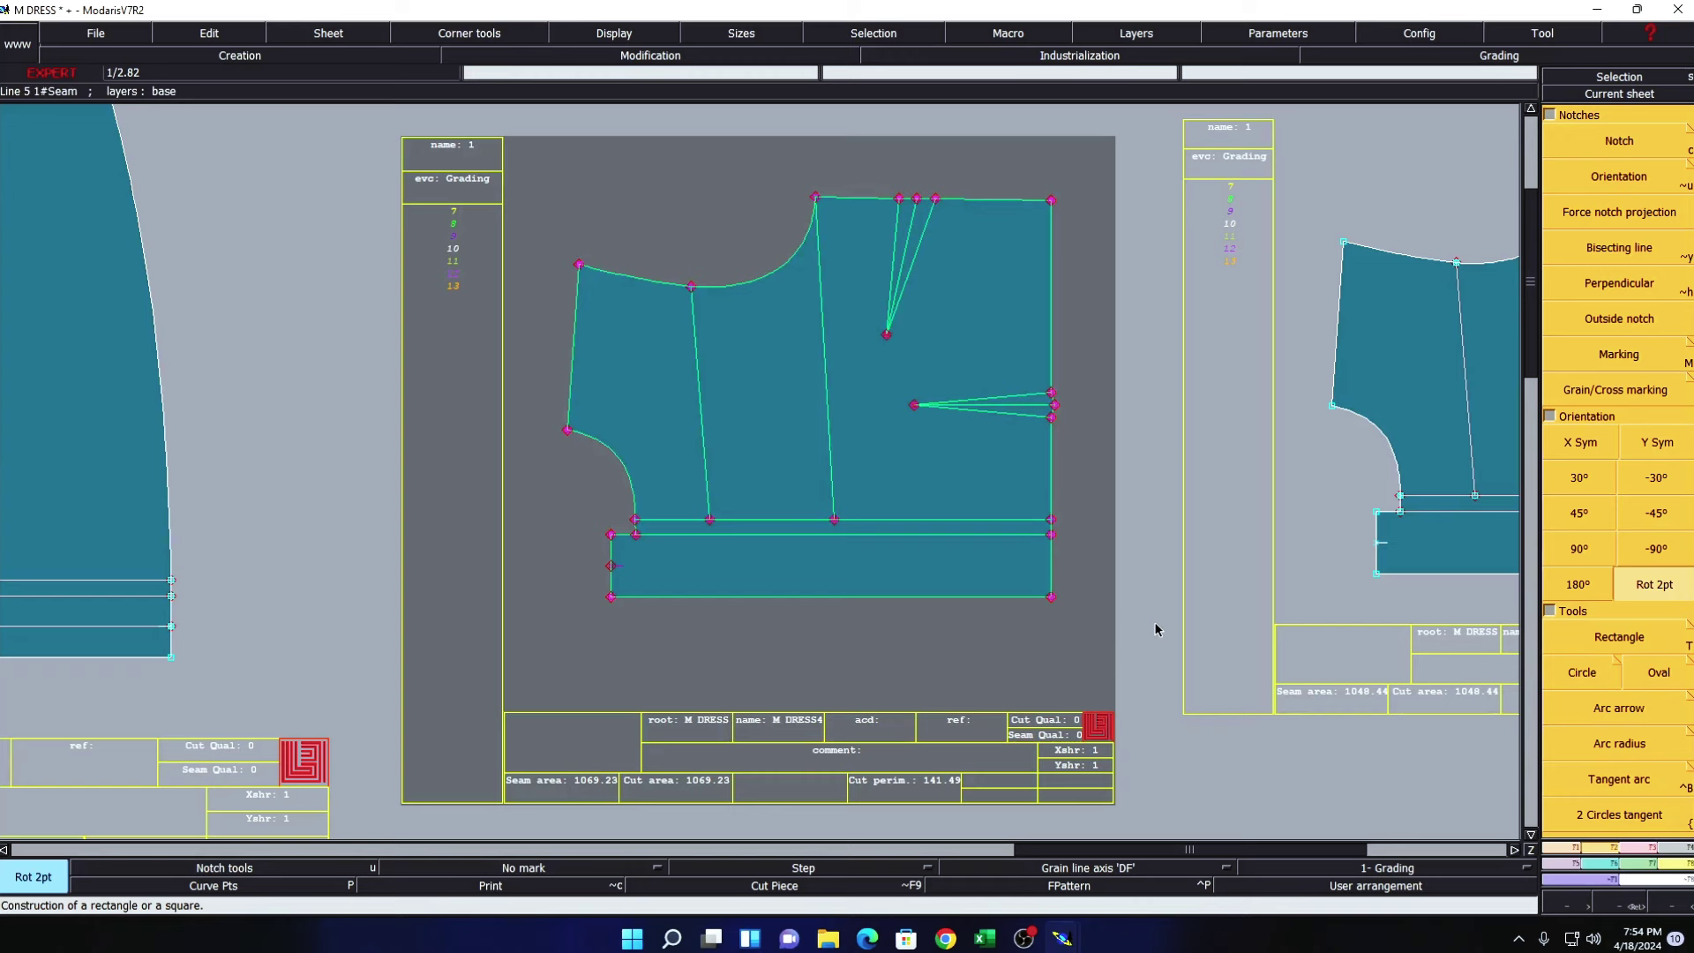
{"action": "key", "text": "F5"}
{"action": "left_click", "coordinate": [1619, 278]}
{"action": "left_click", "coordinate": [1608, 385]}
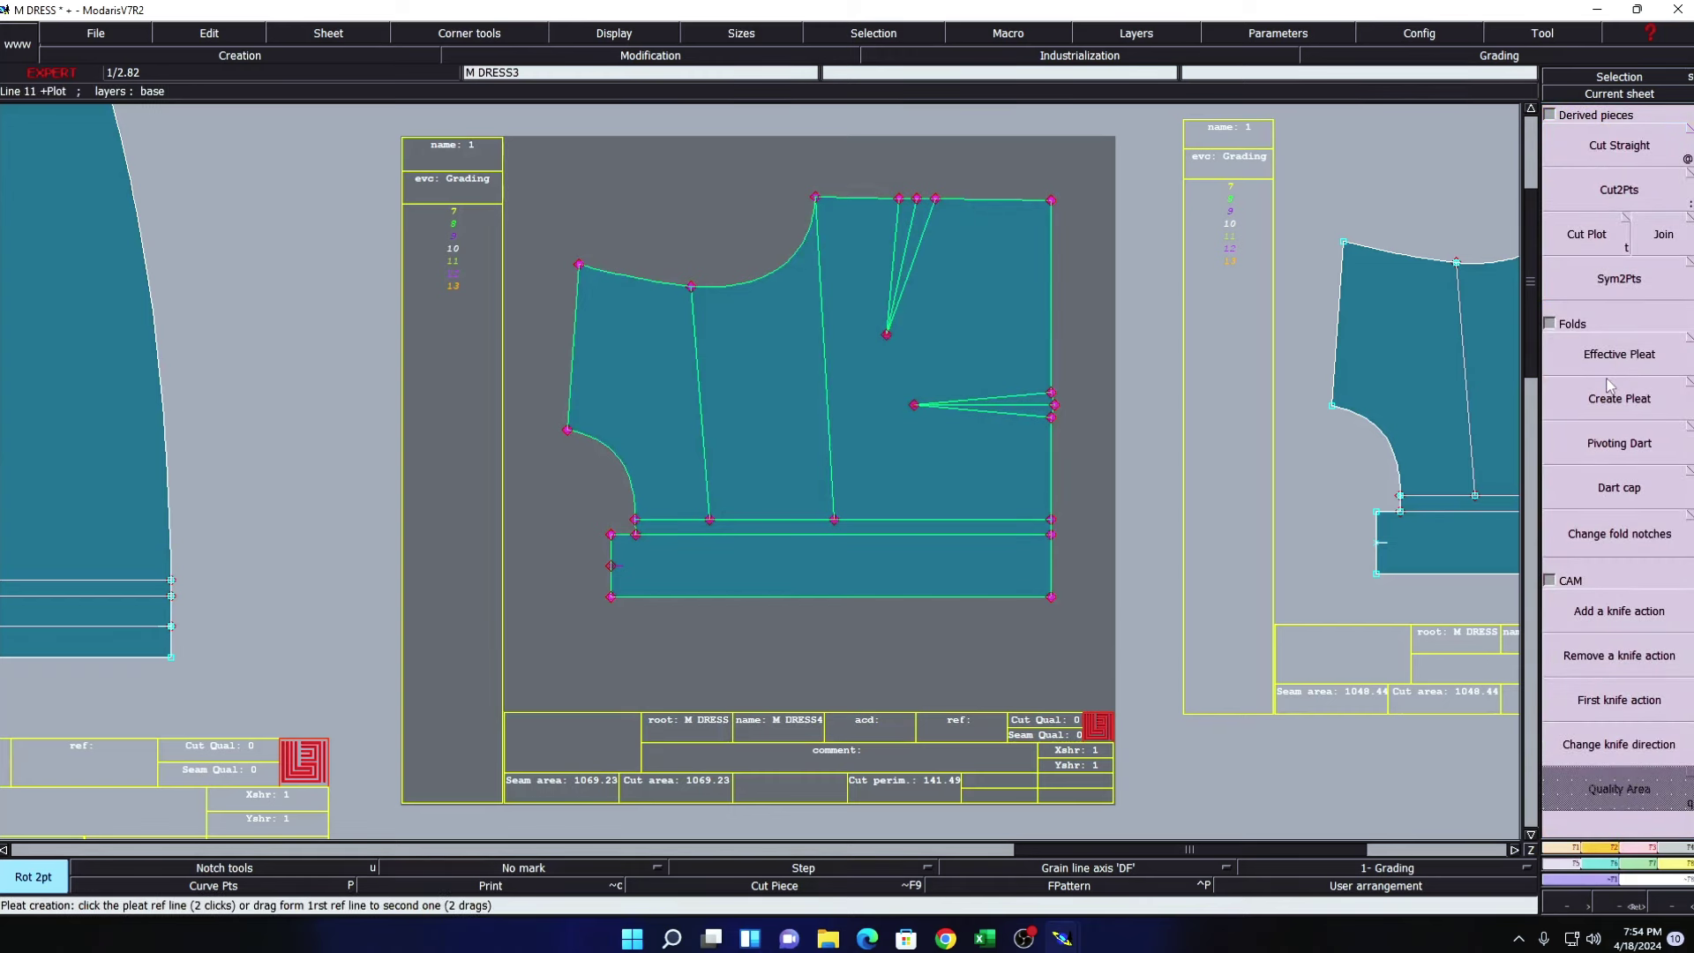
{"action": "left_click", "coordinate": [1624, 490]}
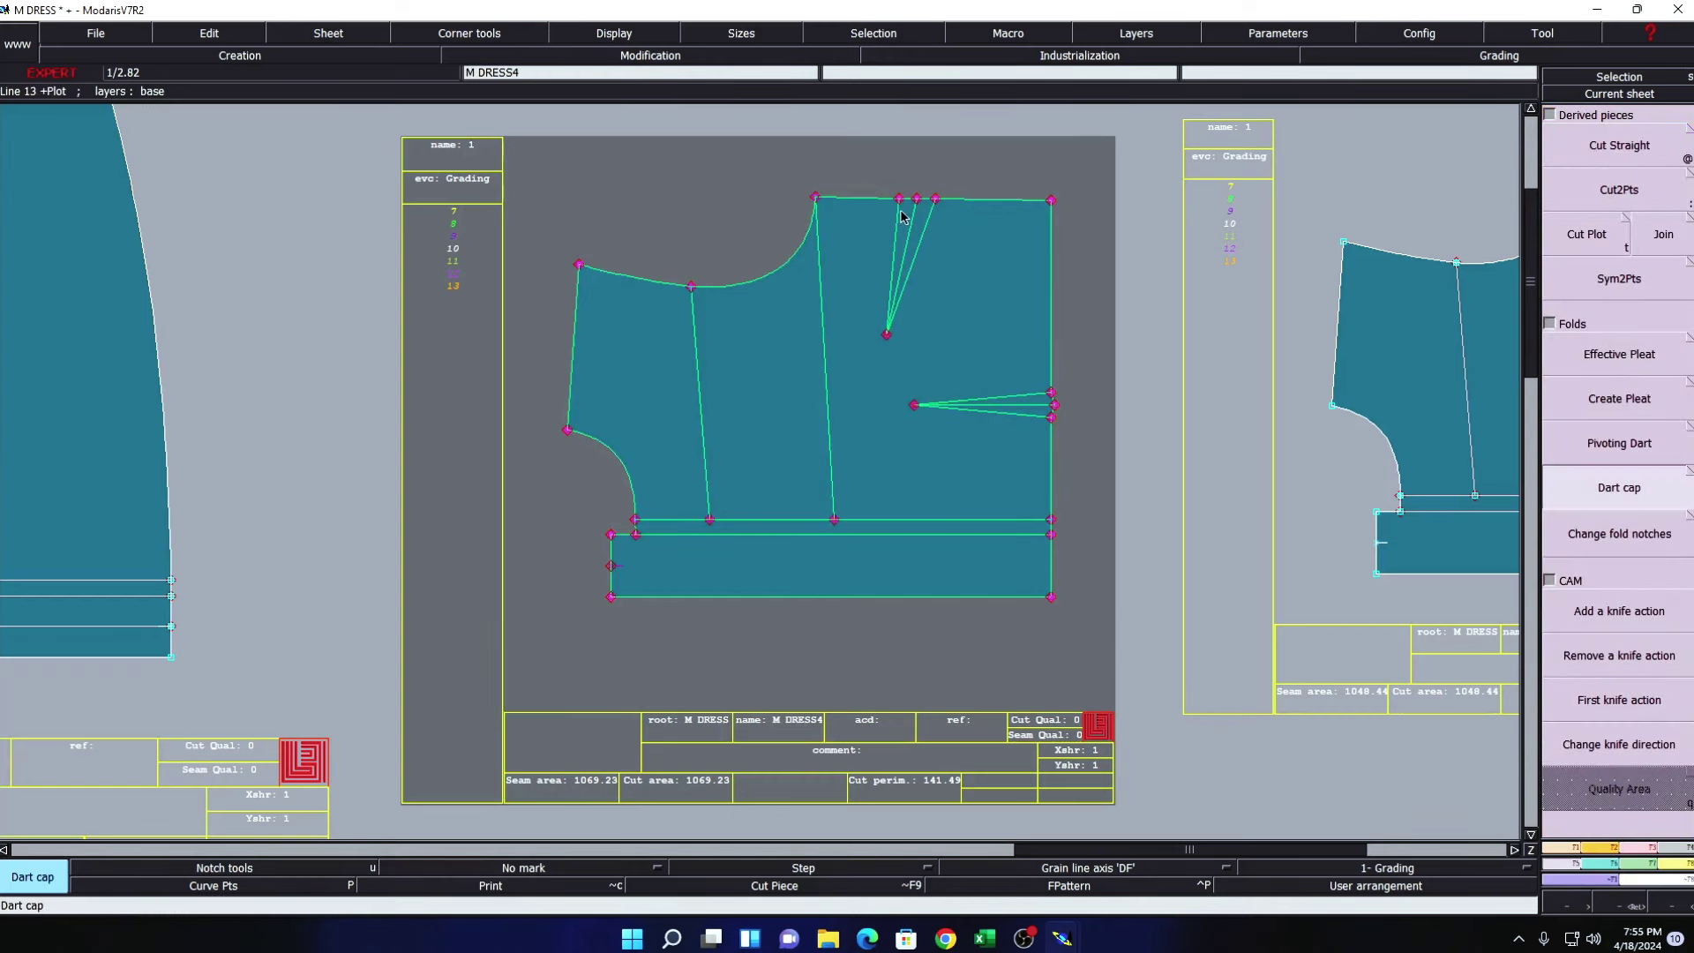
{"action": "left_click", "coordinate": [887, 336]}
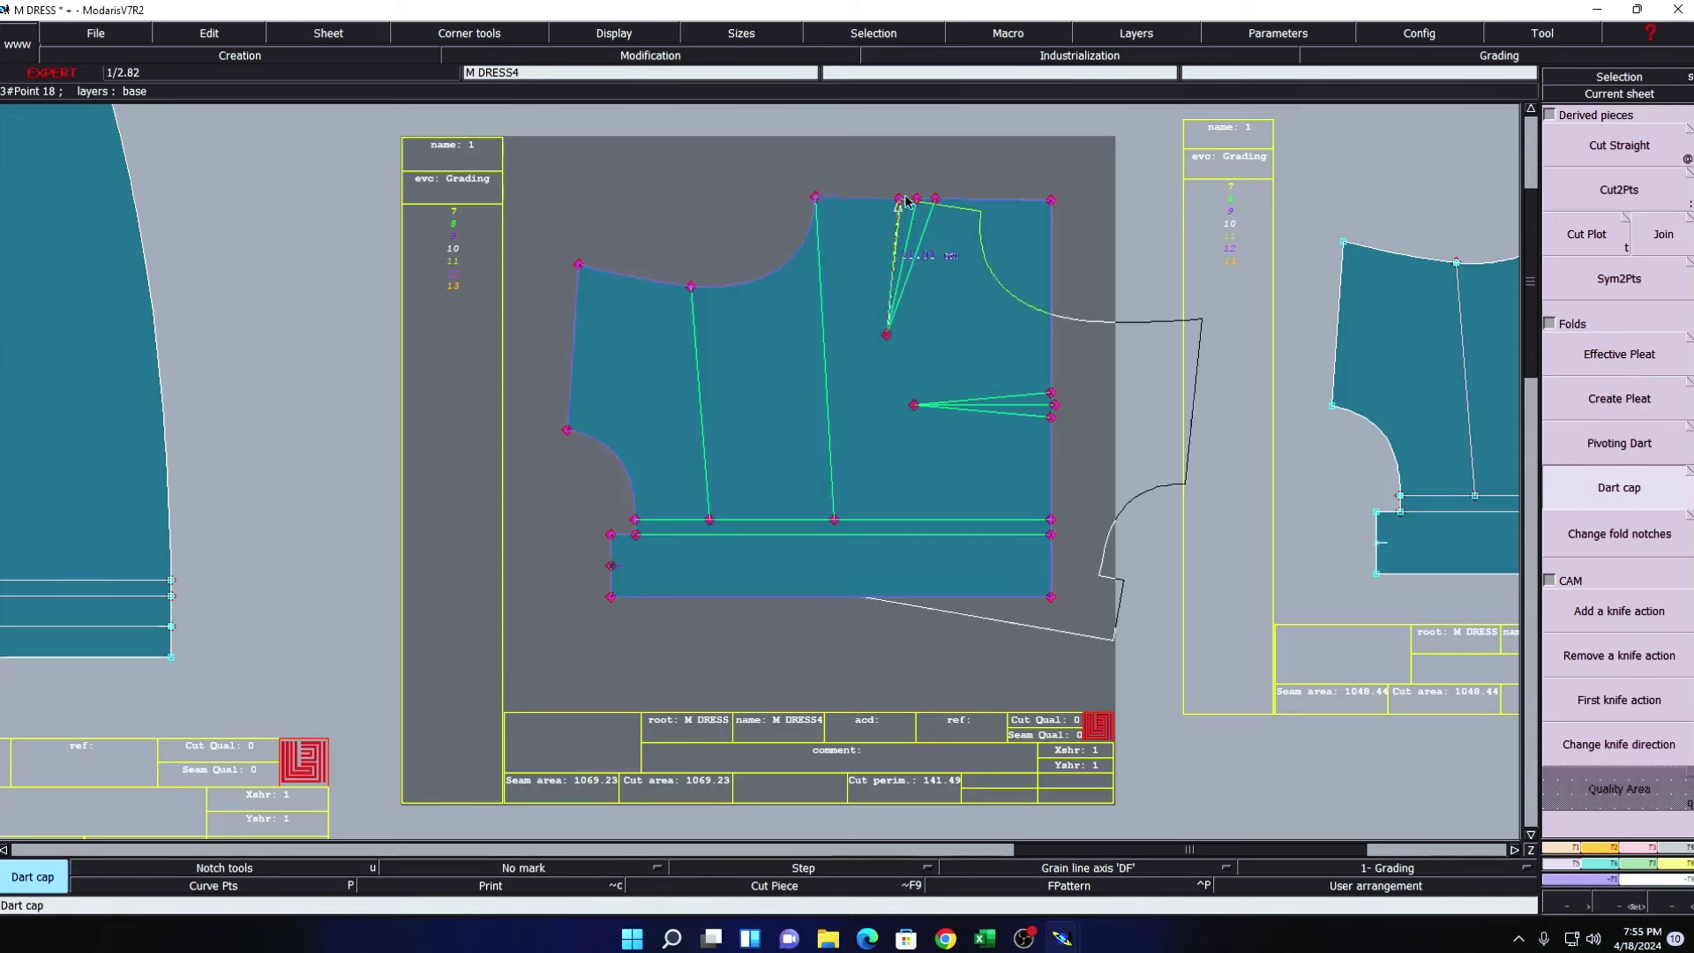
{"action": "left_click", "coordinate": [935, 199]}
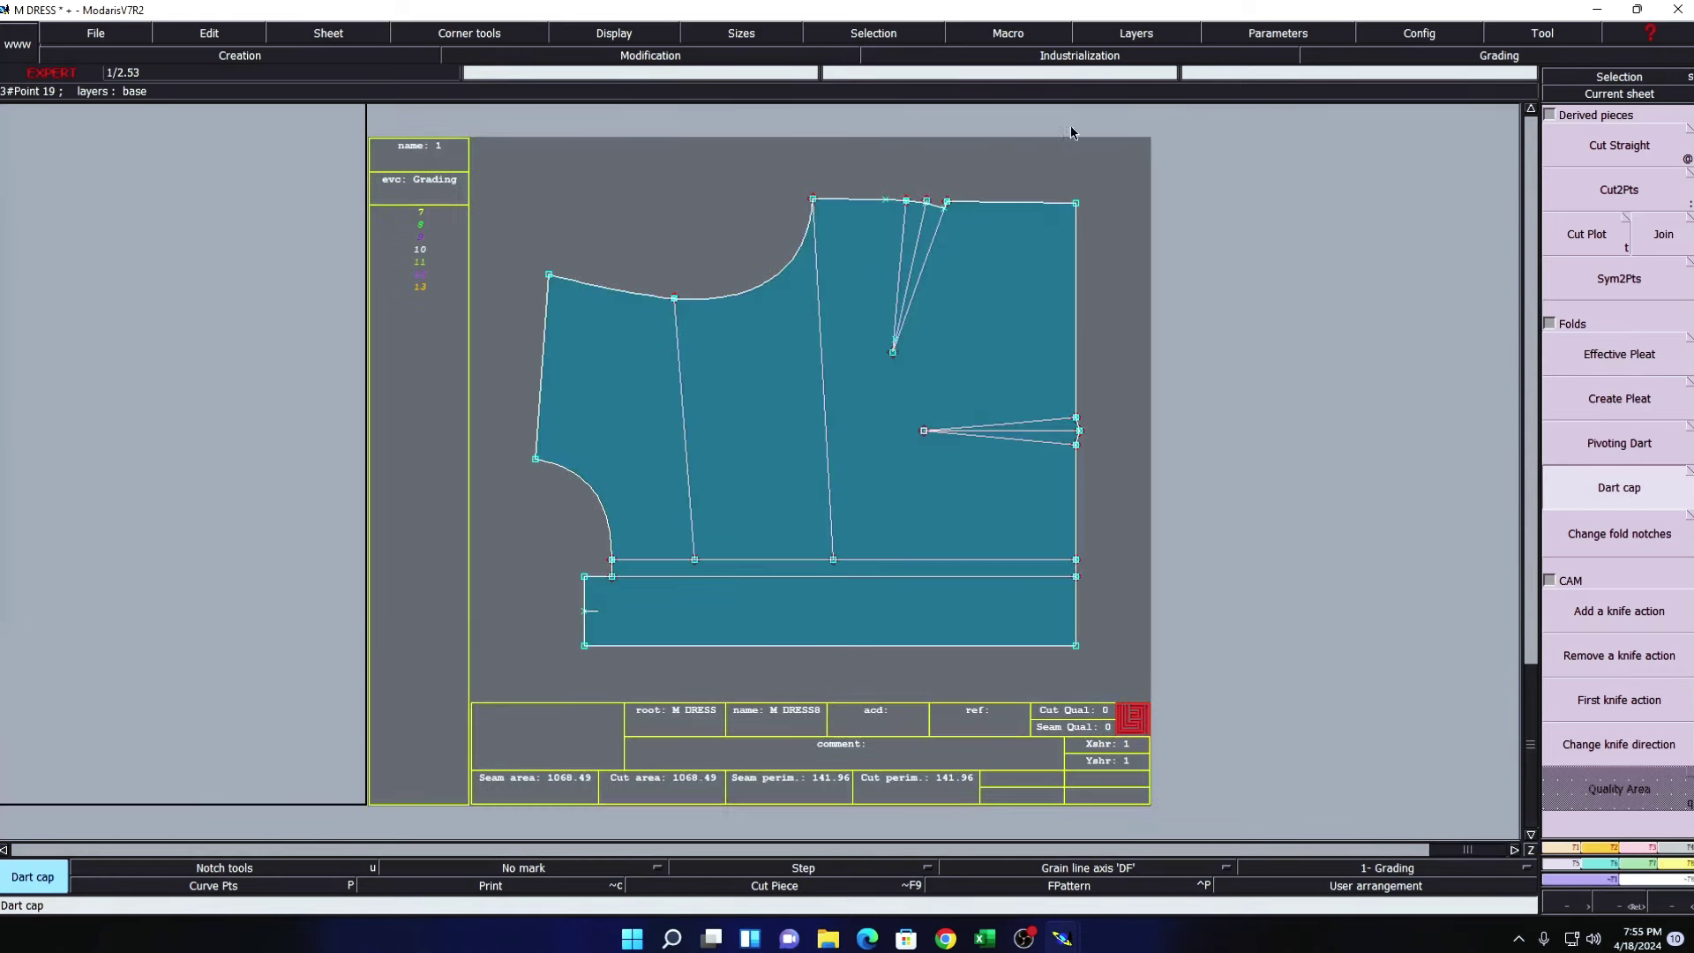
- Delete a dart line and the top-edge spike point, then draw a trial line to the dart tip
{"action": "left_click_drag", "start_coordinate": [781, 153], "coordinate": [1120, 397]}
{"action": "key", "text": "Delete"}
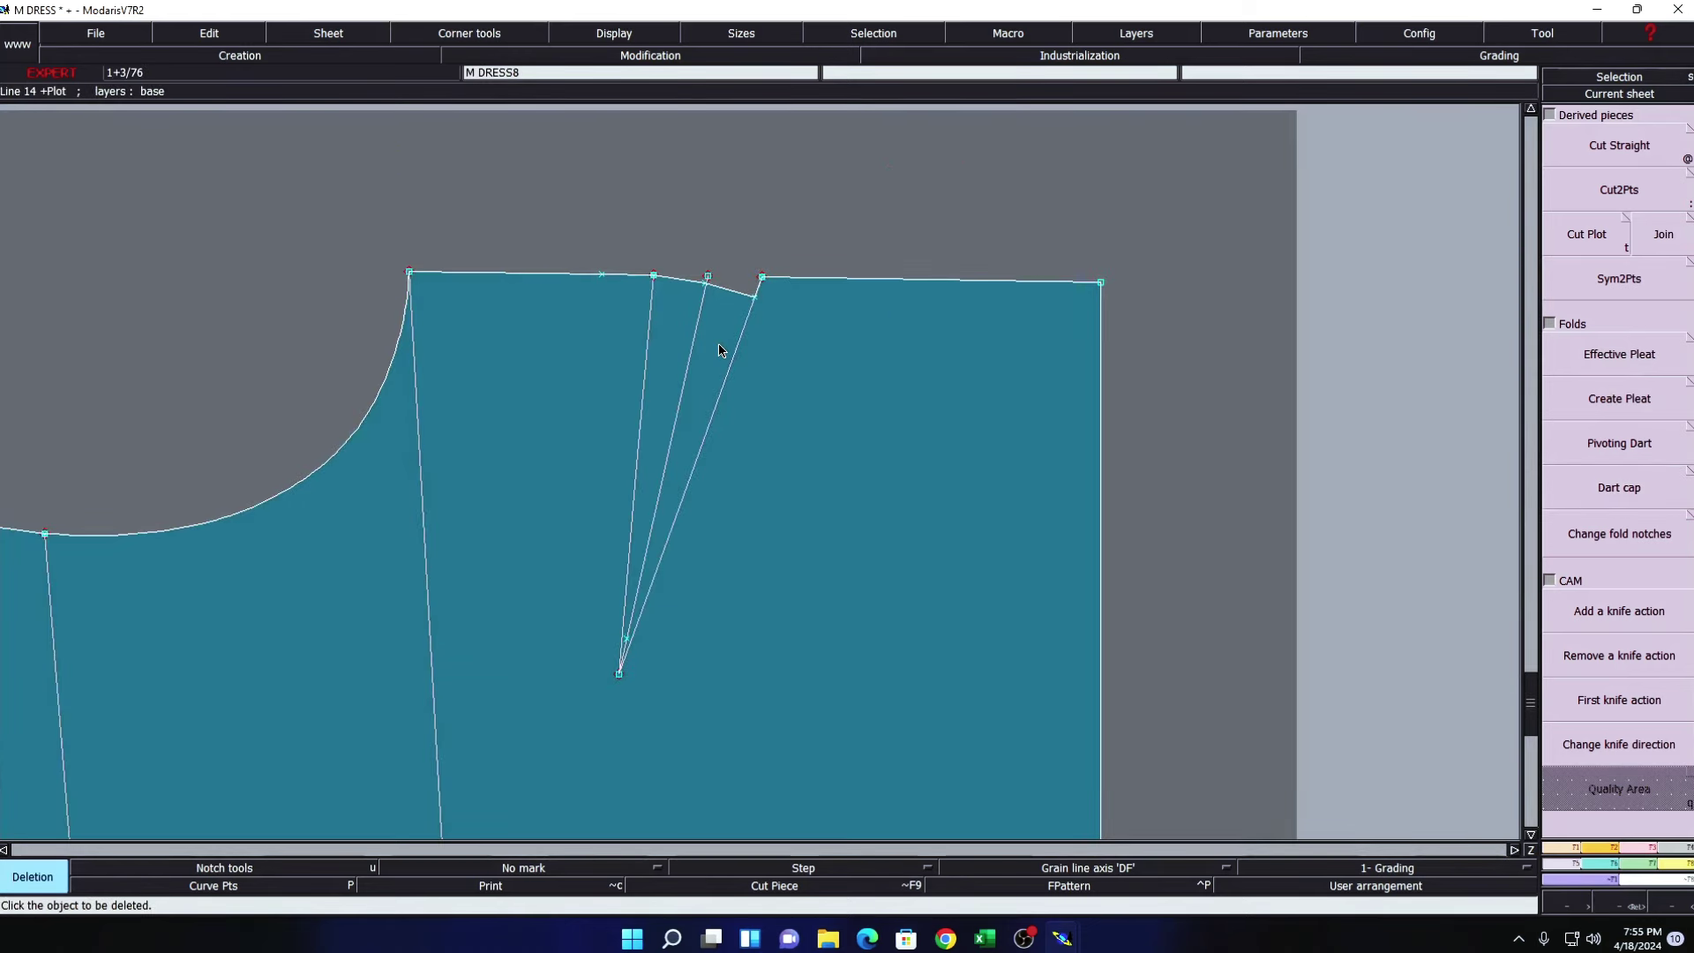
{"action": "left_click", "coordinate": [743, 338]}
{"action": "left_click", "coordinate": [762, 280]}
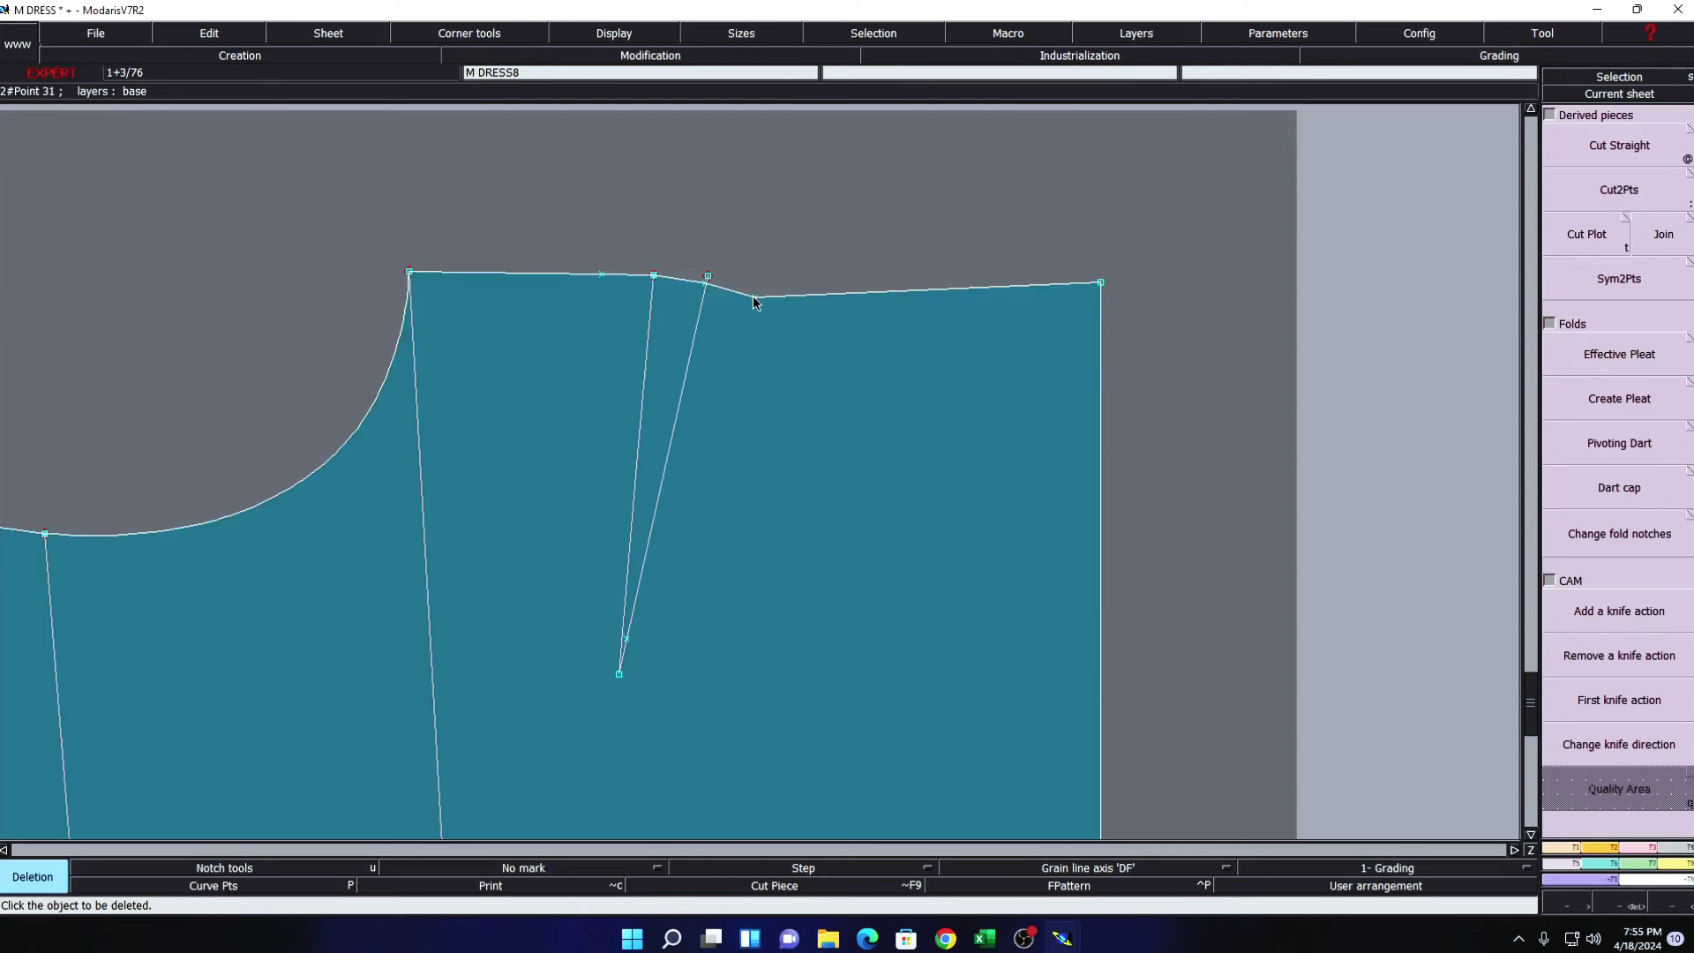
{"action": "key", "text": "3"}
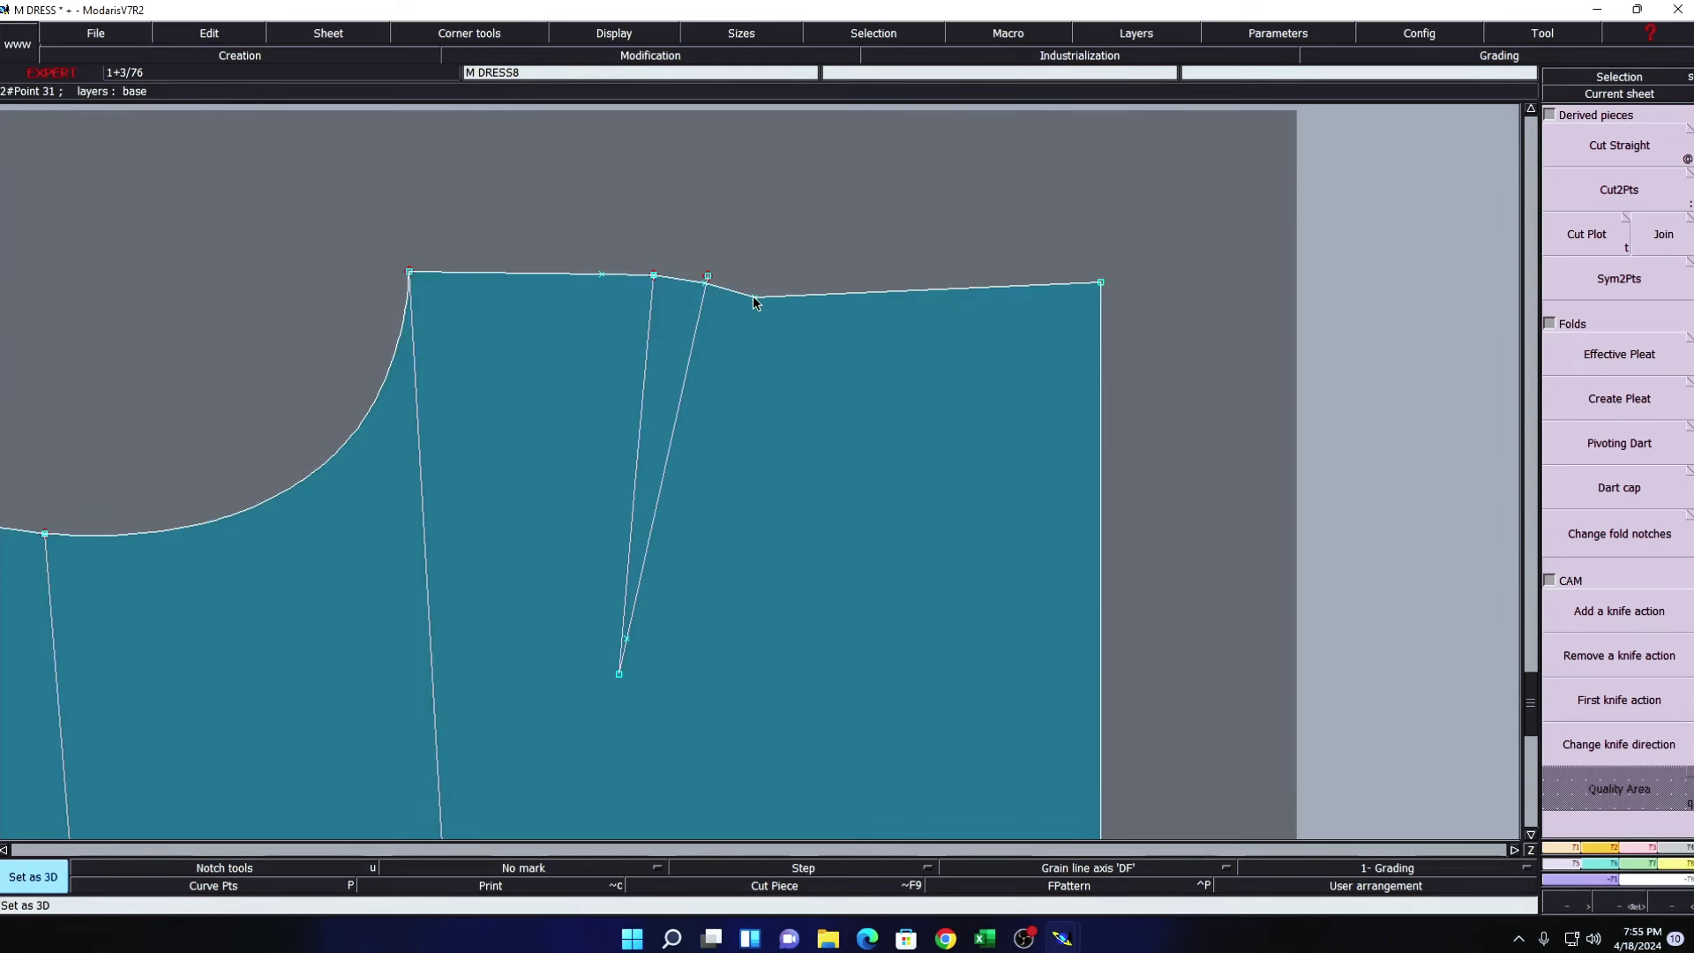
{"action": "key", "text": "b"}
{"action": "left_click", "coordinate": [754, 298]}
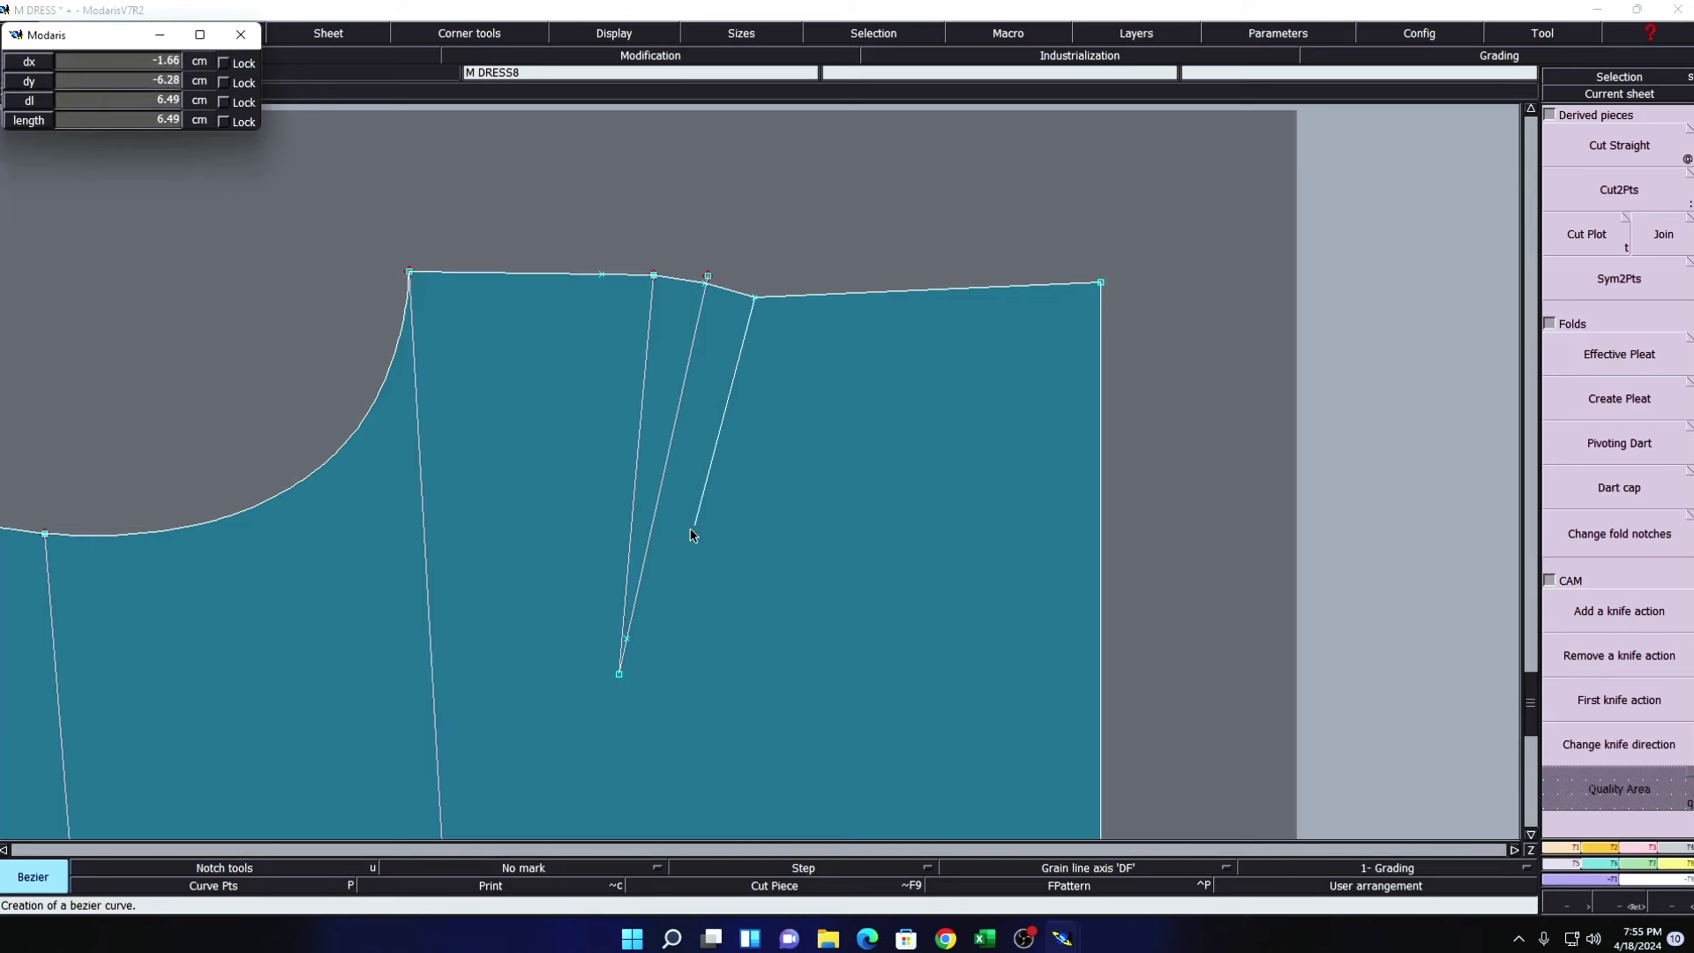
{"action": "left_click", "coordinate": [619, 675]}
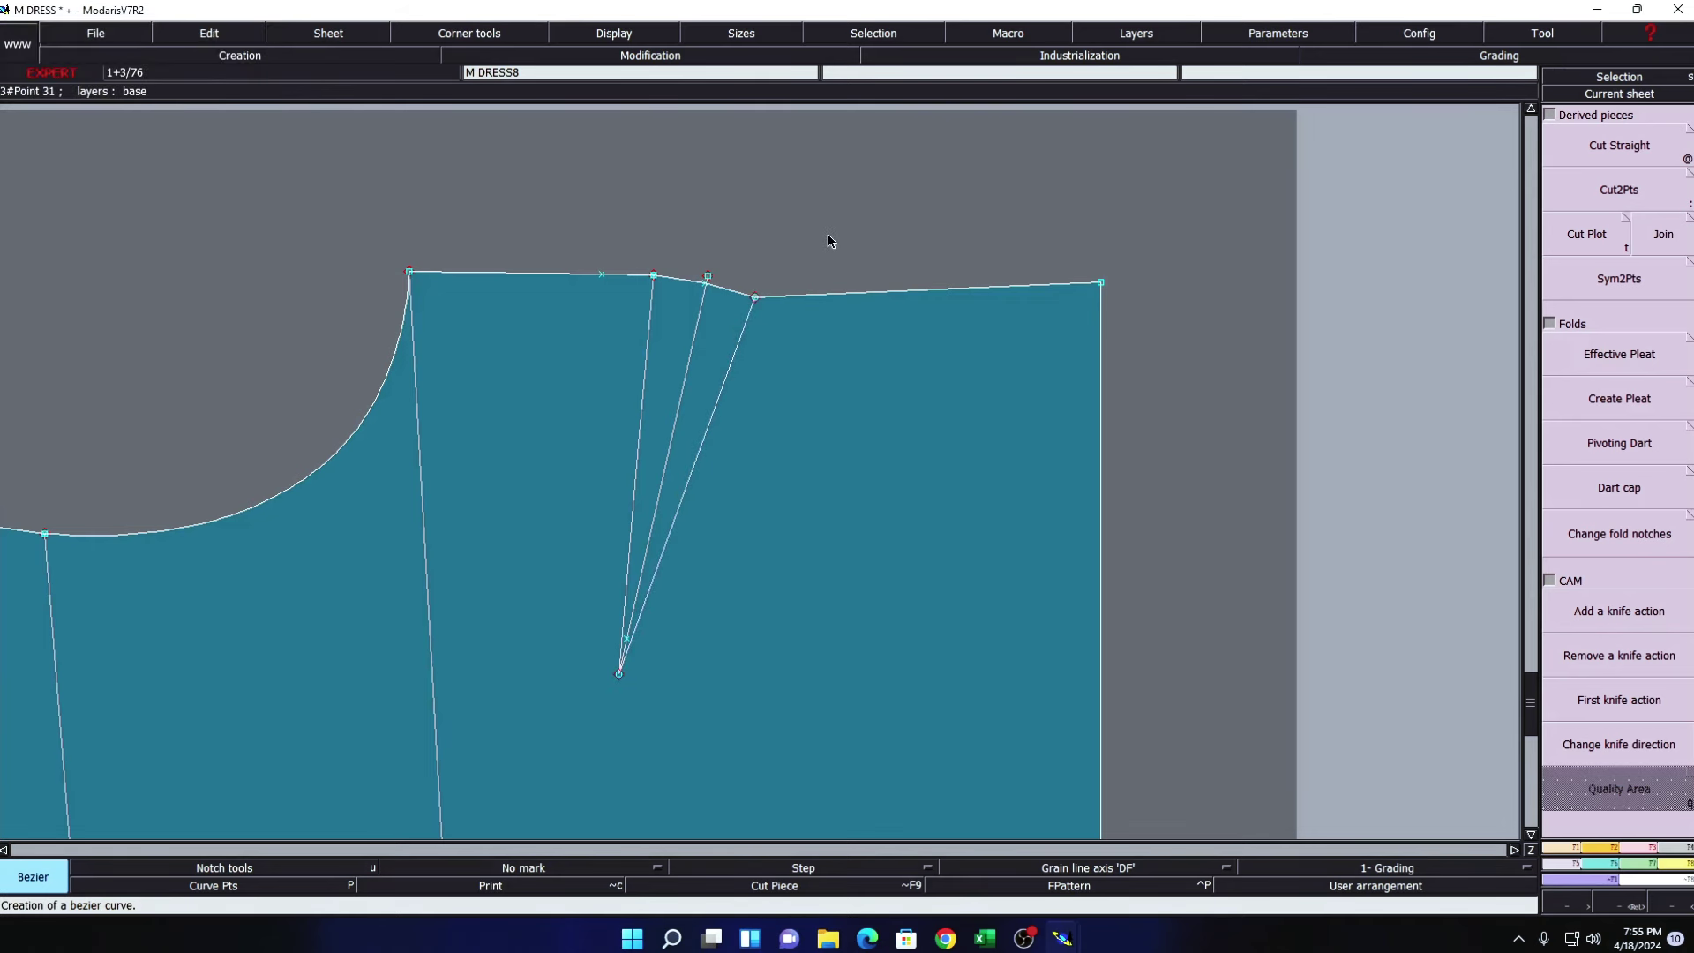
- Undo the trial dart edits and auto-arrange all sheets on the desk
{"action": "key", "text": "Delete"}
{"action": "key", "text": "z"}
{"action": "key", "text": "ctrl+z"}
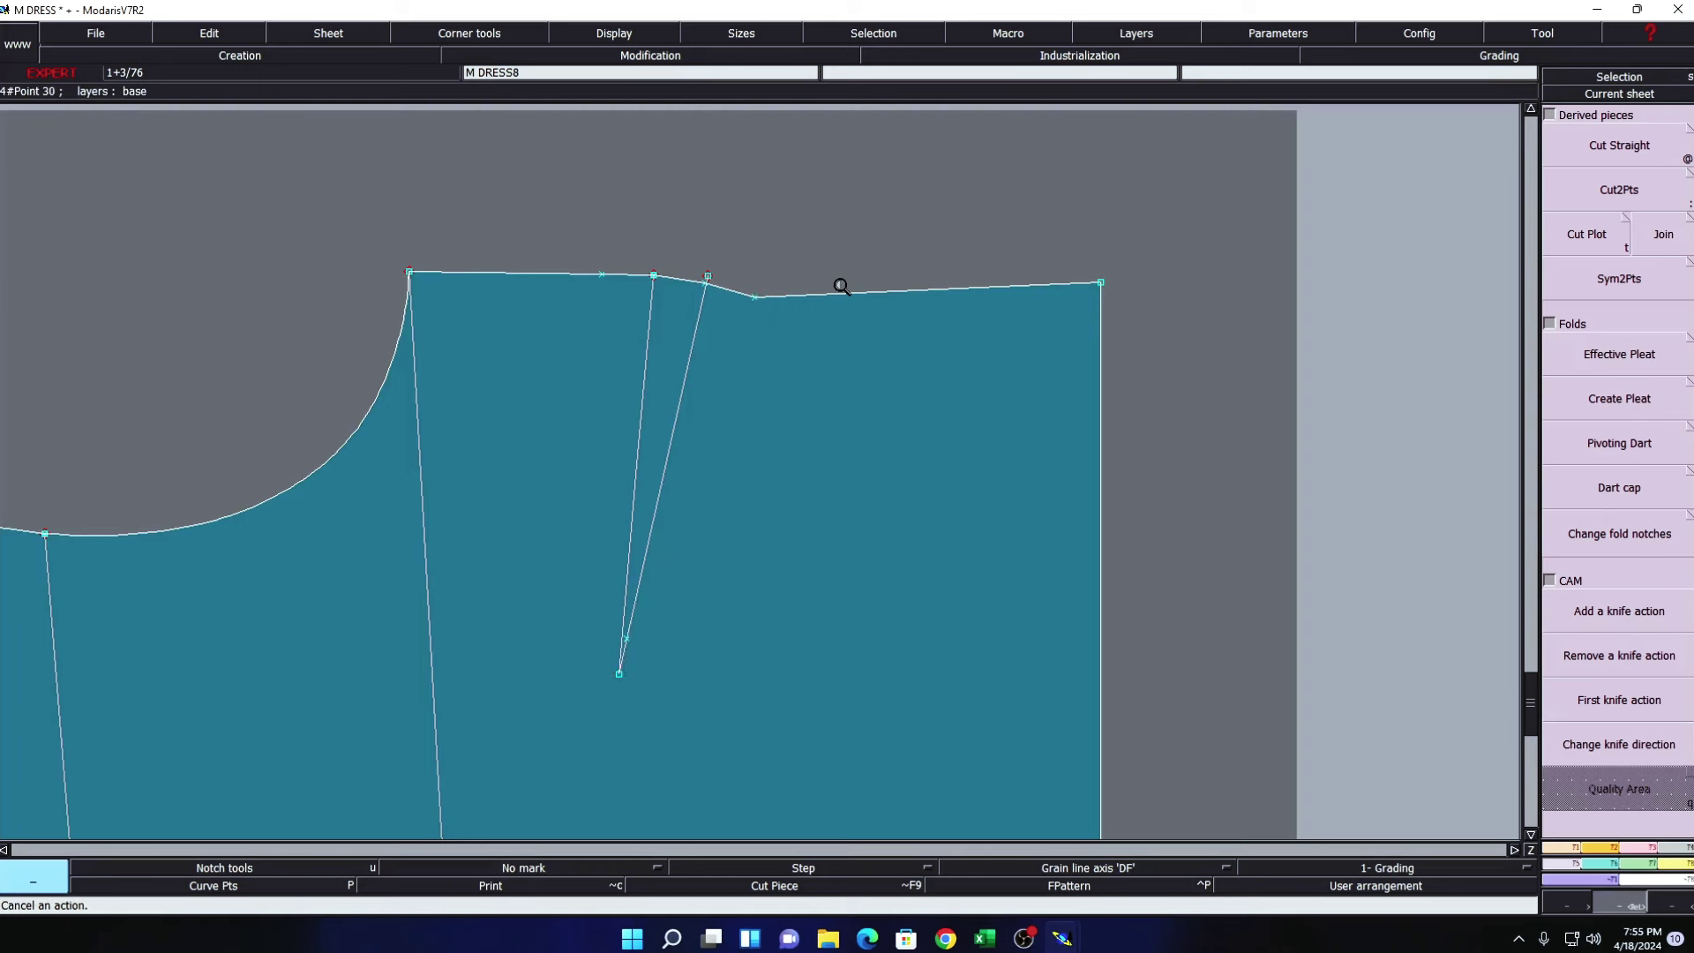
{"action": "key", "text": "ctrl+z"}
{"action": "key", "text": "ctrl+z"}
{"action": "key", "text": "ctrl+z"}
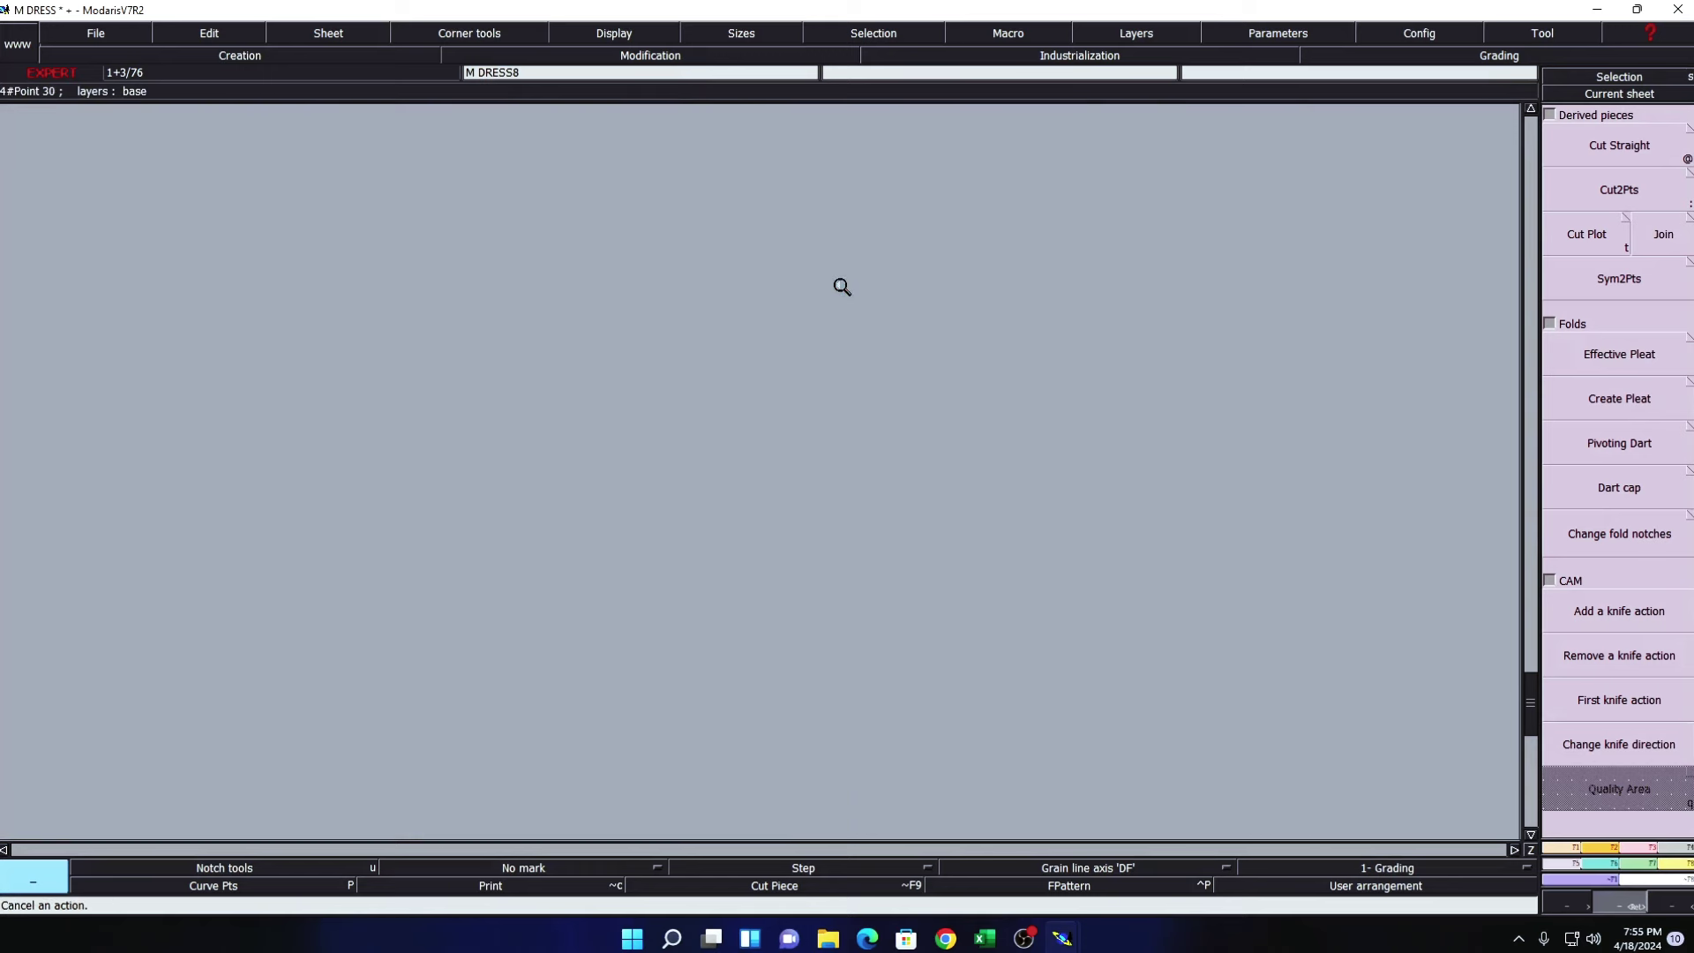
{"action": "key", "text": "F7"}
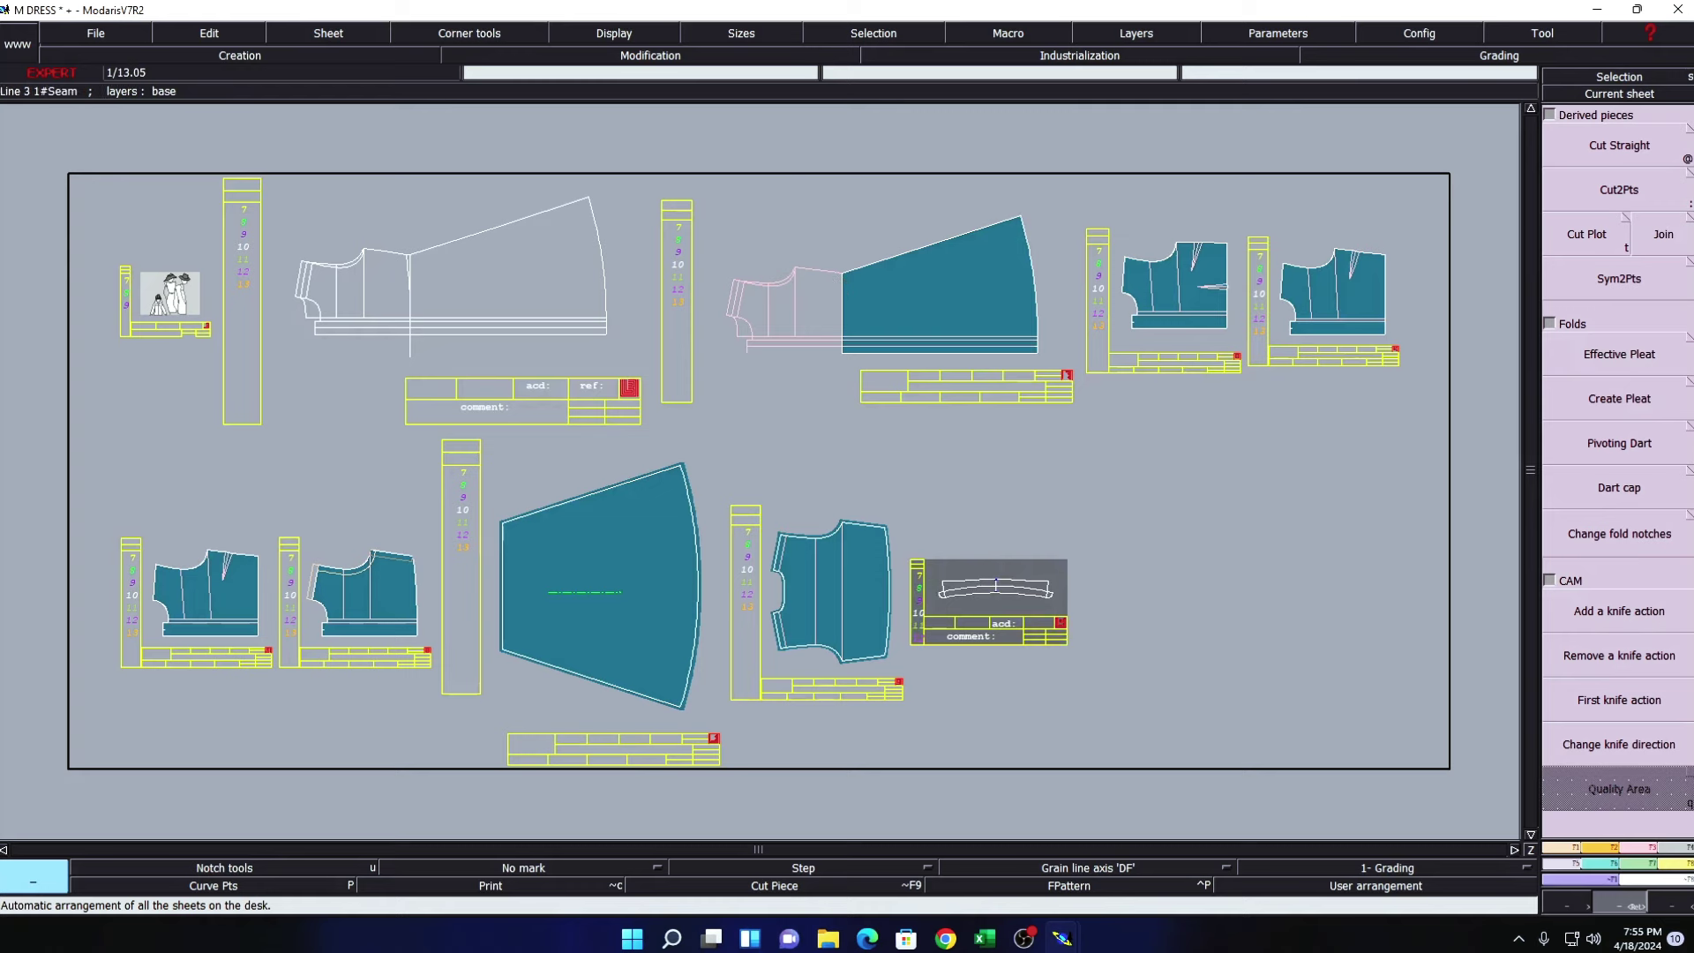
- Recentre the view on the bodice sheet and zoom into its shoulder dart area
{"action": "left_click", "coordinate": [1619, 94]}
{"action": "left_click", "coordinate": [1104, 282]}
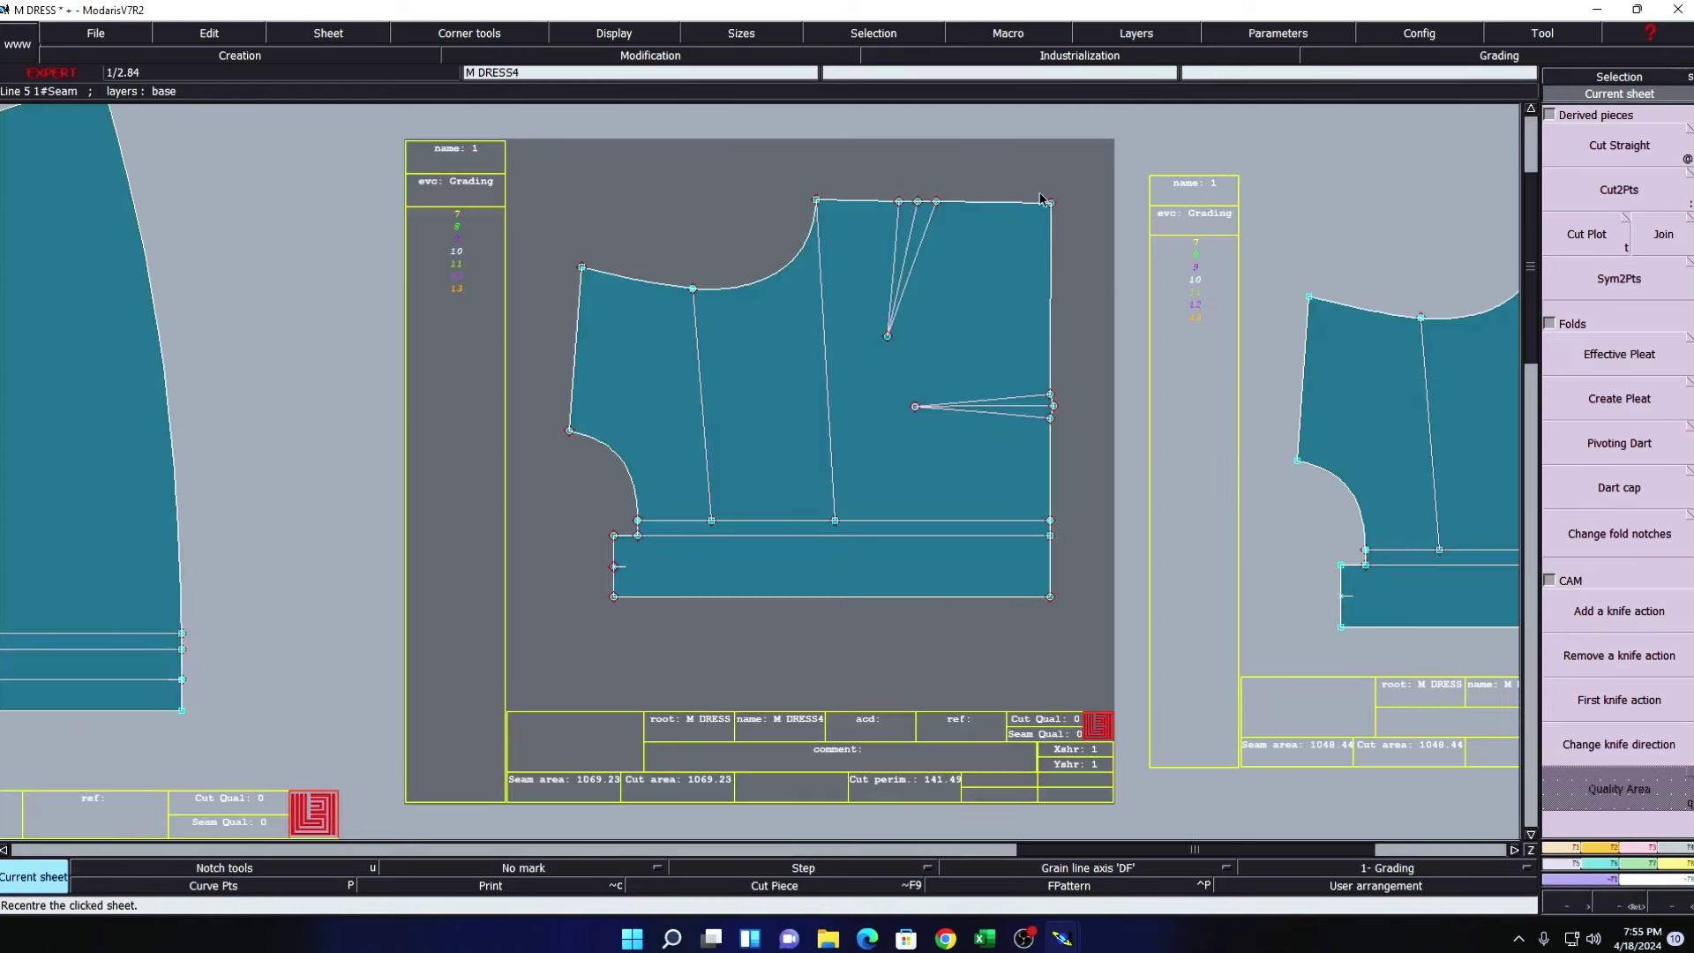
{"action": "key", "text": "z"}
{"action": "left_click_drag", "start_coordinate": [706, 162], "coordinate": [1204, 428]}
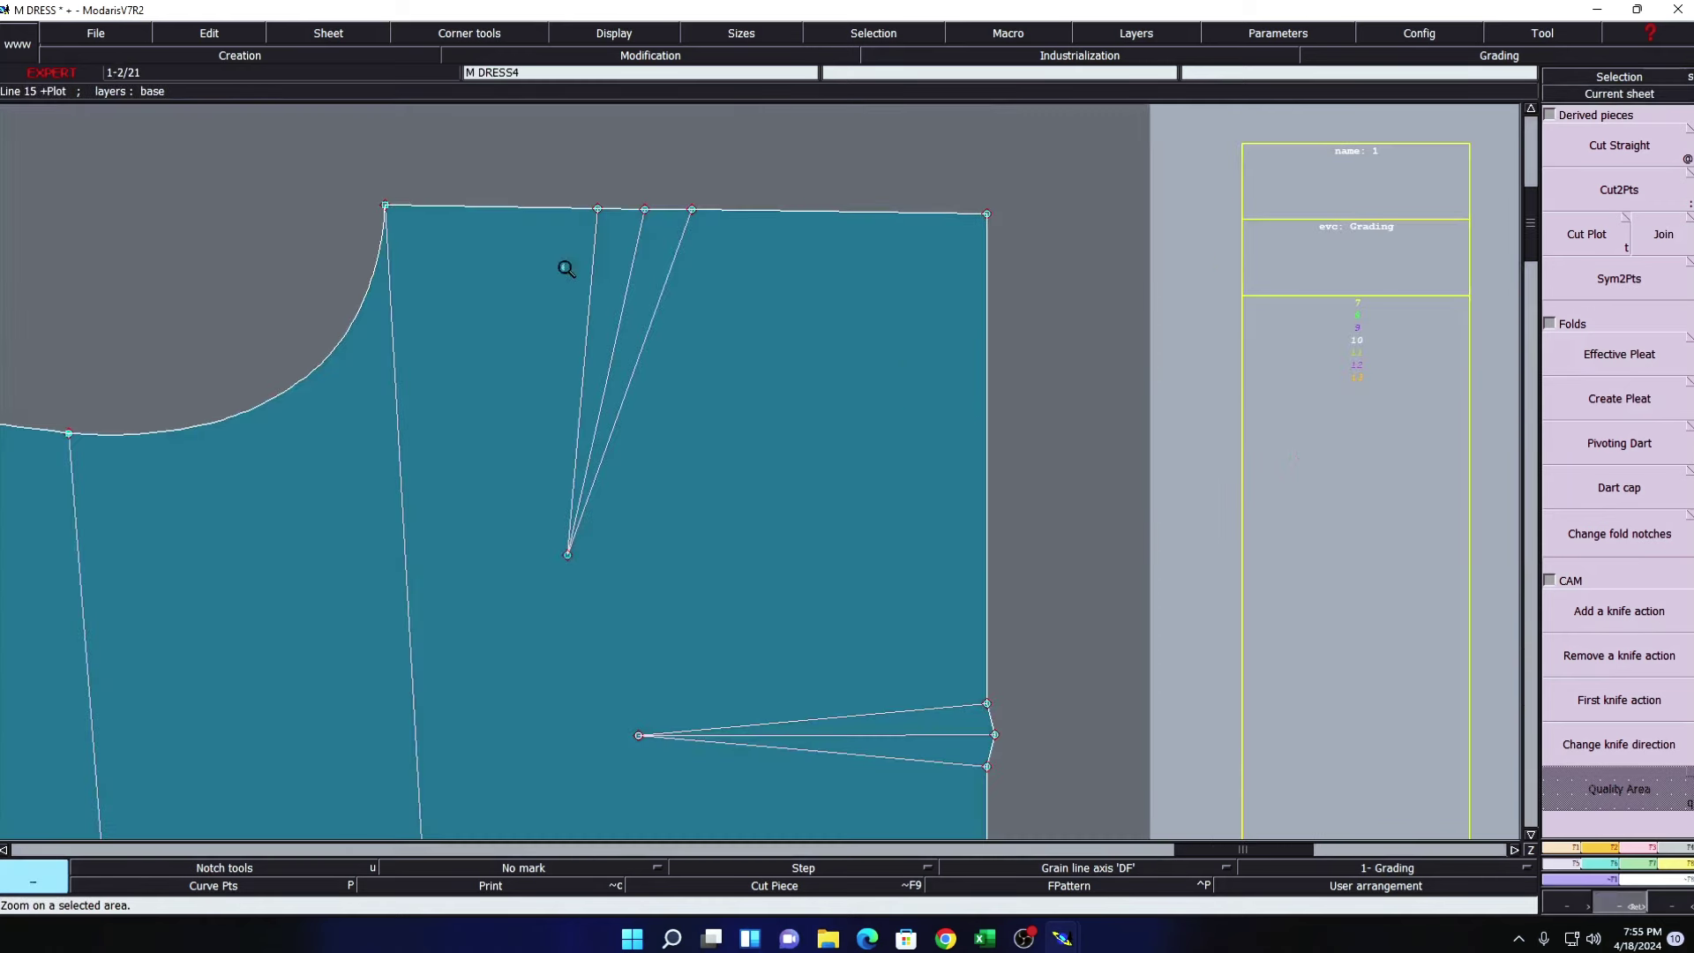
{"action": "key", "text": "F8"}
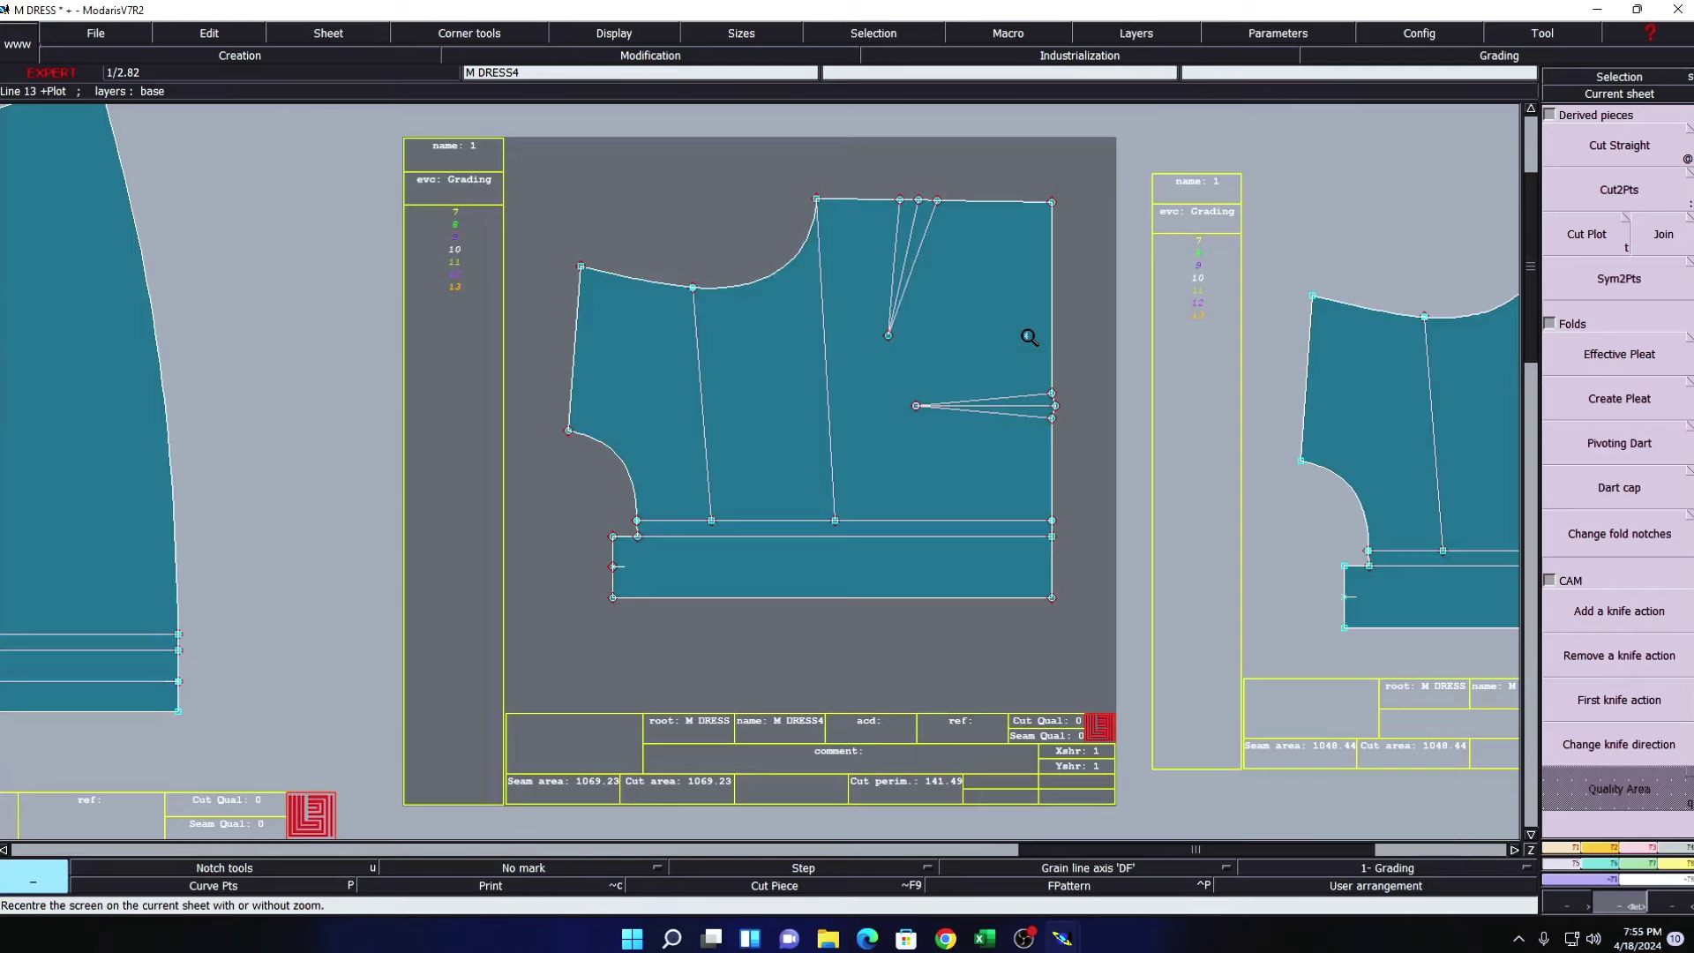
{"action": "key", "text": "z"}
{"action": "left_click_drag", "start_coordinate": [768, 177], "coordinate": [1071, 403]}
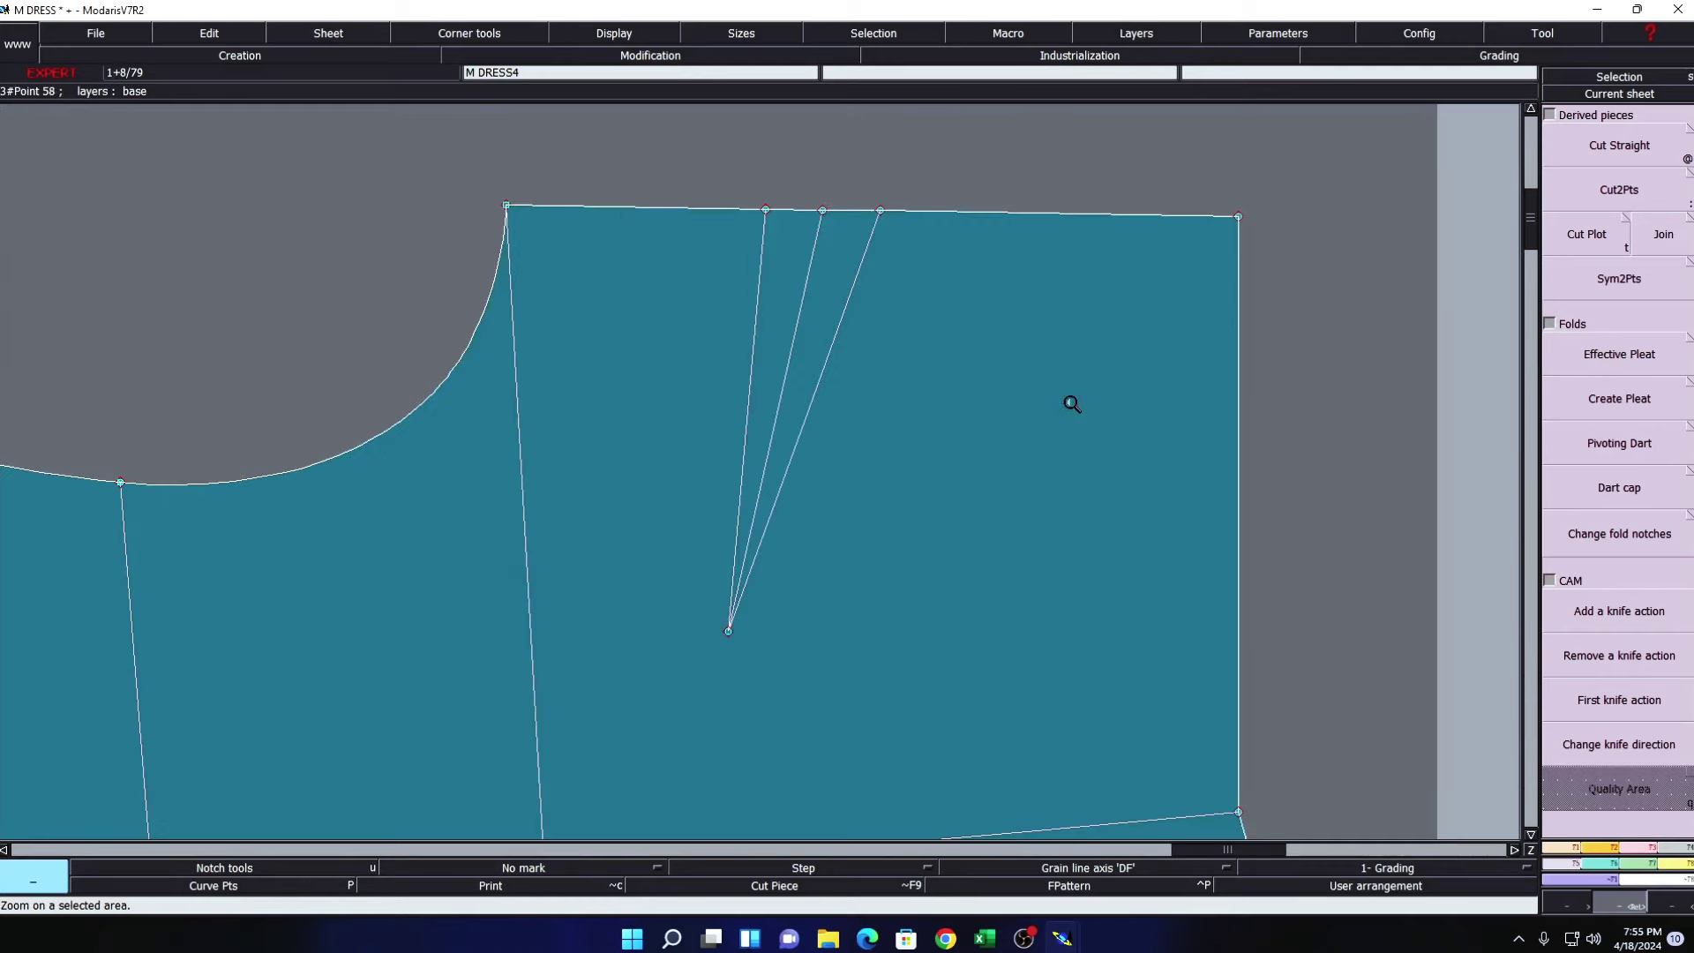
{"action": "left_click", "coordinate": [1630, 700]}
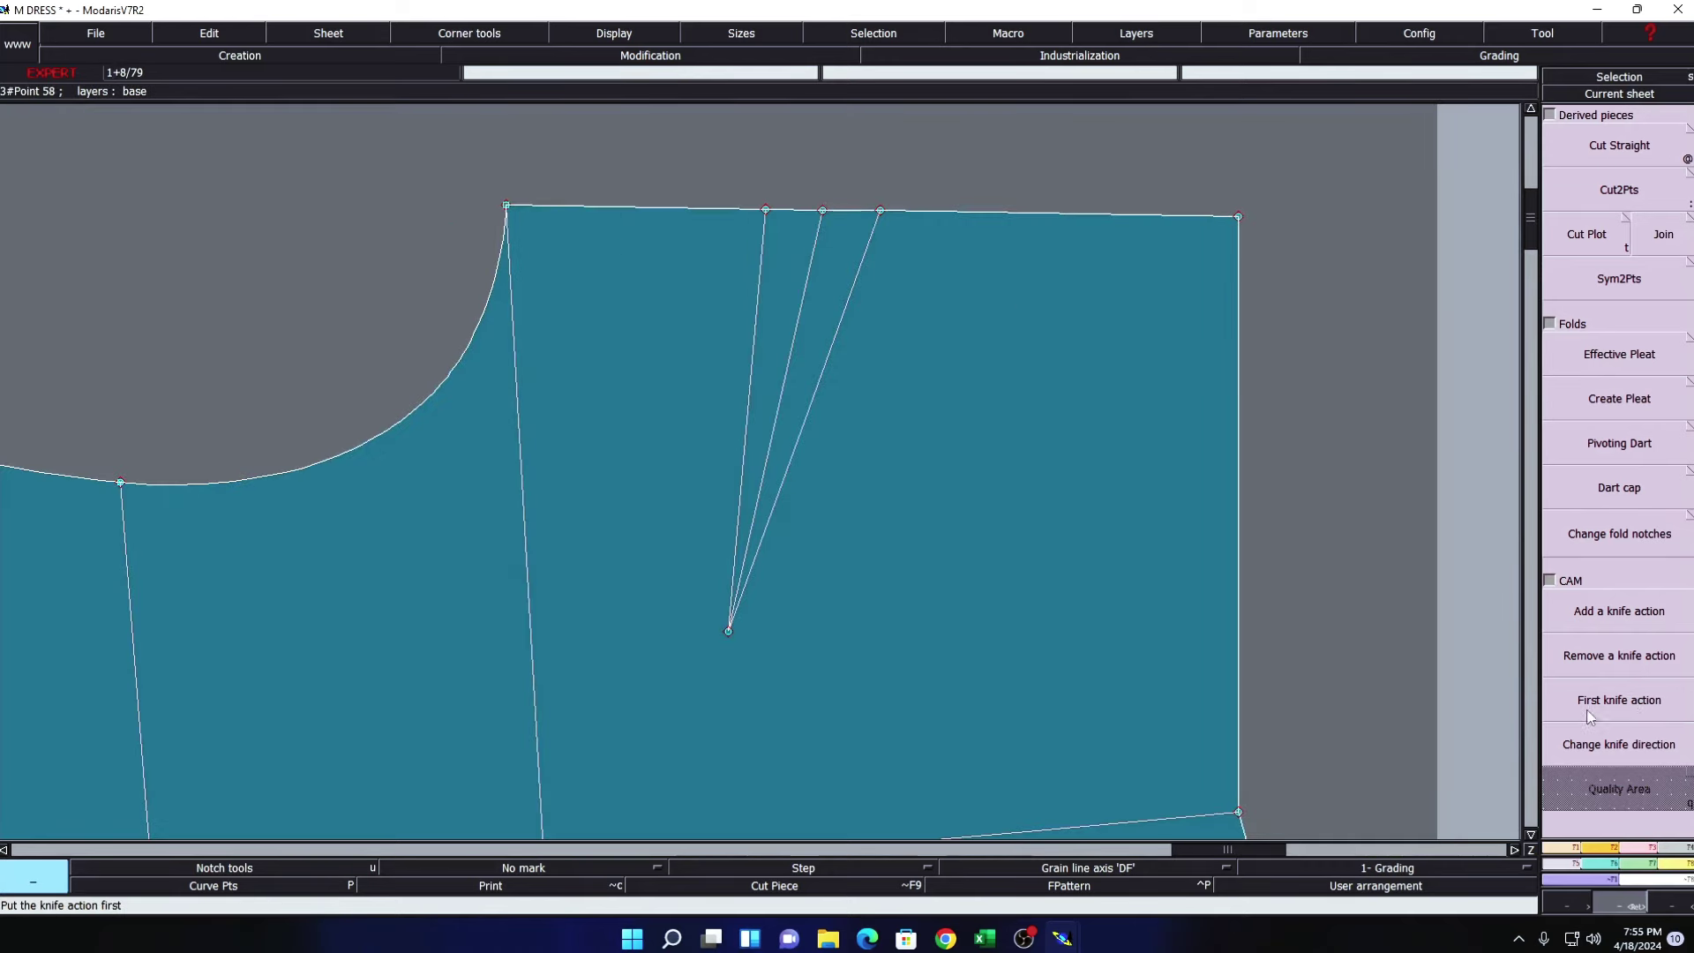
{"action": "left_click", "coordinate": [1630, 691]}
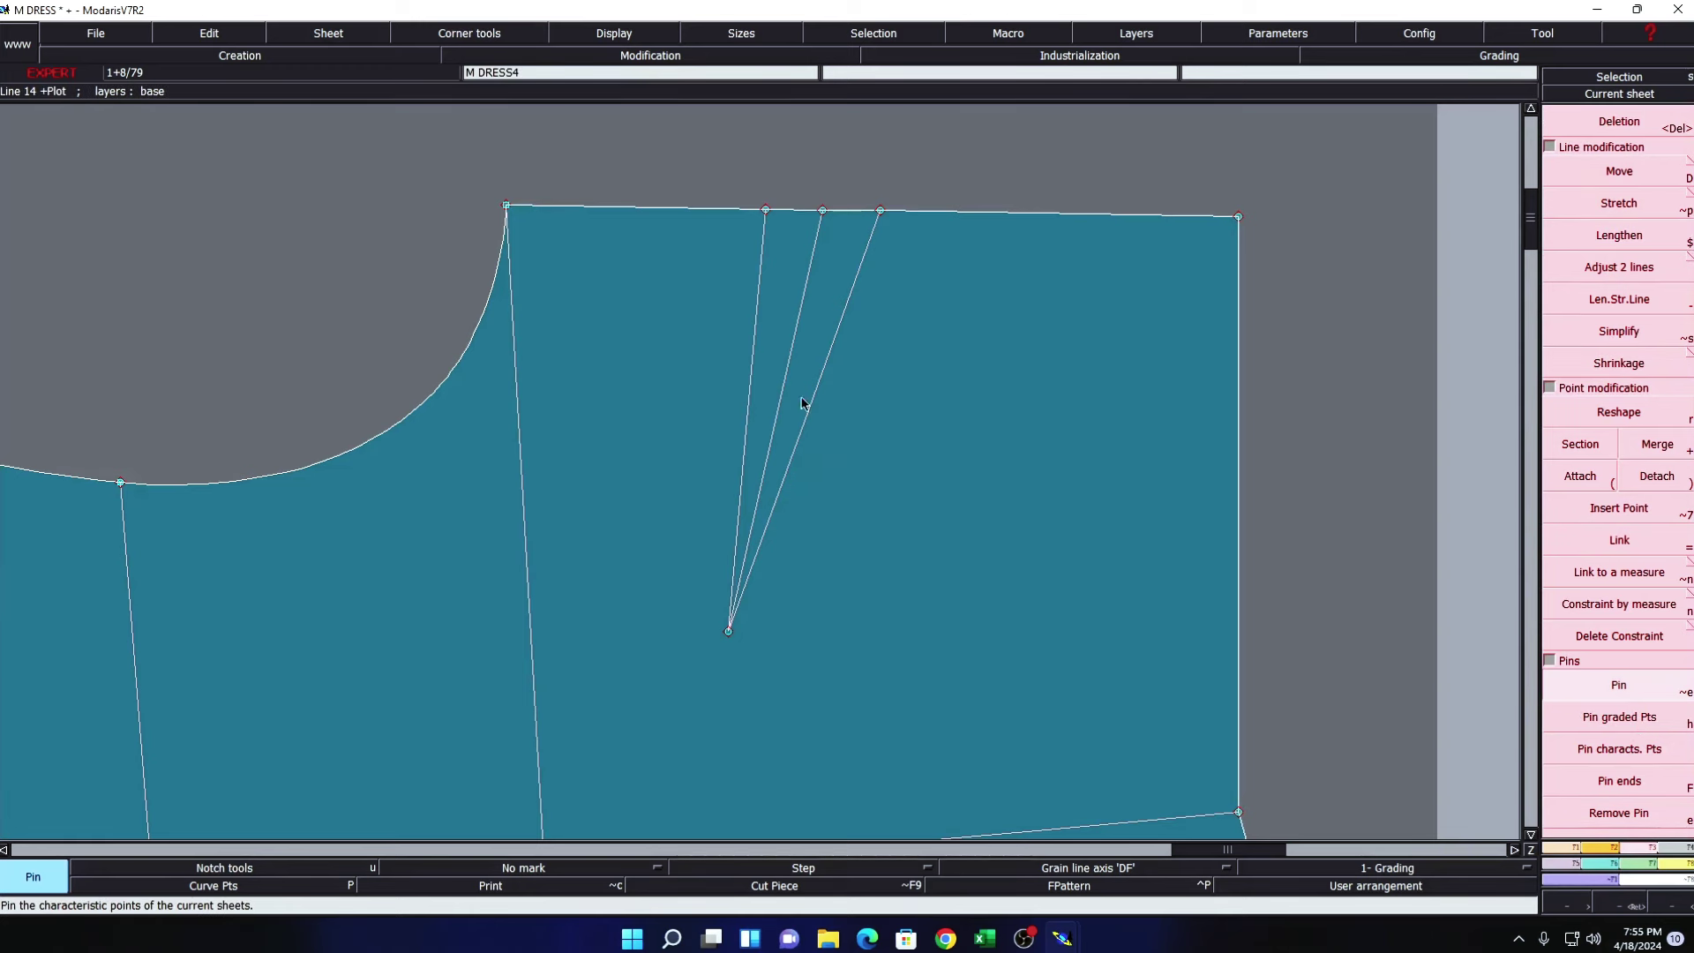
- Create a symmetry axis along the shoulder dart and mirror the right dart leg across it
{"action": "key", "text": "ctrl+l"}
{"action": "key", "text": "ctrl+y"}
{"action": "left_click", "coordinate": [771, 446]}
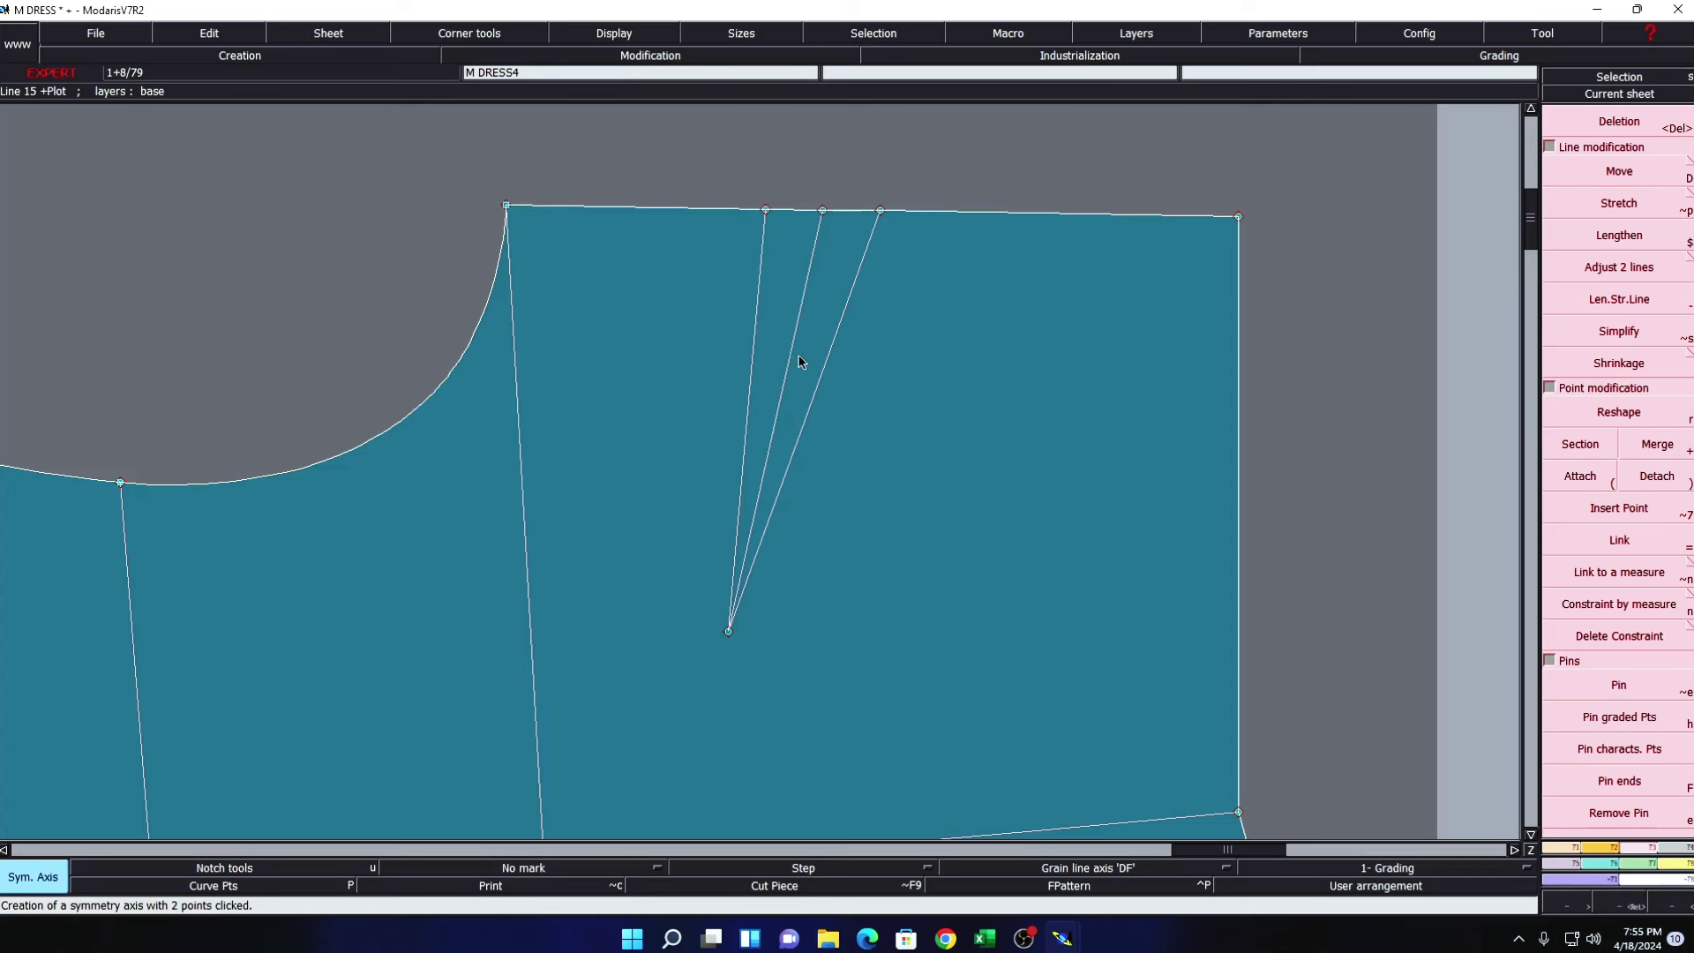
{"action": "left_click", "coordinate": [793, 341]}
{"action": "key", "text": "y"}
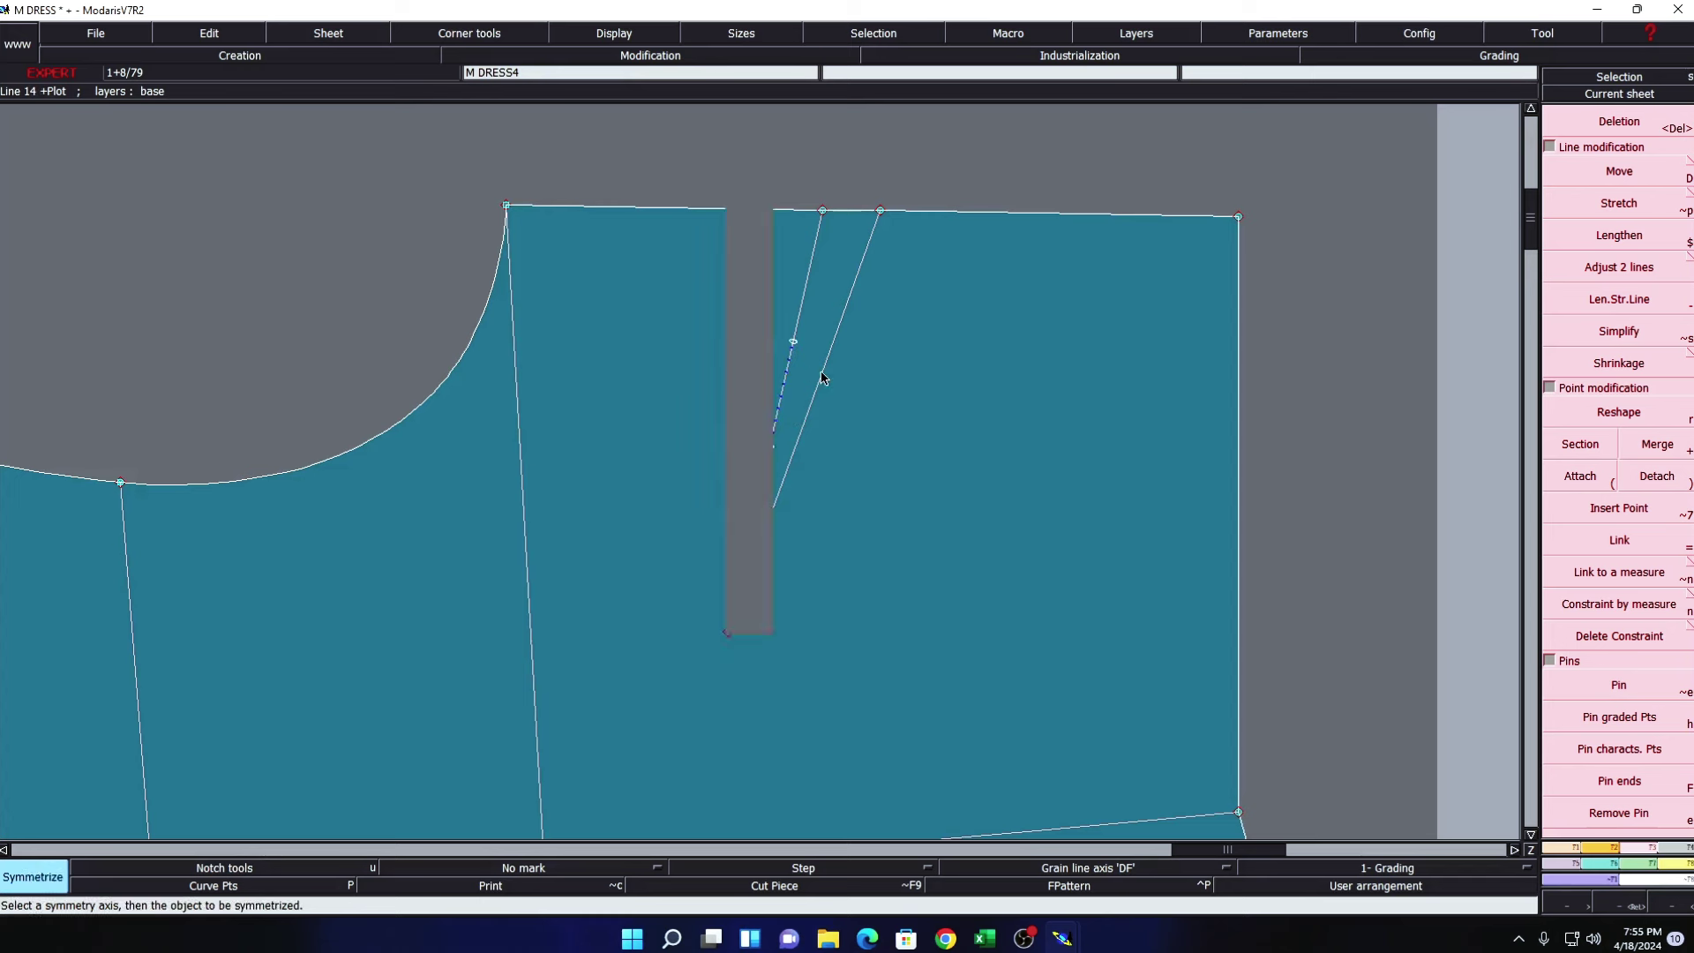
{"action": "left_click", "coordinate": [821, 378]}
- Raise the dart's top point by ShiftX 0.15, ShiftY 0.54 to peak the shoulder
{"action": "left_click", "coordinate": [1616, 686]}
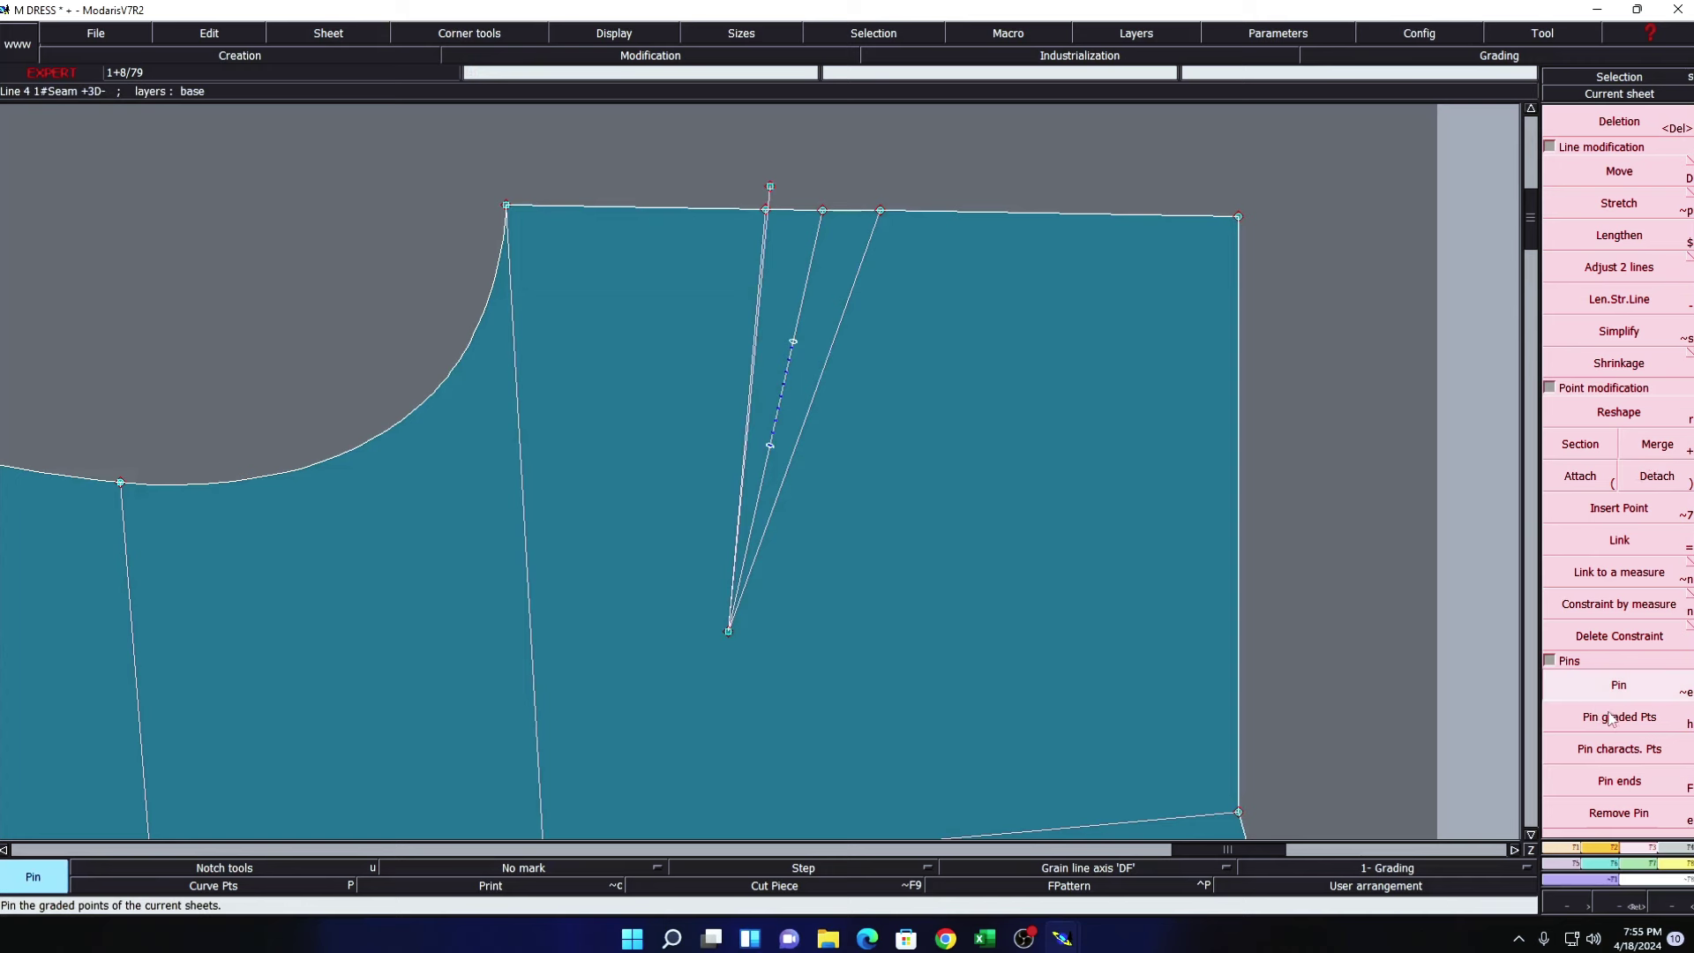
{"action": "left_click", "coordinate": [1630, 169]}
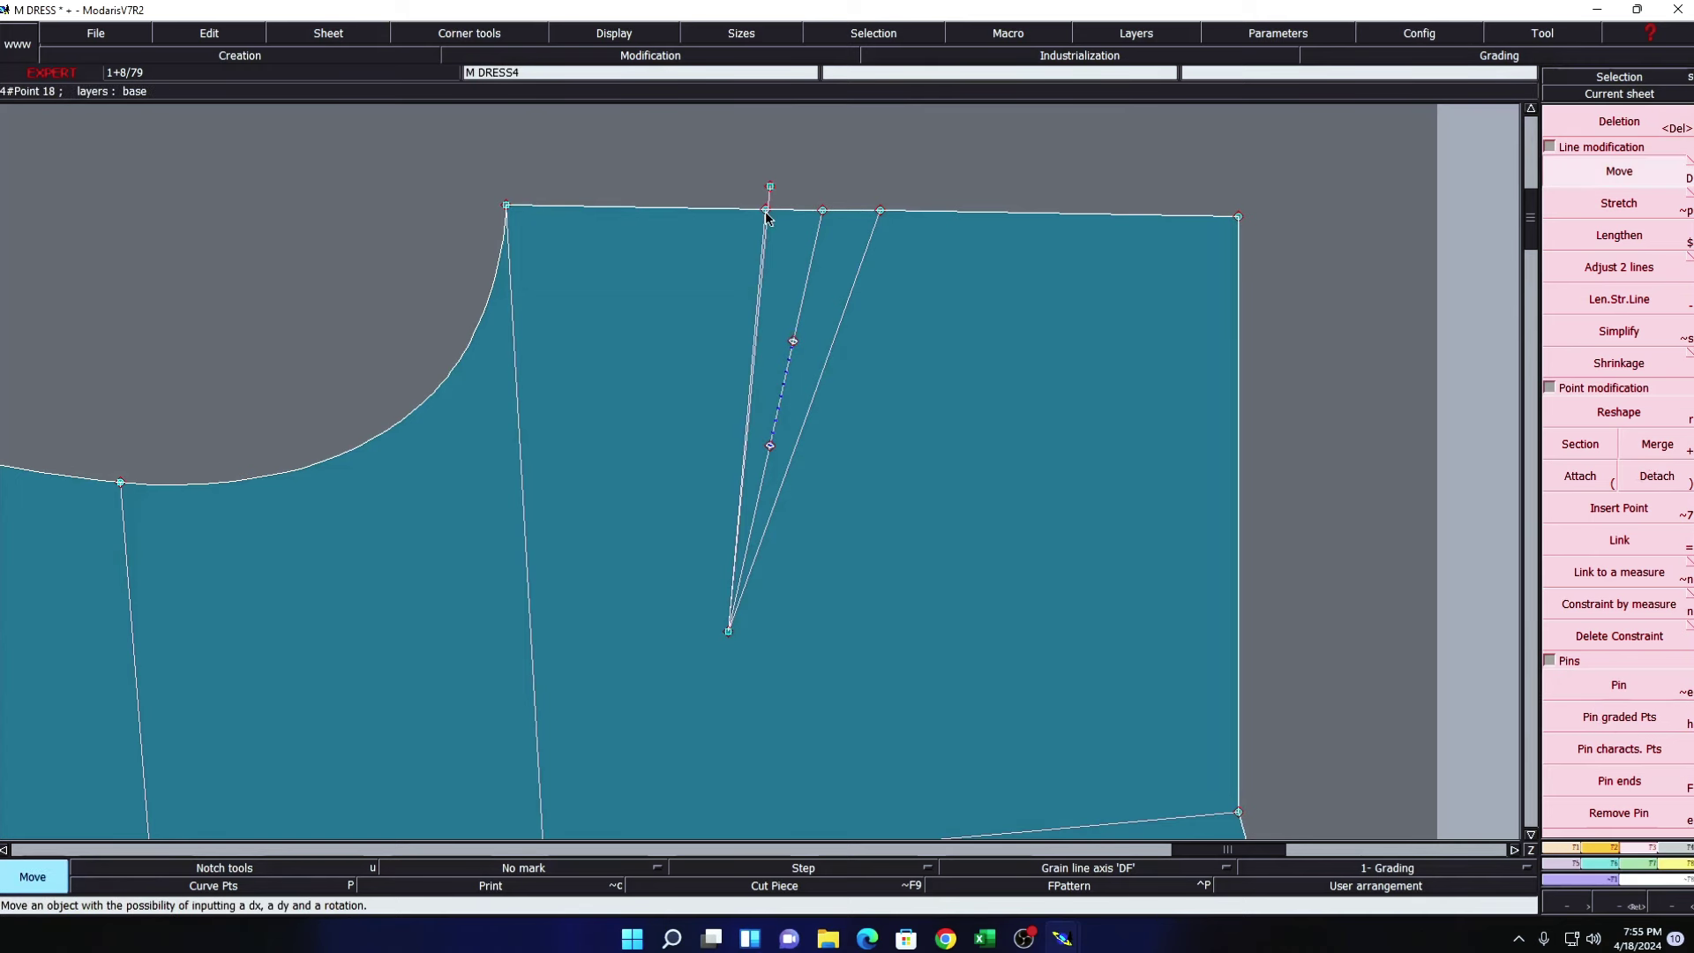
{"action": "left_click_drag", "start_coordinate": [765, 212], "coordinate": [770, 189]}
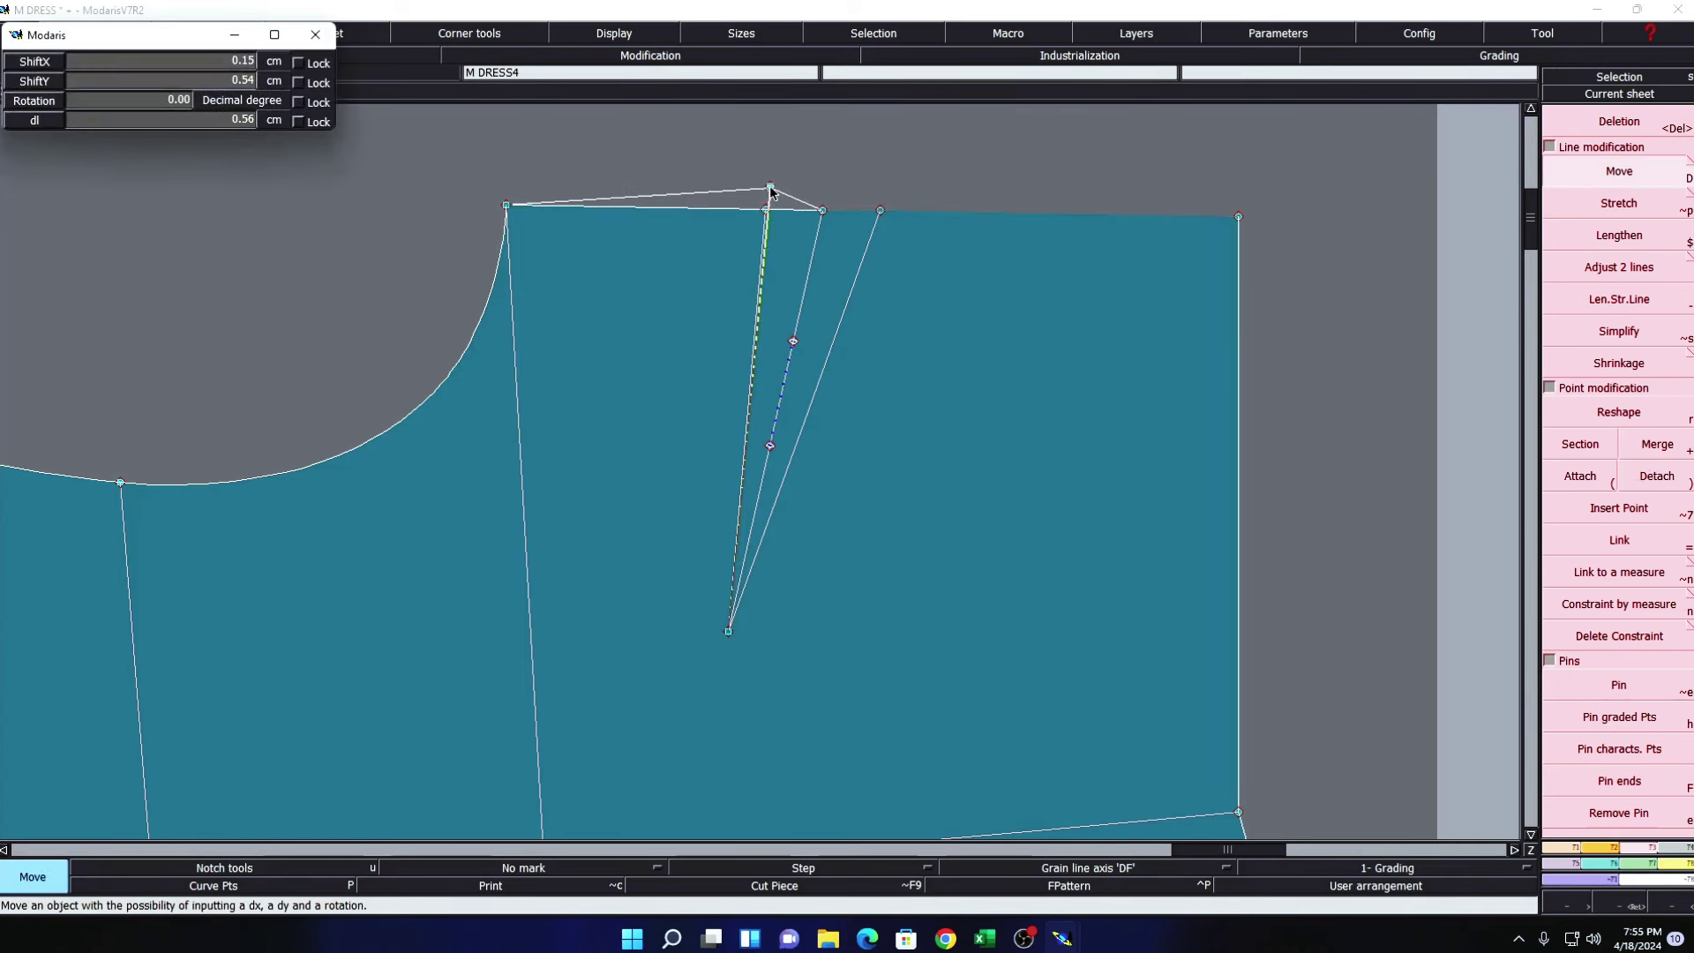
{"action": "left_click", "coordinate": [770, 189]}
{"action": "key", "text": "Delete"}
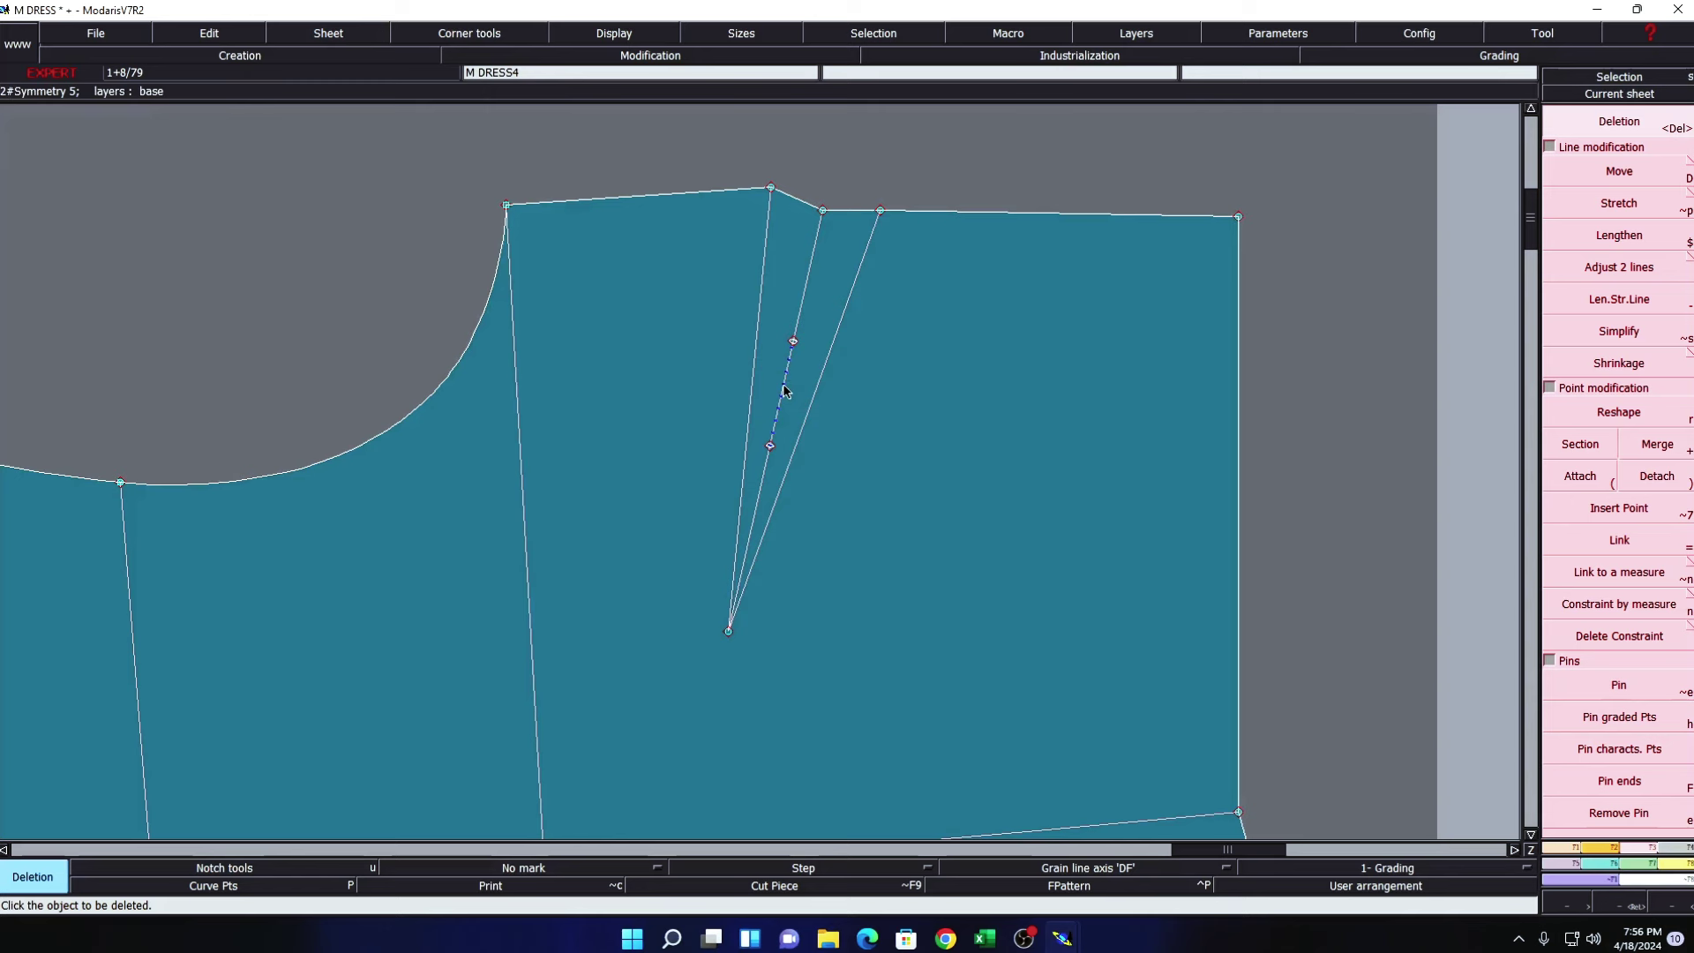
- Create a symmetry axis on the right dart leg and mirror the dart line across it
{"action": "key", "text": "Escape"}
{"action": "left_click", "coordinate": [788, 465]}
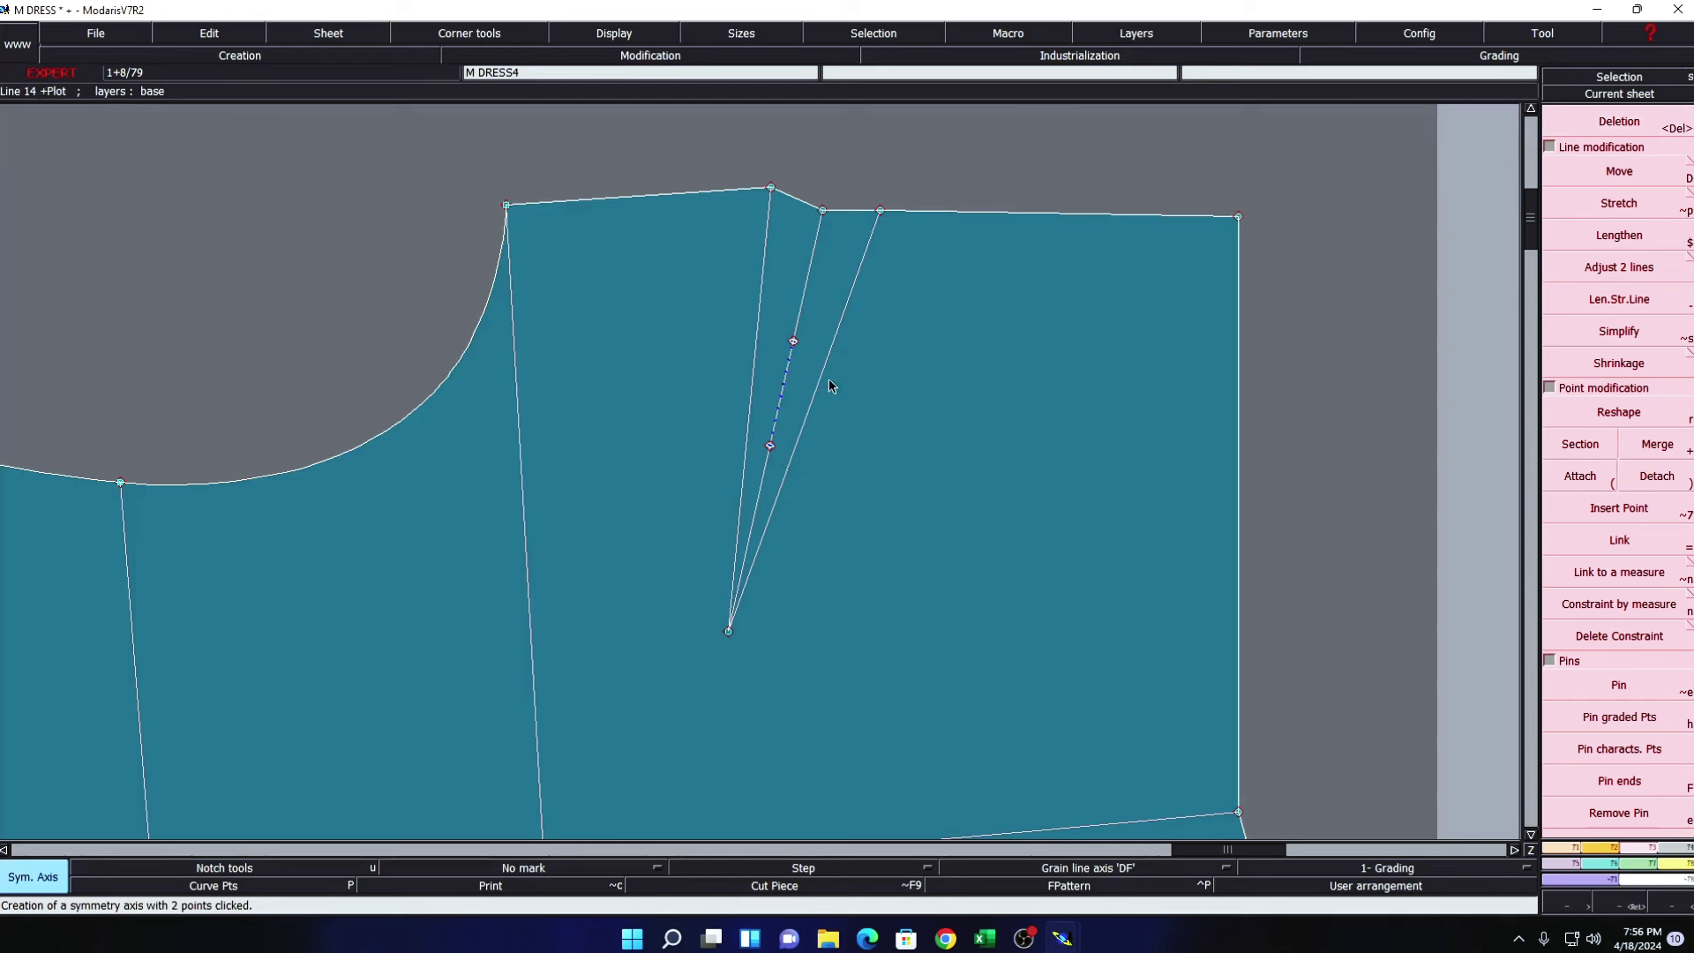
{"action": "left_click", "coordinate": [819, 376]}
{"action": "key", "text": "y"}
{"action": "left_click", "coordinate": [801, 291]}
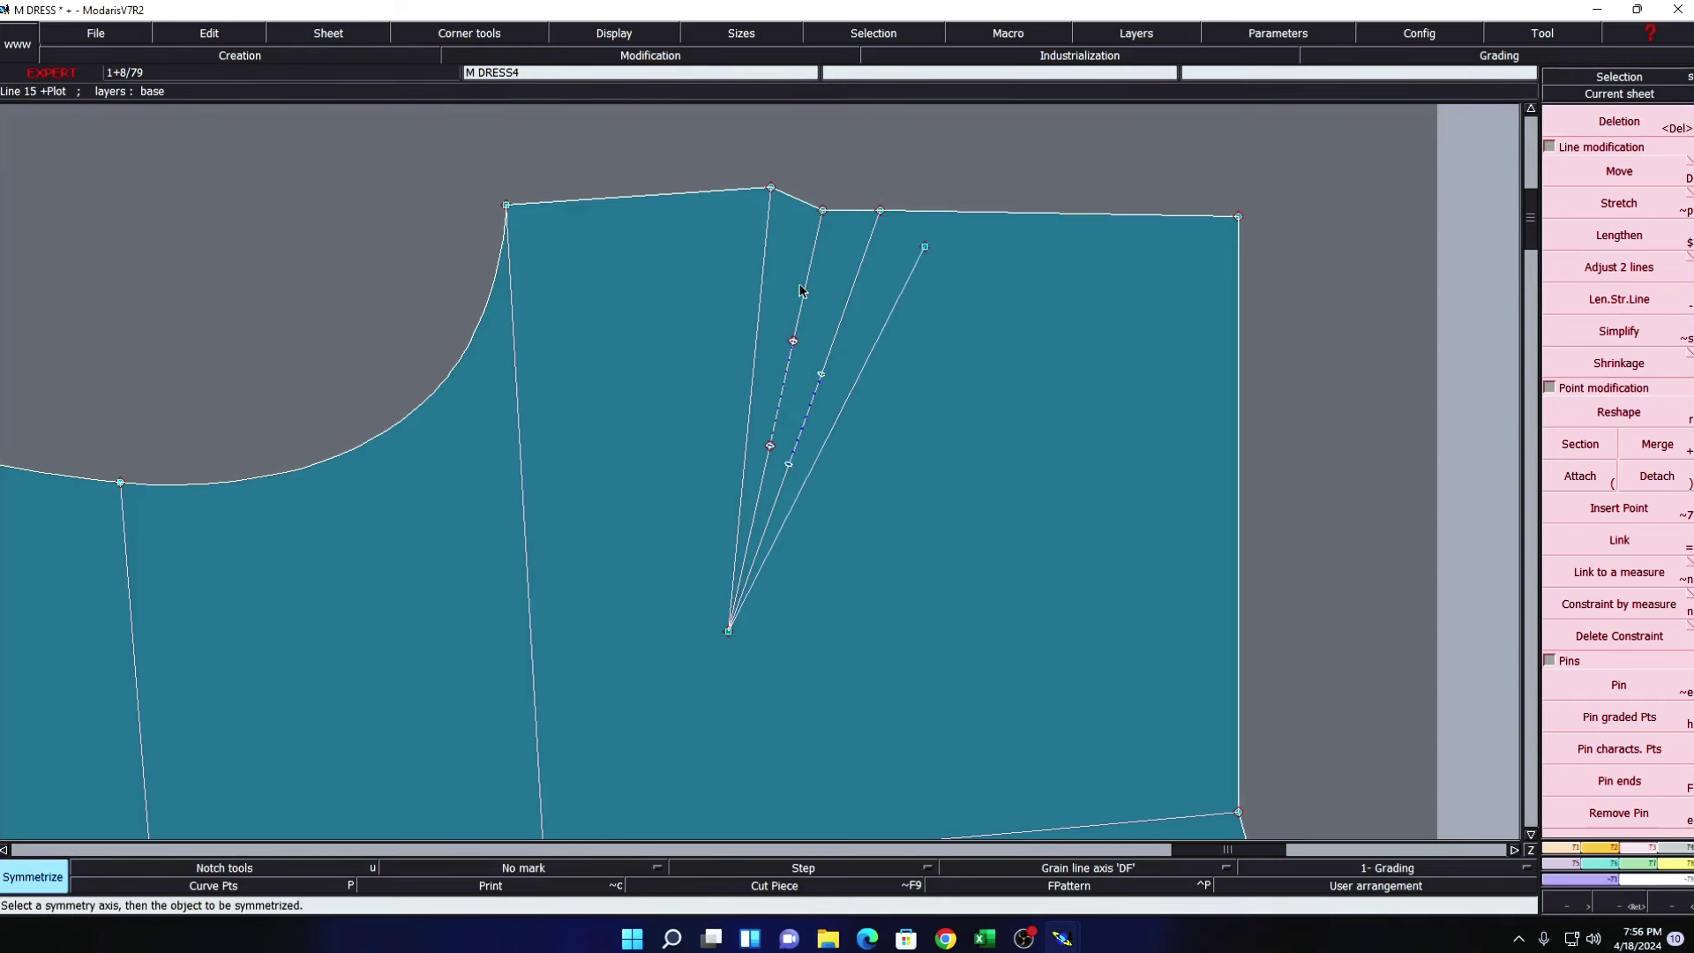
- Extend the dart line to meet the shoulder's top edge
{"action": "left_click", "coordinate": [1619, 300]}
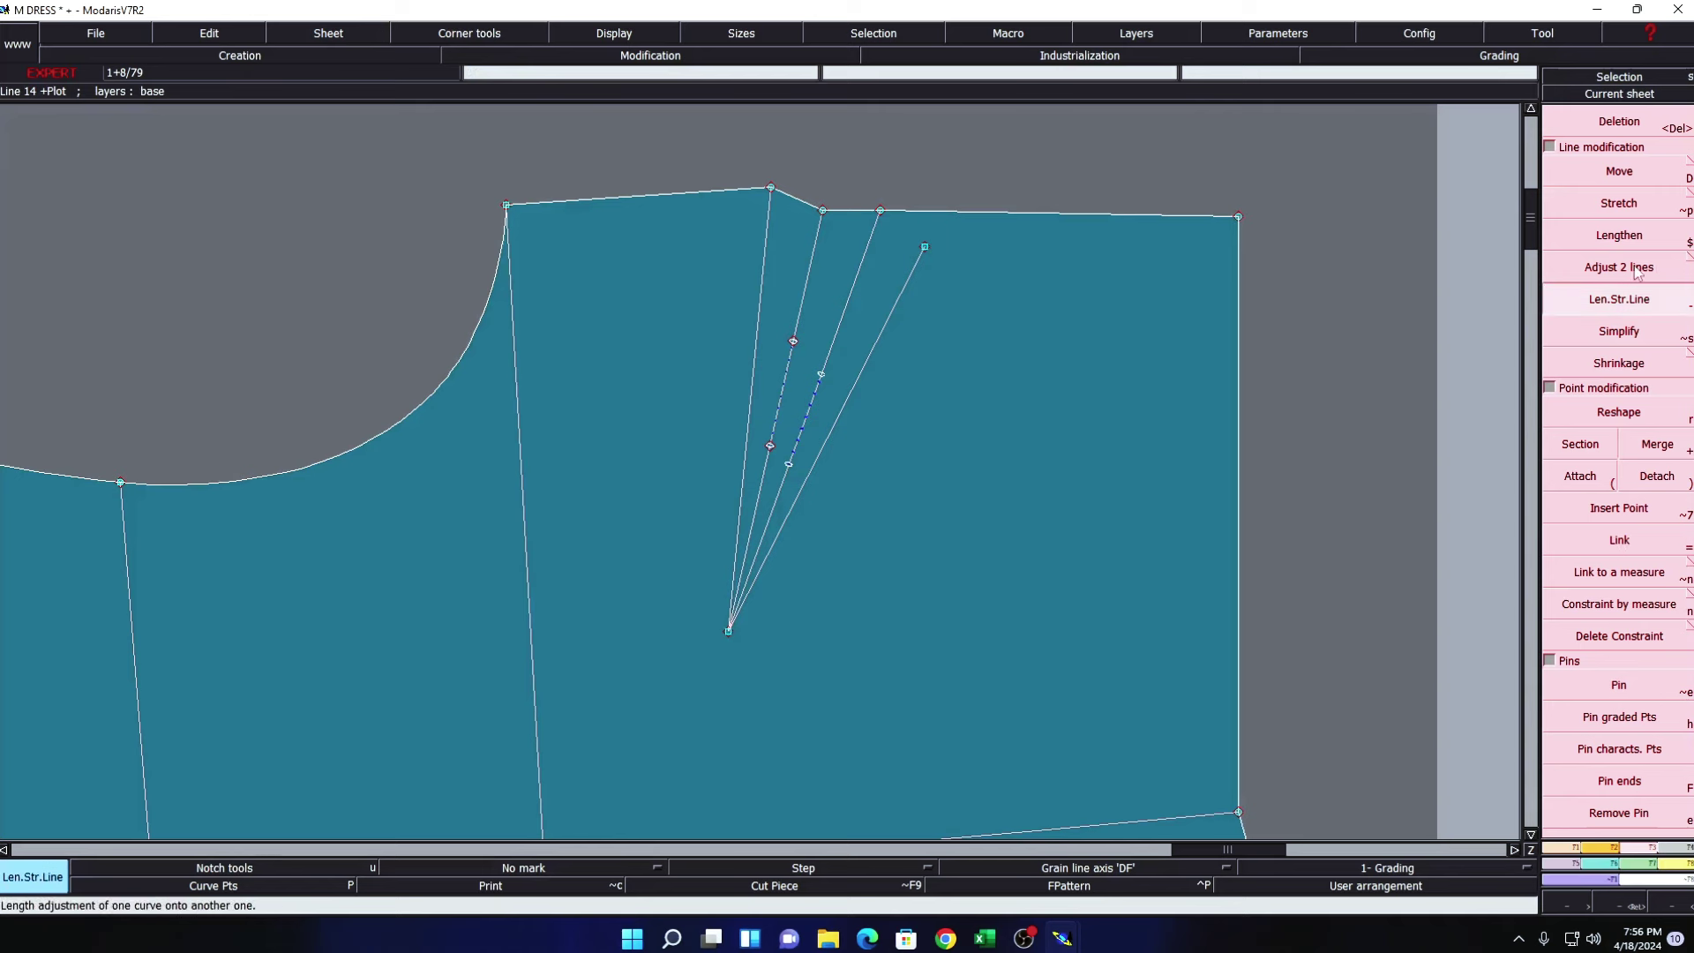
{"action": "left_click", "coordinate": [1635, 690]}
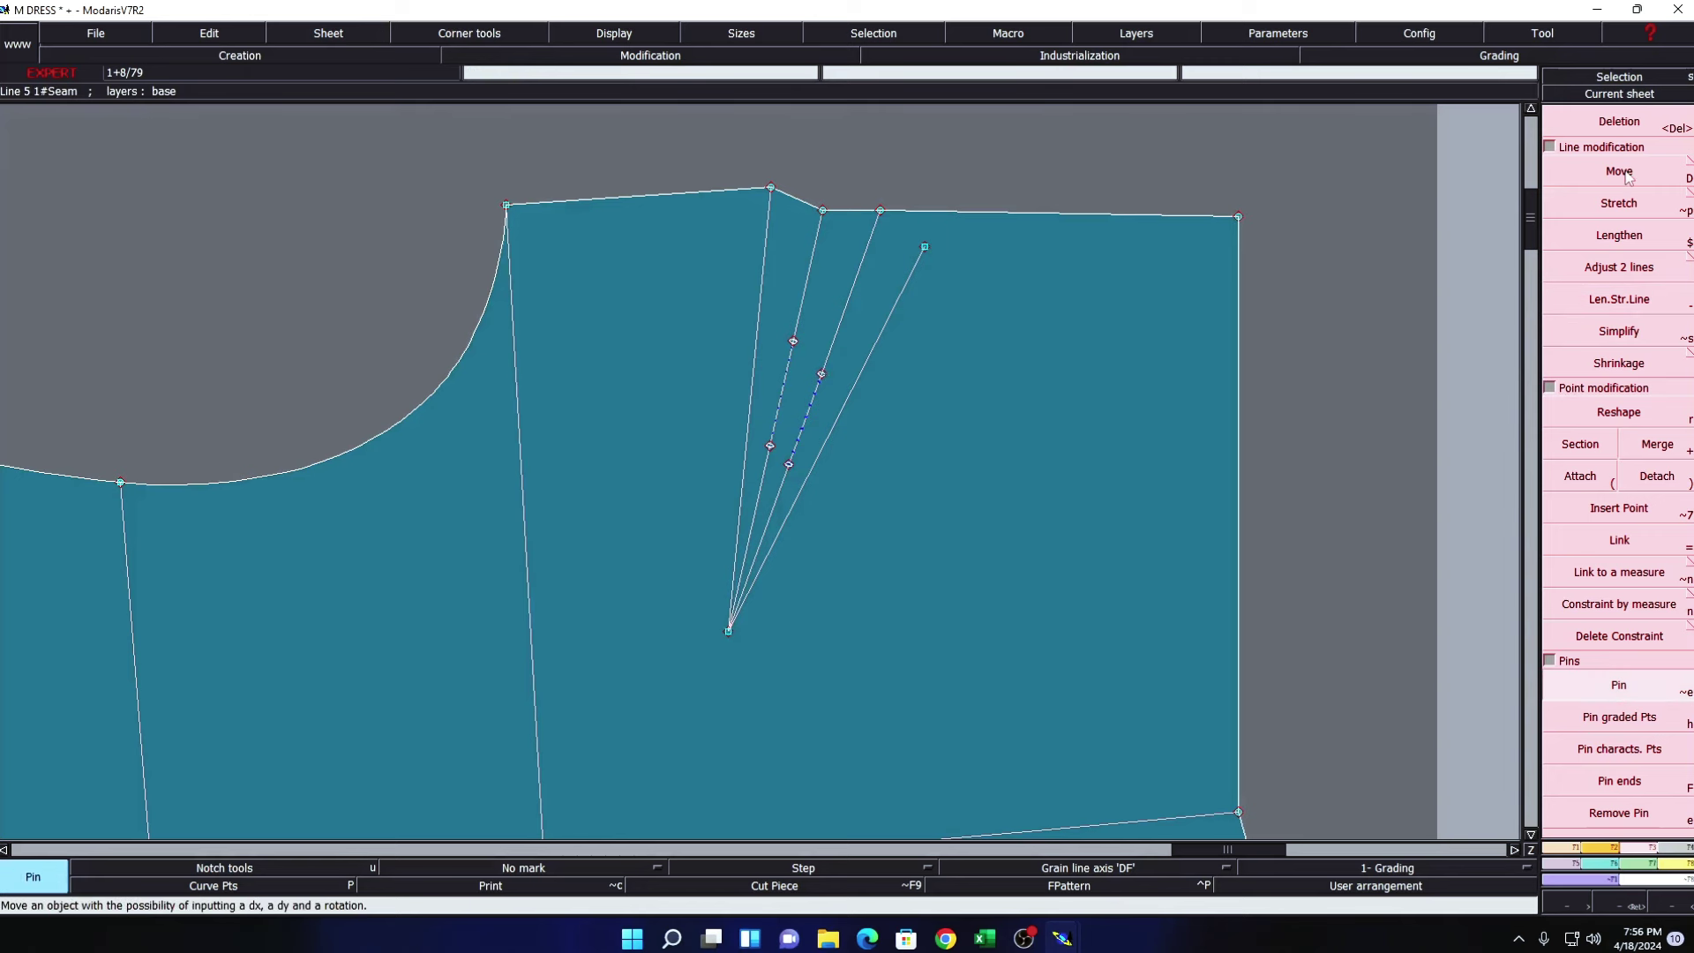
{"action": "left_click", "coordinate": [1596, 174]}
{"action": "left_click", "coordinate": [1622, 267]}
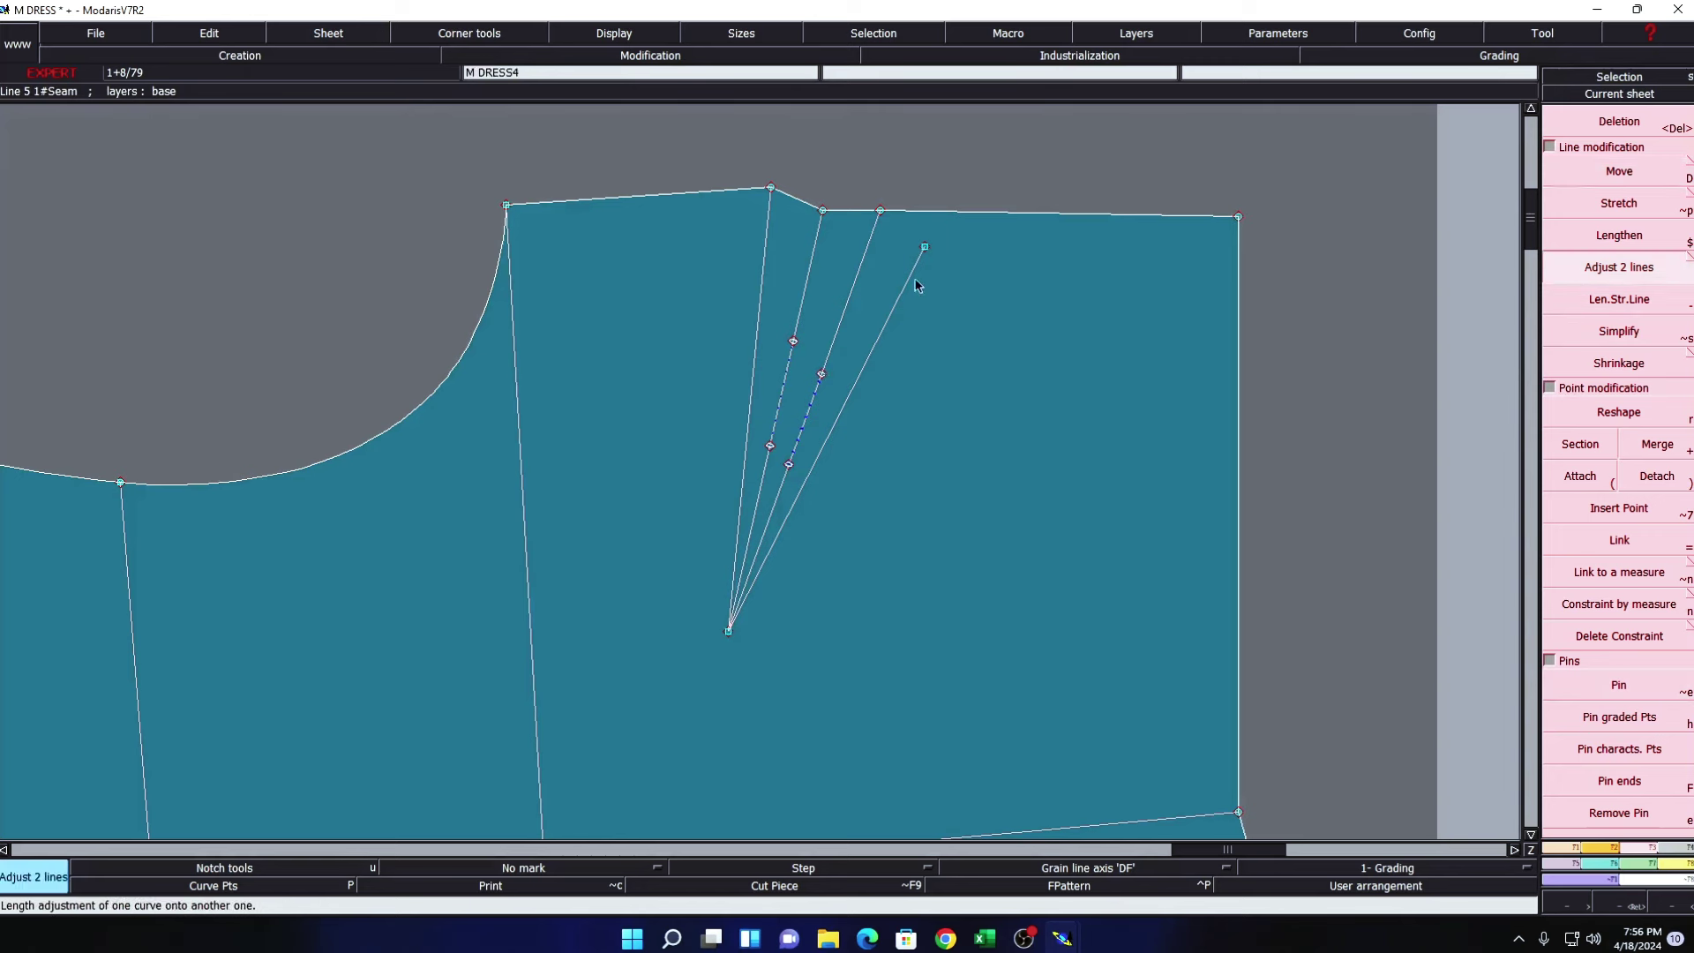
- Mirror the shoulder line across the dart leg
{"action": "key", "text": "Delete"}
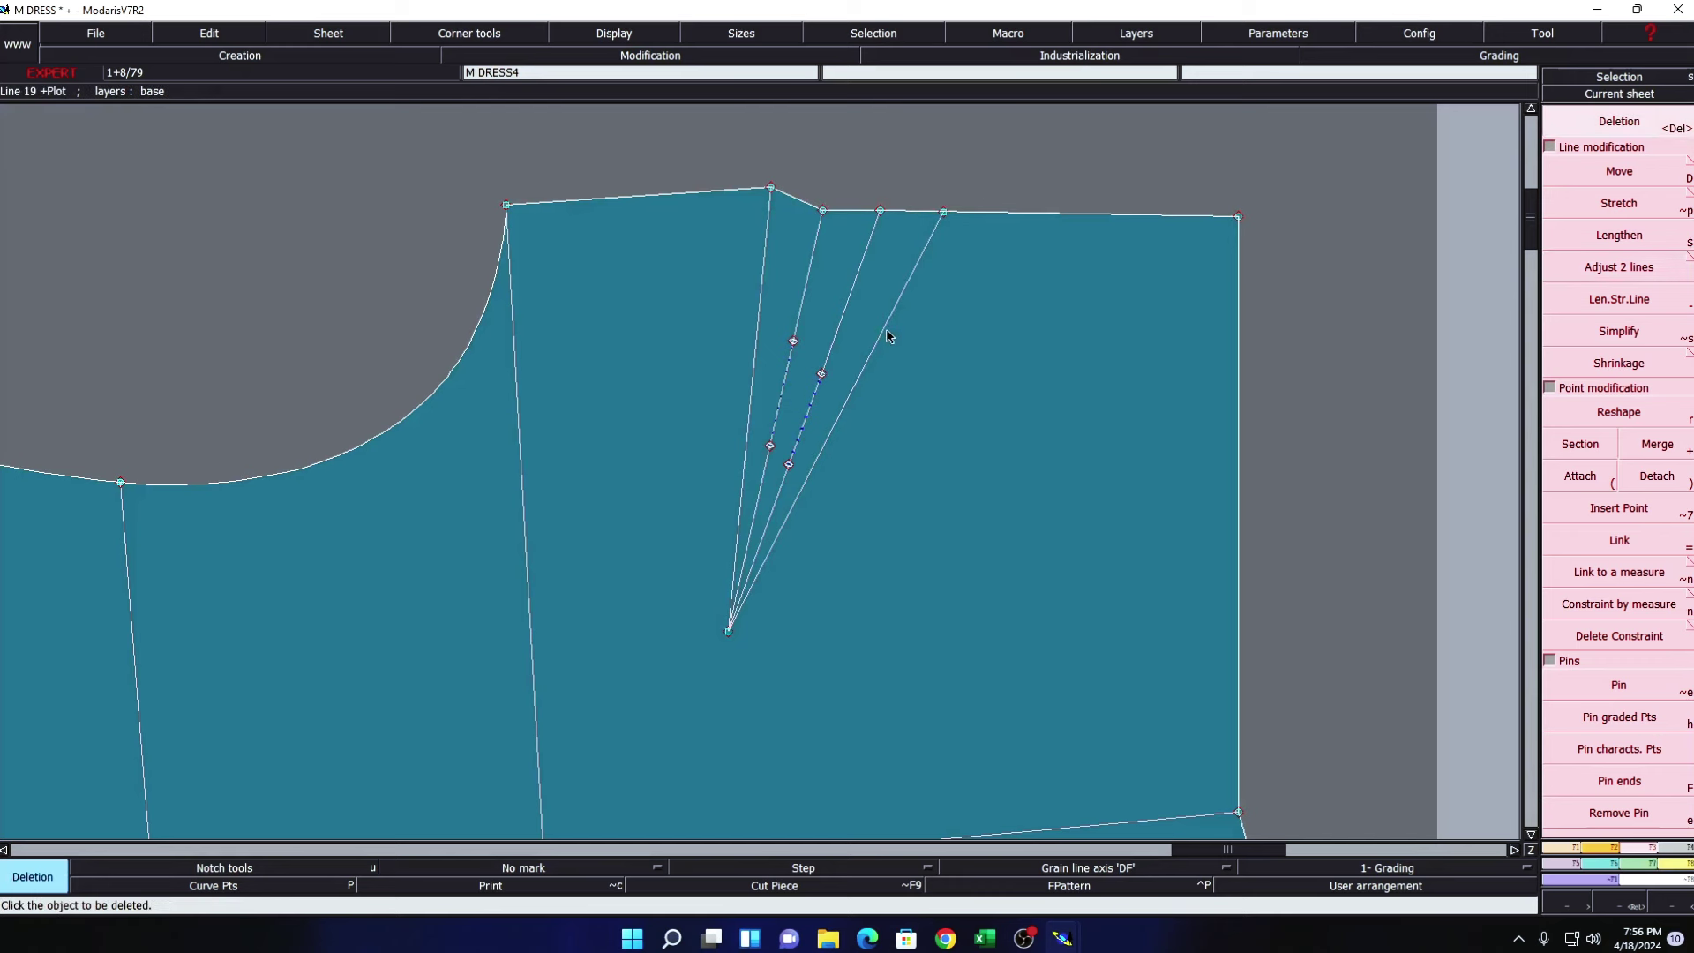
{"action": "key", "text": "shift+F9"}
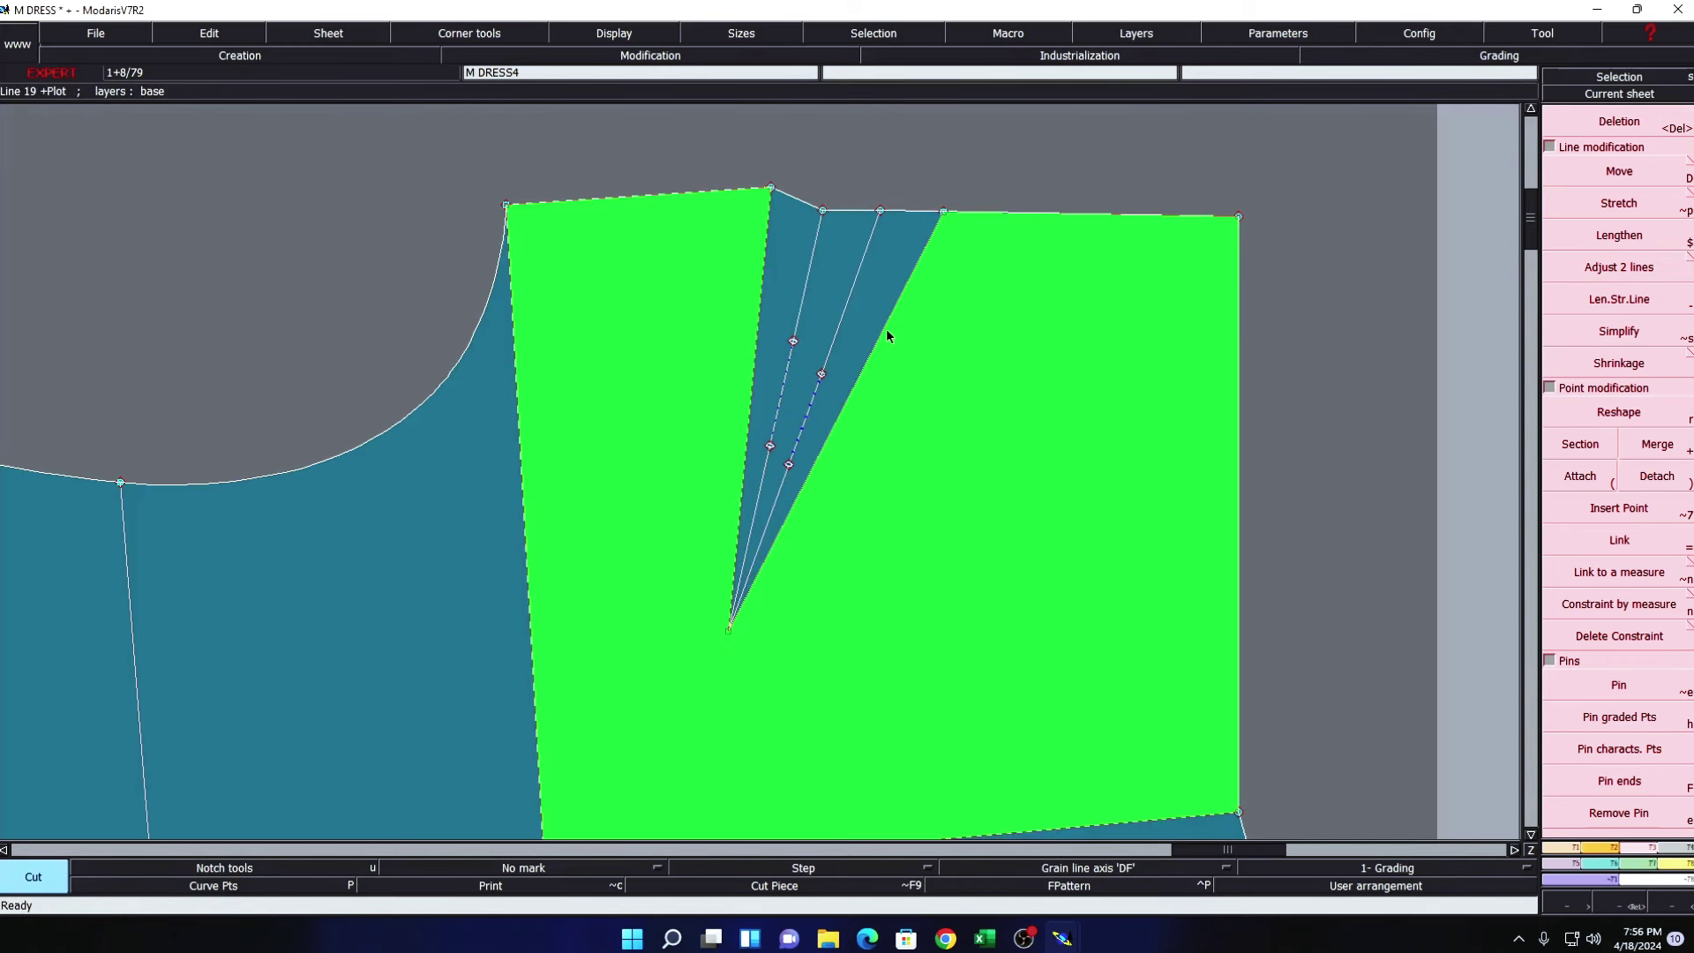
{"action": "key", "text": "y"}
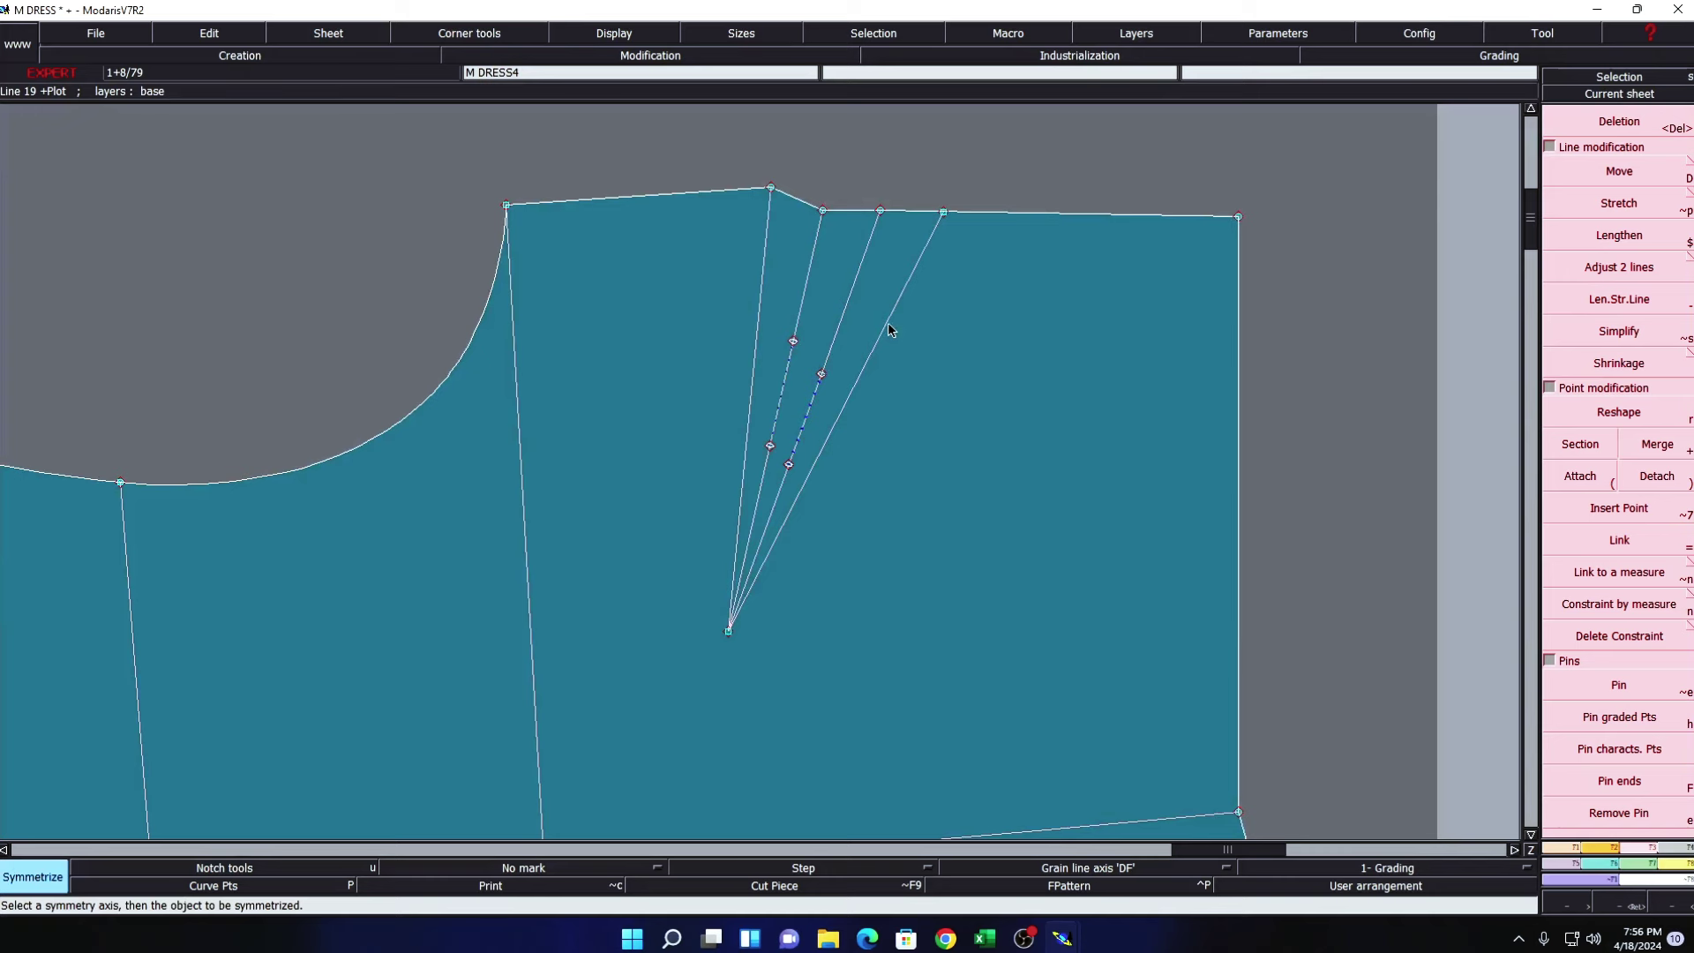
{"action": "left_click", "coordinate": [888, 321]}
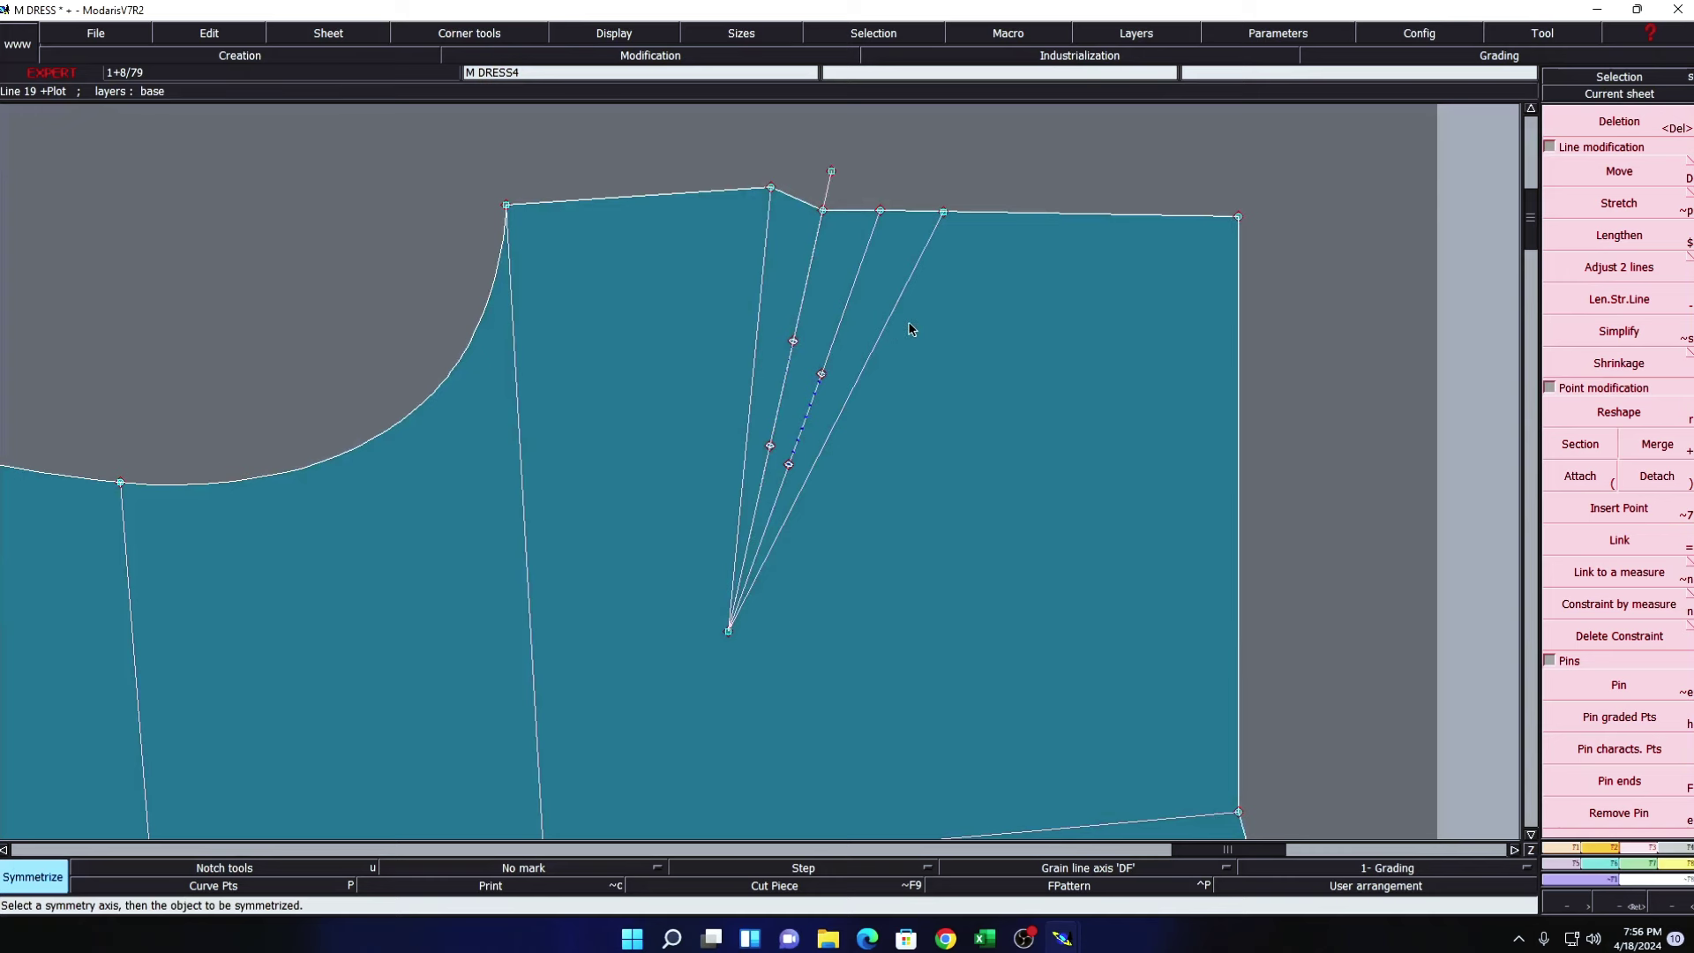
- Raise the dart peak point about 0.98 cm above the shoulder line
{"action": "left_click", "coordinate": [1615, 686]}
{"action": "left_click", "coordinate": [1620, 173]}
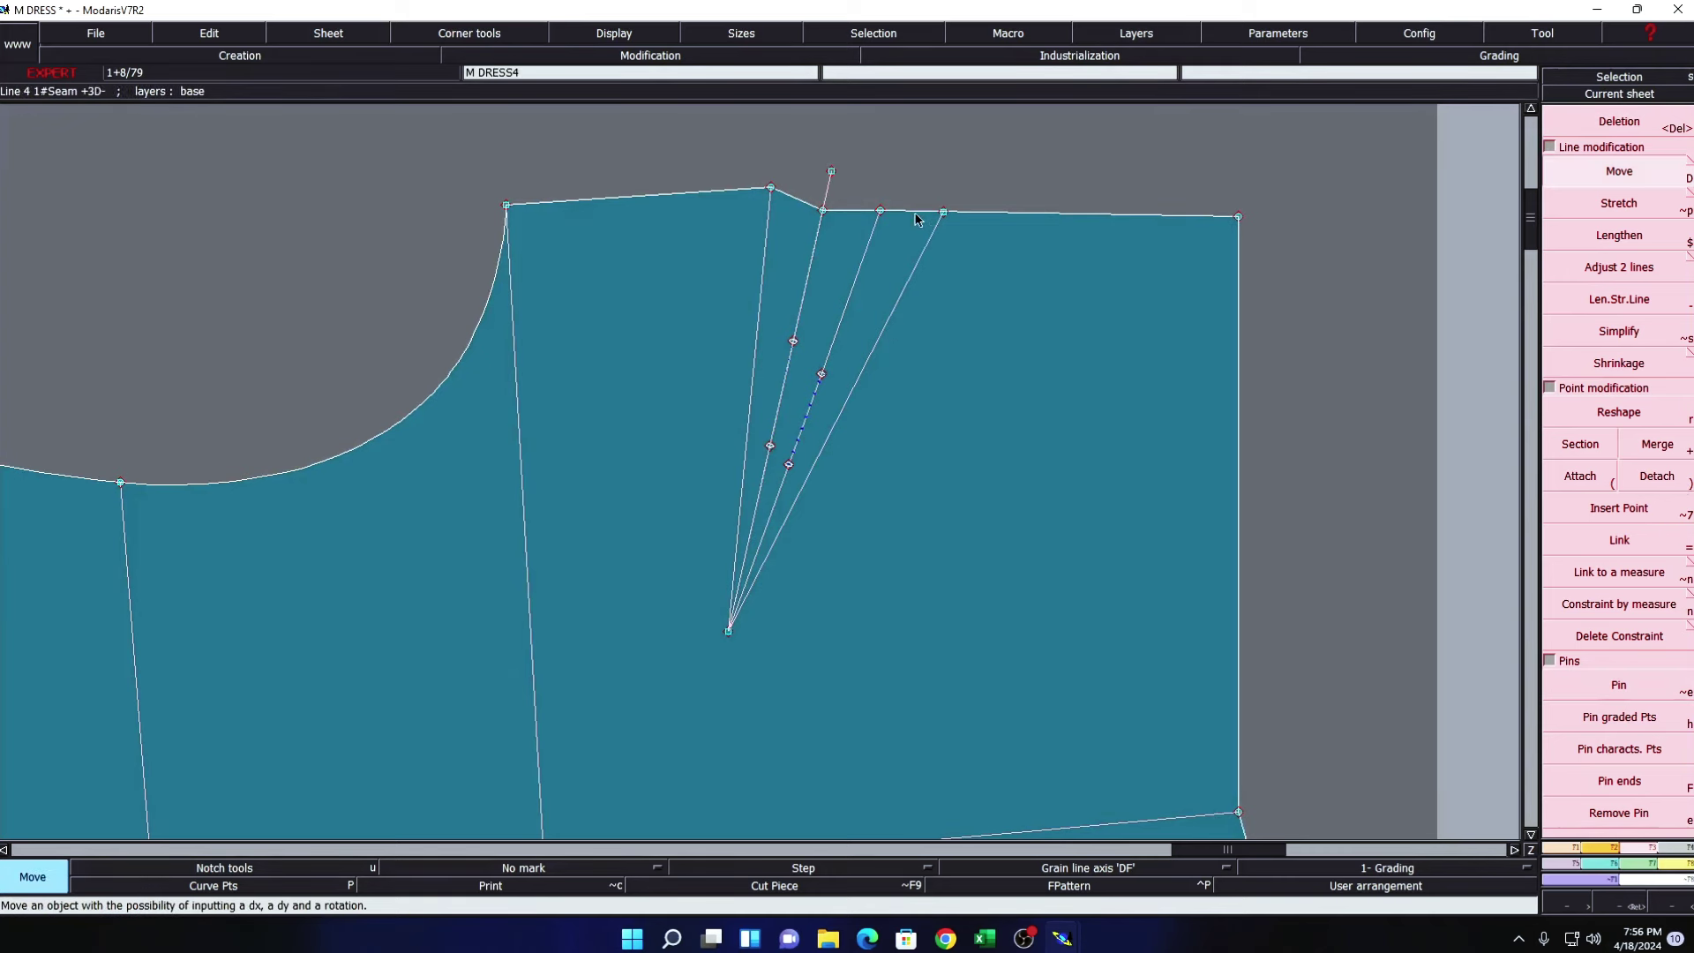
{"action": "left_click", "coordinate": [825, 208]}
{"action": "left_click", "coordinate": [831, 171]}
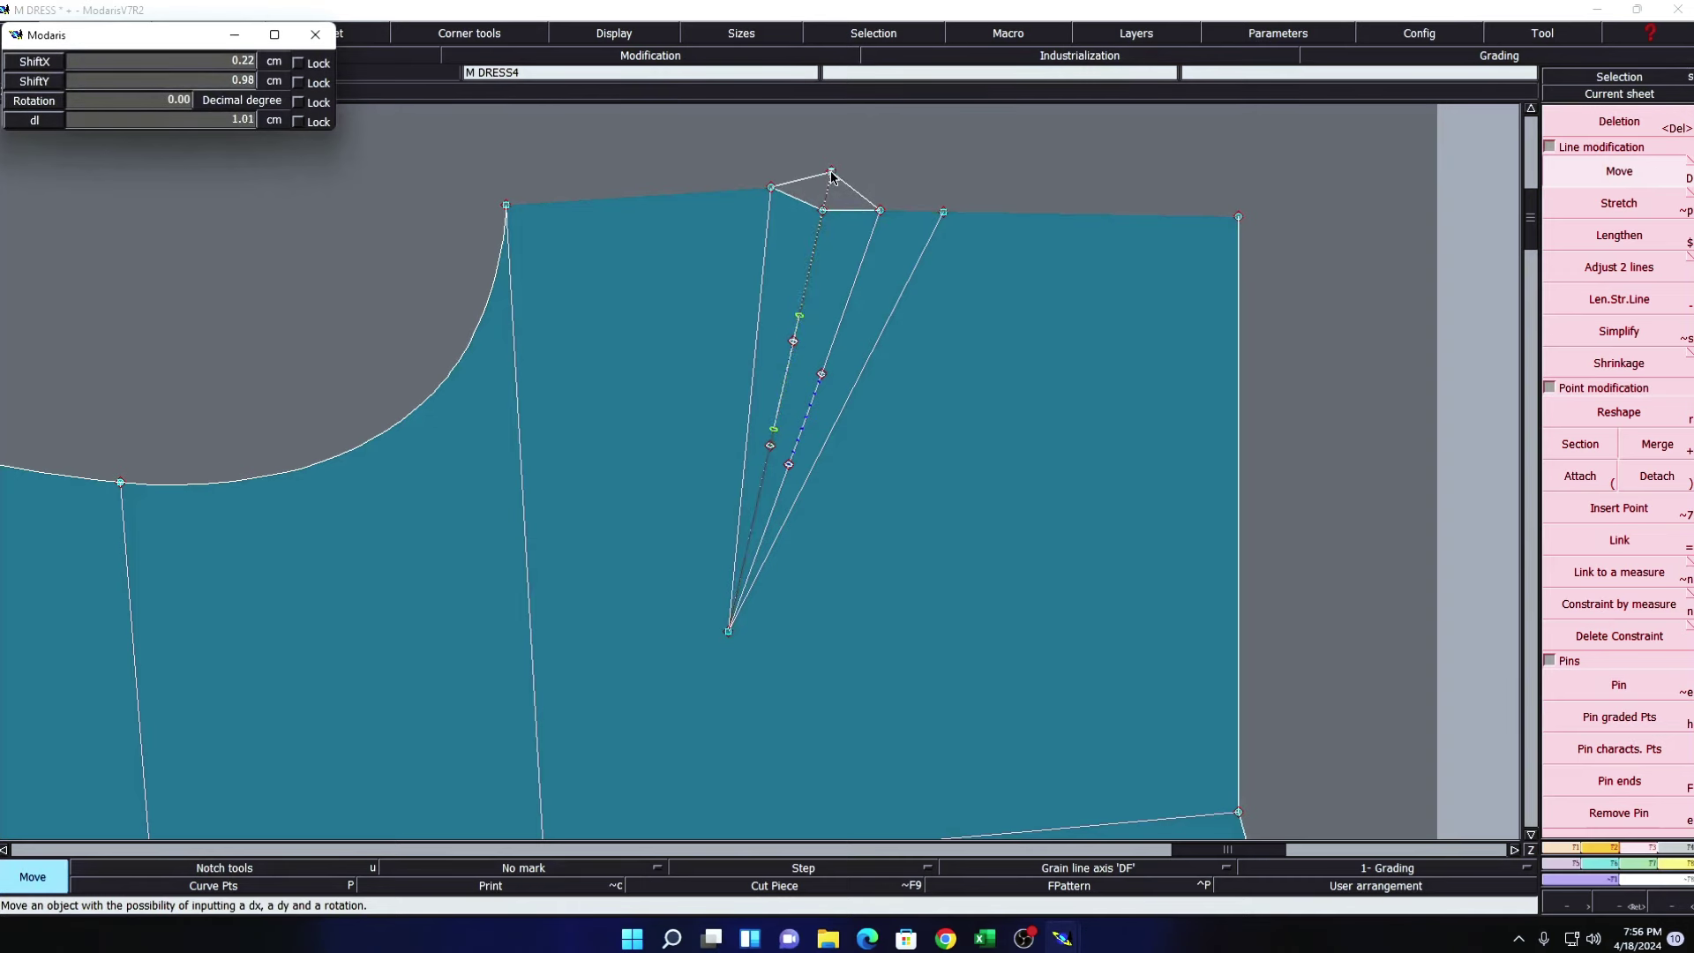
{"action": "key", "text": "Delete"}
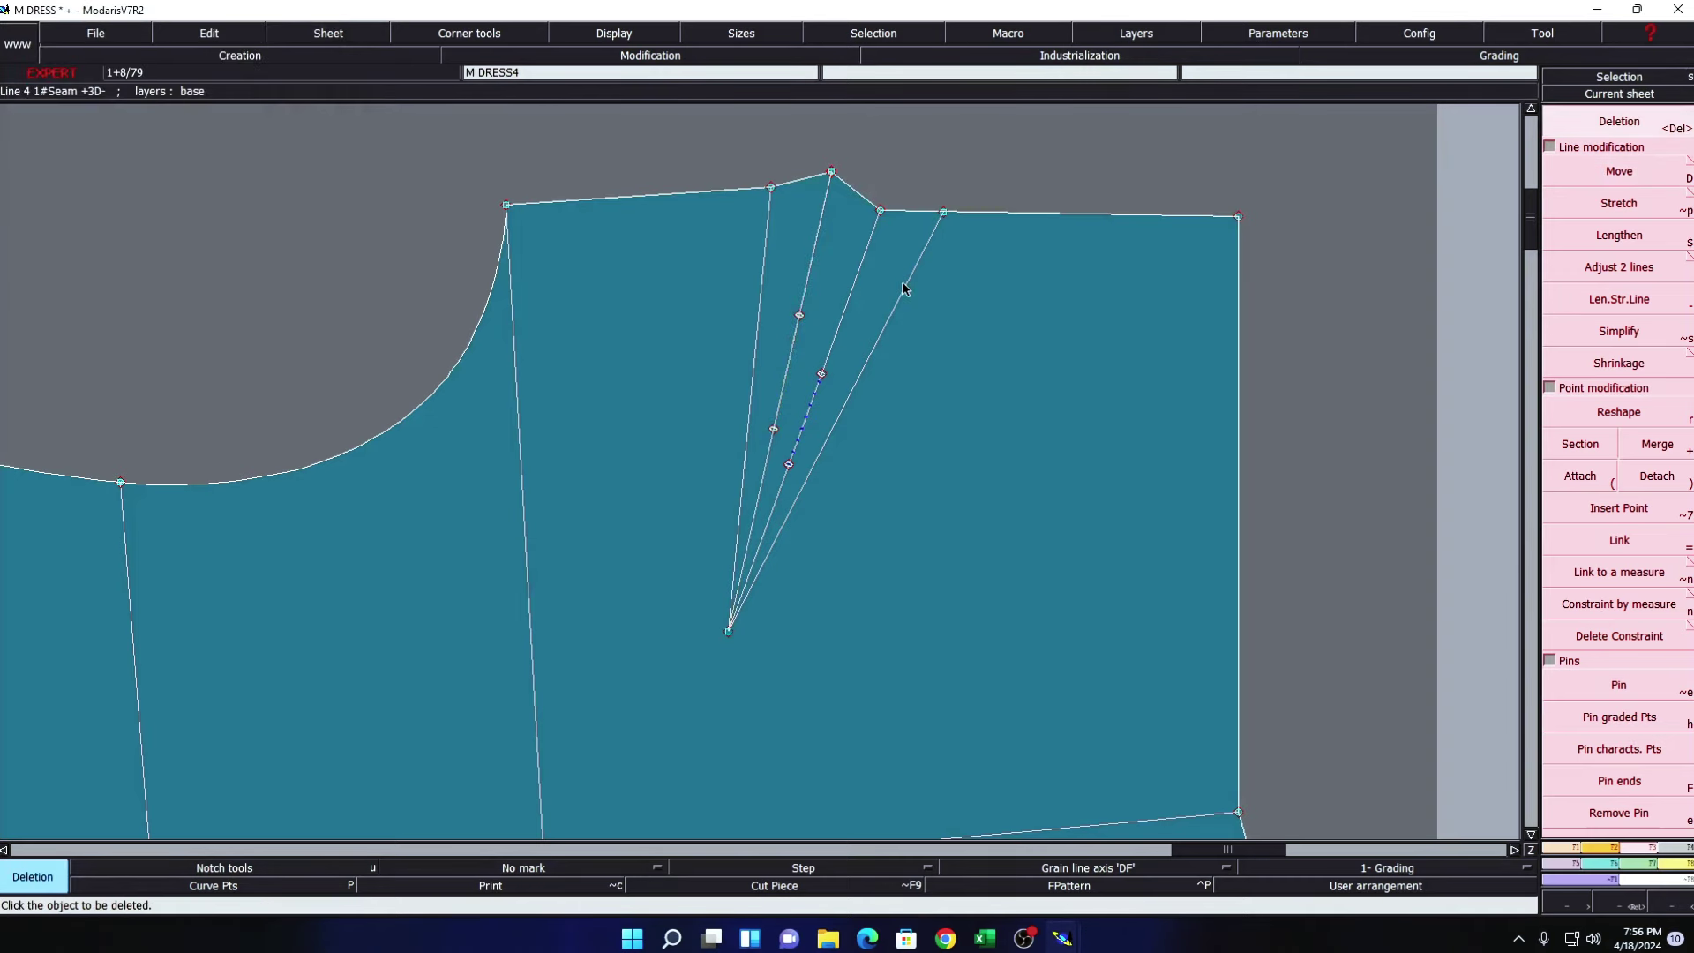
- Delete the extra dart line to the shoulder and toggle the grid display
{"action": "left_click", "coordinate": [904, 289]}
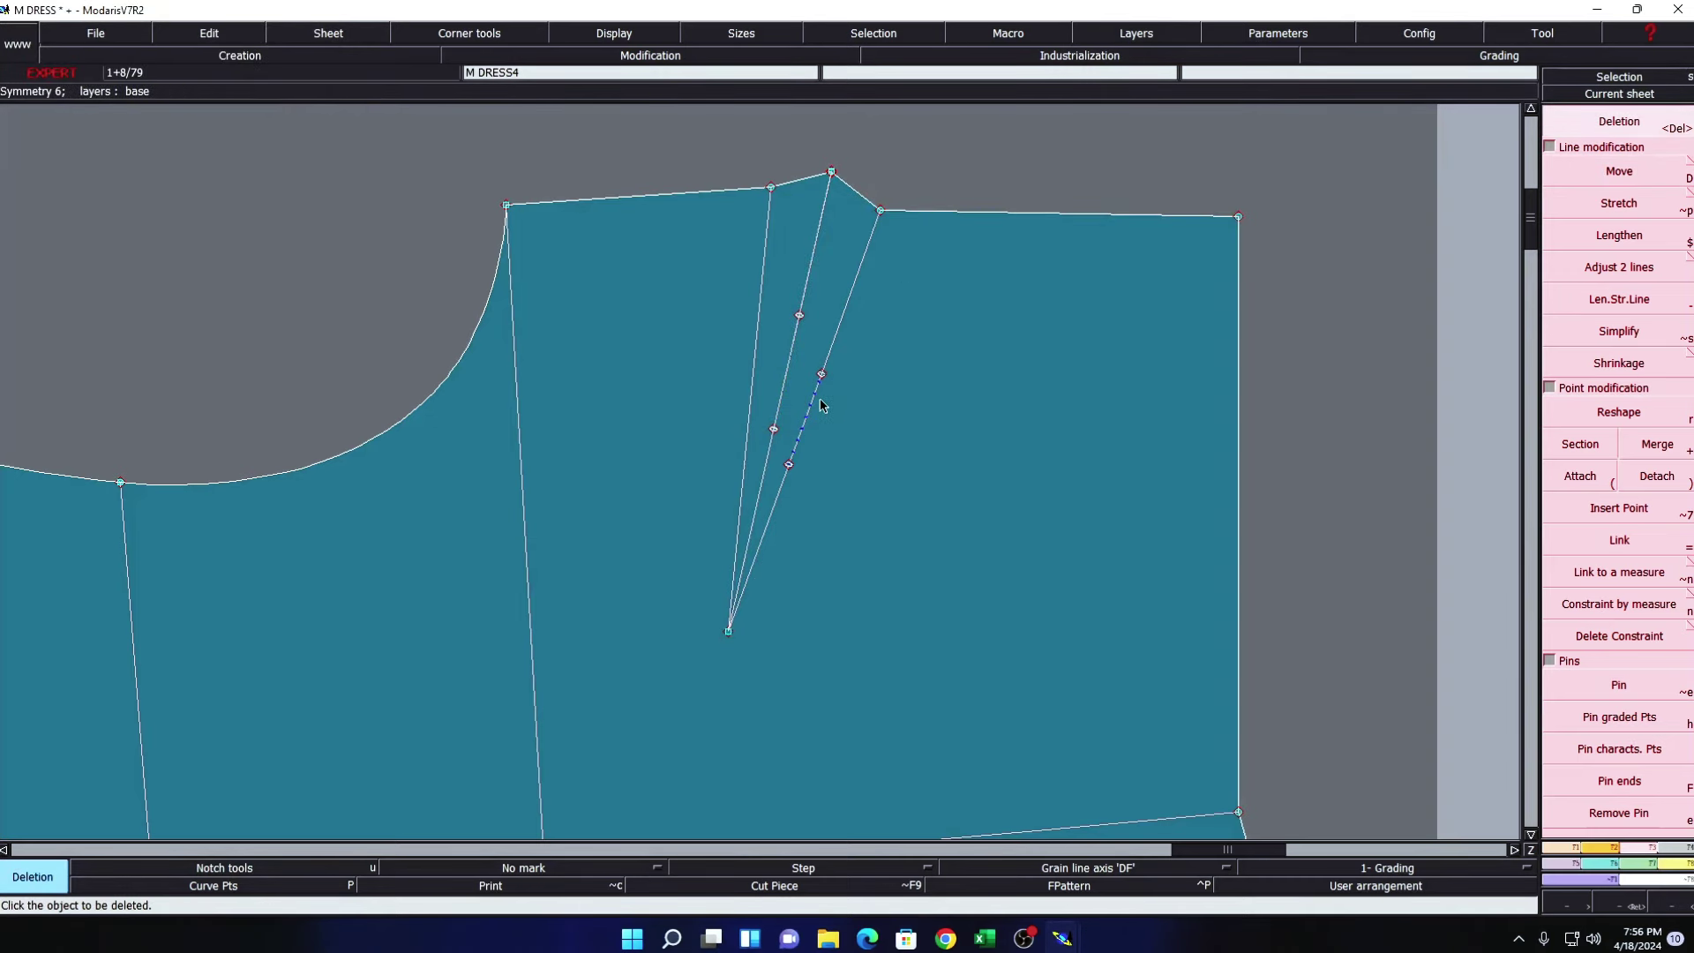
{"action": "key", "text": "g"}
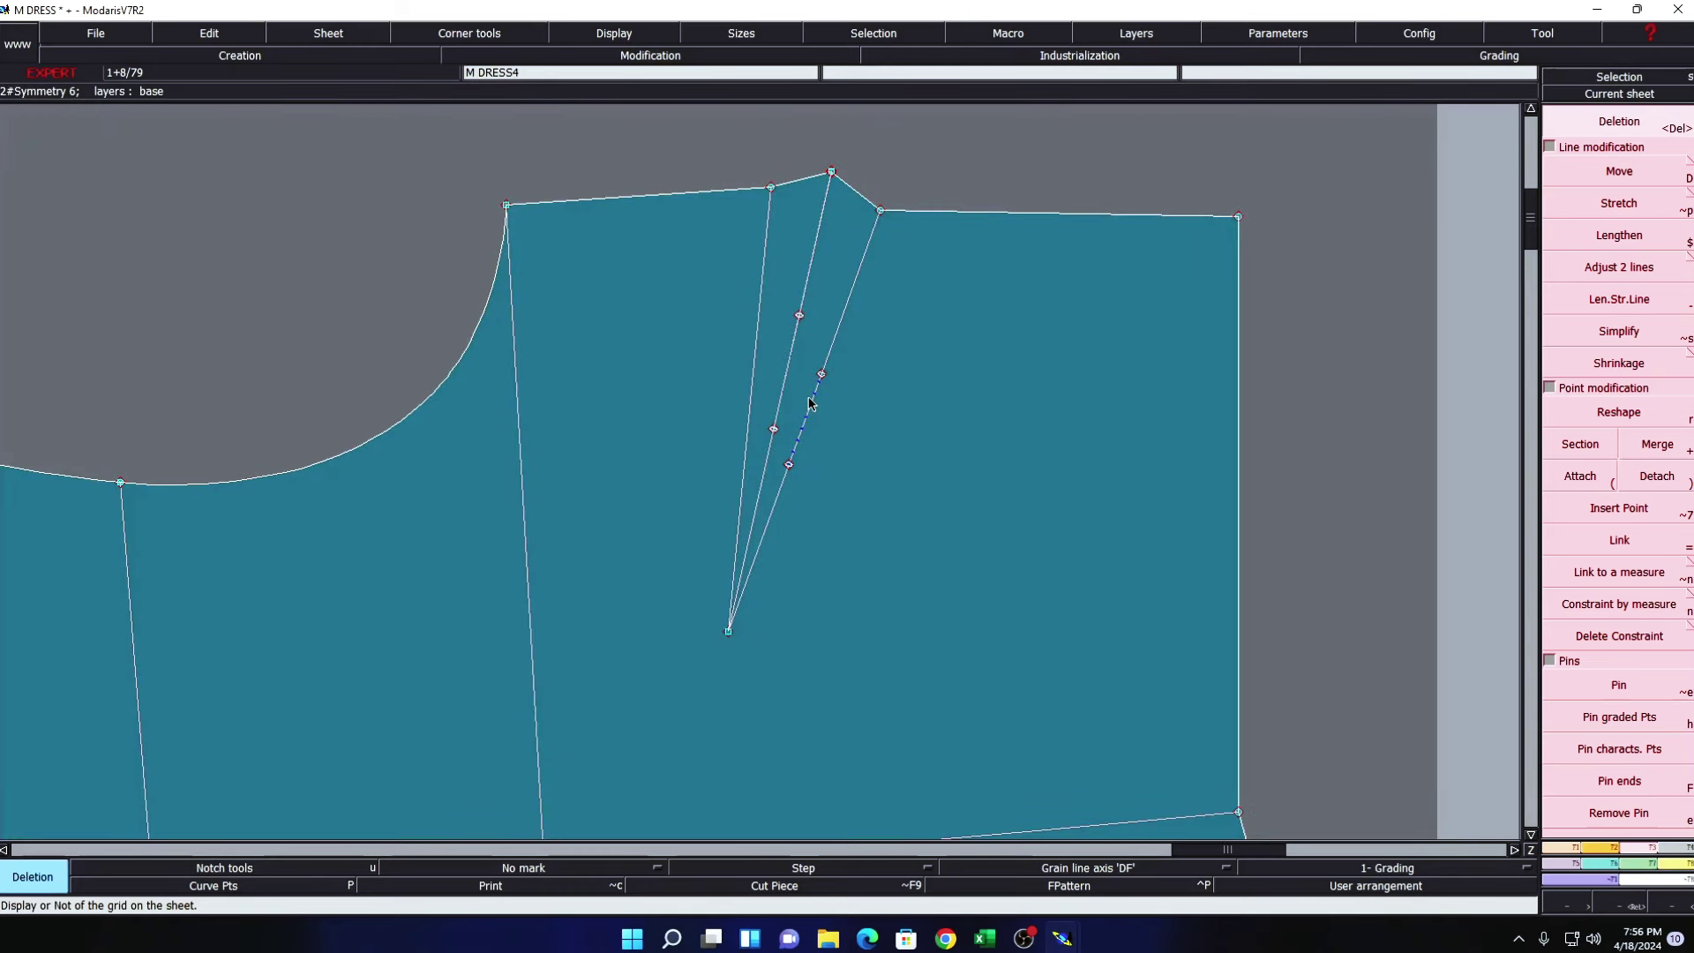
{"action": "key", "text": "Delete"}
- Delete the intermediate dart-leg points, the middle dart line and the leftover dotted remnant
{"action": "left_click", "coordinate": [821, 374]}
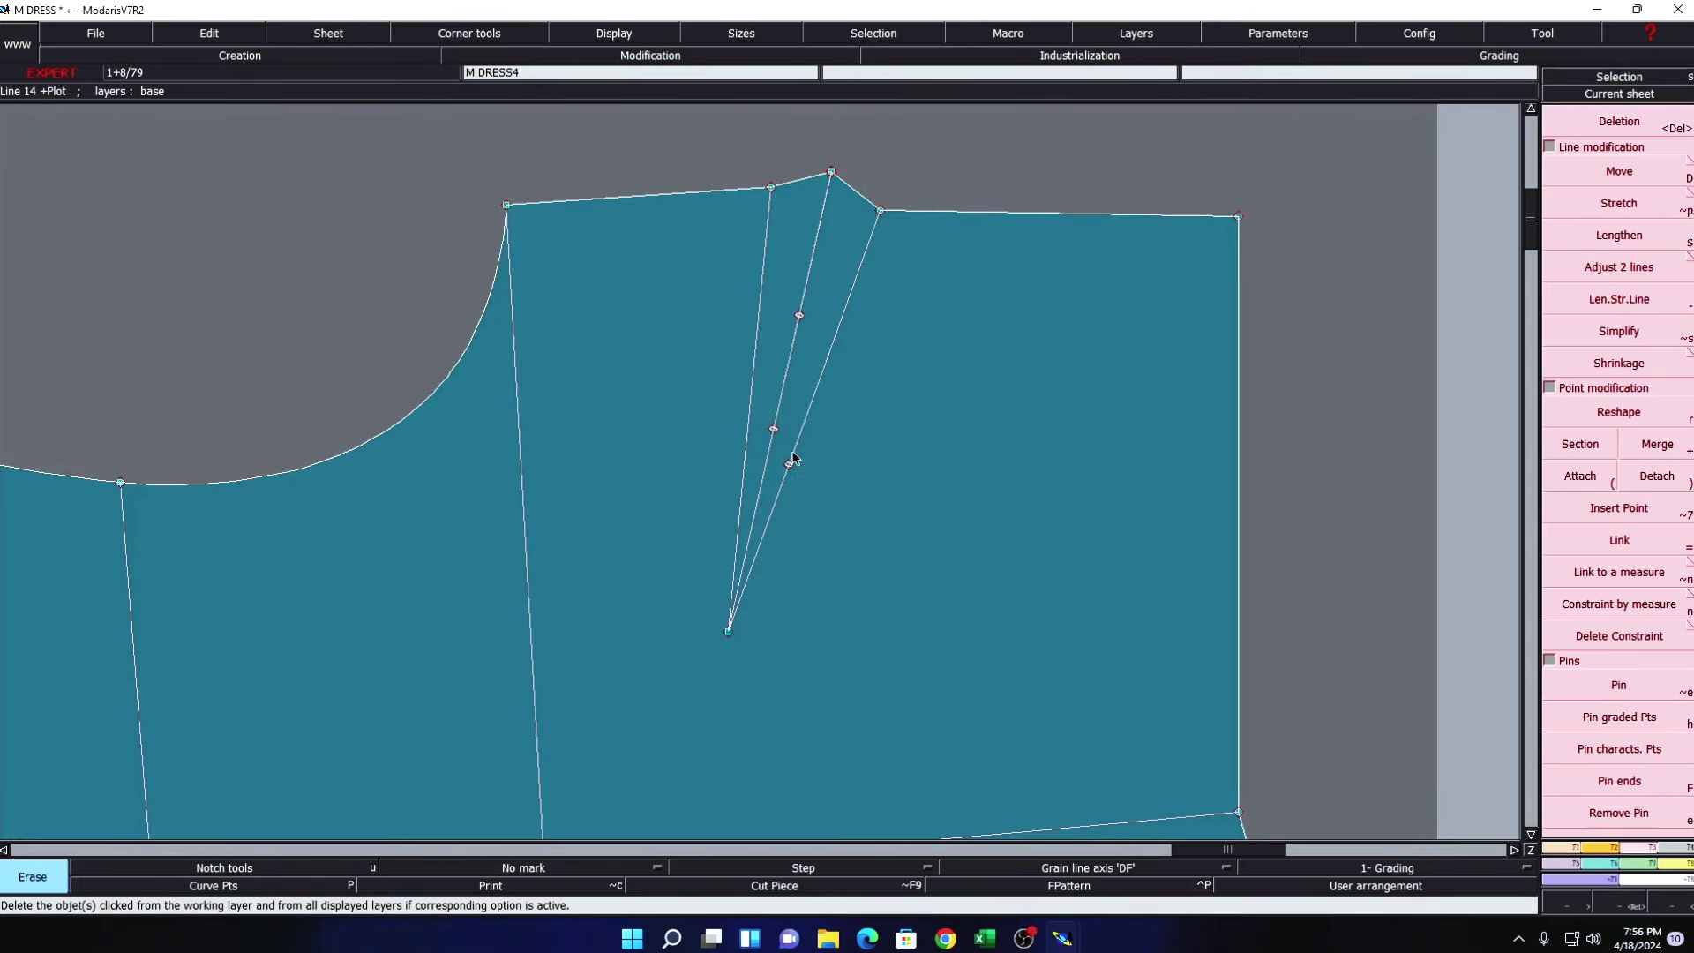
{"action": "left_click", "coordinate": [788, 463]}
{"action": "left_click", "coordinate": [774, 429]}
{"action": "left_click", "coordinate": [799, 315]}
{"action": "left_click", "coordinate": [811, 266]}
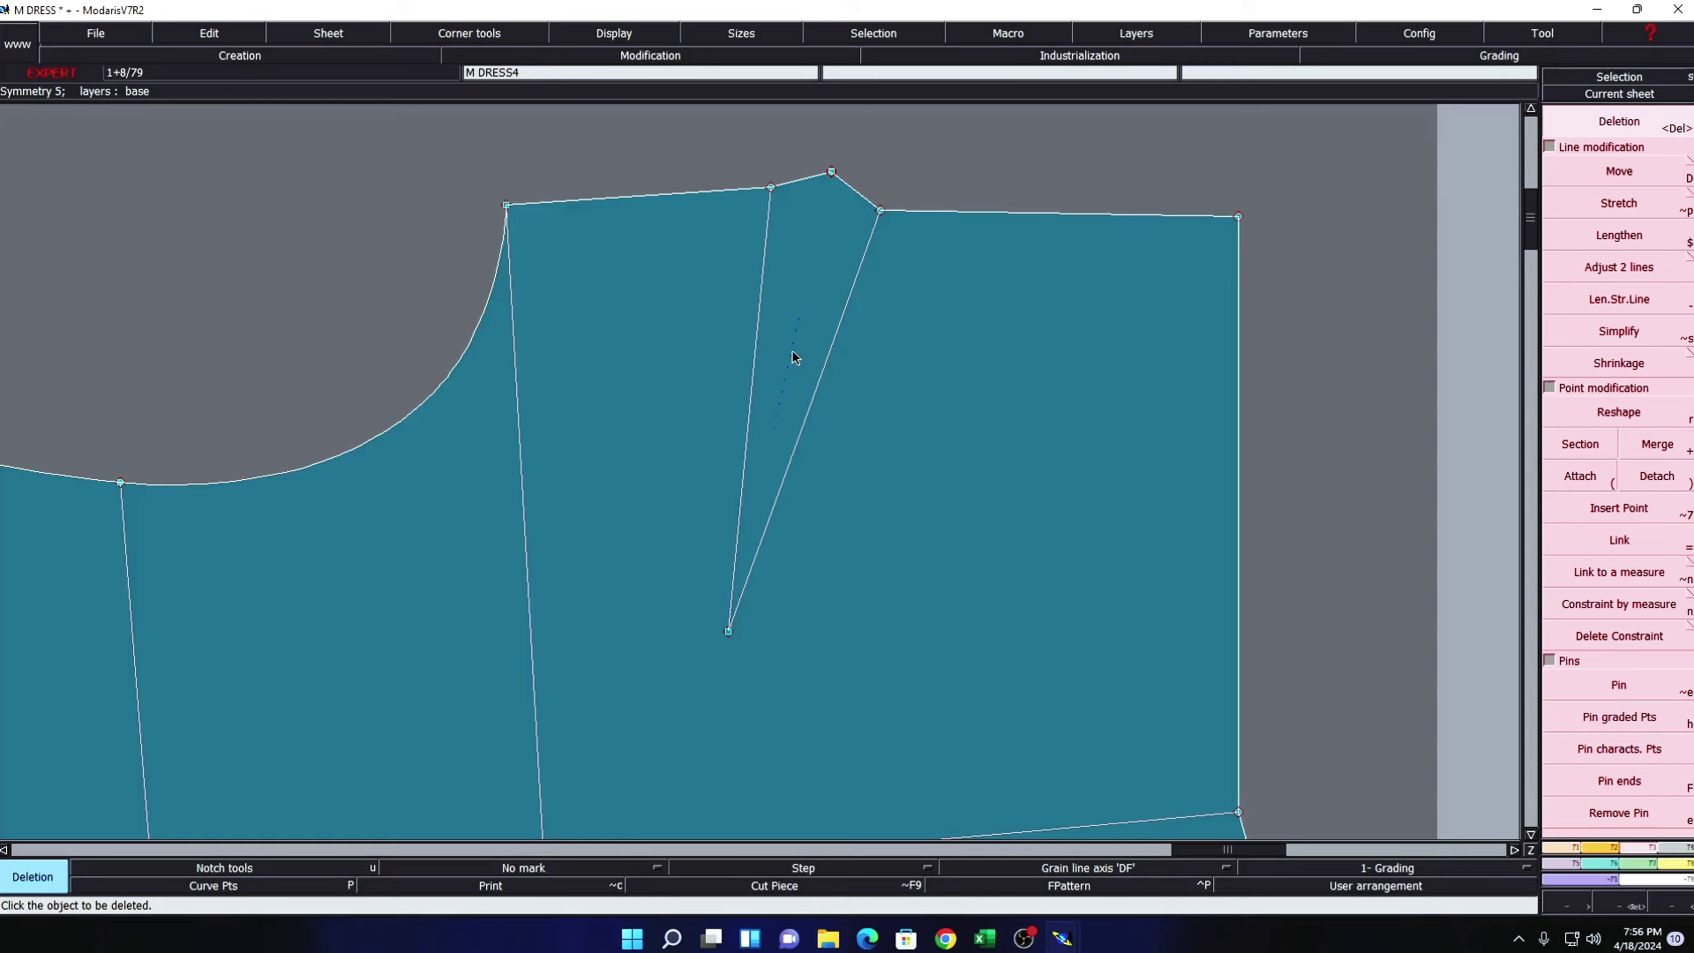
{"action": "key", "text": "Delete"}
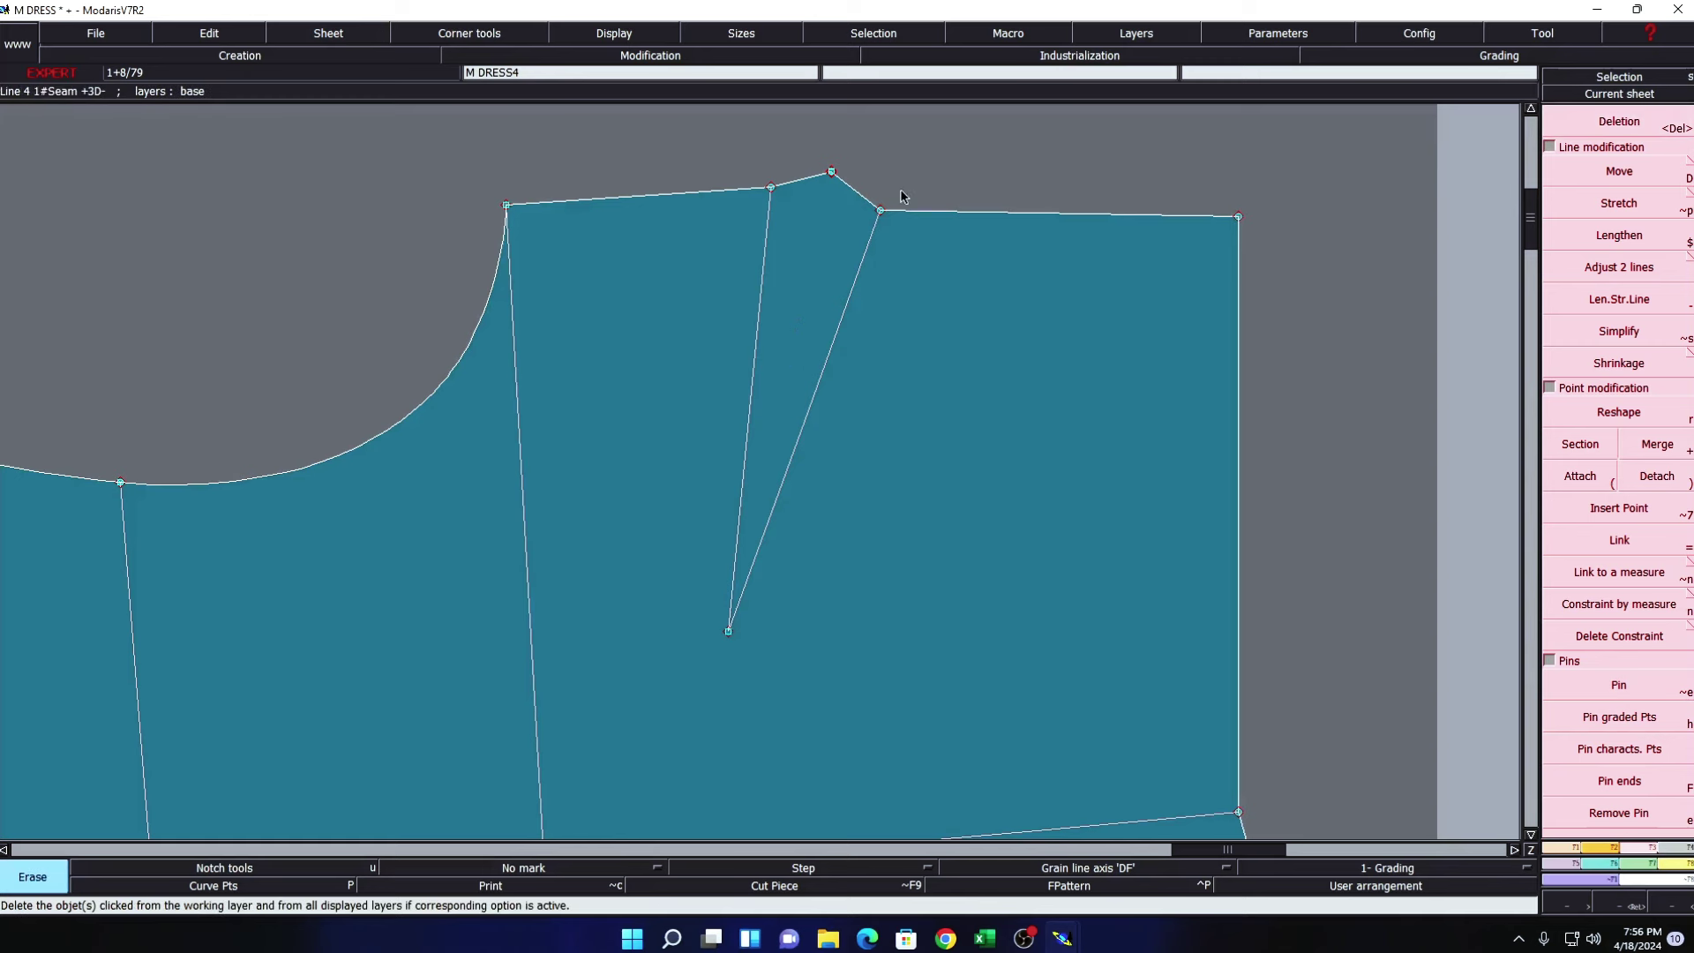
{"action": "key", "text": "parenleft"}
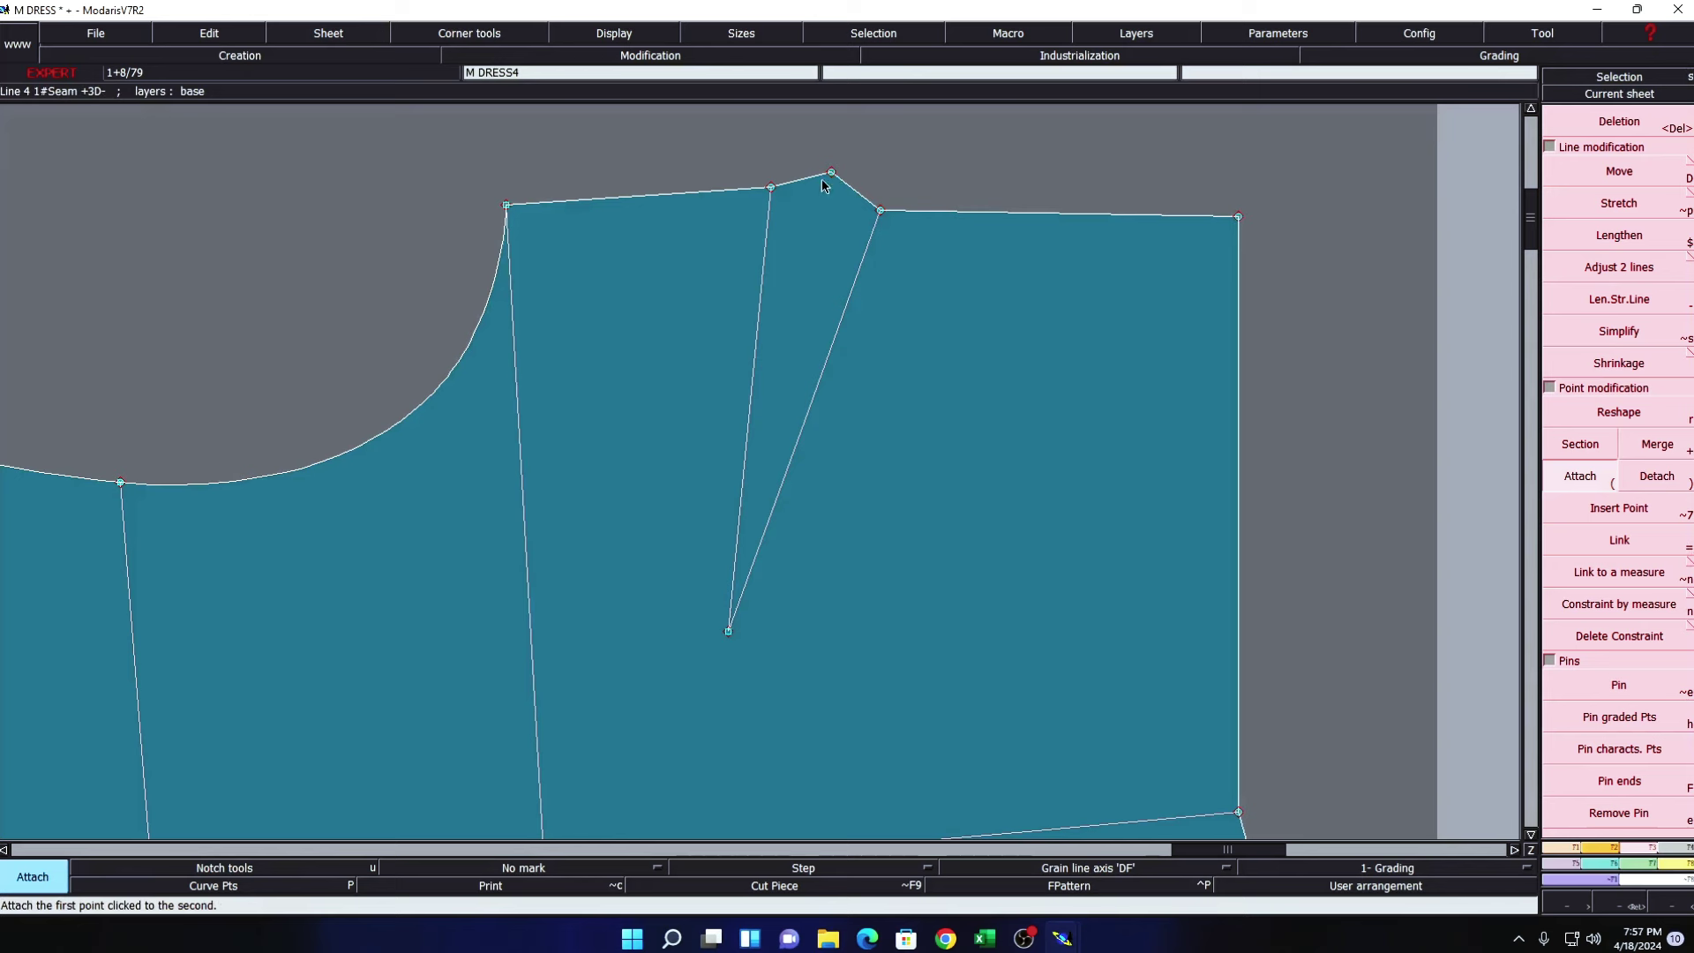
{"action": "key", "text": "Delete"}
- Replace the left dart leg with a line from its notched shoulder point to the dart point
{"action": "left_click", "coordinate": [765, 228]}
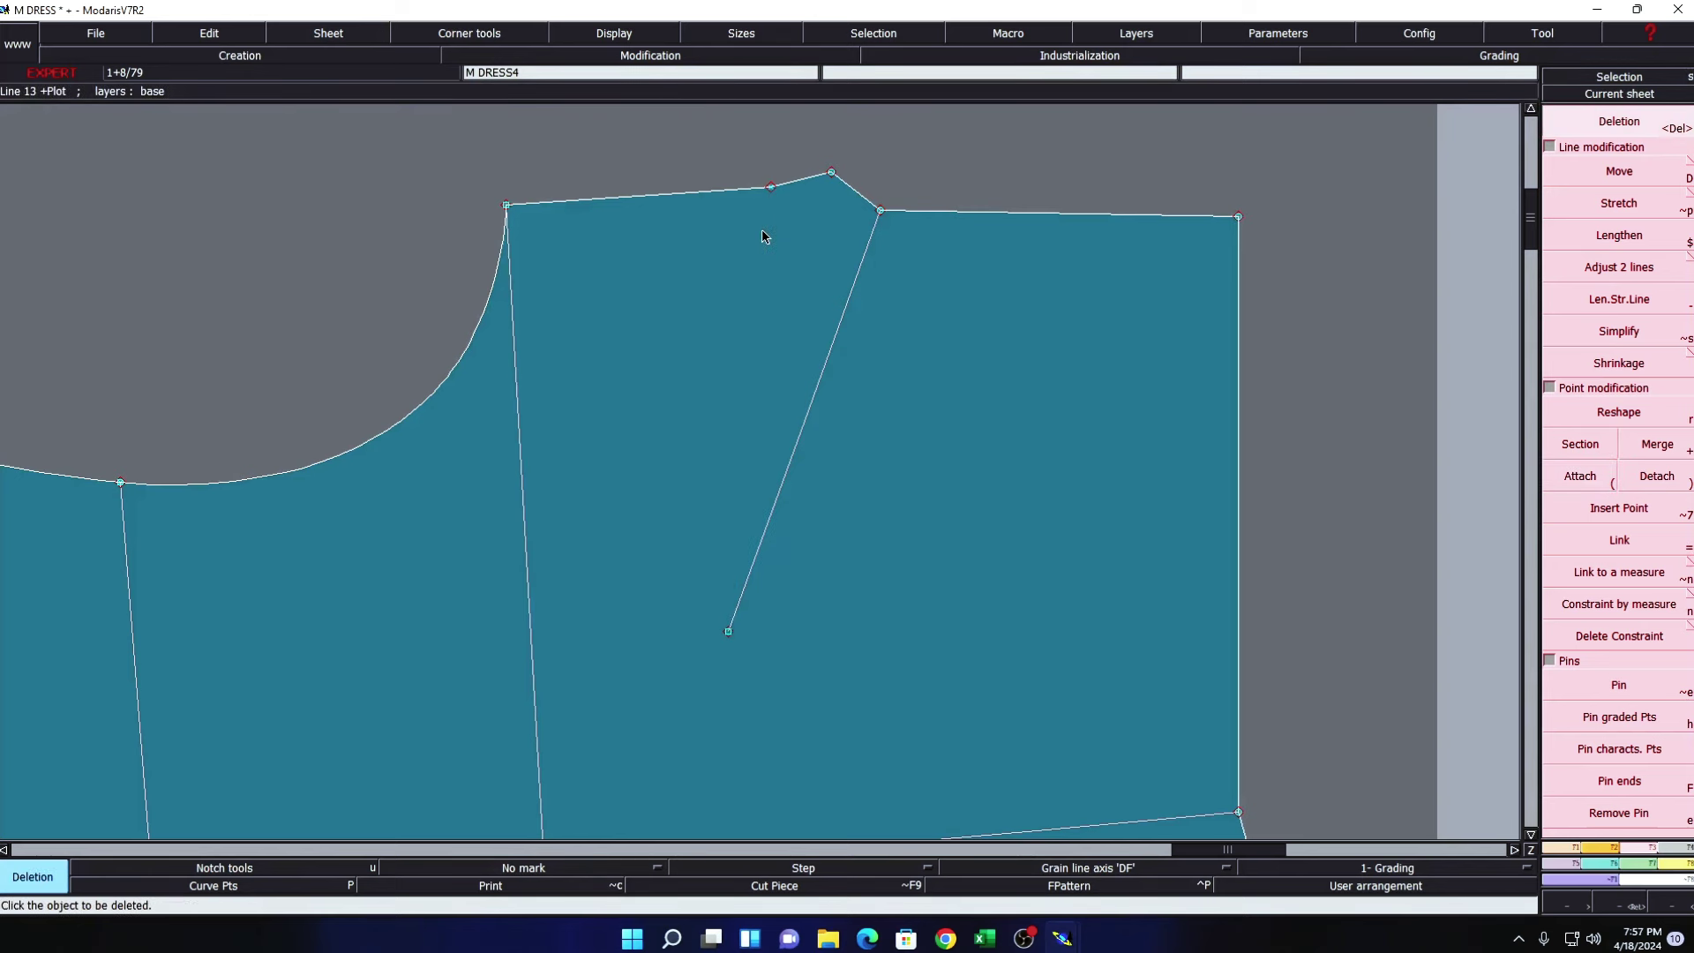
{"action": "key", "text": "u"}
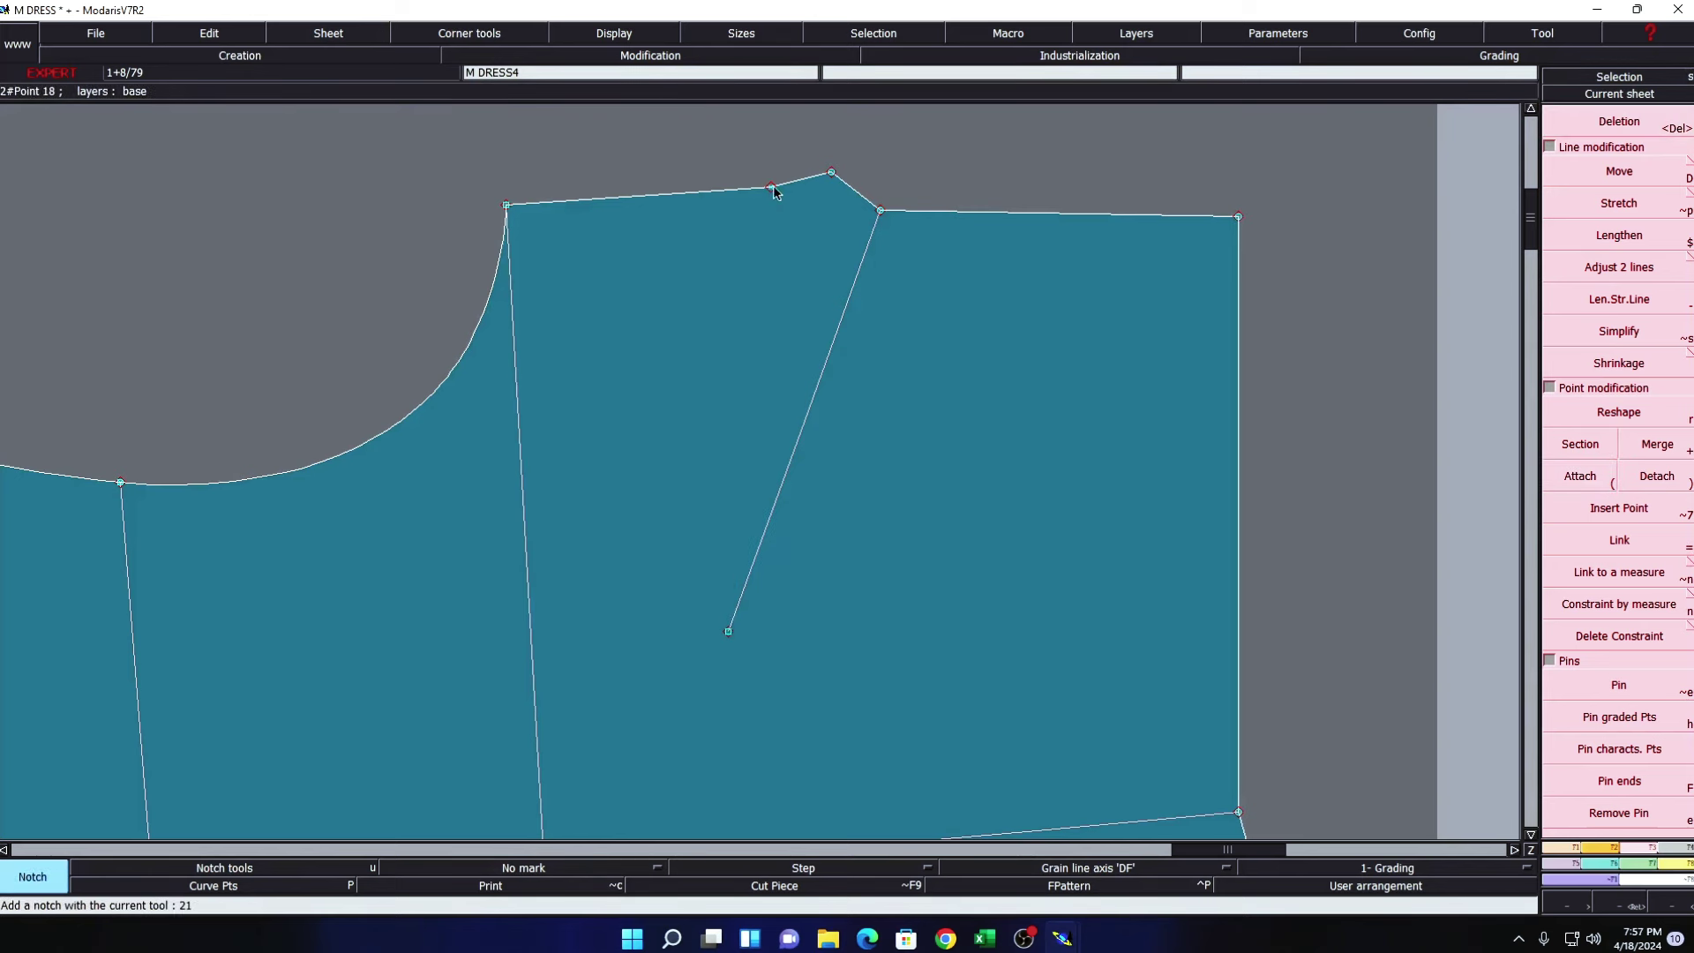
{"action": "key", "text": "Delete"}
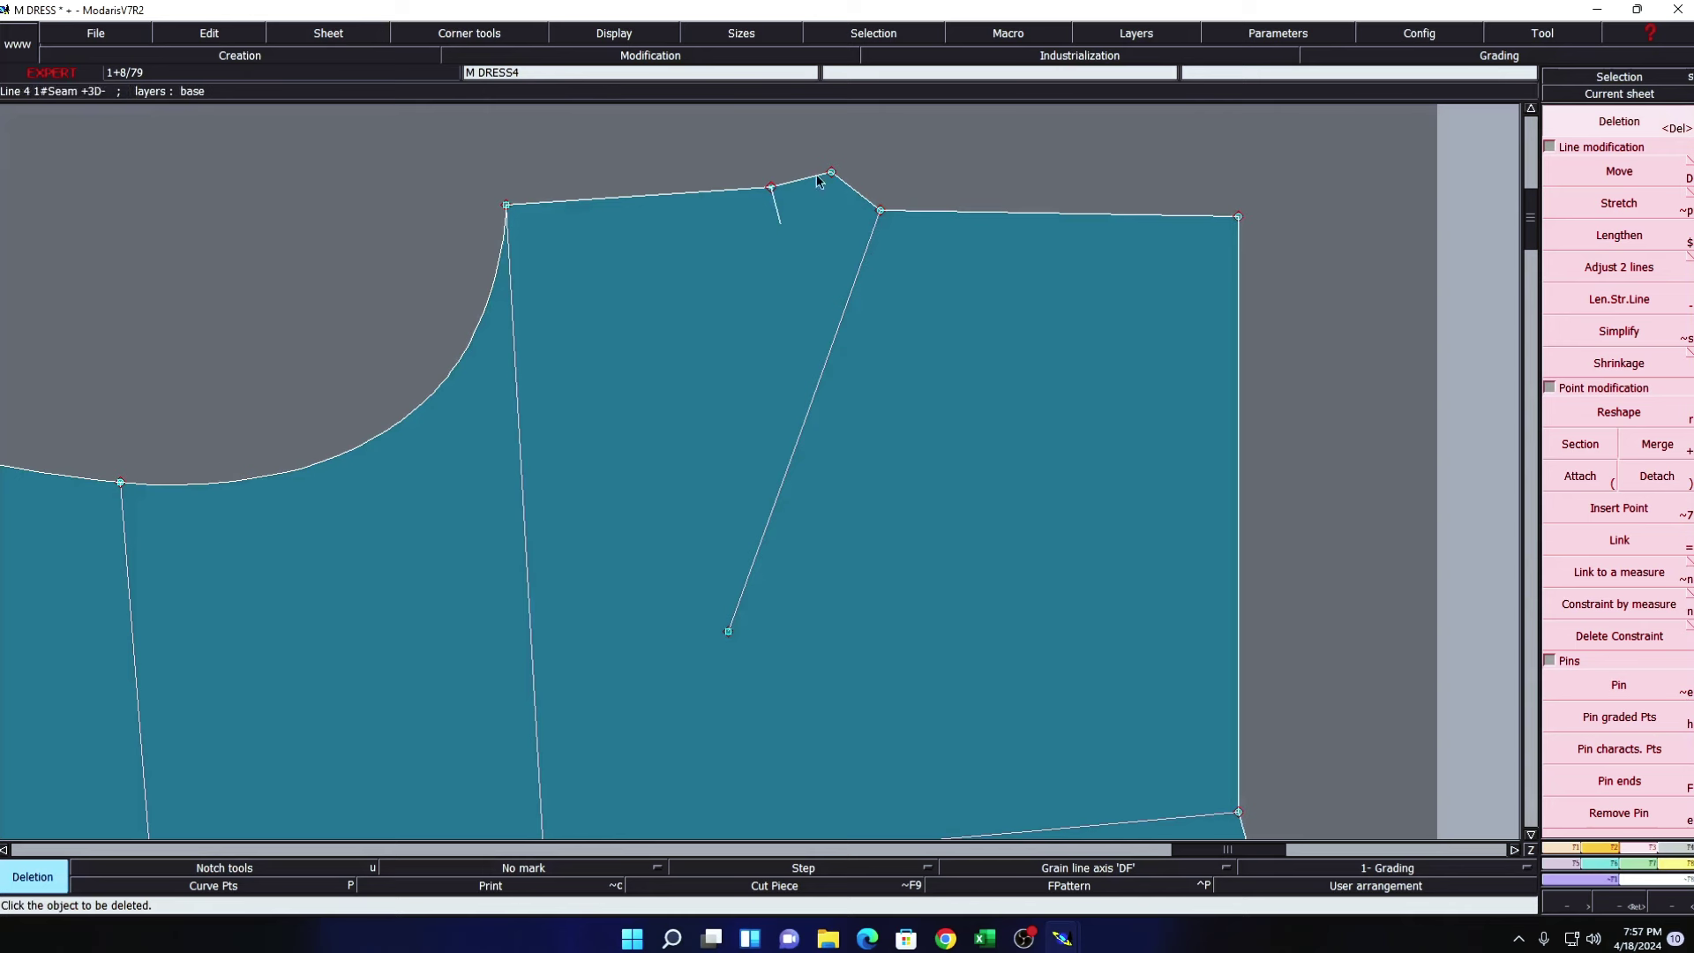
{"action": "key", "text": "3"}
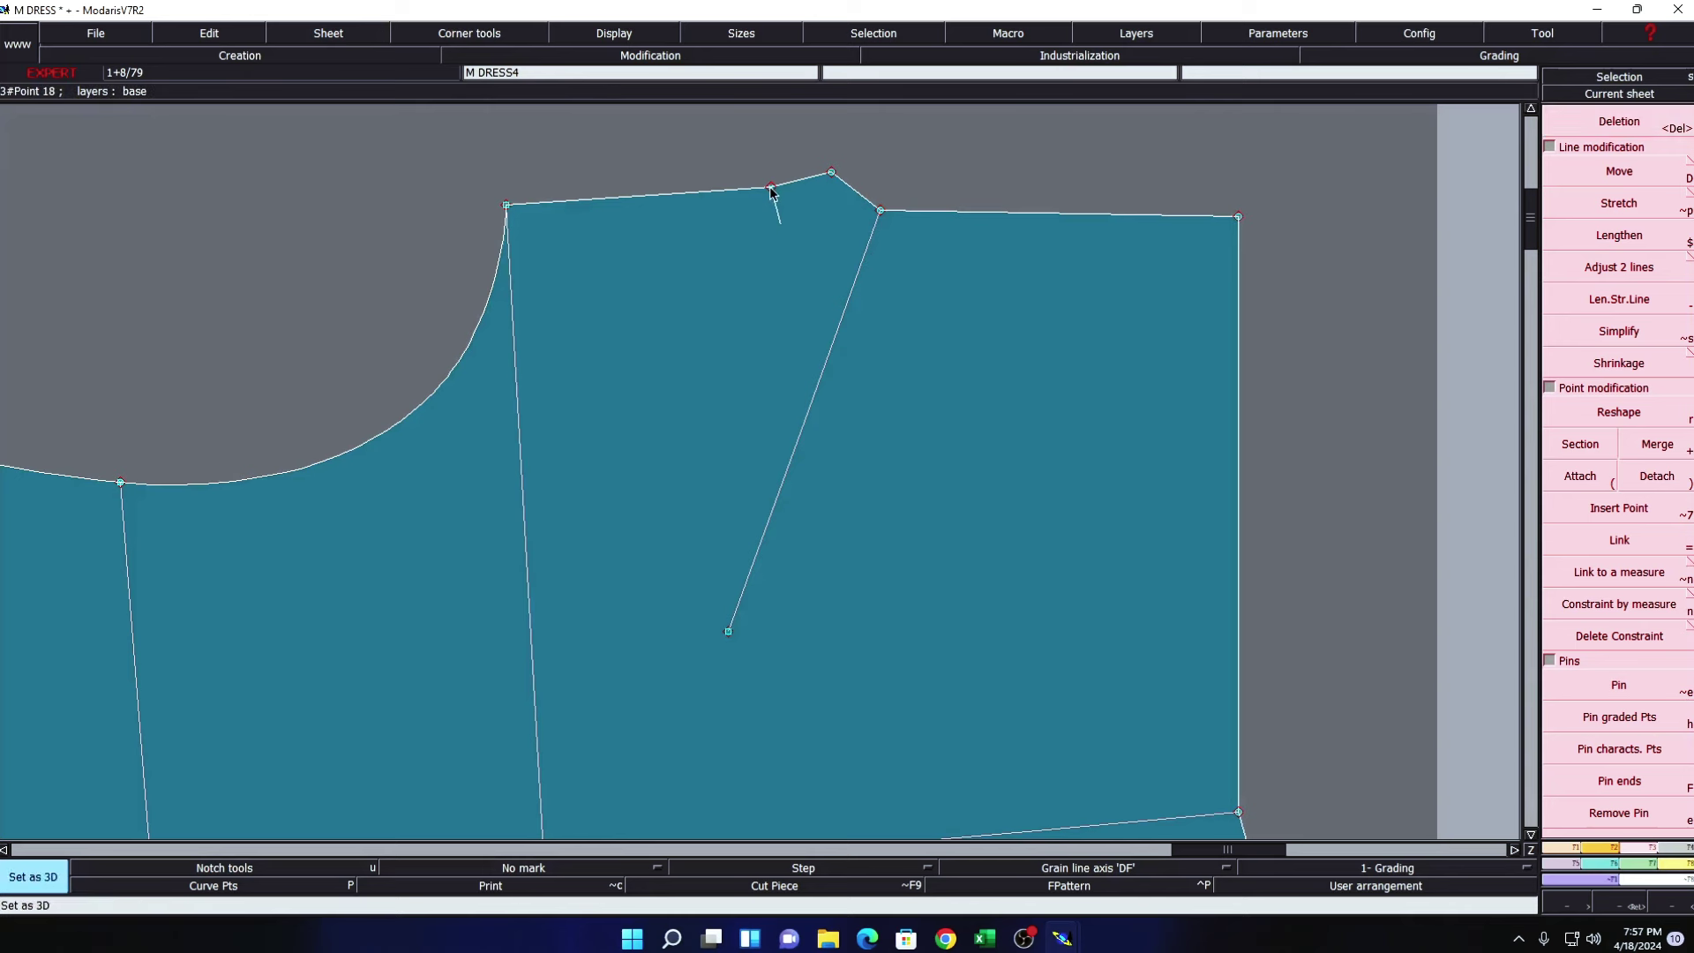
{"action": "key", "text": "Escape"}
{"action": "key", "text": "b"}
{"action": "left_click", "coordinate": [771, 186]}
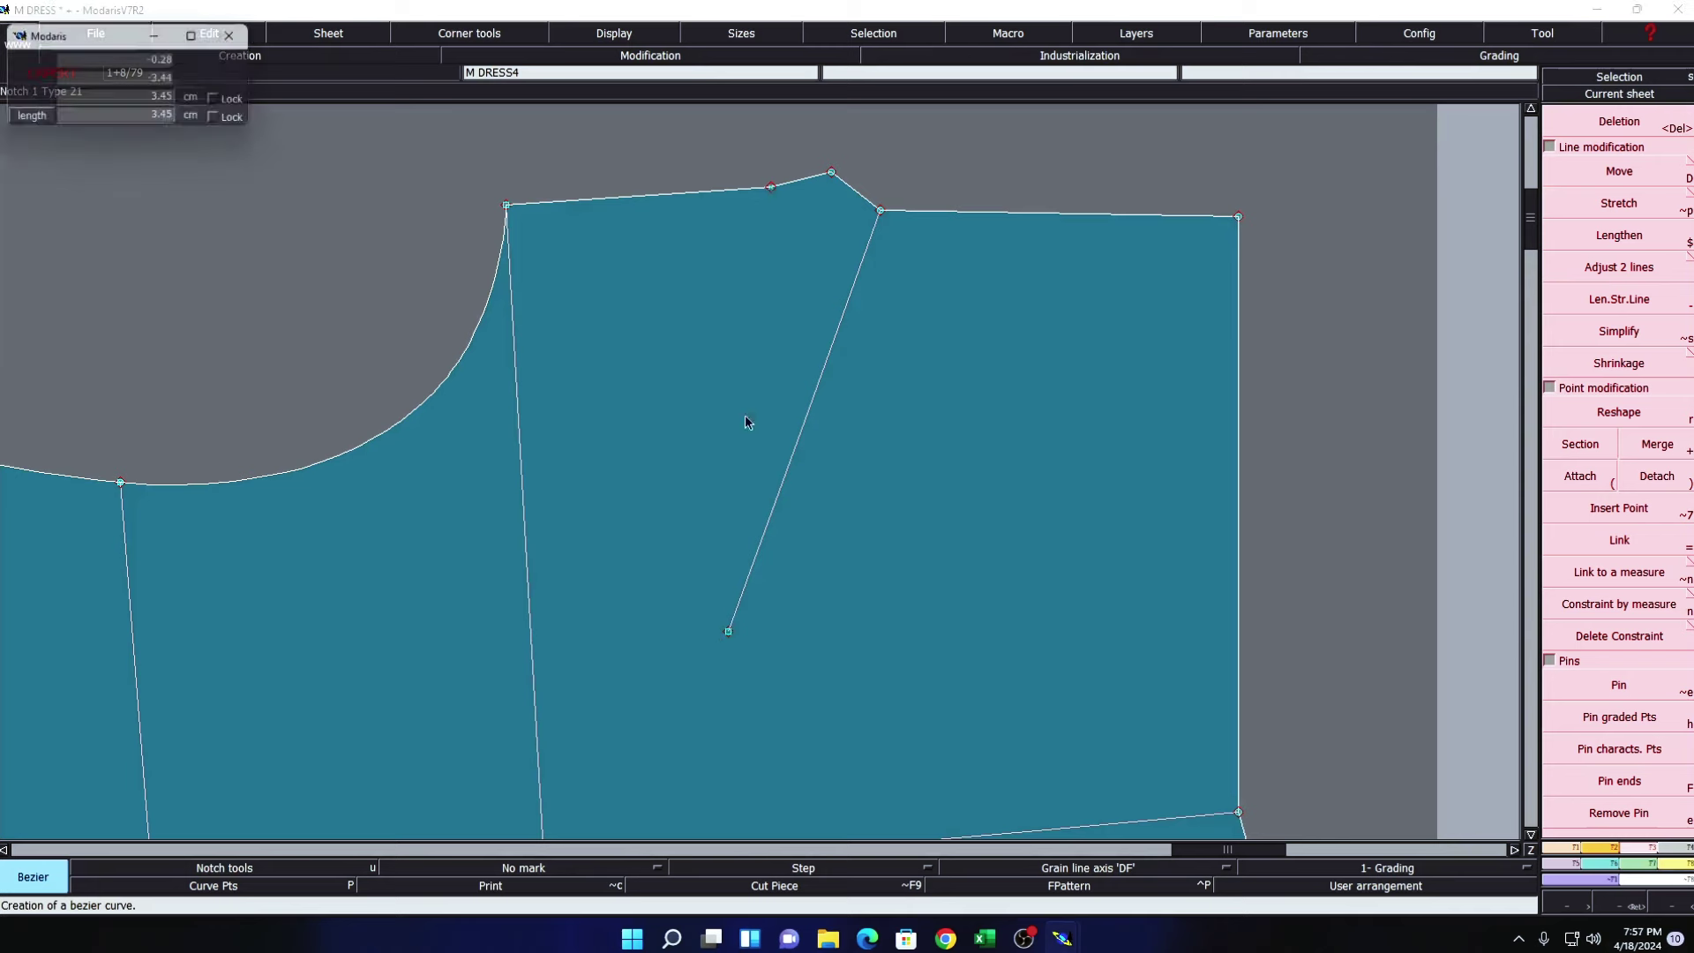
{"action": "left_click", "coordinate": [727, 632]}
- Replace the right dart leg with a notched line from the shoulder to the dart point
{"action": "key", "text": "Delete"}
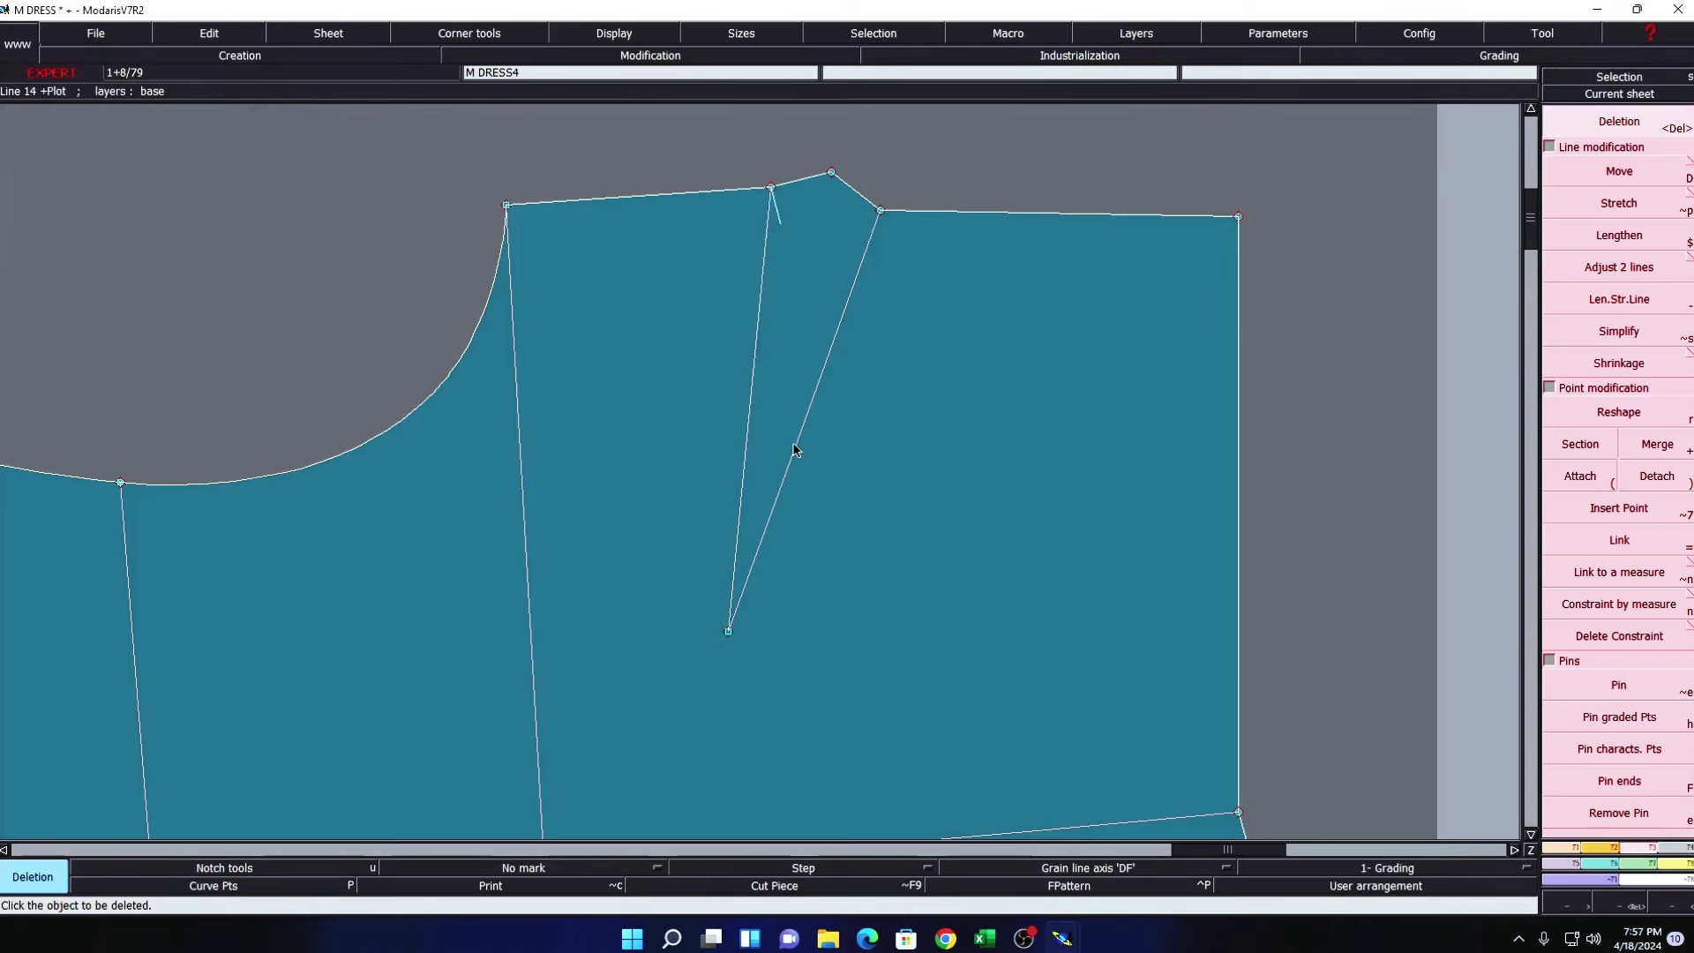
{"action": "left_click", "coordinate": [795, 448]}
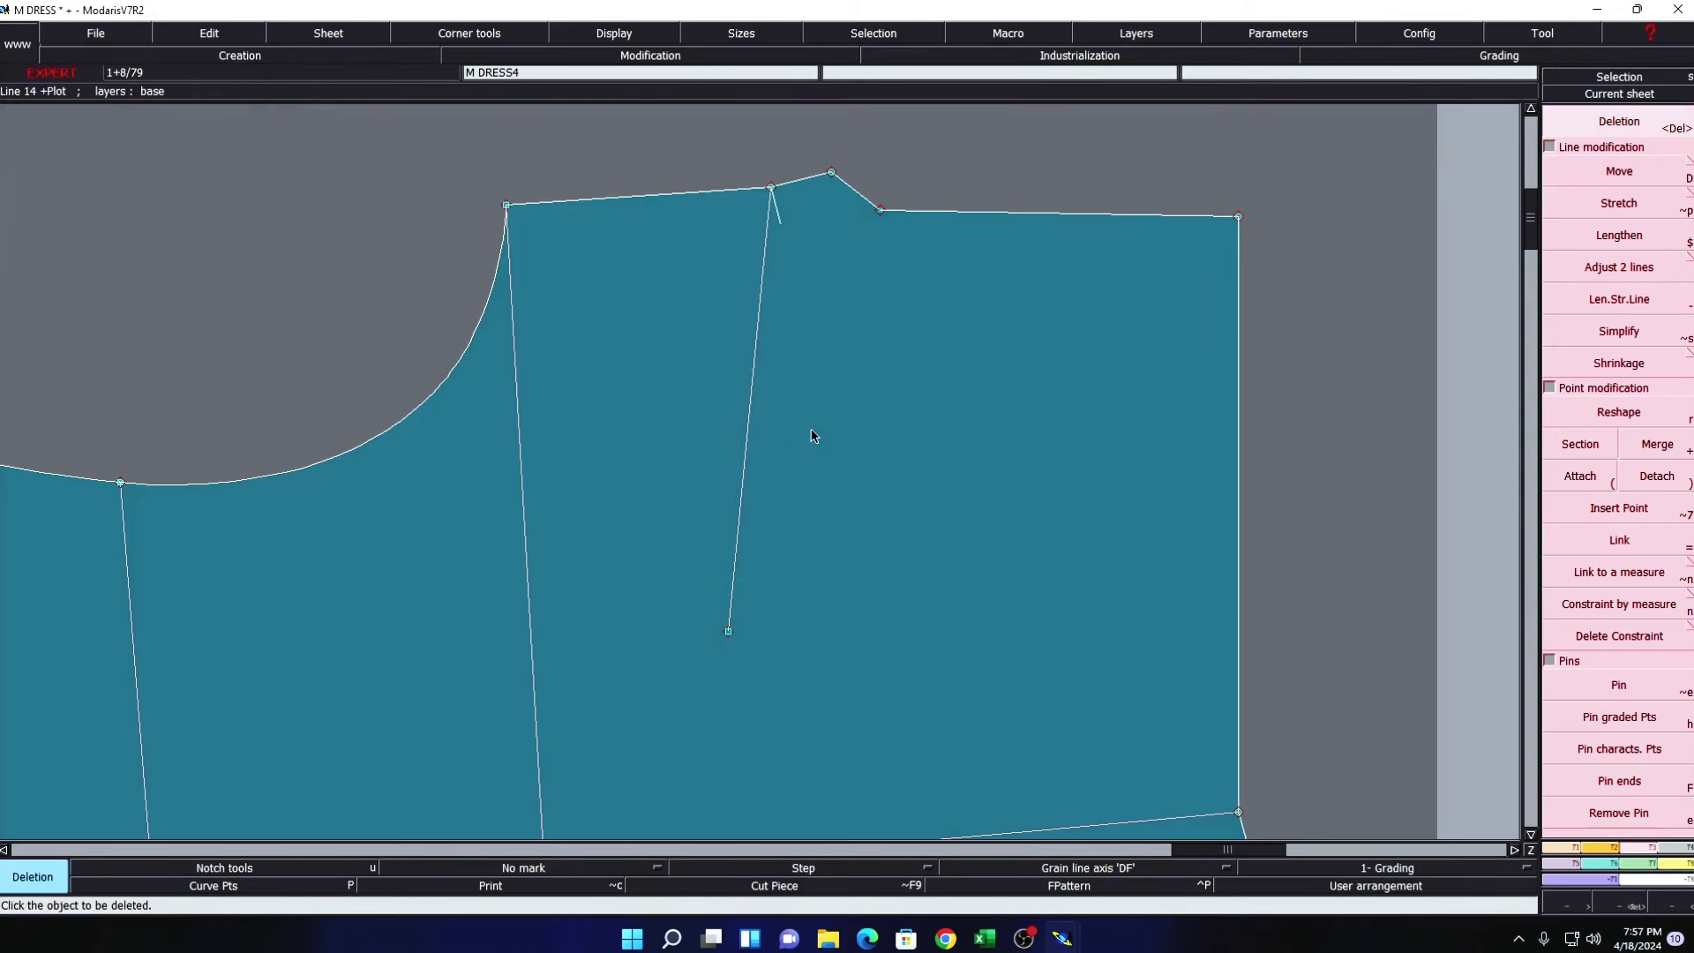
{"action": "key", "text": "u"}
{"action": "left_click", "coordinate": [881, 216]}
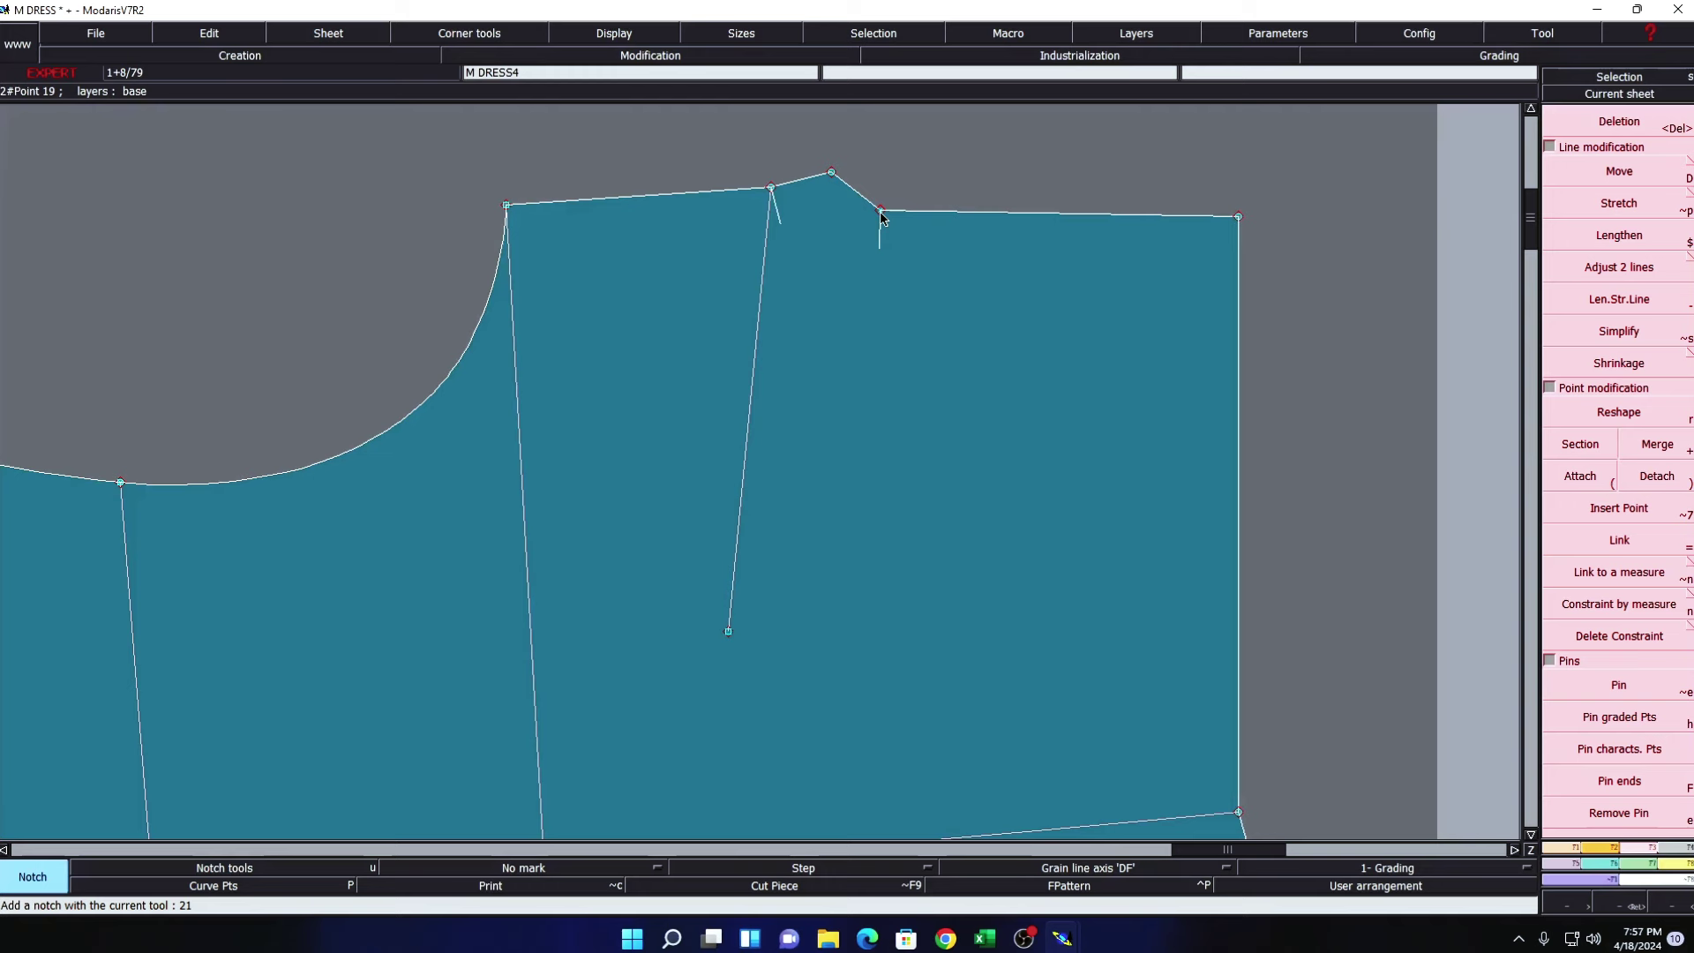
{"action": "key", "text": "b"}
{"action": "left_click", "coordinate": [882, 216]}
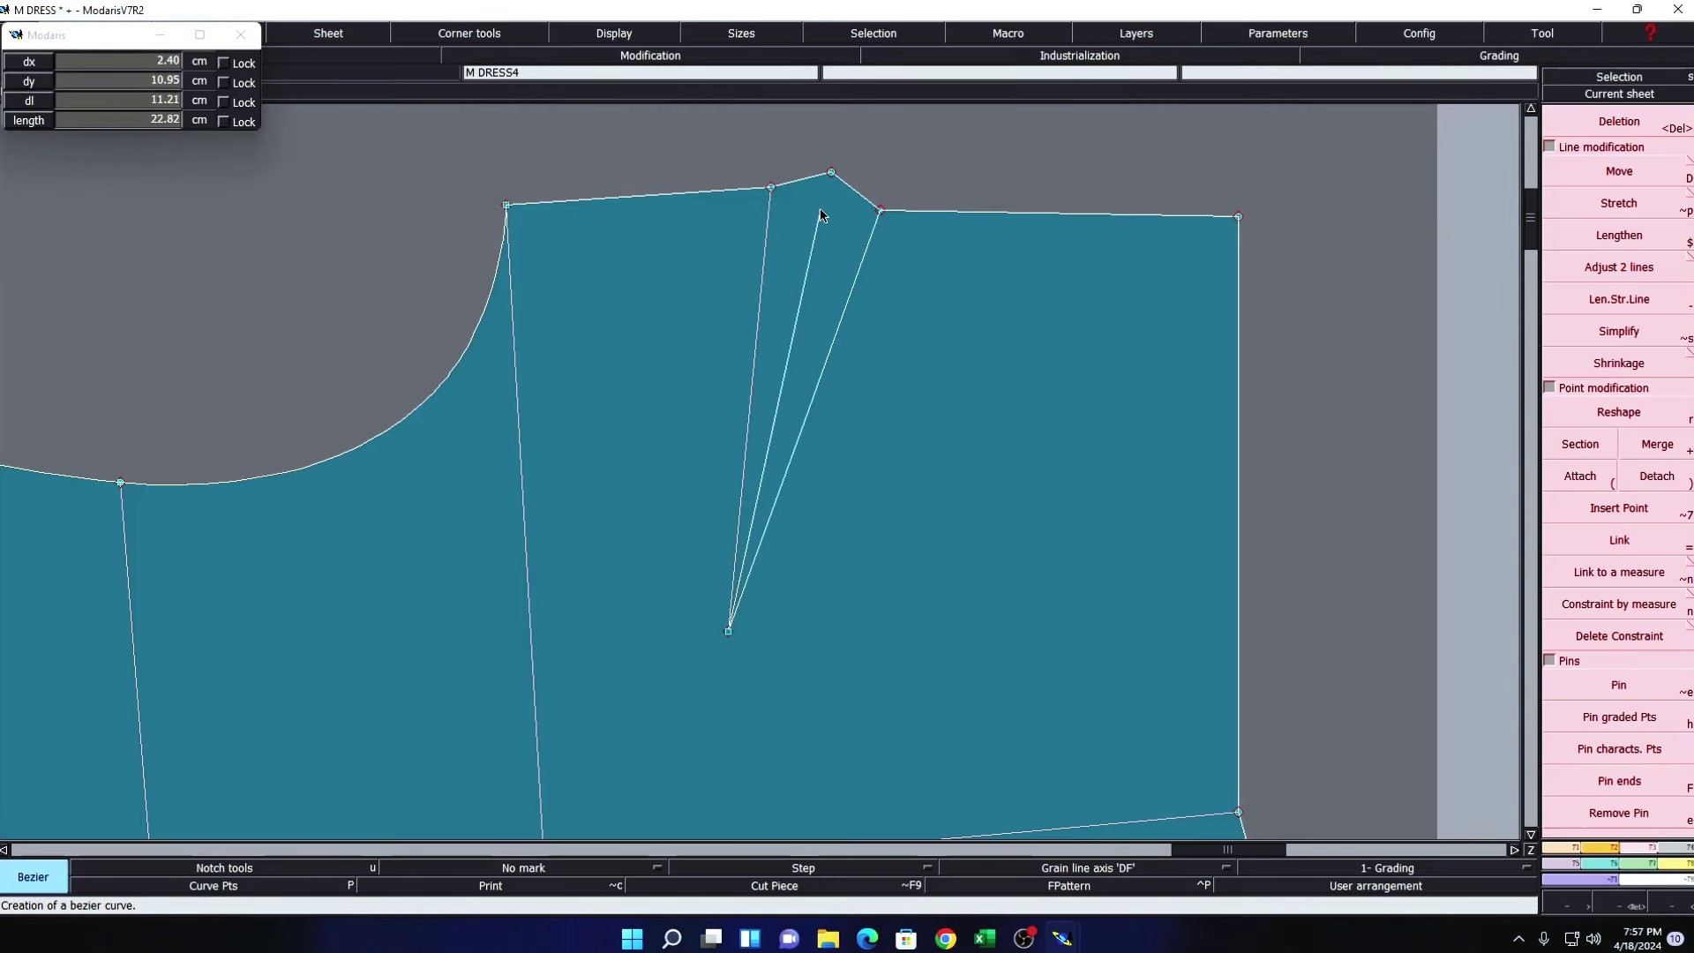
{"action": "left_click", "coordinate": [727, 632]}
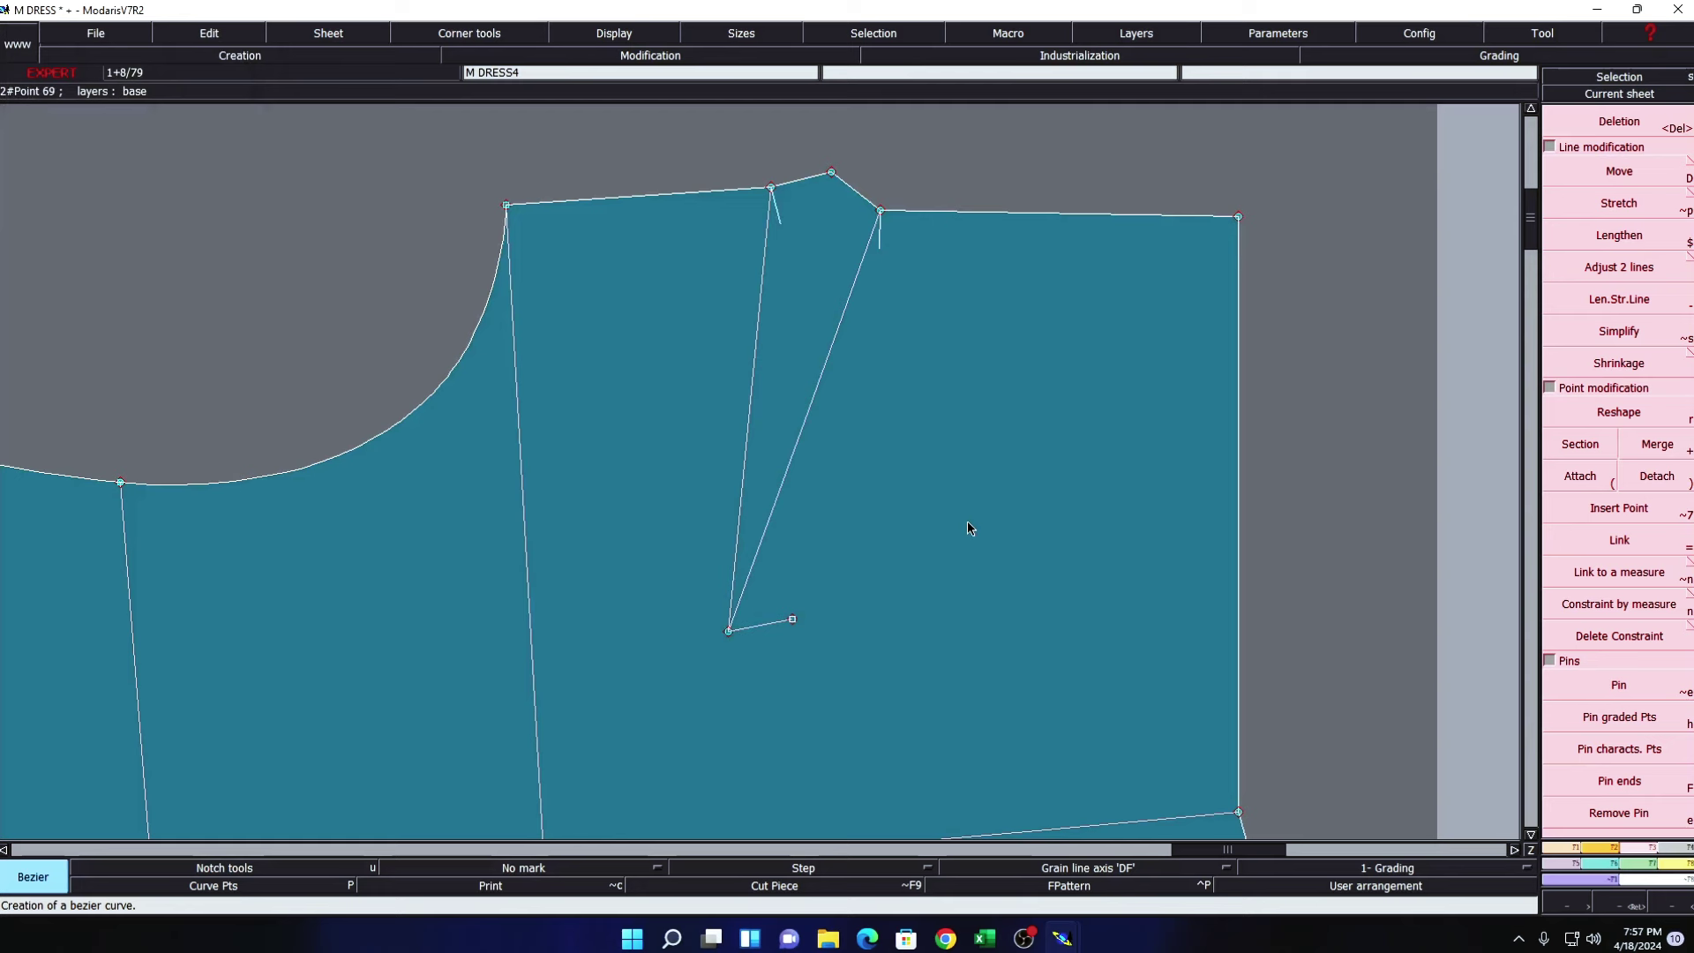
{"action": "key", "text": "Escape"}
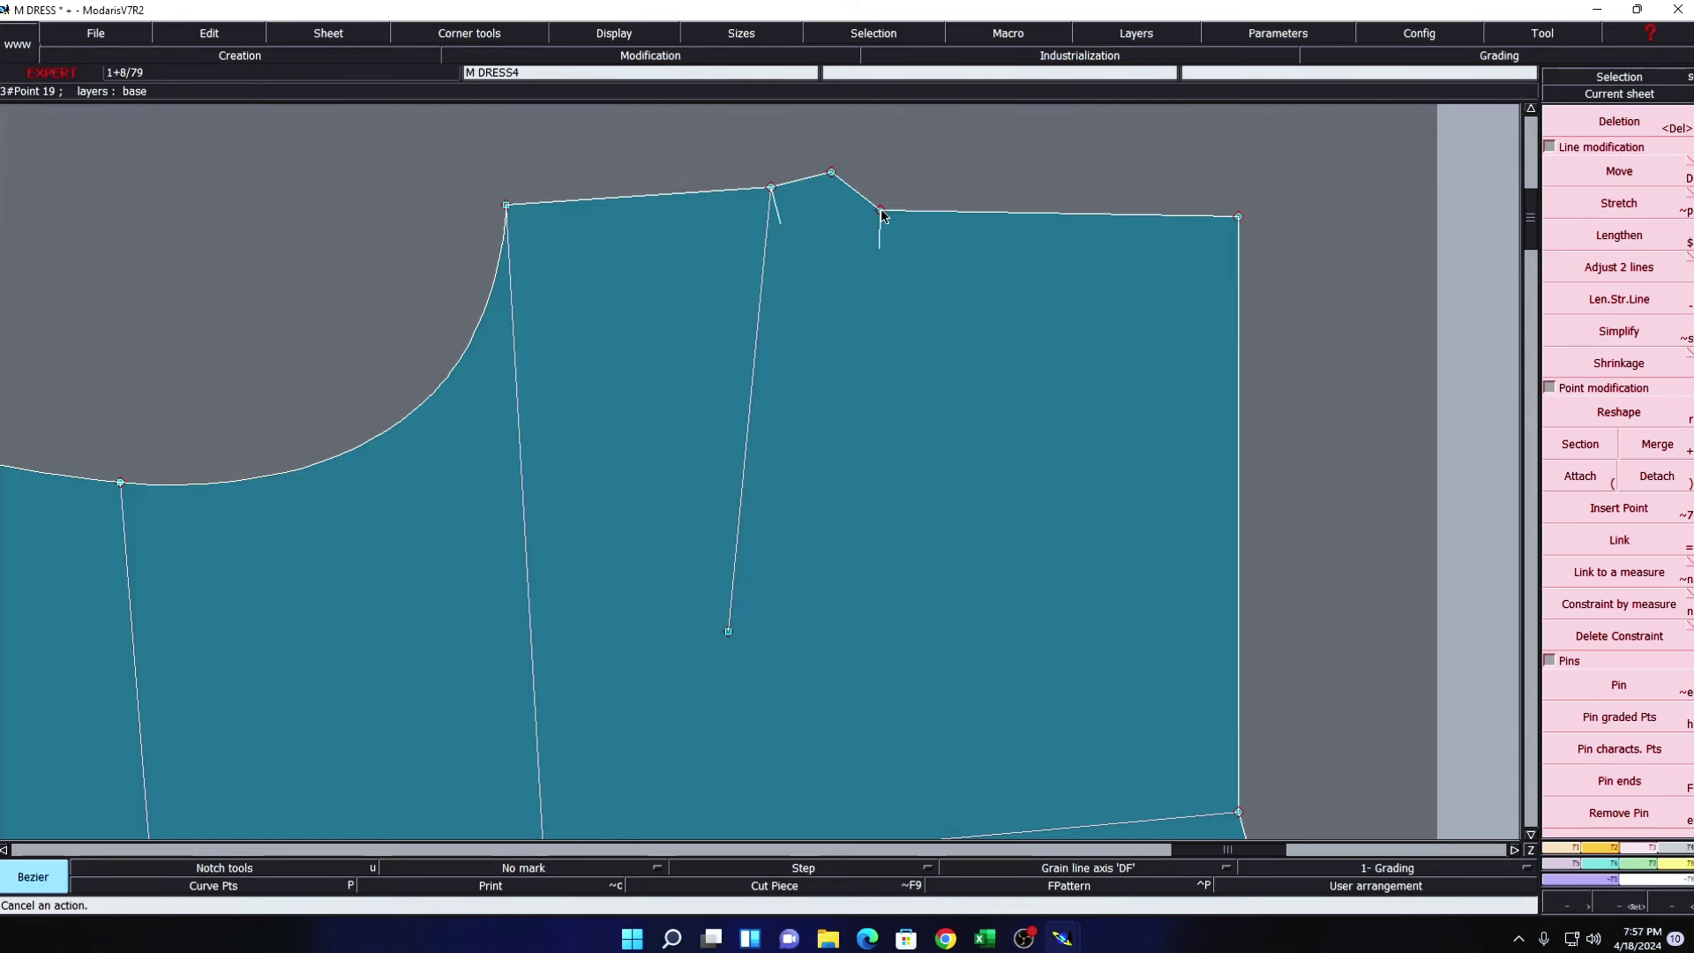
{"action": "left_click", "coordinate": [881, 211]}
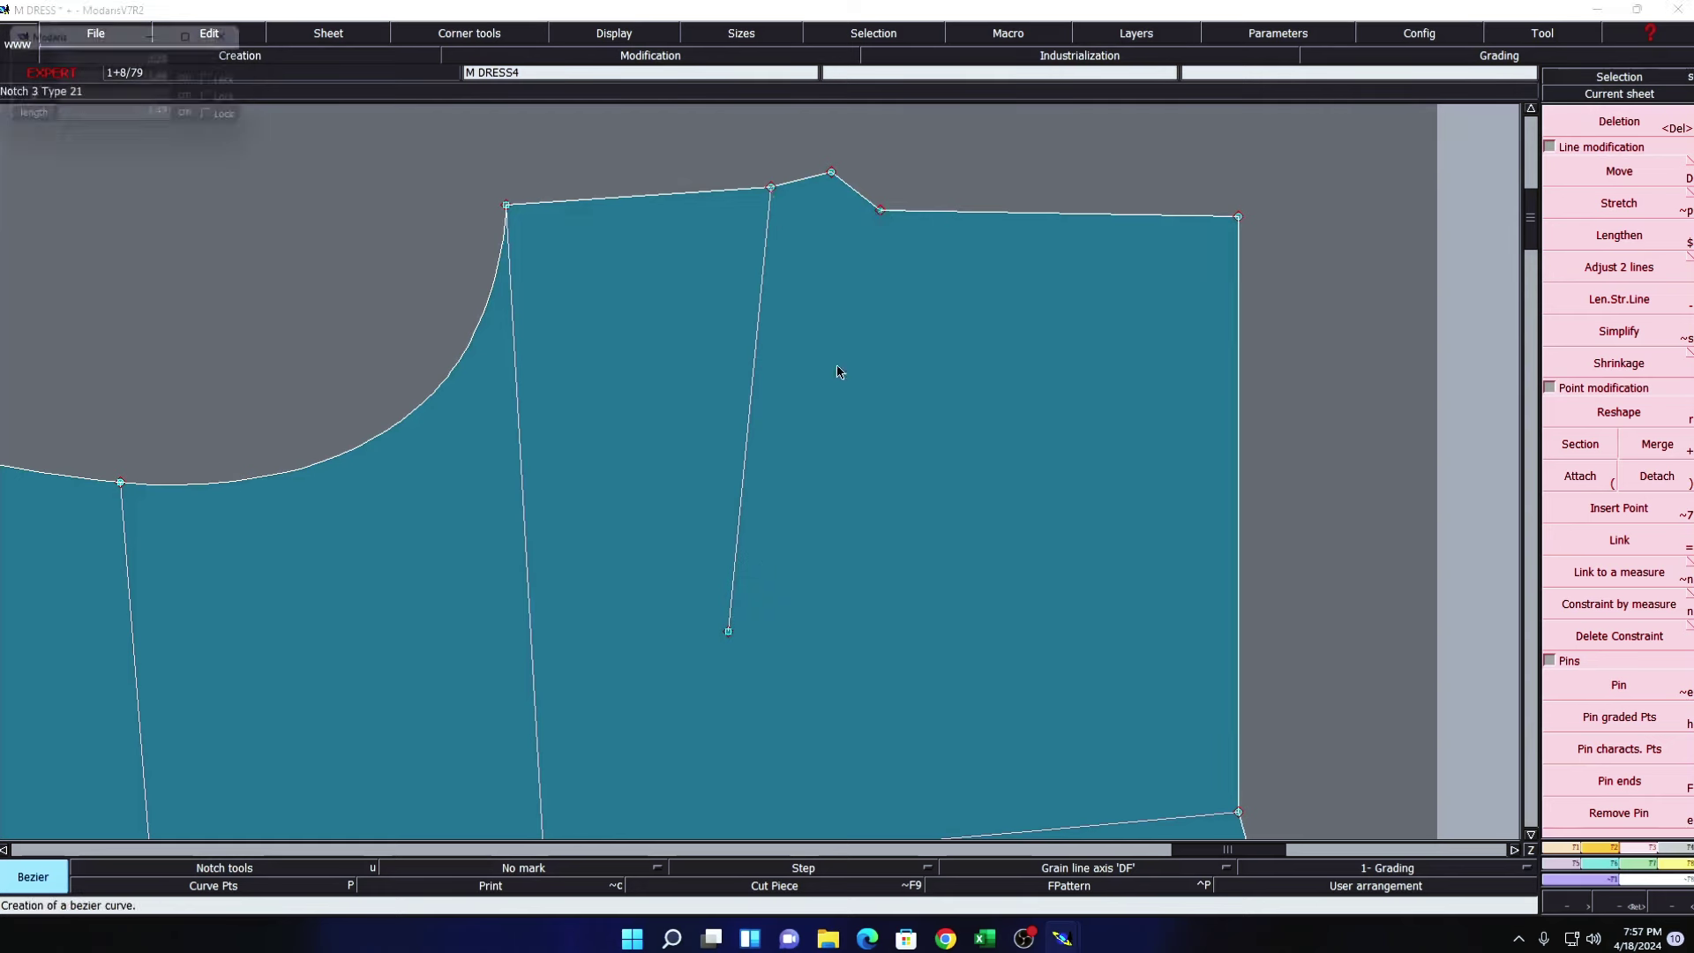
{"action": "left_click", "coordinate": [727, 632]}
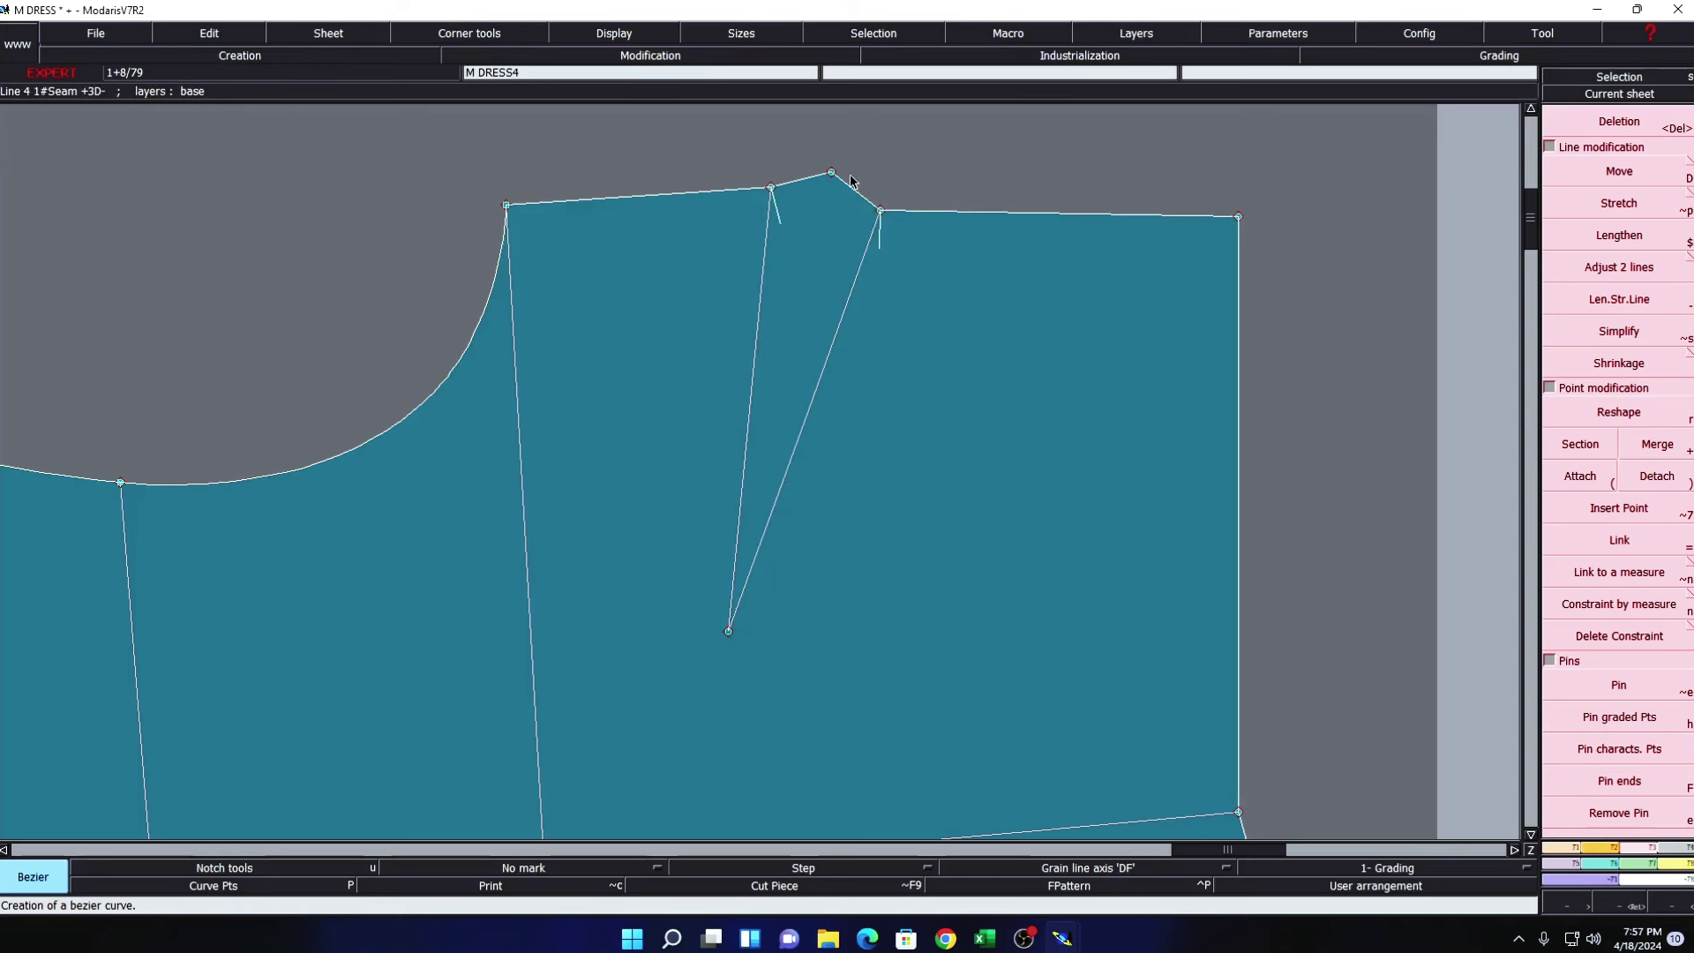
- Add a notch at the dart peak and angle the dart notches toward the dart point
{"action": "key", "text": "u"}
{"action": "left_click", "coordinate": [830, 174]}
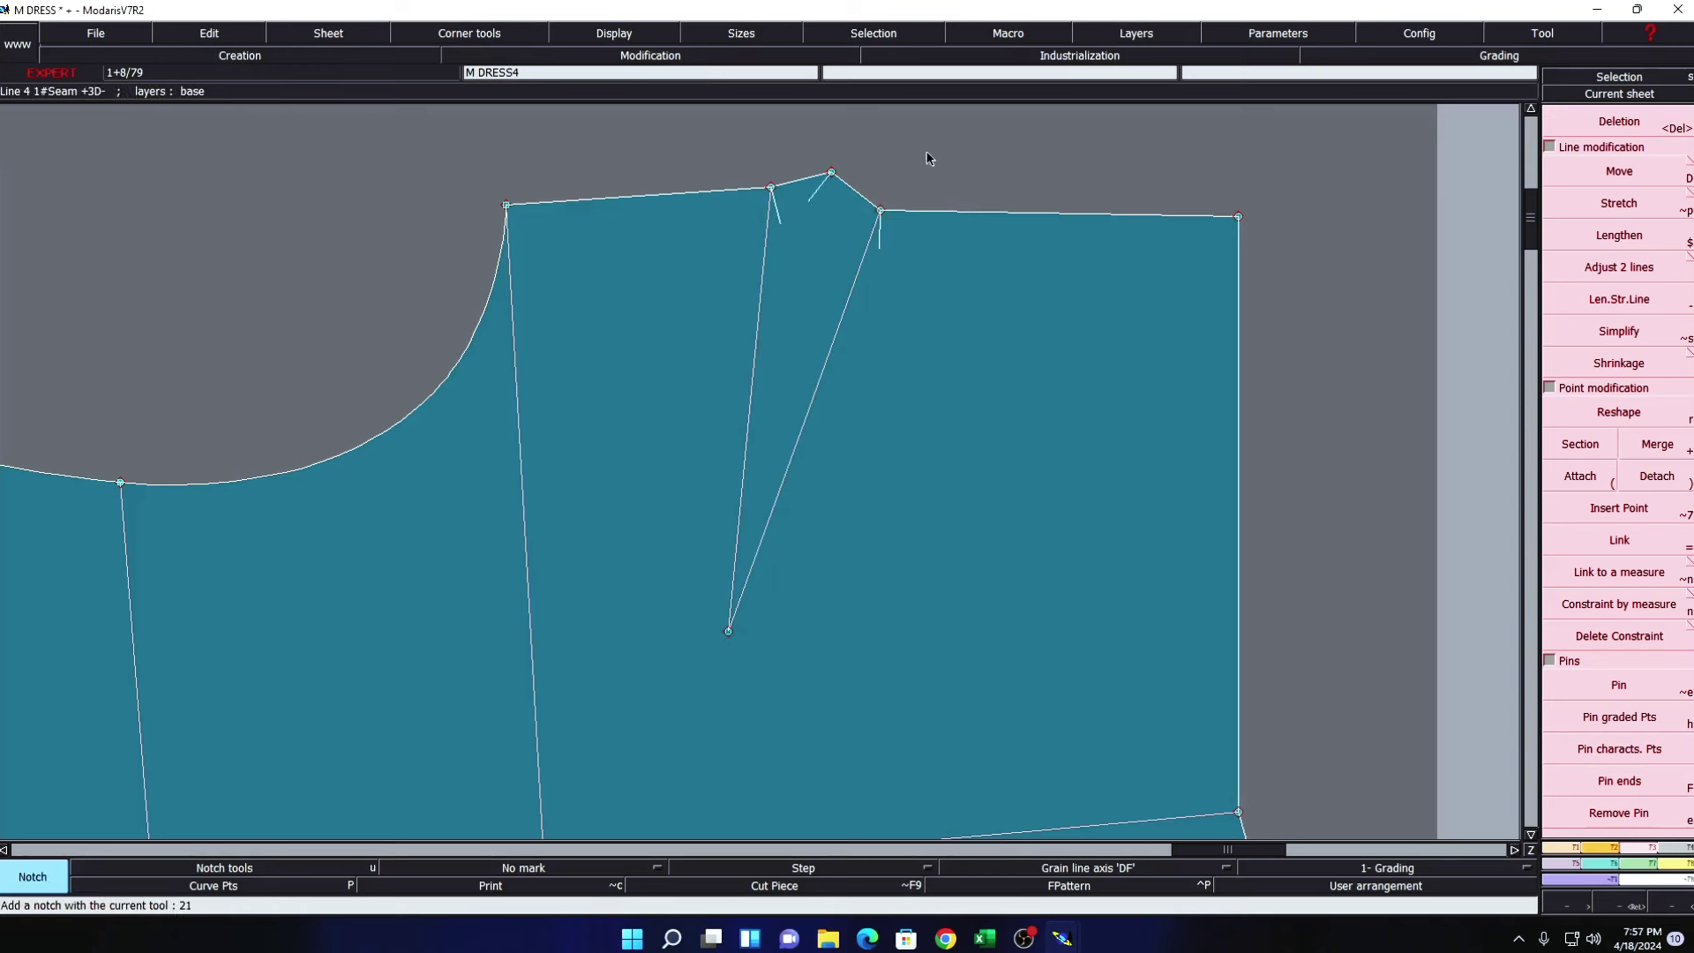
{"action": "key", "text": "u"}
{"action": "left_click", "coordinate": [1579, 181]}
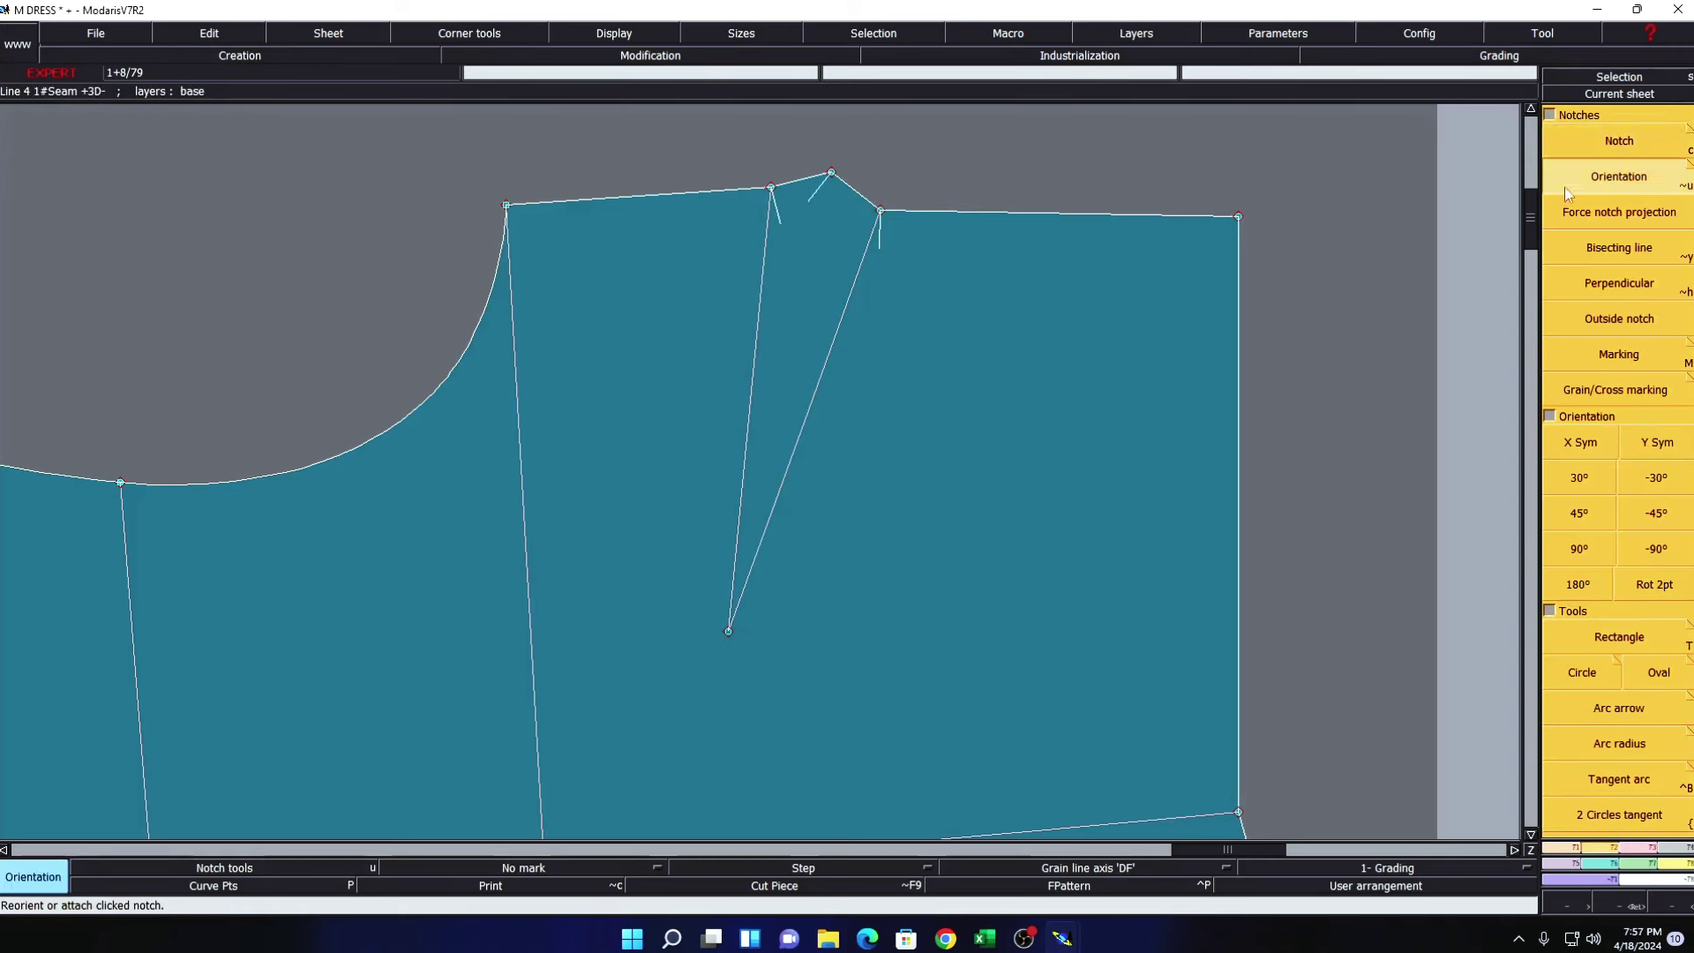
{"action": "left_click", "coordinate": [771, 198]}
{"action": "left_click", "coordinate": [728, 632]}
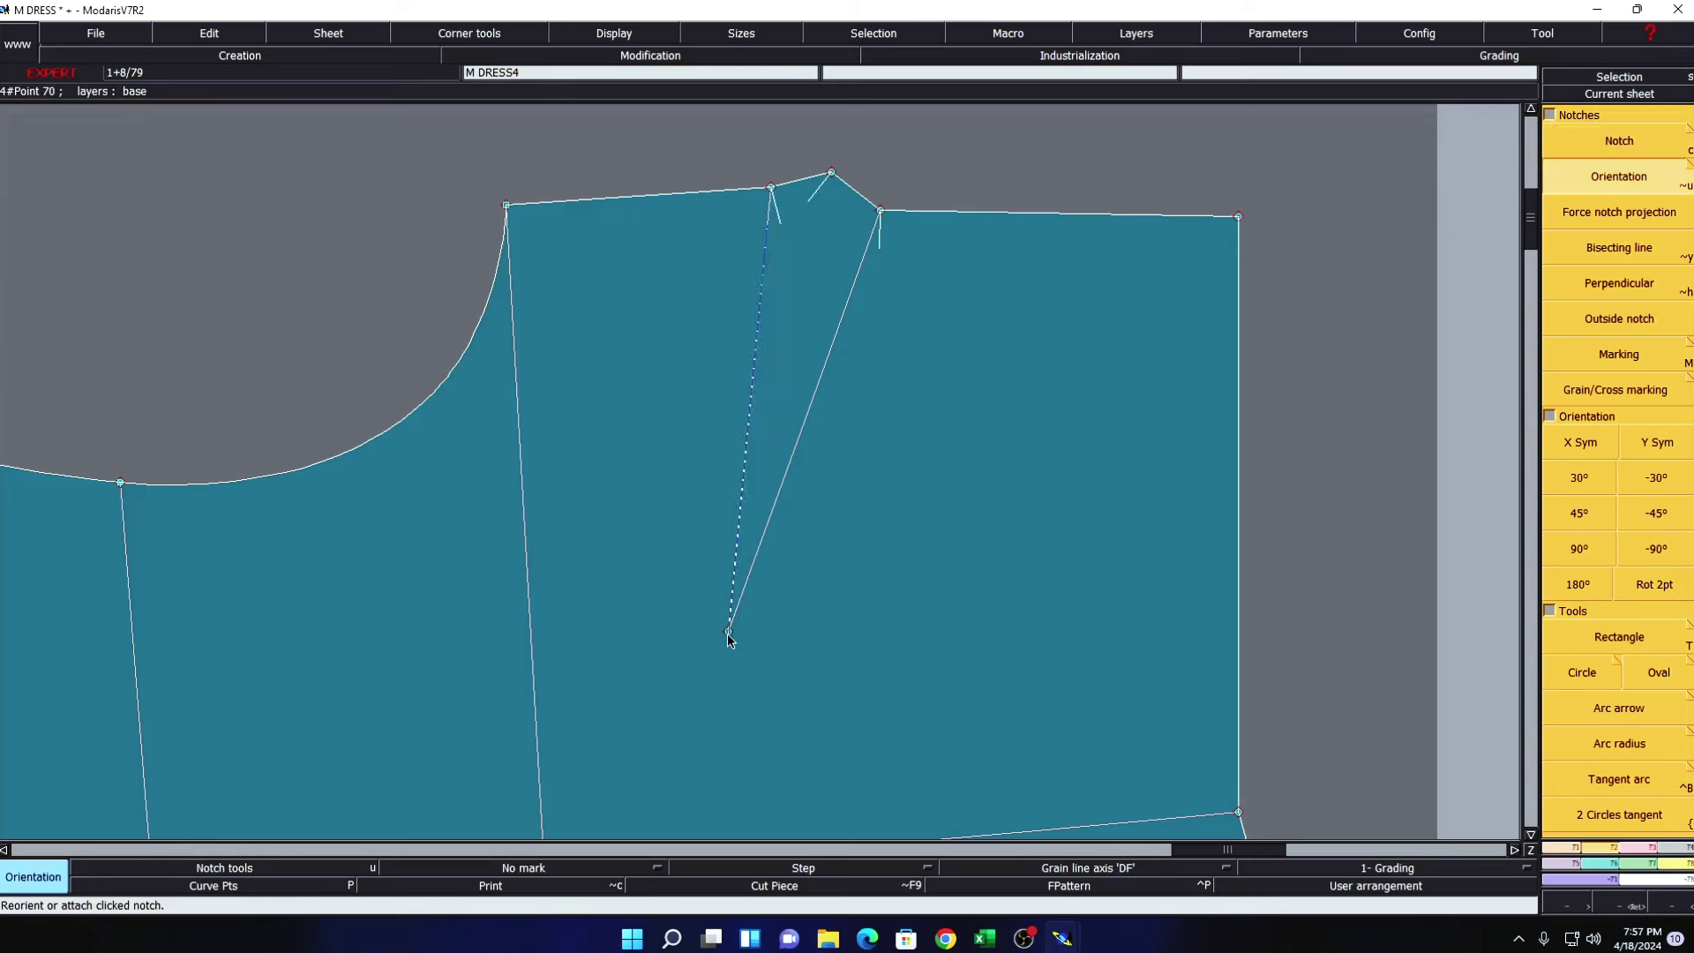
{"action": "left_click", "coordinate": [884, 225]}
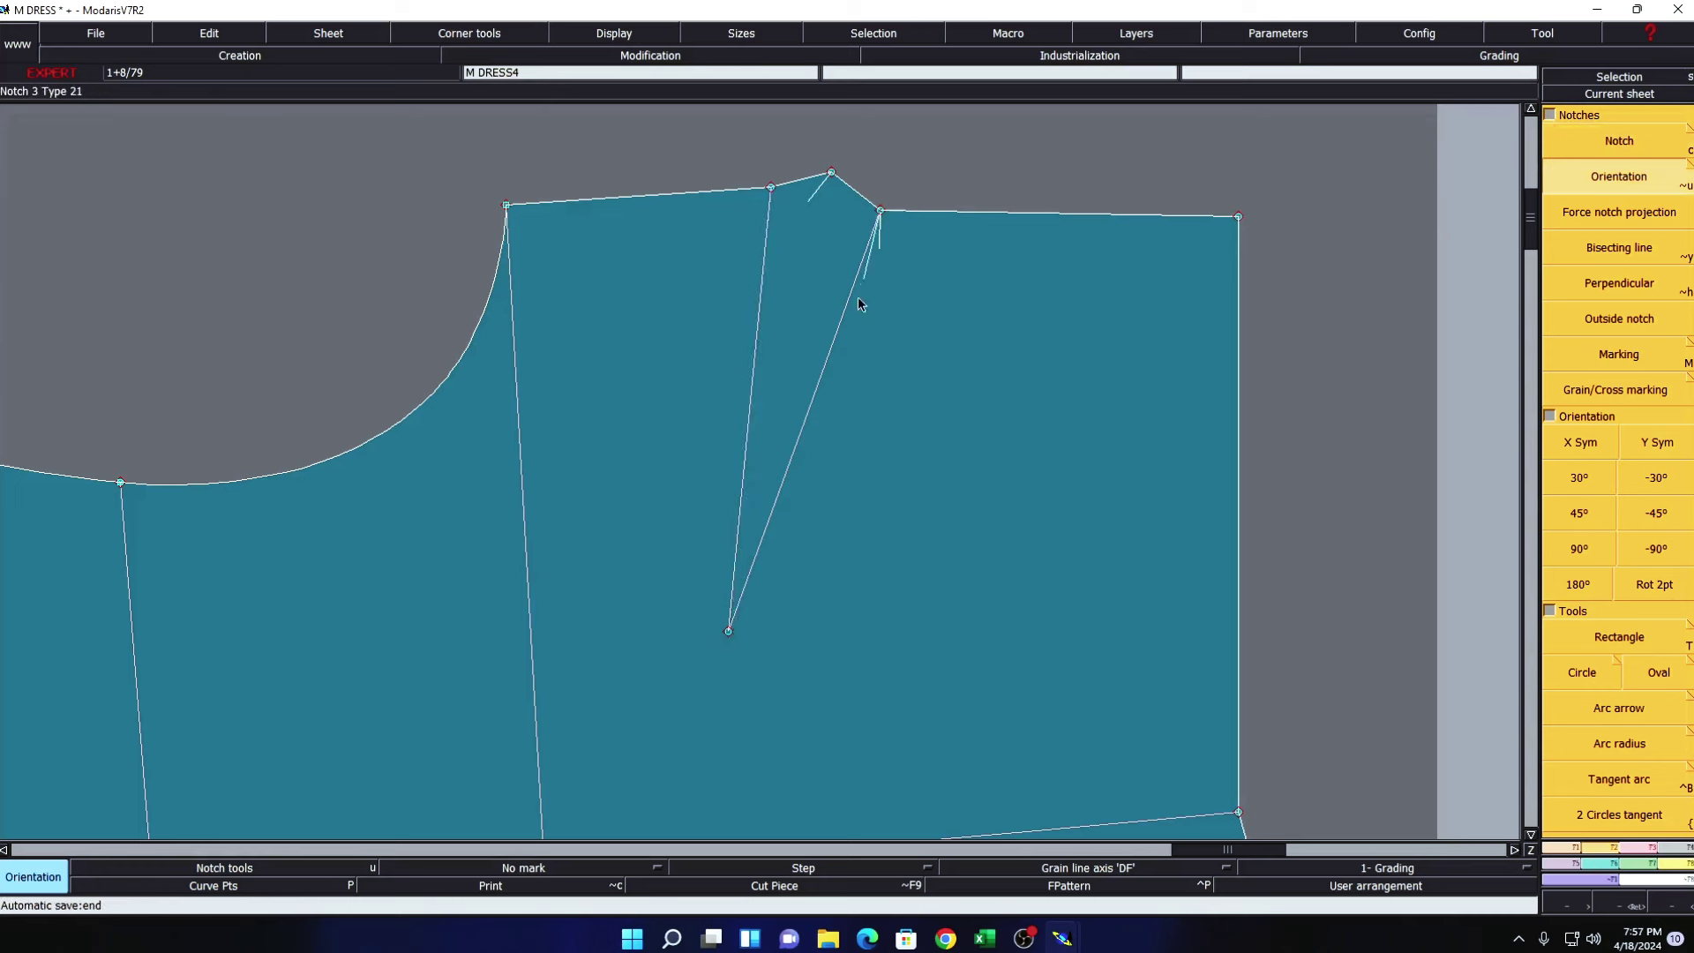
{"action": "left_click", "coordinate": [730, 633]}
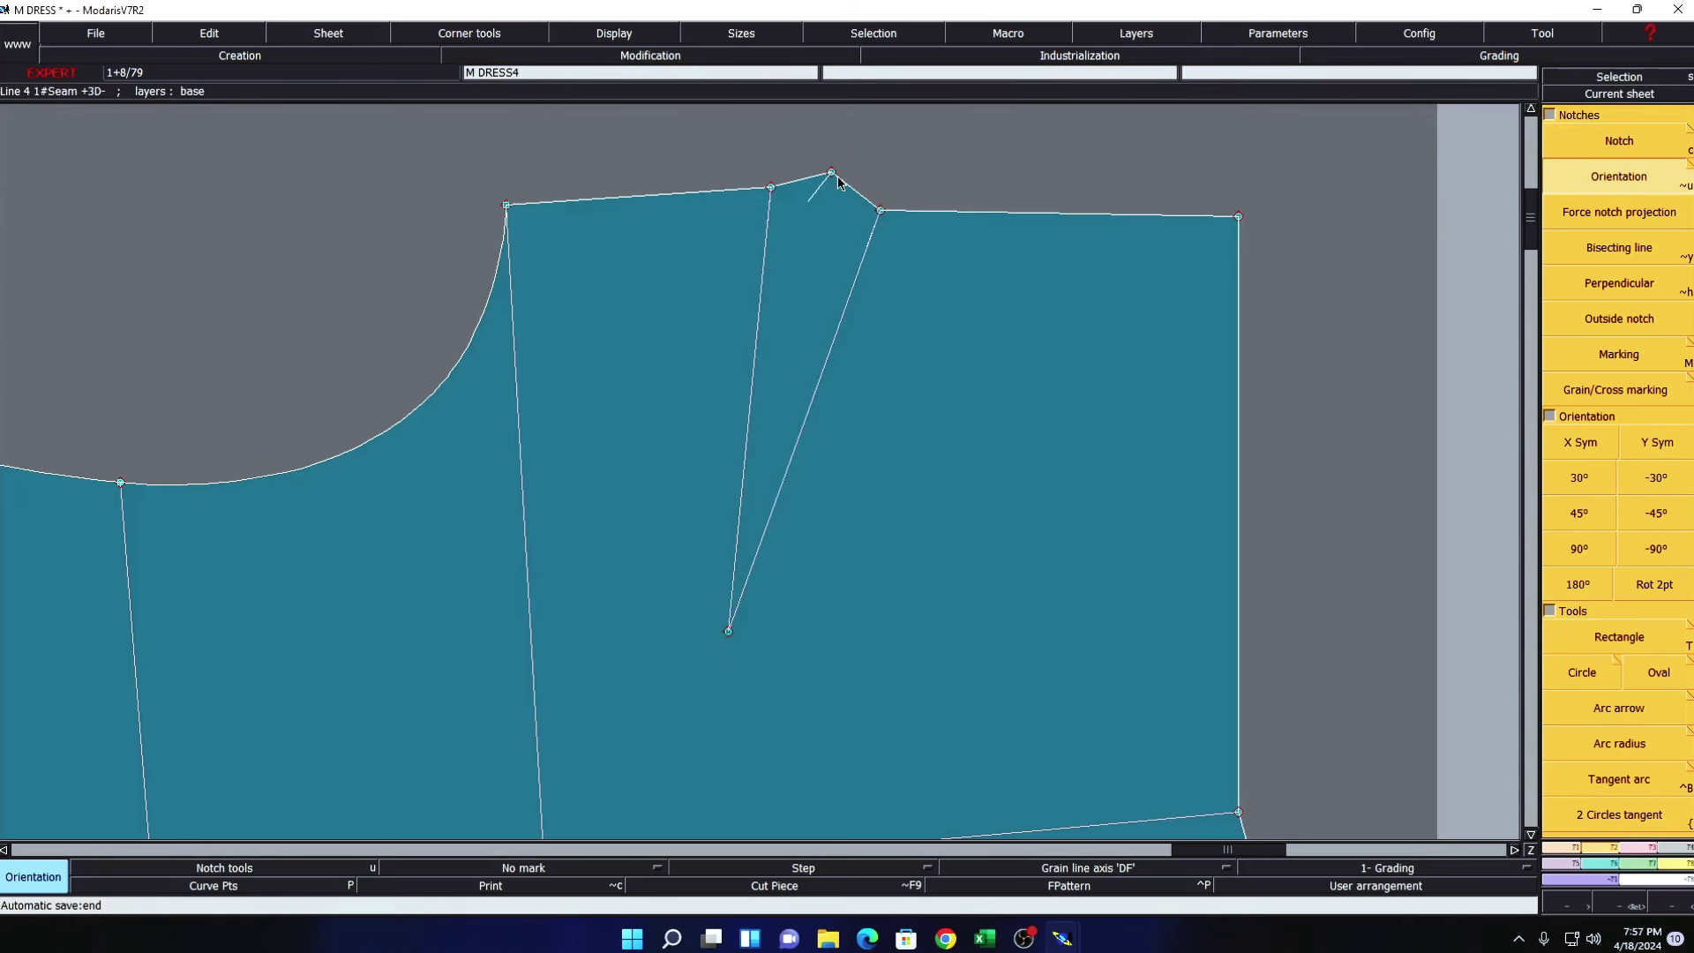
{"action": "left_click", "coordinate": [726, 632]}
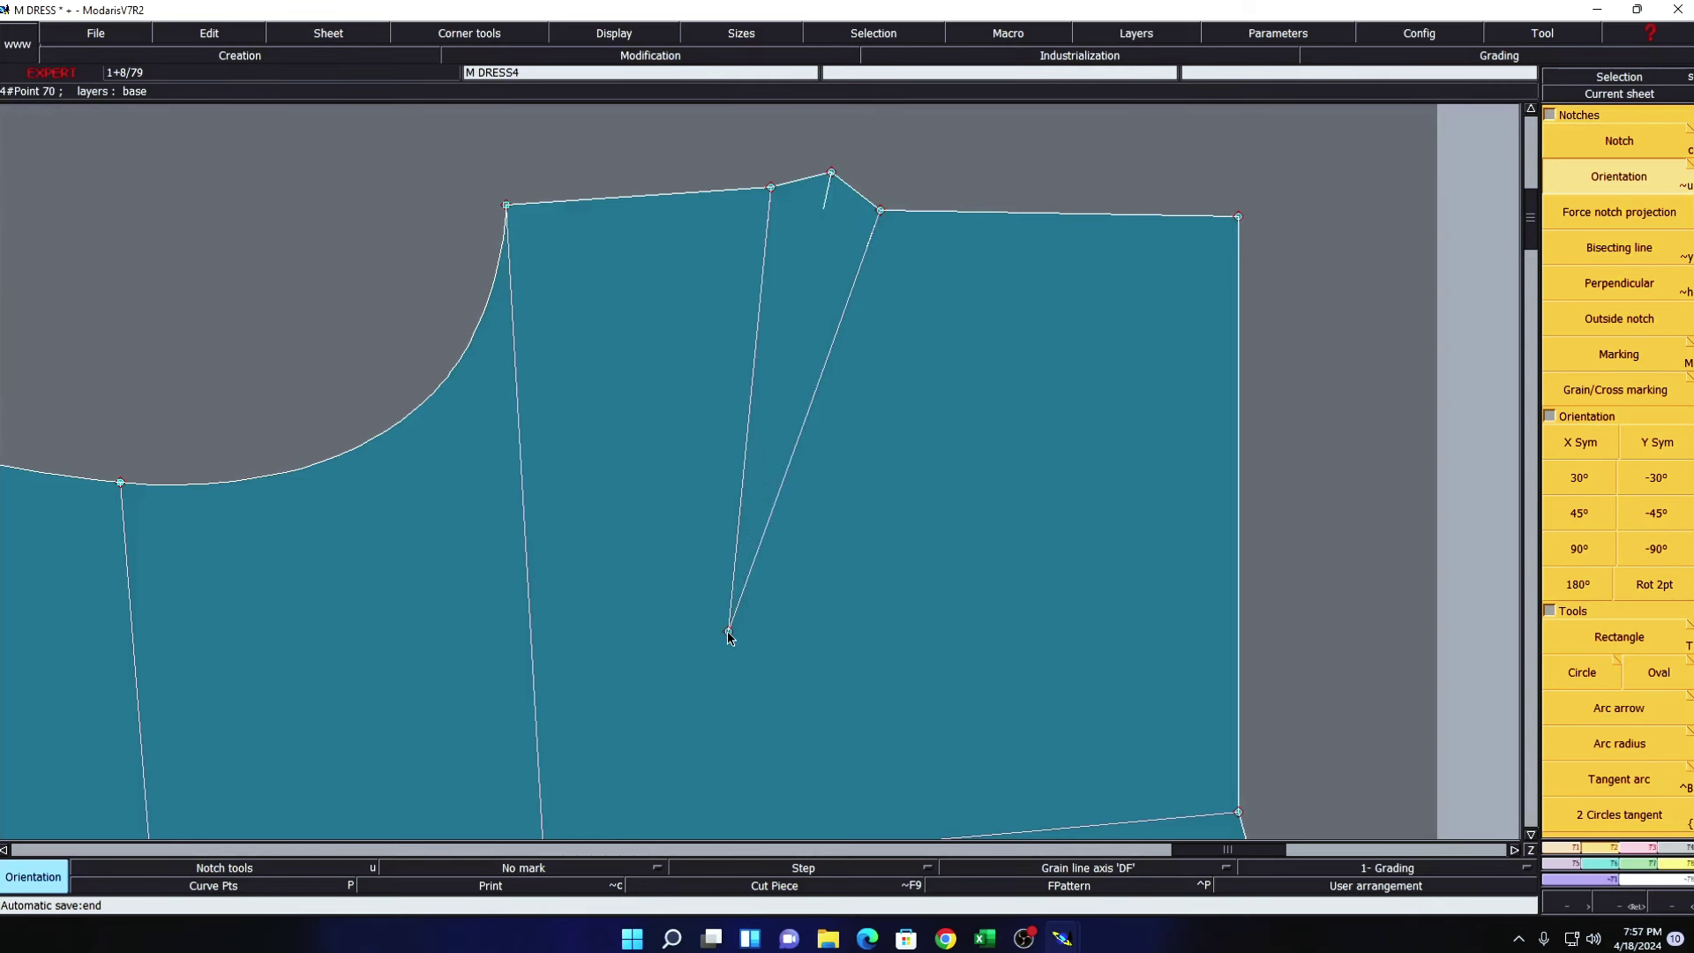
- Draw a fold line from the dart peak down to the dart point
{"action": "key", "text": "b"}
{"action": "left_click", "coordinate": [831, 172]}
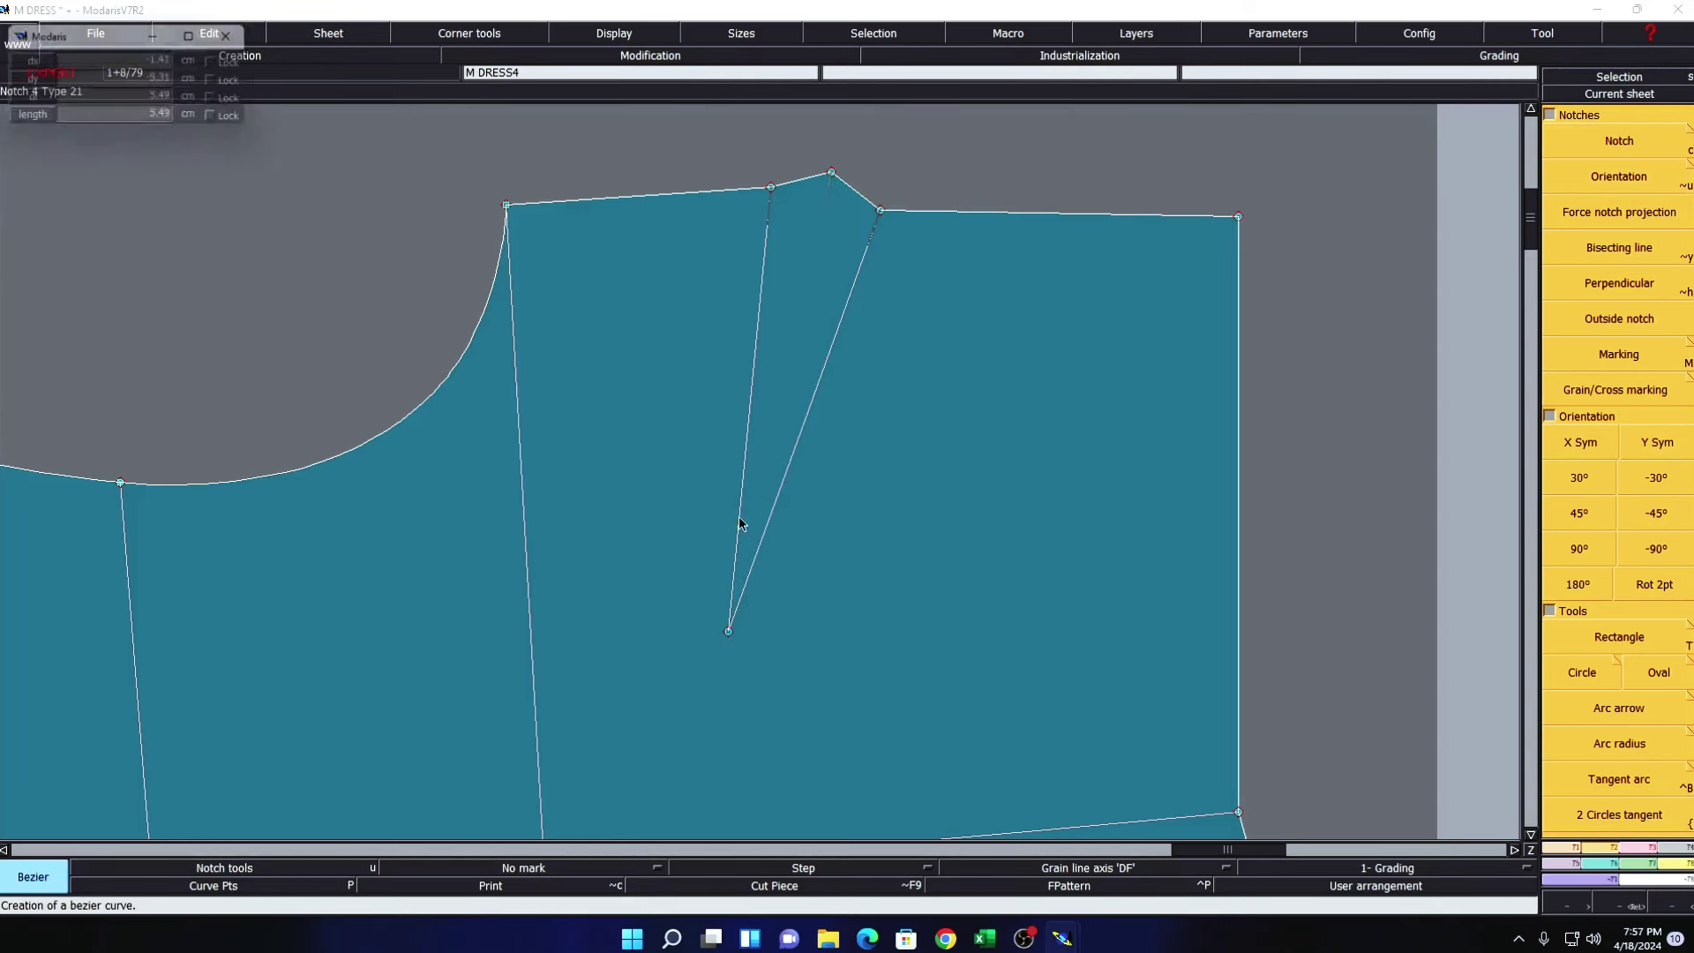
{"action": "left_click", "coordinate": [728, 631]}
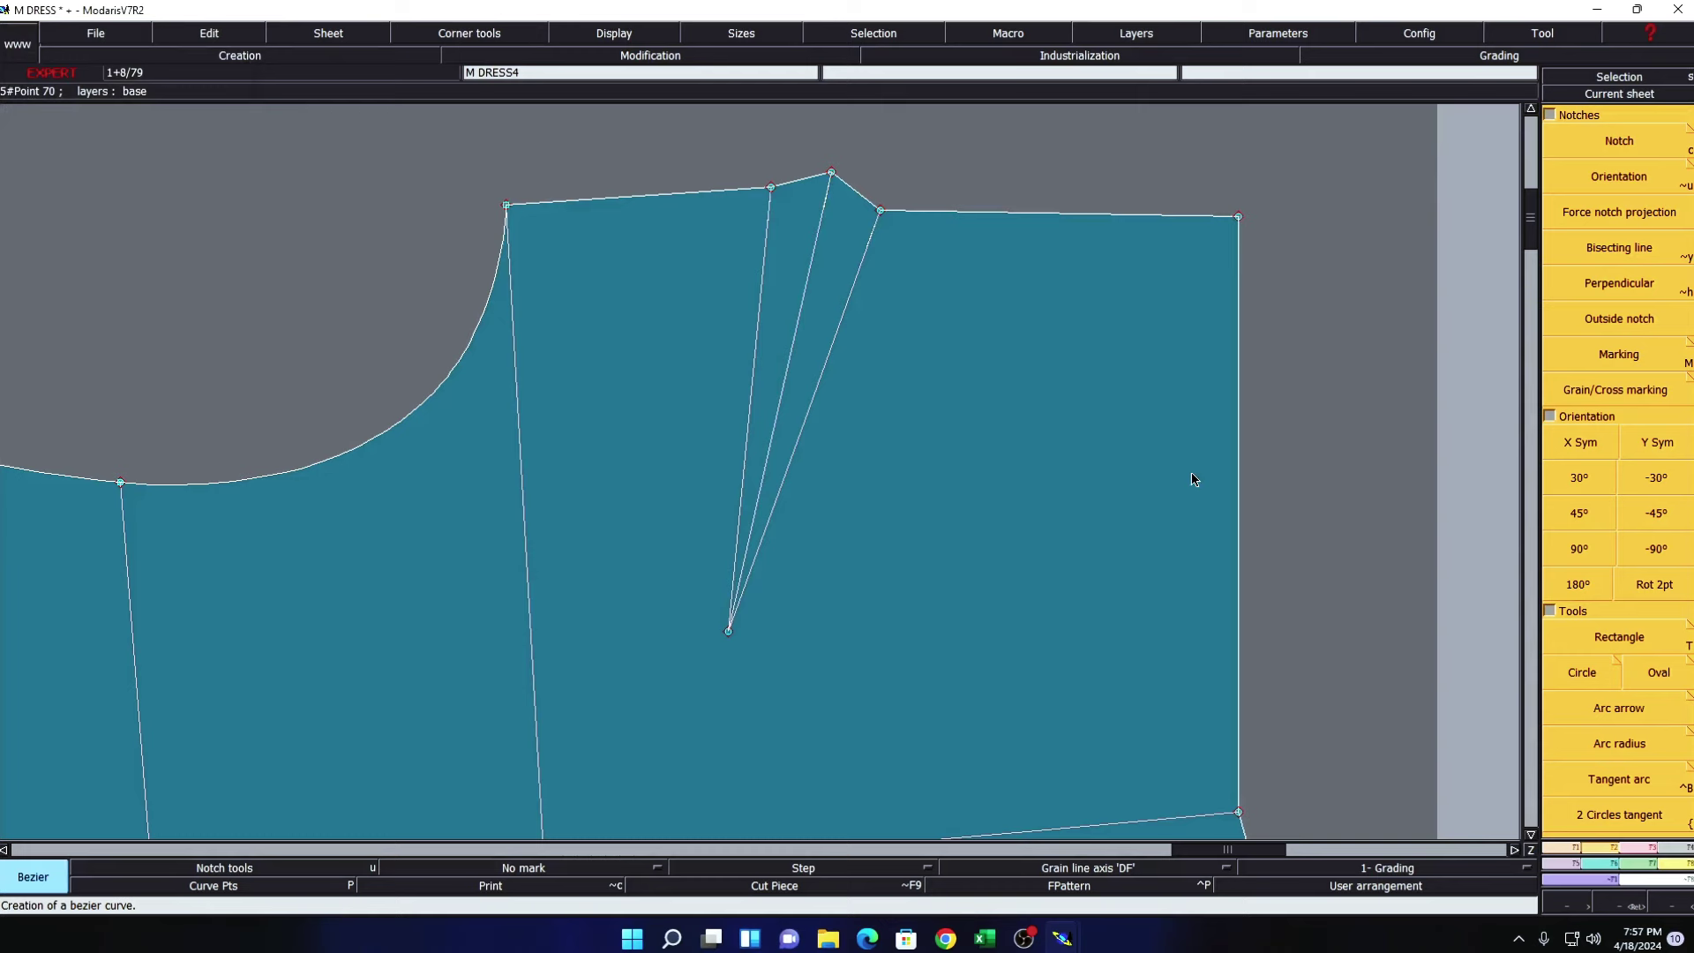
{"action": "key", "text": "Home"}
- Select the front bodice and add a seam allowance to the shoulder edge
{"action": "left_click", "coordinate": [524, 154]}
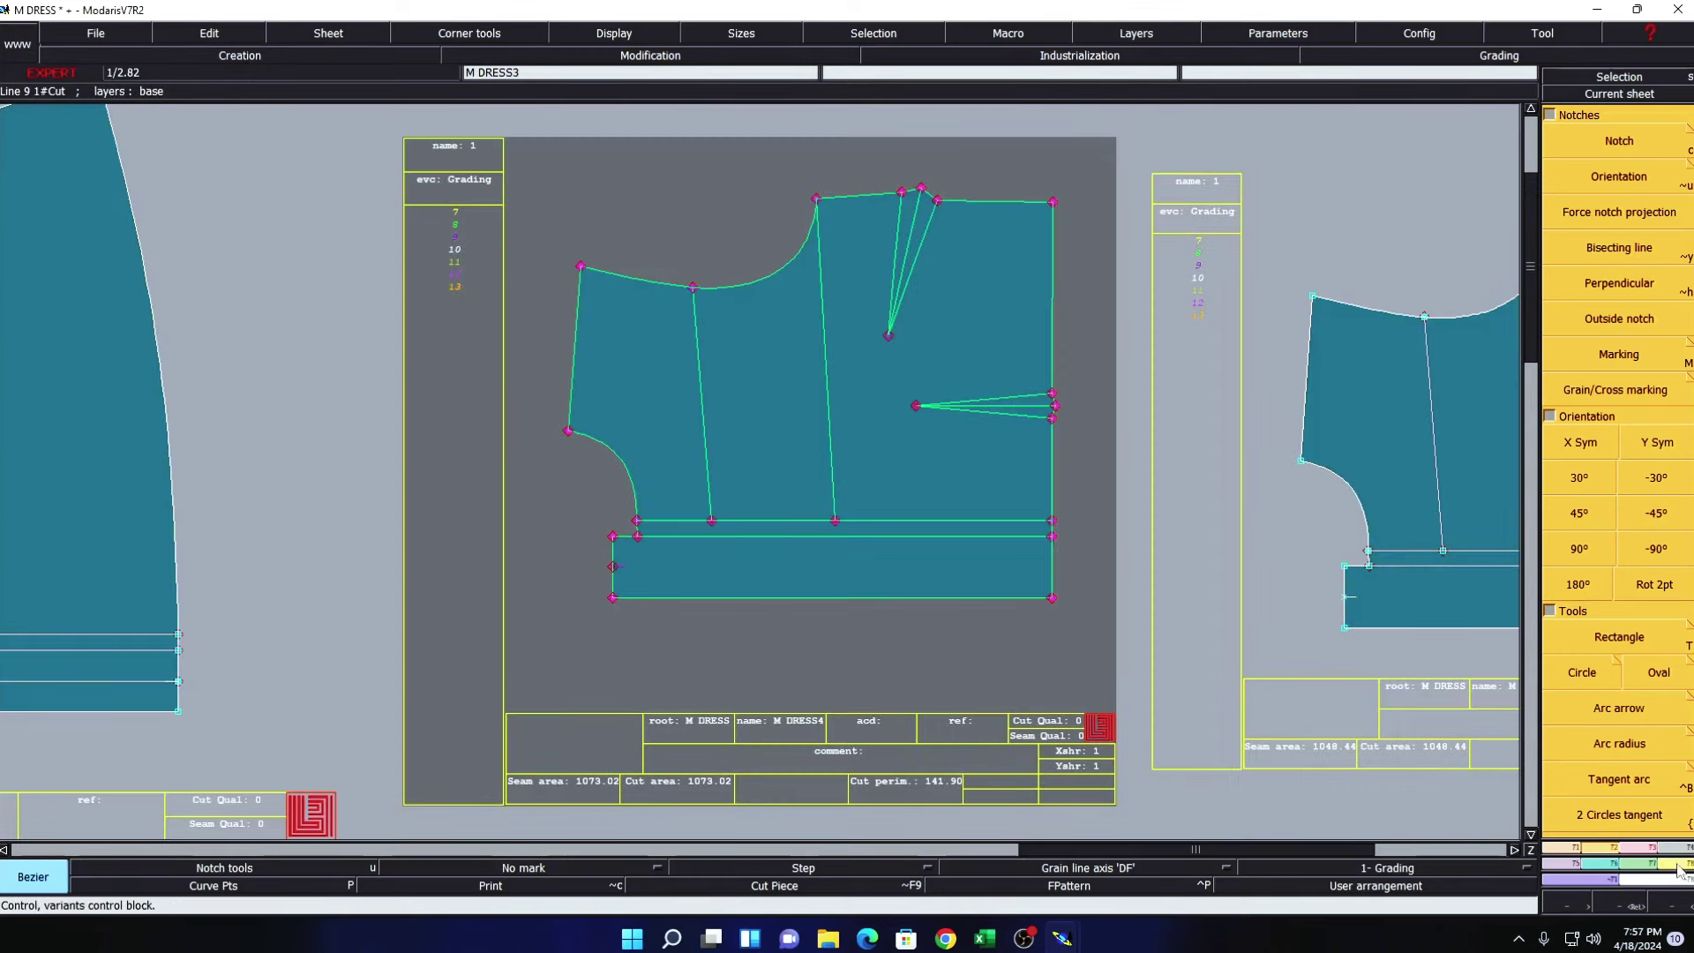
{"action": "left_click", "coordinate": [1079, 54]}
{"action": "left_click", "coordinate": [1600, 148]}
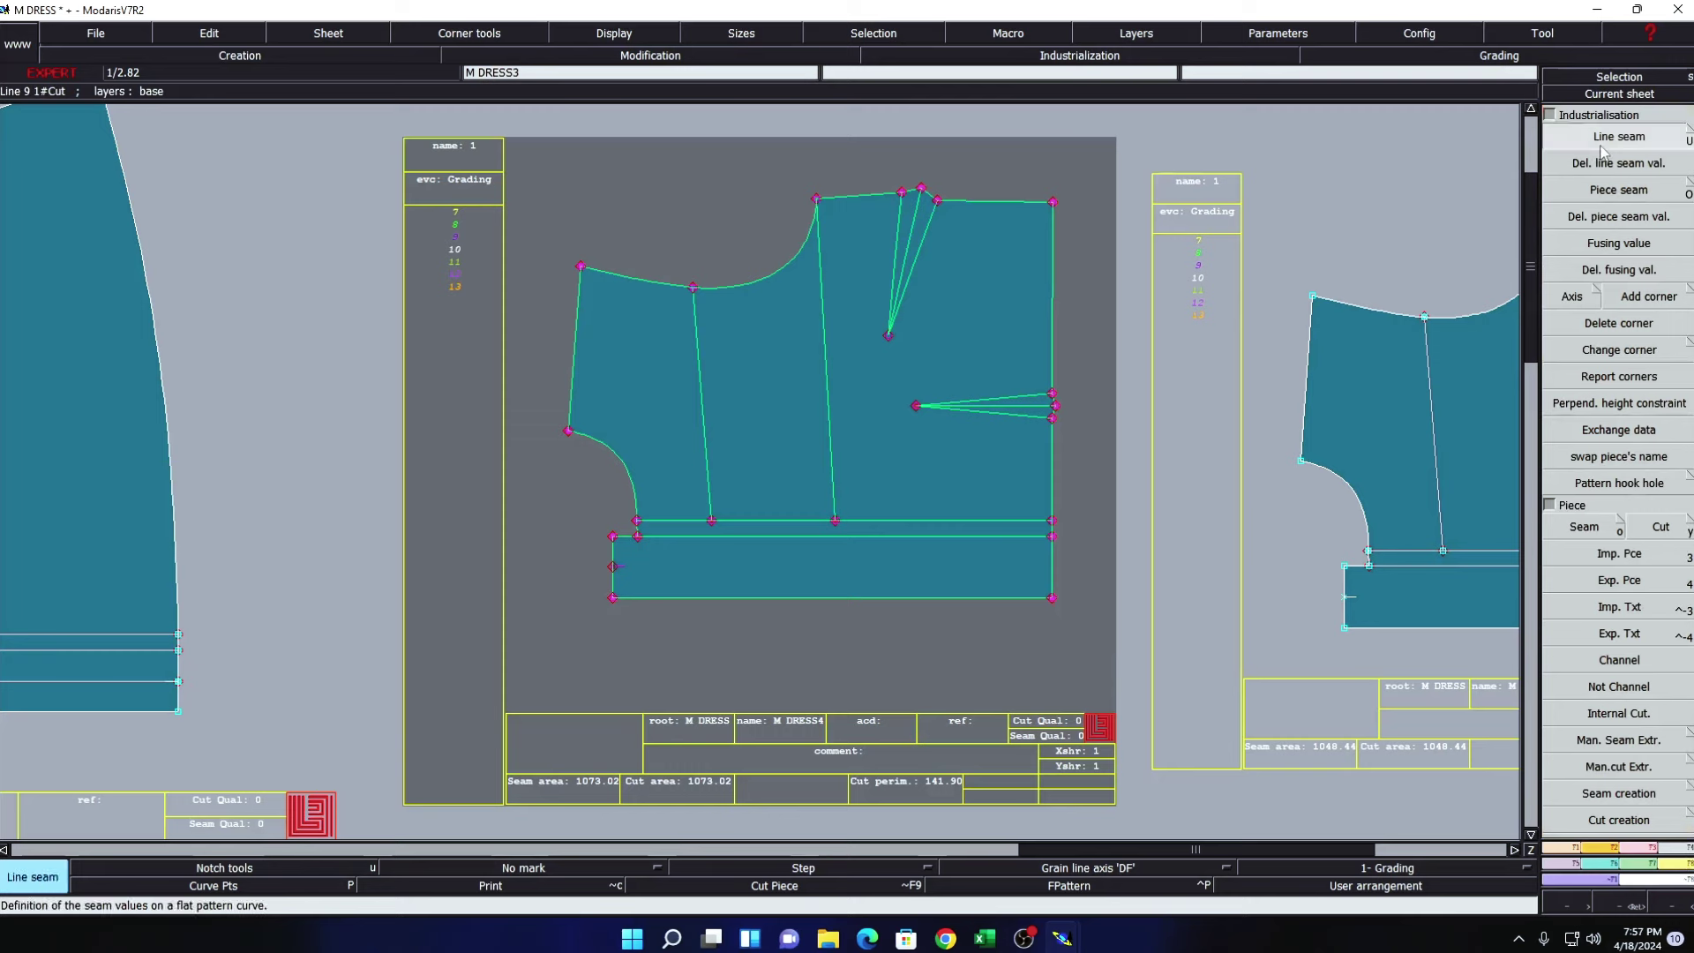
{"action": "left_click", "coordinate": [766, 285]}
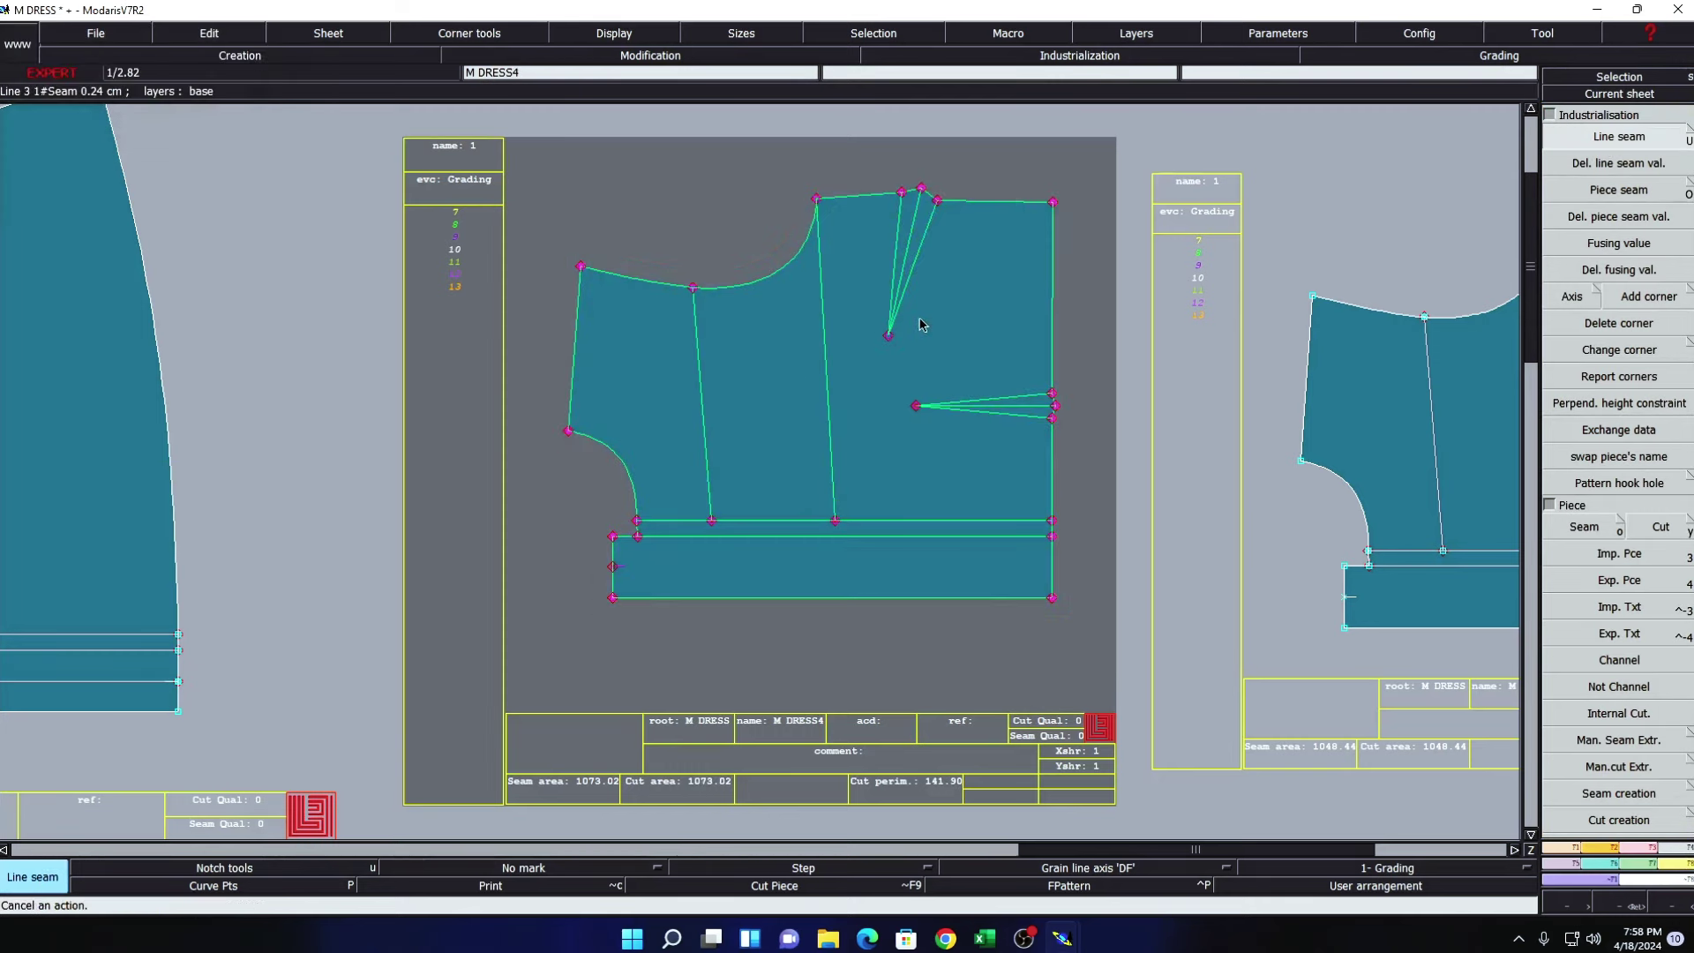
{"action": "right_click", "coordinate": [1002, 207]}
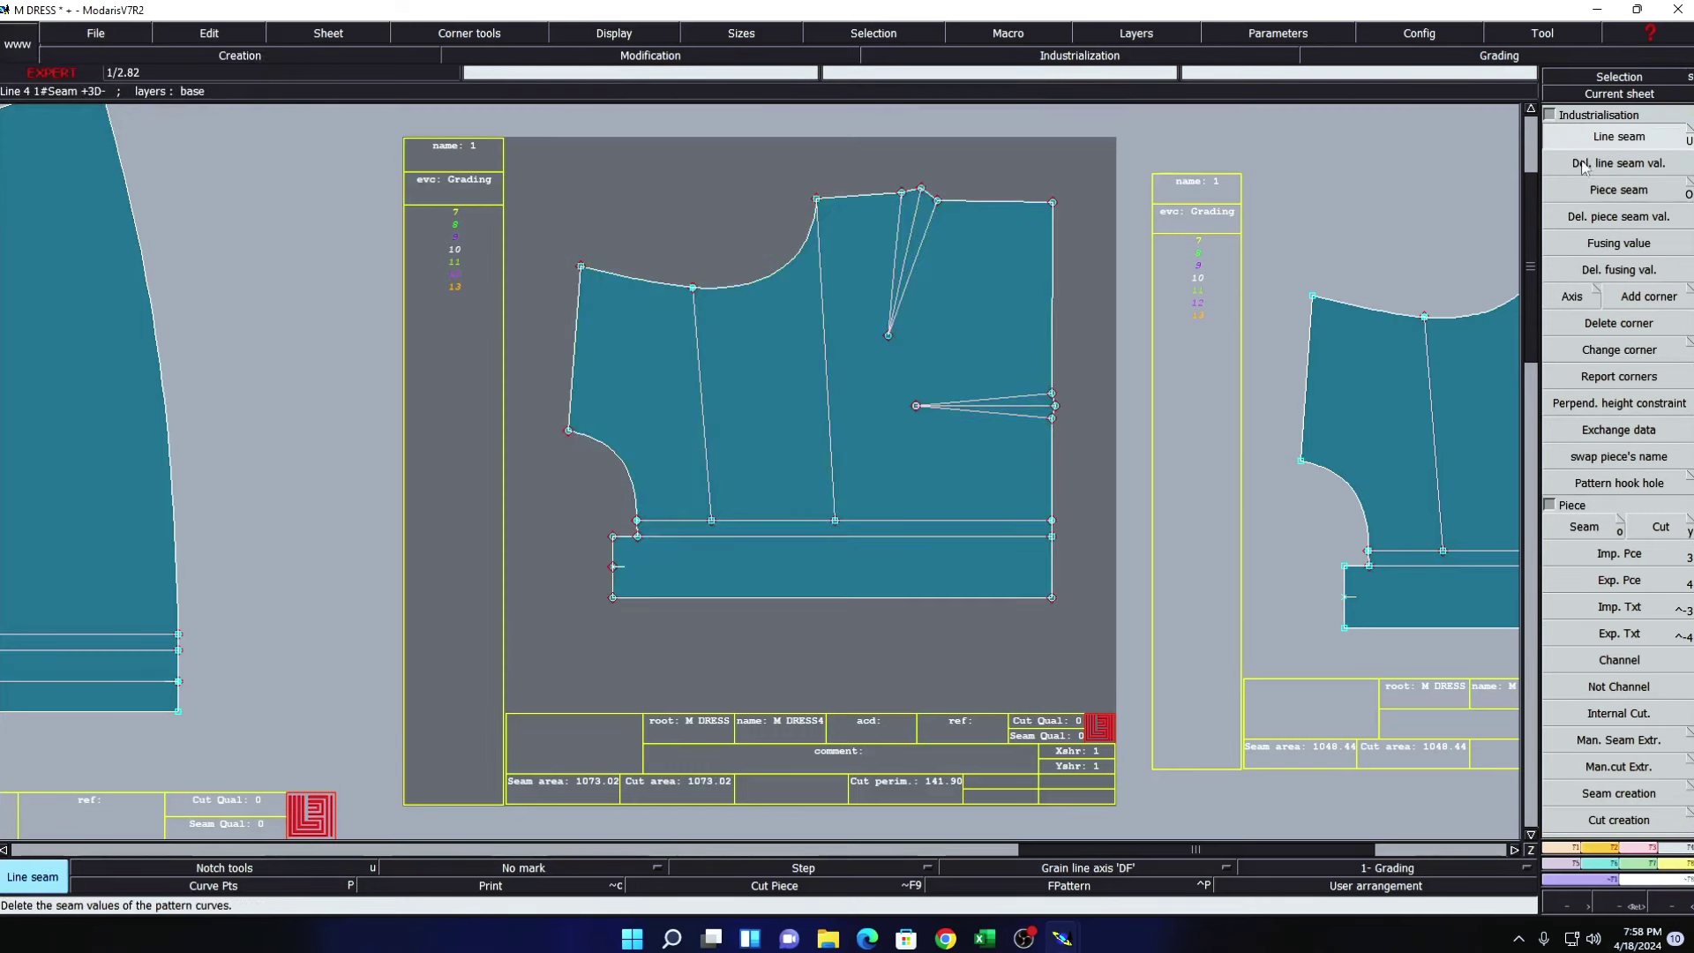
{"action": "left_click", "coordinate": [1002, 202]}
{"action": "key", "text": "Return"}
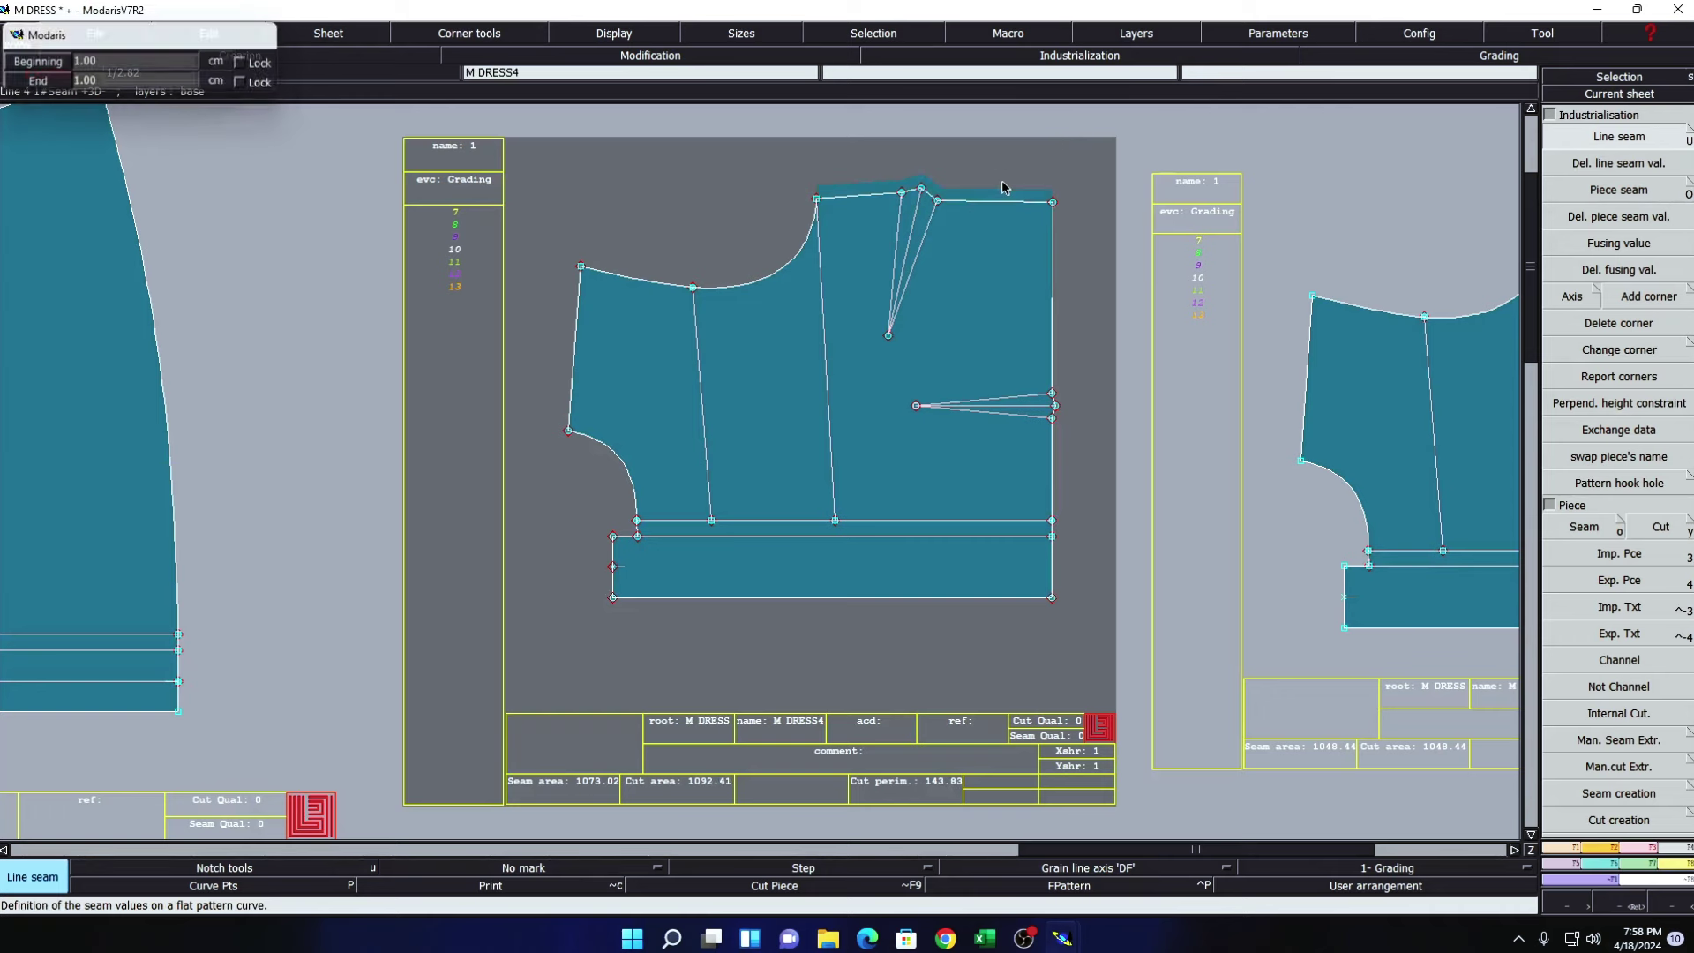
- Add seam allowances to the neckline, both side edges and armhole, with 0.70 cm armhole end allowance
{"action": "left_click", "coordinate": [764, 243]}
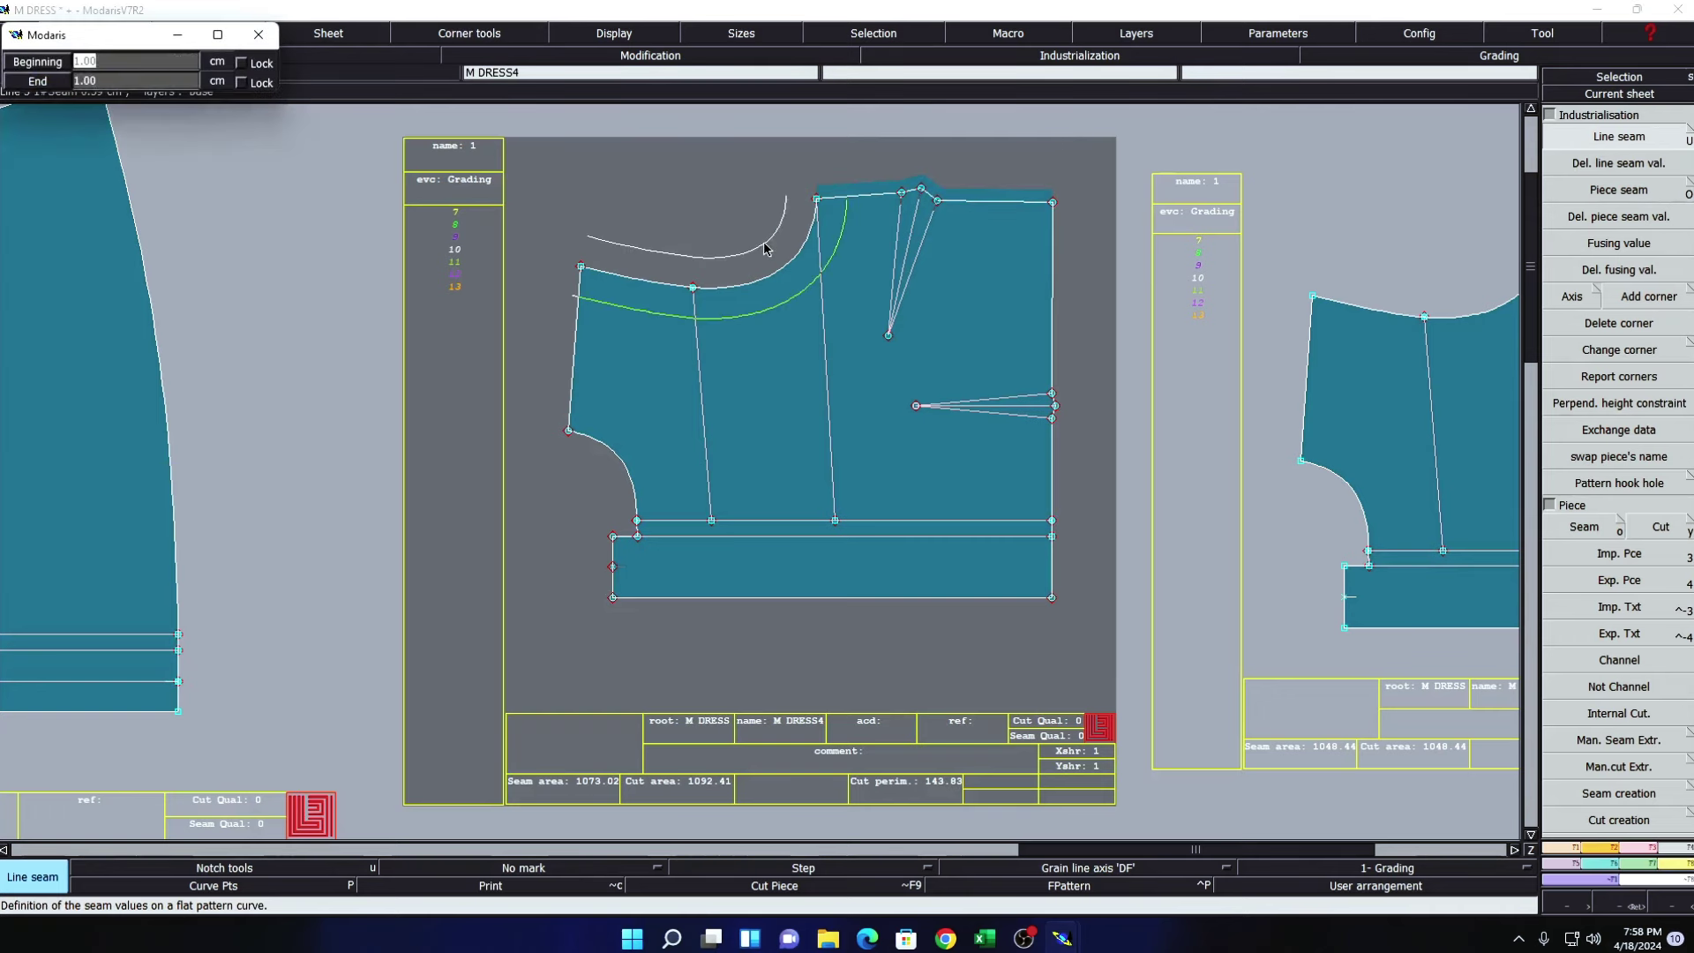
{"action": "key", "text": "Return"}
{"action": "left_click", "coordinate": [556, 369]}
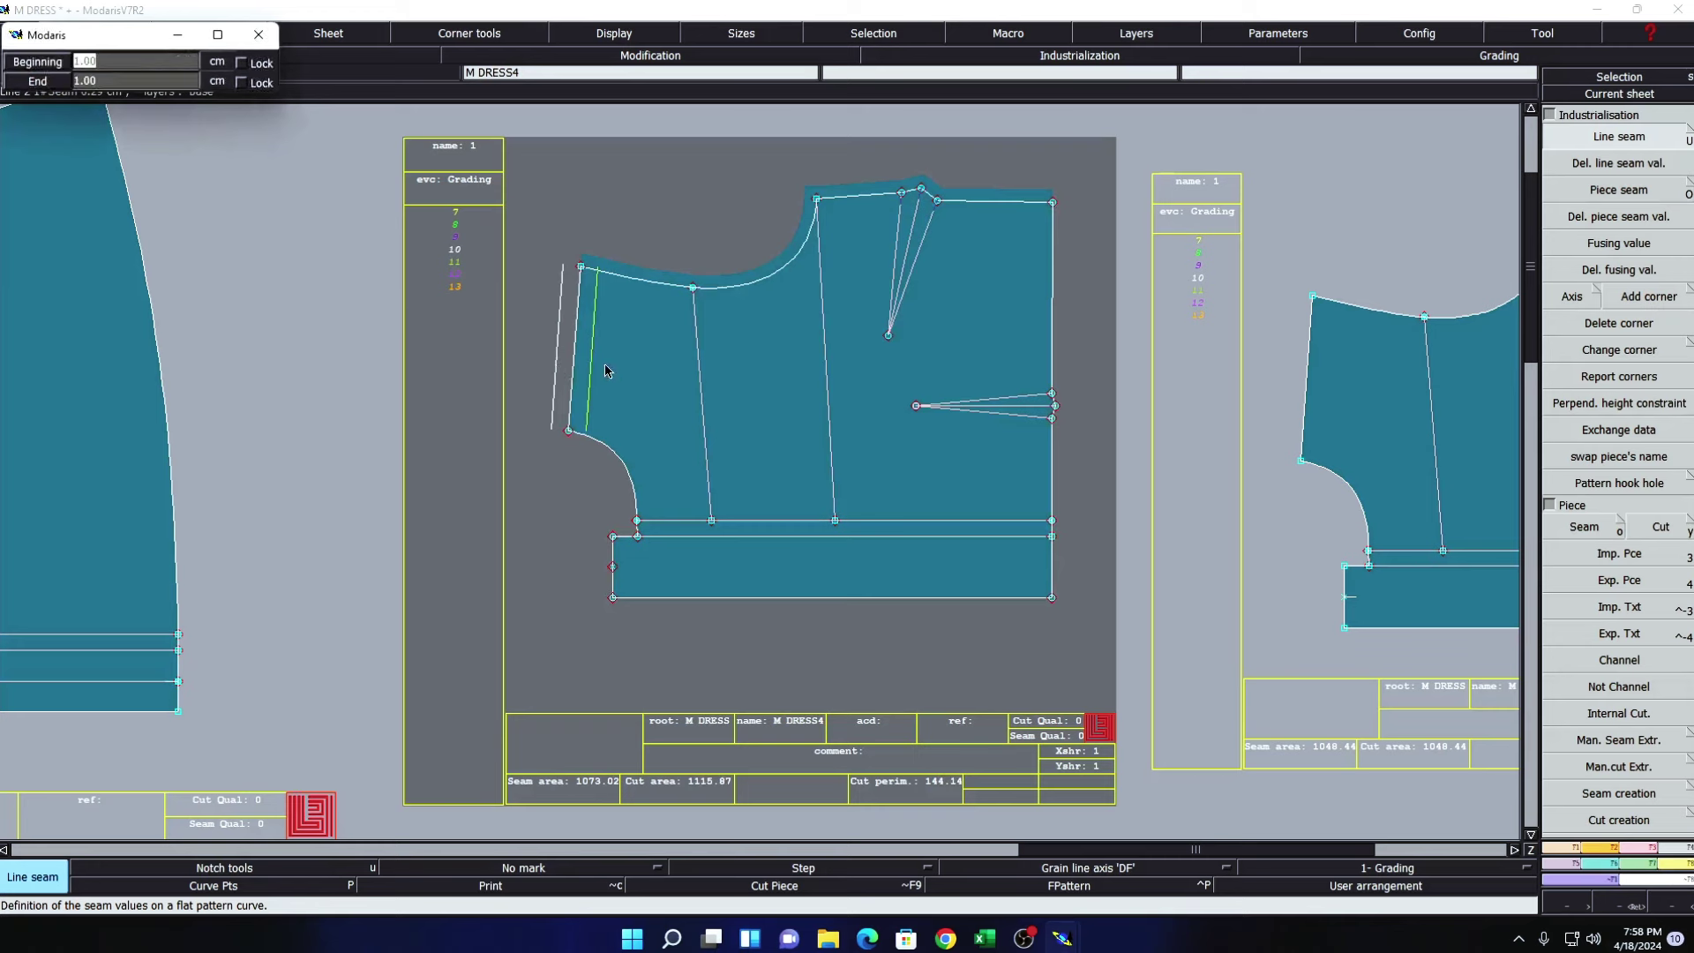
{"action": "key", "text": "Return"}
{"action": "left_click", "coordinate": [1061, 353]}
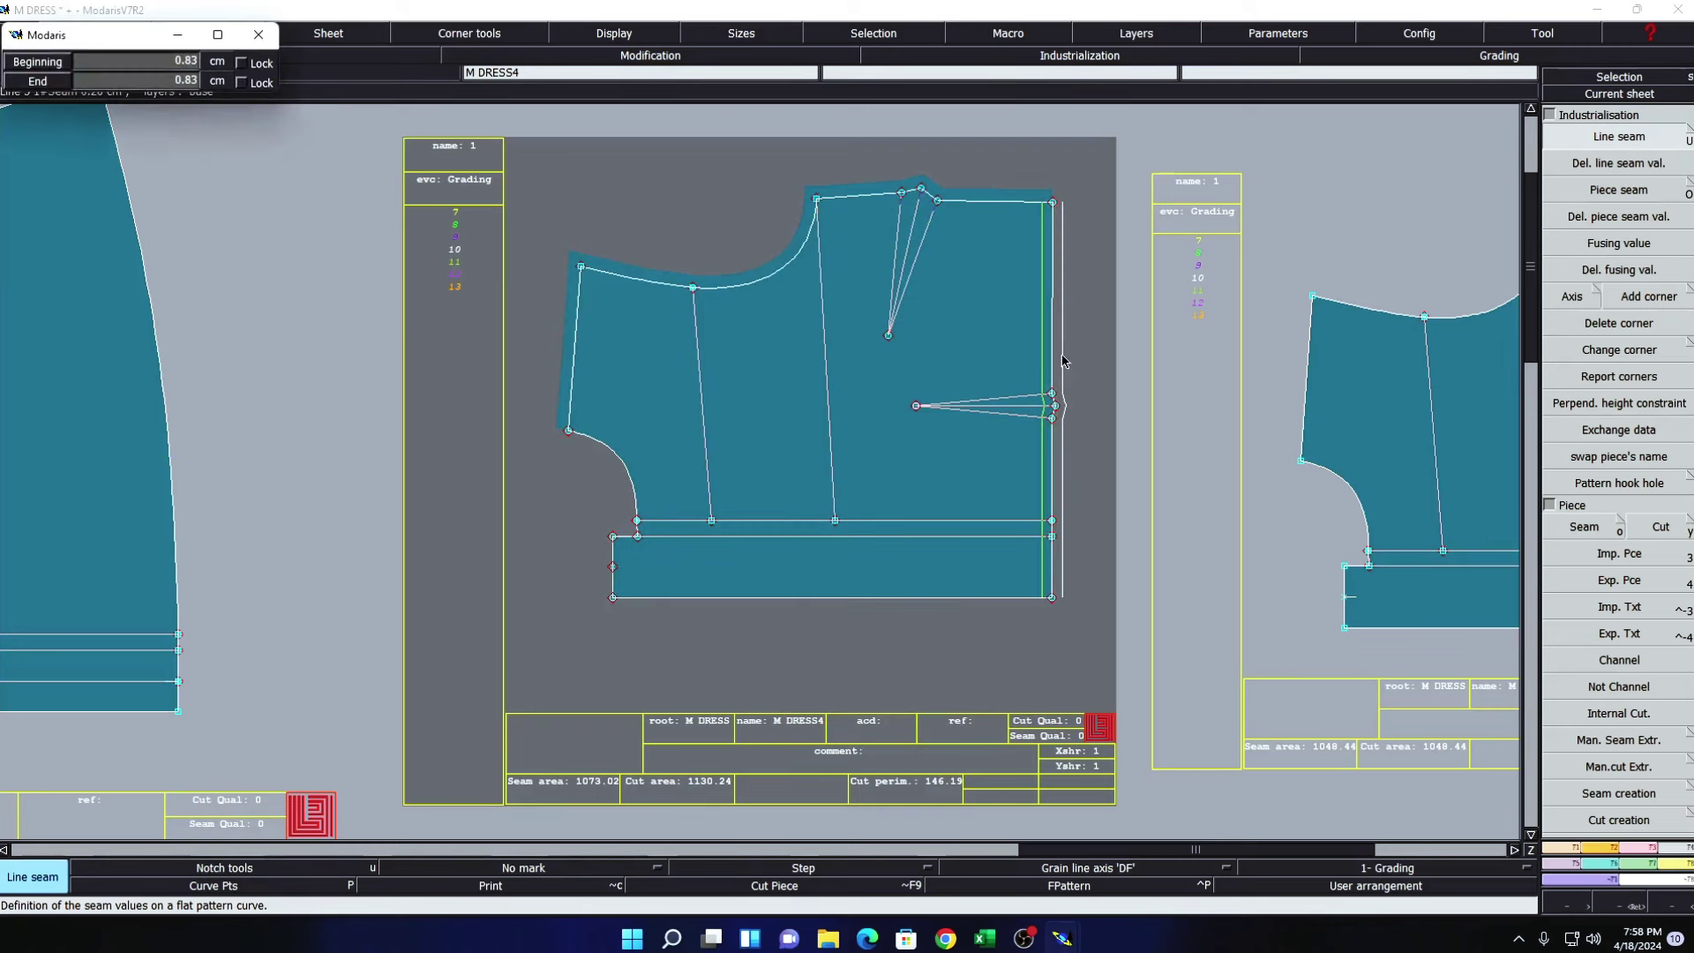
{"action": "key", "text": "Return"}
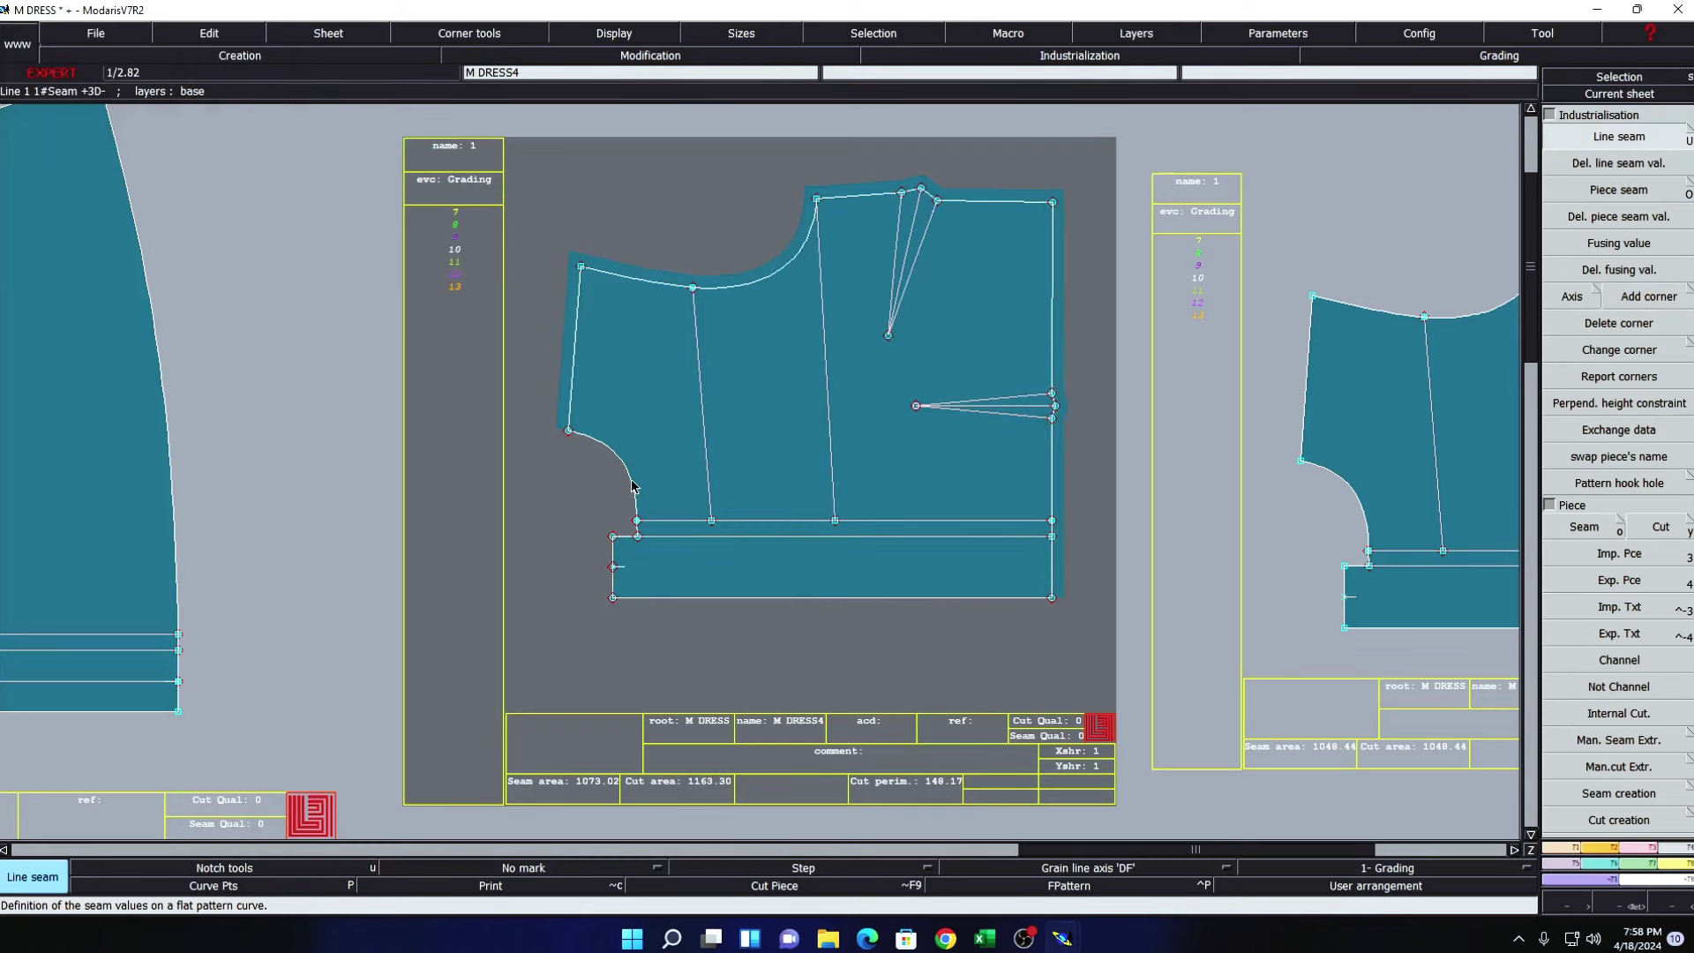
{"action": "left_click", "coordinate": [628, 490]}
{"action": "key", "text": "BackSpace"}
{"action": "type", "text": "2"}
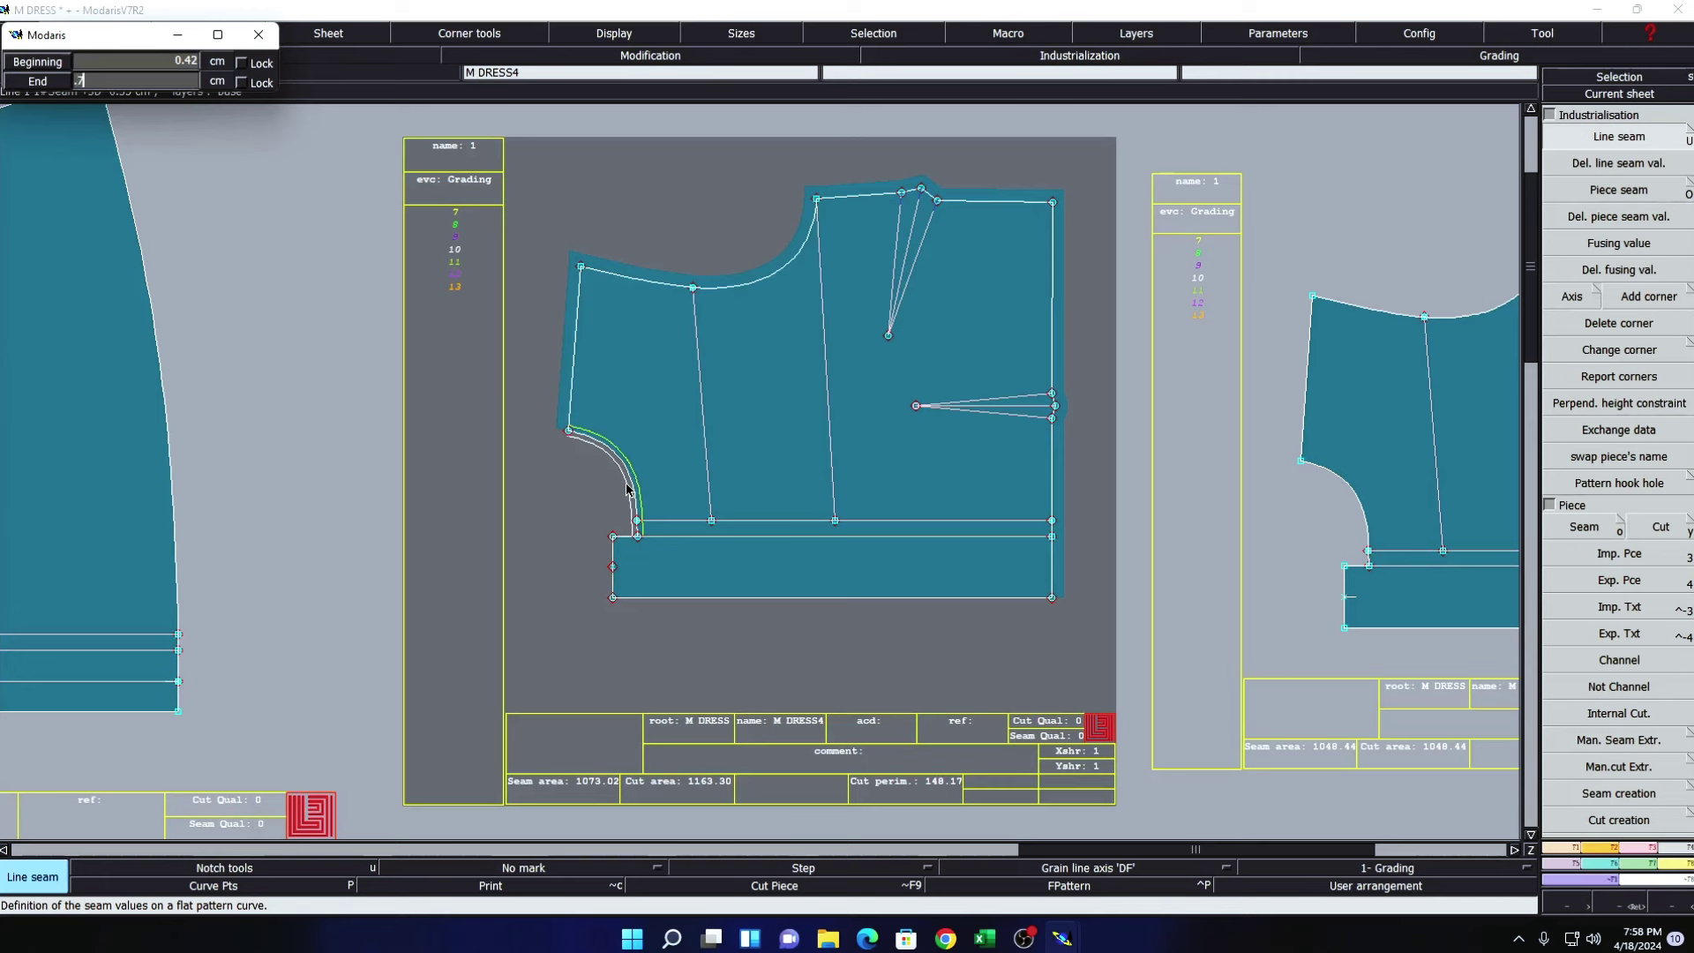
{"action": "key", "text": "Return"}
{"action": "key", "text": "Return"}
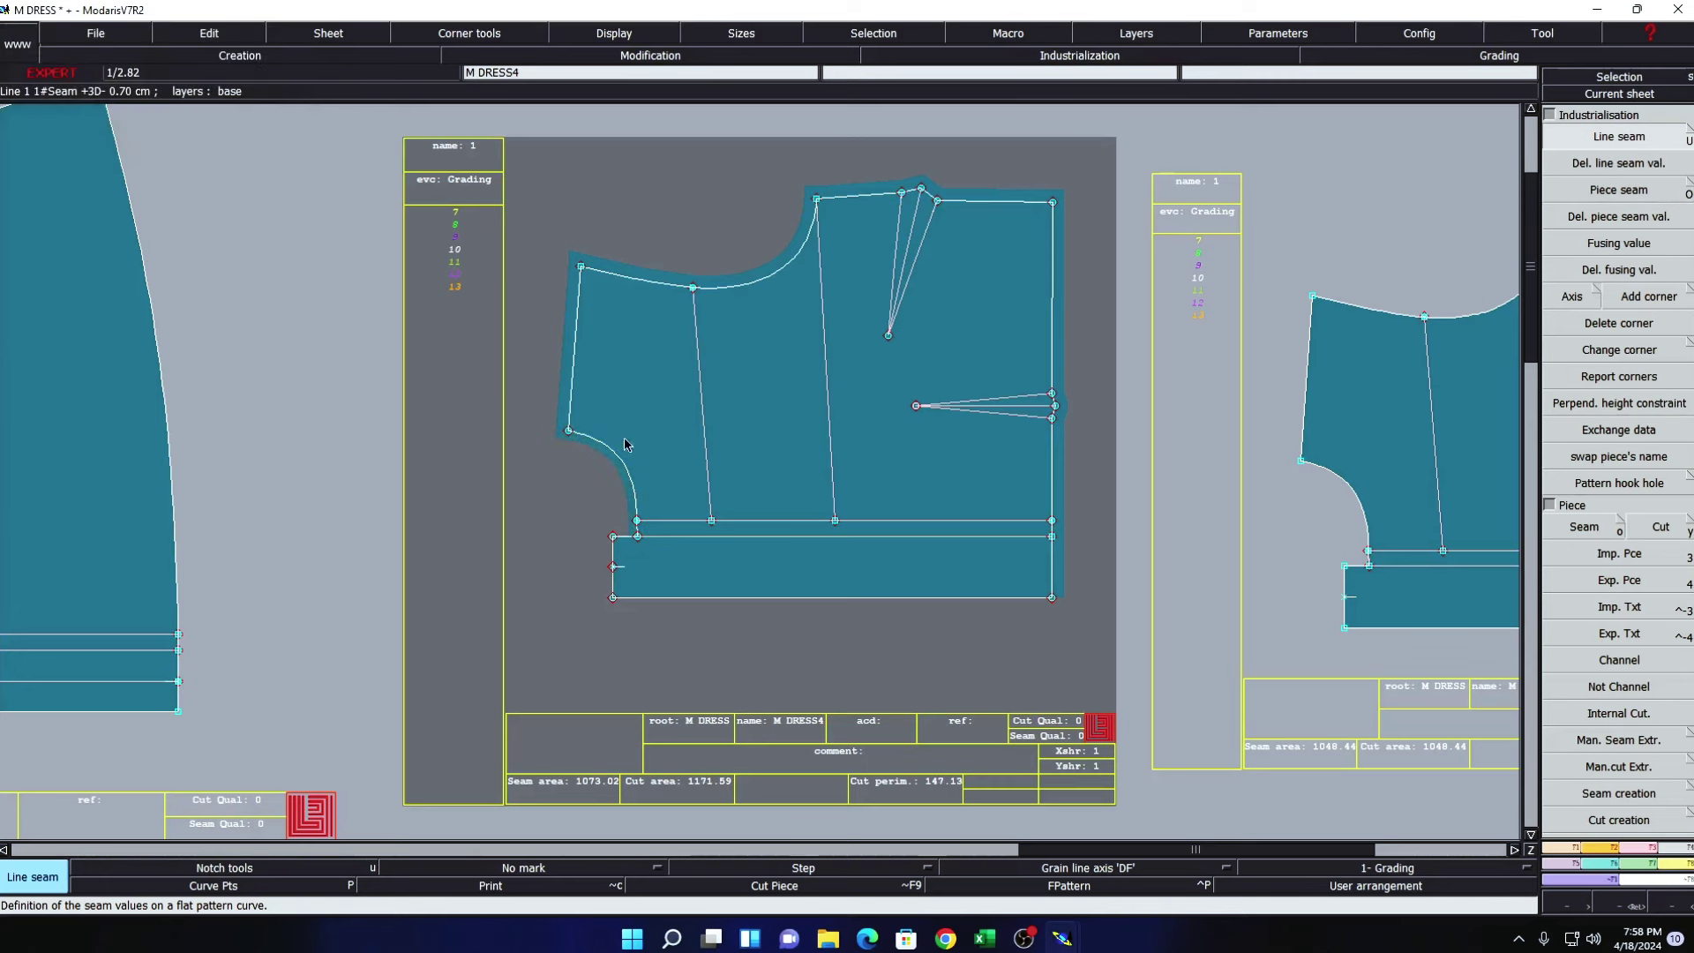
- Label the piece with the comment FRONT 1X2
{"action": "left_click", "coordinate": [868, 754]}
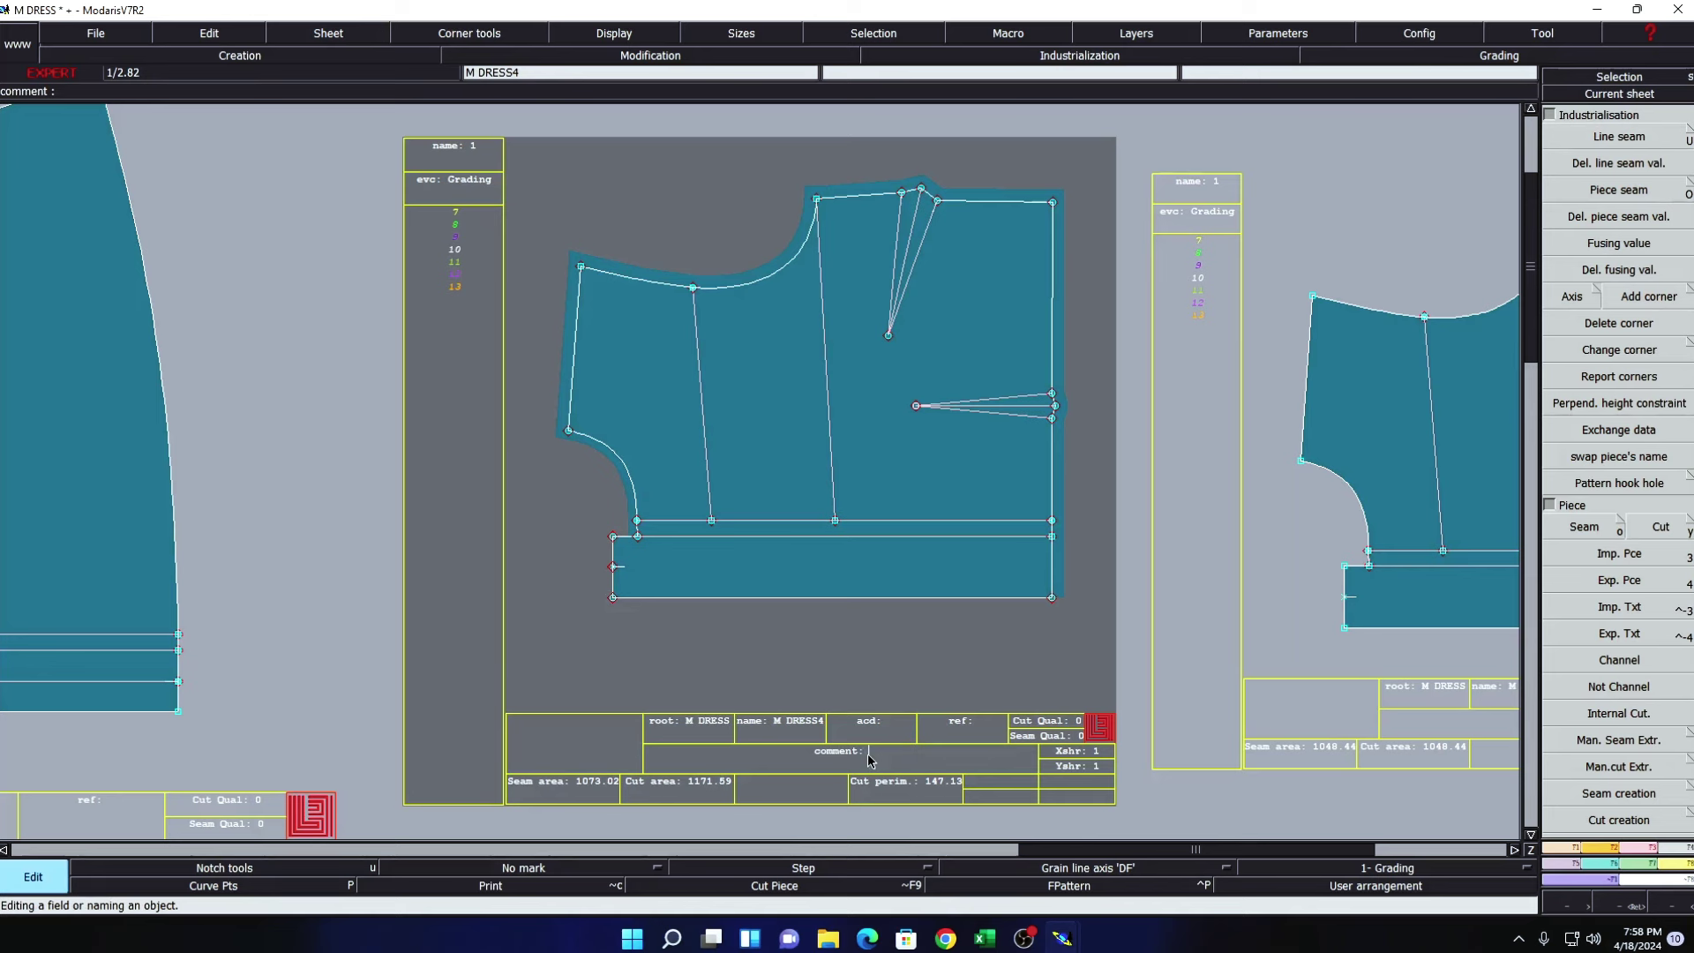
{"action": "type", "text": "FRONT 1X1"}
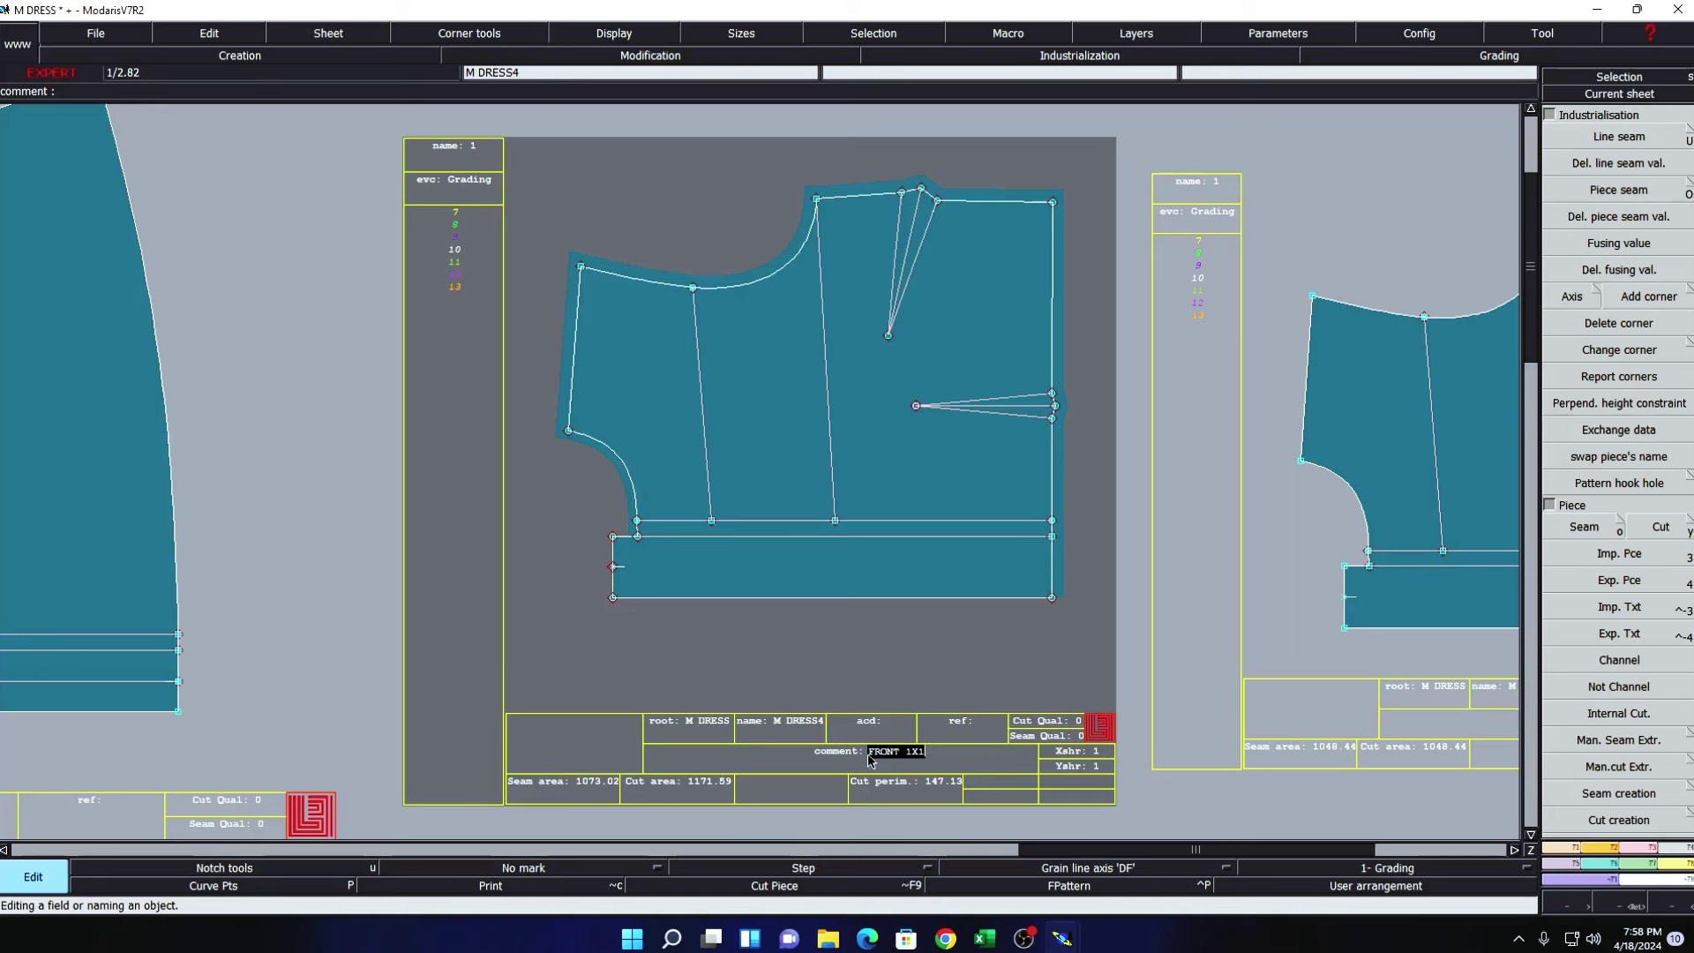
{"action": "key", "text": "BackSpace"}
{"action": "key", "text": "Return"}
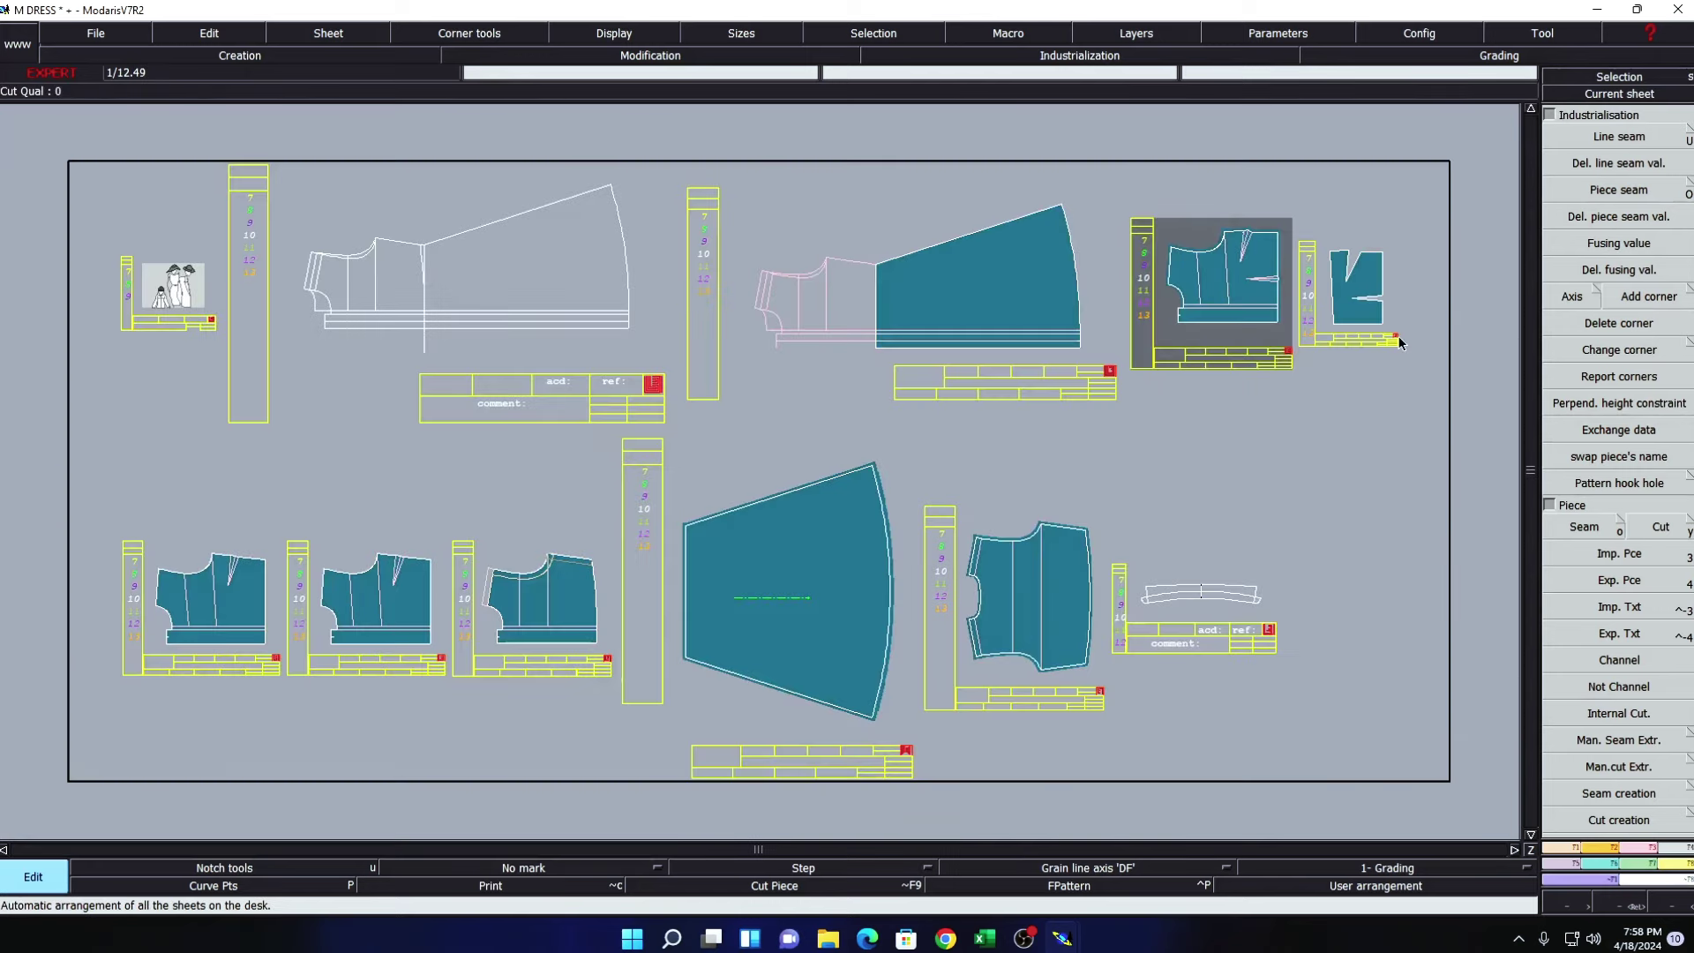
- Delete the surplus sheets, including M DRESS2 and M DRESS3
{"action": "key", "text": "Delete"}
{"action": "left_click", "coordinate": [1352, 276]}
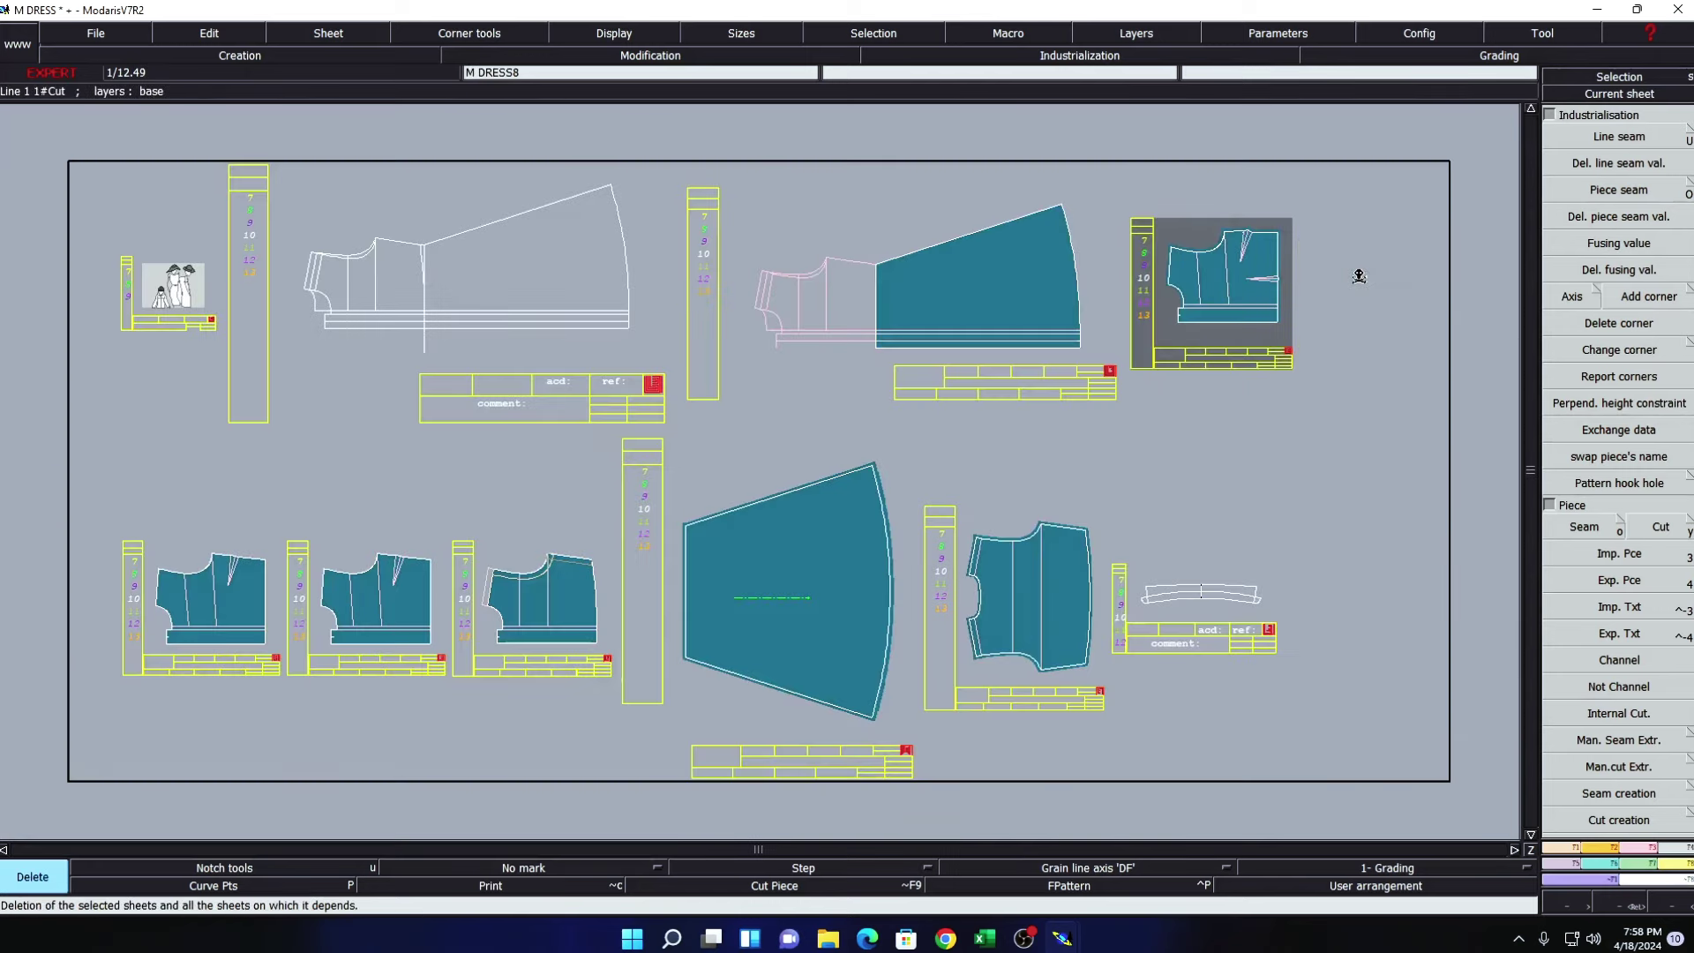
{"action": "left_click", "coordinate": [595, 635]}
{"action": "left_click", "coordinate": [395, 625]}
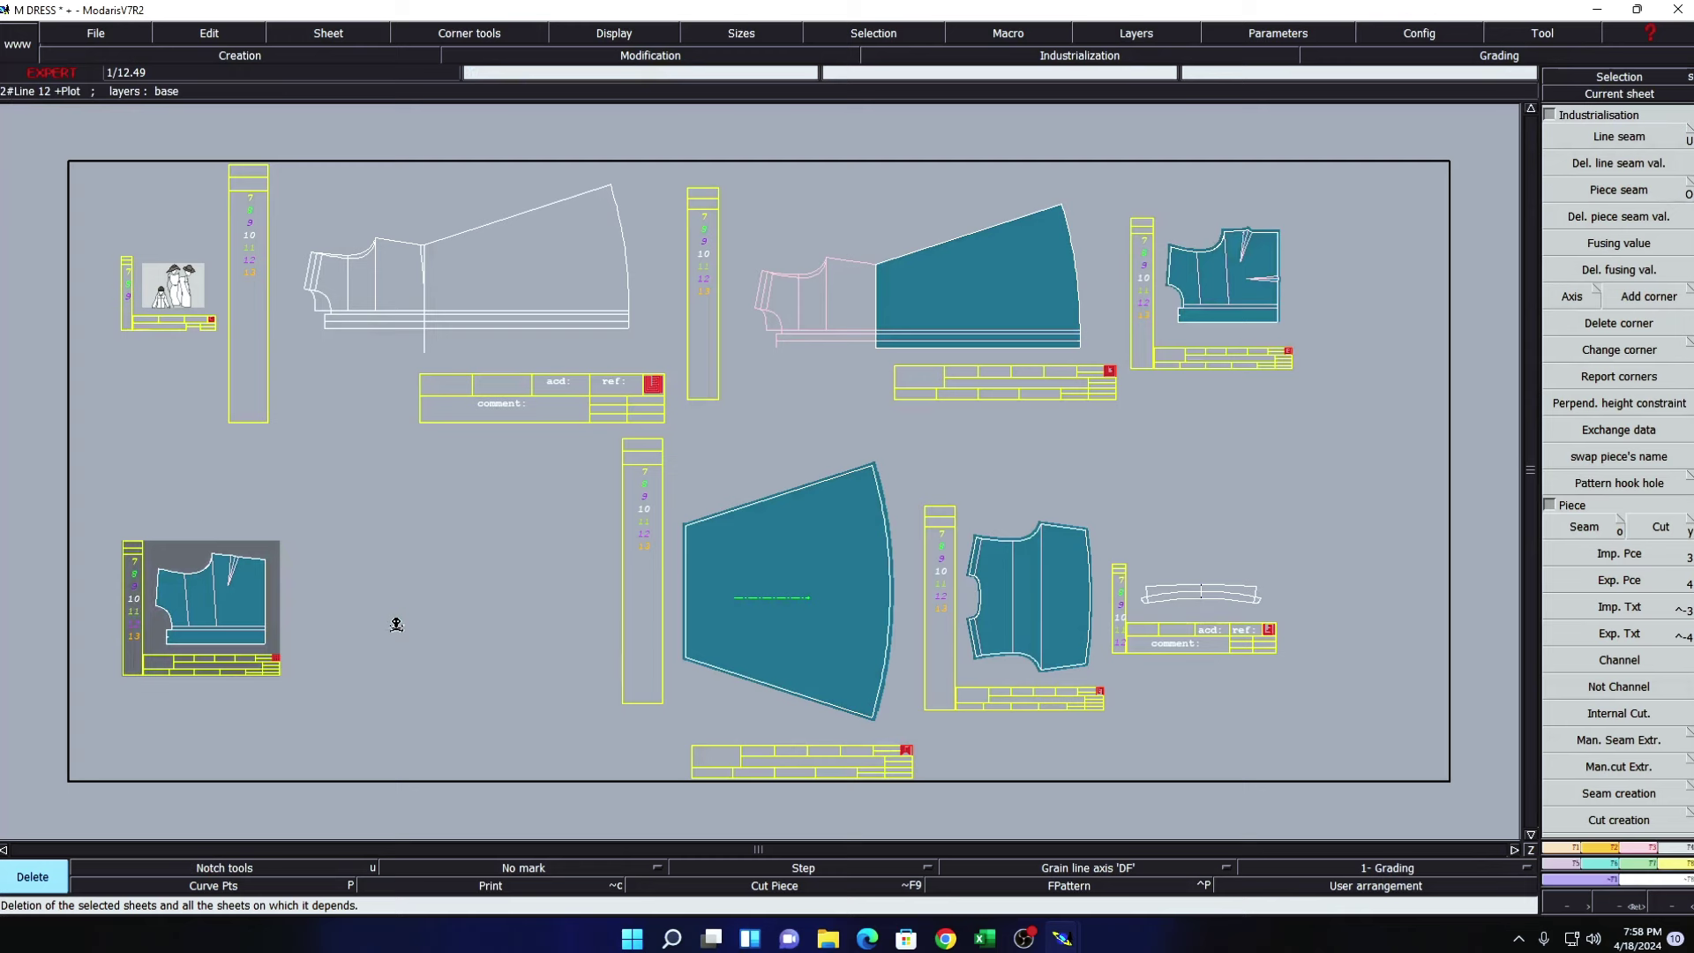
{"action": "left_click", "coordinate": [265, 627]}
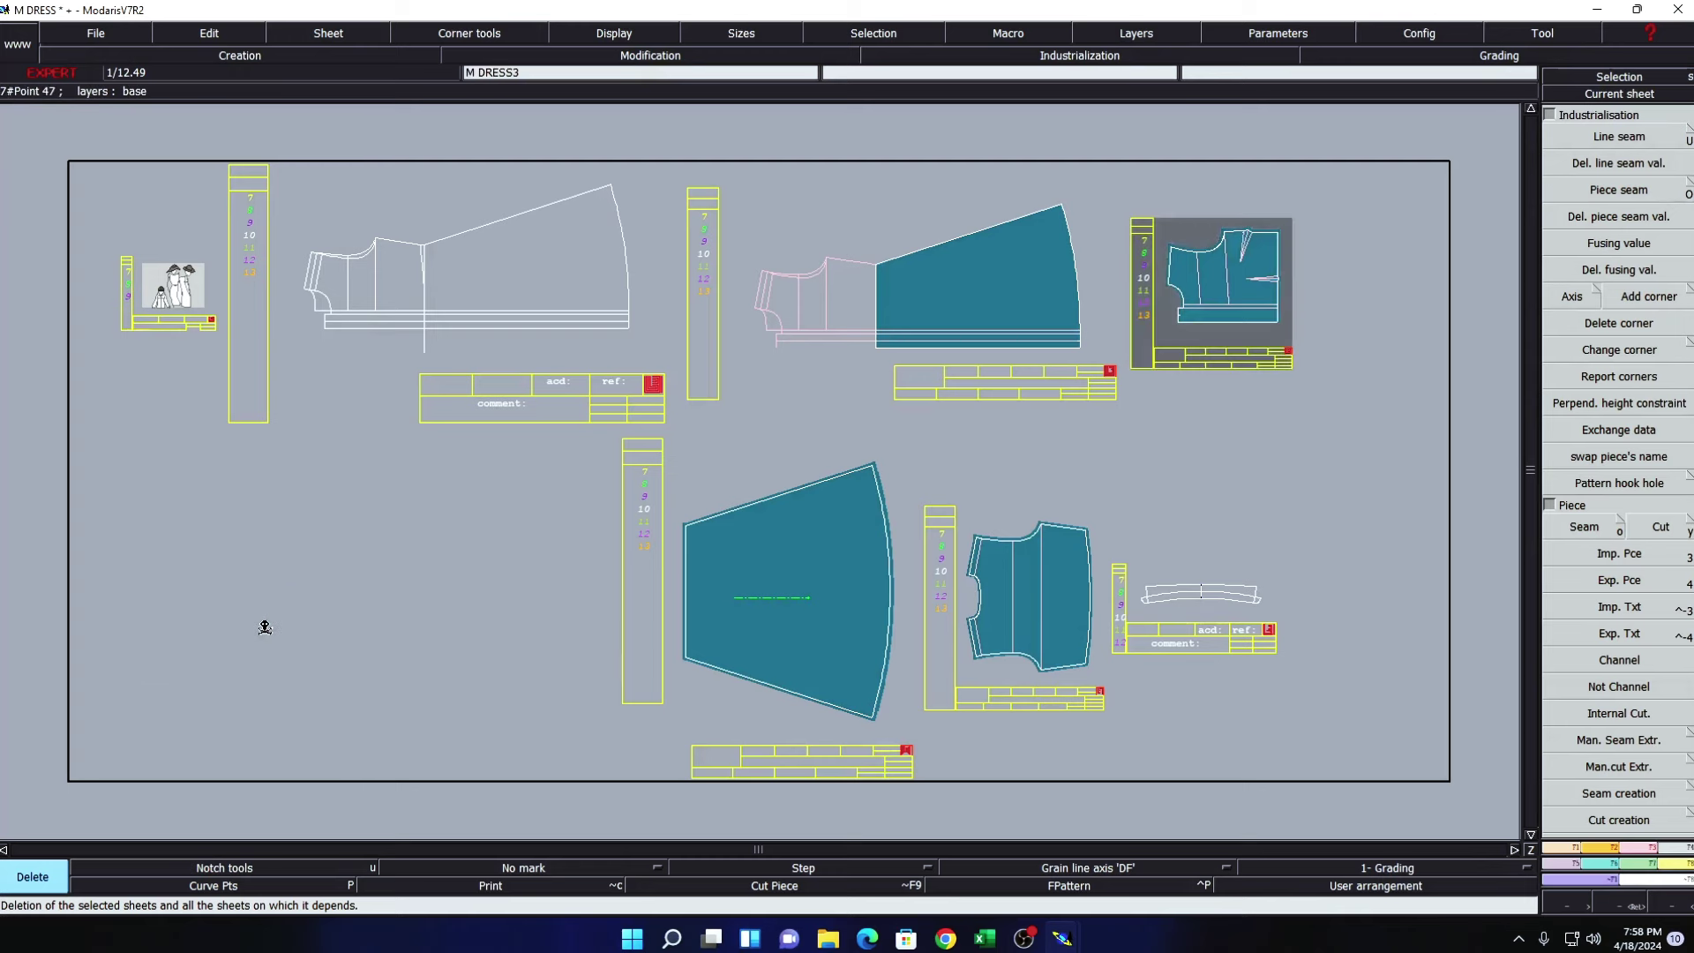
- Bring up M DRESS5 and erase its leftover bodice construction lines and curves
{"action": "left_click", "coordinate": [1619, 93]}
{"action": "left_click", "coordinate": [858, 341]}
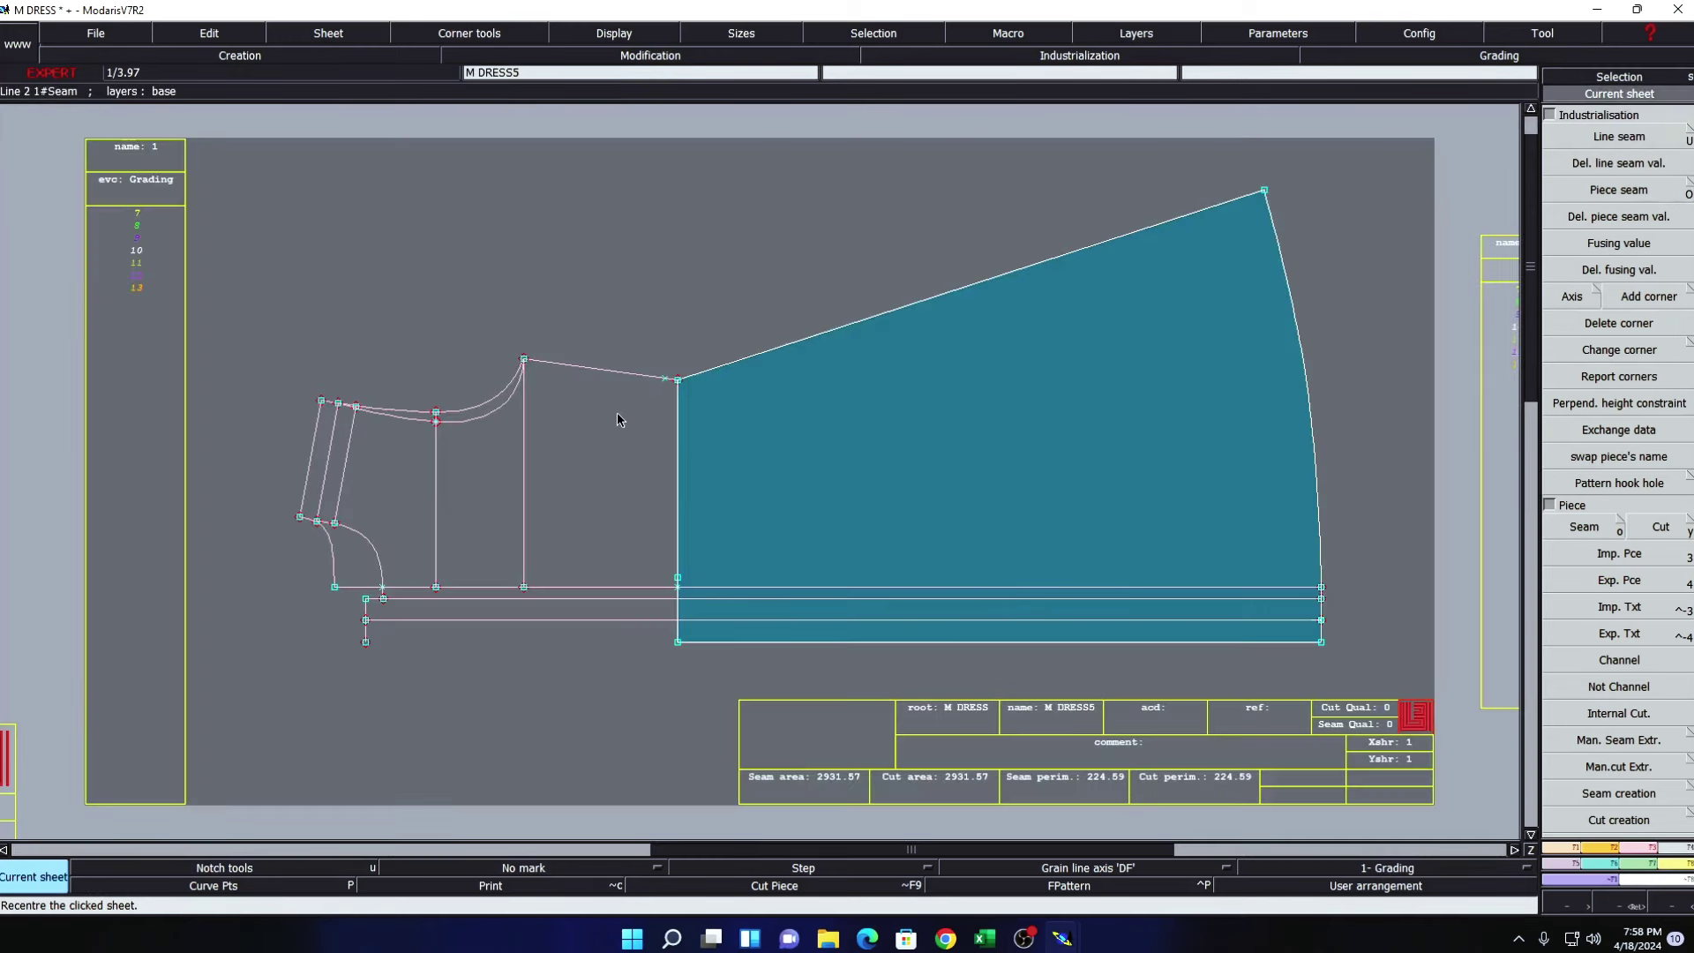
{"action": "key", "text": "Delete"}
{"action": "left_click", "coordinate": [611, 379]}
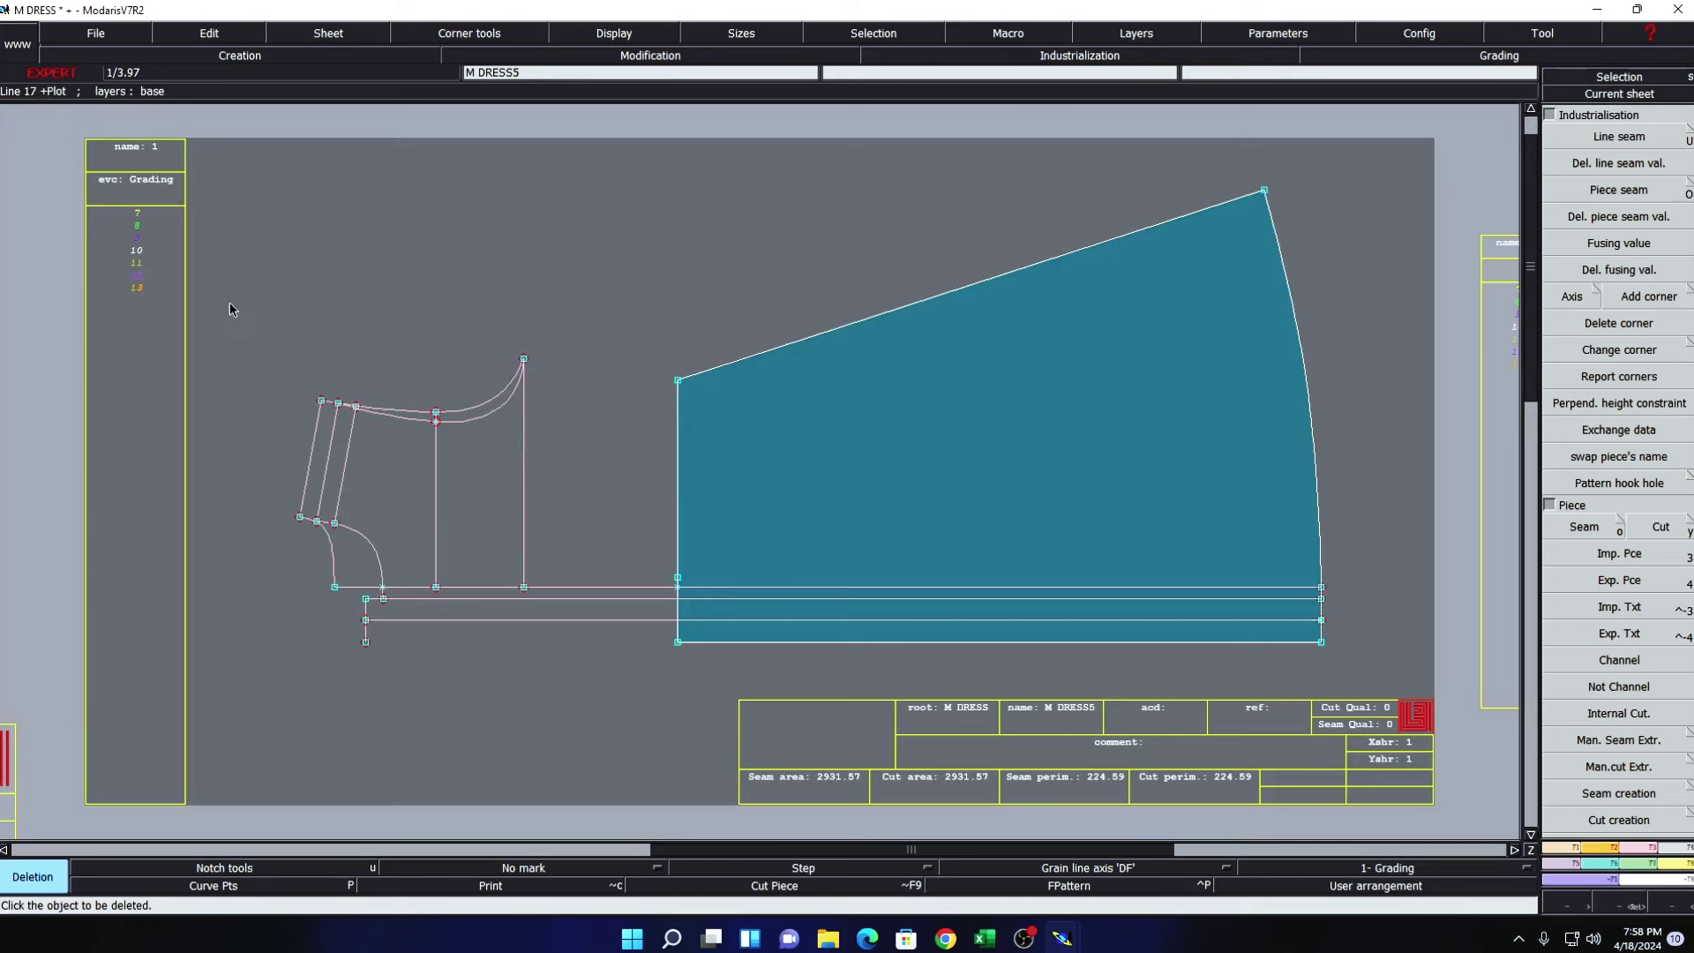
{"action": "left_click", "coordinate": [520, 485]}
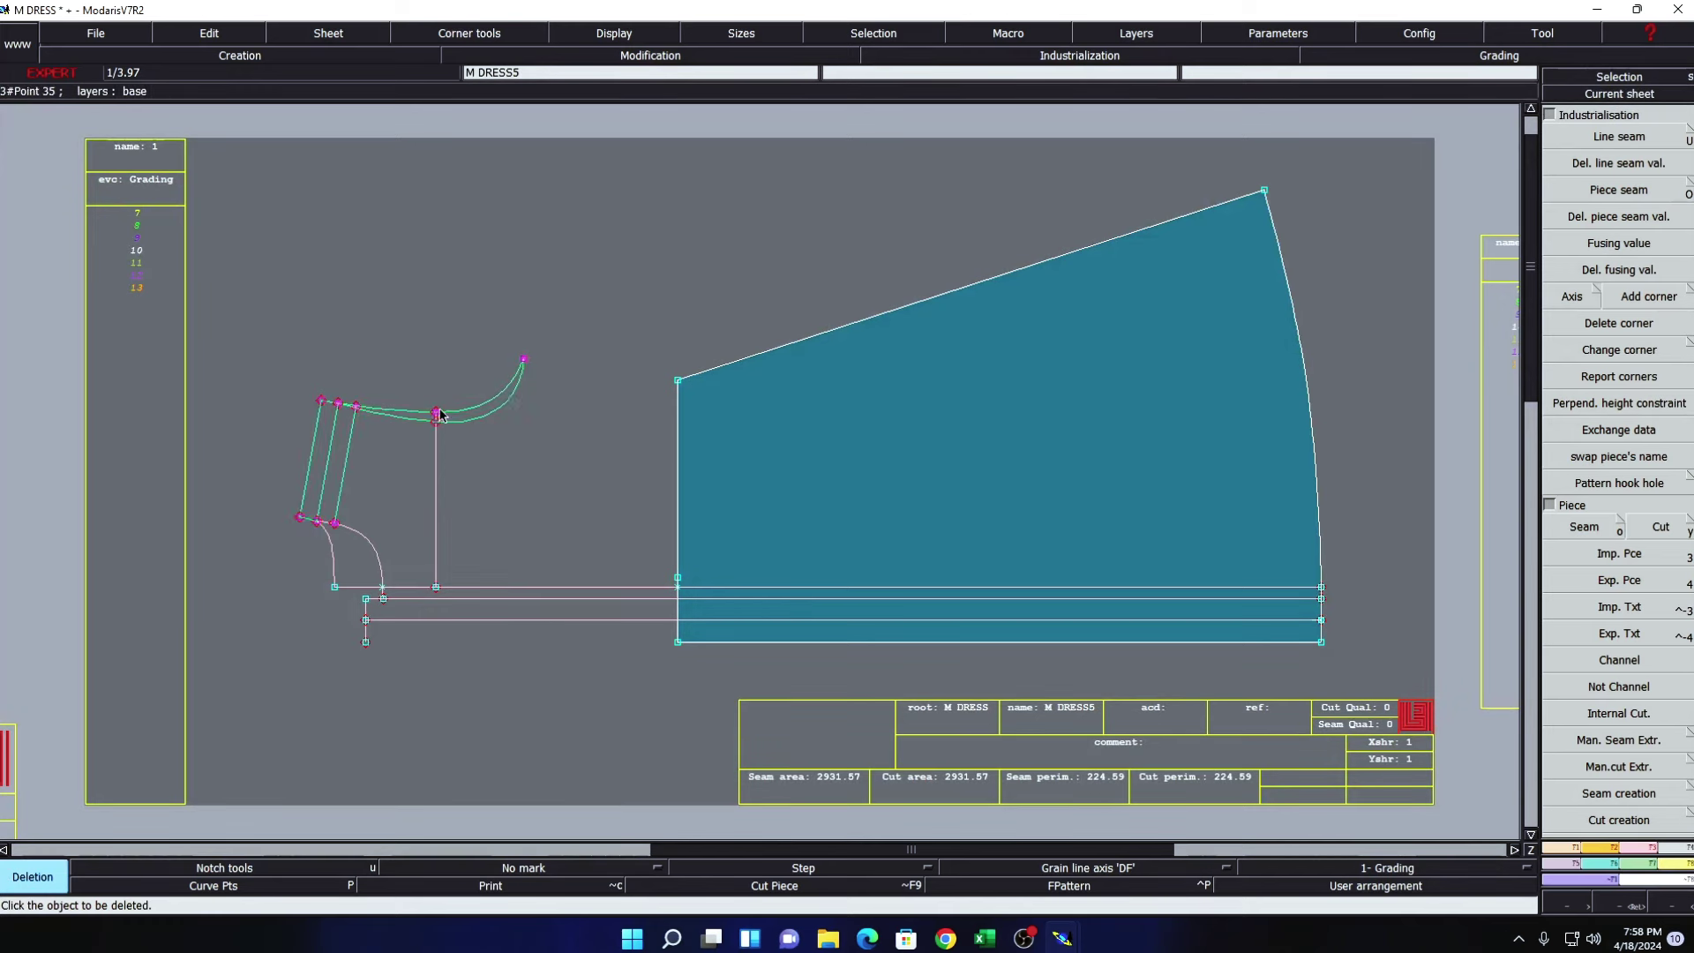
{"action": "left_click", "coordinate": [439, 415]}
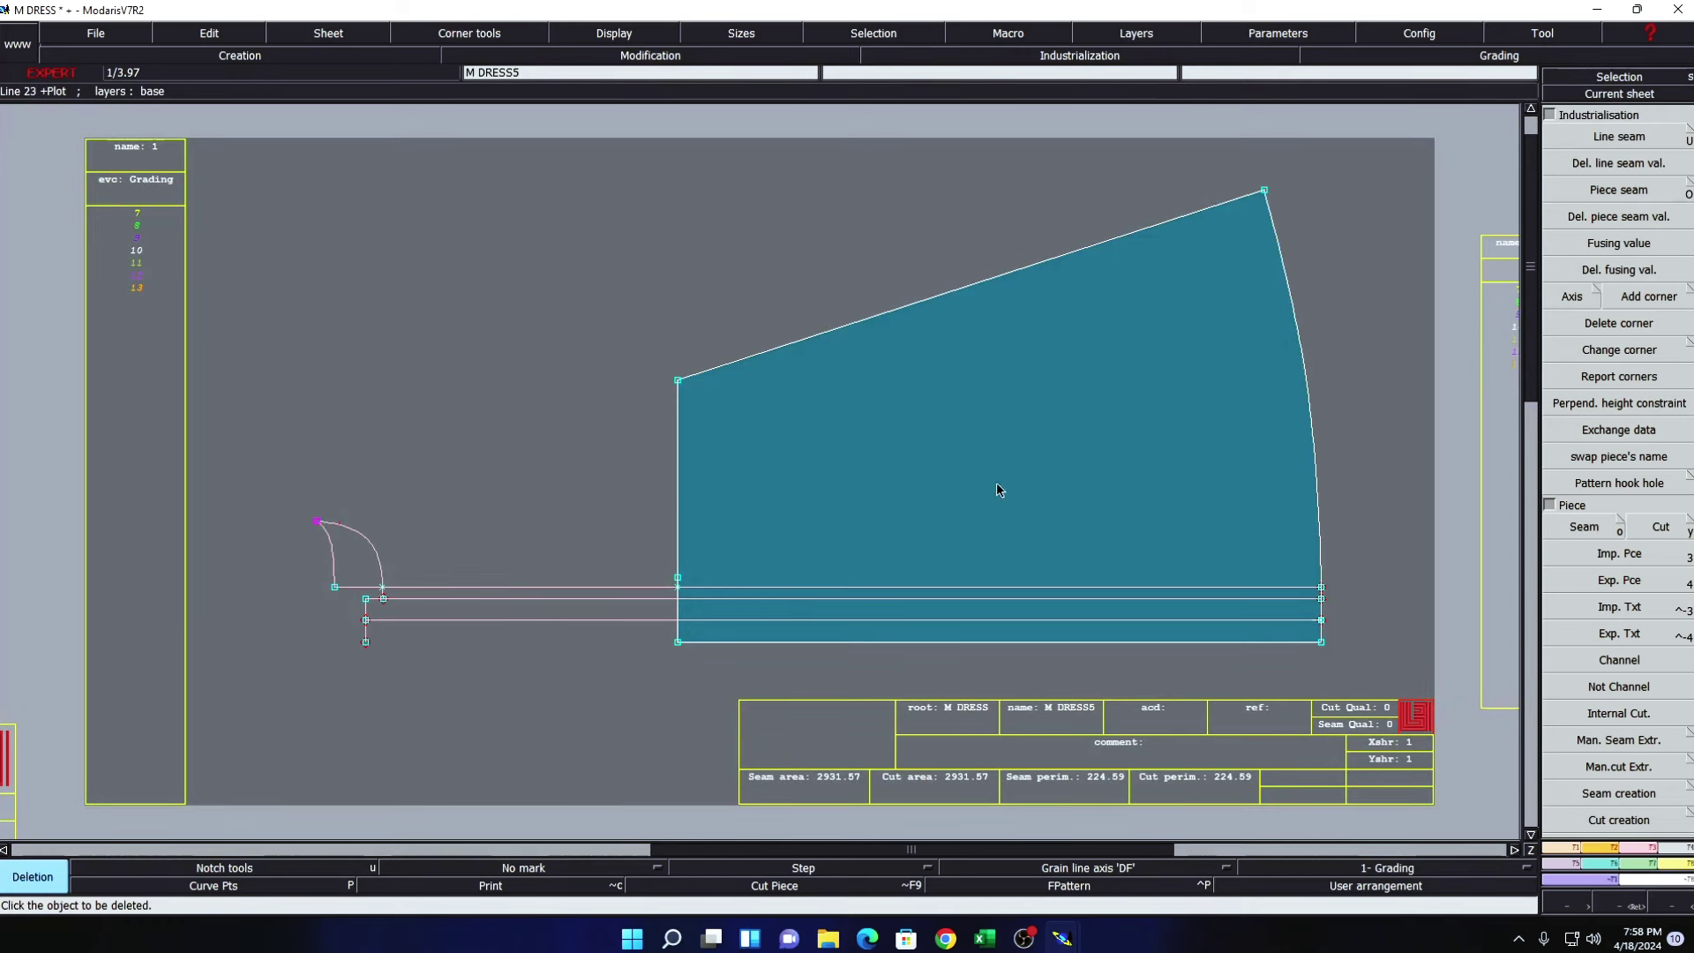
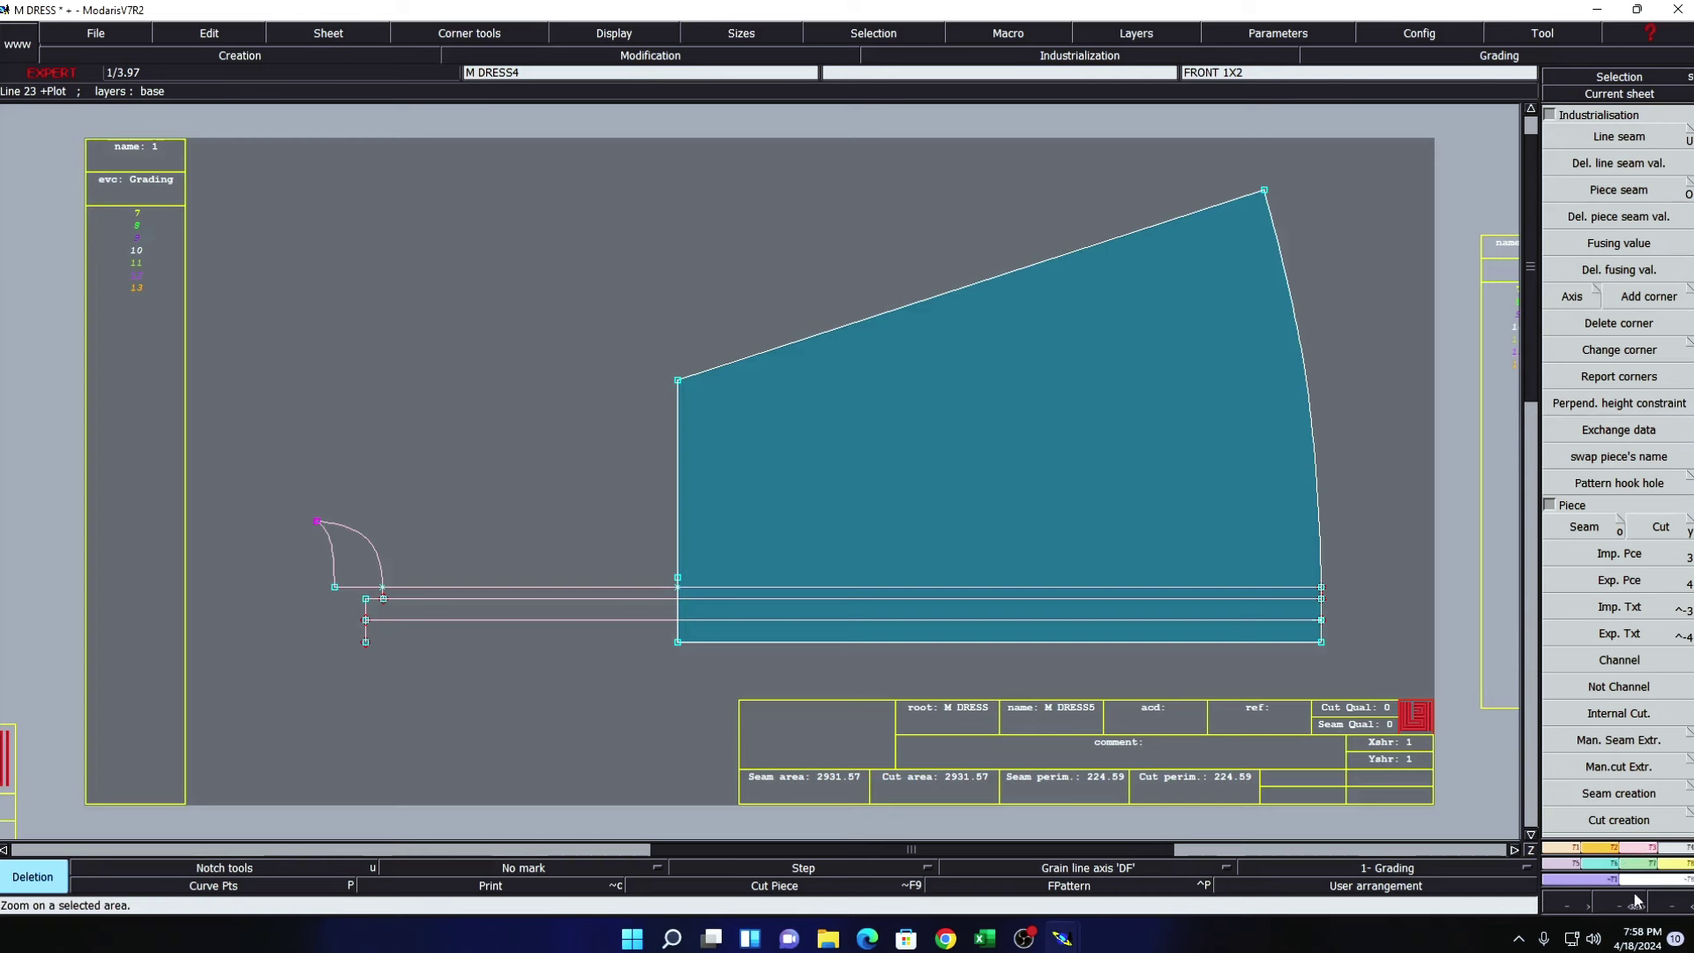
- Trim the band lines to the skirt's left edge with Adjust 2 lines and delete the leftover curve
{"action": "left_click", "coordinate": [1641, 852]}
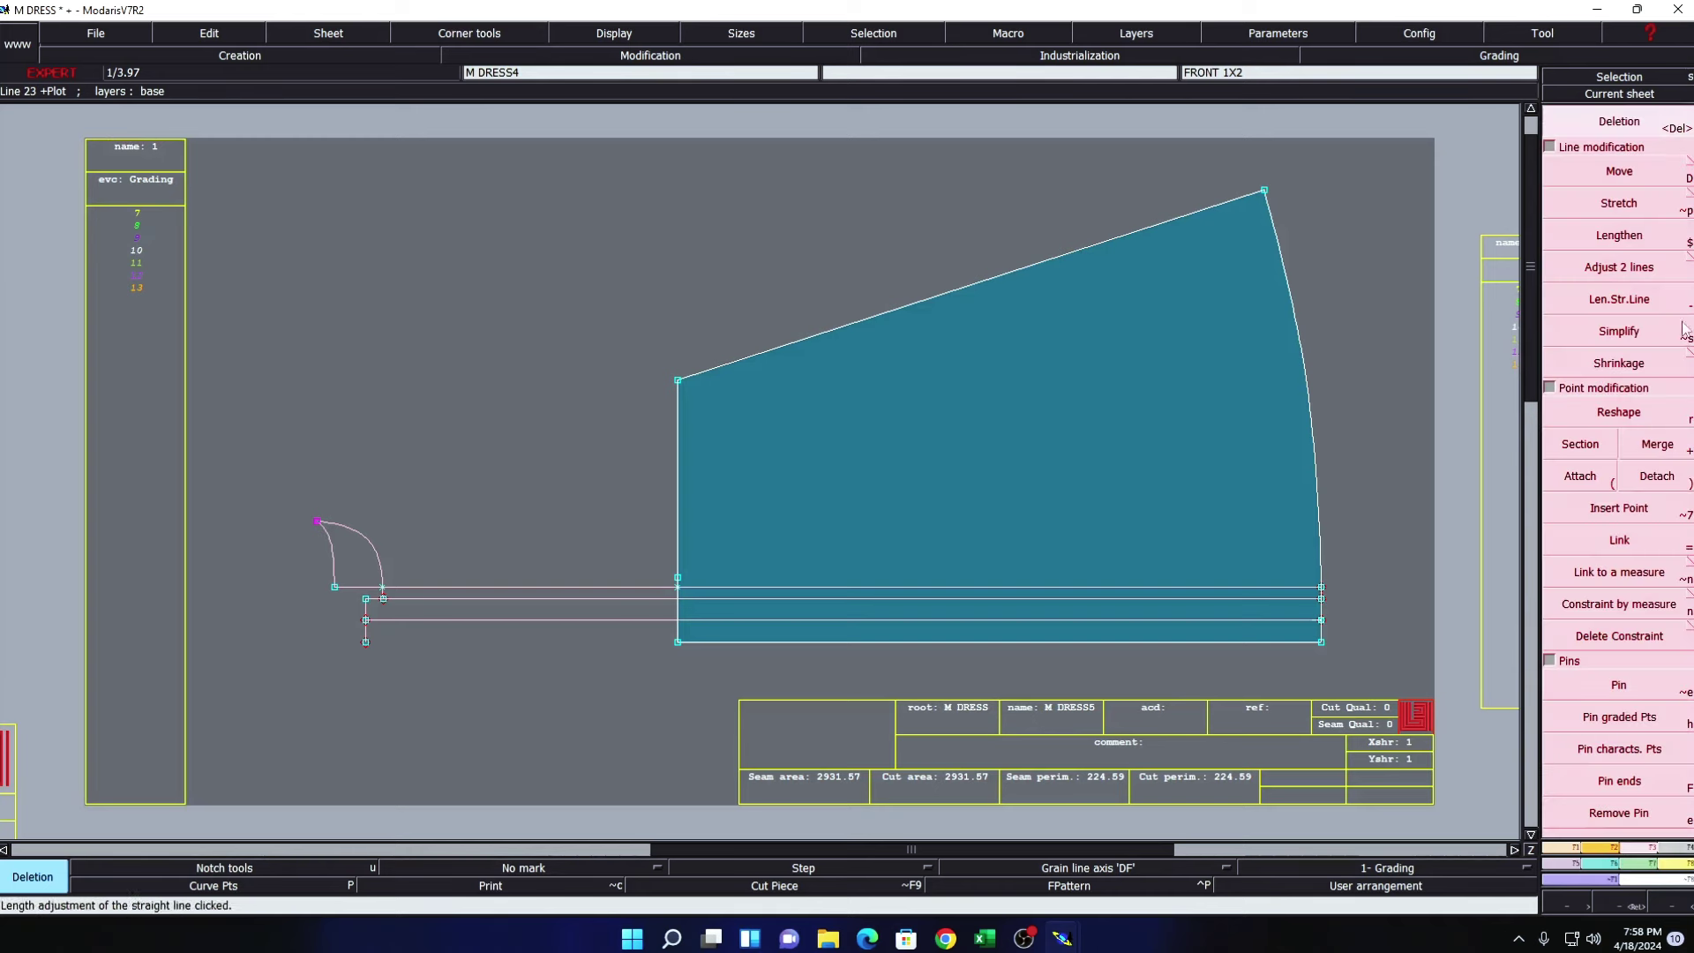
{"action": "left_click", "coordinate": [1619, 275]}
{"action": "left_click", "coordinate": [694, 588]}
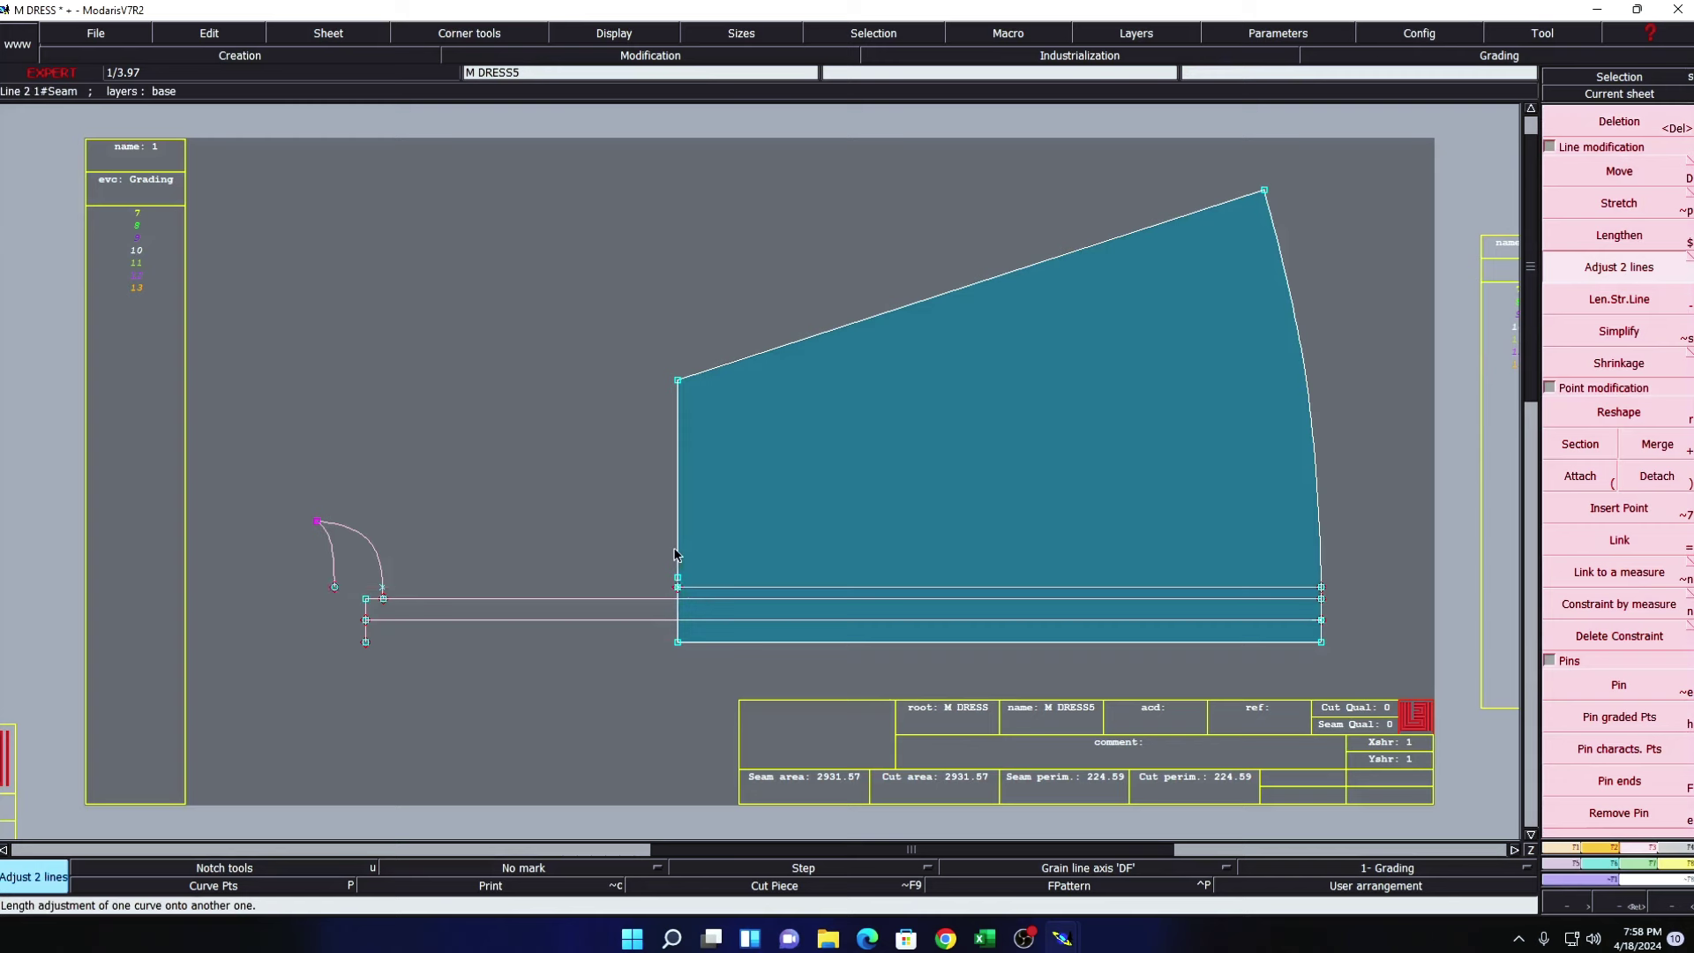
{"action": "left_click", "coordinate": [676, 611]}
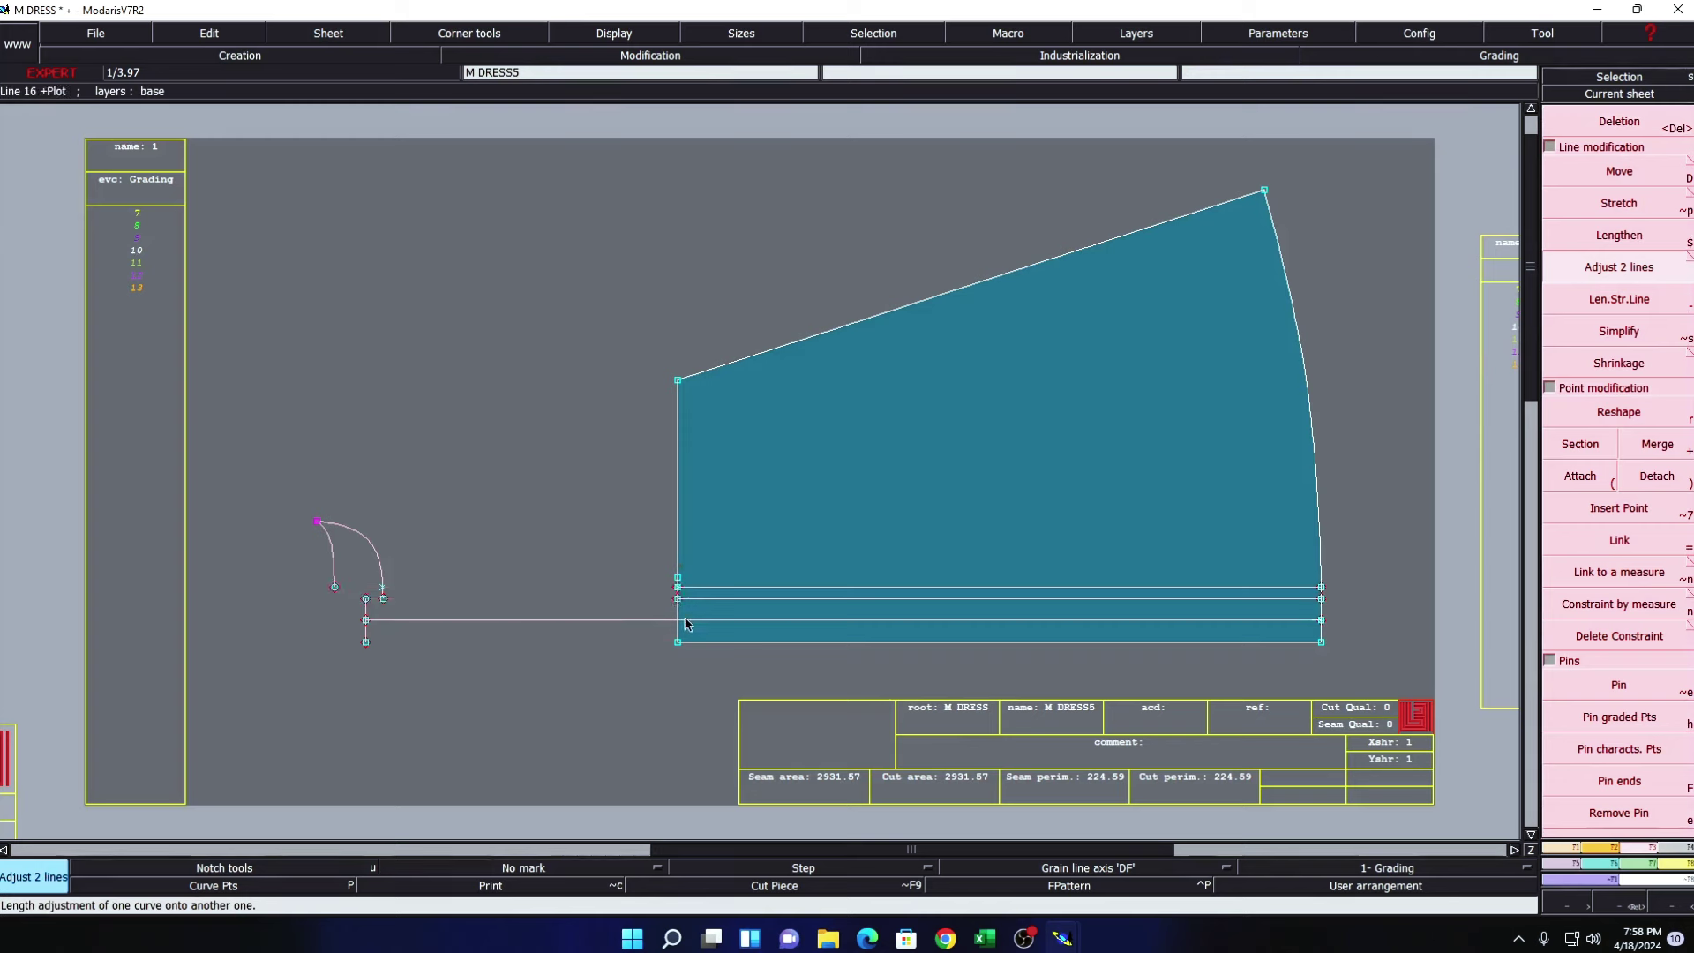
{"action": "left_click", "coordinate": [679, 637]}
{"action": "left_click_drag", "start_coordinate": [222, 411], "coordinate": [494, 737]}
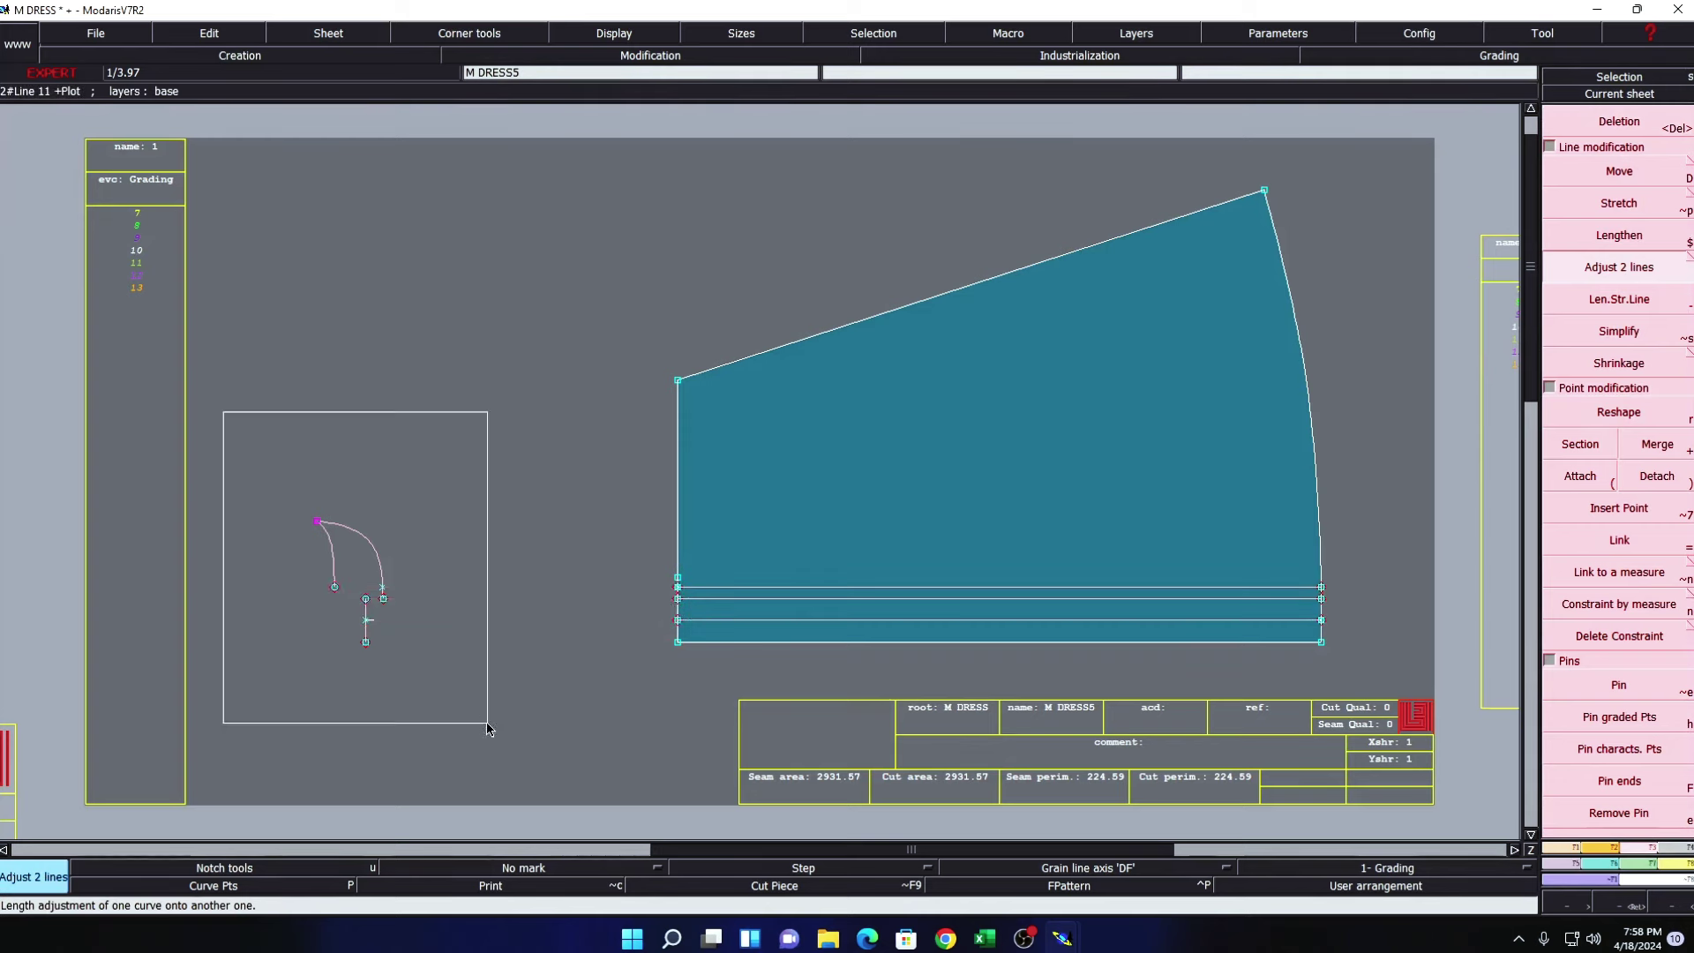
{"action": "key", "text": "Delete"}
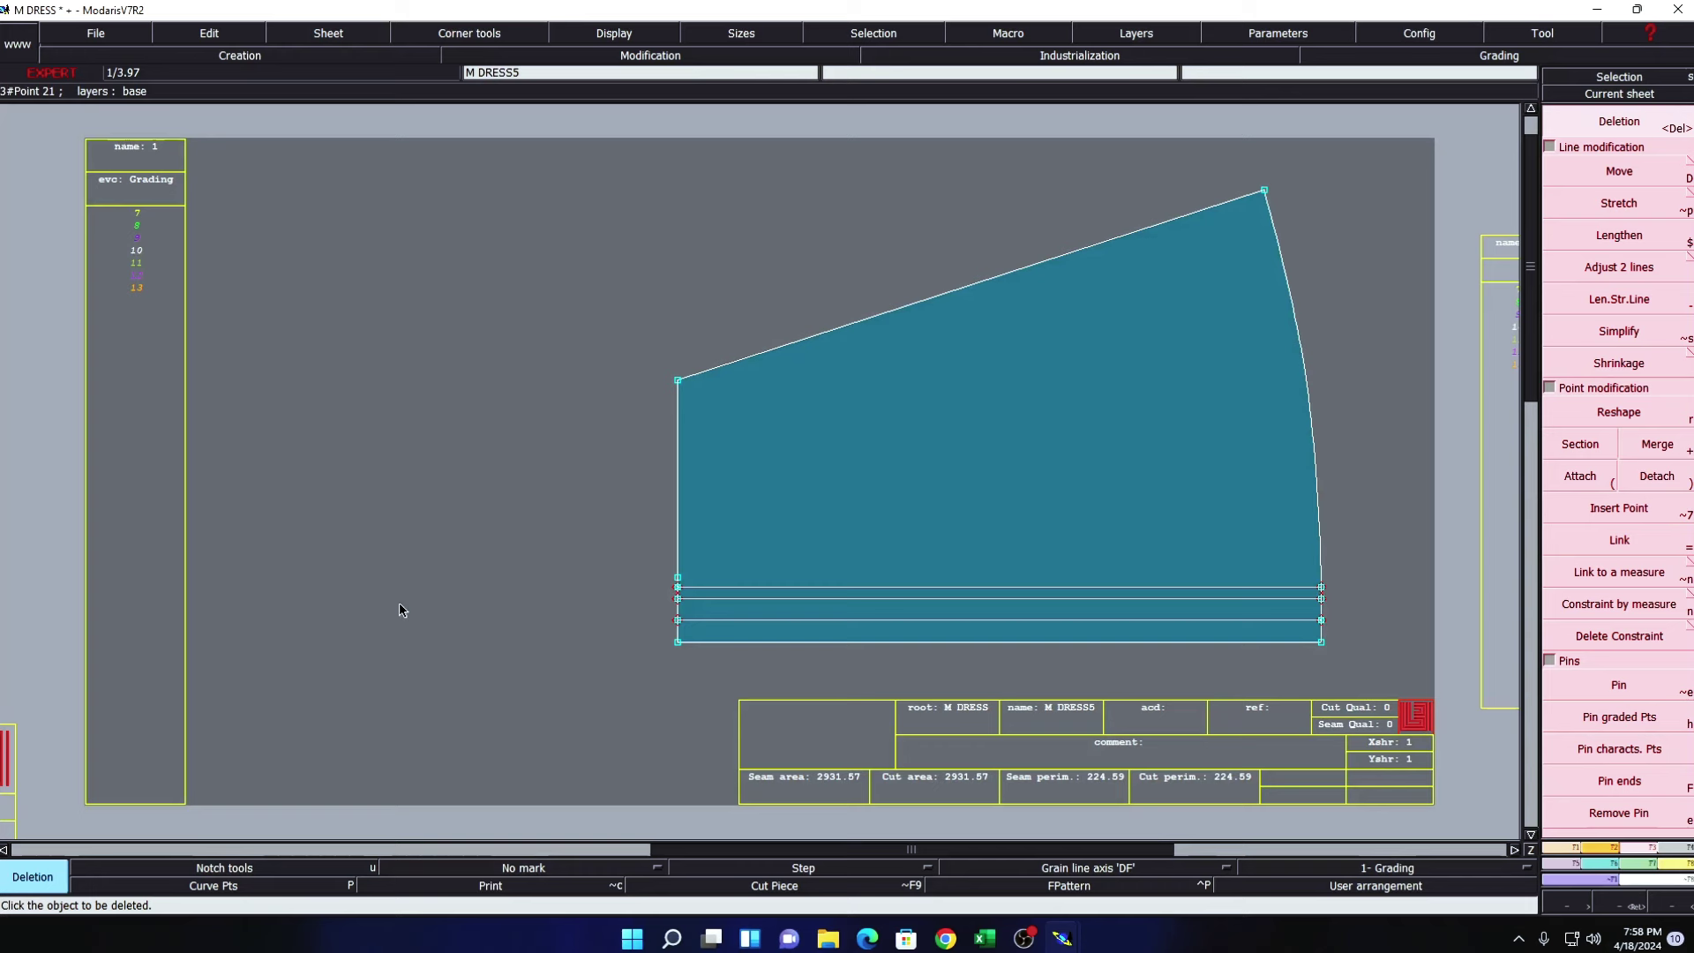
- Start a symmetrical piece from the skirt, then cancel the piece selection
{"action": "left_click", "coordinate": [1079, 55]}
{"action": "left_click", "coordinate": [1619, 279]}
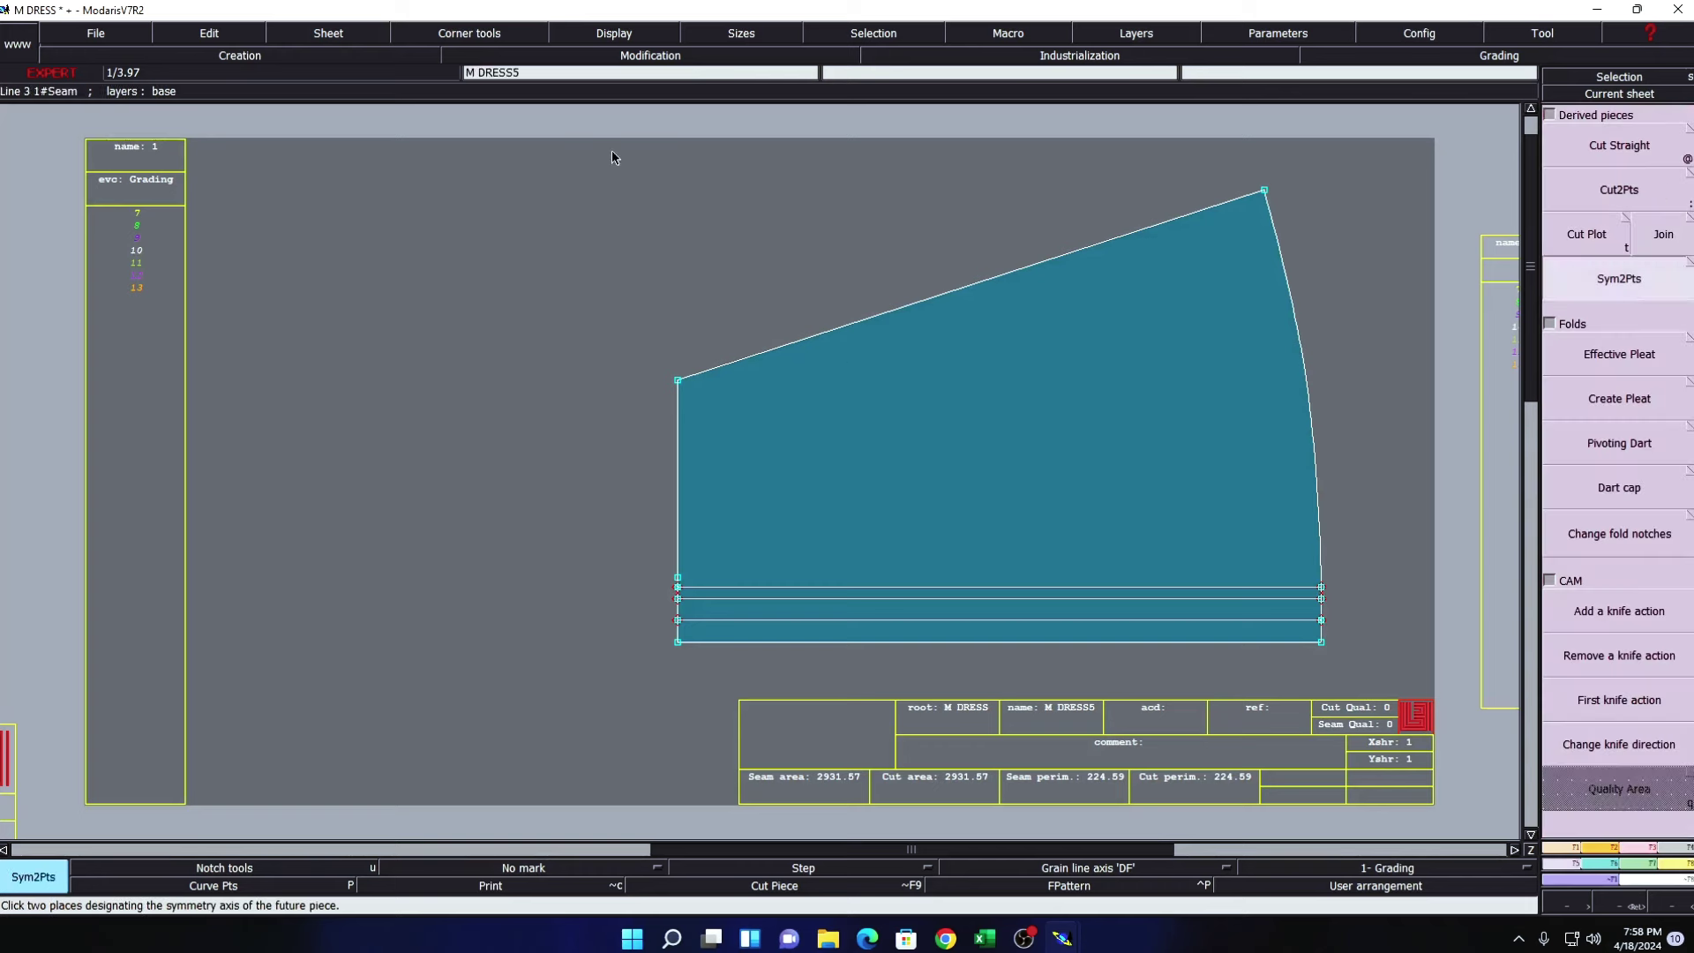
{"action": "left_click_drag", "start_coordinate": [595, 114], "coordinate": [1436, 665]}
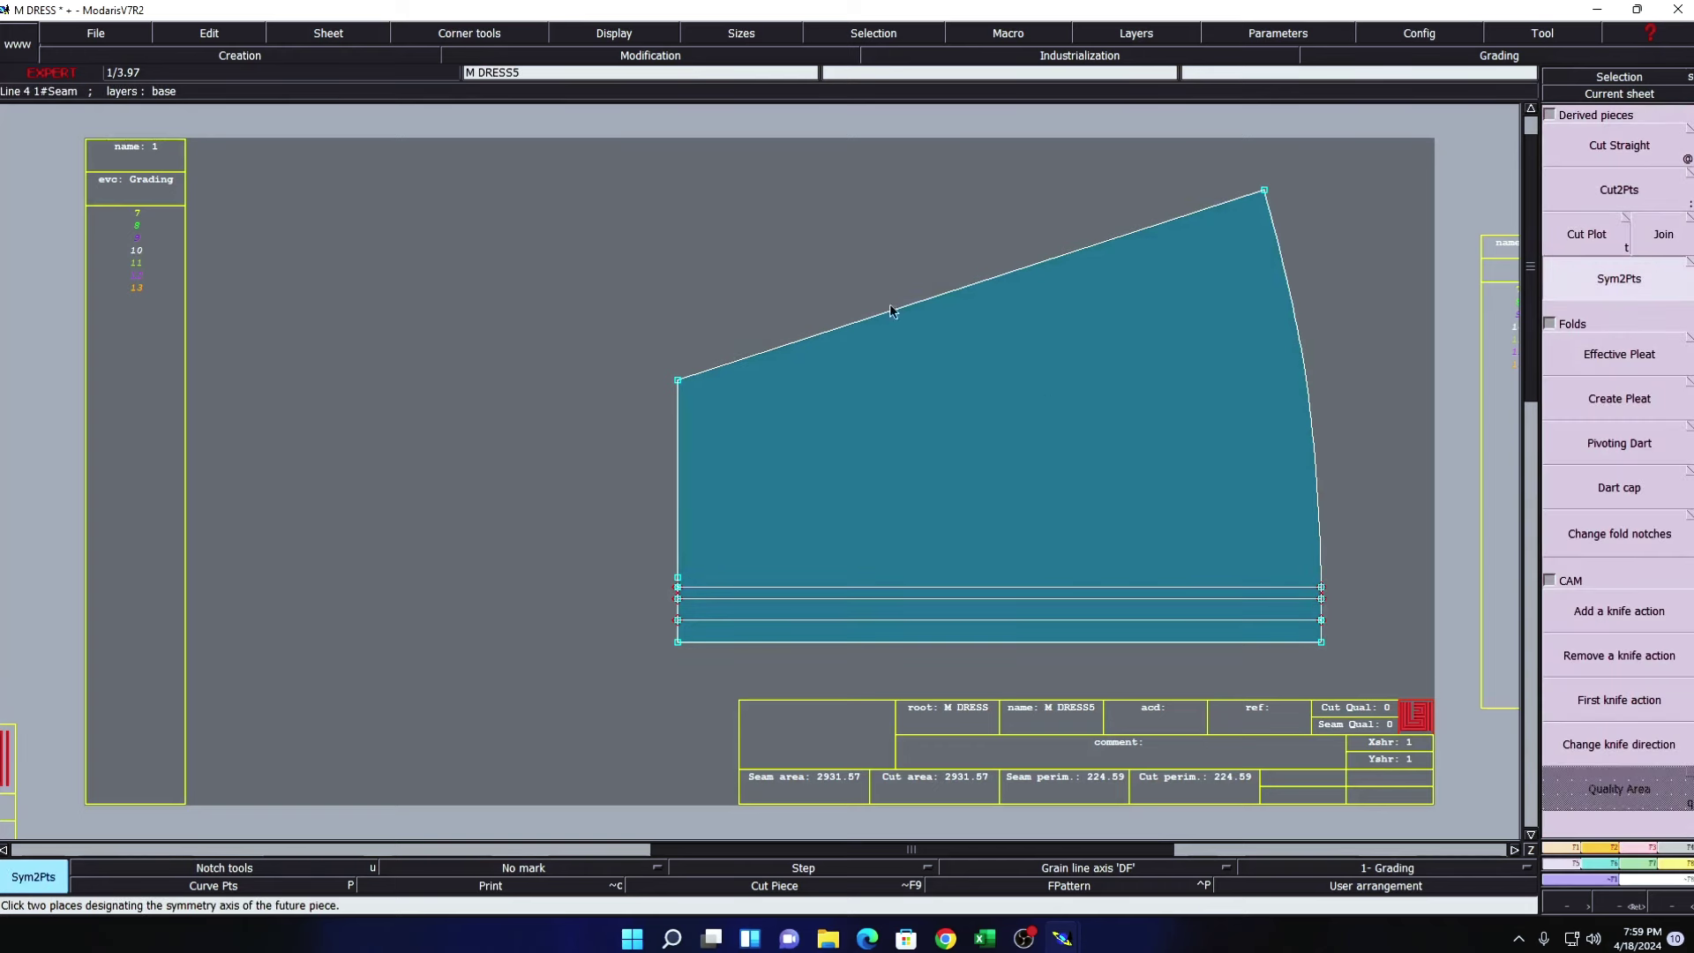
{"action": "left_click_drag", "start_coordinate": [548, 129], "coordinate": [1397, 656]}
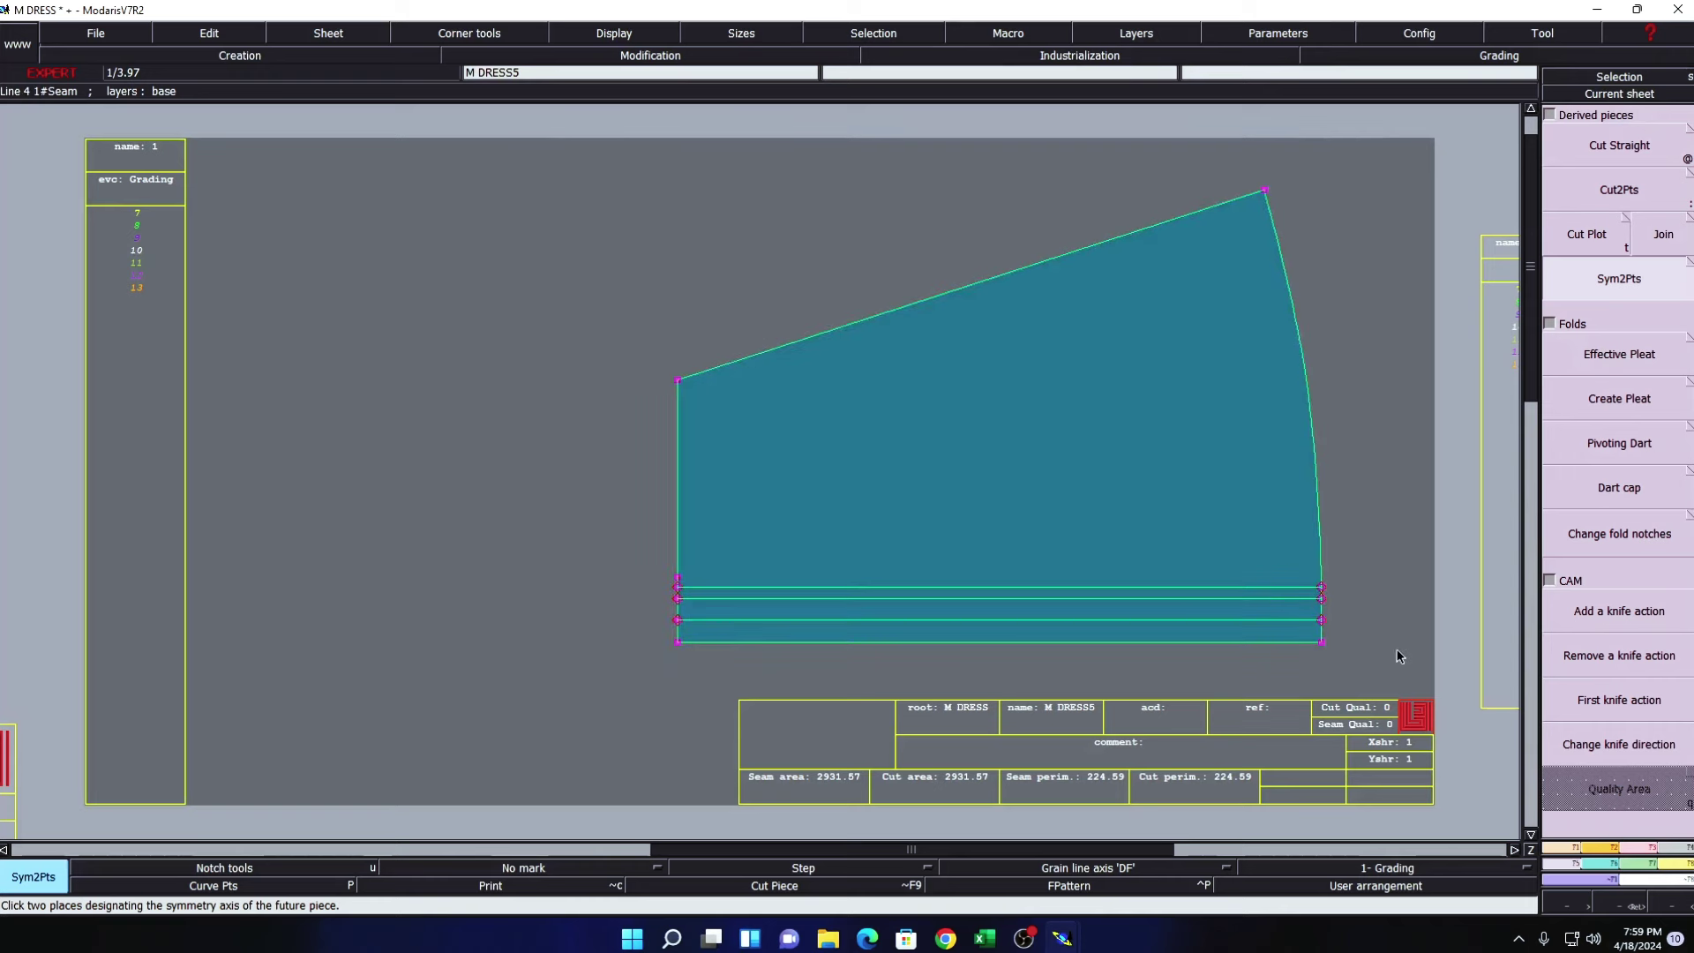
{"action": "right_click", "coordinate": [1402, 606]}
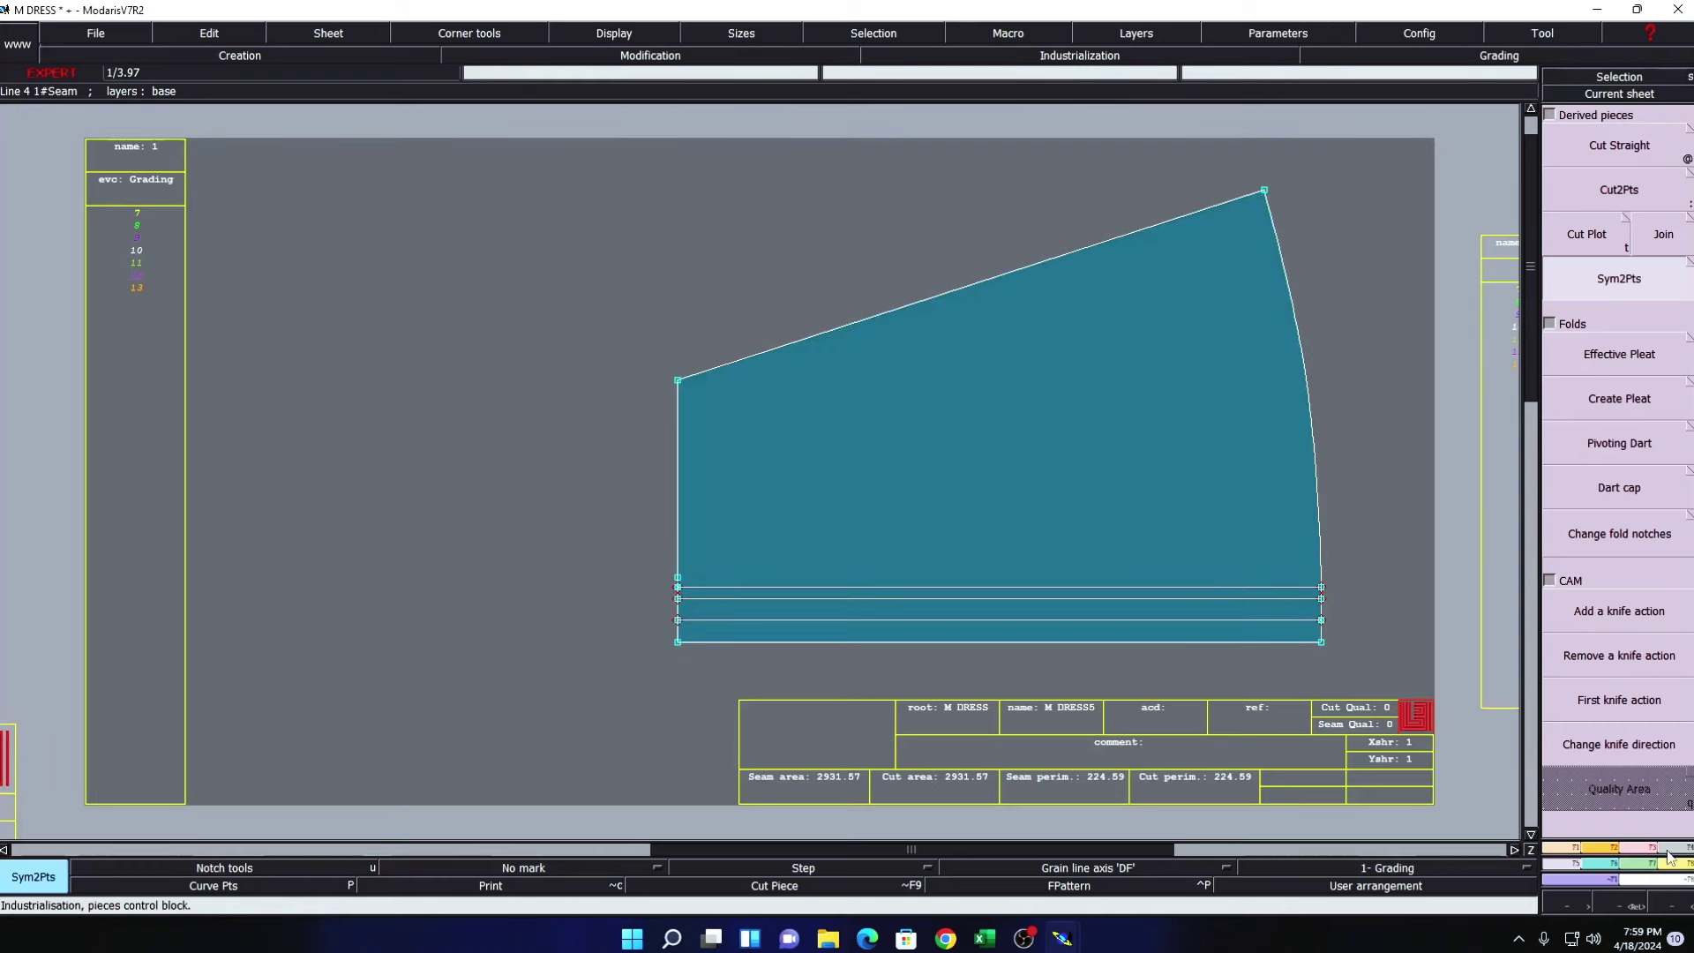
- Add seam allowances to the skirt's top and left edges, tapering to 0 on the curved right edge
{"action": "key", "text": "u"}
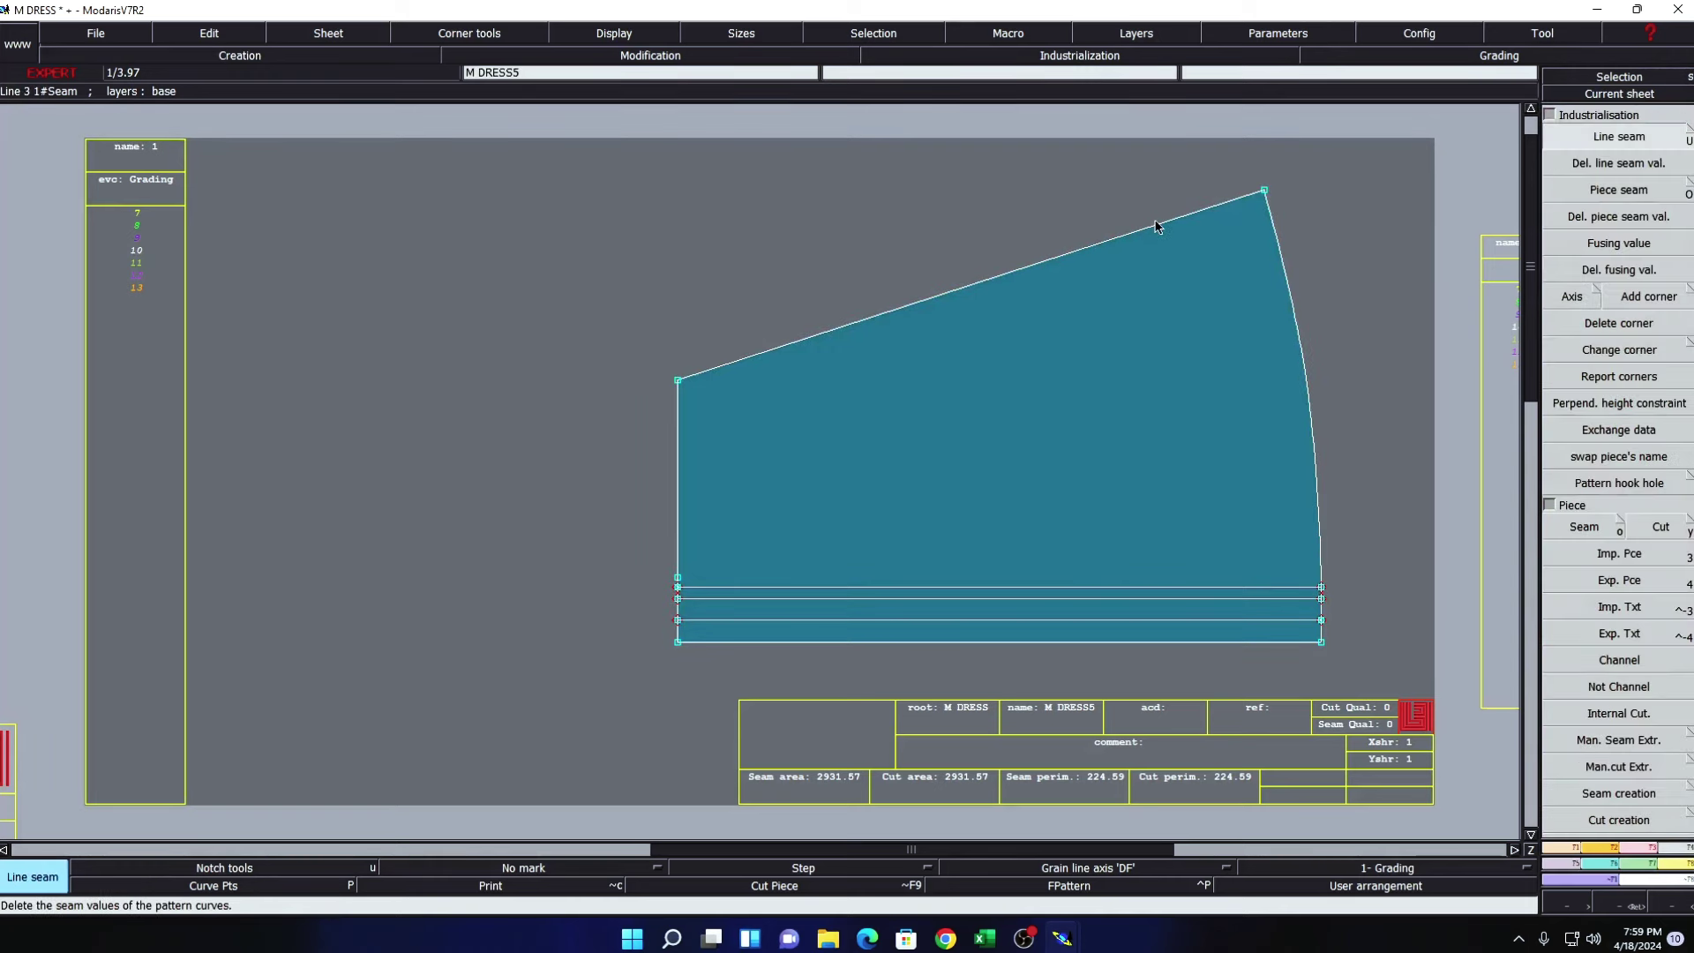
{"action": "left_click", "coordinate": [1156, 226]}
{"action": "key", "text": "Return"}
{"action": "left_click", "coordinate": [667, 484]}
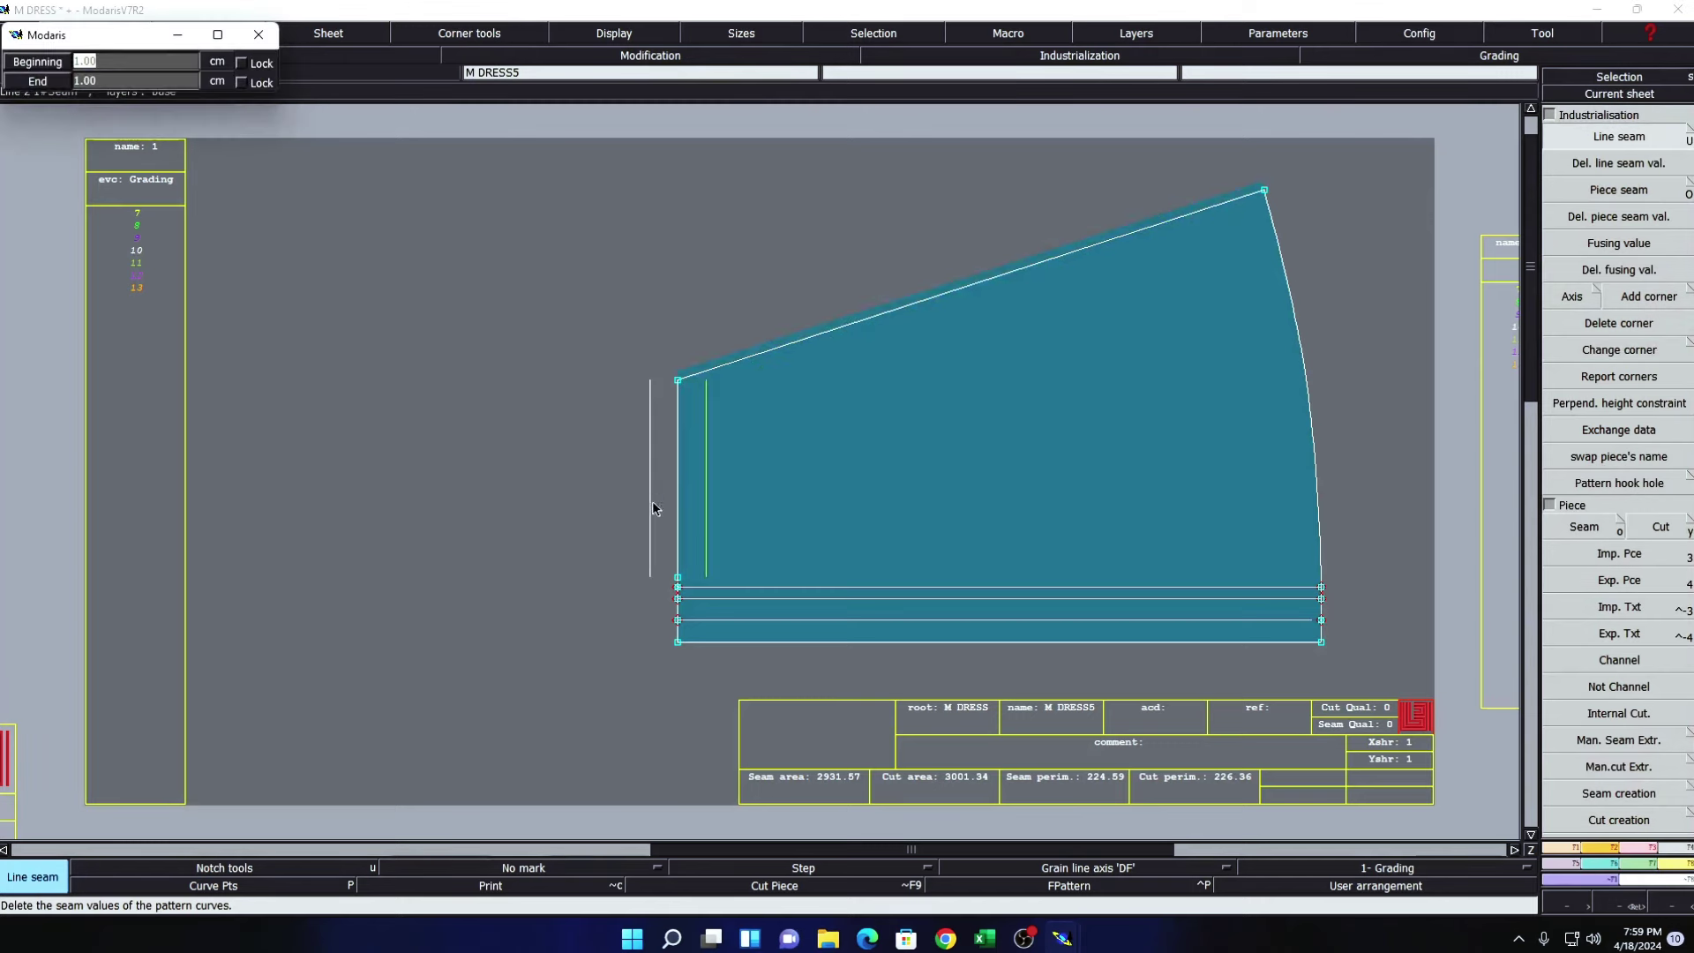
{"action": "key", "text": "Return"}
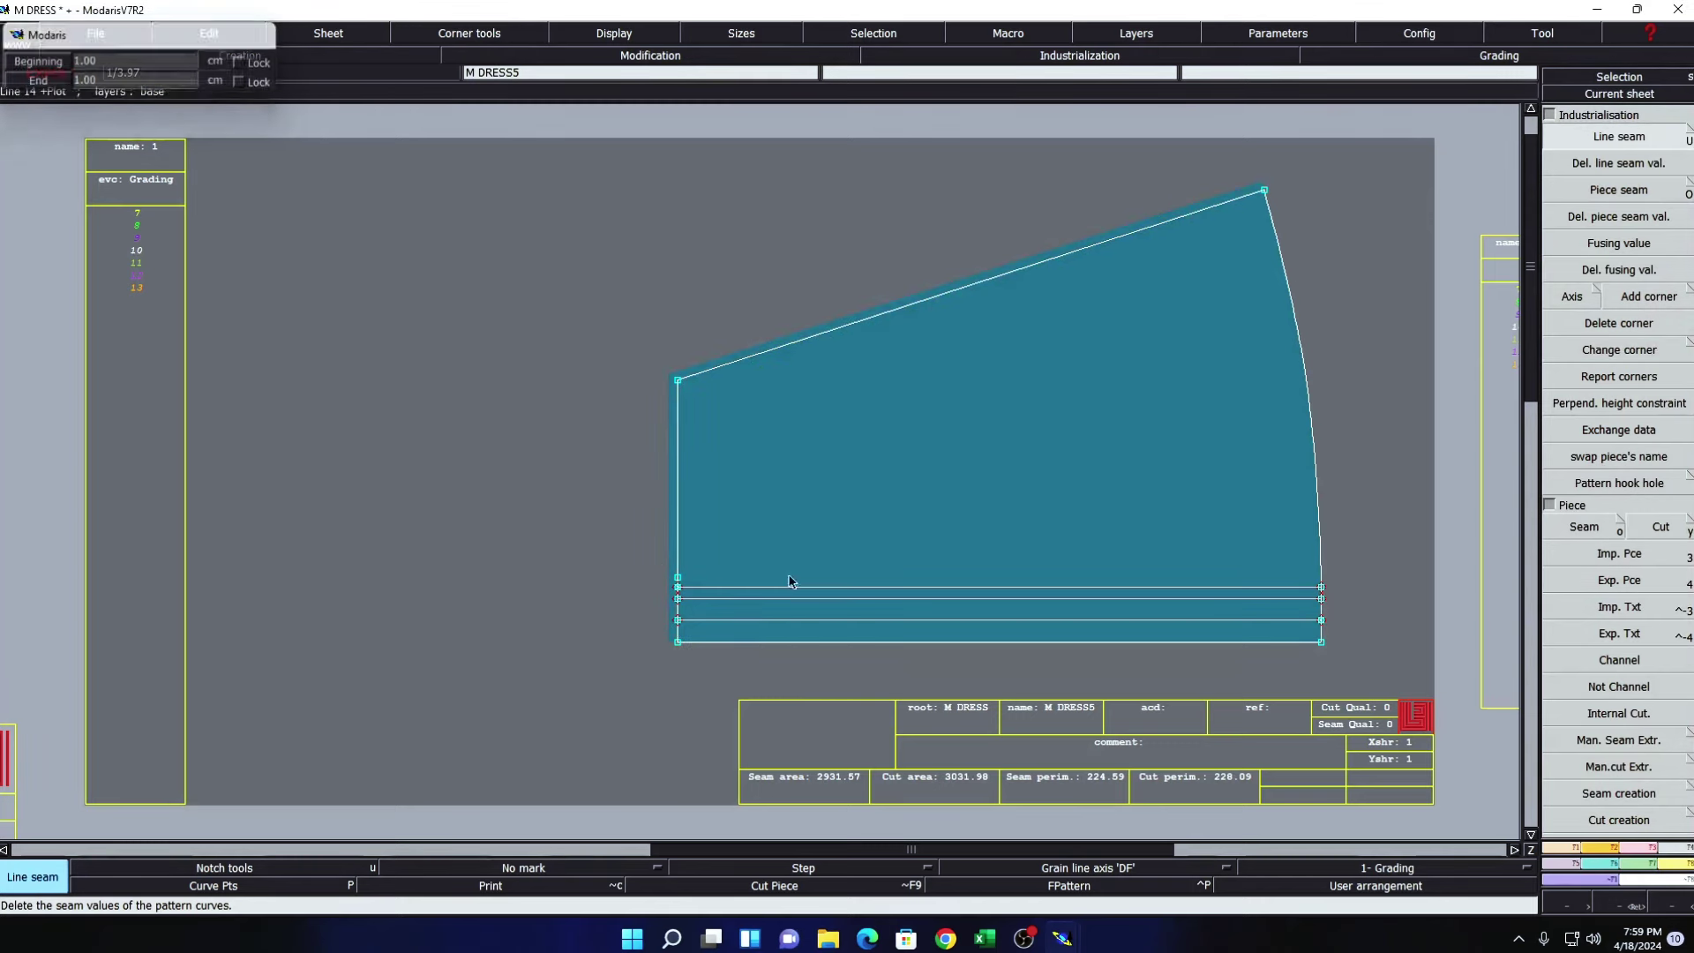
{"action": "left_click", "coordinate": [1328, 484]}
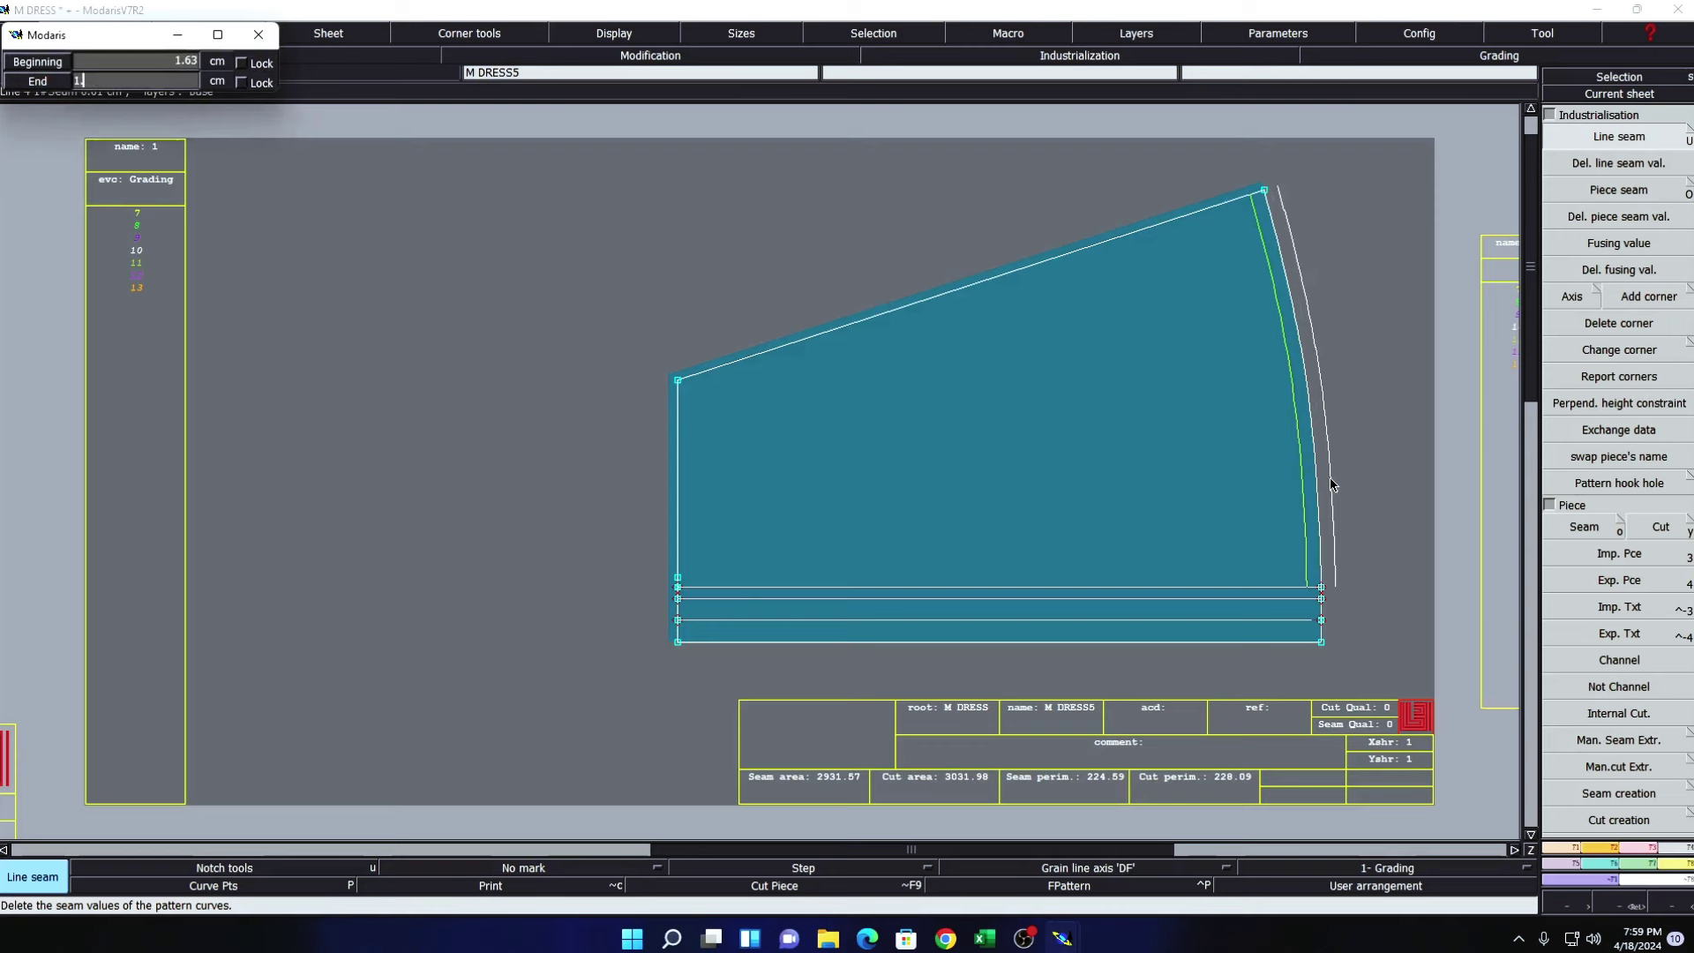
{"action": "type", "text": "0"}
{"action": "key", "text": "Return"}
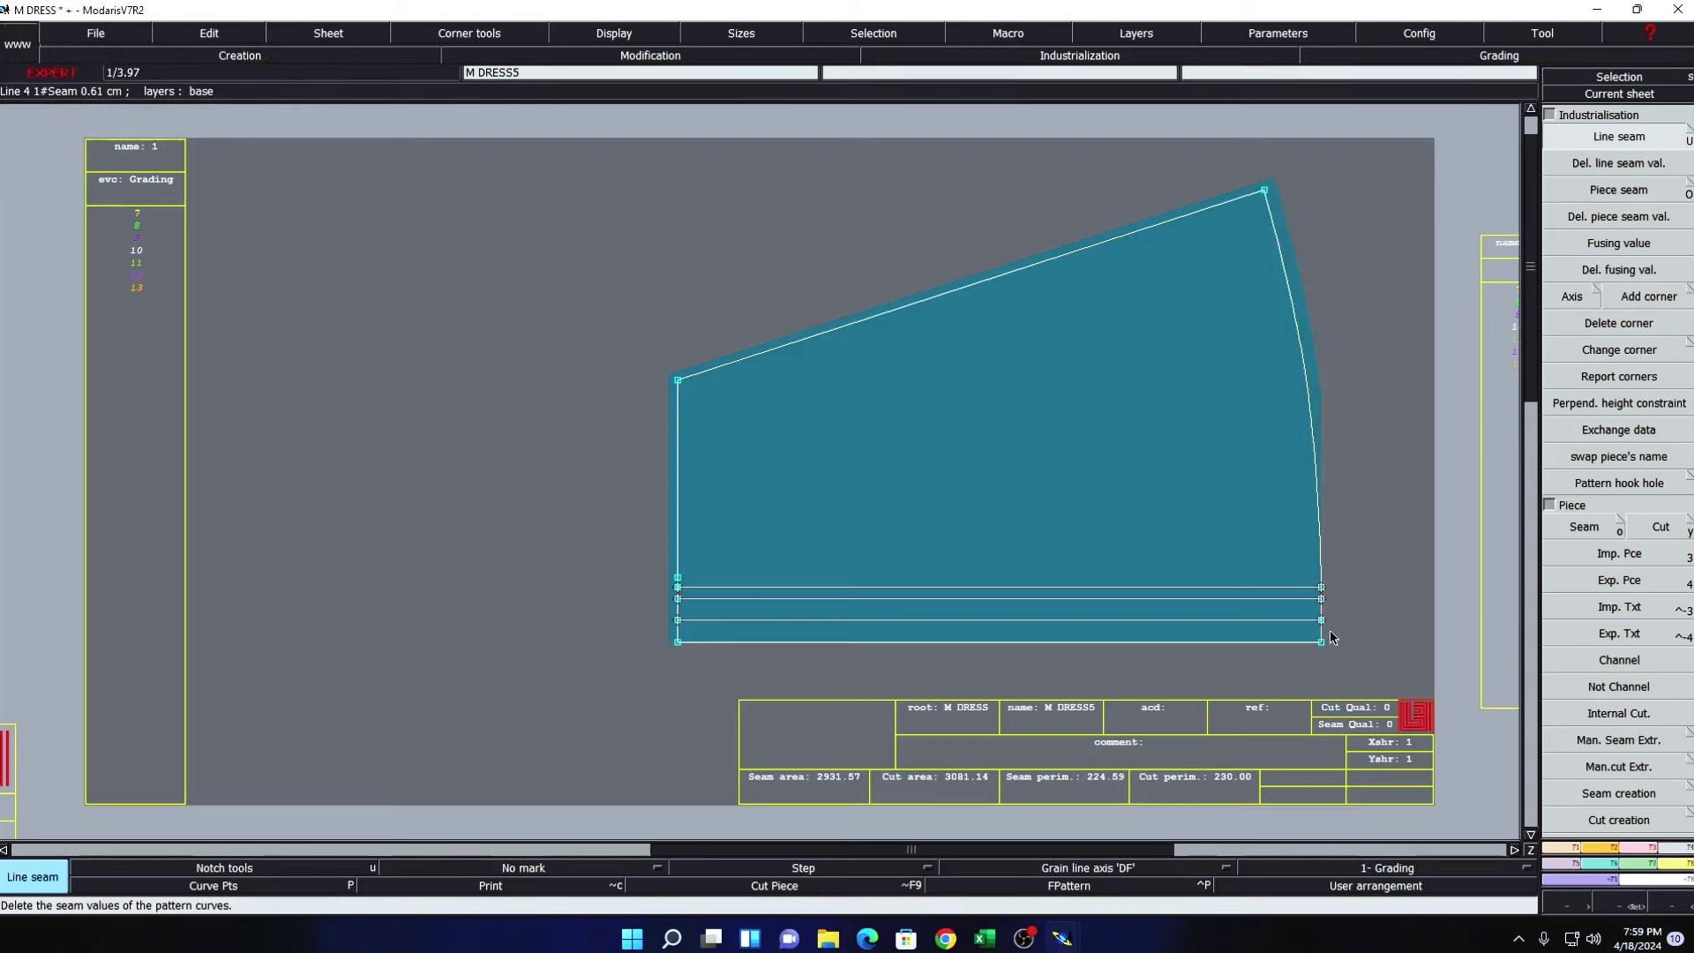
- Add seam allowances to the lower right edge and band's right end, giving cut perimeter 231.56
{"action": "left_click", "coordinate": [1323, 637]}
{"action": "key", "text": "Return"}
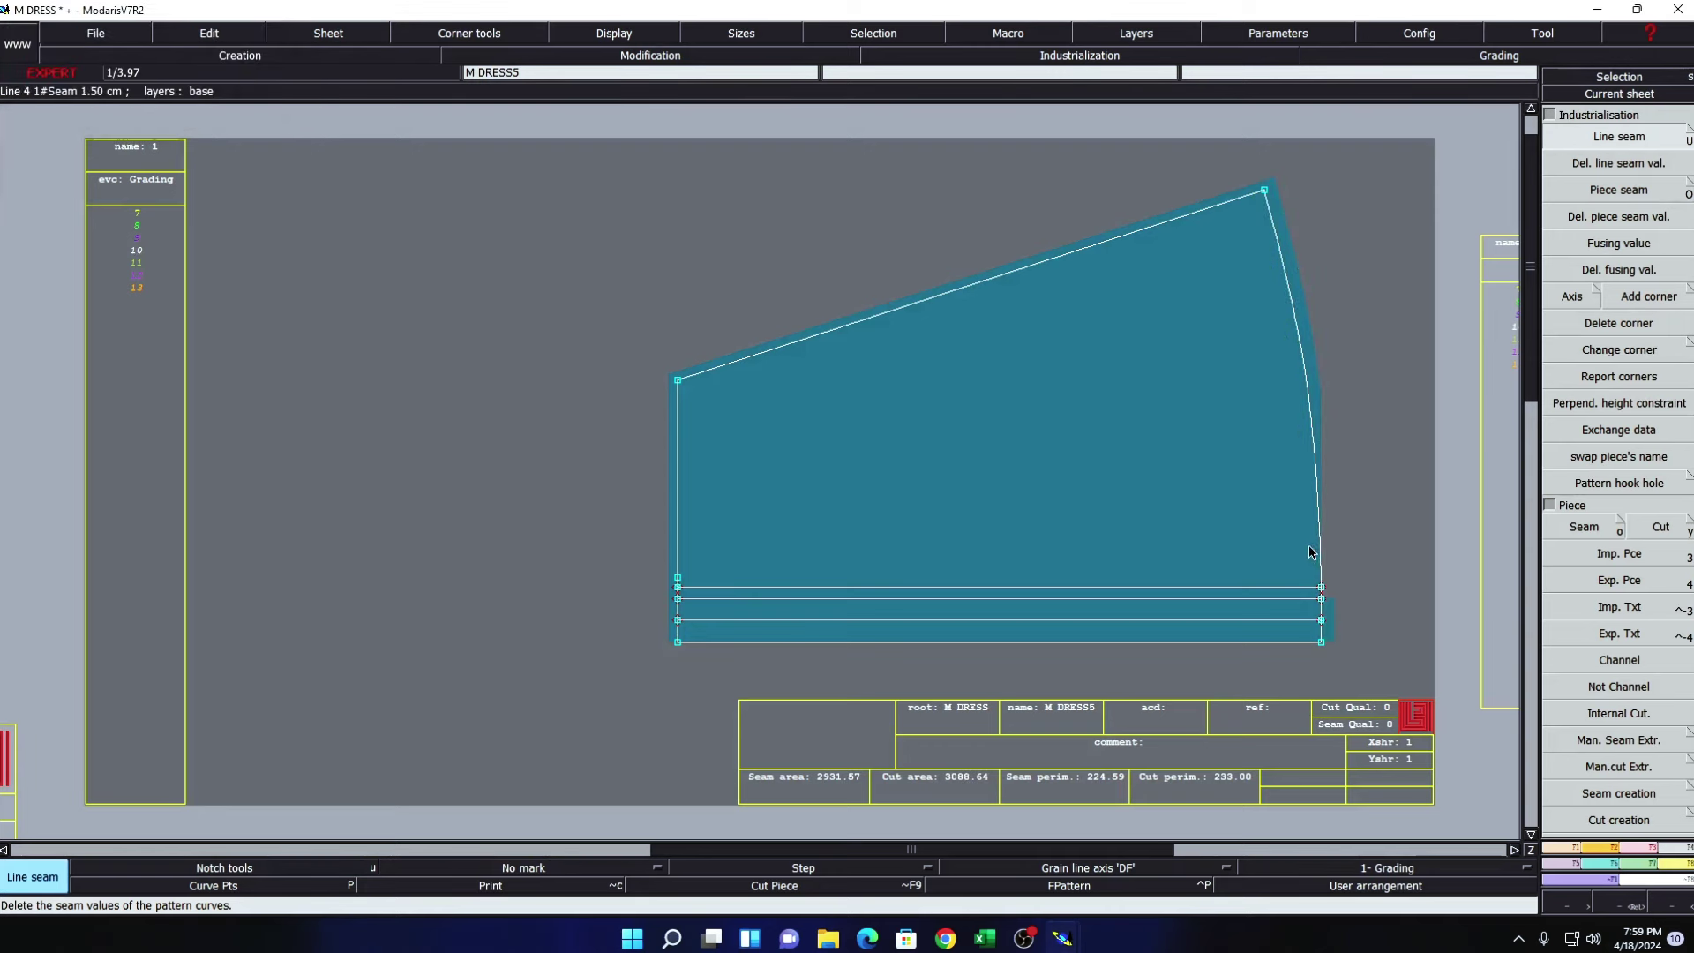
{"action": "left_click", "coordinate": [1323, 567]}
{"action": "key", "text": "Return"}
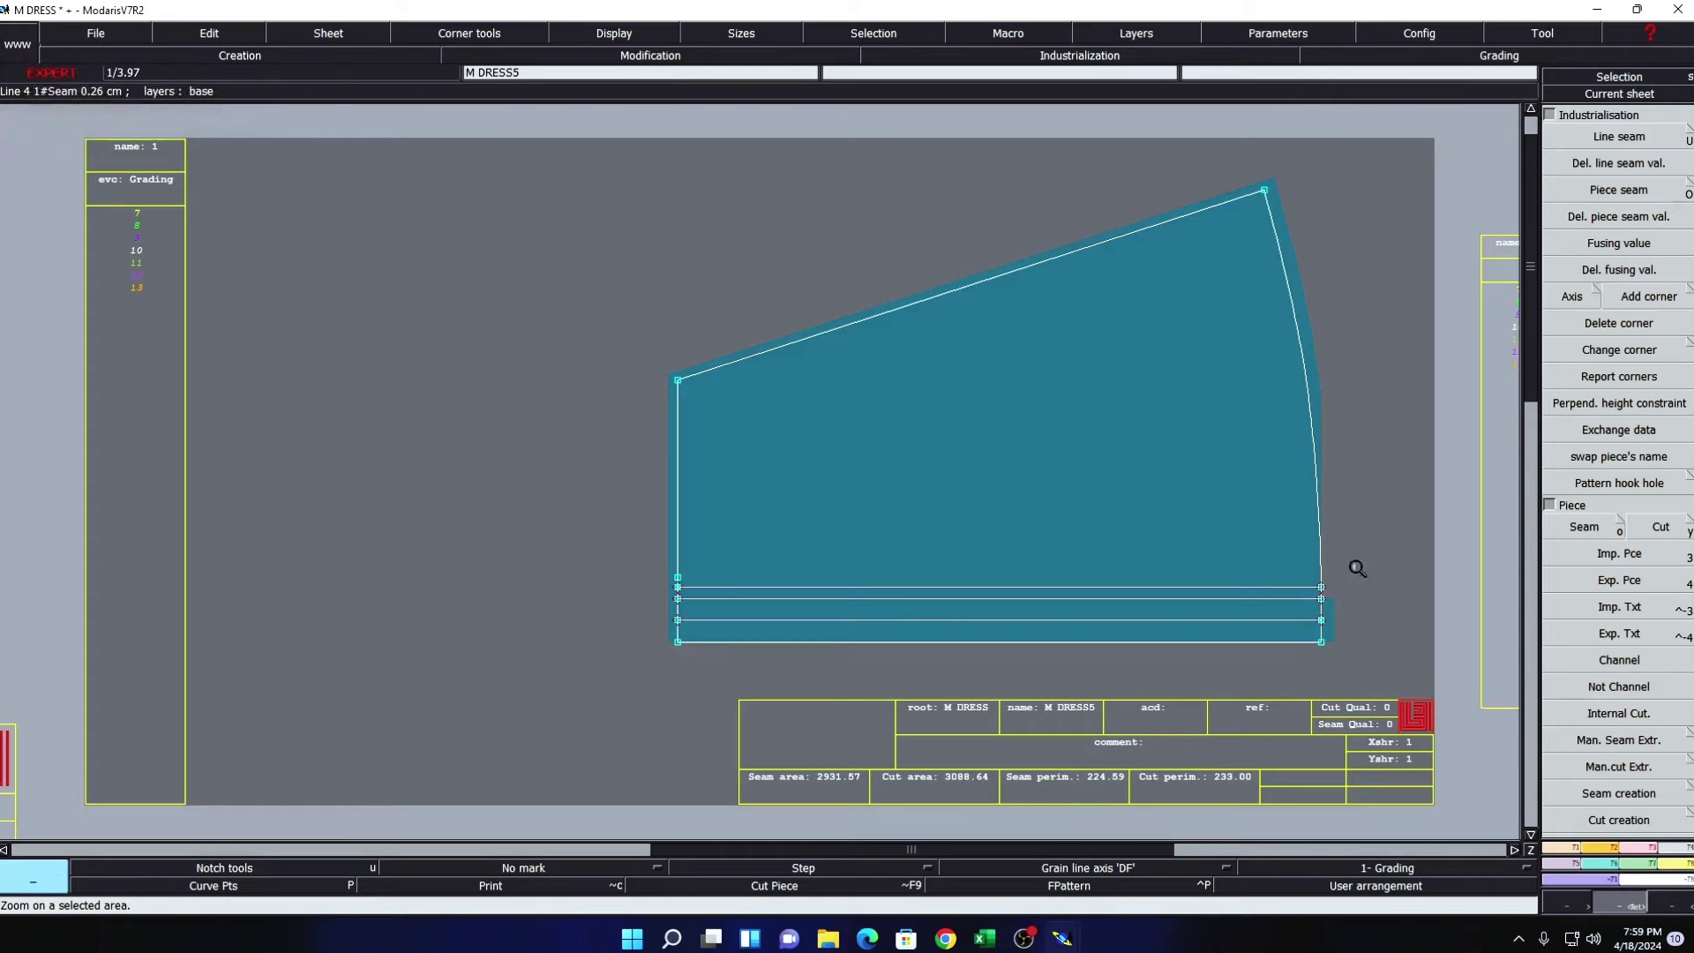
{"action": "left_click_drag", "start_coordinate": [1240, 516], "coordinate": [1367, 673]}
{"action": "left_click", "coordinate": [1366, 673]}
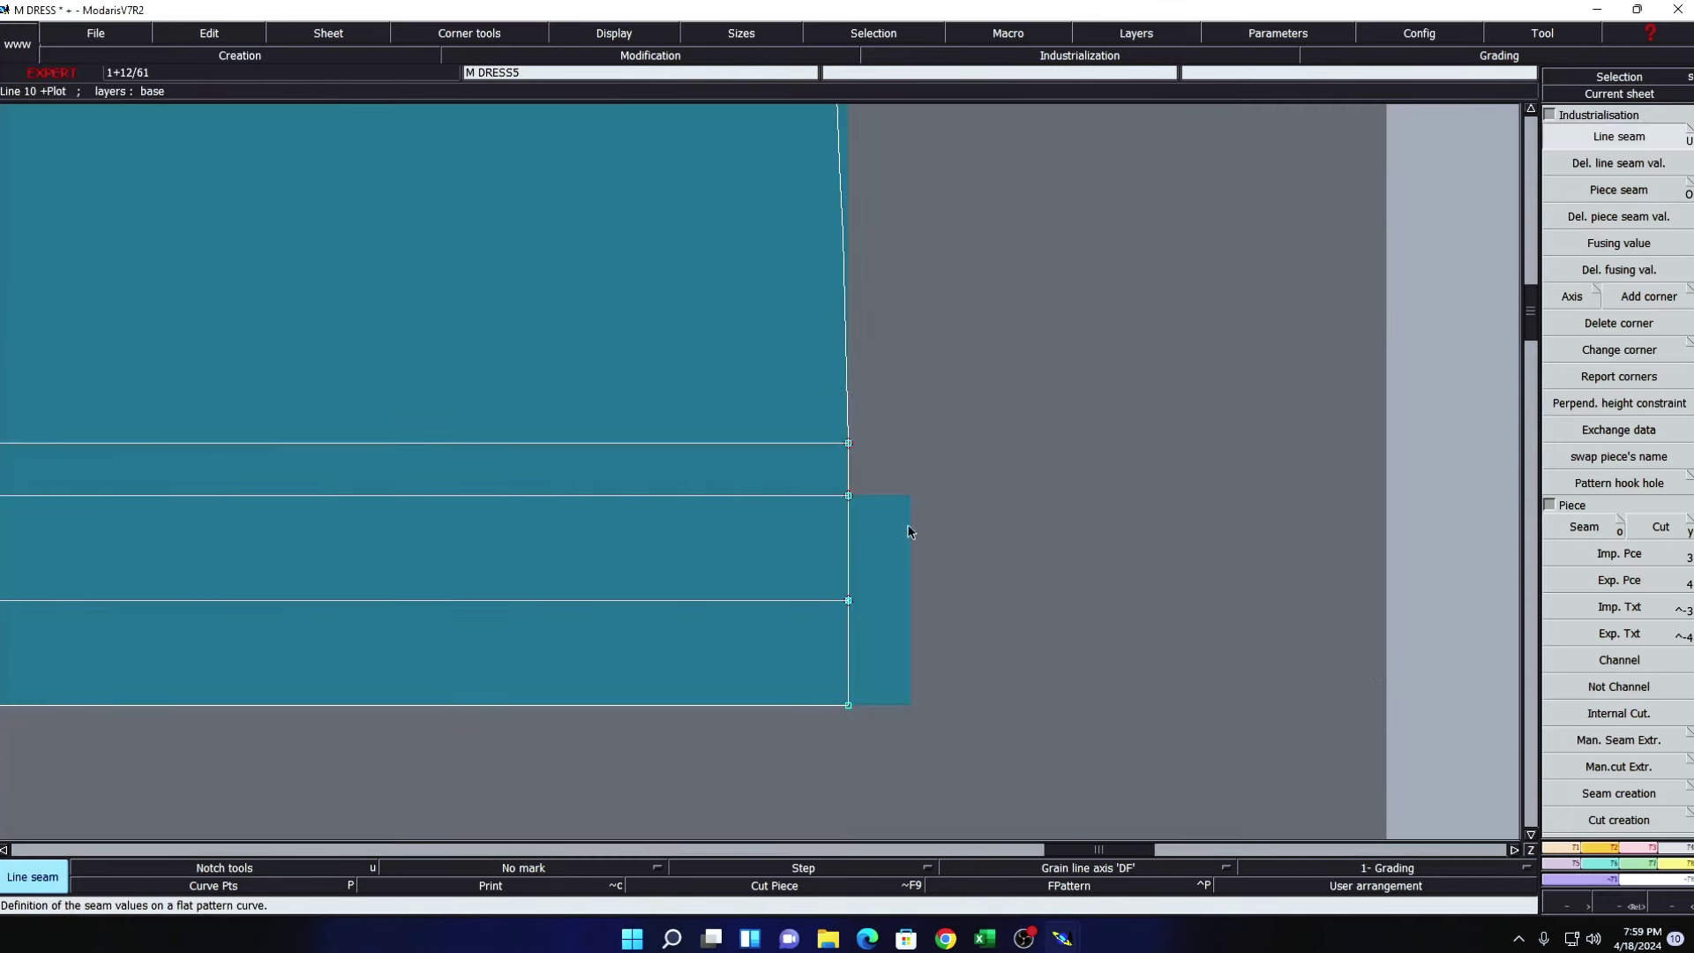
{"action": "left_click", "coordinate": [845, 465]}
{"action": "key", "text": "Return"}
{"action": "key", "text": "Home"}
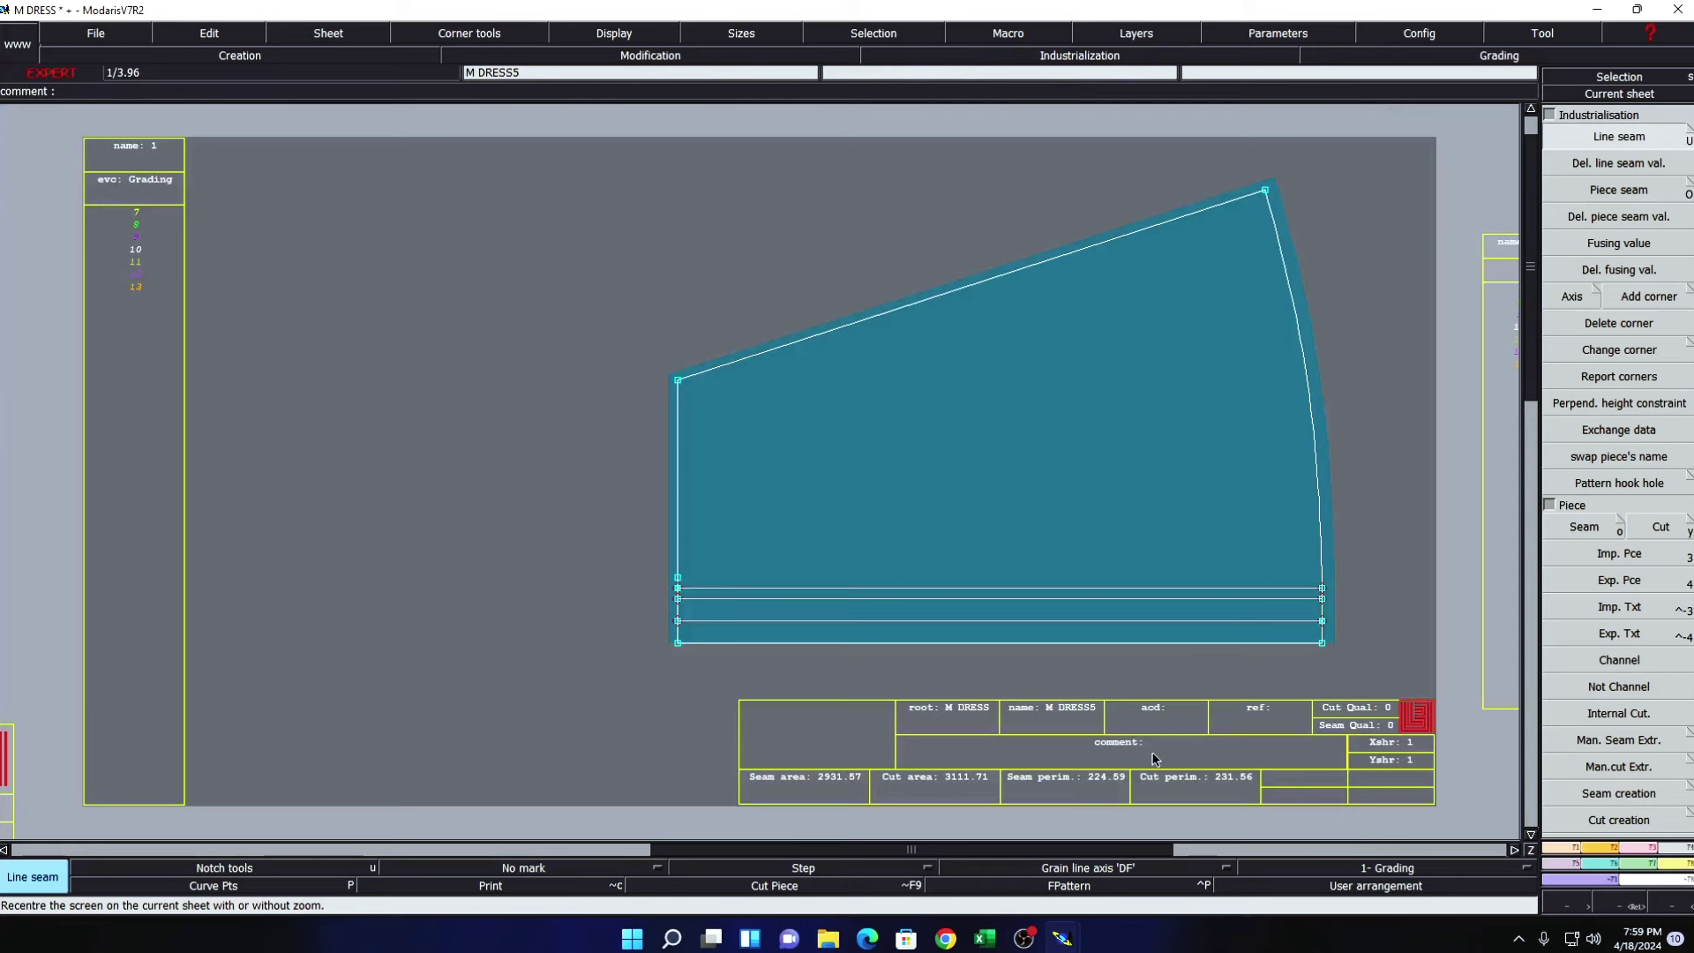
- Dismiss the model insert dialog, enter comment FRONT SKIRT 1X2 on the skirt, and show all sheets
{"action": "key", "text": "3"}
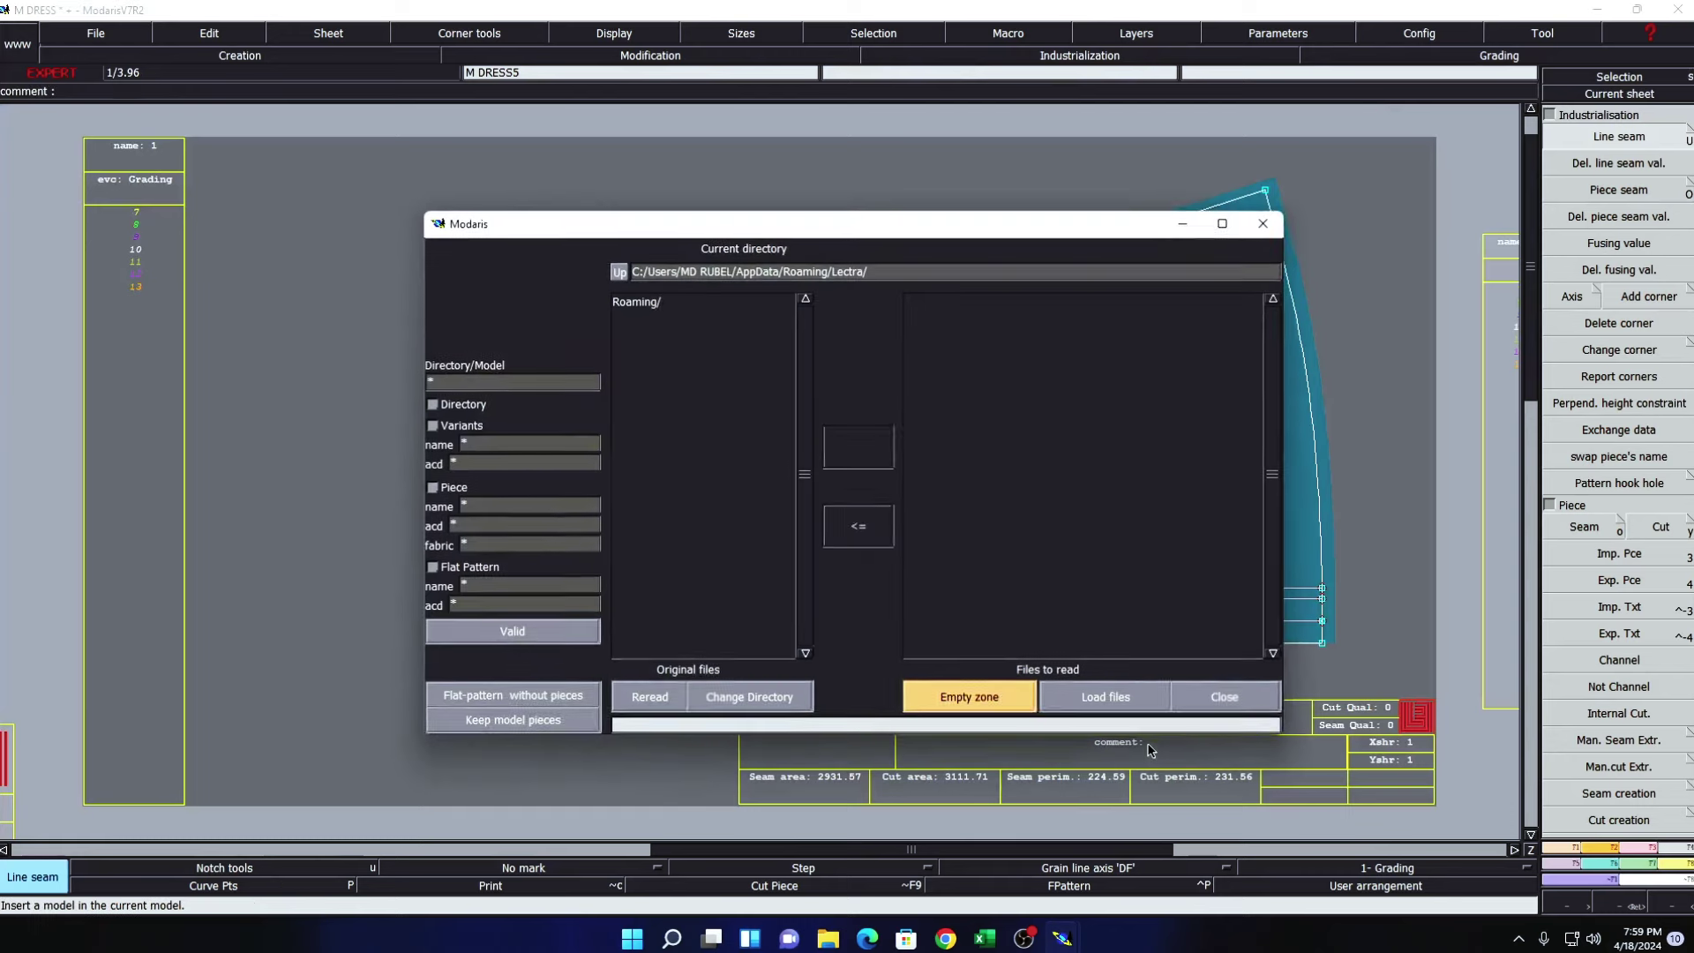
{"action": "left_click", "coordinate": [1133, 687]}
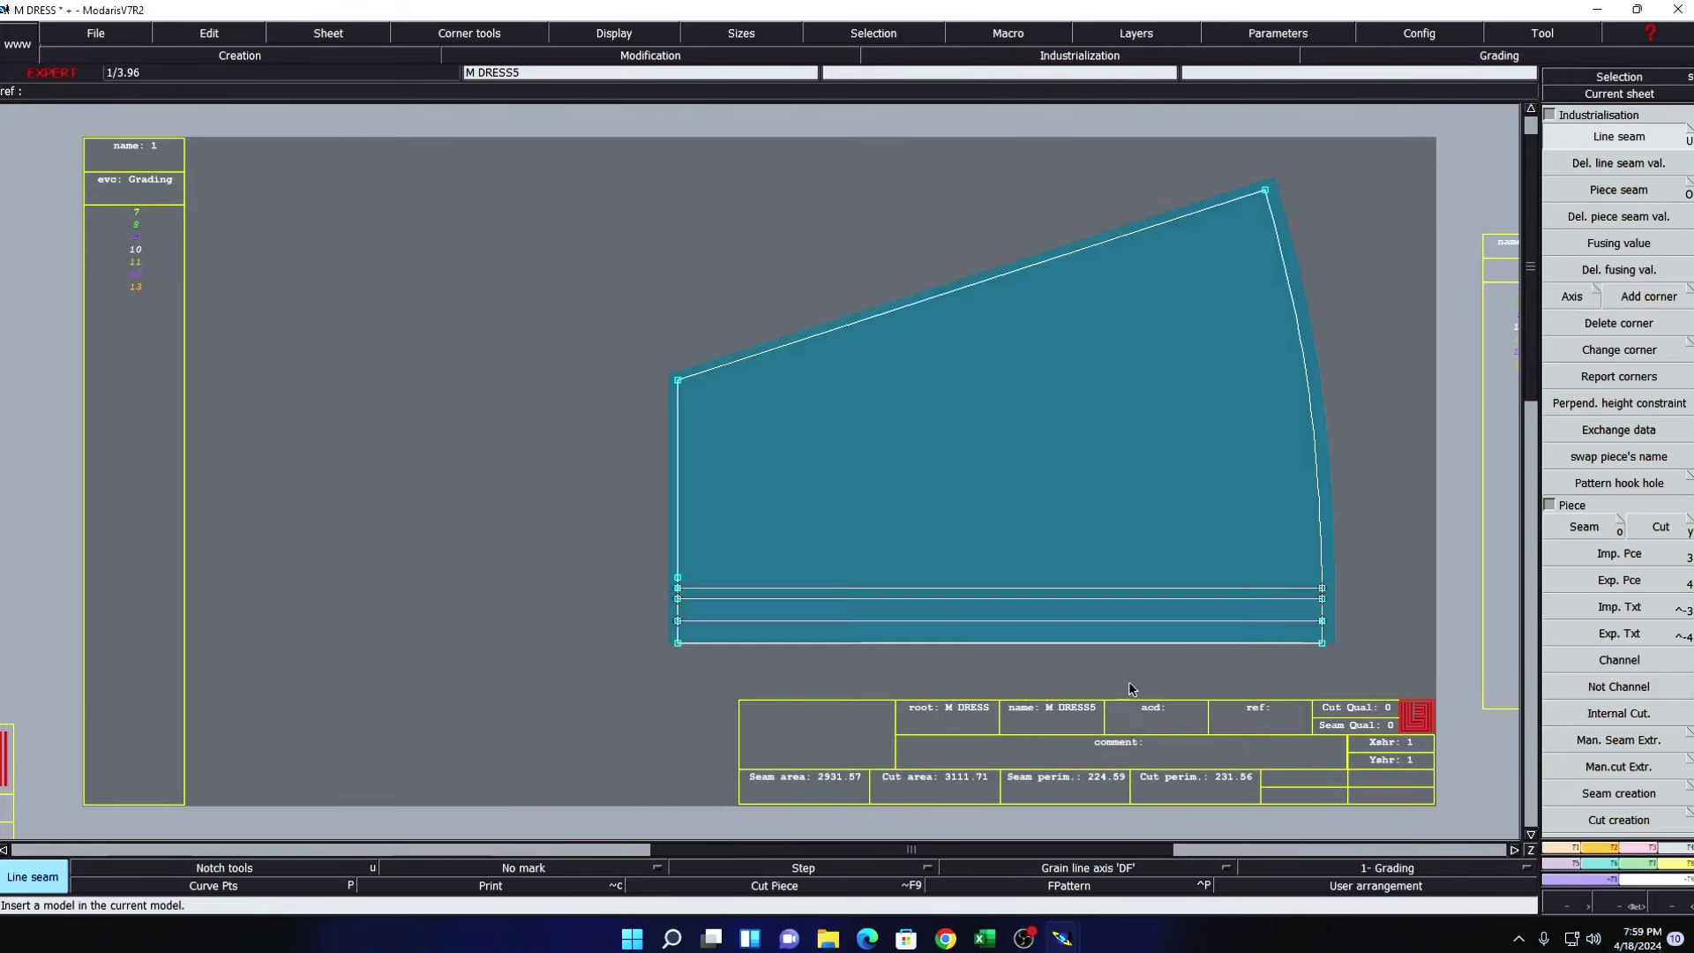
{"action": "left_click", "coordinate": [1162, 741]}
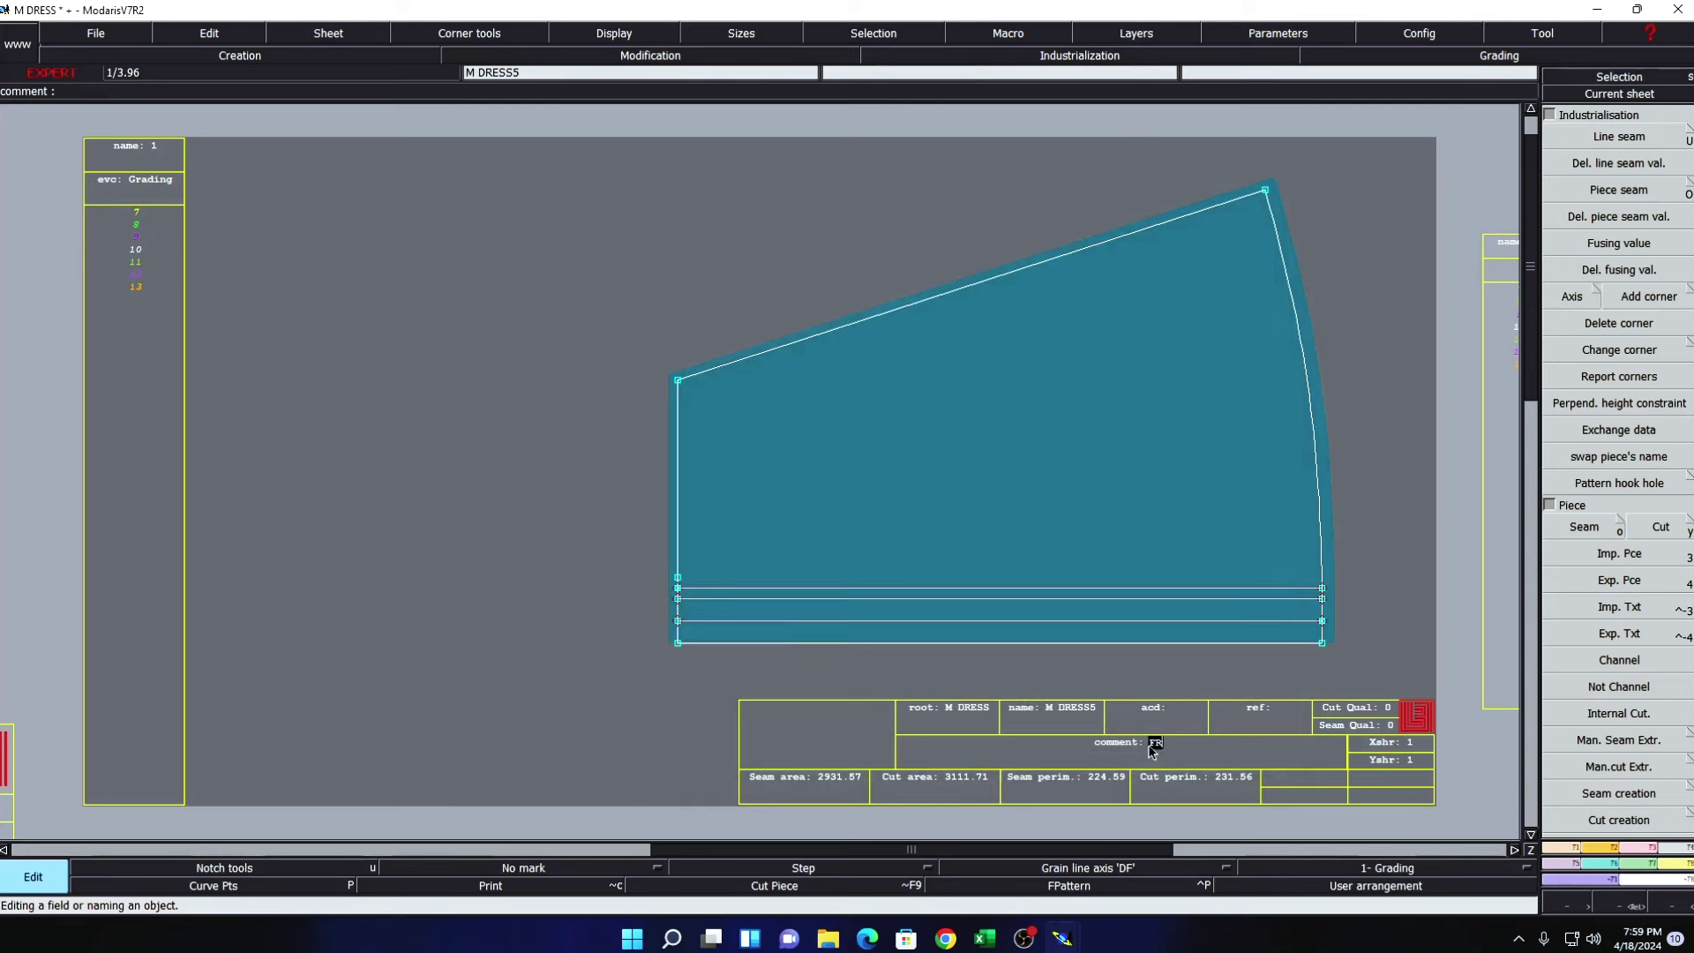
{"action": "type", "text": "ONT S"}
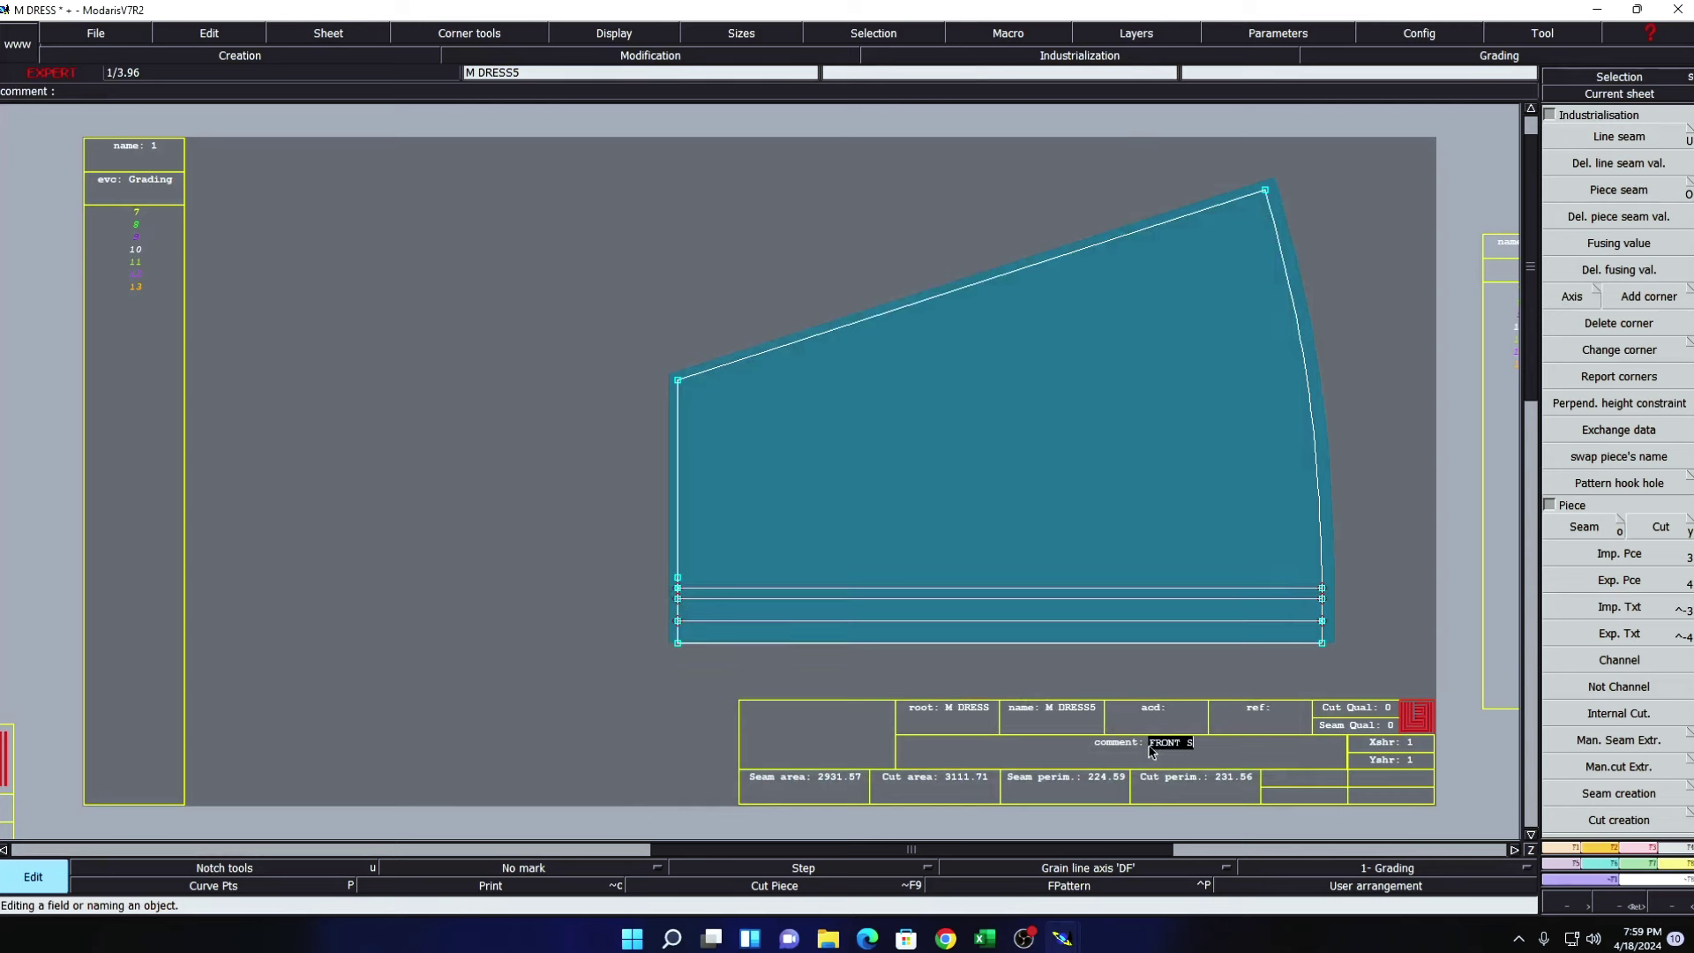
{"action": "type", "text": "KI"}
{"action": "type", "text": "RT 1X2"}
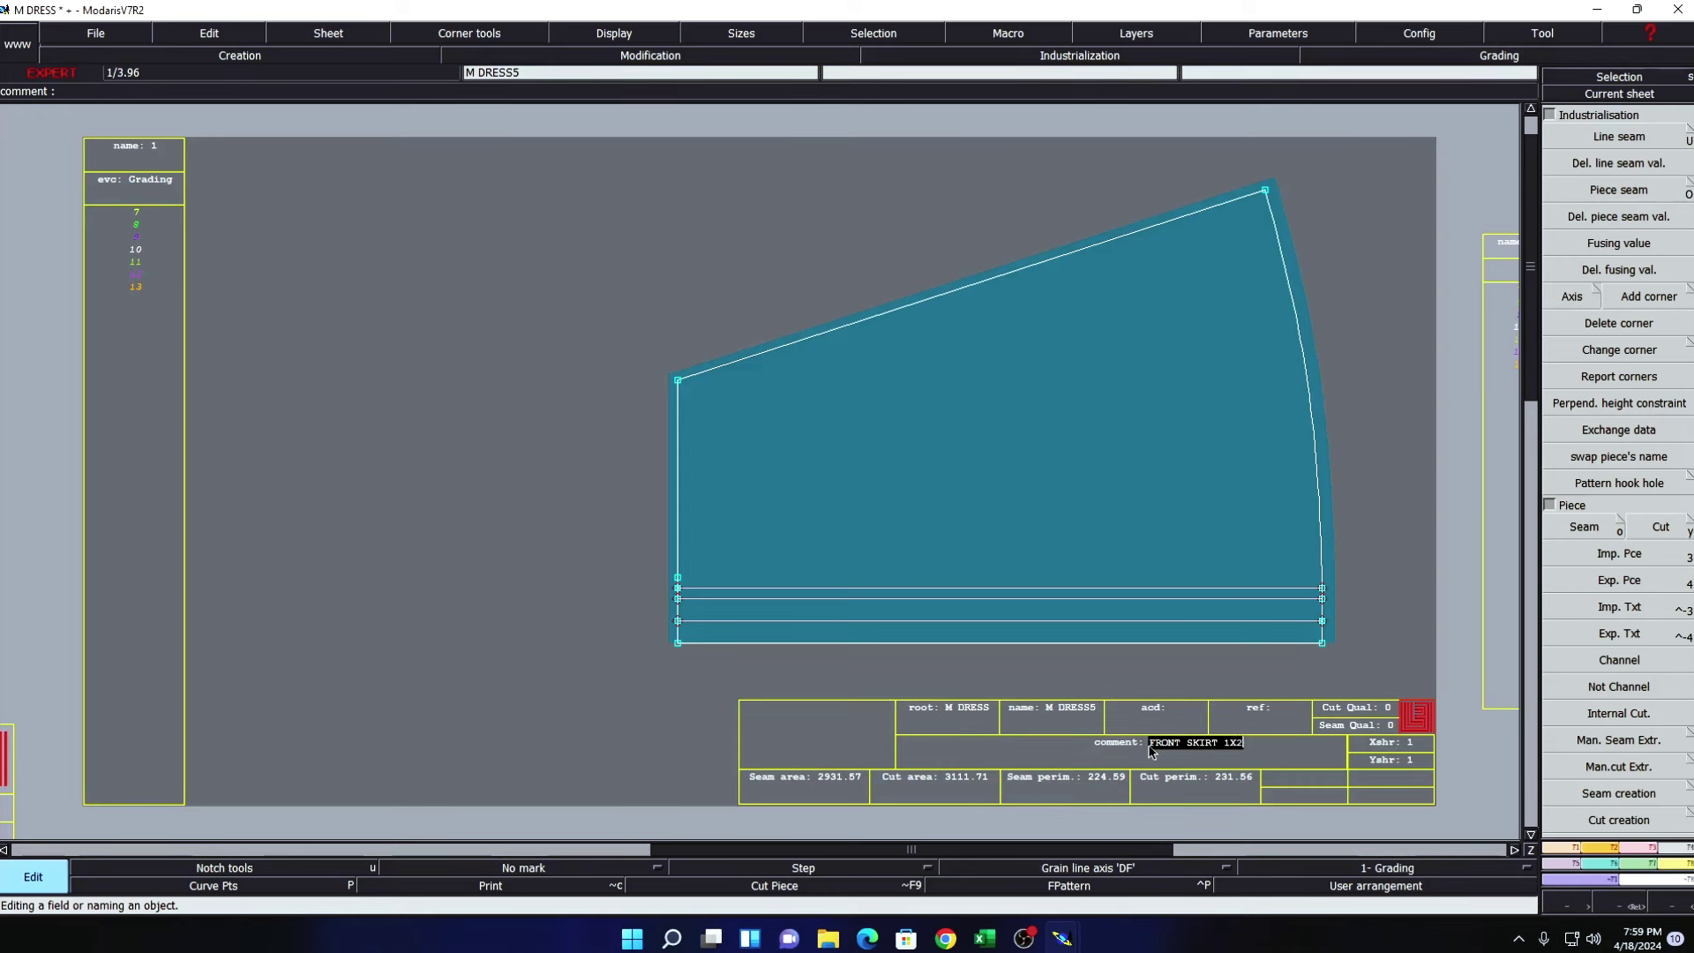
{"action": "key", "text": "Return"}
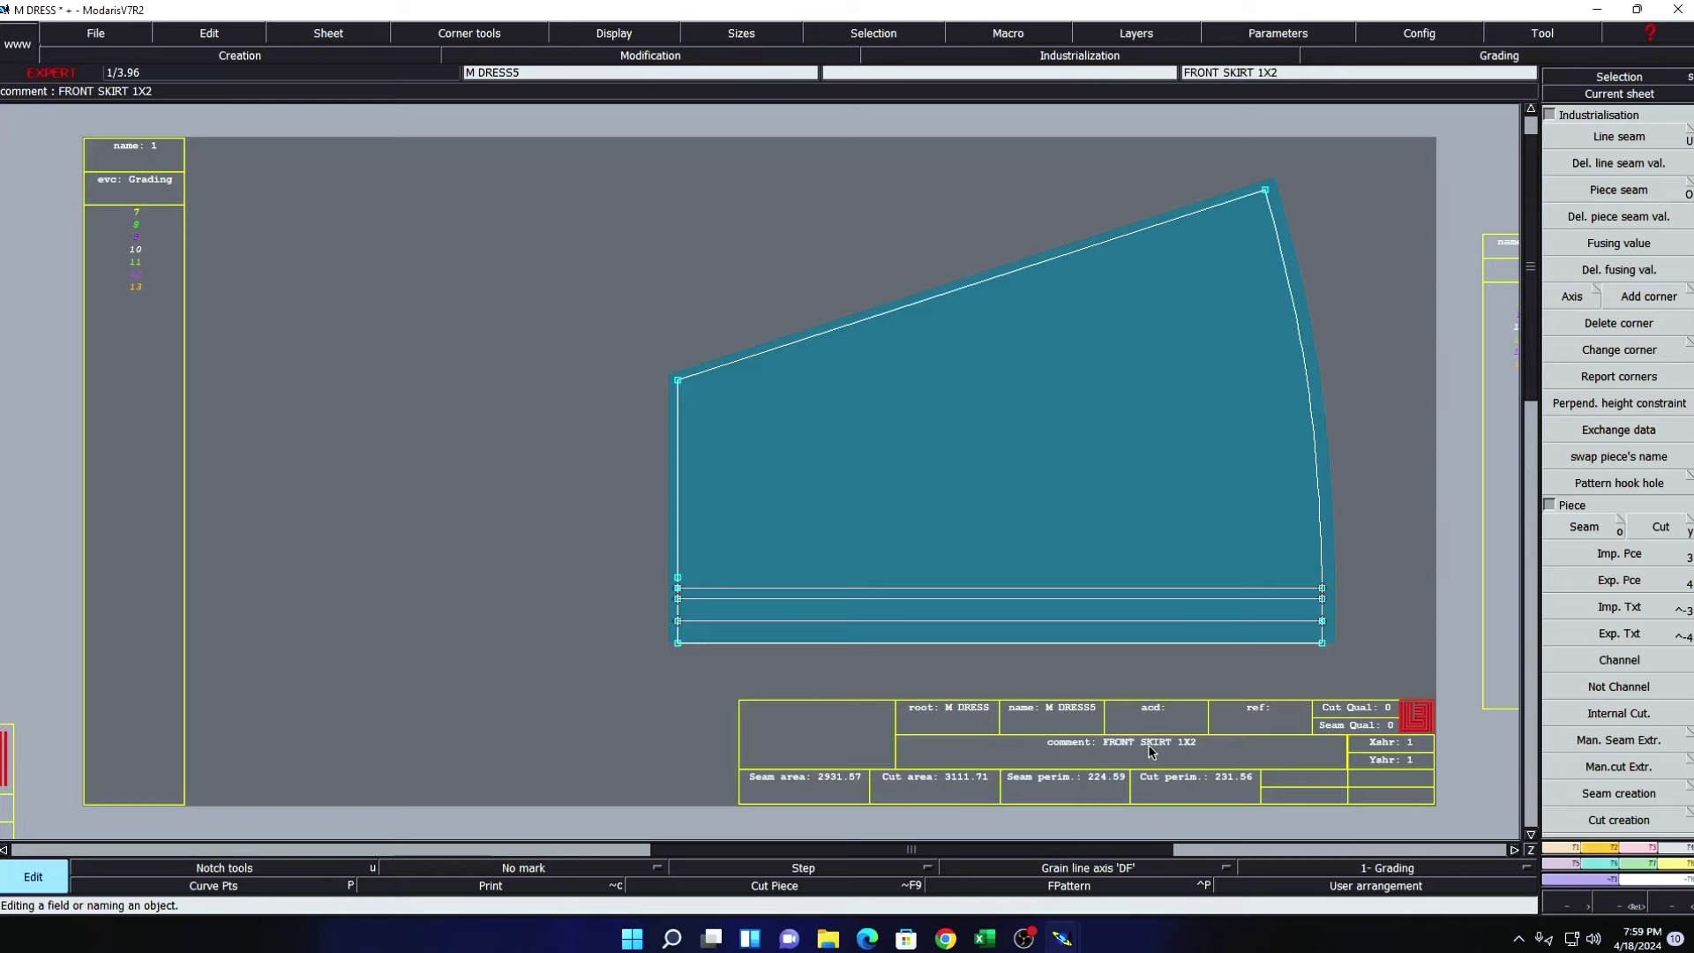
{"action": "key", "text": "F7"}
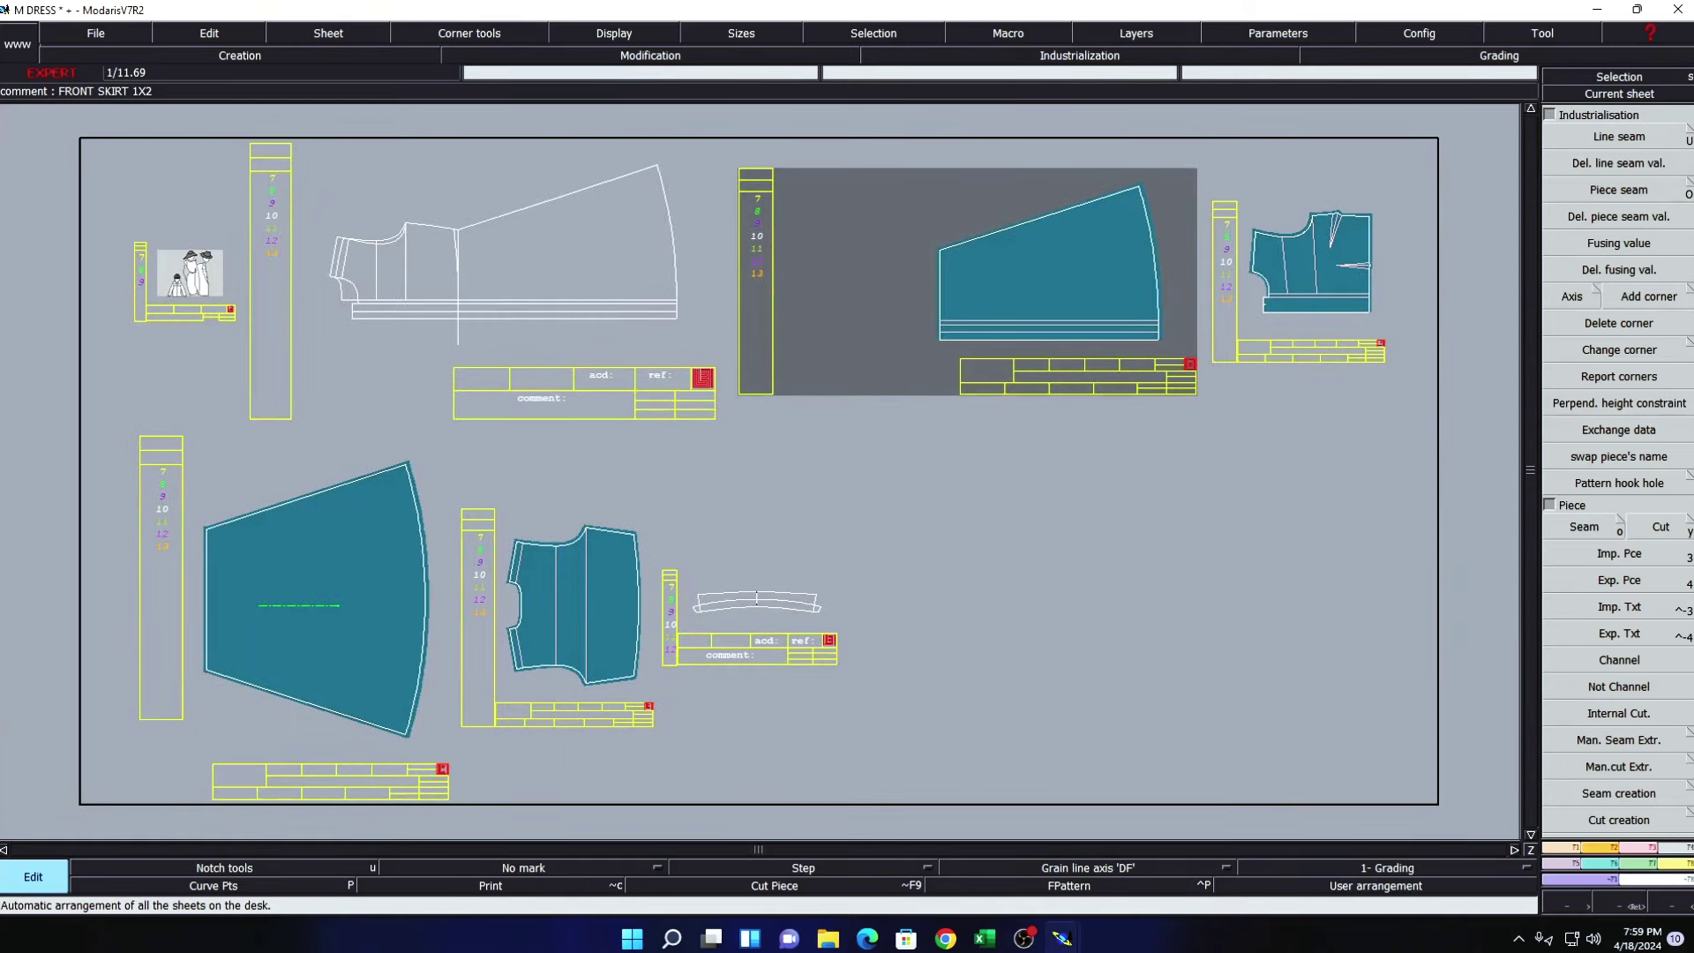
- Move the FRONT SKIRT and FRONT 1X2 sheets on the desk and open the M DRESS2 waistband sheet
{"action": "left_click", "coordinate": [1618, 137]}
{"action": "key", "text": "F4"}
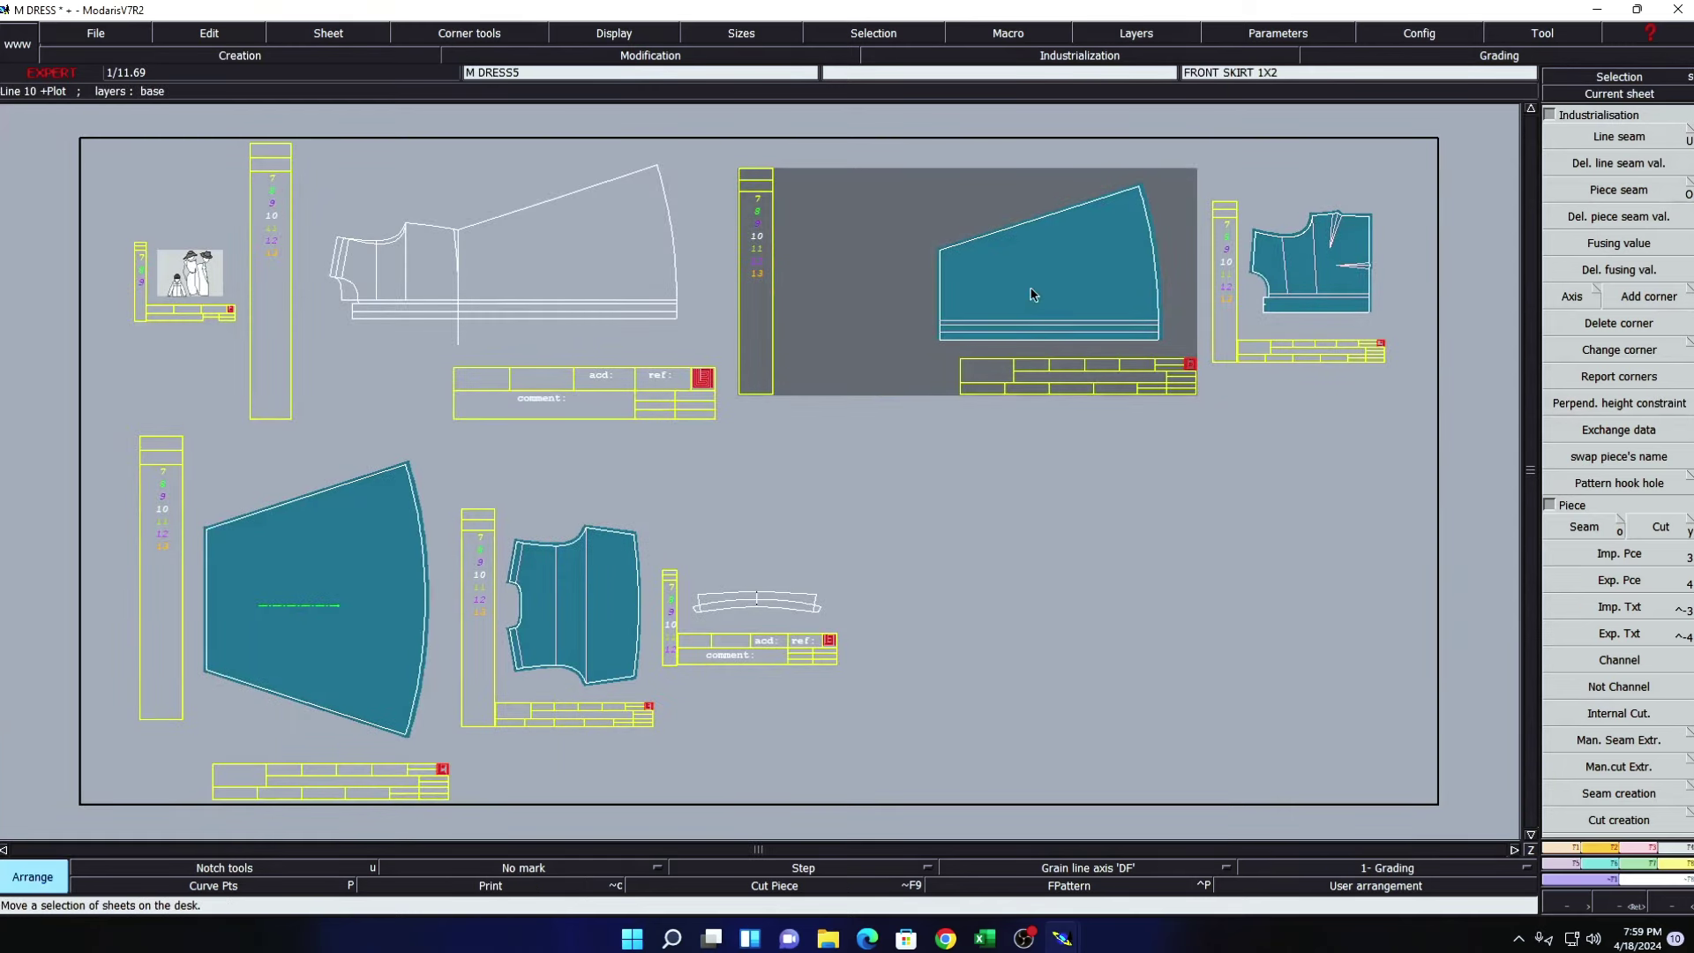
{"action": "left_click", "coordinate": [1173, 642]}
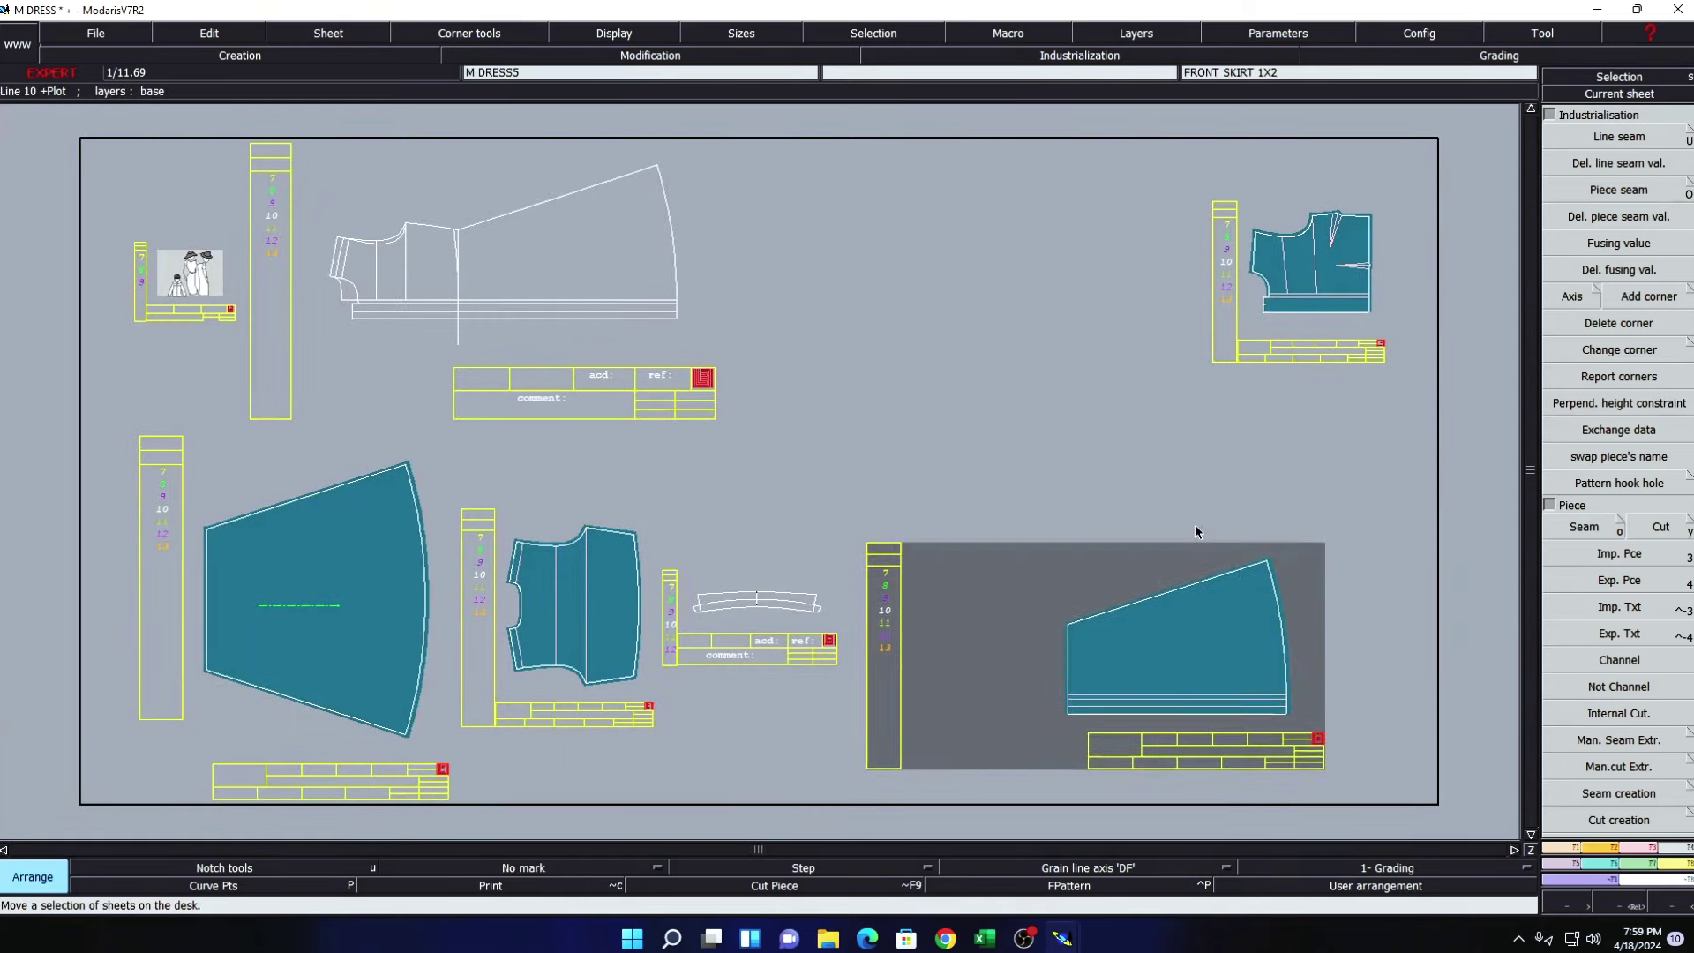
{"action": "left_click", "coordinate": [1124, 443]}
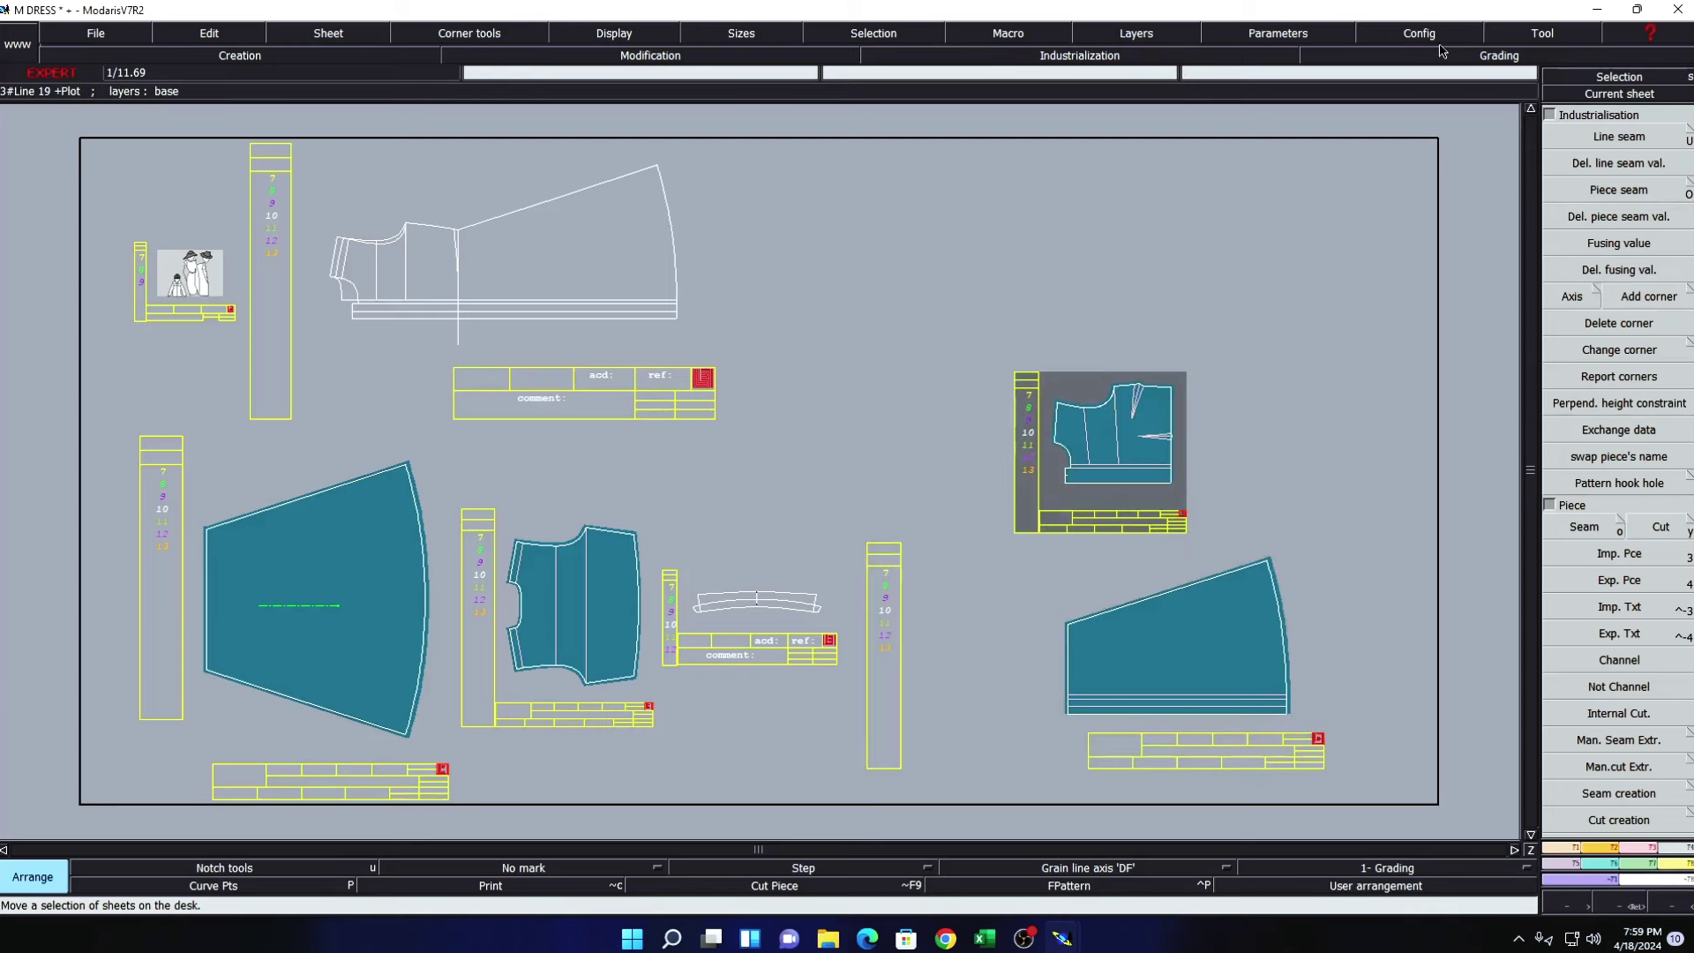
{"action": "left_click", "coordinate": [796, 605]}
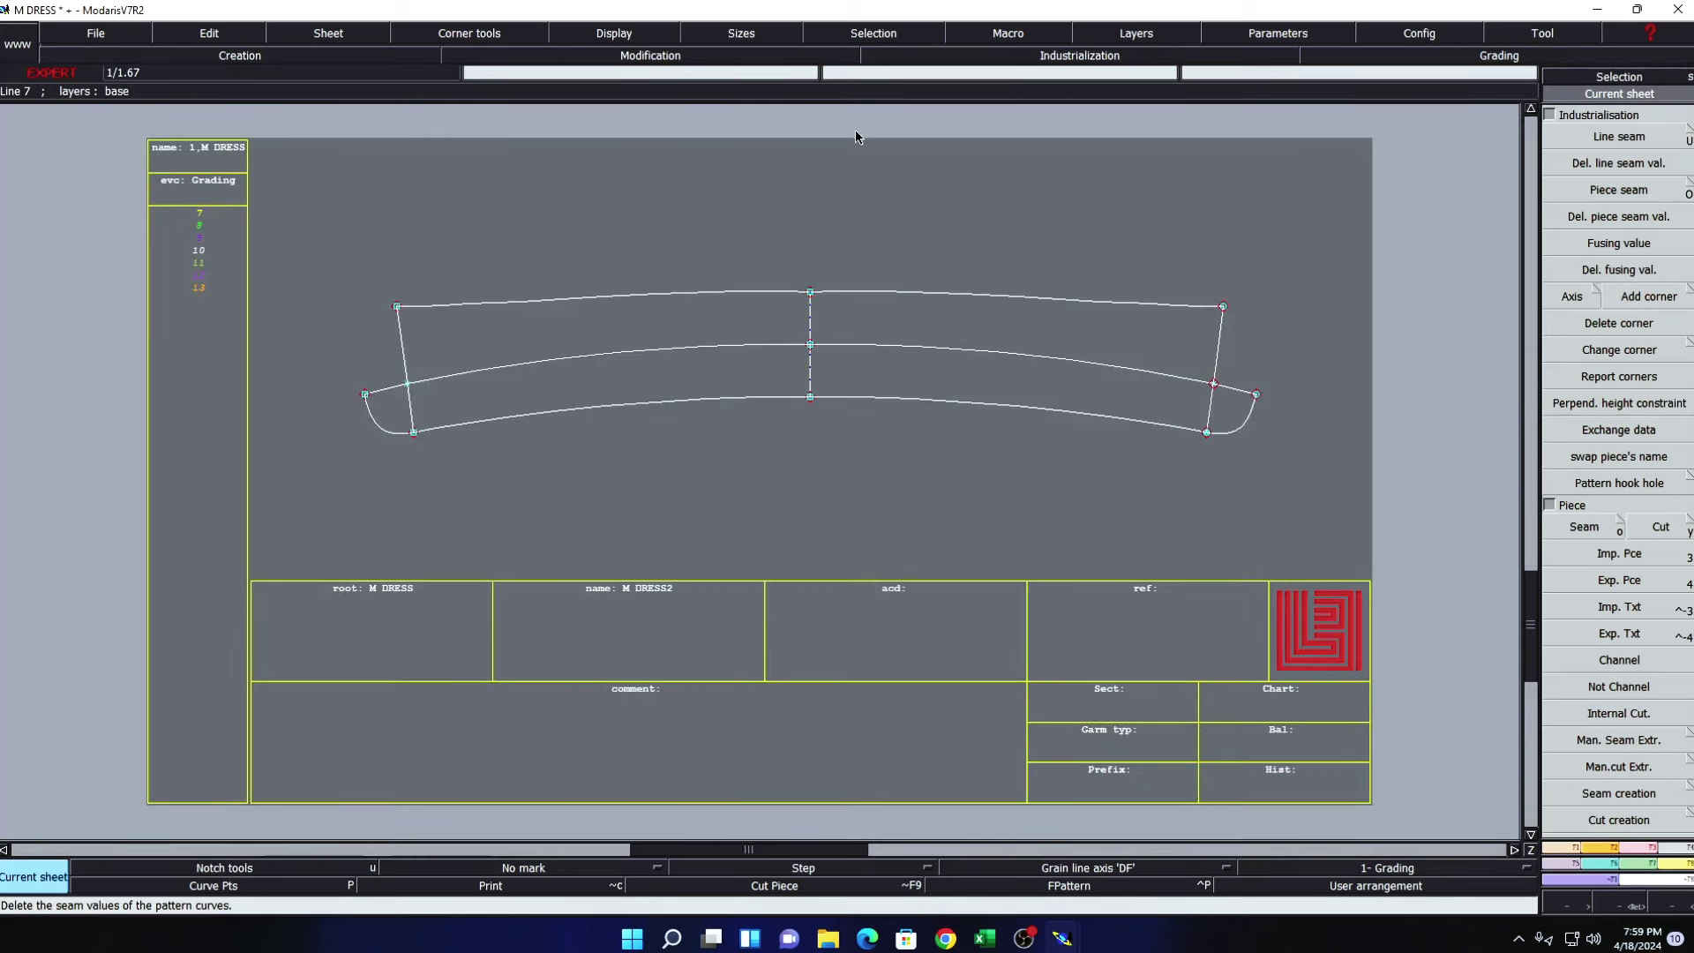
- Show curve handles and reshape the waistband's top curve
{"action": "left_click", "coordinate": [637, 34]}
{"action": "left_click", "coordinate": [612, 366]}
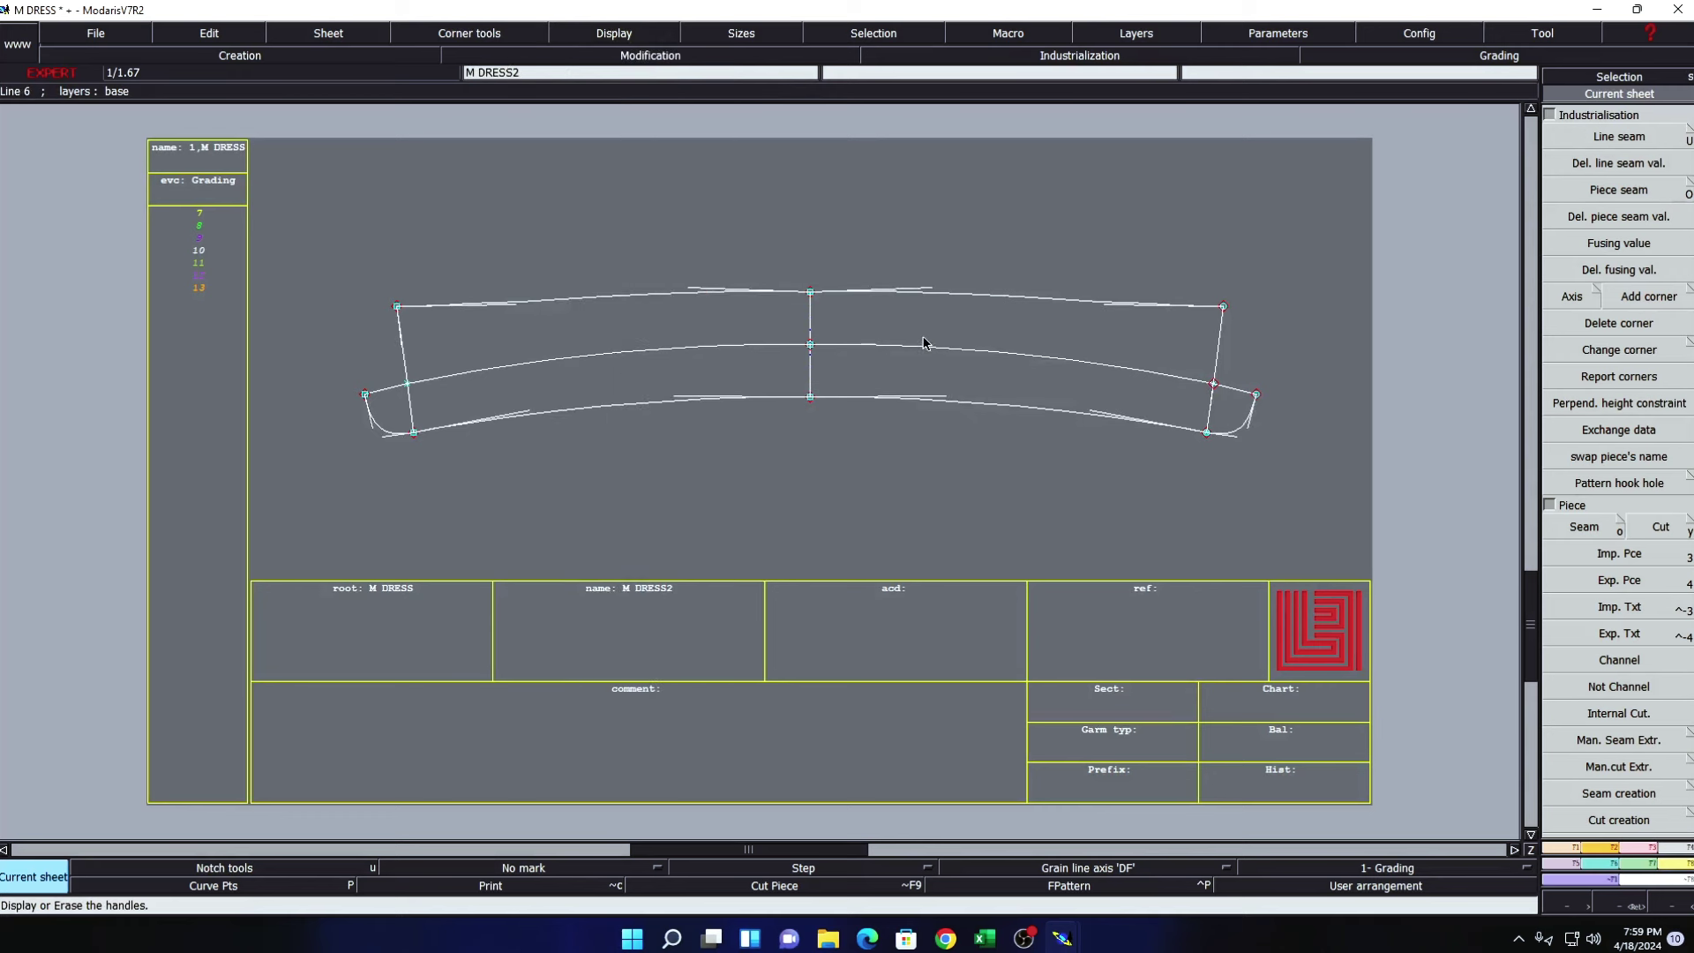
{"action": "key", "text": "r"}
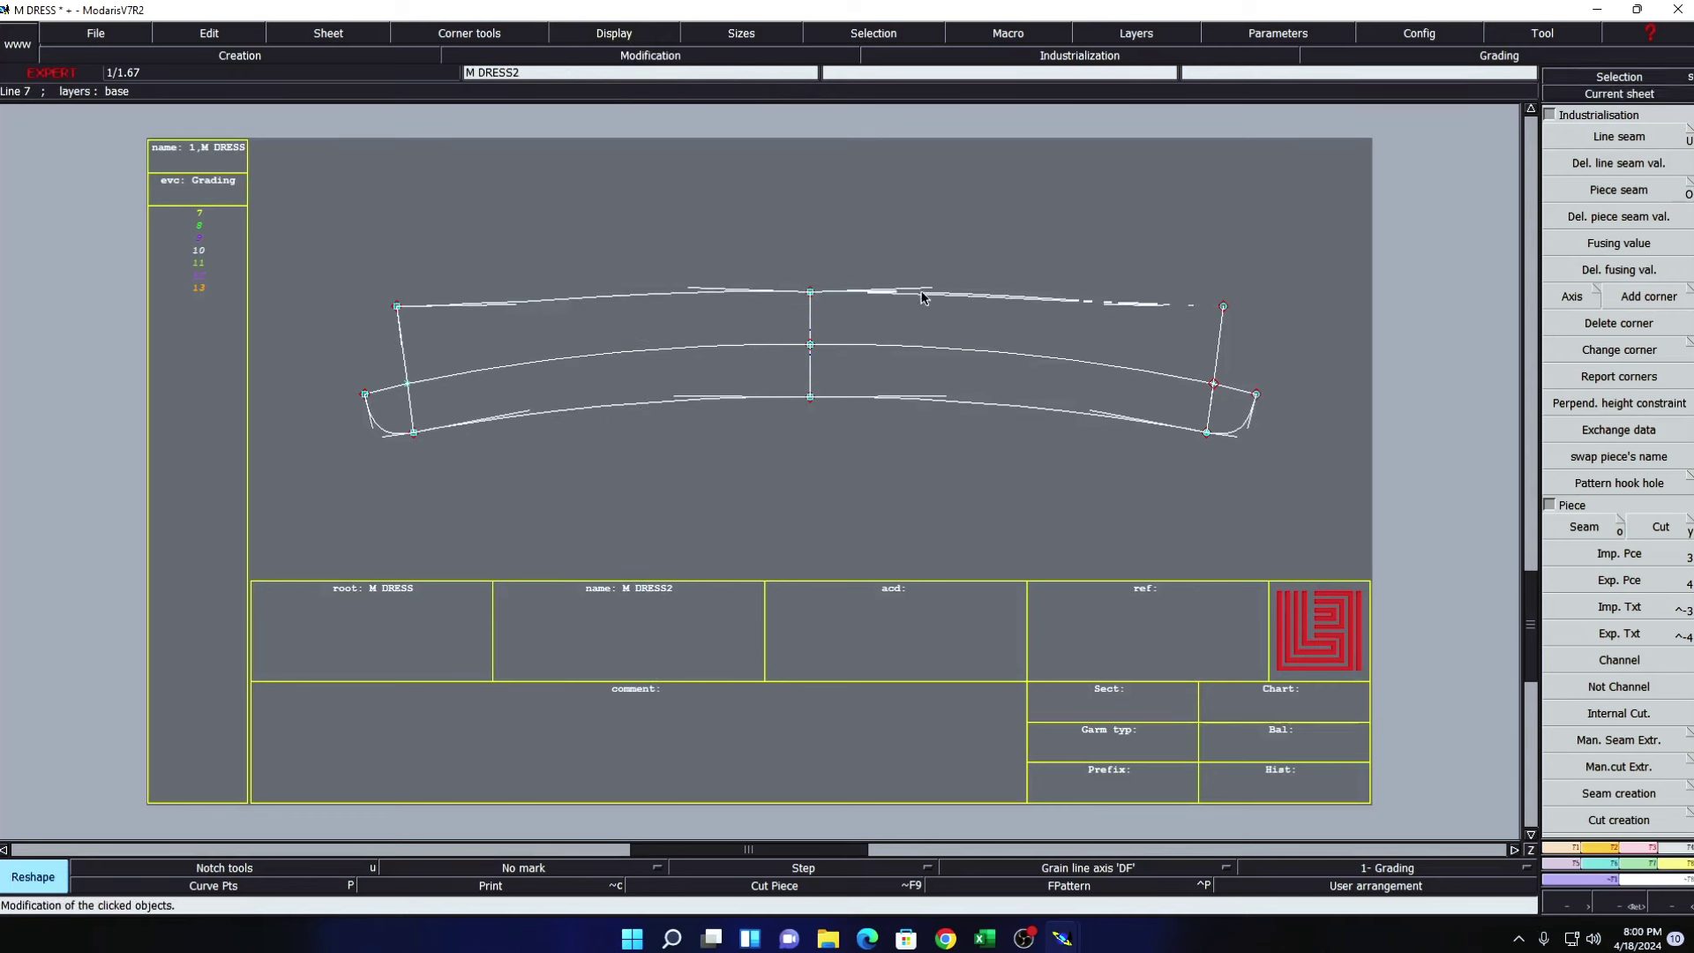
{"action": "left_click_drag", "start_coordinate": [718, 286], "coordinate": [746, 287]}
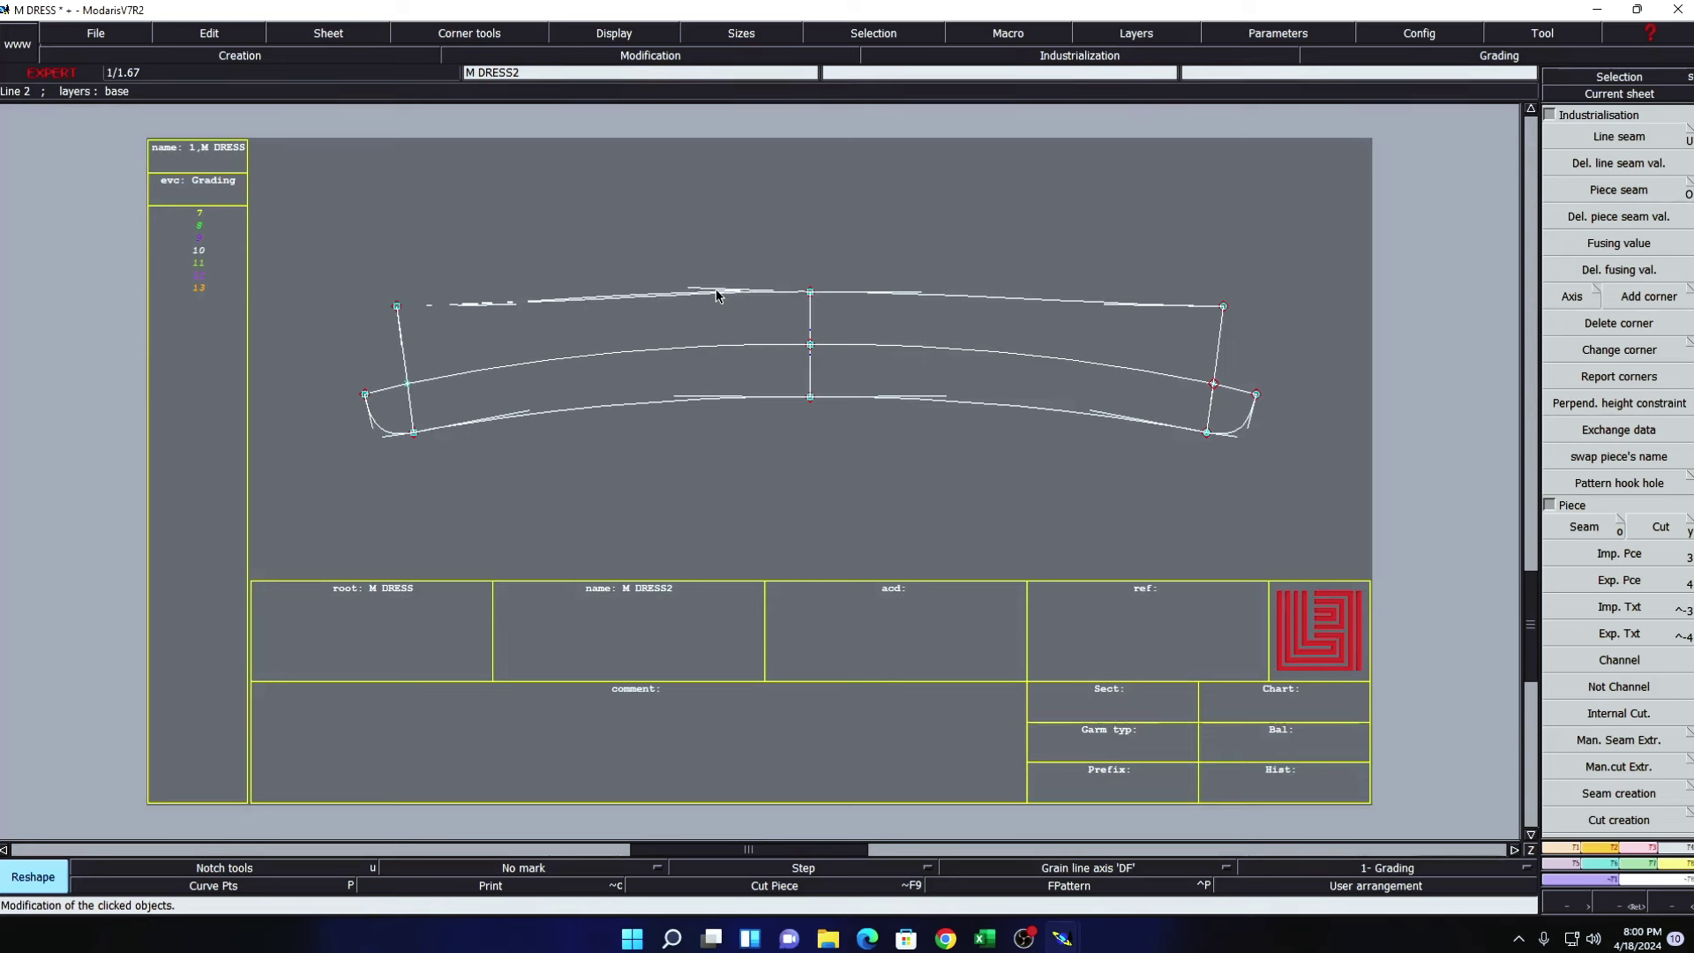
- Delete the waistband's left-half lines, hide the curve handles, and lay out all sheets
{"action": "key", "text": "Delete"}
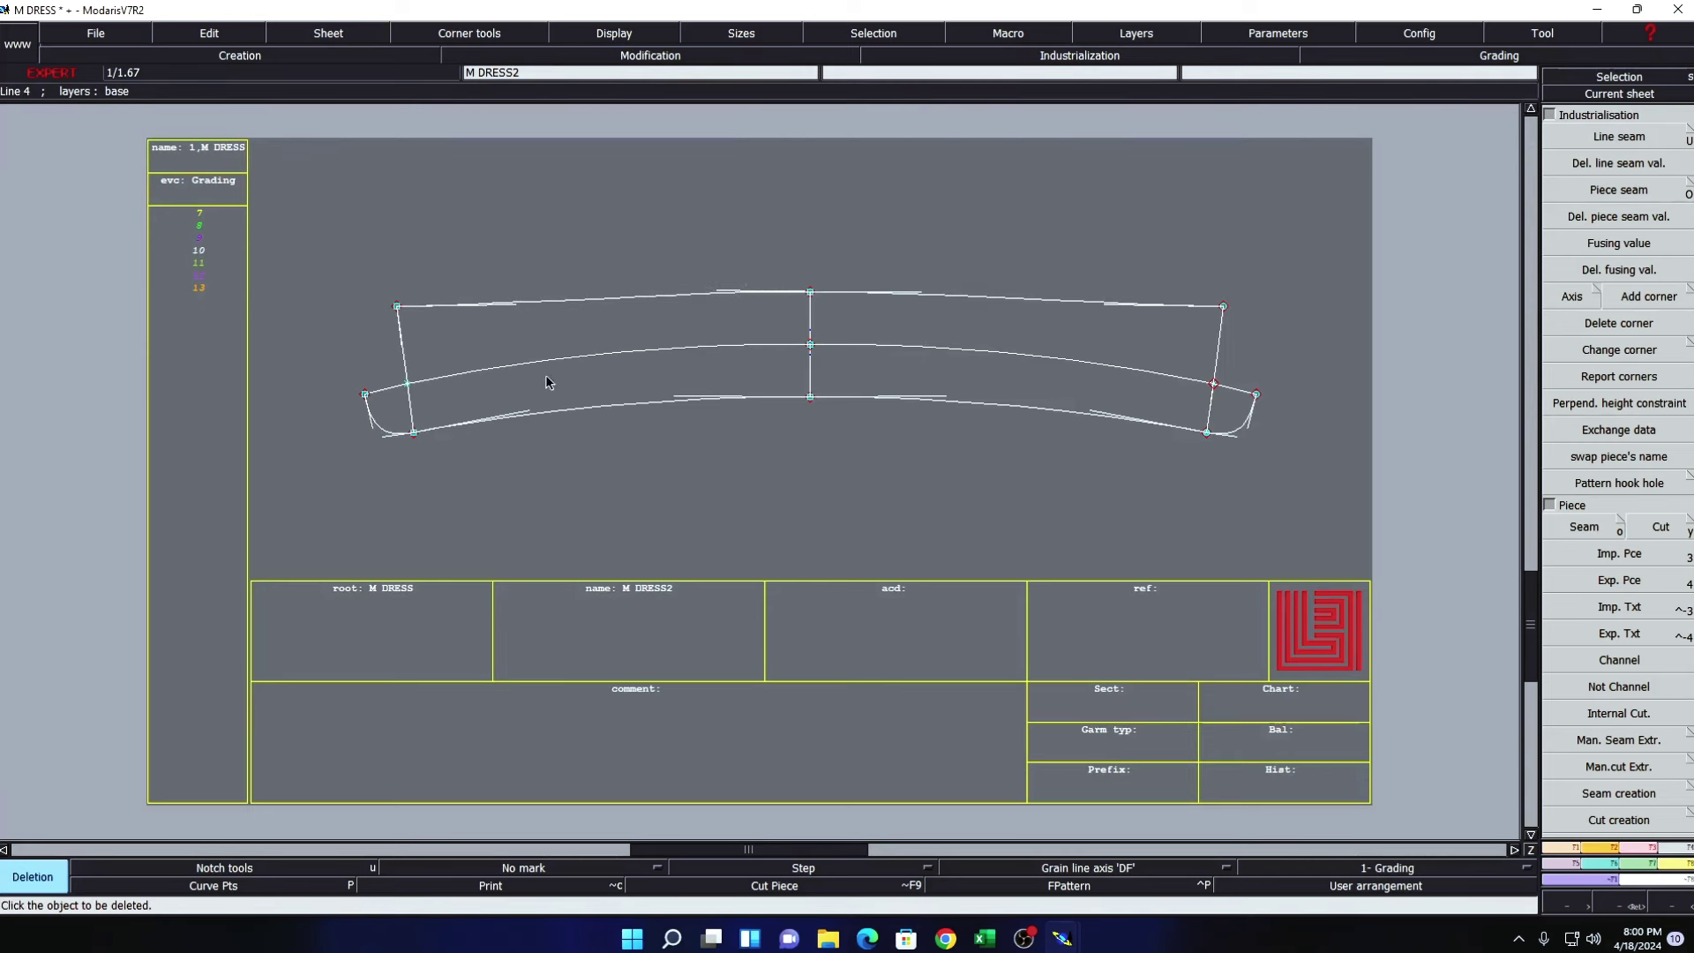
{"action": "left_click", "coordinate": [589, 308]}
{"action": "left_click", "coordinate": [596, 357]}
{"action": "left_click", "coordinate": [639, 402]}
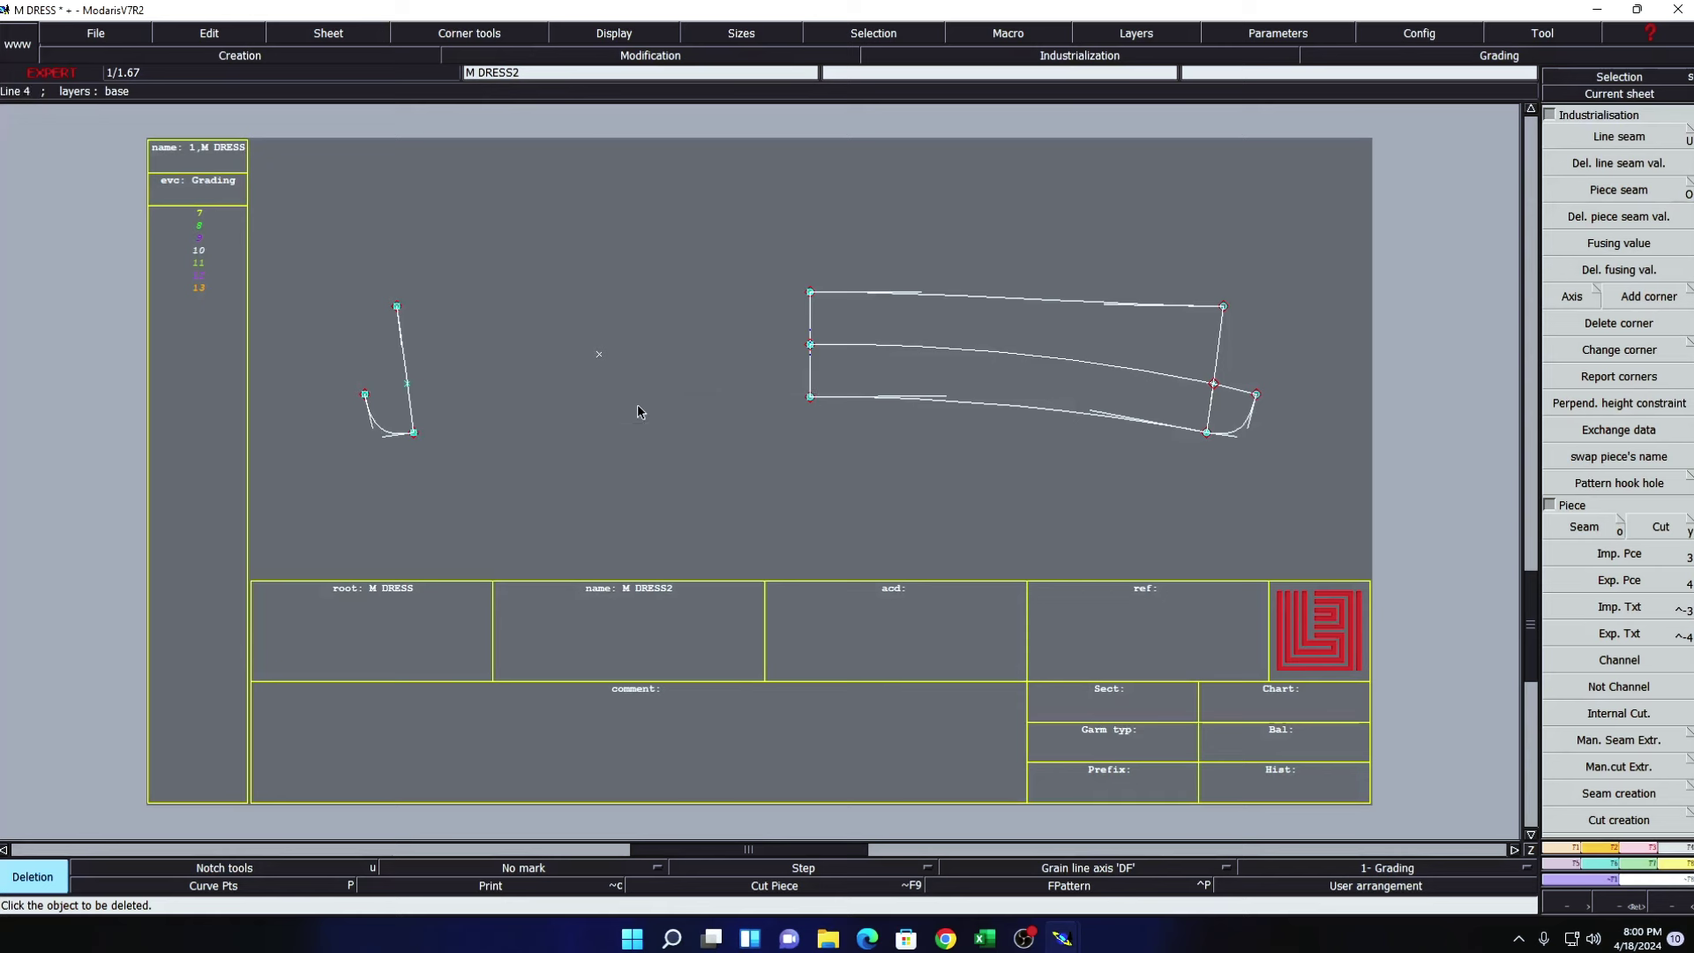
{"action": "left_click_drag", "start_coordinate": [335, 241], "coordinate": [672, 561]}
{"action": "left_click", "coordinate": [608, 32]}
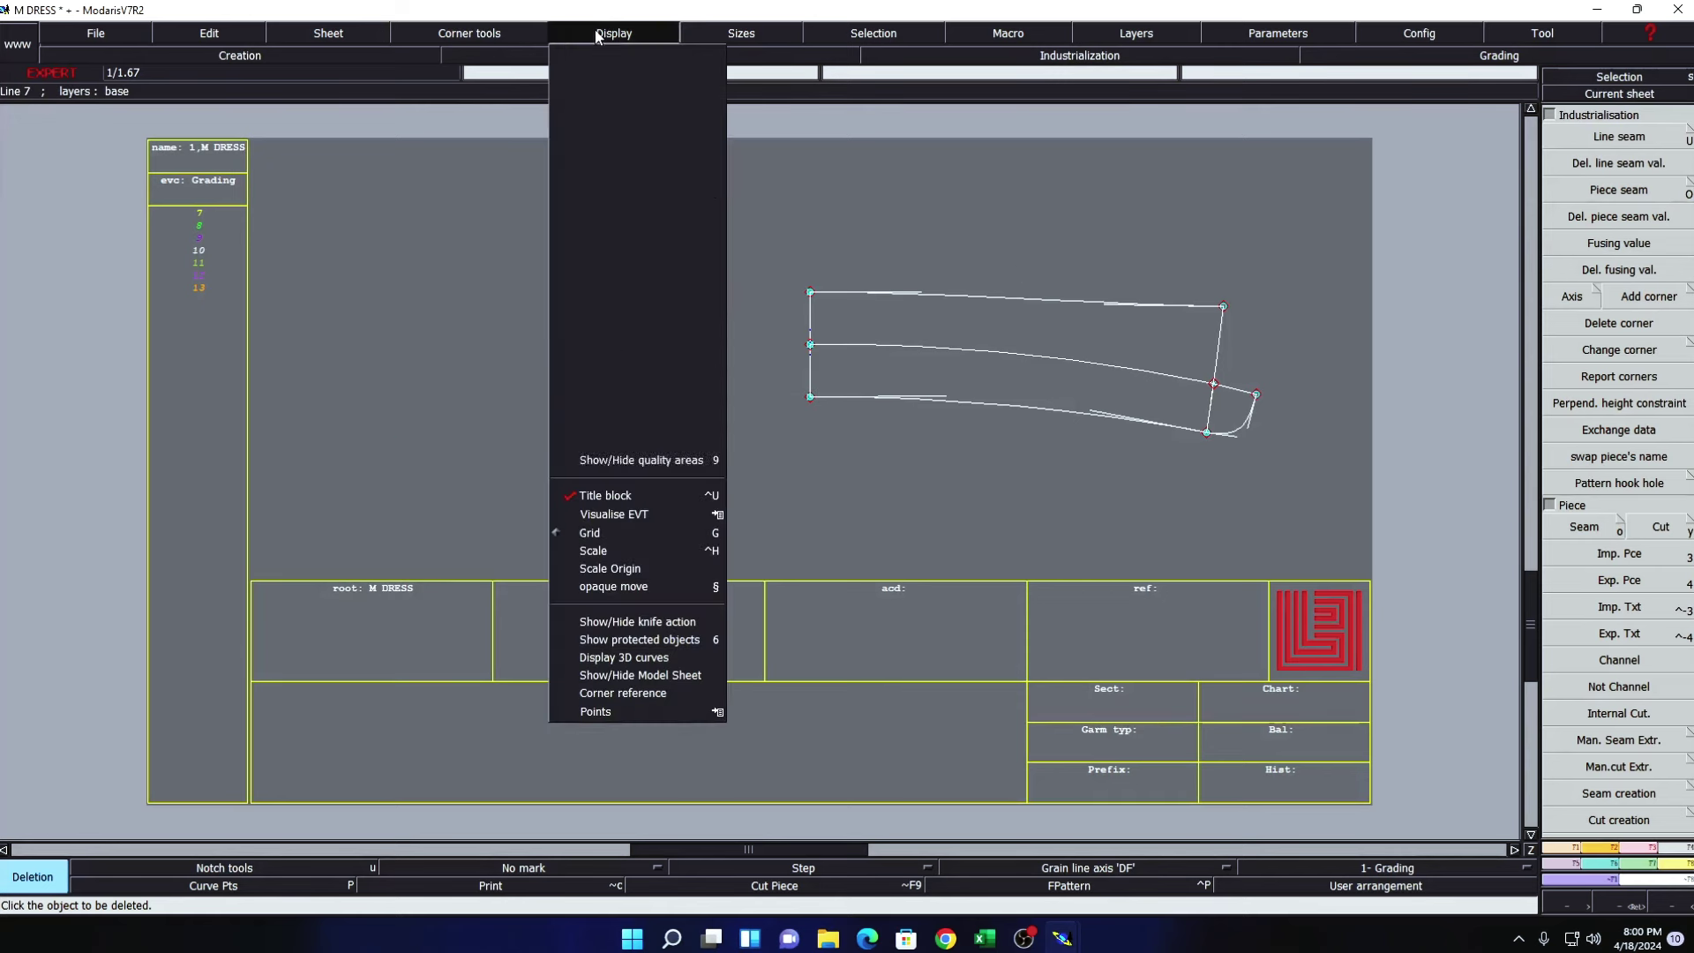
{"action": "left_click", "coordinate": [617, 369]}
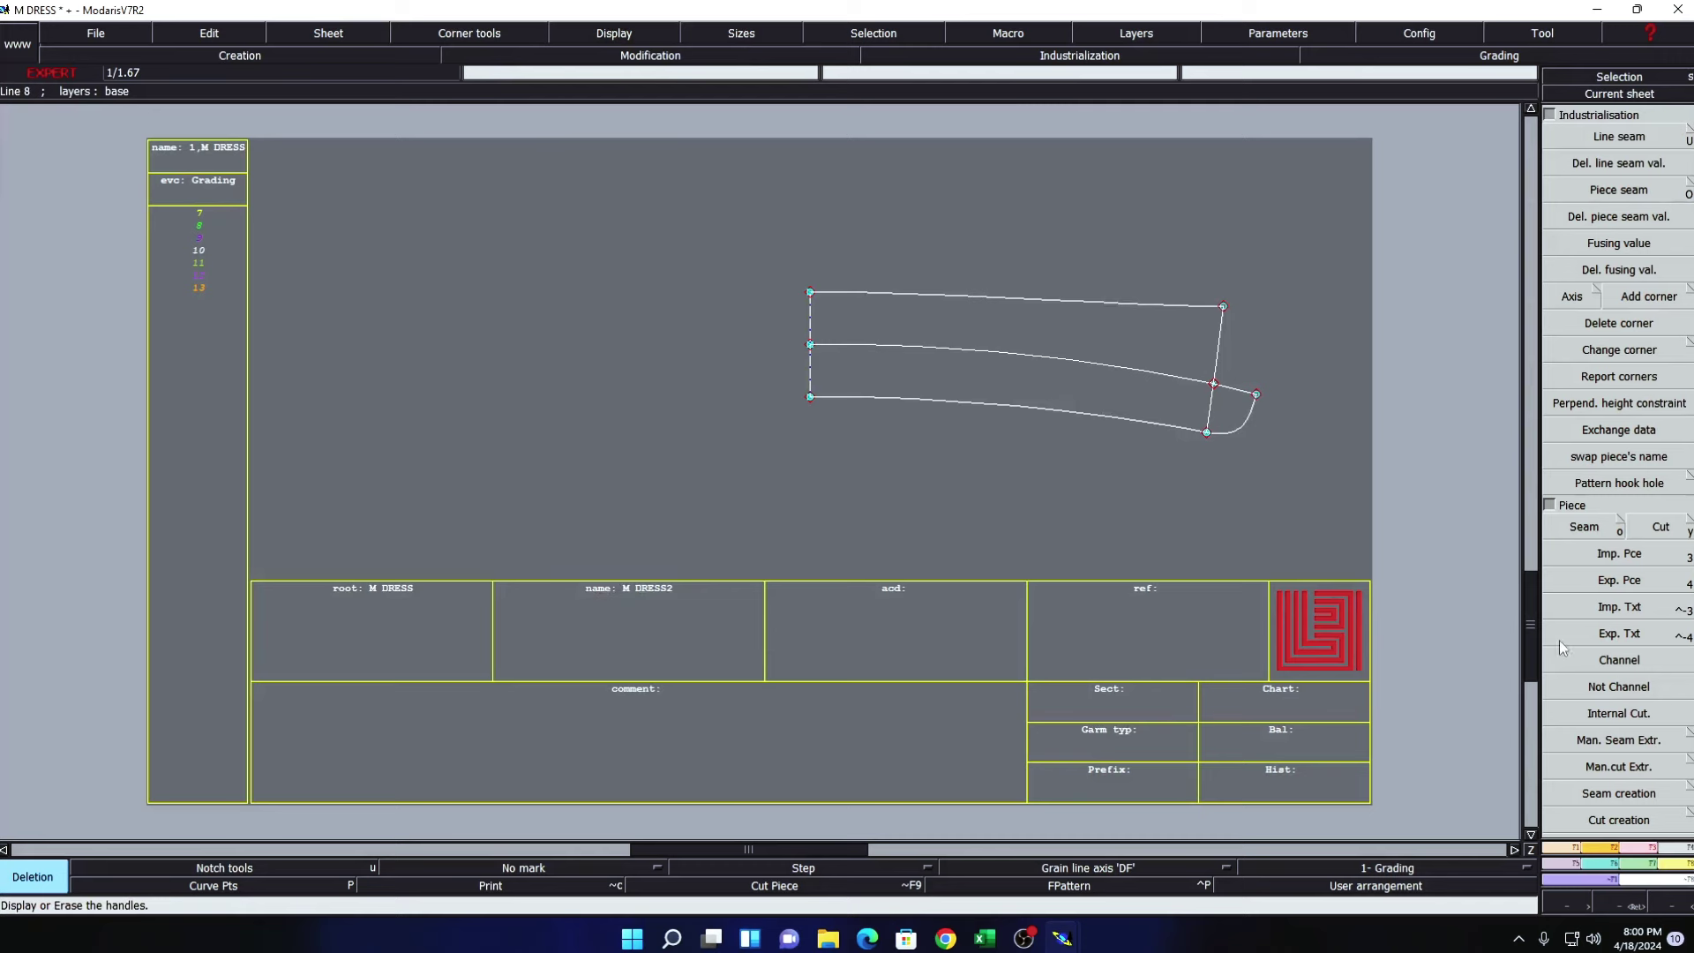
{"action": "left_click", "coordinate": [1584, 526]}
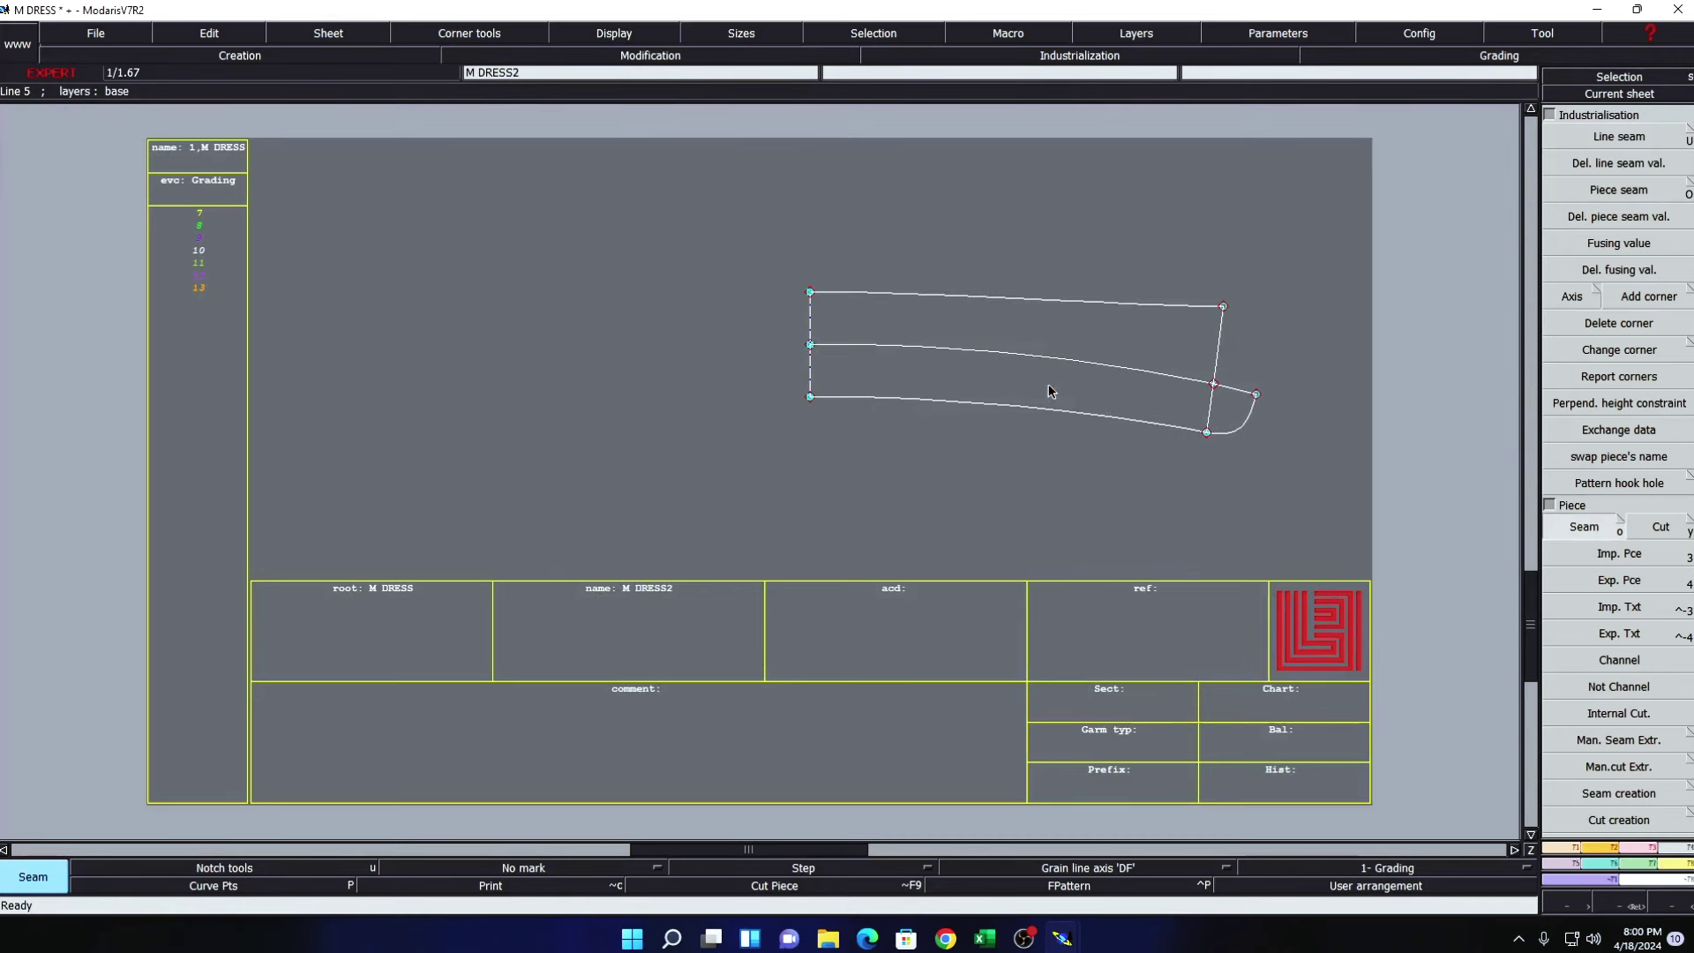
{"action": "key", "text": "F5"}
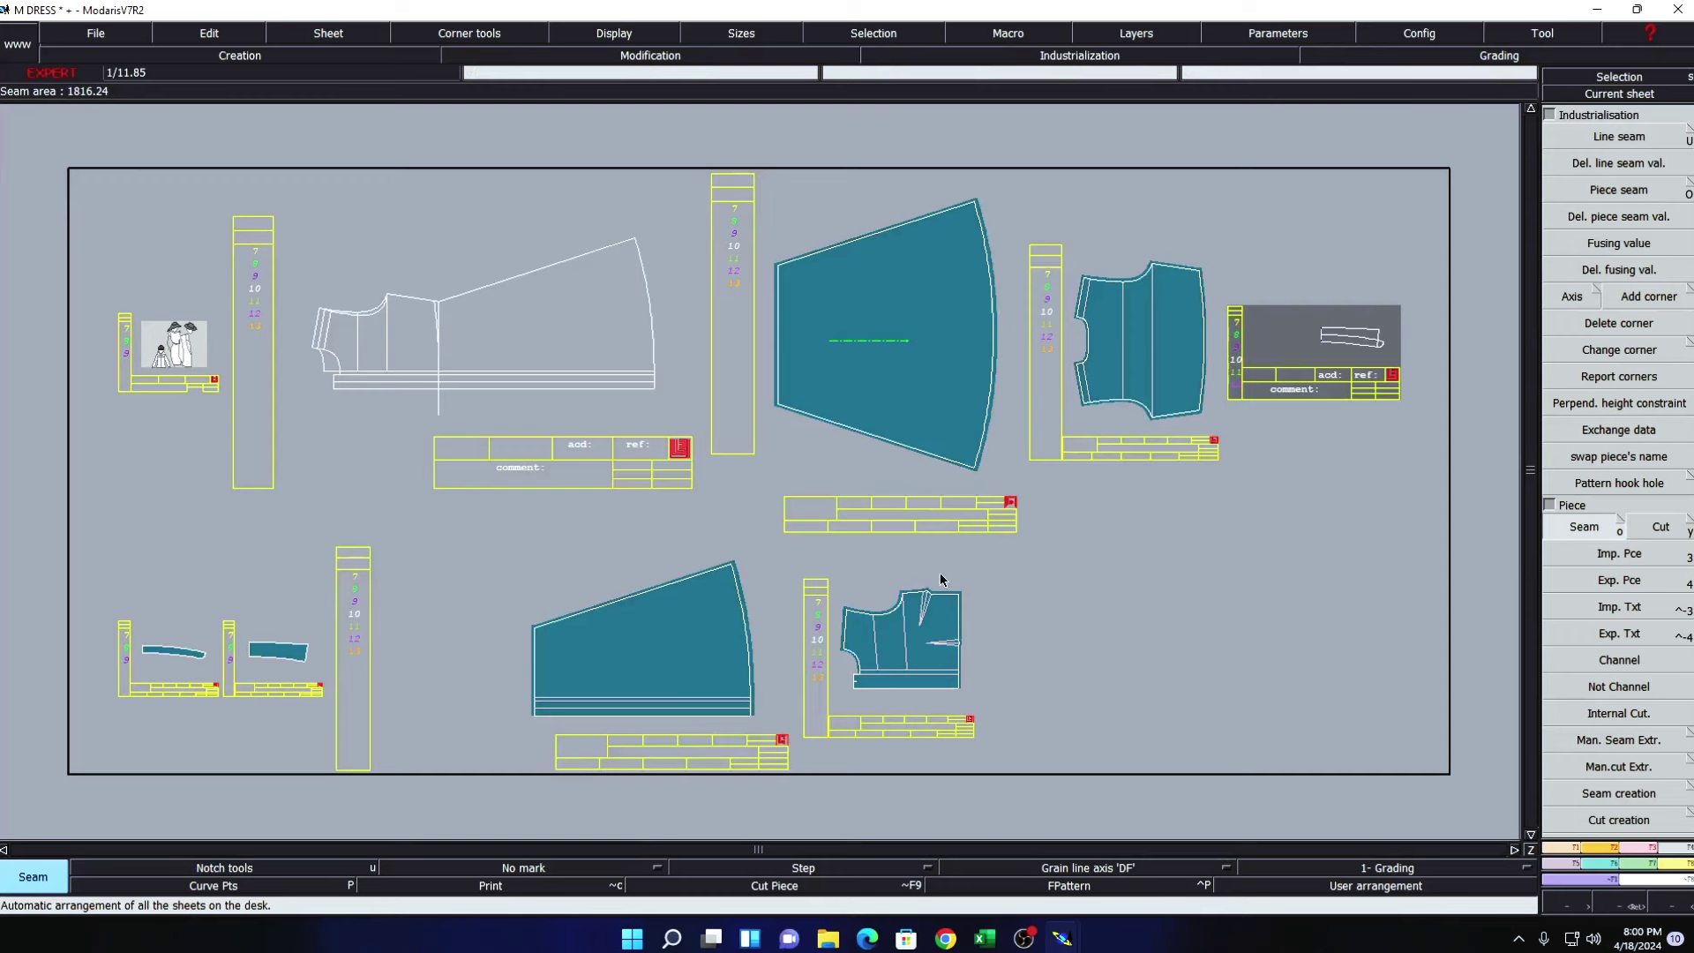
- Zoom onto M DRESS2 and mirror the half band about its left edge into M DRESS7 (39.42 wide)
{"action": "left_click", "coordinate": [1618, 94]}
{"action": "left_click", "coordinate": [296, 670]}
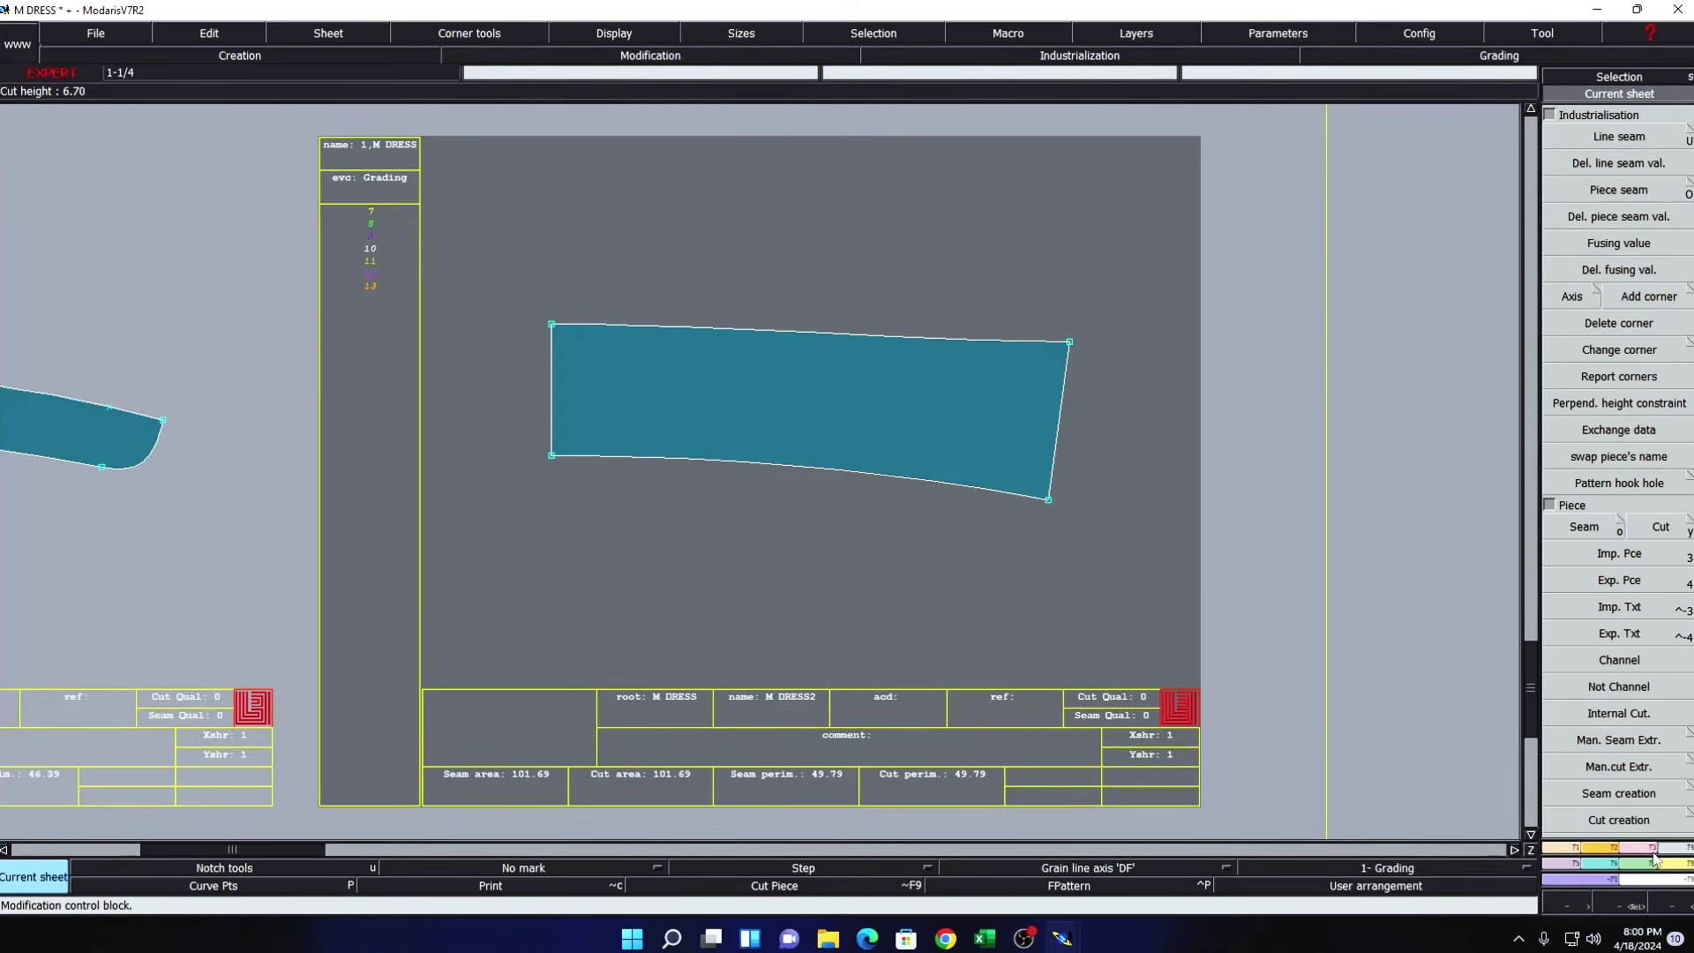
{"action": "scroll", "coordinate": [1618, 618], "scroll_direction": "down", "scroll_amount": 5}
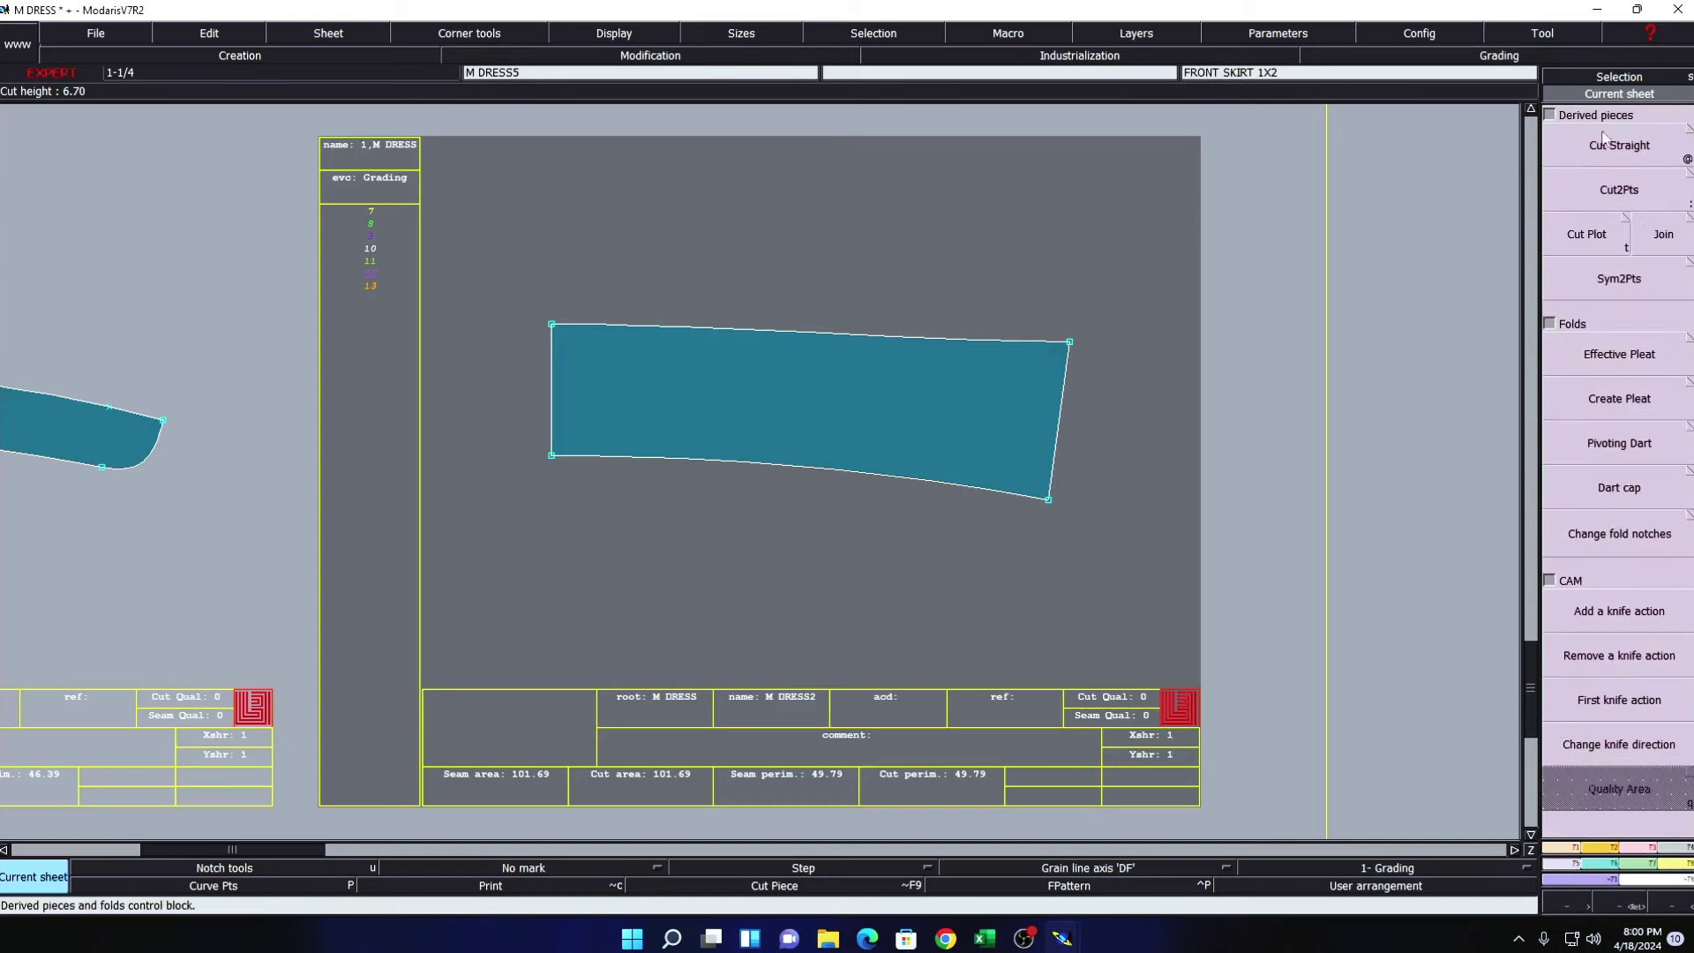
{"action": "left_click", "coordinate": [1619, 279]}
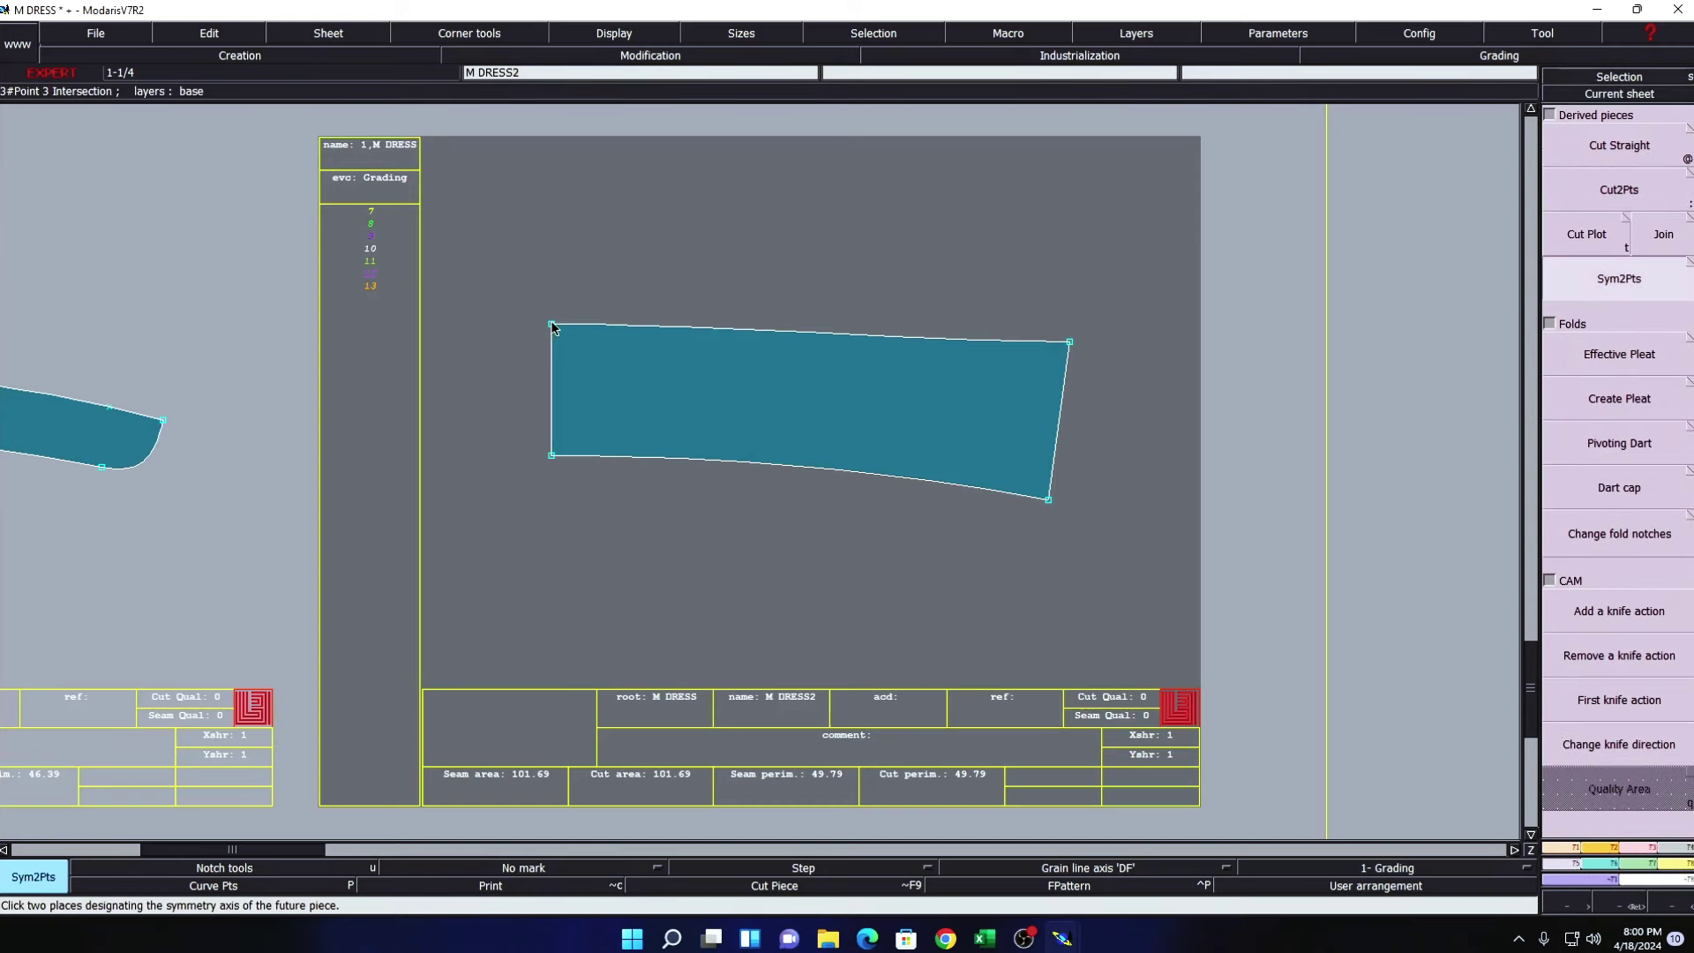
{"action": "left_click", "coordinate": [550, 455]}
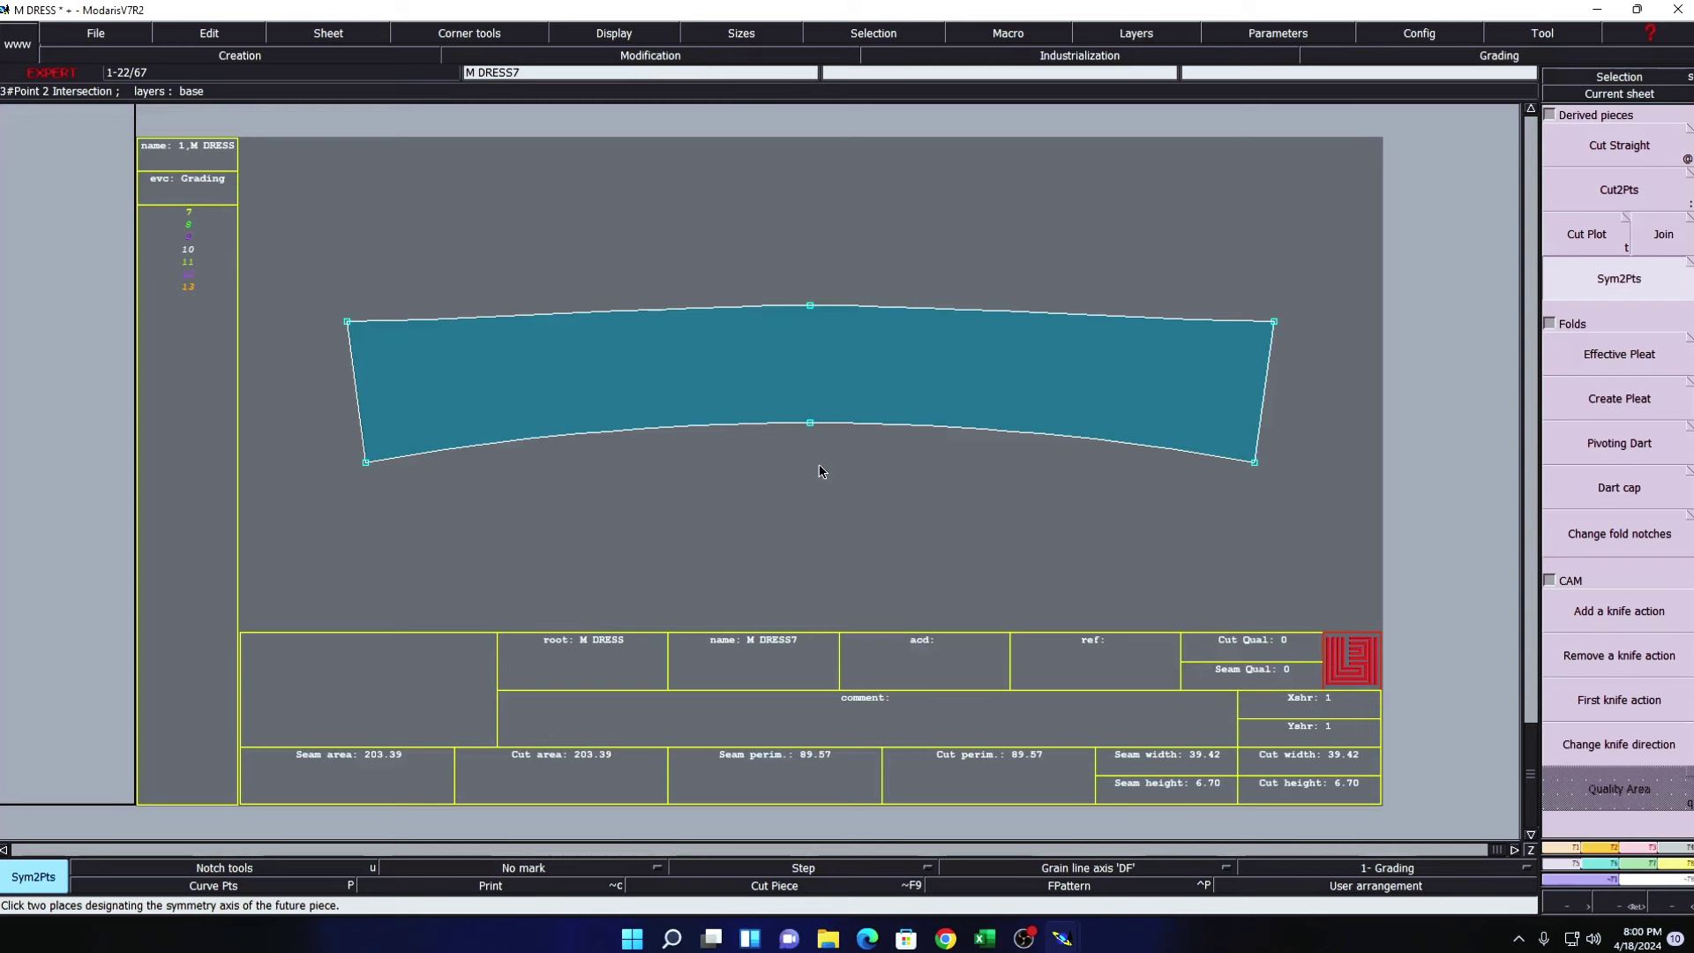
{"action": "left_click", "coordinate": [1604, 146]}
- Give both halves of M DRESS7's bottom curve a 0.70 cm seam (perimeter 90.16), then arrange sheets
{"action": "key", "text": "F7"}
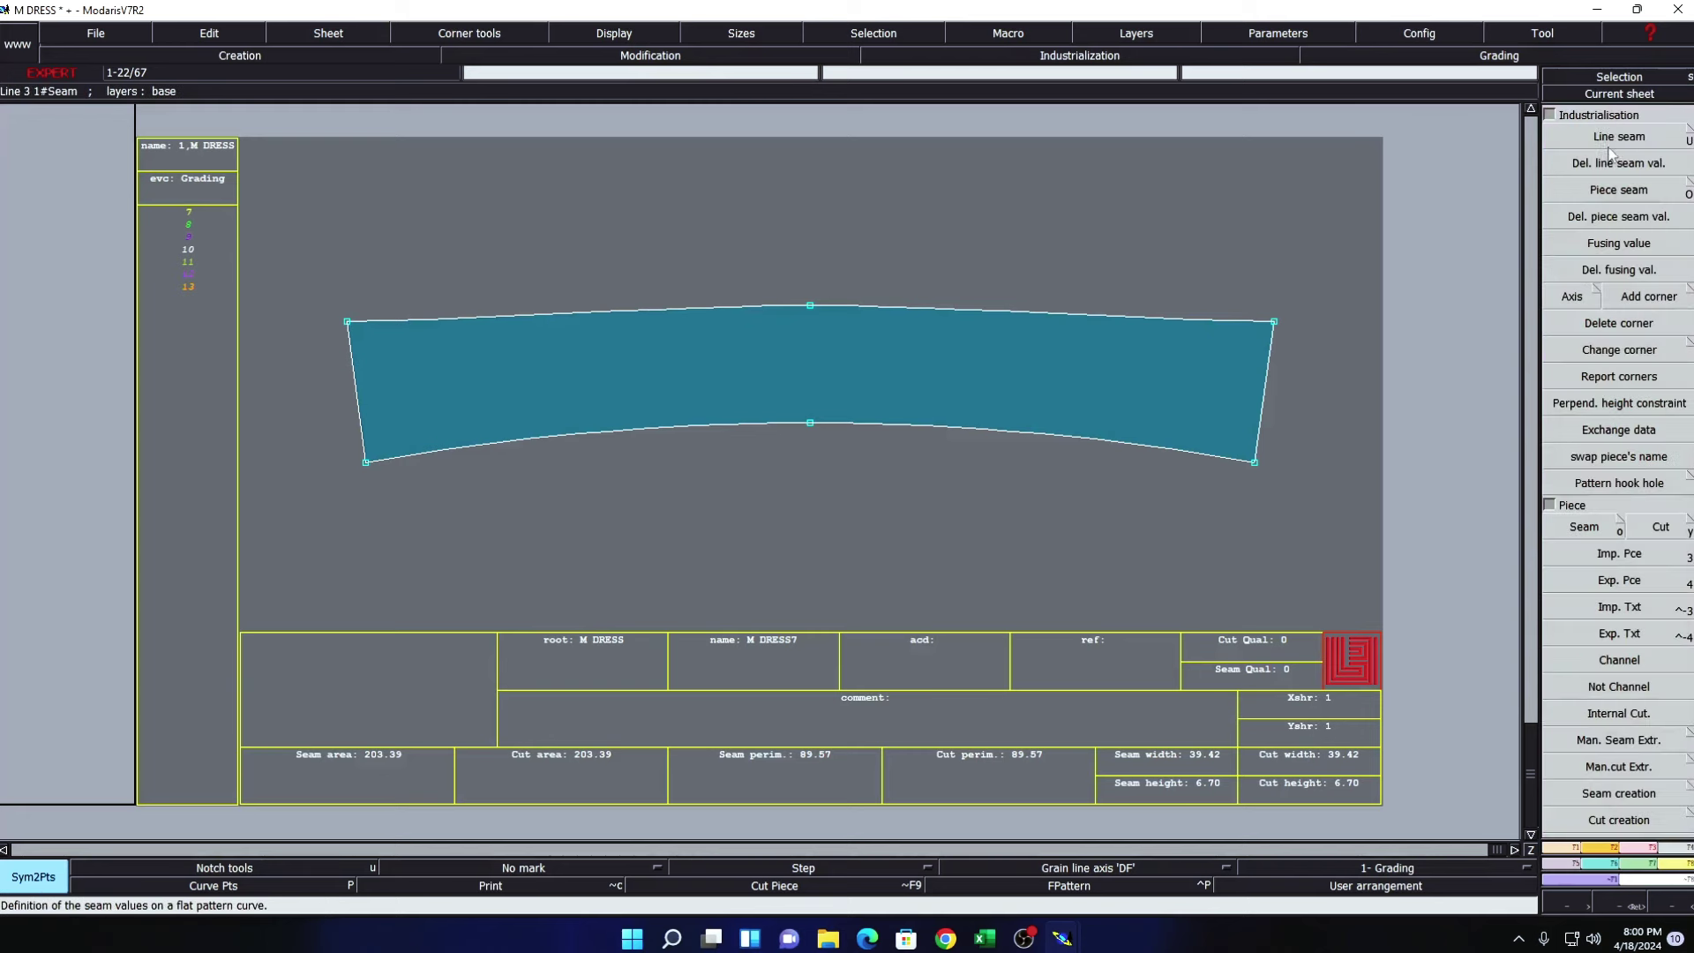
{"action": "left_click", "coordinate": [1613, 137]}
{"action": "left_click", "coordinate": [996, 432]}
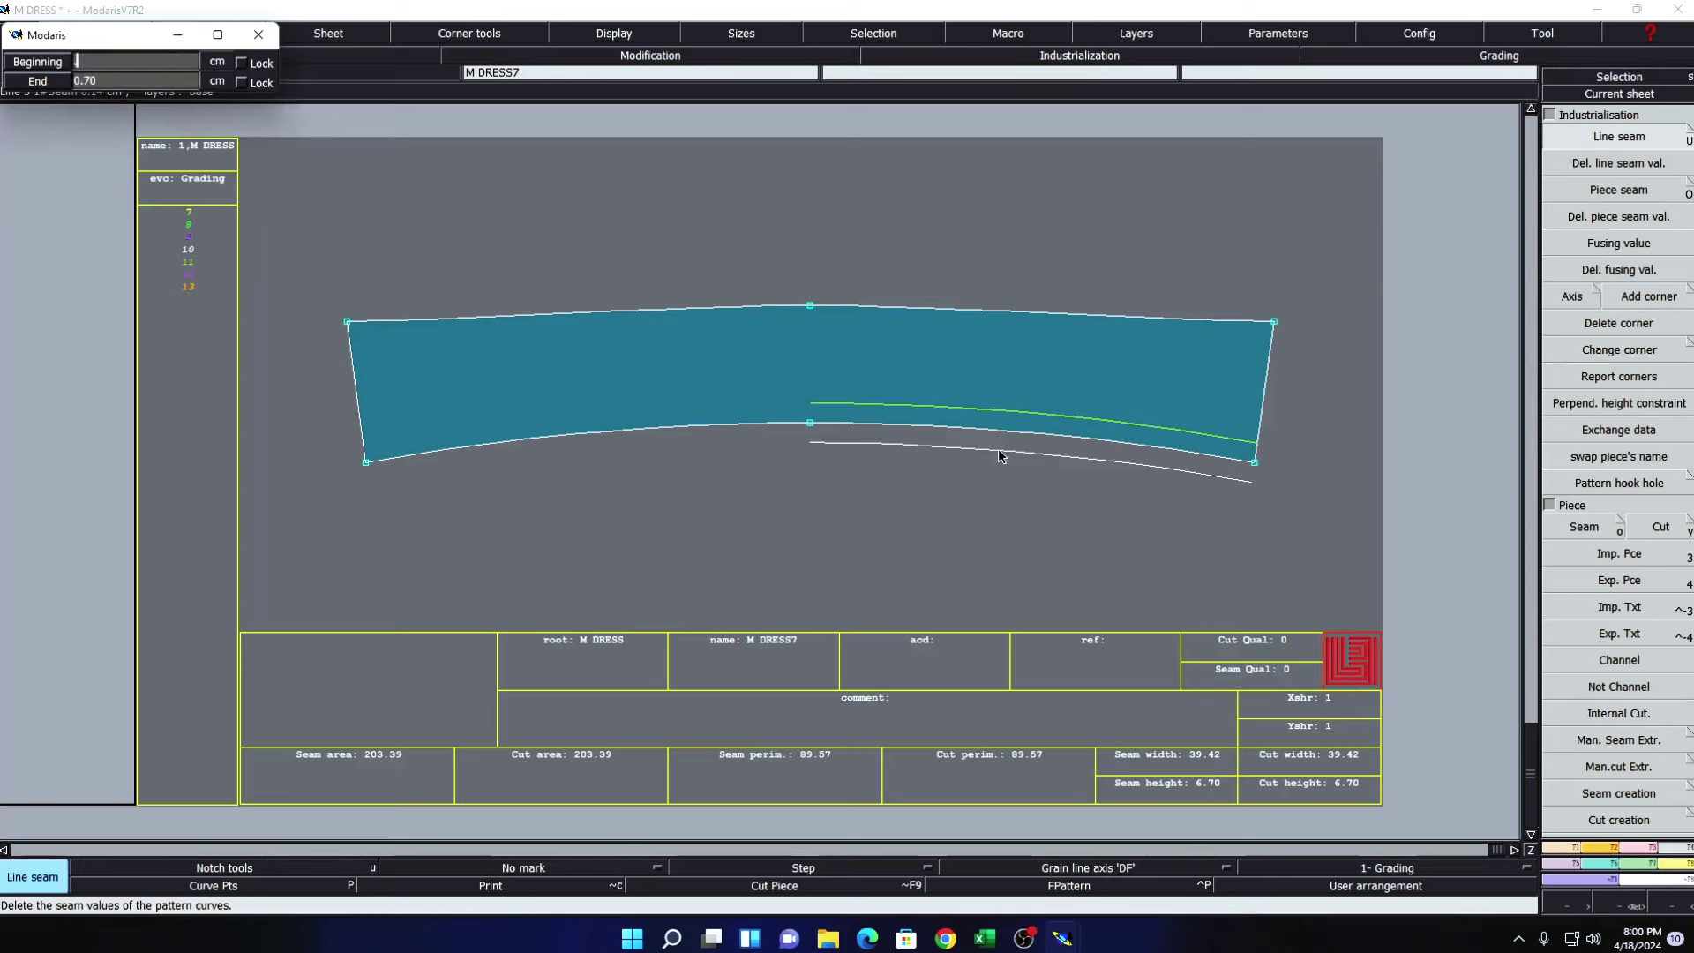
{"action": "key", "text": "Return"}
{"action": "left_click", "coordinate": [765, 430]}
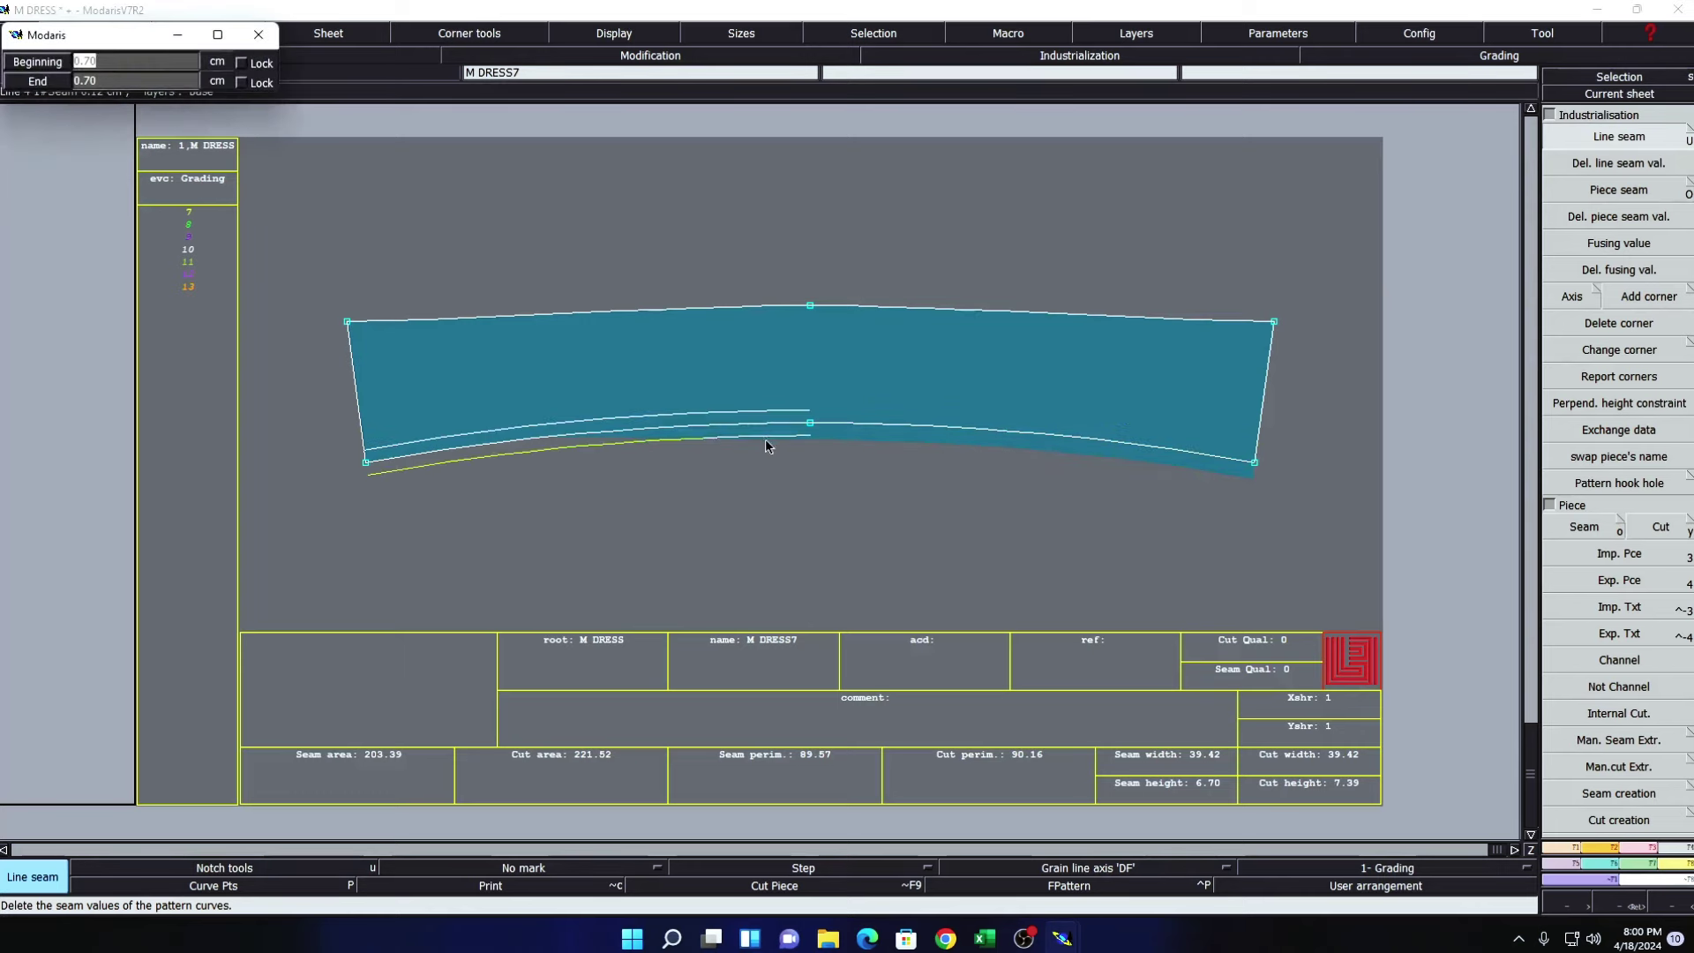
{"action": "key", "text": "Return"}
{"action": "key", "text": "space"}
- Delete the M DRESS2 half-band sheet and show the whole layout again
{"action": "left_click", "coordinate": [1619, 94]}
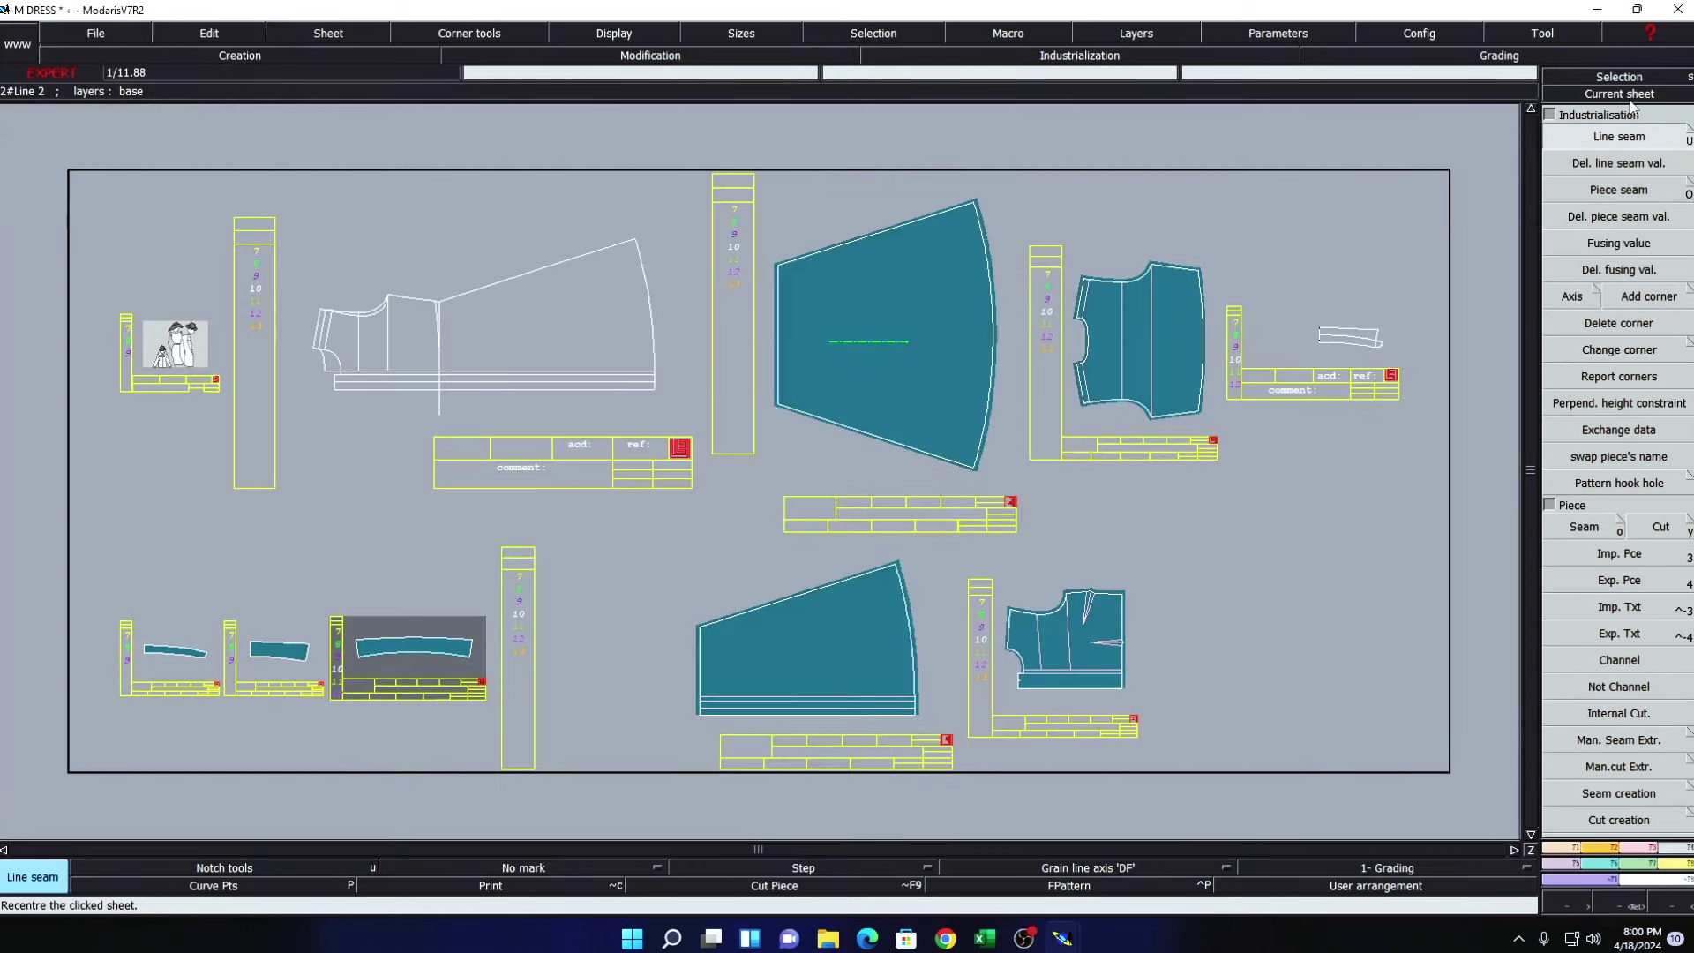
{"action": "left_click", "coordinate": [415, 648]}
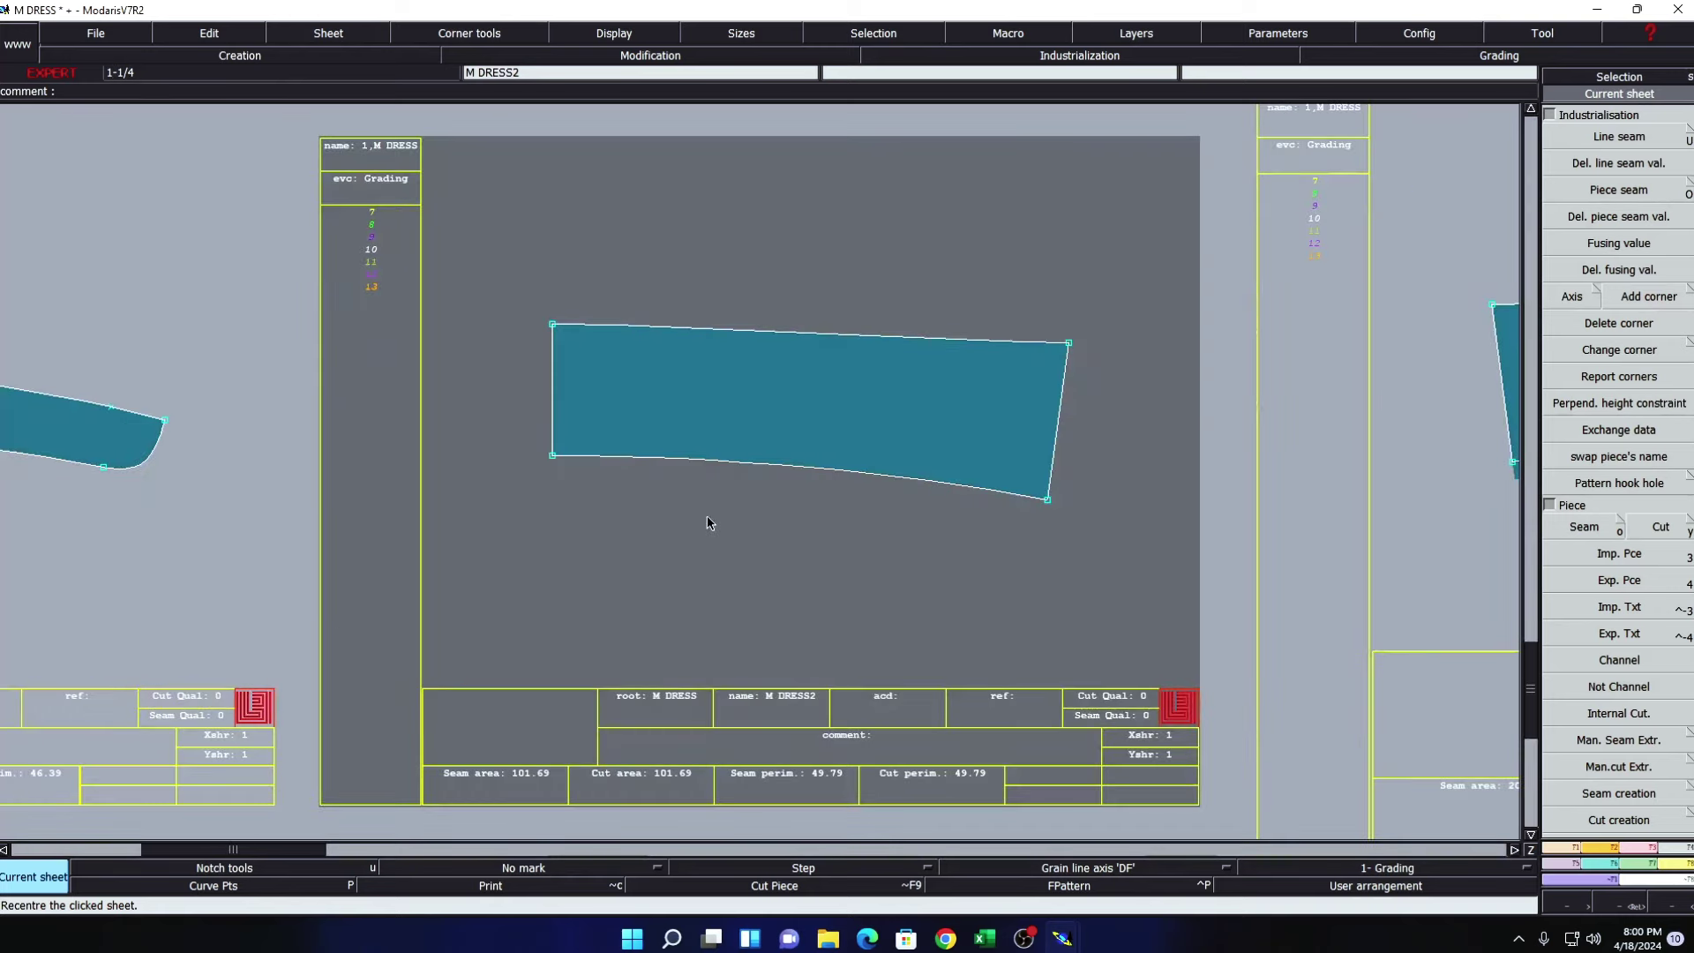
{"action": "key", "text": "Delete"}
{"action": "left_click", "coordinate": [779, 439]}
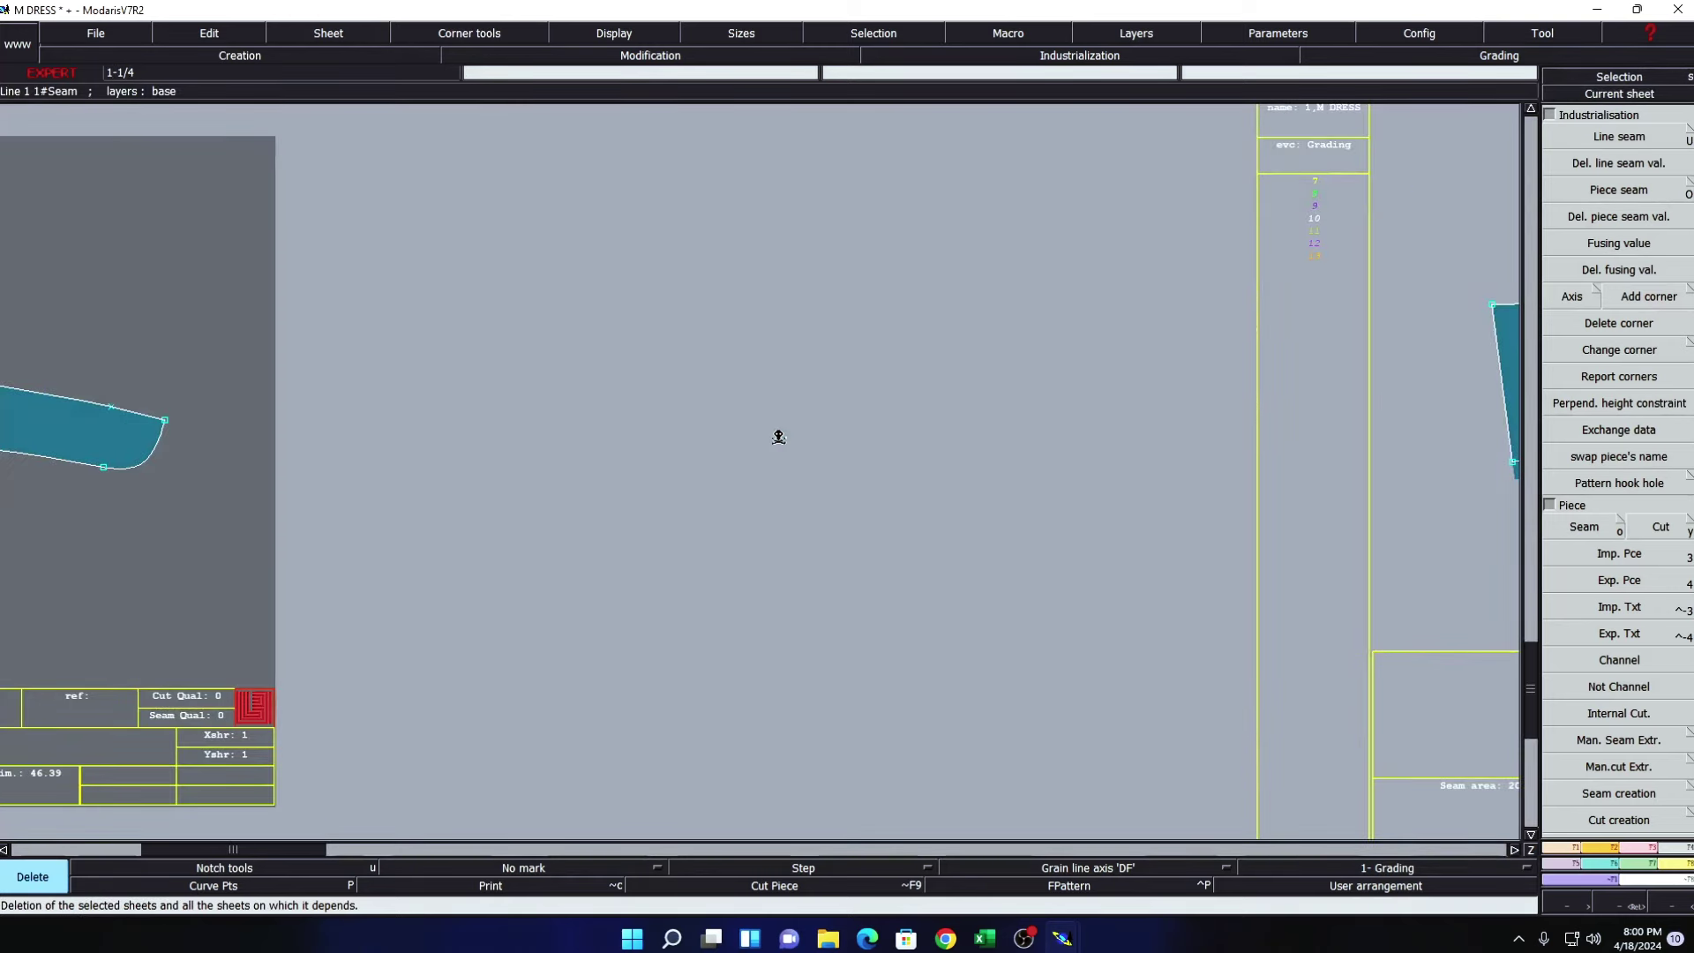
{"action": "key", "text": "s"}
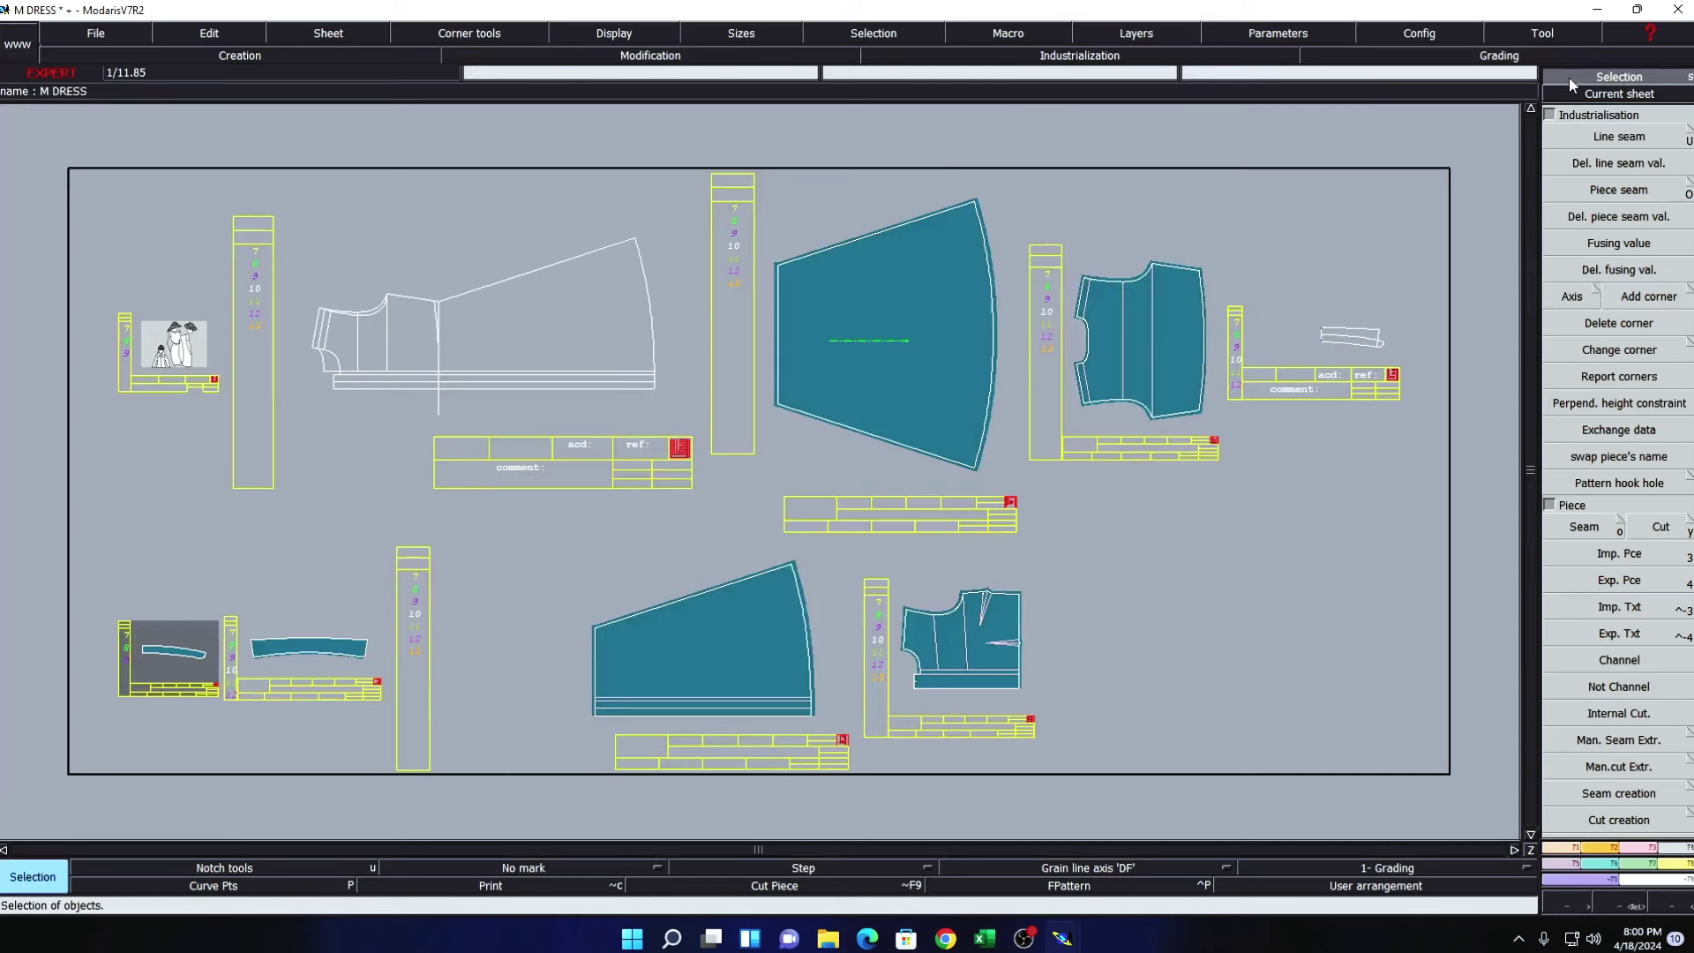
- Open the M DRESS3 sheet and mirror its band about the left edge with Sym2Pts
{"action": "left_click", "coordinate": [1601, 96]}
{"action": "left_click", "coordinate": [199, 627]}
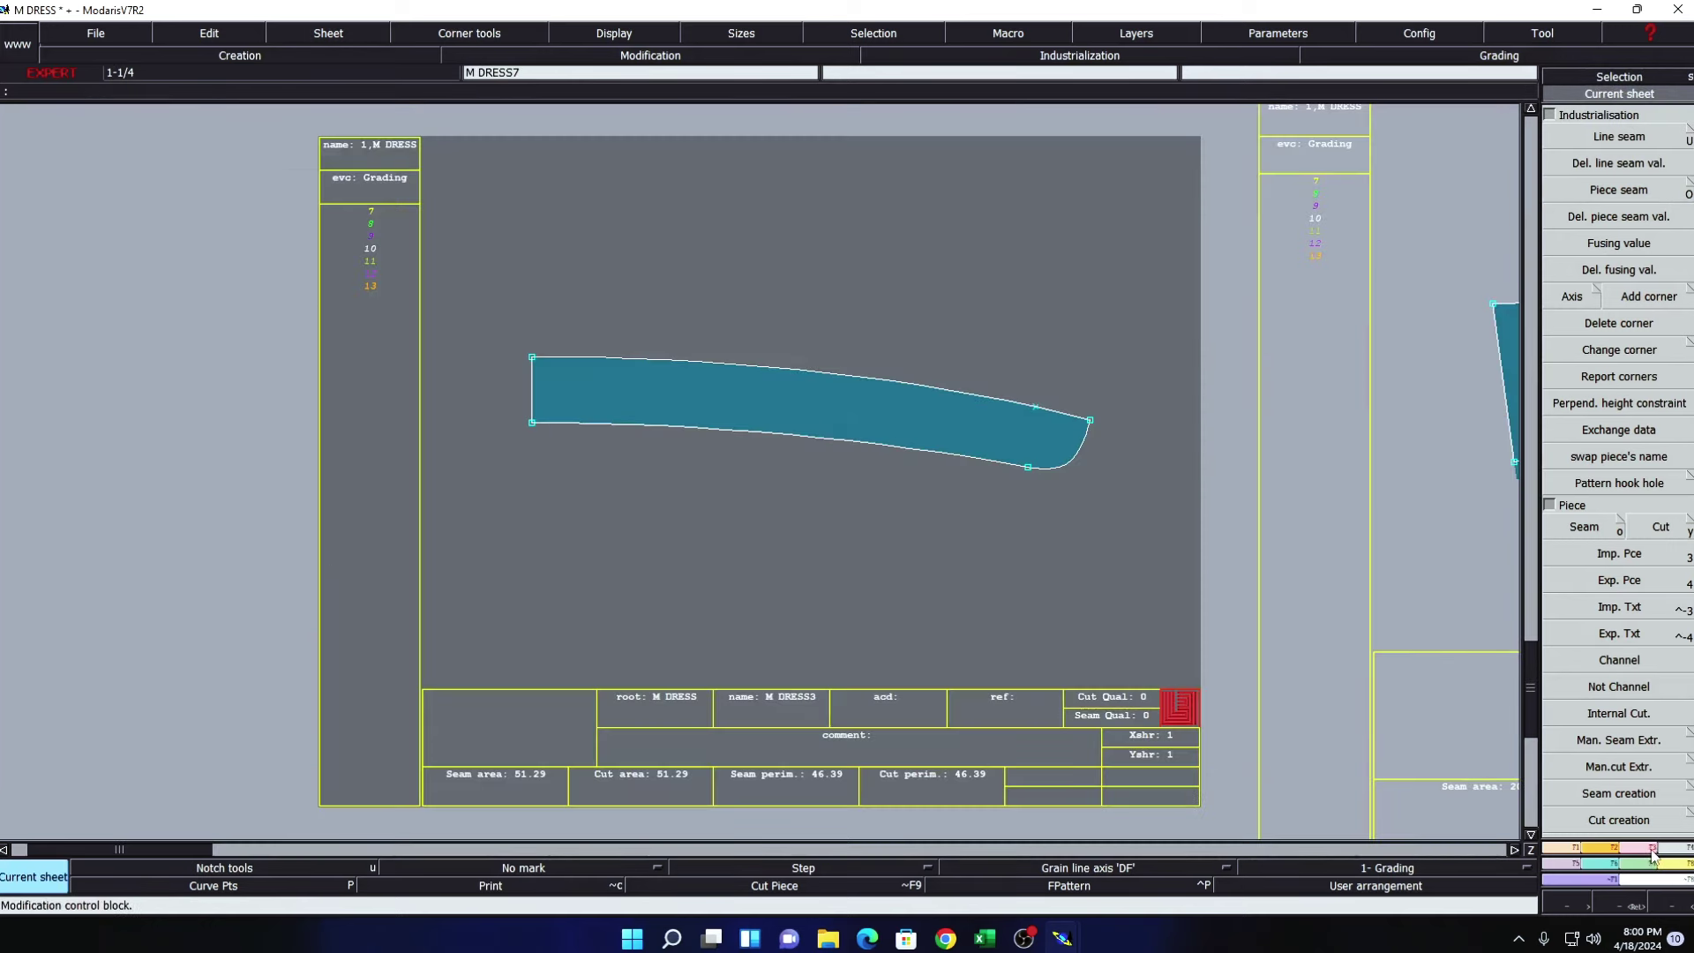
{"action": "scroll", "coordinate": [1575, 865], "scroll_direction": "down", "scroll_amount": 5}
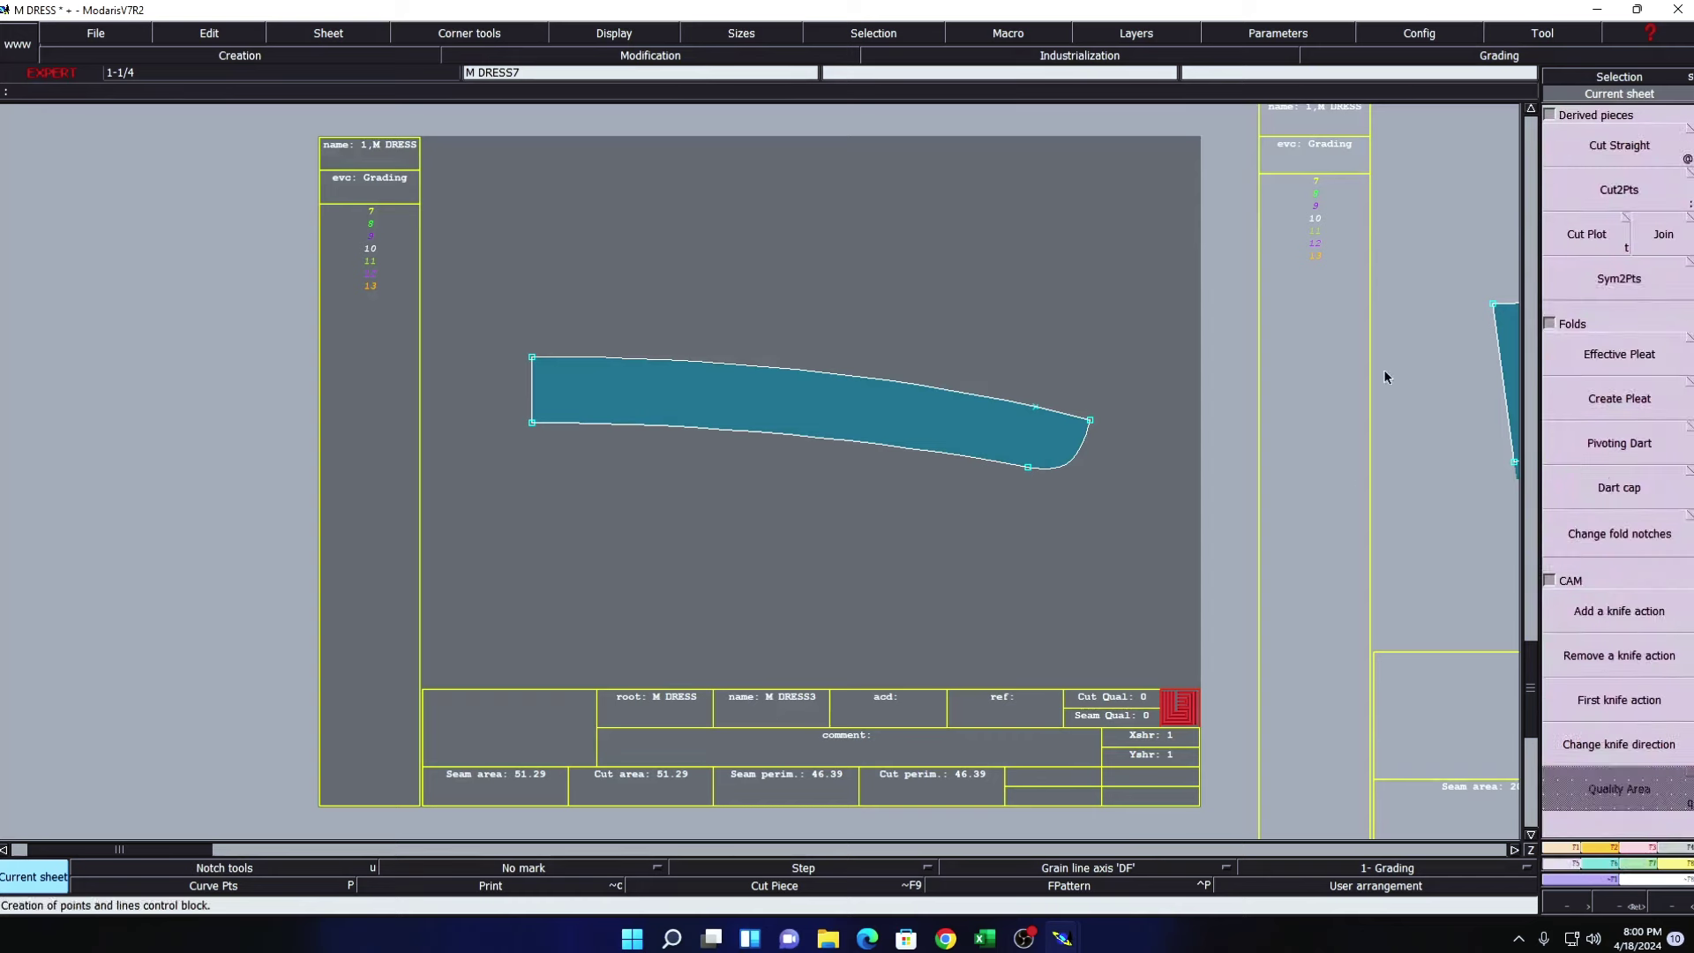
{"action": "left_click", "coordinate": [1607, 280]}
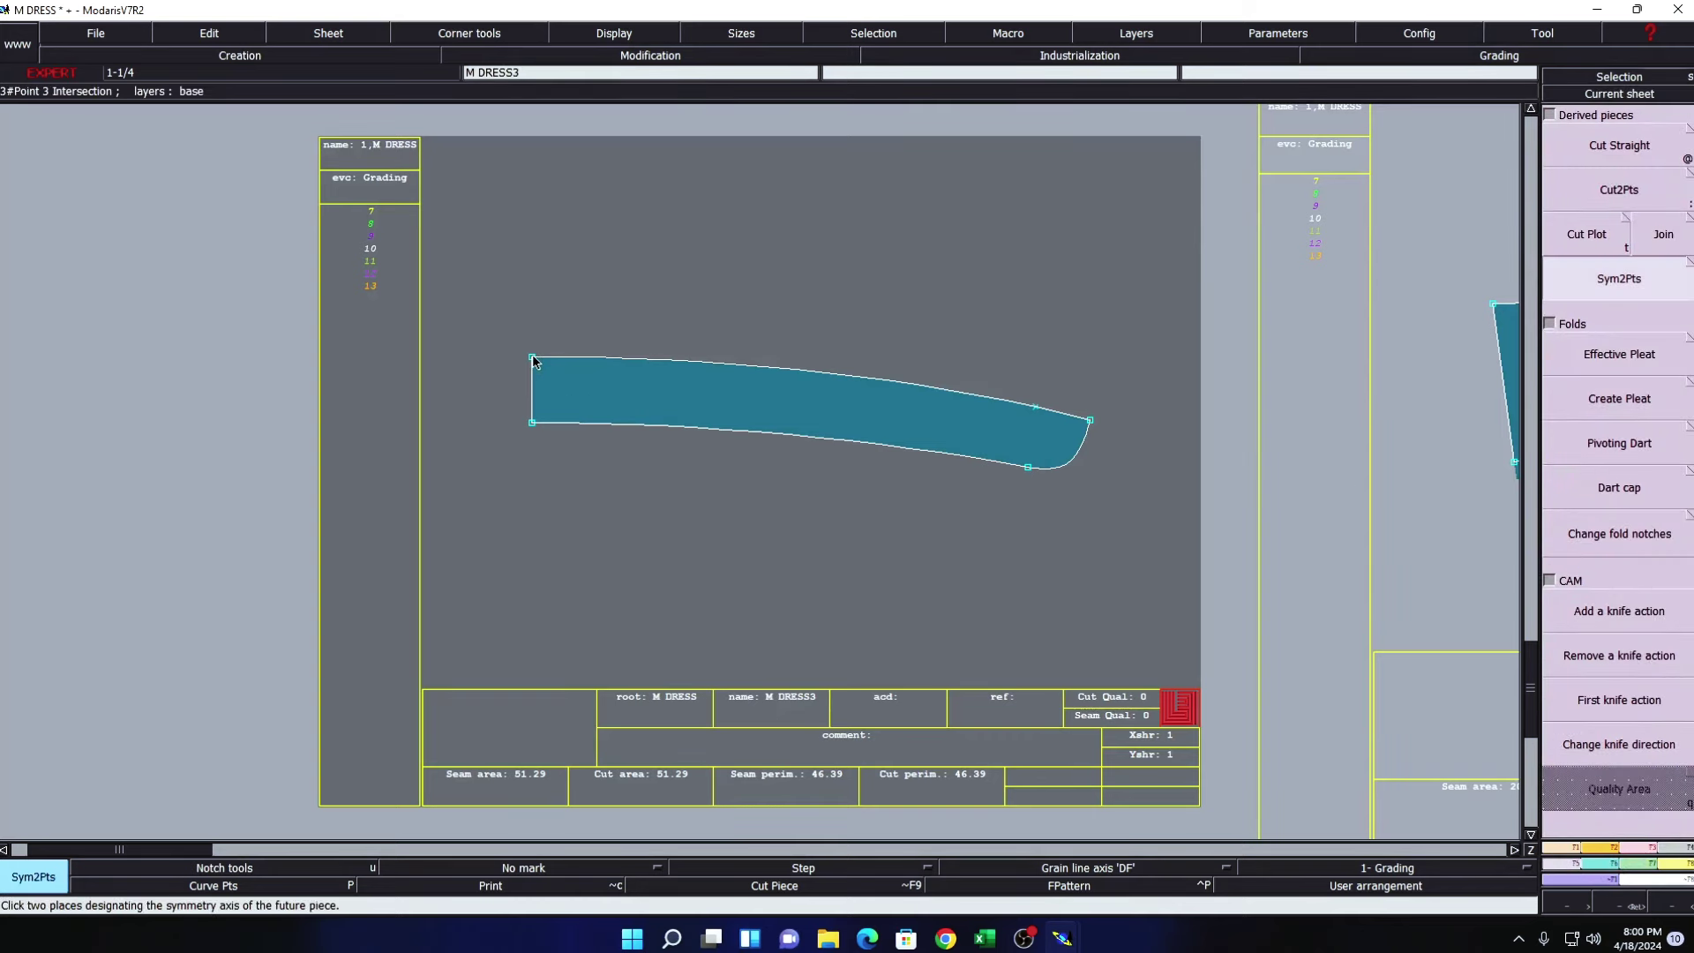
{"action": "left_click", "coordinate": [532, 357]}
{"action": "left_click", "coordinate": [532, 422]}
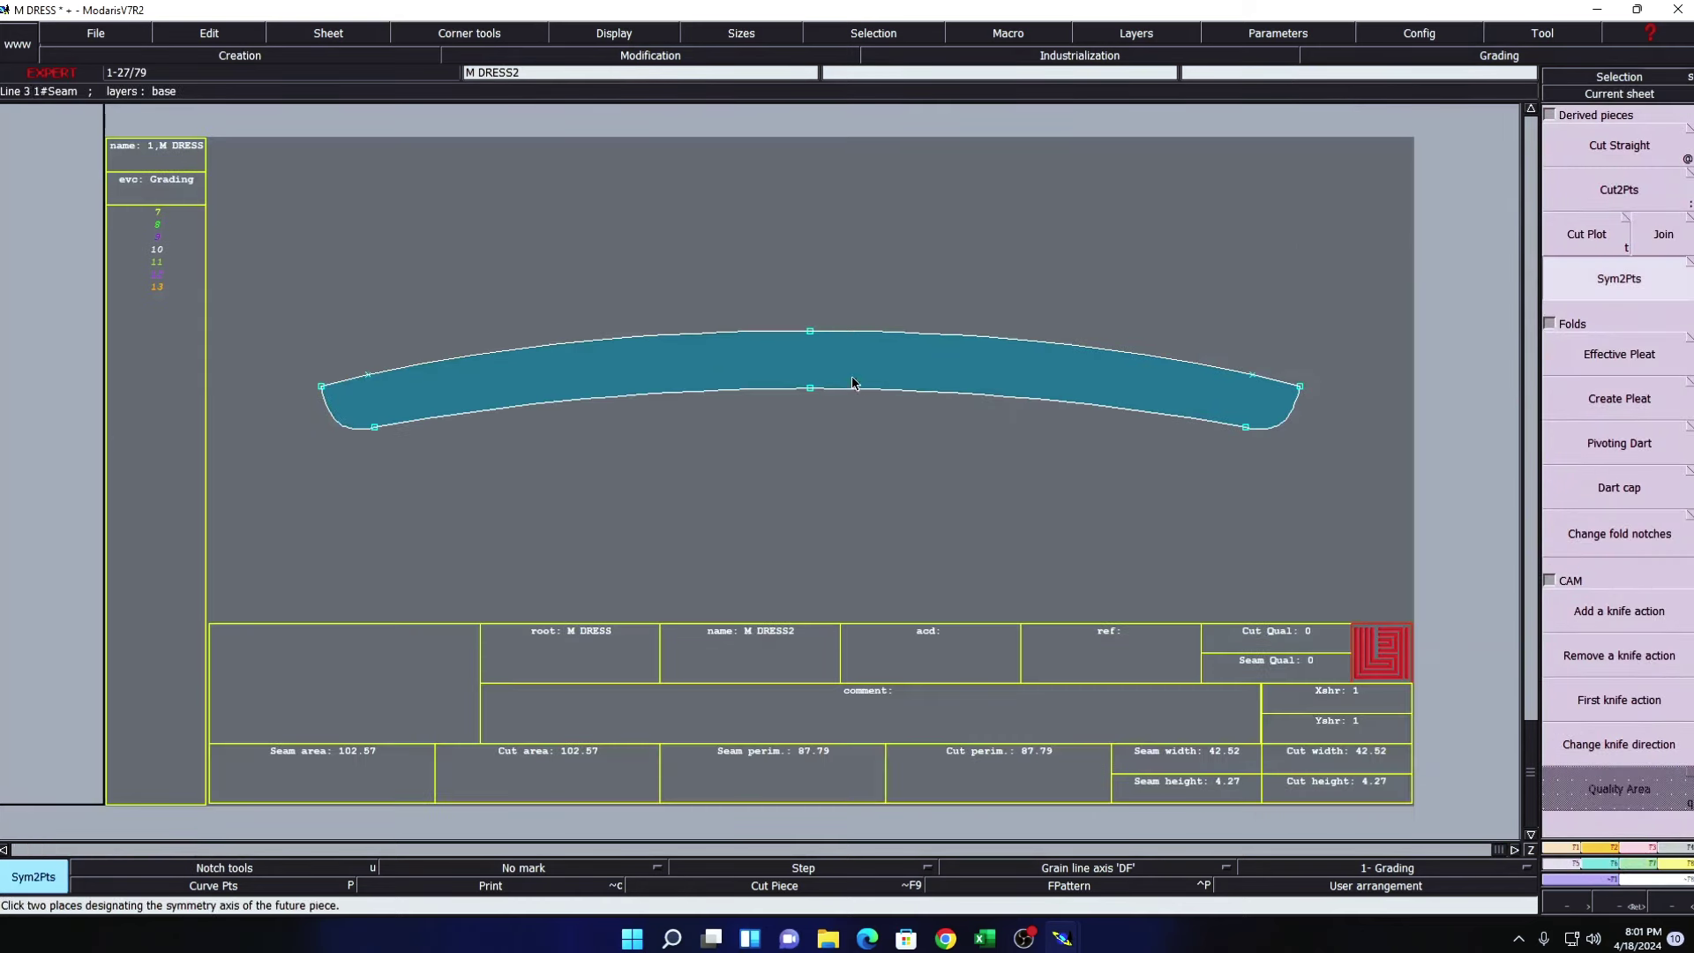
- Notch the band's top and bottom centres and bottom-left corner, and comment it BAND 1X1
{"action": "key", "text": "u"}
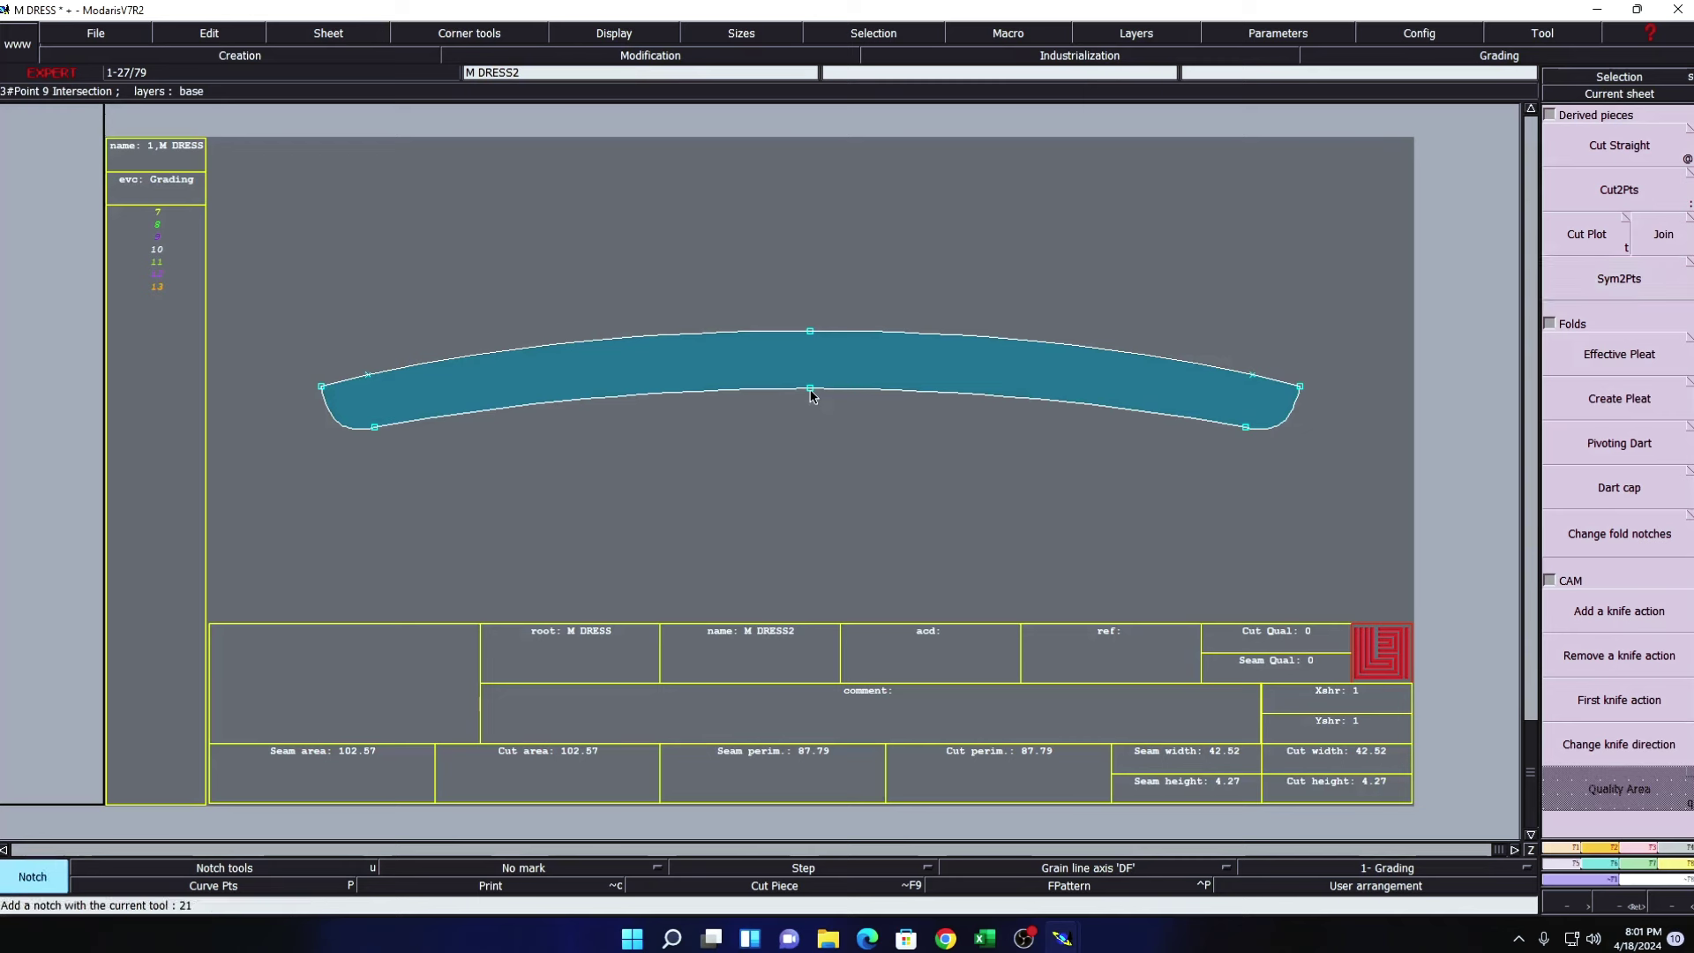
{"action": "left_click", "coordinate": [809, 387]}
{"action": "left_click", "coordinate": [810, 332]}
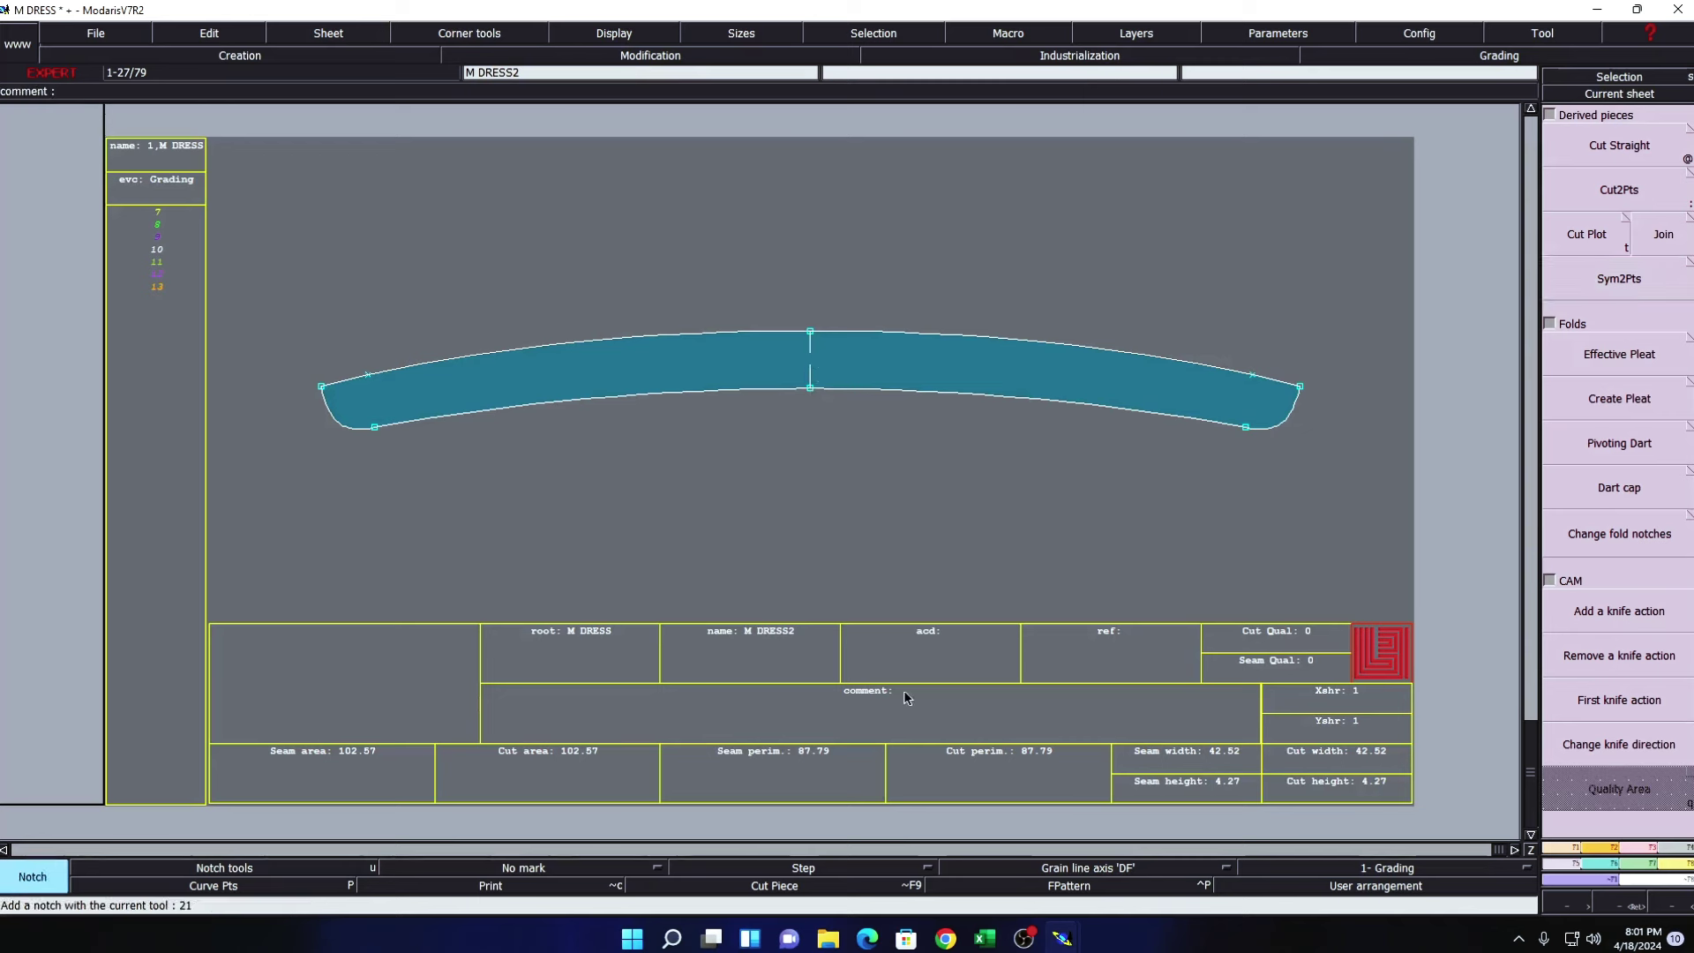
{"action": "left_click", "coordinate": [378, 427]}
{"action": "left_click", "coordinate": [898, 699]}
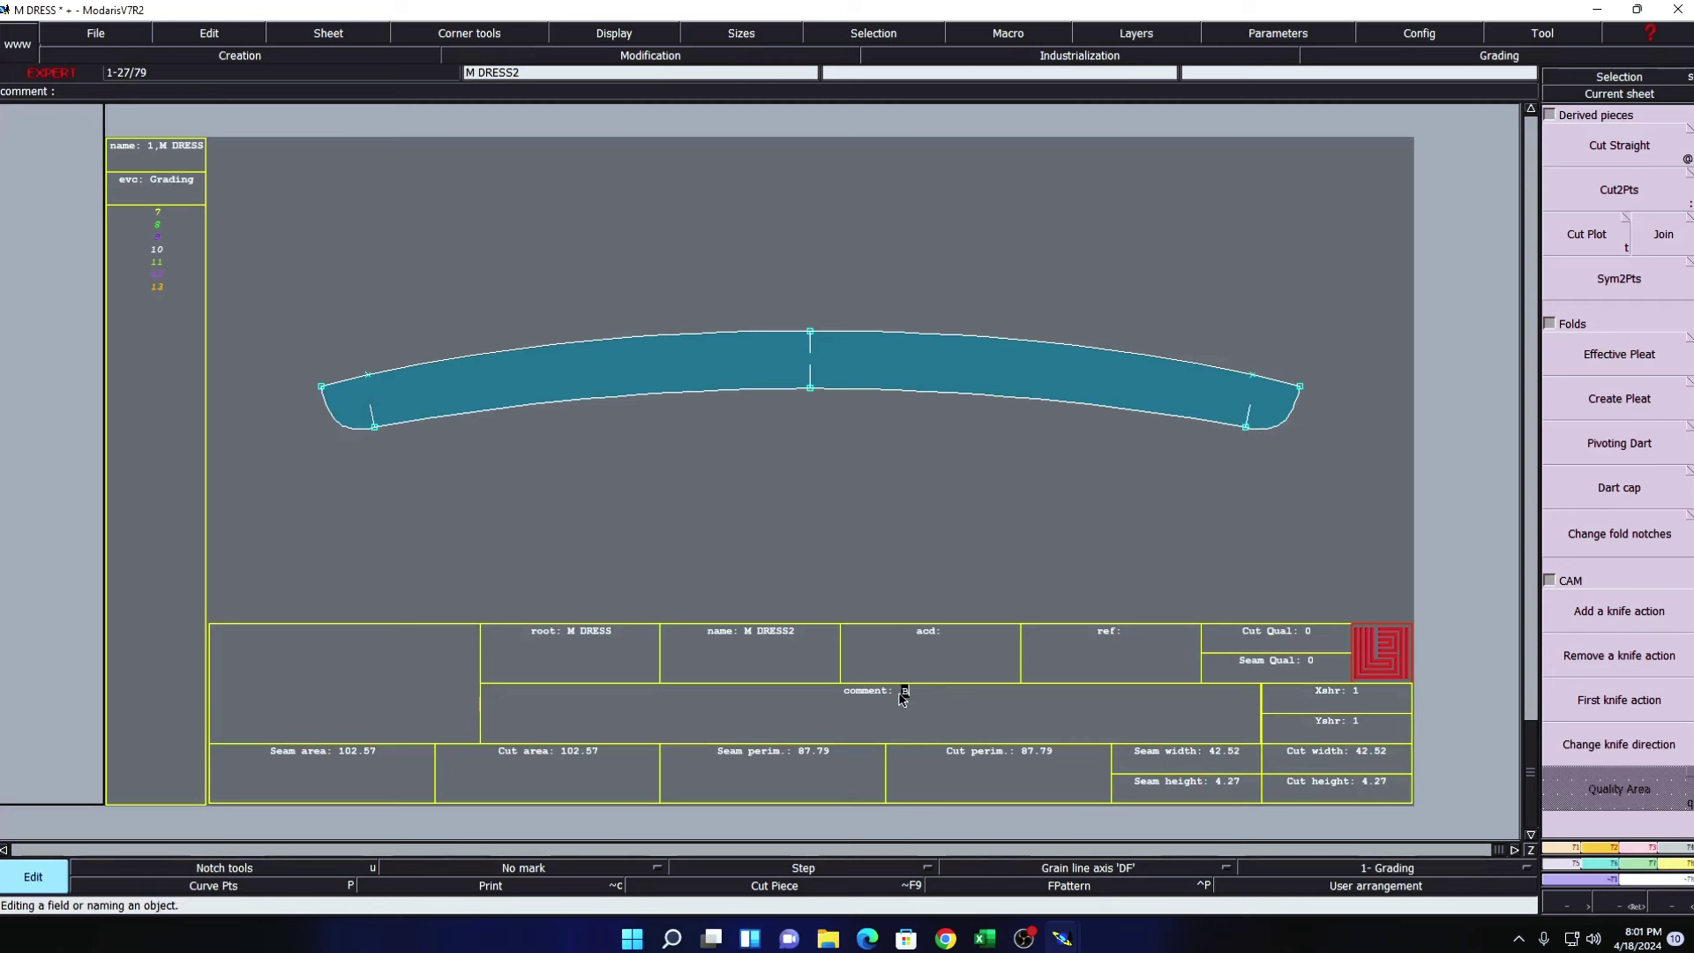
{"action": "type", "text": "BAND 1X1"}
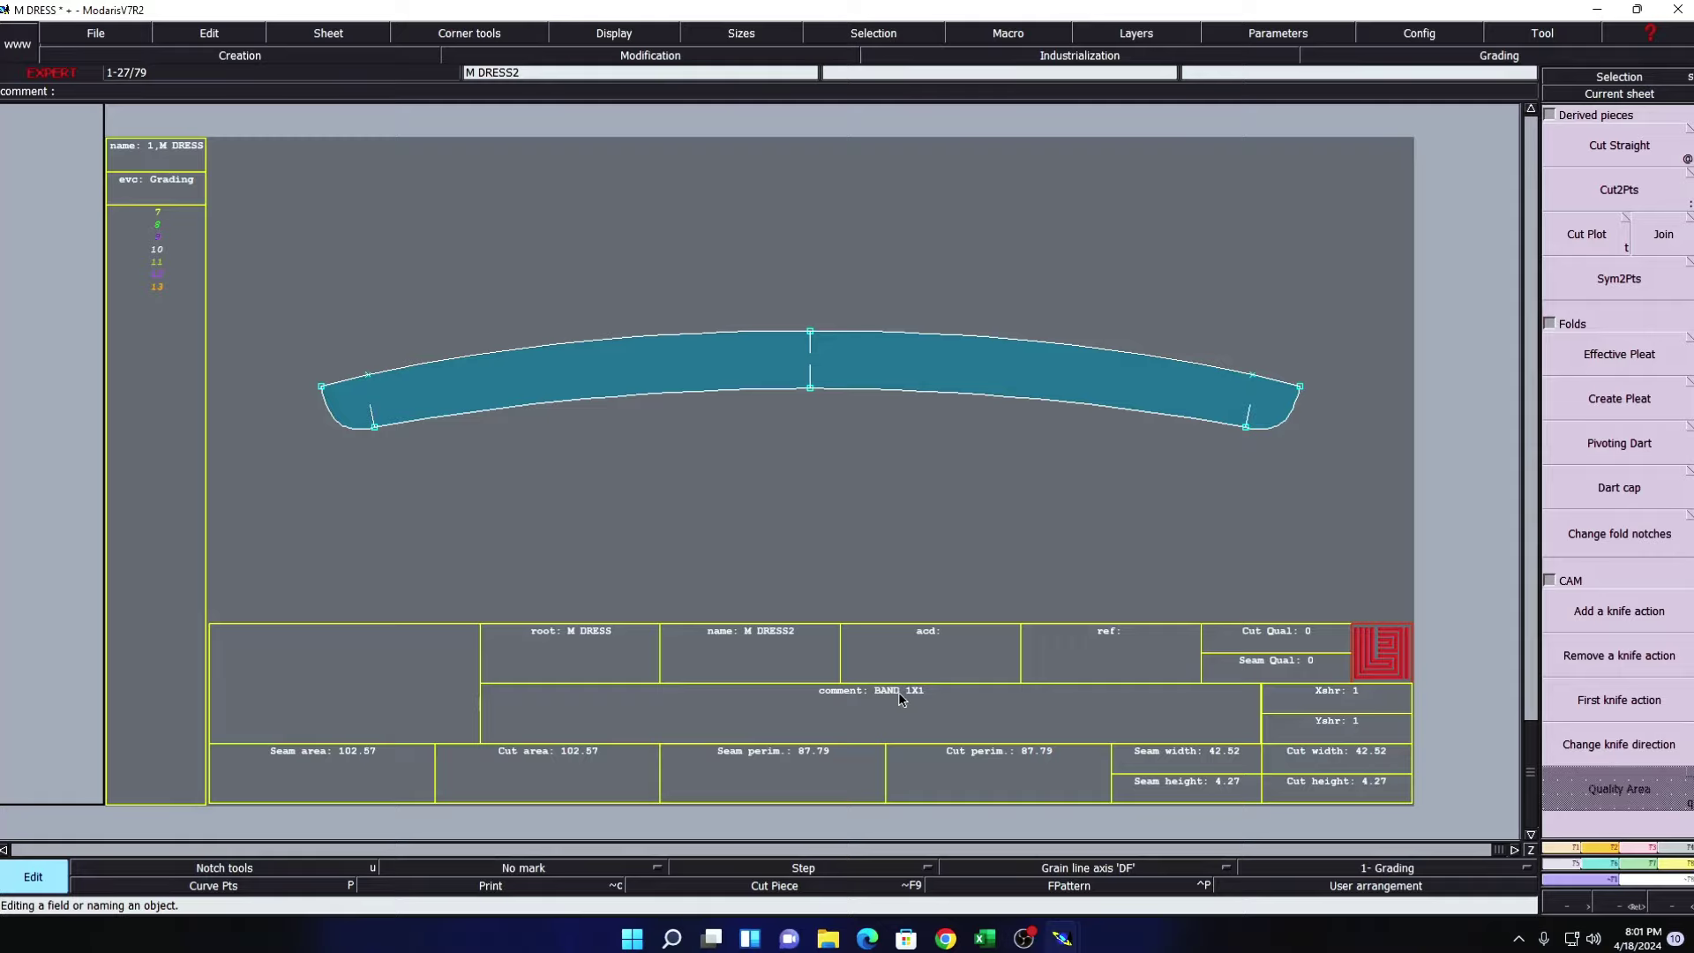
{"action": "key", "text": "Return"}
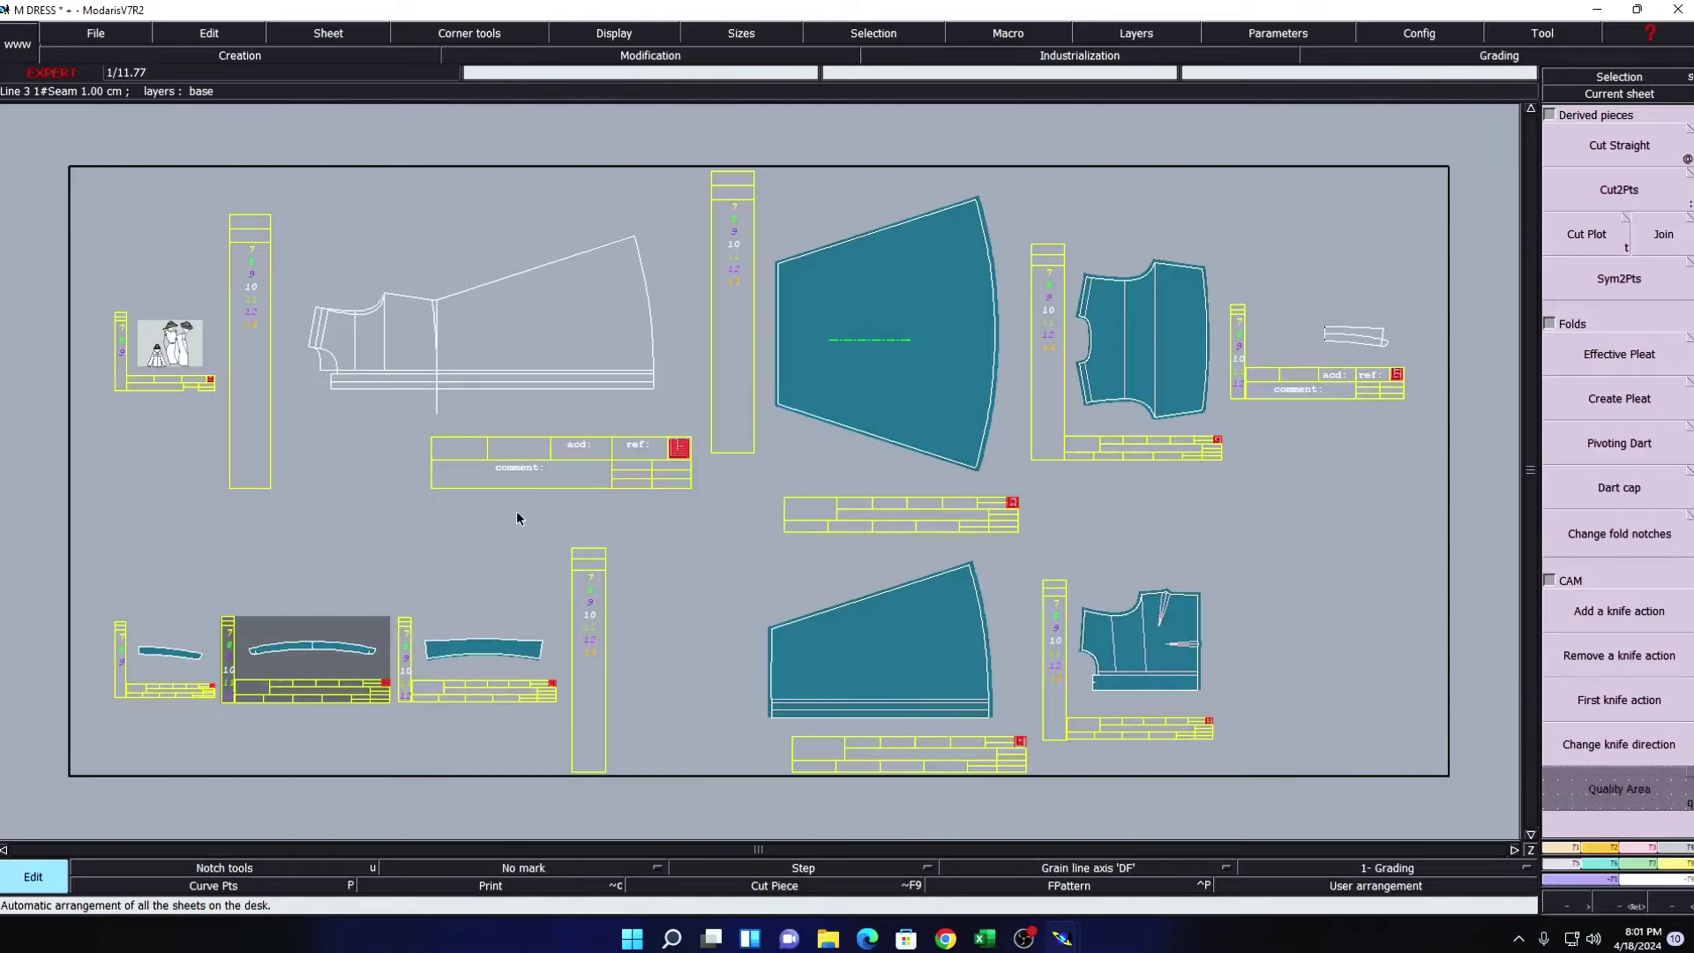
- Save the M DRESS model over the existing file and zoom into the sleeve piece
{"action": "key", "text": "ctrl+s"}
{"action": "left_click", "coordinate": [764, 573]}
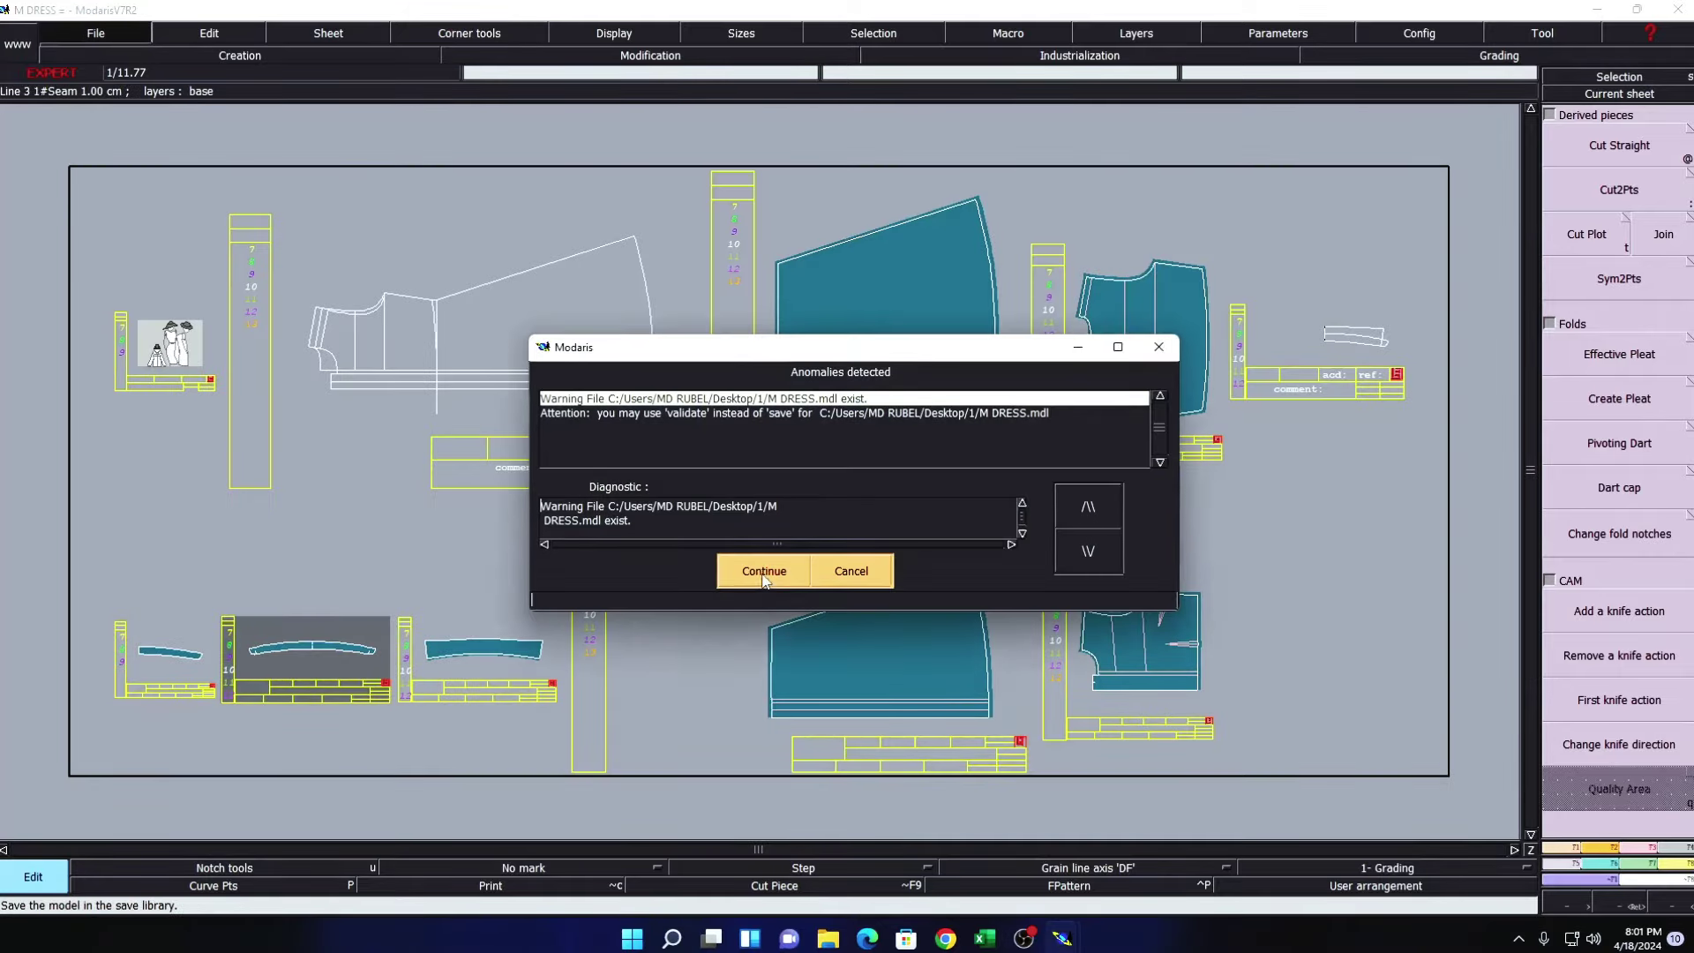
{"action": "left_click", "coordinate": [764, 573]}
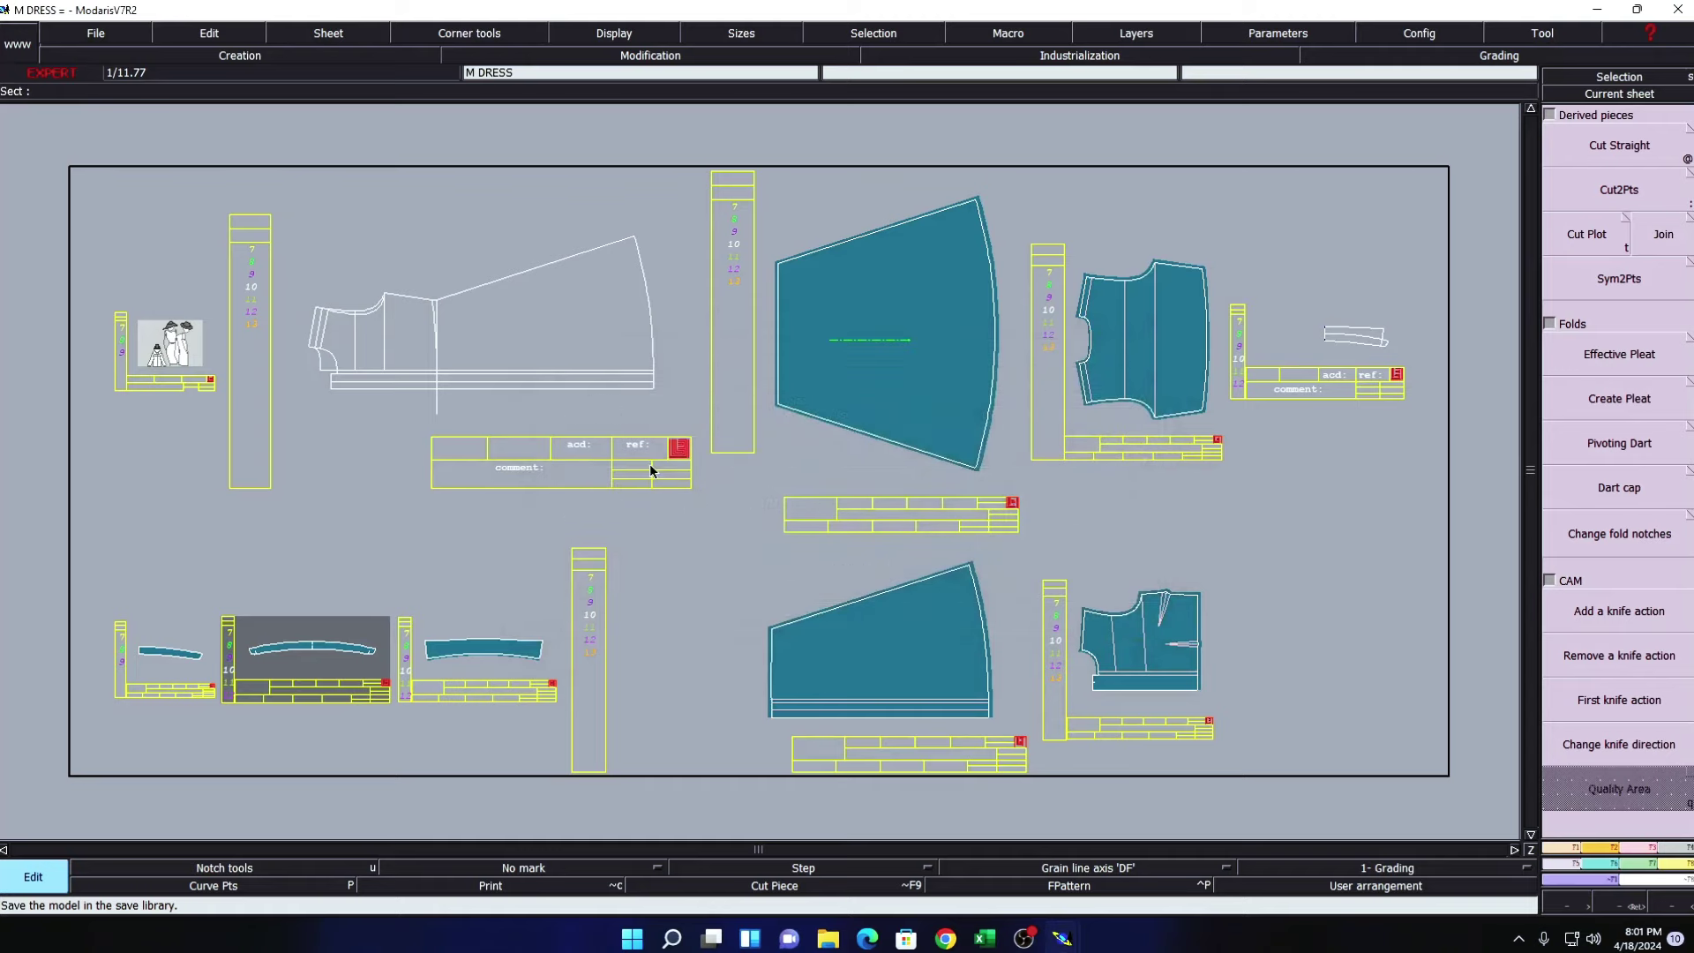
{"action": "key", "text": "z"}
{"action": "left_click_drag", "start_coordinate": [224, 232], "coordinate": [605, 465]}
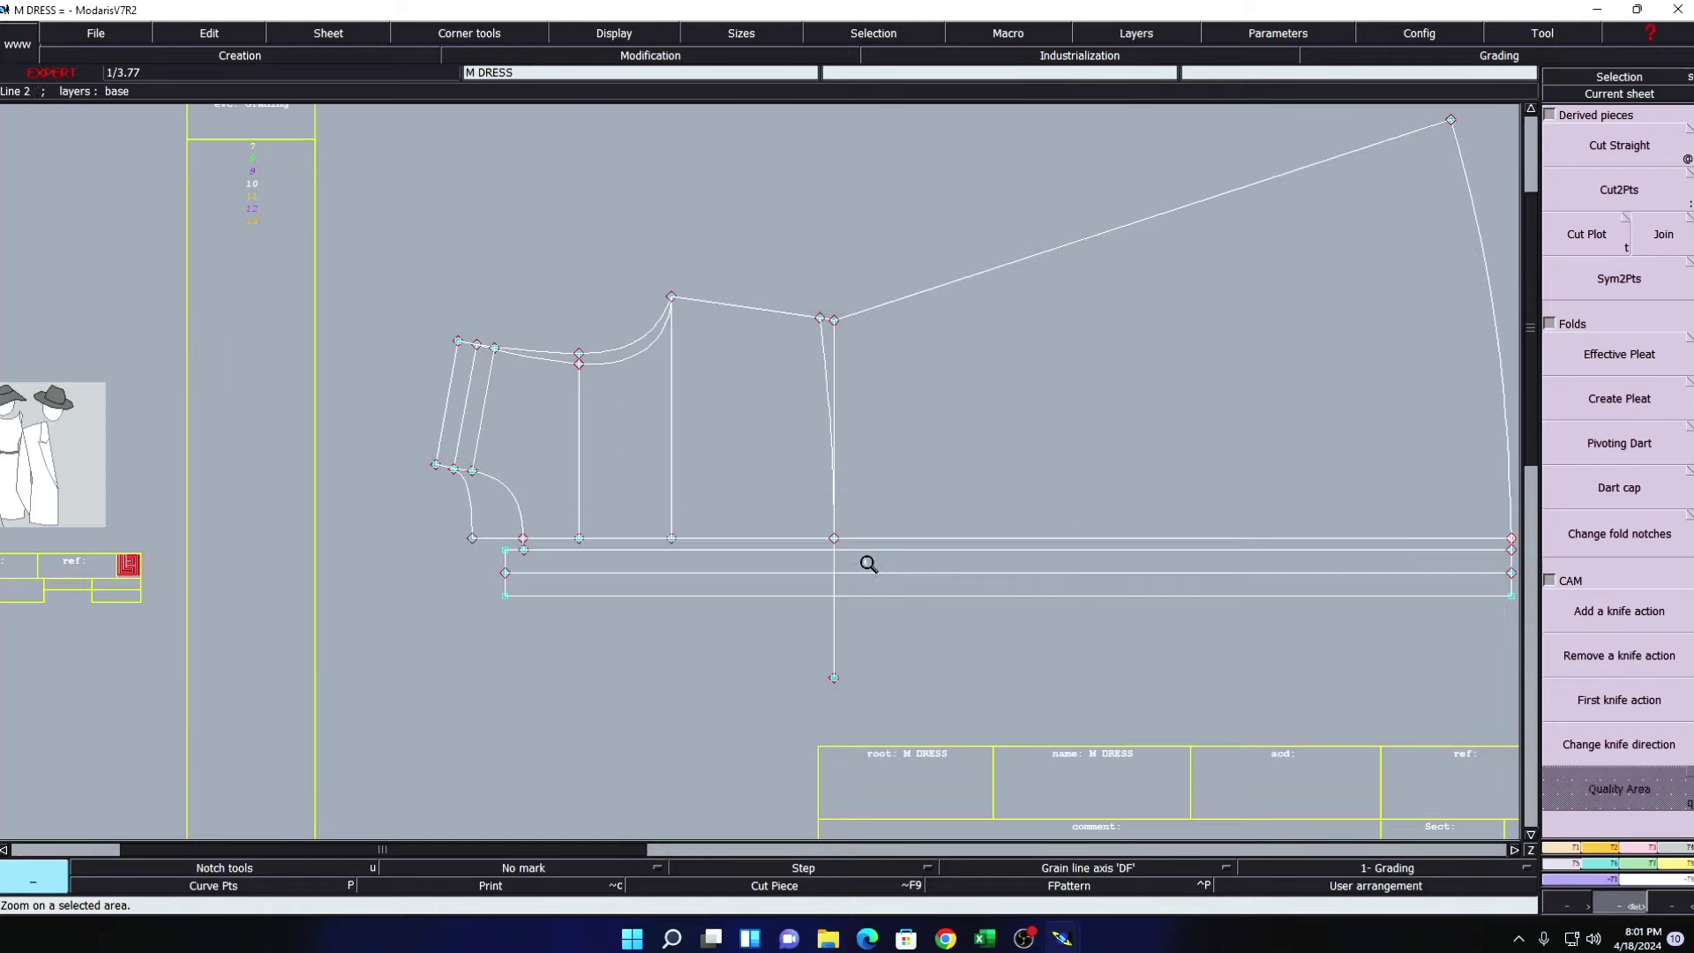
{"action": "left_click", "coordinate": [869, 564]}
{"action": "key", "text": "F8"}
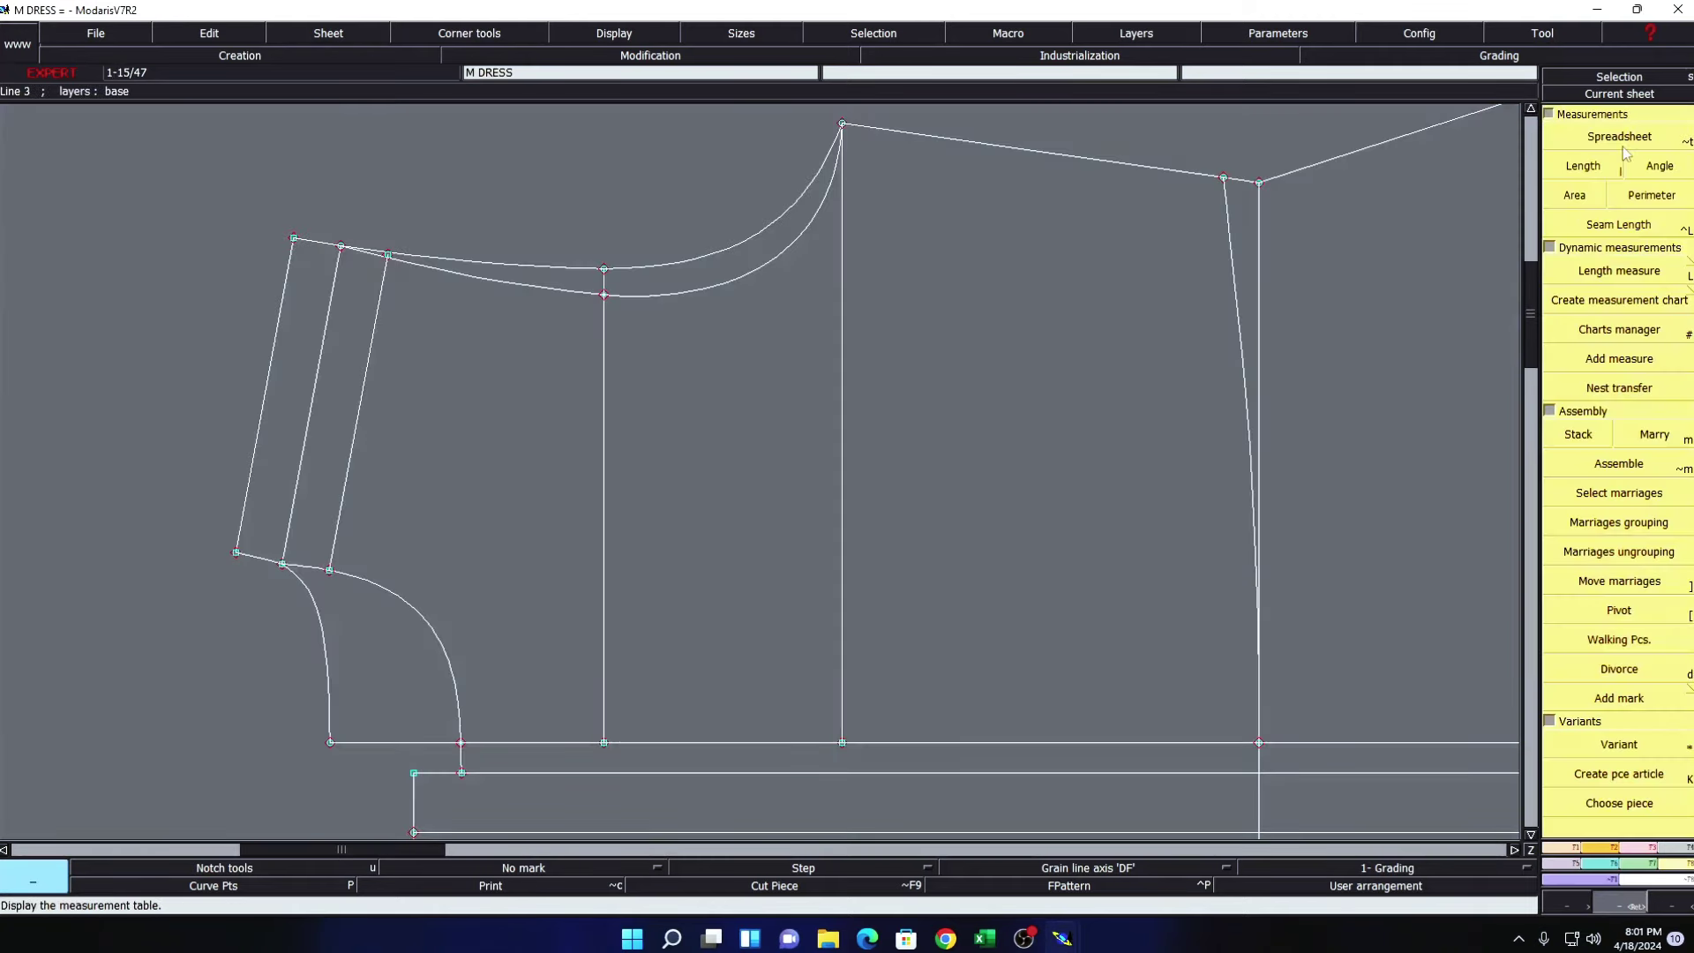
{"action": "left_click", "coordinate": [1622, 144]}
{"action": "left_click", "coordinate": [586, 456]}
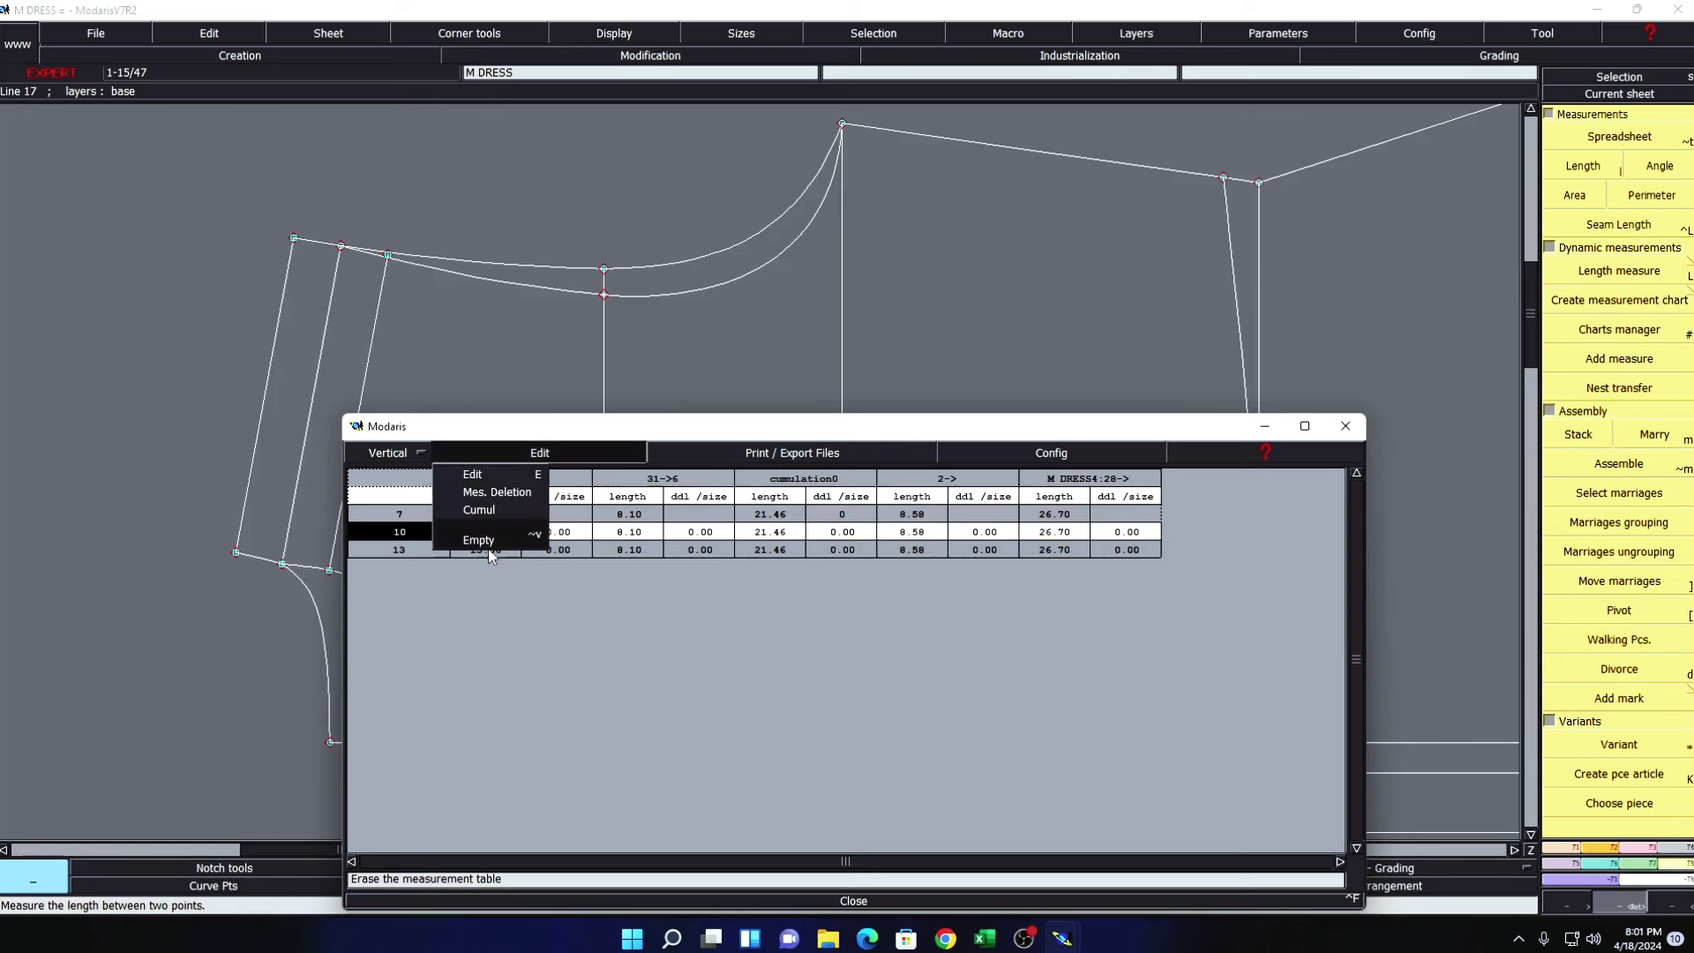
{"action": "left_click", "coordinate": [491, 548]}
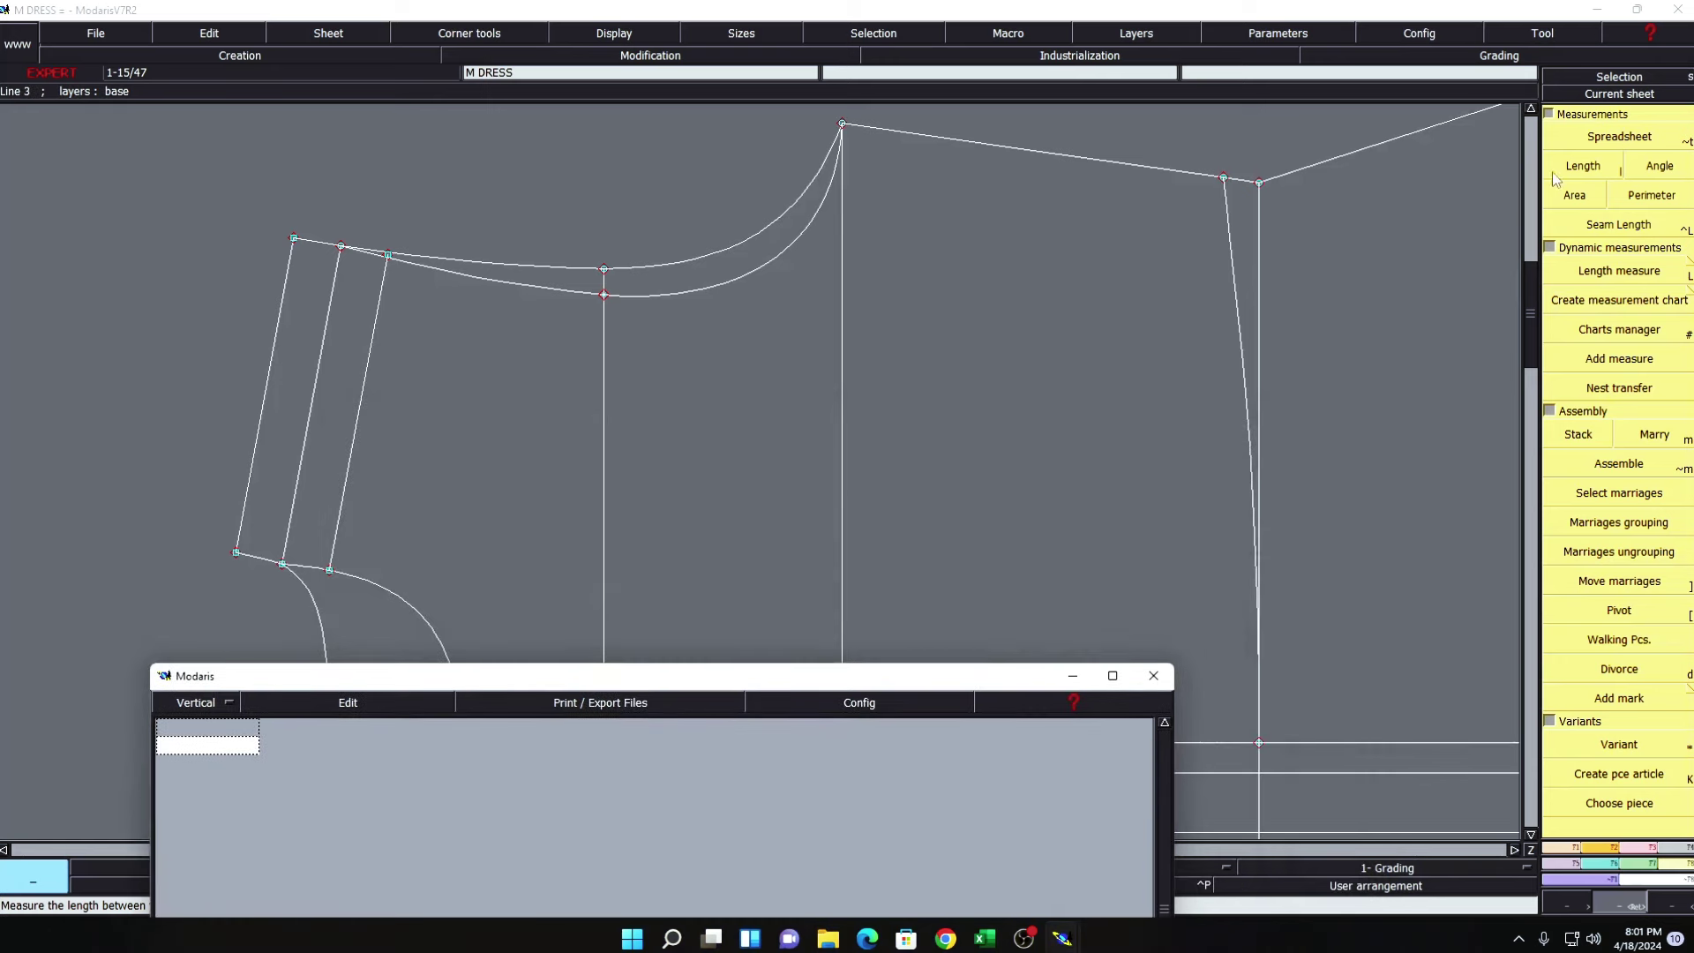
{"action": "left_click", "coordinate": [340, 246]}
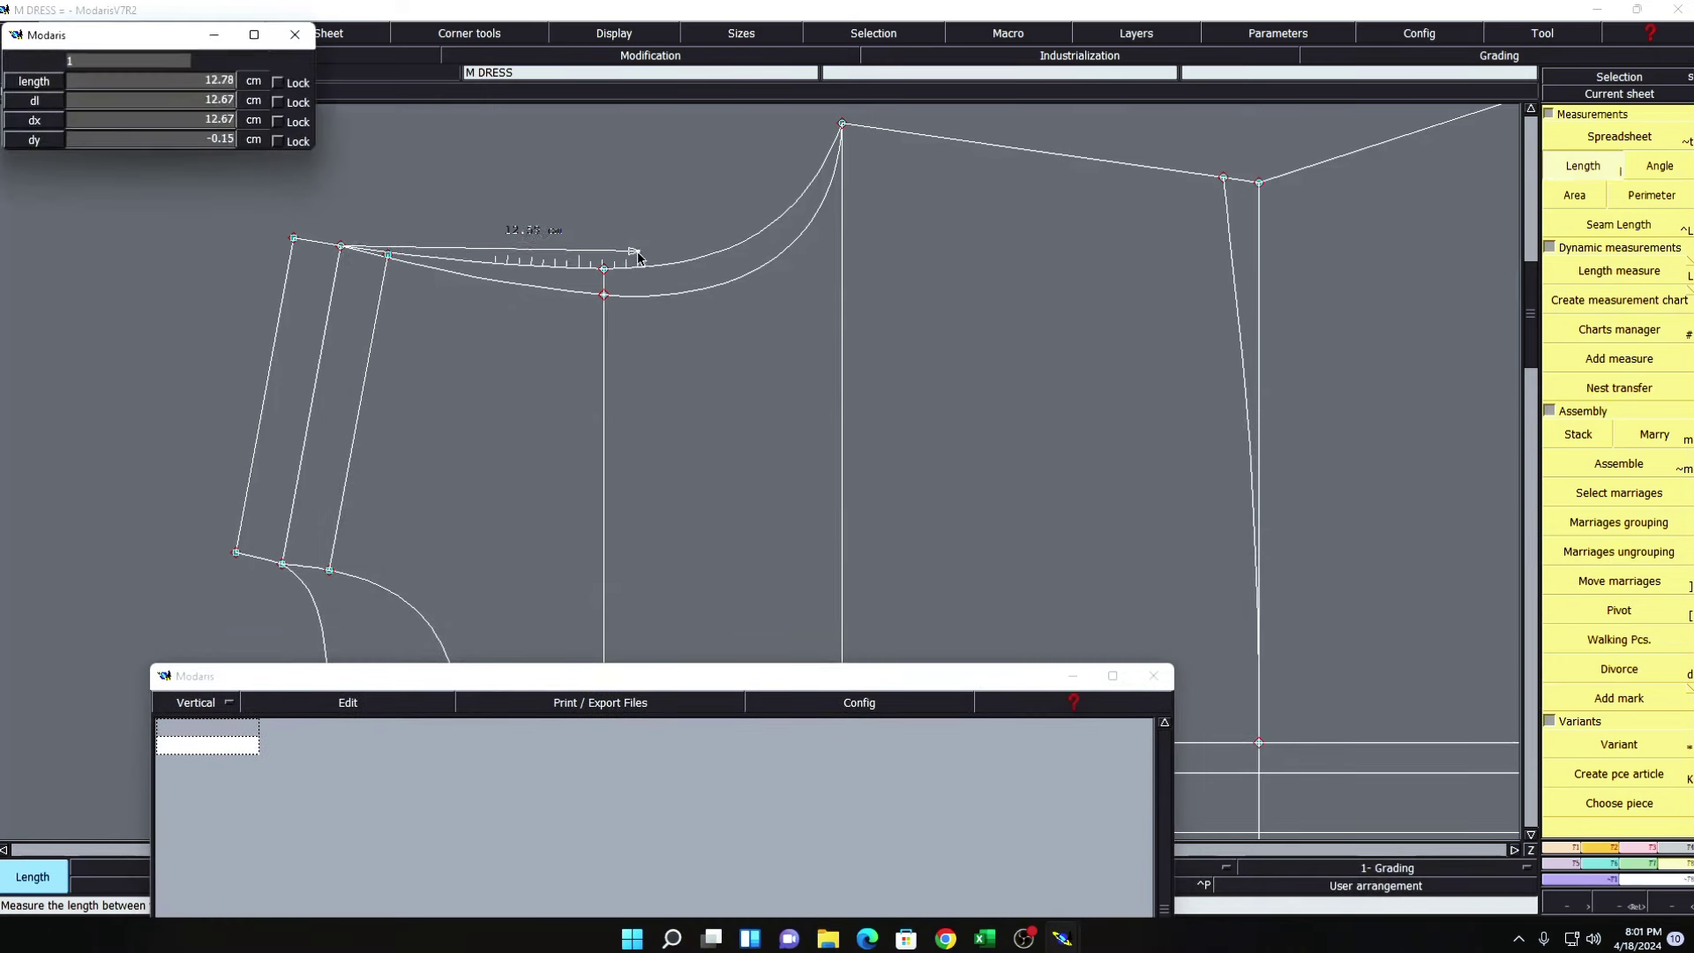
{"action": "left_click", "coordinate": [604, 268]}
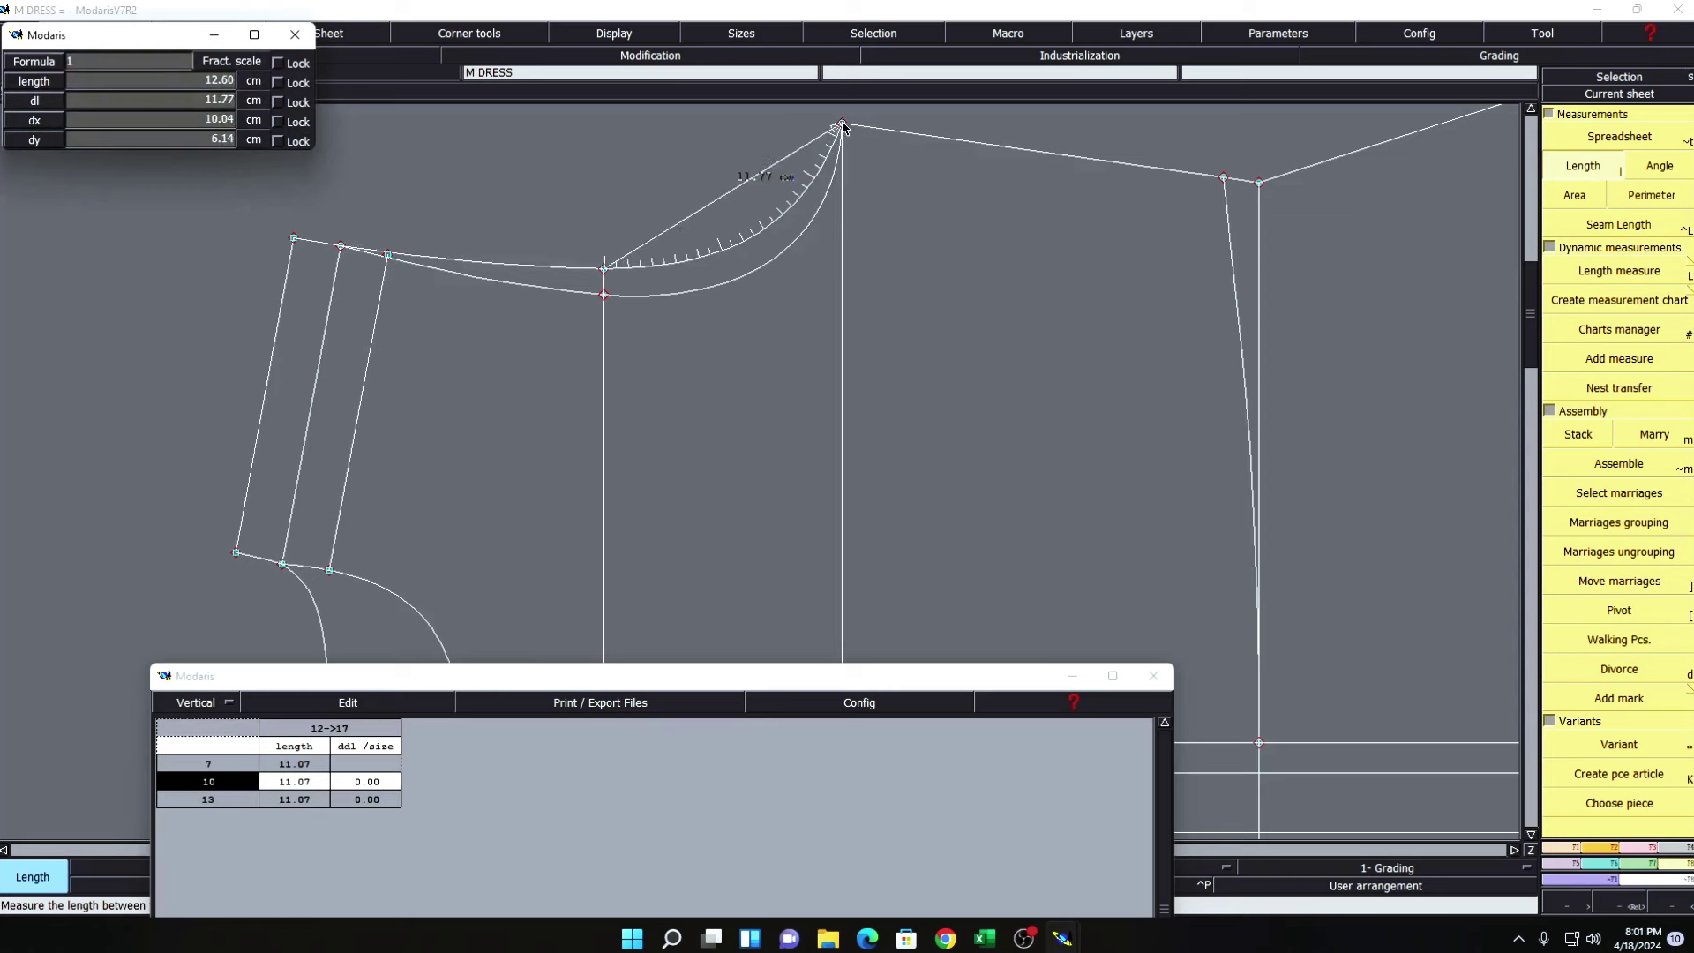
{"action": "left_click", "coordinate": [842, 124]}
{"action": "left_click", "coordinate": [605, 296]}
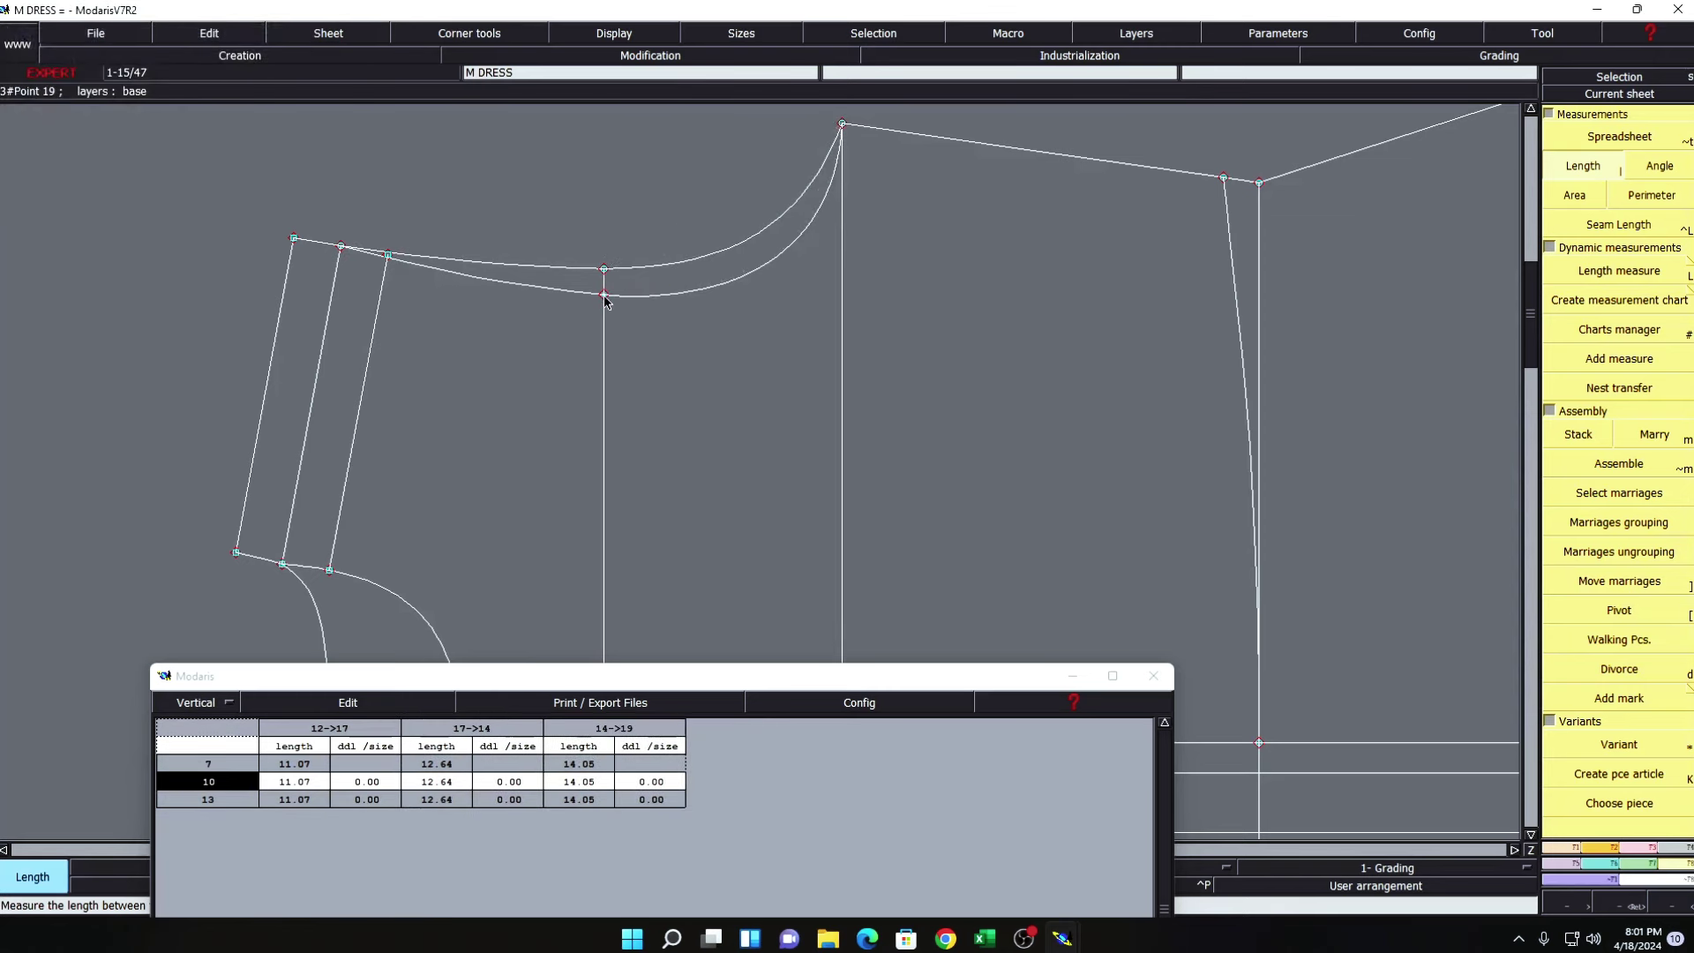
{"action": "left_click", "coordinate": [340, 247]}
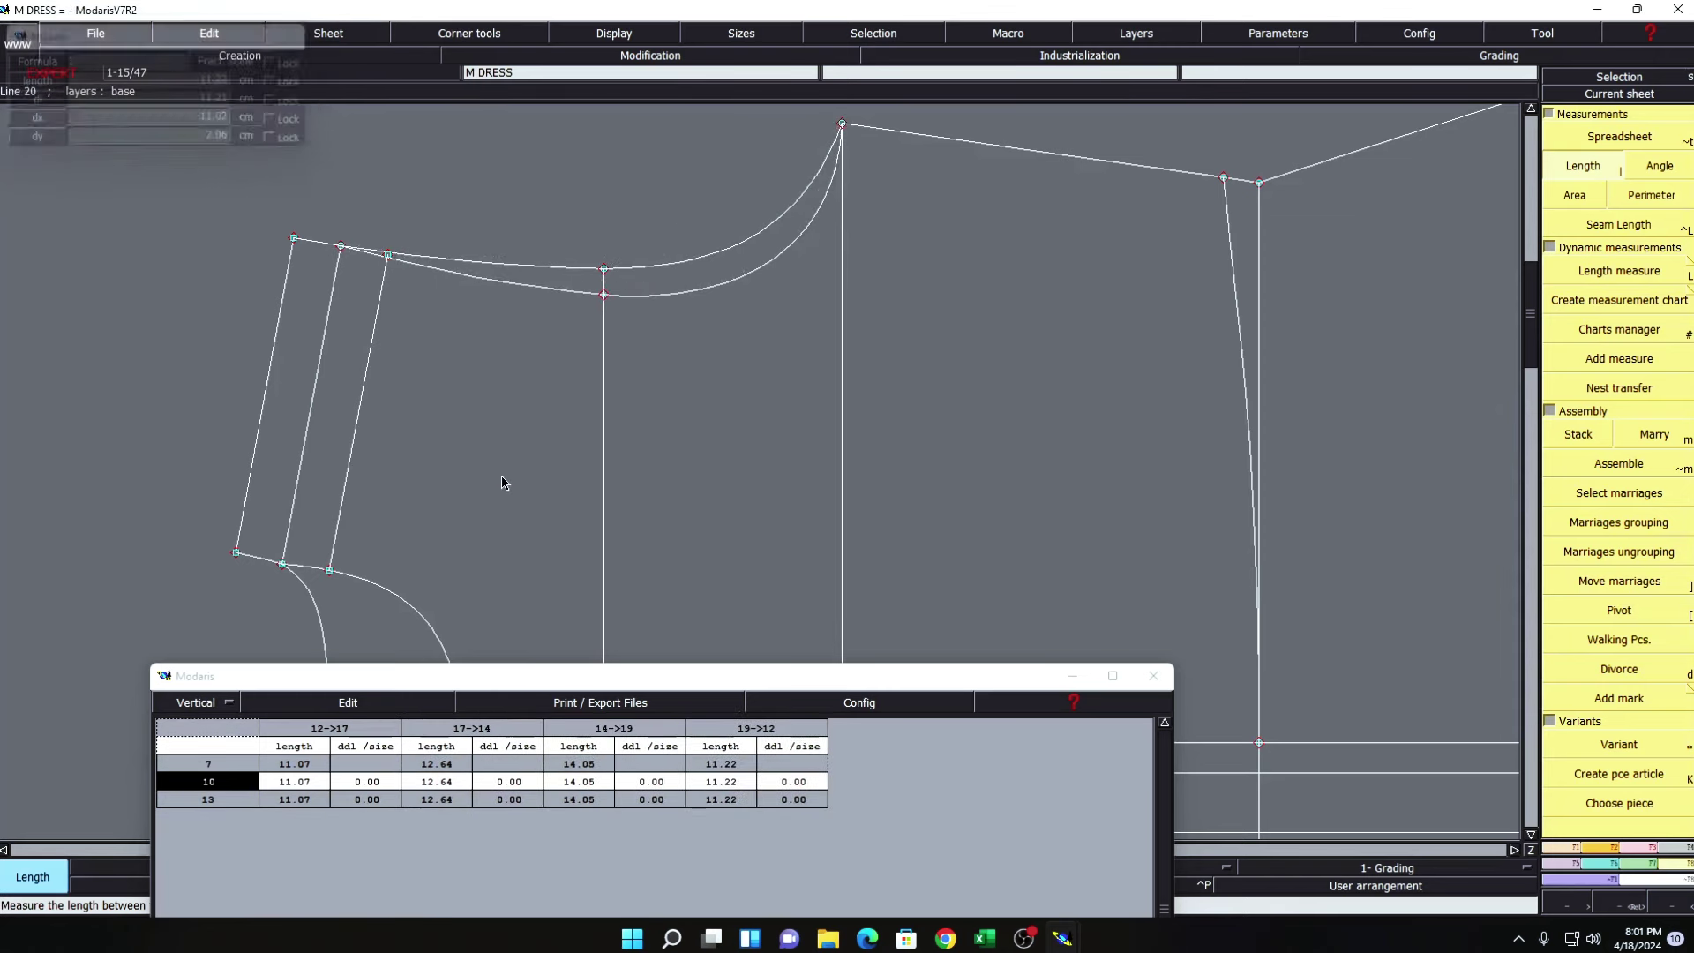
- Total the armhole lengths to 48.98, clear and close the table, and arrange all sheets
{"action": "left_click", "coordinate": [358, 699]}
{"action": "left_click", "coordinate": [296, 749]}
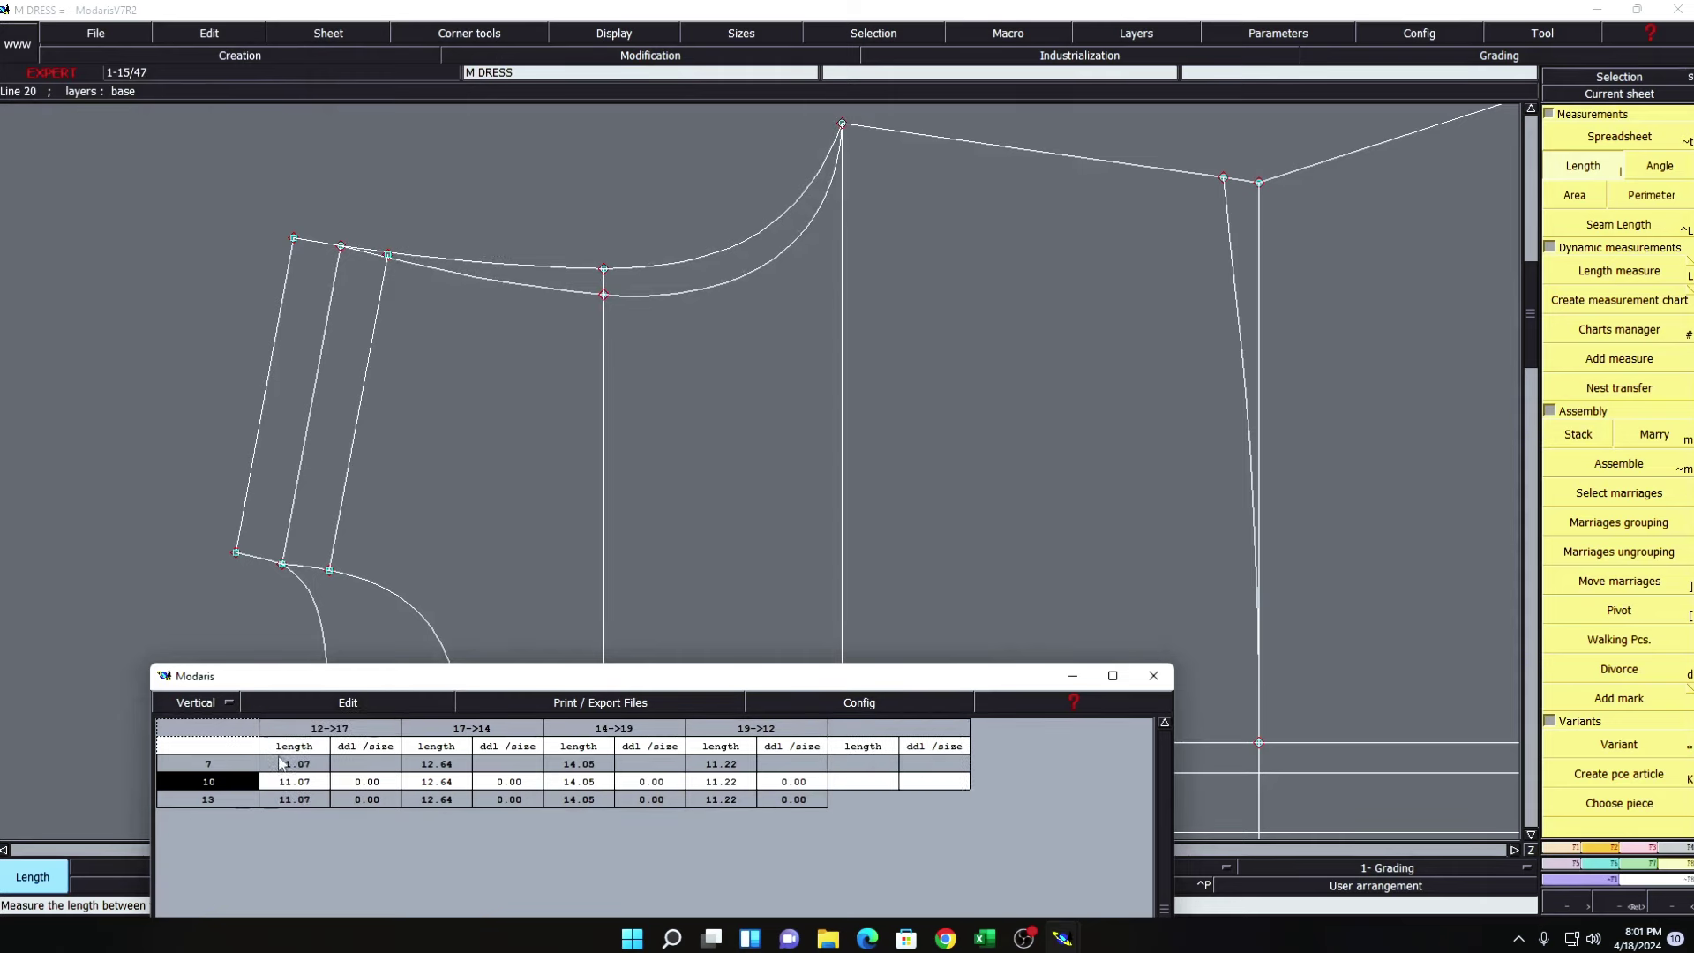
{"action": "left_click", "coordinate": [370, 701]}
{"action": "left_click", "coordinate": [291, 756]}
{"action": "left_click_drag", "start_coordinate": [734, 681], "coordinate": [746, 186]}
{"action": "left_click", "coordinate": [692, 670]}
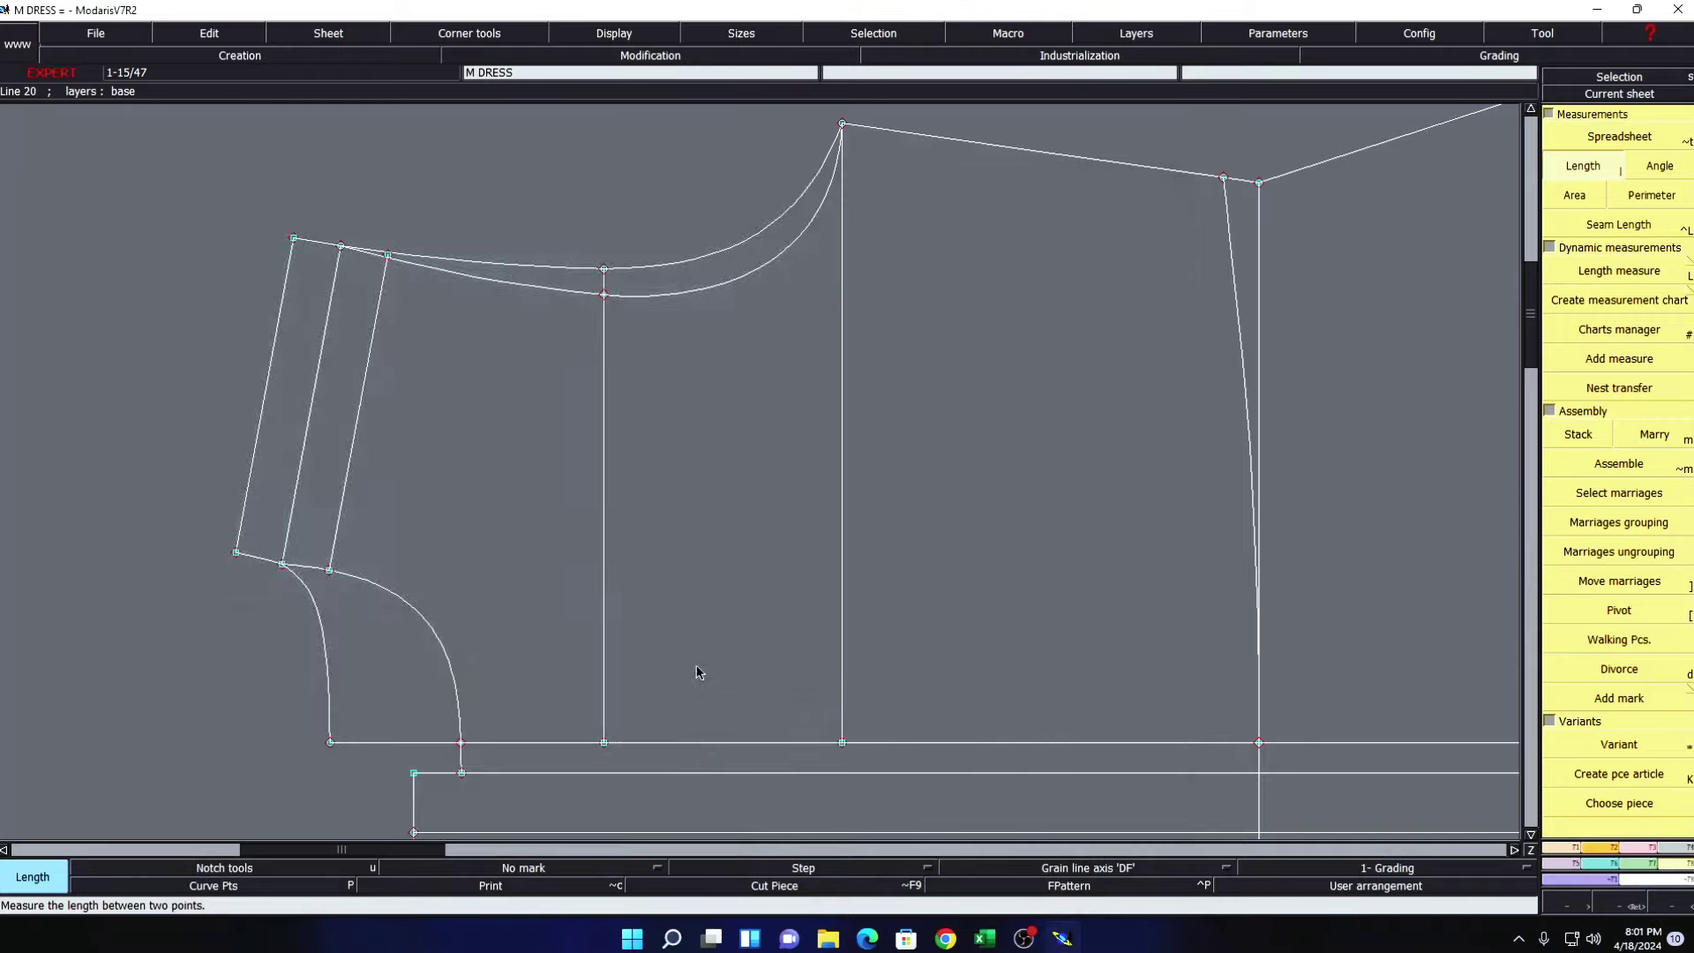
{"action": "key", "text": "space"}
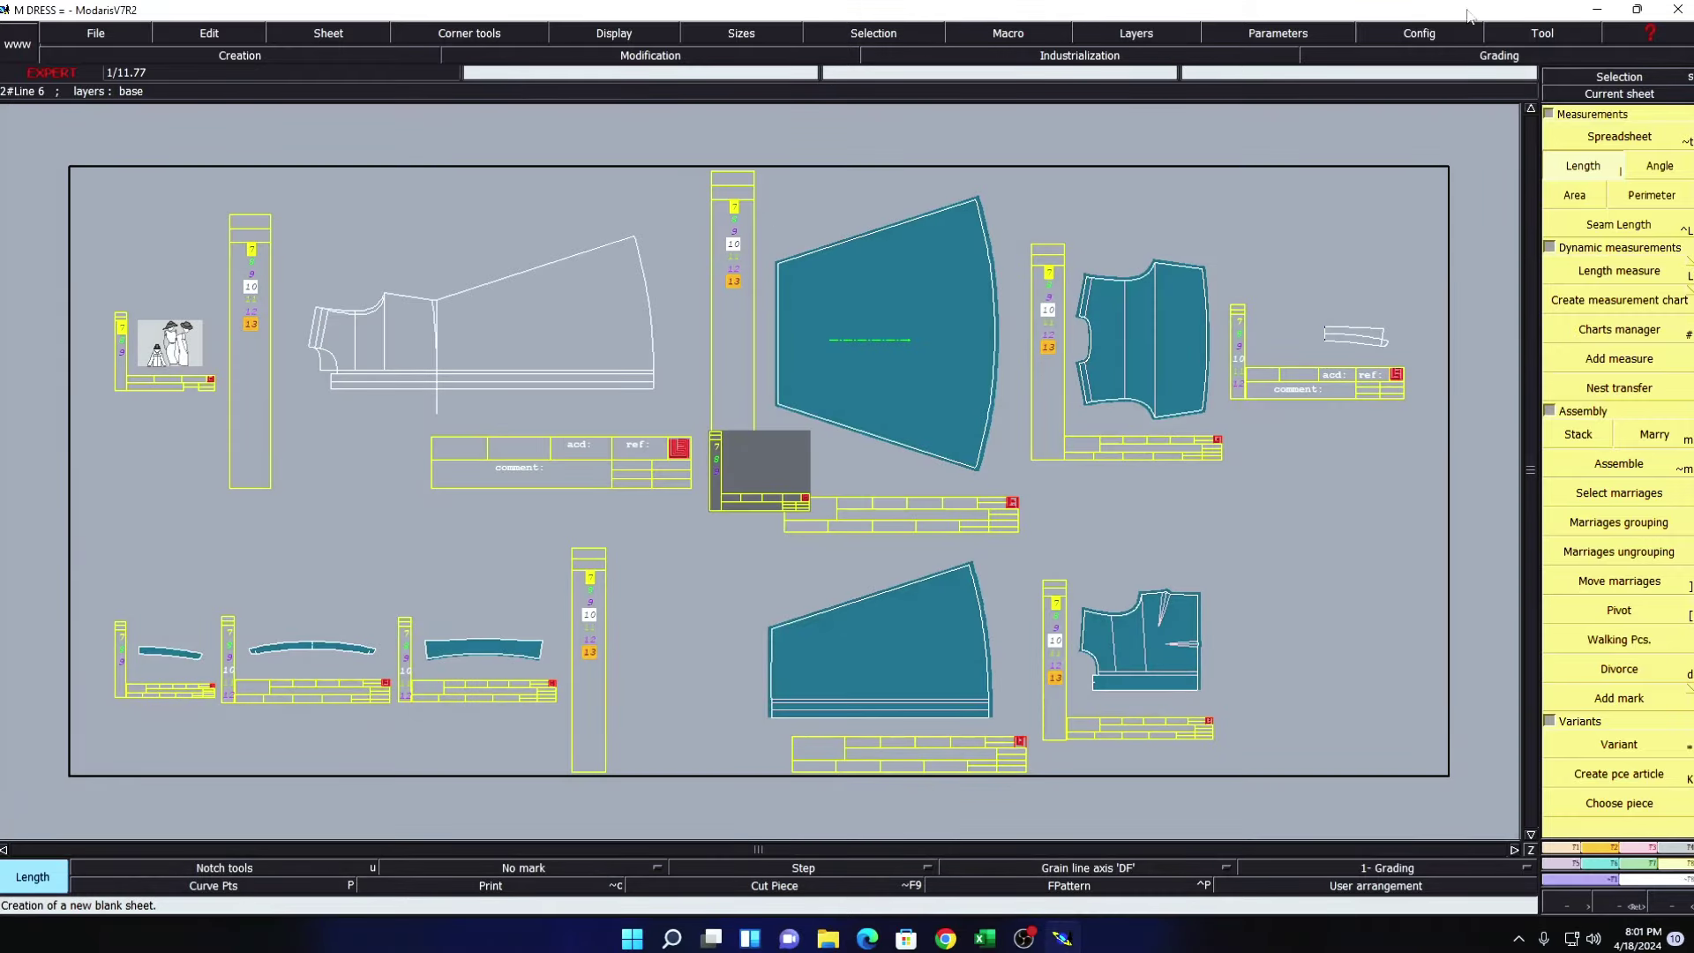
- On a new blank sheet, draw a 60 × 2.80 cm rectangle
{"action": "left_click", "coordinate": [1611, 96]}
{"action": "left_click", "coordinate": [758, 460]}
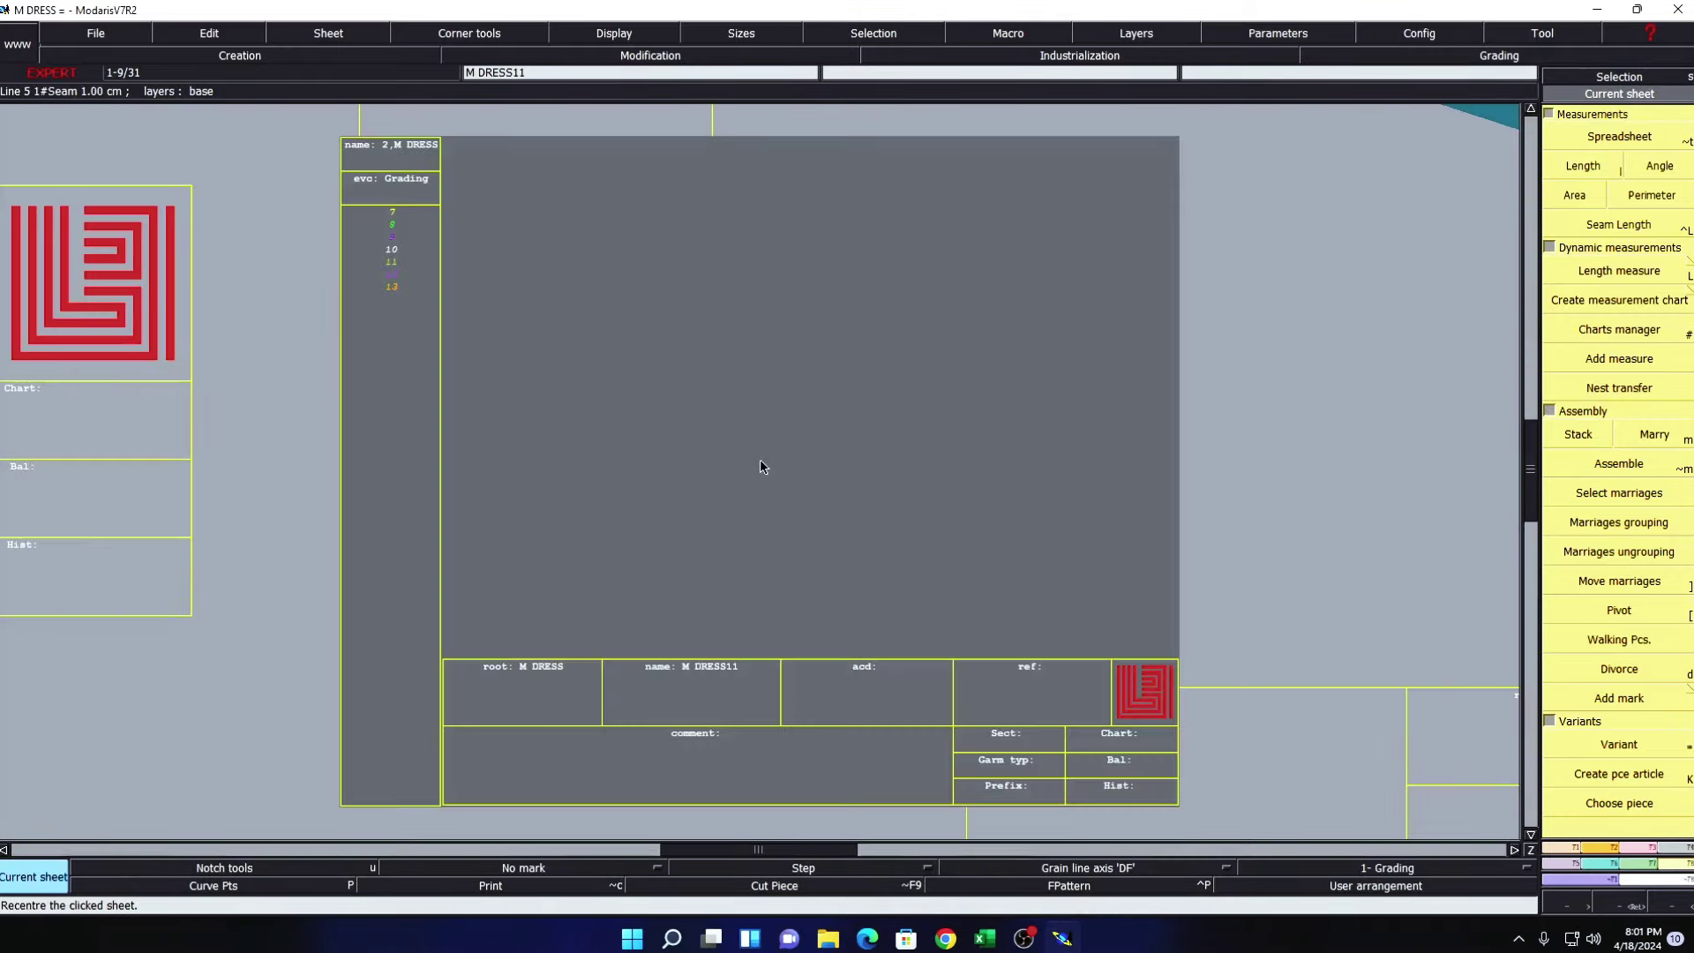
{"action": "key", "text": "r"}
{"action": "left_click", "coordinate": [583, 412]}
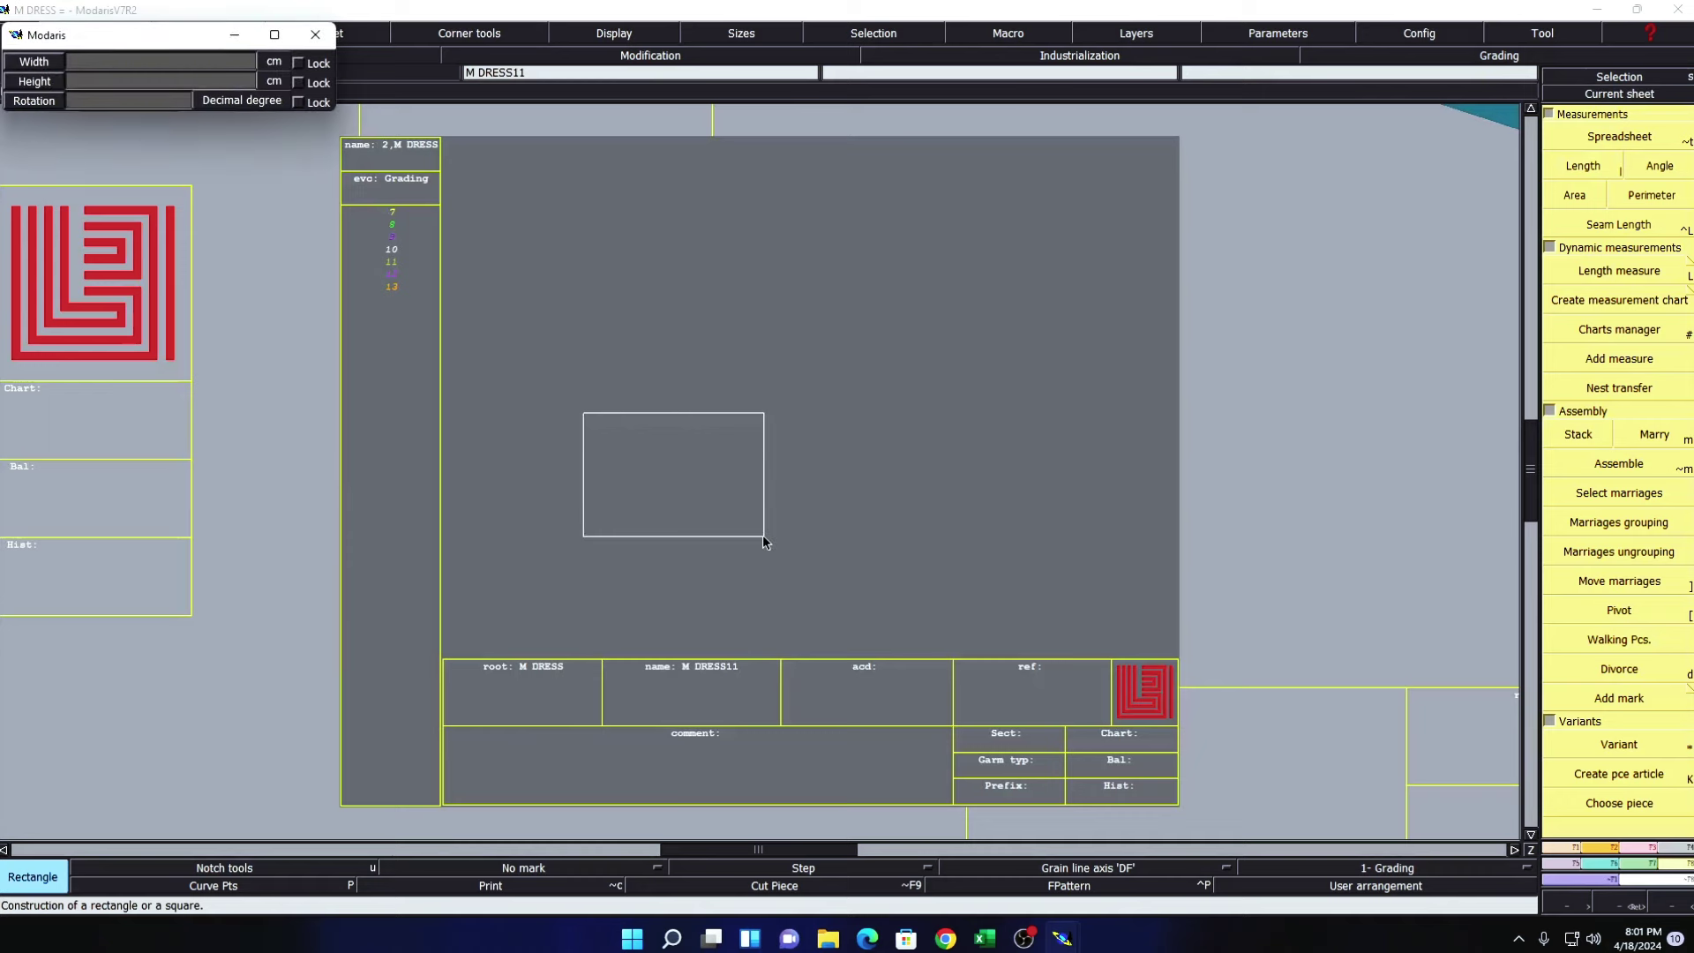
{"action": "type", "text": "2.8"}
{"action": "key", "text": "Return"}
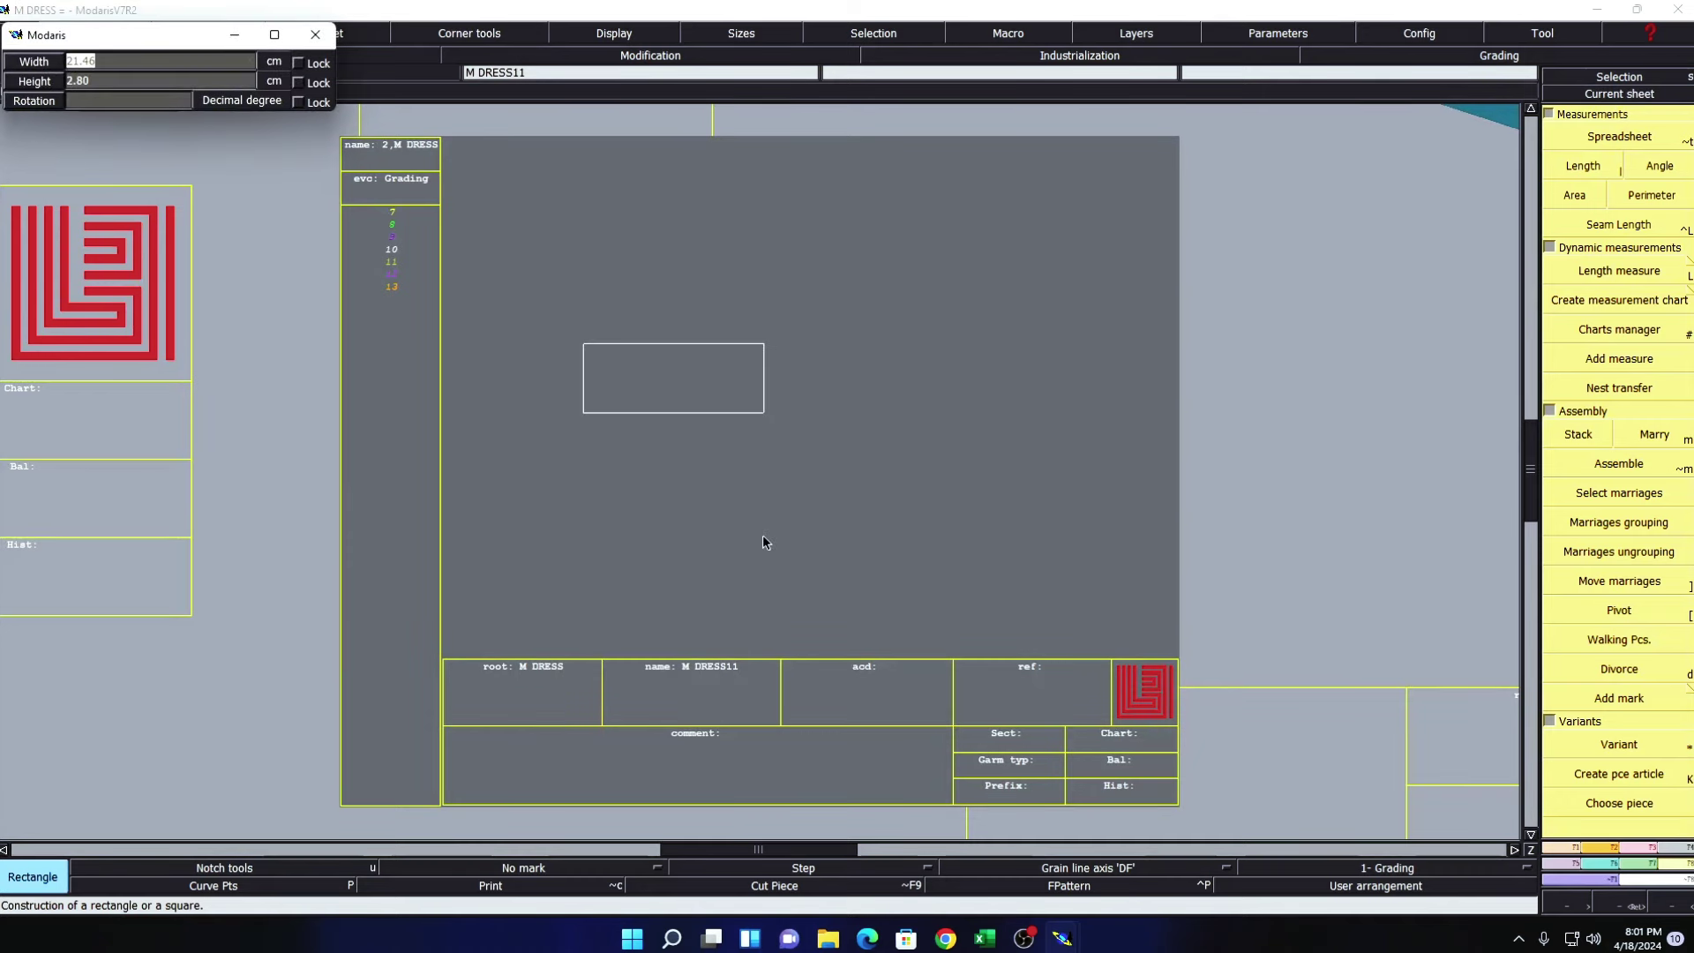
{"action": "type", "text": "60"}
{"action": "key", "text": "Return"}
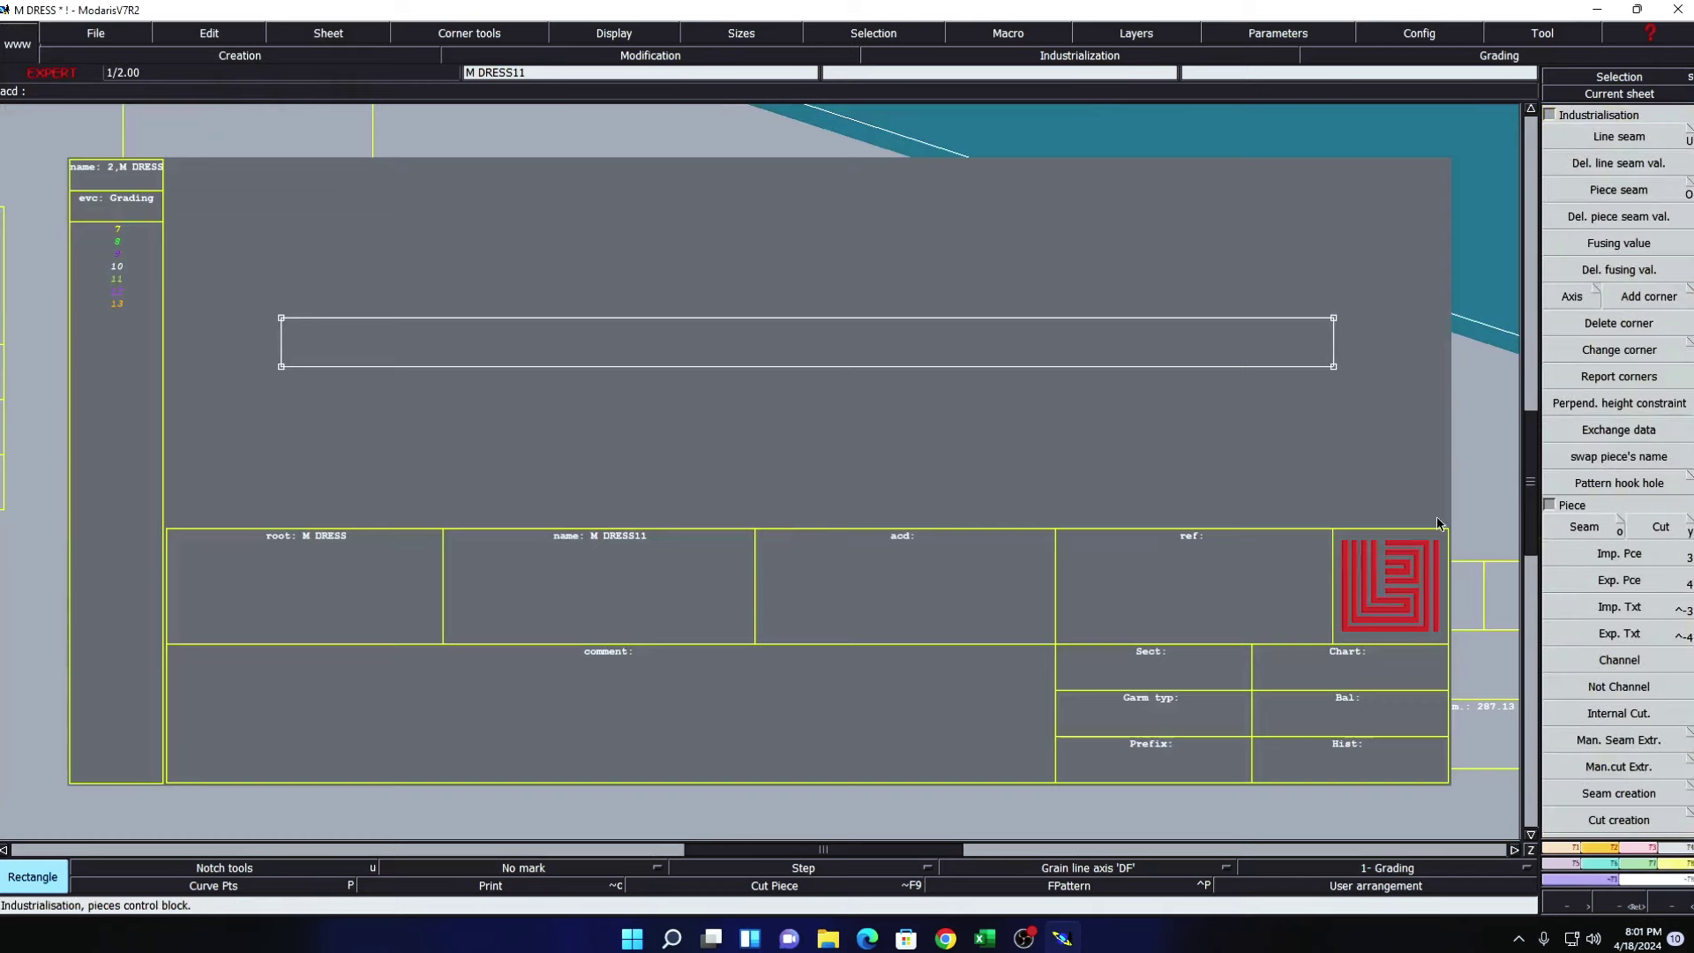
- Define the rectangle's seam, making strip piece M DRESS8 with seam perimeter 125.60
{"action": "left_click", "coordinate": [1578, 526]}
{"action": "left_click", "coordinate": [1198, 352]}
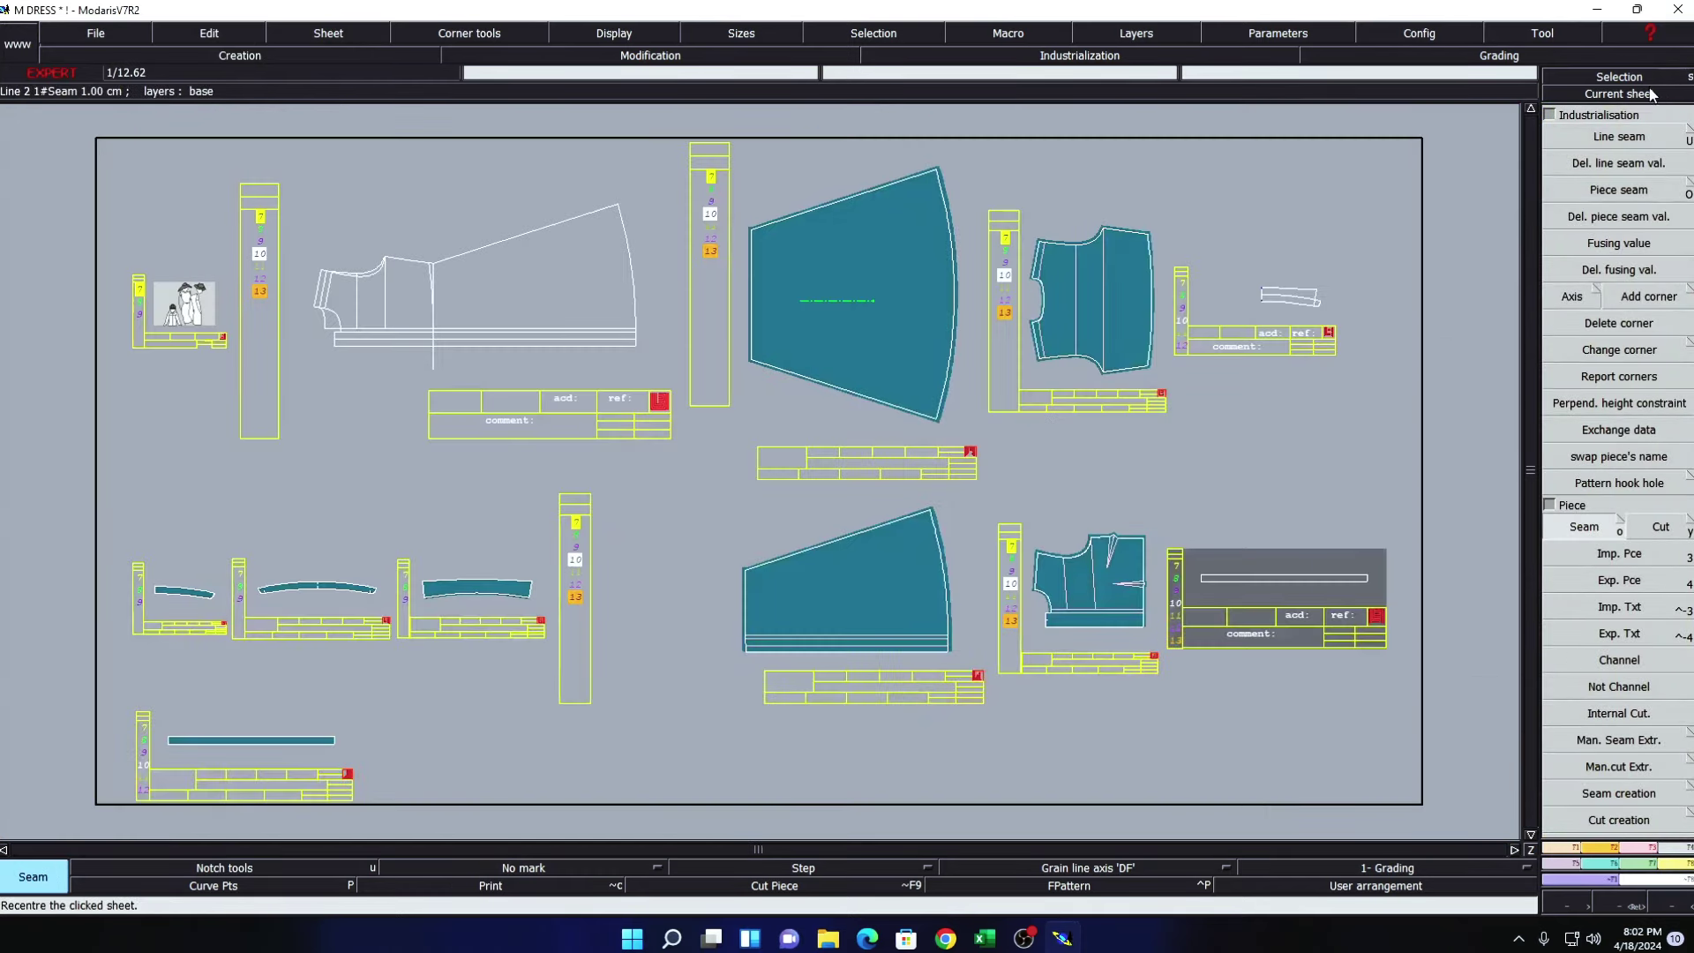
{"action": "left_click", "coordinate": [1651, 93]}
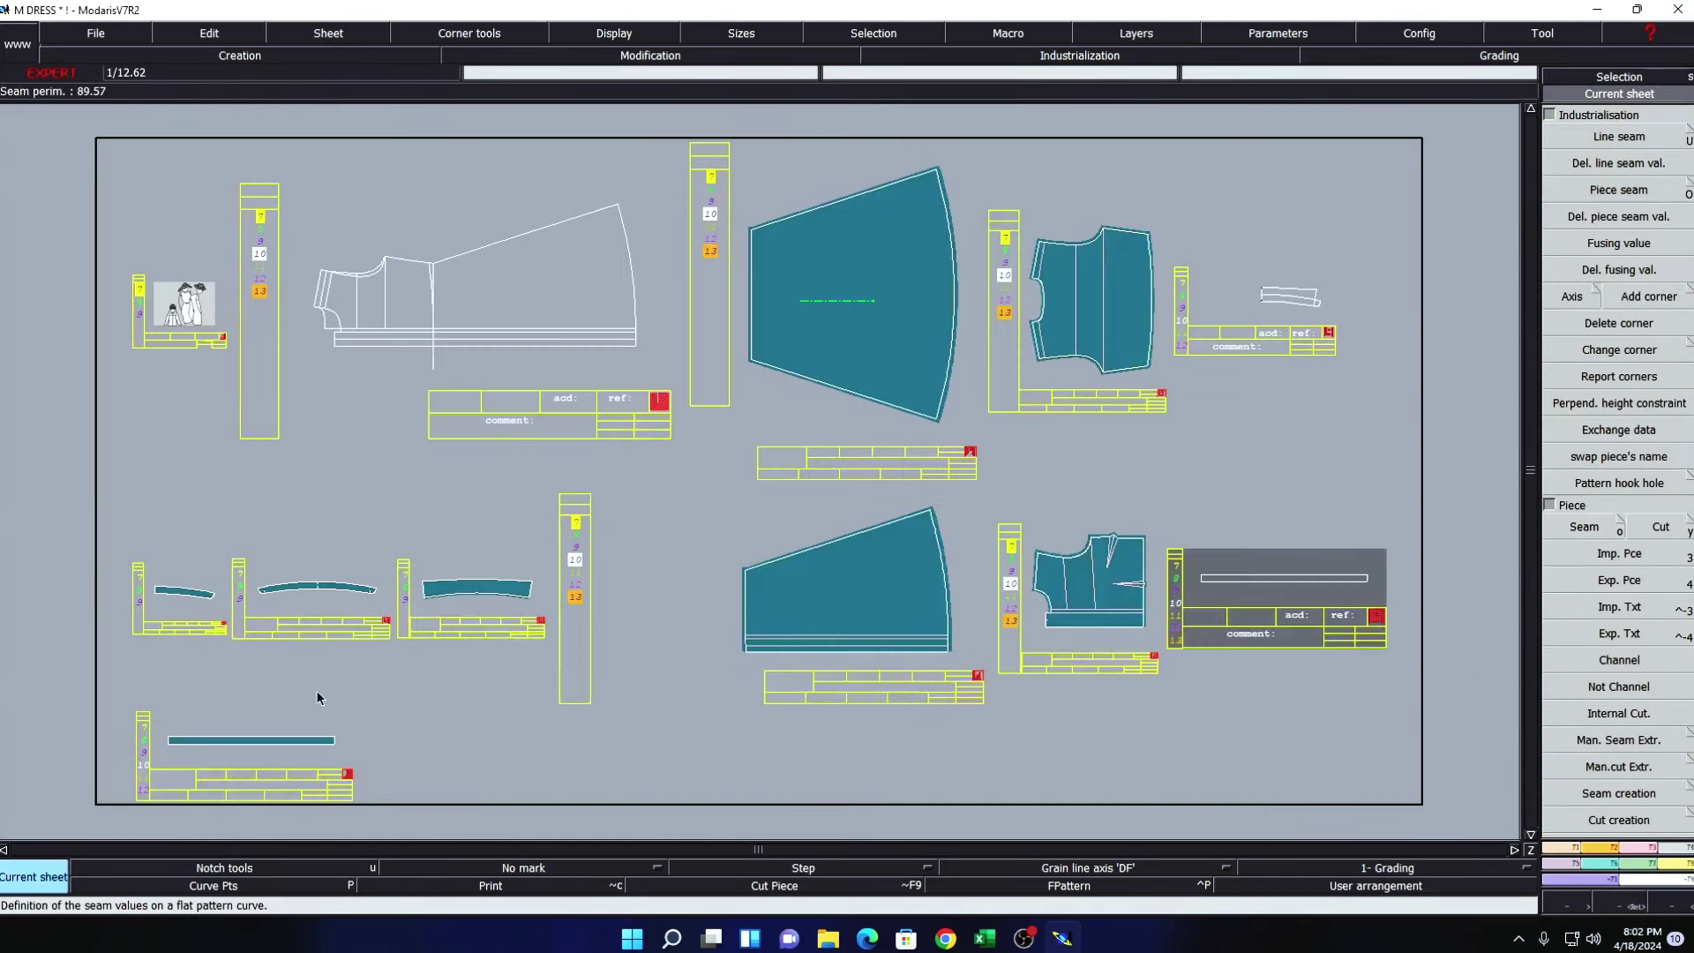
{"action": "left_click", "coordinate": [249, 745]}
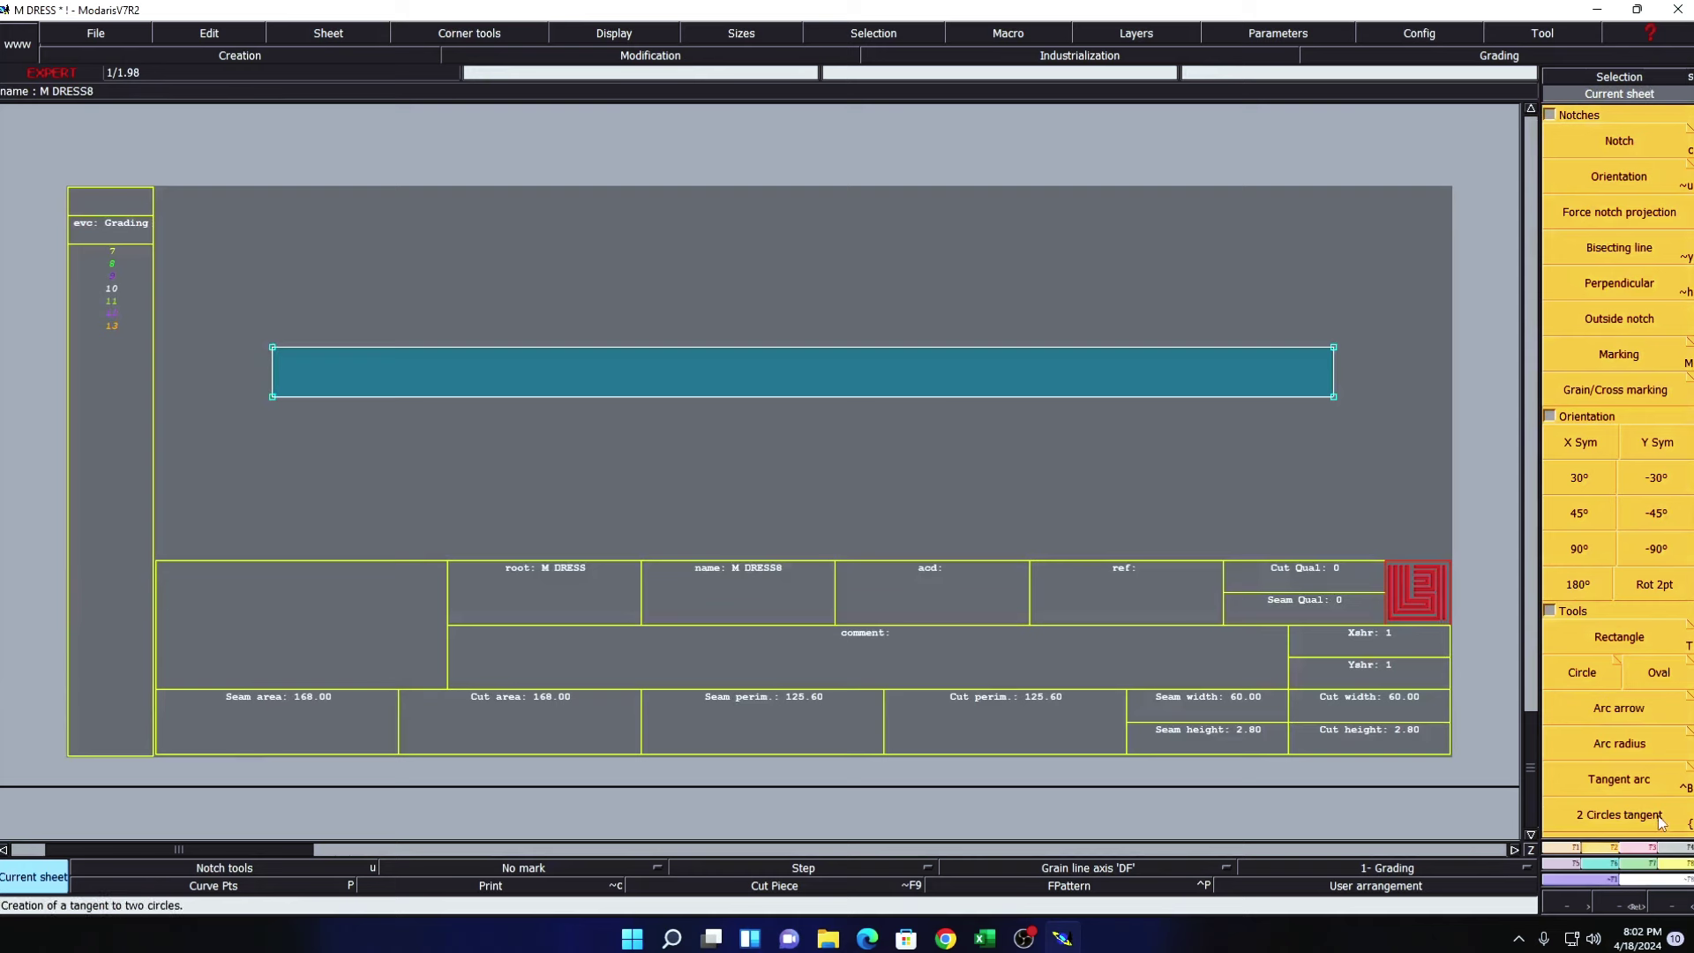
- Rotate the strip -45° onto the bias and add a horizontal cross-line axis
{"action": "left_click", "coordinate": [1667, 508]}
{"action": "left_click", "coordinate": [1114, 868]}
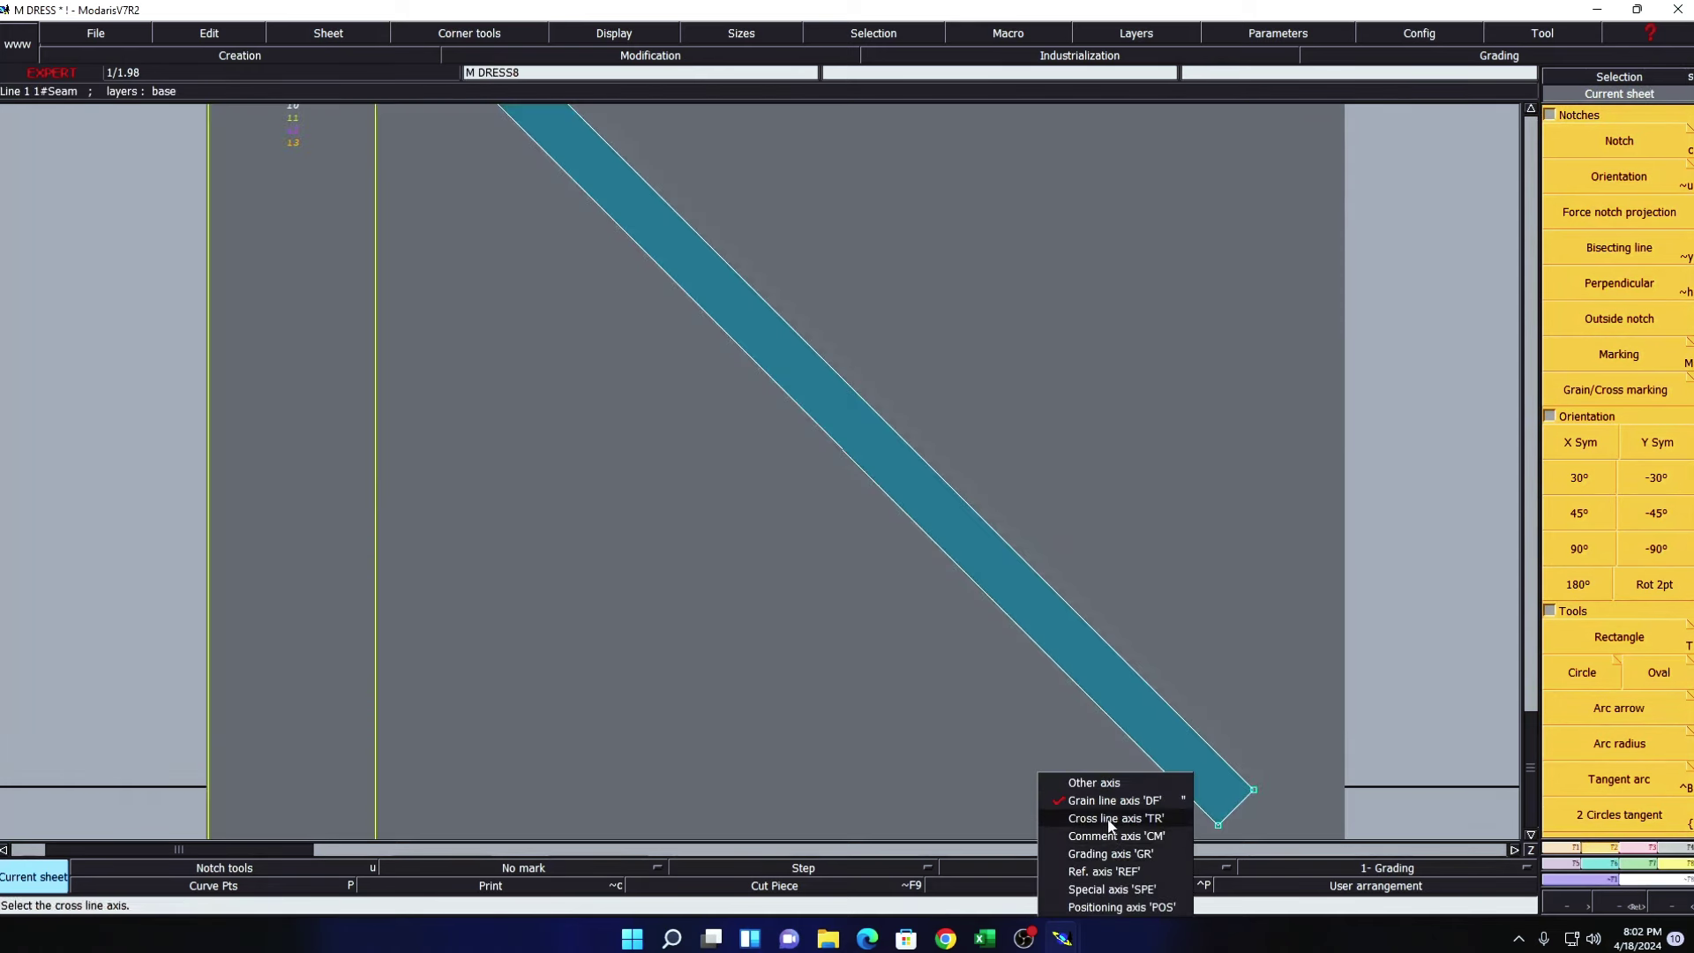
{"action": "left_click", "coordinate": [1109, 805]}
{"action": "left_click", "coordinate": [635, 391]}
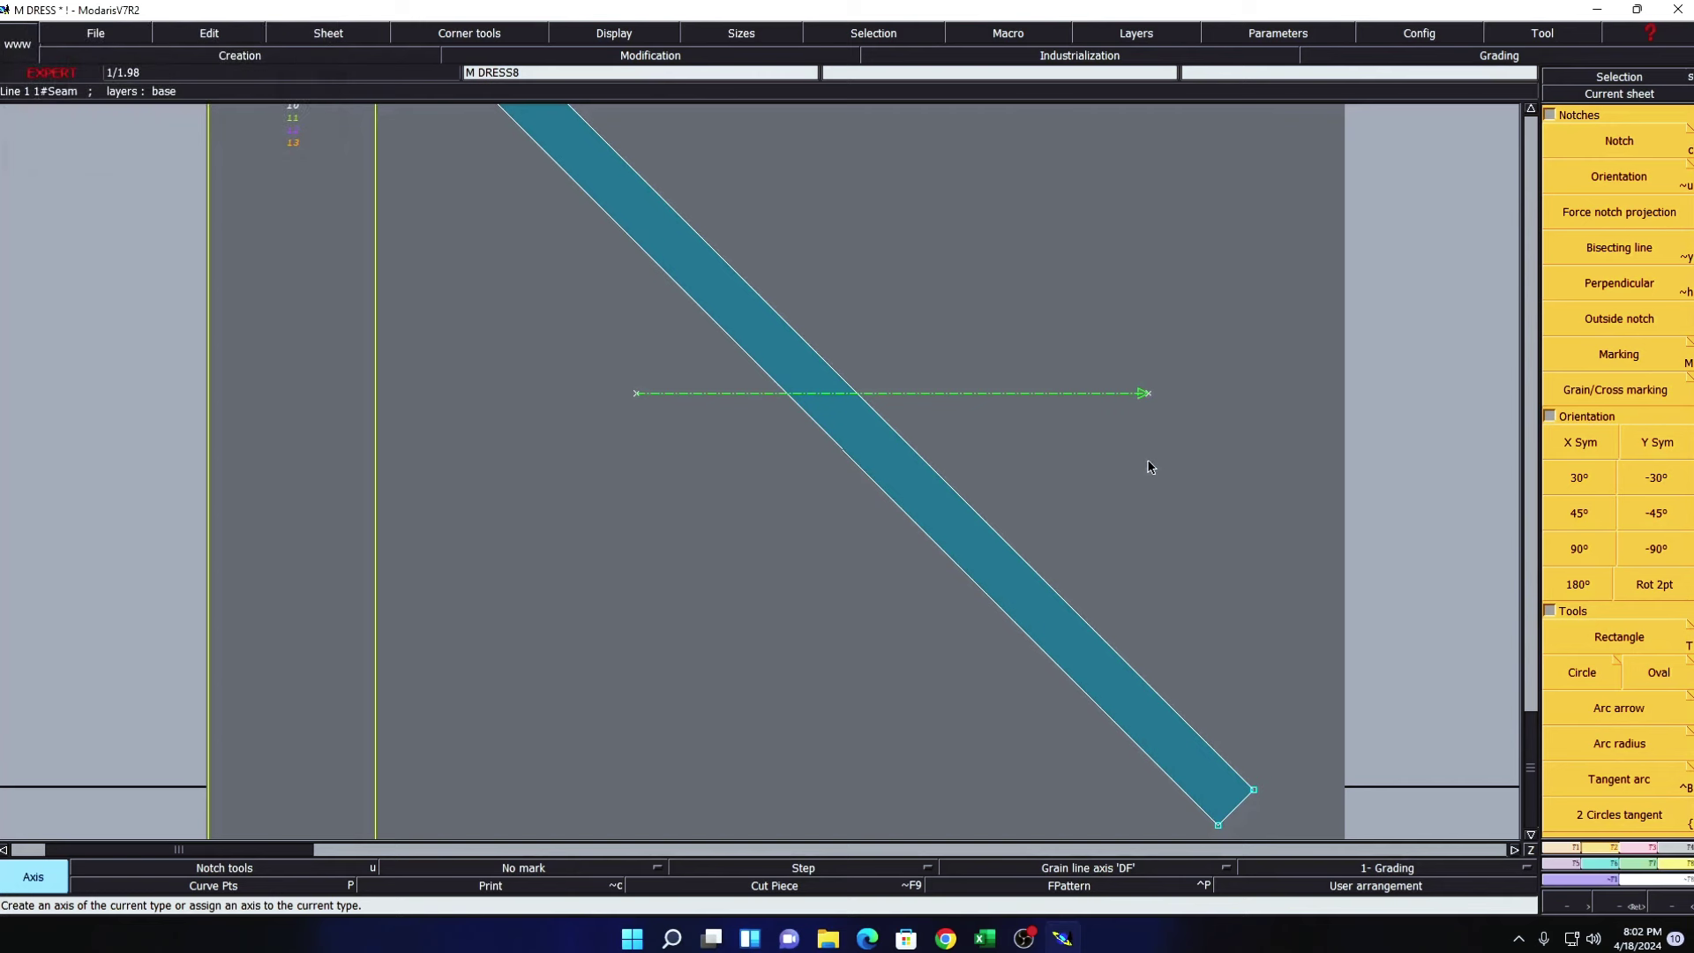
{"action": "key", "text": "Home"}
{"action": "key", "text": "End"}
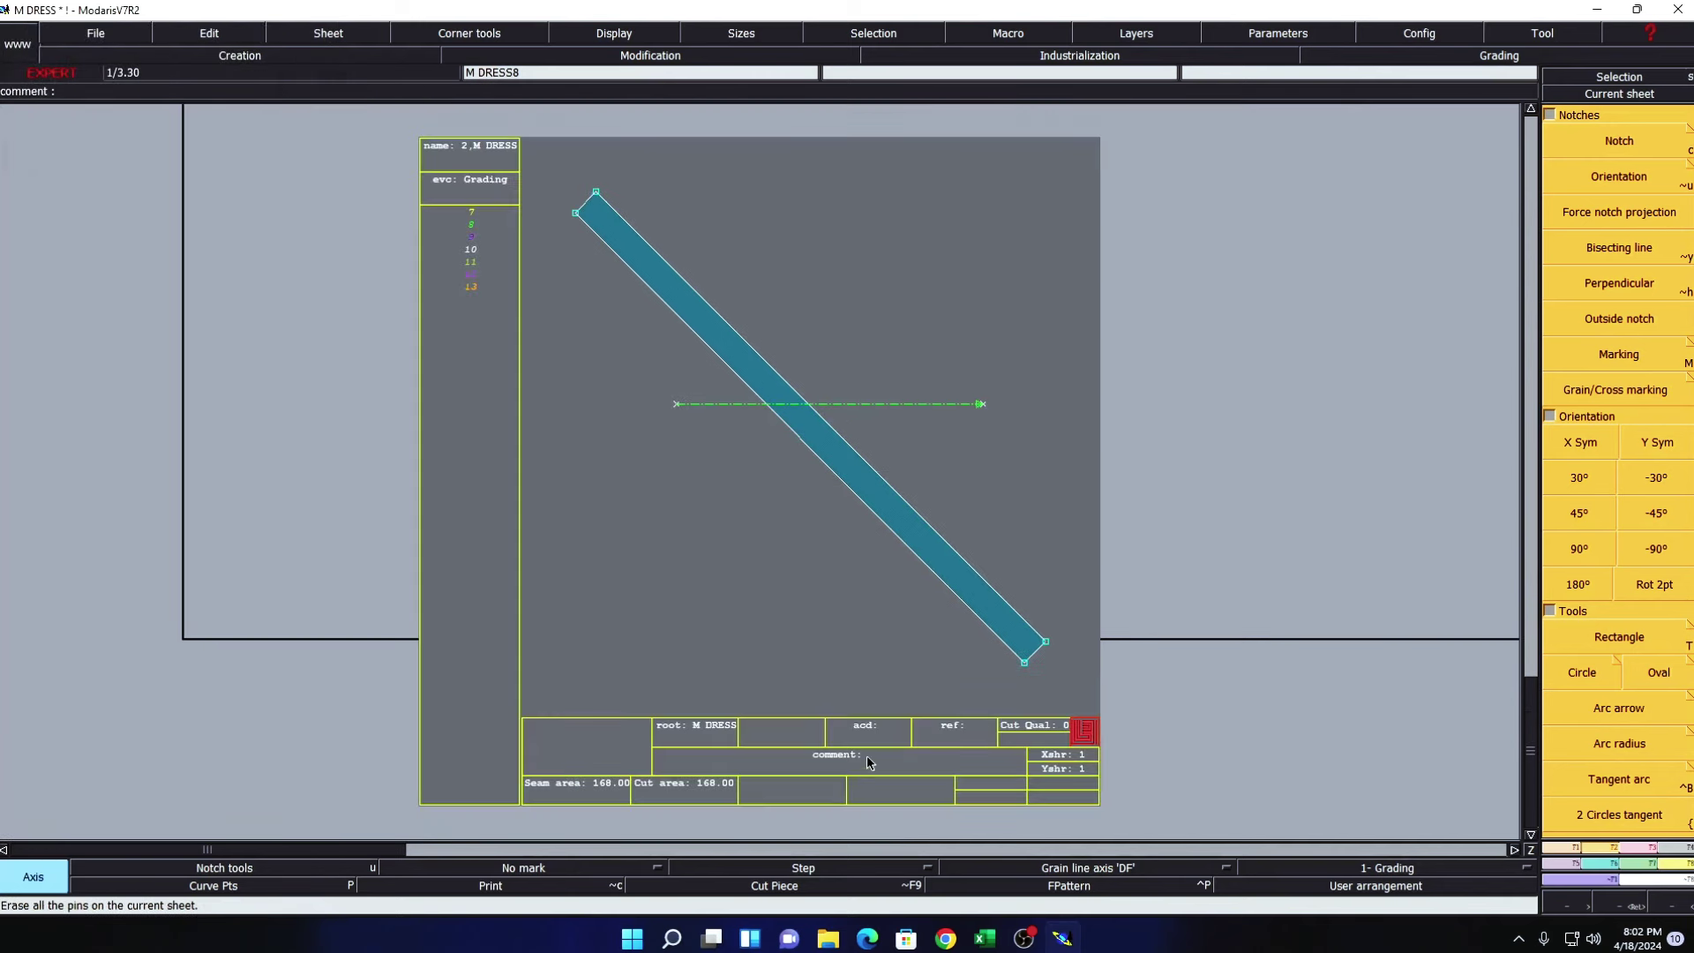
- Give the strip's sheet the comment 'AROMHOLE PIPING 1X2'
{"action": "left_click", "coordinate": [866, 755]}
{"action": "type", "text": "ARC"}
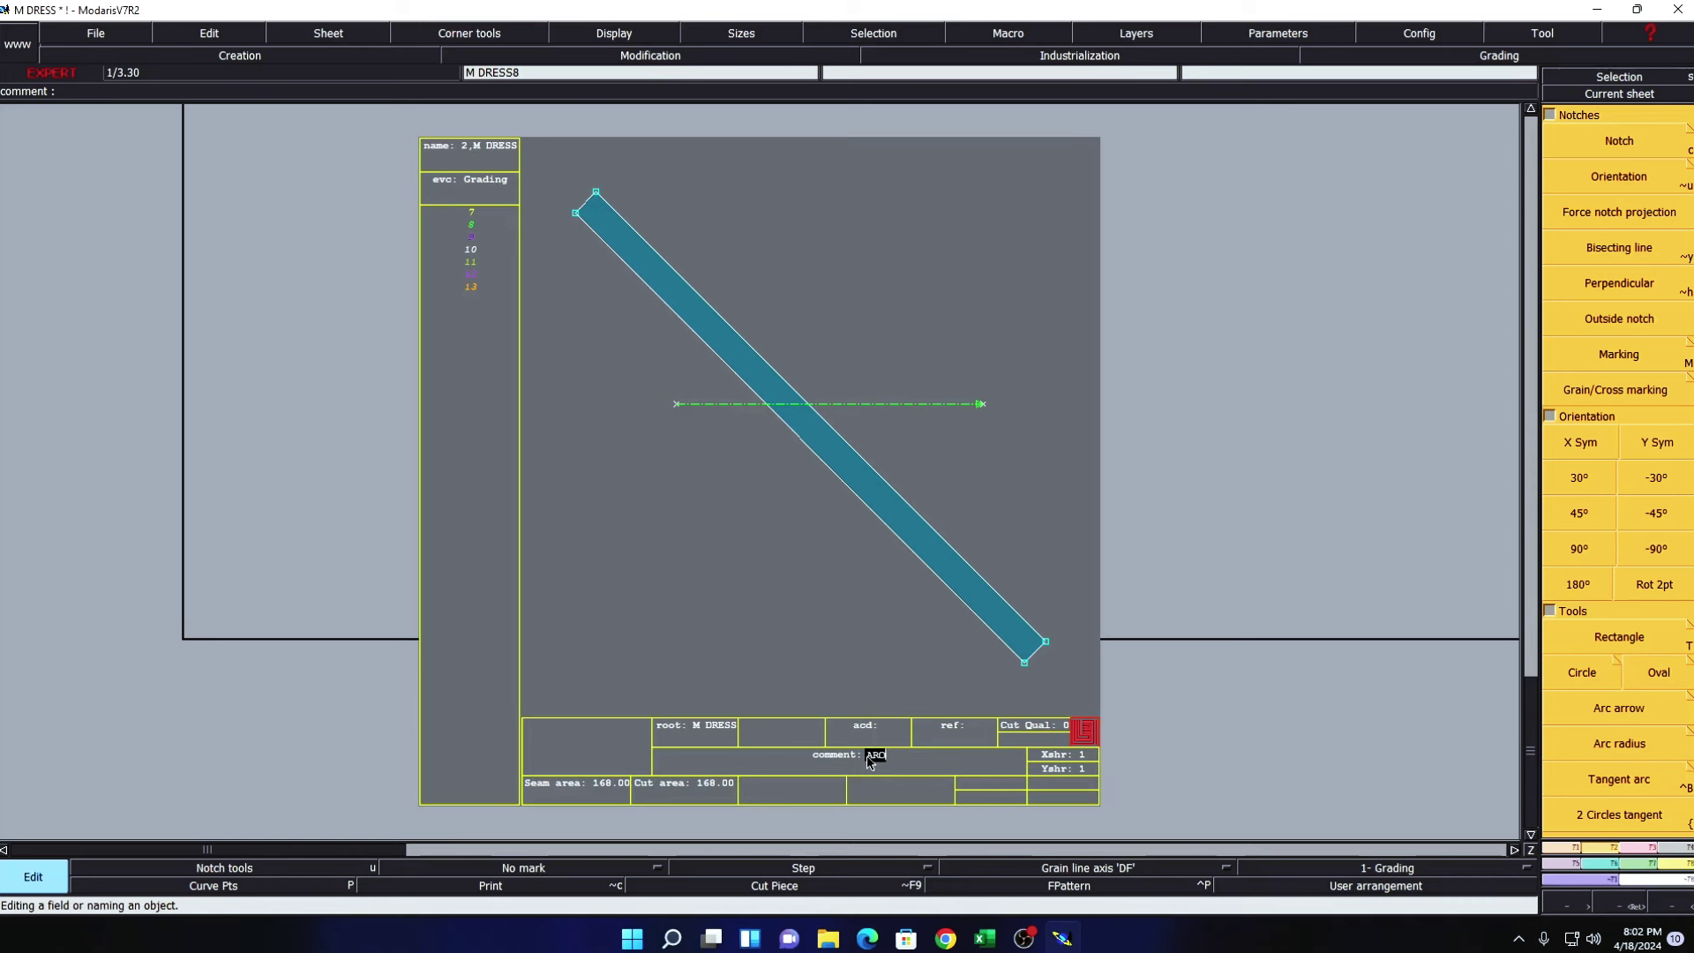
{"action": "type", "text": "M"}
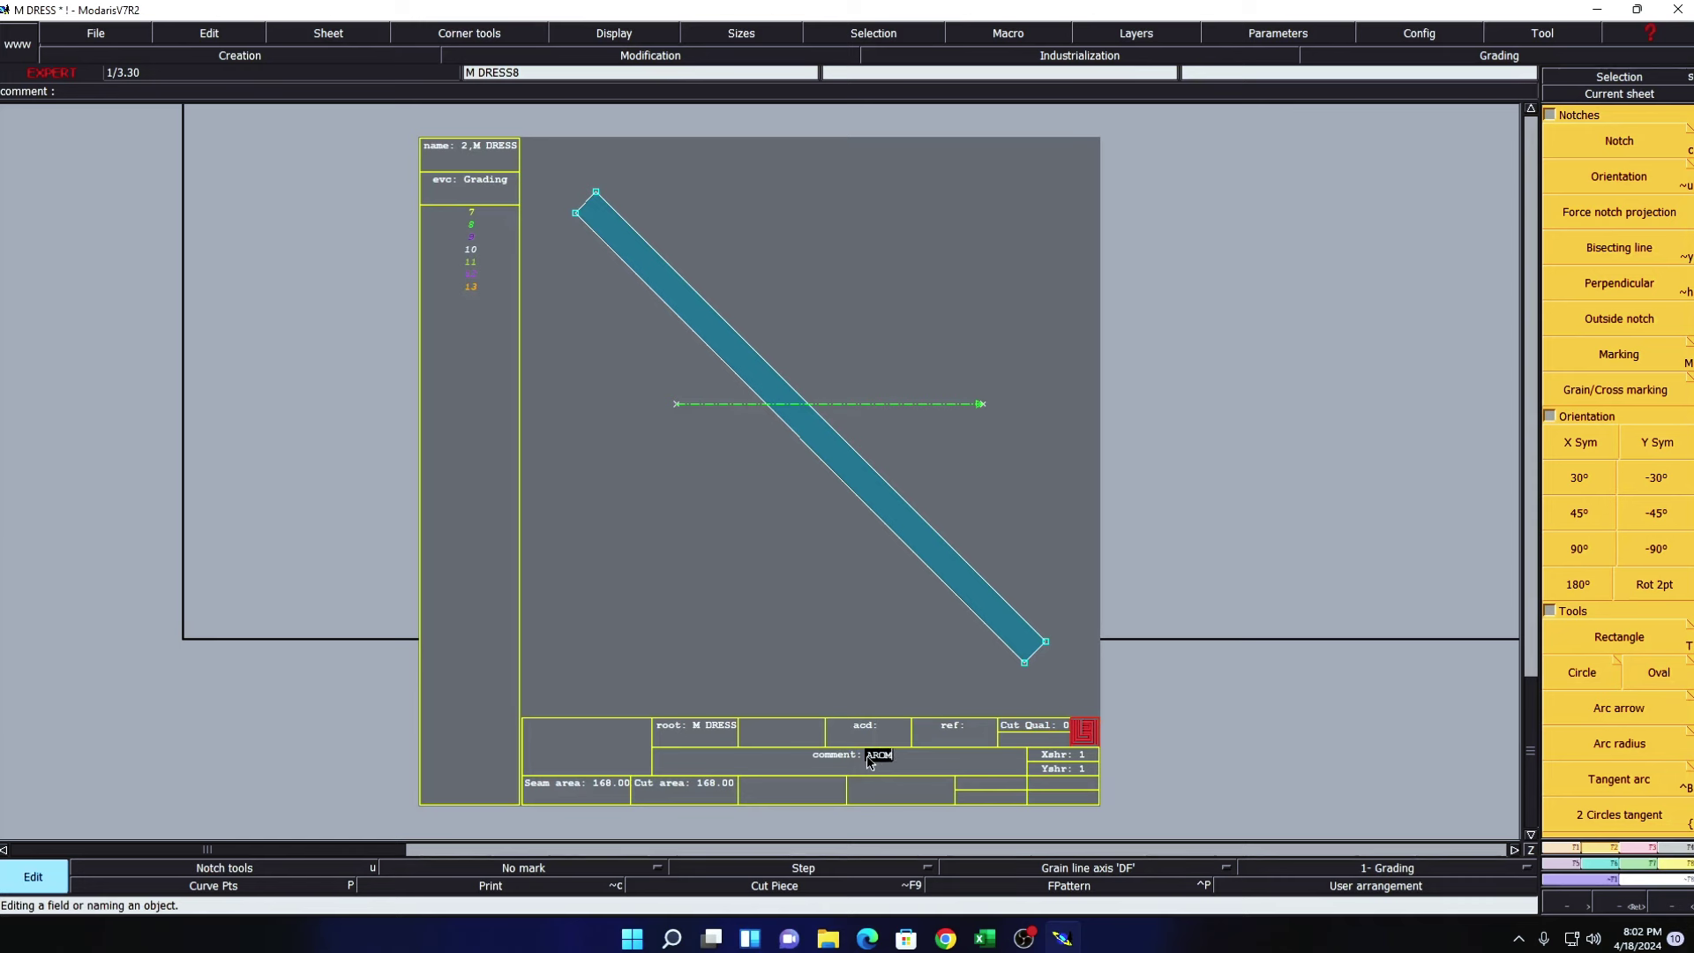
{"action": "type", "text": "OL"}
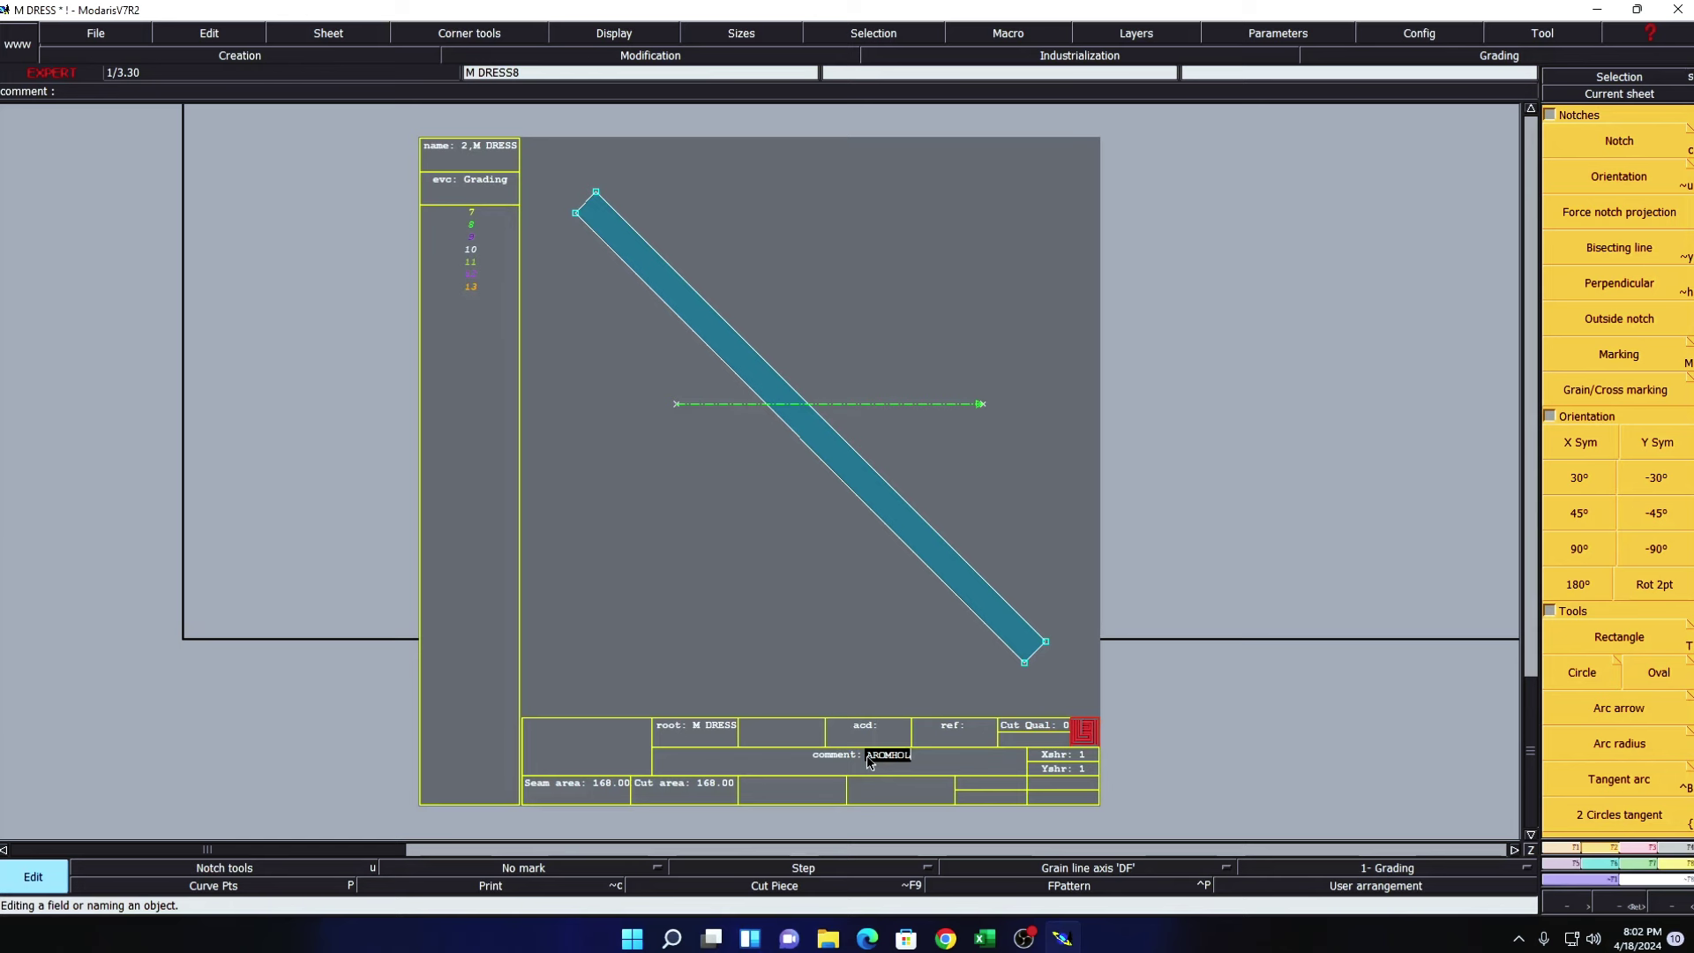
{"action": "type", "text": "E P"}
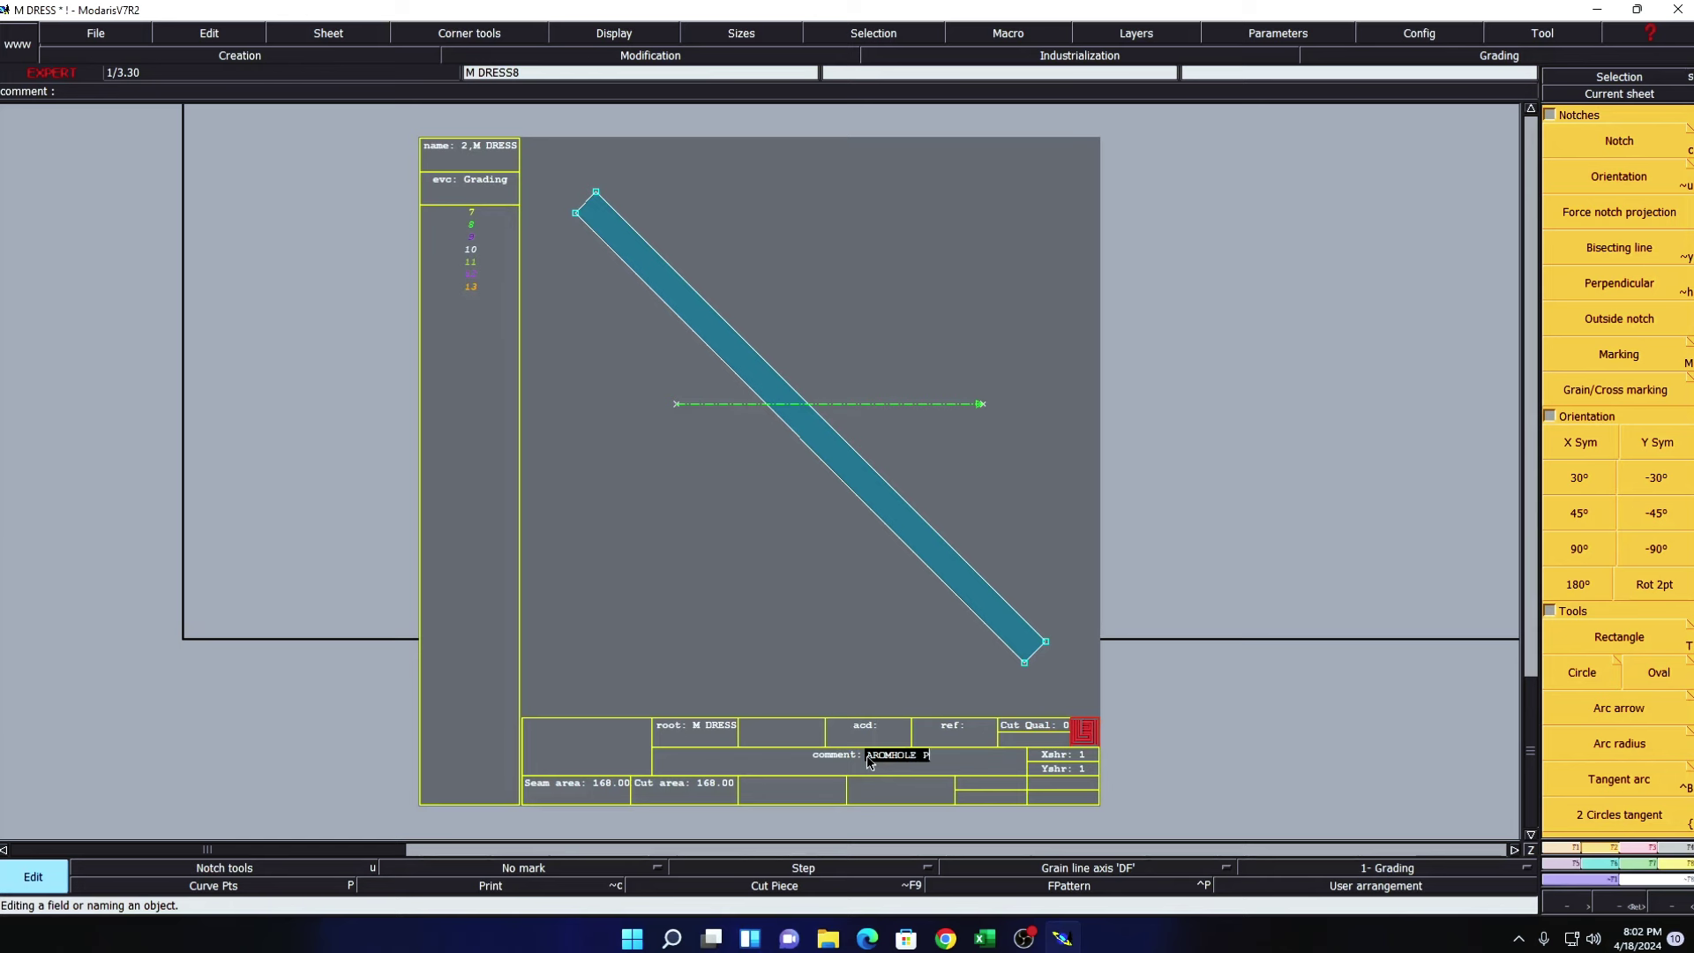
{"action": "type", "text": "IPING"}
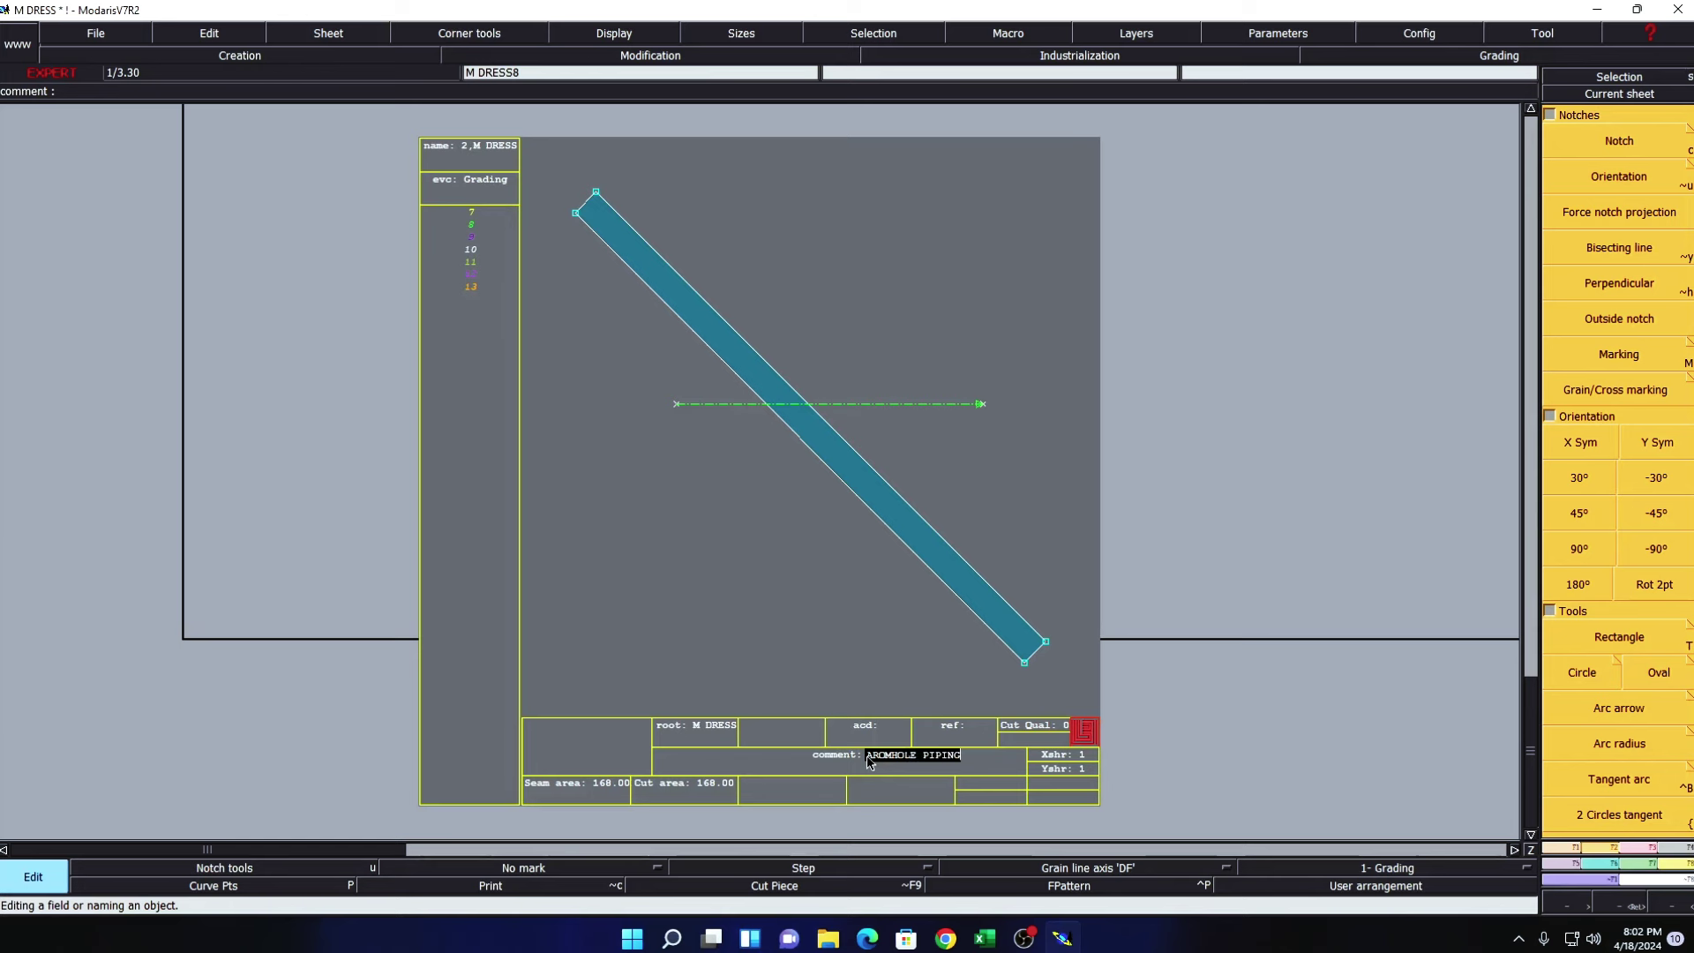
{"action": "type", "text": " 1X2"}
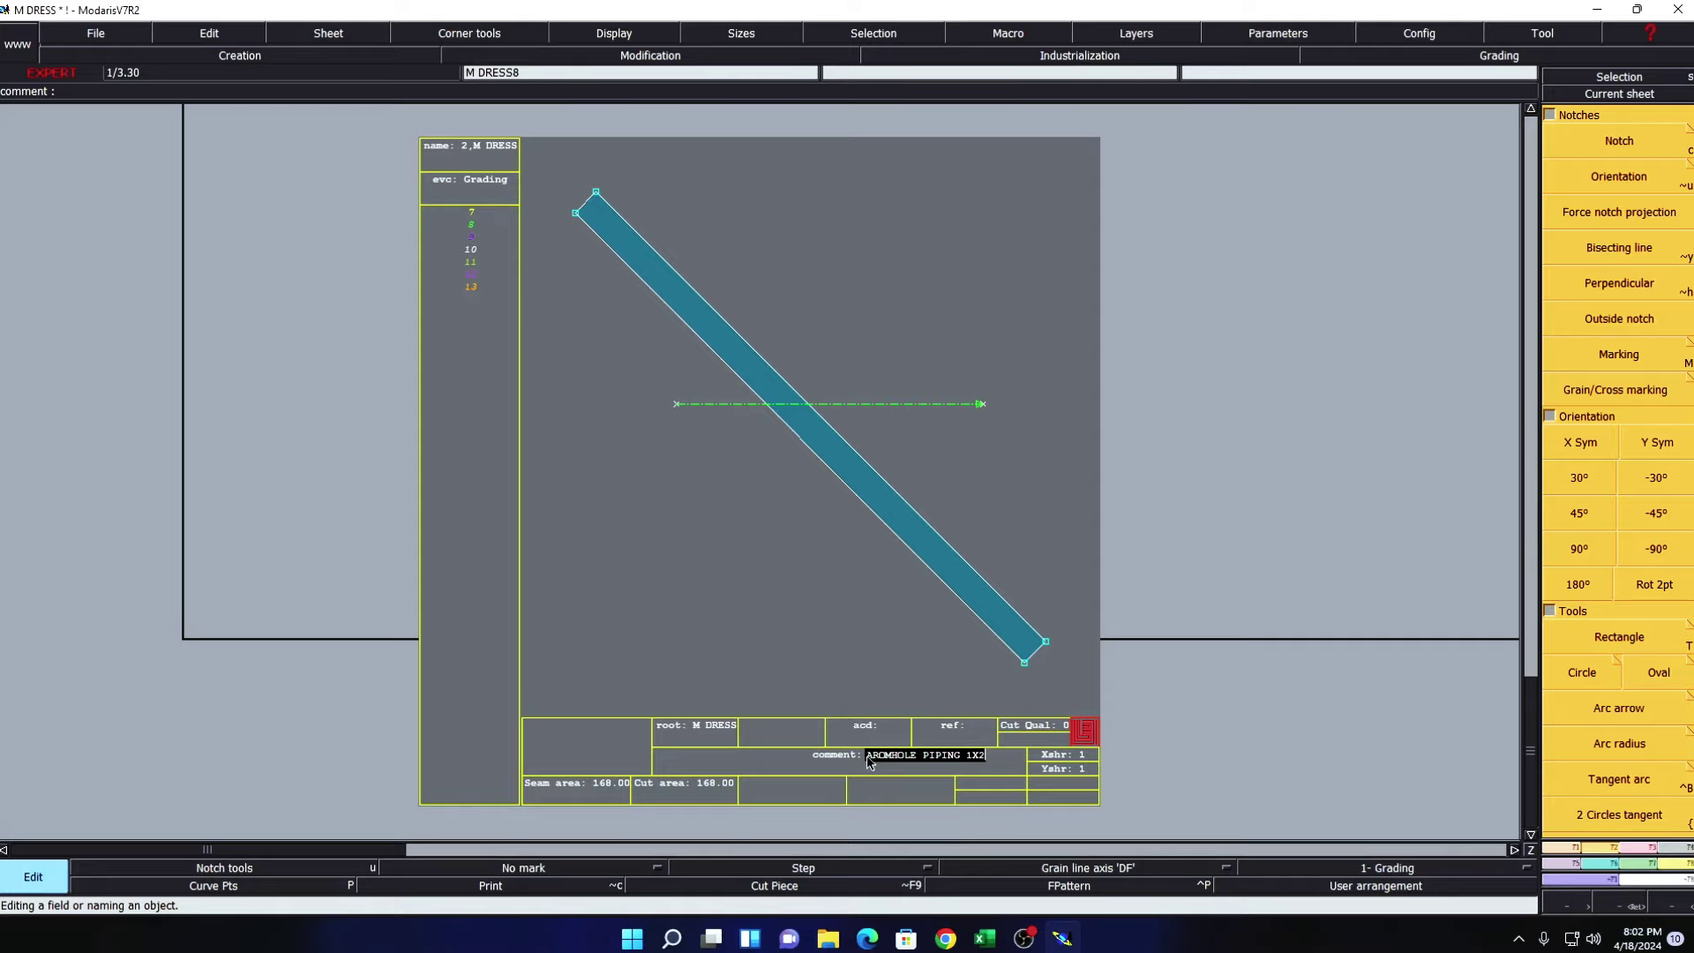
{"action": "key", "text": "Return"}
- Arrange all sheets and save the M DRESS model, continuing past the warnings
{"action": "key", "text": "a"}
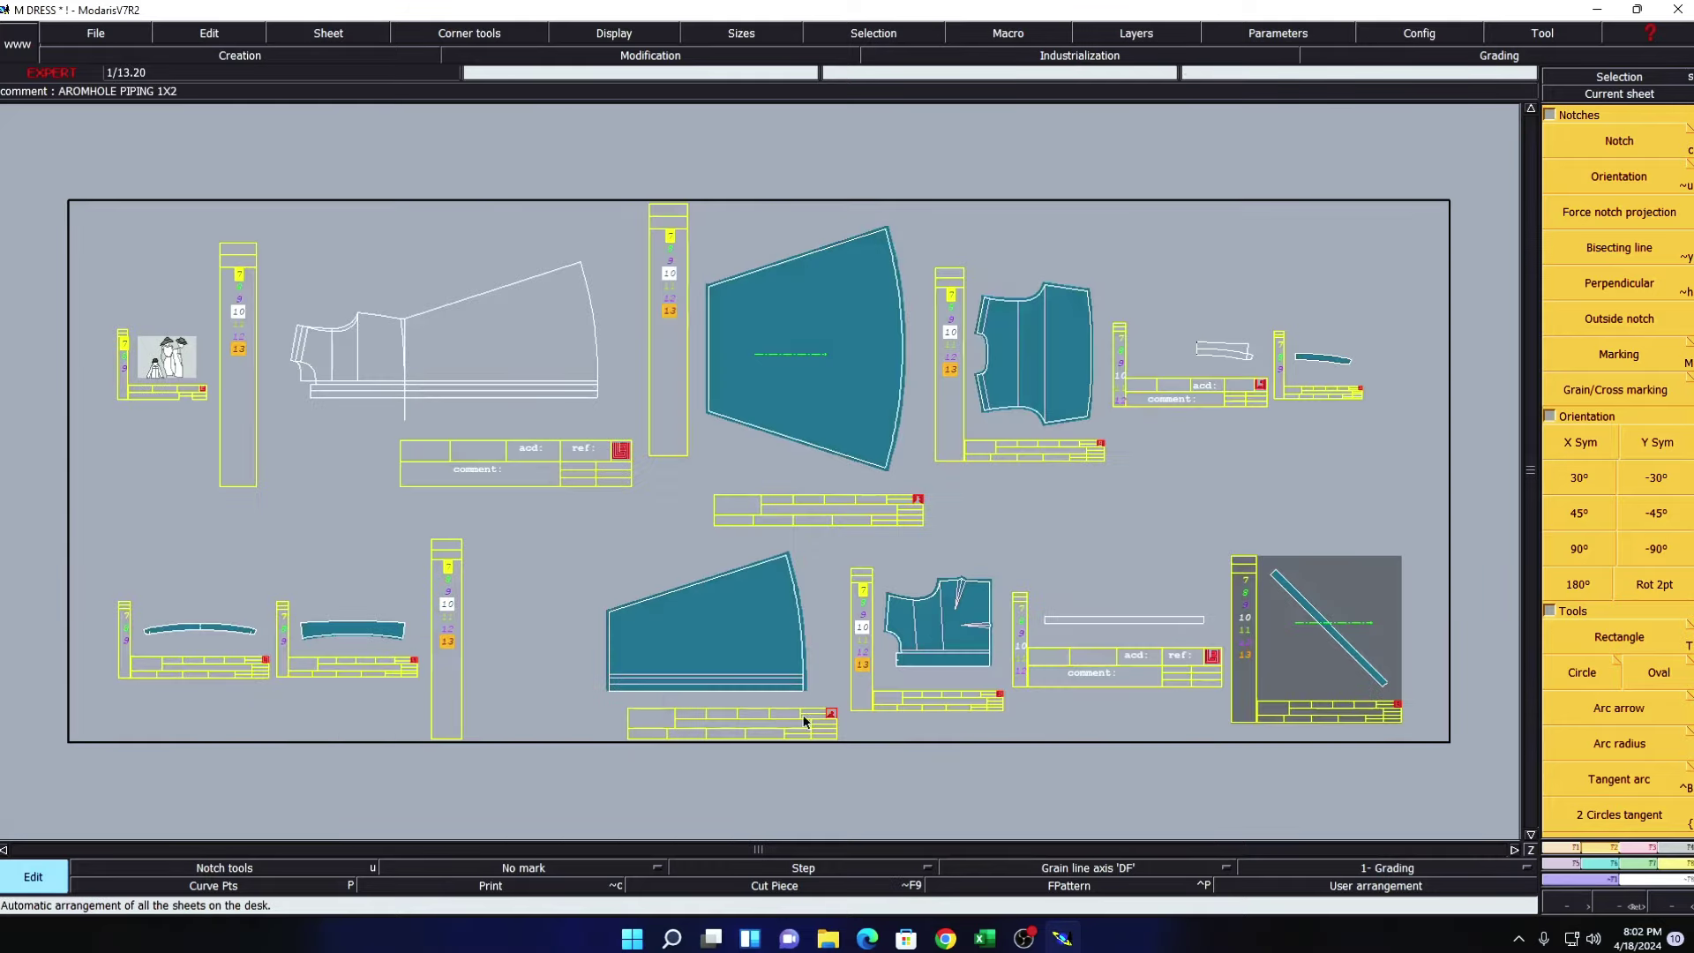
{"action": "key", "text": "ctrl+s"}
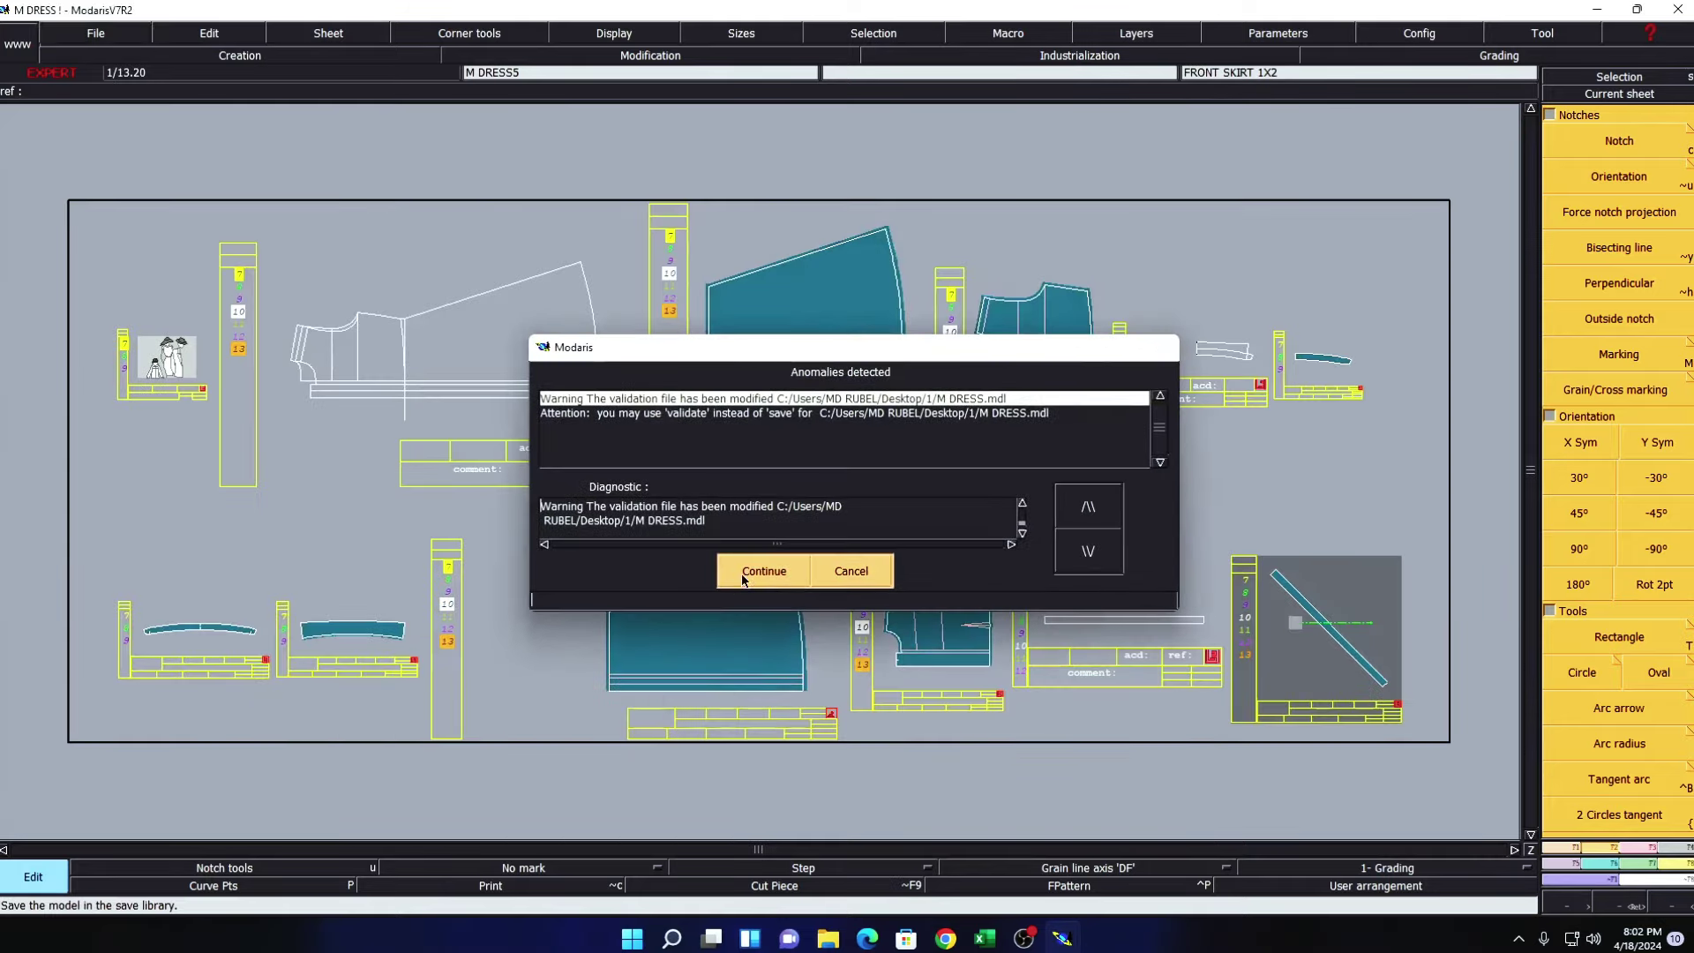
{"action": "left_click", "coordinate": [744, 580]}
{"action": "left_click", "coordinate": [744, 579]}
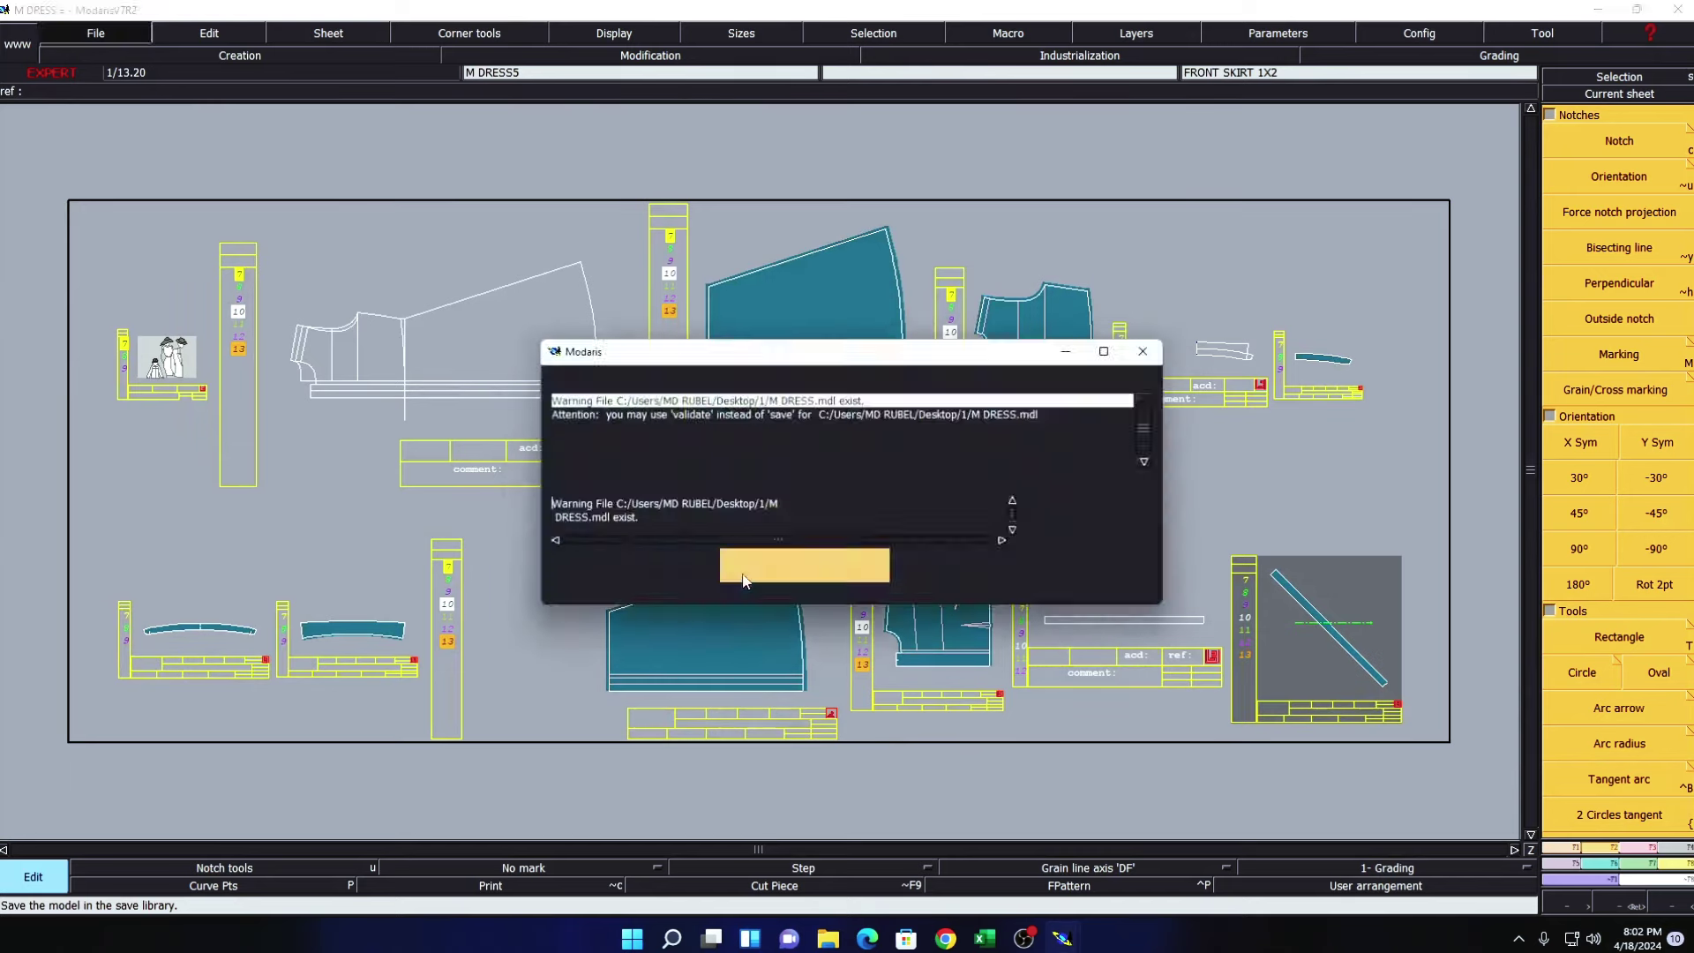